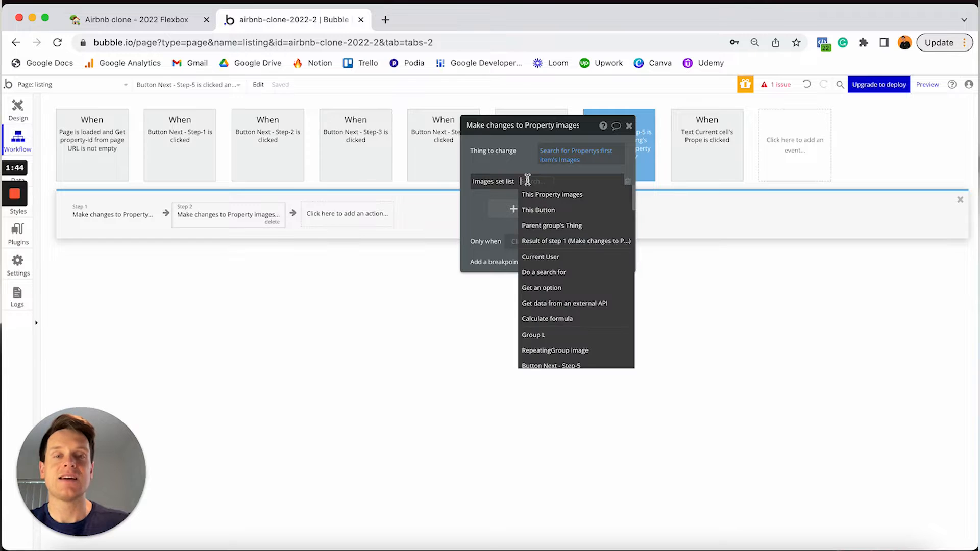
# - Filter the Images list source choices to RepeatingGroup options with 'repea'
pyautogui.write('repea')
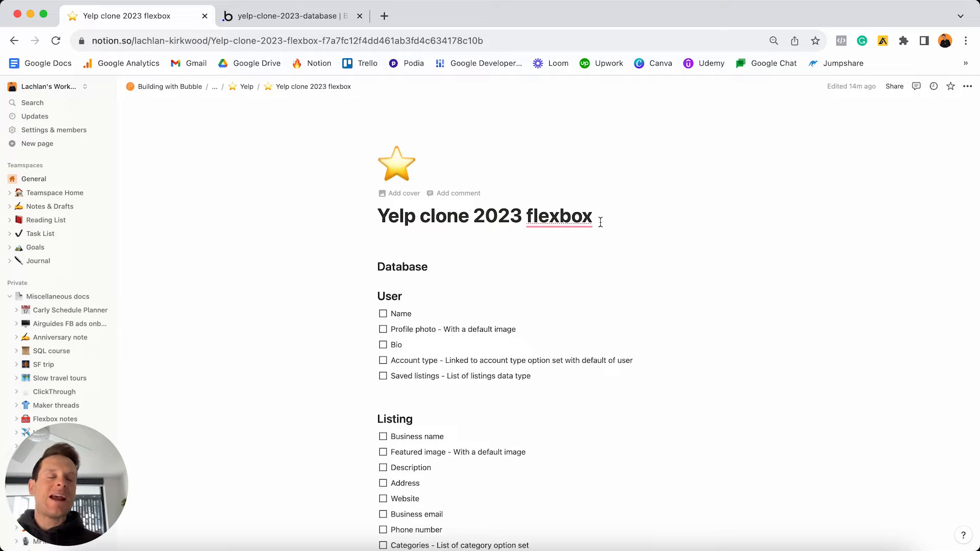
pyautogui.scroll(-5, 595, 227)
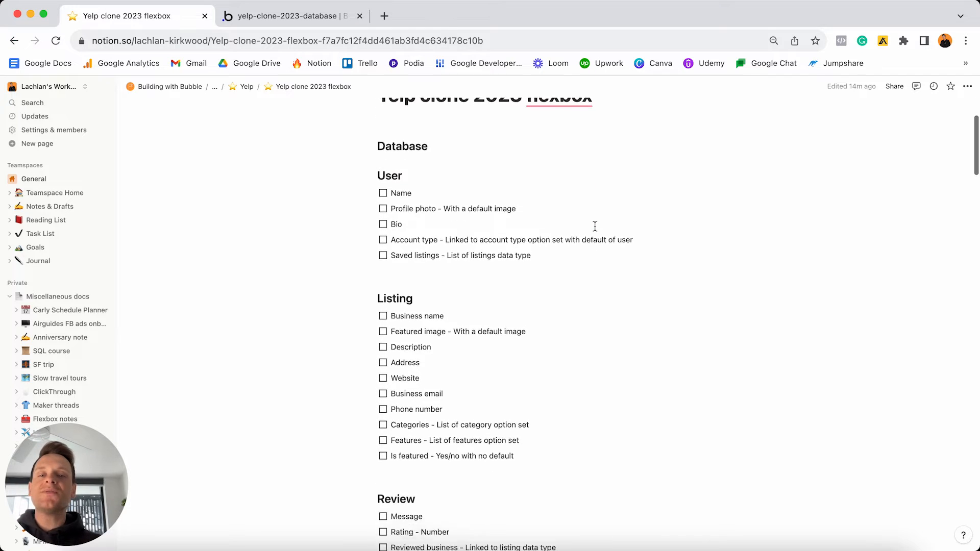
pyautogui.scroll(-2, 595, 226)
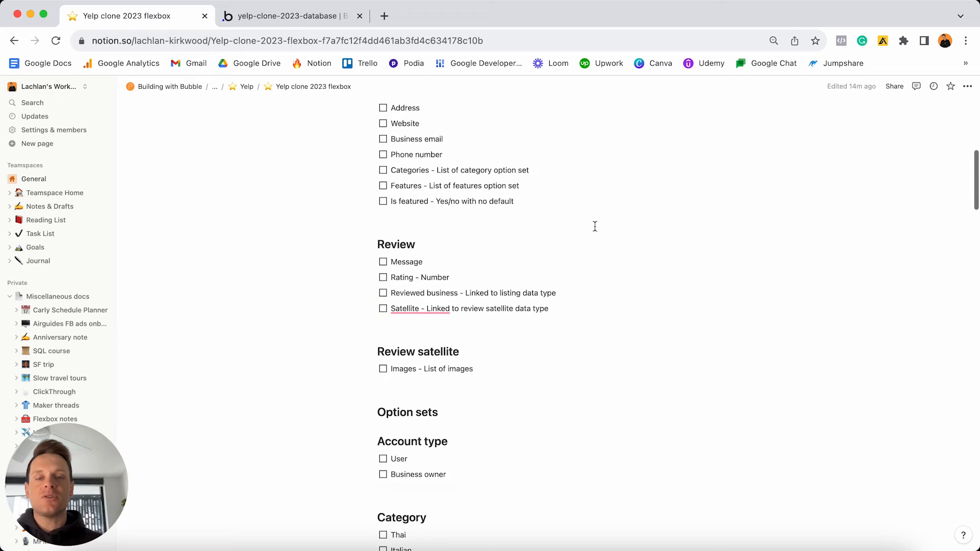
pyautogui.scroll(-15, 594, 226)
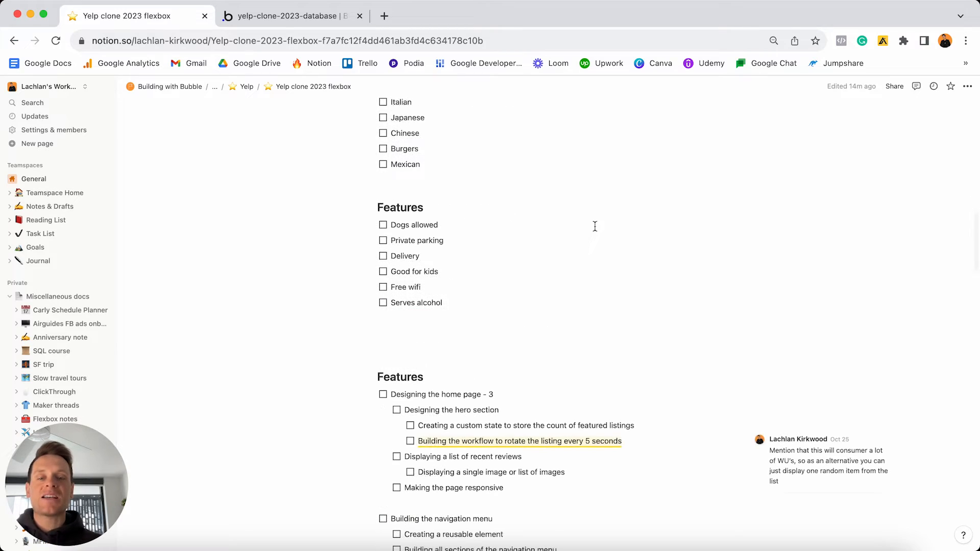
pyautogui.scroll(-8, 595, 227)
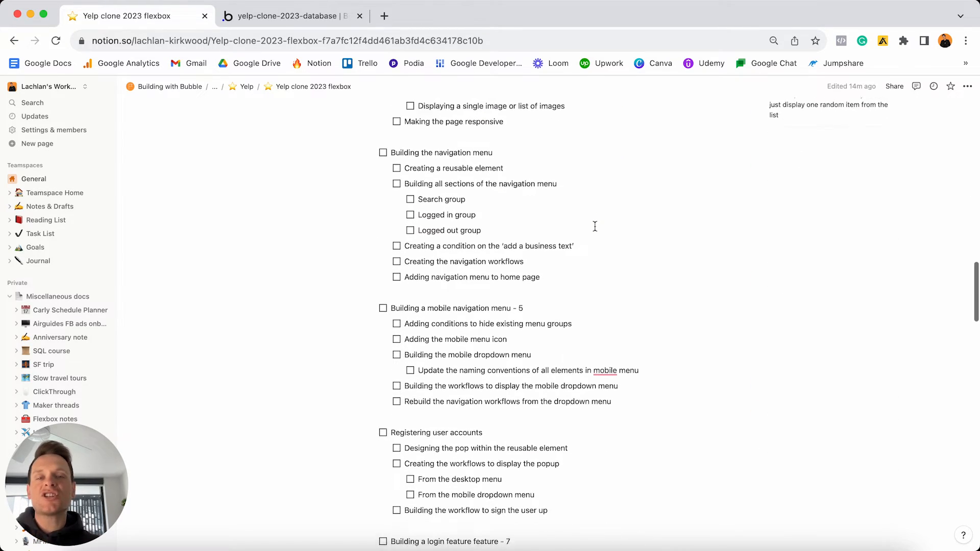
pyautogui.scroll(-5, 595, 226)
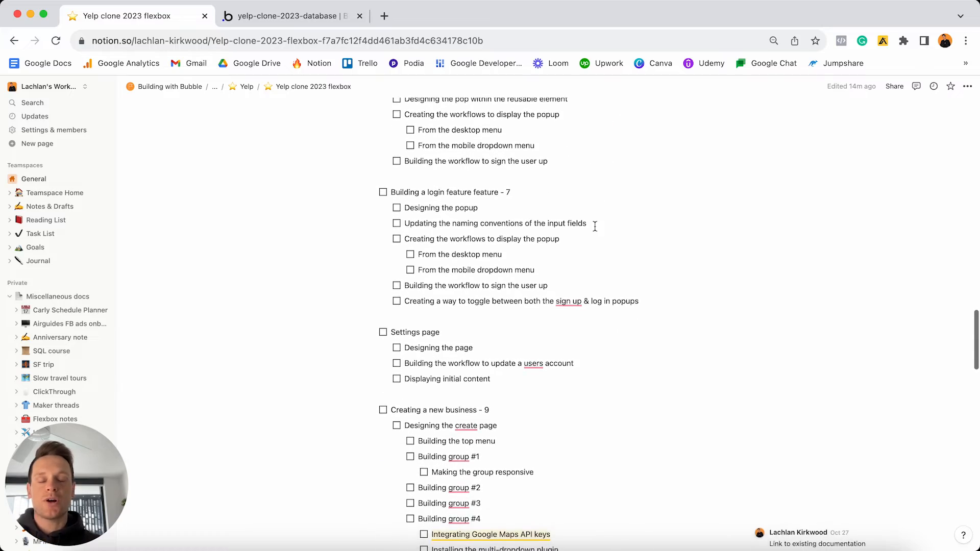
pyautogui.scroll(-5, 595, 226)
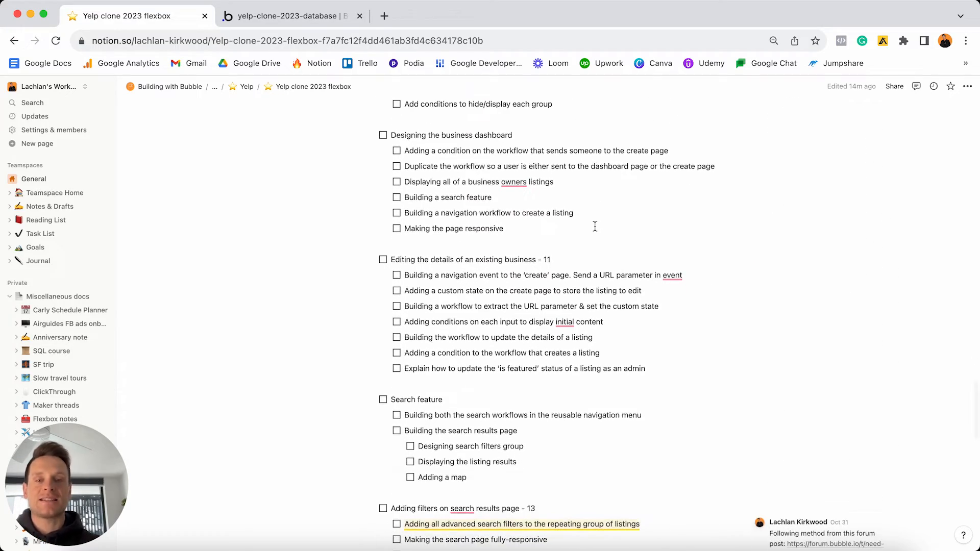
pyautogui.scroll(18, 595, 226)
pyautogui.scroll(15, 594, 226)
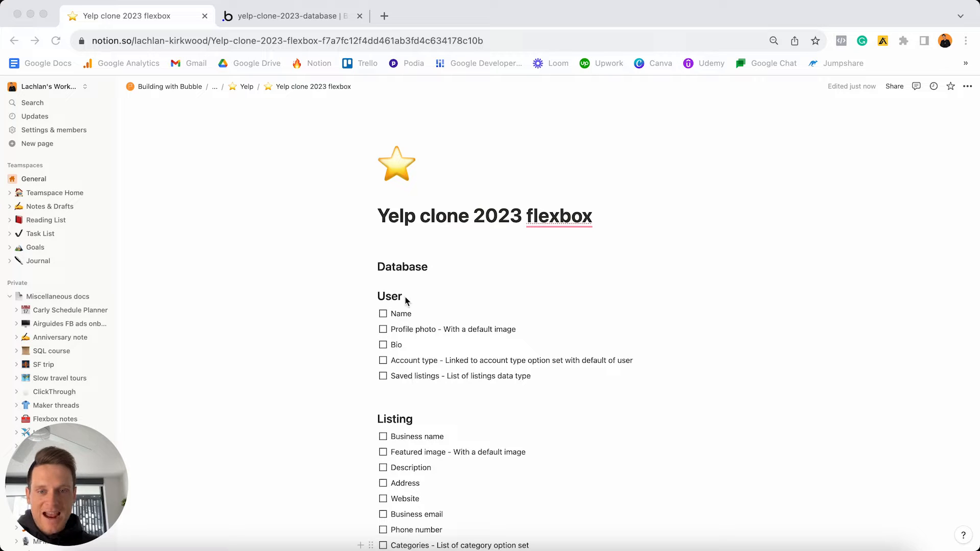
pyautogui.click(406, 296)
pyautogui.doubleClick(408, 297)
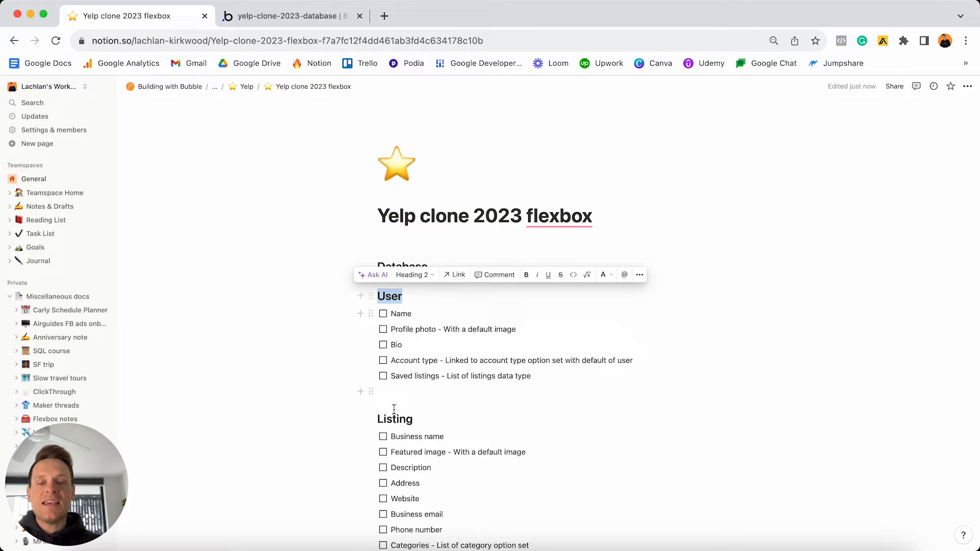
pyautogui.doubleClick(435, 417)
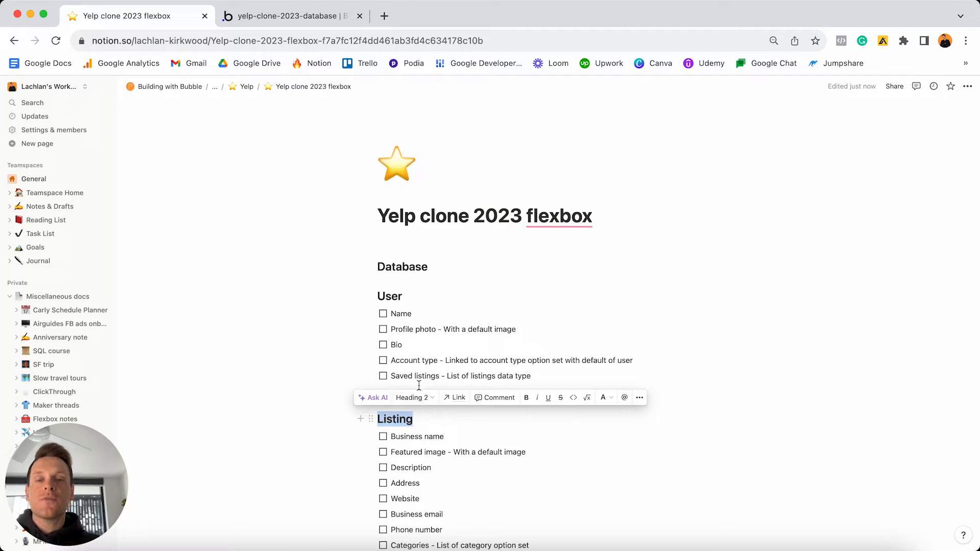
pyautogui.doubleClick(419, 300)
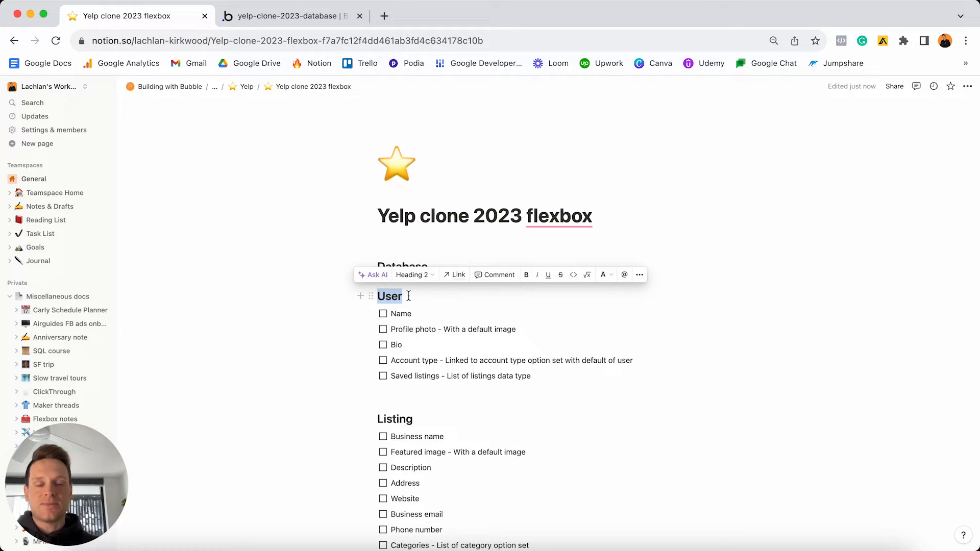
pyautogui.scroll(-2, 409, 296)
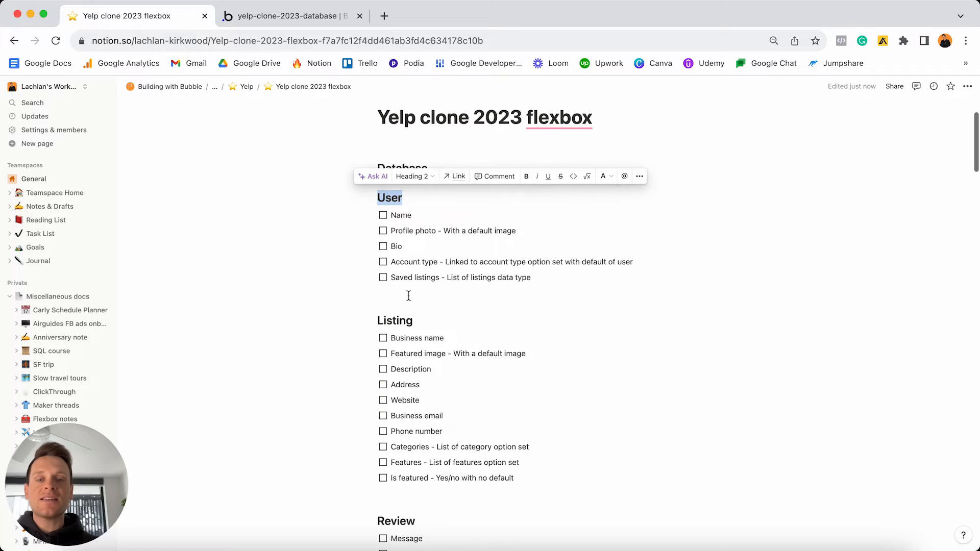
pyautogui.click(423, 325)
pyautogui.doubleClick(423, 324)
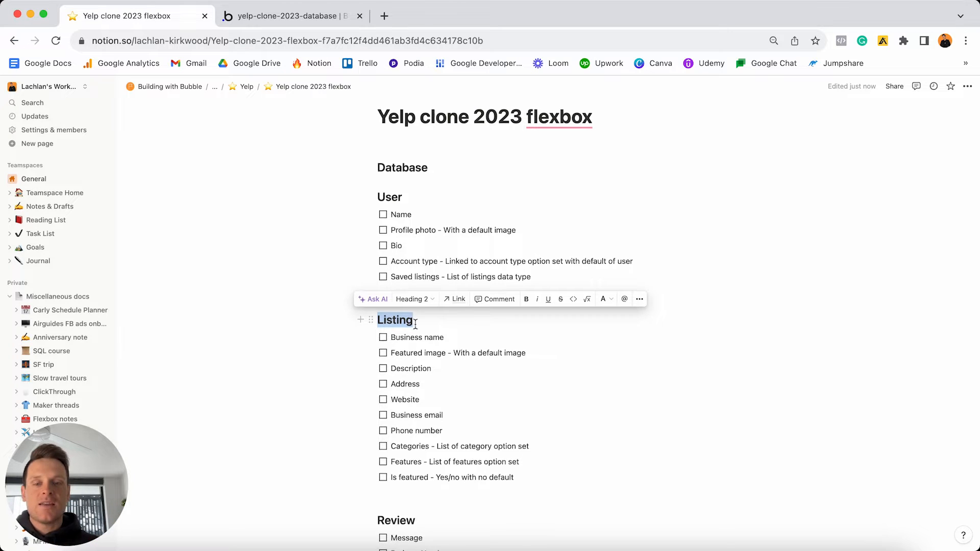
pyautogui.scroll(-5, 416, 327)
pyautogui.doubleClick(423, 348)
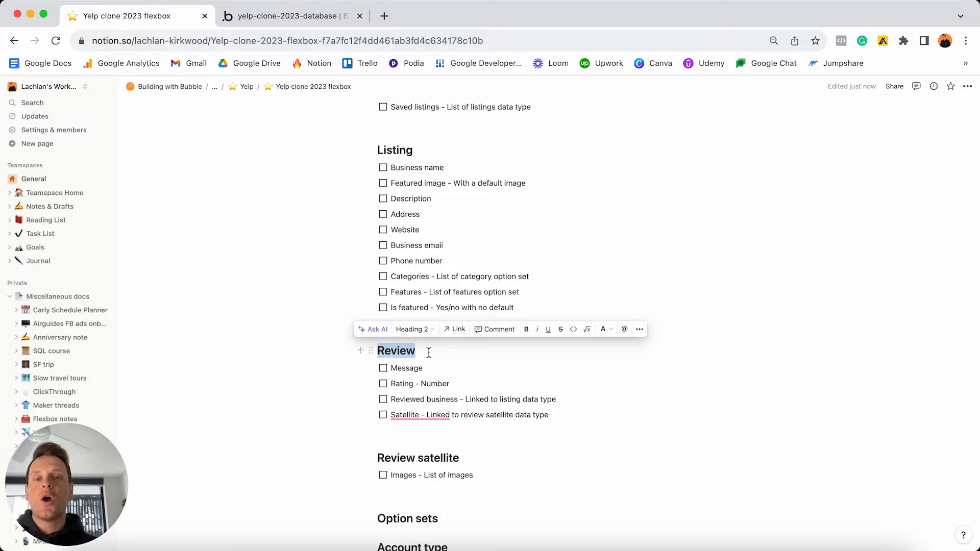
pyautogui.tripleClick(461, 458)
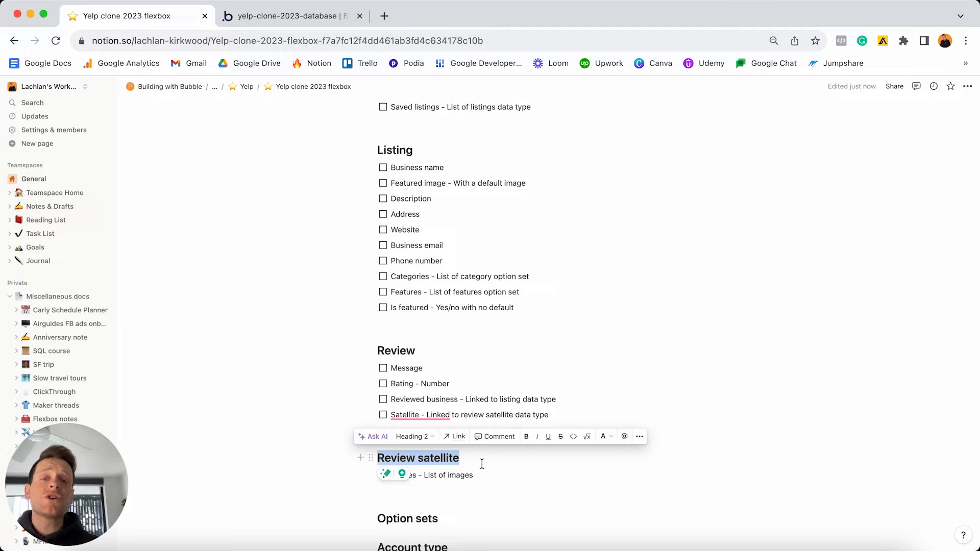
pyautogui.doubleClick(428, 354)
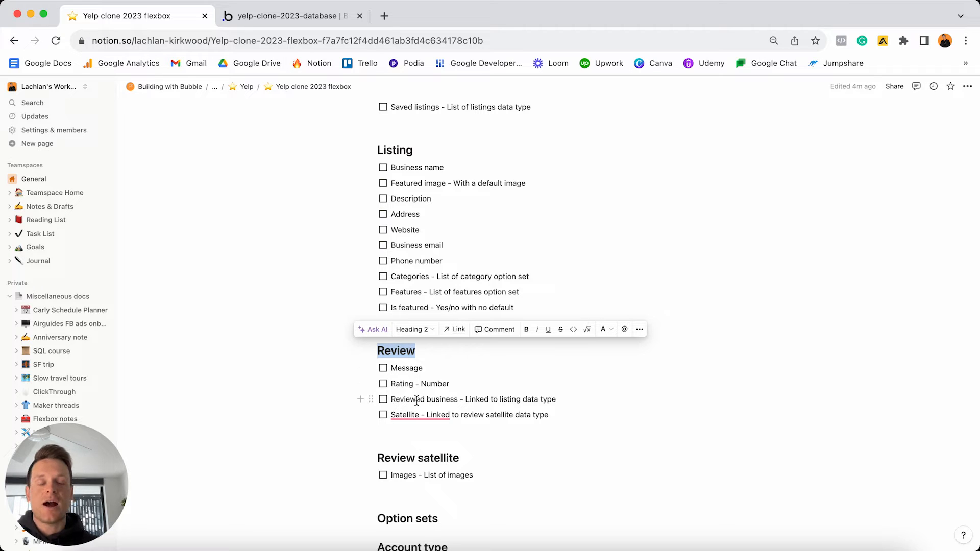
pyautogui.scroll(5, 417, 357)
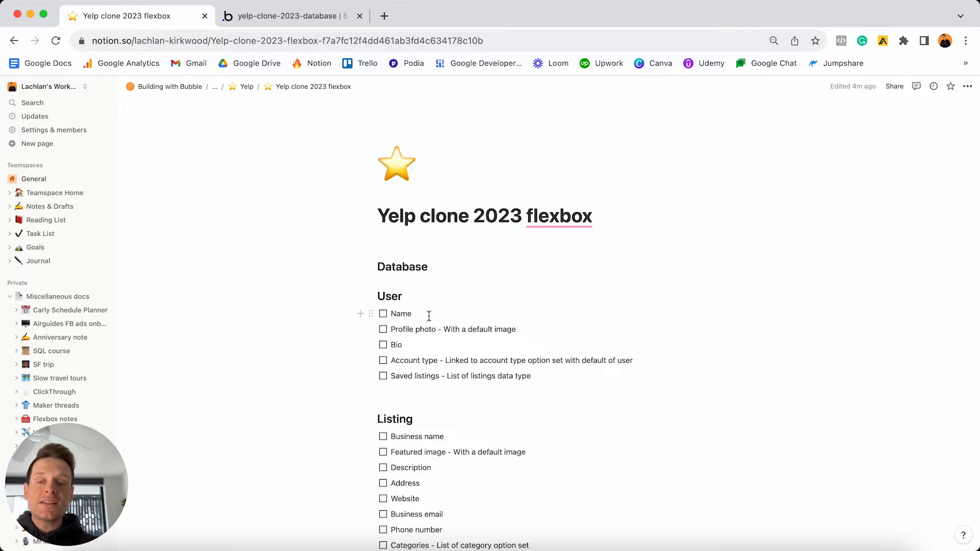
# - Review the planned User and Listing fields in Notion, then return to the Bubble editor
pyautogui.doubleClick(410, 298)
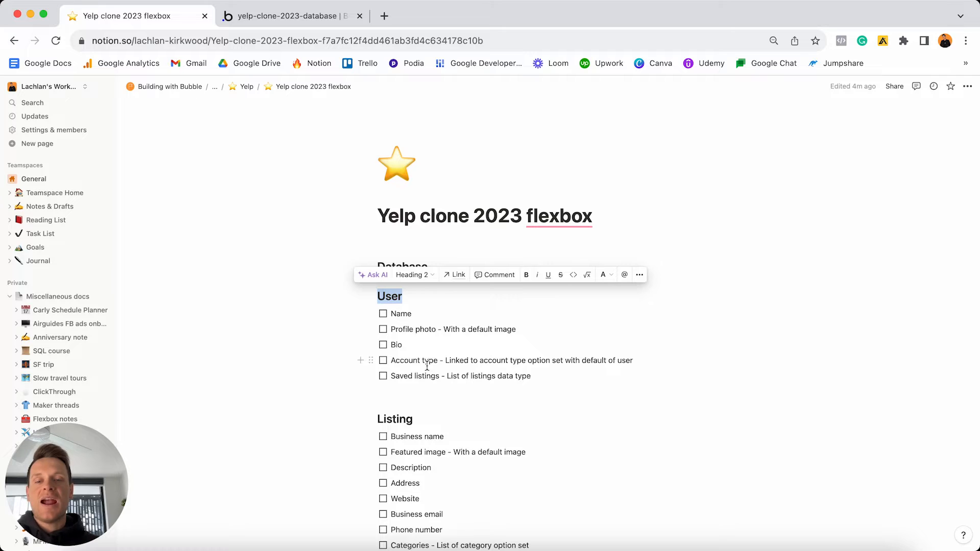
pyautogui.scroll(-3, 427, 366)
pyautogui.doubleClick(428, 323)
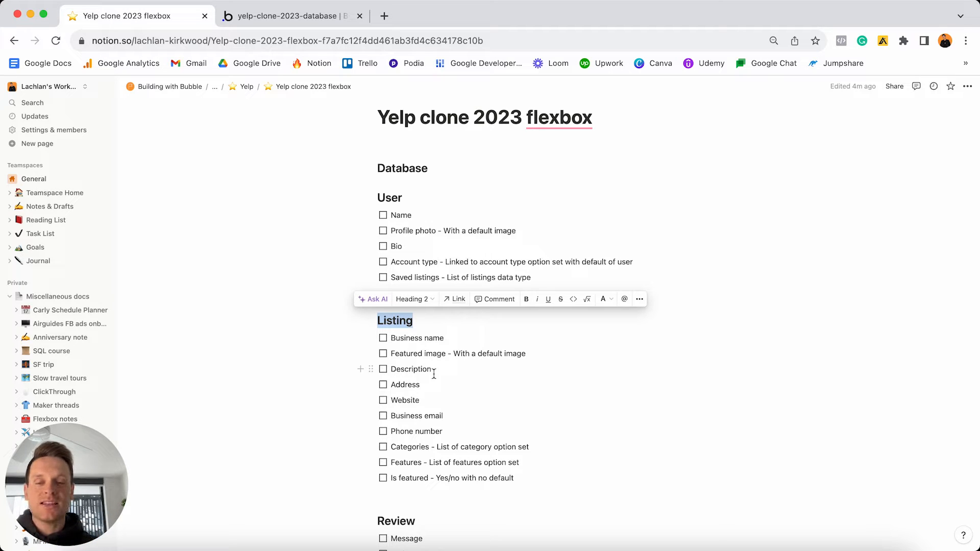
pyautogui.click(280, 23)
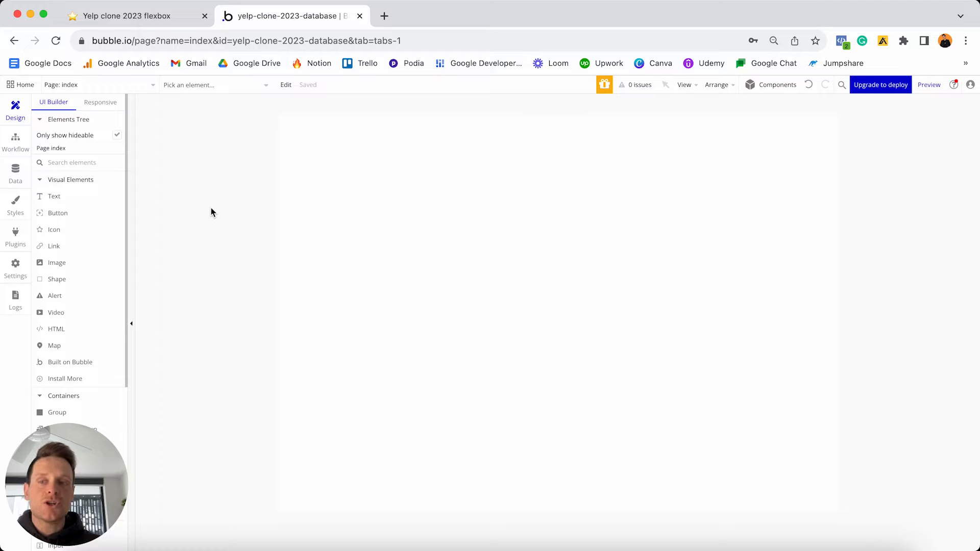
# - Show the Data types panel with the User type's built-in fields
pyautogui.click(14, 173)
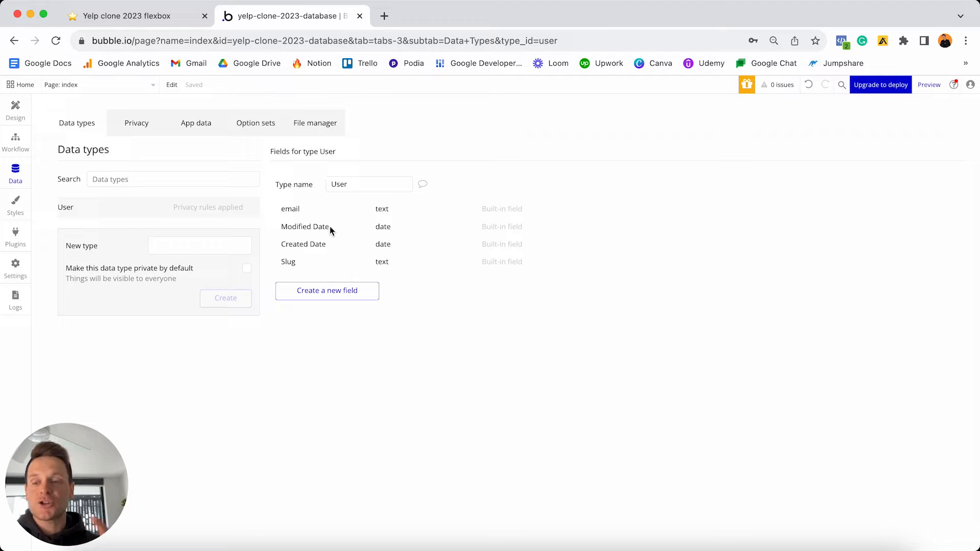
# - Check the Yelp clone notes, then return to Bubble's Data types page
pyautogui.moveTo(330, 225)
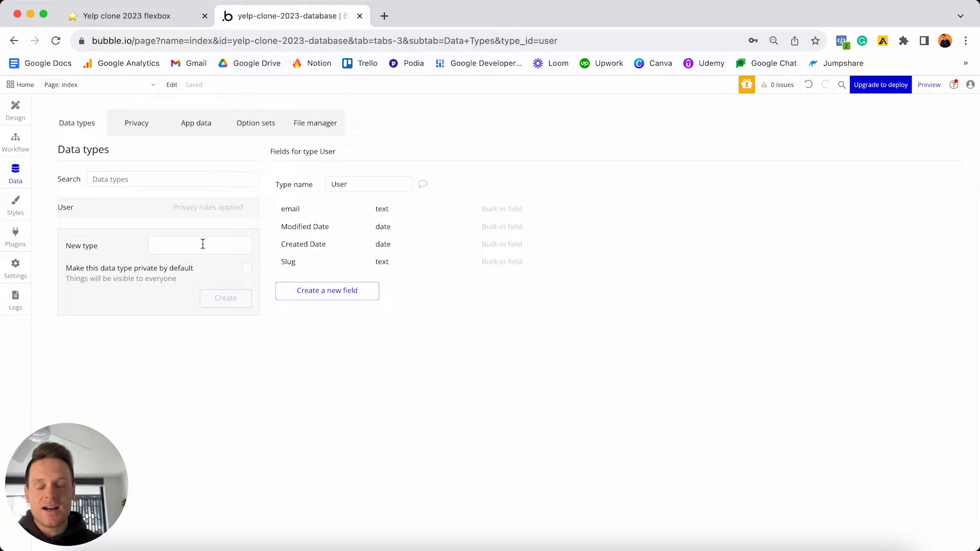
pyautogui.click(146, 15)
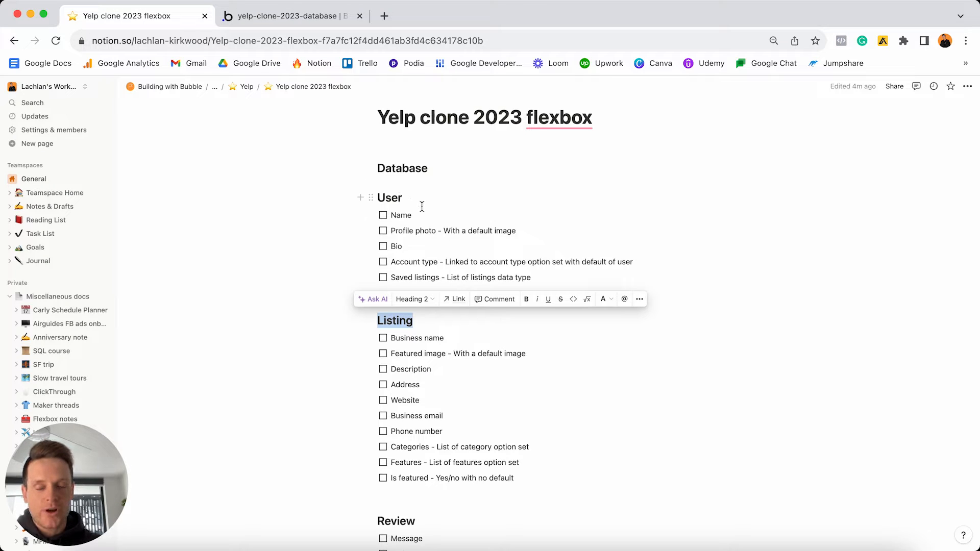
pyautogui.click(296, 20)
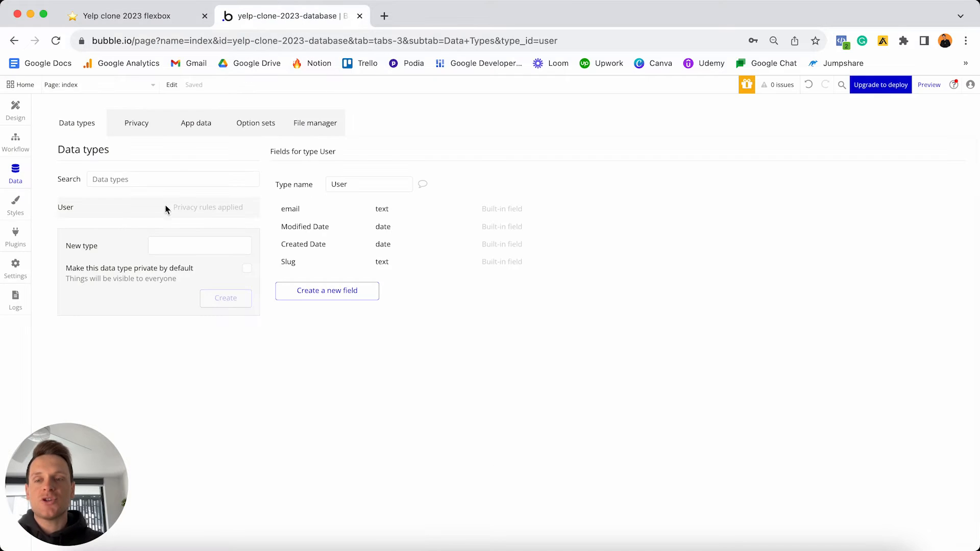
# - Create the Listing, Review and Review Satellite data types
pyautogui.click(176, 243)
pyautogui.write('Listing')
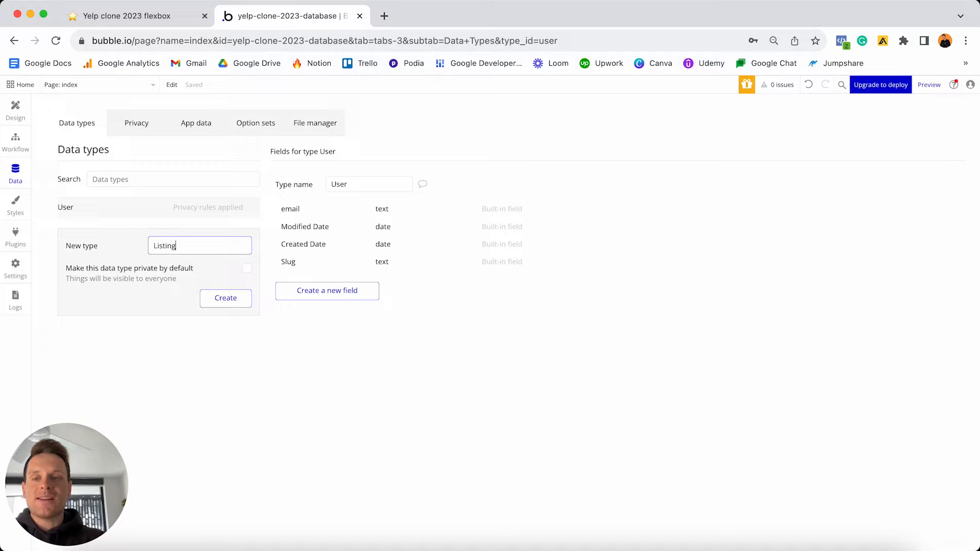
pyautogui.click(221, 299)
pyautogui.click(175, 266)
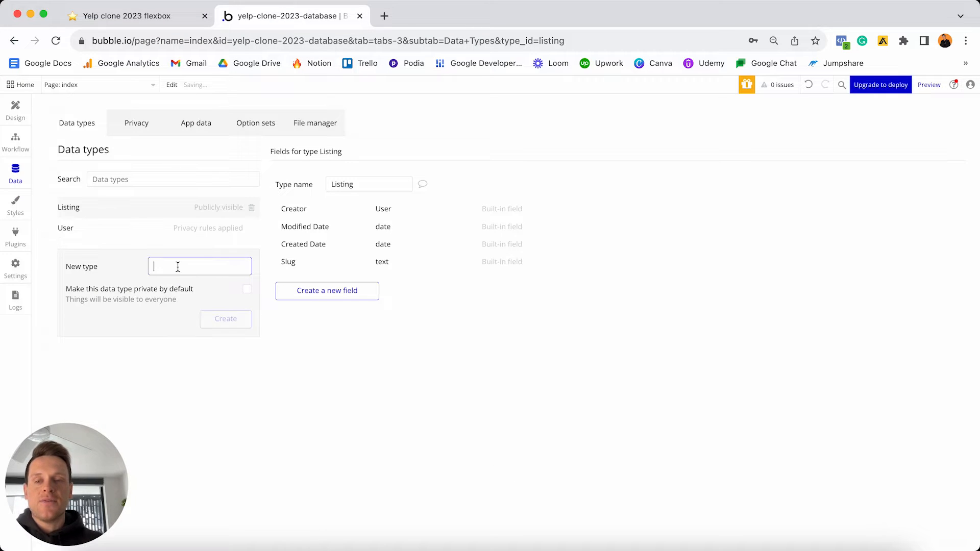
pyautogui.write('Review')
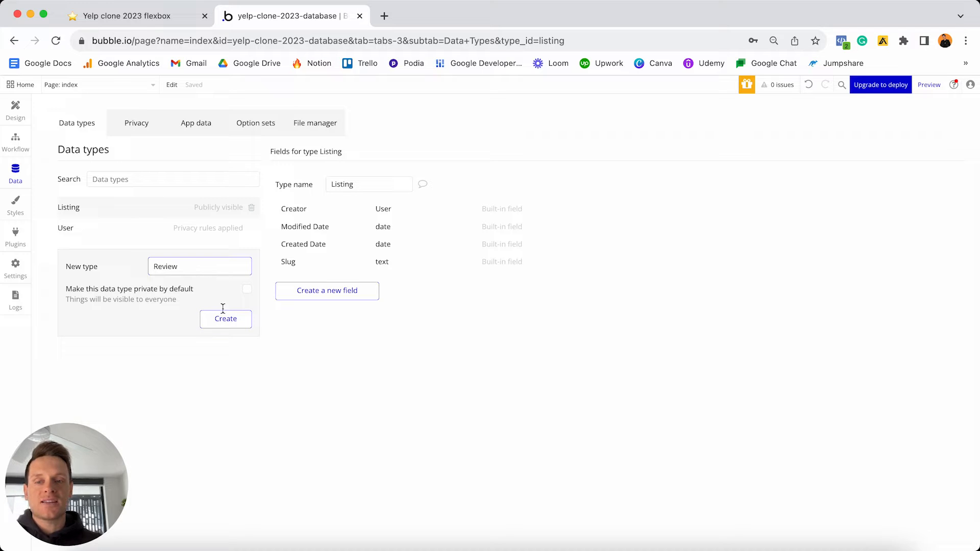
pyautogui.click(225, 319)
pyautogui.click(198, 286)
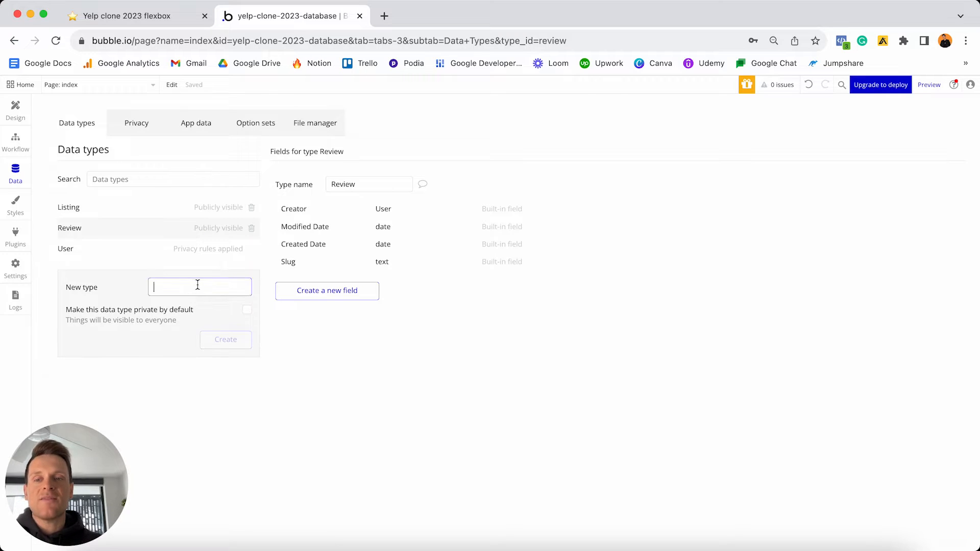
pyautogui.write('Revie')
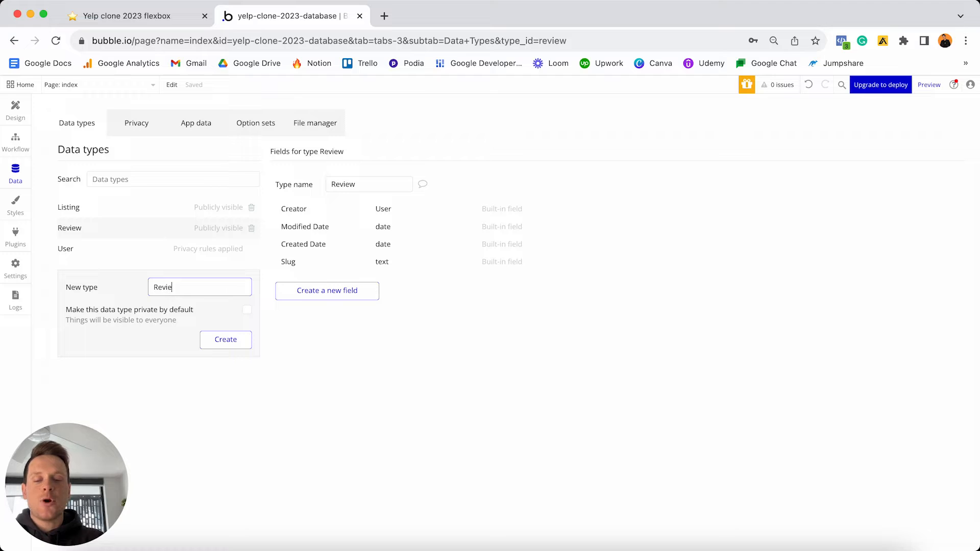
pyautogui.write('w Satellite')
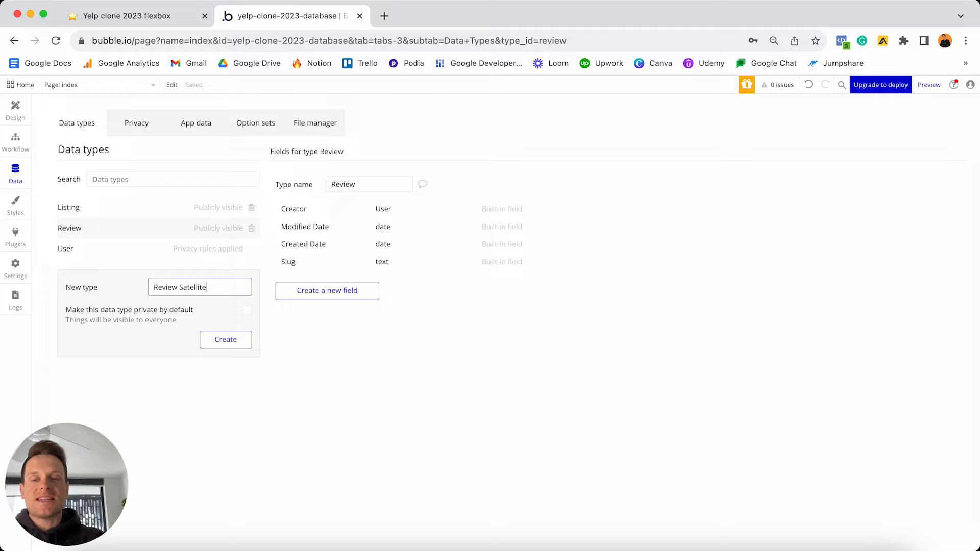
pyautogui.press('Return')
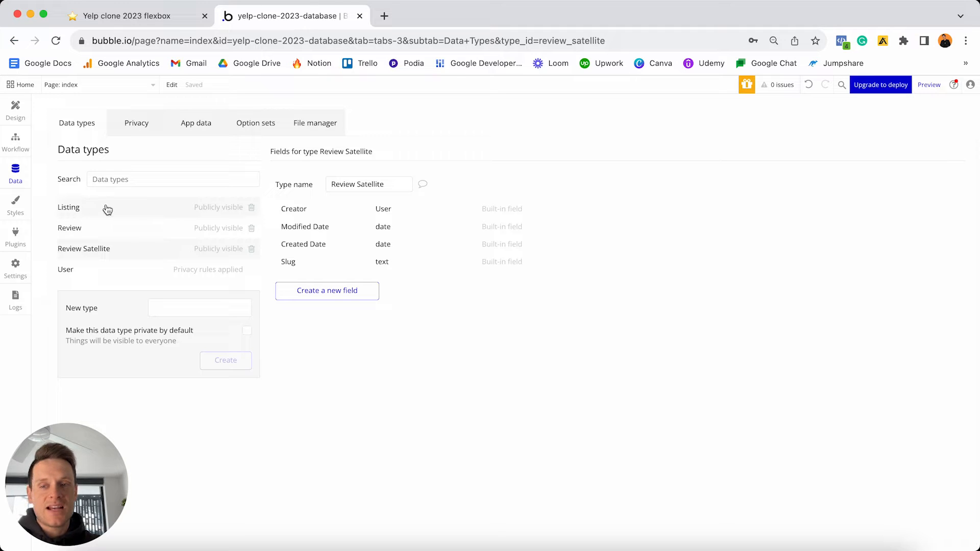
pyautogui.click(147, 16)
# - Scroll the plan down to the Option sets section and highlight its heading
pyautogui.scroll(-7, 482, 398)
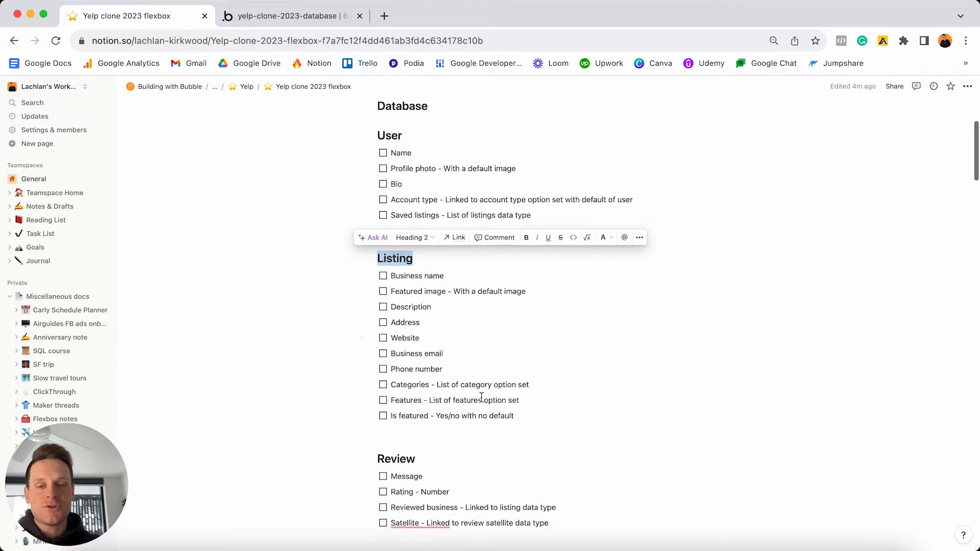
pyautogui.tripleClick(546, 315)
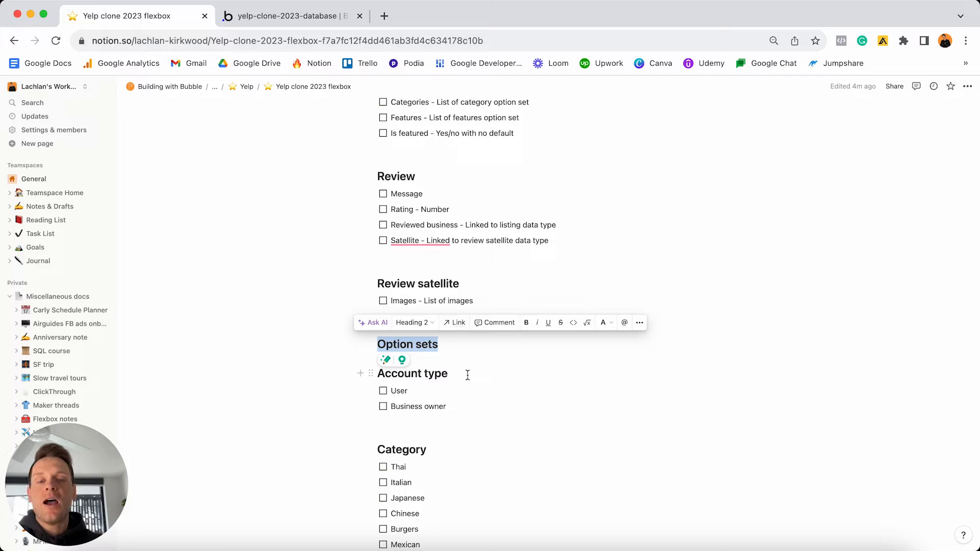
pyautogui.tripleClick(467, 375)
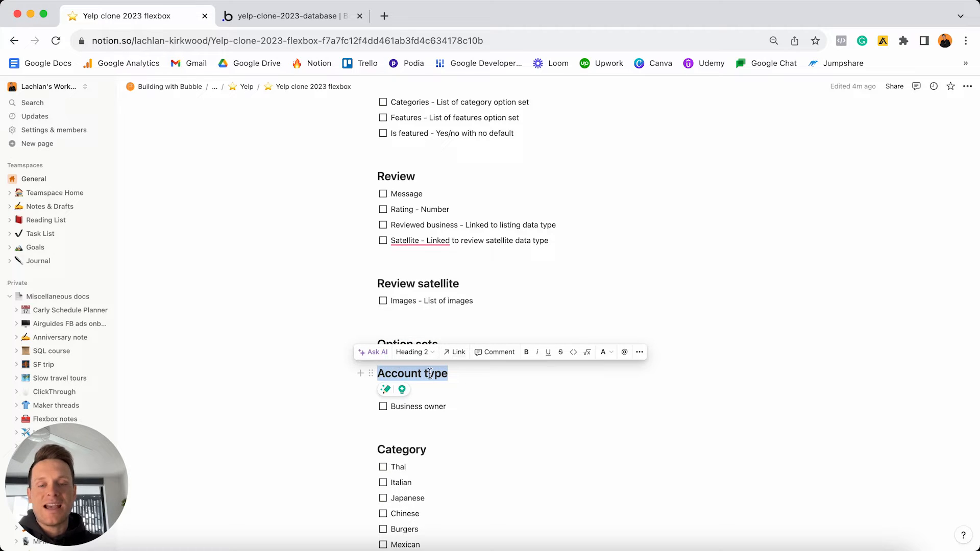
pyautogui.click(464, 374)
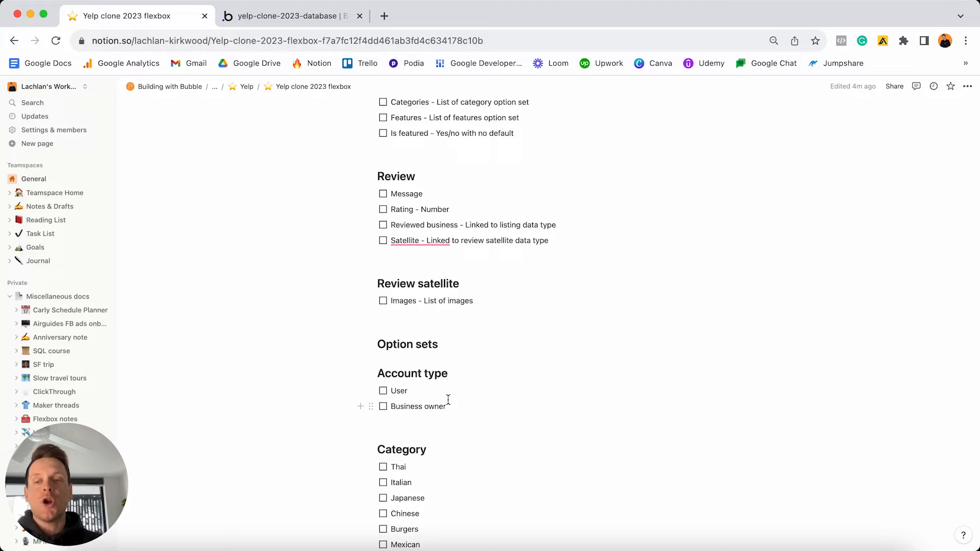
pyautogui.click(396, 390)
pyautogui.press('BackSpace')
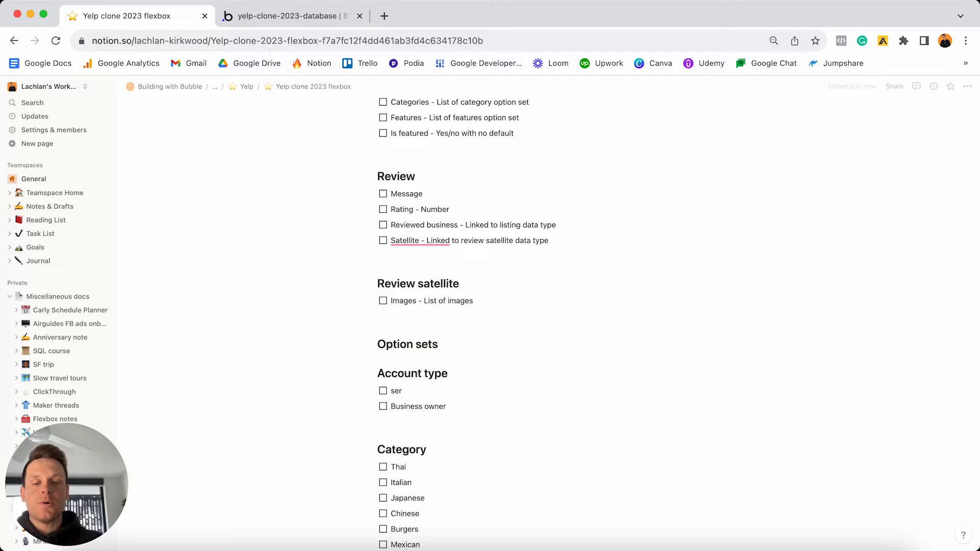
pyautogui.write('u')
pyautogui.press('BackSpace')
pyautogui.write('U')
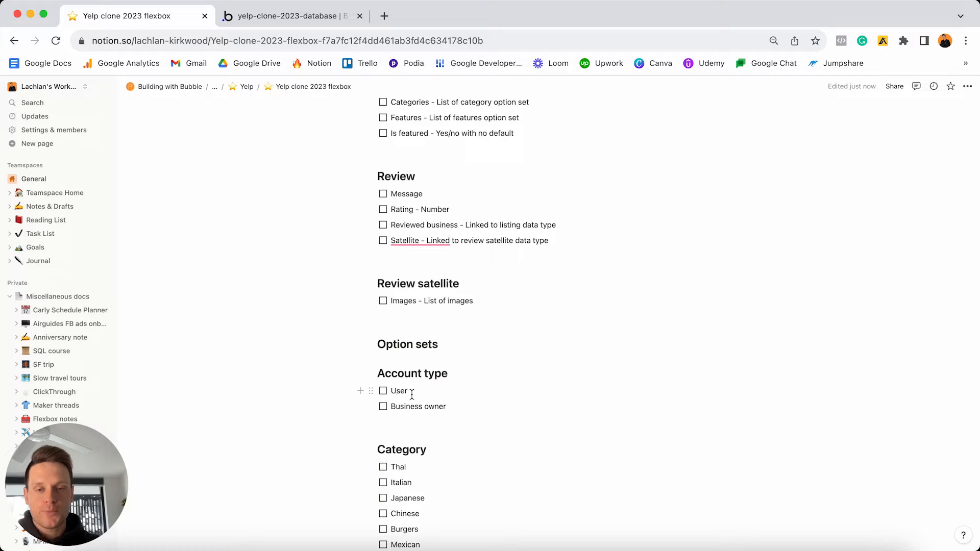
pyautogui.scroll(-5, 412, 395)
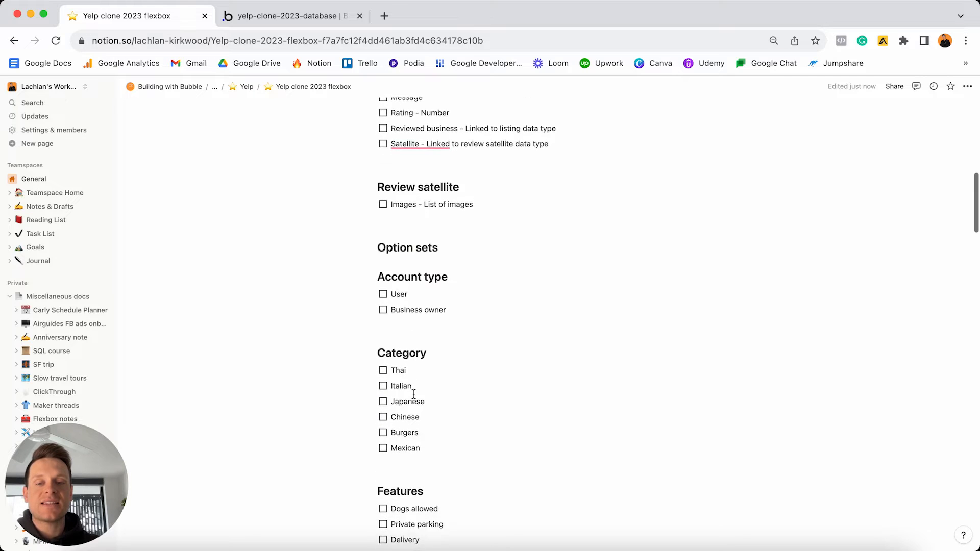
# - Look over the Category and Features lists, then return to the Bubble editor
pyautogui.scroll(-1, 414, 395)
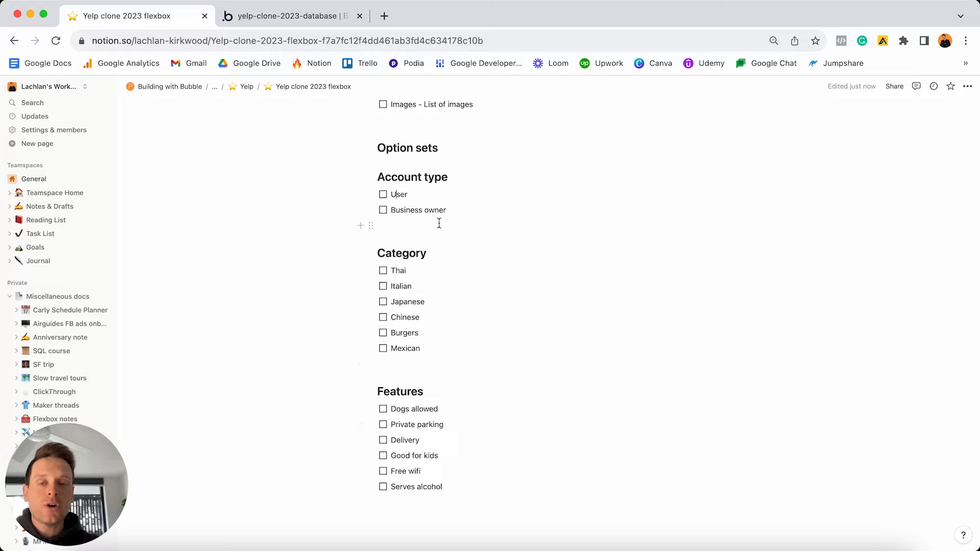
pyautogui.click(285, 17)
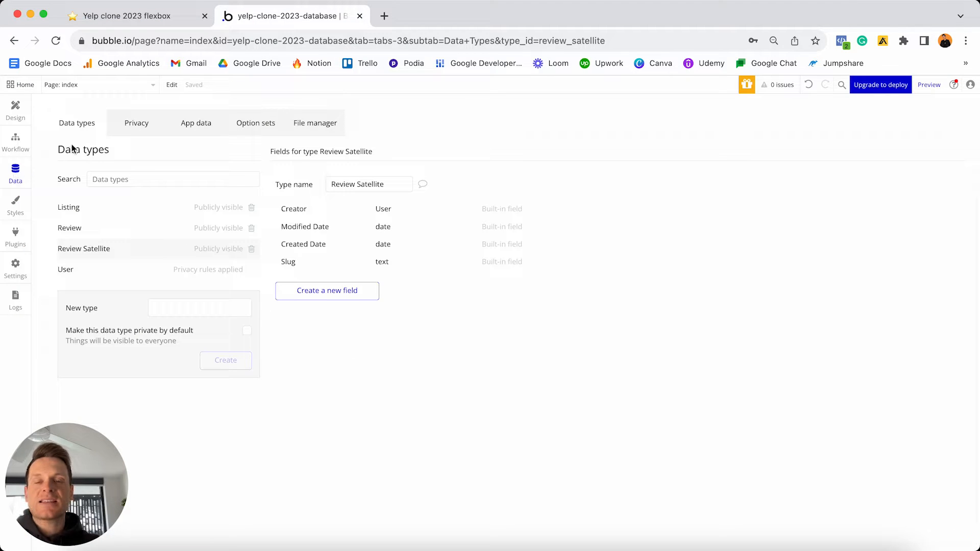
# - Skip the option sets tutorial and create an option set named 'Account Type'
pyautogui.click(257, 129)
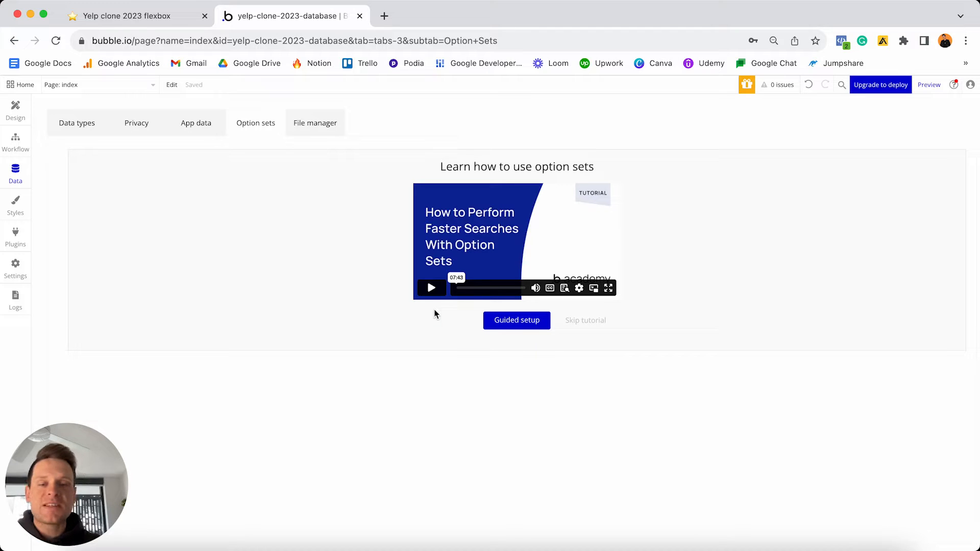
pyautogui.click(599, 320)
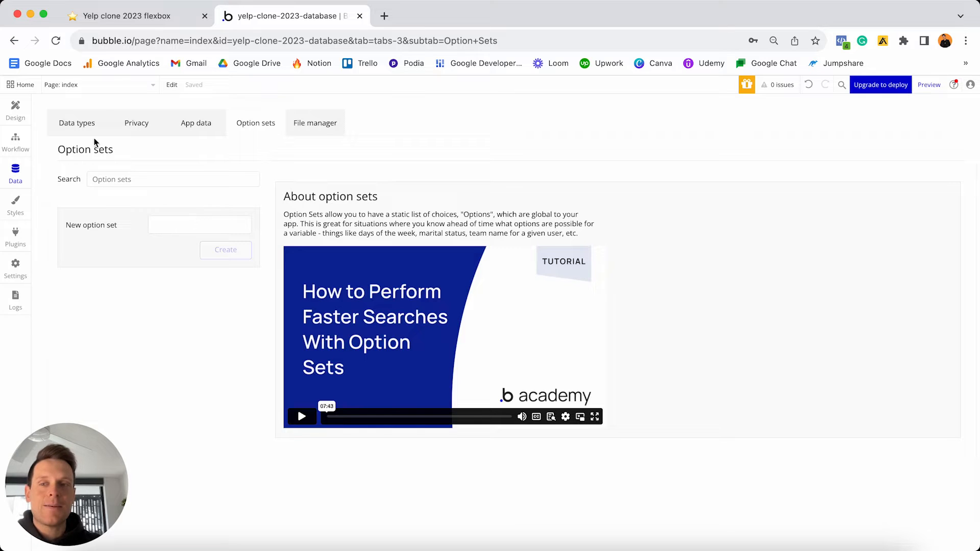
pyautogui.click(82, 129)
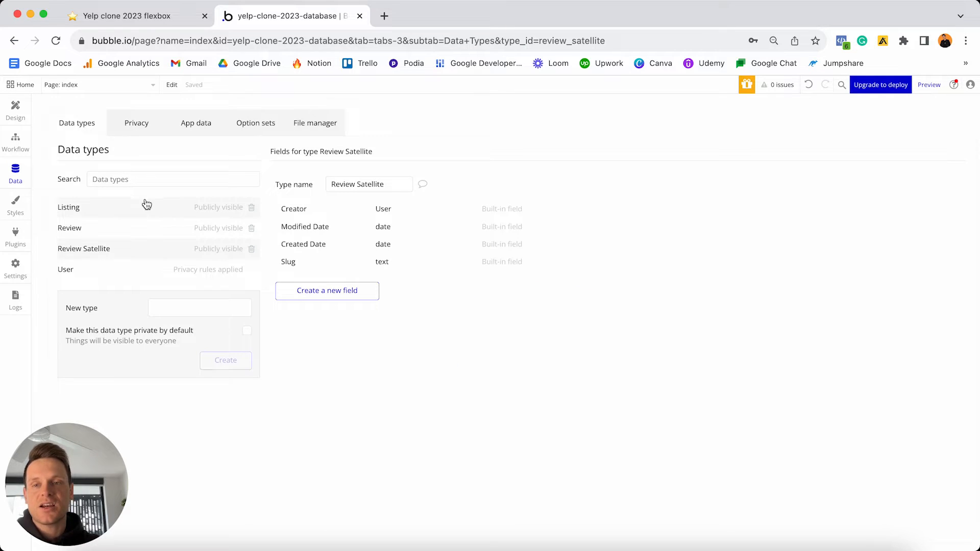
pyautogui.click(254, 125)
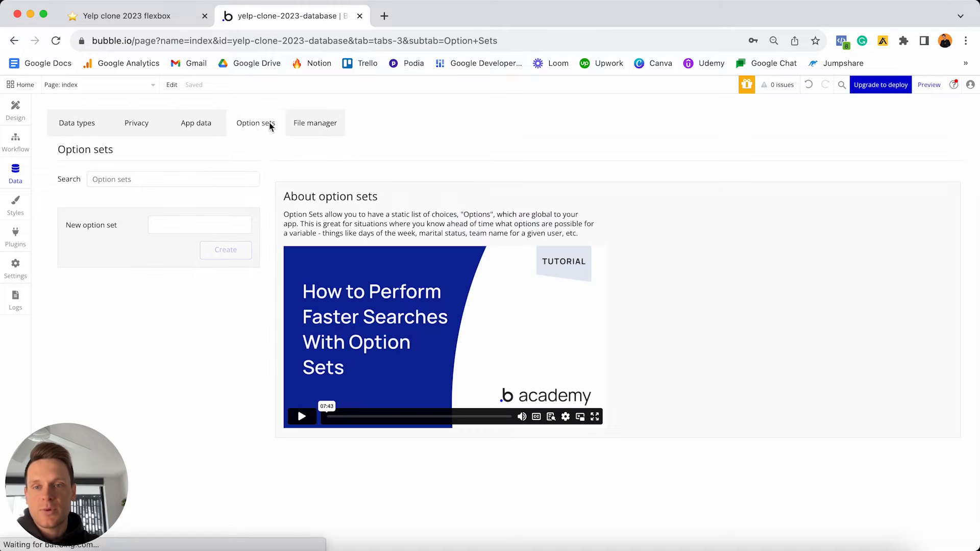
pyautogui.click(182, 223)
pyautogui.write('A')
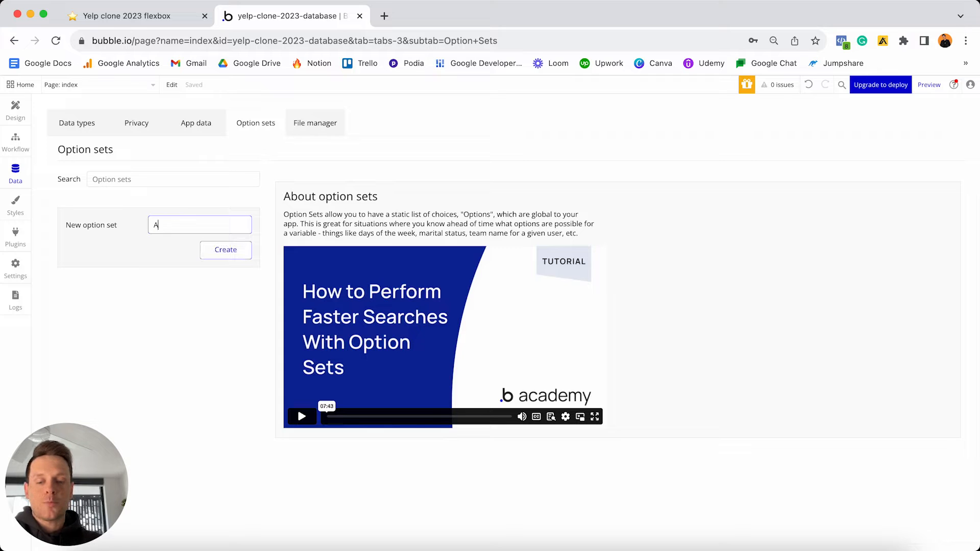
pyautogui.write('ccoiunt ')
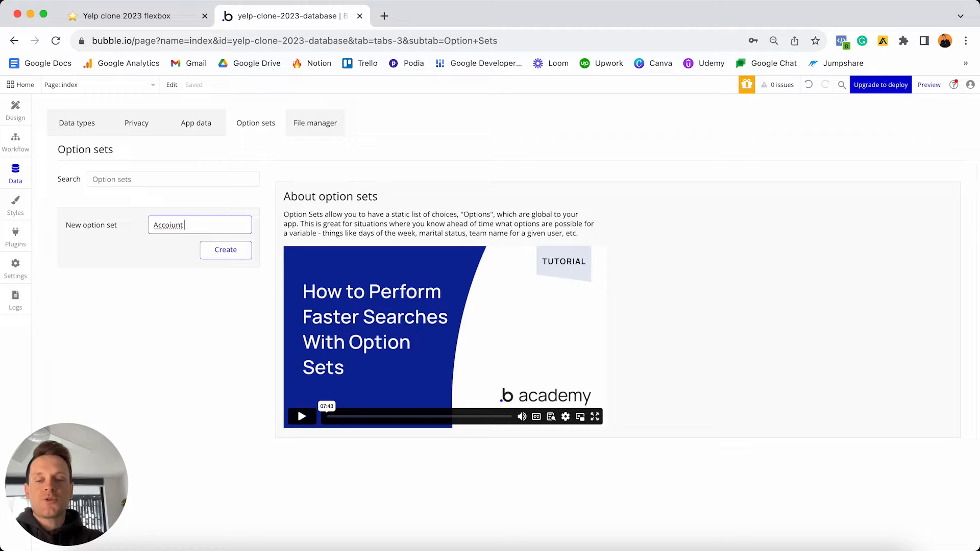
pyautogui.write('Type')
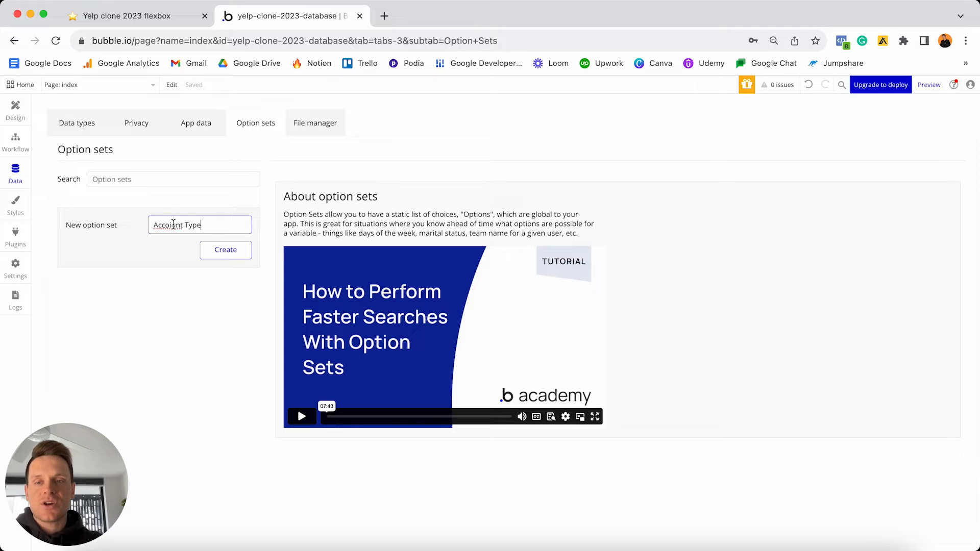
pyautogui.click(173, 225)
pyautogui.press('BackSpace')
pyautogui.click(225, 249)
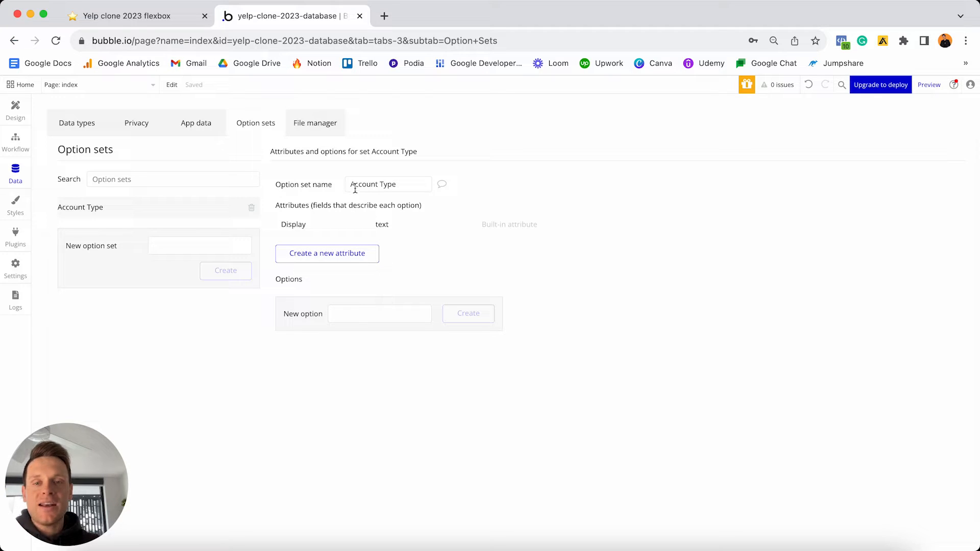
# - Add the options User and Business owner to Account Type
pyautogui.click(347, 314)
pyautogui.write('User')
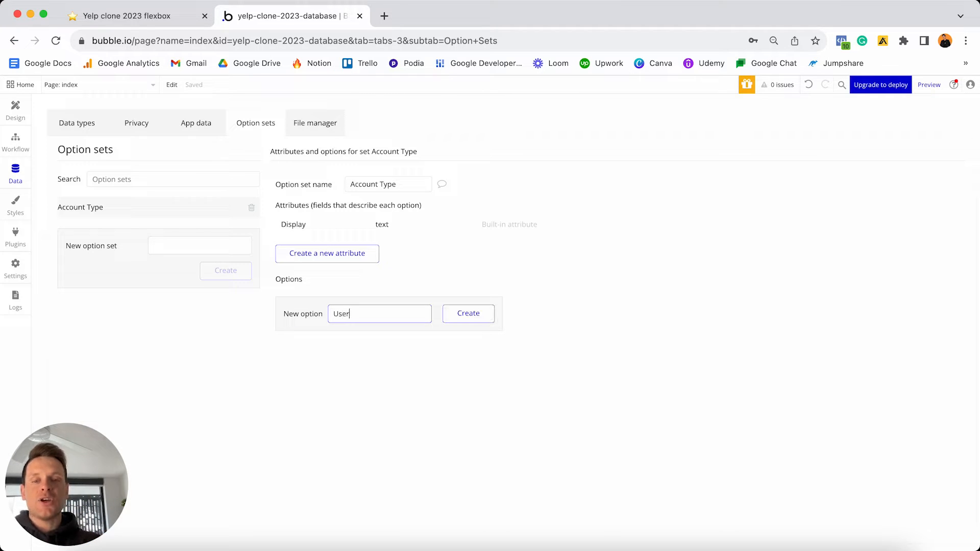
pyautogui.press('Return')
pyautogui.write('Busi')
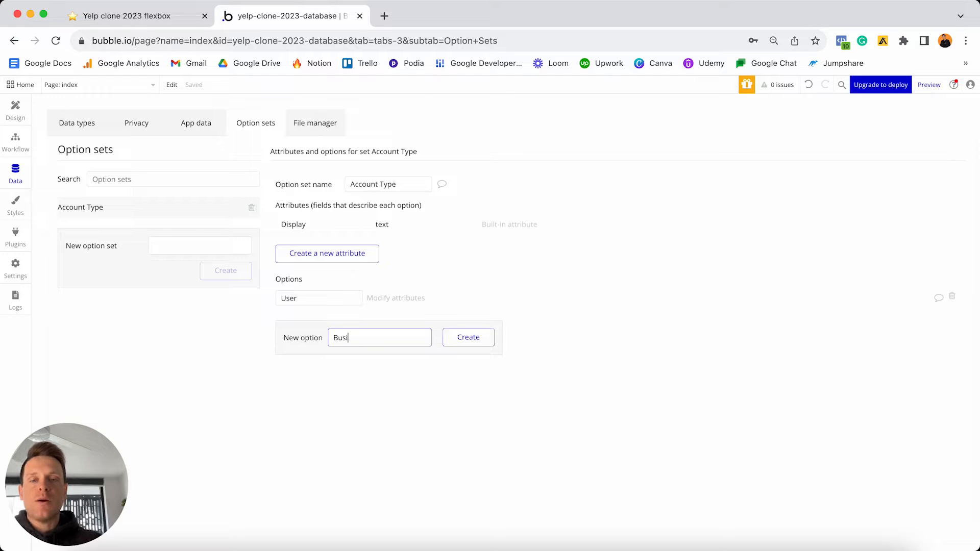
pyautogui.write('ness owner')
pyautogui.press('Return')
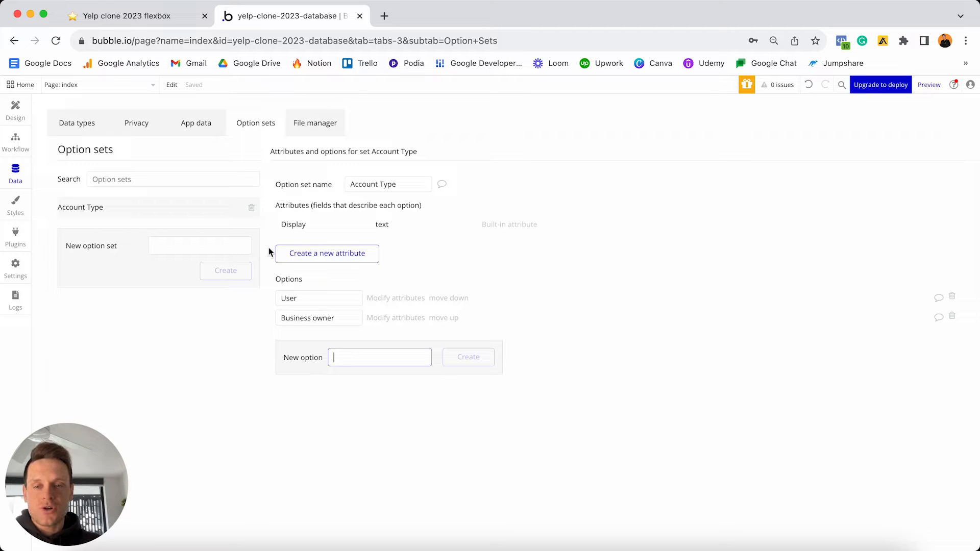
# - Tick off User and Business owner under Account type and highlight the Category heading
pyautogui.click(173, 13)
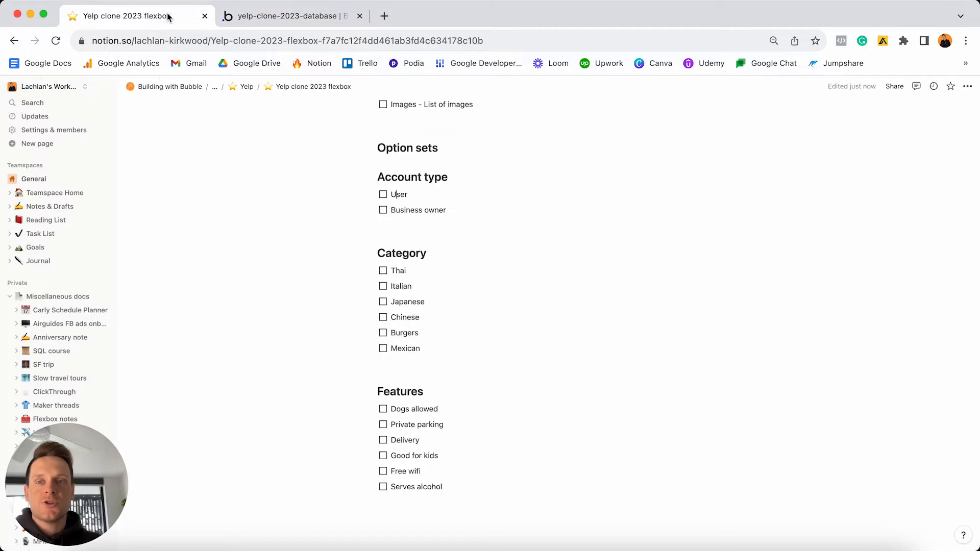
pyautogui.click(384, 195)
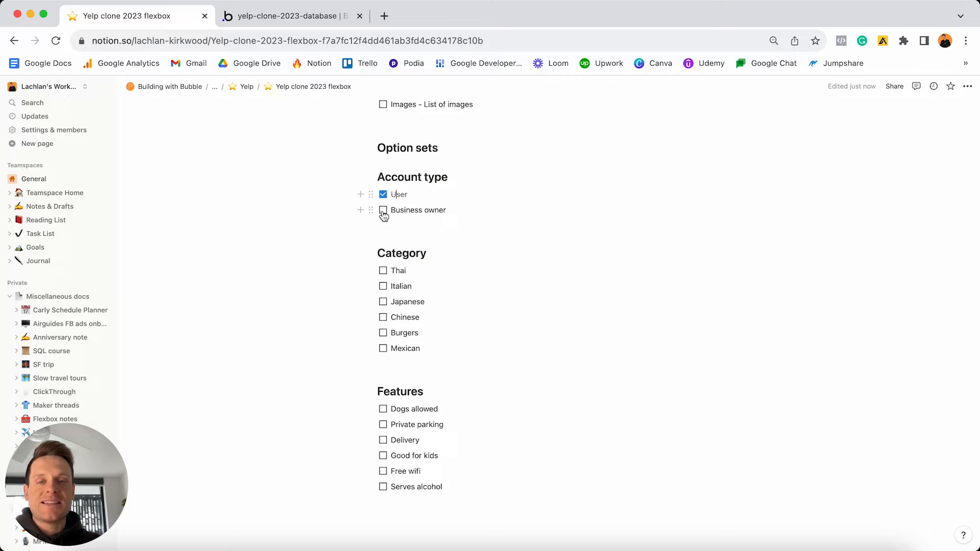
pyautogui.click(383, 211)
pyautogui.tripleClick(454, 176)
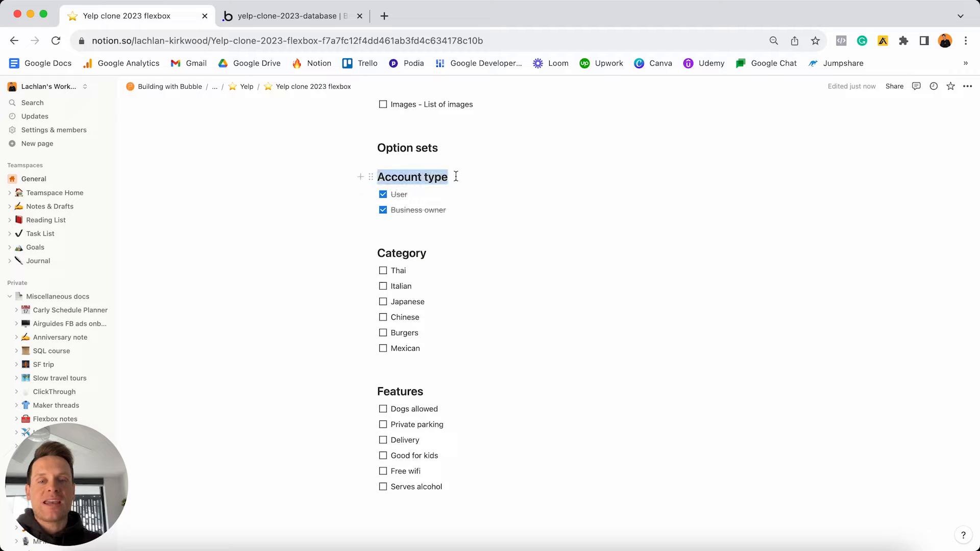
pyautogui.tripleClick(434, 252)
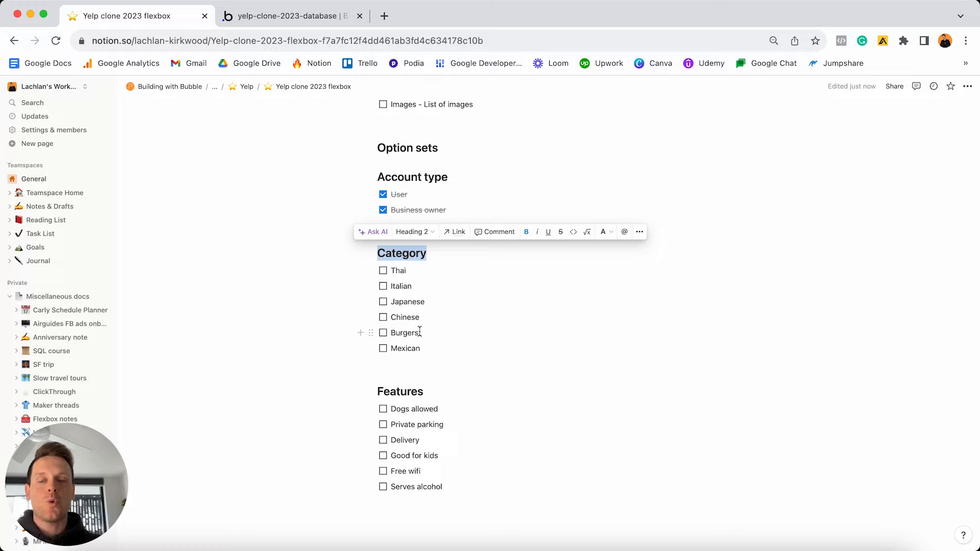
pyautogui.click(292, 16)
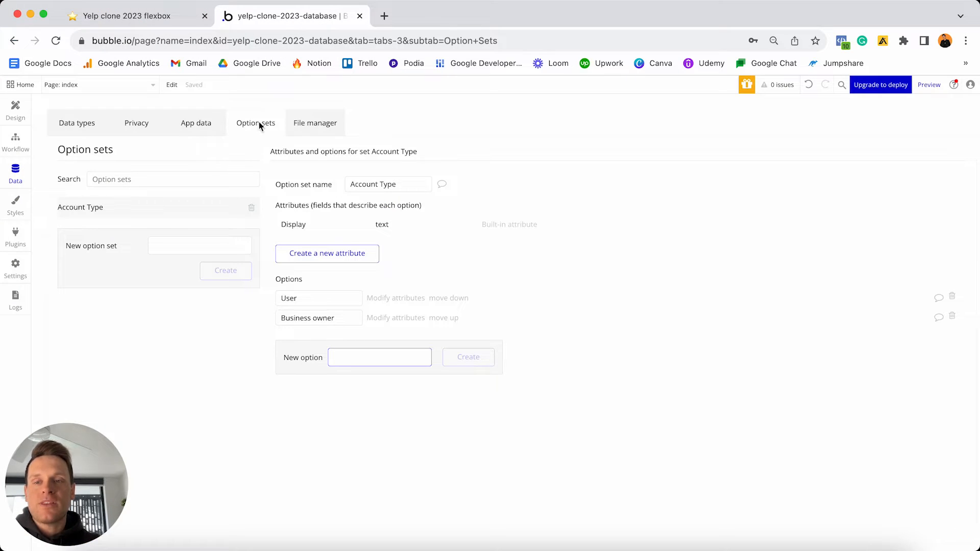
# - Create a Category option set, checking its list in the Notion plan
pyautogui.click(184, 249)
pyautogui.write('Category')
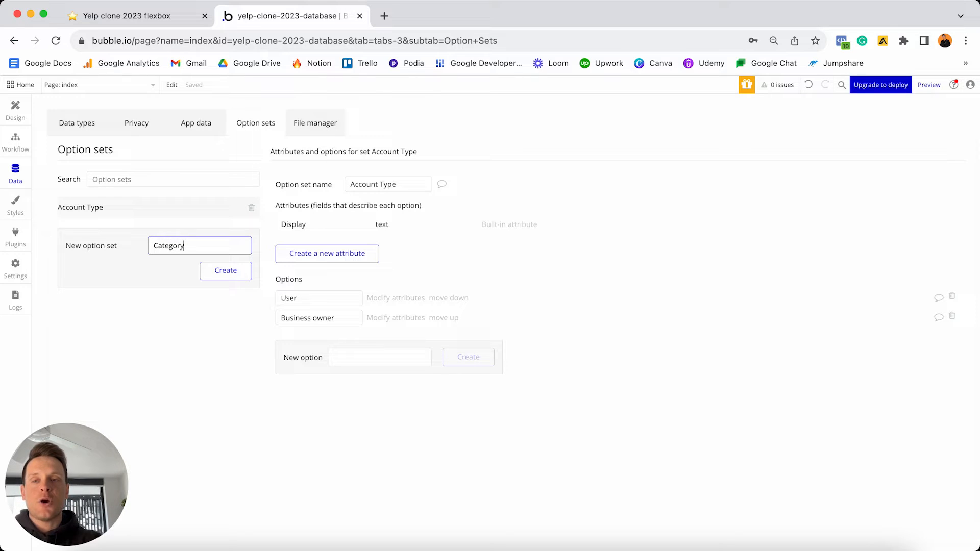
pyautogui.click(240, 271)
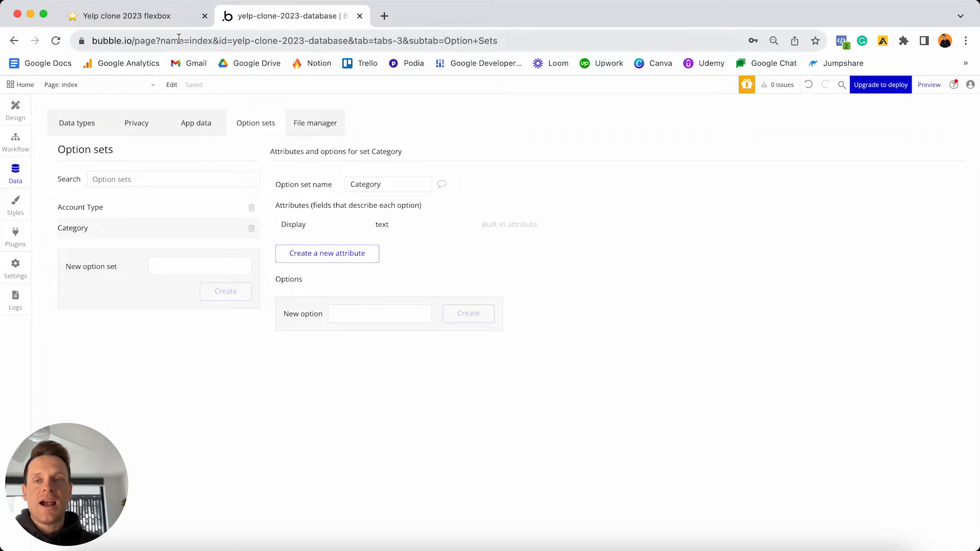
pyautogui.click(173, 21)
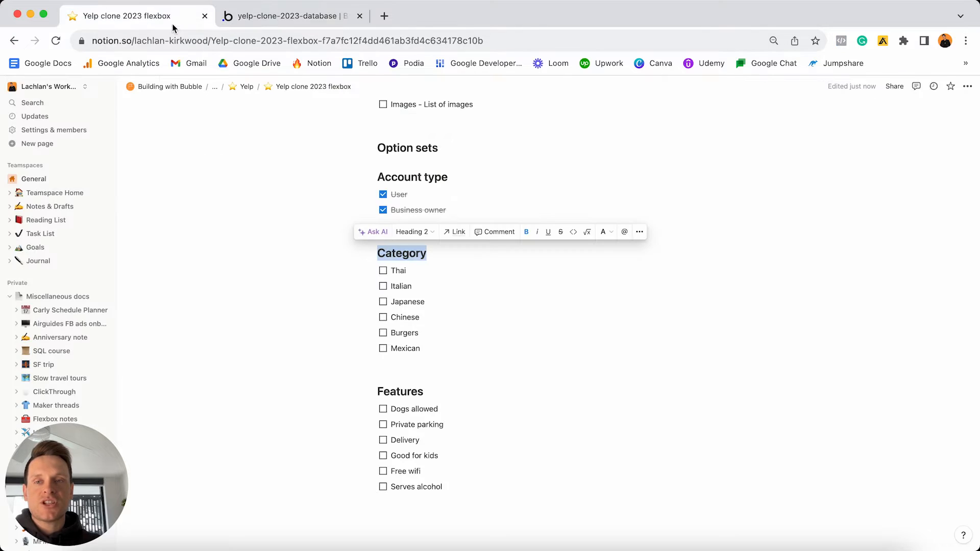
pyautogui.click(307, 15)
# - Add Thai, Italian, Japanese, Chinese, Burgers and Mexican as Category options
pyautogui.click(365, 308)
pyautogui.write('Thai')
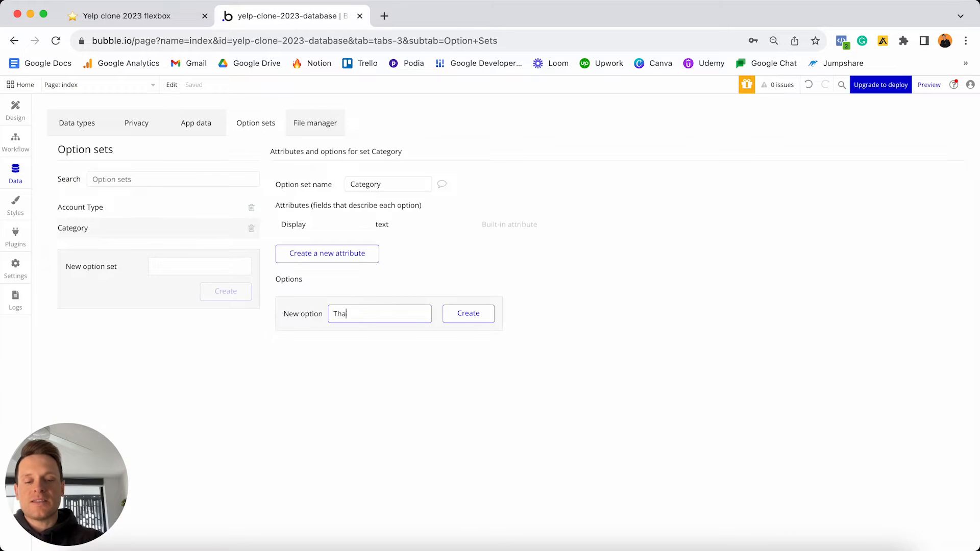
pyautogui.press('Return')
pyautogui.write('Italian')
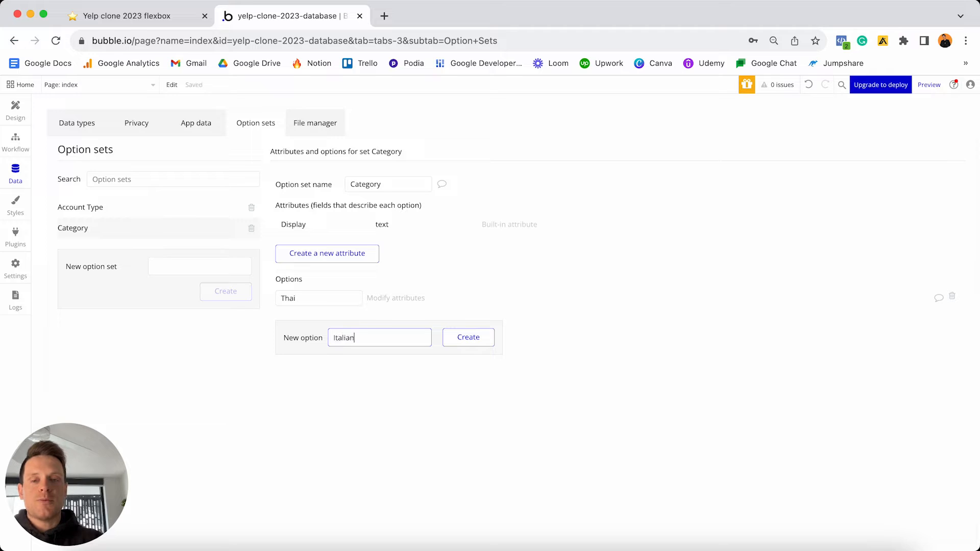
pyautogui.press('Return')
pyautogui.write('Japanese')
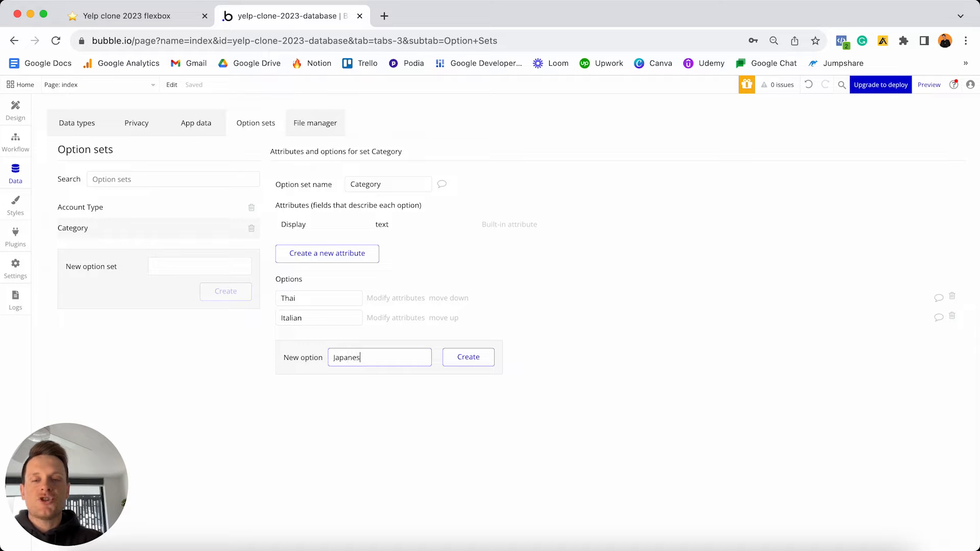
pyautogui.press('Return')
pyautogui.write('Chinese')
pyautogui.press('Return')
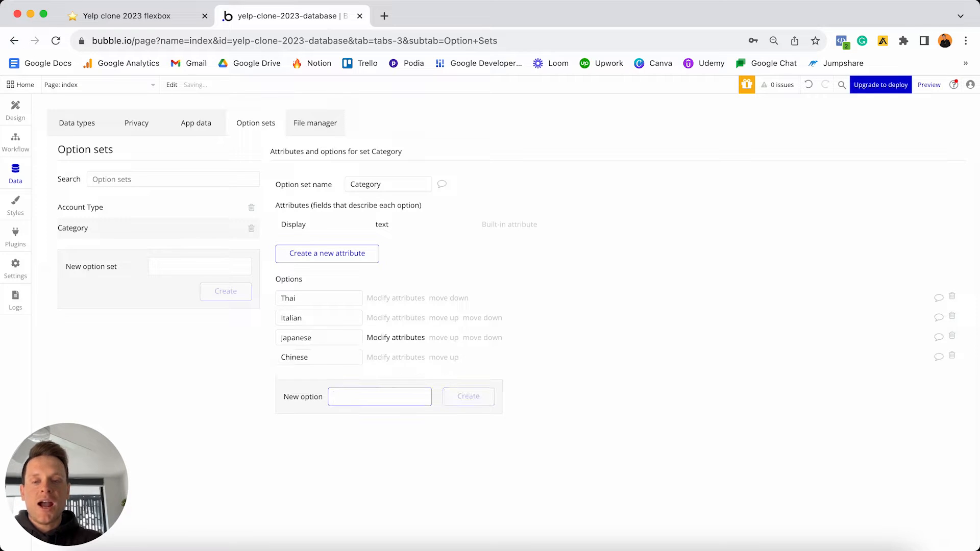
pyautogui.write('Burgers')
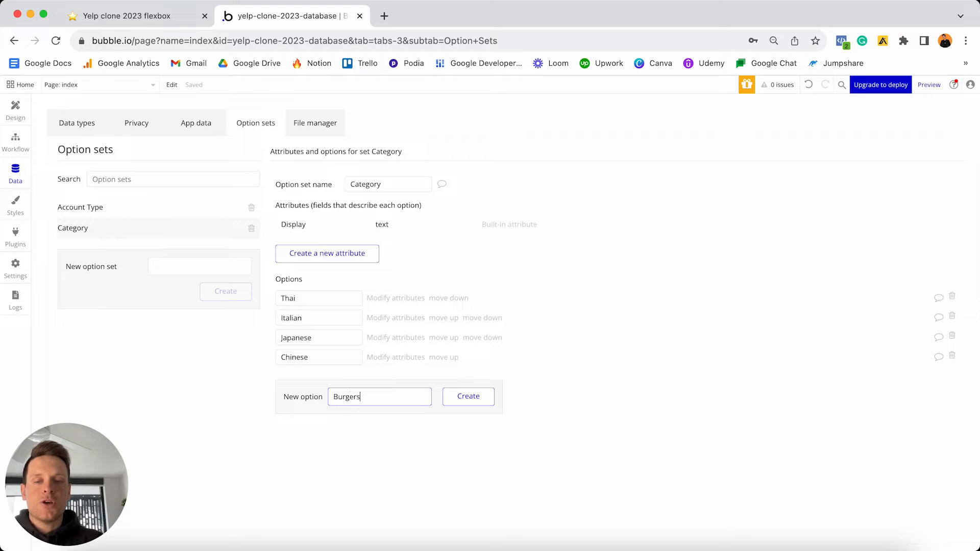
pyautogui.press('Return')
pyautogui.write('Mexican')
pyautogui.press('Return')
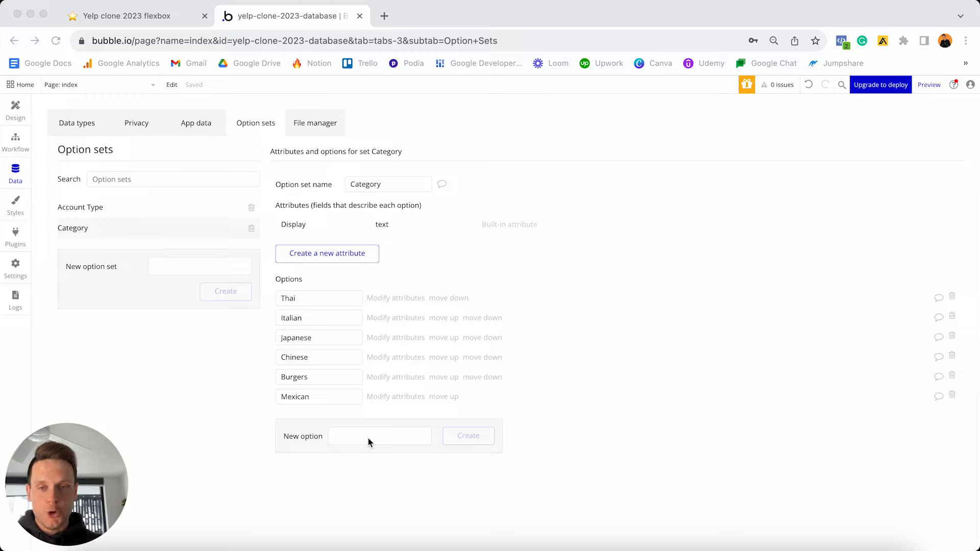
# - Tick off all six Category items, Thai through Mexican, in the Notion plan
pyautogui.click(166, 21)
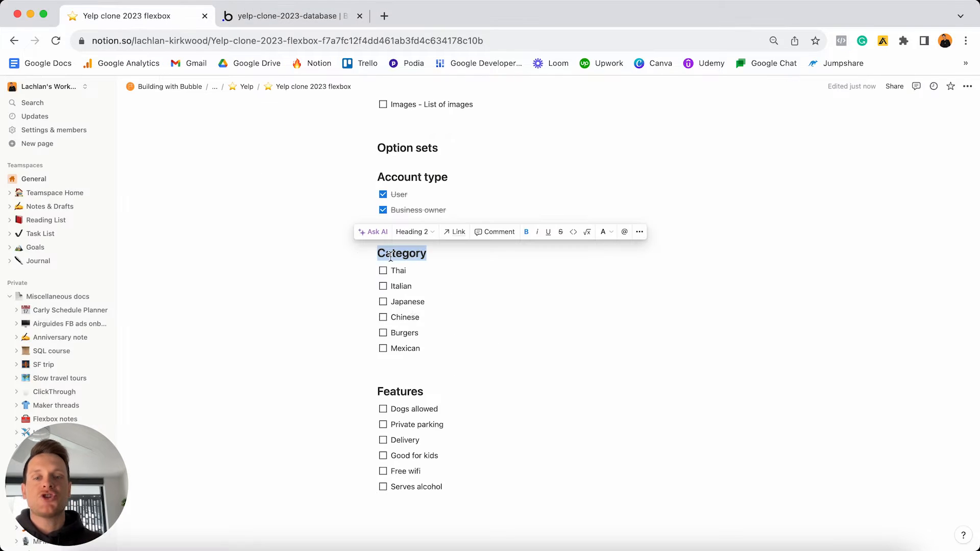
pyautogui.click(432, 355)
pyautogui.moveTo(434, 348); pyautogui.dragTo(389, 266)
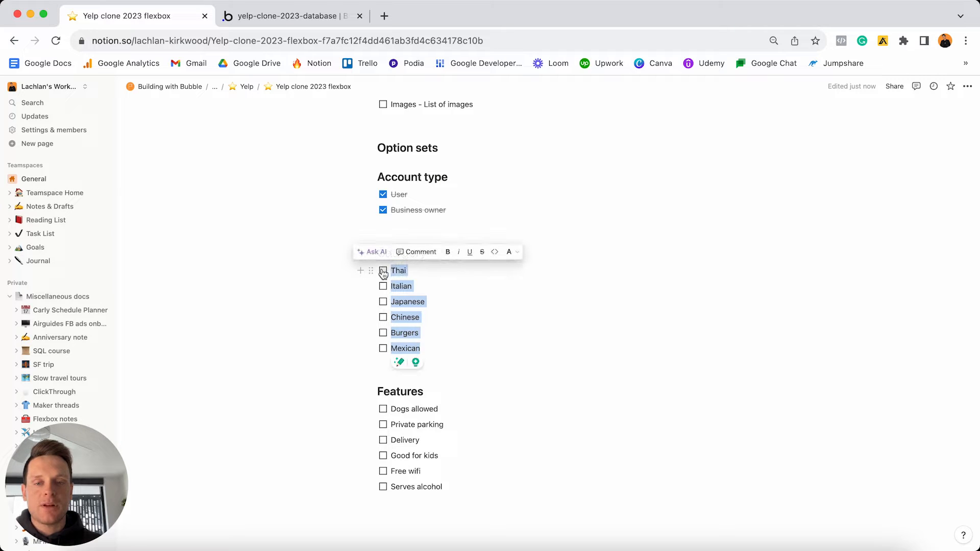
pyautogui.click(382, 271)
pyautogui.click(444, 392)
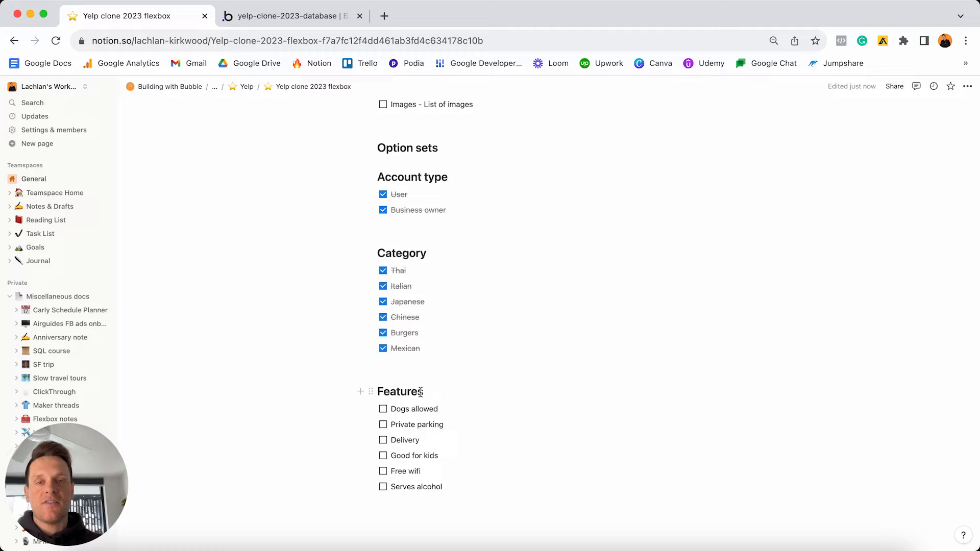
# - Create a new empty option set named 'Feature' in Bubble
pyautogui.click(274, 17)
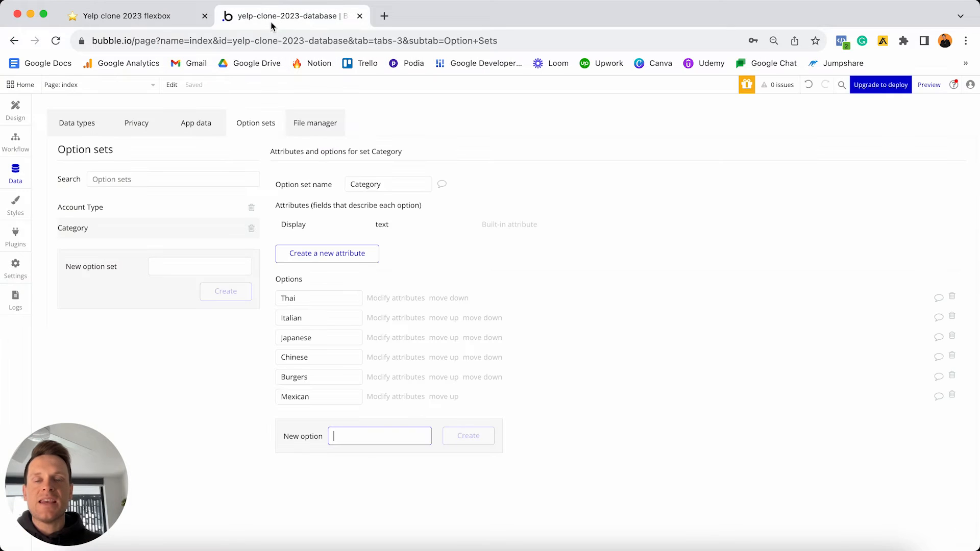
pyautogui.click(174, 265)
pyautogui.write('Feature')
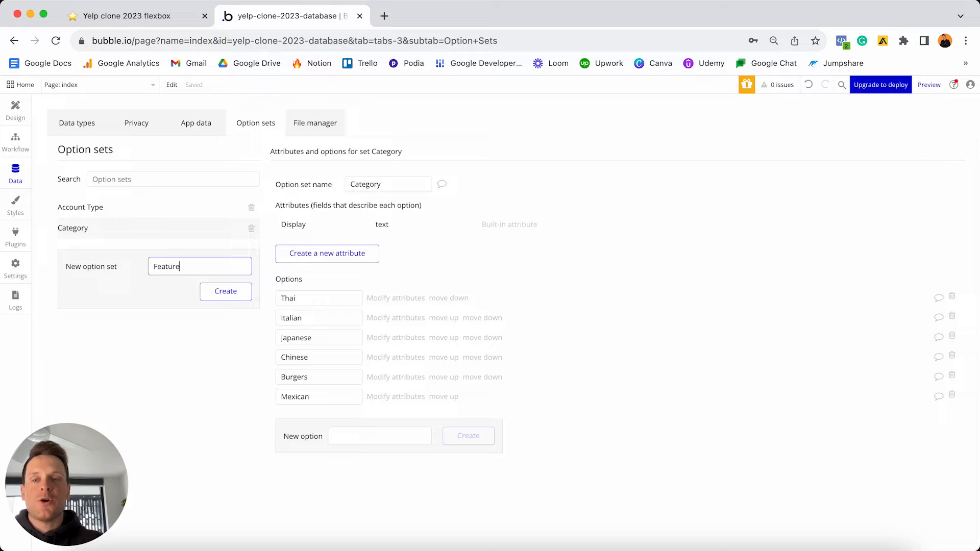
pyautogui.press('Return')
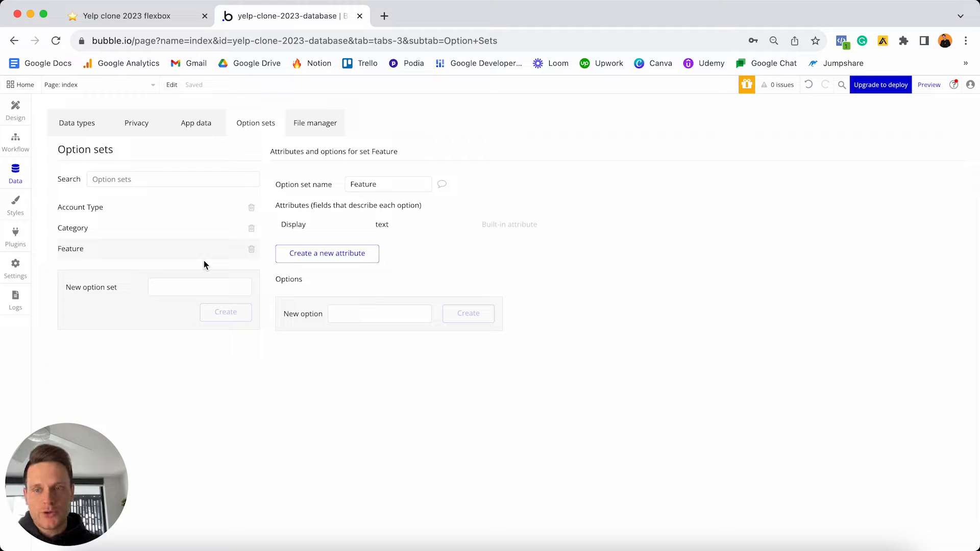
pyautogui.click(165, 16)
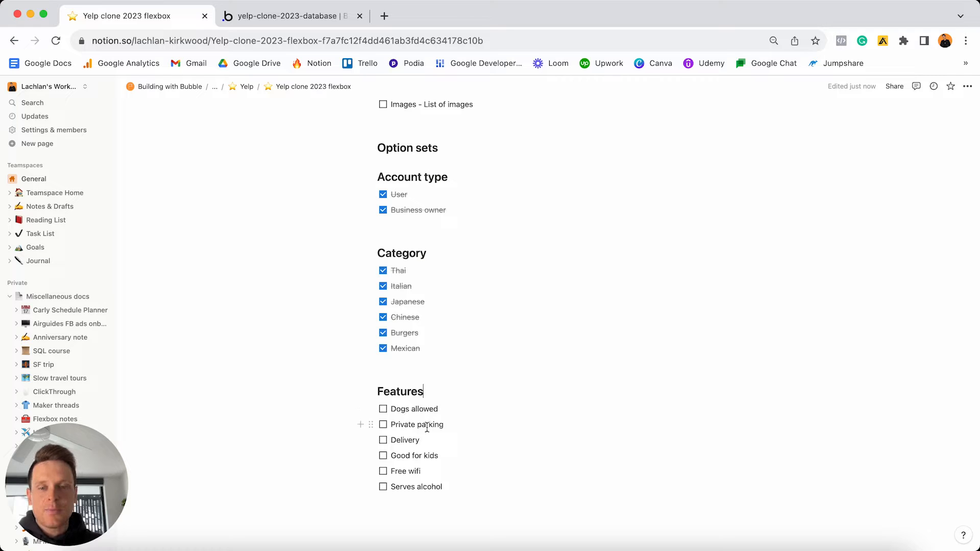
# - Add Dogs allowed, Private parking and Delivery as Feature options
pyautogui.click(299, 15)
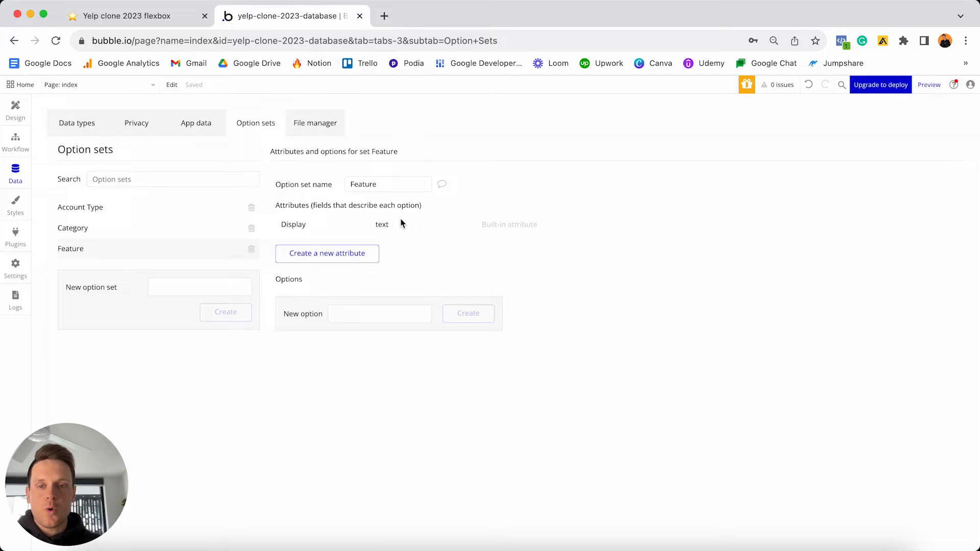
pyautogui.click(371, 307)
pyautogui.write('Dogs allow')
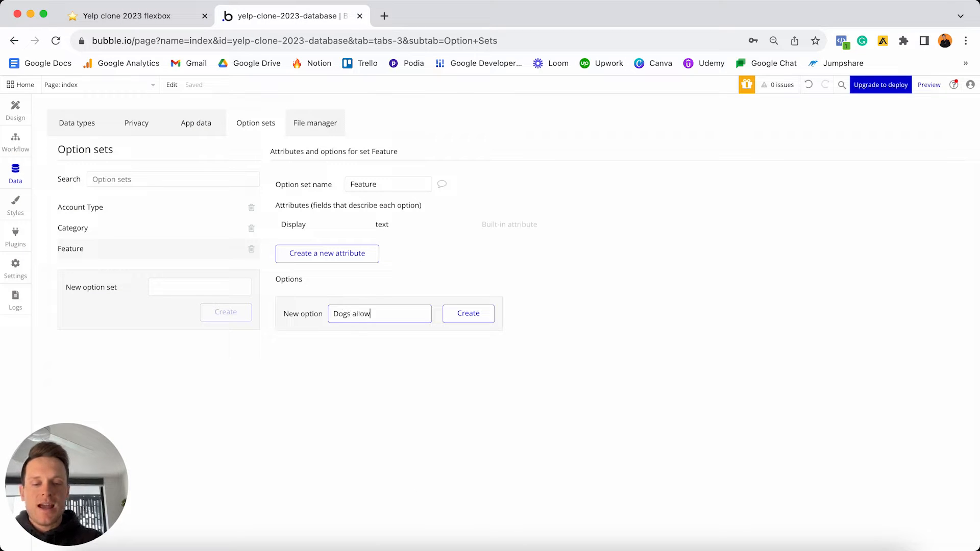
pyautogui.write('ed')
pyautogui.press('Return')
pyautogui.write('Private pa')
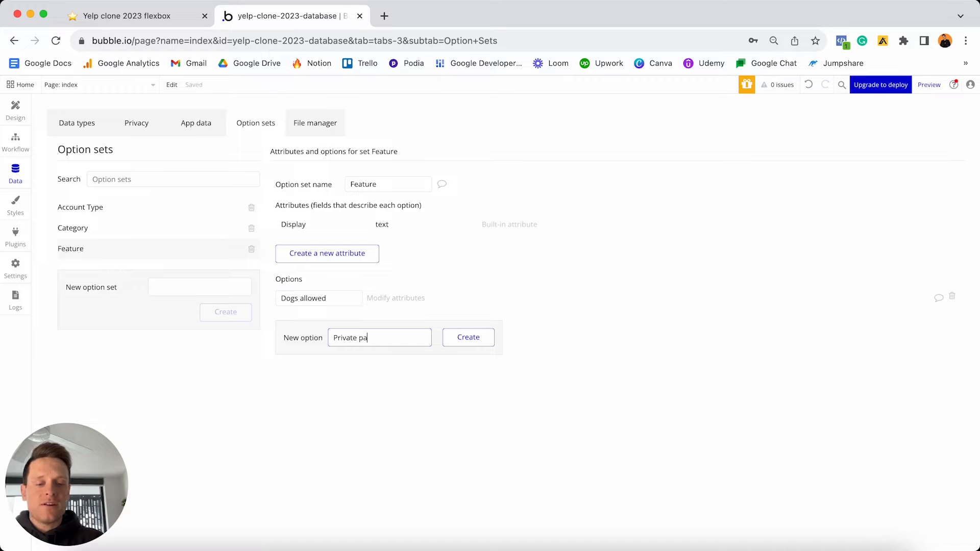
pyautogui.write('rking')
pyautogui.press('Return')
pyautogui.write('De')
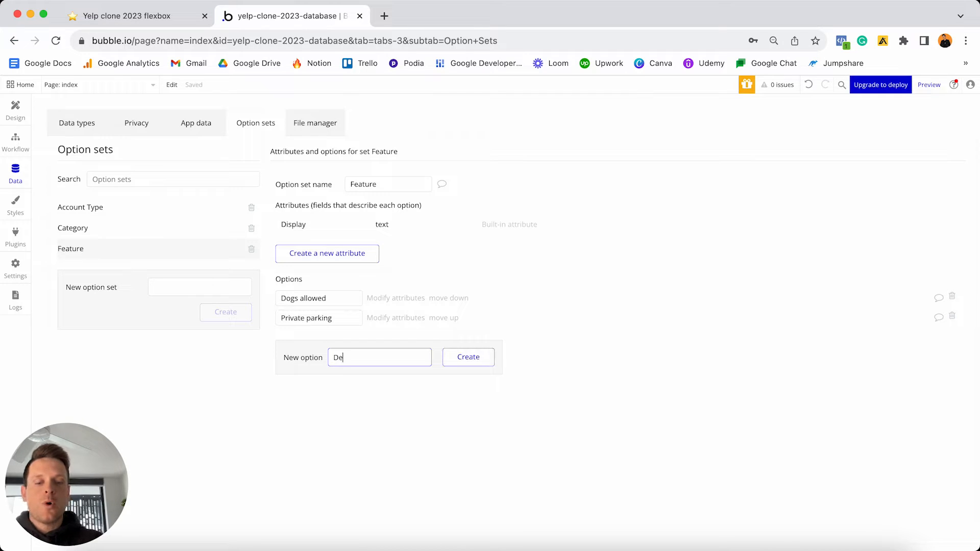
pyautogui.write('livery')
pyautogui.press('Return')
# - Add Good for kids, Free wifi and Serves alcohol as Feature options
pyautogui.write('Go')
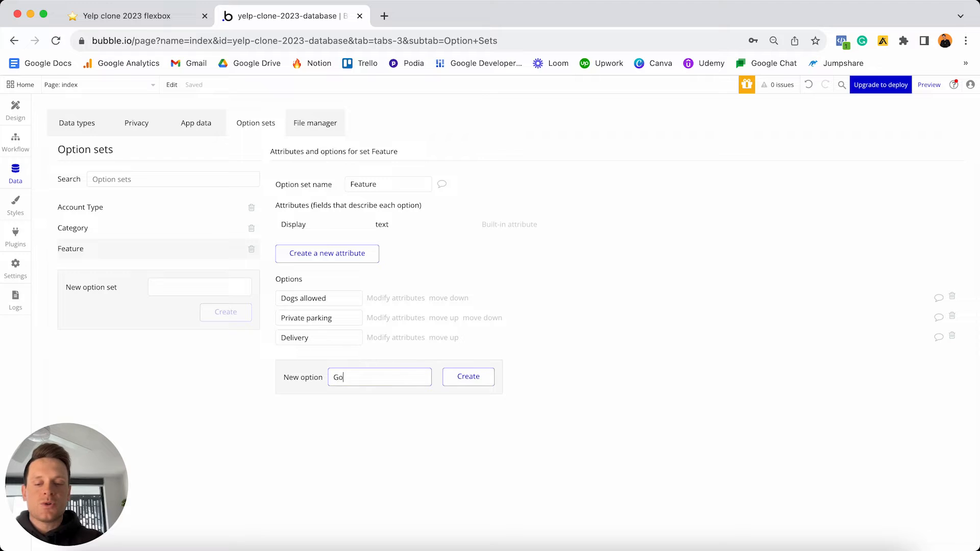
pyautogui.write('od for kids')
pyautogui.press('Return')
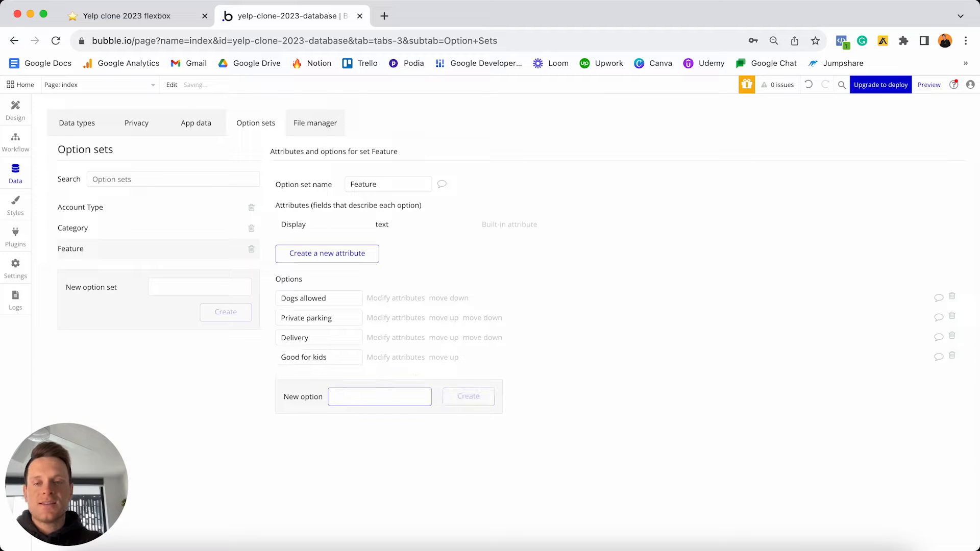
pyautogui.write('Free wifi')
pyautogui.press('Return')
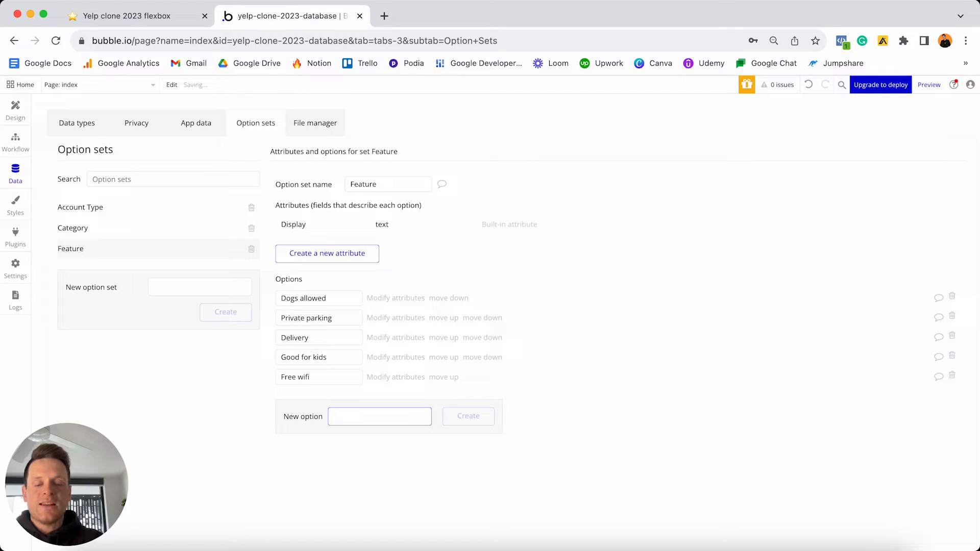
pyautogui.write('Serves al')
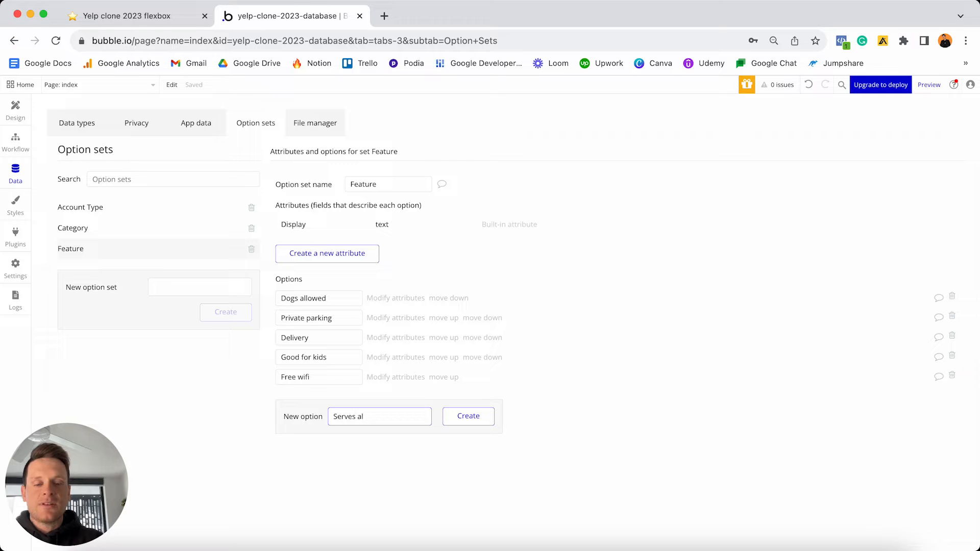
pyautogui.write('cohol')
pyautogui.press('Return')
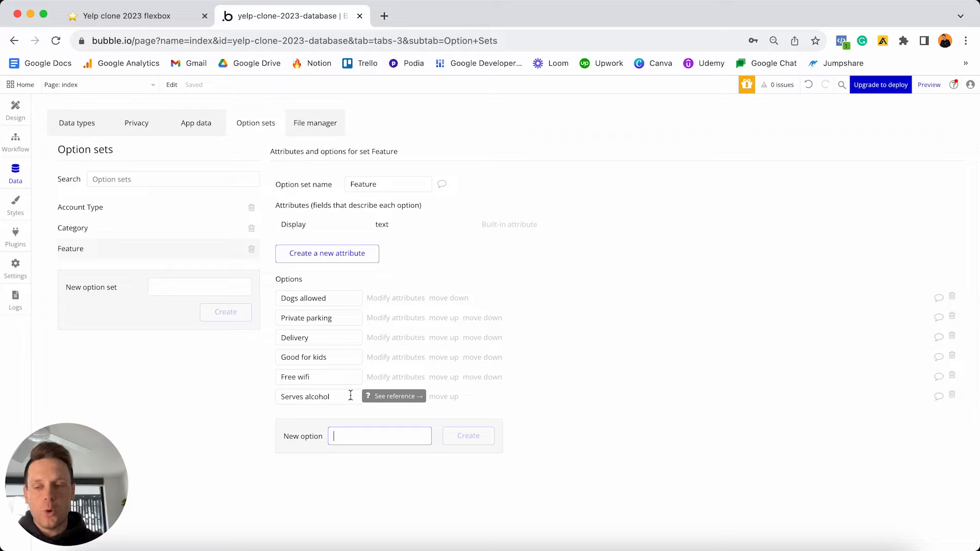
# - In the Notion notes, tick off Dogs allowed, Private parking, Delivery, Good for kids, Free wifi and Serves alcohol
pyautogui.click(132, 15)
pyautogui.click(383, 409)
pyautogui.click(383, 425)
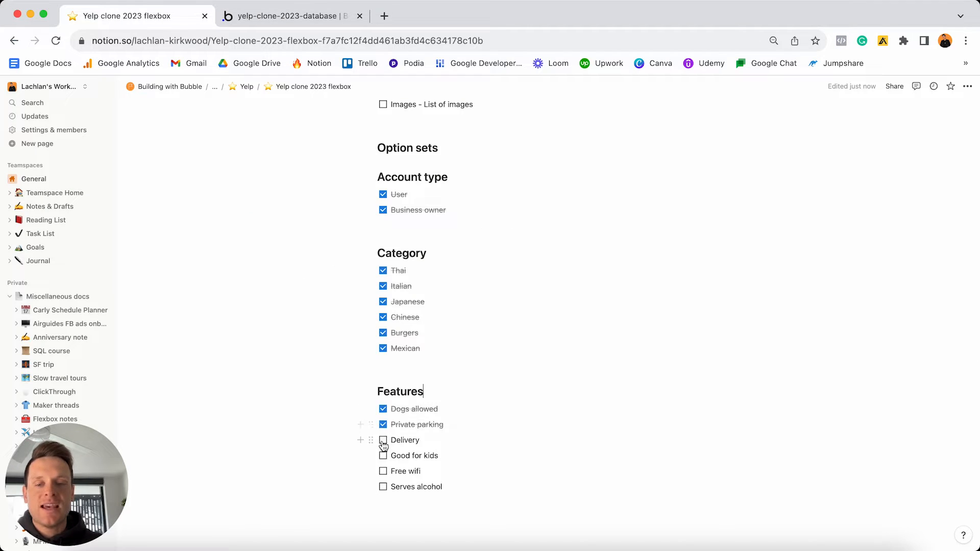
pyautogui.click(383, 440)
pyautogui.click(382, 456)
pyautogui.click(383, 471)
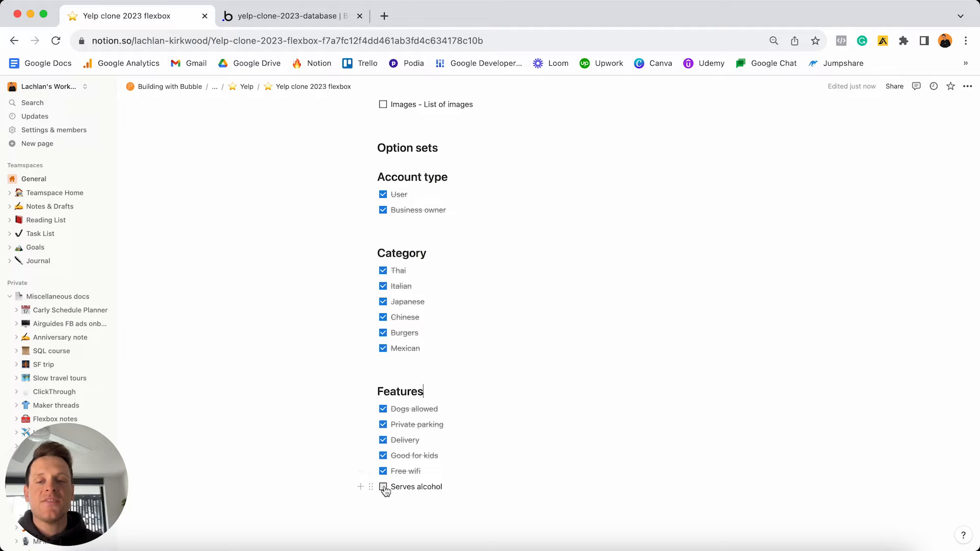
pyautogui.click(383, 487)
# - Highlight the User heading as the next task, then go back to the Bubble editor
pyautogui.scroll(15, 481, 311)
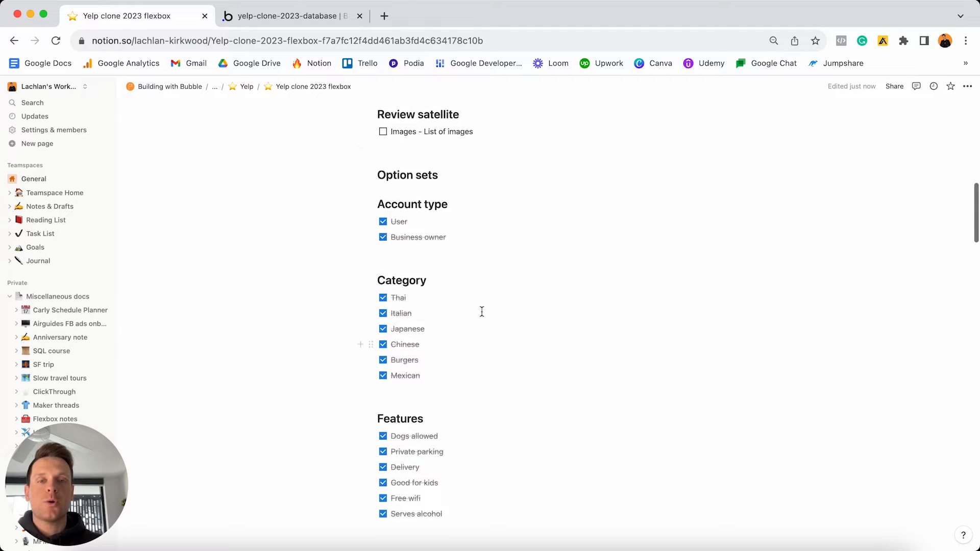
pyautogui.scroll(-3, 481, 310)
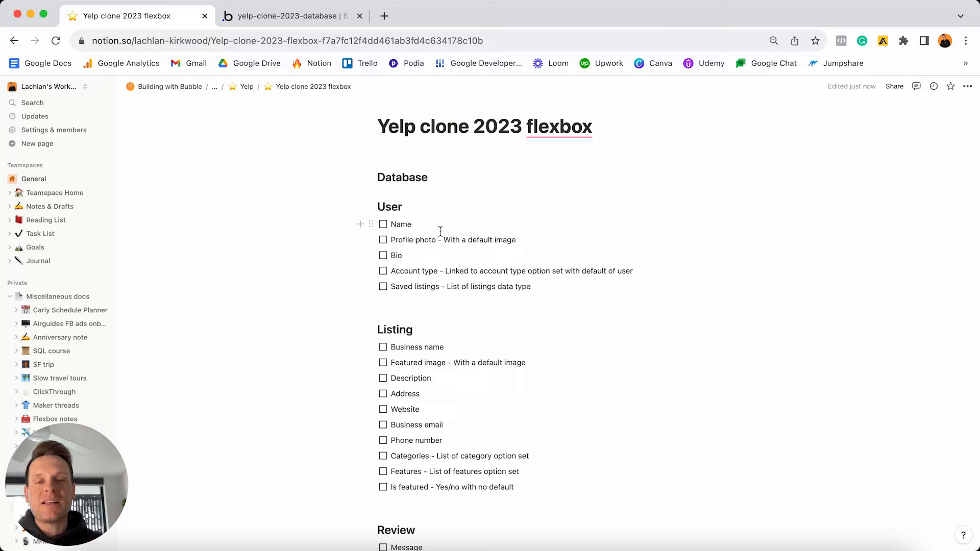
pyautogui.click(412, 207)
pyautogui.doubleClick(412, 207)
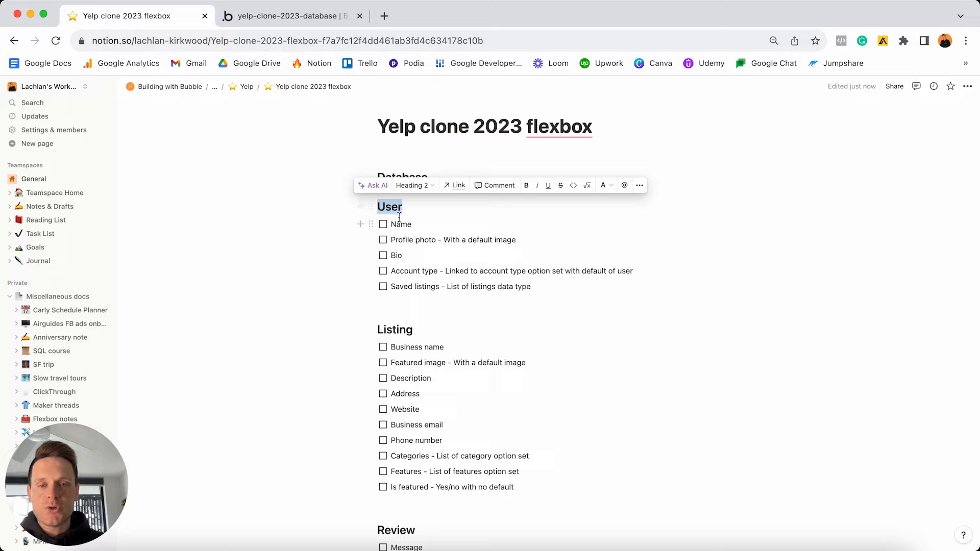
pyautogui.click(298, 18)
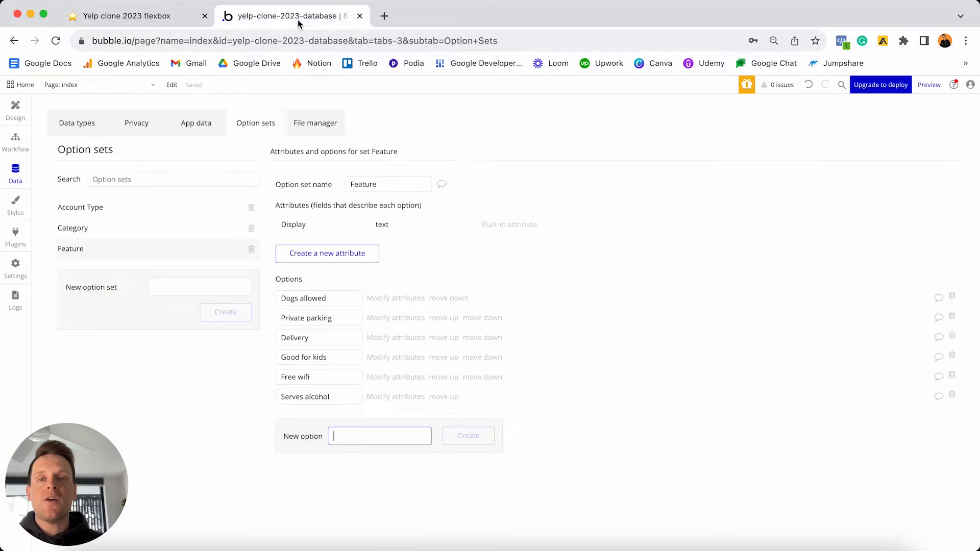
# - Create a text-type field called Name on the User data type
pyautogui.click(85, 125)
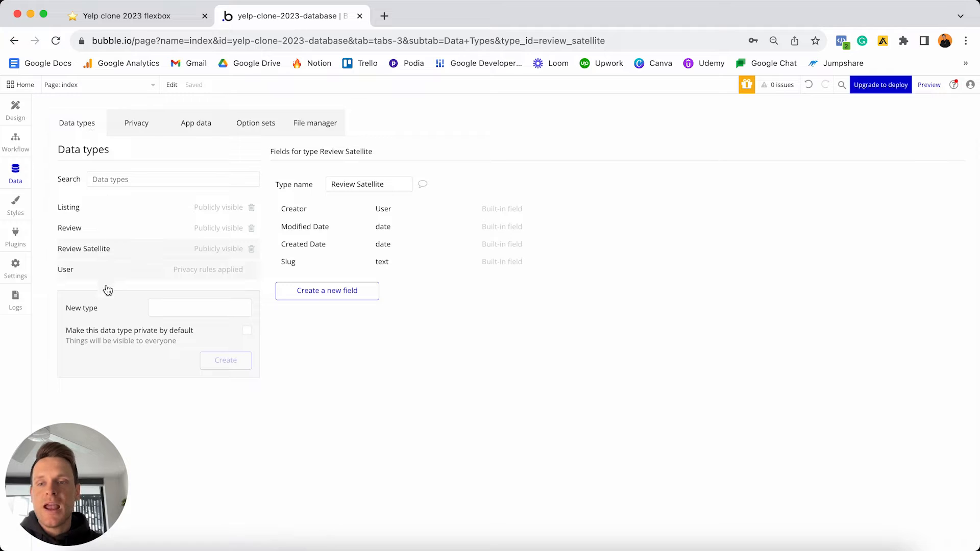
pyautogui.click(88, 272)
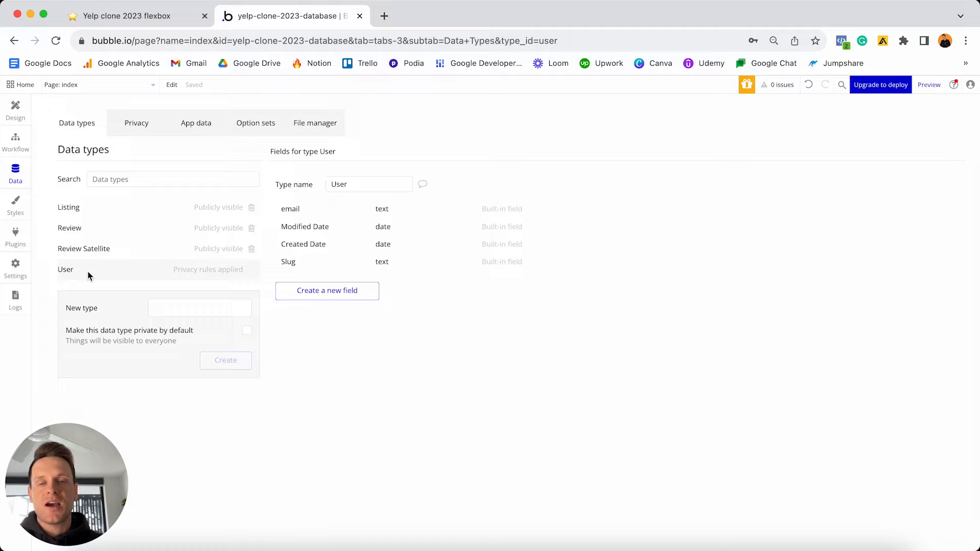
pyautogui.click(326, 292)
pyautogui.write('Name')
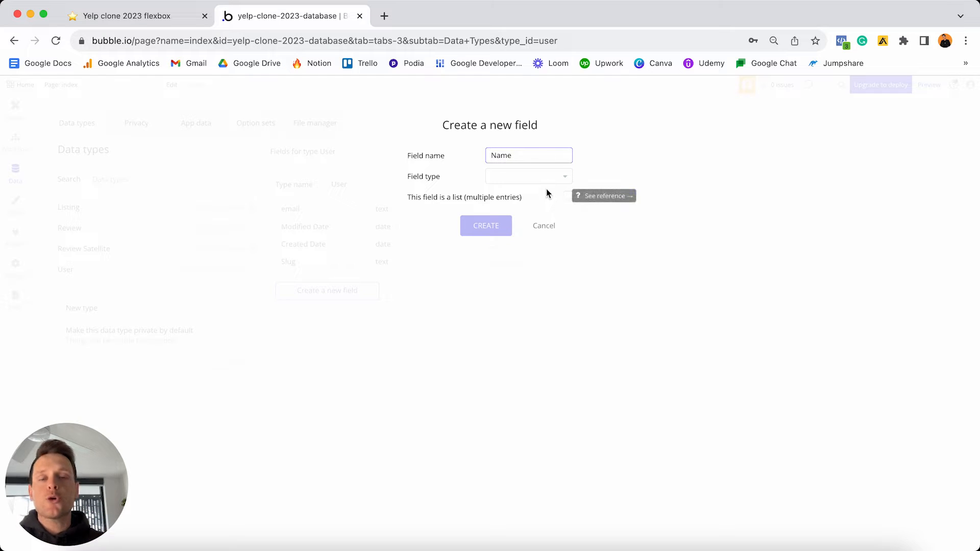
pyautogui.click(520, 184)
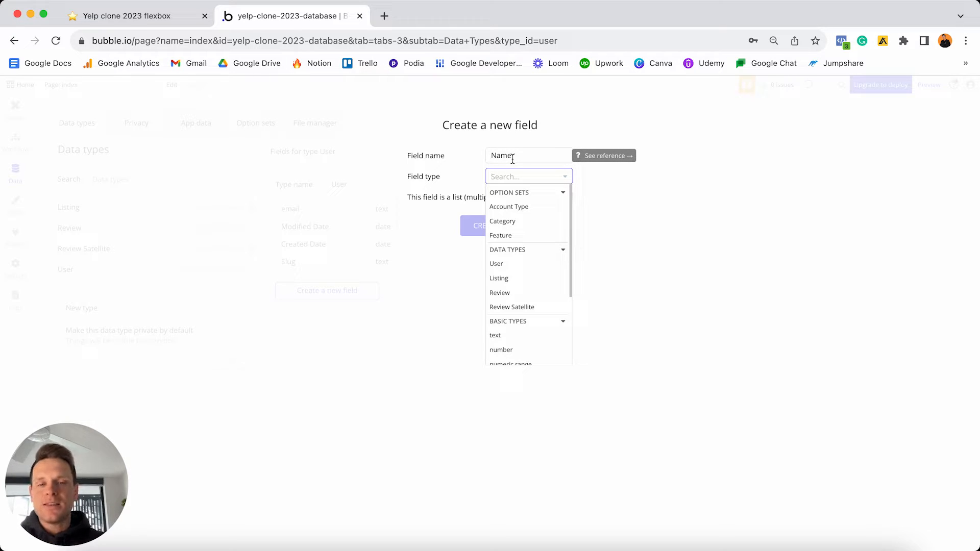
pyautogui.scroll(-4, 525, 214)
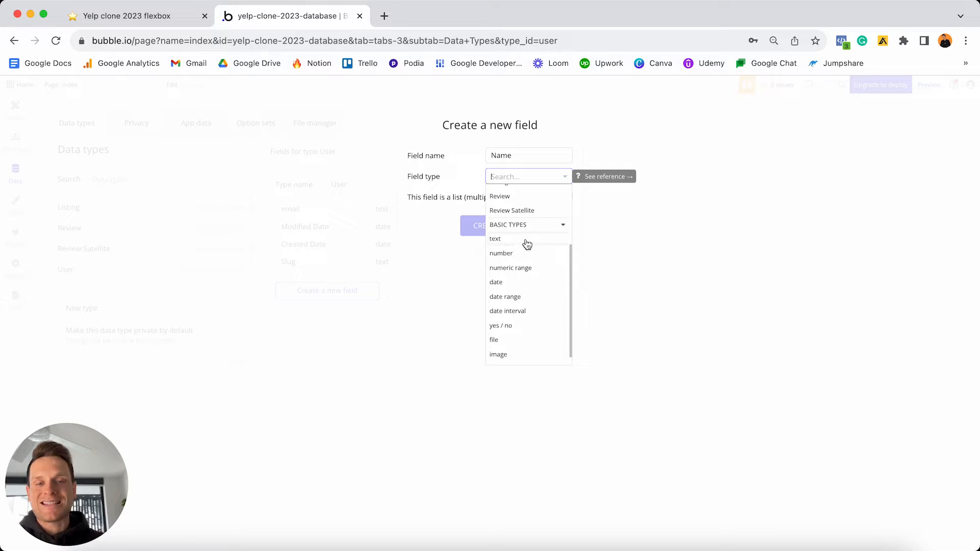
pyautogui.scroll(-1, 526, 244)
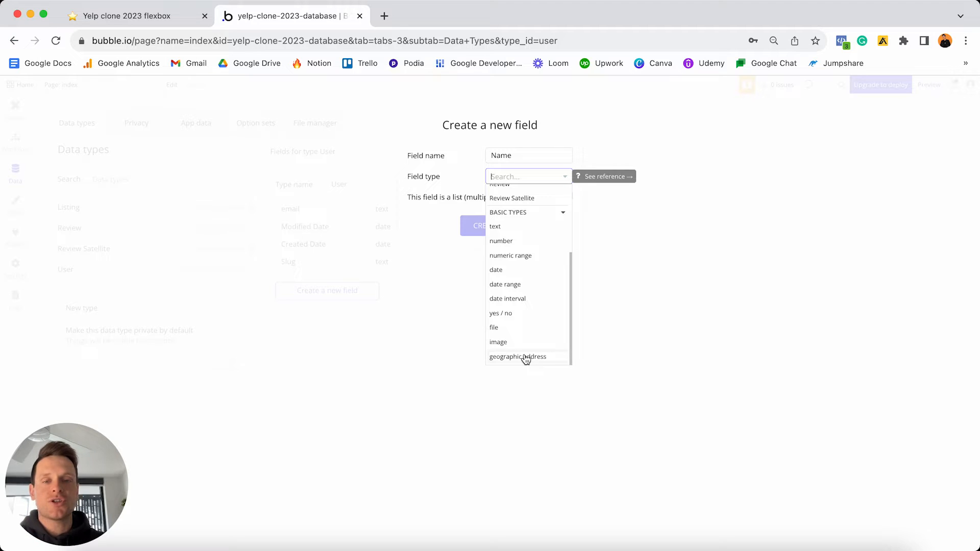
pyautogui.click(507, 228)
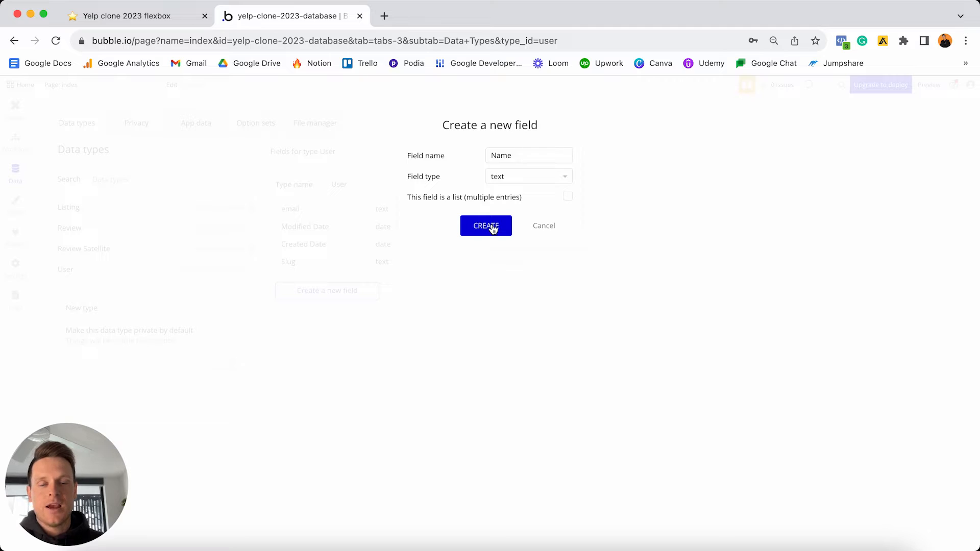
pyautogui.click(493, 226)
pyautogui.click(363, 311)
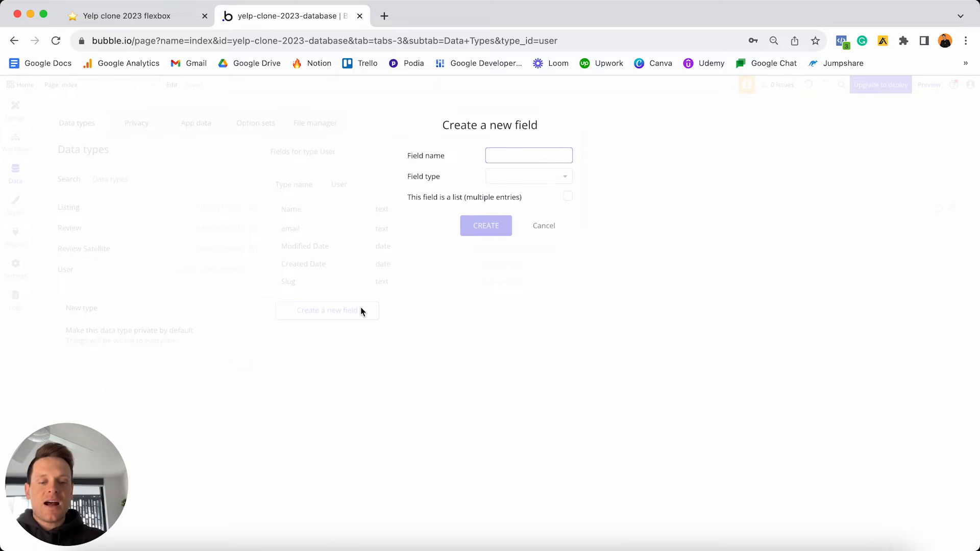
# - Create a User field named Profile-photo with field type image
pyautogui.write('Profile-photo')
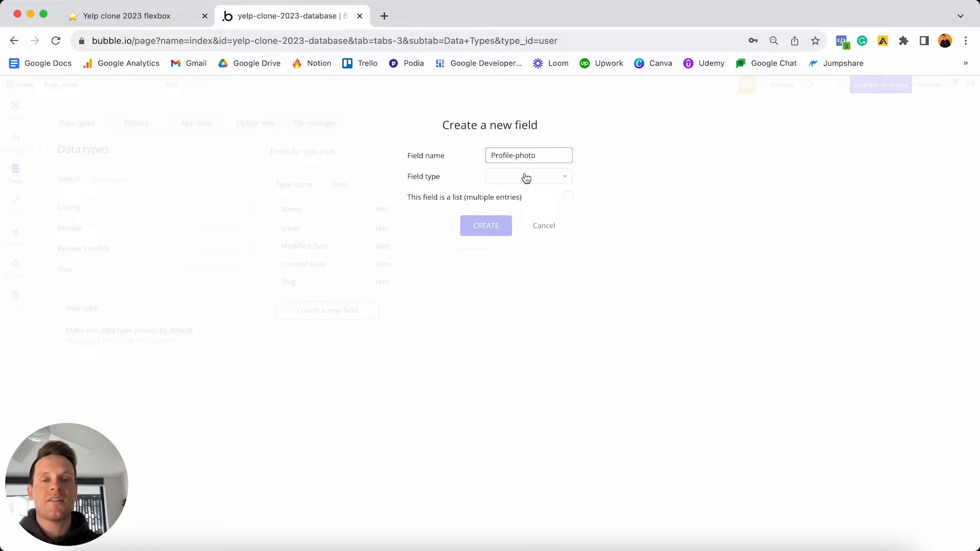
pyautogui.click(507, 179)
pyautogui.scroll(-5, 510, 230)
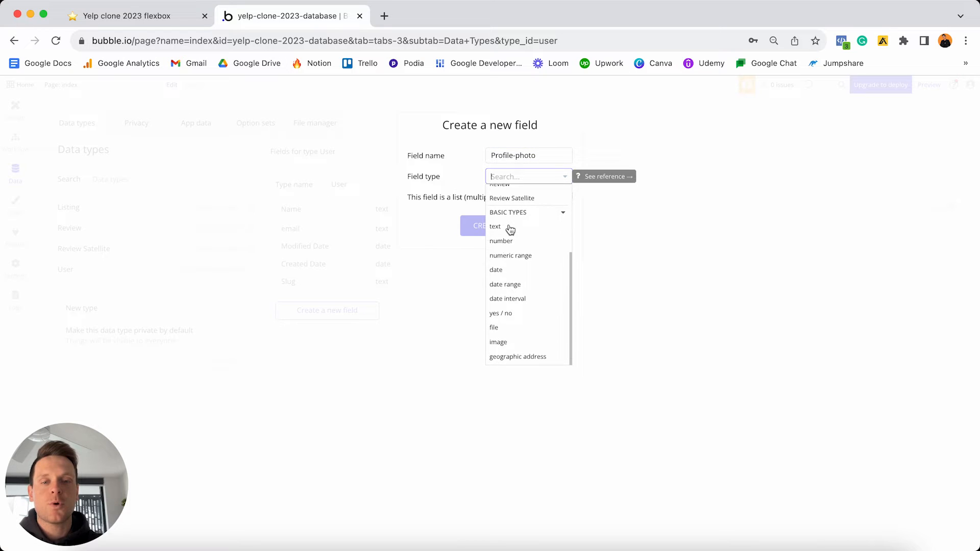
pyautogui.click(511, 343)
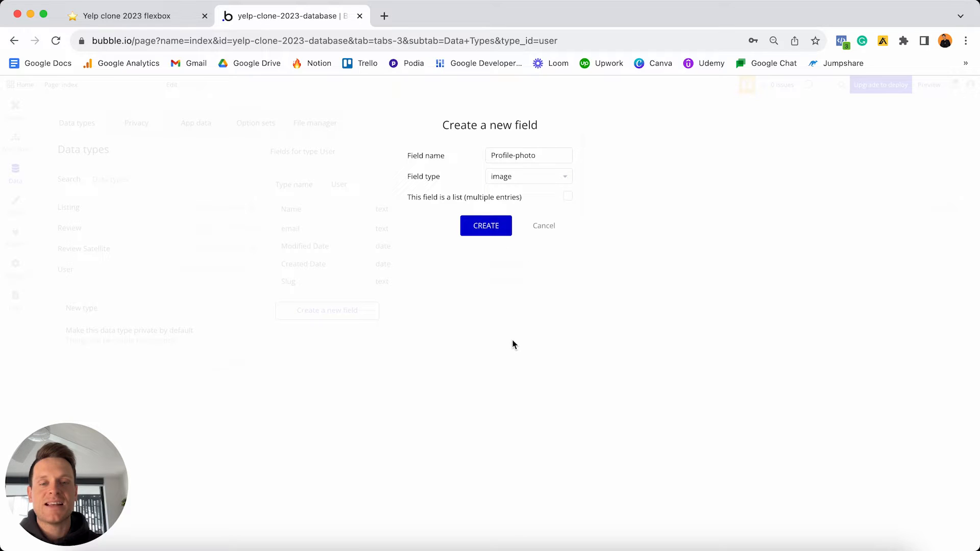
pyautogui.click(485, 226)
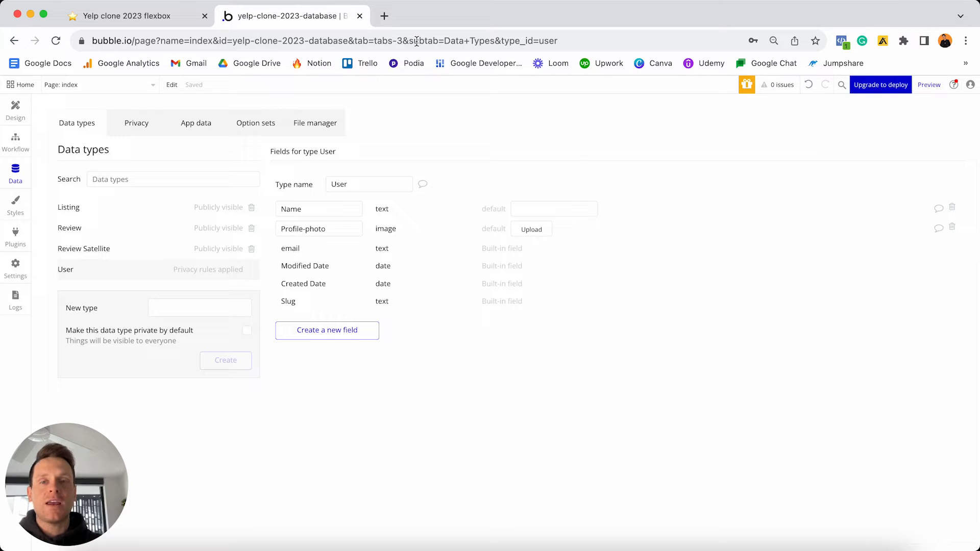
# - Load the Drive assets folder in a new tab, then upload Profile-photo's default placeholder image
pyautogui.click(386, 17)
pyautogui.press('Return')
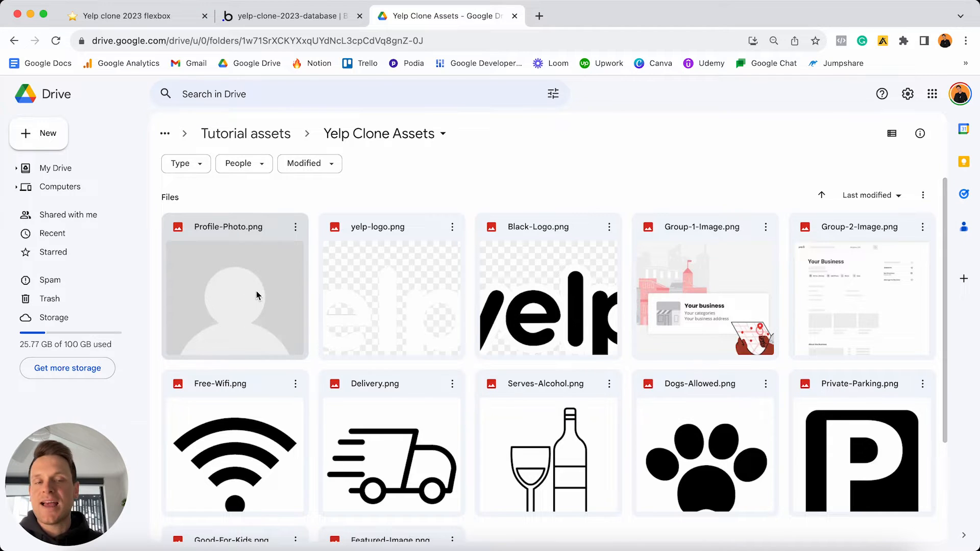
pyautogui.click(515, 15)
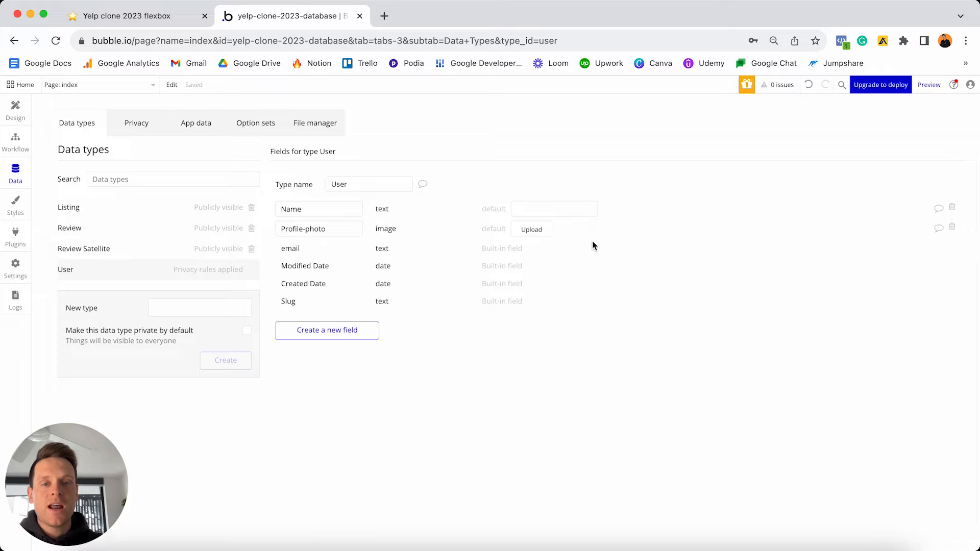
pyautogui.click(532, 230)
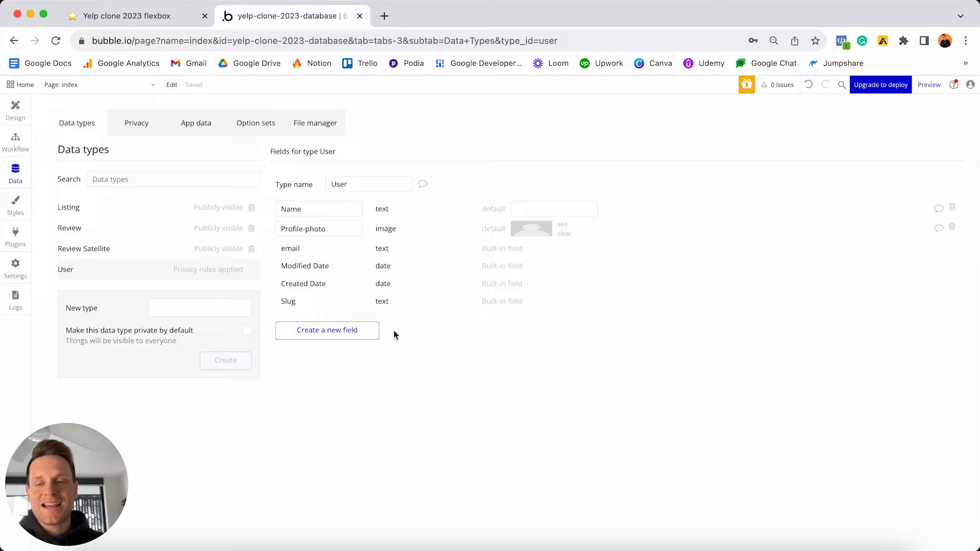
# - Create a Bio field of type text on User, then name the next field Account-type
pyautogui.click(338, 336)
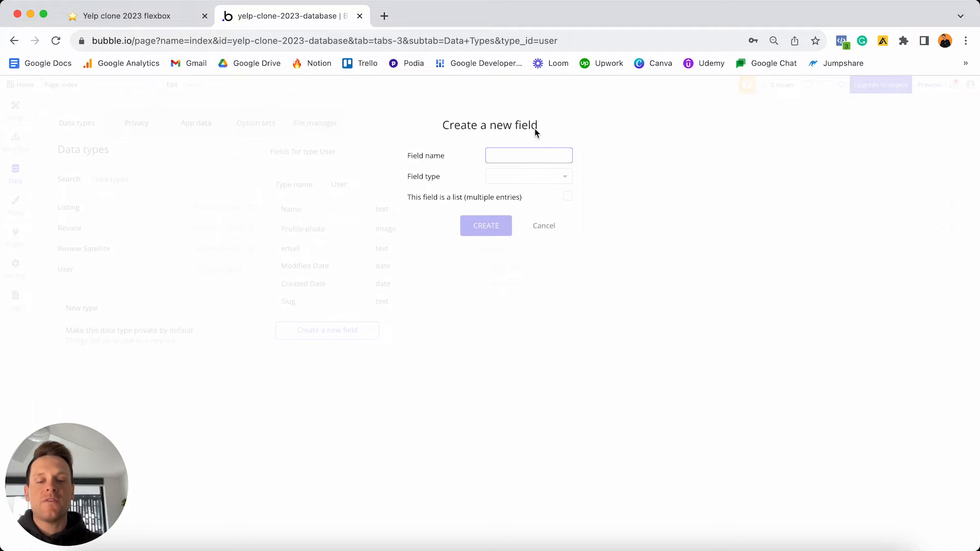
pyautogui.write('Bio')
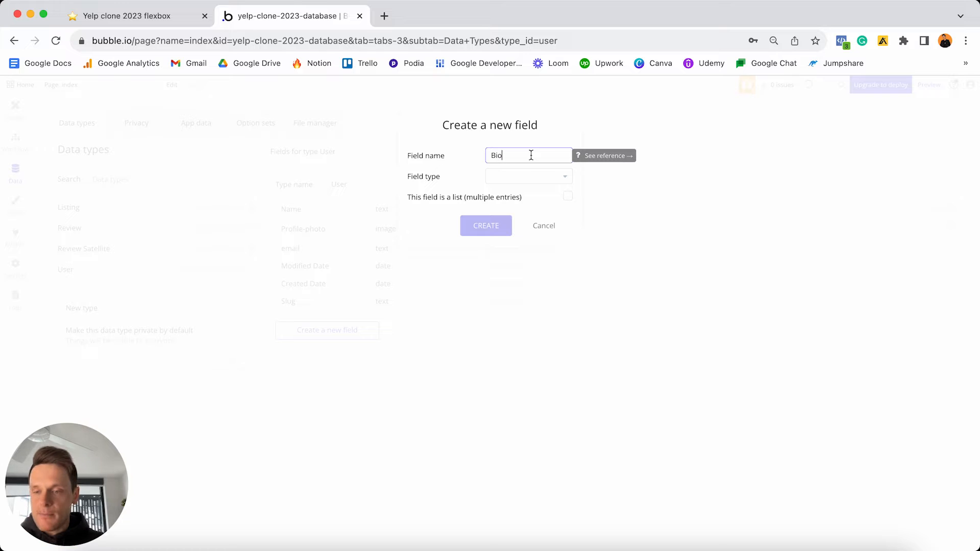
pyautogui.click(513, 178)
pyautogui.scroll(-2, 518, 232)
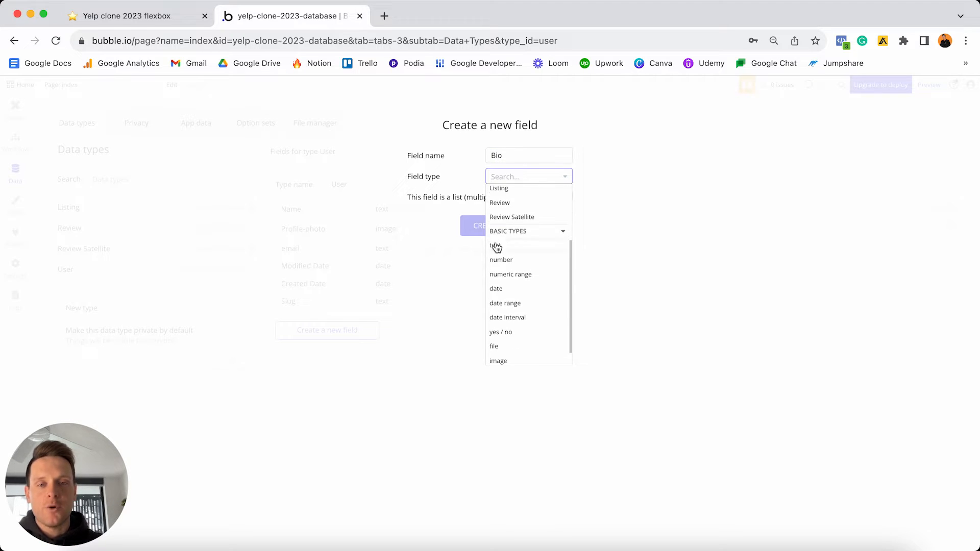
pyautogui.click(511, 246)
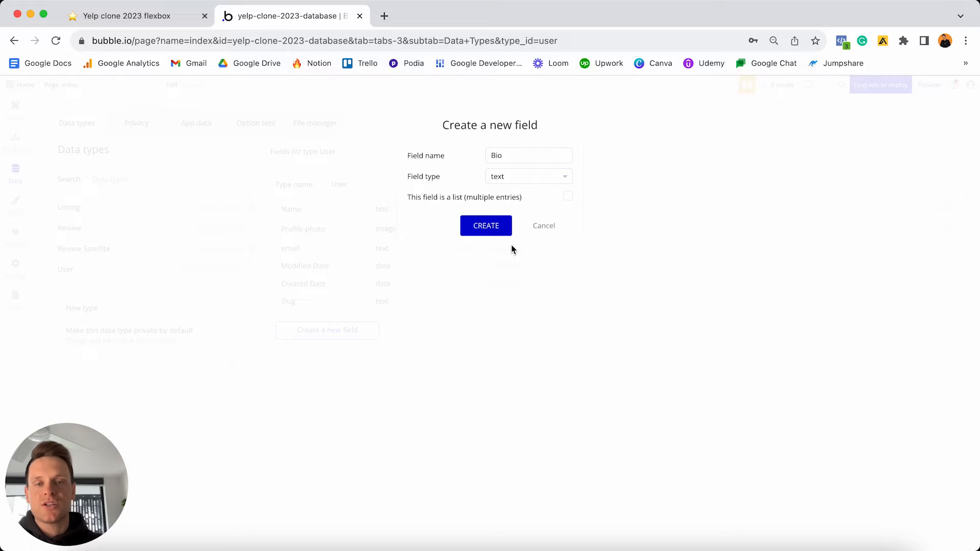
pyautogui.click(490, 230)
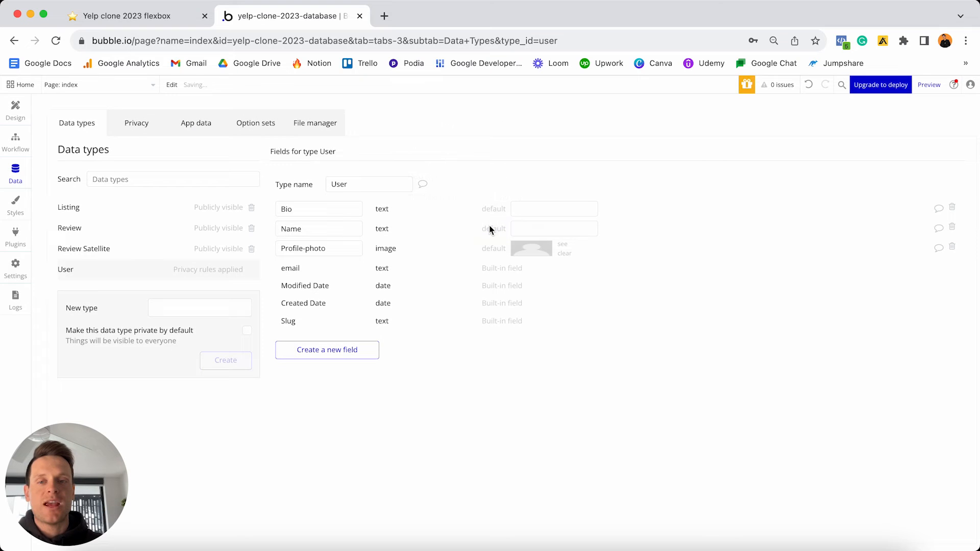
pyautogui.click(342, 351)
pyautogui.write('Account-type')
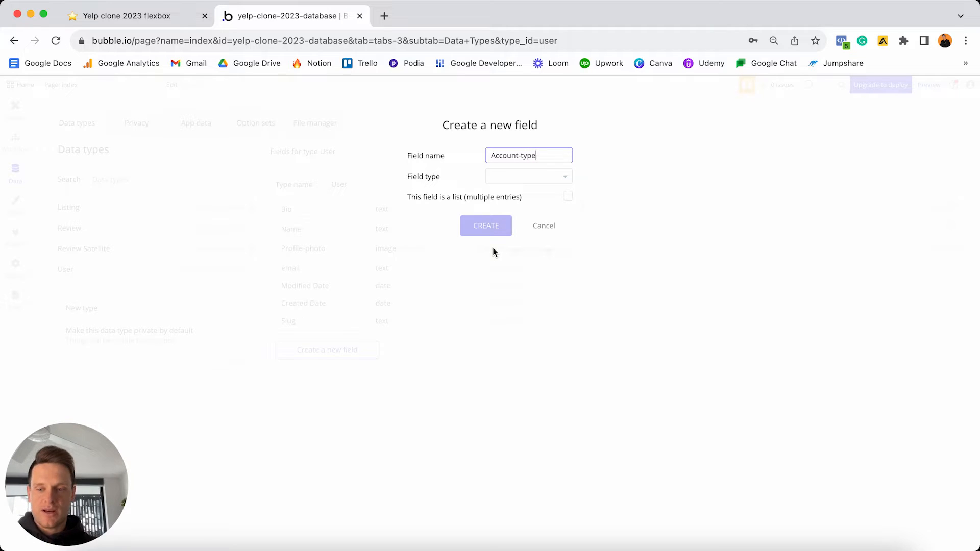
# - Make Account-type use the Account Type option set, with User as its default
pyautogui.click(517, 177)
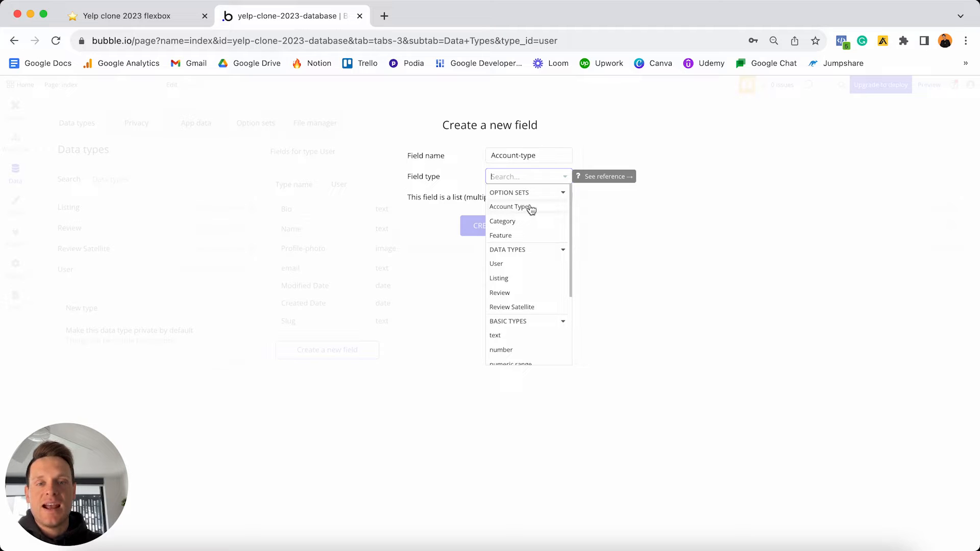
pyautogui.click(524, 212)
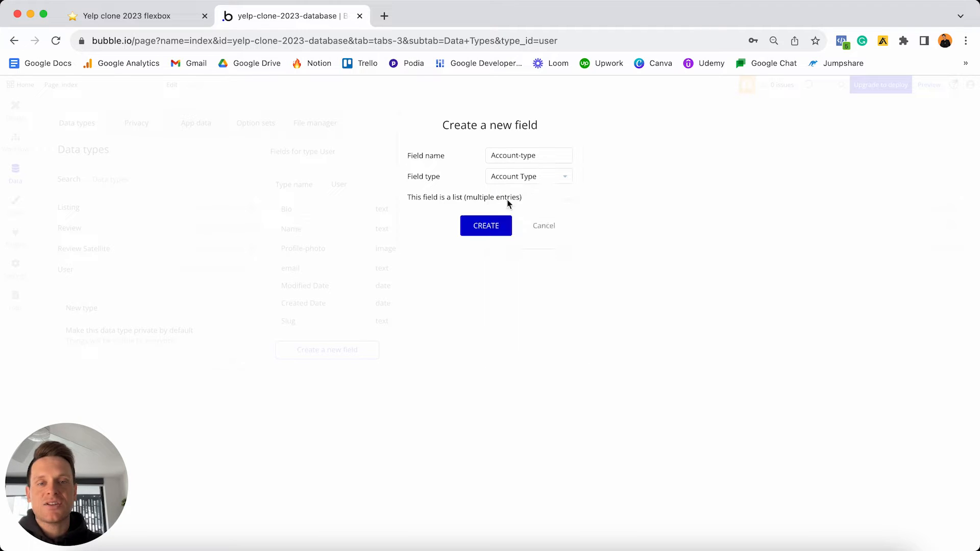
pyautogui.click(488, 226)
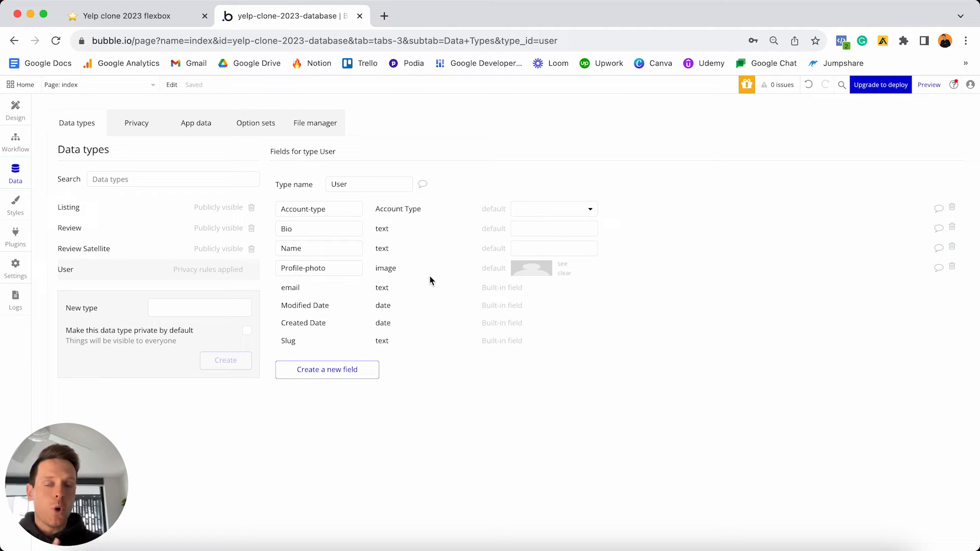
pyautogui.click(537, 208)
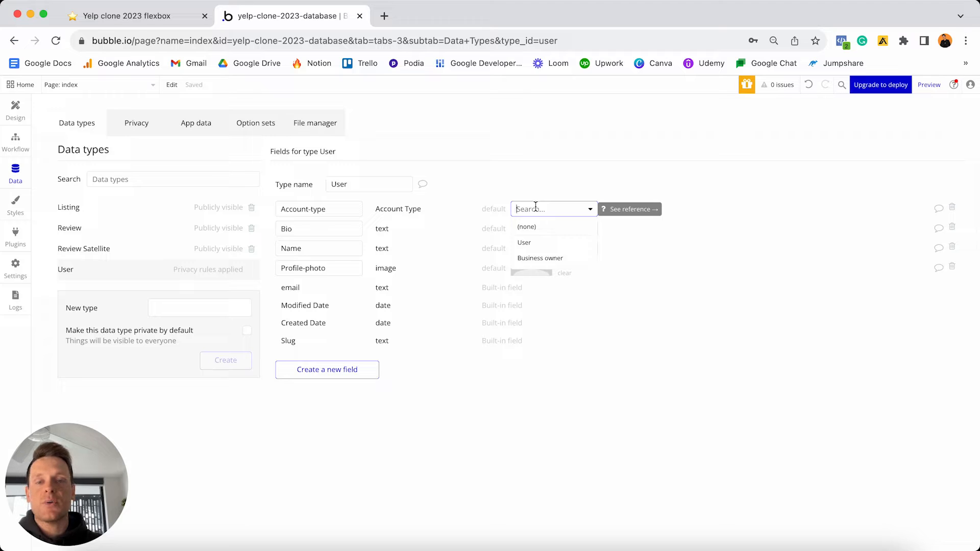
pyautogui.click(545, 249)
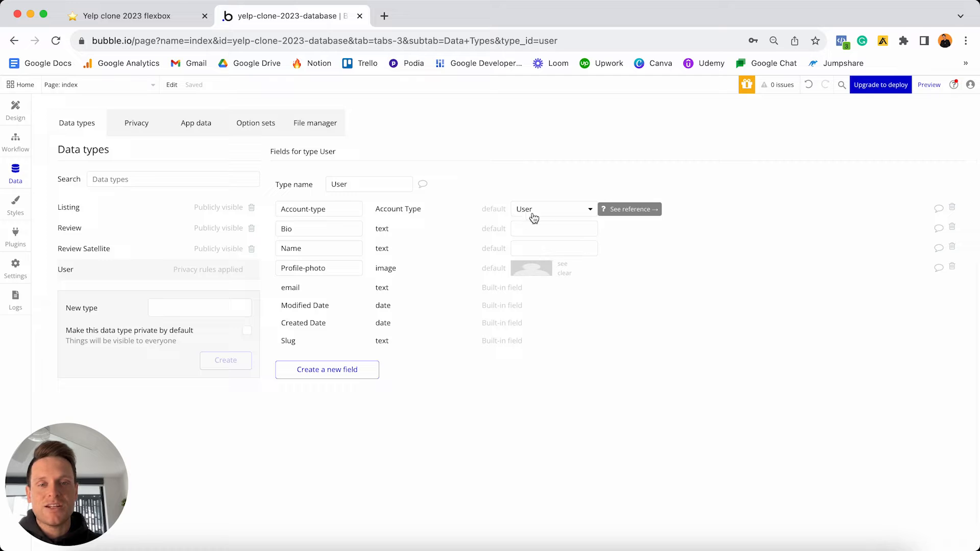
pyautogui.click(325, 370)
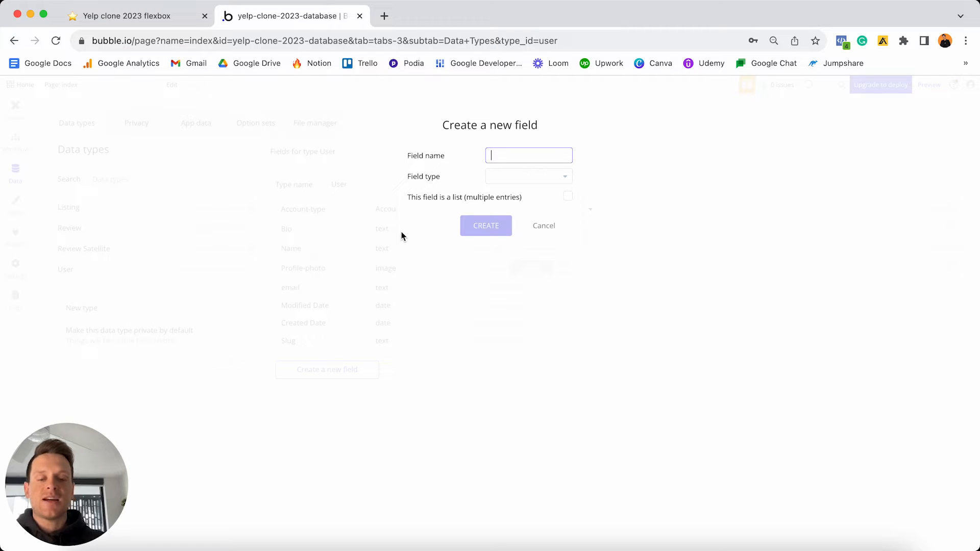
# - Create Saved-listings on User as a list of Listing entries
pyautogui.write('Saved-listin')
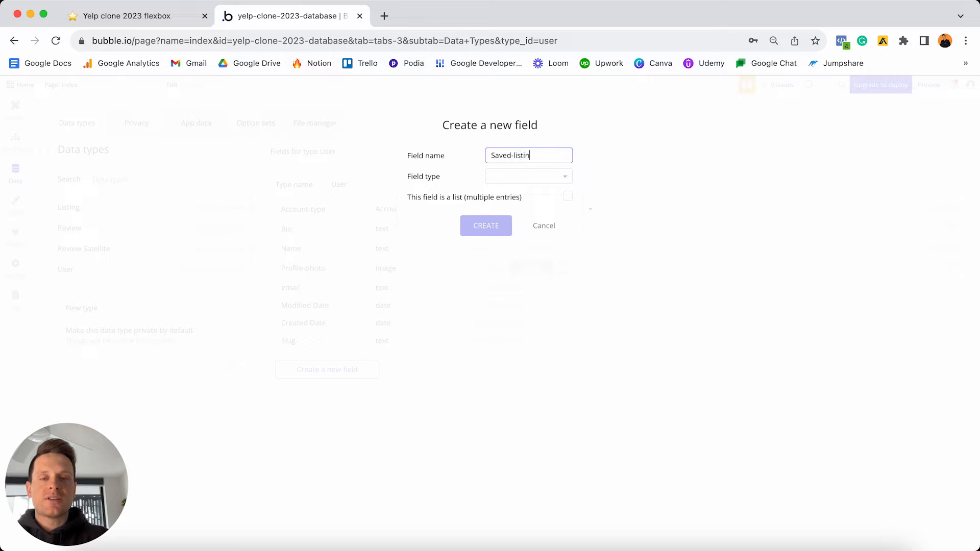
pyautogui.write('gs')
pyautogui.click(467, 175)
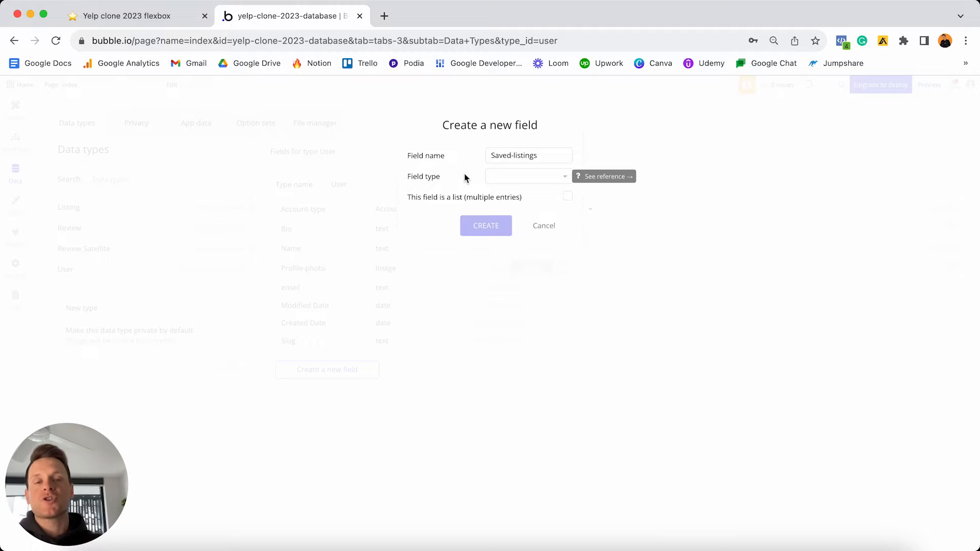
pyautogui.click(512, 179)
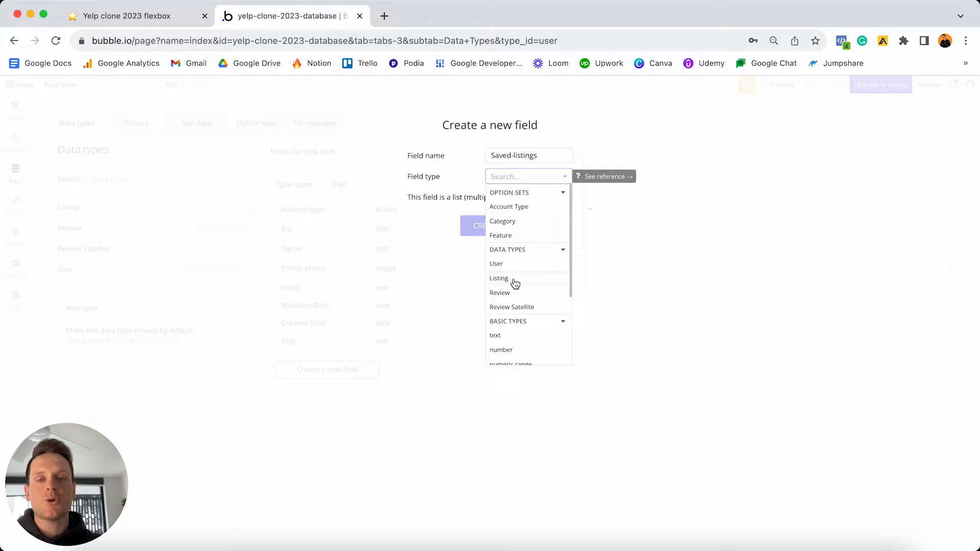
pyautogui.click(514, 281)
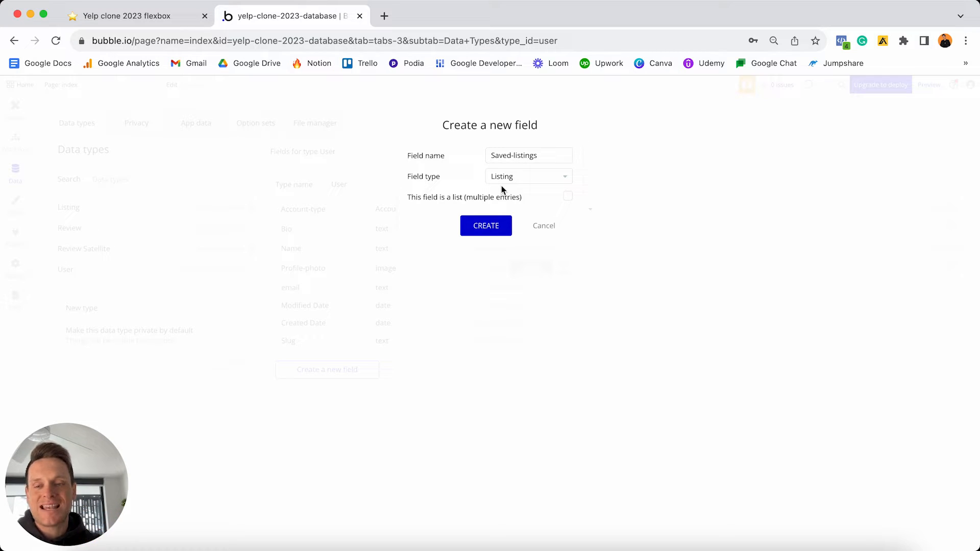
pyautogui.click(570, 200)
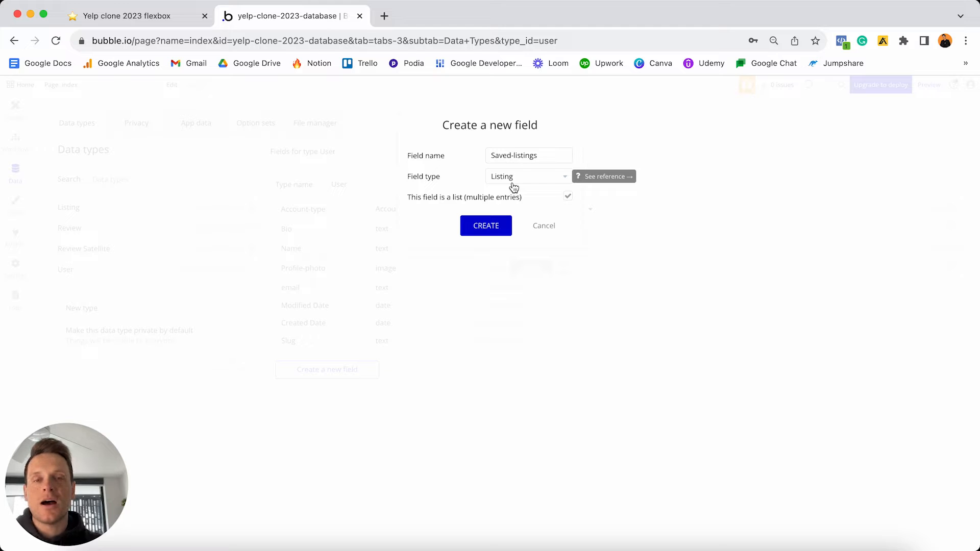
pyautogui.click(487, 227)
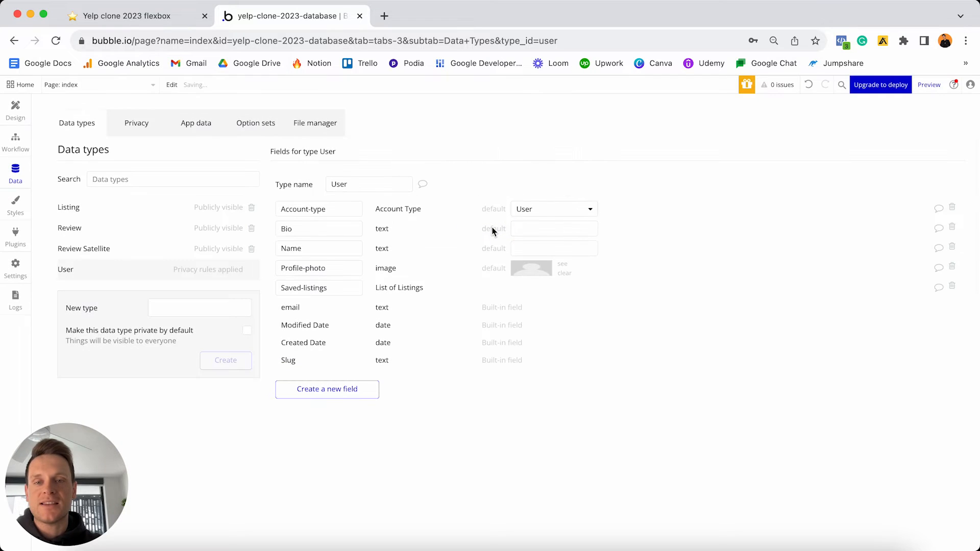
# - Check off the five User to-dos in Notion, review the Listing checklist, then return to Bubble
pyautogui.click(179, 24)
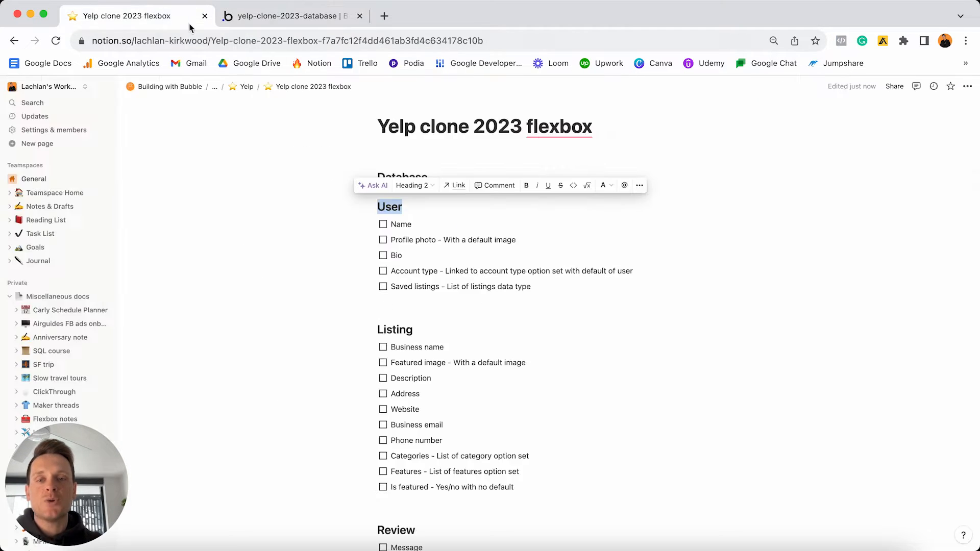
pyautogui.moveTo(547, 291); pyautogui.dragTo(383, 227)
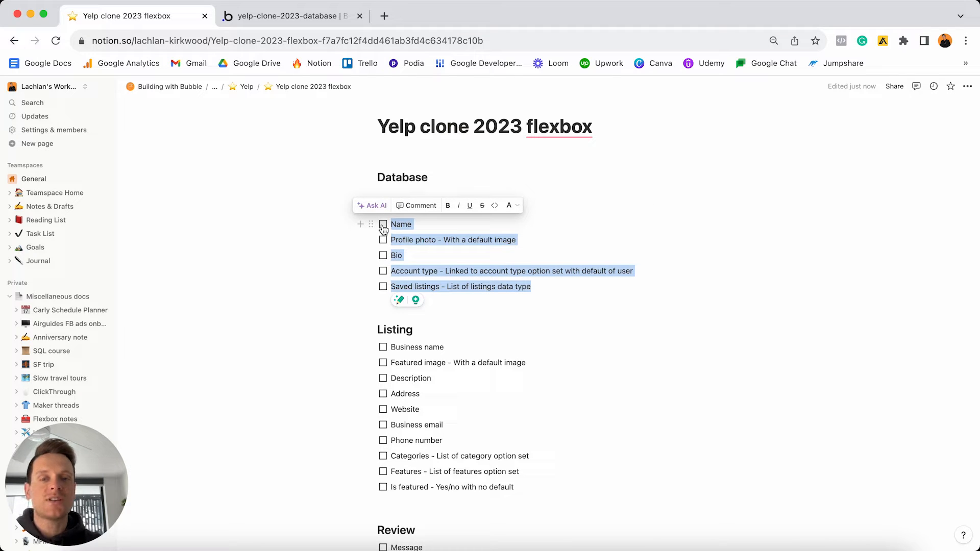
pyautogui.click(383, 226)
pyautogui.scroll(-1, 432, 256)
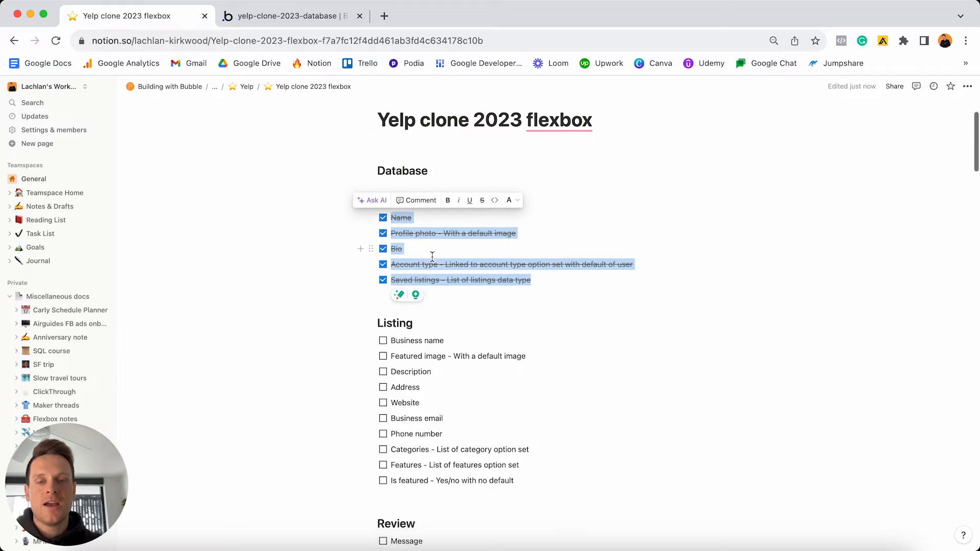
pyautogui.scroll(-3, 432, 256)
pyautogui.click(430, 240)
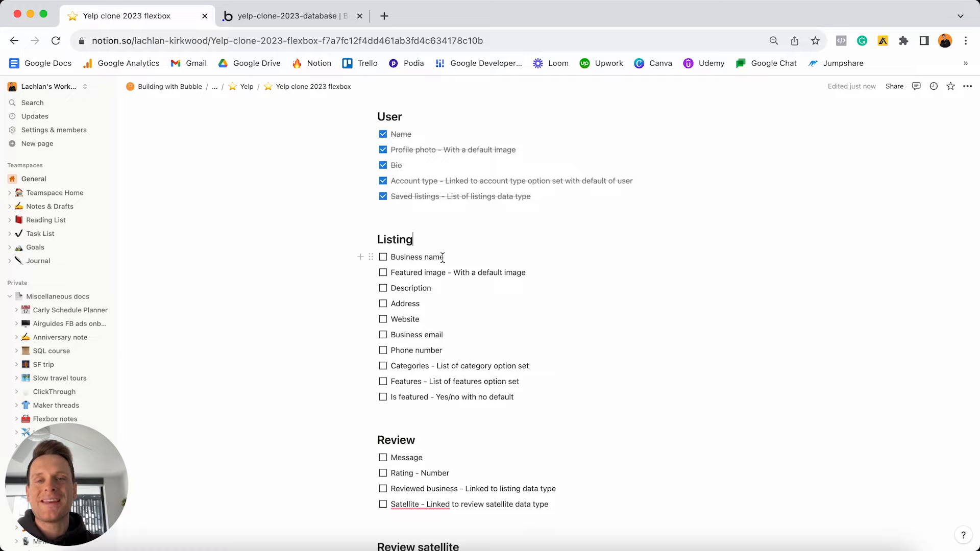
pyautogui.click(313, 14)
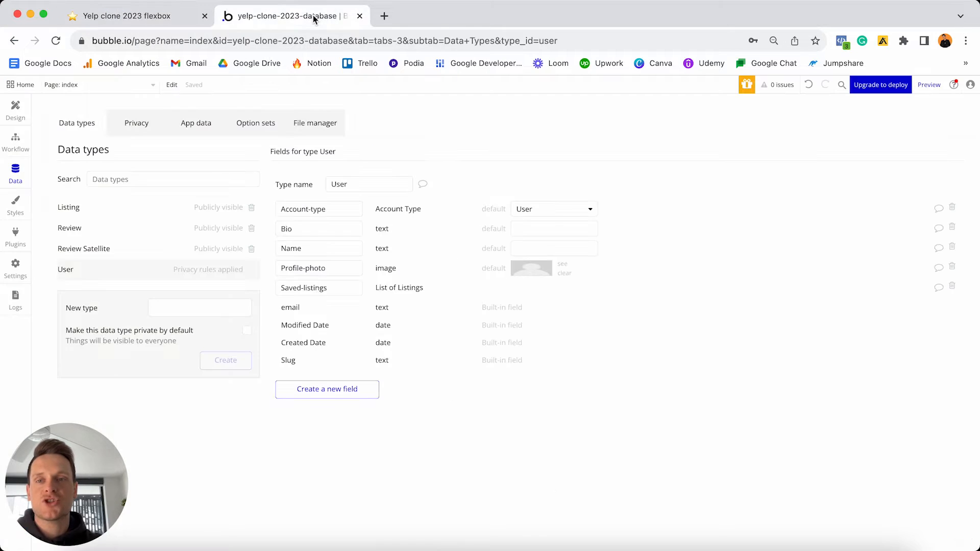
# - Add a Business-name field of type text to Listing
pyautogui.click(104, 213)
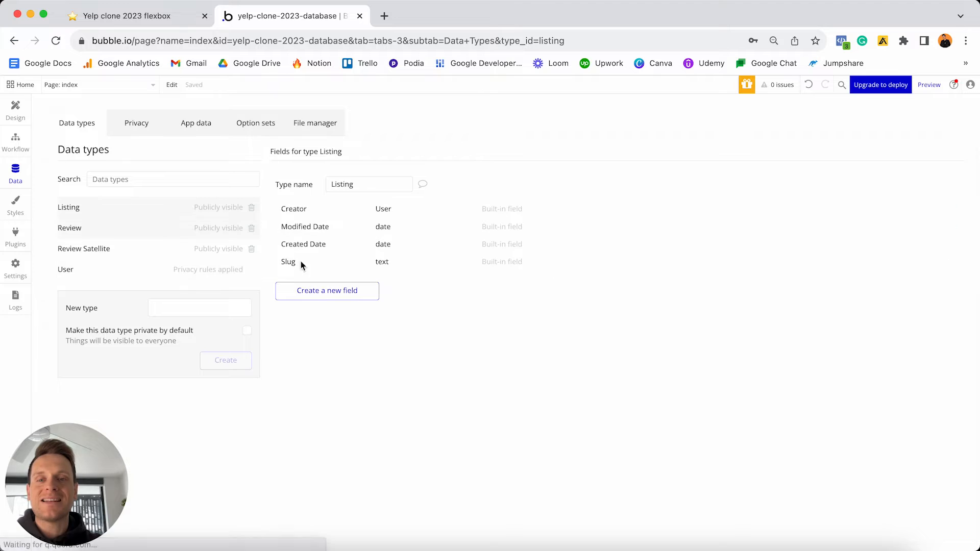
pyautogui.click(326, 290)
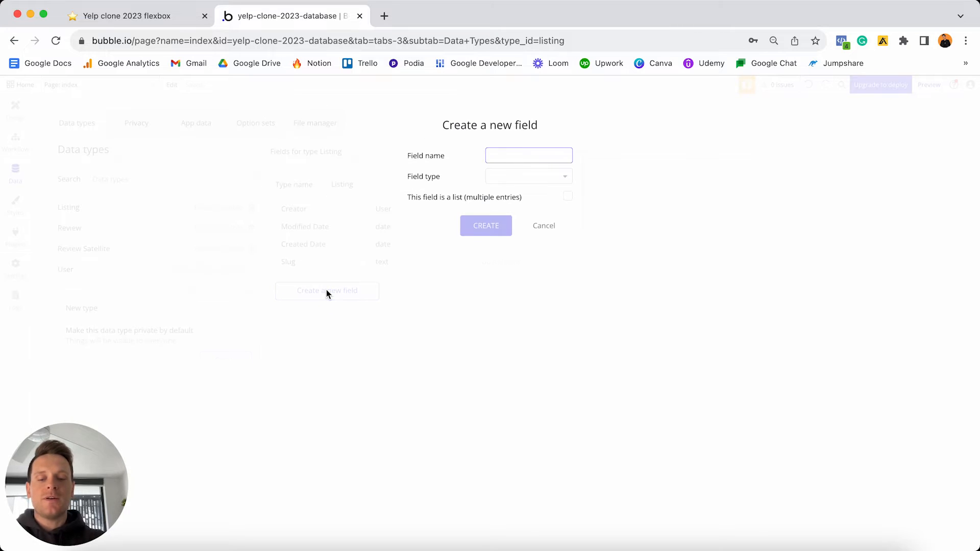
pyautogui.write('Business-name')
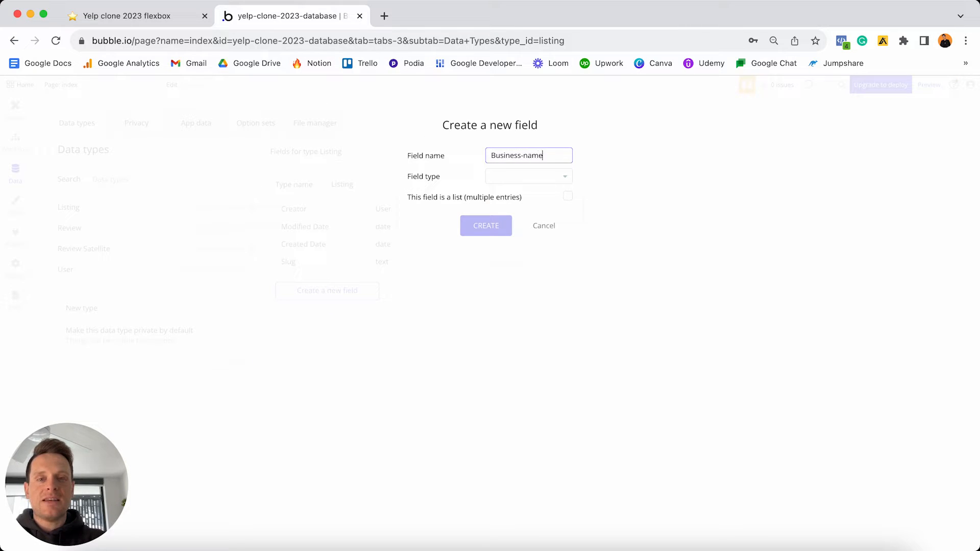
pyautogui.click(512, 179)
pyautogui.scroll(-2, 513, 214)
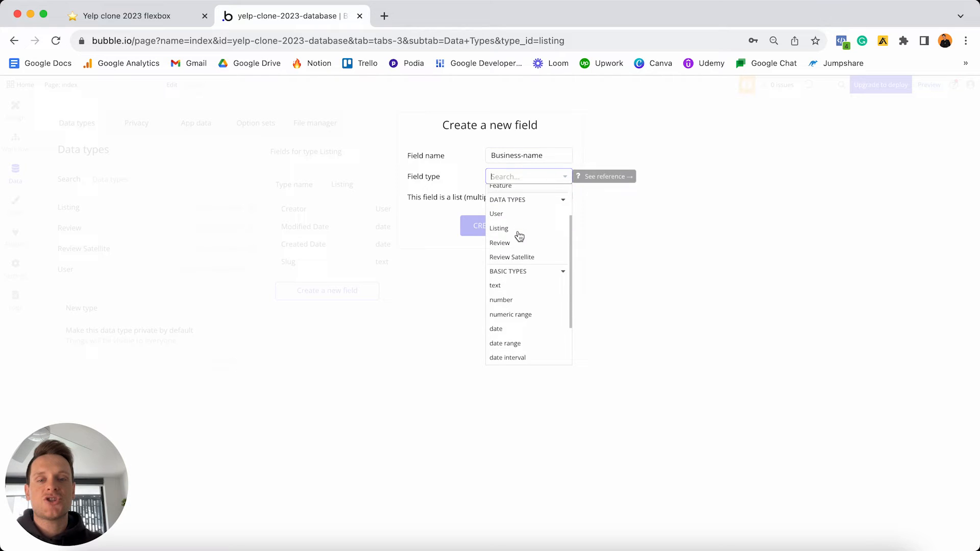
pyautogui.click(511, 286)
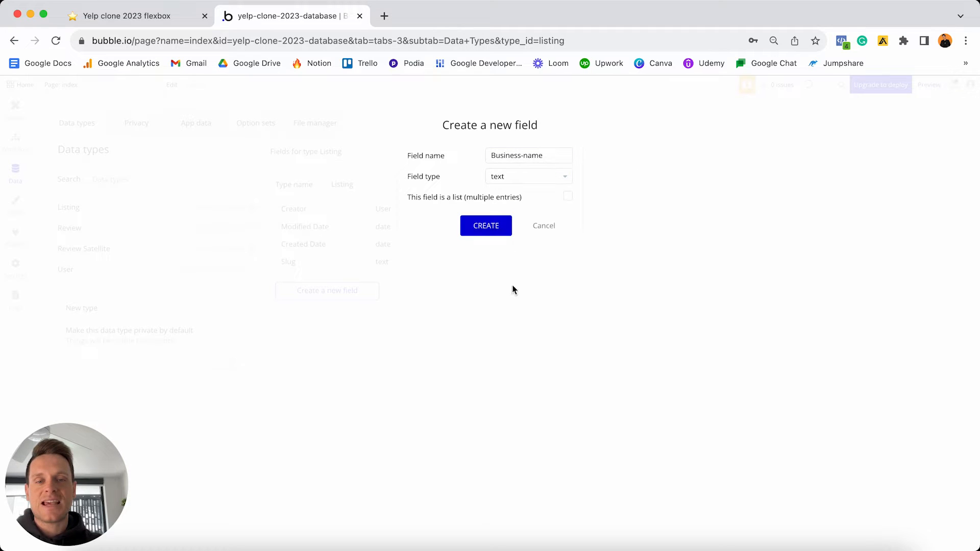
pyautogui.click(485, 228)
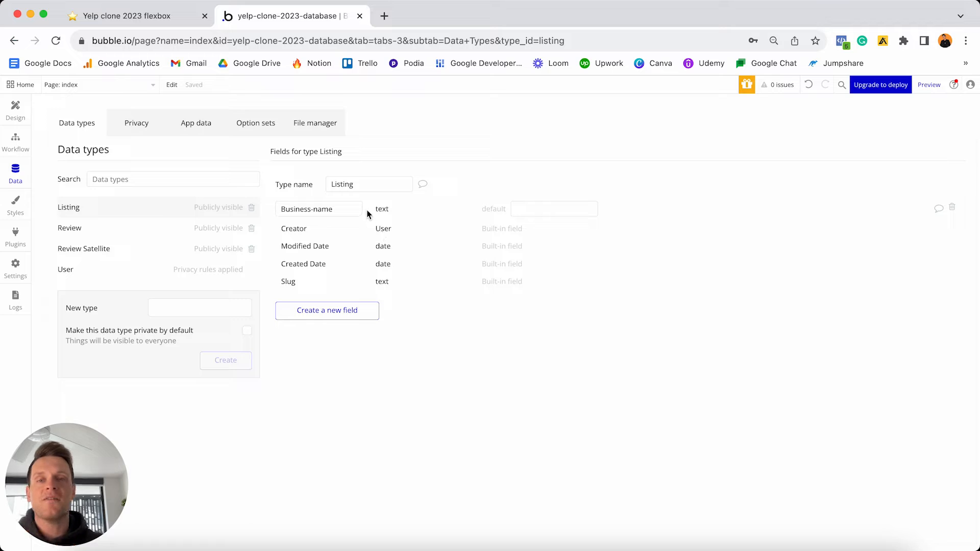
# - Add a Featured-image field of type image to Listing
pyautogui.click(329, 314)
pyautogui.write('Featu')
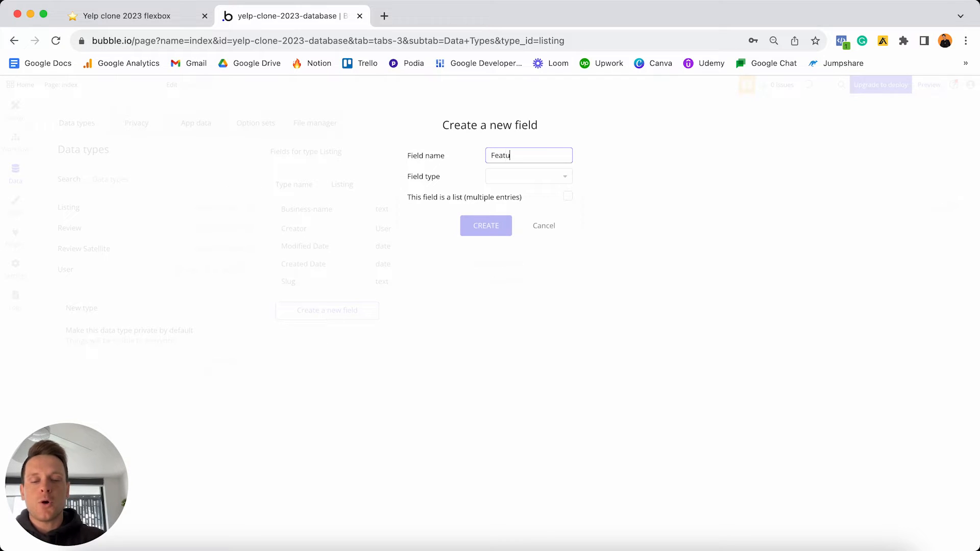
pyautogui.write('red-image')
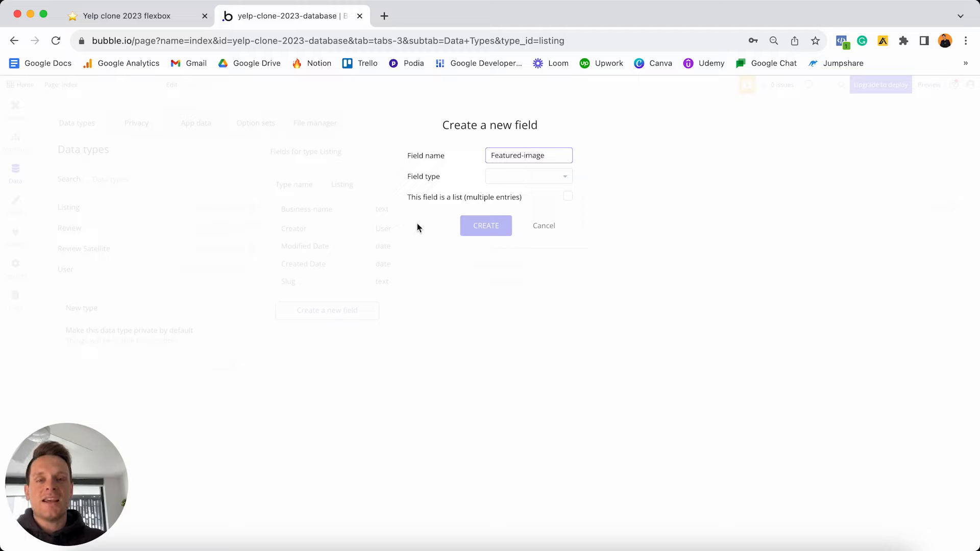
pyautogui.click(503, 180)
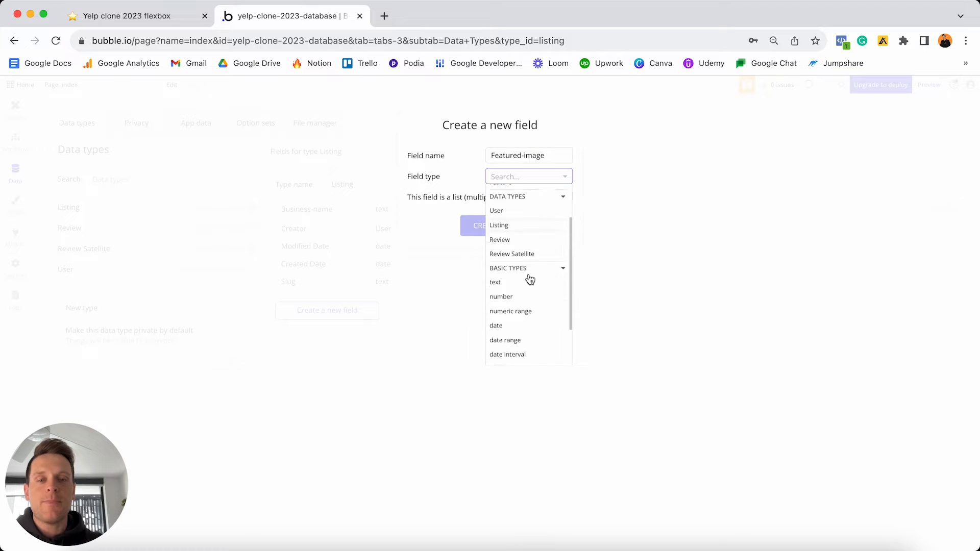
pyautogui.scroll(-2, 530, 279)
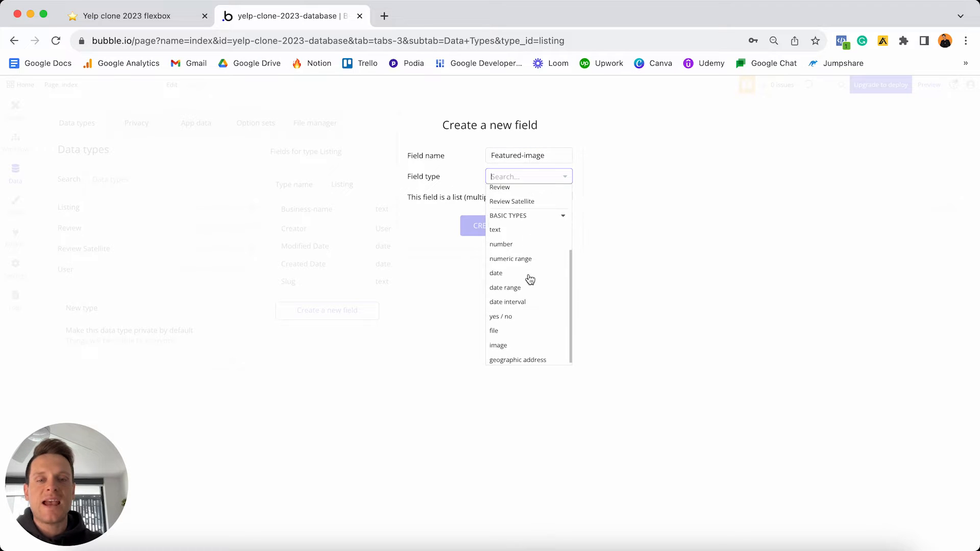
pyautogui.click(510, 343)
pyautogui.click(494, 225)
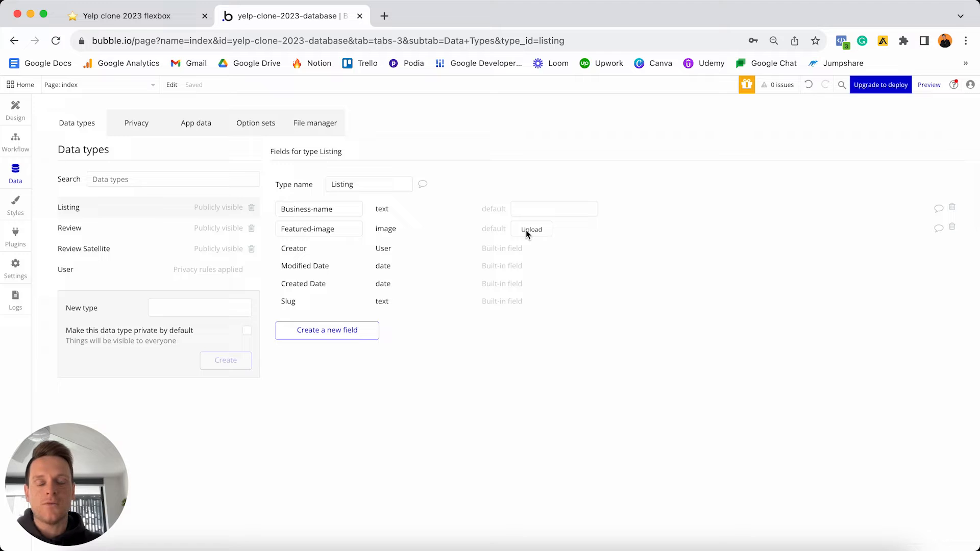
# - Load the Yelp Clone Assets Drive folder in a new tab to fetch Featured-Image.png, then close it
pyautogui.click(384, 16)
pyautogui.press('Return')
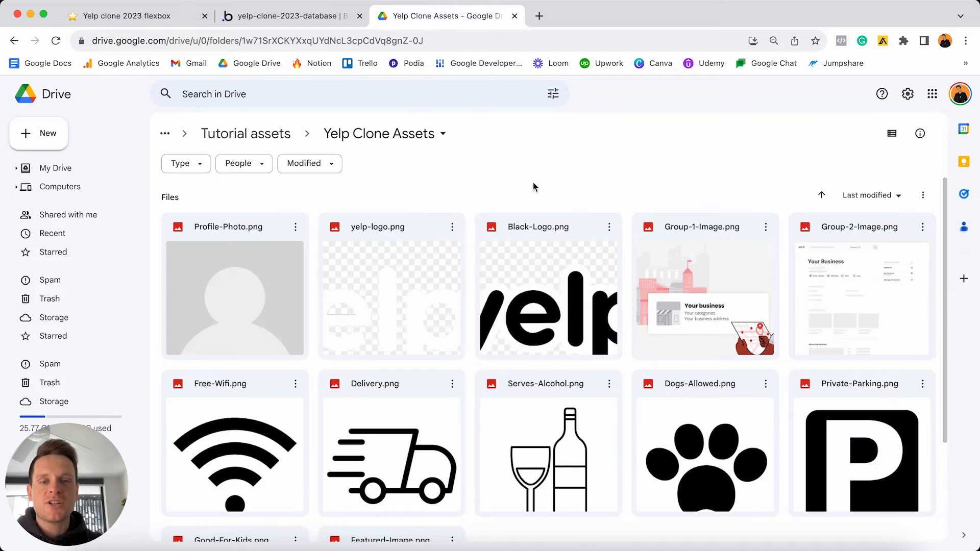
pyautogui.scroll(-3, 534, 186)
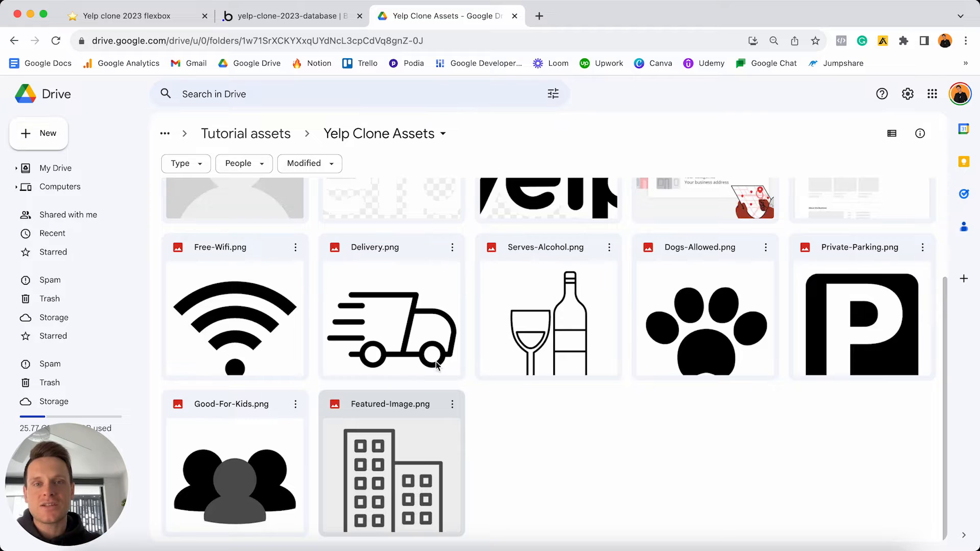
pyautogui.click(515, 15)
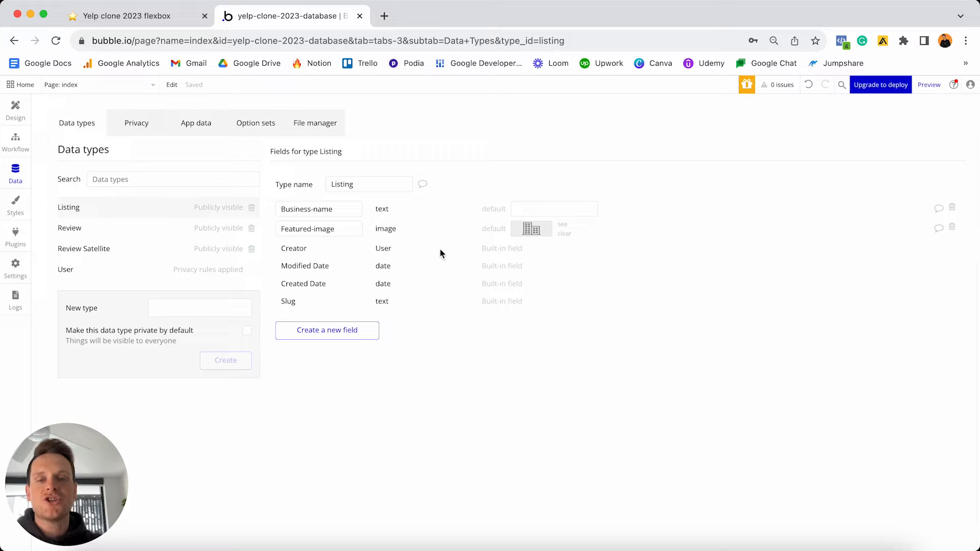
# - Add a Description field of type text to Listing
pyautogui.click(335, 331)
pyautogui.write('Descir')
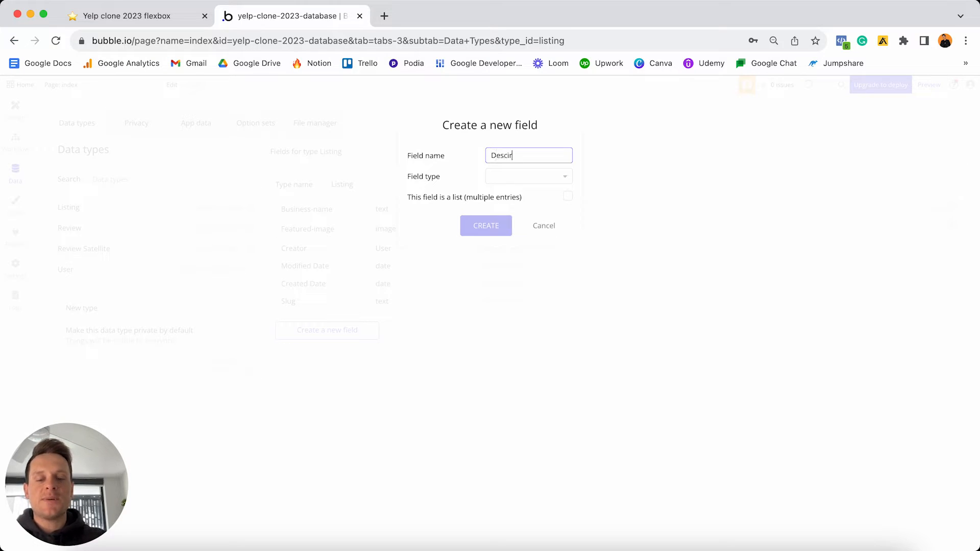
pyautogui.write('ption')
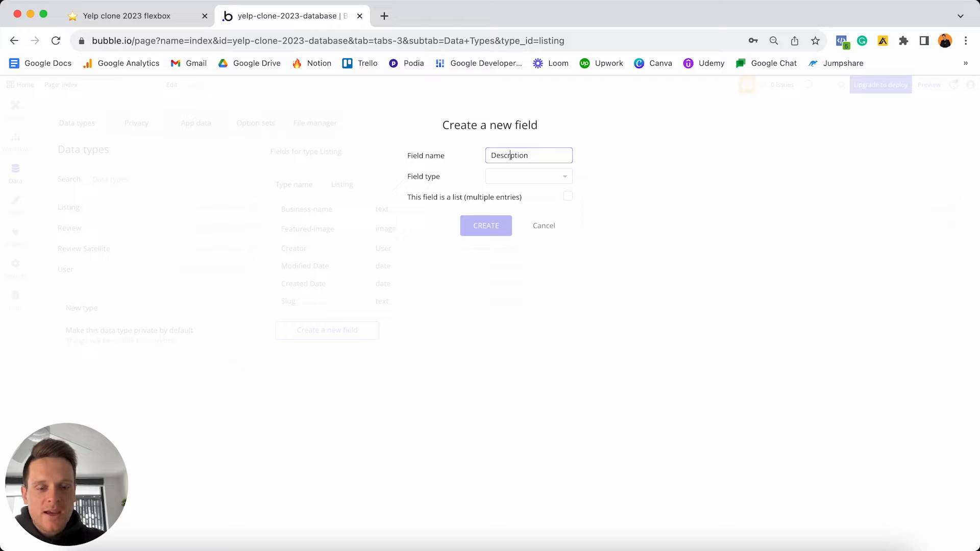
pyautogui.write('i')
pyautogui.click(513, 181)
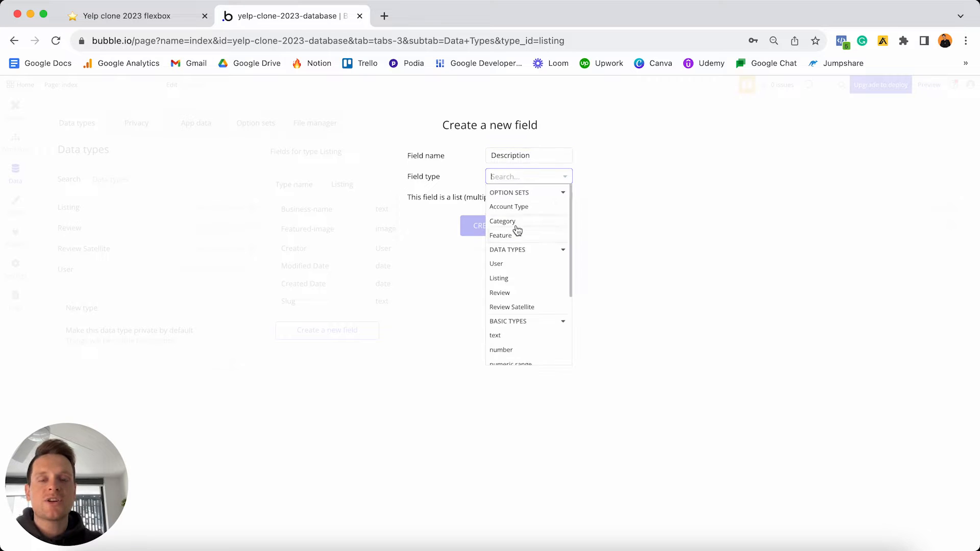
pyautogui.scroll(-4, 516, 235)
pyautogui.click(511, 255)
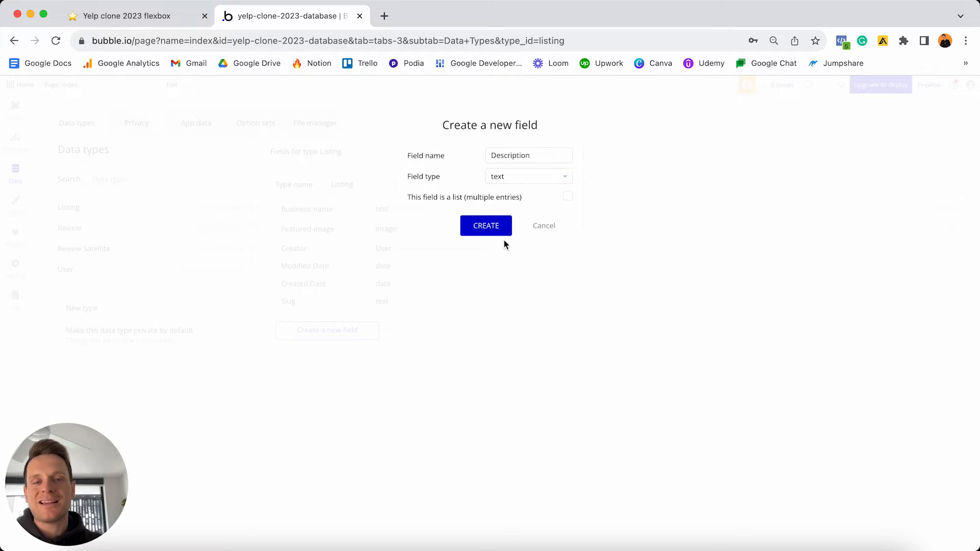
pyautogui.click(492, 225)
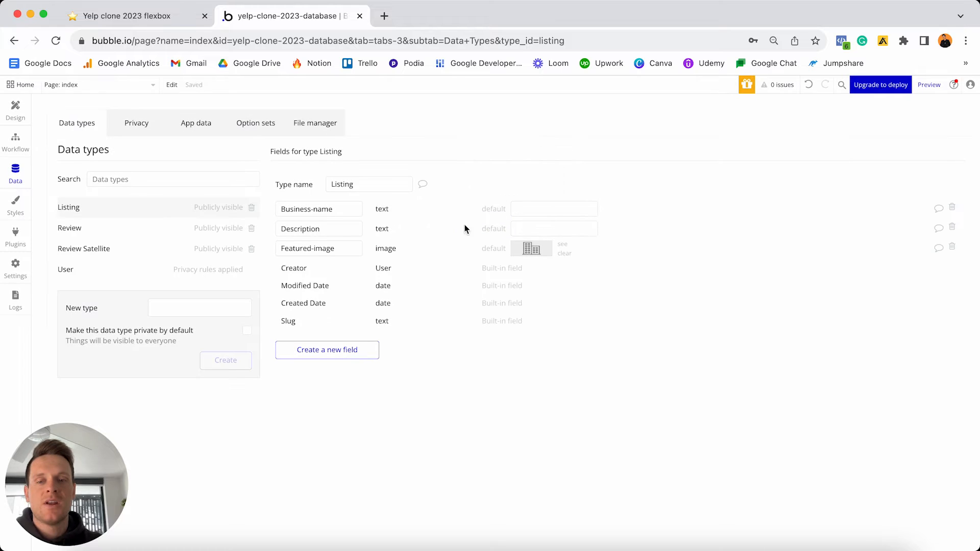
# - Add an Address field of type geographic address to Listing
pyautogui.click(349, 351)
pyautogui.write('Addr')
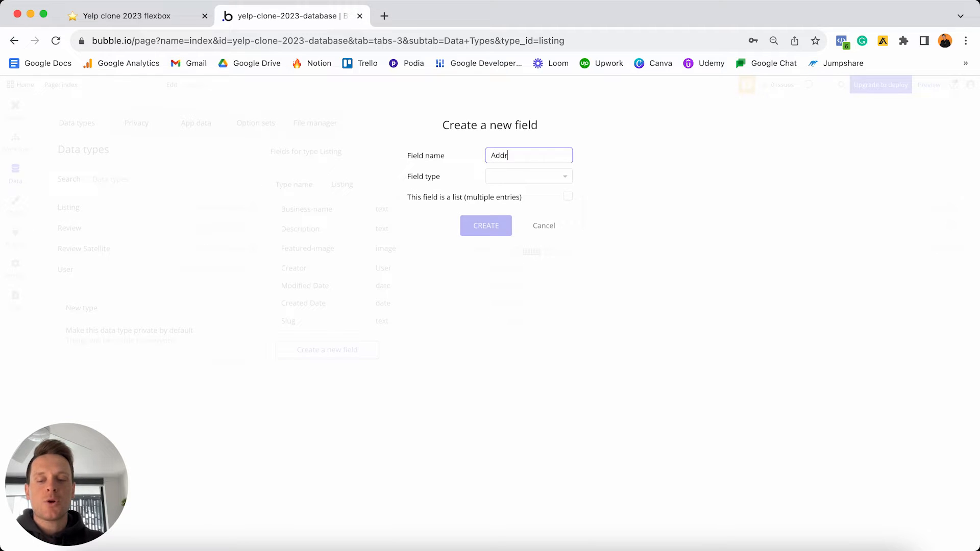
pyautogui.write('ess')
pyautogui.click(507, 178)
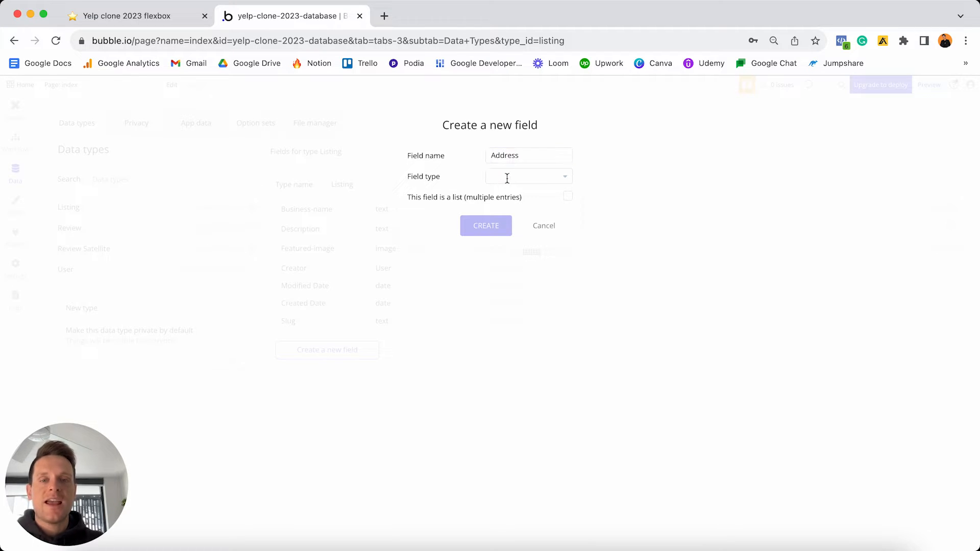
pyautogui.scroll(-5, 514, 234)
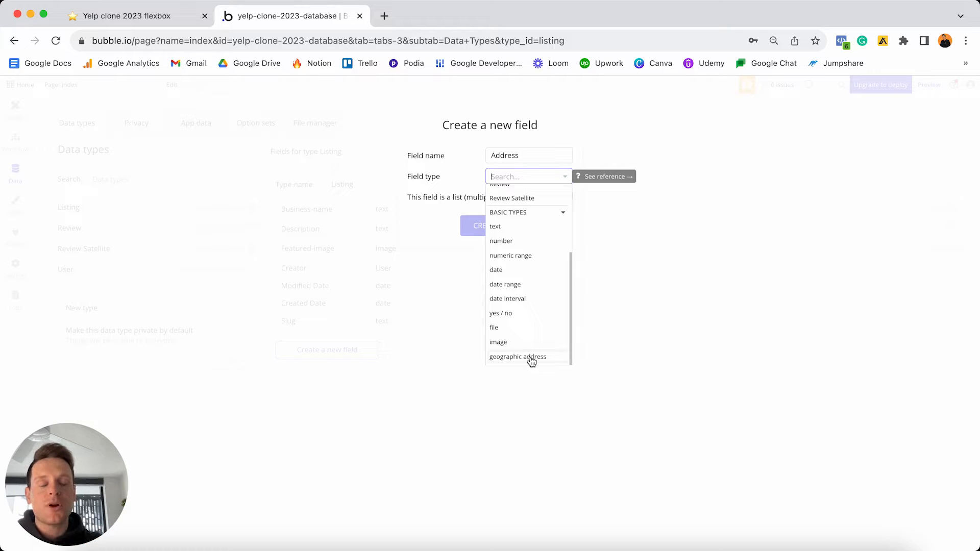
pyautogui.click(530, 358)
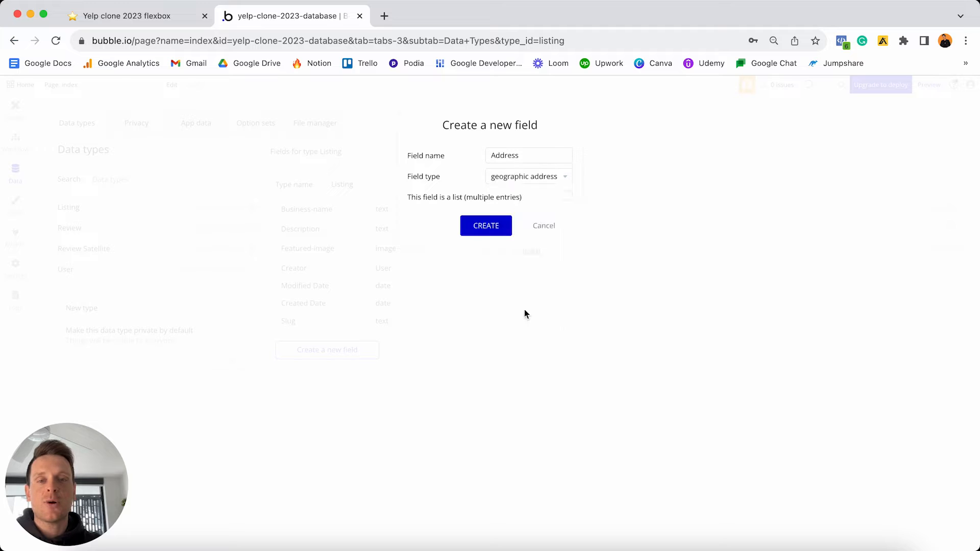
pyautogui.click(493, 229)
pyautogui.click(346, 372)
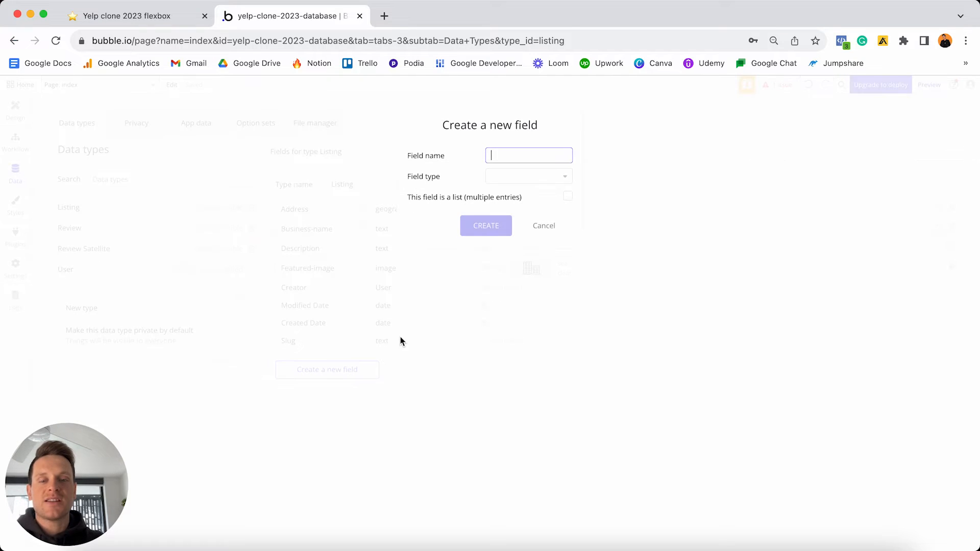
# - Add a Website field of type text to Listing
pyautogui.write('Website')
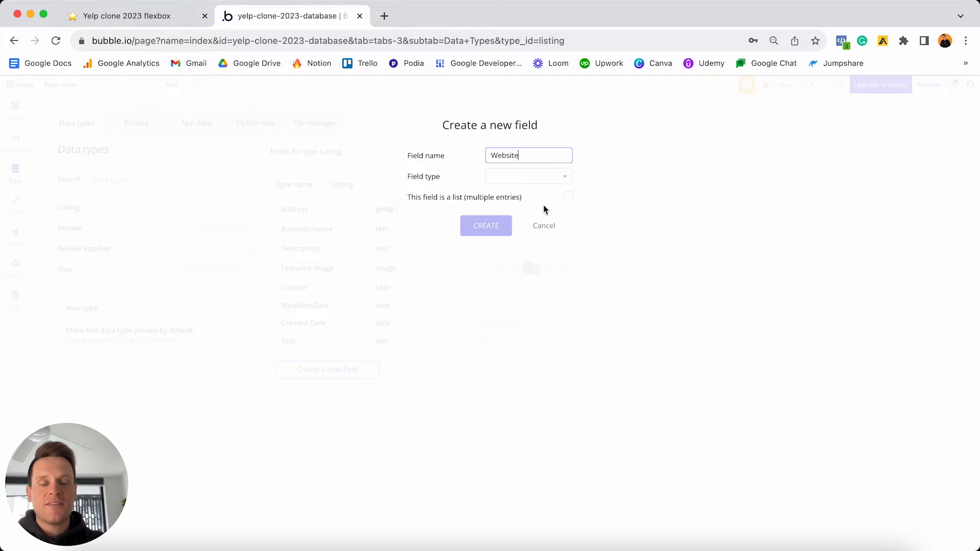
pyautogui.moveTo(541, 195)
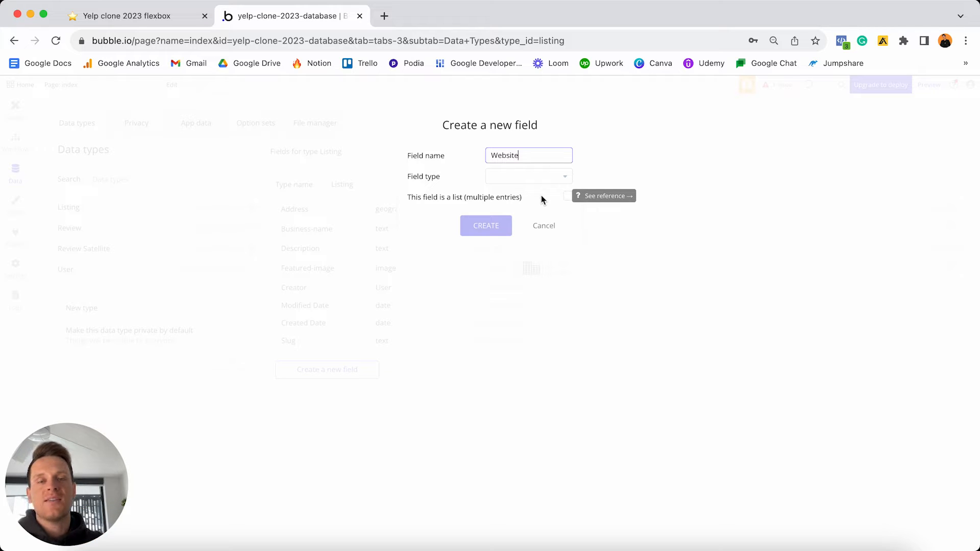
pyautogui.click(506, 179)
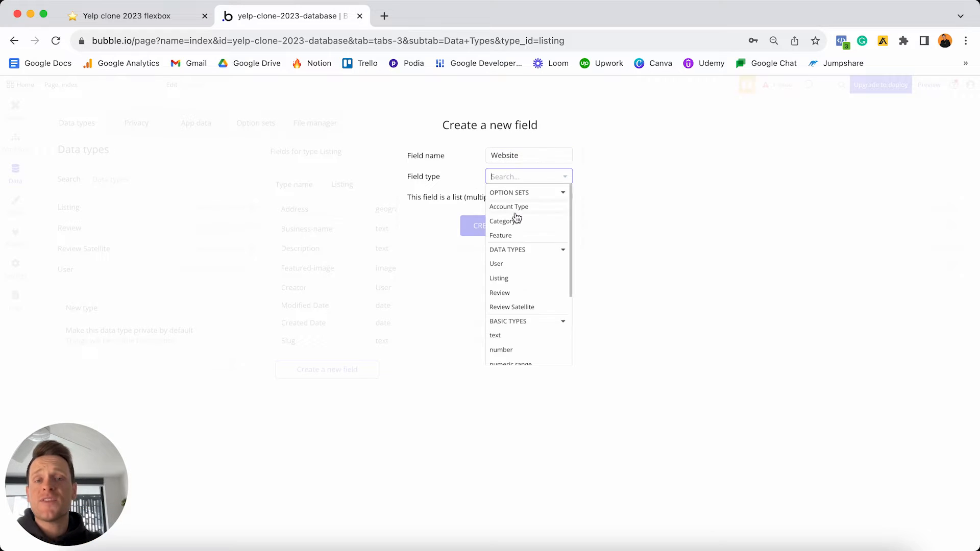
pyautogui.scroll(-1, 518, 245)
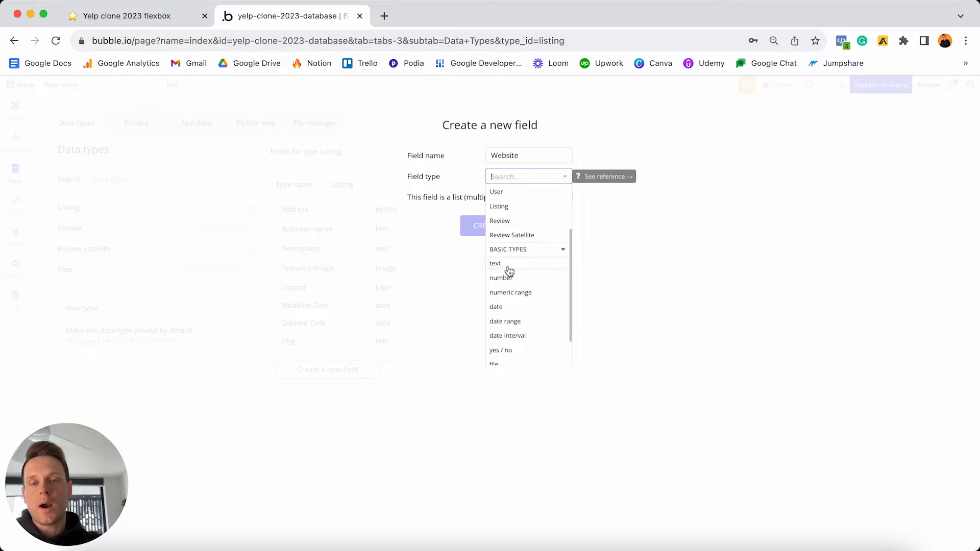
pyautogui.click(506, 264)
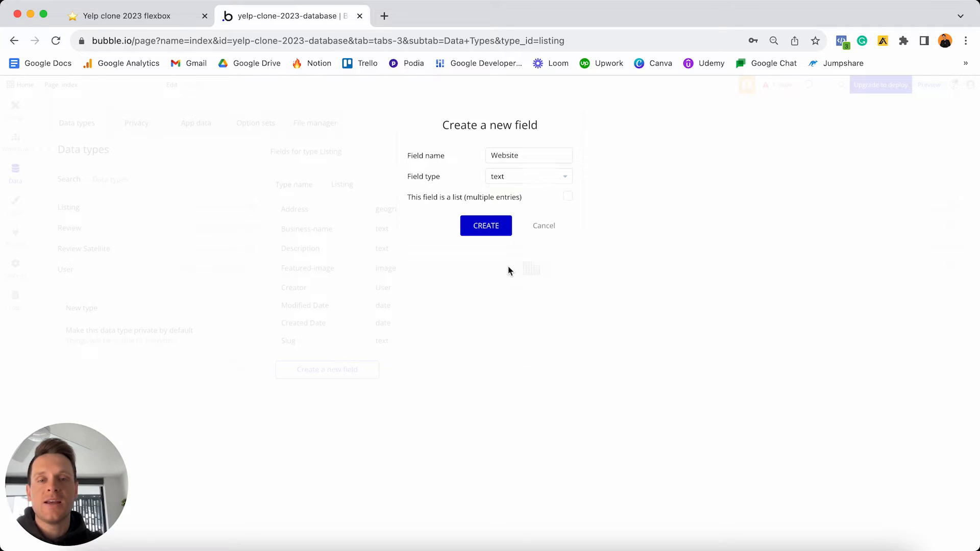
pyautogui.click(489, 230)
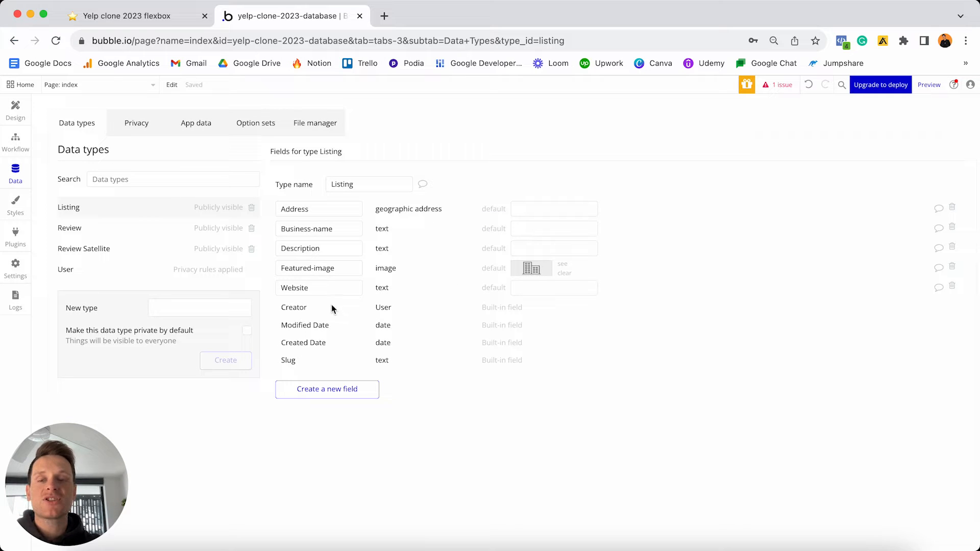
# - Add a Business-email field of type text to Listing
pyautogui.click(349, 389)
pyautogui.write('B')
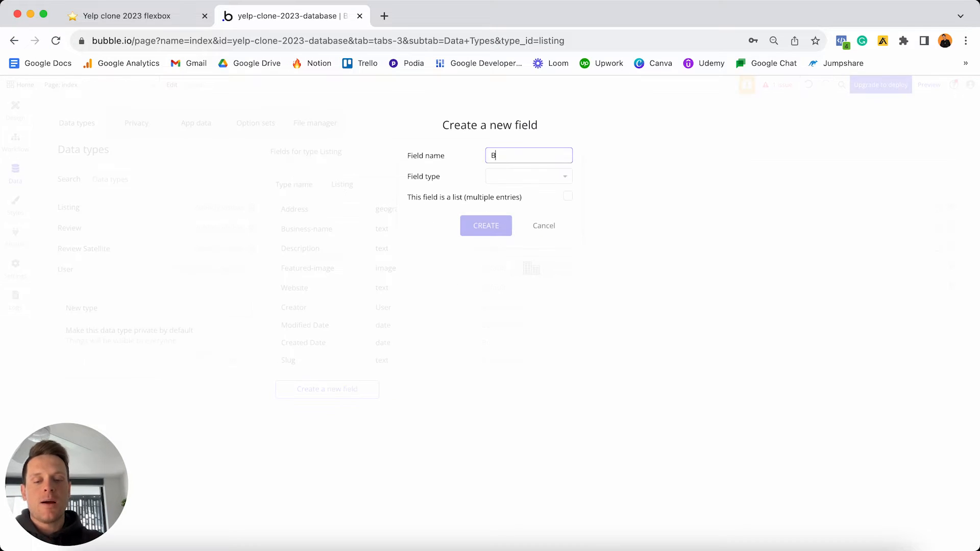
pyautogui.write('usiness-email')
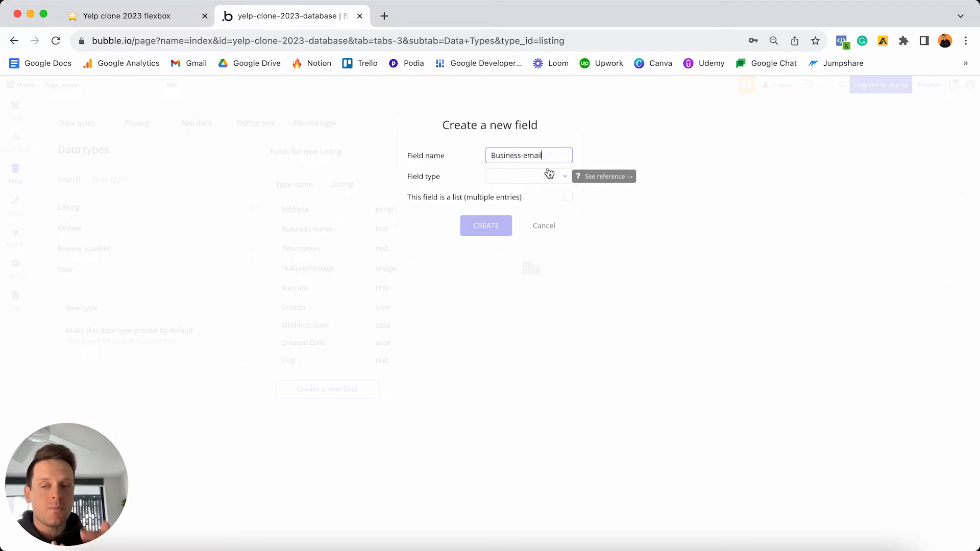
pyautogui.click(523, 179)
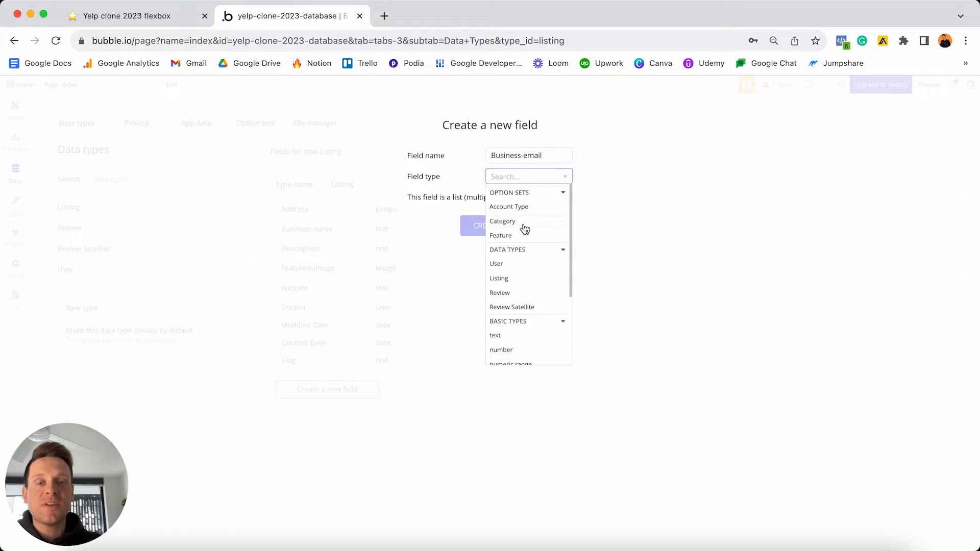
pyautogui.scroll(-2, 523, 227)
pyautogui.scroll(-2, 525, 229)
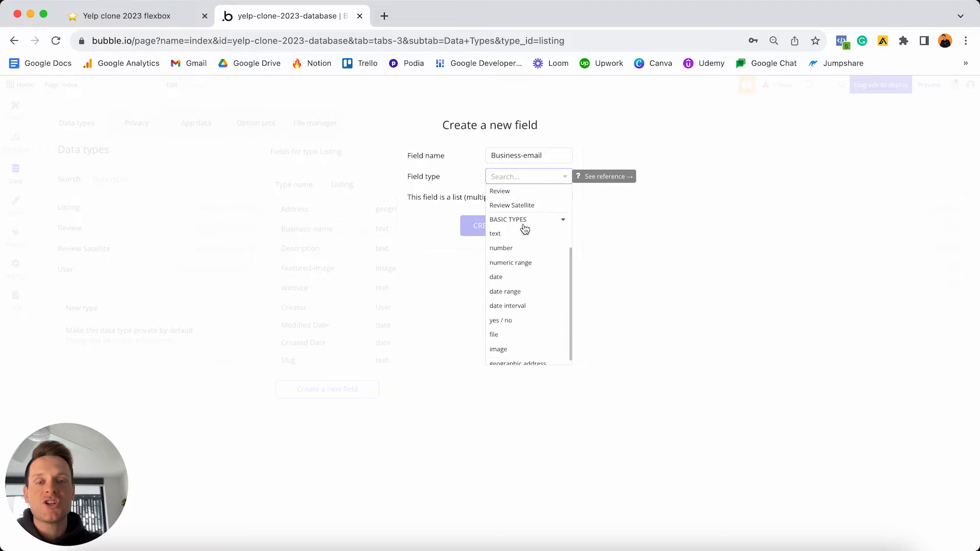
pyautogui.click(496, 234)
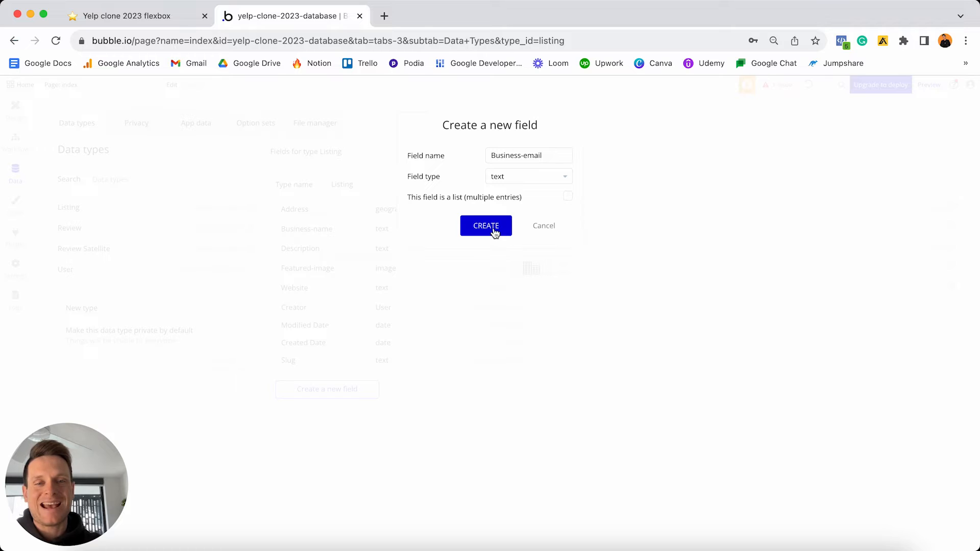
pyautogui.click(488, 227)
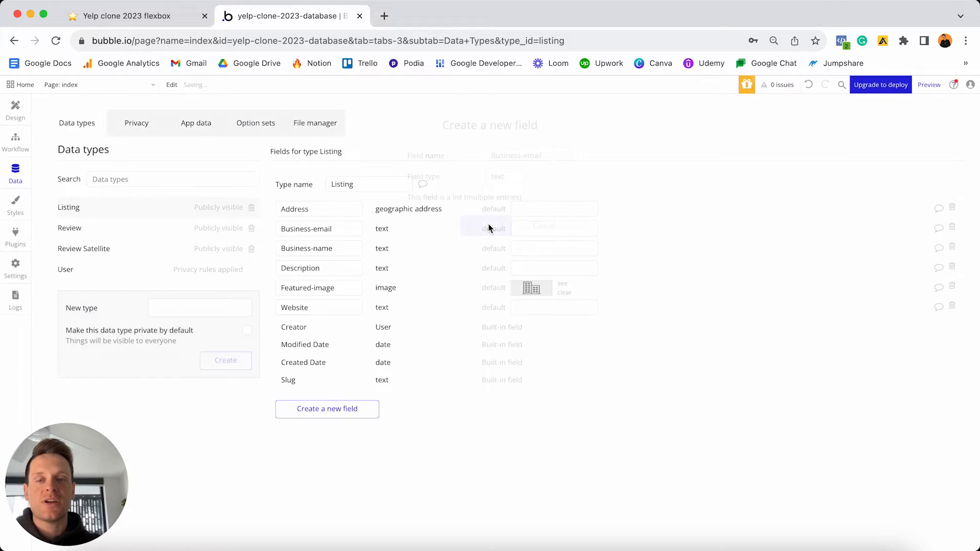
# - Add a Phone-number field of type text to Listing
pyautogui.click(365, 411)
pyautogui.write('P')
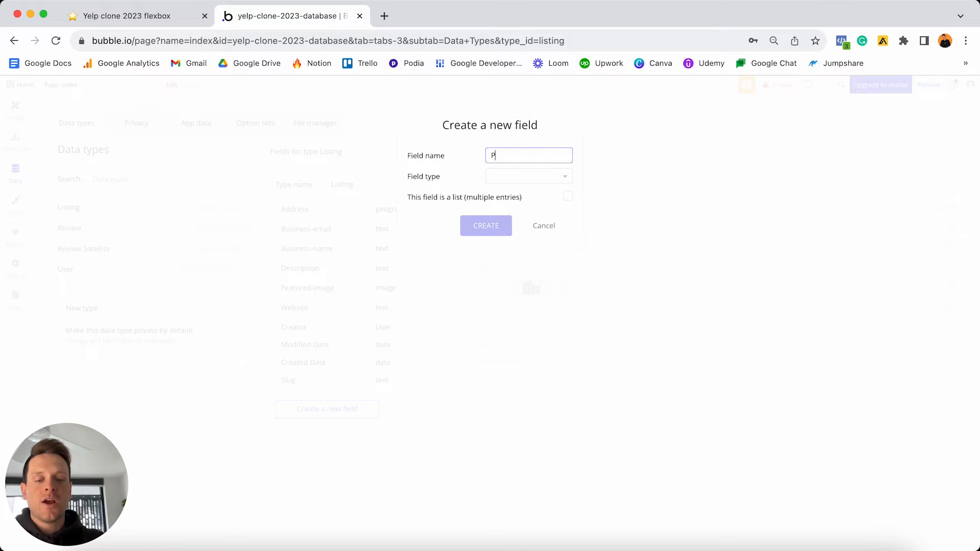
pyautogui.write('hone-number')
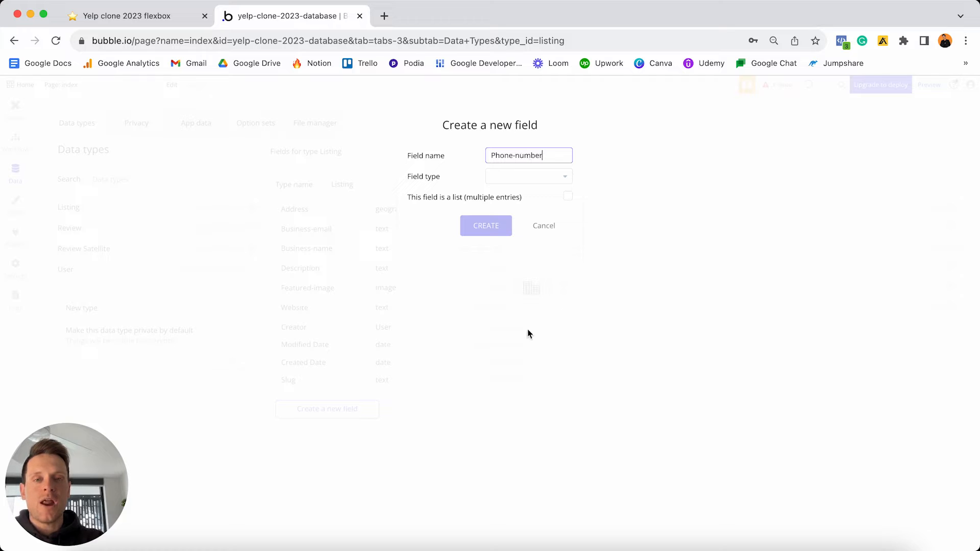
pyautogui.click(513, 182)
pyautogui.scroll(-4, 516, 253)
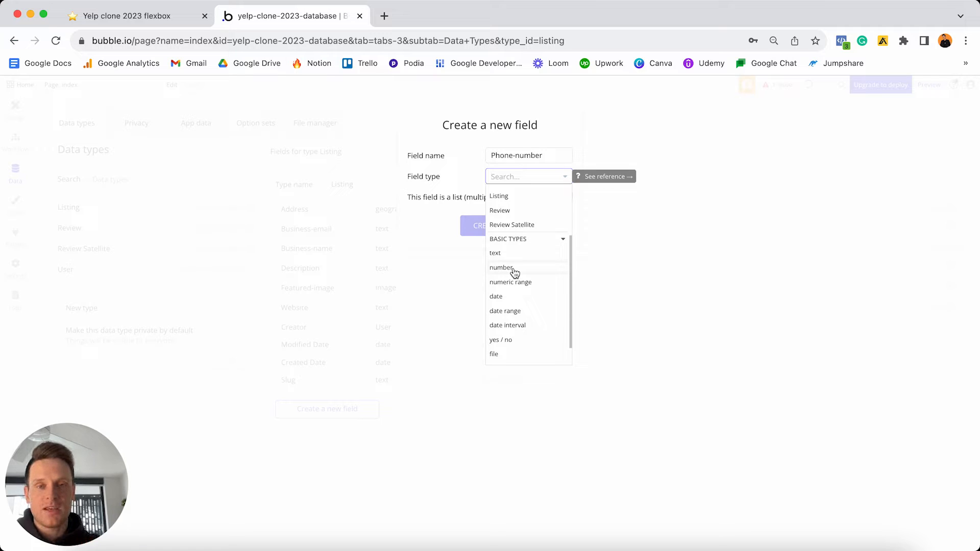
pyautogui.scroll(1, 516, 194)
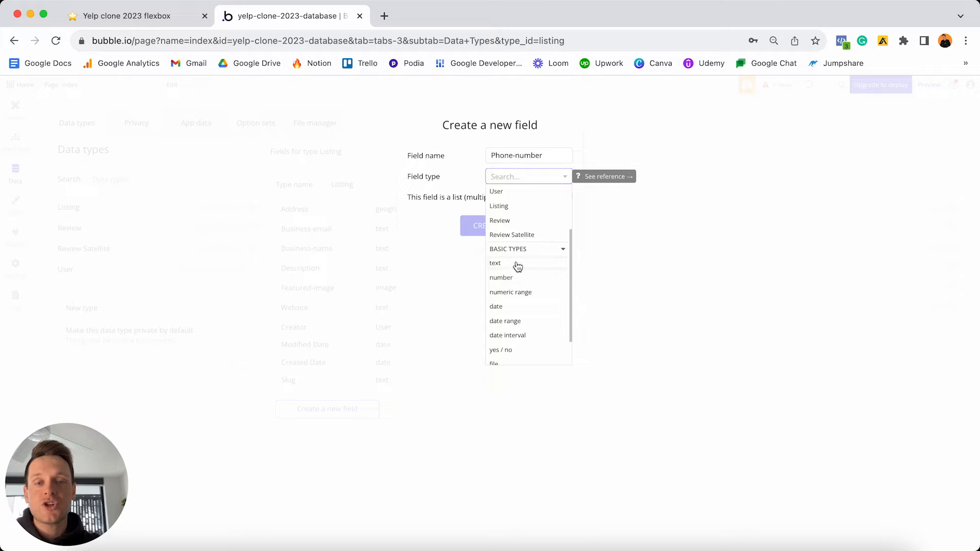
pyautogui.click(495, 263)
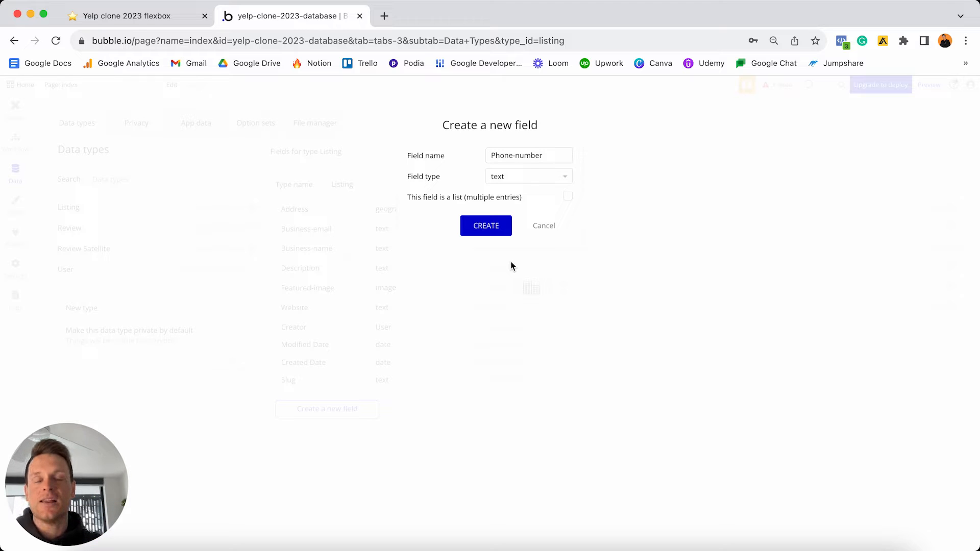
pyautogui.click(486, 227)
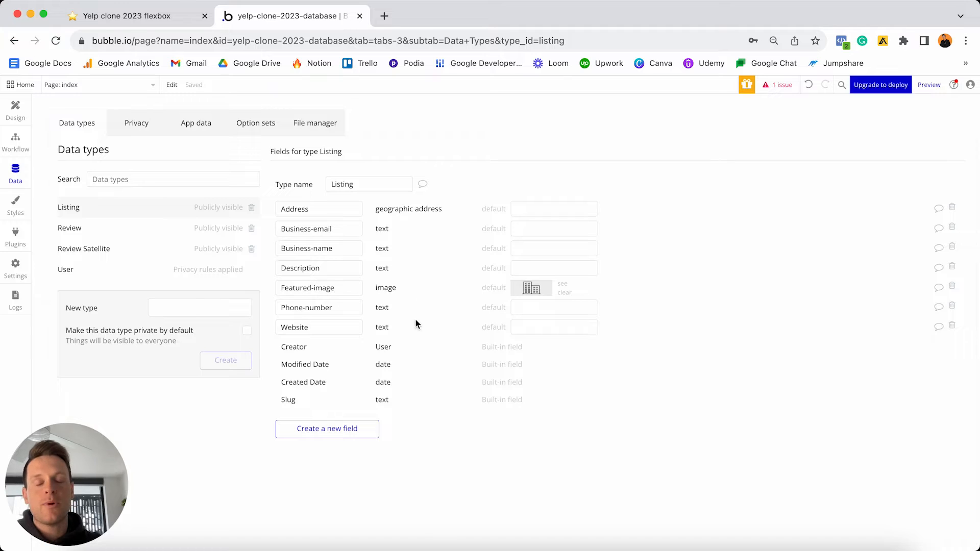
# - Add a Categories field holding a list of Category options
pyautogui.click(353, 430)
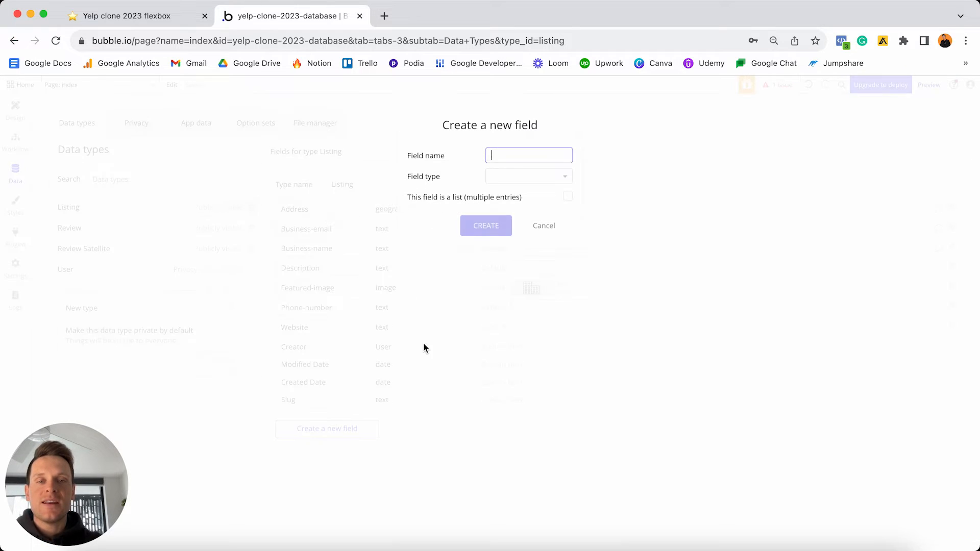
pyautogui.write('Categories')
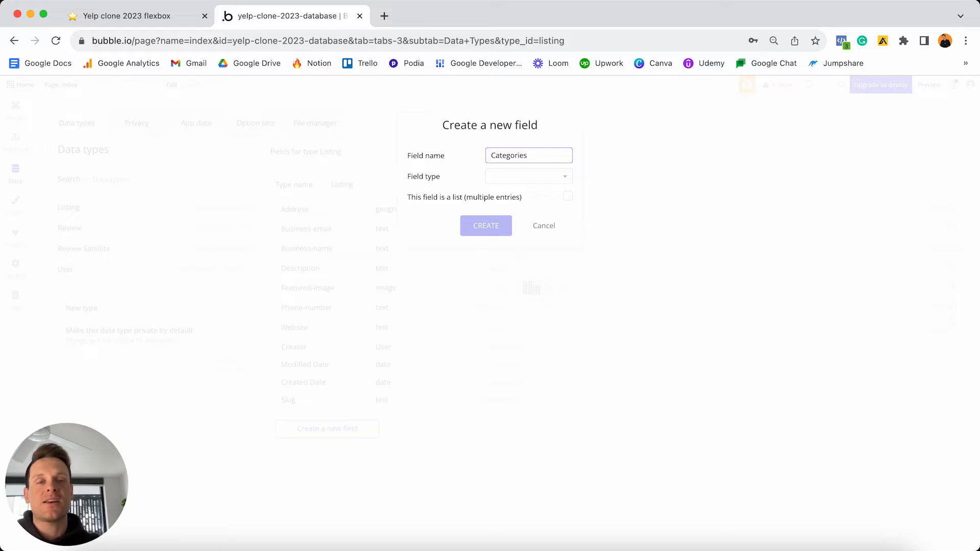
pyautogui.click(523, 183)
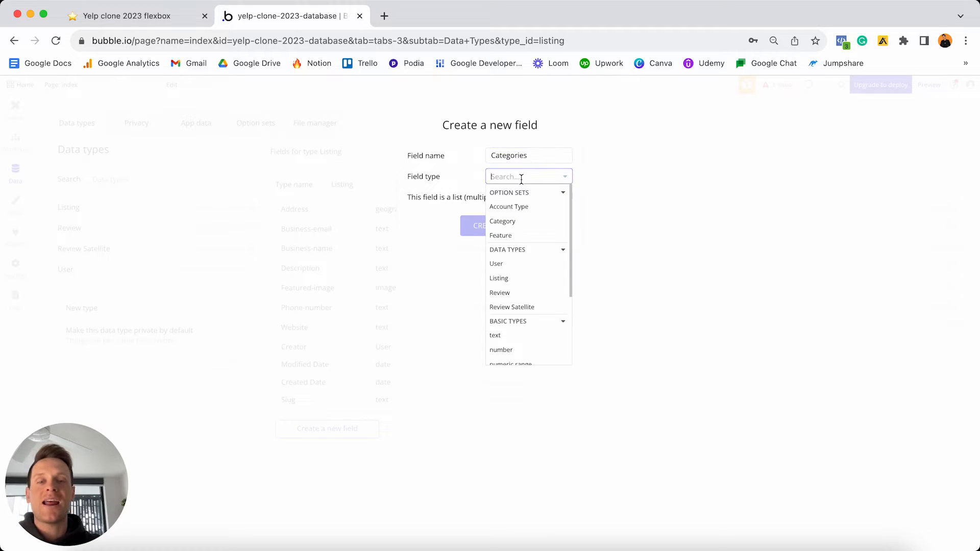
pyautogui.click(510, 222)
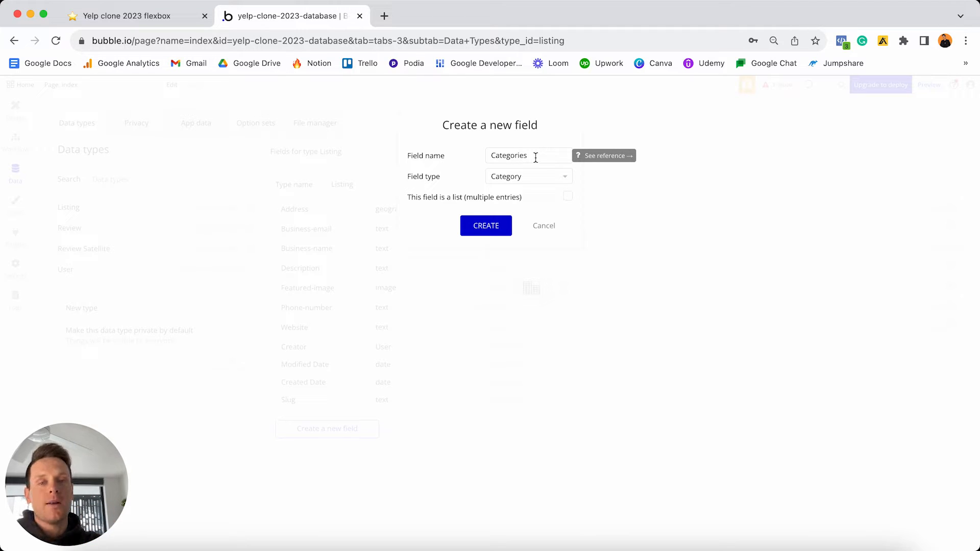
pyautogui.click(569, 201)
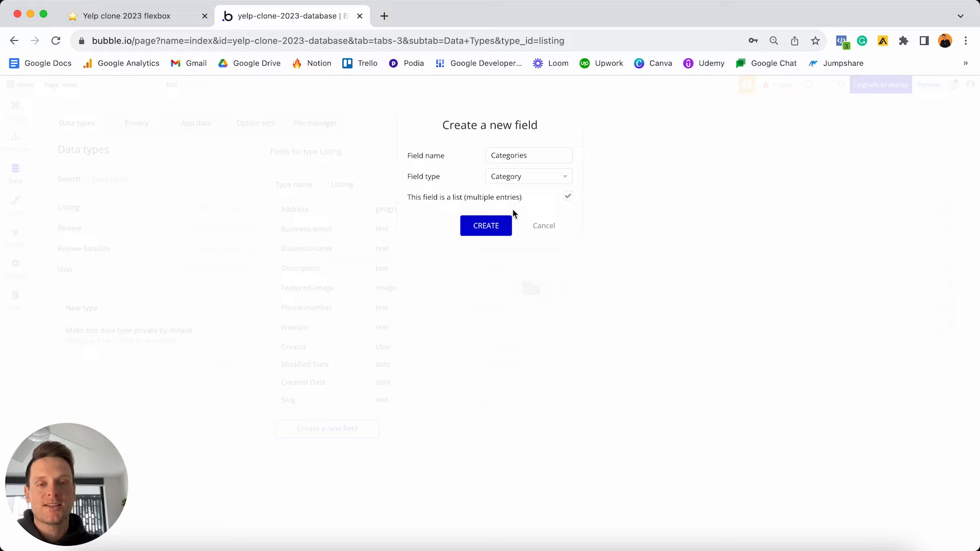
pyautogui.click(492, 228)
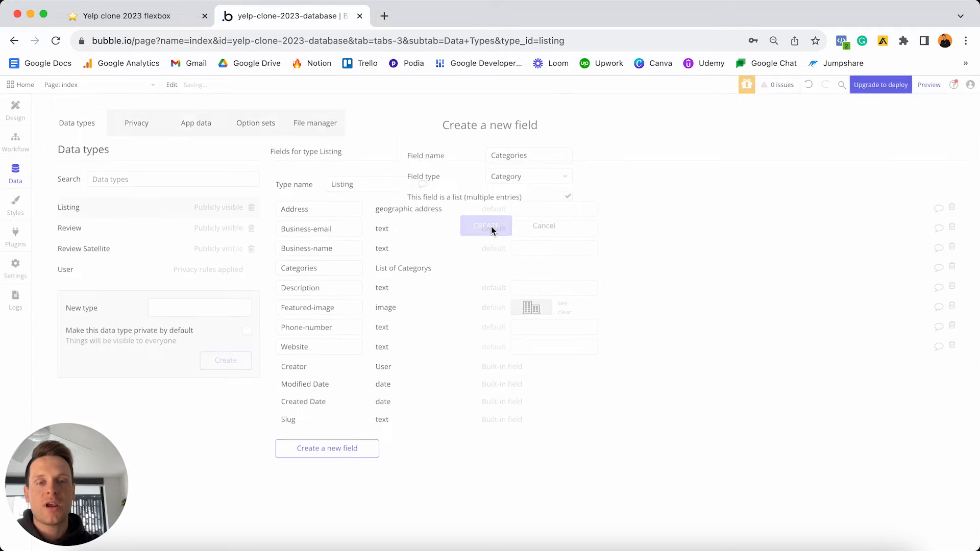
# - Add a Features field of the Feature option set type
pyautogui.click(339, 448)
pyautogui.write('Features')
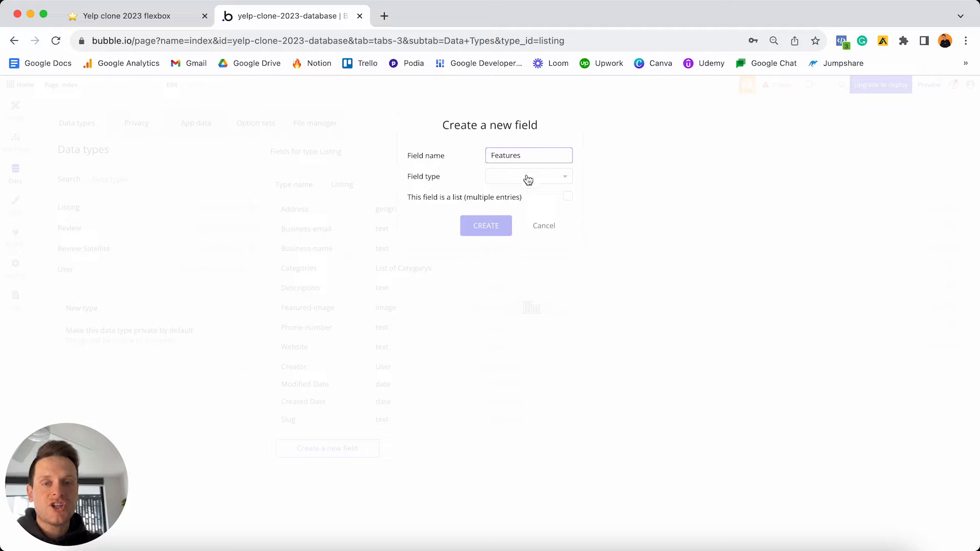
pyautogui.click(524, 177)
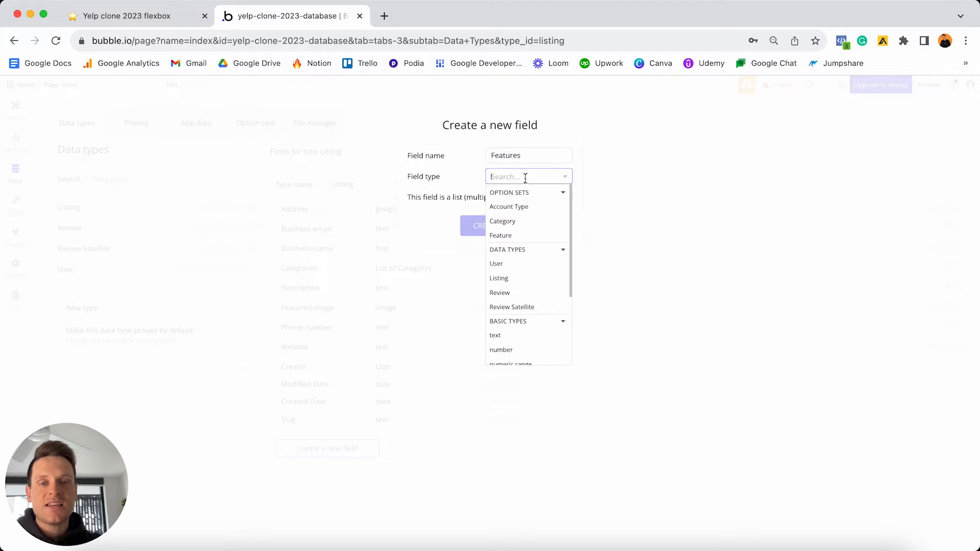
pyautogui.click(516, 240)
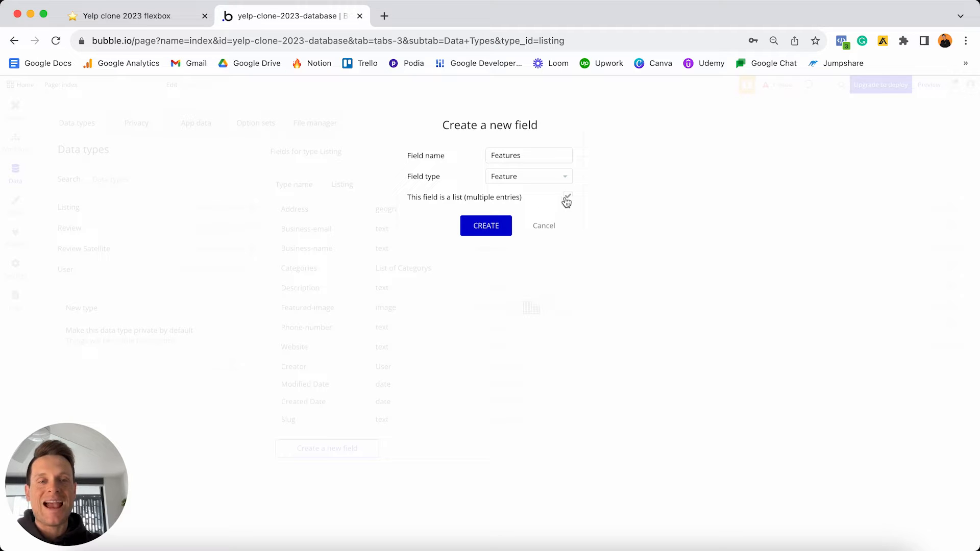
pyautogui.click(486, 227)
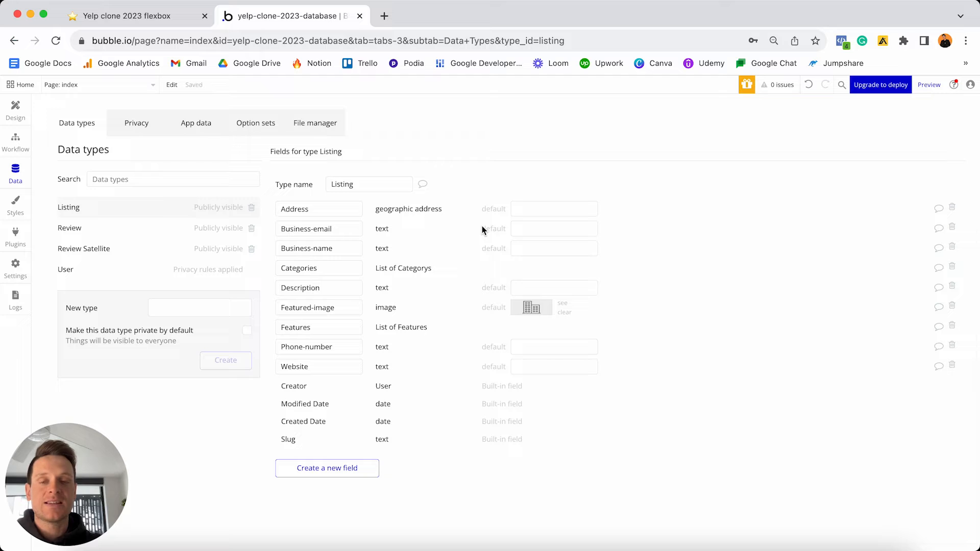
# - Add an Is-featured field of type yes / no to Listing
pyautogui.click(344, 468)
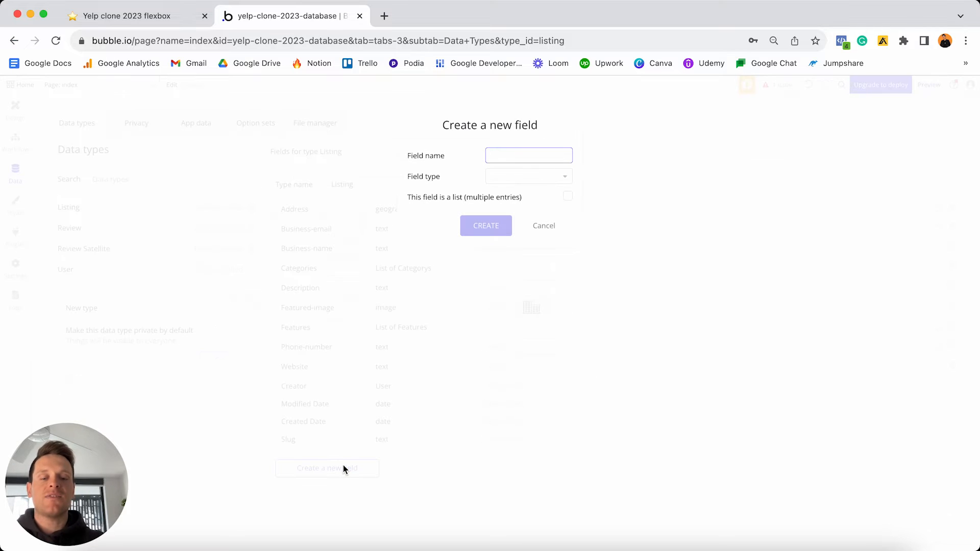
pyautogui.write('Is-featured')
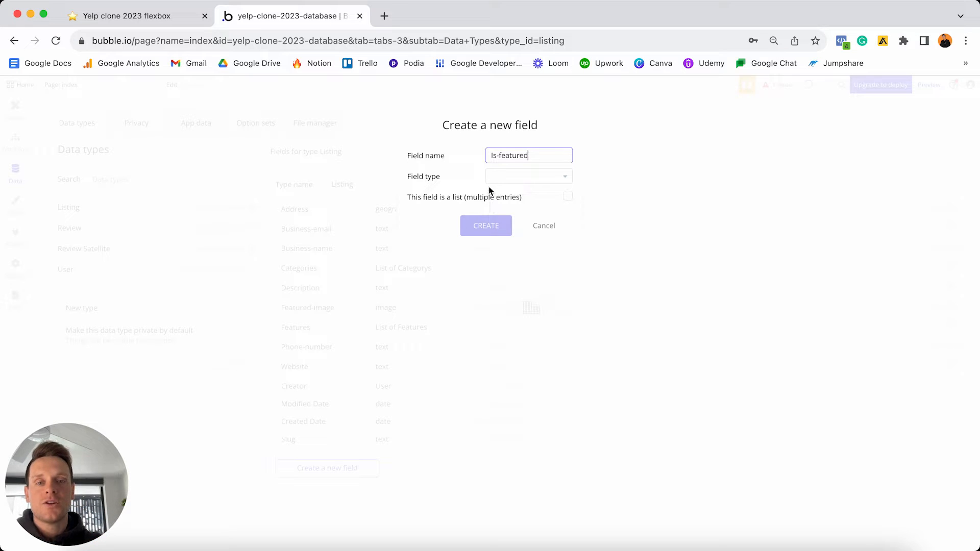
pyautogui.click(505, 178)
pyautogui.scroll(-2, 515, 214)
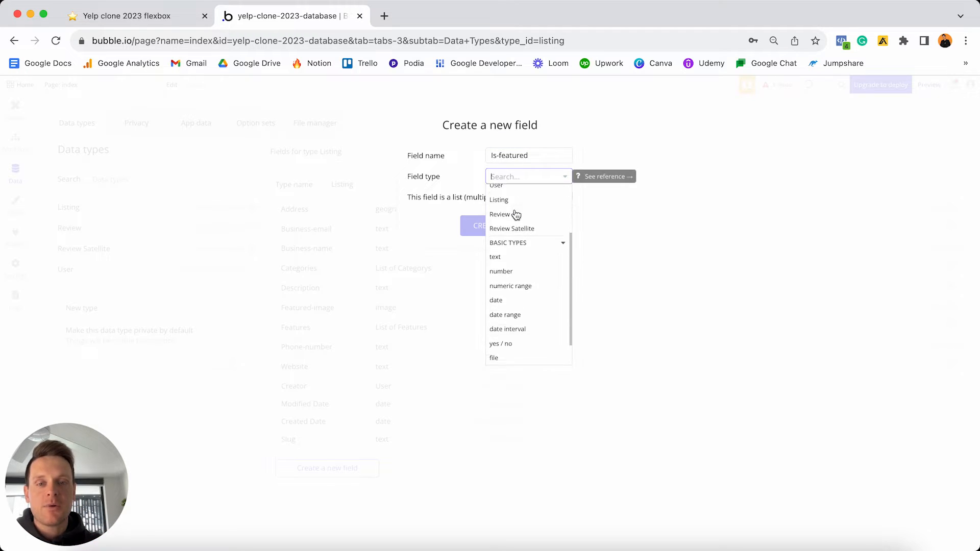
pyautogui.scroll(-2, 516, 215)
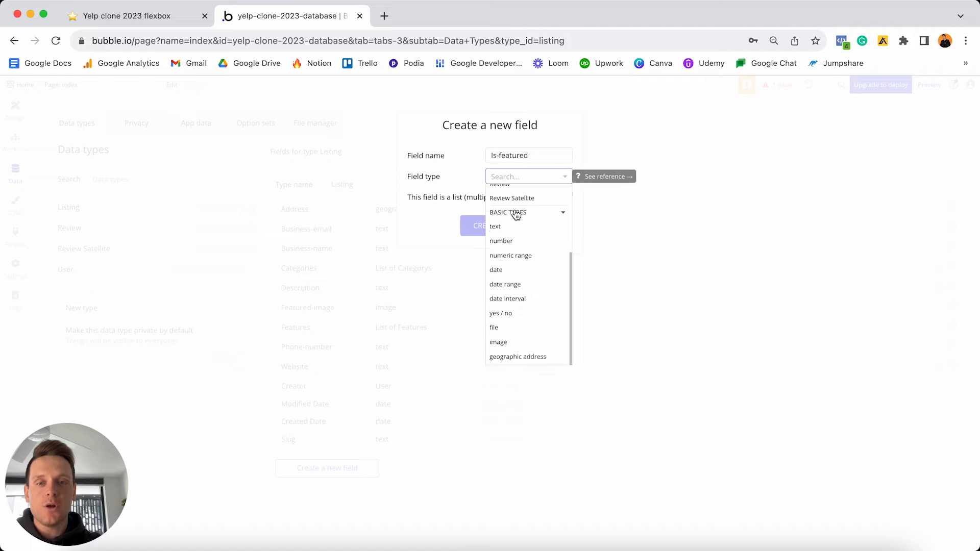
pyautogui.click(517, 316)
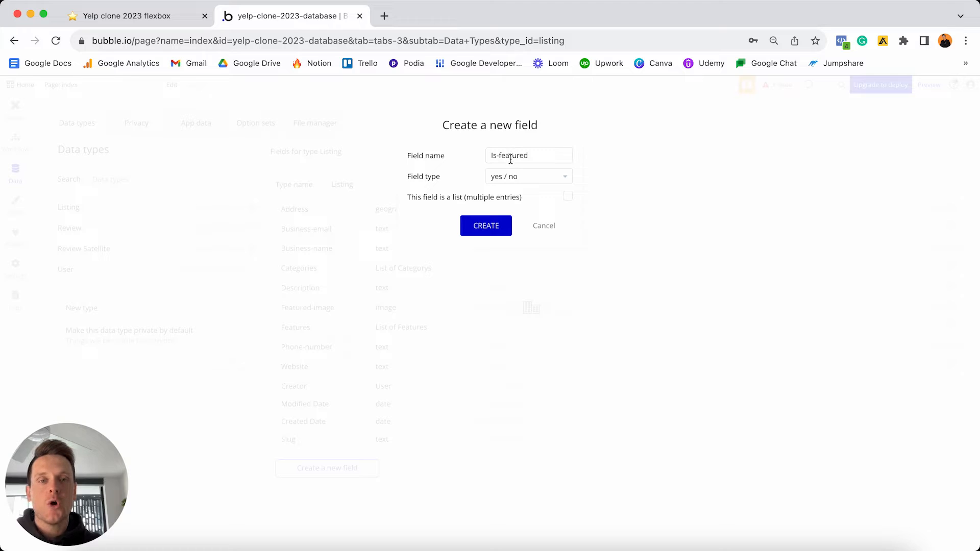
pyautogui.click(497, 227)
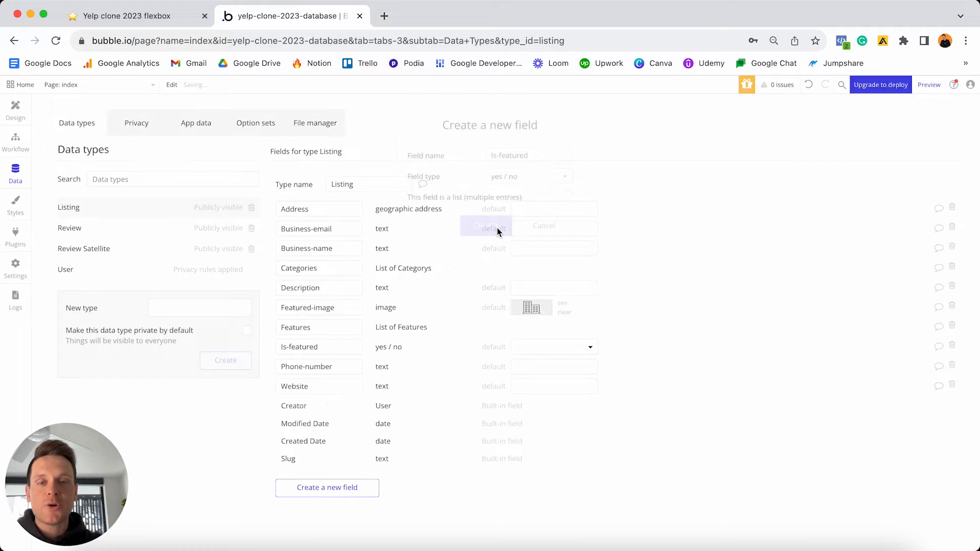
# - Set the Is-featured field's default value to no
pyautogui.tripleClick(331, 351)
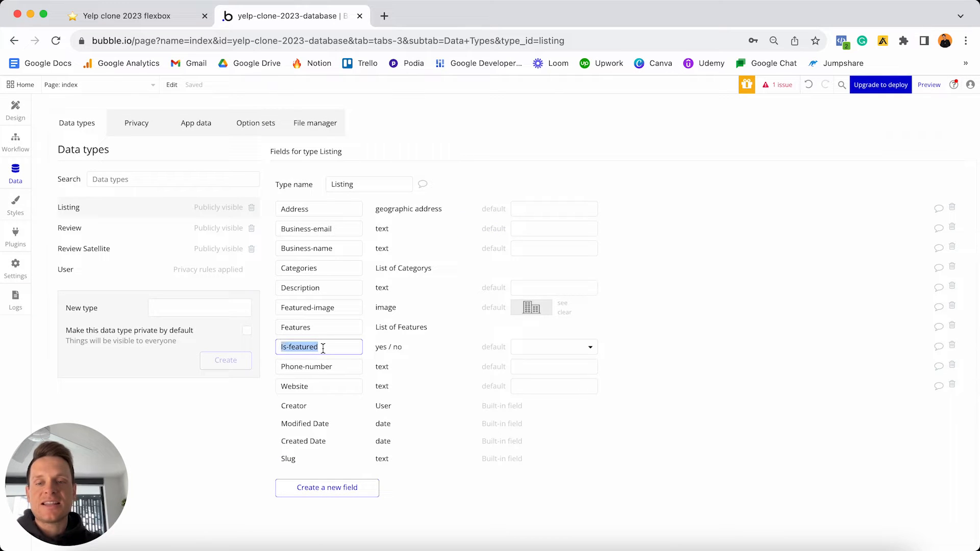
pyautogui.click(543, 347)
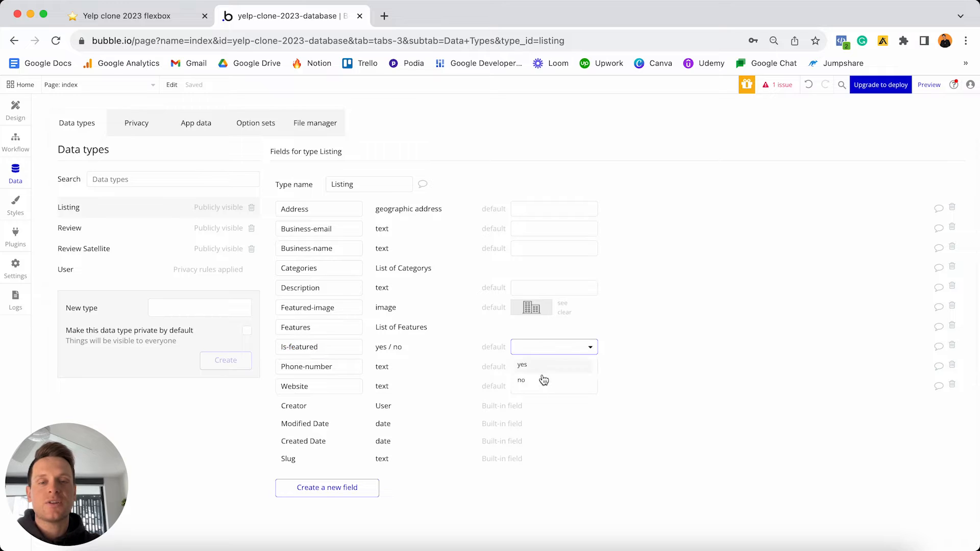
pyautogui.click(543, 386)
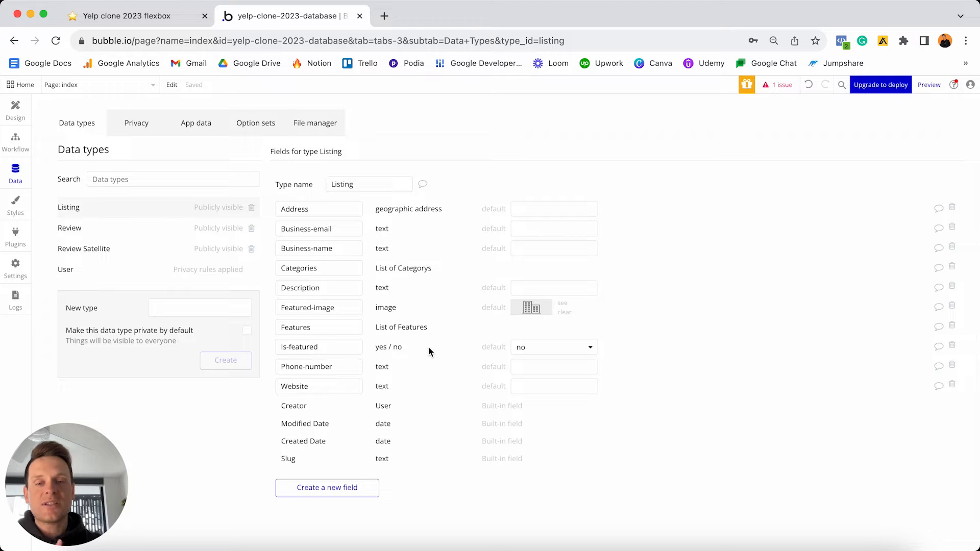
pyautogui.click(540, 349)
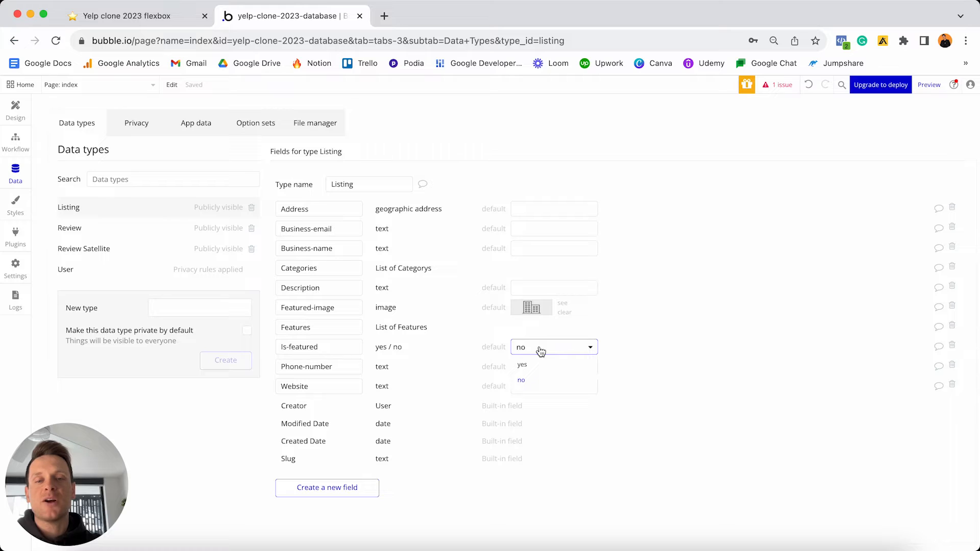
pyautogui.click(448, 351)
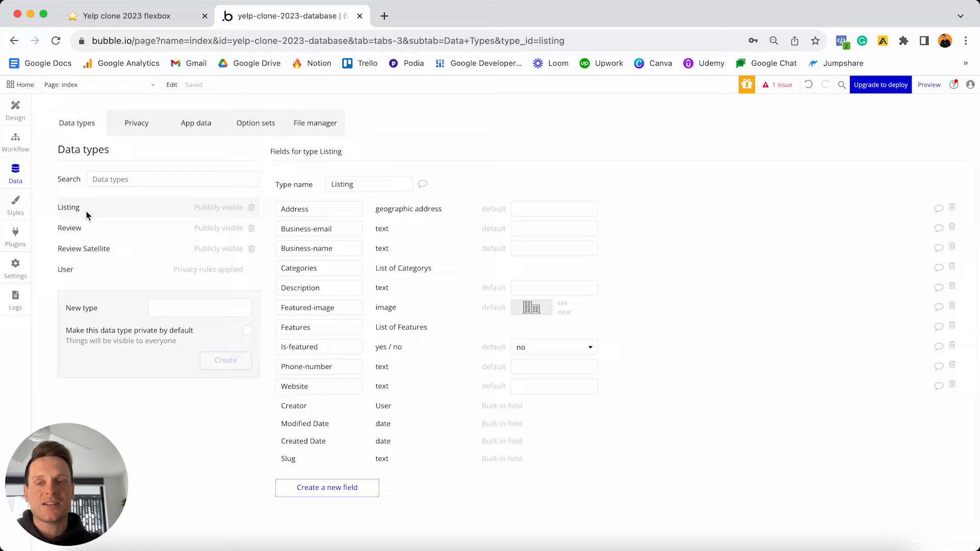
# - Check off the ten Listing items in the Notion plan, select the four Review items, and return to Bubble
pyautogui.click(155, 16)
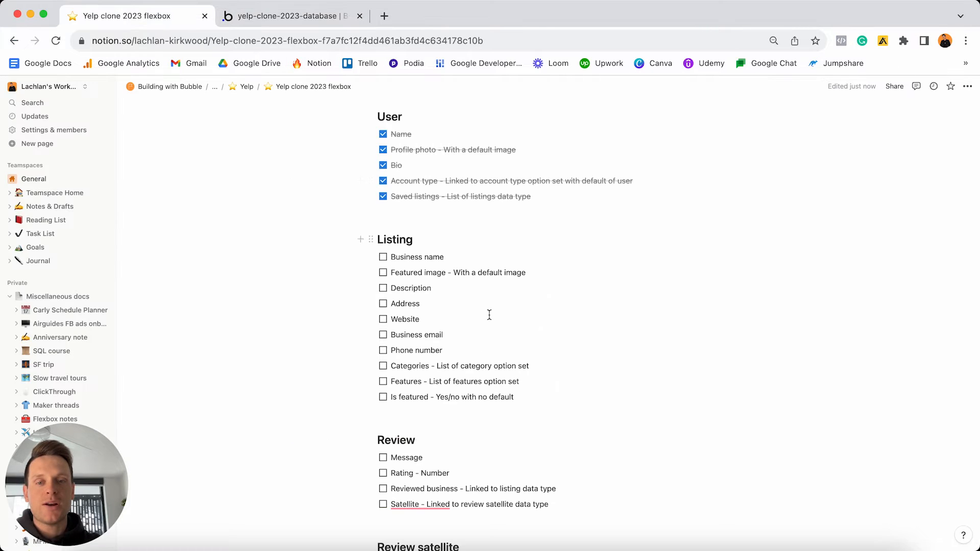
pyautogui.moveTo(525, 397); pyautogui.dragTo(387, 257)
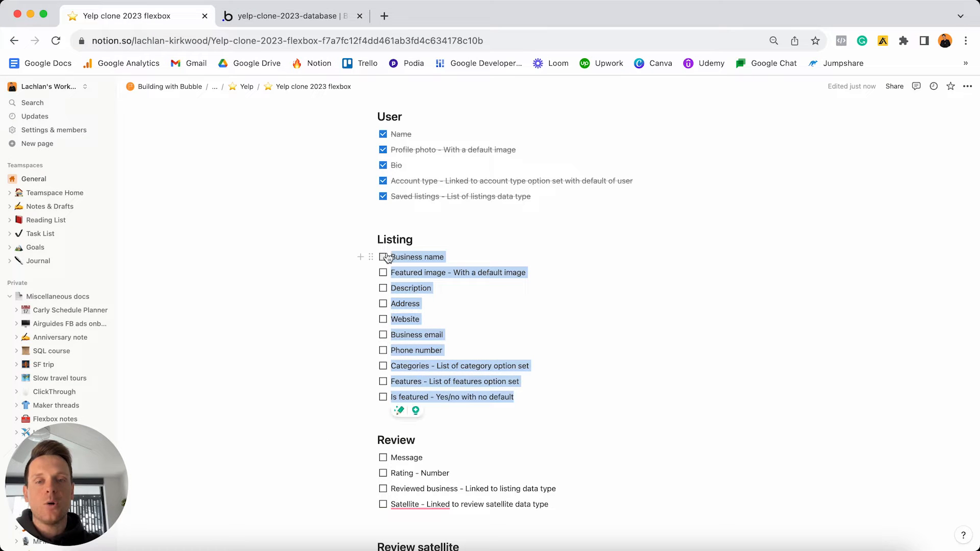
pyautogui.click(386, 257)
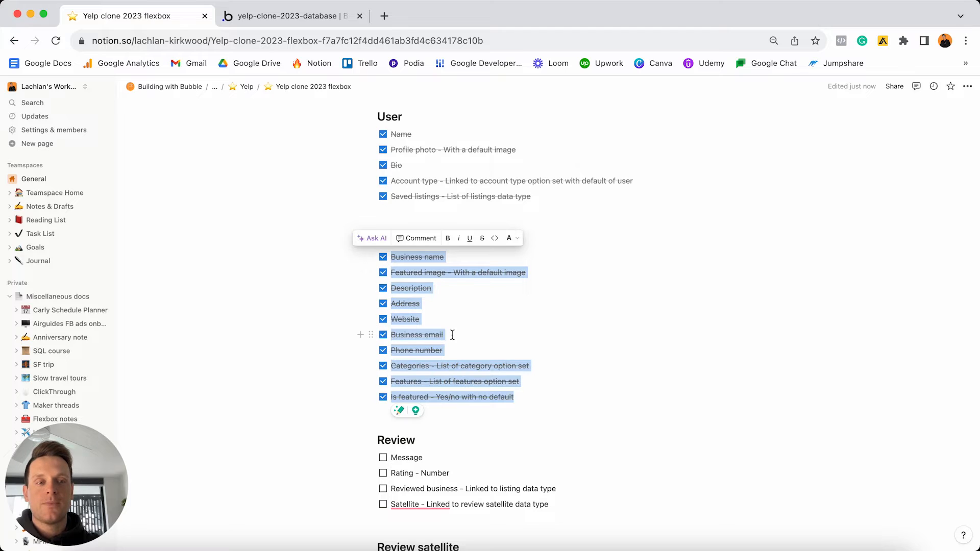
pyautogui.scroll(-5, 452, 334)
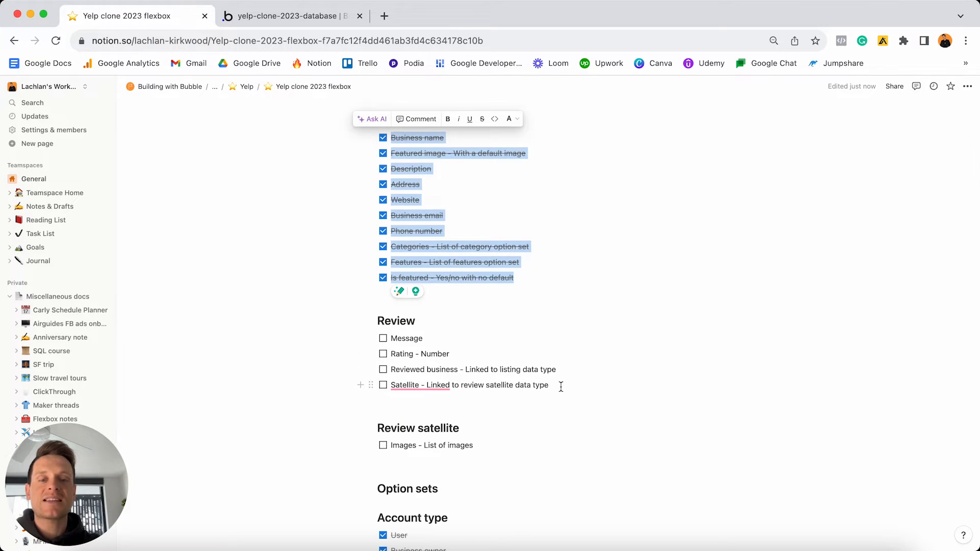
pyautogui.moveTo(561, 387); pyautogui.dragTo(389, 335)
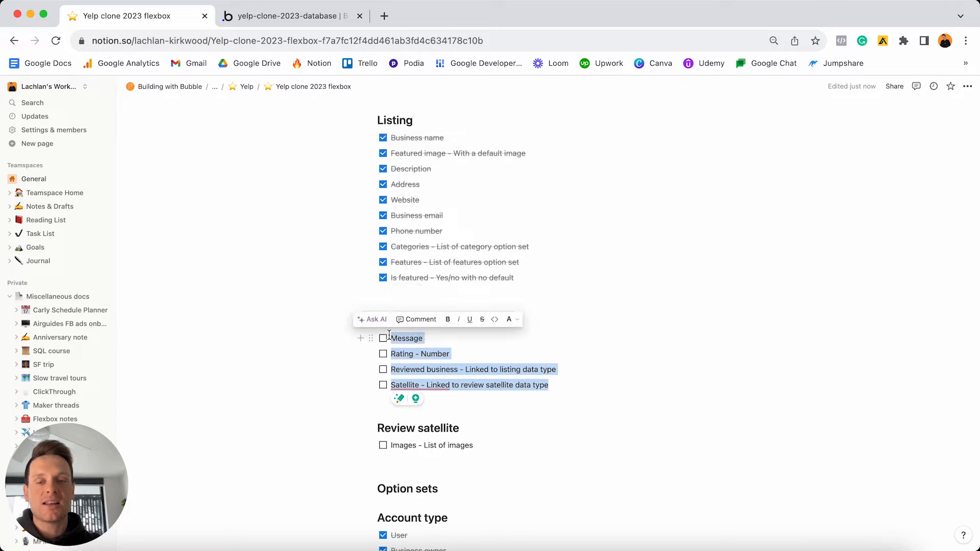
pyautogui.click(315, 16)
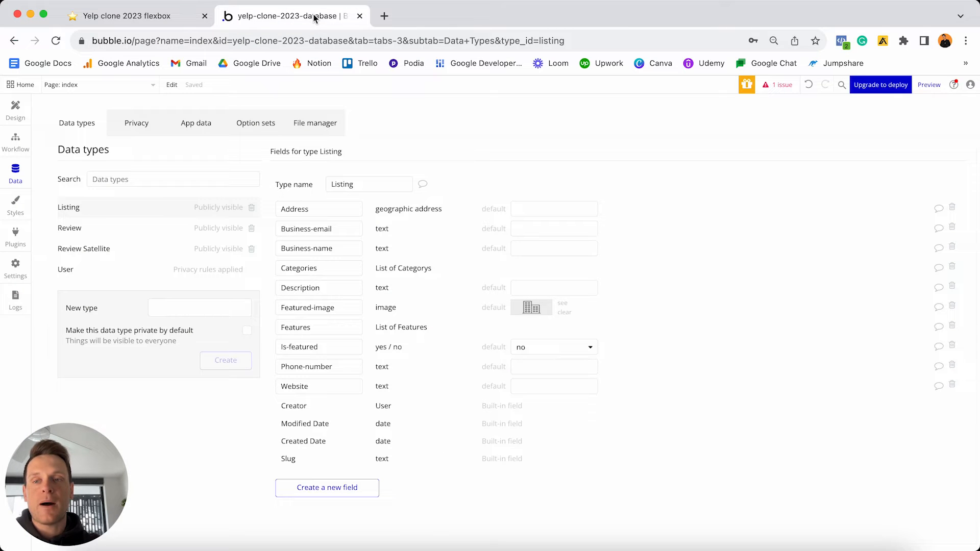
# - Add a Message field of type text to the Review data type
pyautogui.click(72, 228)
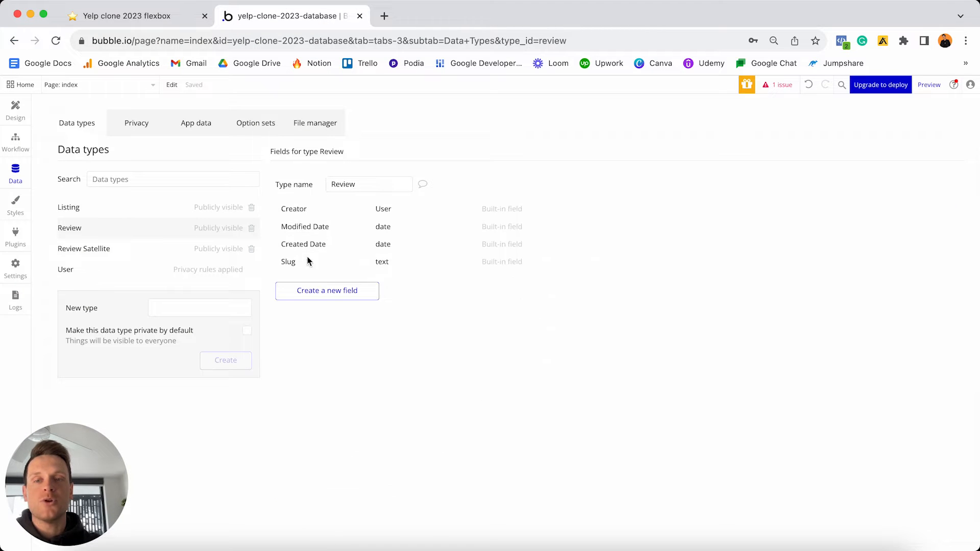
pyautogui.click(327, 290)
pyautogui.write('Message')
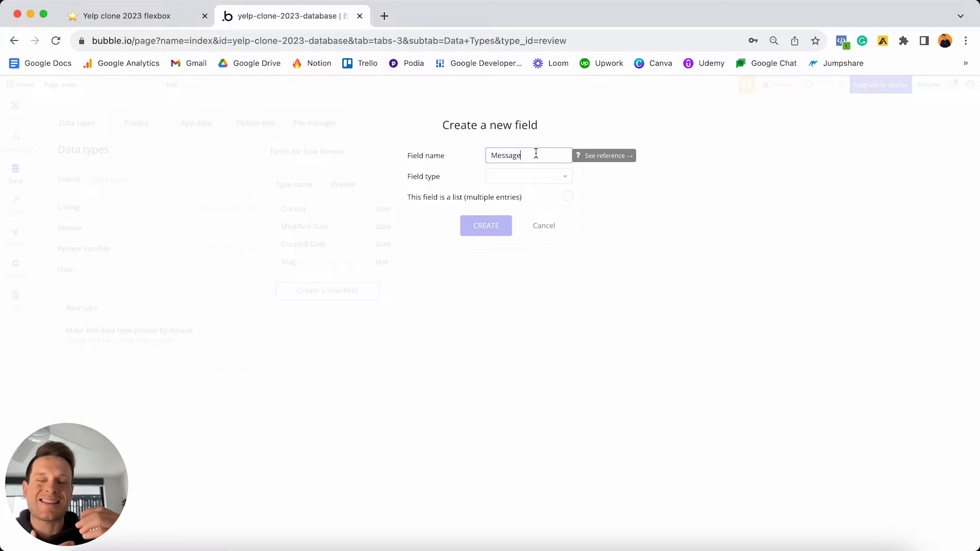
pyautogui.click(495, 180)
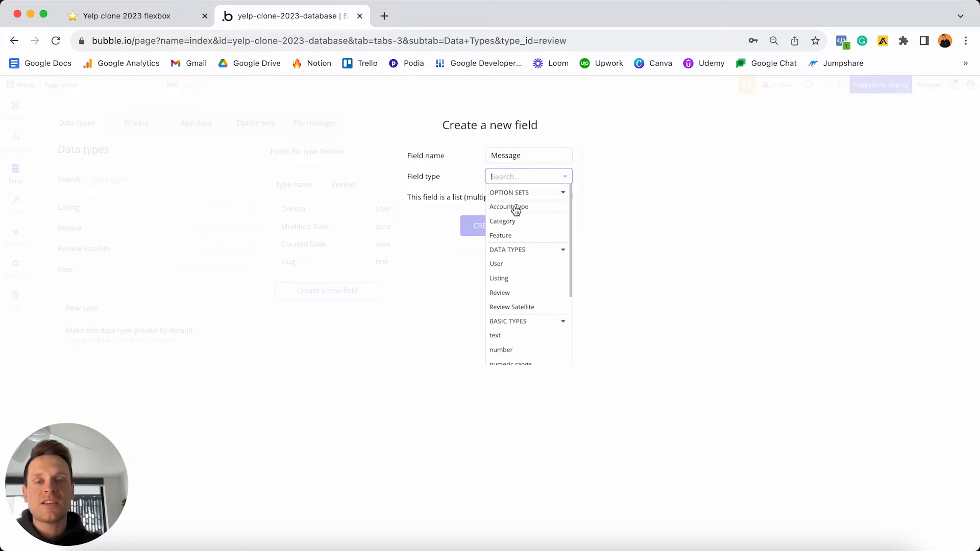
pyautogui.scroll(-1, 515, 211)
pyautogui.scroll(-2, 514, 210)
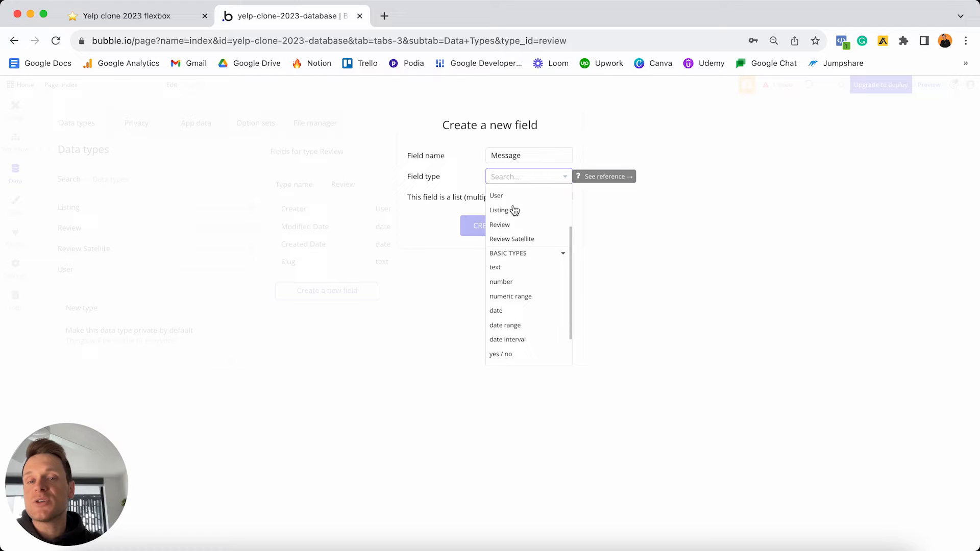
pyautogui.click(510, 266)
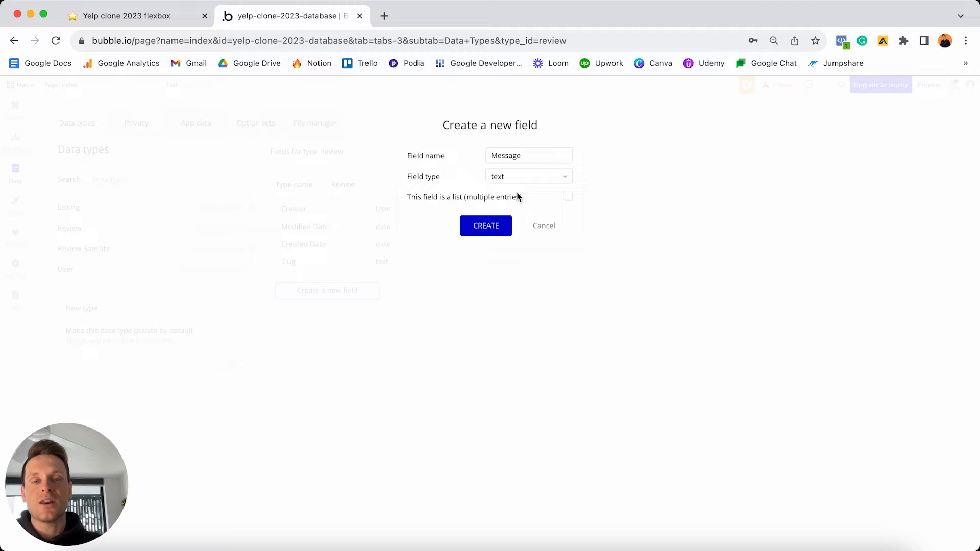
pyautogui.click(490, 229)
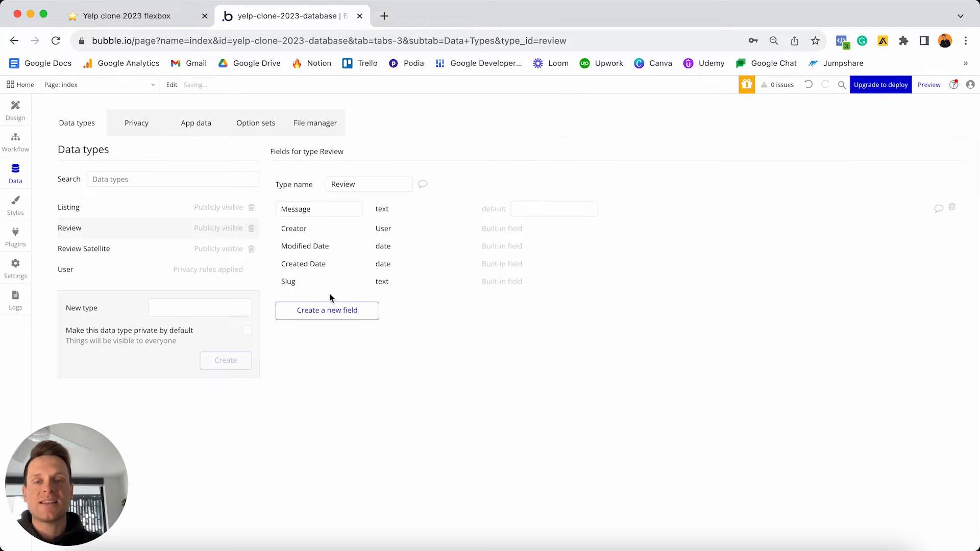
# - Add a Rating field of type number to Review
pyautogui.click(327, 312)
pyautogui.write('Rating')
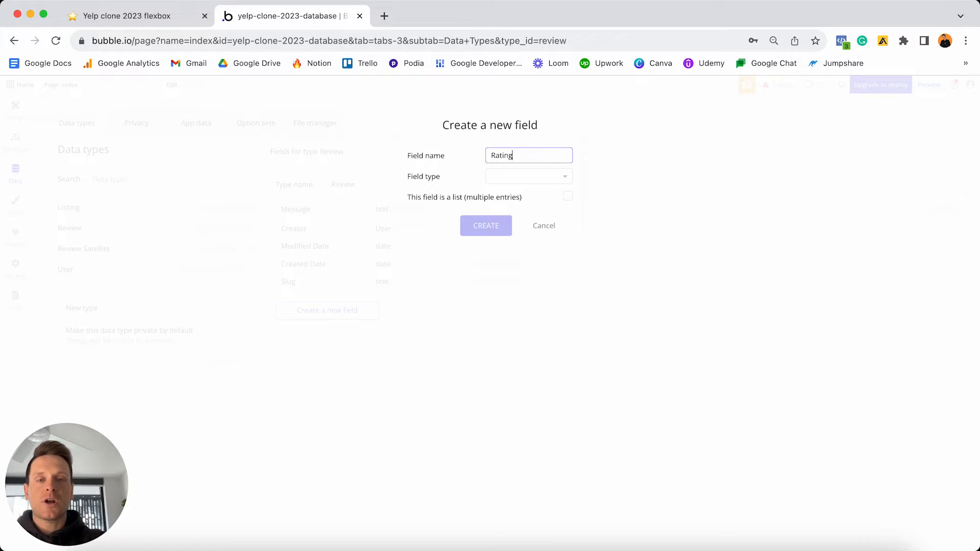
pyautogui.click(531, 176)
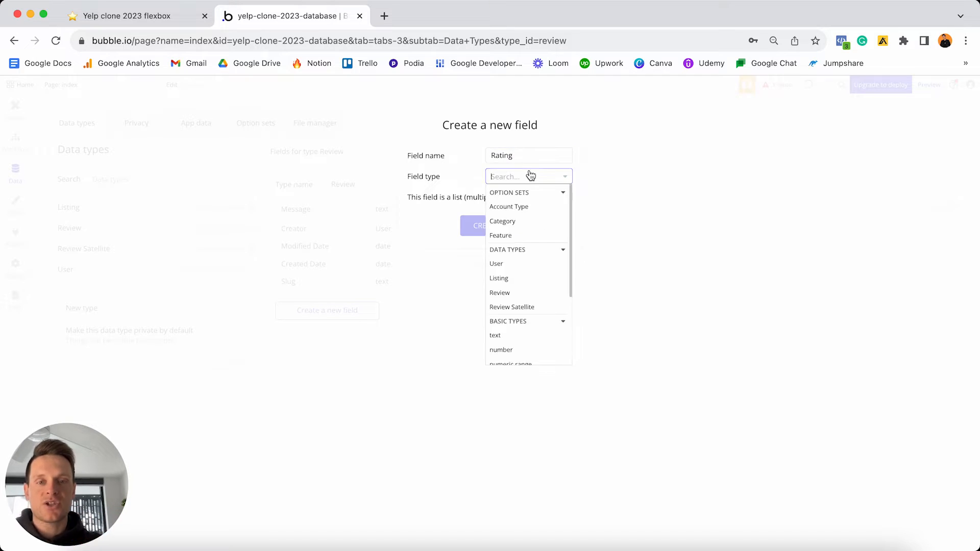
pyautogui.scroll(-3, 506, 230)
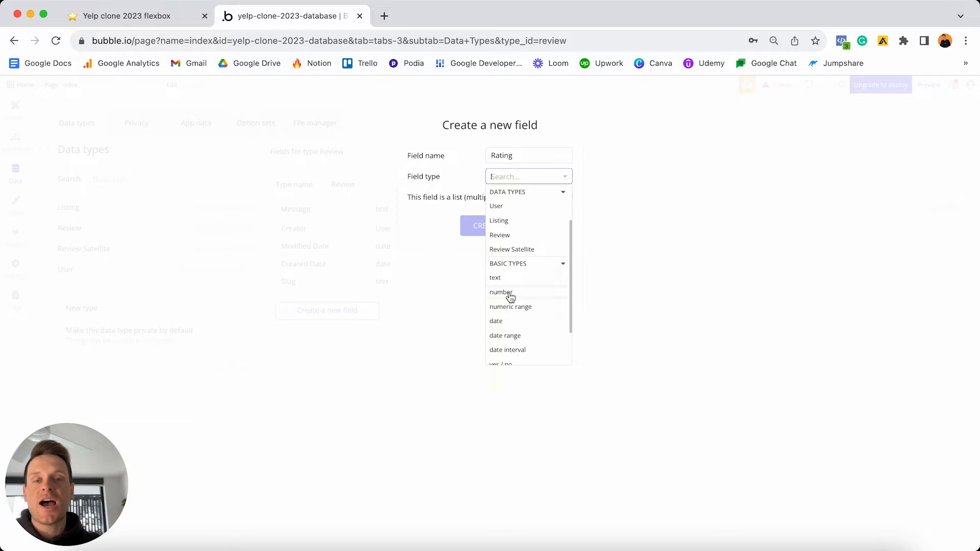
pyautogui.click(509, 294)
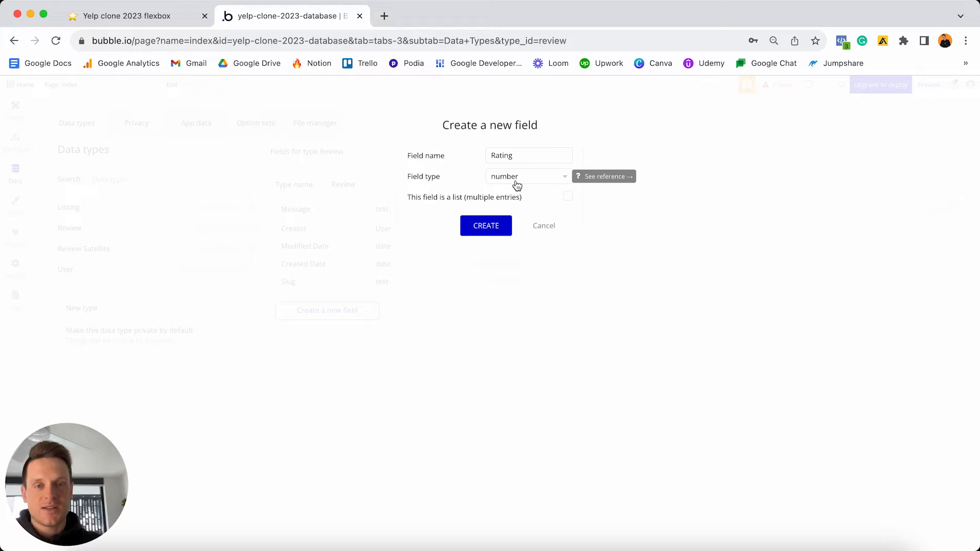
pyautogui.click(486, 226)
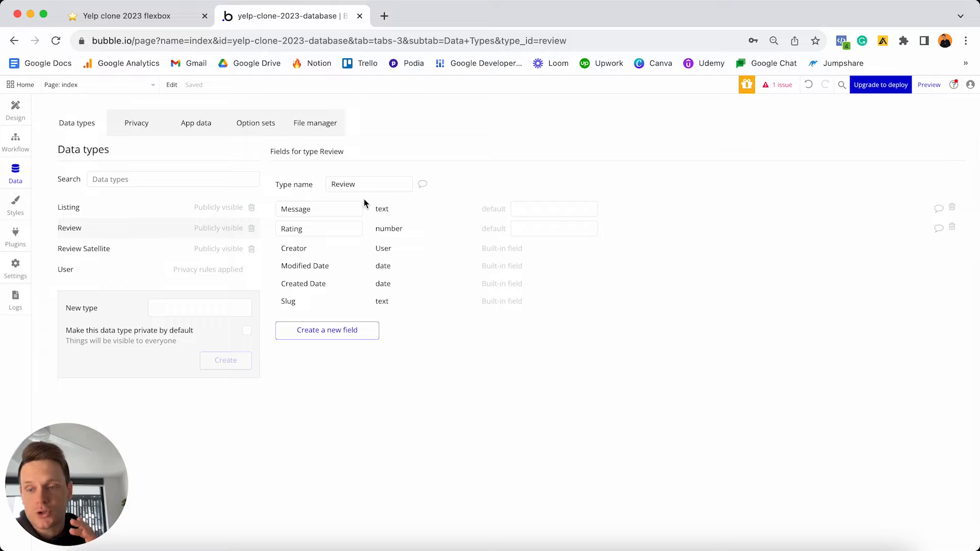
# - Create the Review field 'Reviewed-business' with Listing as its field type
pyautogui.click(334, 332)
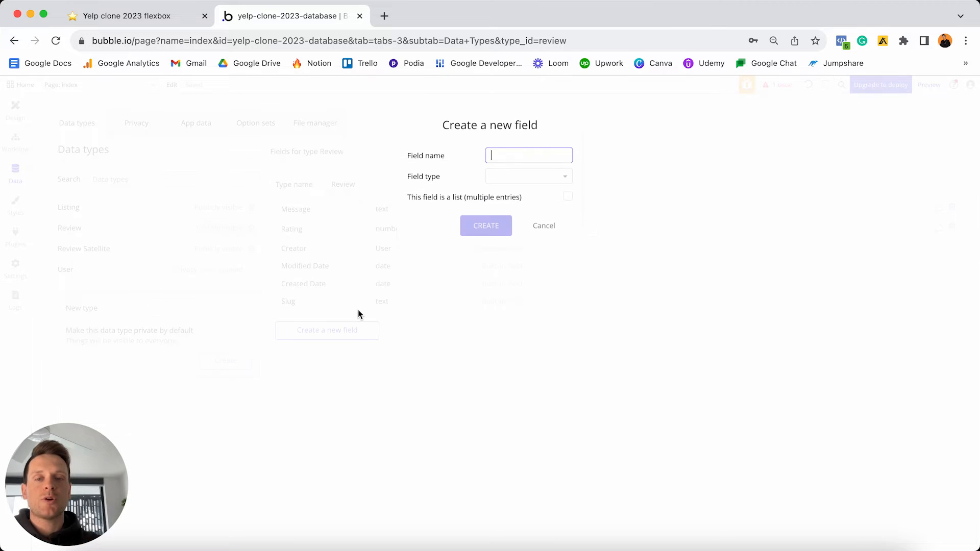
pyautogui.write('Reviewed')
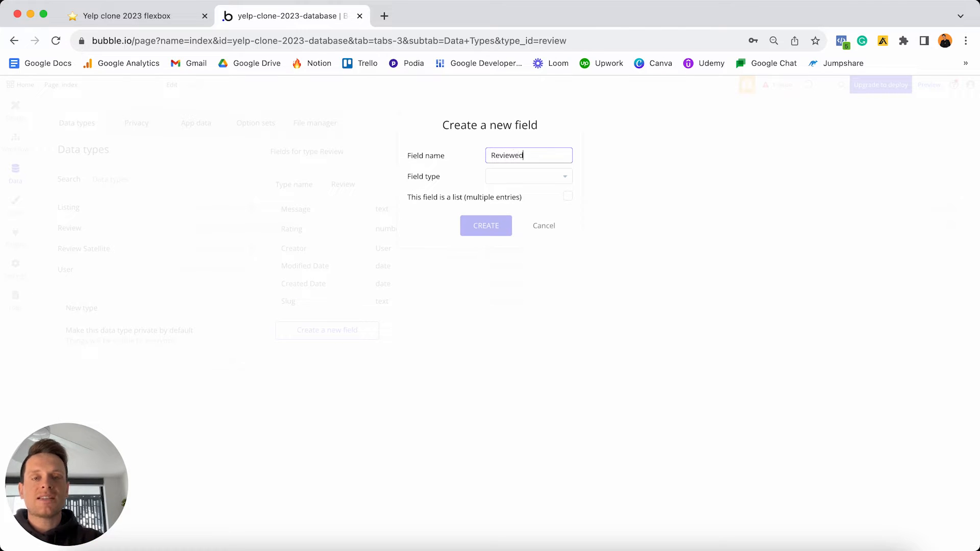
pyautogui.write('-business')
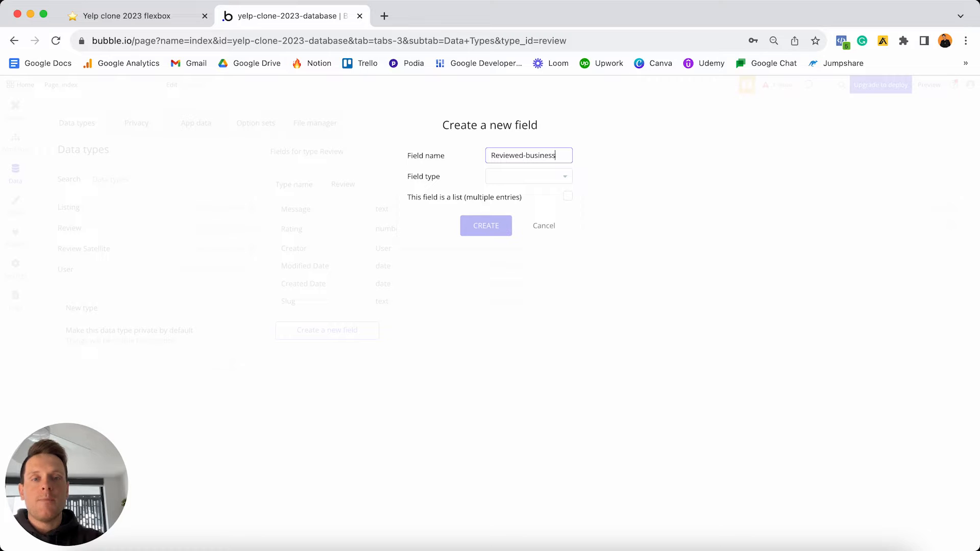
pyautogui.click(512, 177)
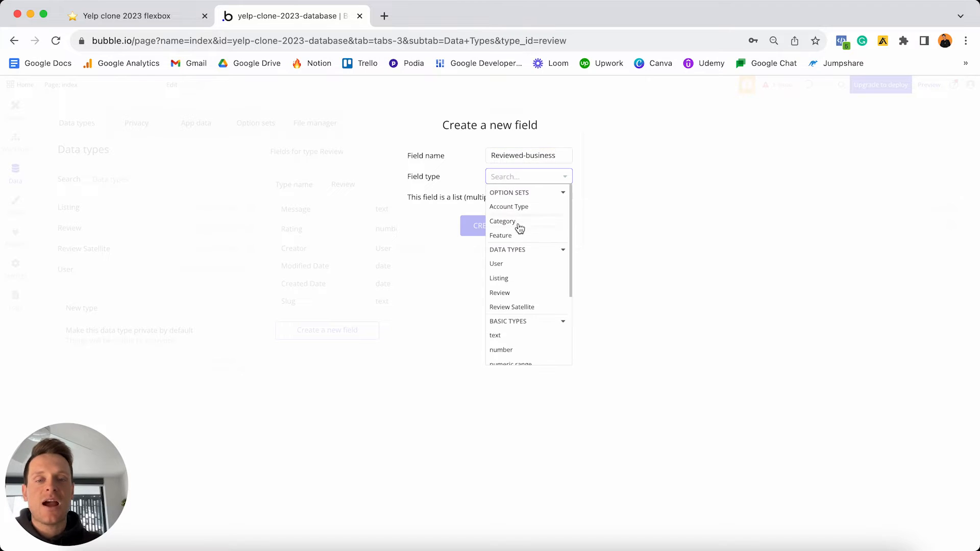
pyautogui.click(505, 277)
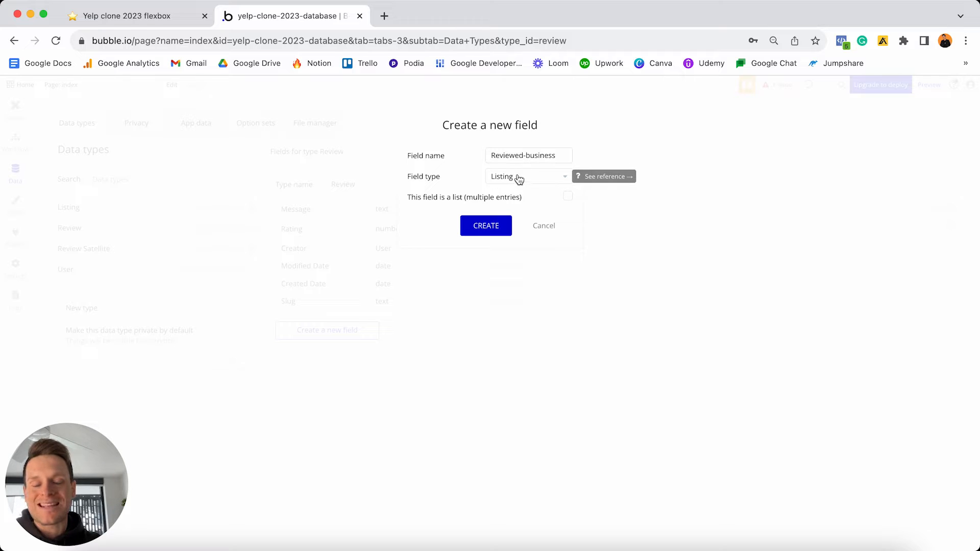
pyautogui.click(489, 228)
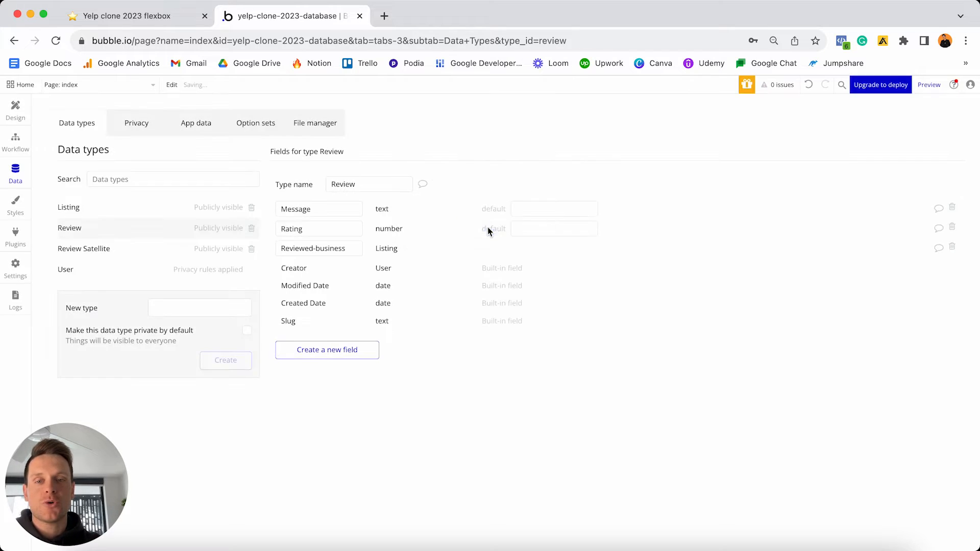
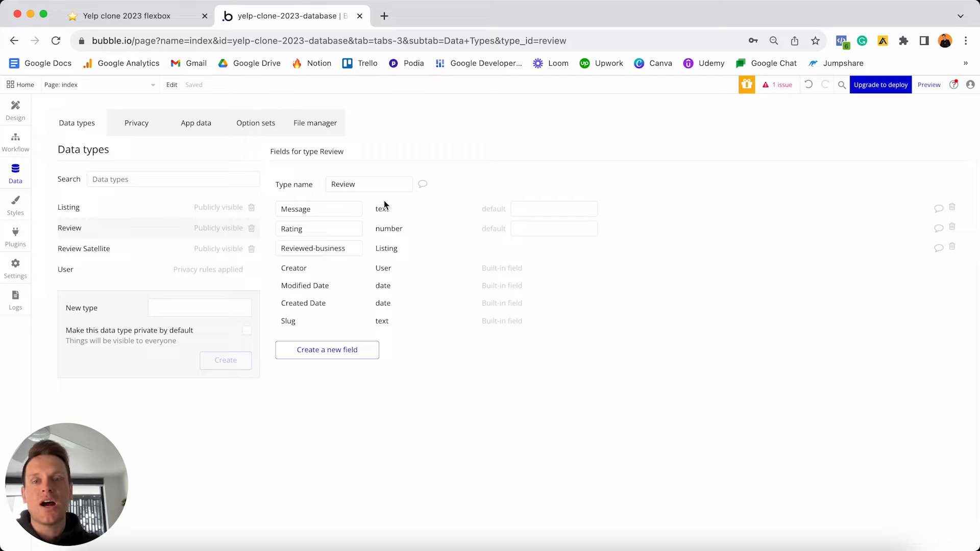
# - Add a 'Satellite' field of type Review Satellite to the Review data type
pyautogui.click(125, 253)
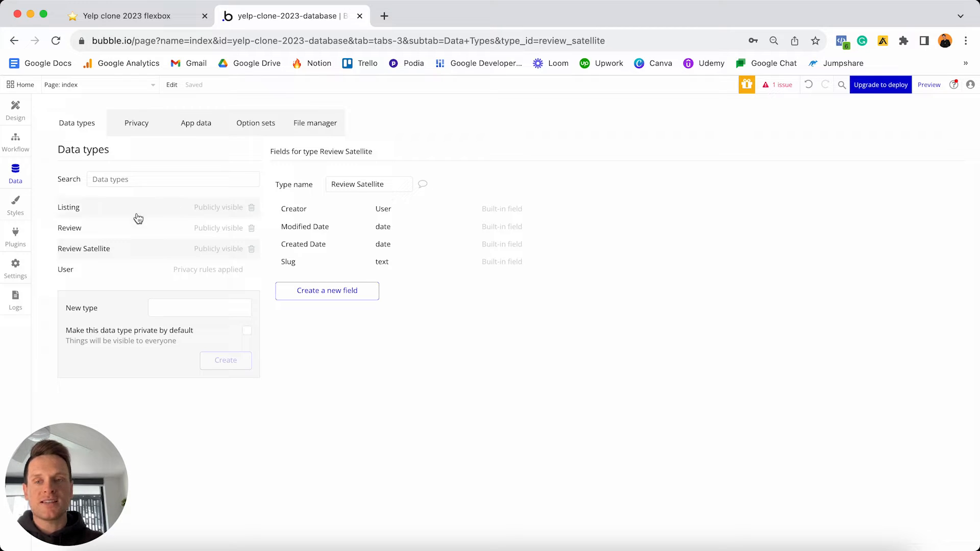
pyautogui.click(101, 230)
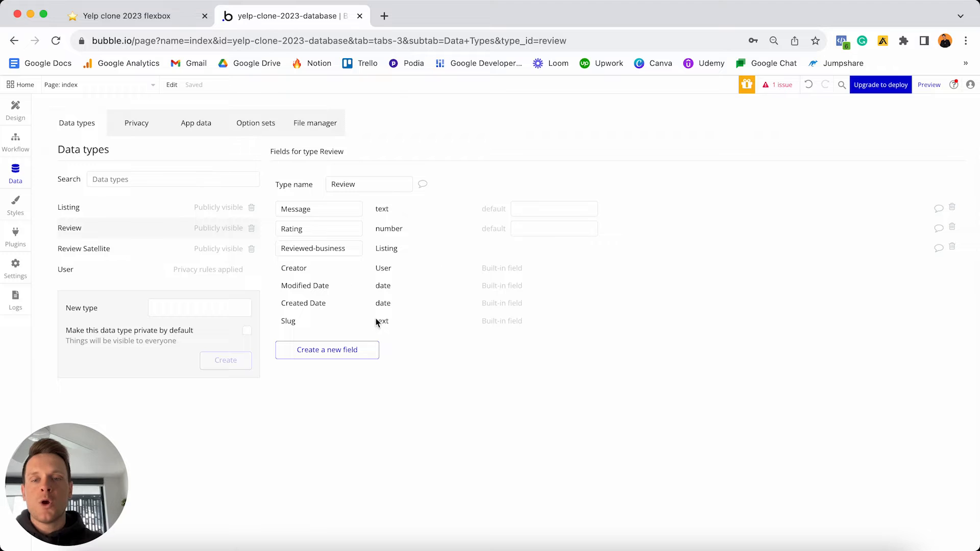
pyautogui.click(352, 351)
pyautogui.write('Satellite')
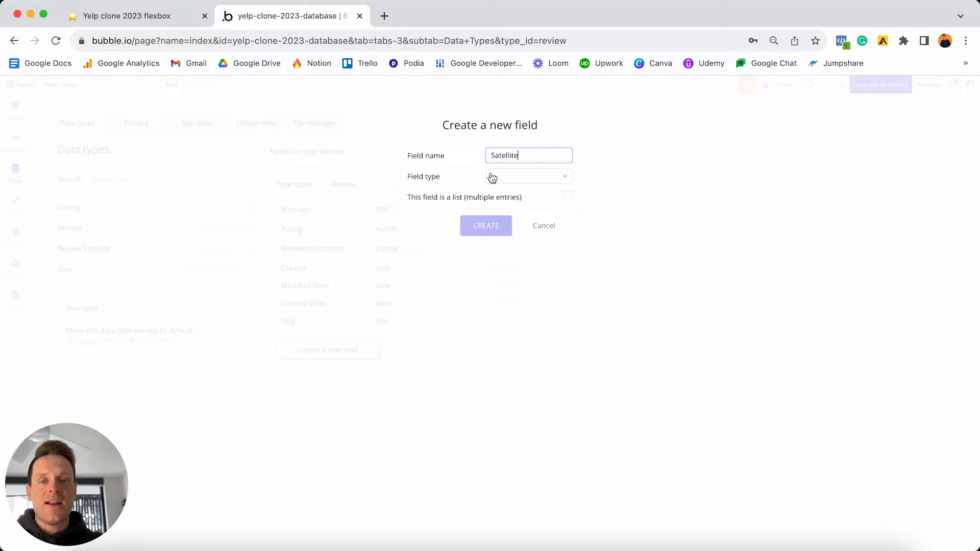
pyautogui.click(526, 177)
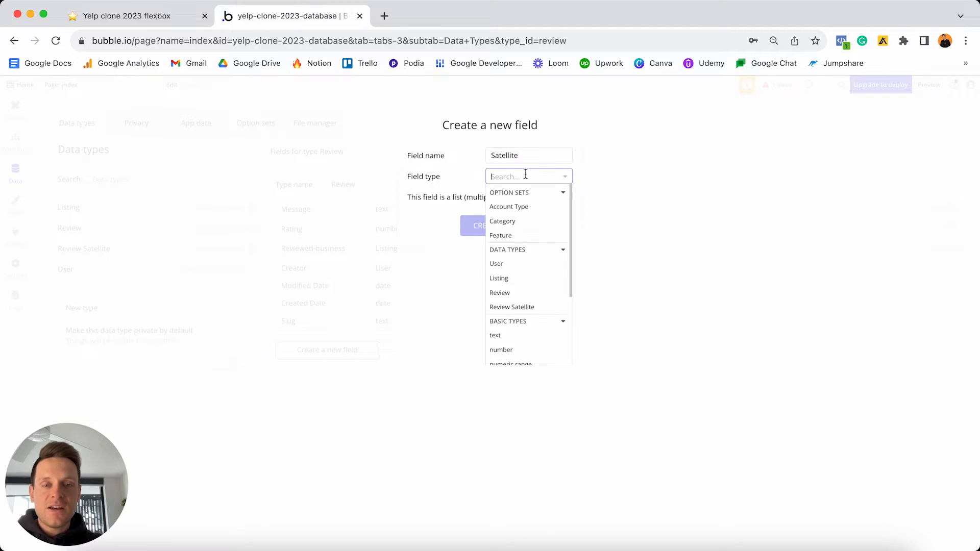
pyautogui.click(520, 308)
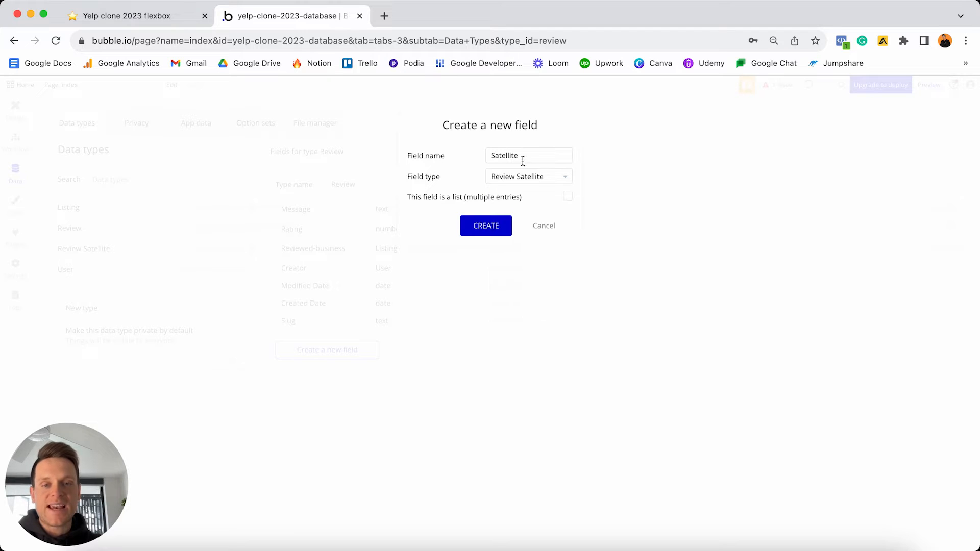
pyautogui.click(491, 227)
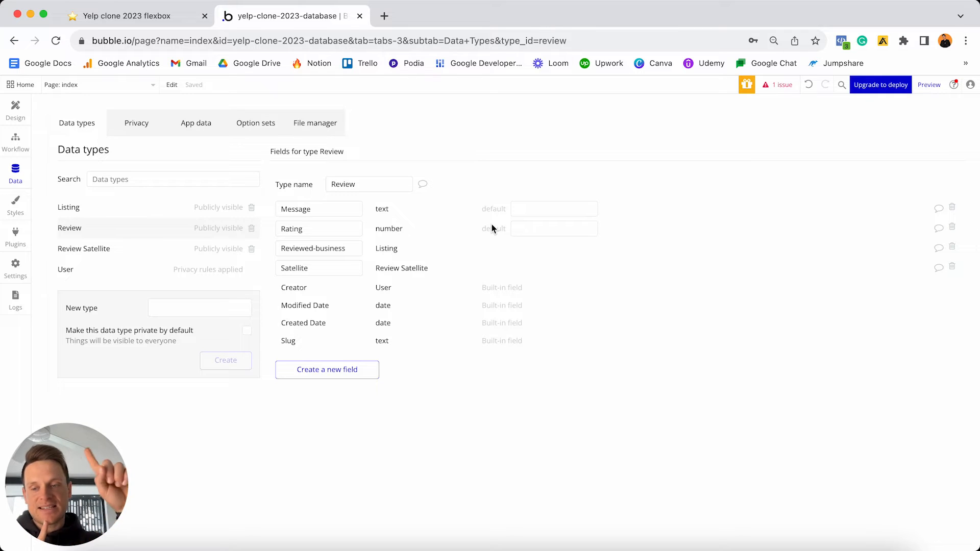
# - Give Review Satellite an 'Images' field holding a list of images
pyautogui.click(94, 253)
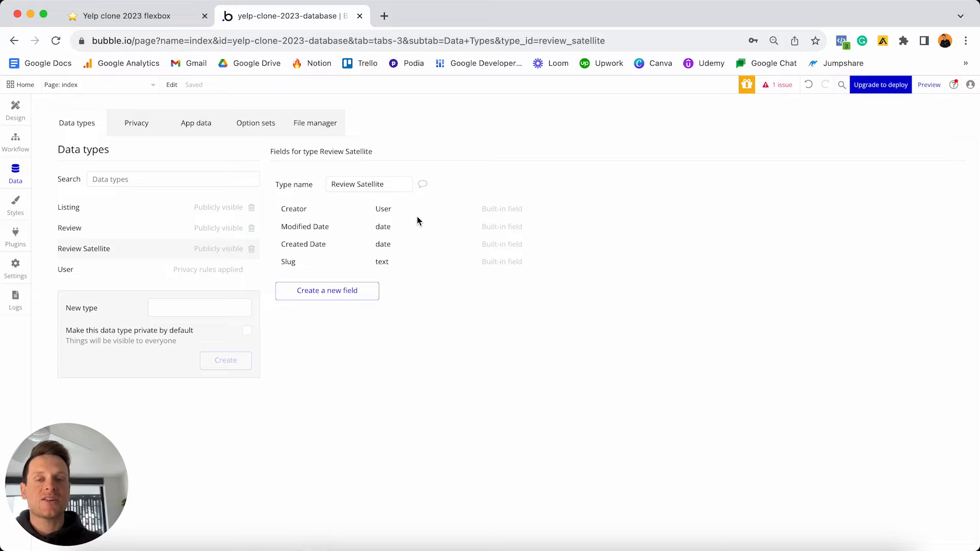
pyautogui.click(317, 299)
pyautogui.write('Images')
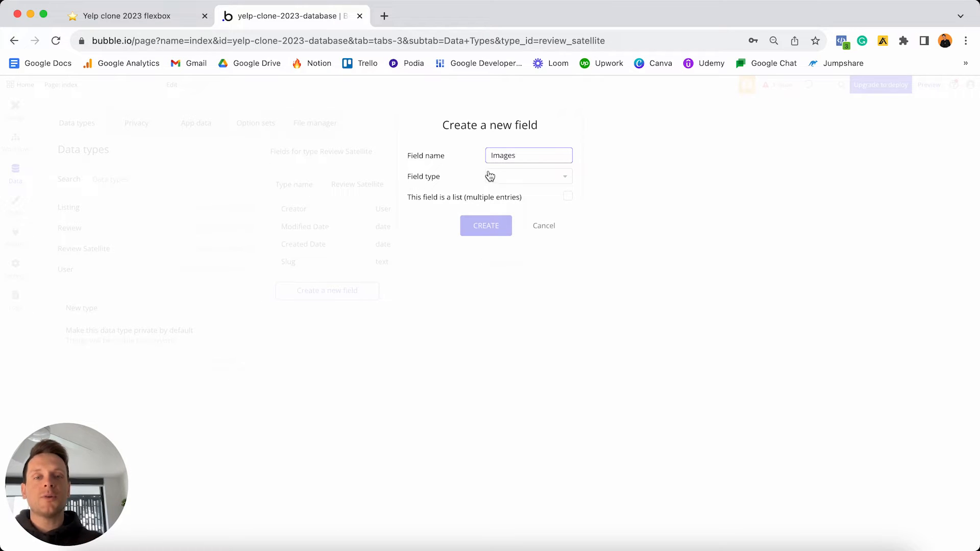
pyautogui.click(520, 179)
pyautogui.scroll(-5, 519, 225)
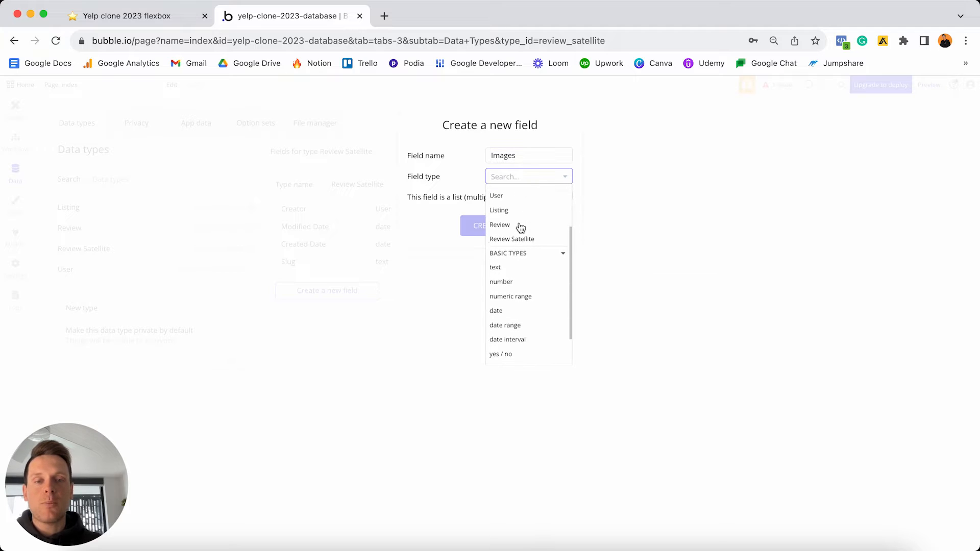
pyautogui.click(505, 341)
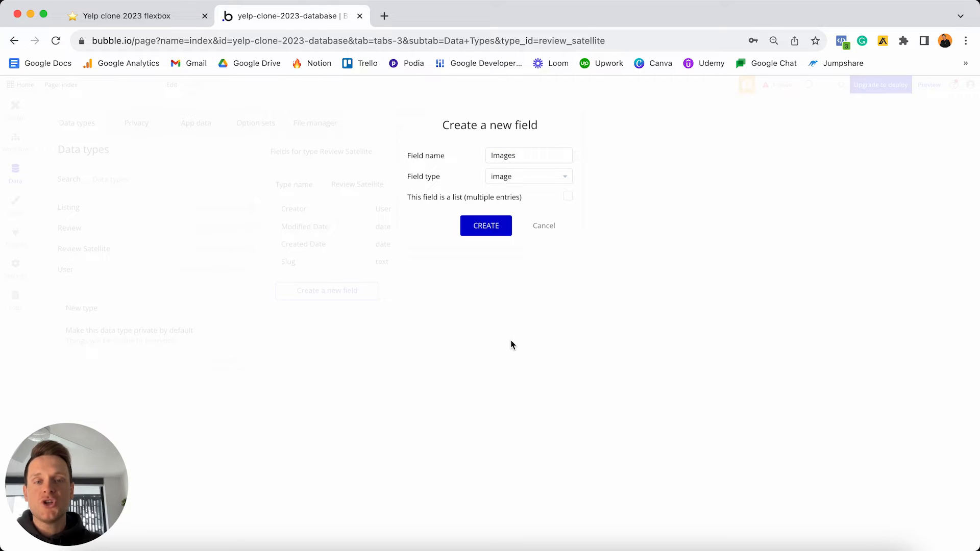
pyautogui.click(568, 197)
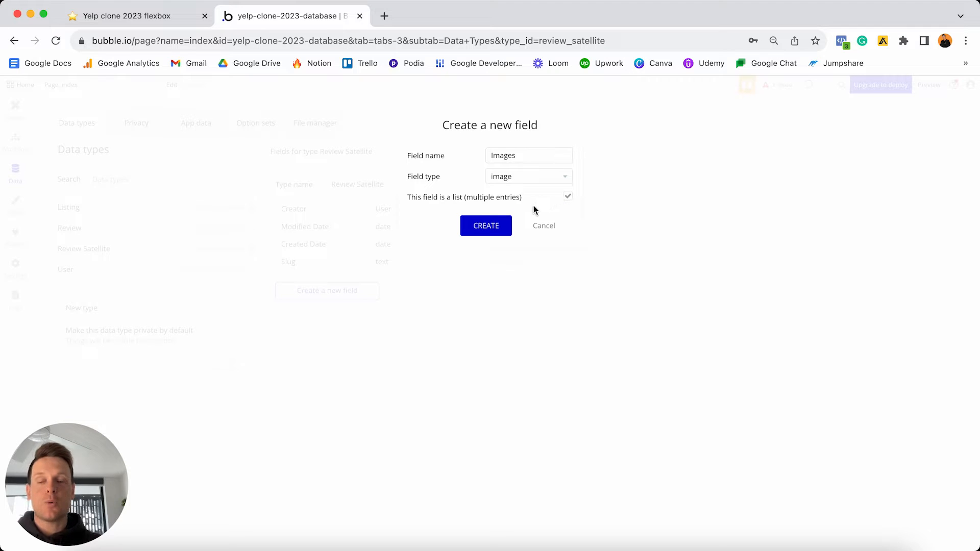
pyautogui.click(502, 227)
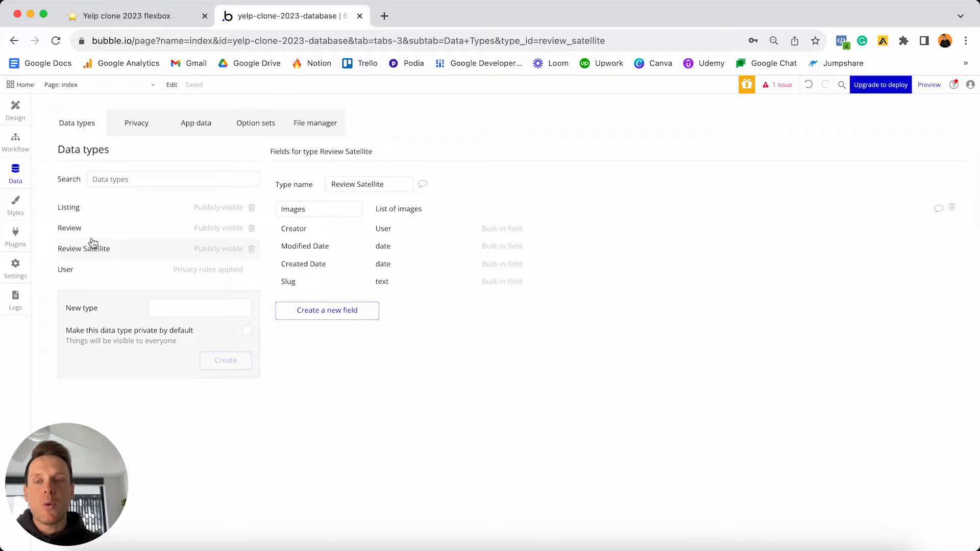
pyautogui.click(138, 229)
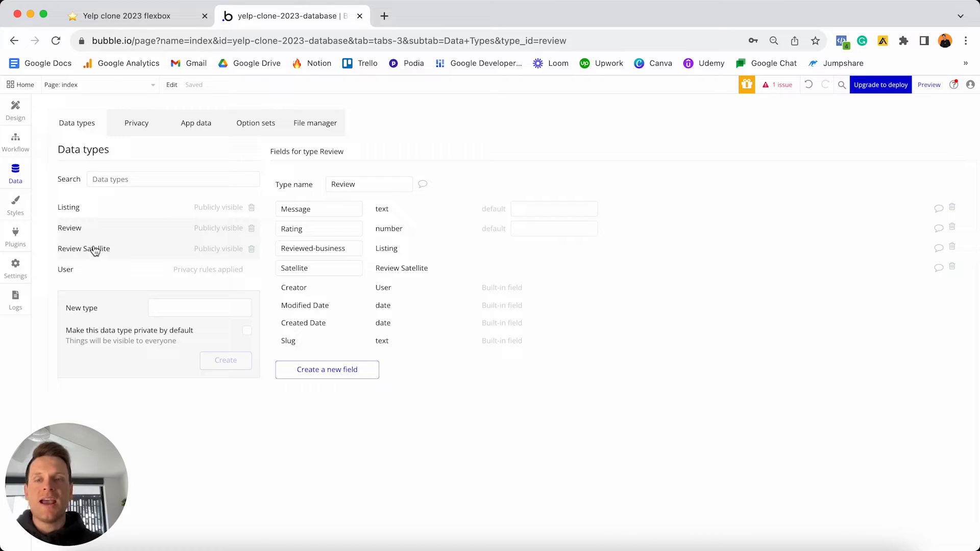
# - Check off the Review fields and Images to-dos in Notion, then open Bubble's User type
pyautogui.click(129, 16)
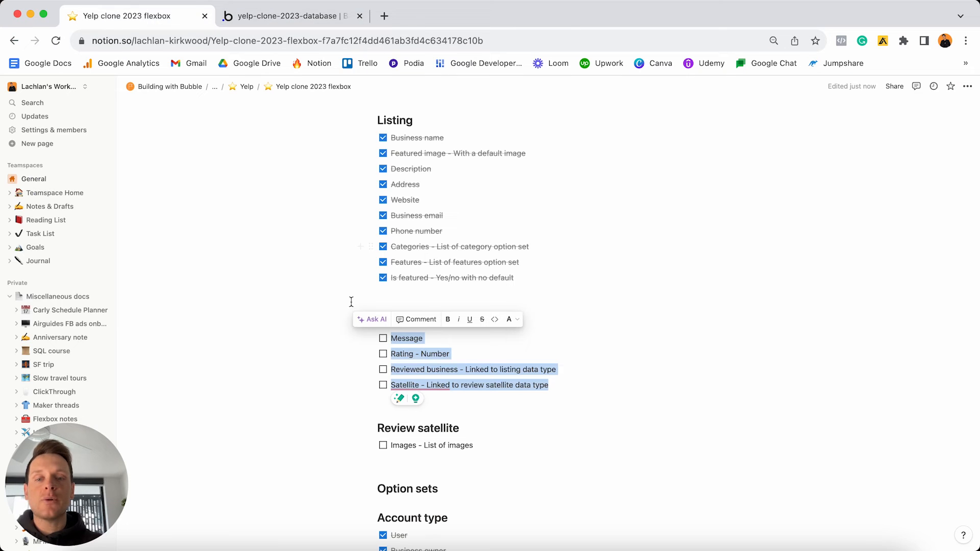
pyautogui.click(384, 339)
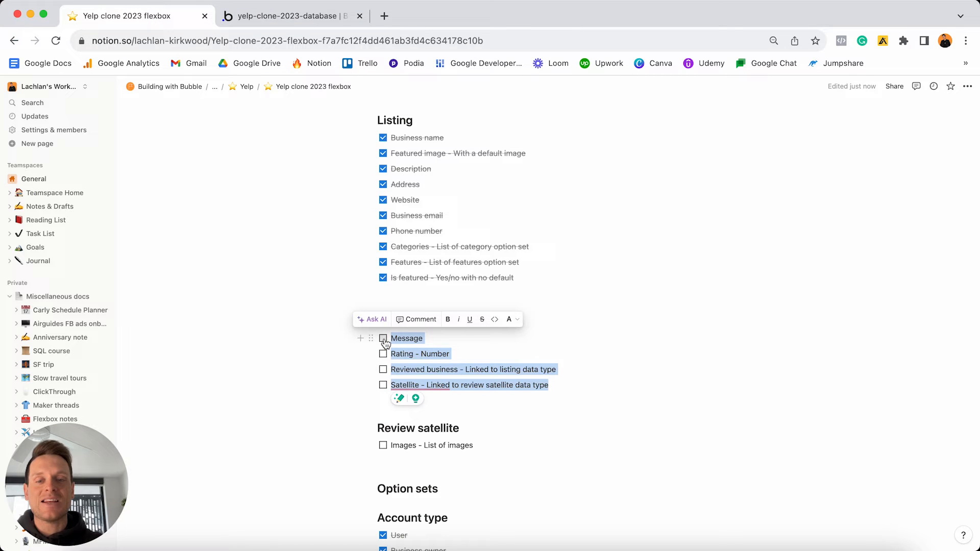
pyautogui.click(383, 448)
pyautogui.click(463, 375)
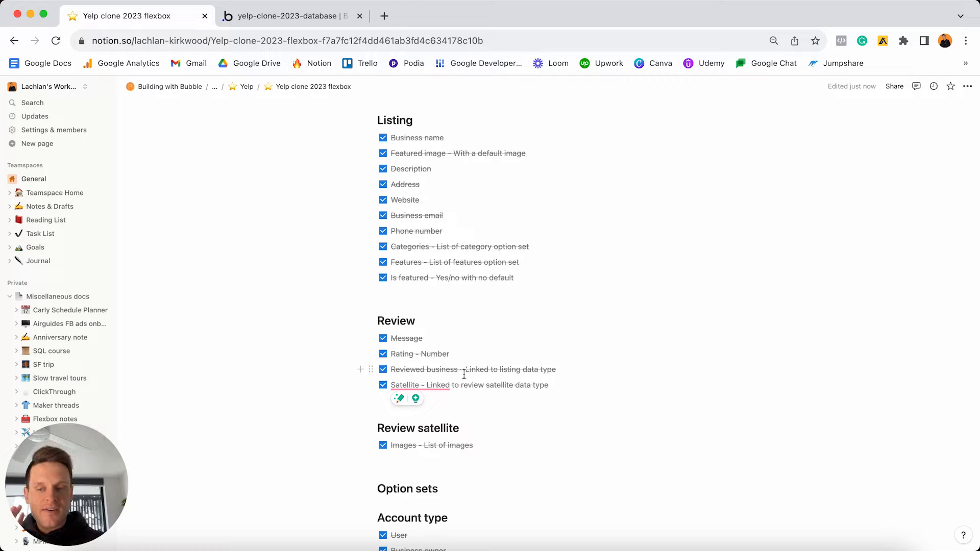
pyautogui.click(314, 18)
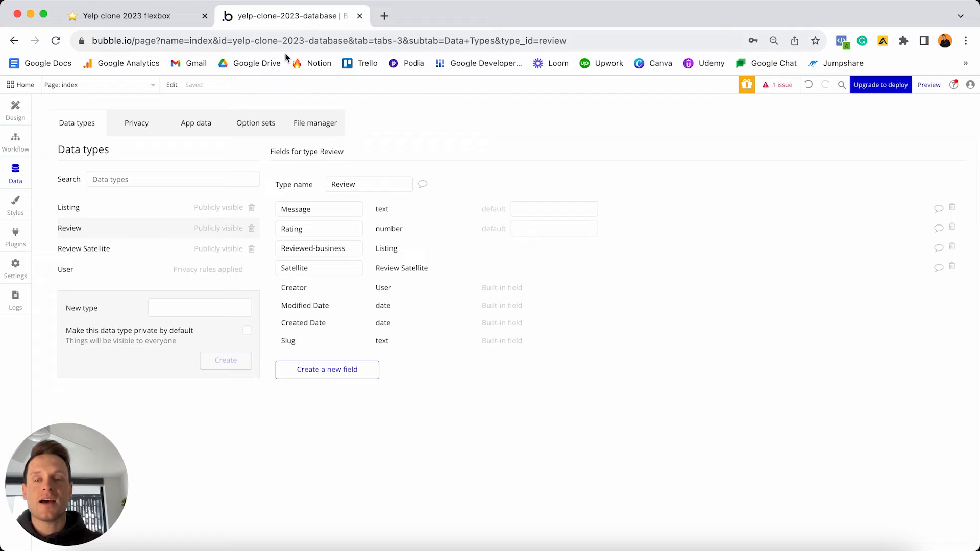
pyautogui.click(96, 270)
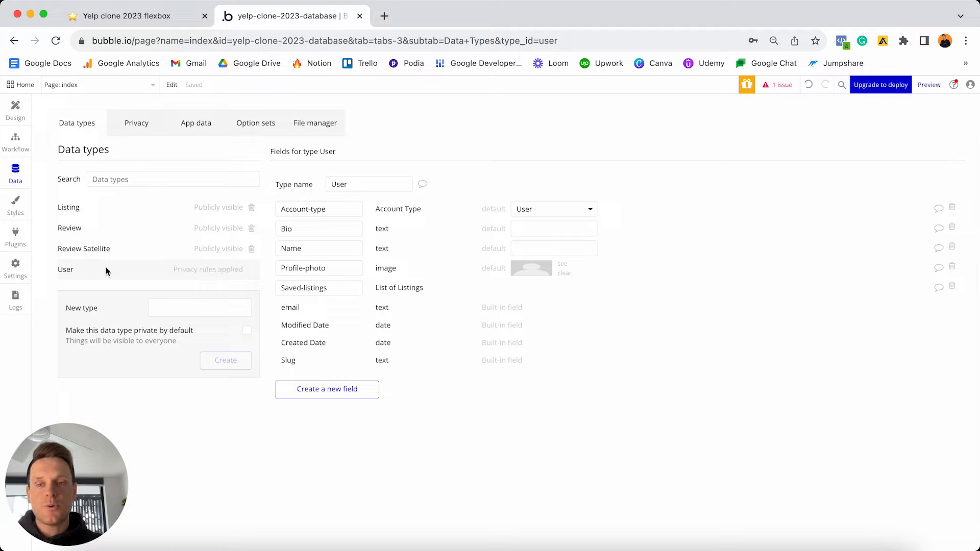
# - Delete the 'User's own data' privacy rule from the User data type
pyautogui.click(195, 273)
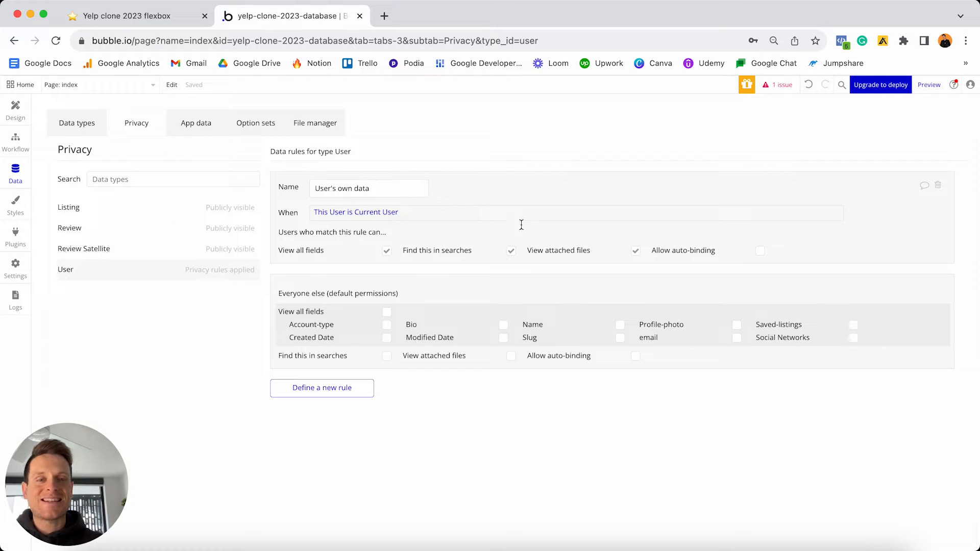
pyautogui.moveTo(602, 216)
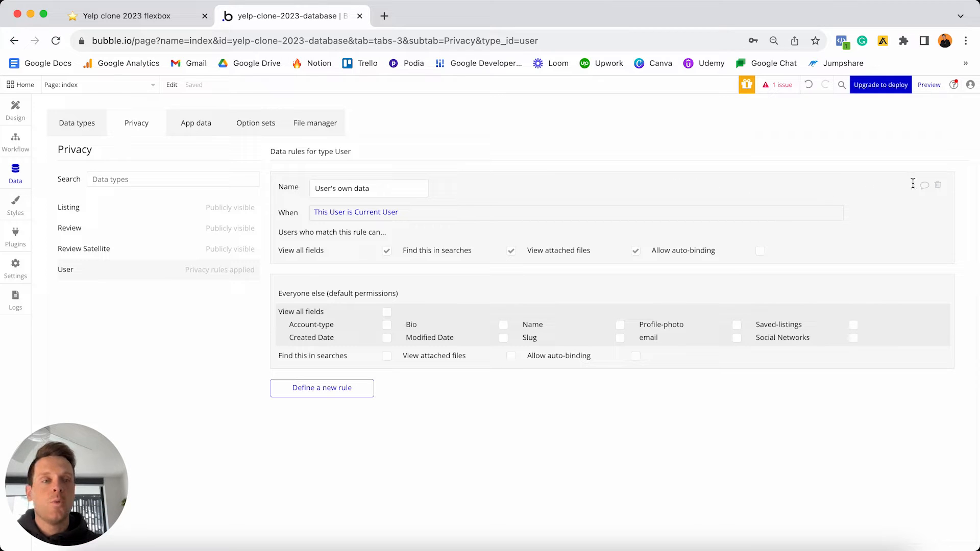
pyautogui.click(938, 186)
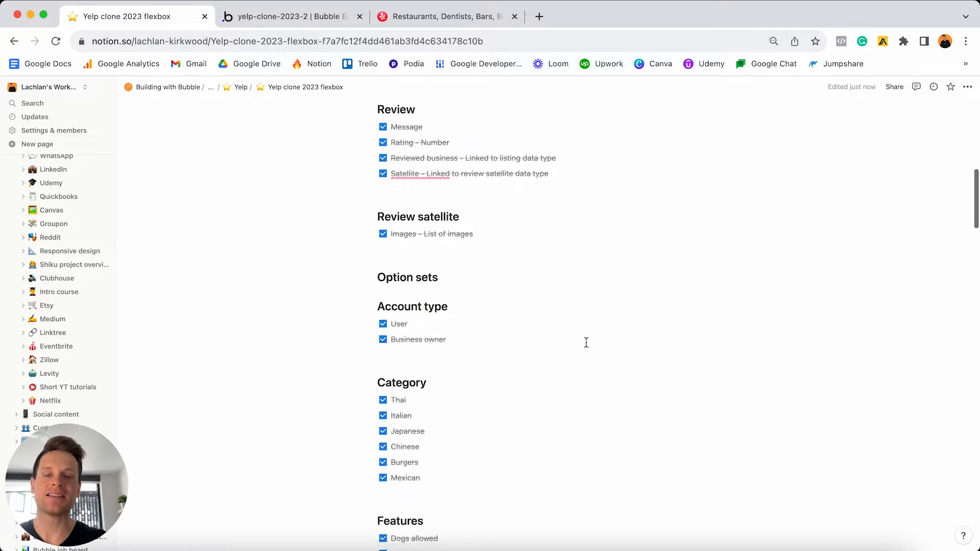
# - Scroll the Notion Features list to 'Designing the home page', then bring up Yelp
pyautogui.scroll(-7, 586, 342)
pyautogui.scroll(-2, 586, 342)
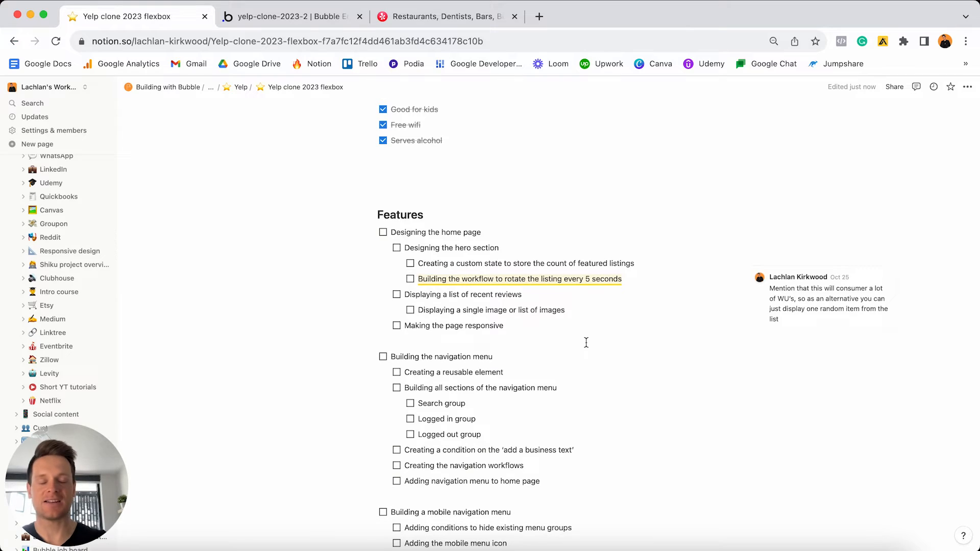
pyautogui.scroll(-20, 586, 343)
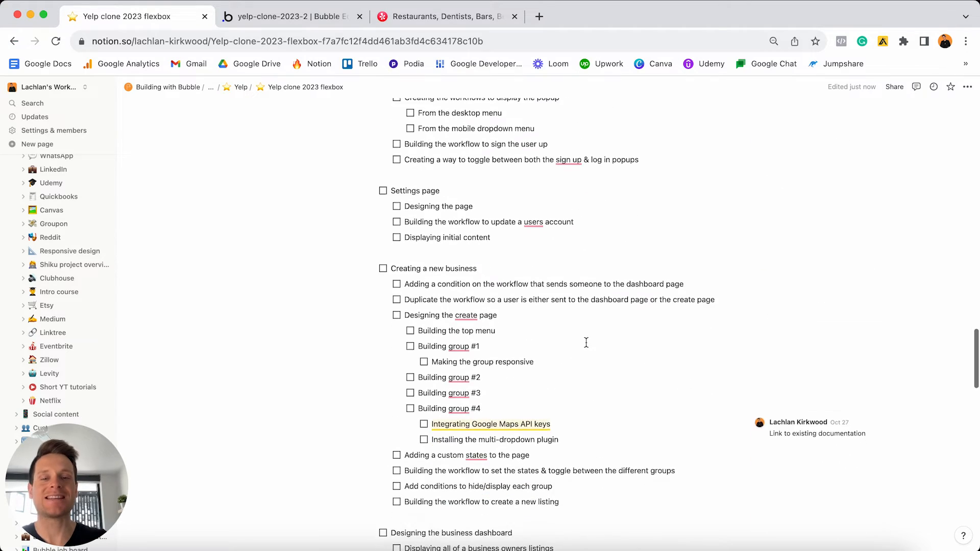
pyautogui.scroll(-5, 587, 342)
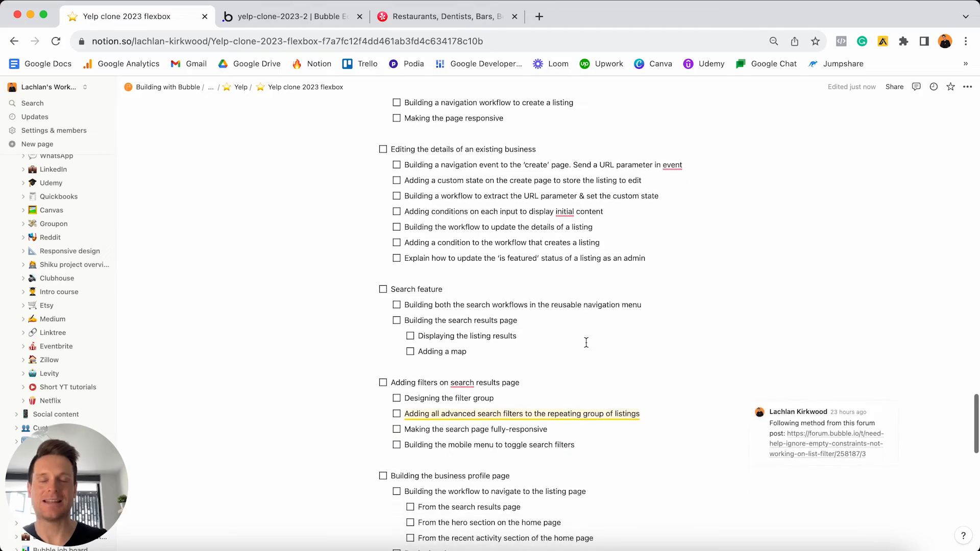
pyautogui.scroll(3, 586, 343)
pyautogui.scroll(20, 586, 342)
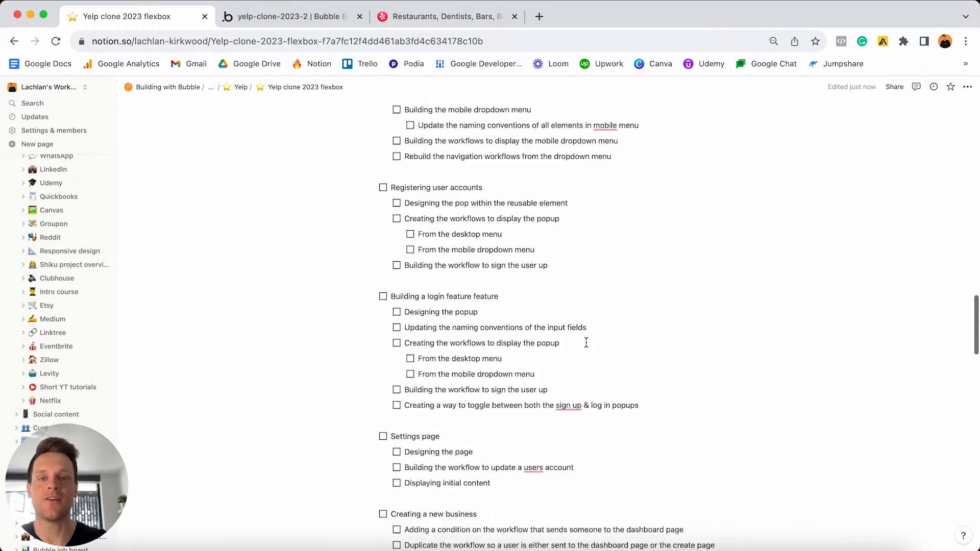
pyautogui.scroll(8, 586, 343)
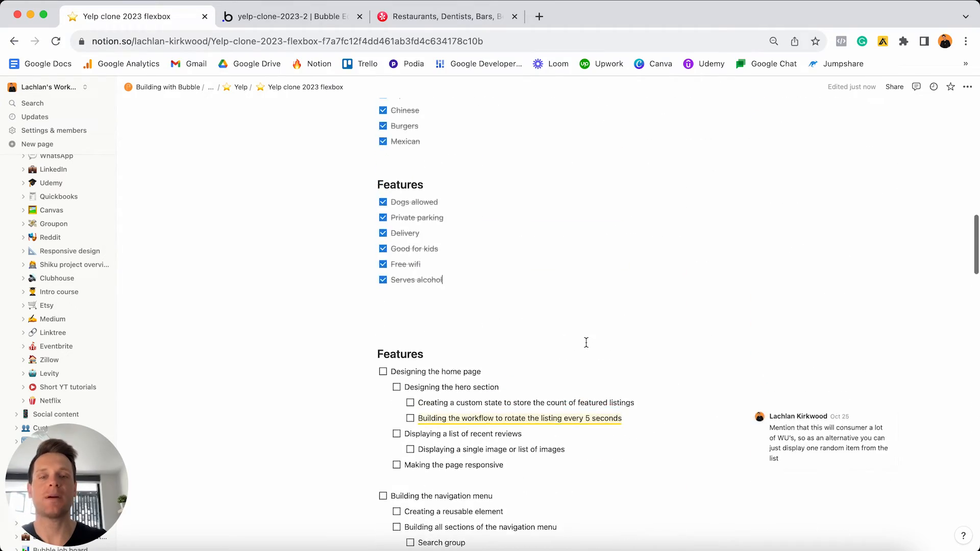
pyautogui.scroll(-3, 573, 345)
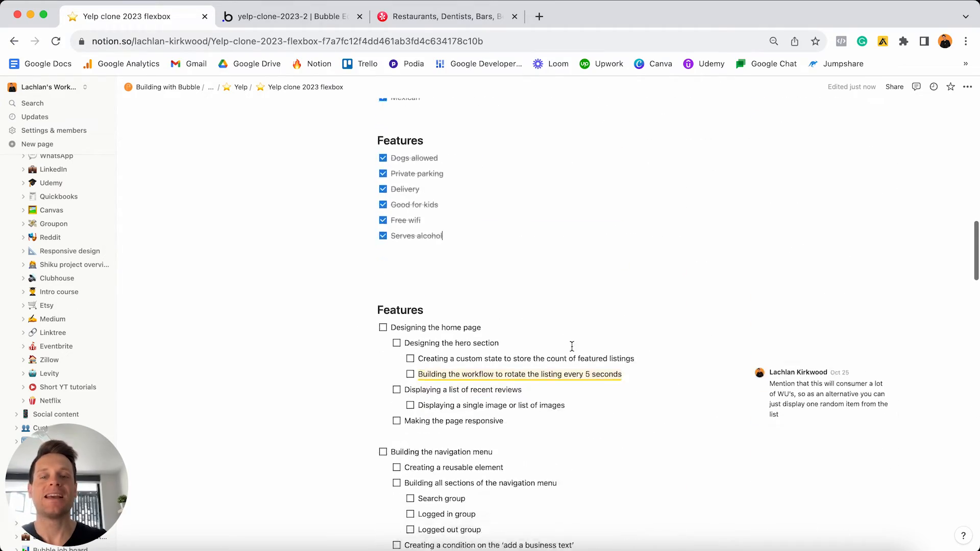
pyautogui.tripleClick(562, 255)
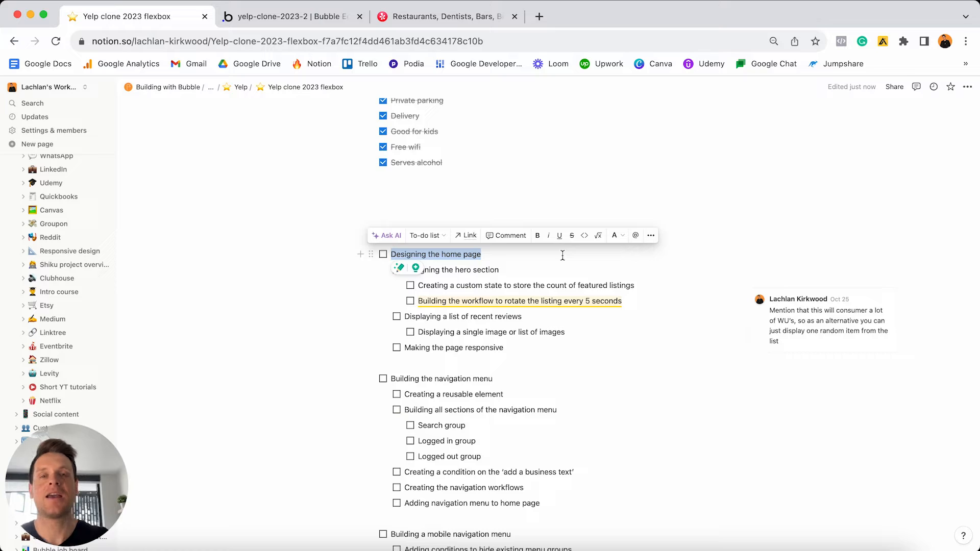
pyautogui.click(482, 17)
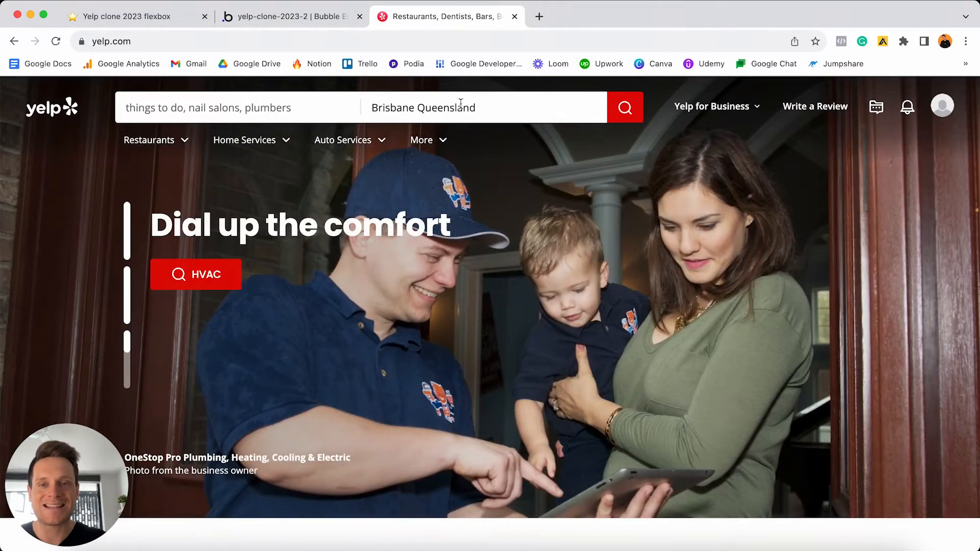
# - Browse the yelp.com home page sections, then return to the yelp-clone-2023-2 editor
pyautogui.moveTo(449, 132)
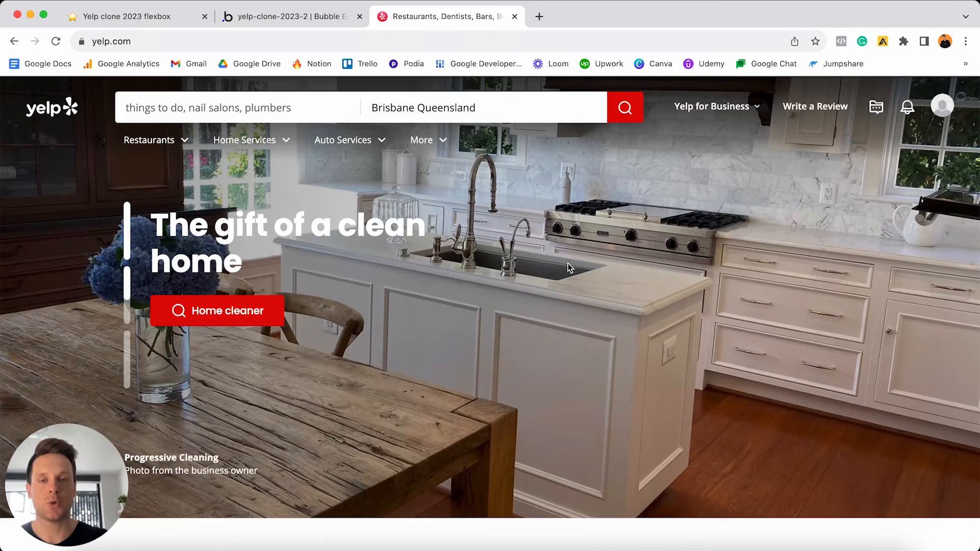
pyautogui.scroll(-2, 569, 267)
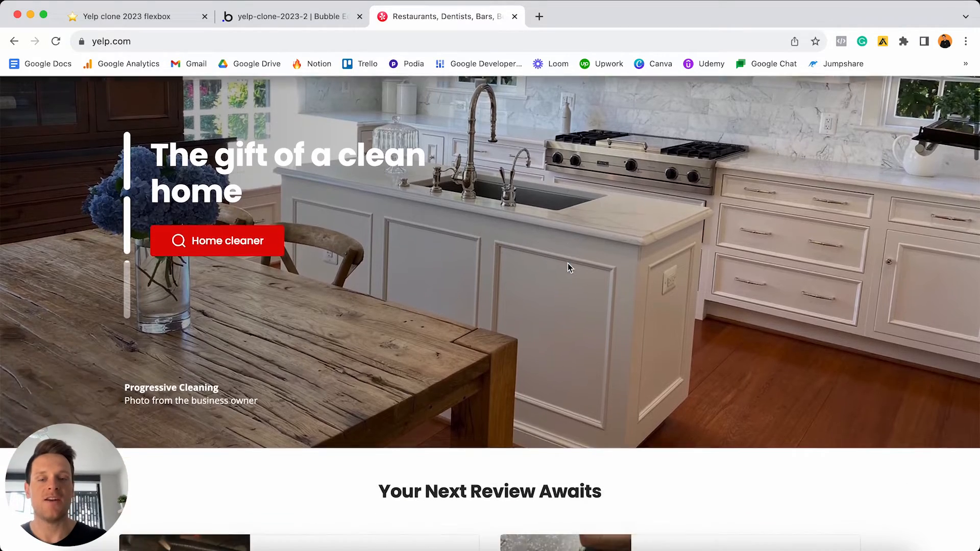
pyautogui.scroll(-10, 569, 267)
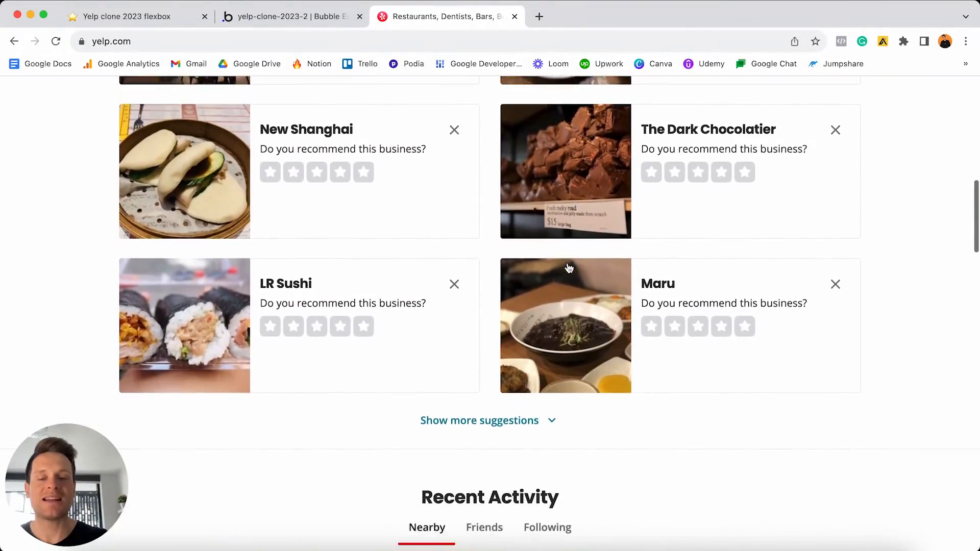
pyautogui.scroll(-5, 569, 266)
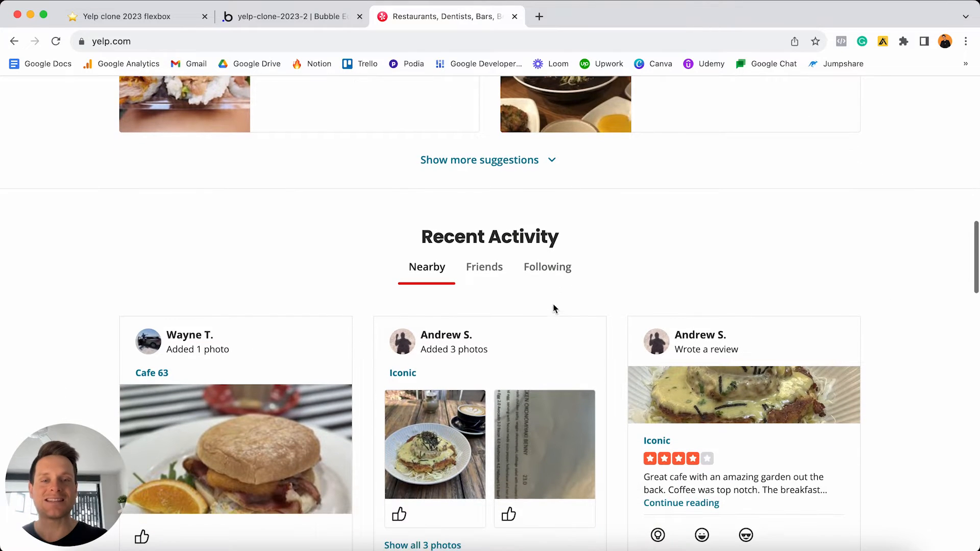
pyautogui.scroll(4, 437, 374)
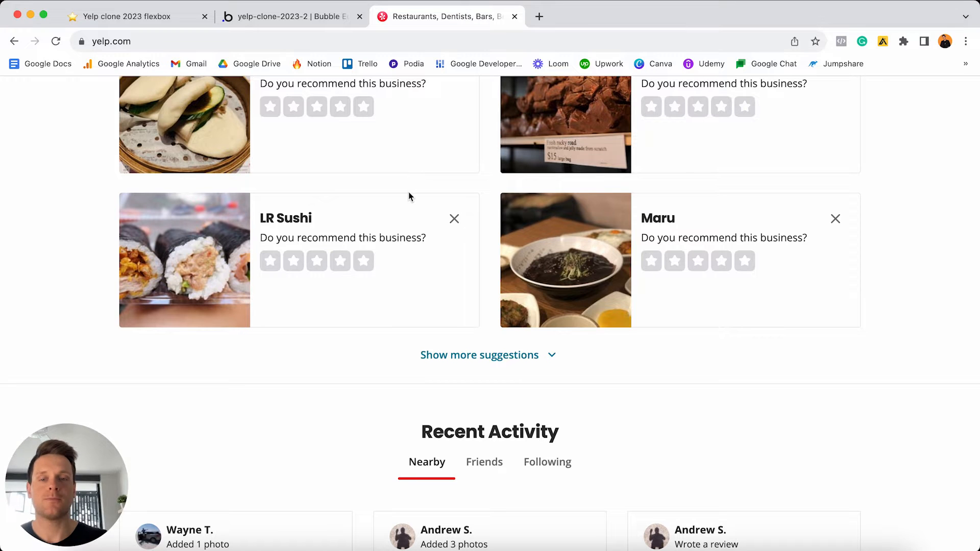
pyautogui.scroll(-7, 409, 197)
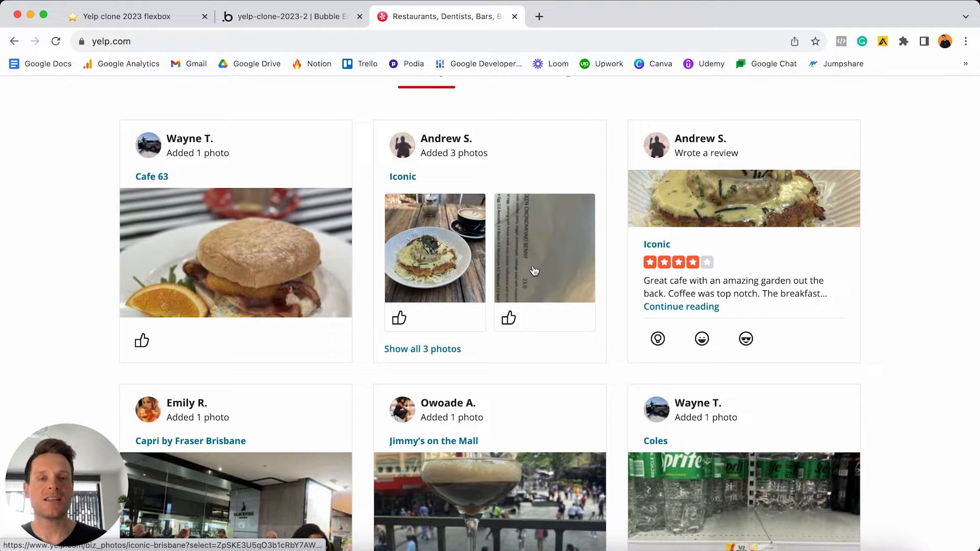
pyautogui.scroll(20, 535, 270)
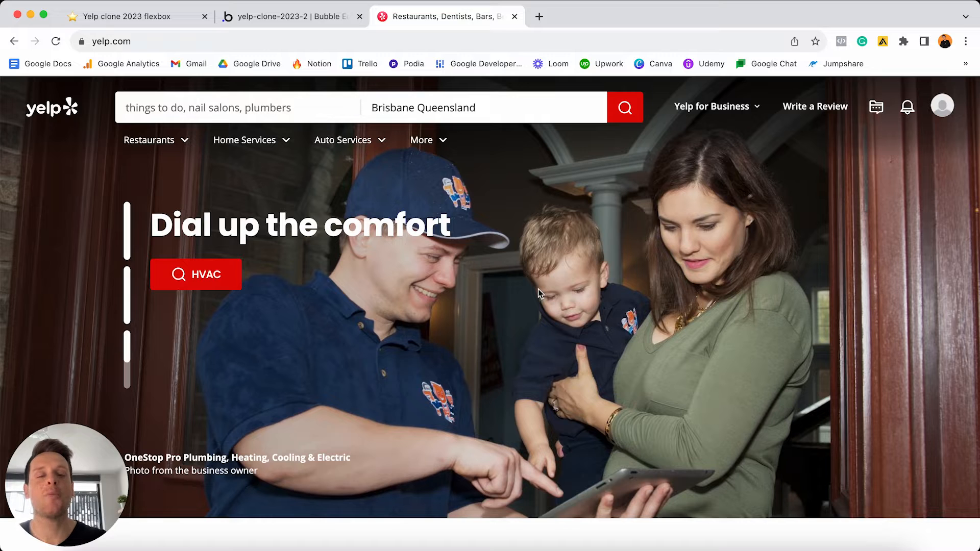
pyautogui.scroll(-8, 538, 289)
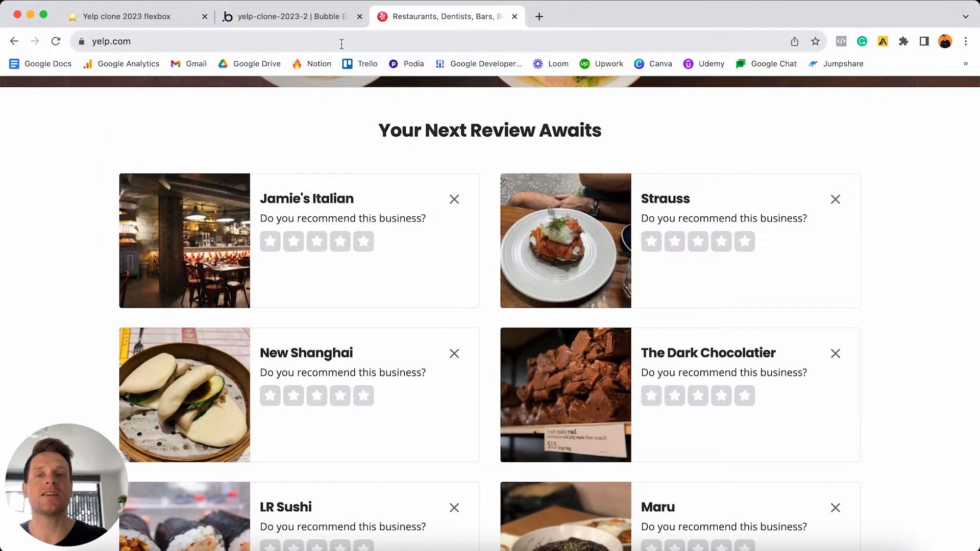
pyautogui.click(320, 16)
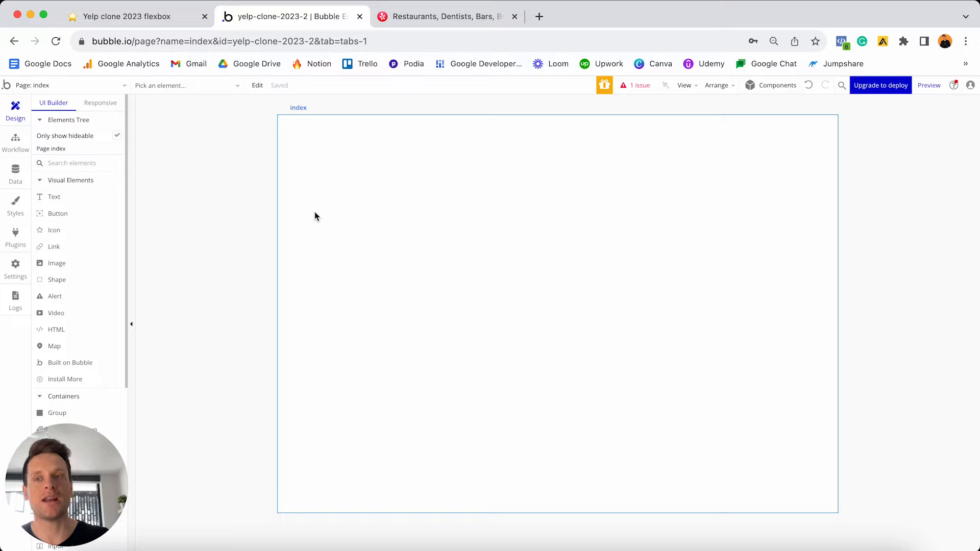
pyautogui.click(97, 85)
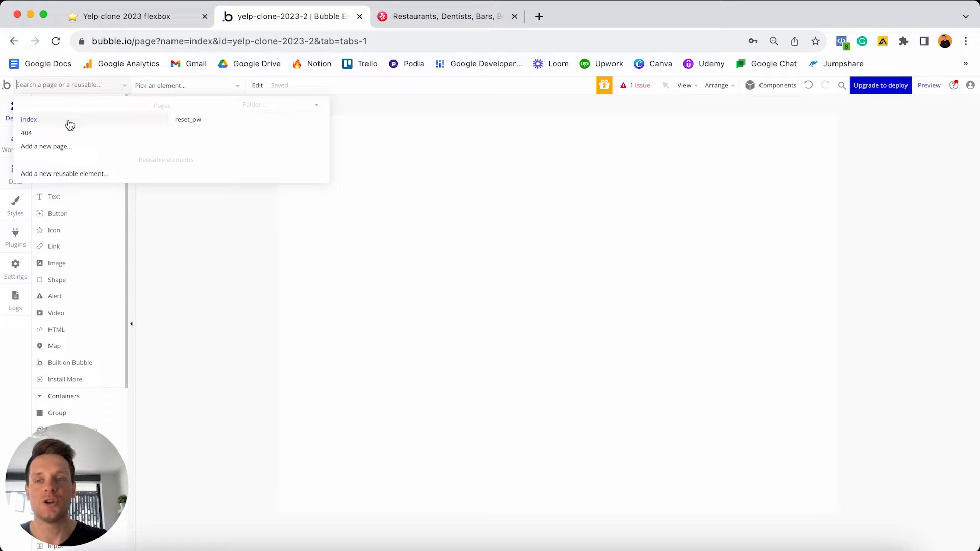
pyautogui.click(379, 199)
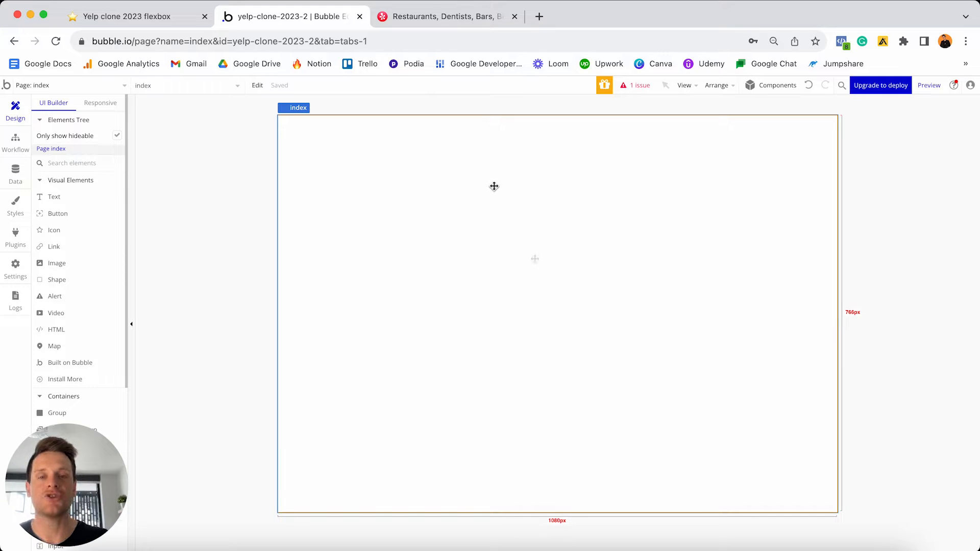
# - Open the index page's Layout settings and expand its Container layout dropdown
pyautogui.doubleClick(504, 259)
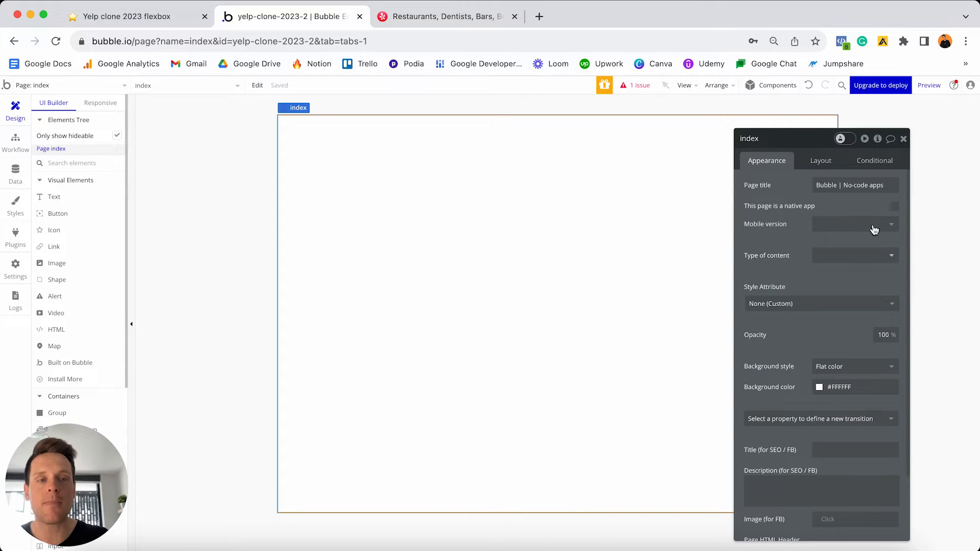
pyautogui.click(820, 161)
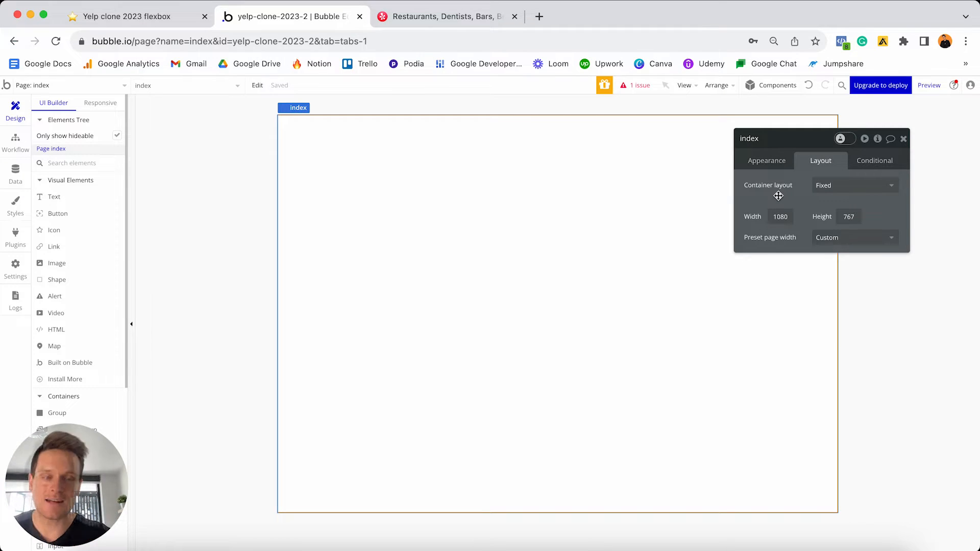
pyautogui.click(850, 185)
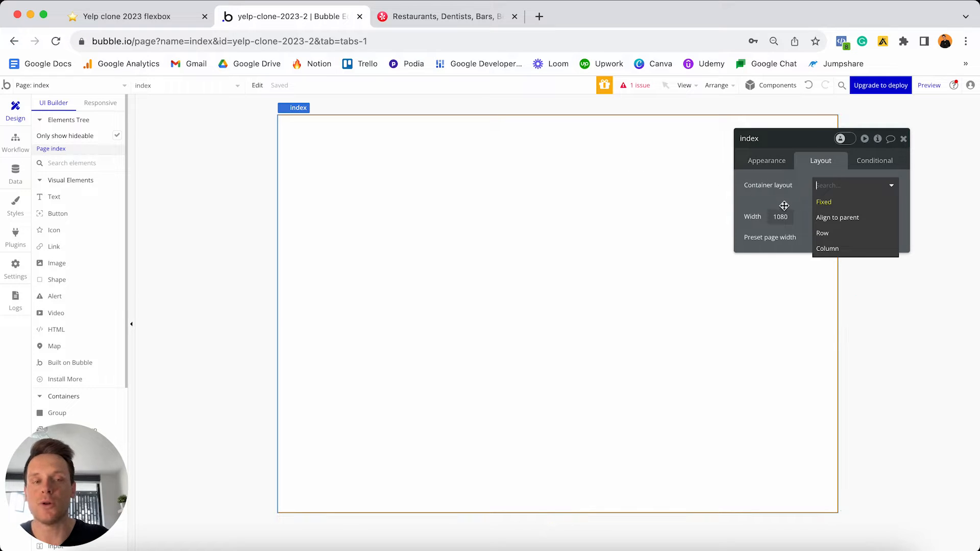
# - Set the page layout to Row and drag two Buttons onto the index page
pyautogui.click(832, 233)
pyautogui.moveTo(74, 215); pyautogui.dragTo(374, 185)
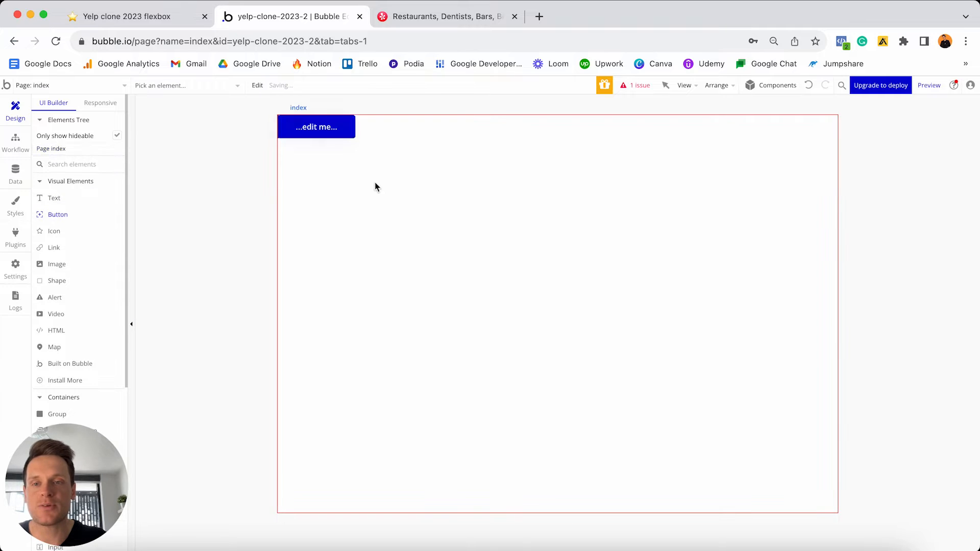
pyautogui.moveTo(66, 219); pyautogui.dragTo(446, 189)
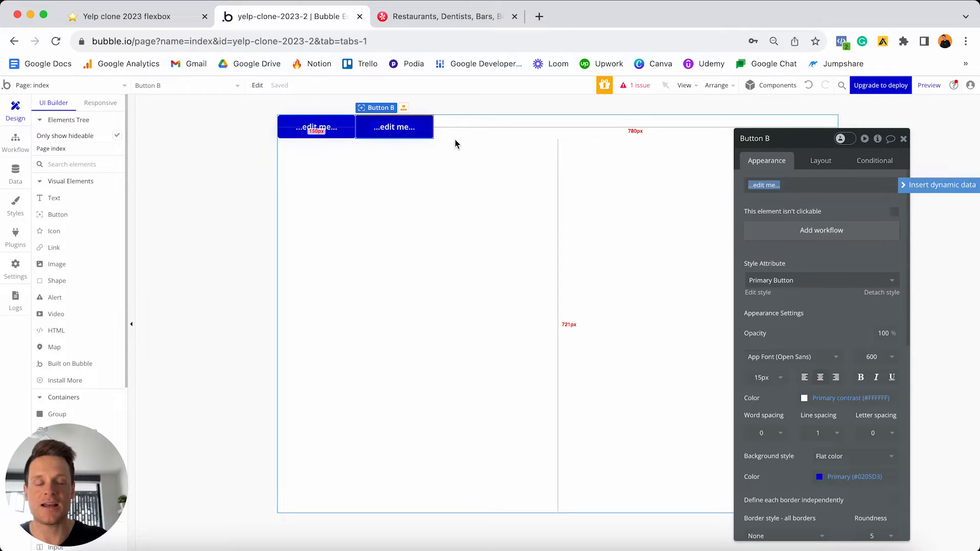
# - Switch the index page's container layout to Column so the buttons stack
pyautogui.click(503, 167)
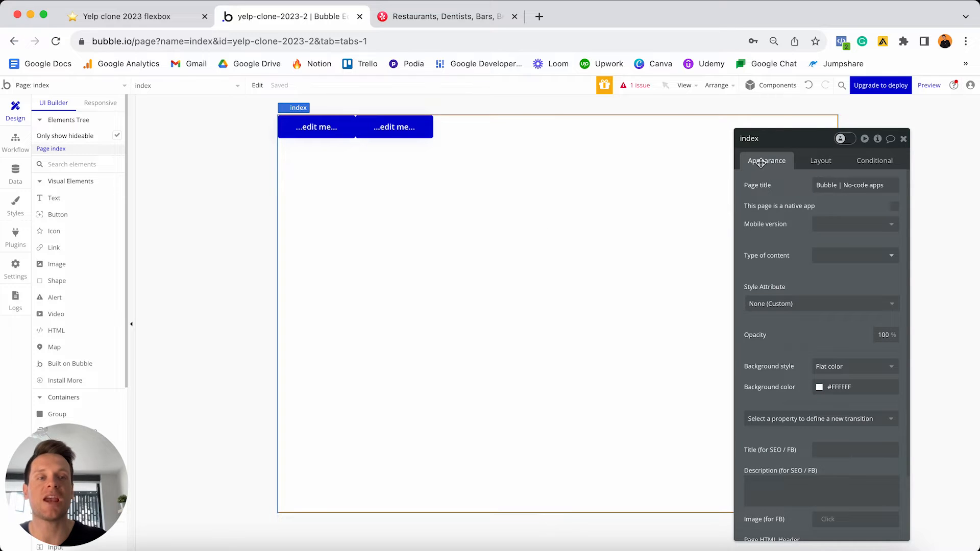
pyautogui.click(821, 160)
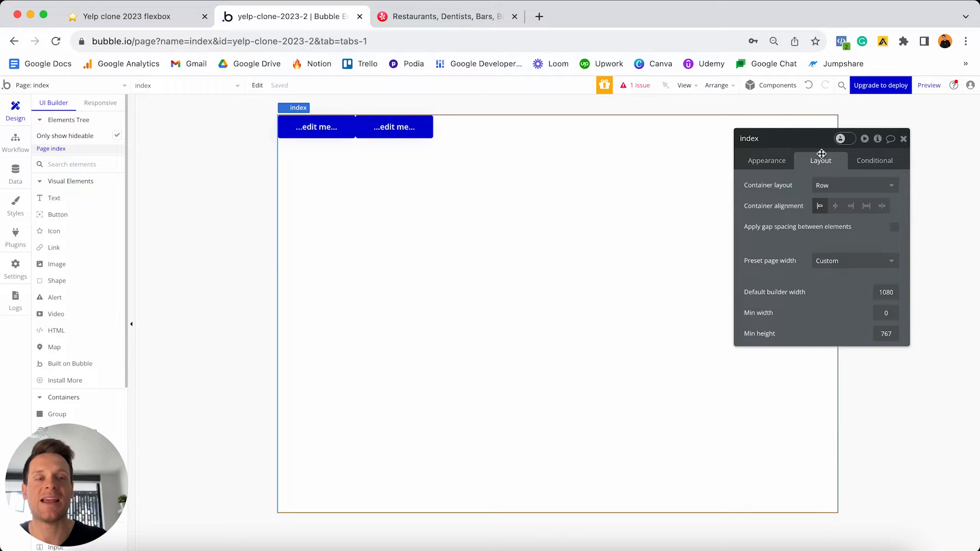
pyautogui.click(838, 186)
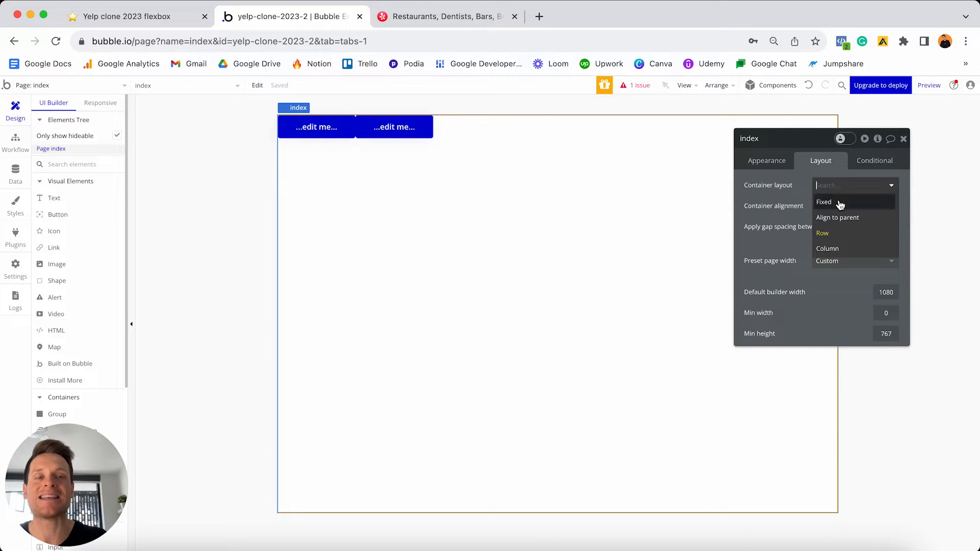
pyautogui.click(828, 249)
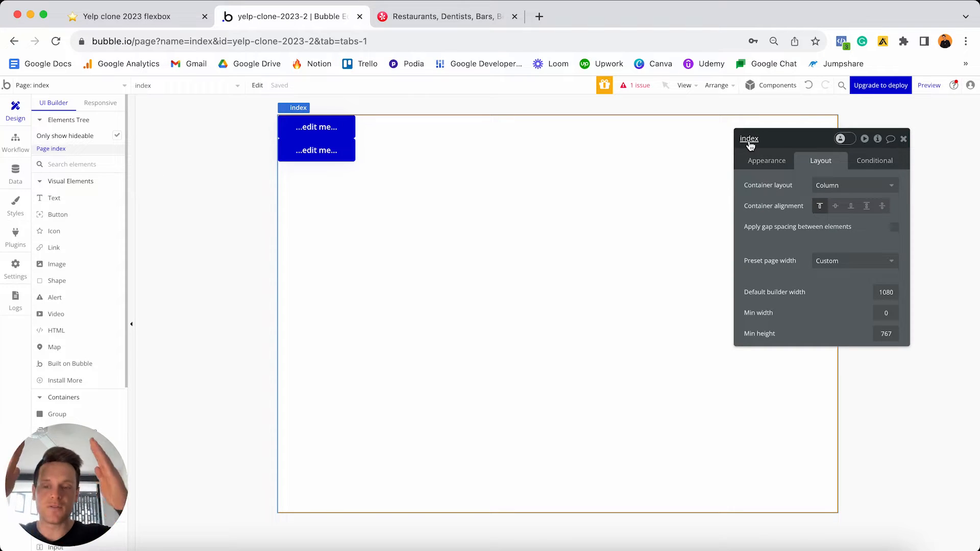
pyautogui.click(444, 17)
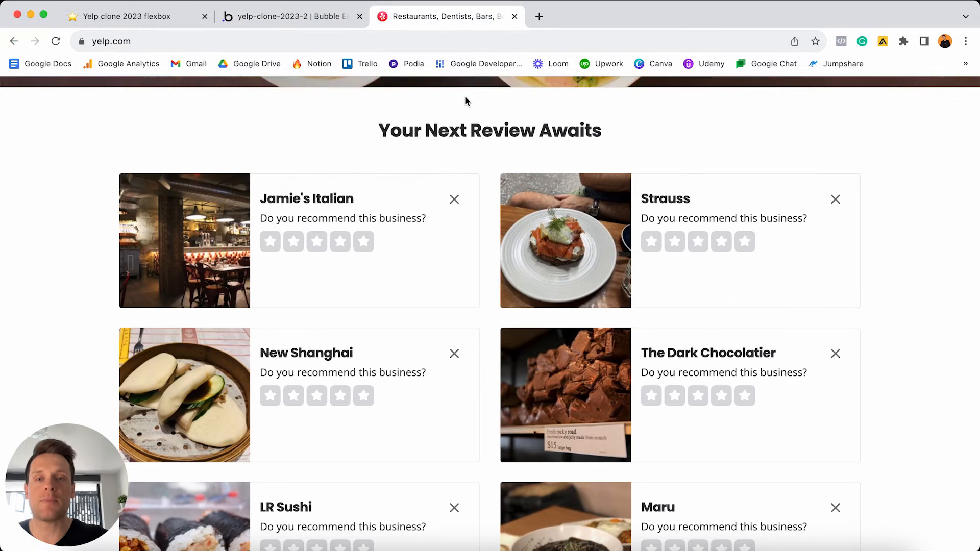
pyautogui.scroll(10, 464, 230)
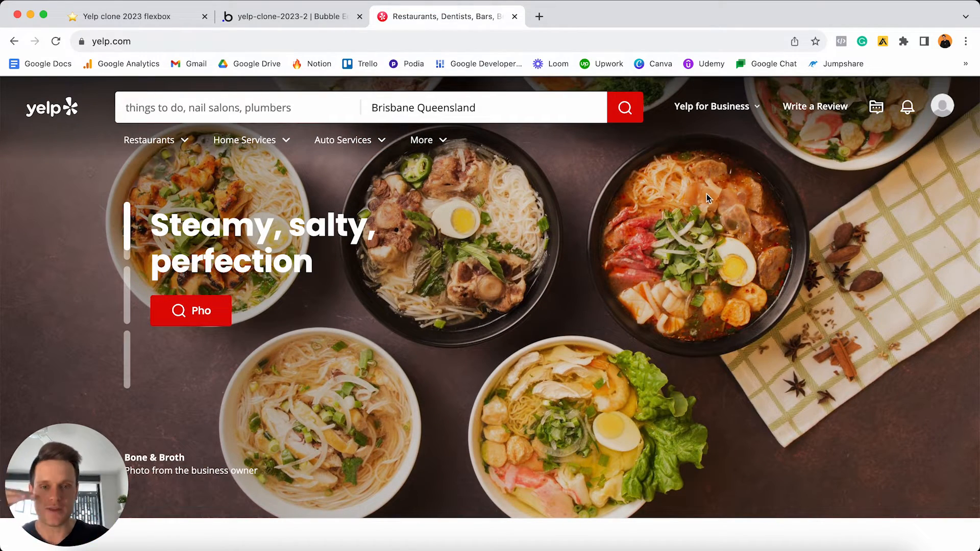
pyautogui.scroll(-10, 613, 275)
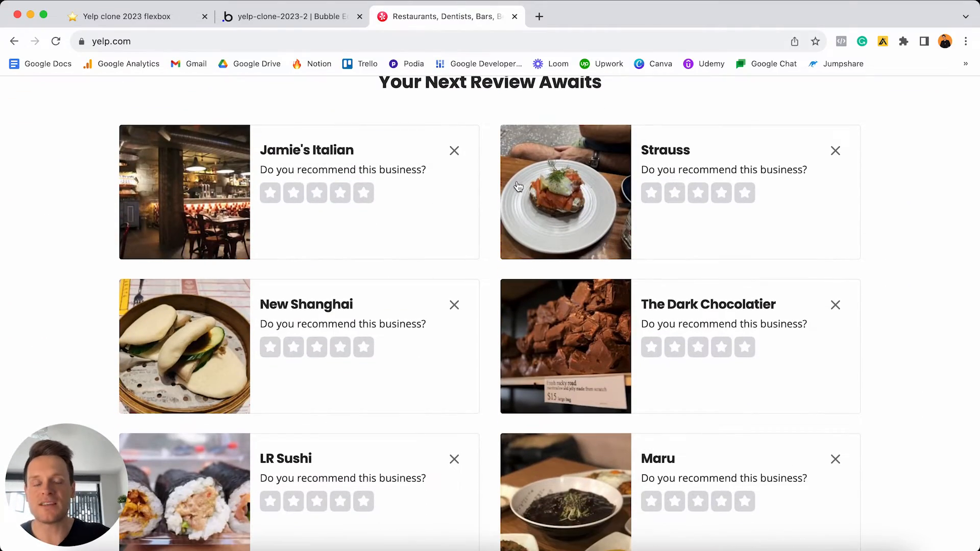
pyautogui.scroll(-10, 515, 197)
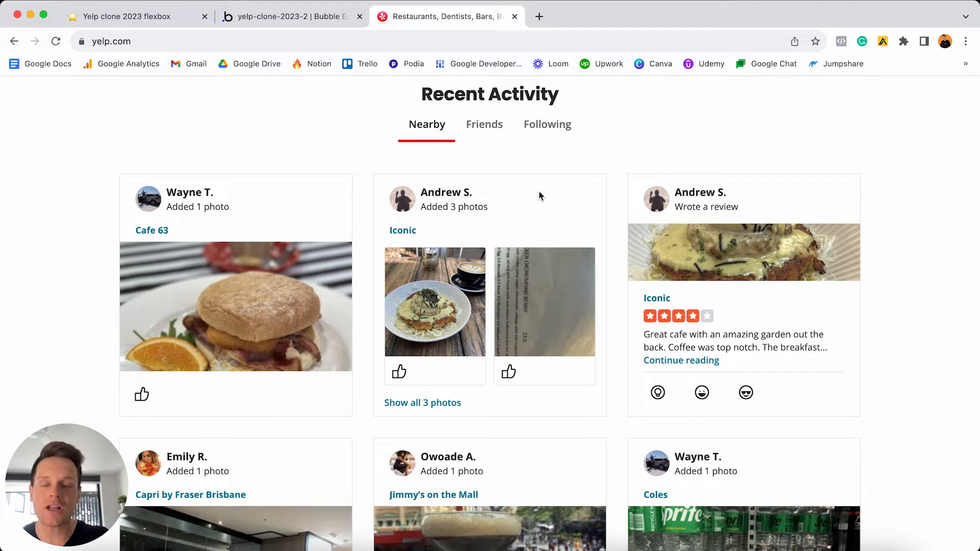
pyautogui.click(322, 15)
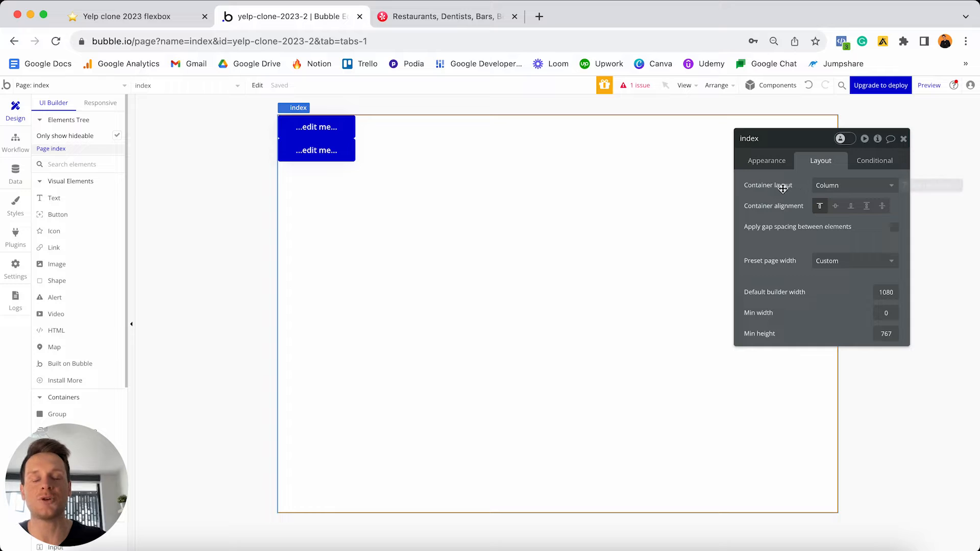
# - Select both '...edit me...' buttons together and delete them
pyautogui.click(331, 131)
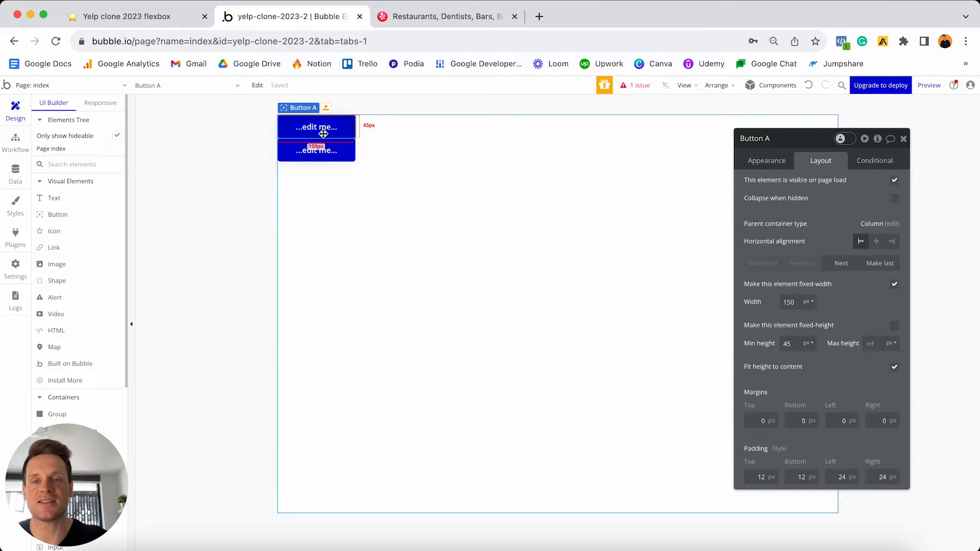
pyautogui.keyDown('shift'); pyautogui.click(317, 152); pyautogui.keyUp('shift')
pyautogui.press('Delete')
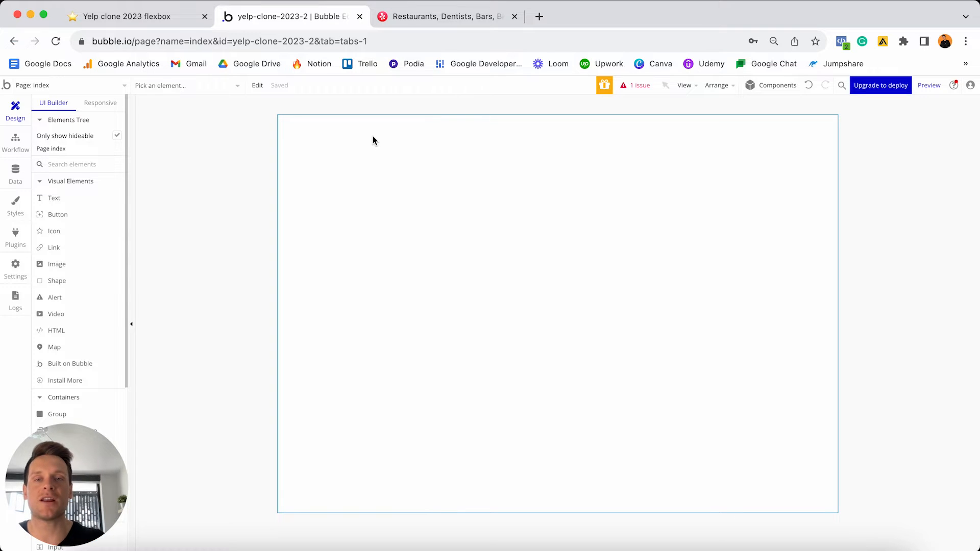
# - After checking Yelp, place a Group container (Group A, 280×280) at the index page's top-left
pyautogui.click(418, 21)
pyautogui.scroll(20, 445, 161)
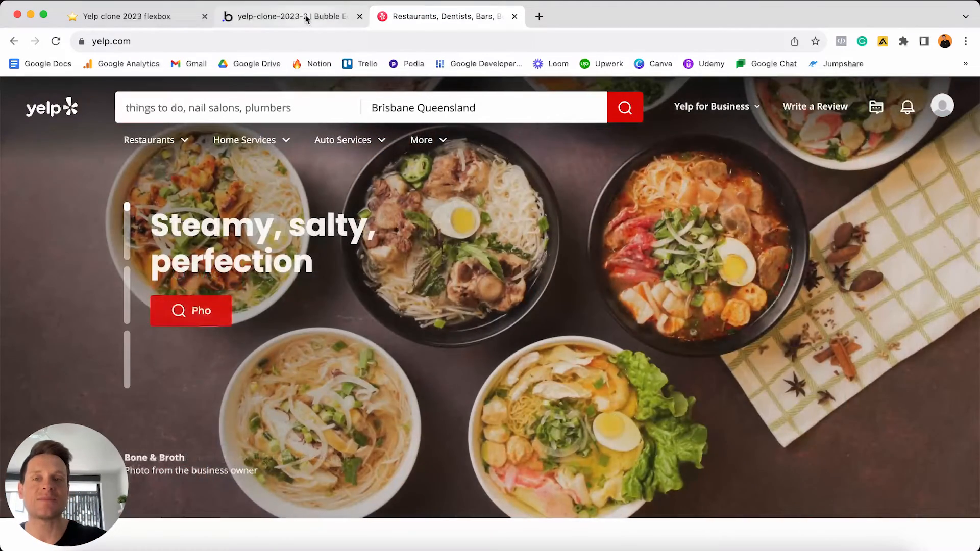
pyautogui.click(305, 14)
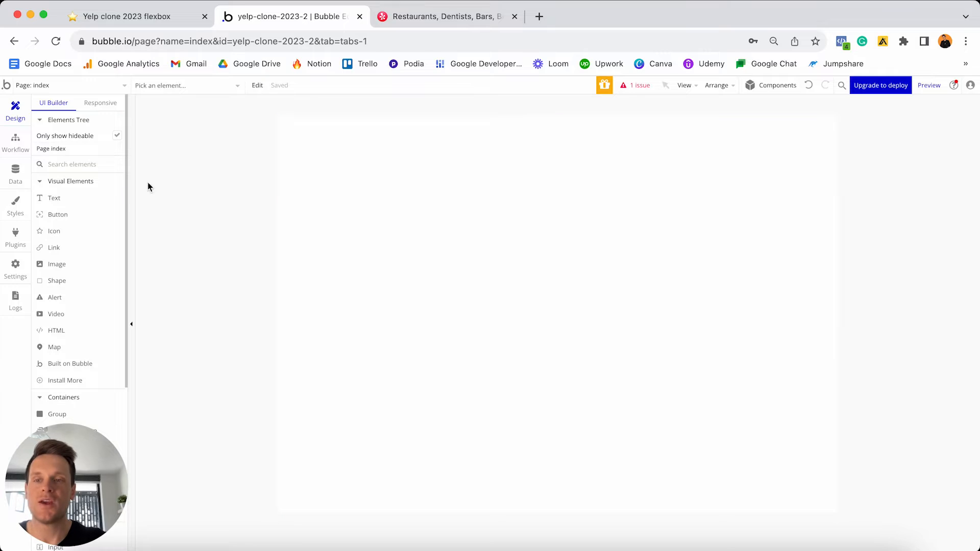
pyautogui.scroll(-3, 79, 202)
pyautogui.scroll(-1, 82, 202)
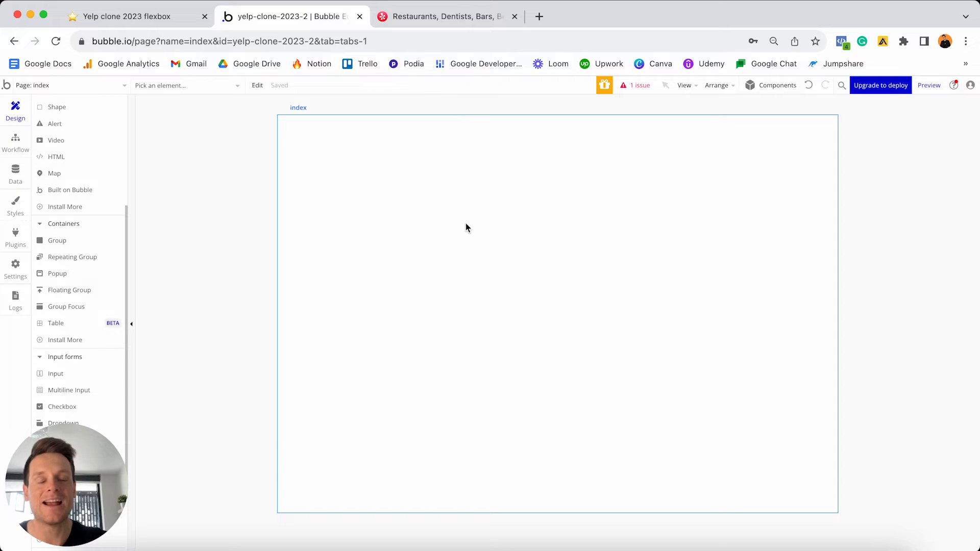
pyautogui.click(71, 243)
pyautogui.click(322, 168)
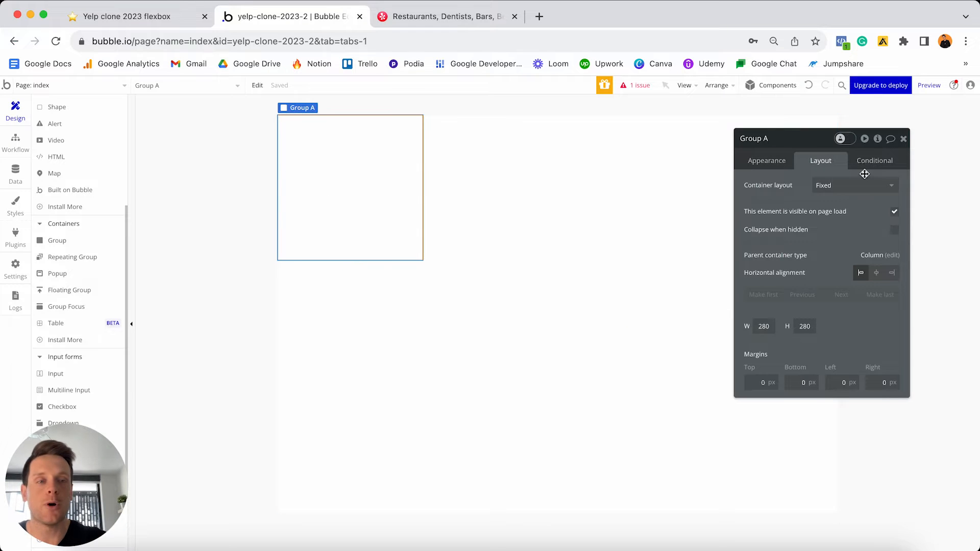
# - Change Group A's container layout from Row to Column, comparing against Yelp
pyautogui.click(857, 189)
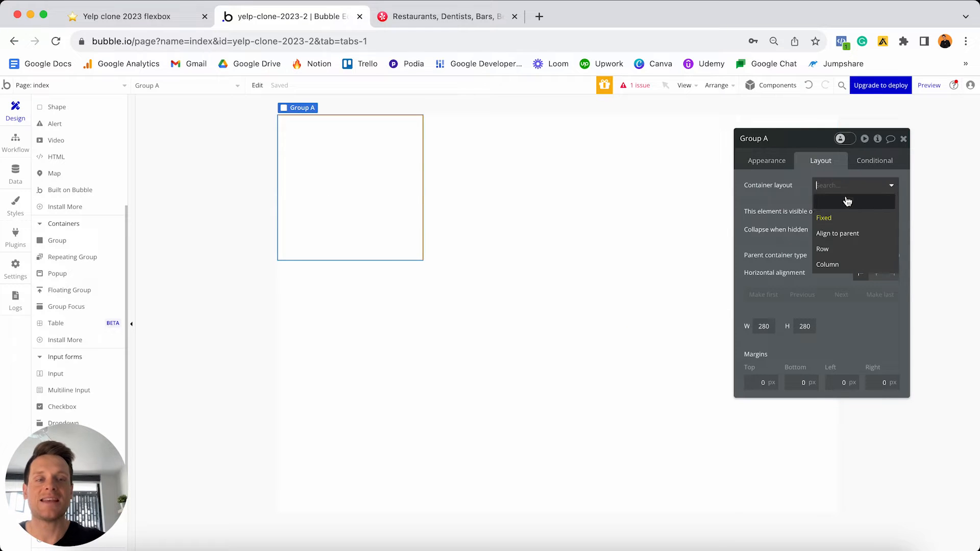
pyautogui.click(833, 250)
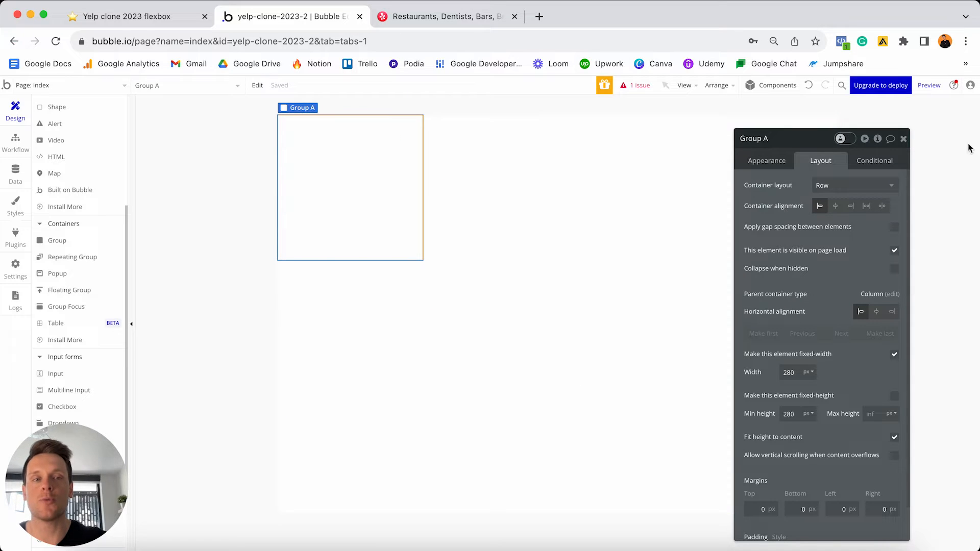
pyautogui.click(844, 185)
pyautogui.click(832, 263)
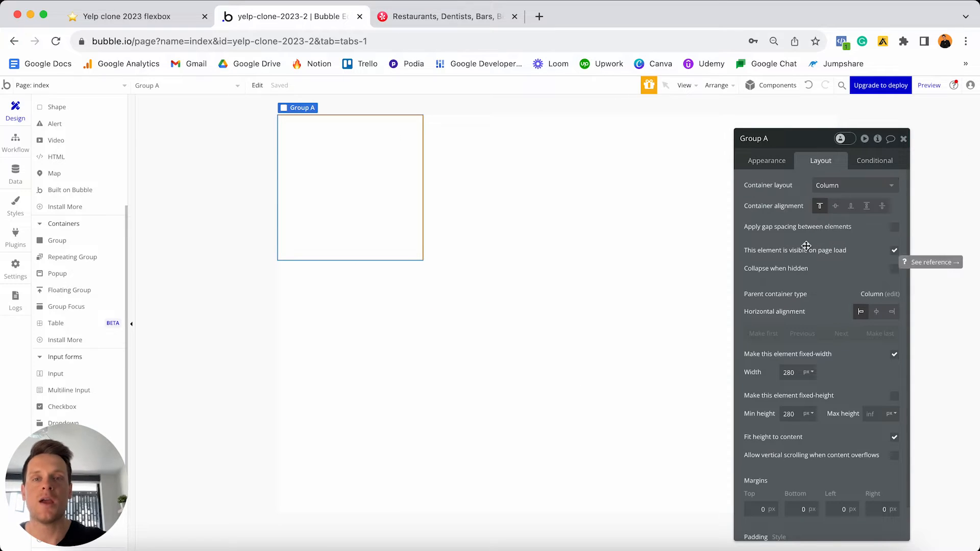
pyautogui.click(424, 17)
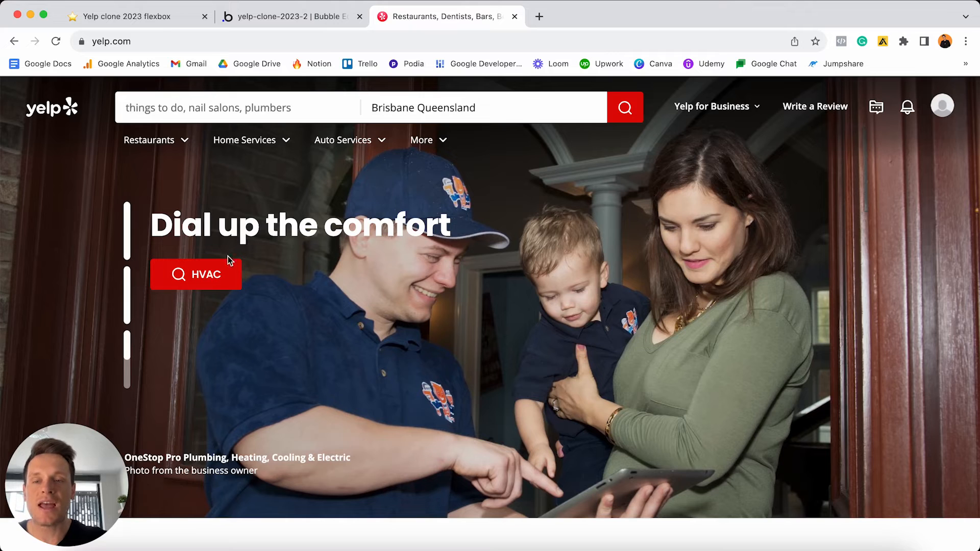
pyautogui.click(323, 23)
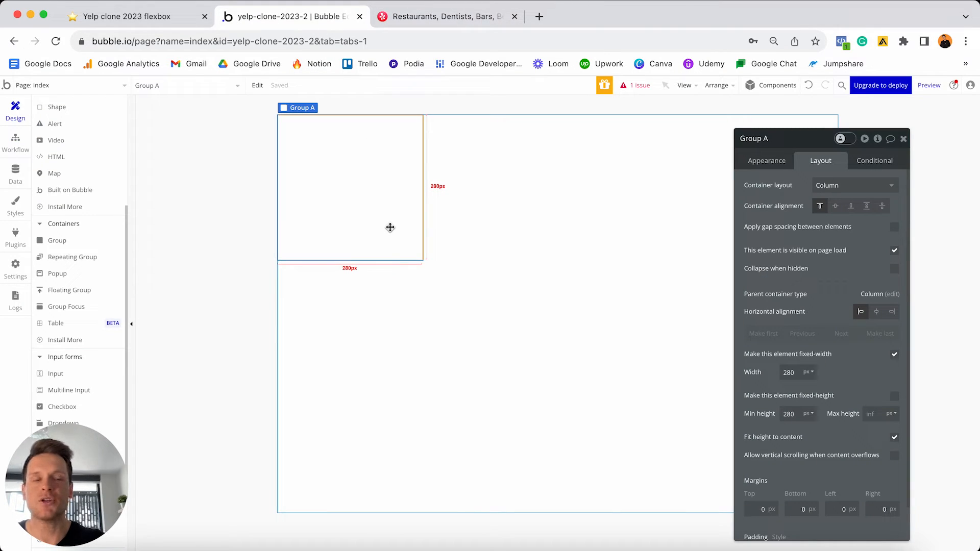
pyautogui.click(757, 161)
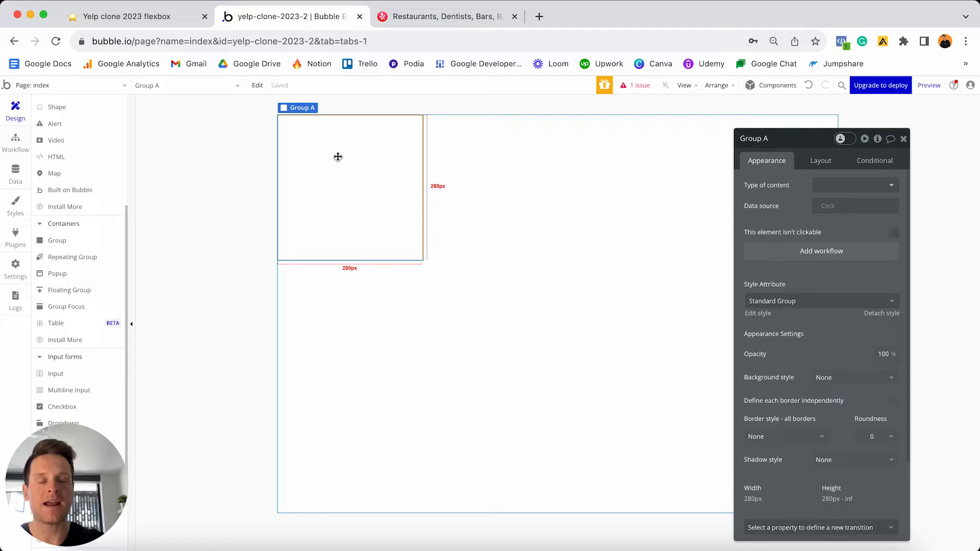
pyautogui.click(10, 177)
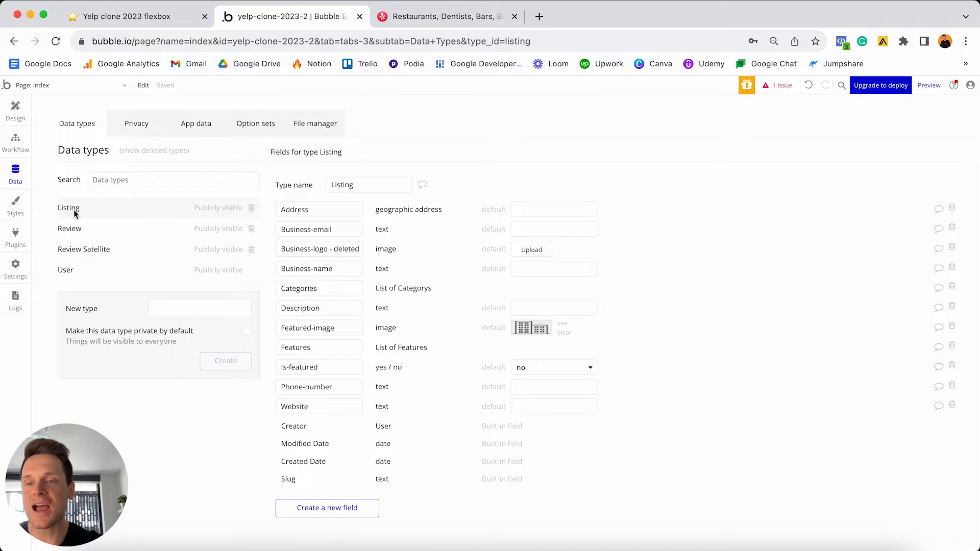
pyautogui.tripleClick(336, 367)
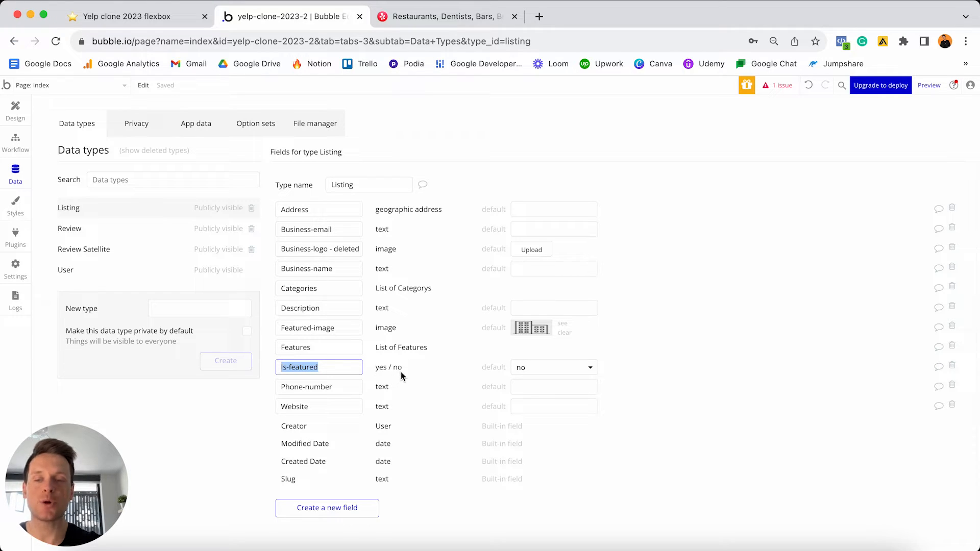
pyautogui.click(544, 374)
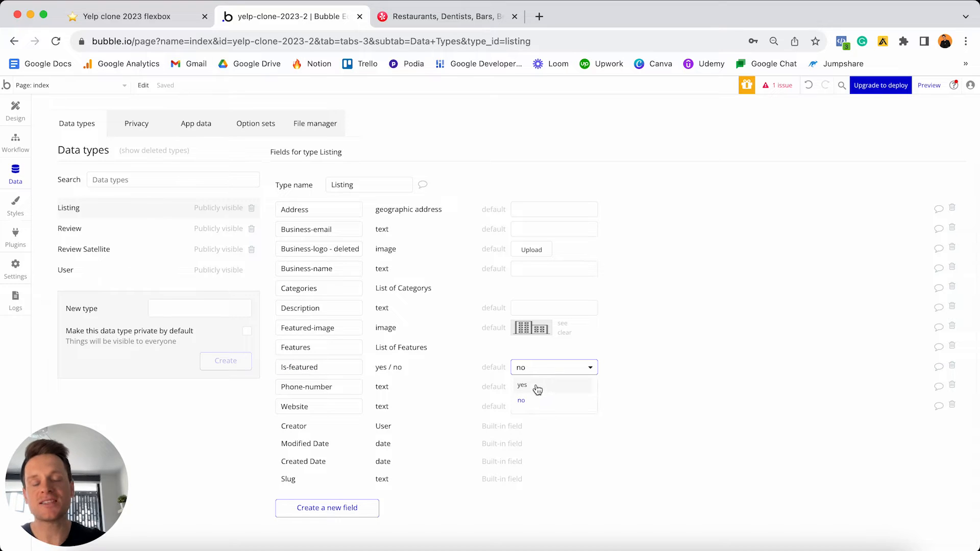
pyautogui.click(474, 360)
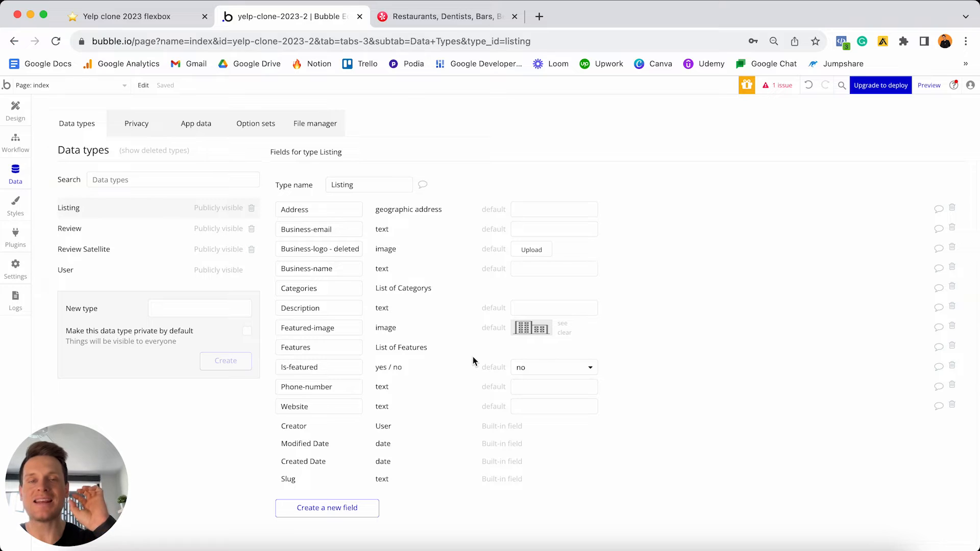
pyautogui.click(15, 110)
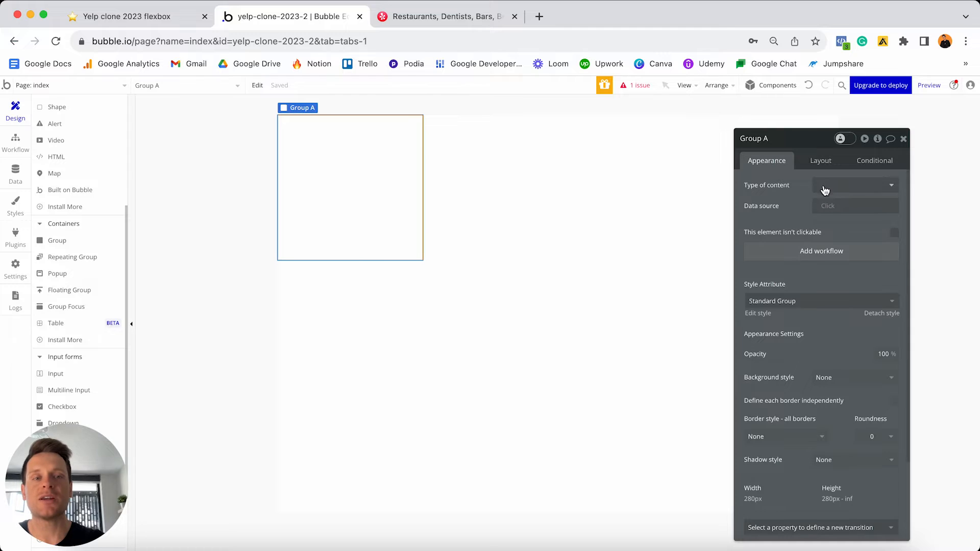
# - Set the group's Type of content to the Listing data type
pyautogui.click(832, 191)
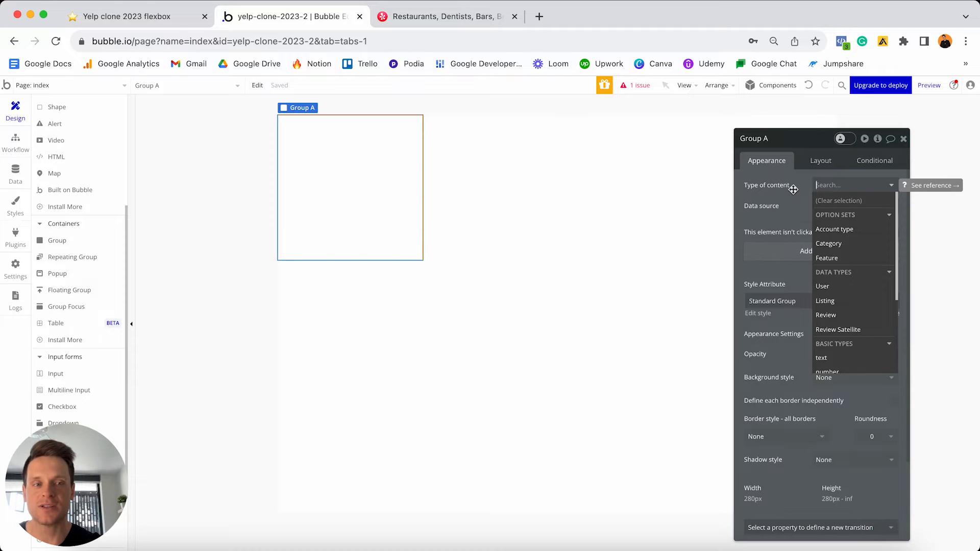
pyautogui.scroll(-1, 851, 222)
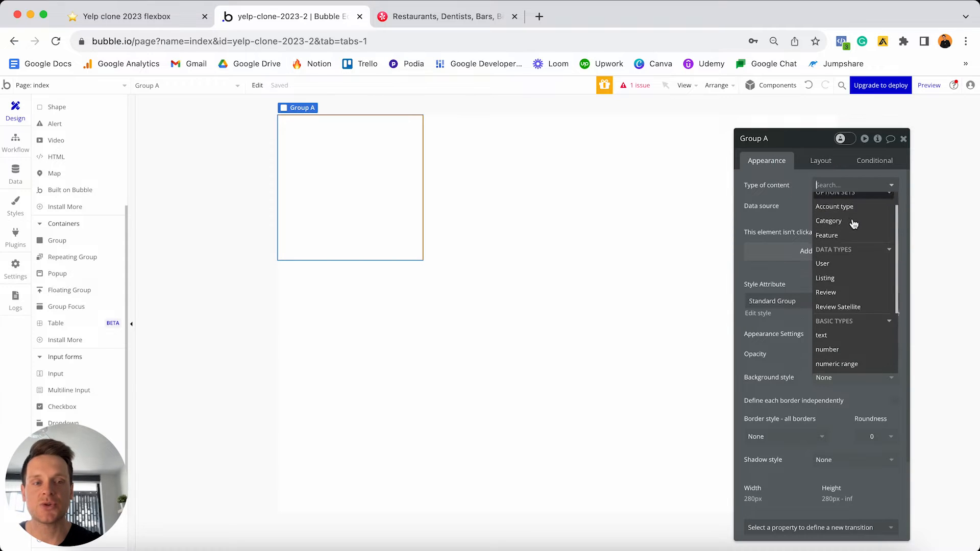
pyautogui.click(841, 272)
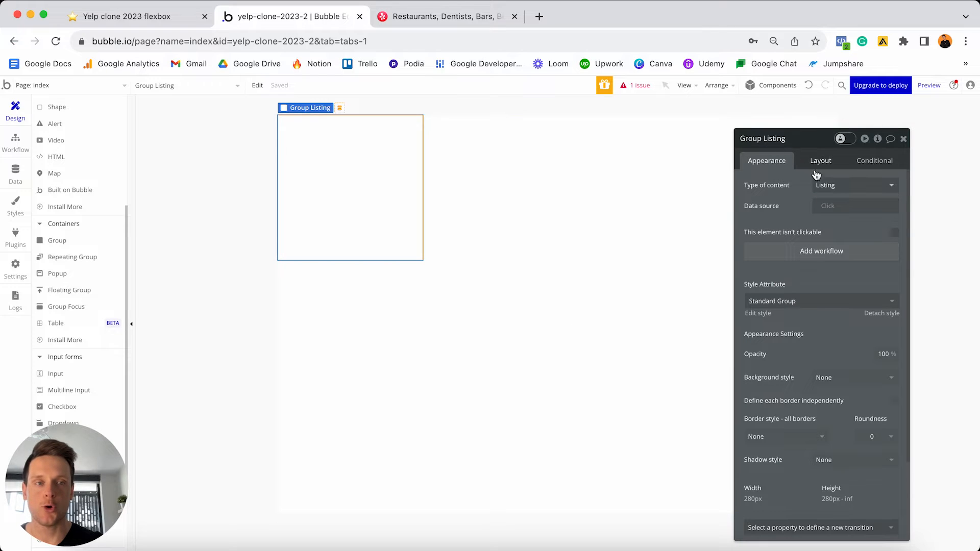
# - Set the group's data source to Do a search for, with type Listing
pyautogui.click(827, 206)
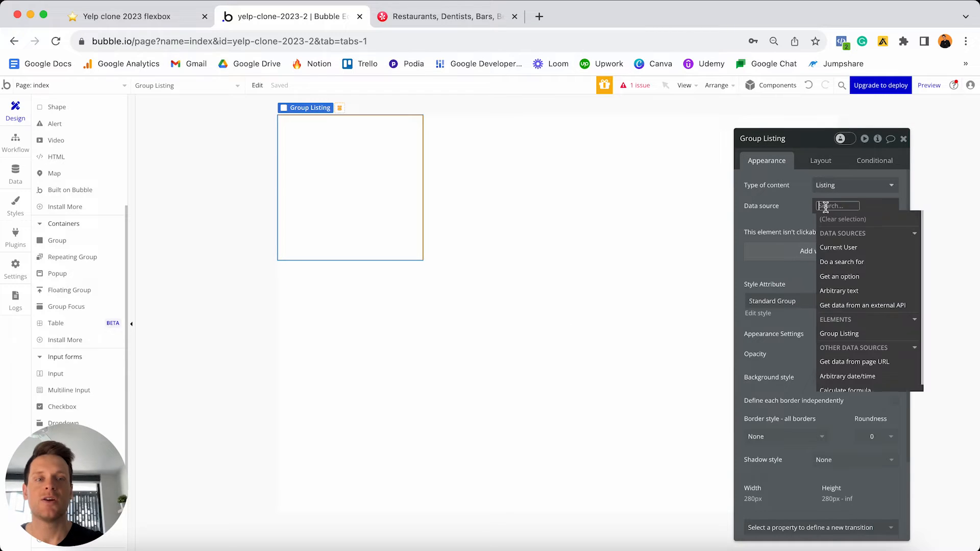
pyautogui.click(847, 263)
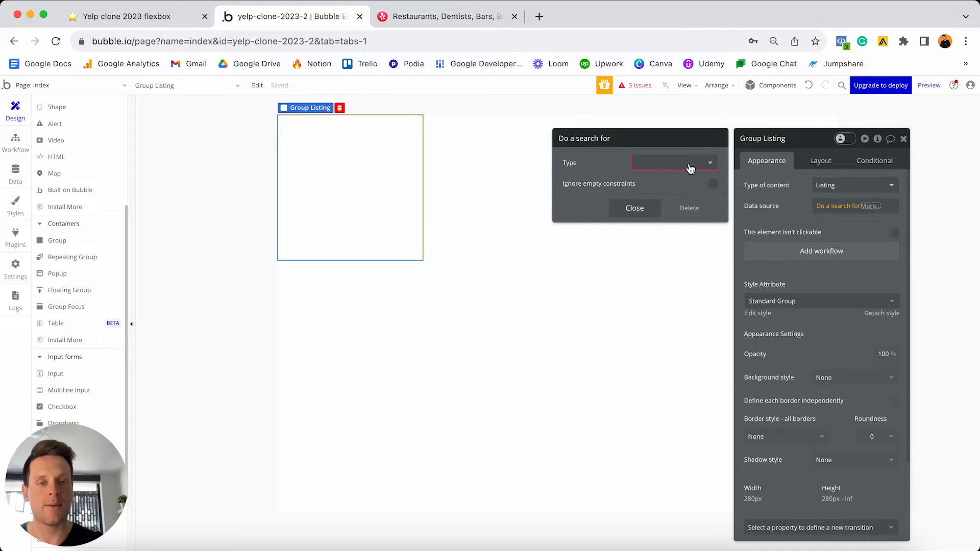
pyautogui.click(654, 164)
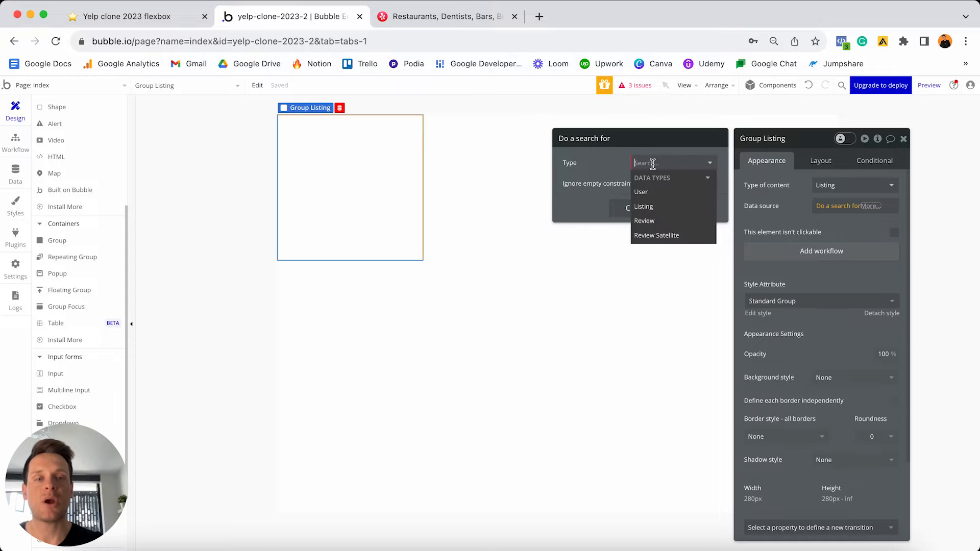
pyautogui.click(657, 211)
# - Add the constraint Is-featured = yes to the Listings search and close it
pyautogui.click(652, 190)
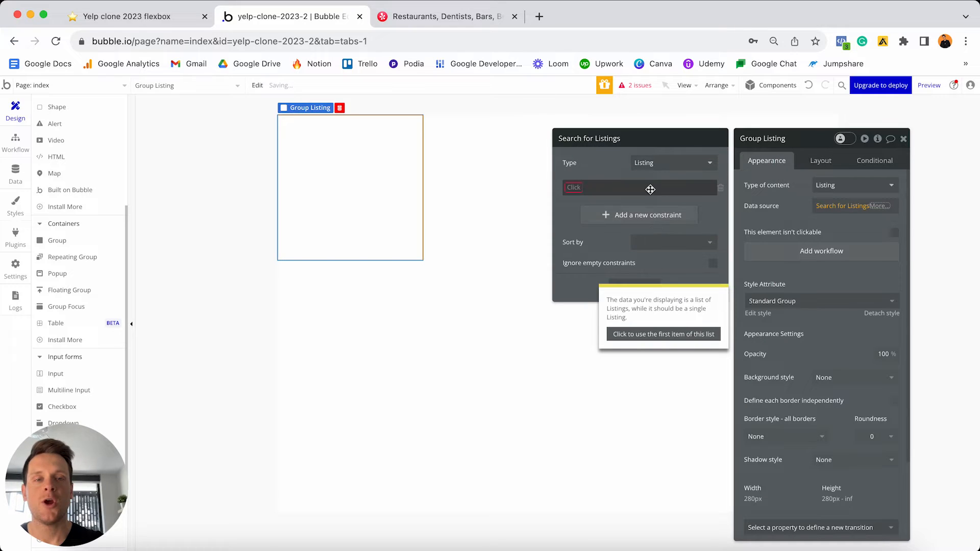
pyautogui.click(563, 187)
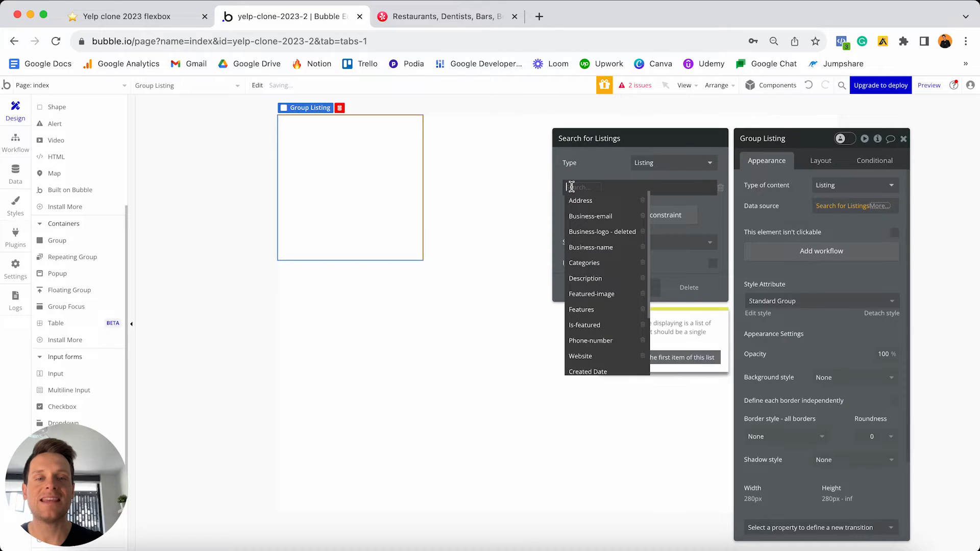
pyautogui.click(590, 327)
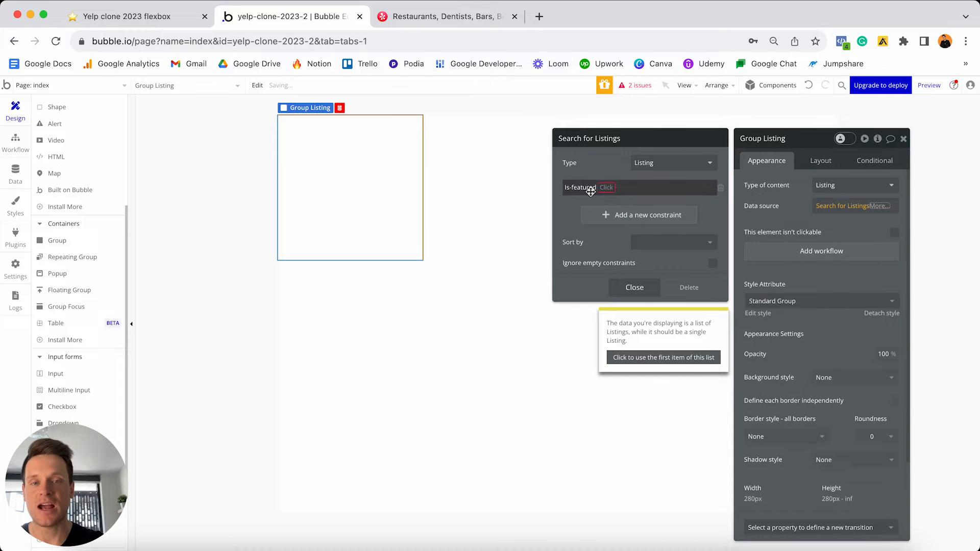
pyautogui.click(604, 188)
pyautogui.click(613, 203)
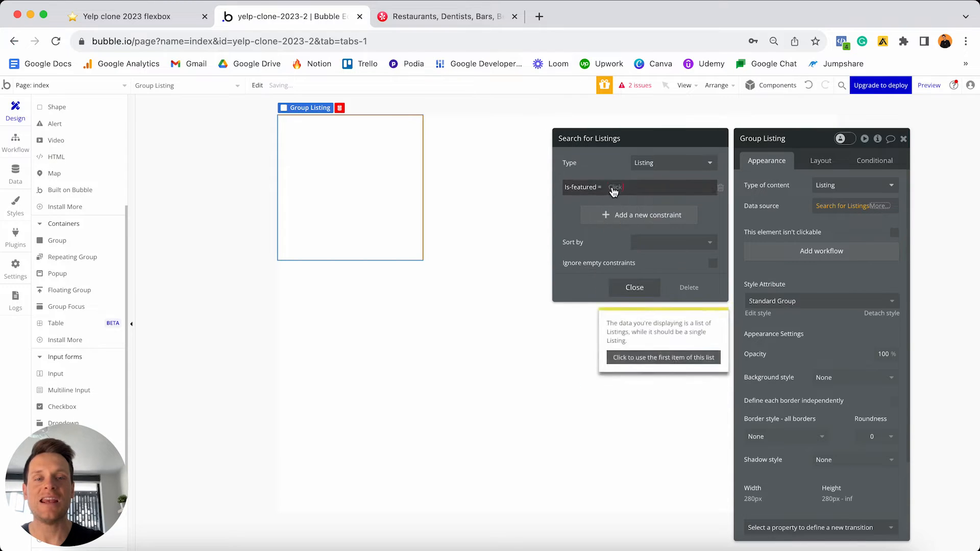
pyautogui.click(620, 214)
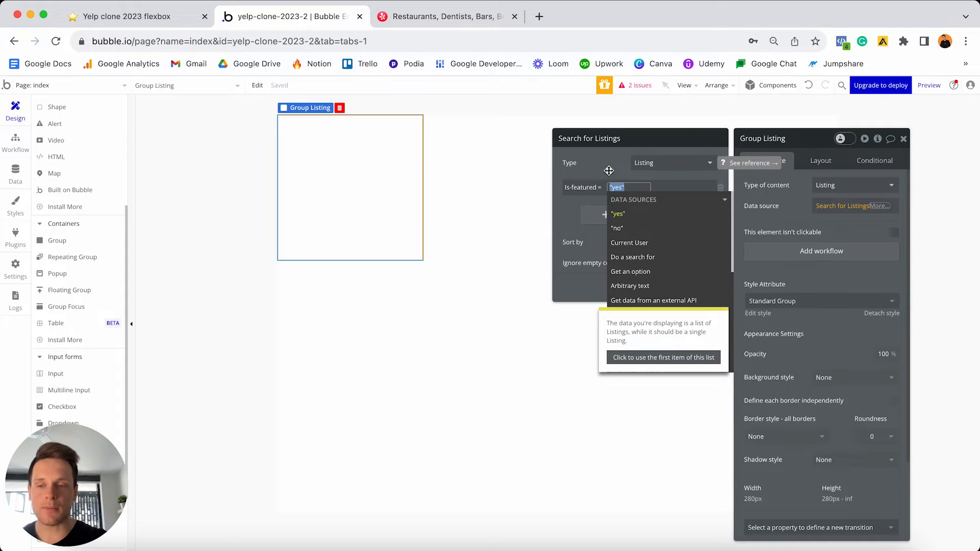
pyautogui.click(609, 171)
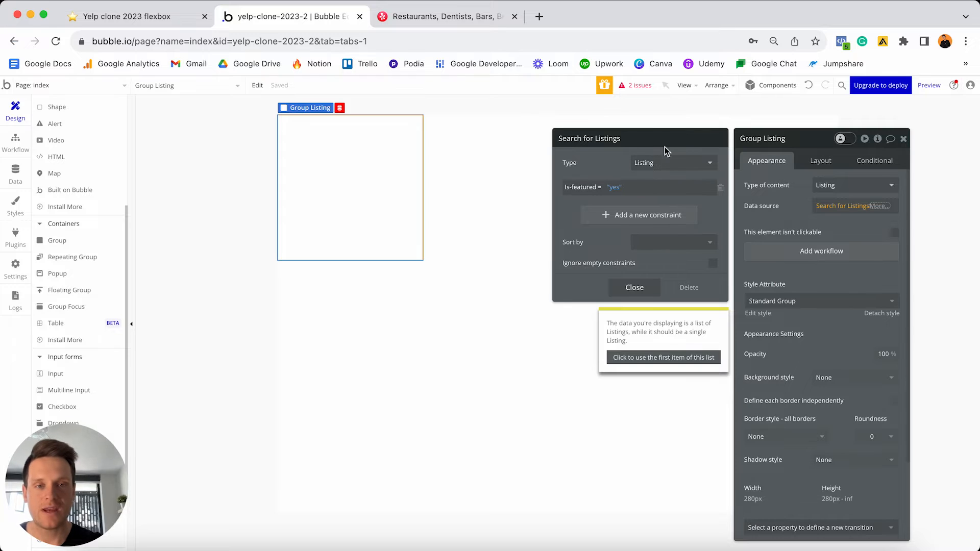
pyautogui.click(634, 287)
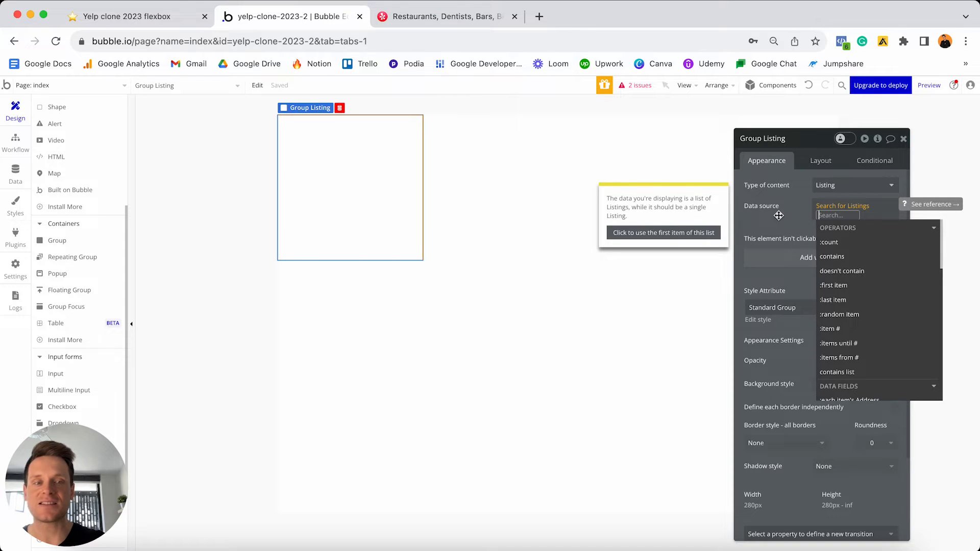
# - Make the data source read Search for Listings:item #1, after trying item numbers 2 and 3
pyautogui.click(846, 331)
pyautogui.write('1')
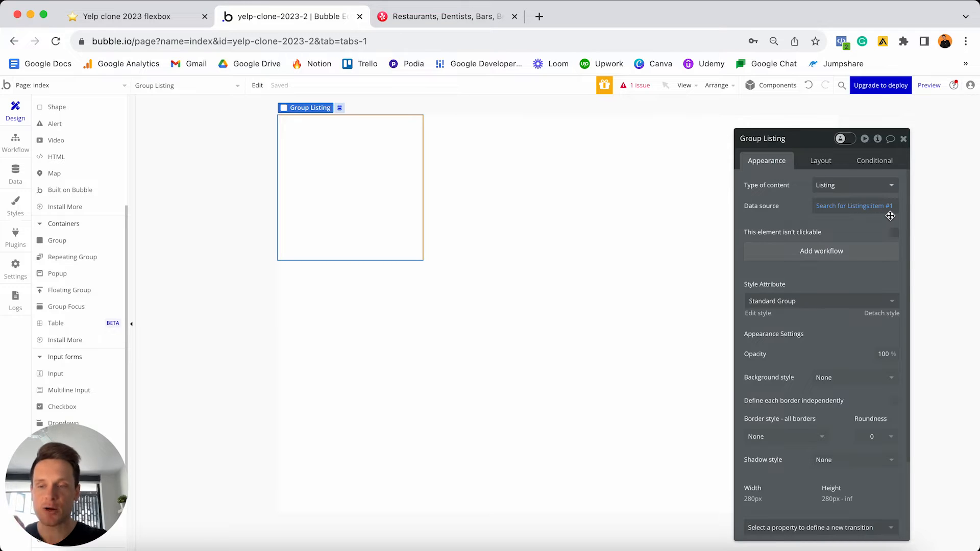
pyautogui.moveTo(859, 214)
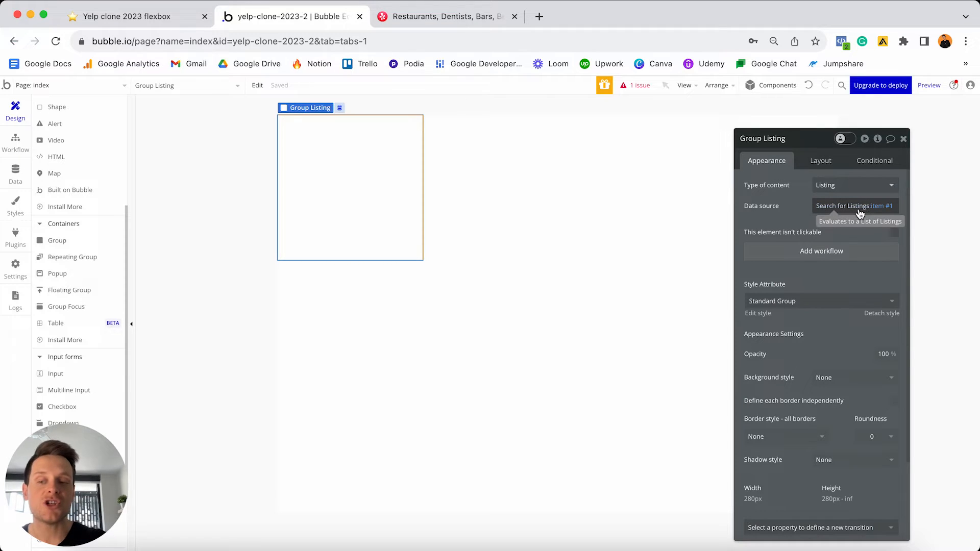
pyautogui.click(894, 211)
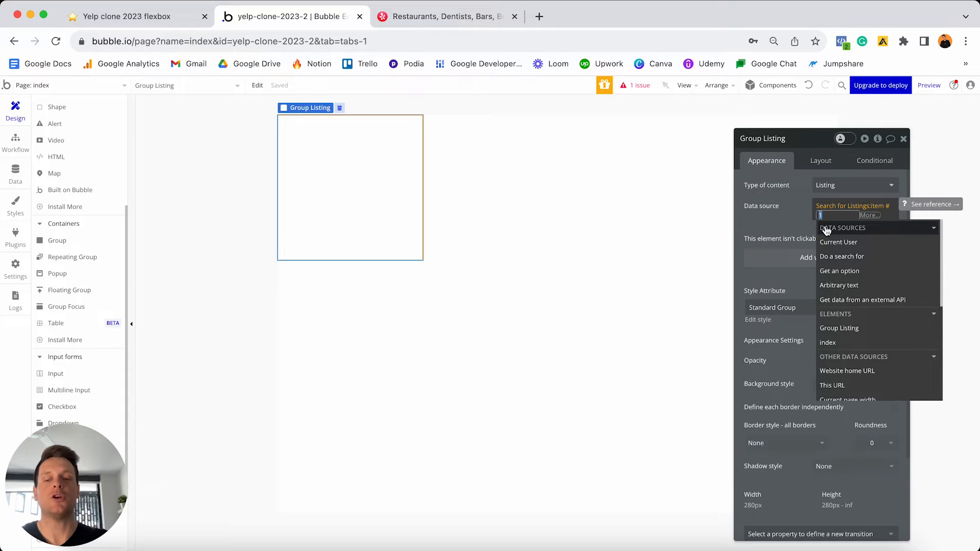
pyautogui.write('2')
pyautogui.press('BackSpace')
pyautogui.write('3')
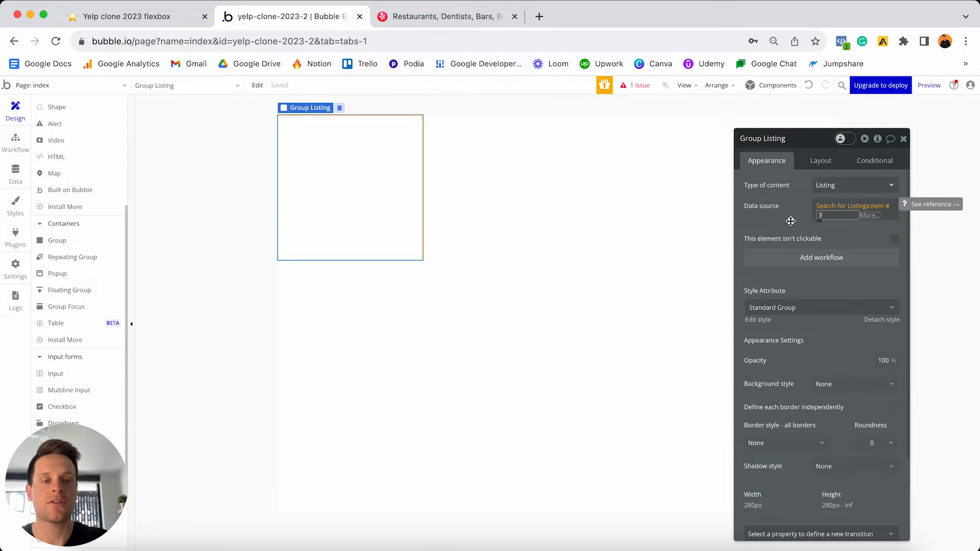
pyautogui.press('BackSpace')
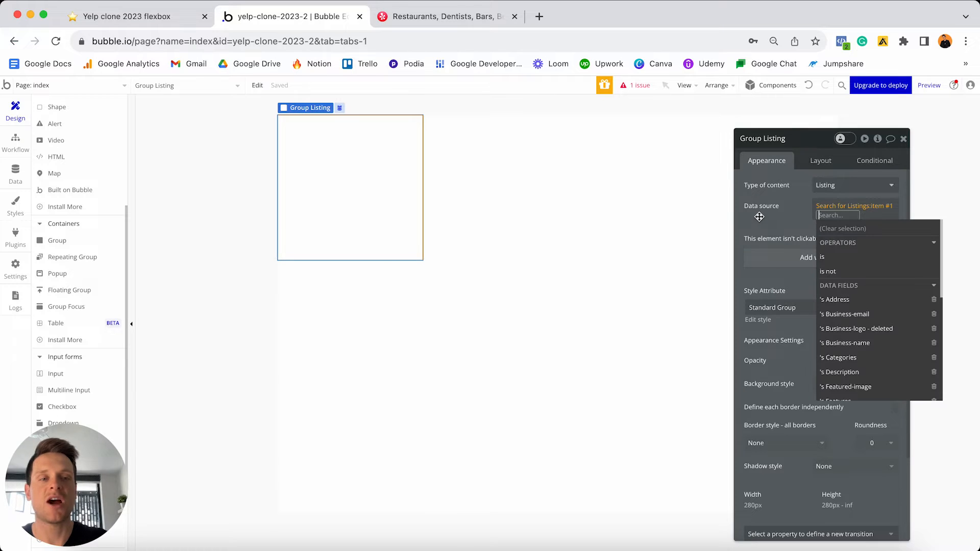
pyautogui.write('1')
pyautogui.click(760, 217)
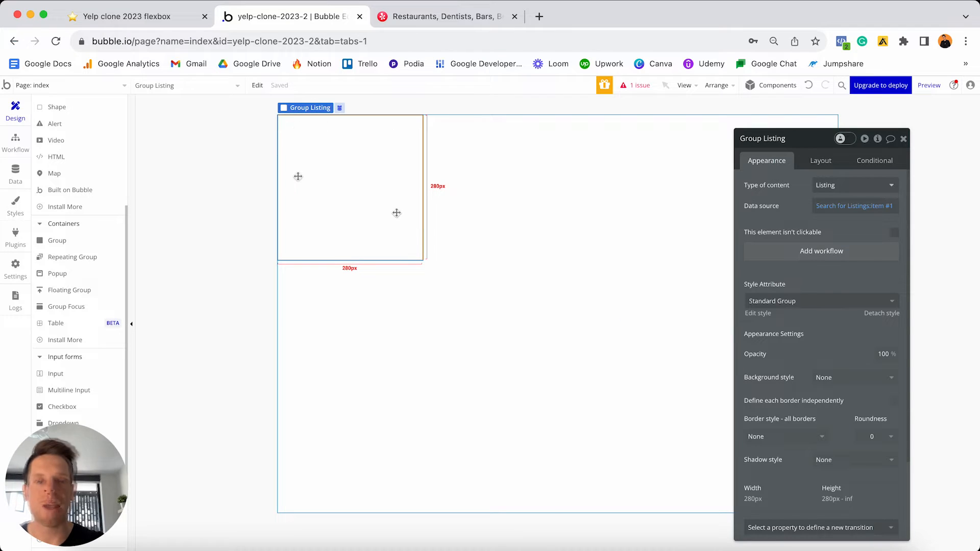
# - Reselect Group Listing and detach it from its shared style
pyautogui.click(515, 235)
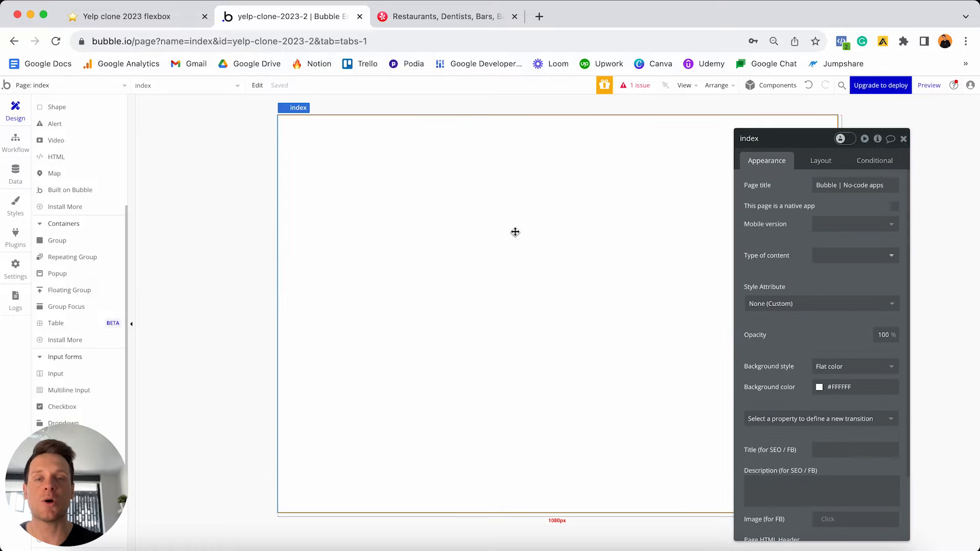
pyautogui.click(380, 177)
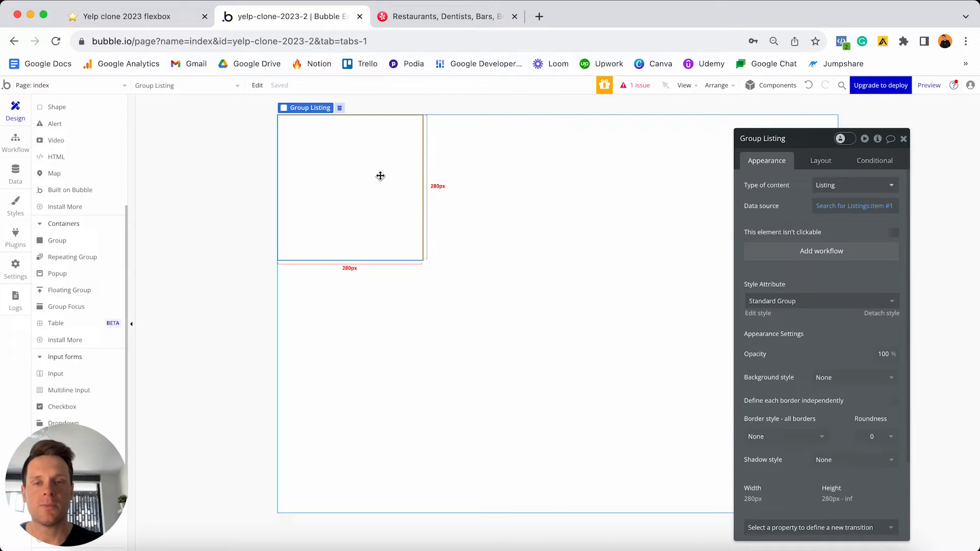
pyautogui.click(869, 316)
# - Set Group Listing's background style to Image, then view the Listing data type's fields
pyautogui.scroll(-1, 805, 325)
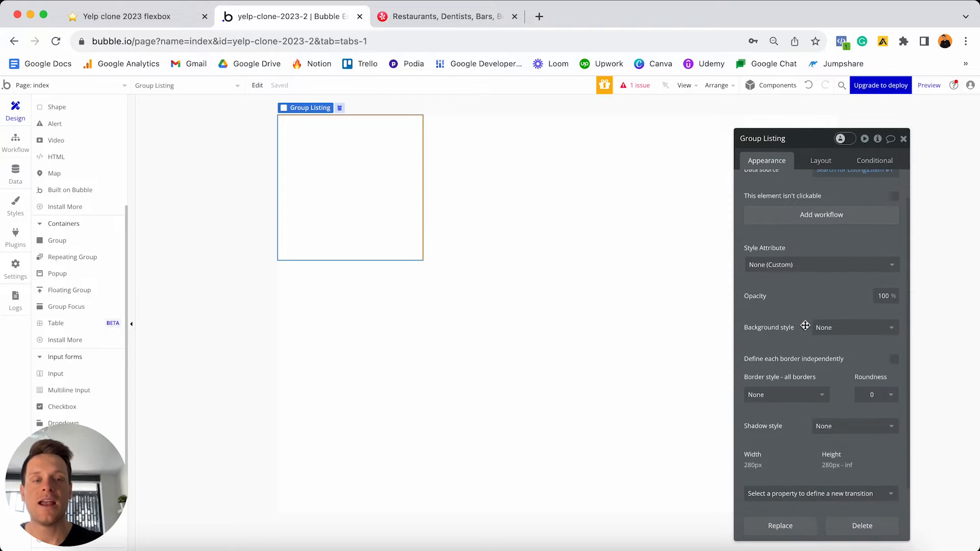
pyautogui.click(838, 330)
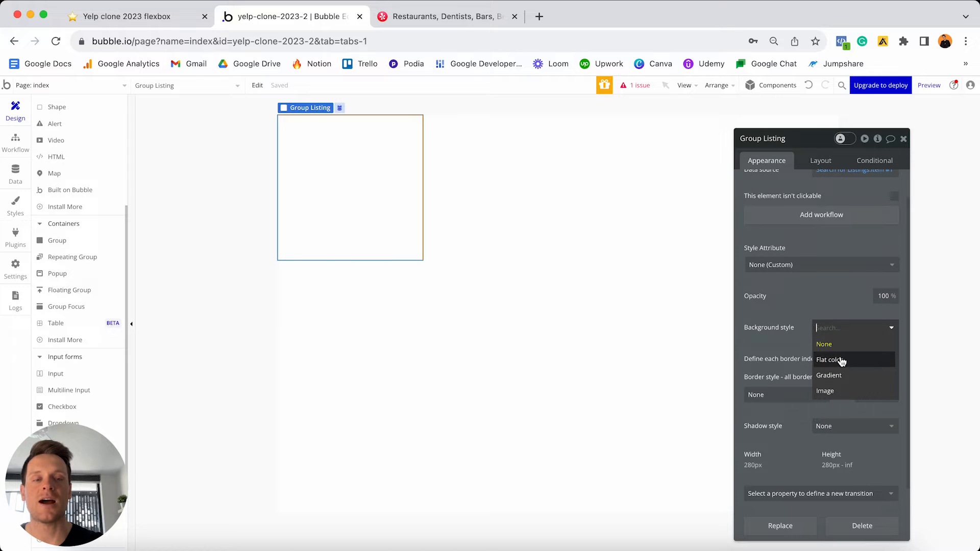
pyautogui.click(838, 390)
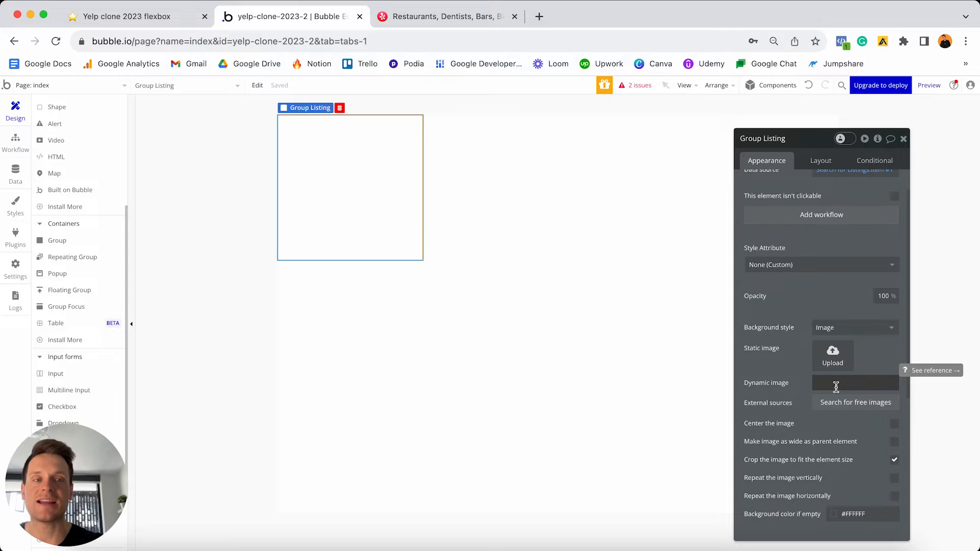
pyautogui.scroll(2, 827, 383)
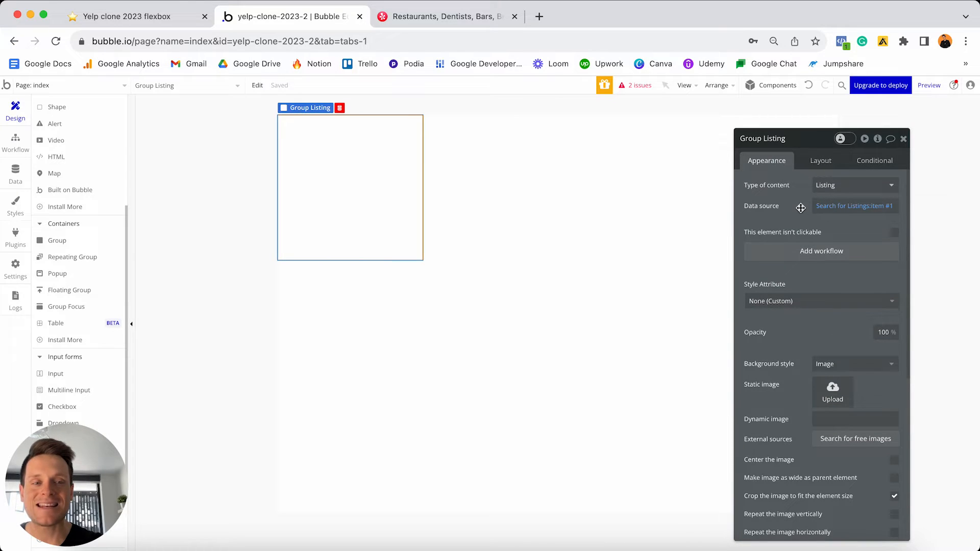
pyautogui.click(15, 172)
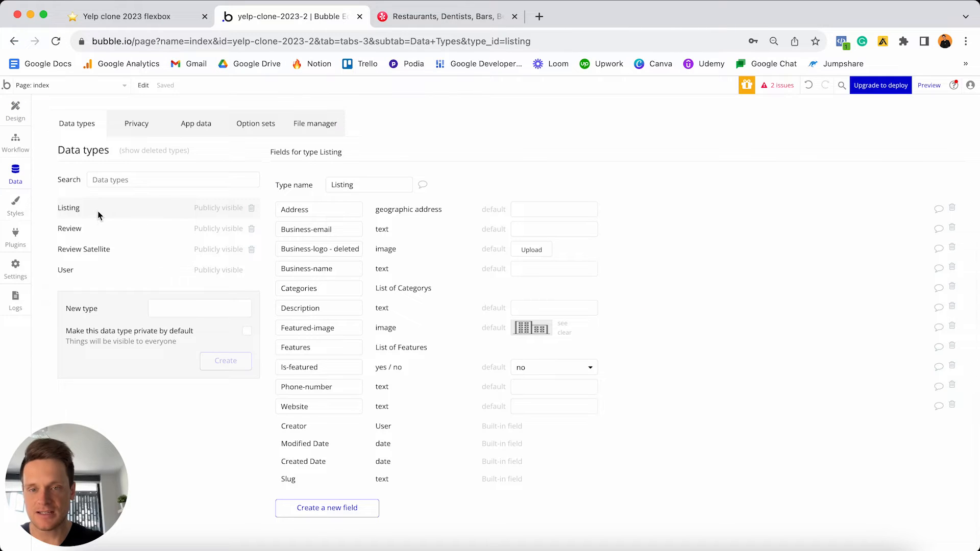
pyautogui.moveTo(336, 328); pyautogui.dragTo(278, 327)
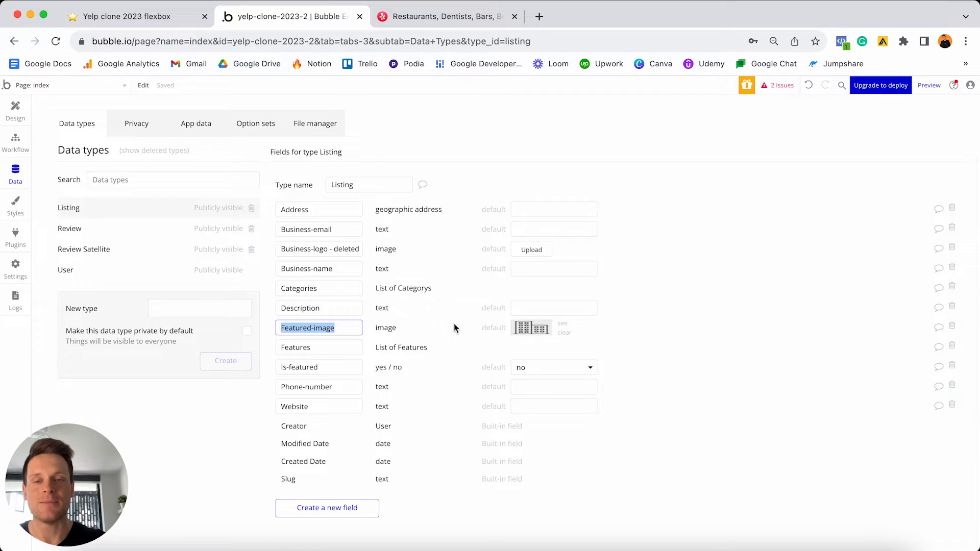
pyautogui.click(15, 110)
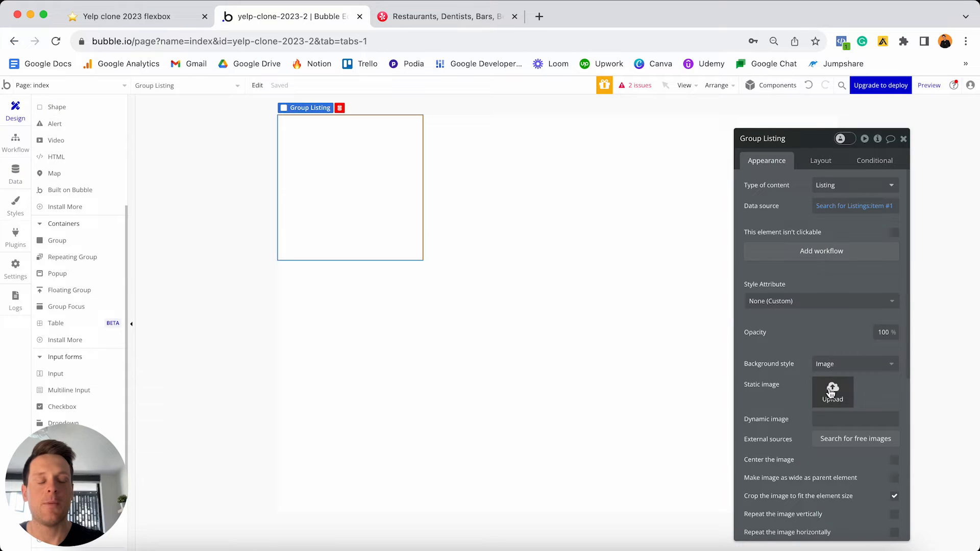
pyautogui.click(833, 419)
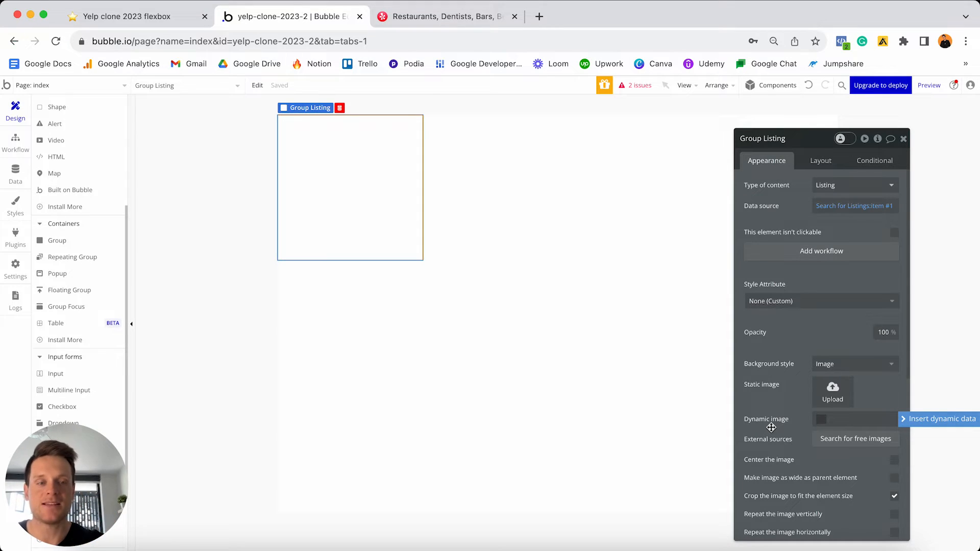
# - Set the dynamic background image to Group Listing's Listing's Featured-image
pyautogui.click(872, 419)
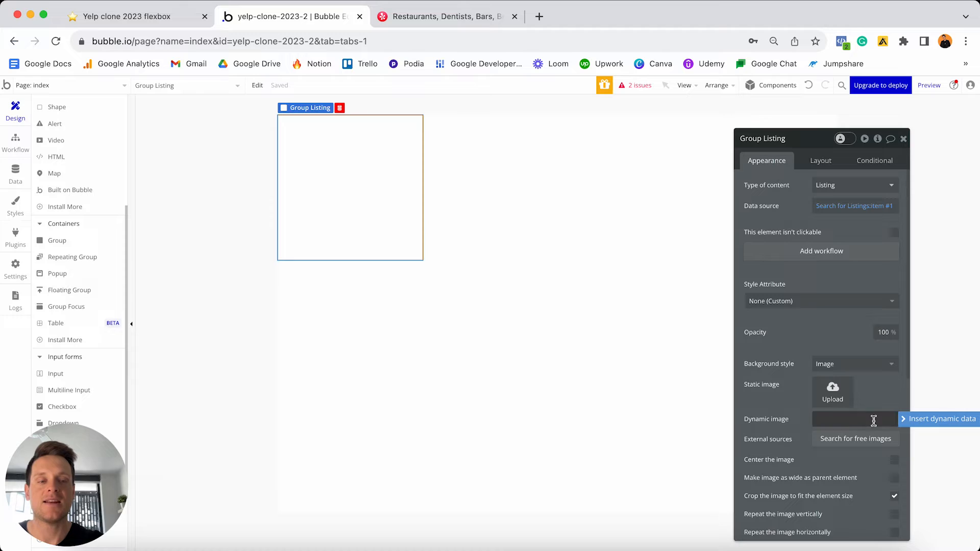
pyautogui.click(912, 425)
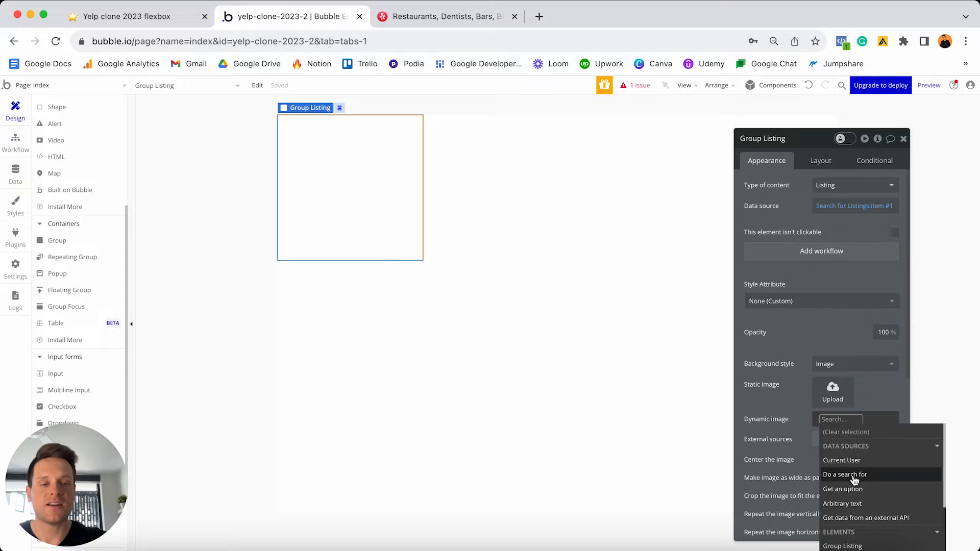
pyautogui.scroll(-2, 853, 480)
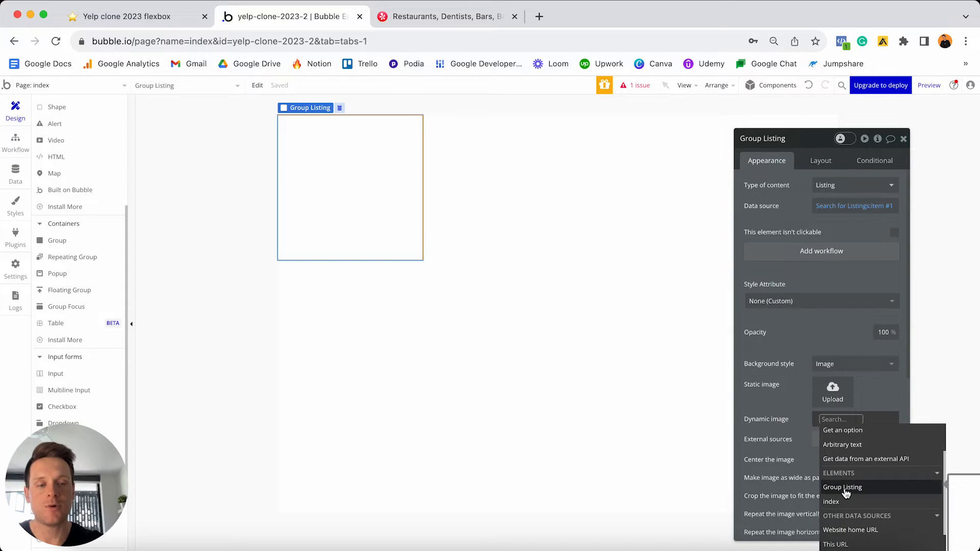
pyautogui.click(843, 487)
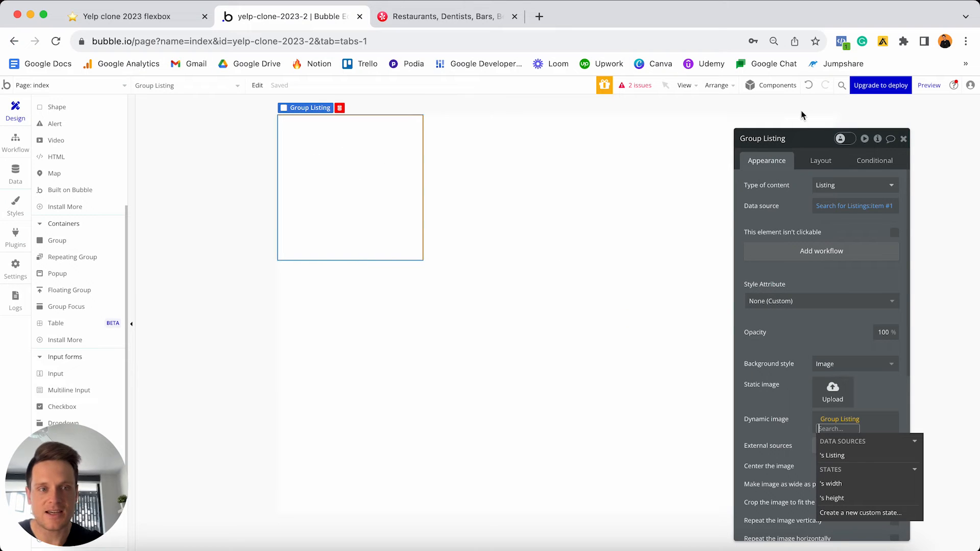
pyautogui.click(833, 455)
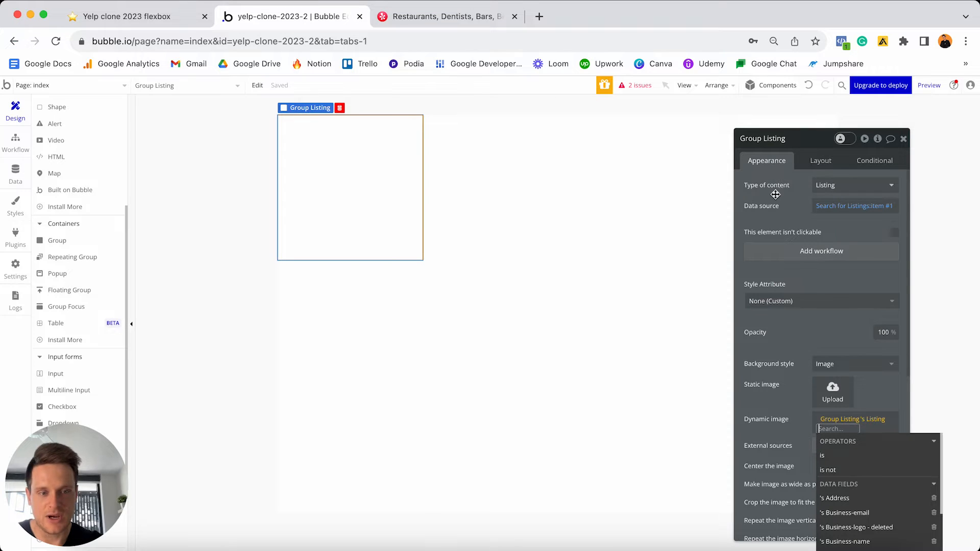
pyautogui.scroll(-1, 848, 497)
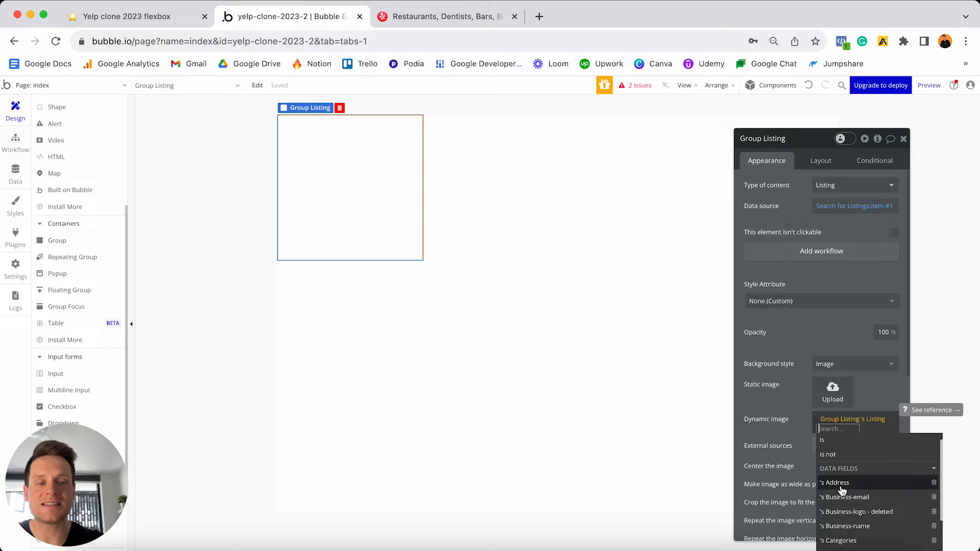
pyautogui.scroll(-5, 837, 488)
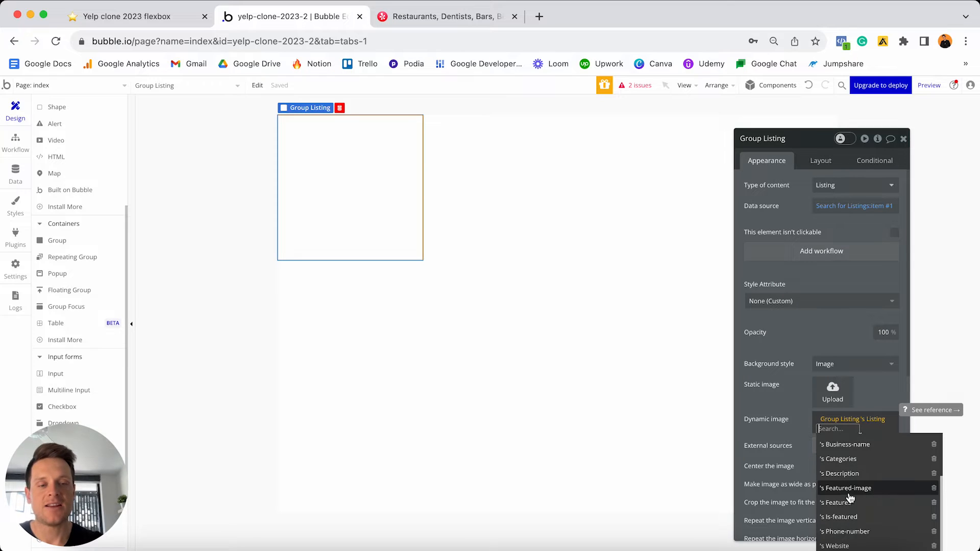
pyautogui.click(870, 490)
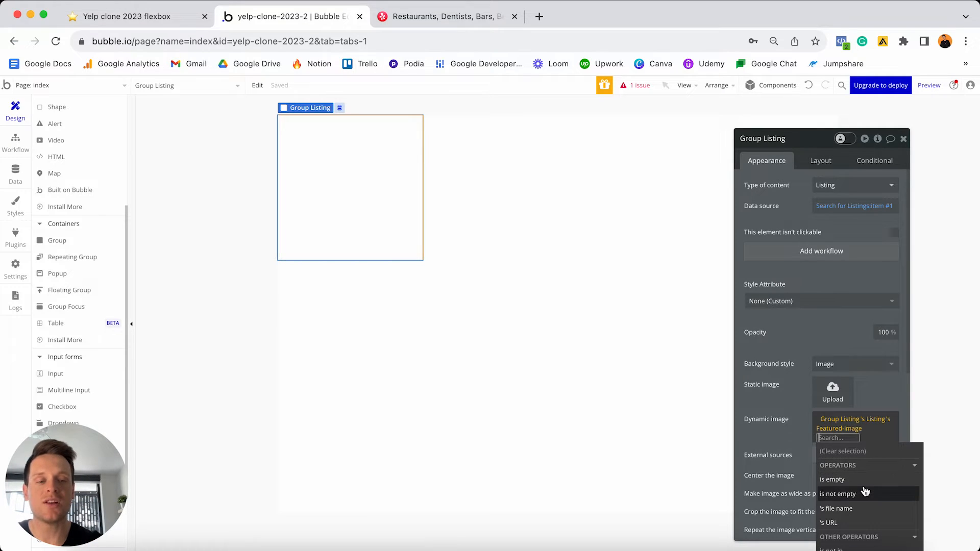
pyautogui.moveTo(823, 137); pyautogui.dragTo(802, 82)
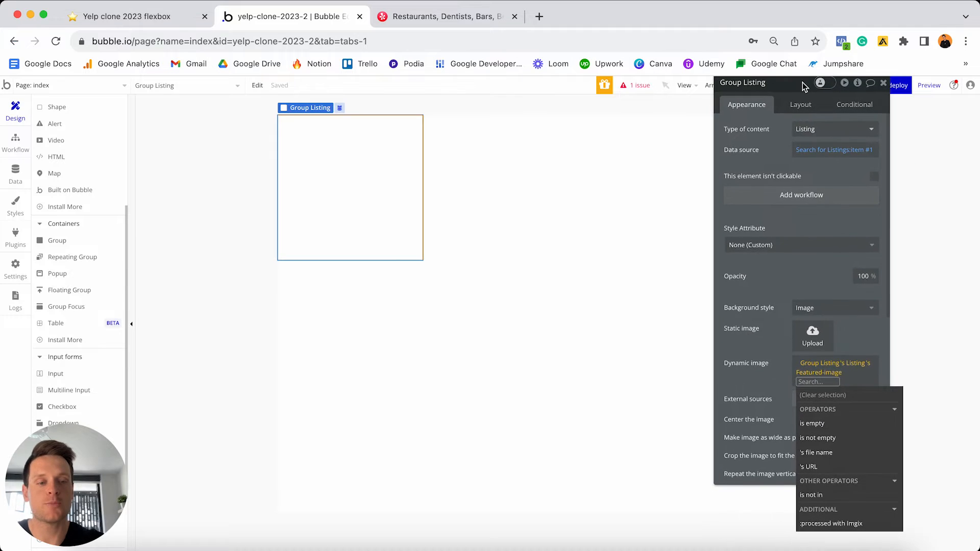
# - Append :processed with Imgix to the image and enable 'Resize to fit the dimensions by cropping'
pyautogui.click(845, 525)
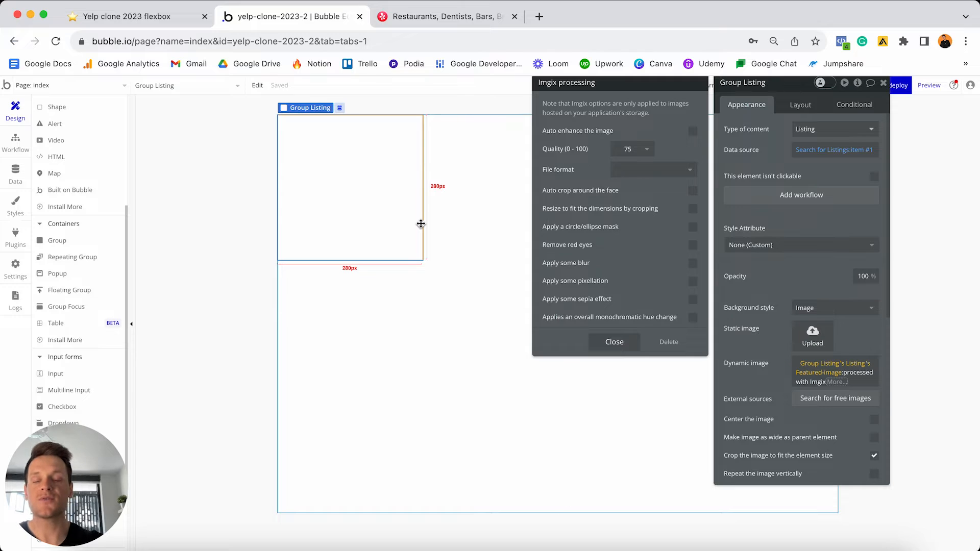
pyautogui.click(693, 210)
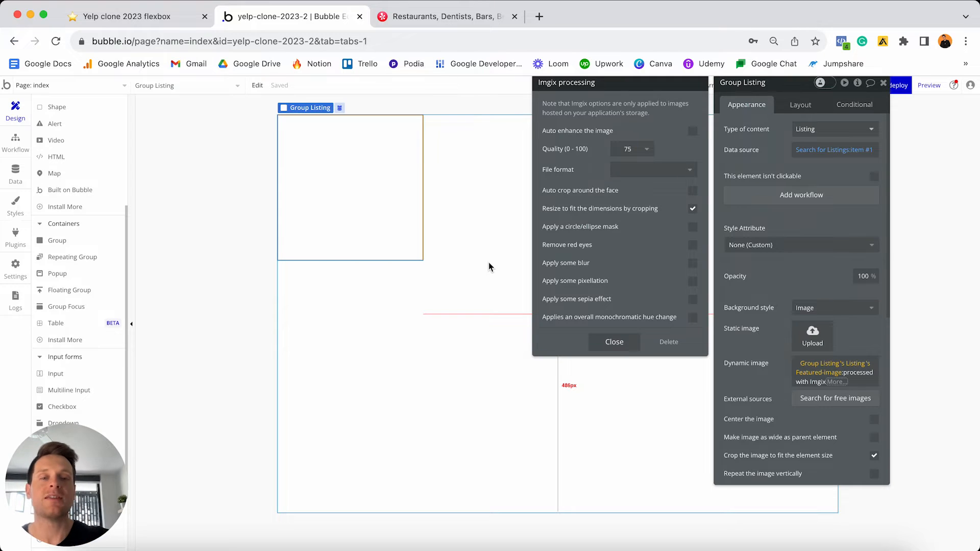
pyautogui.moveTo(595, 345); pyautogui.dragTo(633, 344)
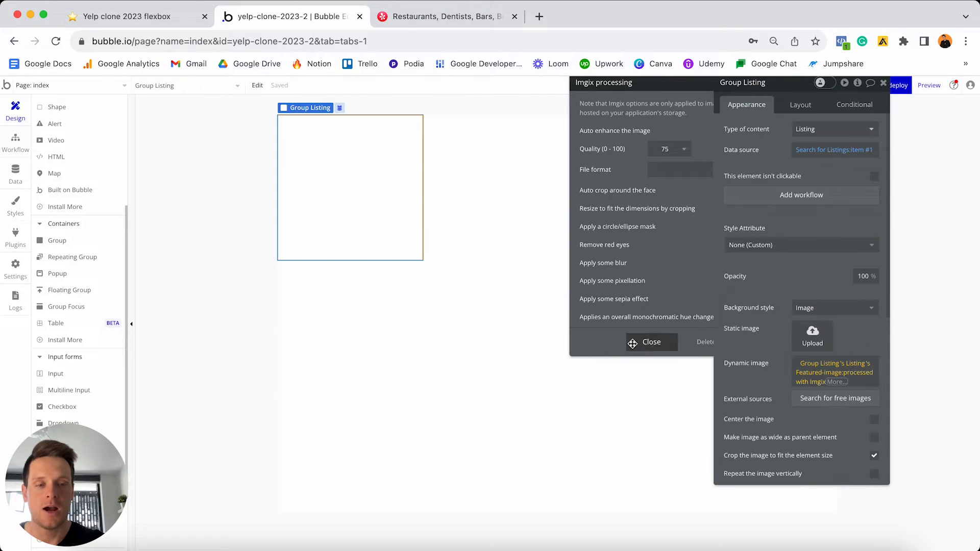
pyautogui.click(633, 344)
pyautogui.click(757, 382)
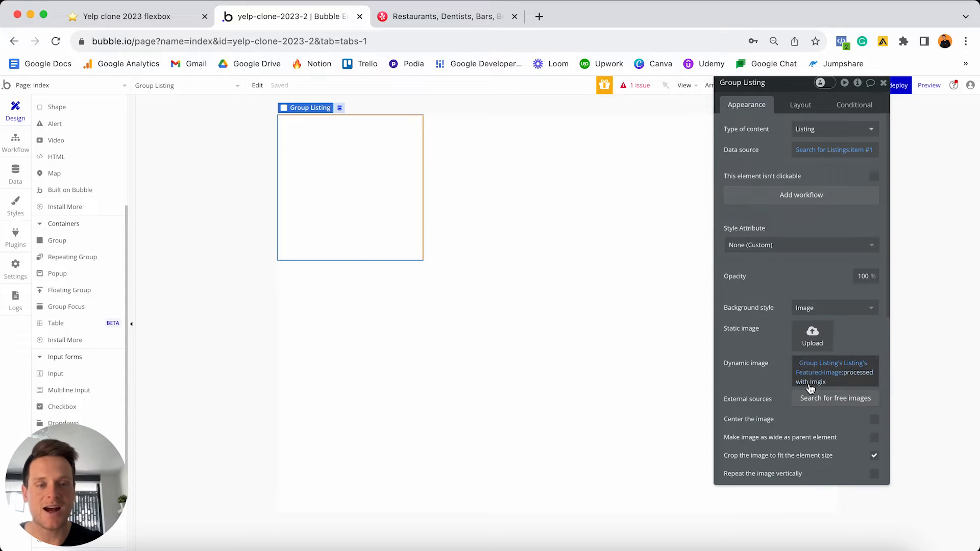
# - Give Group Listing a solid 1 px #6B6B6B border, then show the page's properties
pyautogui.scroll(-5, 768, 375)
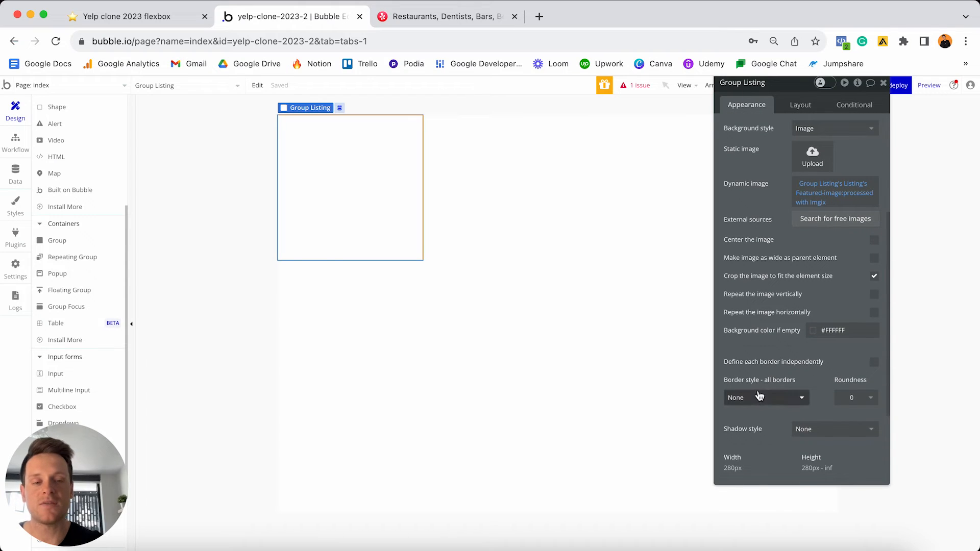
pyautogui.click(758, 399)
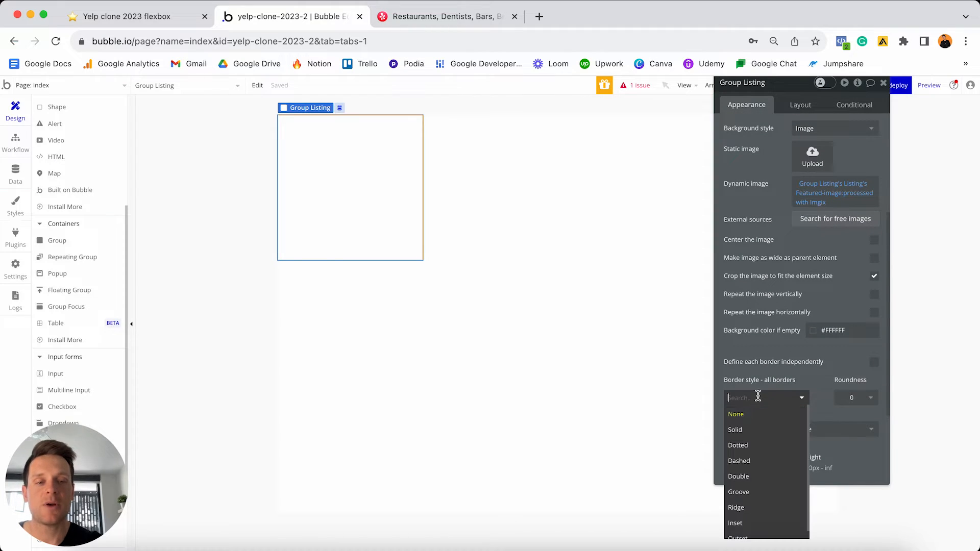
pyautogui.click(750, 431)
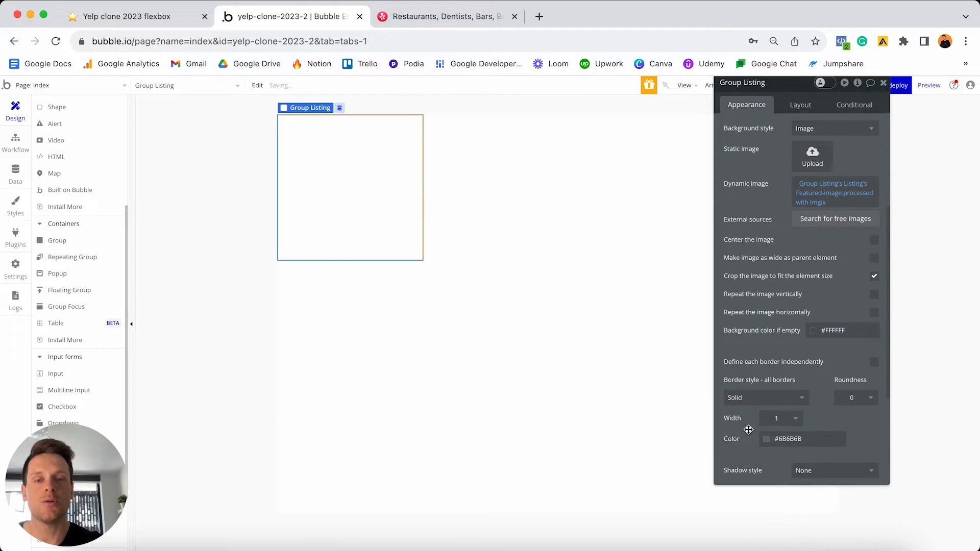
pyautogui.click(611, 410)
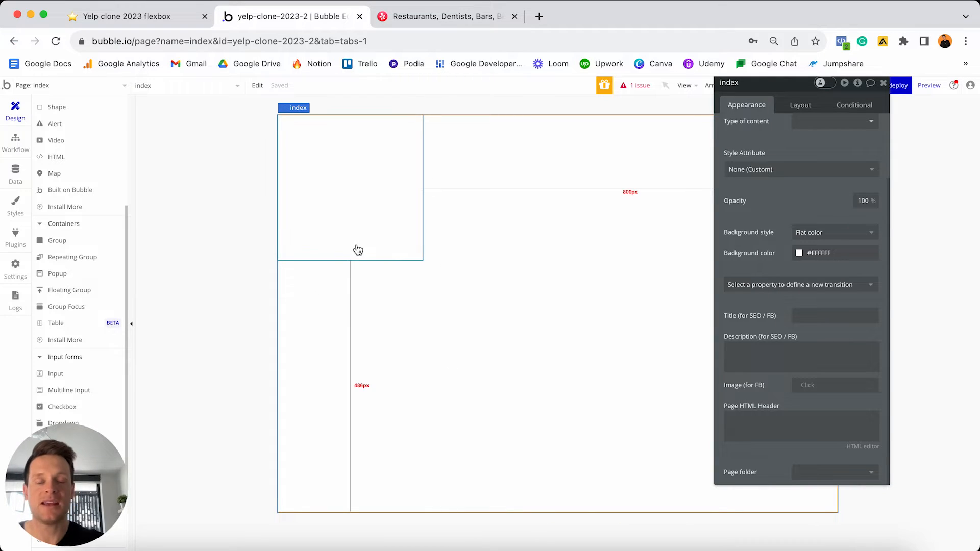
# - Preview a Flat color background of pale pink #FFDADA on Group Listing
pyautogui.click(360, 173)
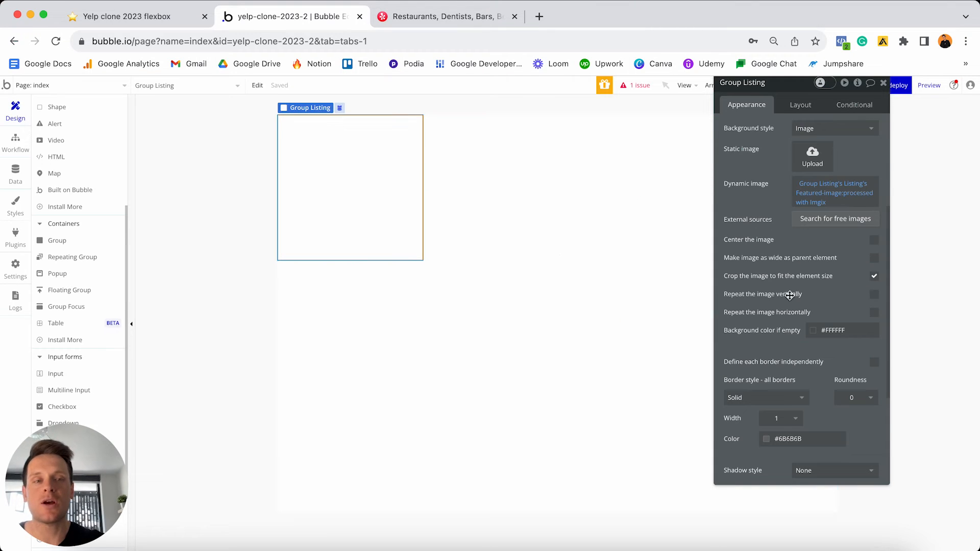
pyautogui.scroll(3, 823, 313)
pyautogui.click(822, 212)
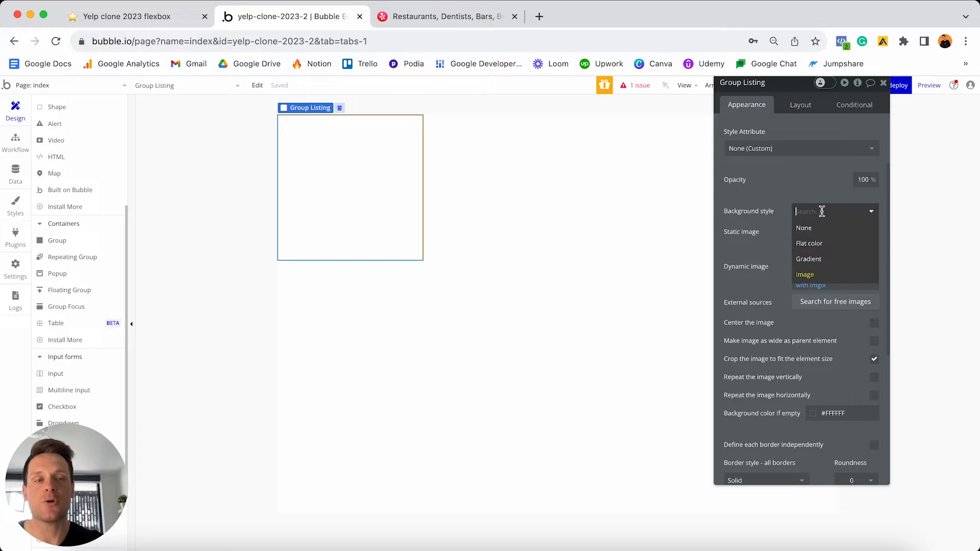
pyautogui.click(821, 243)
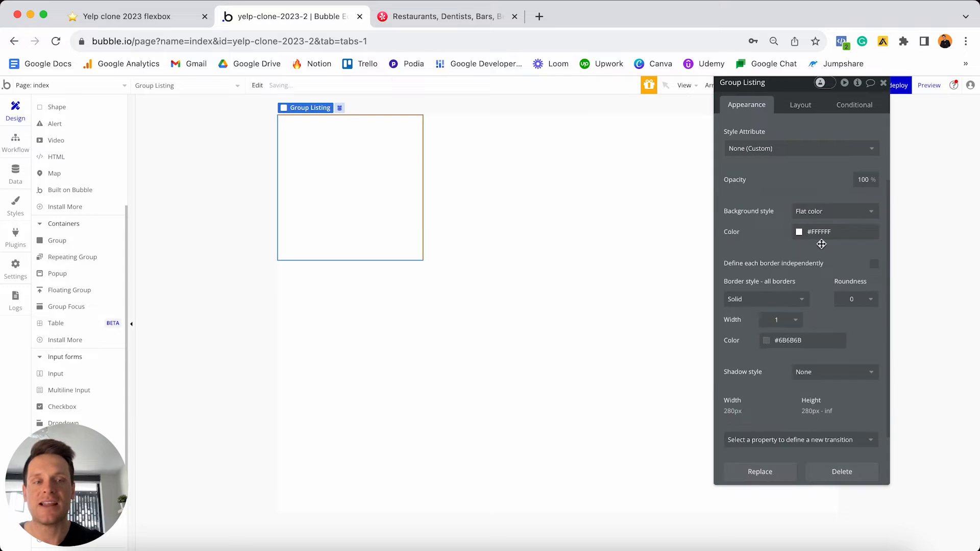
pyautogui.click(818, 233)
pyautogui.moveTo(807, 245); pyautogui.dragTo(807, 240)
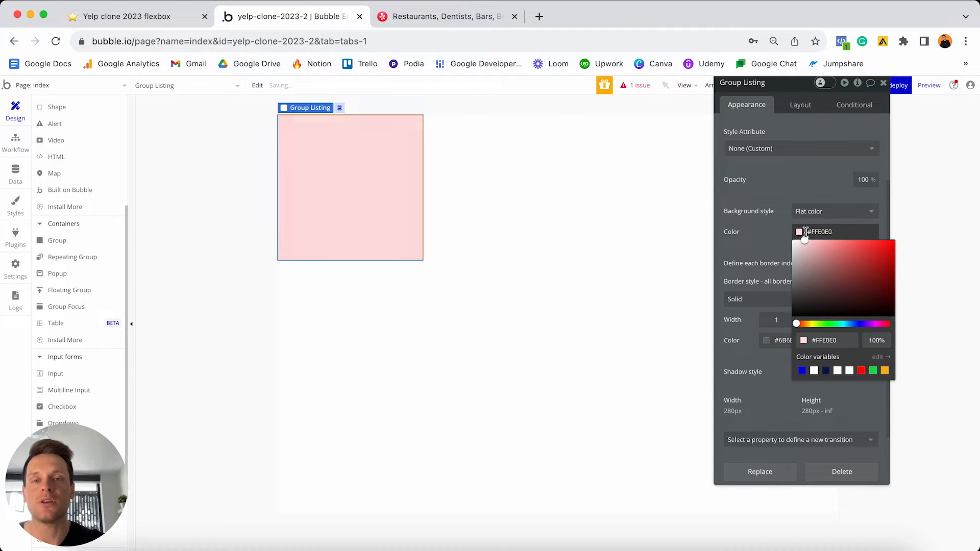
pyautogui.click(754, 222)
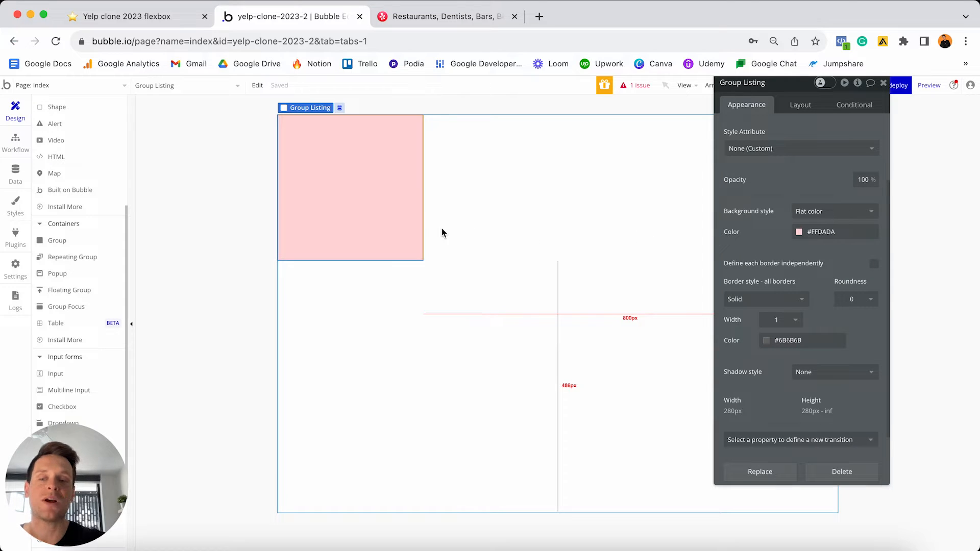
# - Switch the background back to Image and reopen the Background style choices
pyautogui.click(866, 212)
pyautogui.click(815, 276)
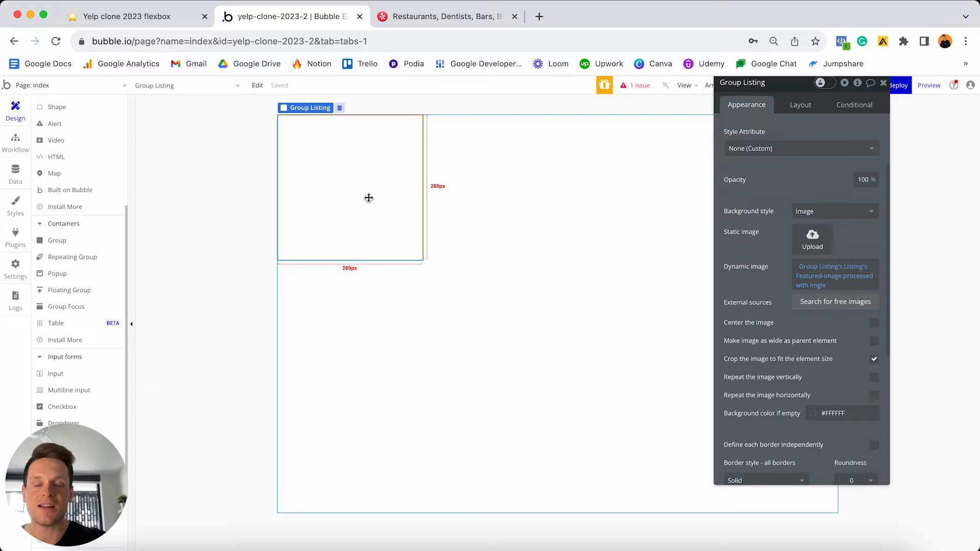
pyautogui.click(823, 213)
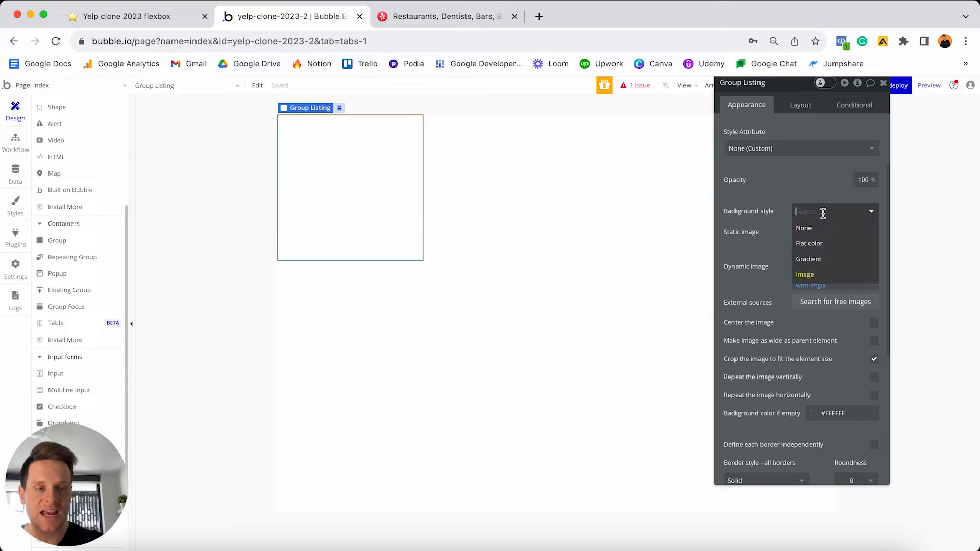
# - Set Group Listing's background to Flat color #FFDADA and bring up its Layout settings
pyautogui.click(810, 247)
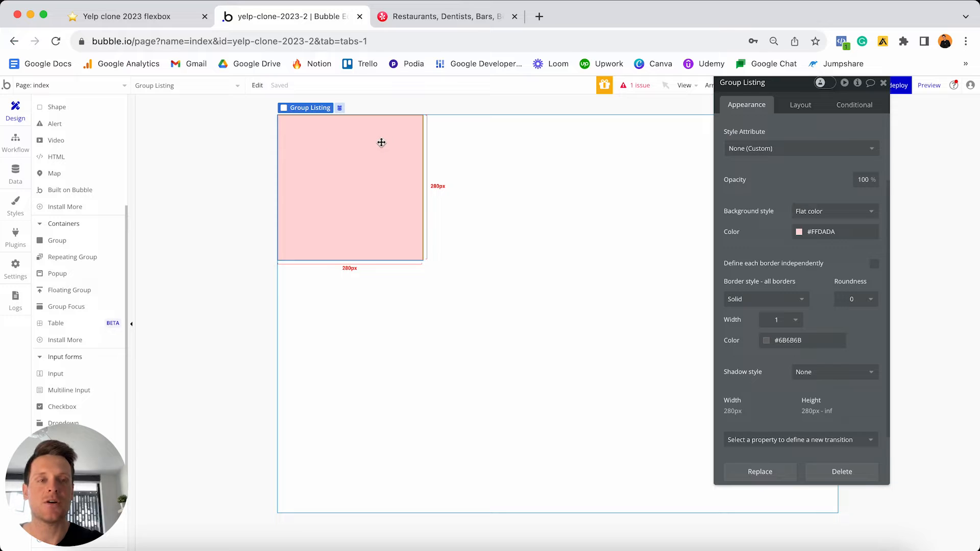
pyautogui.click(801, 106)
pyautogui.moveTo(791, 84); pyautogui.dragTo(743, 112)
pyautogui.scroll(2, 745, 195)
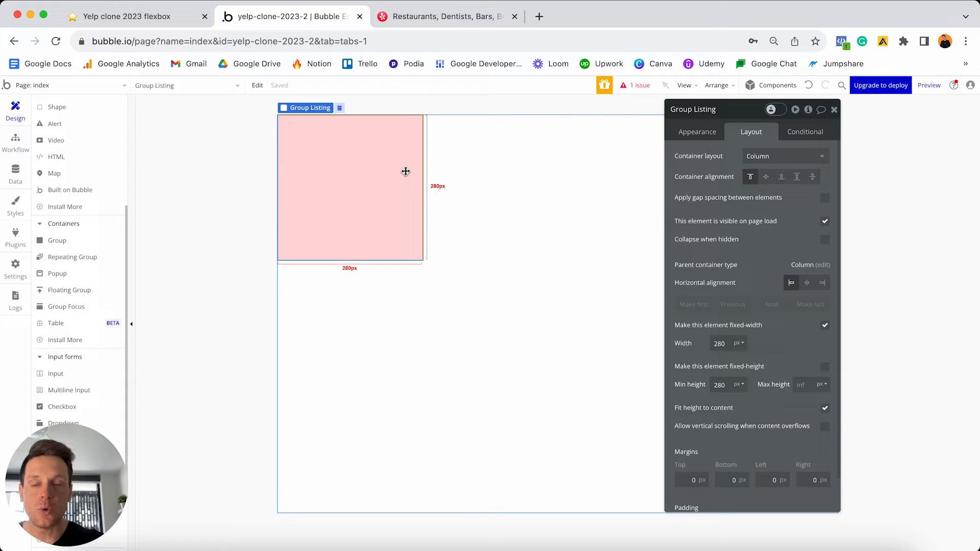
# - Uncheck 'Make this element fixed-width' and set Group Listing's Min width to 0
pyautogui.click(825, 326)
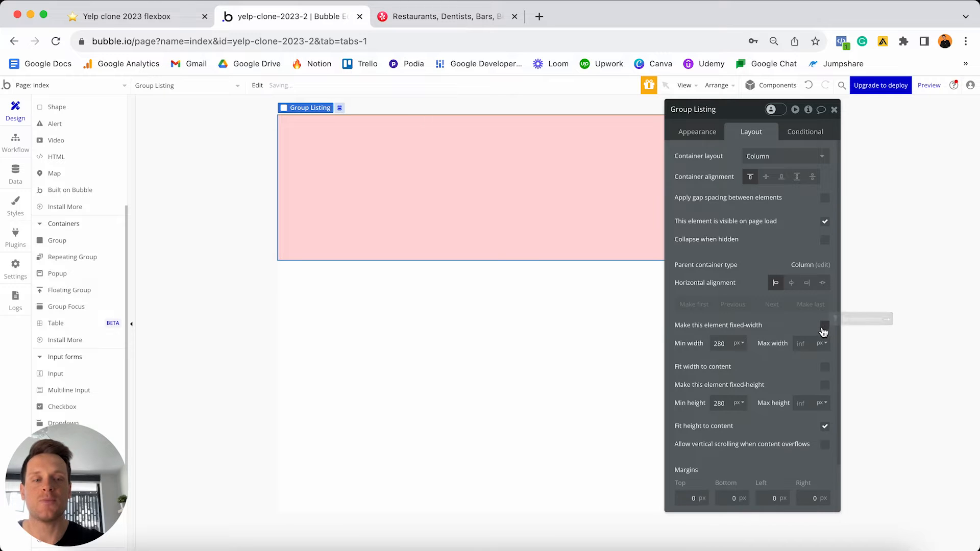
pyautogui.doubleClick(738, 339)
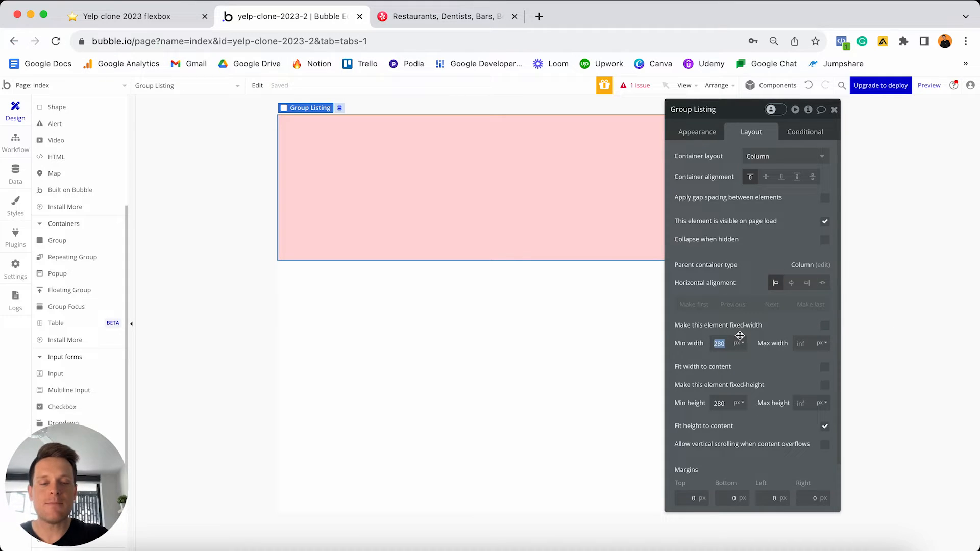
pyautogui.write('0')
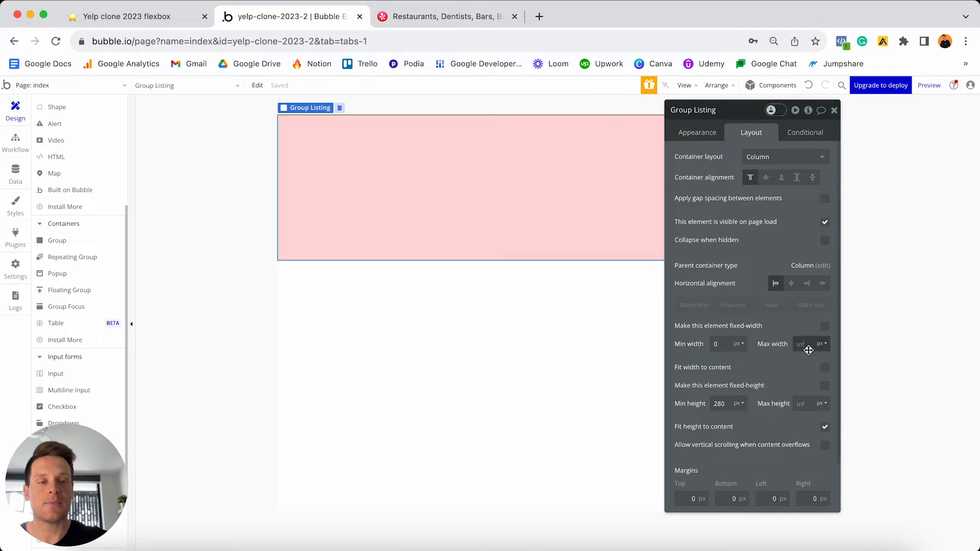
pyautogui.moveTo(748, 120); pyautogui.dragTo(781, 255)
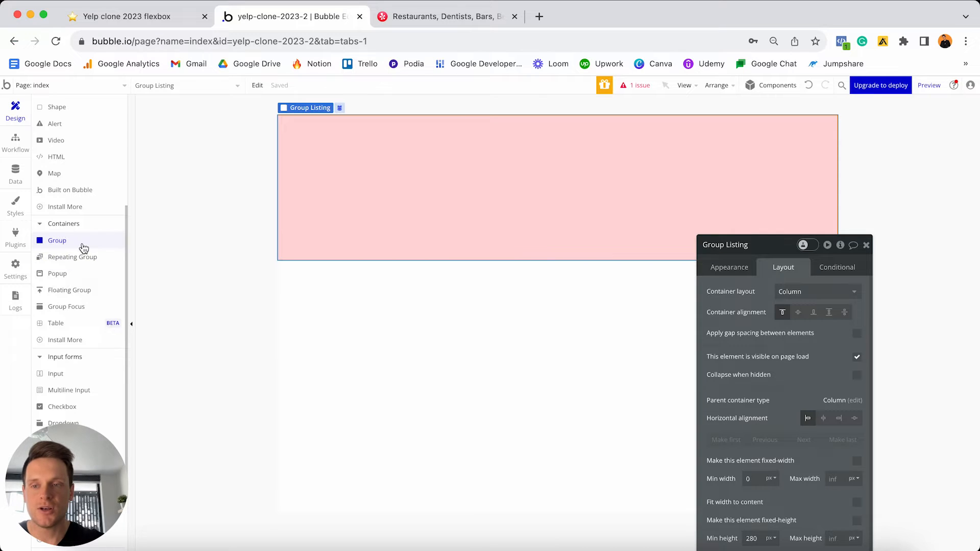
pyautogui.scroll(5, 82, 248)
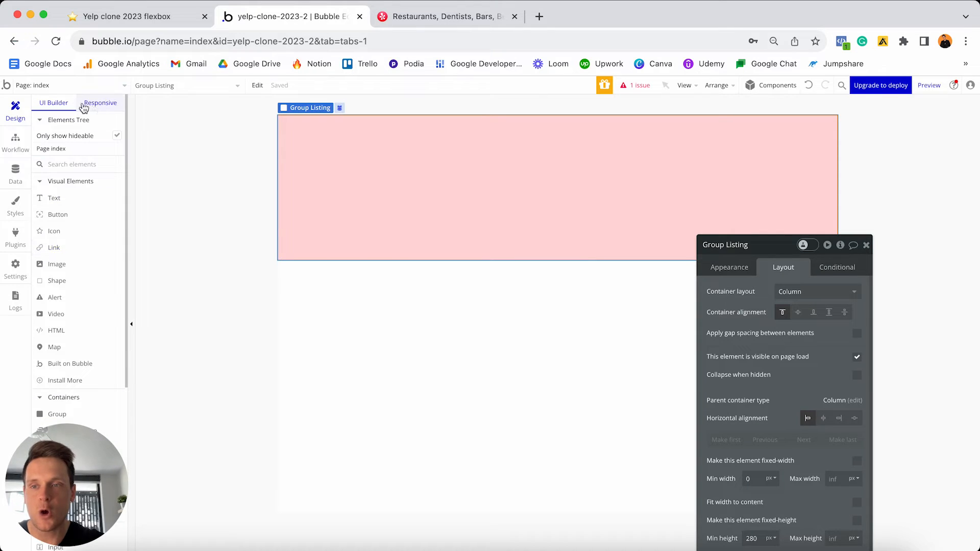
pyautogui.click(103, 103)
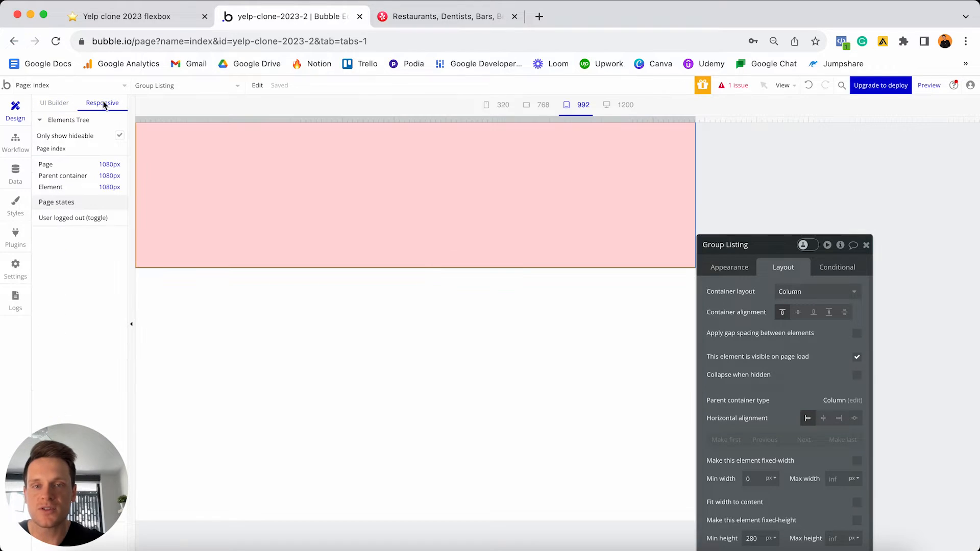
pyautogui.click(866, 245)
pyautogui.click(619, 106)
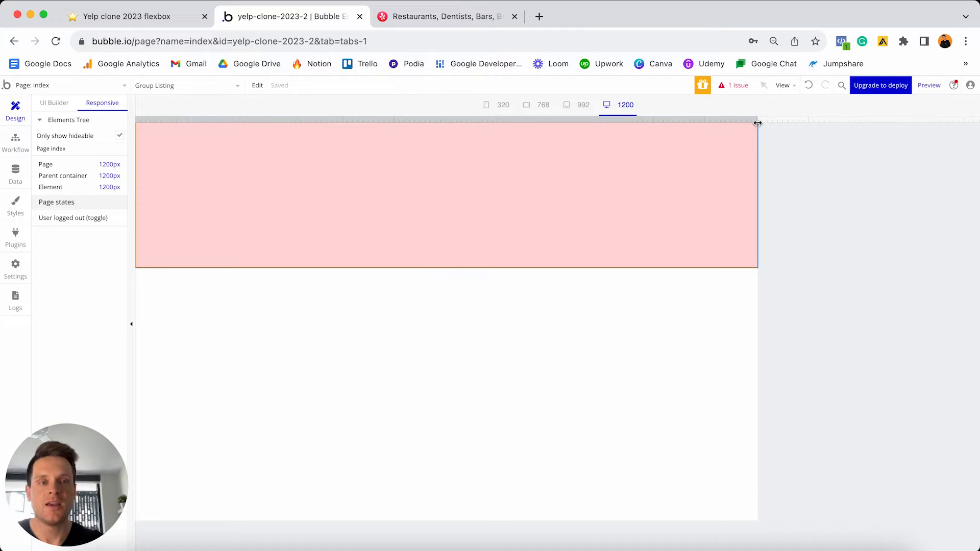
pyautogui.moveTo(759, 122); pyautogui.dragTo(954, 119)
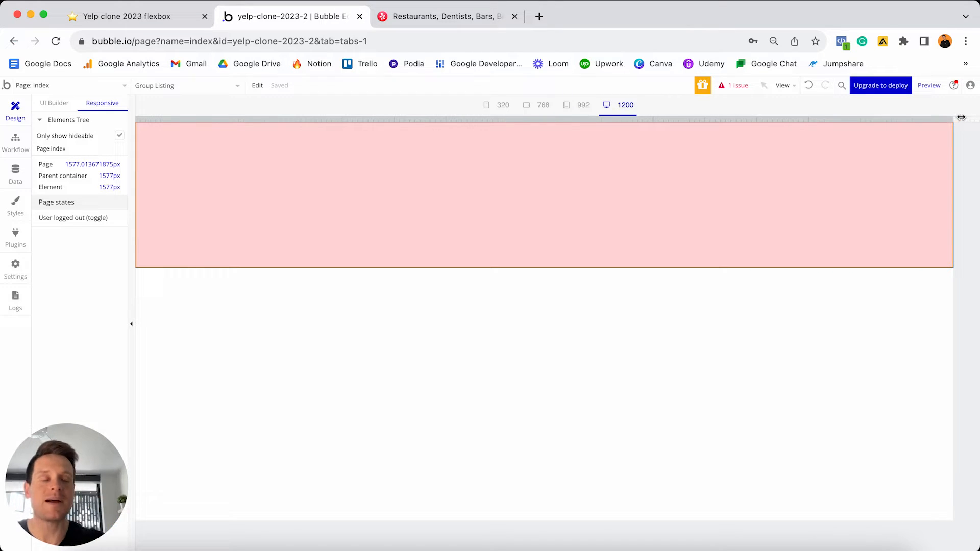
pyautogui.moveTo(958, 119); pyautogui.dragTo(431, 129)
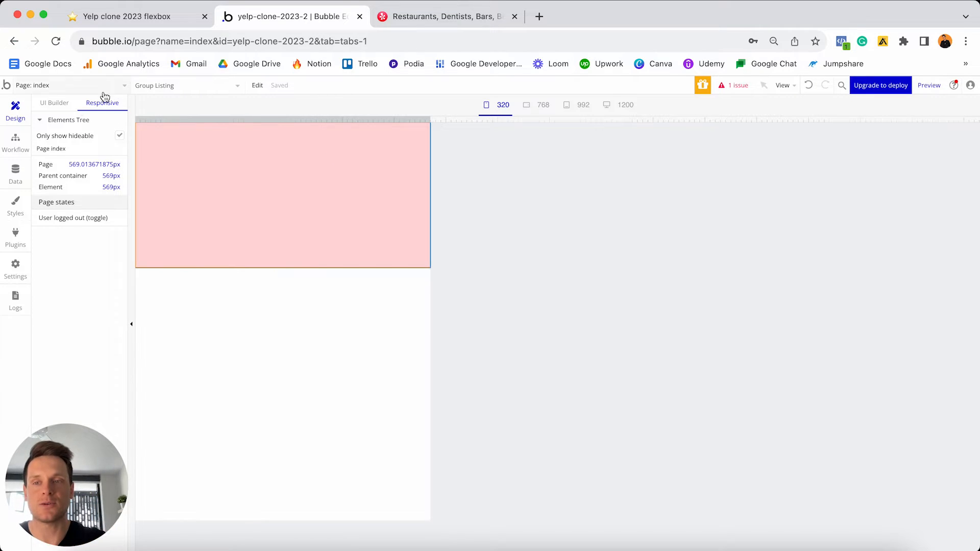
pyautogui.click(54, 102)
pyautogui.doubleClick(407, 219)
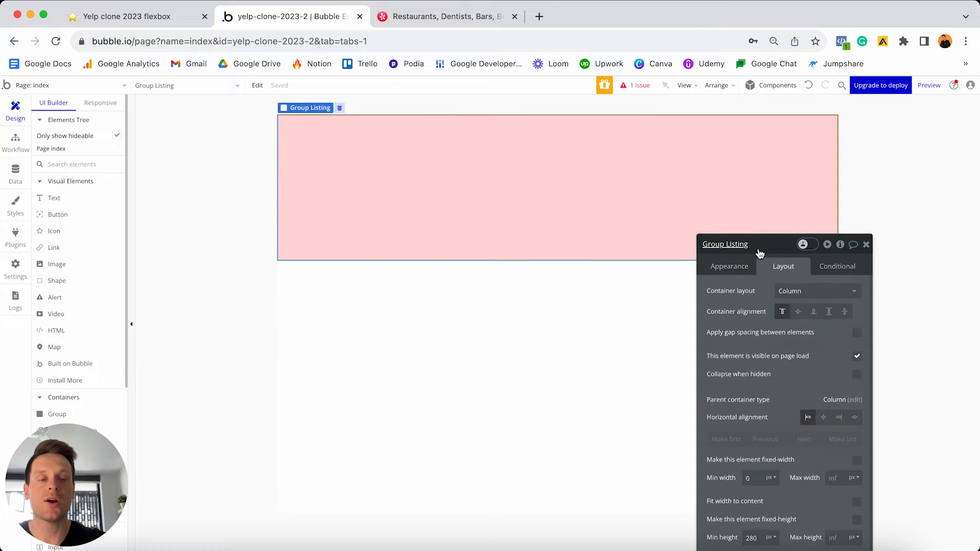
pyautogui.moveTo(747, 247); pyautogui.dragTo(732, 121)
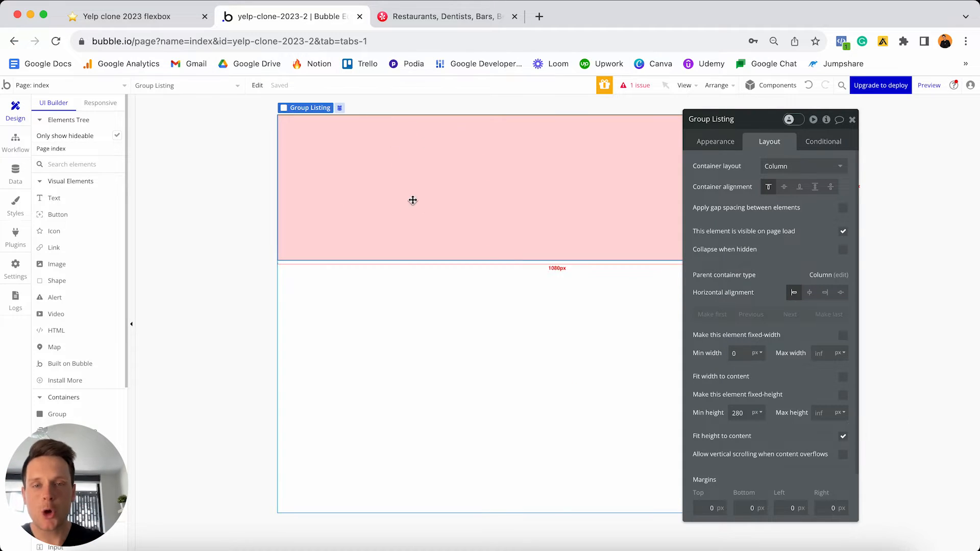
pyautogui.doubleClick(738, 413)
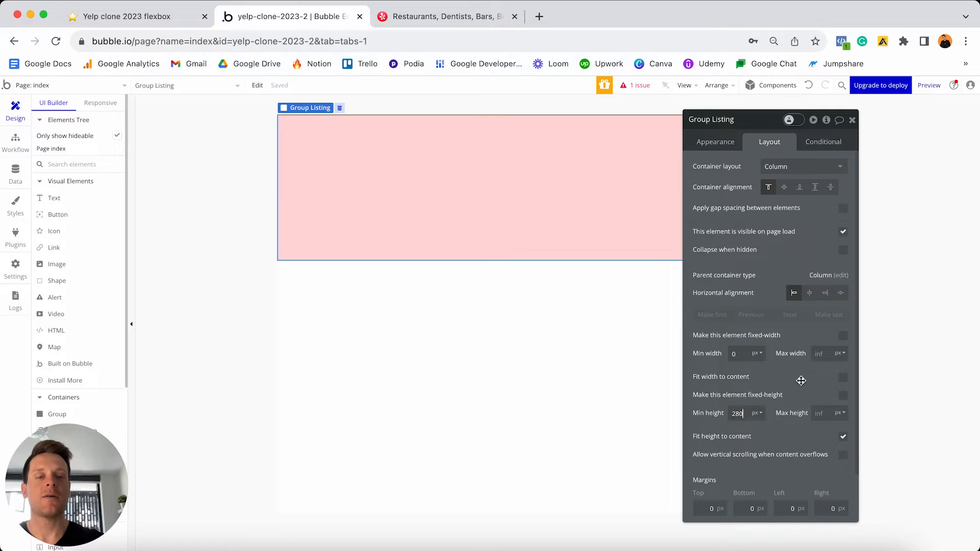
pyautogui.write('0')
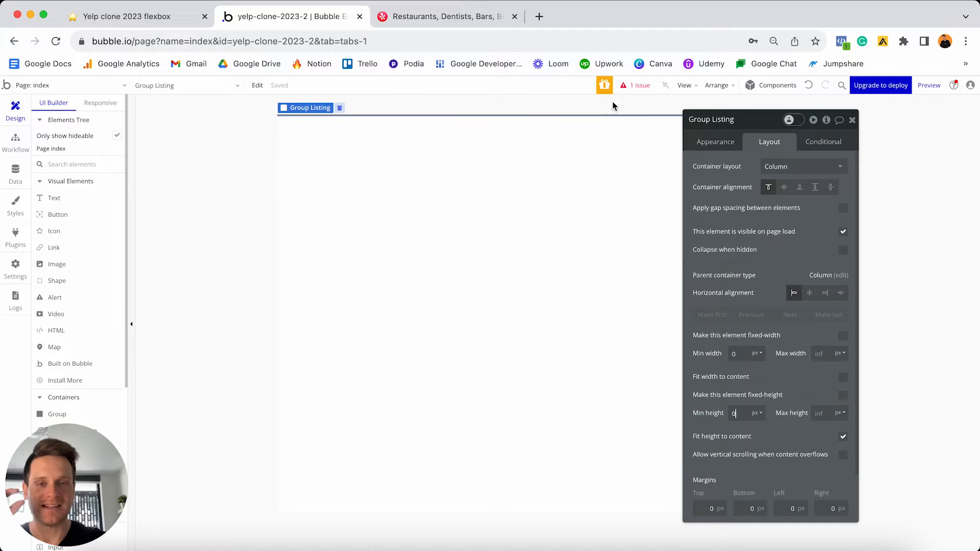
pyautogui.click(809, 87)
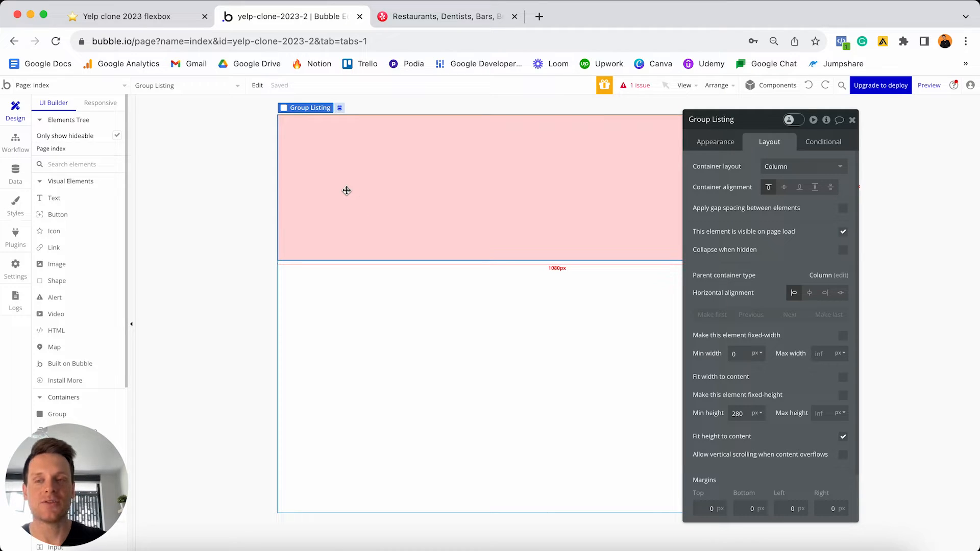
# - Add a text element in Group Listing showing Group Listing's Listing's Business-name
pyautogui.click(54, 199)
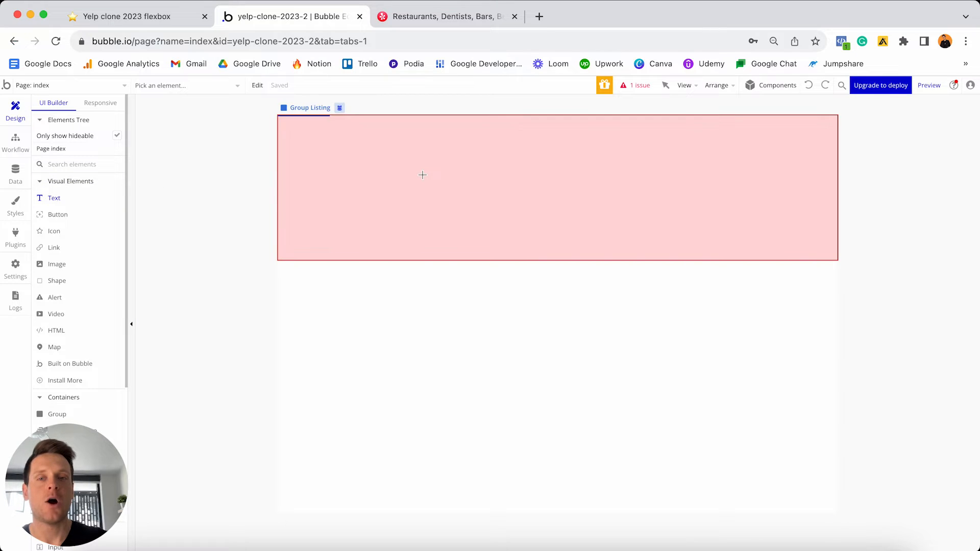
pyautogui.click(423, 175)
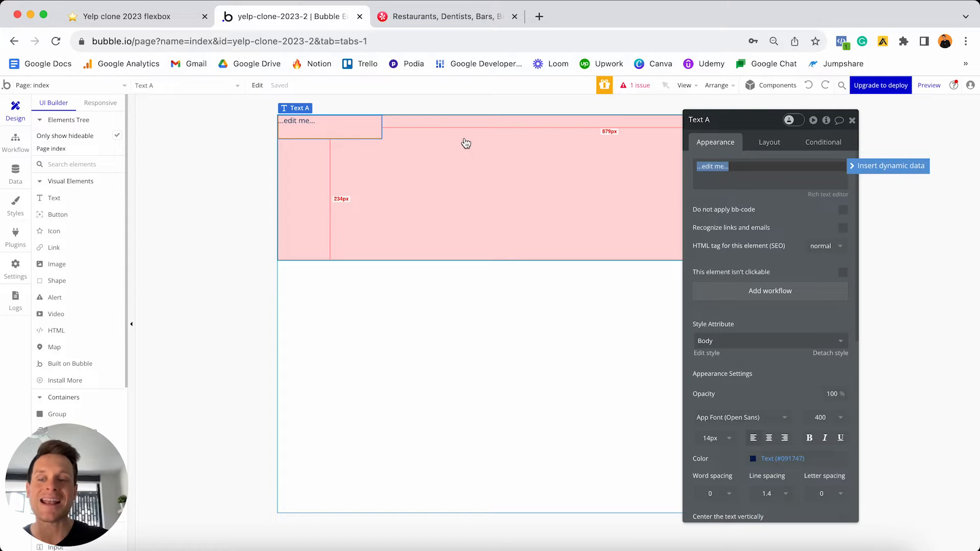
pyautogui.press('BackSpace')
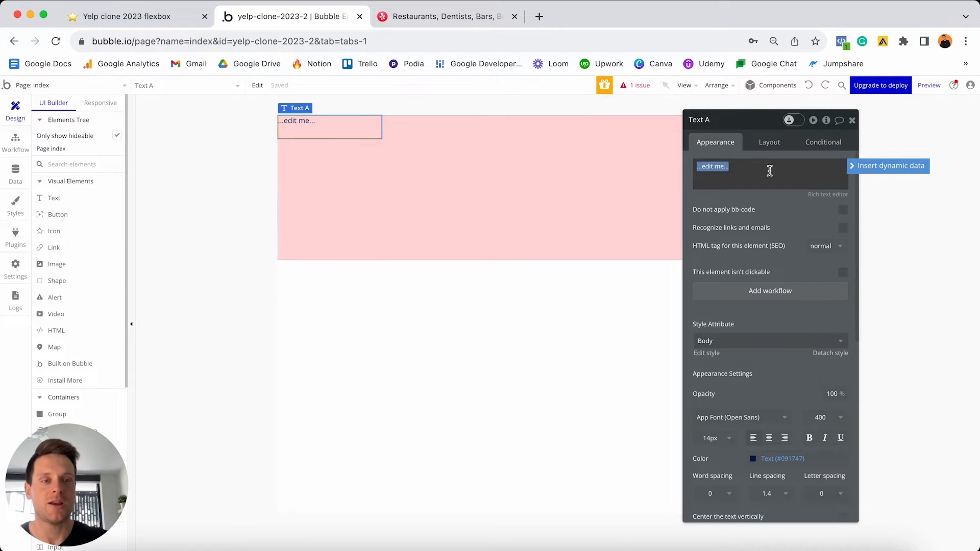
pyautogui.click(858, 168)
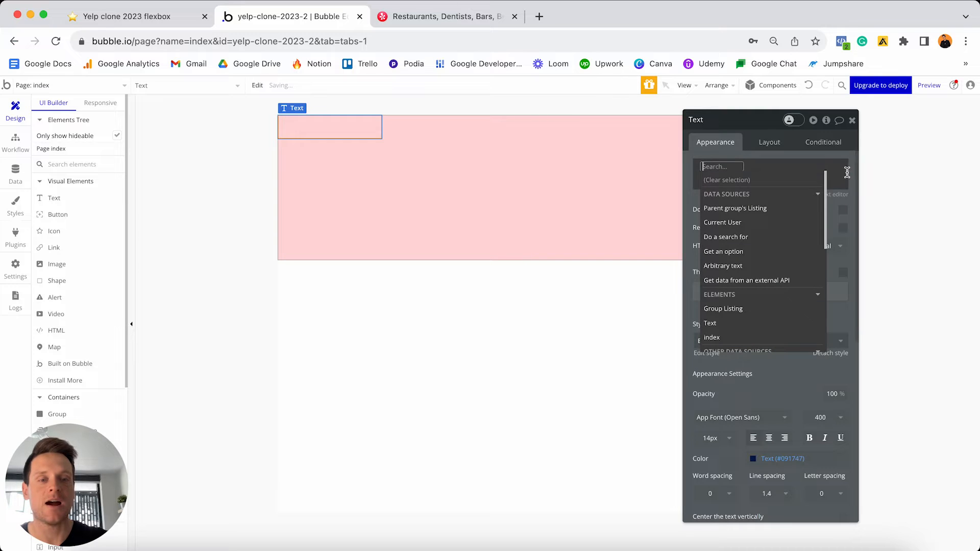
pyautogui.click(741, 312)
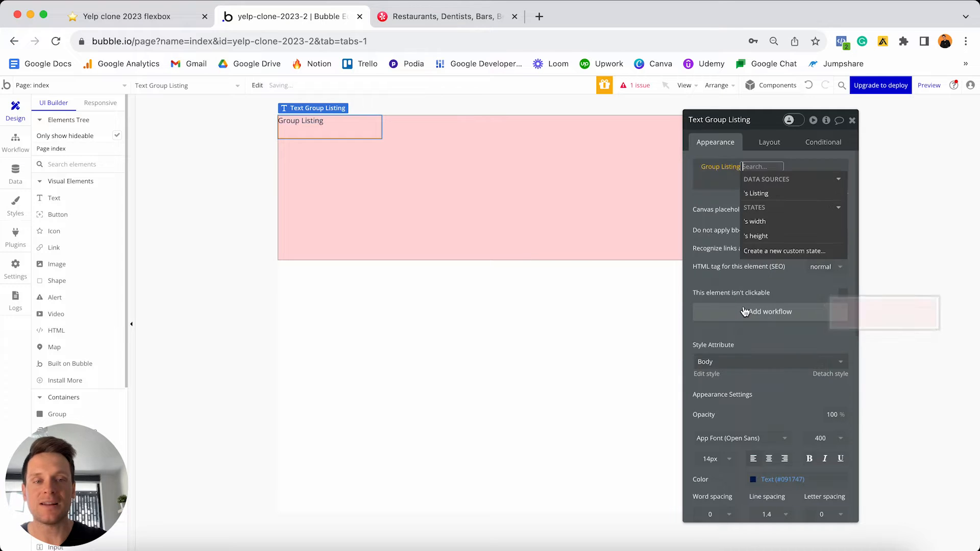
pyautogui.click(764, 209)
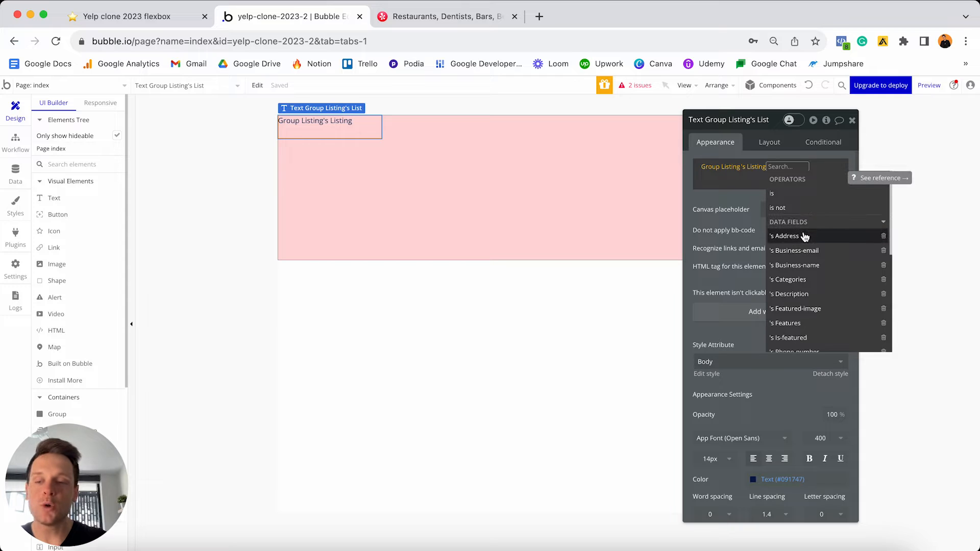
pyautogui.click(803, 269)
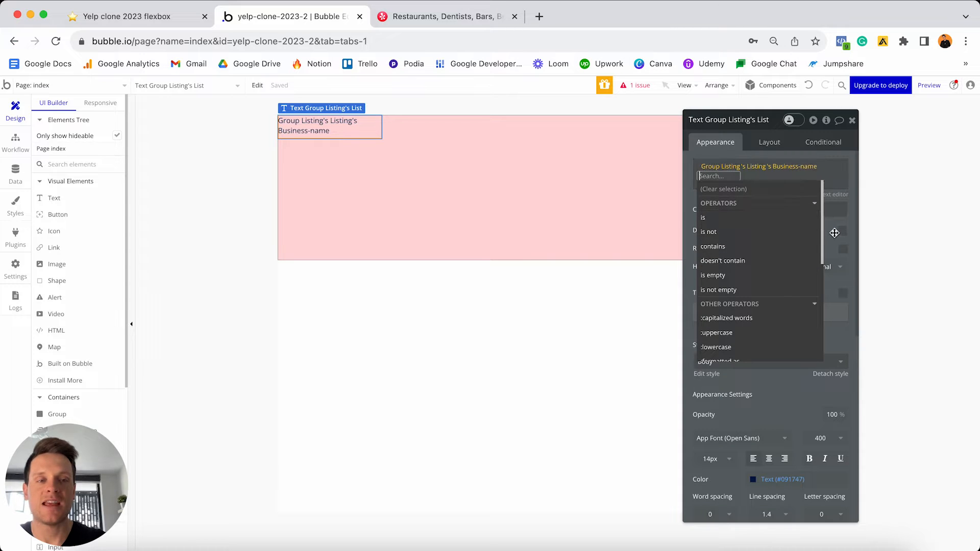
pyautogui.click(834, 233)
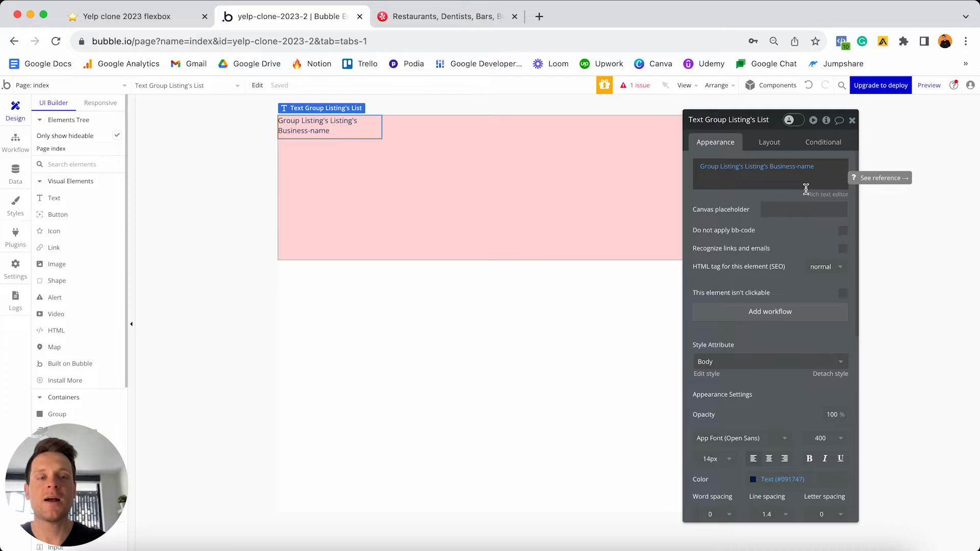
# - Remove the text's preset style and make it 36px, white and bold
pyautogui.scroll(-3, 796, 255)
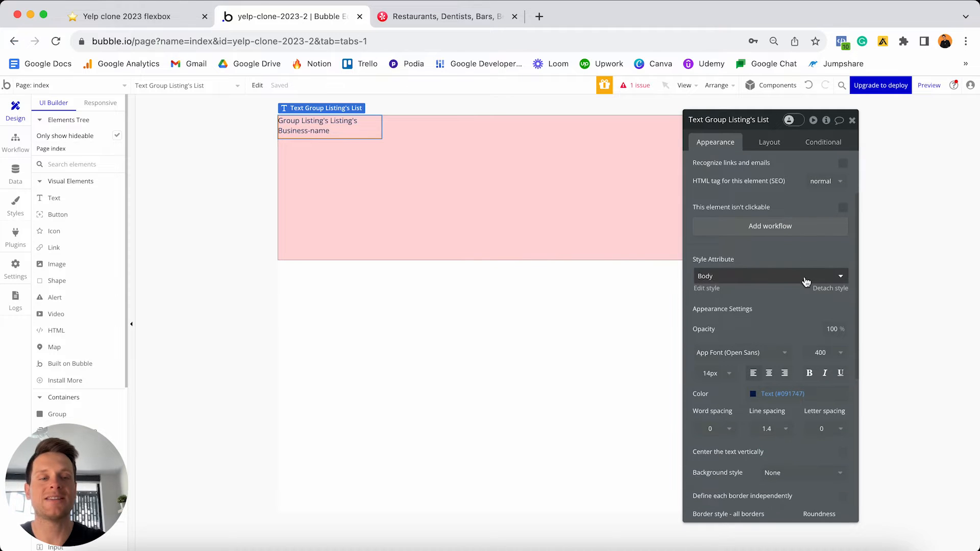
pyautogui.click(820, 288)
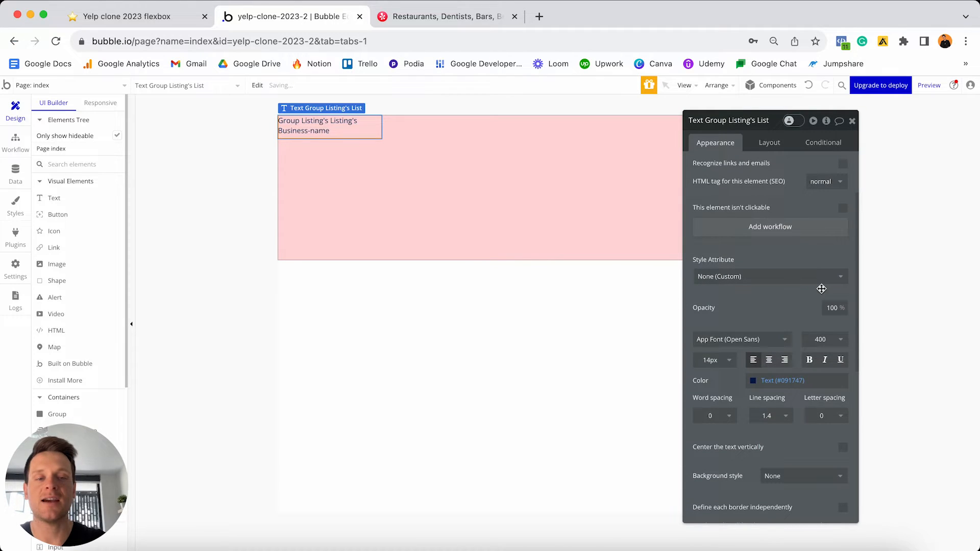
pyautogui.click(715, 360)
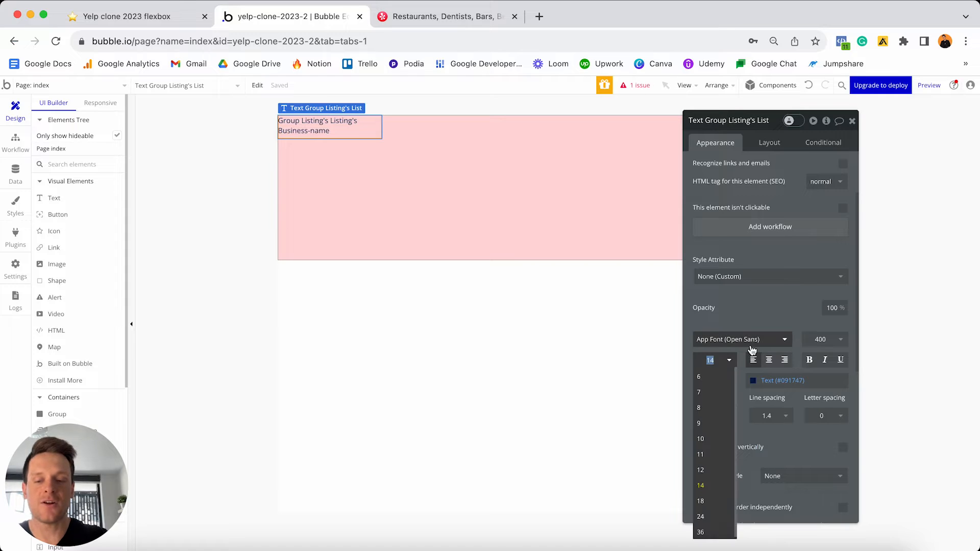
pyautogui.write('36')
pyautogui.press('Return')
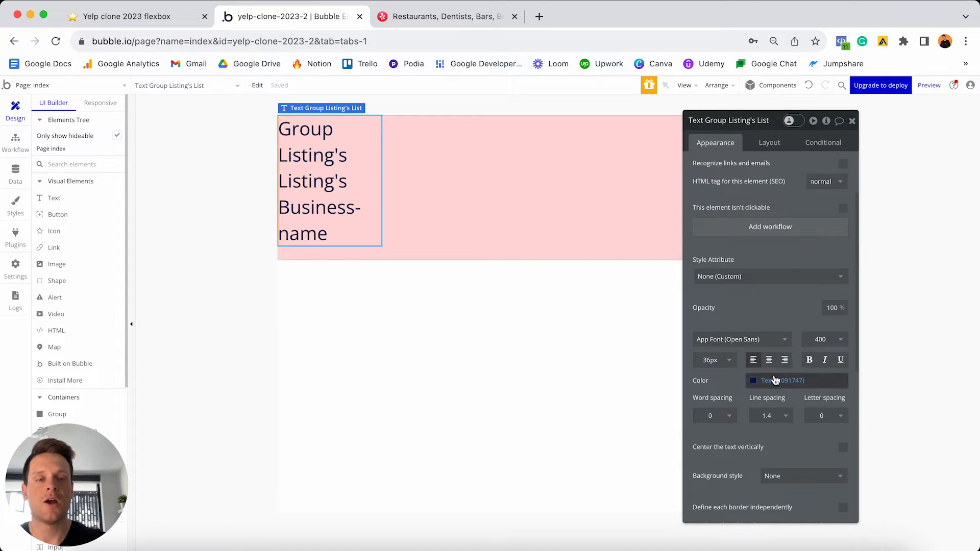
pyautogui.click(775, 380)
pyautogui.moveTo(772, 394); pyautogui.dragTo(745, 388)
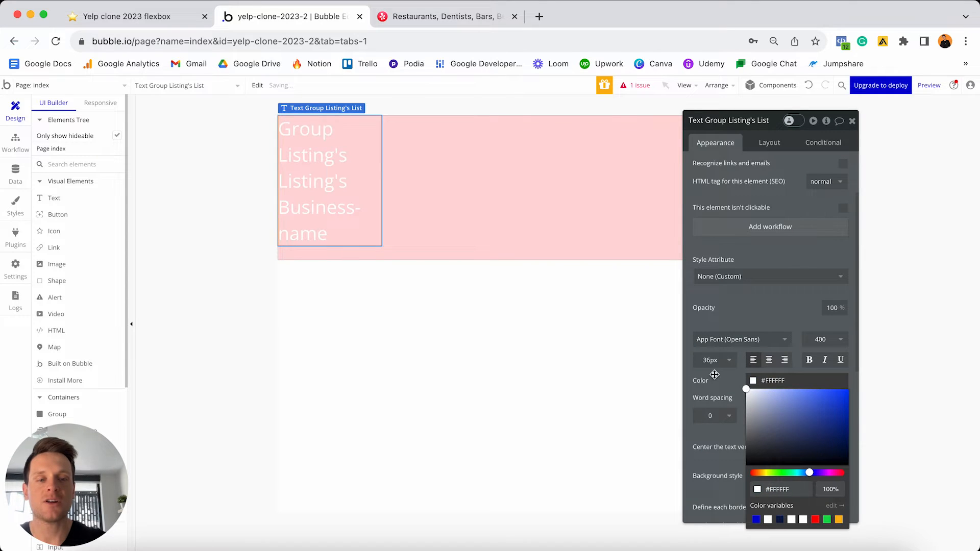
pyautogui.click(809, 359)
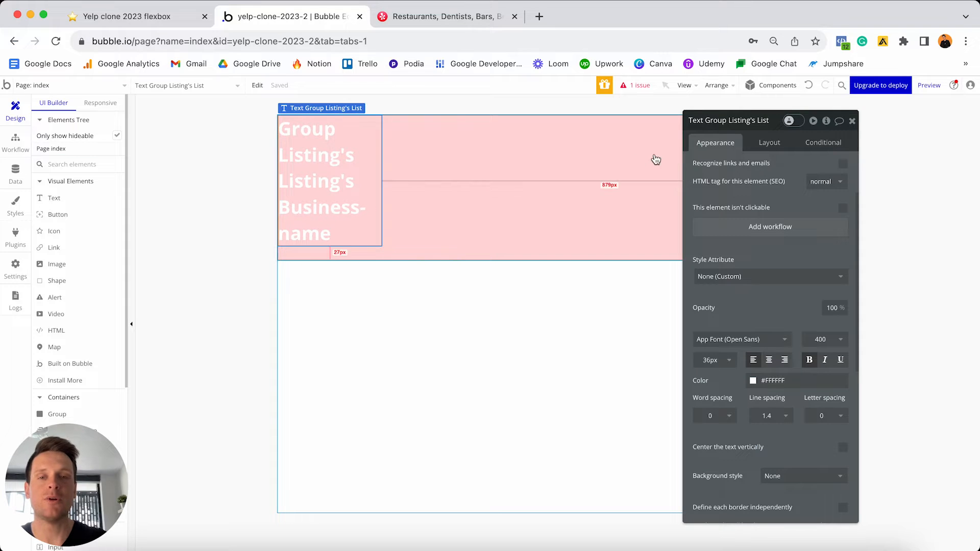
# - Unfix the text width, set min width 0, clear min height, and set margins to 150 top and 50 left/right
pyautogui.click(769, 143)
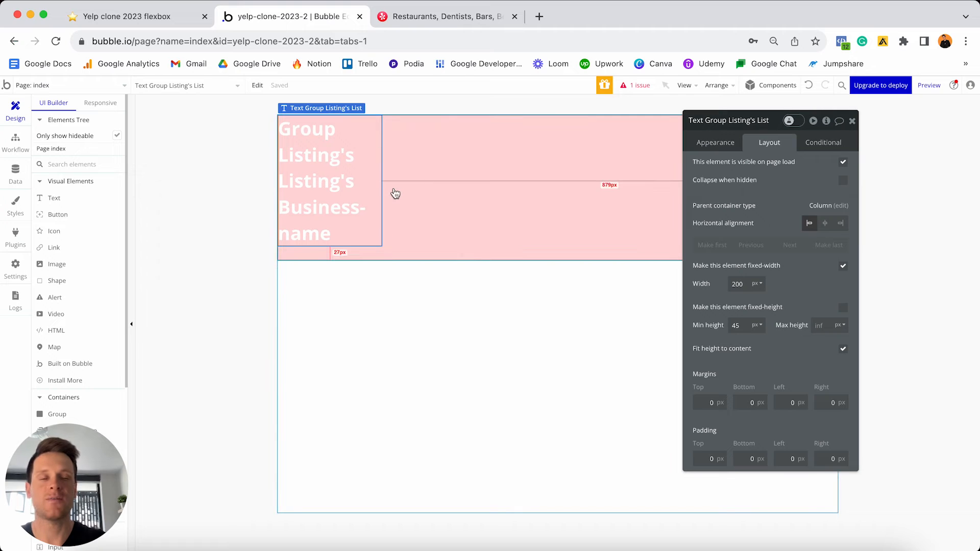
pyautogui.click(843, 265)
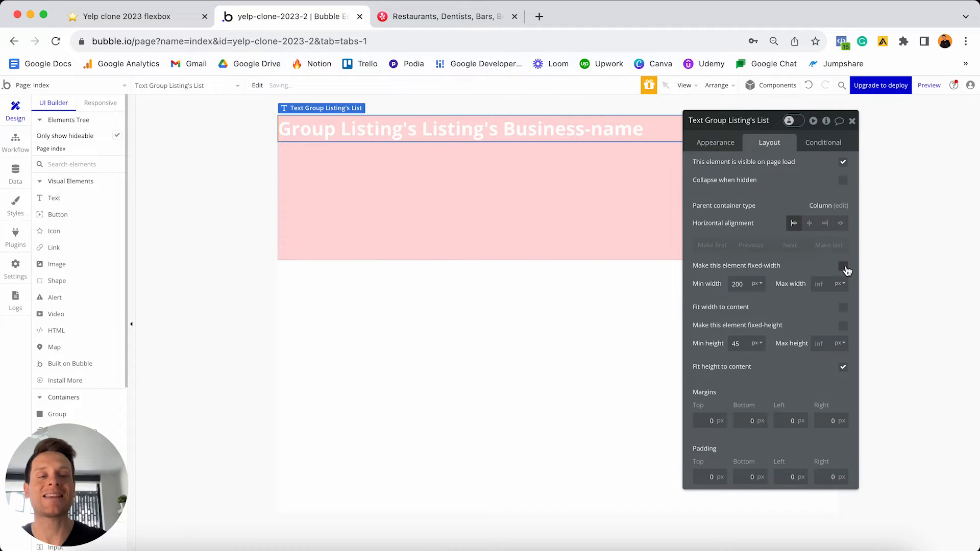
pyautogui.doubleClick(737, 284)
pyautogui.write('0')
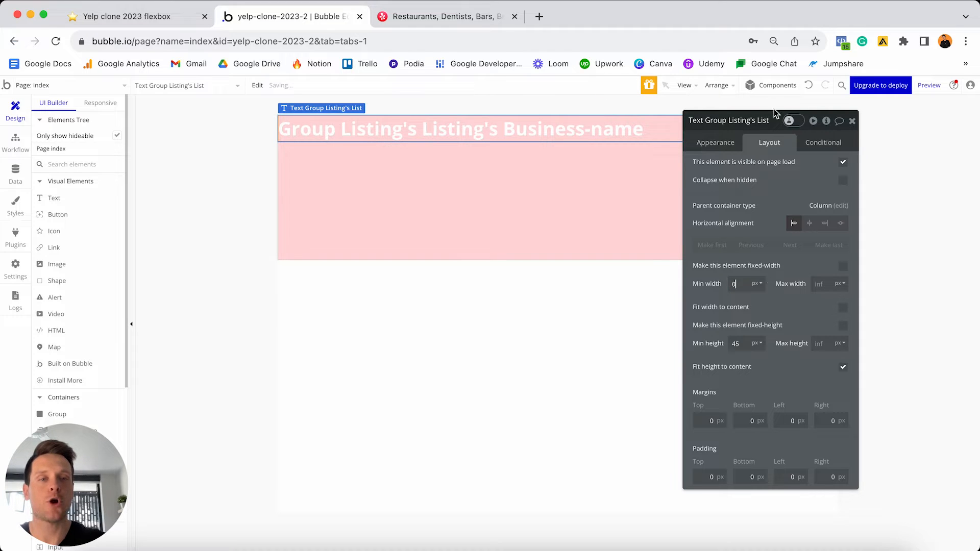
pyautogui.moveTo(775, 116); pyautogui.dragTo(772, 191)
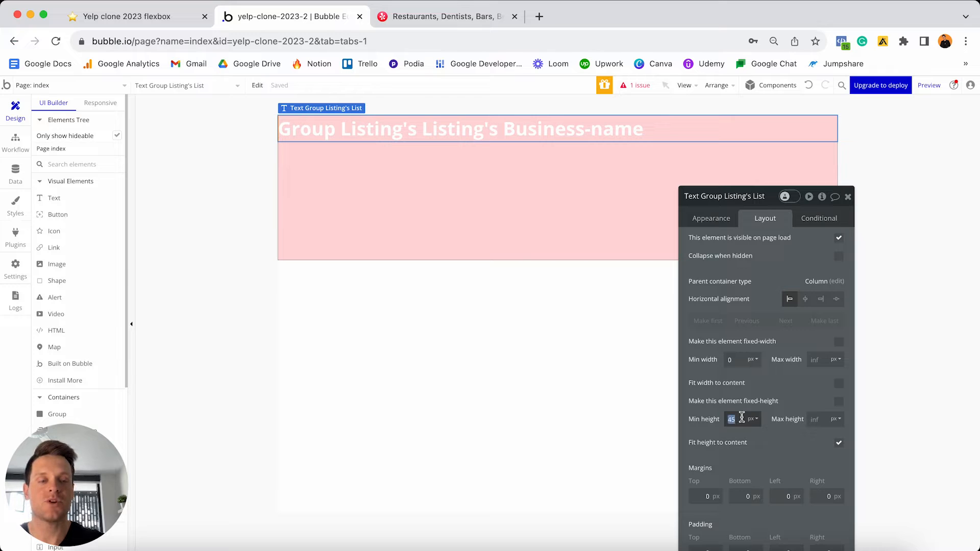
pyautogui.press('BackSpace')
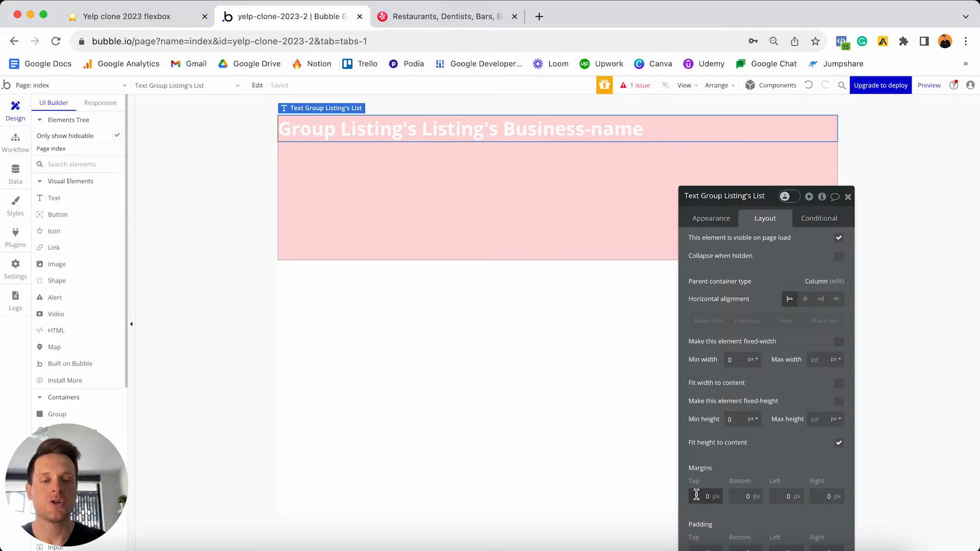
pyautogui.write('15')
pyautogui.press('Return')
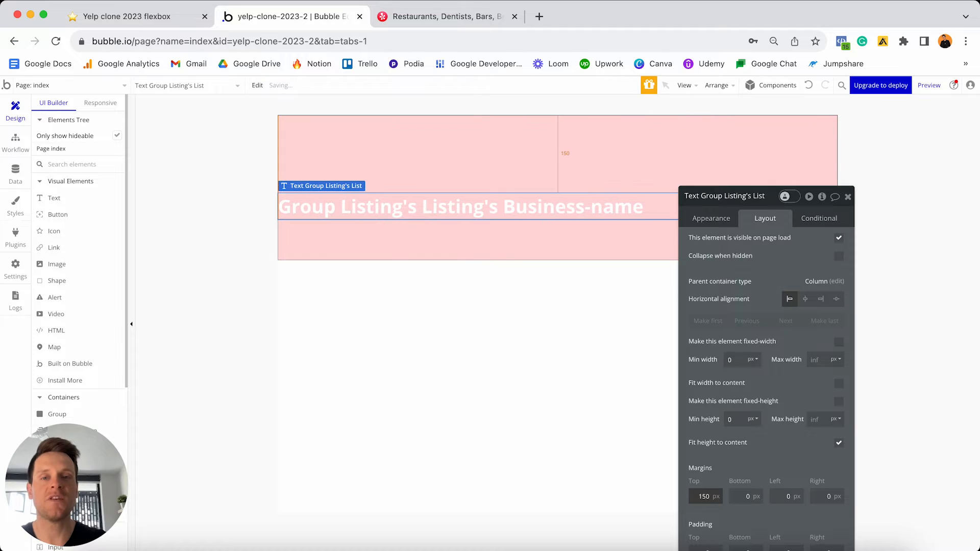
pyautogui.click(786, 496)
pyautogui.write('5')
pyautogui.click(822, 496)
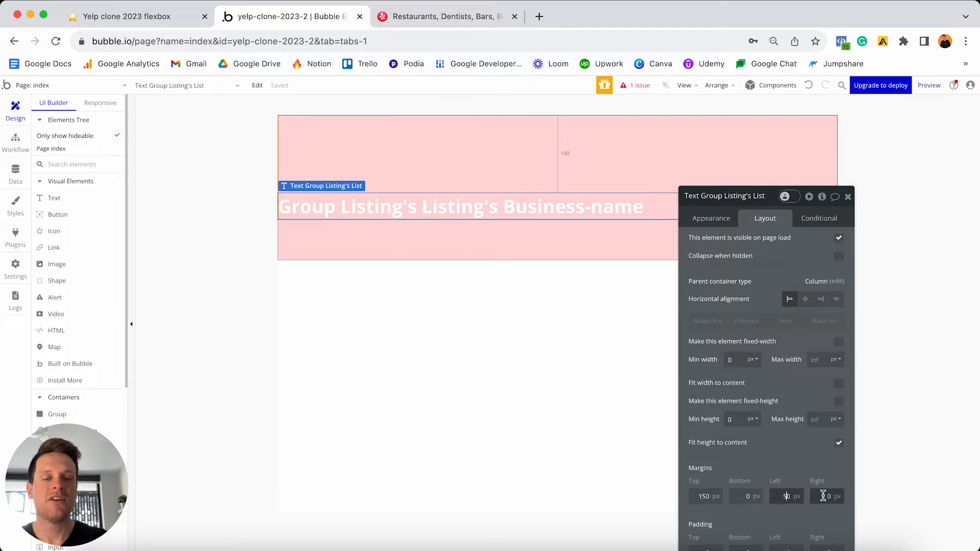
pyautogui.write('5')
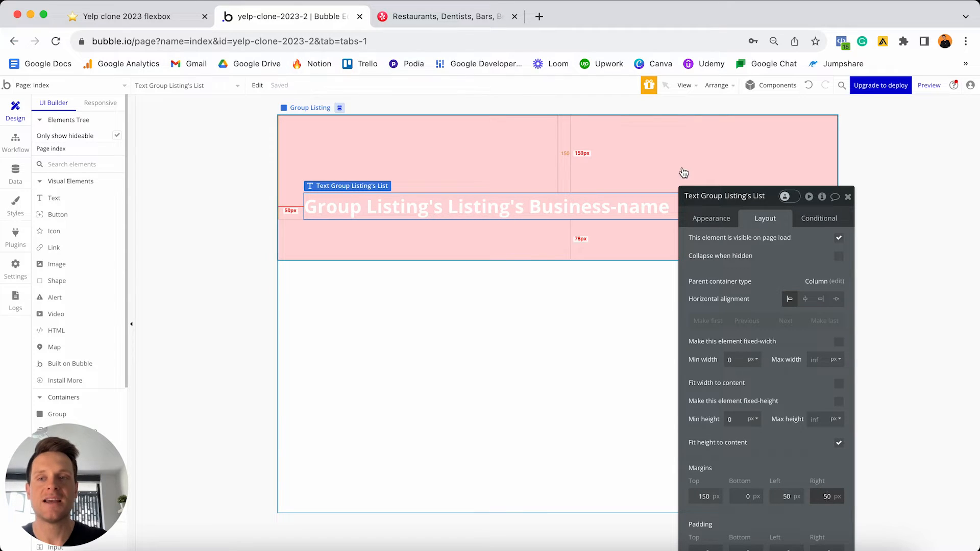
# - Preview the business-name text at 320 and 992 px widths in Responsive, then return to UI Builder
pyautogui.click(100, 103)
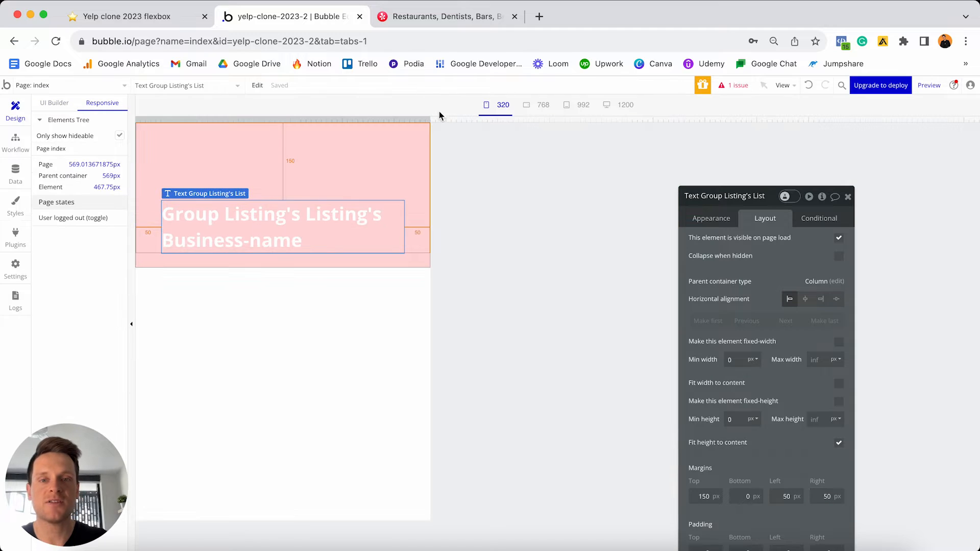
pyautogui.click(848, 197)
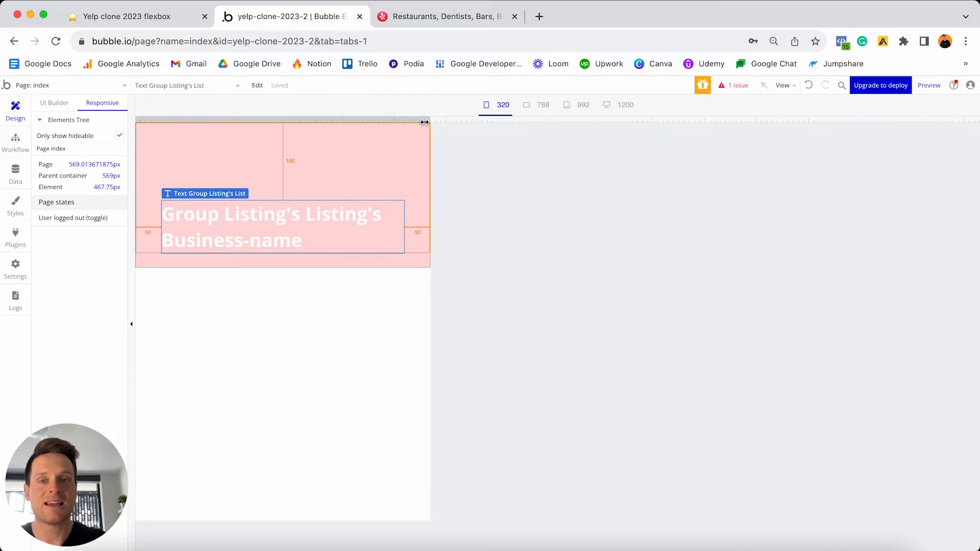
pyautogui.moveTo(430, 122); pyautogui.dragTo(749, 88)
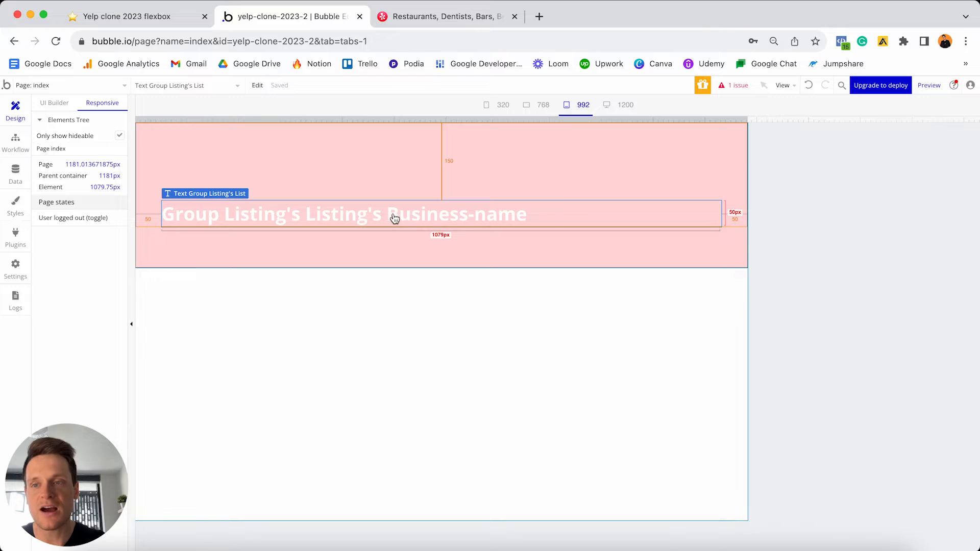
pyautogui.click(67, 107)
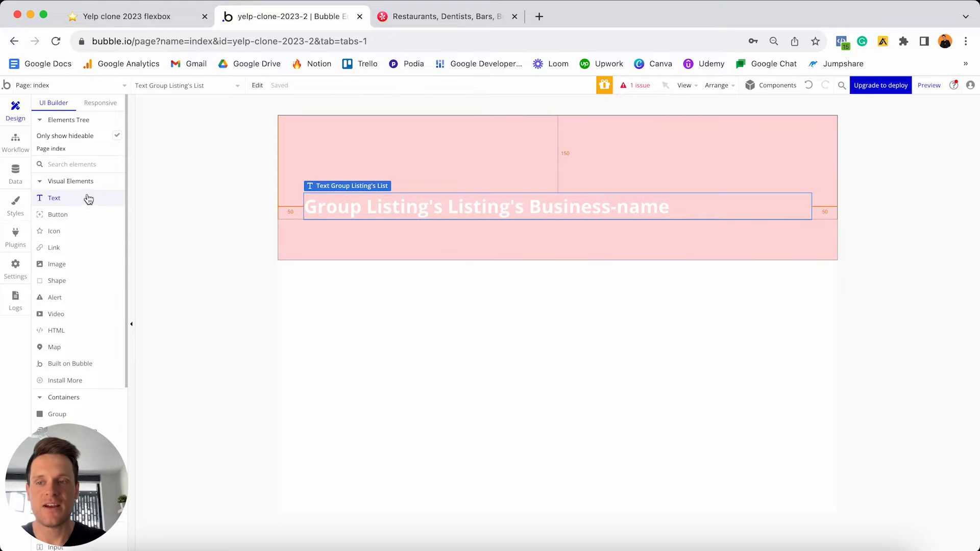
# - Drag a button into Group Listing below the business name and label it 'View'
pyautogui.moveTo(62, 221); pyautogui.dragTo(375, 235)
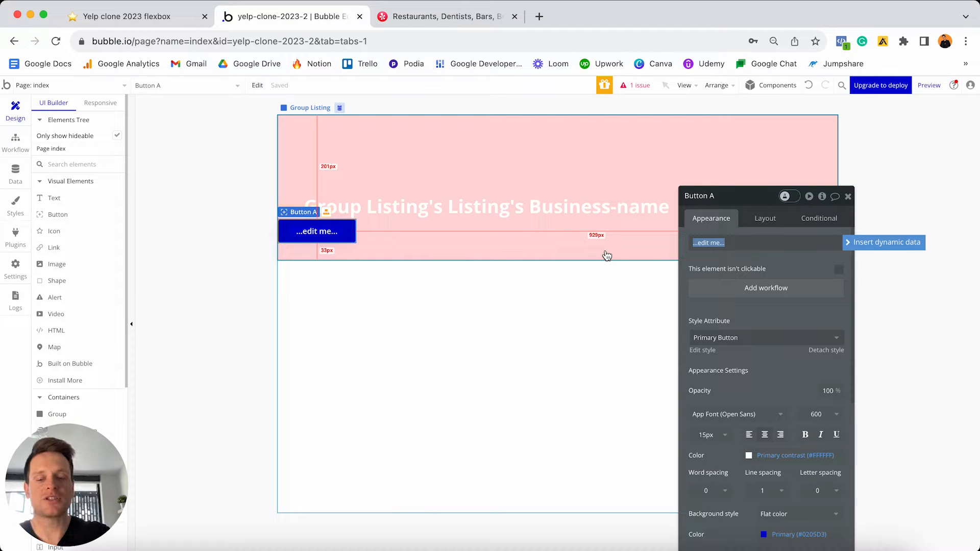
pyautogui.write('View')
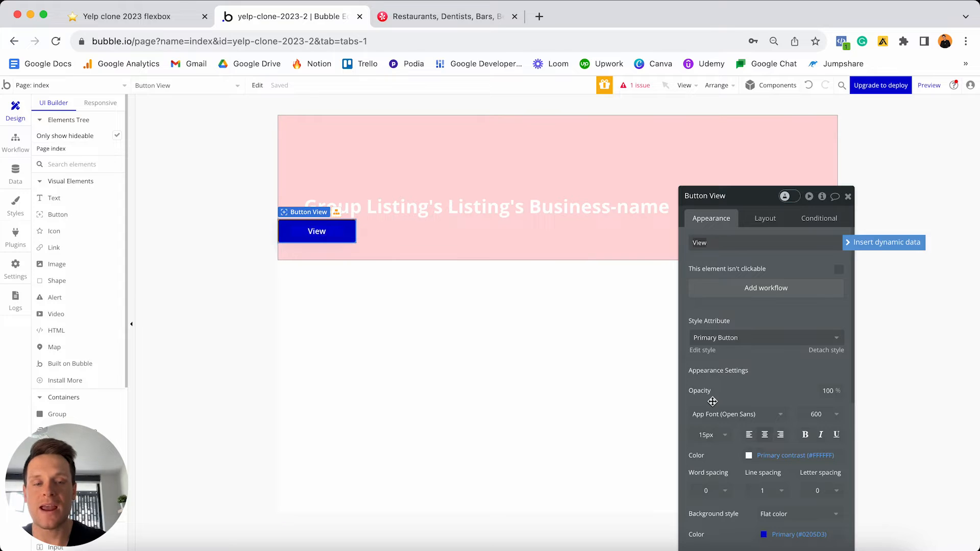
pyautogui.moveTo(747, 196); pyautogui.dragTo(742, 134)
pyautogui.scroll(-3, 751, 209)
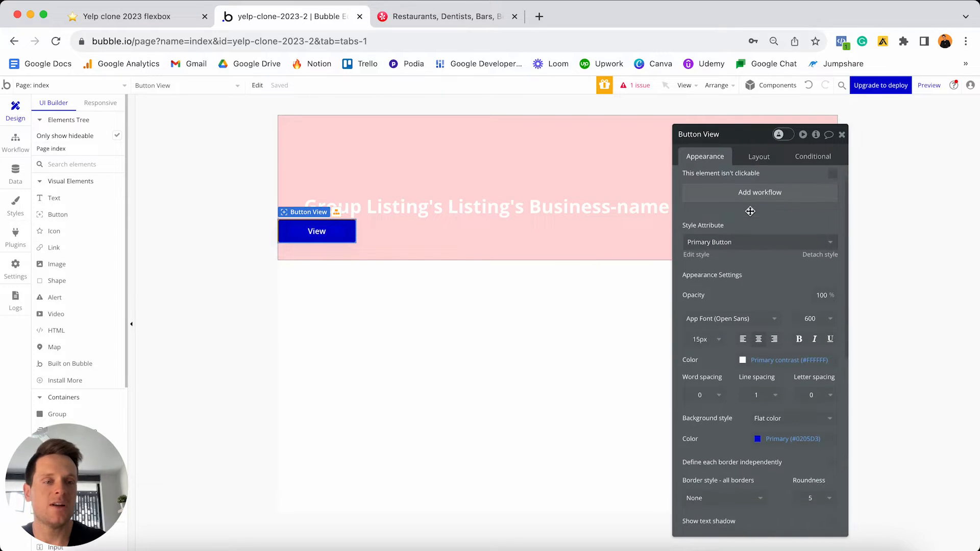
# - Detach the button's style, undo that, and keep the Primary Button style
pyautogui.click(826, 249)
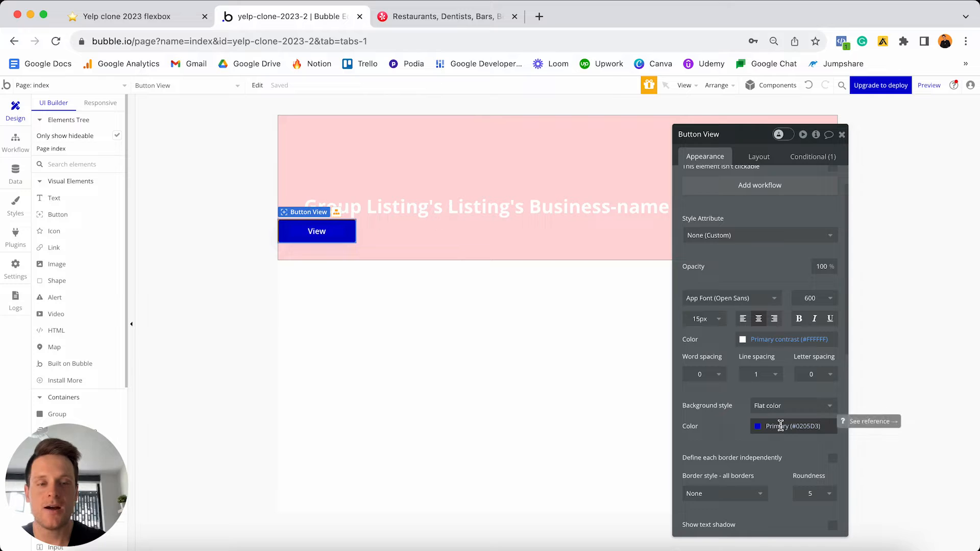
pyautogui.scroll(1, 796, 424)
pyautogui.click(811, 85)
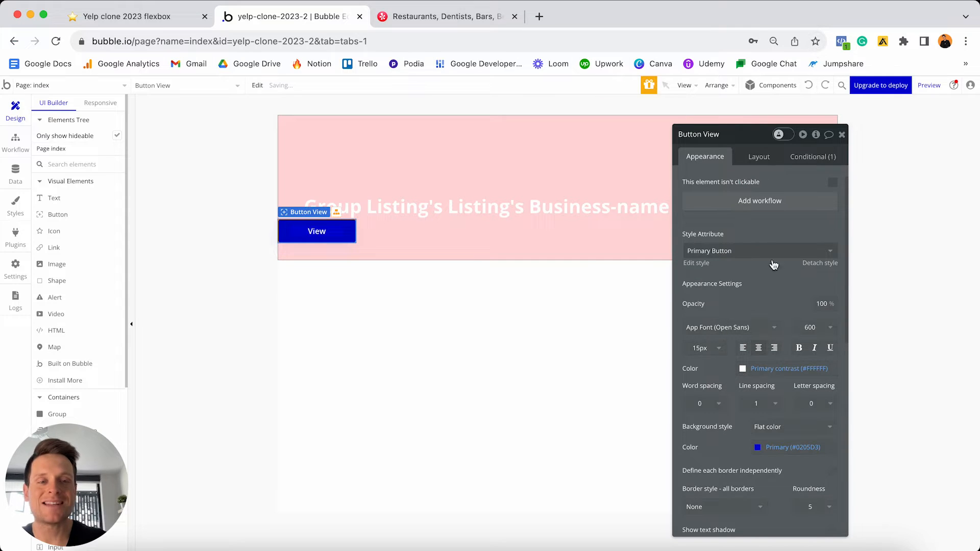
pyautogui.click(721, 256)
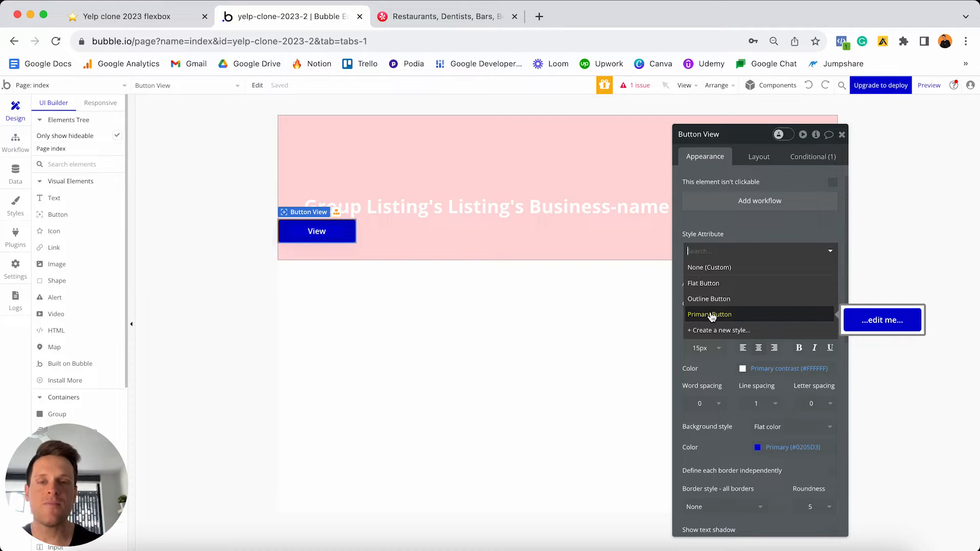
pyautogui.click(760, 251)
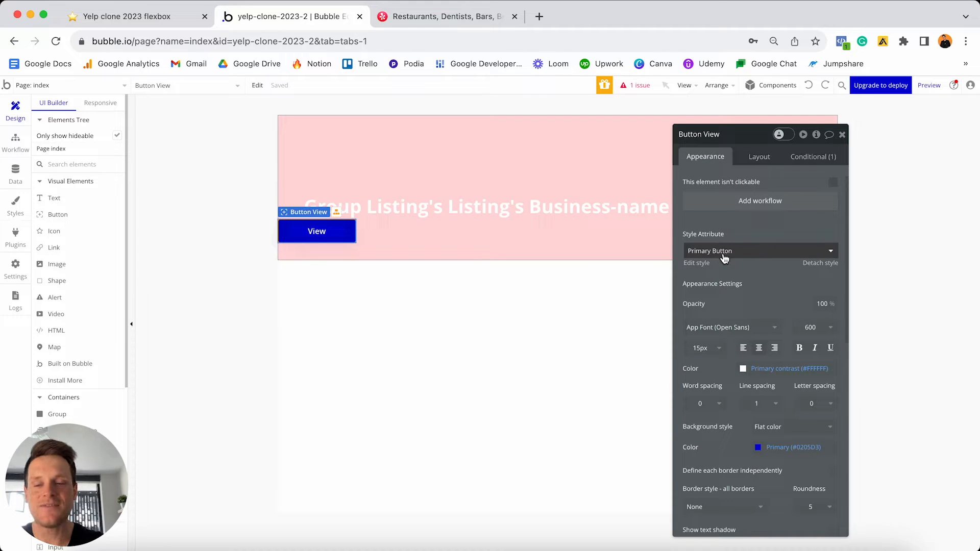
# - Detach the View button's style and set its background to red #D40202
pyautogui.scroll(1, 725, 258)
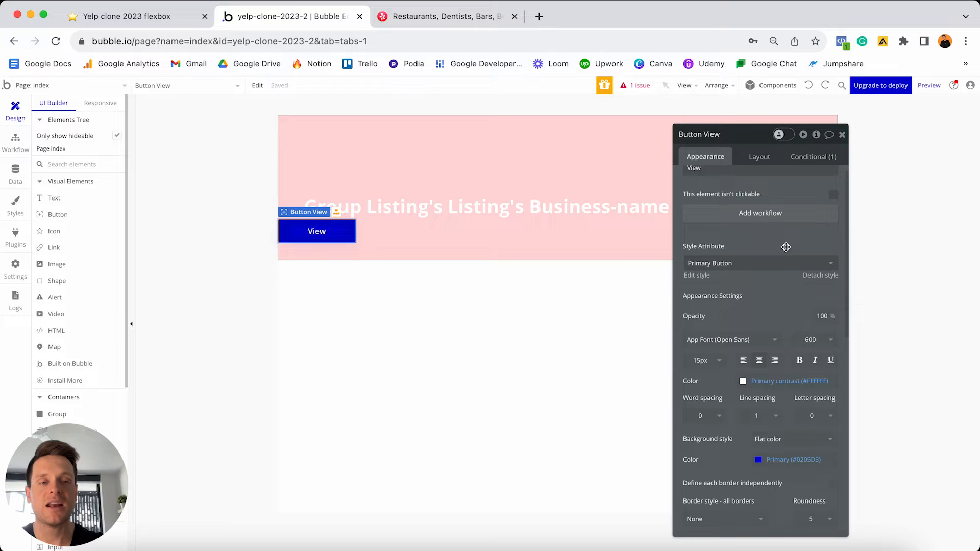
pyautogui.click(811, 282)
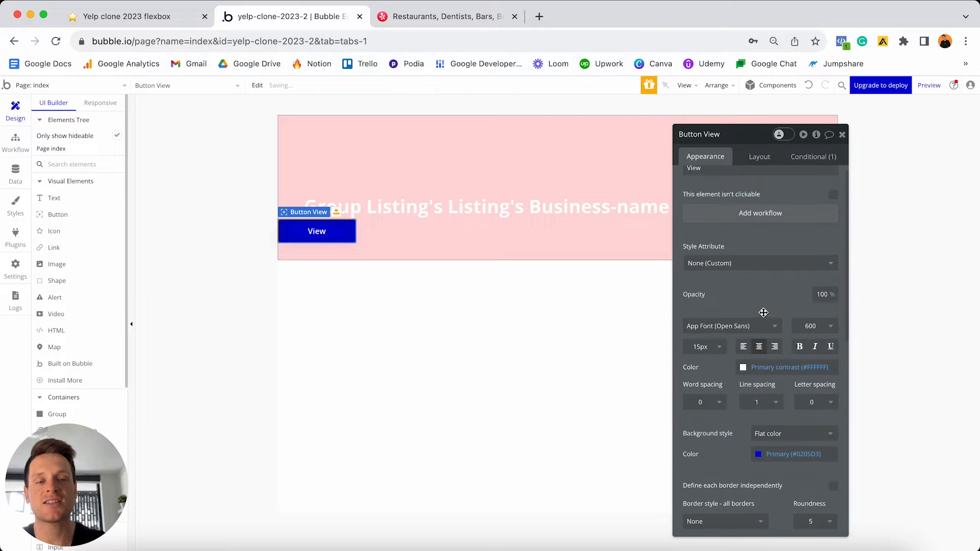
pyautogui.scroll(-2, 763, 313)
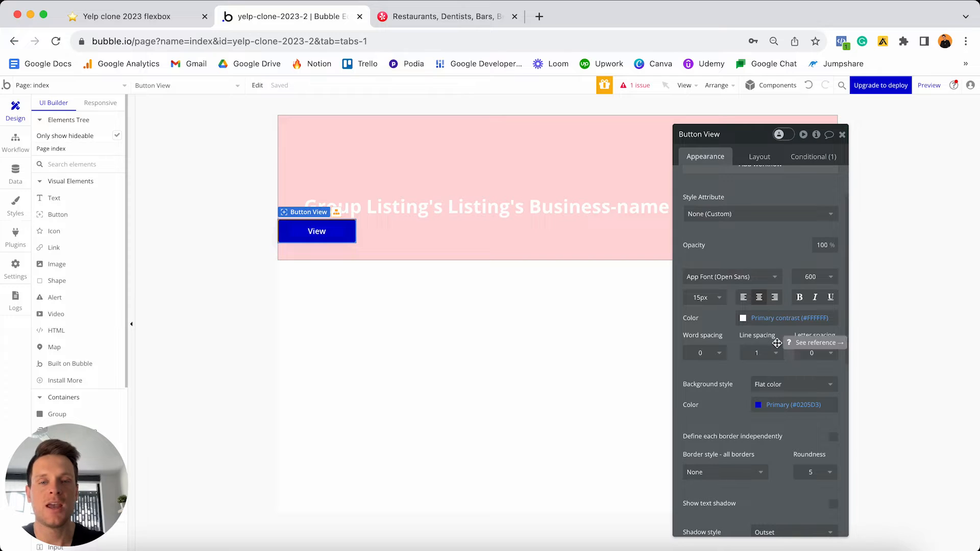
pyautogui.click(774, 405)
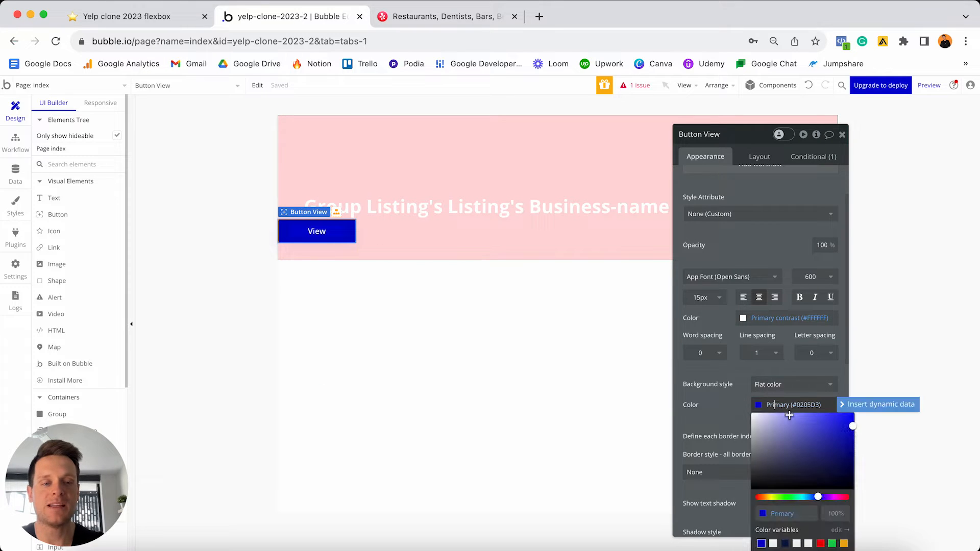
pyautogui.moveTo(826, 504); pyautogui.dragTo(720, 491)
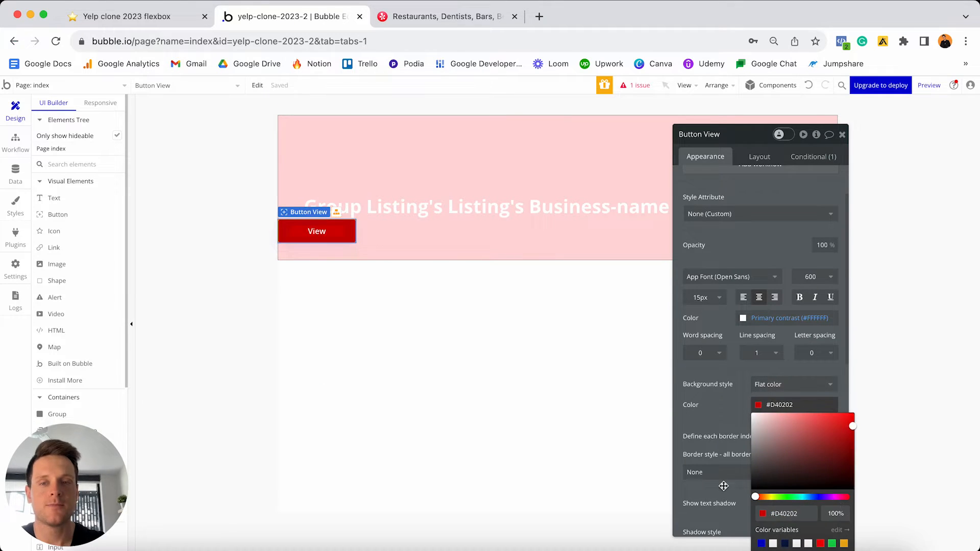
pyautogui.click(729, 412)
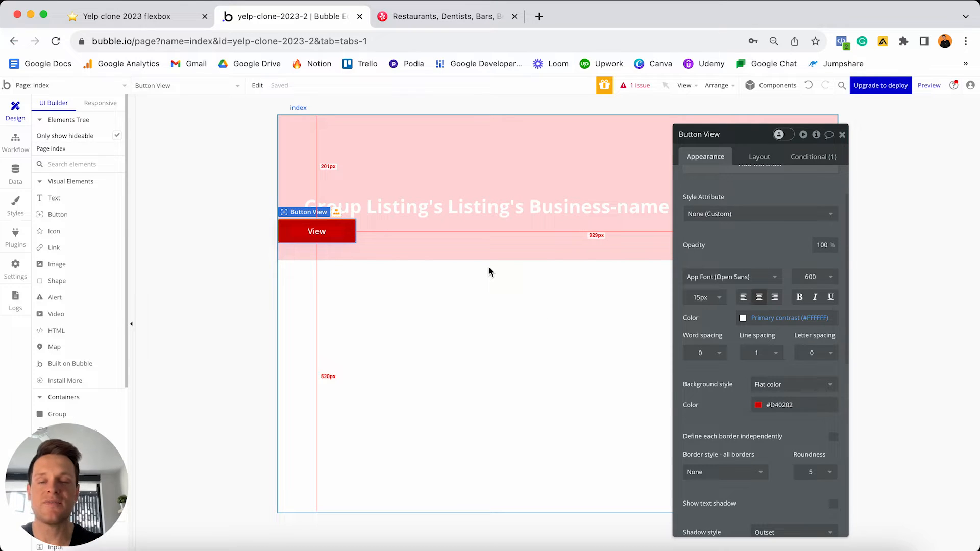
# - Place a new button below the pink group and copy View's hex #D40202
pyautogui.click(64, 216)
pyautogui.click(298, 316)
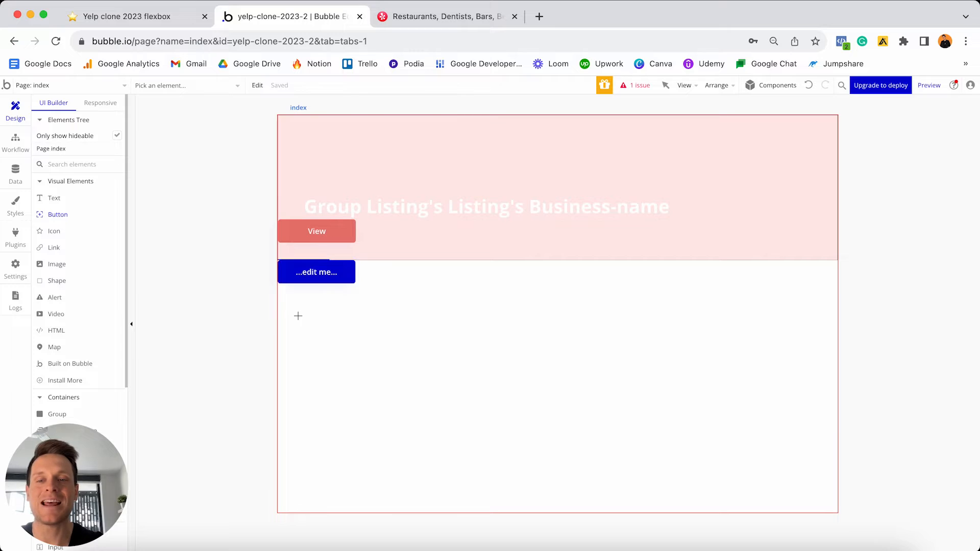
pyautogui.click(328, 238)
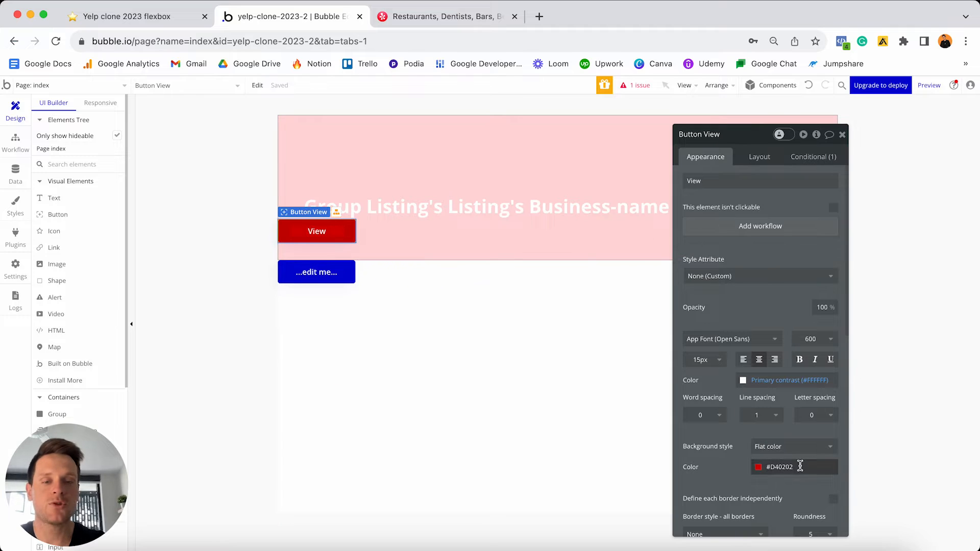
pyautogui.click(800, 466)
pyautogui.click(806, 498)
pyautogui.press('super+c')
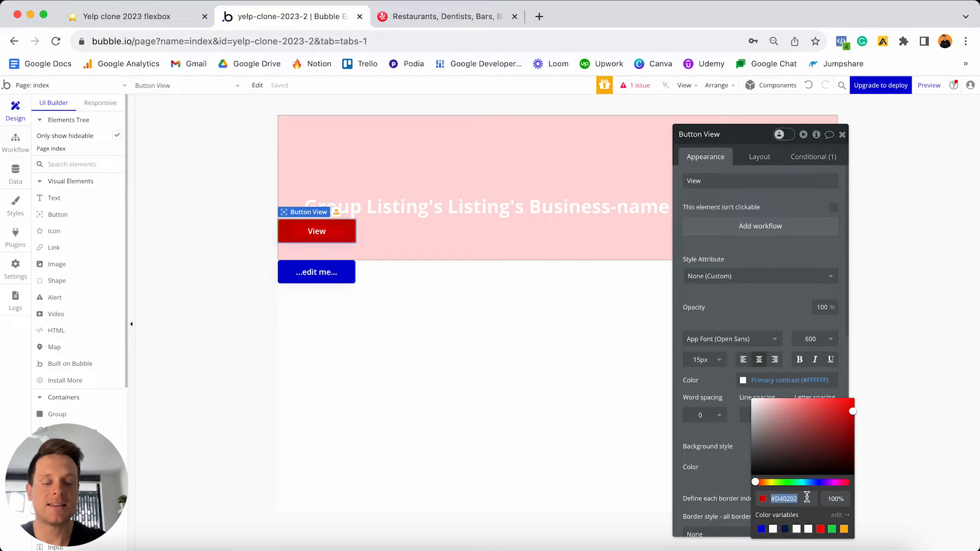
# - Detach the new button's style and paste #D40202 as its background colour
pyautogui.click(316, 273)
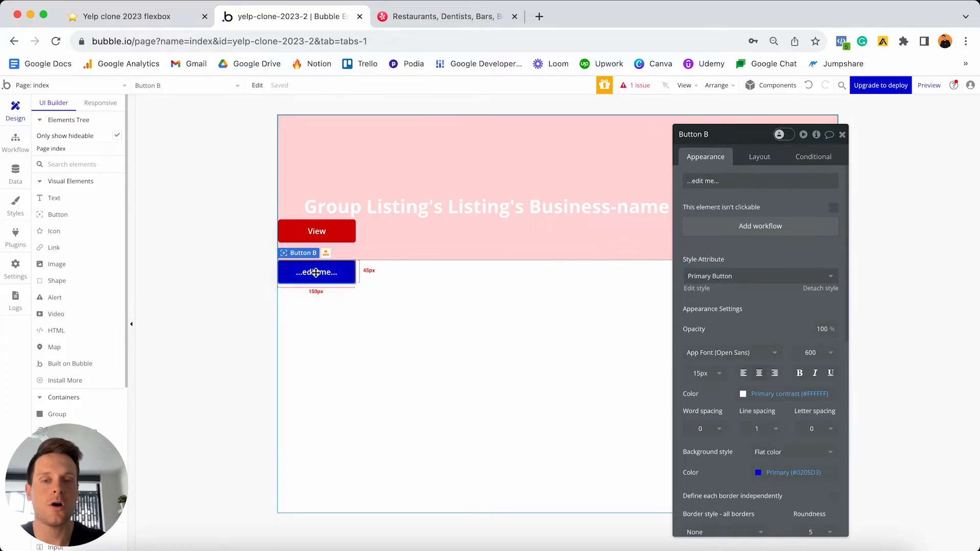
pyautogui.click(821, 289)
pyautogui.scroll(-3, 820, 357)
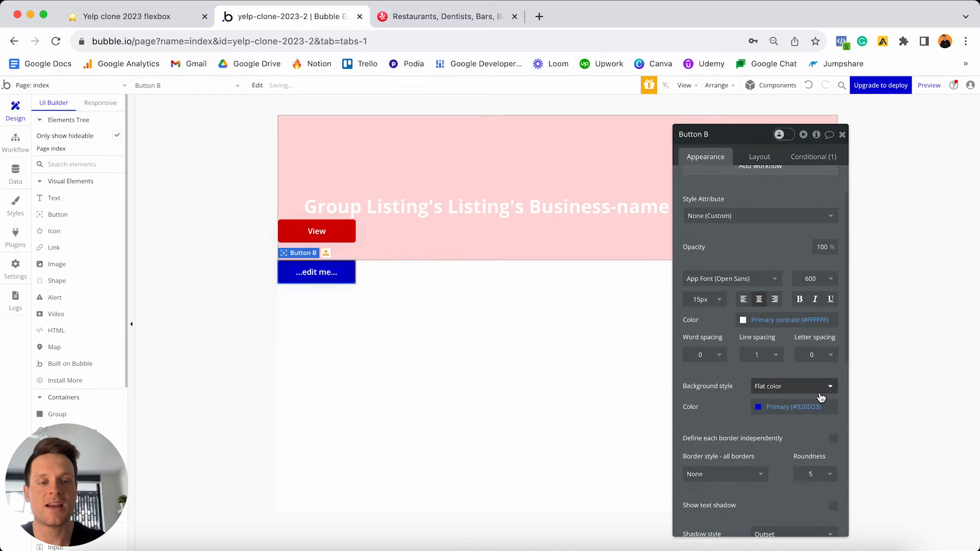
pyautogui.click(816, 407)
pyautogui.click(799, 515)
pyautogui.press('super+v')
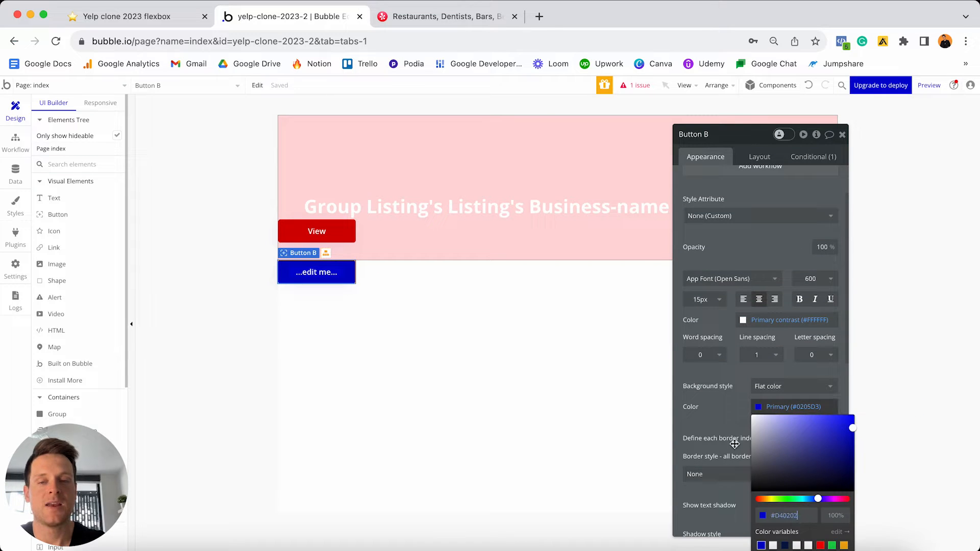
pyautogui.click(716, 404)
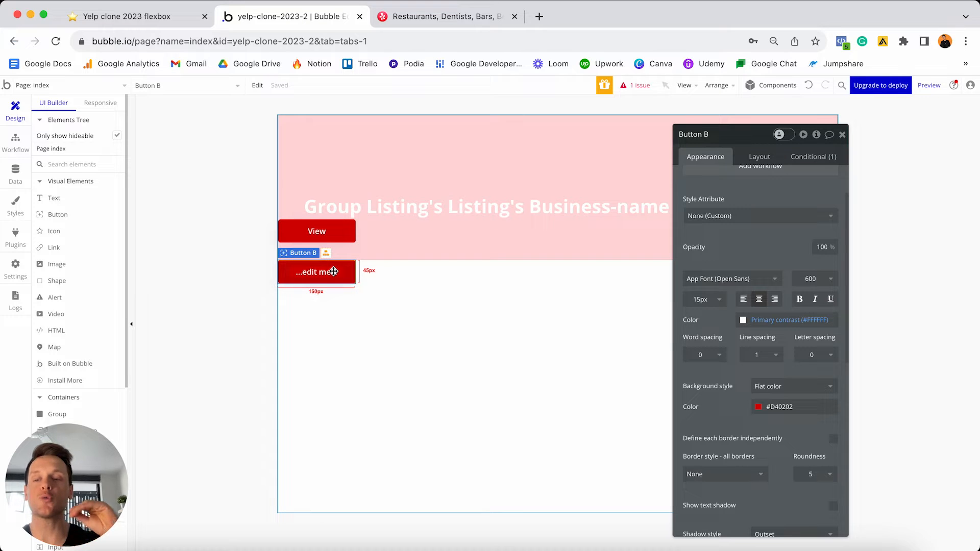
# - Delete both red buttons and place a new button inside the pink listing group
pyautogui.keyDown('shift'); pyautogui.click(331, 233); pyautogui.keyUp('shift')
pyautogui.press('Delete')
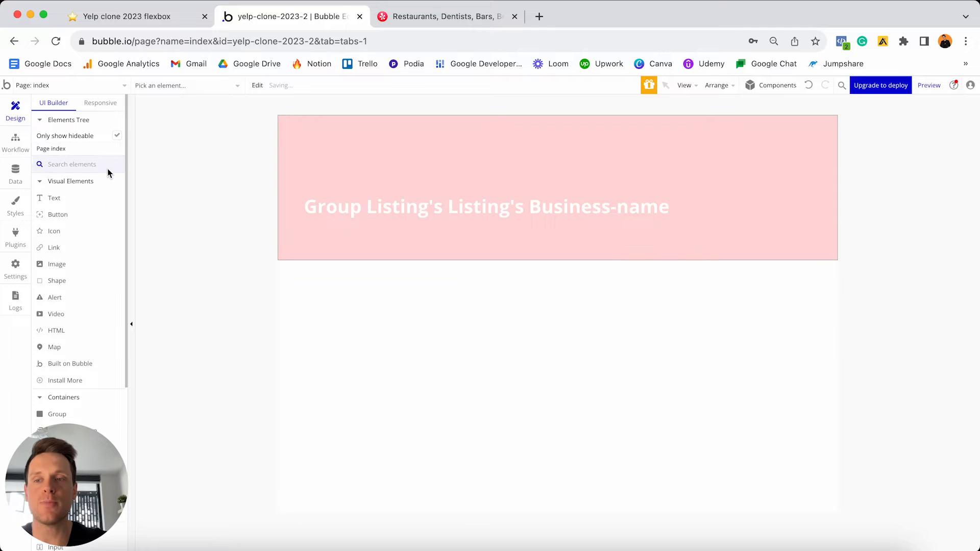
pyautogui.moveTo(57, 214); pyautogui.dragTo(364, 240)
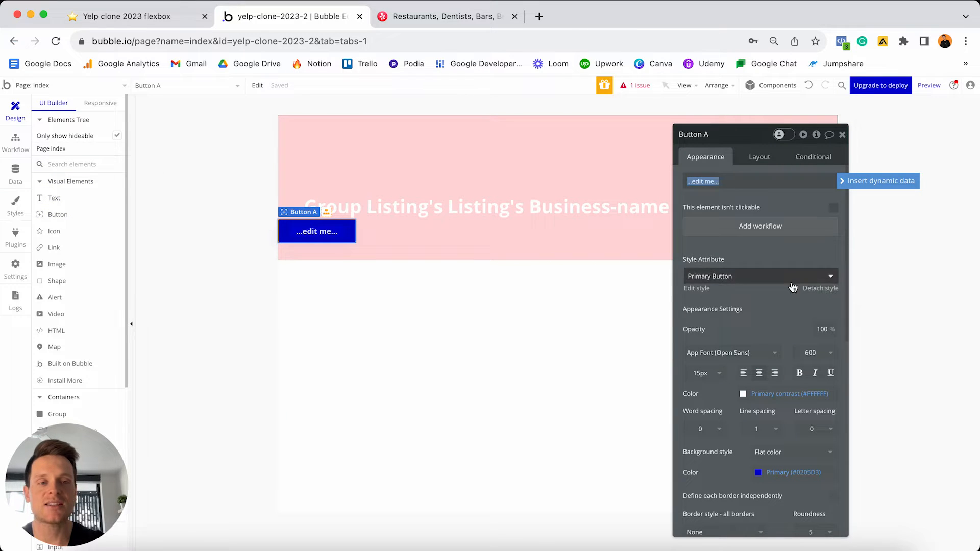
# - Apply the Primary Button style to the new button and open that style for editing
pyautogui.click(744, 277)
pyautogui.click(721, 343)
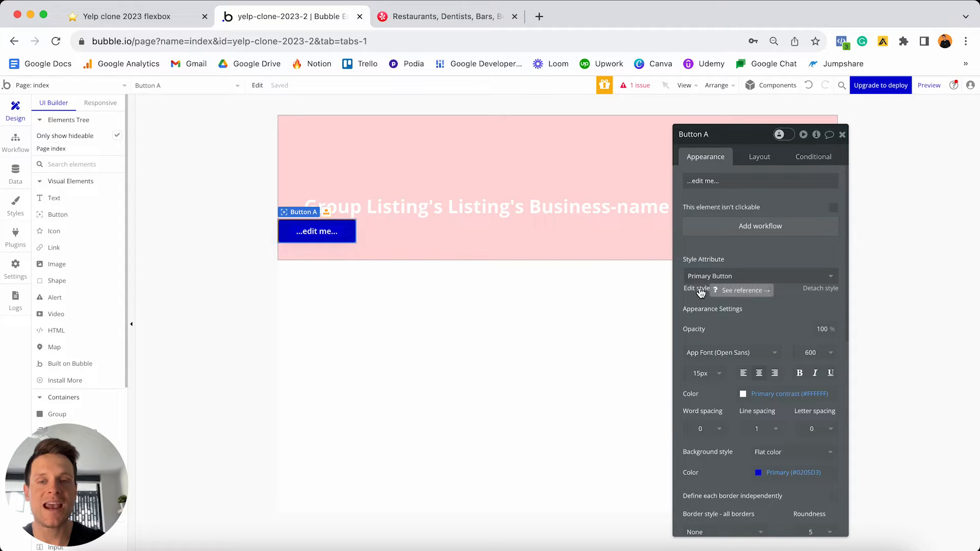
pyautogui.click(698, 289)
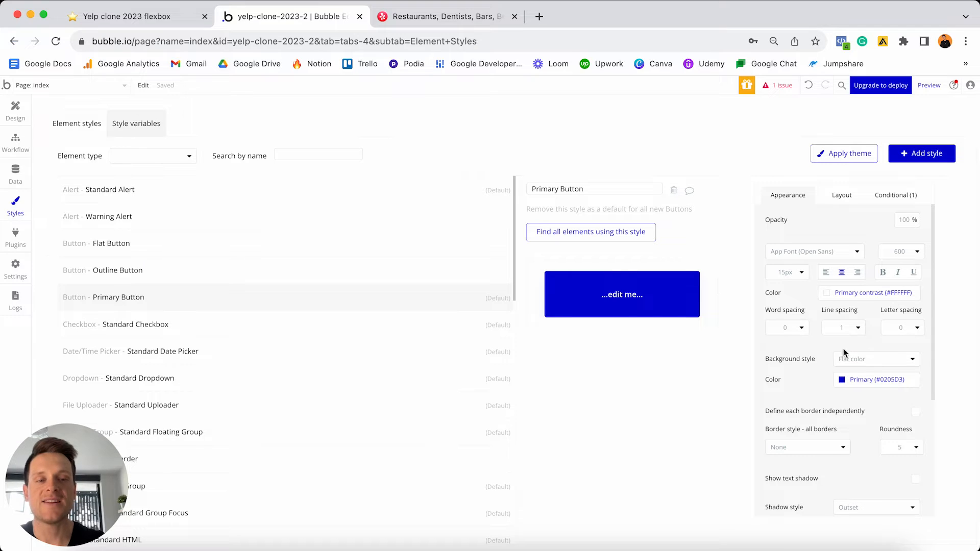
# - Change the Primary Button style's background to red #FF1A1A
pyautogui.click(863, 380)
pyautogui.click(886, 487)
pyautogui.press('BackSpace')
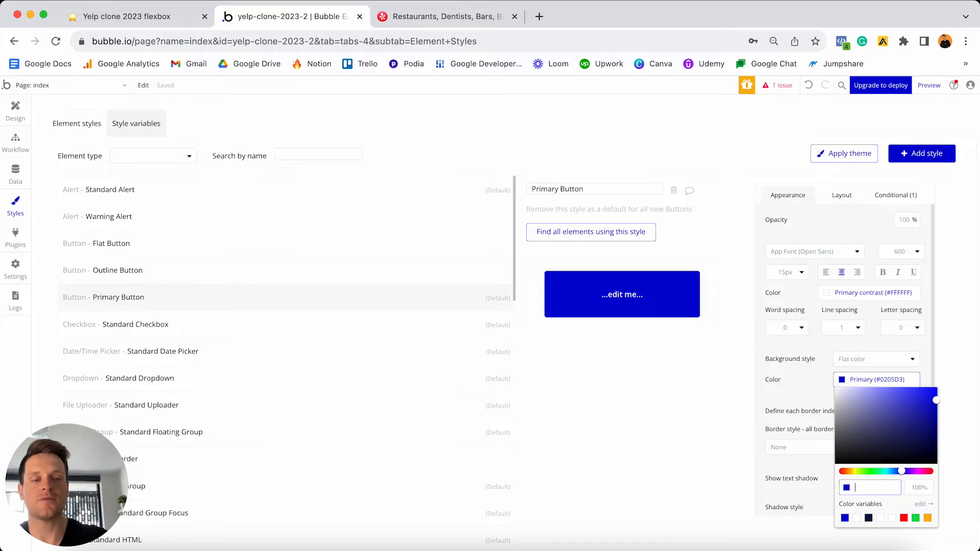
pyautogui.write('#FF1A1A')
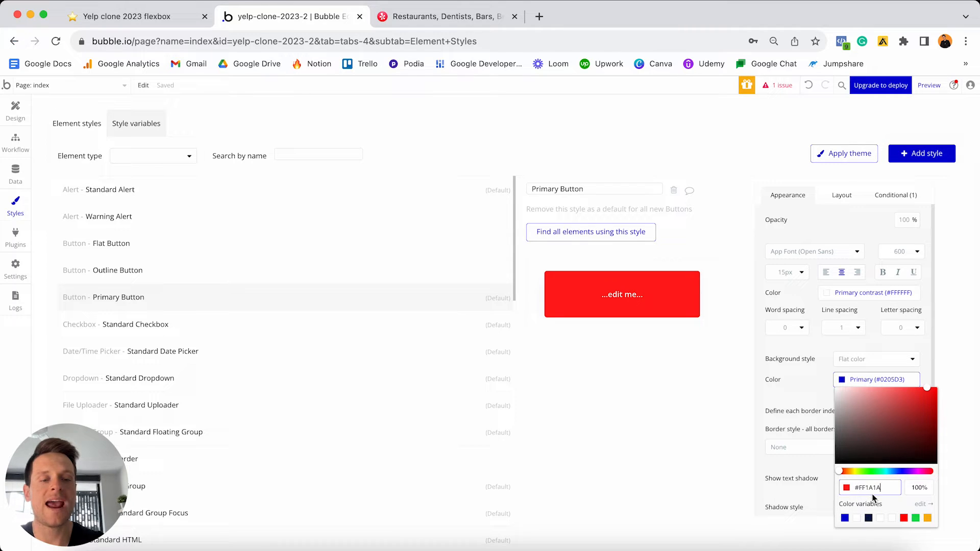
pyautogui.click(812, 399)
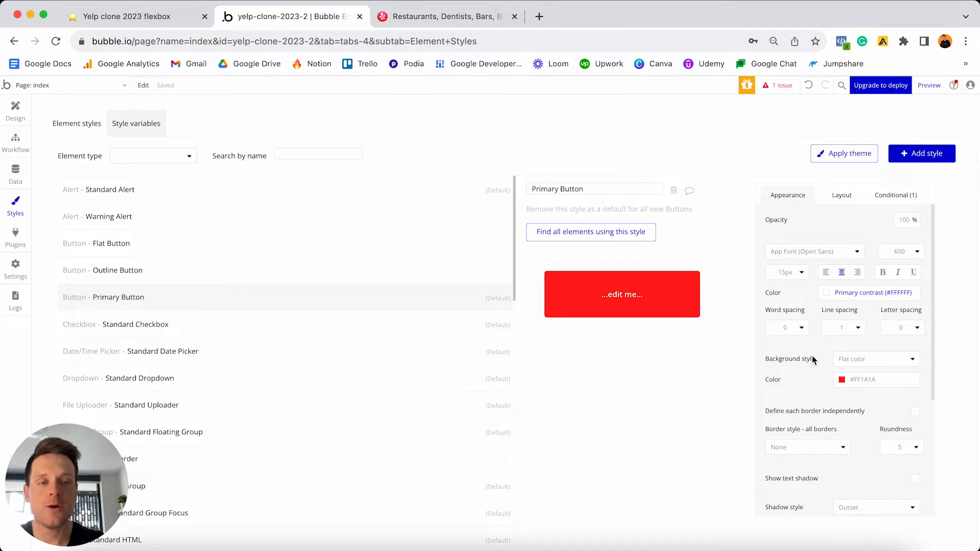
# - Open the style's hover condition and toggle between hover and normal previews
pyautogui.click(896, 195)
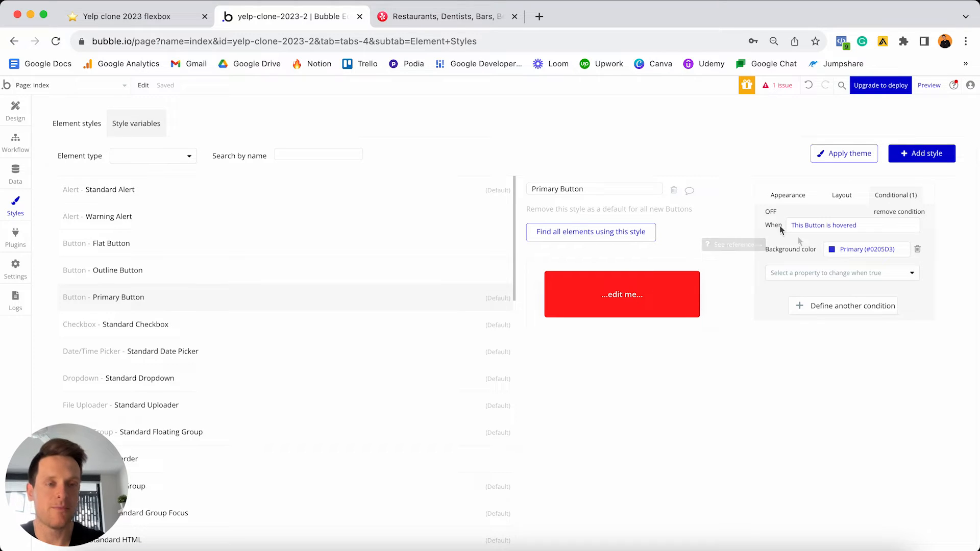
pyautogui.click(771, 213)
pyautogui.click(771, 214)
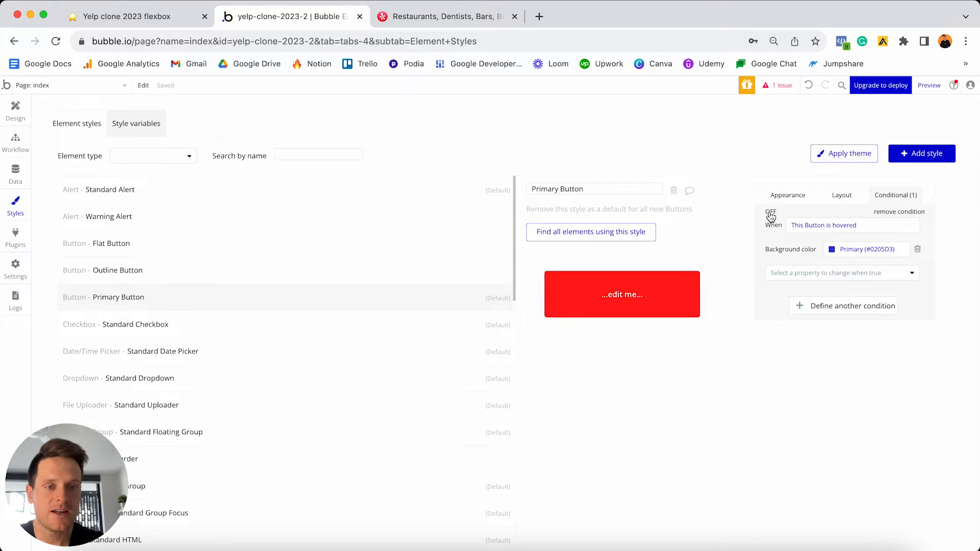
pyautogui.click(770, 214)
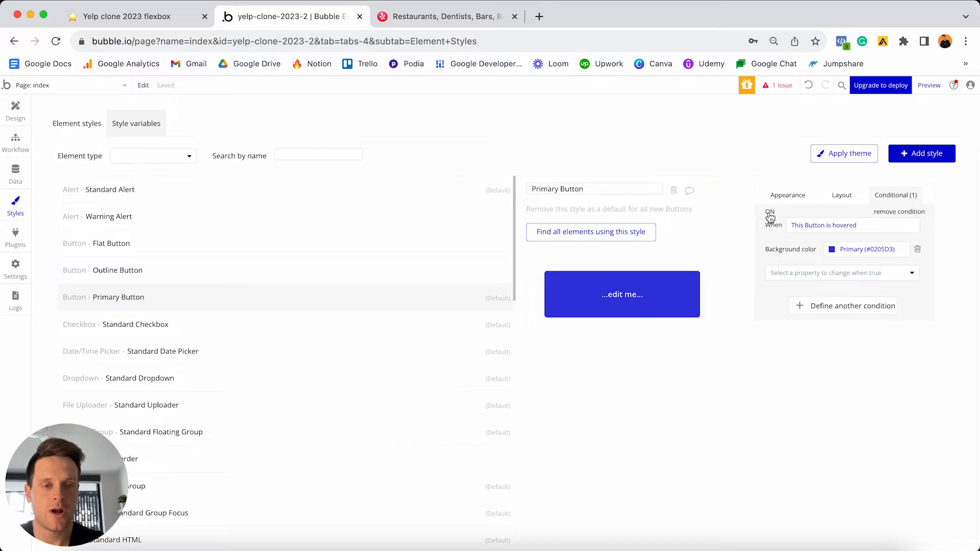
pyautogui.click(770, 214)
pyautogui.click(771, 213)
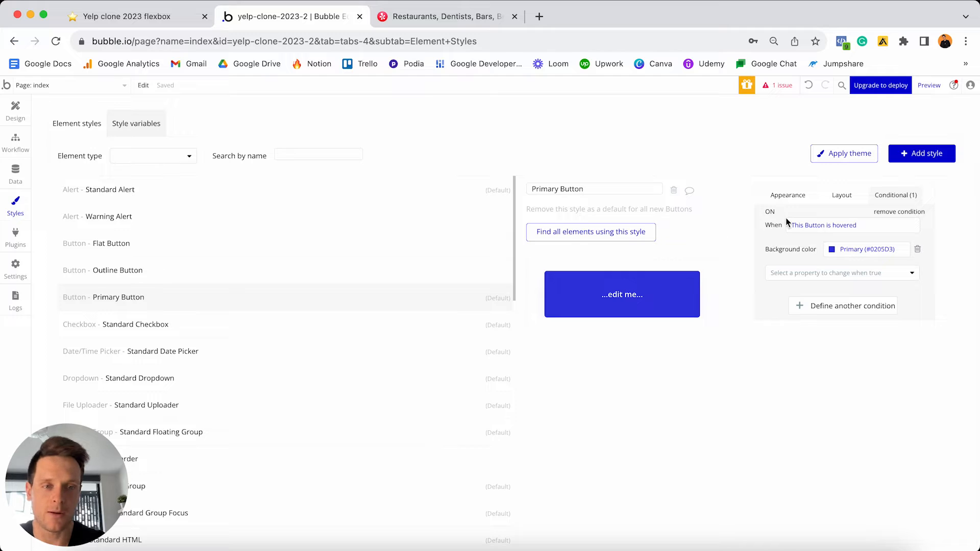
# - Set the hover background to dark red #E20000 and compare both states before returning to Design
pyautogui.click(873, 249)
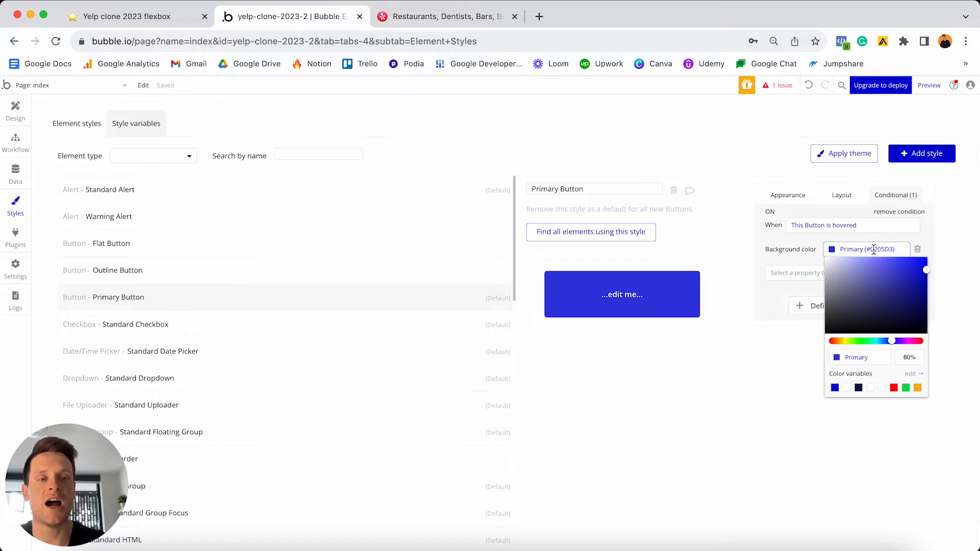
pyautogui.press('super+a')
pyautogui.press('BackSpace')
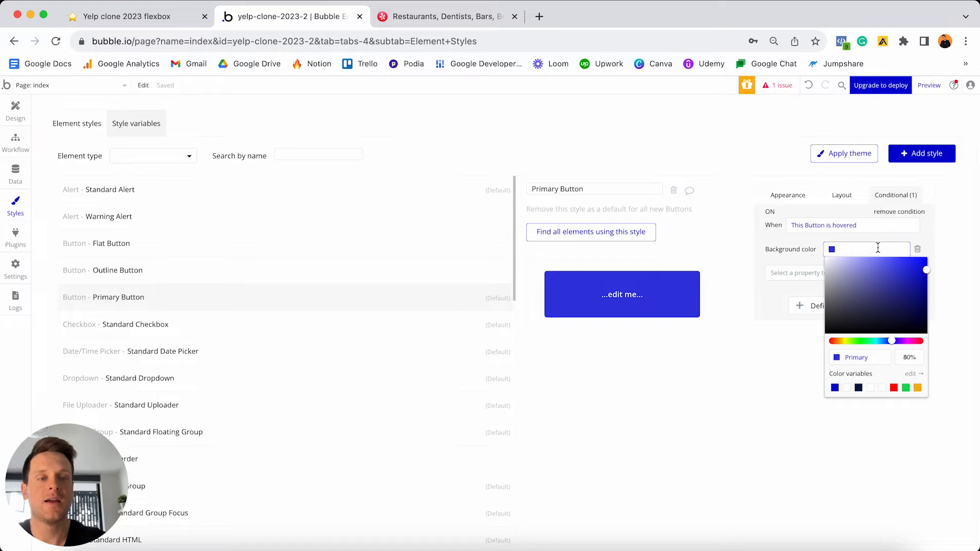
pyautogui.write('#E20000')
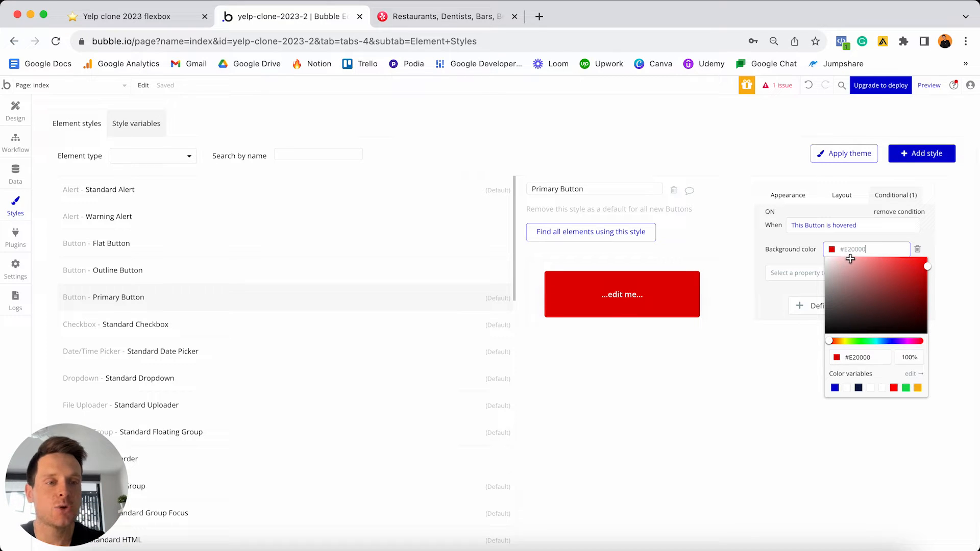
pyautogui.click(772, 212)
pyautogui.click(771, 212)
pyautogui.click(772, 212)
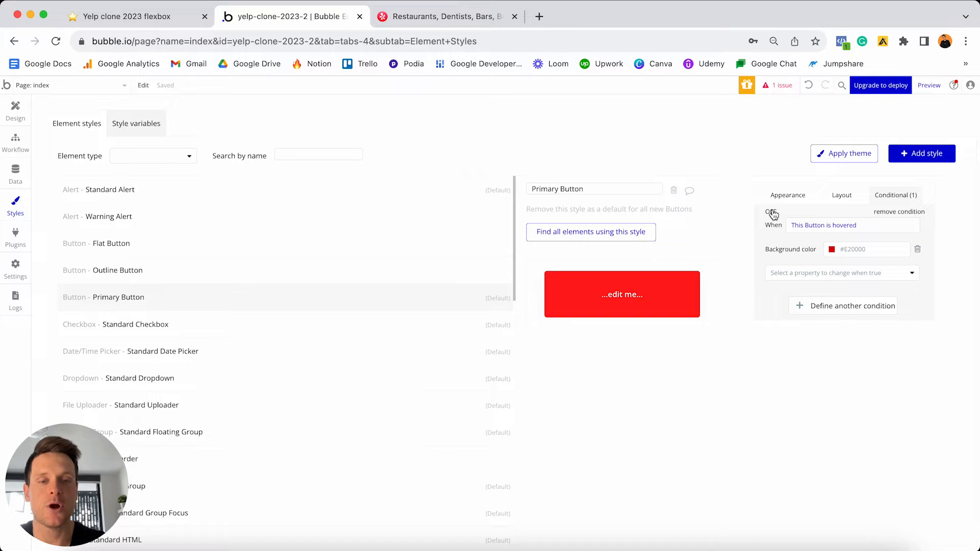
pyautogui.click(771, 212)
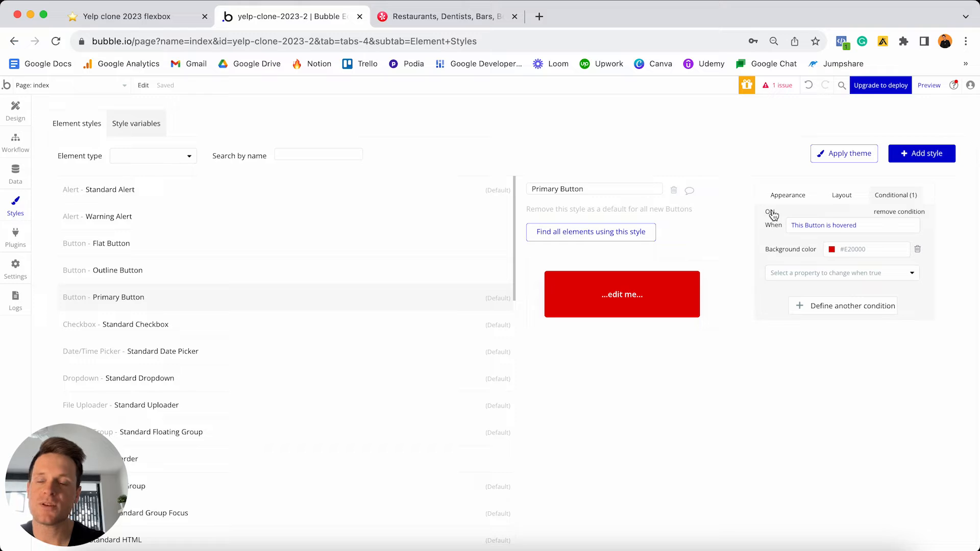
pyautogui.click(771, 213)
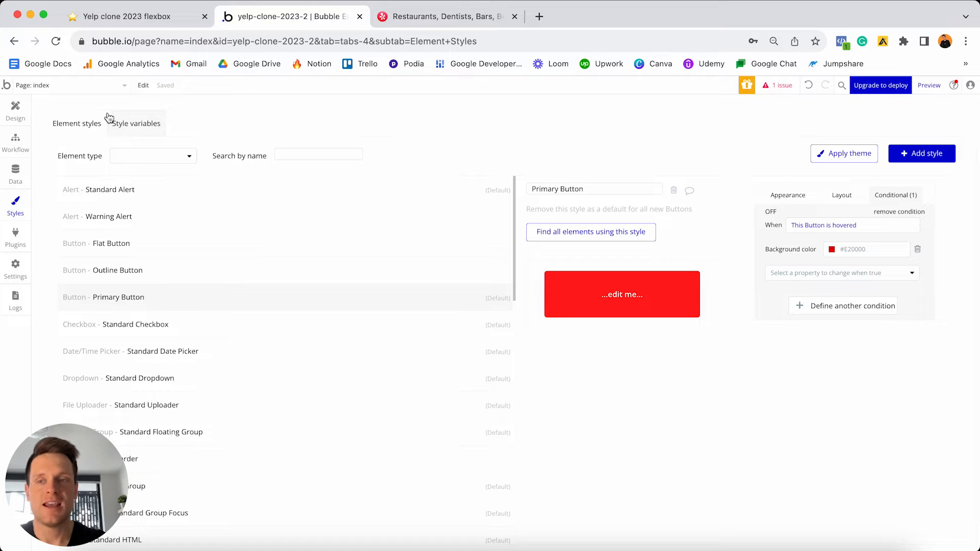
pyautogui.click(16, 110)
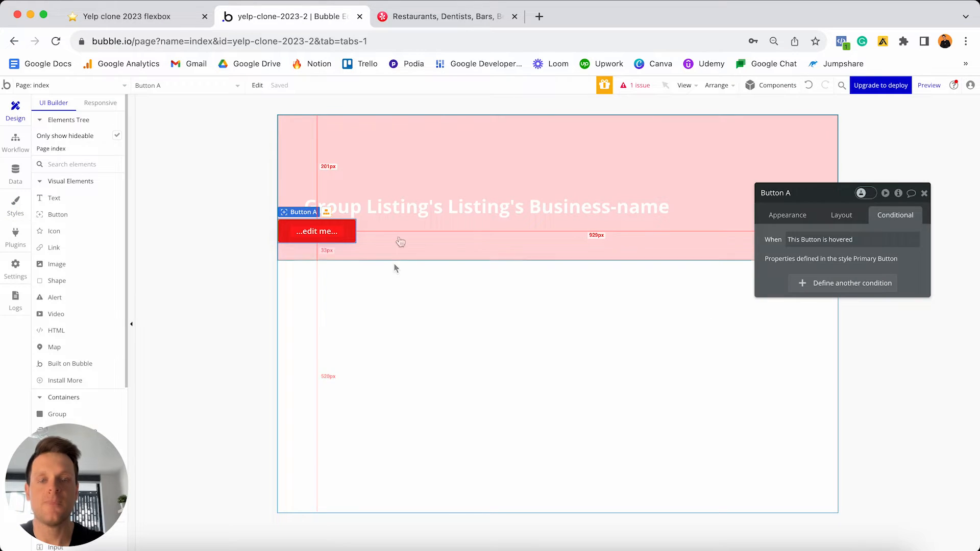
# - Relabel Button A from '...edit me...' to 'View'
pyautogui.click(781, 219)
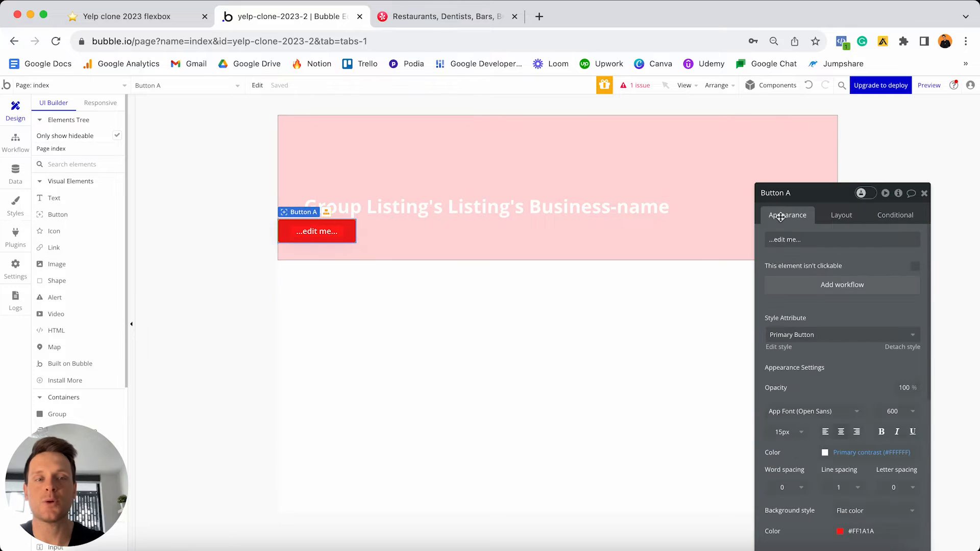
pyautogui.tripleClick(812, 240)
pyautogui.write('View')
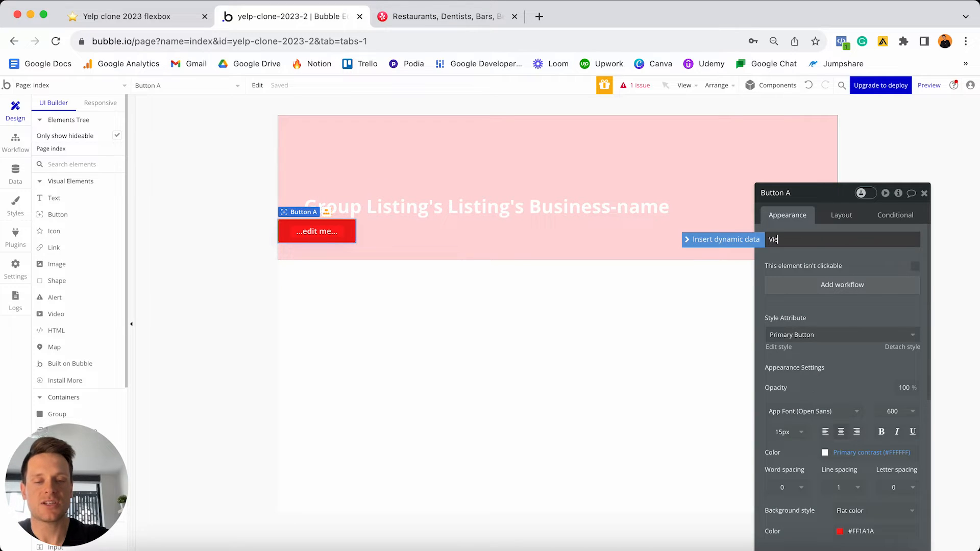
pyautogui.click(845, 262)
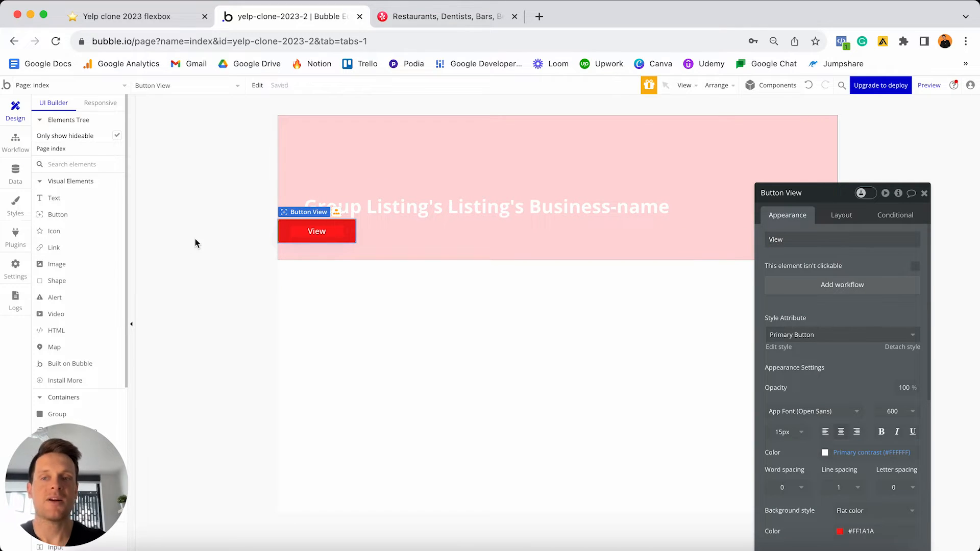
# - Add a test button with Primary Button style below View, then delete it
pyautogui.click(83, 214)
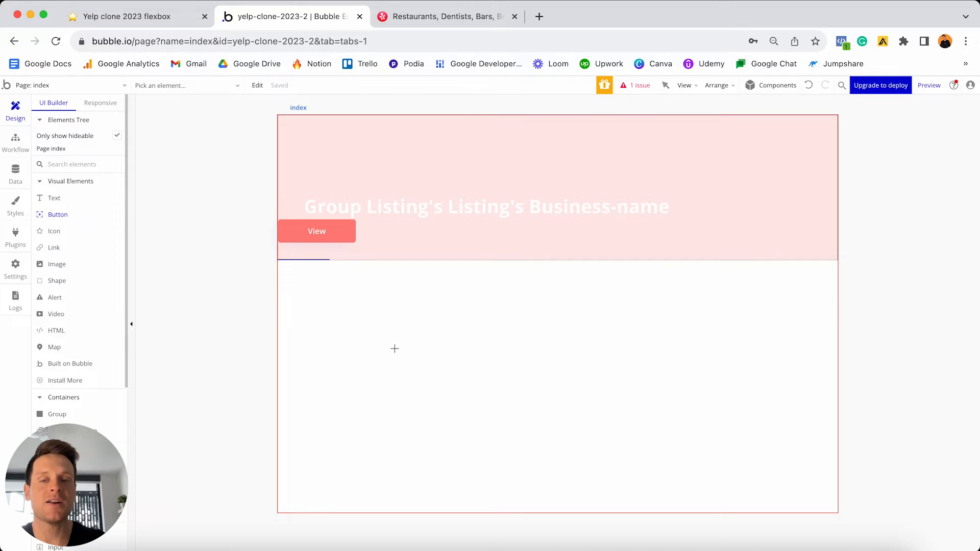
pyautogui.click(394, 349)
pyautogui.click(825, 335)
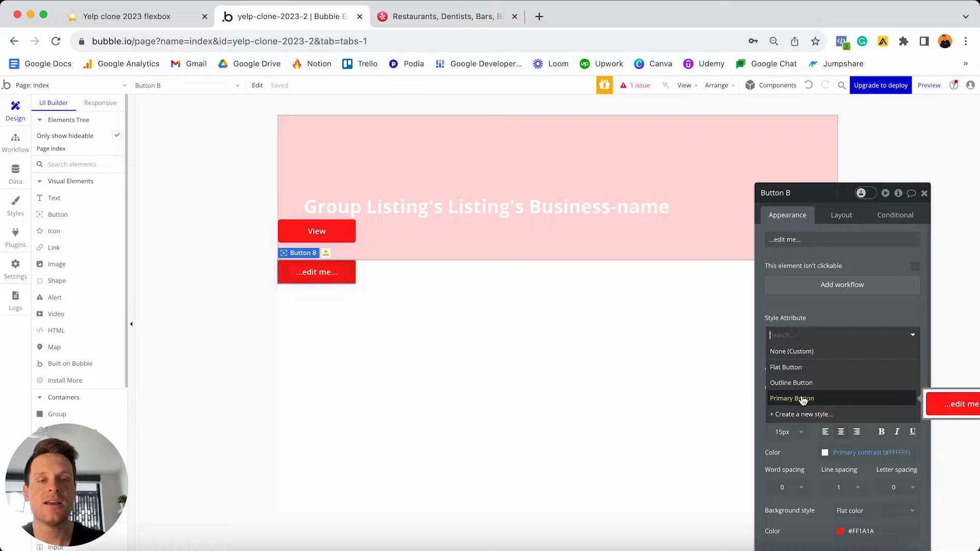
pyautogui.click(326, 273)
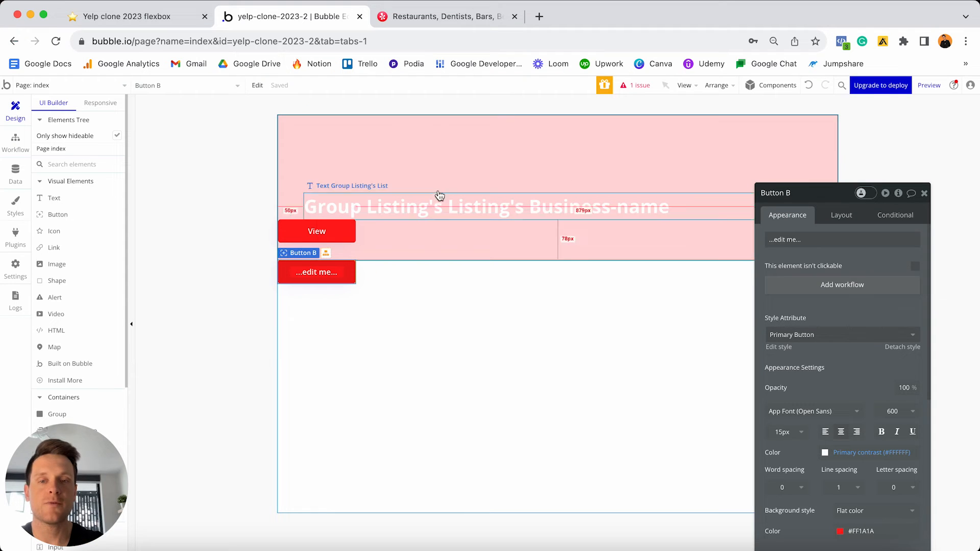
pyautogui.click(458, 208)
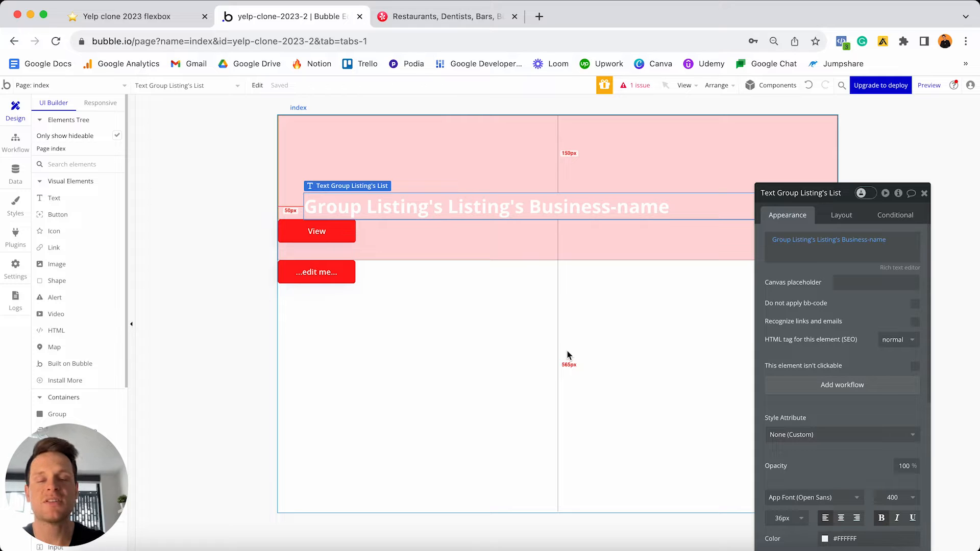
pyautogui.click(303, 273)
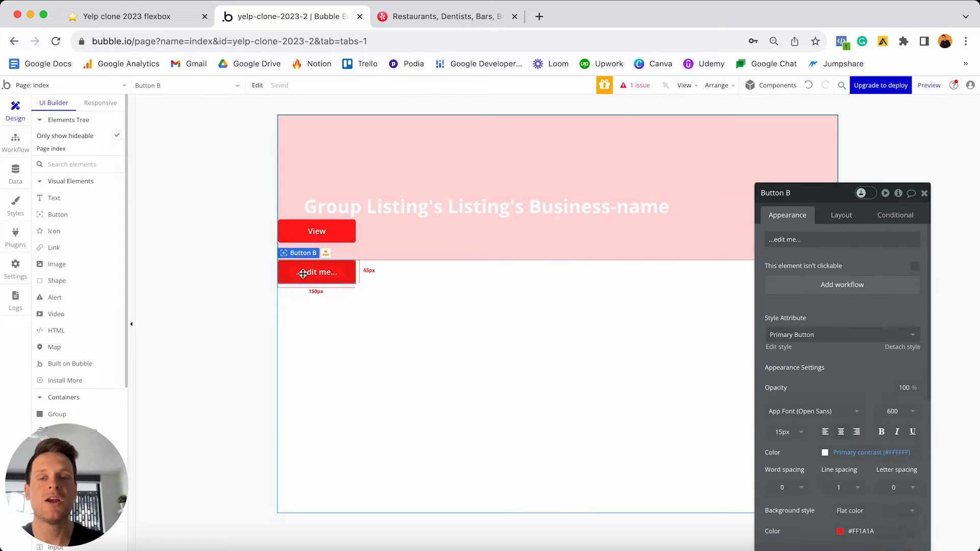
pyautogui.press('Delete')
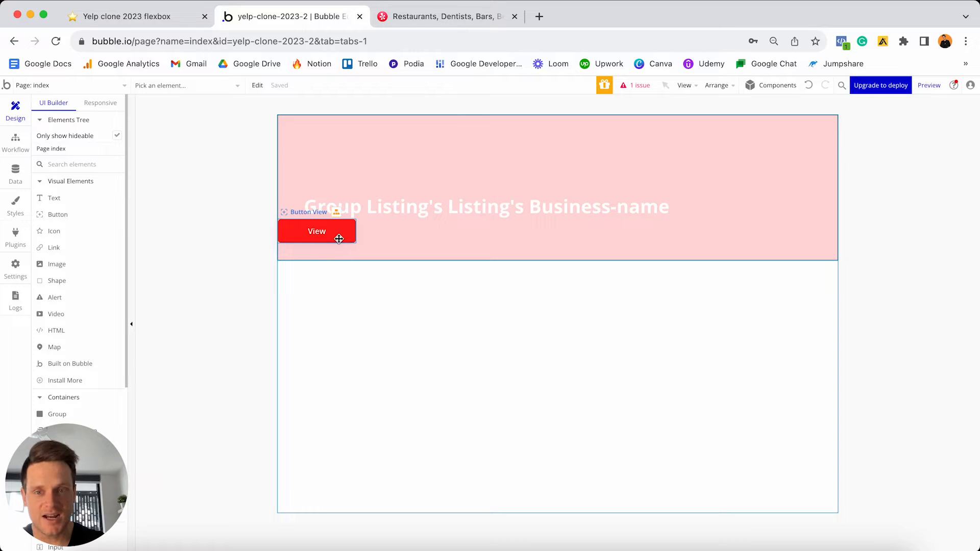
# - Try making the View button stretch full width in Layout, then undo it
pyautogui.click(339, 239)
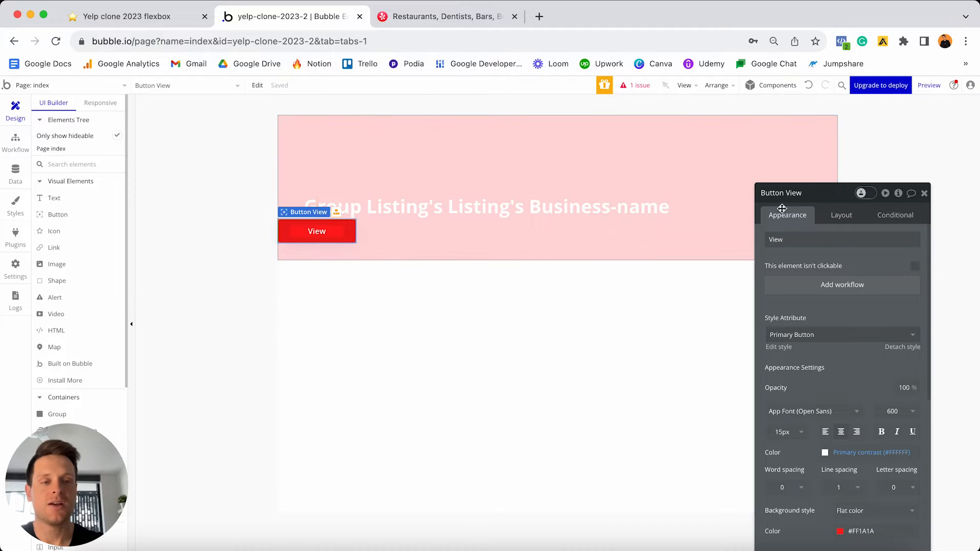
pyautogui.click(843, 217)
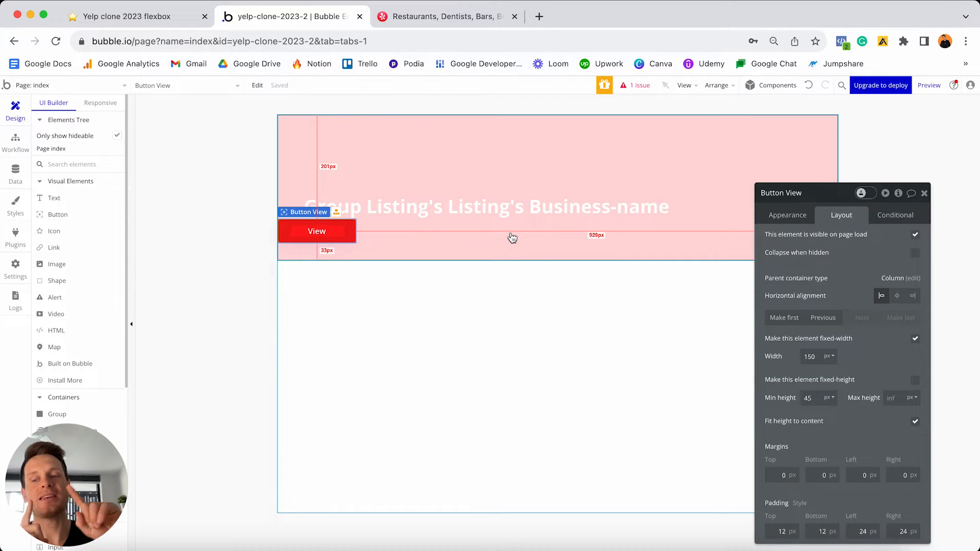
pyautogui.click(914, 339)
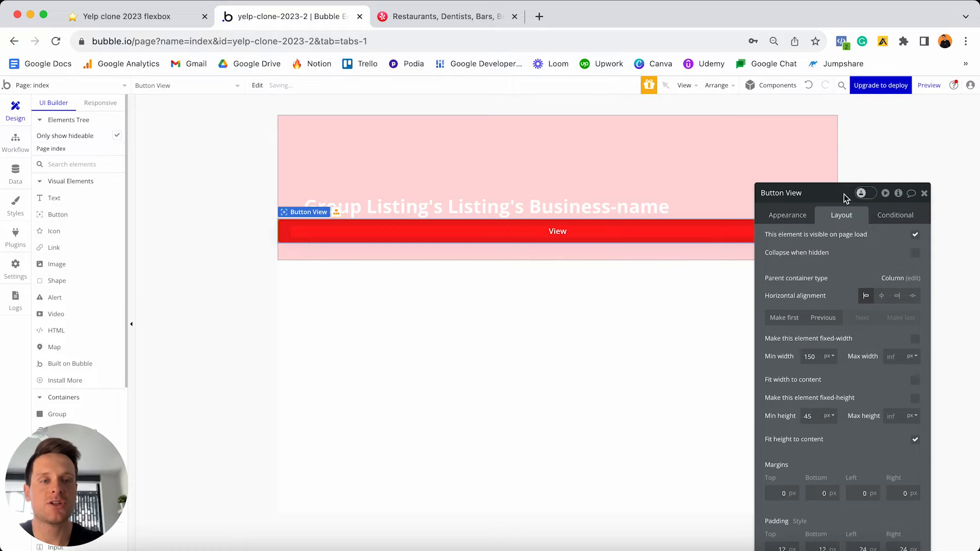
pyautogui.moveTo(844, 198); pyautogui.dragTo(847, 217)
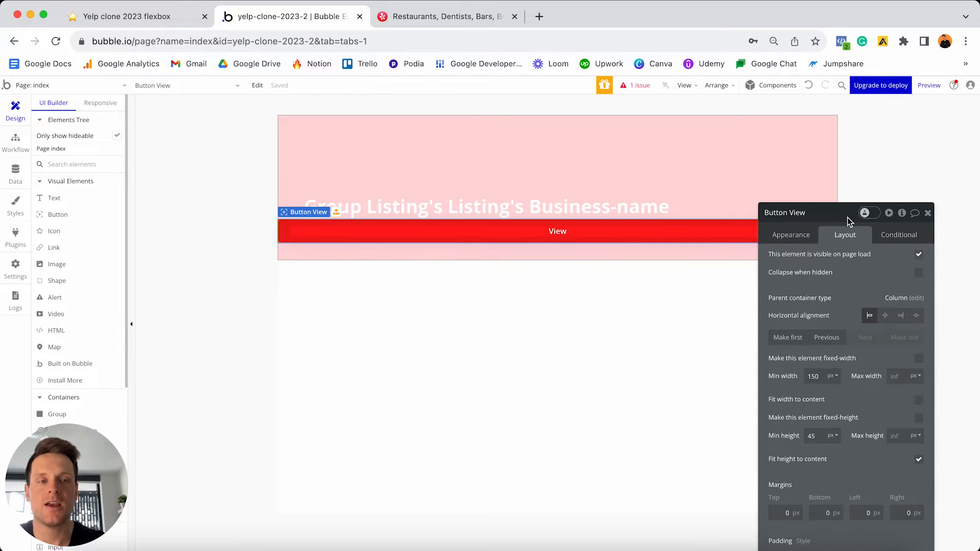
pyautogui.click(809, 84)
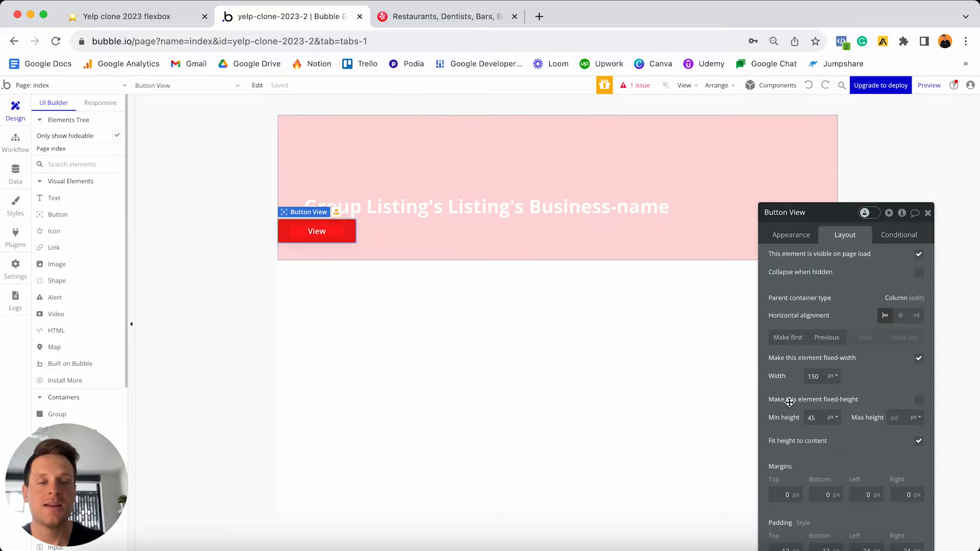
# - Set the View button's margins to 20 top and 50 bottom, left and right
pyautogui.click(777, 495)
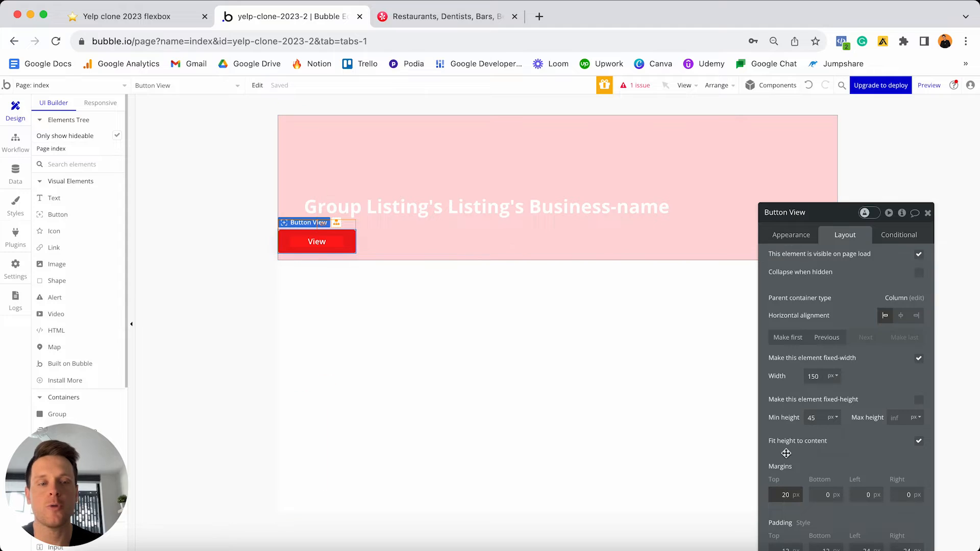
pyautogui.click(822, 494)
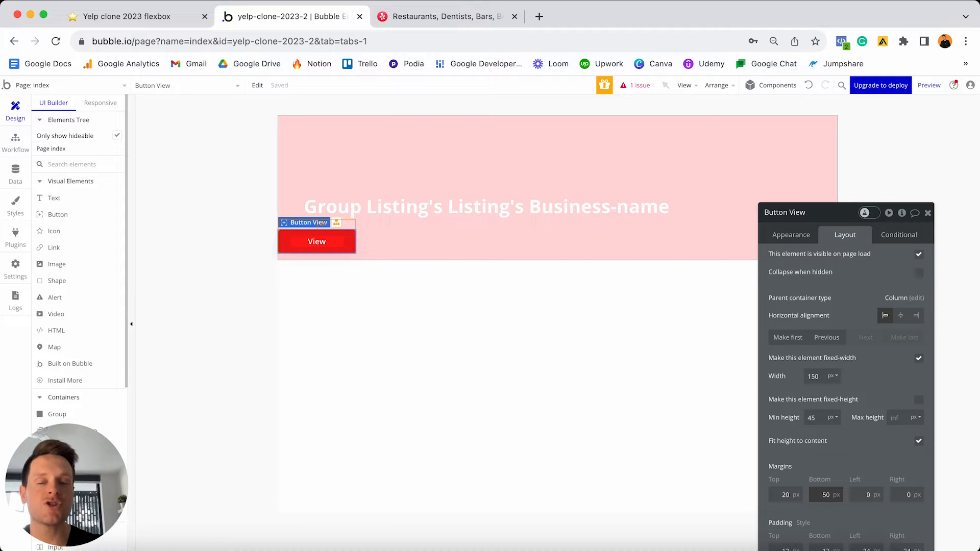
pyautogui.click(865, 495)
pyautogui.write('5')
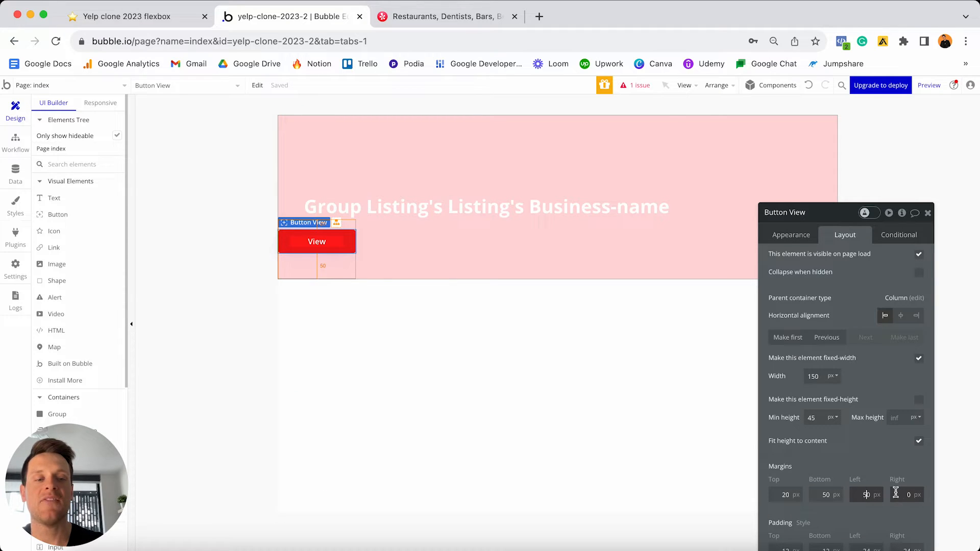
pyautogui.click(897, 495)
pyautogui.write('5')
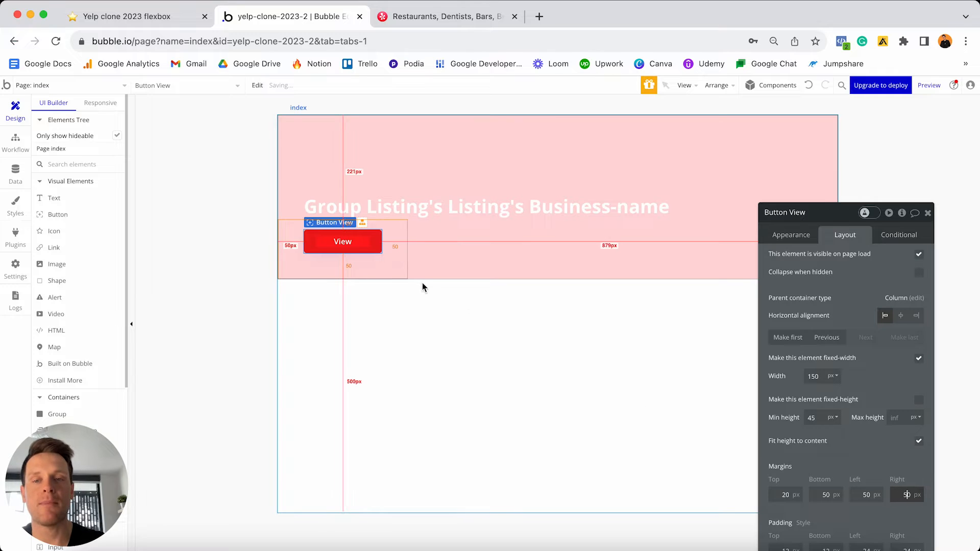
pyautogui.click(319, 211)
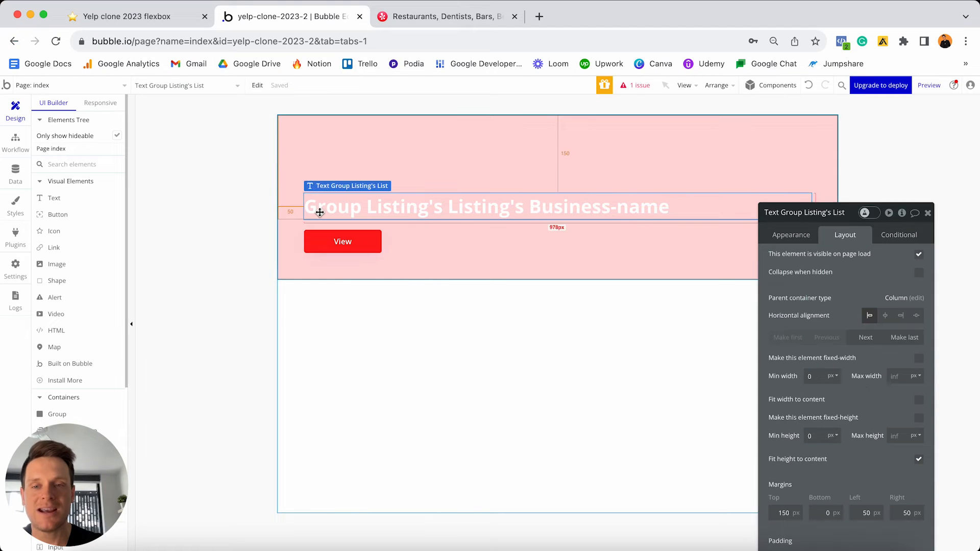
pyautogui.click(317, 237)
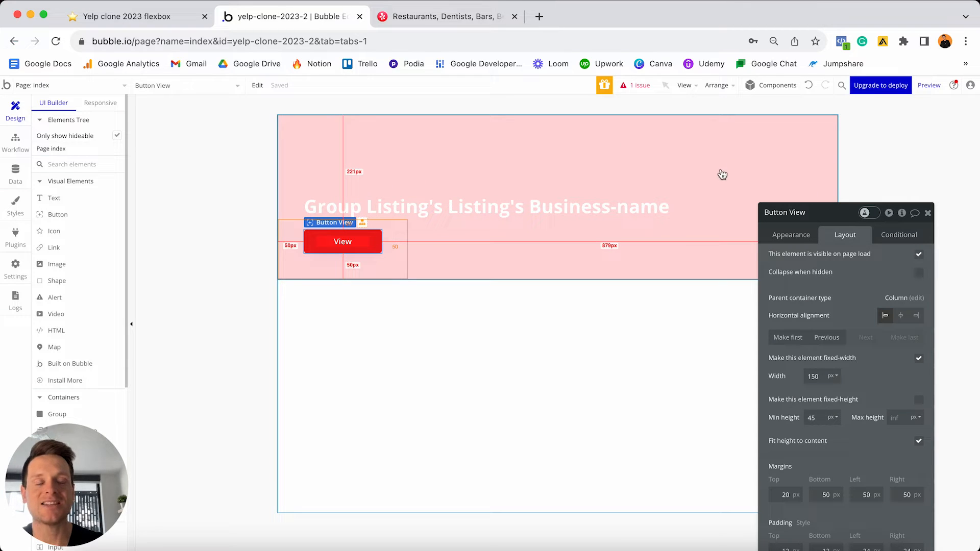
# - Change the pink Group Listing's minimum height from 280 to 400 px
pyautogui.click(672, 156)
pyautogui.moveTo(819, 218); pyautogui.dragTo(807, 137)
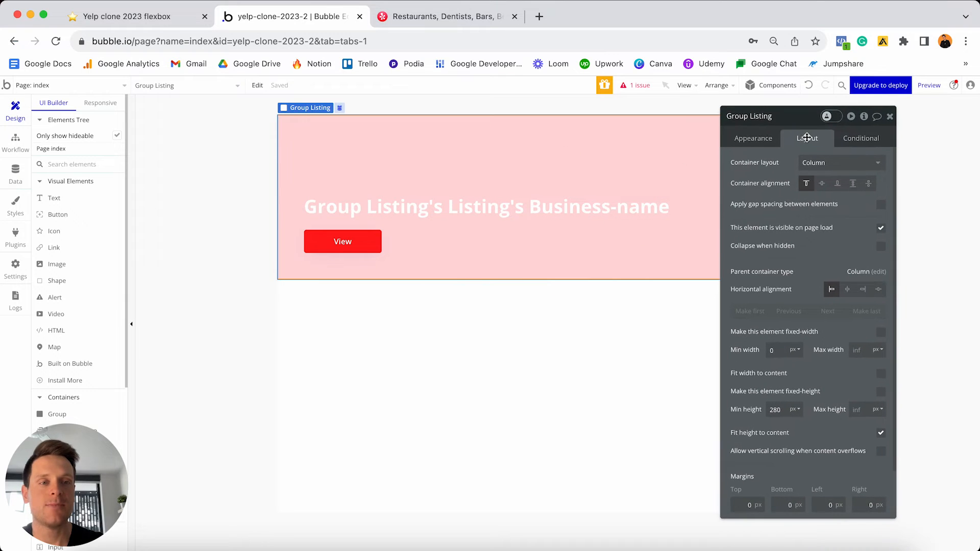
pyautogui.doubleClick(783, 409)
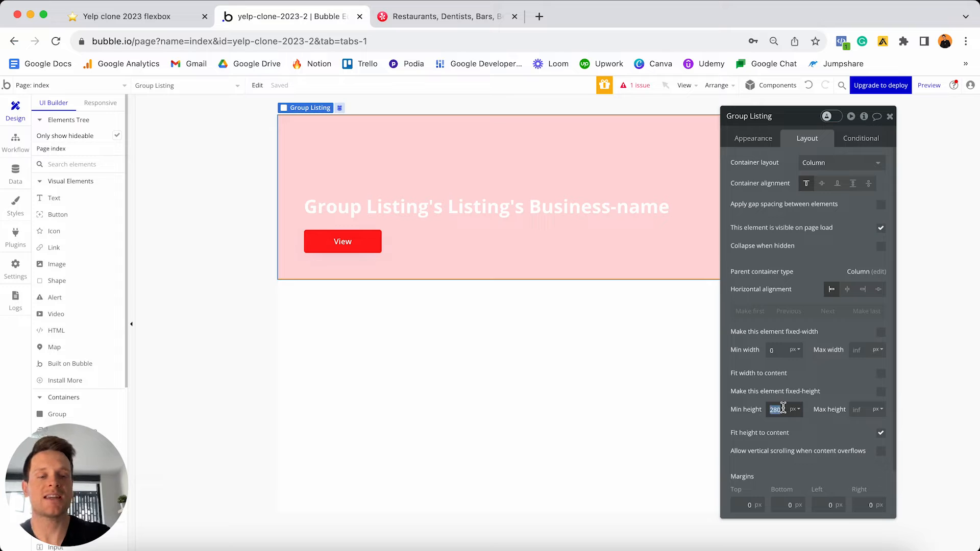
pyautogui.press('BackSpace')
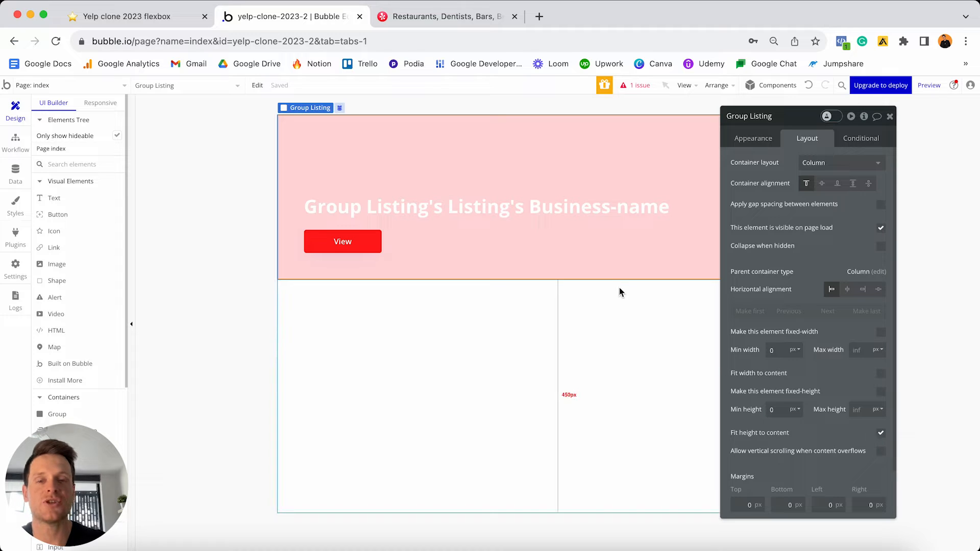
pyautogui.click(345, 242)
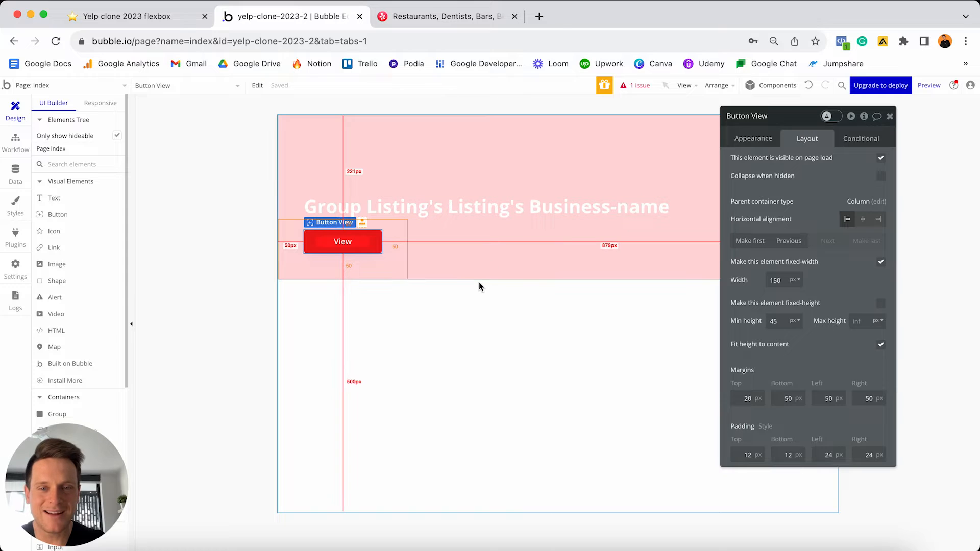
pyautogui.click(488, 256)
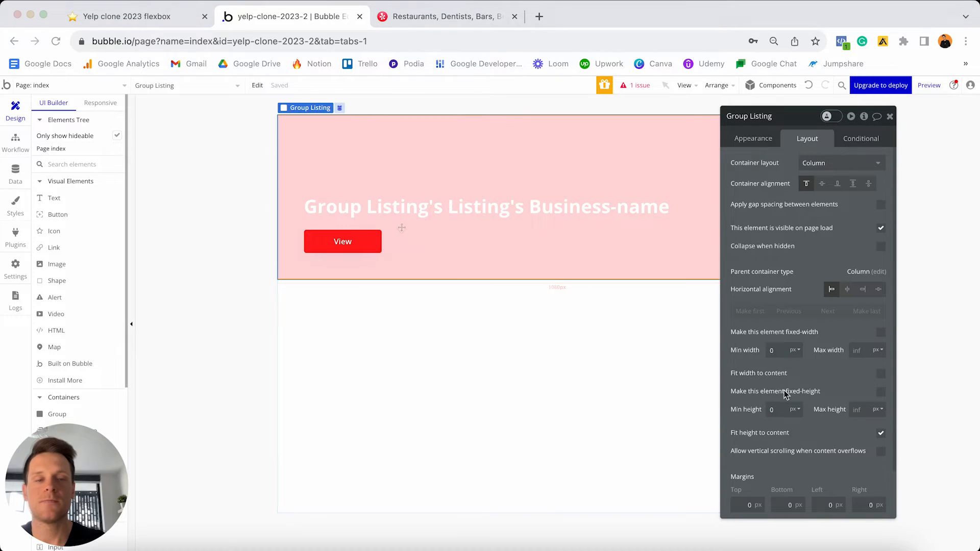
pyautogui.write('400')
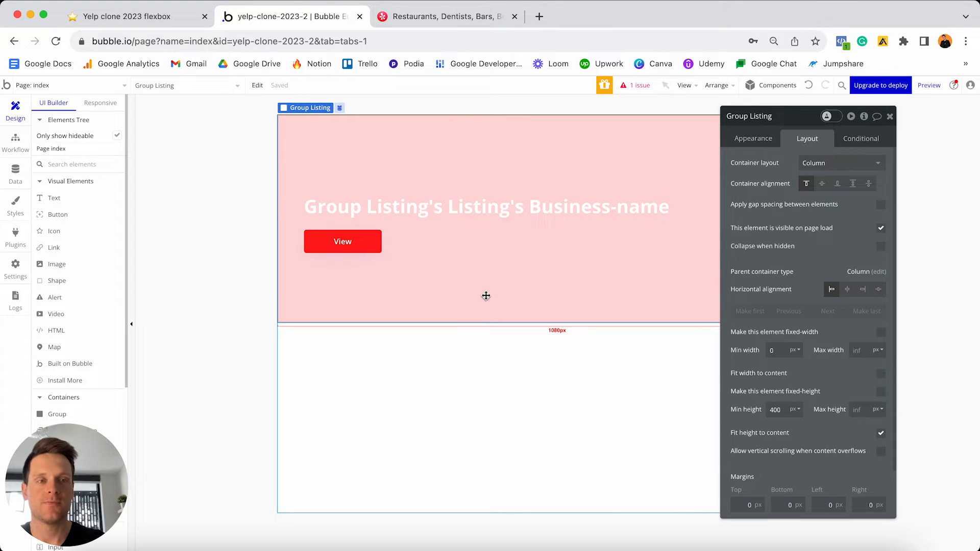
pyautogui.click(890, 116)
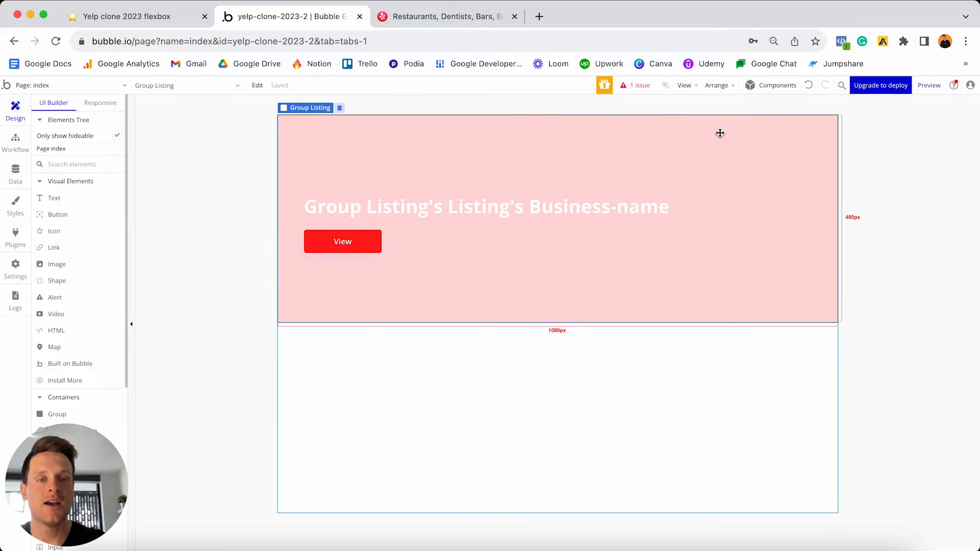
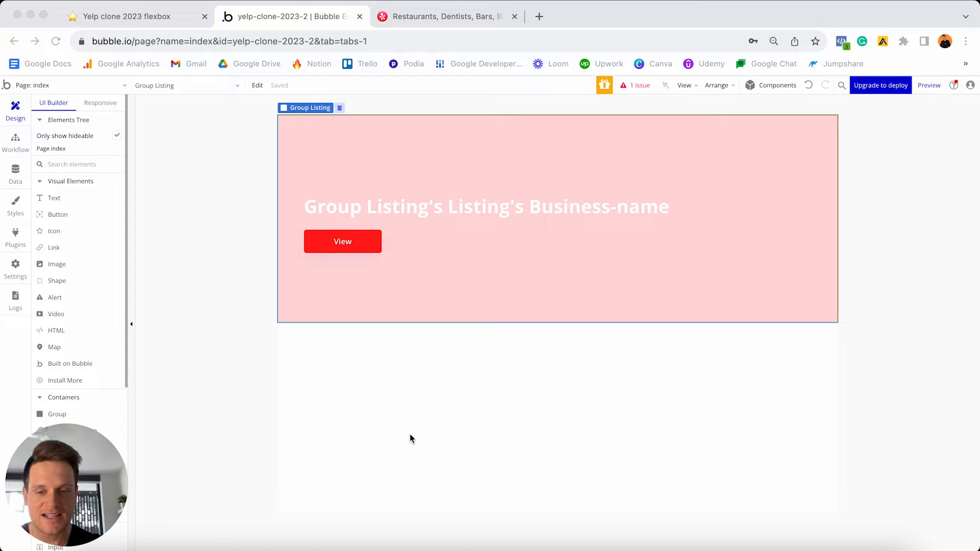
# - Set the index page's minimum height to 1500 px, using undo to restore it after clearing it
pyautogui.click(564, 402)
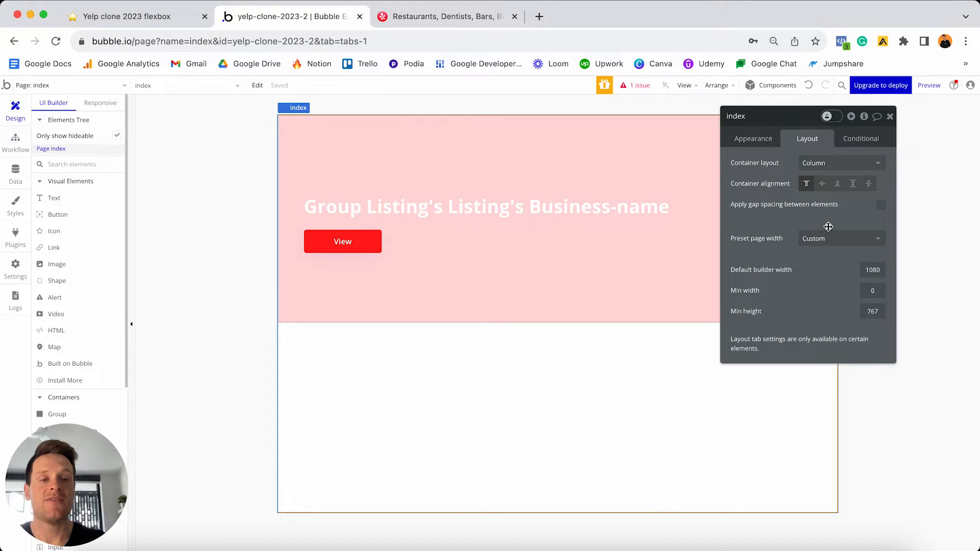
pyautogui.click(867, 311)
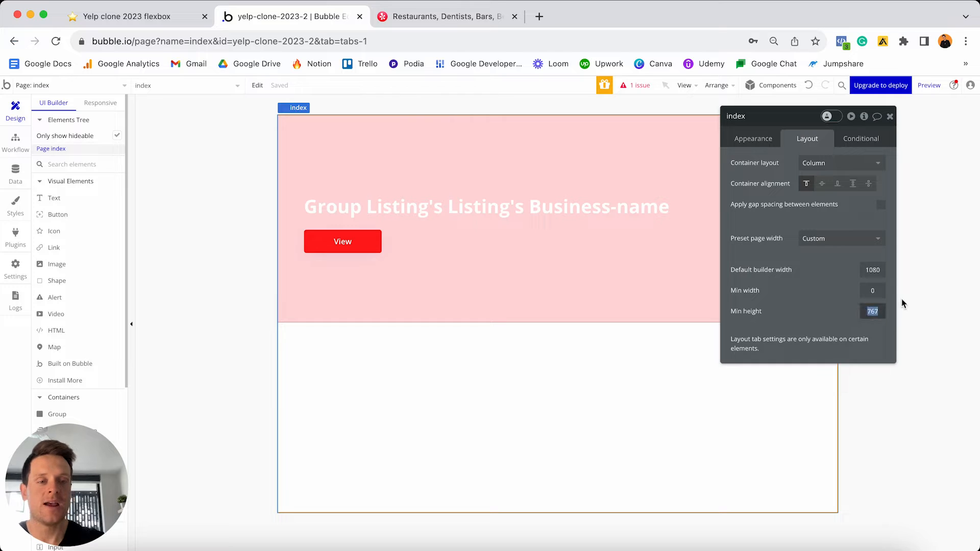
pyautogui.write('1500')
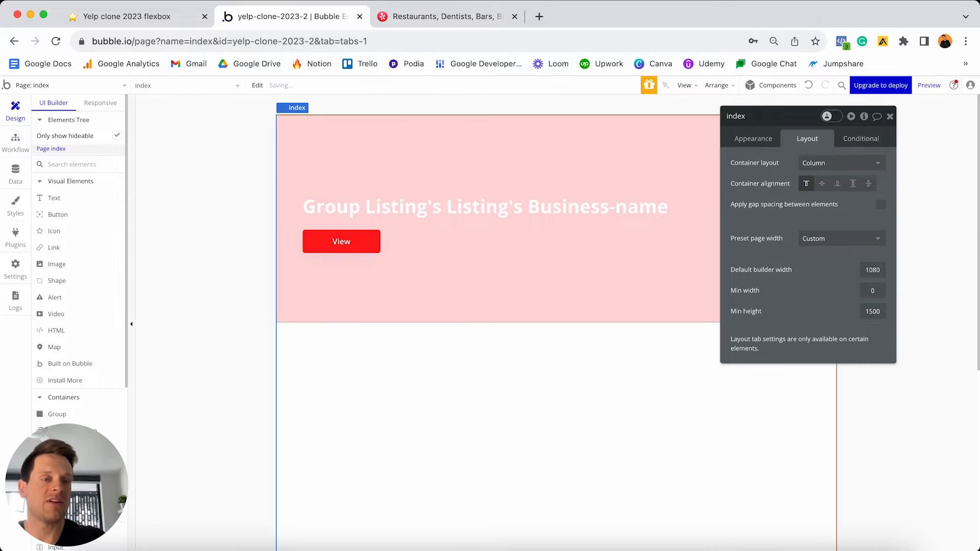
pyautogui.scroll(-2, 677, 276)
pyautogui.scroll(-5, 677, 276)
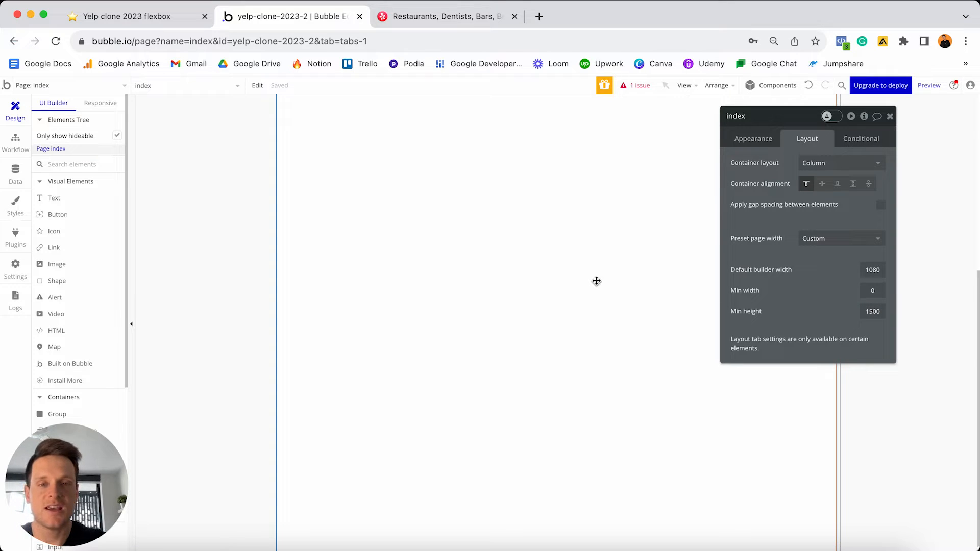
pyautogui.scroll(7, 596, 281)
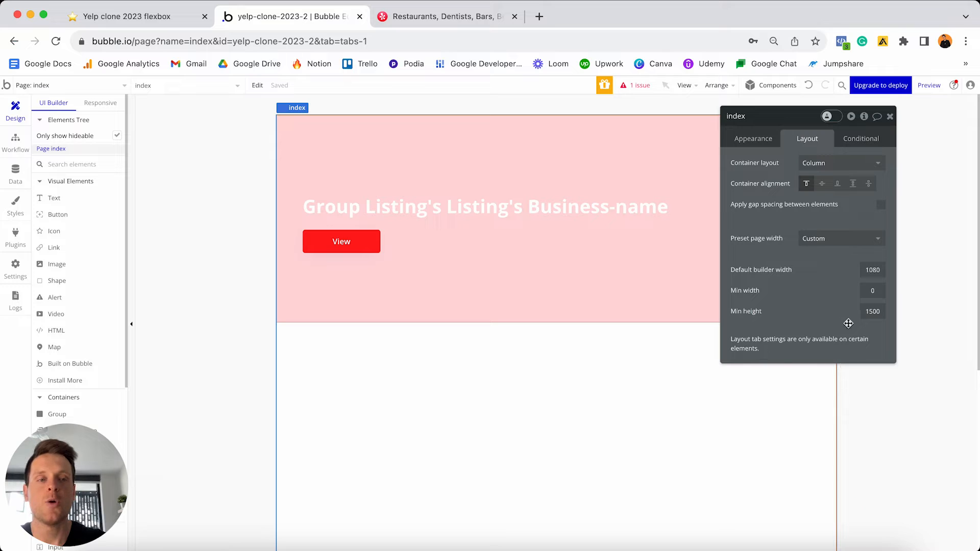
pyautogui.click(873, 312)
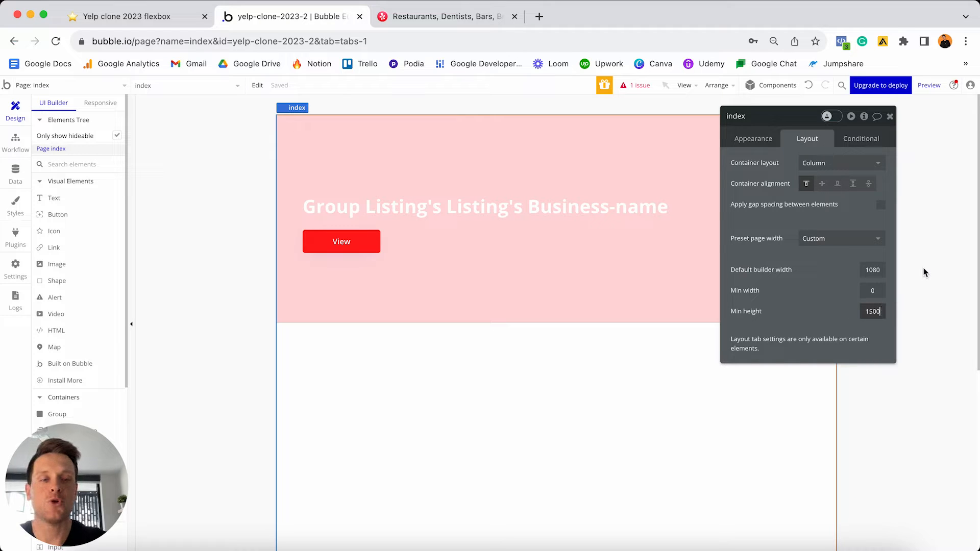
pyautogui.press('BackSpace')
pyautogui.press('BackSpace')
pyautogui.press('BackSpace')
pyautogui.press('BackSpace')
pyautogui.click(786, 305)
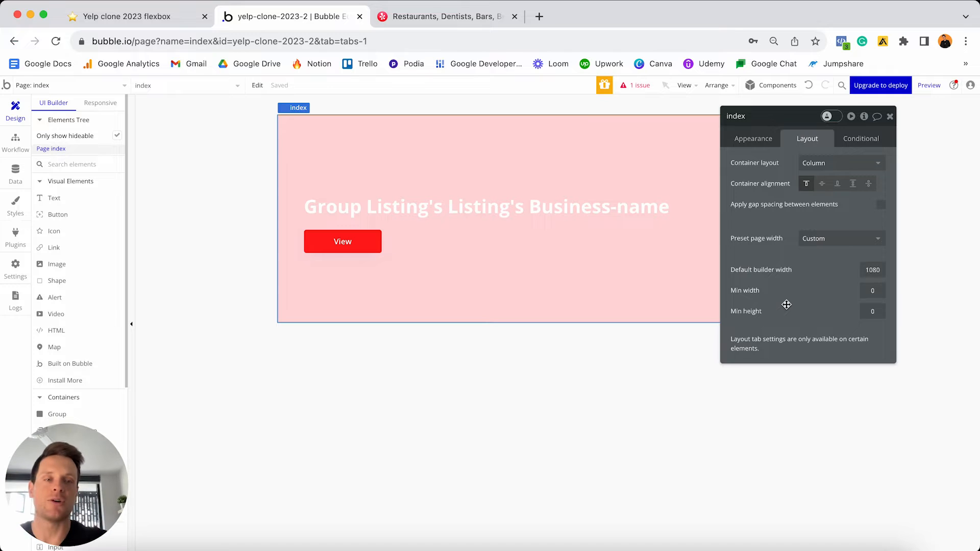
pyautogui.click(809, 87)
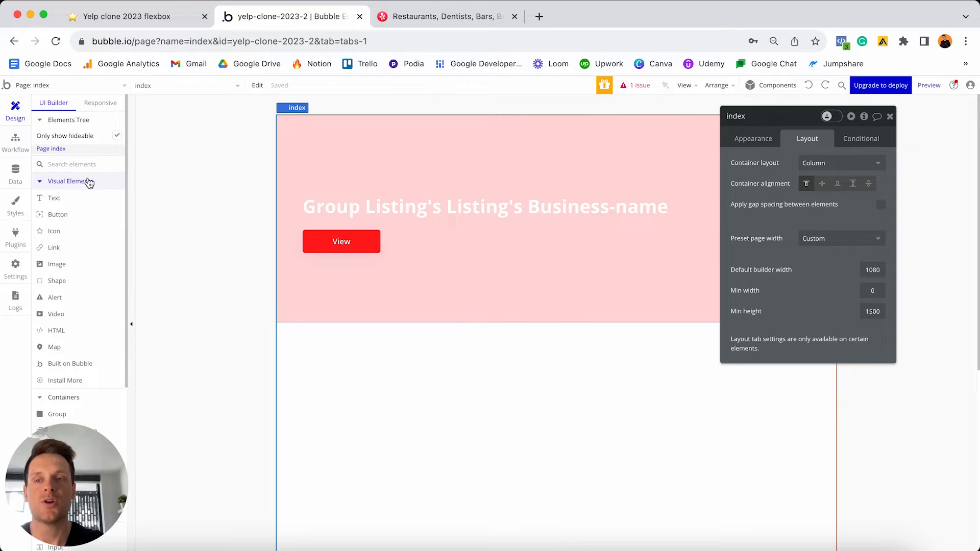
pyautogui.click(65, 201)
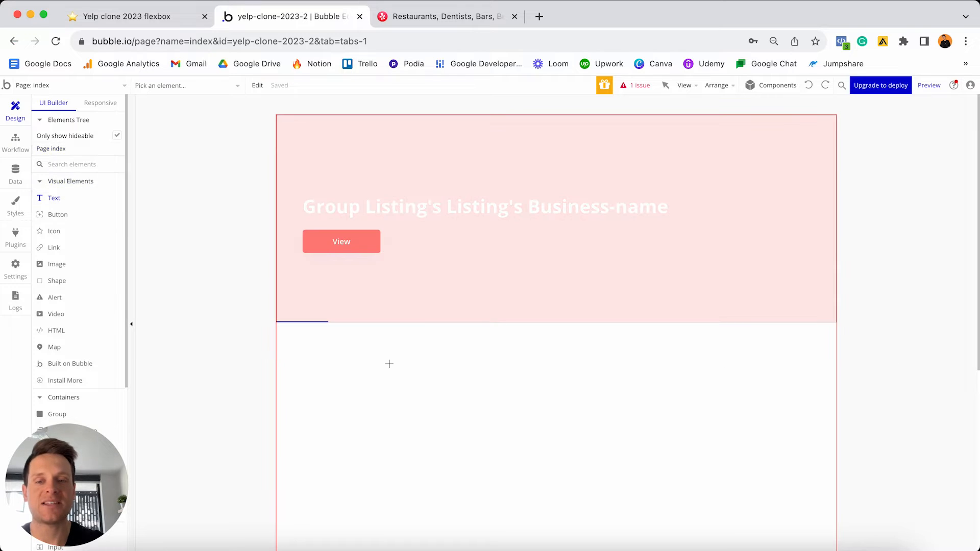
# - Add a text element reading 'Recent Activity' below the pink group
pyautogui.click(484, 449)
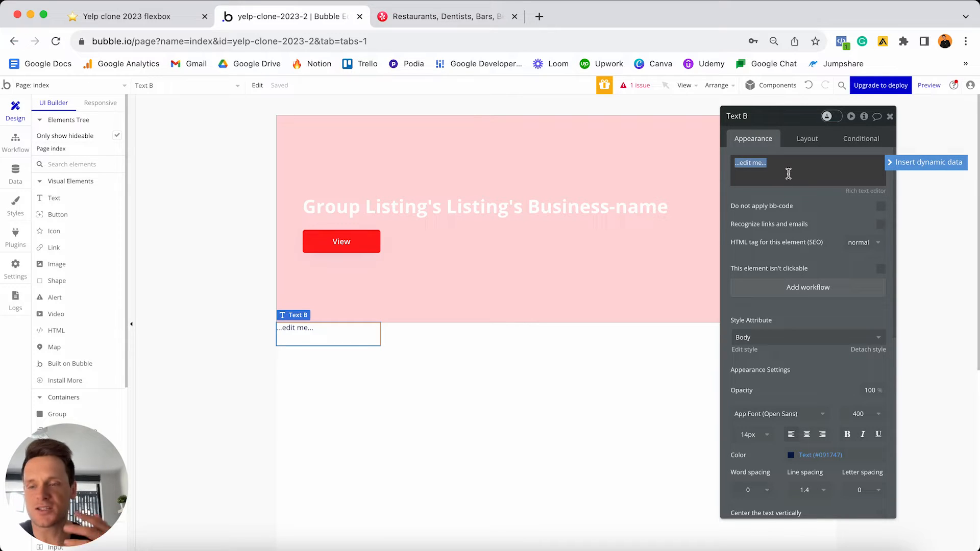
pyautogui.write('Rece')
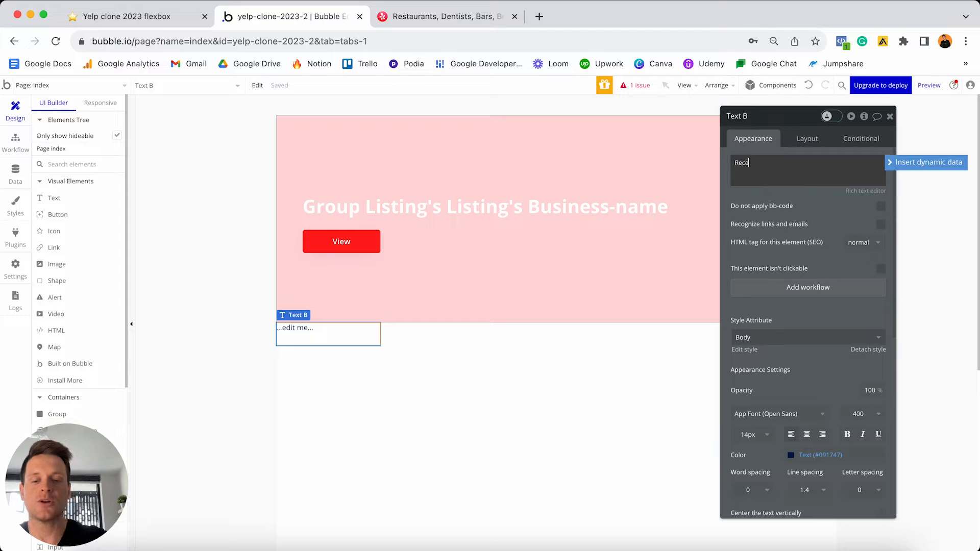
pyautogui.write('nt Activity')
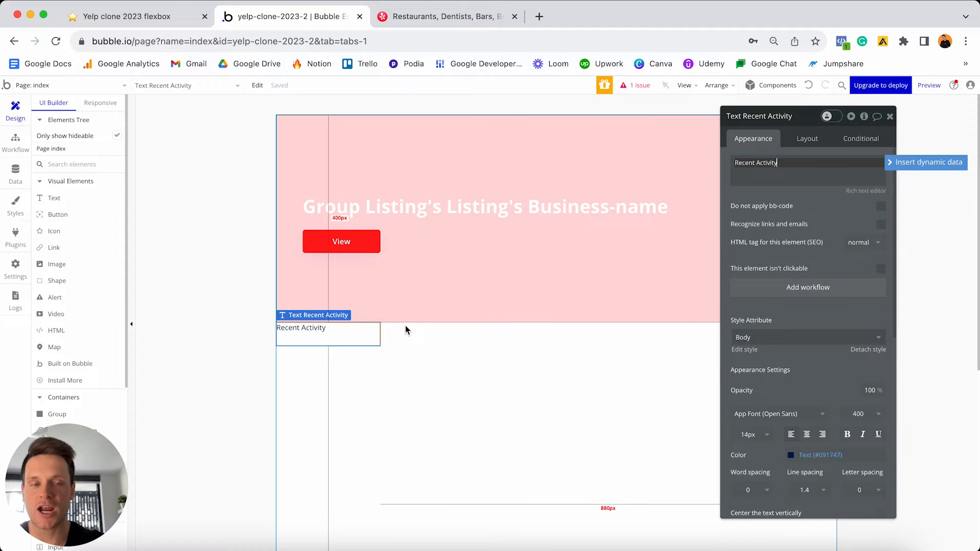
pyautogui.scroll(-5, 874, 224)
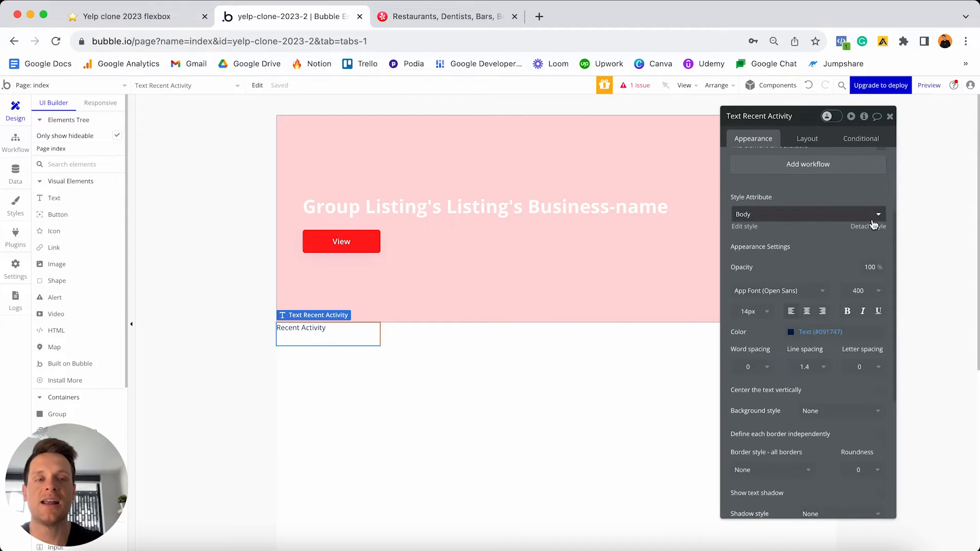
# - Detach the heading's style and make it 24px, centred and bold
pyautogui.click(879, 230)
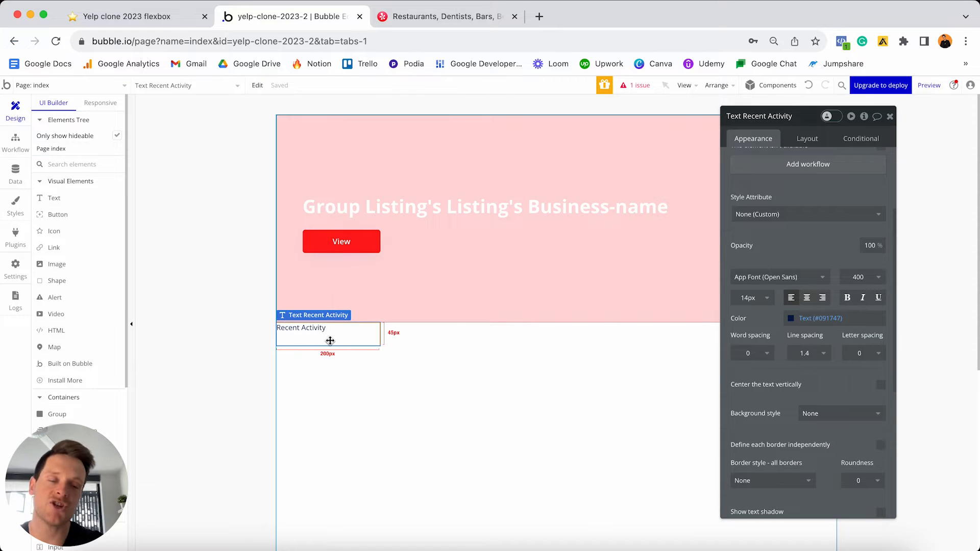
pyautogui.click(748, 298)
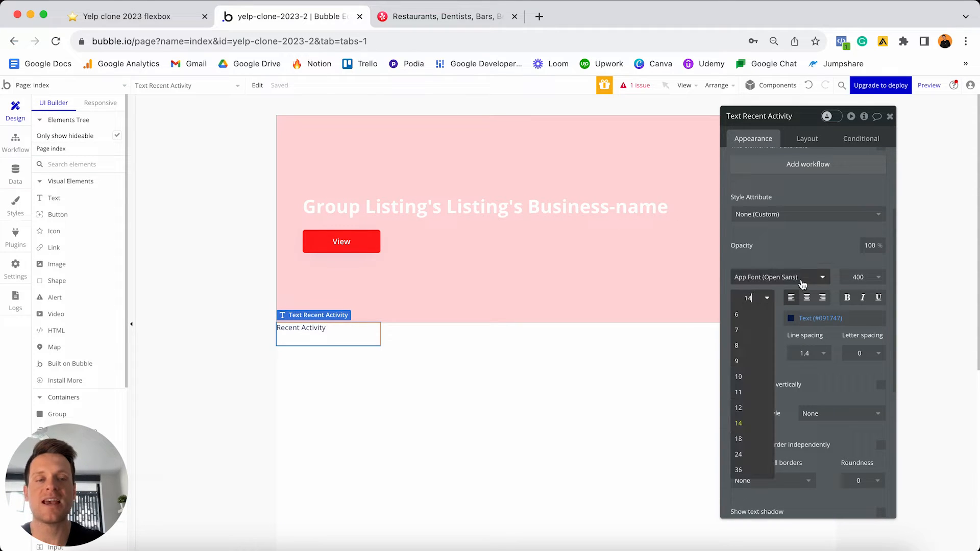
pyautogui.write('24')
pyautogui.press('Return')
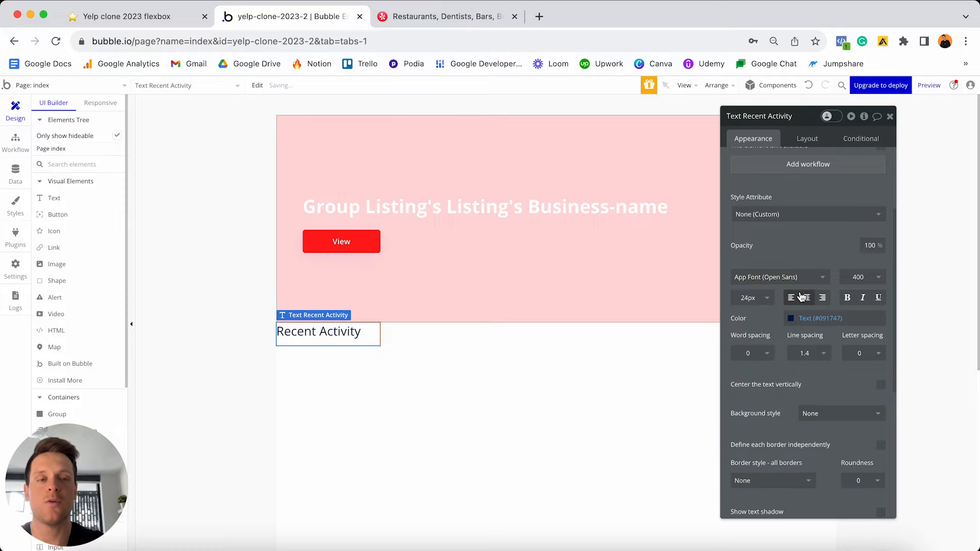
pyautogui.click(807, 300)
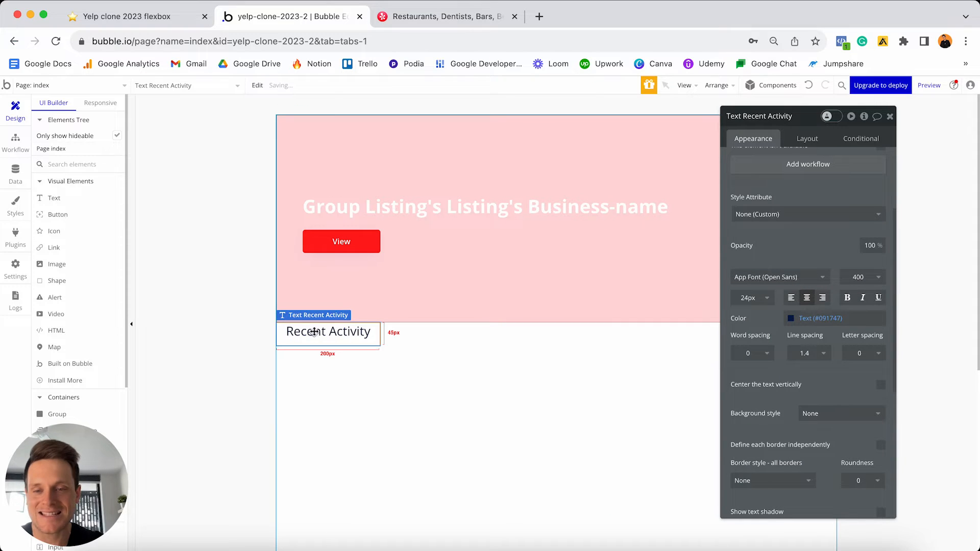
pyautogui.click(847, 300)
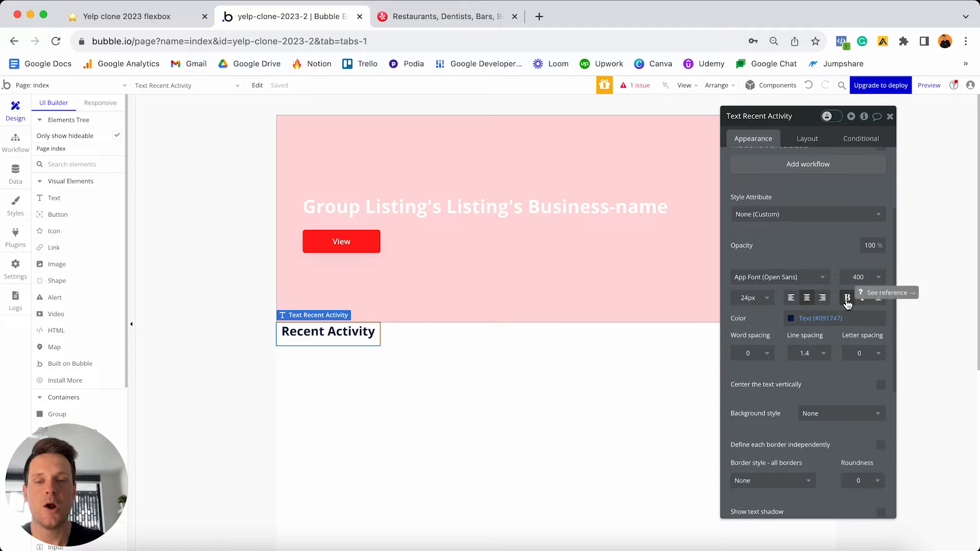
pyautogui.click(806, 143)
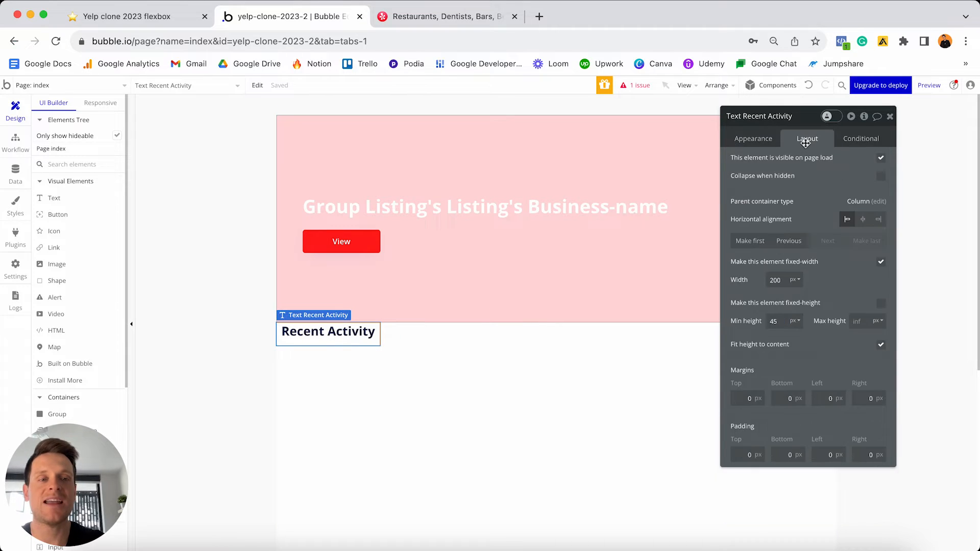
# - Let the heading stretch, with minimum width 0 and minimum height 0
pyautogui.click(881, 262)
pyautogui.doubleClick(776, 280)
pyautogui.write('0')
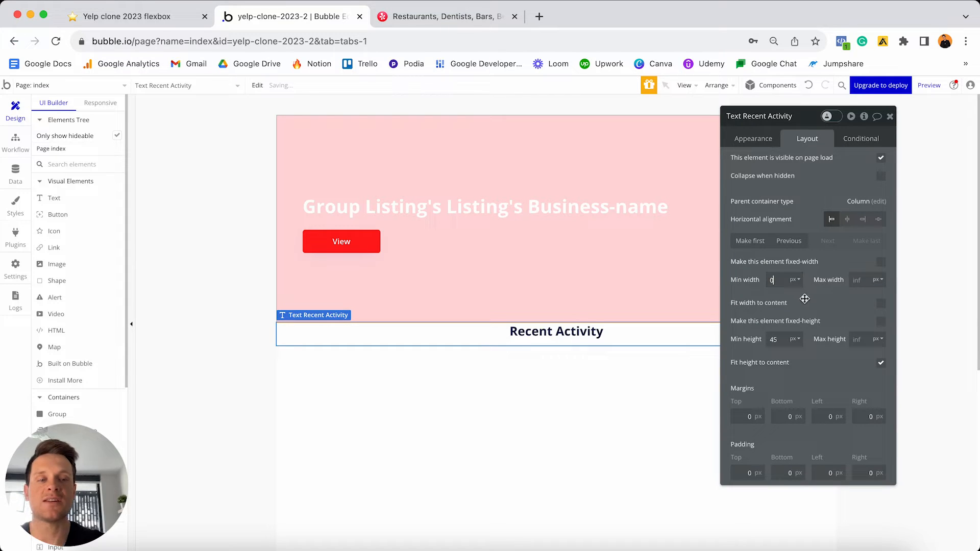
pyautogui.moveTo(806, 125); pyautogui.dragTo(820, 441)
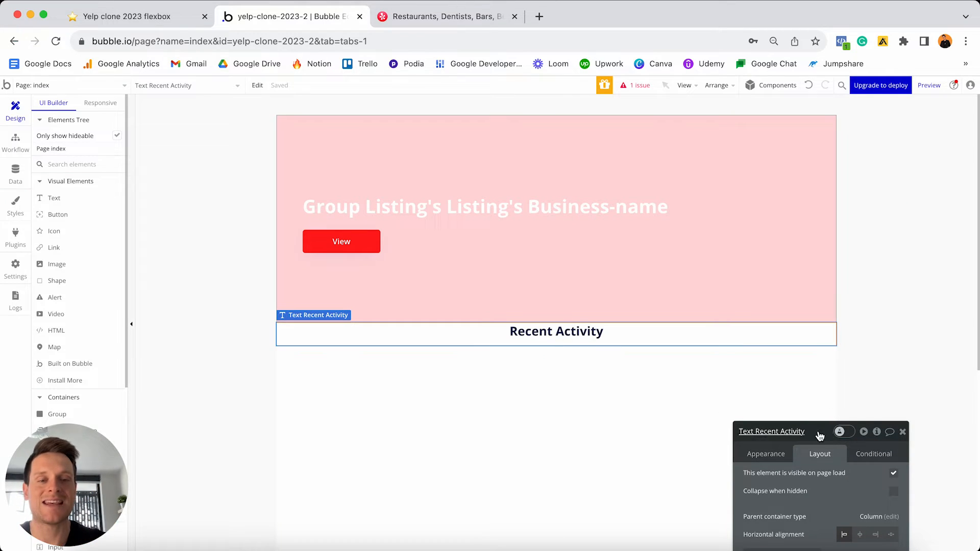
pyautogui.moveTo(820, 436); pyautogui.dragTo(781, 165)
pyautogui.doubleClick(749, 384)
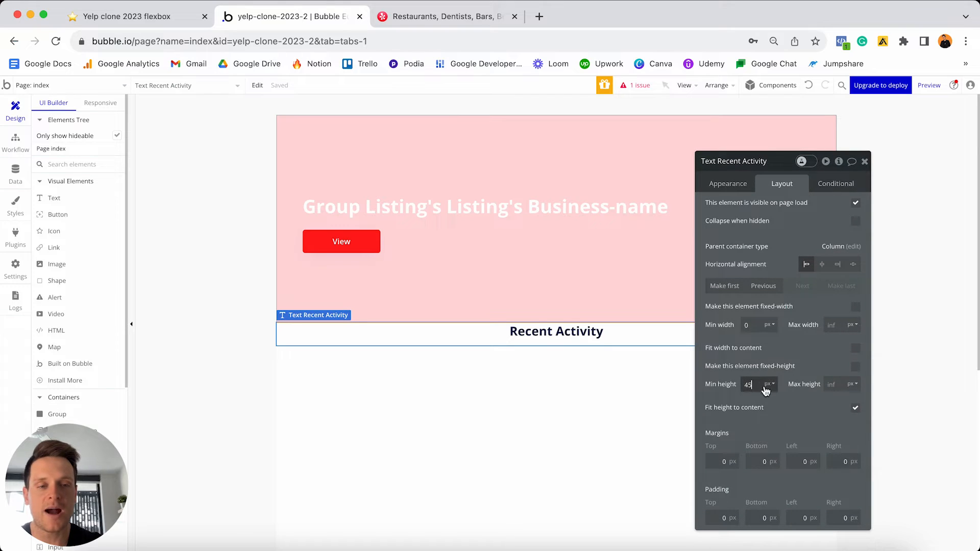
pyautogui.press('BackSpace')
pyautogui.write('0')
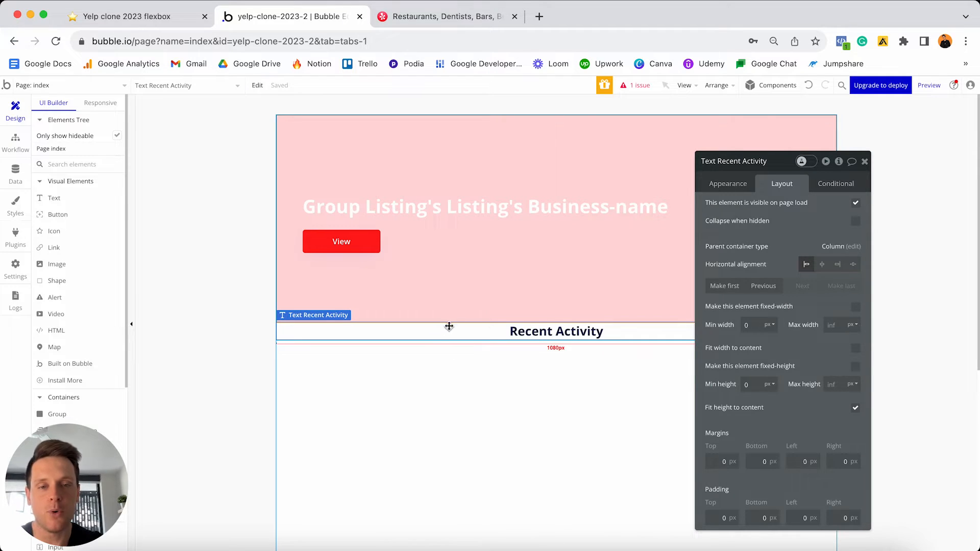
# - Give the heading margins of 50 top, 20 left and 20 right
pyautogui.click(722, 462)
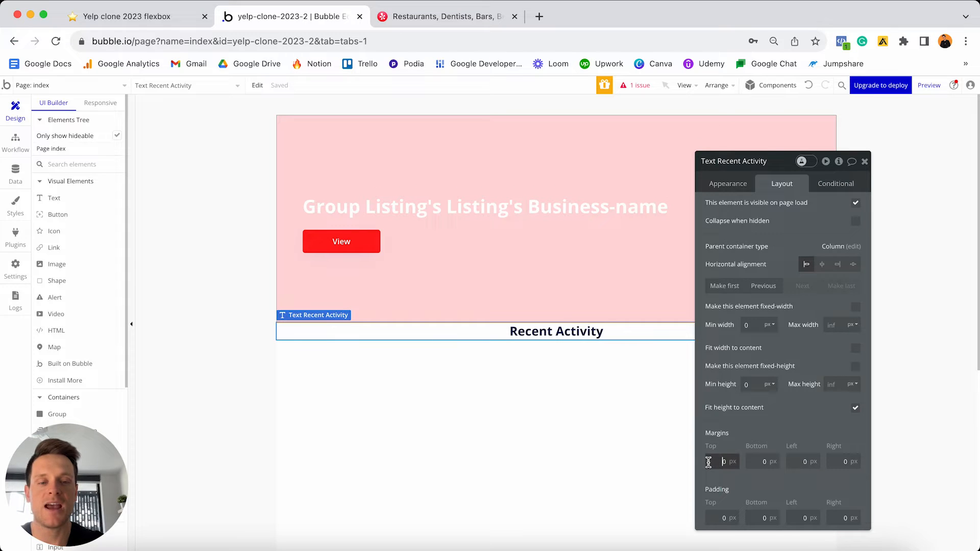
pyautogui.write('50')
pyautogui.click(763, 461)
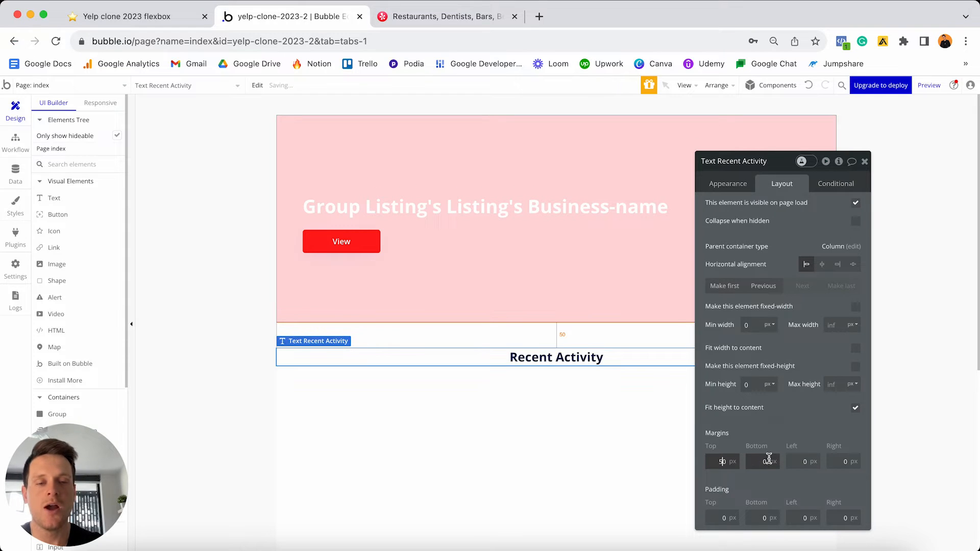
pyautogui.click(793, 461)
pyautogui.write('20')
pyautogui.click(828, 461)
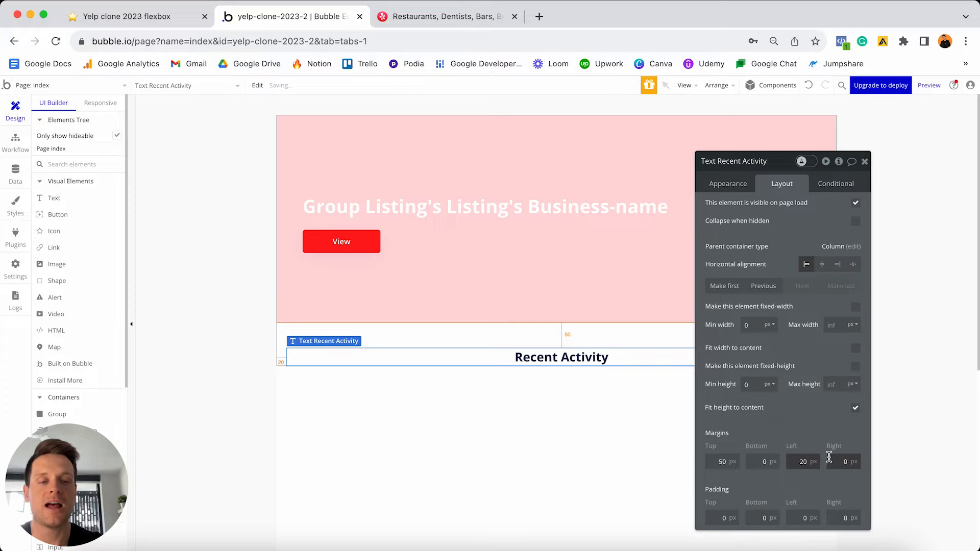
pyautogui.write('20')
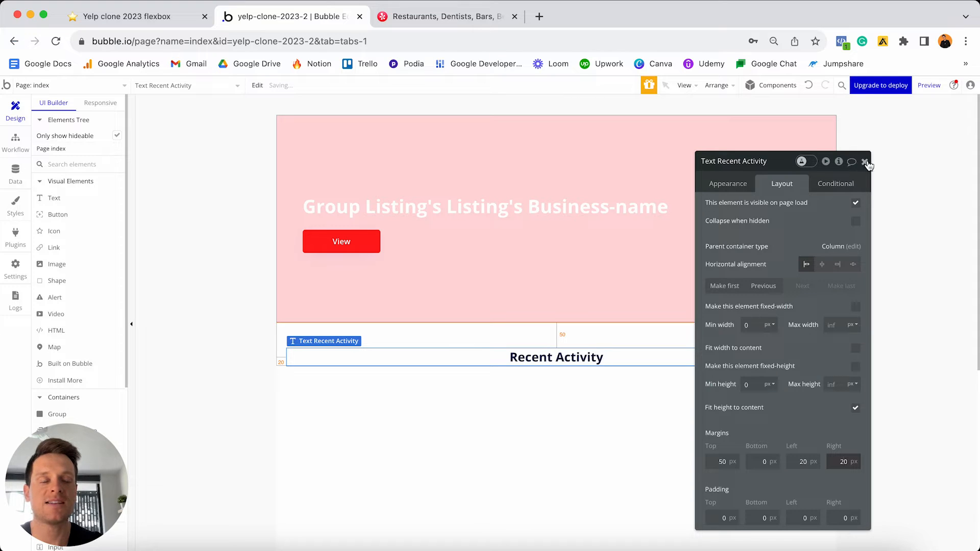
pyautogui.click(865, 161)
pyautogui.click(781, 415)
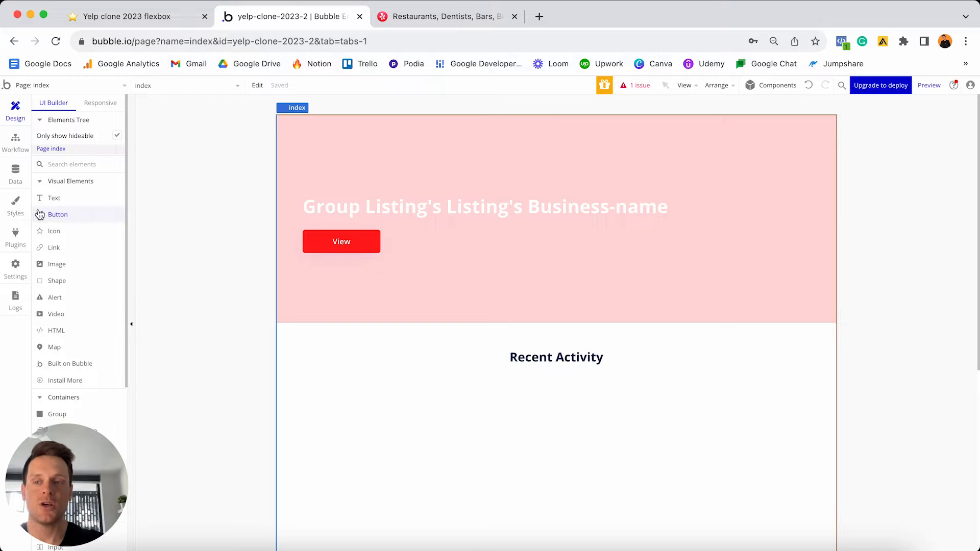
# - Open the Data tab to view the Listing type's fields
pyautogui.click(23, 184)
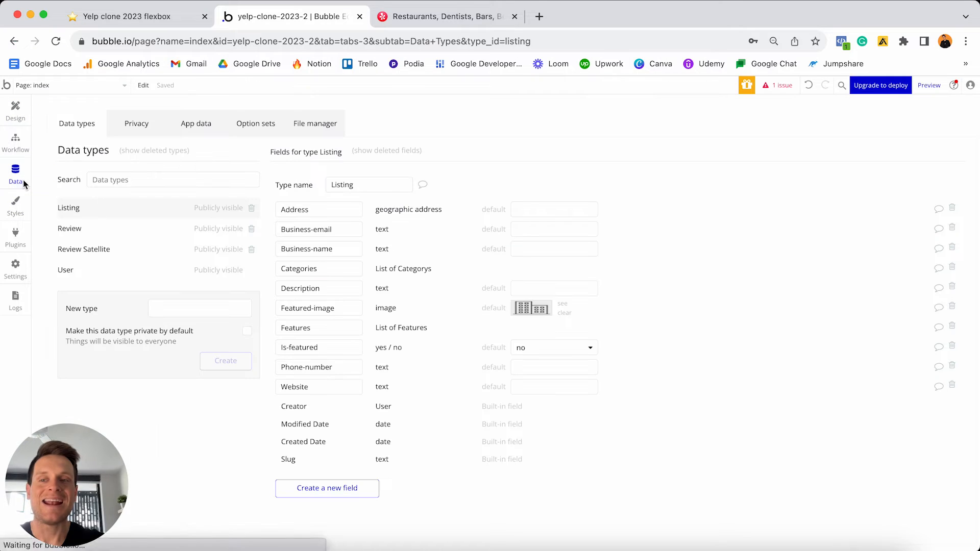
# - Inspect Review's business, Message and Rating fields, then Review Satellite's, before returning to Design
pyautogui.click(108, 229)
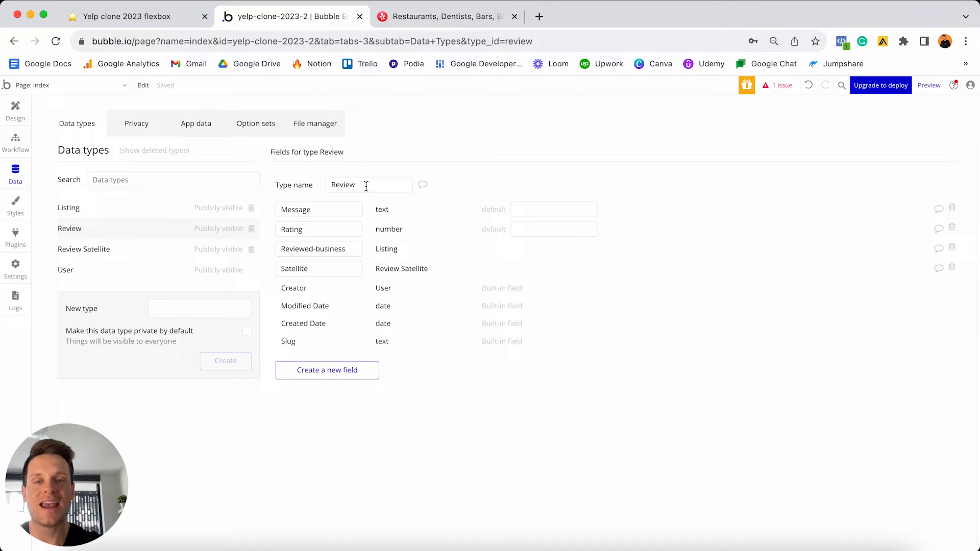
pyautogui.moveTo(365, 186); pyautogui.dragTo(326, 184)
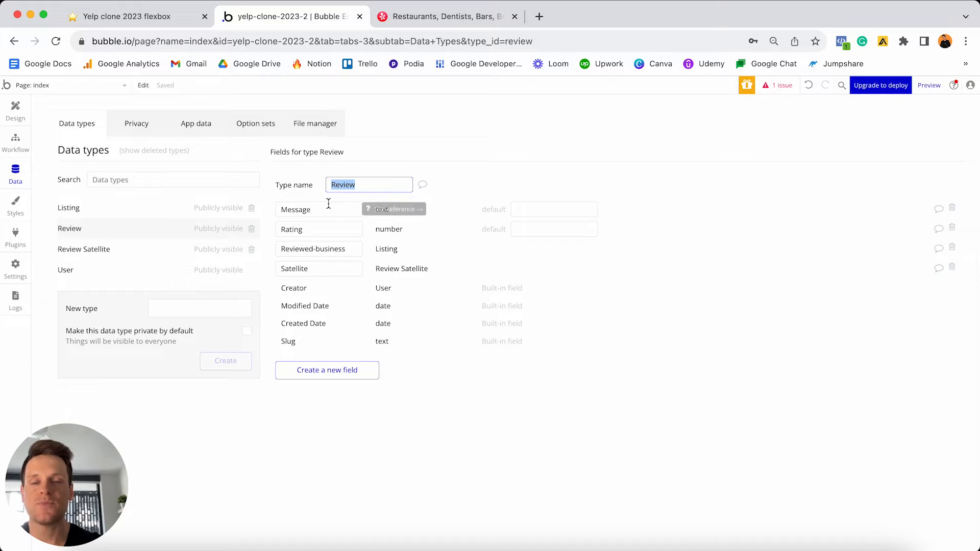
pyautogui.moveTo(349, 248); pyautogui.dragTo(271, 246)
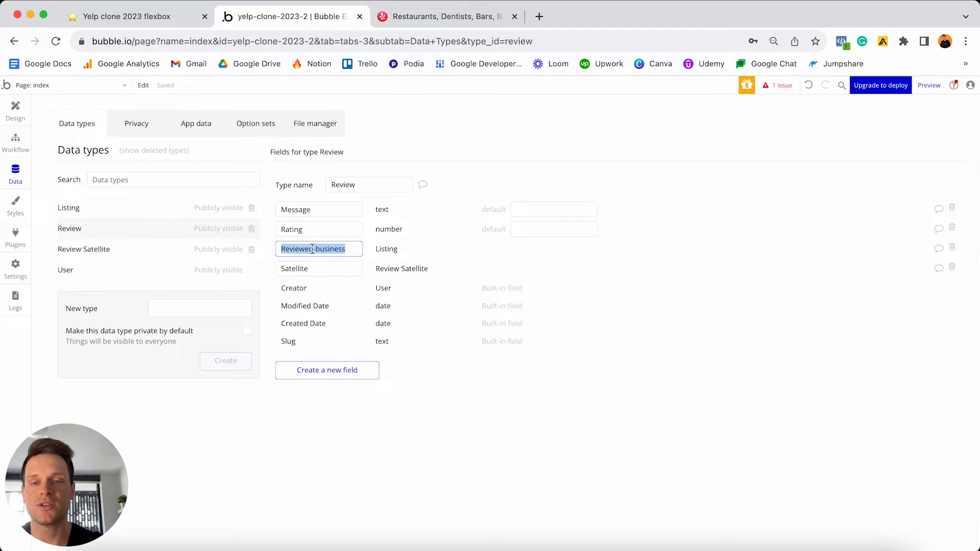
pyautogui.click(332, 208)
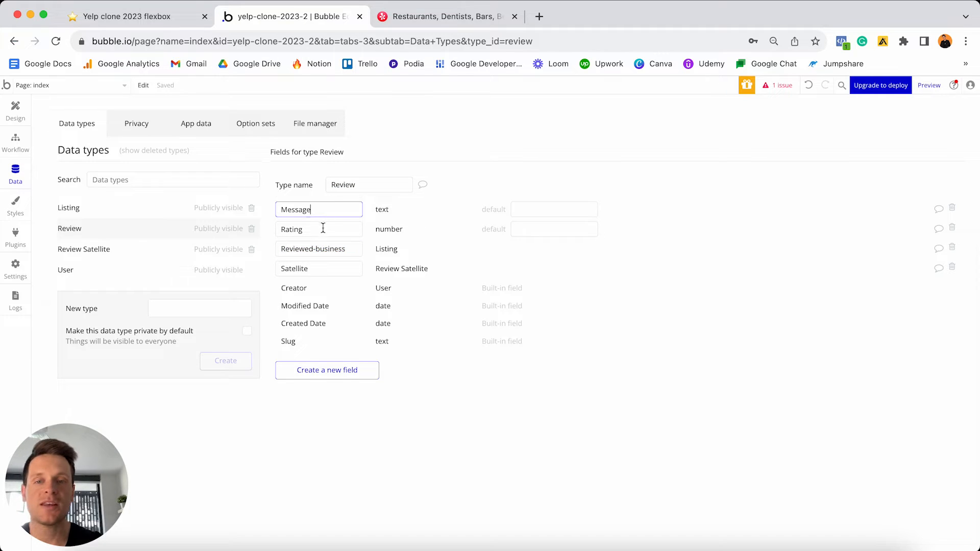
pyautogui.click(322, 229)
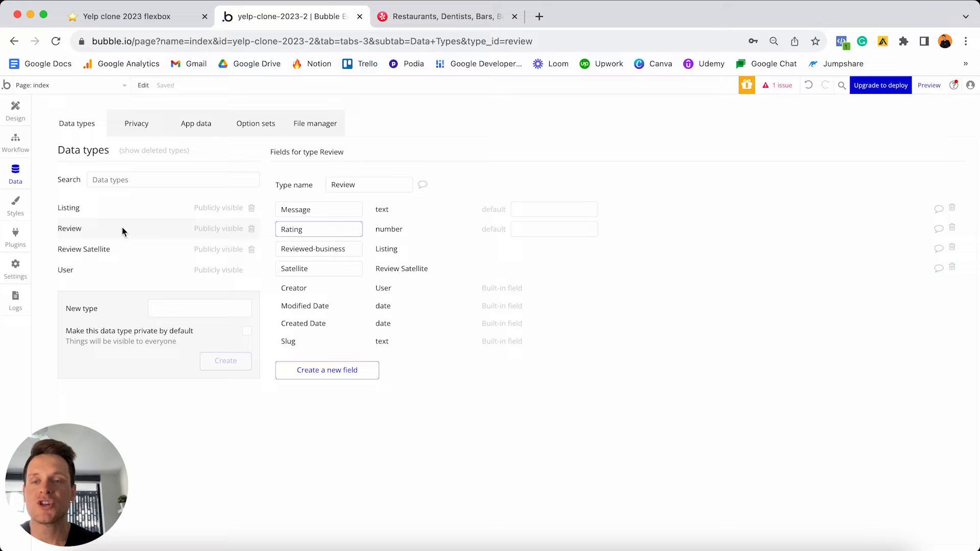
pyautogui.click(112, 250)
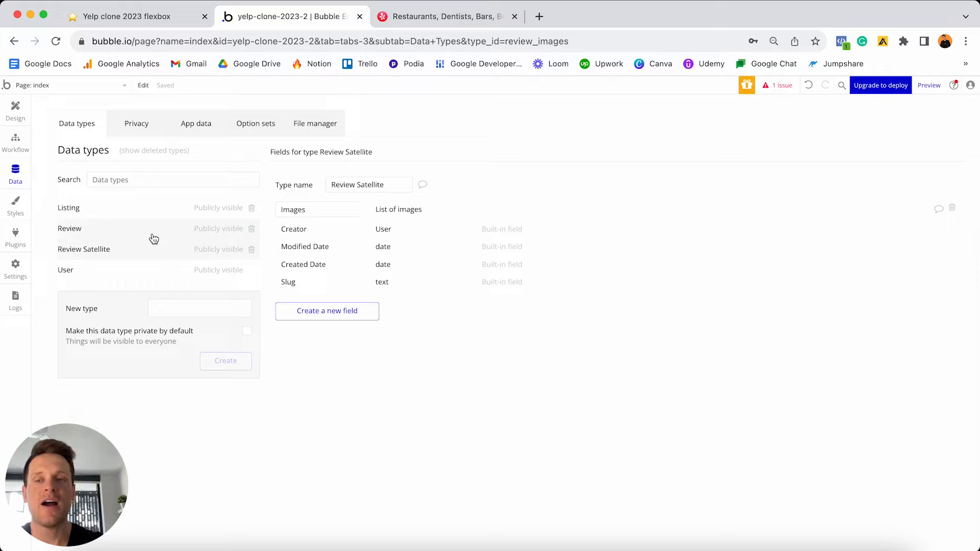
pyautogui.click(15, 111)
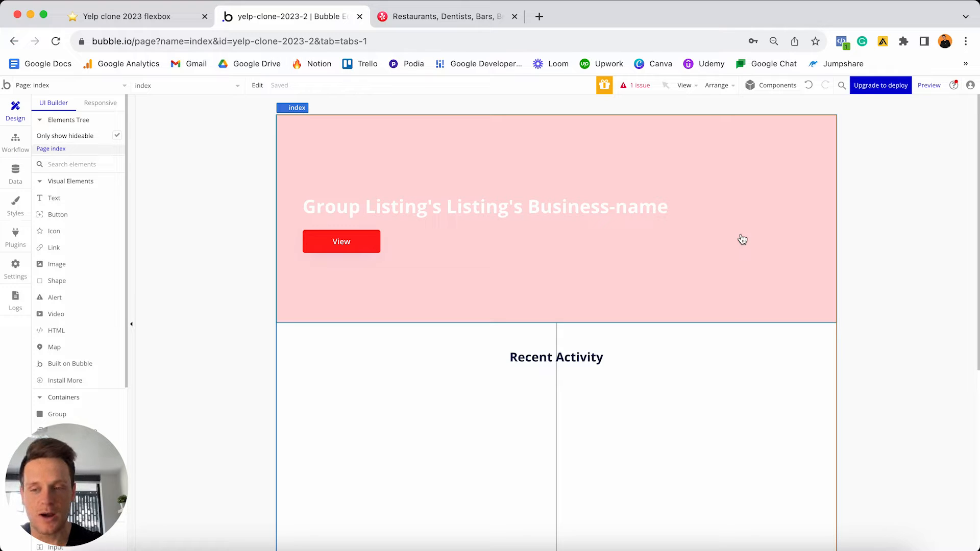
# - Drag a Repeating Group from Containers onto the page below the pink group
pyautogui.scroll(-5, 89, 373)
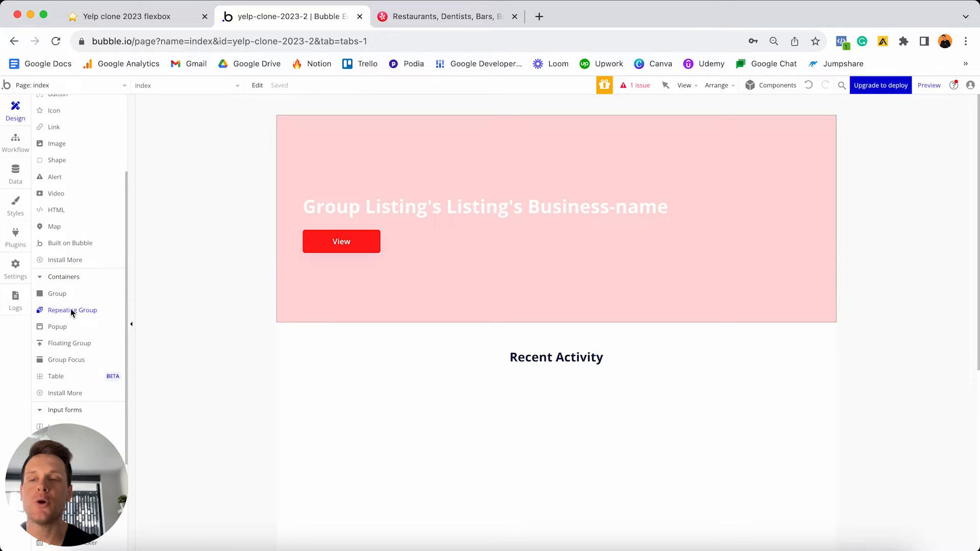
pyautogui.moveTo(71, 313); pyautogui.dragTo(408, 466)
pyautogui.scroll(-3, 408, 466)
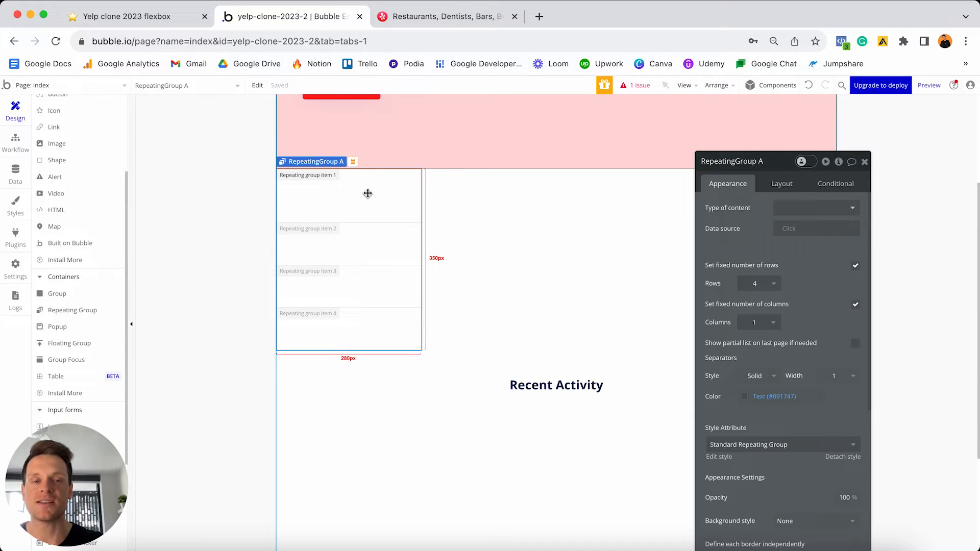
# - Move the repeating group beside Recent Activity and set its content type to Review
pyautogui.moveTo(341, 192); pyautogui.dragTo(415, 433)
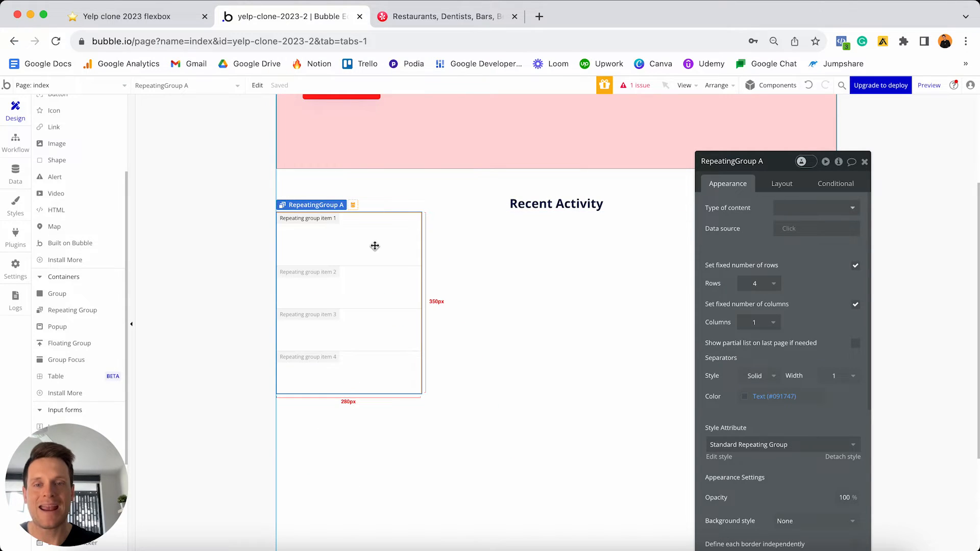
pyautogui.click(786, 211)
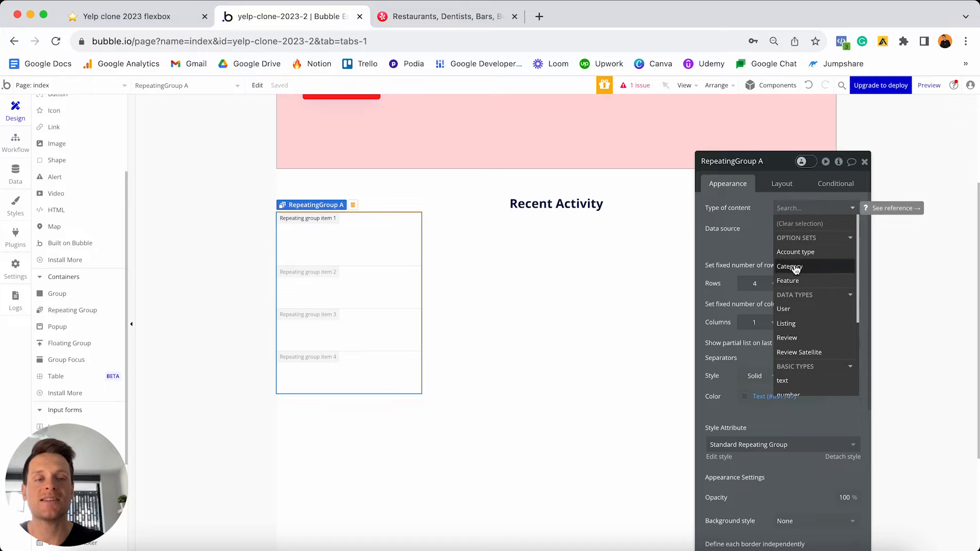
pyautogui.click(788, 340)
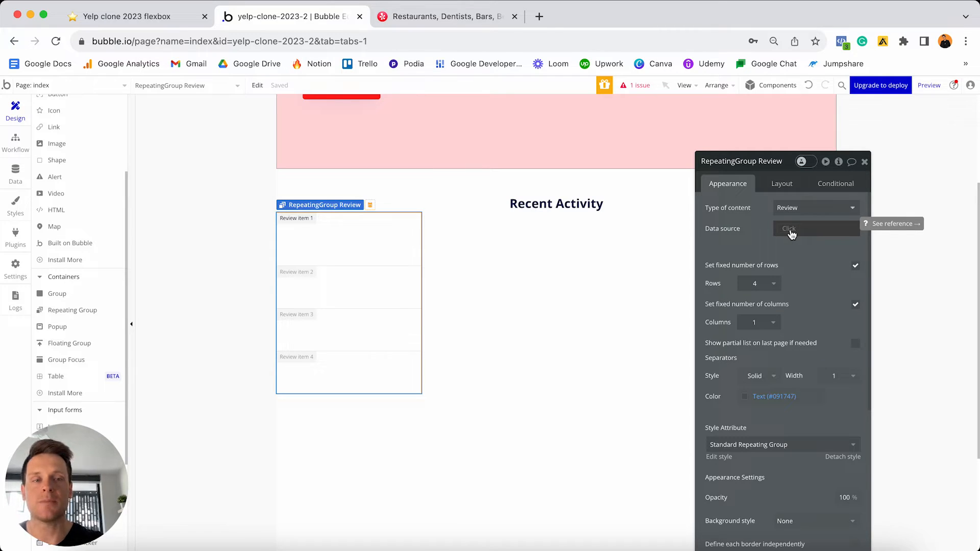
# - Source it from a search for Reviews sorted by Created Date, descending
pyautogui.click(792, 233)
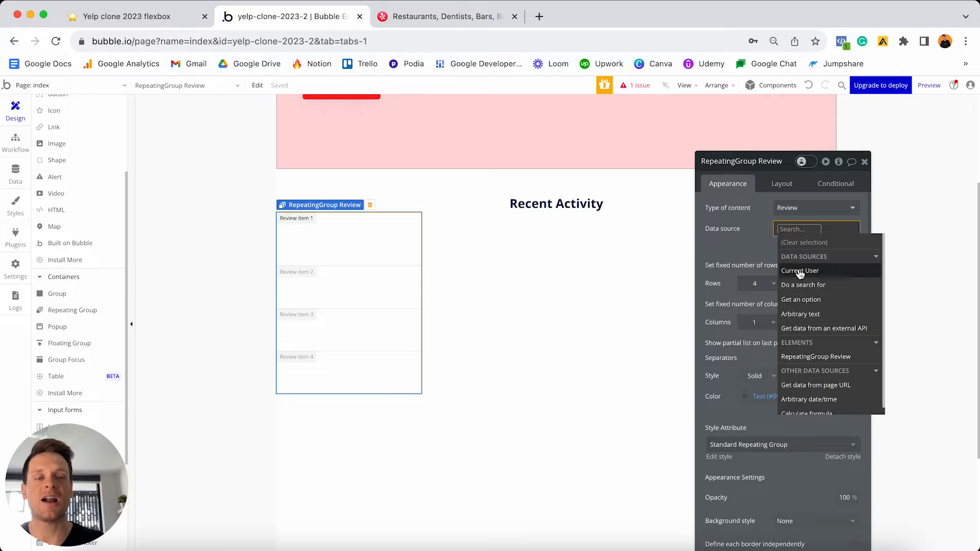
pyautogui.click(801, 286)
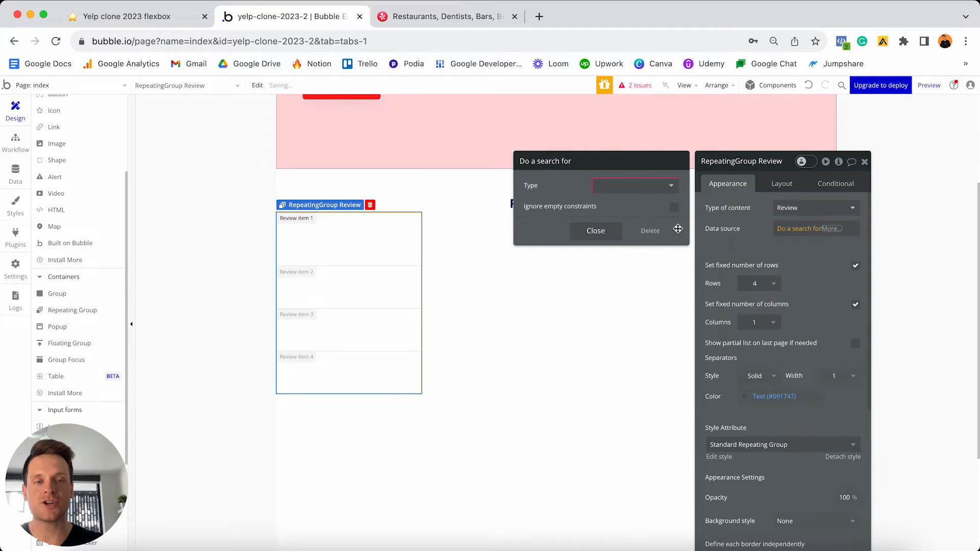
pyautogui.click(659, 193)
pyautogui.click(618, 246)
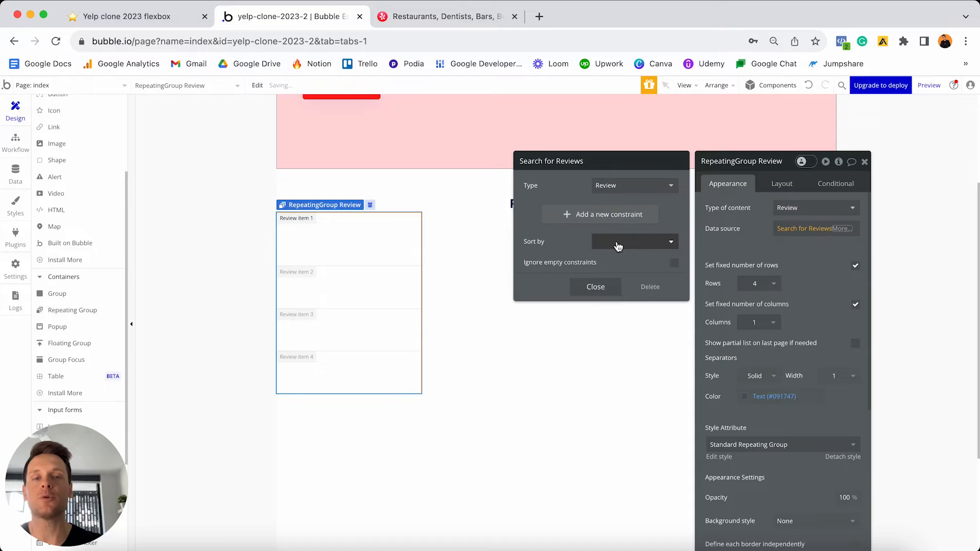
pyautogui.click(617, 246)
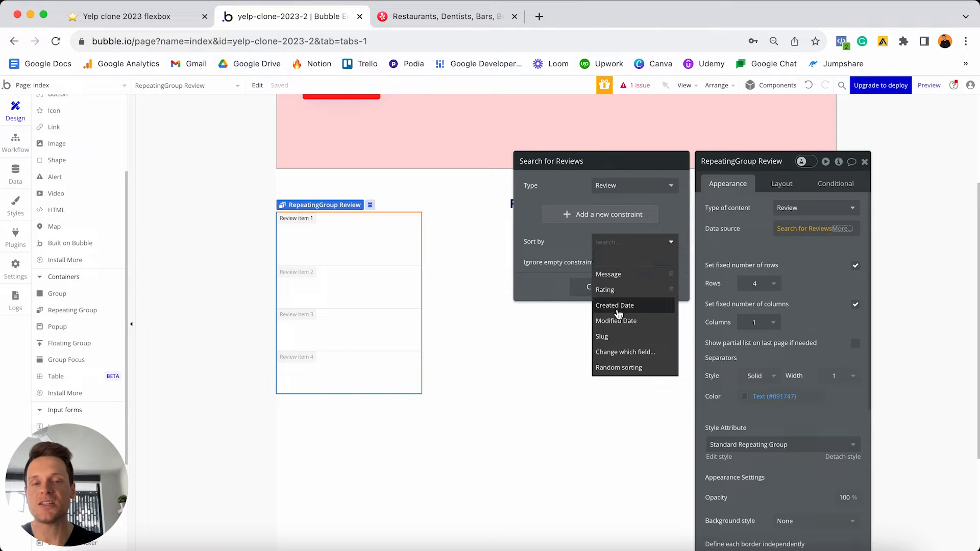
pyautogui.click(617, 305)
pyautogui.click(618, 262)
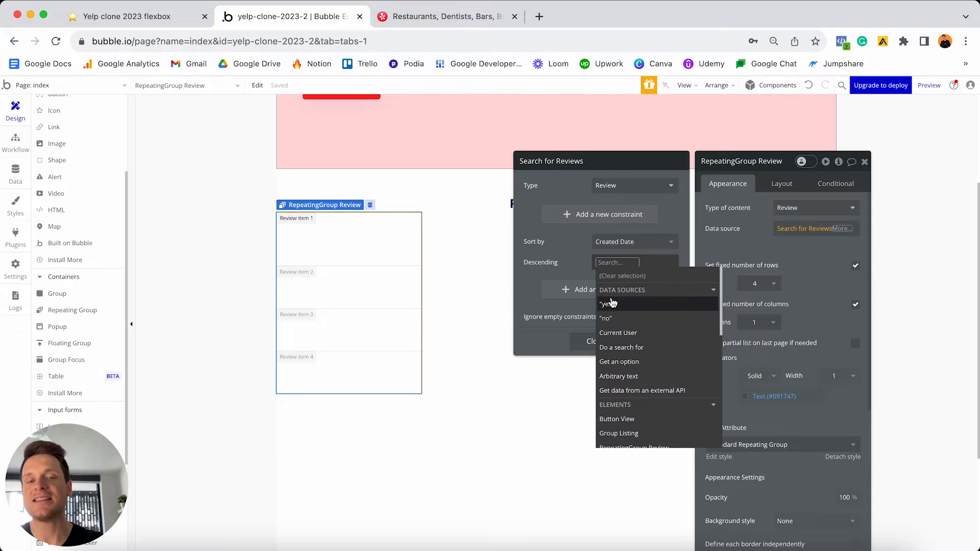
pyautogui.click(566, 234)
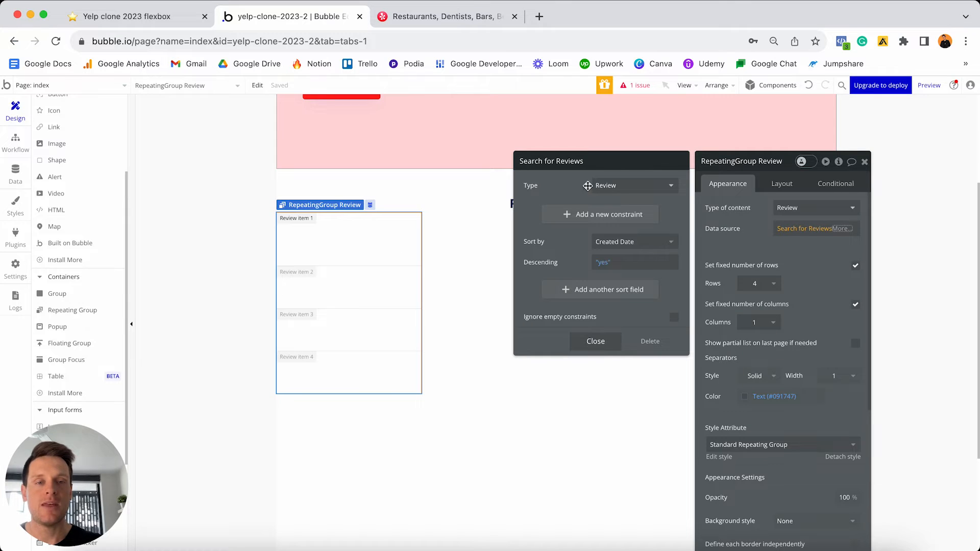
# - Limit the Reviews search data source with :items until #12
pyautogui.click(586, 341)
pyautogui.click(842, 228)
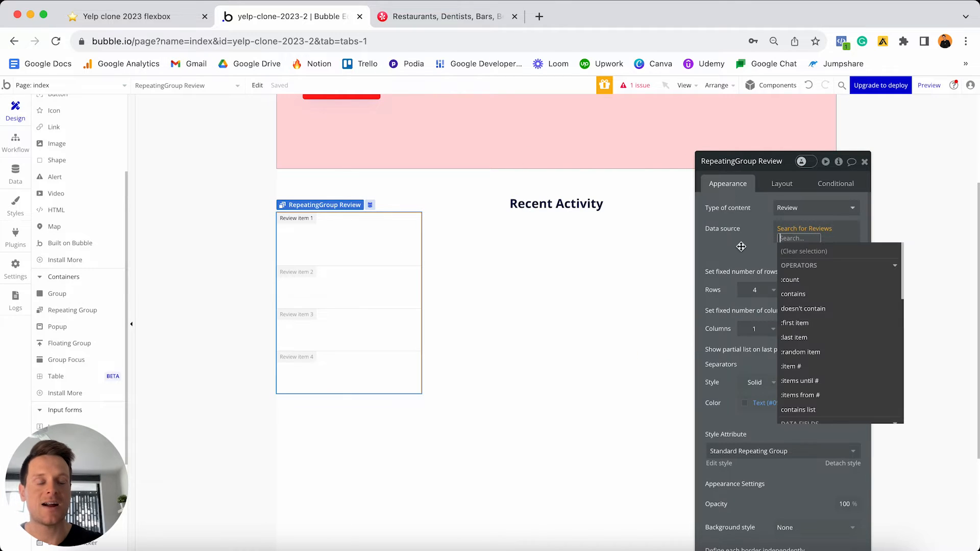
pyautogui.click(754, 247)
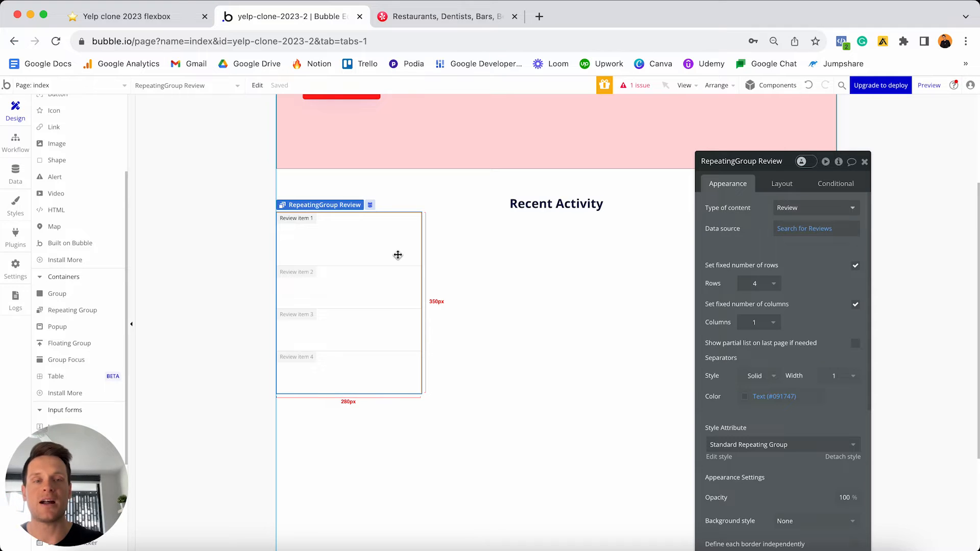
pyautogui.click(816, 230)
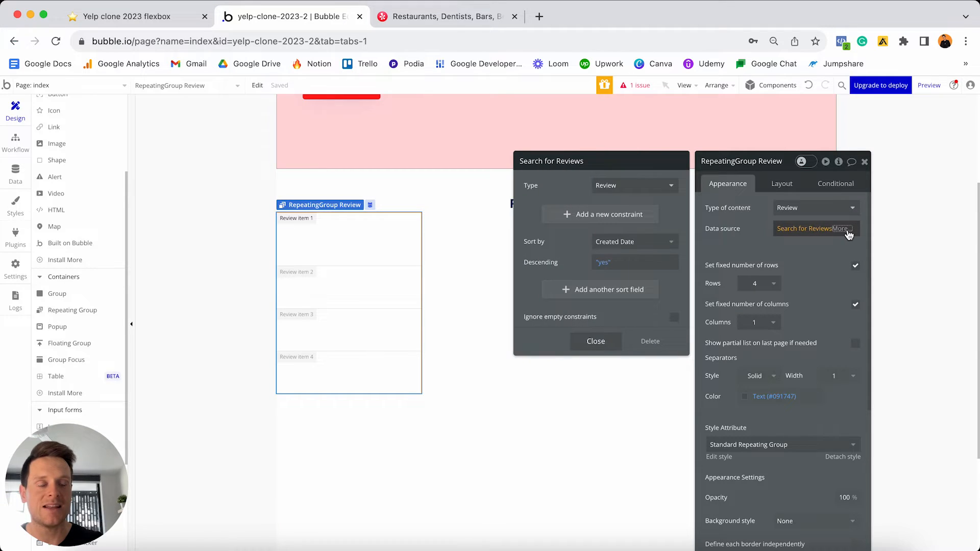
pyautogui.click(847, 231)
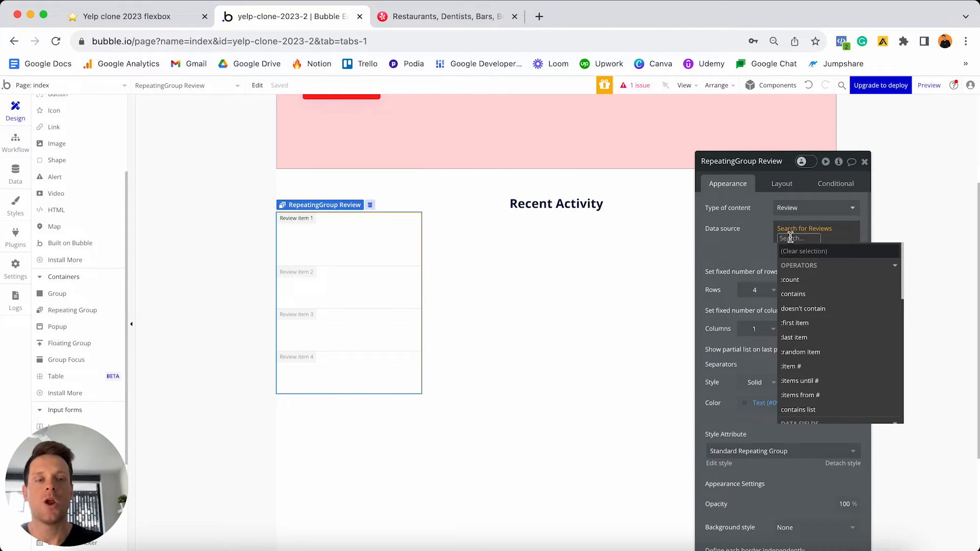
pyautogui.click(815, 383)
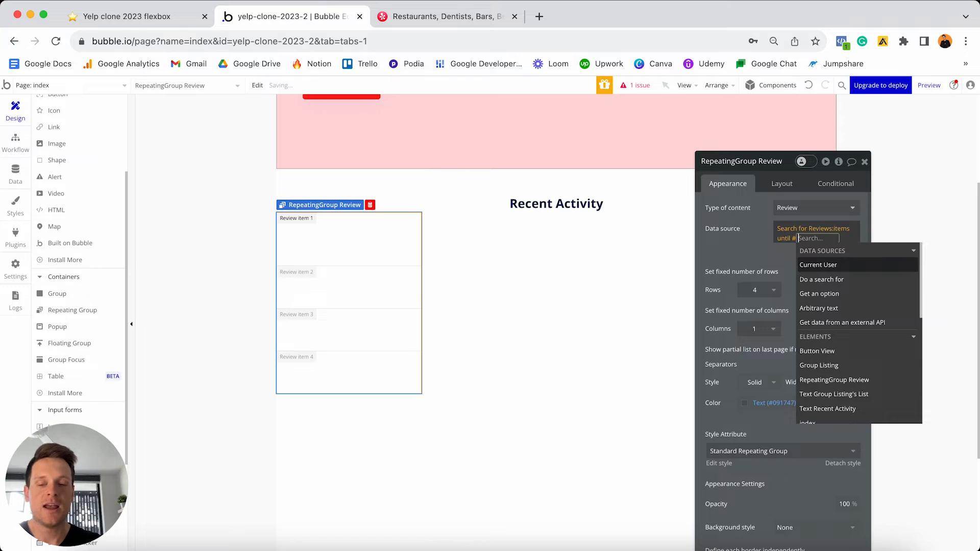
pyautogui.write('12')
pyautogui.press('Return')
pyautogui.click(722, 239)
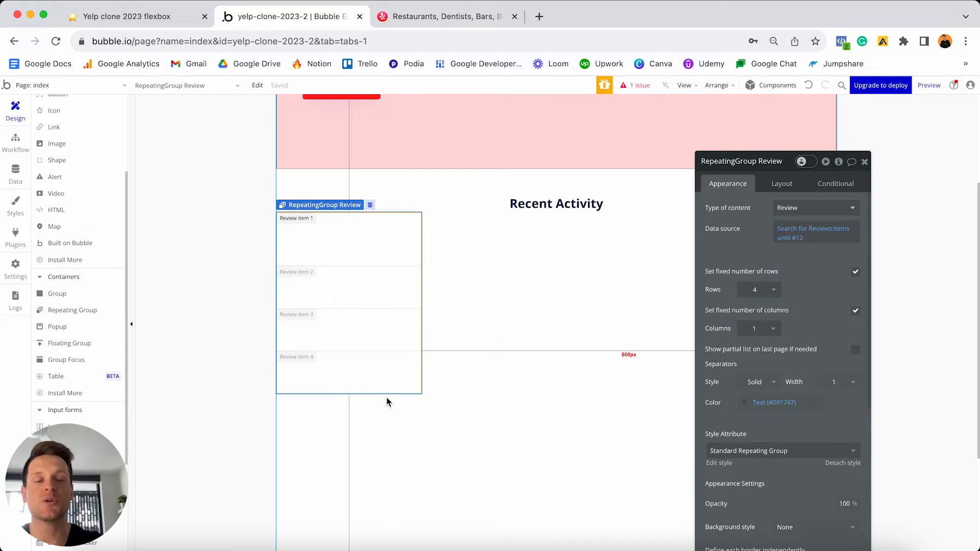
# - Stop fixing the repeating group's row count, then view the Yelp page for reference
pyautogui.click(856, 274)
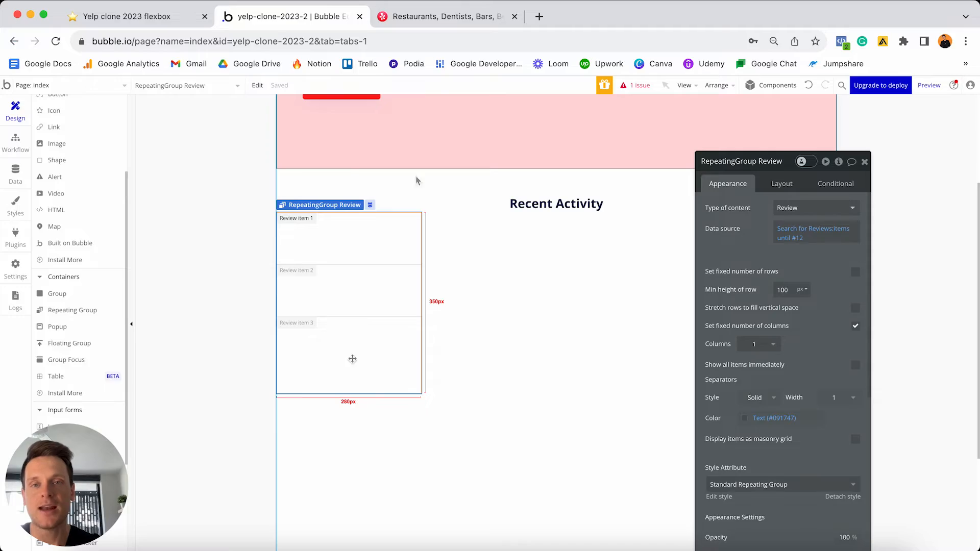
pyautogui.click(446, 16)
pyautogui.scroll(-10, 502, 193)
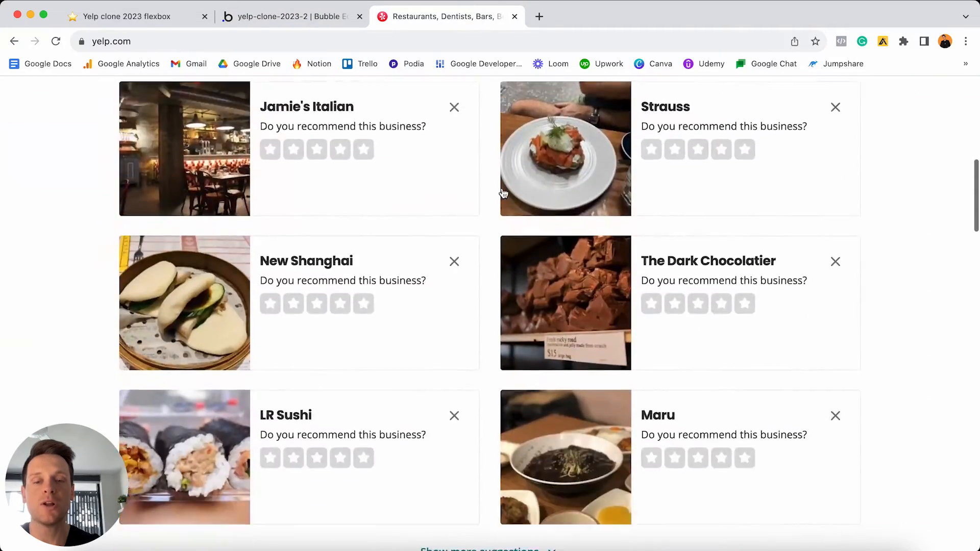
pyautogui.scroll(-10, 502, 193)
pyautogui.scroll(3, 503, 191)
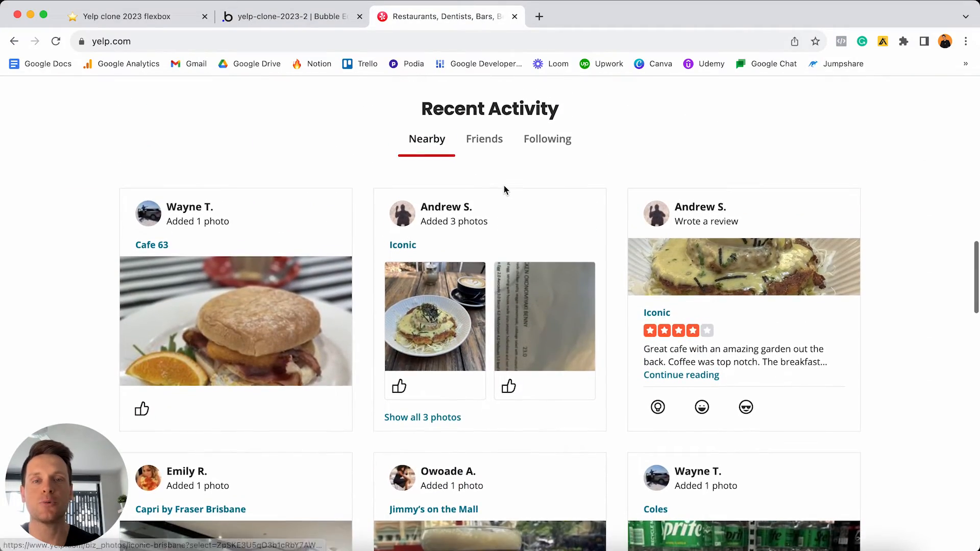
pyautogui.scroll(-2, 504, 189)
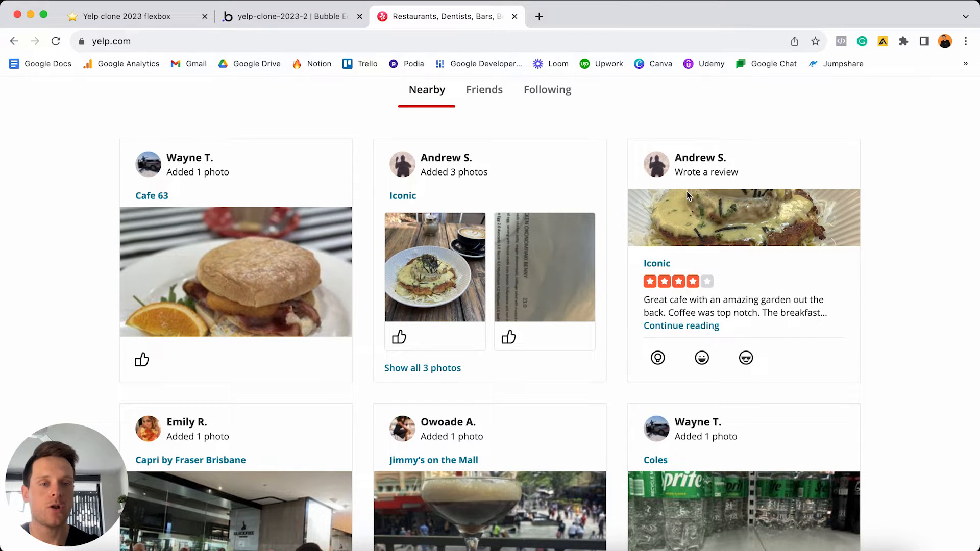
pyautogui.click(333, 22)
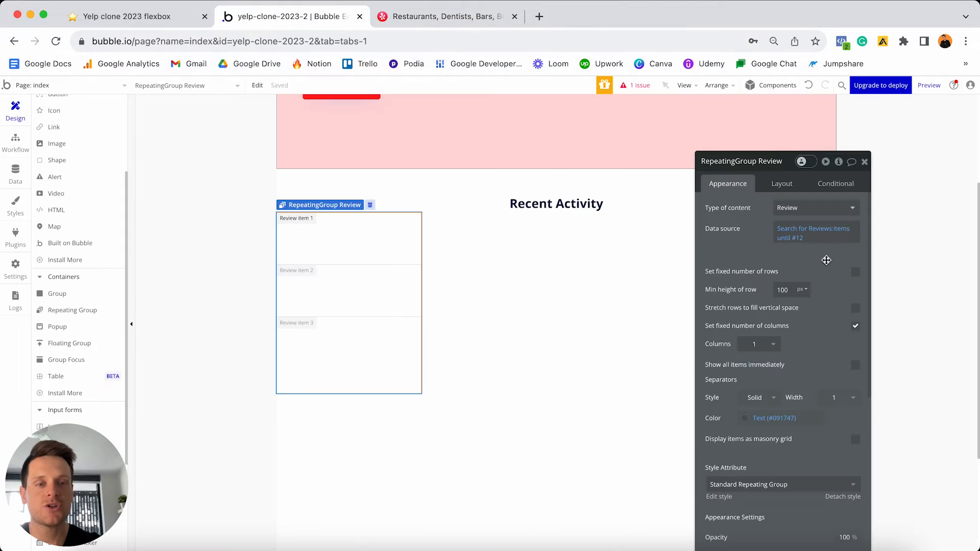
# - Drop the fixed column count and set the minimum column width to 300 px
pyautogui.click(857, 328)
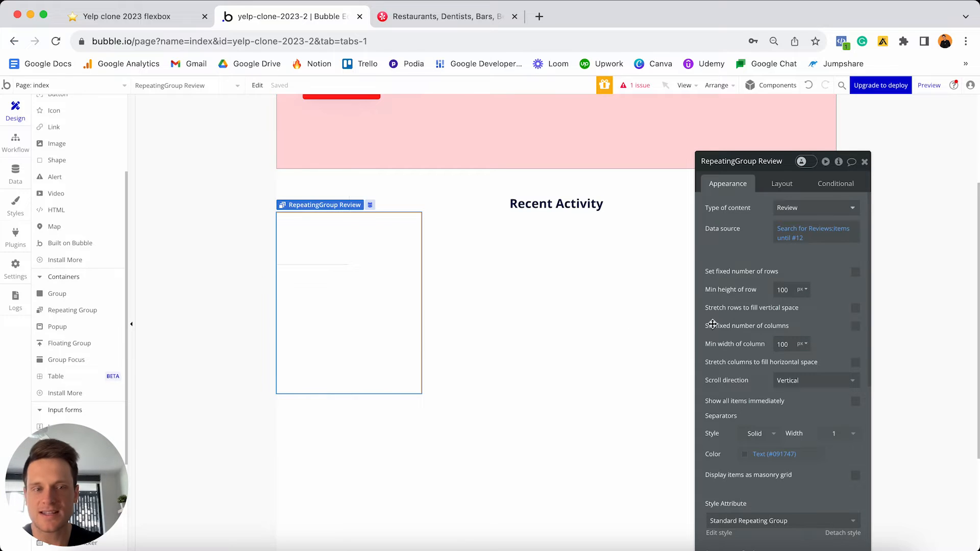
pyautogui.click(790, 345)
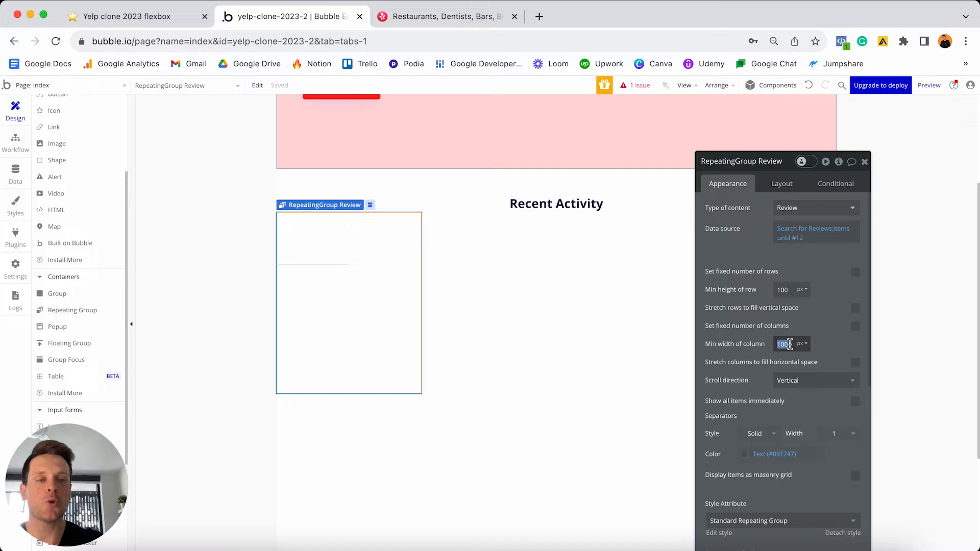
pyautogui.write('300')
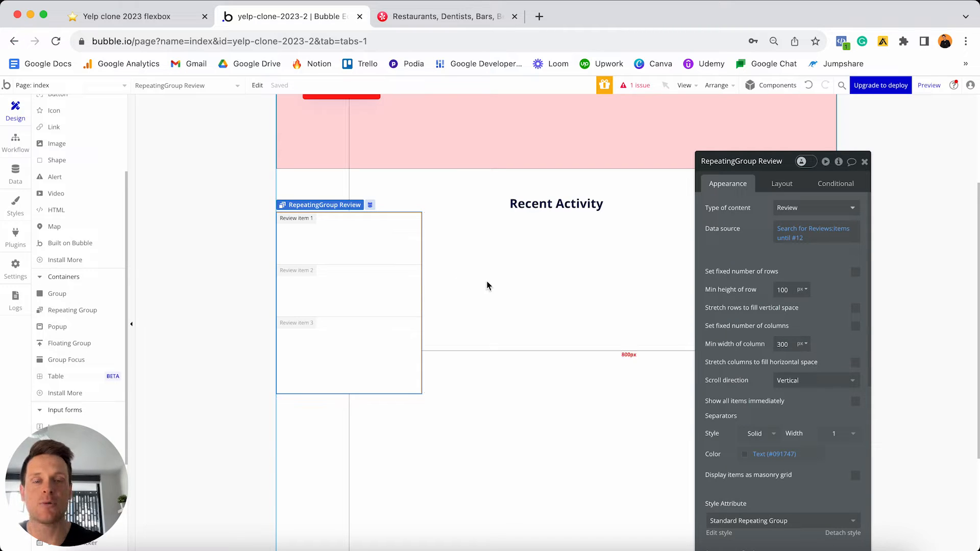
pyautogui.click(774, 186)
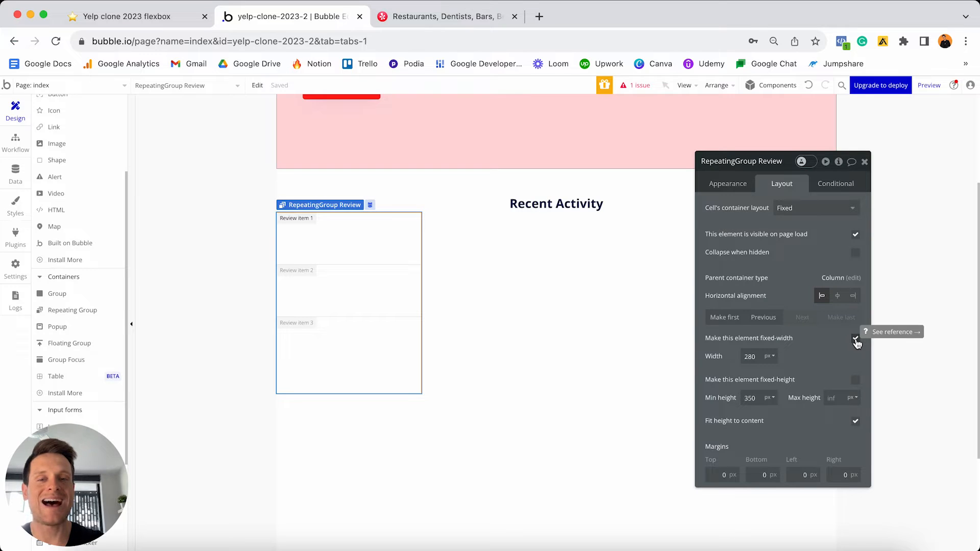
# - Make the Review repeating group non-fixed-width with min width 0 and Column cell layout, comparing against Yelp
pyautogui.click(856, 339)
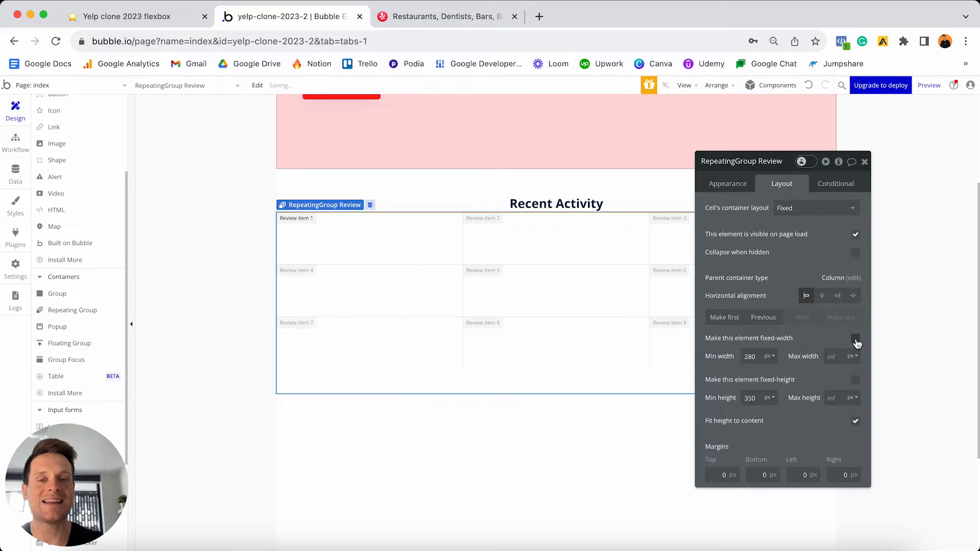
pyautogui.doubleClick(751, 356)
pyautogui.write('0')
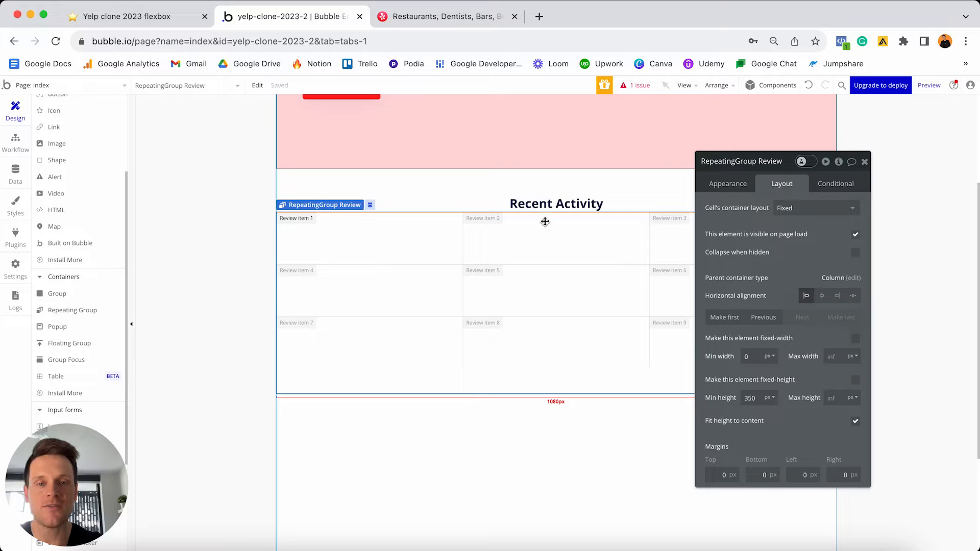
pyautogui.click(798, 207)
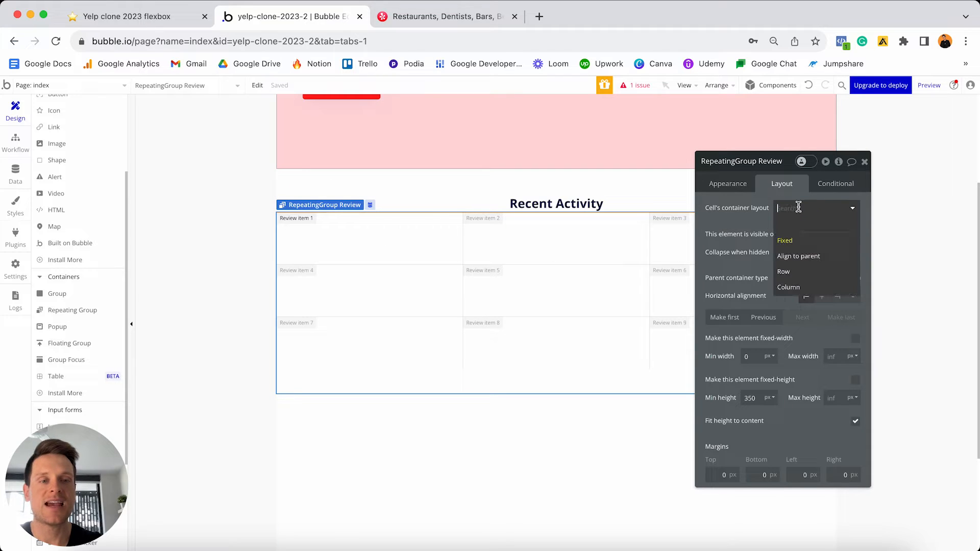
pyautogui.click(799, 290)
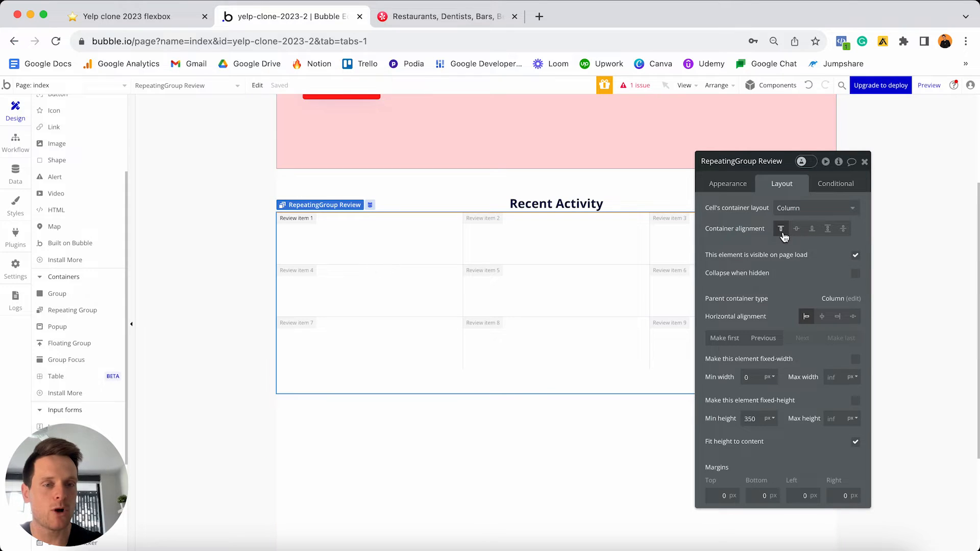
pyautogui.click(449, 16)
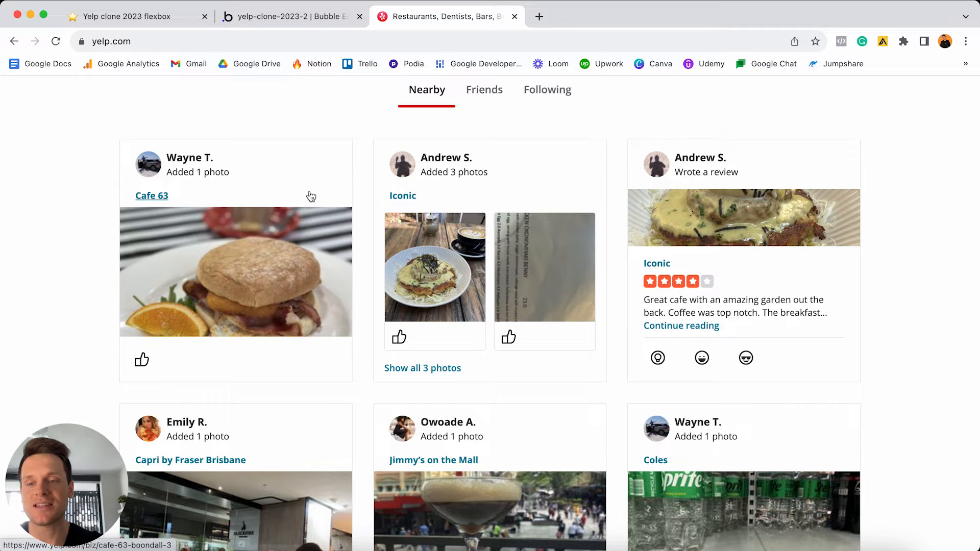
pyautogui.click(324, 17)
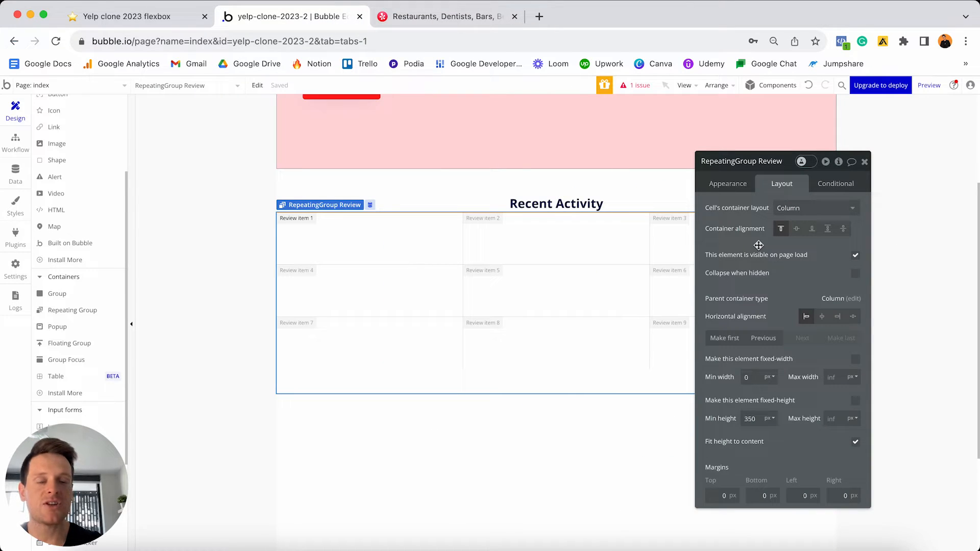
# - Draw a Group from Containers inside the first Review cell
pyautogui.scroll(-3, 84, 246)
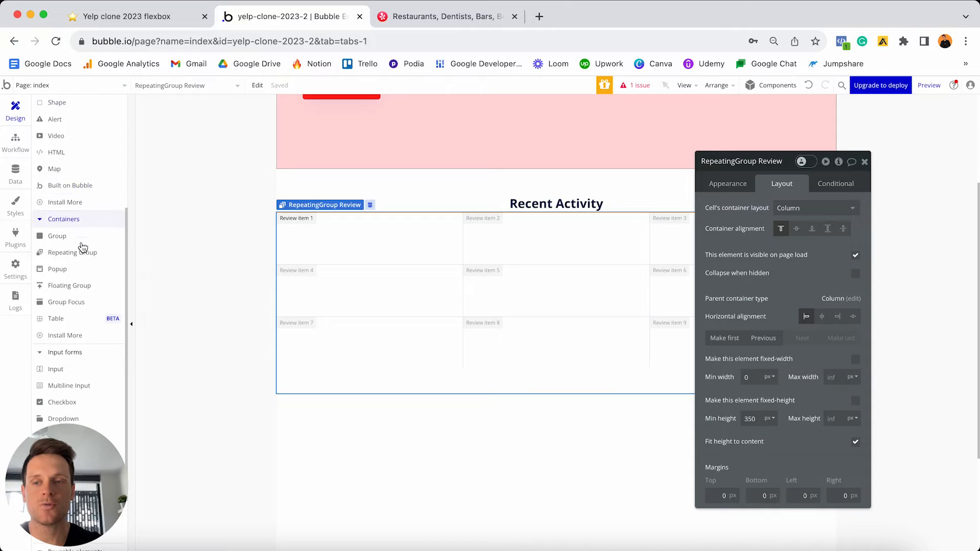
pyautogui.click(77, 216)
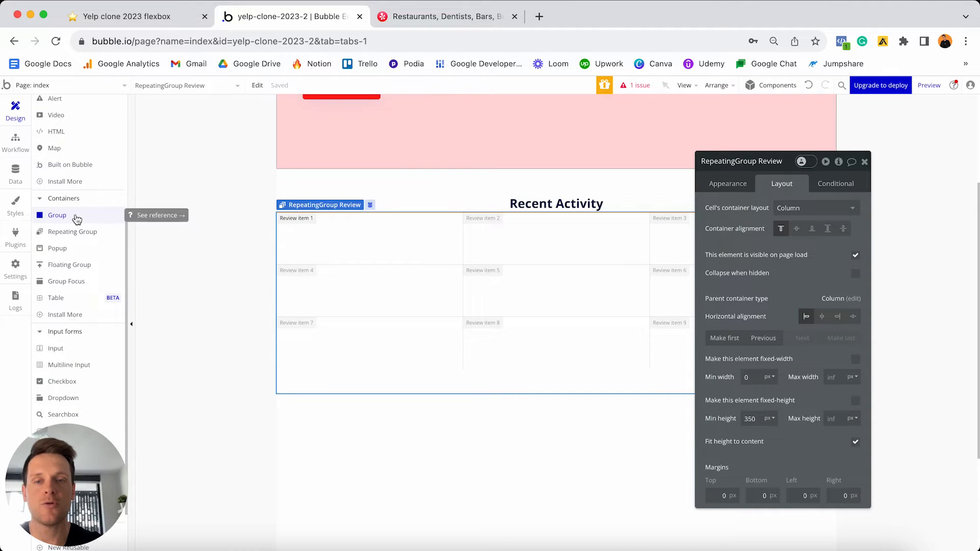
pyautogui.click(324, 228)
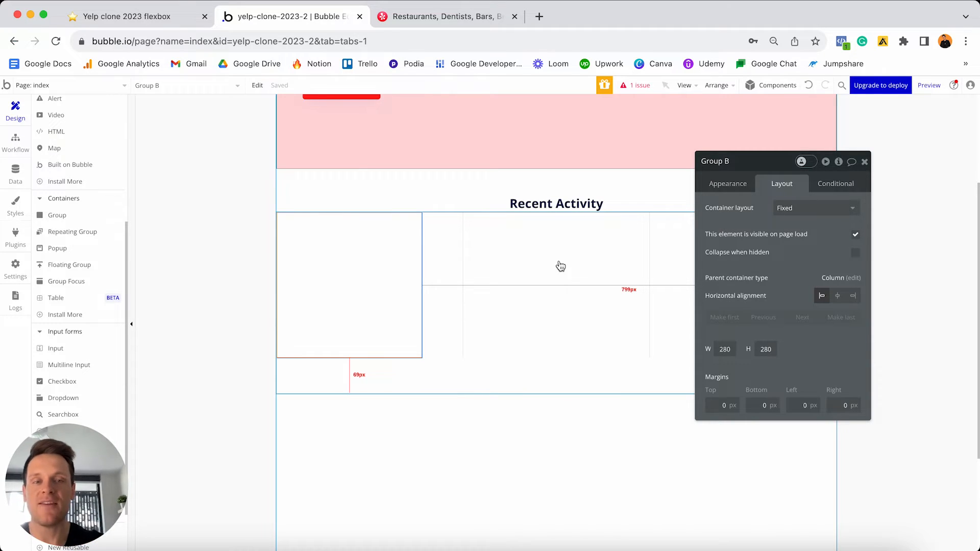
# - Give Group B a flat color background, reverting the pink tint to white #FFFFFF
pyautogui.click(727, 188)
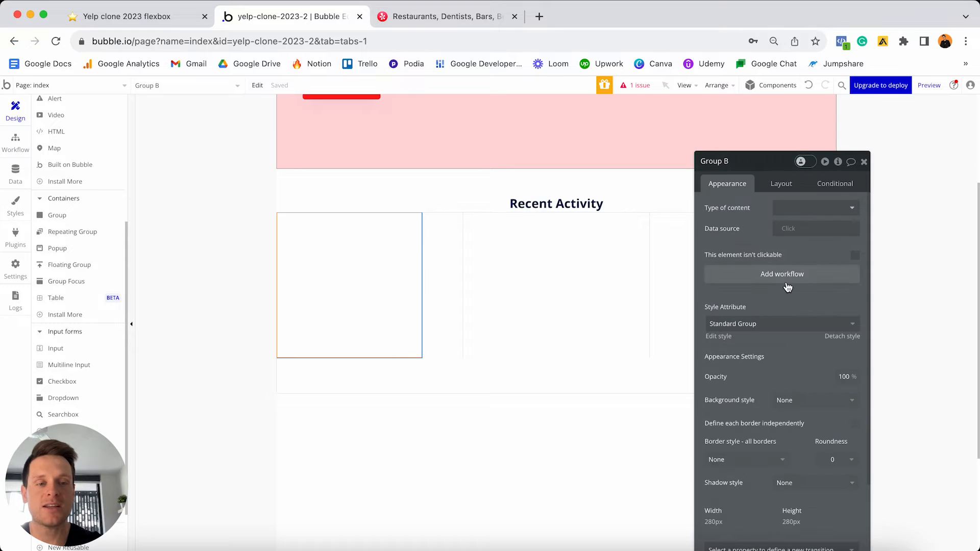
pyautogui.scroll(-1, 833, 339)
pyautogui.click(796, 349)
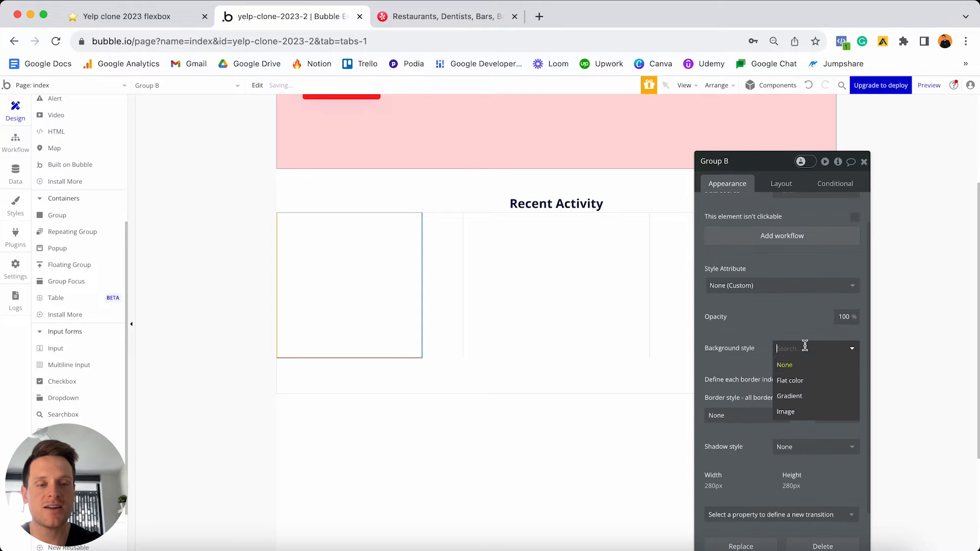
pyautogui.click(792, 378)
pyautogui.click(820, 369)
pyautogui.click(796, 382)
pyautogui.moveTo(797, 383)
pyautogui.mouseDown()
pyautogui.moveTo(779, 369)
pyautogui.moveTo(797, 377)
pyautogui.mouseUp()
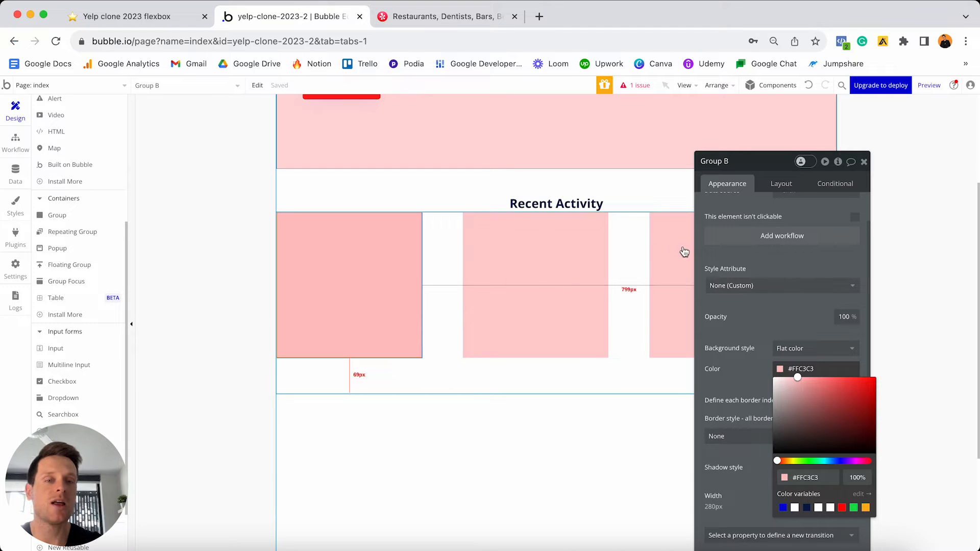
pyautogui.click(809, 86)
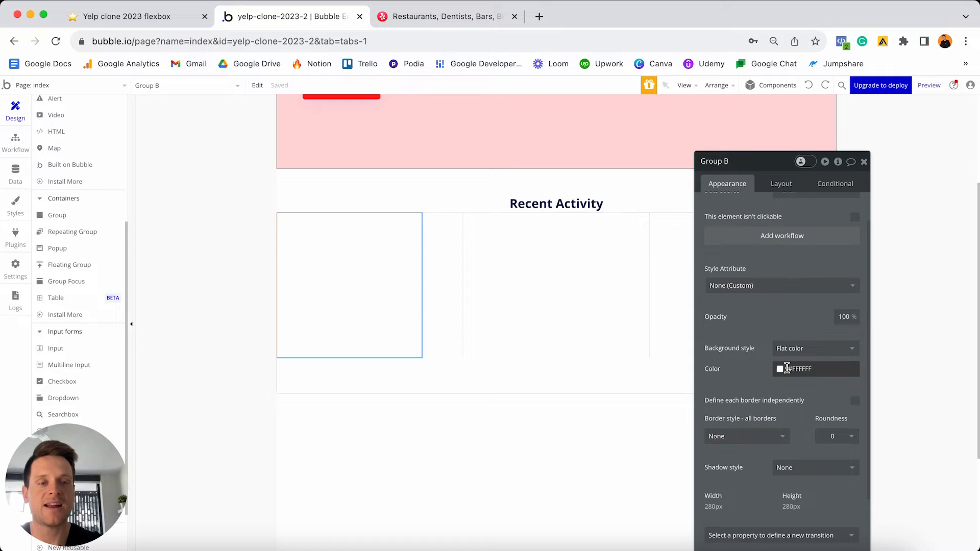
# - Set Group B's border style to Solid
pyautogui.scroll(-3, 787, 368)
pyautogui.click(761, 350)
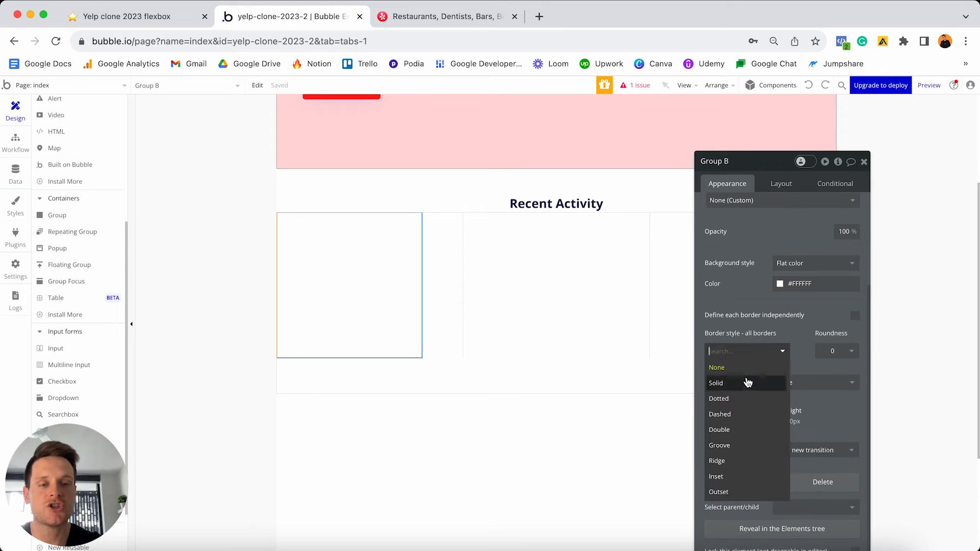
pyautogui.click(737, 382)
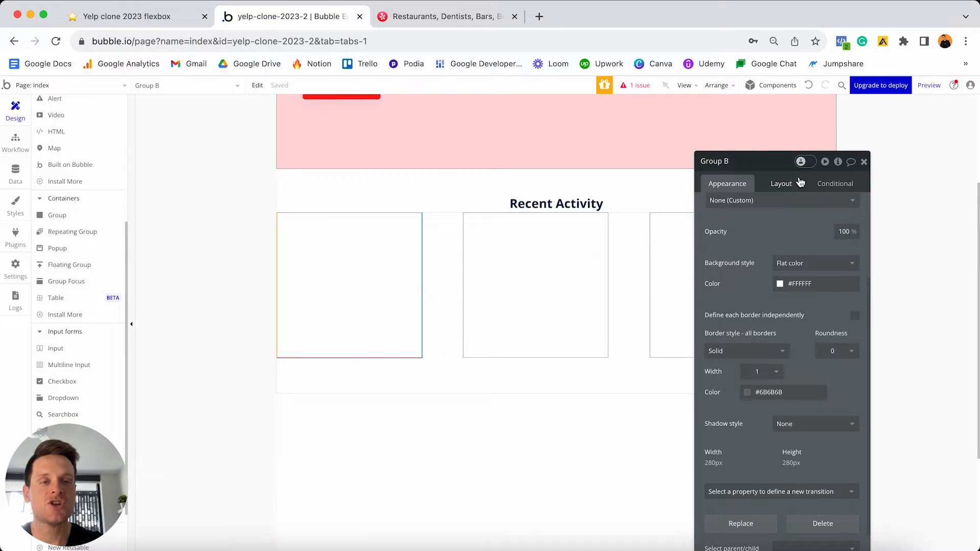
# - Set Group B's container layout to Row, uncheck fixed width, and set min width 0
pyautogui.click(785, 184)
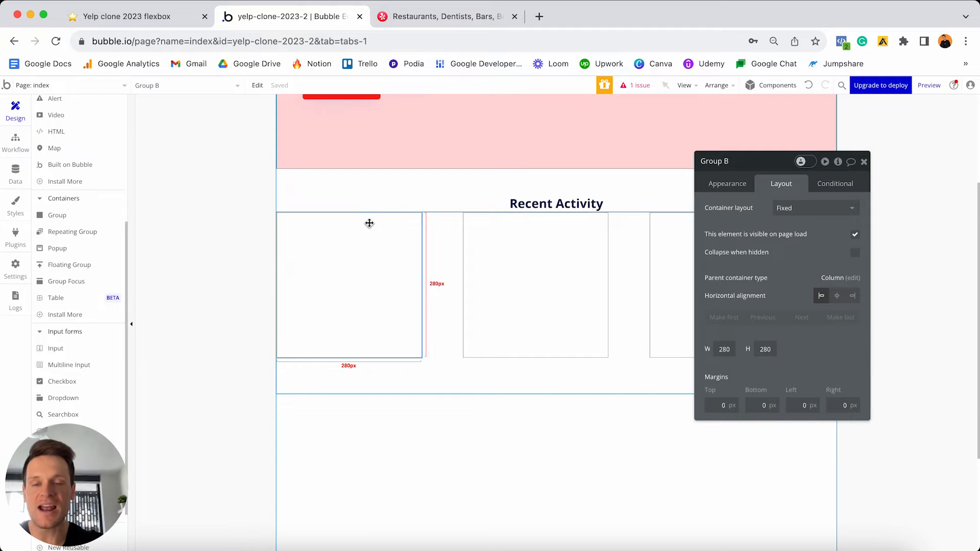
pyautogui.click(812, 208)
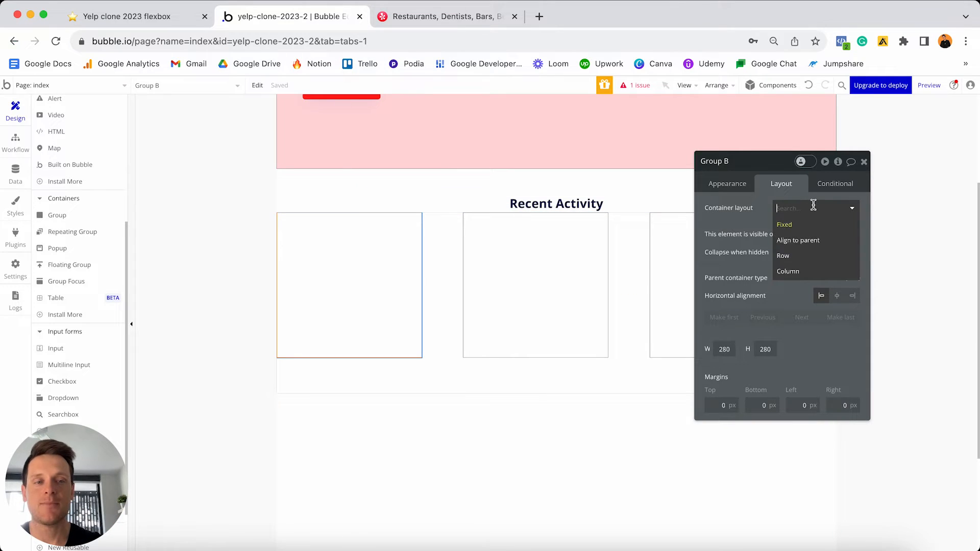
pyautogui.click(795, 256)
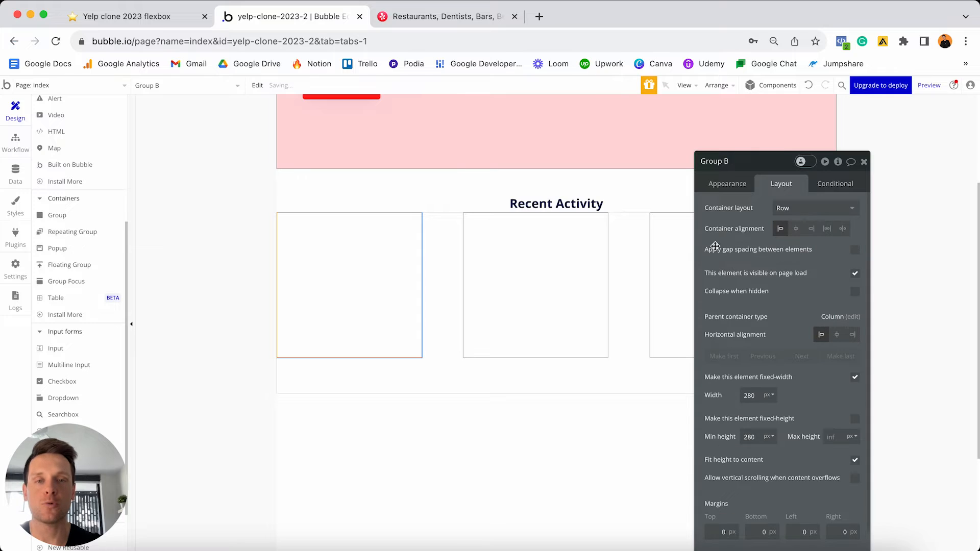
pyautogui.click(458, 16)
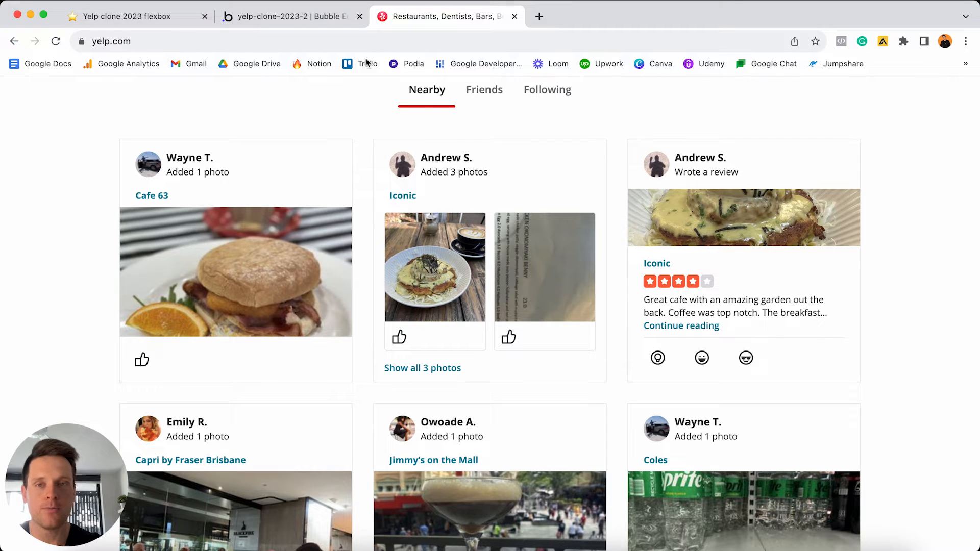
pyautogui.click(331, 21)
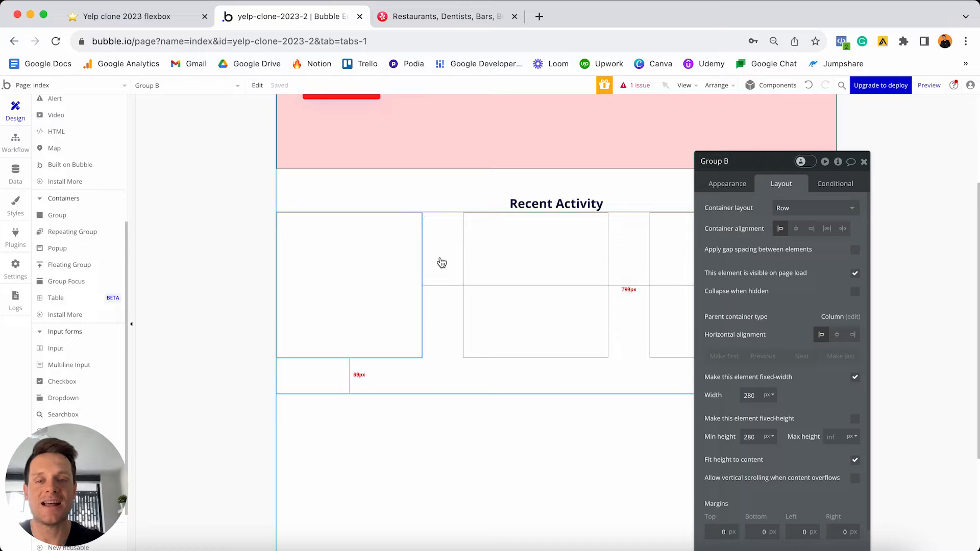
pyautogui.click(856, 378)
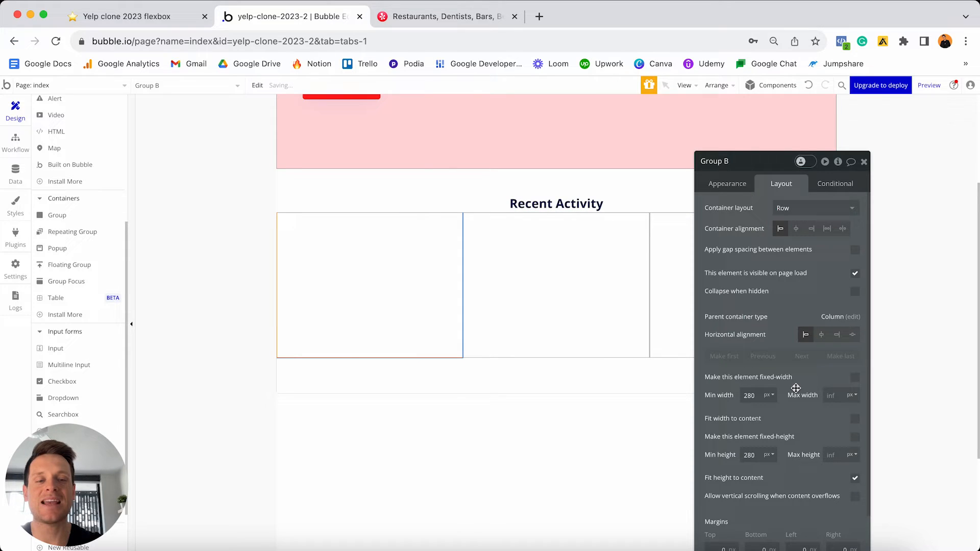
pyautogui.doubleClick(757, 394)
pyautogui.write('0')
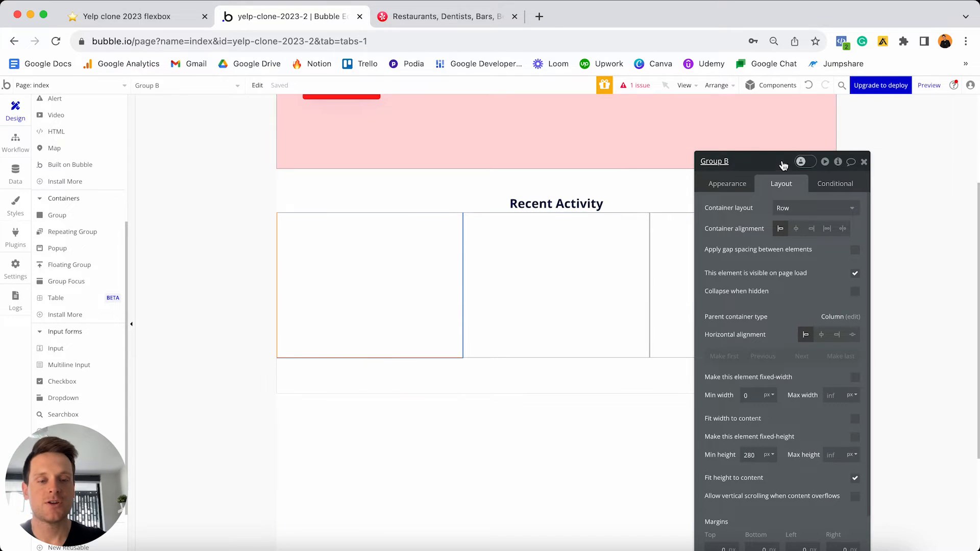
# - Give Group B 10 px top, bottom, left and right margins
pyautogui.moveTo(784, 163); pyautogui.dragTo(783, 113)
pyautogui.scroll(-2, 773, 344)
pyautogui.click(711, 452)
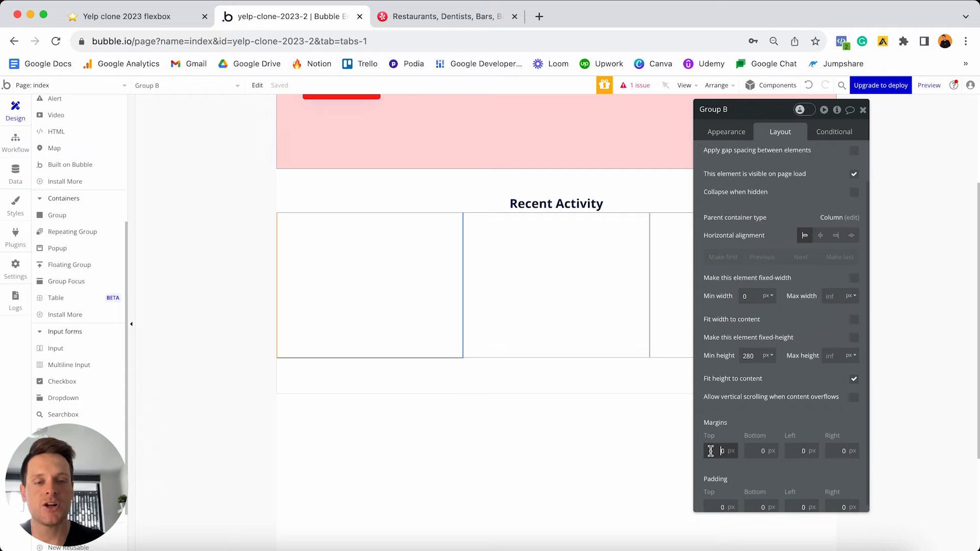
pyautogui.write('1')
pyautogui.click(753, 451)
pyautogui.write('1')
pyautogui.click(794, 451)
pyautogui.write('1')
pyautogui.click(842, 451)
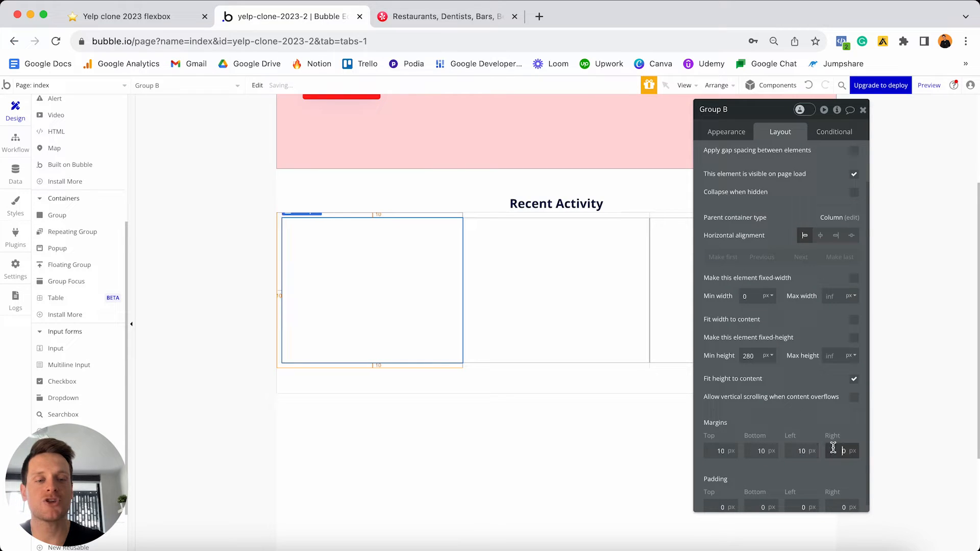
pyautogui.write('1')
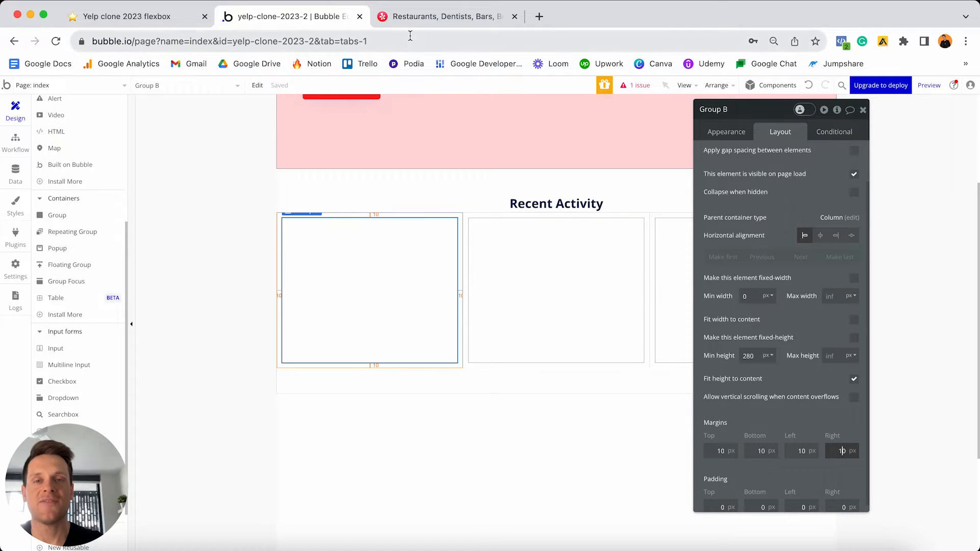
pyautogui.click(419, 19)
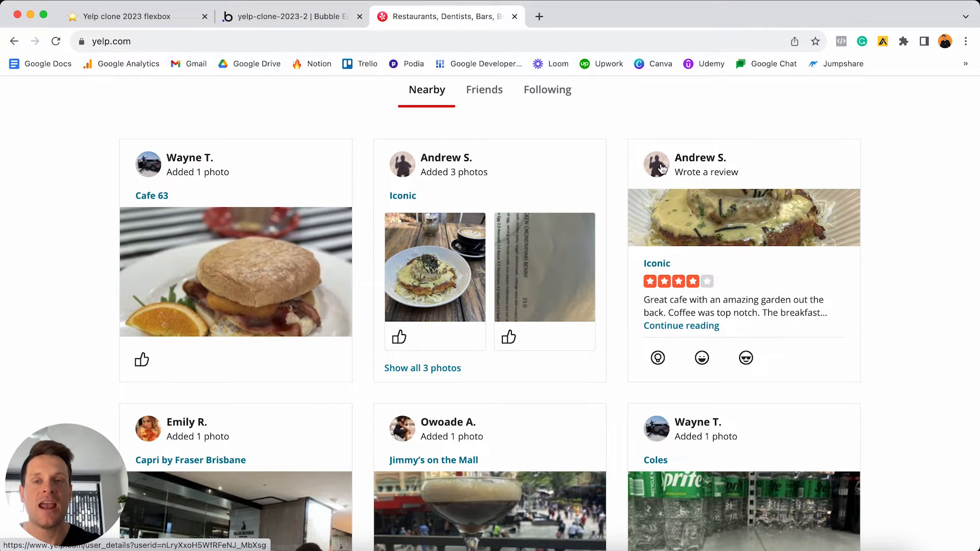
pyautogui.click(329, 23)
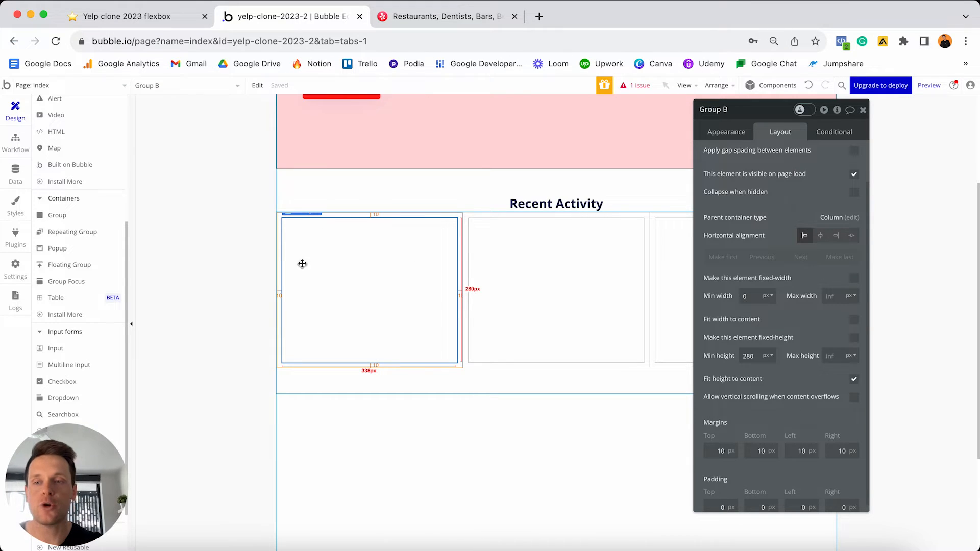
# - Draw a new Group C in the first card and detach its style
pyautogui.click(57, 215)
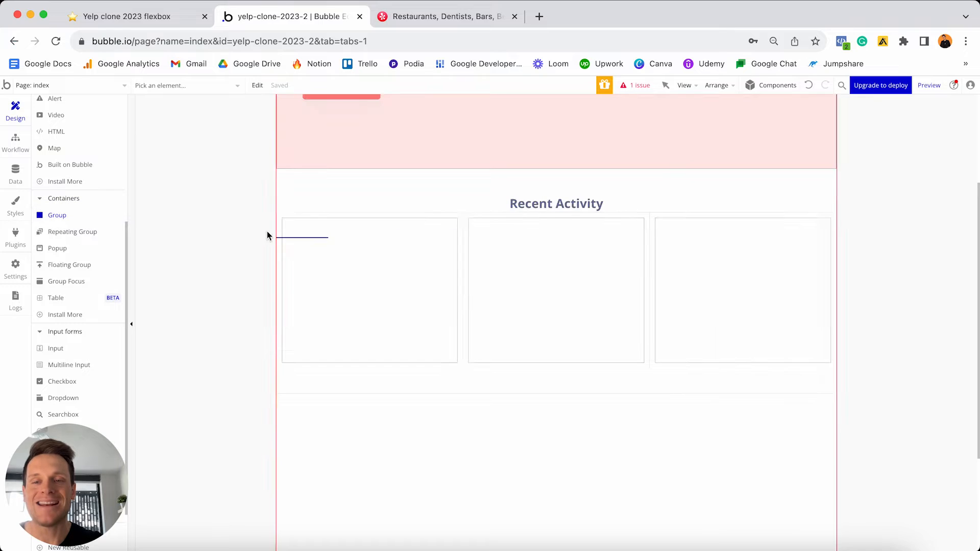
pyautogui.click(268, 236)
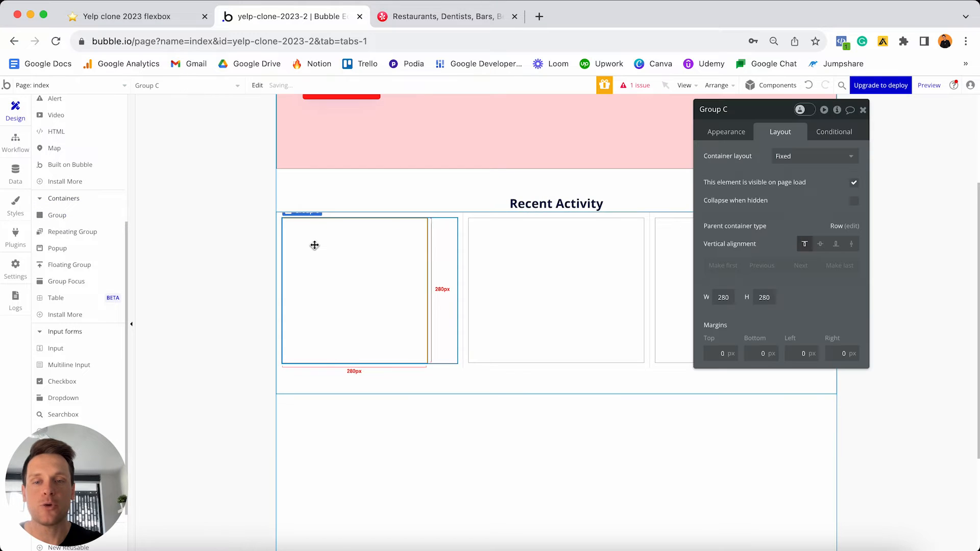
pyautogui.click(722, 140)
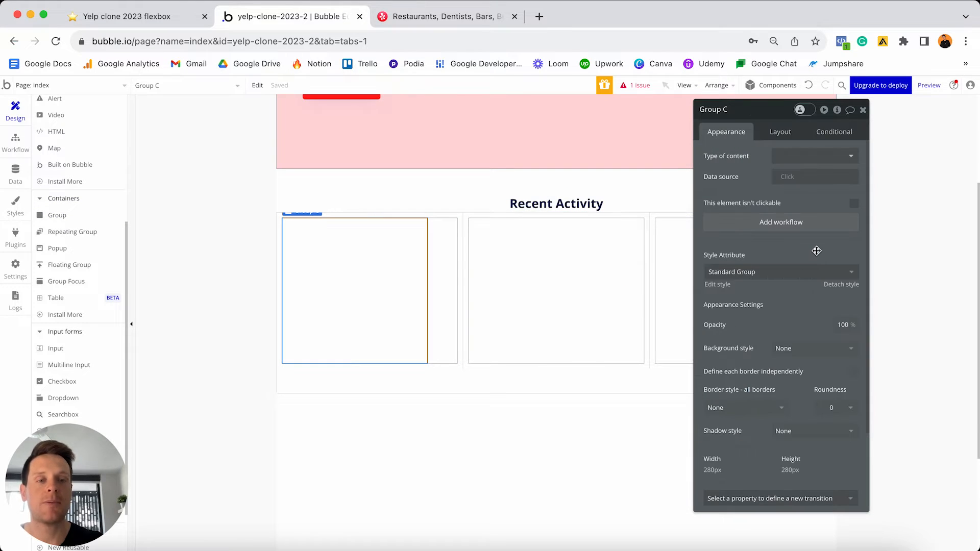
pyautogui.click(845, 289)
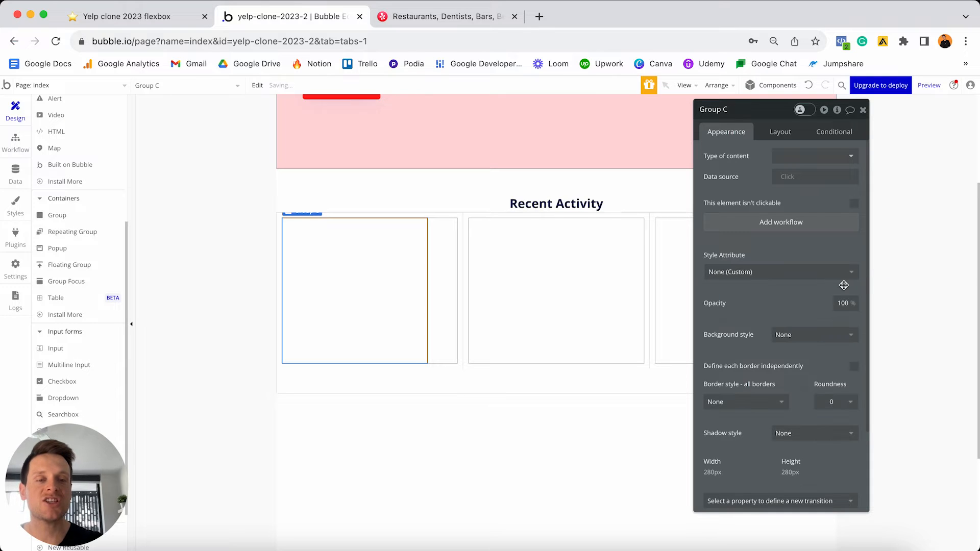
# - Give Group C a flat color background of pale pink #FFE4E4
pyautogui.click(793, 334)
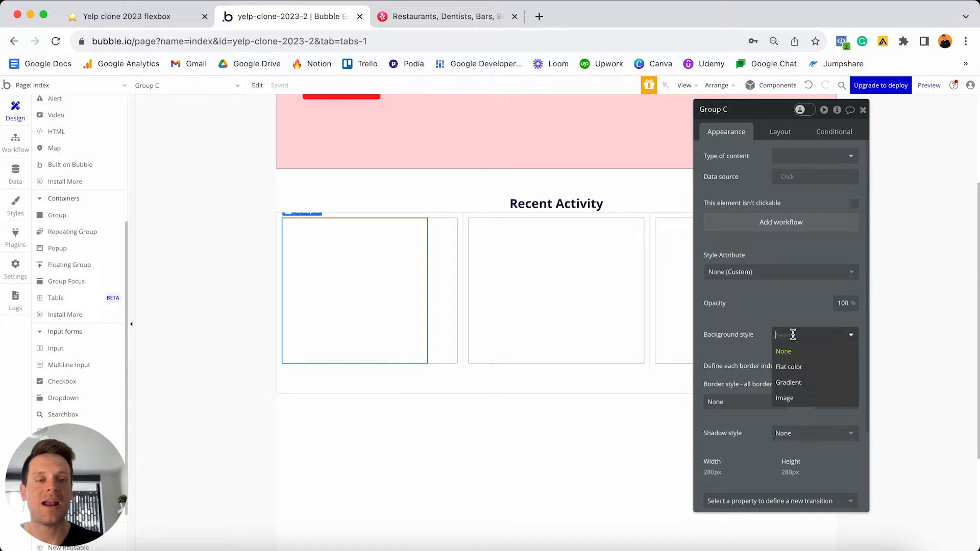
pyautogui.click(787, 367)
pyautogui.click(785, 363)
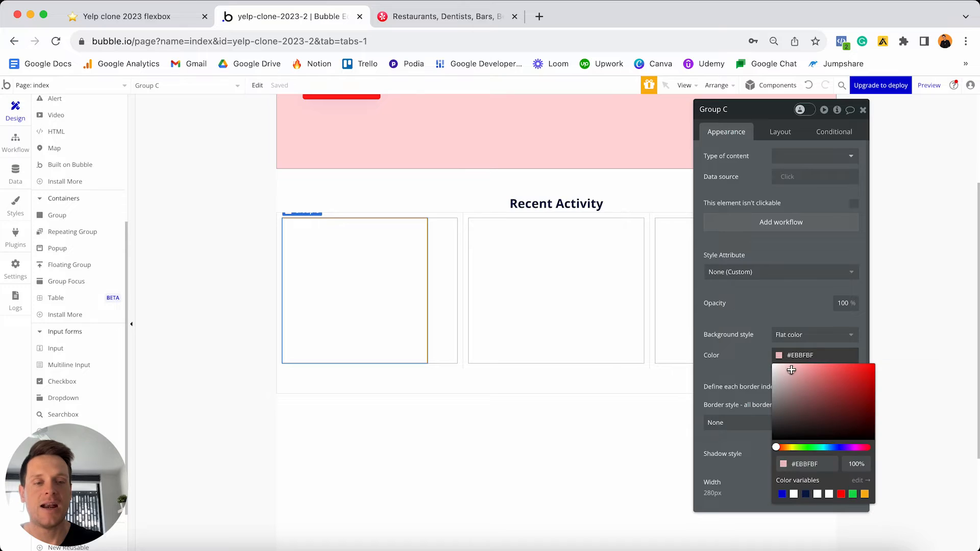
pyautogui.moveTo(788, 372); pyautogui.dragTo(779, 360)
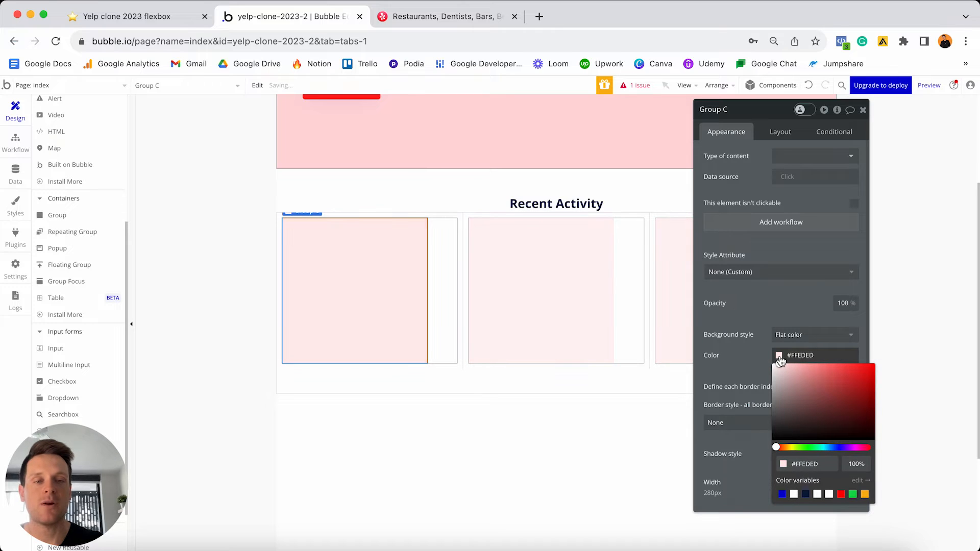
pyautogui.click(784, 366)
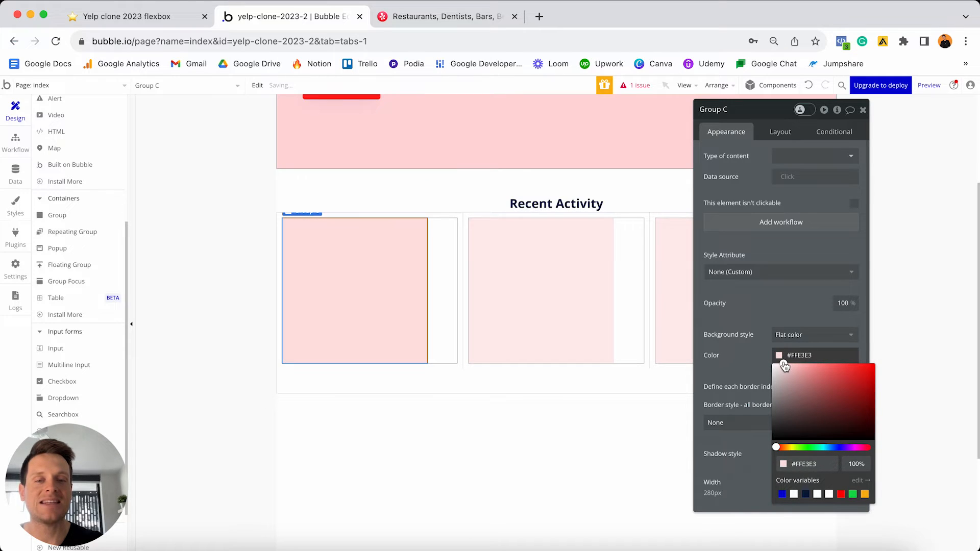
pyautogui.moveTo(785, 366); pyautogui.dragTo(783, 364)
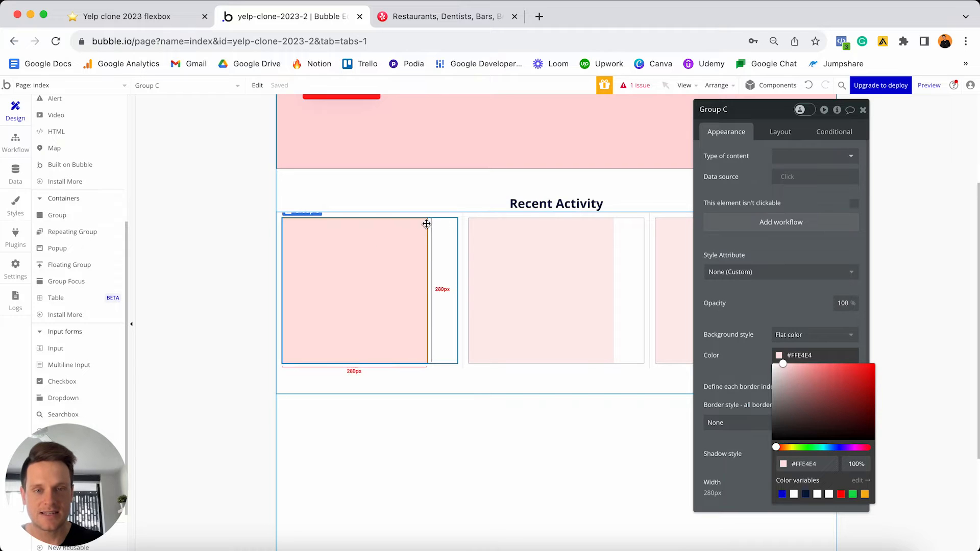
pyautogui.click(778, 139)
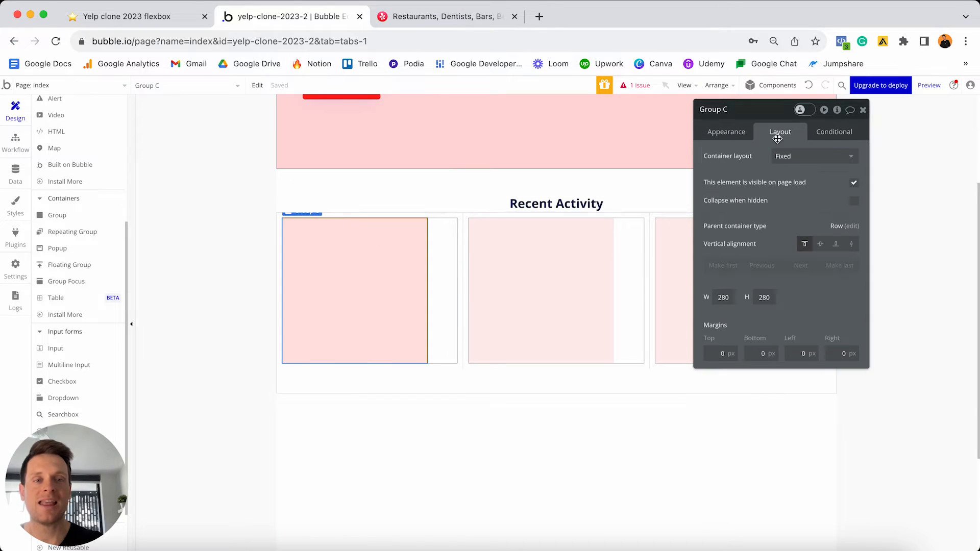
# - Set Group C to a Row layout, uncheck fixed width, and set min width 0
pyautogui.click(780, 157)
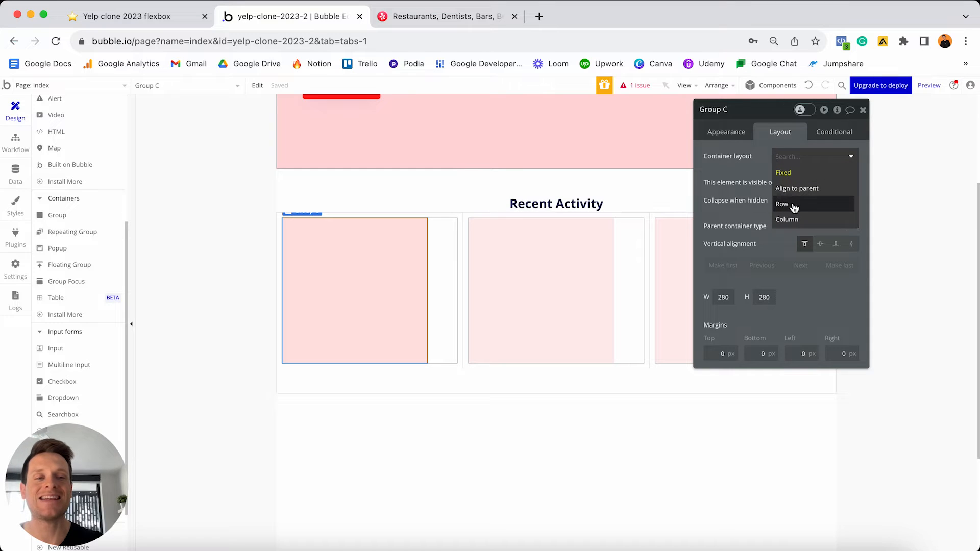
pyautogui.click(795, 205)
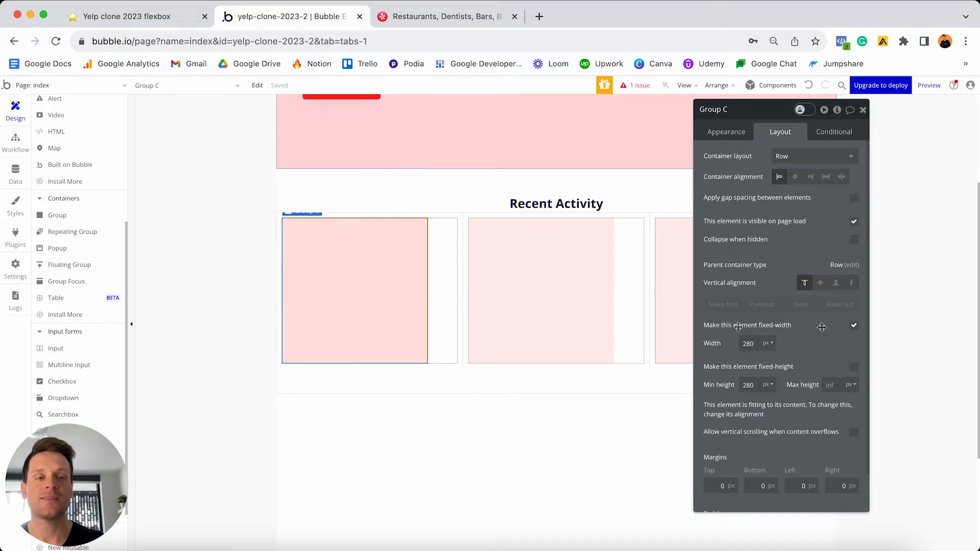
pyautogui.click(854, 326)
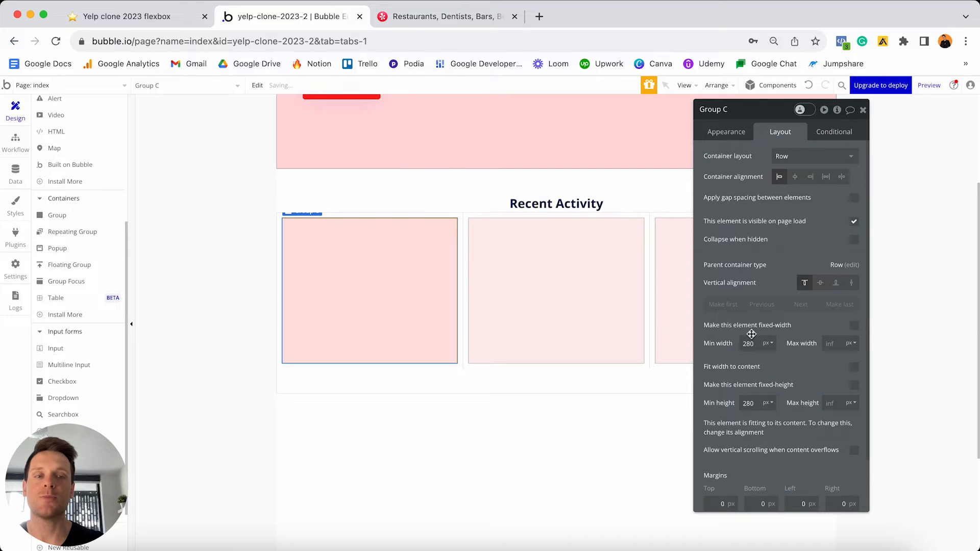
pyautogui.click(751, 343)
pyautogui.doubleClick(756, 343)
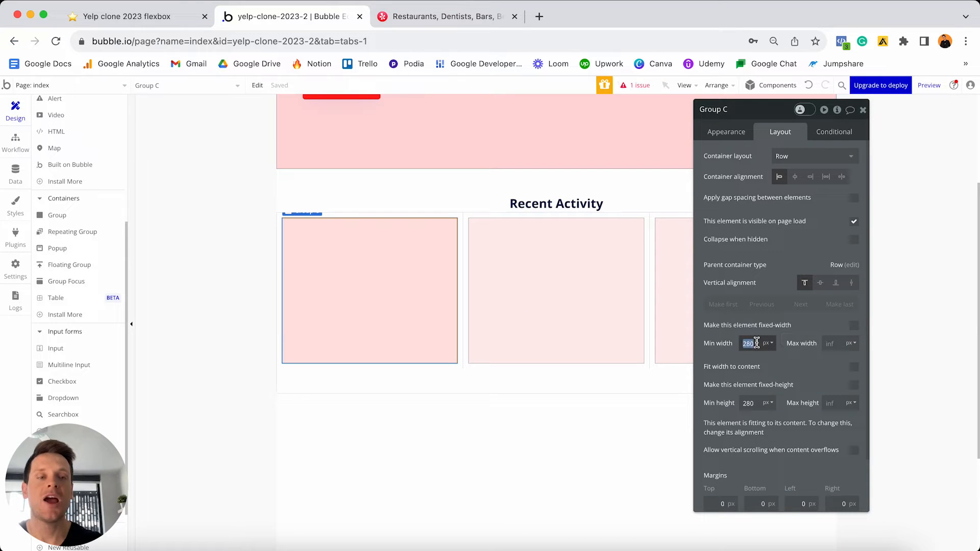
pyautogui.write('0')
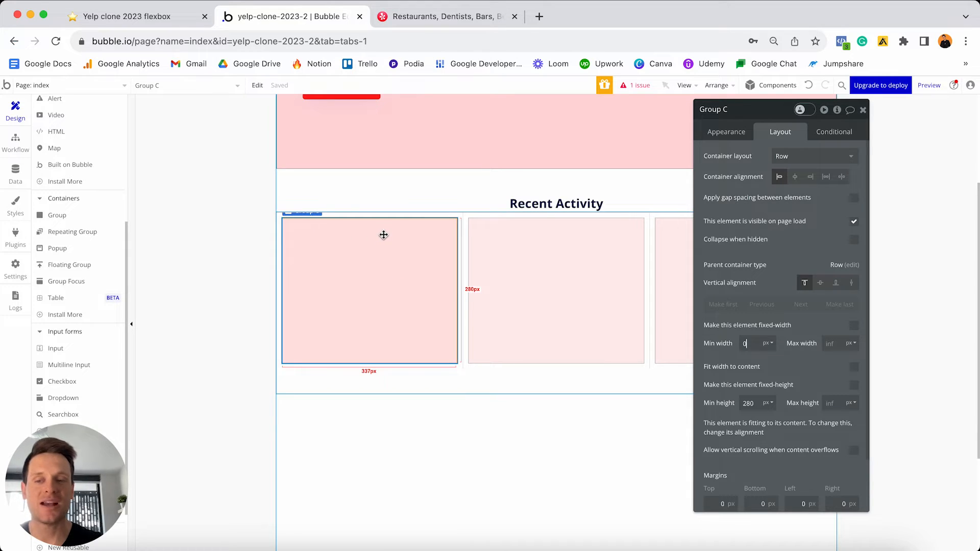
pyautogui.scroll(5, 80, 258)
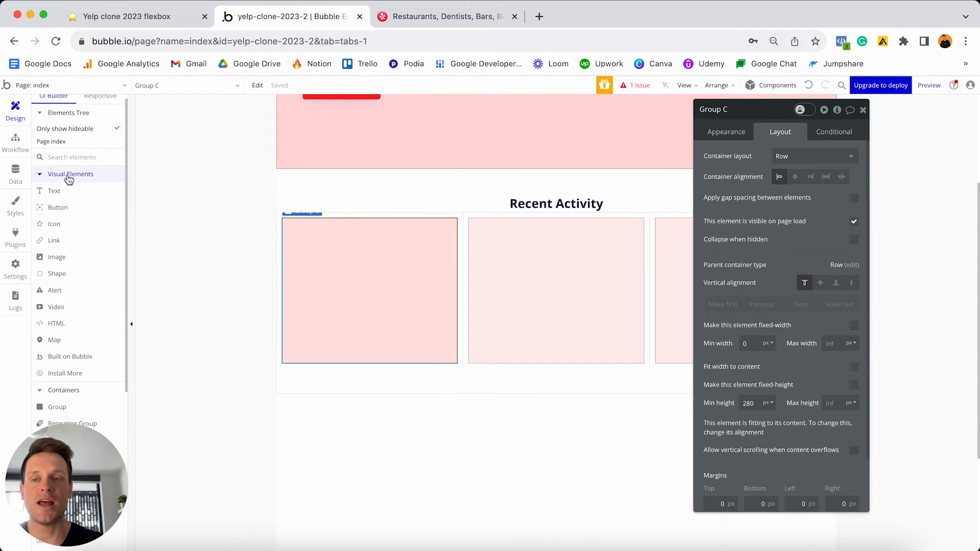
# - Draw an Image element inside pink Group C and review its dynamic image sources
pyautogui.click(58, 257)
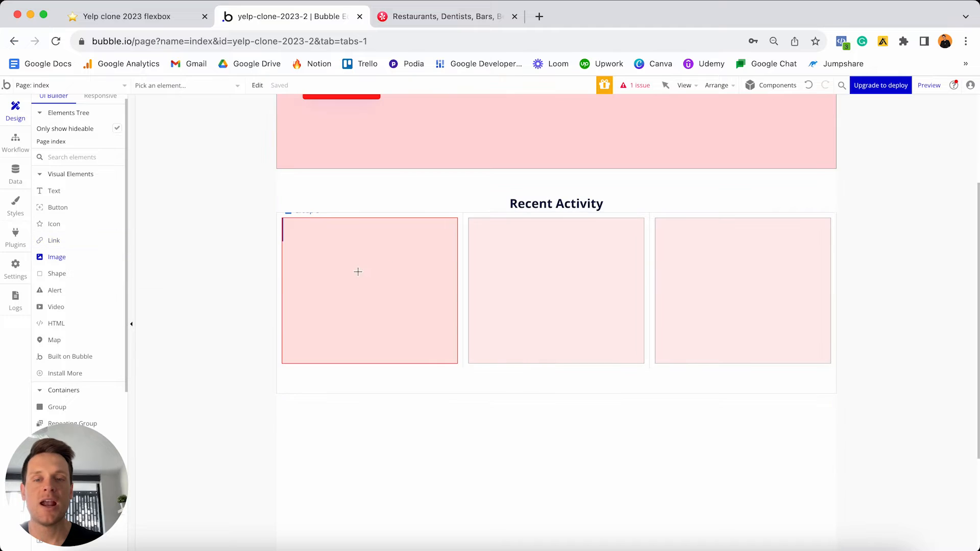
pyautogui.click(344, 274)
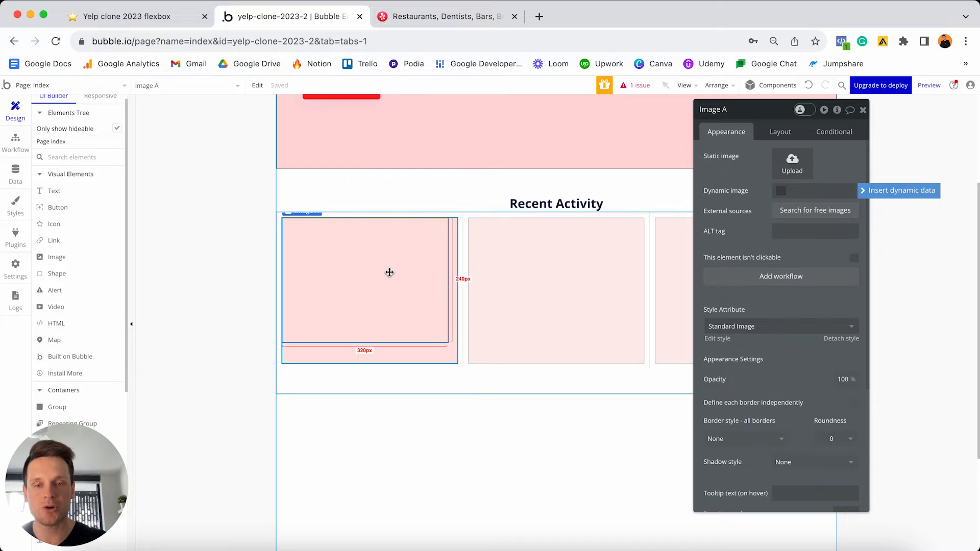
pyautogui.click(869, 193)
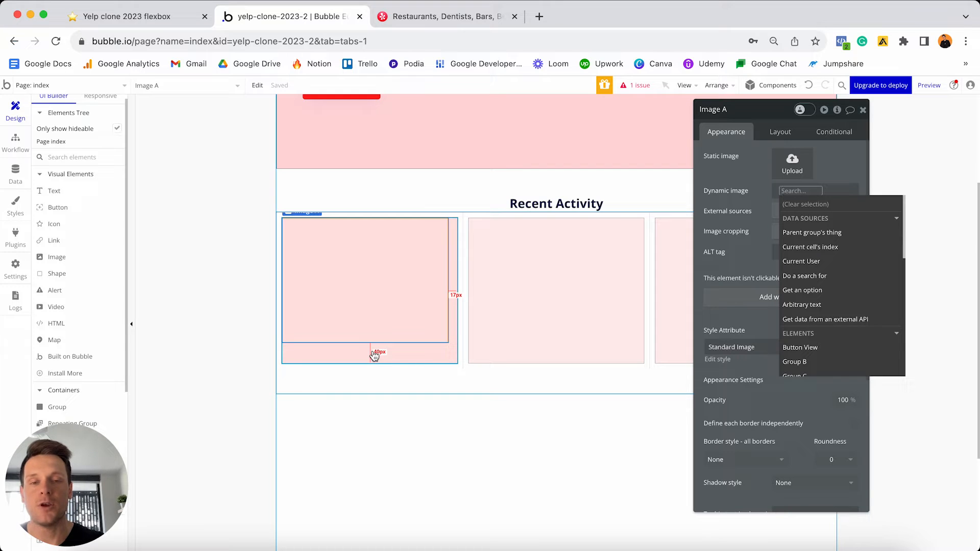
pyautogui.click(411, 355)
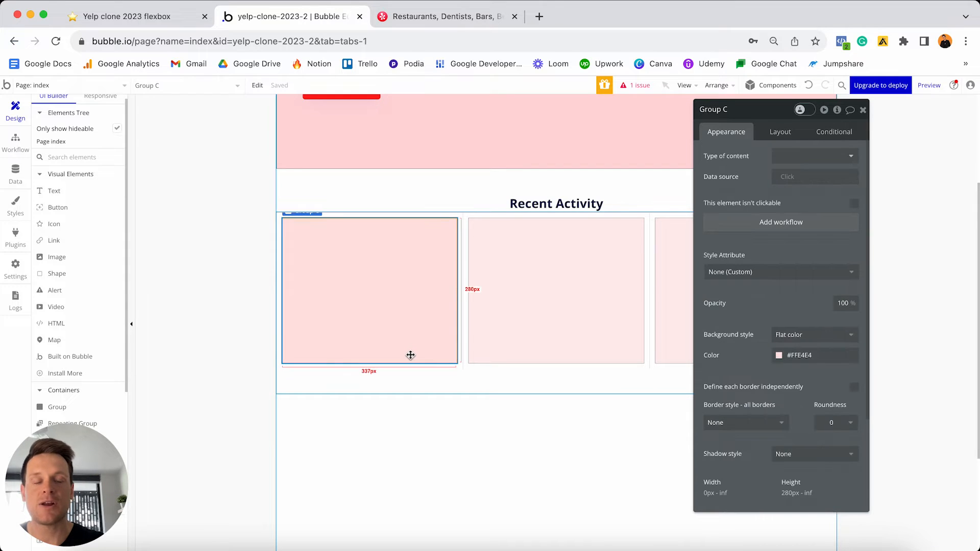
# - Set Group C's type of content to Review and check its data source options
pyautogui.click(787, 155)
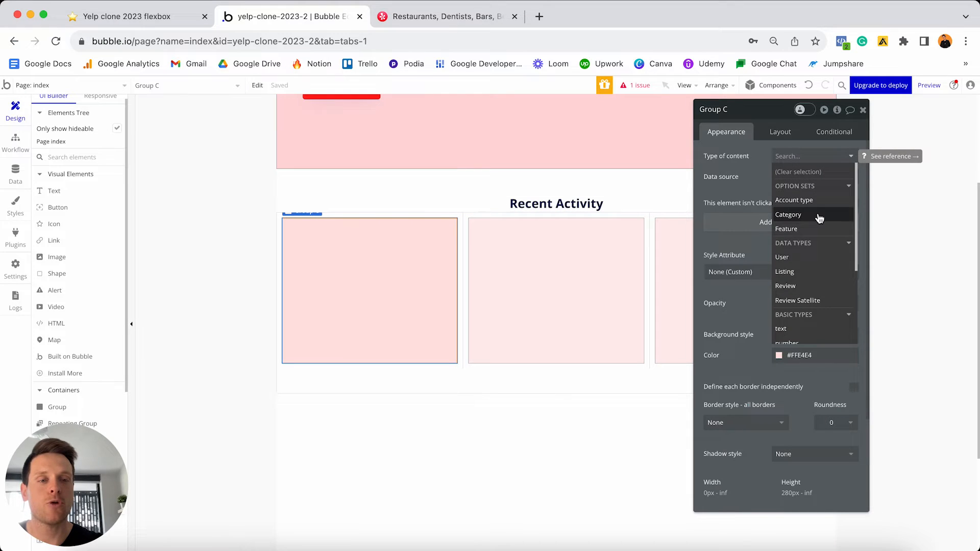
pyautogui.scroll(-1, 816, 218)
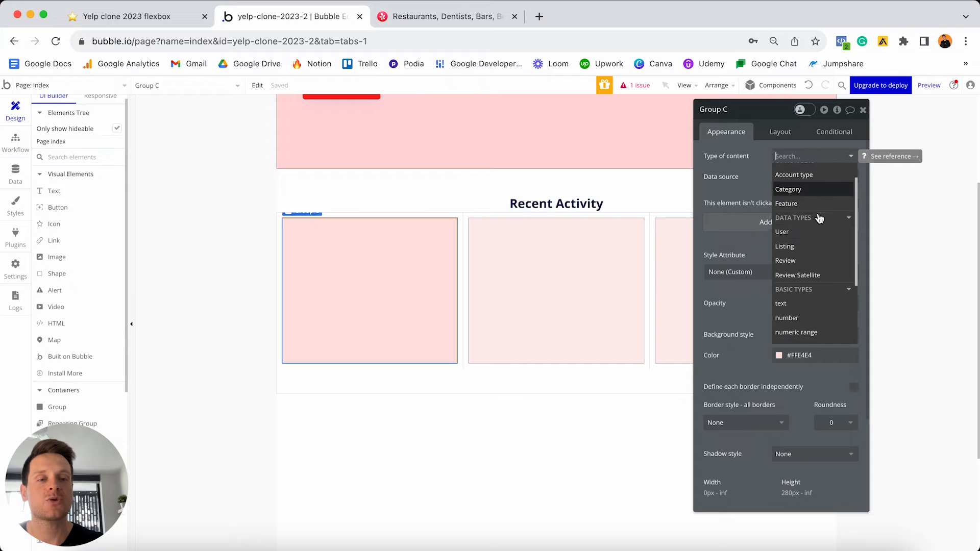
pyautogui.click(791, 263)
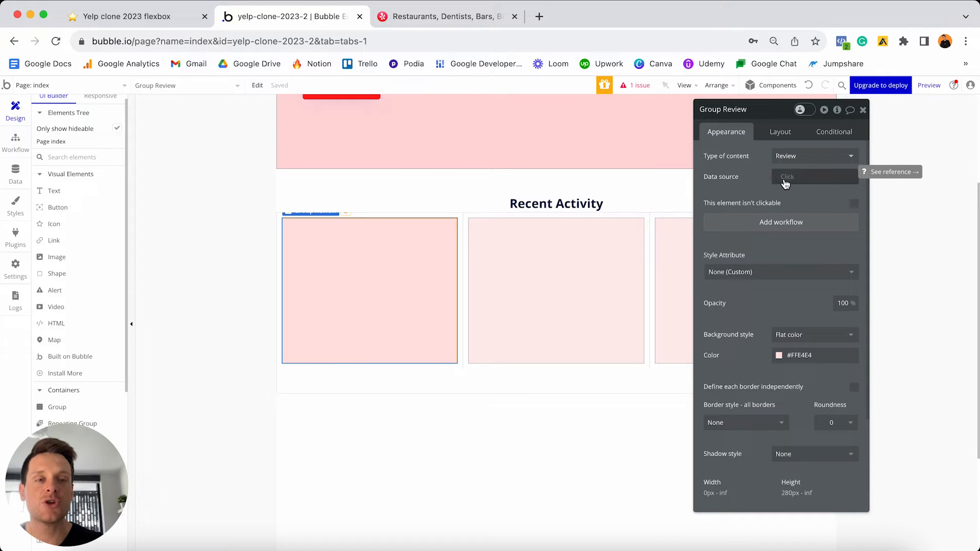
pyautogui.click(785, 179)
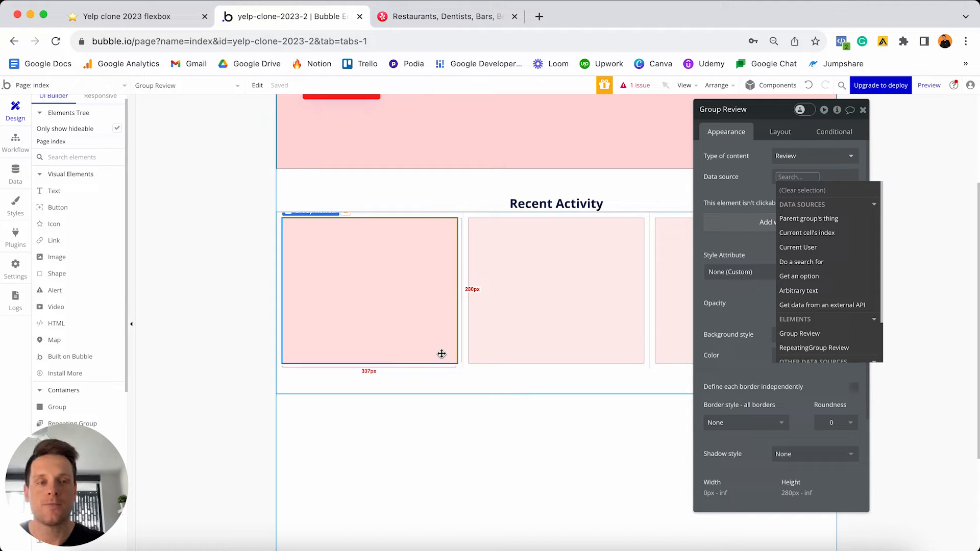
# - Lower Group C's minimum height to 50 px
pyautogui.click(793, 132)
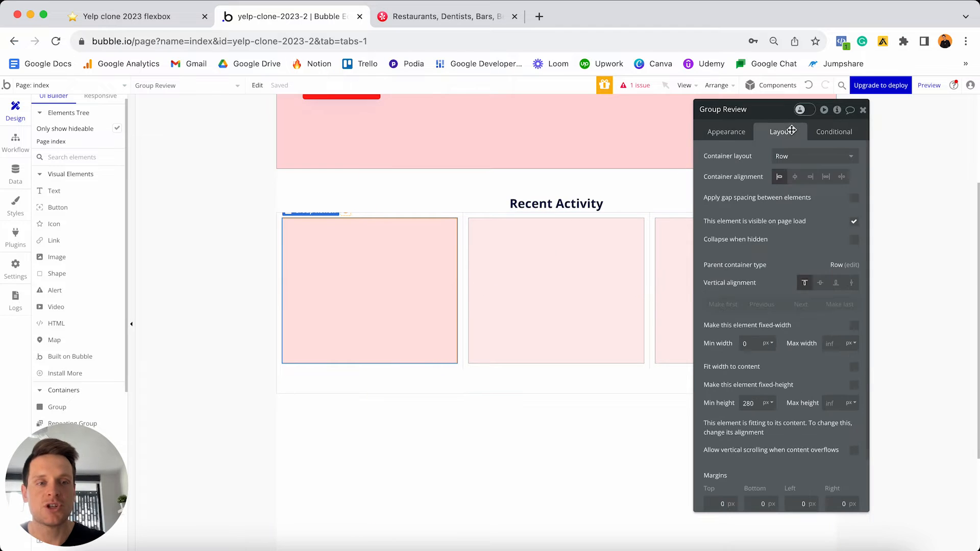
pyautogui.doubleClick(750, 403)
pyautogui.write('50')
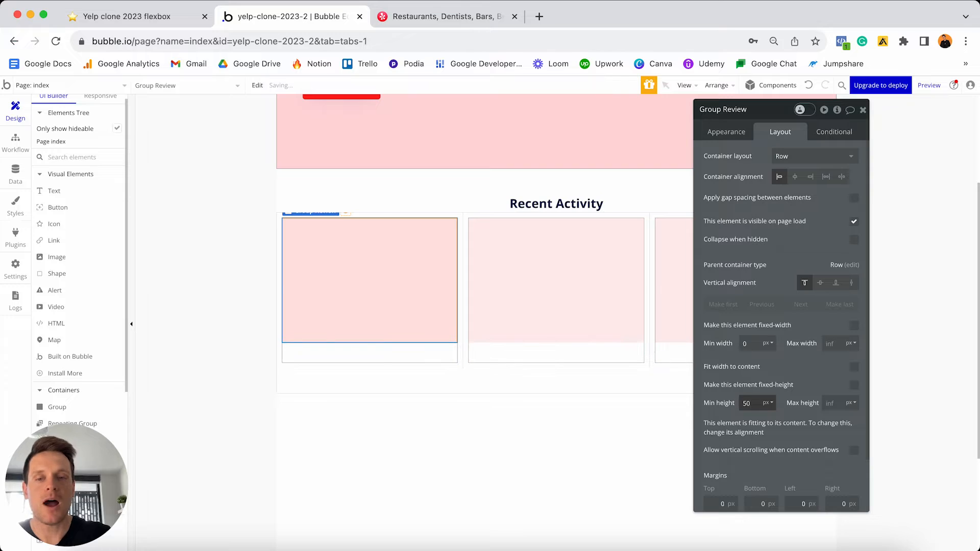
pyautogui.click(411, 359)
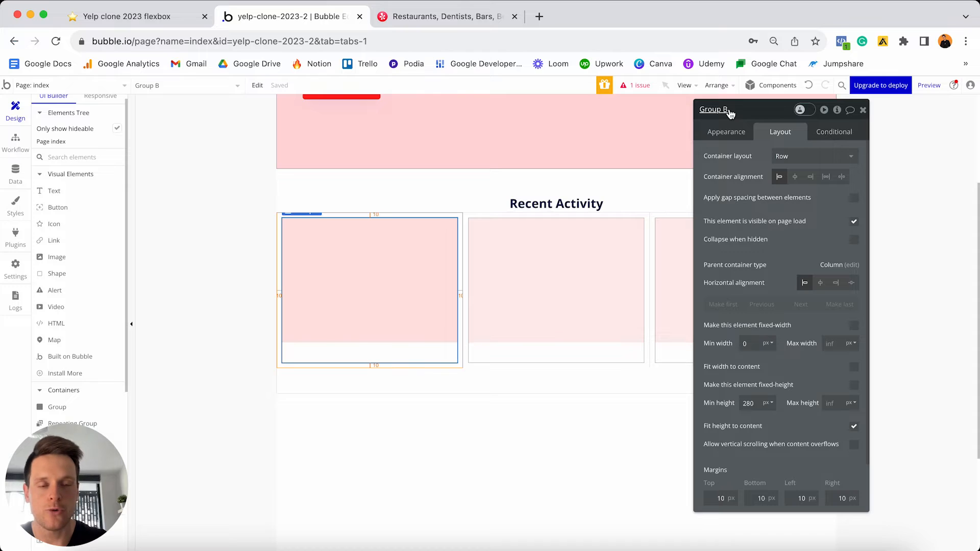
# - Set the card group's Type of content to Review in its Appearance settings
pyautogui.click(727, 133)
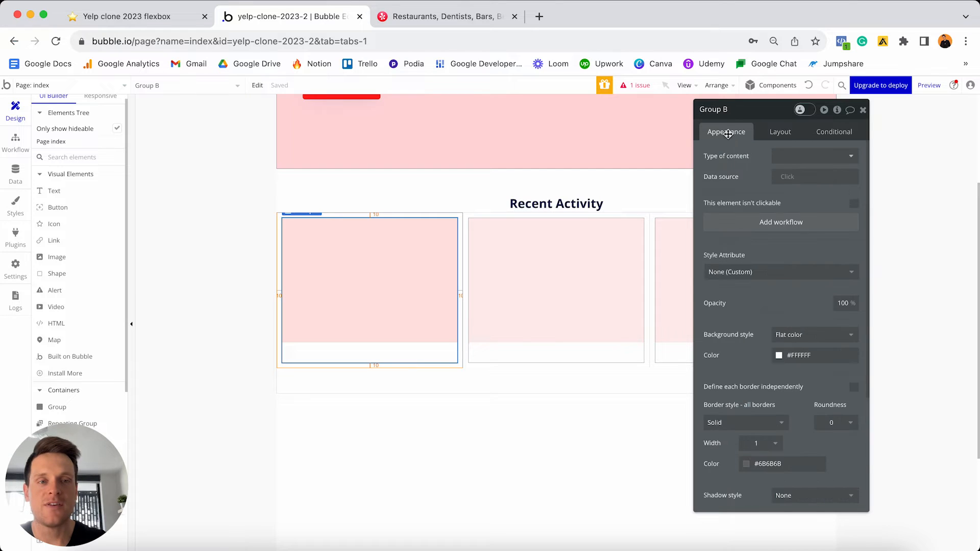
pyautogui.click(788, 160)
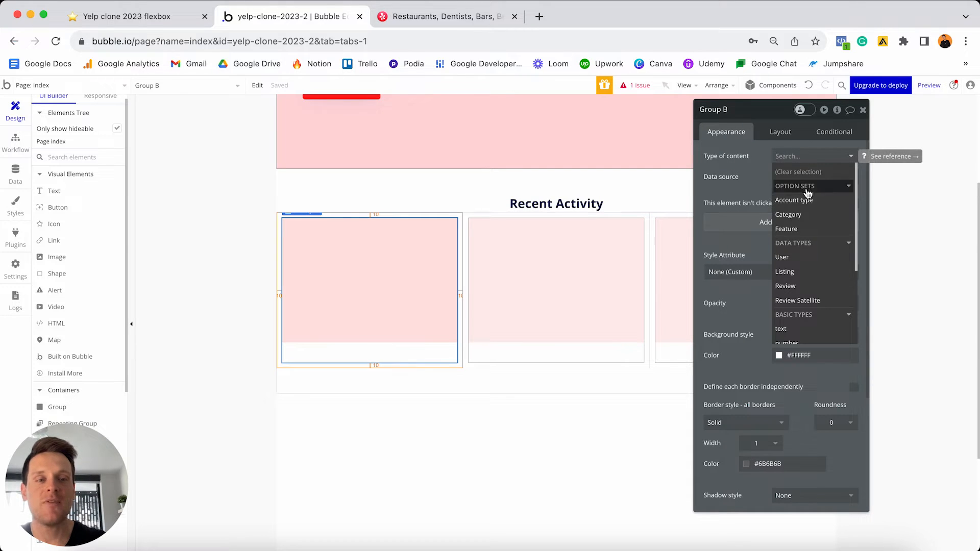
pyautogui.click(798, 288)
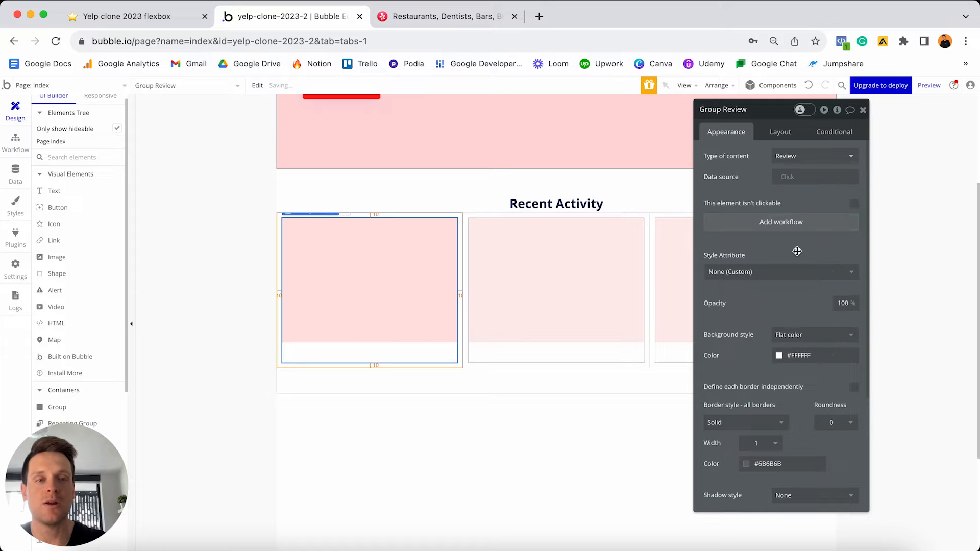
pyautogui.click(788, 176)
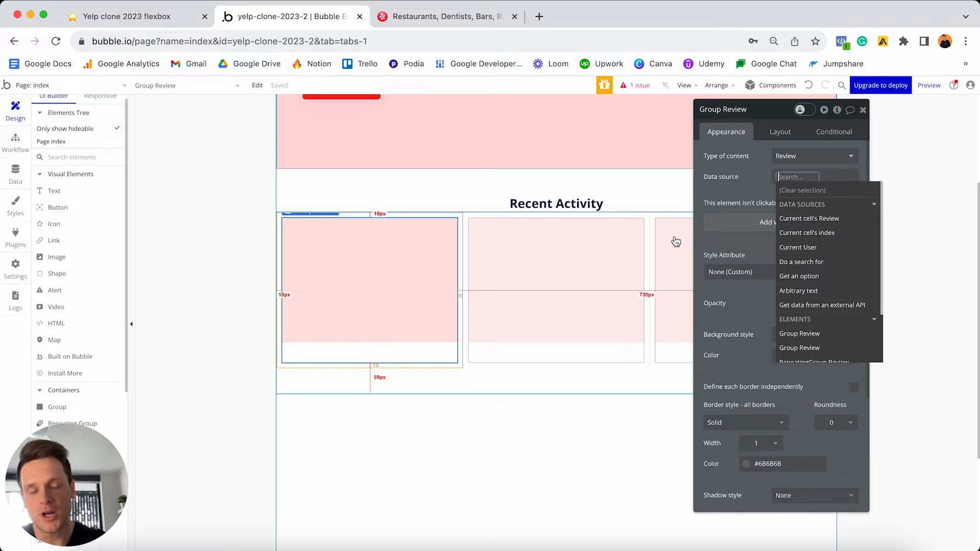
# - Choose "Current cell's Review" as the Group Review data source
pyautogui.click(798, 221)
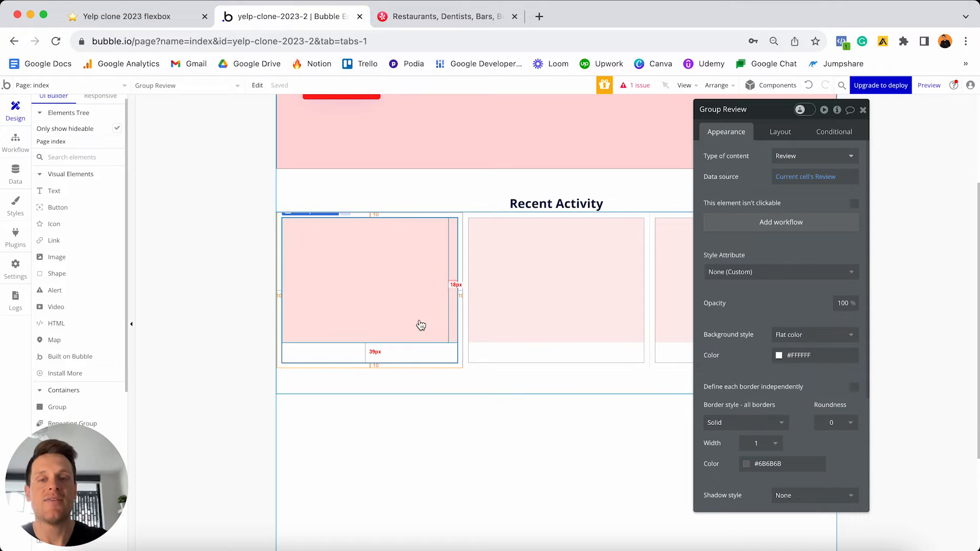
# - Set the inner pink group's data source to Parent group's Review, then select the card's Image A
pyautogui.click(452, 315)
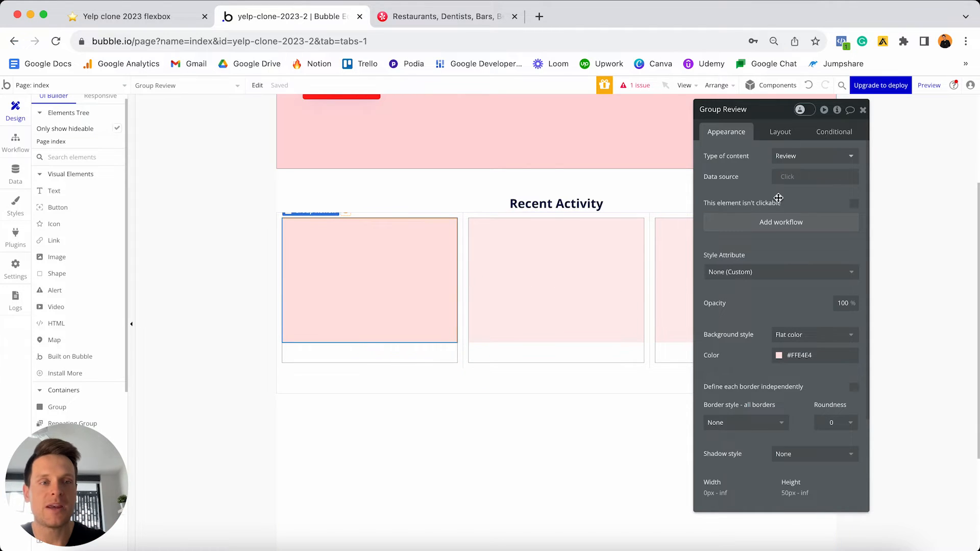
pyautogui.click(785, 180)
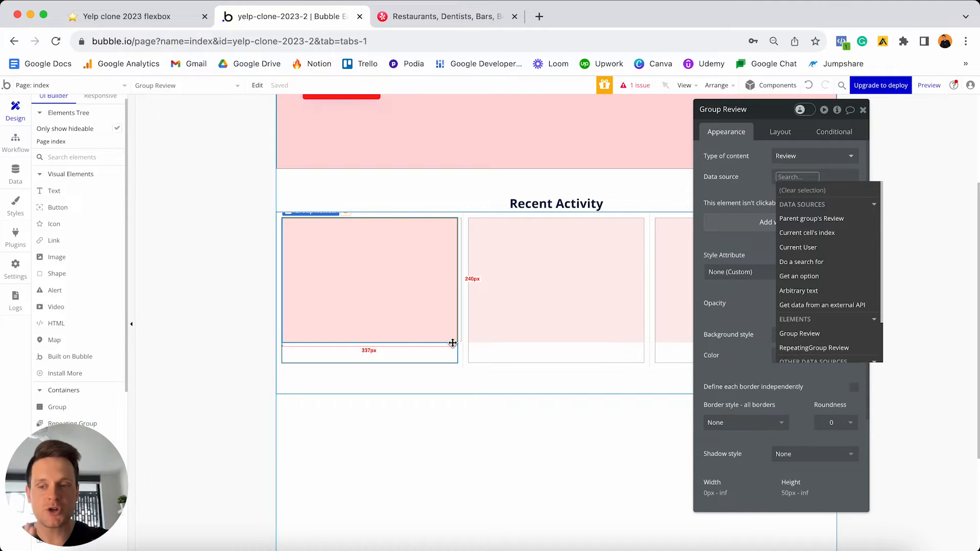
pyautogui.moveTo(453, 343); pyautogui.dragTo(453, 343)
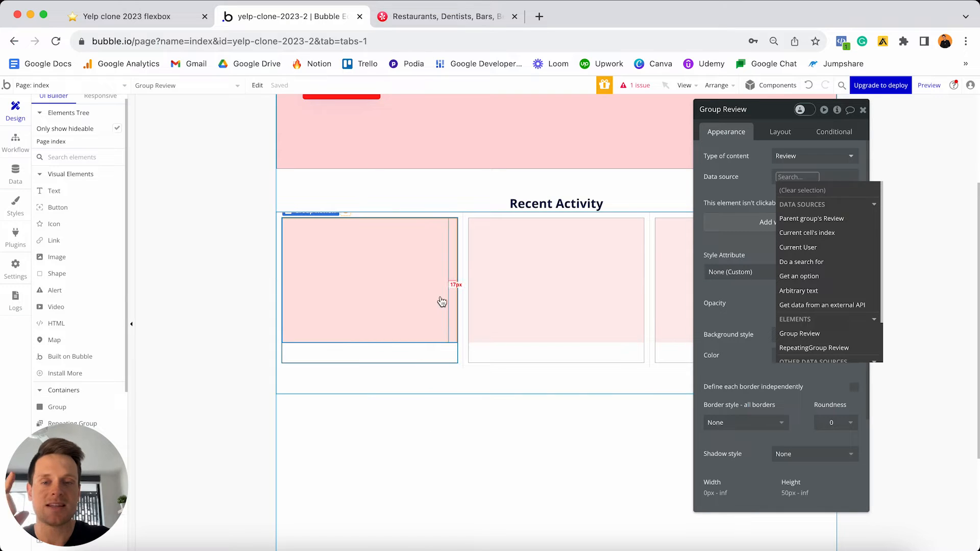
pyautogui.click(812, 218)
pyautogui.click(729, 169)
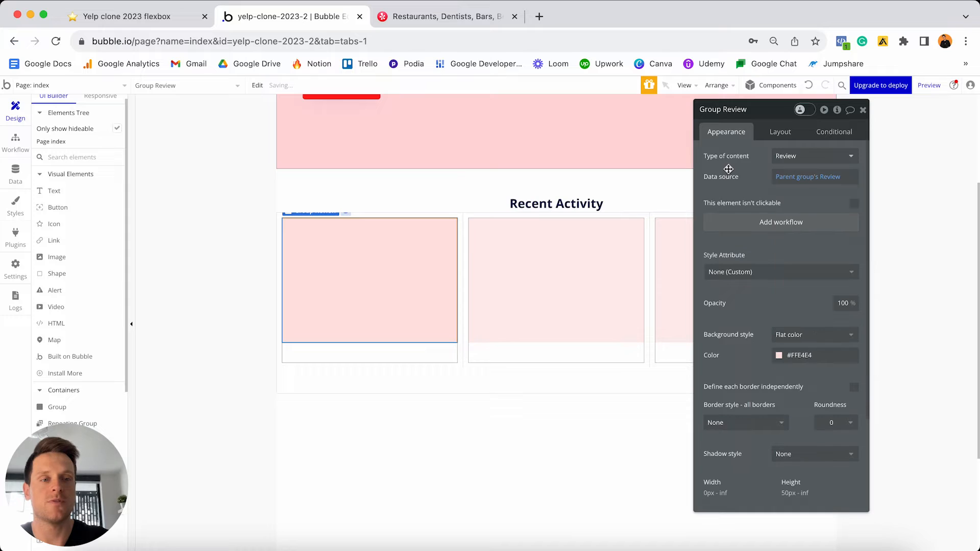
pyautogui.click(385, 263)
pyautogui.click(787, 194)
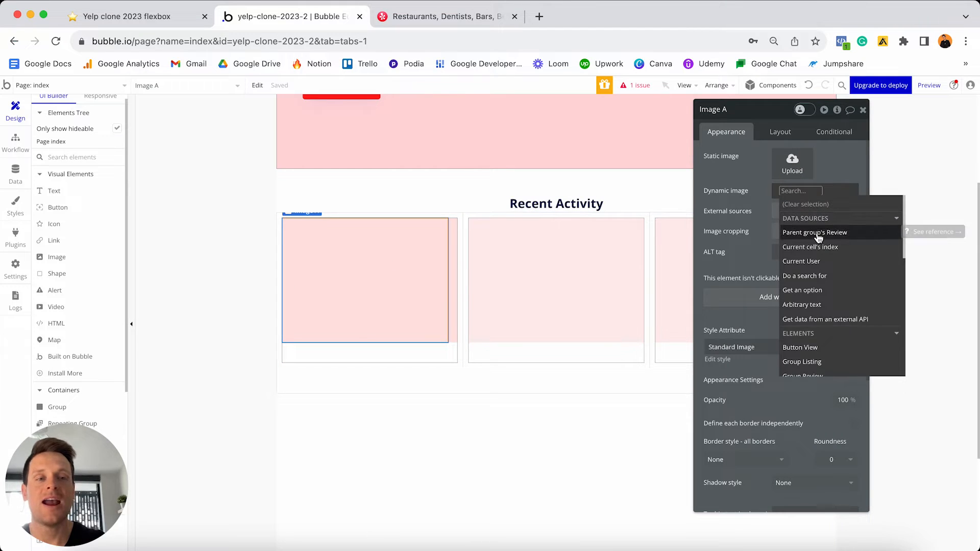
# - Source Image A from Parent group's Review's Creator's Profile-photo, processed with Imgix and cropped to fit
pyautogui.click(823, 236)
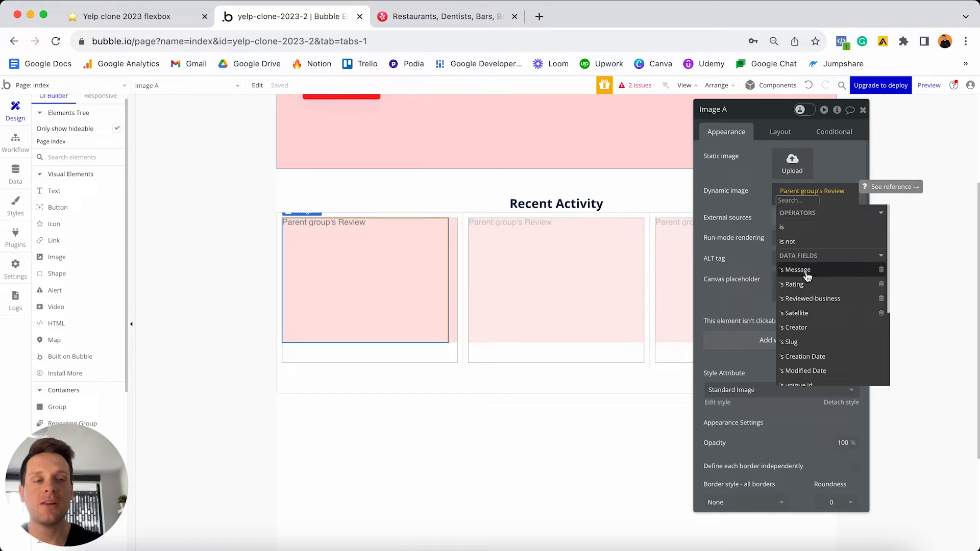
pyautogui.click(816, 332)
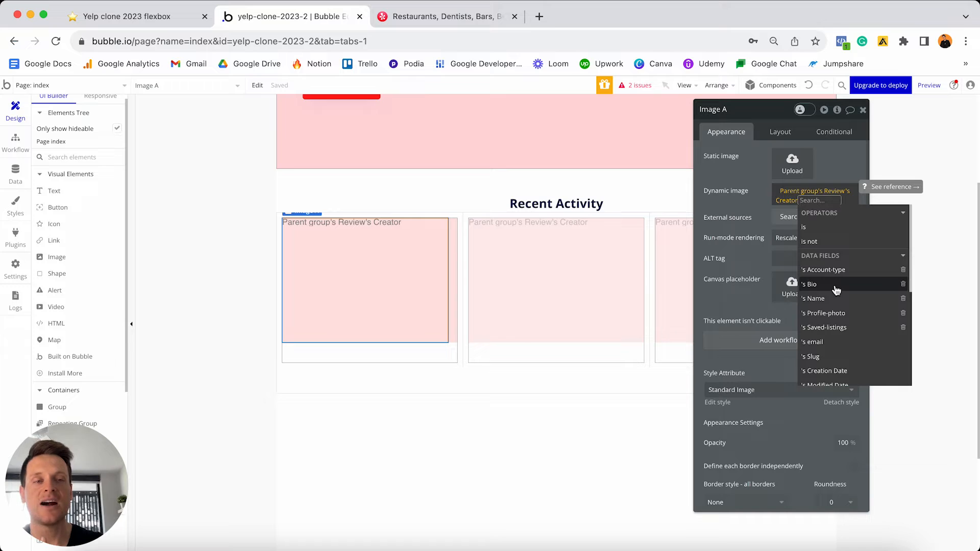
pyautogui.click(827, 313)
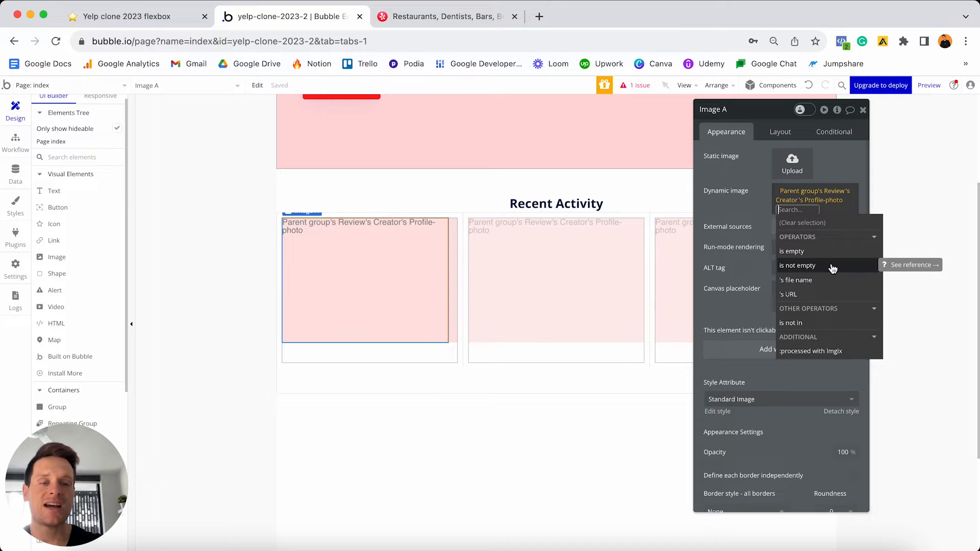
pyautogui.click(814, 352)
pyautogui.click(673, 237)
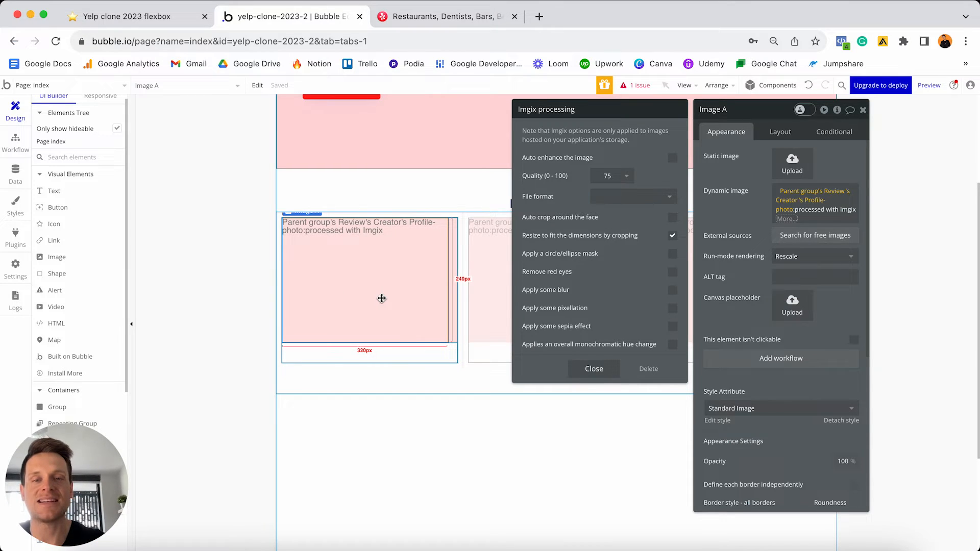
# - Close the Imgix options, commit the dynamic image expression and reselect the profile image
pyautogui.click(594, 369)
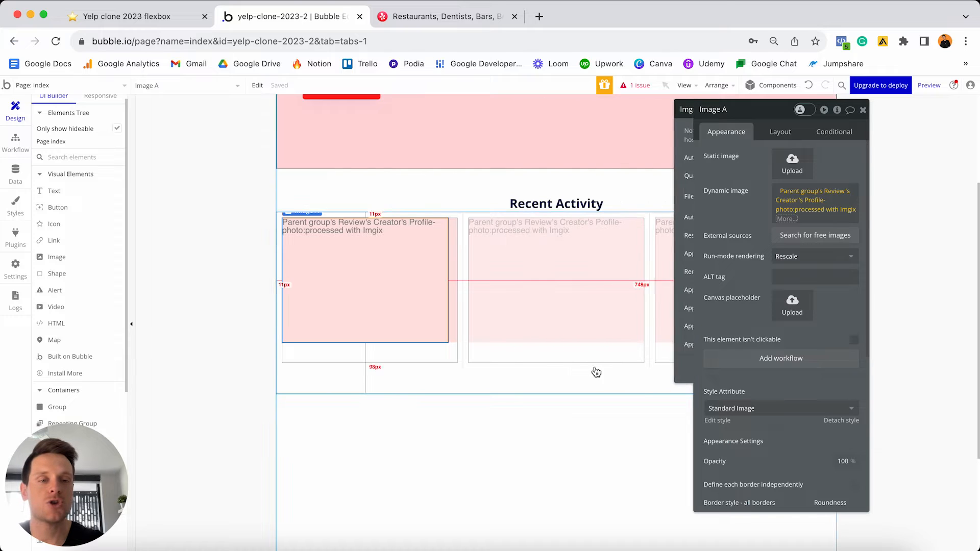
pyautogui.click(745, 202)
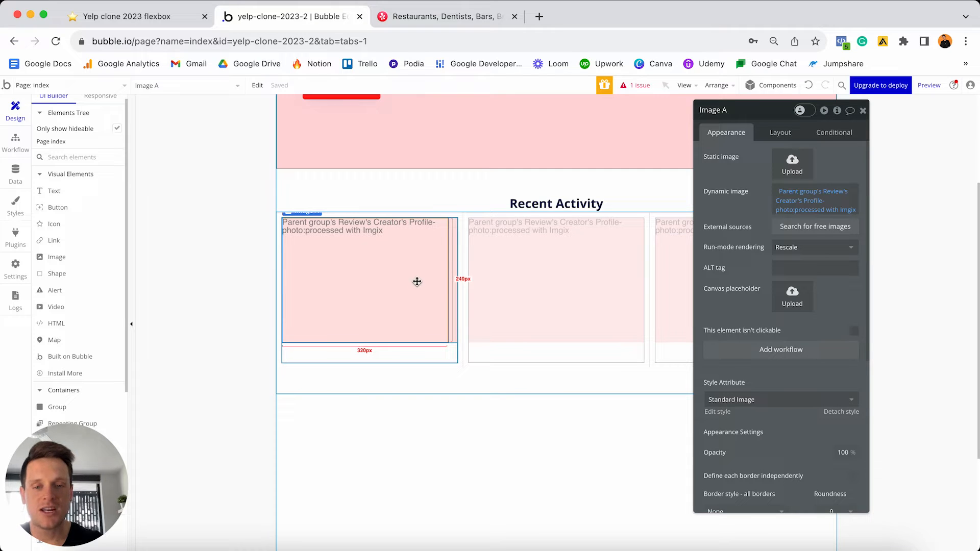
pyautogui.click(533, 428)
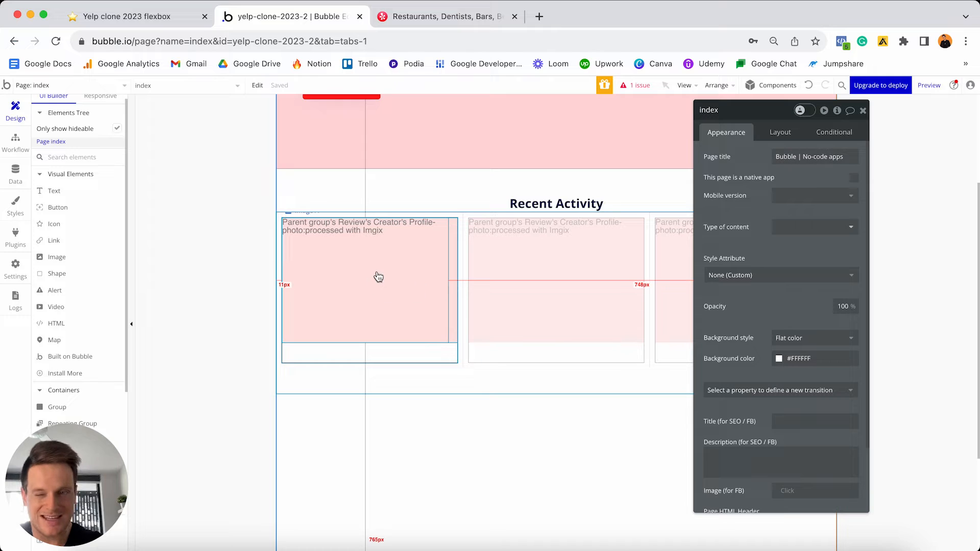
pyautogui.click(380, 244)
# - Detach the image's style and give it a solid border with roundness 100
pyautogui.scroll(-3, 784, 304)
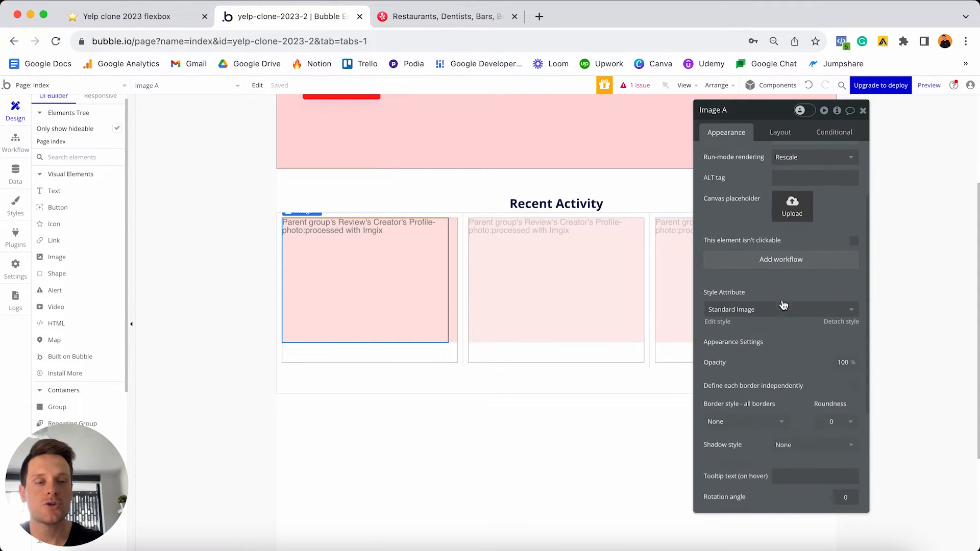
pyautogui.click(839, 319)
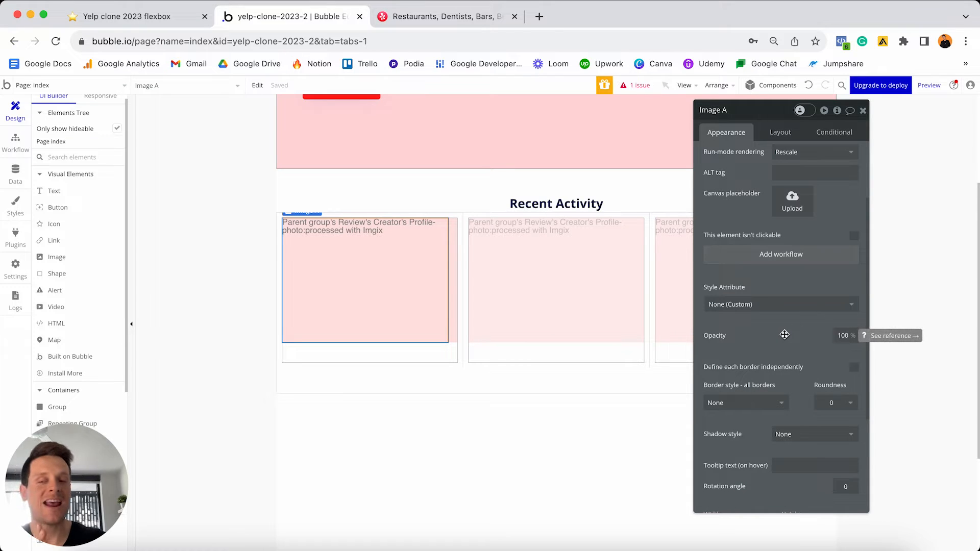
pyautogui.scroll(-1, 785, 335)
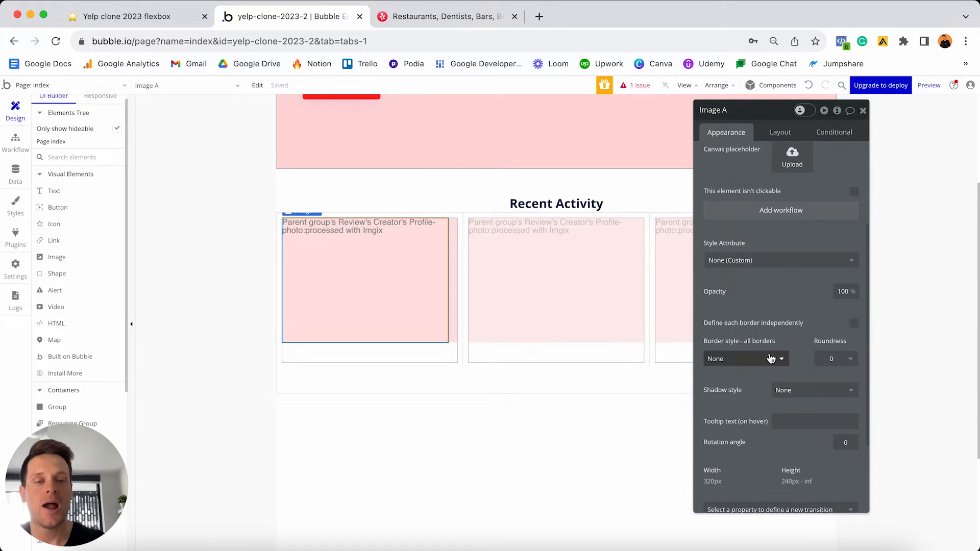
pyautogui.click(748, 358)
pyautogui.click(751, 390)
pyautogui.click(842, 359)
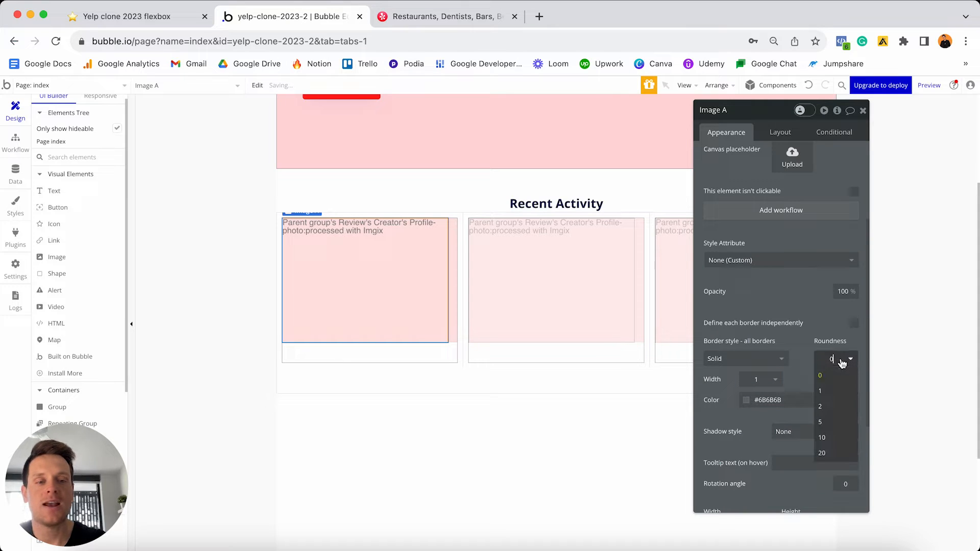
pyautogui.write('100')
pyautogui.press('Return')
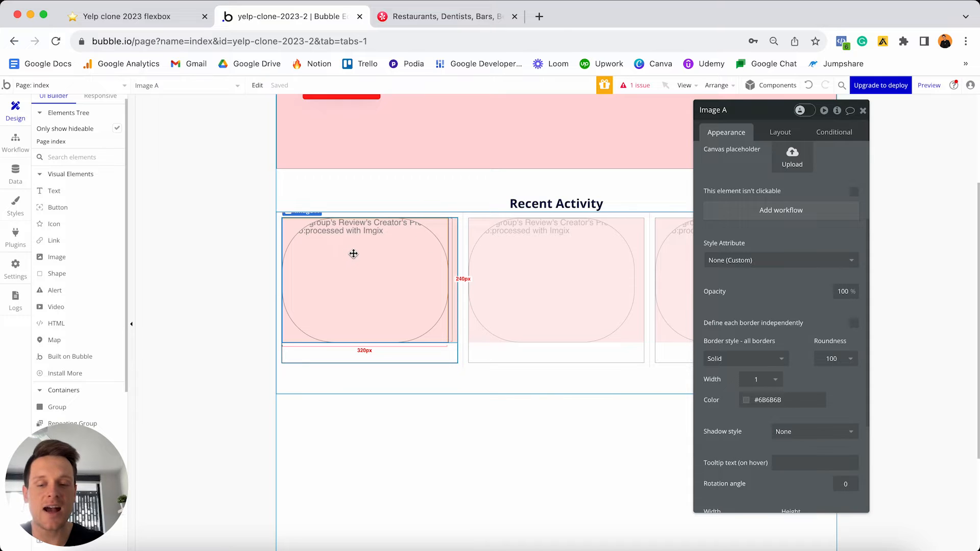
# - Set the profile image width to 50 with its aspect ratio locked square
pyautogui.click(781, 133)
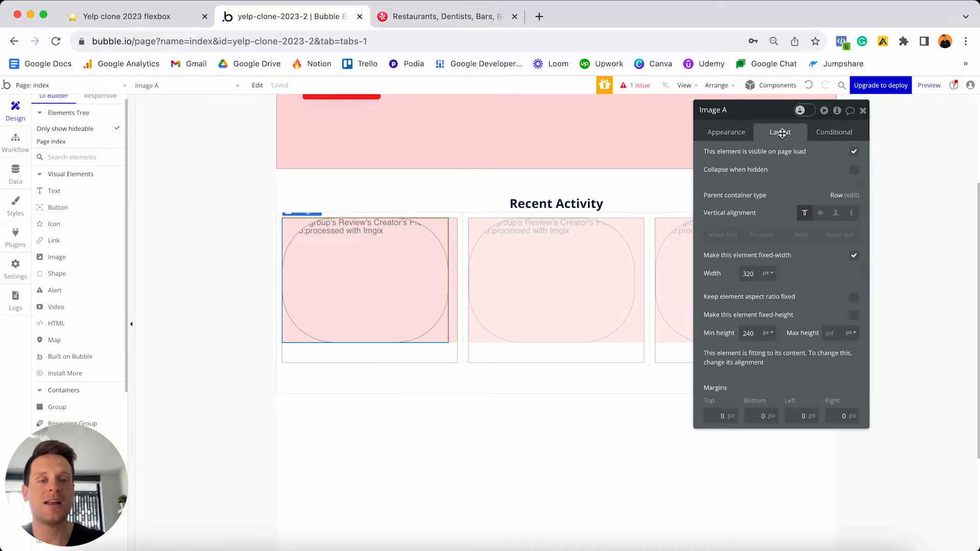
pyautogui.click(759, 274)
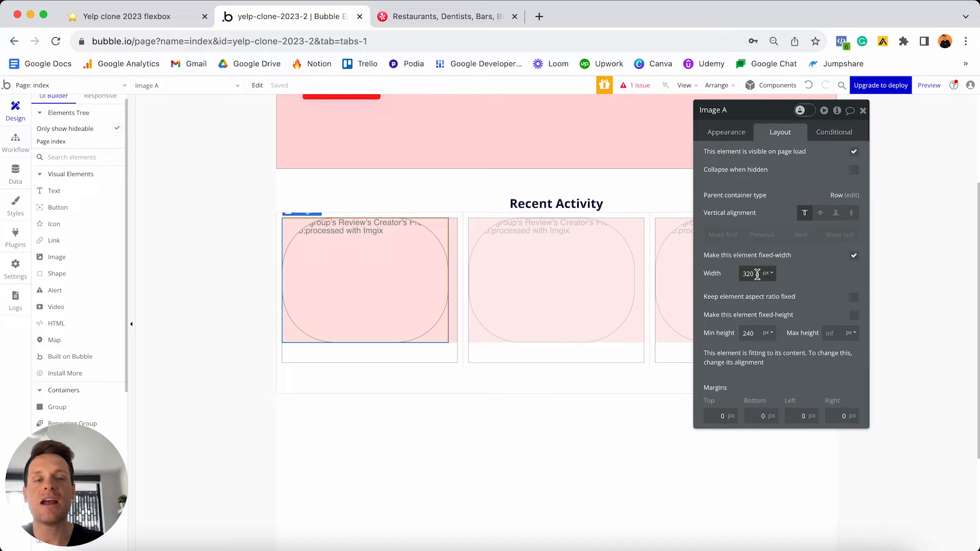
pyautogui.doubleClick(762, 275)
pyautogui.write('50')
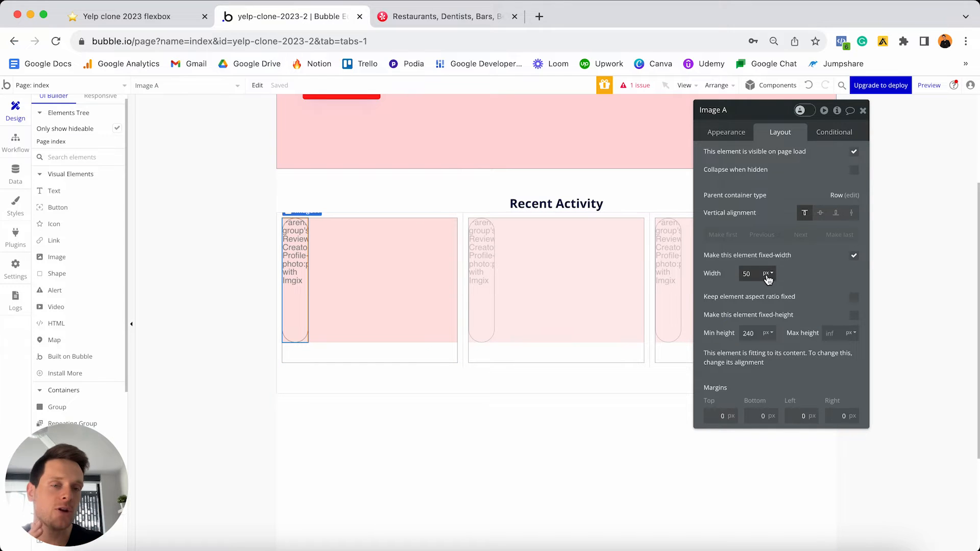
pyautogui.click(854, 299)
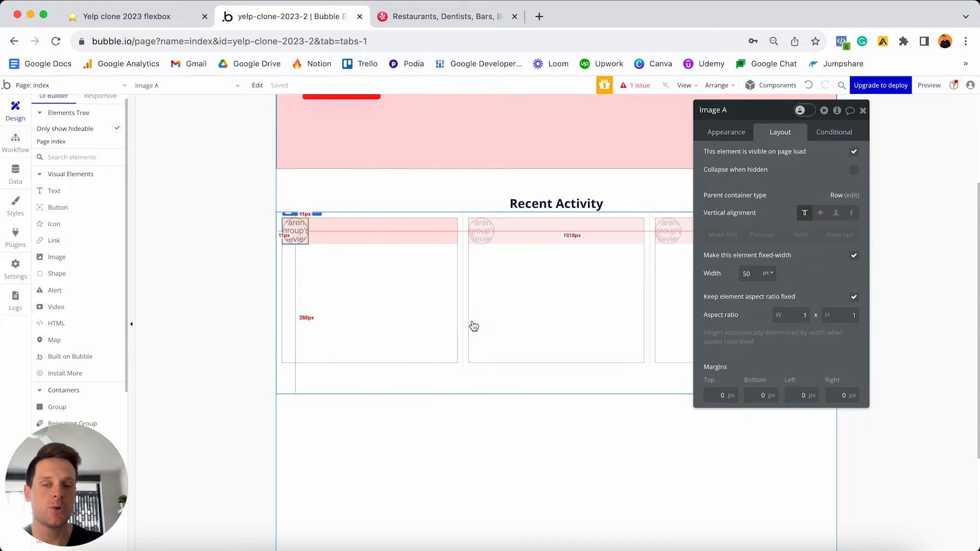
# - Centre the image vertically, move it into the pink top row, and add a Text element beside it
pyautogui.click(821, 214)
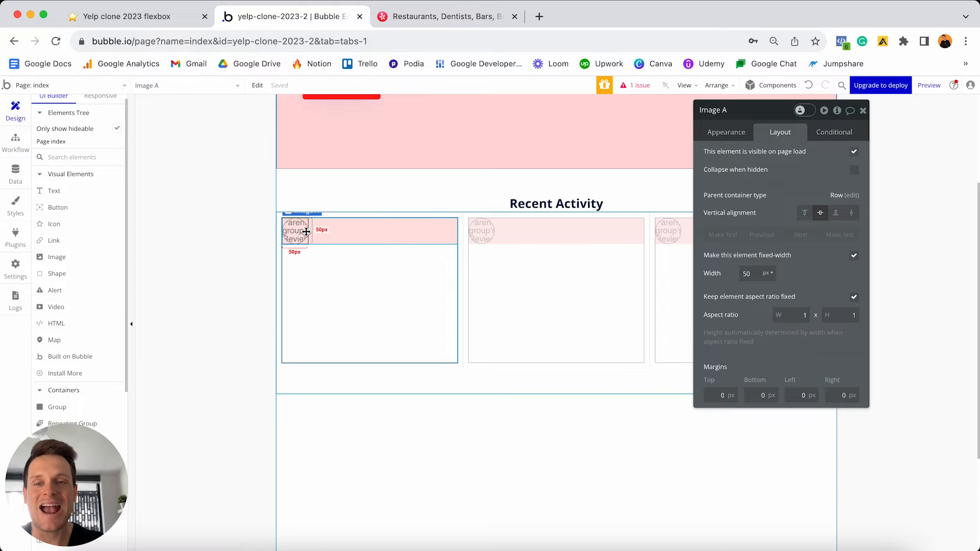
pyautogui.moveTo(368, 254)
pyautogui.mouseDown()
pyautogui.moveTo(349, 237)
pyautogui.moveTo(365, 237)
pyautogui.mouseUp()
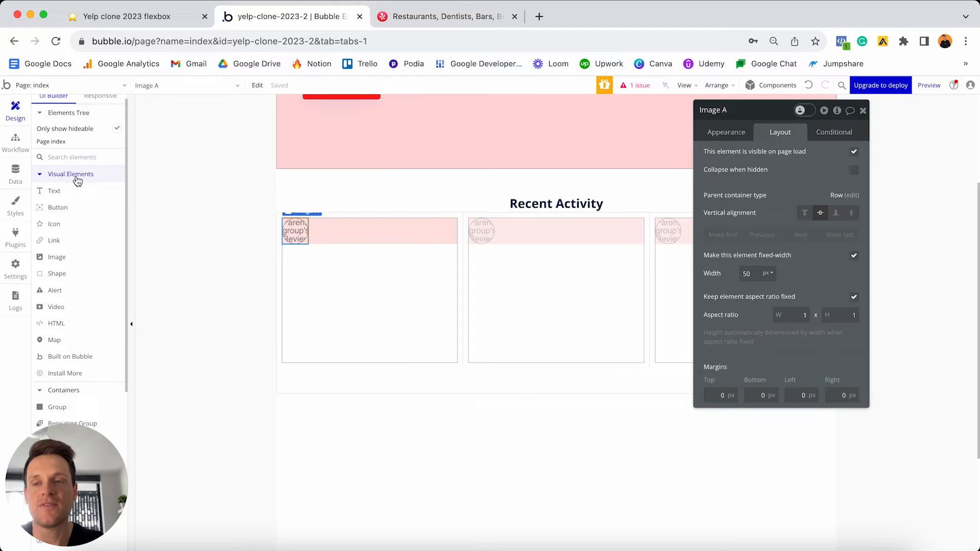
pyautogui.moveTo(67, 194); pyautogui.dragTo(382, 231)
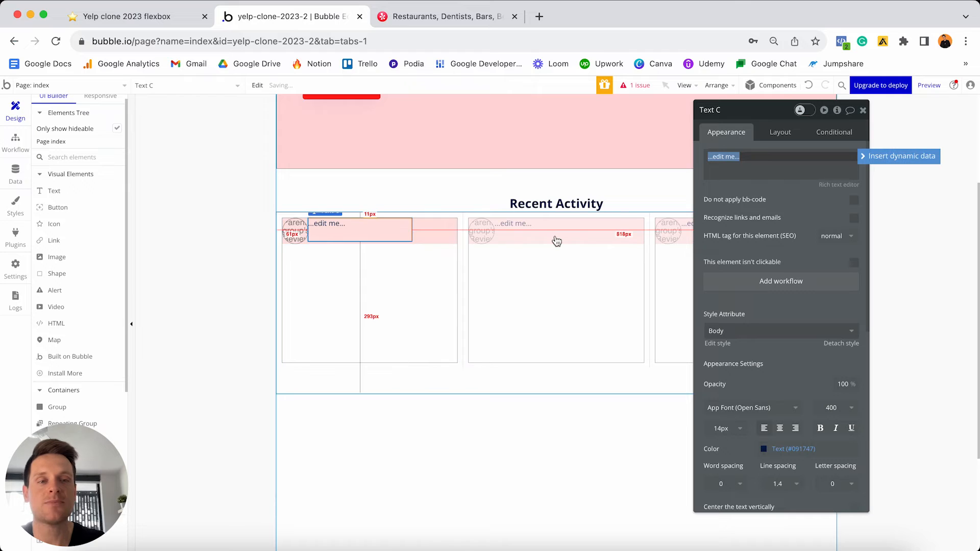
# - Insert Parent group's Review's Creator's Name as the text's dynamic content
pyautogui.click(871, 159)
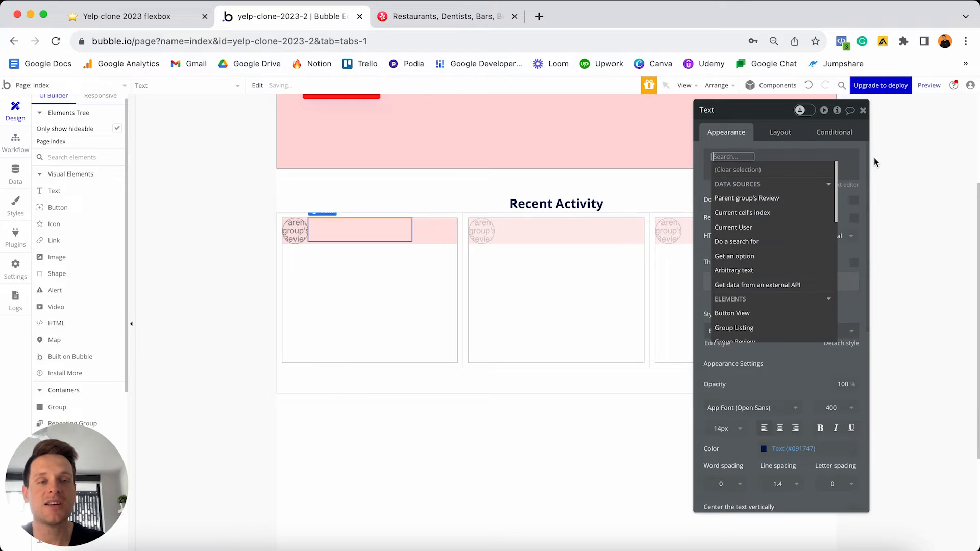
pyautogui.click(764, 200)
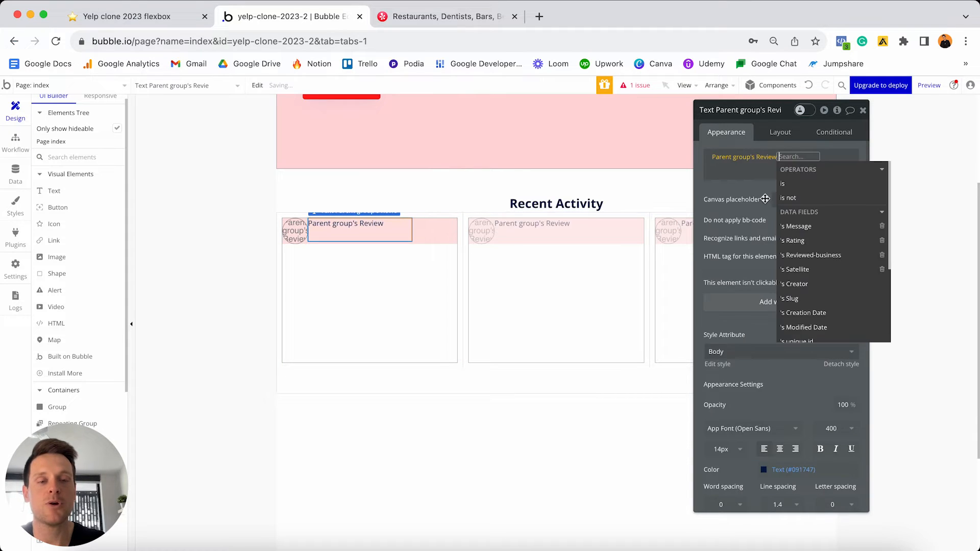
pyautogui.click(822, 284)
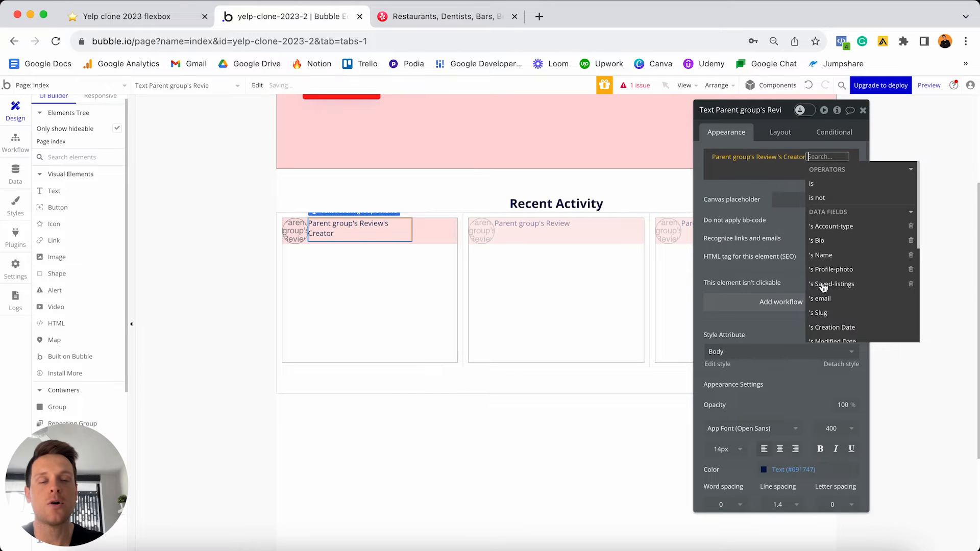
pyautogui.click(830, 255)
pyautogui.click(865, 156)
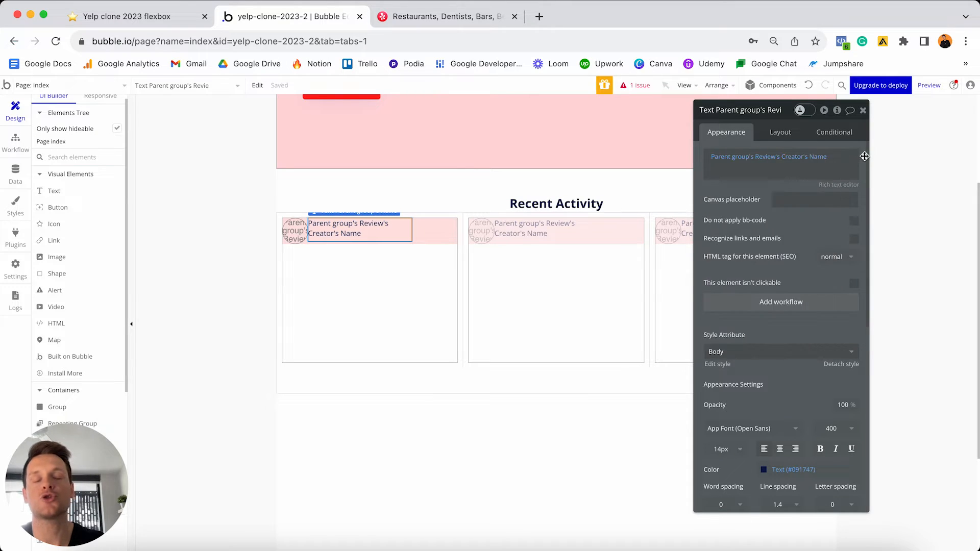
# - Detach the text from the Body style and make it 16px bold
pyautogui.scroll(-5, 773, 292)
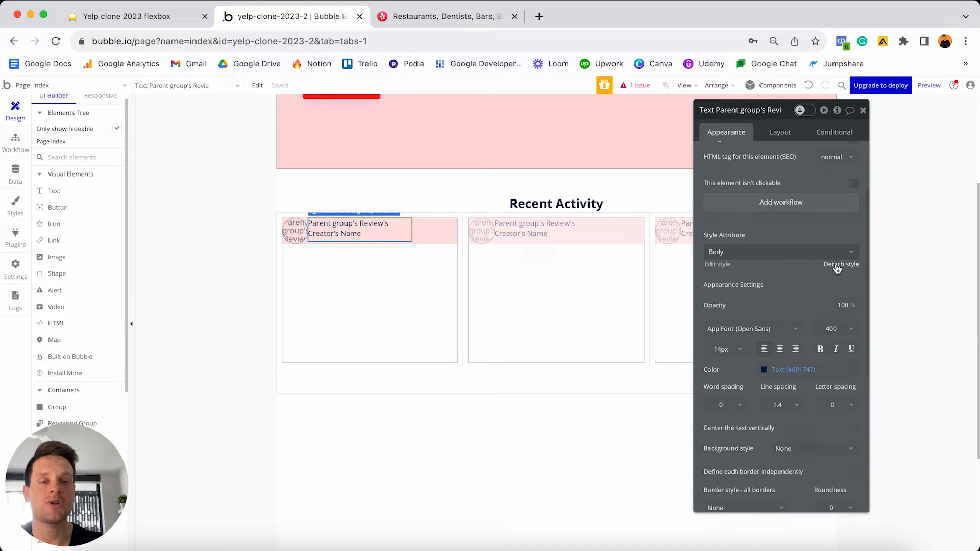
pyautogui.click(837, 266)
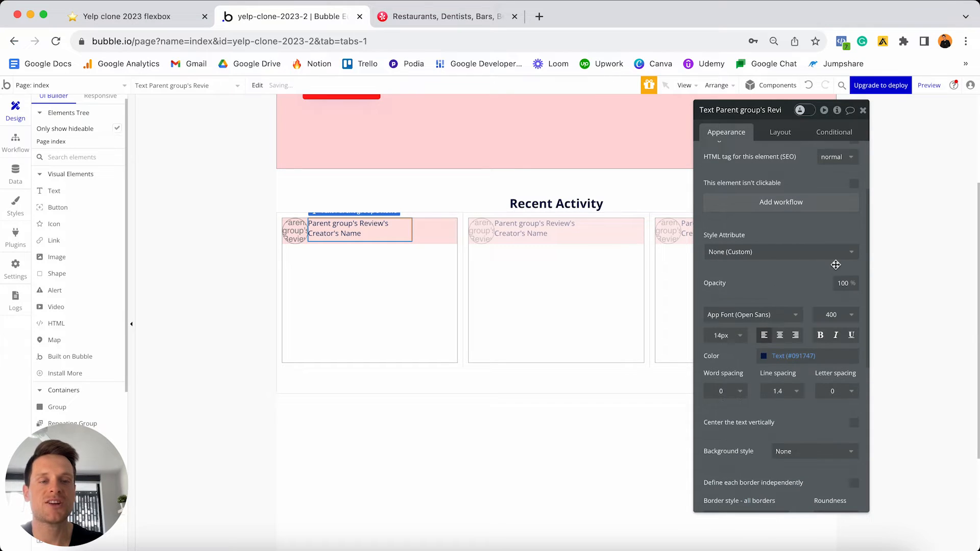
pyautogui.click(723, 336)
pyautogui.write('1')
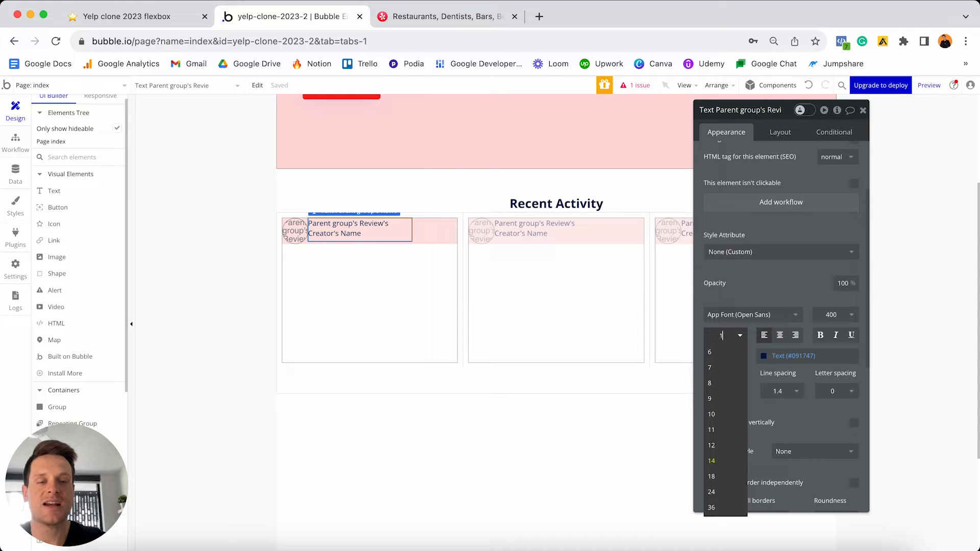
pyautogui.write('6')
pyautogui.press('Return')
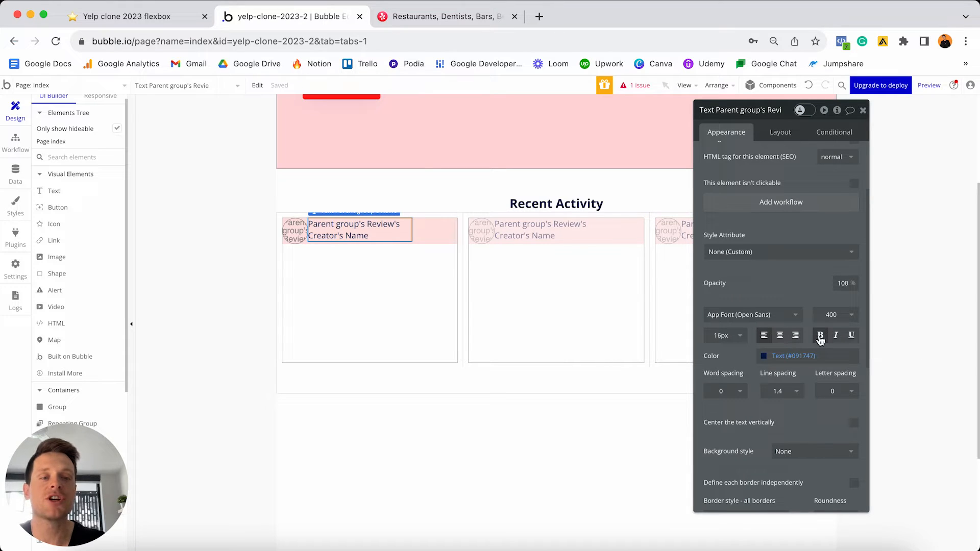
pyautogui.click(820, 337)
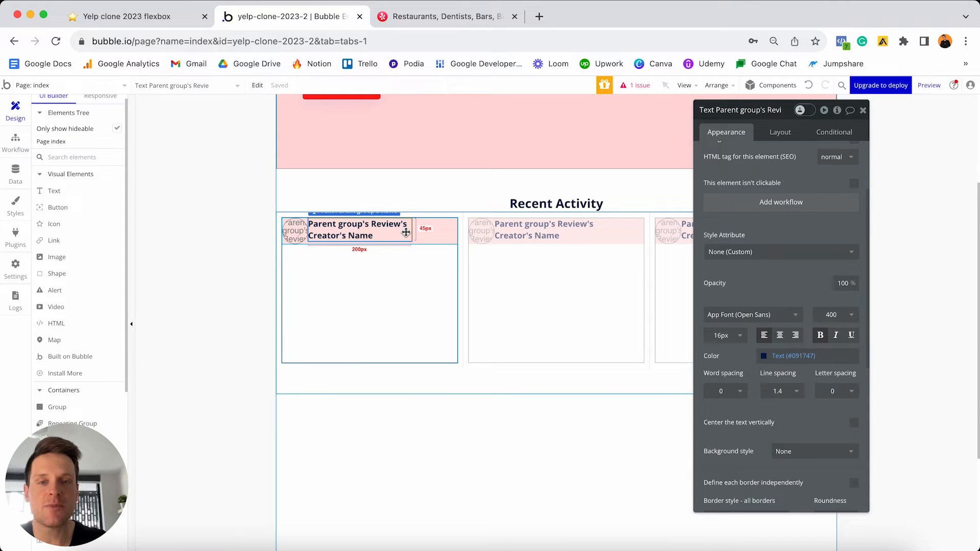
# - Turn off fixed width, set min width and height to 0, centre vertically, and set left margin 10
pyautogui.click(774, 134)
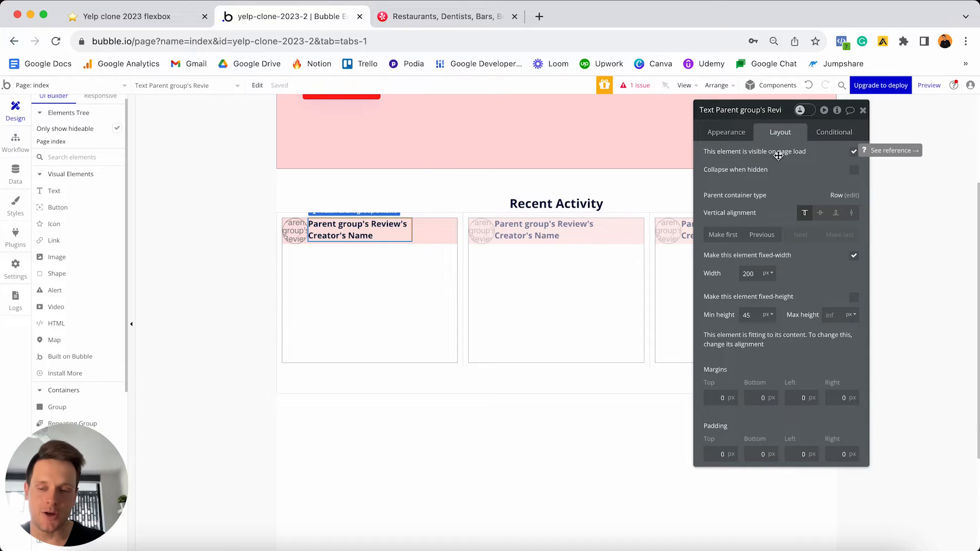
pyautogui.click(854, 257)
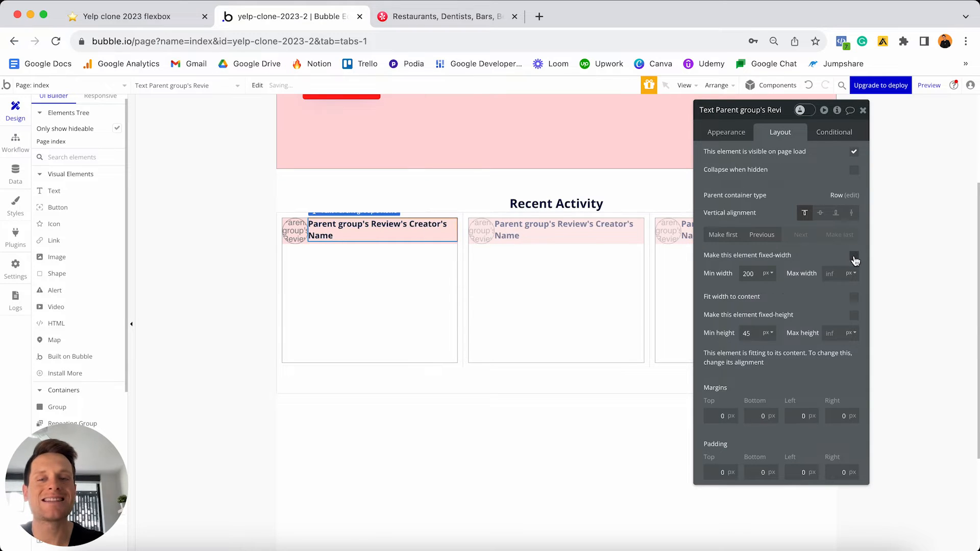
pyautogui.doubleClick(759, 273)
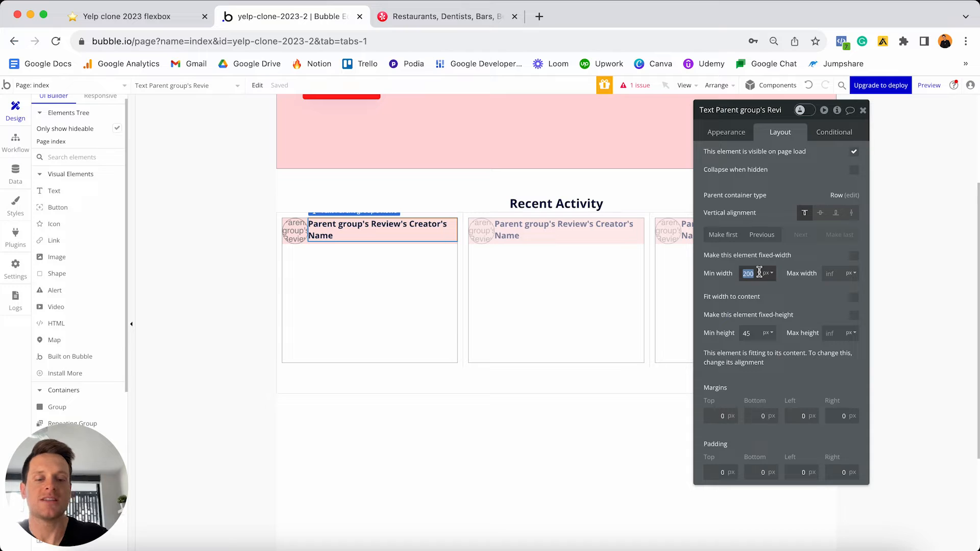
pyautogui.write('0')
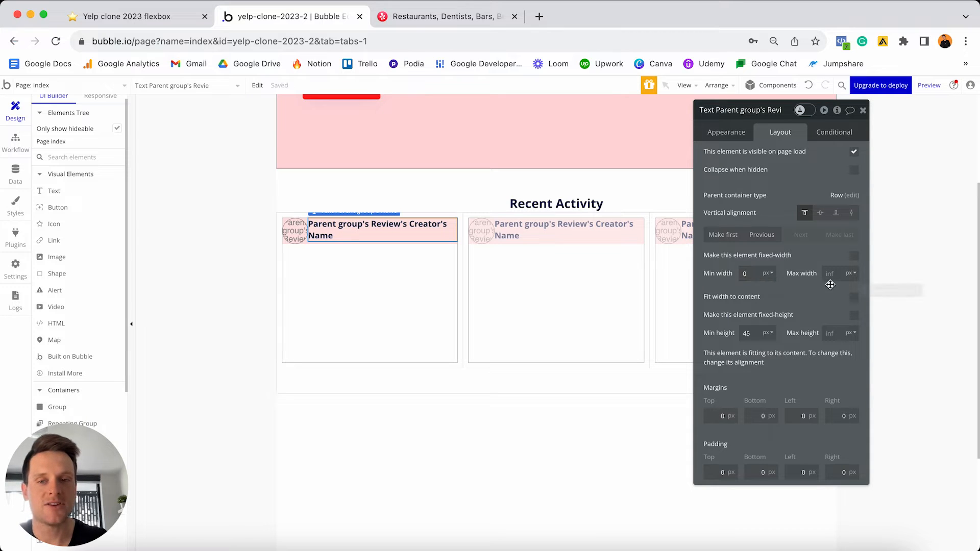
pyautogui.click(755, 332)
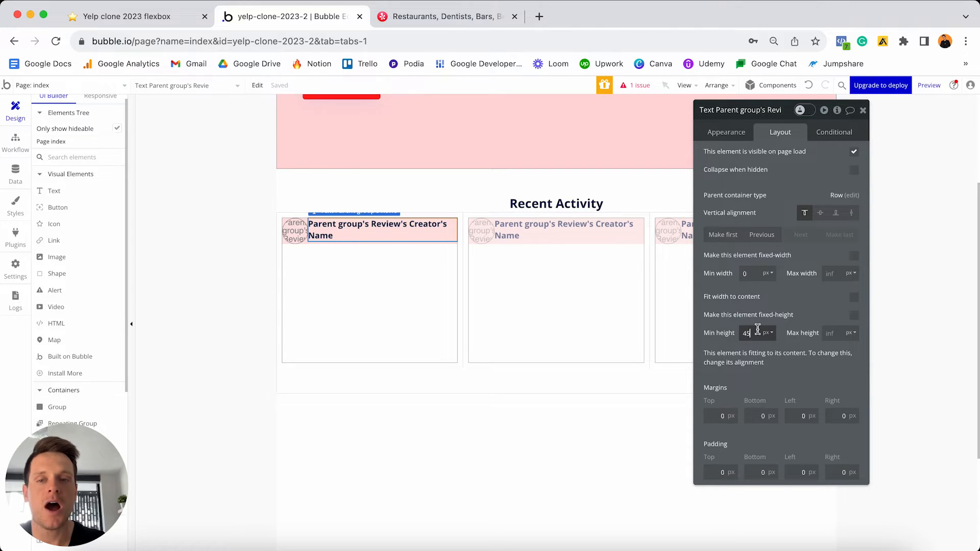
pyautogui.write('0')
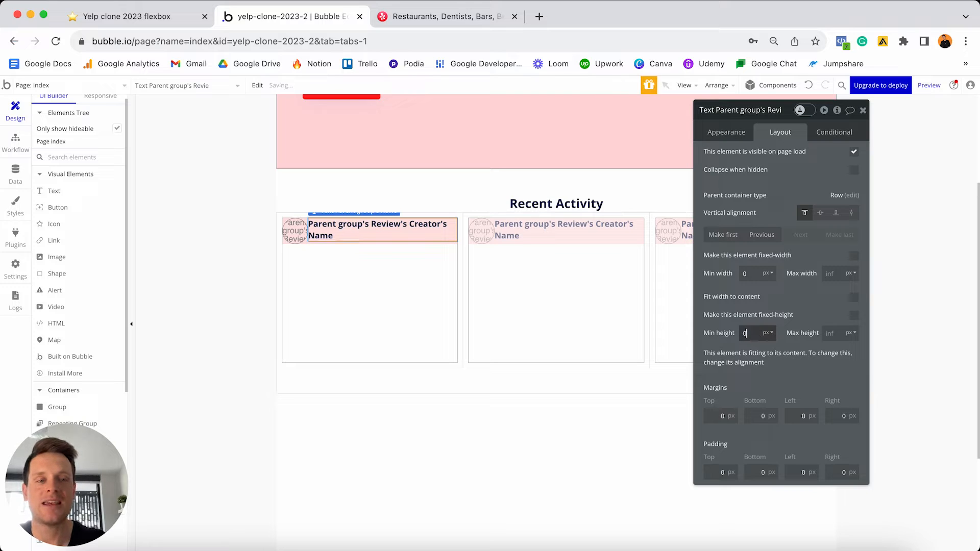
pyautogui.click(821, 215)
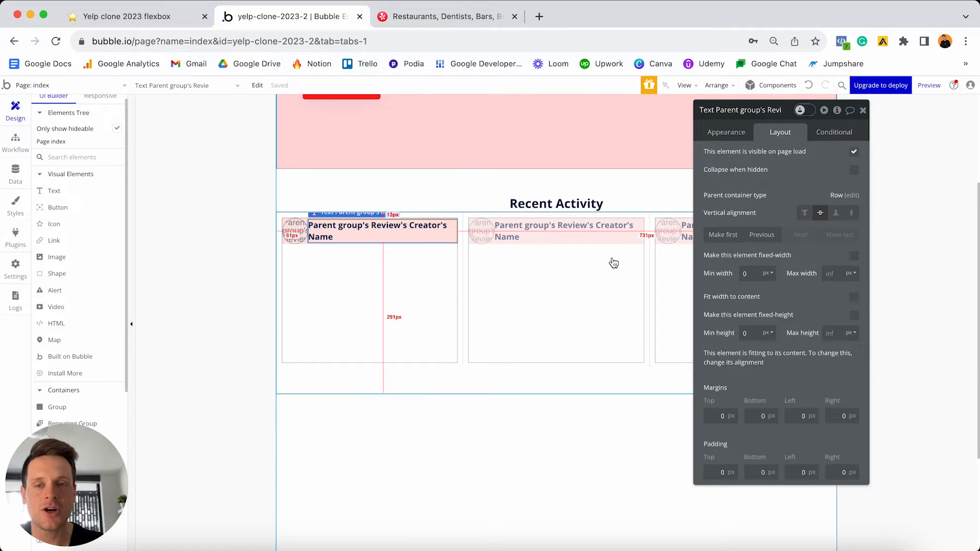
pyautogui.click(802, 416)
pyautogui.write('1')
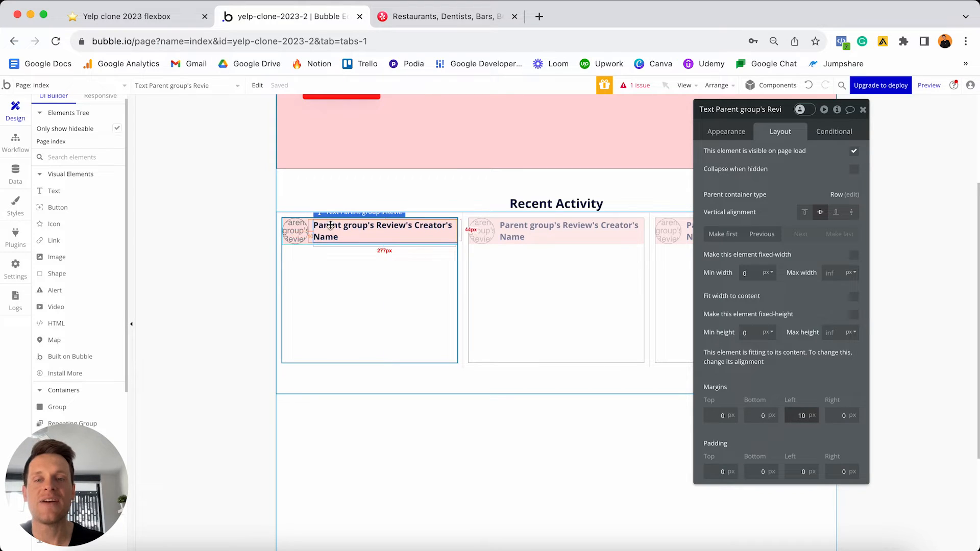
# - Set Group Review's minimum height to 0, checking the Yelp activity feed for reference
pyautogui.click(311, 247)
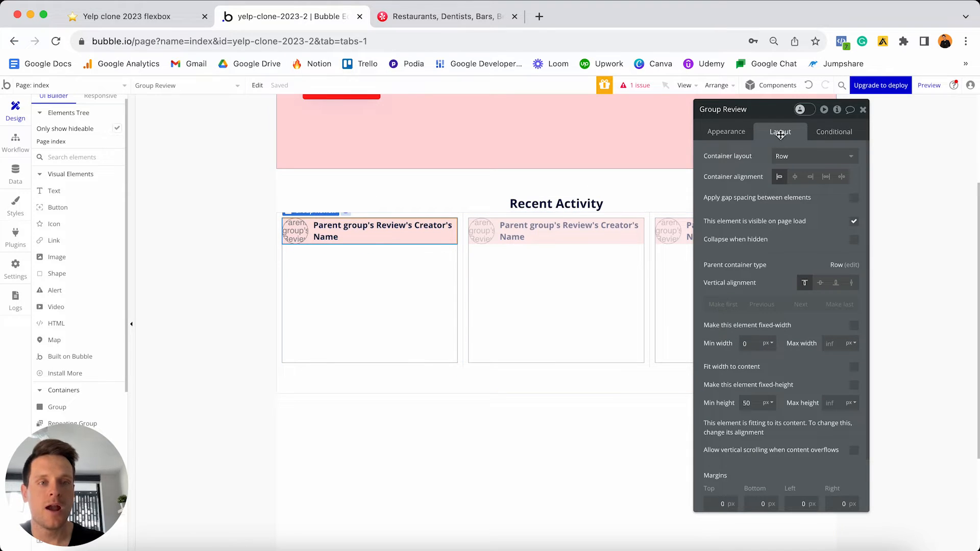
pyautogui.doubleClick(747, 403)
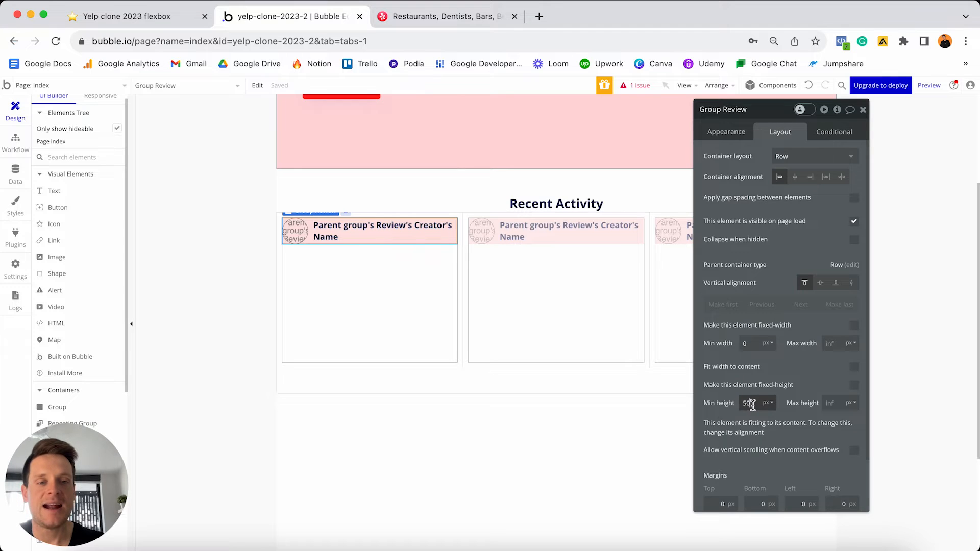
pyautogui.write('0')
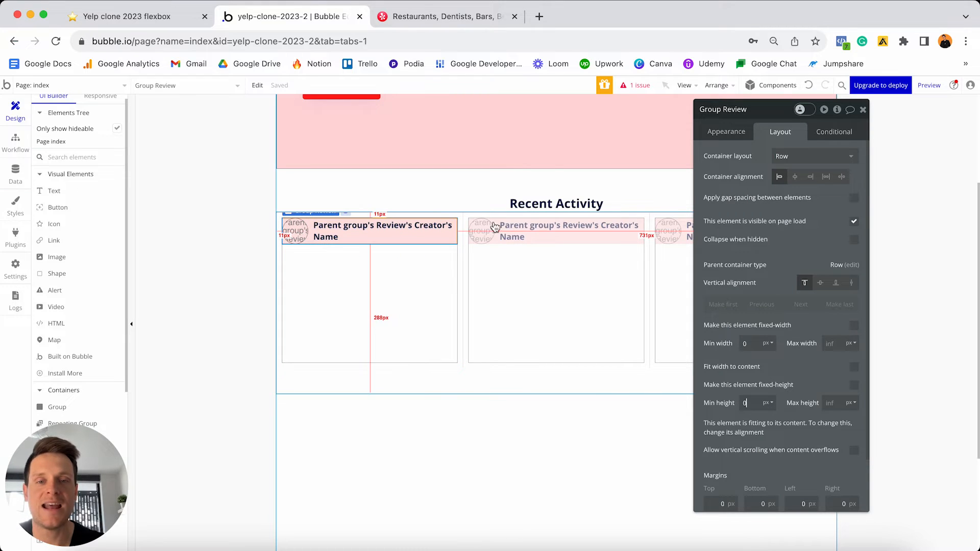
pyautogui.click(437, 18)
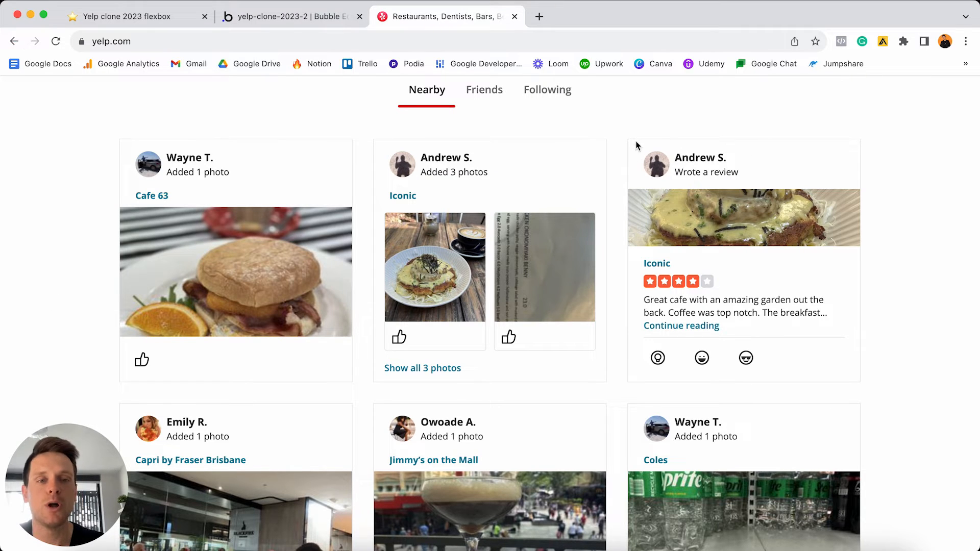
pyautogui.click(279, 16)
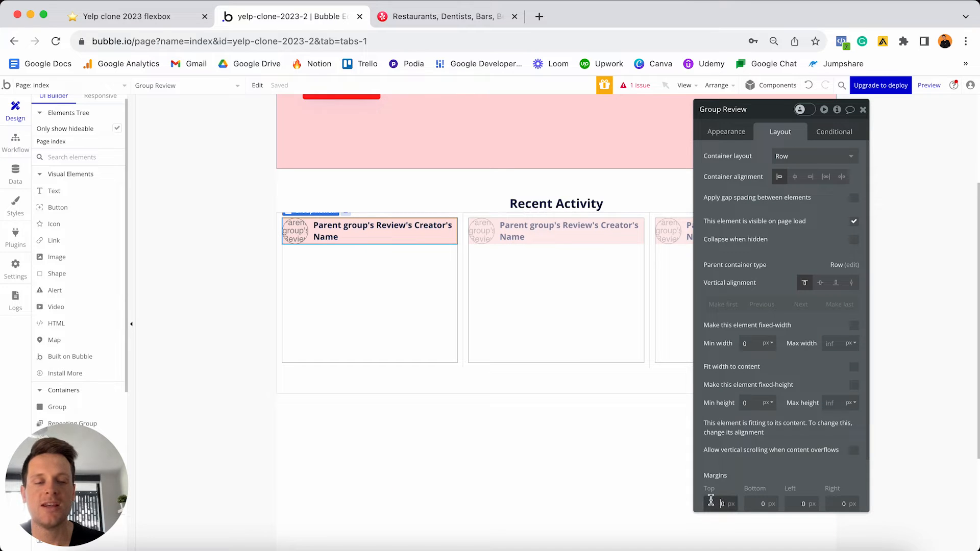
# - Give Group Review 10 px top, left and right margins
pyautogui.write('1')
pyautogui.click(798, 503)
pyautogui.write('1')
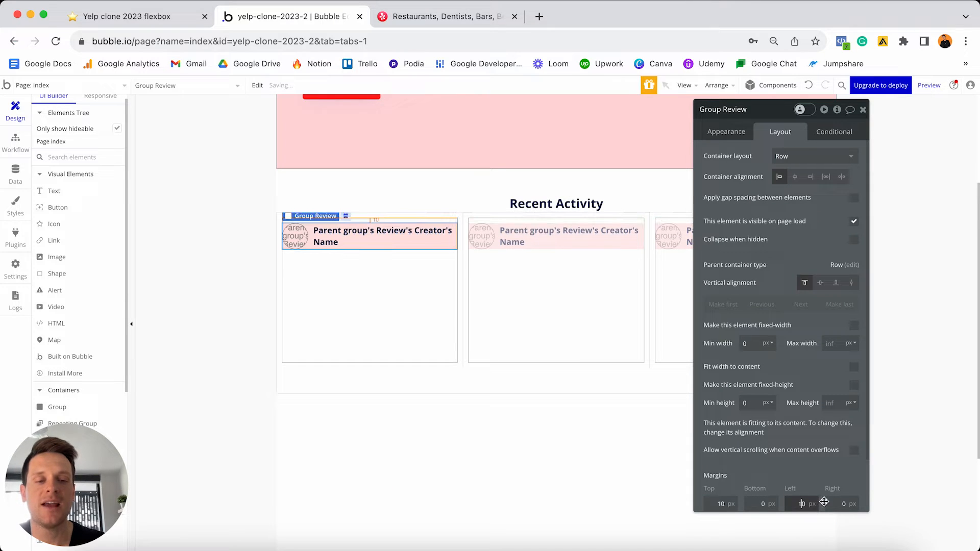
pyautogui.click(840, 504)
pyautogui.write('1')
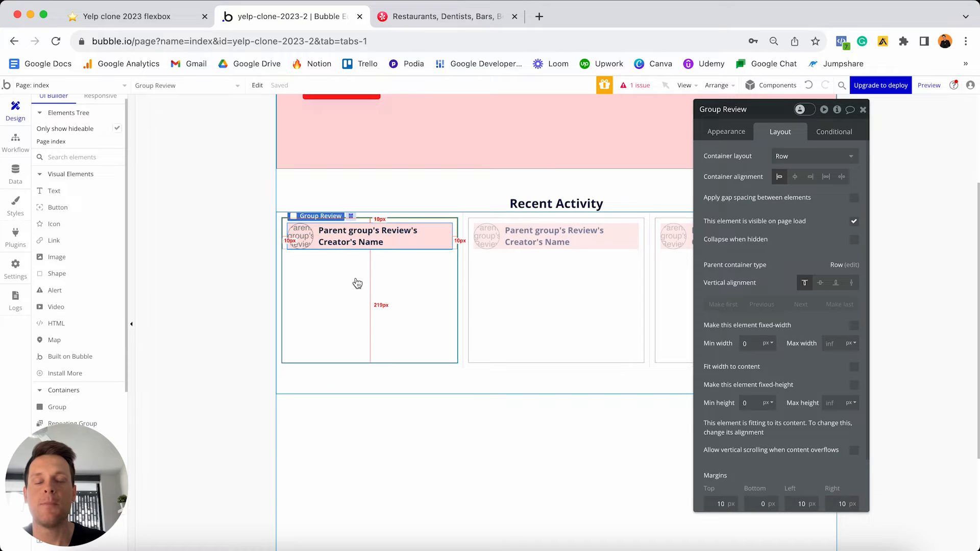
# - After checking the Yelp feed, place Image B atop the card, sourced from Parent group's Review
pyautogui.click(439, 16)
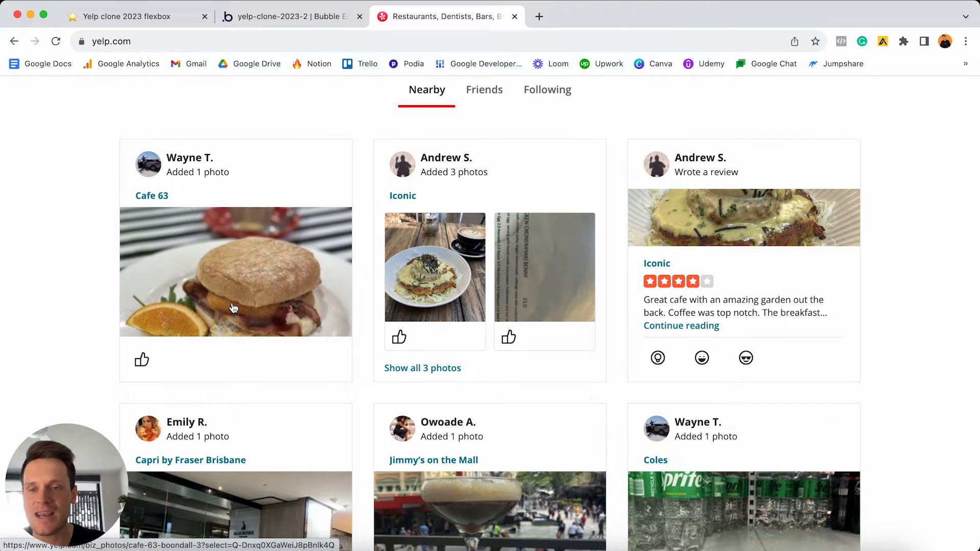
pyautogui.click(329, 16)
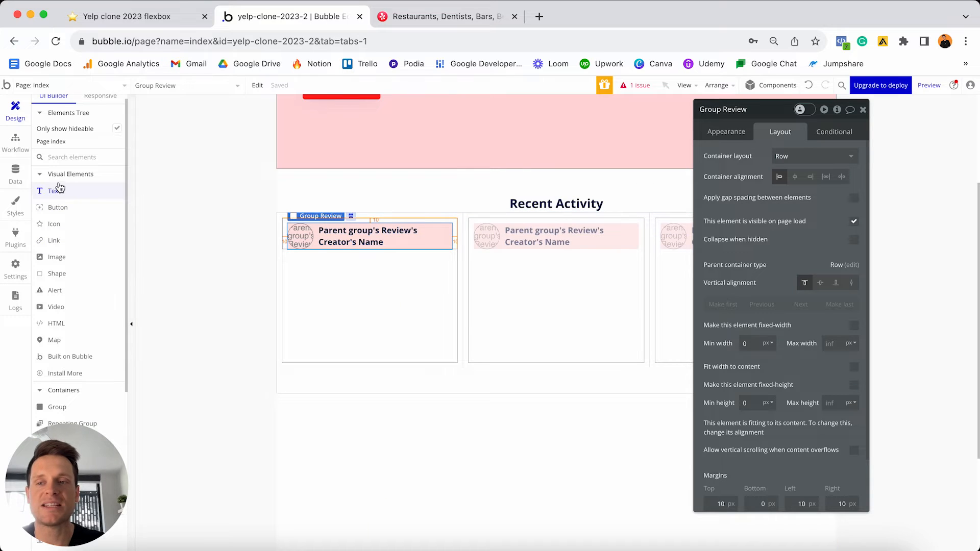
pyautogui.click(60, 257)
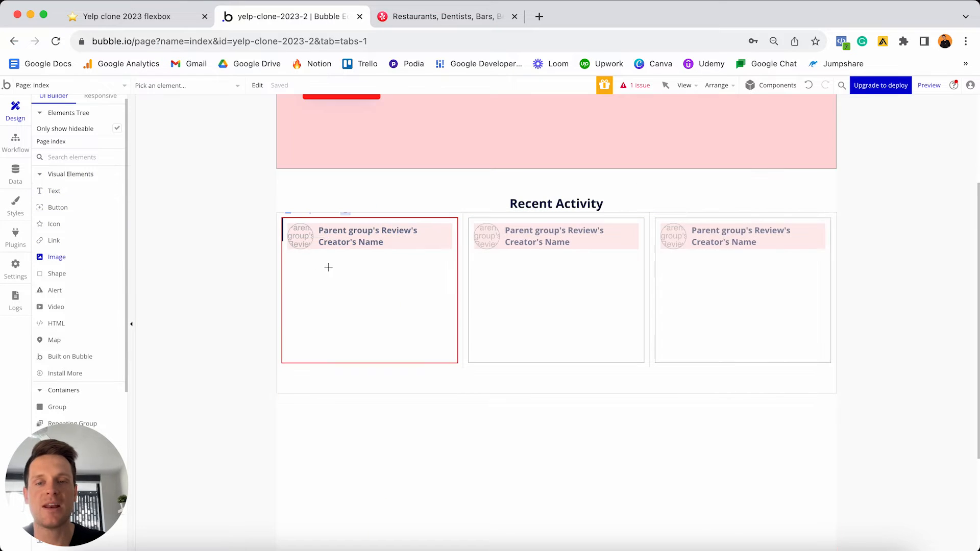
pyautogui.click(347, 285)
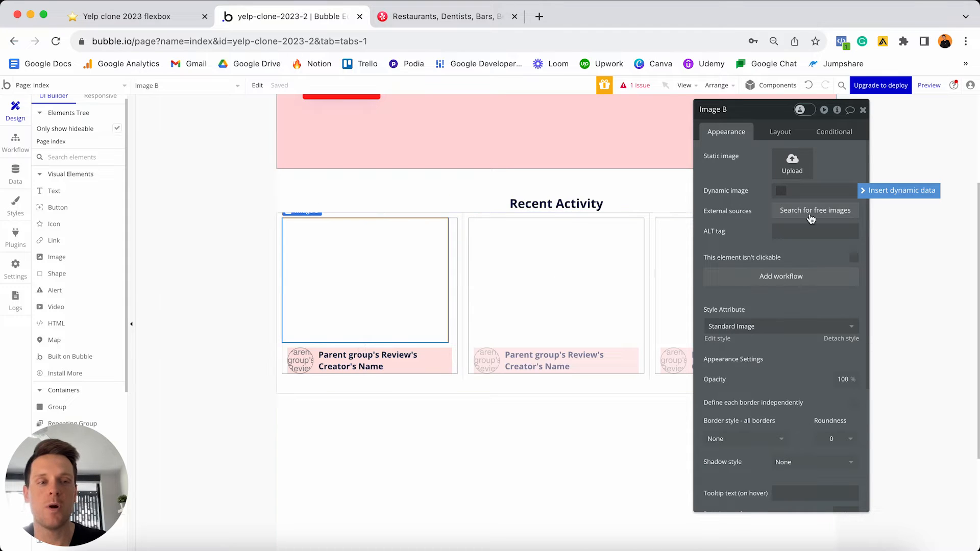
pyautogui.click(878, 194)
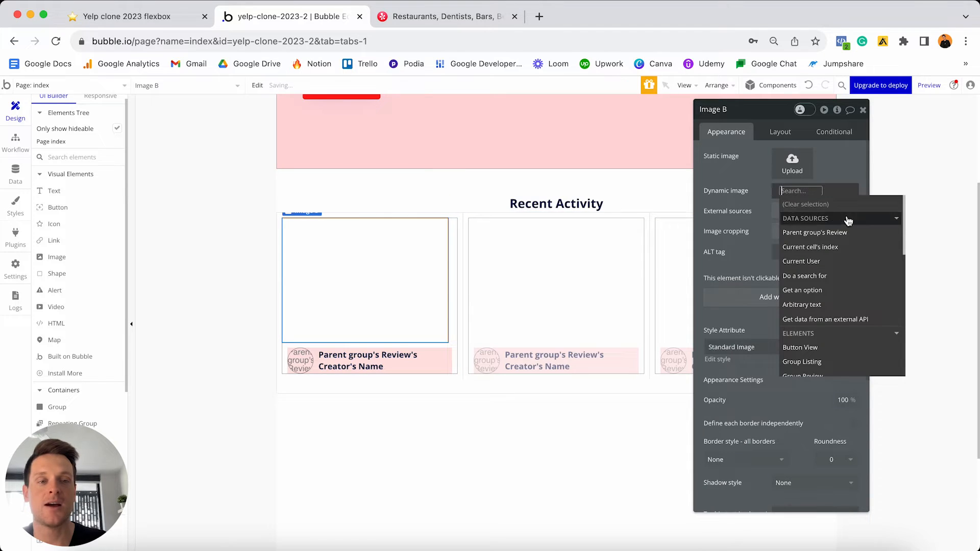
pyautogui.click(814, 235)
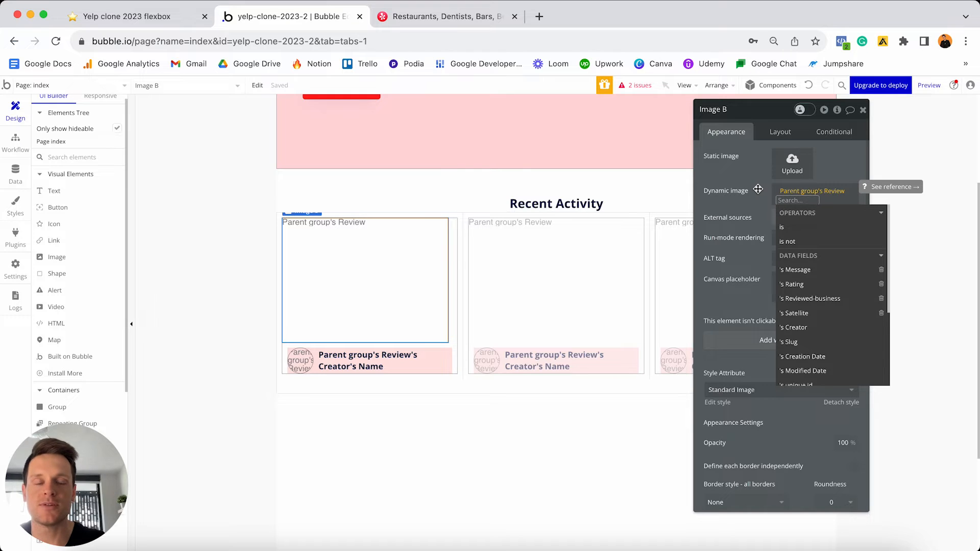
pyautogui.click(16, 176)
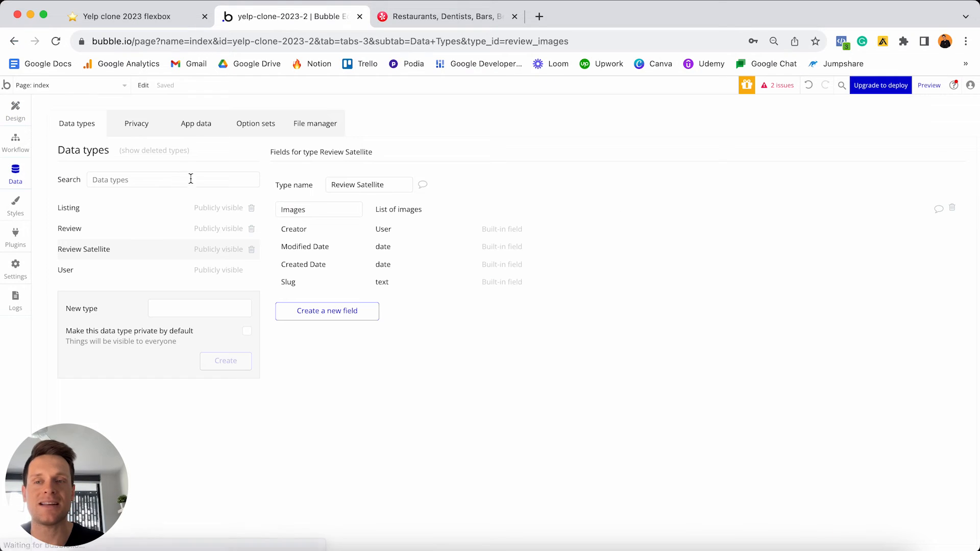
pyautogui.click(115, 228)
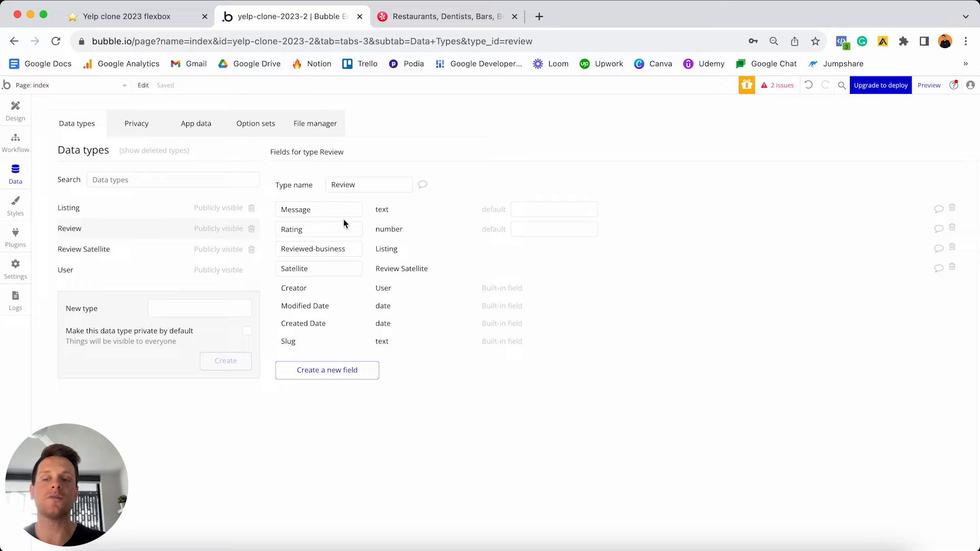
pyautogui.click(129, 250)
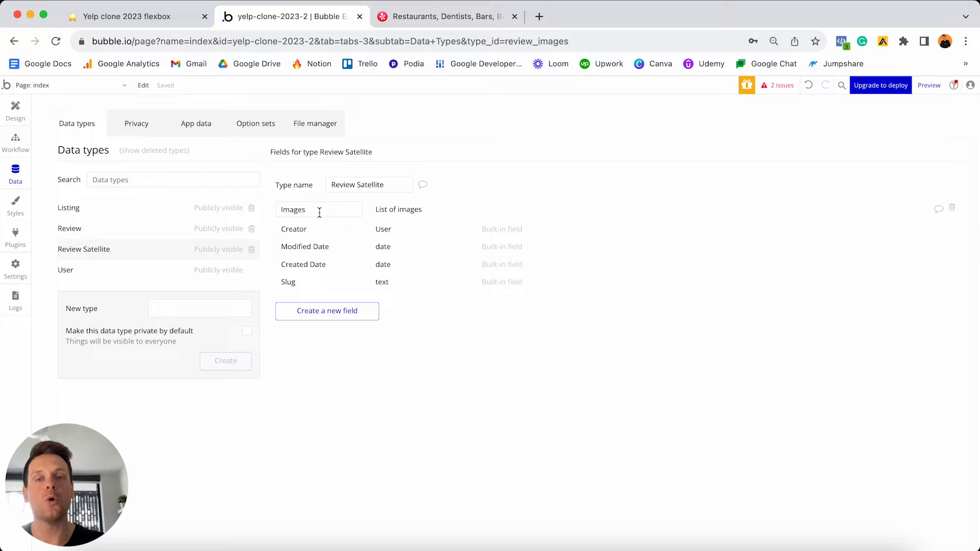
pyautogui.click(111, 229)
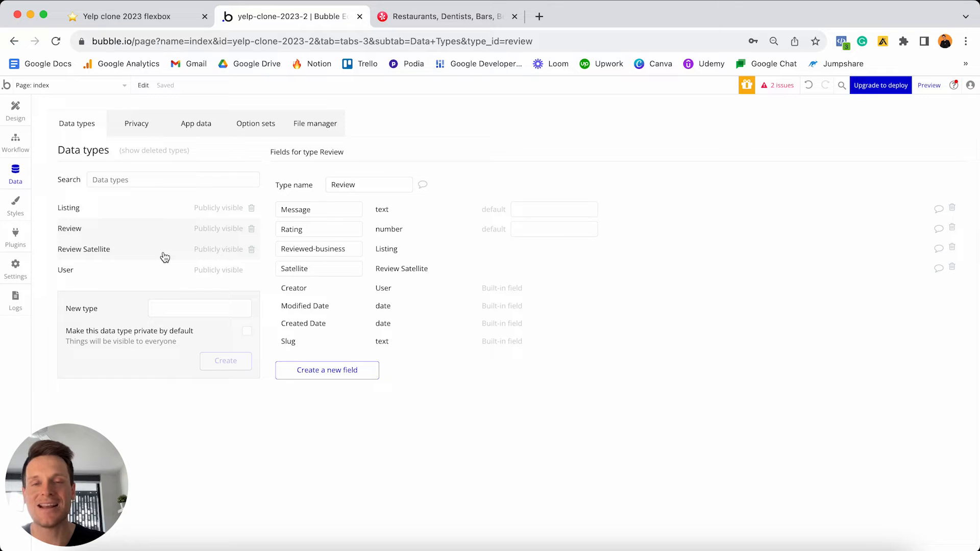
pyautogui.click(123, 250)
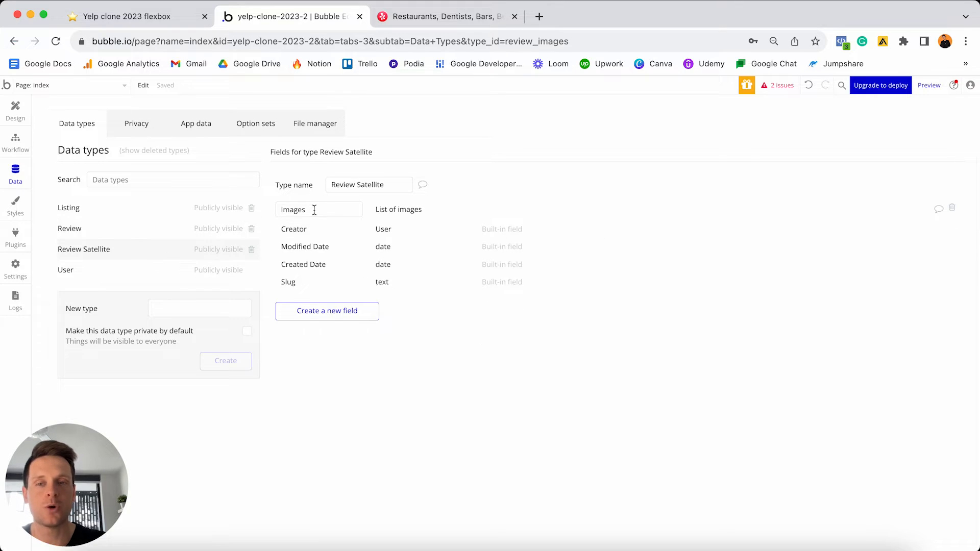
pyautogui.moveTo(281, 209)
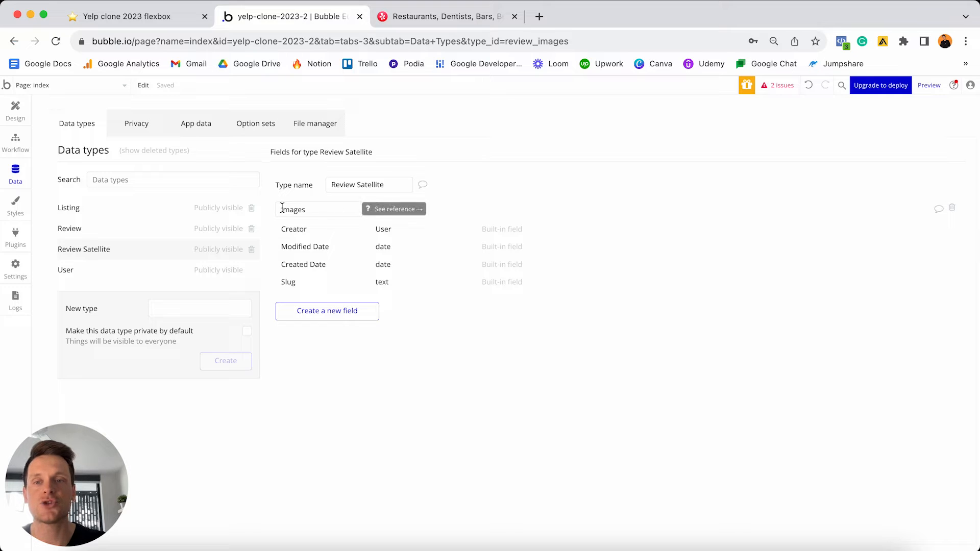
pyautogui.click(15, 108)
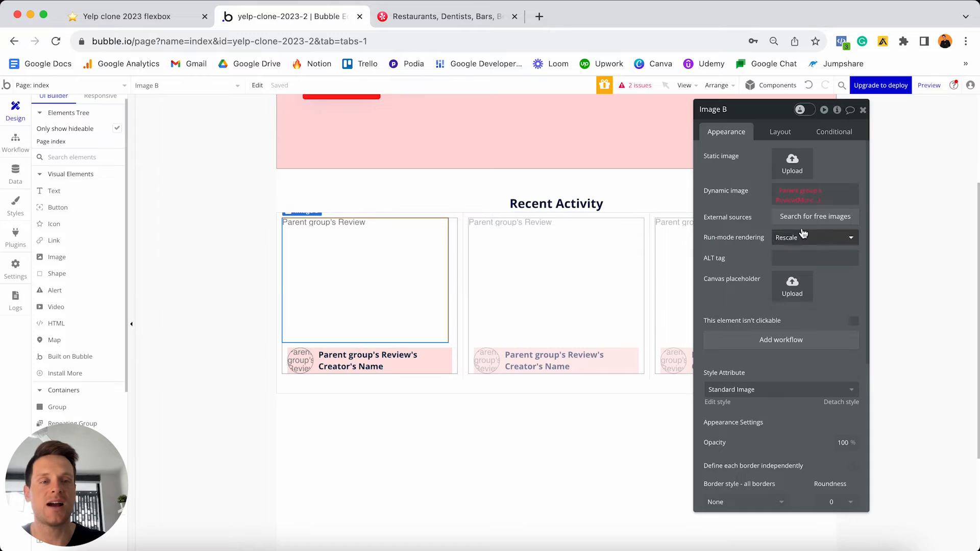
# - Extend Image B's dynamic source to Parent group's Review's Satellite's Images
pyautogui.click(808, 198)
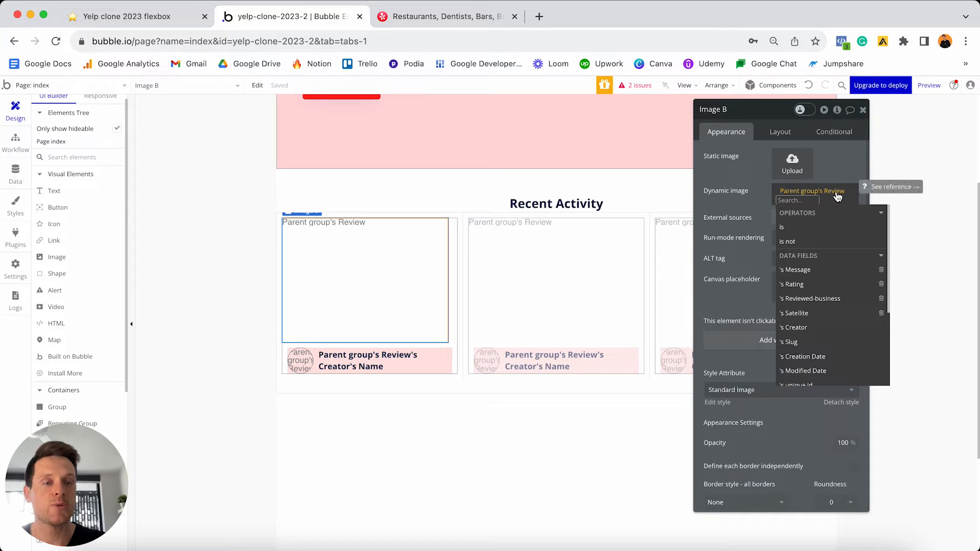
pyautogui.click(800, 316)
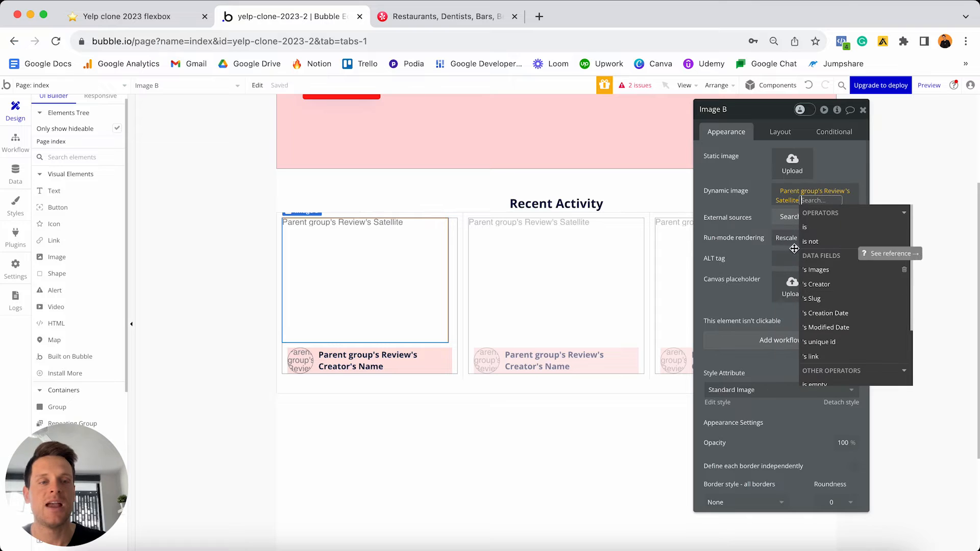
pyautogui.click(828, 274)
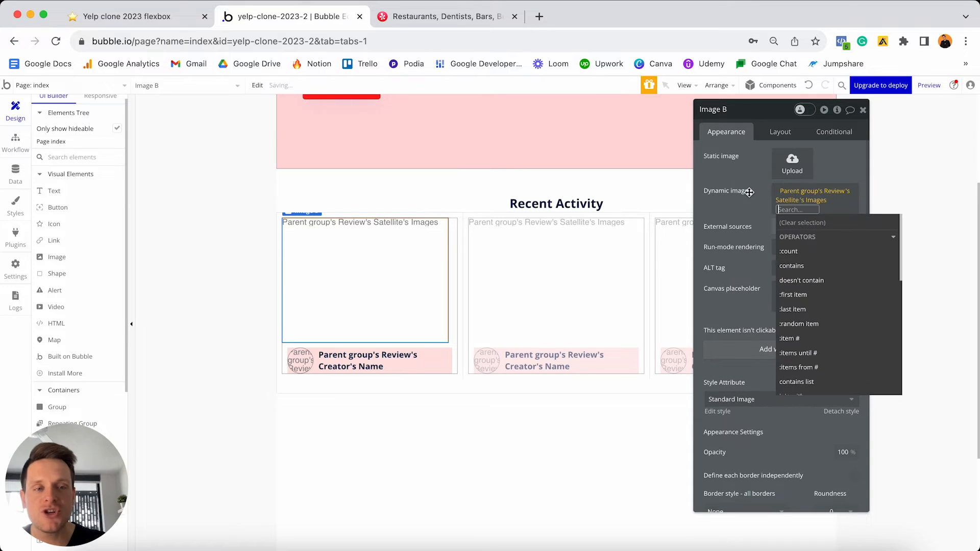
pyautogui.click(750, 207)
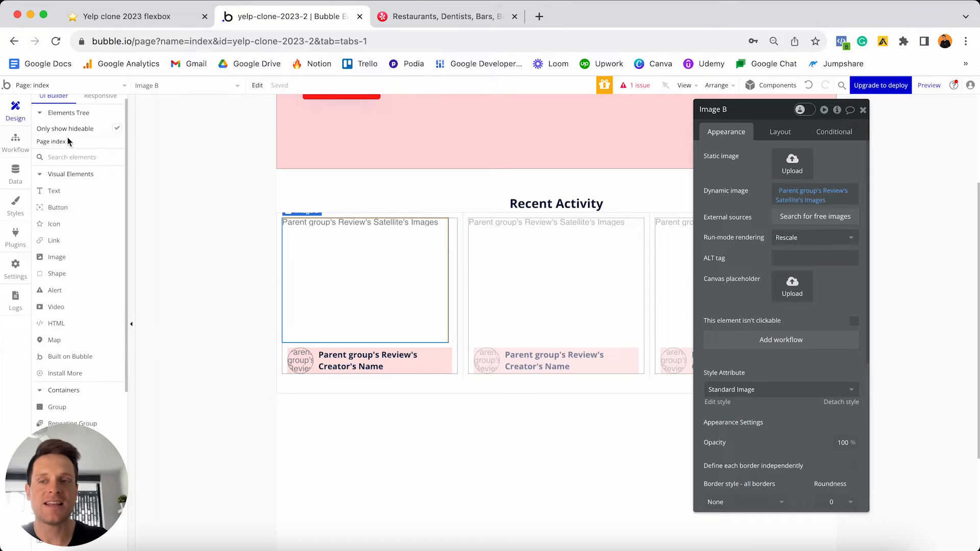
# - Open the Review Satellite data type and select its Images field name
pyautogui.click(15, 173)
pyautogui.click(102, 252)
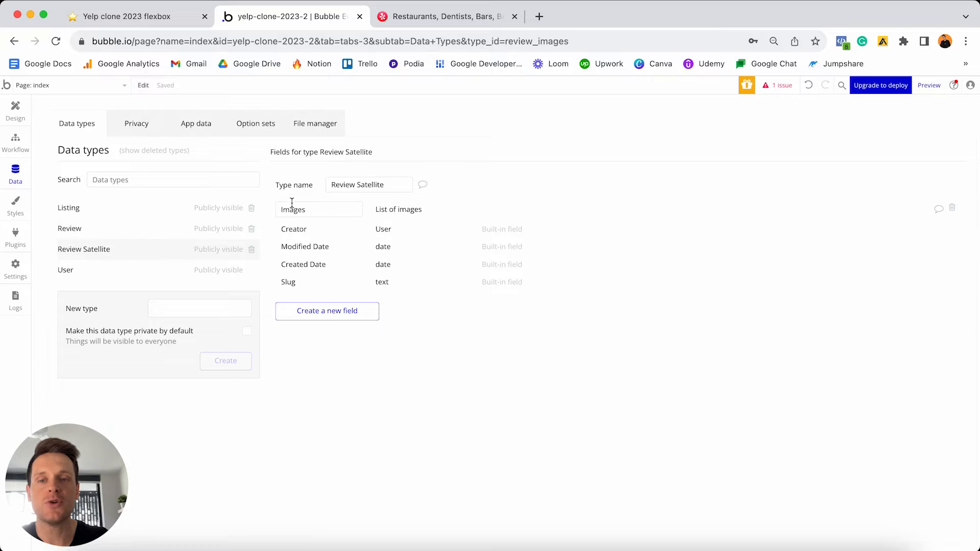
pyautogui.click(316, 210)
pyautogui.doubleClick(316, 210)
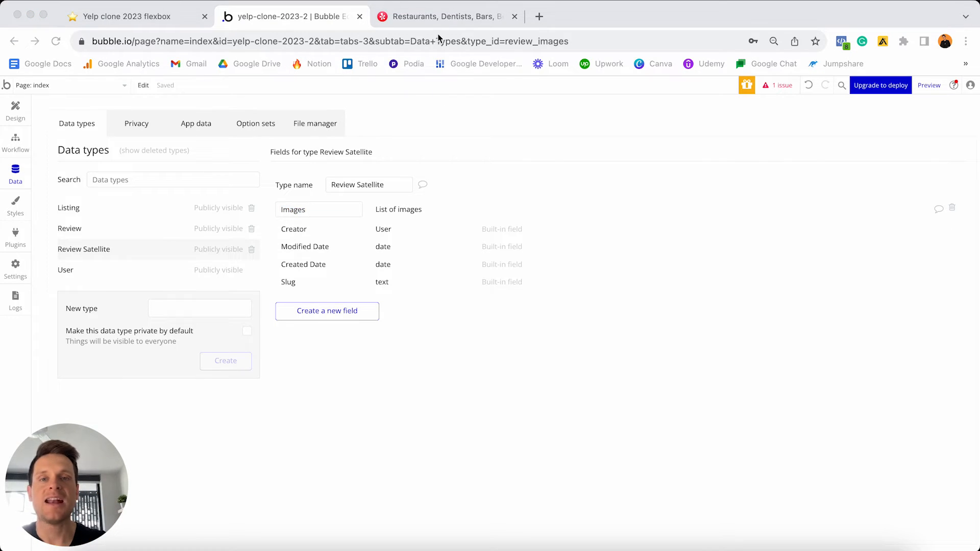
pyautogui.click(445, 16)
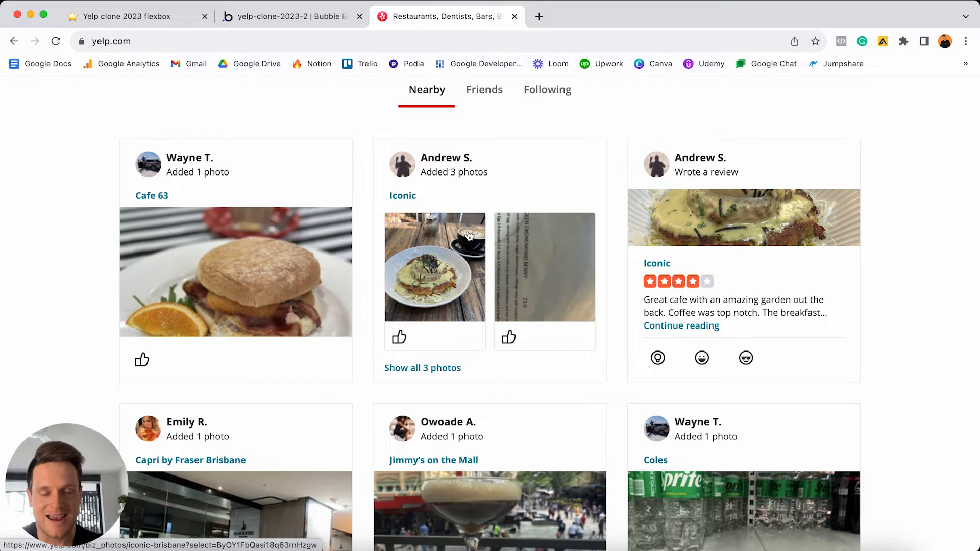
pyautogui.click(312, 23)
# - Back in Design, append :first item to Image B's Satellite Images source
pyautogui.click(15, 111)
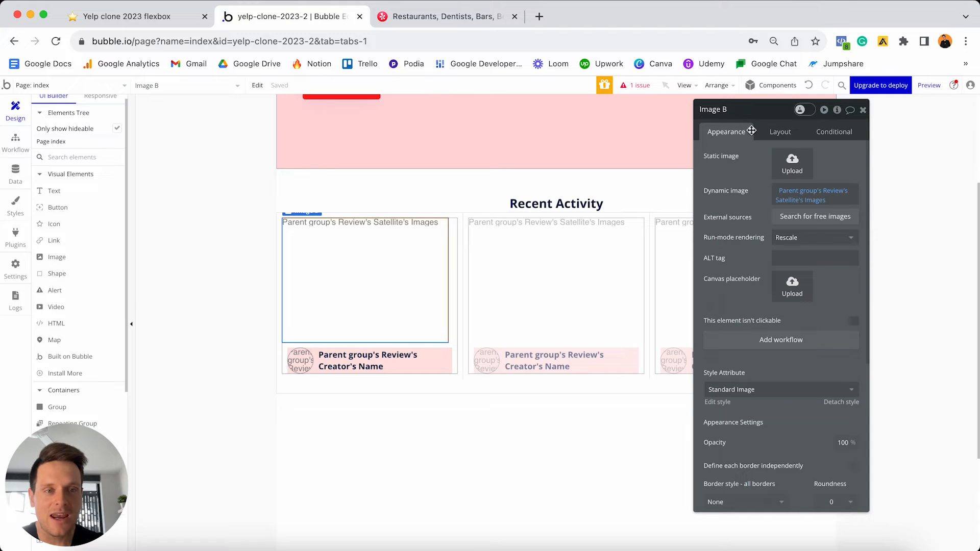
pyautogui.click(820, 204)
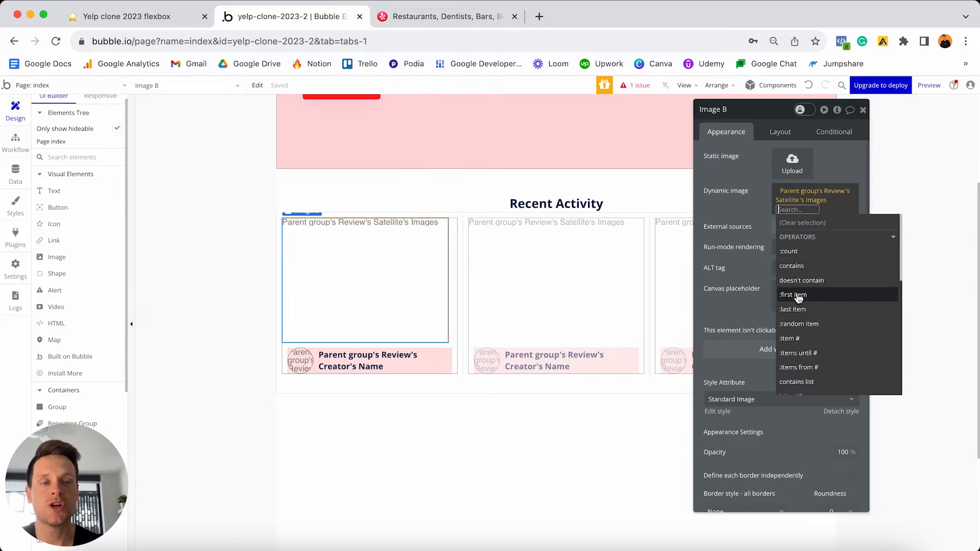
pyautogui.click(805, 298)
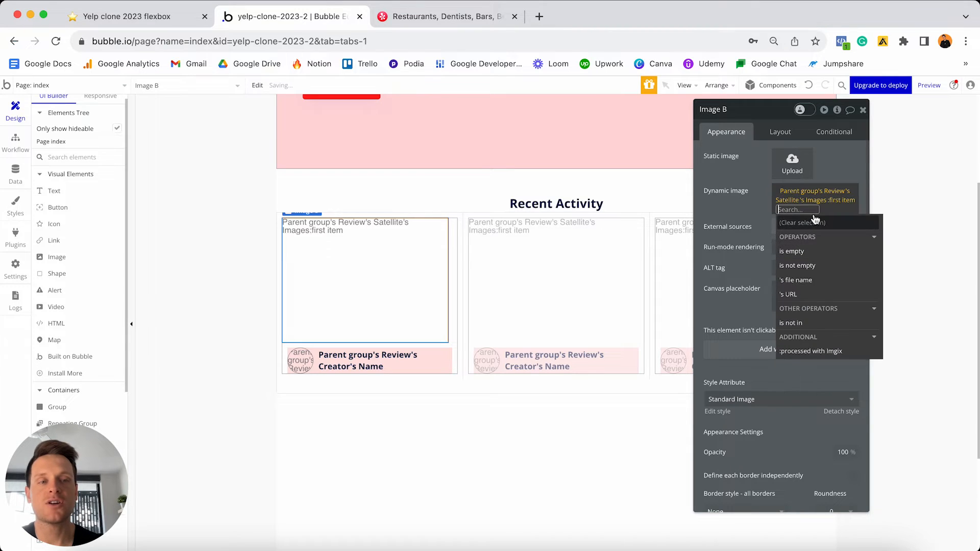
pyautogui.click(724, 194)
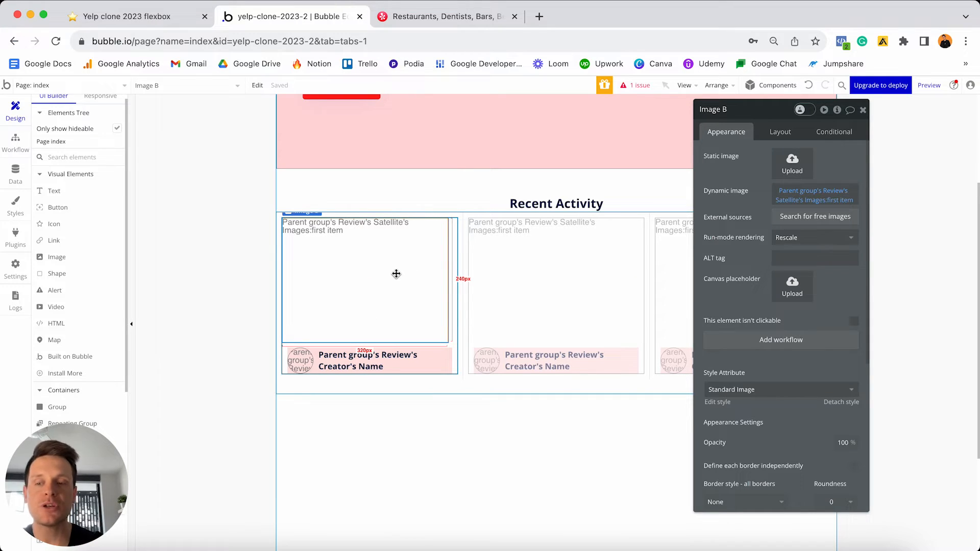
# - In Image B's Layout settings, turn off 'This element is visible on page load' and turn on 'Collapse when hidden'
pyautogui.click(788, 131)
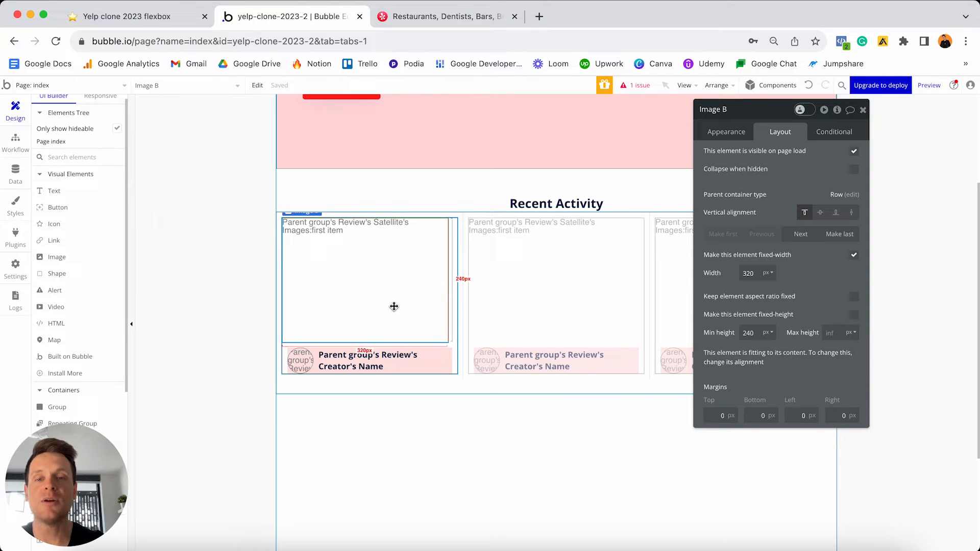
pyautogui.click(854, 152)
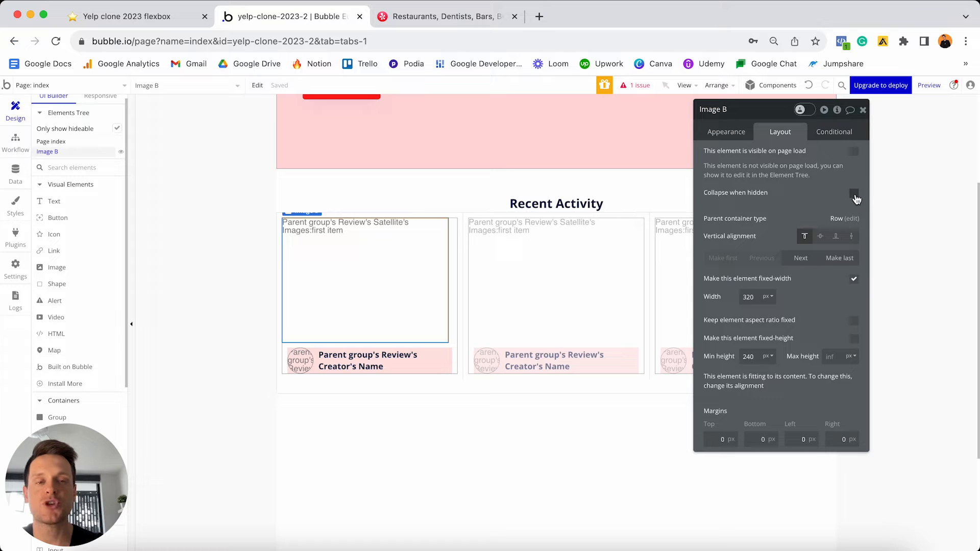
pyautogui.click(855, 195)
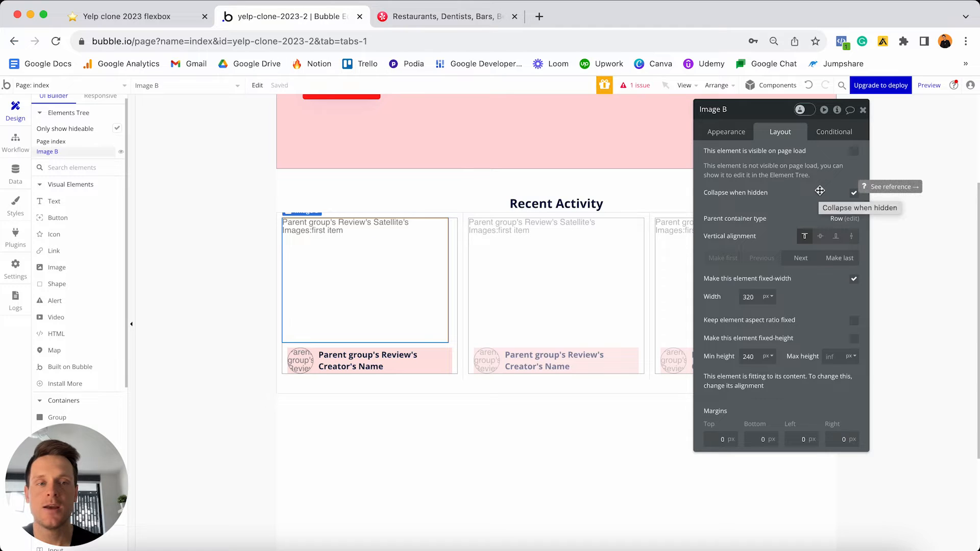
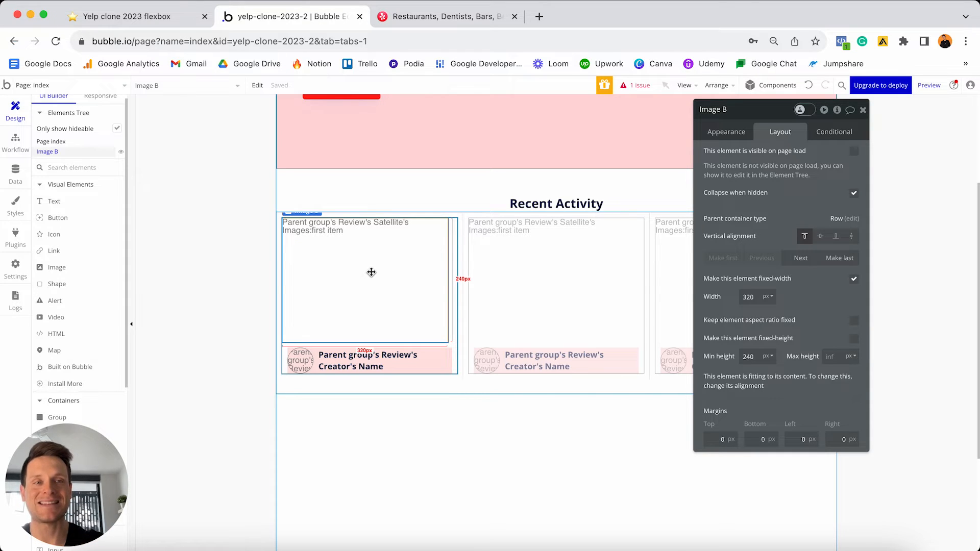
# - Switch Image B's property editor to its Conditional rules
pyautogui.click(824, 134)
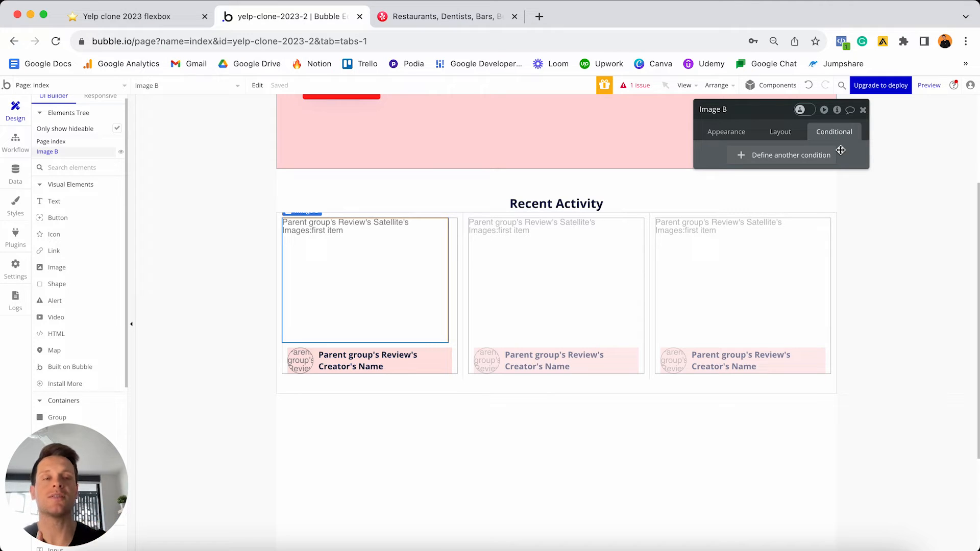
# - Add a new Image B condition: Parent group's Review's Satellite's Images:count > 0
pyautogui.click(761, 154)
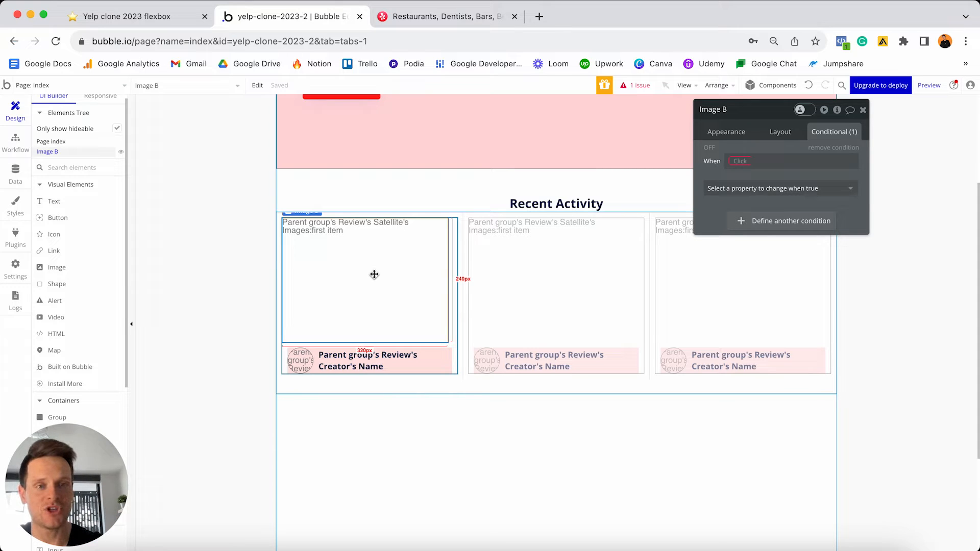
pyautogui.click(741, 161)
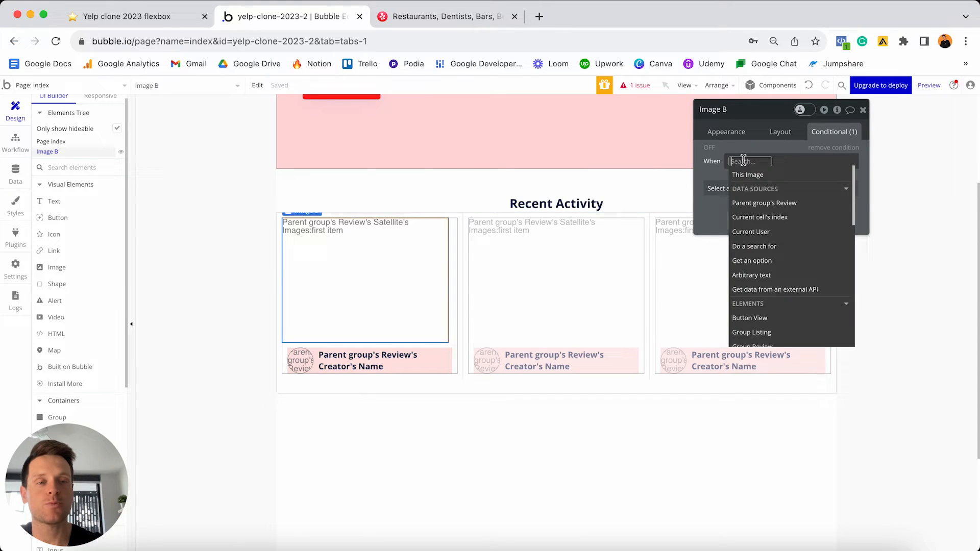
pyautogui.click(756, 203)
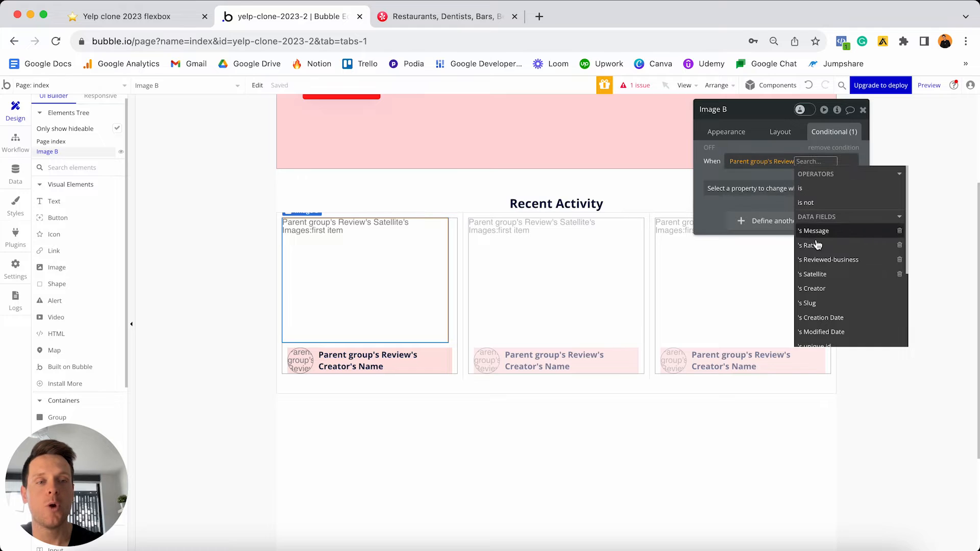
pyautogui.click(816, 275)
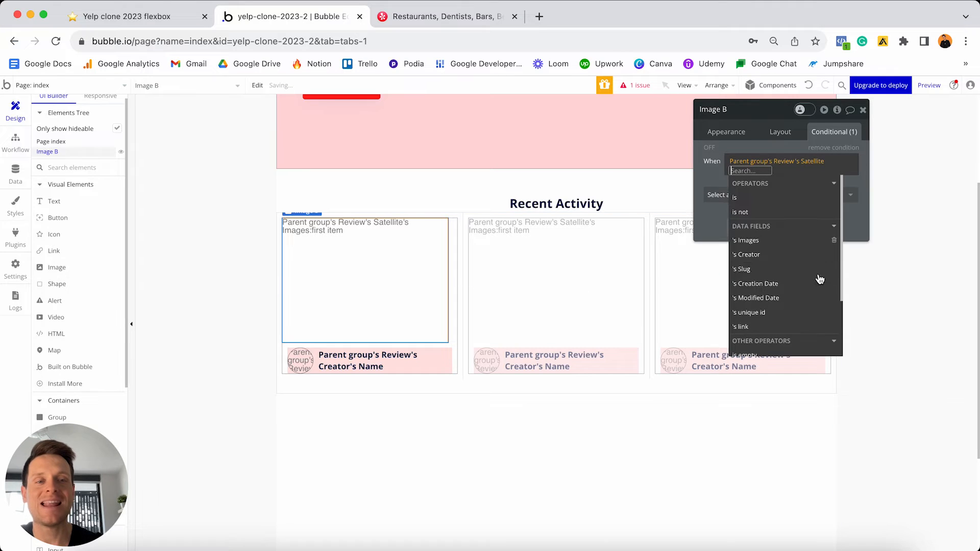
pyautogui.click(772, 243)
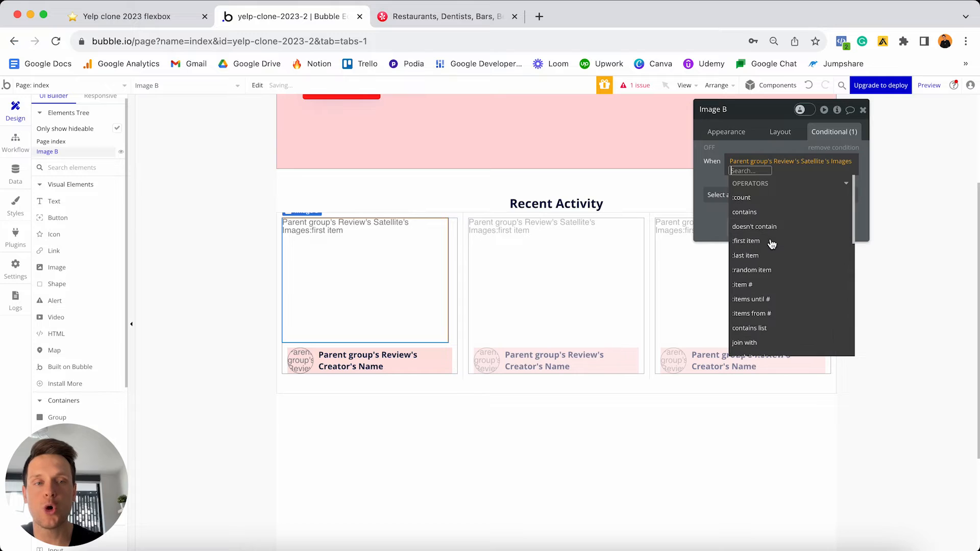
pyautogui.click(752, 200)
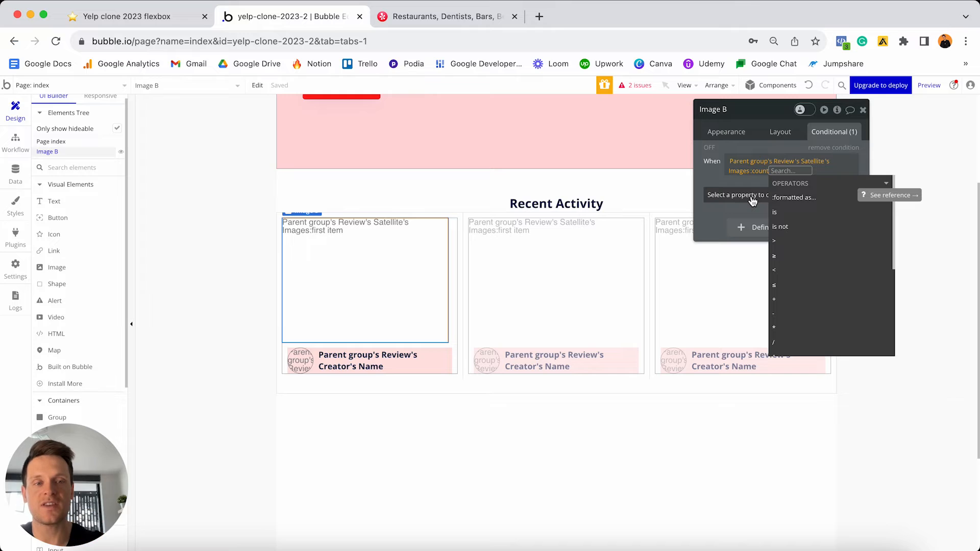
pyautogui.click(780, 242)
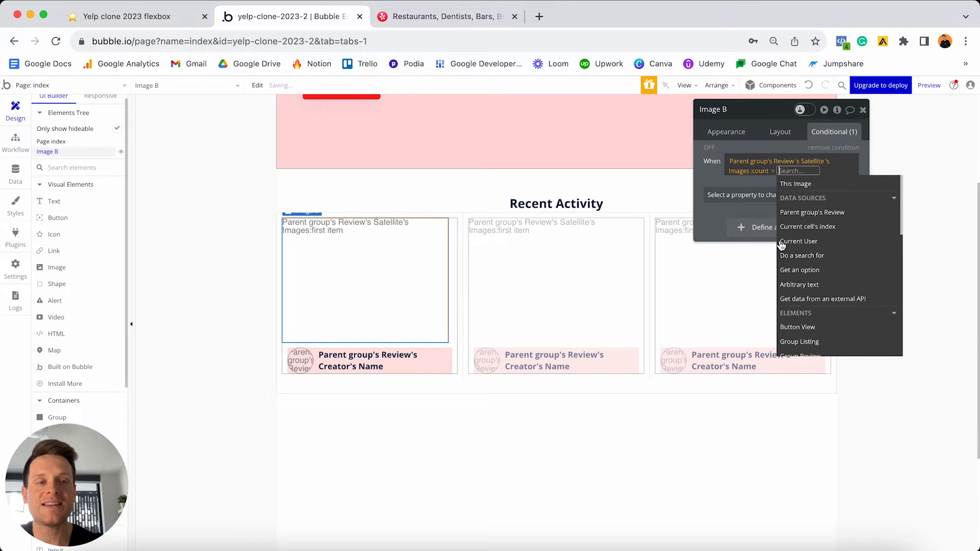
pyautogui.write('0')
# - Extend it with 'and Parent group's Review's Satellite's Images:count < 2'
pyautogui.click(795, 213)
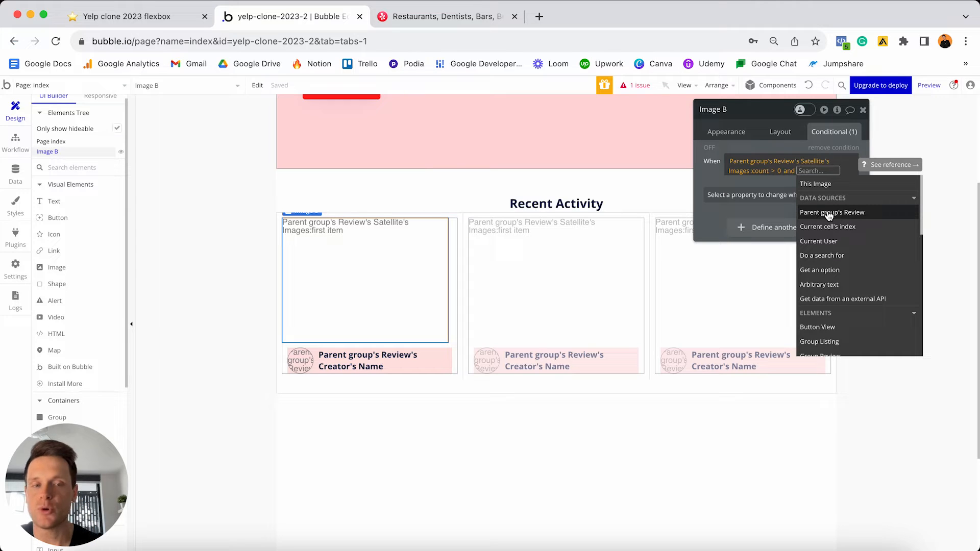
pyautogui.click(832, 216)
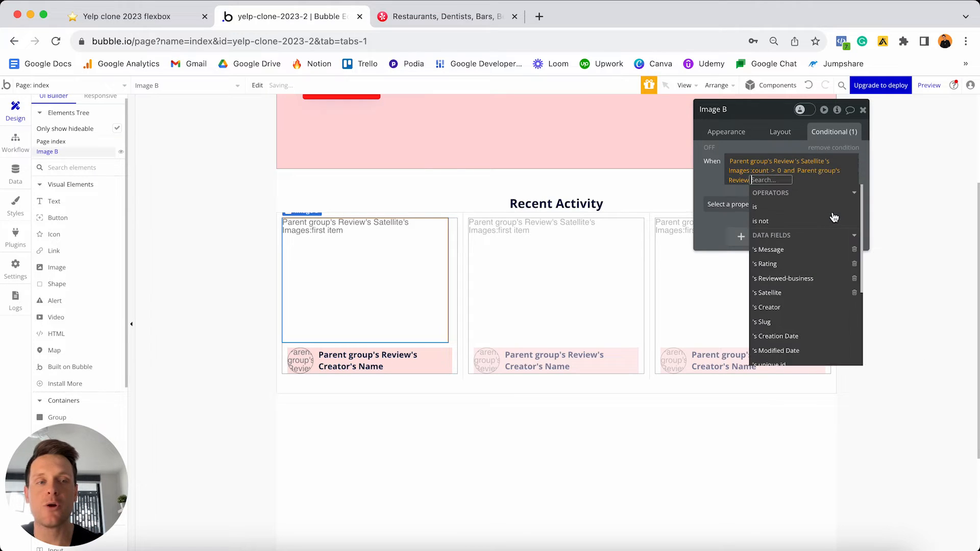
pyautogui.click(778, 293)
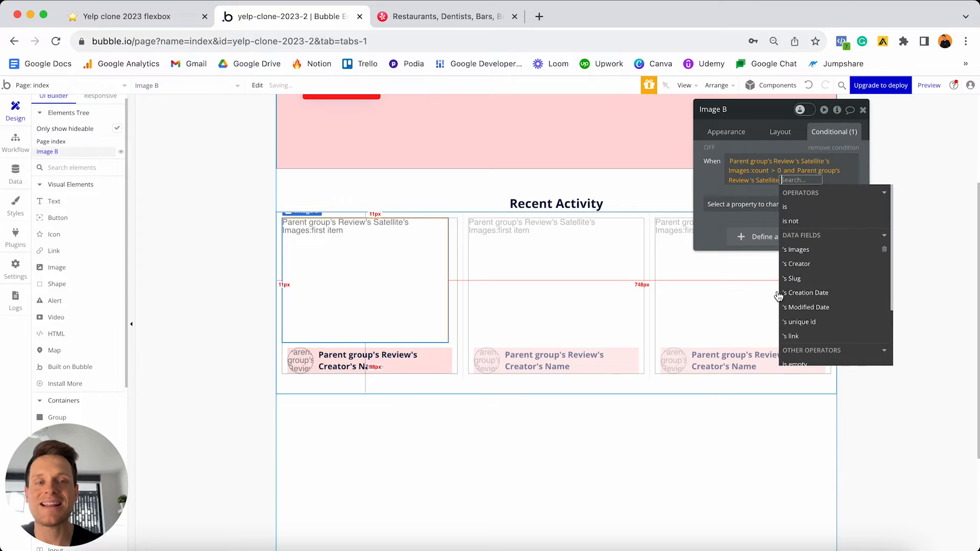
pyautogui.click(801, 250)
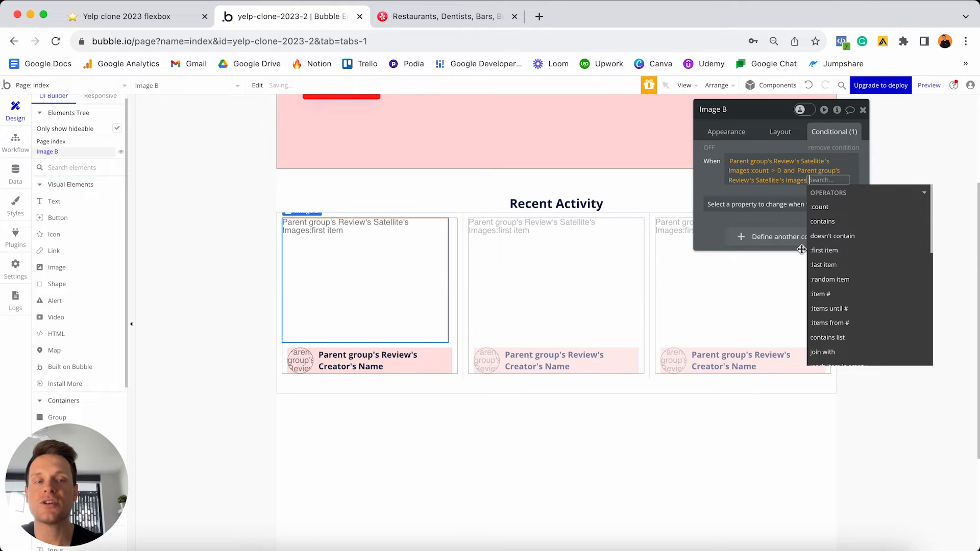
pyautogui.click(823, 210)
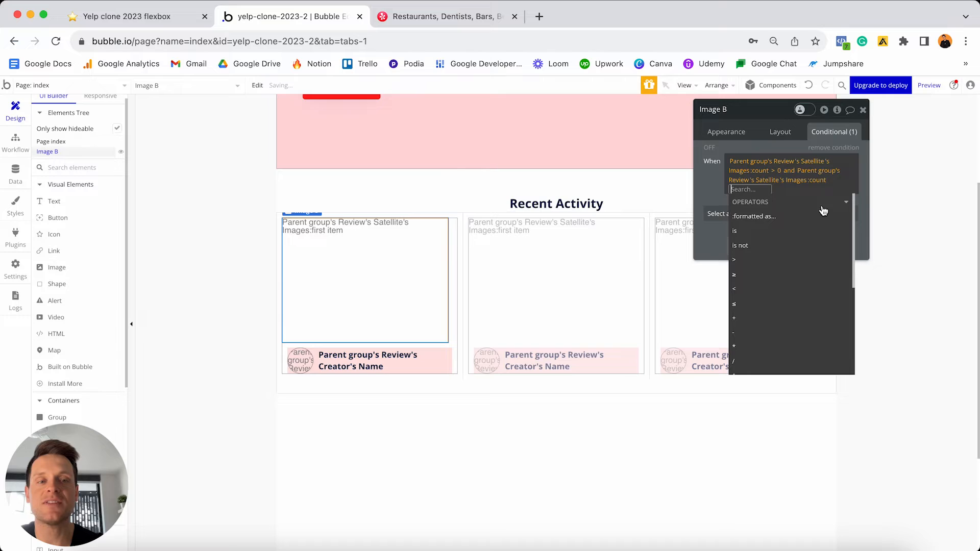
pyautogui.click(750, 293)
pyautogui.write('2')
pyautogui.press('Return')
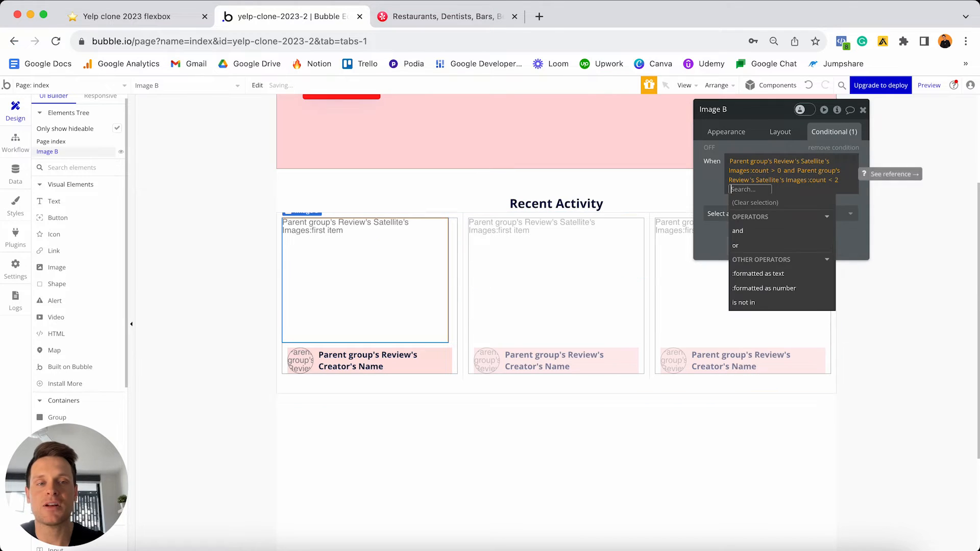
# - Have the condition set 'This element is visible' on Image B, checking its Layout visibility
pyautogui.click(706, 175)
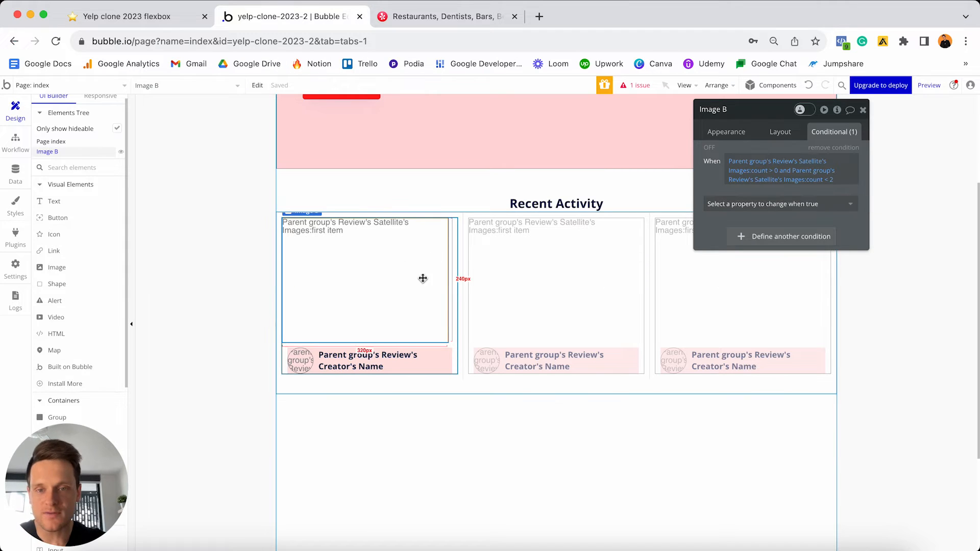
pyautogui.click(734, 204)
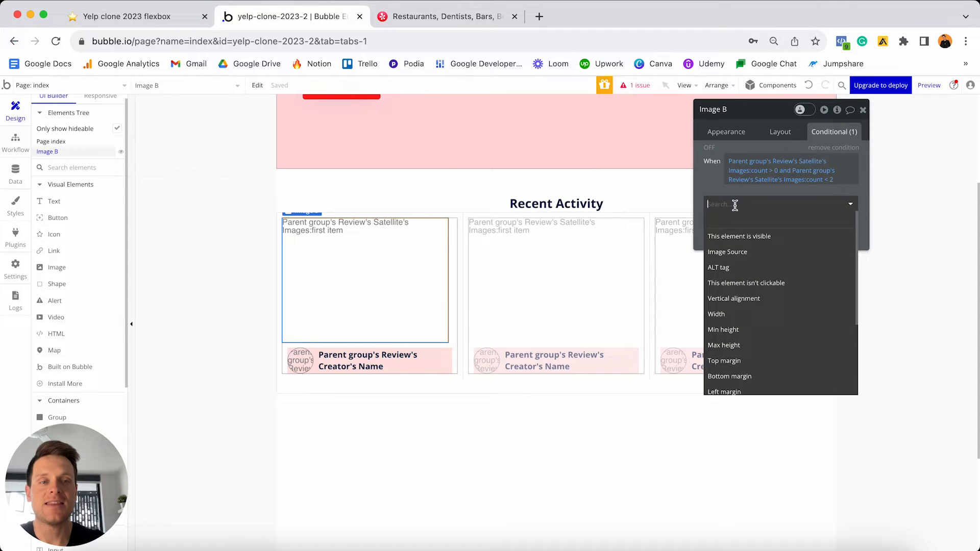
pyautogui.click(740, 235)
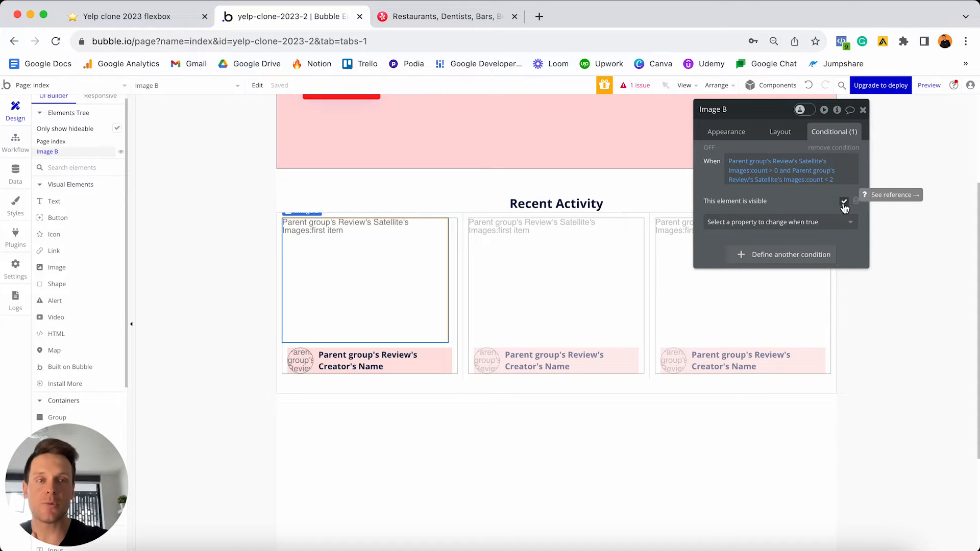
pyautogui.click(780, 132)
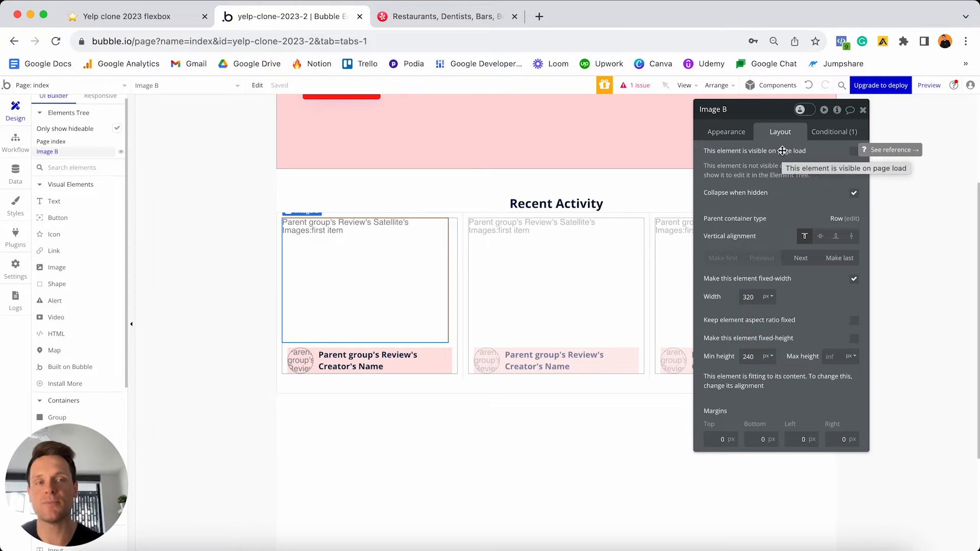
pyautogui.click(831, 134)
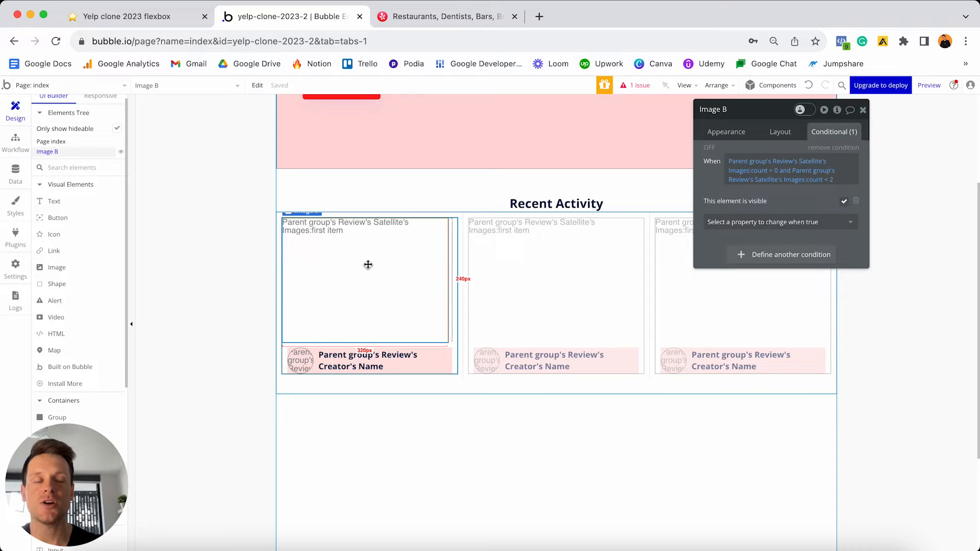
# - Set Image B's style to None (Custom) with a solid border
pyautogui.click(730, 130)
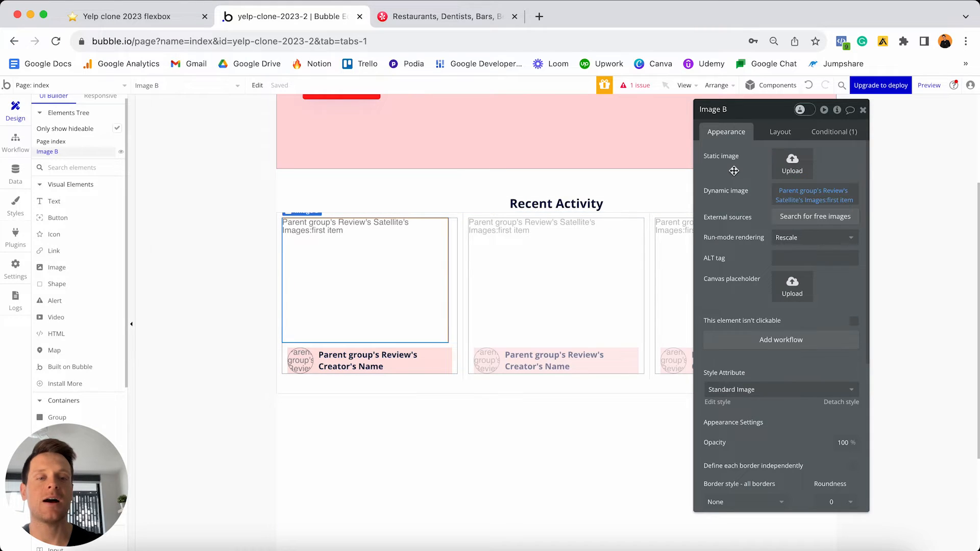
pyautogui.scroll(-5, 734, 172)
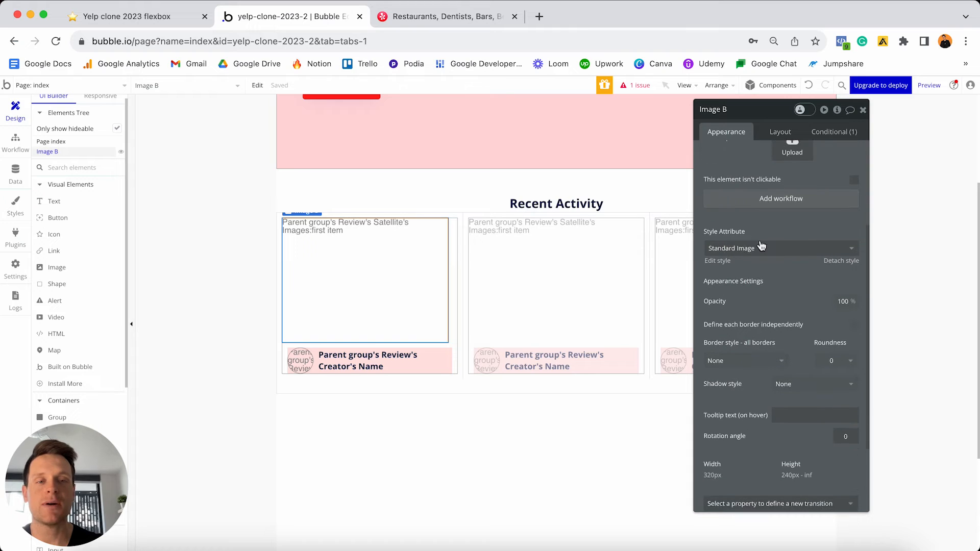
pyautogui.click(837, 260)
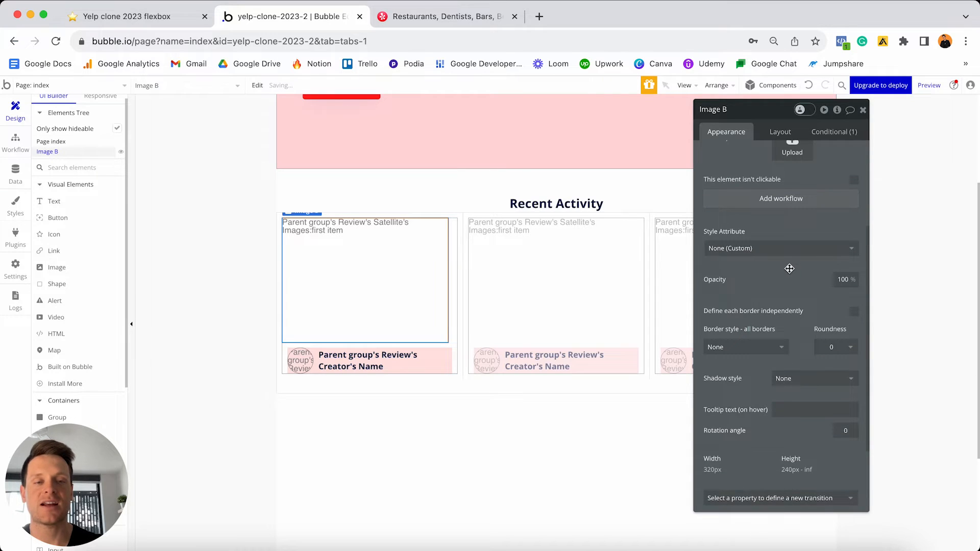
pyautogui.scroll(-2, 789, 269)
pyautogui.click(741, 297)
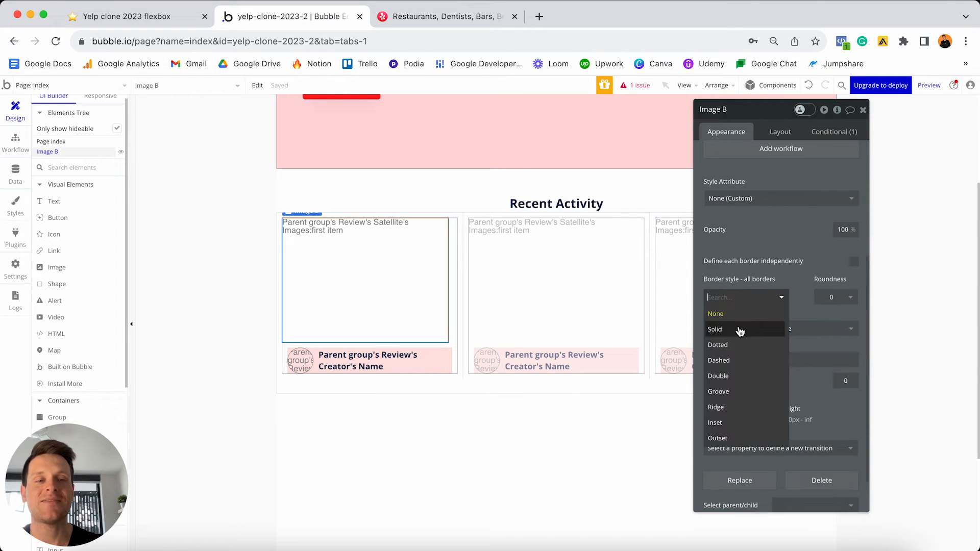
pyautogui.click(738, 330)
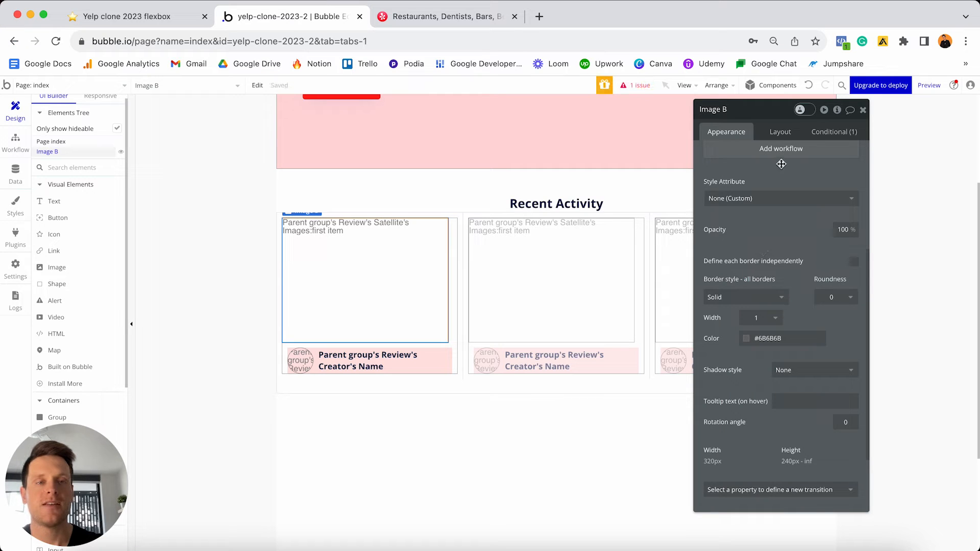
# - Make Image B not fixed-width, with a minimum width of 0
pyautogui.click(780, 133)
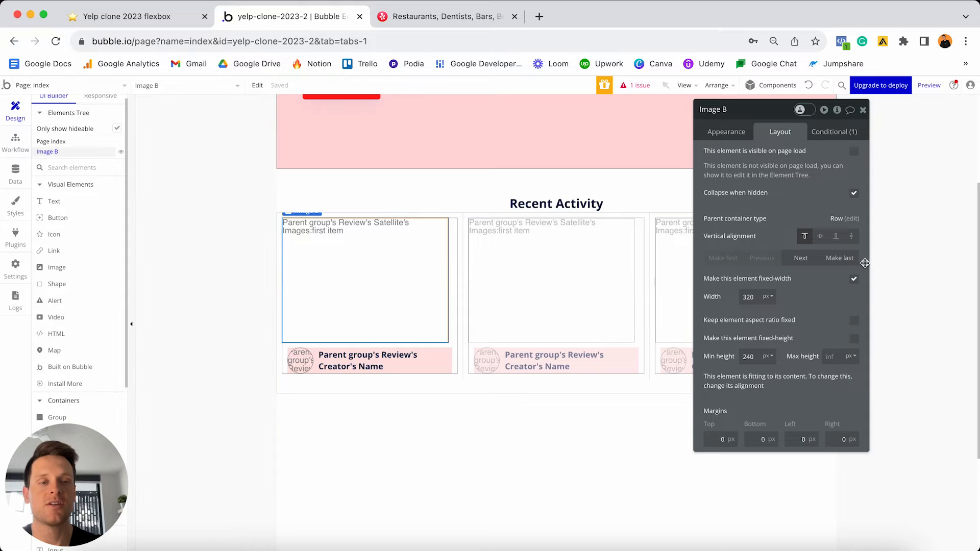
pyautogui.click(854, 280)
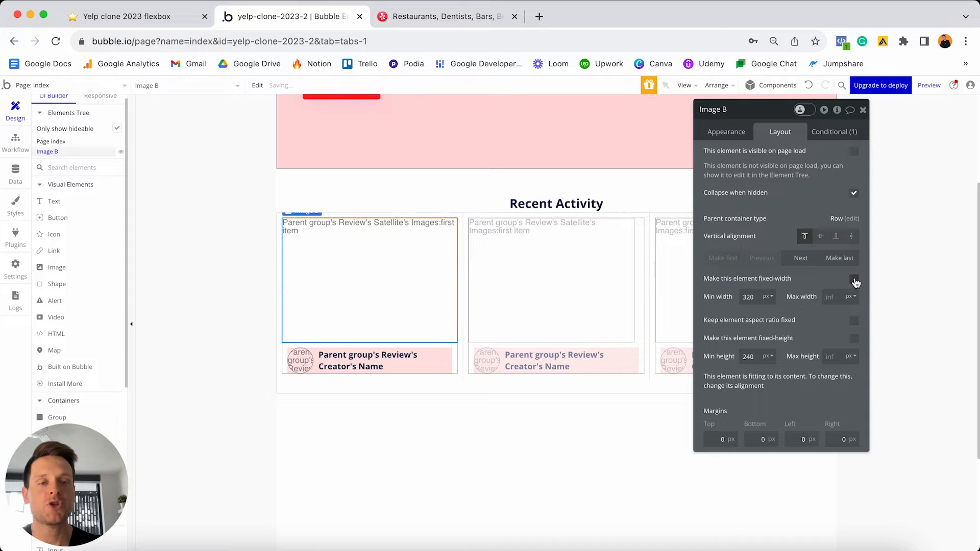
pyautogui.doubleClick(758, 296)
pyautogui.write('0')
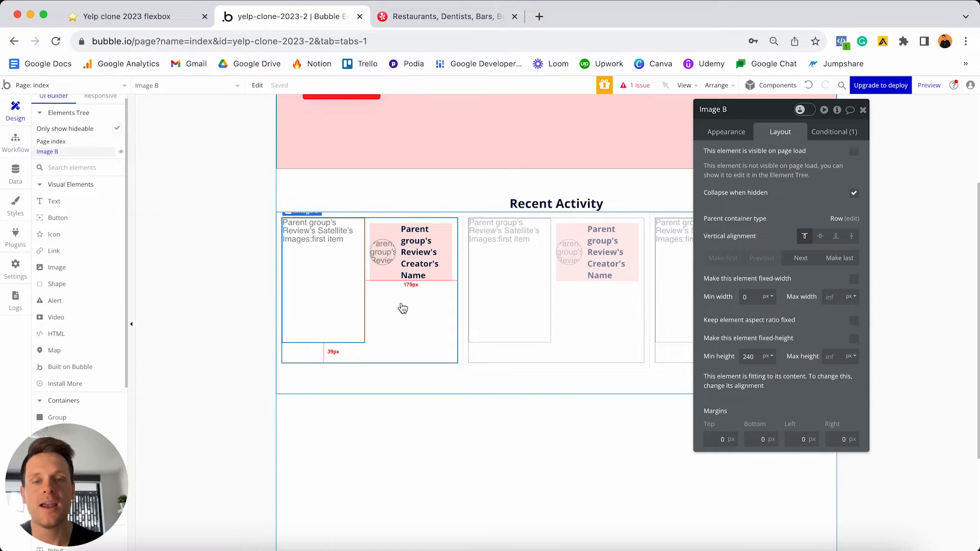
# - Stack Group Review's contents vertically and move Image B below the creator's name row
pyautogui.click(415, 320)
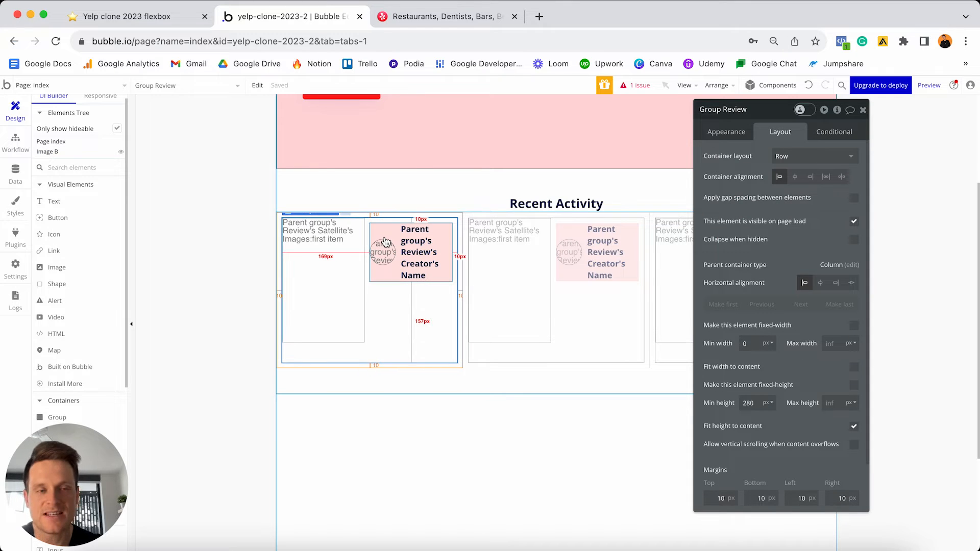
pyautogui.click(779, 159)
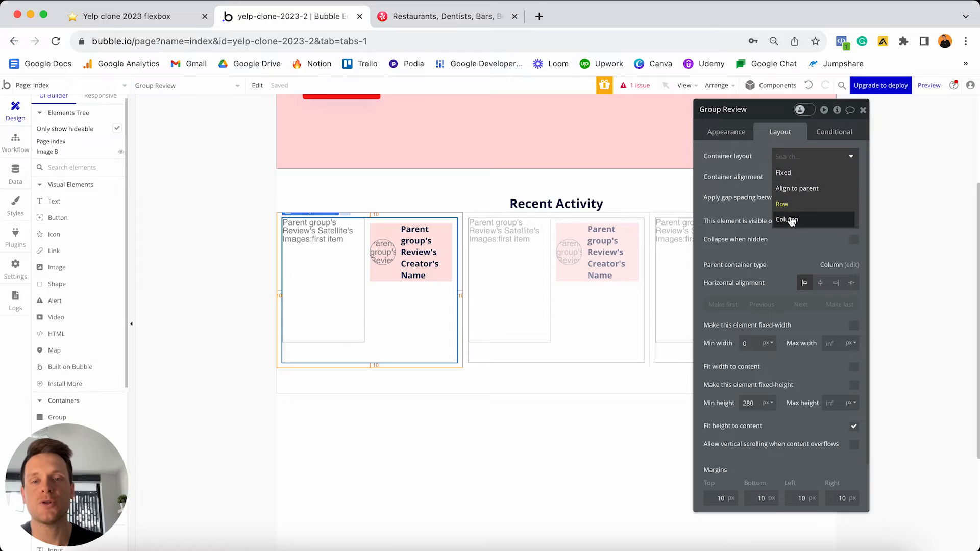
pyautogui.click(791, 221)
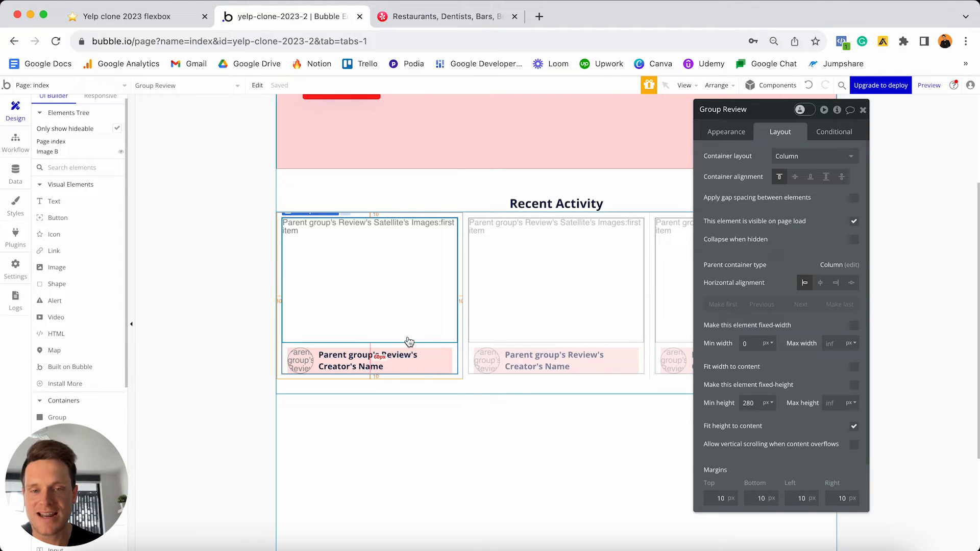
pyautogui.click(389, 263)
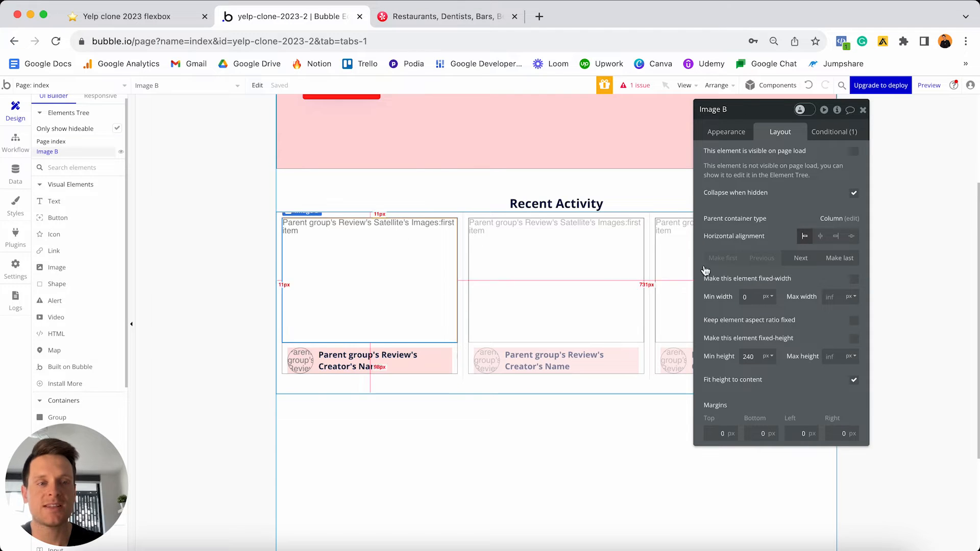
pyautogui.click(800, 259)
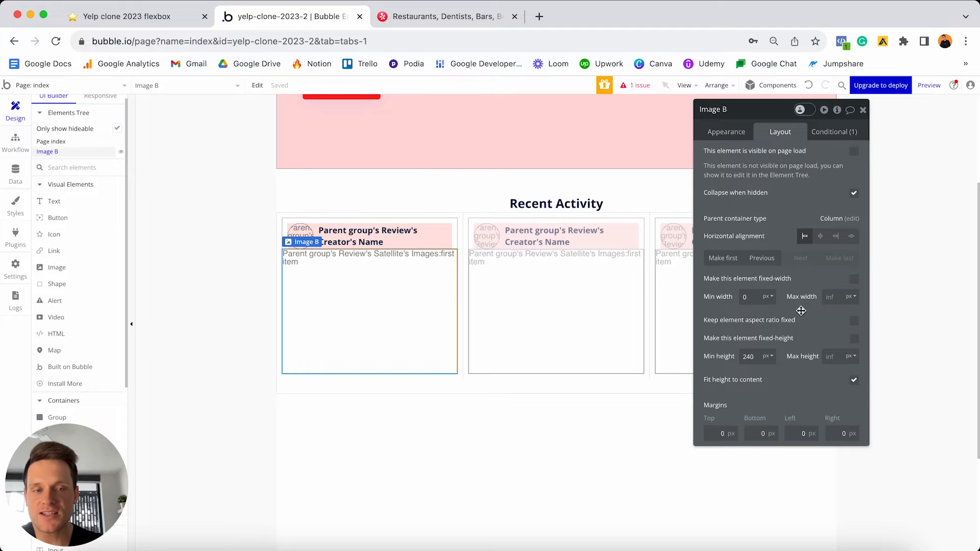
# - Lock Image B's aspect ratio with width 2 and set top, left and right margins to 10
pyautogui.click(854, 322)
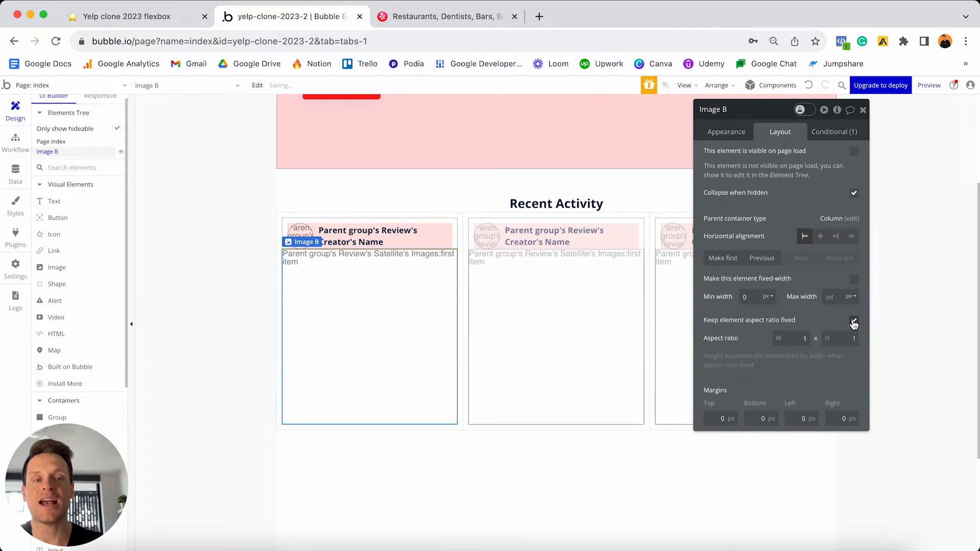
pyautogui.click(800, 338)
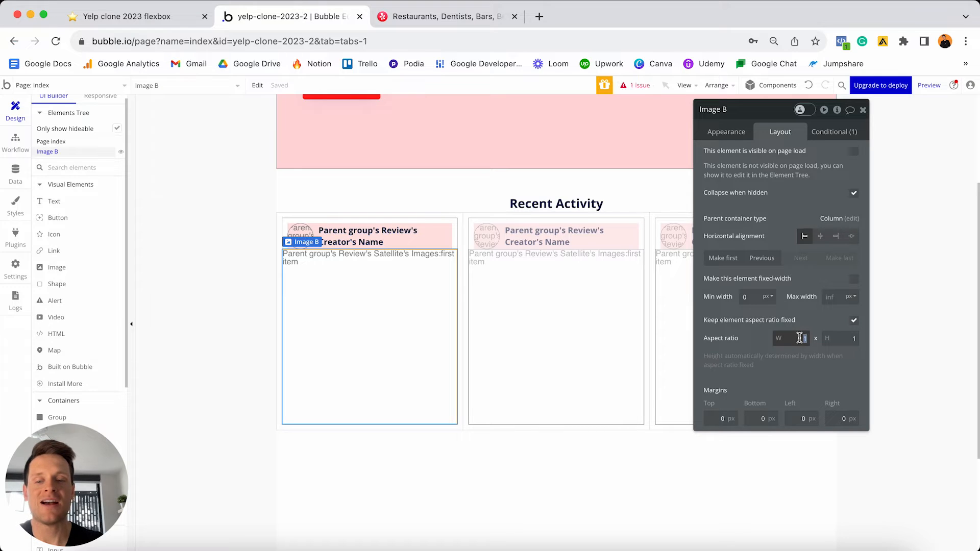
pyautogui.write('2')
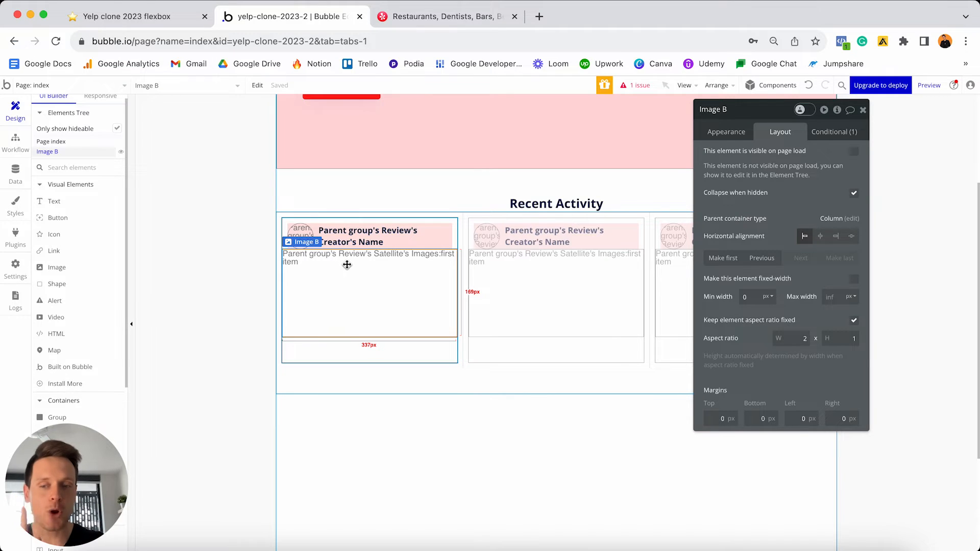
pyautogui.click(720, 419)
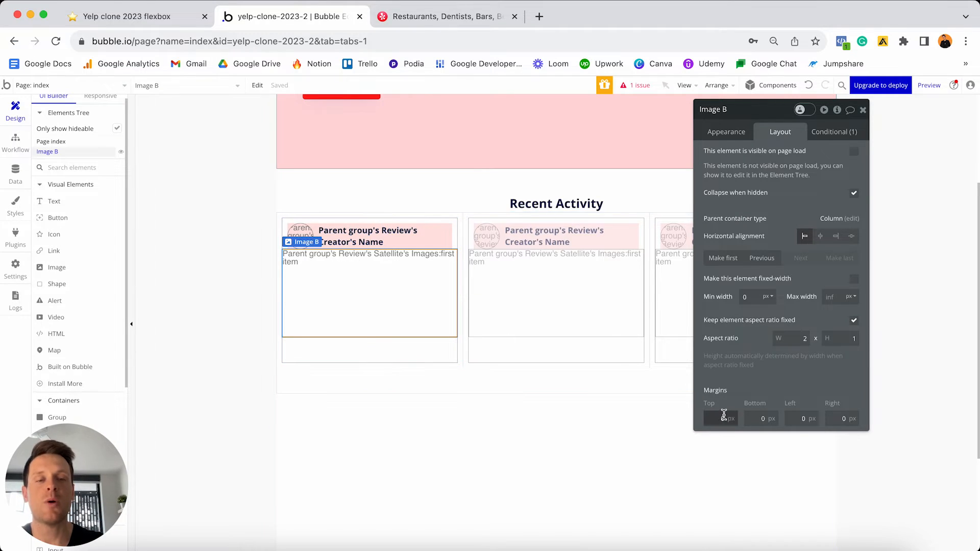
pyautogui.write('10')
pyautogui.click(790, 419)
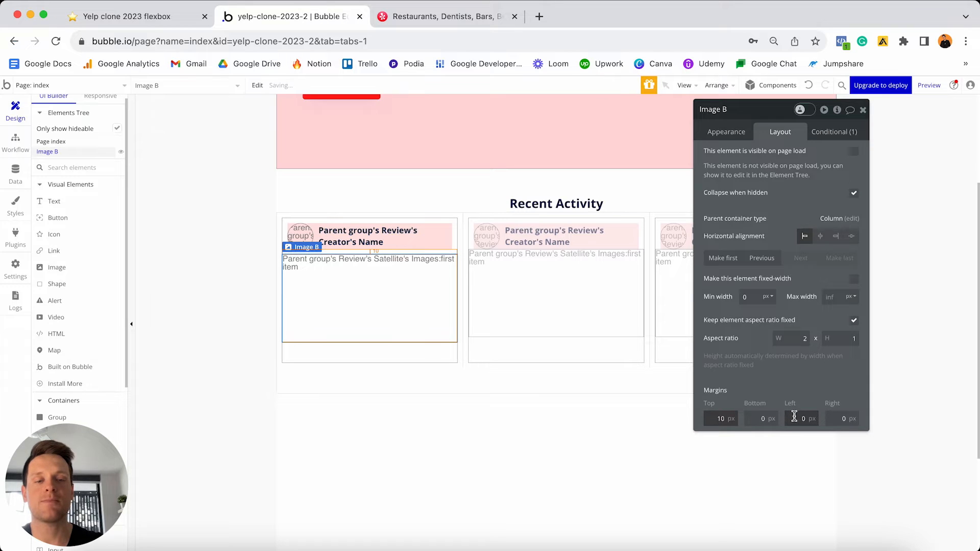
pyautogui.write('1')
pyautogui.click(837, 418)
pyautogui.write('1')
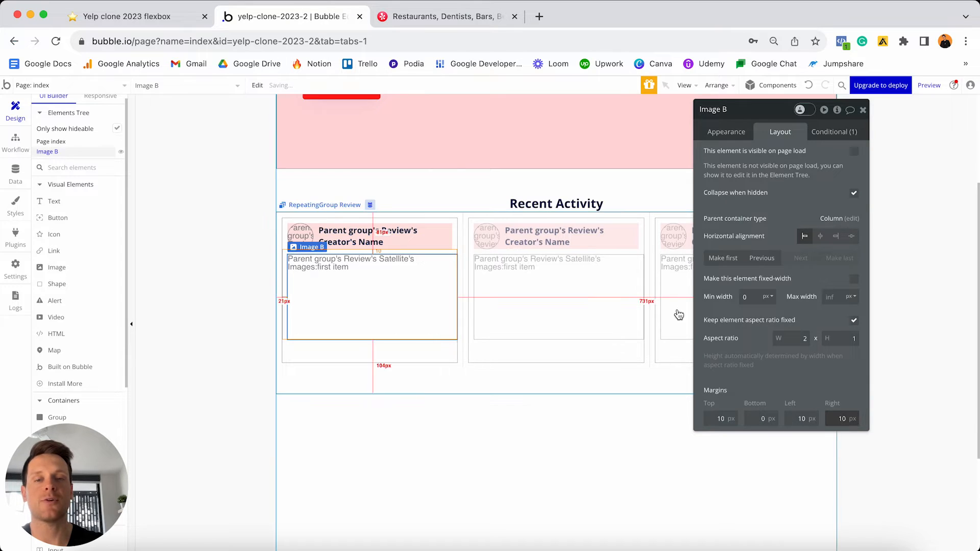
# - Reload the editor and unhide Image B in the Elements Tree so it shows in the first card
pyautogui.click(522, 351)
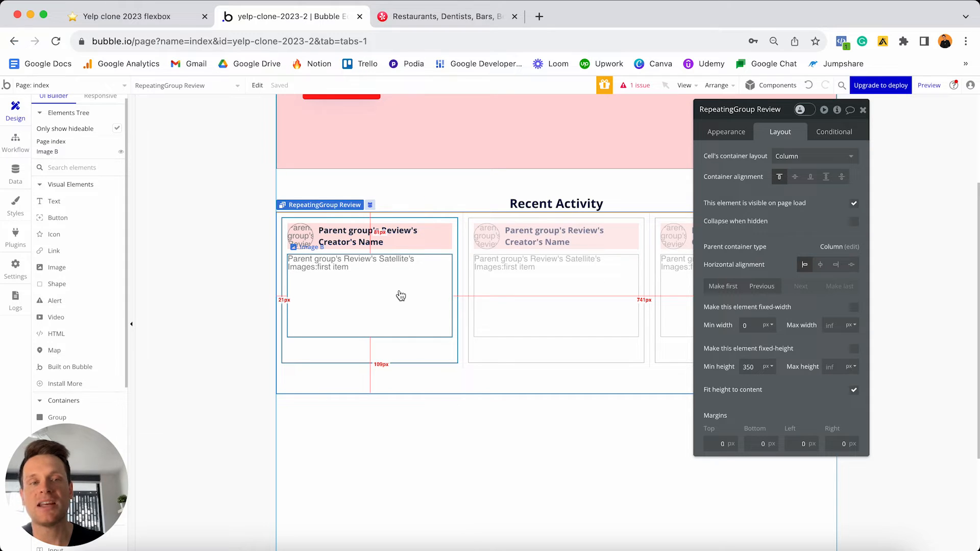
pyautogui.press('super+r')
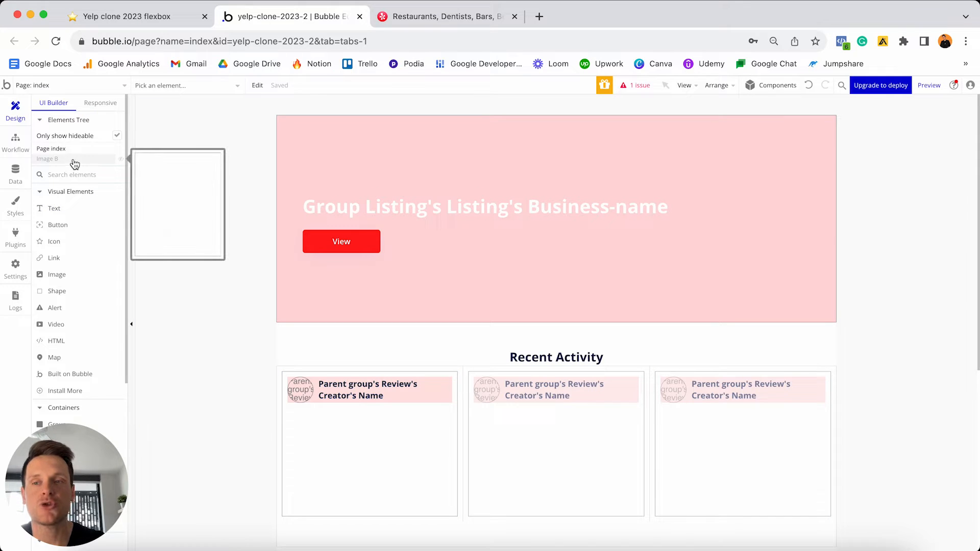
pyautogui.click(122, 161)
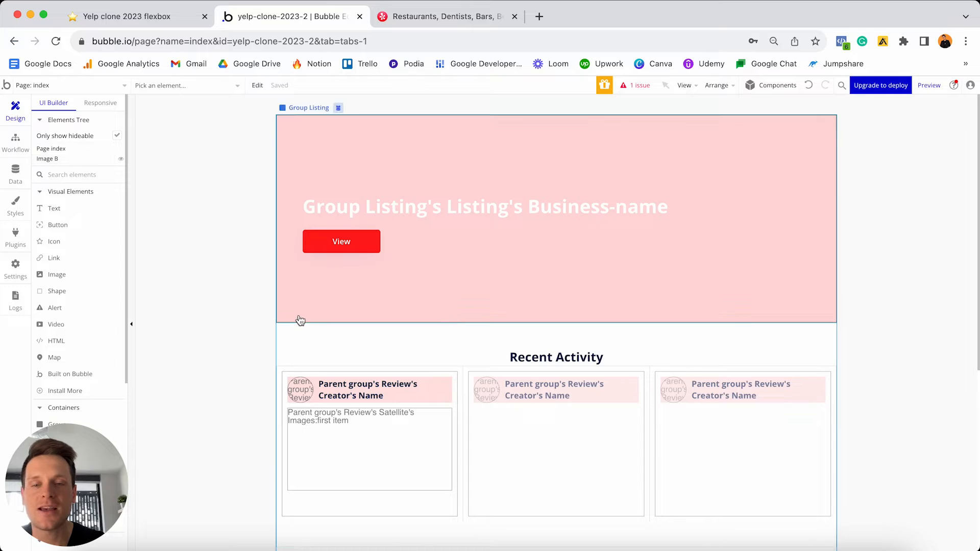
pyautogui.click(122, 160)
pyautogui.click(122, 160)
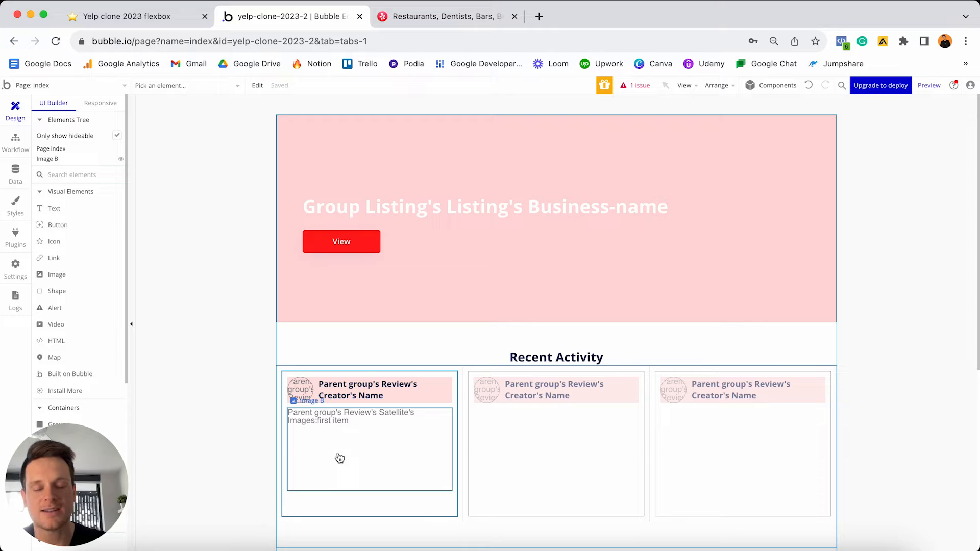
pyautogui.click(454, 385)
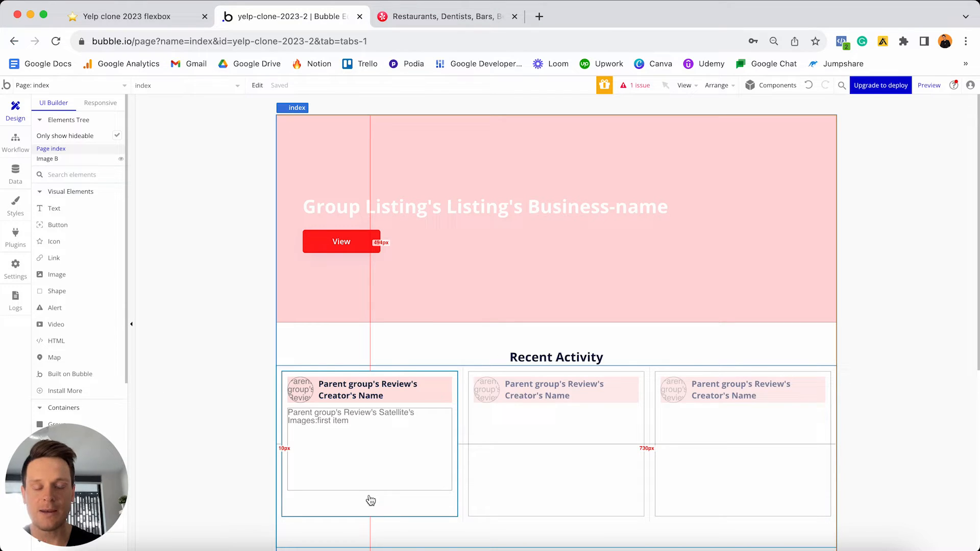
pyautogui.scroll(-3, 370, 500)
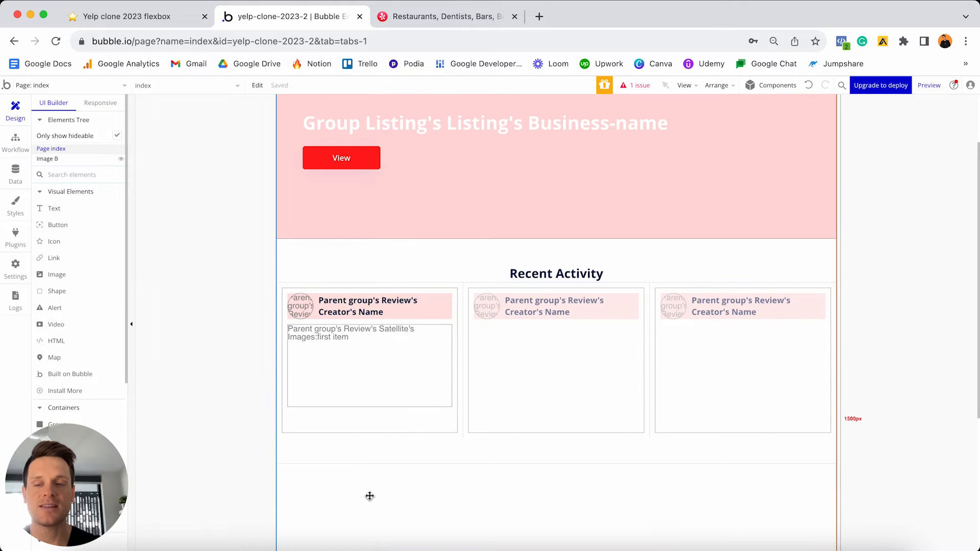
pyautogui.scroll(-2, 96, 337)
pyautogui.scroll(-4, 96, 335)
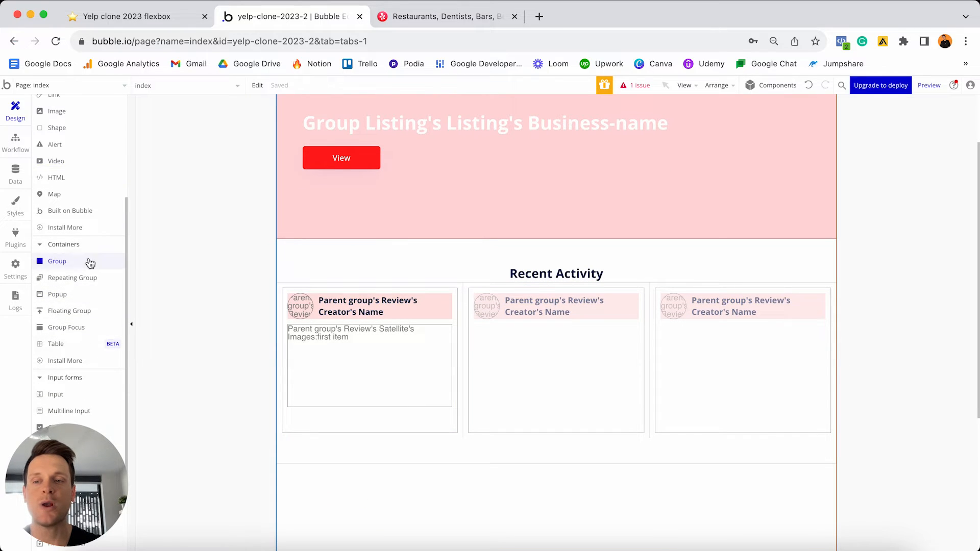
# - Draw a Repeating Group below Image B inside the first review card
pyautogui.click(86, 283)
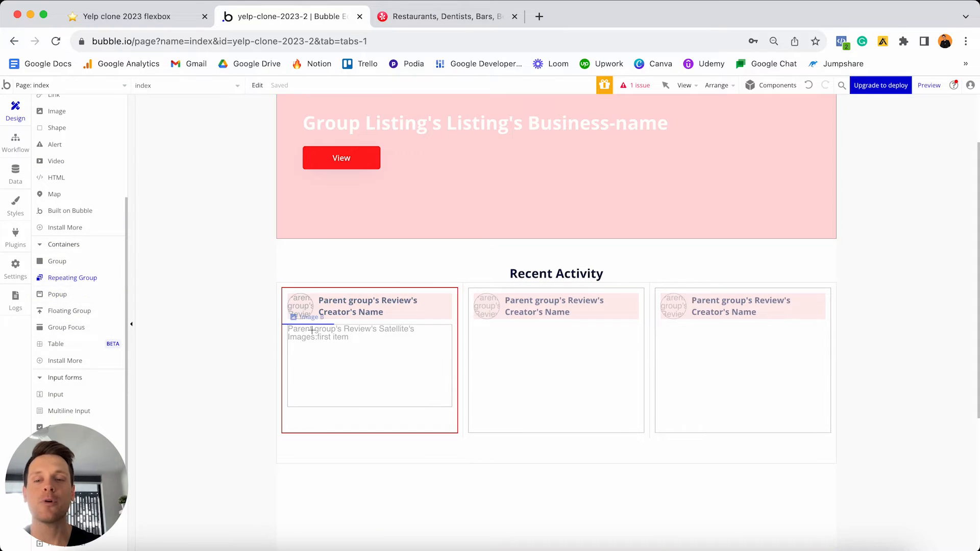
pyautogui.moveTo(332, 414); pyautogui.dragTo(331, 413)
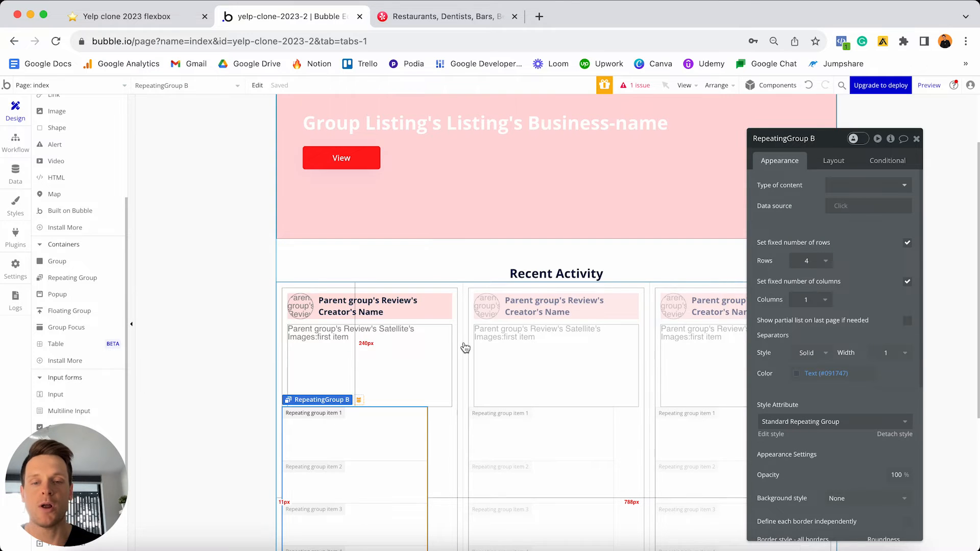
pyautogui.scroll(-3, 464, 345)
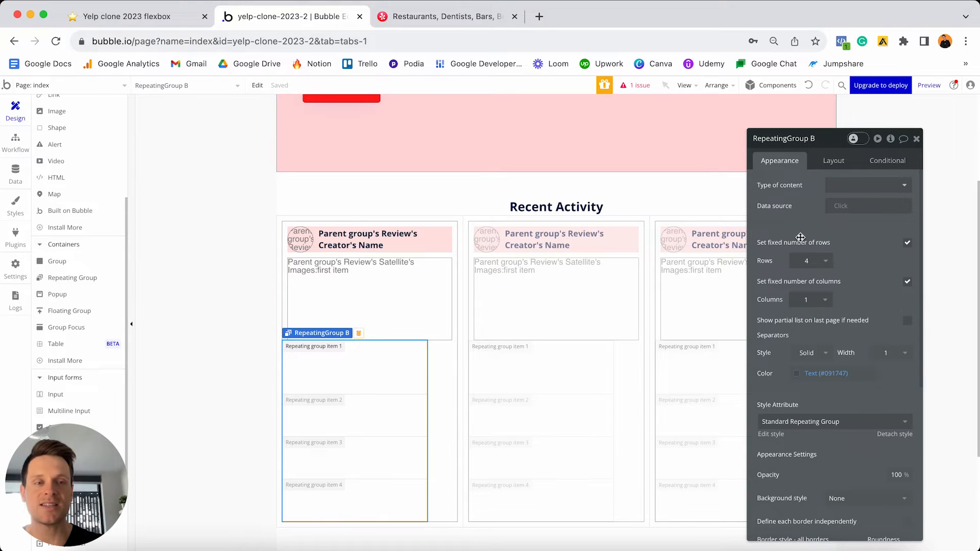
# - Set the new repeating group's type of content to image
pyautogui.click(871, 190)
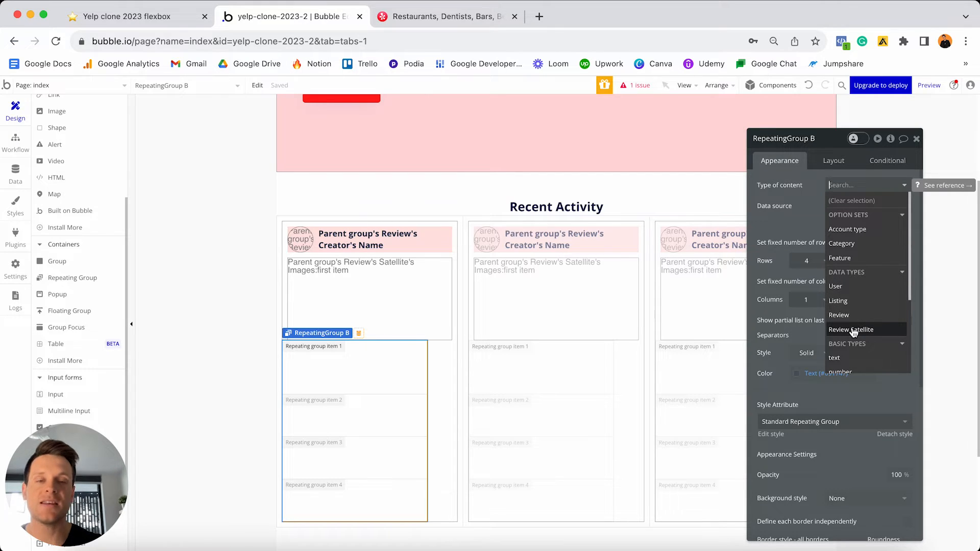
pyautogui.scroll(-3, 854, 332)
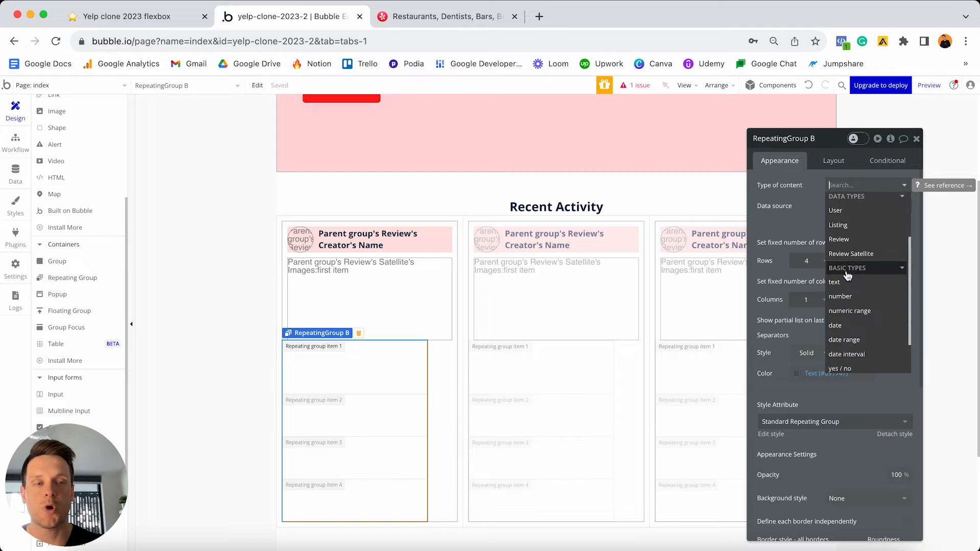
pyautogui.scroll(-1, 858, 291)
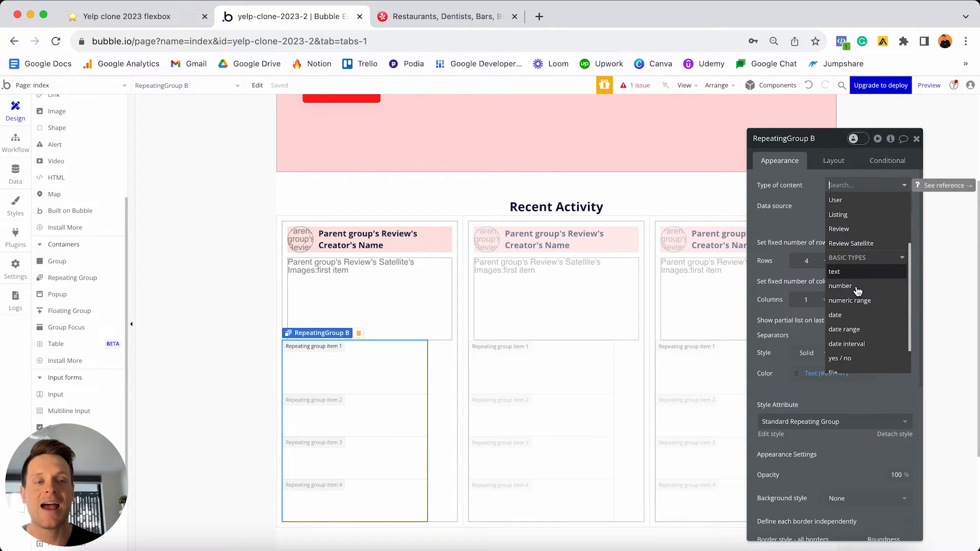
pyautogui.scroll(-2, 858, 294)
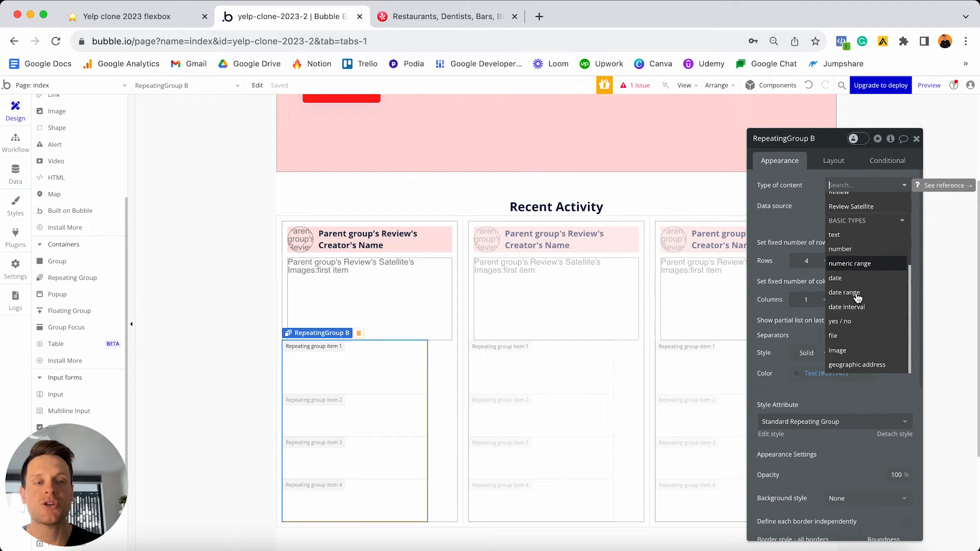
pyautogui.click(836, 351)
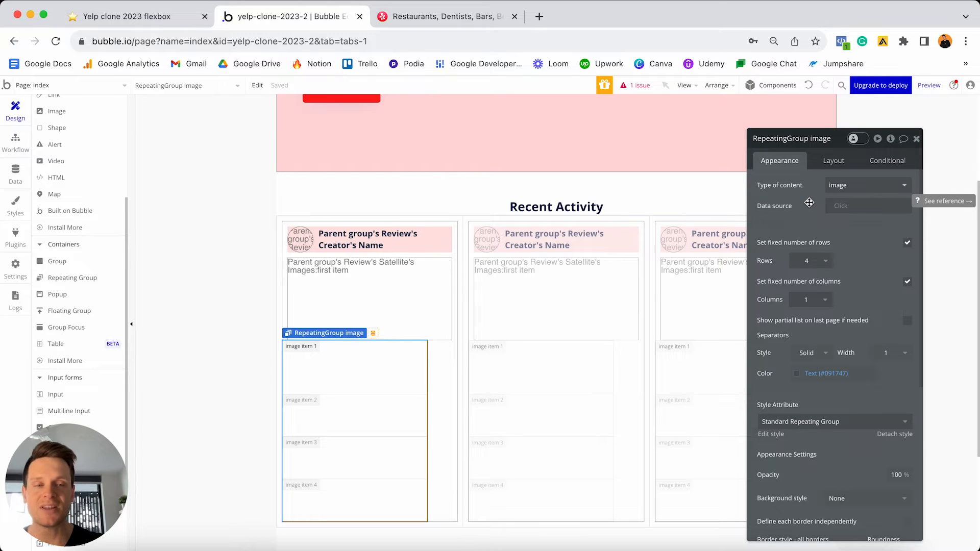
# - Set its data source to Parent group's Review's Satellite's Images
pyautogui.click(845, 209)
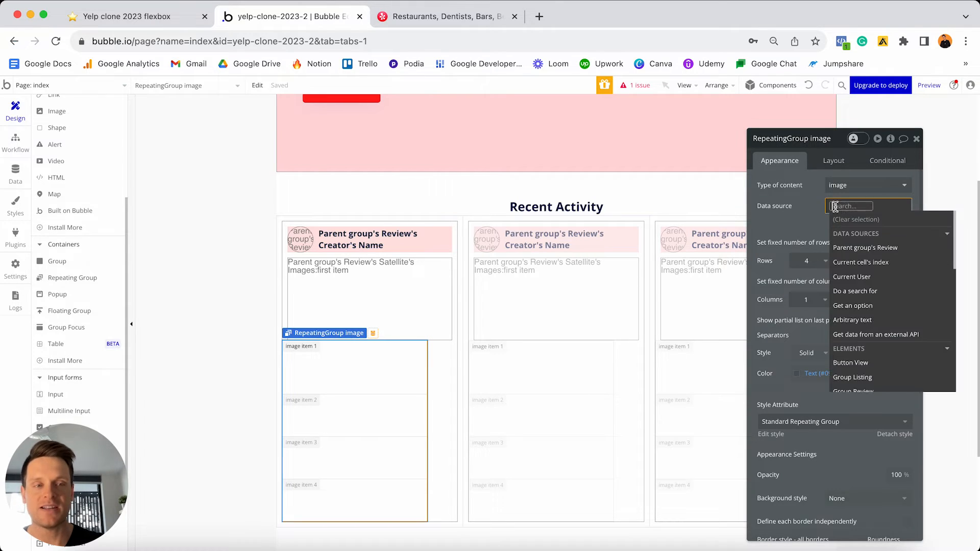
pyautogui.click(846, 249)
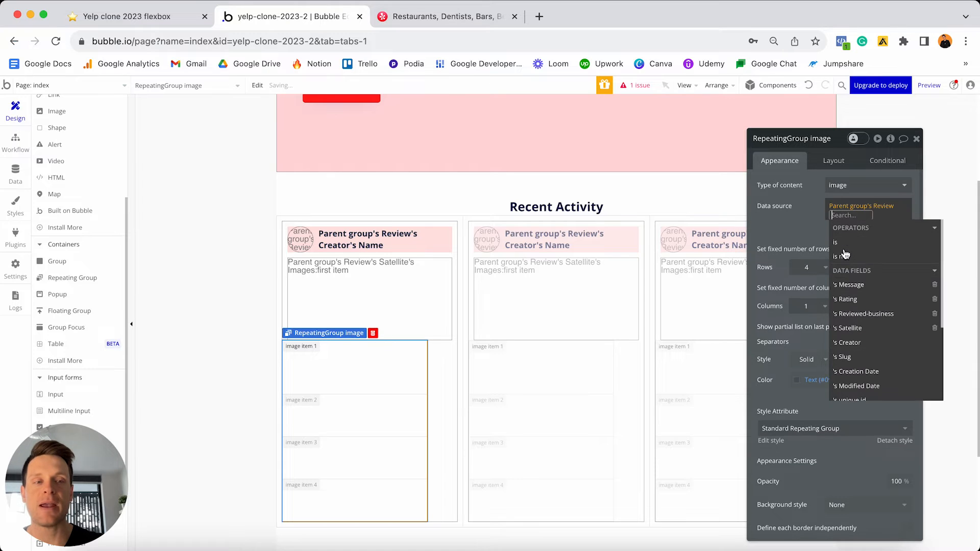
pyautogui.click(852, 328)
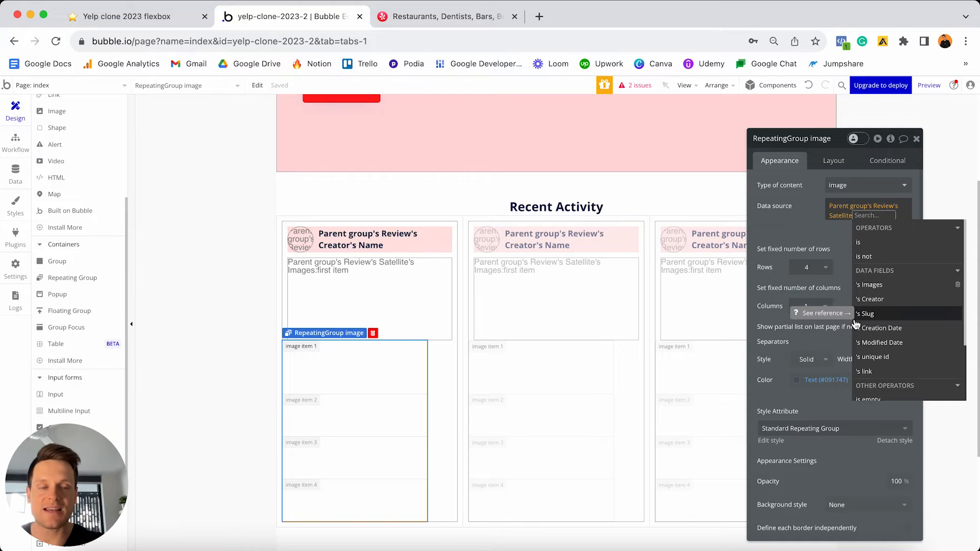
pyautogui.click(877, 289)
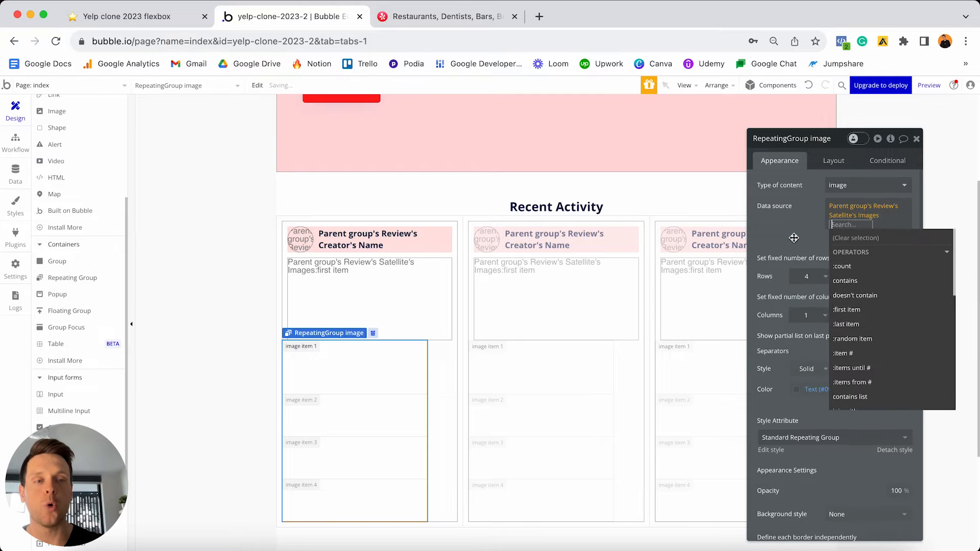
pyautogui.click(792, 235)
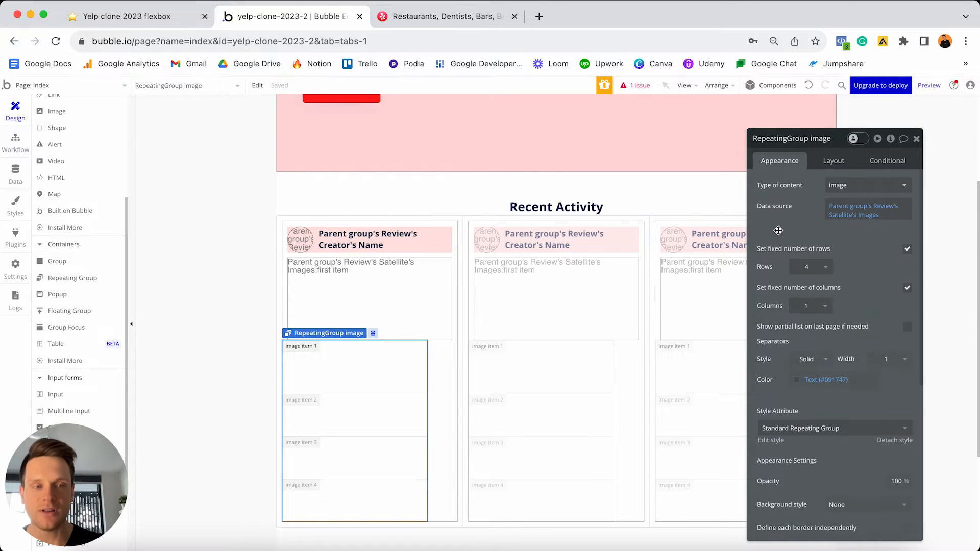
# - Turn off the fixed number of rows and fixed number of columns on RepeatingGroup image
pyautogui.click(842, 263)
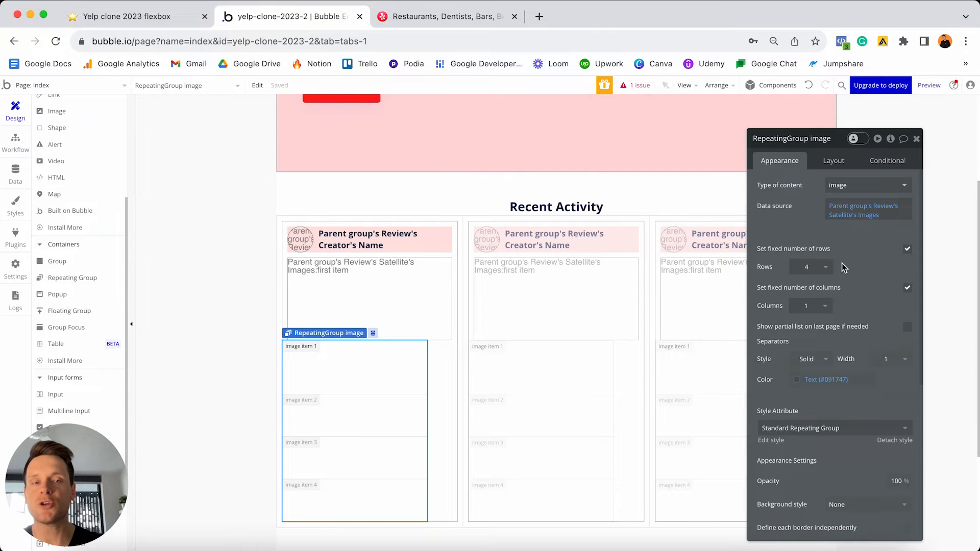
pyautogui.click(908, 250)
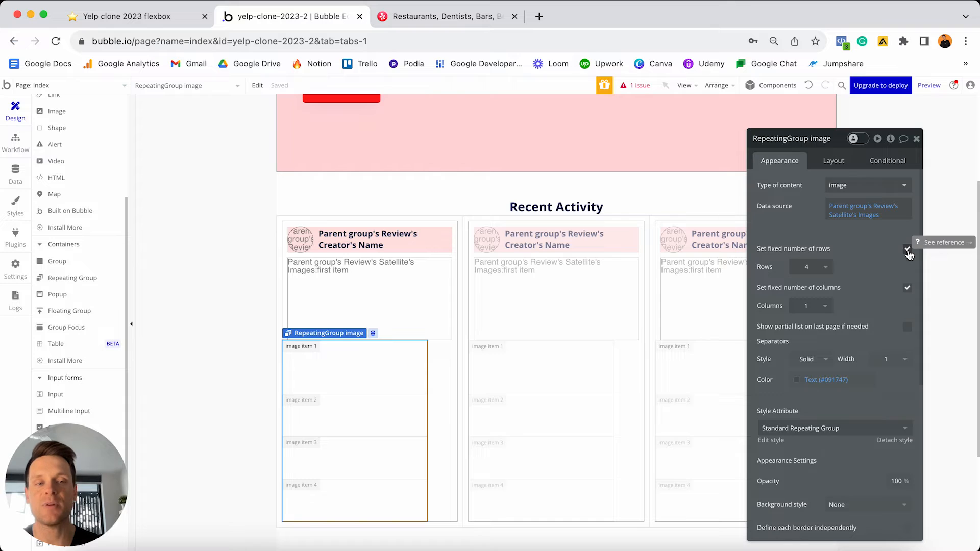
pyautogui.click(907, 305)
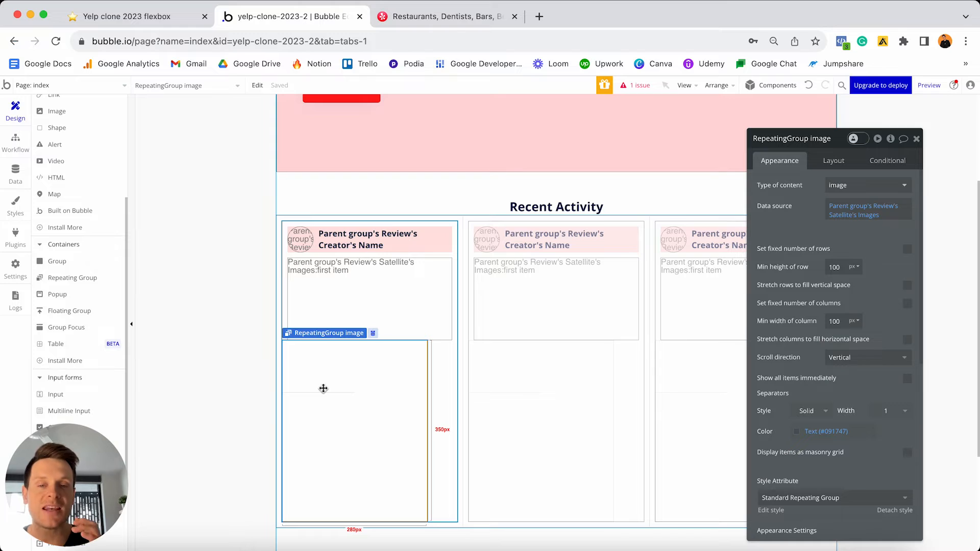
# - Set the image repeating group's scroll direction to Horizontal, then view Yelp's activity feed for reference
pyautogui.click(854, 360)
pyautogui.click(851, 408)
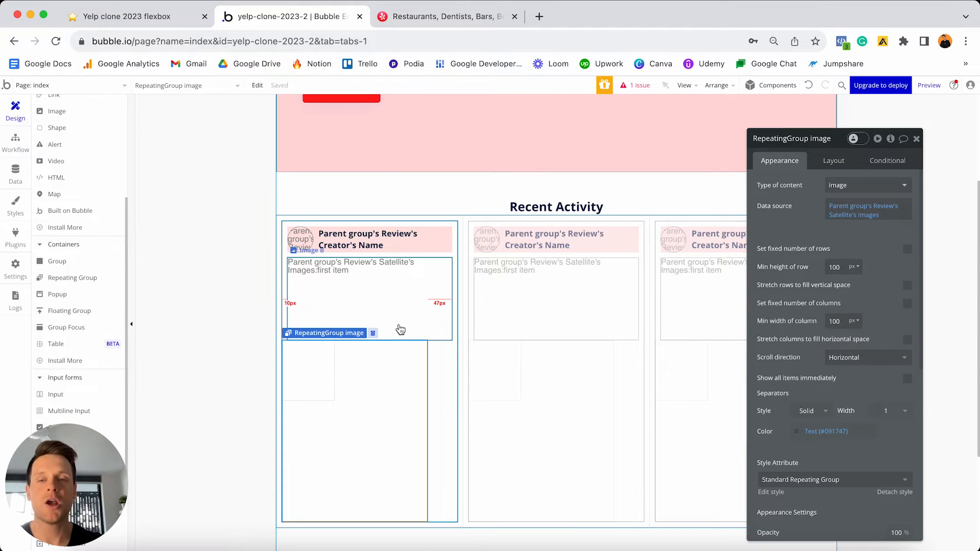
pyautogui.click(477, 16)
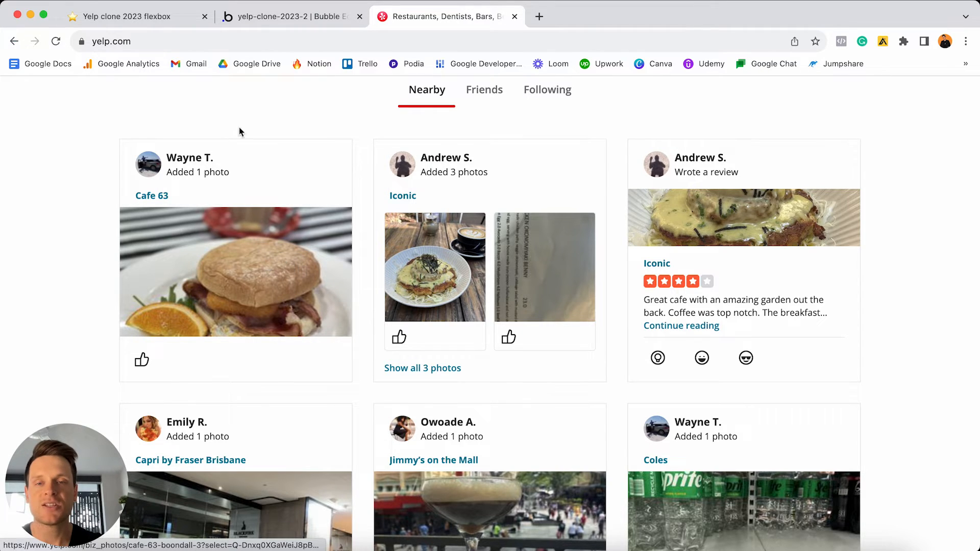
# - Switch from the Yelp site back to the Bubble editor tab
pyautogui.click(260, 17)
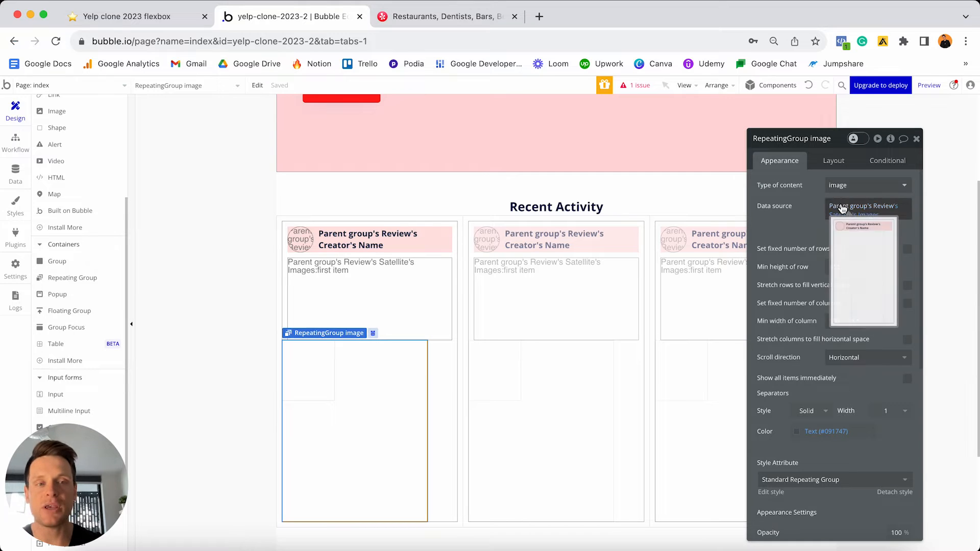
# - Uncheck fixed-width on RepeatingGroup image and give it a 0 px minimum width
pyautogui.click(834, 161)
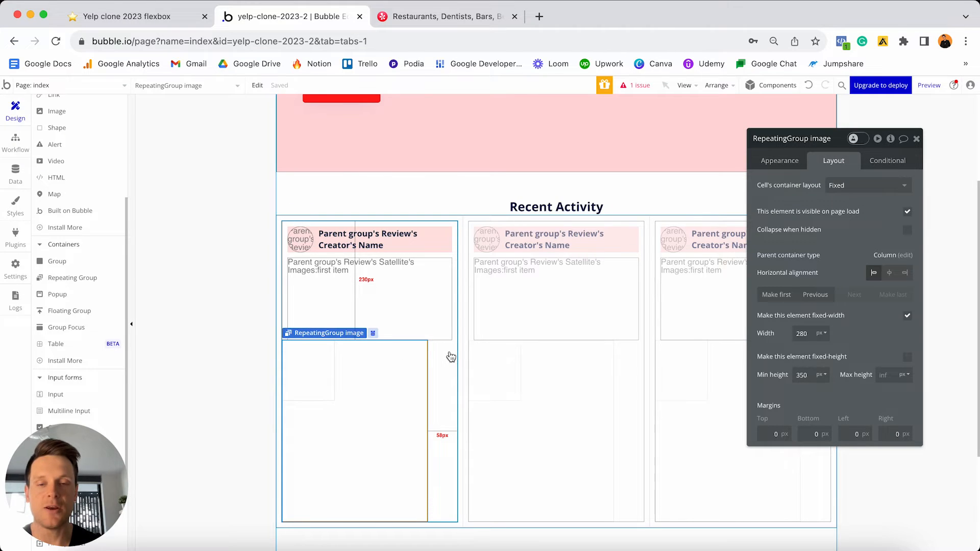
pyautogui.click(907, 316)
pyautogui.click(802, 333)
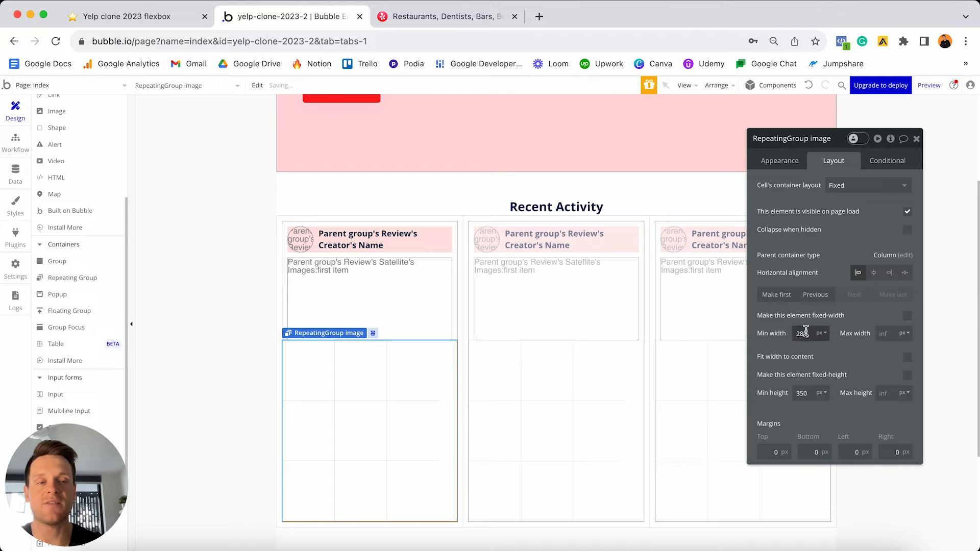
pyautogui.write('0')
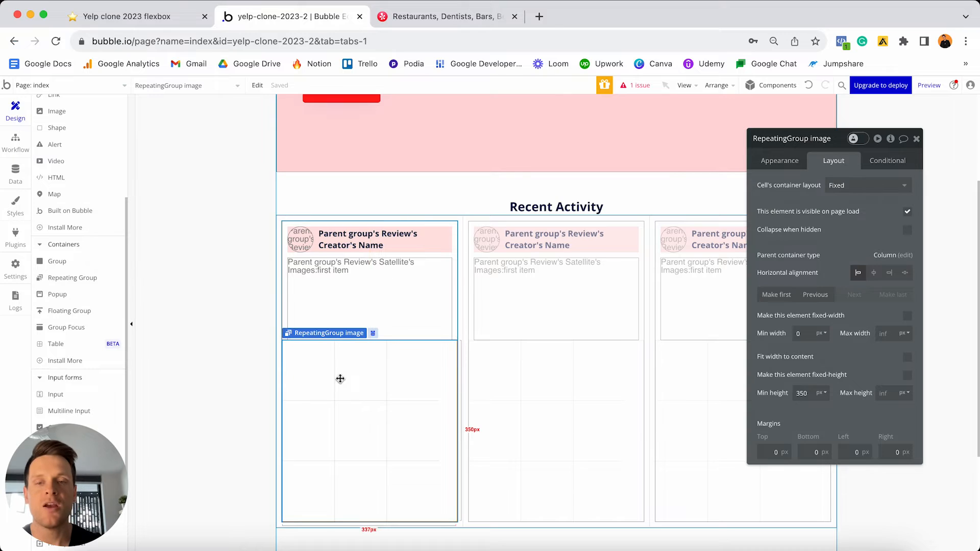
pyautogui.click(838, 189)
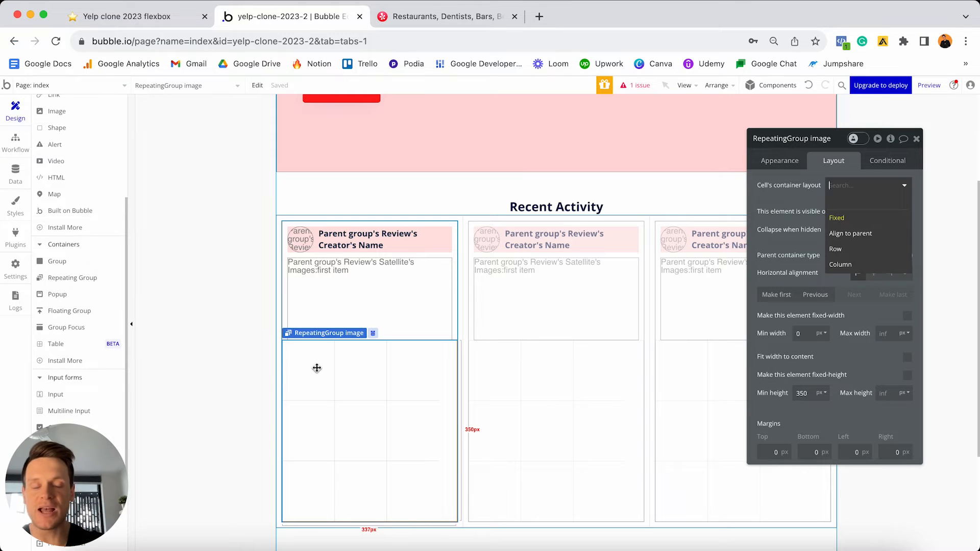
# - Set the cell container layout to Row with 10 px top, left and right margins
pyautogui.click(857, 253)
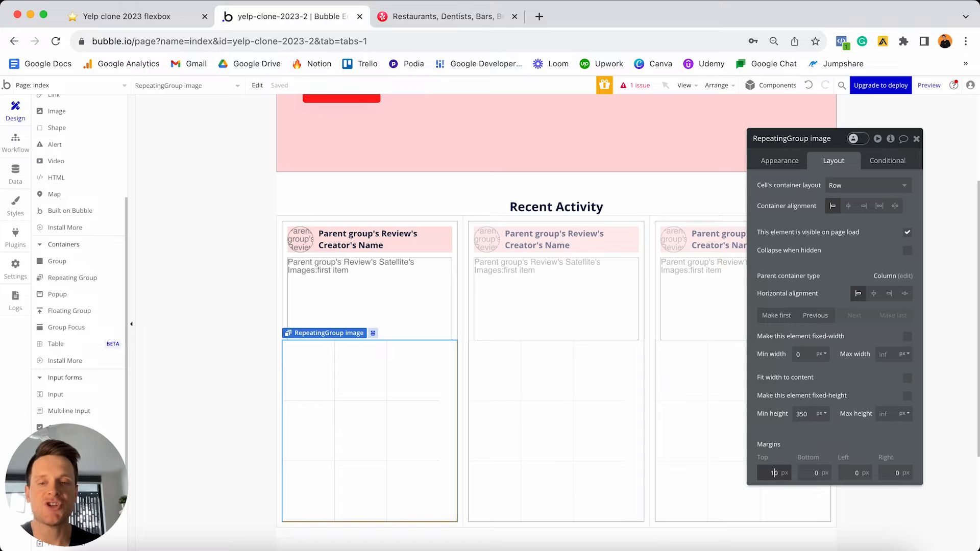
pyautogui.click(853, 473)
pyautogui.write('1')
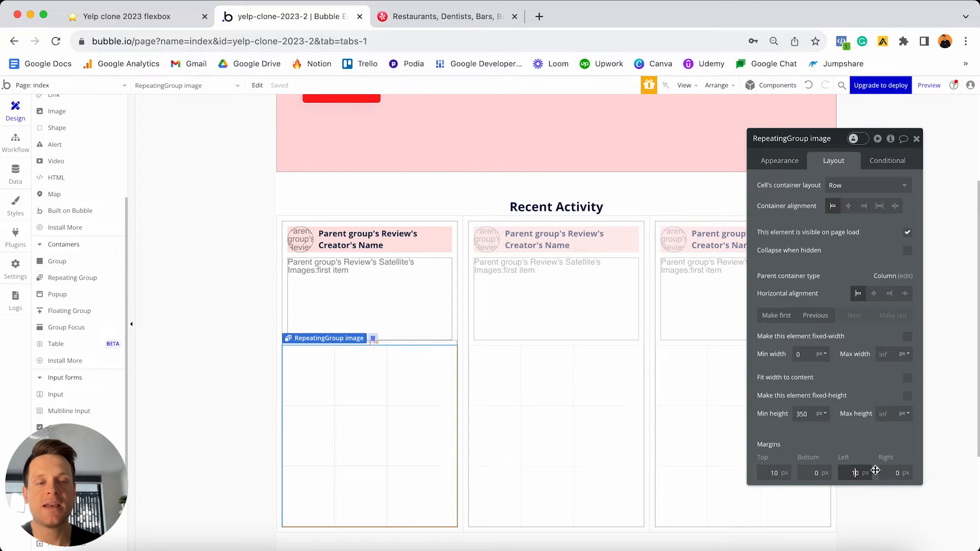
pyautogui.click(891, 473)
pyautogui.write('1')
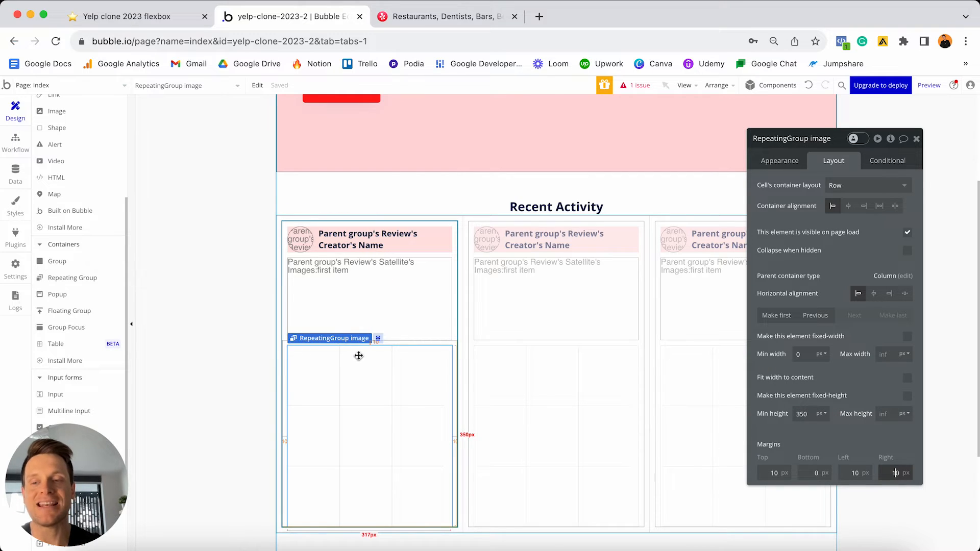
pyautogui.scroll(5, 91, 302)
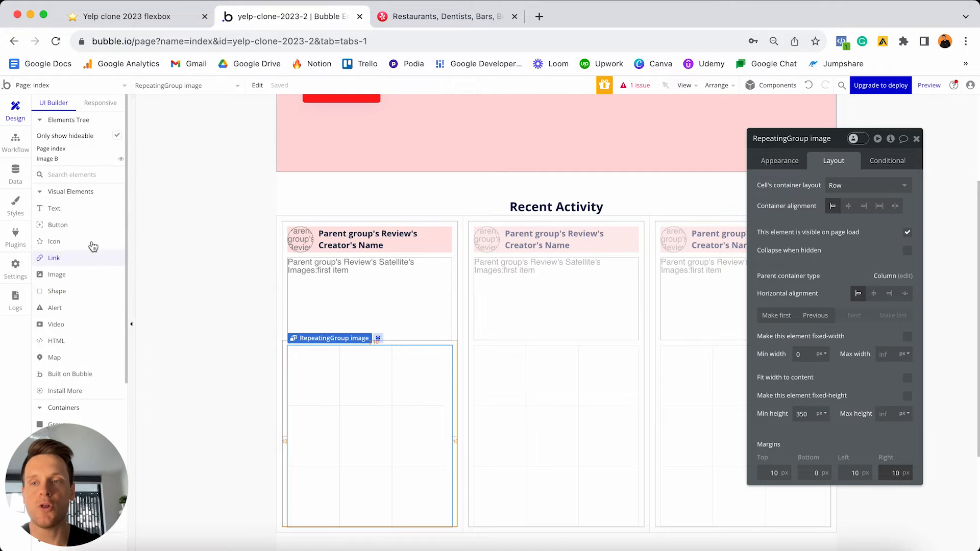
# - Draw Image C in the cell showing Current cell's image processed with Imgix, then detach its style
pyautogui.click(65, 276)
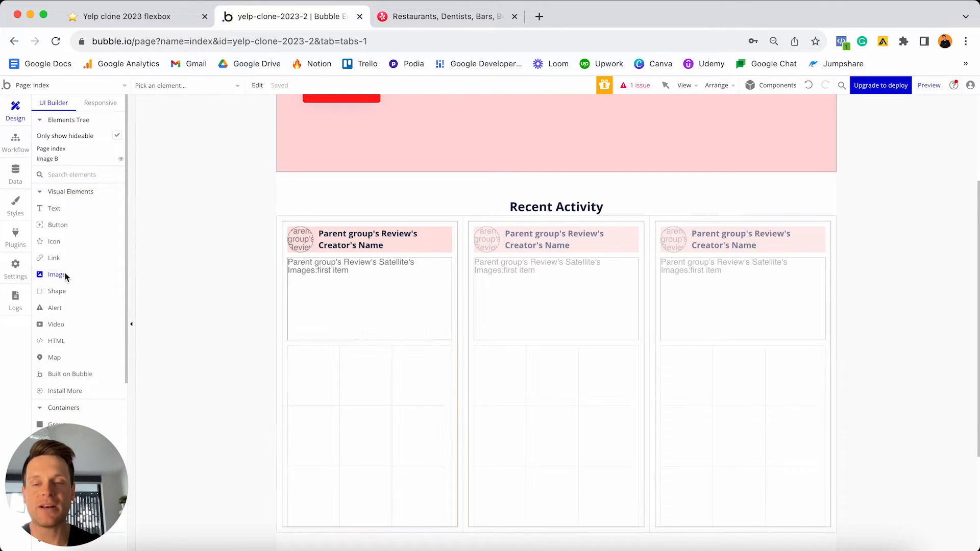
pyautogui.click(314, 364)
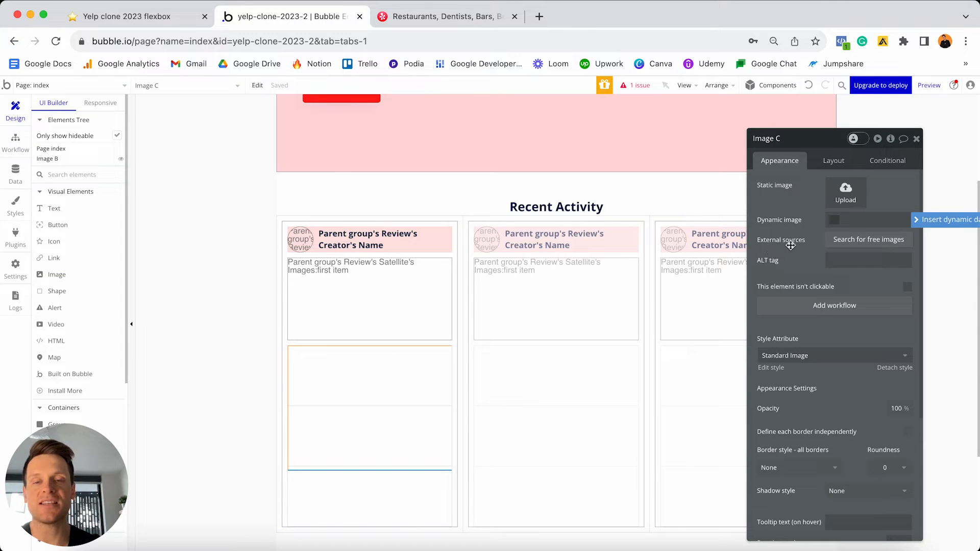
pyautogui.click(925, 224)
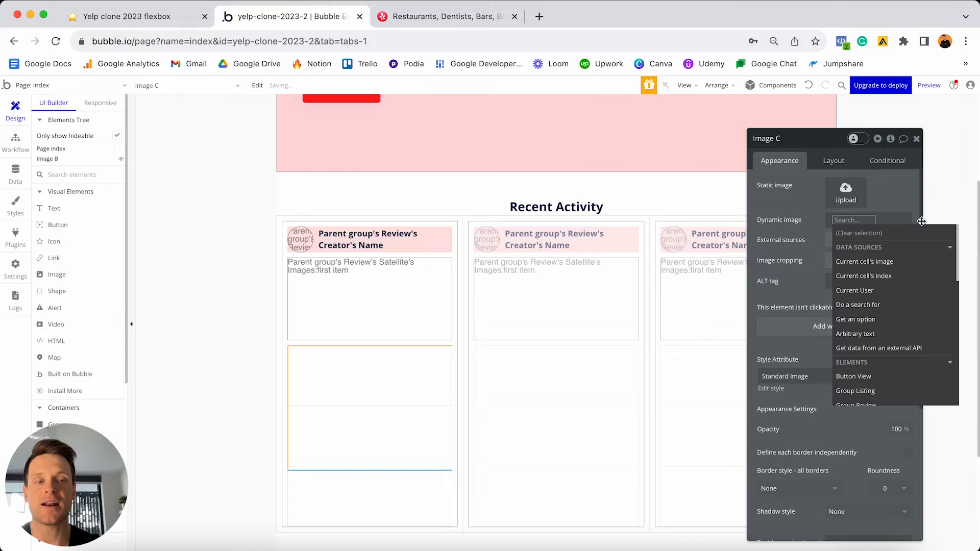
pyautogui.click(874, 264)
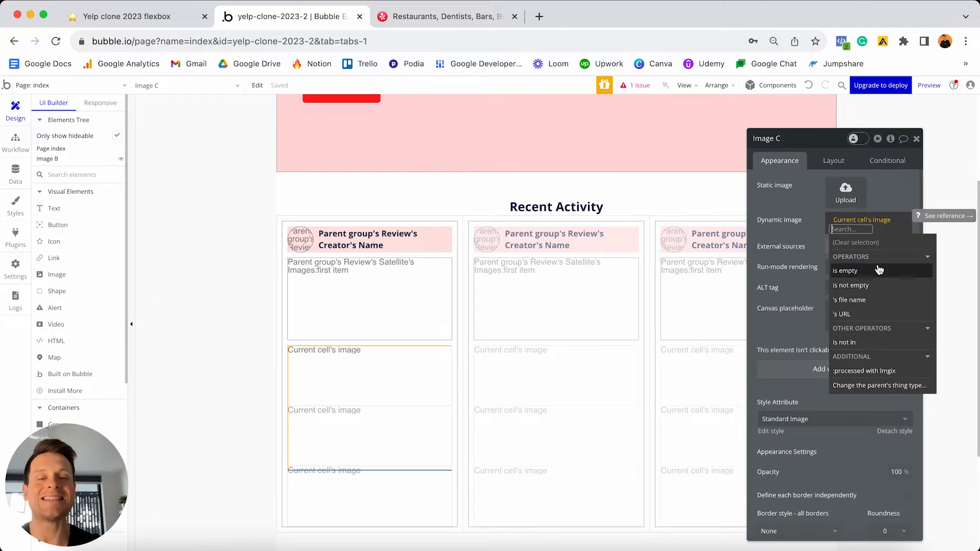
pyautogui.click(872, 372)
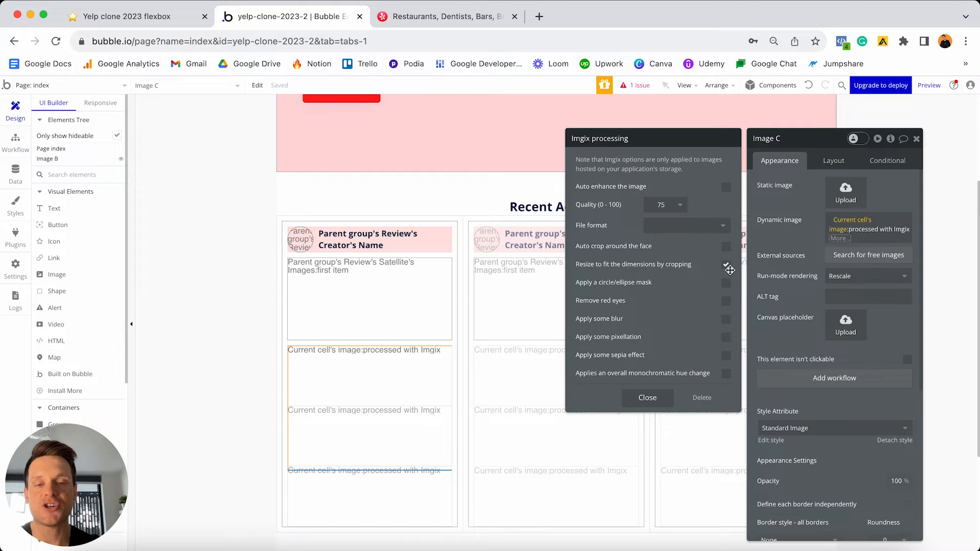
pyautogui.click(647, 398)
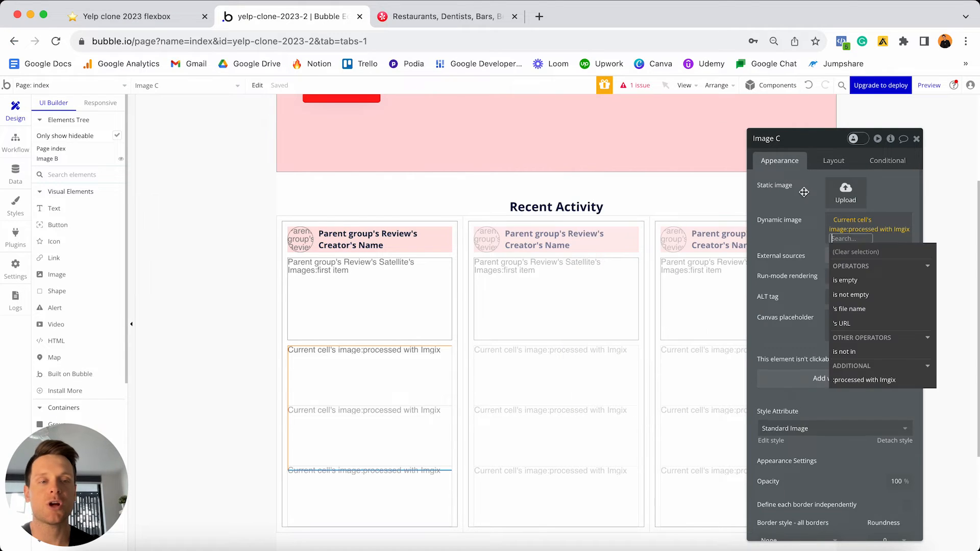
pyautogui.click(797, 215)
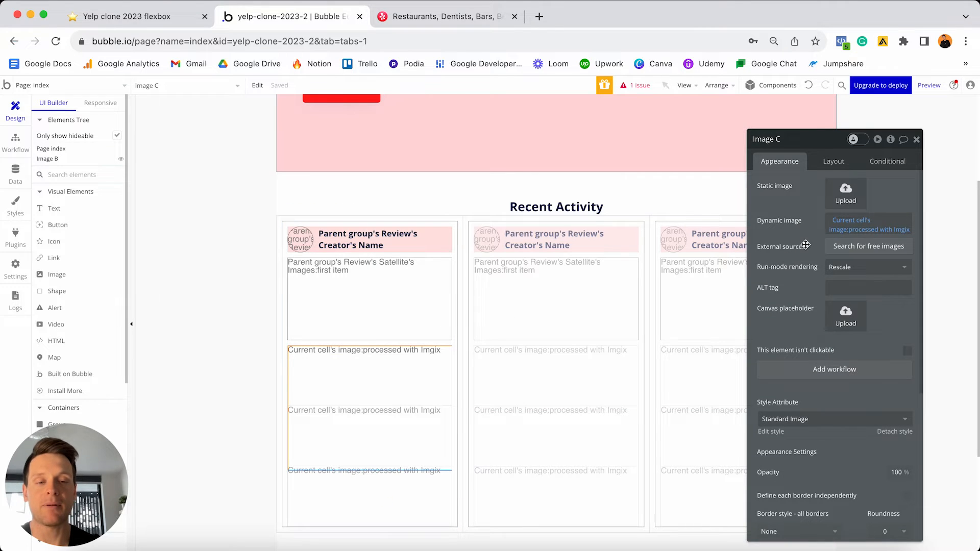
pyautogui.scroll(-3, 806, 245)
pyautogui.scroll(-1, 806, 244)
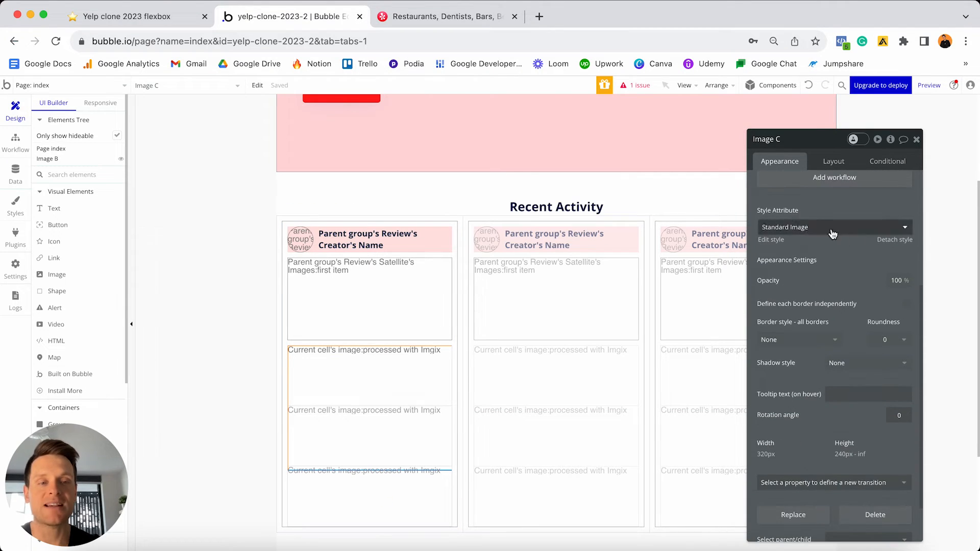
pyautogui.click(893, 240)
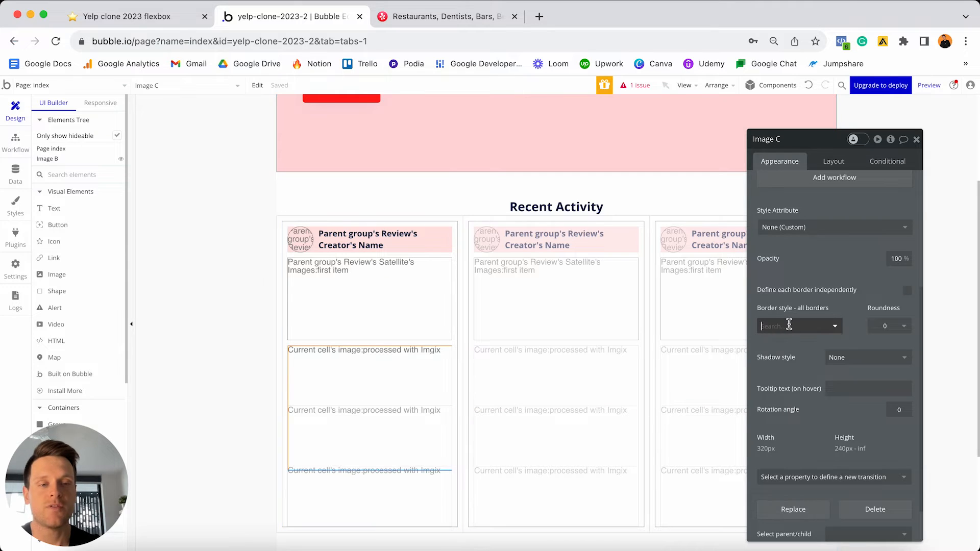
# - Give Image C a solid border and a fixed 200 px width
pyautogui.click(791, 326)
pyautogui.click(778, 360)
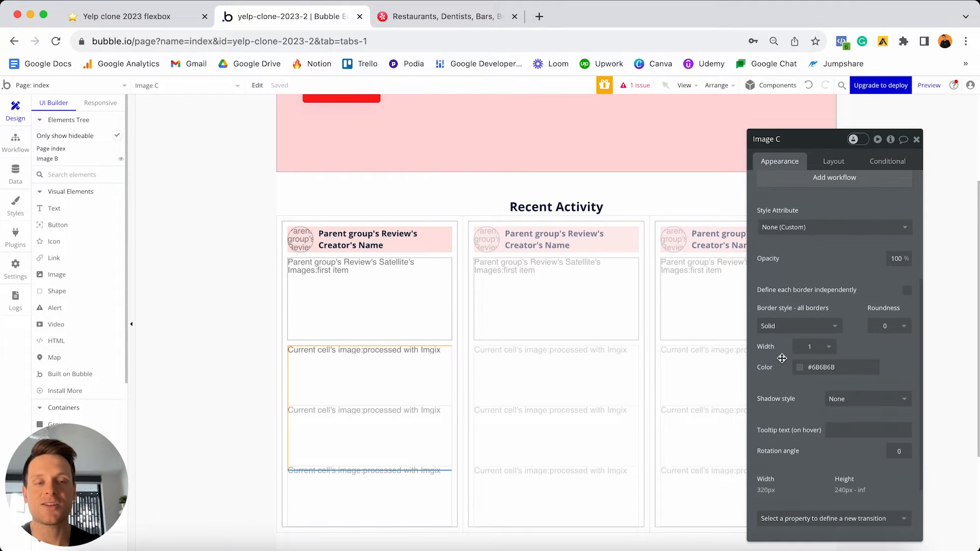
pyautogui.click(837, 161)
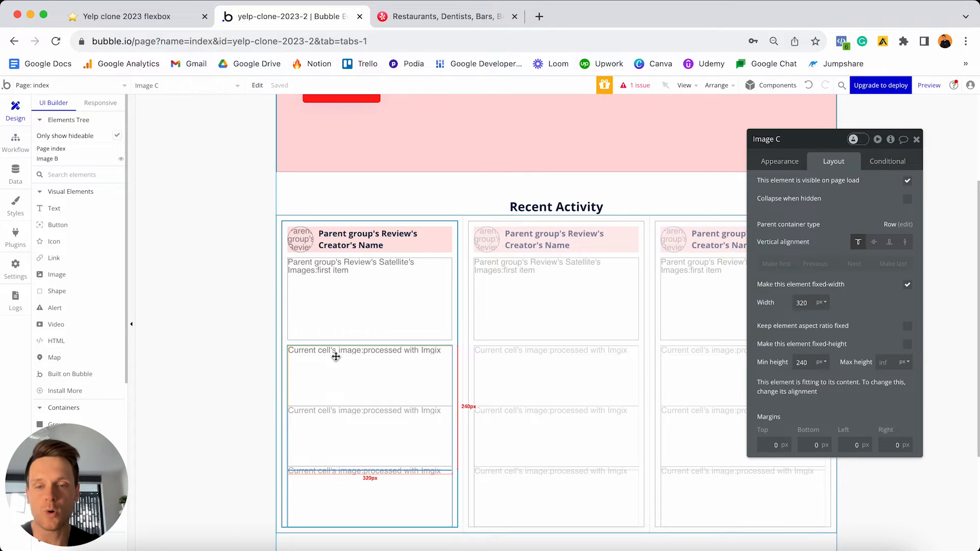
pyautogui.click(812, 303)
pyautogui.write('200')
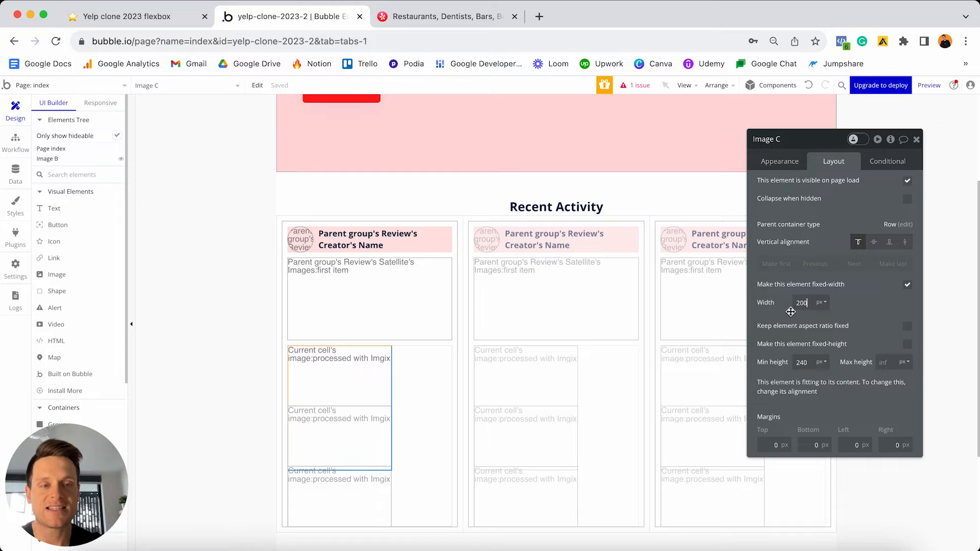
pyautogui.click(823, 309)
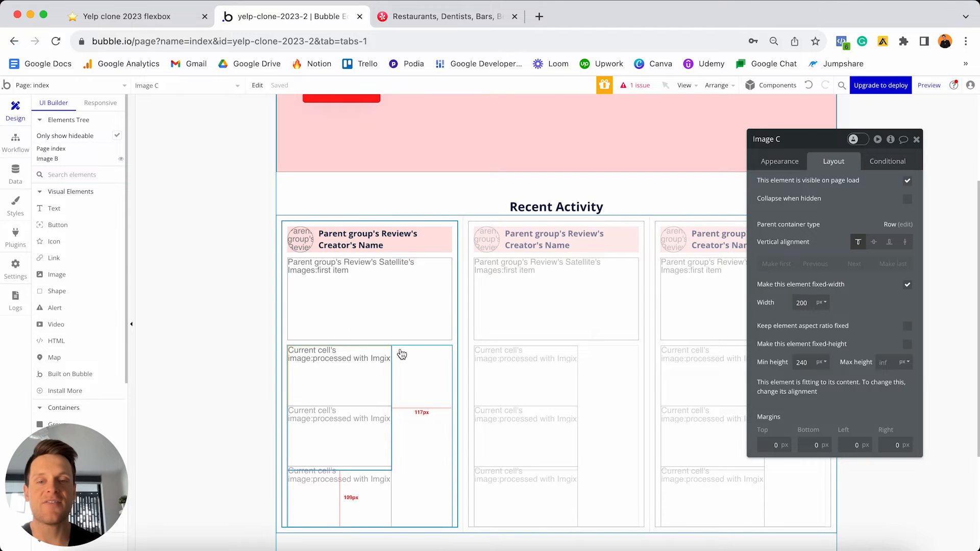
pyautogui.click(812, 306)
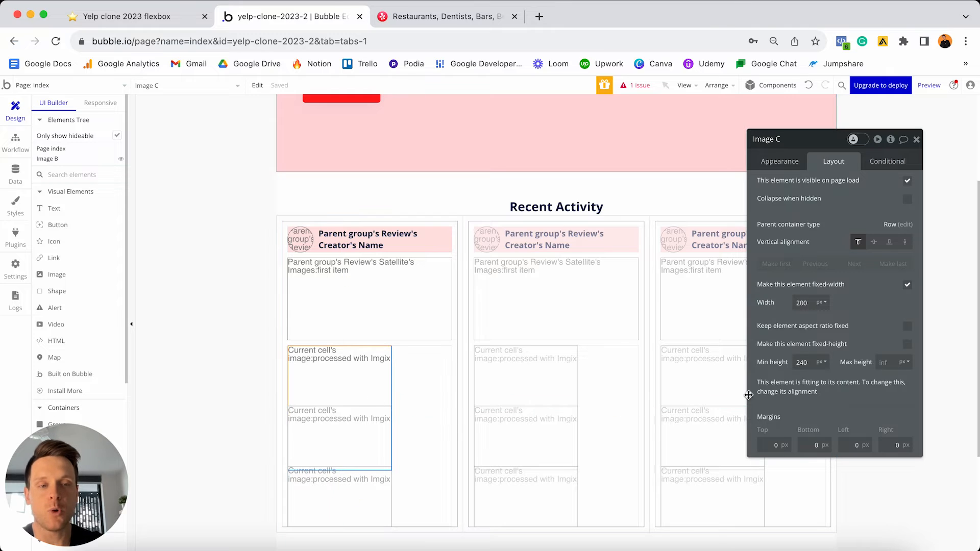
# - Lock Image C's 1:1 aspect ratio and set 5 px left and right margins
pyautogui.click(908, 327)
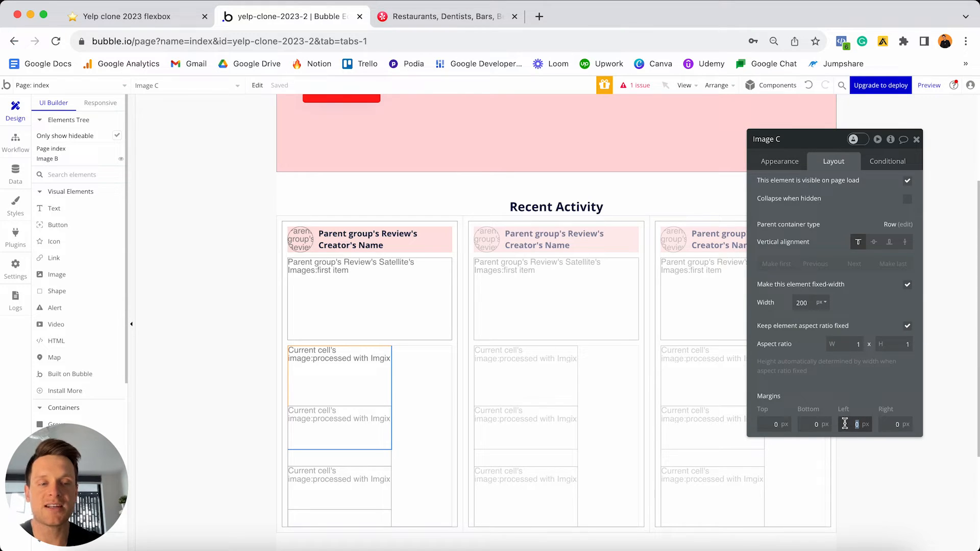
pyautogui.write('5')
pyautogui.click(894, 424)
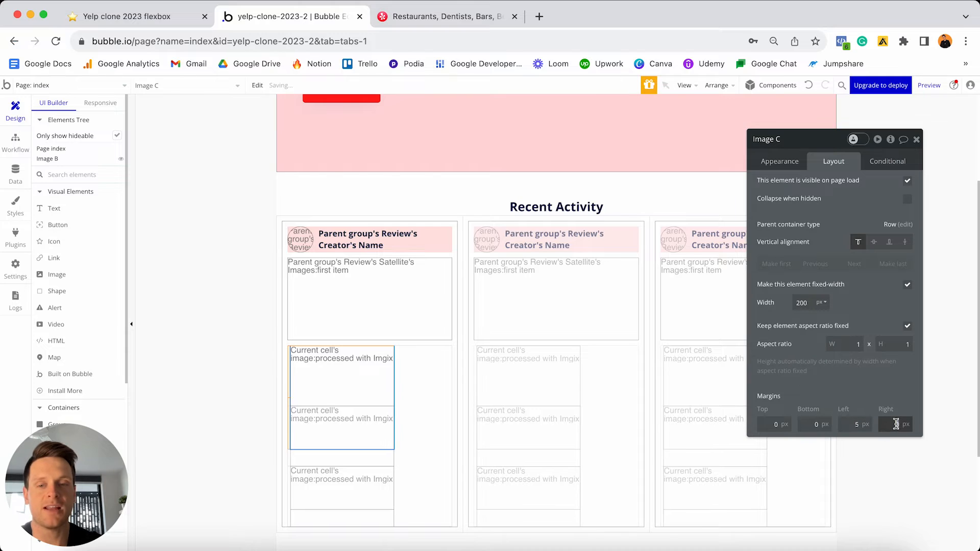
pyautogui.write('5')
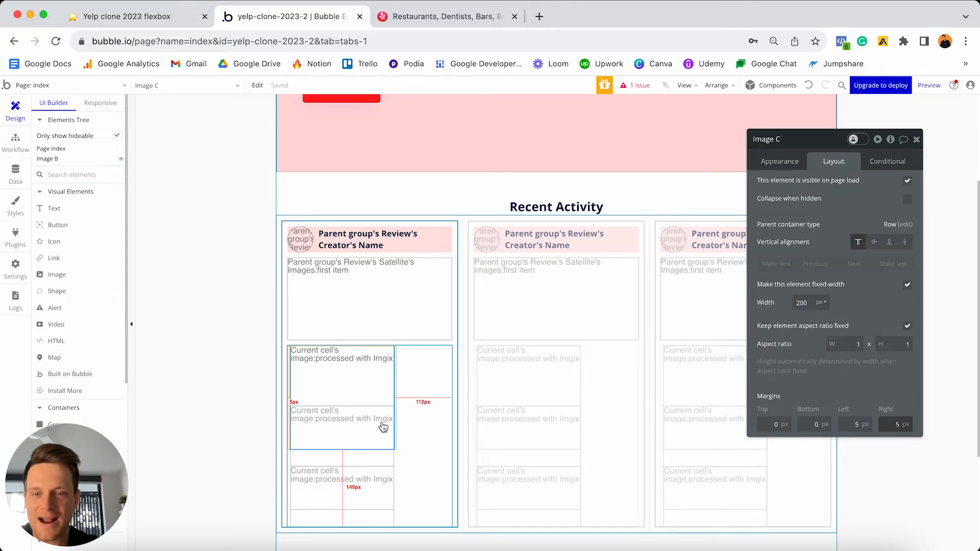
pyautogui.press('Return')
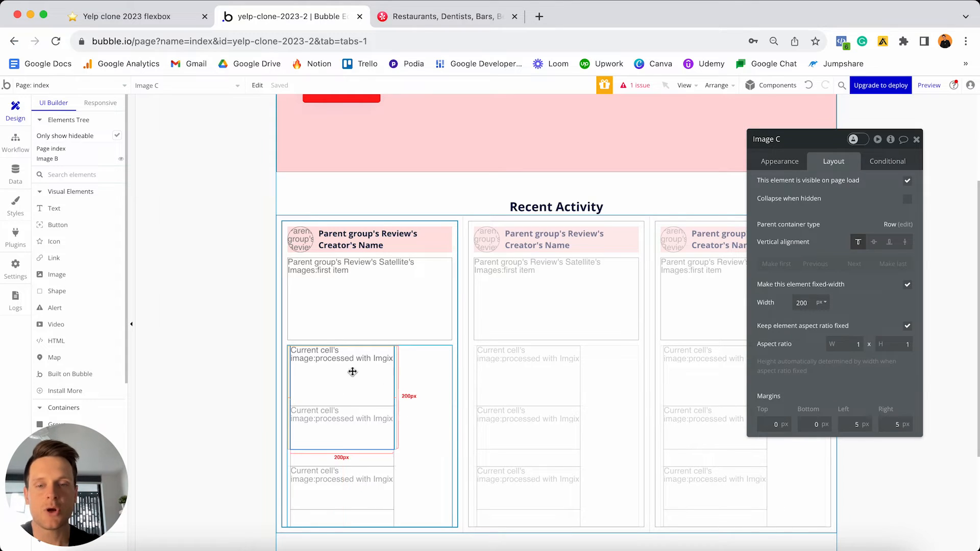
# - Change RepeatingGroup image's min height from 350 to 200 and make it fixed-height
pyautogui.click(430, 400)
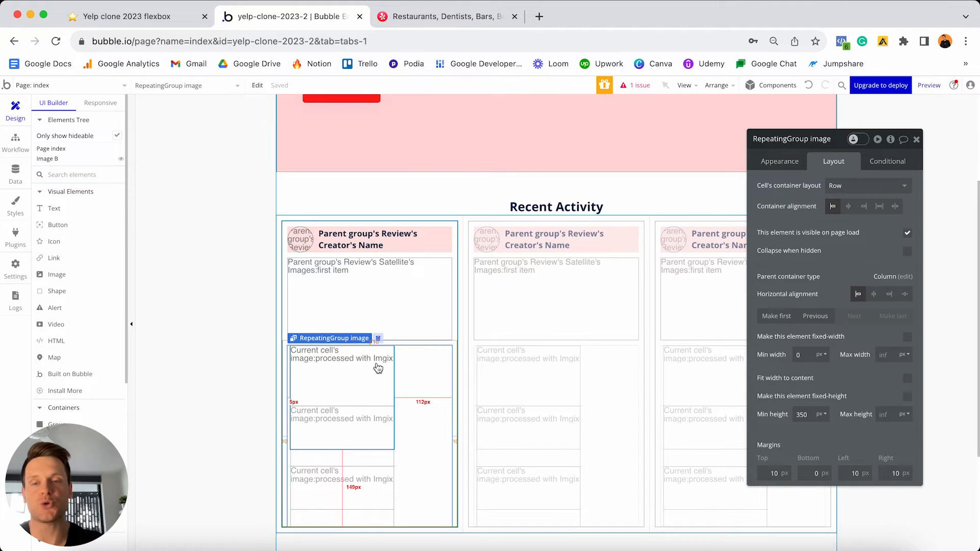
pyautogui.doubleClick(812, 415)
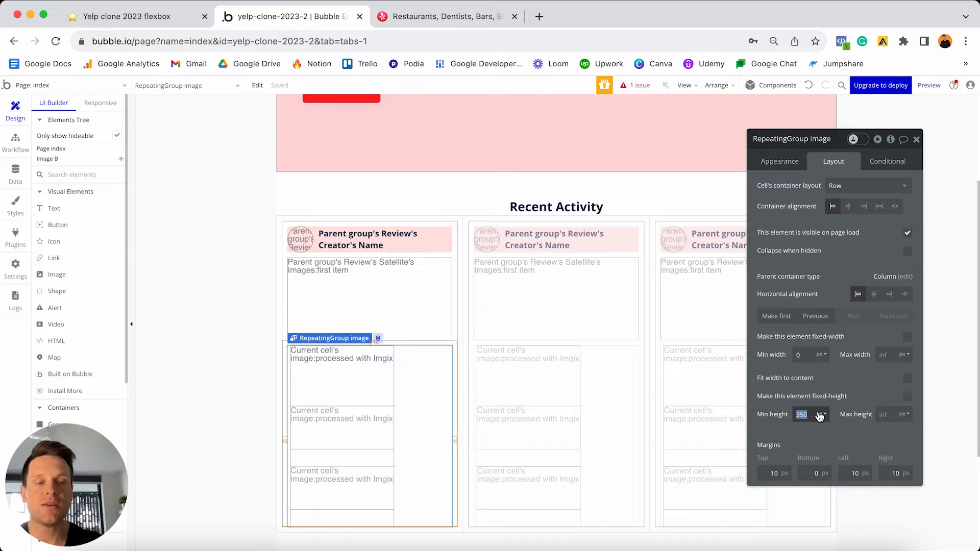
pyautogui.write('200')
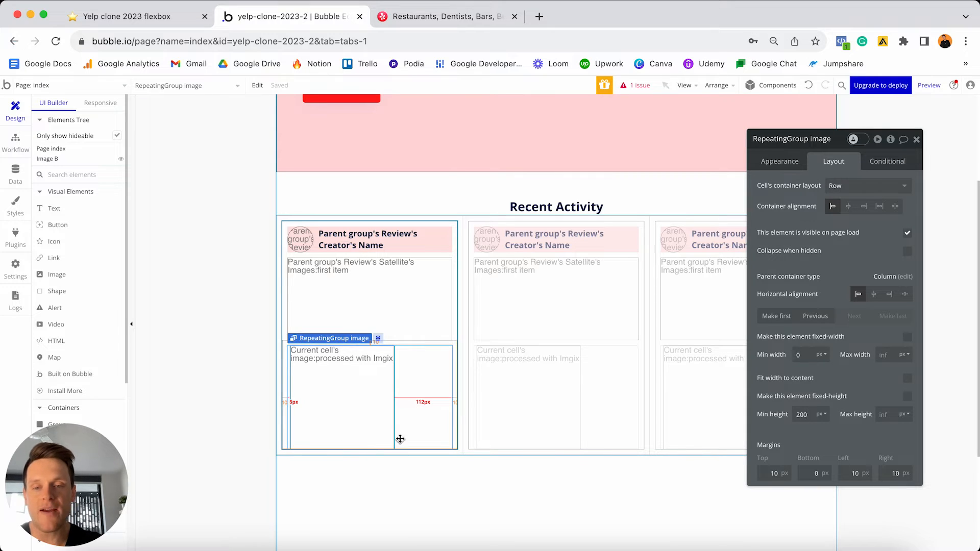
pyautogui.click(908, 399)
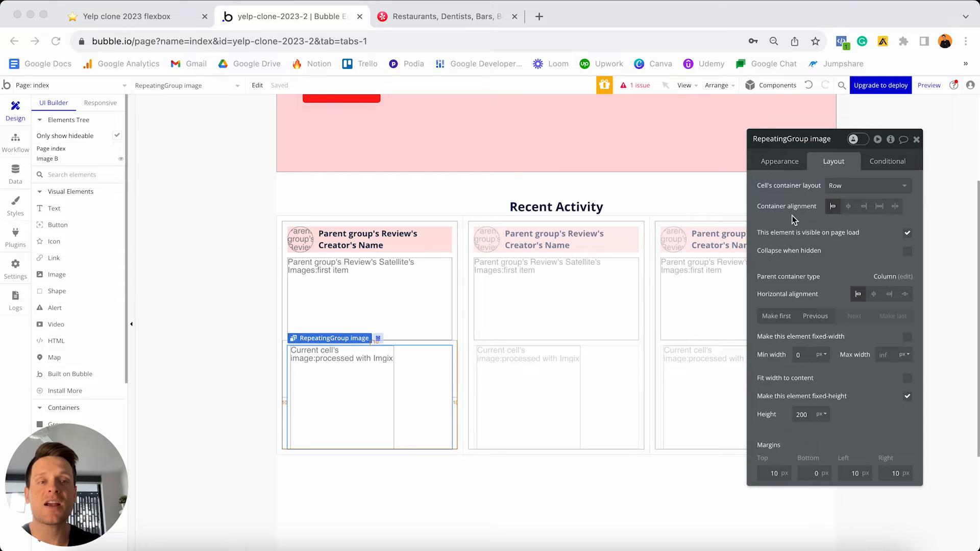
# - Untick 'Visible on page load' and tick 'Collapse when hidden' for RepeatingGroup image
pyautogui.click(783, 164)
pyautogui.click(781, 162)
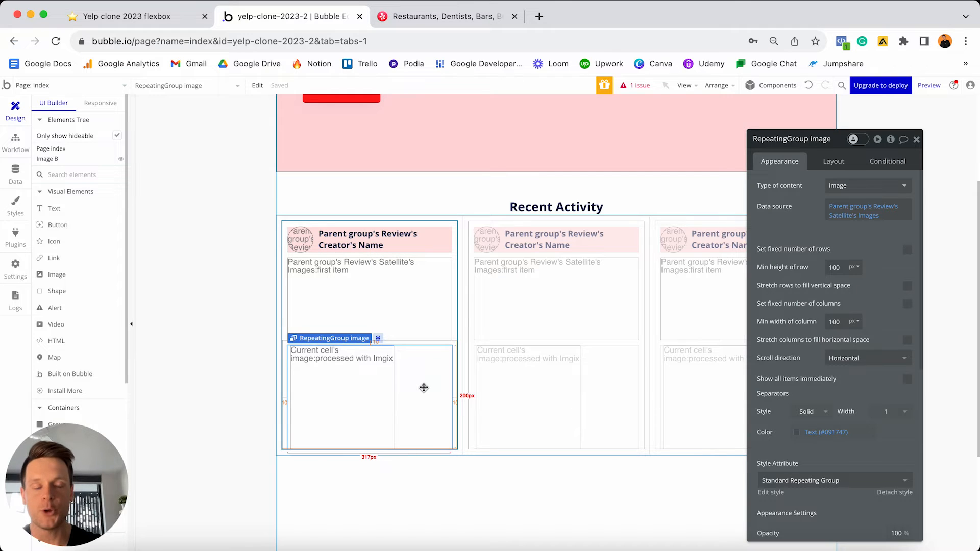
pyautogui.click(833, 163)
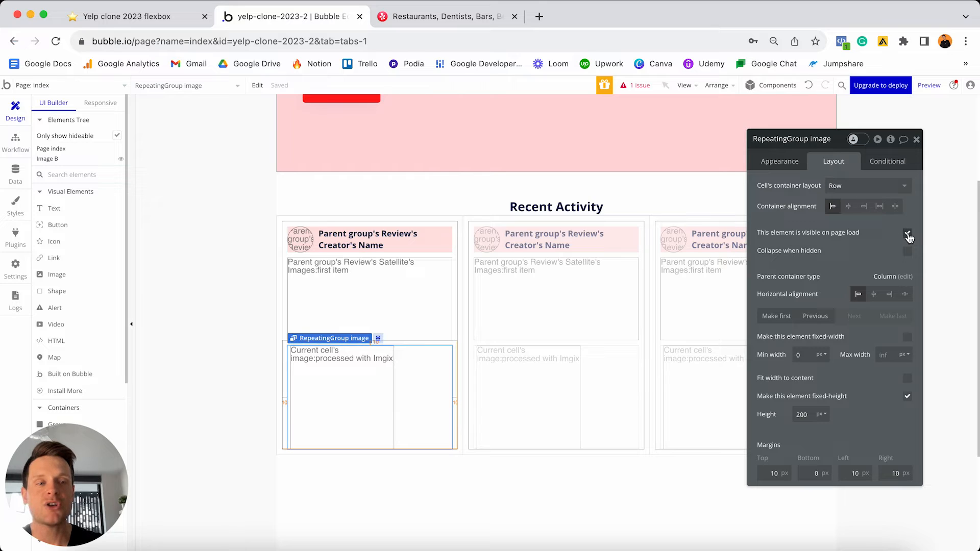
pyautogui.click(908, 233)
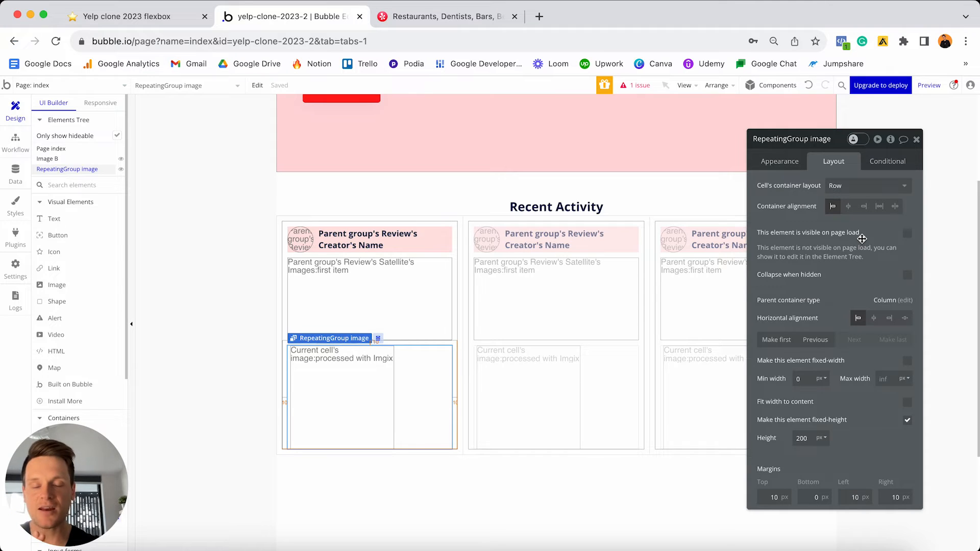
pyautogui.click(907, 276)
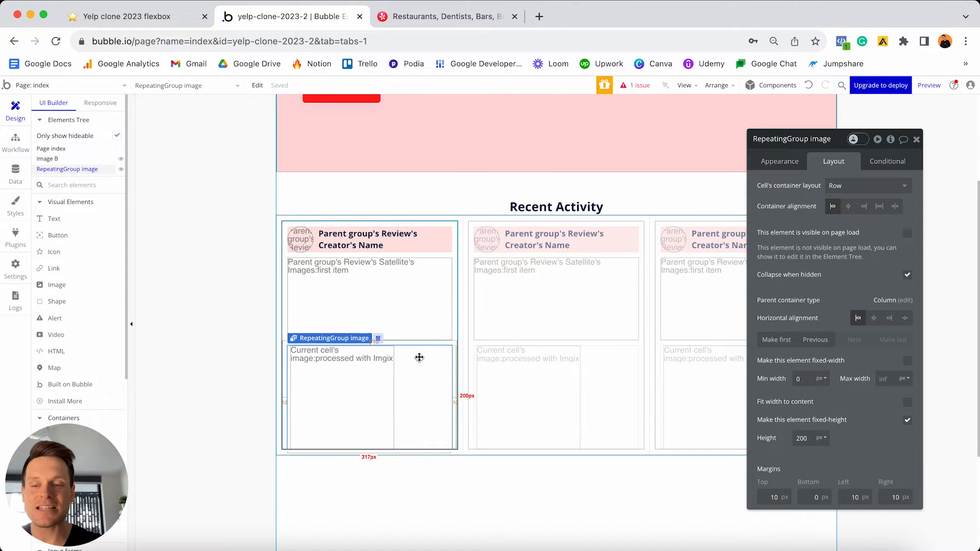
pyautogui.click(886, 163)
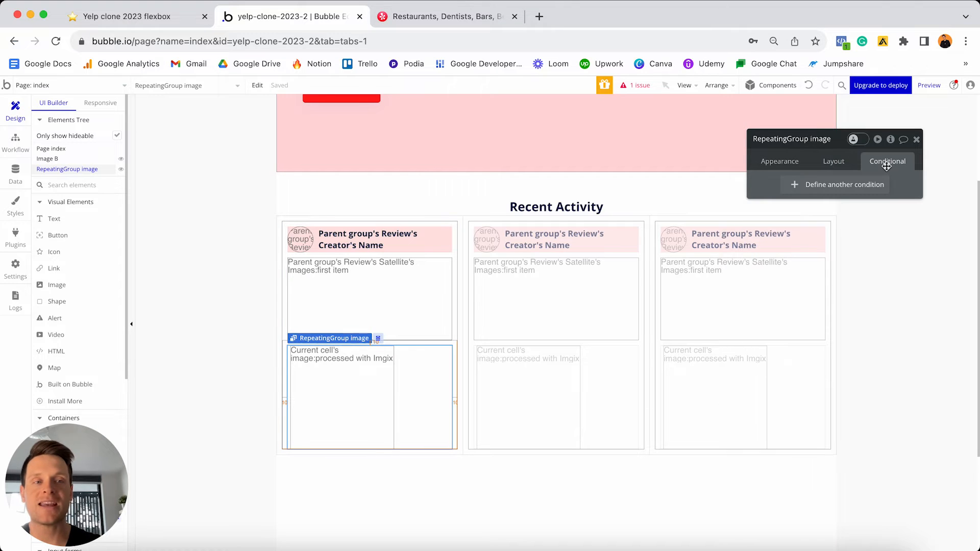
# - Add a condition on RepeatingGroup image using Parent group's Review's Satellite's Images:count
pyautogui.click(823, 186)
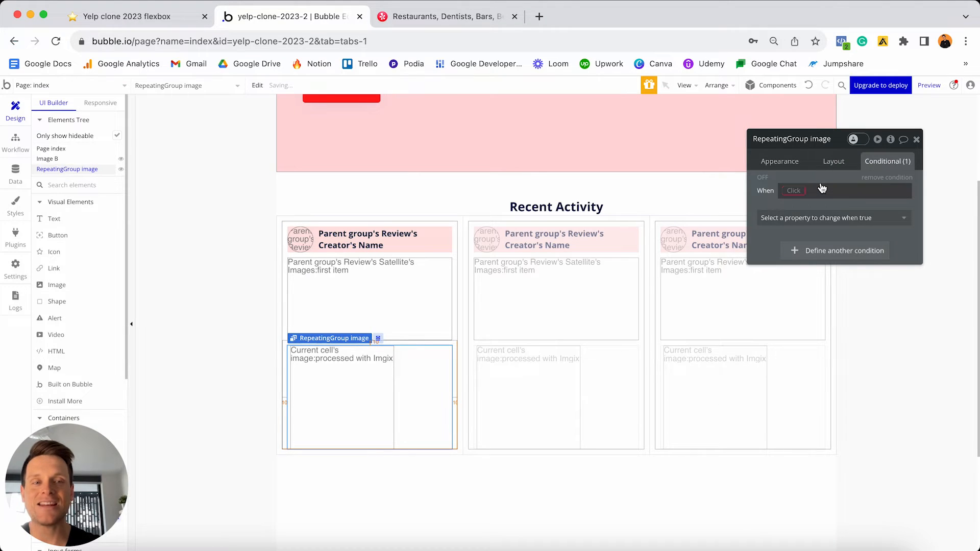
pyautogui.click(395, 315)
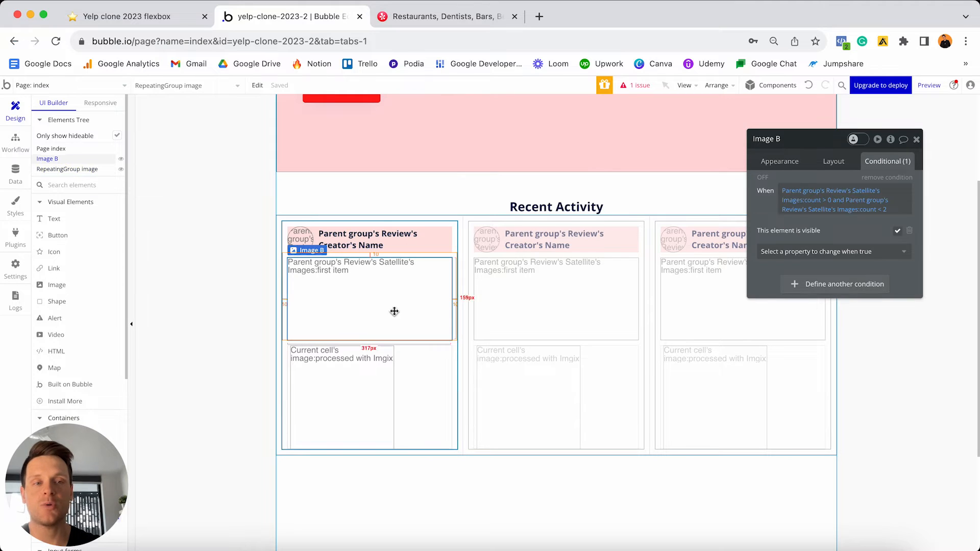
pyautogui.click(859, 199)
pyautogui.click(408, 416)
pyautogui.click(789, 191)
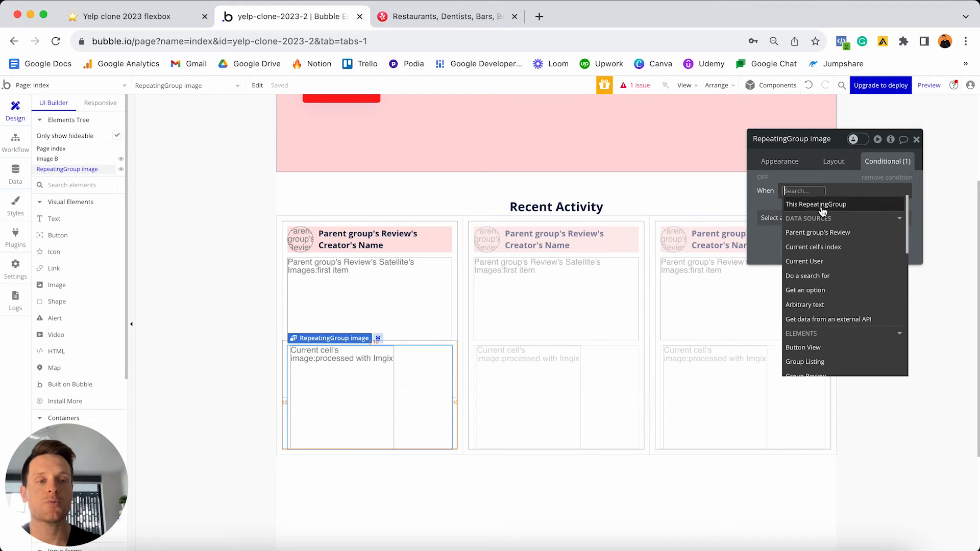
pyautogui.click(819, 236)
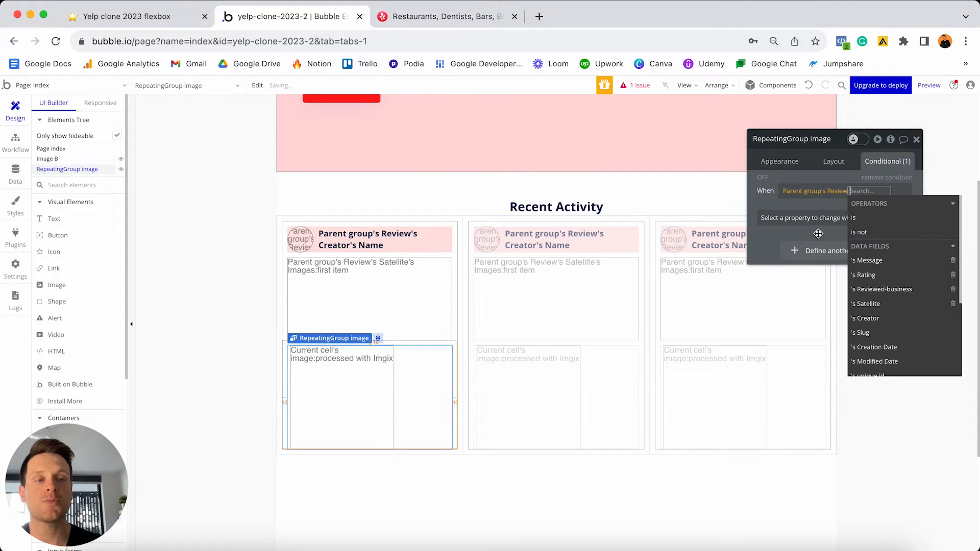
pyautogui.click(866, 305)
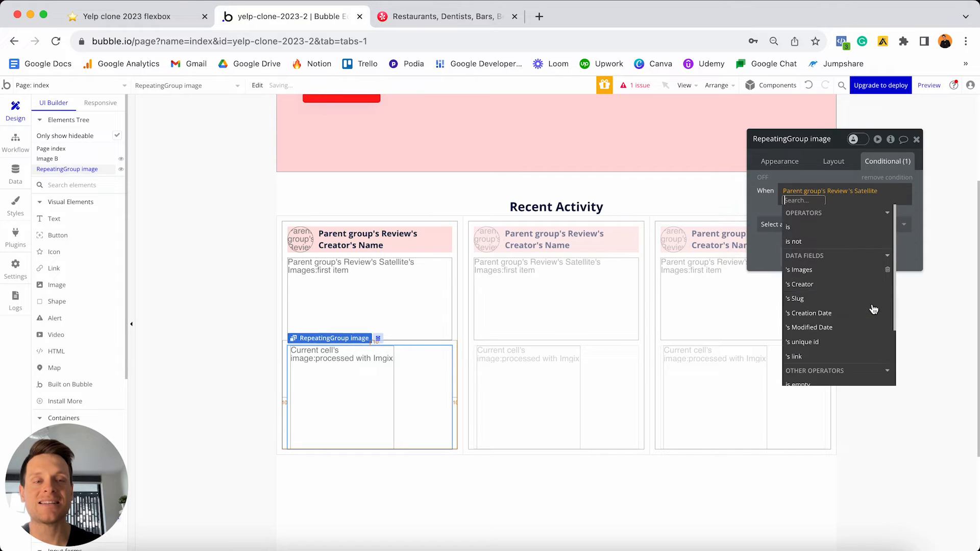
pyautogui.click(819, 272)
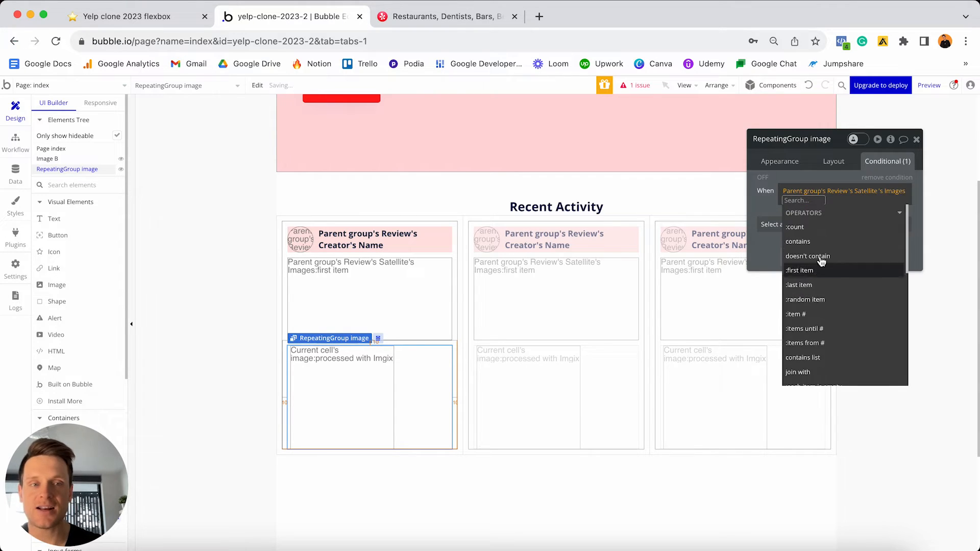
pyautogui.click(825, 229)
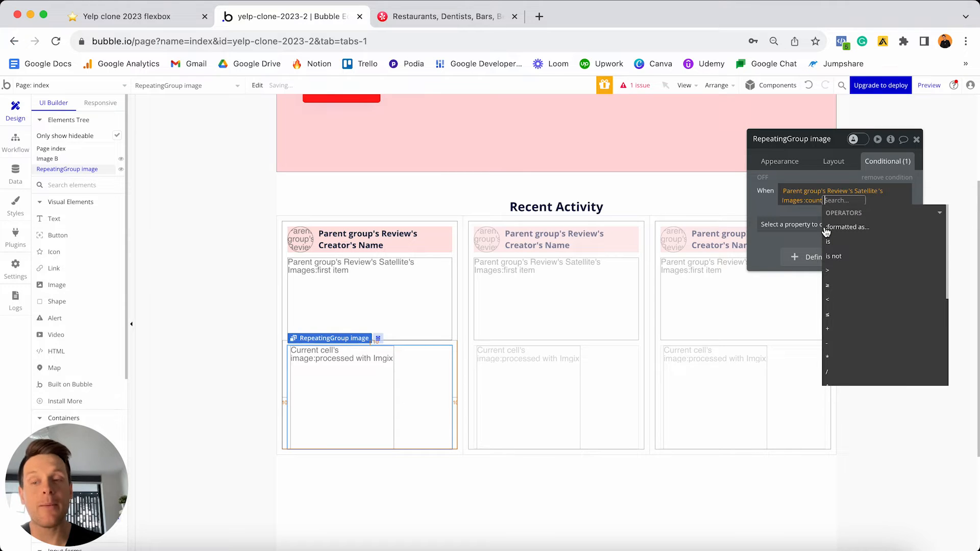
# - Finish the condition as count > 1, making 'This element is visible' true
pyautogui.click(839, 272)
pyautogui.write('1')
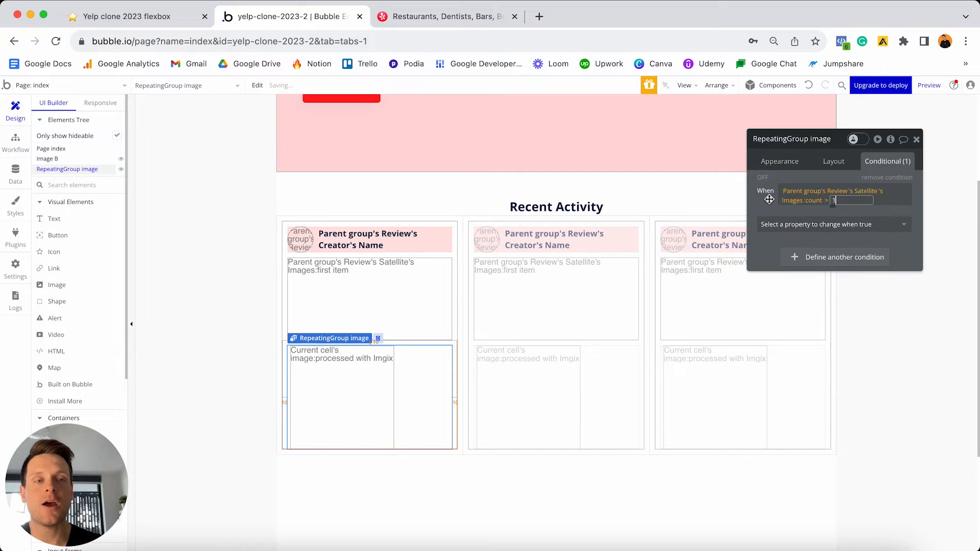
pyautogui.click(769, 199)
pyautogui.click(806, 224)
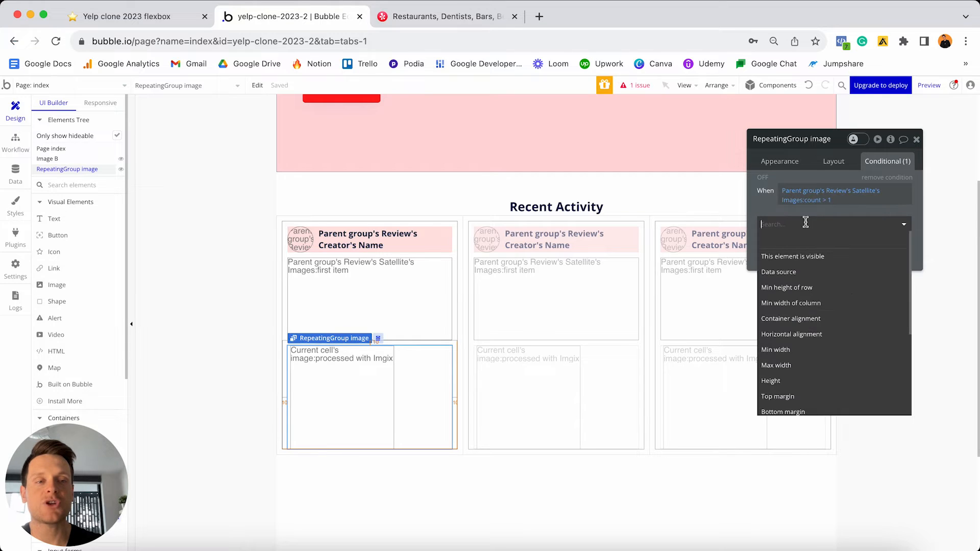
pyautogui.click(812, 256)
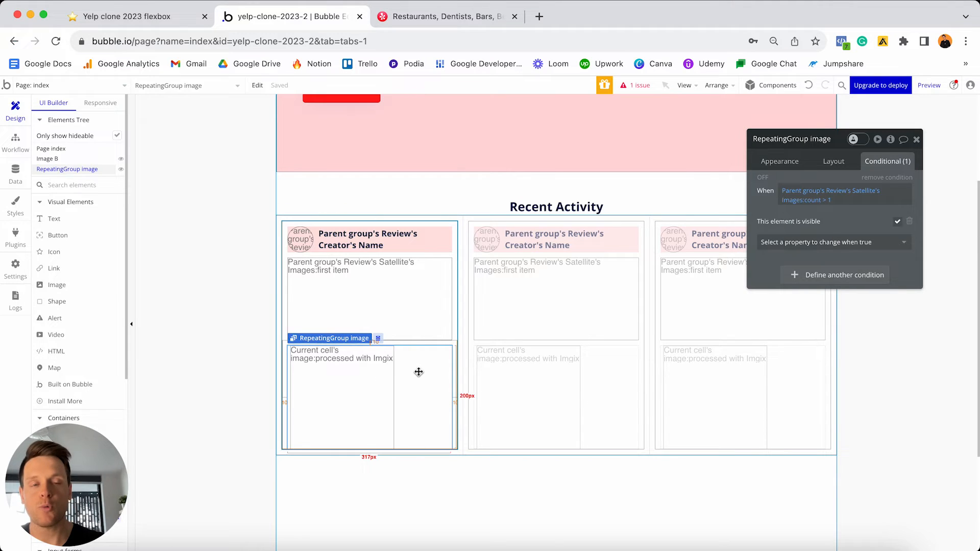
pyautogui.click(407, 297)
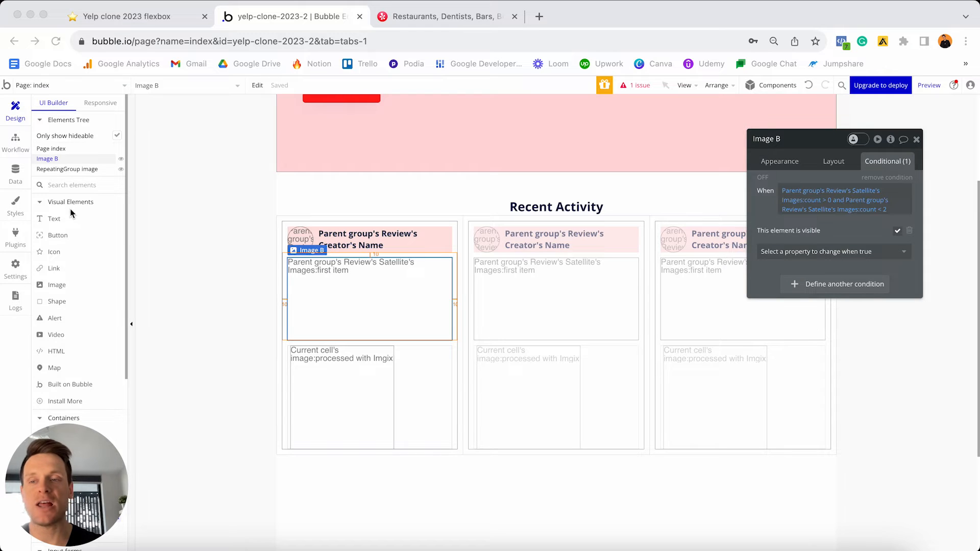
# - Add a text below the main image showing Parent group's Review's Reviewed-business's Business-name
pyautogui.click(56, 221)
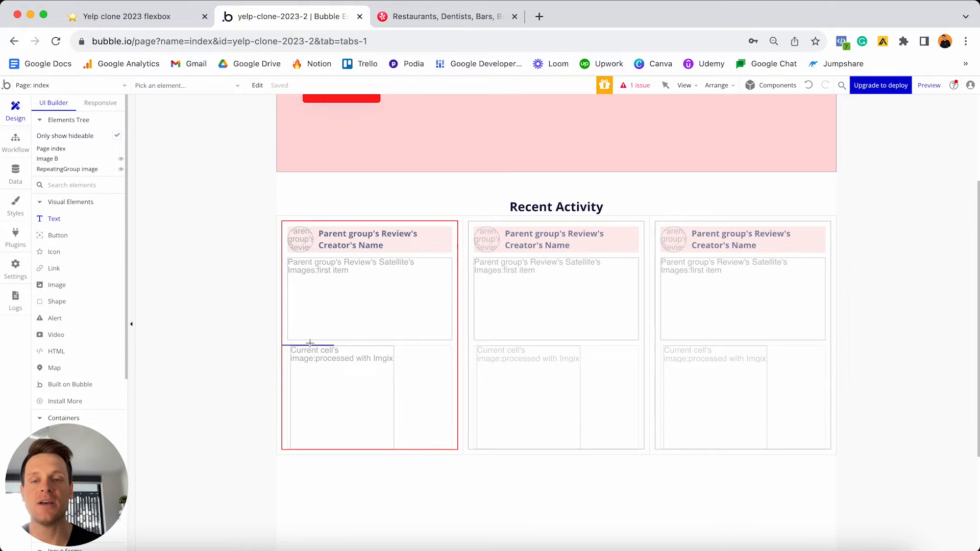
pyautogui.click(322, 341)
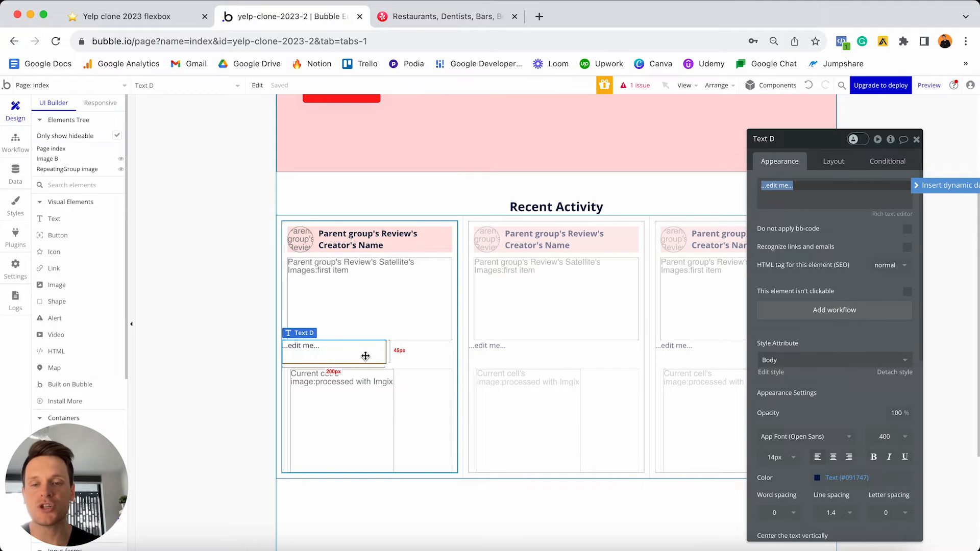
pyautogui.click(338, 352)
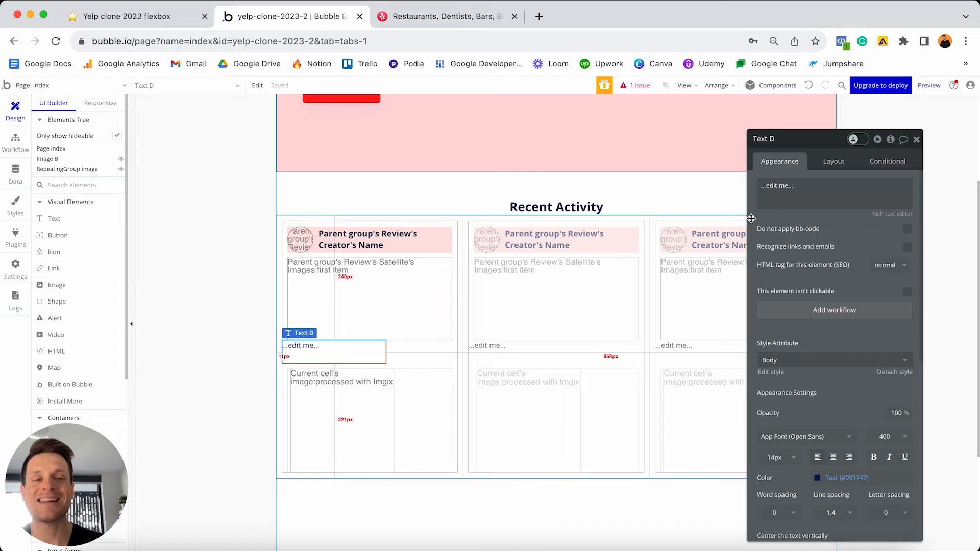
pyautogui.tripleClick(803, 199)
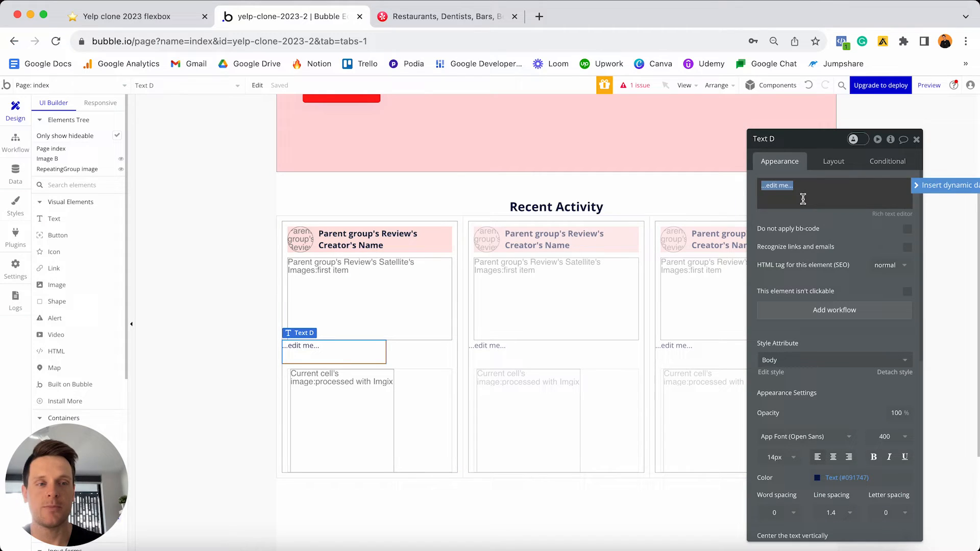
pyautogui.click(918, 187)
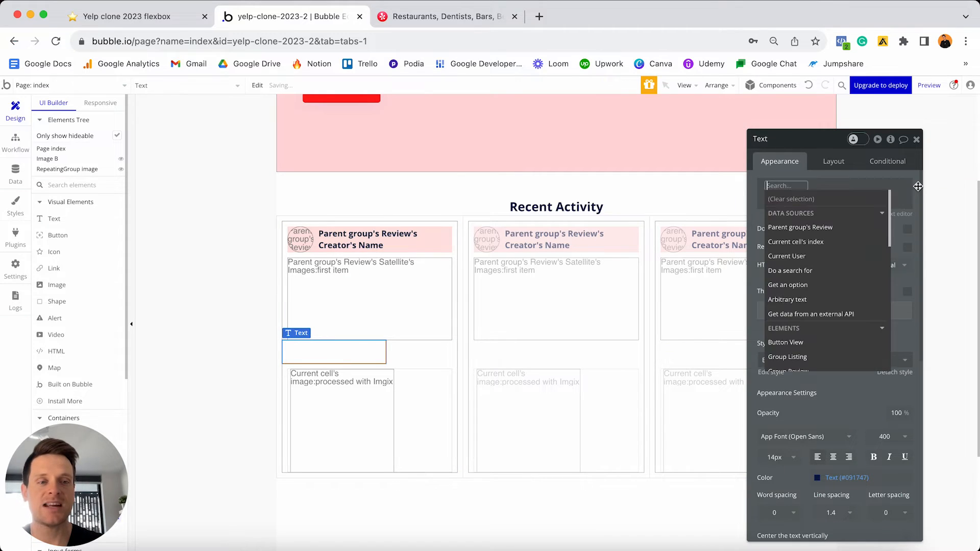
pyautogui.click(815, 231)
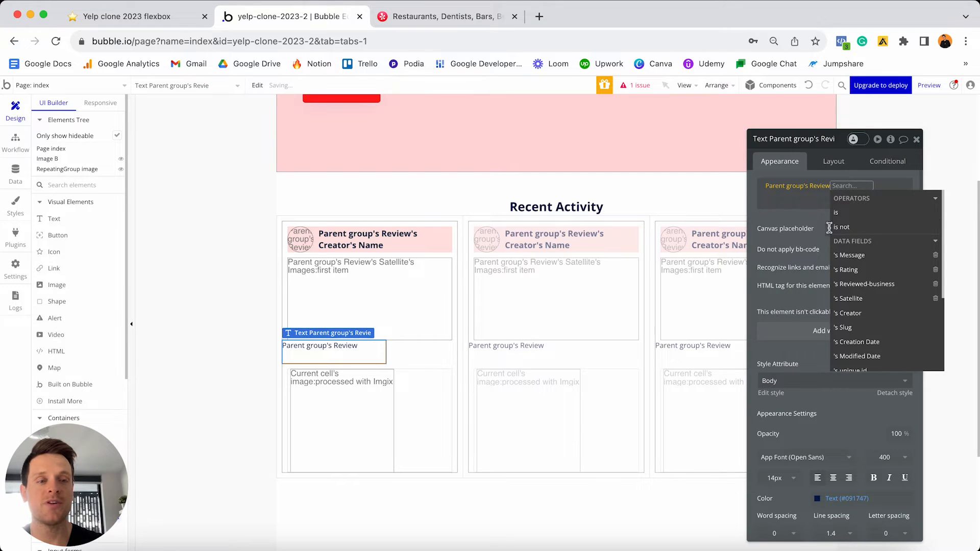
pyautogui.click(857, 285)
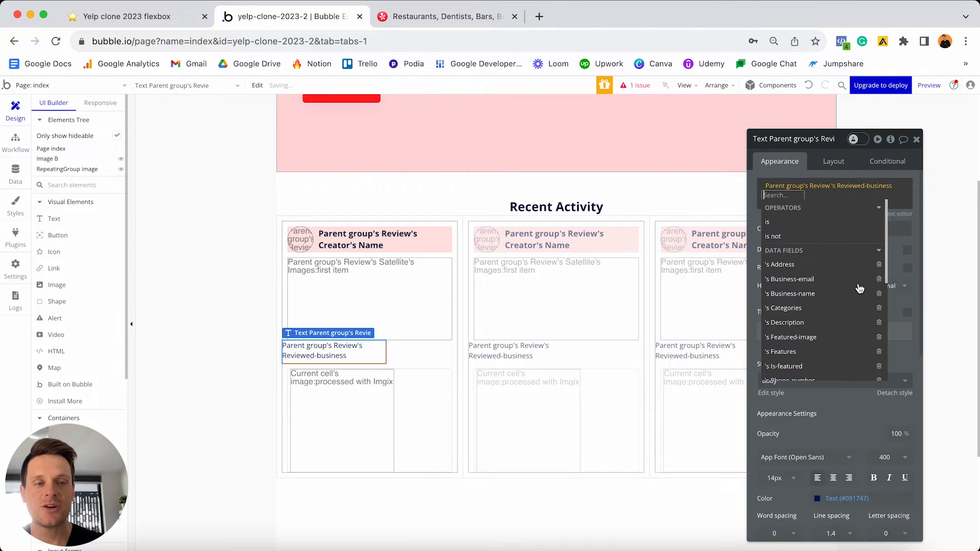
pyautogui.click(808, 294)
pyautogui.click(773, 218)
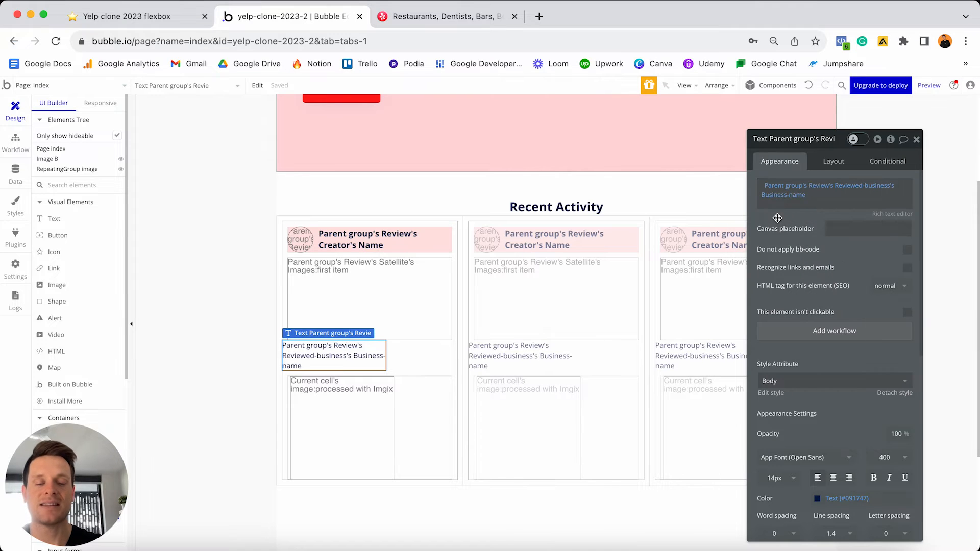
# - Detach the business-name text's style and make it 16 px bold
pyautogui.scroll(-3, 817, 255)
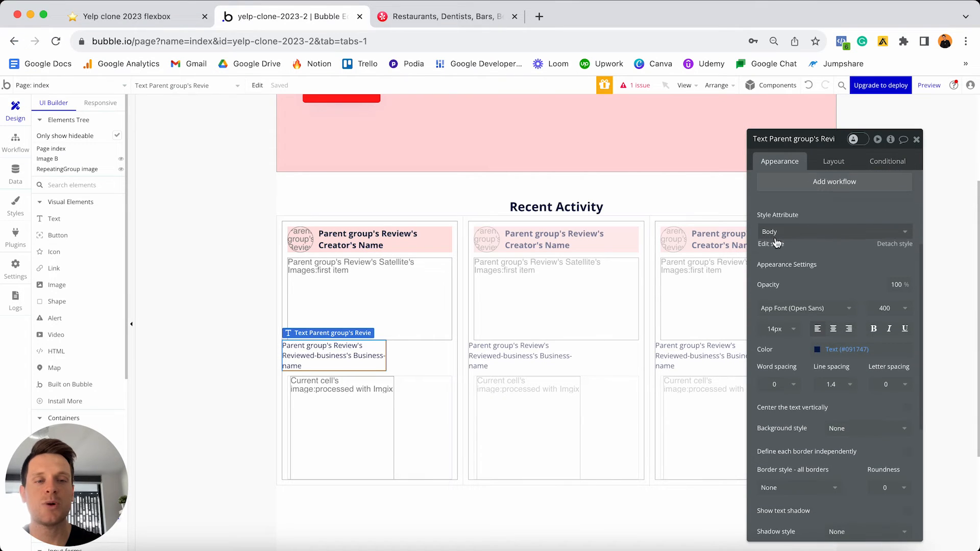
pyautogui.click(893, 244)
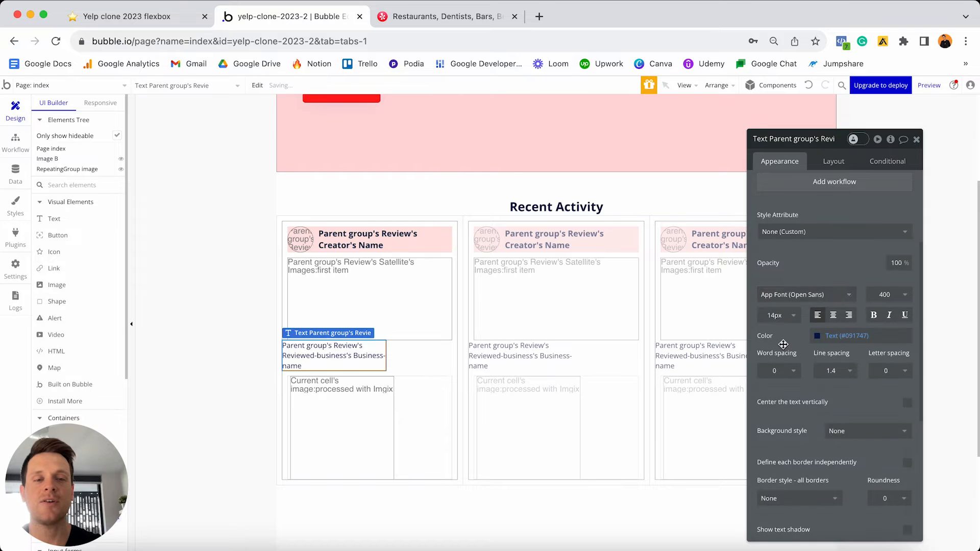
pyautogui.click(782, 315)
pyautogui.write('1')
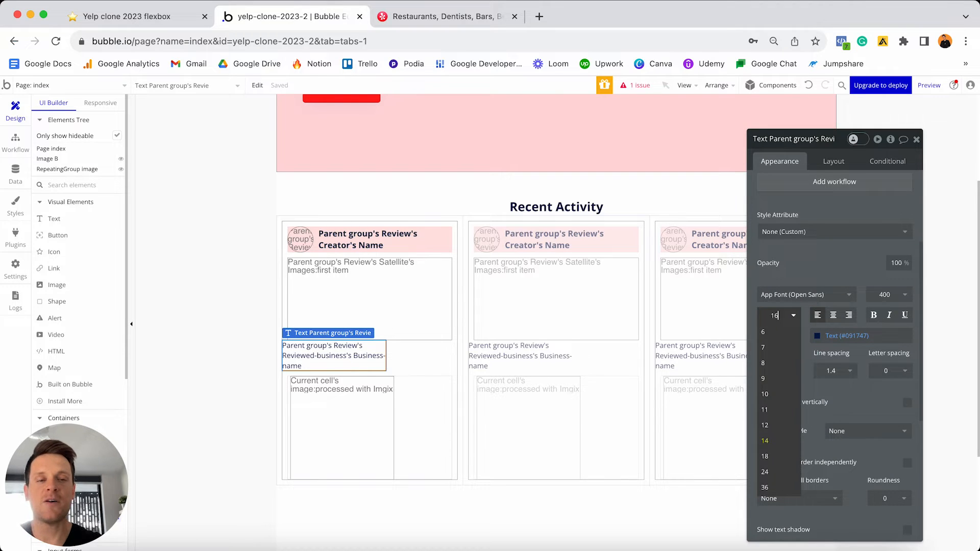
pyautogui.write('6')
pyautogui.press('Return')
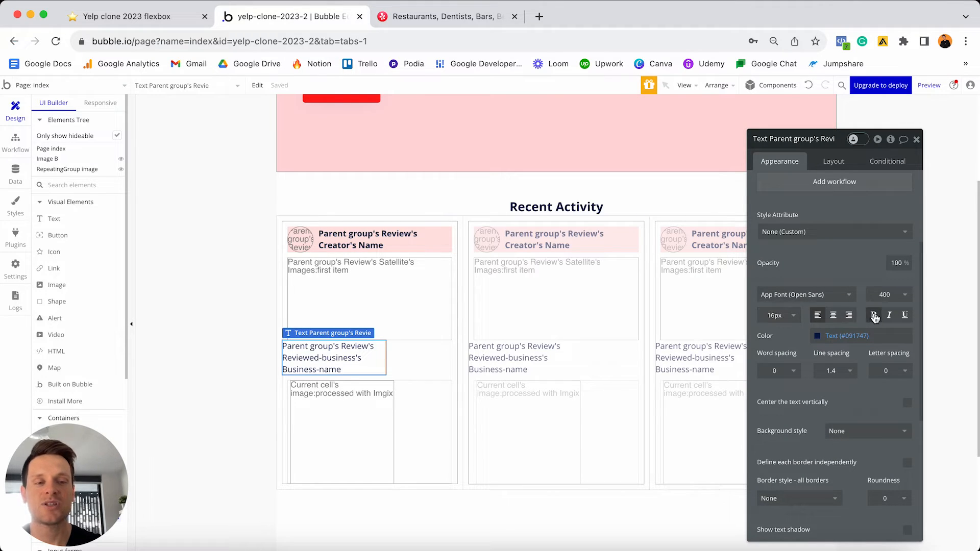
pyautogui.click(874, 315)
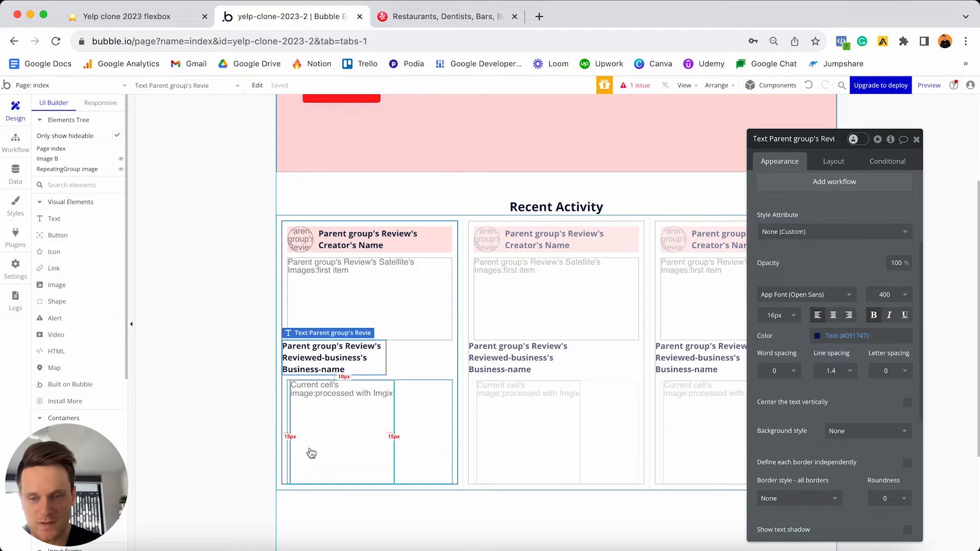
# - Move the business name below the review image, uncheck fixed width, and set min width 0
pyautogui.click(834, 162)
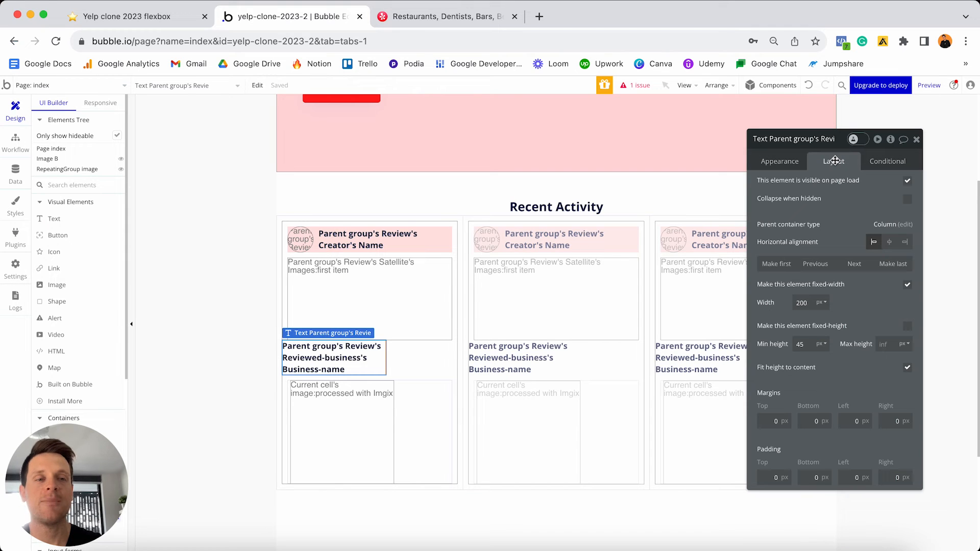
pyautogui.click(855, 265)
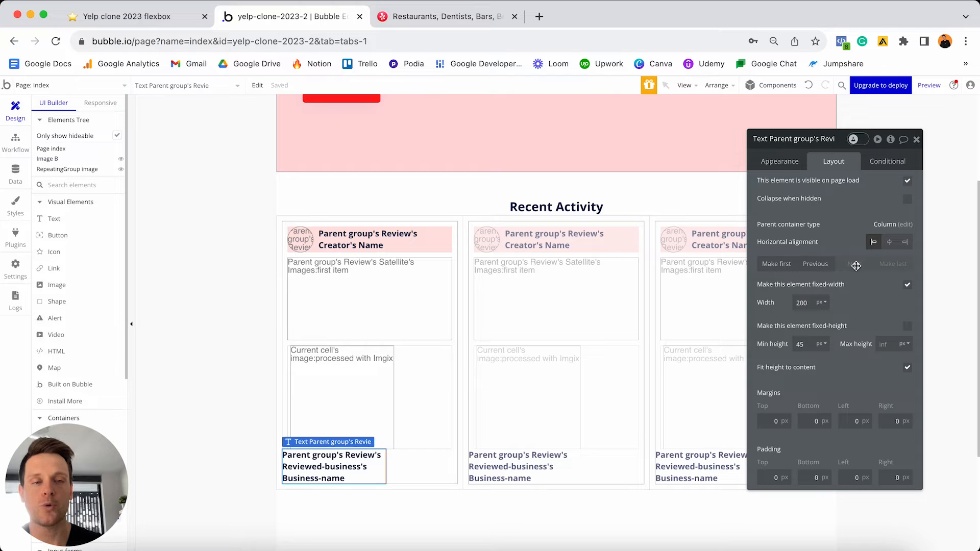
pyautogui.click(907, 285)
pyautogui.click(809, 303)
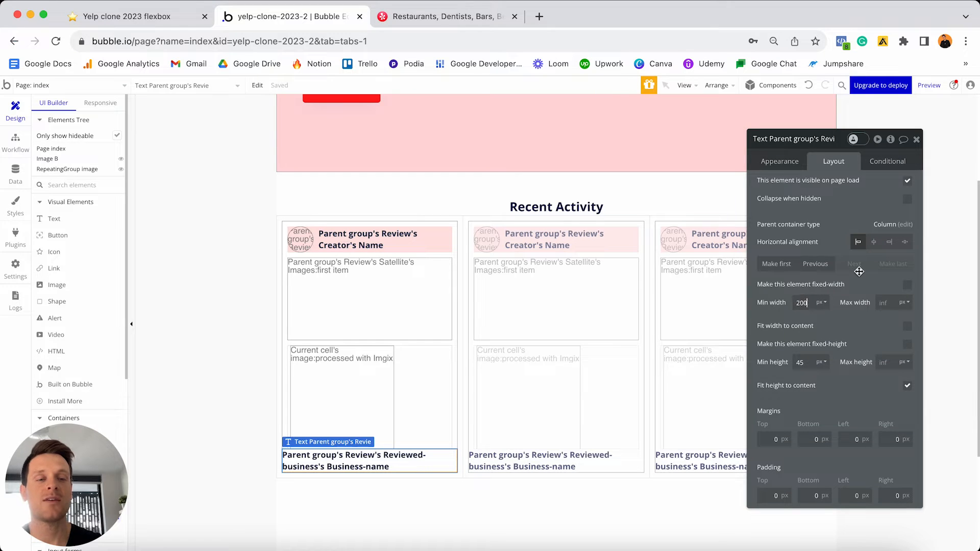
pyautogui.press('BackSpace')
pyautogui.press('BackSpace')
pyautogui.press('BackSpace')
pyautogui.write('0')
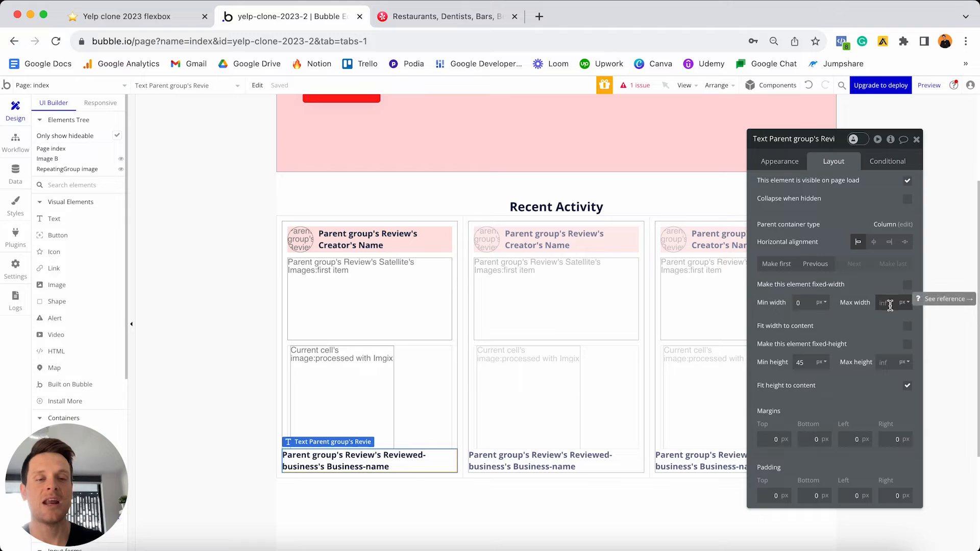
pyautogui.write('0')
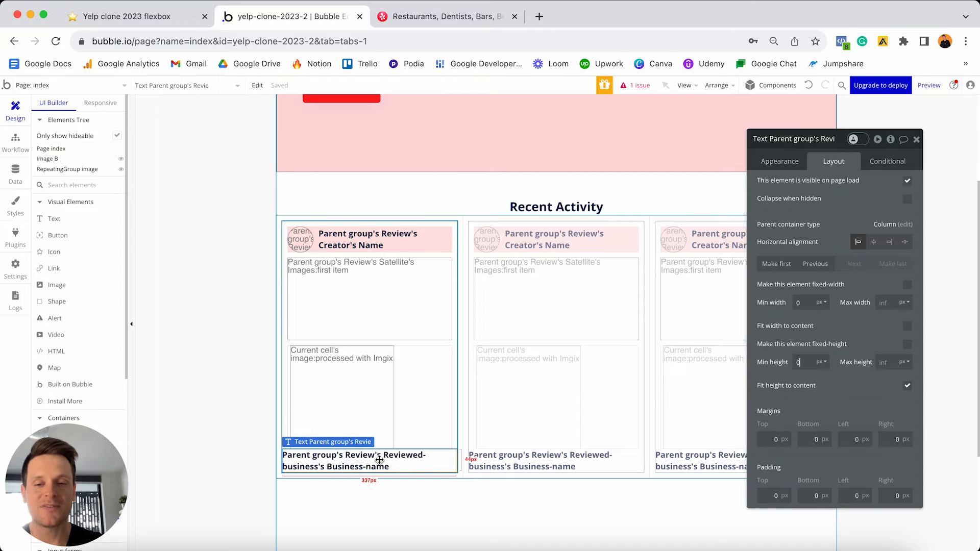
# - Give the business name 10px top, left and right margins
pyautogui.click(762, 439)
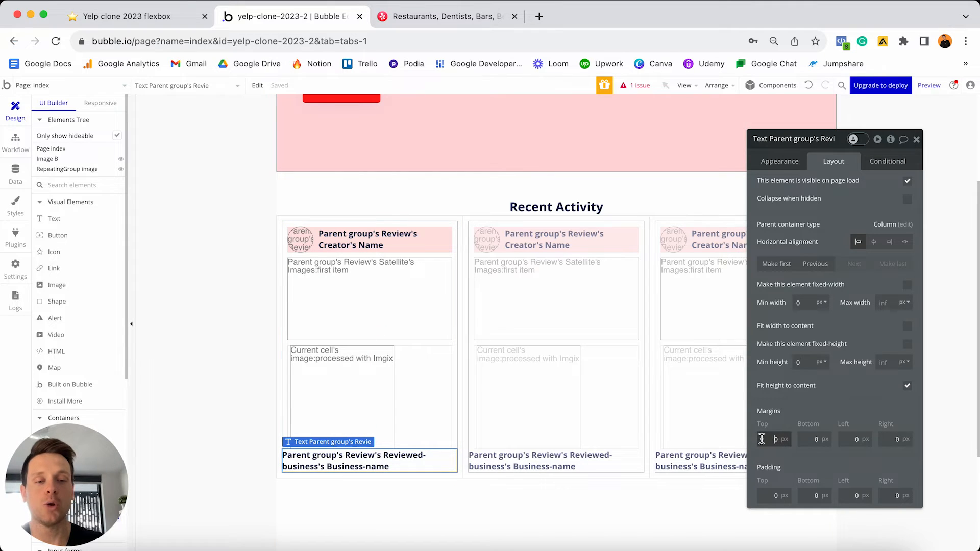
pyautogui.write('1')
pyautogui.click(807, 439)
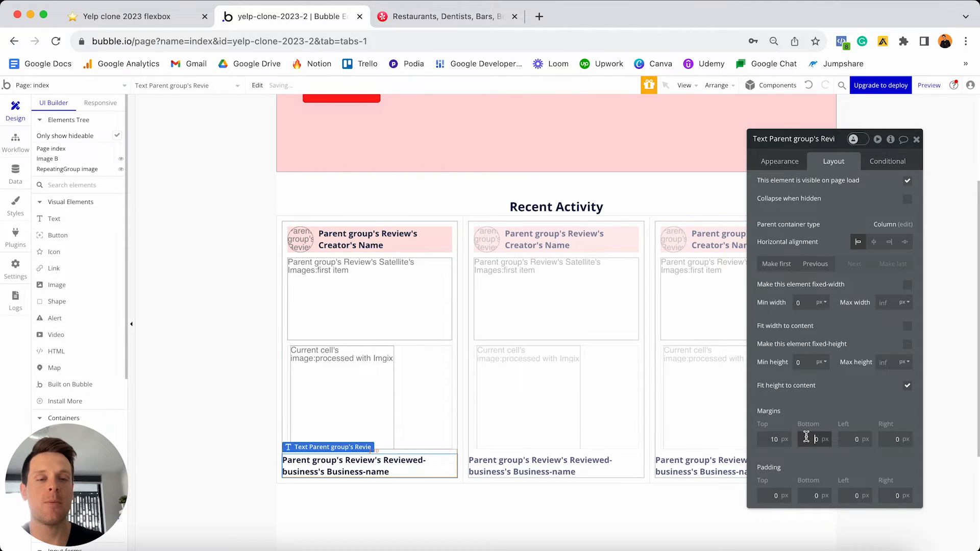
pyautogui.click(842, 439)
pyautogui.write('1')
pyautogui.click(887, 439)
pyautogui.write('1')
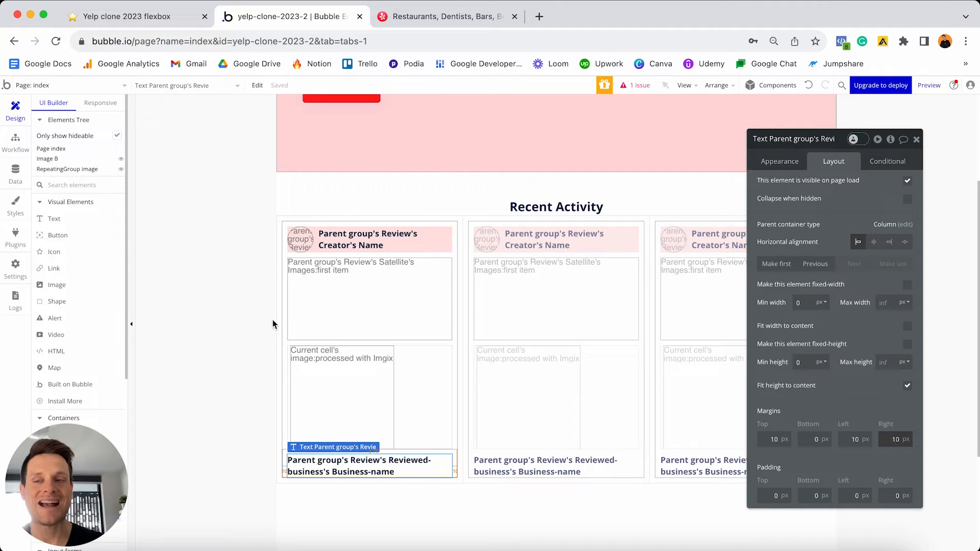
# - Search plugins for 'star' and install Bootstrap Star Rating Input
pyautogui.click(16, 236)
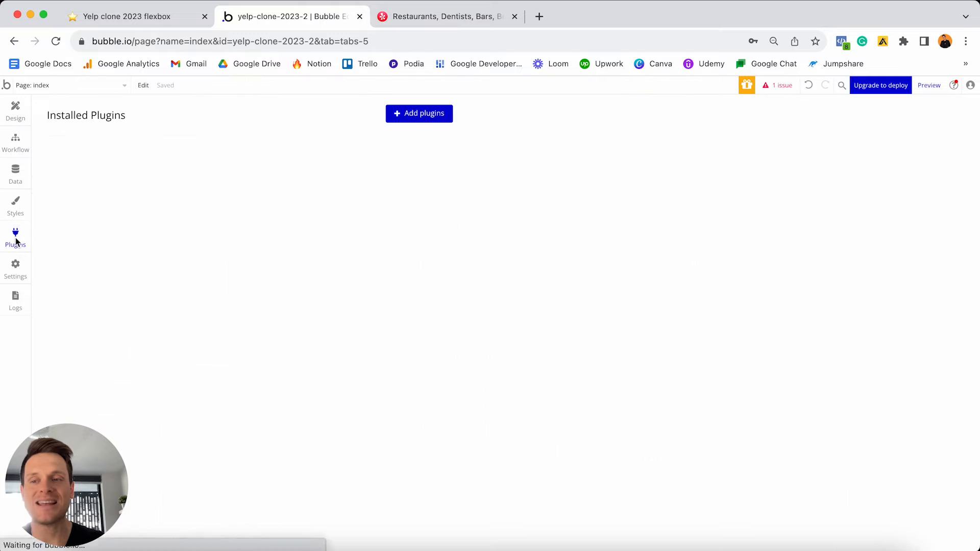
pyautogui.click(436, 118)
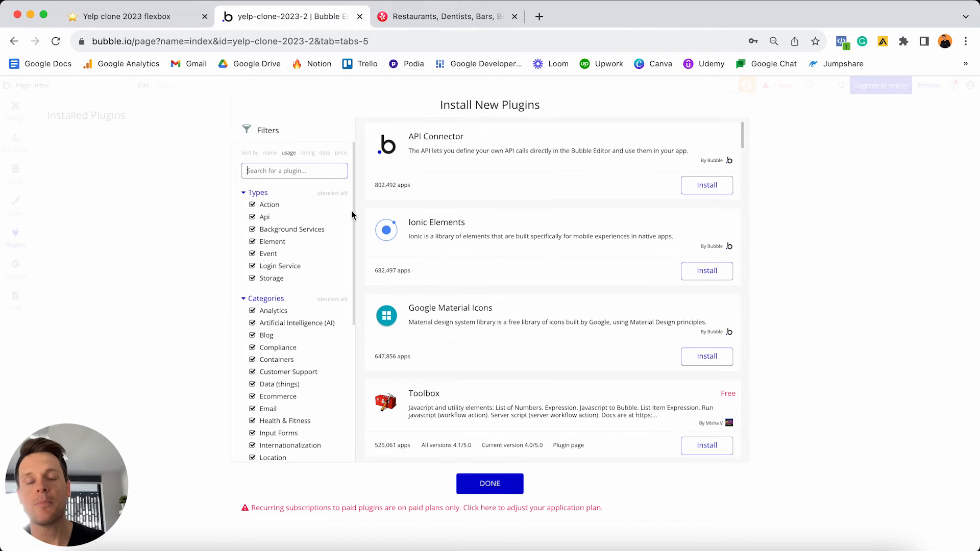
pyautogui.write('star')
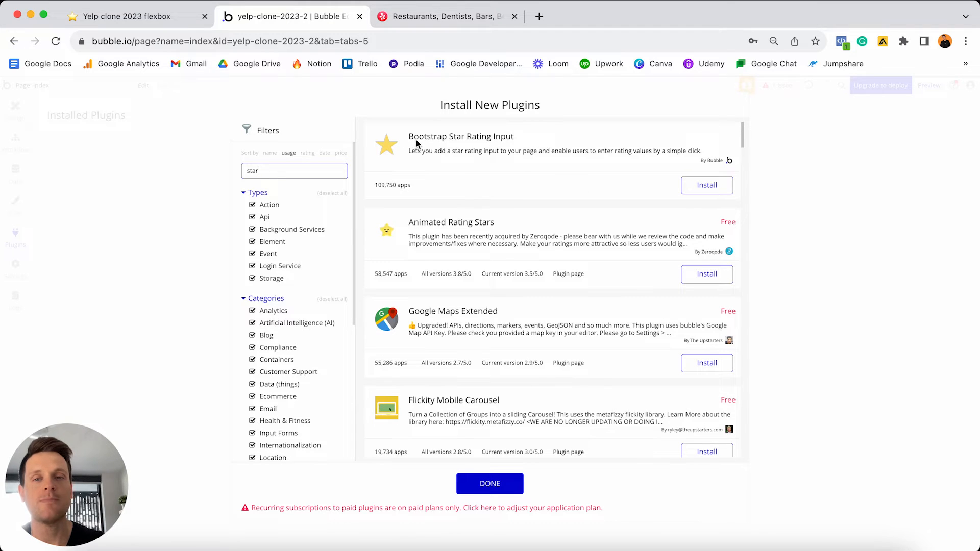
pyautogui.click(697, 190)
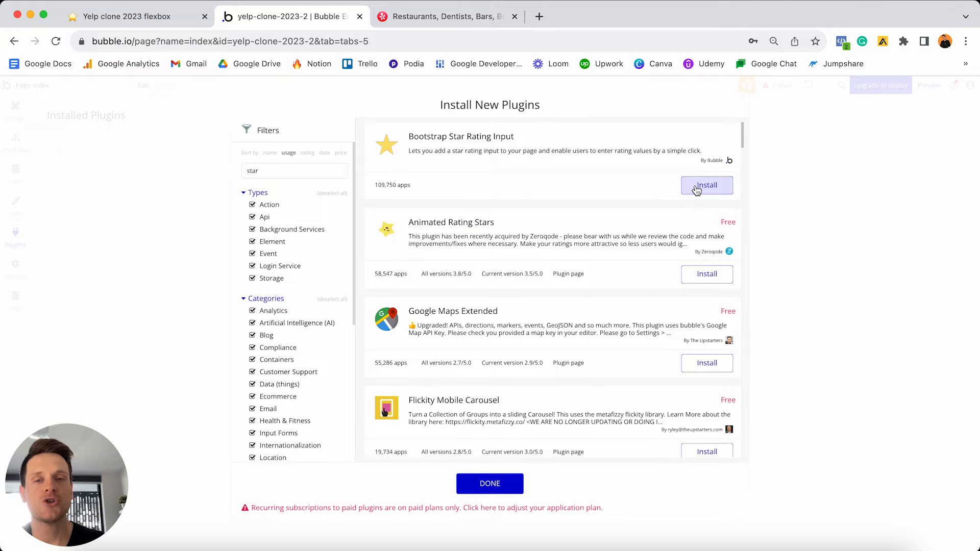
pyautogui.click(496, 485)
pyautogui.click(15, 109)
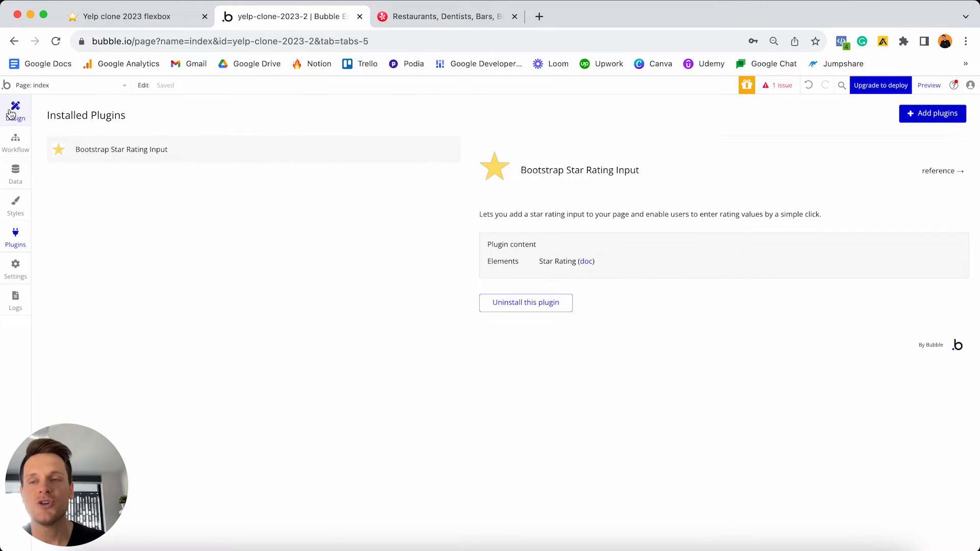
# - Place a Star Rating element from Input forms into the first review card
pyautogui.scroll(-5, 87, 235)
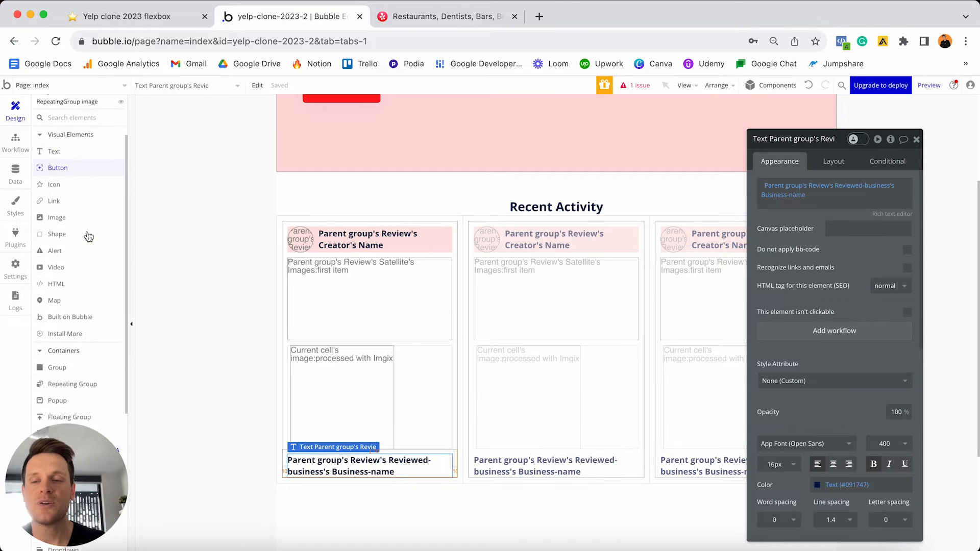
pyautogui.scroll(-3, 88, 235)
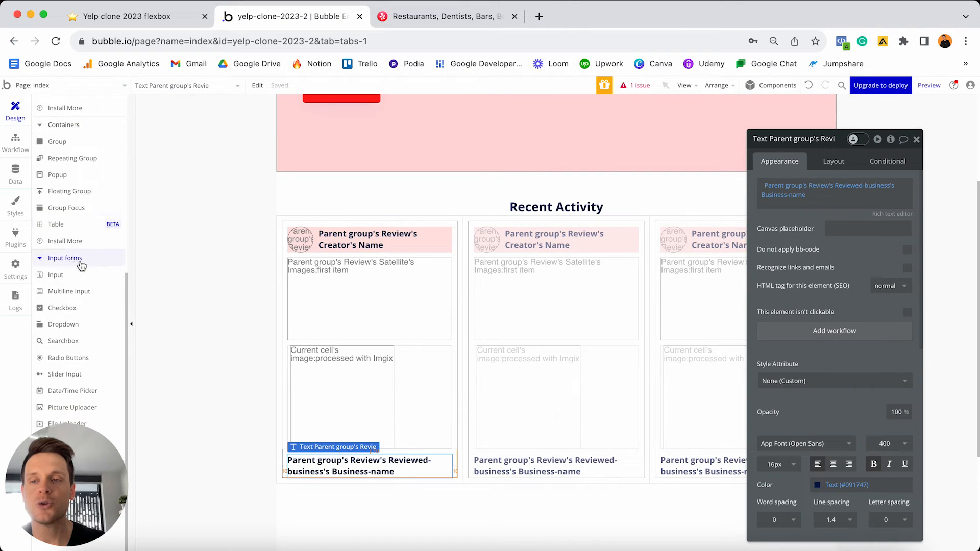
pyautogui.moveTo(66, 474); pyautogui.dragTo(566, 420)
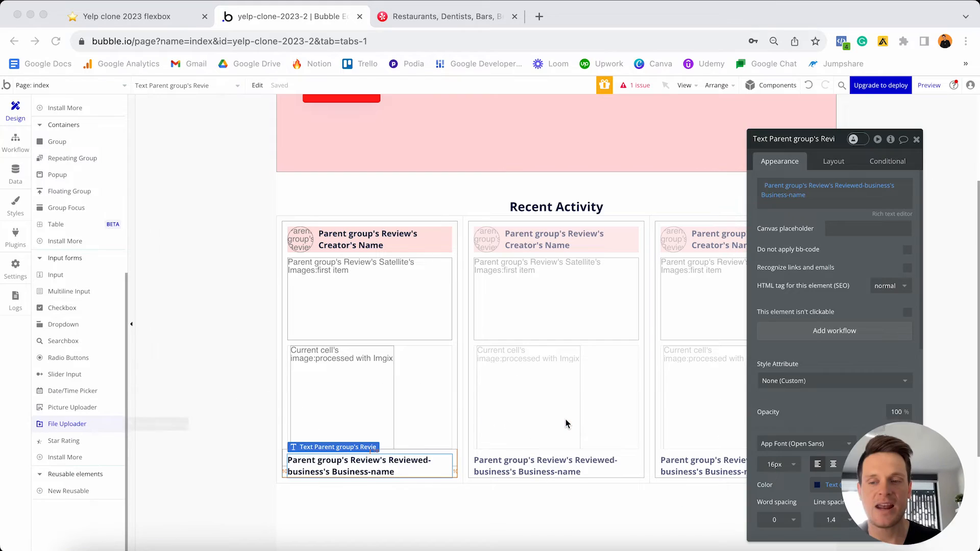
pyautogui.click(62, 448)
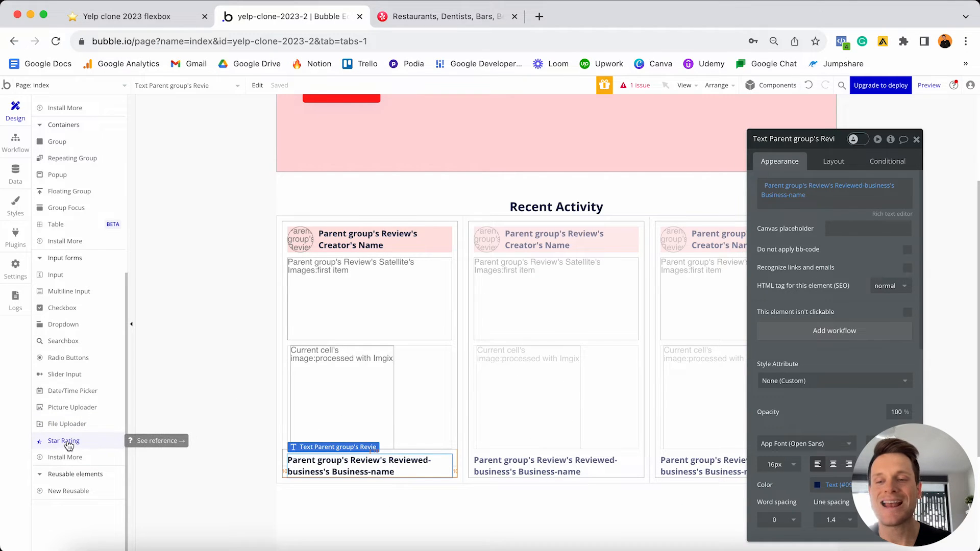
pyautogui.click(65, 442)
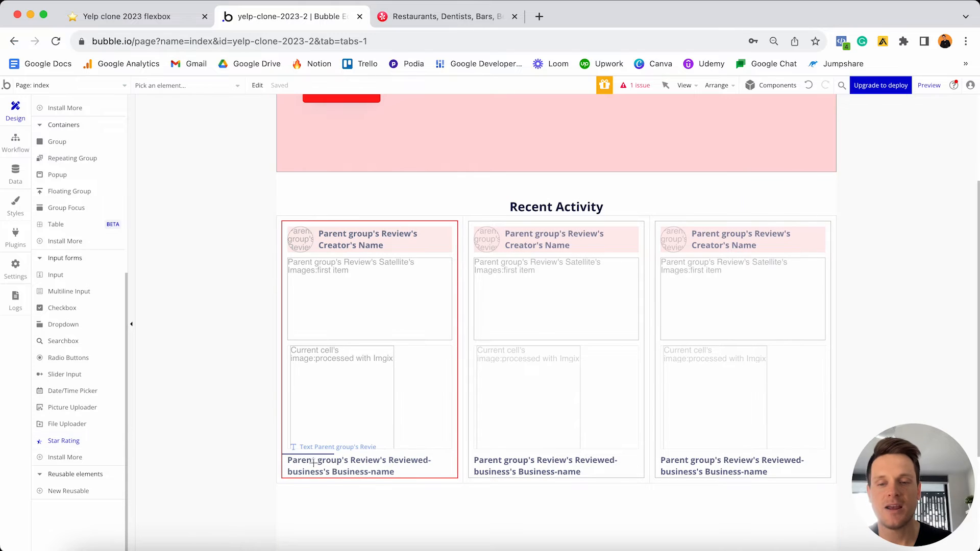
pyautogui.click(332, 457)
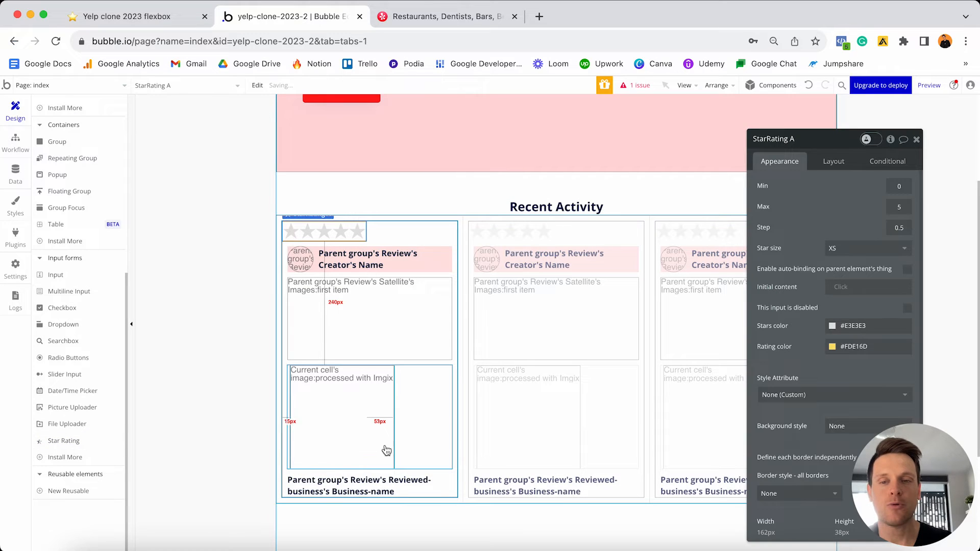
# - Move the star rating above Recent Activity and open the page preview
pyautogui.moveTo(923, 463); pyautogui.dragTo(209, 411)
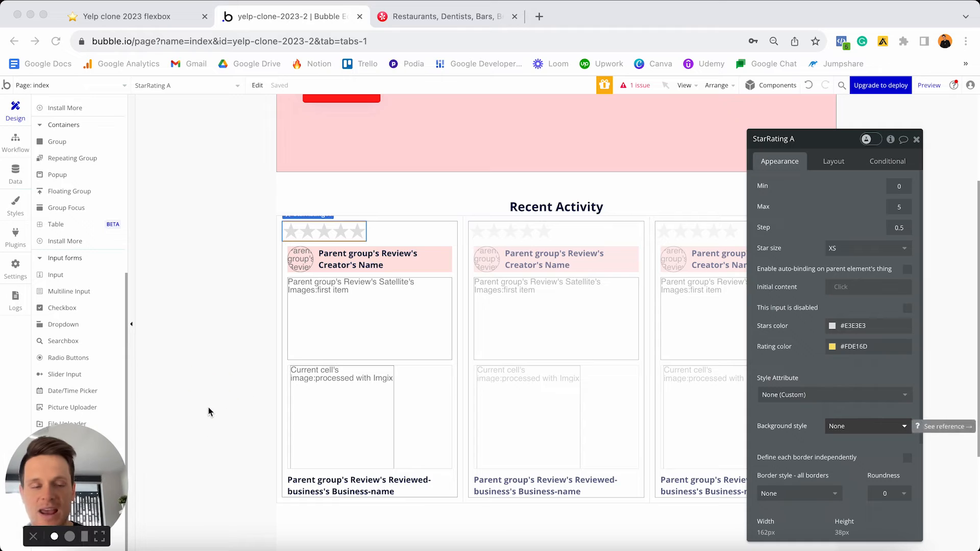
pyautogui.click(358, 234)
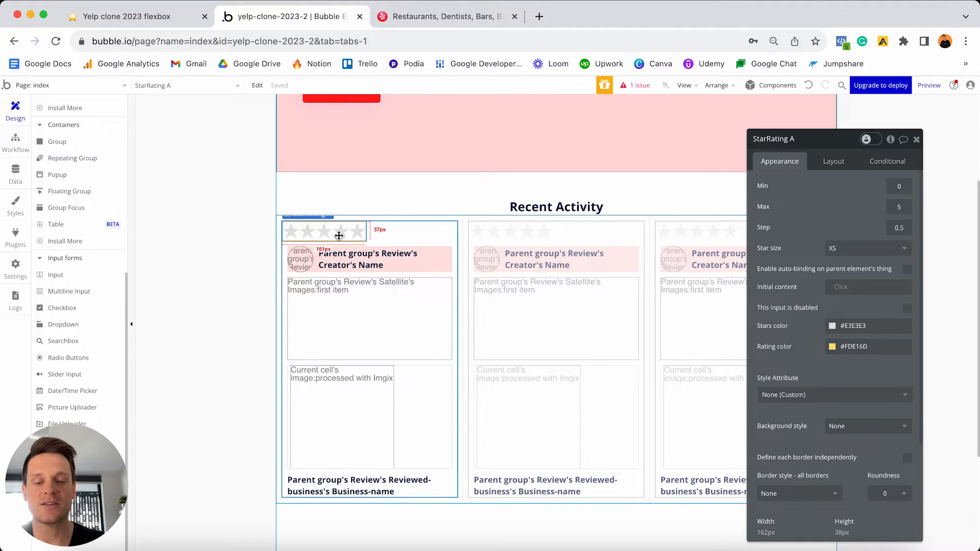
pyautogui.moveTo(342, 236); pyautogui.dragTo(344, 199)
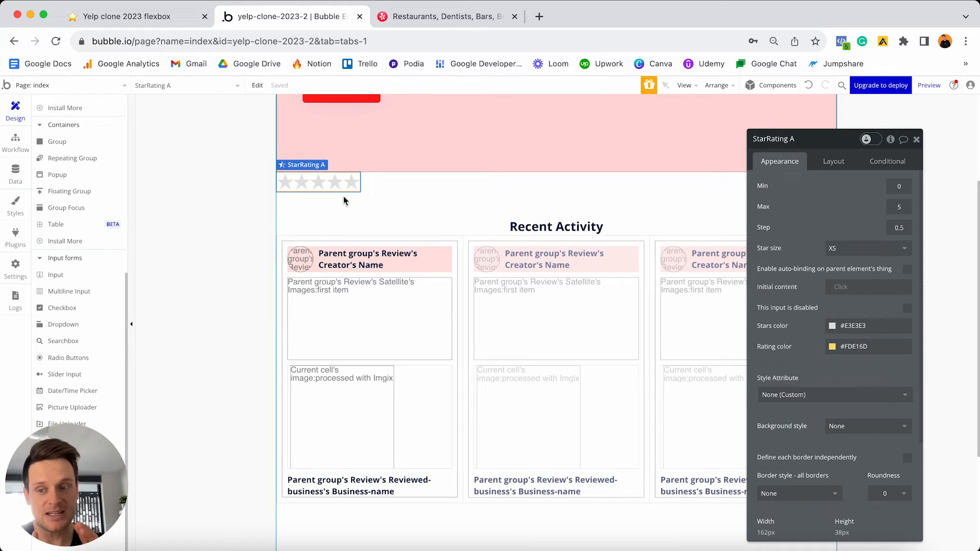
pyautogui.click(930, 85)
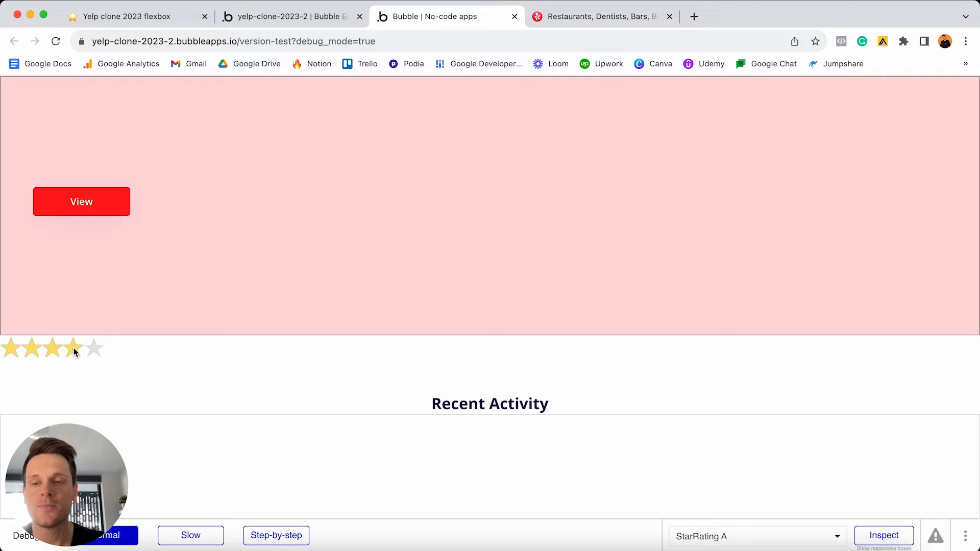
# - Set the preview's star rating to 2.5 stars, then go back to the Bubble editor
pyautogui.click(51, 349)
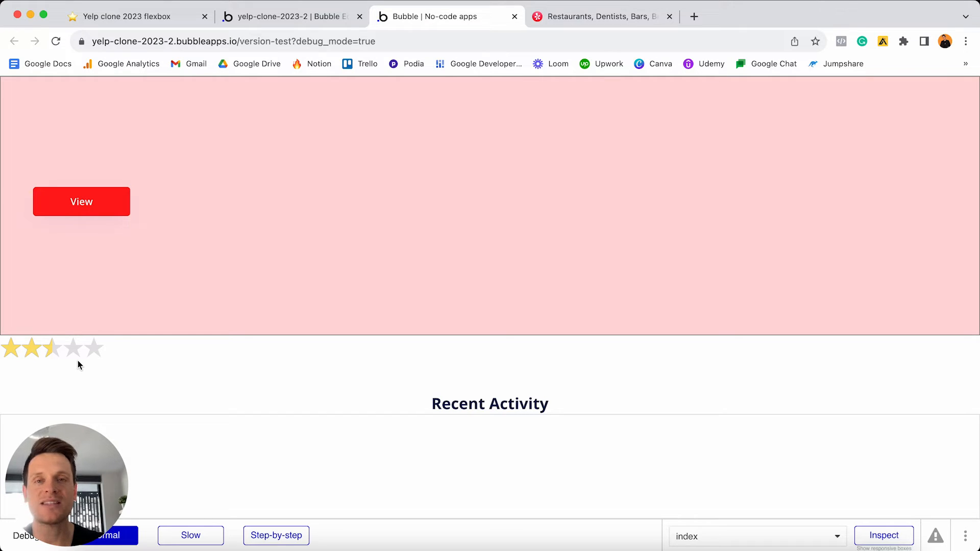
pyautogui.click(286, 16)
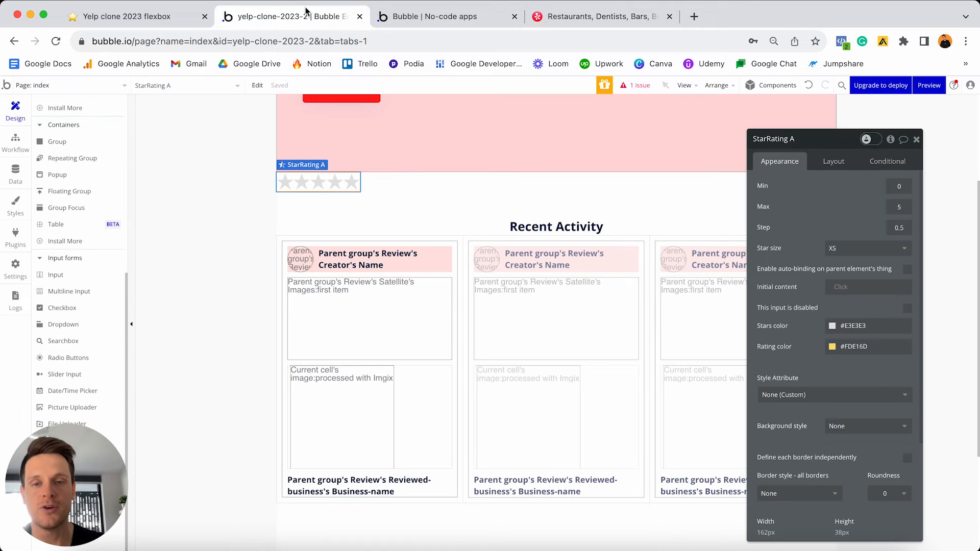
# - Move StarRating A back into the first review card and select it
pyautogui.moveTo(334, 186); pyautogui.dragTo(397, 371)
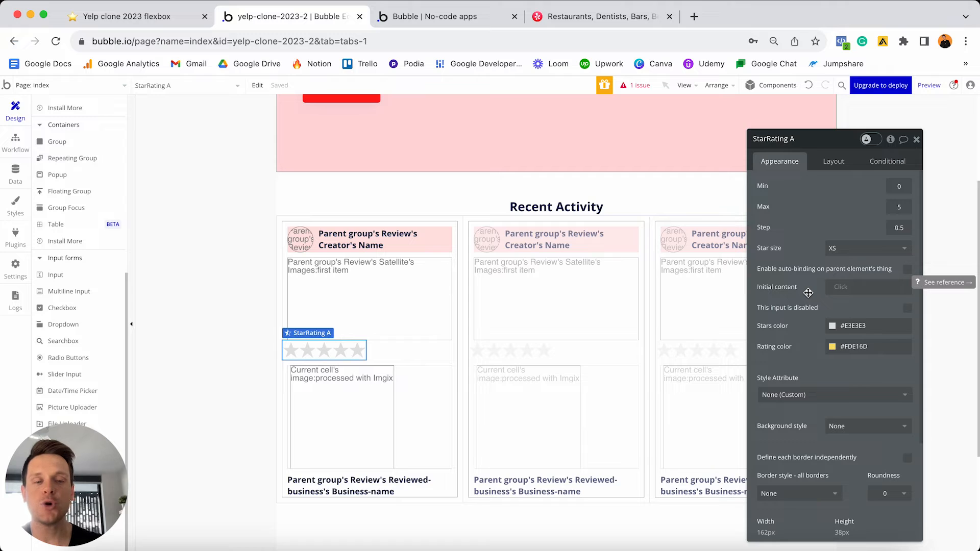
pyautogui.click(411, 299)
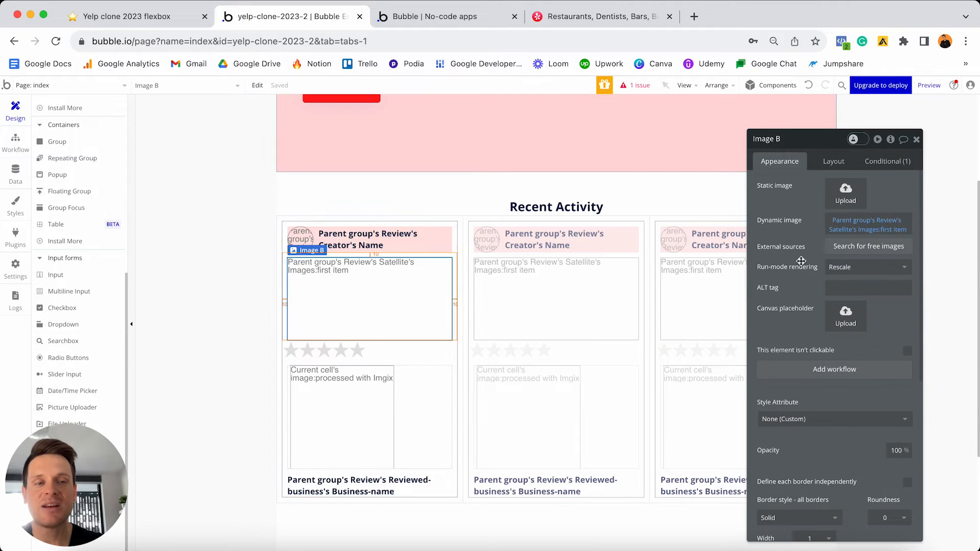
pyautogui.click(357, 351)
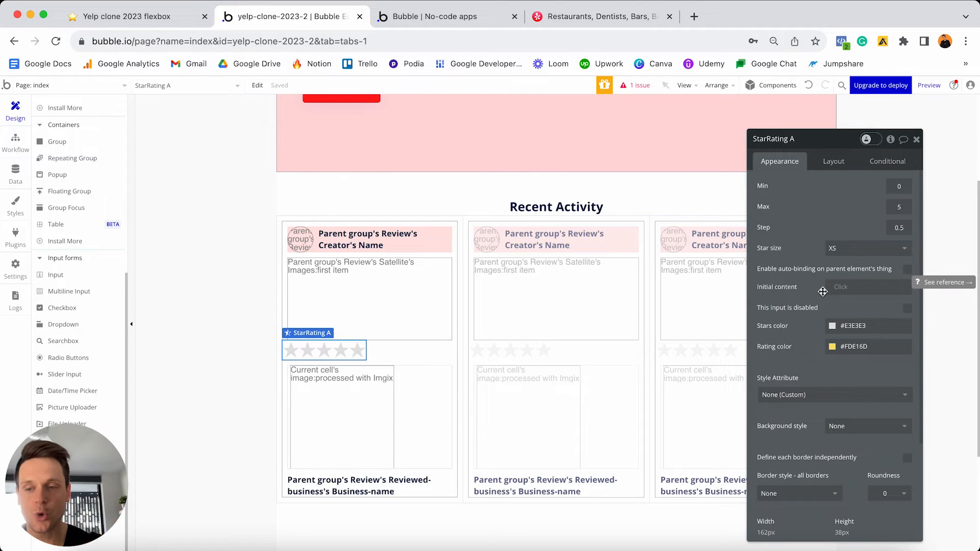
# - Set StarRating A's initial content to Parent group's Review's Rating
pyautogui.click(841, 287)
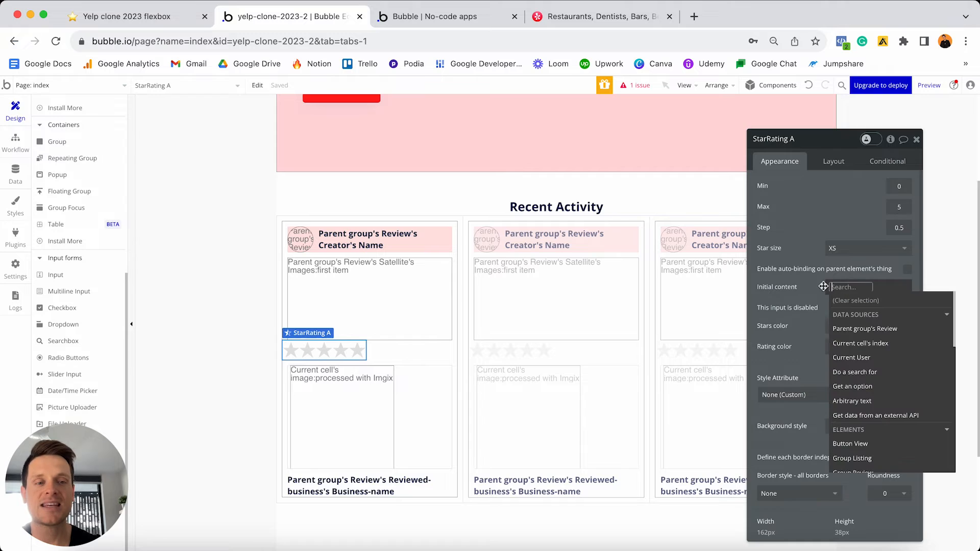
pyautogui.click(864, 333)
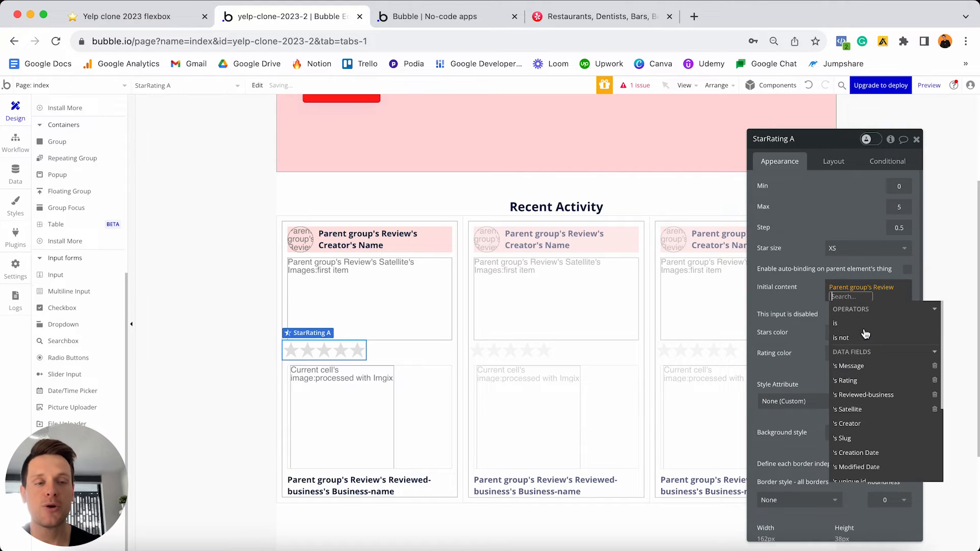
pyautogui.click(849, 382)
pyautogui.click(803, 297)
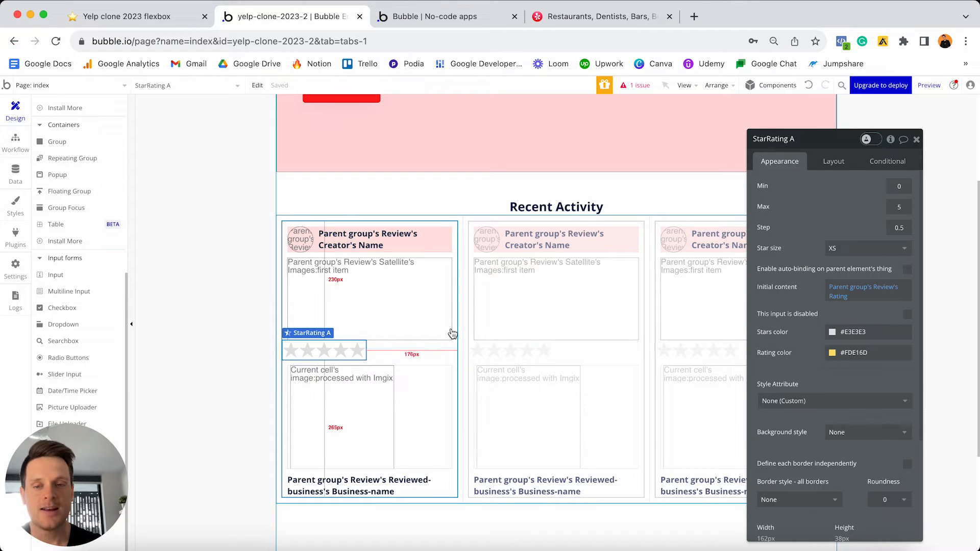
pyautogui.click(850, 249)
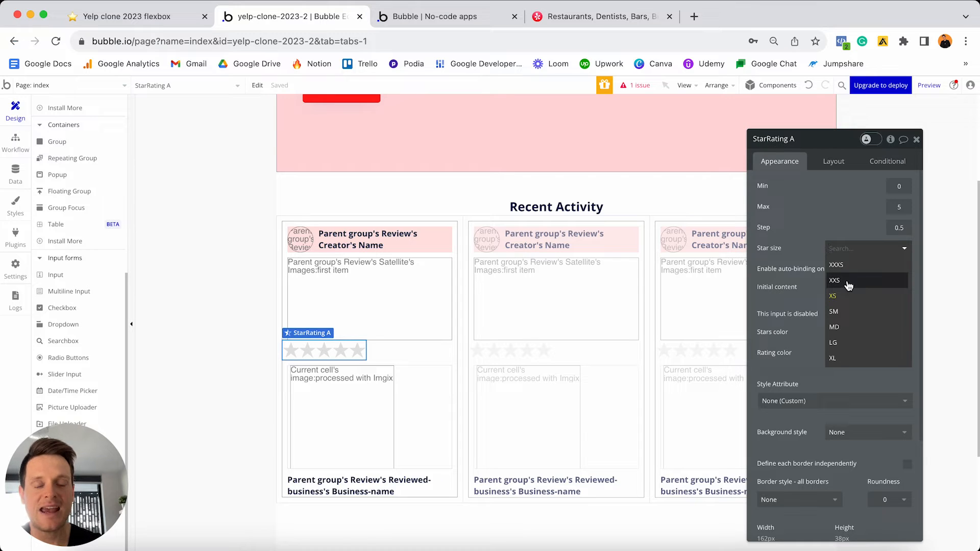
# - Set the star size to XXS and make the stars last in the card
pyautogui.click(848, 282)
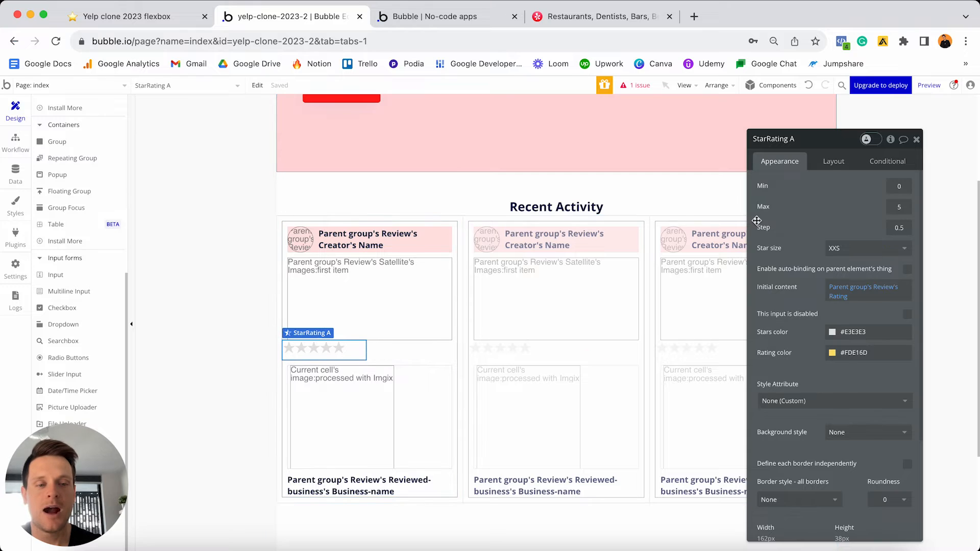
pyautogui.click(829, 166)
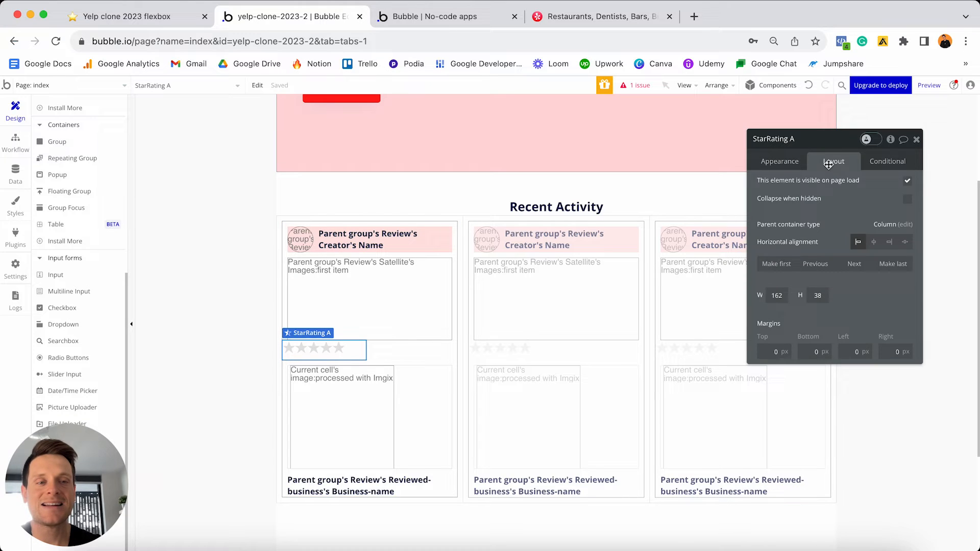
pyautogui.click(888, 265)
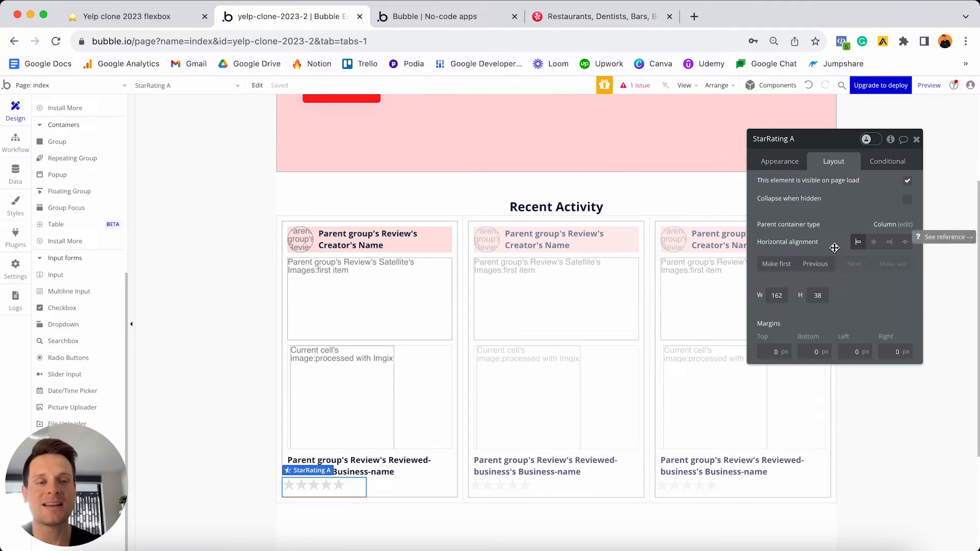
# - Give the star rating height 30 and 10px top, left and right margins
pyautogui.doubleClick(818, 295)
pyautogui.write('30')
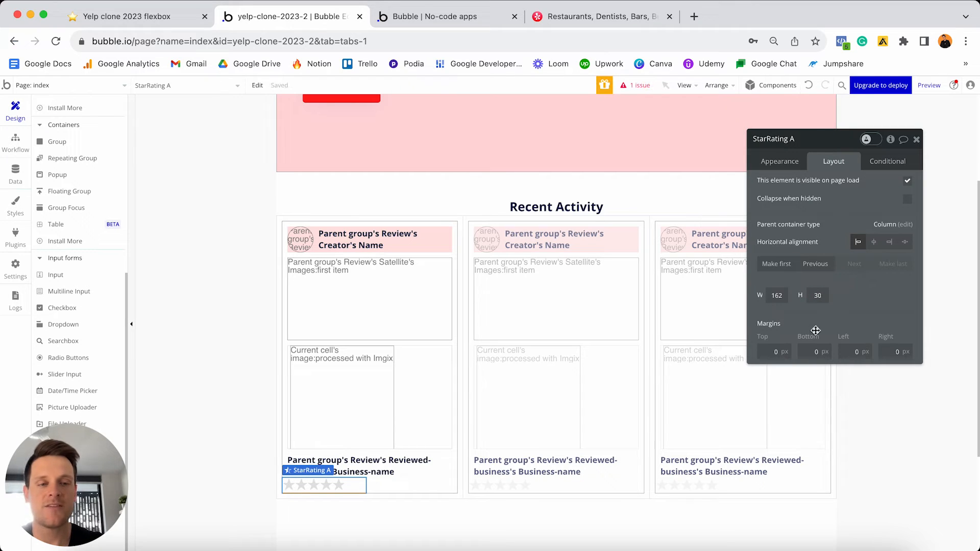
pyautogui.click(772, 351)
pyautogui.write('1')
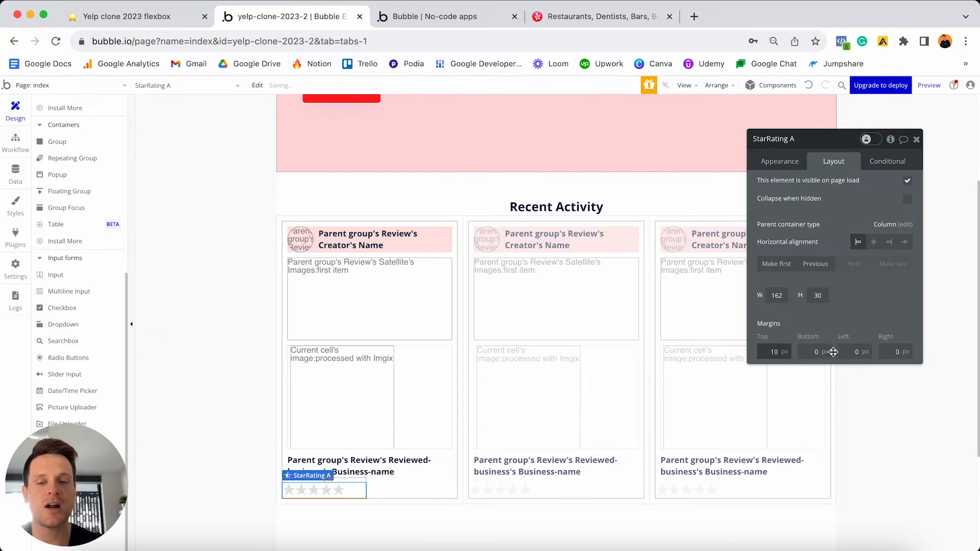
pyautogui.click(853, 351)
pyautogui.write('1')
pyautogui.click(889, 352)
pyautogui.write('1')
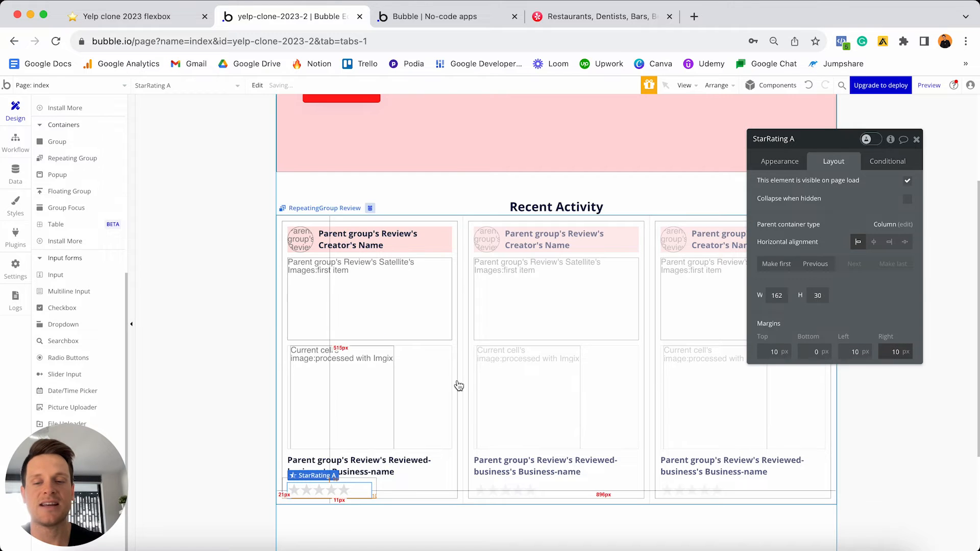
# - Add a Text element to the first review card under the business name
pyautogui.click(431, 302)
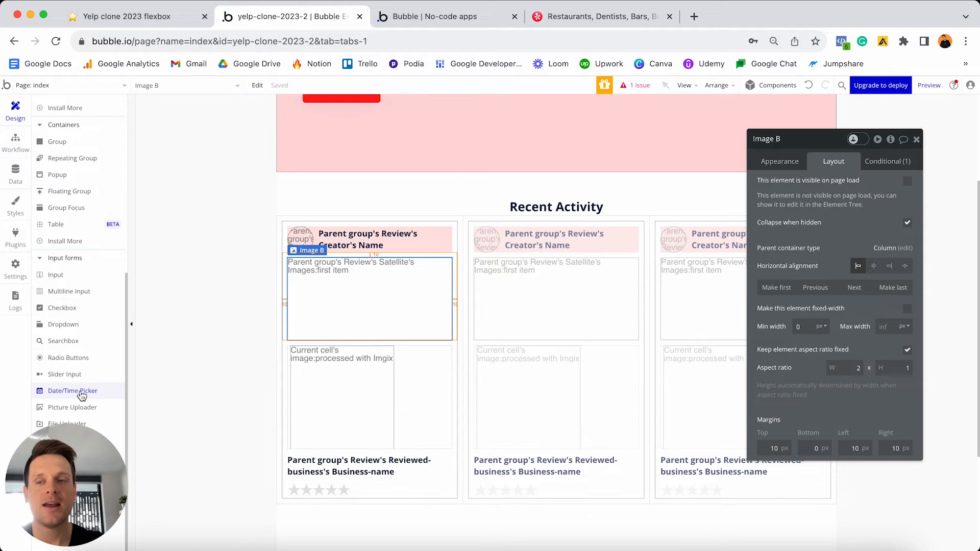
pyautogui.scroll(6, 83, 391)
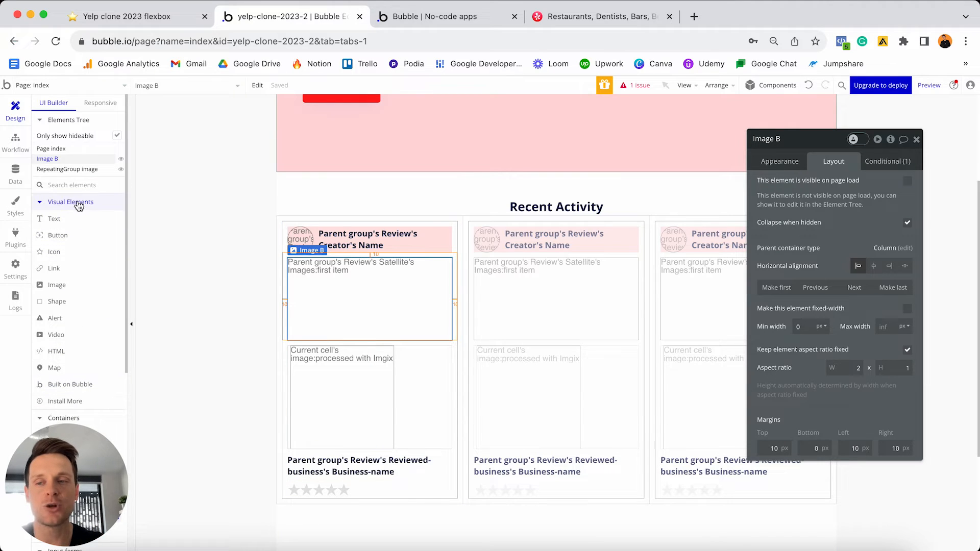
pyautogui.click(66, 220)
pyautogui.click(349, 482)
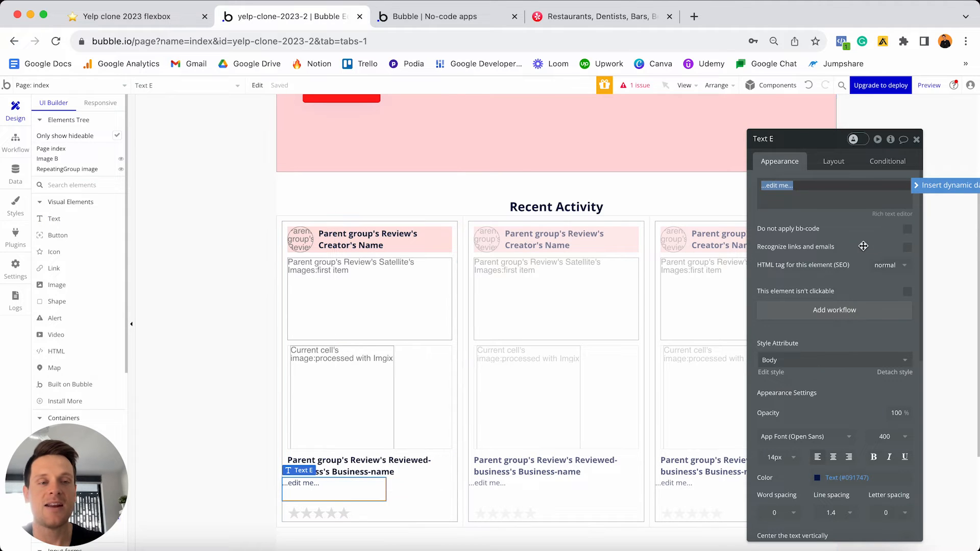
# - Insert Parent group's Review's Message as the new text's dynamic content
pyautogui.click(918, 187)
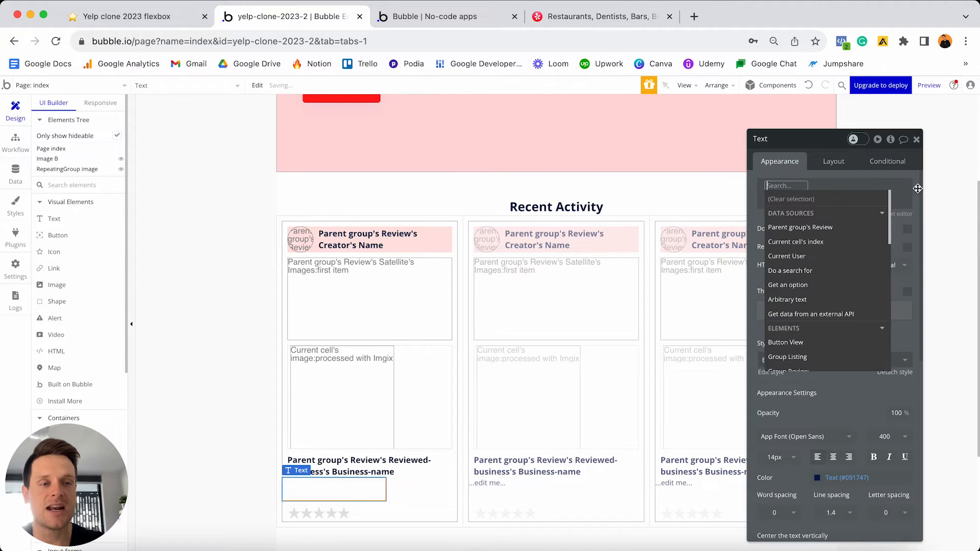
pyautogui.click(830, 227)
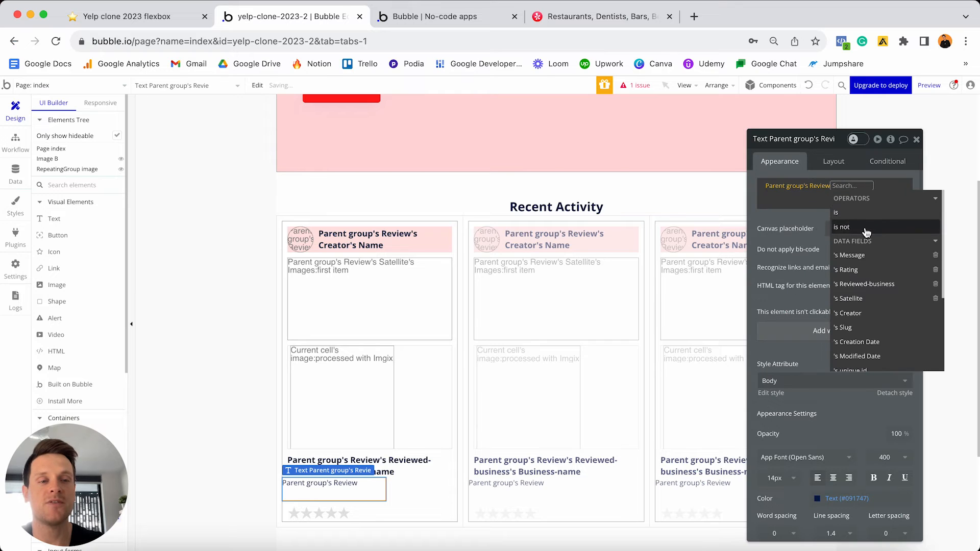
pyautogui.click(851, 255)
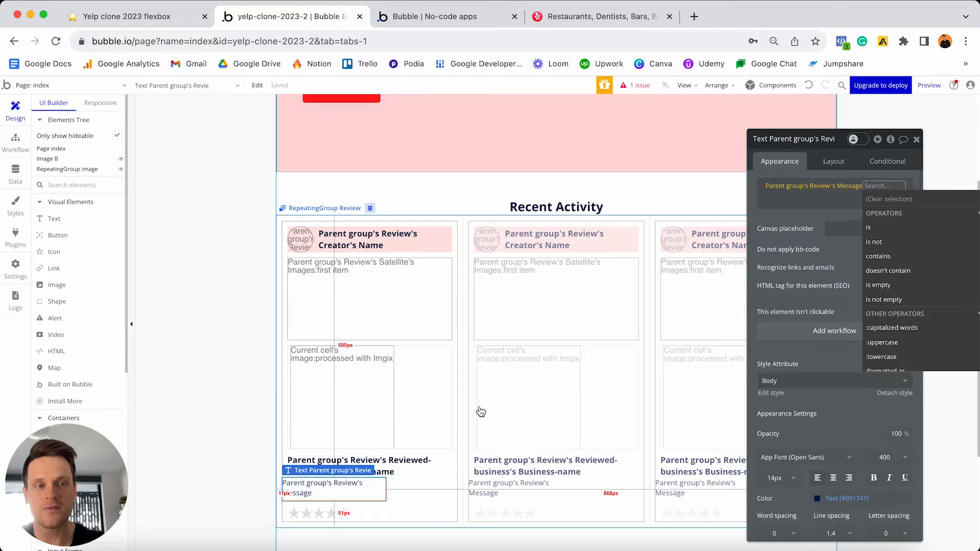
# - Truncate the message to 100 characters and append '...' after the expression
pyautogui.scroll(-5, 887, 259)
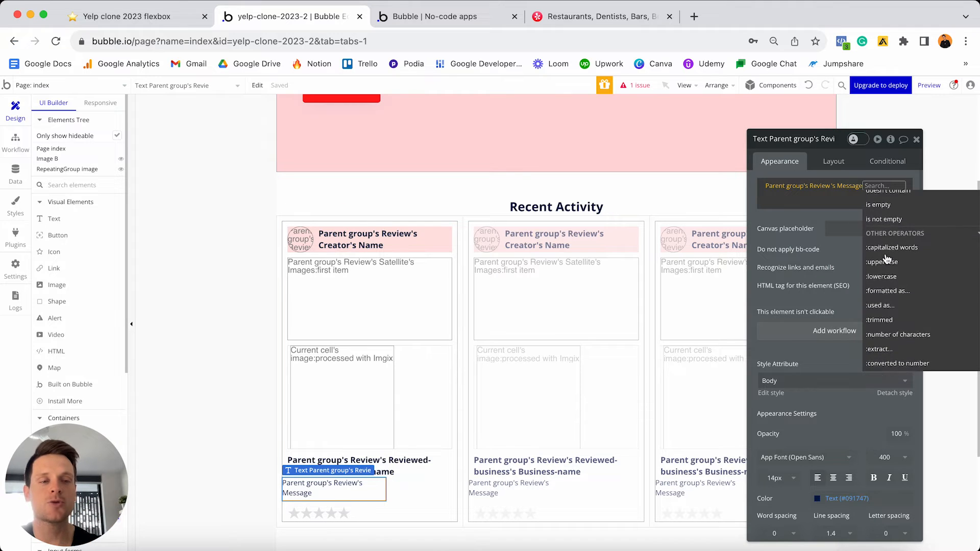
pyautogui.scroll(-3, 887, 260)
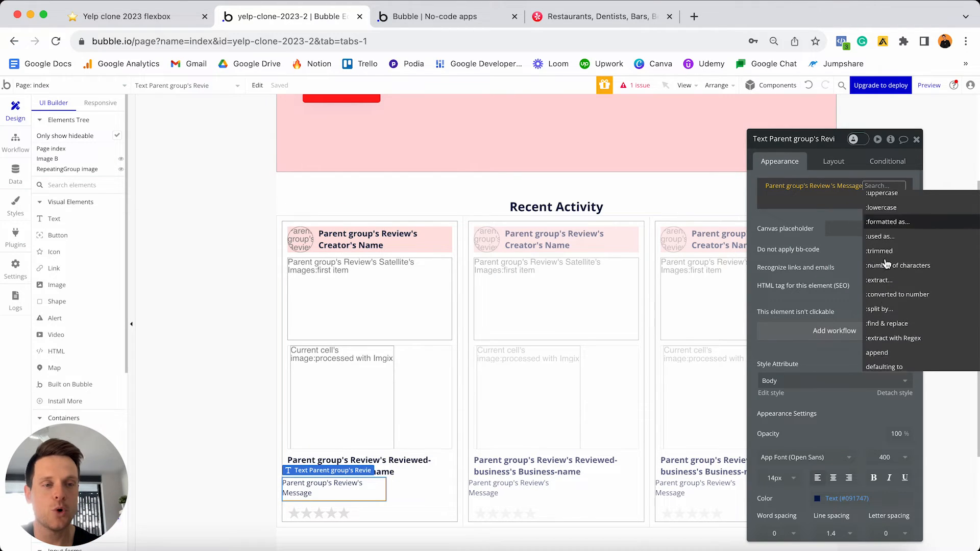
pyautogui.scroll(-1, 887, 263)
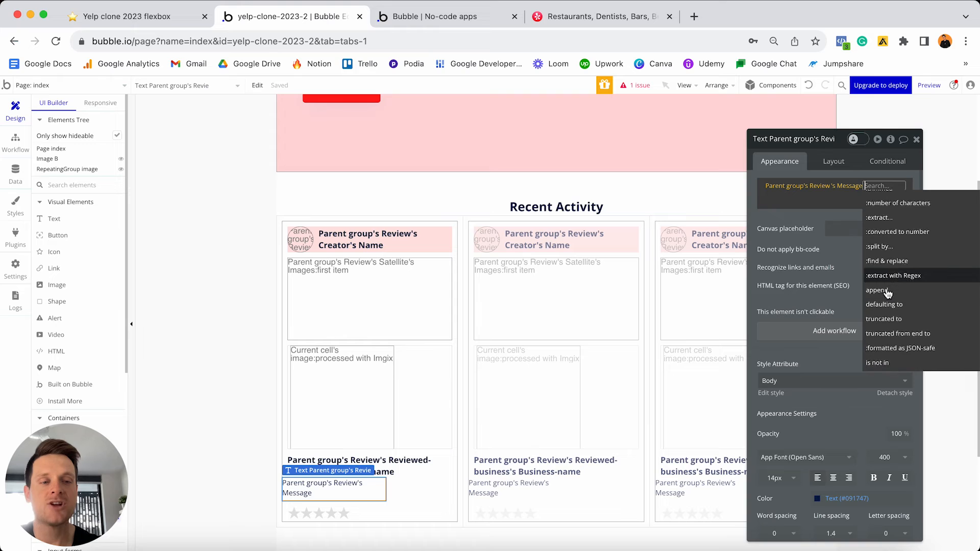
pyautogui.click(914, 324)
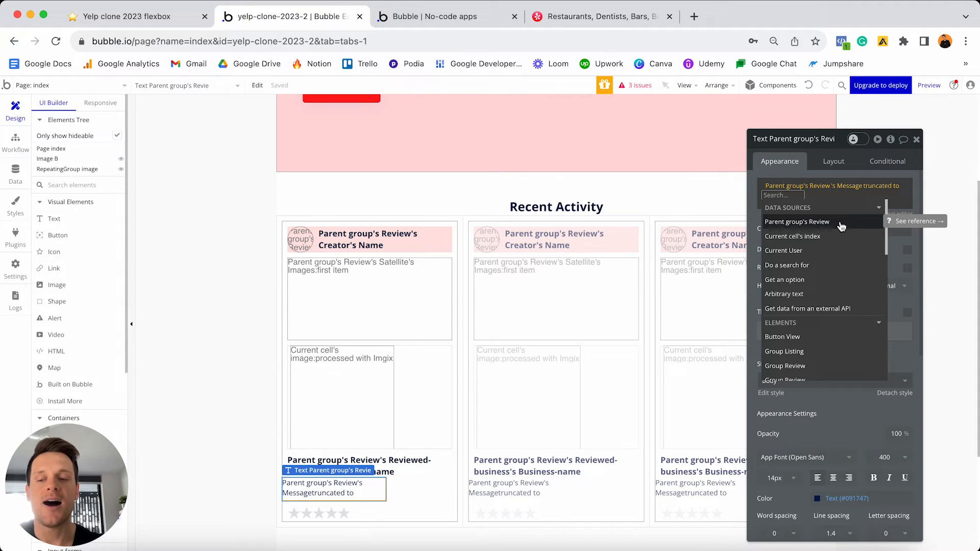
pyautogui.write('100')
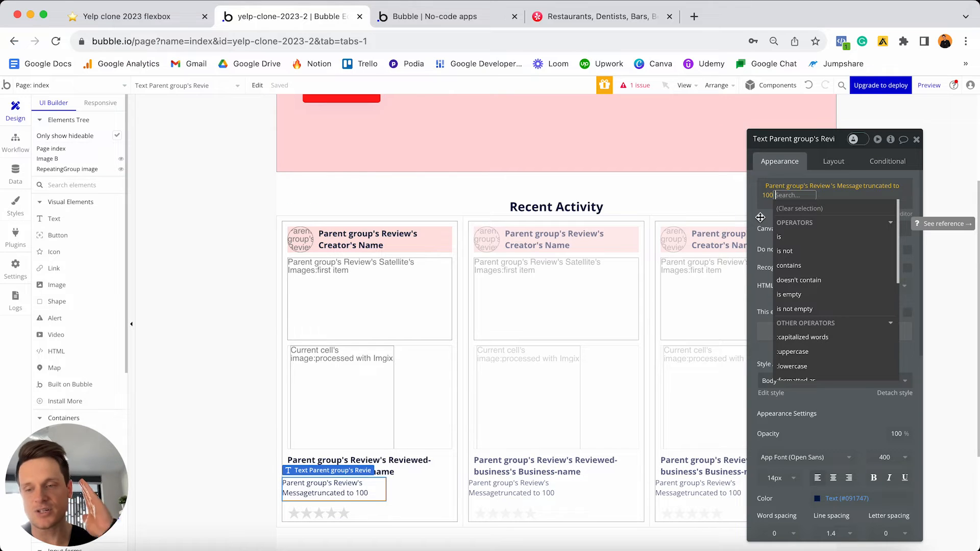
pyautogui.click(788, 203)
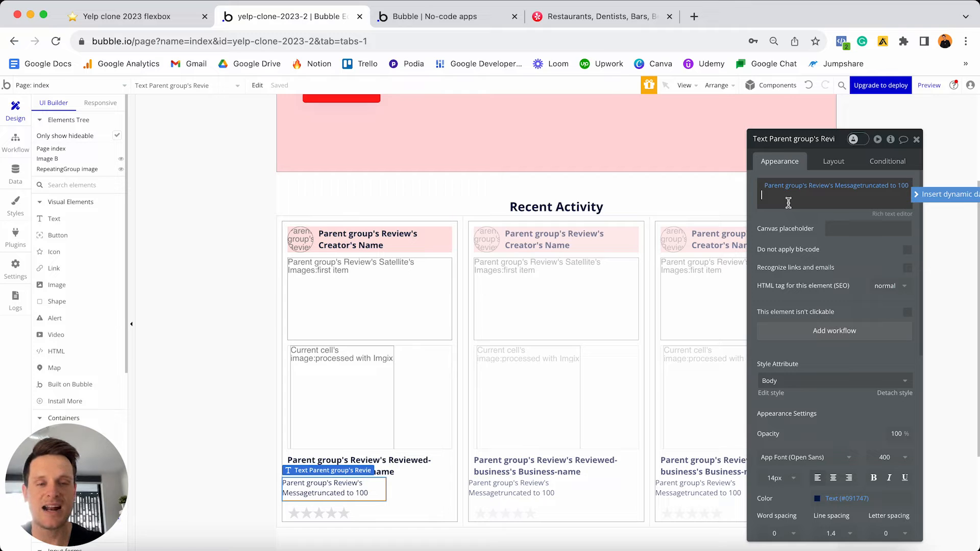
pyautogui.write('...')
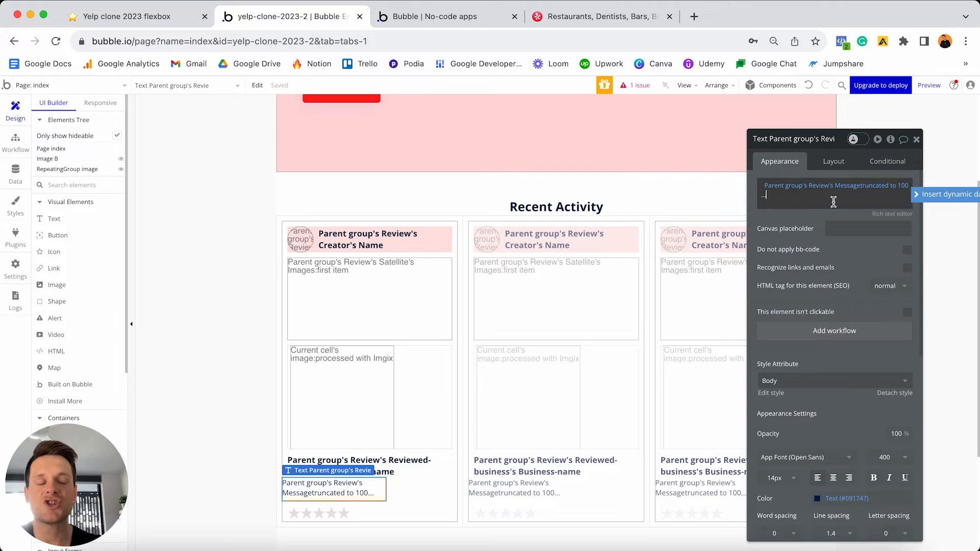
pyautogui.click(814, 217)
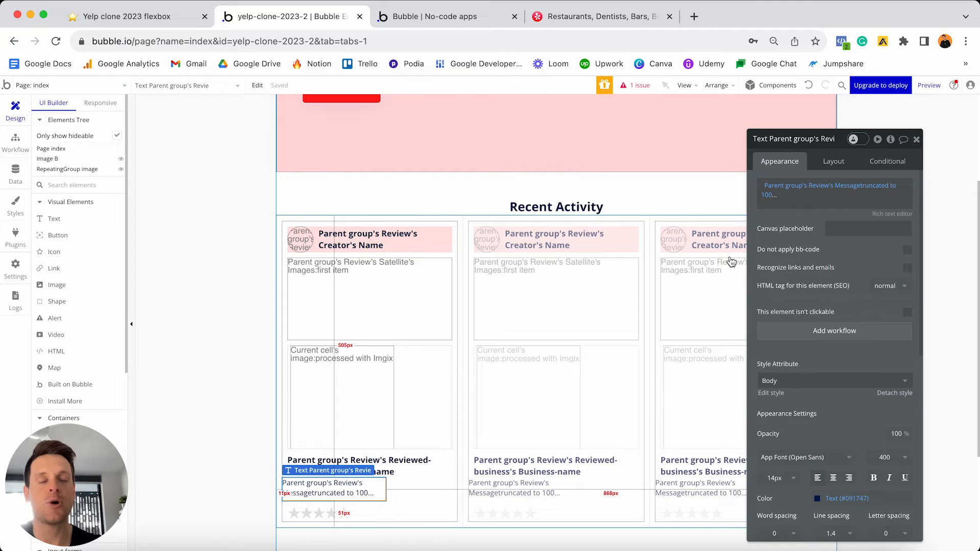
# - Make the message text last, uncheck fixed width, and set min width and min height to 0
pyautogui.click(832, 161)
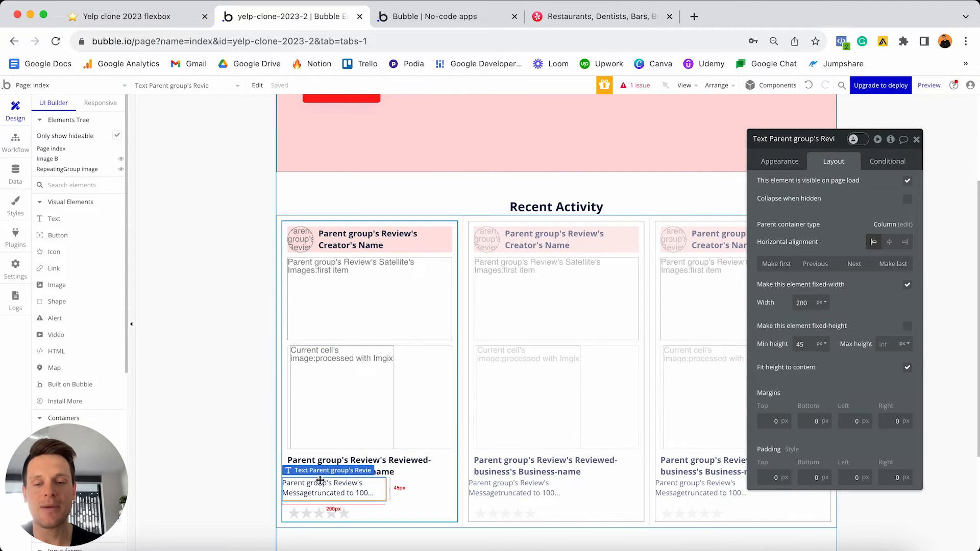
pyautogui.click(885, 263)
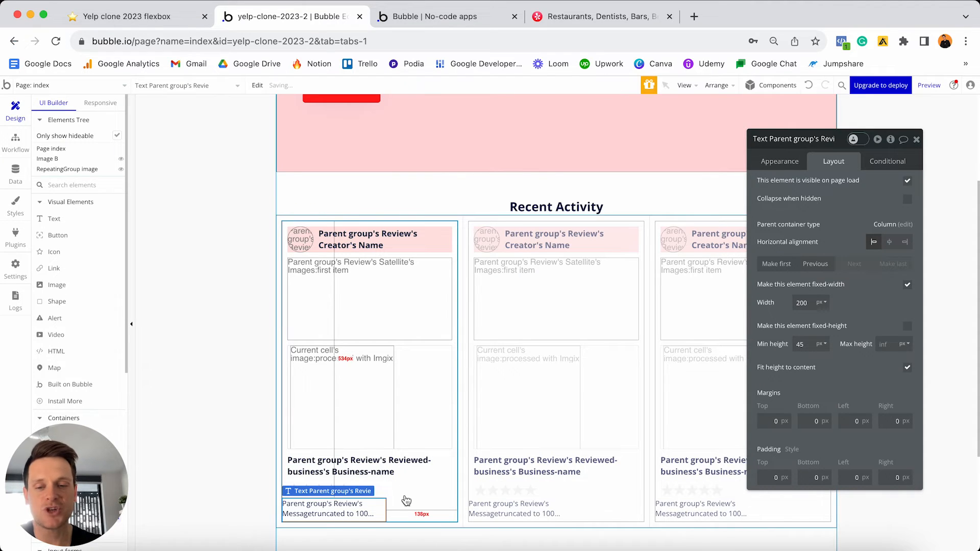
pyautogui.click(908, 287)
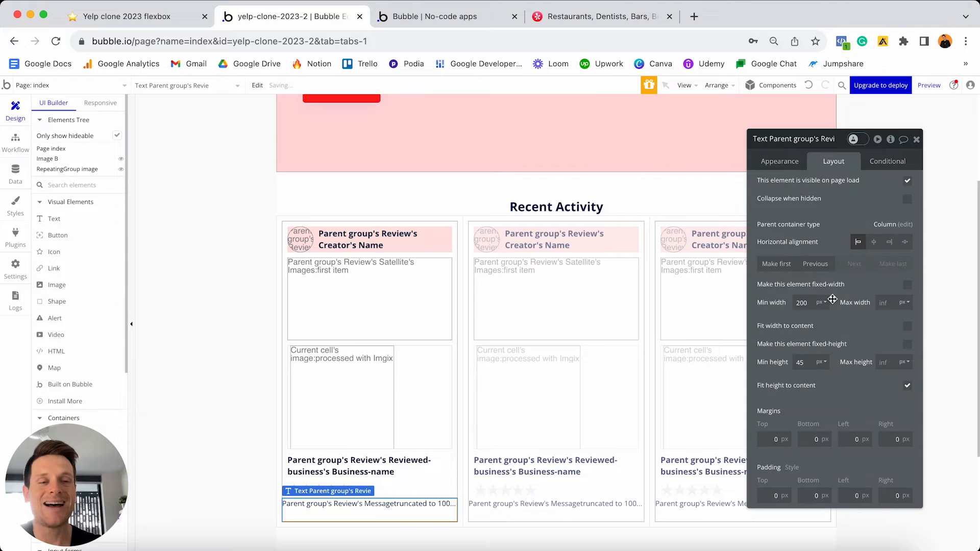
pyautogui.doubleClick(802, 303)
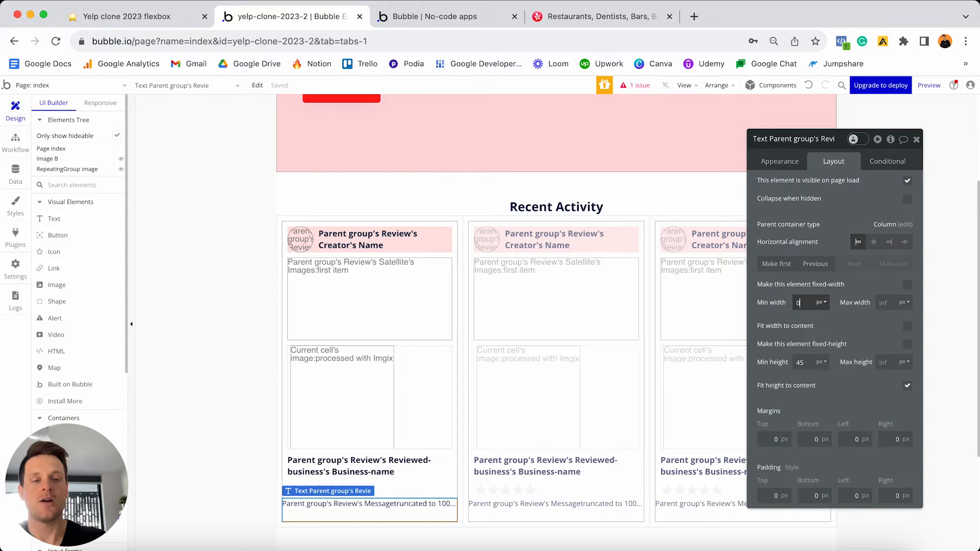
pyautogui.write('0')
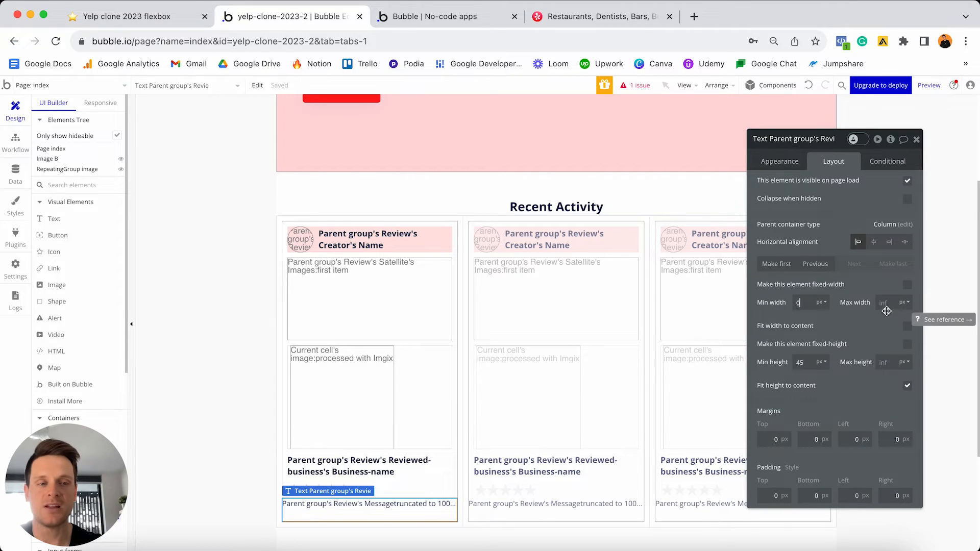
pyautogui.doubleClick(804, 362)
pyautogui.write('0')
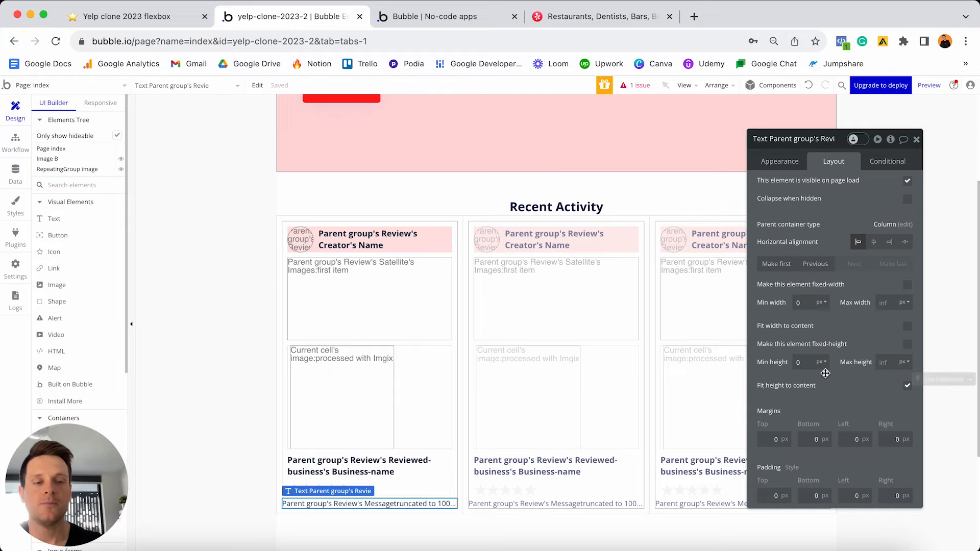
# - Give the message text 10px top, bottom, left and right margins
pyautogui.click(772, 439)
pyautogui.write('1')
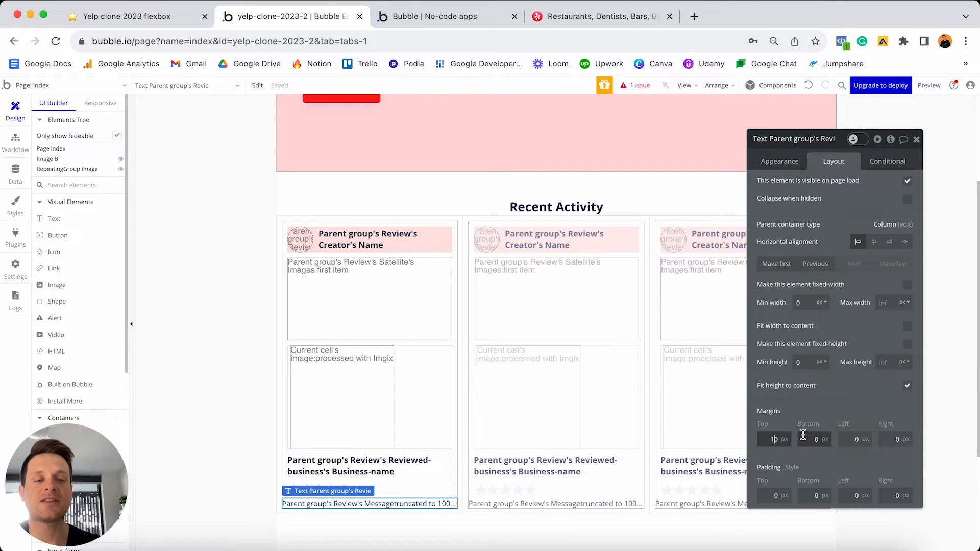
pyautogui.click(812, 439)
pyautogui.write('1')
pyautogui.click(853, 439)
pyautogui.write('1')
pyautogui.click(888, 438)
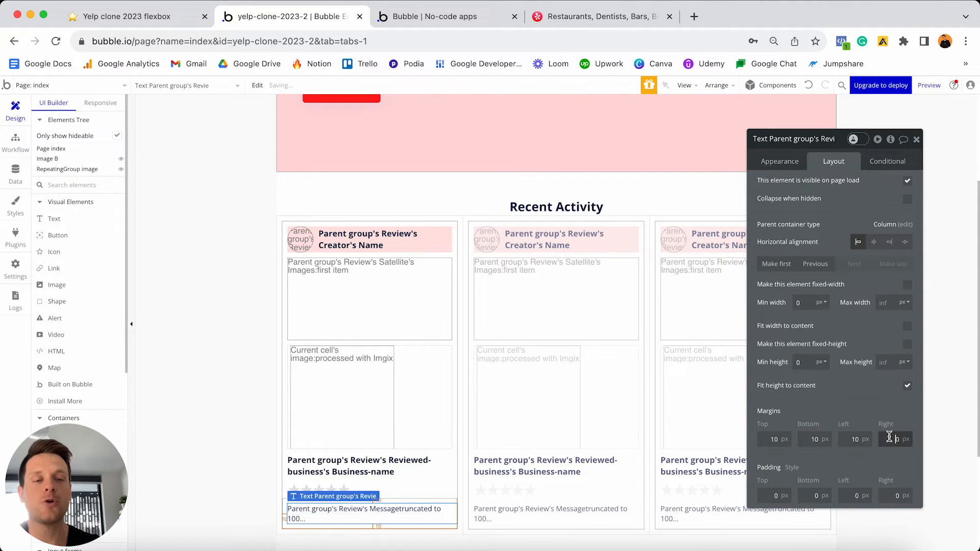
pyautogui.write('1')
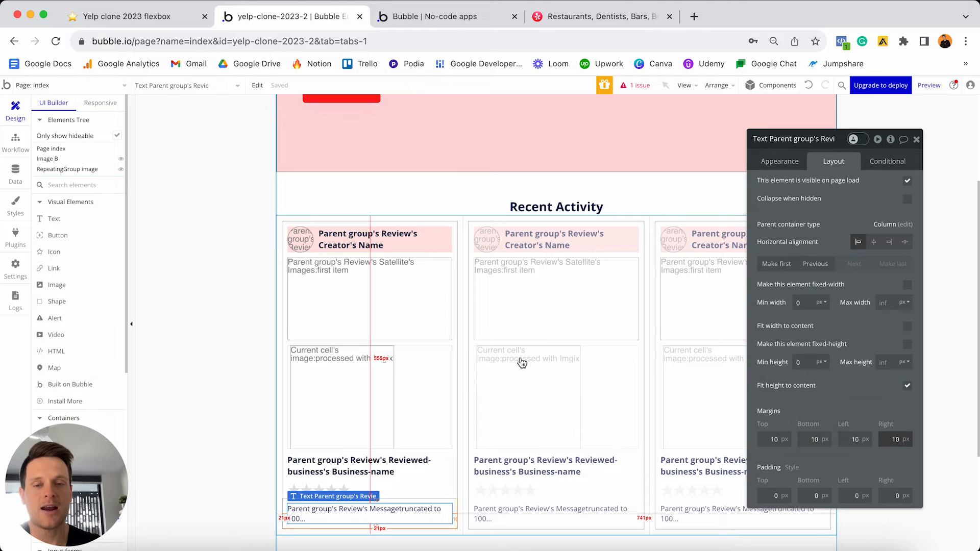
# - Change Group Review's minimum height from 280 to 0
pyautogui.click(457, 346)
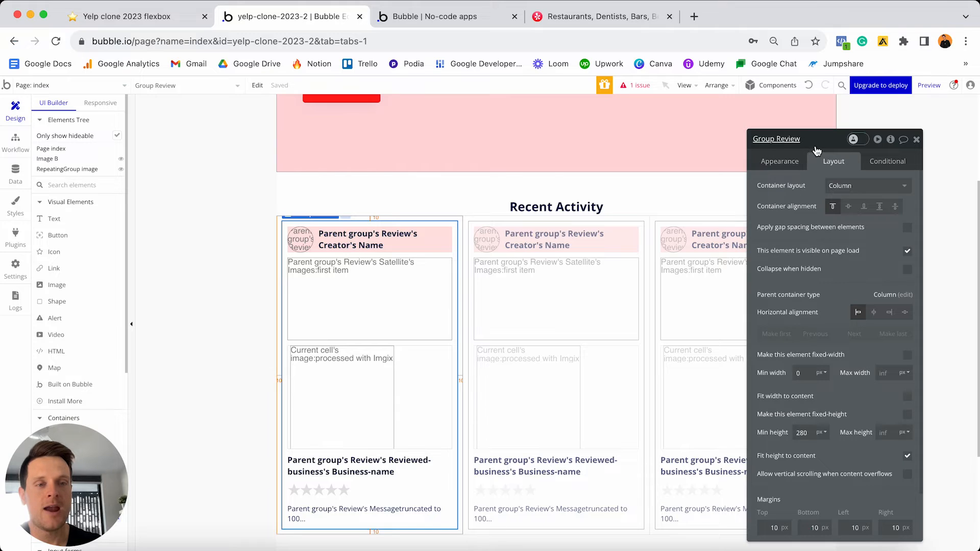
pyautogui.doubleClick(802, 432)
pyautogui.press('BackSpace')
pyautogui.write('0')
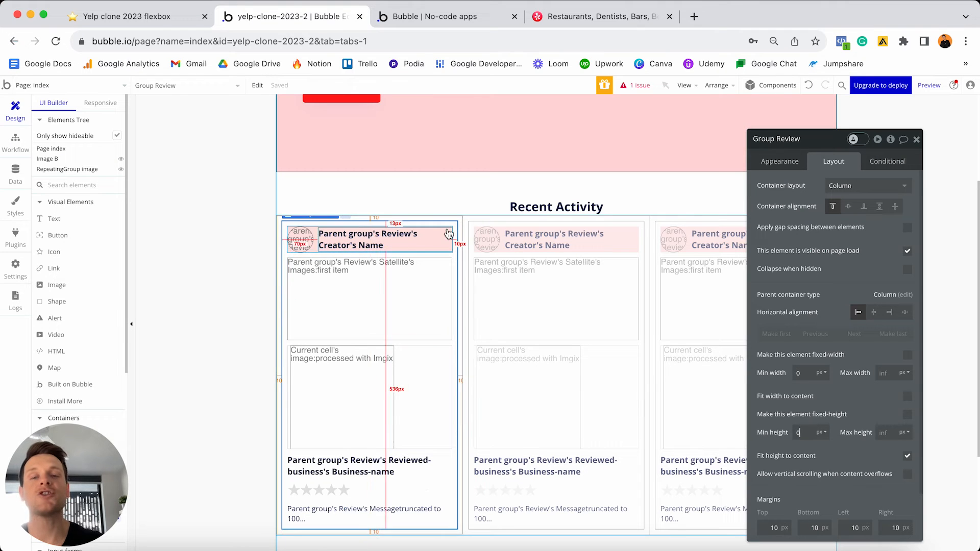
# - Change RepeatingGroup Review's minimum height from 350 to 0
pyautogui.click(580, 261)
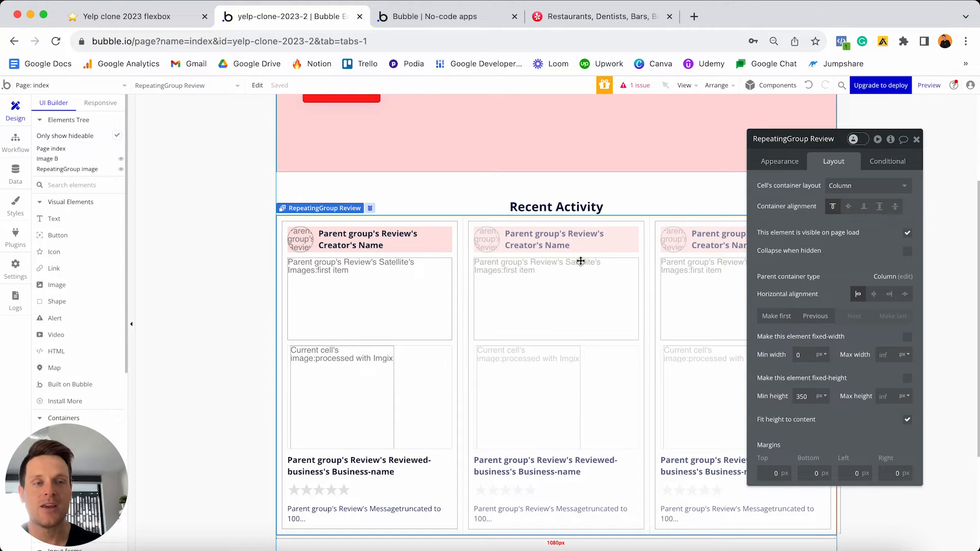
pyautogui.doubleClick(812, 394)
pyautogui.press('BackSpace')
pyautogui.write('0')
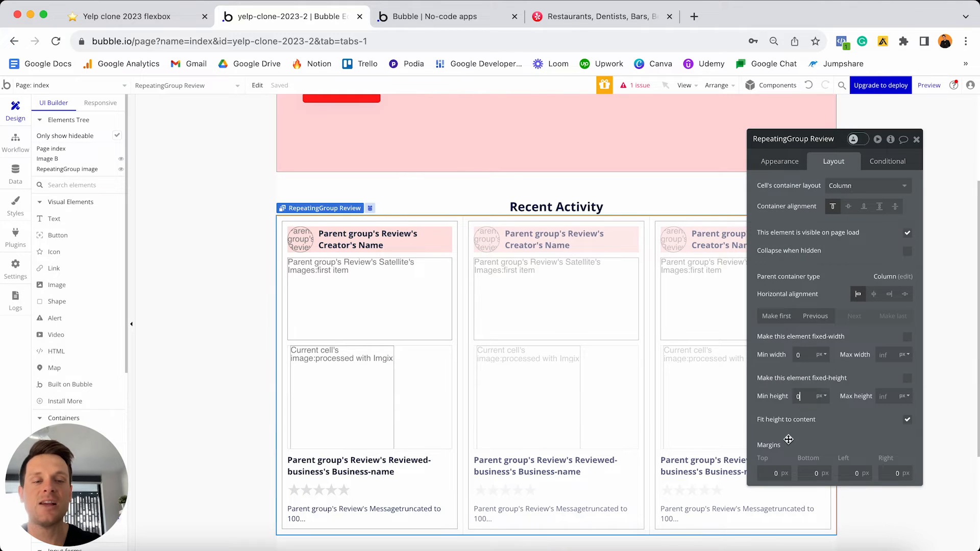
# - Give the review list margins of top 20, bottom 50, left 20, right 20, then select the page
pyautogui.click(766, 472)
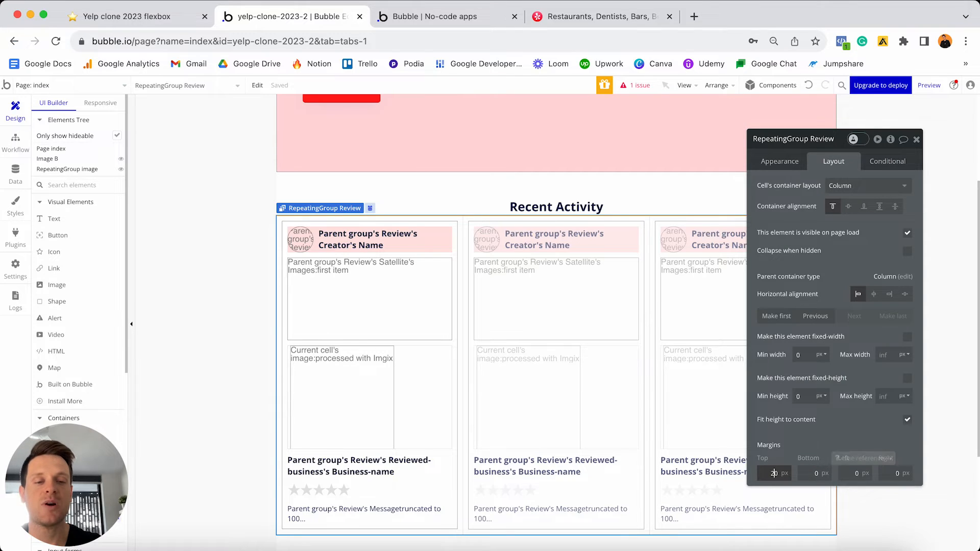
pyautogui.write('2')
pyautogui.click(816, 473)
pyautogui.write('5')
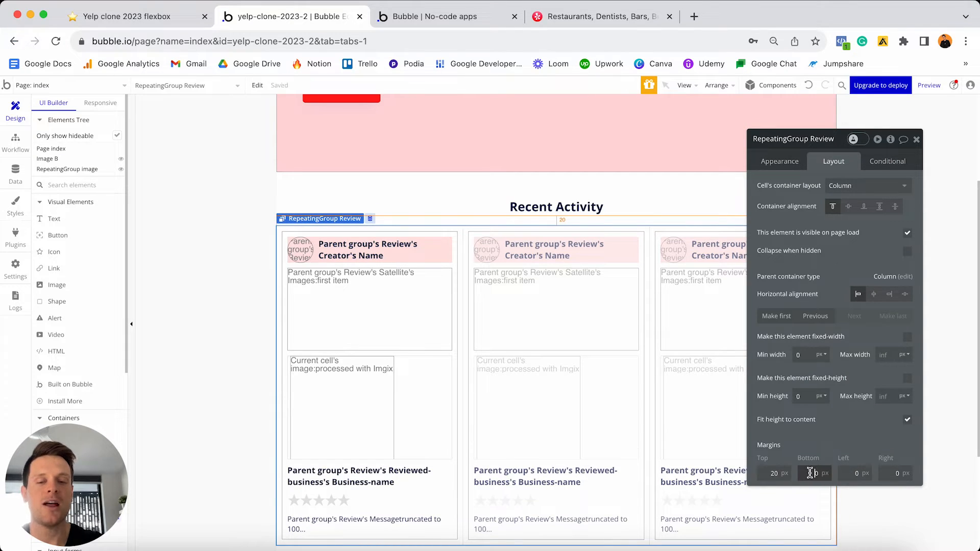
pyautogui.scroll(-4, 642, 449)
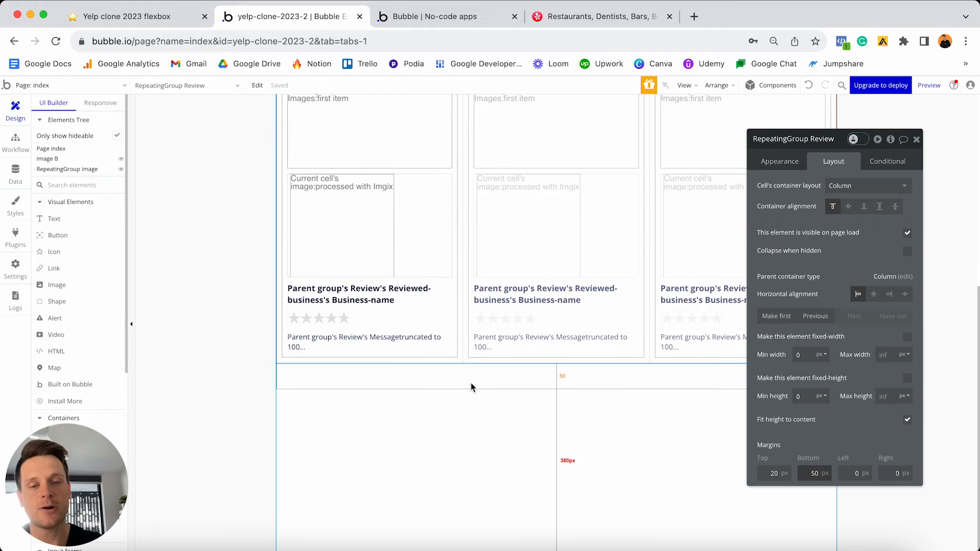
pyautogui.scroll(4, 580, 384)
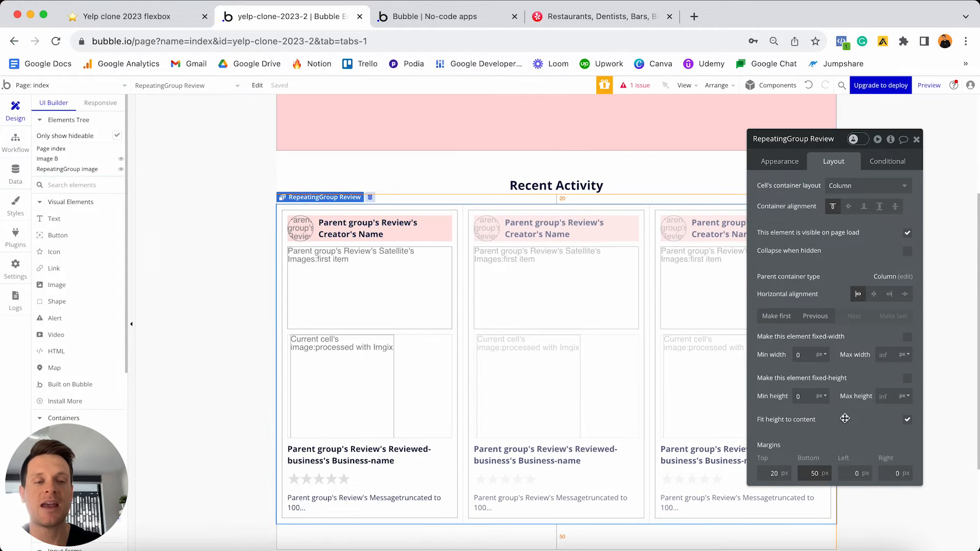
pyautogui.click(846, 469)
pyautogui.write('2')
pyautogui.click(881, 473)
pyautogui.write('2')
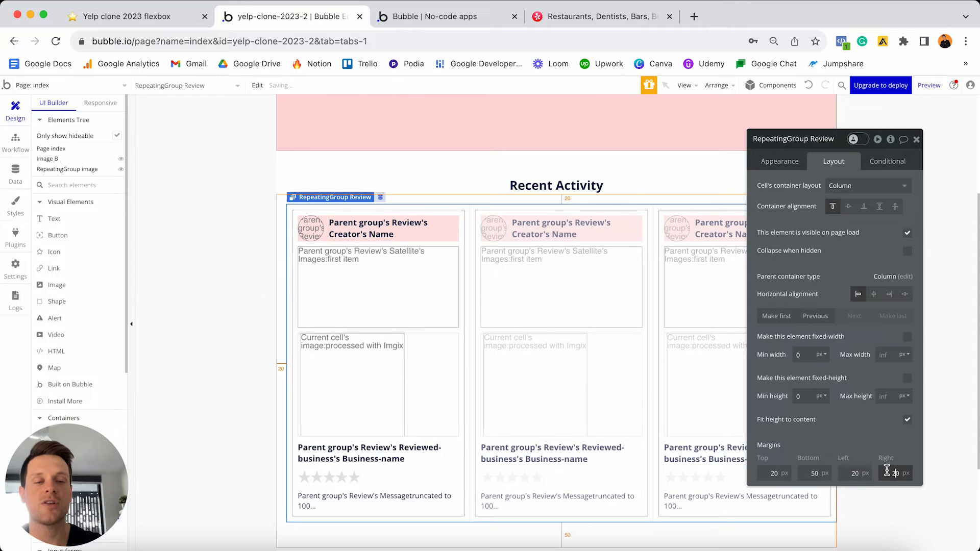
pyautogui.click(917, 140)
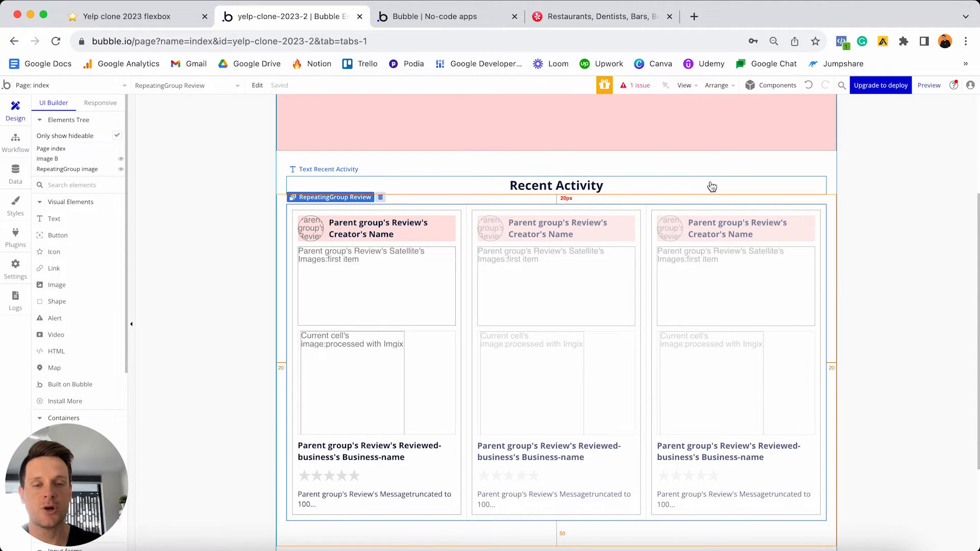
pyautogui.click(813, 169)
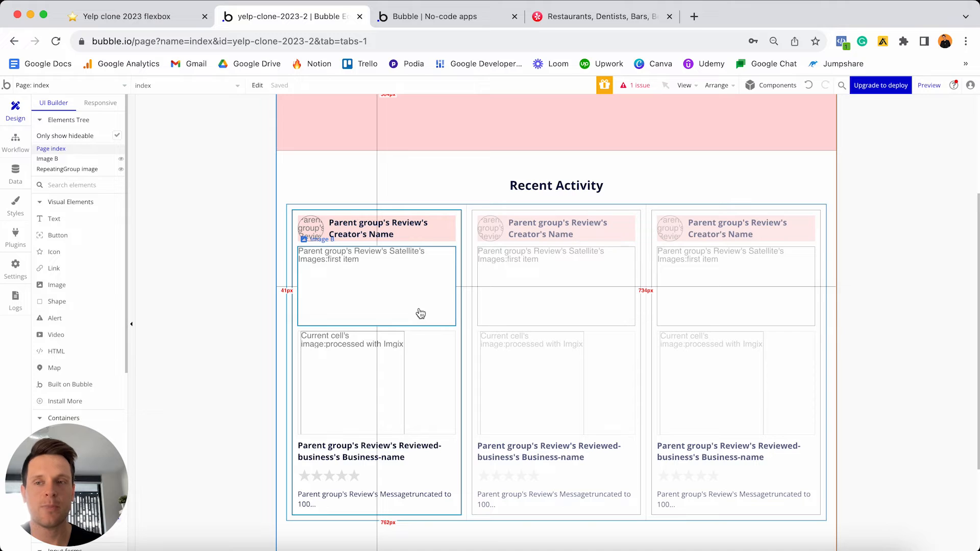
# - In the Responsive tab, resize the page width and preview the cards at 320 px
pyautogui.click(103, 103)
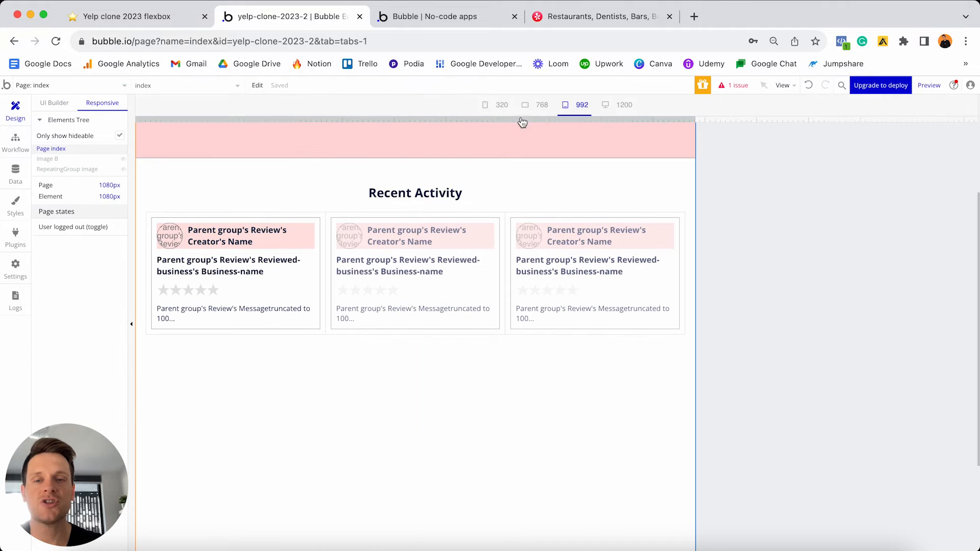
pyautogui.moveTo(695, 117); pyautogui.dragTo(975, 85)
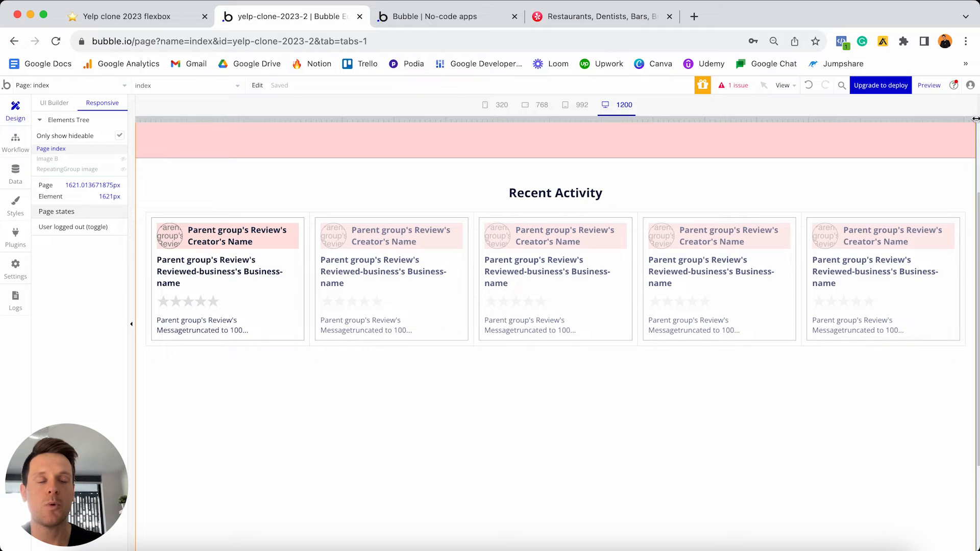
pyautogui.moveTo(975, 119); pyautogui.dragTo(421, 94)
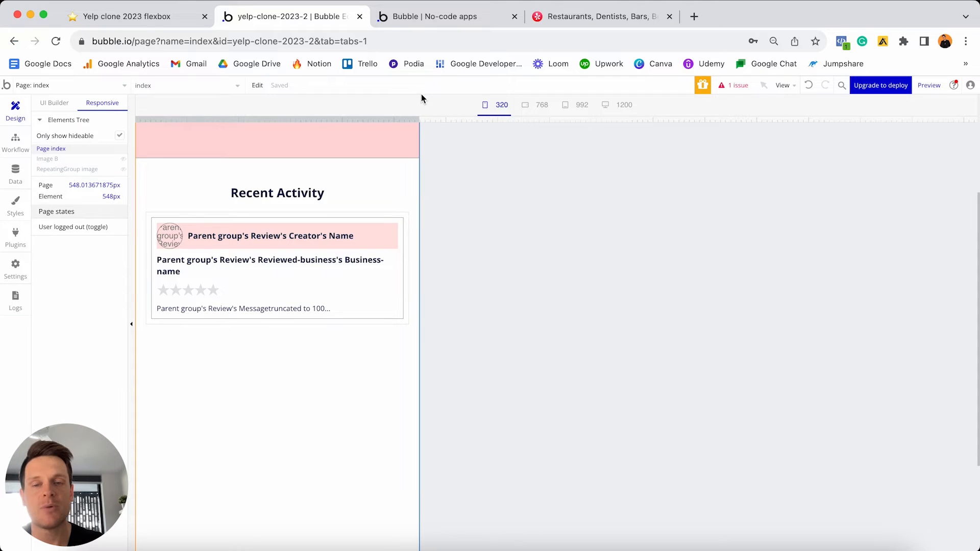
pyautogui.click(499, 109)
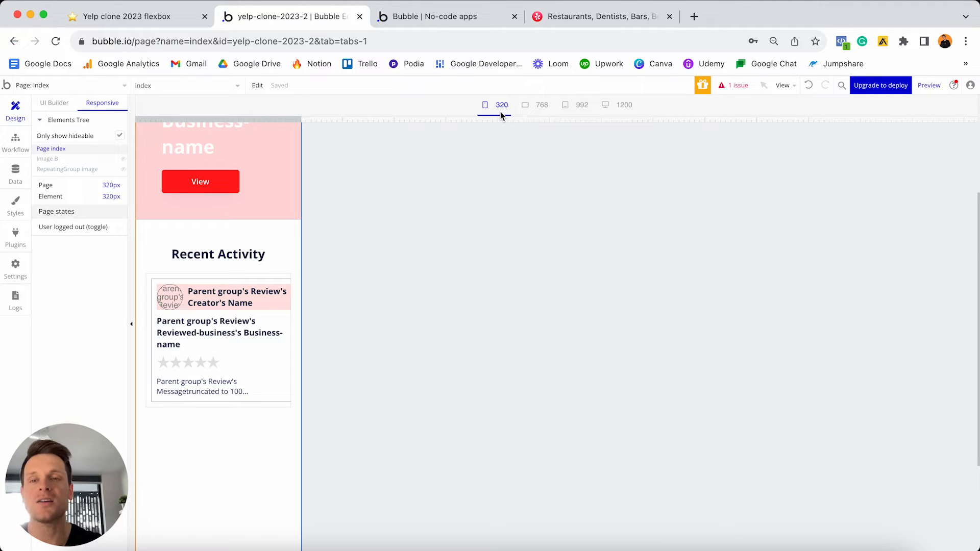
pyautogui.moveTo(301, 118); pyautogui.dragTo(353, 113)
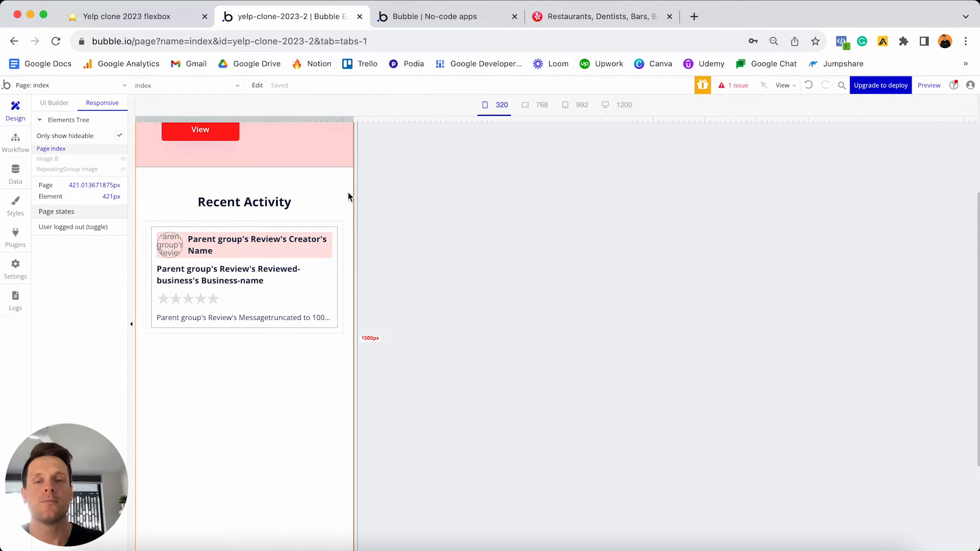
pyautogui.click(489, 109)
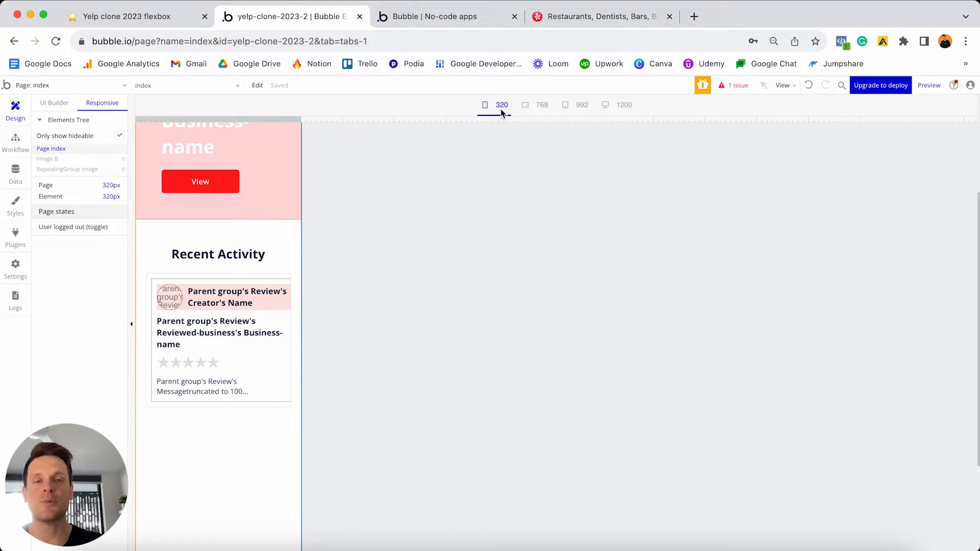
# - Open the review repeating group's properties on its Appearance tab
pyautogui.doubleClick(228, 281)
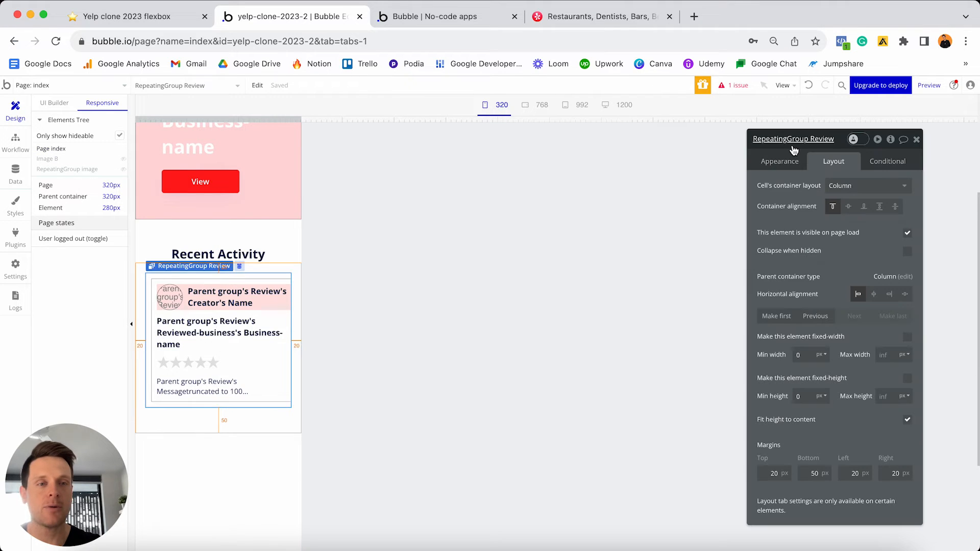
pyautogui.moveTo(792, 149); pyautogui.dragTo(666, 151)
pyautogui.click(655, 163)
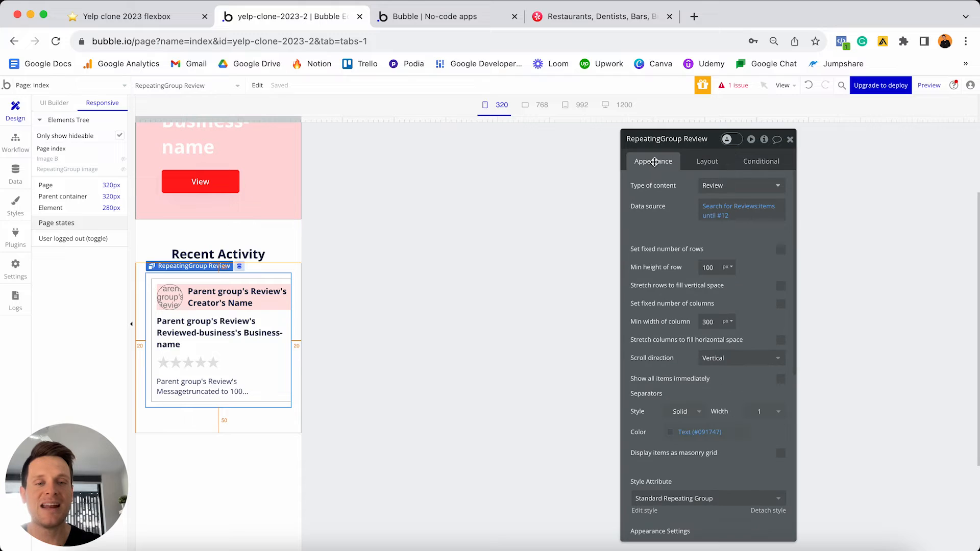
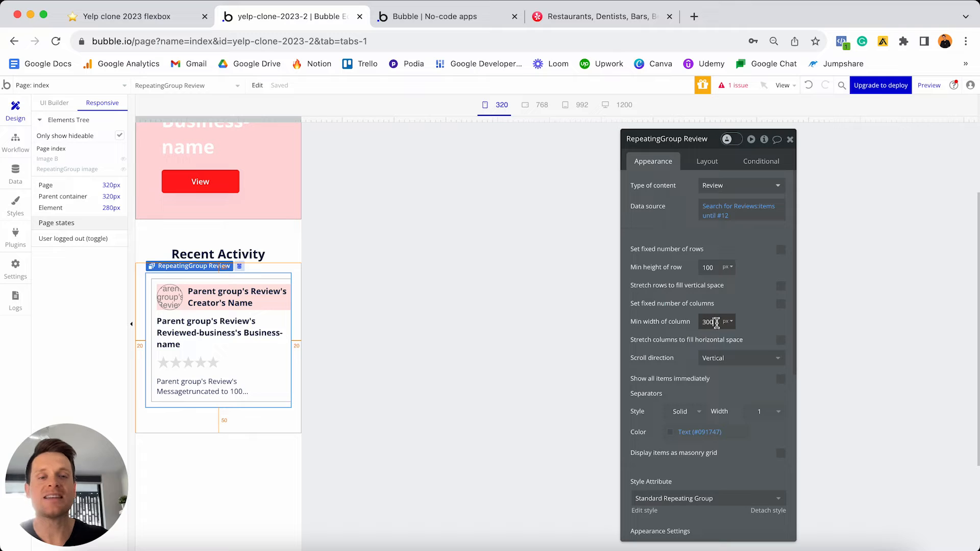
# - Set the review list's minimum column width to 280, close its properties, and widen the preview page
pyautogui.doubleClick(717, 322)
pyautogui.write('280')
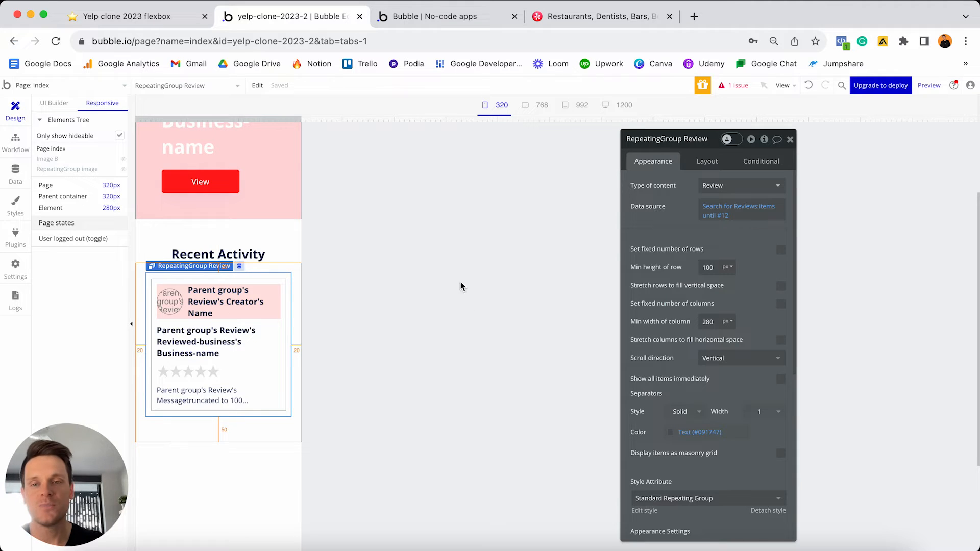
pyautogui.click(790, 139)
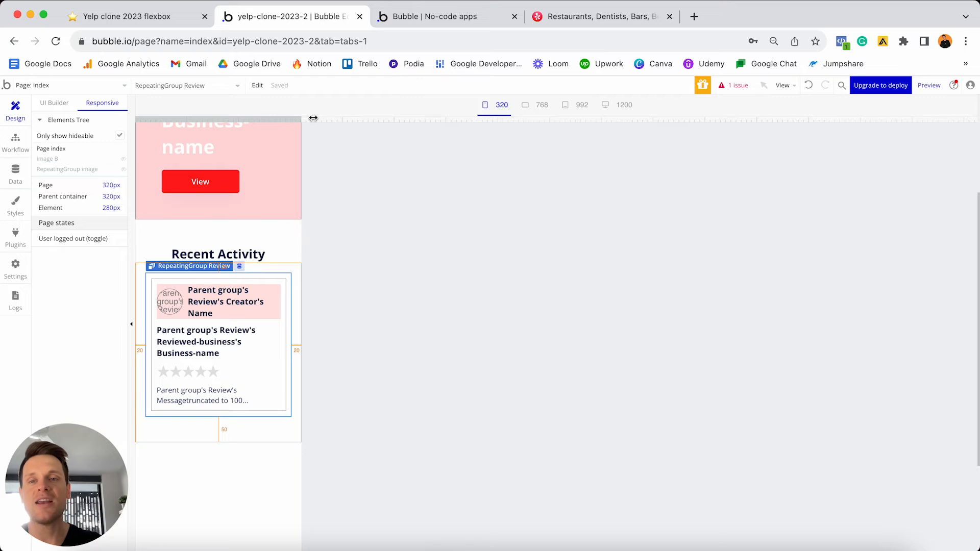
pyautogui.moveTo(310, 120); pyautogui.dragTo(326, 90)
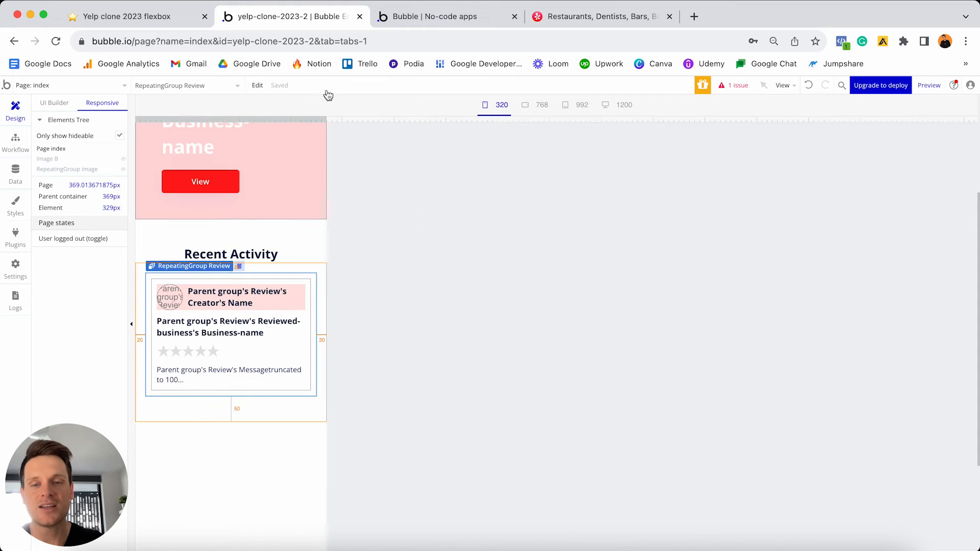
# - Go back to the UI Builder, scroll up to the Group Listing header, and switch to the Yelp site
pyautogui.click(54, 104)
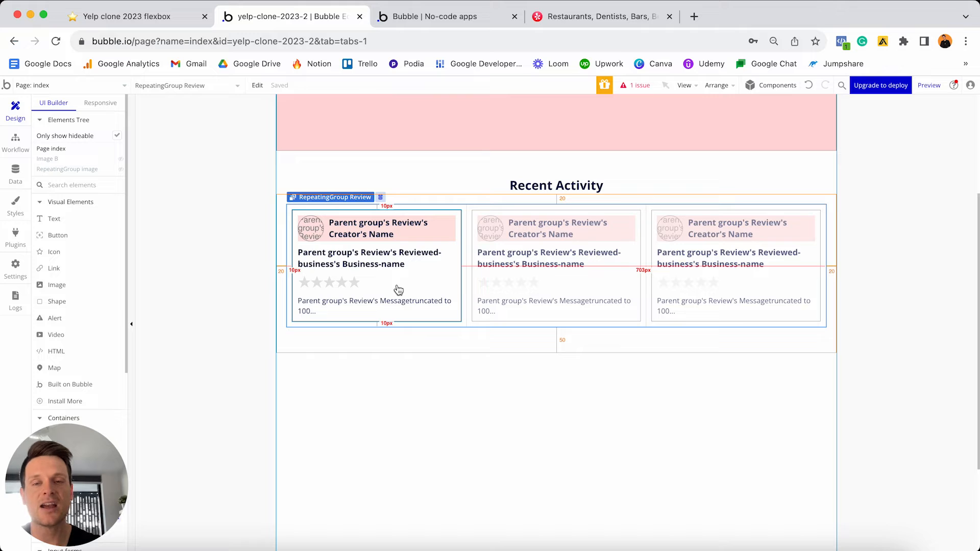
pyautogui.scroll(5, 398, 289)
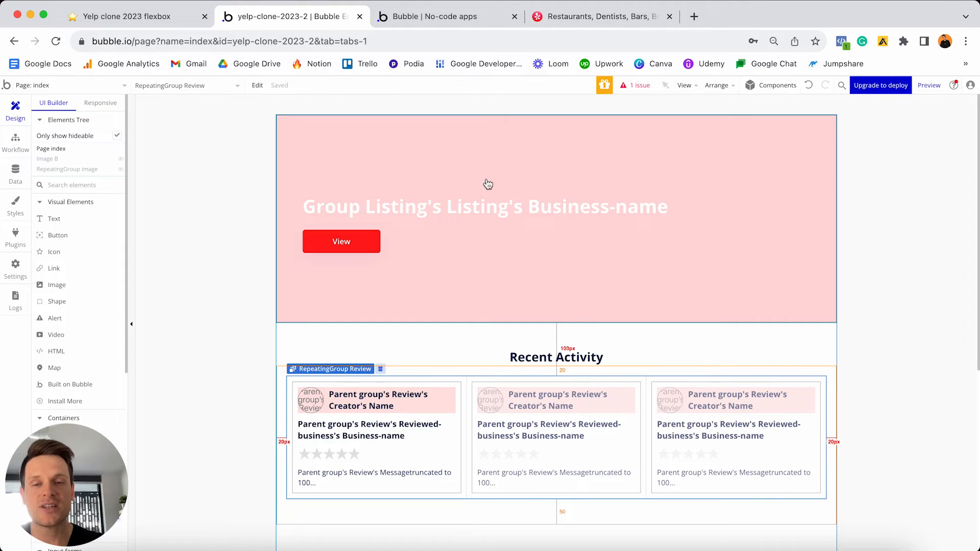
pyautogui.click(580, 19)
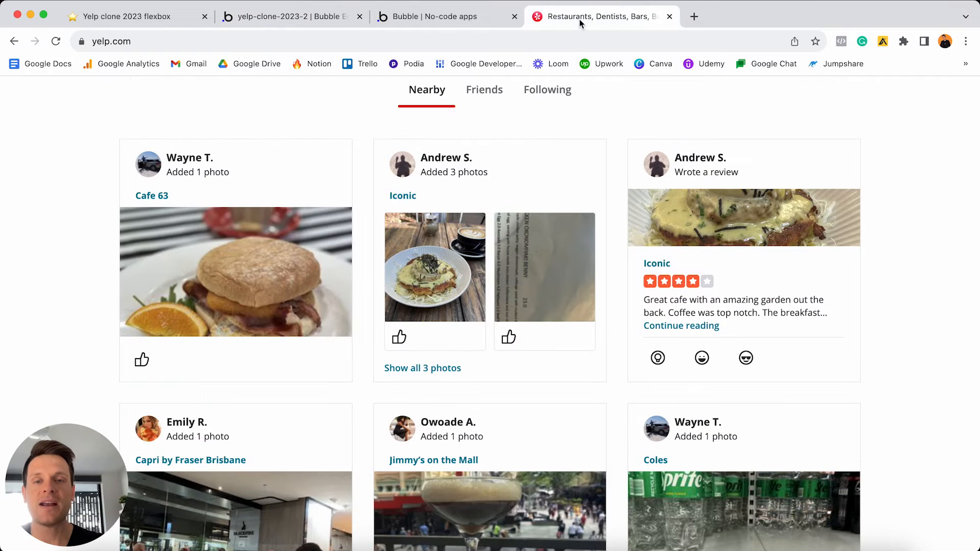
# - Scroll up to Yelp's top search banner for reference, then return to the Bubble editor
pyautogui.scroll(10, 275, 267)
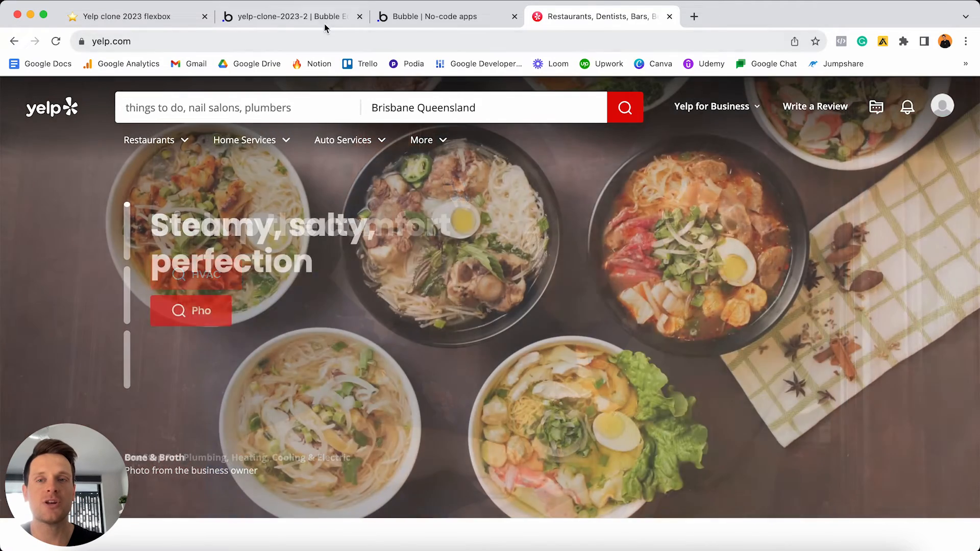
pyautogui.click(324, 20)
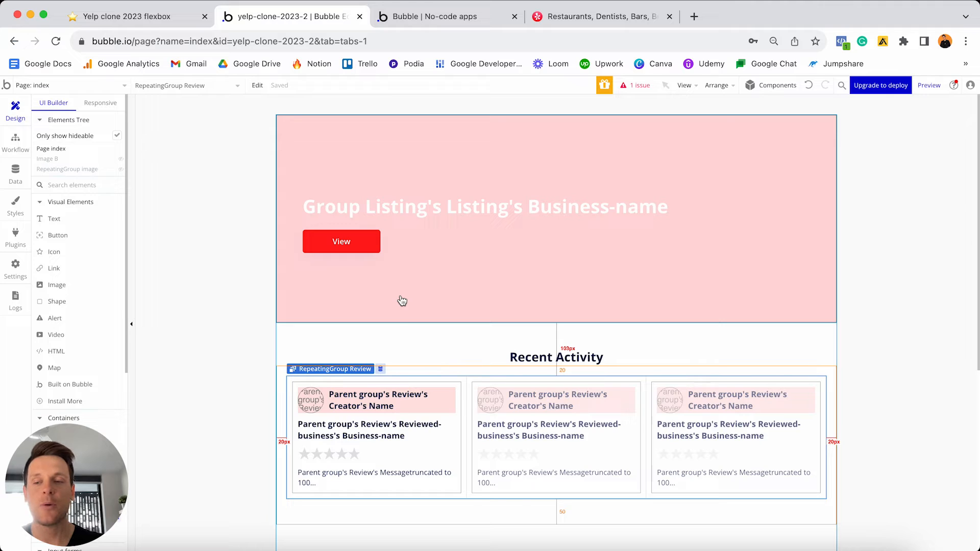
# - Open the pink Group Listing header's properties, then view the Listing data type's fields
pyautogui.click(438, 279)
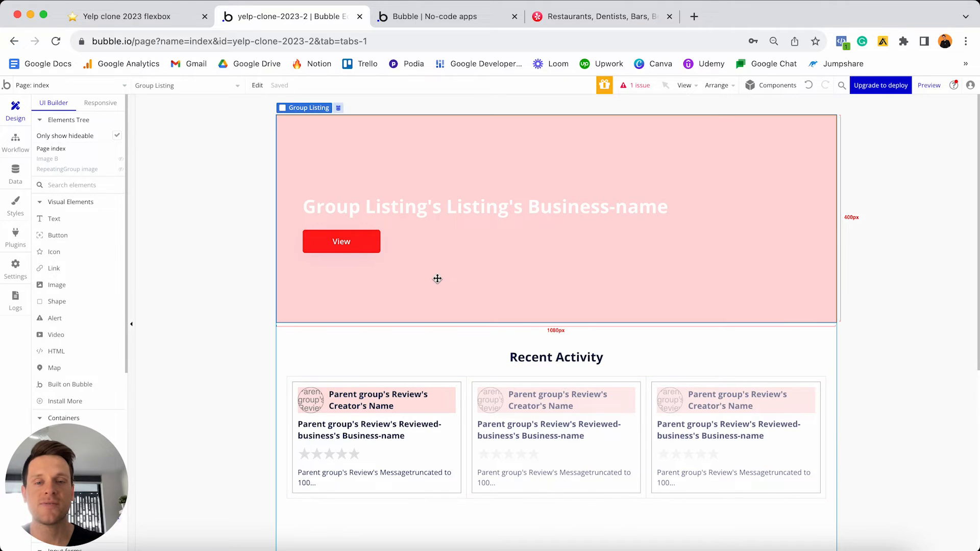
pyautogui.doubleClick(437, 279)
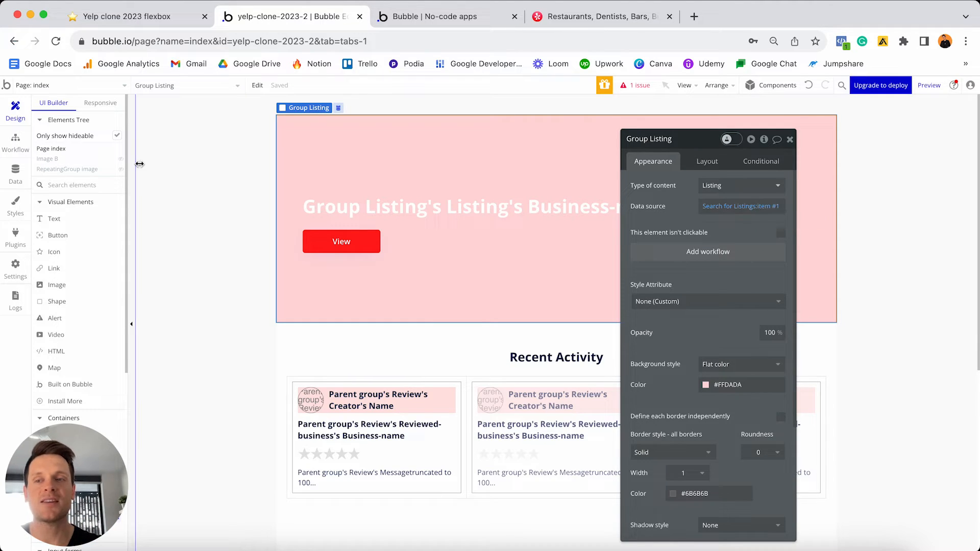
pyautogui.click(15, 174)
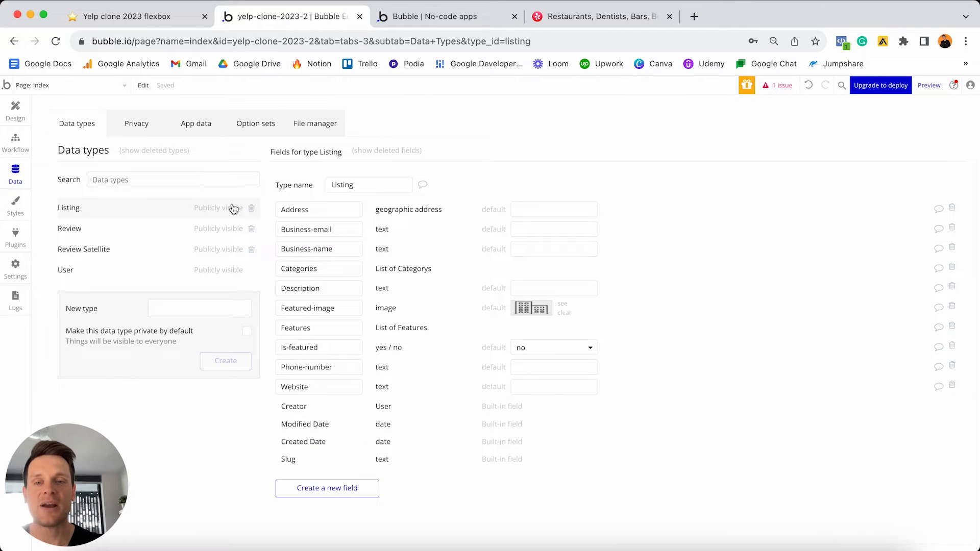
# - Inspect the Is-featured field name and the empty All Listings table, then return to Design
pyautogui.click(333, 348)
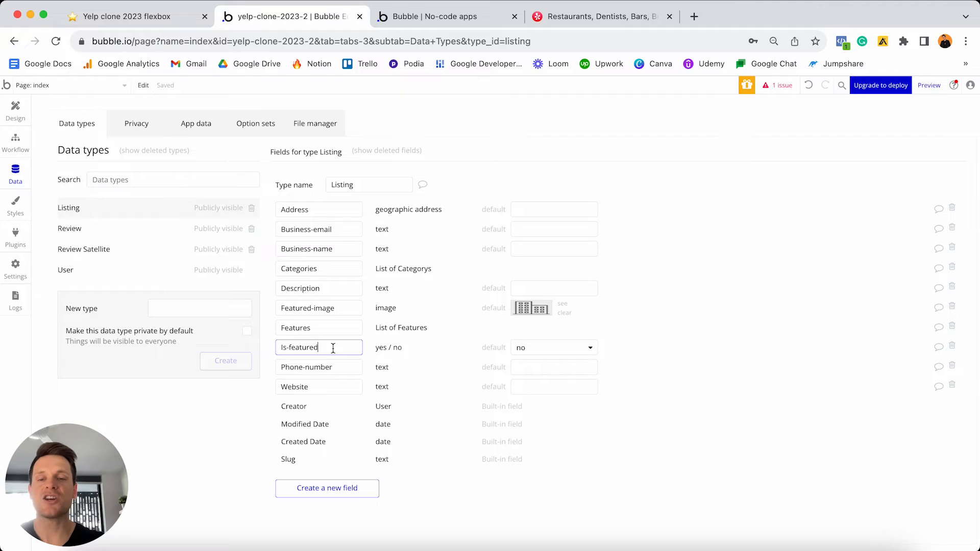
pyautogui.press('super+a')
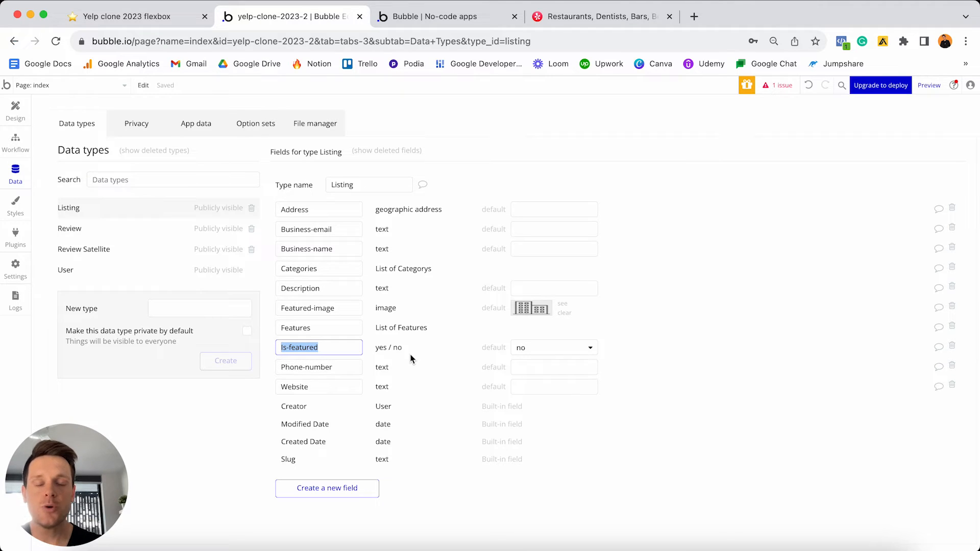
pyautogui.click(204, 126)
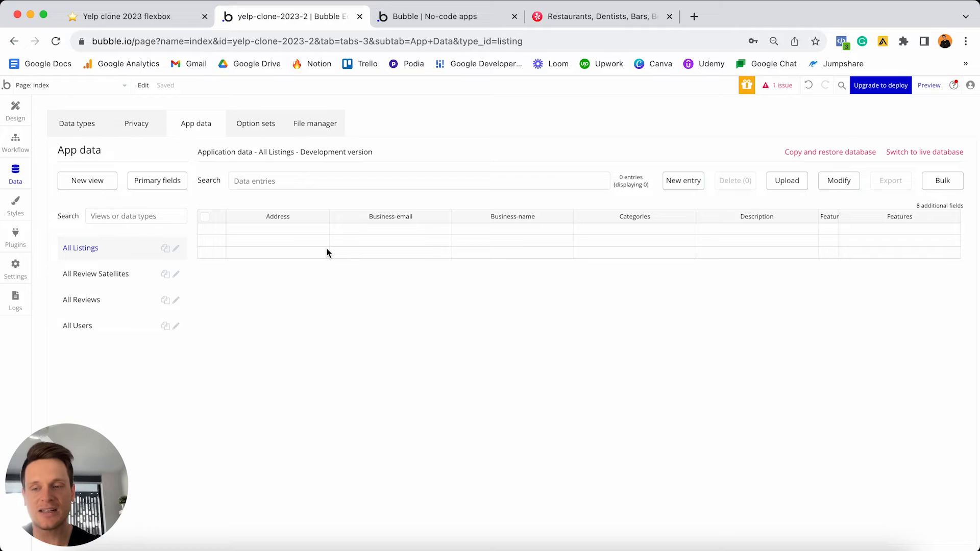
pyautogui.click(17, 116)
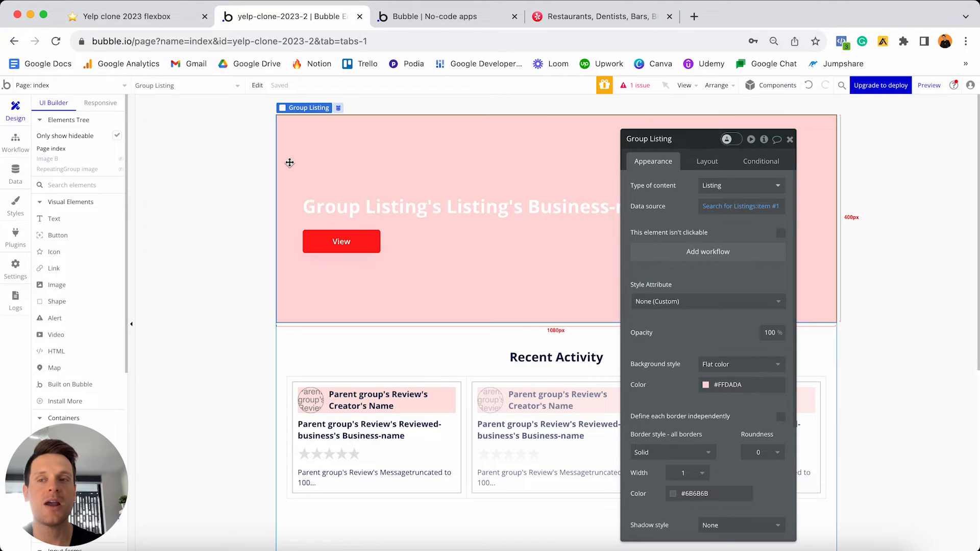
# - Review Group Listing's Search for Listings source and its Is-featured = yes constraint
pyautogui.click(778, 212)
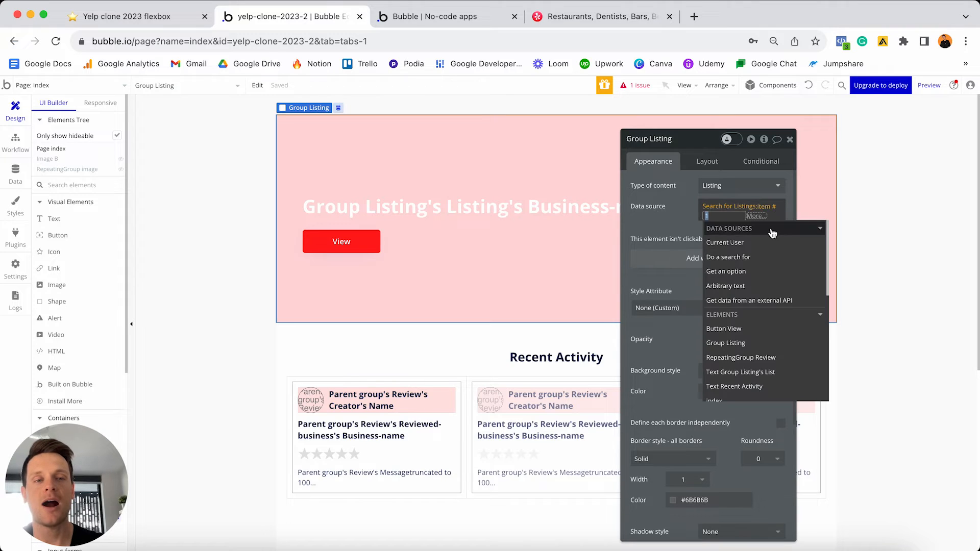
pyautogui.click(725, 207)
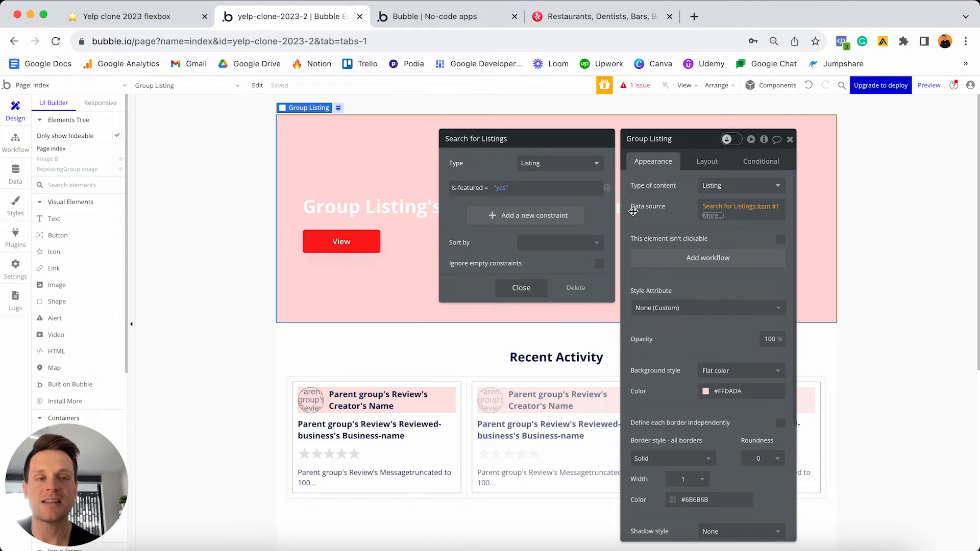
pyautogui.click(672, 224)
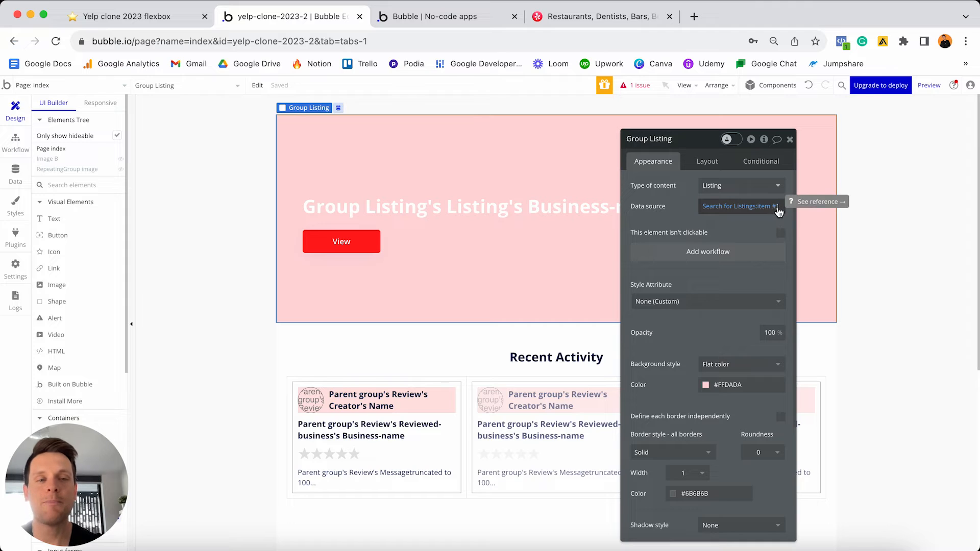
pyautogui.click(778, 209)
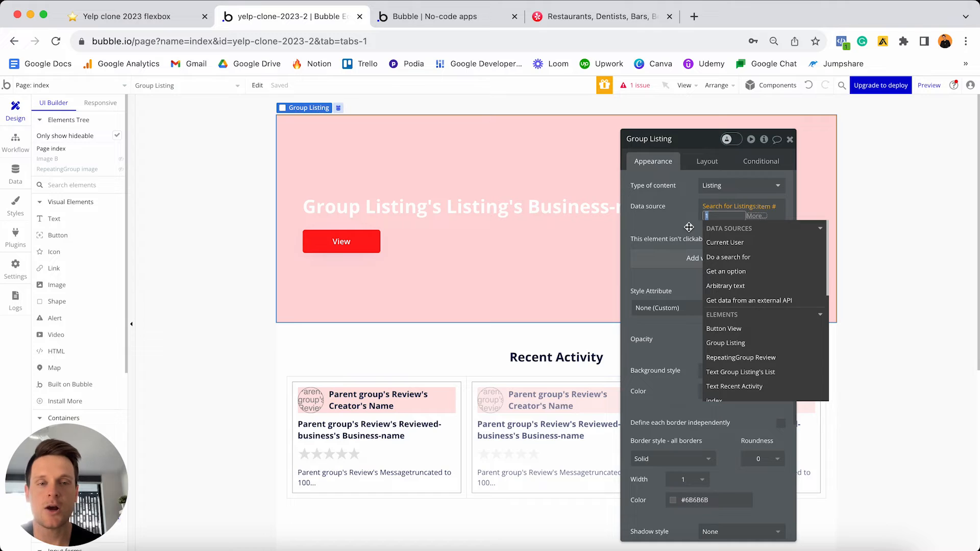
pyautogui.click(20, 150)
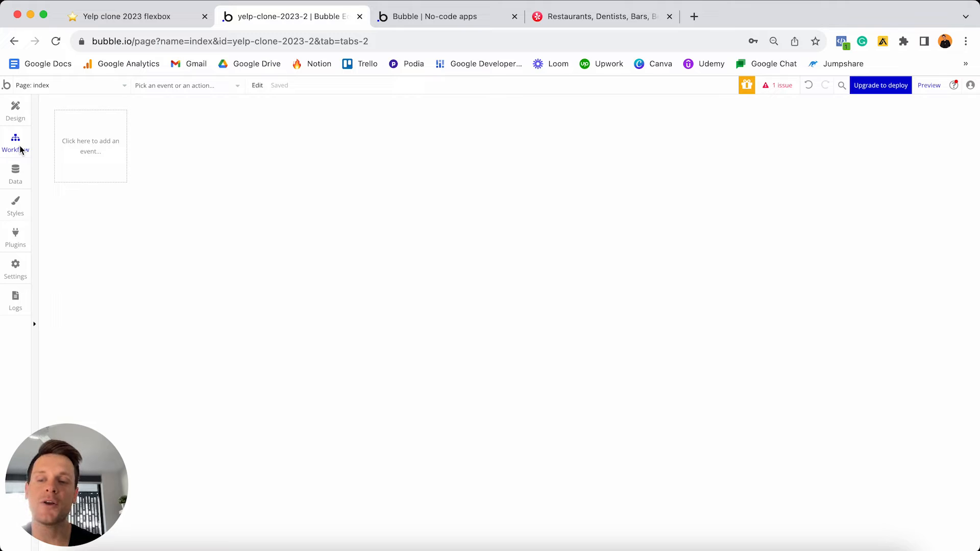
# - Add a General 'Do every 5 seconds' event with a 5-second interval, then go back to Design
pyautogui.click(104, 162)
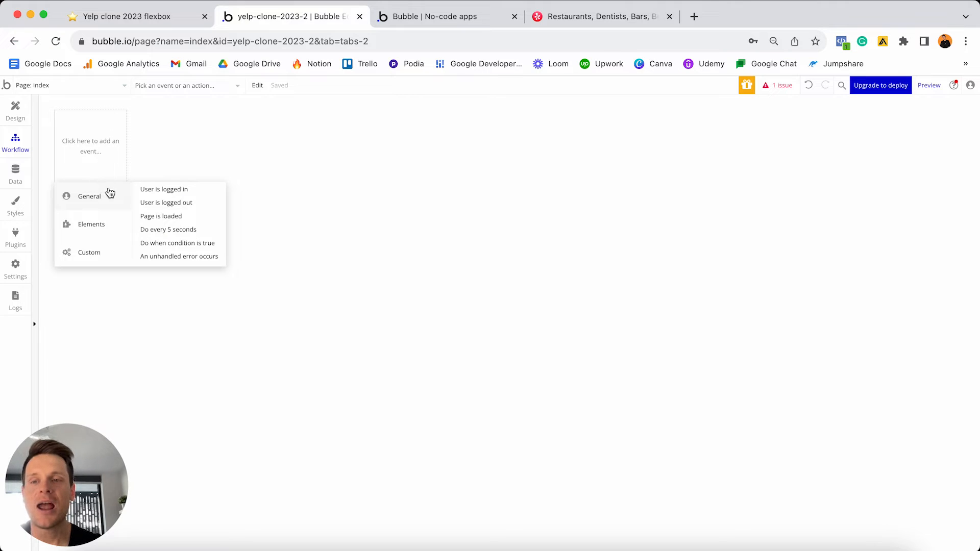
pyautogui.click(170, 231)
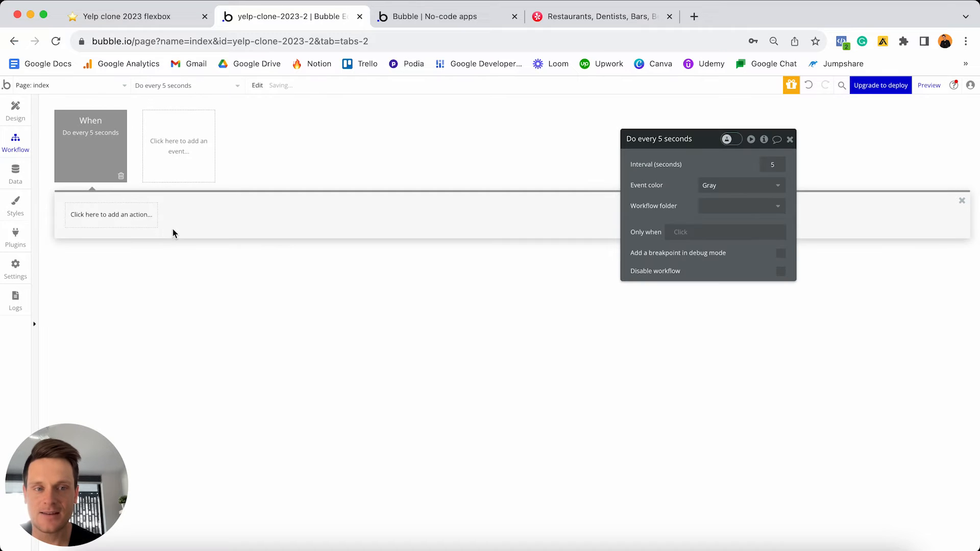
pyautogui.click(774, 165)
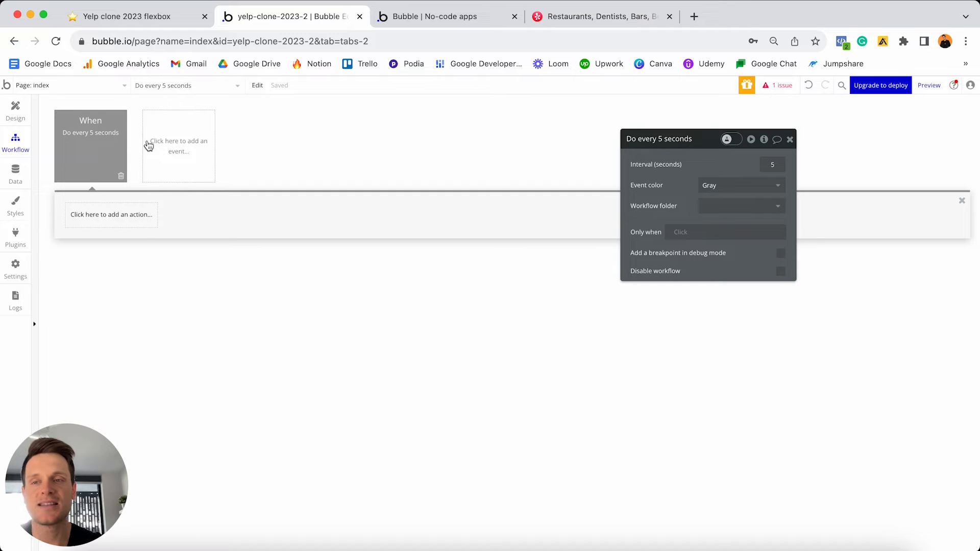
pyautogui.click(15, 115)
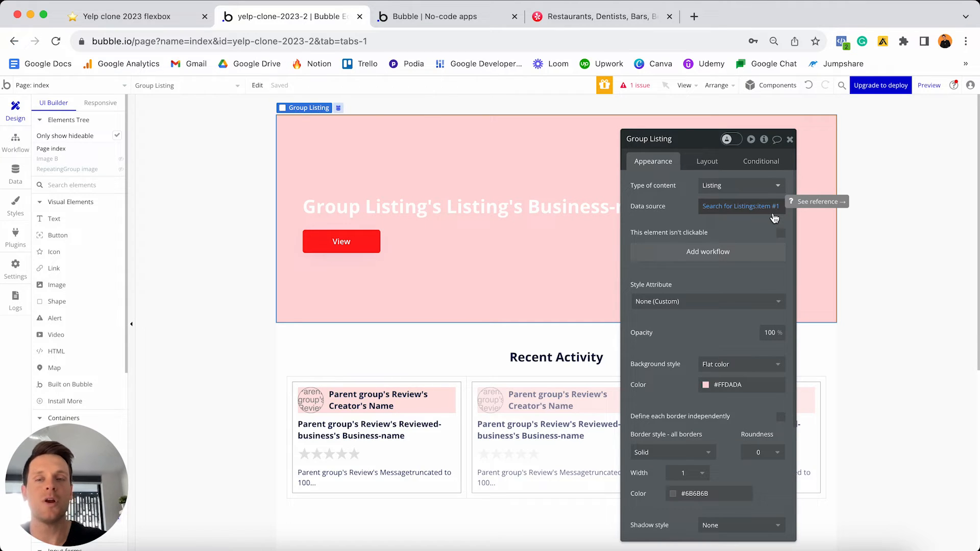
pyautogui.click(15, 174)
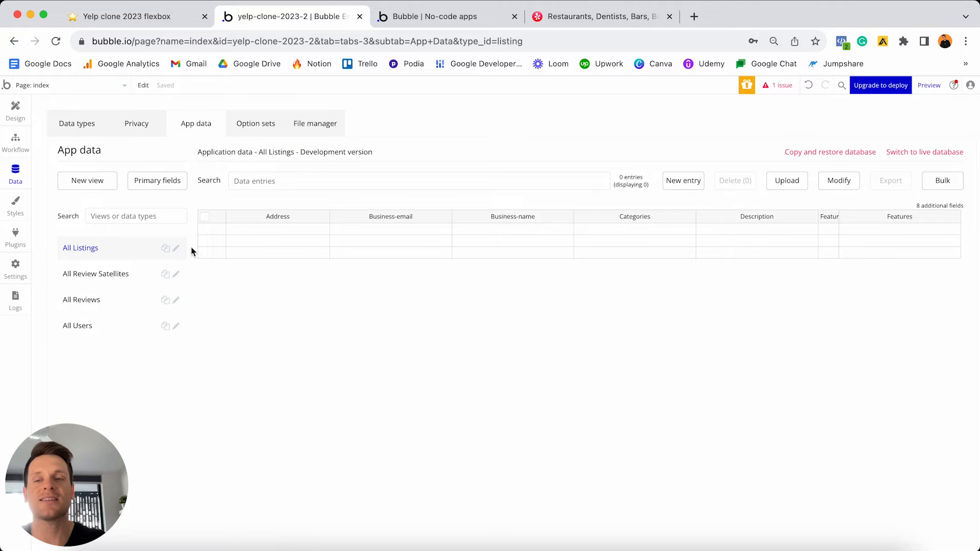
pyautogui.click(76, 124)
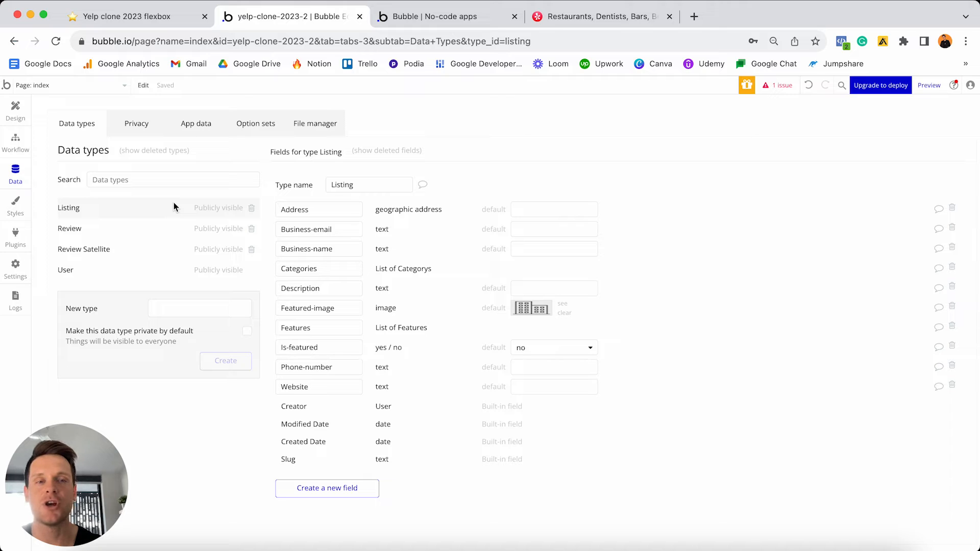
pyautogui.click(15, 110)
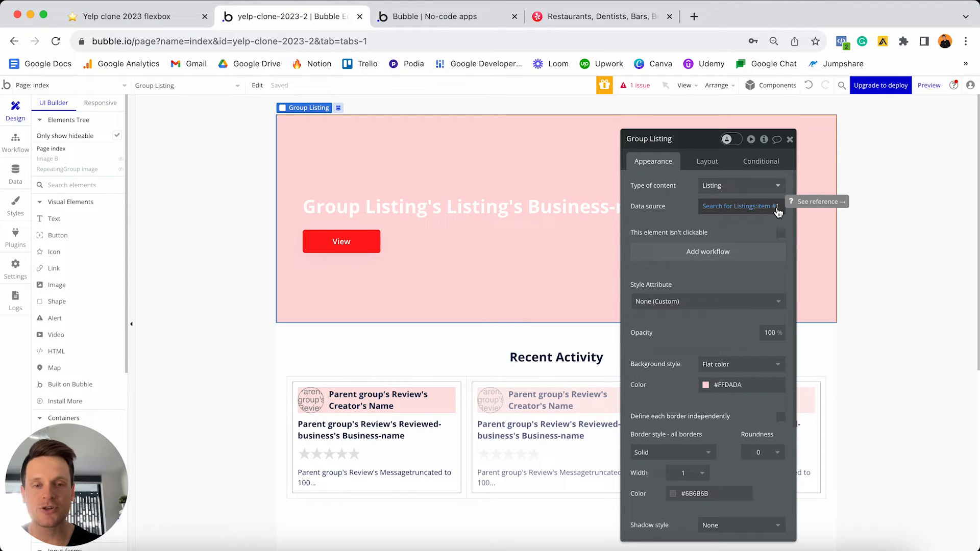
# - Open the Element inspector for the index page to see its custom states, events and actions
pyautogui.click(466, 343)
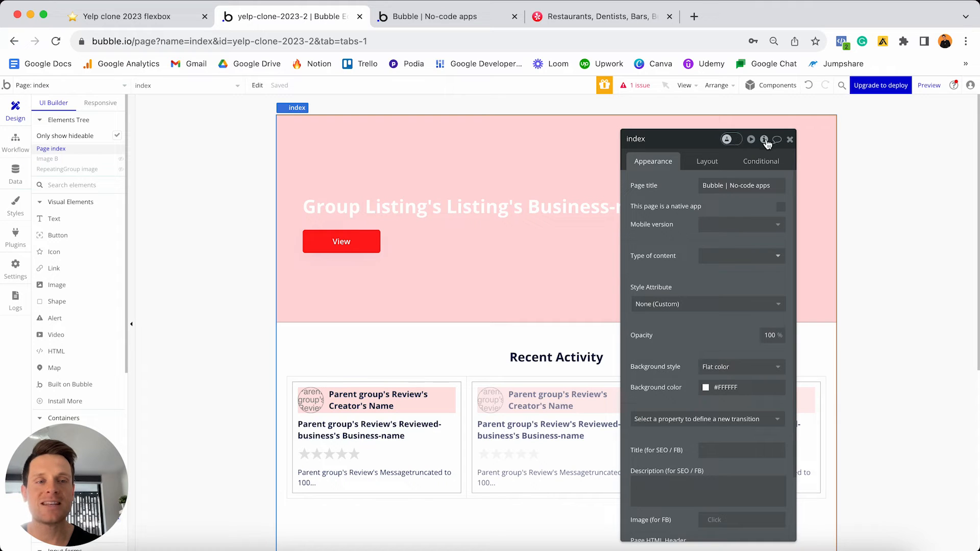
pyautogui.moveTo(766, 144)
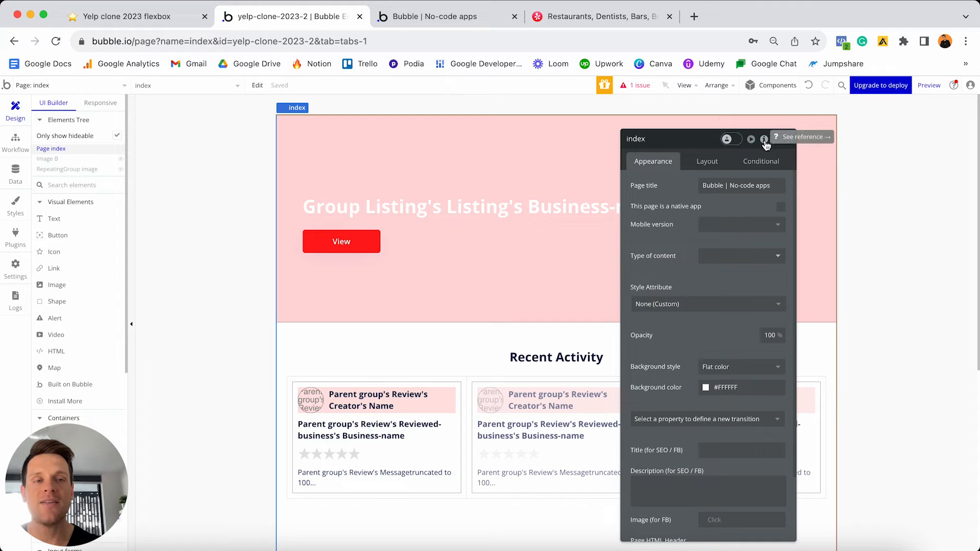
pyautogui.click(764, 141)
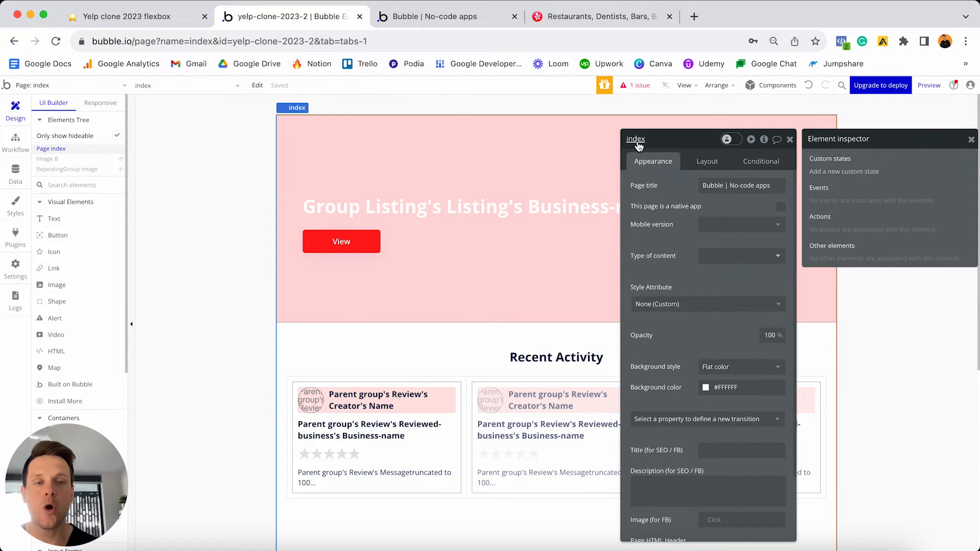
# - Create a page custom state named Featured-number with state type number
pyautogui.click(849, 173)
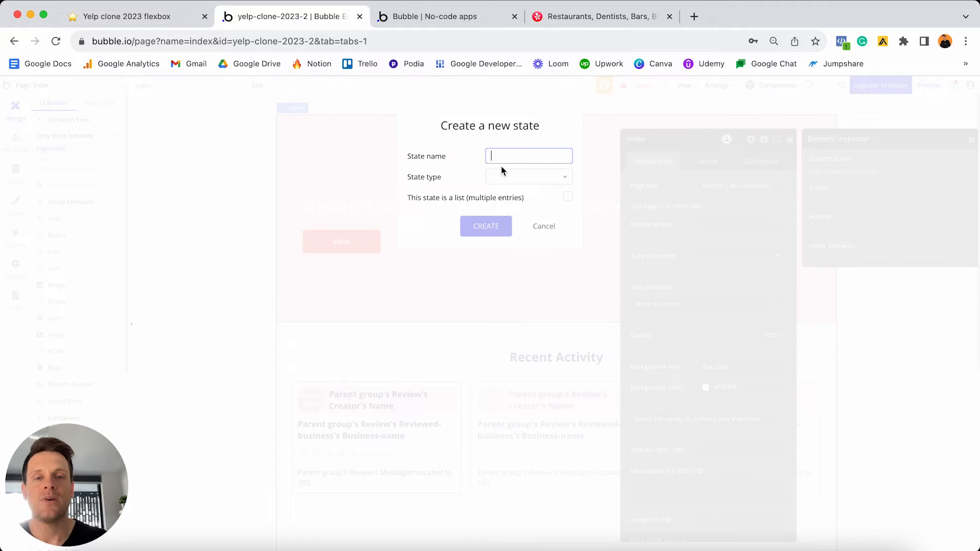
pyautogui.write('Featured-im')
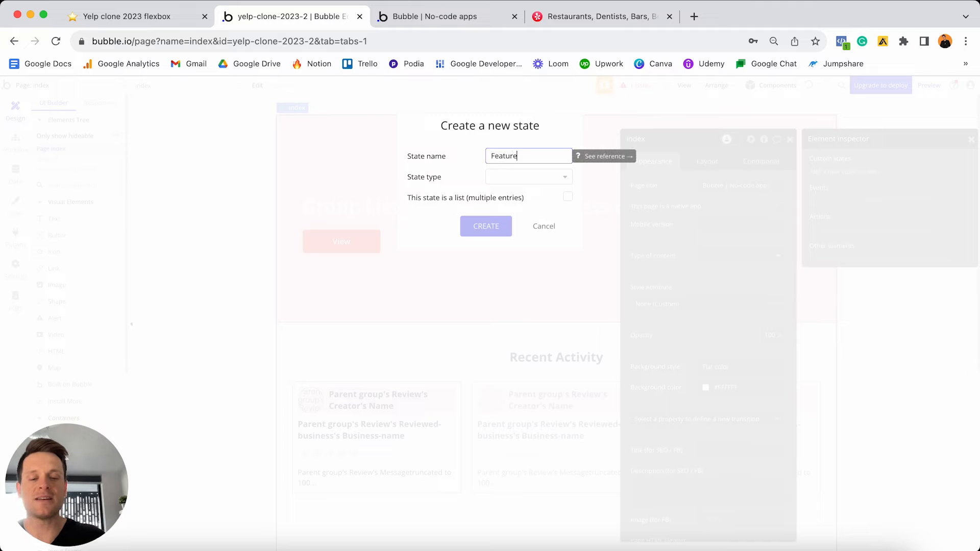
pyautogui.press('BackSpace')
pyautogui.press('BackSpace')
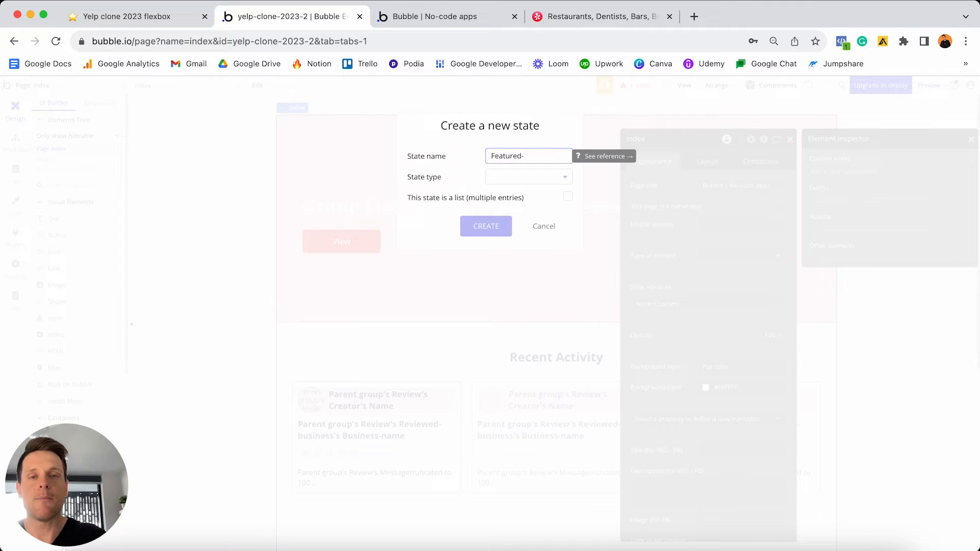
pyautogui.write('number')
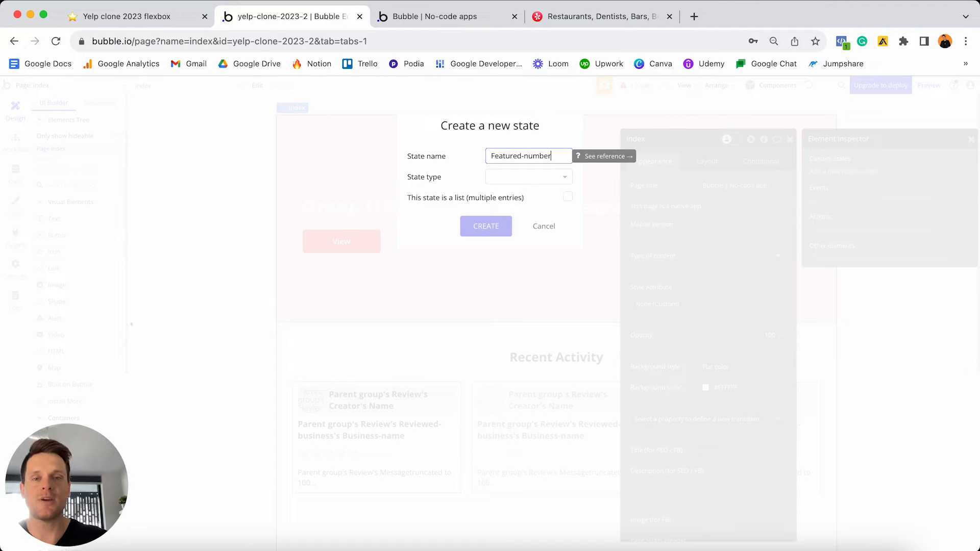
pyautogui.click(505, 177)
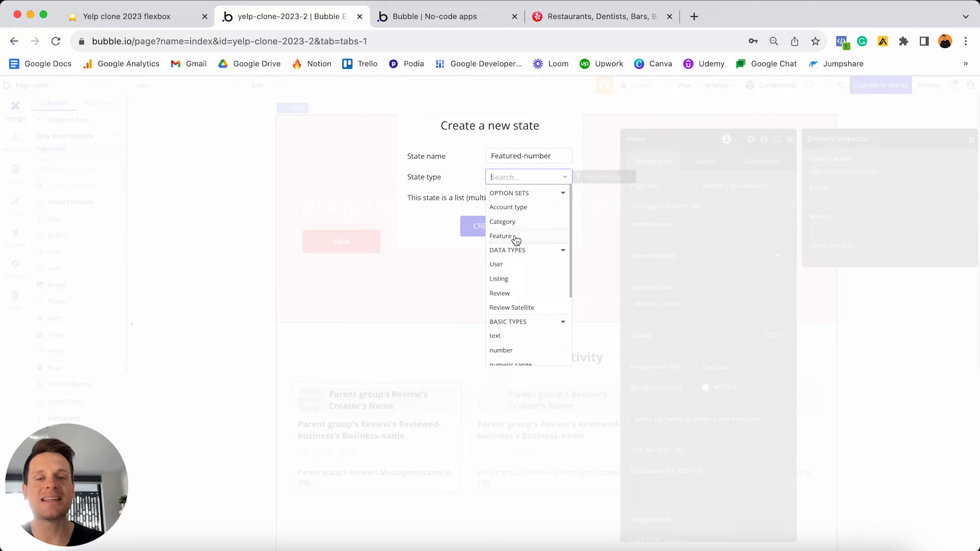
pyautogui.scroll(-3, 516, 237)
pyautogui.click(518, 285)
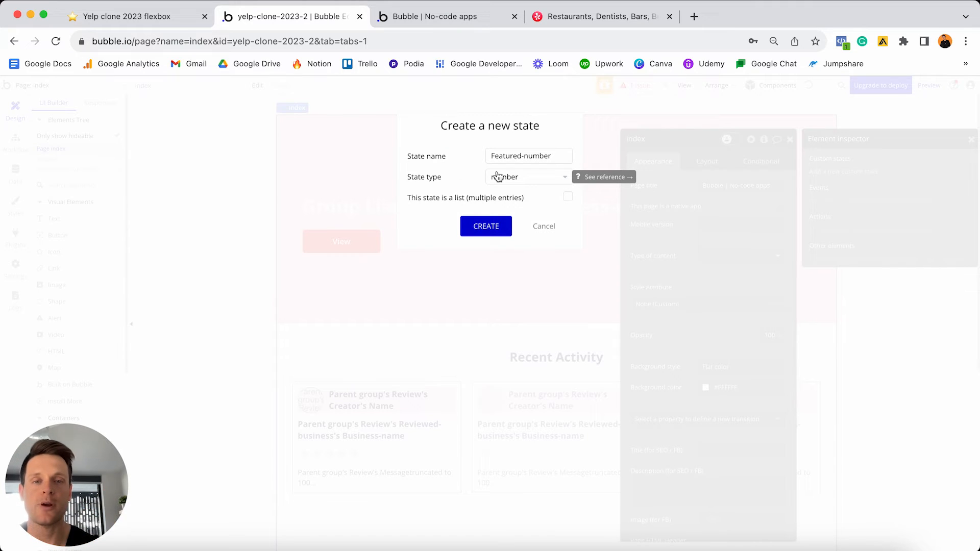
pyautogui.click(488, 227)
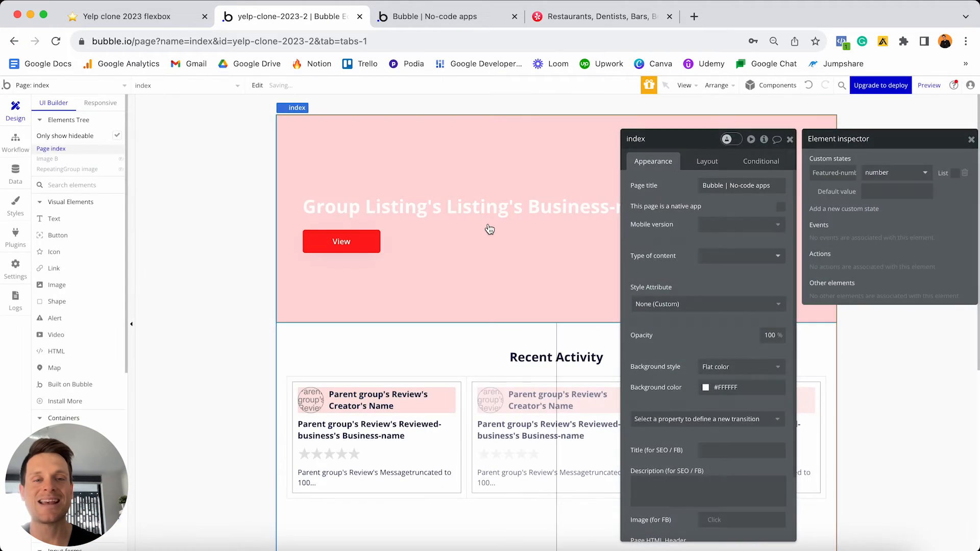
# - Enter 1 as Featured-number's default value, then switch to the page's workflows
pyautogui.click(887, 190)
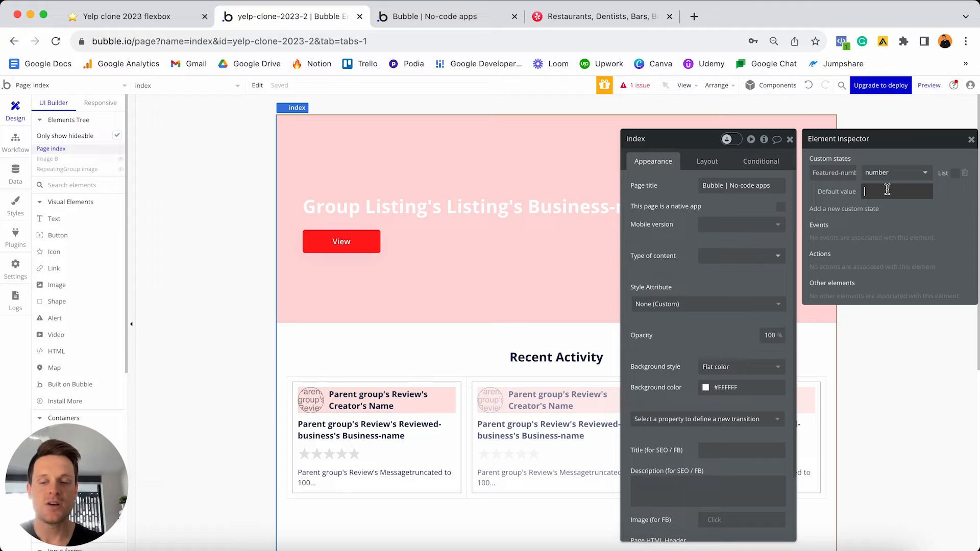
pyautogui.write('1')
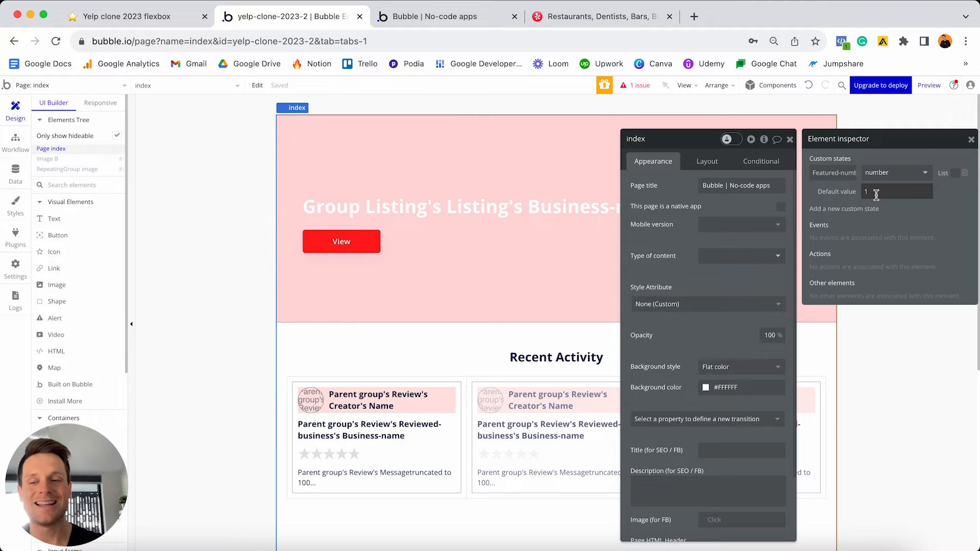
pyautogui.click(16, 146)
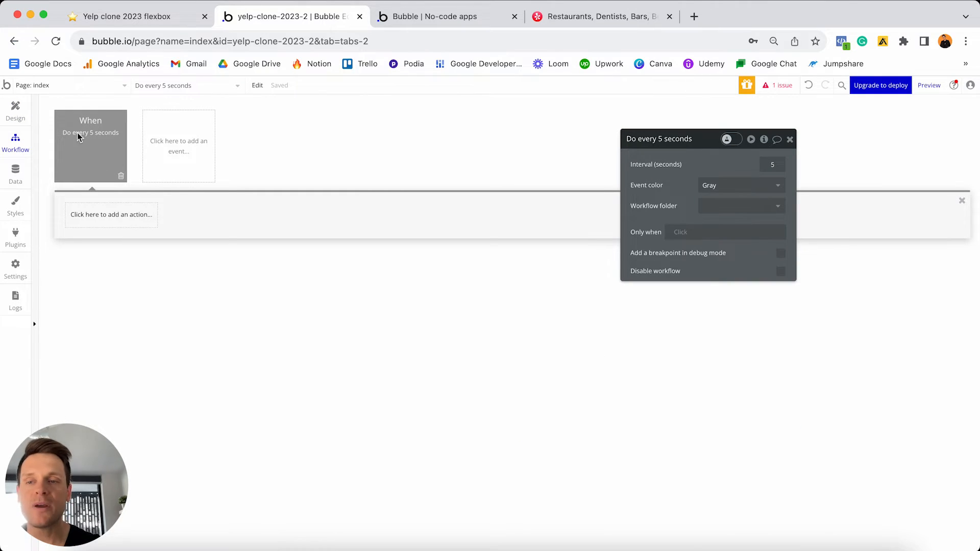
# - Add a Set state action as Step 1 targeting index's Featured-number custom state
pyautogui.click(108, 225)
pyautogui.write('state')
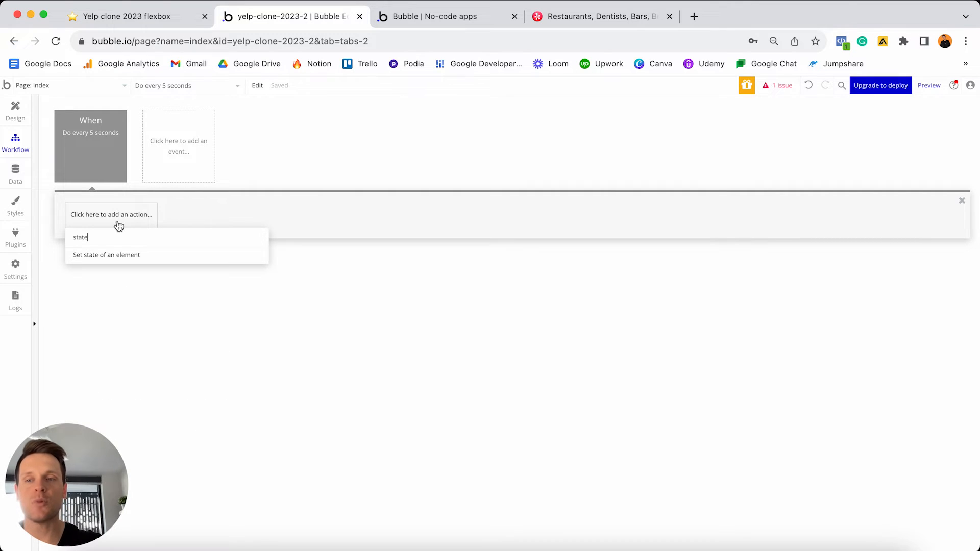
pyautogui.click(105, 257)
pyautogui.moveTo(678, 140); pyautogui.dragTo(438, 140)
pyautogui.click(489, 164)
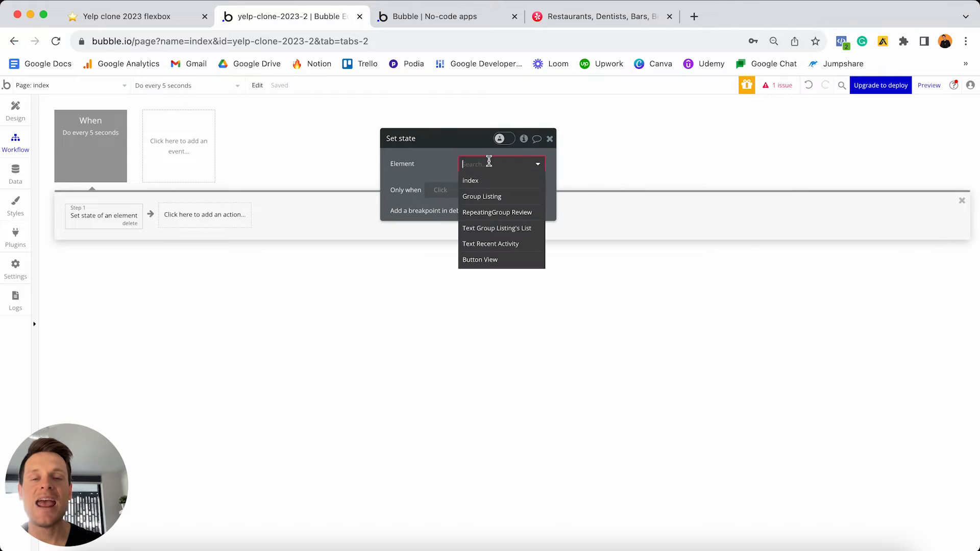
pyautogui.click(467, 181)
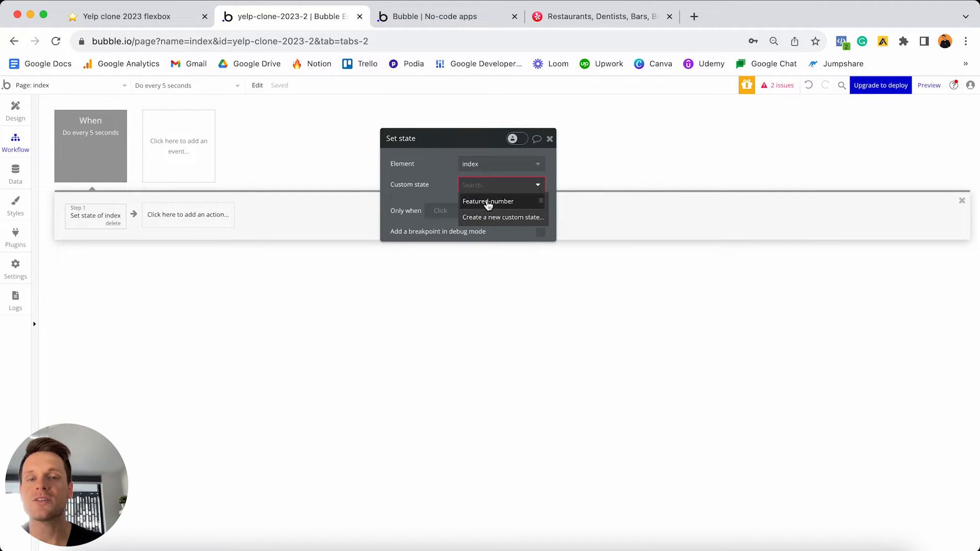
pyautogui.click(488, 203)
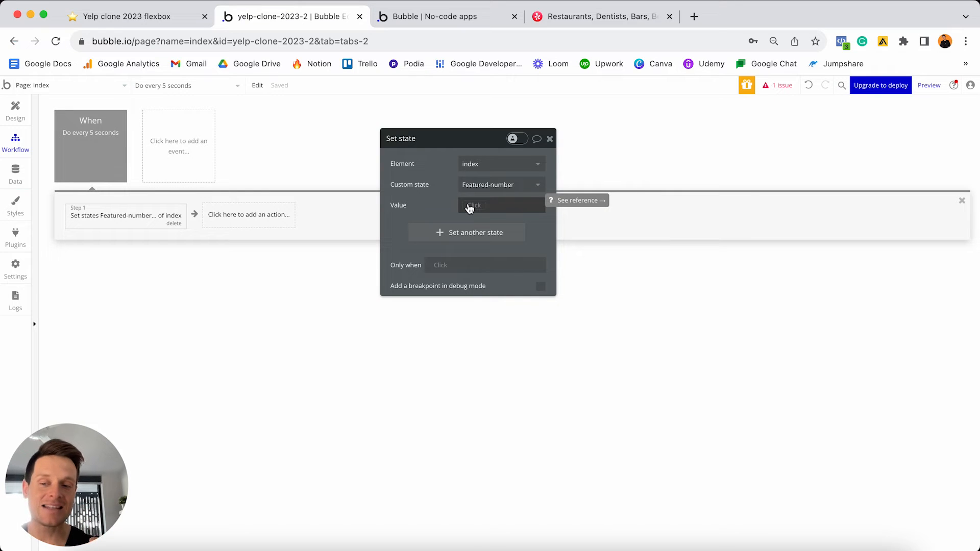
# - Set the action's value to index's Featured-number + 1
pyautogui.click(469, 208)
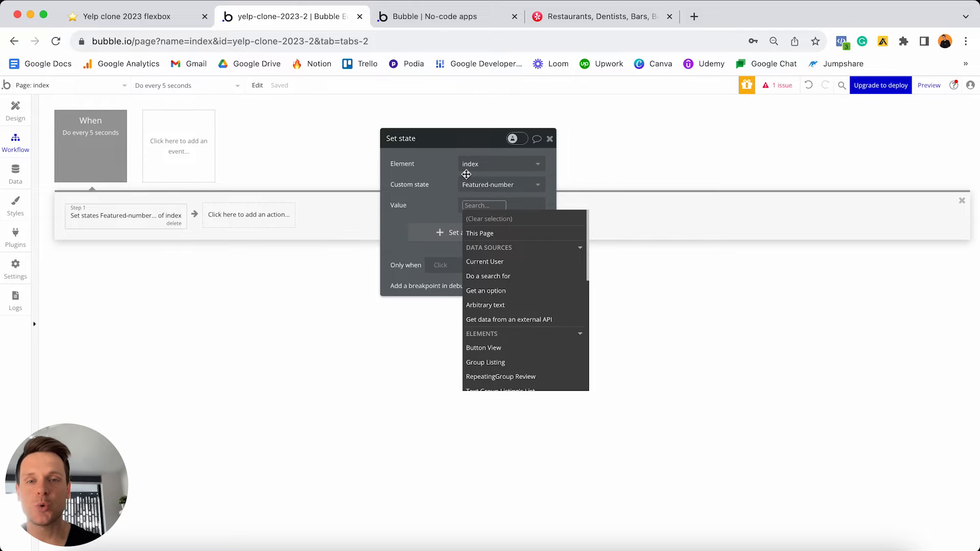
pyautogui.scroll(-5, 488, 262)
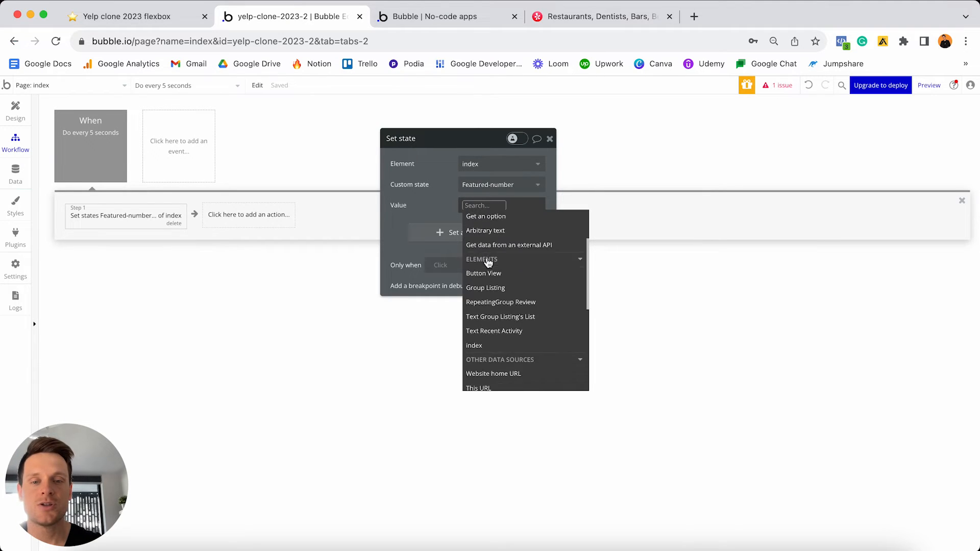
pyautogui.click(489, 289)
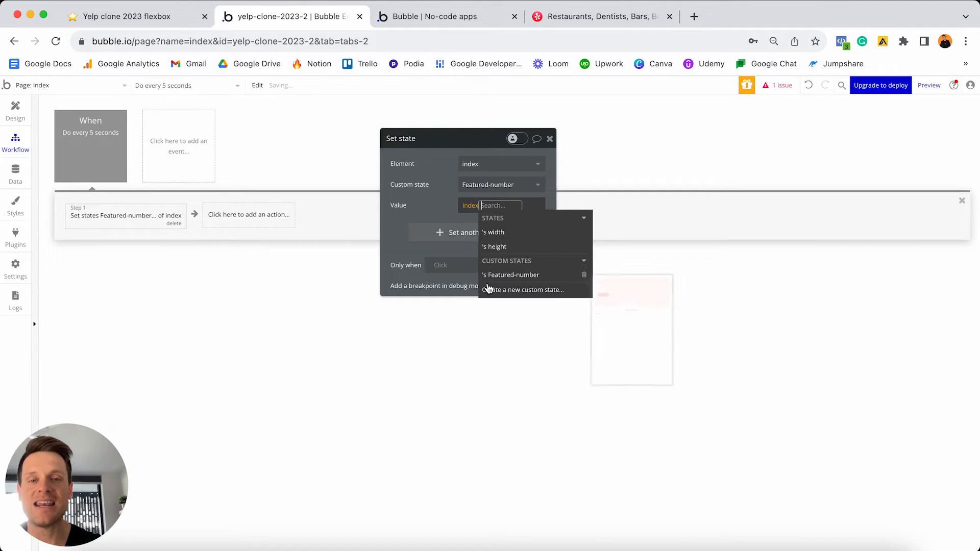
pyautogui.click(506, 276)
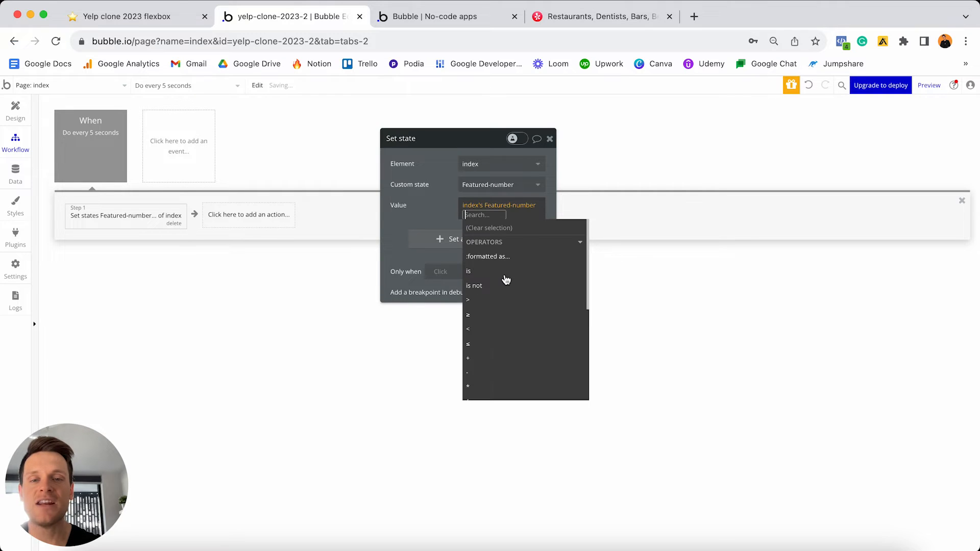
pyautogui.click(503, 341)
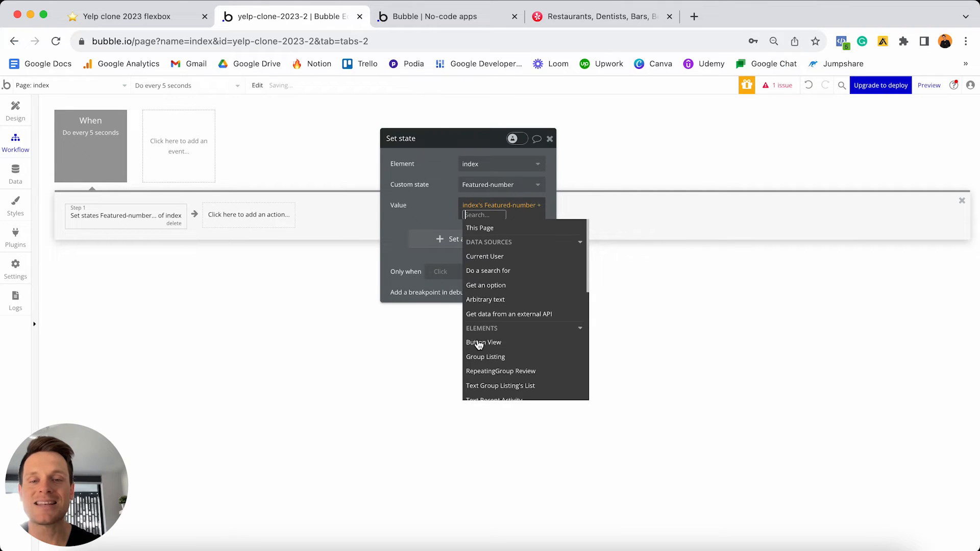
pyautogui.write('1')
pyautogui.click(461, 220)
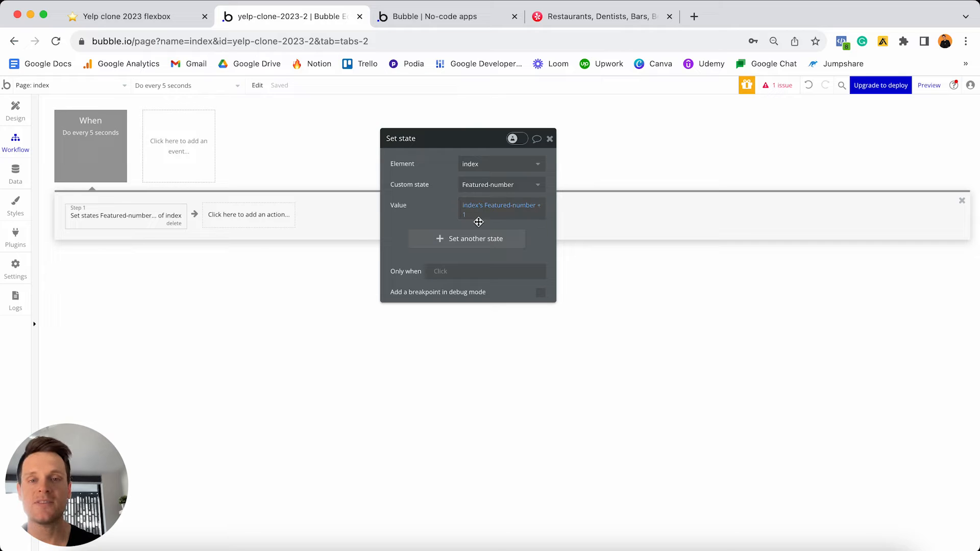
pyautogui.moveTo(489, 220)
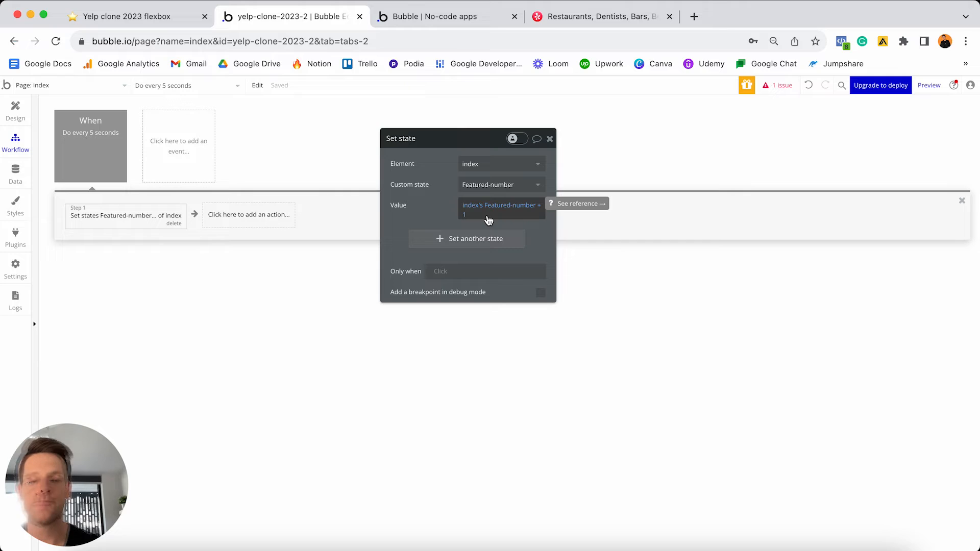
pyautogui.click(243, 224)
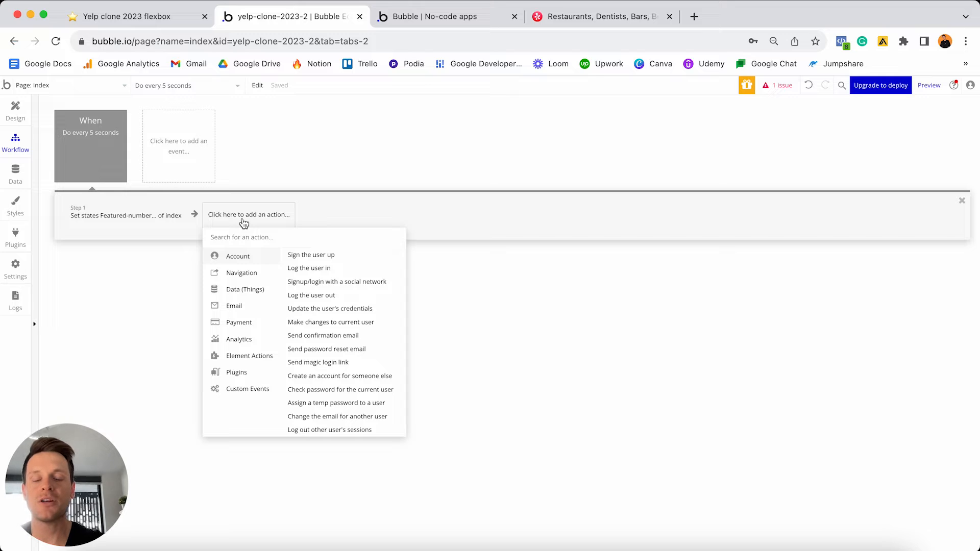
# - Add a second Set state step on index's Featured-number with value 1
pyautogui.write('state')
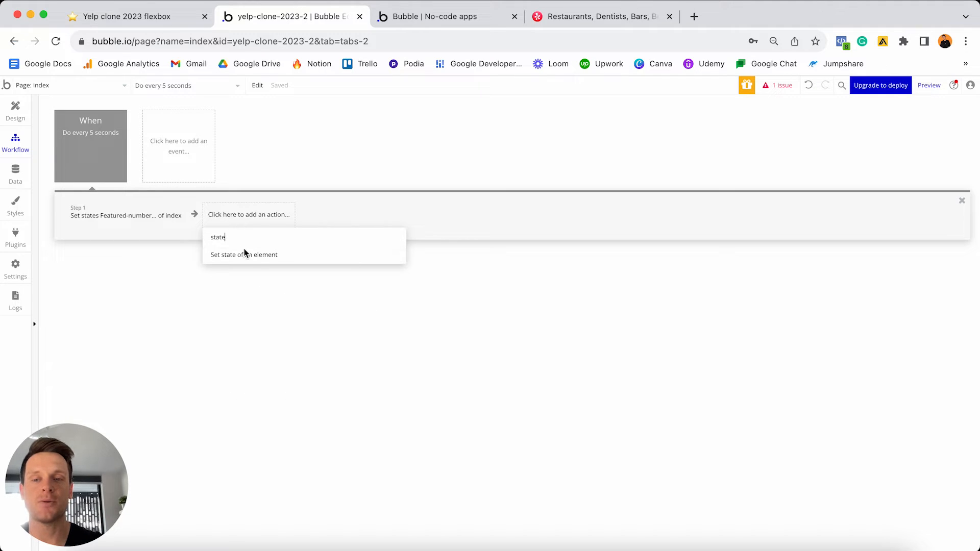
pyautogui.click(244, 255)
pyautogui.click(499, 164)
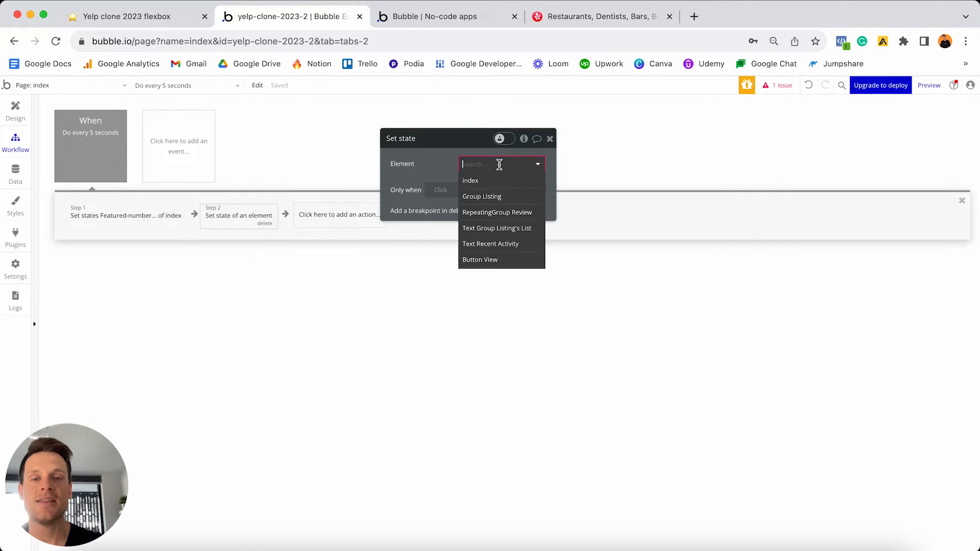
pyautogui.click(482, 182)
pyautogui.click(484, 183)
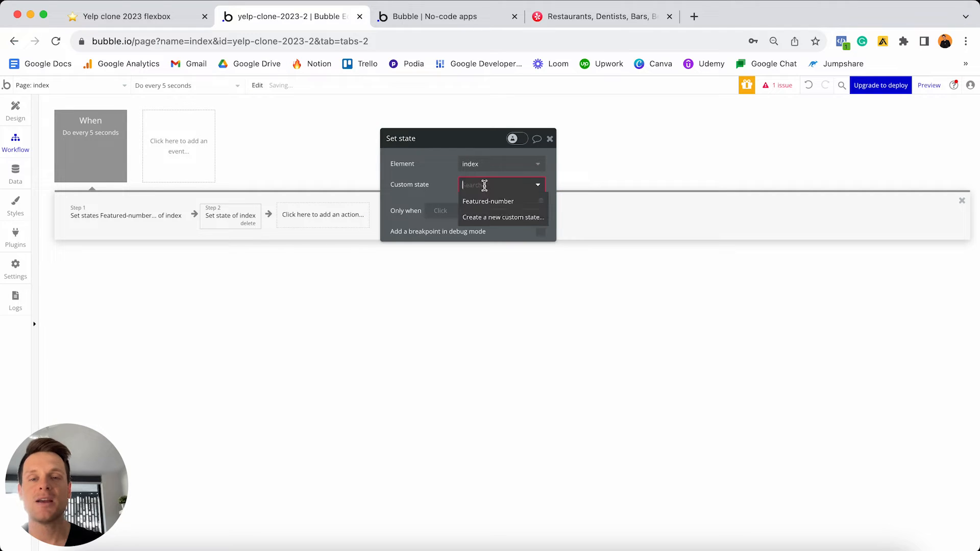
pyautogui.click(489, 203)
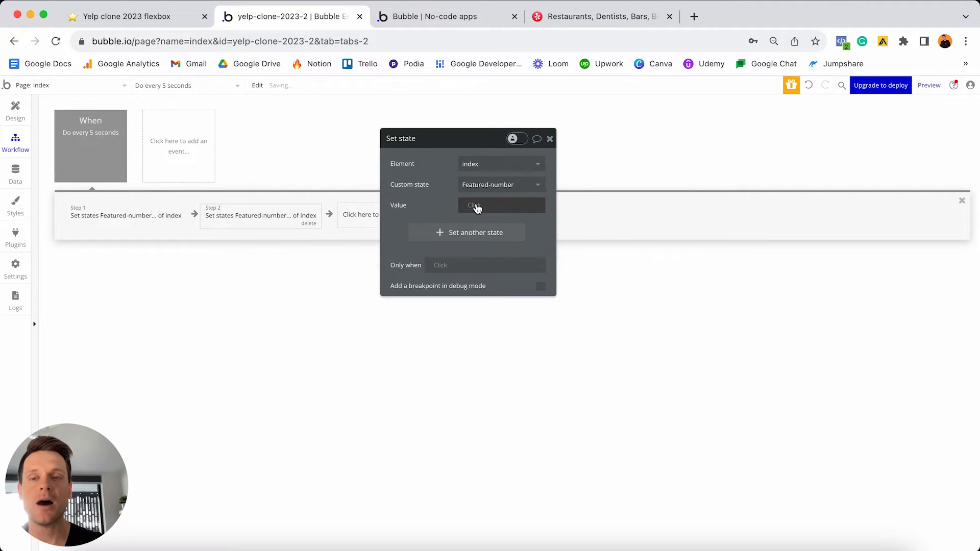
pyautogui.click(475, 205)
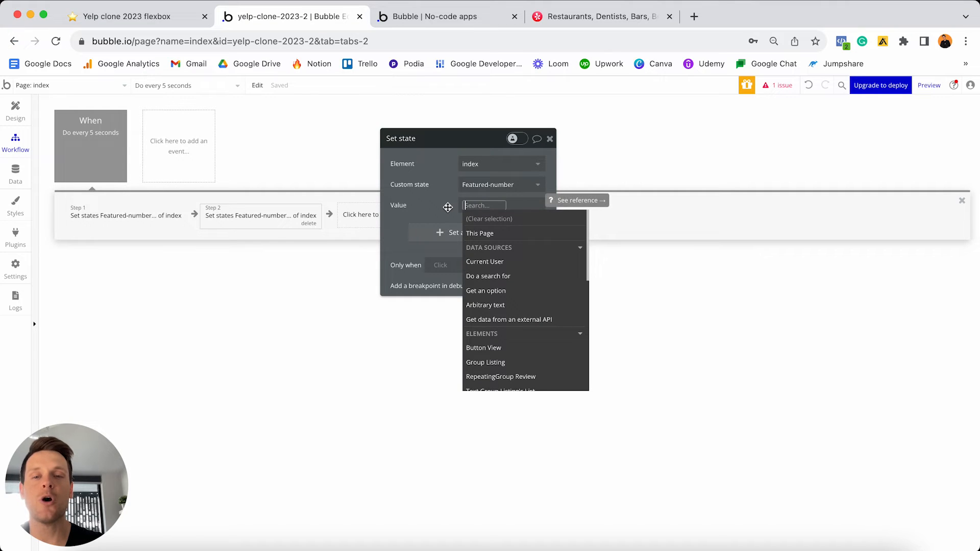
pyautogui.write('1')
pyautogui.press('Return')
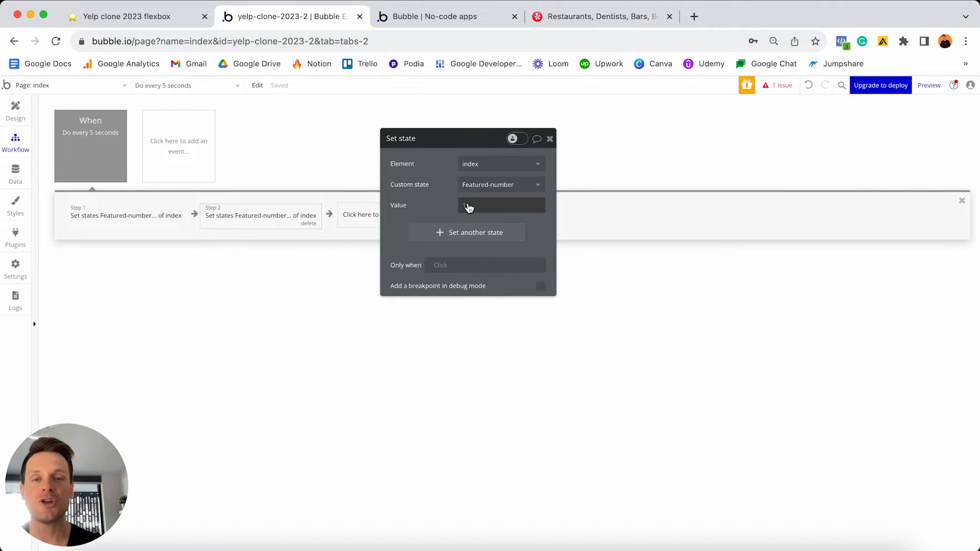
# - Make Step 2 run only when index's Featured-number is 3
pyautogui.click(445, 269)
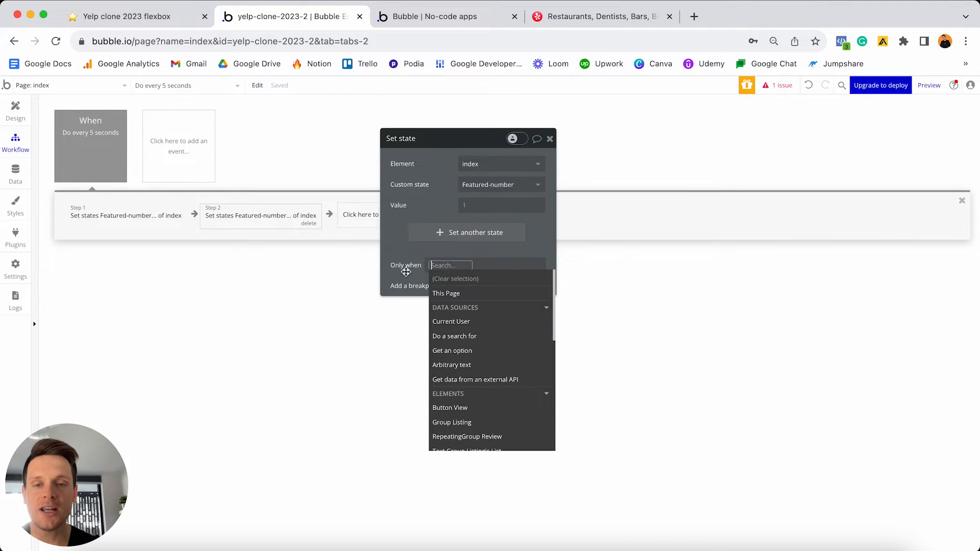
pyautogui.scroll(-1, 467, 307)
pyautogui.scroll(-2, 467, 307)
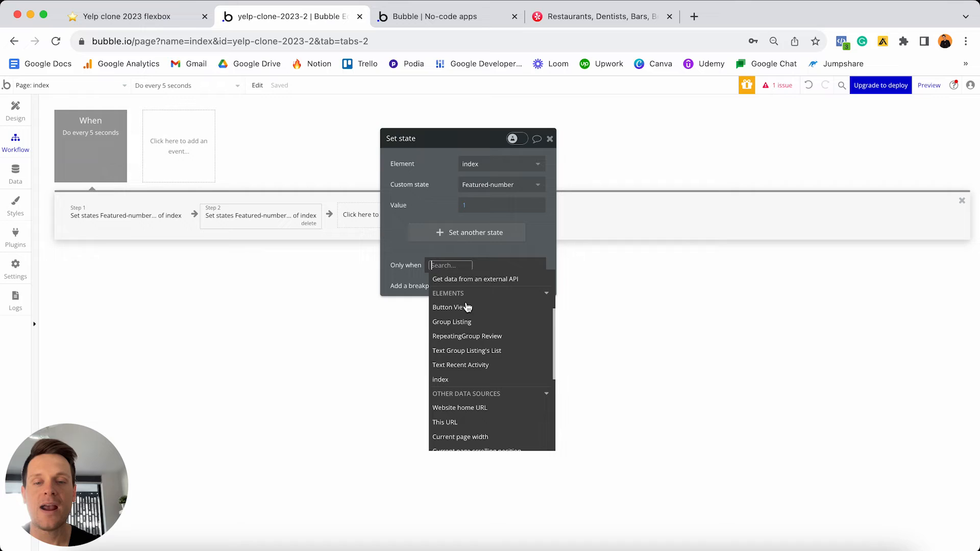
pyautogui.click(467, 379)
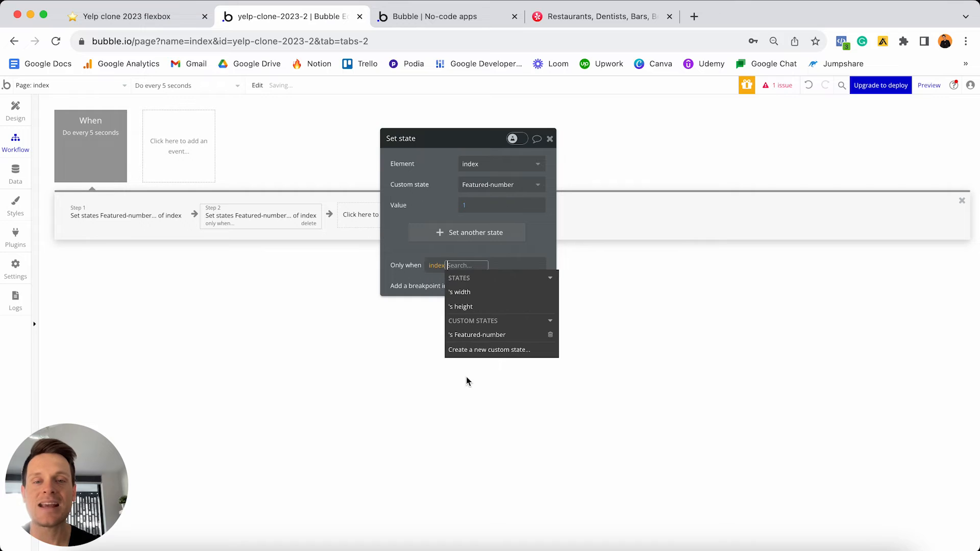
pyautogui.click(480, 339)
pyautogui.click(467, 317)
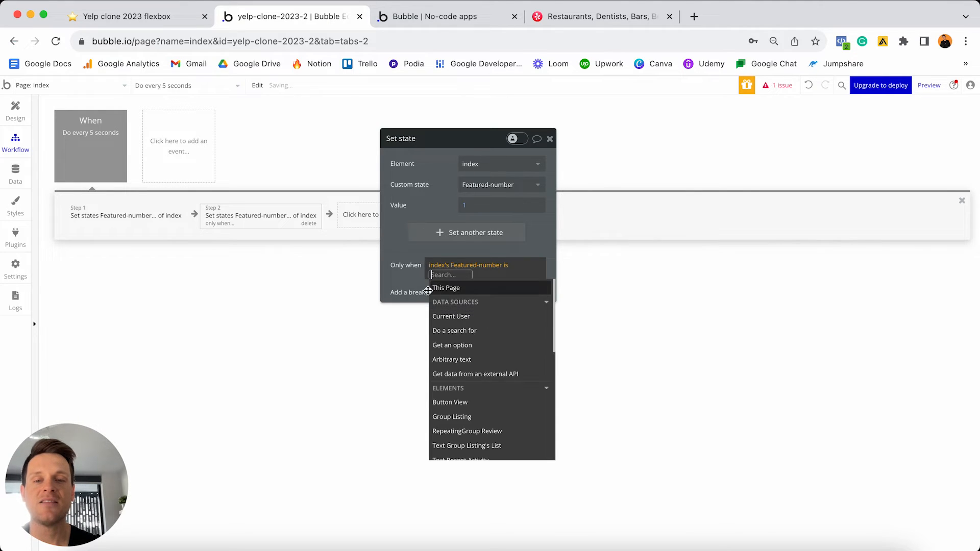
pyautogui.write('3')
pyautogui.click(427, 276)
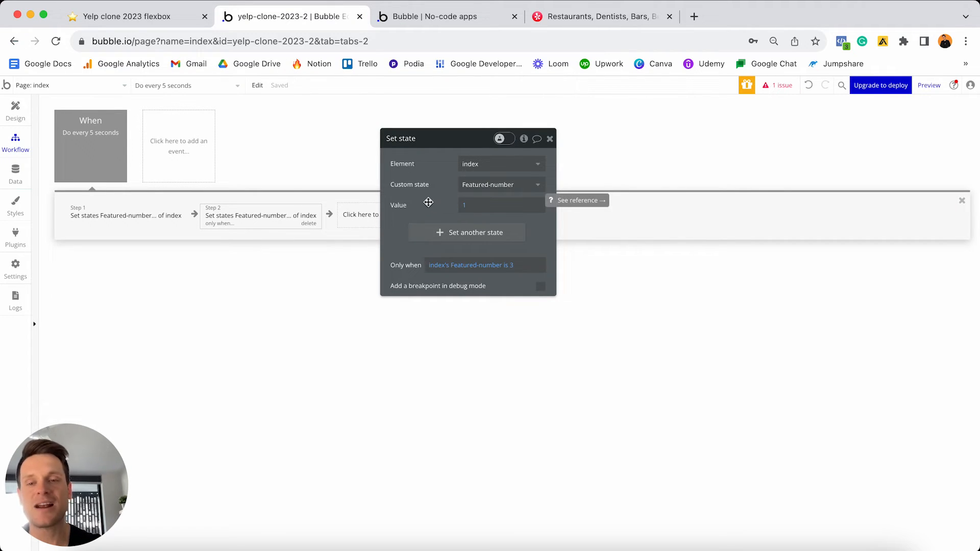
pyautogui.click(135, 222)
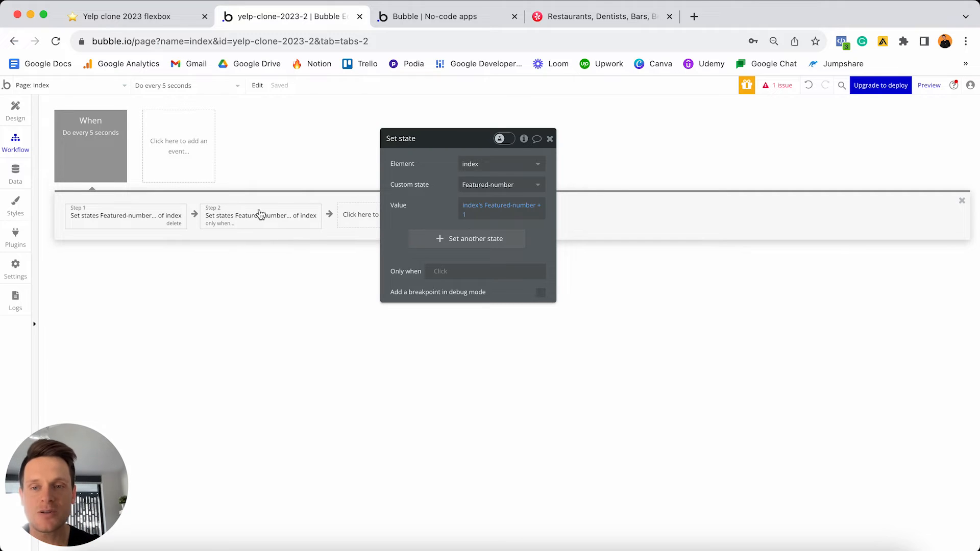
# - Give Step 1 the condition: only when index's Featured-number is not 3
pyautogui.click(274, 223)
pyautogui.click(465, 209)
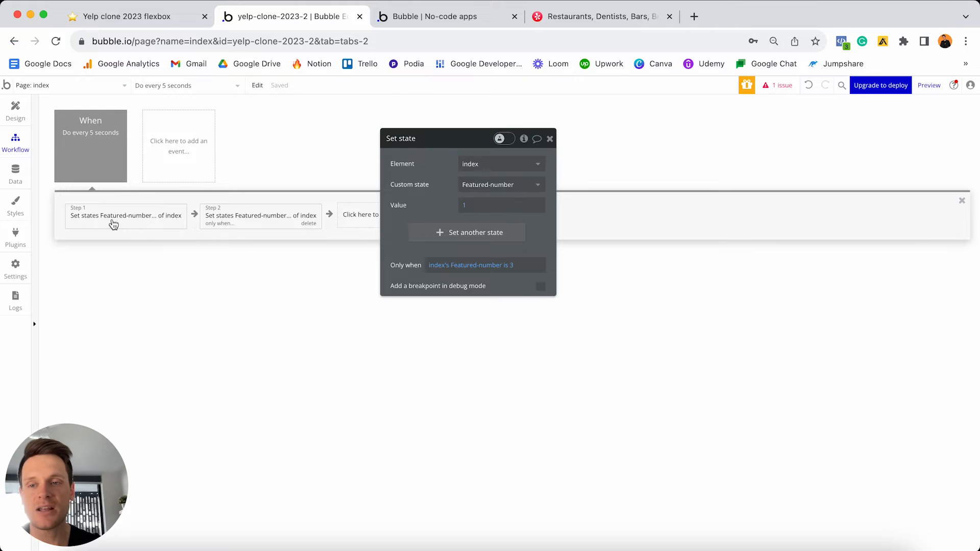
pyautogui.click(162, 204)
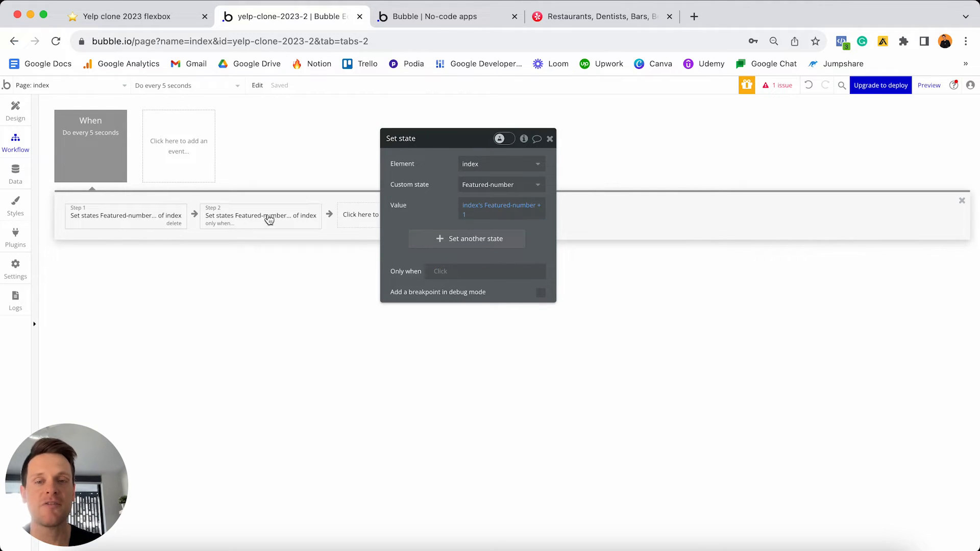
pyautogui.click(440, 271)
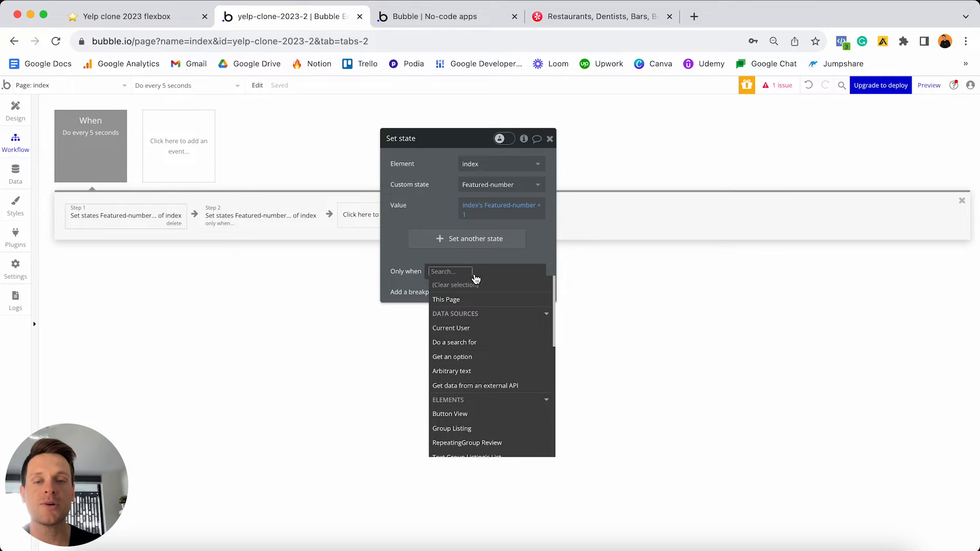
pyautogui.scroll(-3, 472, 304)
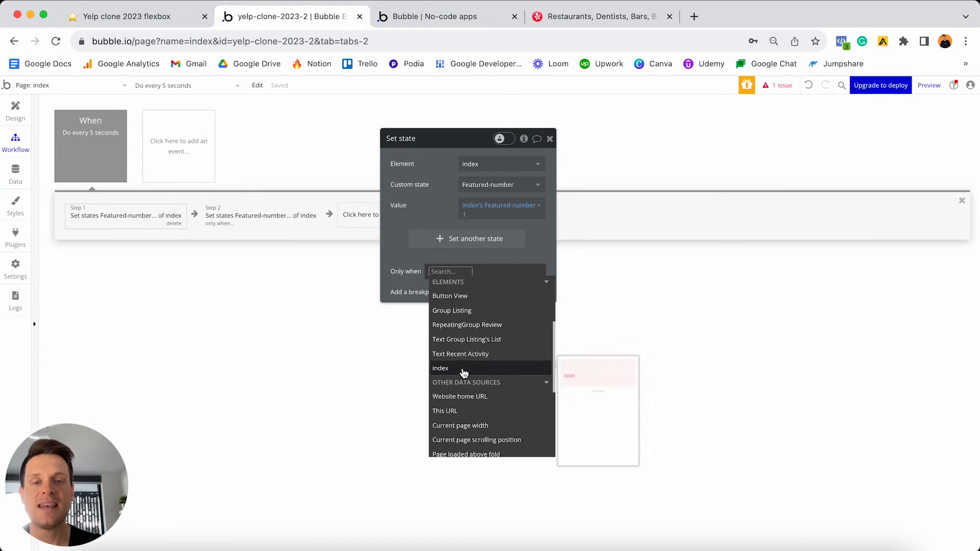
pyautogui.click(462, 372)
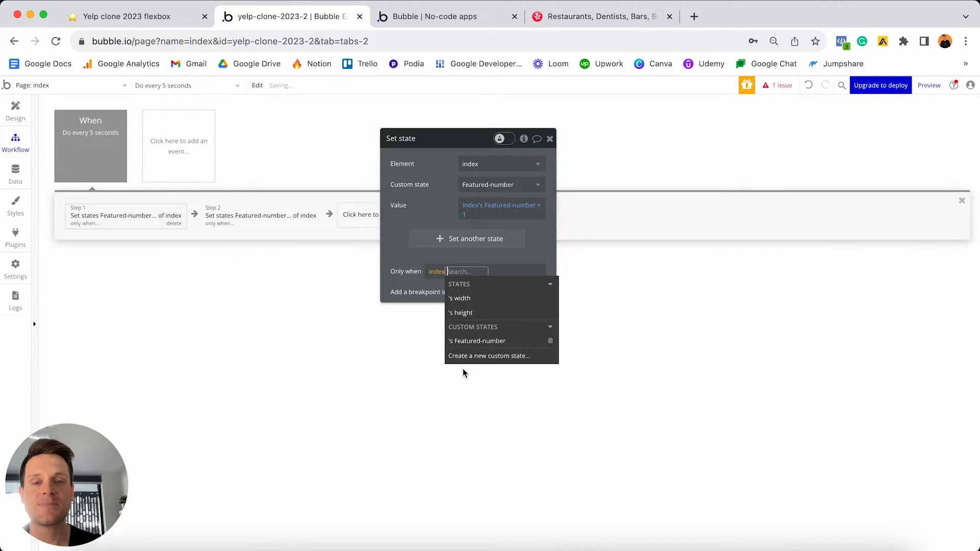
pyautogui.click(478, 341)
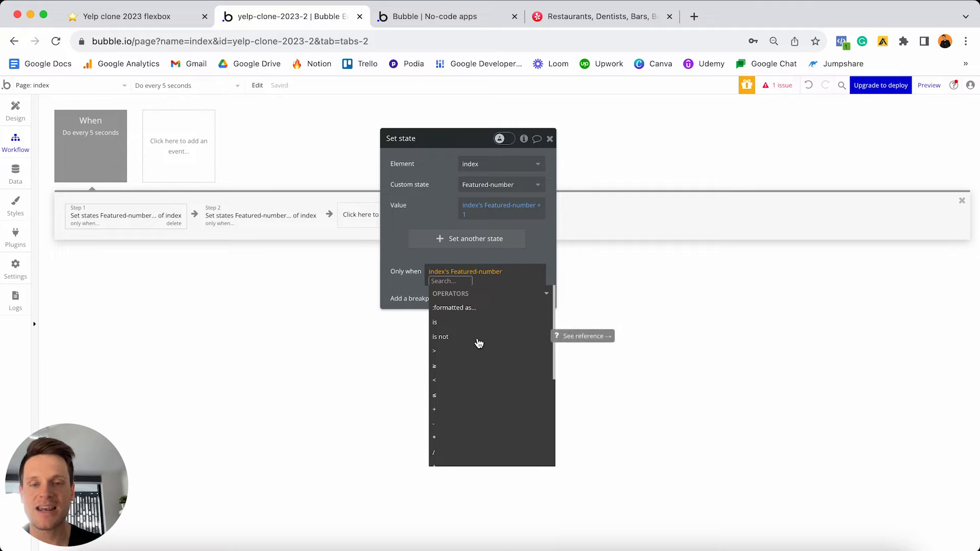
pyautogui.click(478, 339)
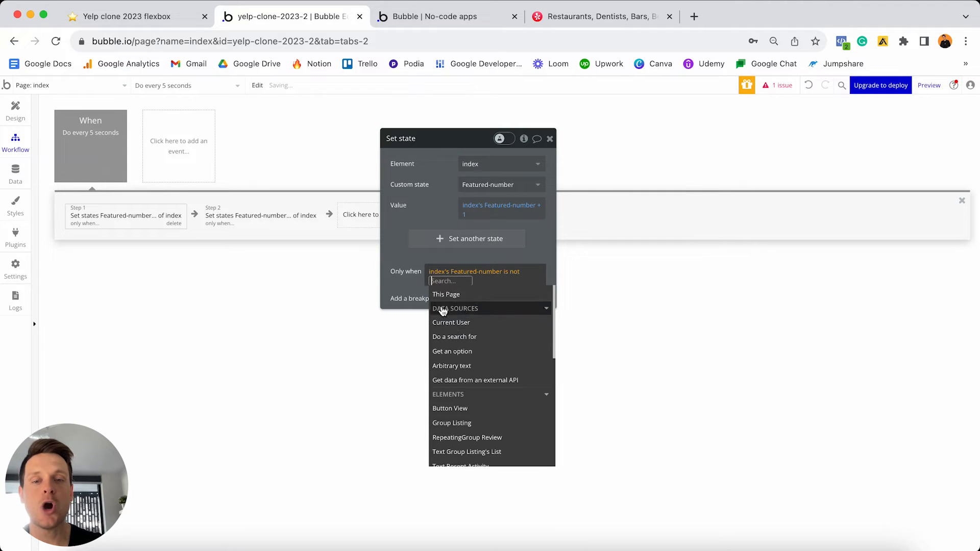
pyautogui.write('3')
pyautogui.click(406, 257)
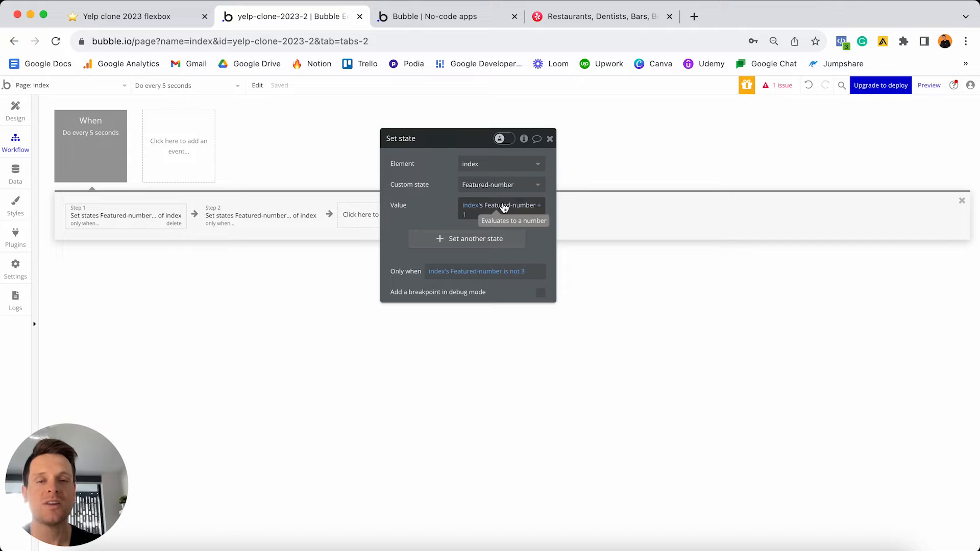
pyautogui.click(16, 113)
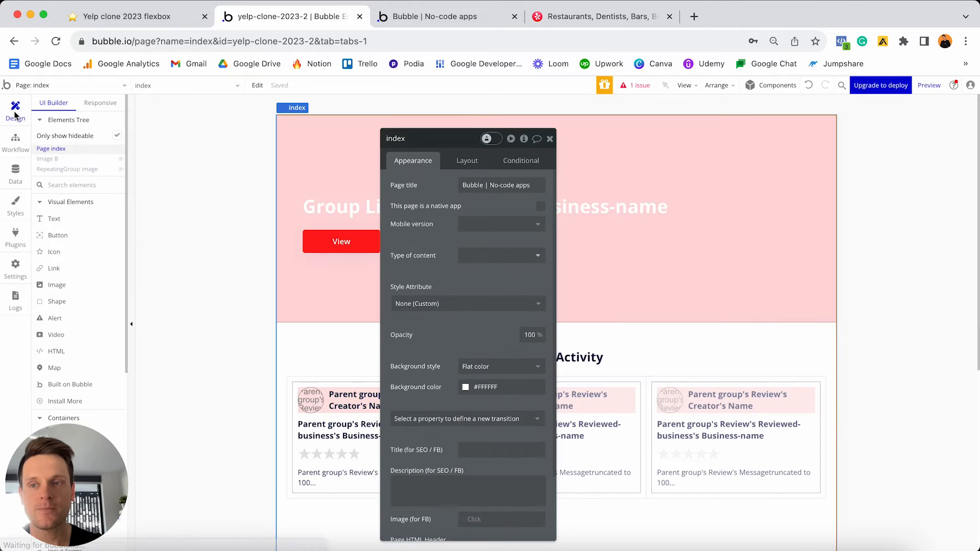
# - Change Group Listing's data source from item #1 to item #index's Featured-number
pyautogui.click(722, 164)
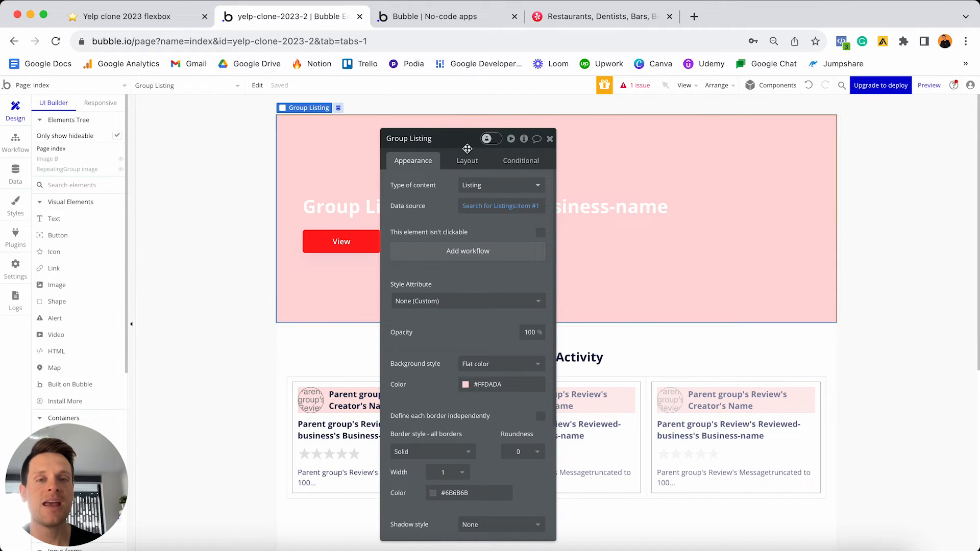
pyautogui.moveTo(467, 149); pyautogui.dragTo(749, 131)
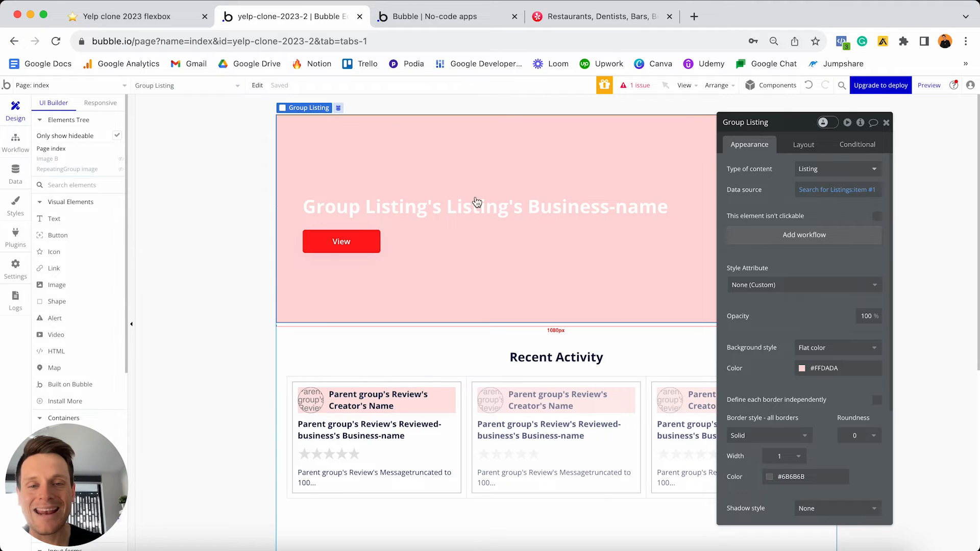
pyautogui.click(874, 190)
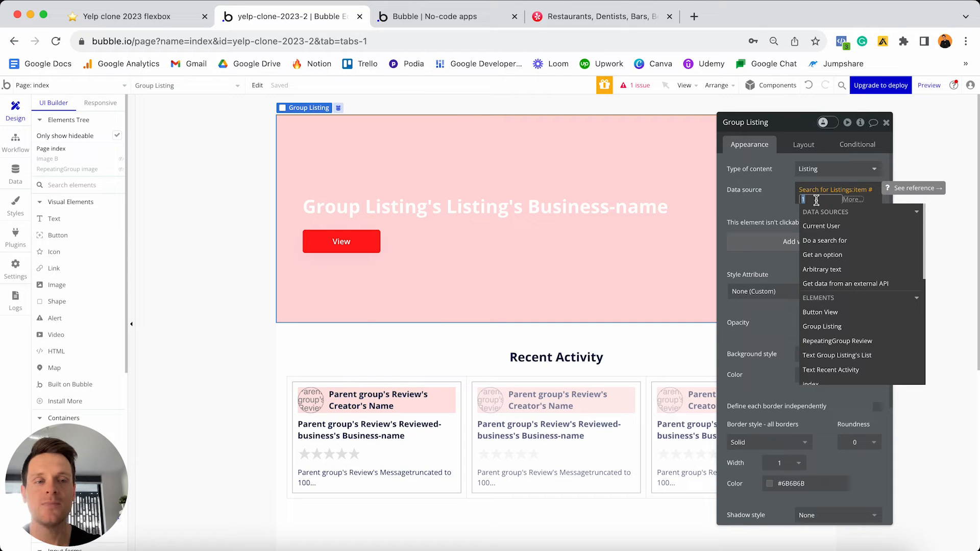
pyautogui.press('BackSpace')
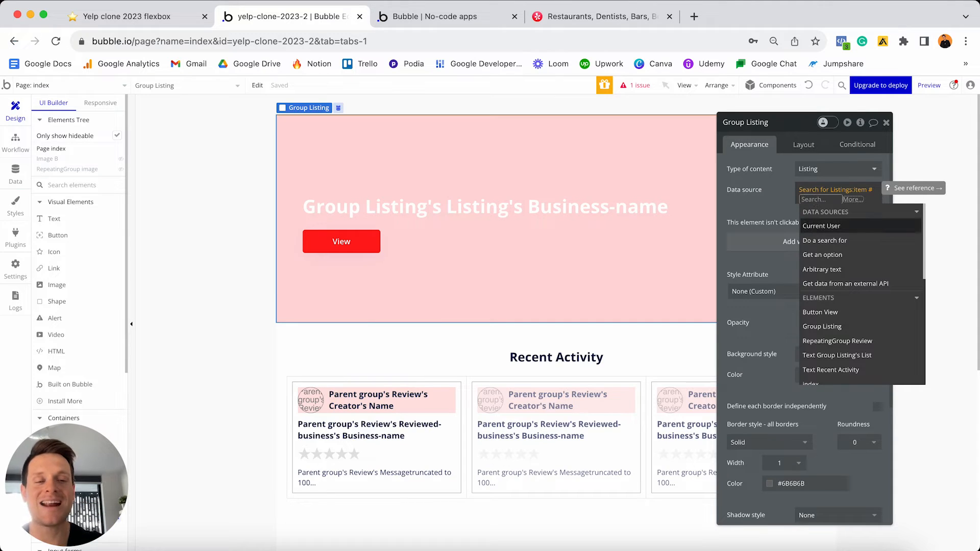
pyautogui.scroll(-3, 827, 231)
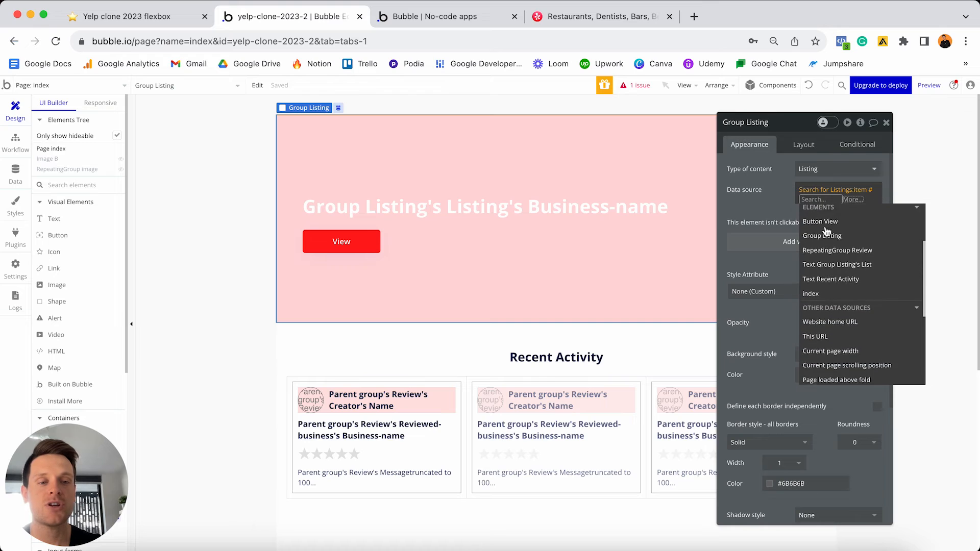
pyautogui.click(821, 271)
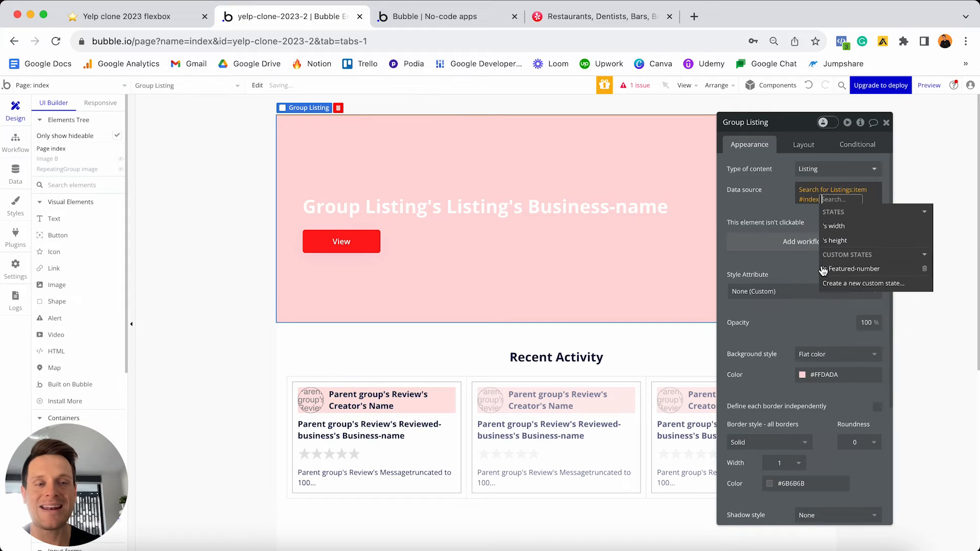
pyautogui.click(824, 269)
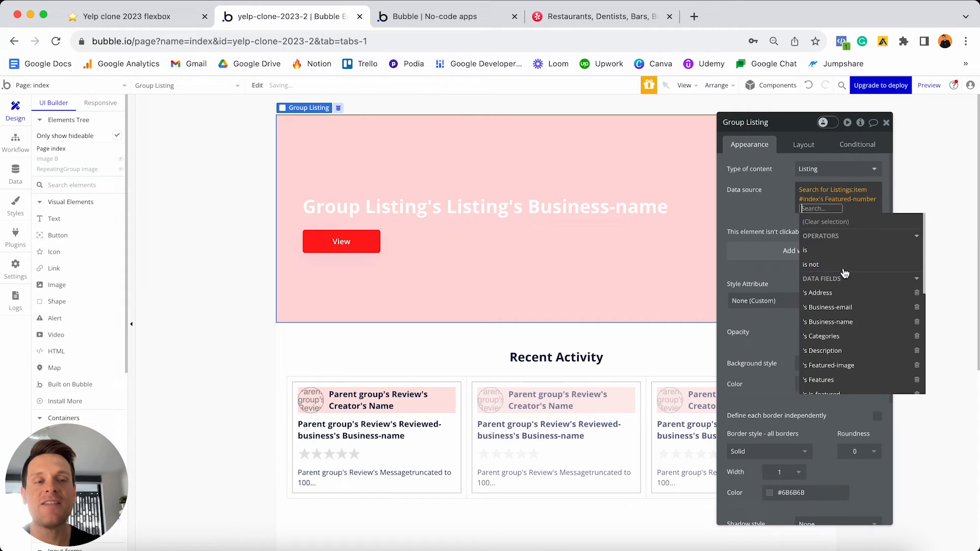
pyautogui.click(774, 208)
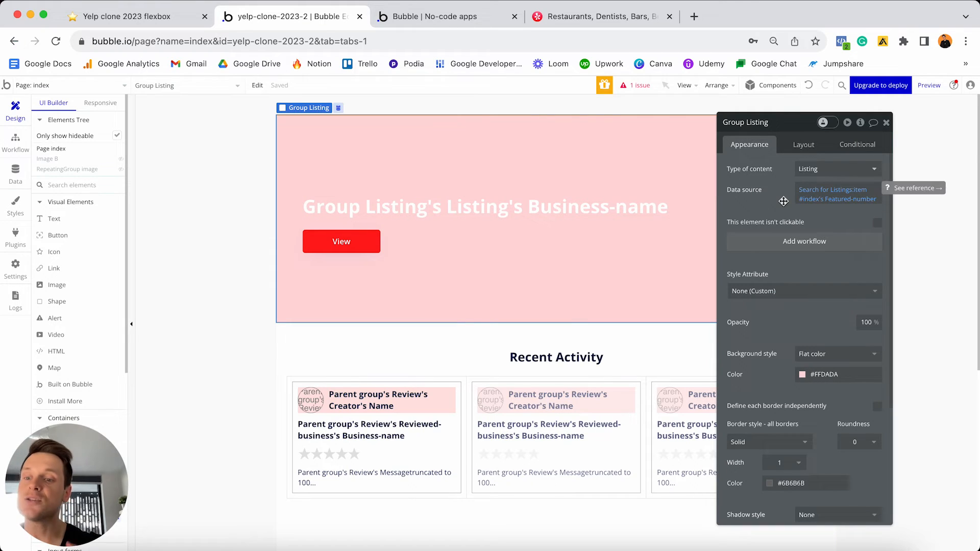
# - Set Group Listing's background style to Image using the Listing's Featured-image
pyautogui.scroll(-2, 804, 225)
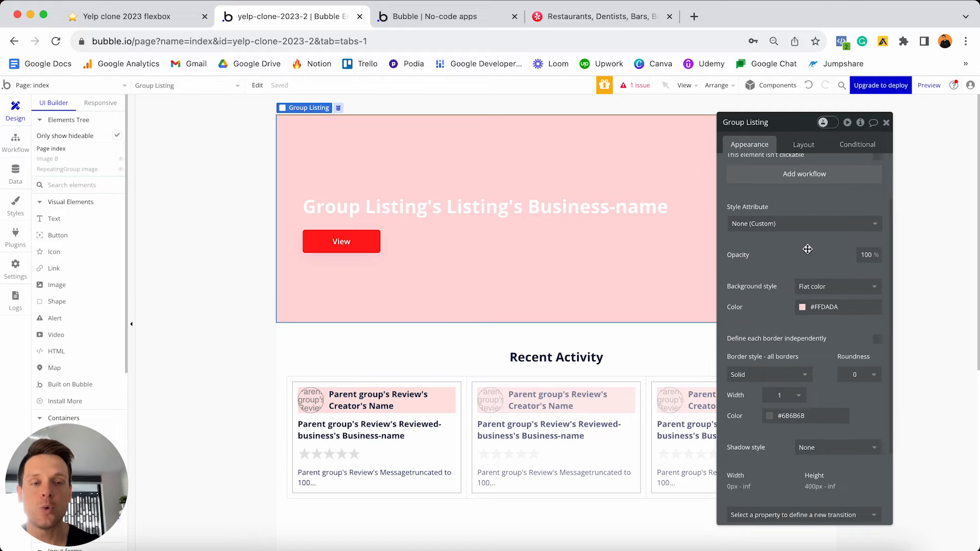
pyautogui.click(808, 288)
pyautogui.click(814, 333)
pyautogui.moveTo(837, 346)
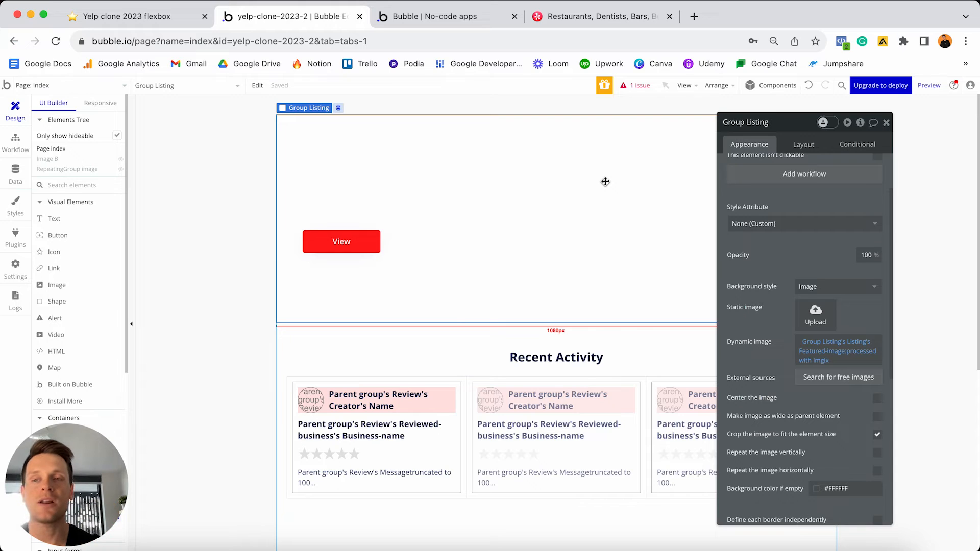
pyautogui.click(15, 142)
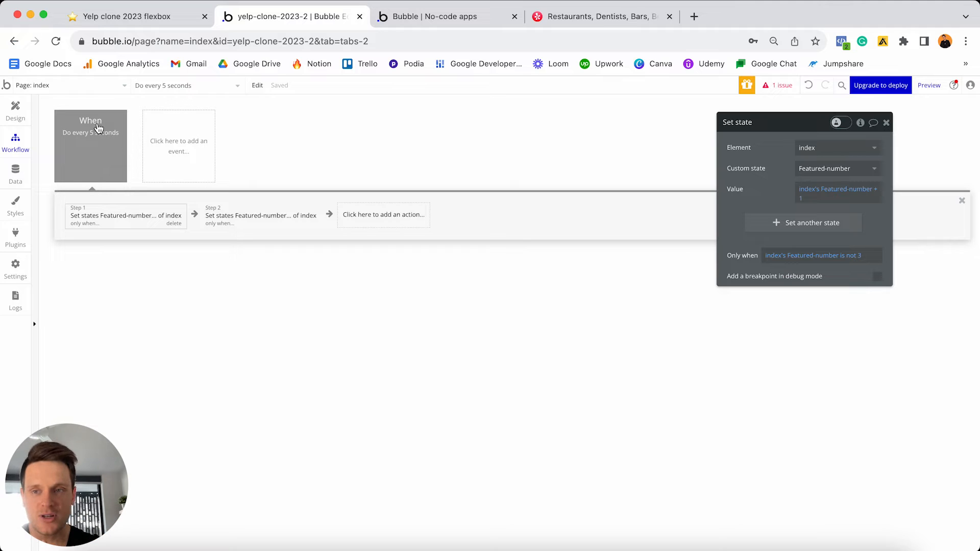
# - Toggle the Do every 5 seconds workflow off and back on, leaving it enabled
pyautogui.click(92, 154)
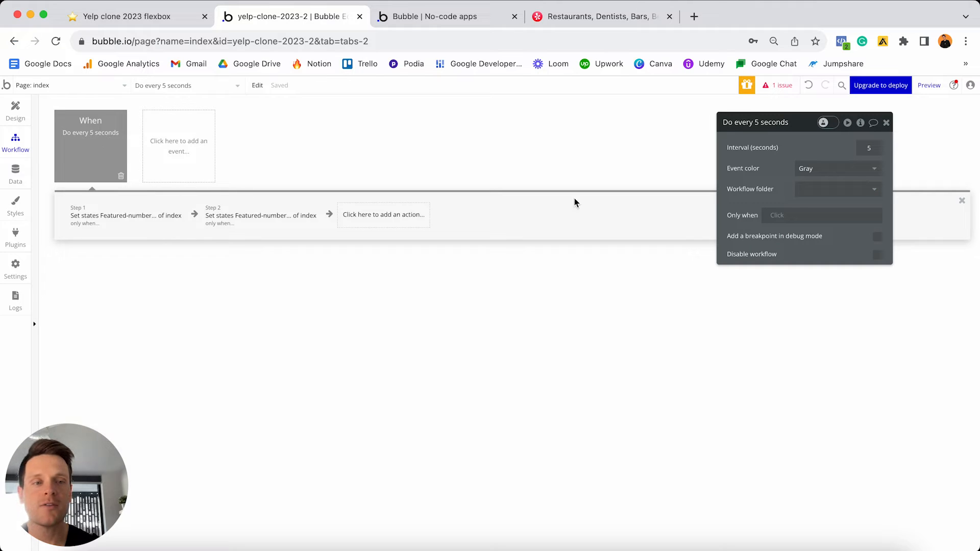
pyautogui.click(877, 254)
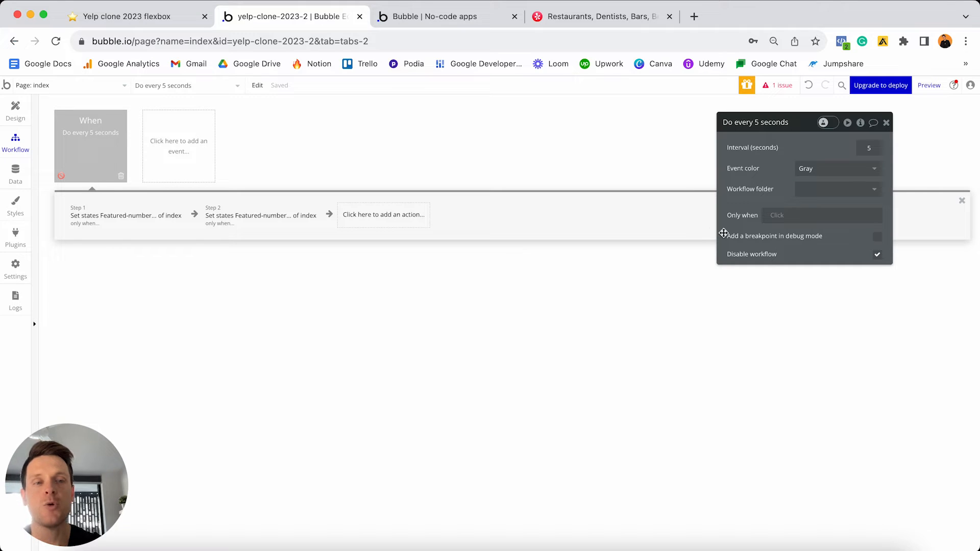
pyautogui.click(877, 255)
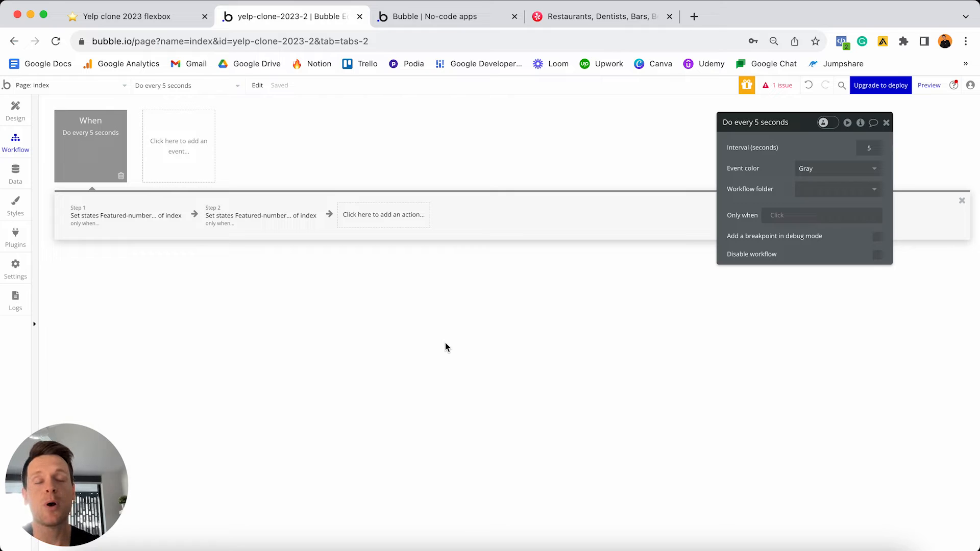
pyautogui.click(16, 110)
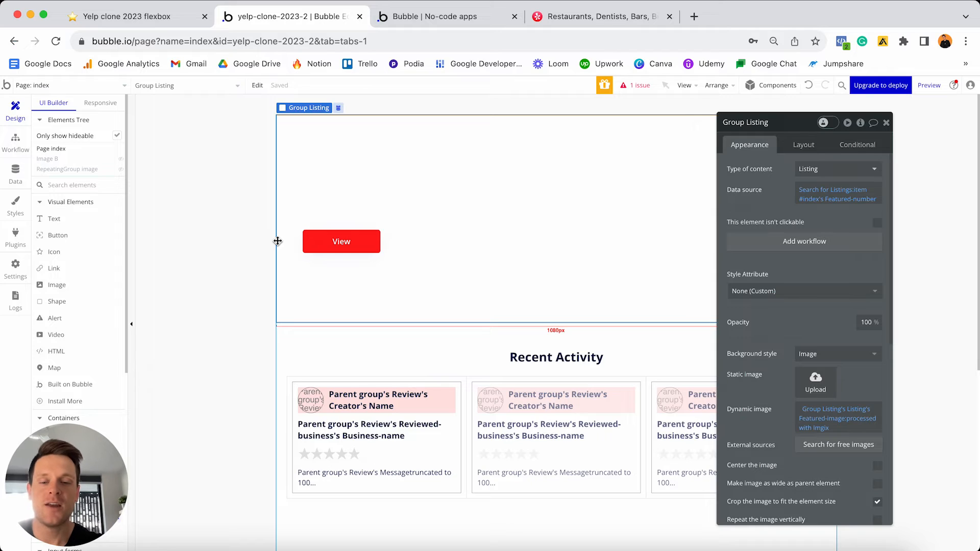
# - Tick the seven home page tasks, from Designing the home page to Making the page responsive
pyautogui.click(177, 24)
pyautogui.click(383, 254)
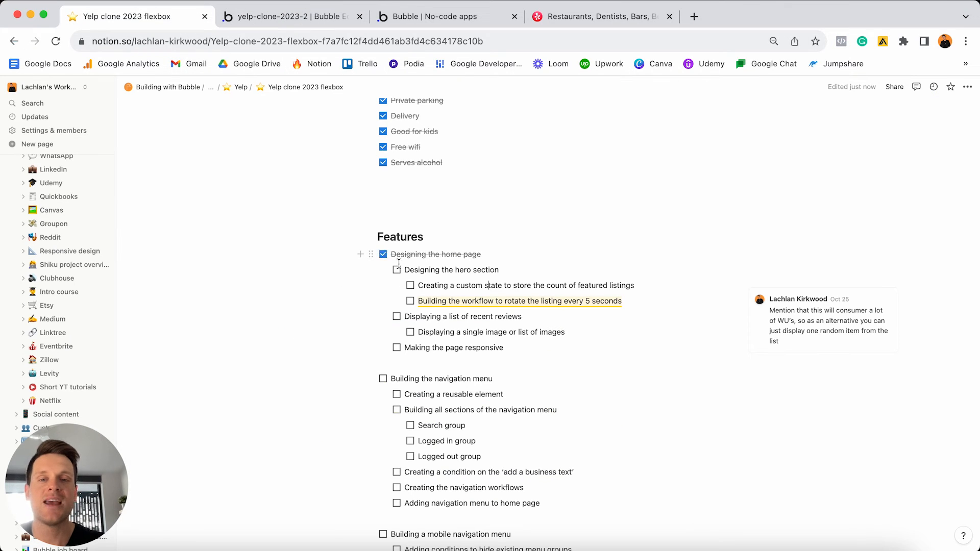
pyautogui.click(397, 270)
pyautogui.click(410, 286)
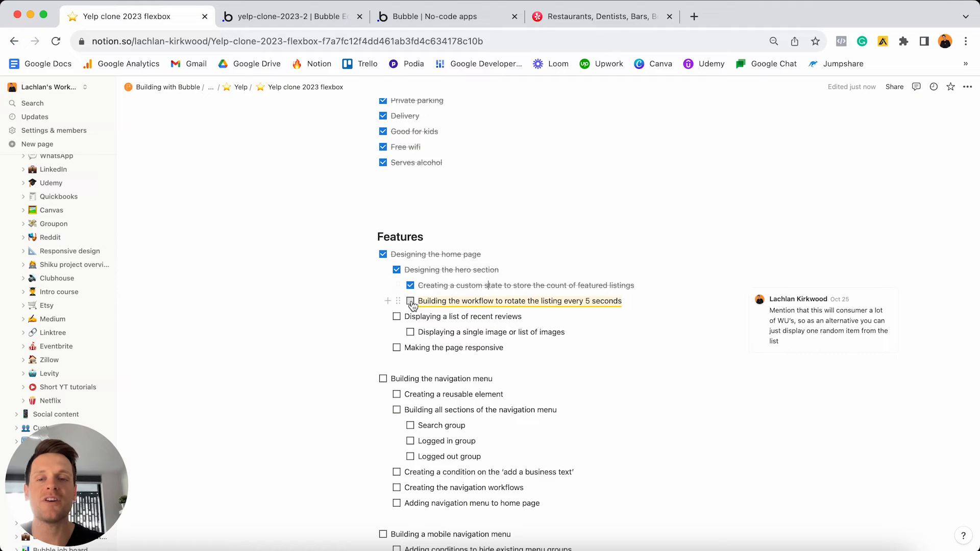
pyautogui.click(410, 301)
pyautogui.click(396, 317)
pyautogui.click(410, 332)
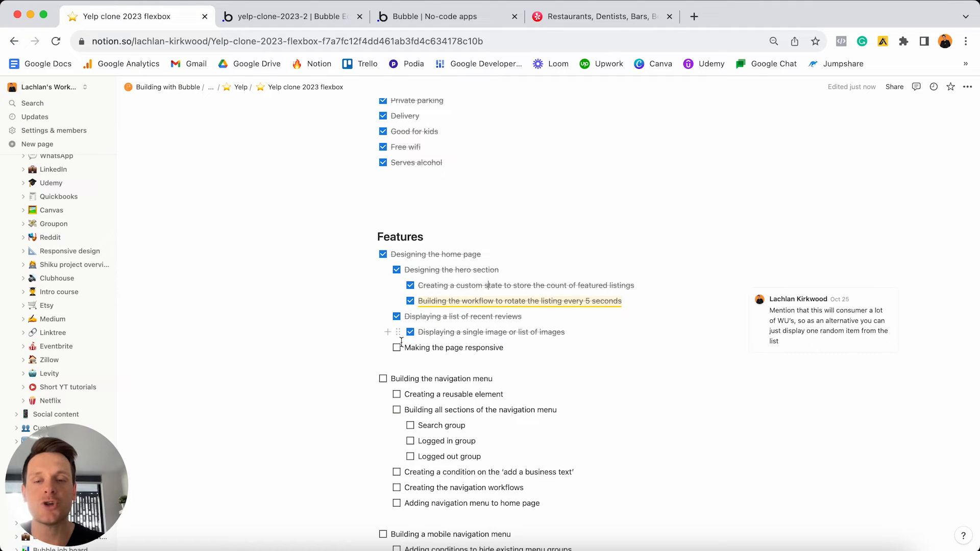
pyautogui.click(396, 348)
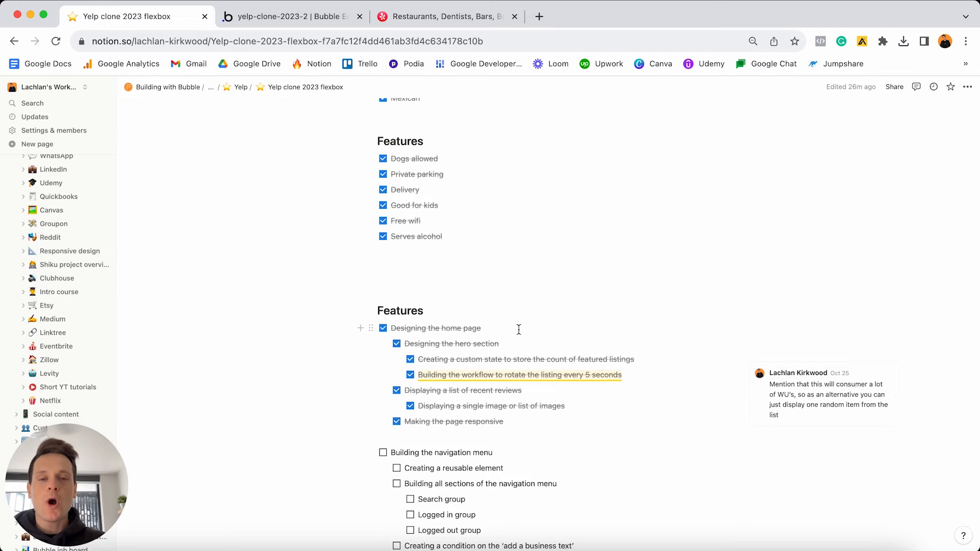
# - Select the 'Building the navigation menu' line and bring up the Yelp homepage
pyautogui.scroll(-5, 519, 329)
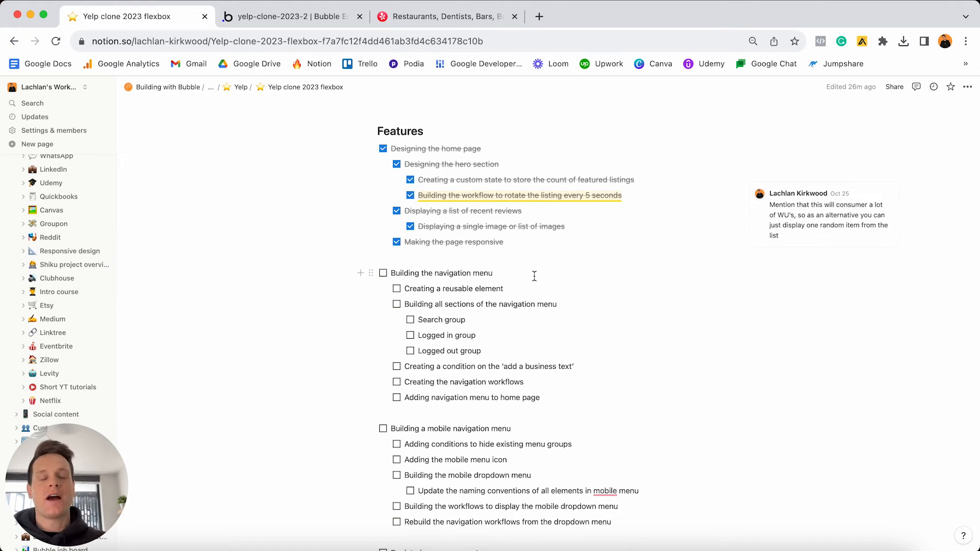
pyautogui.tripleClick(535, 276)
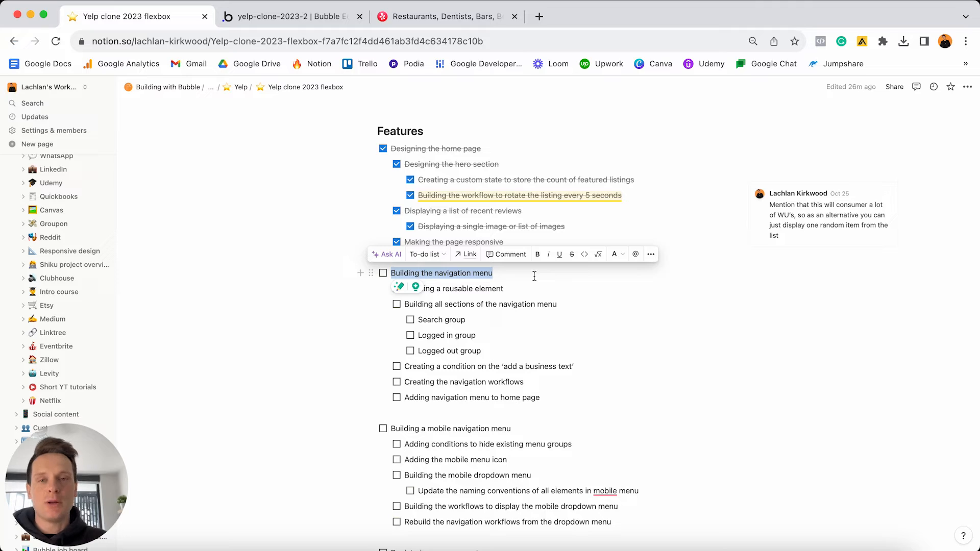
pyautogui.click(445, 18)
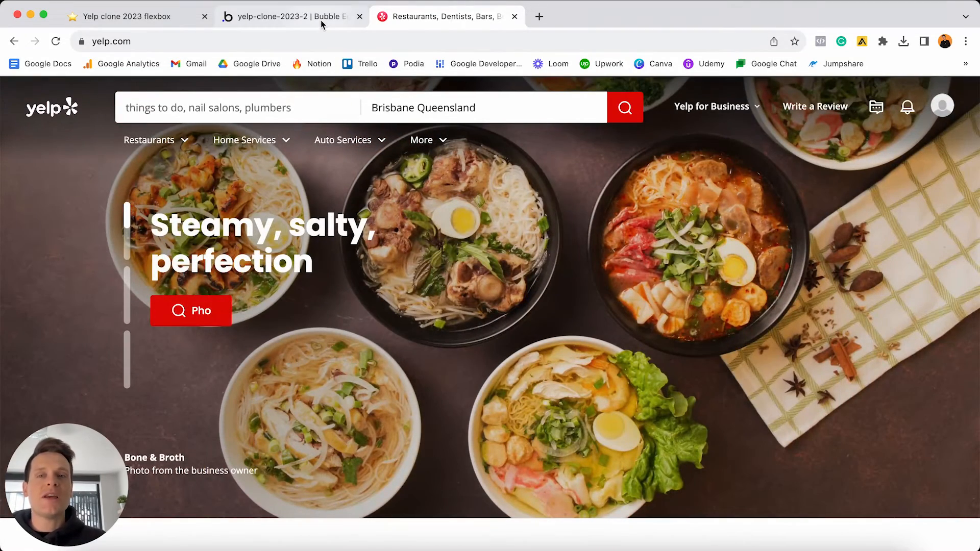
# - Leave the Yelp homepage and return to the Bubble editor tab
pyautogui.click(320, 20)
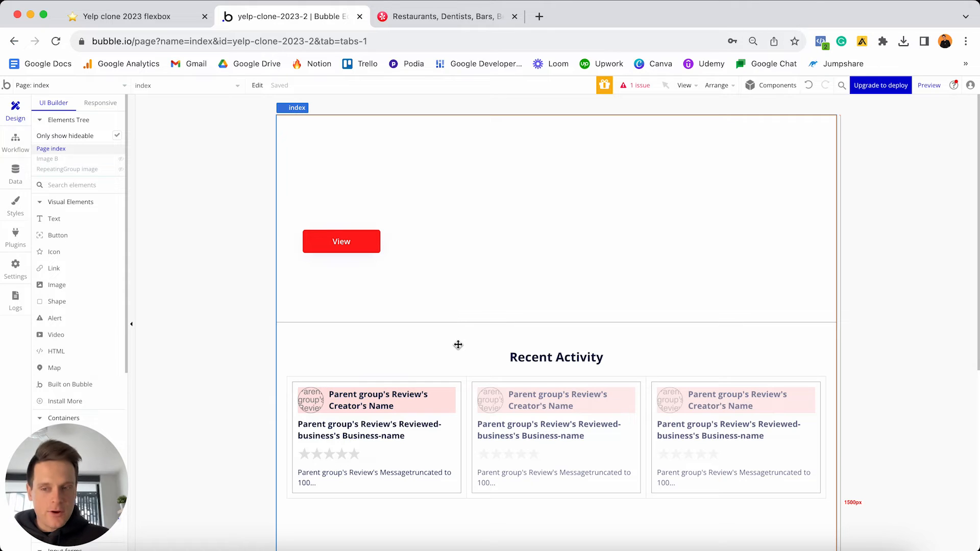
pyautogui.scroll(-3, 77, 337)
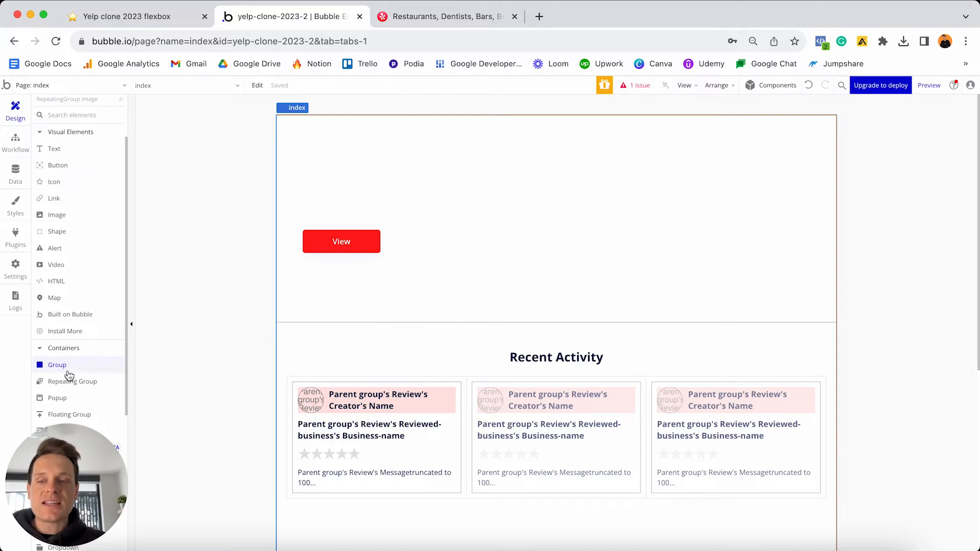
pyautogui.moveTo(65, 368); pyautogui.dragTo(328, 338)
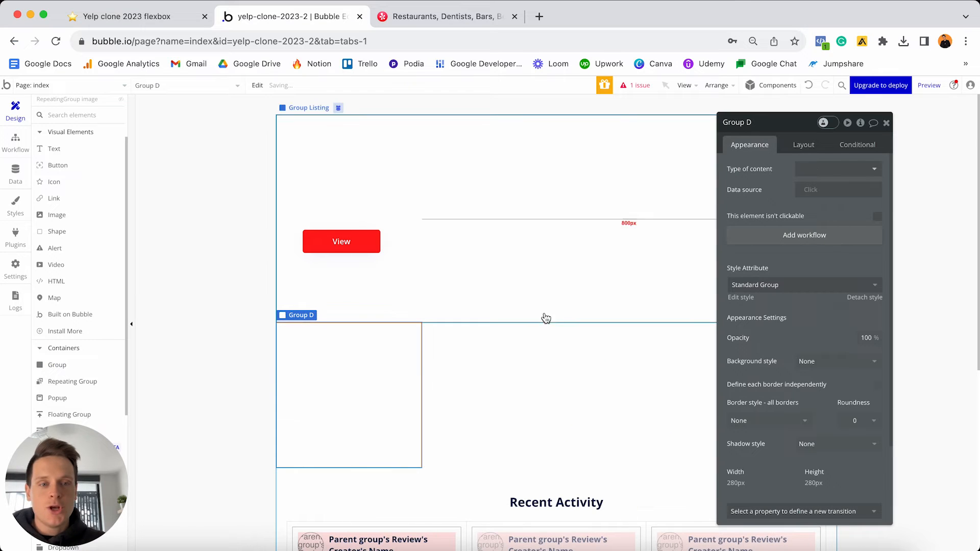
pyautogui.click(803, 145)
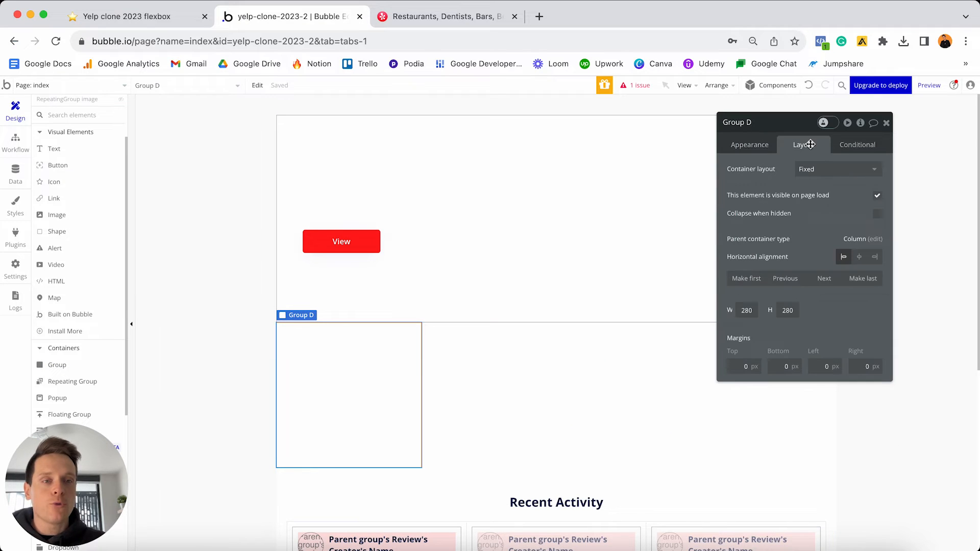
pyautogui.click(748, 279)
pyautogui.click(831, 169)
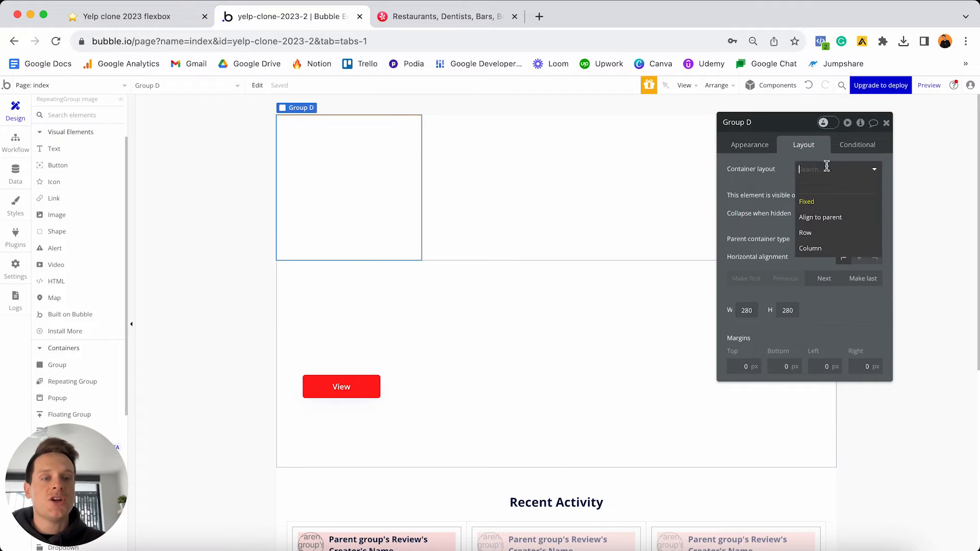
pyautogui.click(808, 233)
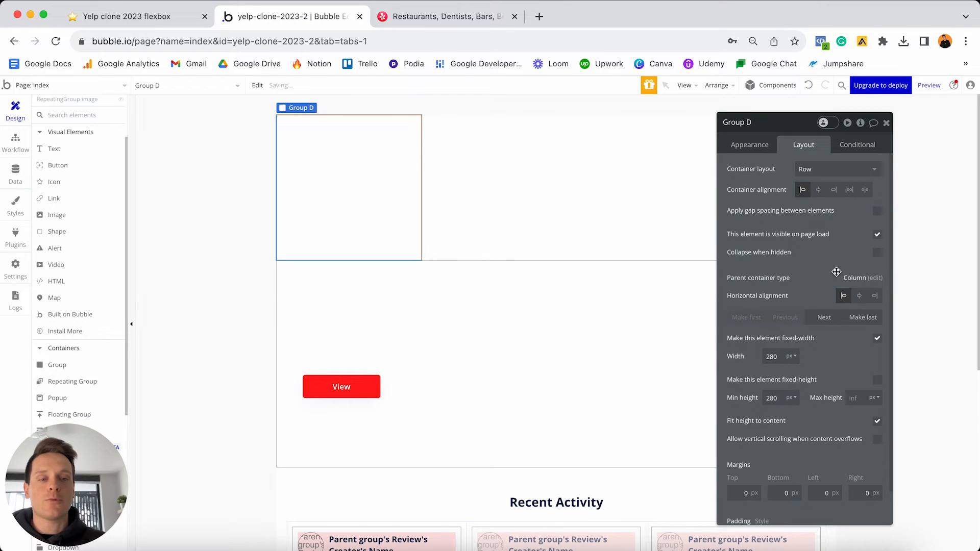
pyautogui.click(877, 335)
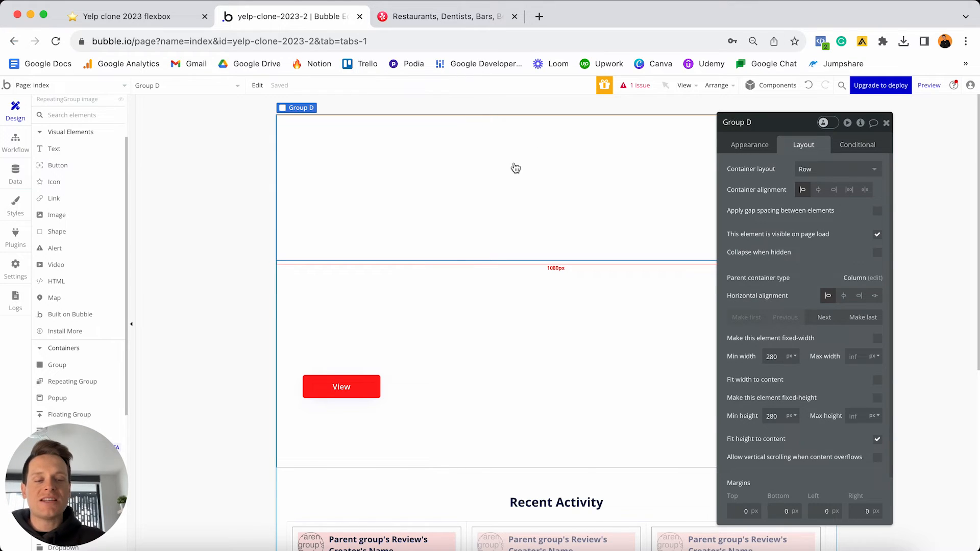
pyautogui.press('Delete')
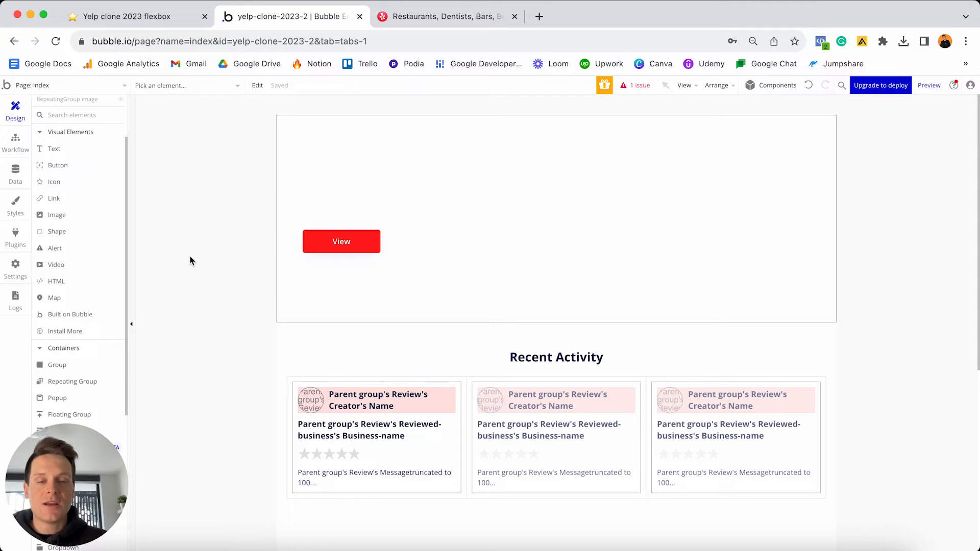
# - Add a new reusable element from the page dropdown and create it as nav-menu
pyautogui.click(105, 86)
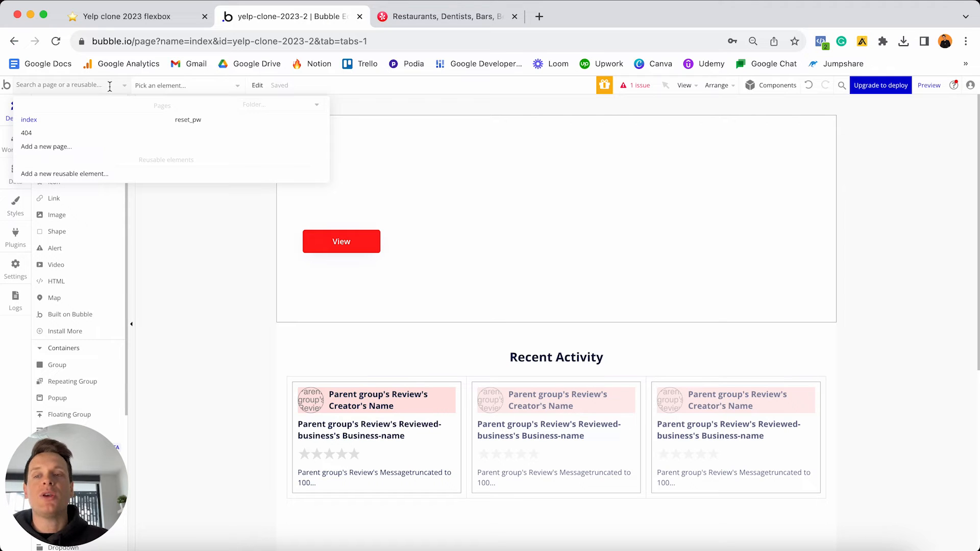
pyautogui.click(102, 175)
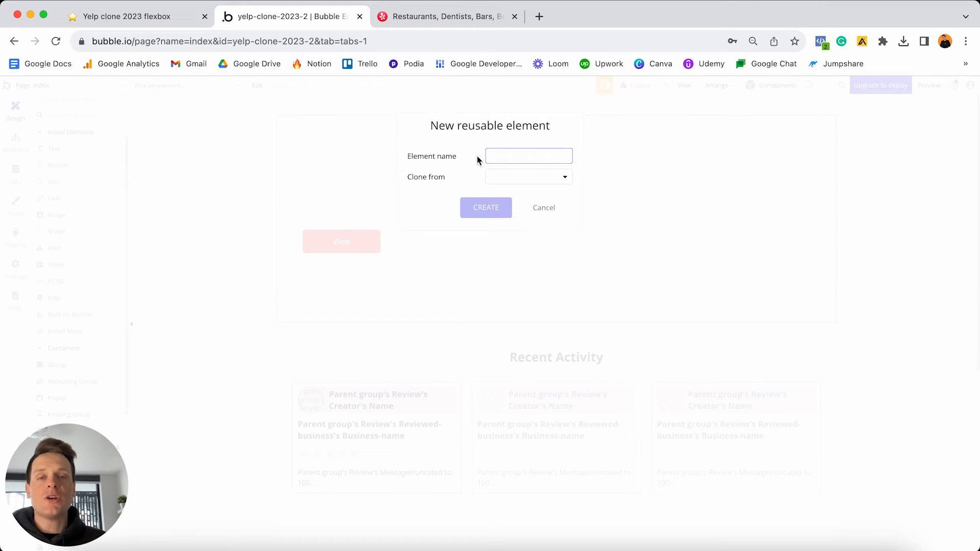
pyautogui.write('nav')
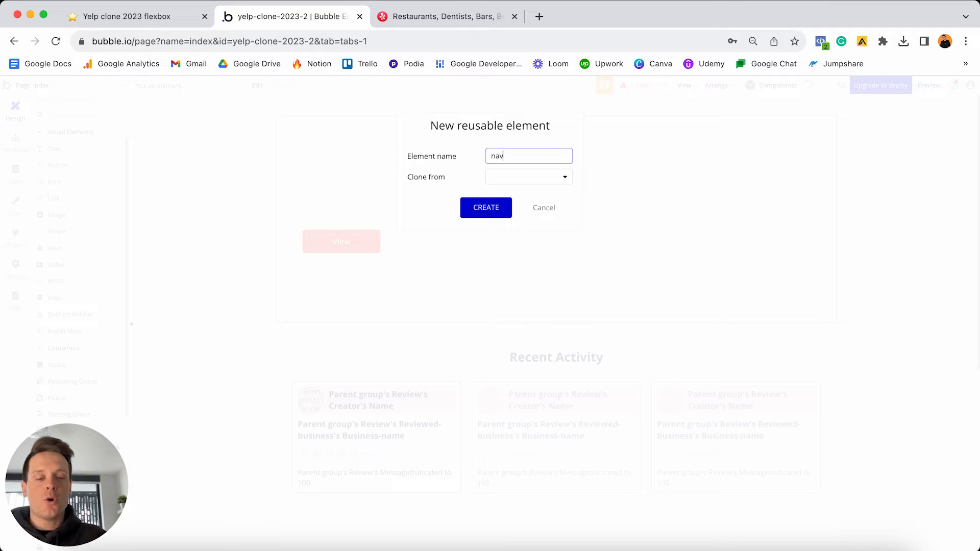
pyautogui.write('-header')
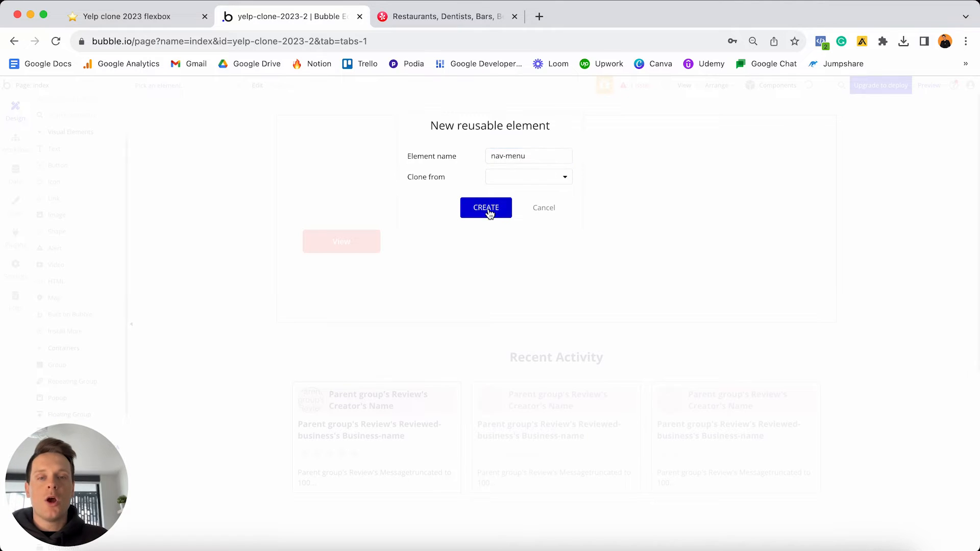
pyautogui.click(489, 209)
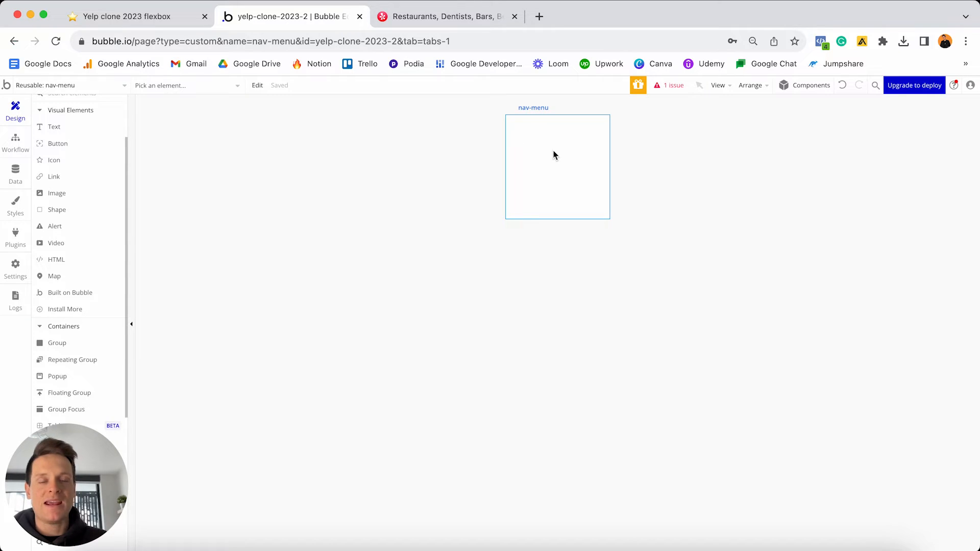
# - Set nav-menu's element type to Group with a light pink #FFC8C8 background
pyautogui.doubleClick(555, 156)
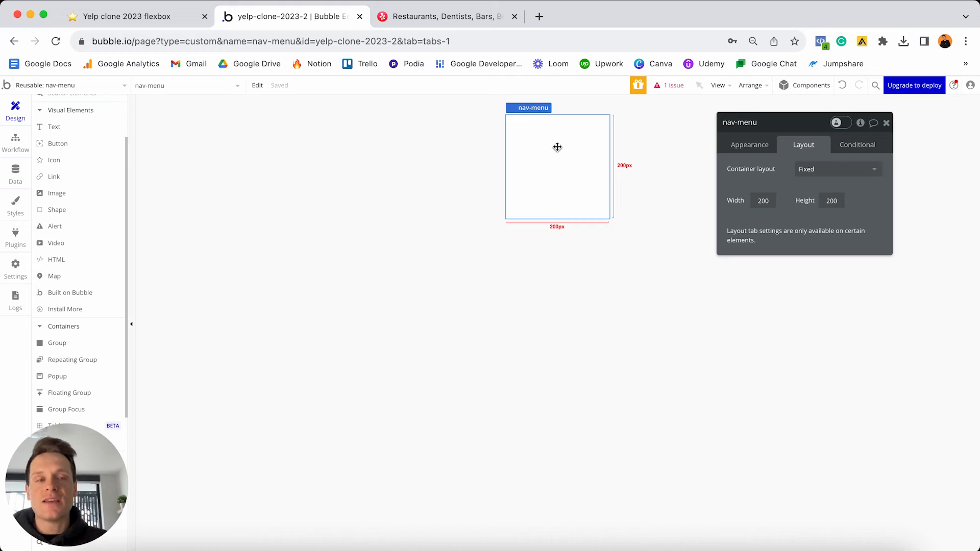
pyautogui.click(749, 146)
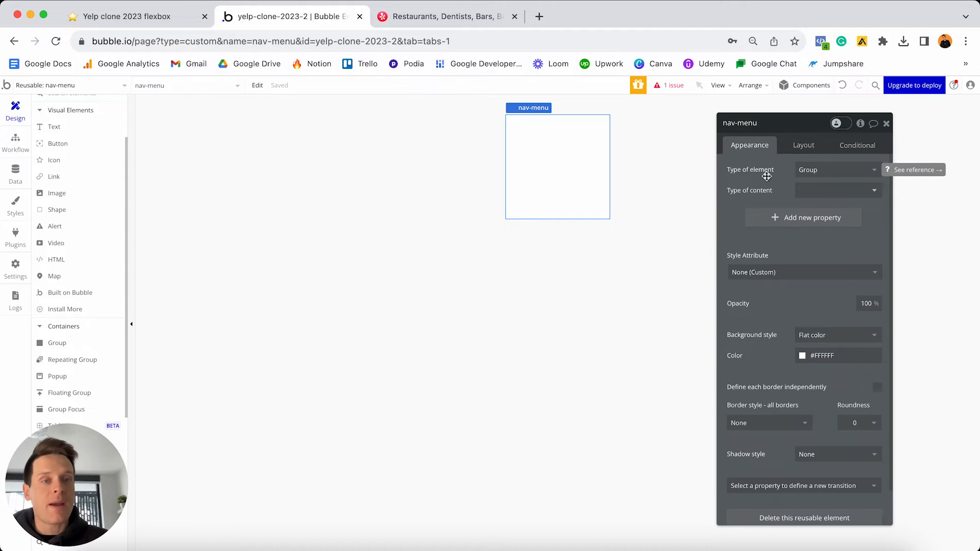
pyautogui.click(807, 170)
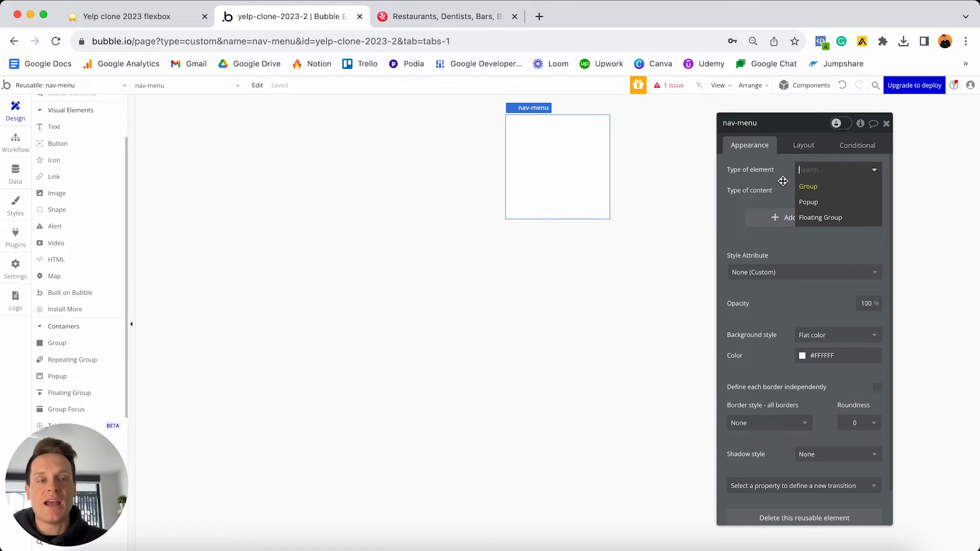
pyautogui.click(816, 187)
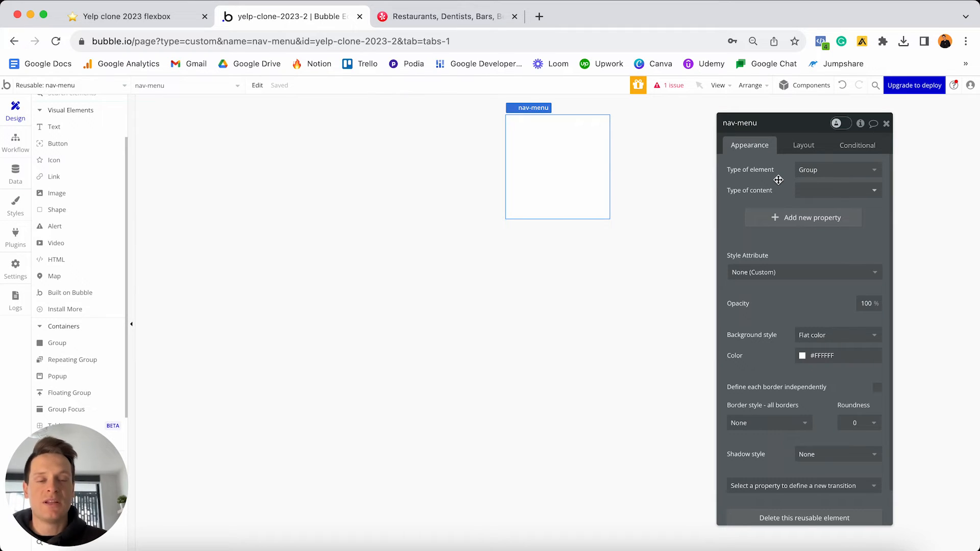
pyautogui.click(824, 356)
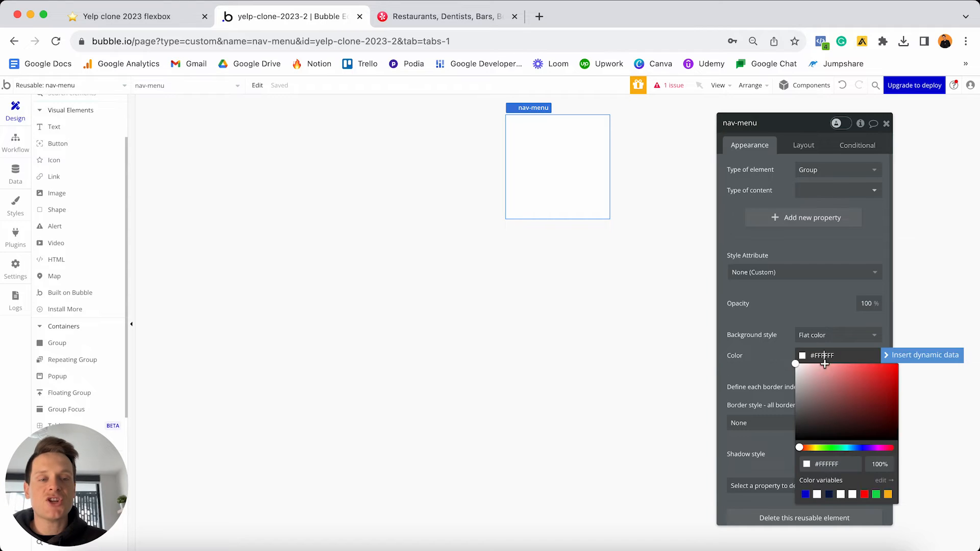
pyautogui.click(817, 364)
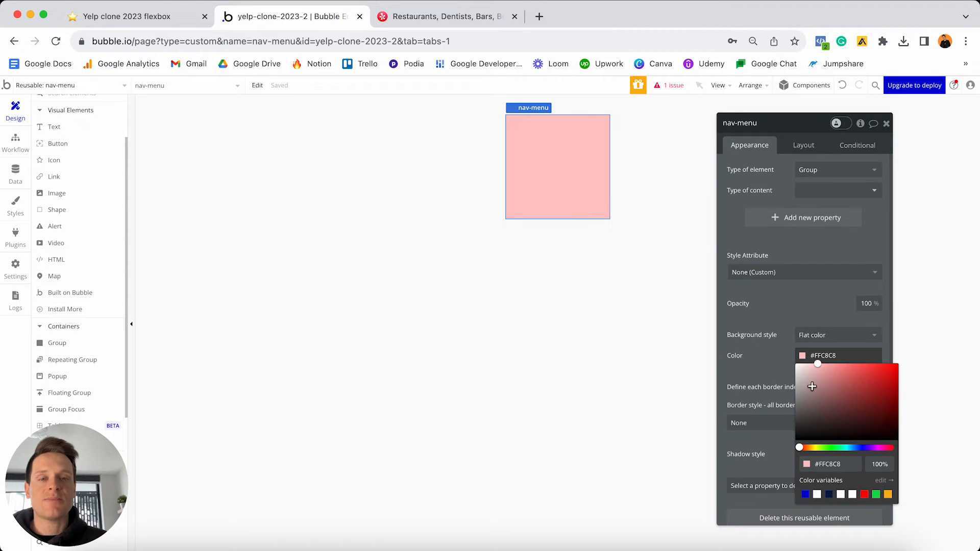
pyautogui.click(96, 86)
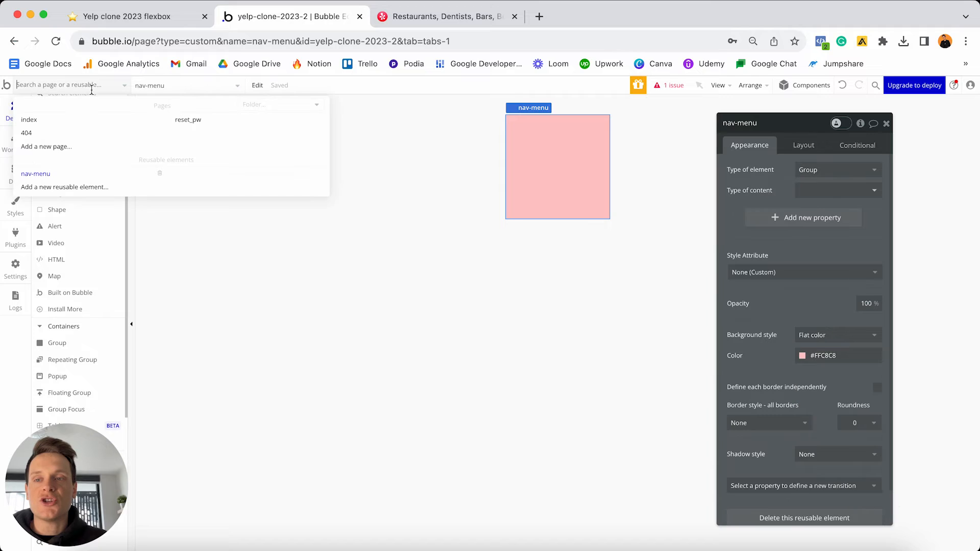
# - Drop the nav-menu reusable onto the index page below the View button section, then open nav-menu for editing
pyautogui.click(74, 119)
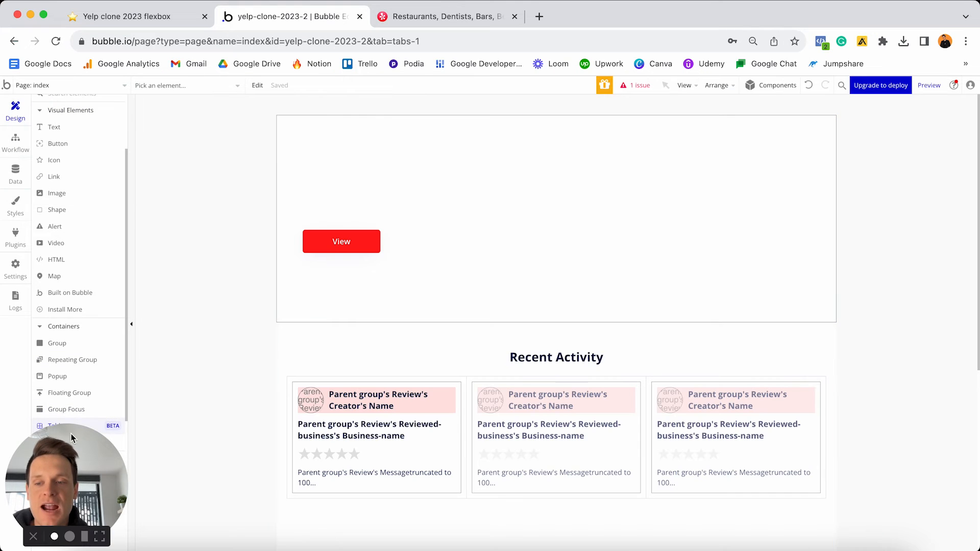
pyautogui.moveTo(71, 434); pyautogui.dragTo(924, 387)
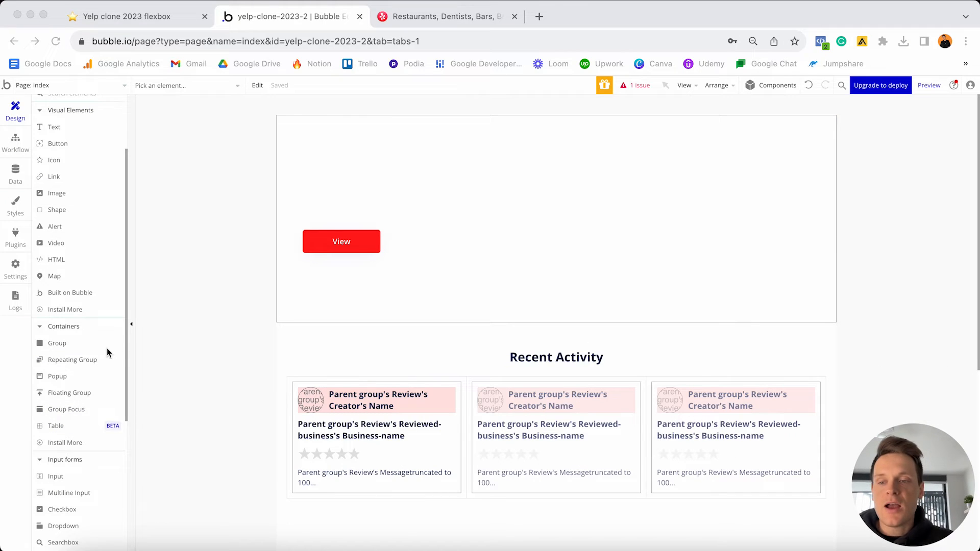
pyautogui.scroll(-5, 106, 348)
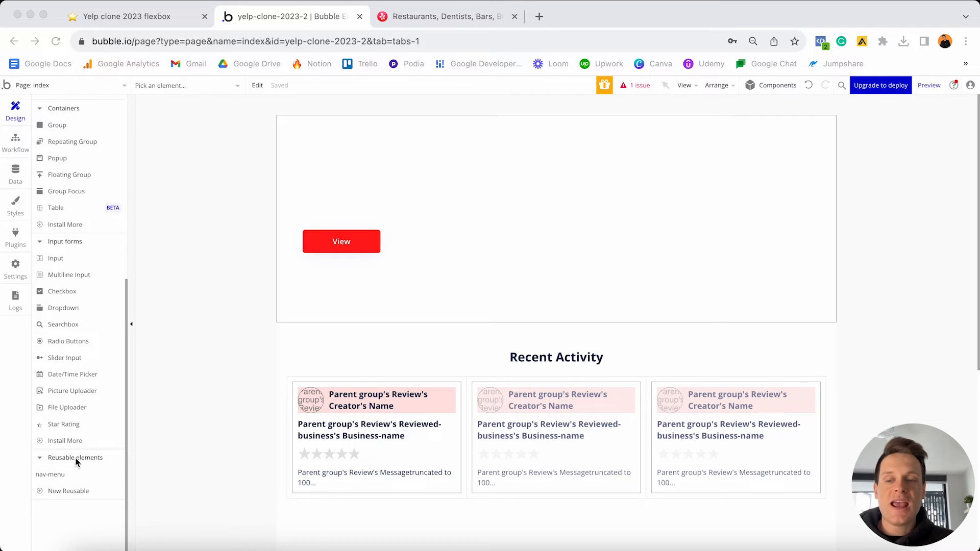
pyautogui.click(63, 463)
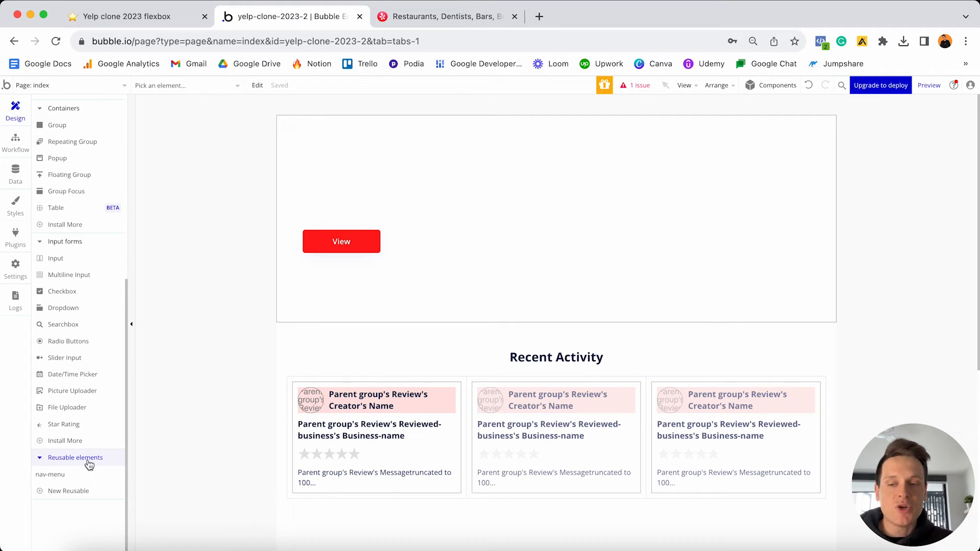
pyautogui.moveTo(64, 477)
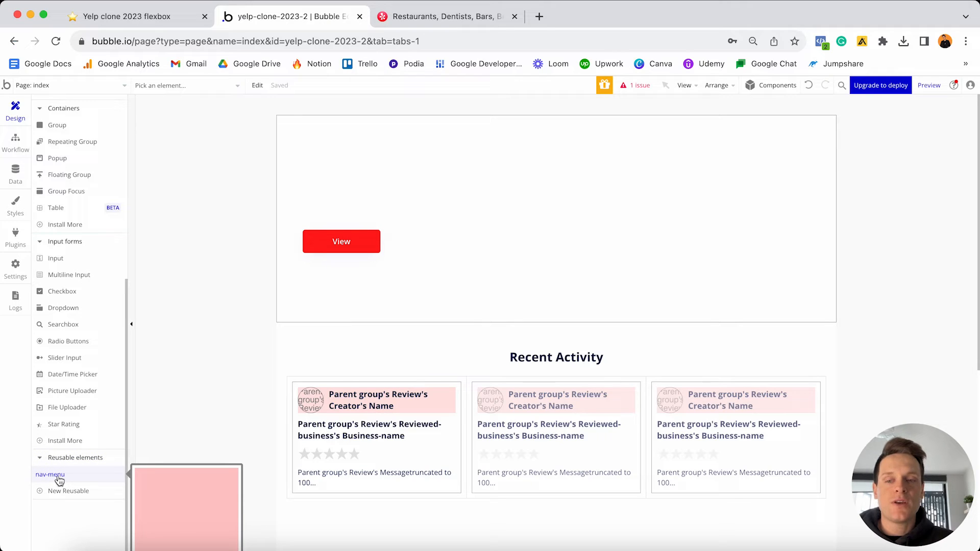
pyautogui.moveTo(59, 480); pyautogui.dragTo(307, 335)
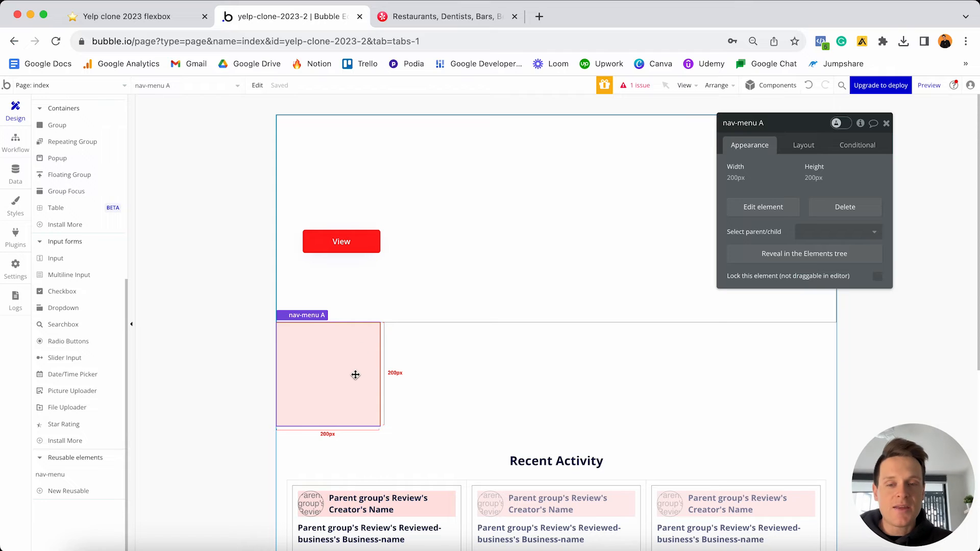
pyautogui.click(105, 86)
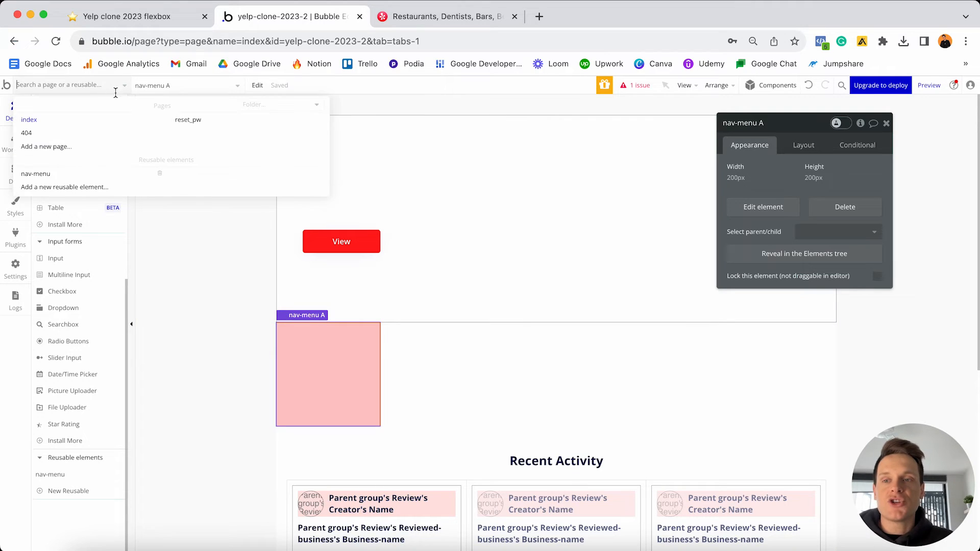
pyautogui.click(106, 176)
# - Set the nav-menu reusable's background colour to green #C7FFCA
pyautogui.doubleClick(577, 155)
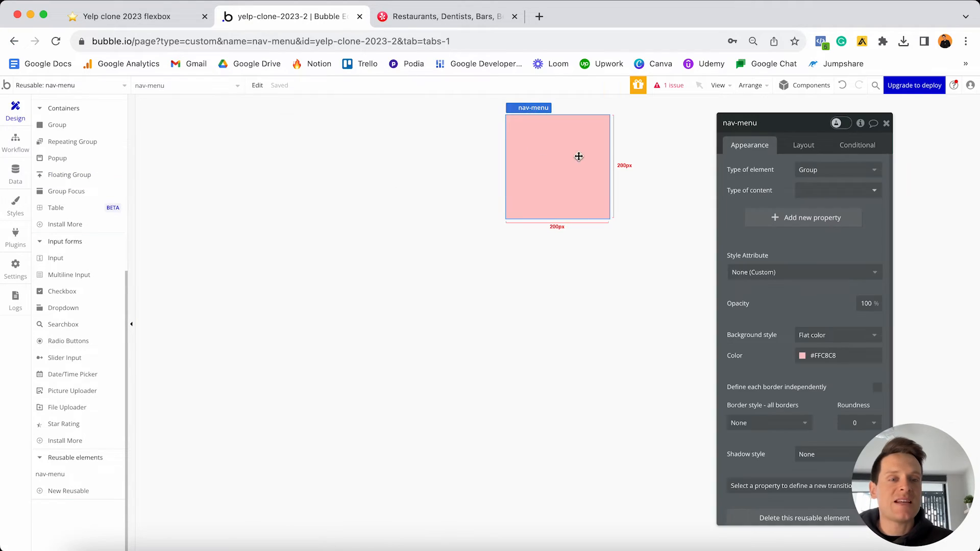
pyautogui.click(806, 360)
pyautogui.click(832, 447)
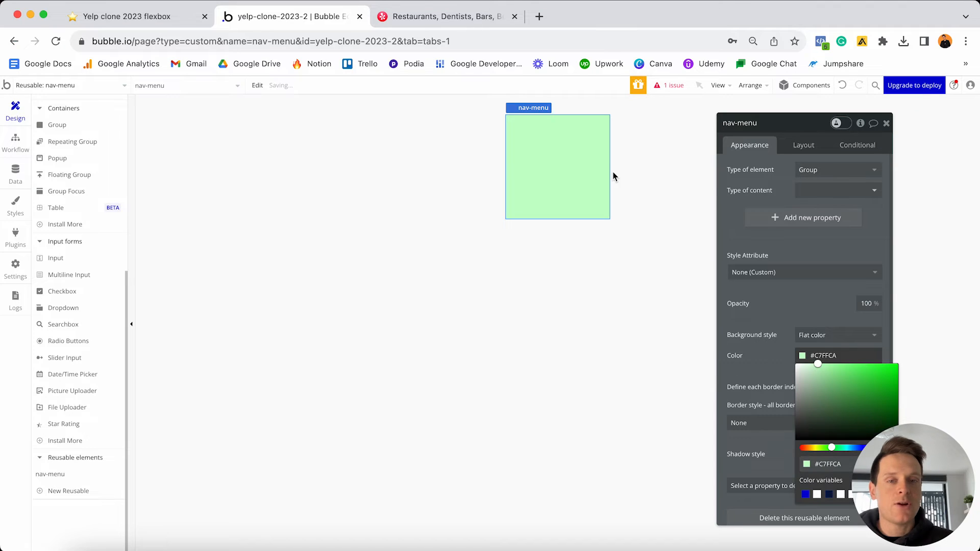
# - Back on the index page, delete the nav-menu A copy
pyautogui.click(94, 85)
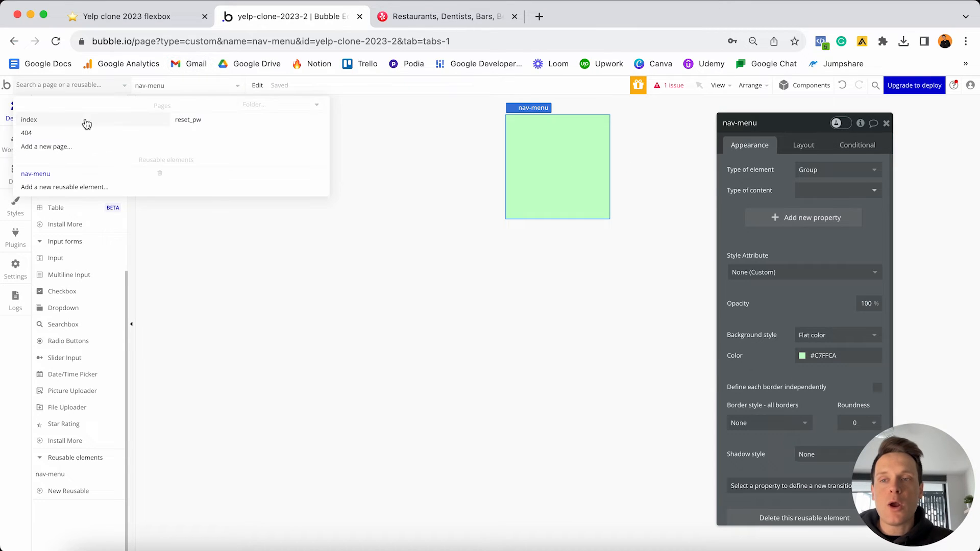
pyautogui.click(86, 124)
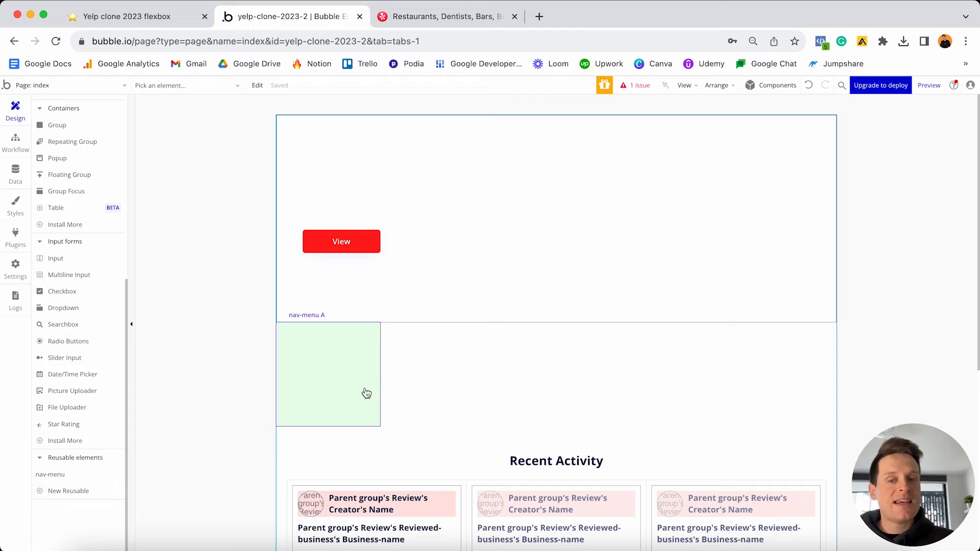
pyautogui.click(341, 375)
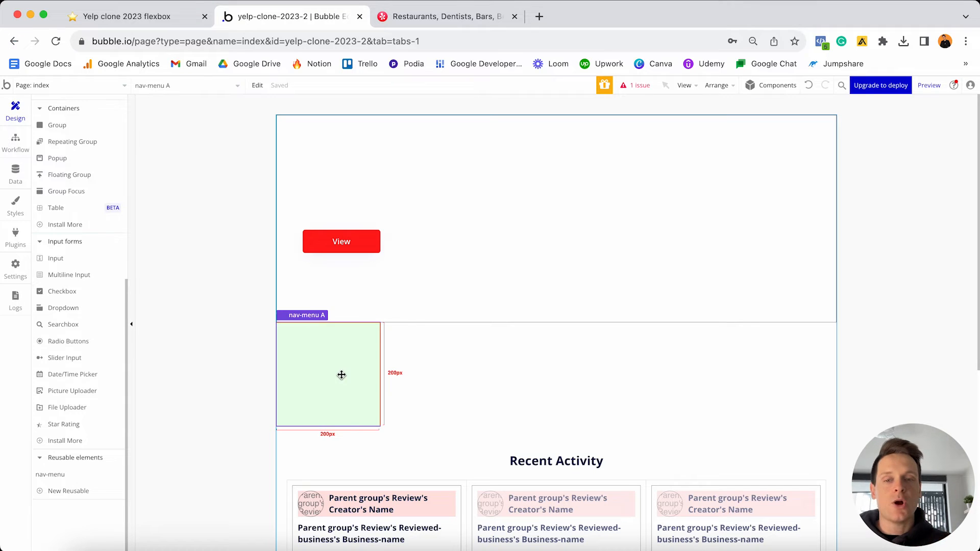
pyautogui.press('Delete')
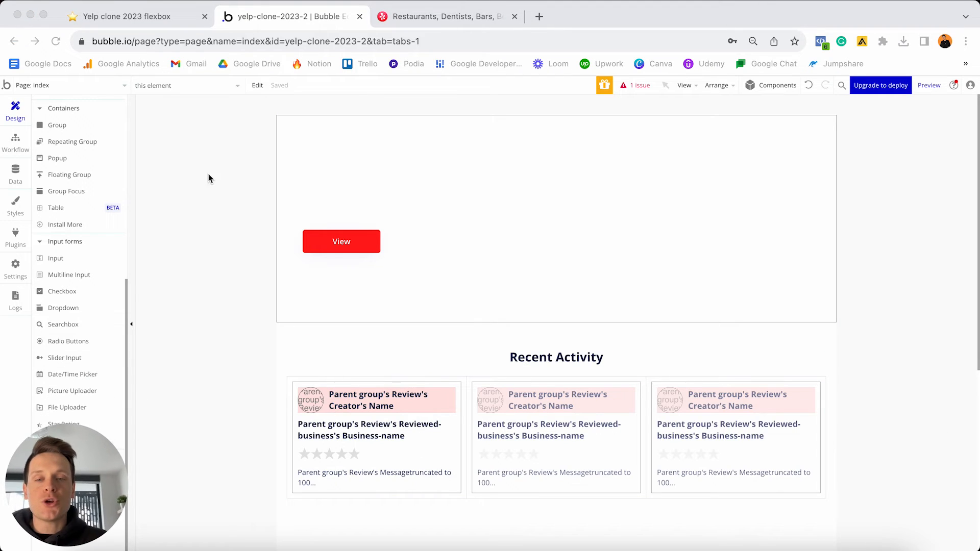
# - Reopen nav-menu and undo twice to restore its white #FFFFFF background
pyautogui.click(102, 87)
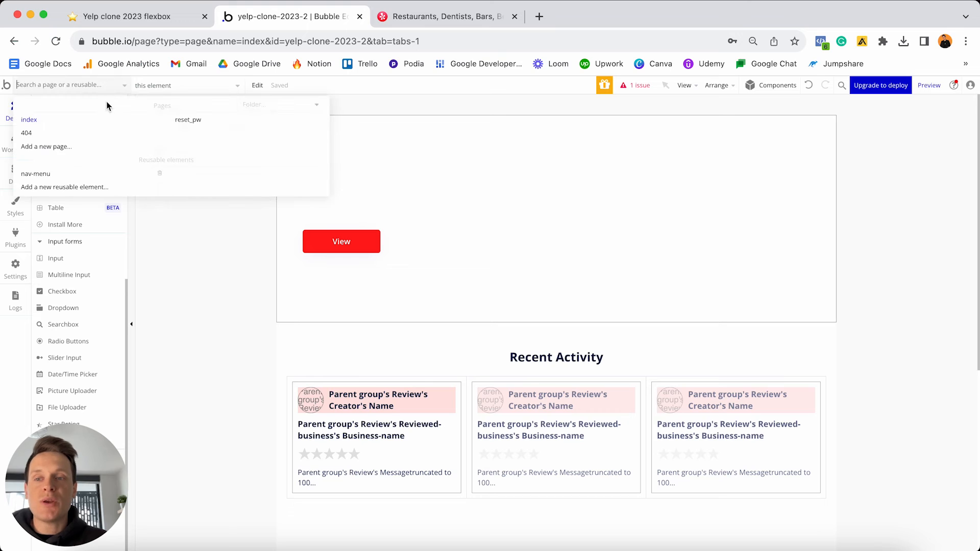
pyautogui.click(81, 177)
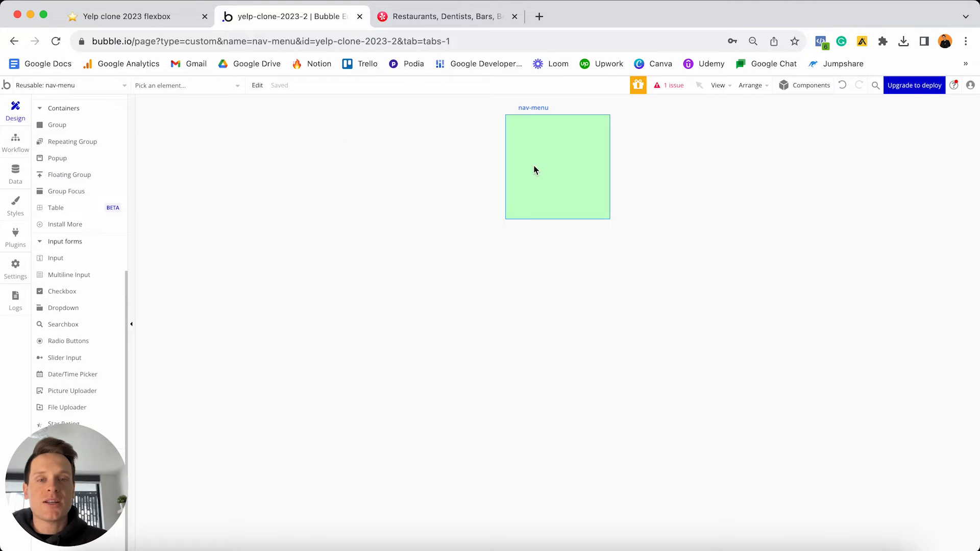
pyautogui.doubleClick(559, 146)
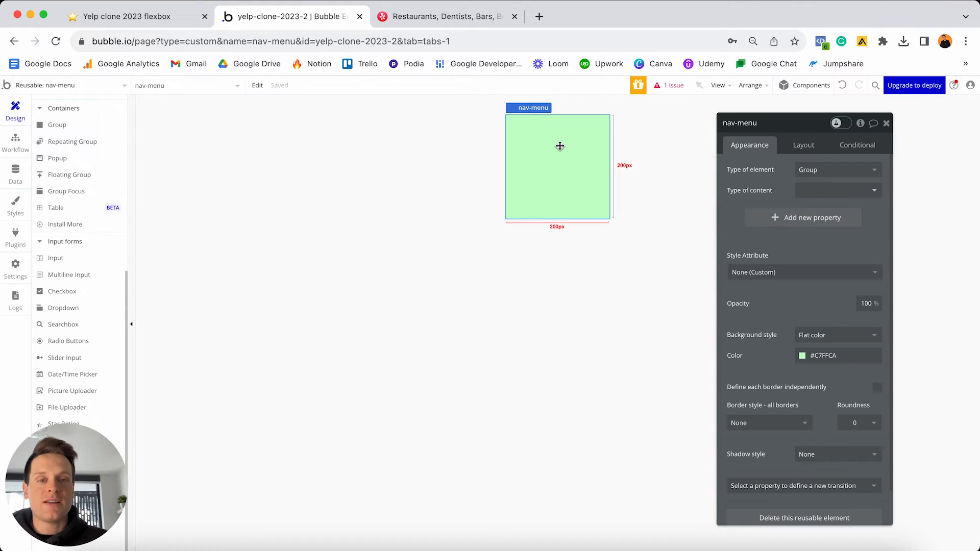
pyautogui.click(843, 86)
pyautogui.click(843, 86)
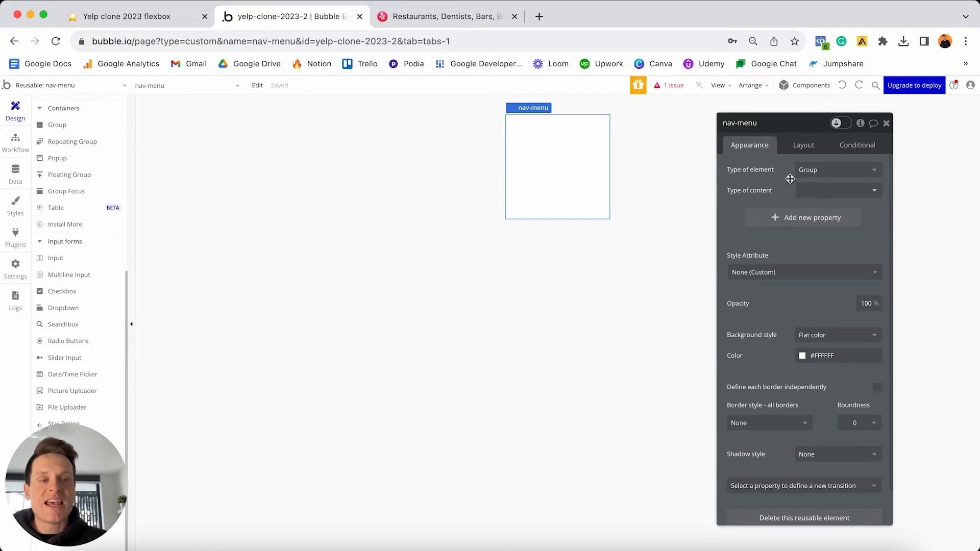
# - Set the nav-menu's container layout to Row
pyautogui.click(803, 147)
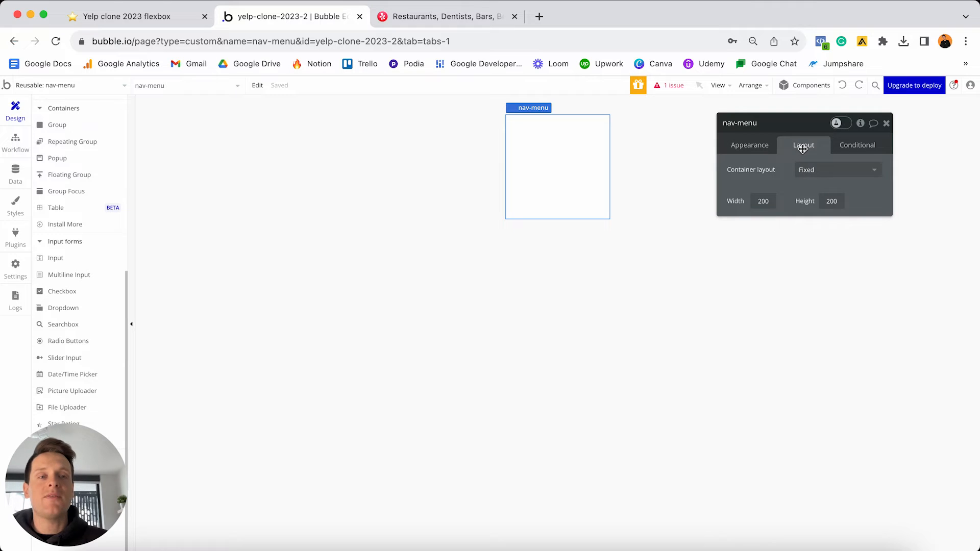
pyautogui.click(820, 175)
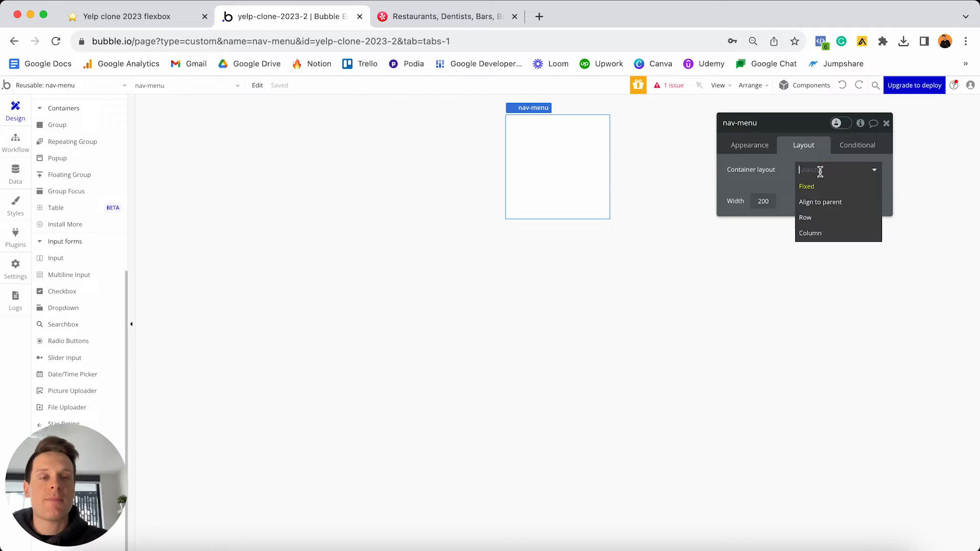
pyautogui.click(816, 221)
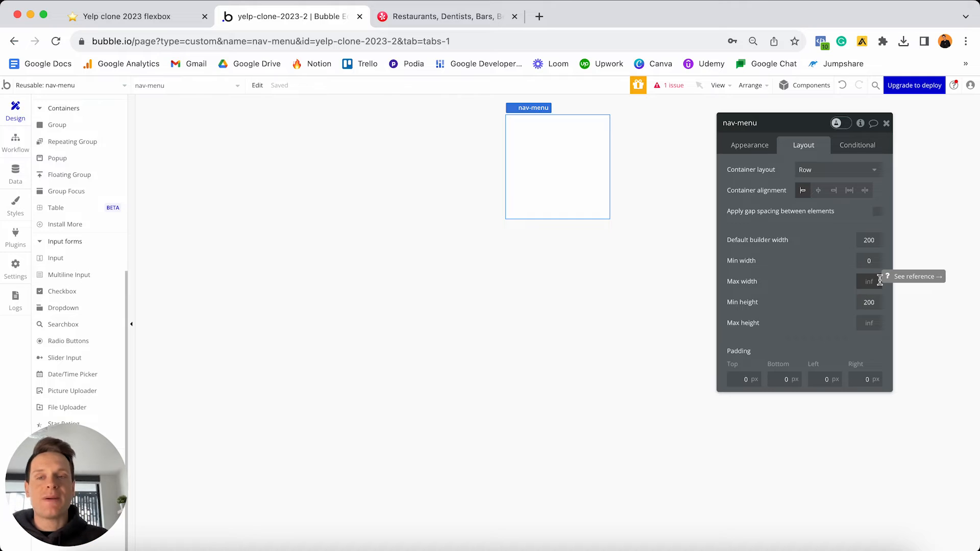
pyautogui.scroll(6, 116, 243)
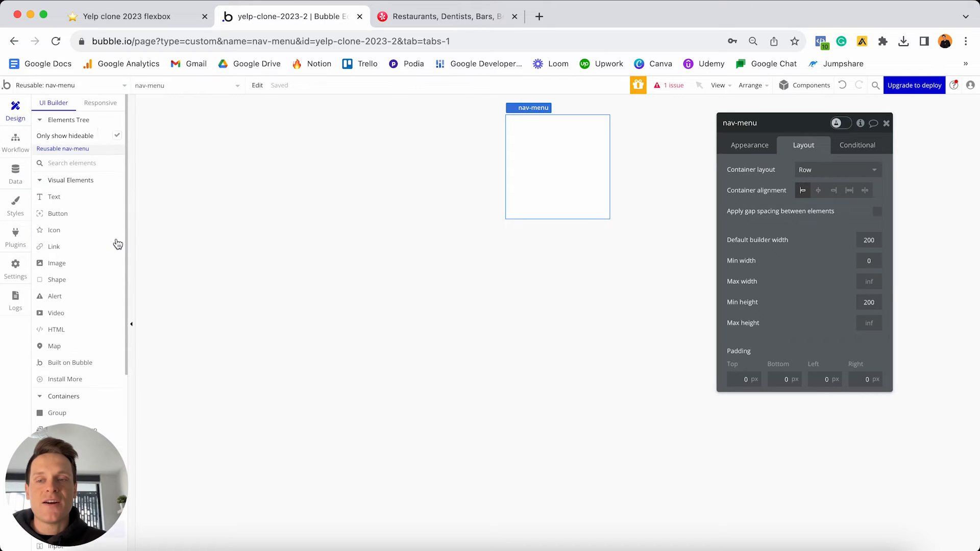
pyautogui.click(100, 103)
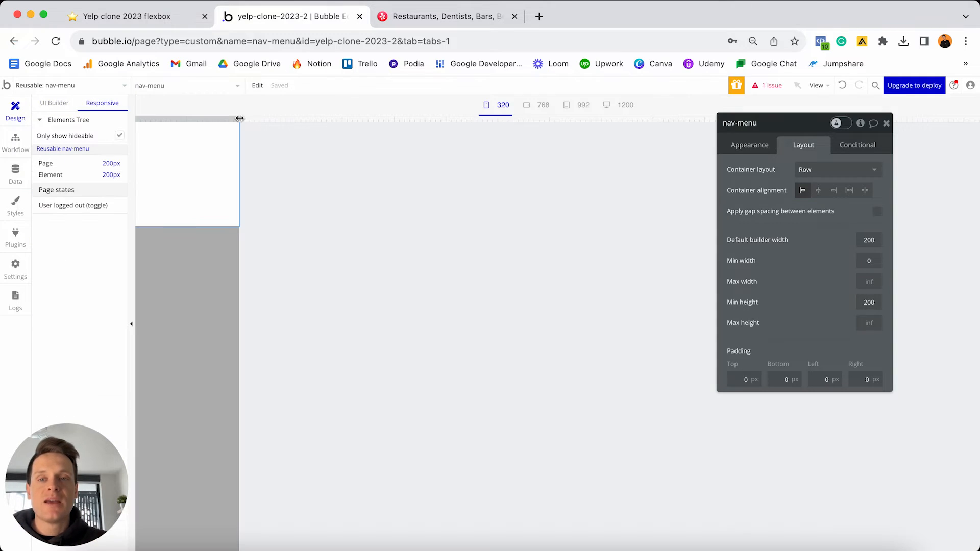
pyautogui.moveTo(239, 118); pyautogui.dragTo(464, 93)
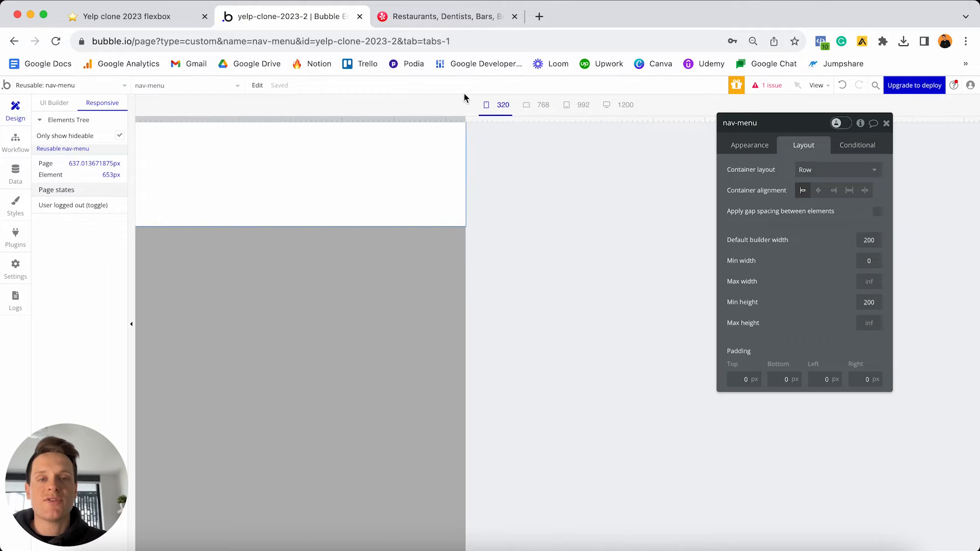
pyautogui.click(52, 102)
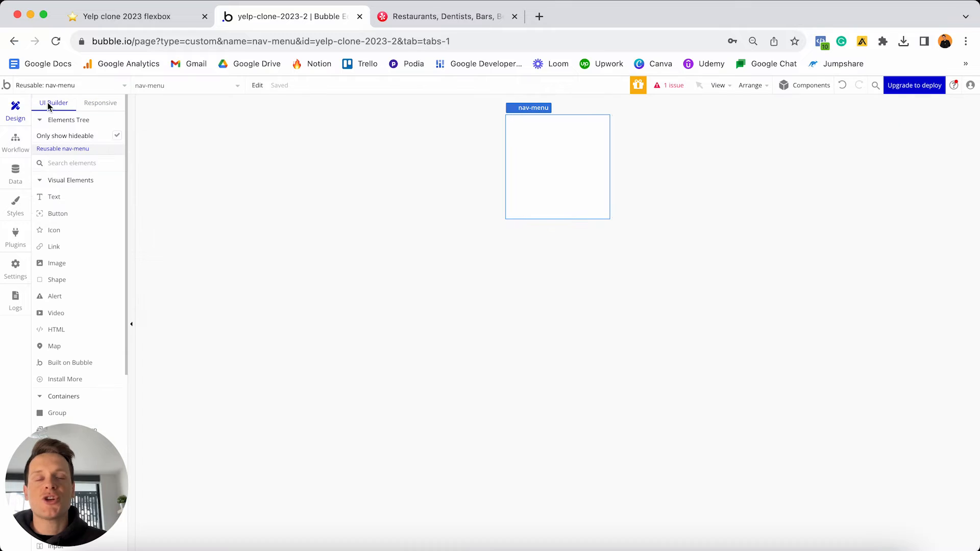
pyautogui.doubleClick(540, 158)
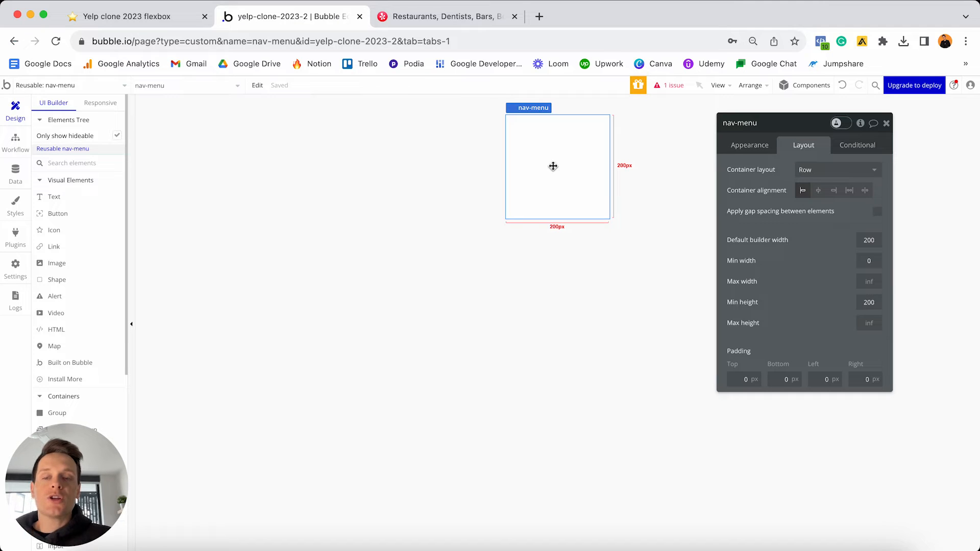
# - Set the nav-menu's default builder width to 960 and move the property editor aside
pyautogui.click(874, 239)
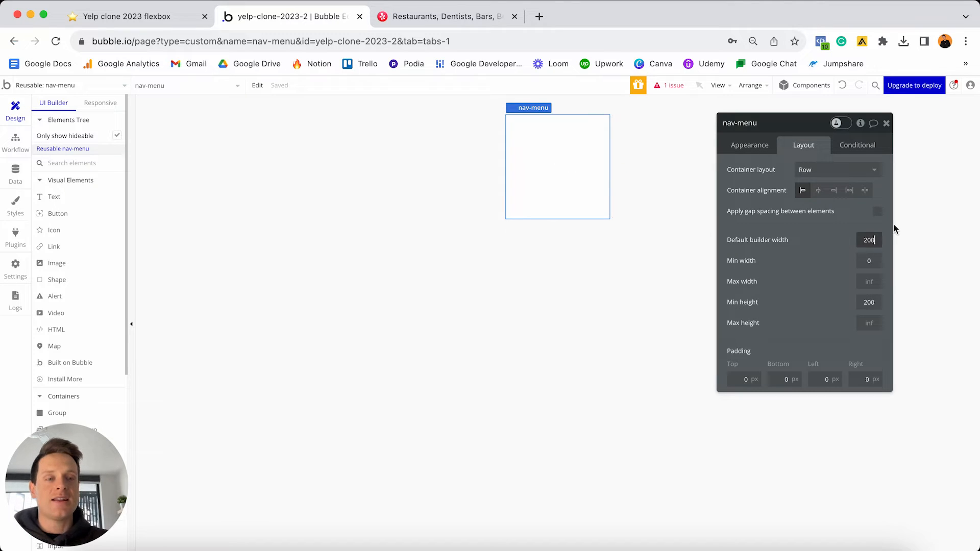
pyautogui.press('Return')
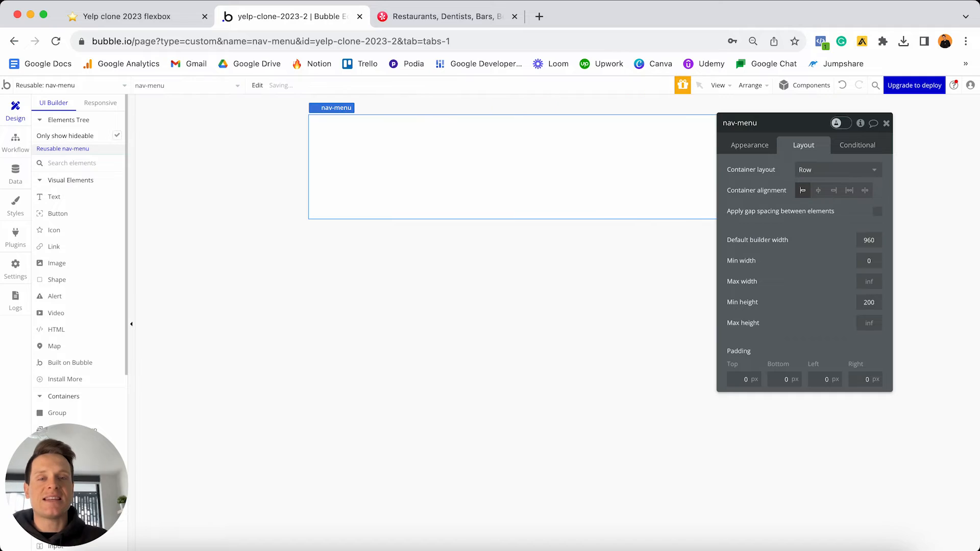
pyautogui.moveTo(804, 129); pyautogui.dragTo(830, 227)
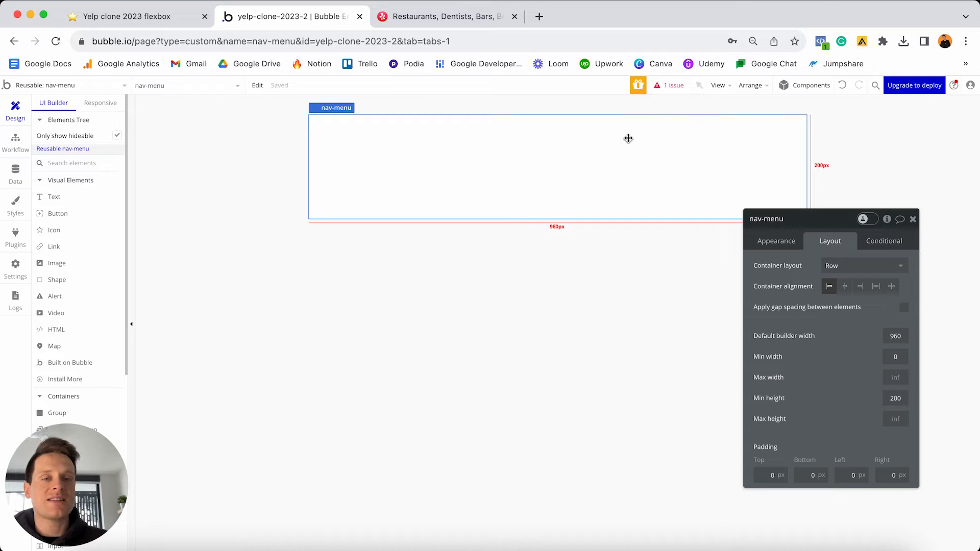
pyautogui.scroll(-5, 69, 264)
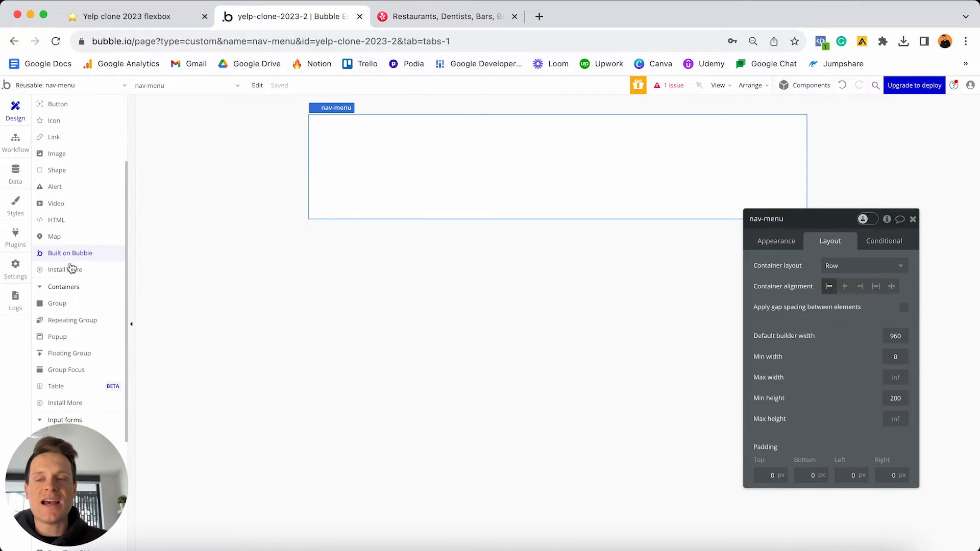
# - Add a 280 px group to the nav menu and name it 'Group - Left'
pyautogui.click(66, 305)
pyautogui.click(349, 177)
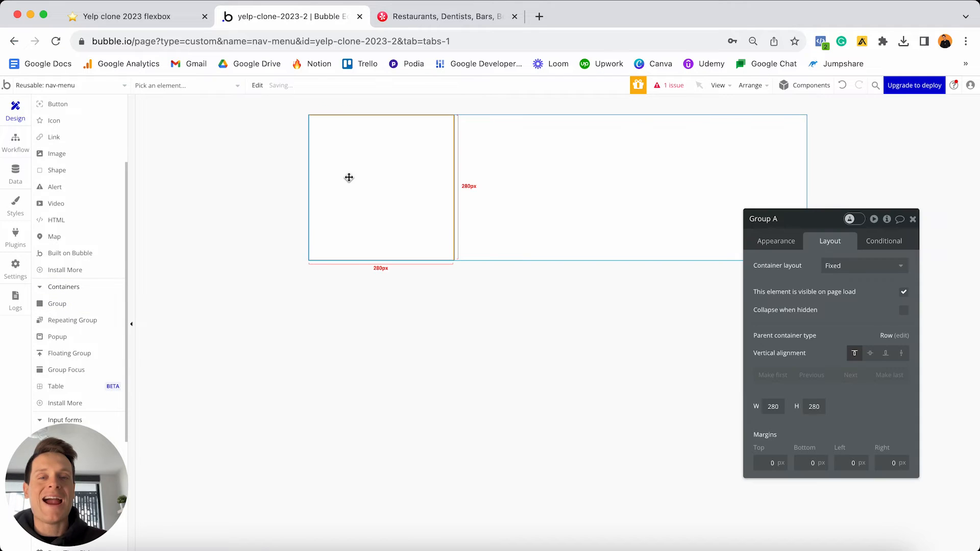
pyautogui.click(790, 221)
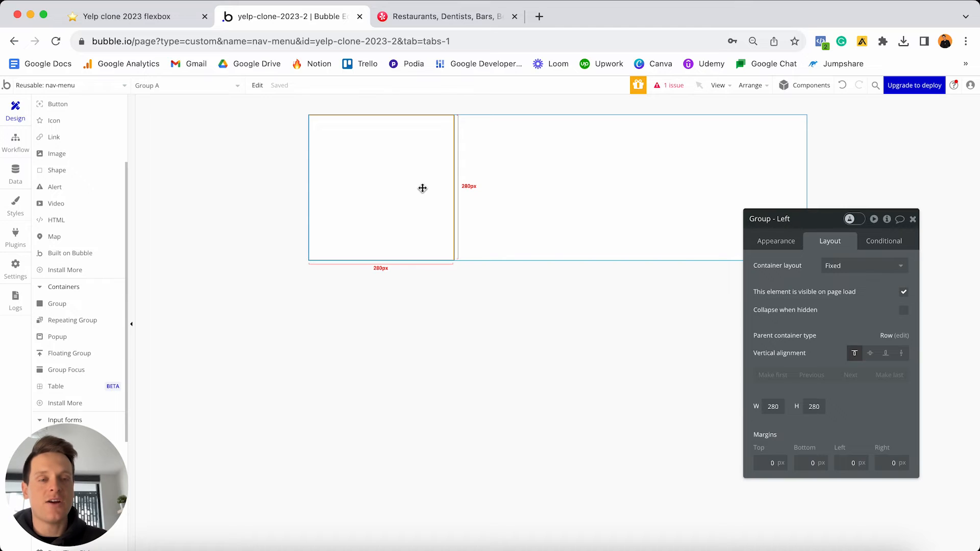
# - Detach Group - Left's style and give it a flat light pink #FFE2E2 background
pyautogui.click(770, 246)
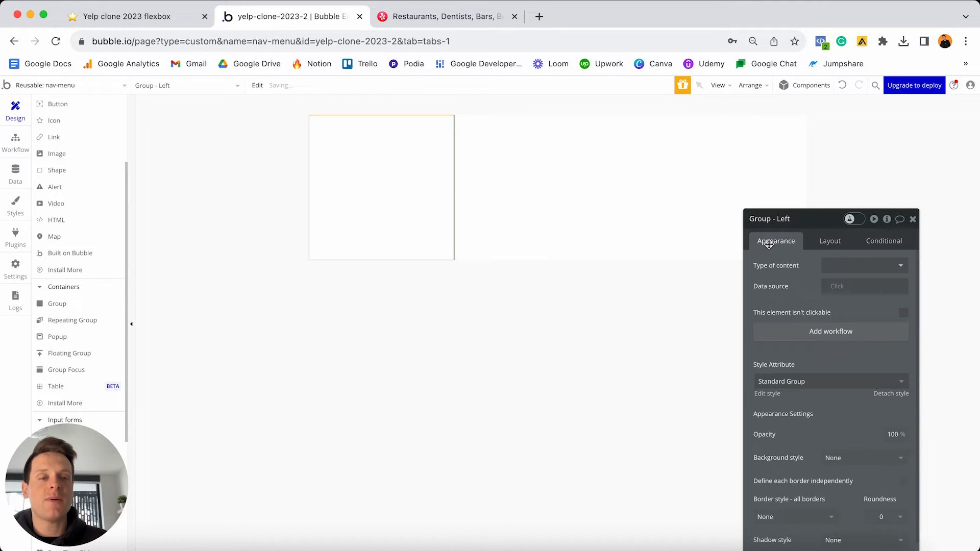
pyautogui.click(893, 394)
pyautogui.scroll(-2, 849, 379)
pyautogui.click(849, 378)
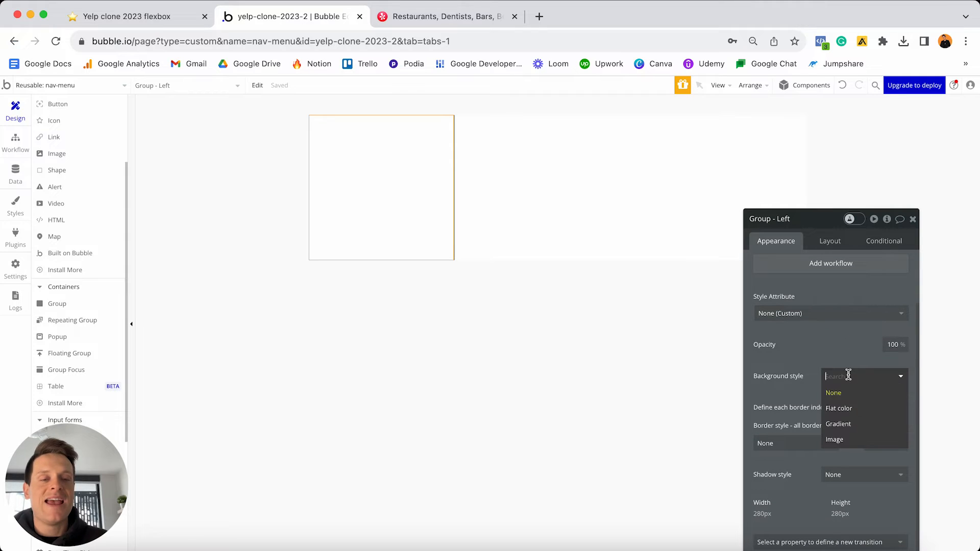
pyautogui.click(847, 406)
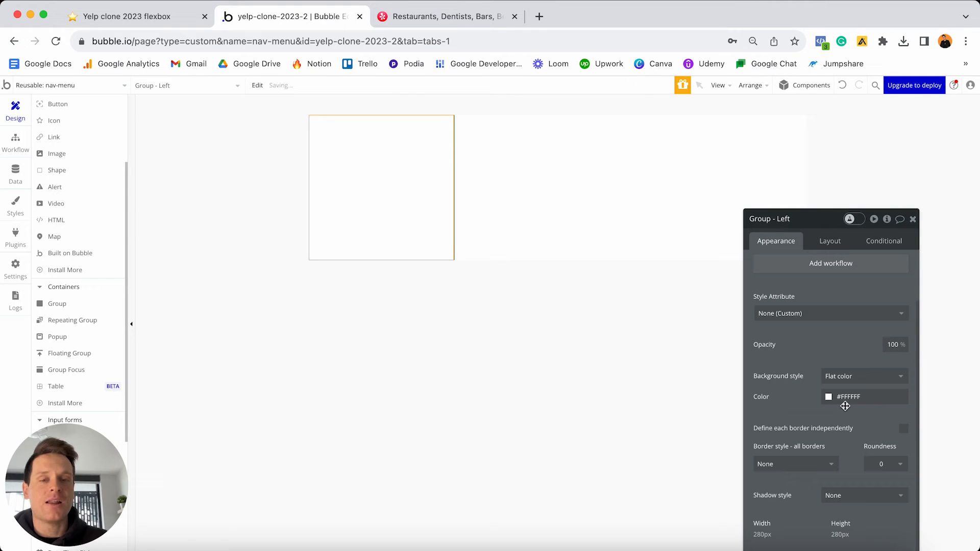
pyautogui.click(848, 397)
pyautogui.click(833, 410)
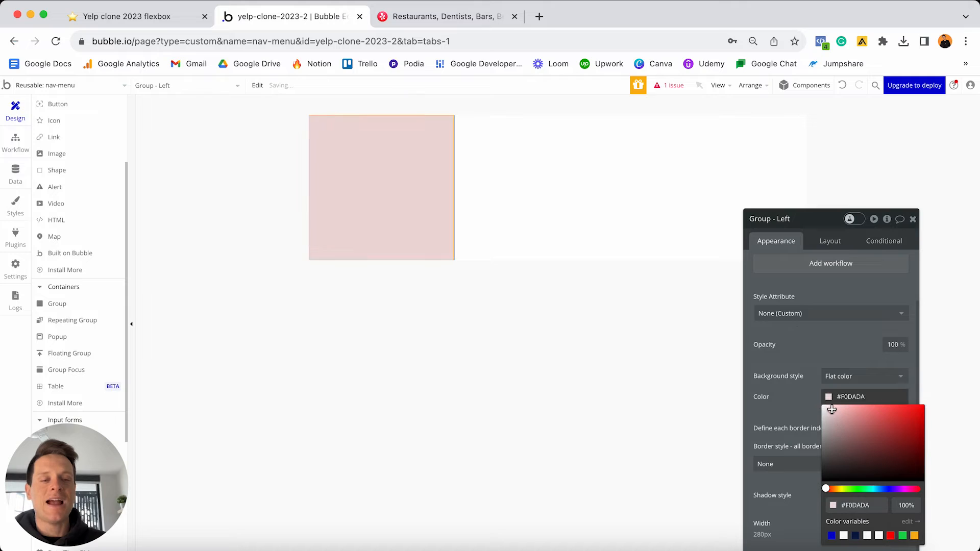
pyautogui.moveTo(832, 410); pyautogui.dragTo(834, 404)
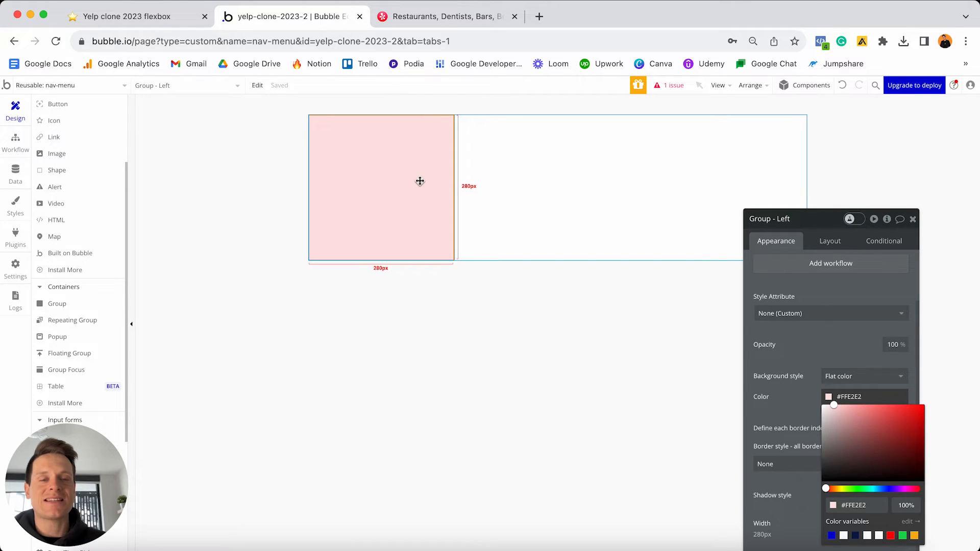
pyautogui.click(830, 242)
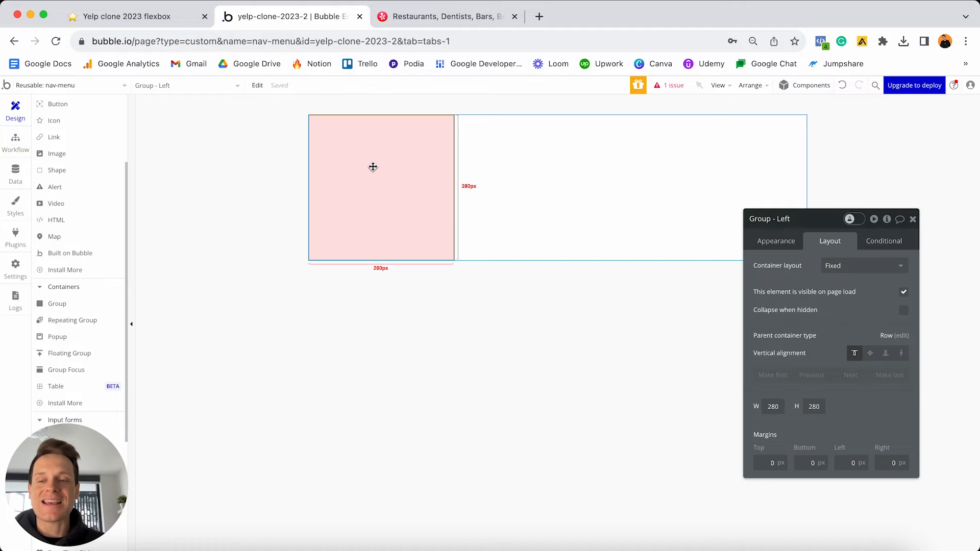
# - Make Group - Left a Row container, not fixed-width, with minimum width 0
pyautogui.click(865, 266)
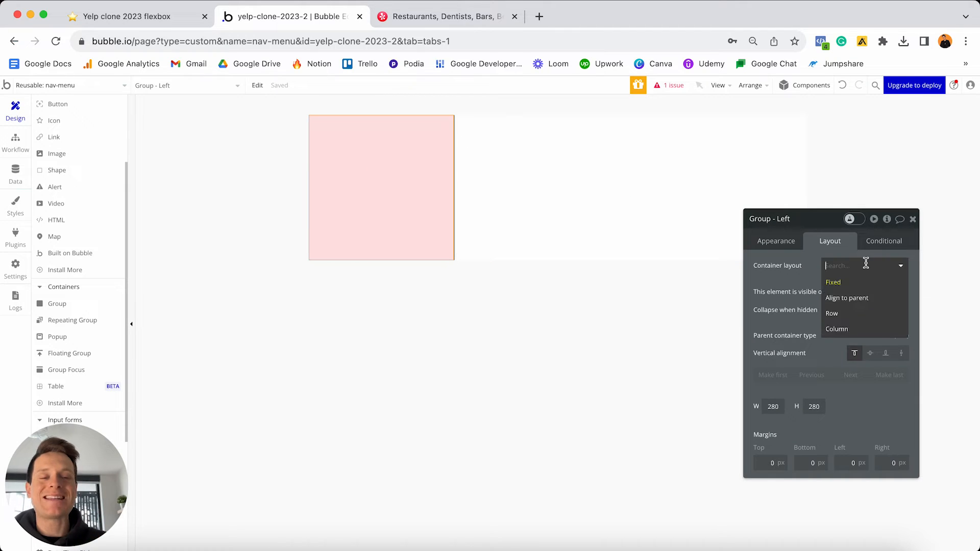
pyautogui.click(848, 314)
pyautogui.click(904, 435)
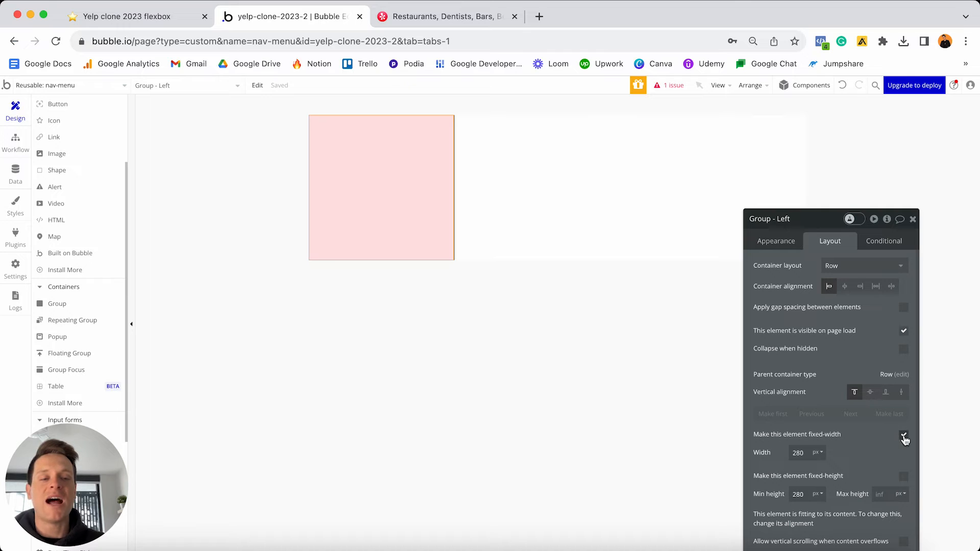
pyautogui.click(904, 436)
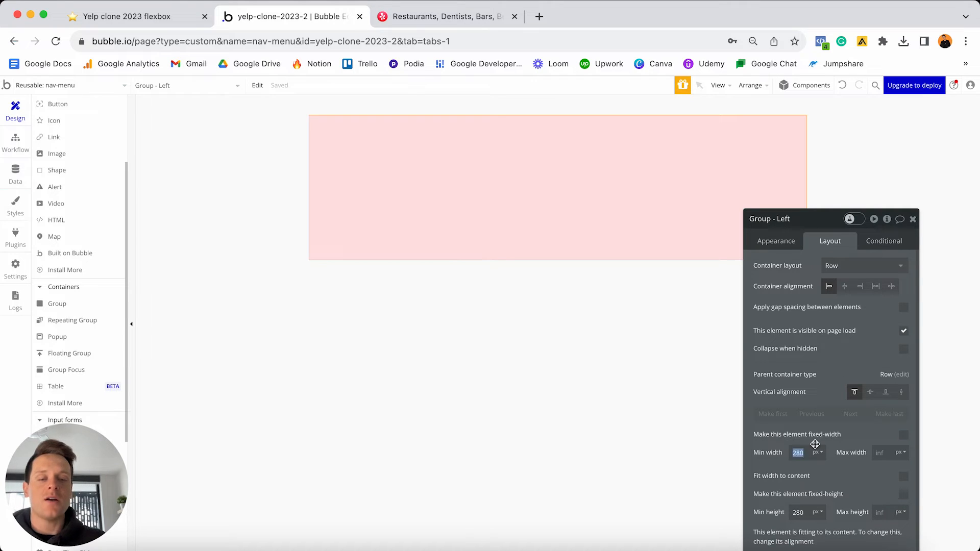
pyautogui.write('0')
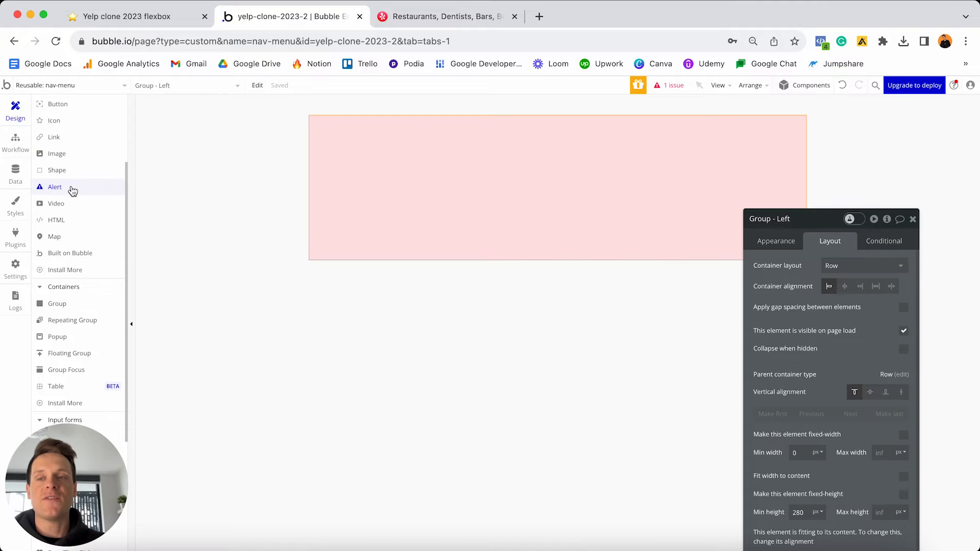
pyautogui.scroll(3, 73, 190)
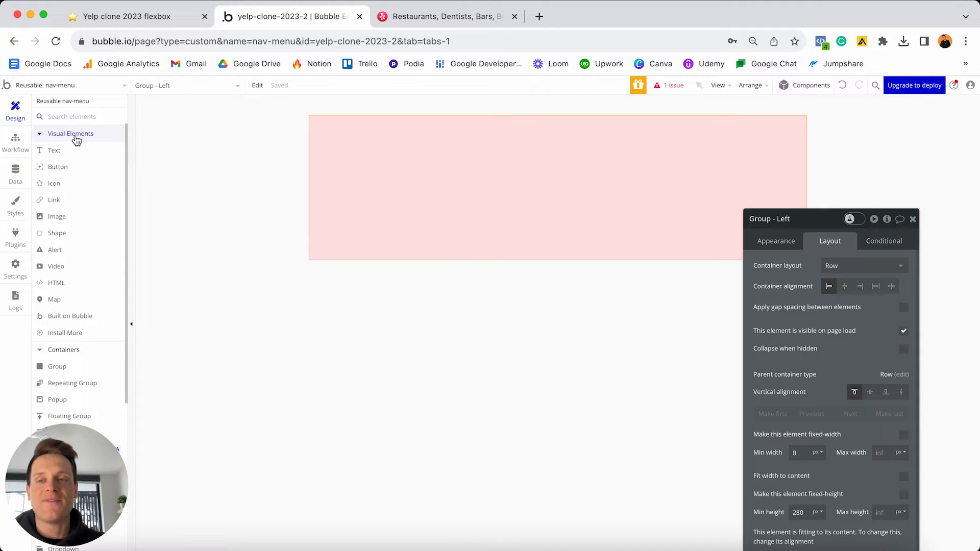
# - Add an empty Image A inside the pink Group - Left and move its property panel aside
pyautogui.click(57, 218)
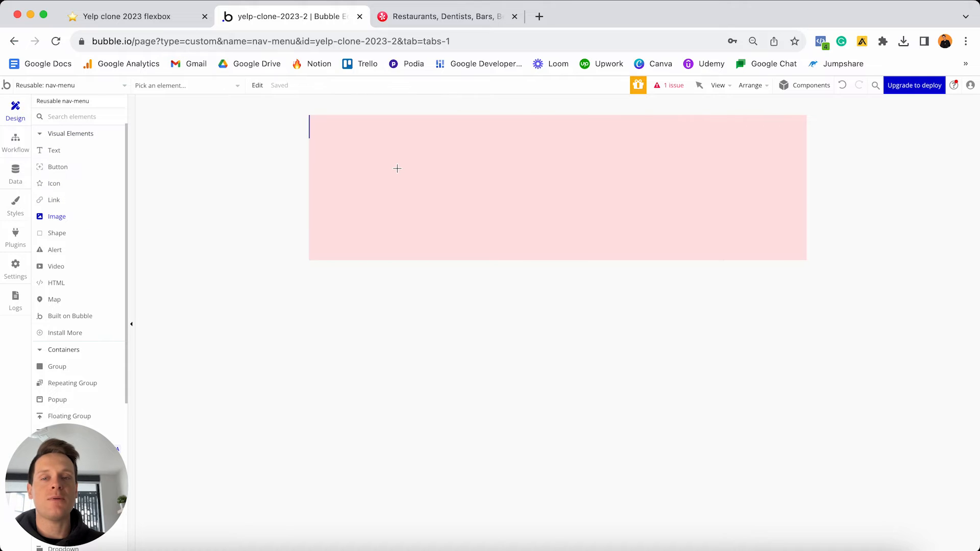
pyautogui.click(397, 168)
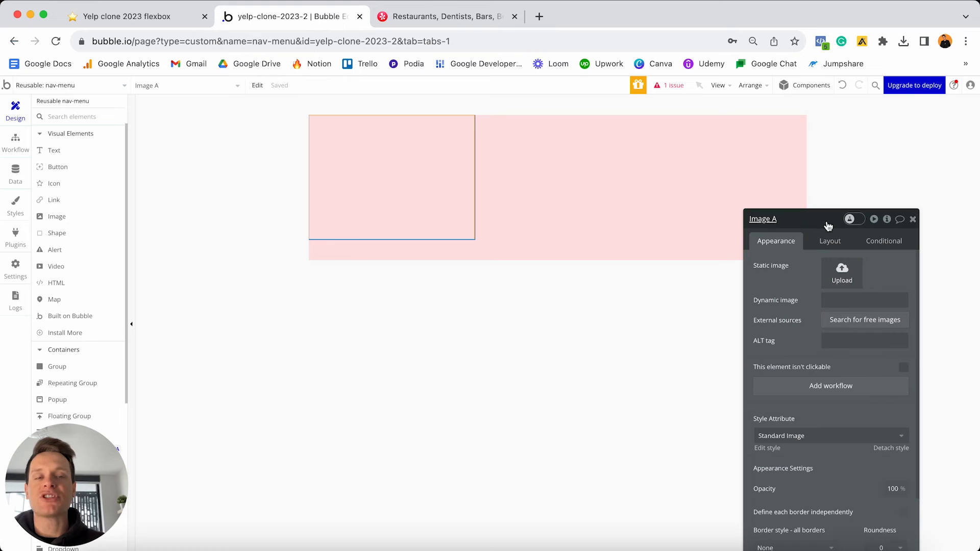
pyautogui.moveTo(828, 226); pyautogui.dragTo(724, 172)
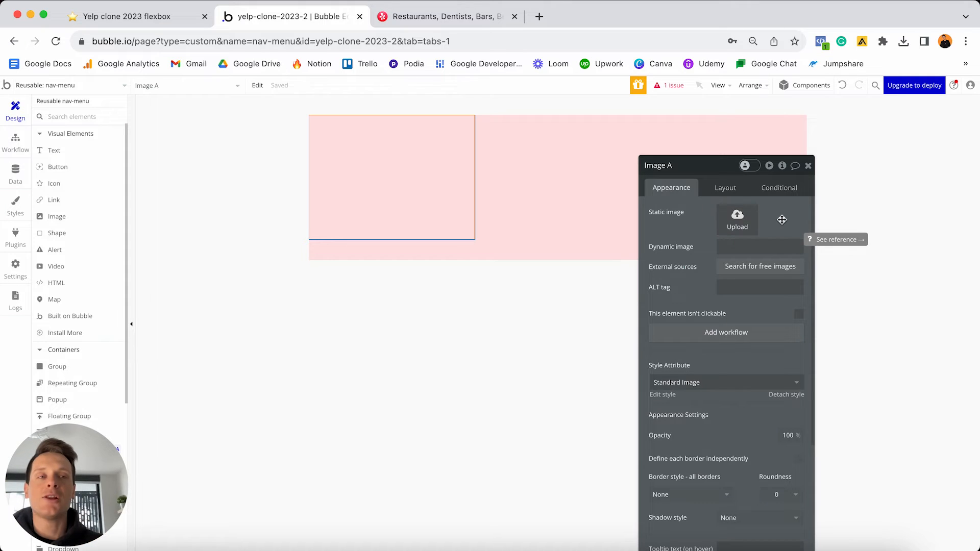
pyautogui.click(539, 16)
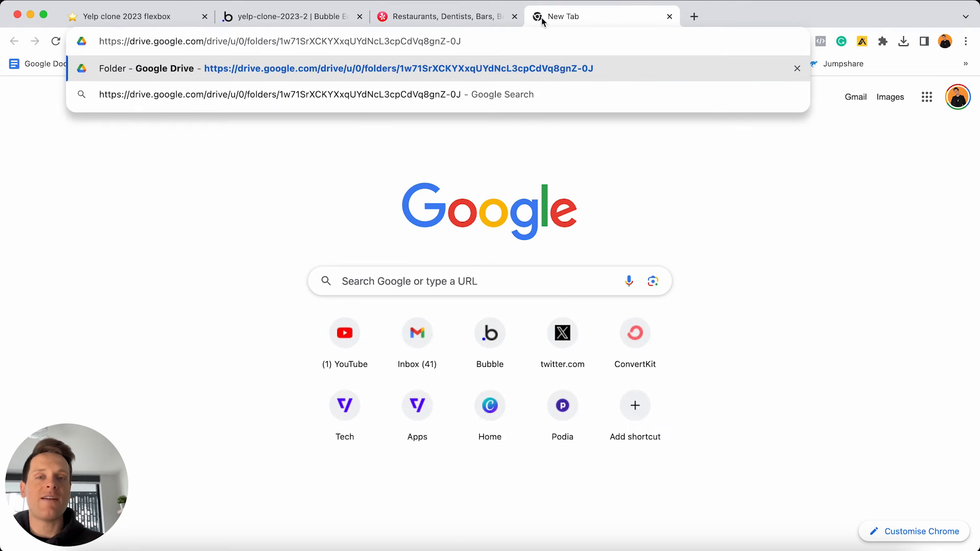
# - Preview yelp-logo.png in the Yelp Clone Assets Drive folder, then return to Bubble
pyautogui.press('Return')
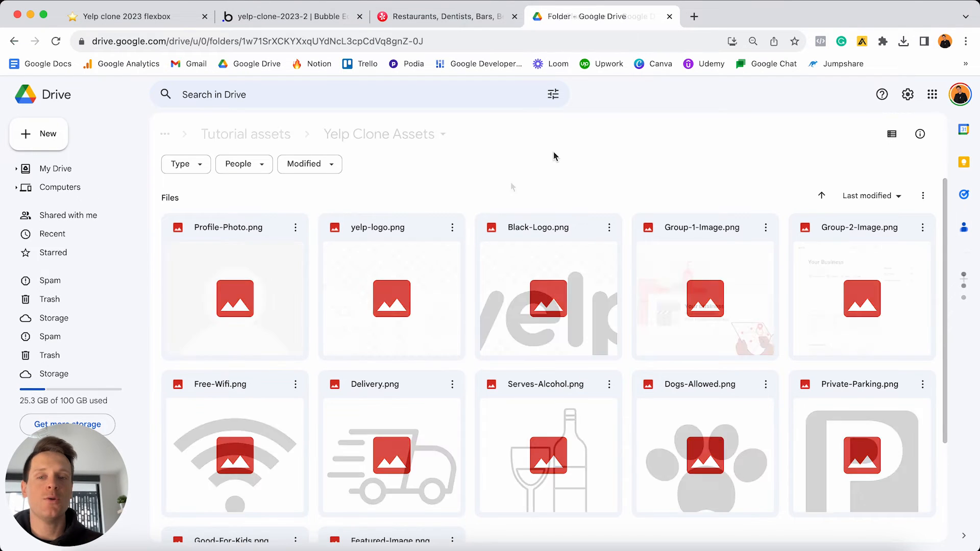
pyautogui.doubleClick(409, 297)
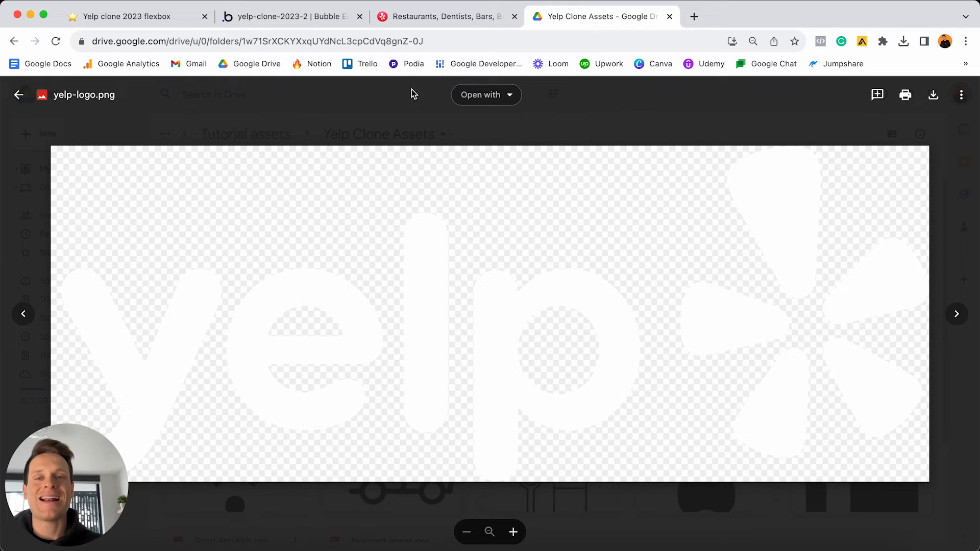
pyautogui.click(305, 19)
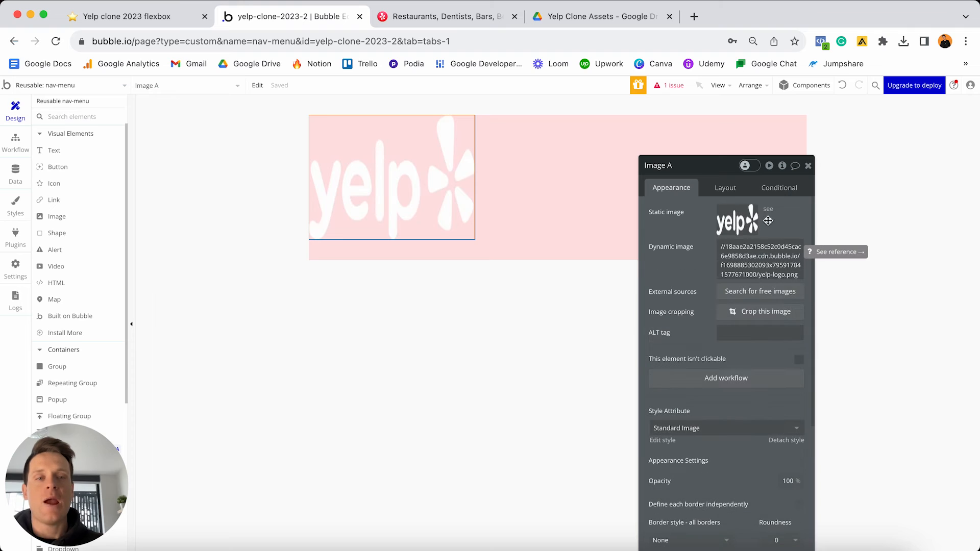
# - Set Image A to 100 px wide with fixed aspect ratio and centred vertical alignment
pyautogui.click(715, 190)
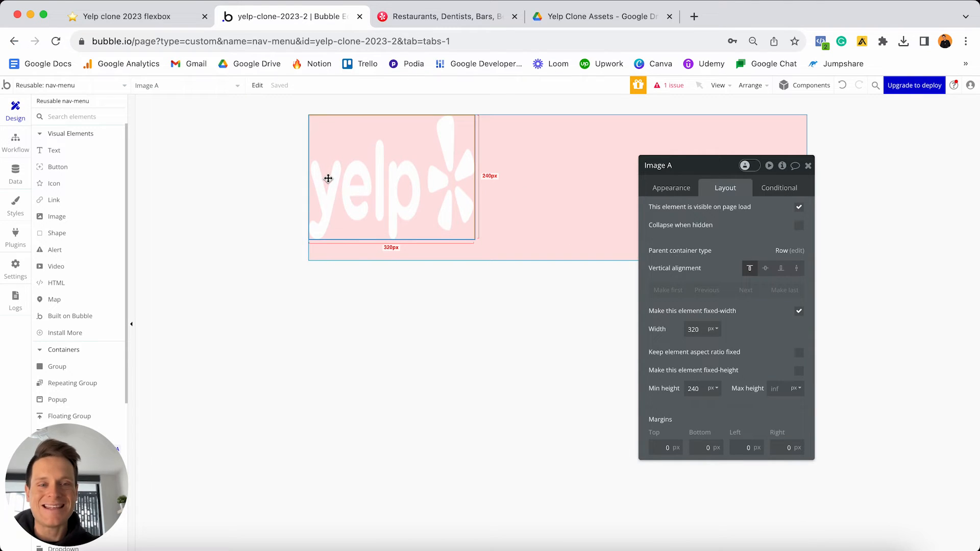
pyautogui.doubleClick(693, 329)
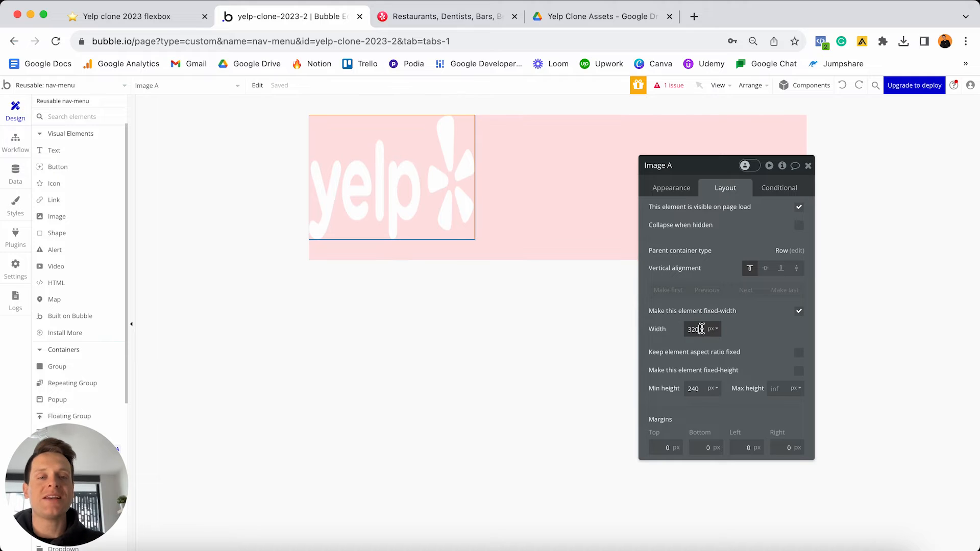
pyautogui.write('100')
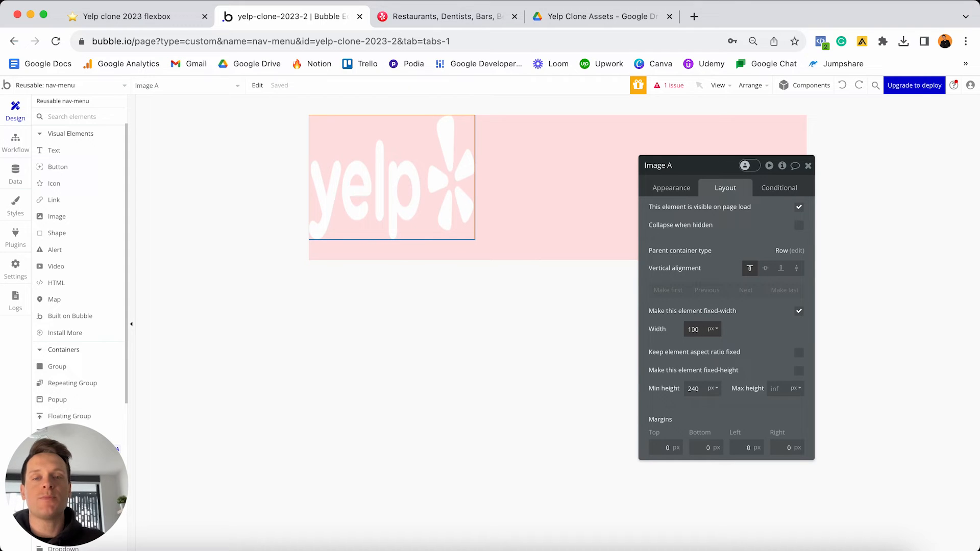
pyautogui.click(748, 328)
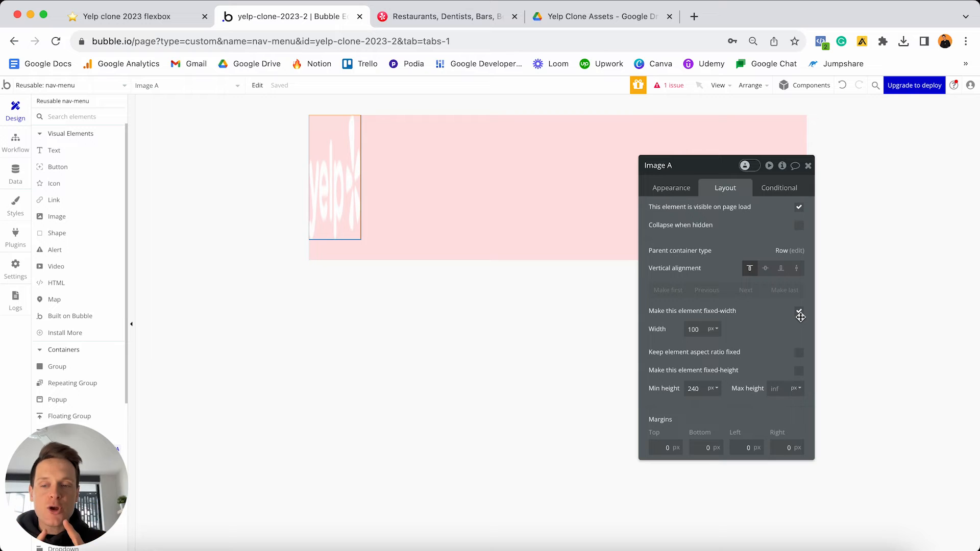
pyautogui.click(799, 353)
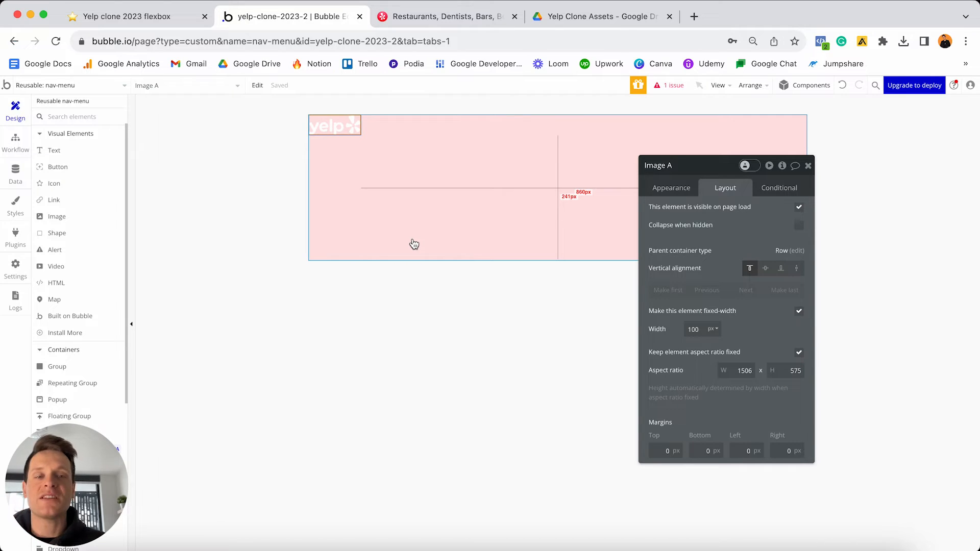
pyautogui.click(766, 271)
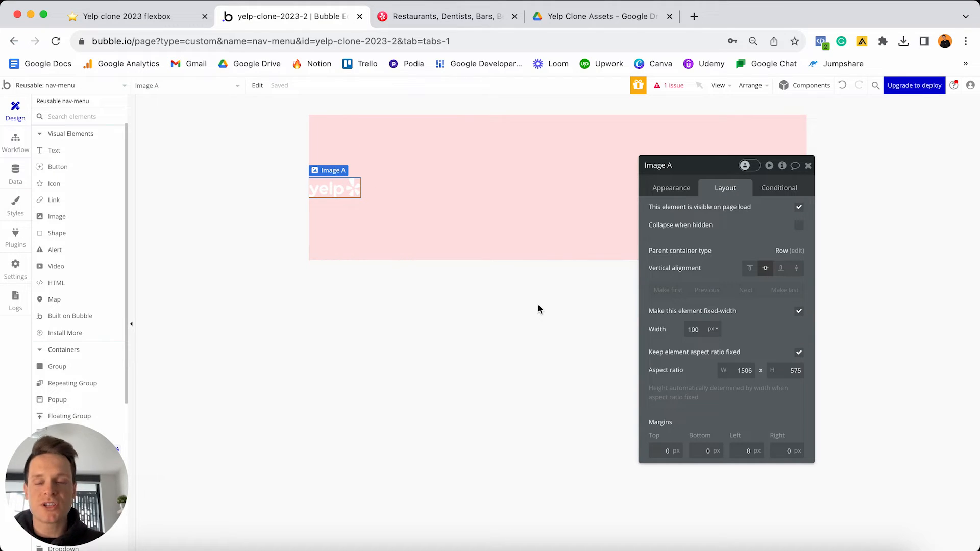
pyautogui.click(442, 17)
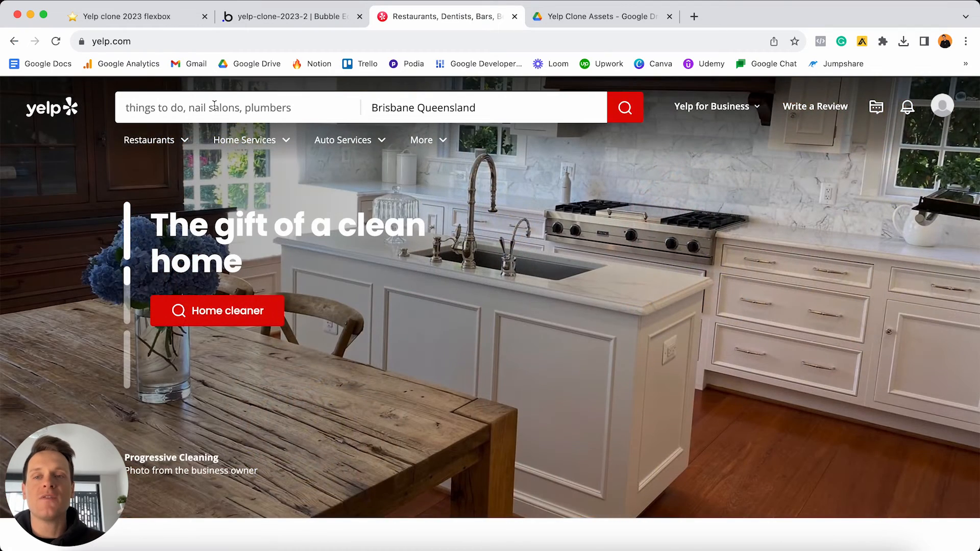
# - Review the suggestion lists under Yelp's search and location fields, then go back to Bubble
pyautogui.click(214, 104)
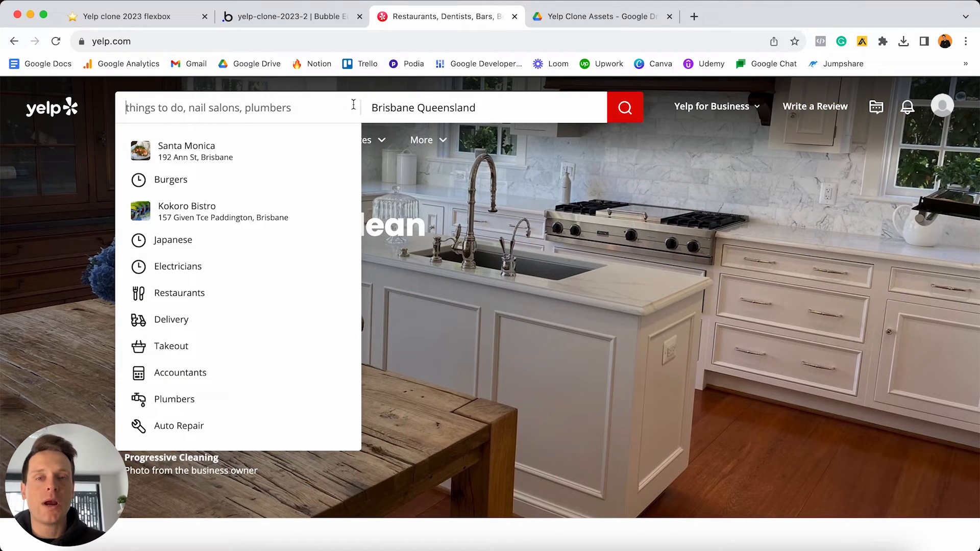
pyautogui.click(380, 98)
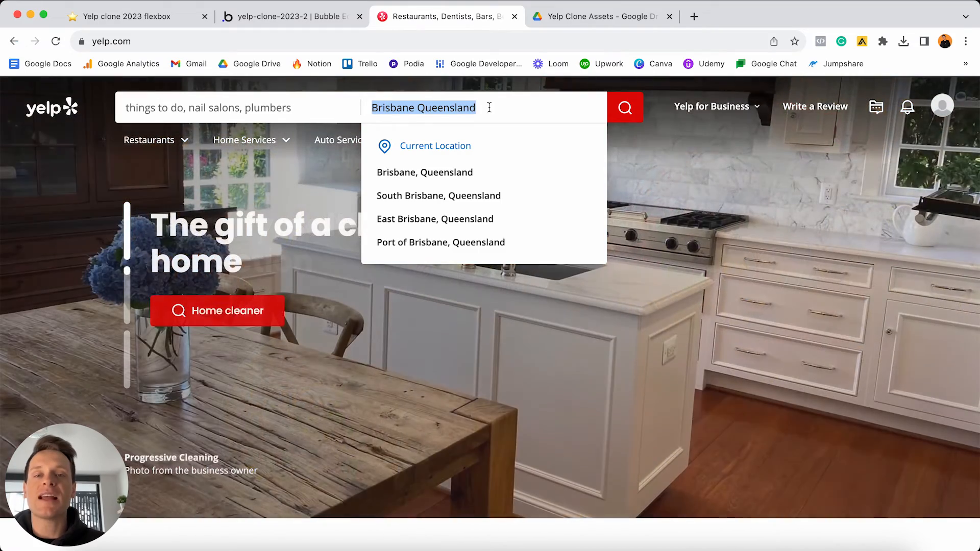
pyautogui.click(320, 21)
pyautogui.scroll(-5, 87, 225)
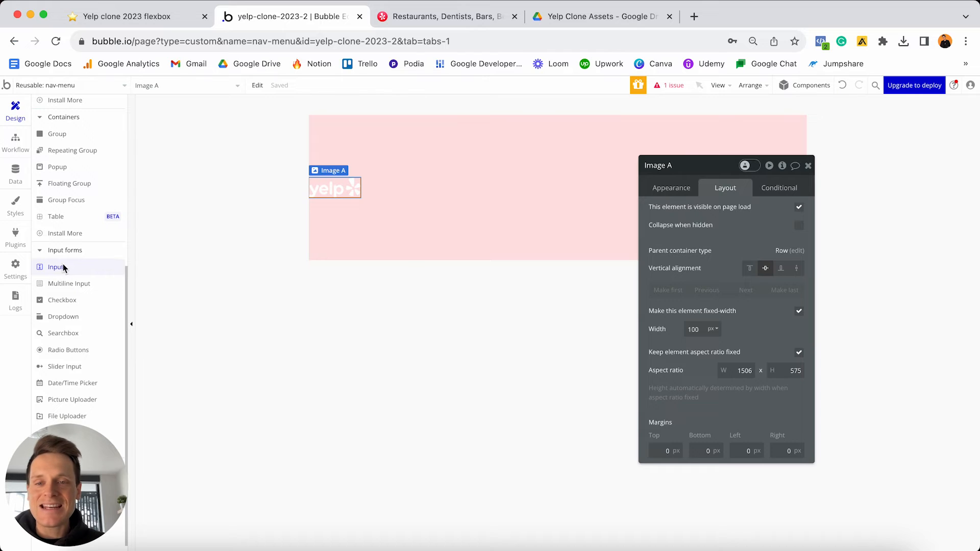
# - Place a text input in the nav-menu group and rename it 'Input - Search-query'
pyautogui.click(61, 268)
pyautogui.click(416, 208)
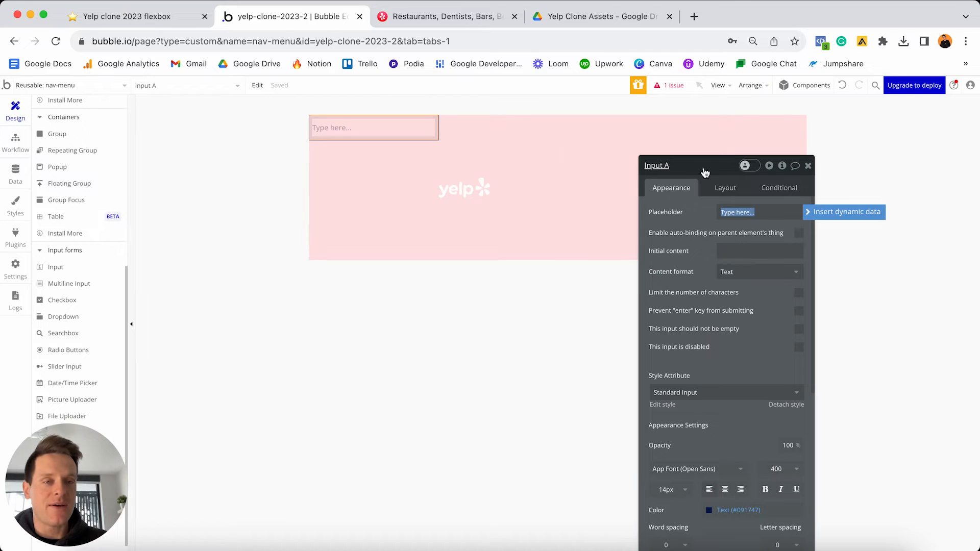
pyautogui.click(678, 167)
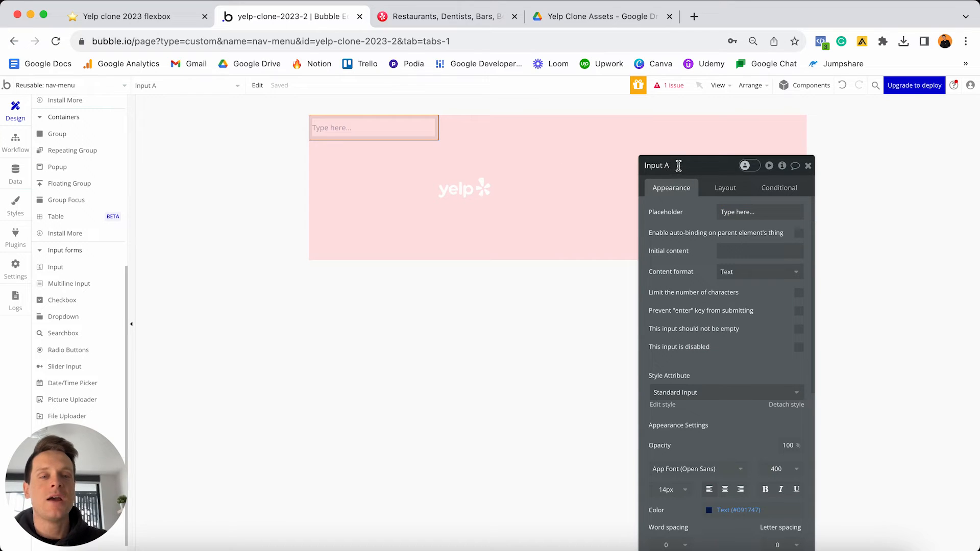
pyautogui.moveTo(672, 165)
pyautogui.mouseDown()
pyautogui.moveTo(642, 166)
pyautogui.moveTo(686, 167)
pyautogui.mouseUp()
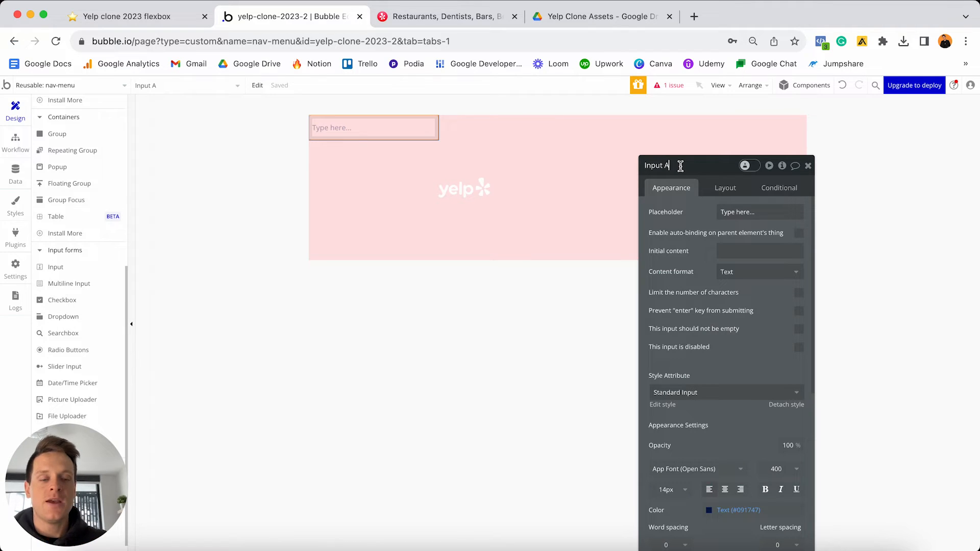
pyautogui.press('BackSpace')
pyautogui.write('- Sear')
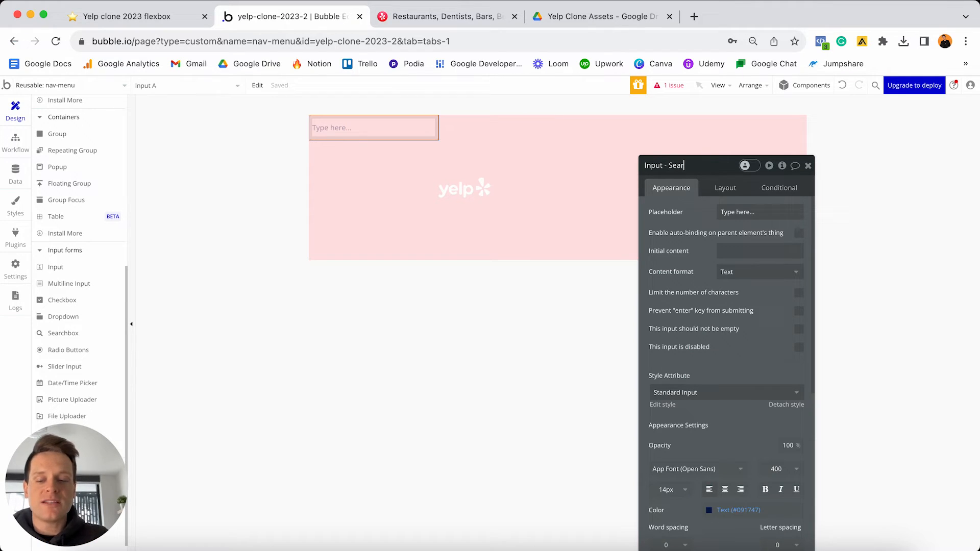
pyautogui.write('ch-qu')
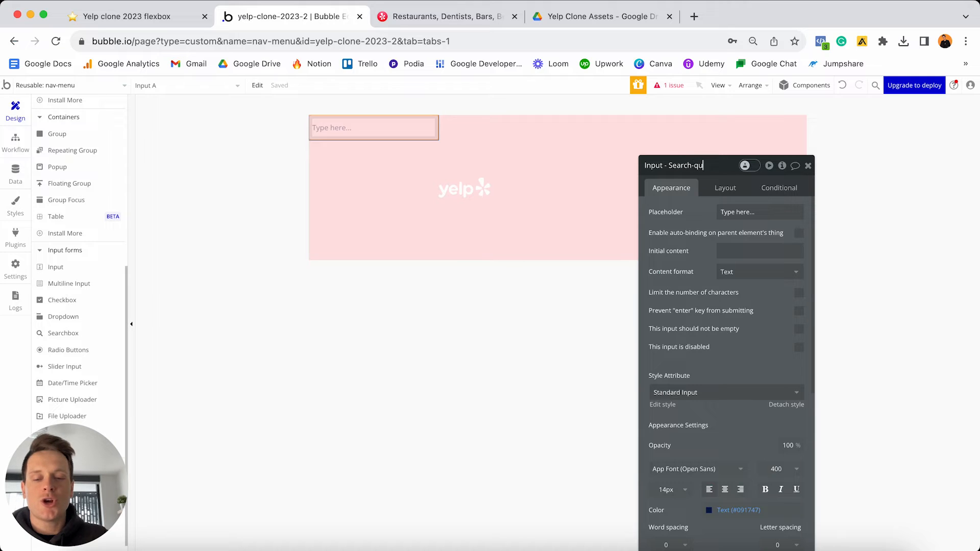
pyautogui.write('ery')
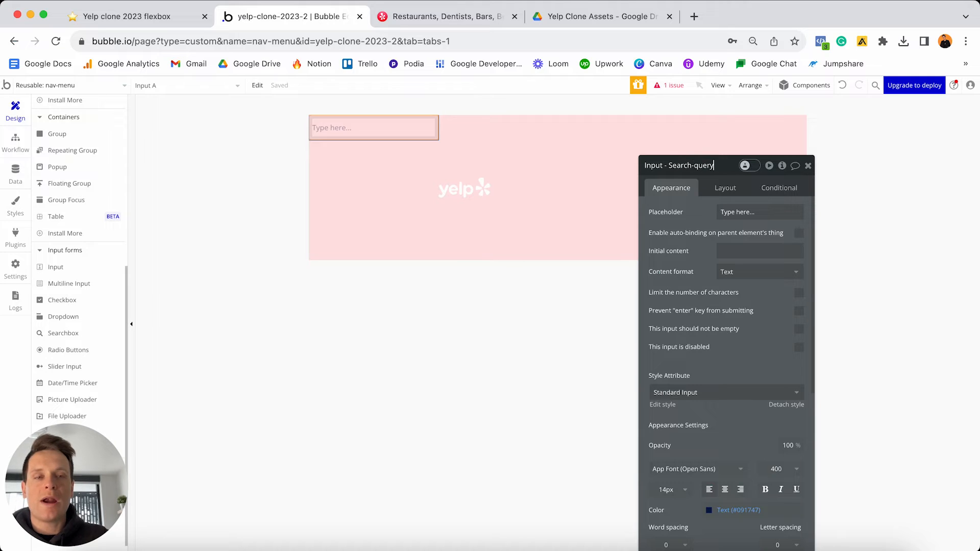
pyautogui.click(734, 212)
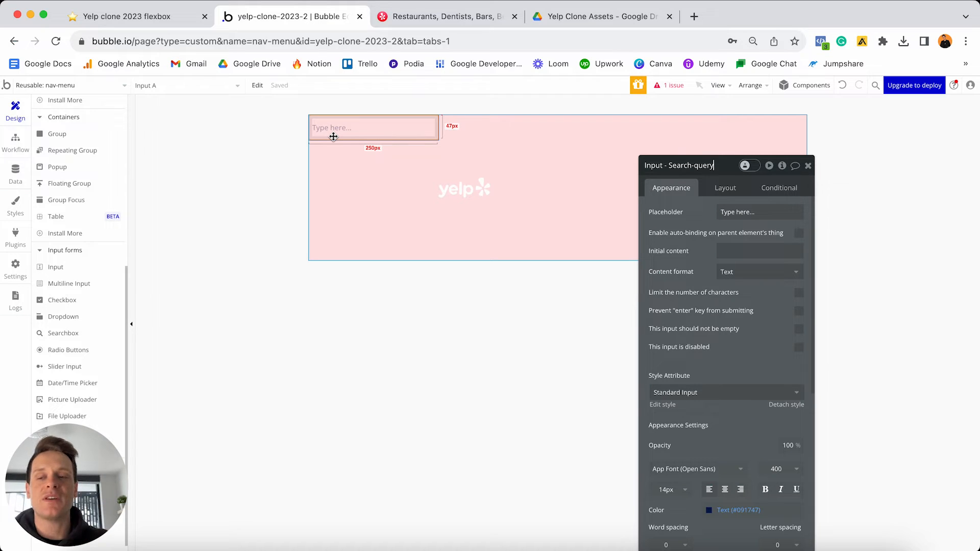
# - Set the search input's placeholder to 'Search listings...'
pyautogui.click(761, 219)
pyautogui.write('Search')
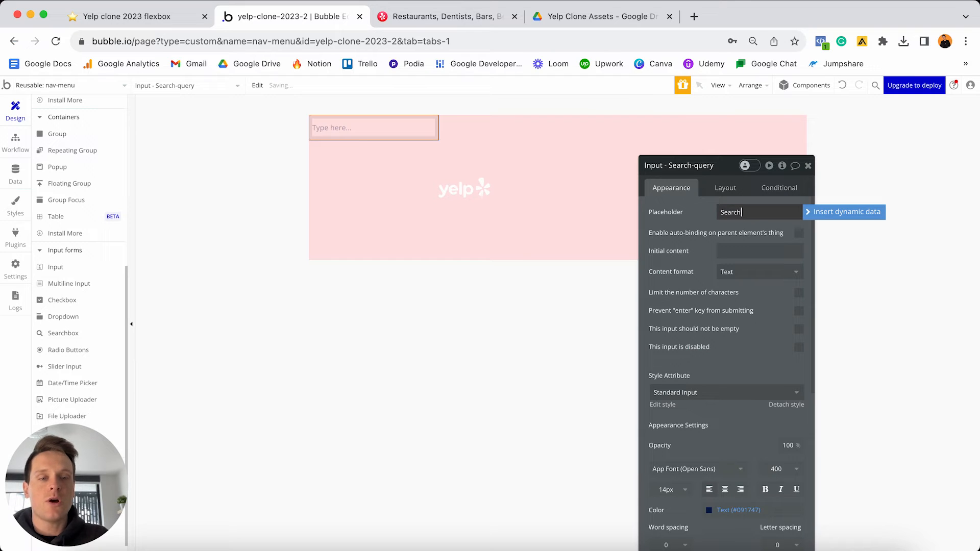
pyautogui.write(' listings')
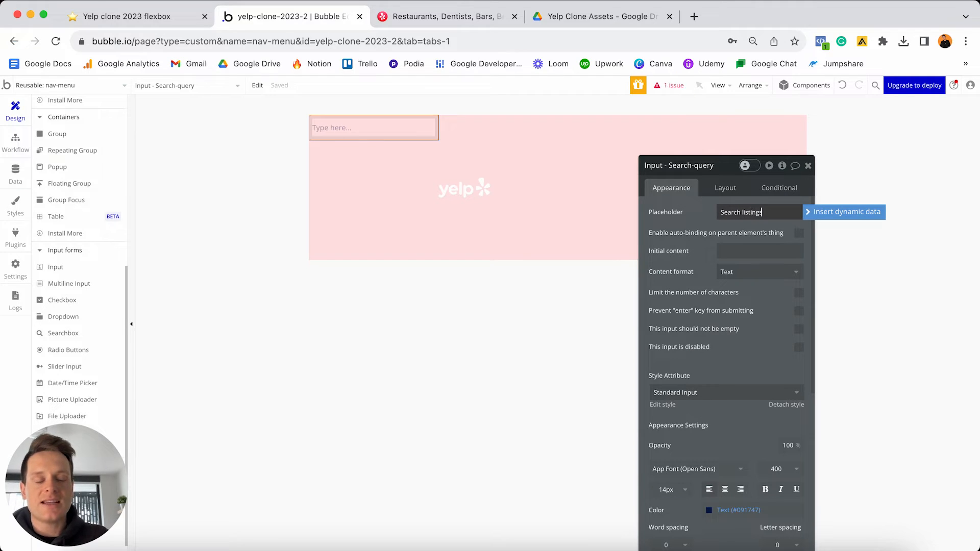
pyautogui.write('...')
pyautogui.click(700, 227)
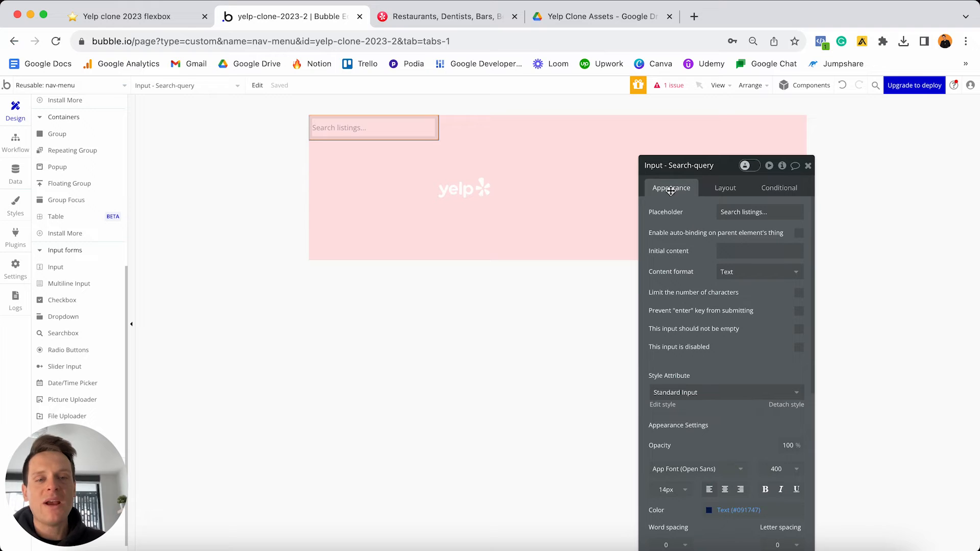
# - Detach the input's style and give it a Flat color #FFFFFF background
pyautogui.scroll(-1, 689, 230)
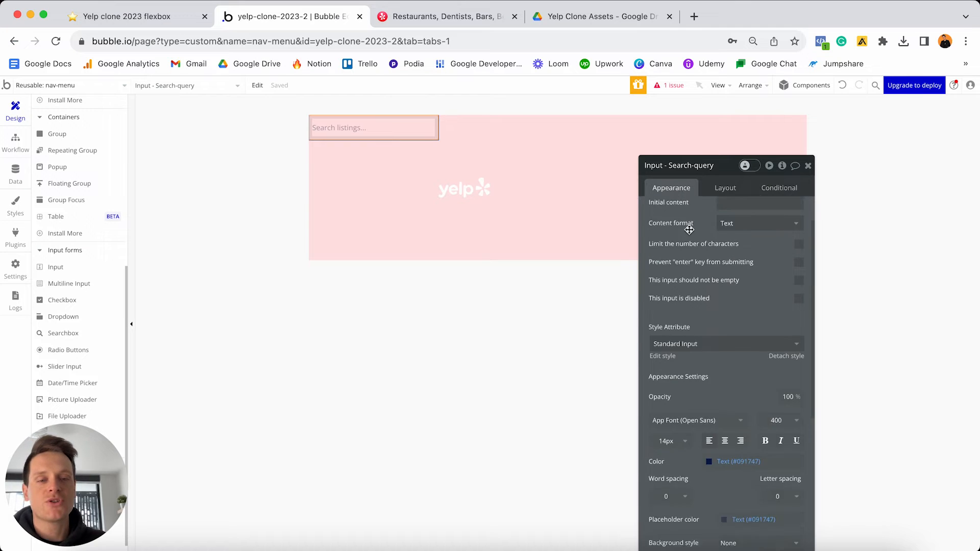
pyautogui.scroll(-1, 689, 230)
pyautogui.click(795, 295)
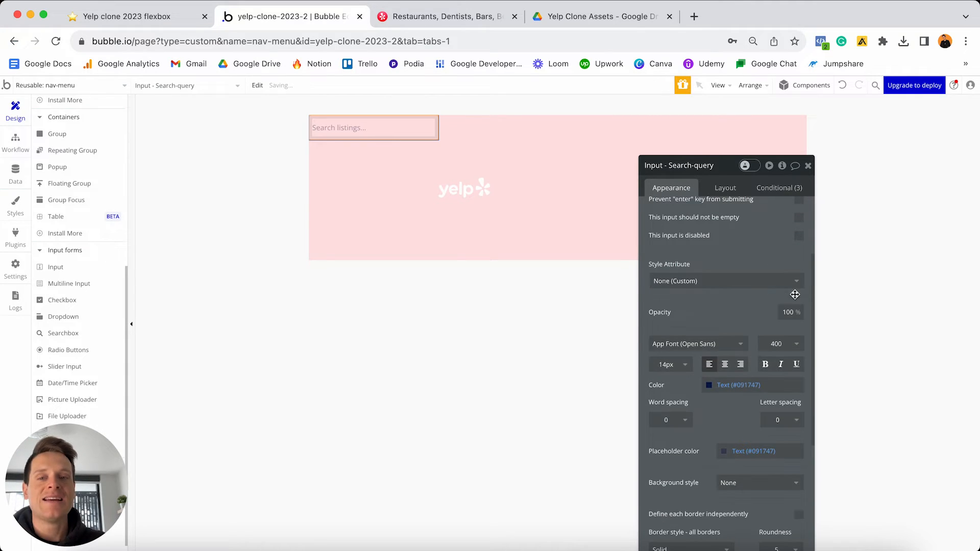
pyautogui.scroll(-1, 740, 289)
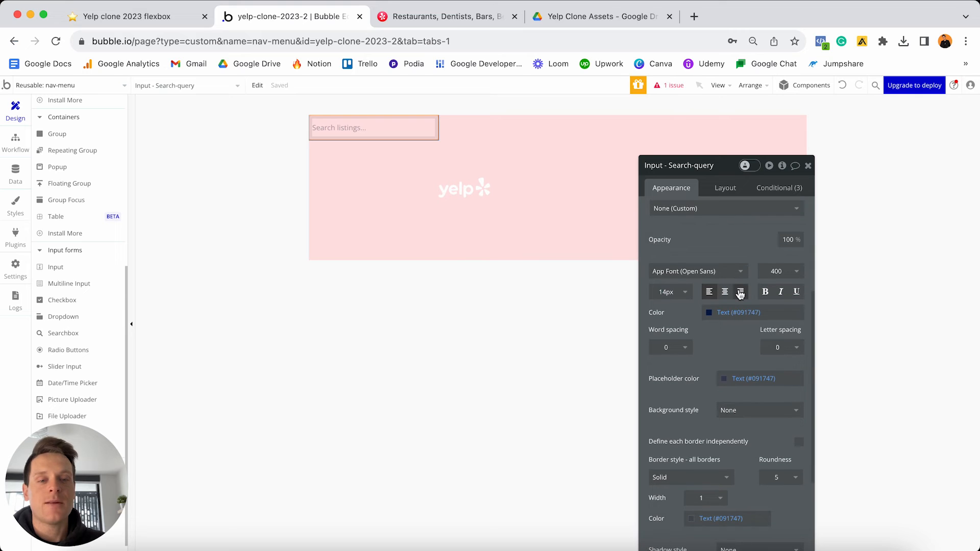
pyautogui.click(746, 410)
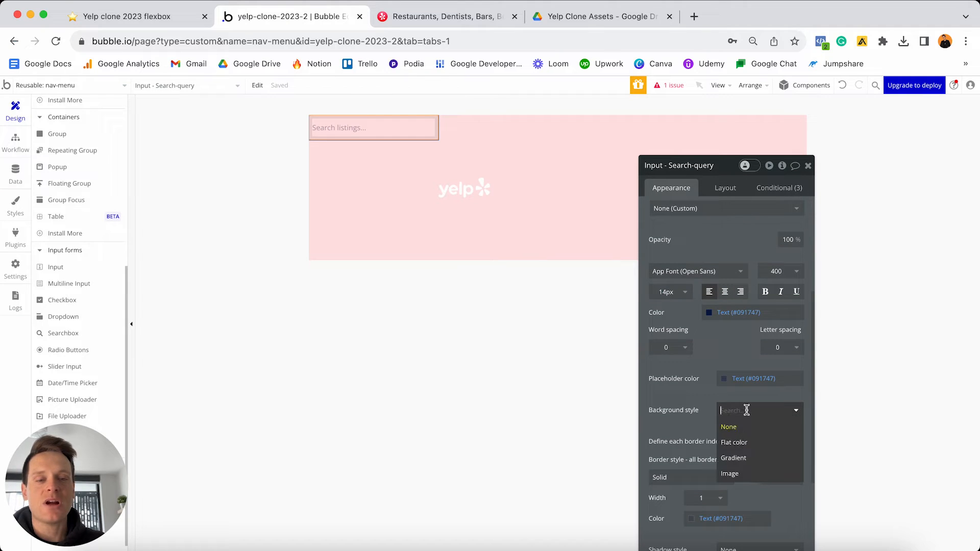
pyautogui.click(741, 443)
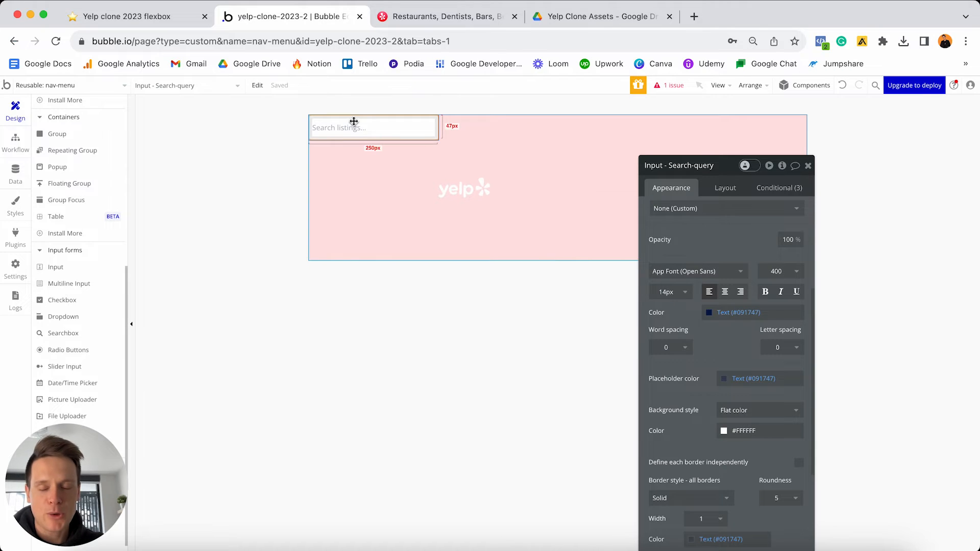
pyautogui.click(726, 190)
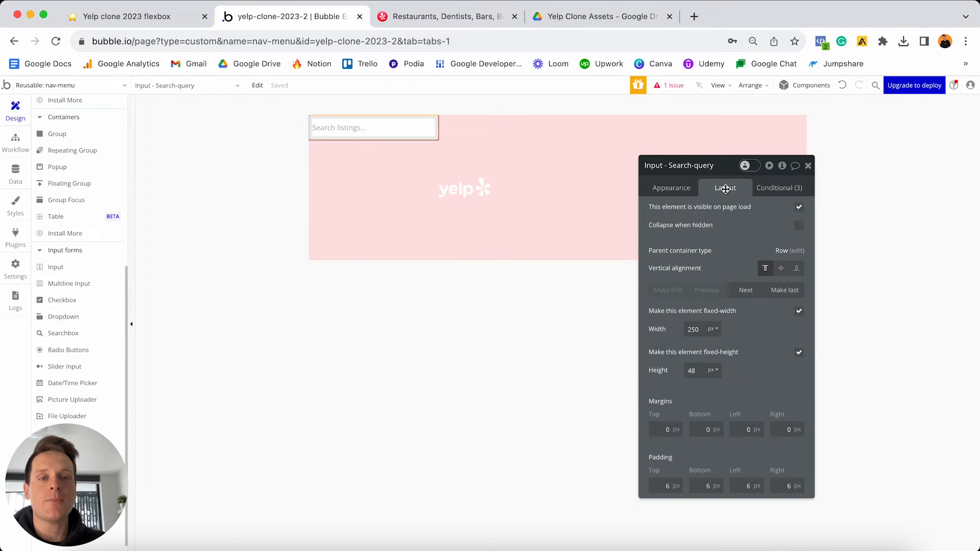
# - Move Input - Search-query after the logo, set width 300, centre it vertically, left margin 30
pyautogui.click(747, 291)
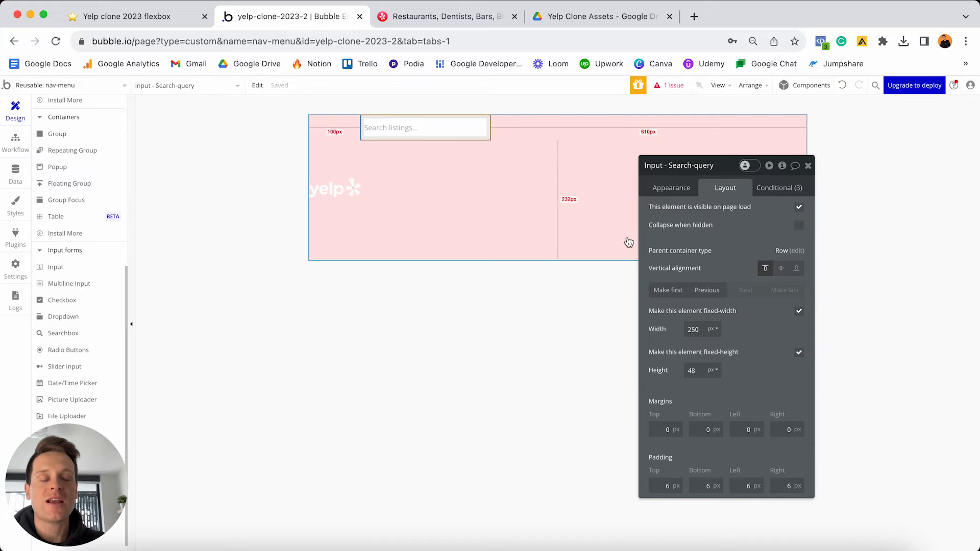
pyautogui.doubleClick(695, 329)
pyautogui.write('300')
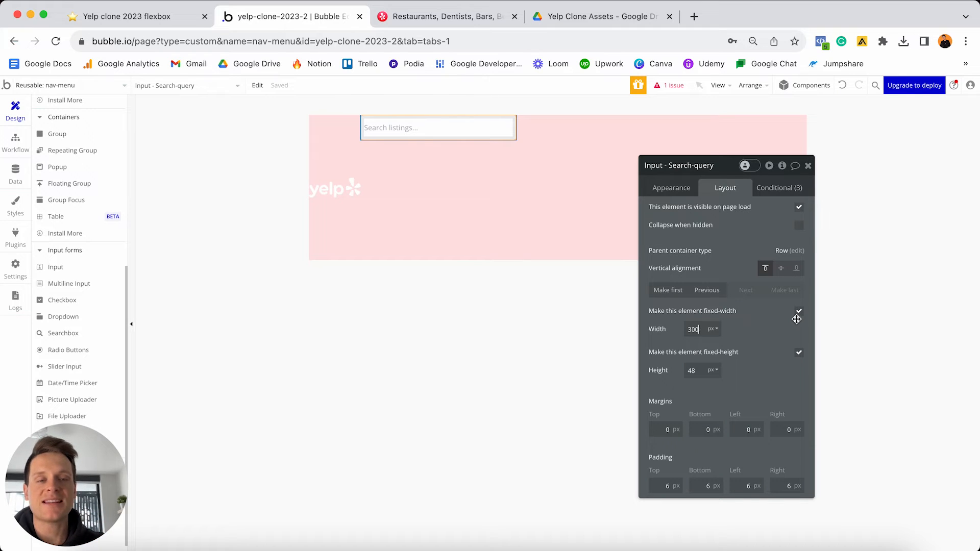
pyautogui.click(781, 269)
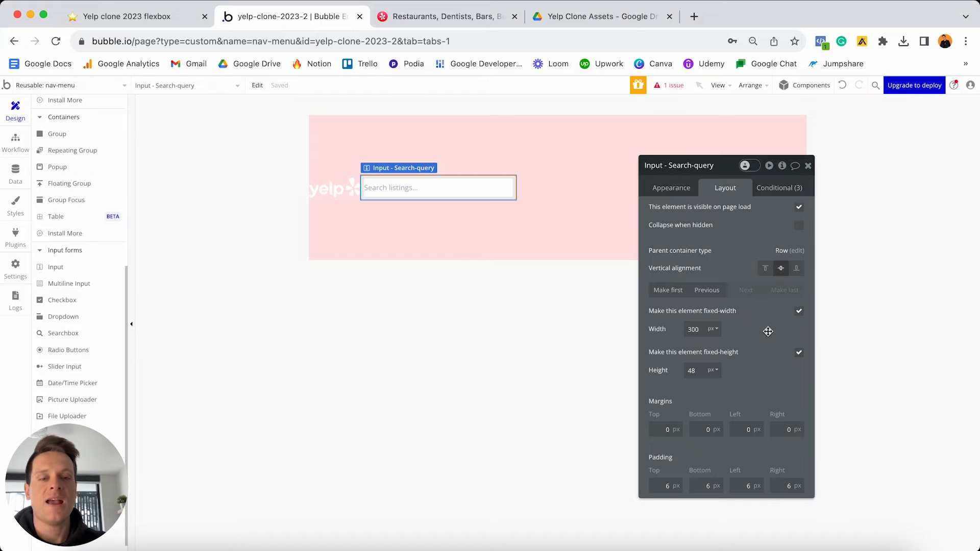
pyautogui.click(738, 429)
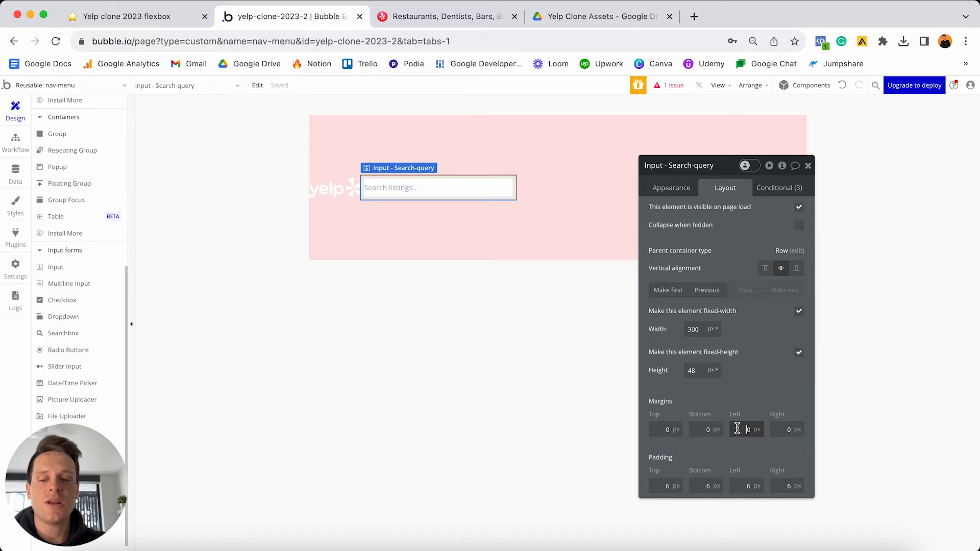
pyautogui.write('30')
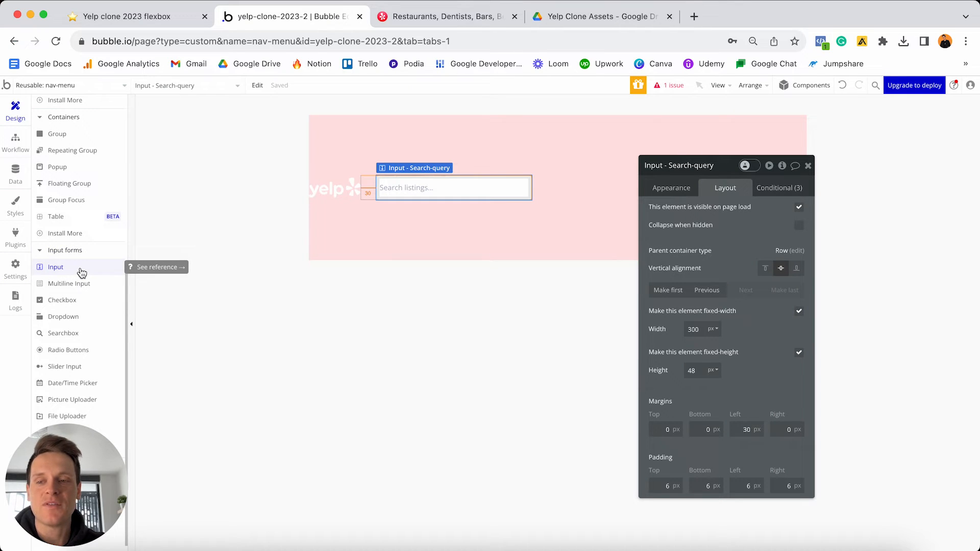
pyautogui.click(71, 333)
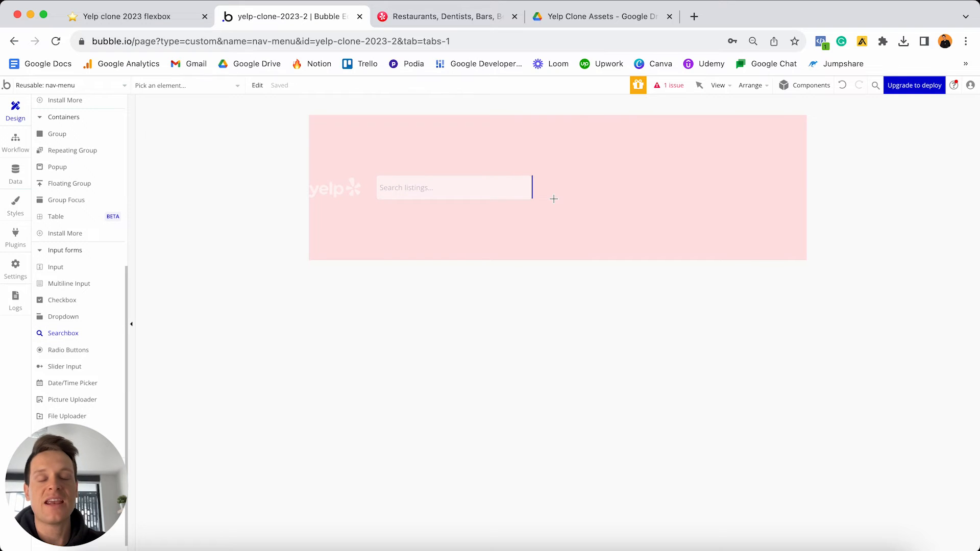
# - Draw a Geographic places searchbox in the nav-menu and rename it 'SearchBox - Search-location'
pyautogui.click(554, 198)
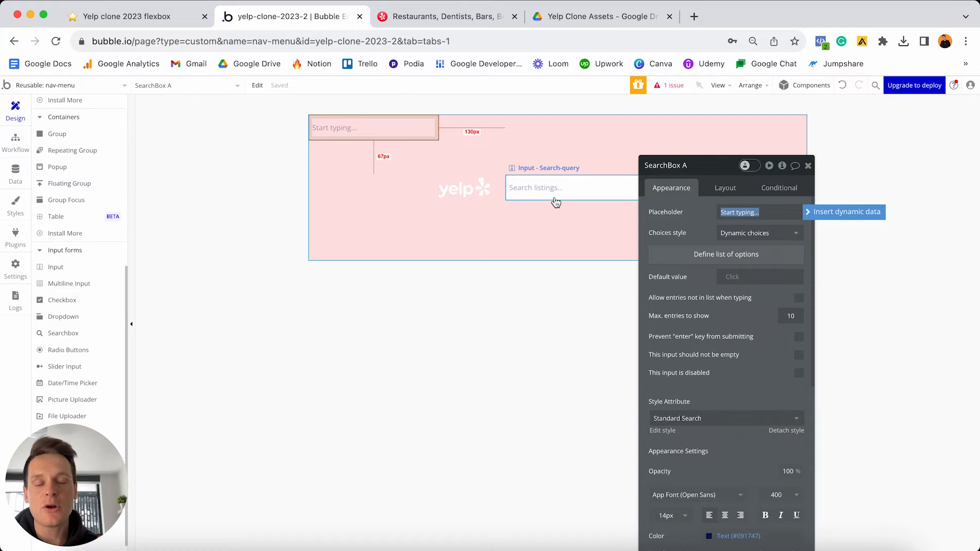
pyautogui.click(734, 235)
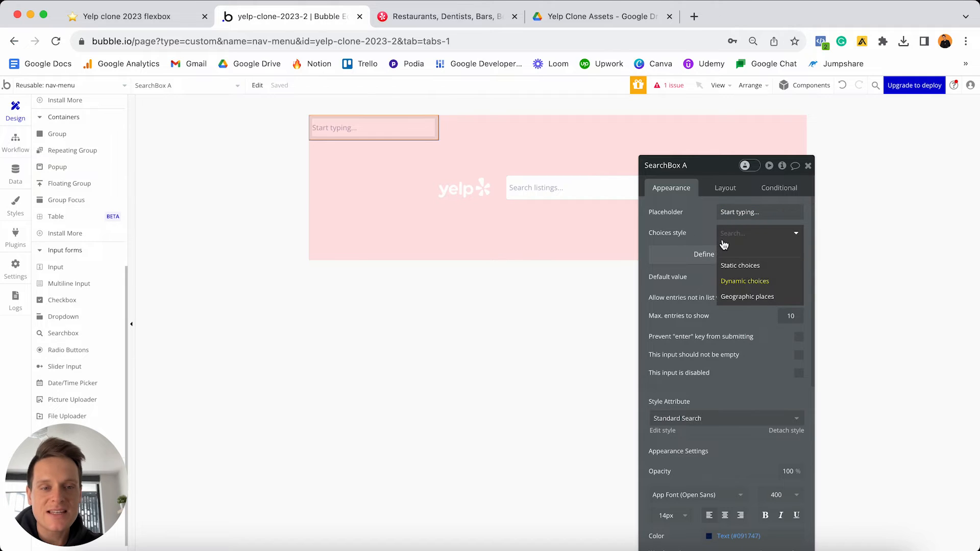
pyautogui.click(761, 301)
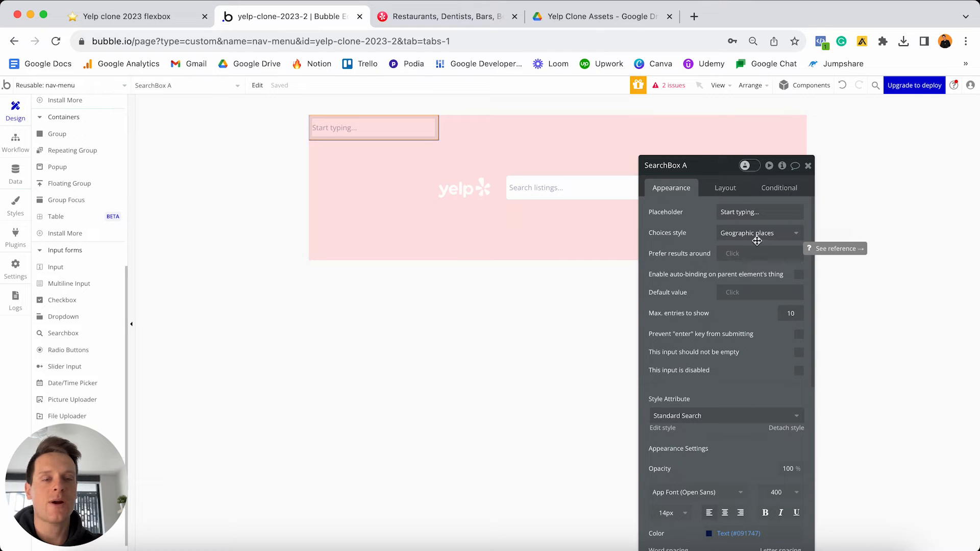
pyautogui.click(695, 166)
pyautogui.press('BackSpace')
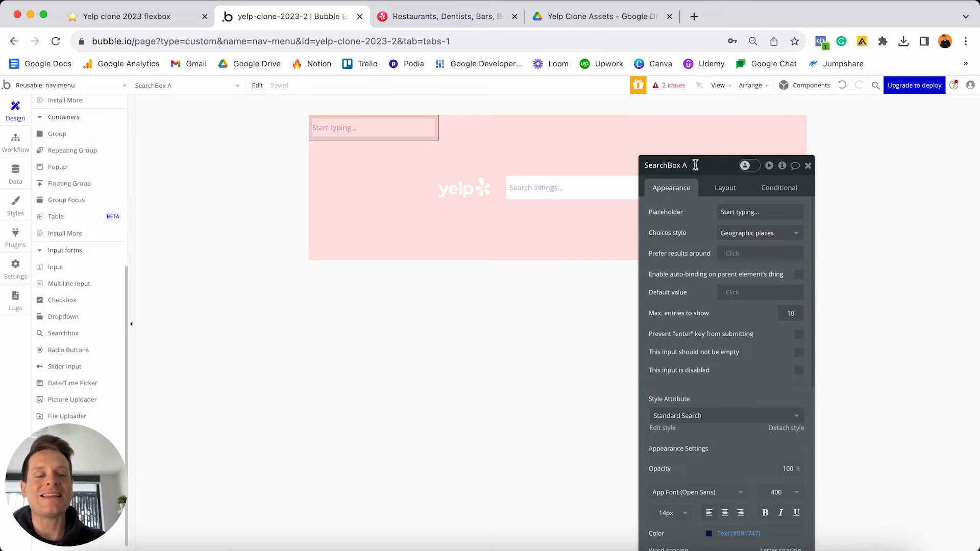
pyautogui.write('- Search-')
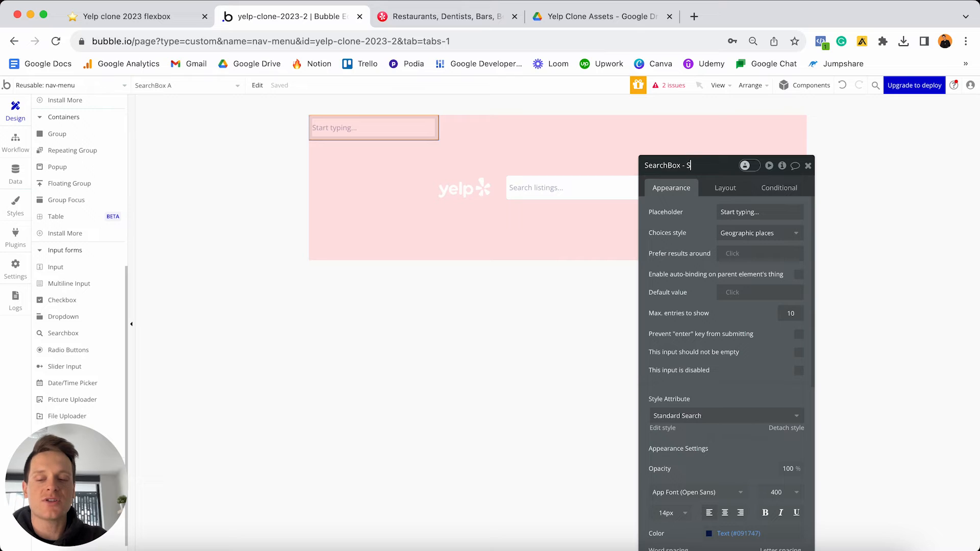
pyautogui.write('location')
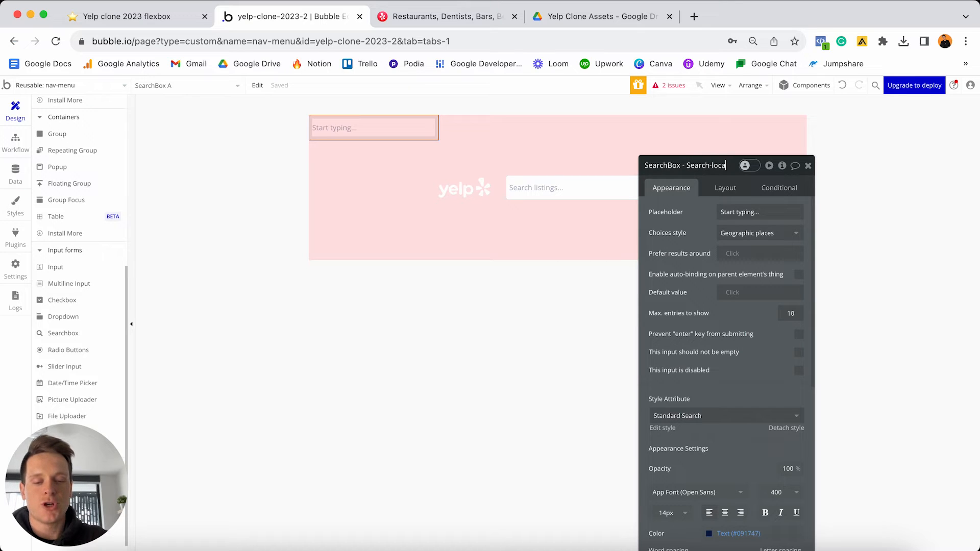
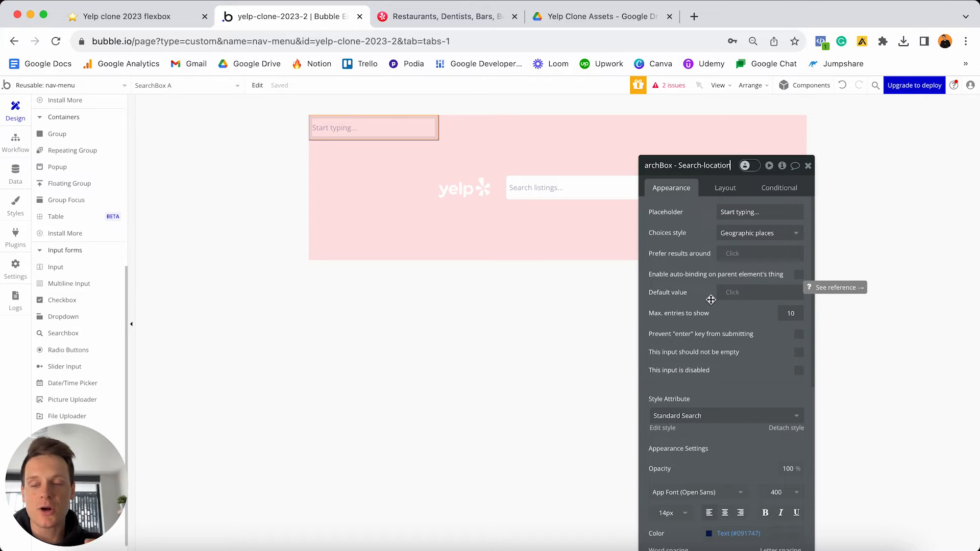
# - Look at the find and location fields on Yelp's homepage for reference
pyautogui.click(475, 22)
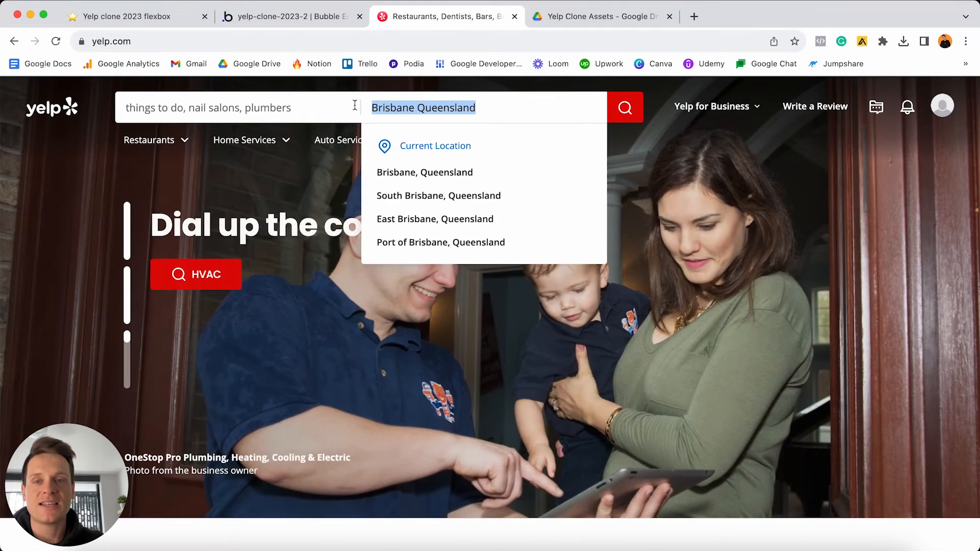
pyautogui.click(360, 95)
pyautogui.click(374, 93)
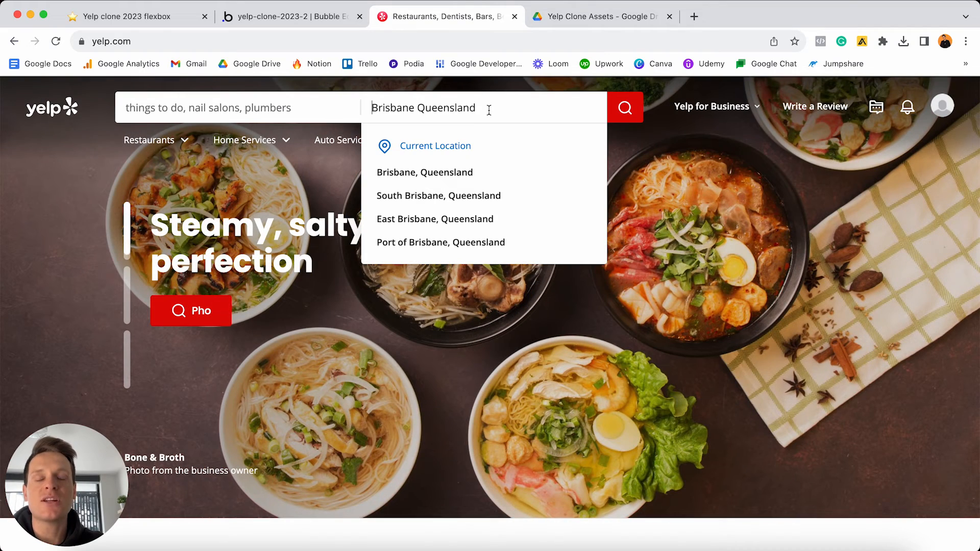
pyautogui.click(326, 18)
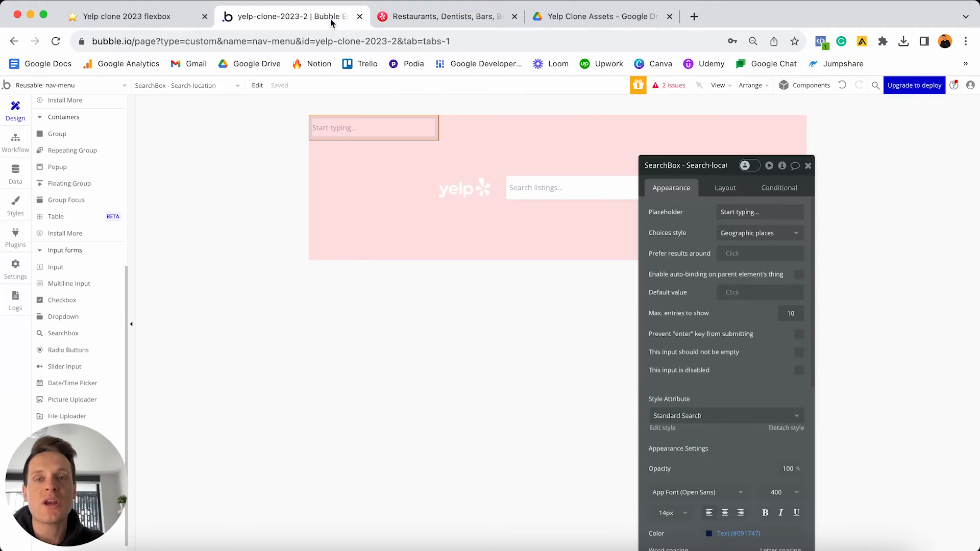
# - Set the location searchbox's default value to Current geographic position:extract City
pyautogui.click(733, 294)
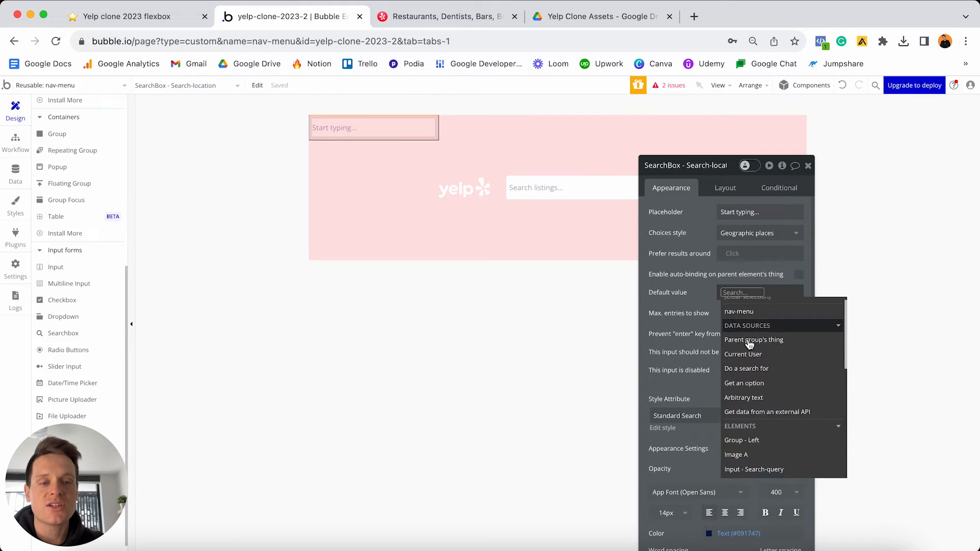
pyautogui.scroll(-5, 748, 342)
pyautogui.scroll(-5, 749, 345)
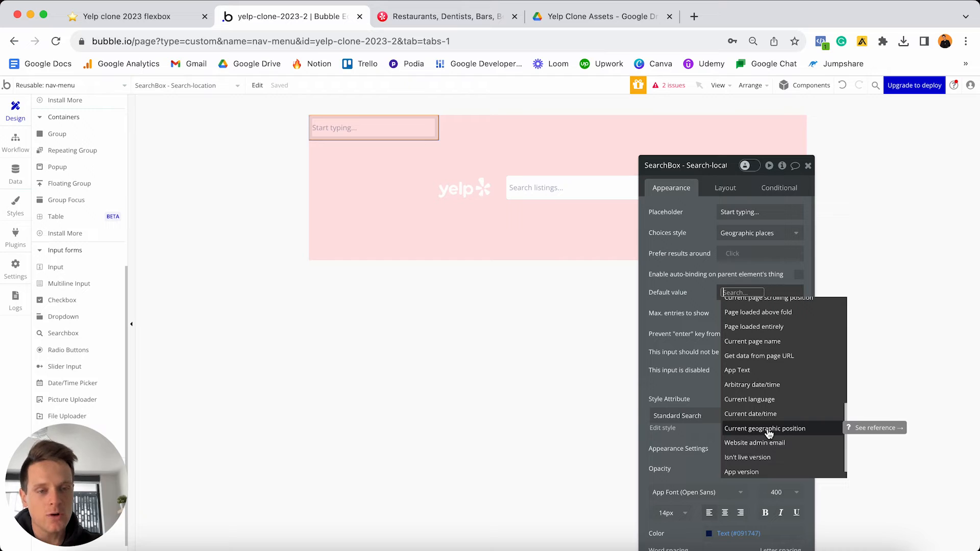
pyautogui.click(768, 429)
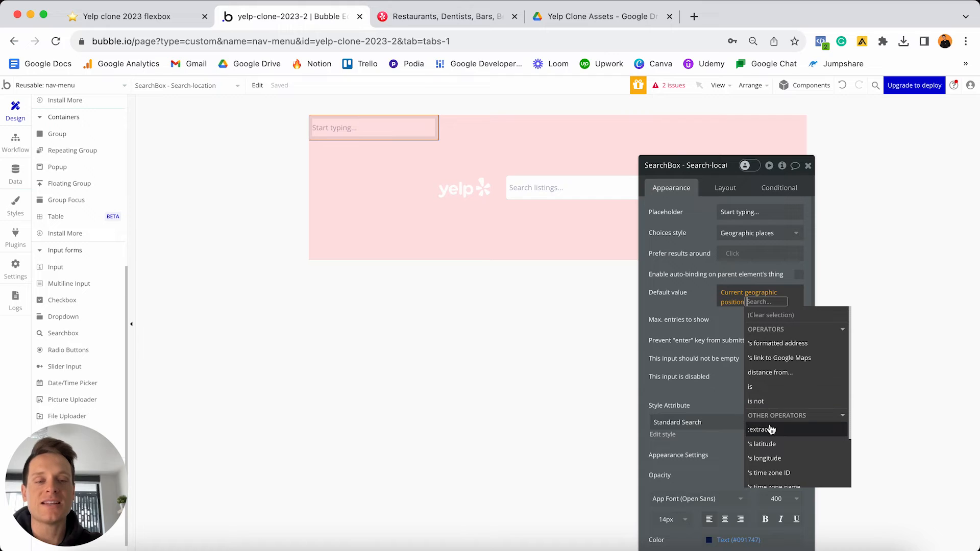
pyautogui.moveTo(771, 430)
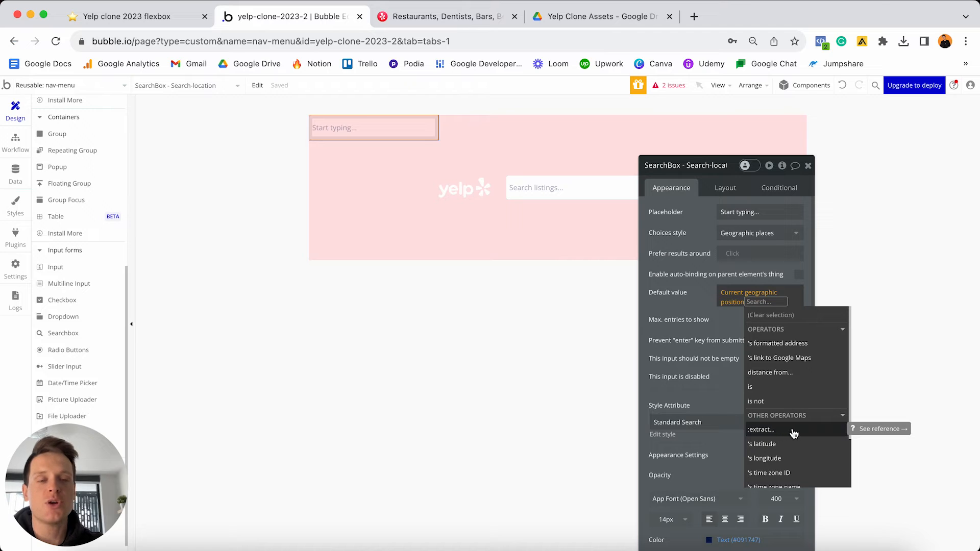
pyautogui.click(794, 432)
pyautogui.click(606, 191)
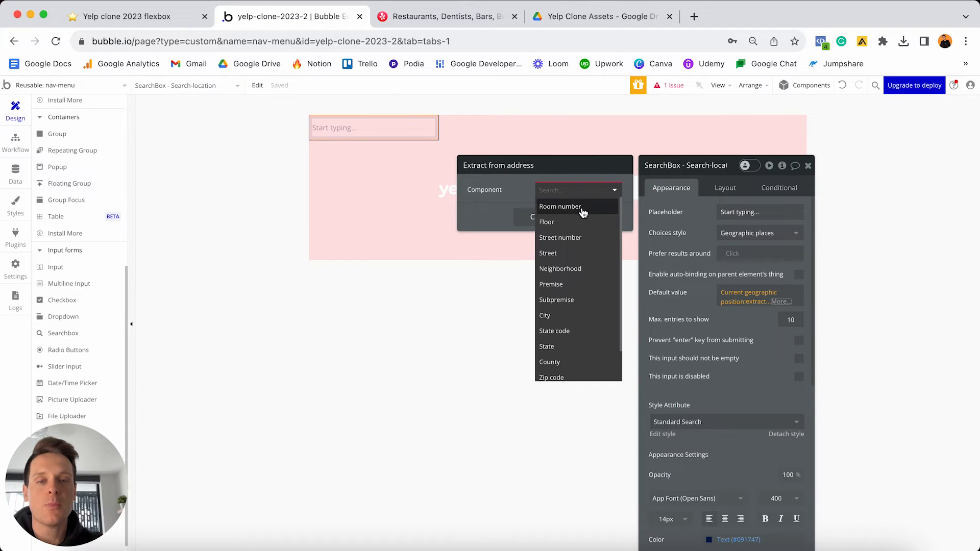
pyautogui.click(560, 316)
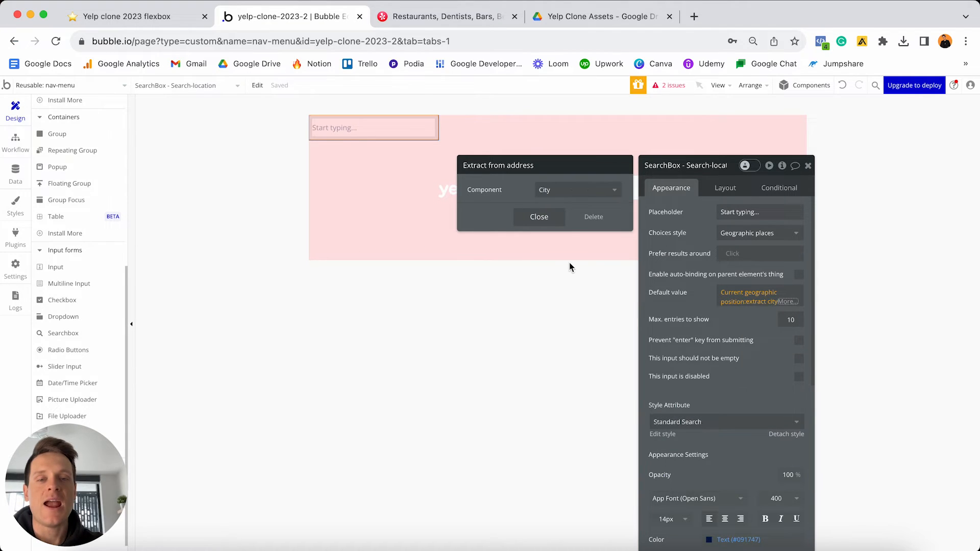
pyautogui.click(539, 218)
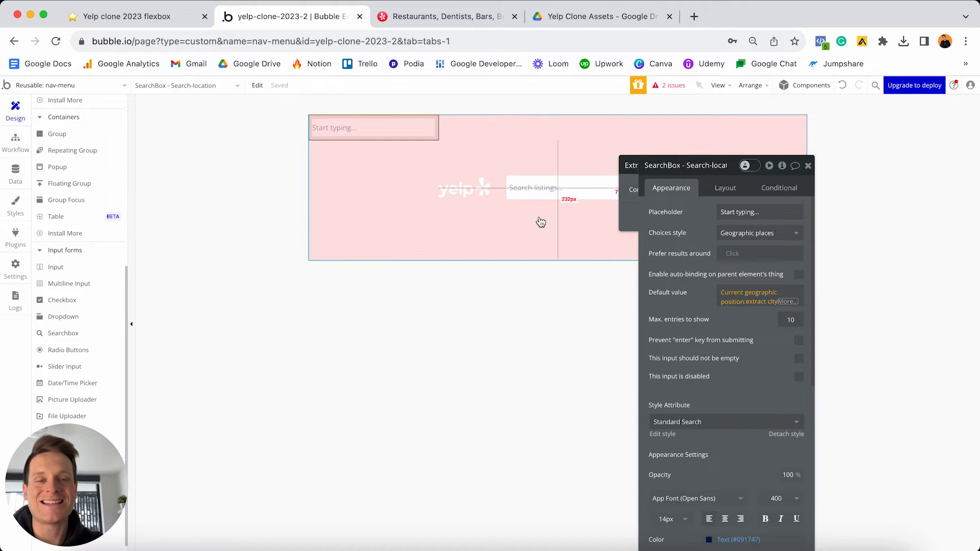
pyautogui.click(692, 233)
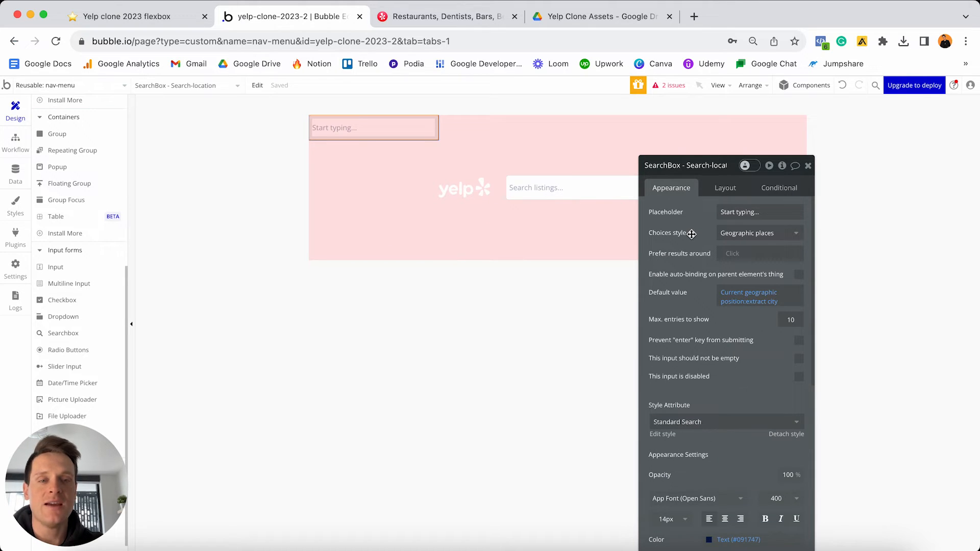
# - Detach the location searchbox's style and give it a flat white background
pyautogui.scroll(-3, 701, 274)
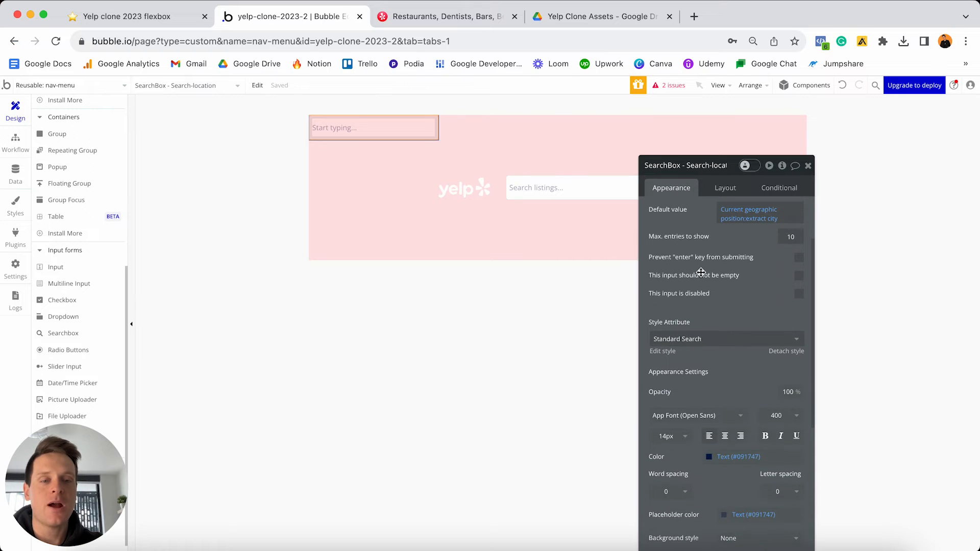
pyautogui.click(783, 351)
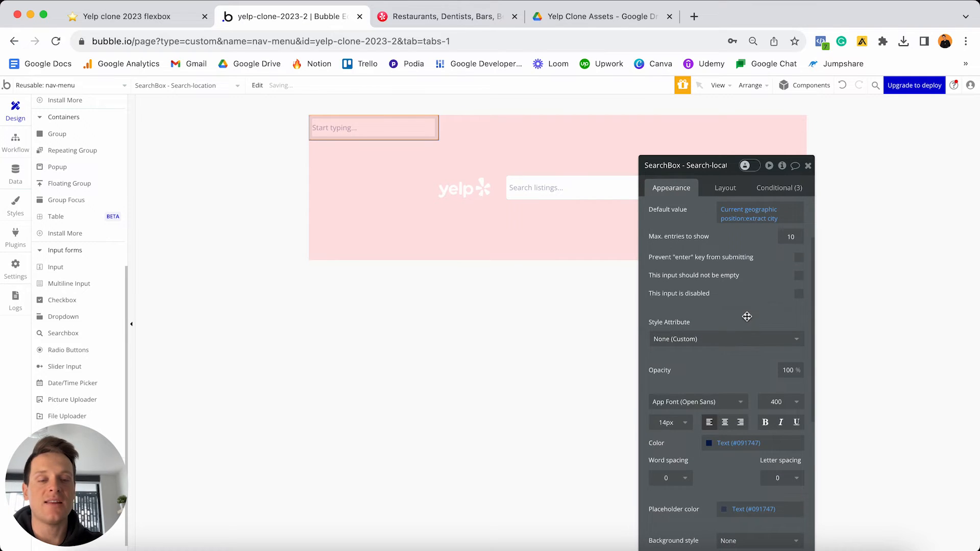
pyautogui.scroll(-5, 747, 316)
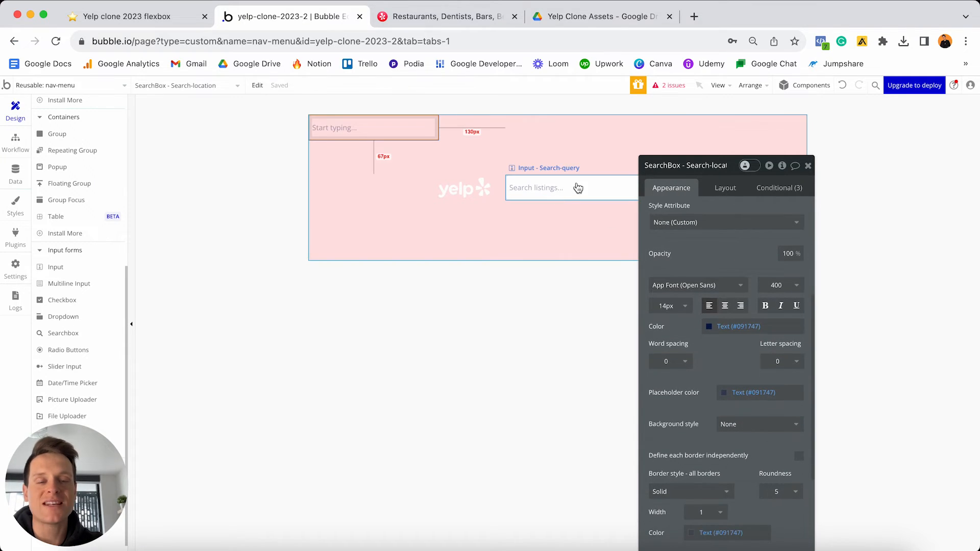
pyautogui.scroll(-3, 784, 365)
pyautogui.click(746, 346)
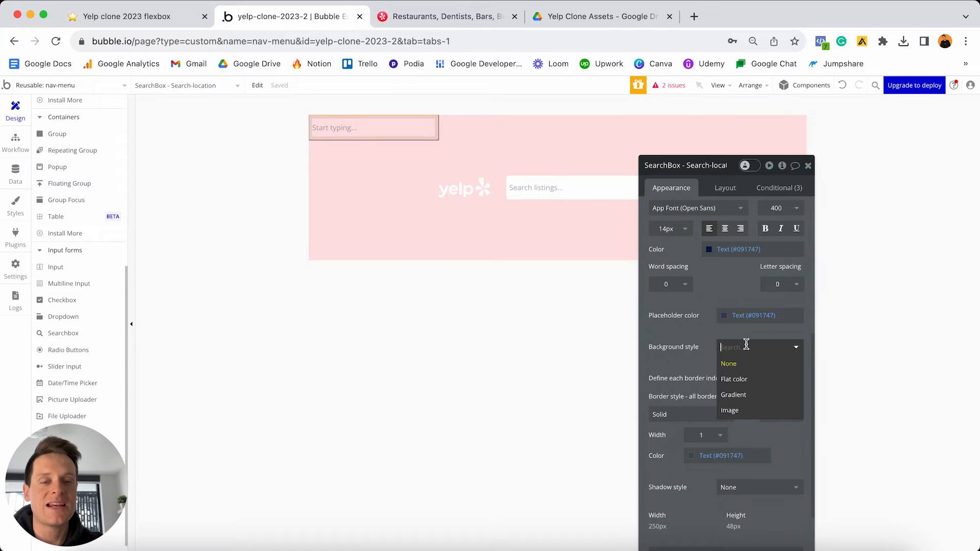
pyautogui.click(731, 380)
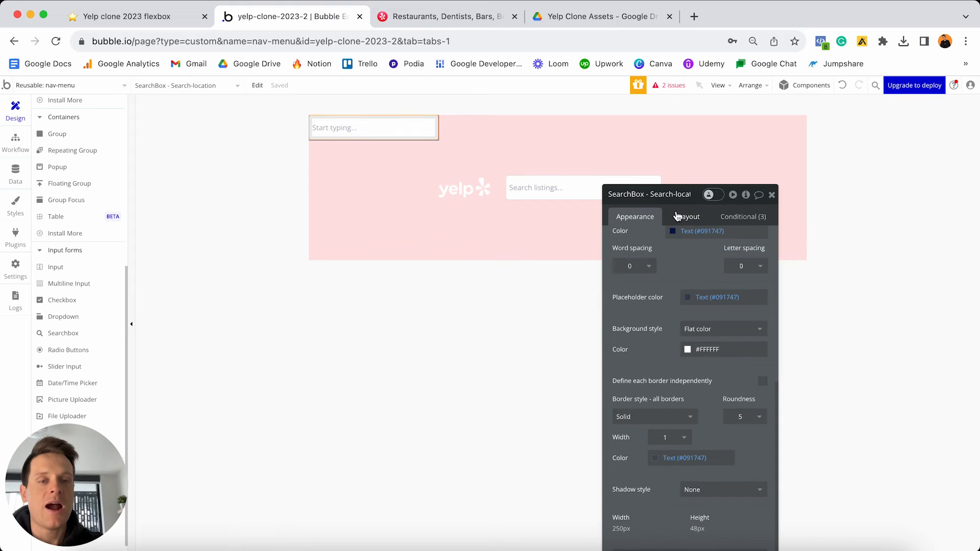
# - Make the searchbox last in the row, width 300, vertically centred
pyautogui.click(684, 214)
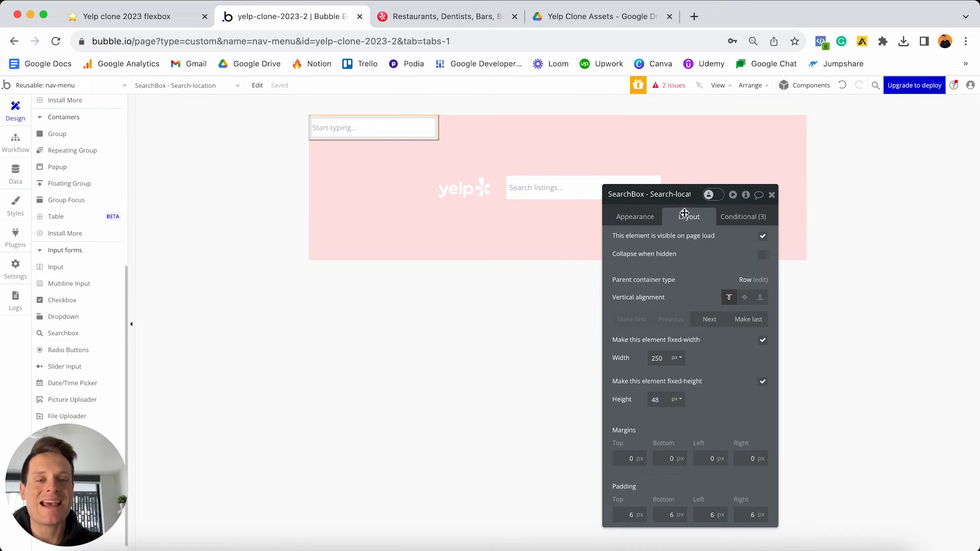
pyautogui.click(745, 320)
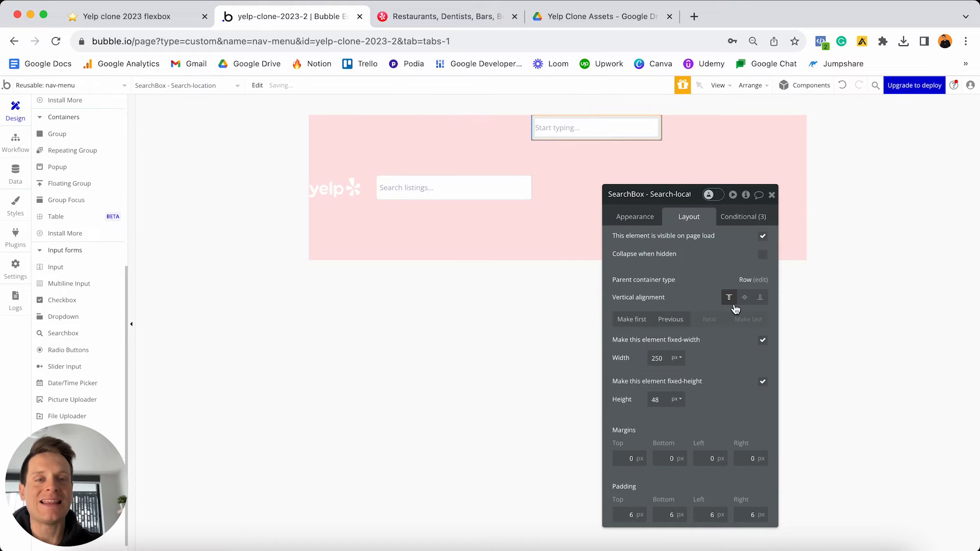
pyautogui.moveTo(679, 198); pyautogui.dragTo(202, 211)
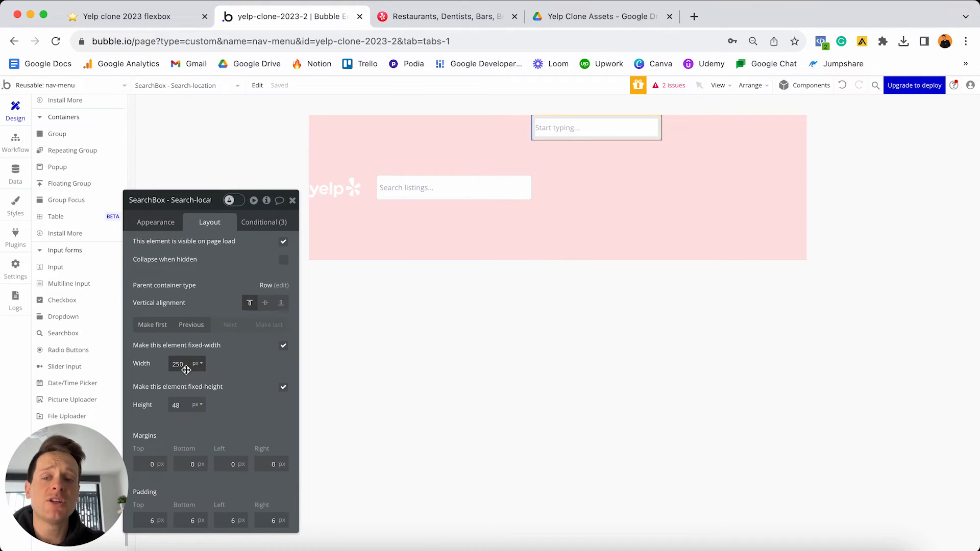
pyautogui.write('300')
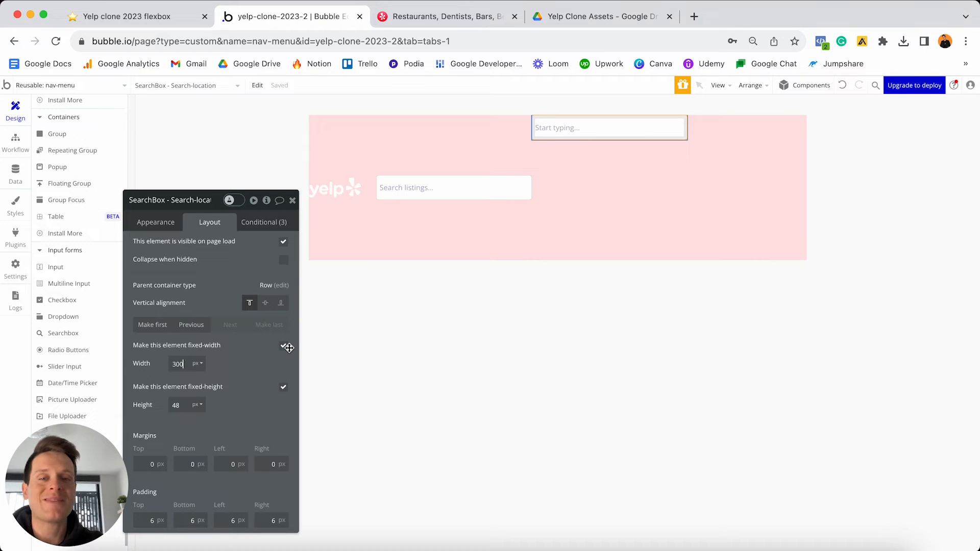
pyautogui.click(266, 304)
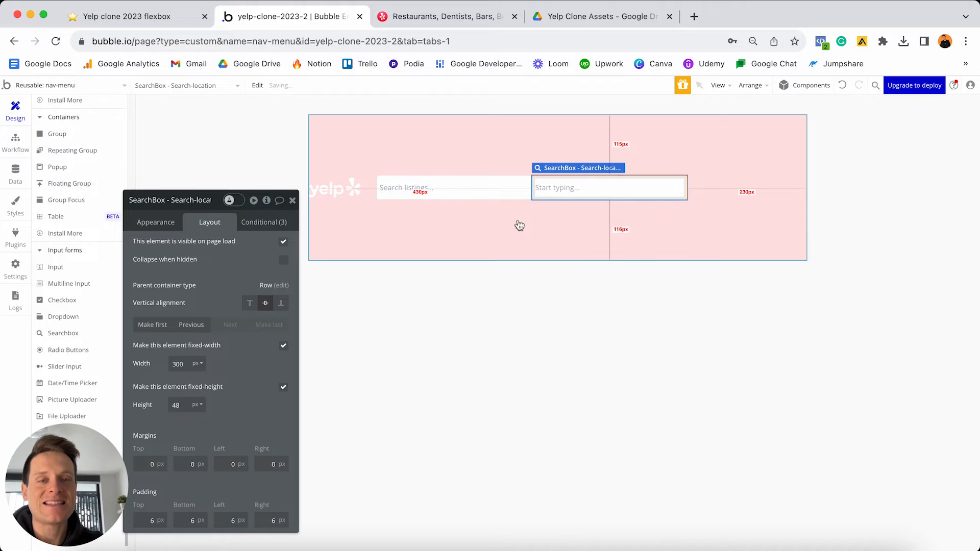
pyautogui.click(652, 240)
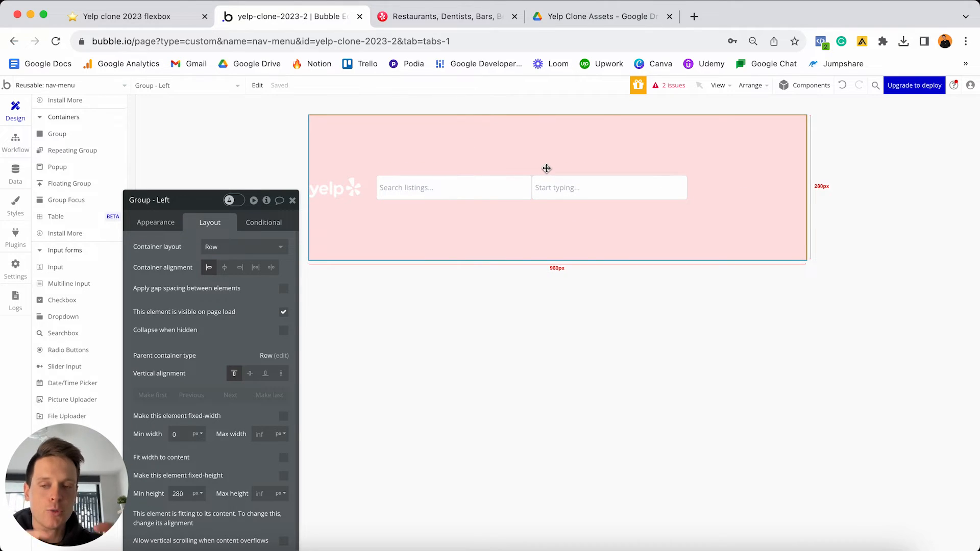
# - After checking Yelp, set the location searchbox's corner roundness to 0
pyautogui.click(449, 20)
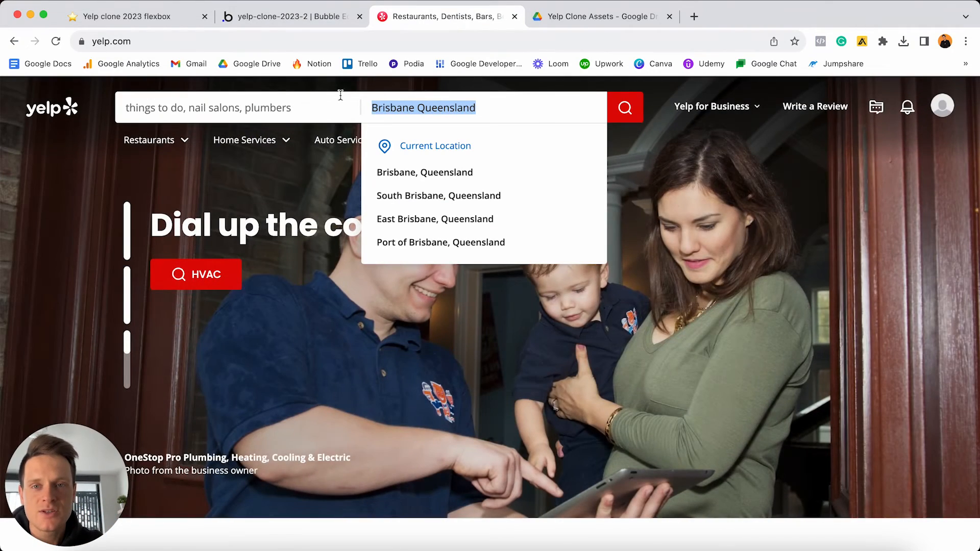
pyautogui.click(336, 19)
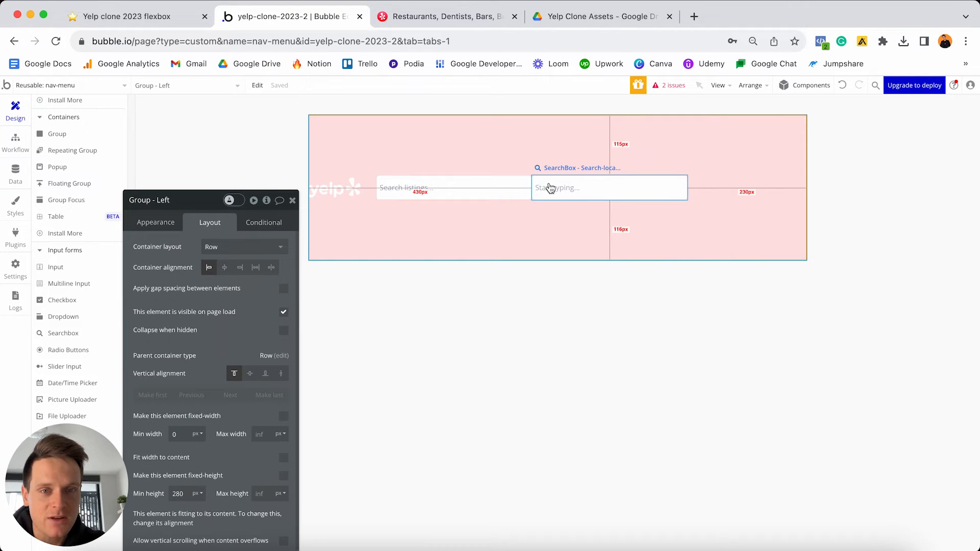
pyautogui.click(572, 194)
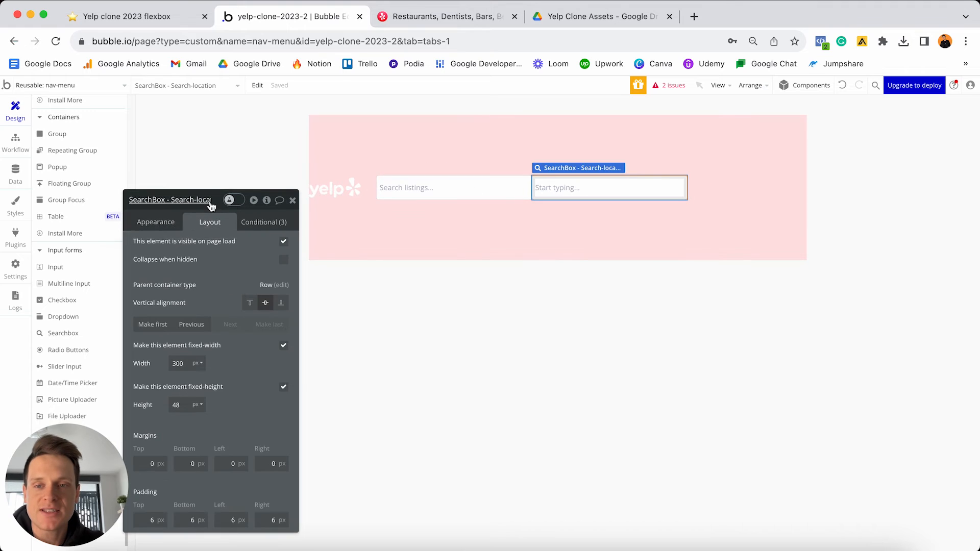
pyautogui.moveTo(154, 200); pyautogui.dragTo(240, 111)
pyautogui.click(249, 134)
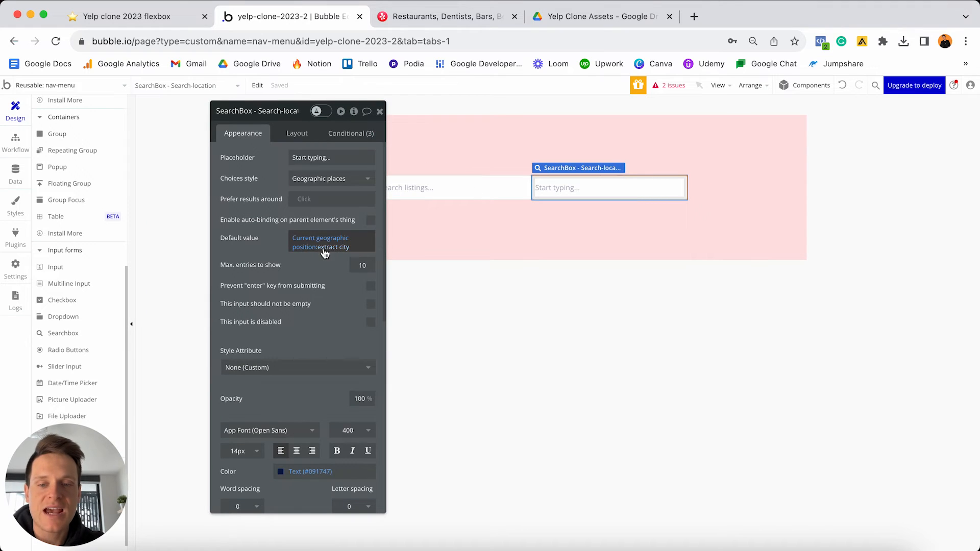
pyautogui.scroll(-5, 325, 253)
pyautogui.scroll(-3, 325, 253)
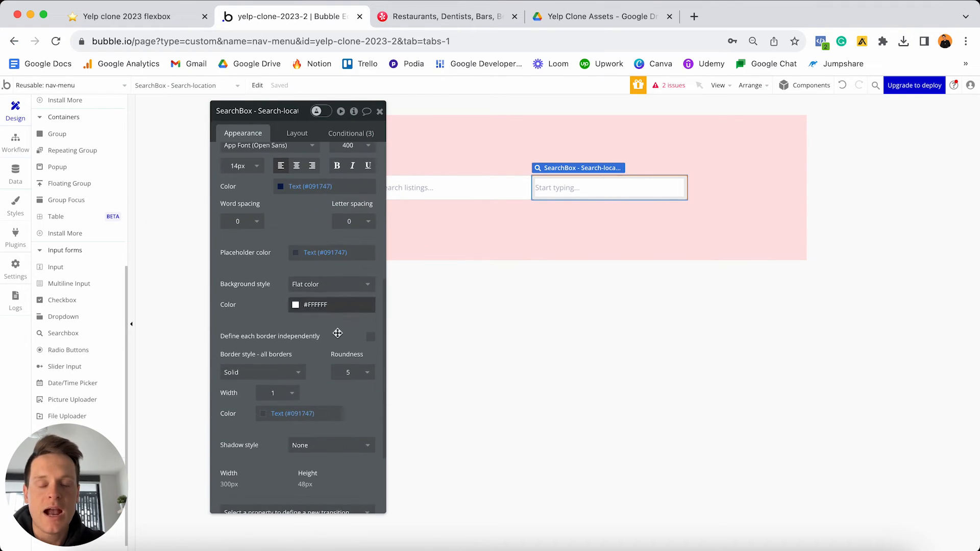
pyautogui.click(350, 373)
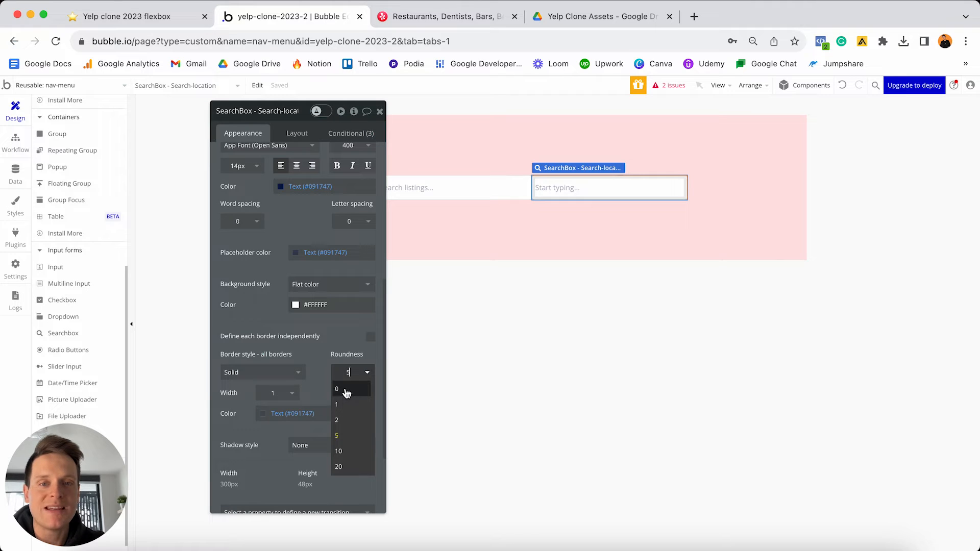
pyautogui.click(347, 391)
pyautogui.click(585, 241)
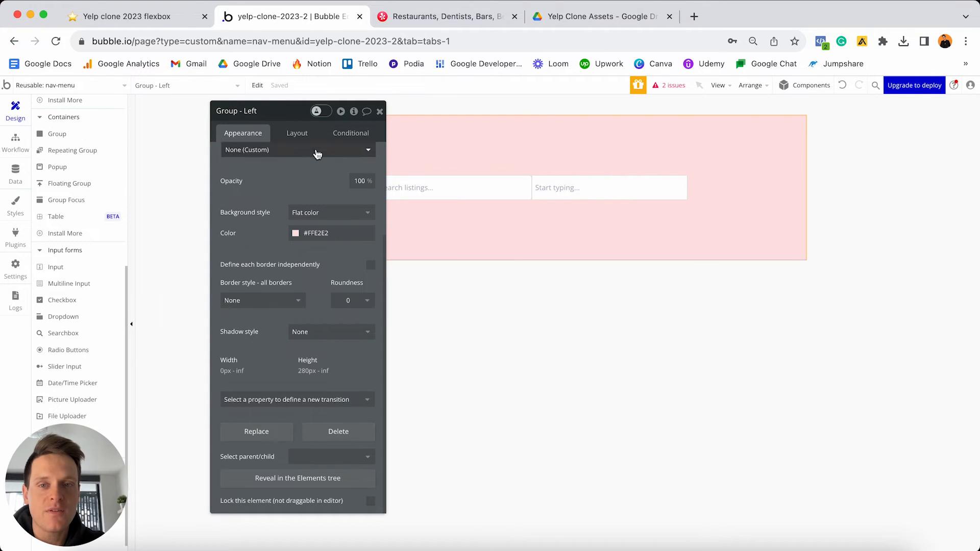
pyautogui.moveTo(293, 118); pyautogui.dragTo(242, 121)
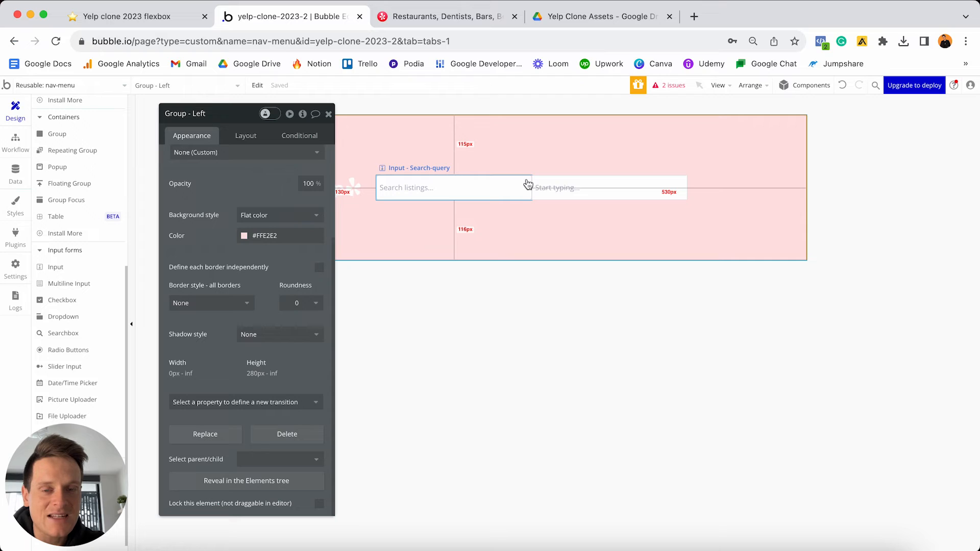
pyautogui.click(496, 190)
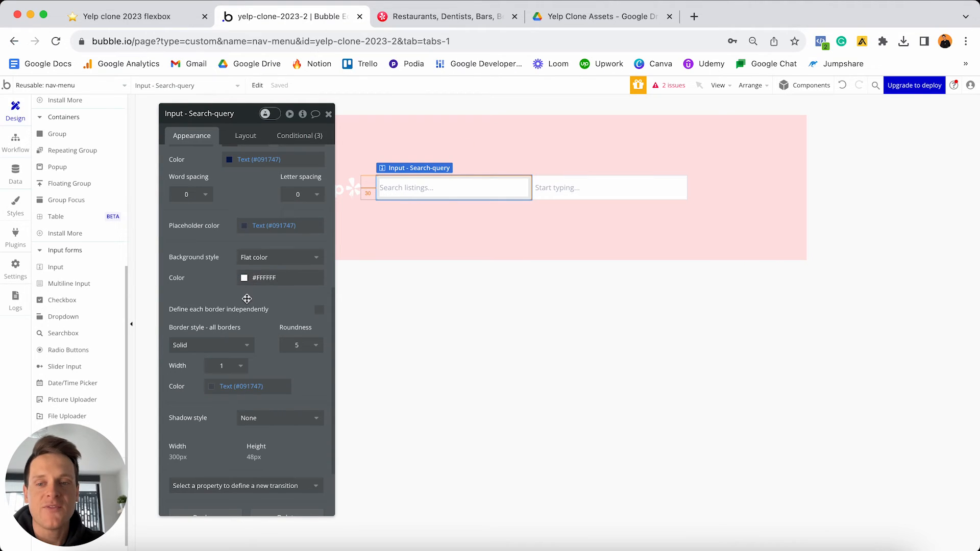
# - Define the Search-query input's corners independently: top-left roundness 5, top-right 0
pyautogui.click(317, 316)
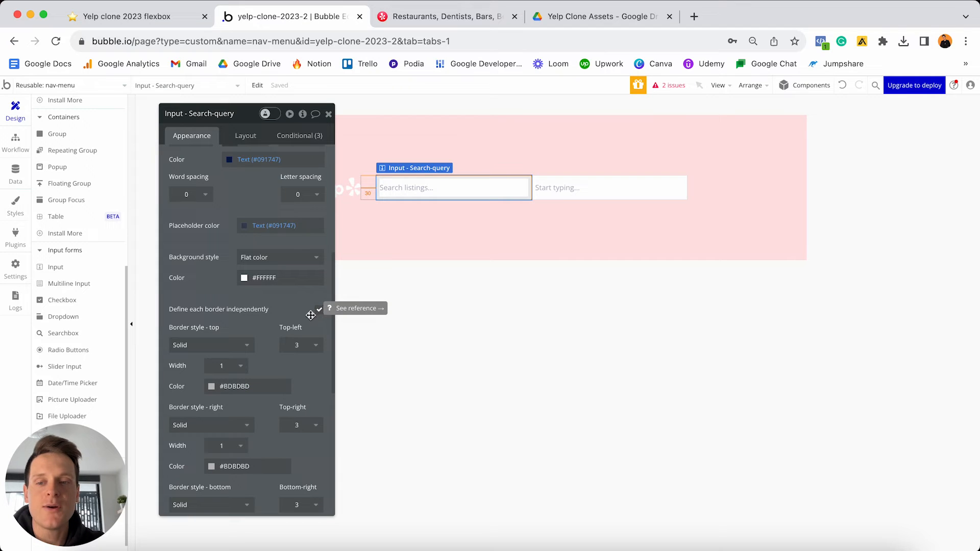
pyautogui.click(296, 349)
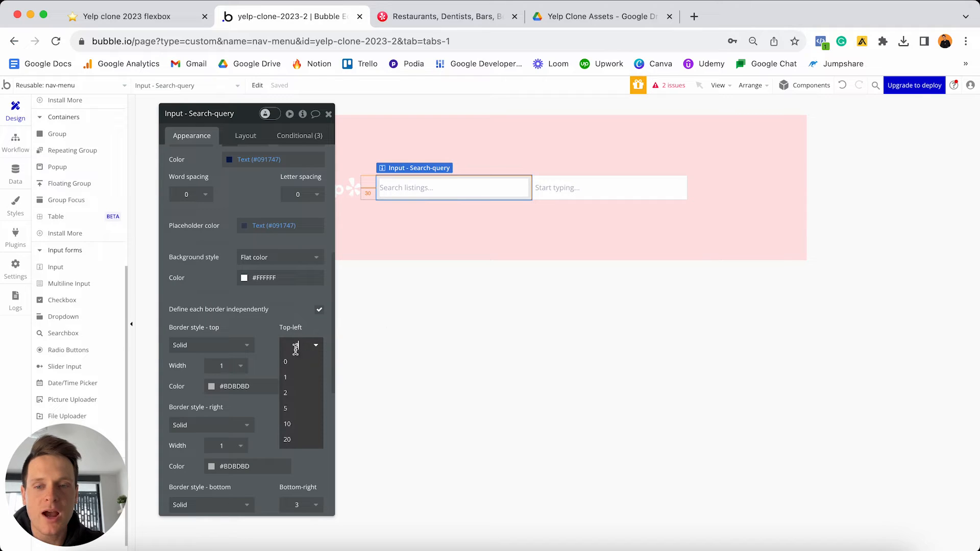
pyautogui.click(297, 409)
pyautogui.scroll(-1, 297, 408)
pyautogui.scroll(-1, 297, 408)
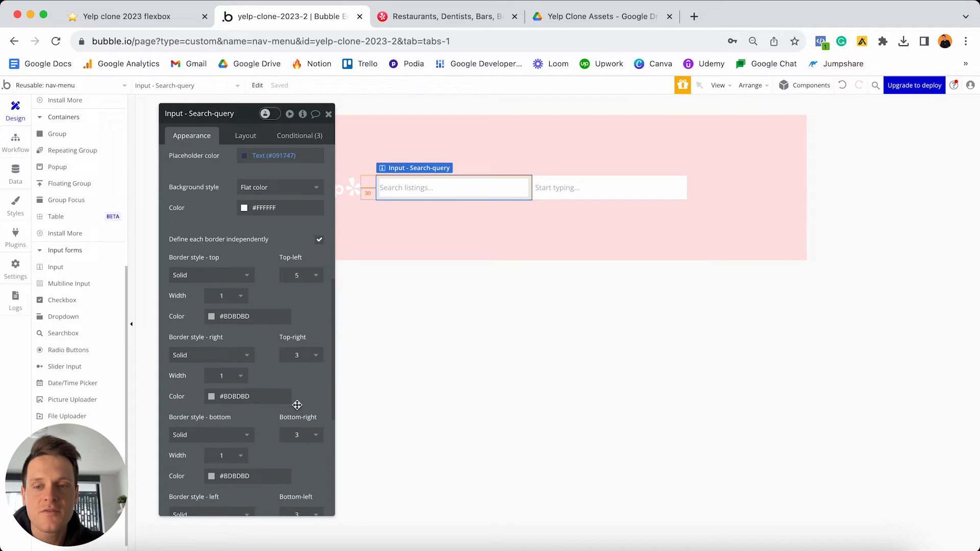
pyautogui.click(300, 354)
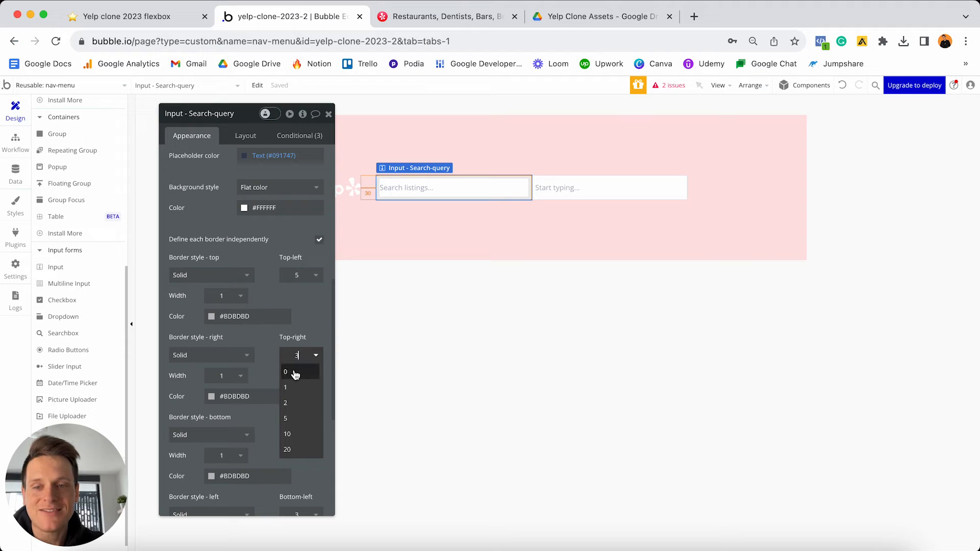
pyautogui.click(295, 374)
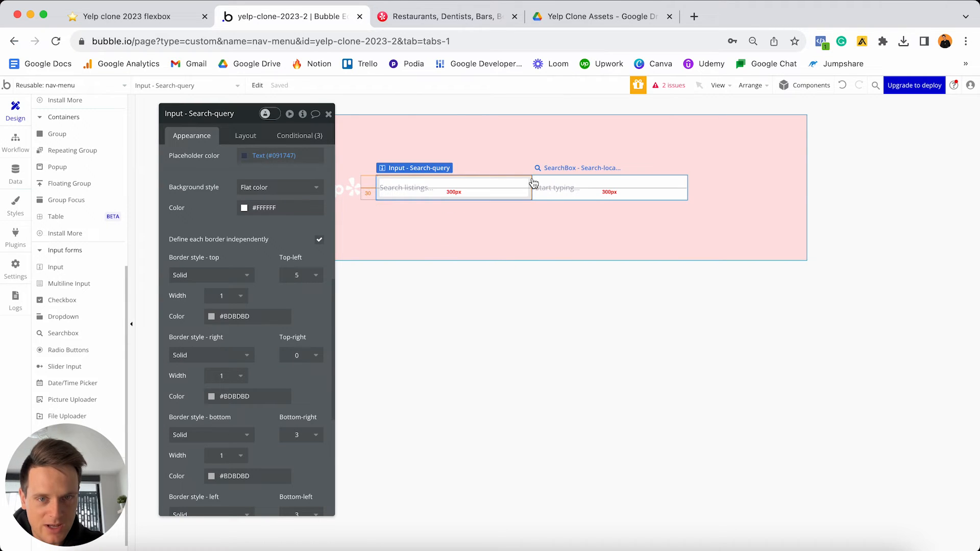
# - Set bottom-right roundness 0 and bottom-left 5, then view the Yelp homepage
pyautogui.scroll(-5, 314, 331)
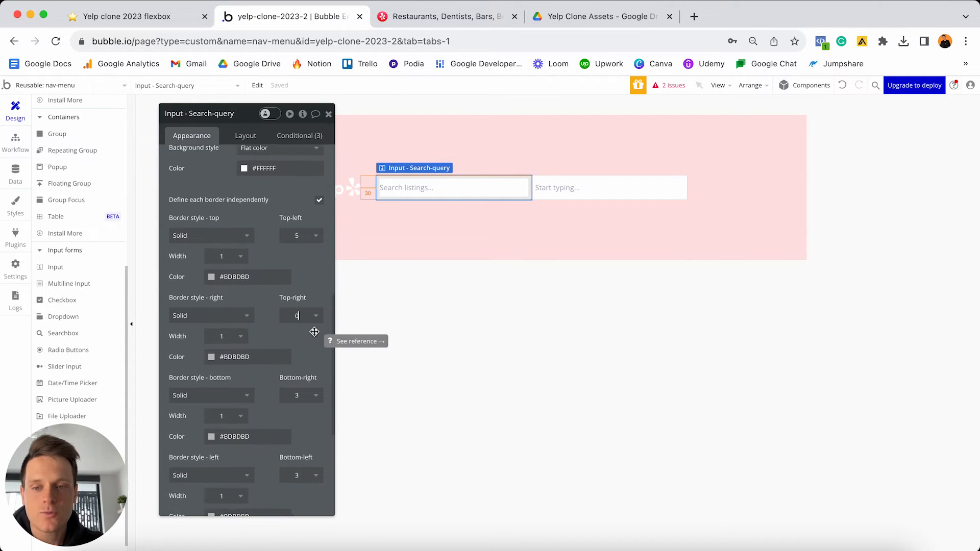
pyautogui.click(311, 304)
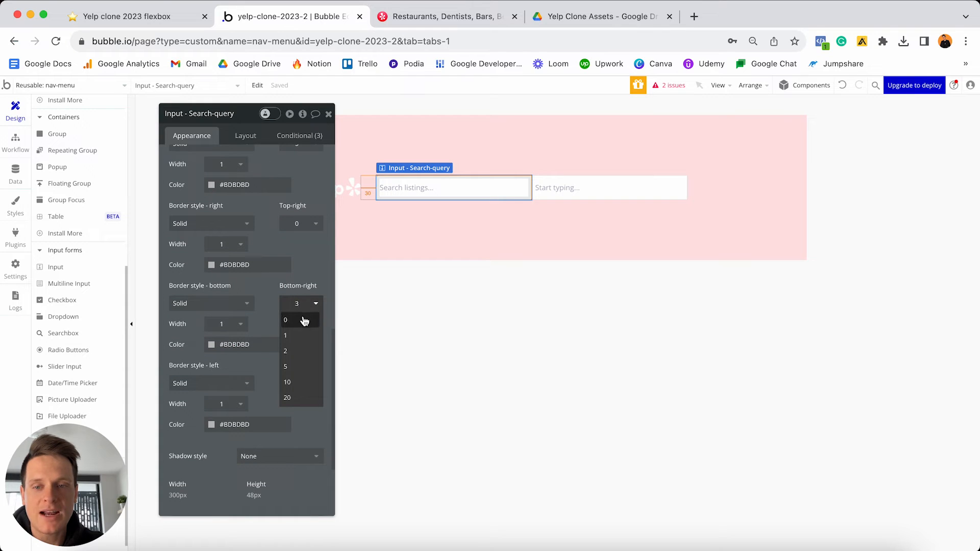
pyautogui.click(302, 320)
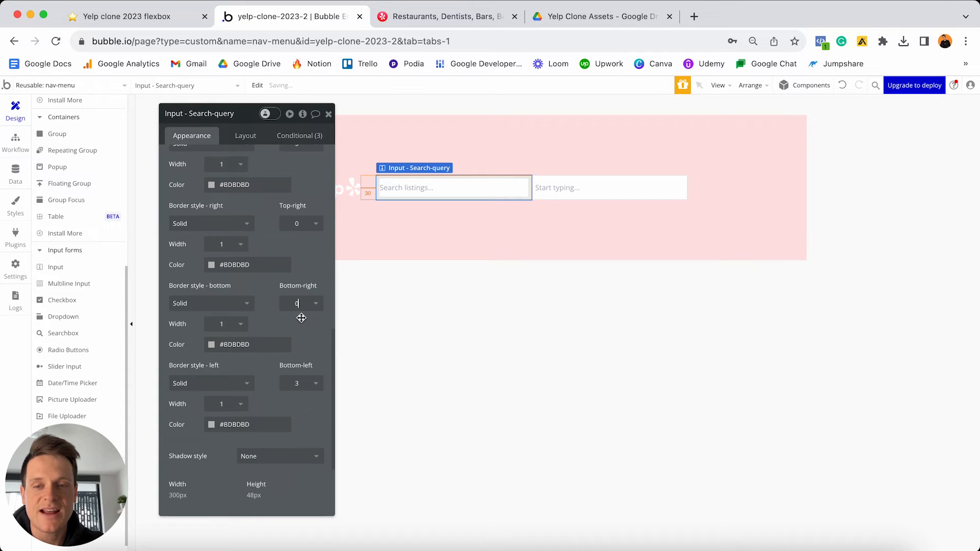
pyautogui.click(303, 386)
pyautogui.click(299, 447)
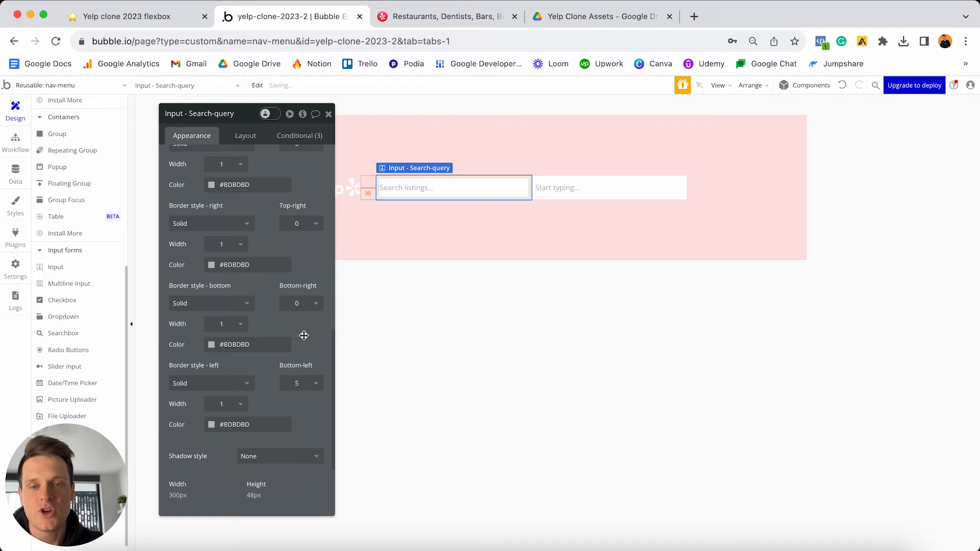
pyautogui.click(469, 249)
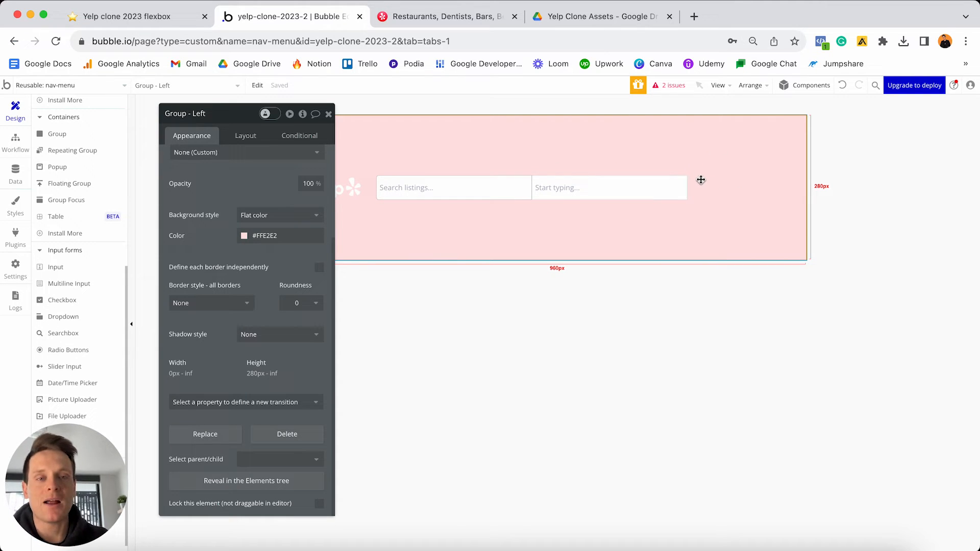
pyautogui.click(457, 13)
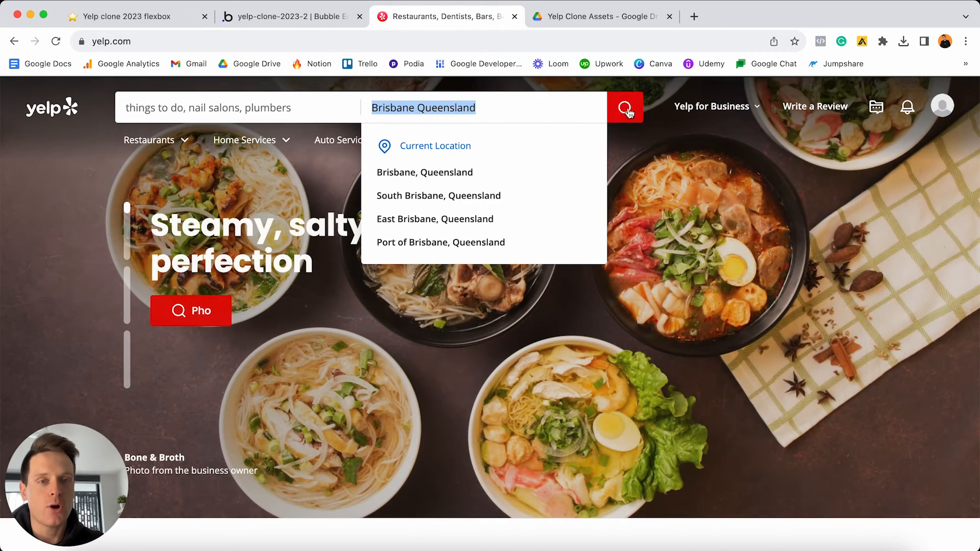
# - Add a placeholder Button labelled '...edit me...' into the nav-menu group
pyautogui.click(330, 16)
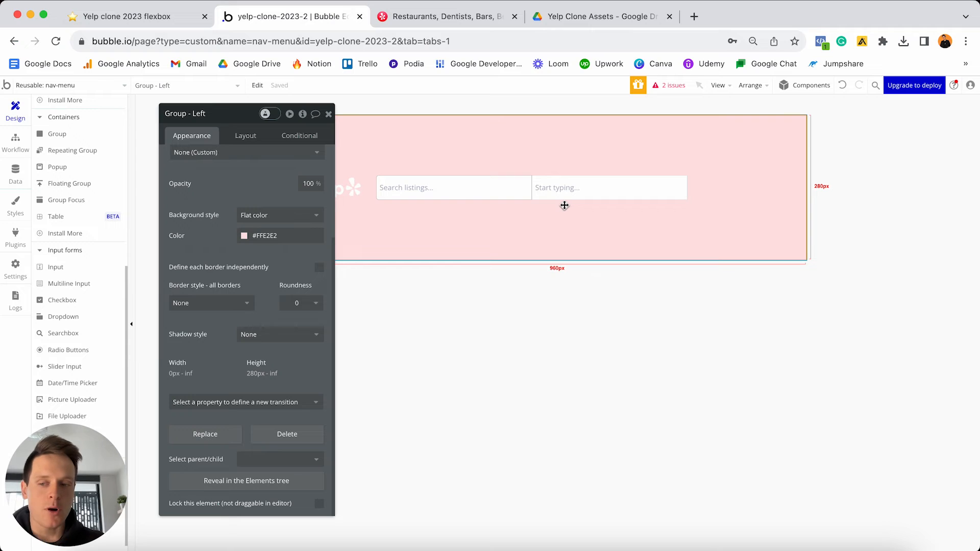
pyautogui.scroll(5, 86, 284)
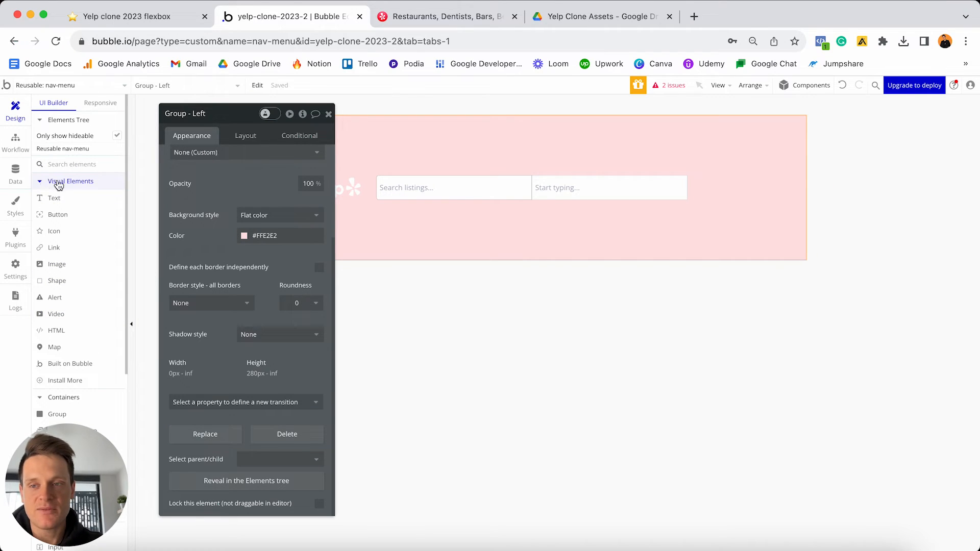
pyautogui.click(56, 214)
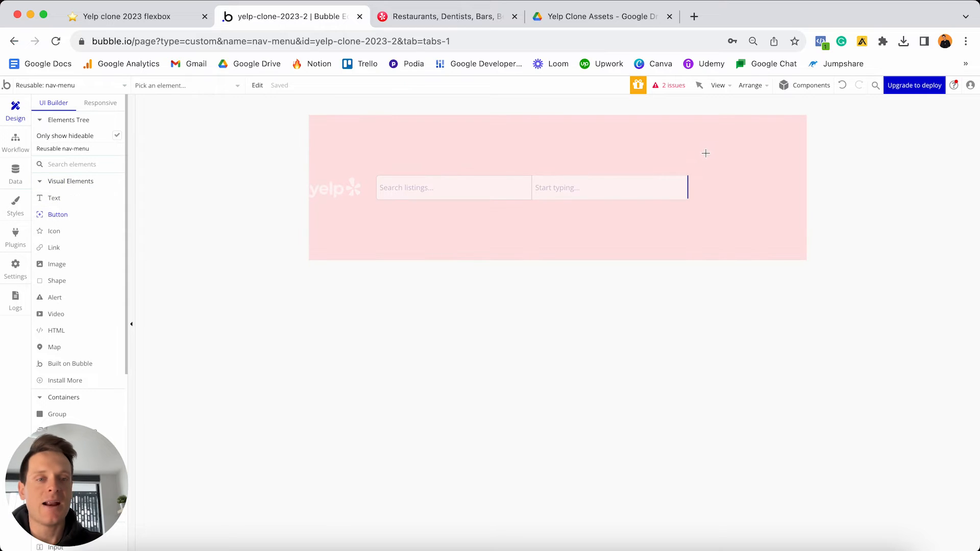
pyautogui.click(708, 181)
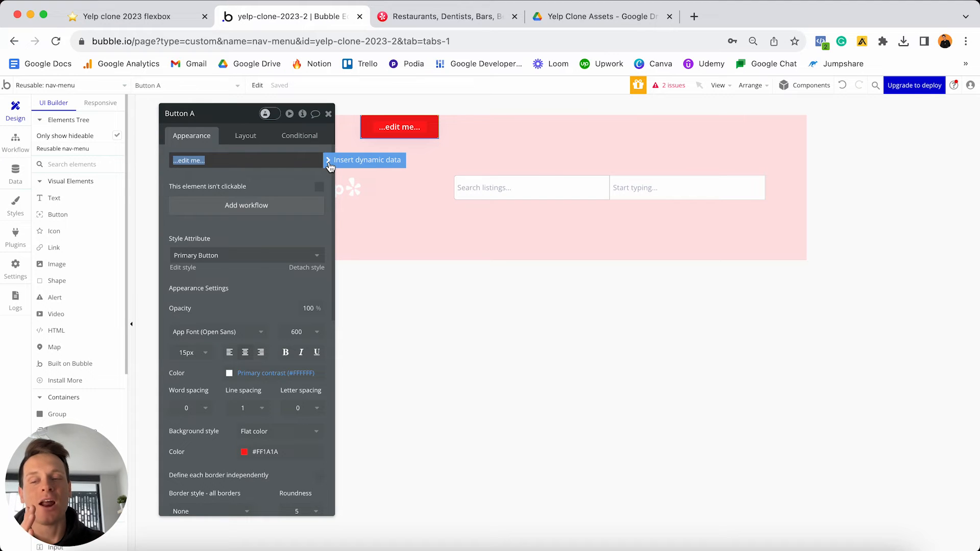
pyautogui.click(430, 17)
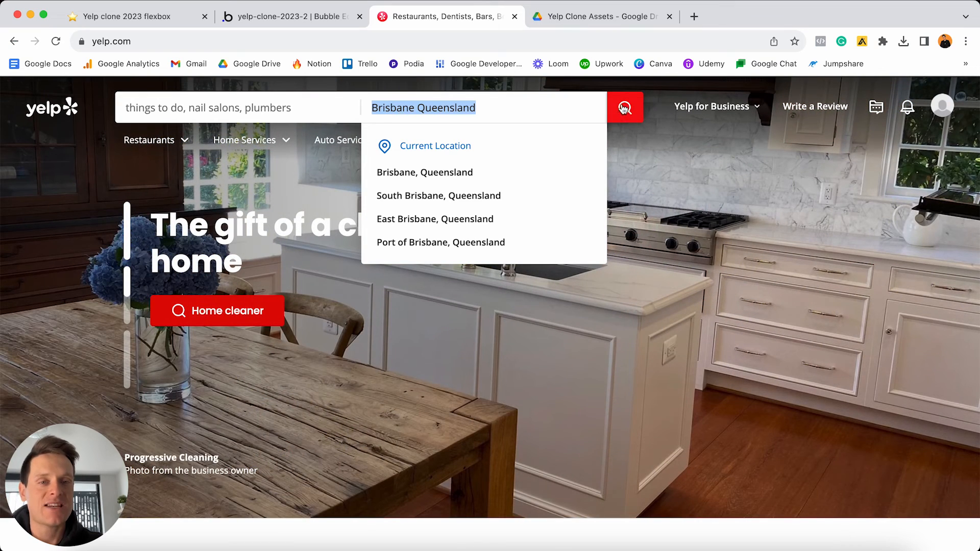
pyautogui.click(306, 16)
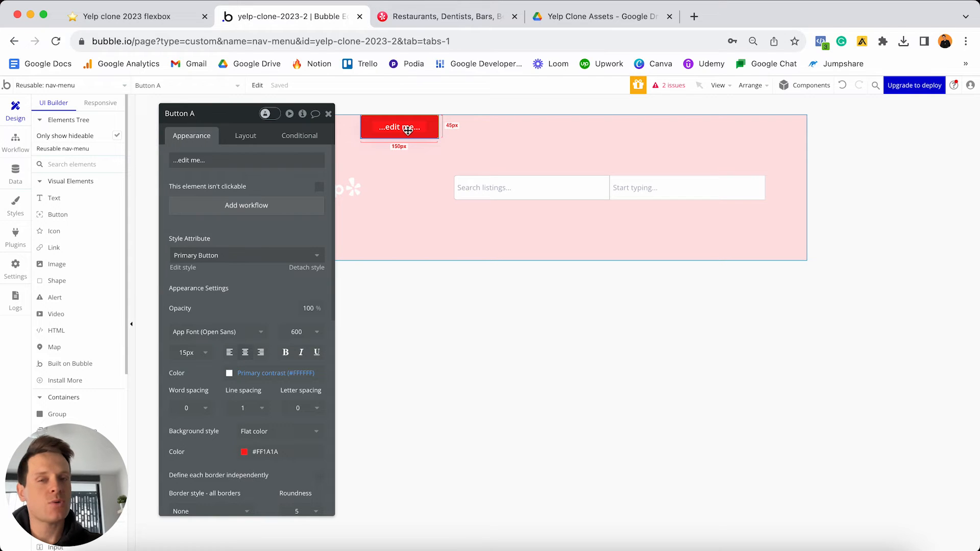
# - Delete Button A and open the Group - Left property editor
pyautogui.press('Delete')
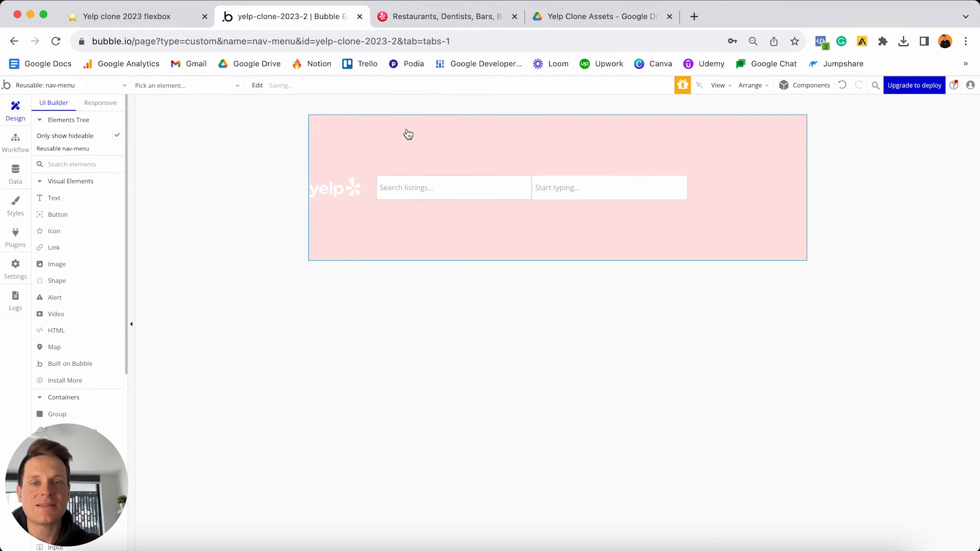
pyautogui.doubleClick(691, 140)
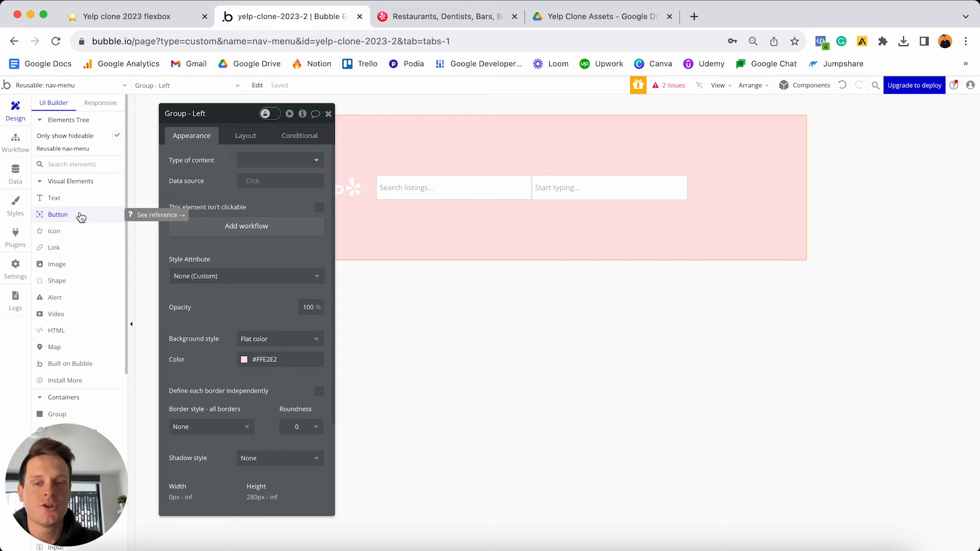
pyautogui.scroll(-3, 80, 218)
pyautogui.scroll(-1, 80, 216)
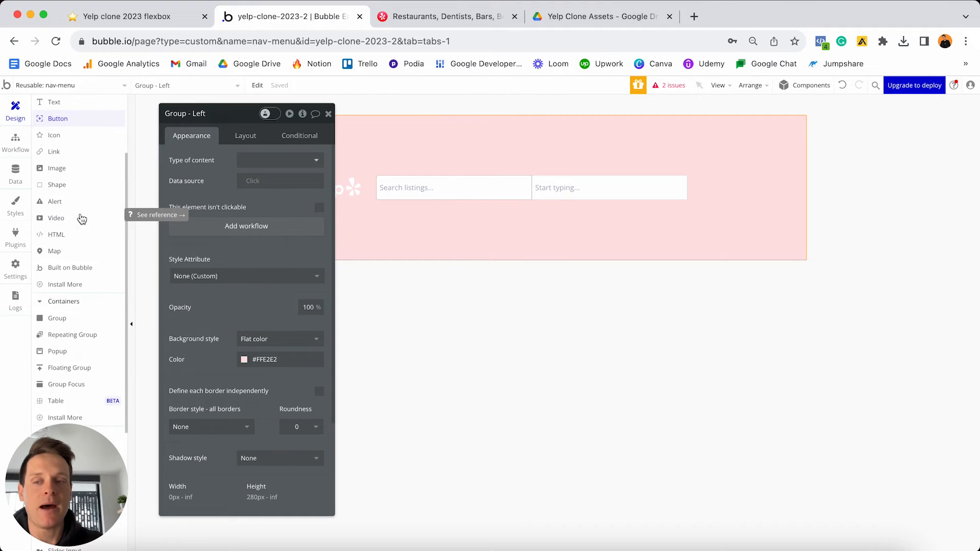
# - Add a new group to the nav row and name it 'Group - Search-button'
pyautogui.click(64, 320)
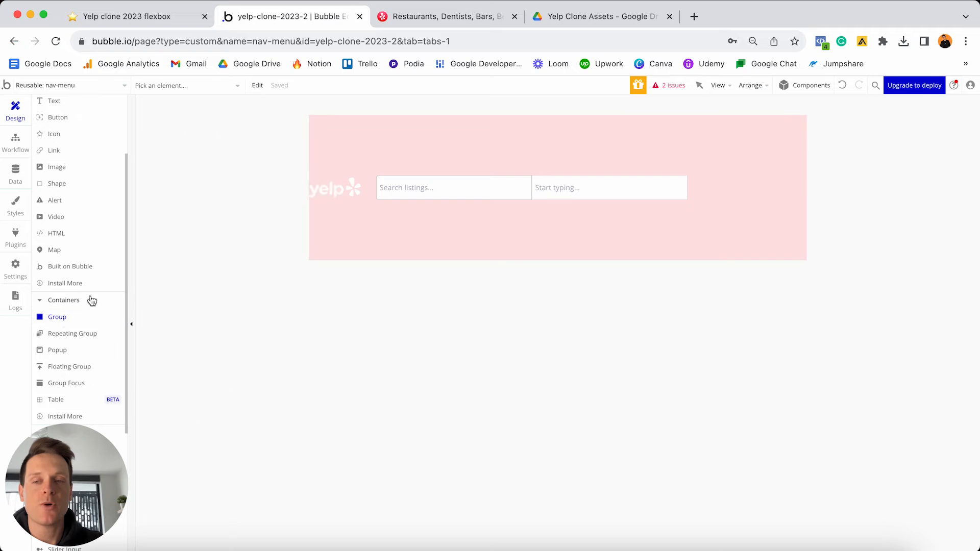
pyautogui.click(736, 190)
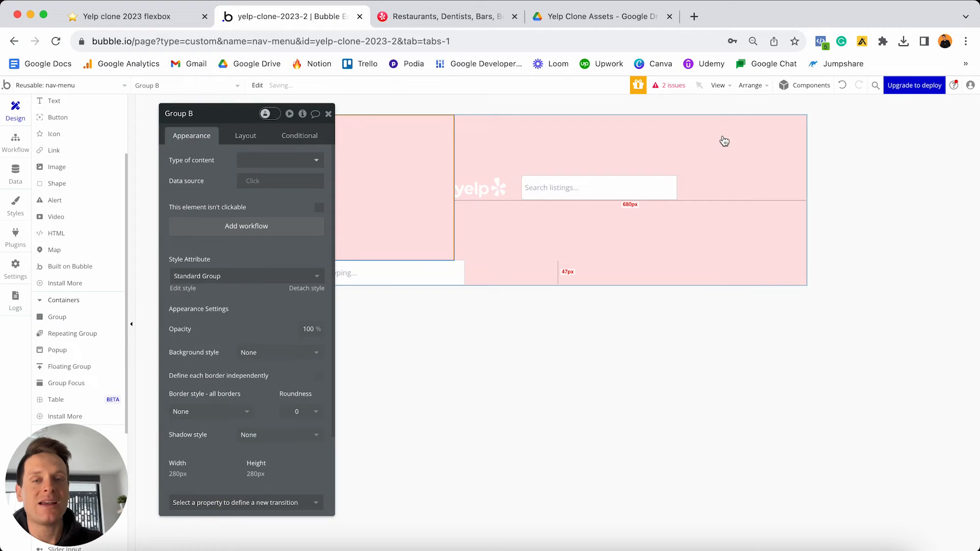
pyautogui.click(210, 117)
pyautogui.press('BackSpace')
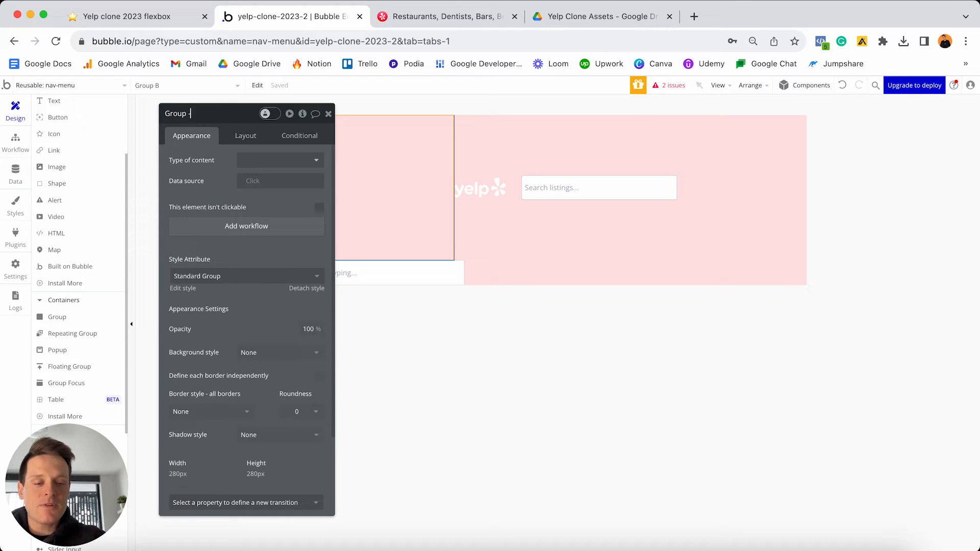
pyautogui.write('- Search-b')
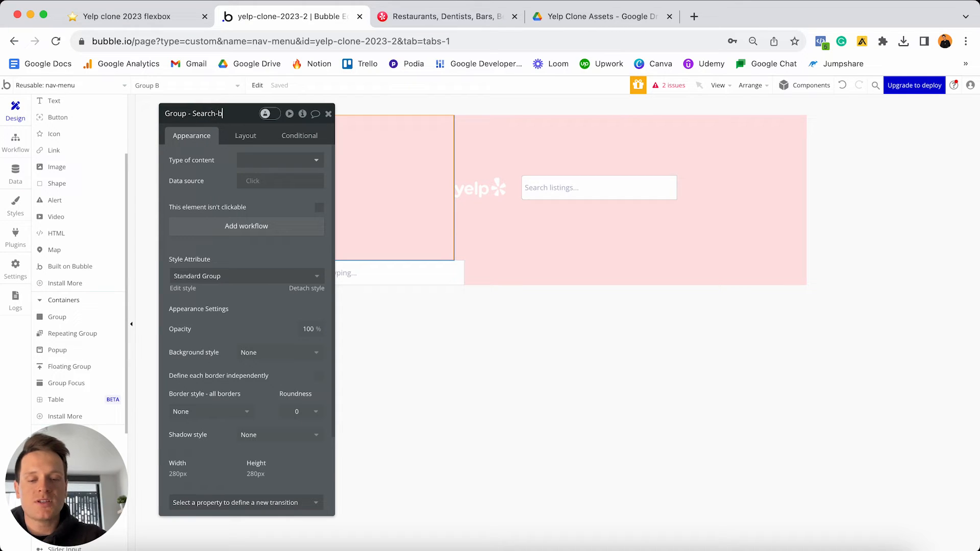
pyautogui.write('utton')
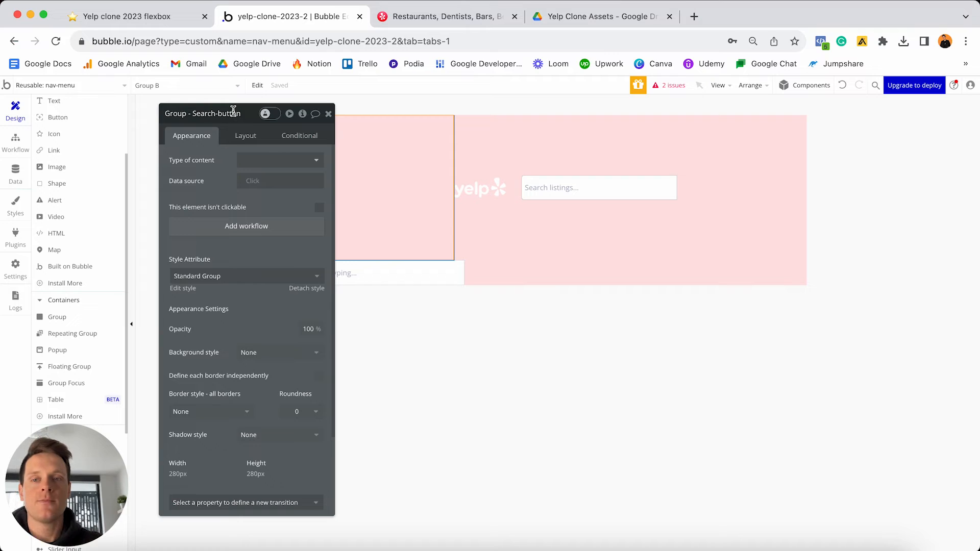
# - Move Group - Search-button to the end of the nav row
pyautogui.click(244, 135)
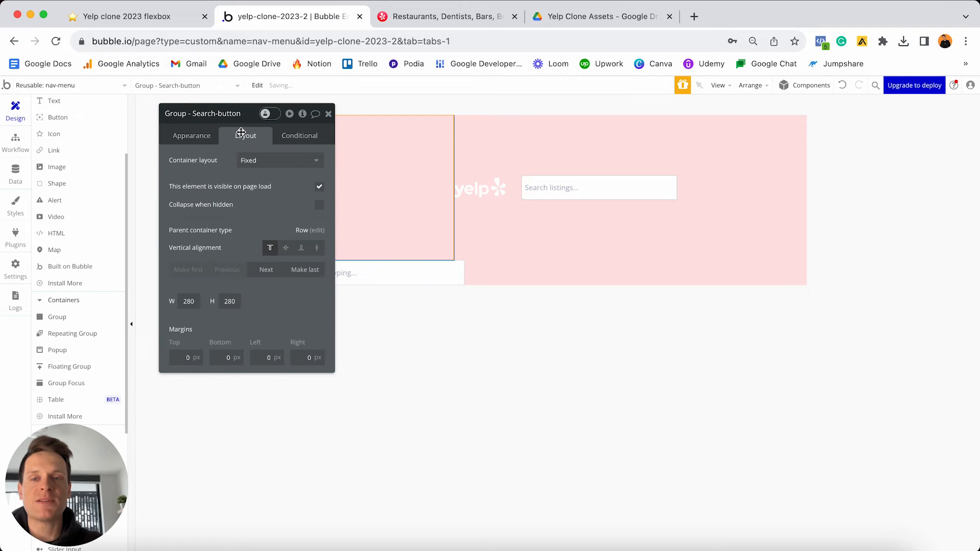
pyautogui.click(305, 270)
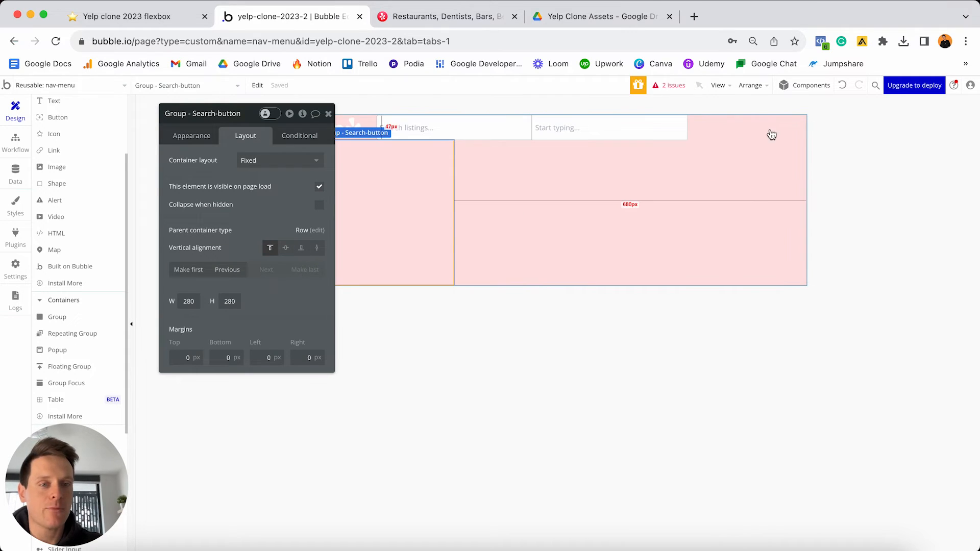
pyautogui.click(200, 140)
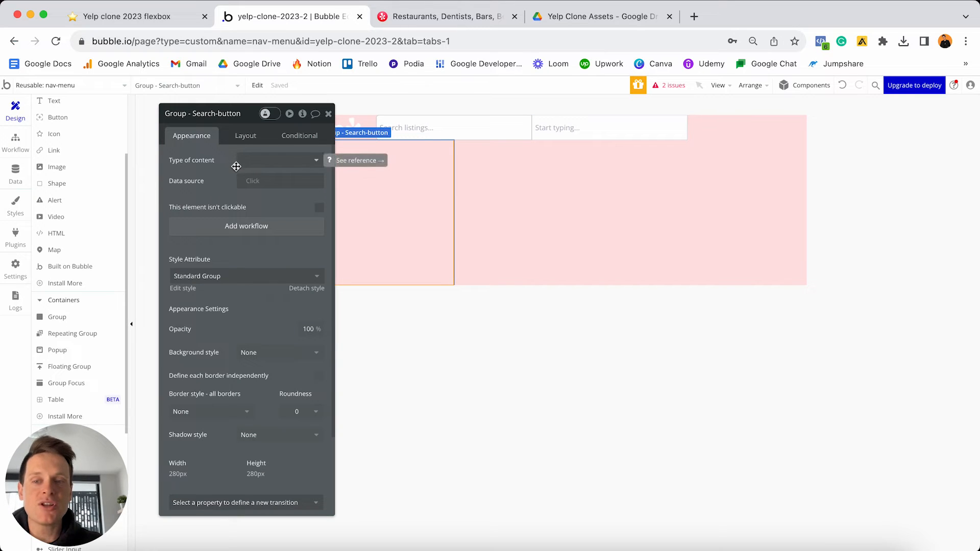
# - Detach the group's style and give it a flat #FF1A1A background
pyautogui.click(307, 288)
pyautogui.scroll(-2, 281, 286)
pyautogui.click(269, 290)
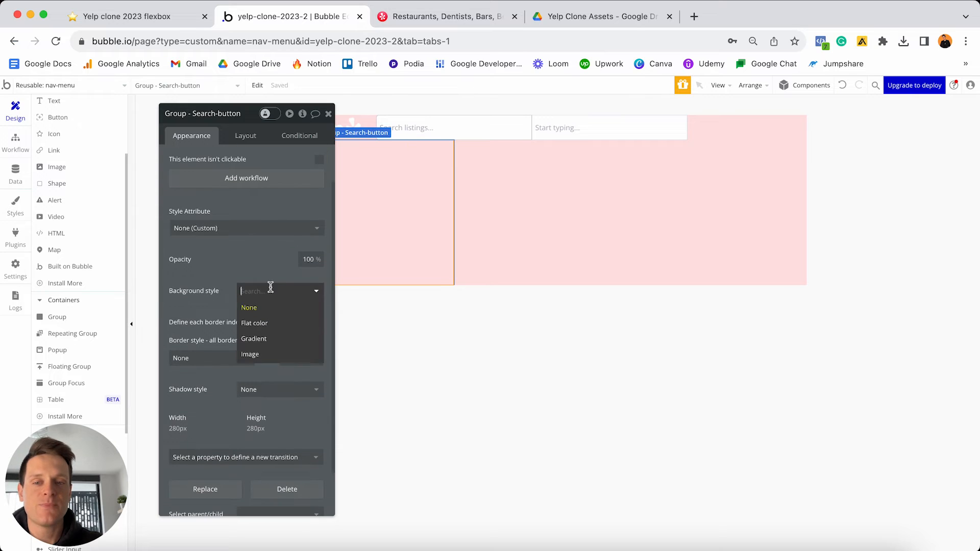
pyautogui.click(269, 325)
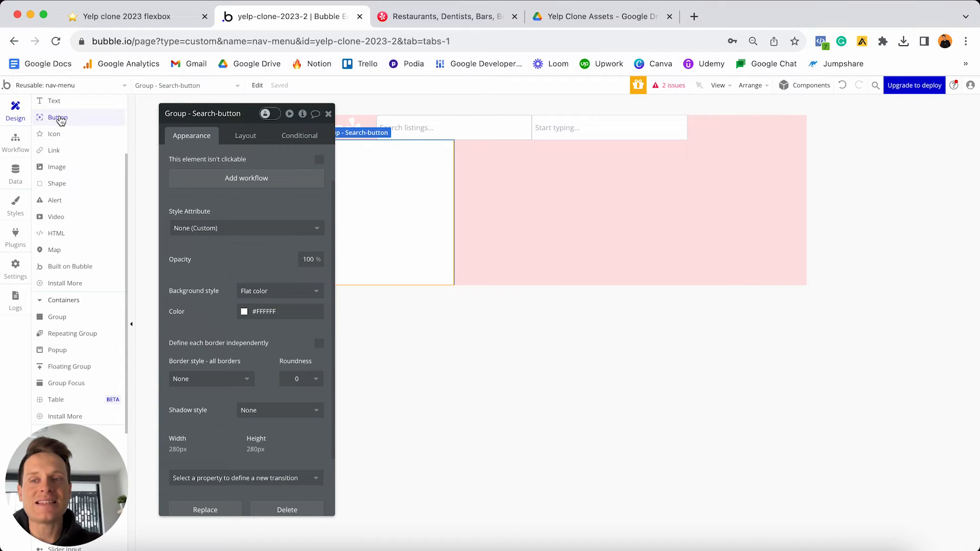
pyautogui.click(292, 308)
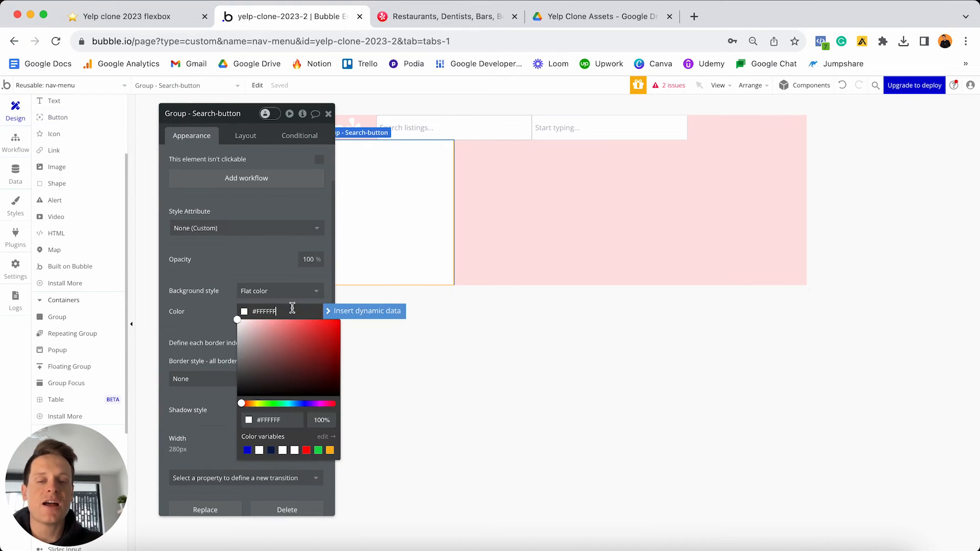
pyautogui.press('super+a')
pyautogui.write('#FF1A1A')
pyautogui.click(210, 312)
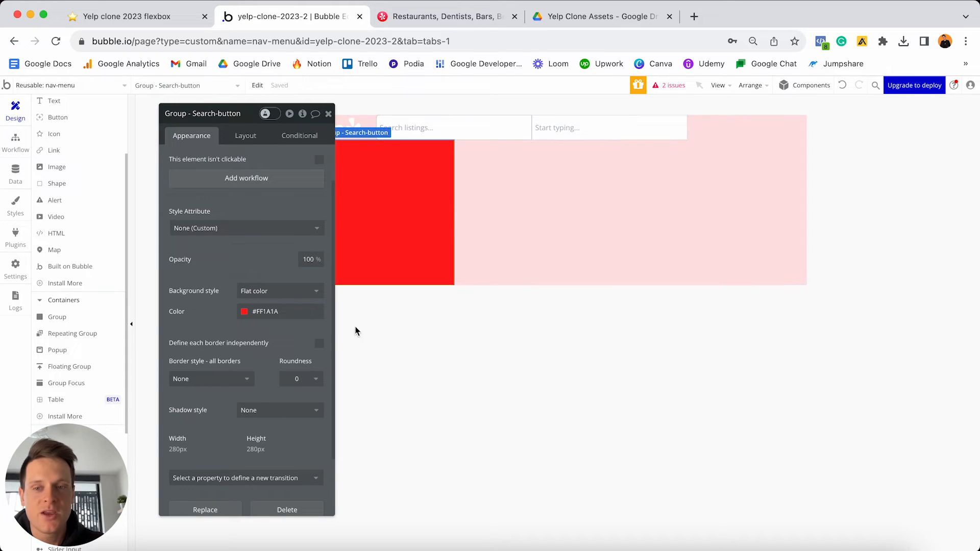
# - Round the group's top-right and bottom-right corners by 5 individually
pyautogui.click(319, 344)
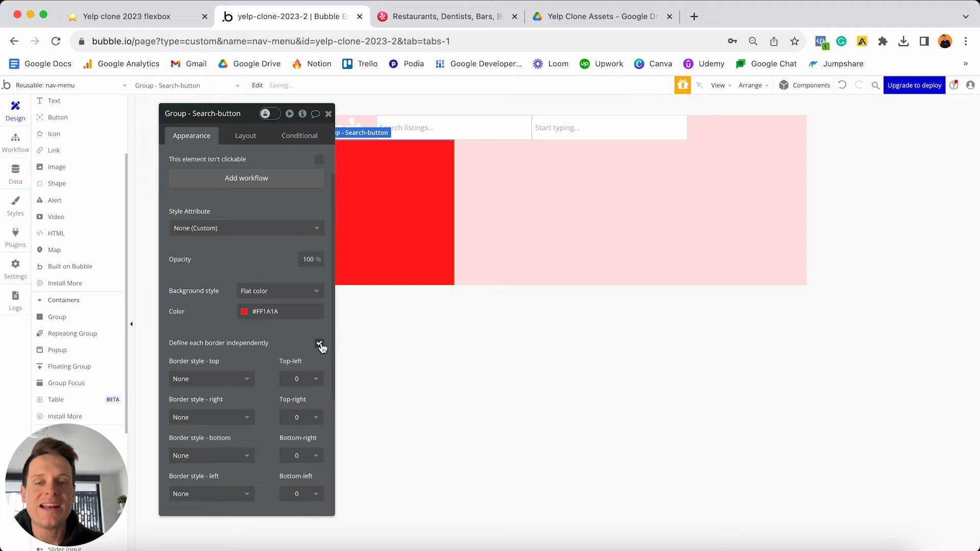
pyautogui.scroll(-2, 285, 348)
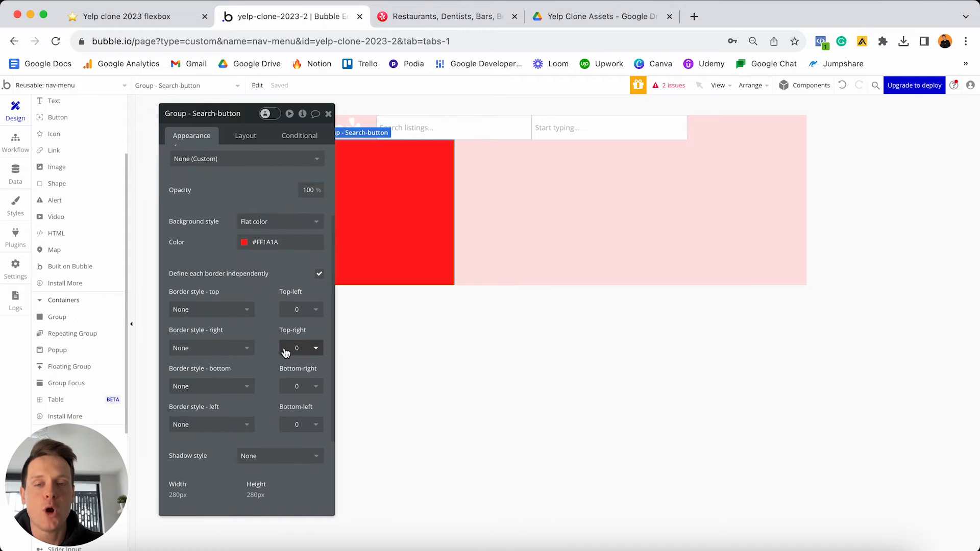
pyautogui.click(302, 347)
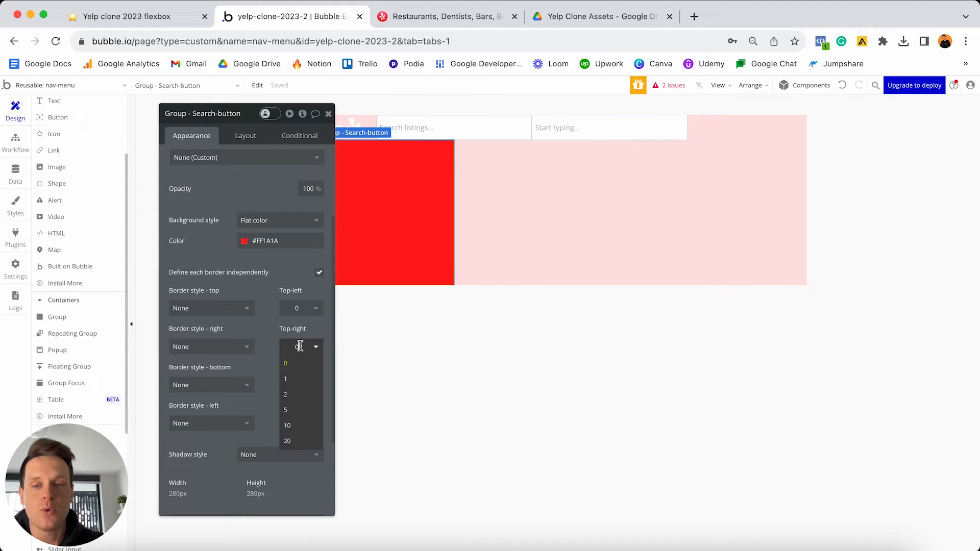
pyautogui.click(300, 407)
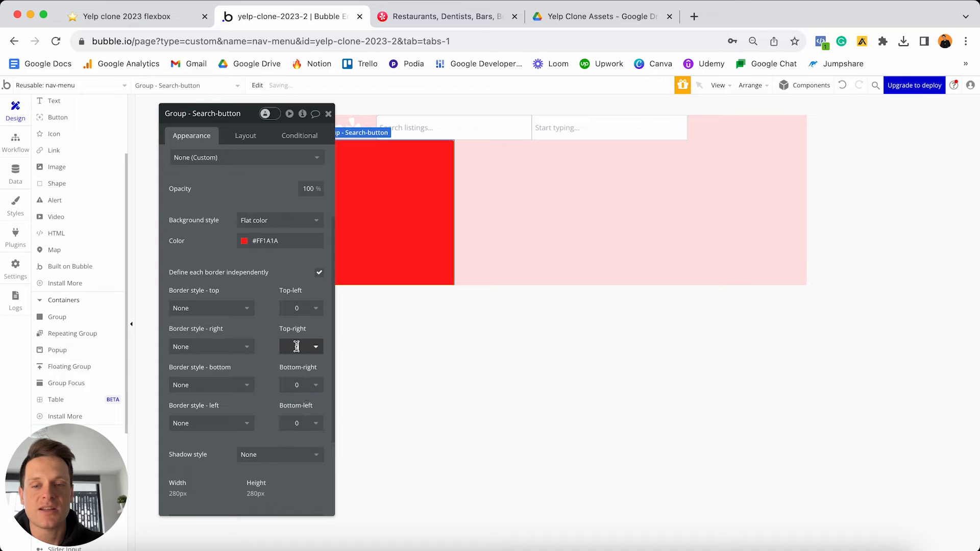
pyautogui.click(301, 386)
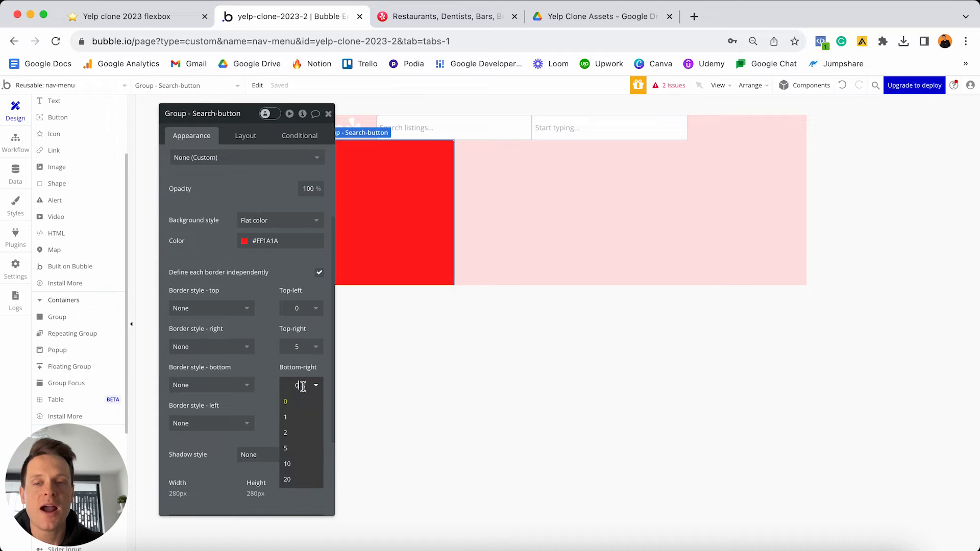
pyautogui.click(297, 447)
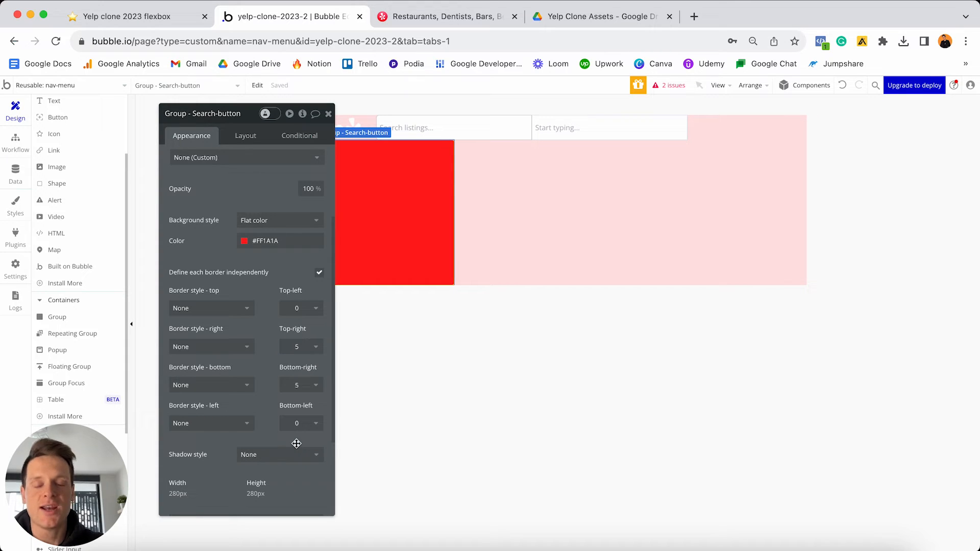
pyautogui.click(245, 136)
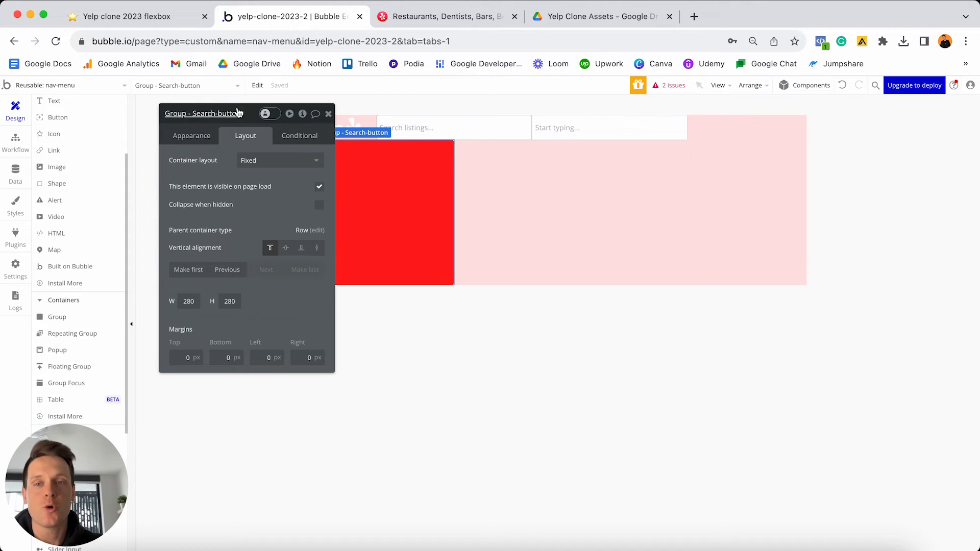
# - Make Group - Search-button a Row container, fixed 48 × 48 px, vertically centred
pyautogui.moveTo(237, 112); pyautogui.dragTo(237, 152)
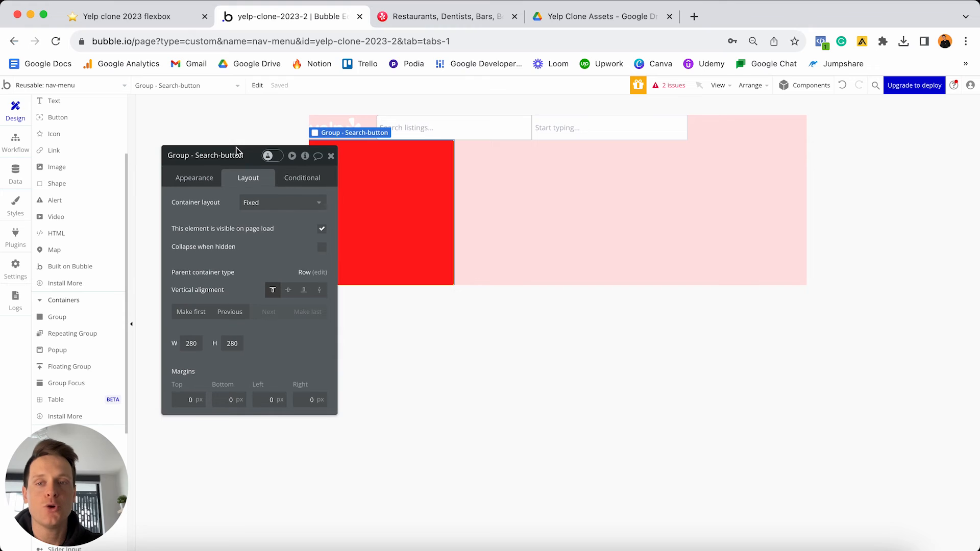
pyautogui.click(276, 204)
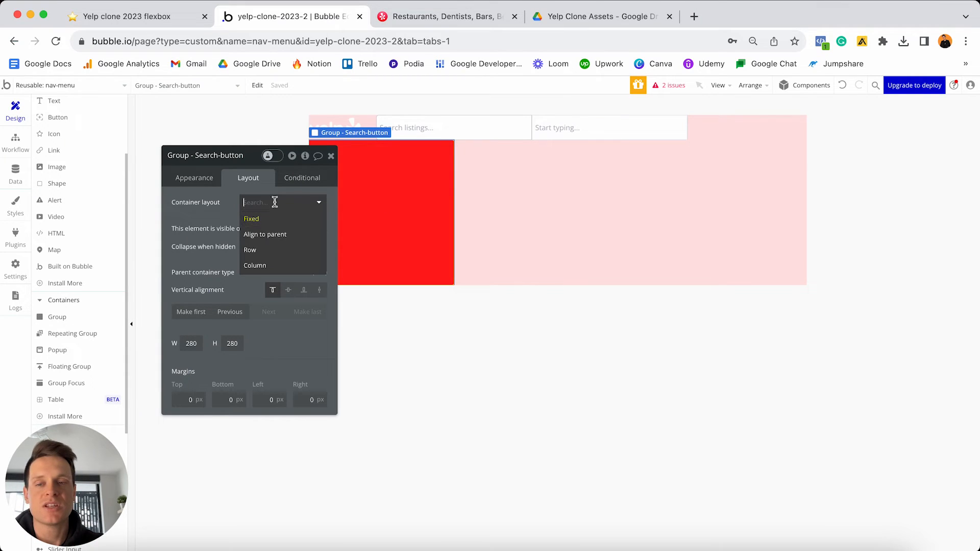
pyautogui.click(267, 254)
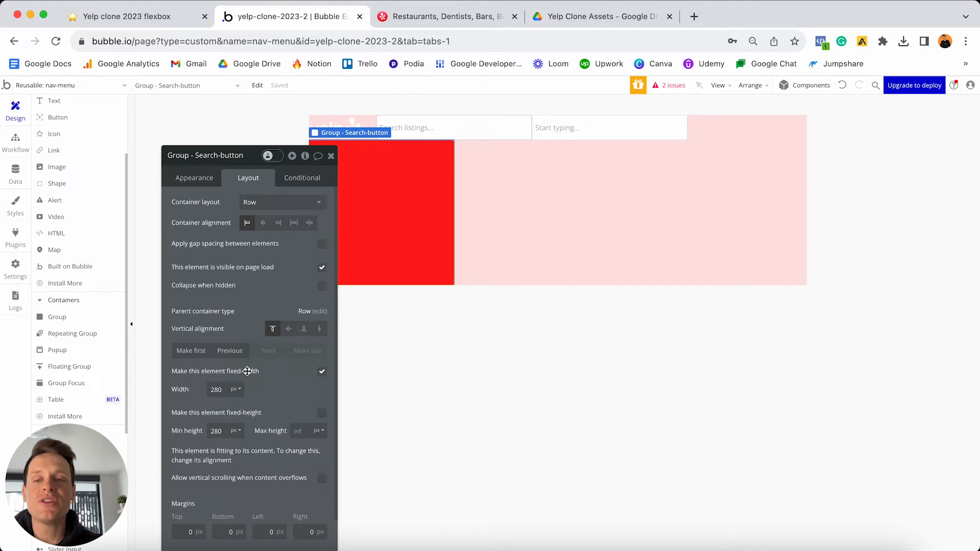
pyautogui.click(228, 389)
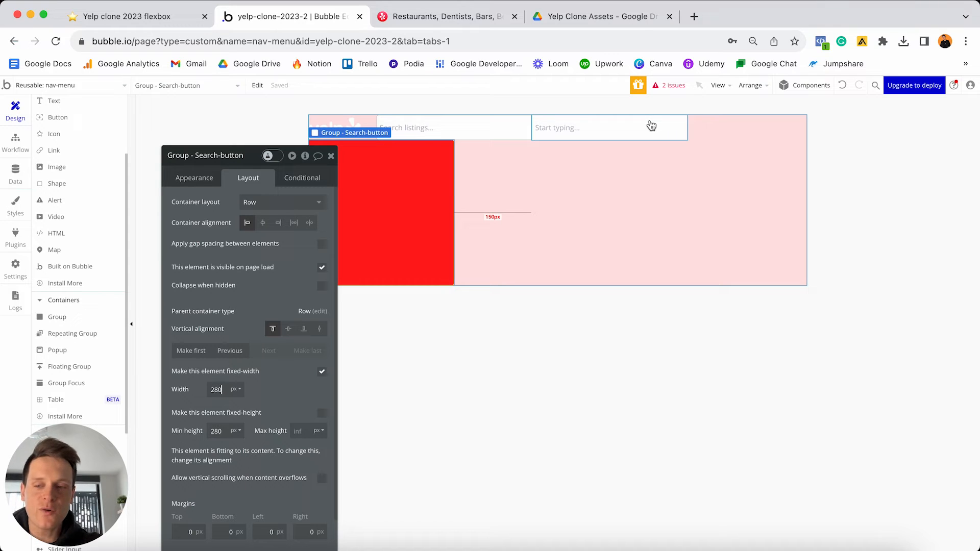
pyautogui.click(620, 130)
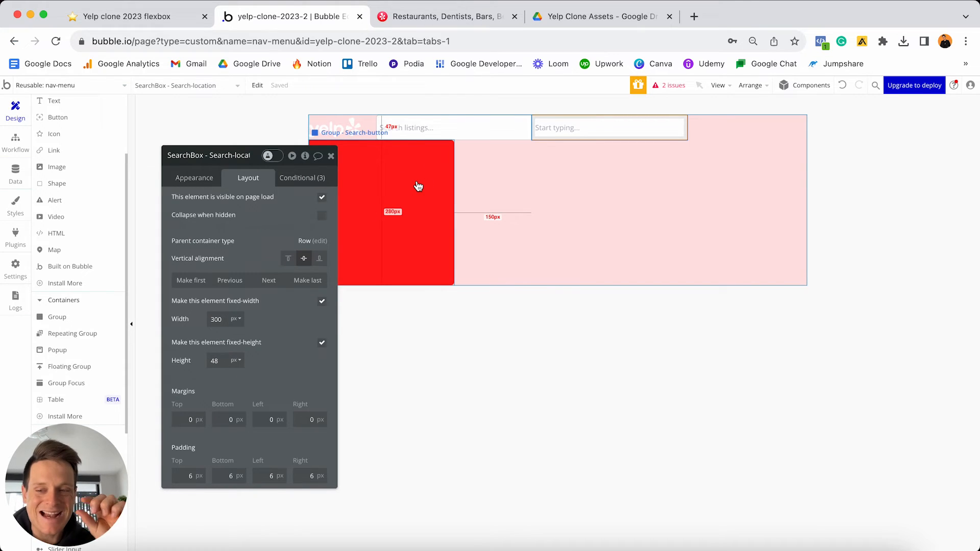
pyautogui.click(398, 213)
pyautogui.click(224, 389)
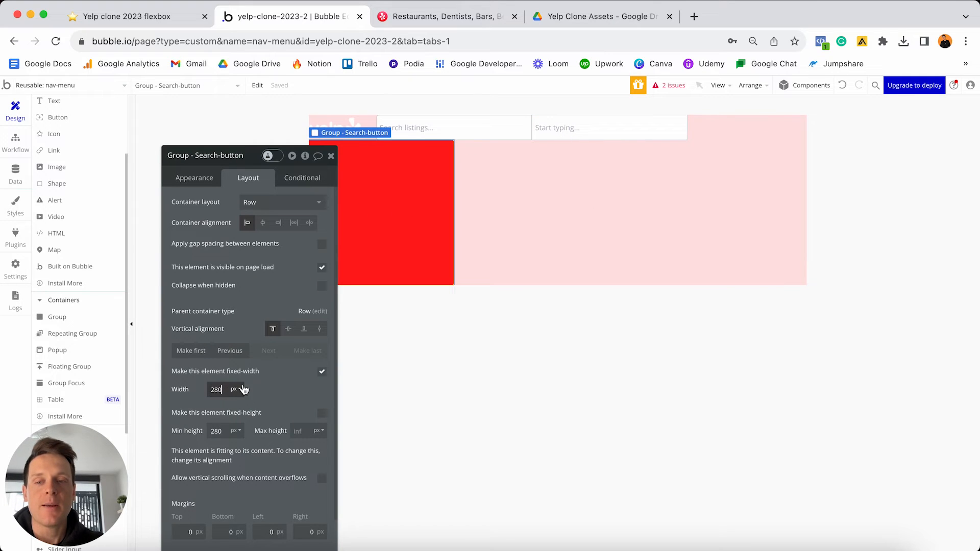
pyautogui.press('BackSpace')
pyautogui.press('BackSpace')
pyautogui.press('BackSpace')
pyautogui.write('48')
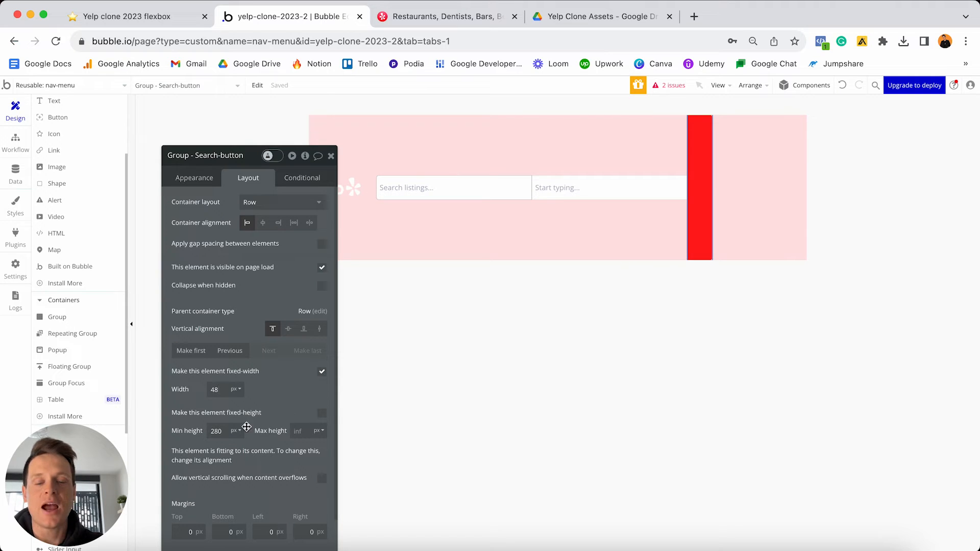
pyautogui.write('48')
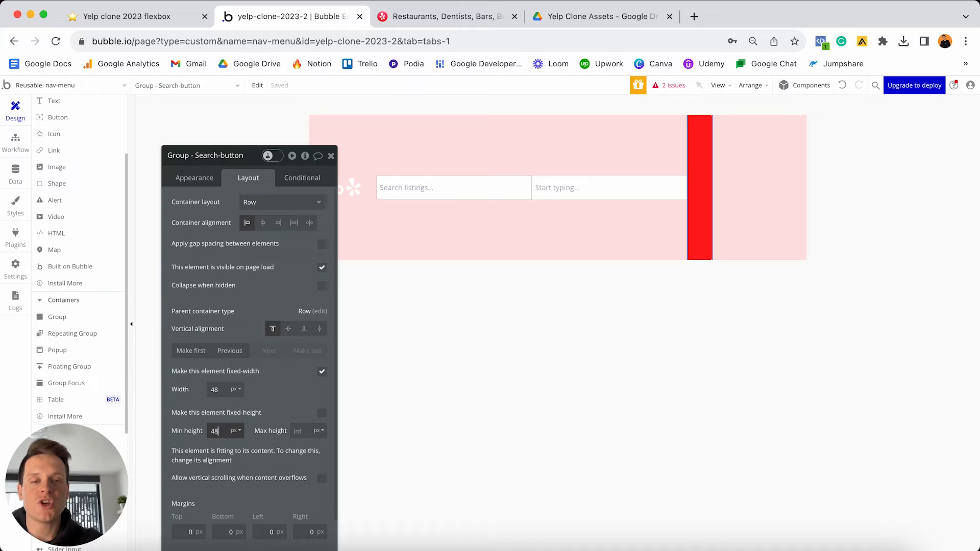
pyautogui.click(322, 413)
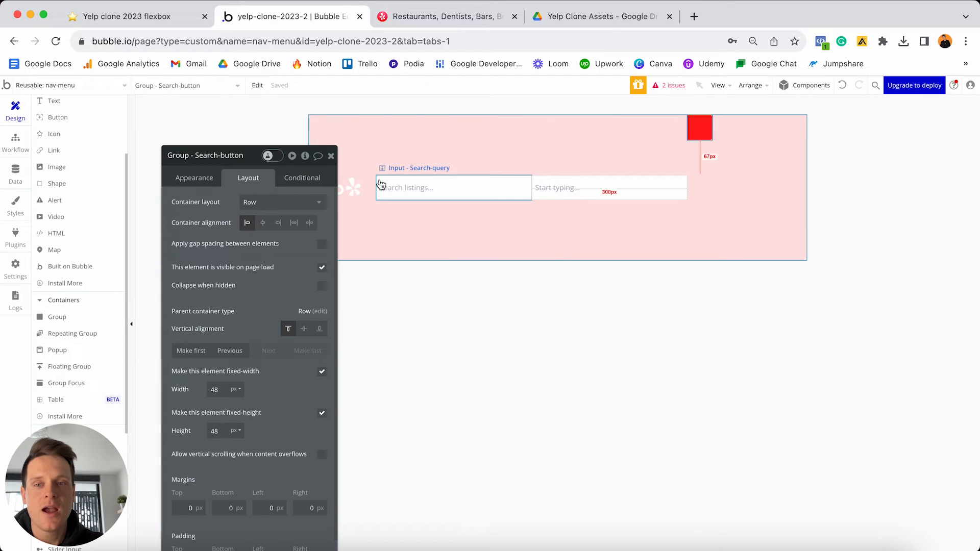
pyautogui.click(304, 329)
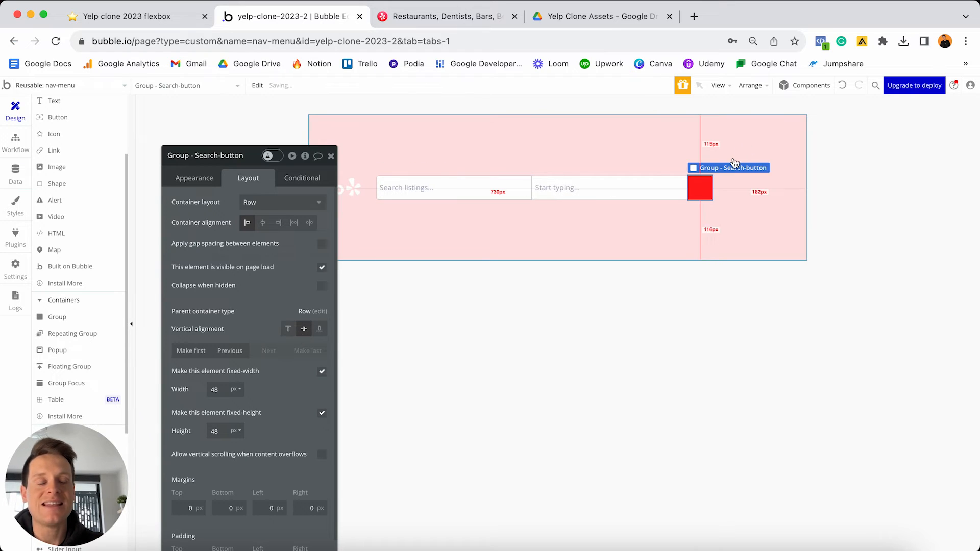
# - Add a white fa-search magnifier icon inside the red search-button group
pyautogui.click(706, 231)
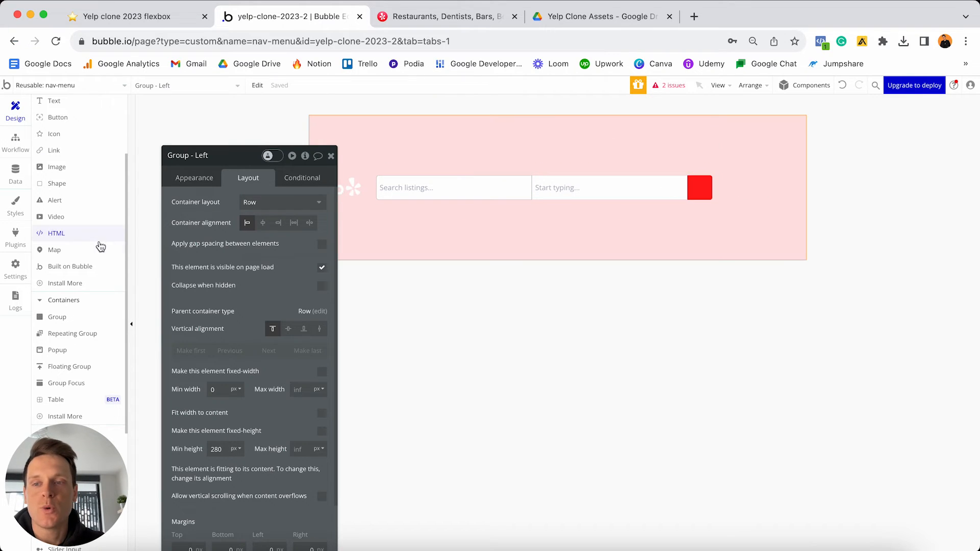
pyautogui.scroll(5, 96, 245)
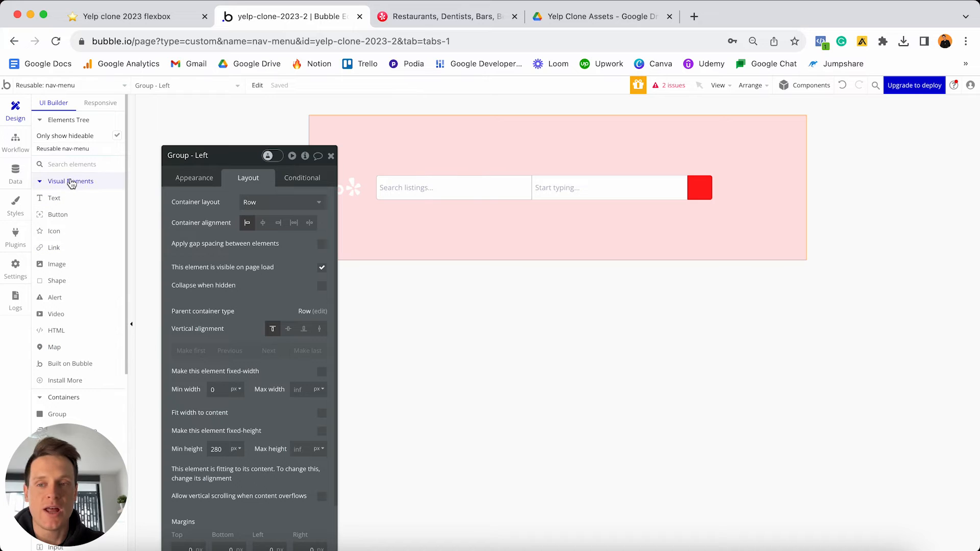
pyautogui.click(54, 231)
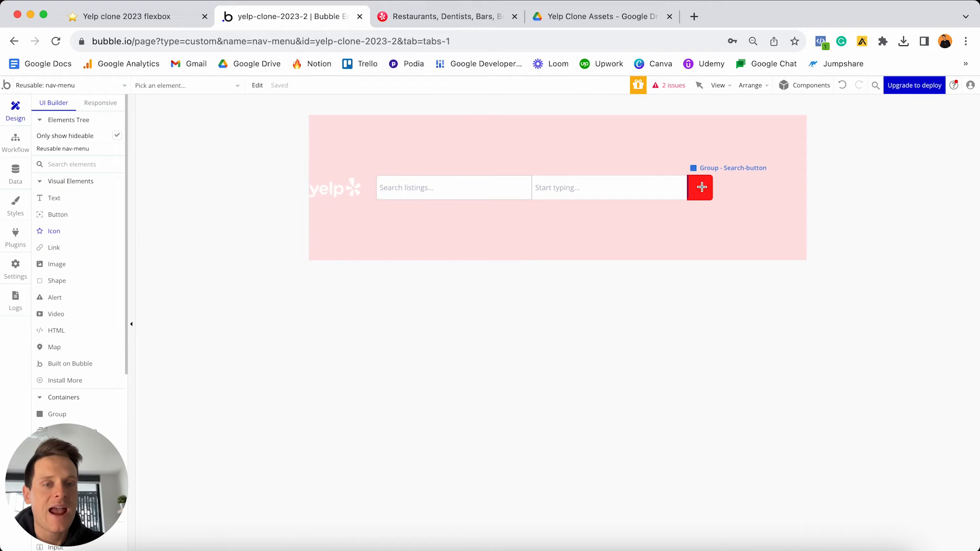
pyautogui.click(701, 187)
pyautogui.write('search')
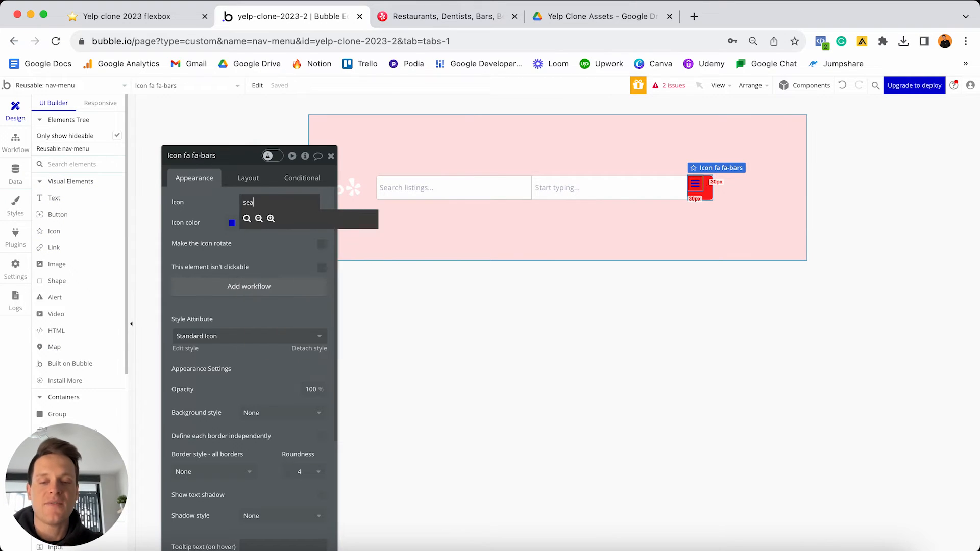
pyautogui.click(247, 218)
pyautogui.click(262, 222)
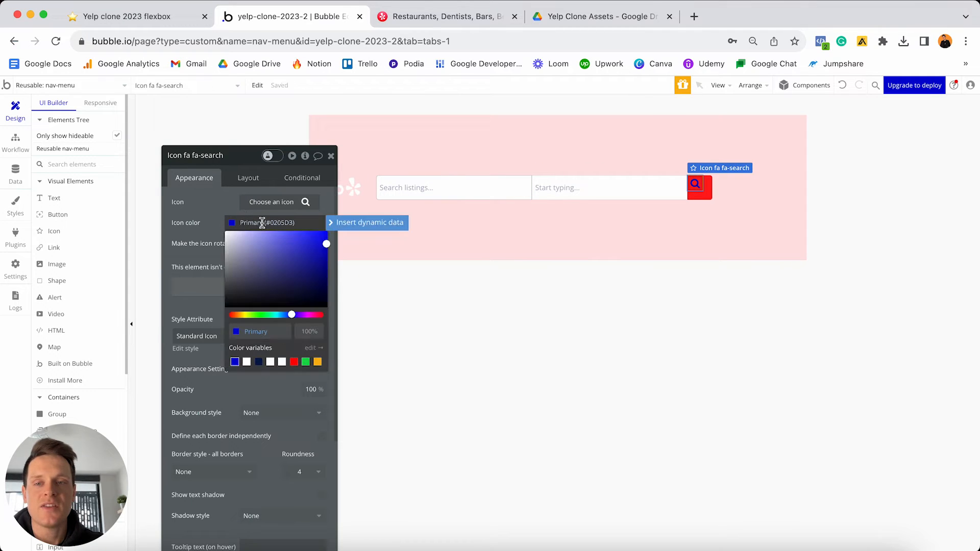
pyautogui.moveTo(259, 237); pyautogui.dragTo(206, 224)
# - Keep the magnifier icon white and centre it vertically and horizontally in the red search-button group
pyautogui.click(214, 197)
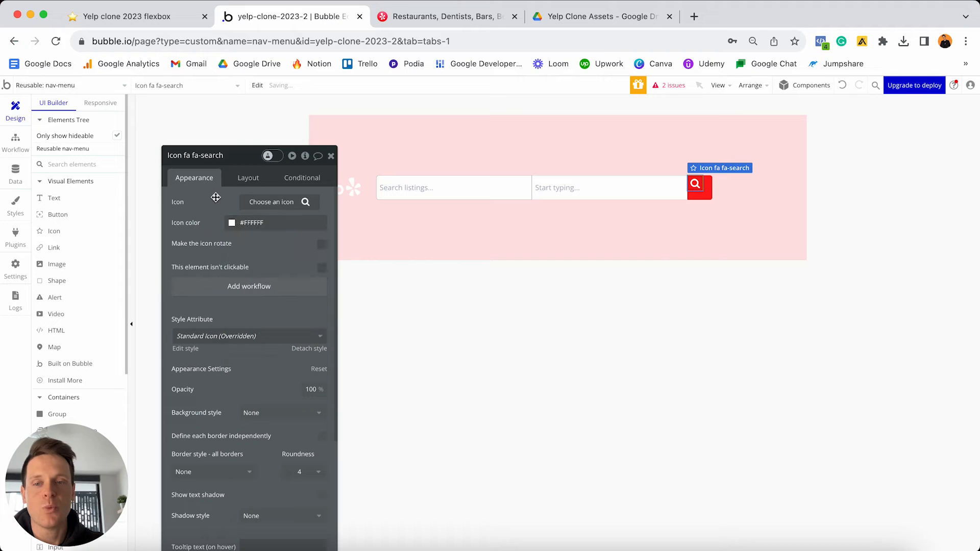
pyautogui.click(246, 178)
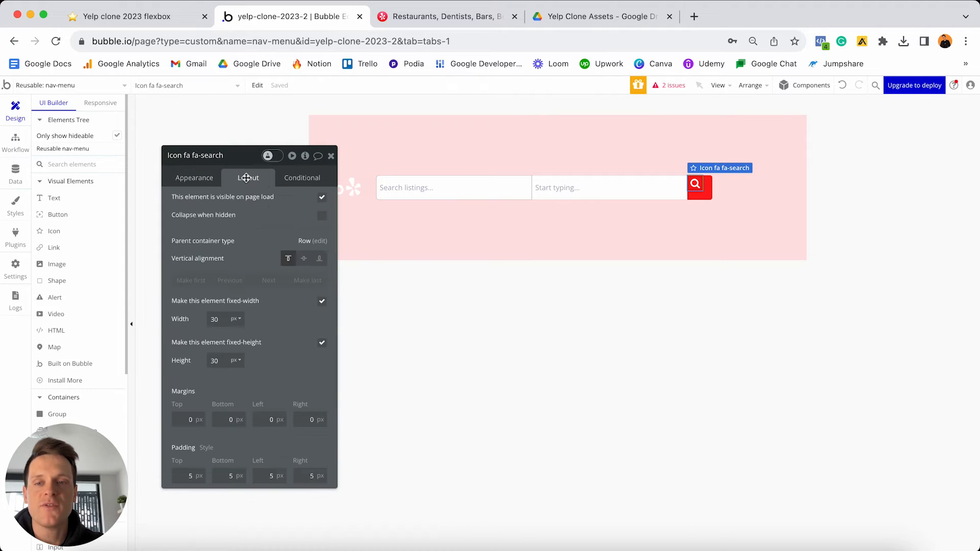
pyautogui.click(304, 260)
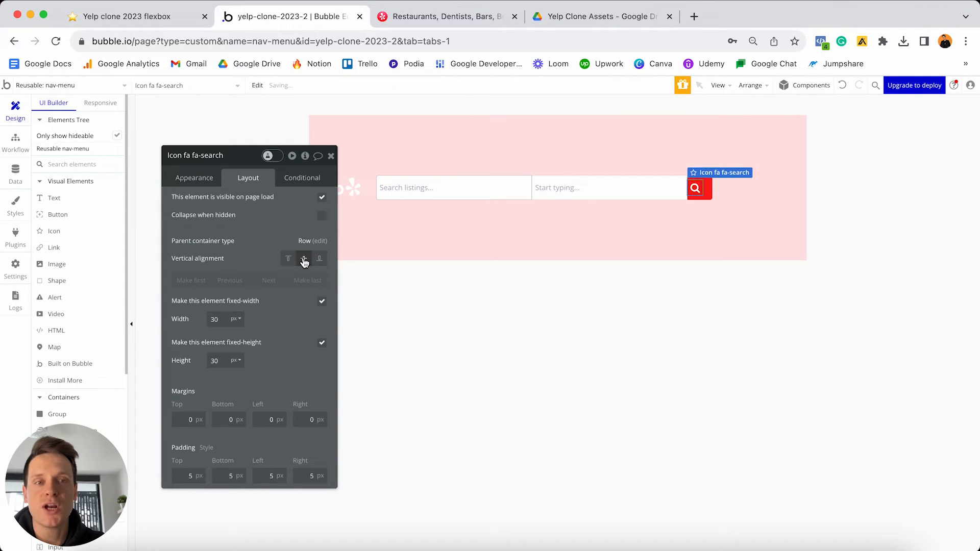
pyautogui.click(710, 194)
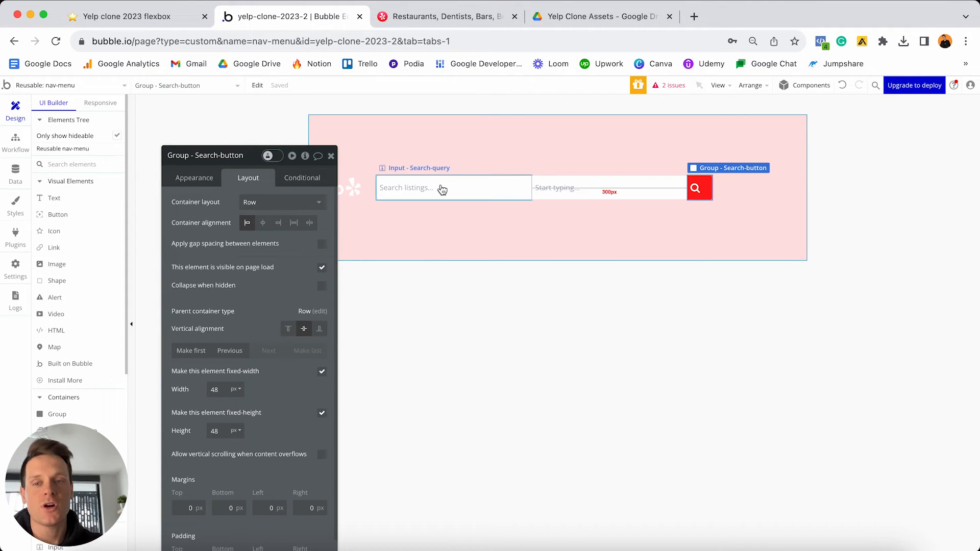
pyautogui.click(263, 225)
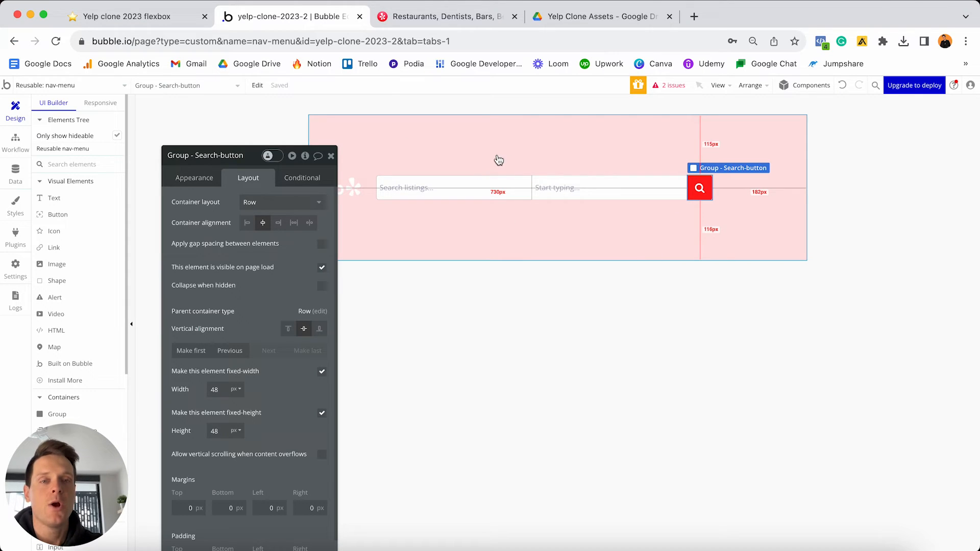
pyautogui.click(633, 136)
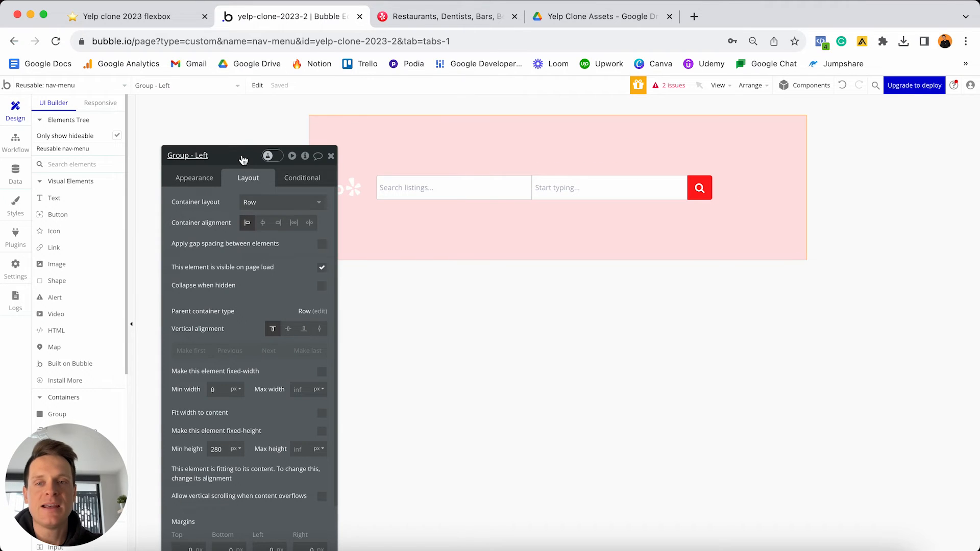
# - Set Group - Left's min height from 280 to 0, fit its width to content, and centre it vertically
pyautogui.moveTo(243, 161); pyautogui.dragTo(260, 120)
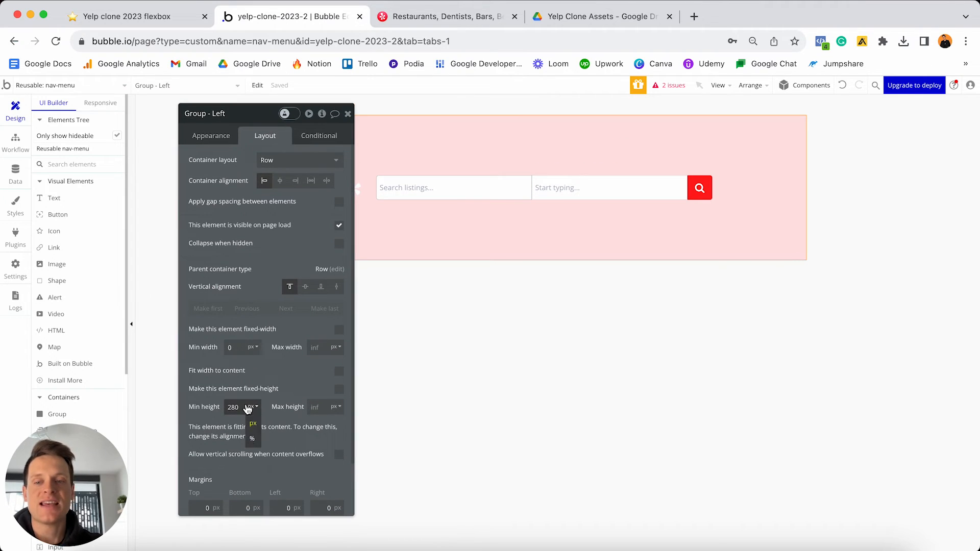
pyautogui.doubleClick(234, 407)
pyautogui.write('0')
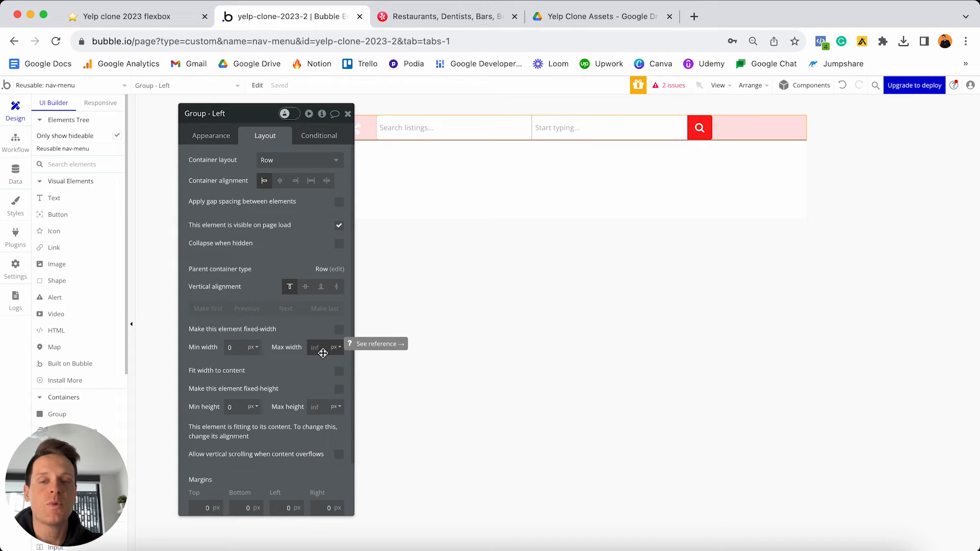
pyautogui.click(339, 374)
pyautogui.moveTo(237, 116); pyautogui.dragTo(745, 230)
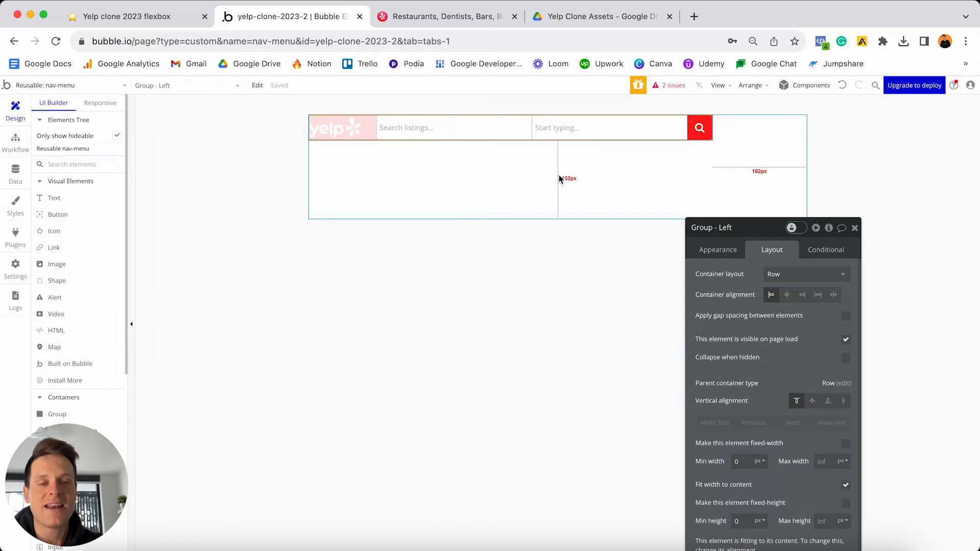
pyautogui.click(812, 401)
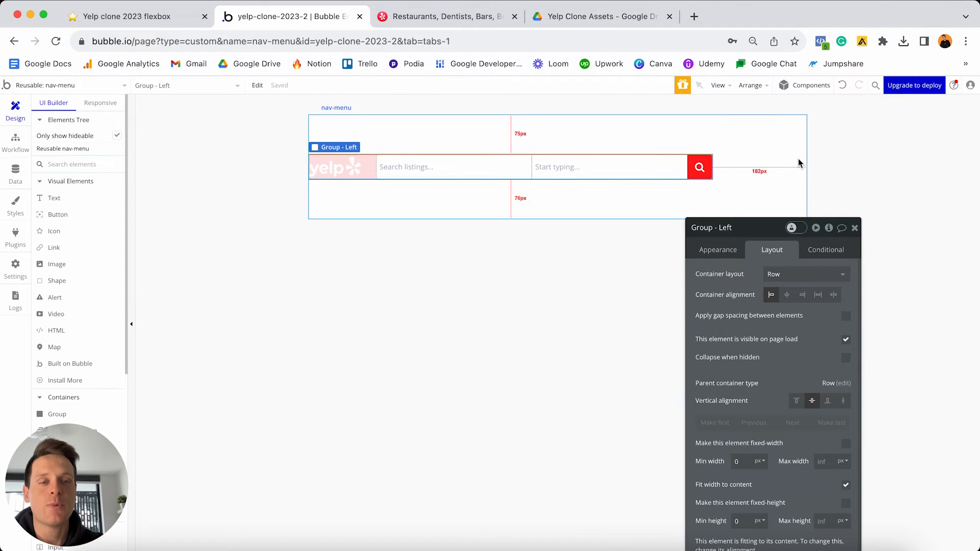
pyautogui.click(812, 166)
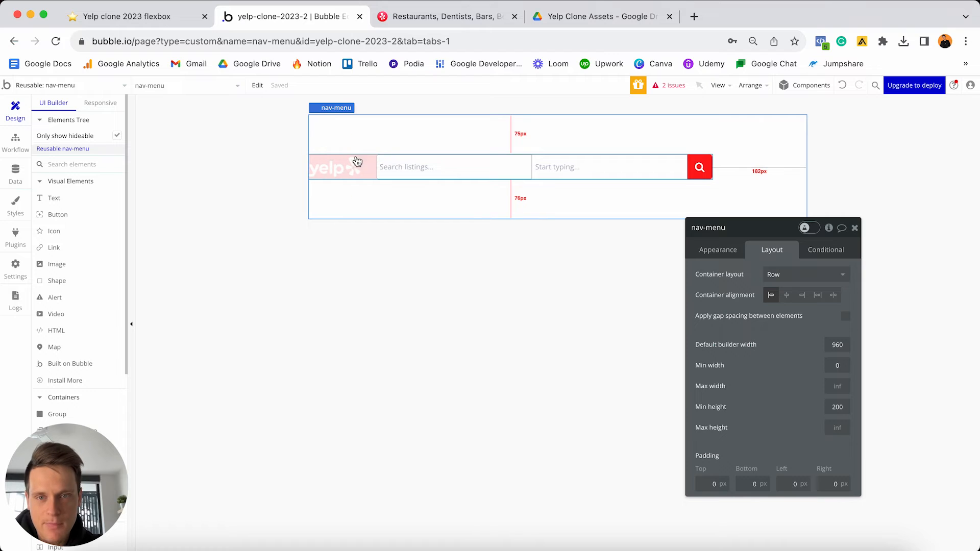
# - Give Group - Left 20 px top, bottom and left margins
pyautogui.click(371, 164)
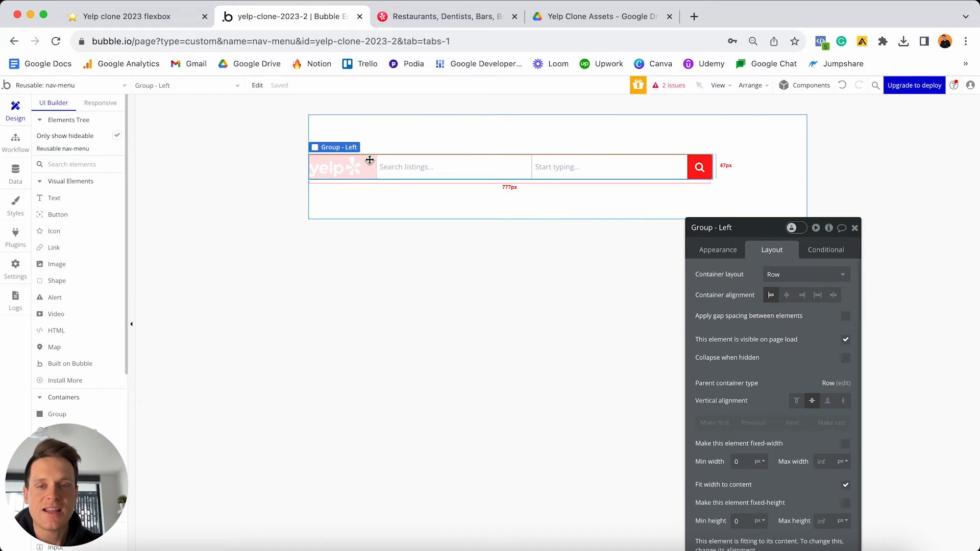
pyautogui.moveTo(753, 227); pyautogui.dragTo(749, 104)
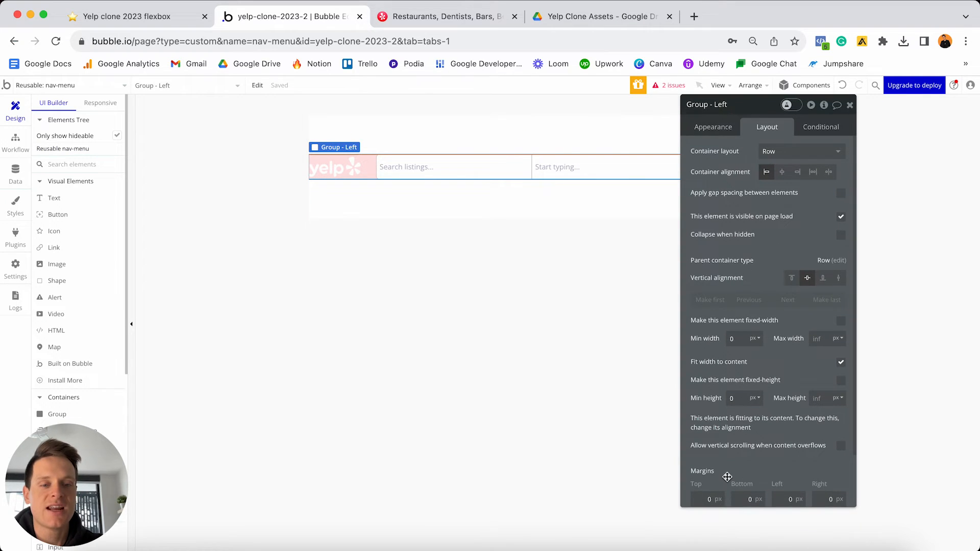
pyautogui.scroll(-2, 722, 477)
pyautogui.click(707, 438)
pyautogui.write('20')
pyautogui.click(754, 436)
pyautogui.write('20')
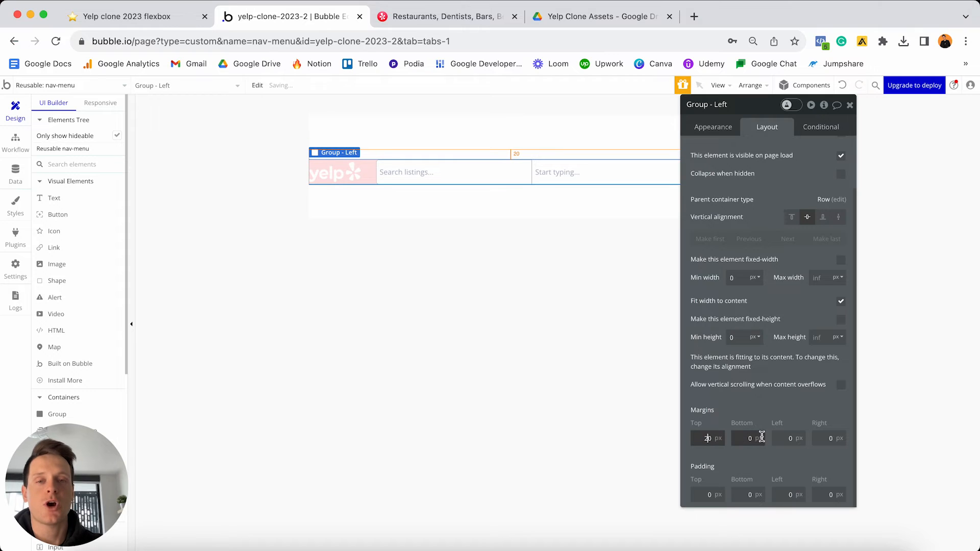
pyautogui.click(782, 438)
pyautogui.write('20')
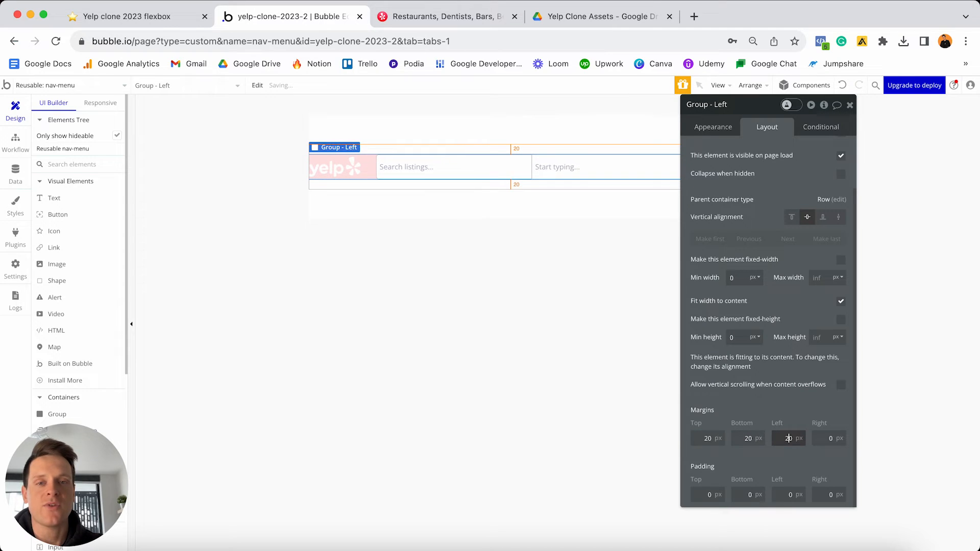
pyautogui.click(850, 106)
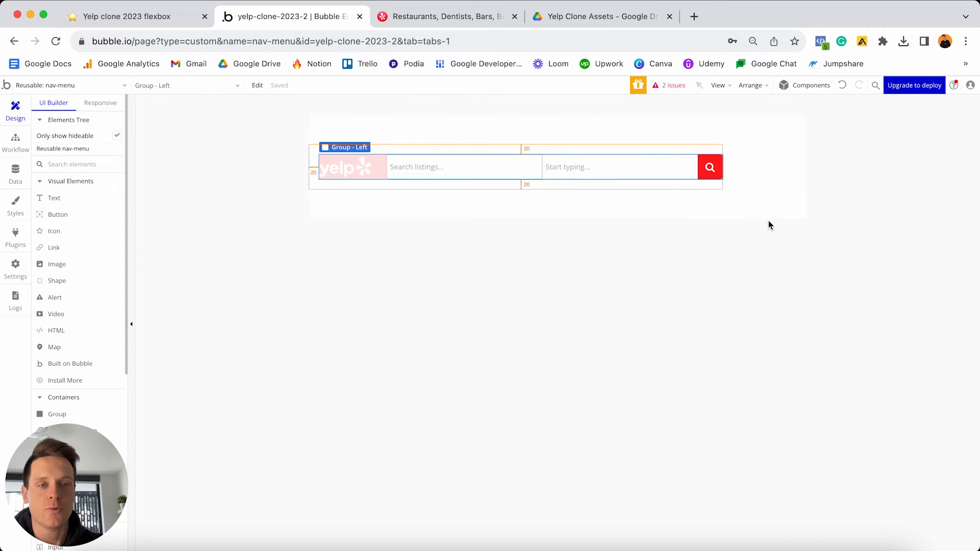
pyautogui.click(561, 229)
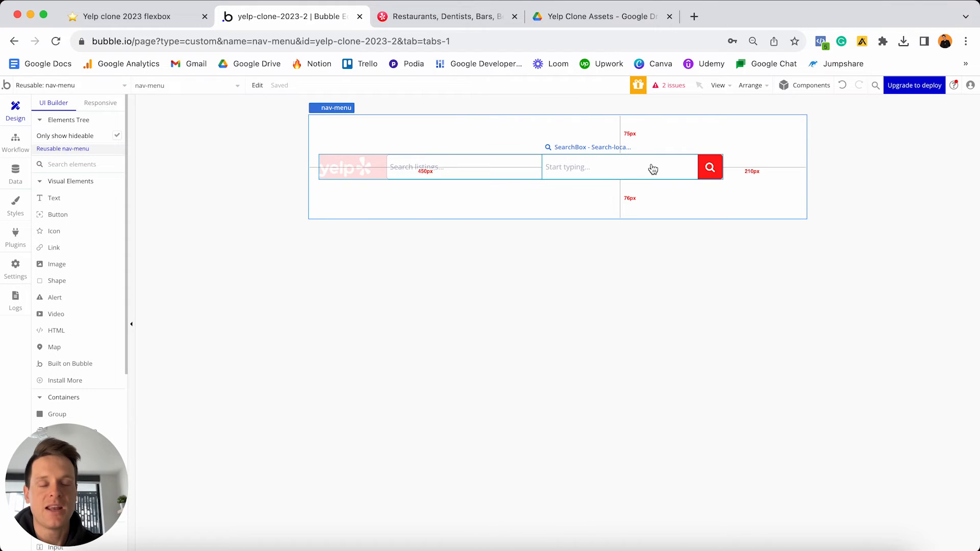
# - Change the nav-menu's default builder width from 960 to 1200 px
pyautogui.doubleClick(763, 174)
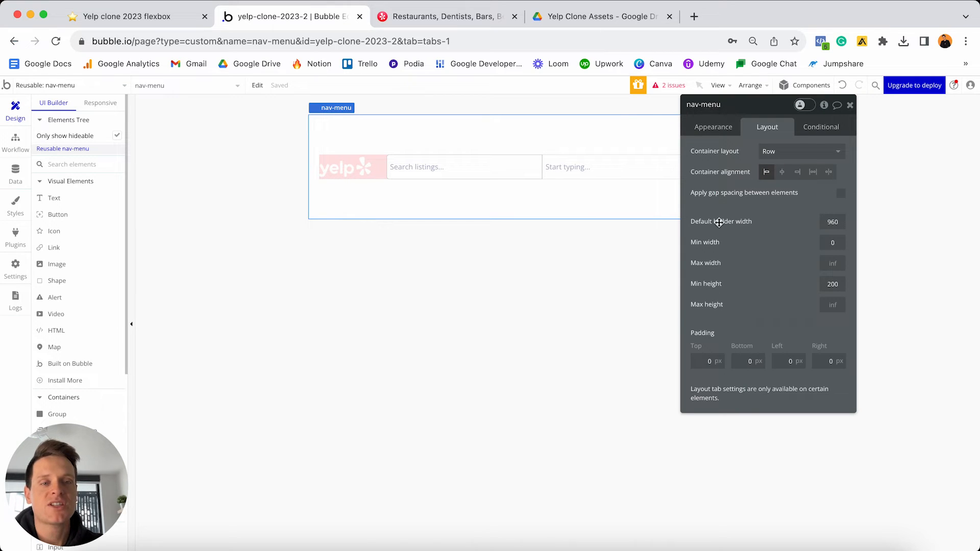
pyautogui.click(827, 222)
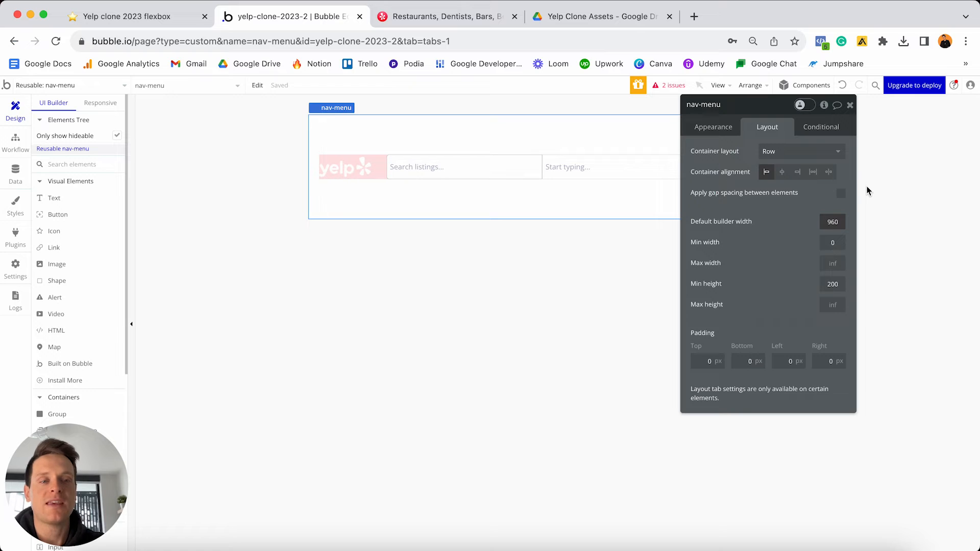
pyautogui.hotkey('ctrl', 'a')
pyautogui.write('1200')
pyautogui.press('Return')
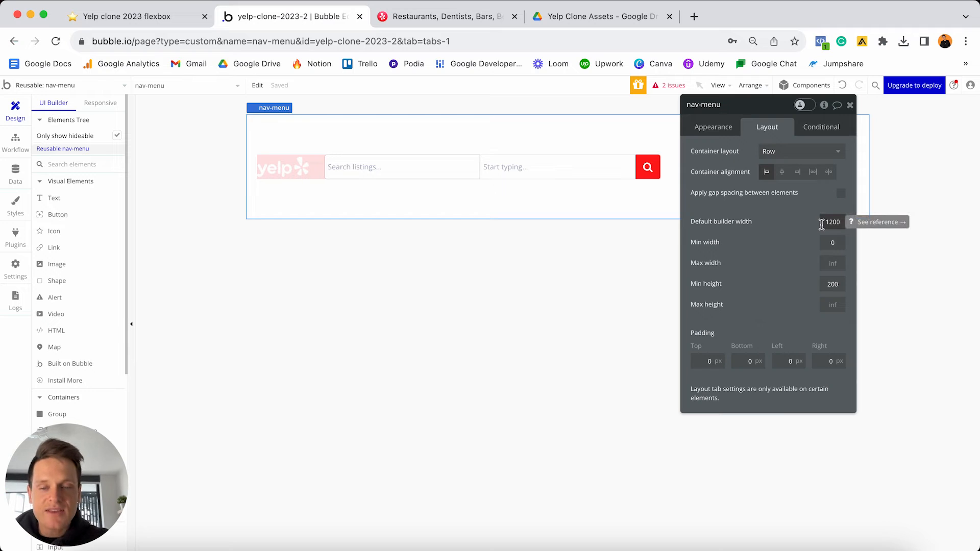
pyautogui.click(850, 105)
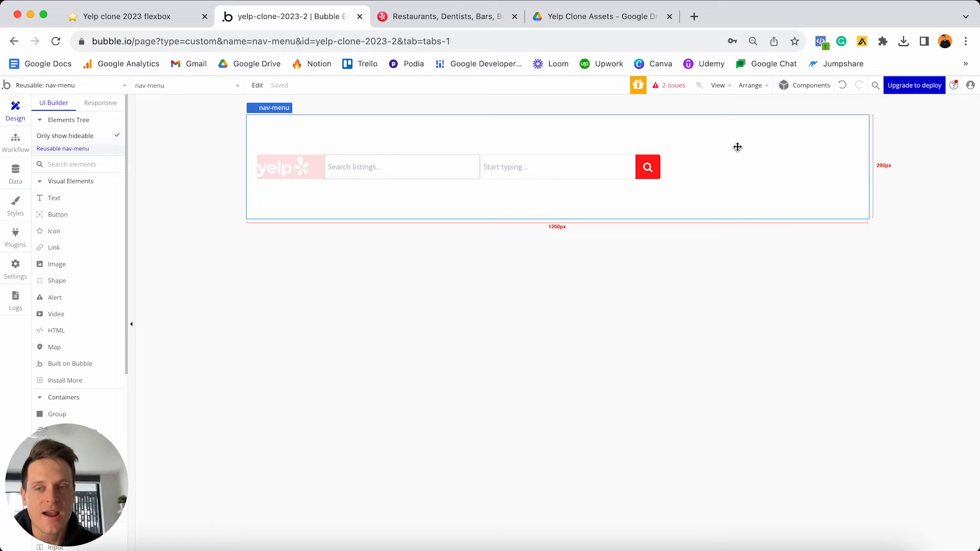
pyautogui.scroll(-3, 107, 288)
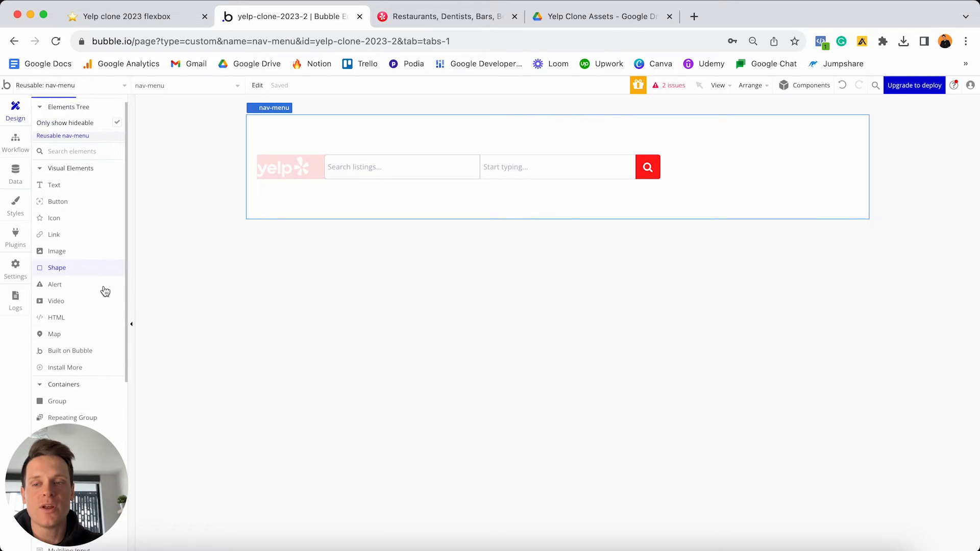
# - Draw a new group in the nav row, name it Group - Logged-out, and make it last
pyautogui.click(63, 349)
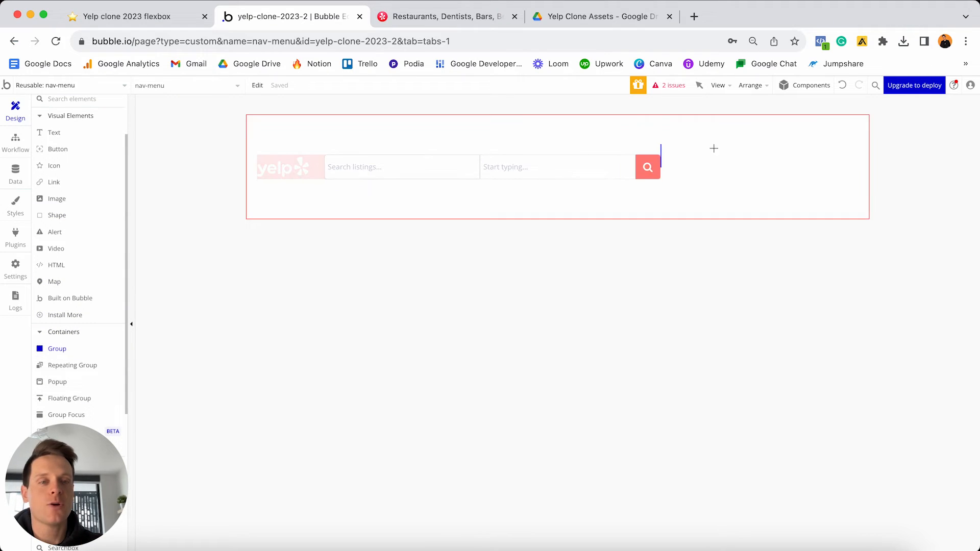
pyautogui.click(732, 147)
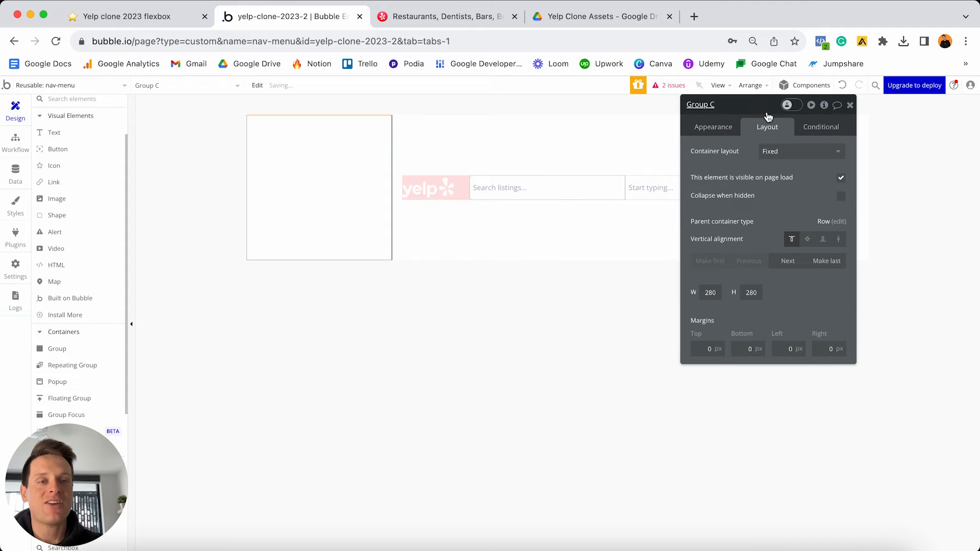
pyautogui.click(733, 106)
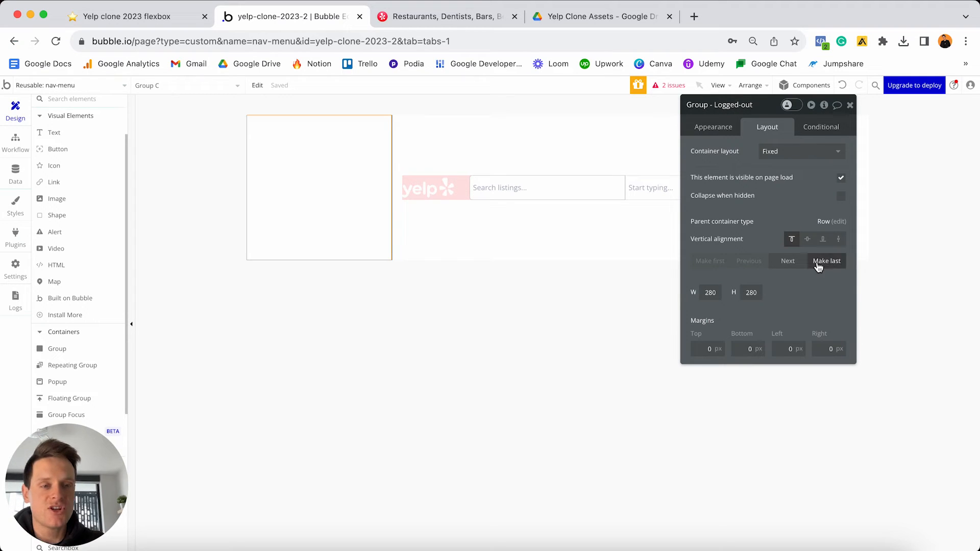
pyautogui.click(798, 266)
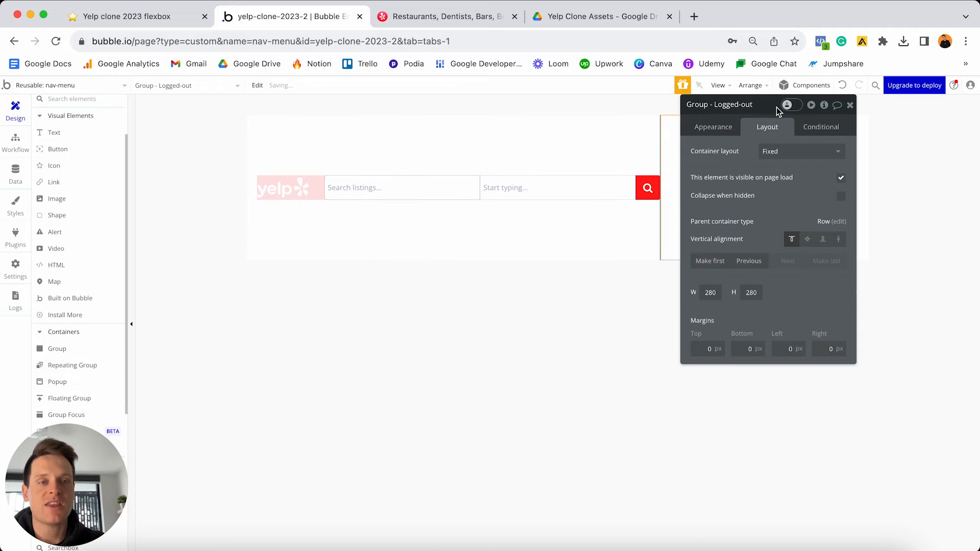
pyautogui.moveTo(777, 111); pyautogui.dragTo(550, 215)
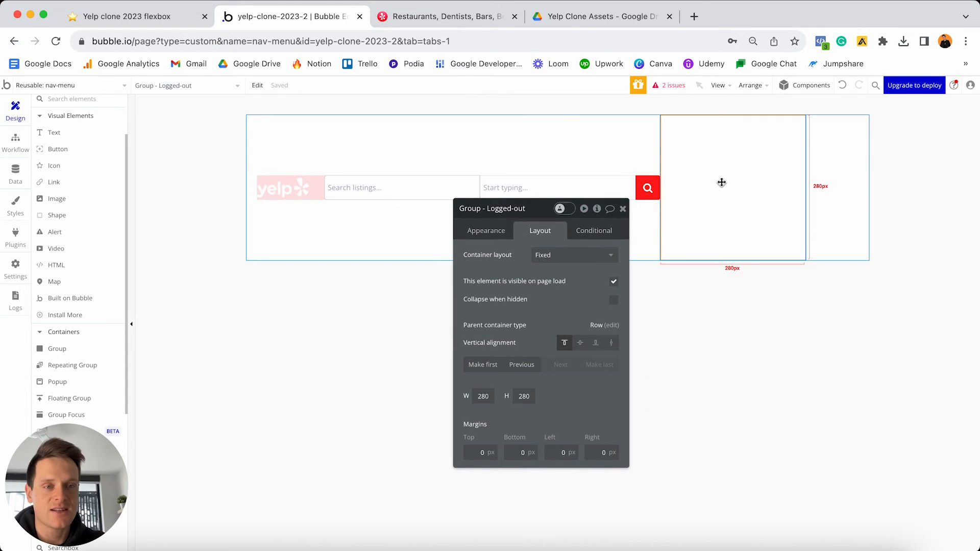
# - Detach Group - Logged-out's style and give it a flat #DCD1FF lavender background
pyautogui.click(491, 233)
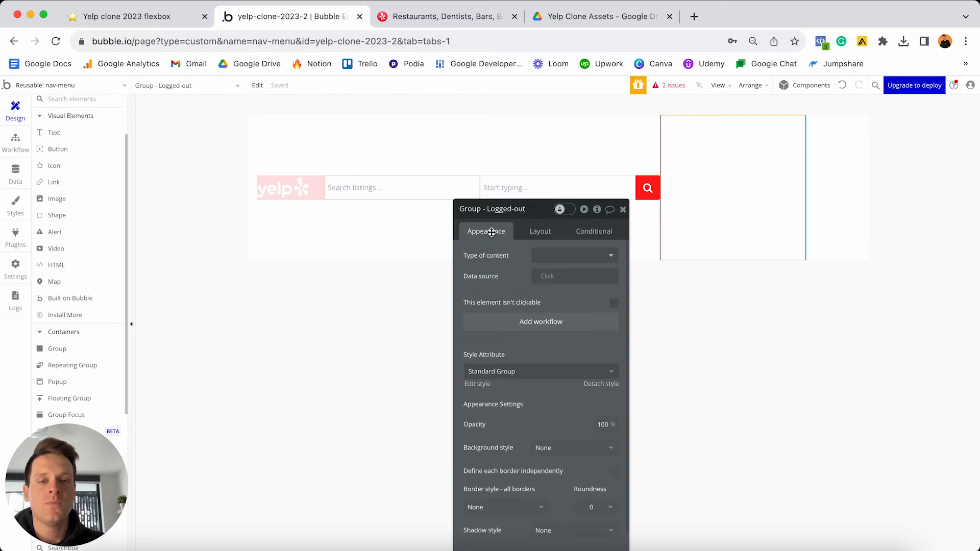
pyautogui.click(598, 386)
pyautogui.scroll(-3, 573, 343)
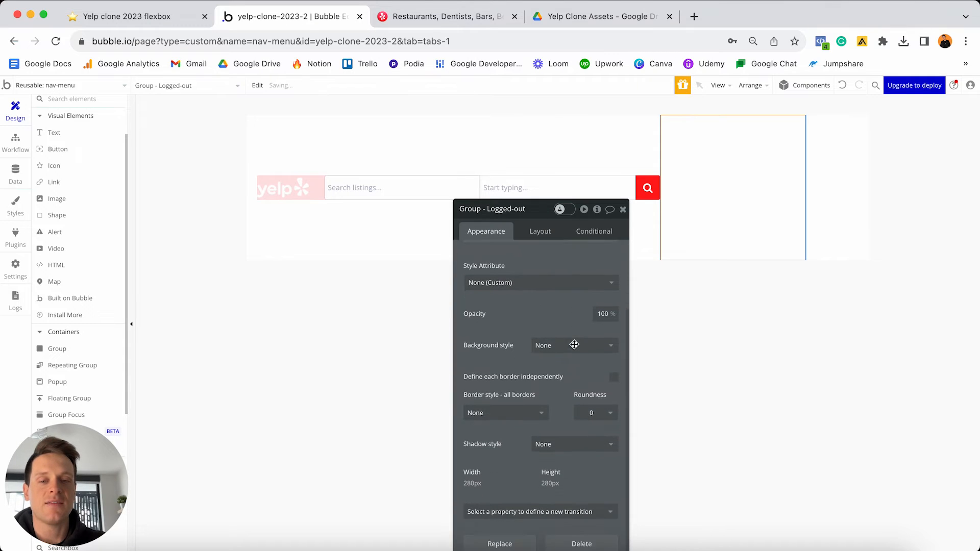
pyautogui.click(568, 341)
pyautogui.click(558, 363)
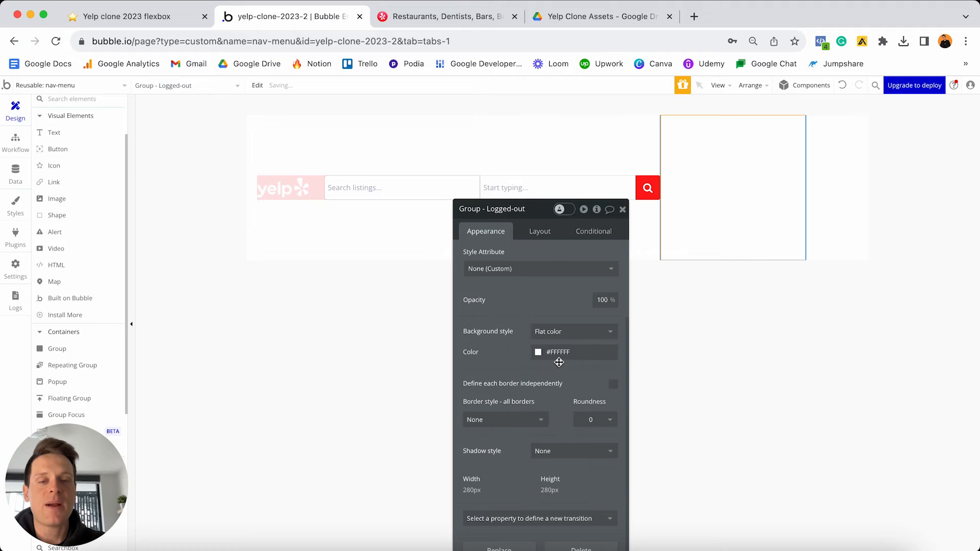
pyautogui.click(559, 352)
pyautogui.click(549, 361)
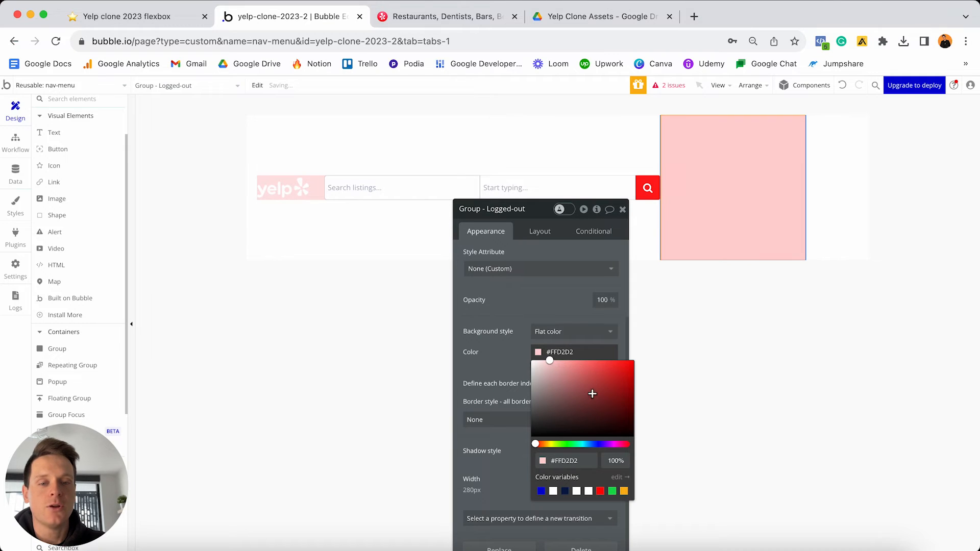
pyautogui.moveTo(596, 445); pyautogui.dragTo(602, 444)
pyautogui.click(548, 294)
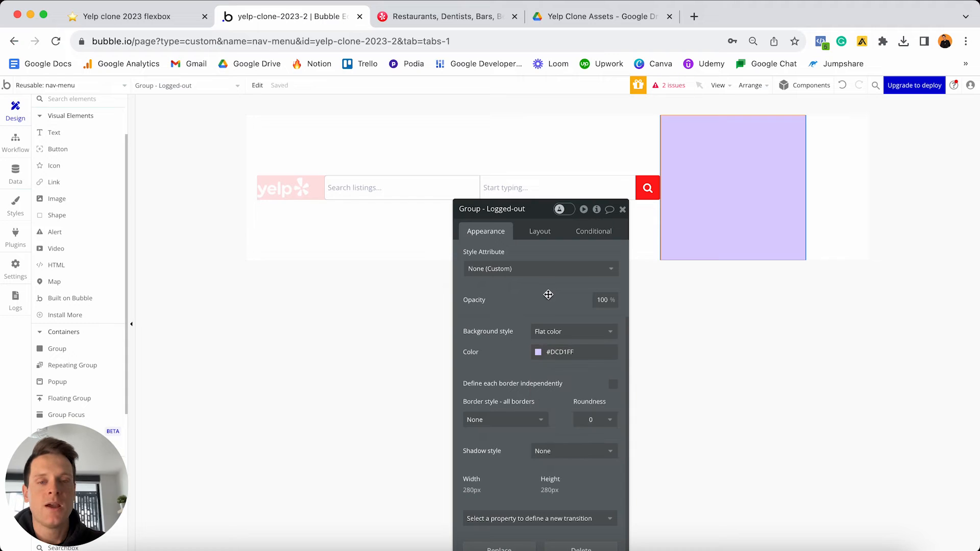
pyautogui.click(536, 234)
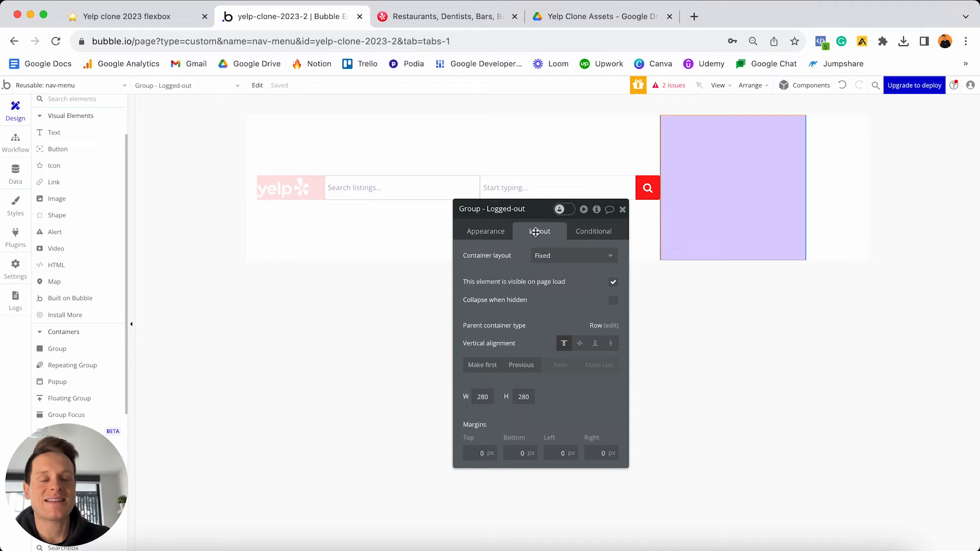
# - Make Group - Logged-out a row container, not fixed-width, with a 0 px minimum width
pyautogui.click(541, 256)
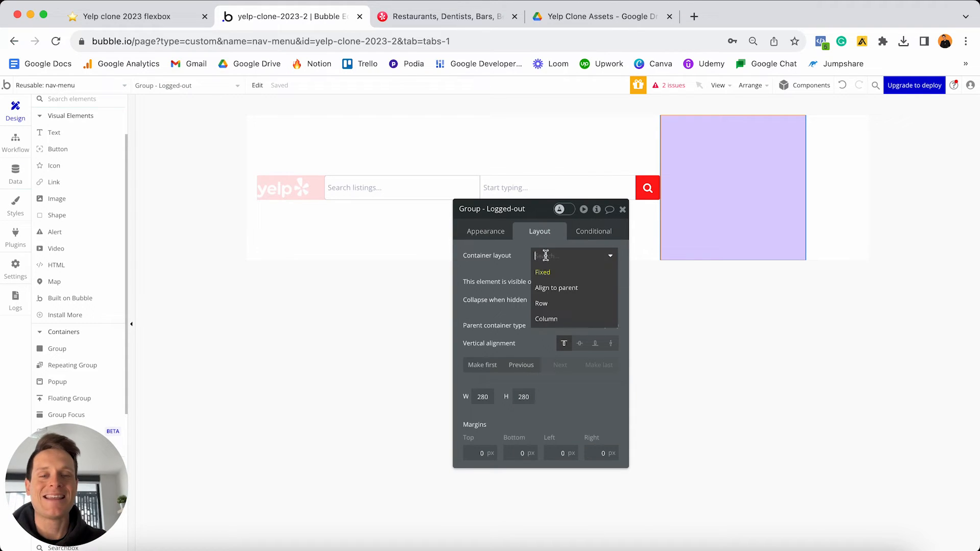
pyautogui.click(559, 306)
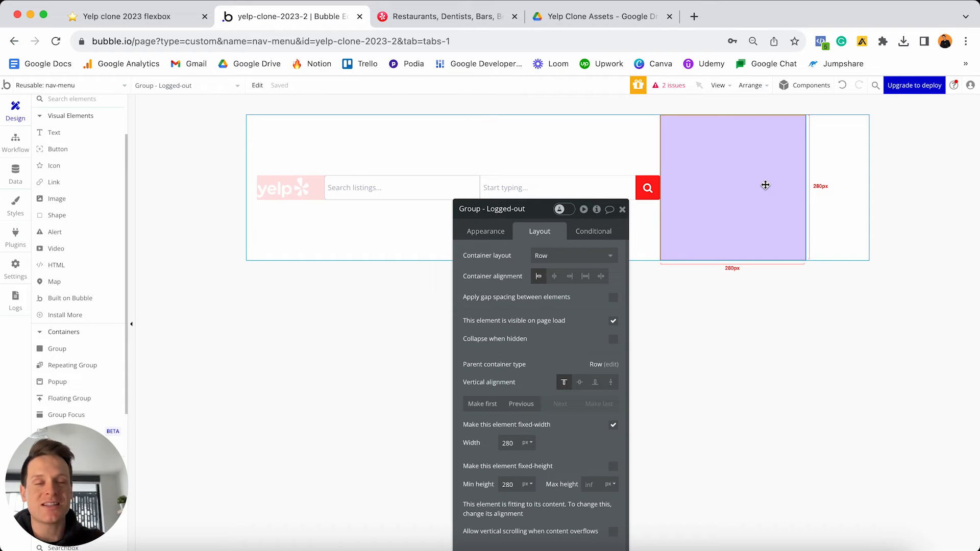
pyautogui.click(613, 425)
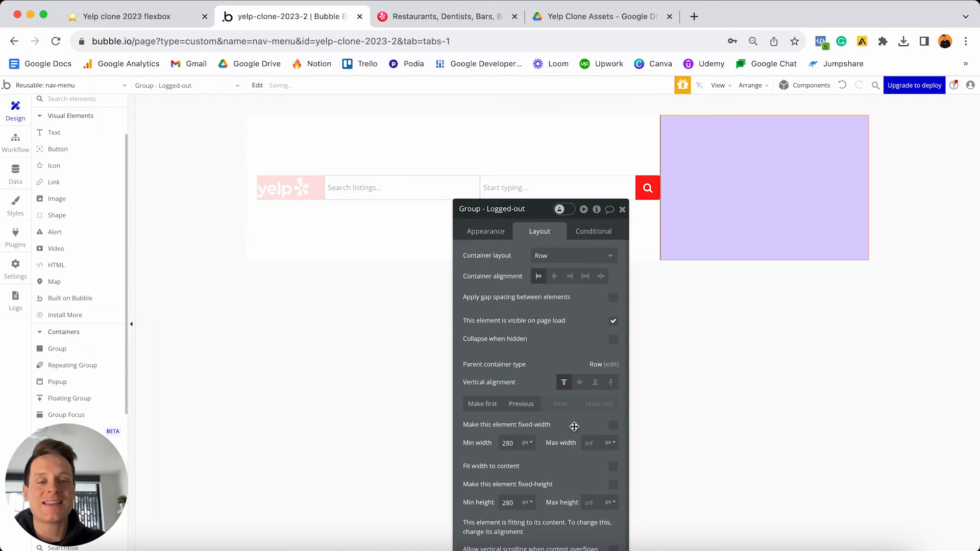
pyautogui.doubleClick(524, 443)
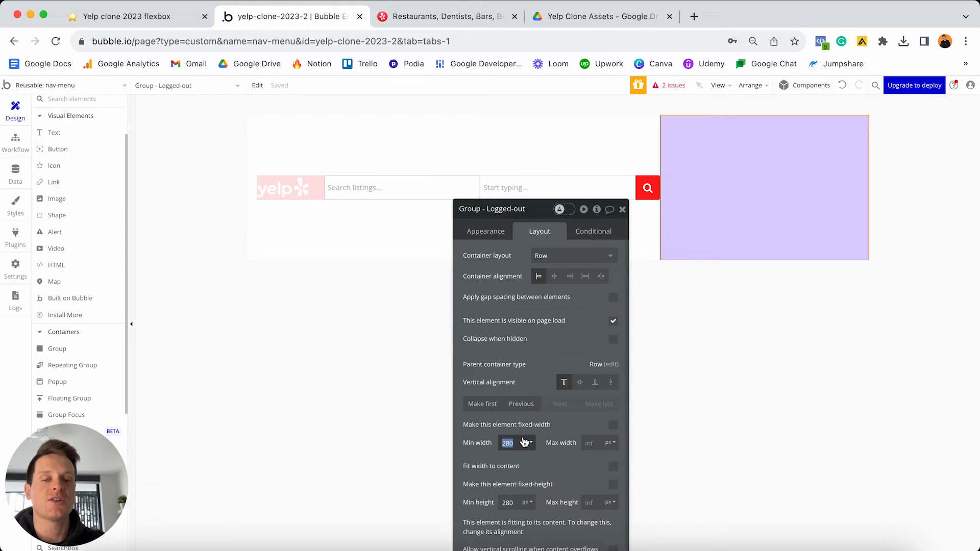
pyautogui.write('0')
pyautogui.click(551, 454)
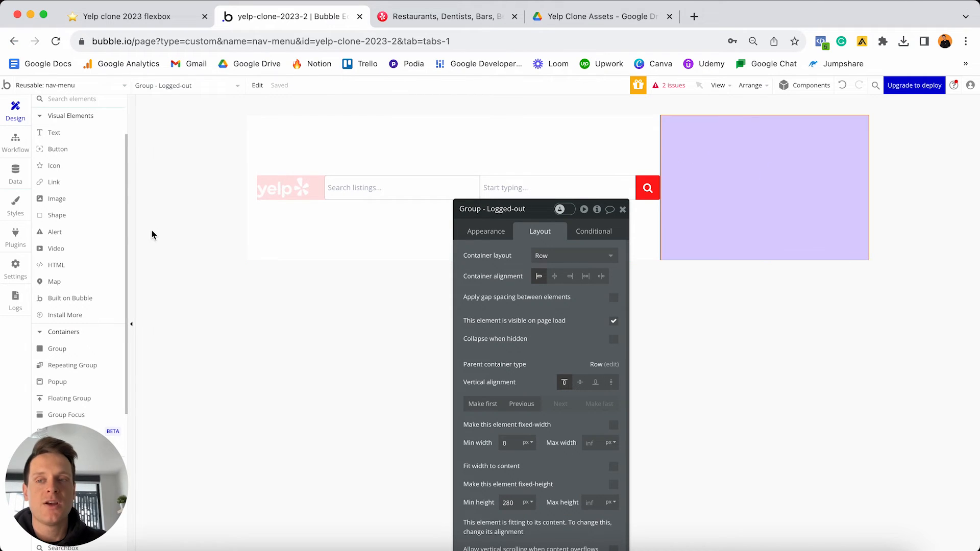
pyautogui.scroll(3, 96, 183)
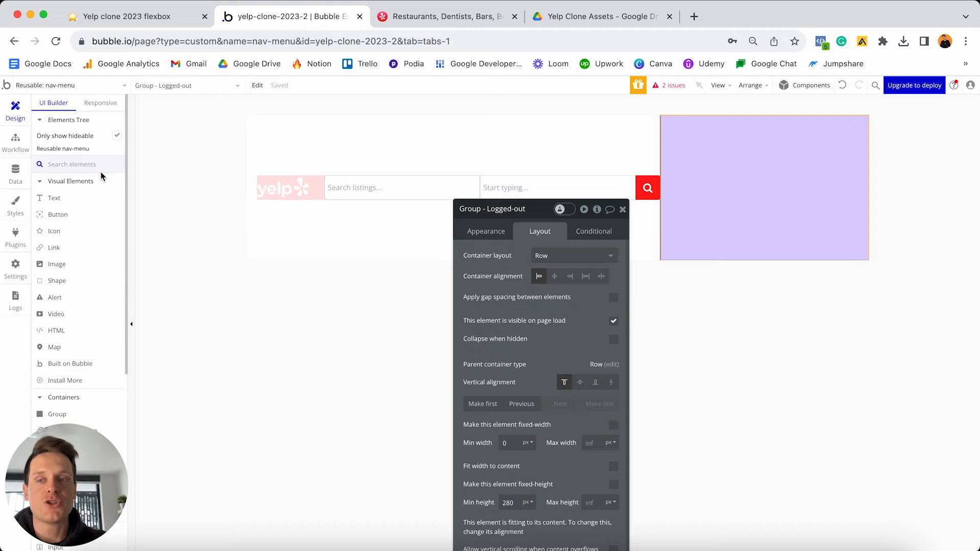
# - Add a 'Log In' button inside Group - Logged-out and apply the Outline Button style
pyautogui.moveTo(76, 215); pyautogui.dragTo(698, 193)
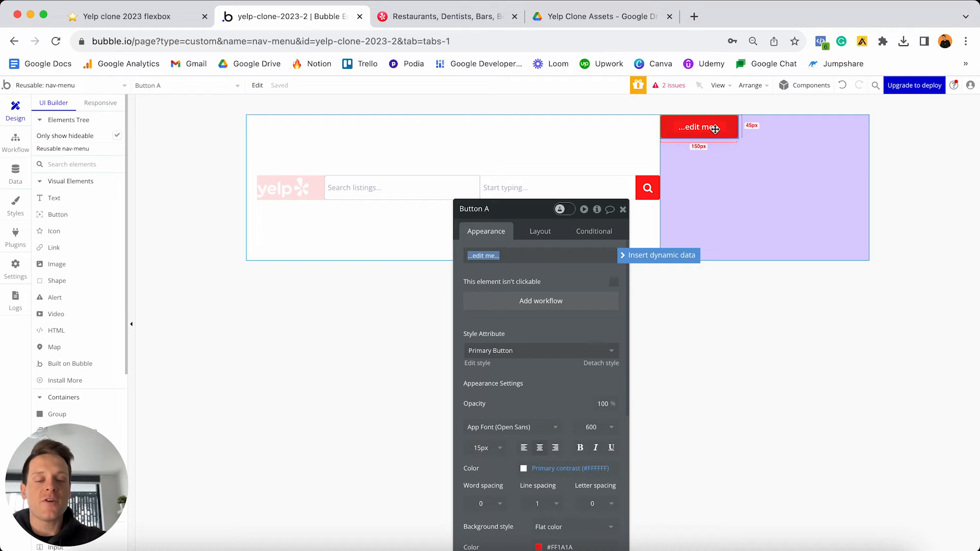
pyautogui.write('Log In')
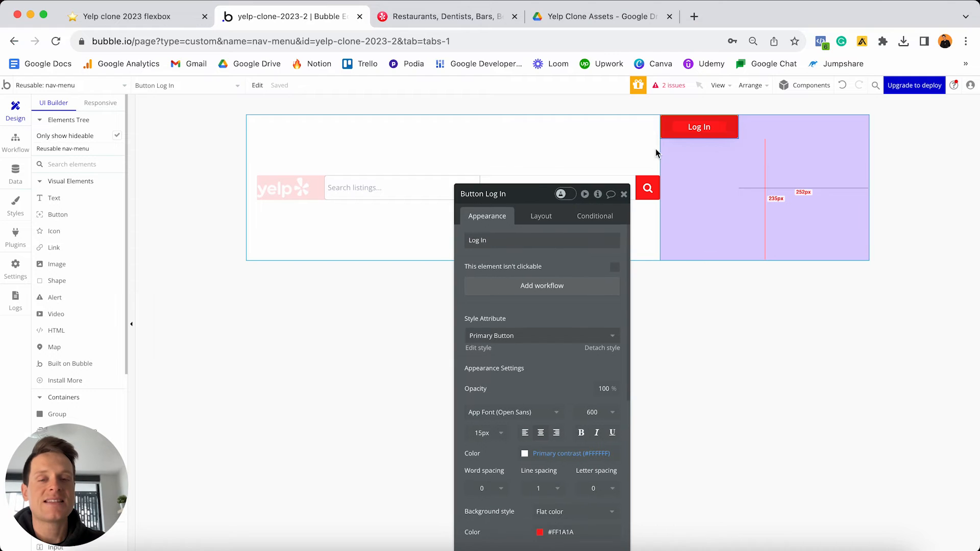
pyautogui.moveTo(530, 195); pyautogui.dragTo(528, 116)
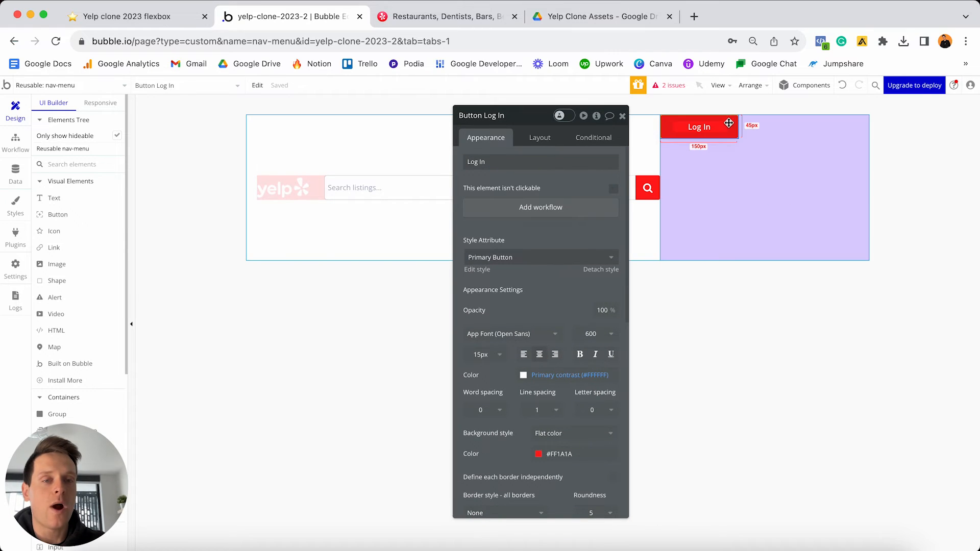
pyautogui.click(551, 263)
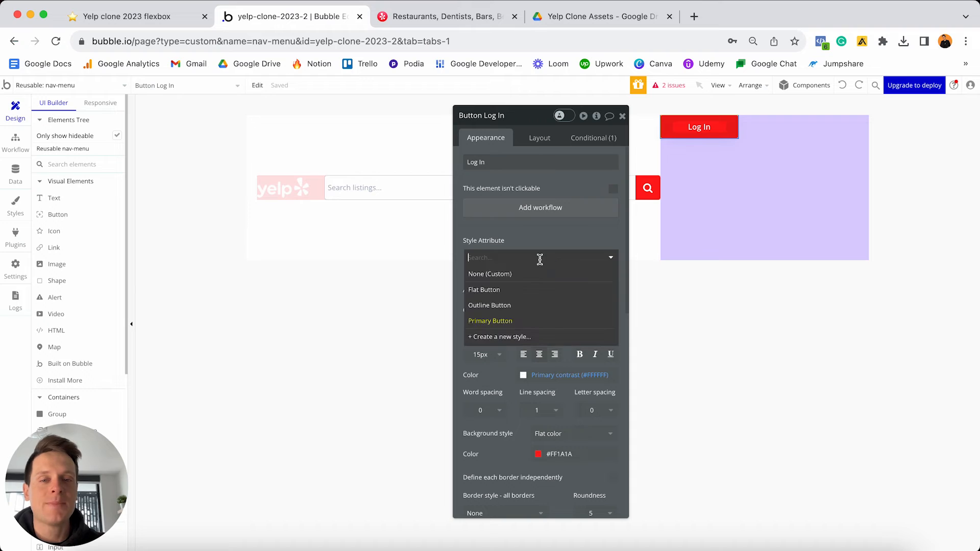
pyautogui.click(483, 307)
# - Reselect the Log In button and open its Outline Button style for editing
pyautogui.click(713, 214)
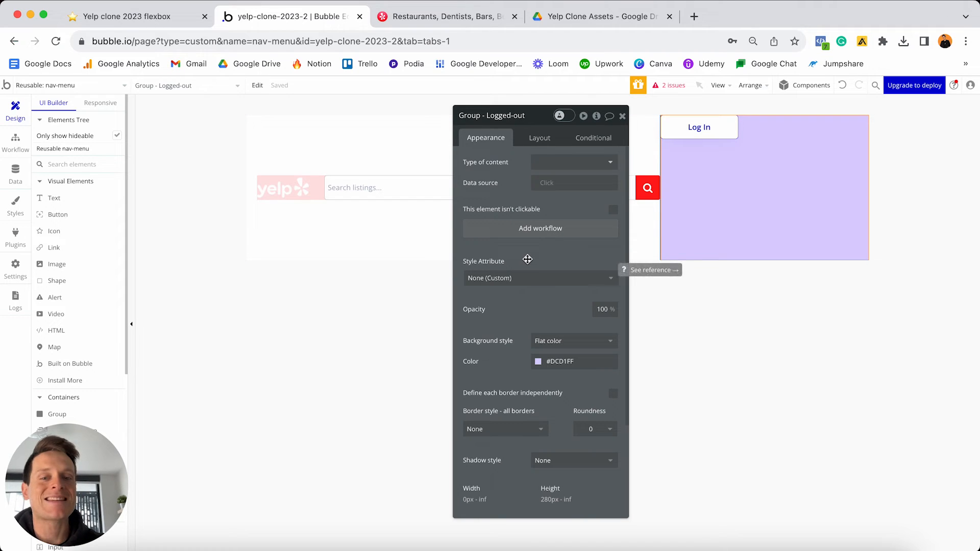
pyautogui.click(687, 127)
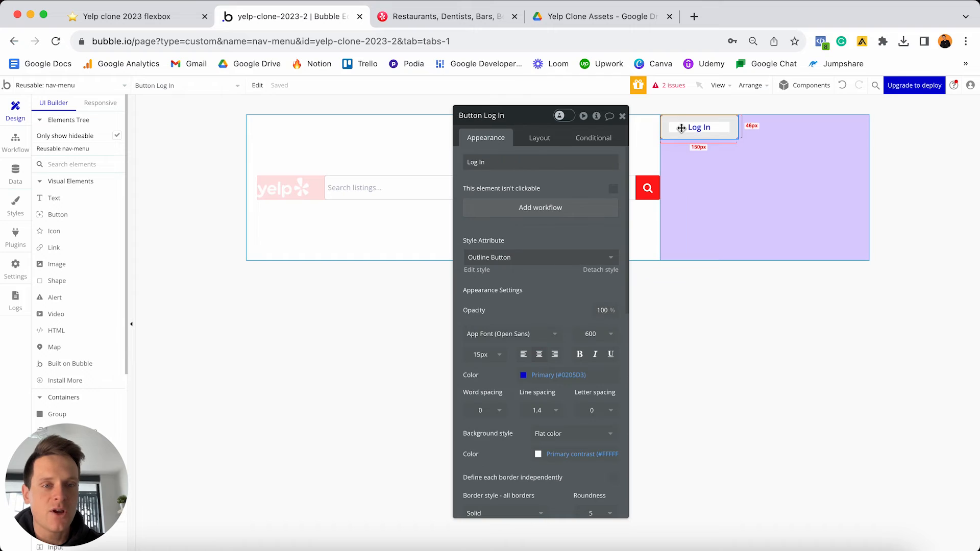
pyautogui.click(478, 271)
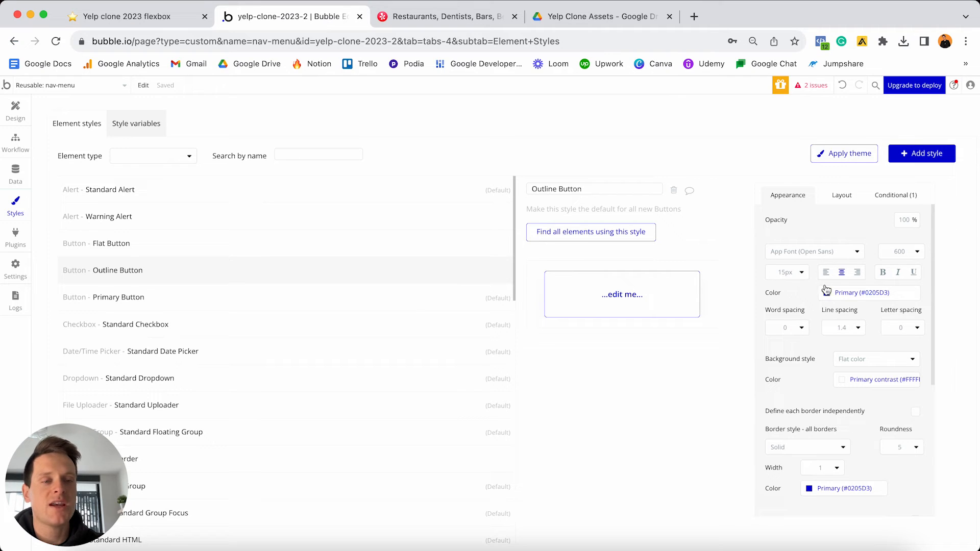
# - Set the Outline Button style's text colour to white #FFFFFF and its background to None
pyautogui.click(858, 292)
pyautogui.moveTo(855, 312); pyautogui.dragTo(783, 283)
pyautogui.click(785, 286)
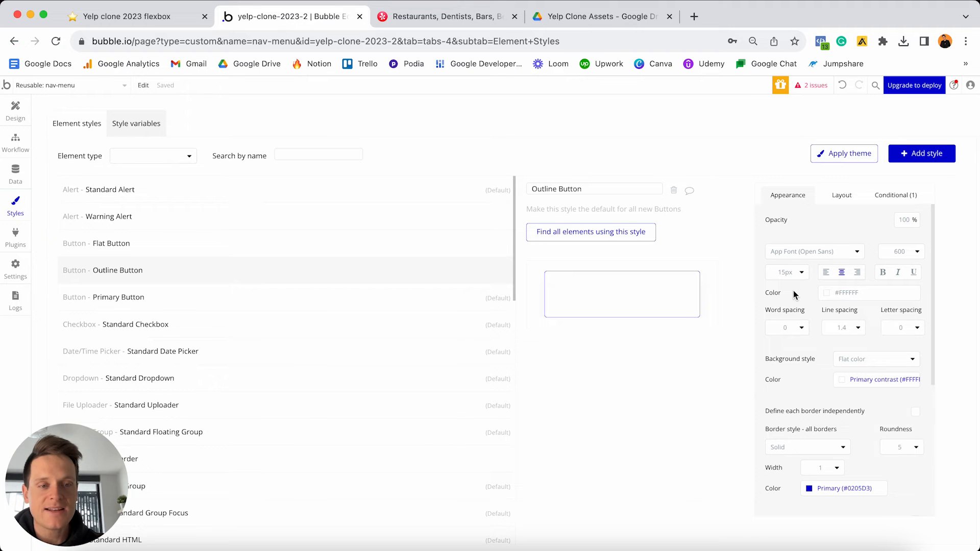
pyautogui.scroll(-2, 813, 305)
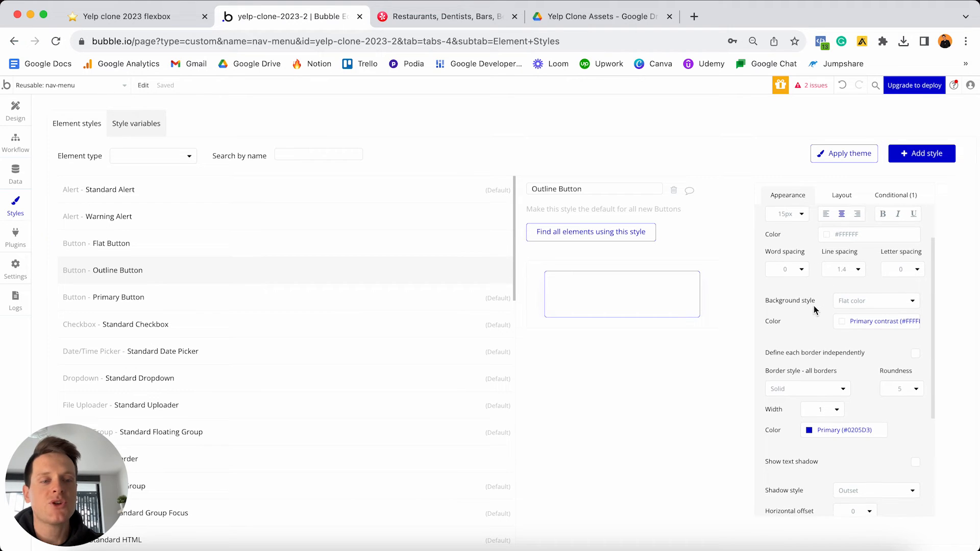
pyautogui.click(856, 301)
pyautogui.click(848, 321)
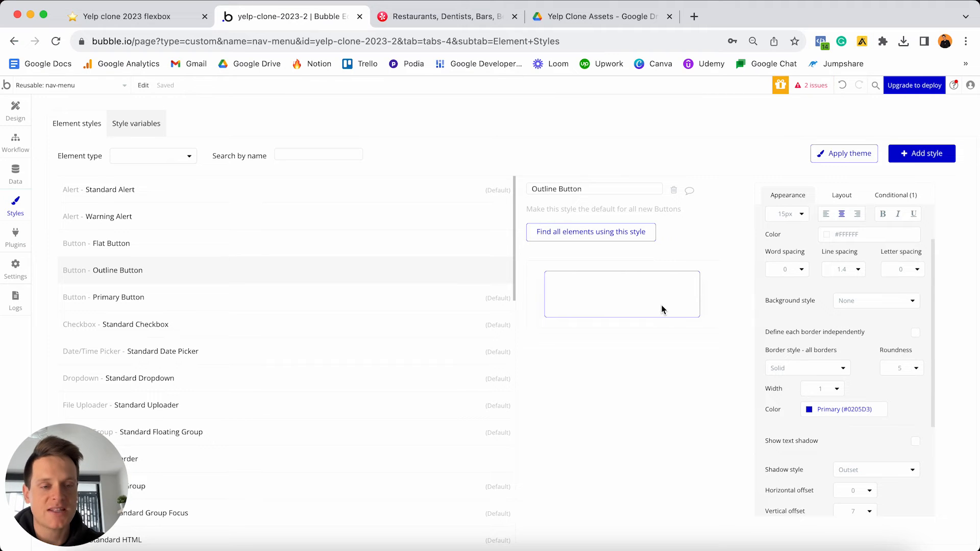
# - Give the Outline Button style a white #FFFFFF border 2 px wide
pyautogui.scroll(-1, 807, 376)
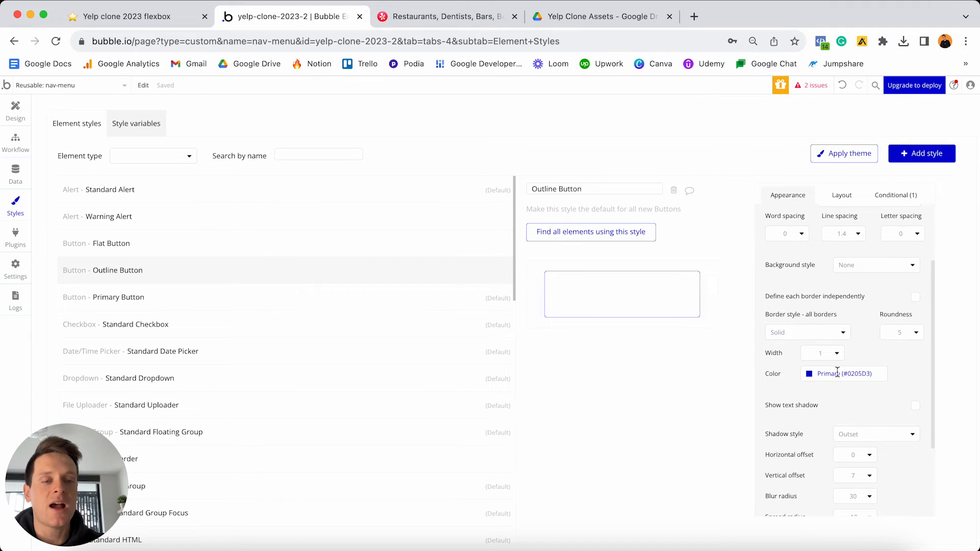
pyautogui.click(809, 375)
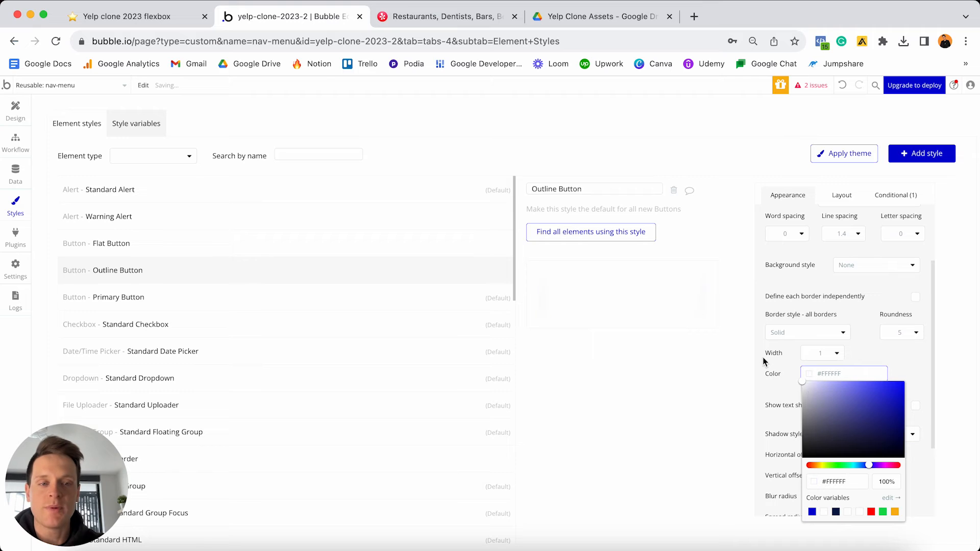
pyautogui.click(823, 353)
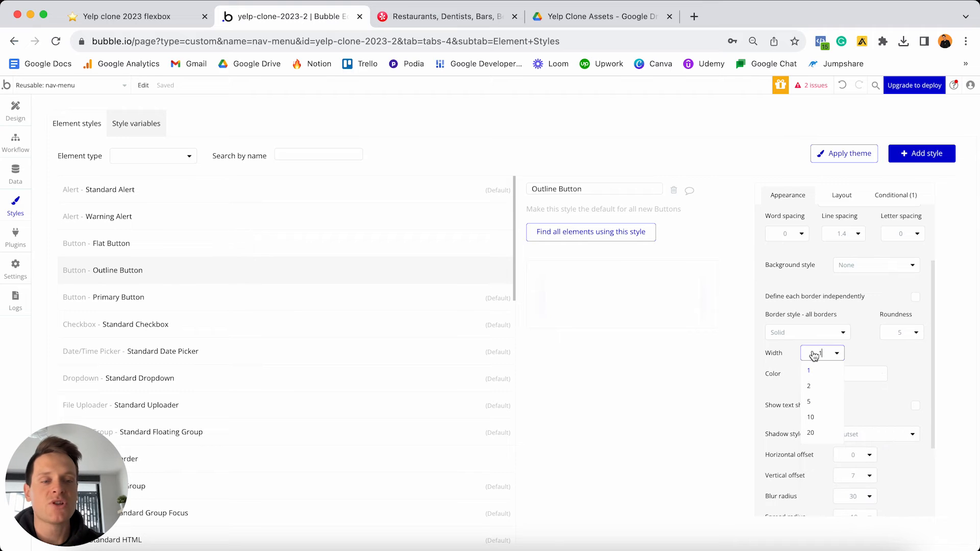
pyautogui.click(814, 387)
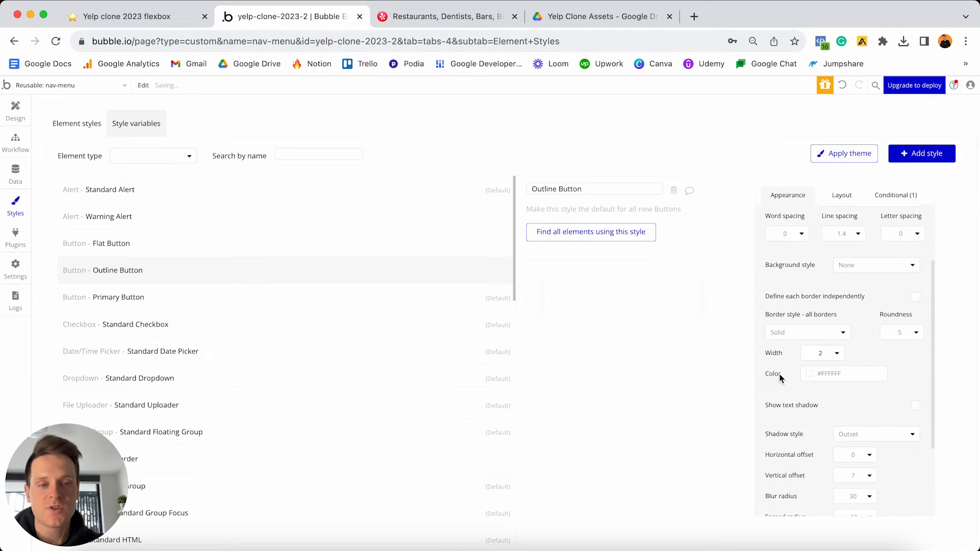
pyautogui.scroll(1, 882, 393)
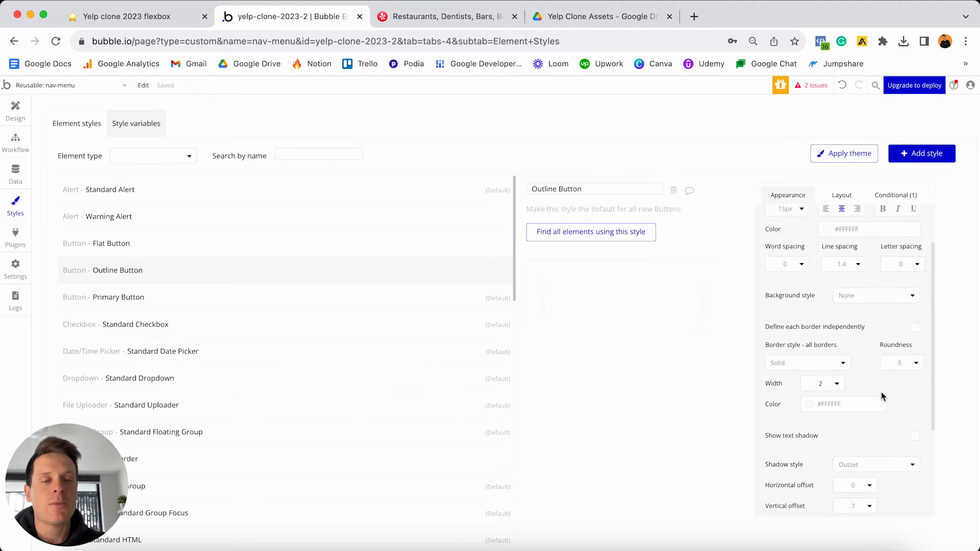
pyautogui.scroll(2, 881, 396)
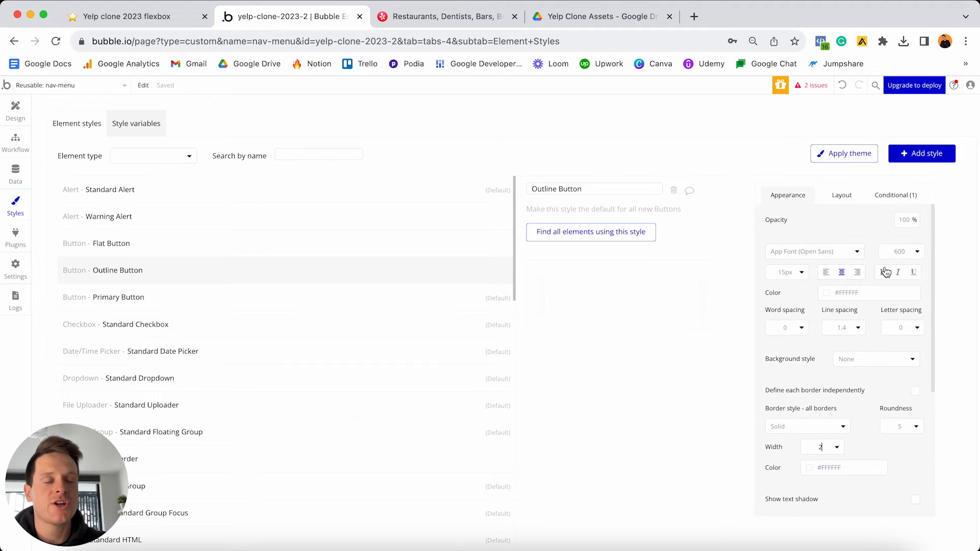
# - Give Outline Button's hover condition a #FF1A1A background at 40% opacity
pyautogui.click(900, 198)
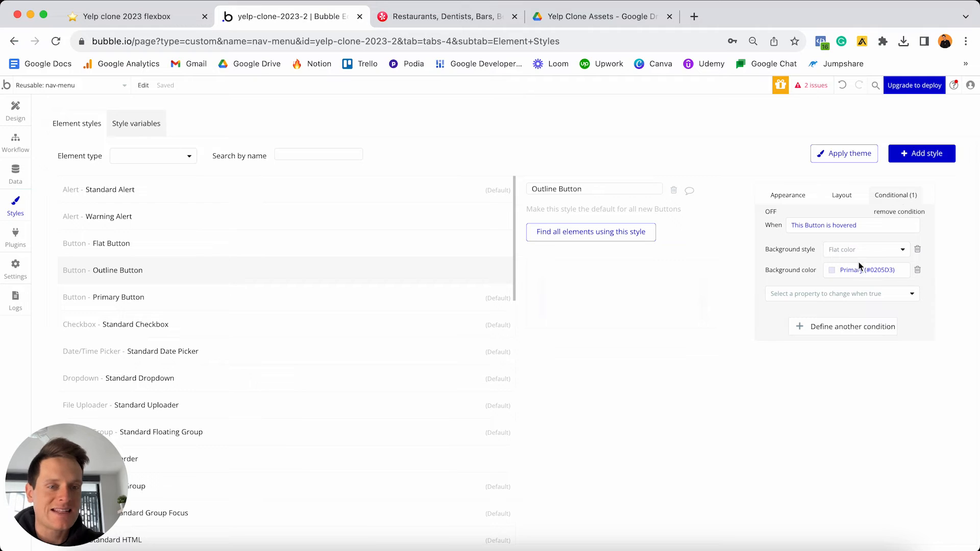
pyautogui.click(772, 213)
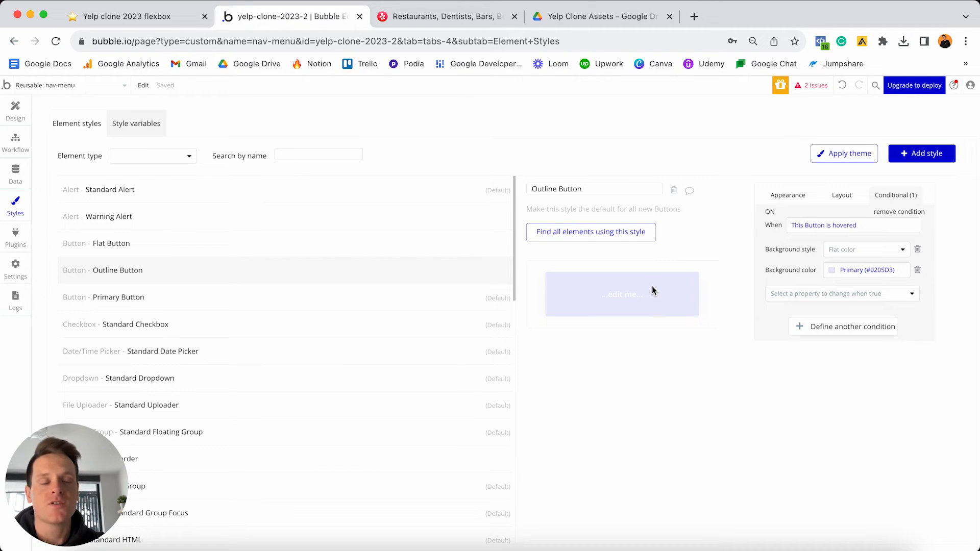
pyautogui.click(850, 270)
pyautogui.doubleClick(877, 377)
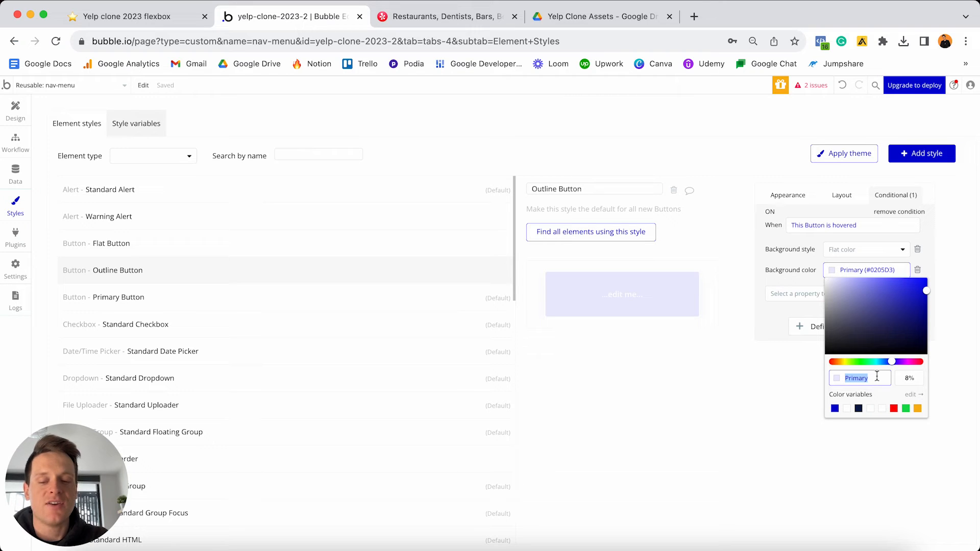
pyautogui.write('Ff1')
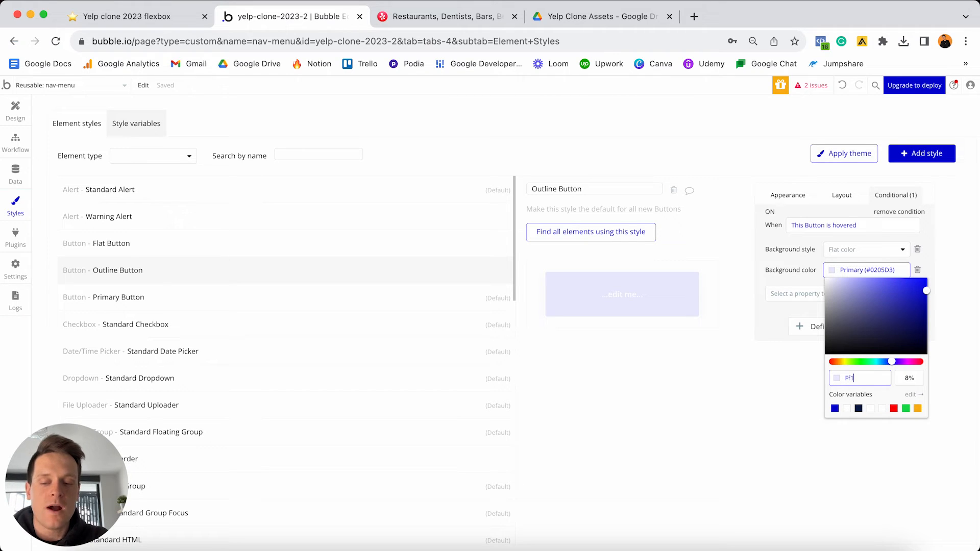
pyautogui.write('a1a')
pyautogui.press('Return')
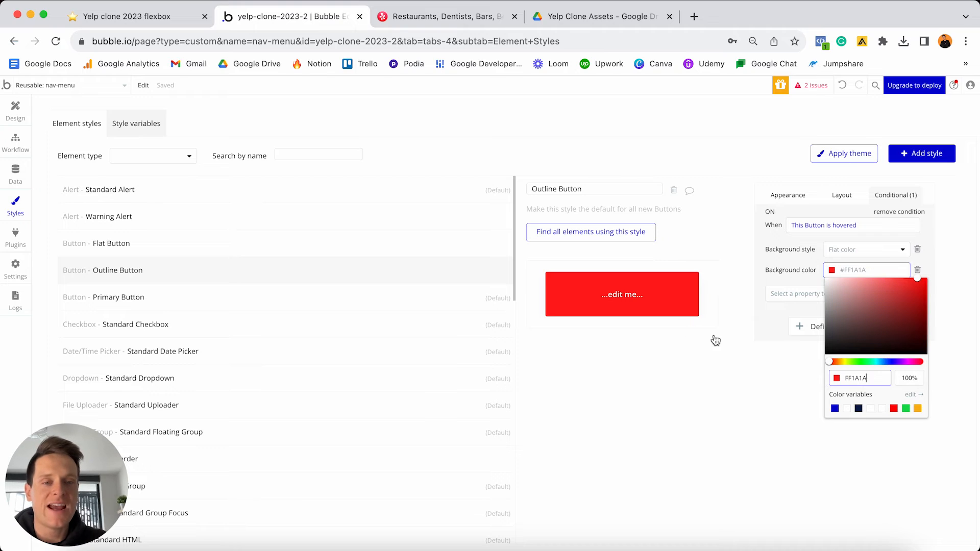
pyautogui.click(905, 378)
pyautogui.write('40')
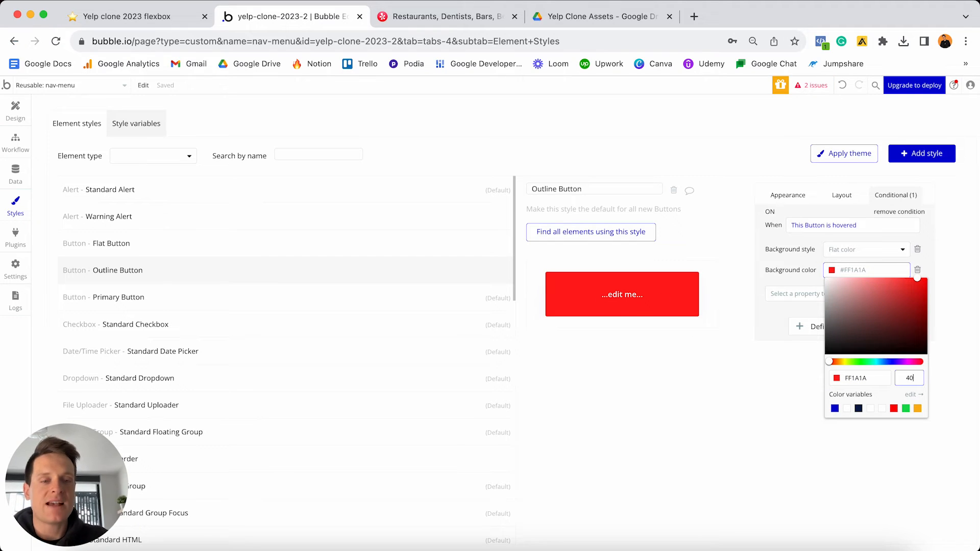
pyautogui.press('Return')
pyautogui.click(778, 242)
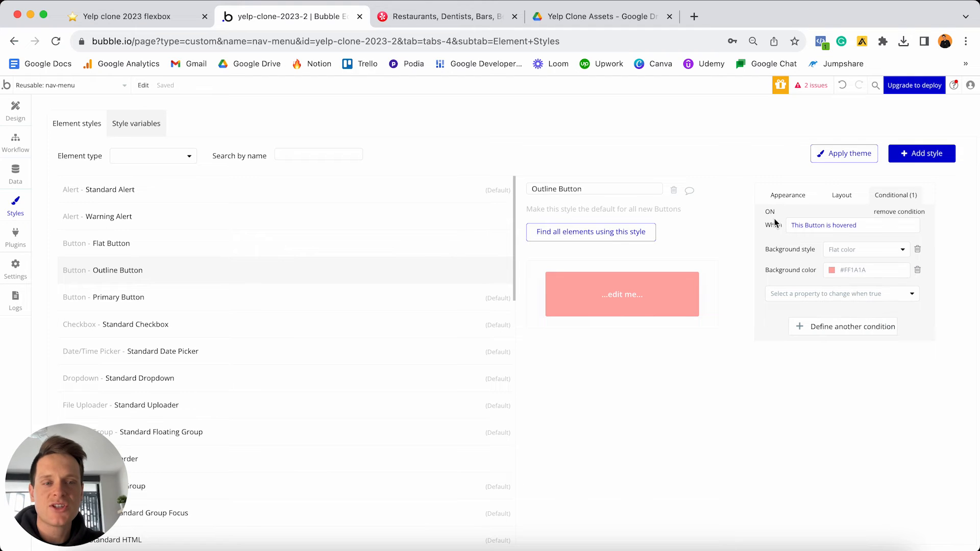
pyautogui.click(15, 109)
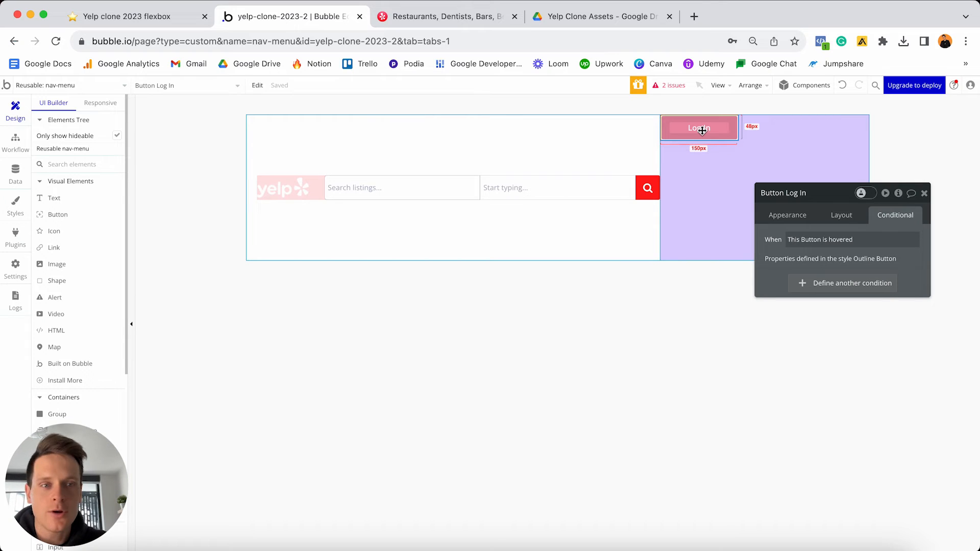
# - Turn off the Outline Button style's hover preview and return to the Design canvas
pyautogui.click(794, 217)
pyautogui.click(778, 349)
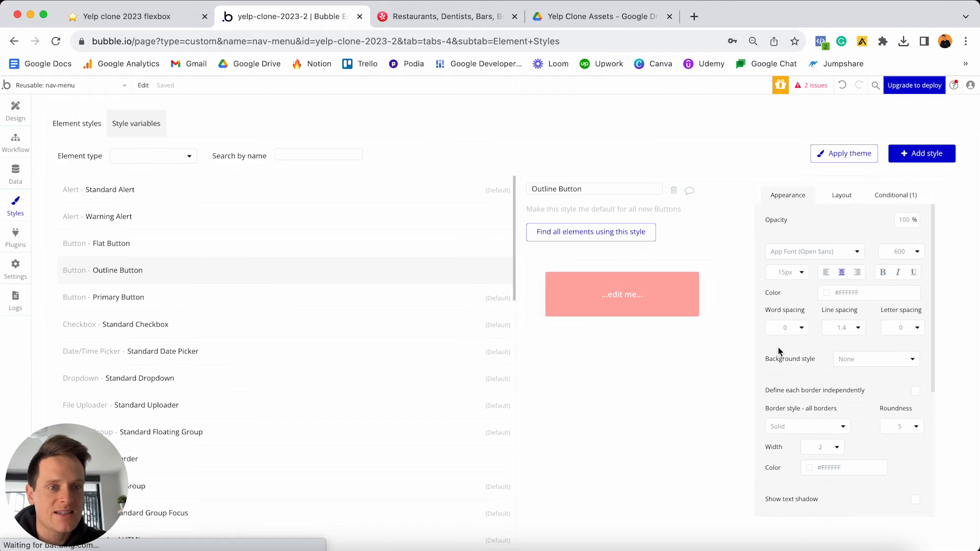
pyautogui.click(892, 194)
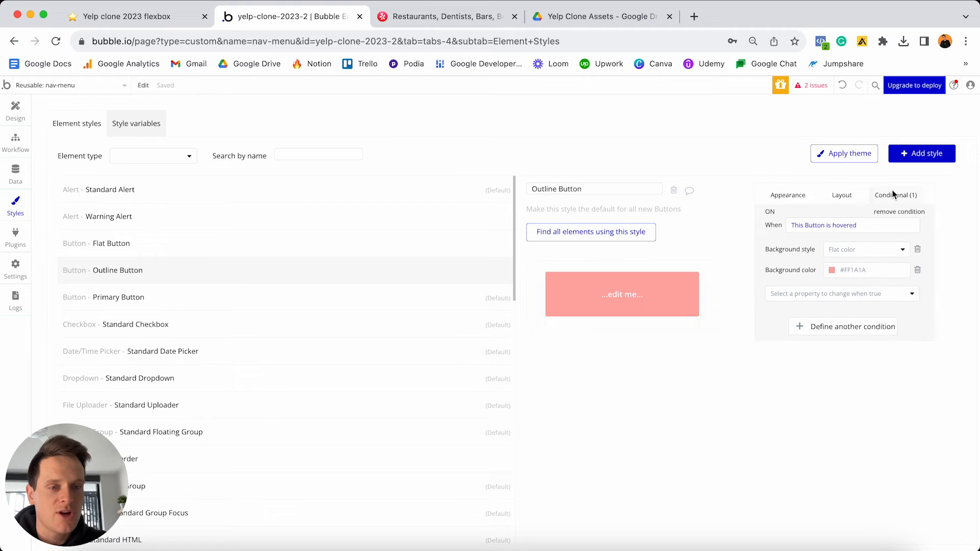
pyautogui.click(771, 212)
pyautogui.click(15, 110)
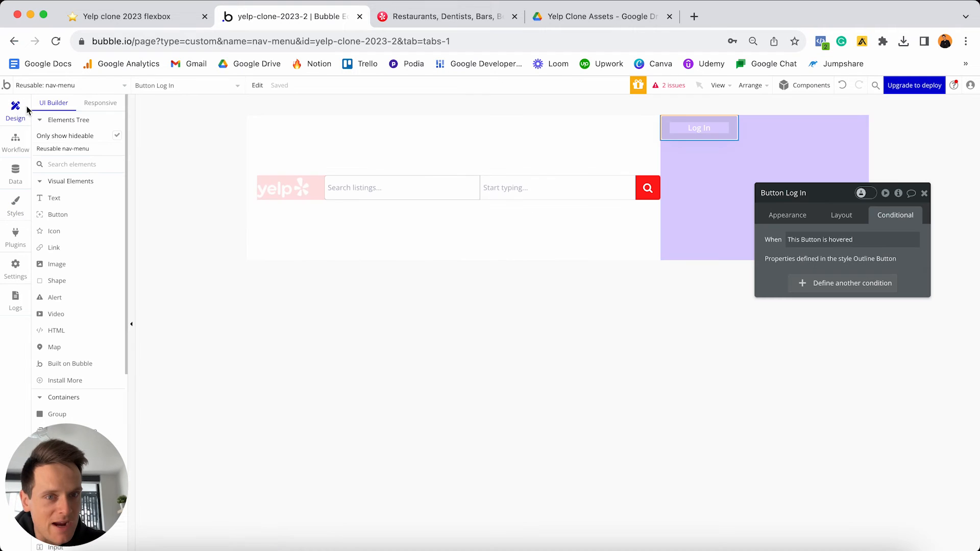
# - Set the Log In button's width to 100 px and centre it vertically
pyautogui.click(735, 207)
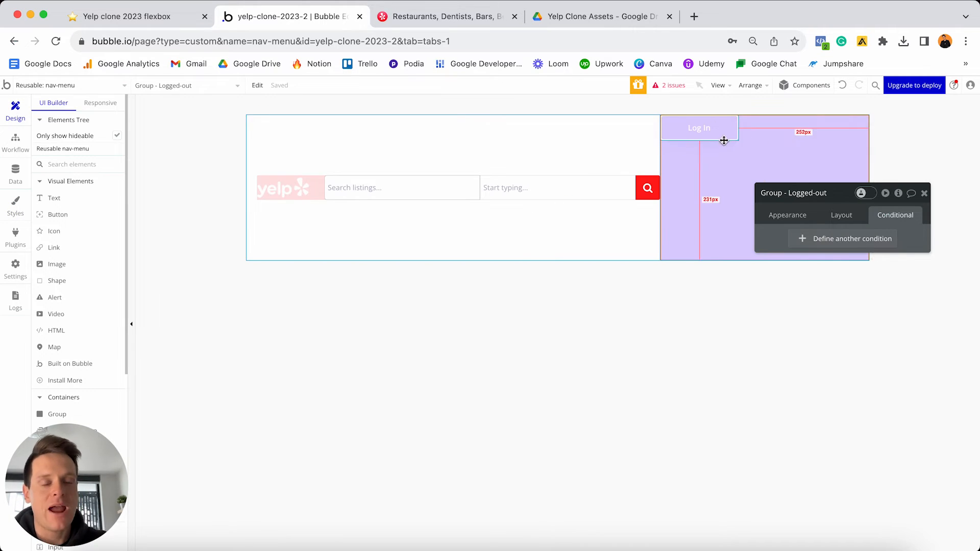
pyautogui.click(690, 131)
pyautogui.click(834, 216)
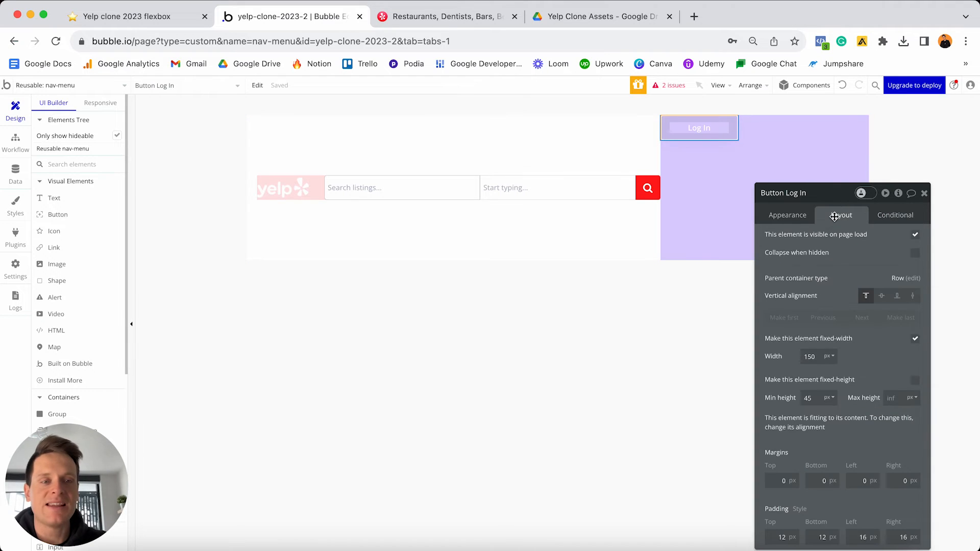
pyautogui.click(819, 356)
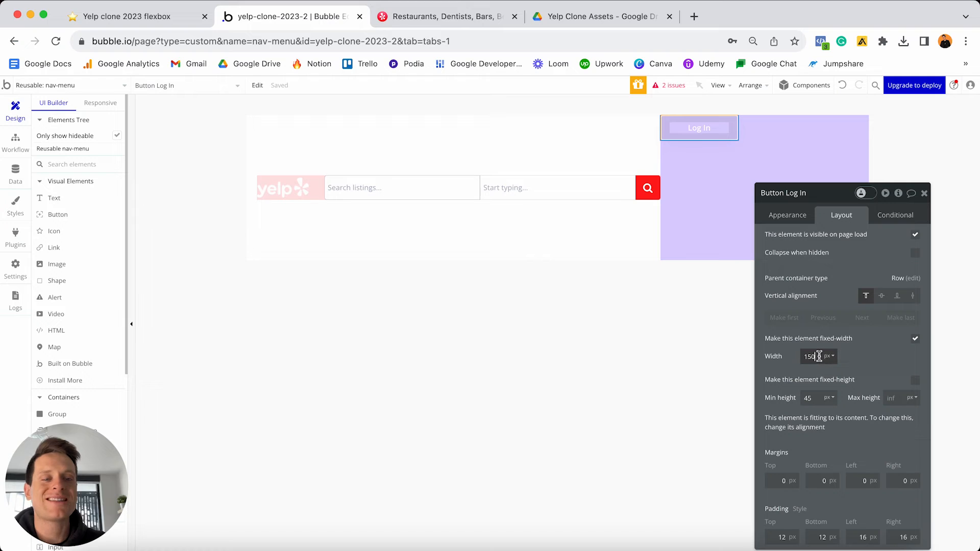
pyautogui.press('BackSpace')
pyautogui.press('BackSpace')
pyautogui.press('BackSpace')
pyautogui.write('100')
pyautogui.press('Return')
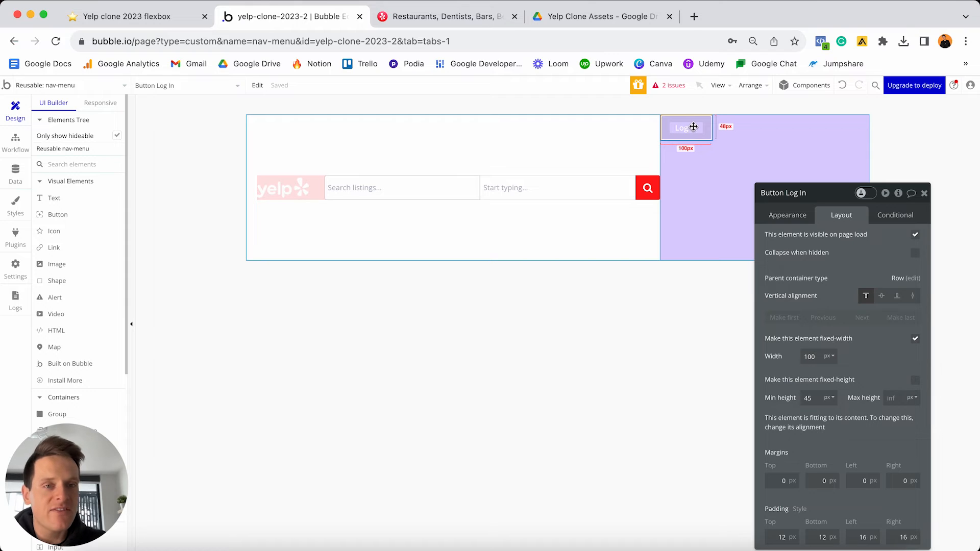
pyautogui.click(811, 357)
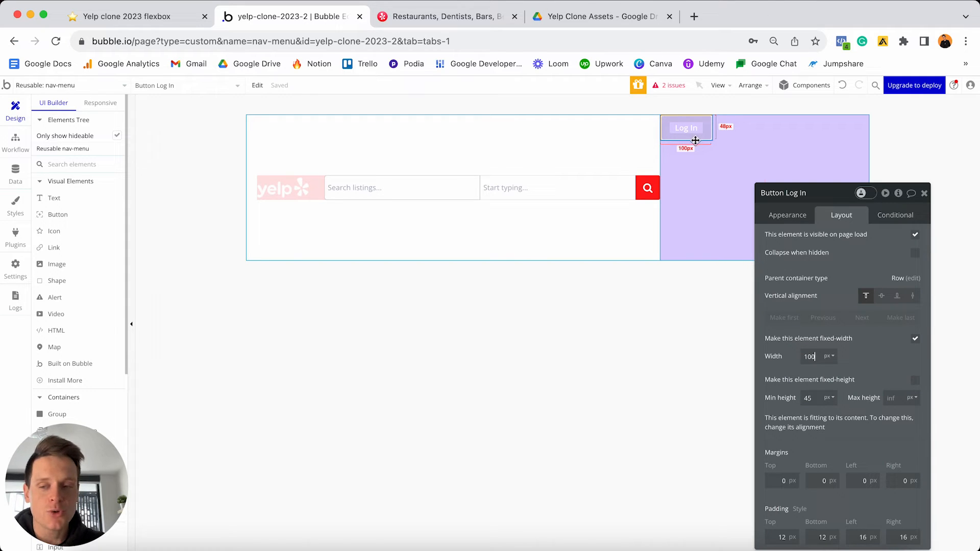
pyautogui.click(882, 296)
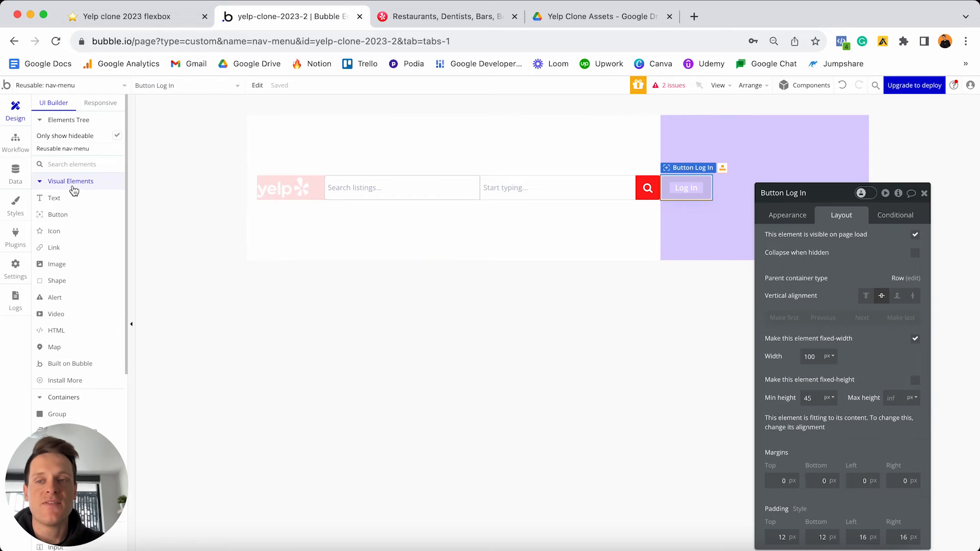
pyautogui.click(57, 214)
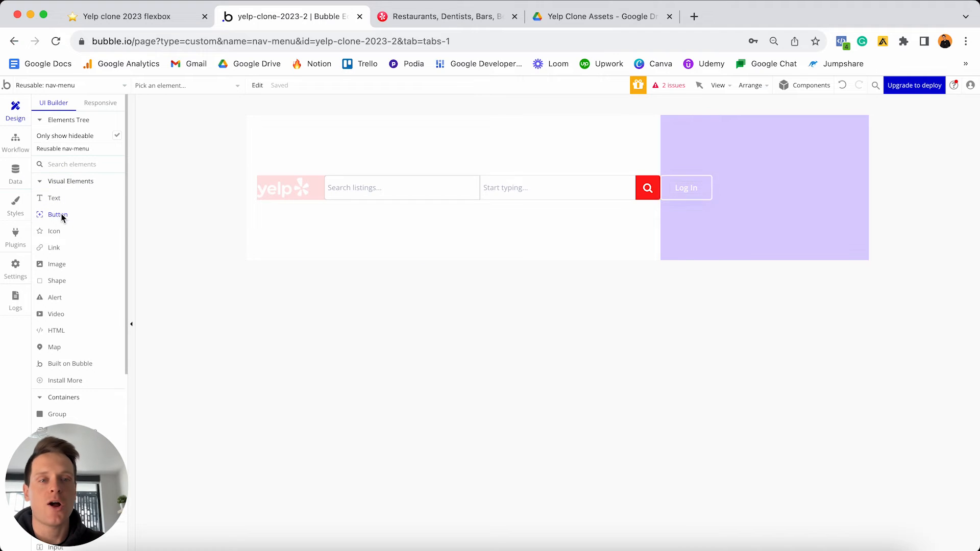
# - Add a Sign Up button to the Logged-out group and move it after Log In
pyautogui.click(767, 199)
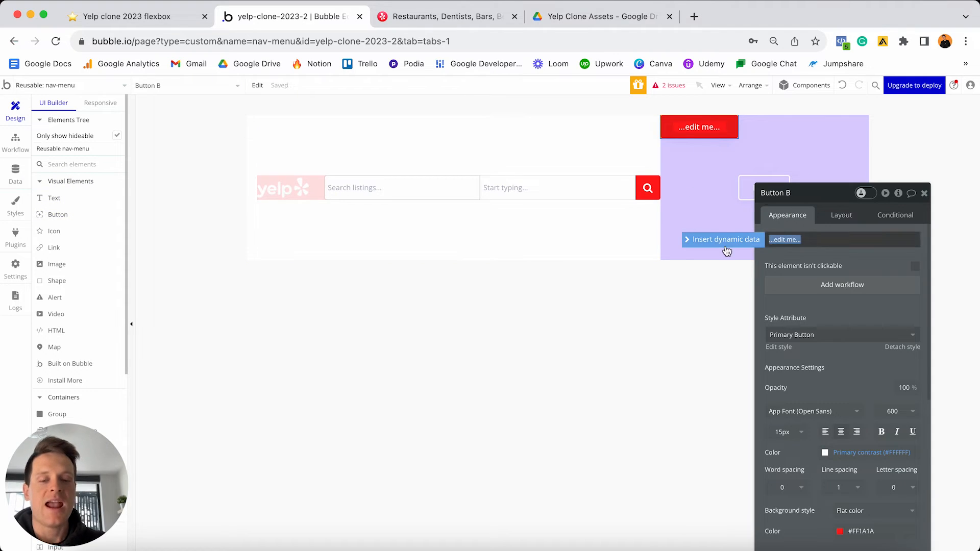
pyautogui.write('Sign Up')
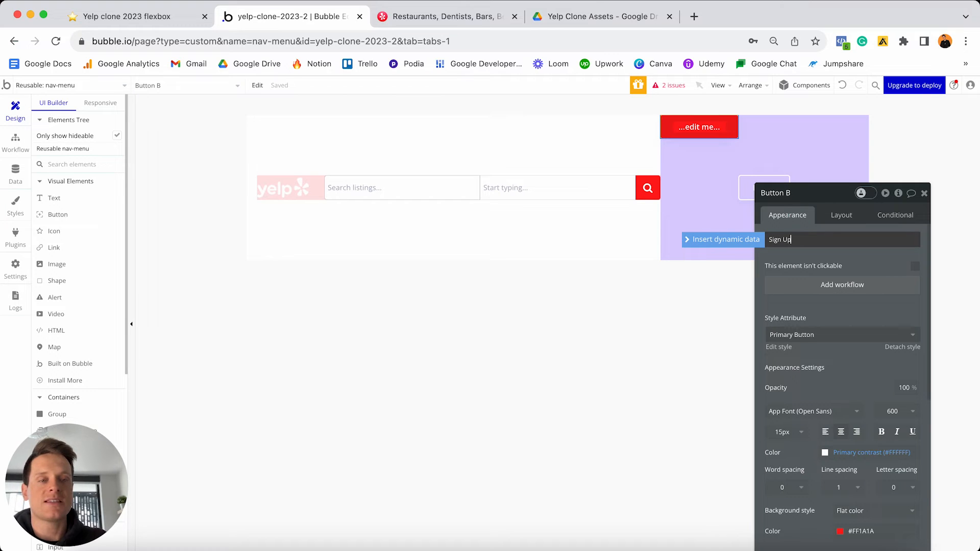
pyautogui.click(832, 217)
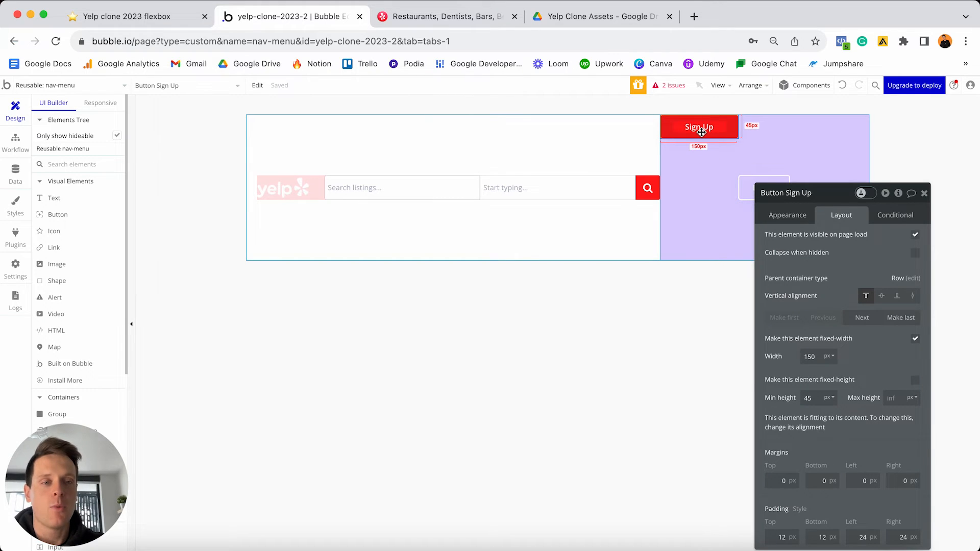
pyautogui.click(862, 318)
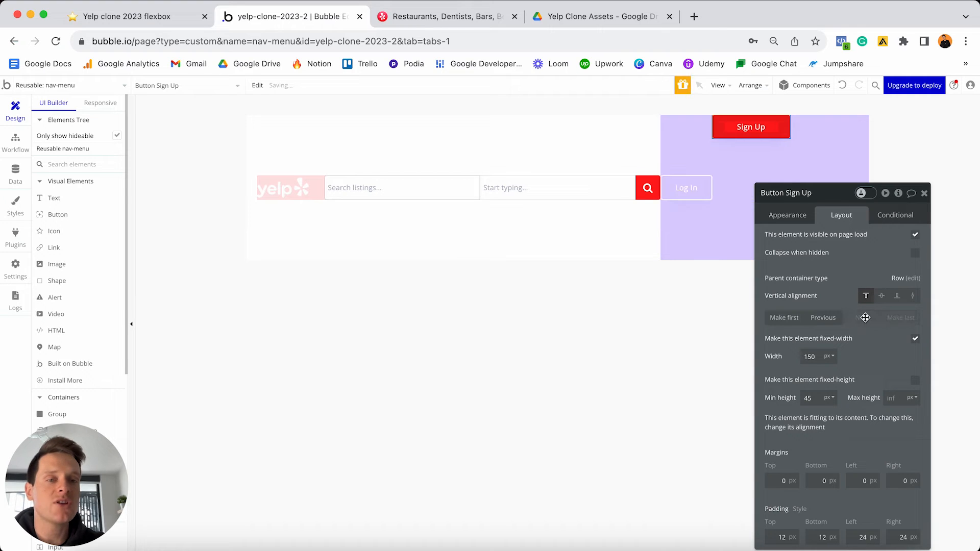
# - Make Sign Up 120 px wide, vertically centred, with a 10 px left margin
pyautogui.doubleClick(820, 356)
pyautogui.write('1')
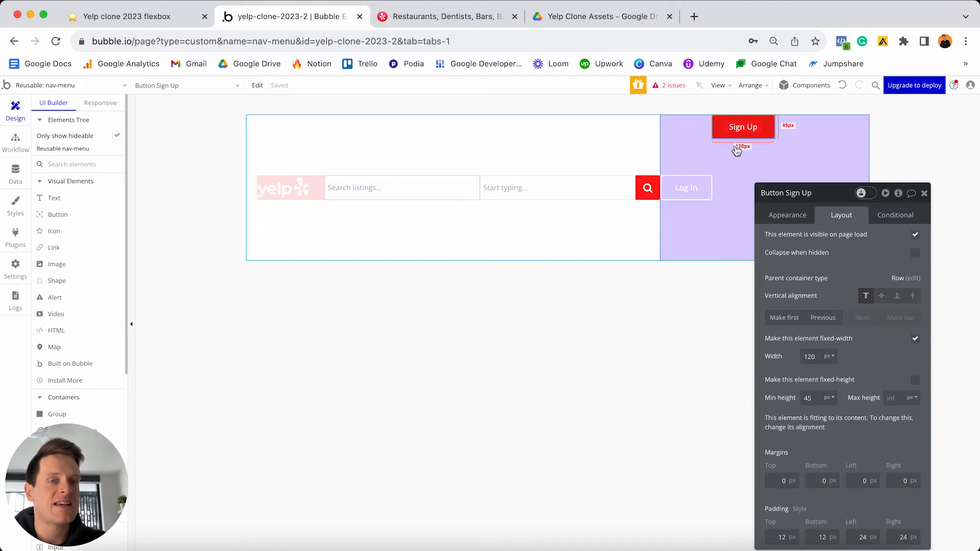
pyautogui.click(882, 297)
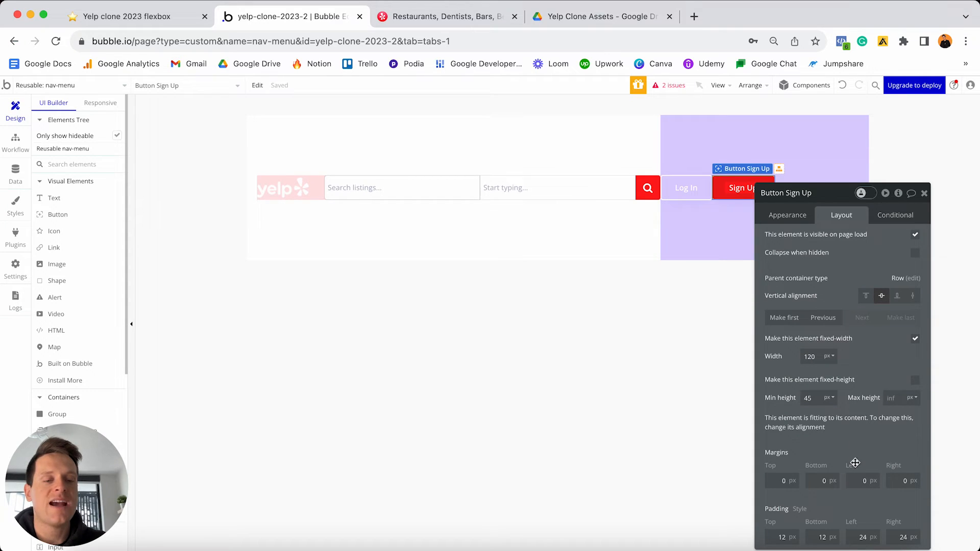
pyautogui.click(856, 478)
pyautogui.write('1')
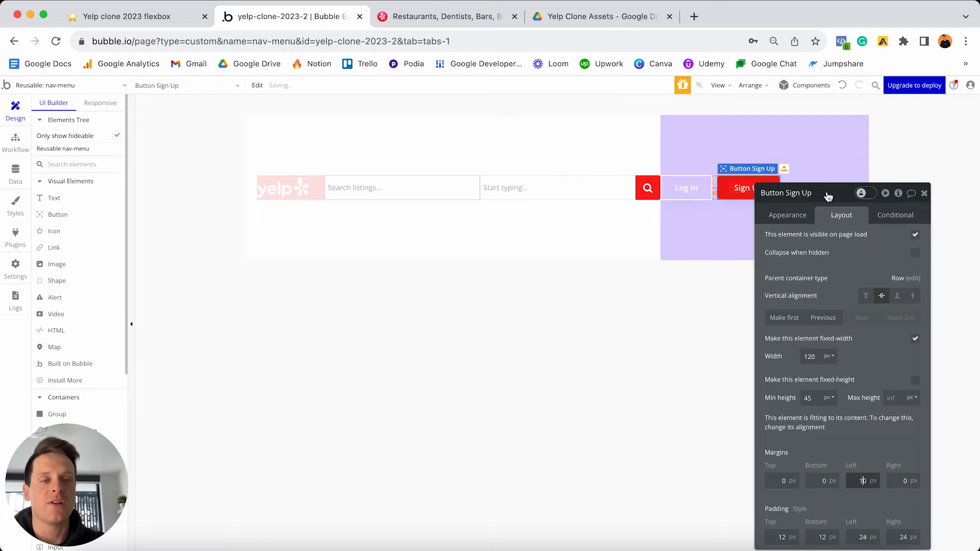
pyautogui.moveTo(841, 194); pyautogui.dragTo(507, 169)
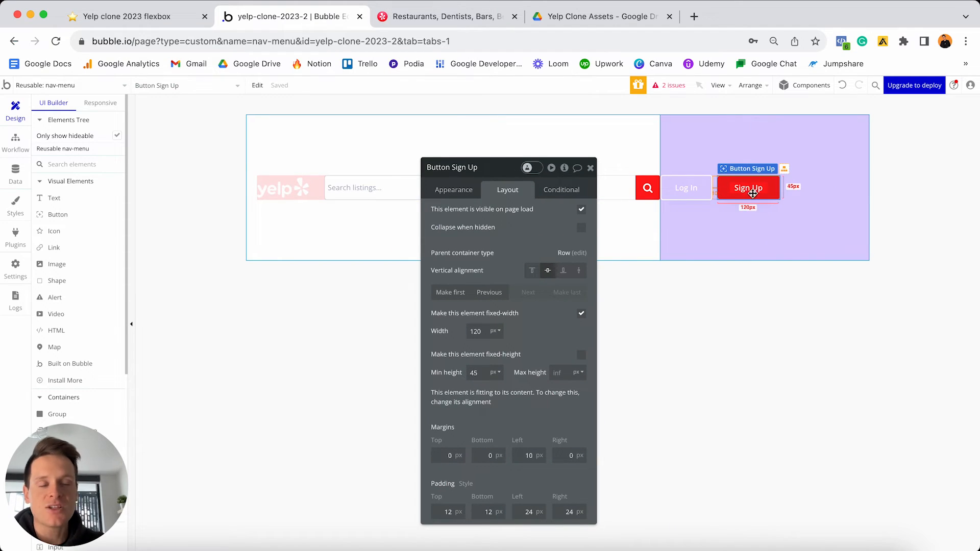
# - Give the Logged-out group 0 min height, fit-to-content width, and vertical centring
pyautogui.click(827, 144)
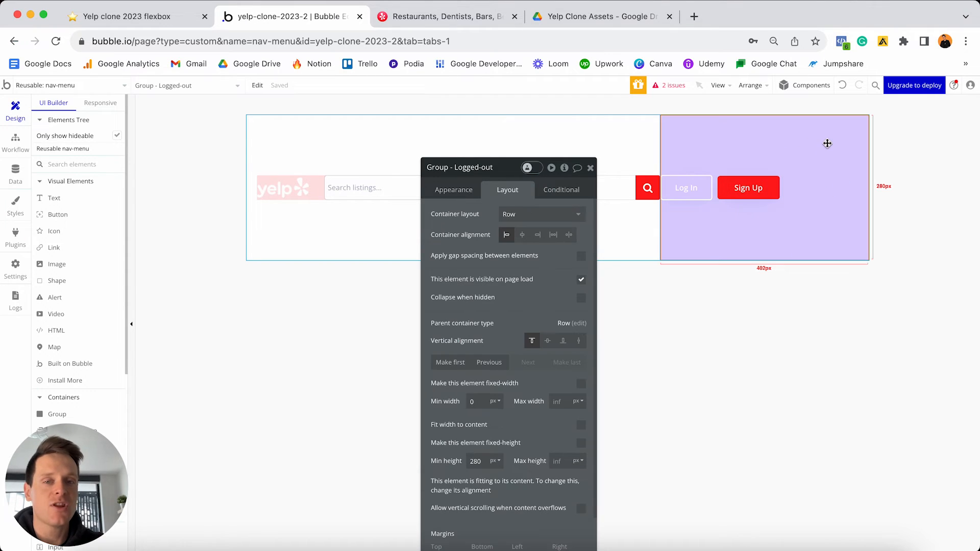
pyautogui.scroll(-3, 478, 398)
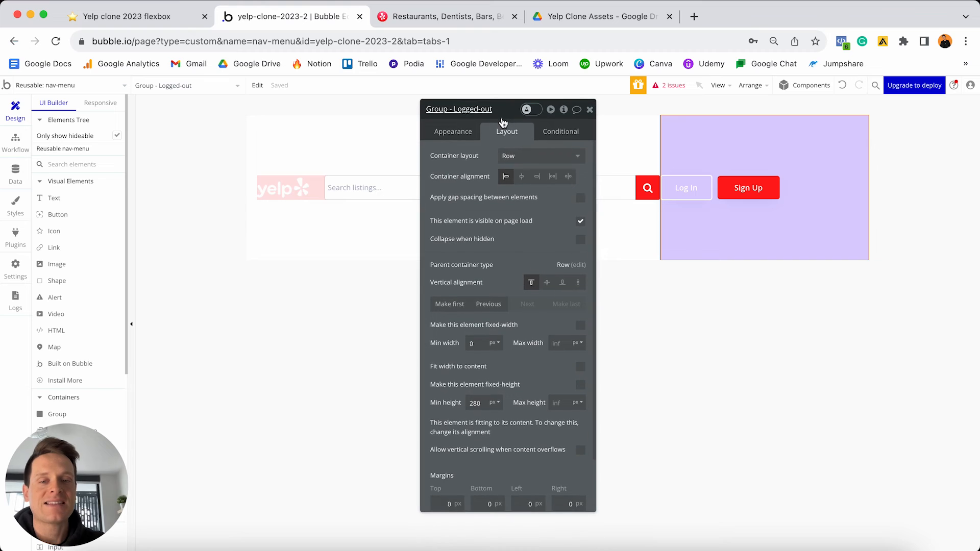
pyautogui.doubleClick(476, 402)
pyautogui.write('0')
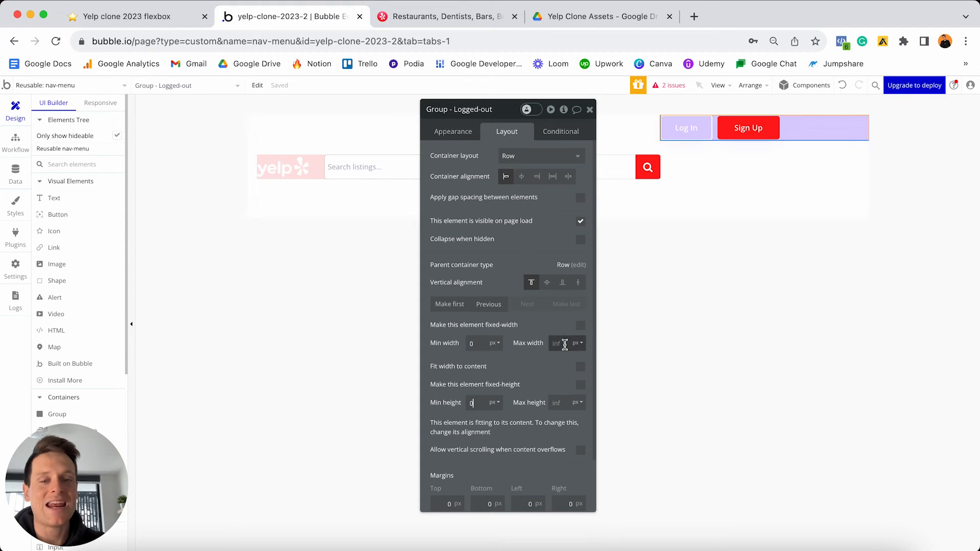
pyautogui.click(581, 367)
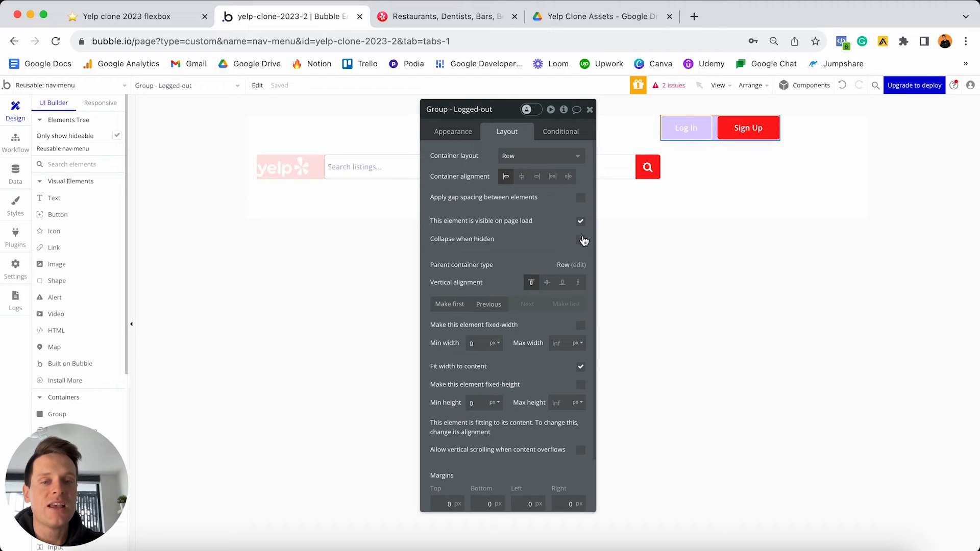
pyautogui.click(547, 283)
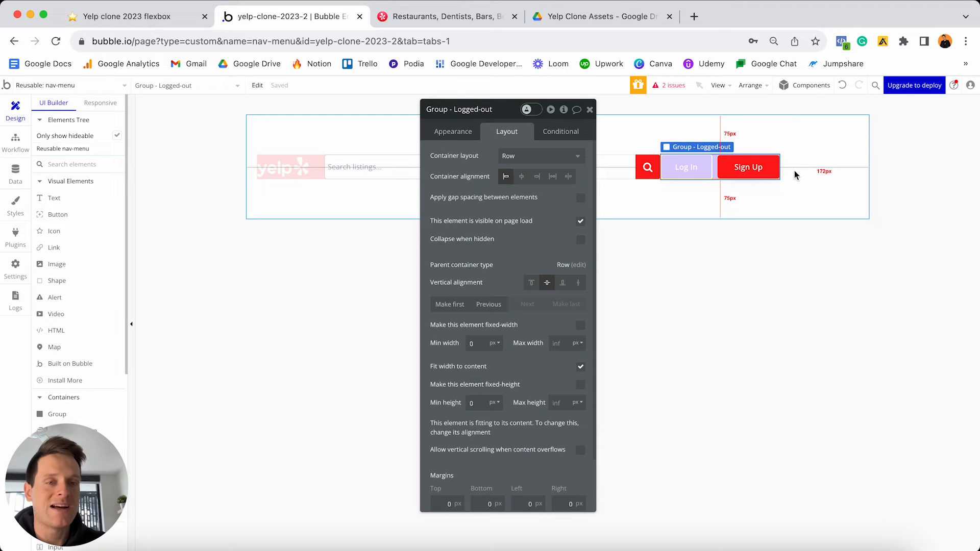
# - Give the Logged-out group 20 px top, bottom and right margins
pyautogui.scroll(-2, 536, 293)
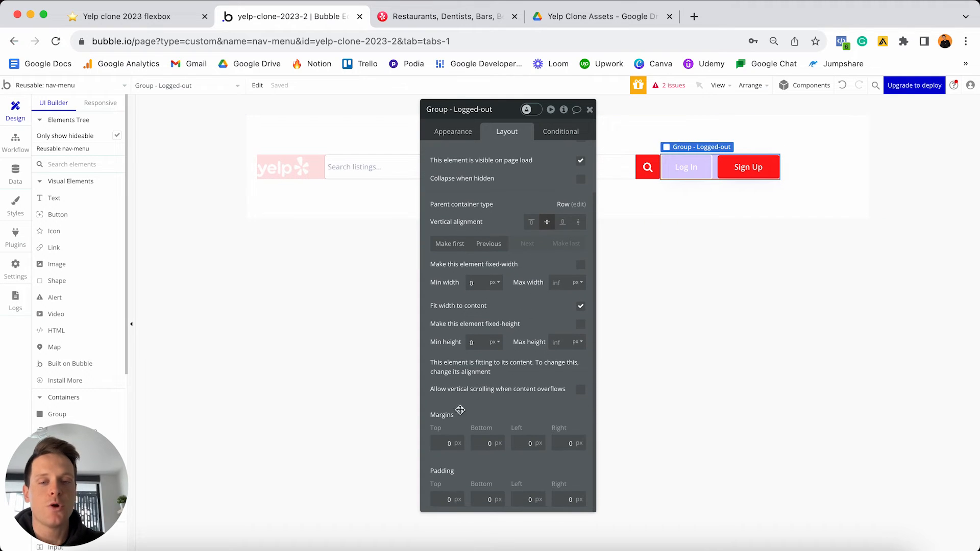
pyautogui.press('Tab')
pyautogui.write('20')
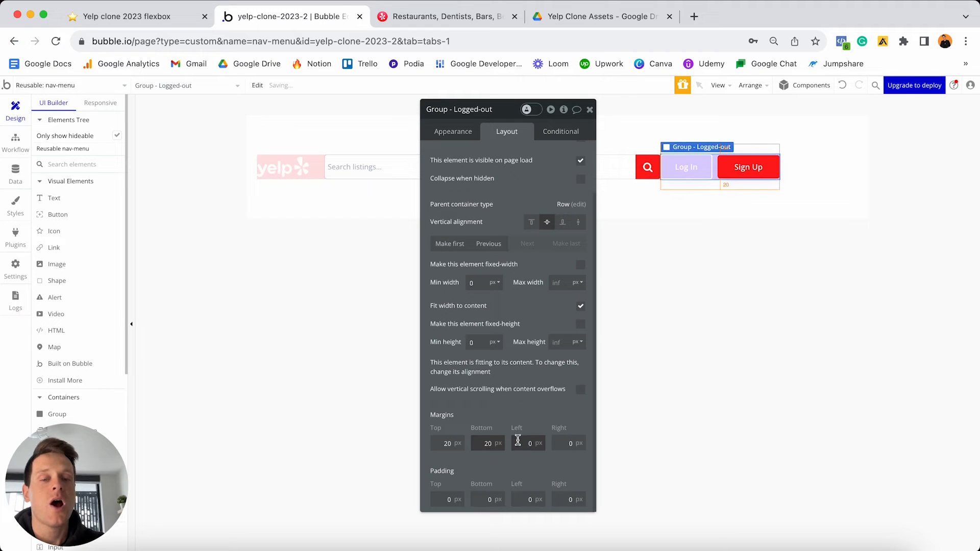
pyautogui.click(556, 443)
pyautogui.write('20')
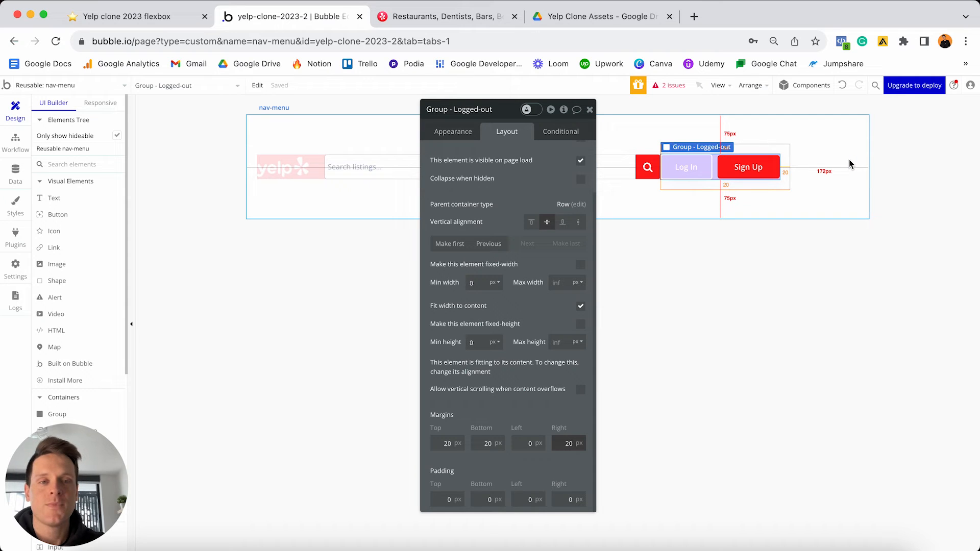
pyautogui.click(589, 109)
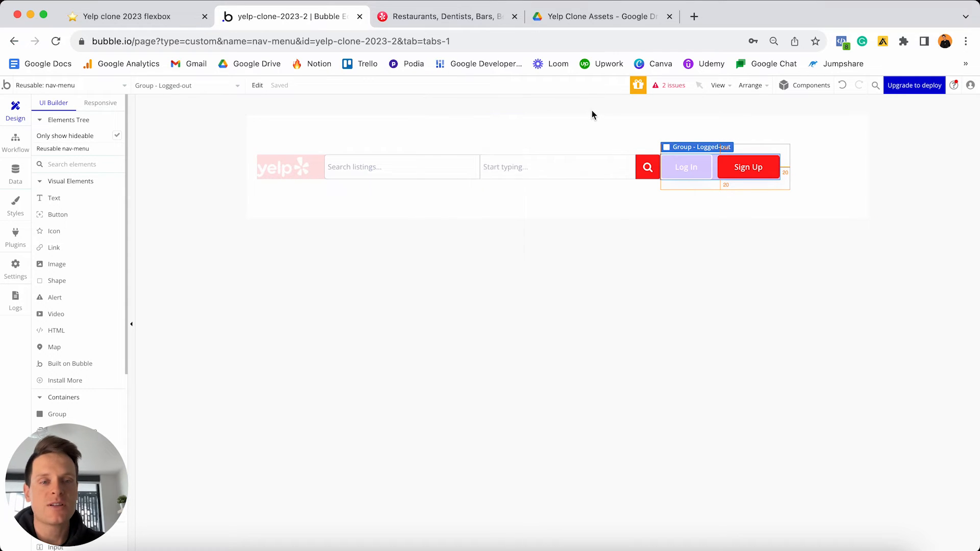
# - Set the nav-menu's container alignment to Space between, pushing Log In/Sign Up right
pyautogui.click(626, 263)
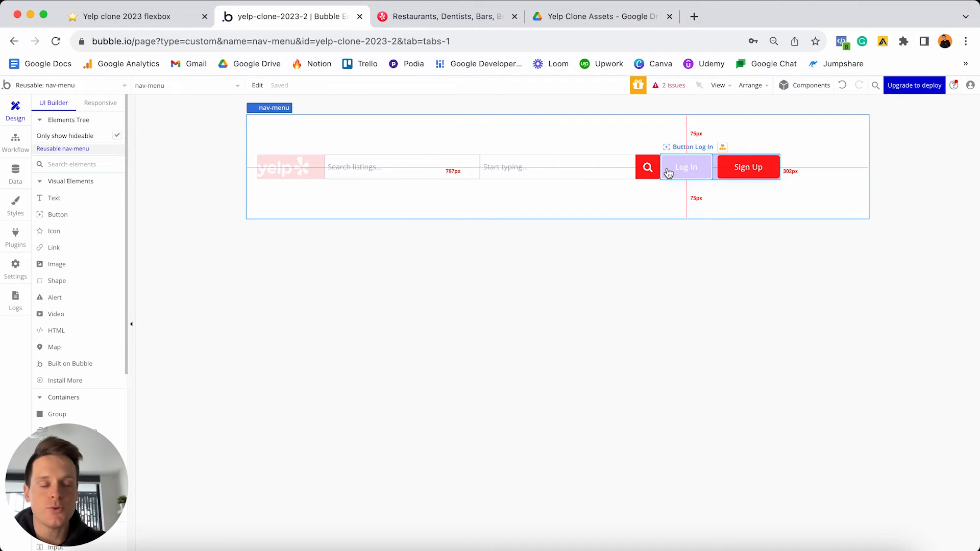
pyautogui.doubleClick(776, 130)
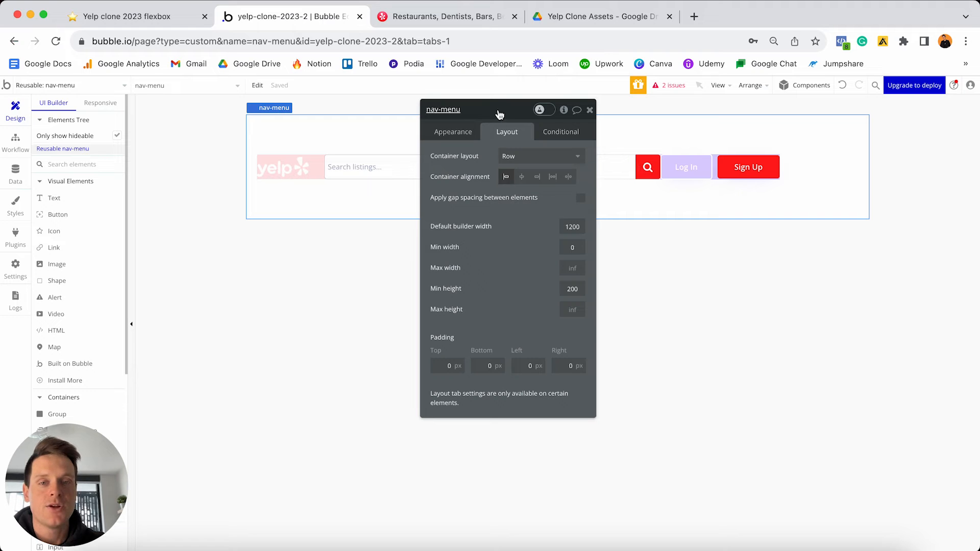
pyautogui.moveTo(499, 109); pyautogui.dragTo(497, 237)
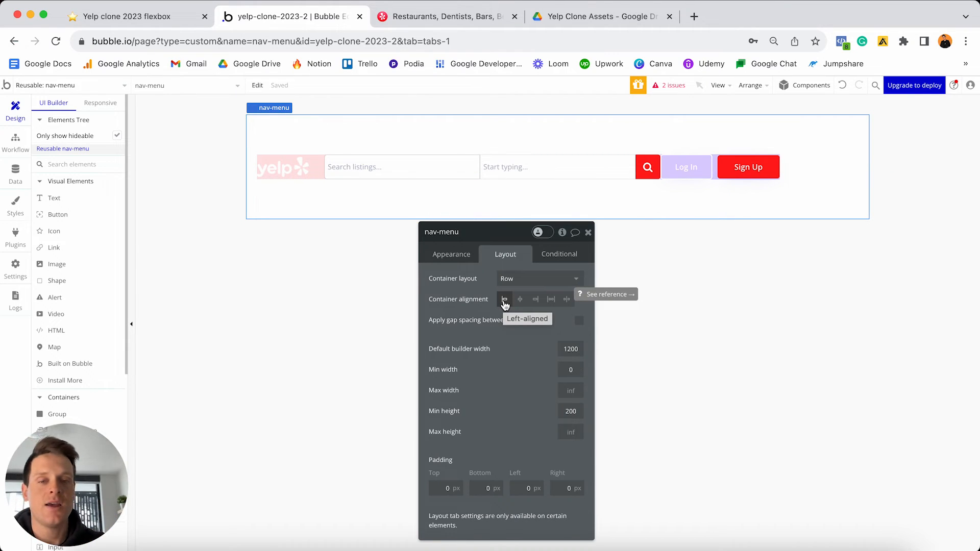
pyautogui.click(521, 300)
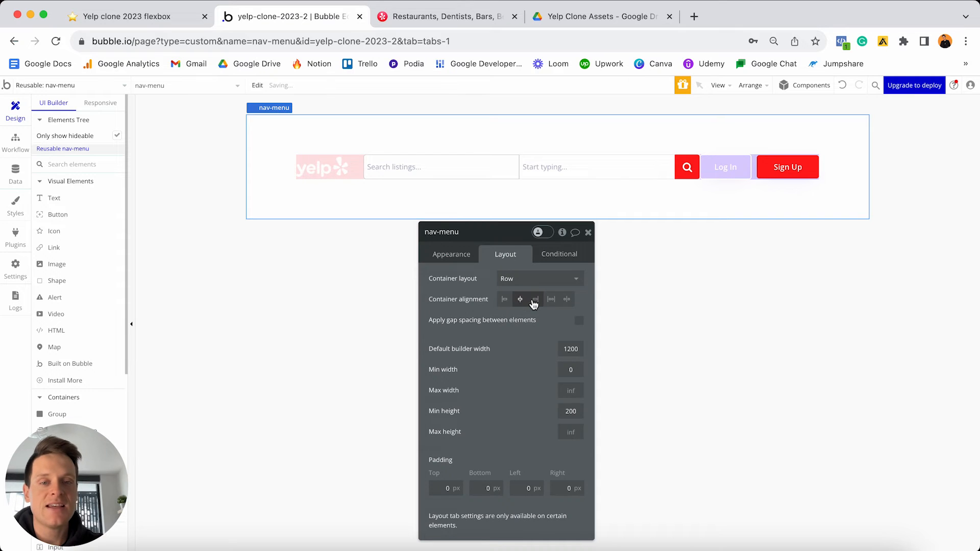
pyautogui.click(535, 301)
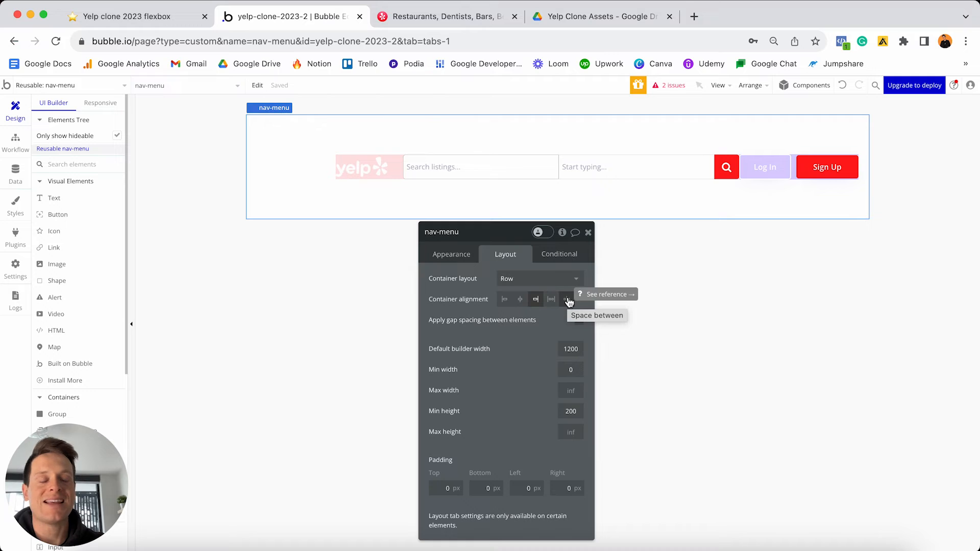
pyautogui.click(567, 300)
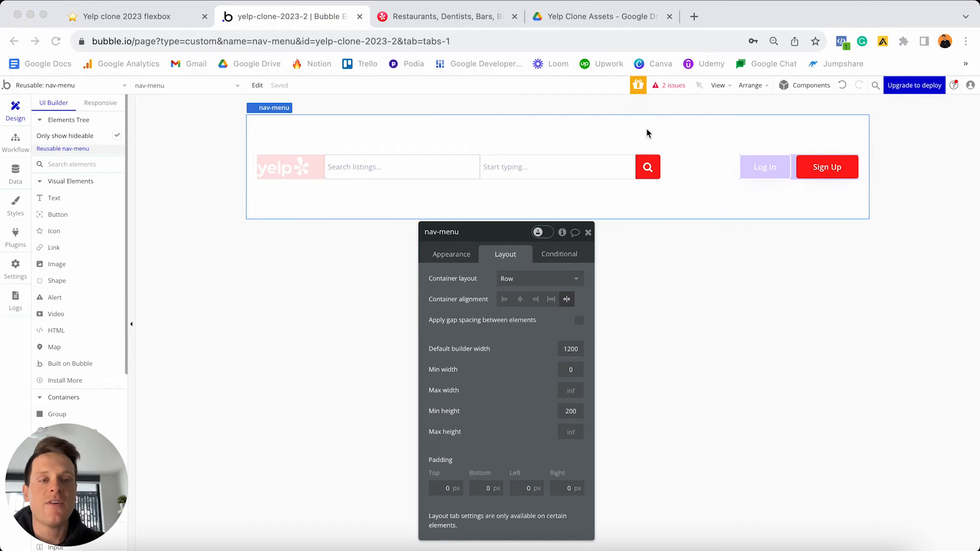
pyautogui.click(105, 103)
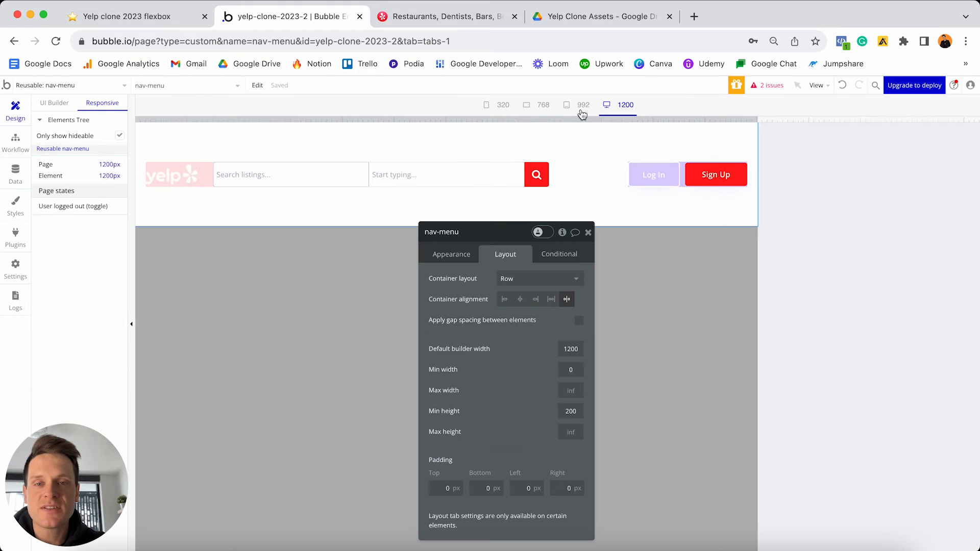
pyautogui.moveTo(756, 118); pyautogui.dragTo(972, 107)
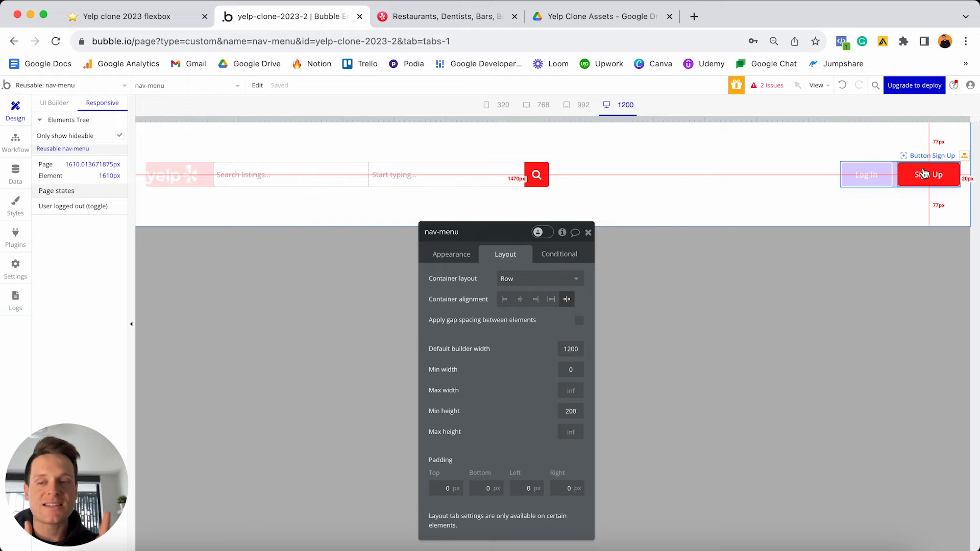
pyautogui.moveTo(972, 118); pyautogui.dragTo(928, 103)
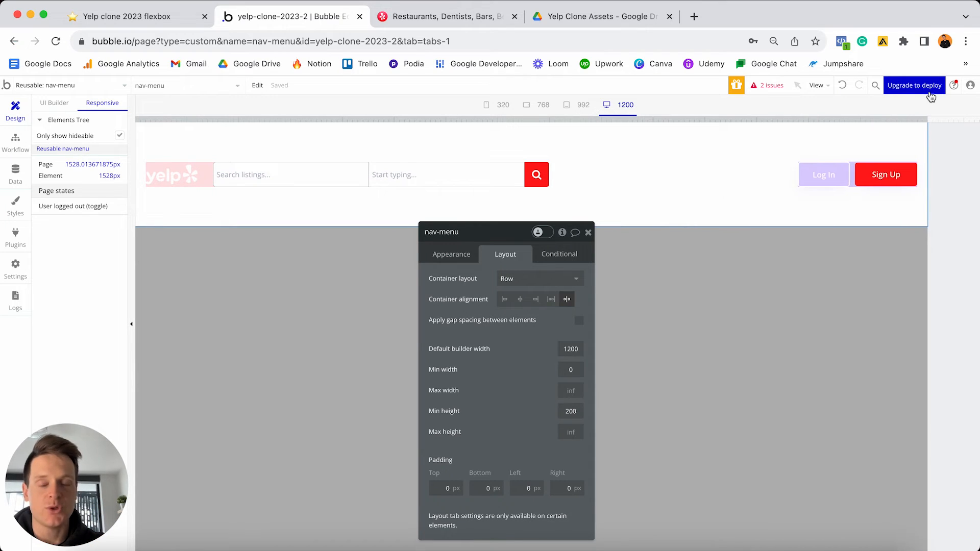
pyautogui.click(55, 102)
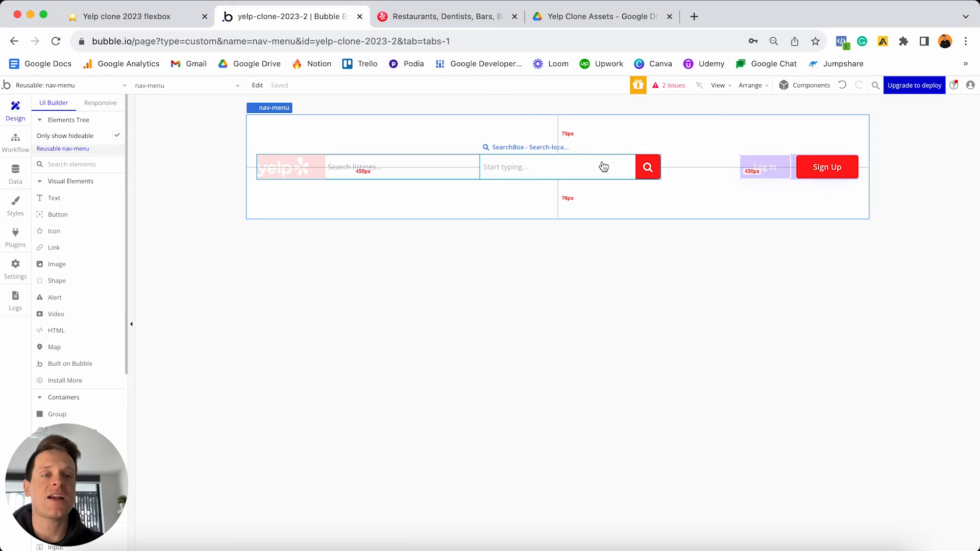
# - Make Group - Logged-out invisible on page load and set it to collapse when hidden
pyautogui.doubleClick(792, 167)
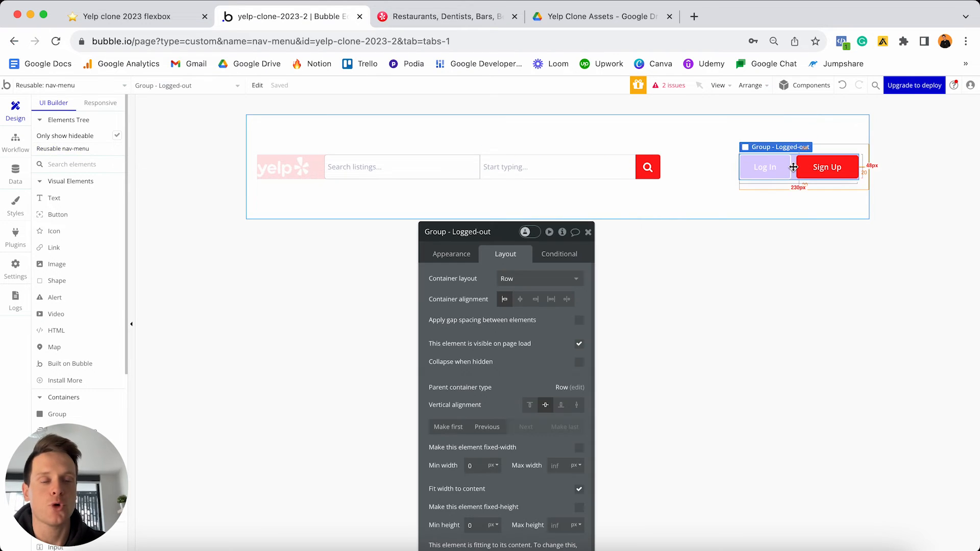
pyautogui.moveTo(510, 234); pyautogui.dragTo(595, 124)
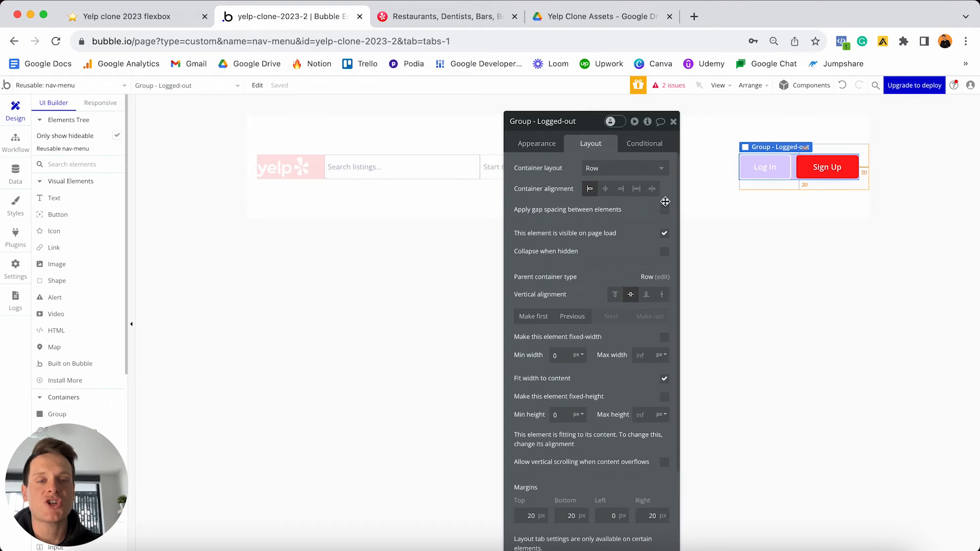
pyautogui.click(666, 237)
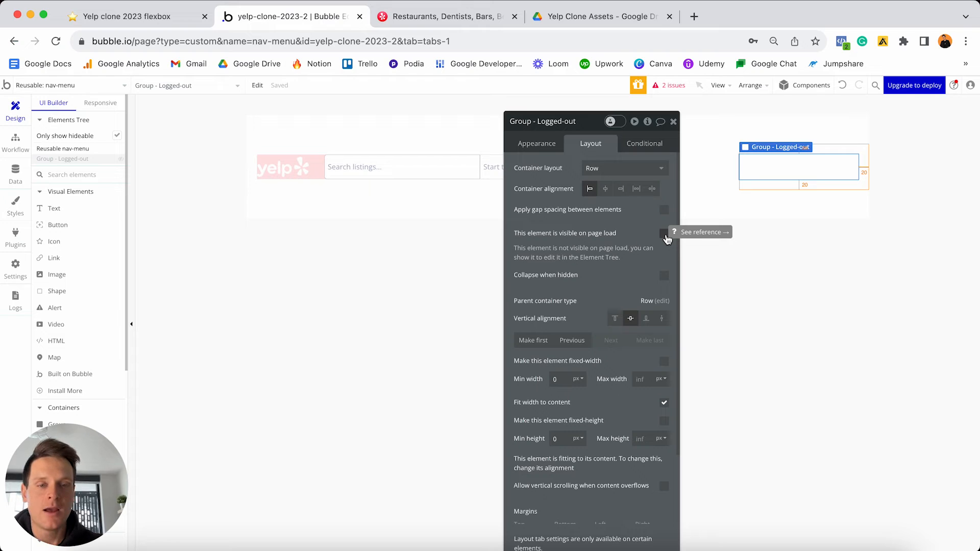
pyautogui.click(665, 280)
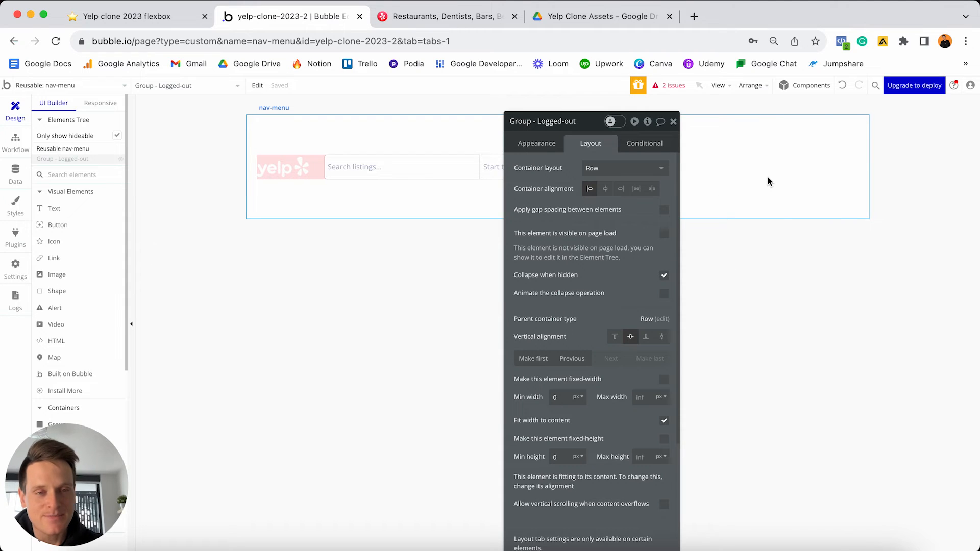
pyautogui.click(642, 145)
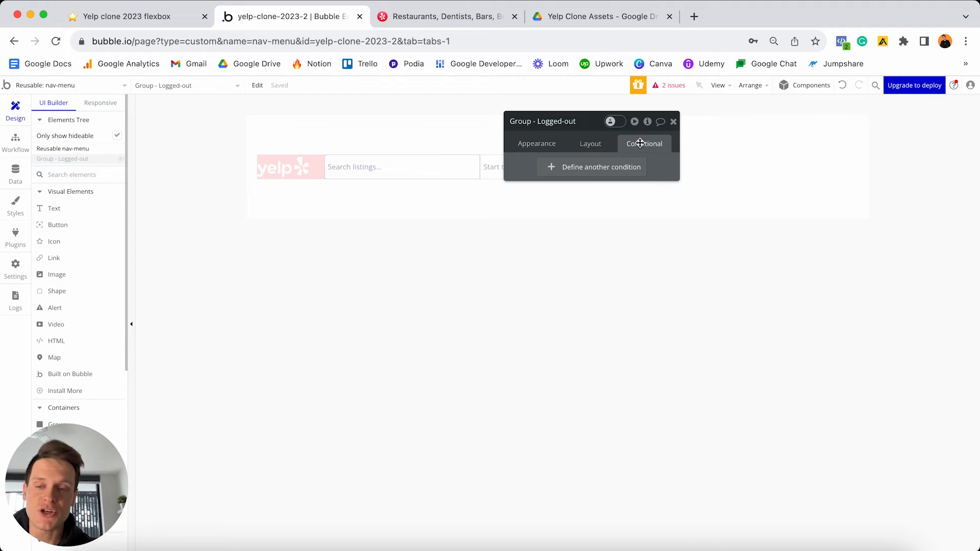
# - Add a condition: when Current User is logged out, this element is visible
pyautogui.click(579, 169)
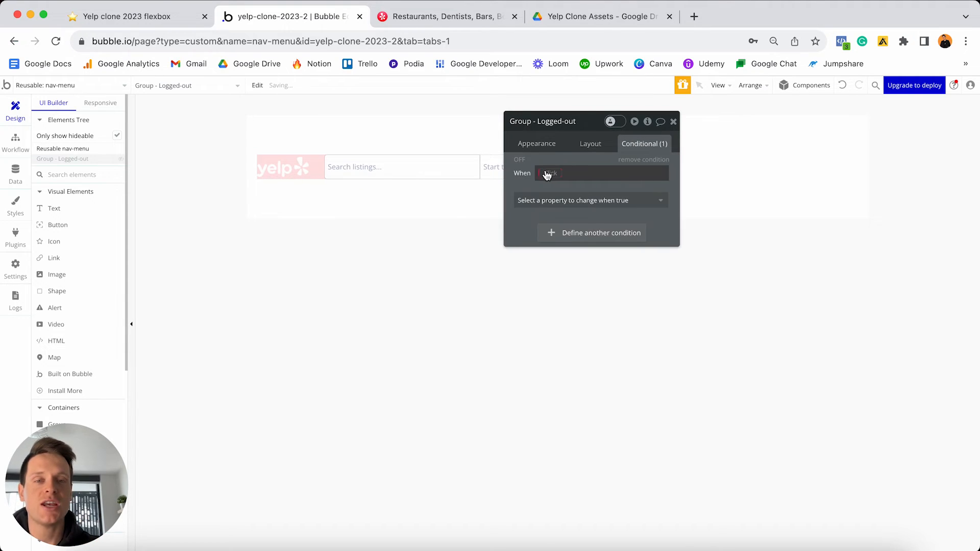
pyautogui.click(547, 174)
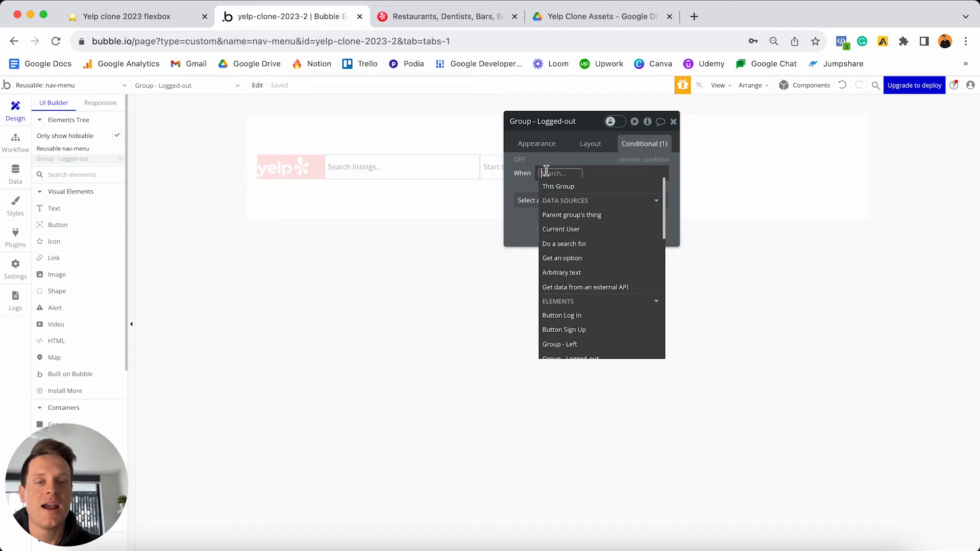
pyautogui.click(583, 230)
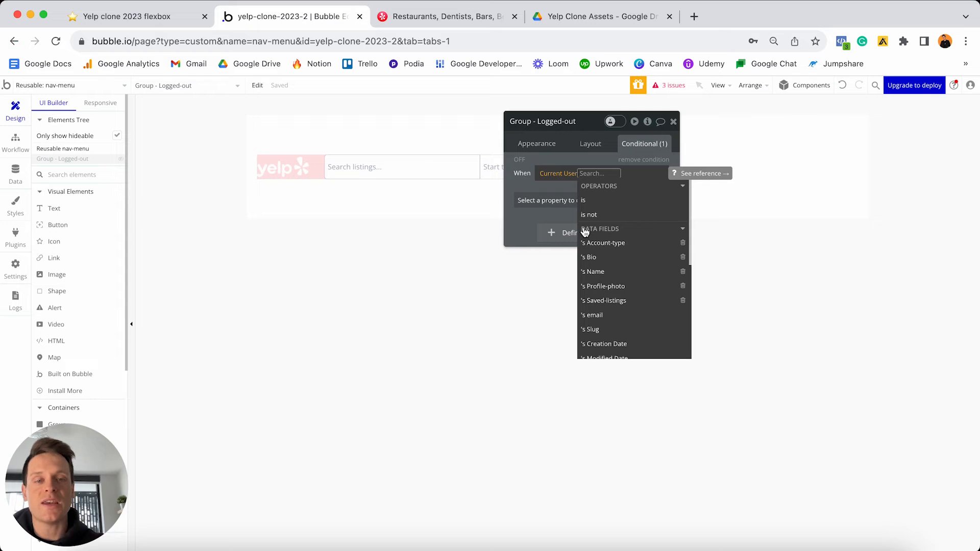
pyautogui.scroll(-3, 607, 233)
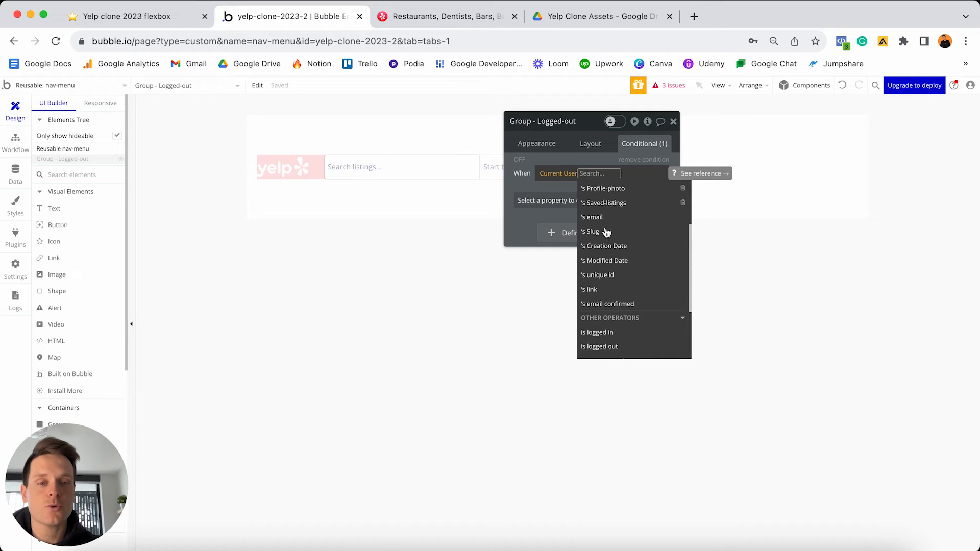
pyautogui.scroll(-2, 606, 233)
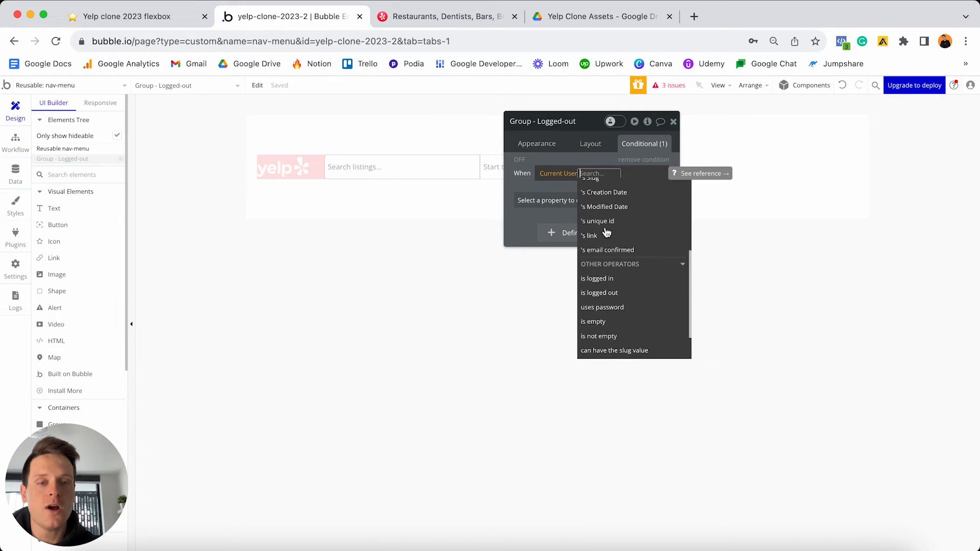
pyautogui.click(611, 290)
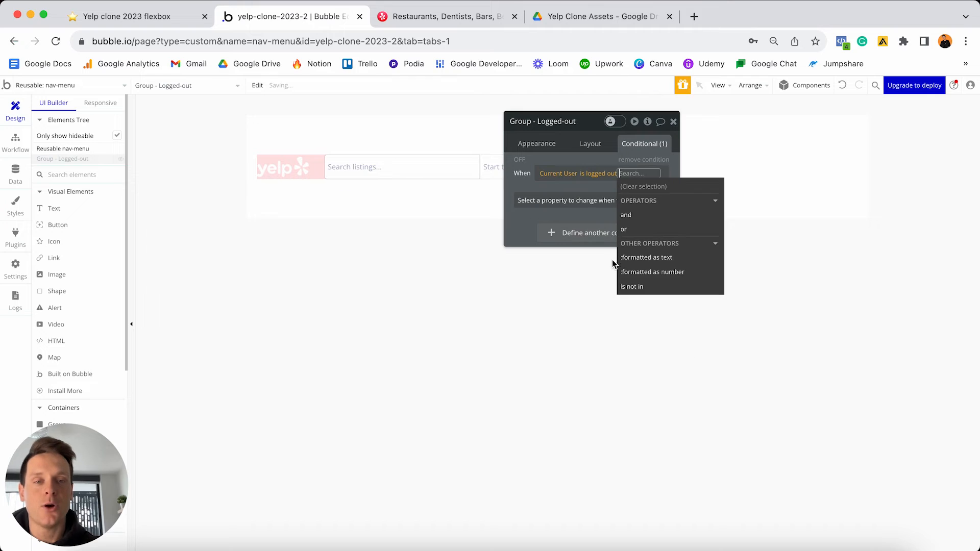
pyautogui.click(605, 220)
pyautogui.click(610, 203)
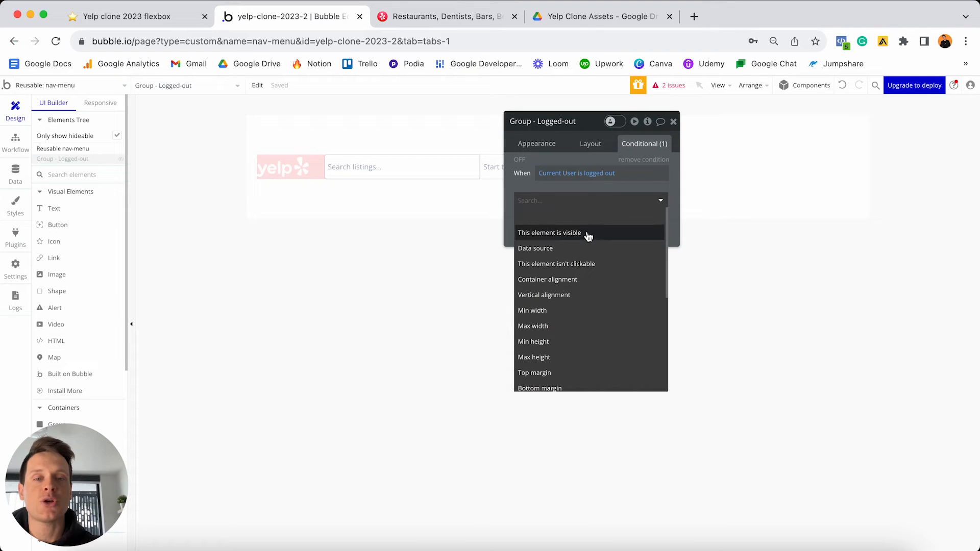
pyautogui.click(590, 233)
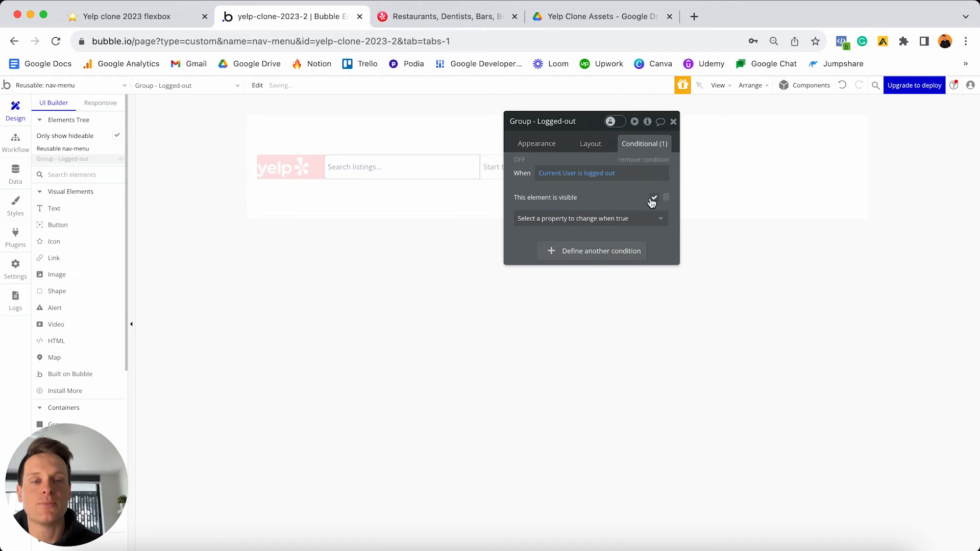
# - Toggle the condition preview on and off to check the group's visibility
pyautogui.moveTo(589, 129); pyautogui.dragTo(592, 245)
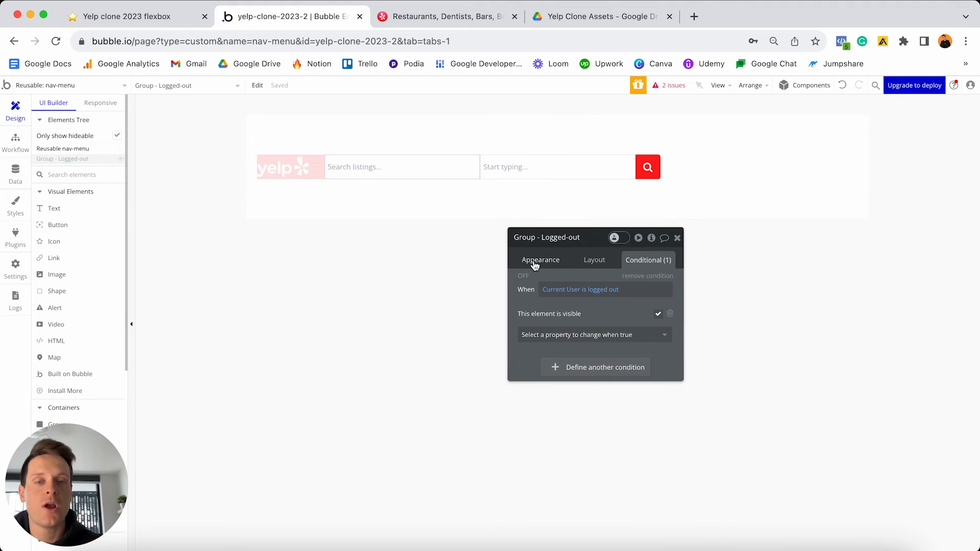
pyautogui.click(523, 277)
pyautogui.click(522, 277)
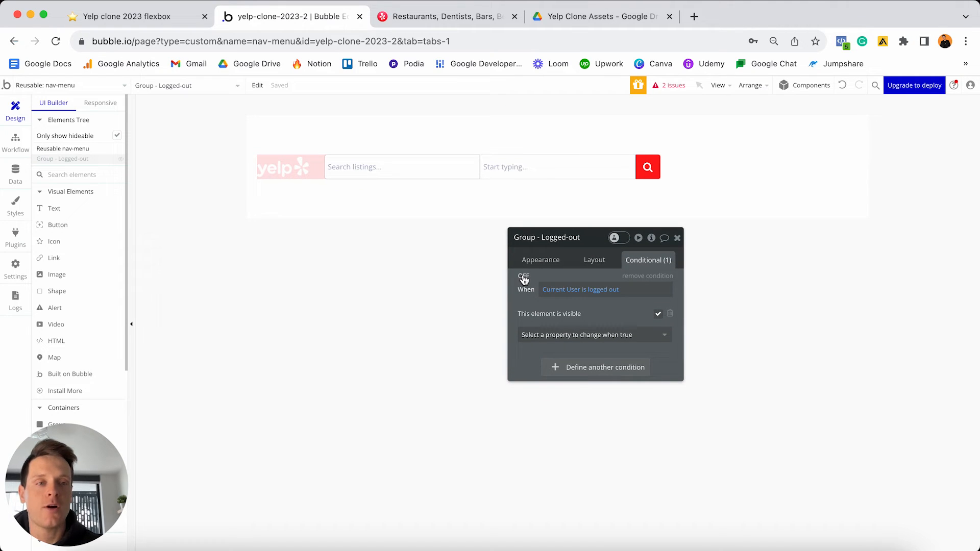
pyautogui.click(523, 276)
pyautogui.click(523, 276)
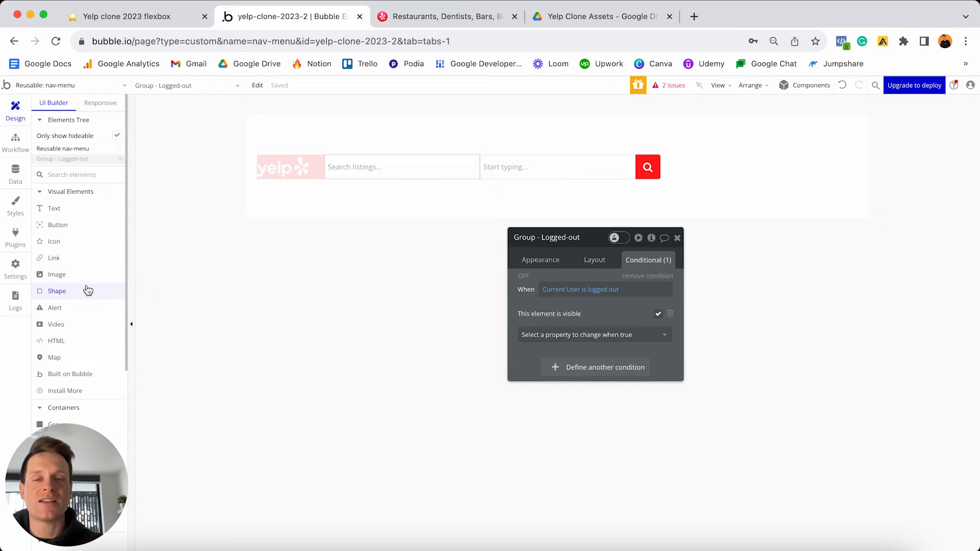
# - Add a new group at the nav menu's right end named Group - Logged-in
pyautogui.scroll(-3, 87, 290)
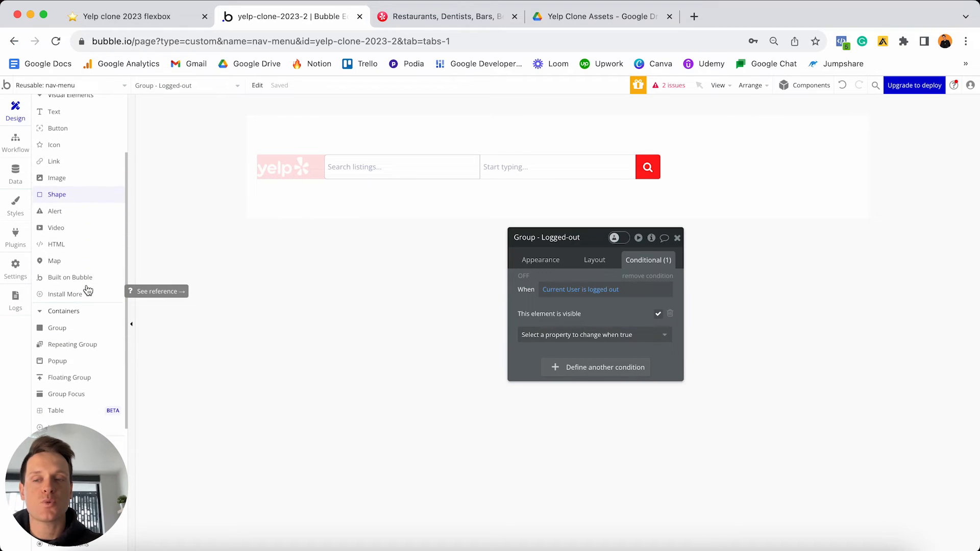
pyautogui.scroll(-1, 88, 289)
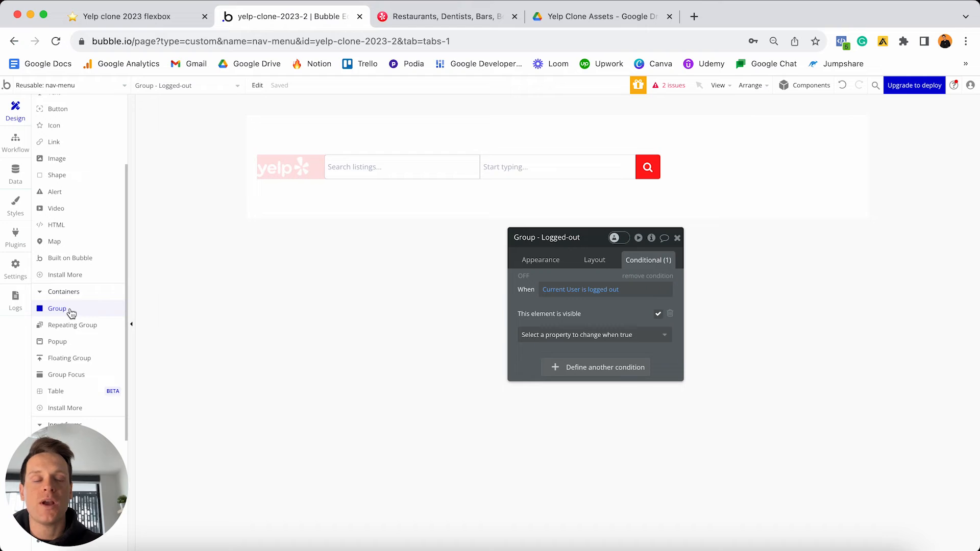
pyautogui.click(58, 309)
pyautogui.click(729, 175)
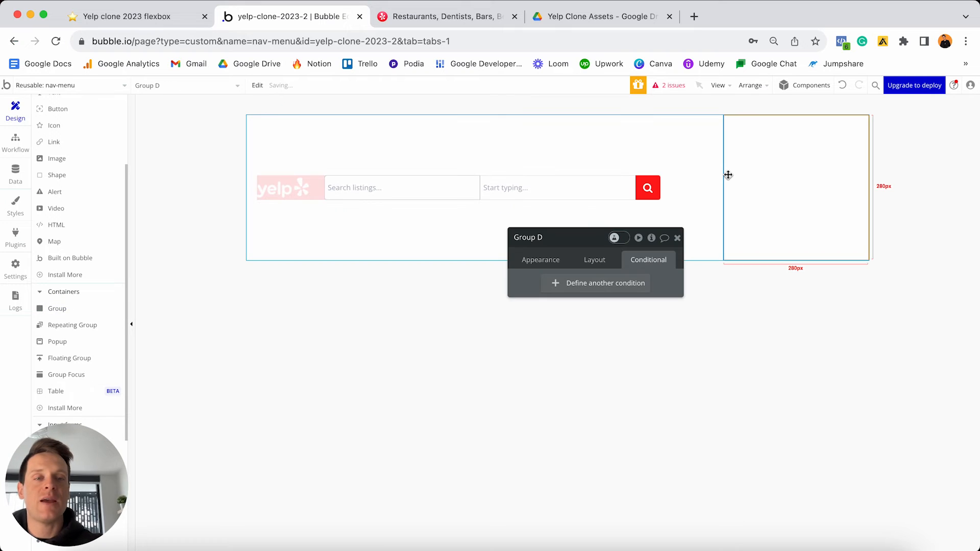
pyautogui.click(561, 238)
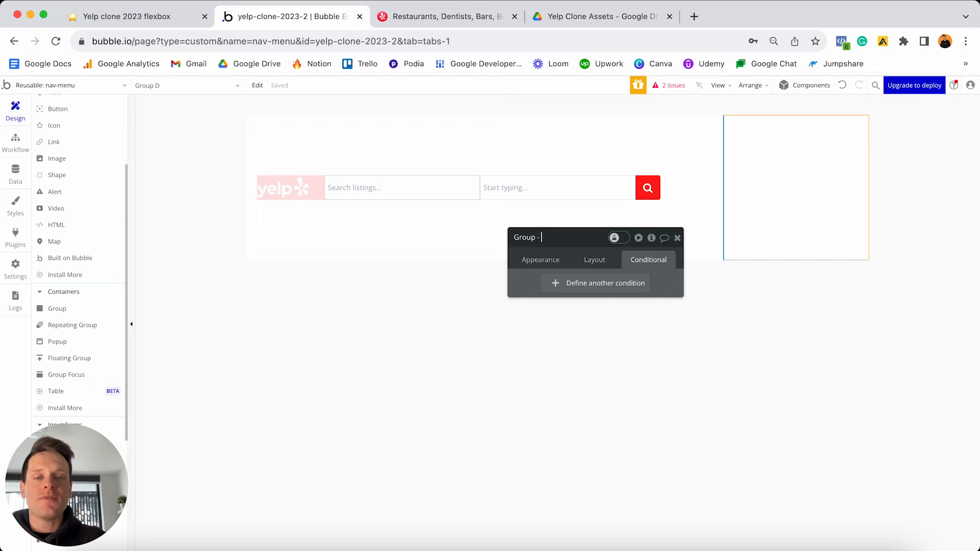
pyautogui.write('- Logged')
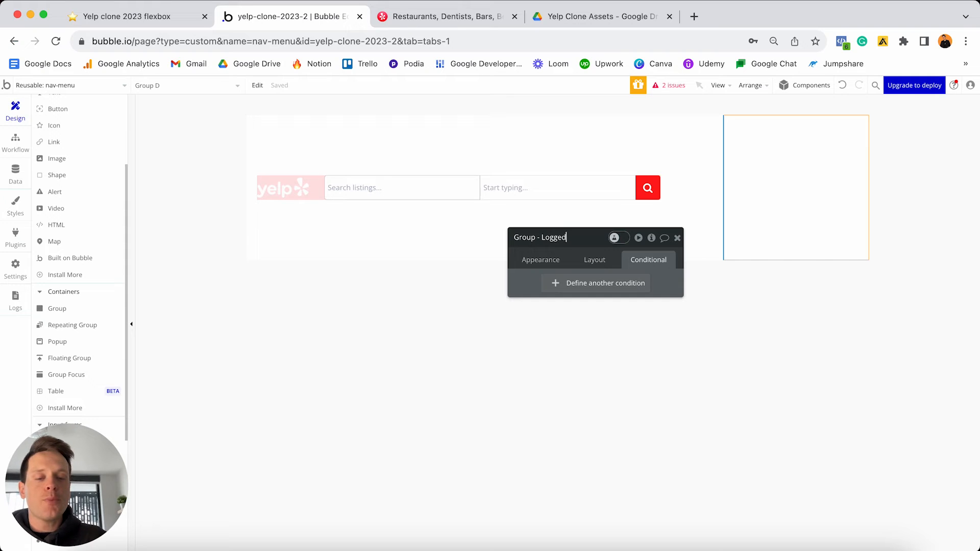
pyautogui.write('-in')
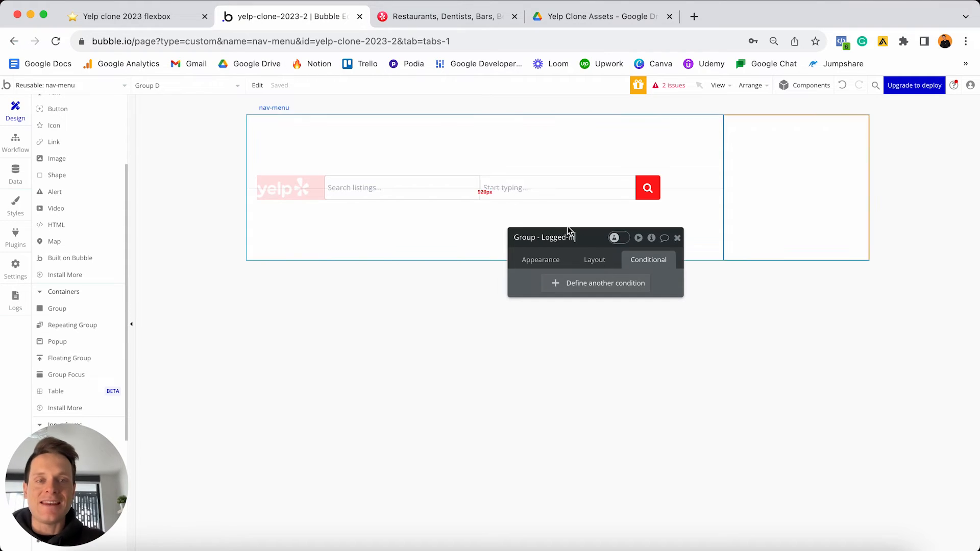
# - Remove the group's style and give it a light green #CFFFCC flat colour background
pyautogui.click(546, 260)
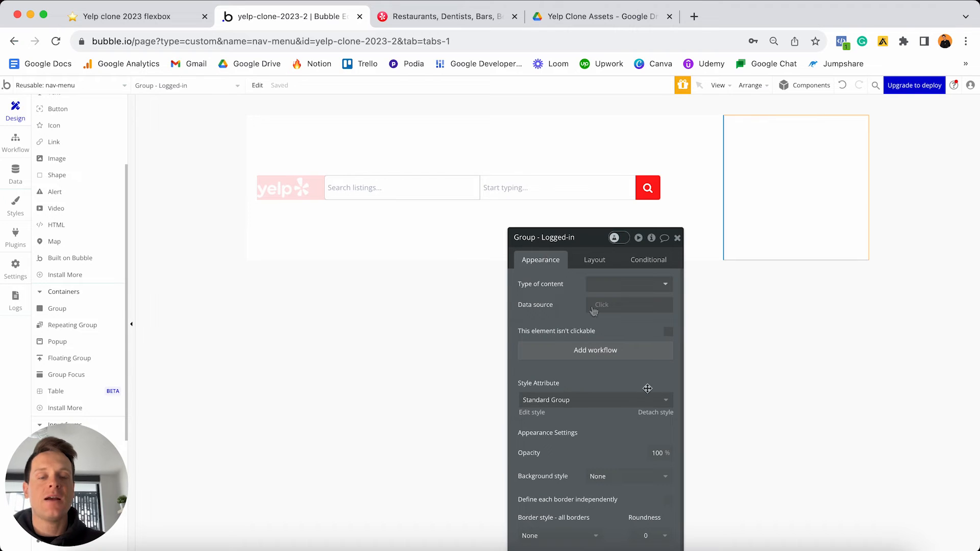
pyautogui.click(651, 413)
pyautogui.scroll(-3, 598, 386)
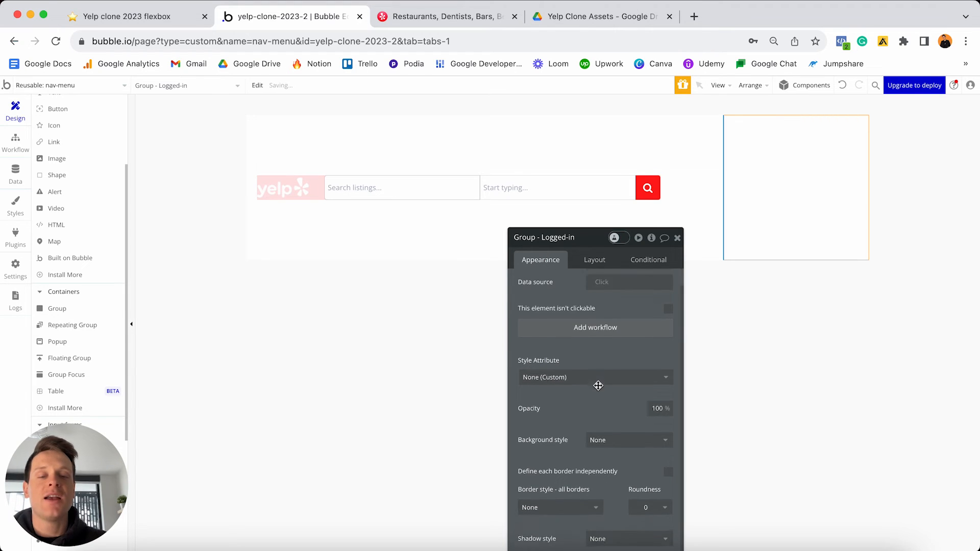
pyautogui.click(627, 362)
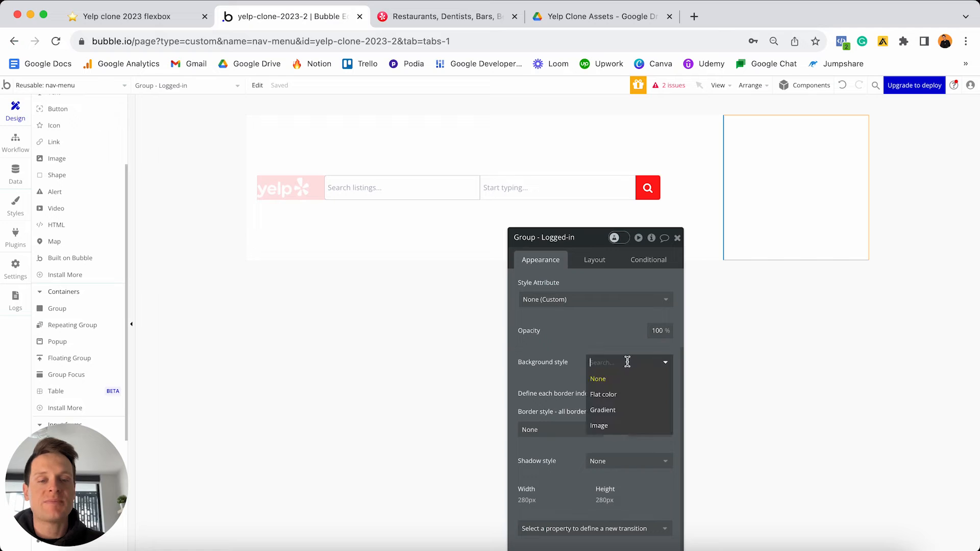
pyautogui.click(618, 393)
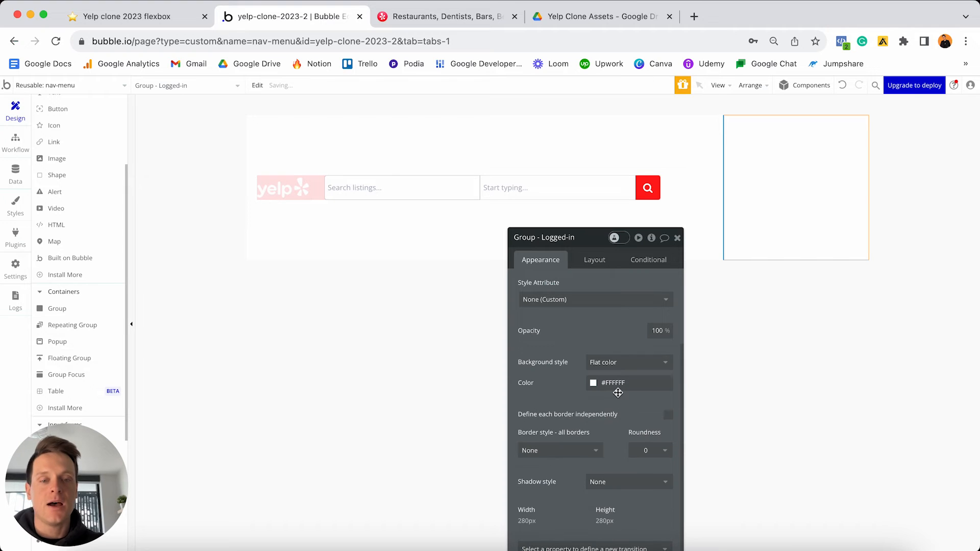
pyautogui.click(616, 384)
pyautogui.click(606, 392)
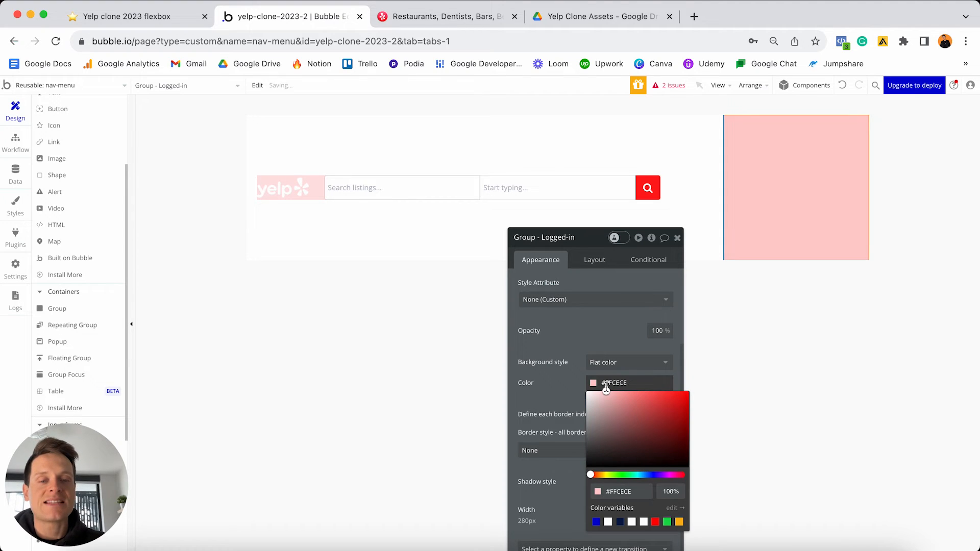
pyautogui.click(622, 476)
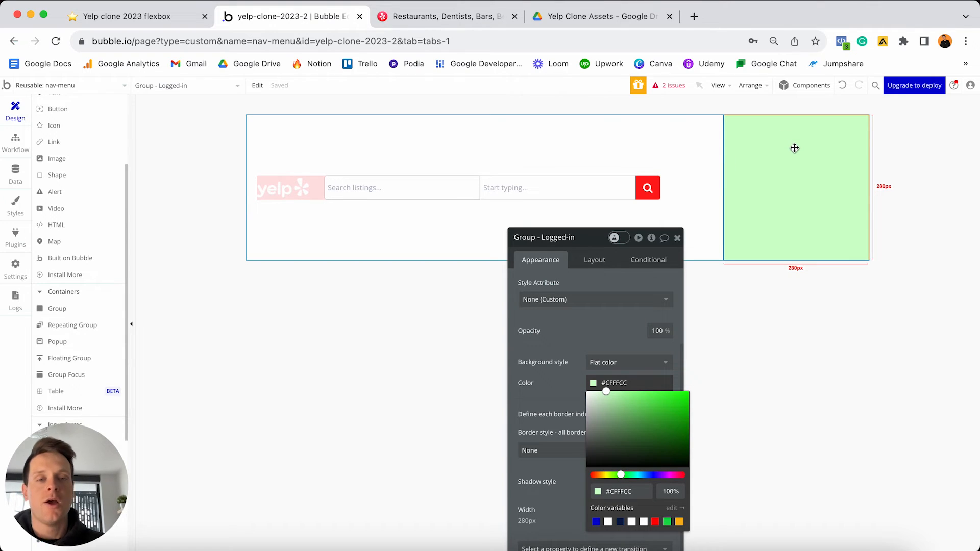
# - Set Group - Logged-in to Row layout, not fixed-width, with 0 min width
pyautogui.click(591, 262)
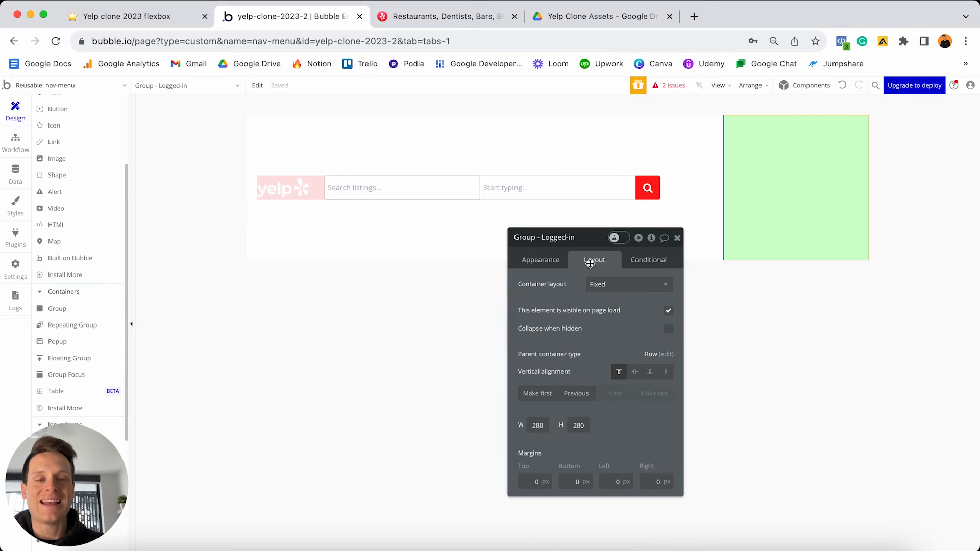
pyautogui.click(614, 285)
pyautogui.click(606, 331)
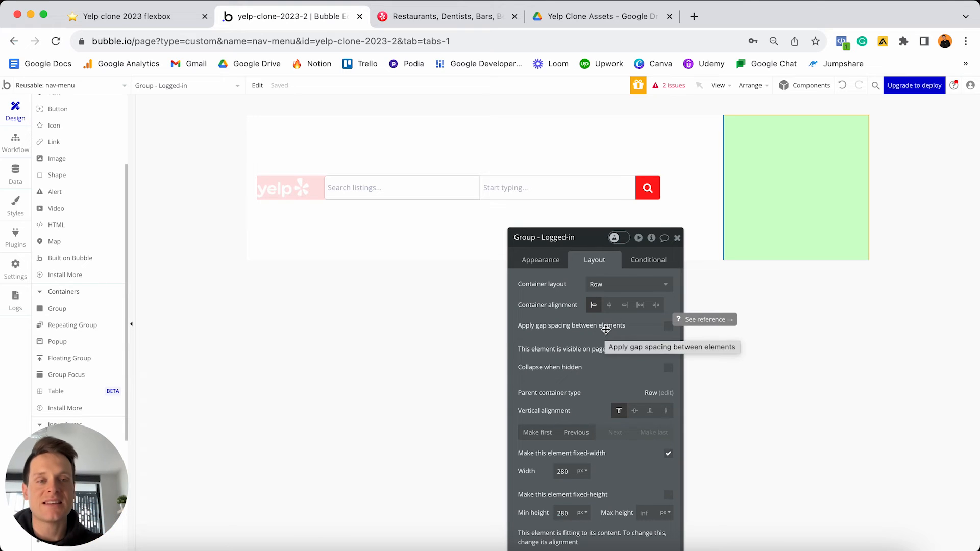
pyautogui.moveTo(591, 247); pyautogui.dragTo(590, 167)
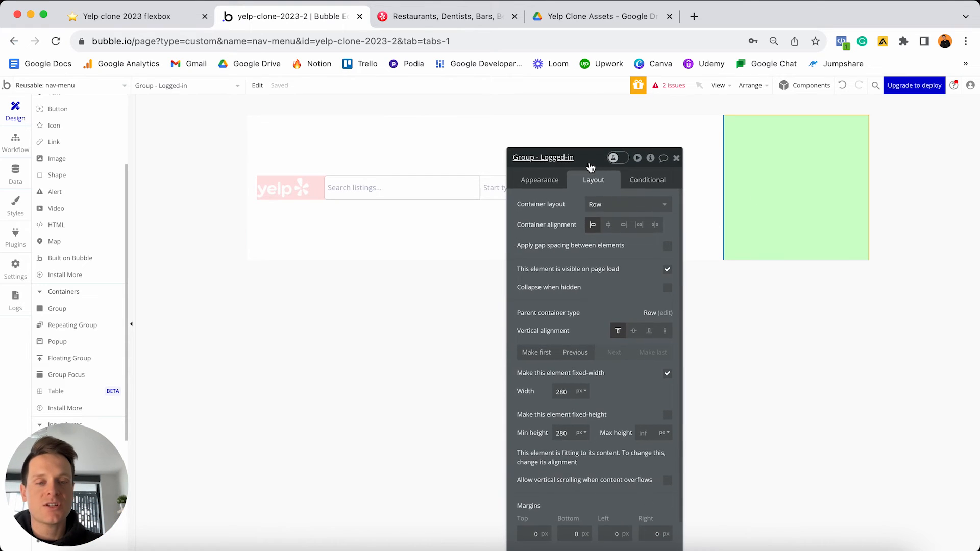
pyautogui.click(668, 374)
pyautogui.doubleClick(569, 392)
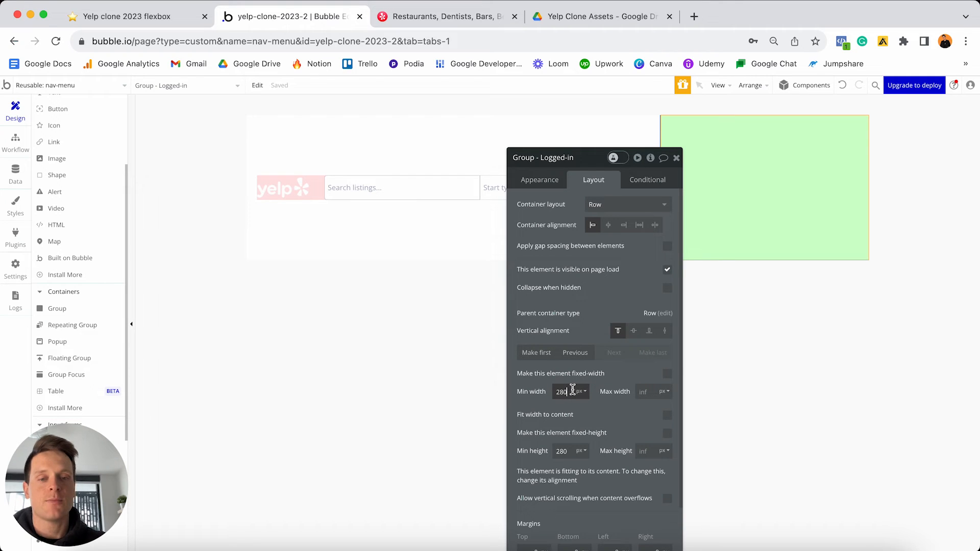
pyautogui.write('0')
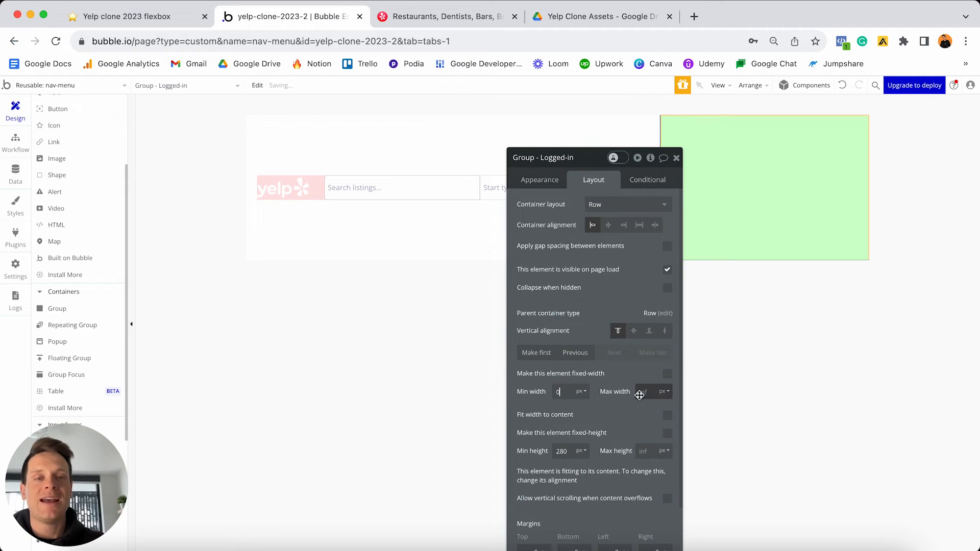
pyautogui.moveTo(610, 192); pyautogui.dragTo(551, 192)
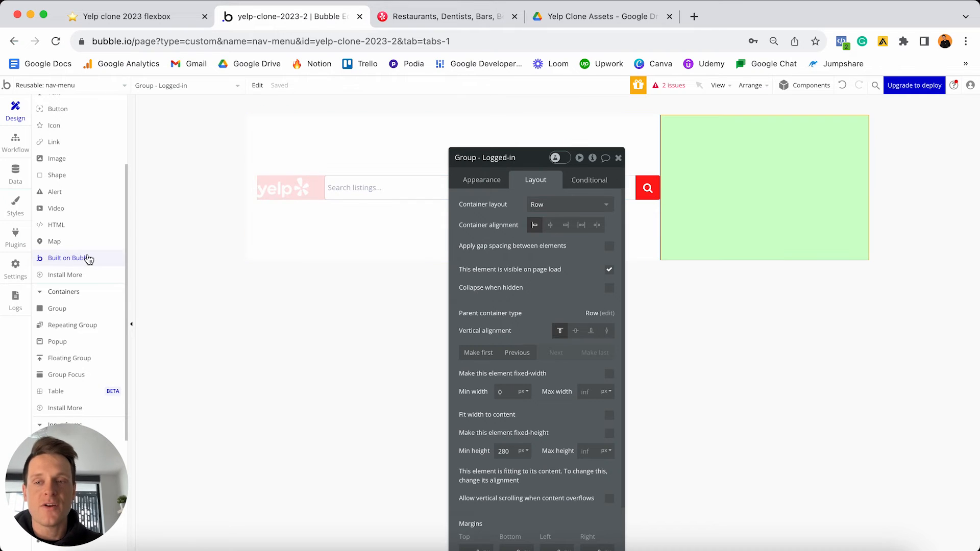
pyautogui.scroll(5, 87, 255)
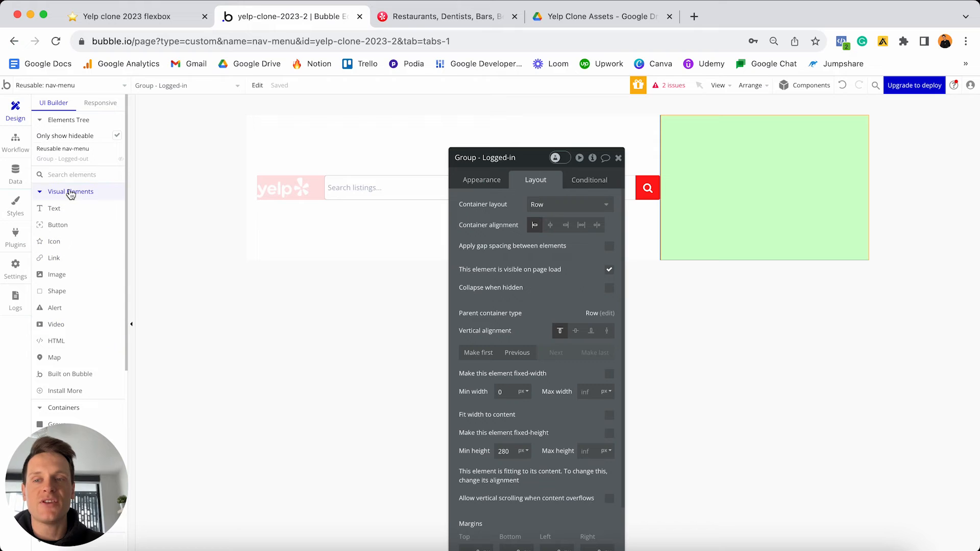
# - Add a text element reading 'Add a business' inside the green group
pyautogui.click(58, 209)
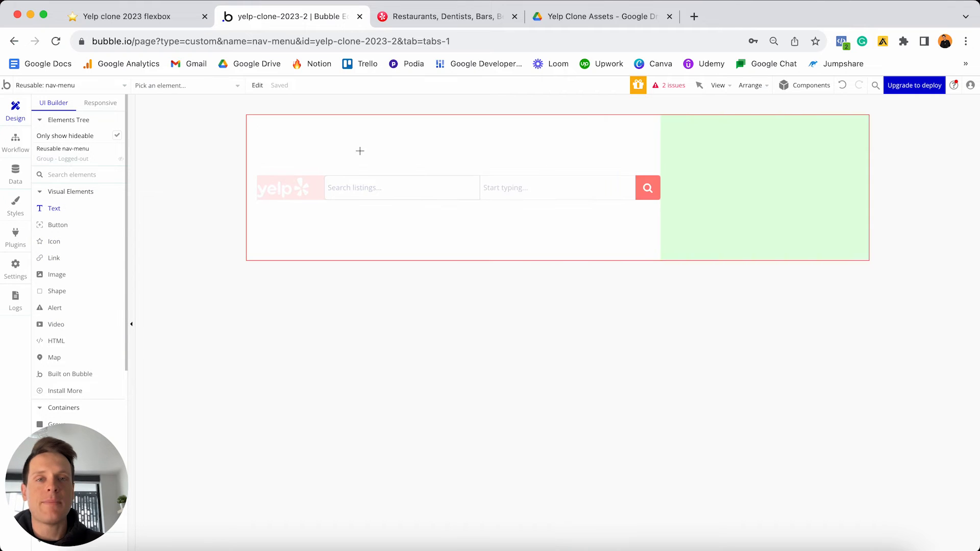
pyautogui.click(763, 170)
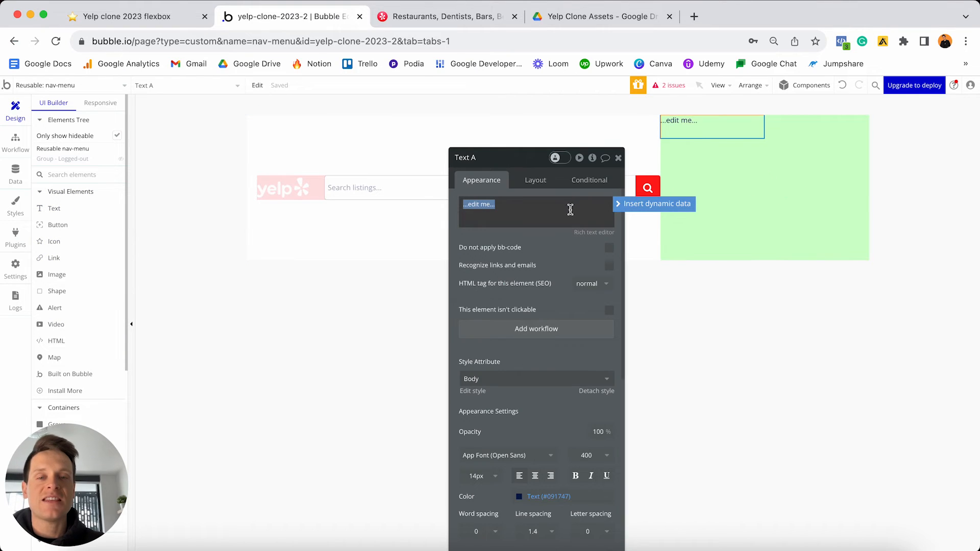
pyautogui.write('Add')
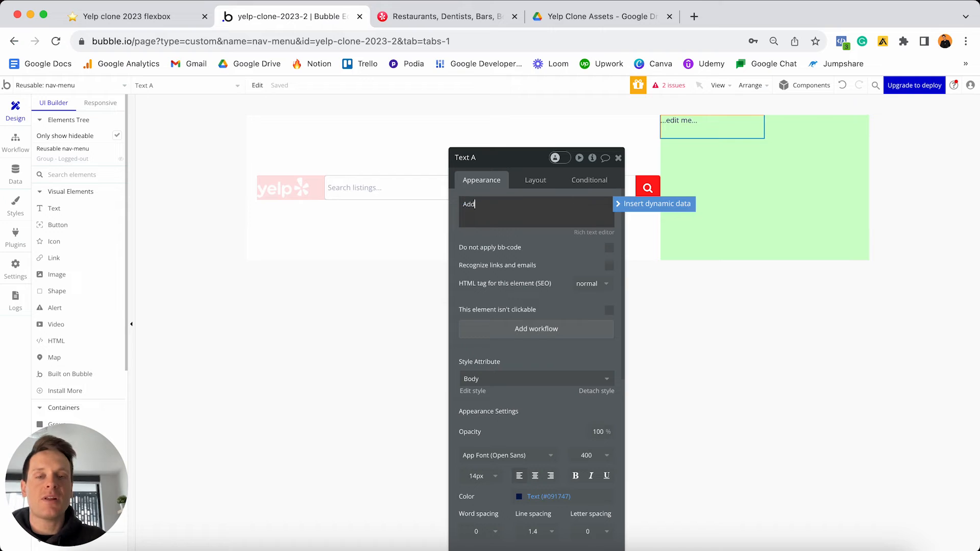
pyautogui.write('a busine')
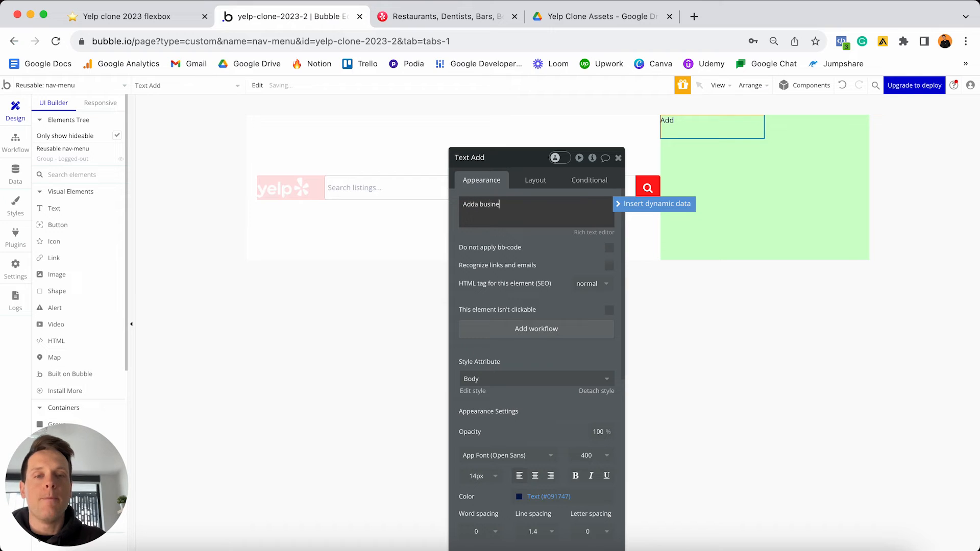
pyautogui.write('ss')
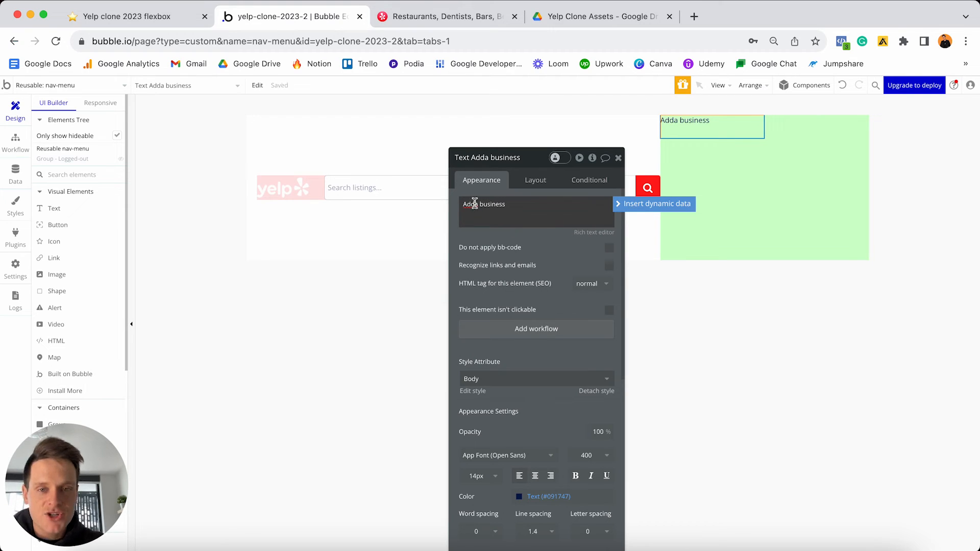
pyautogui.click(475, 204)
pyautogui.press('Delete')
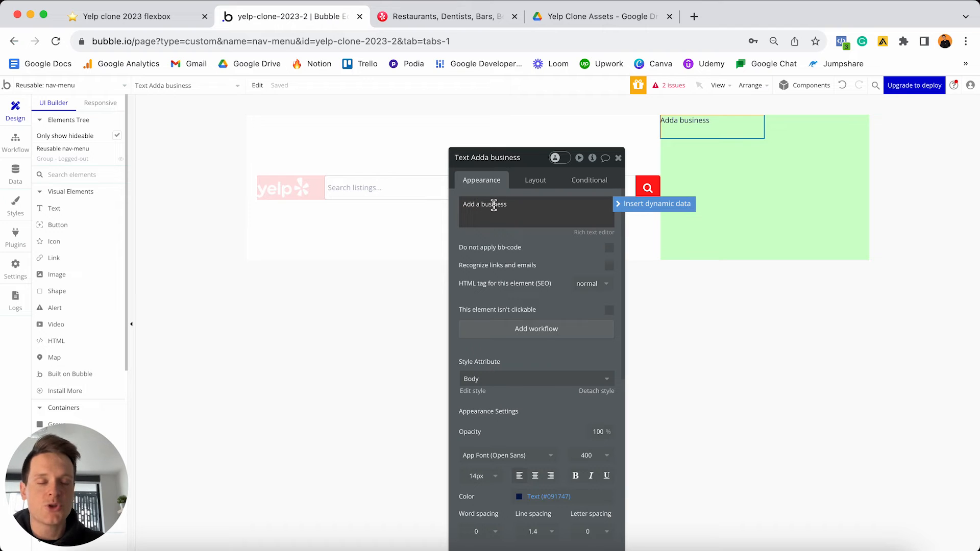
pyautogui.click(531, 195)
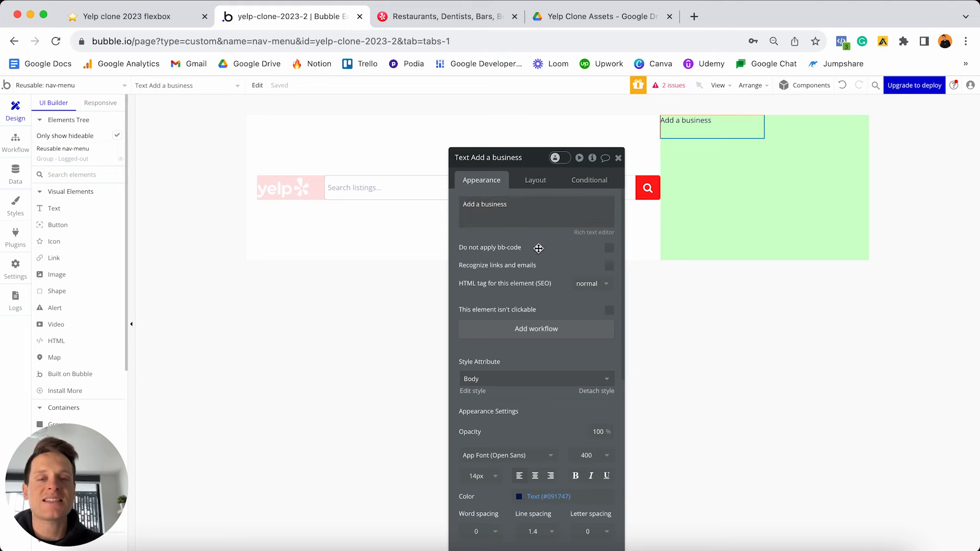
# - Detach the text from Body style and make it bold white #FFFFFF at 16 px
pyautogui.scroll(-3, 539, 248)
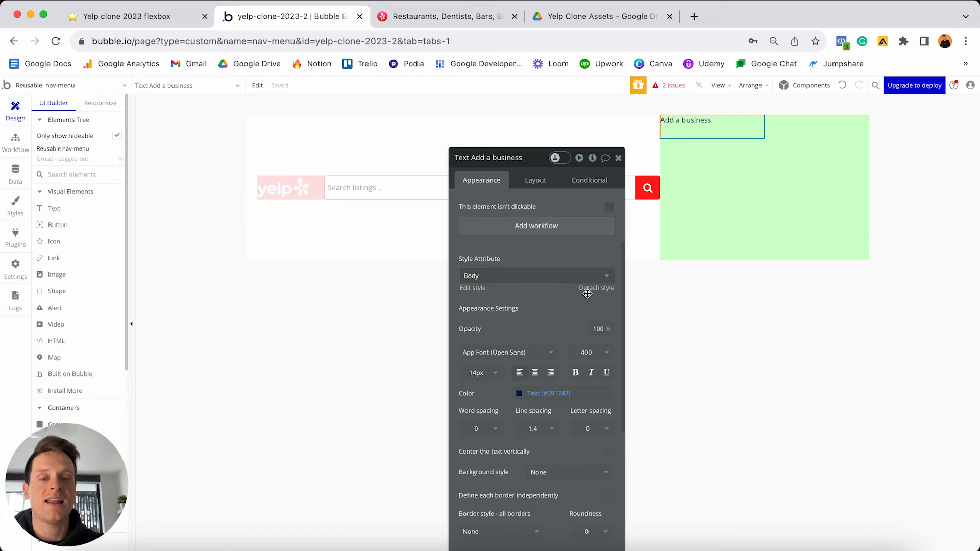
pyautogui.click(593, 288)
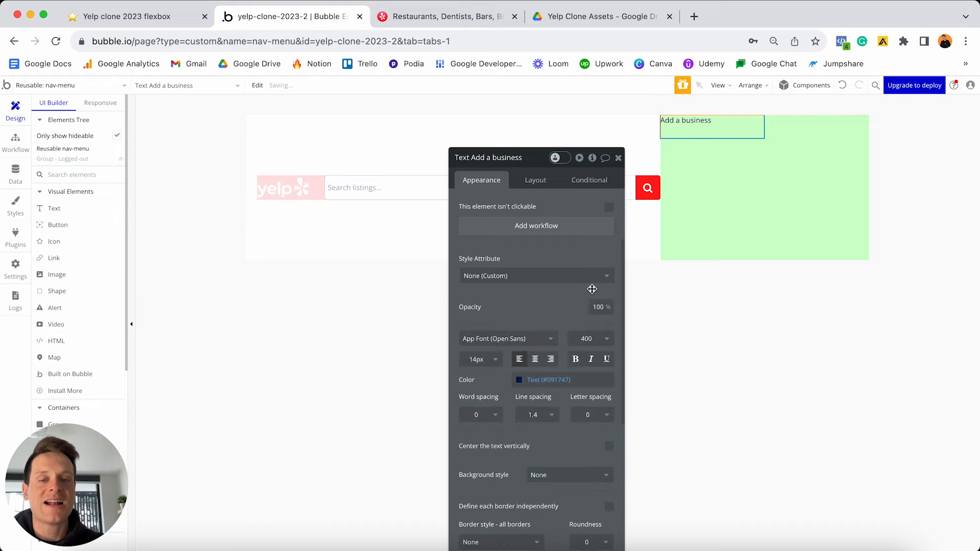
pyautogui.click(481, 362)
pyautogui.write('1')
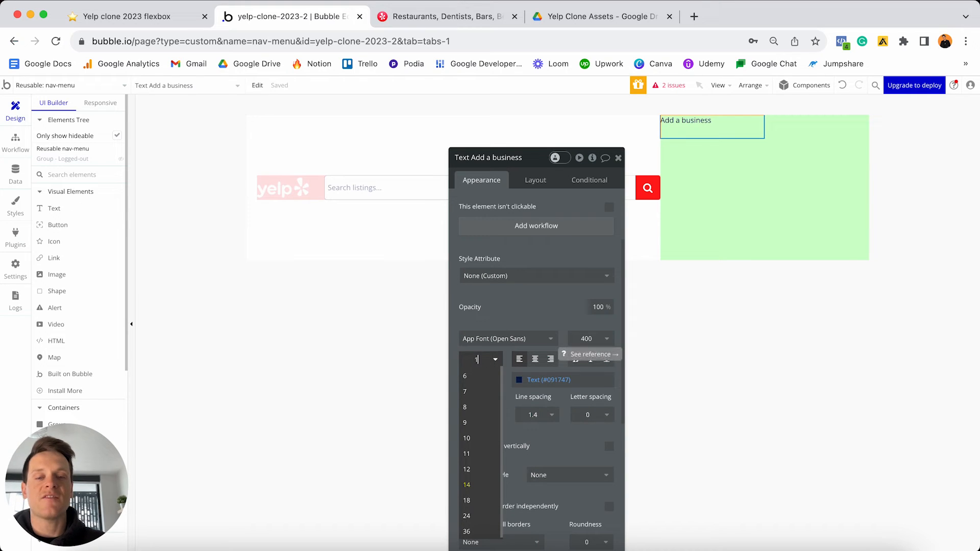
pyautogui.write('6')
pyautogui.press('Return')
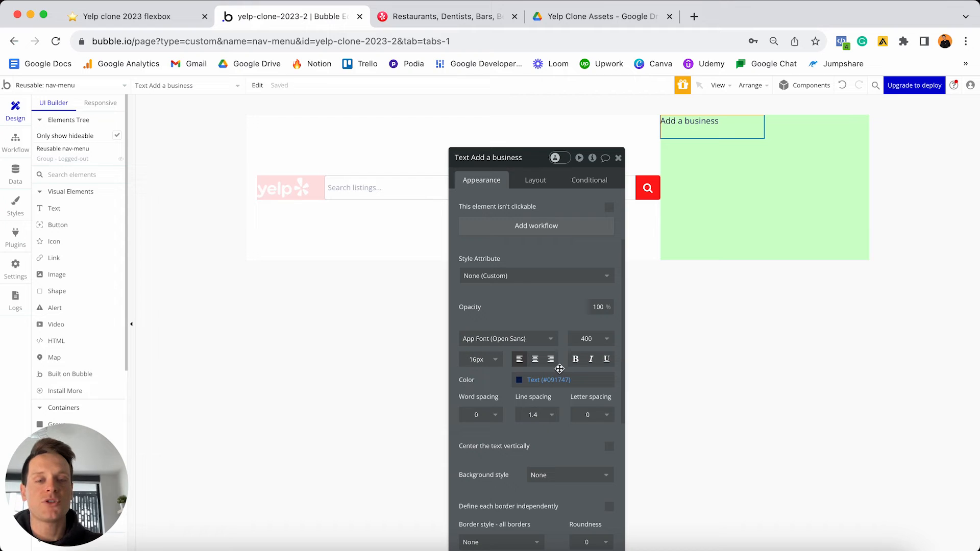
pyautogui.click(575, 360)
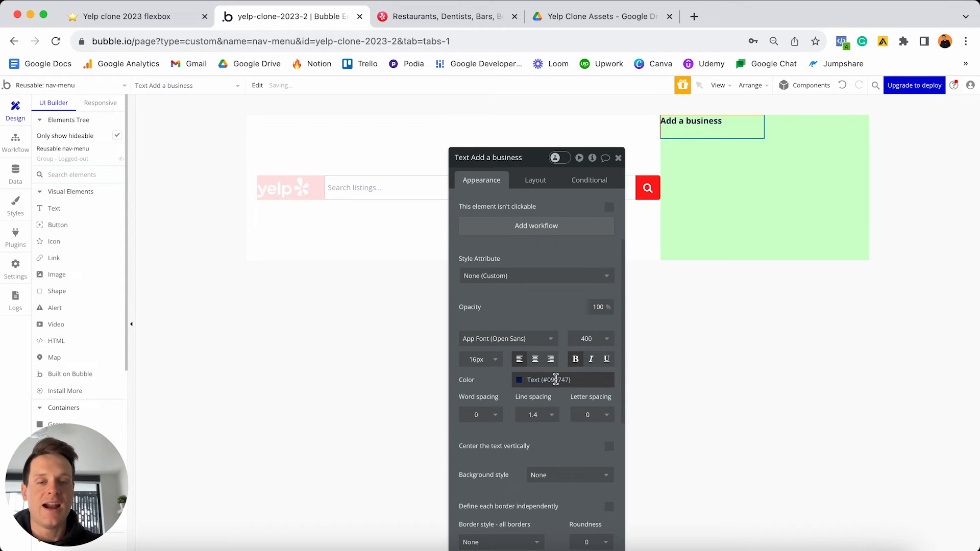
pyautogui.click(555, 379)
pyautogui.moveTo(528, 404); pyautogui.dragTo(498, 379)
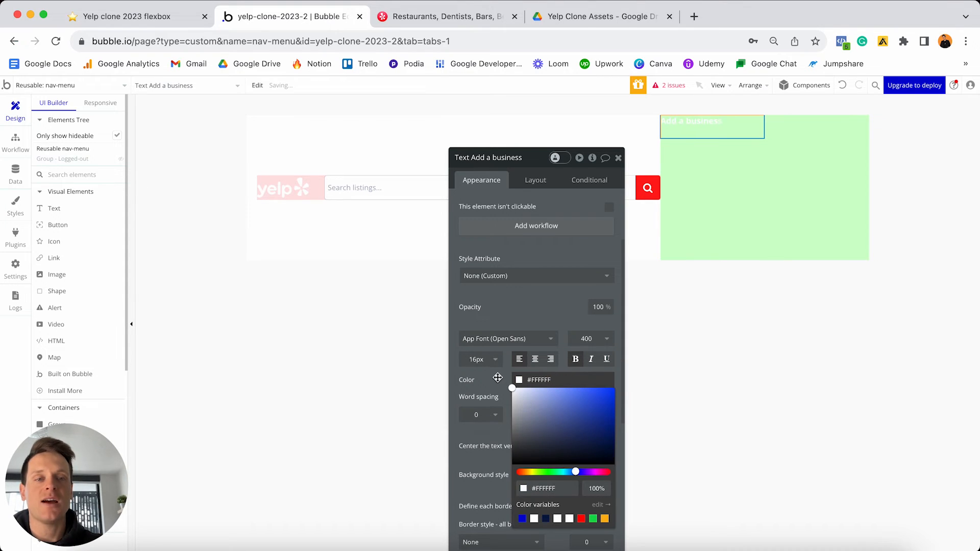
pyautogui.click(490, 379)
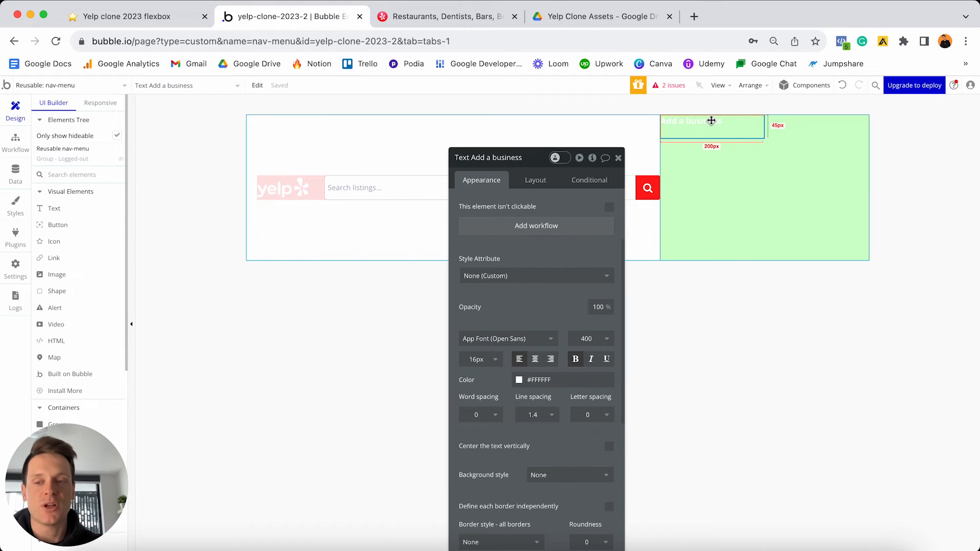
# - Make the Add a business text non-fixed-width, 0 min width, fitted to content
pyautogui.click(537, 180)
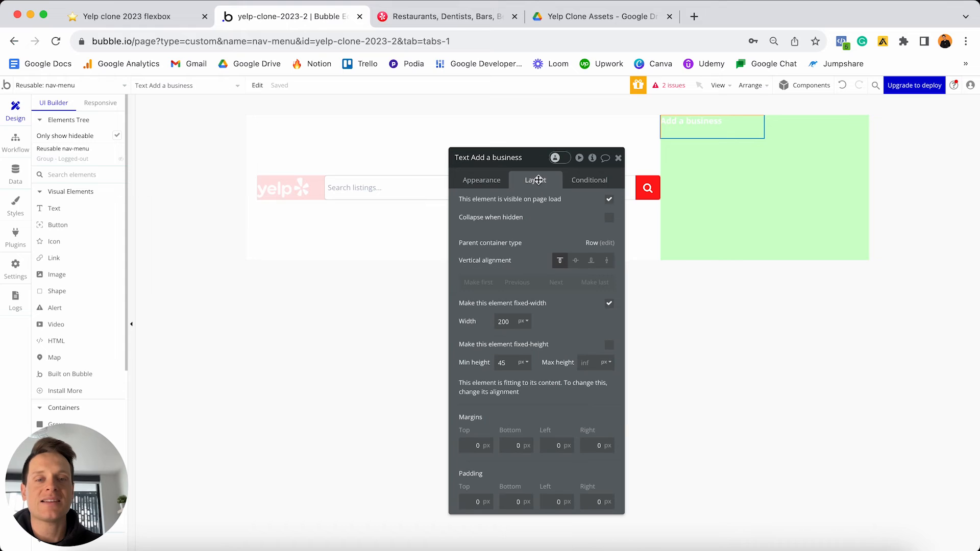
pyautogui.click(609, 304)
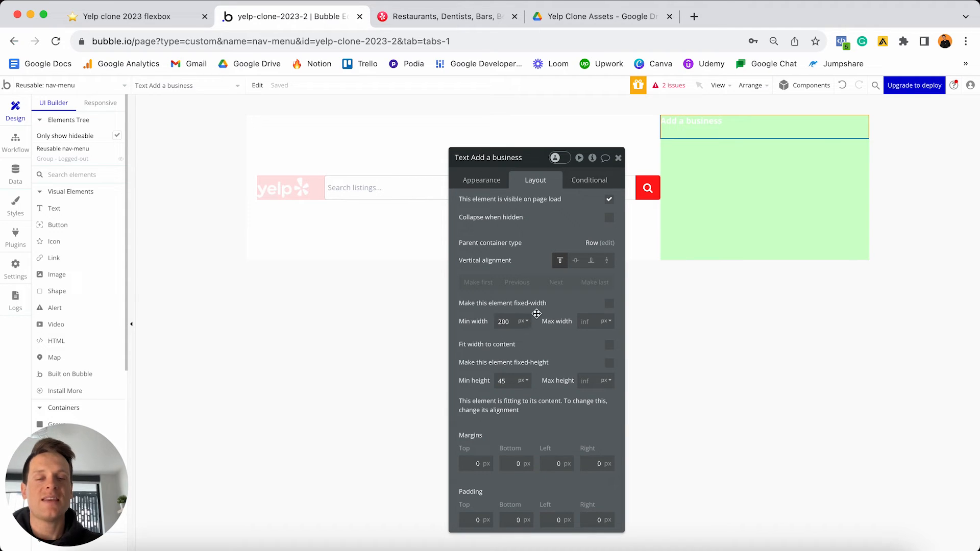
pyautogui.doubleClick(508, 321)
pyautogui.write('0')
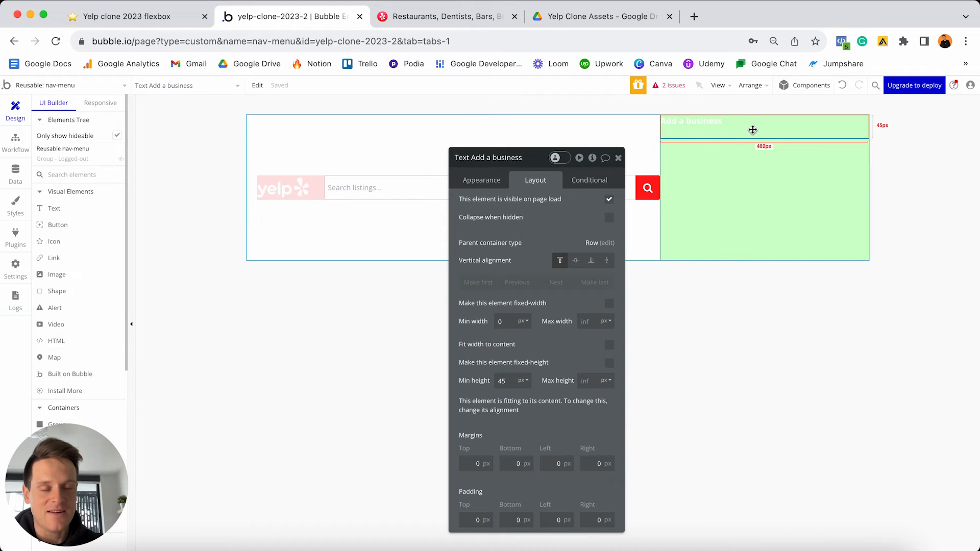
pyautogui.click(609, 345)
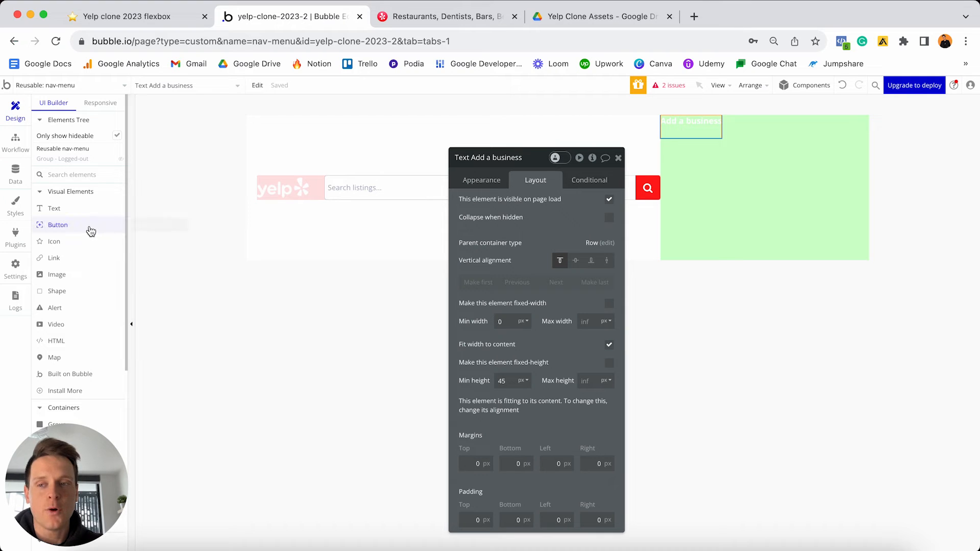
pyautogui.click(60, 274)
# - Add a 50 px wide image to the green group and move it after the text
pyautogui.click(783, 175)
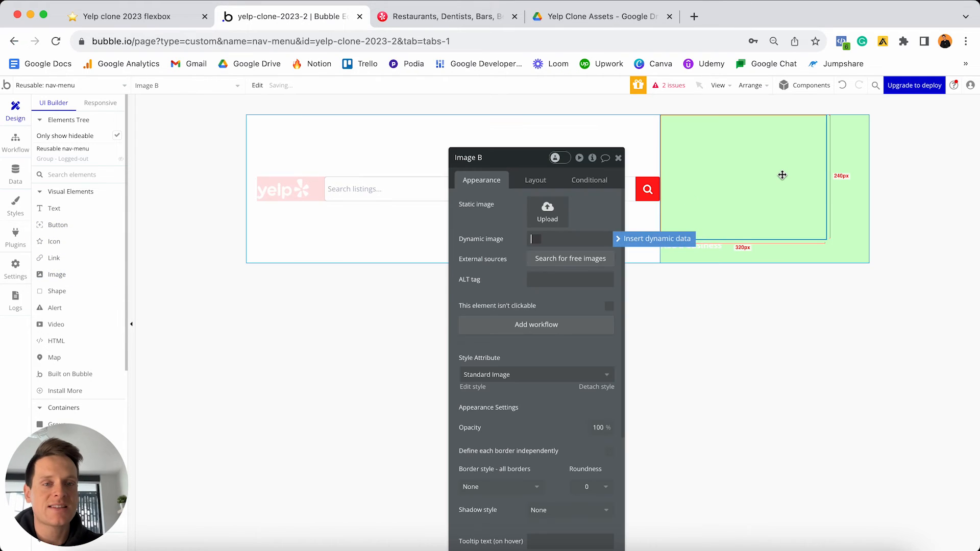
pyautogui.click(543, 184)
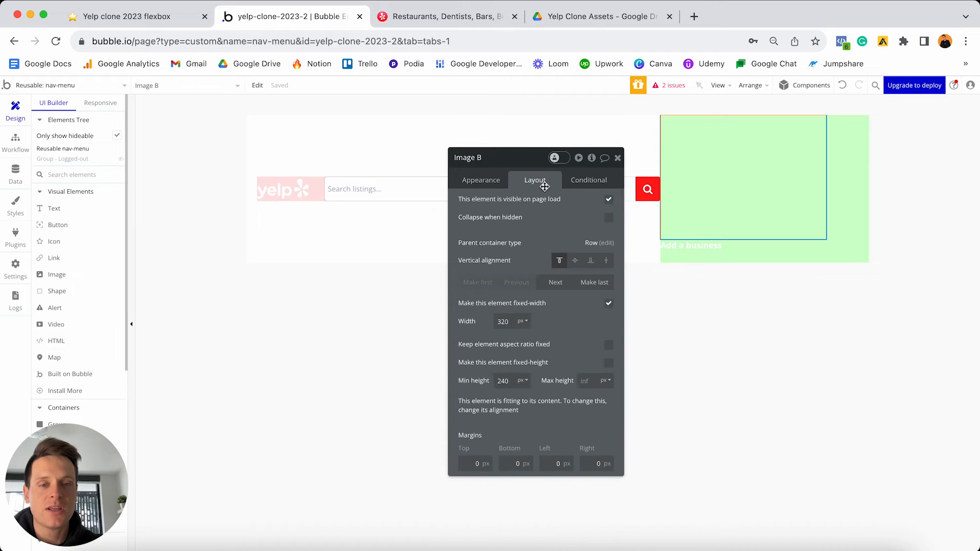
pyautogui.doubleClick(504, 321)
pyautogui.write('50')
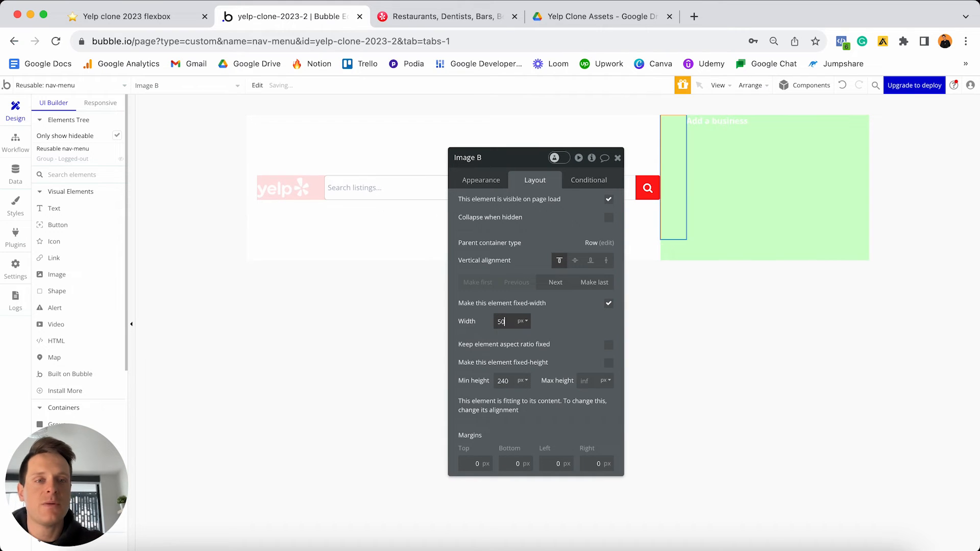
pyautogui.click(565, 282)
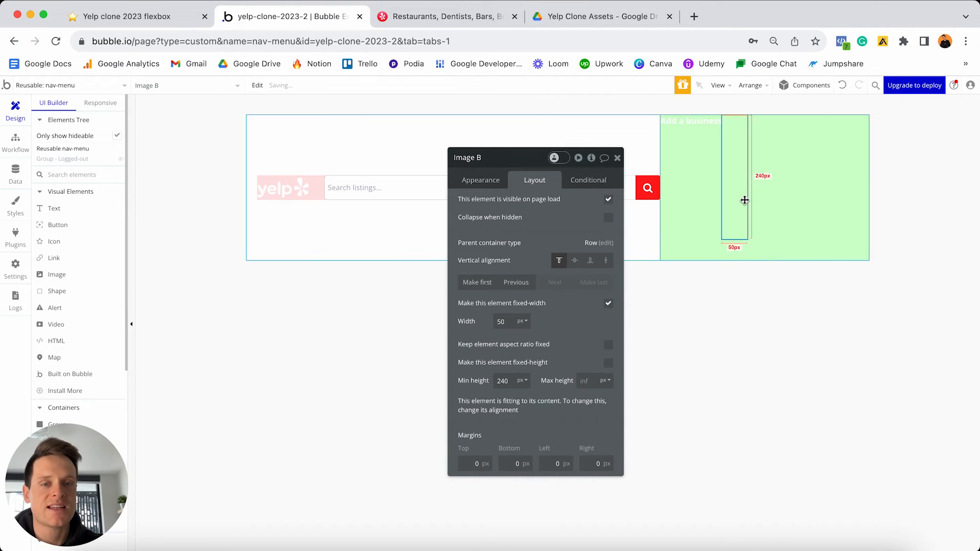
# - Turn off the text's Fit width to content and delete the trial image
pyautogui.click(694, 129)
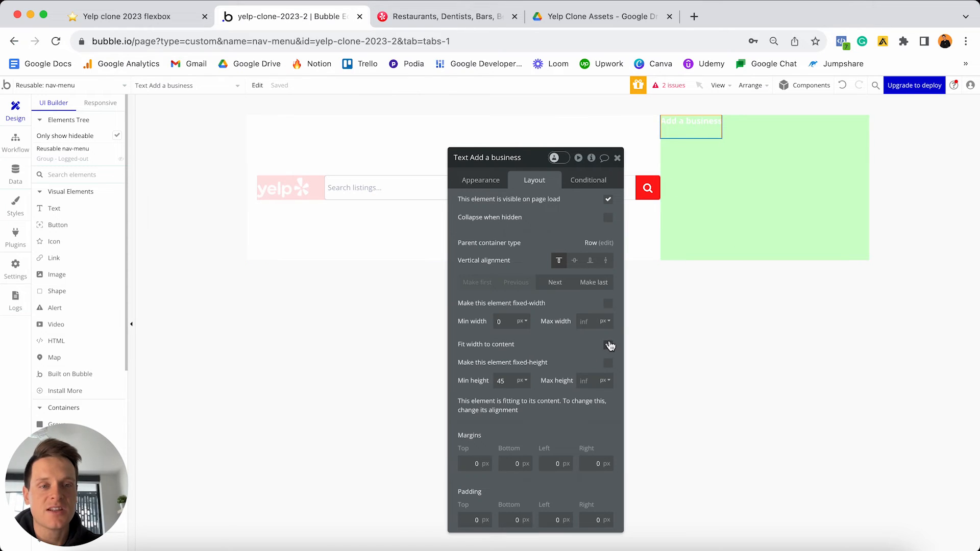
pyautogui.click(725, 131)
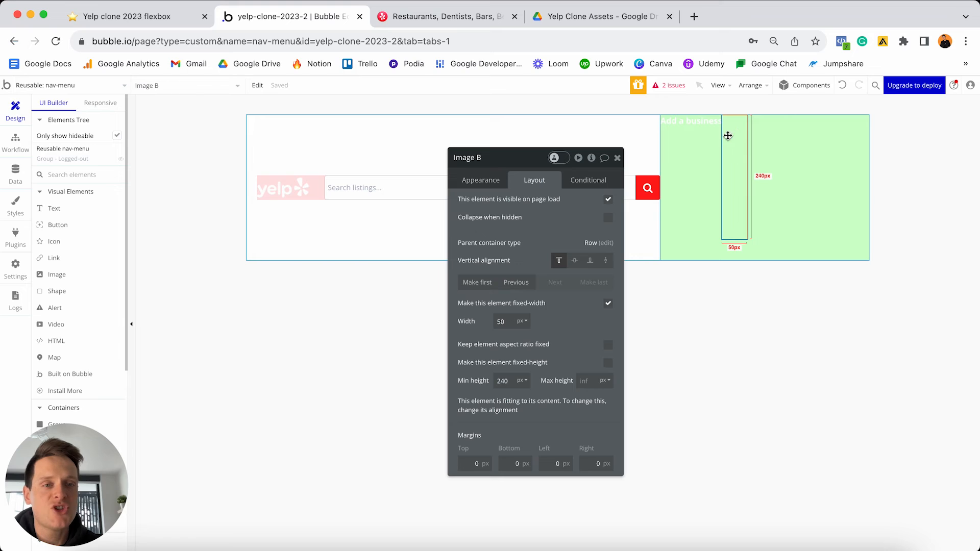
pyautogui.click(701, 125)
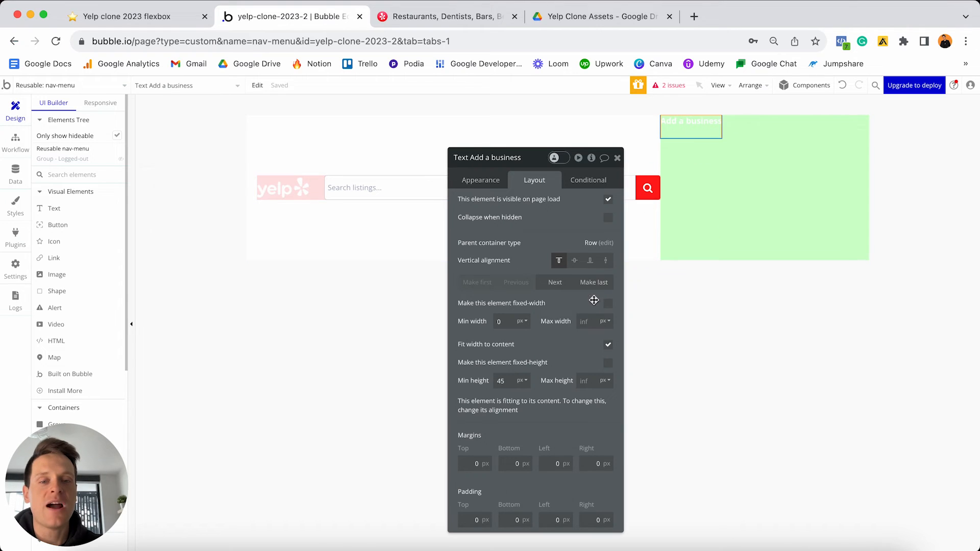
pyautogui.click(609, 346)
pyautogui.click(854, 139)
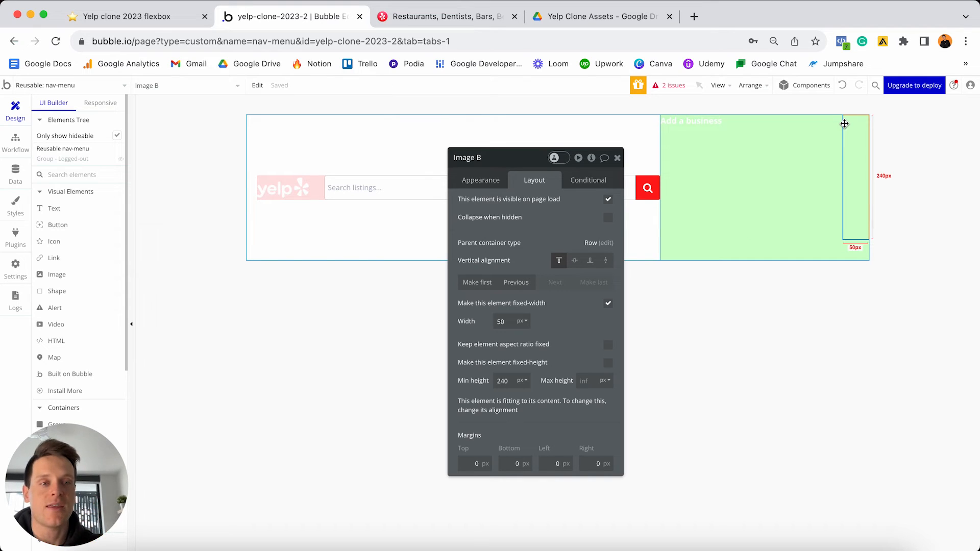
pyautogui.press('Delete')
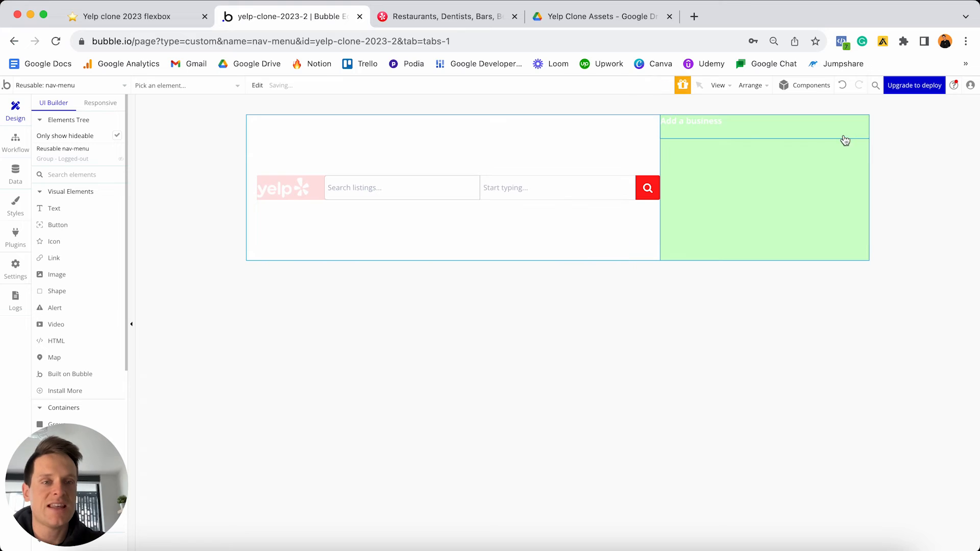
# - Re-enable Fit width to content on the text and set its minimum height to 0
pyautogui.doubleClick(708, 122)
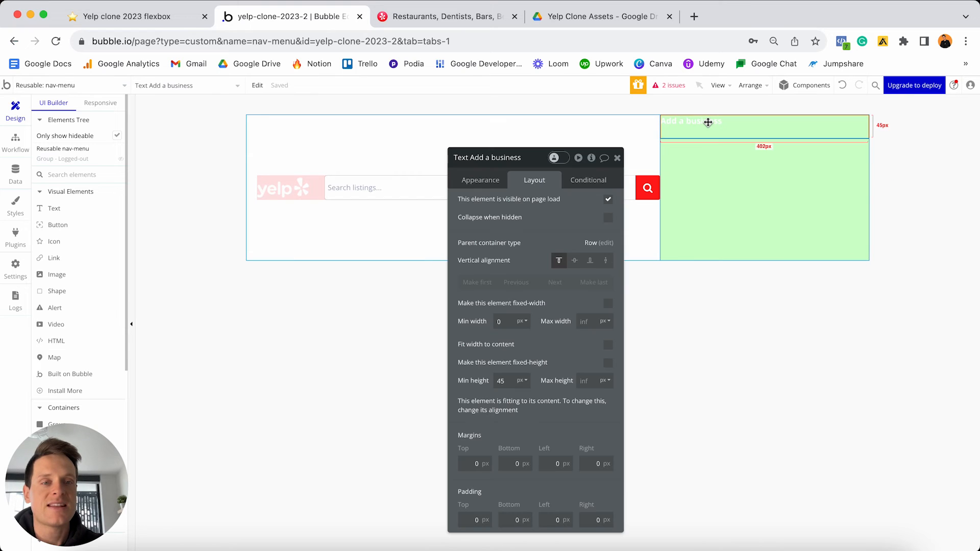
pyautogui.click(608, 345)
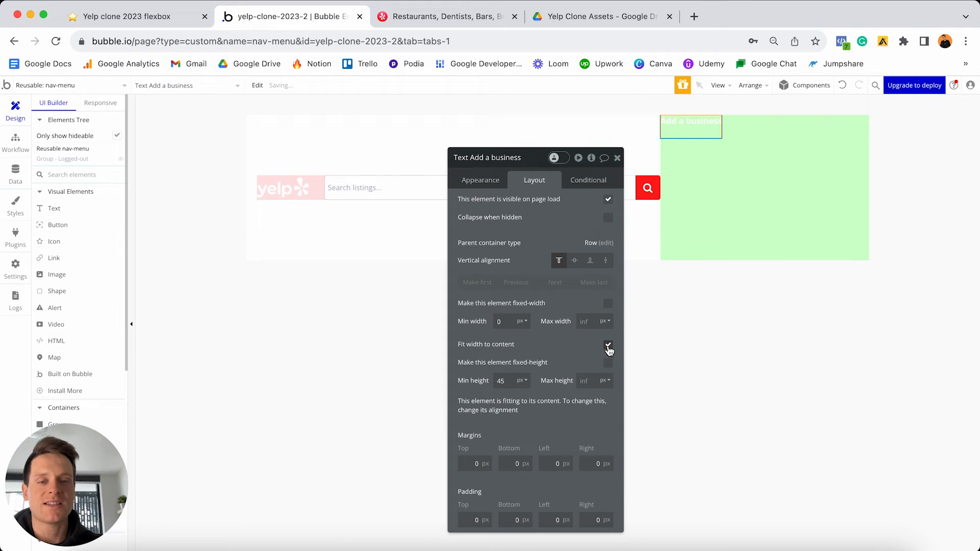
pyautogui.click(506, 380)
pyautogui.write('0')
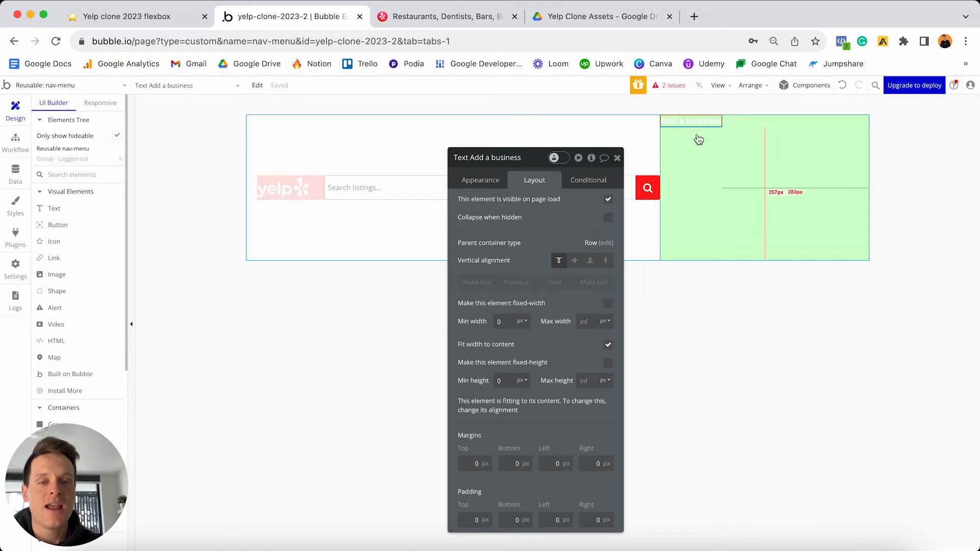
# - Centre the Add a business text vertically and add a new image to the green group
pyautogui.click(574, 261)
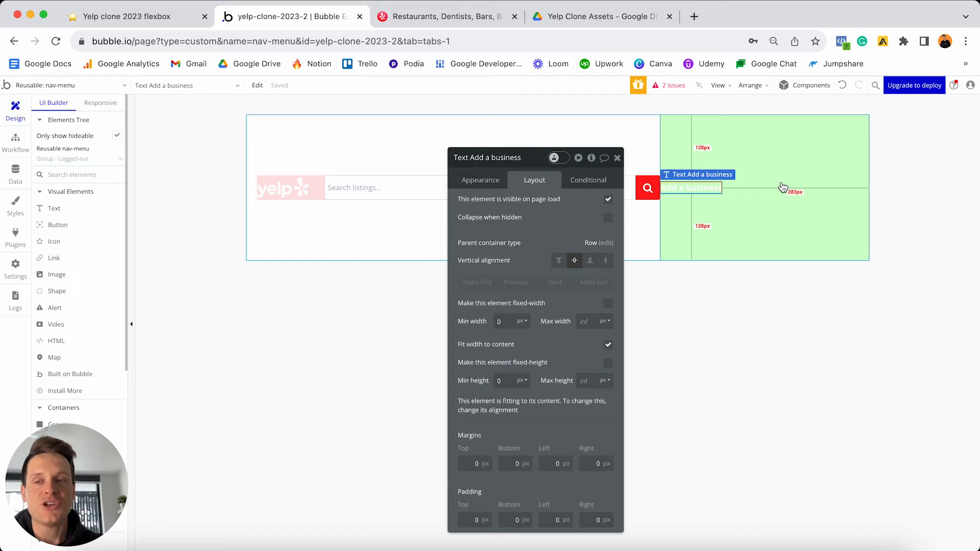
pyautogui.click(51, 276)
pyautogui.click(787, 216)
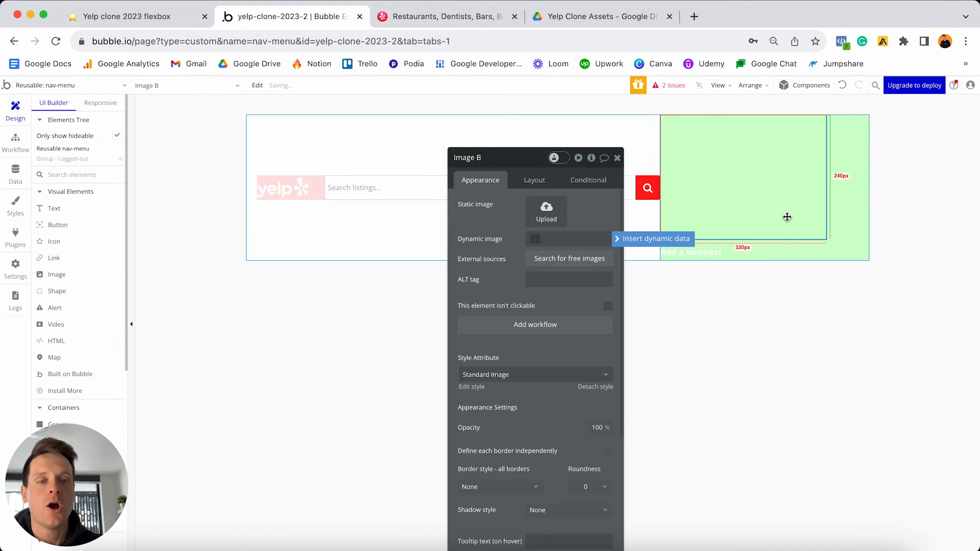
# - Make the image source dynamic and view the User data type's fields in the Data tab
pyautogui.click(565, 237)
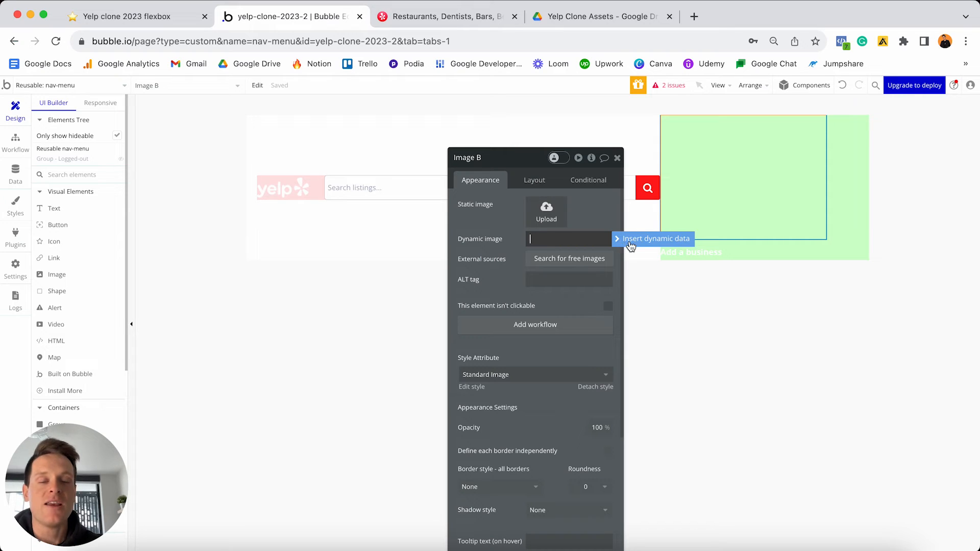
pyautogui.click(15, 172)
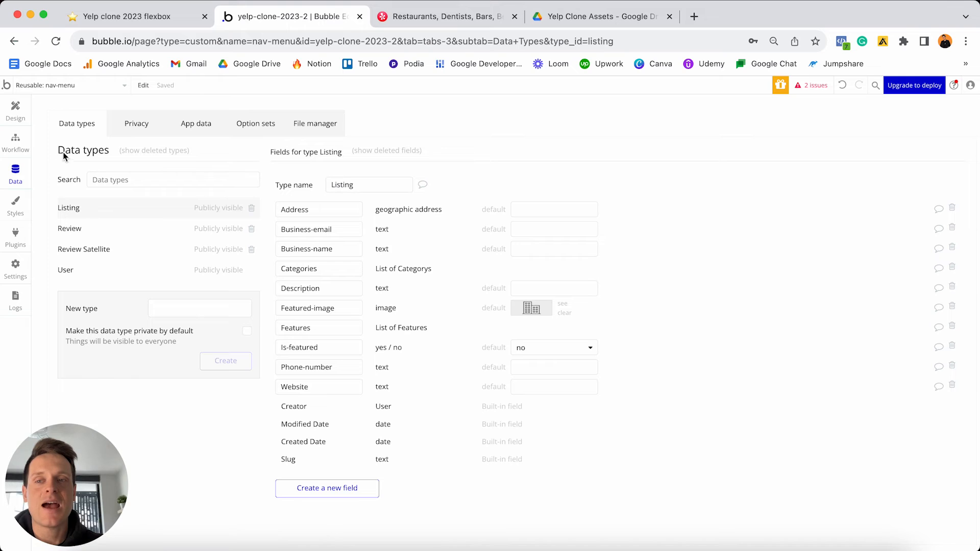
pyautogui.click(90, 271)
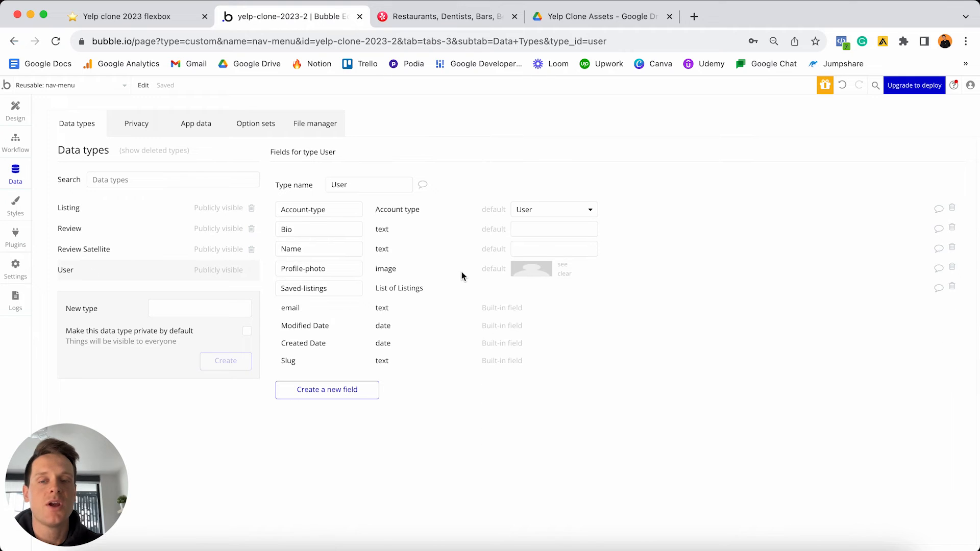
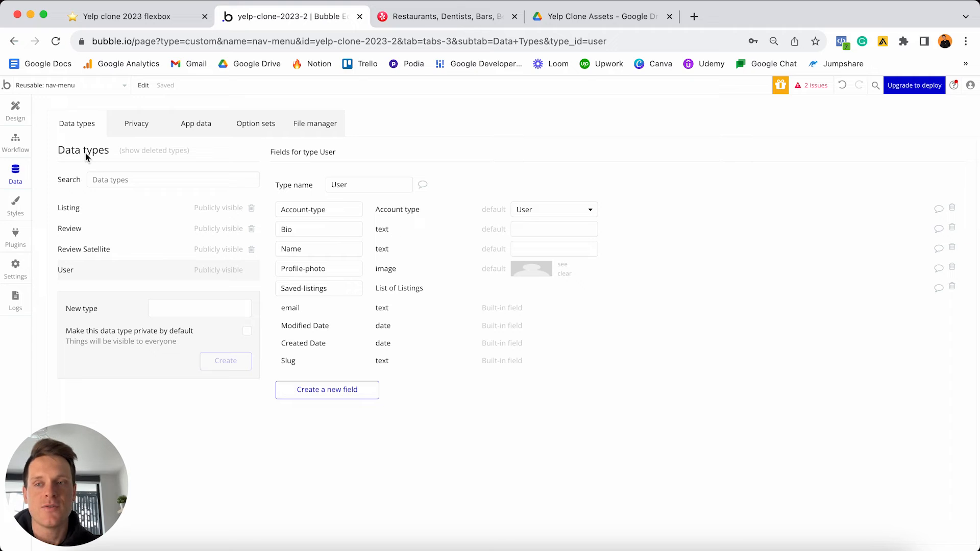
# - Set Image B's source to Current User's Profile-photo processed with Imgix, cropped to fit
pyautogui.click(15, 110)
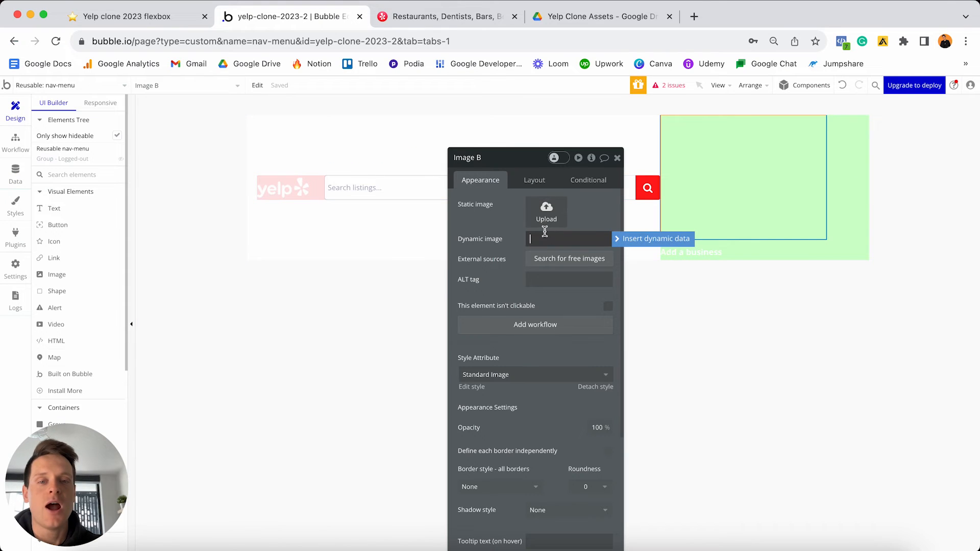
pyautogui.click(610, 239)
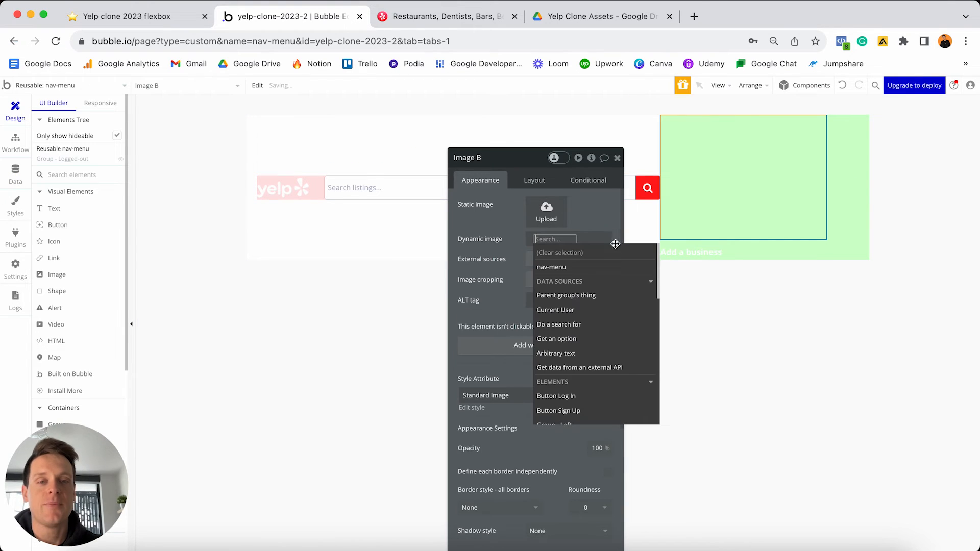
pyautogui.click(576, 311)
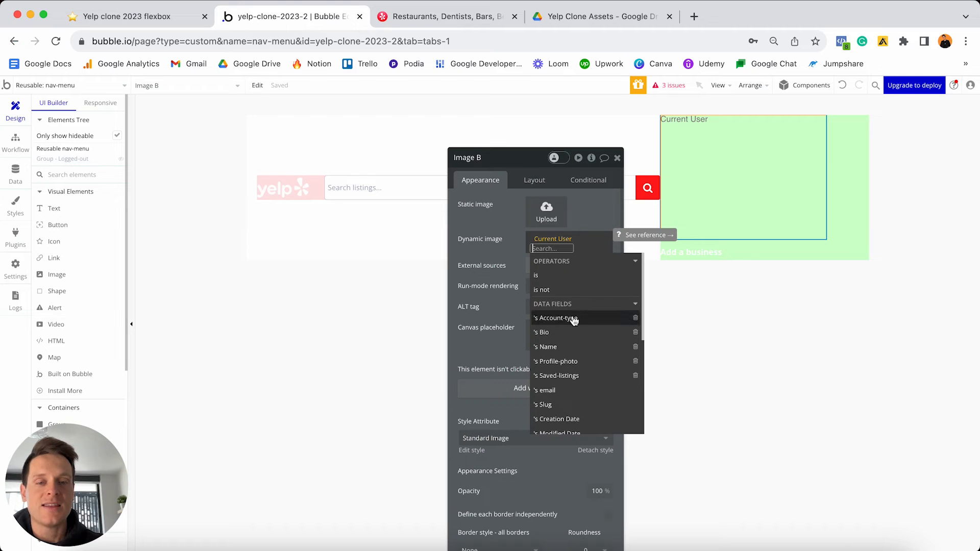
pyautogui.click(554, 363)
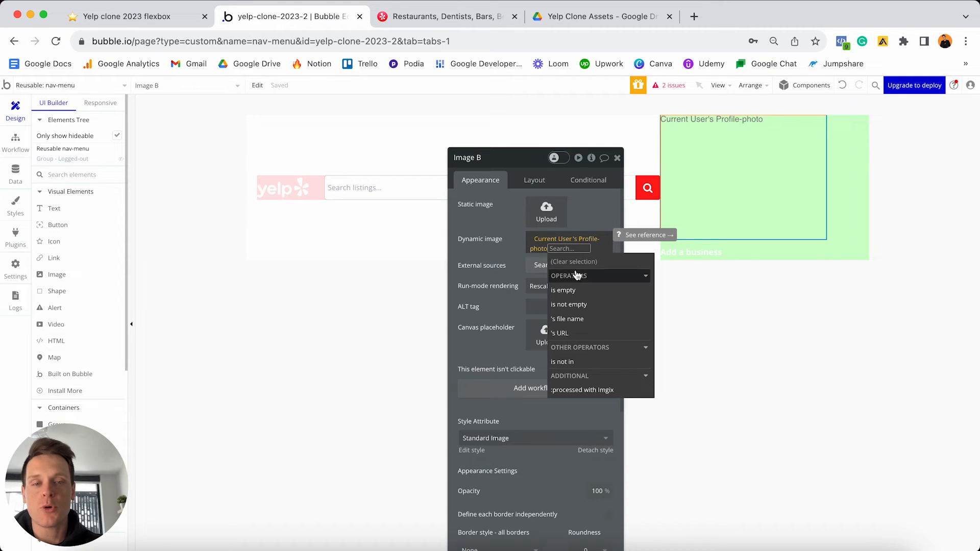
pyautogui.click(576, 391)
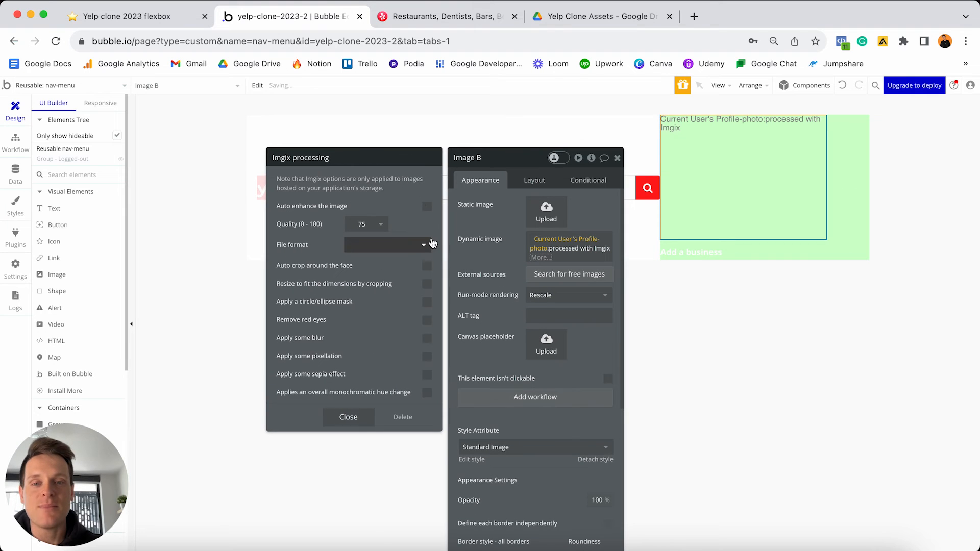
pyautogui.click(427, 286)
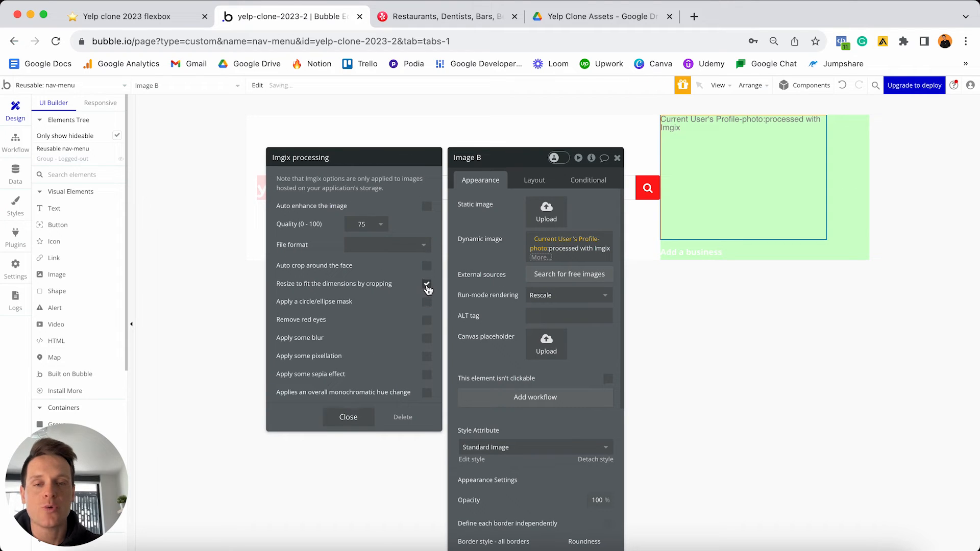
pyautogui.click(369, 418)
pyautogui.click(501, 325)
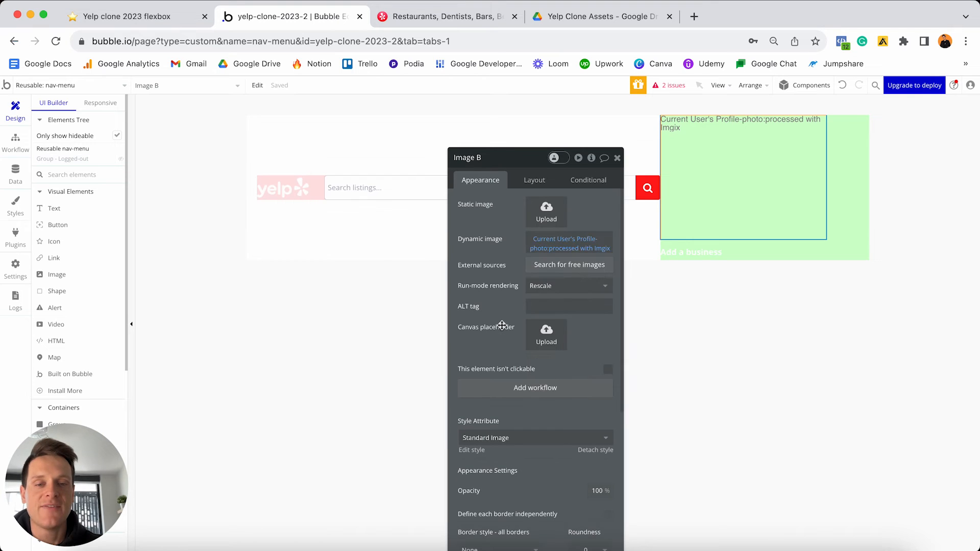
pyautogui.scroll(-3, 502, 326)
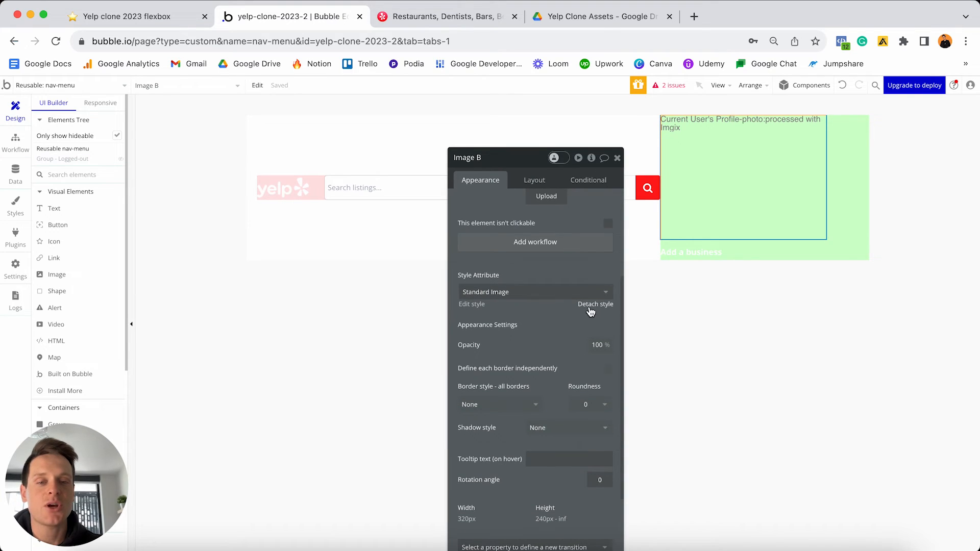
# - Detach Image B's style and give it a solid border with roundness 100
pyautogui.click(592, 305)
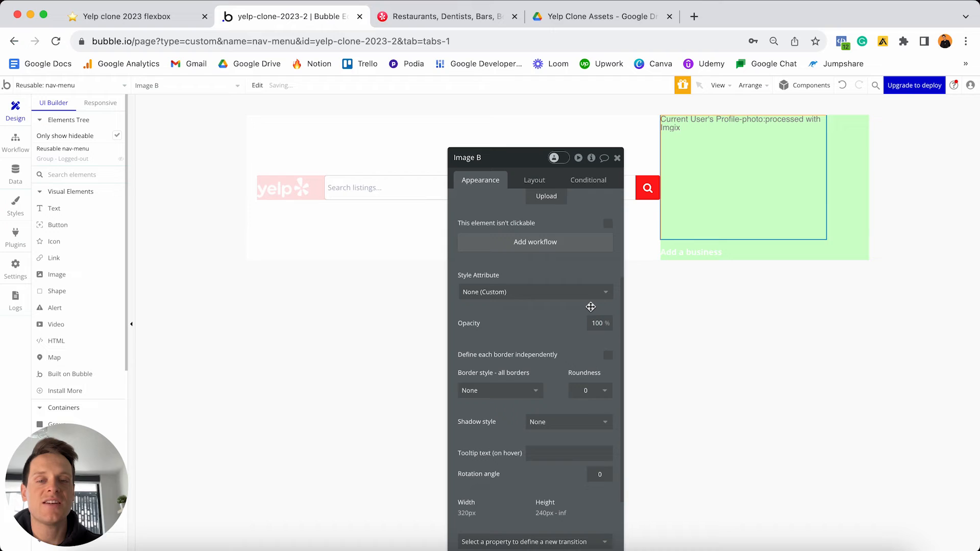
pyautogui.click(534, 390)
pyautogui.click(502, 427)
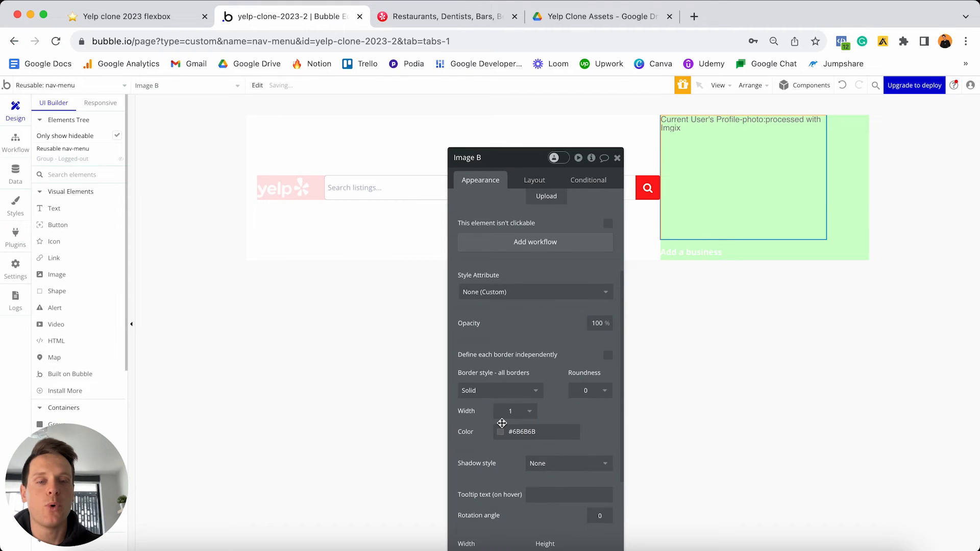
pyautogui.click(601, 391)
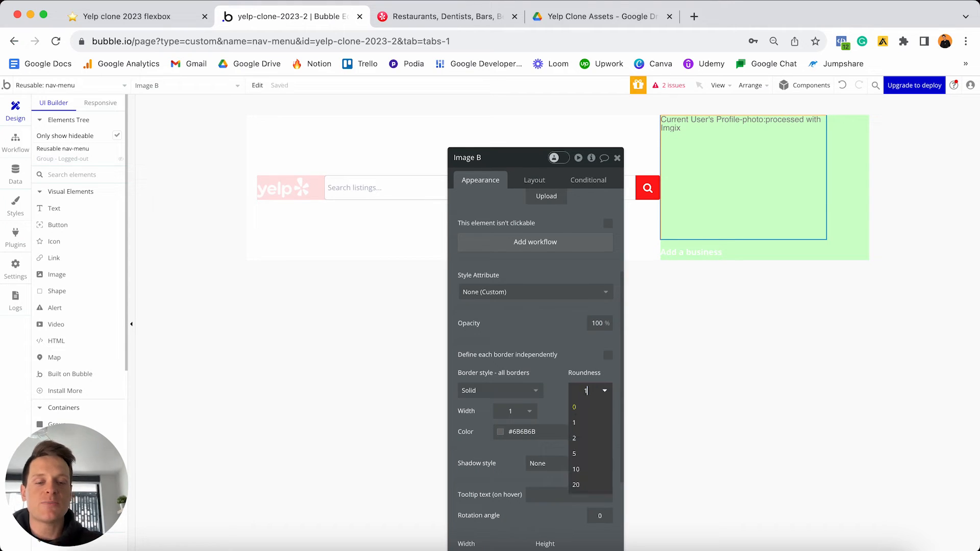
pyautogui.write('100')
pyautogui.press('Return')
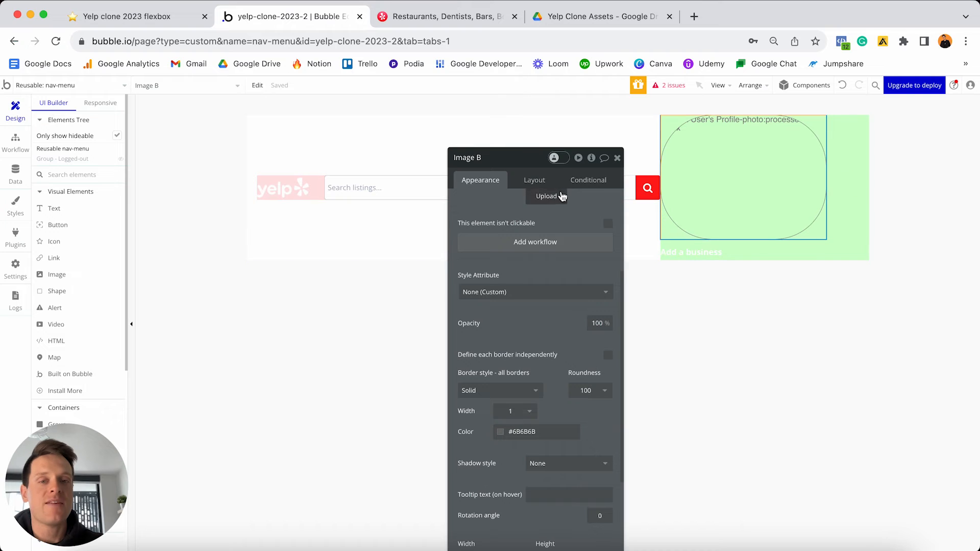
pyautogui.click(535, 181)
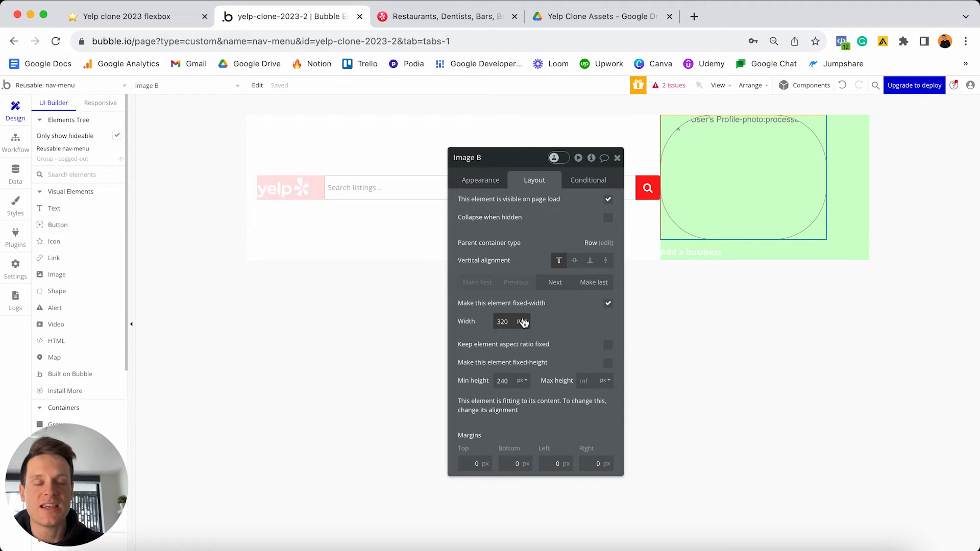
# - Make Image B 50 px wide with fixed aspect ratio, vertically centred, with a 20 px left margin
pyautogui.doubleClick(503, 323)
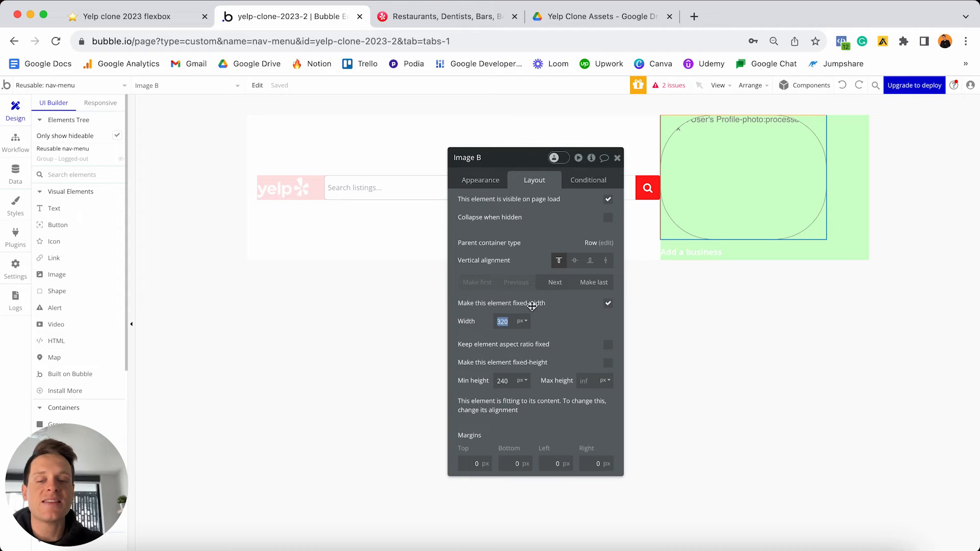
pyautogui.write('50')
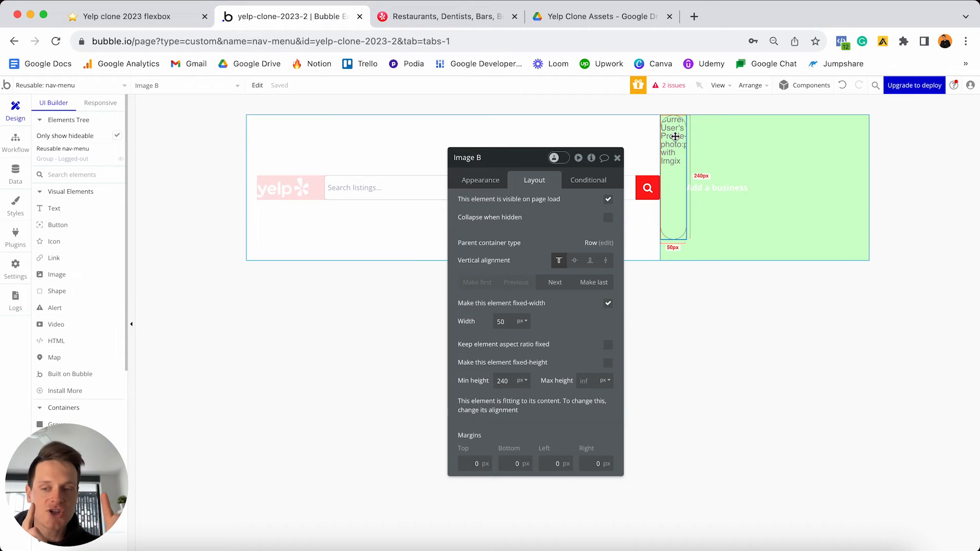
pyautogui.click(608, 346)
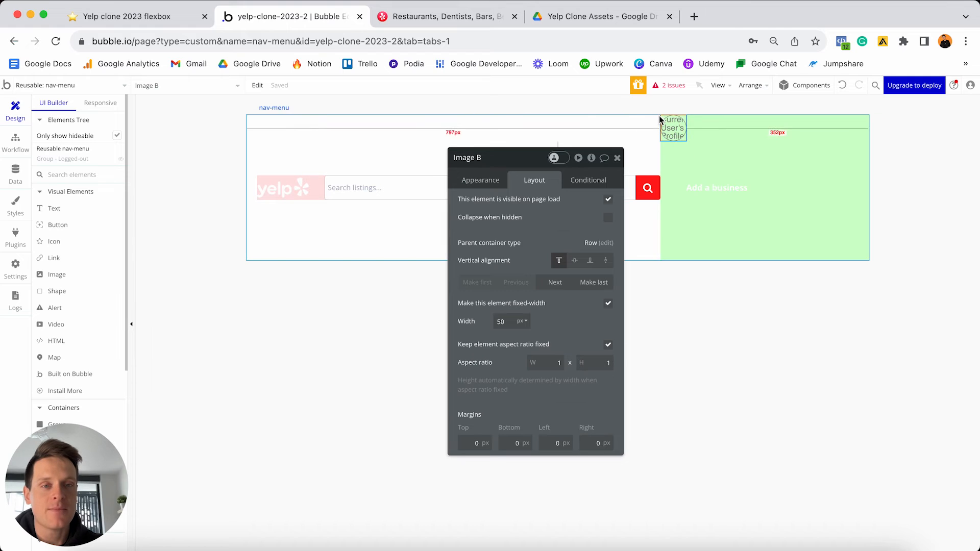
pyautogui.click(555, 282)
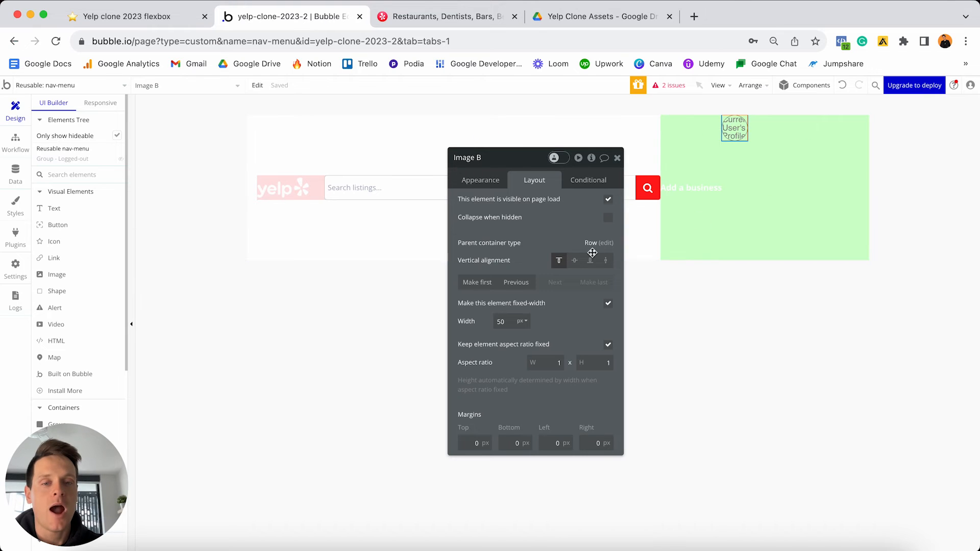
pyautogui.click(575, 261)
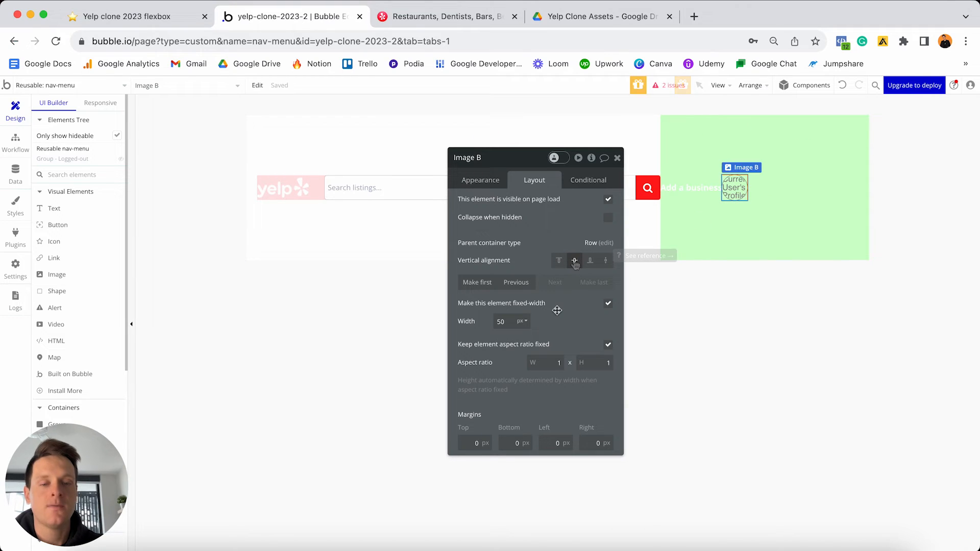
pyautogui.click(555, 443)
pyautogui.write('20')
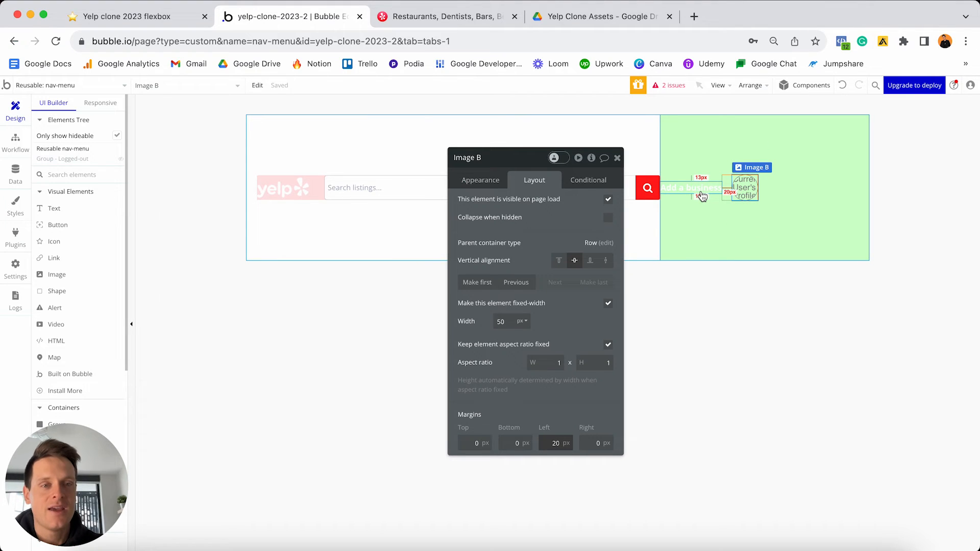
pyautogui.click(816, 145)
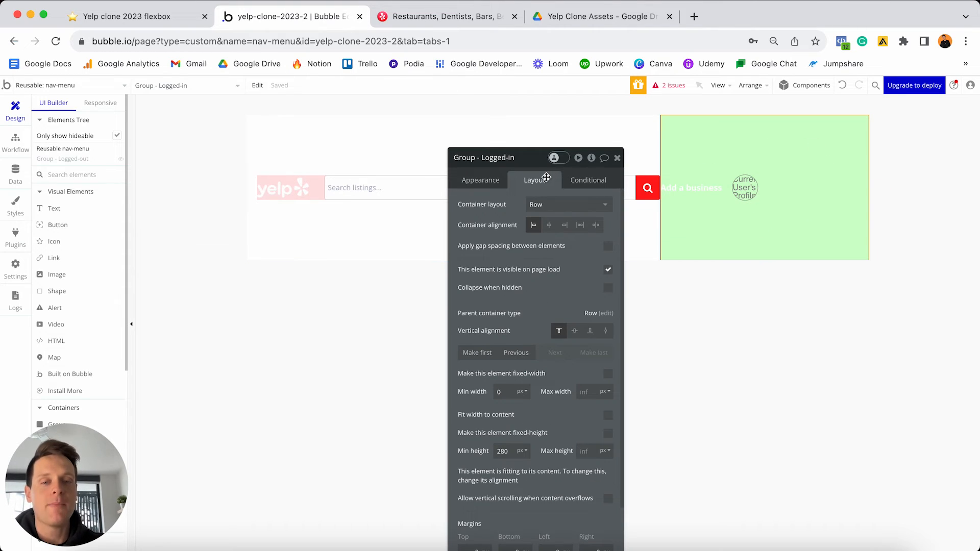
# - Give the logged-in group min height 0, fit width to content, and vertical centring
pyautogui.doubleClick(509, 451)
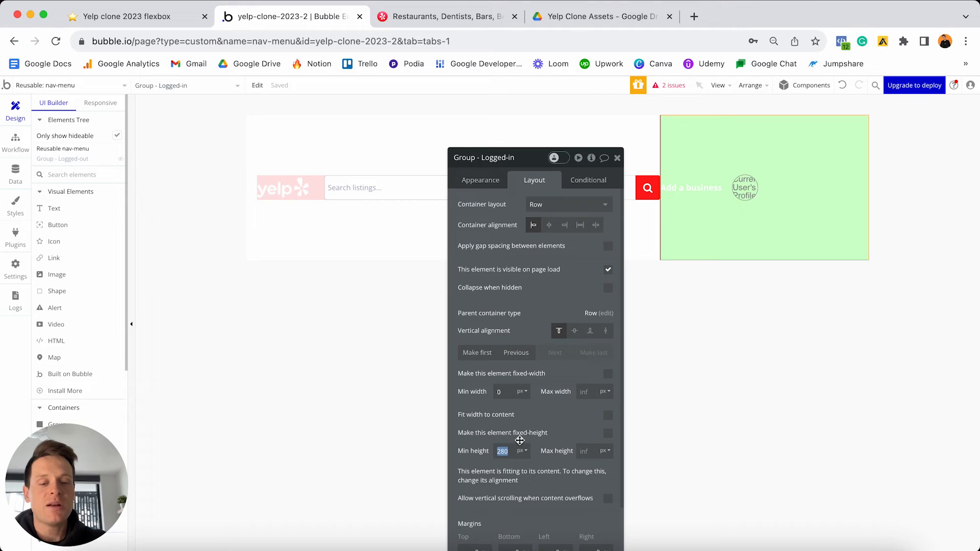
pyautogui.write('0')
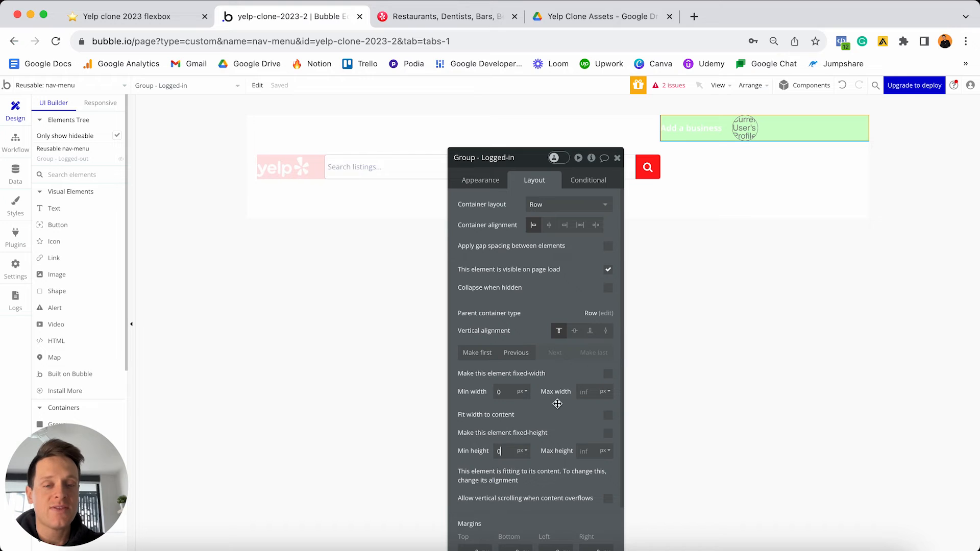
pyautogui.click(608, 416)
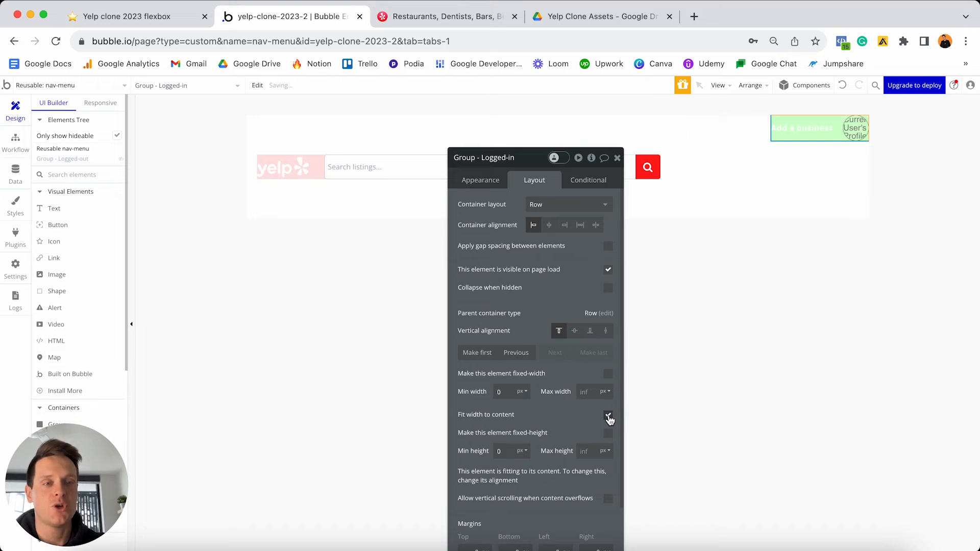
pyautogui.click(574, 331)
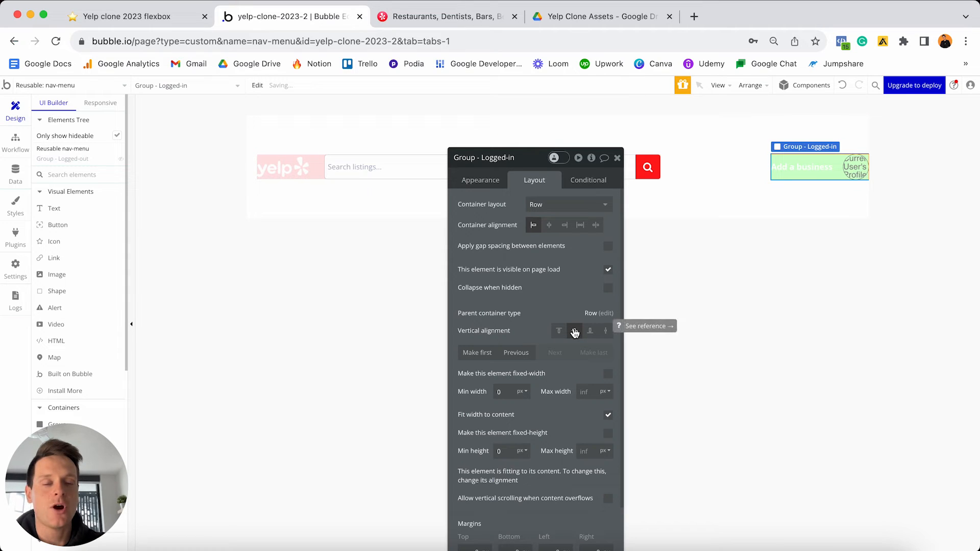
pyautogui.scroll(-3, 566, 347)
# - Set the group's top, bottom and right margins to 20 px
pyautogui.click(475, 491)
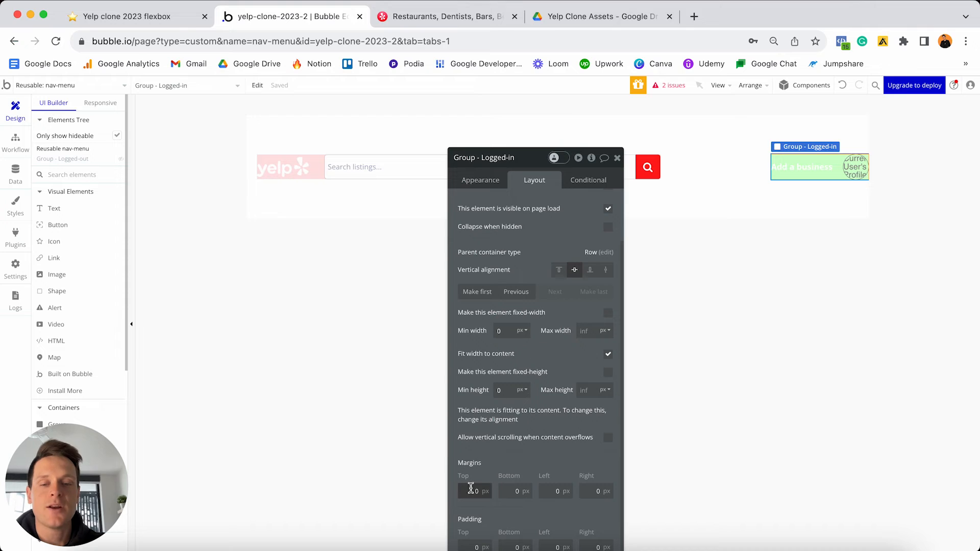
pyautogui.write('2')
pyautogui.click(511, 490)
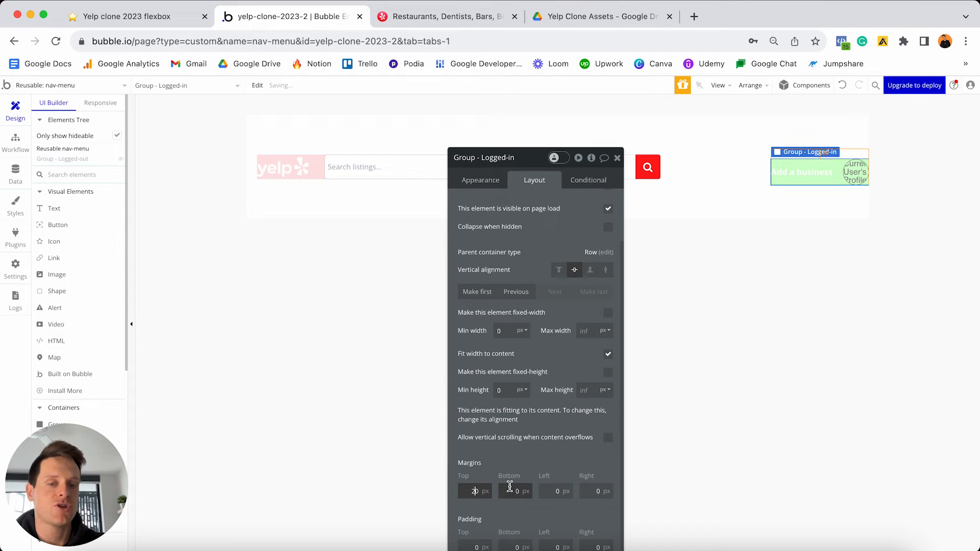
pyautogui.write('2')
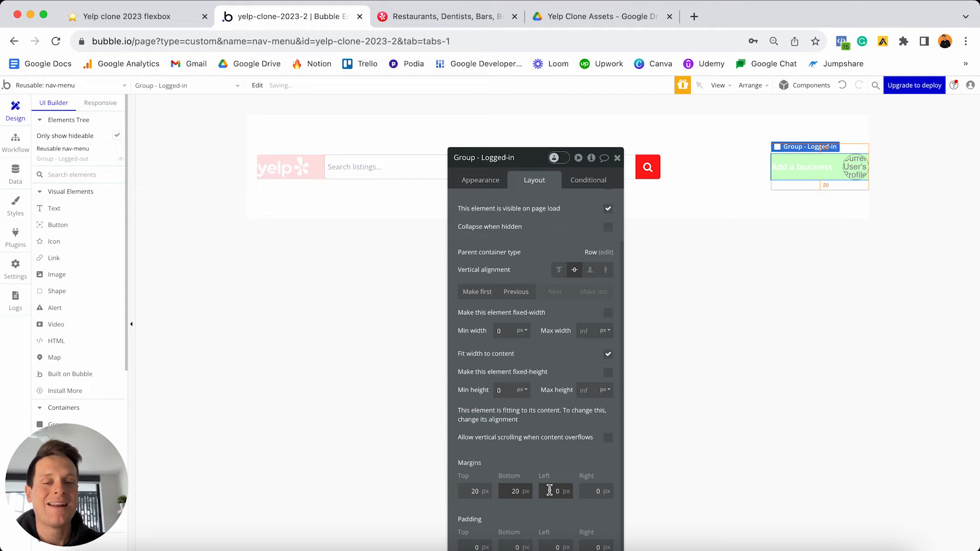
pyautogui.click(596, 492)
pyautogui.write('2')
pyautogui.press('Return')
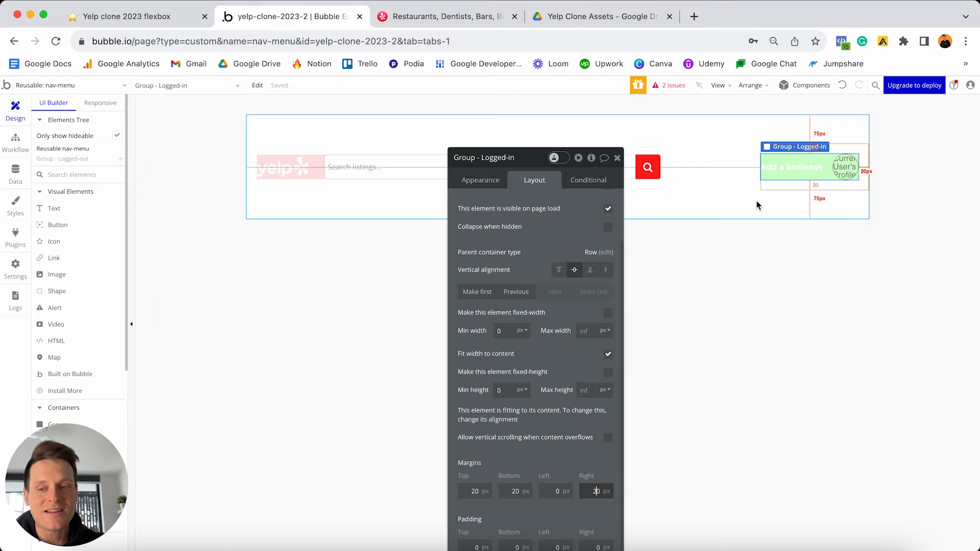
# - Hide the logged-in group on page load and collapse it when hidden
pyautogui.click(608, 210)
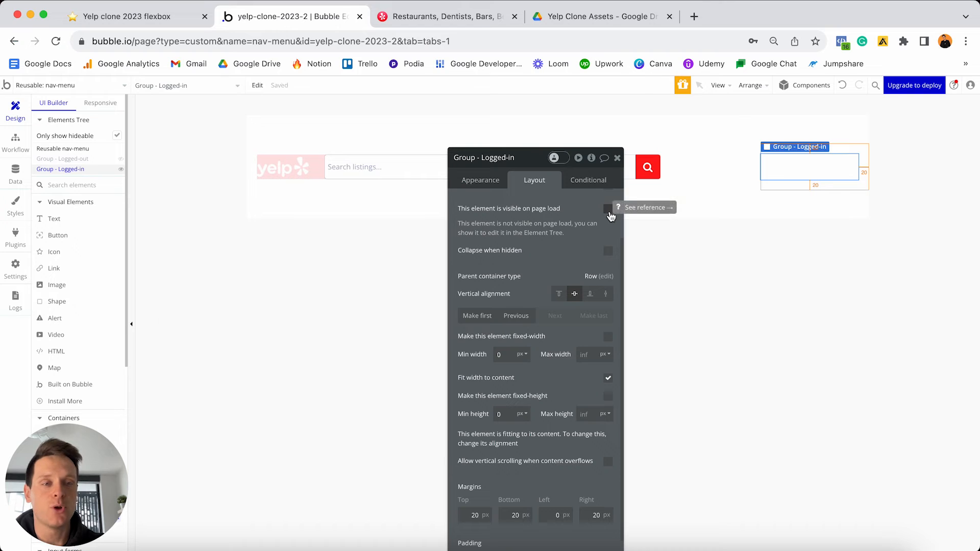
pyautogui.click(609, 252)
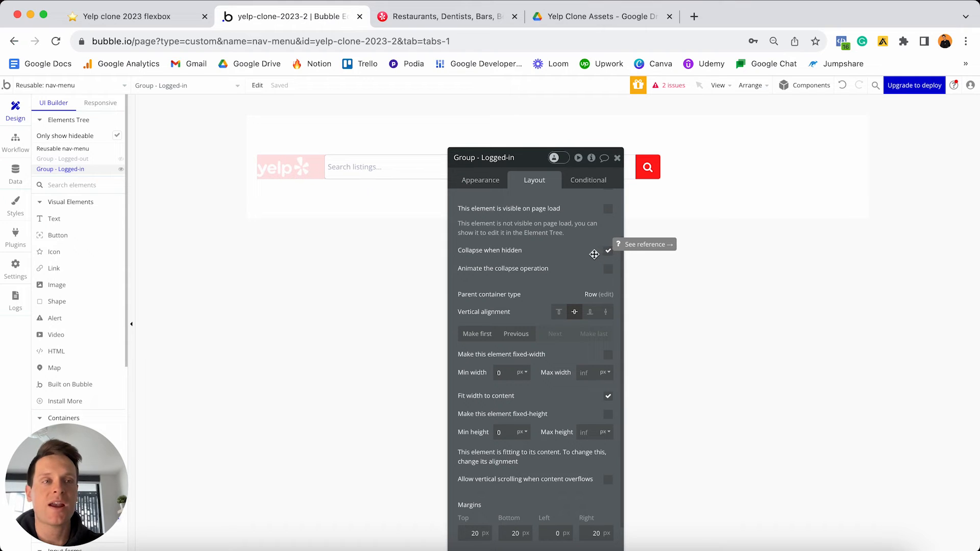
pyautogui.click(591, 179)
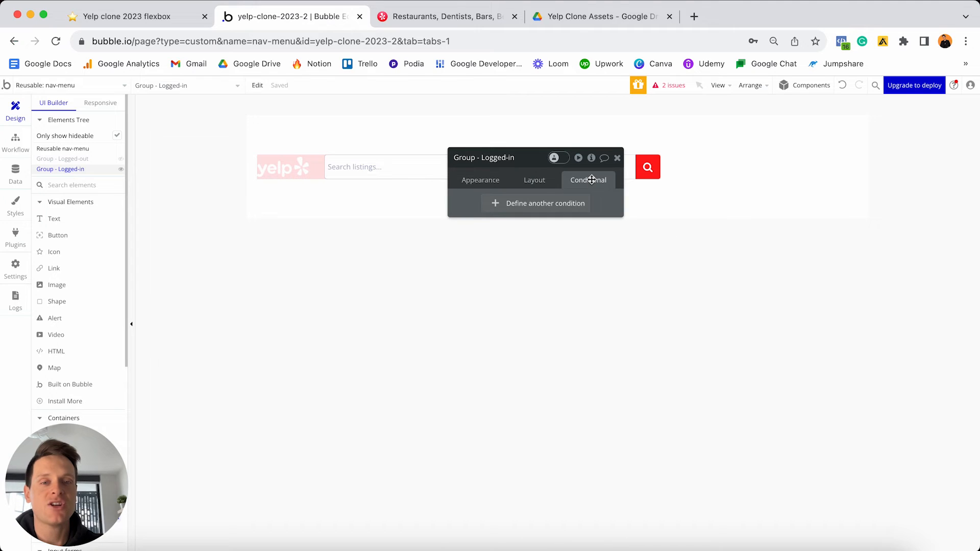
# - Add a condition making the group visible when Current User is logged in
pyautogui.click(520, 205)
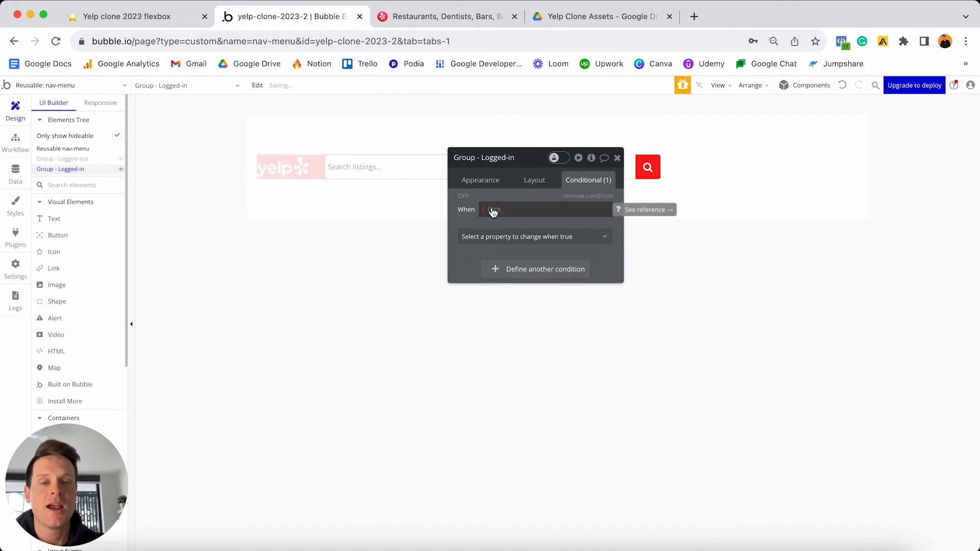
pyautogui.click(491, 209)
pyautogui.click(515, 266)
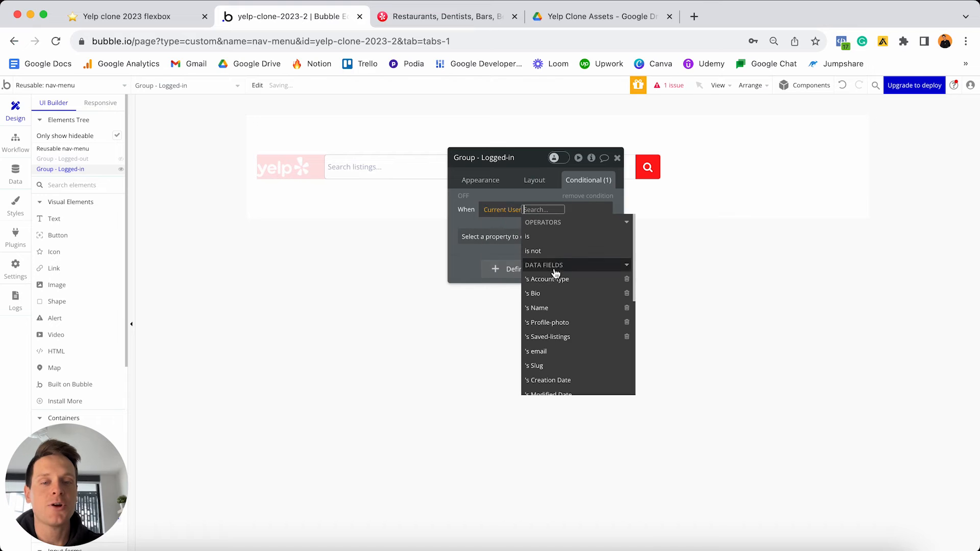
pyautogui.scroll(-3, 579, 291)
pyautogui.scroll(-1, 577, 292)
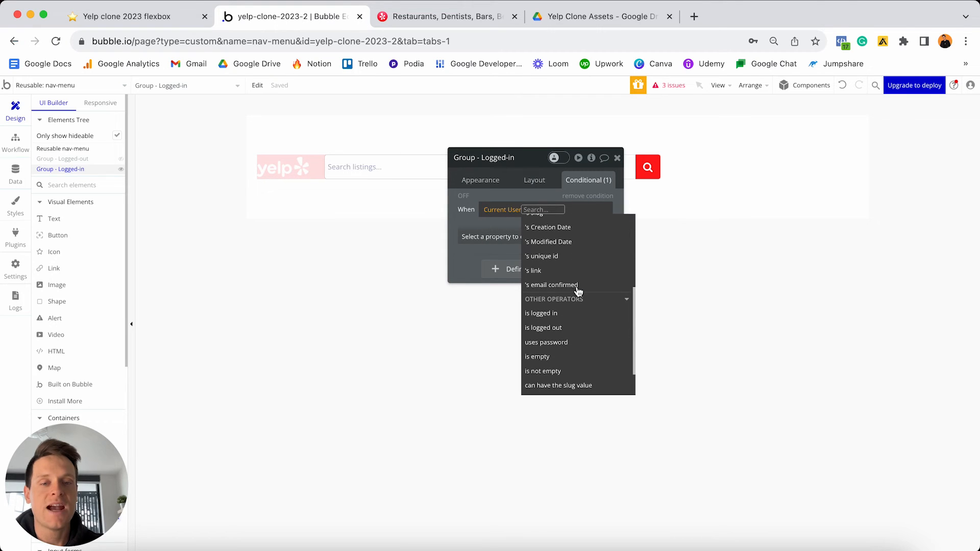
pyautogui.click(572, 313)
pyautogui.click(534, 234)
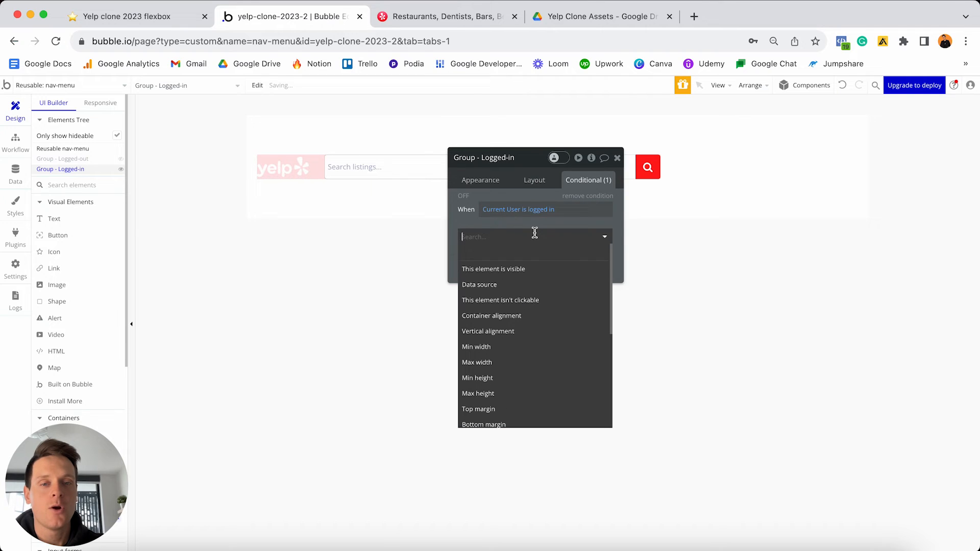
pyautogui.click(543, 271)
pyautogui.click(598, 235)
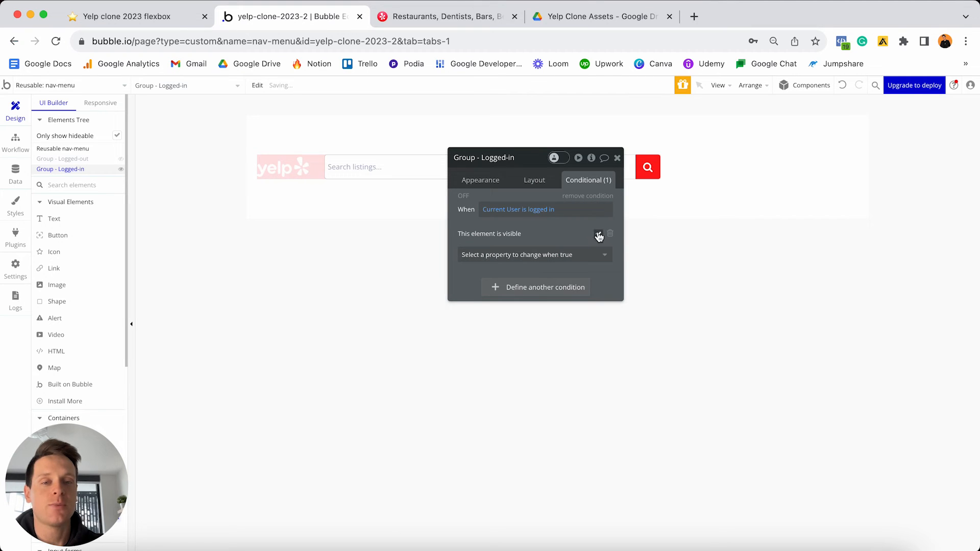
pyautogui.click(464, 197)
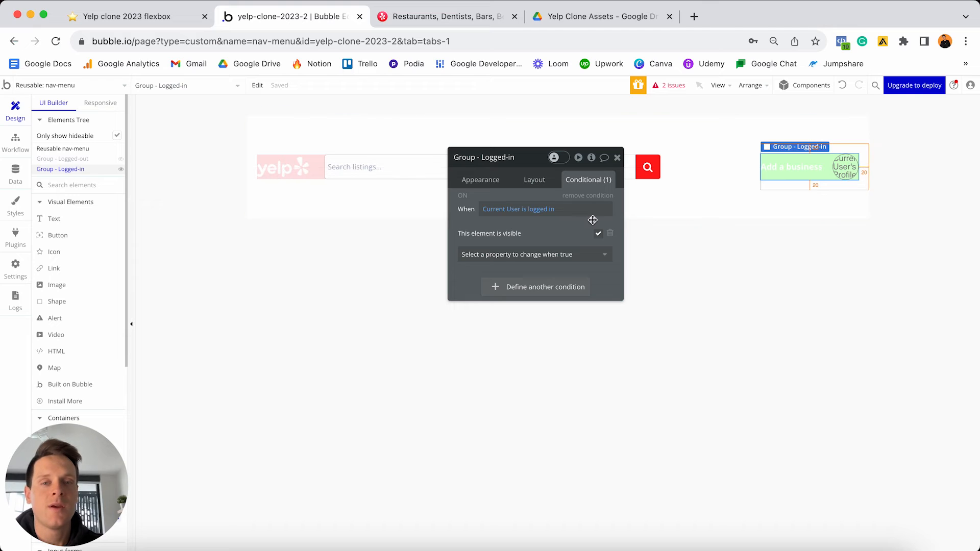
pyautogui.click(785, 175)
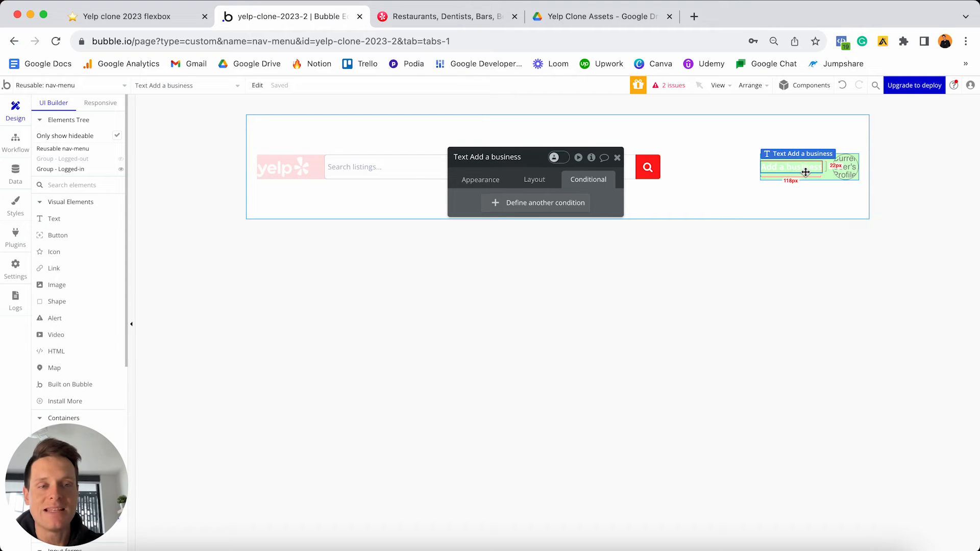
pyautogui.click(15, 174)
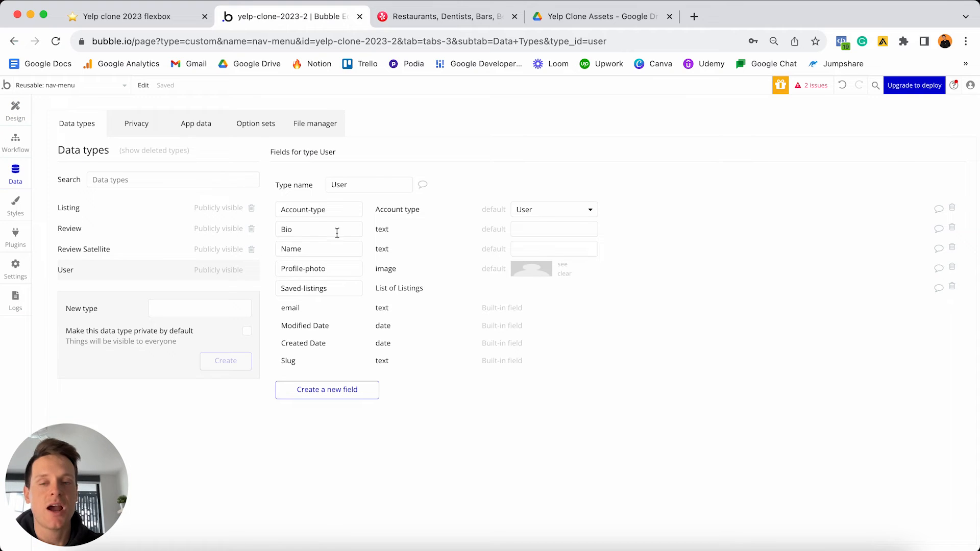
pyautogui.click(338, 211)
pyautogui.press('super+a')
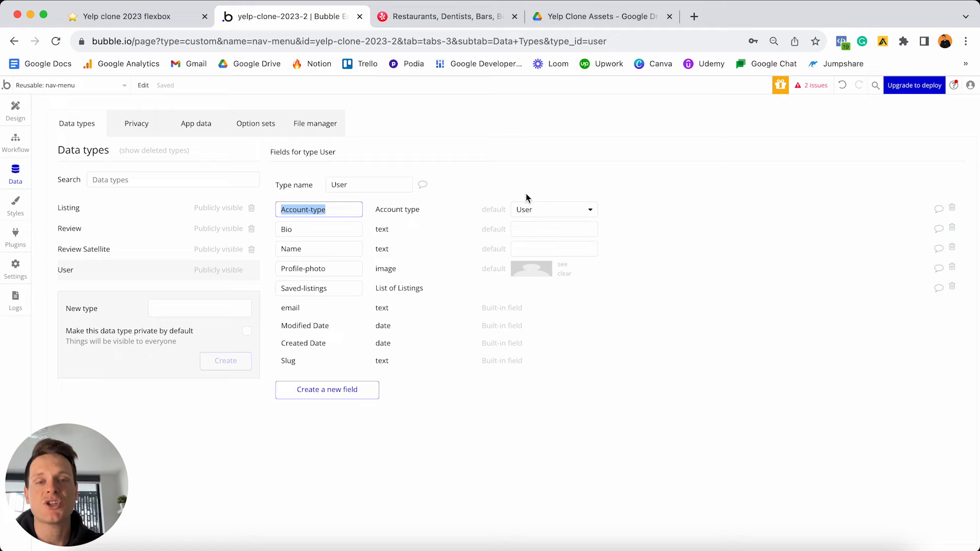
pyautogui.click(539, 209)
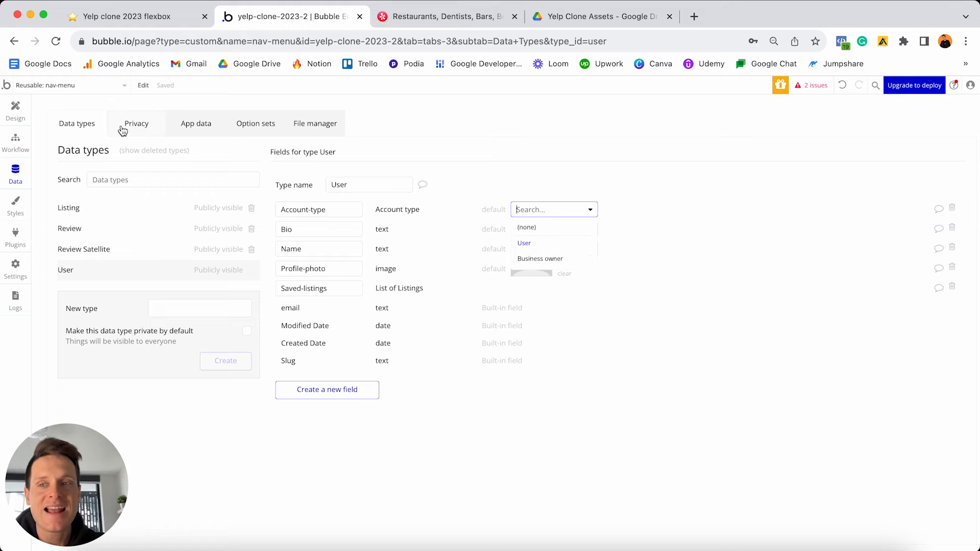
pyautogui.click(15, 110)
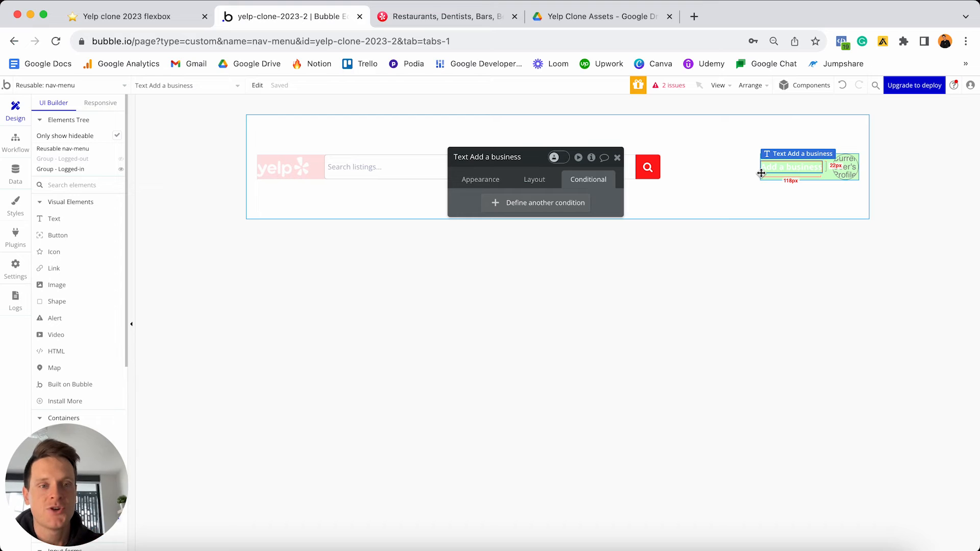
# - Add a condition on Current User's Account-type is Business owner that changes the Text property
pyautogui.click(518, 205)
pyautogui.click(492, 209)
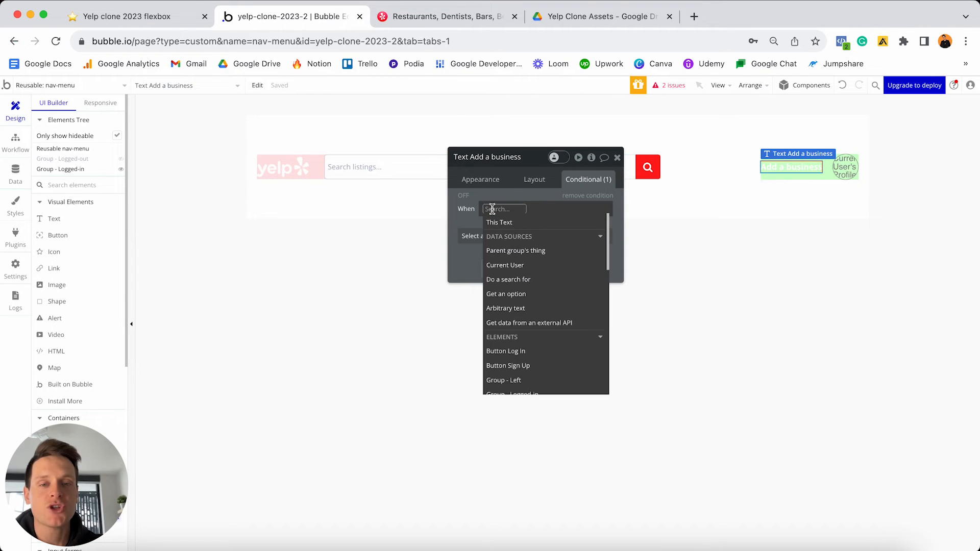
pyautogui.click(519, 265)
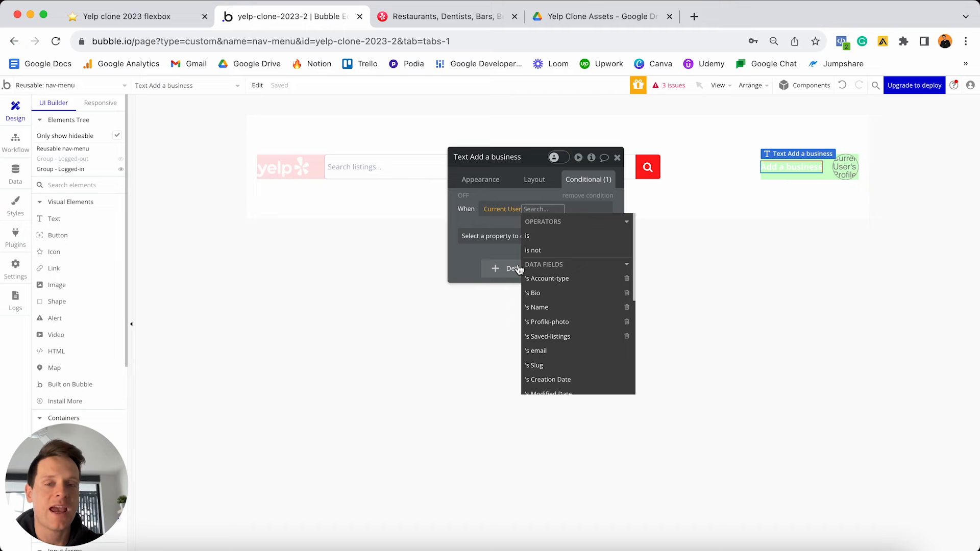
pyautogui.click(546, 278)
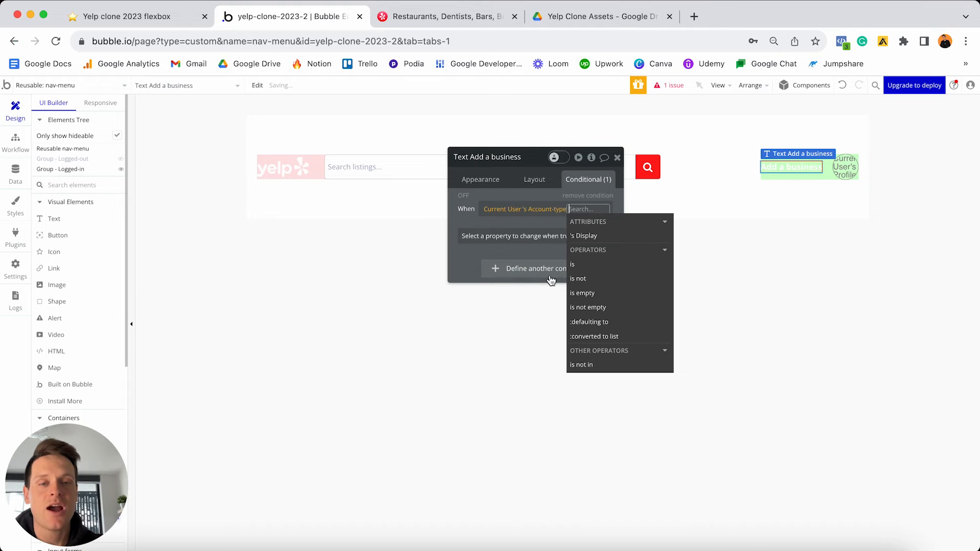
pyautogui.click(591, 265)
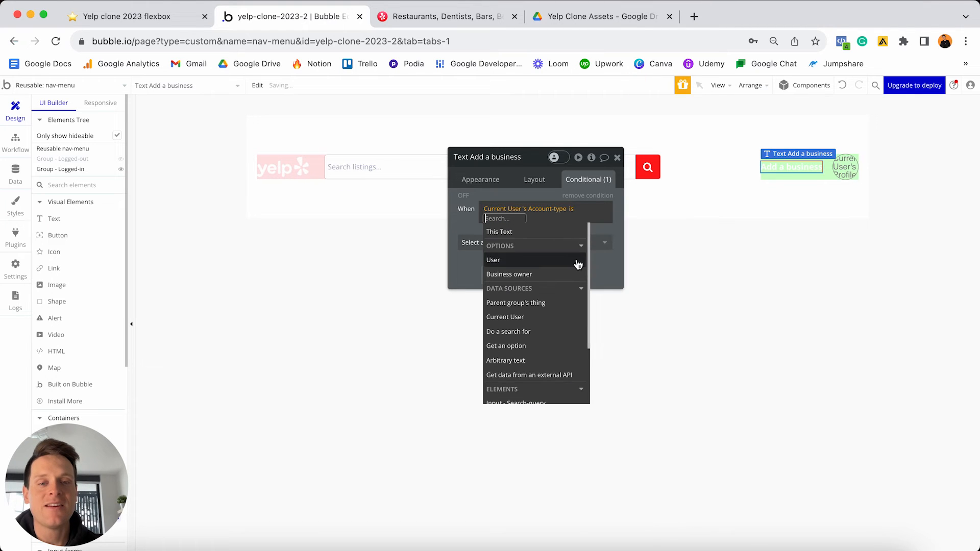
pyautogui.click(518, 276)
pyautogui.click(498, 242)
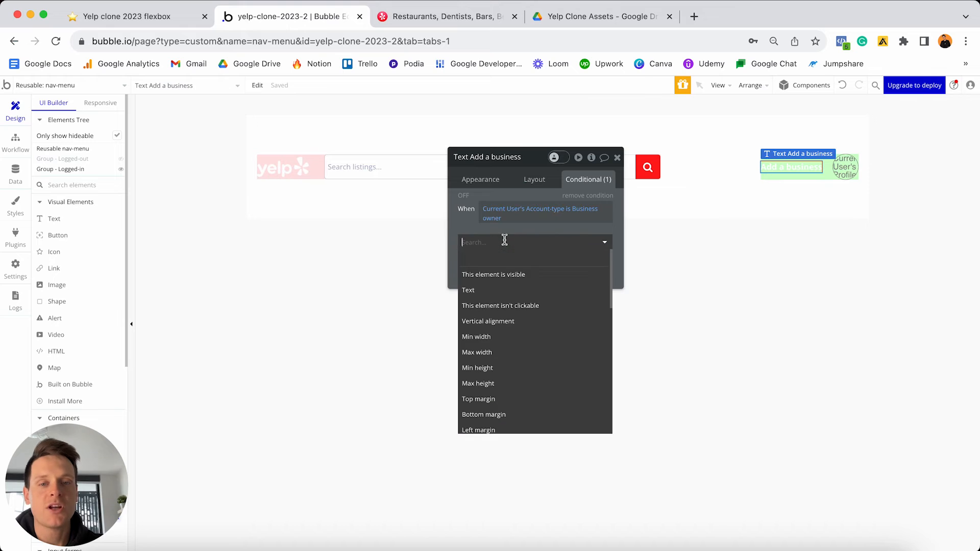
pyautogui.click(487, 294)
# - Change the conditional text to 'Manage a business' and preview it
pyautogui.click(470, 254)
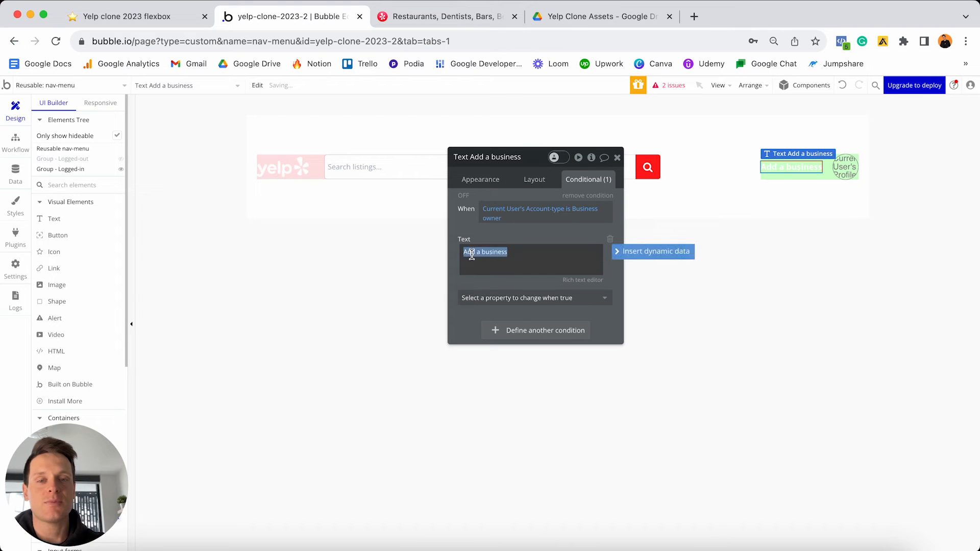
pyautogui.click(475, 252)
pyautogui.press('BackSpace')
pyautogui.press('BackSpace')
pyautogui.press('BackSpace')
pyautogui.write('Mabage')
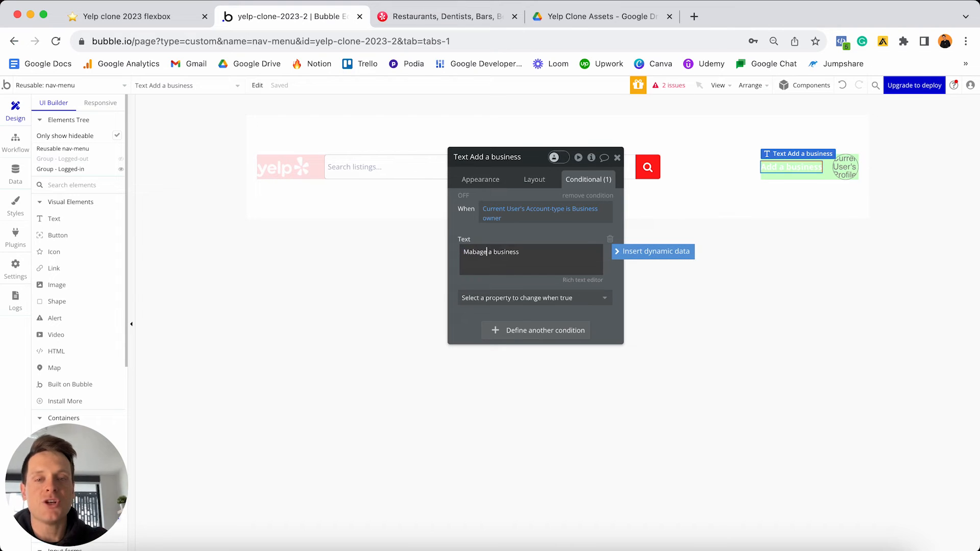
pyautogui.click(477, 252)
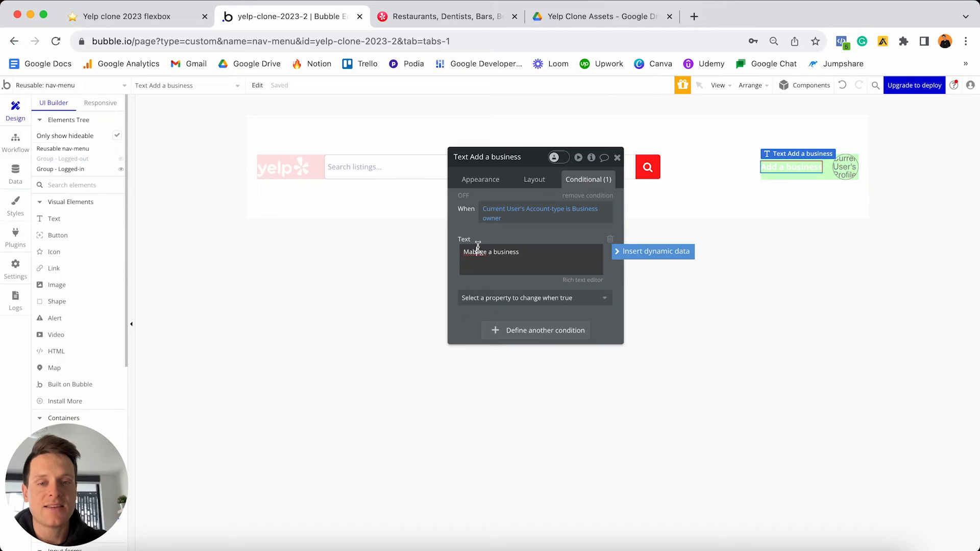
pyautogui.press('BackSpace')
pyautogui.write('n')
pyautogui.click(521, 238)
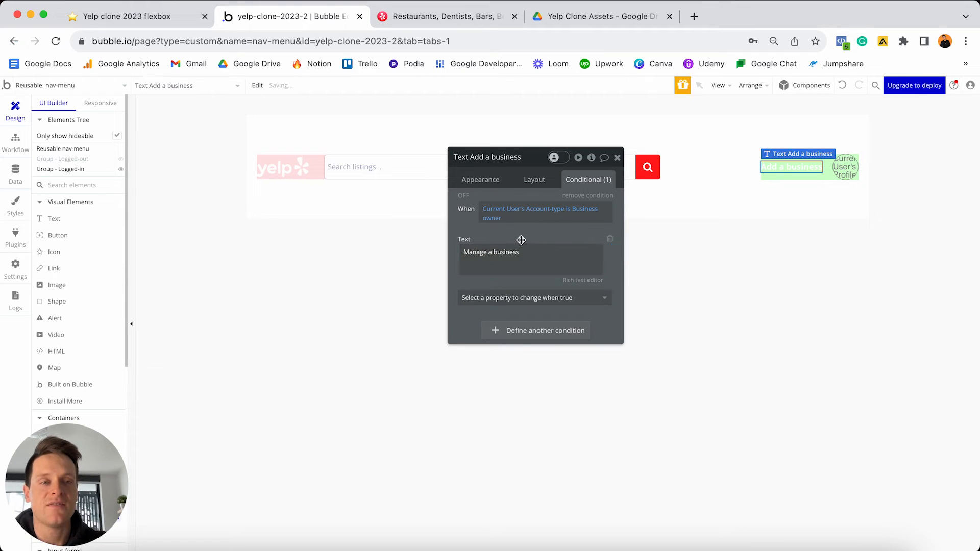
pyautogui.click(463, 196)
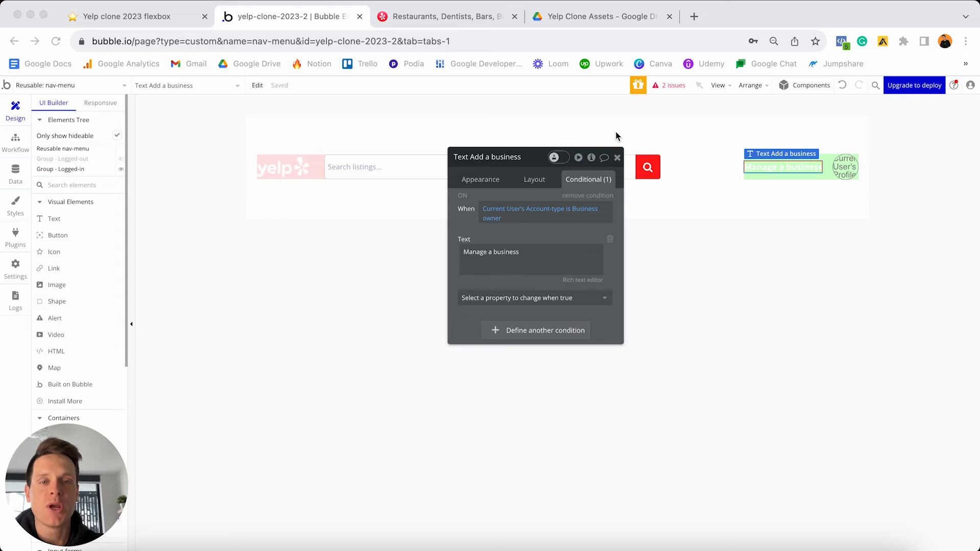
pyautogui.click(617, 158)
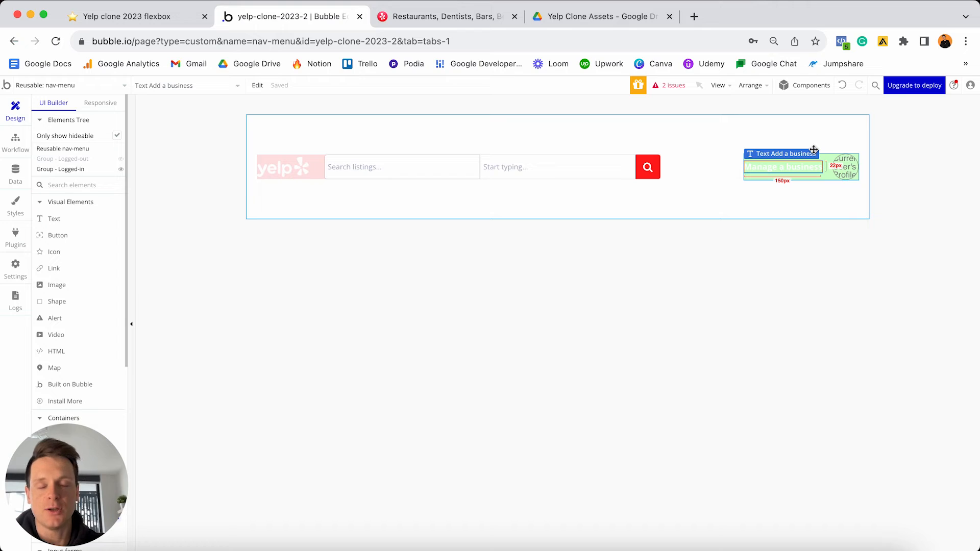
# - Create a workflow sending clicks on the Yelp logo (Image A) to the index page
pyautogui.doubleClick(292, 171)
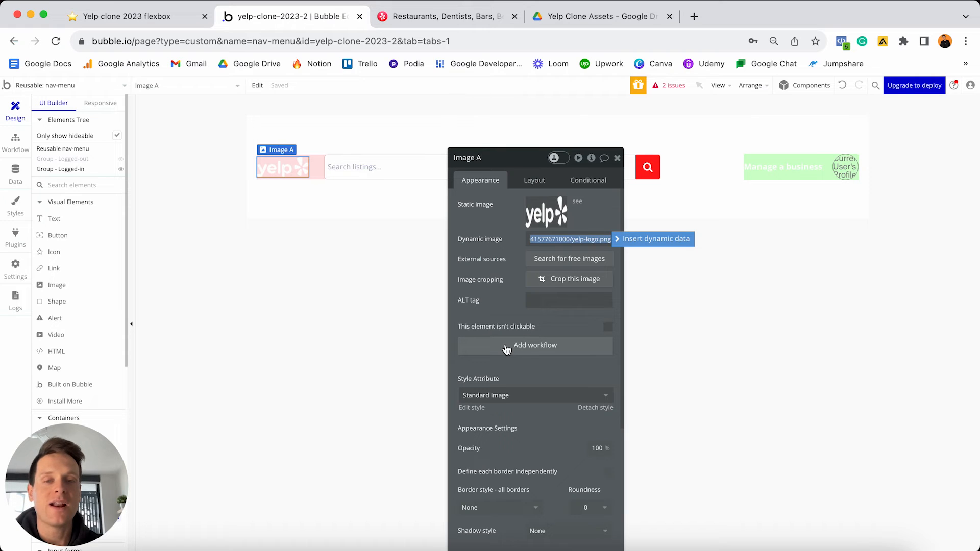
pyautogui.click(507, 370)
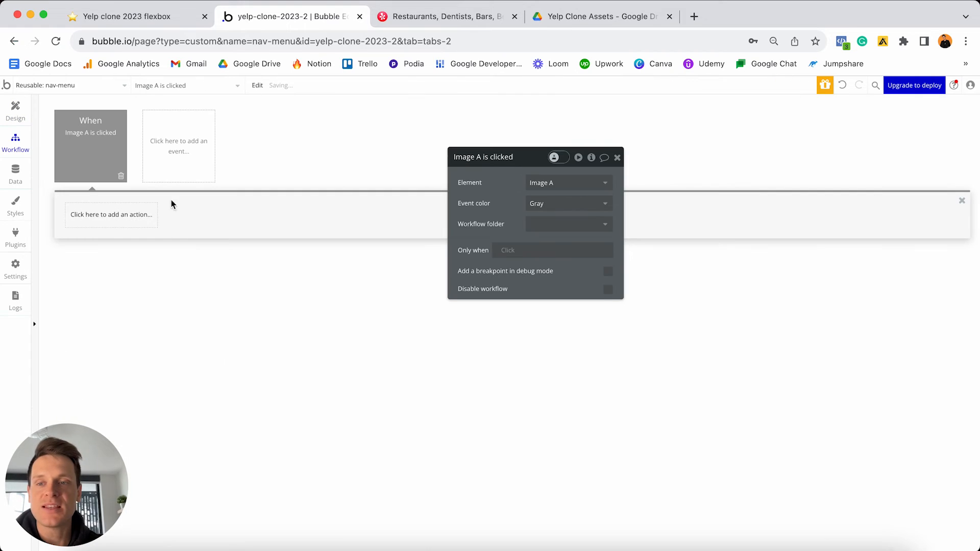
pyautogui.click(108, 218)
pyautogui.moveTo(97, 273)
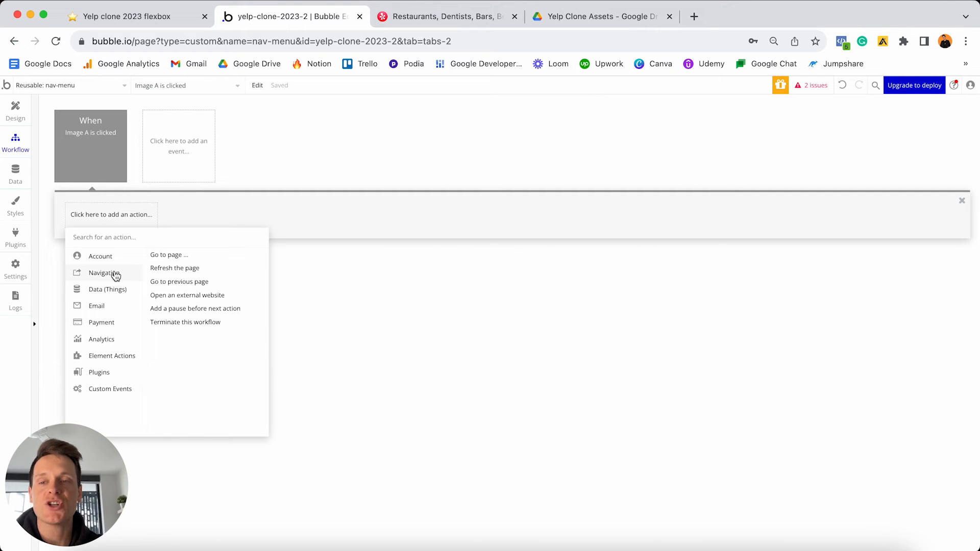
pyautogui.click(169, 256)
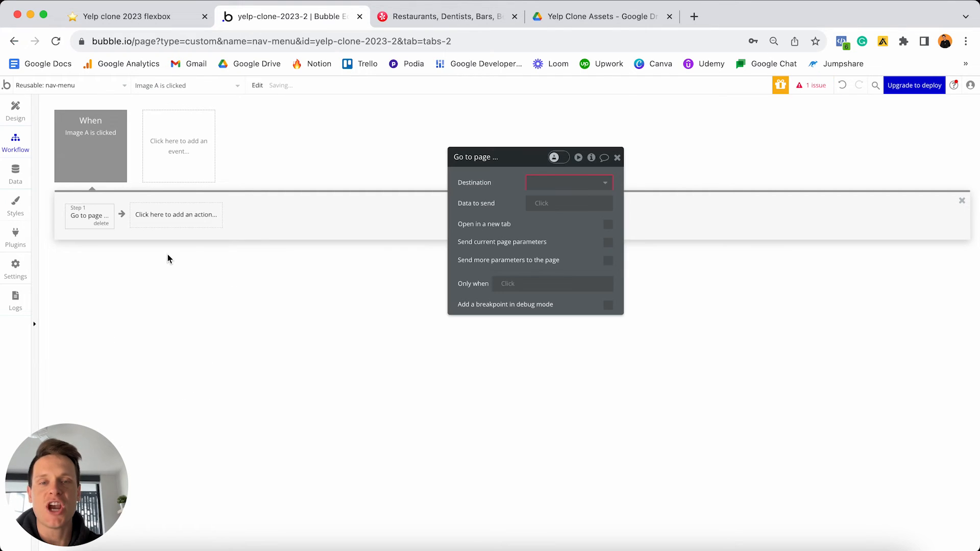
pyautogui.click(541, 182)
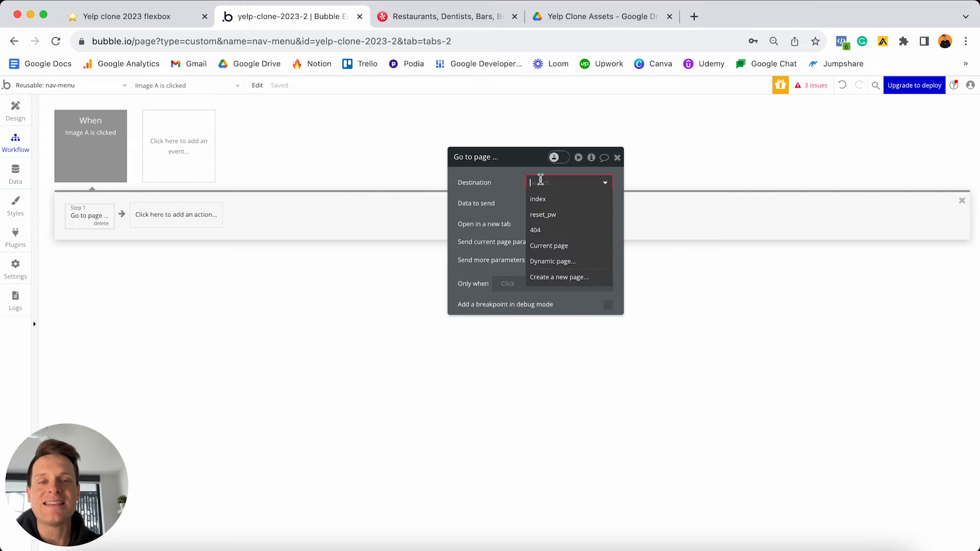
pyautogui.click(547, 204)
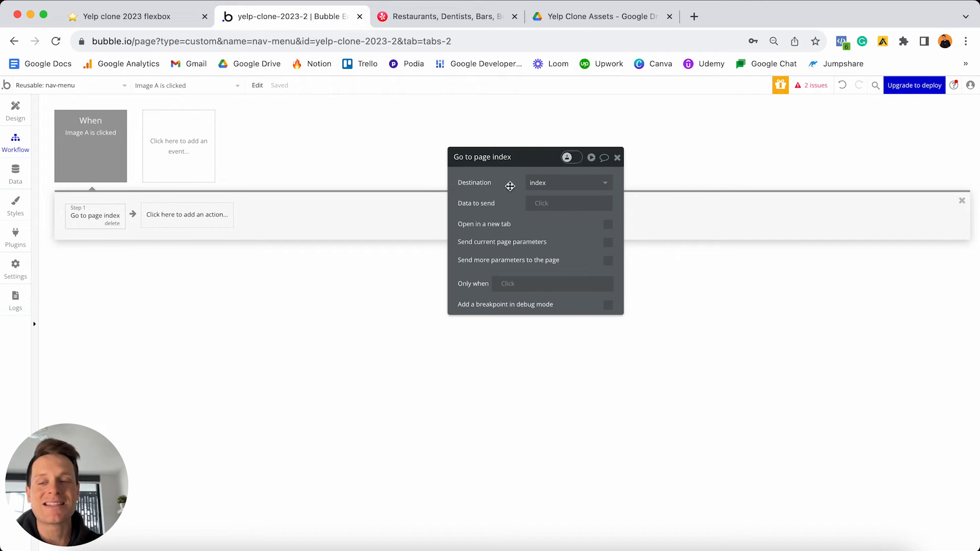
pyautogui.moveTo(510, 186)
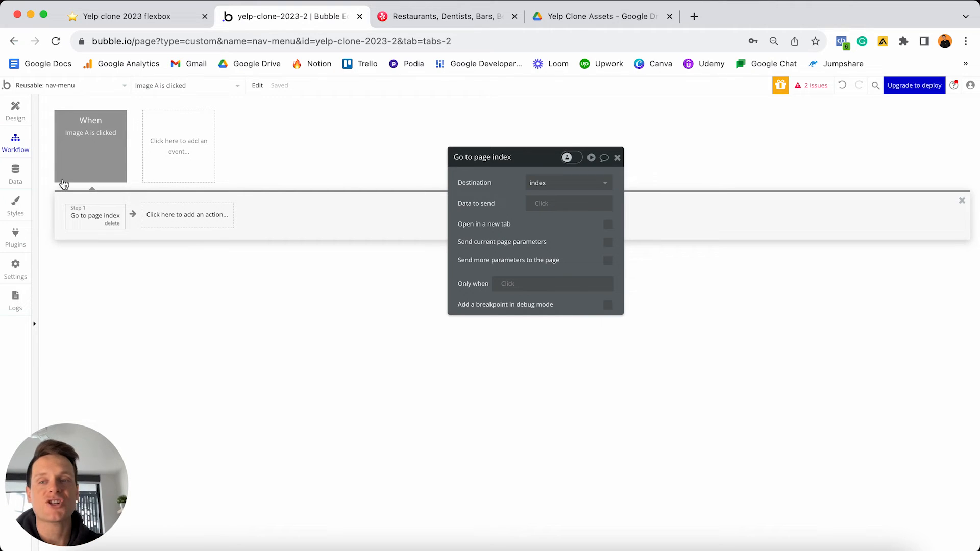
# - Colour the Image A click event red and return to the Design view
pyautogui.click(88, 138)
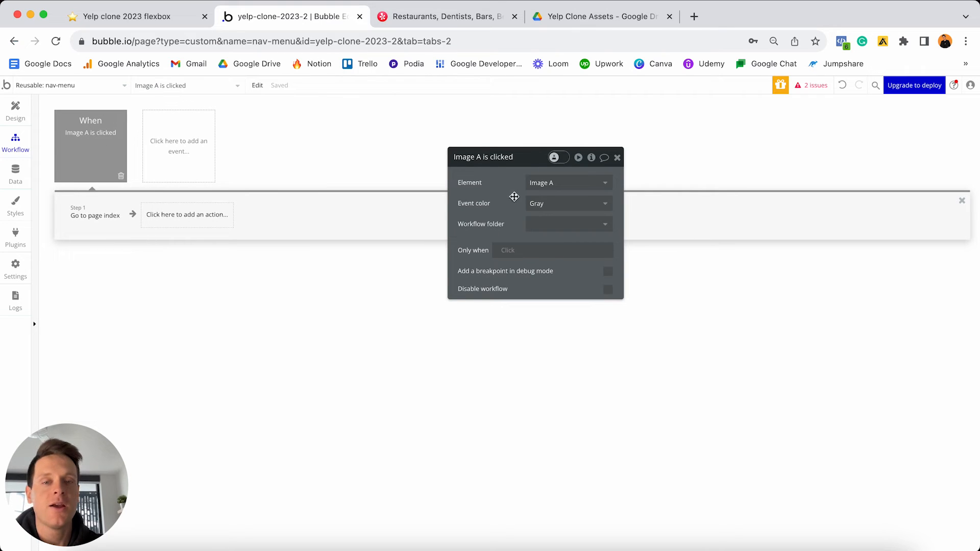
pyautogui.click(554, 203)
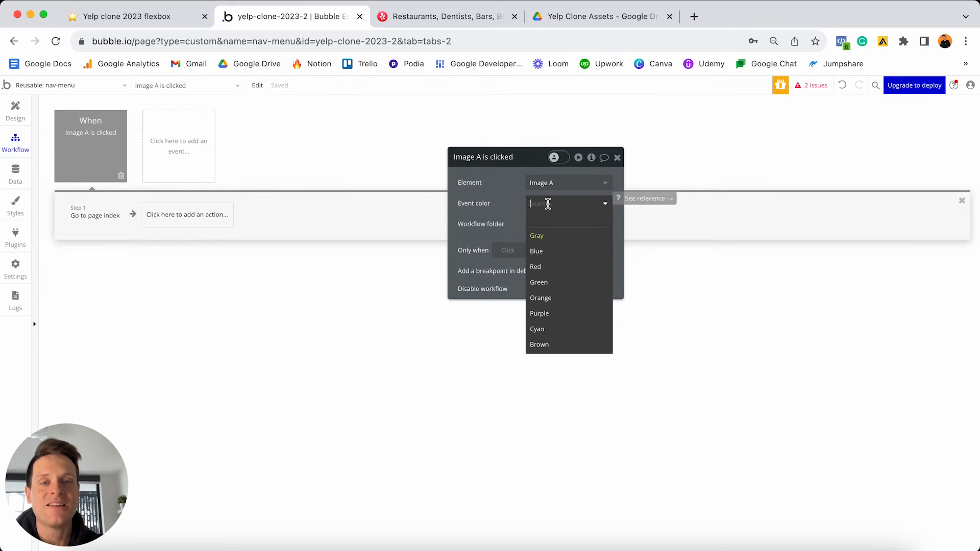
pyautogui.click(544, 266)
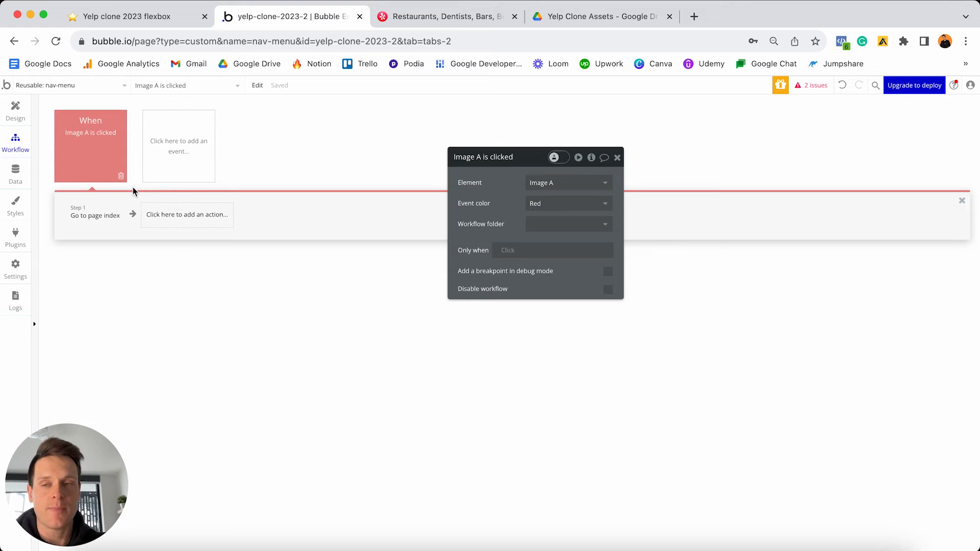
pyautogui.click(16, 109)
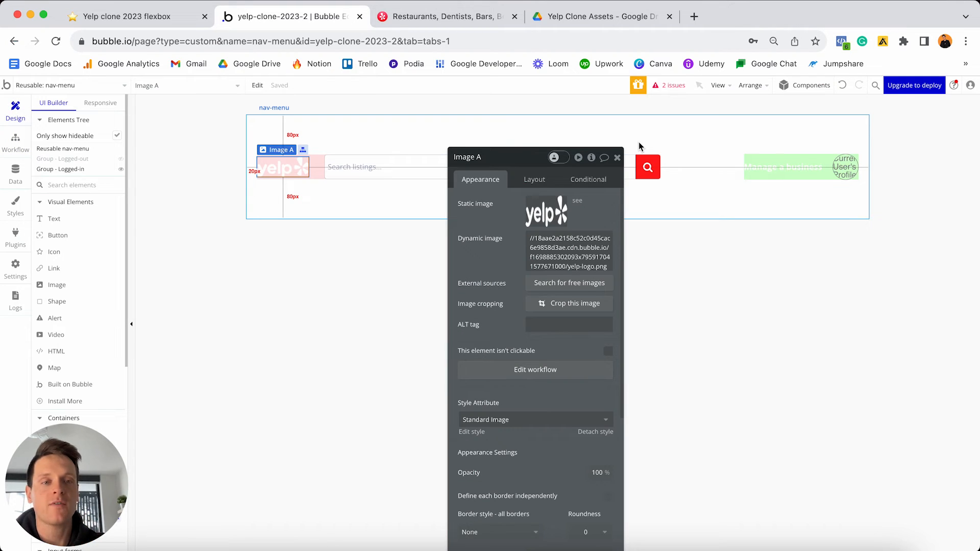
# - Turn off the Business owner condition on the Add a business text
pyautogui.click(758, 170)
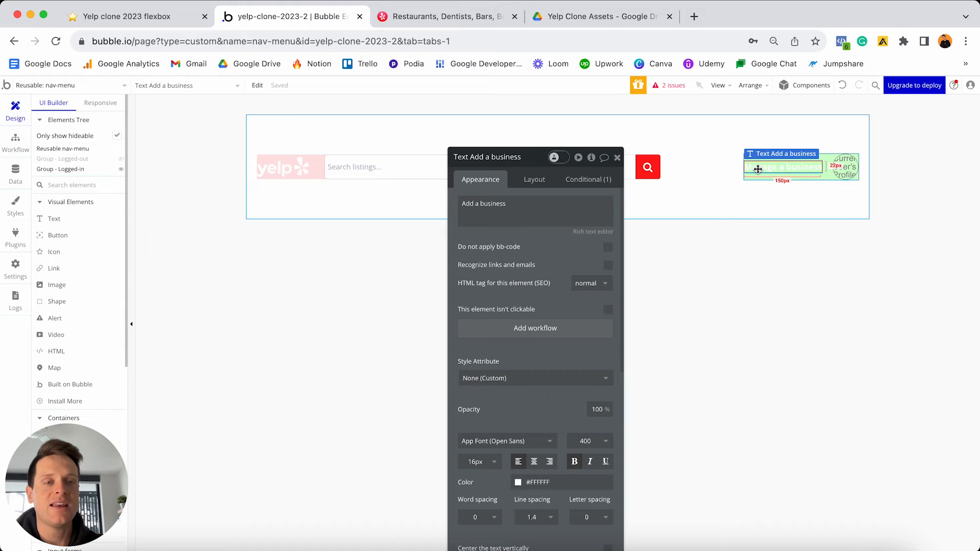
pyautogui.click(600, 180)
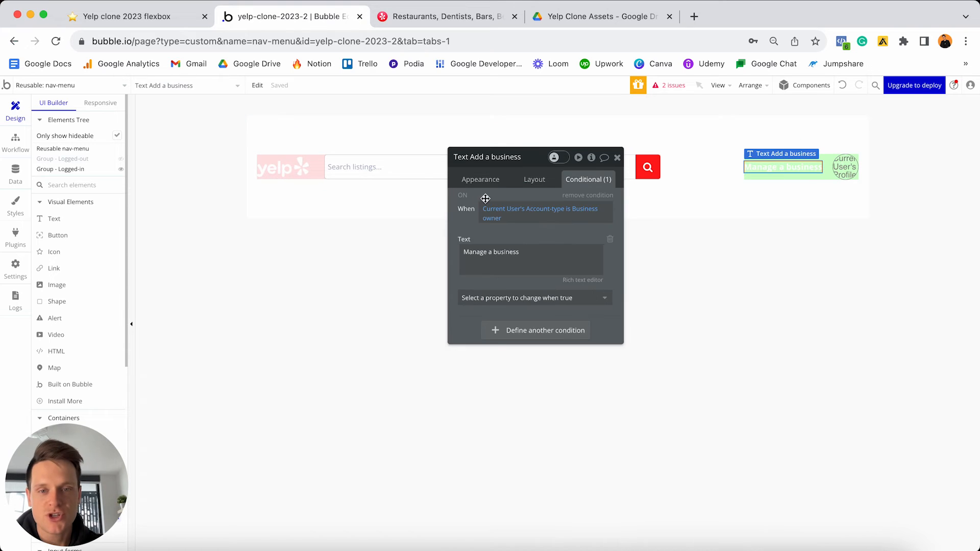
pyautogui.click(463, 195)
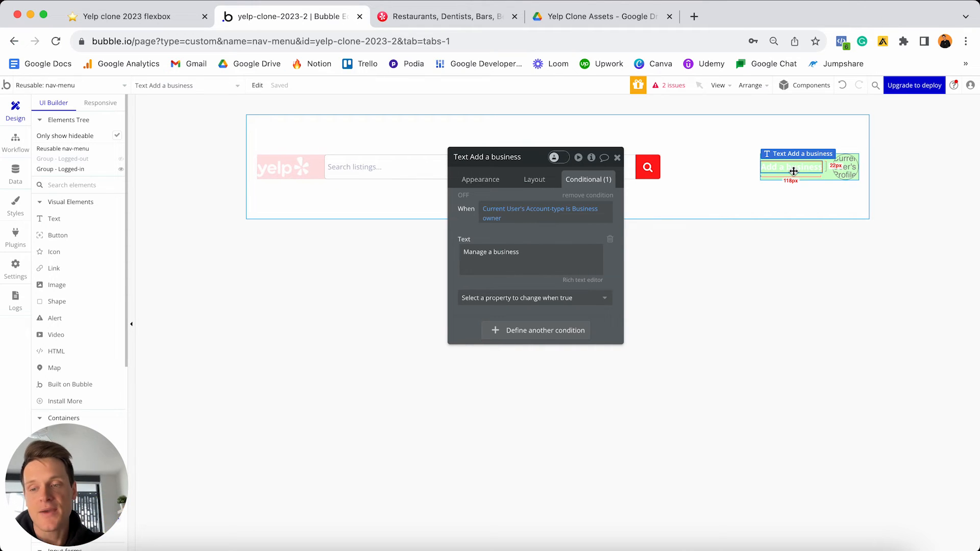
pyautogui.click(481, 179)
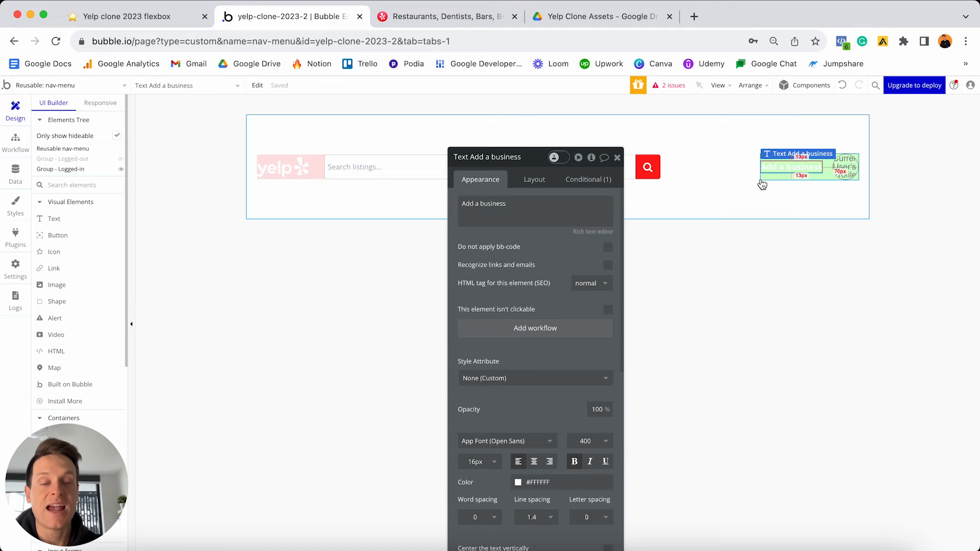
# - Add a workflow sending Add a business clicks to a newly created page named 'create'
pyautogui.click(520, 331)
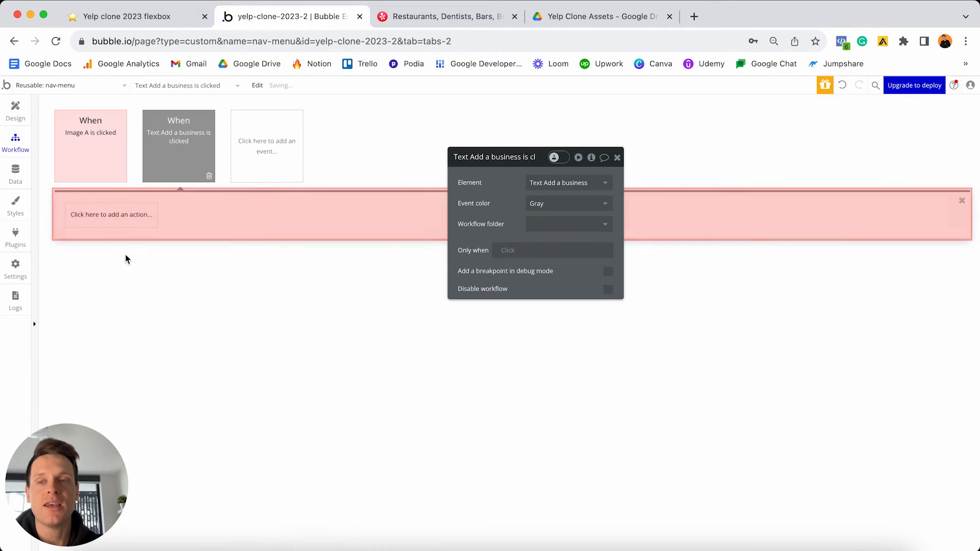
pyautogui.click(113, 219)
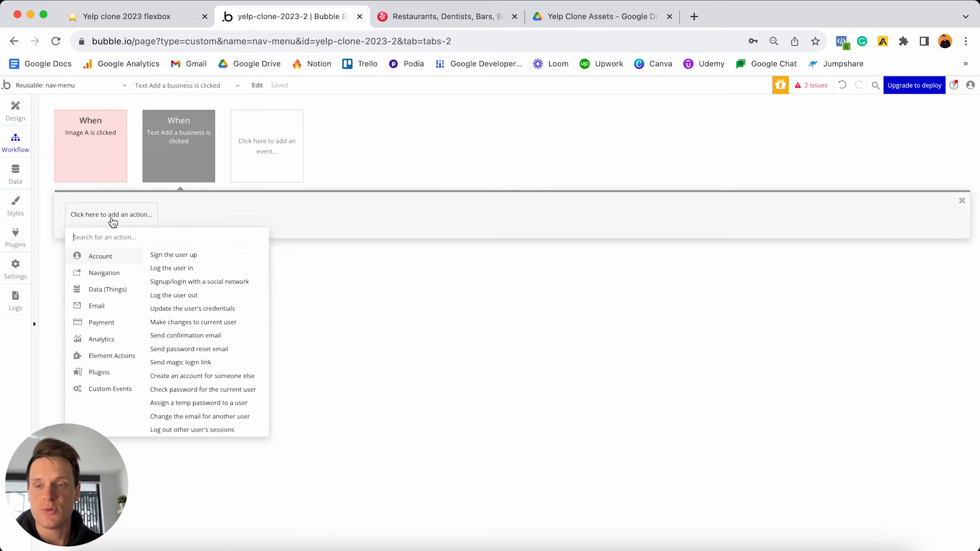
pyautogui.moveTo(94, 279)
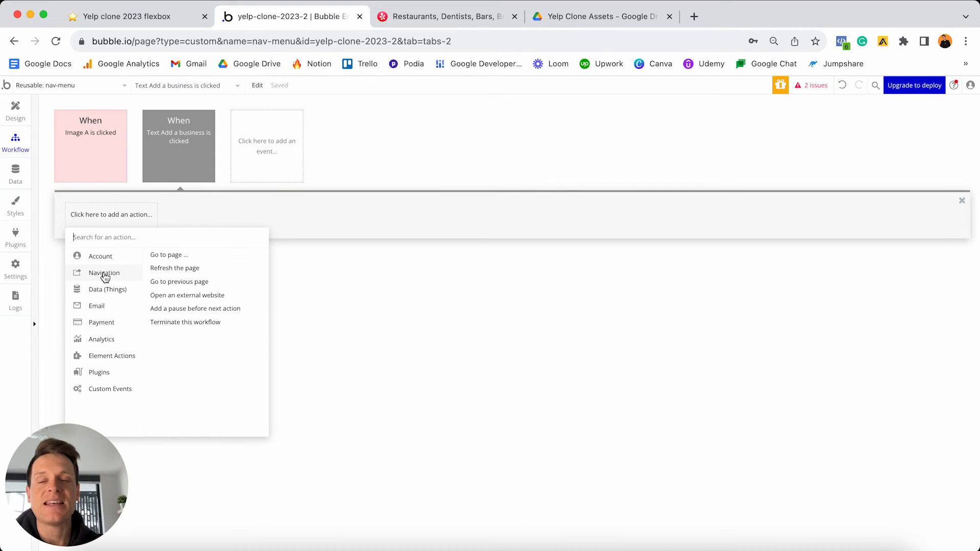
pyautogui.click(170, 255)
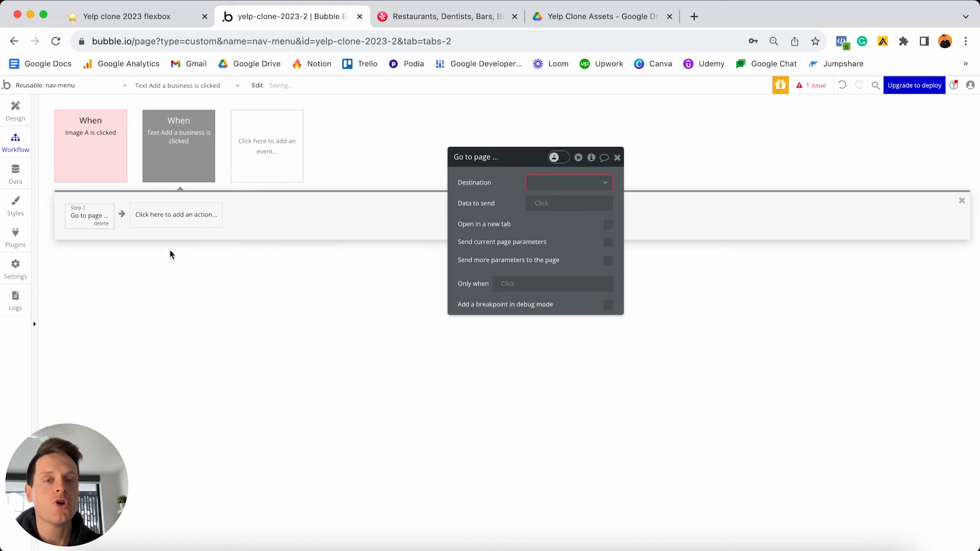
pyautogui.click(578, 188)
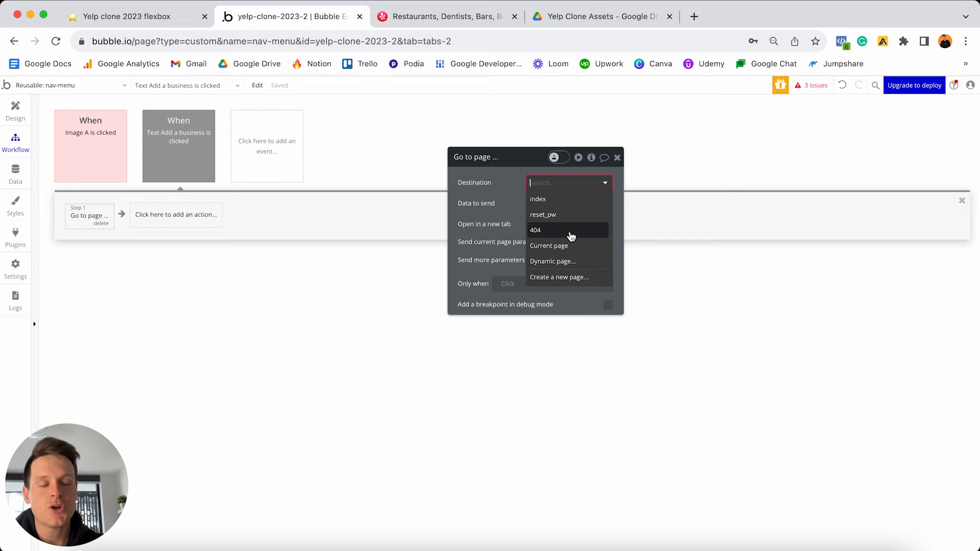
pyautogui.click(556, 279)
pyautogui.click(504, 157)
pyautogui.write('create')
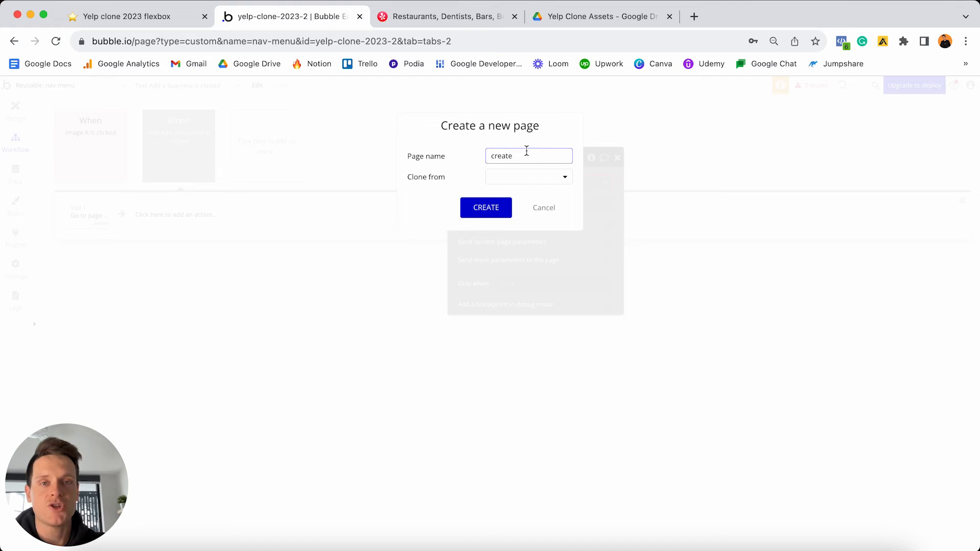
pyautogui.click(486, 208)
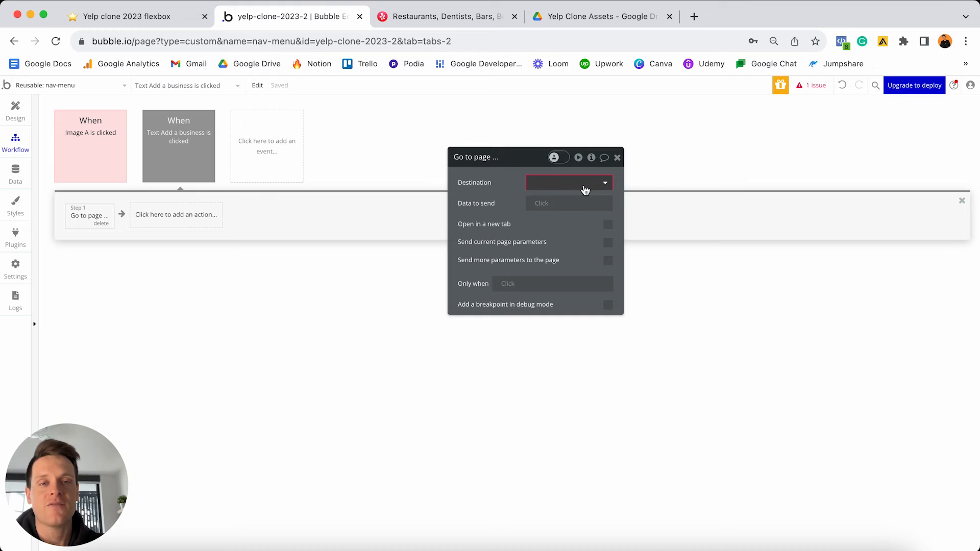
pyautogui.click(602, 186)
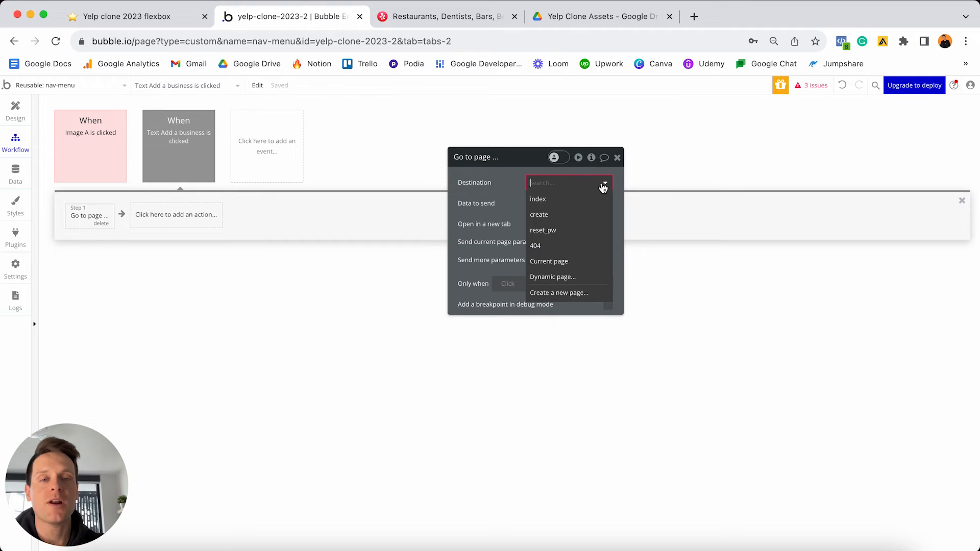
pyautogui.click(562, 217)
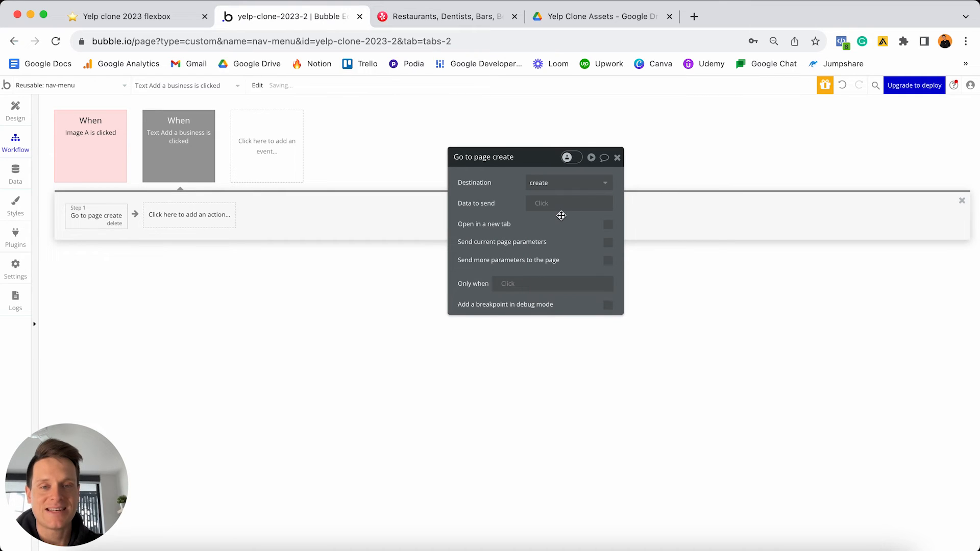
# - Colour the Add a business click event red and return to the Design view
pyautogui.click(173, 134)
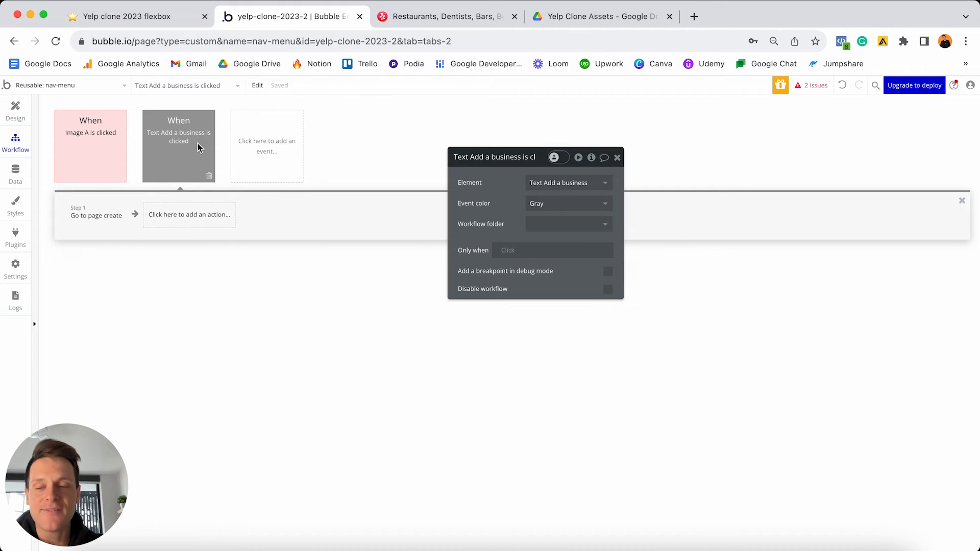
pyautogui.click(543, 203)
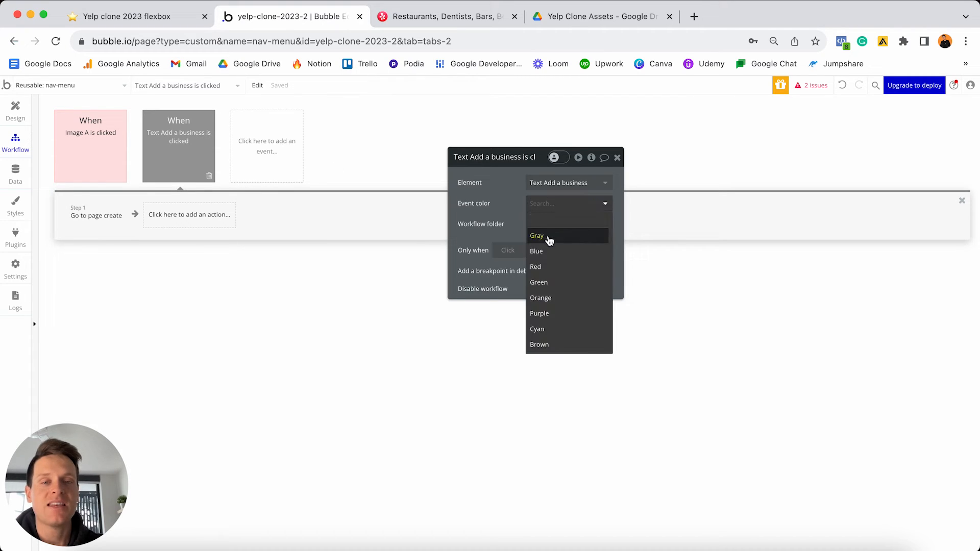
pyautogui.click(548, 268)
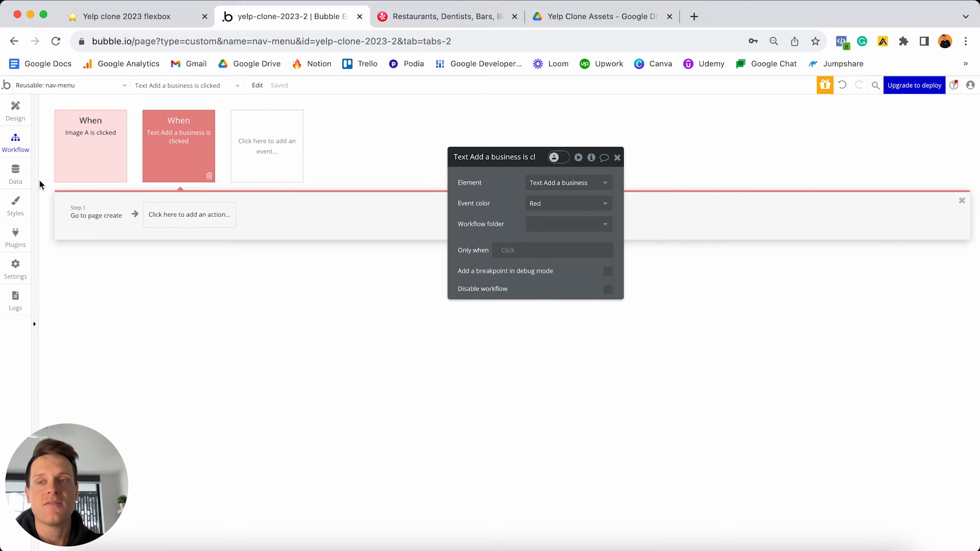
pyautogui.click(16, 109)
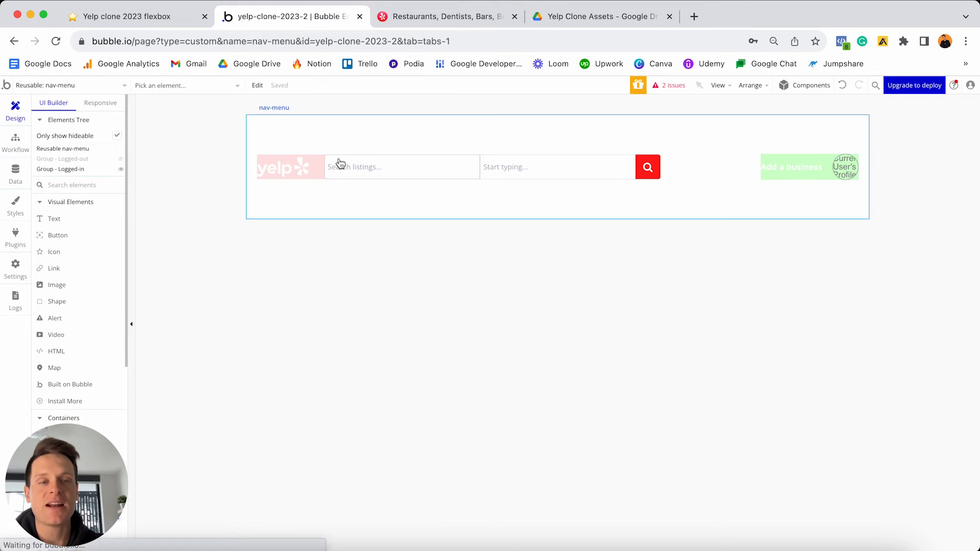
# - Add a workflow sending profile image (Image B) clicks to a newly created settings page
pyautogui.doubleClick(848, 168)
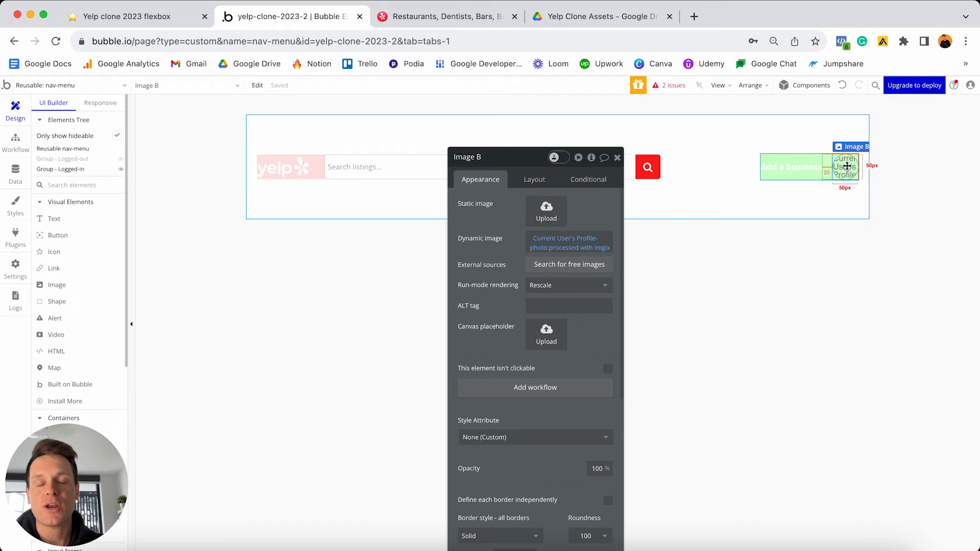
pyautogui.click(529, 393)
pyautogui.click(103, 221)
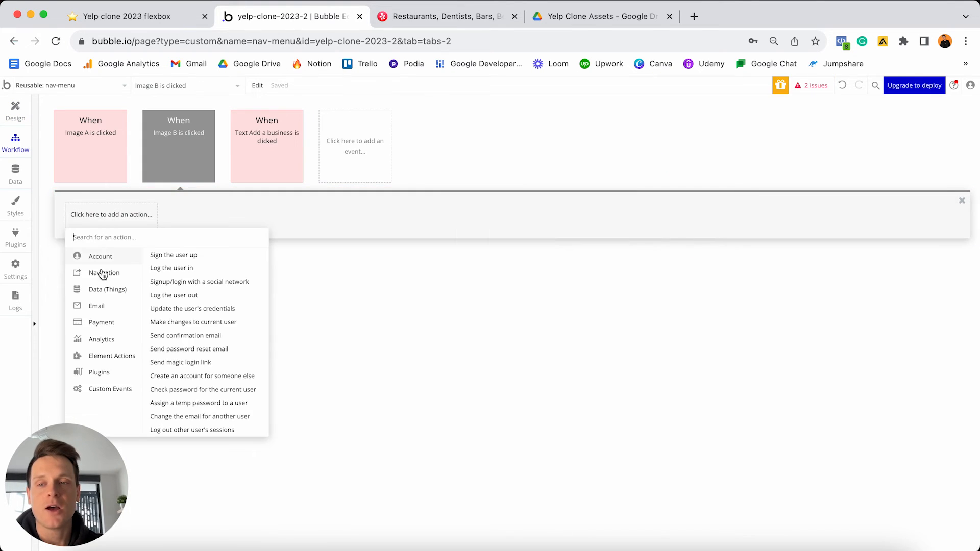
pyautogui.moveTo(103, 275)
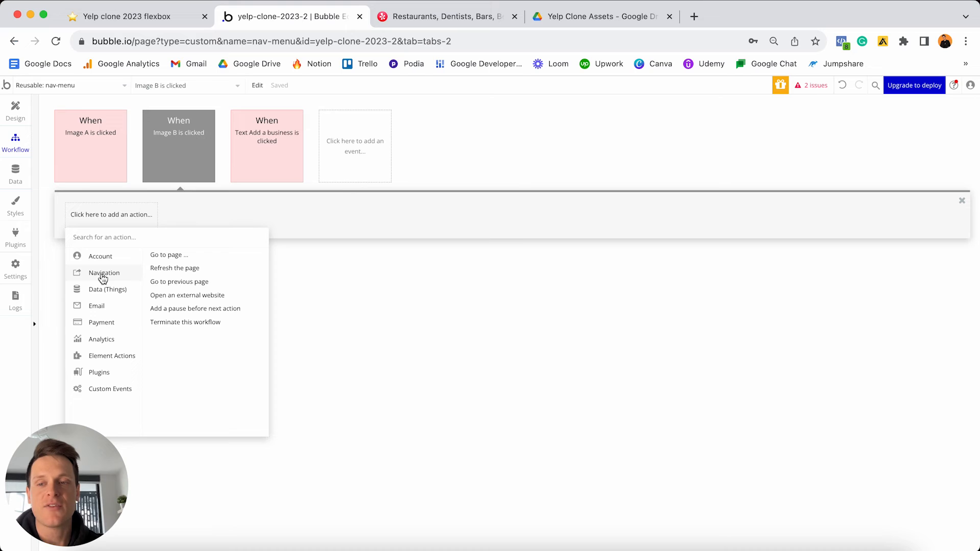
pyautogui.click(171, 255)
pyautogui.click(582, 181)
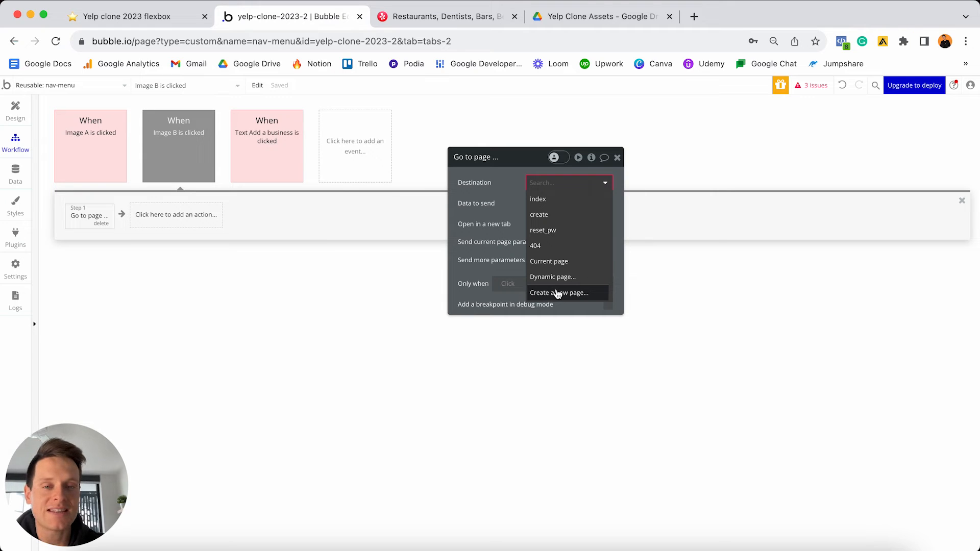
pyautogui.click(580, 295)
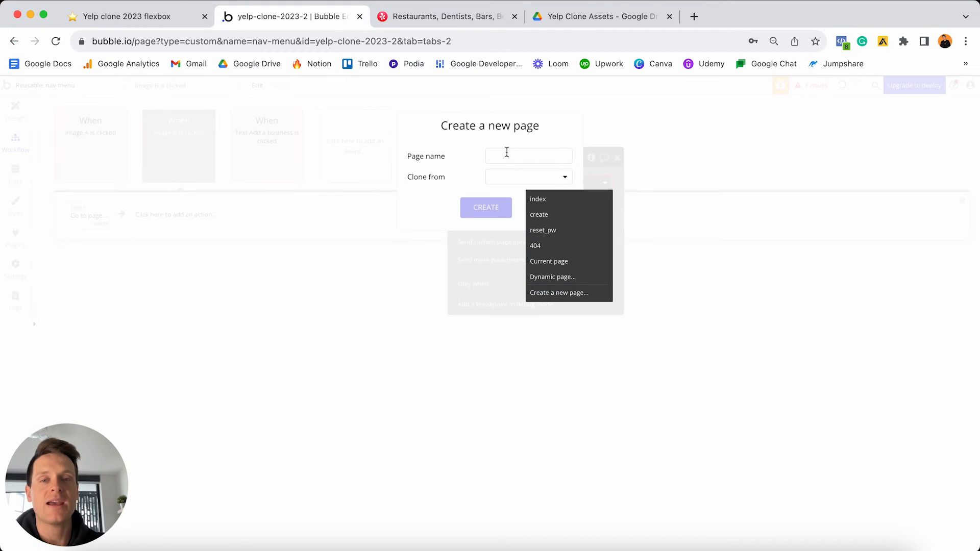
pyautogui.click(507, 153)
pyautogui.write('settings')
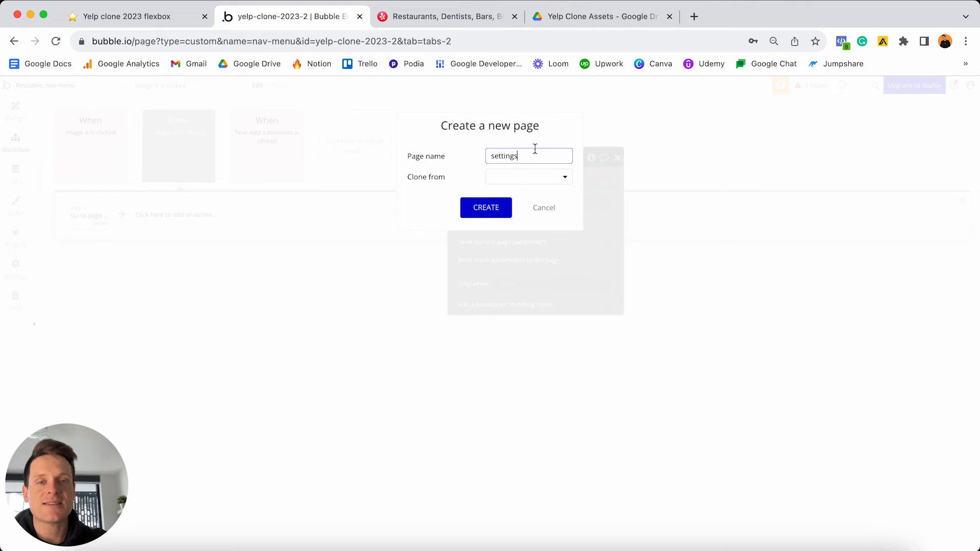
pyautogui.click(486, 207)
pyautogui.click(606, 183)
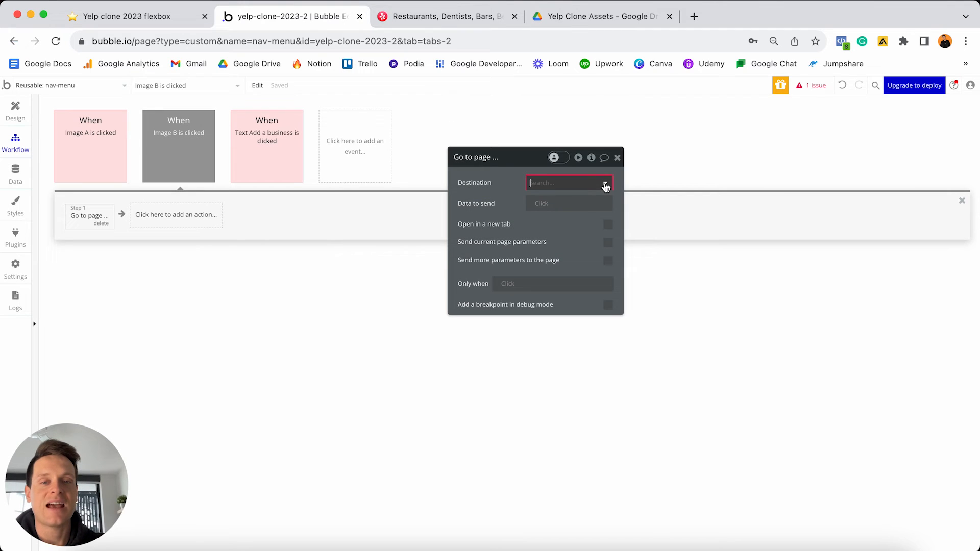
pyautogui.click(568, 216)
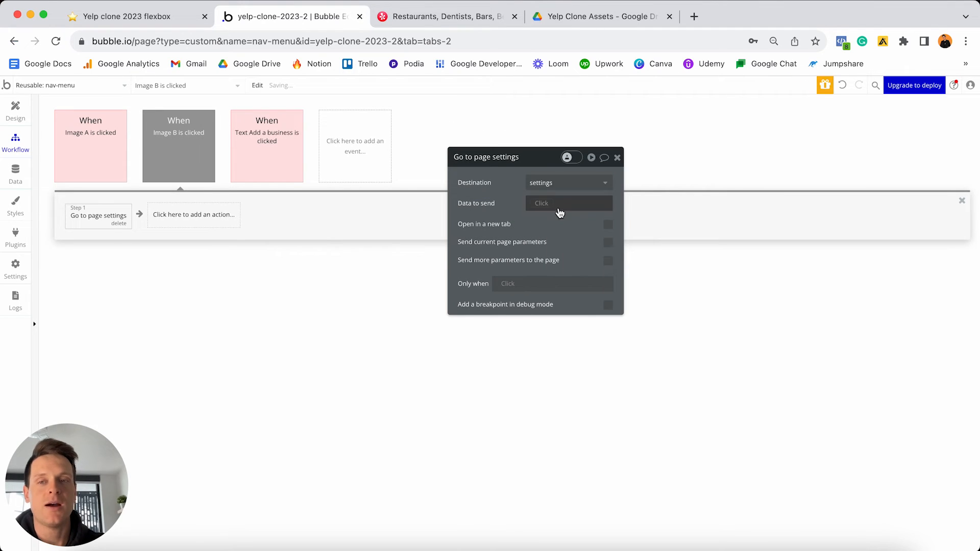
# - Colour the Image B click event red and return to the Design view
pyautogui.click(175, 146)
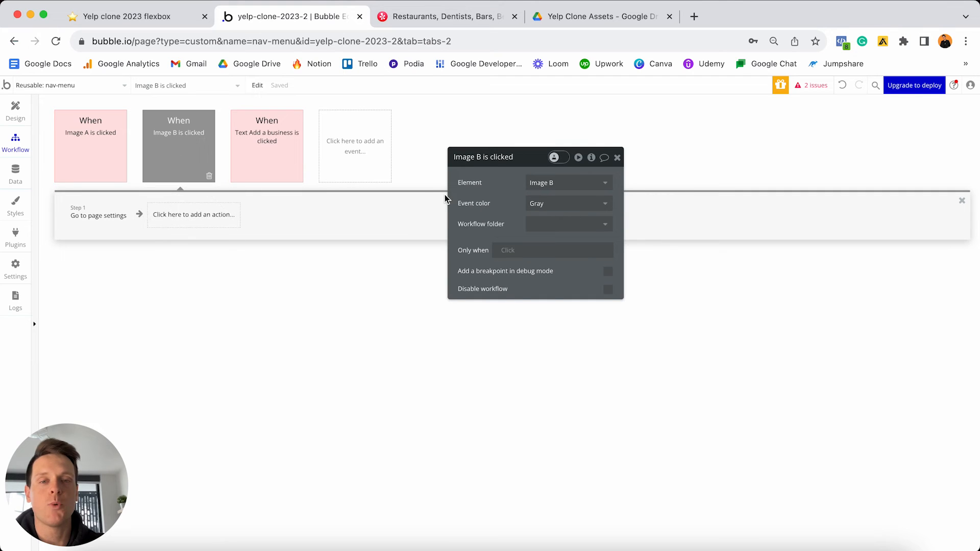
pyautogui.click(568, 203)
pyautogui.click(556, 266)
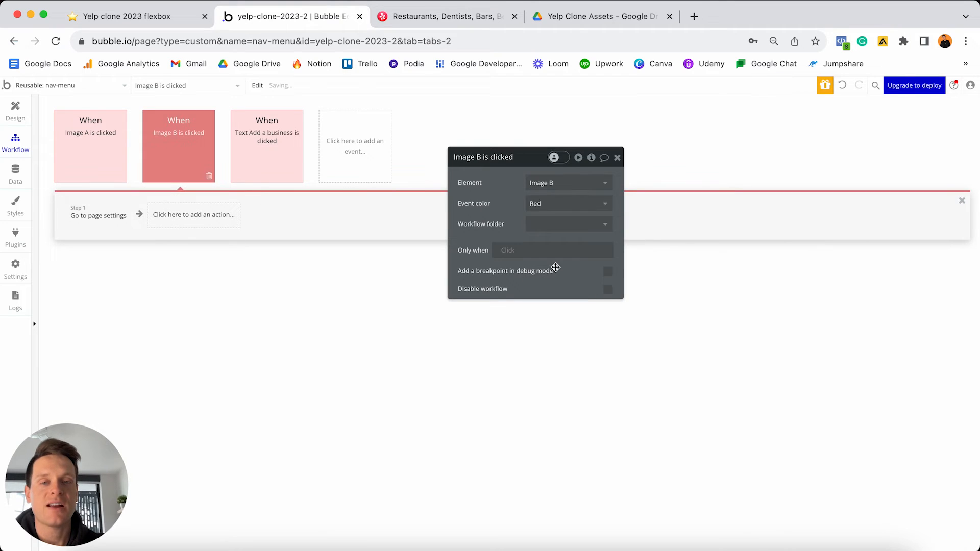
pyautogui.click(15, 110)
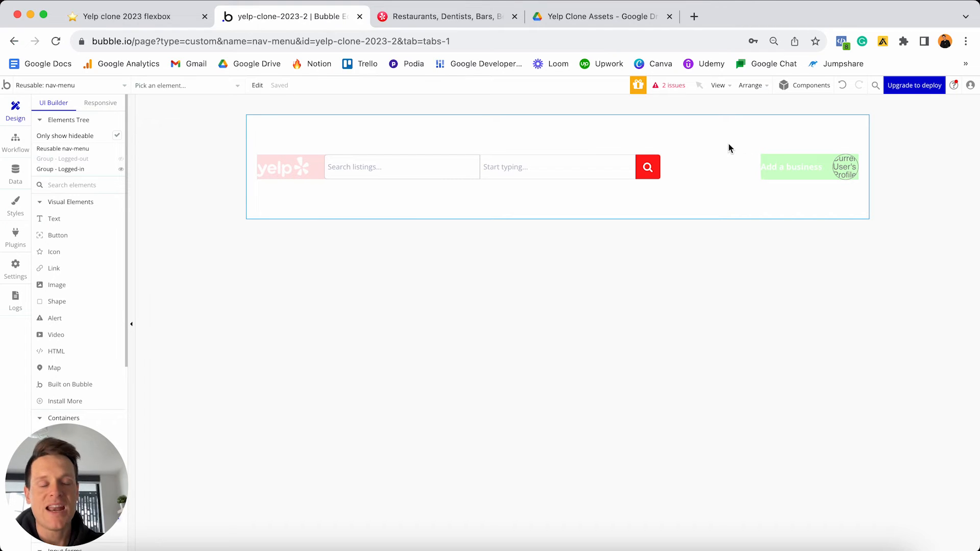
# - Set the nav-menu reusable element's minimum height to 0
pyautogui.doubleClick(714, 146)
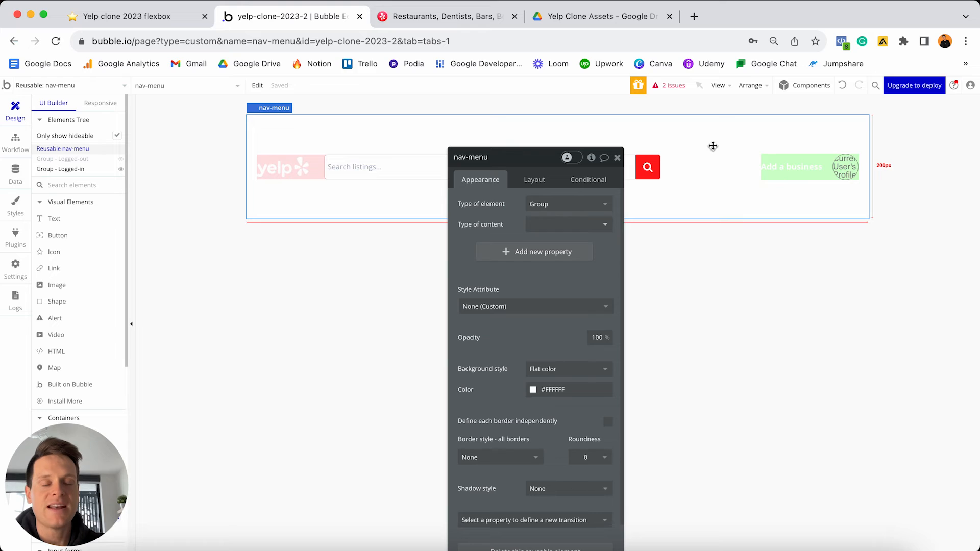
pyautogui.click(533, 180)
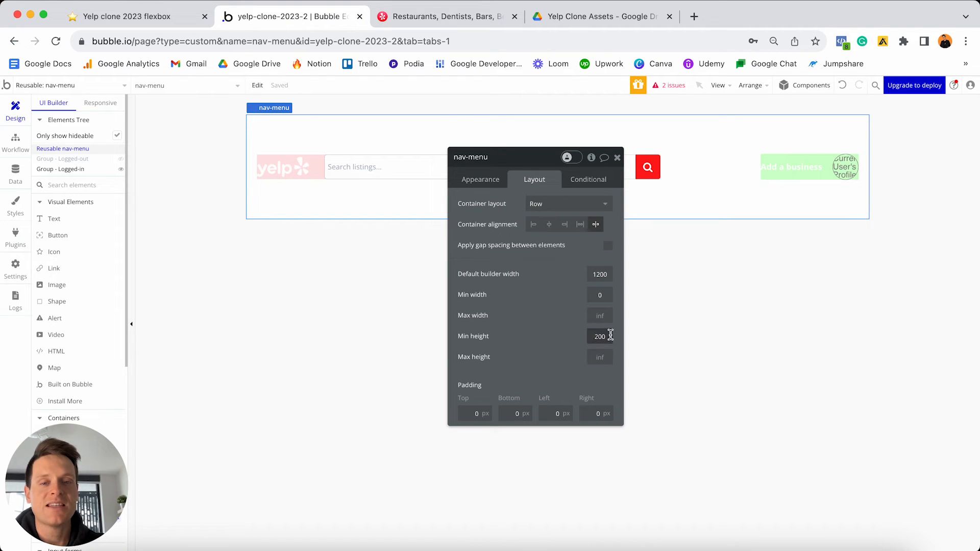
pyautogui.write('0')
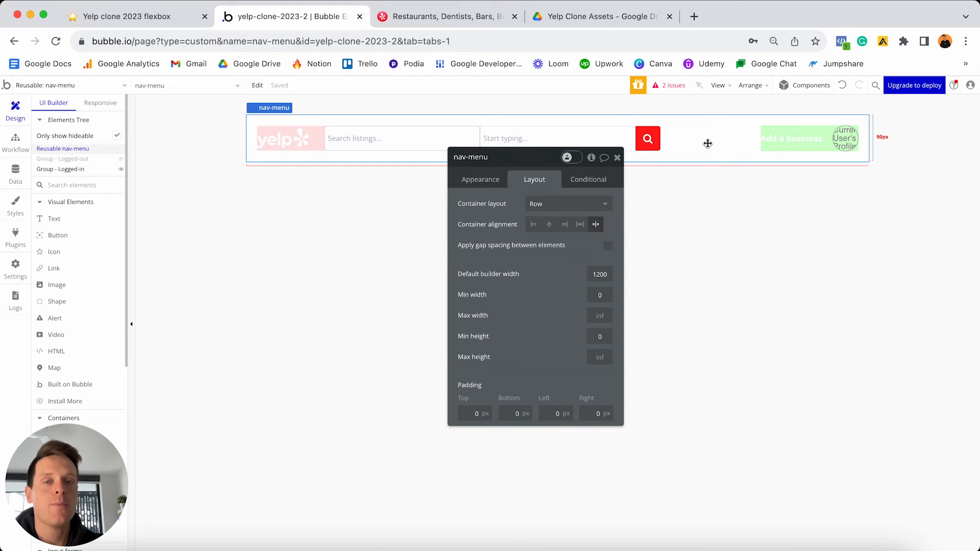
# - Try Background style None on the nav-menu, undo it, and compare with the real Yelp site
pyautogui.click(474, 183)
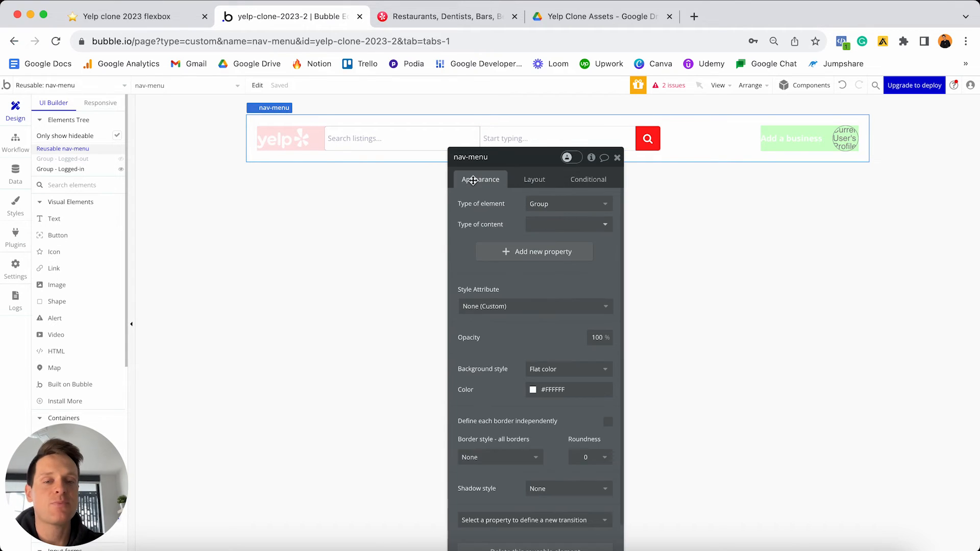
pyautogui.click(551, 374)
pyautogui.click(534, 384)
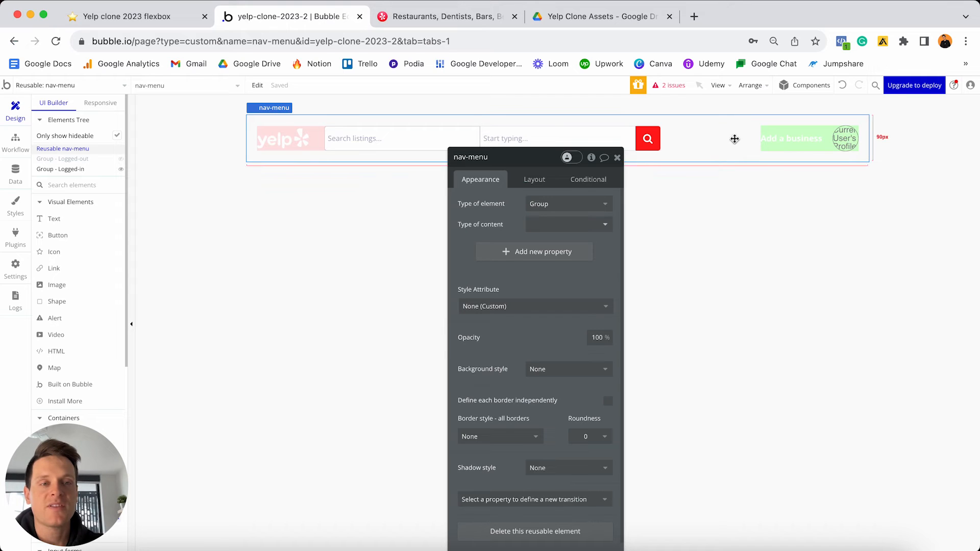
pyautogui.click(840, 86)
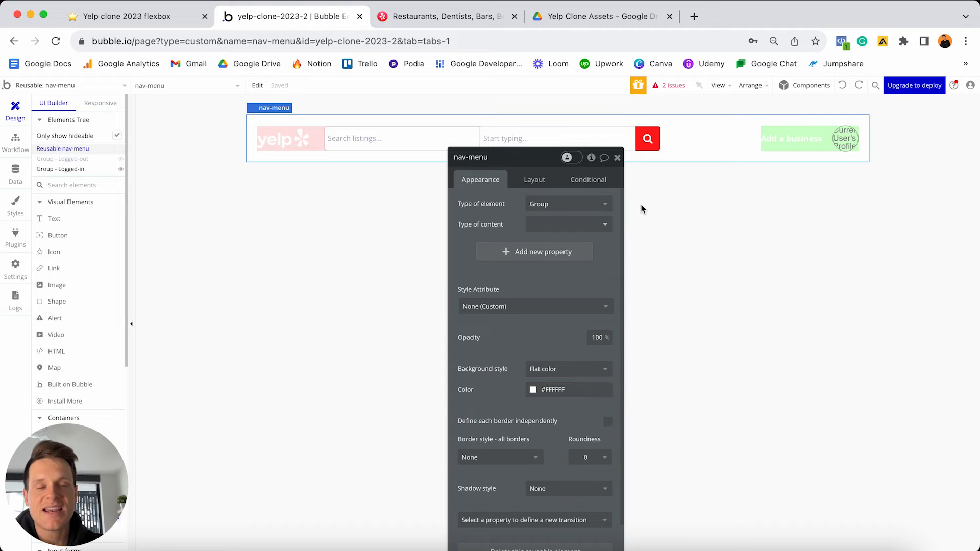
pyautogui.click(425, 16)
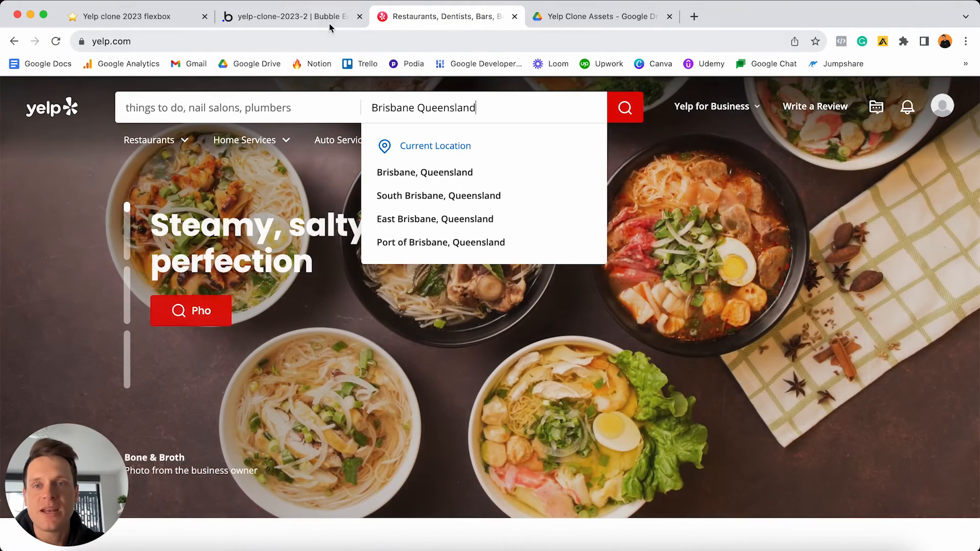
pyautogui.click(317, 17)
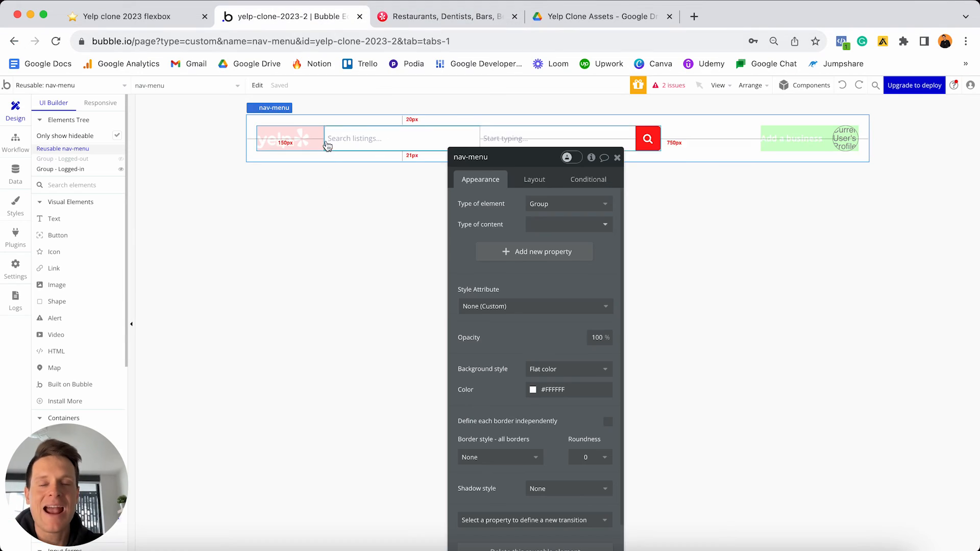
pyautogui.click(116, 88)
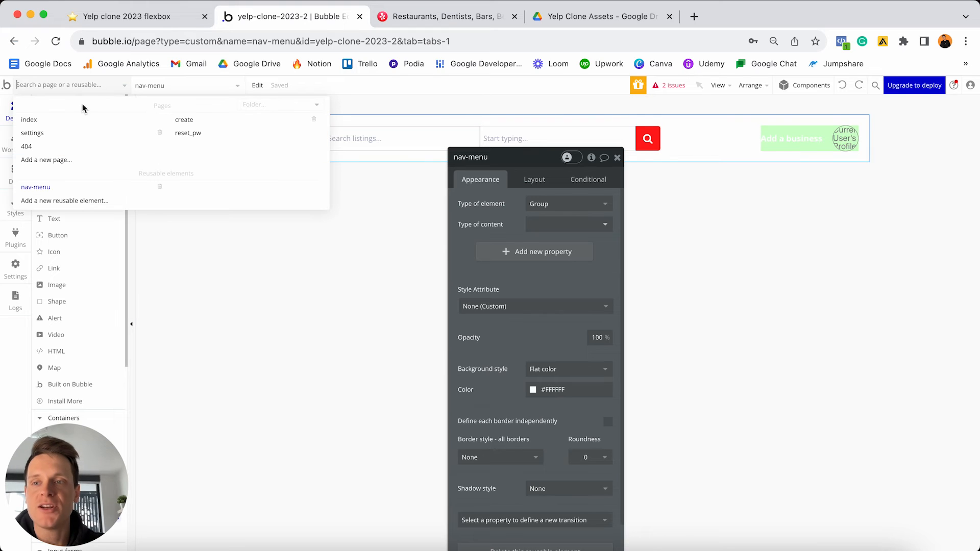
# - On the index page, place the nav-menu reusable element across the top of the hero, comparing with Yelp's header
pyautogui.click(60, 124)
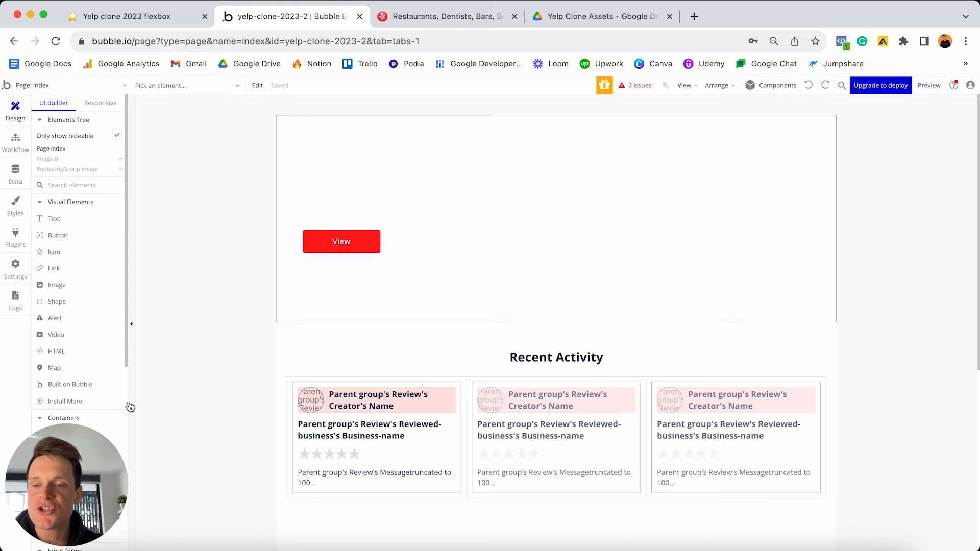
pyautogui.moveTo(98, 479); pyautogui.dragTo(831, 409)
pyautogui.scroll(-10, 105, 335)
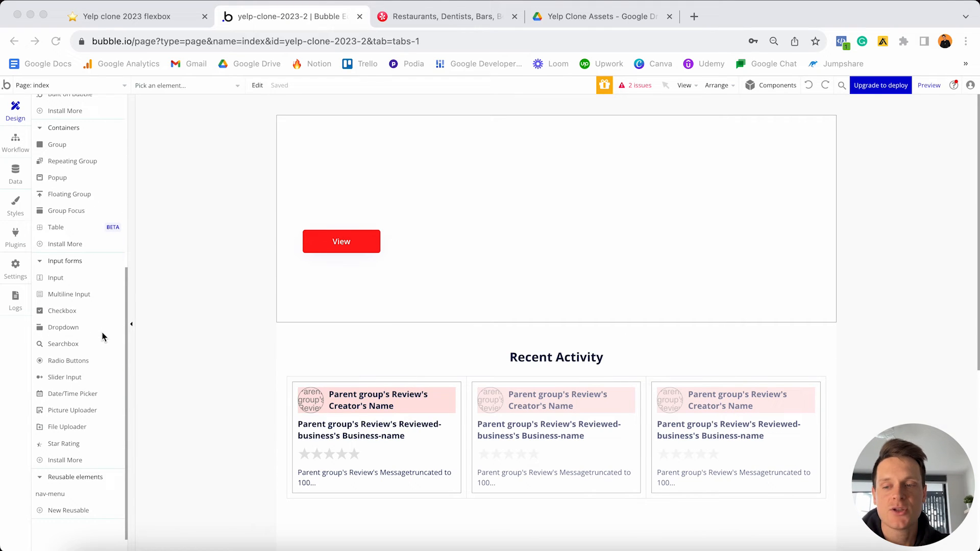
pyautogui.click(50, 495)
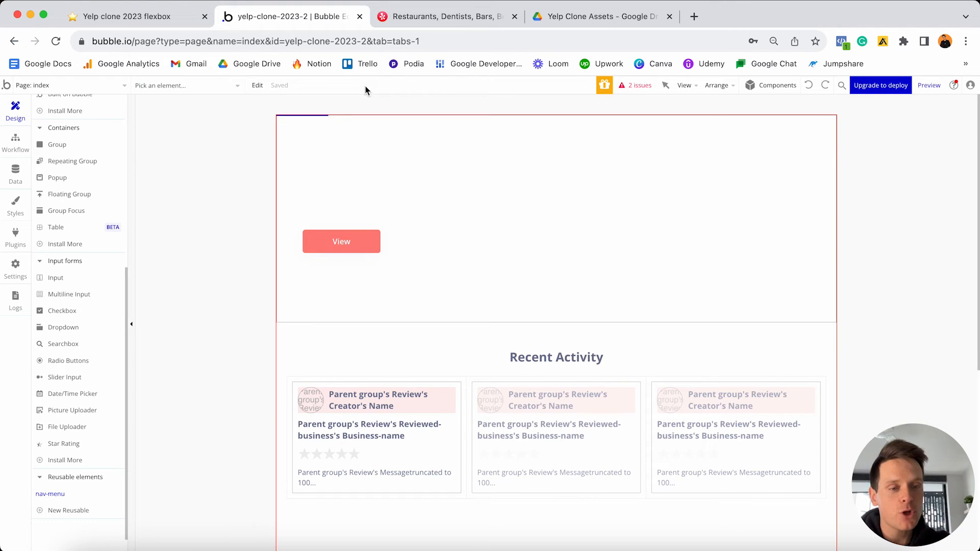
pyautogui.click(400, 17)
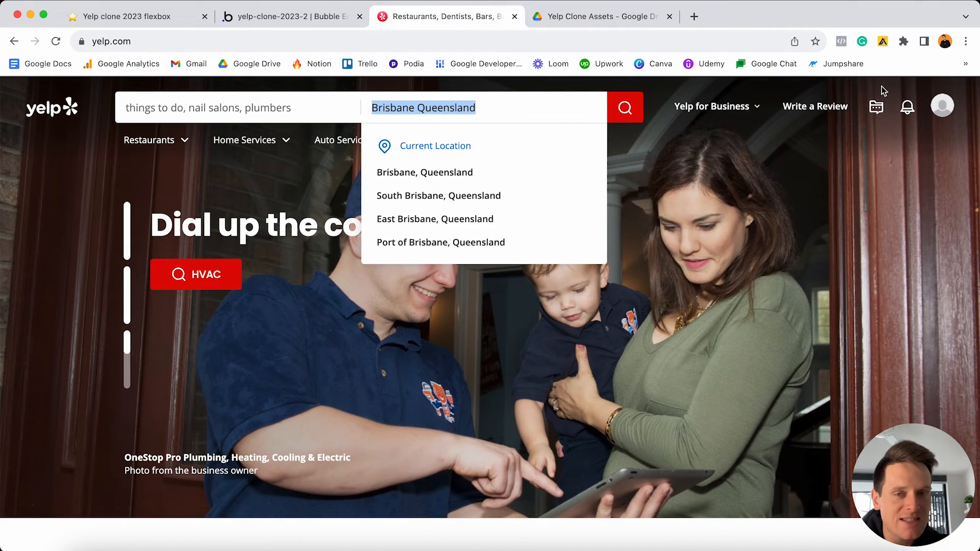
pyautogui.click(322, 21)
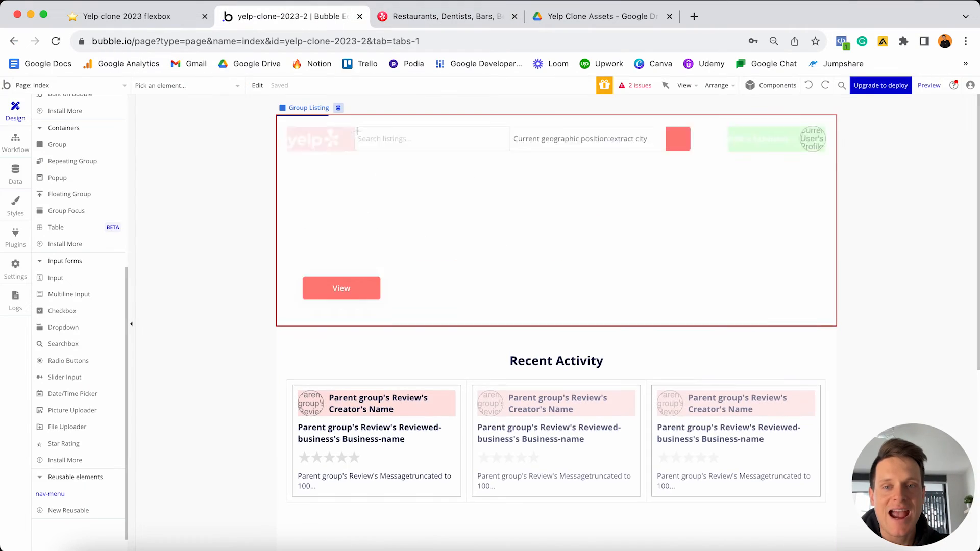
# - Give the Group Listing hero a 500 px minimum height below the nav-menu A header
pyautogui.doubleClick(357, 132)
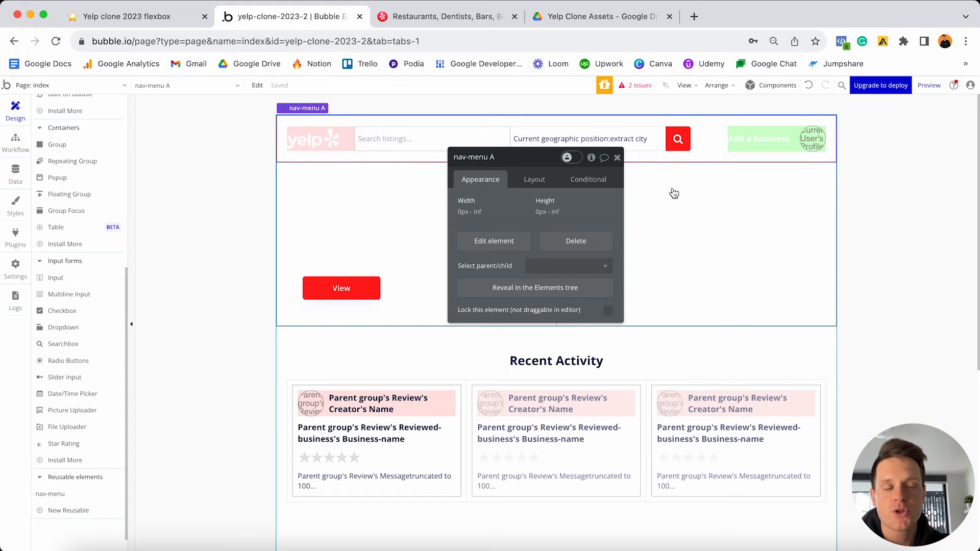
pyautogui.click(695, 188)
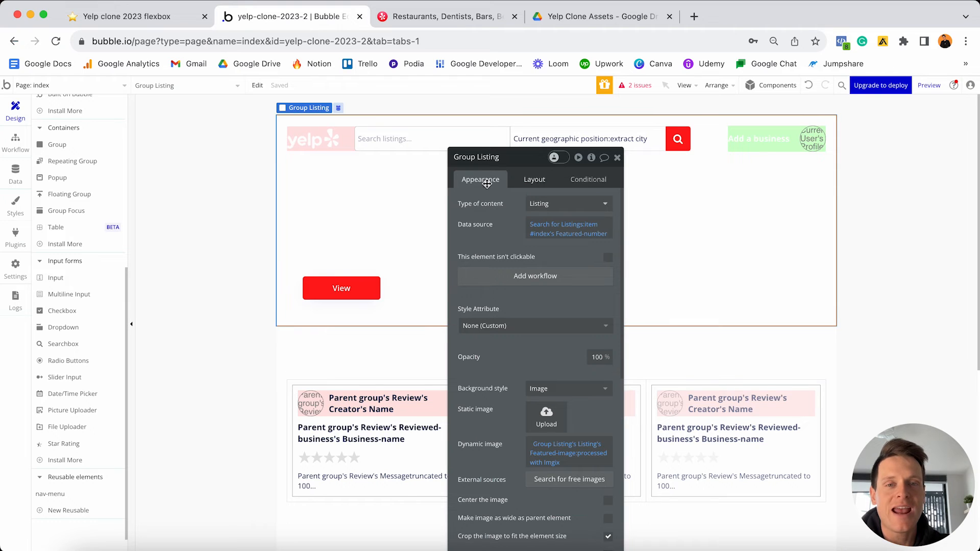
pyautogui.click(536, 181)
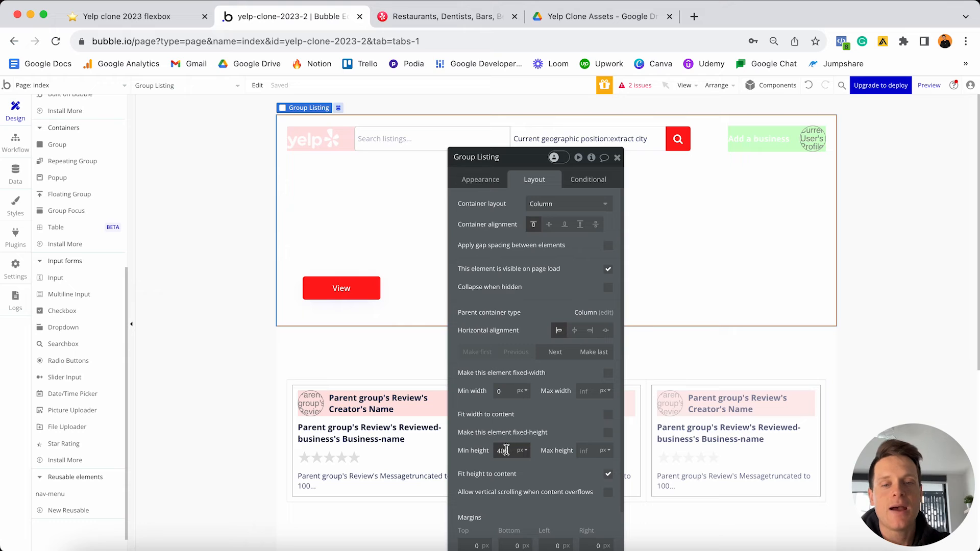
pyautogui.press('Return')
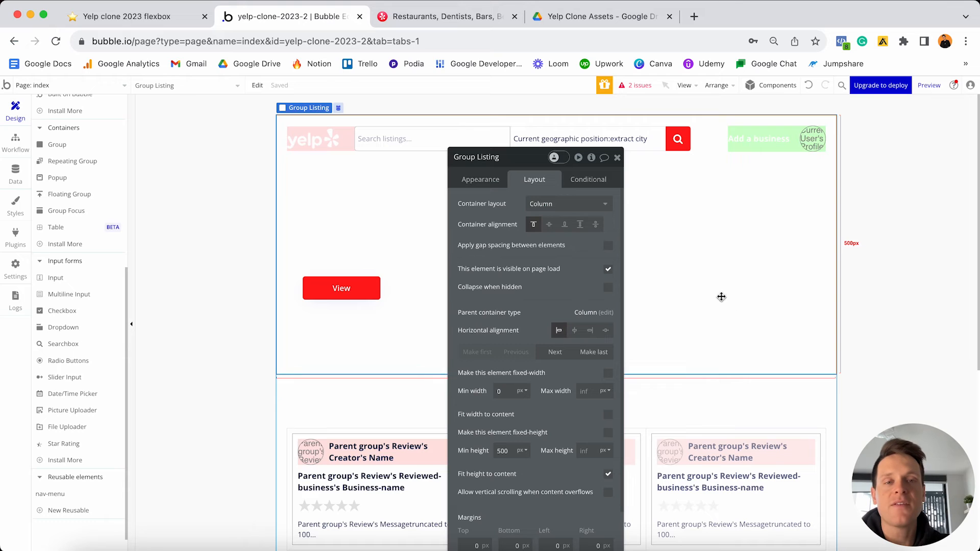
pyautogui.click(617, 160)
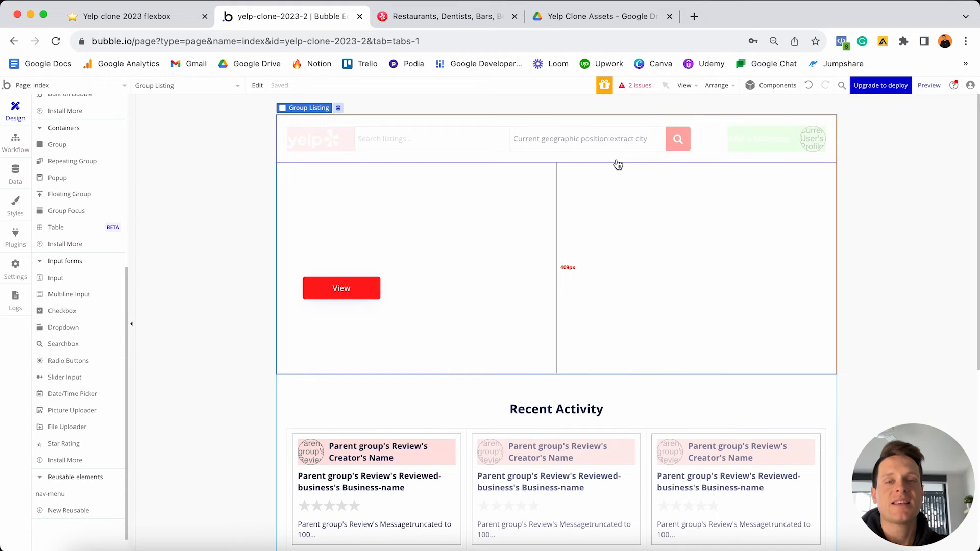
pyautogui.click(557, 137)
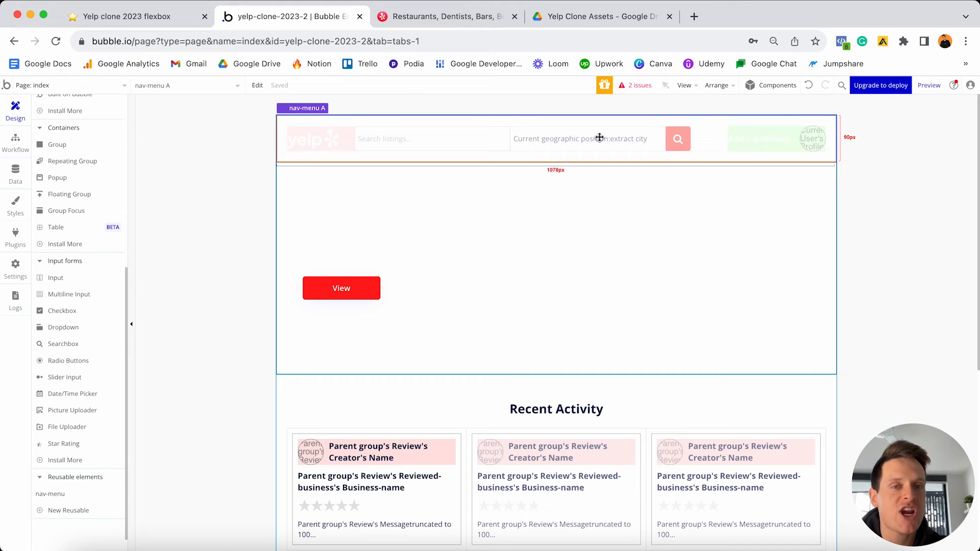
pyautogui.click(106, 84)
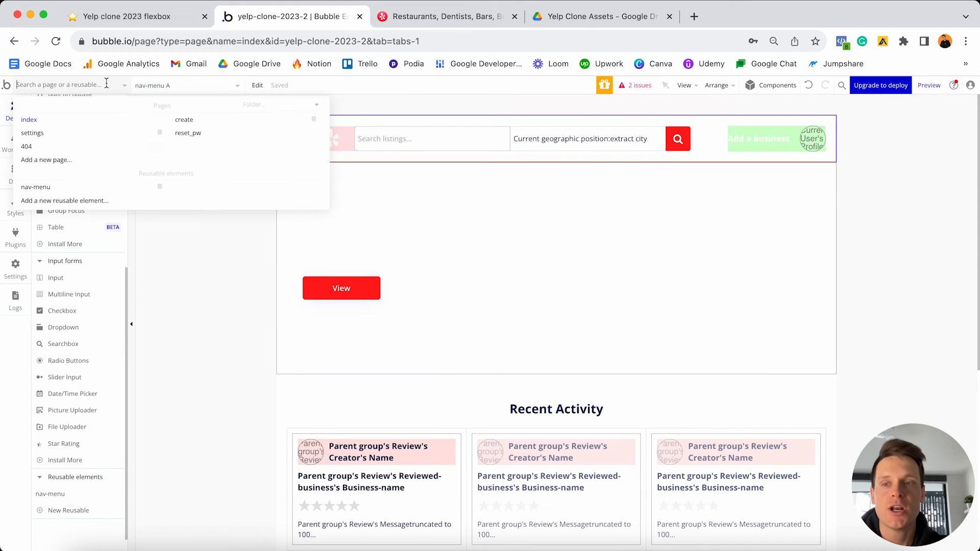
# - Open nav-menu, return to the index page, and preview the app in a new tab
pyautogui.click(71, 188)
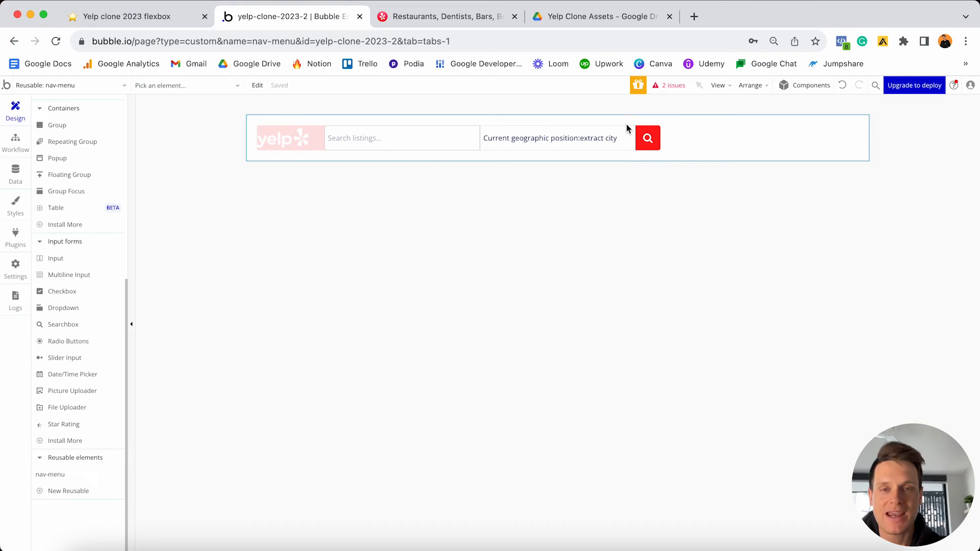
pyautogui.click(47, 85)
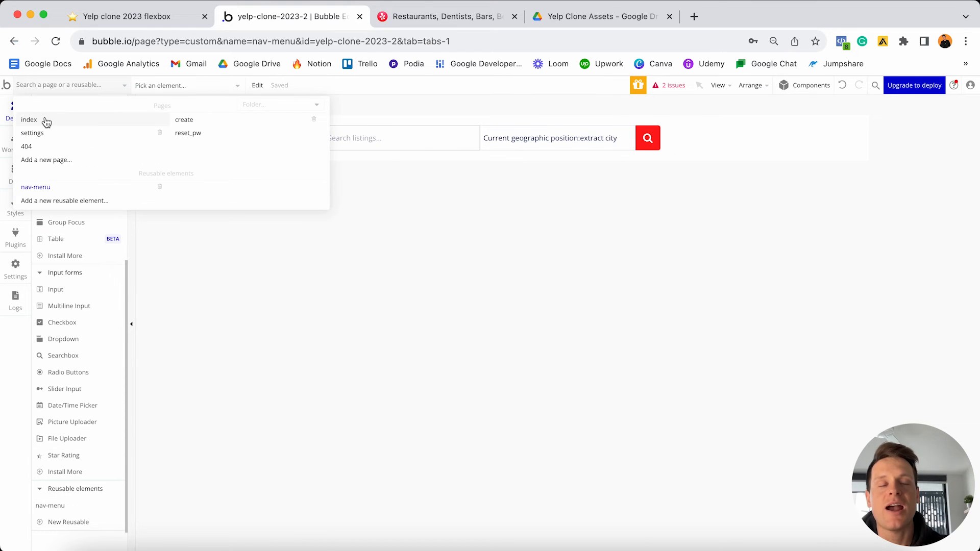
pyautogui.click(45, 119)
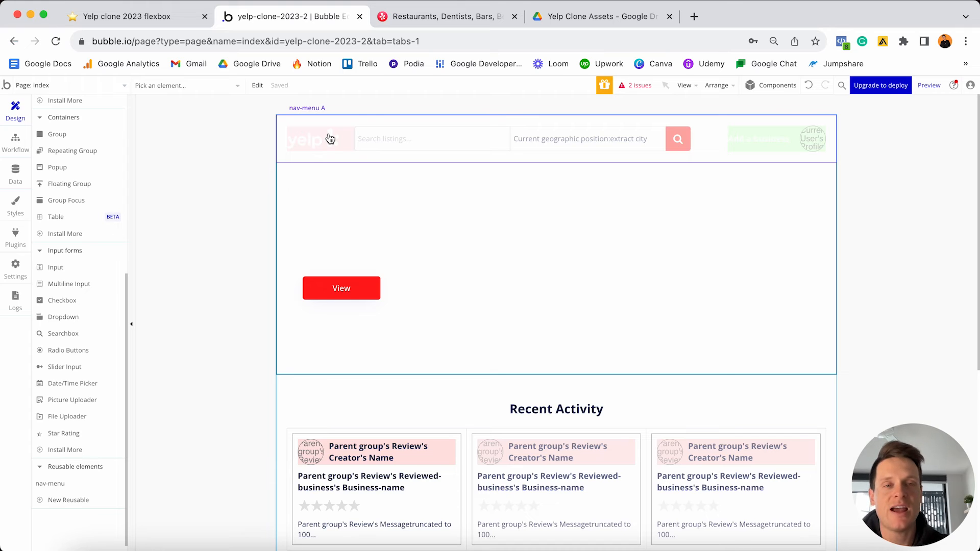
pyautogui.click(928, 86)
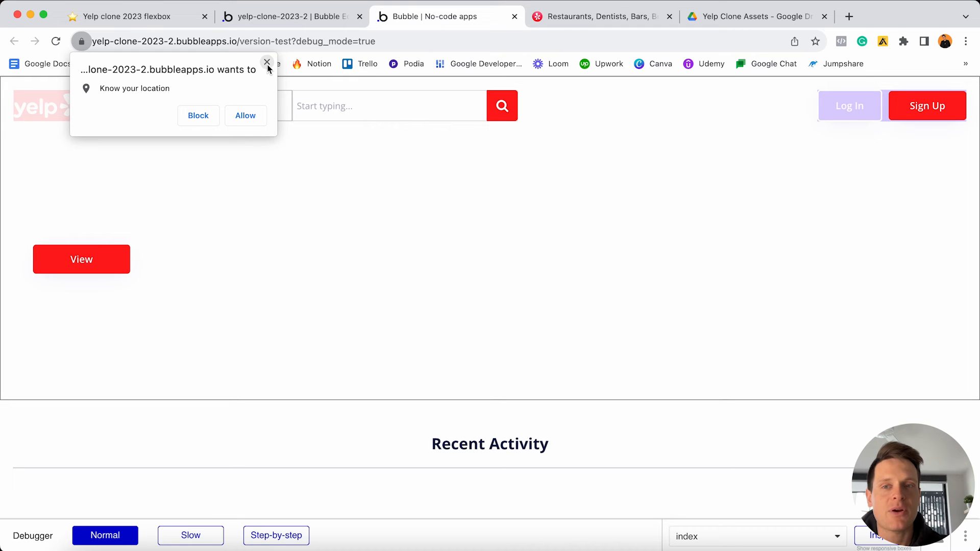
# - Allow location access in the preview, then go back to the Notion Yelp clone checklist
pyautogui.click(244, 117)
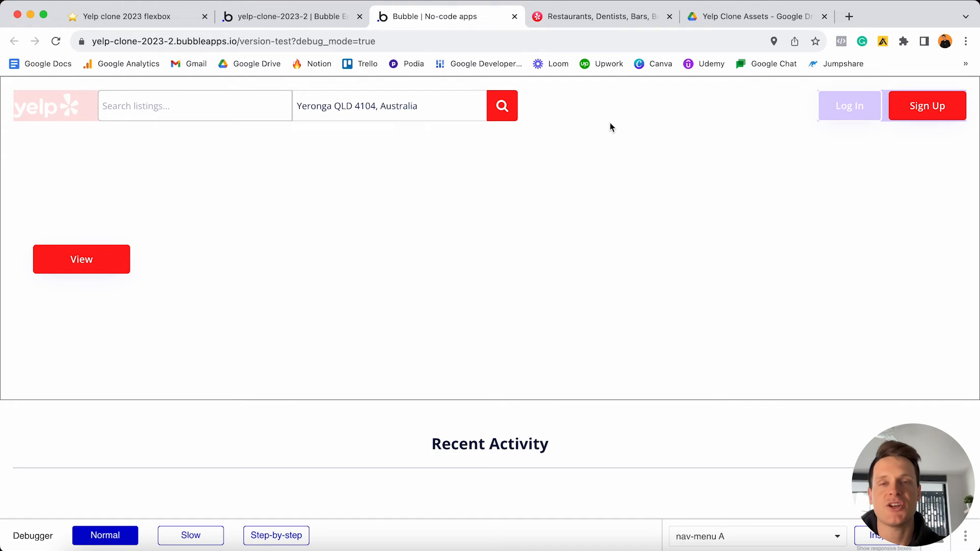
pyautogui.click(188, 20)
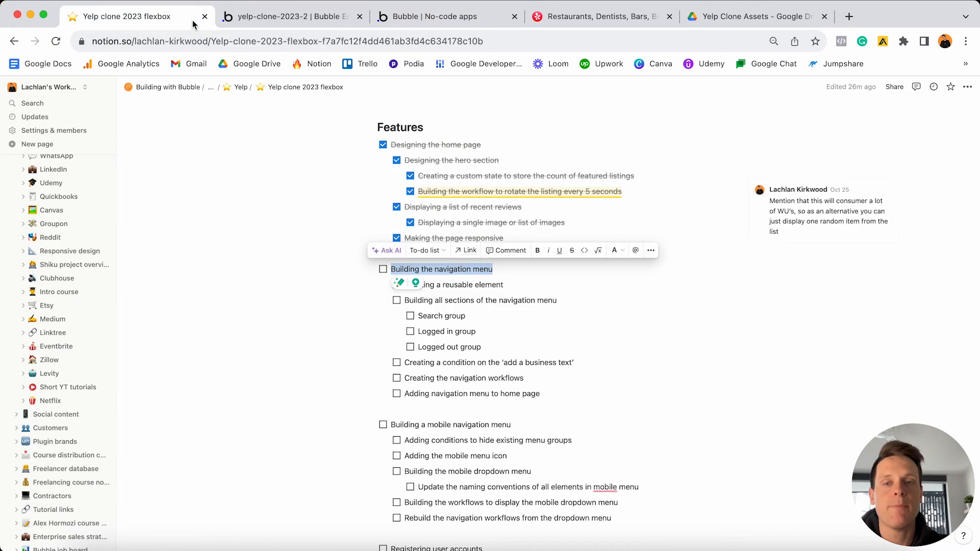
# - Check off navigation menu tasks: reusable element, sections, Search/Logged in/Logged out groups, workflows, home page
pyautogui.click(383, 269)
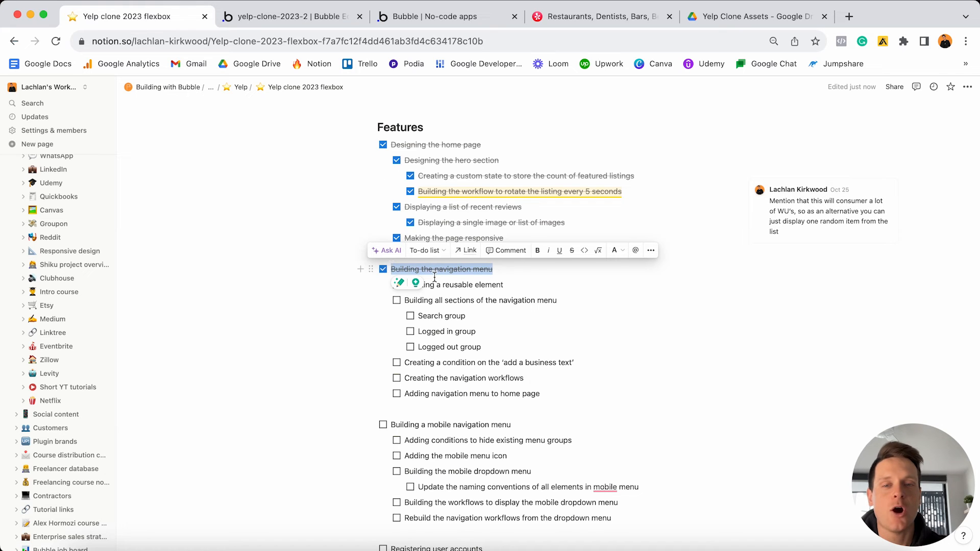
pyautogui.press('Escape')
pyautogui.click(396, 301)
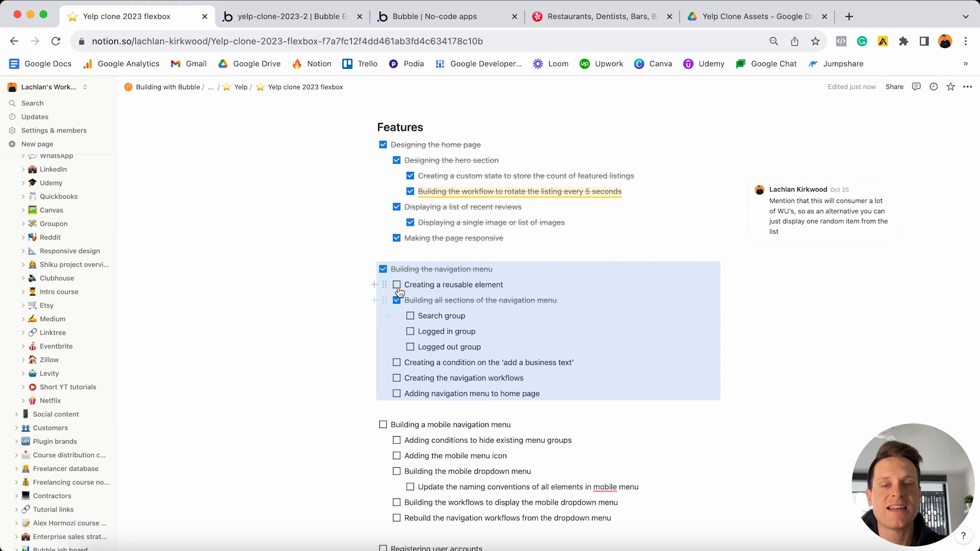
pyautogui.click(397, 286)
pyautogui.click(411, 316)
pyautogui.click(410, 332)
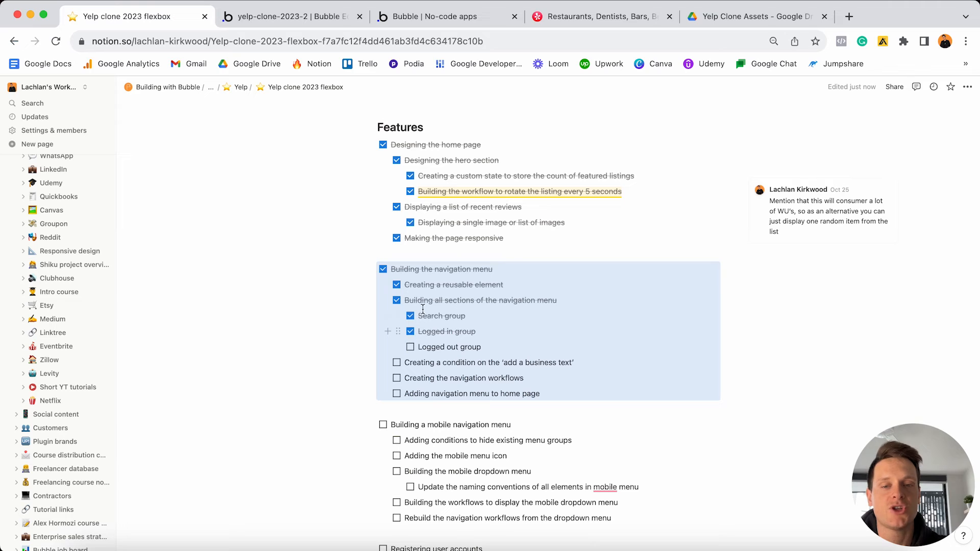
pyautogui.click(410, 347)
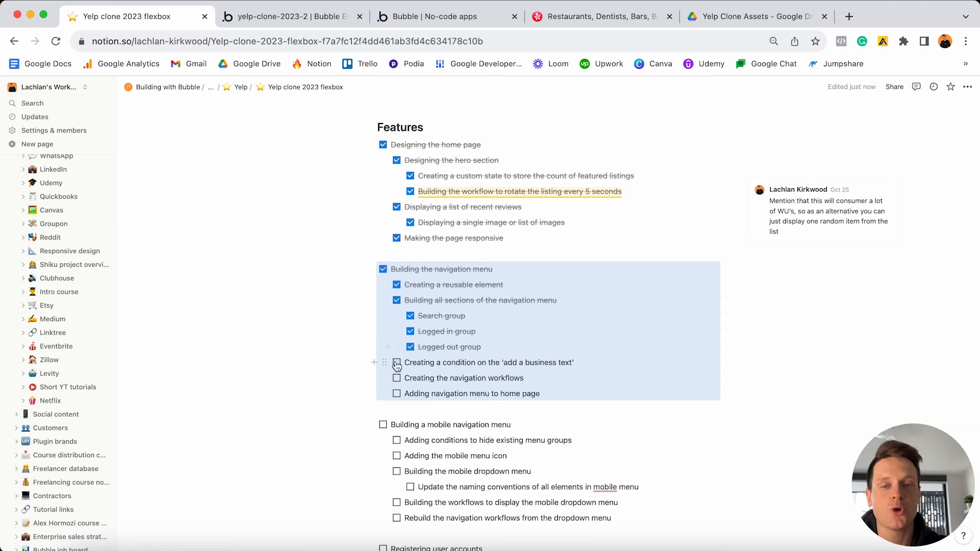
pyautogui.click(398, 363)
pyautogui.click(397, 378)
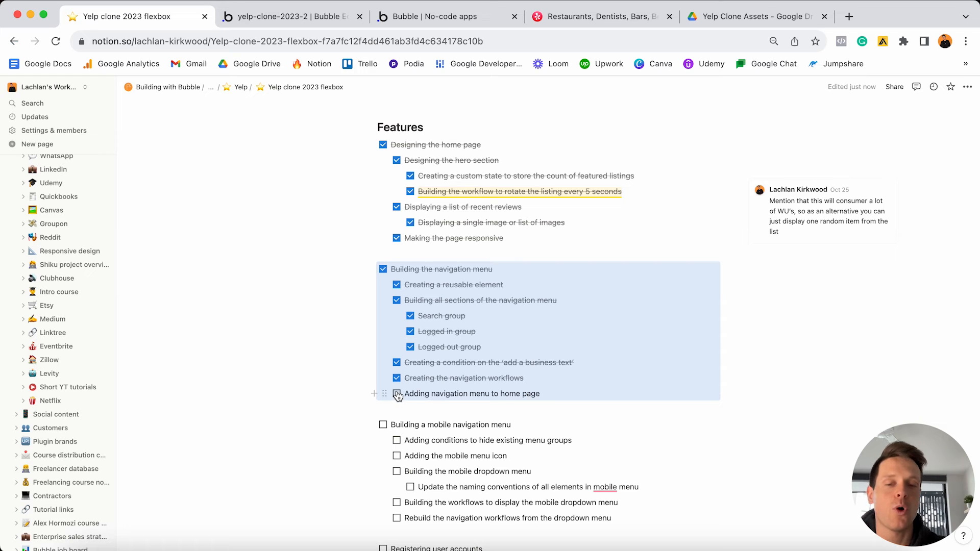
pyautogui.click(398, 394)
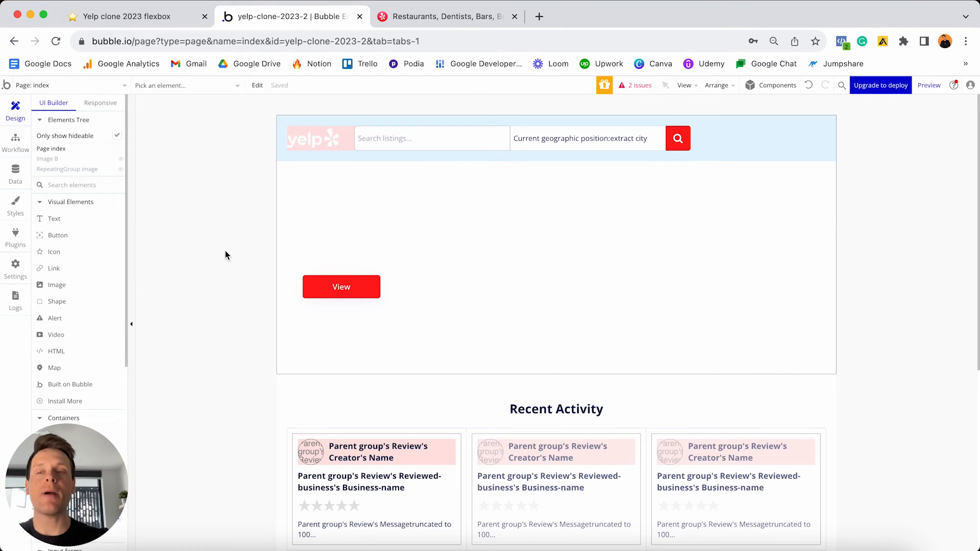
# - Switch the editor to the create page and set its container layout to Column
pyautogui.click(104, 86)
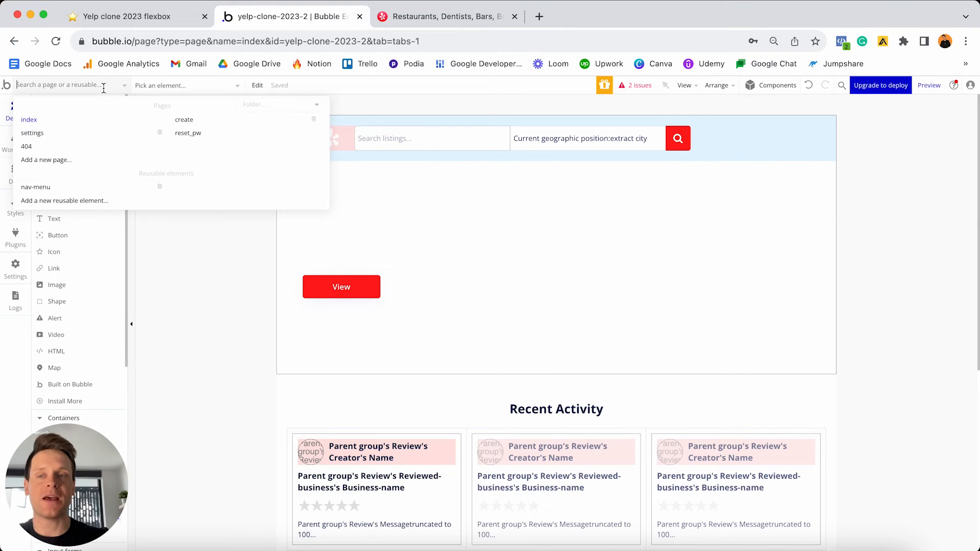
pyautogui.click(205, 122)
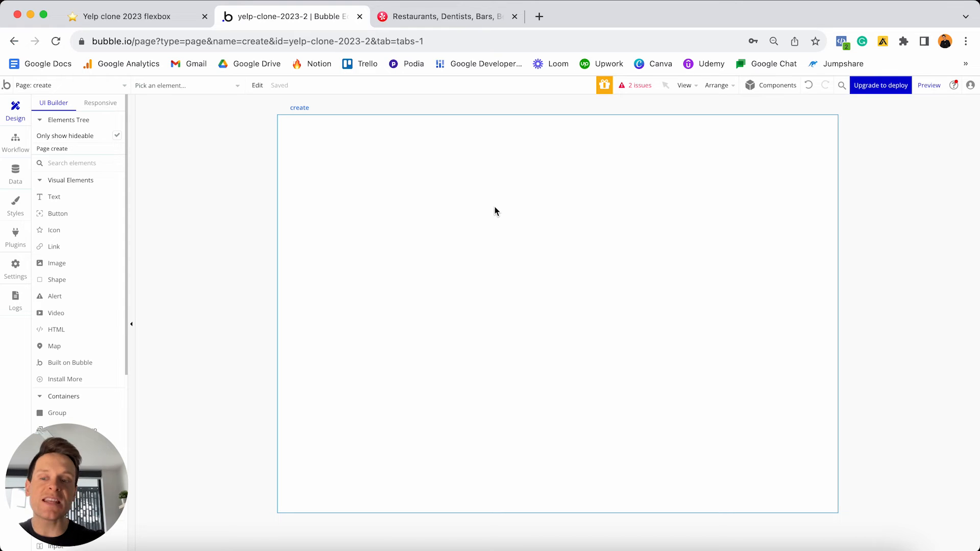
pyautogui.click(495, 207)
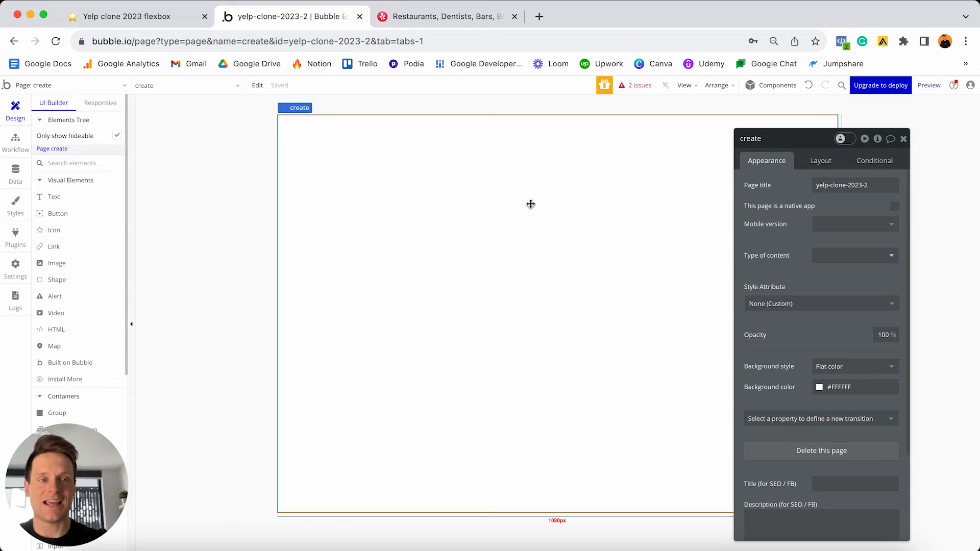
pyautogui.click(821, 161)
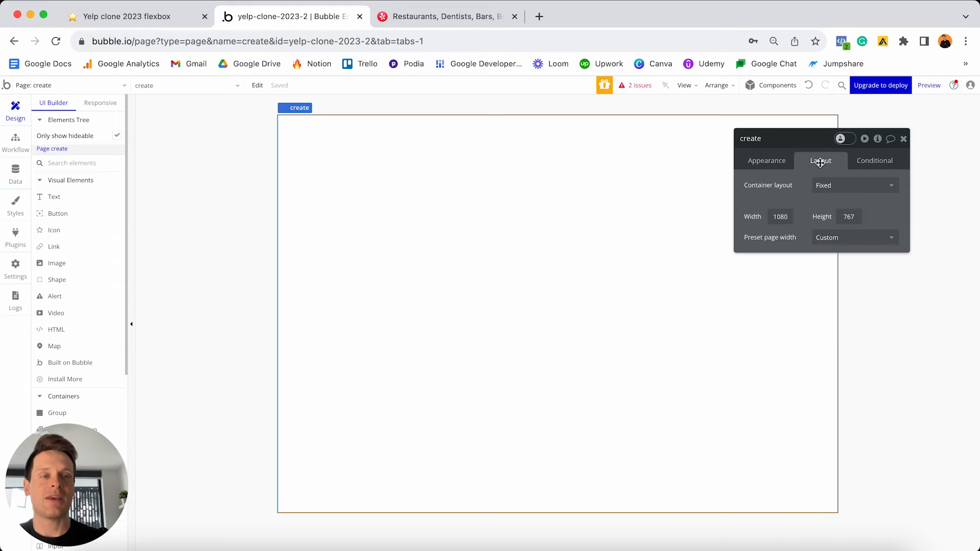
pyautogui.click(819, 186)
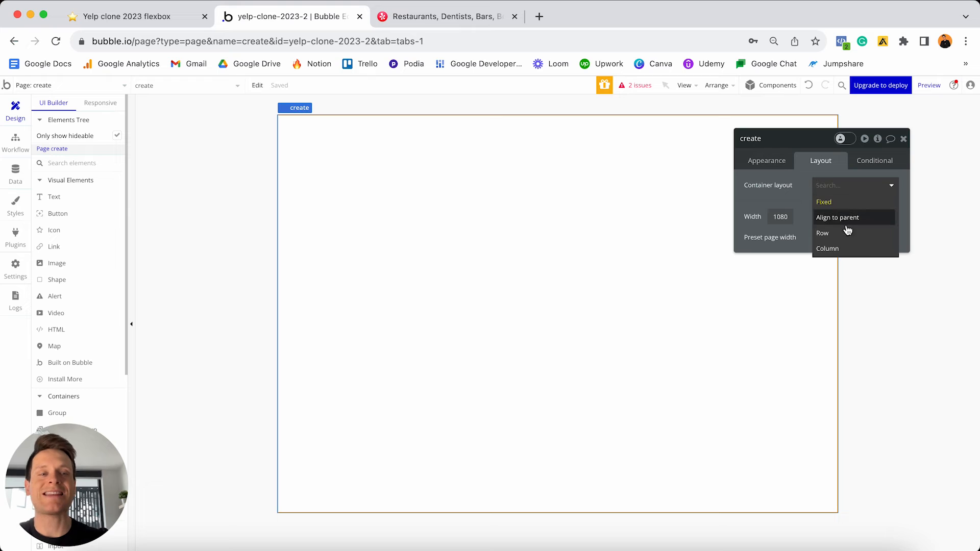
pyautogui.click(840, 249)
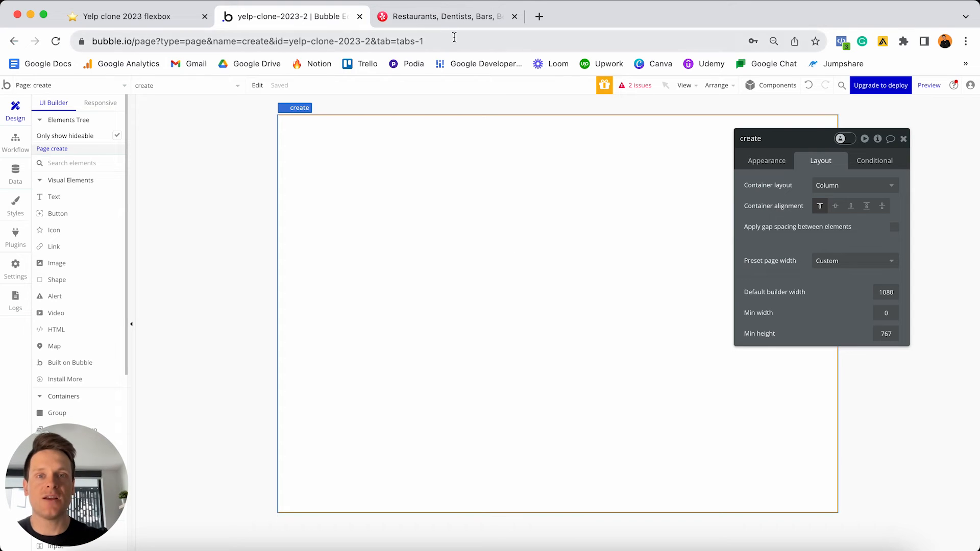
pyautogui.click(449, 17)
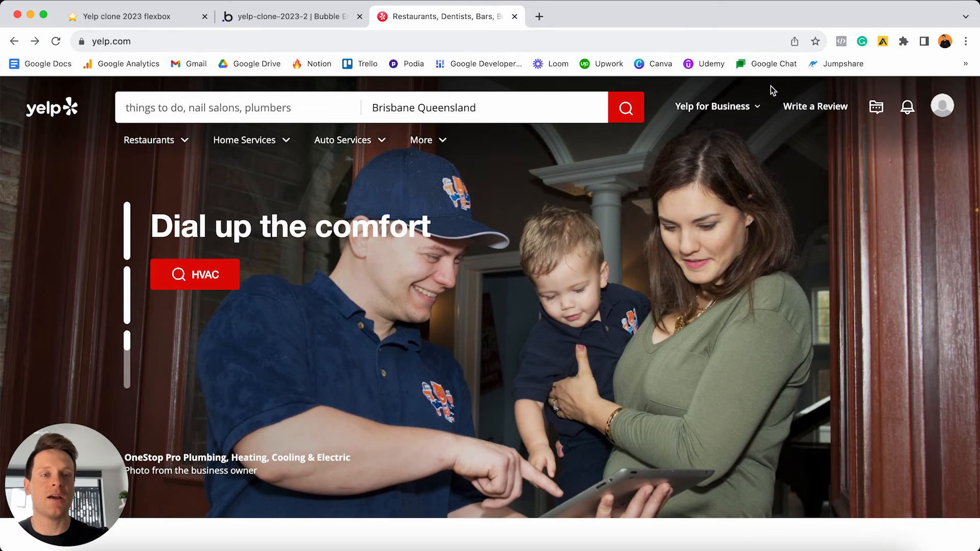
# - Start adding a business named 'Test business' via Yelp for Business > Add a Business
pyautogui.click(753, 108)
pyautogui.click(731, 152)
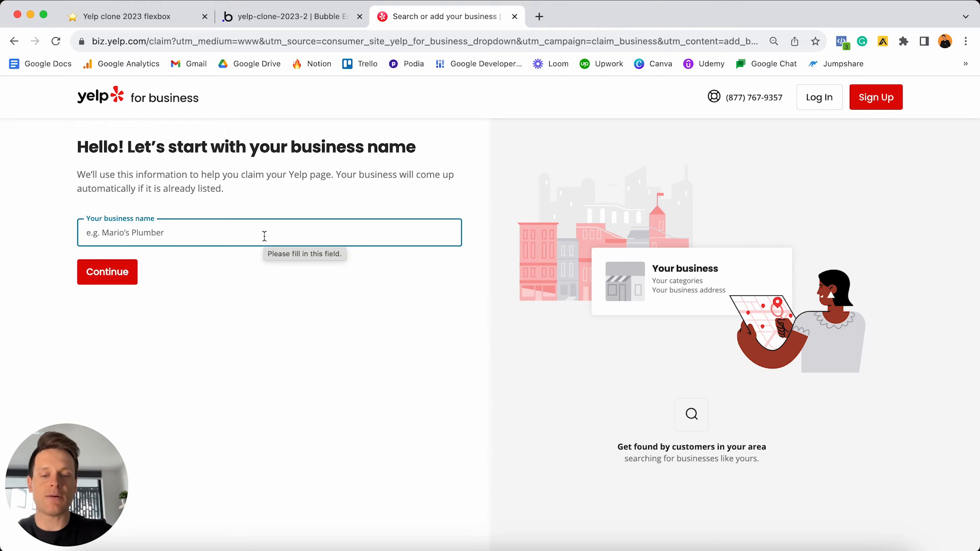
pyautogui.write('Test business')
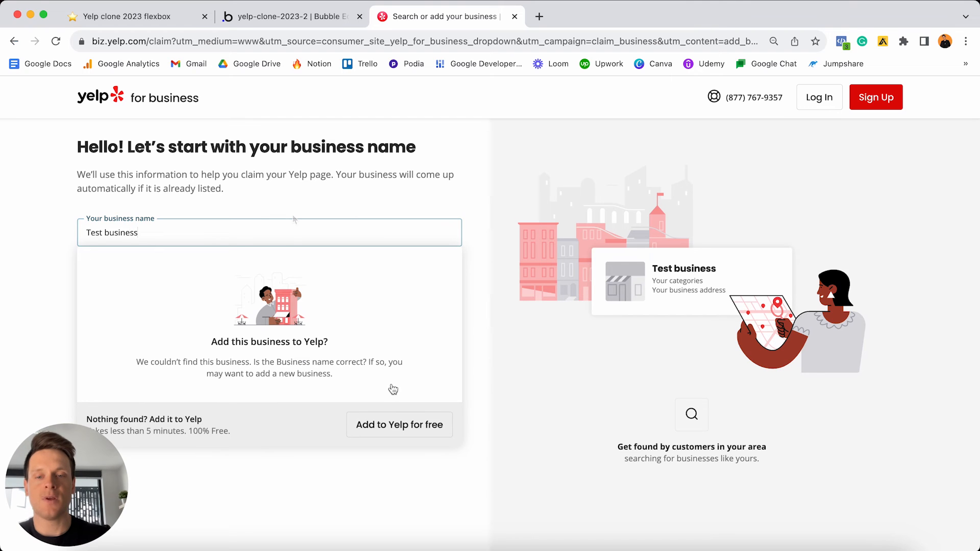
pyautogui.click(393, 425)
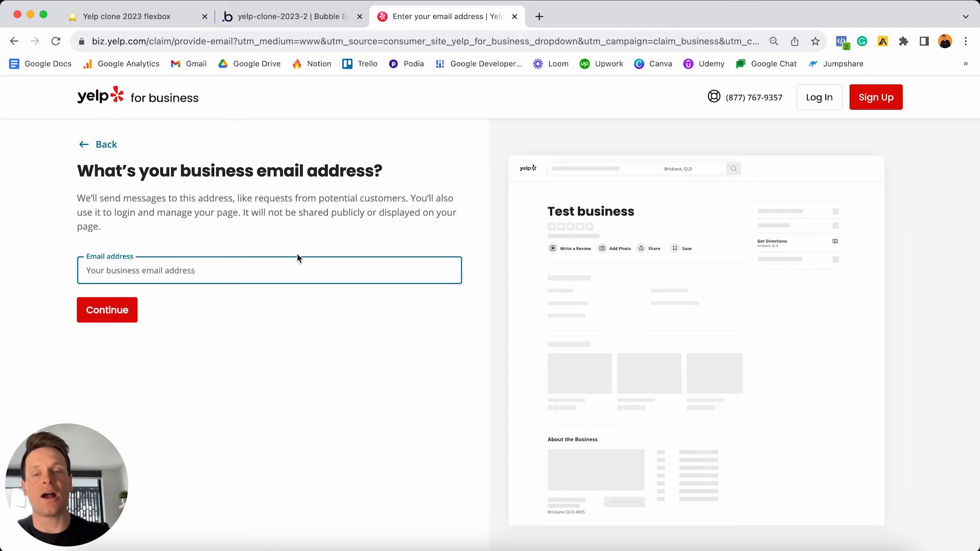
# - Enter a business email and a phone number, continuing past each step
pyautogui.write('test')
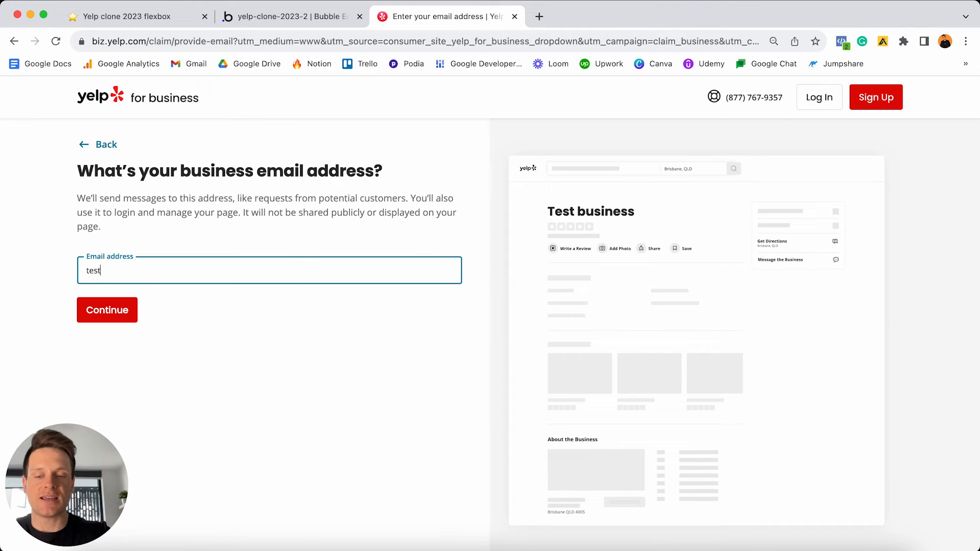
pyautogui.write('@gmail.com')
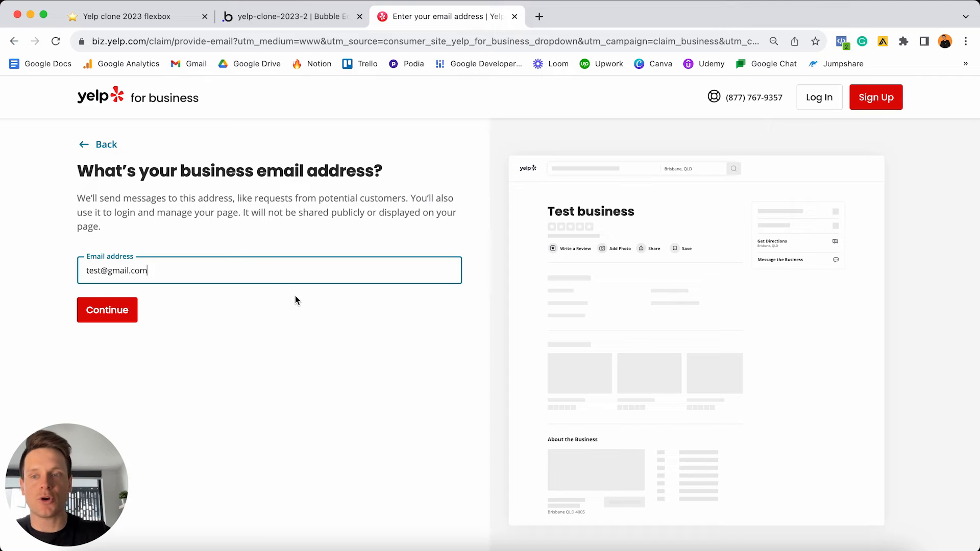
pyautogui.click(128, 312)
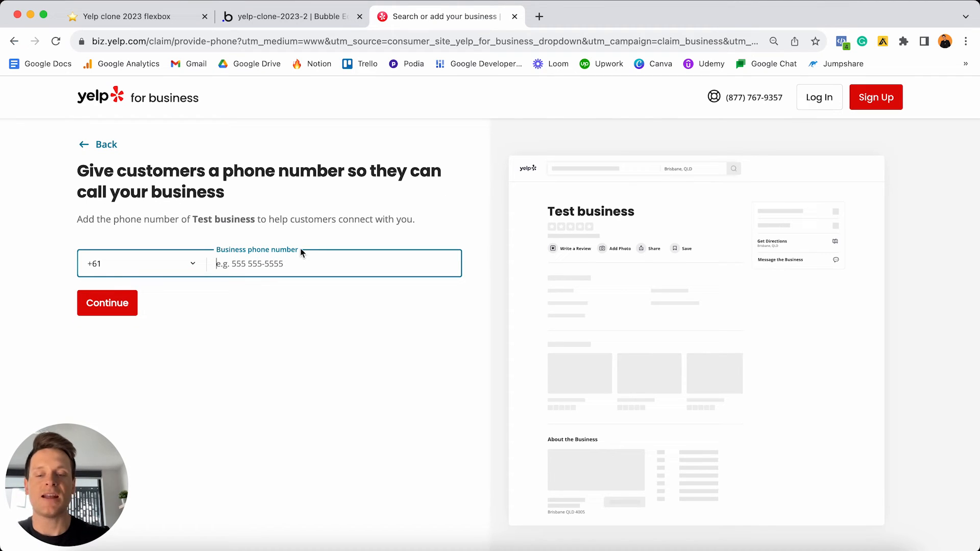
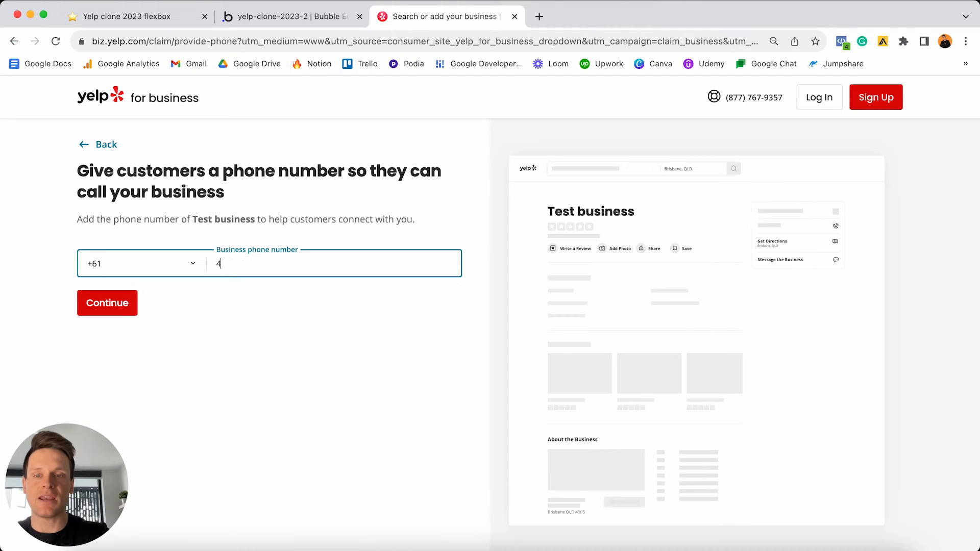
pyautogui.click(109, 310)
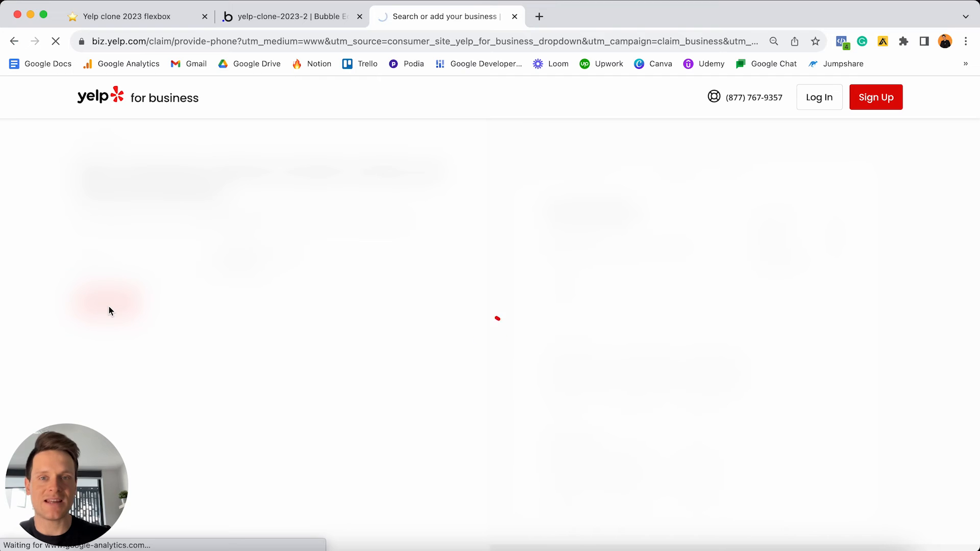
# - Scroll through the prefilled Add Your Business form, then return to Bubble's create page
pyautogui.scroll(-5, 265, 249)
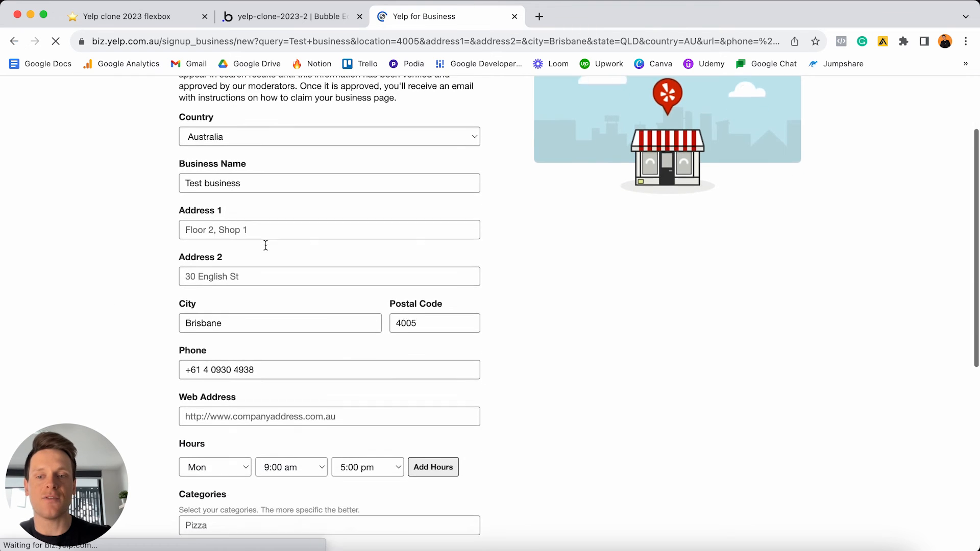
pyautogui.scroll(5, 266, 249)
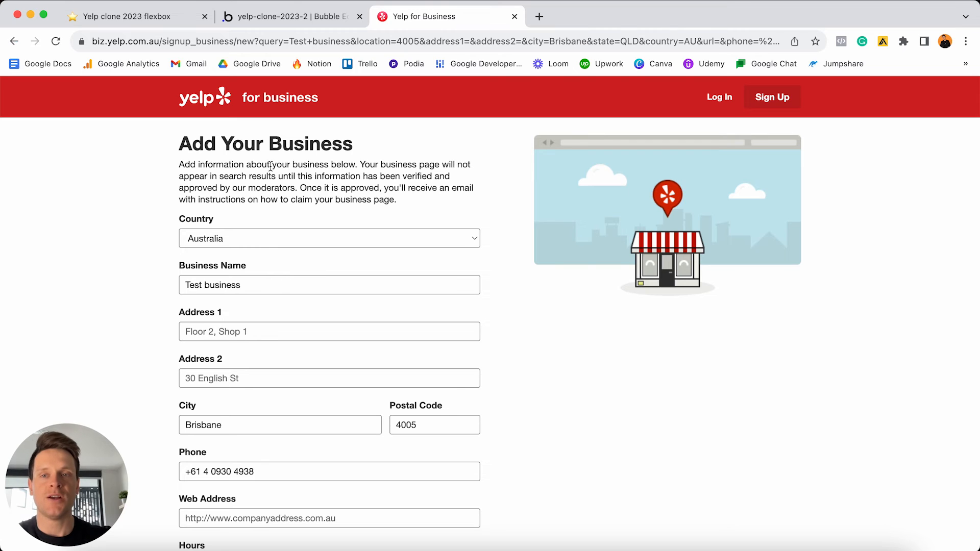
pyautogui.click(297, 16)
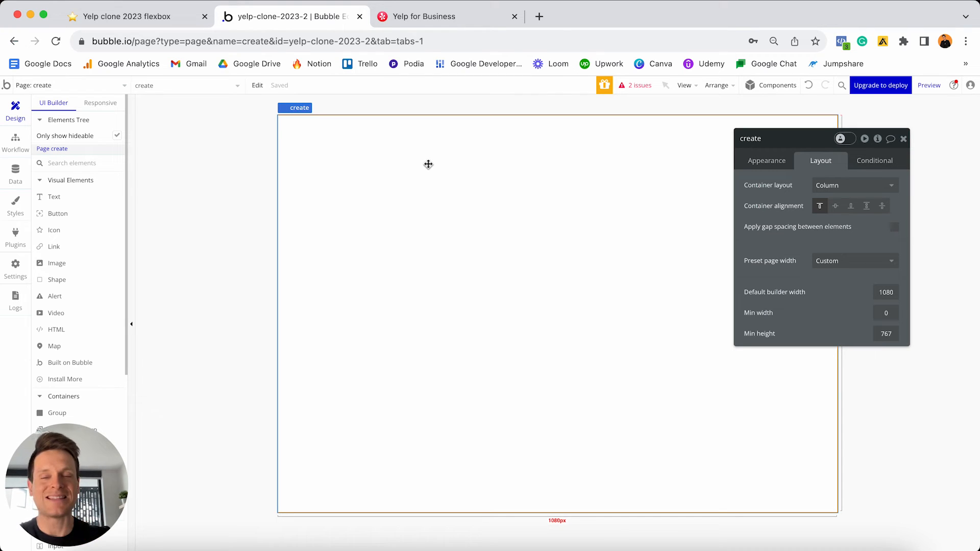
# - Place a new group on the create page and rename it 'Group - Menu'
pyautogui.scroll(-5, 87, 219)
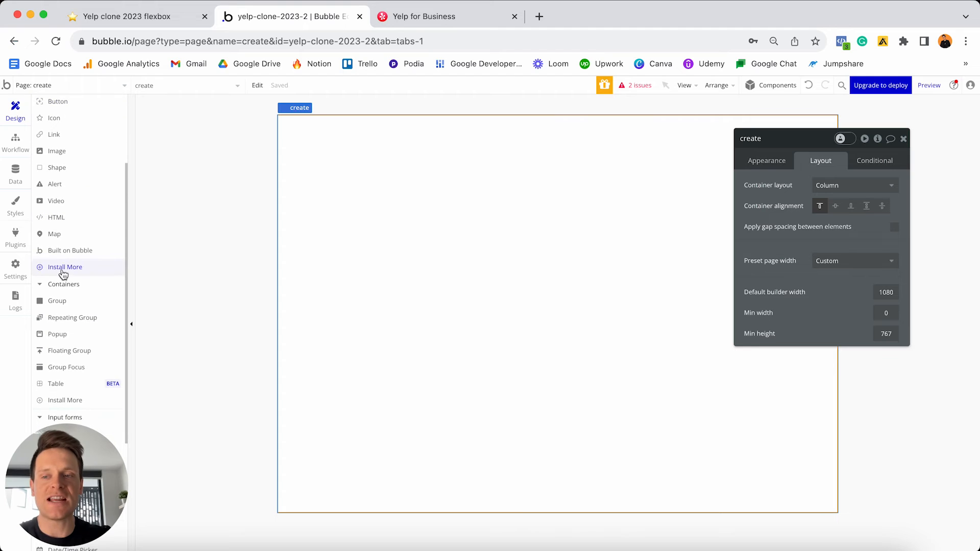
pyautogui.click(62, 302)
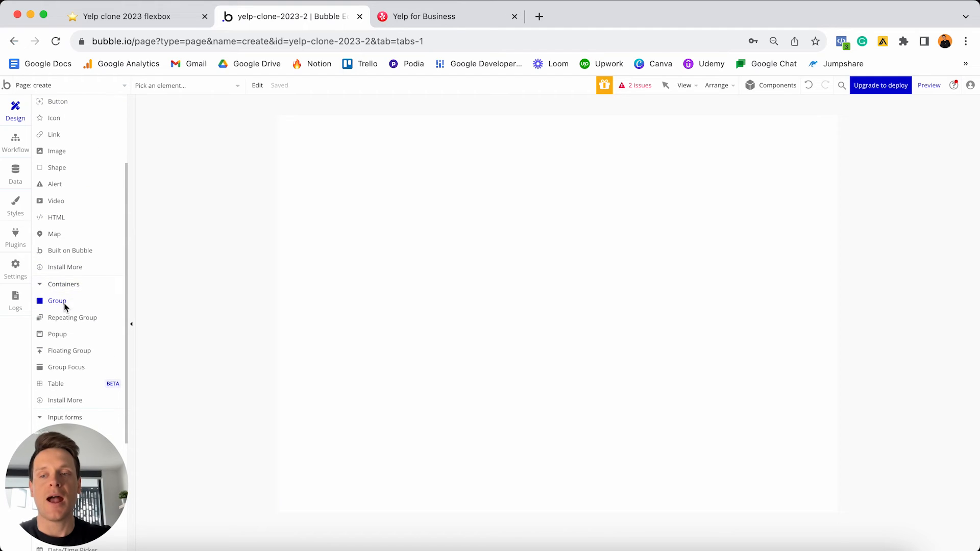
pyautogui.click(381, 164)
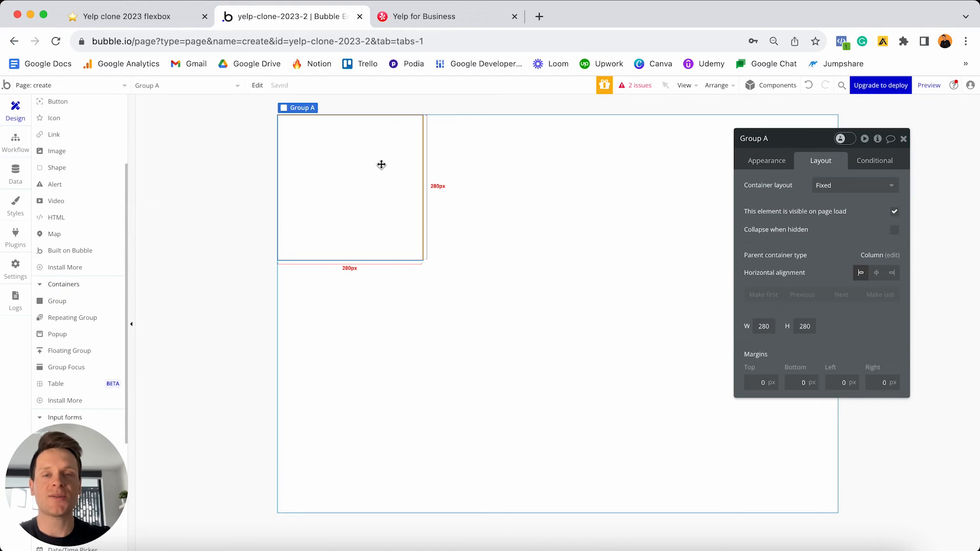
pyautogui.click(799, 138)
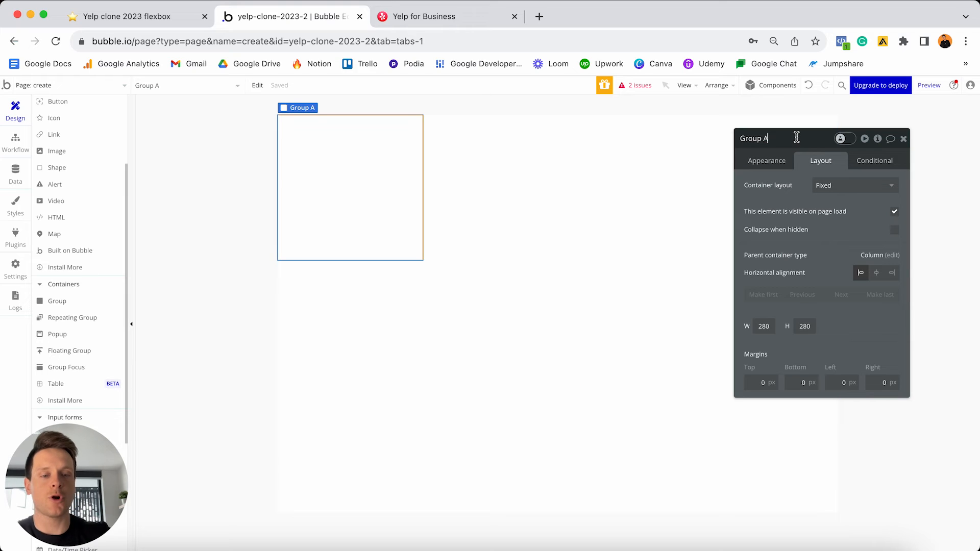
pyautogui.press('BackSpace')
pyautogui.write('- Menu')
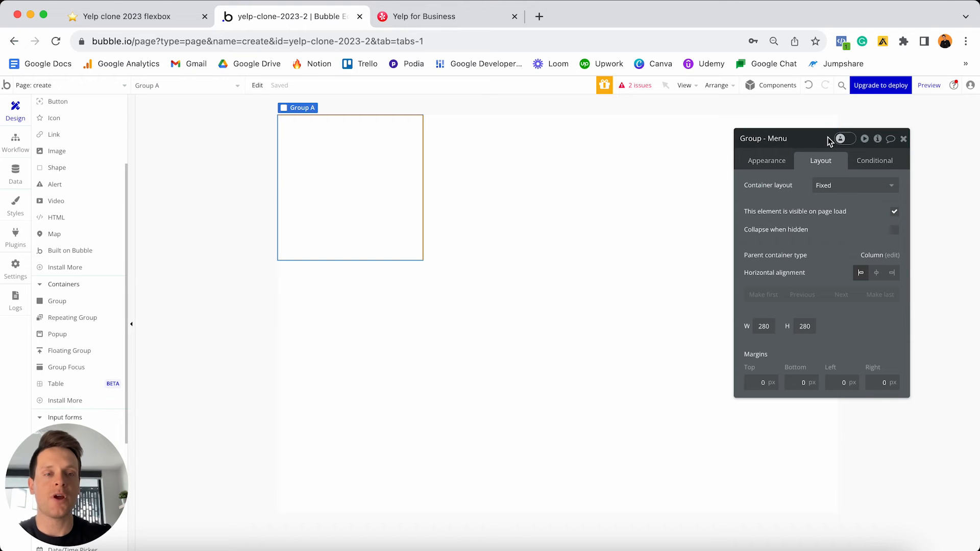
pyautogui.press('Return')
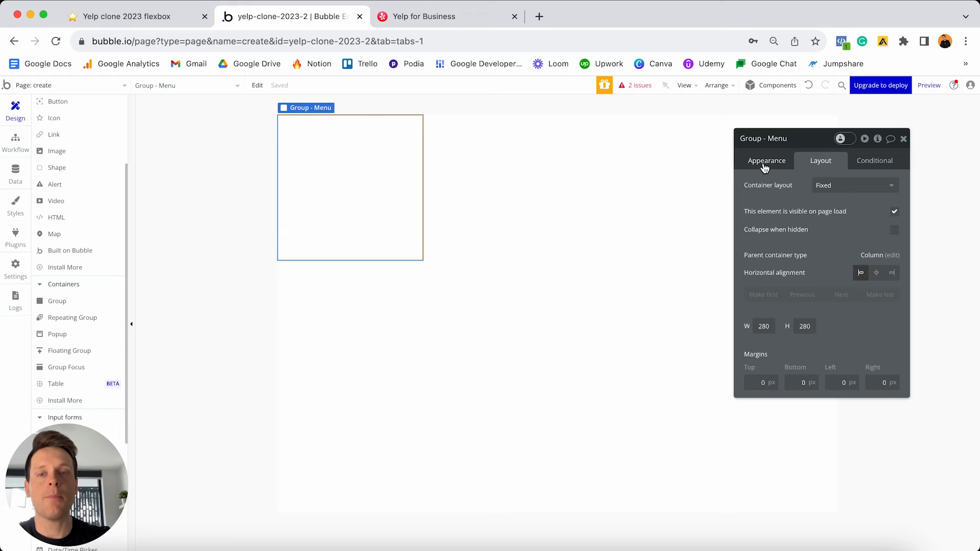
# - Detach the group's style and give it a solid border and an outset shadow
pyautogui.click(765, 165)
pyautogui.scroll(-3, 777, 206)
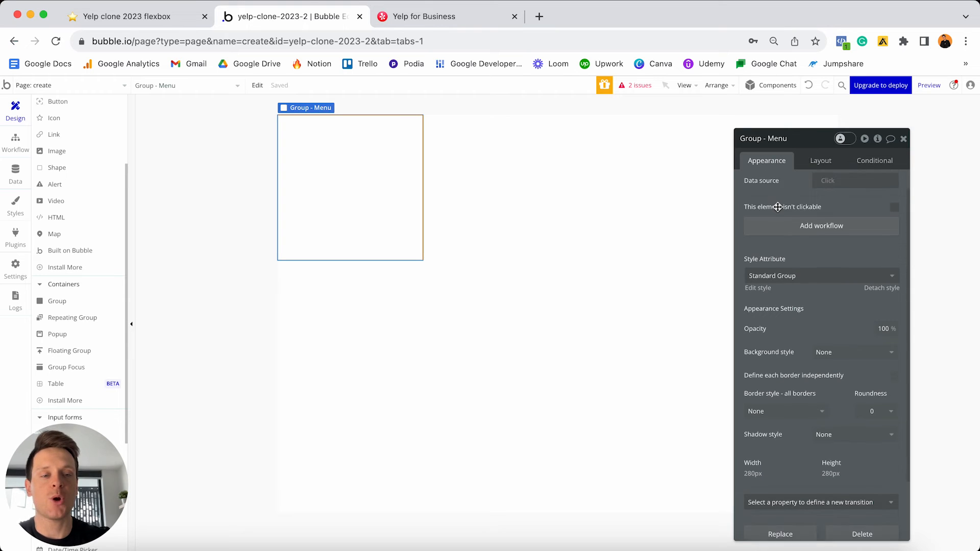
pyautogui.click(874, 237)
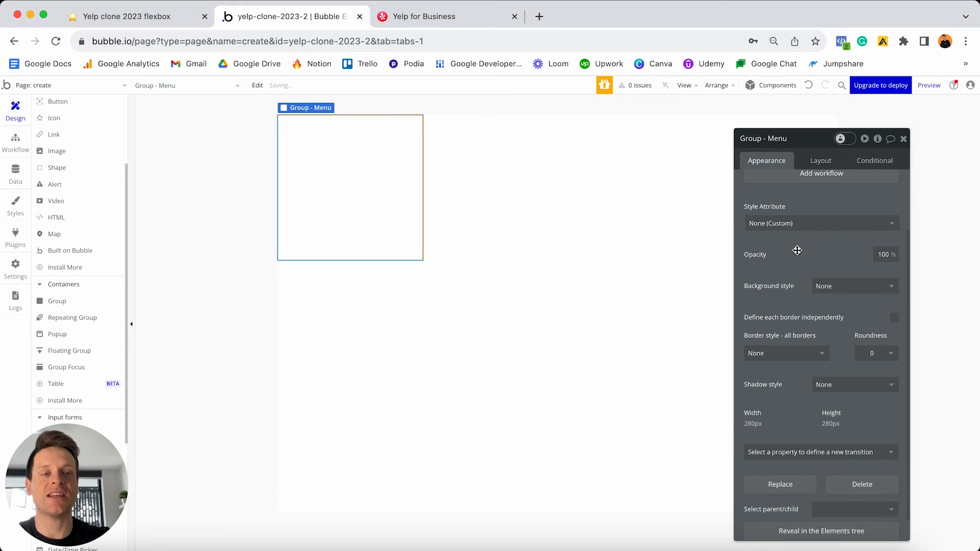
pyautogui.scroll(-1, 797, 251)
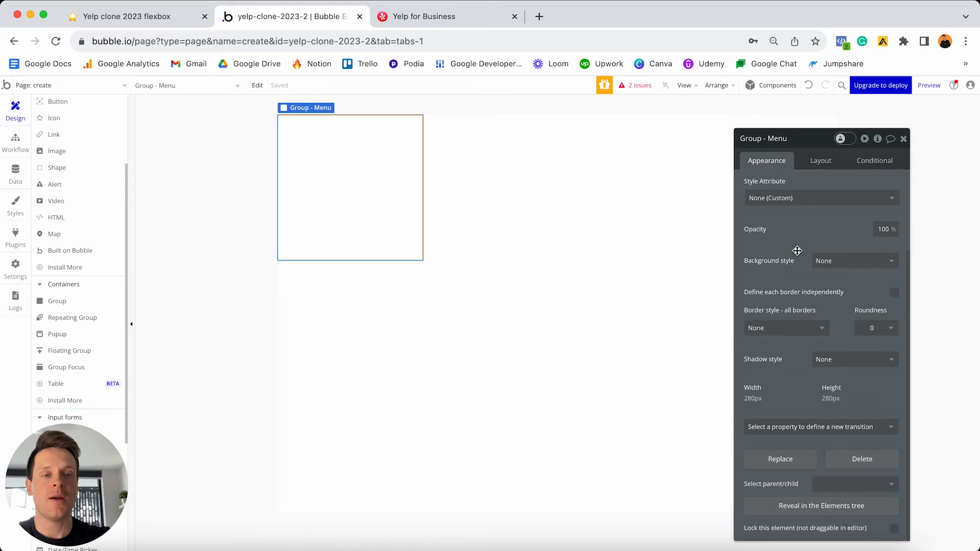
pyautogui.click(777, 327)
pyautogui.click(783, 360)
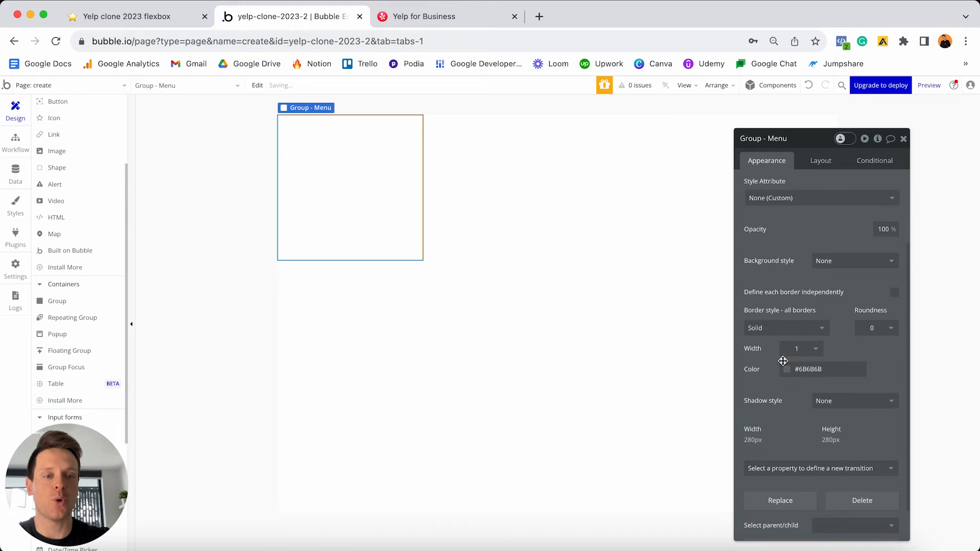
pyautogui.scroll(-1, 797, 367)
pyautogui.click(839, 368)
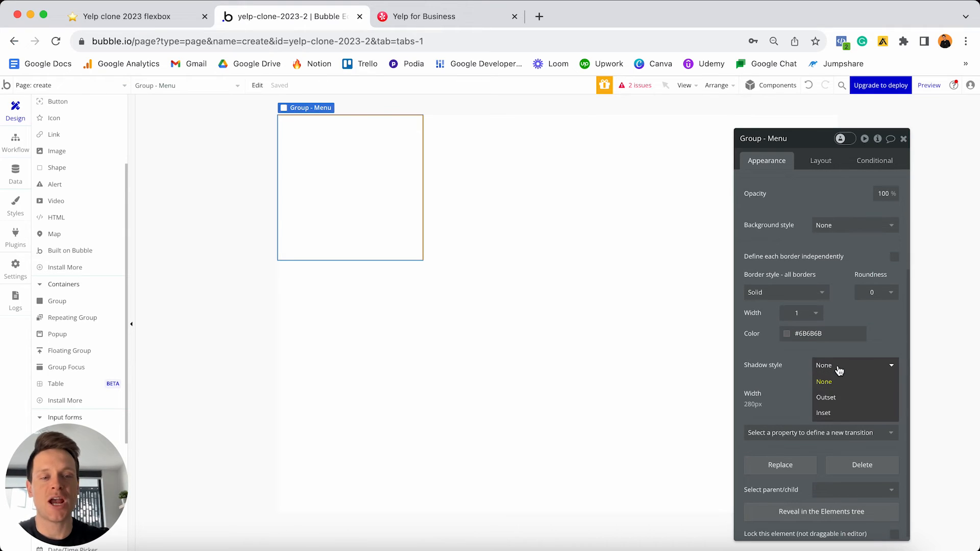
pyautogui.click(840, 399)
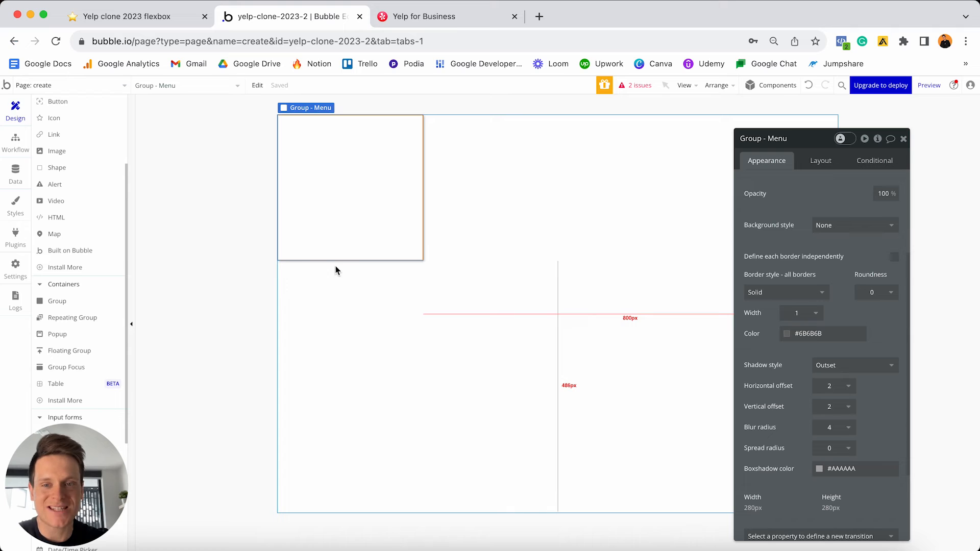
# - Set the group's container layout to Row, untick fixed width, and set minimum width 0
pyautogui.click(822, 165)
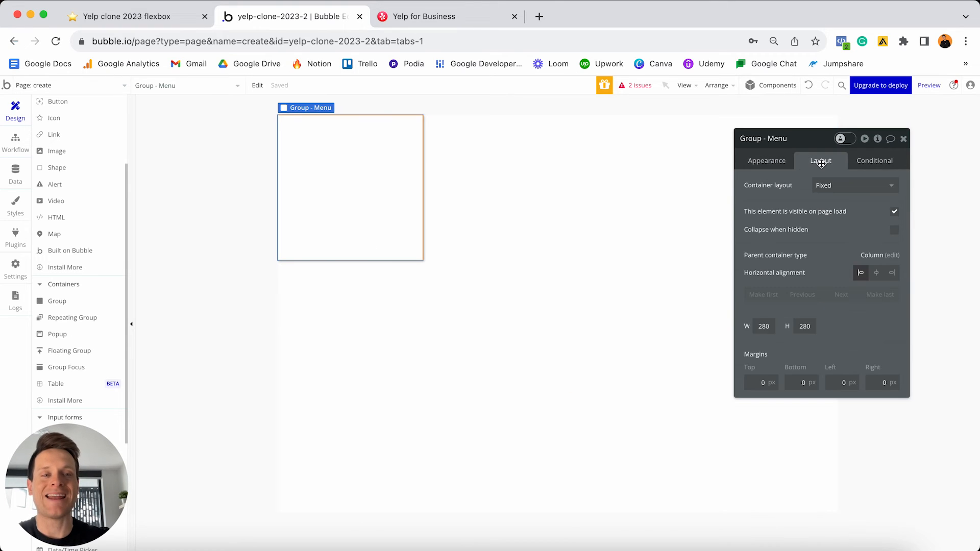
pyautogui.click(840, 190)
pyautogui.click(836, 239)
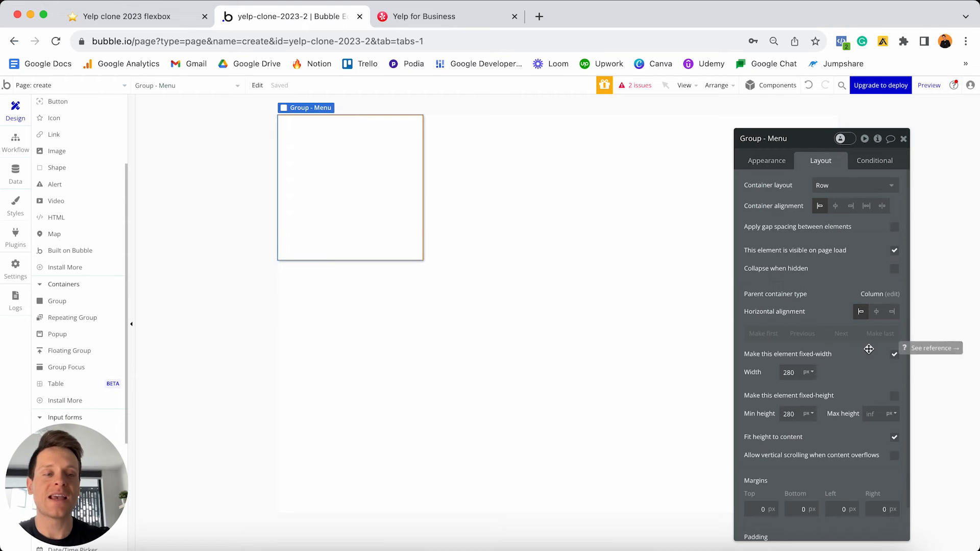
pyautogui.click(895, 355)
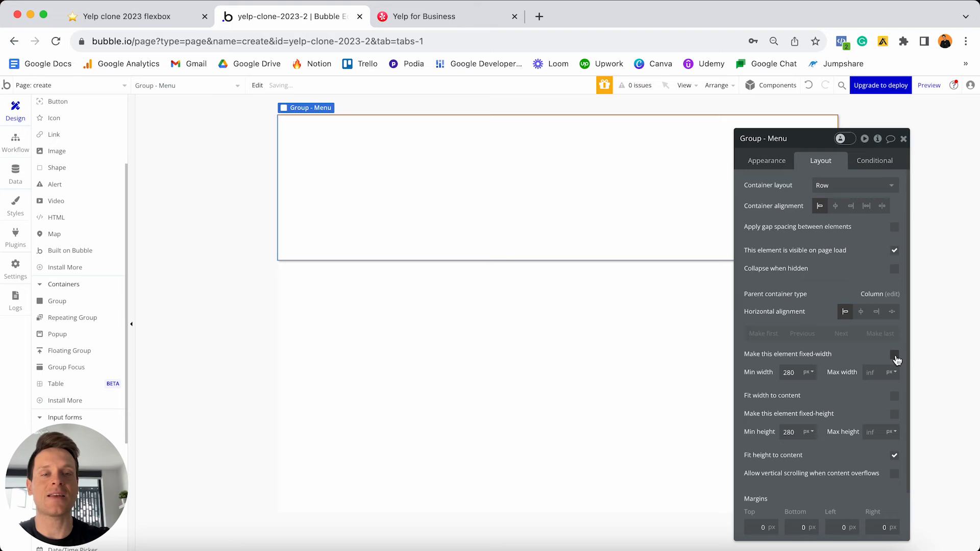
pyautogui.click(798, 371)
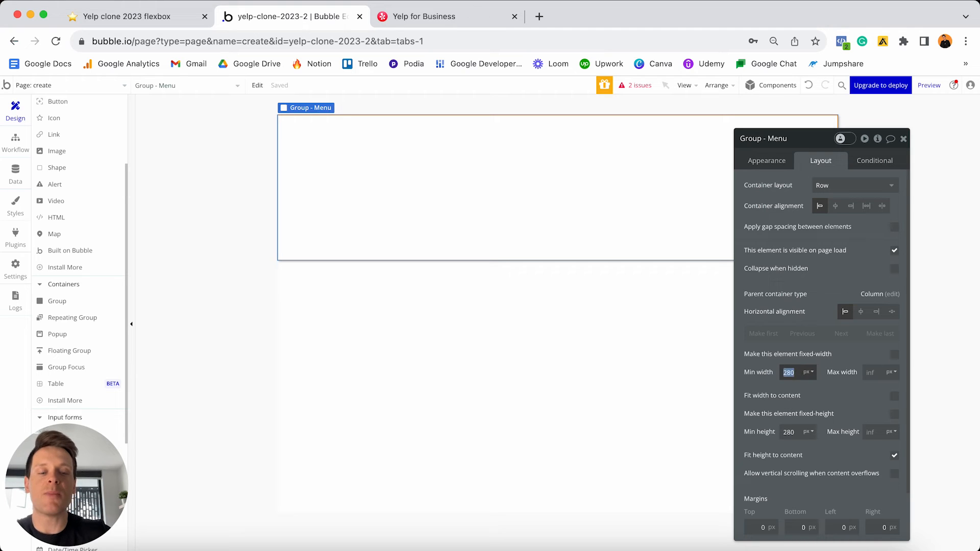
pyautogui.write('0')
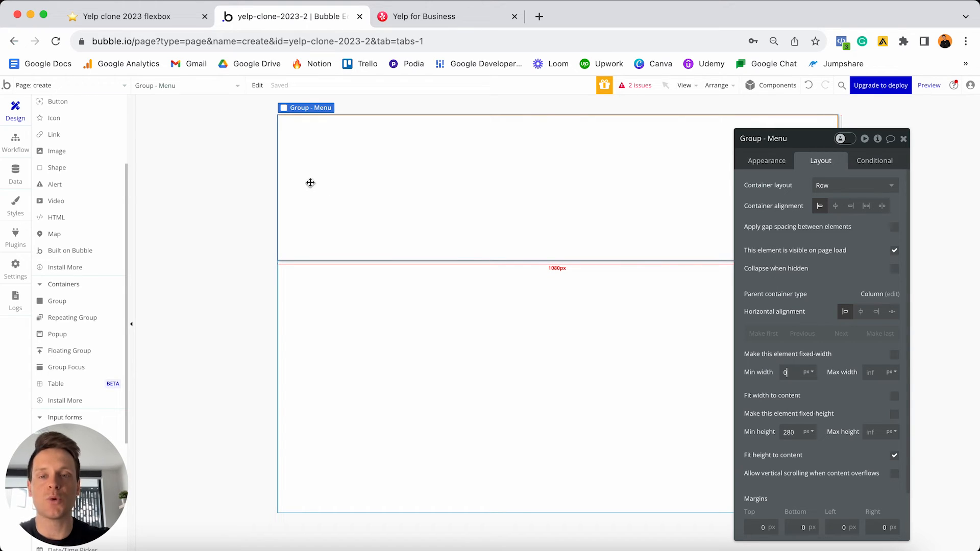
pyautogui.scroll(5, 104, 239)
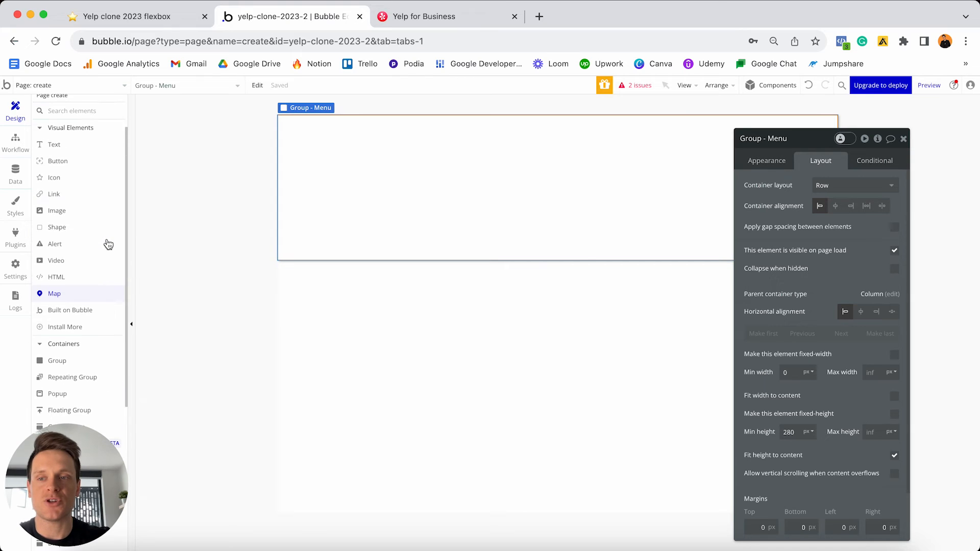
# - Add an image to Group - Menu, 100 px wide with fixed aspect ratio
pyautogui.click(59, 264)
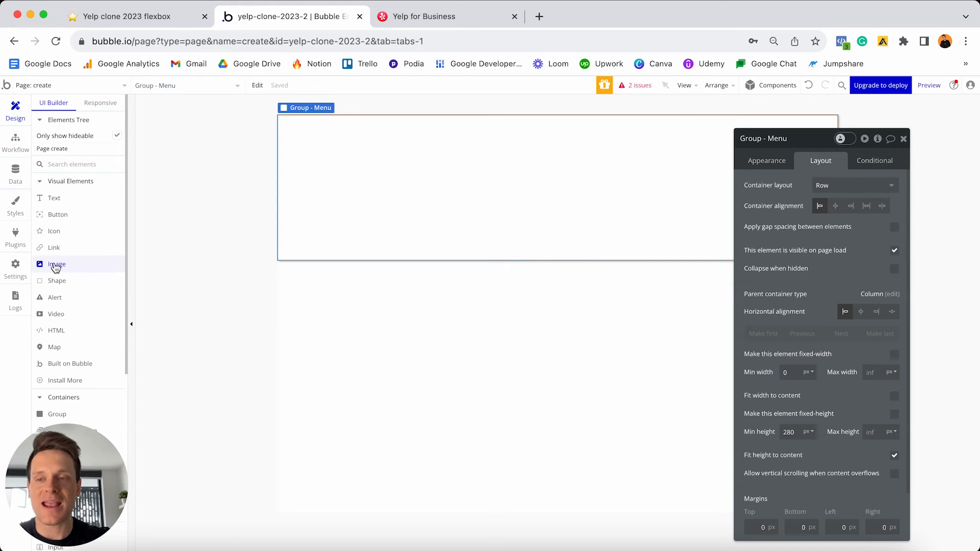
pyautogui.click(303, 173)
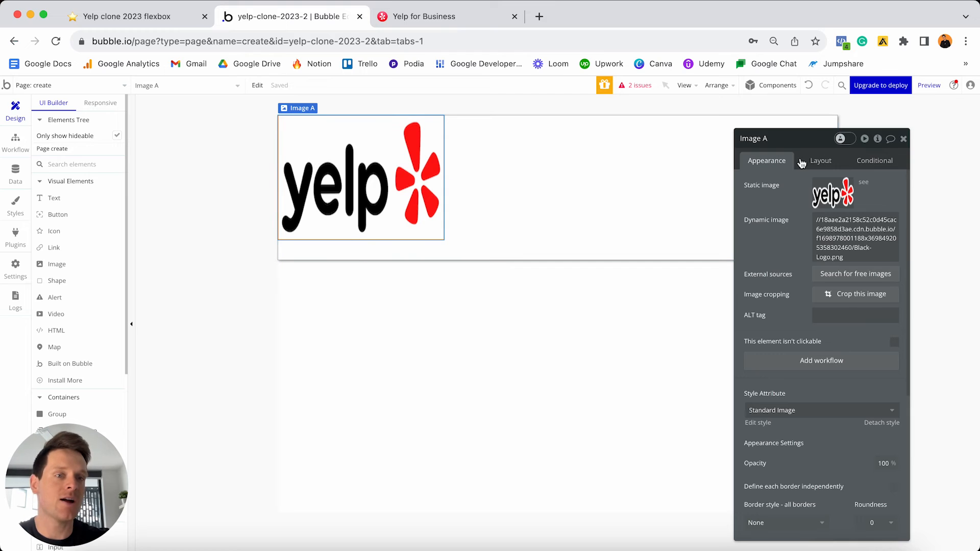
pyautogui.click(819, 160)
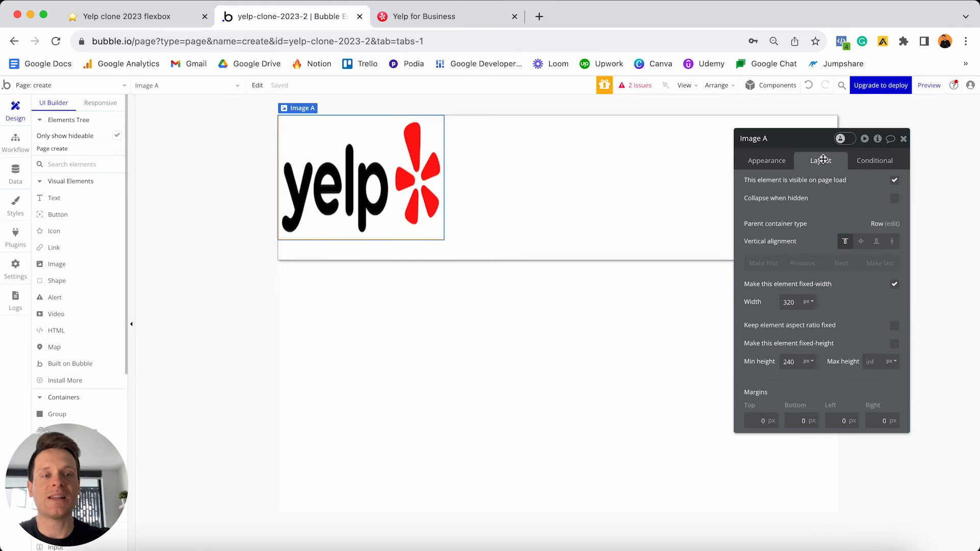
pyautogui.doubleClick(795, 297)
pyautogui.write('100')
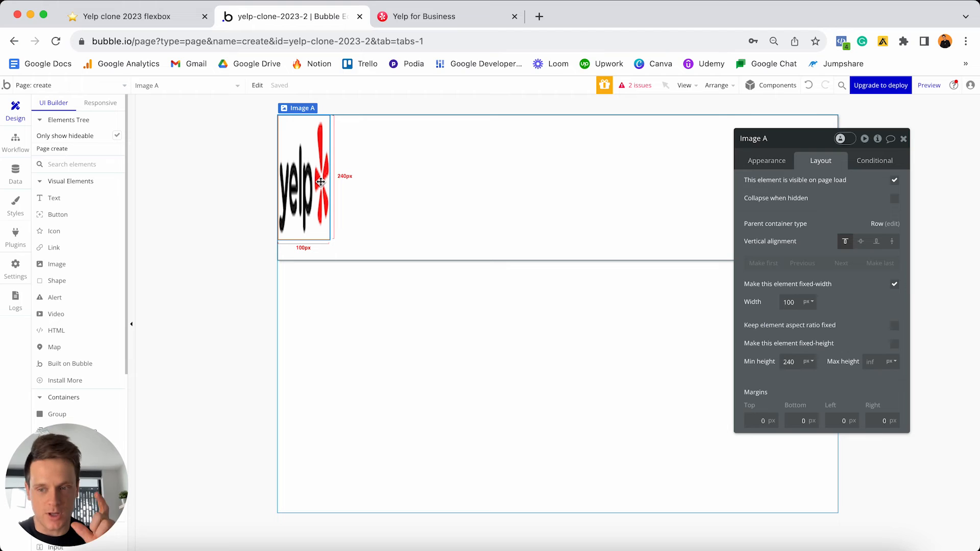
pyautogui.click(896, 328)
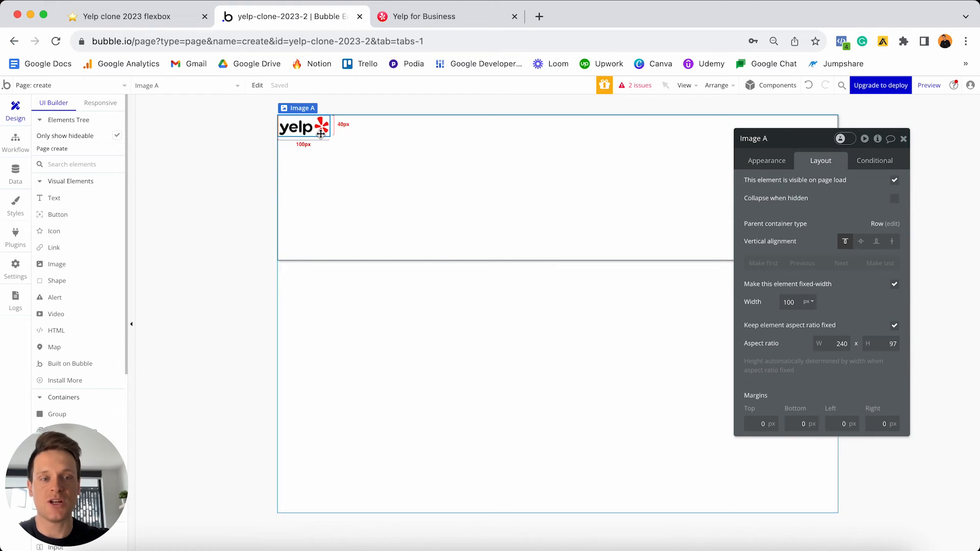
# - Centre the logo vertically and give it 20 px top, bottom and left margins
pyautogui.click(863, 243)
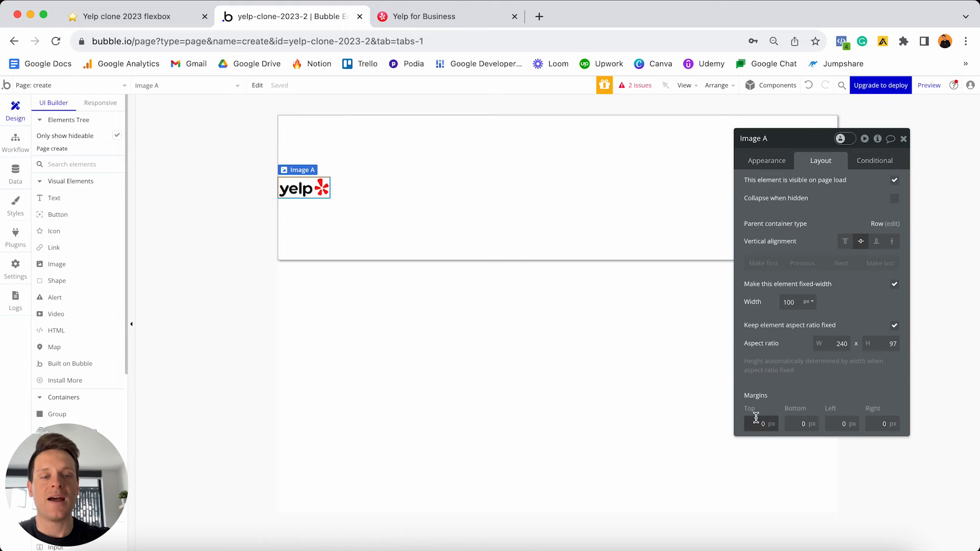
pyautogui.write('2')
pyautogui.click(801, 423)
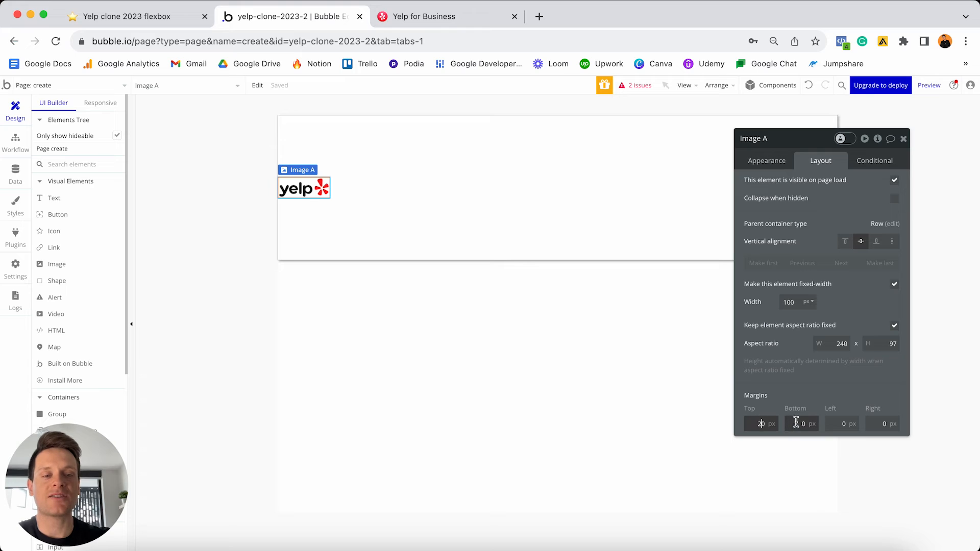
pyautogui.write('2')
pyautogui.click(839, 424)
pyautogui.write('2')
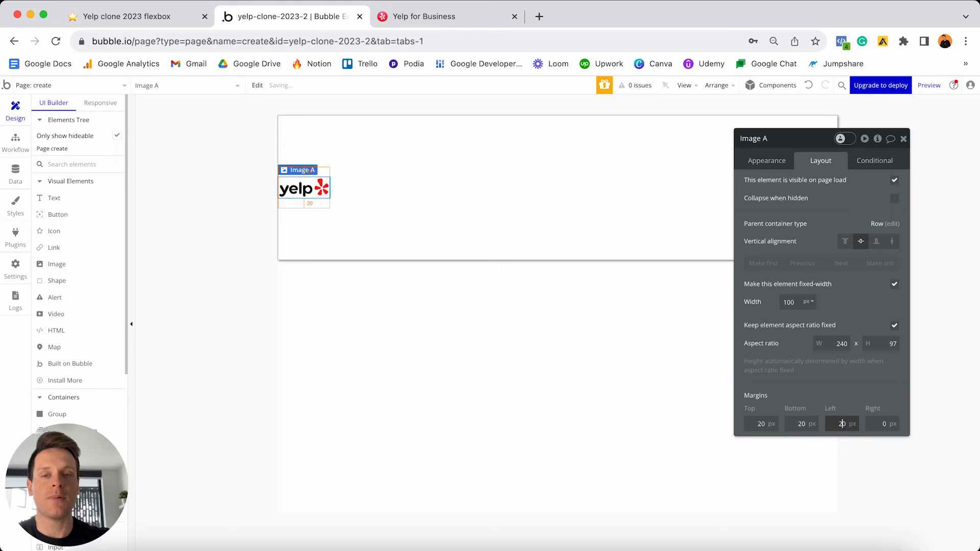
pyautogui.click(887, 424)
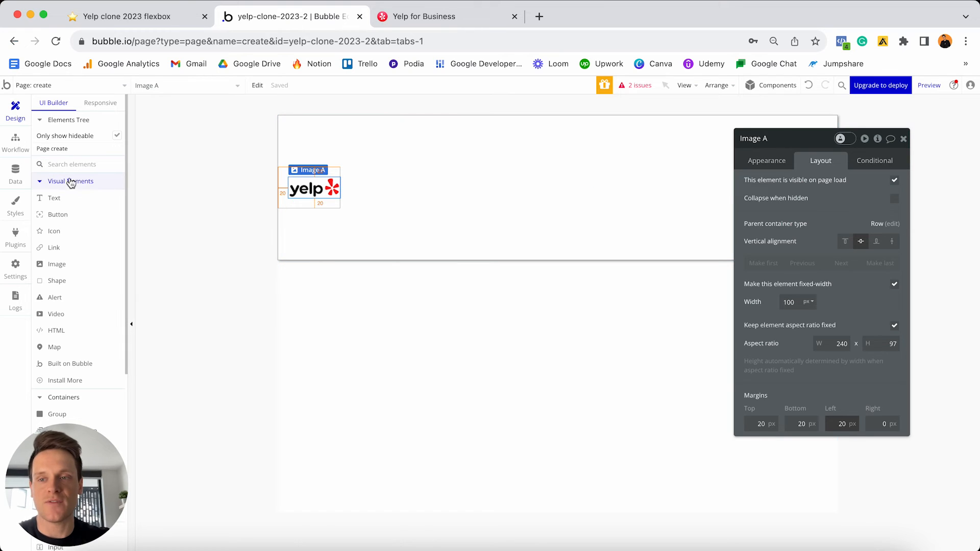
# - Add a text reading 'for business' to the menu row beside the Yelp logo, fixing the typo
pyautogui.moveTo(51, 198); pyautogui.dragTo(372, 204)
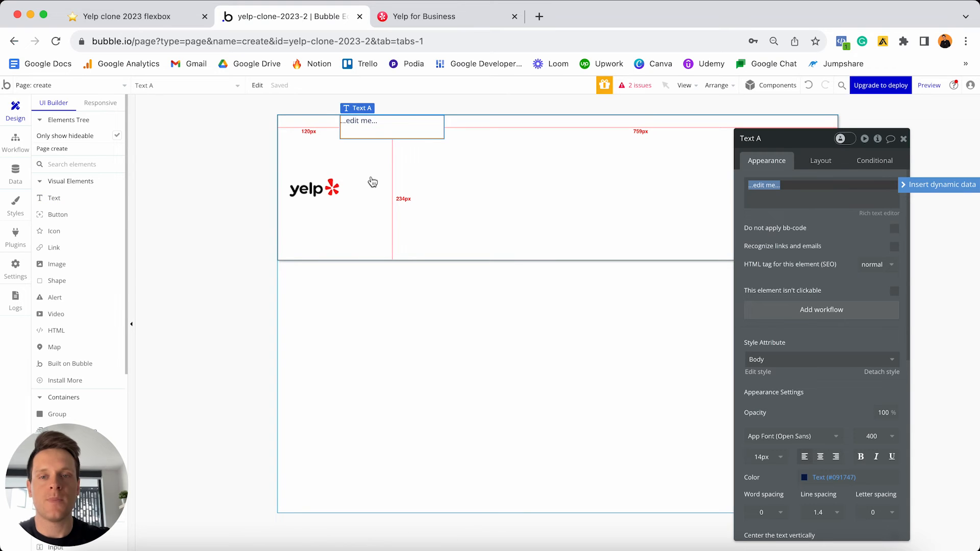
pyautogui.write('for bsuiness')
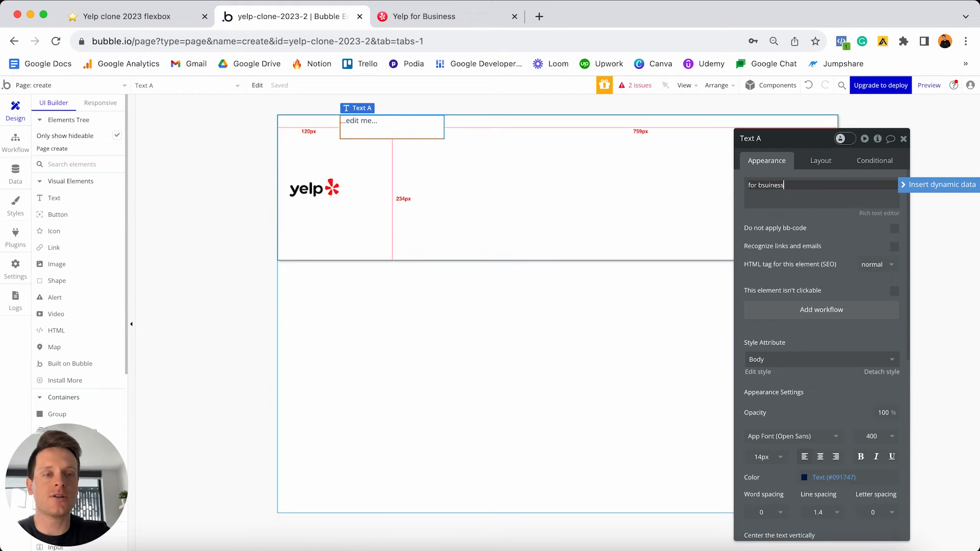
pyautogui.click(765, 184)
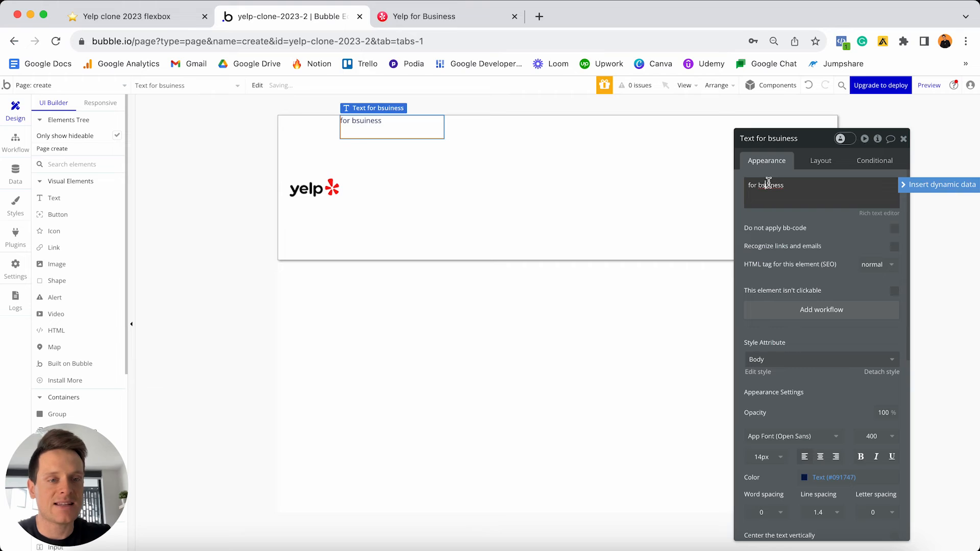
pyautogui.press('BackSpace')
pyautogui.write('s')
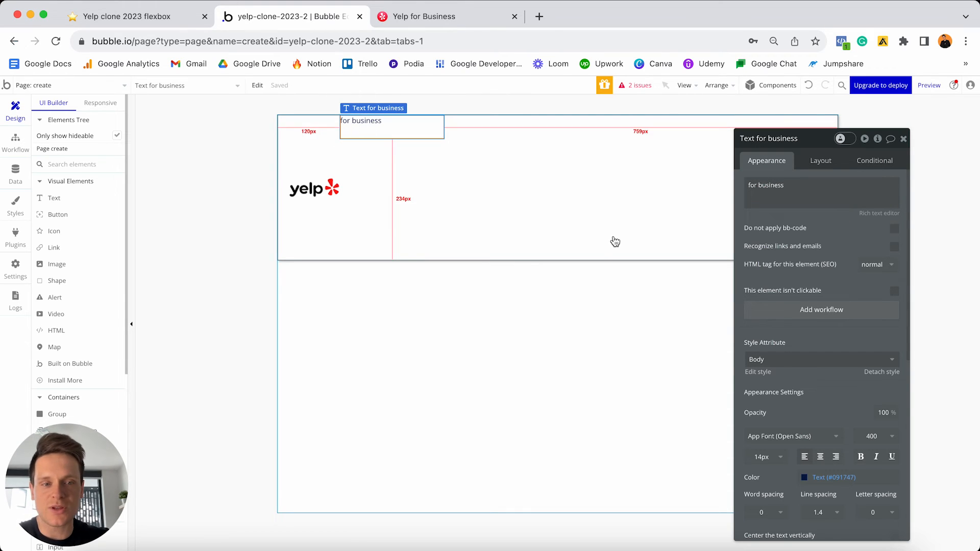
# - Detach the text from its style and make it 24 px bold
pyautogui.scroll(-2, 896, 329)
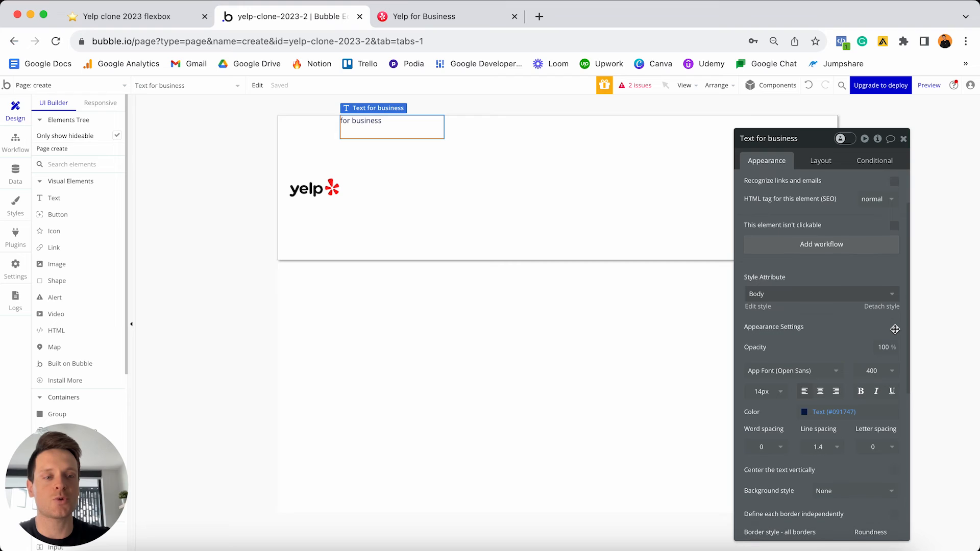
pyautogui.click(882, 306)
pyautogui.scroll(-2, 810, 306)
pyautogui.click(763, 327)
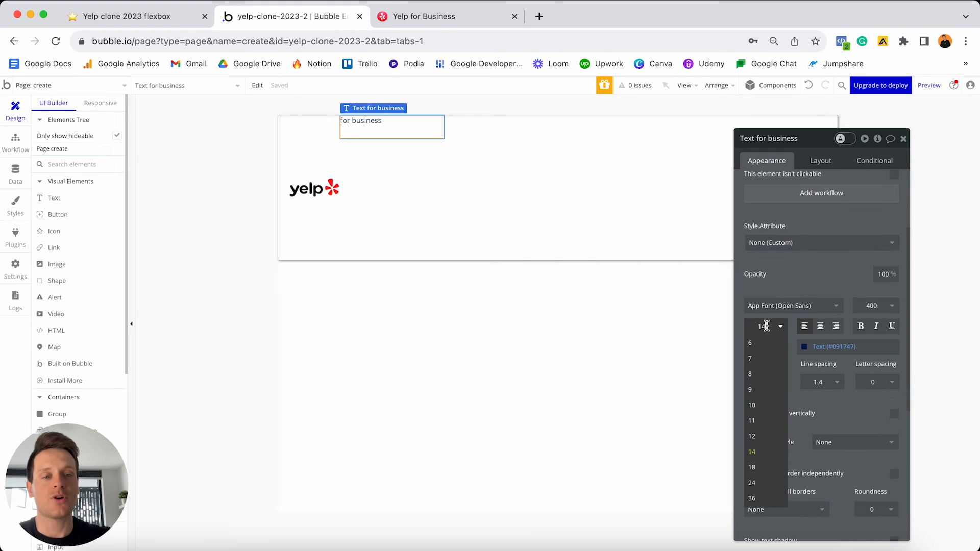
pyautogui.write('24')
pyautogui.press('Return')
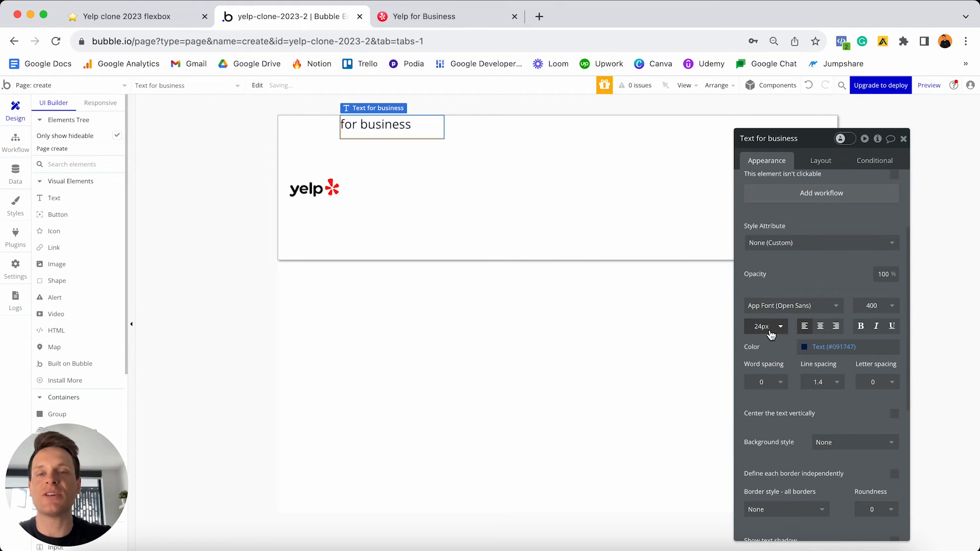
pyautogui.click(860, 327)
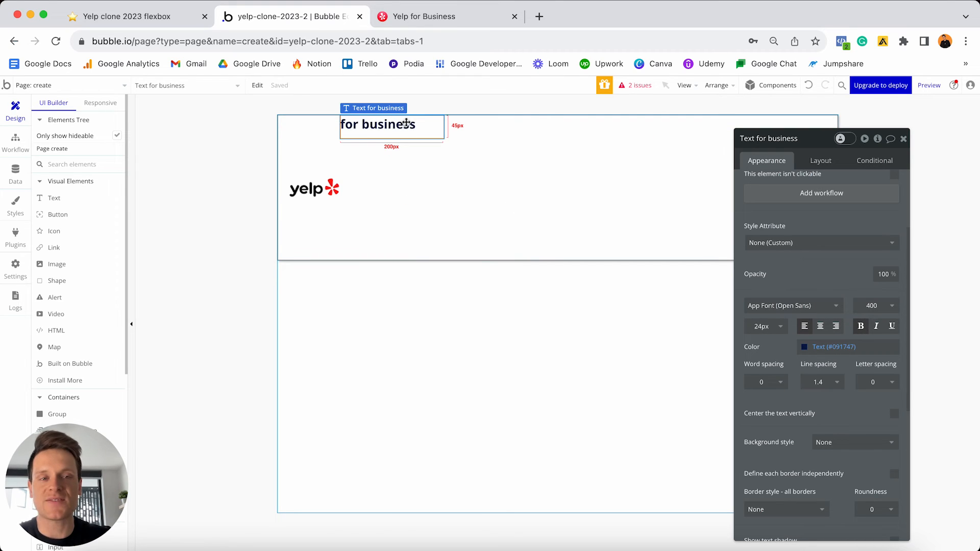
# - Uncheck fixed width, set min width and height to 0, centre vertically, and add a 10 px left margin
pyautogui.click(821, 161)
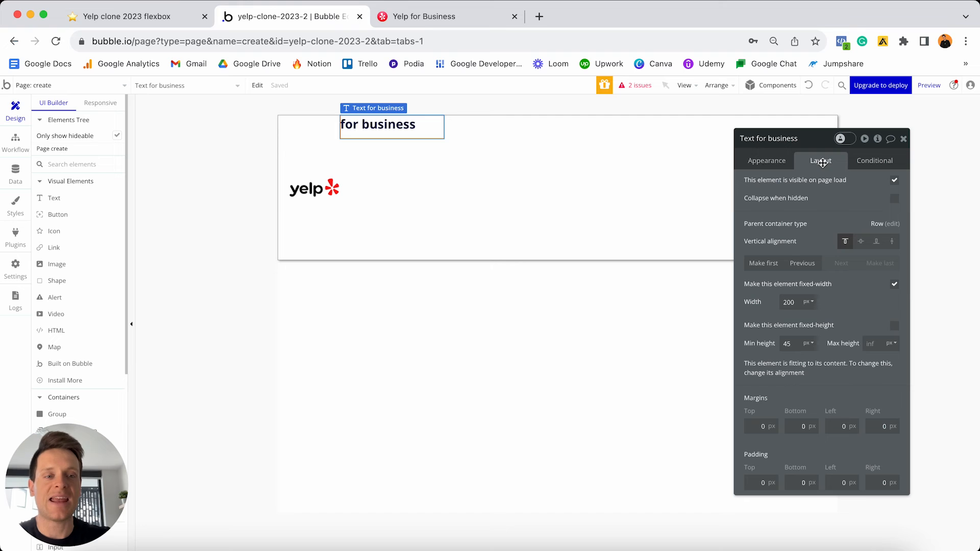
pyautogui.click(894, 284)
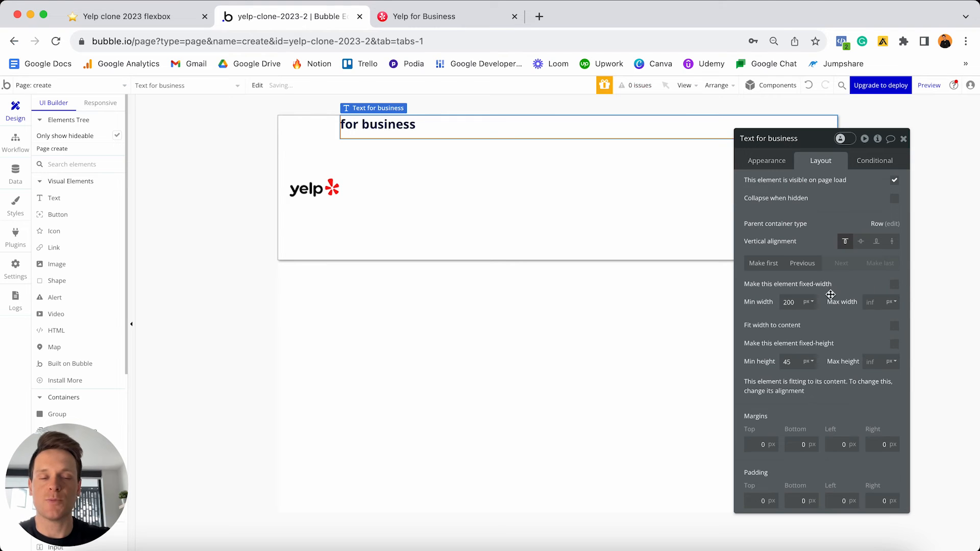
pyautogui.doubleClick(799, 302)
pyautogui.write('0')
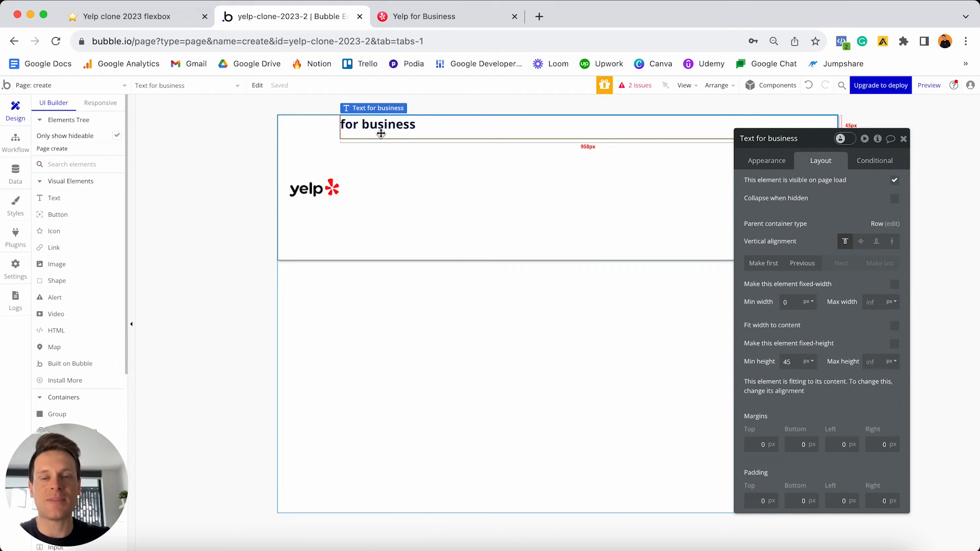
pyautogui.doubleClick(787, 361)
pyautogui.write('0')
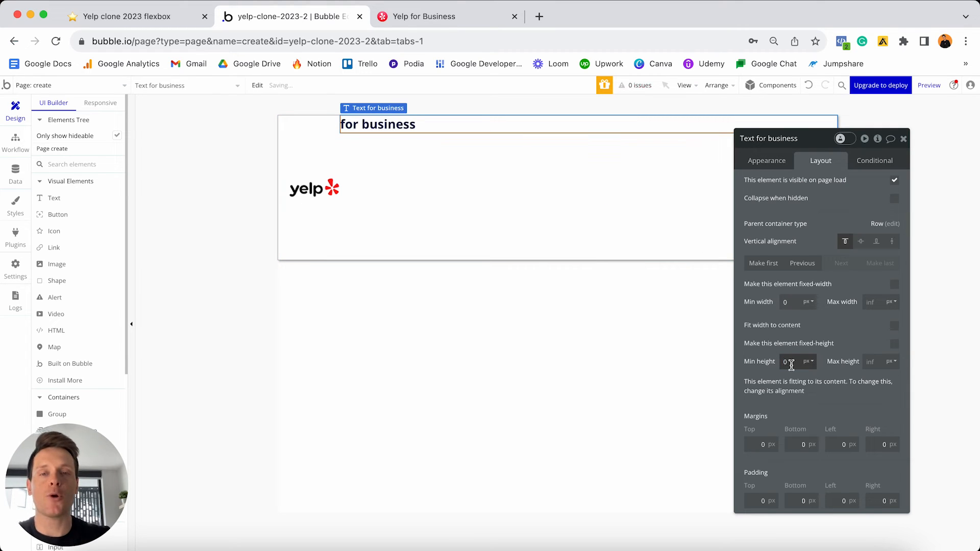
pyautogui.click(860, 242)
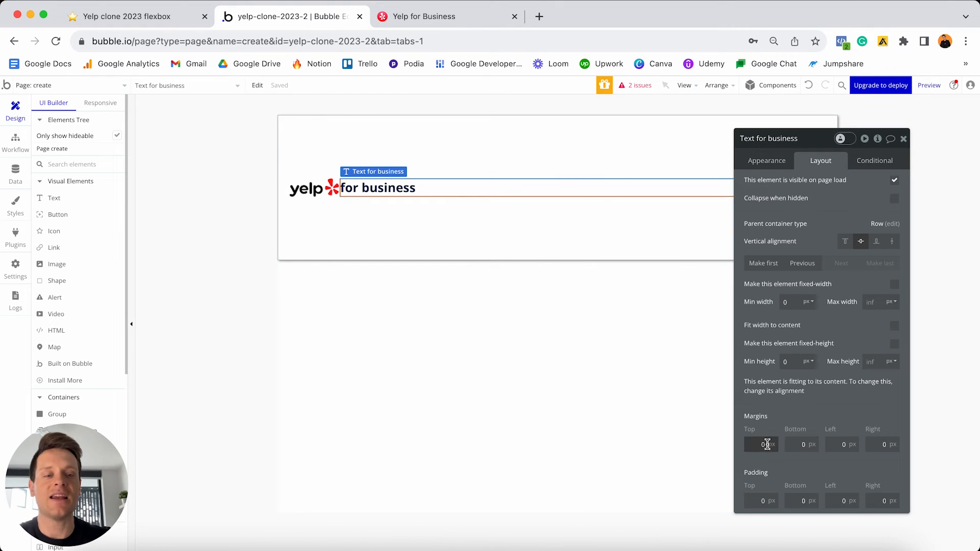
pyautogui.click(842, 444)
pyautogui.write('10')
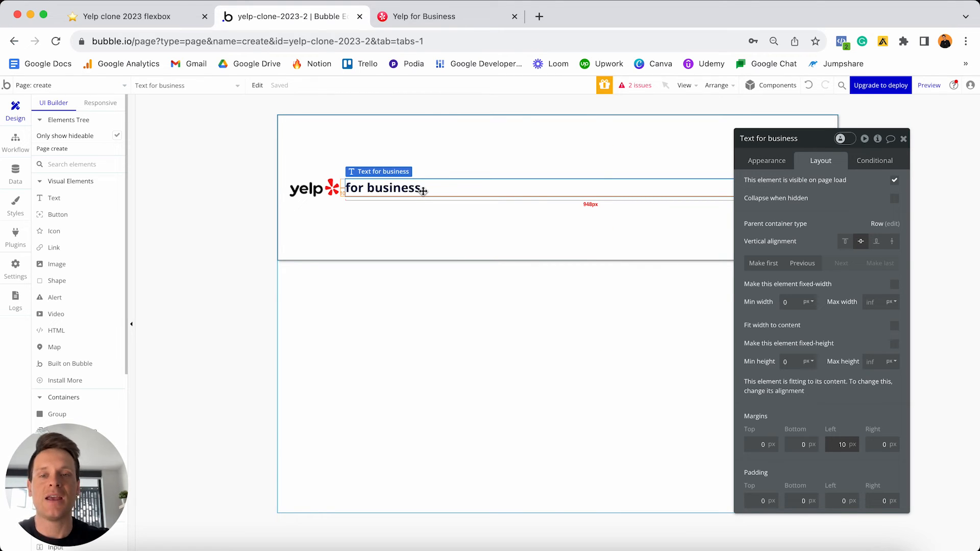
pyautogui.click(469, 232)
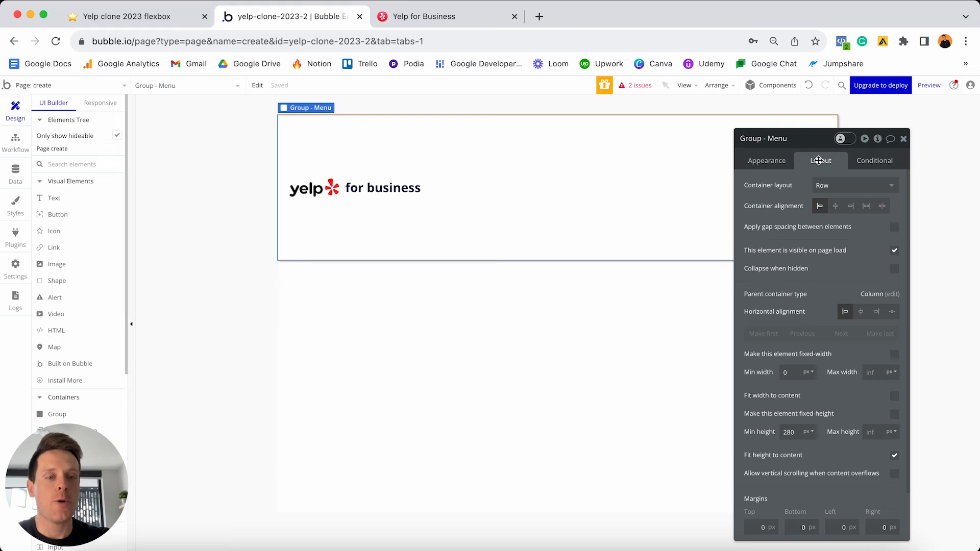
# - Set Group - Menu's minimum height to 0, then close its property editor and deselect it
pyautogui.doubleClick(790, 431)
pyautogui.write('0')
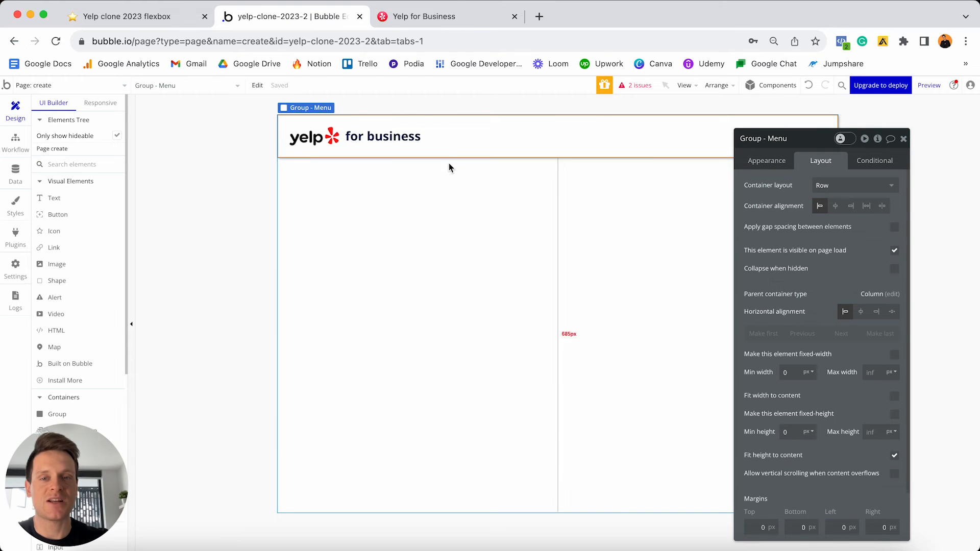
pyautogui.click(904, 139)
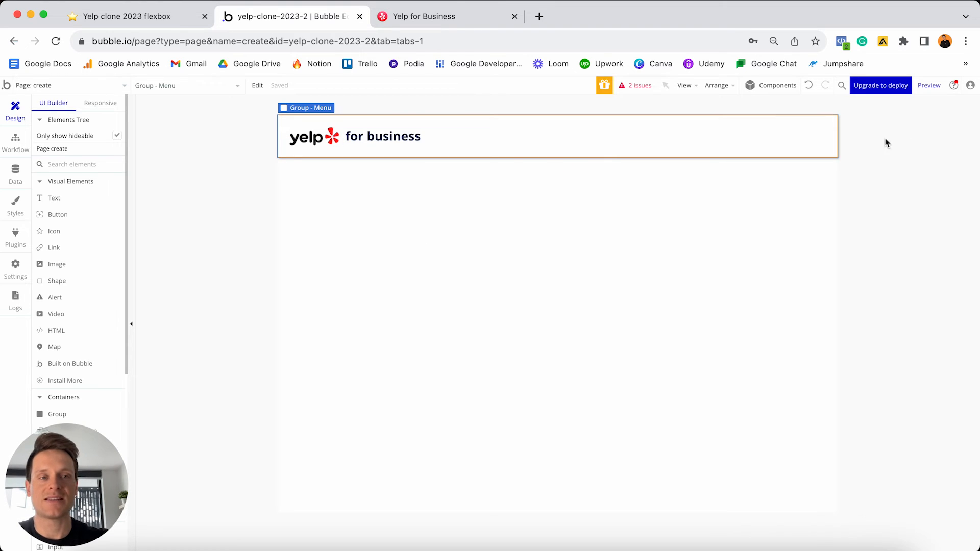
pyautogui.click(740, 218)
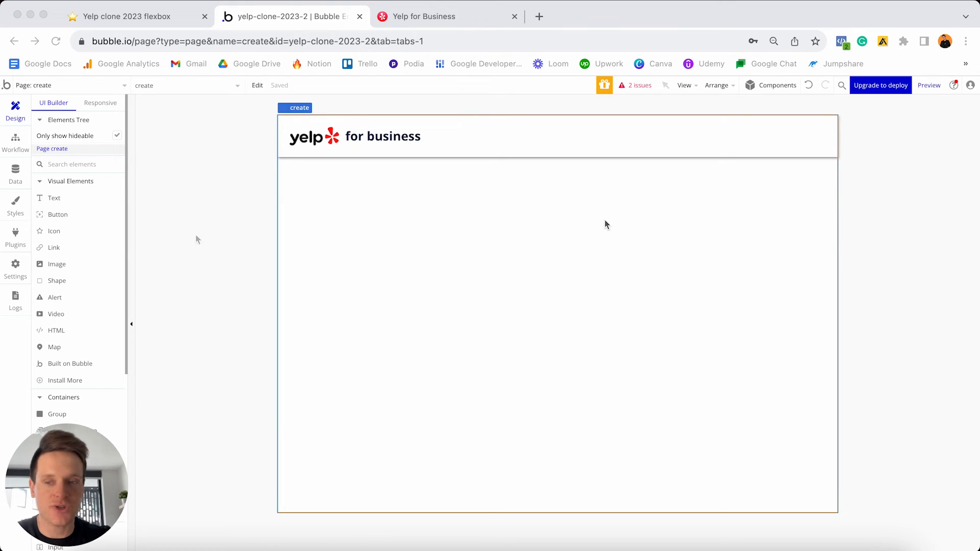
# - Place a new group below the header and name it 'Group - Step-1'
pyautogui.scroll(-3, 80, 265)
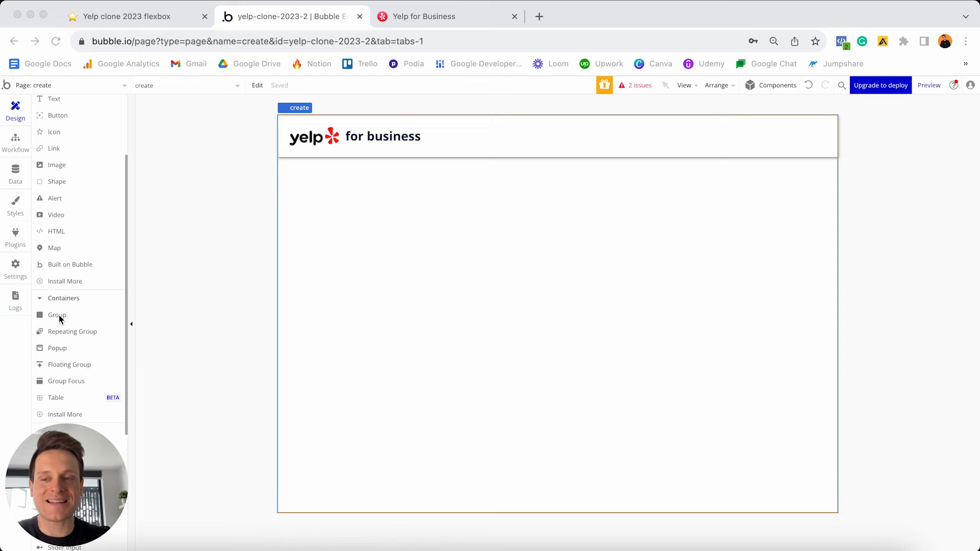
pyautogui.click(59, 318)
pyautogui.click(358, 252)
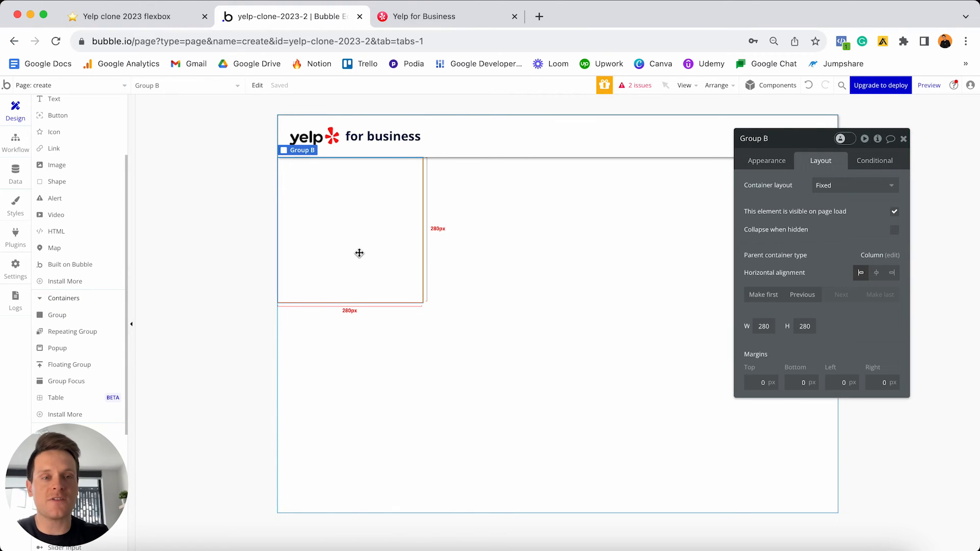
pyautogui.click(783, 138)
pyautogui.press('BackSpace')
pyautogui.press('BackSpace')
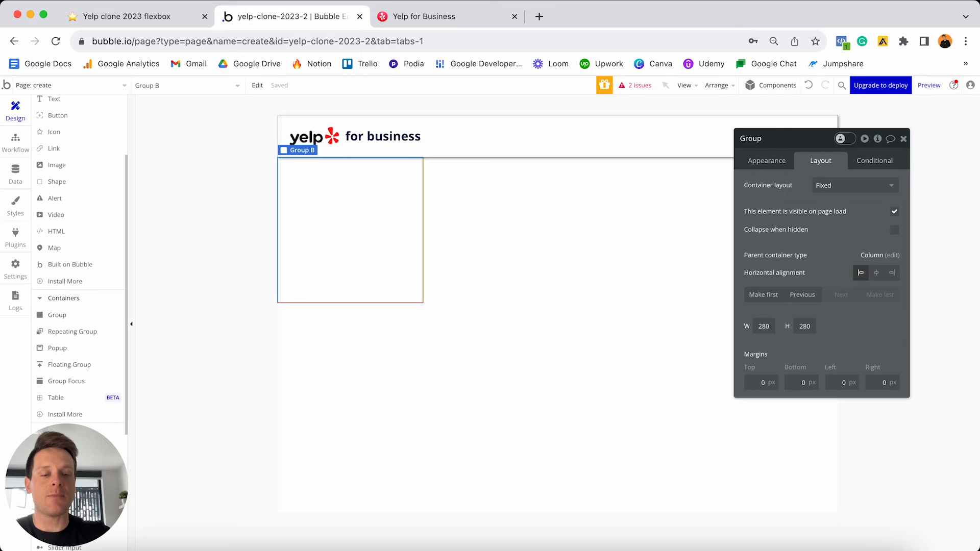
pyautogui.write('- 2')
pyautogui.write('t')
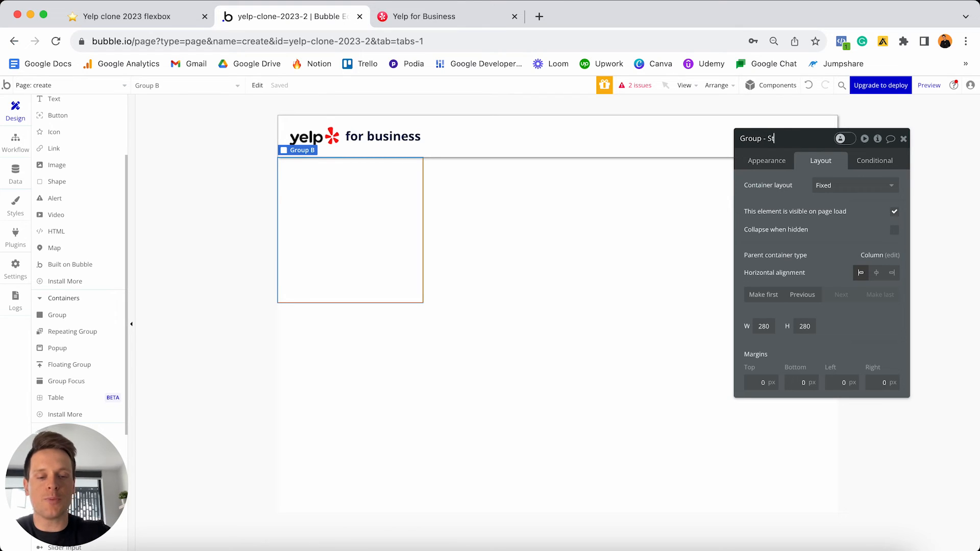
pyautogui.write('ep-1')
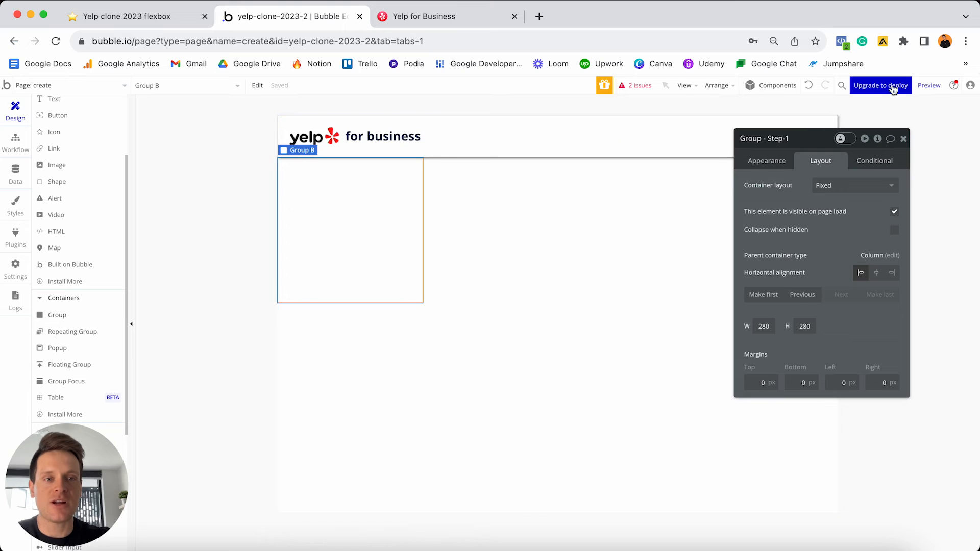
# - Set the group to Row layout with a detached style and a flat light pink #FFDFDF background
pyautogui.click(828, 187)
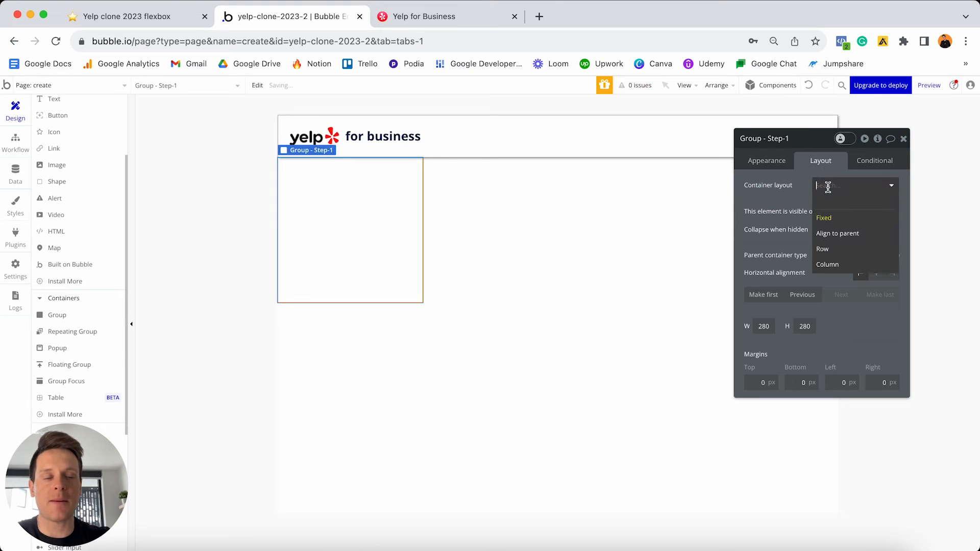
pyautogui.click(834, 250)
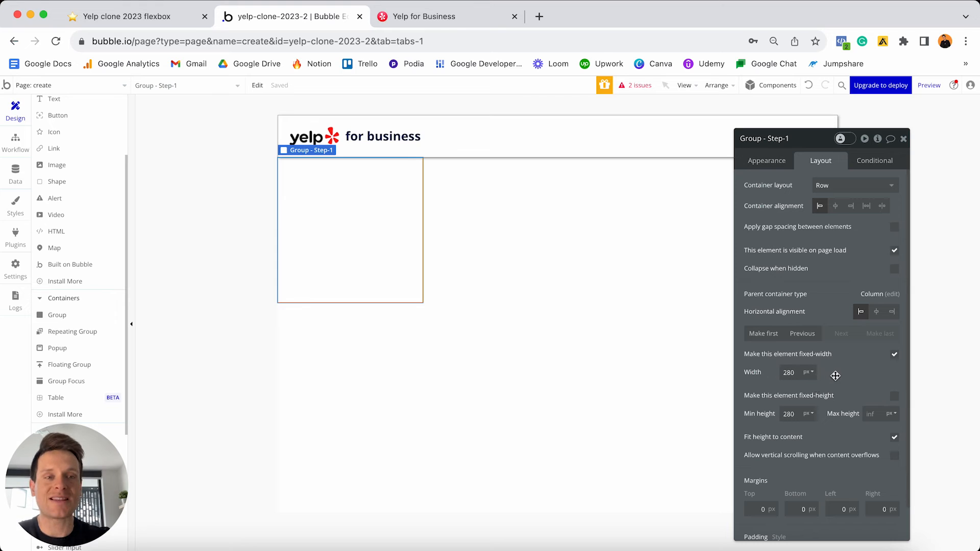
pyautogui.click(767, 163)
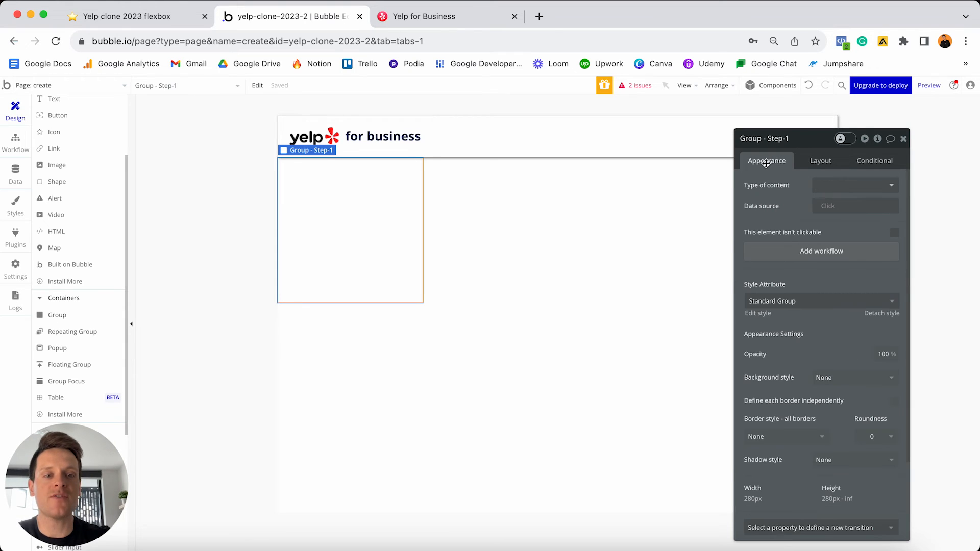
pyautogui.click(876, 315)
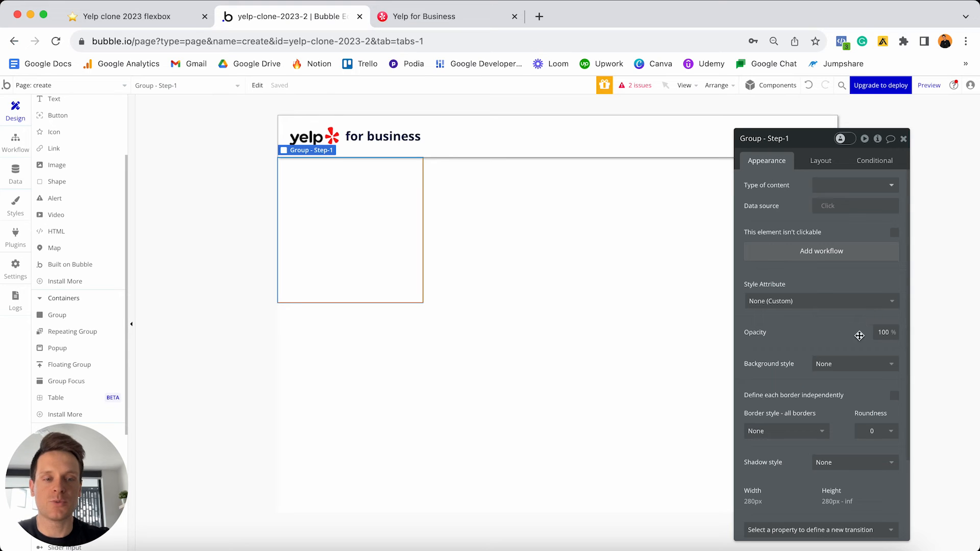
pyautogui.click(833, 365)
pyautogui.click(831, 397)
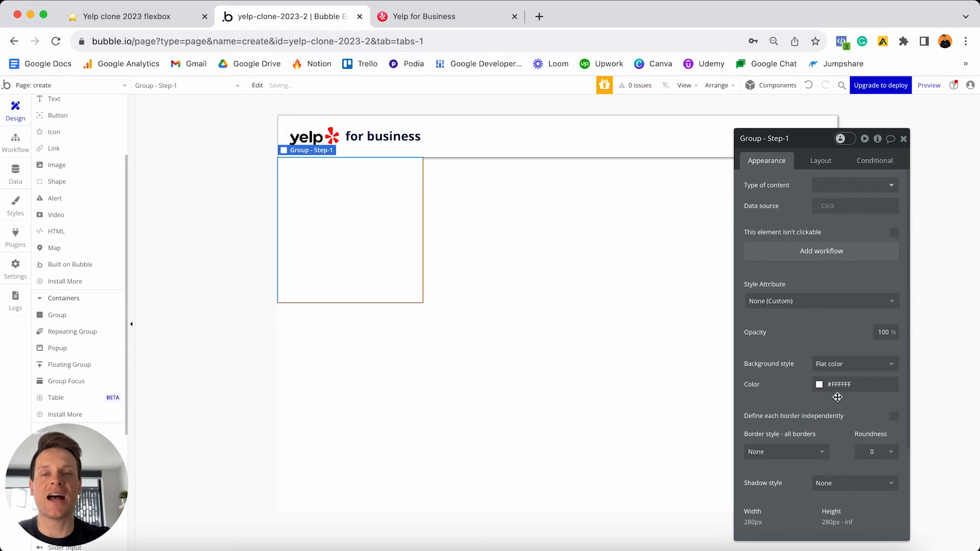
pyautogui.click(845, 382)
pyautogui.moveTo(833, 398); pyautogui.dragTo(826, 392)
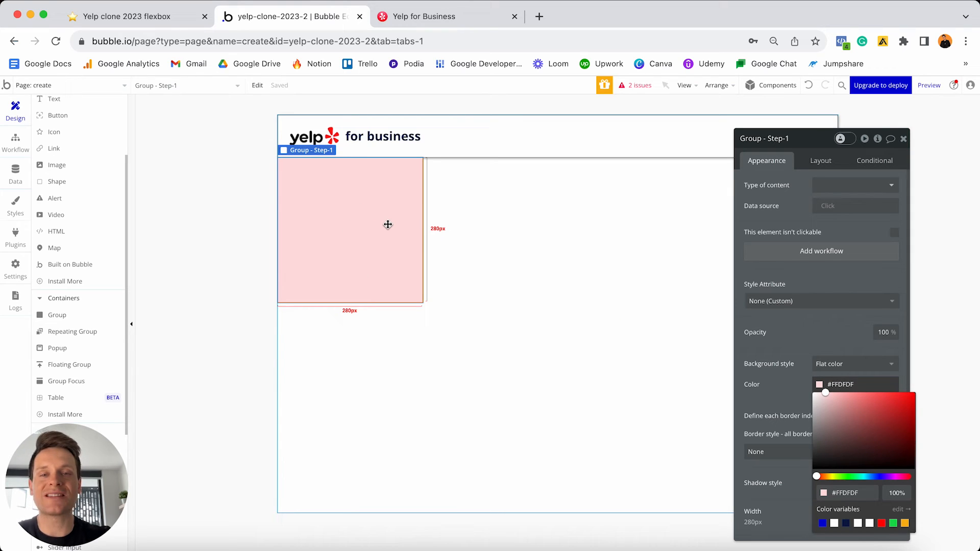
pyautogui.click(822, 160)
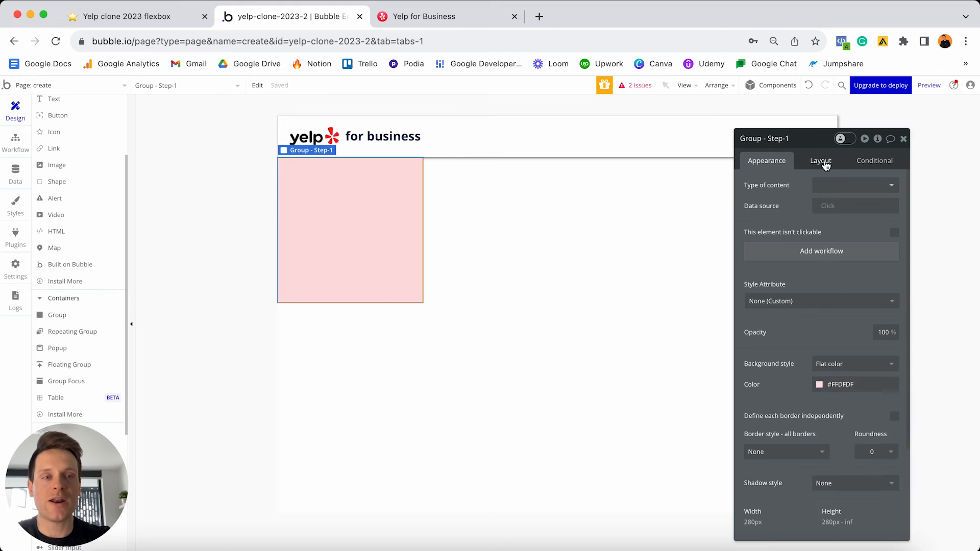
# - Make the pink group full width with min width 0, and drop a 280 px Group C inside it
pyautogui.click(822, 160)
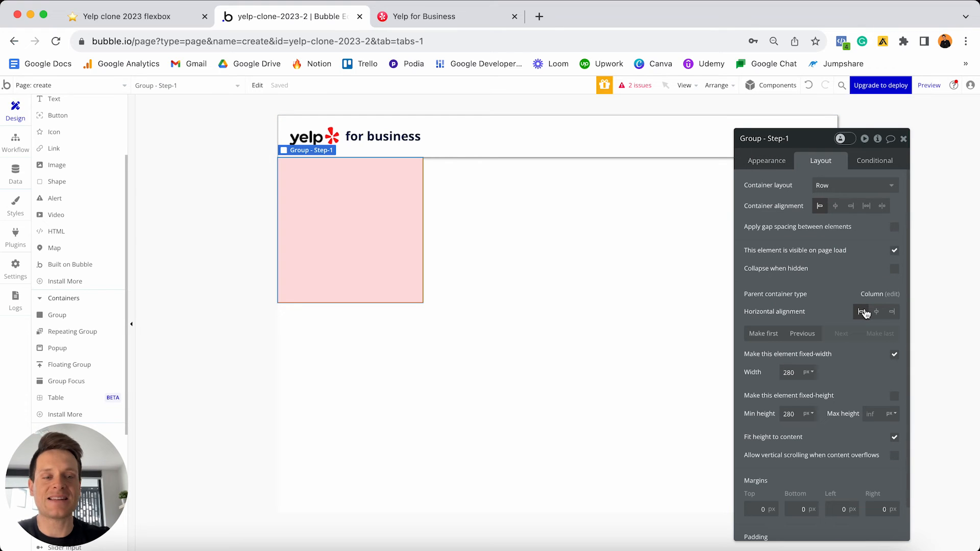
pyautogui.click(894, 354)
pyautogui.click(797, 371)
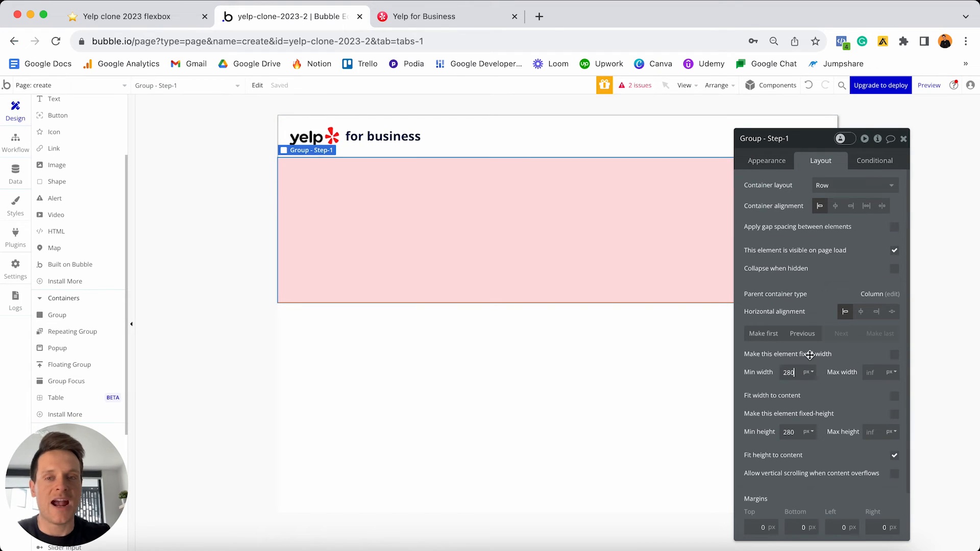
pyautogui.press('super+a')
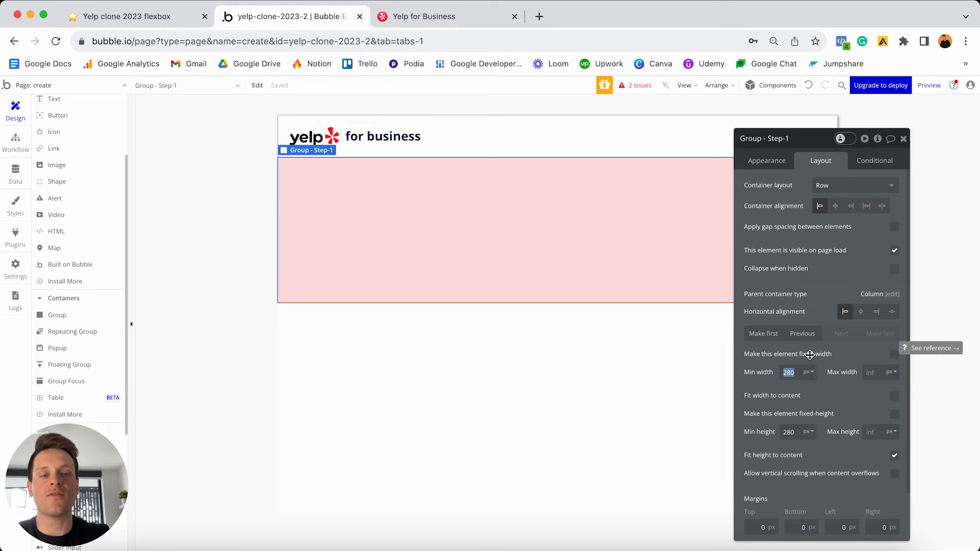
pyautogui.write('0')
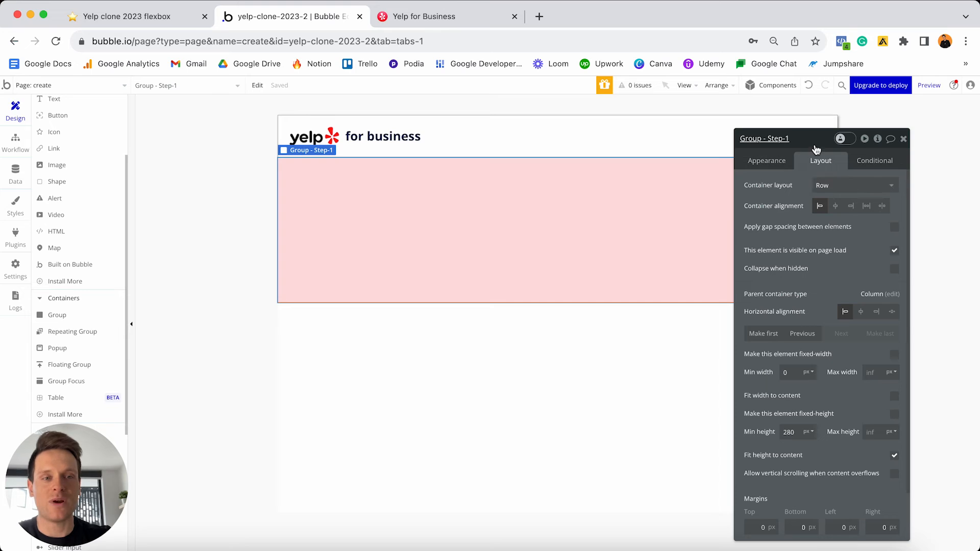
pyautogui.moveTo(816, 148); pyautogui.dragTo(846, 163)
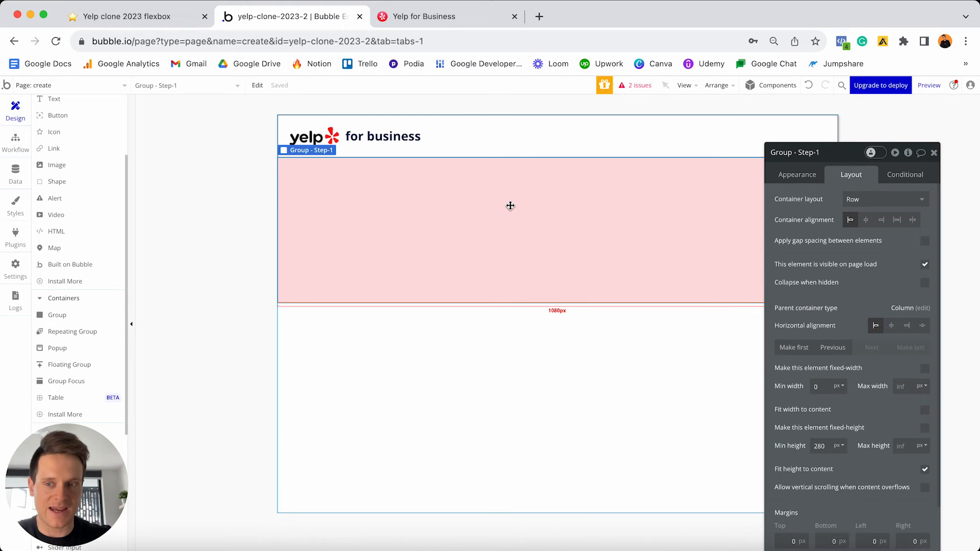
pyautogui.moveTo(82, 321); pyautogui.dragTo(298, 236)
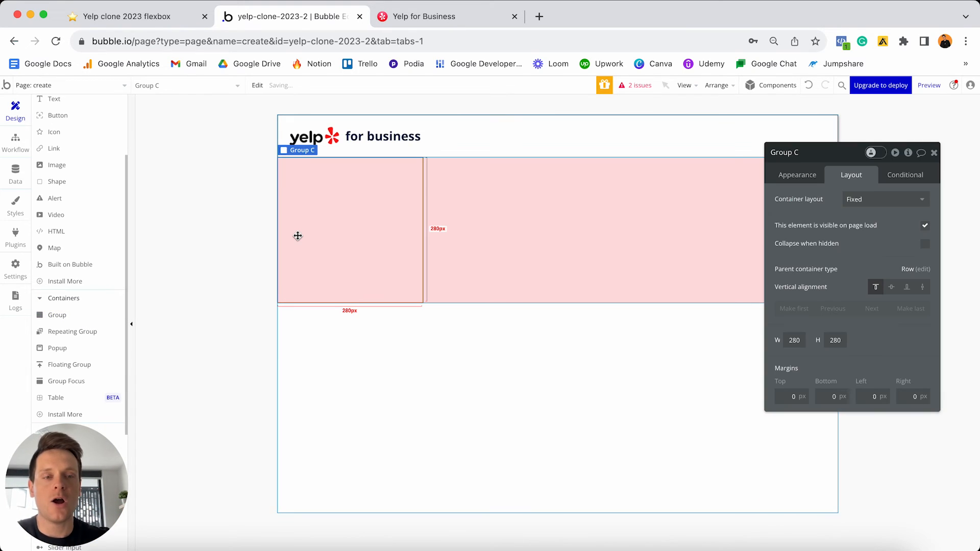
# - Detach Group C's style and give it a flat light blue background
pyautogui.click(794, 179)
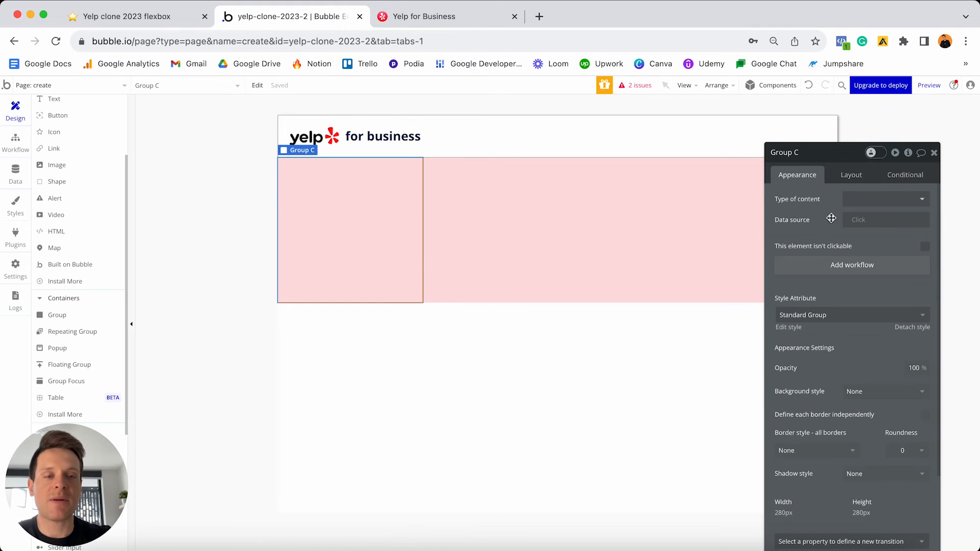
pyautogui.click(911, 327)
pyautogui.scroll(-2, 859, 334)
pyautogui.scroll(-1, 859, 334)
pyautogui.click(867, 294)
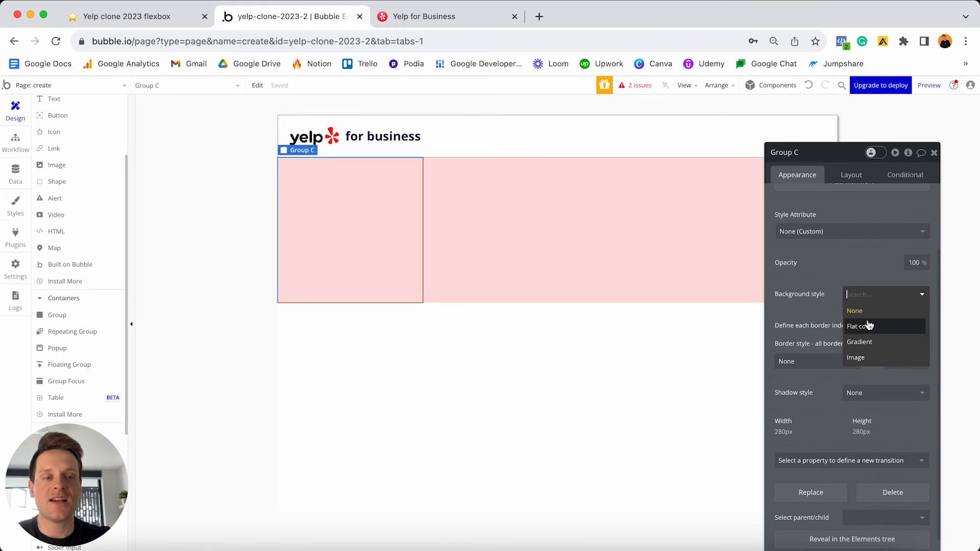
pyautogui.click(868, 326)
pyautogui.click(868, 315)
pyautogui.click(861, 323)
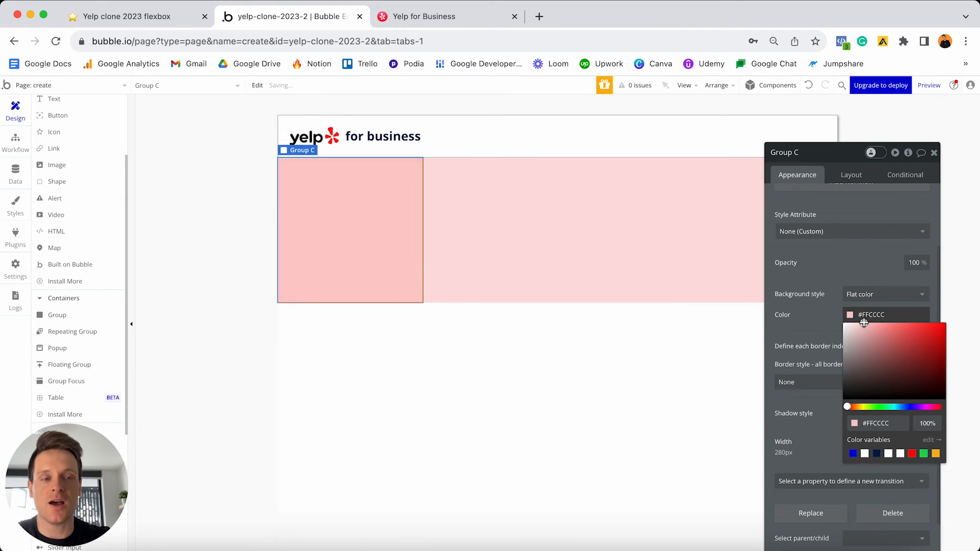
pyautogui.click(903, 407)
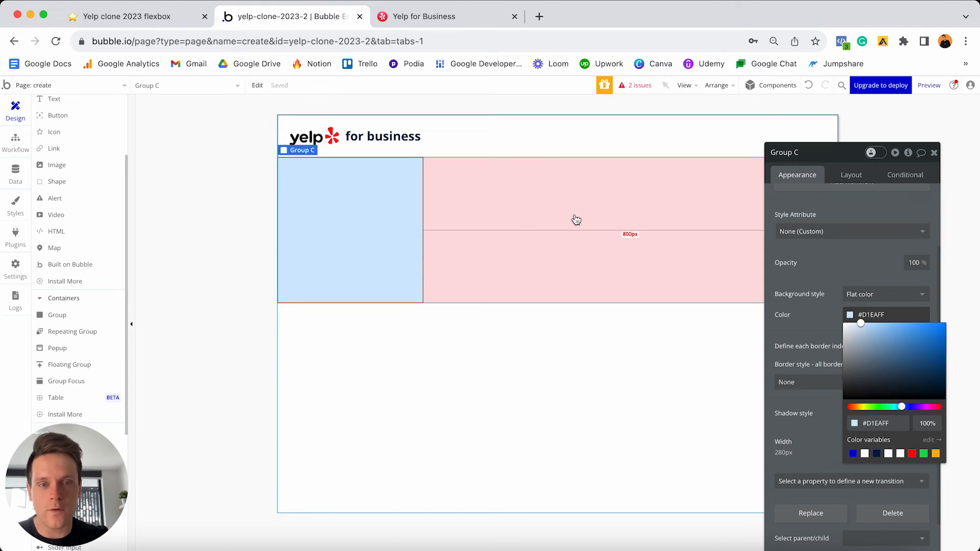
# - Set Group C's container layout to Column and copy-paste it to create Group D
pyautogui.click(847, 174)
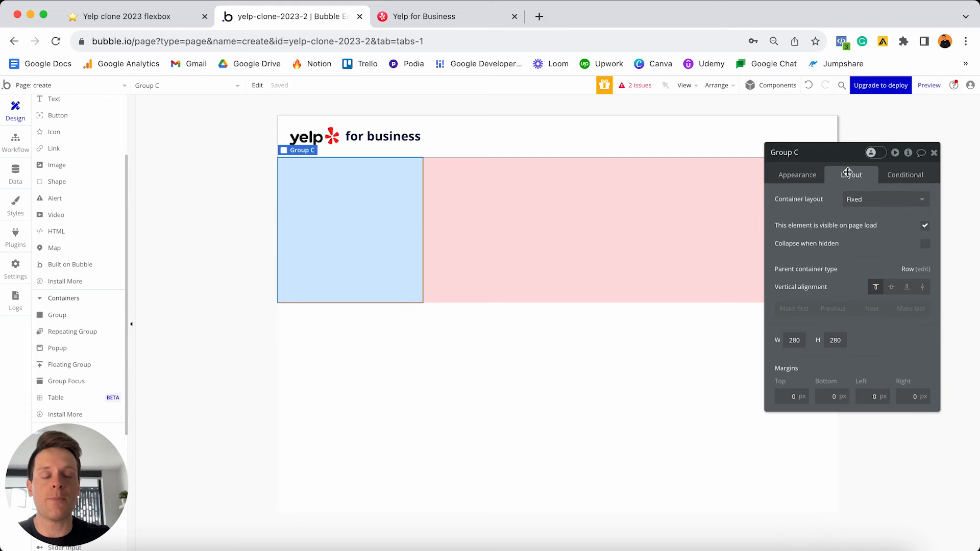
pyautogui.click(858, 201)
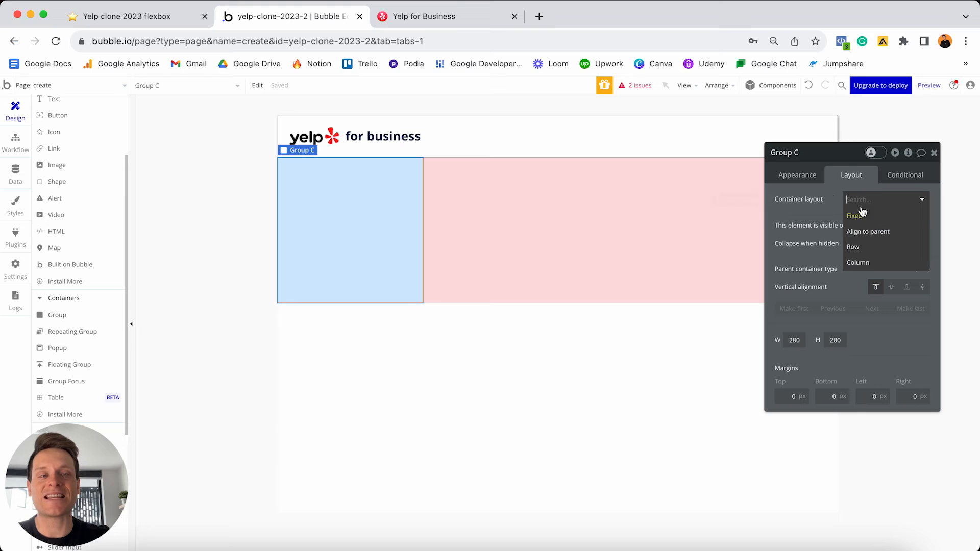
pyautogui.click(861, 263)
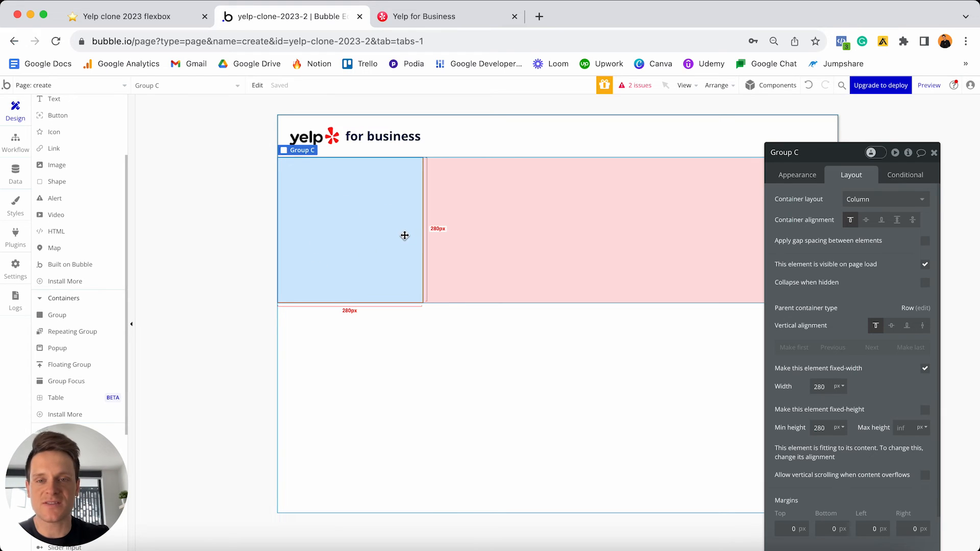
pyautogui.hotkey('ctrl', 'c')
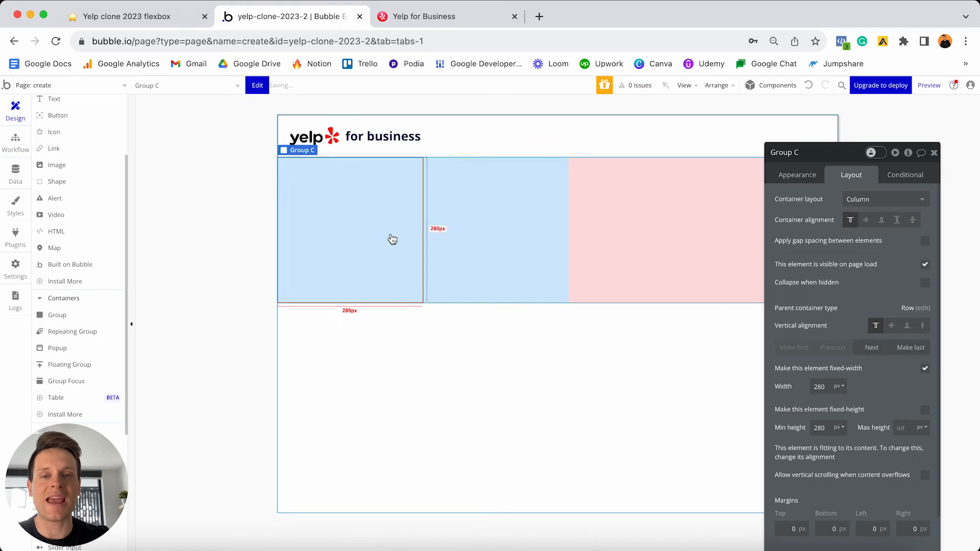
pyautogui.hotkey('ctrl', 'v')
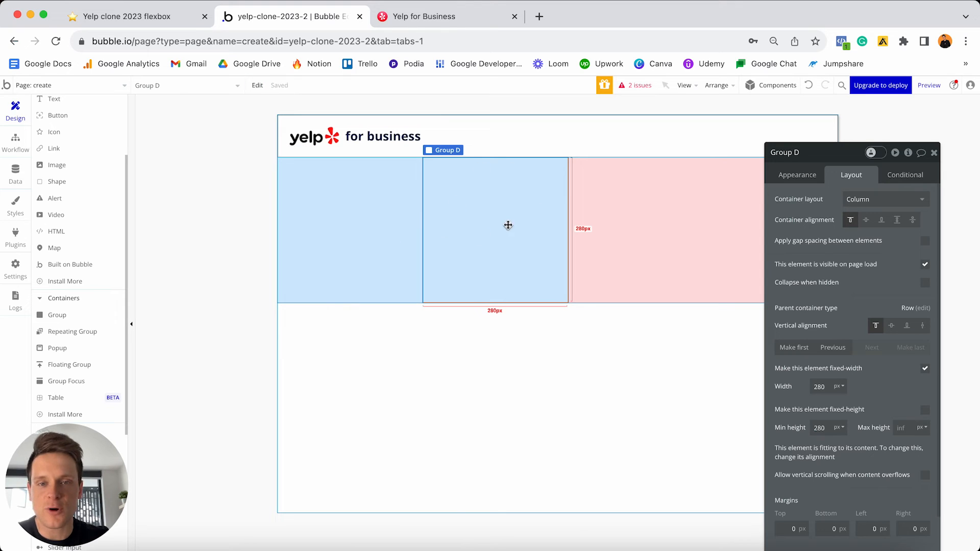
# - Give Group D a light grey #F8F8F8 background colour
pyautogui.click(786, 175)
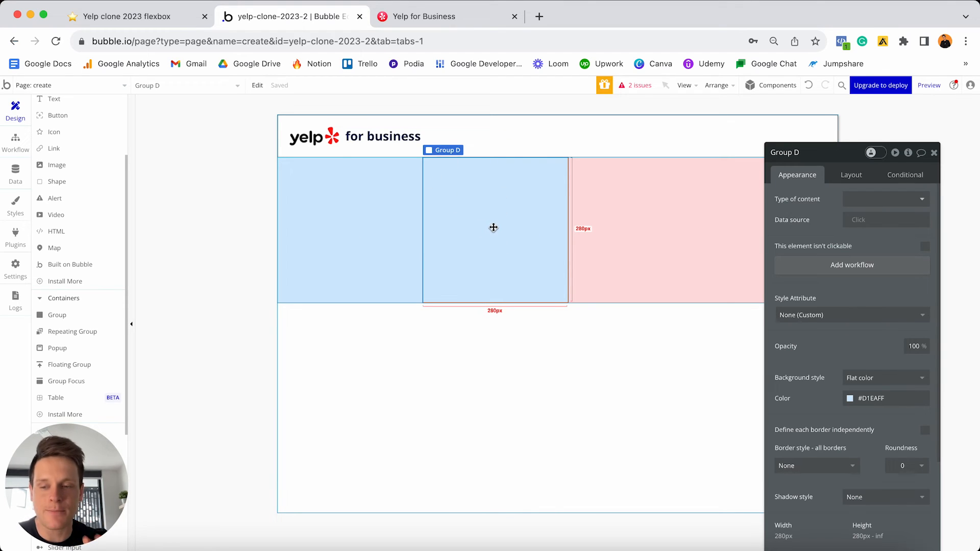
pyautogui.click(891, 397)
pyautogui.hotkey('ctrl', 'v')
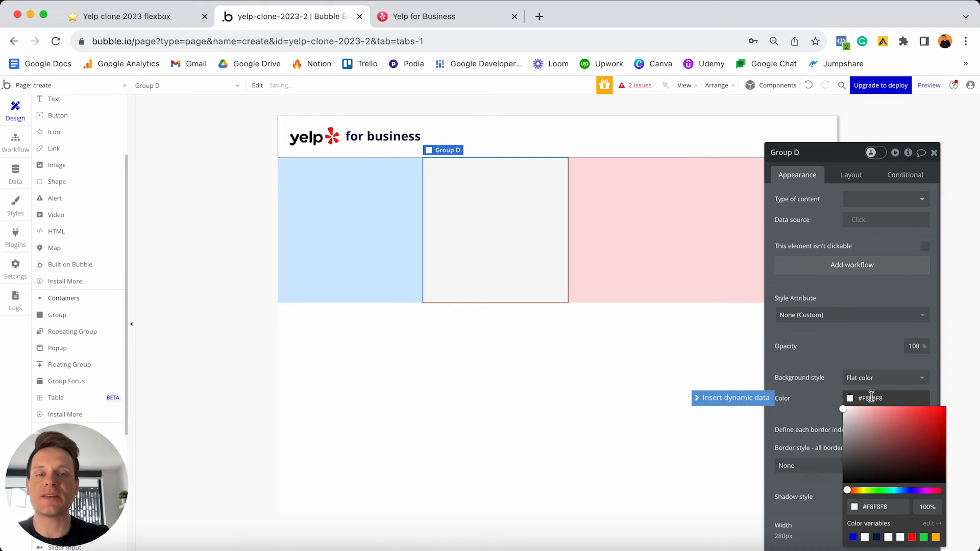
pyautogui.click(812, 409)
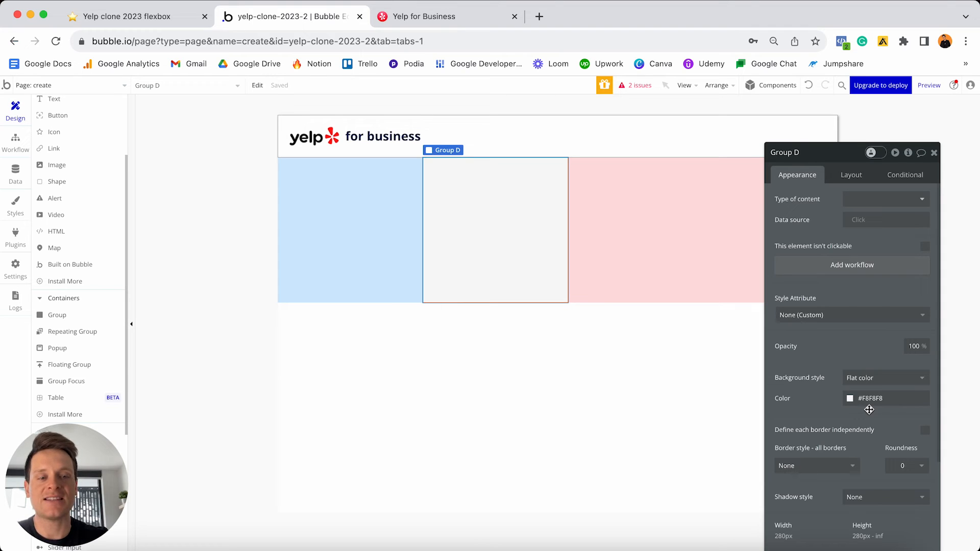
# - Uncheck fixed width on Group D and Group C, setting Group C's min width to 0
pyautogui.click(849, 175)
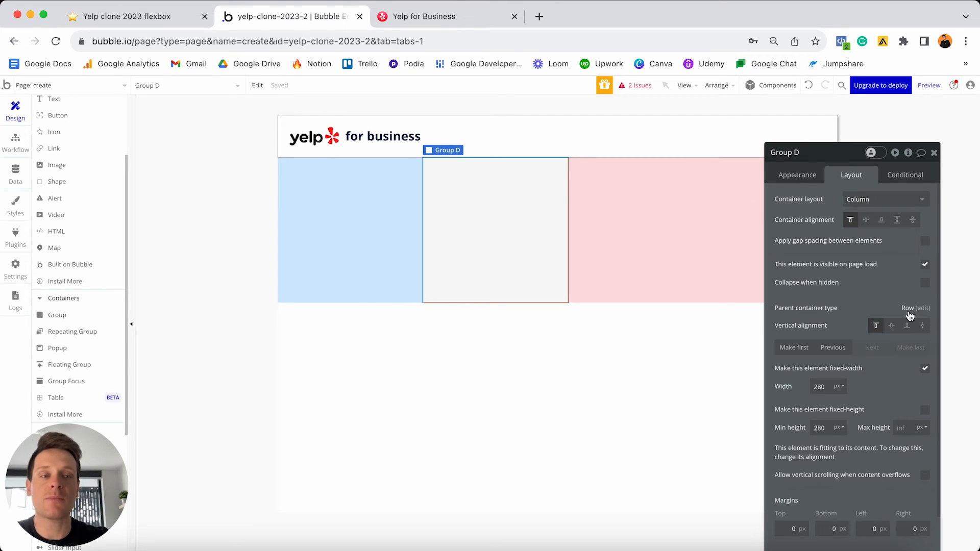
pyautogui.click(925, 369)
pyautogui.click(822, 387)
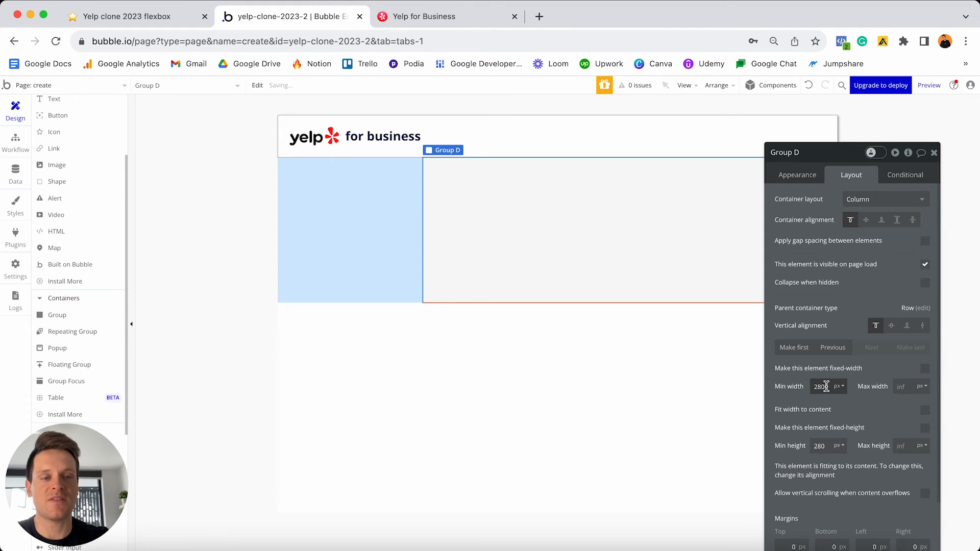
pyautogui.press('super+a')
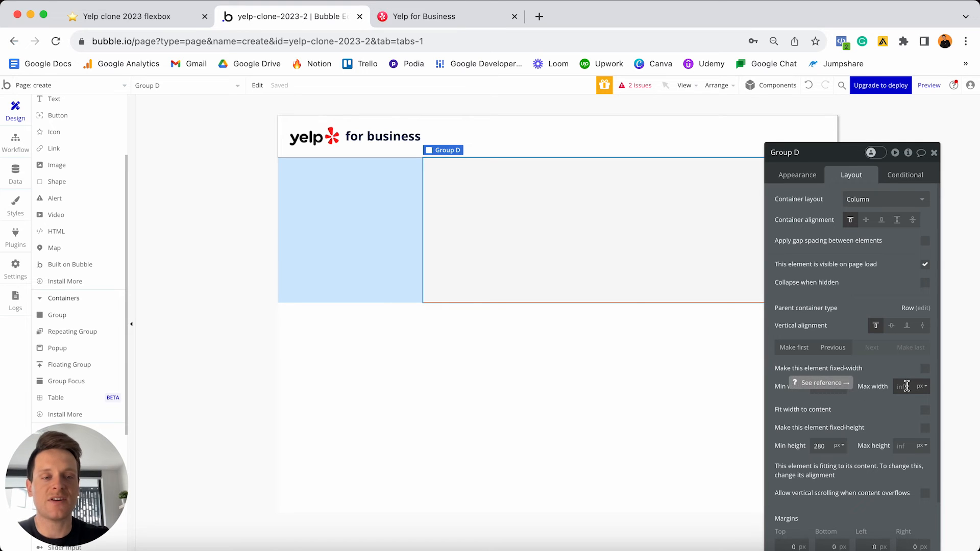
pyautogui.click(371, 224)
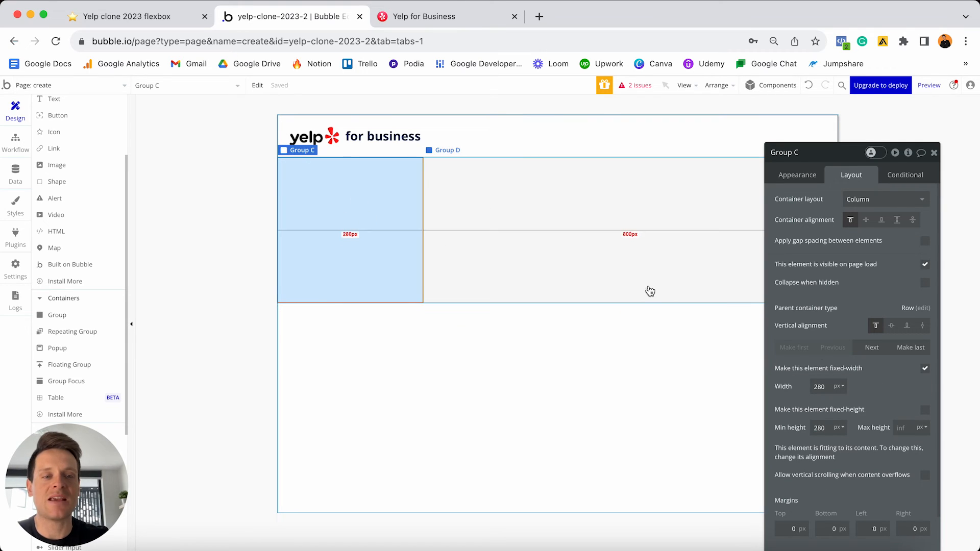
pyautogui.click(925, 370)
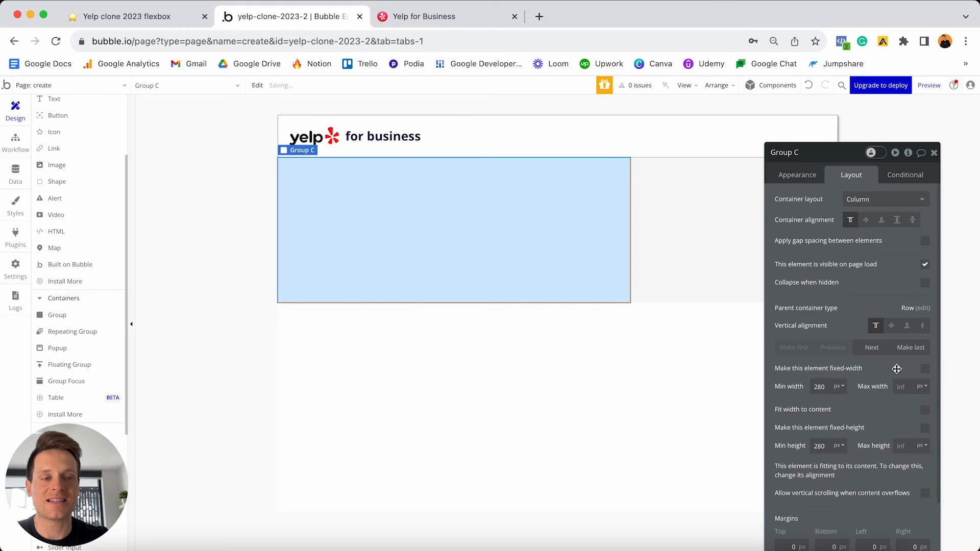
pyautogui.doubleClick(832, 386)
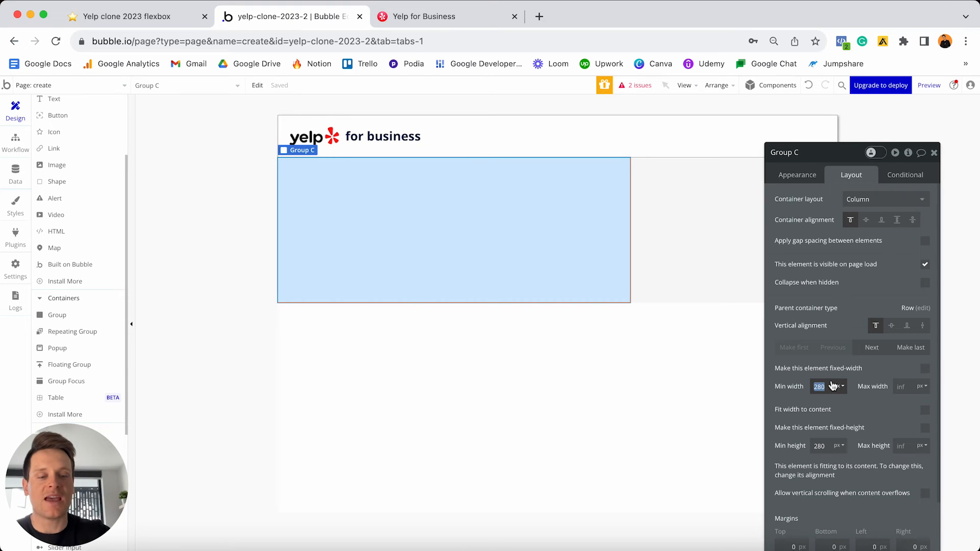
pyautogui.write('0')
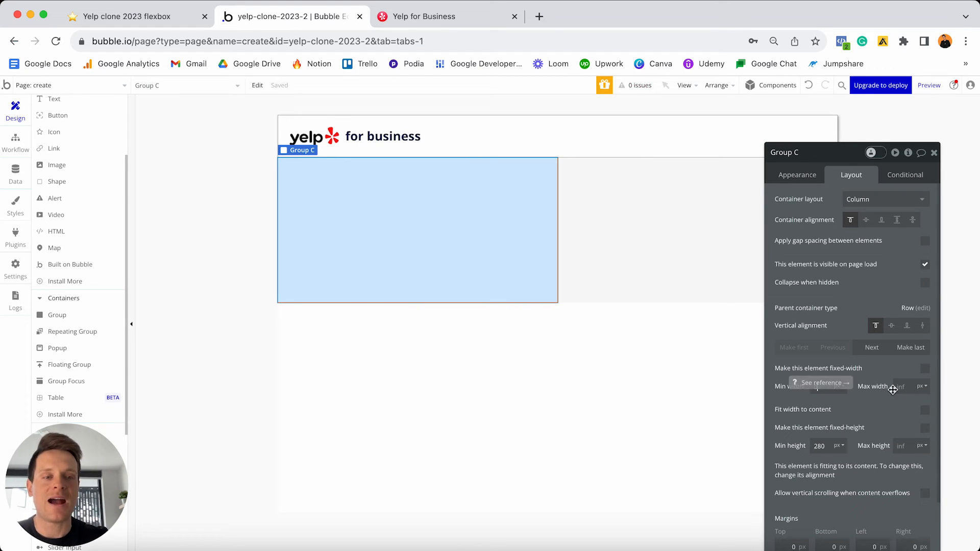
pyautogui.click(934, 153)
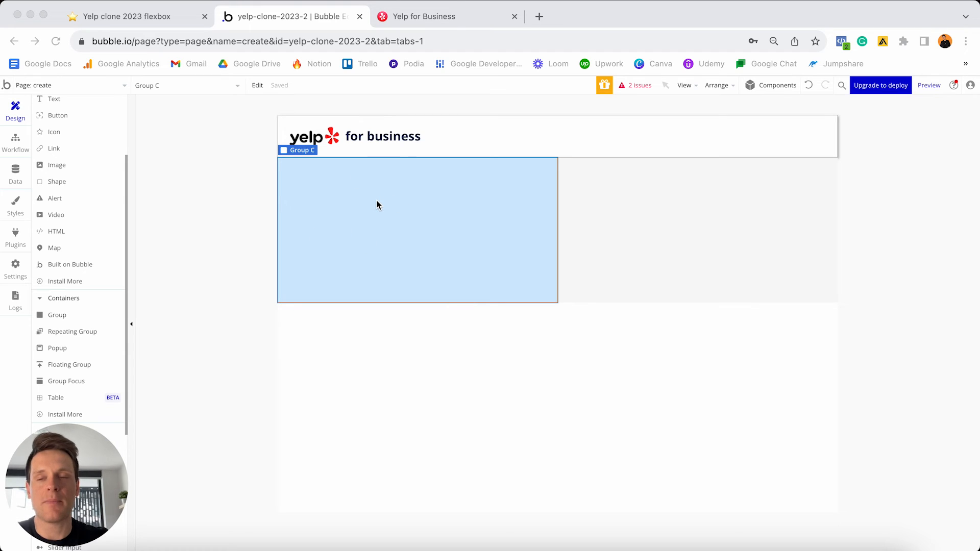
pyautogui.scroll(3, 77, 244)
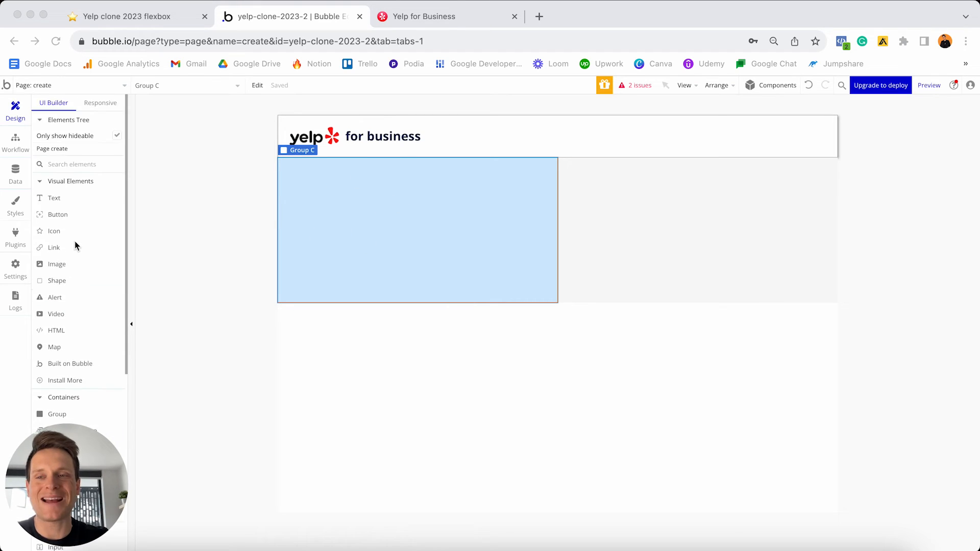
# - Add a bold 24 px heading 'Hello! Let's start with your business name' inside Group C
pyautogui.click(62, 204)
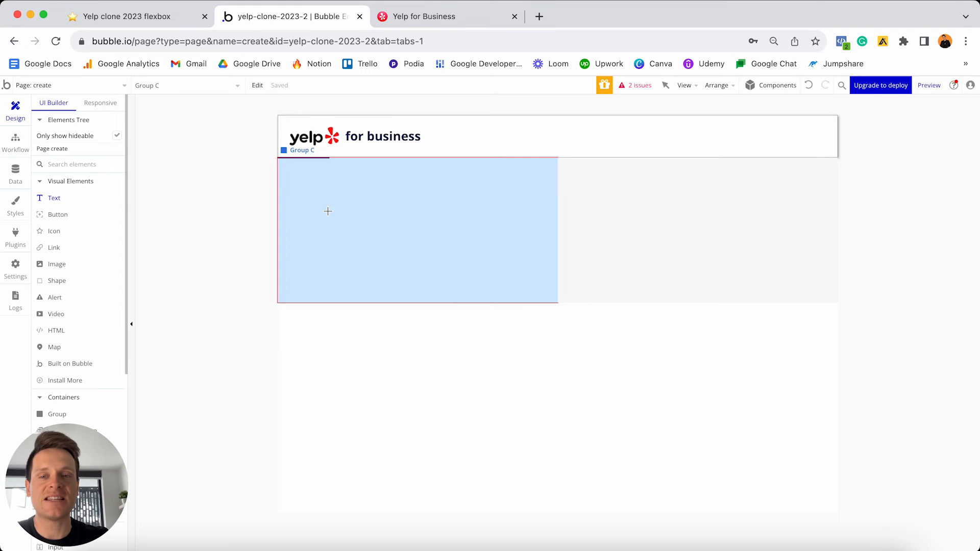
pyautogui.click(328, 211)
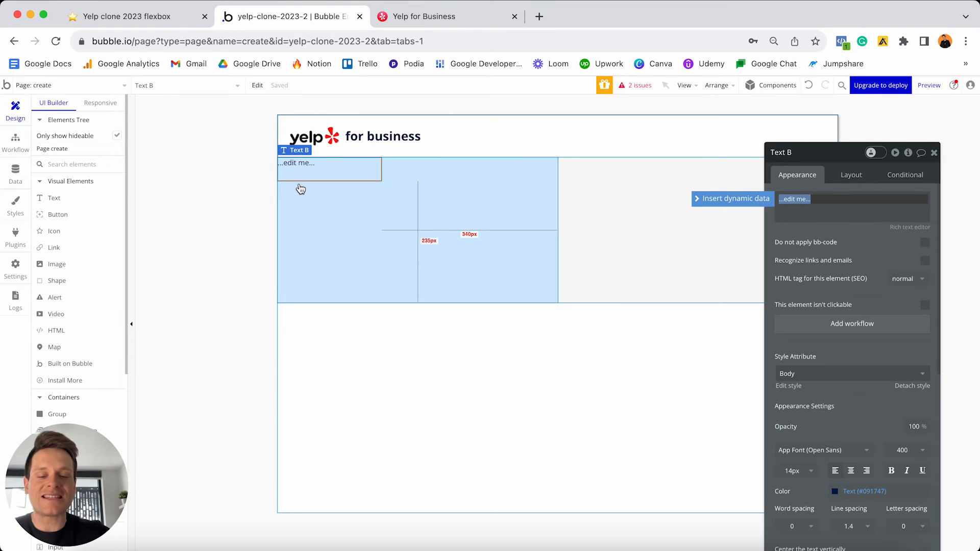
pyautogui.write('He')
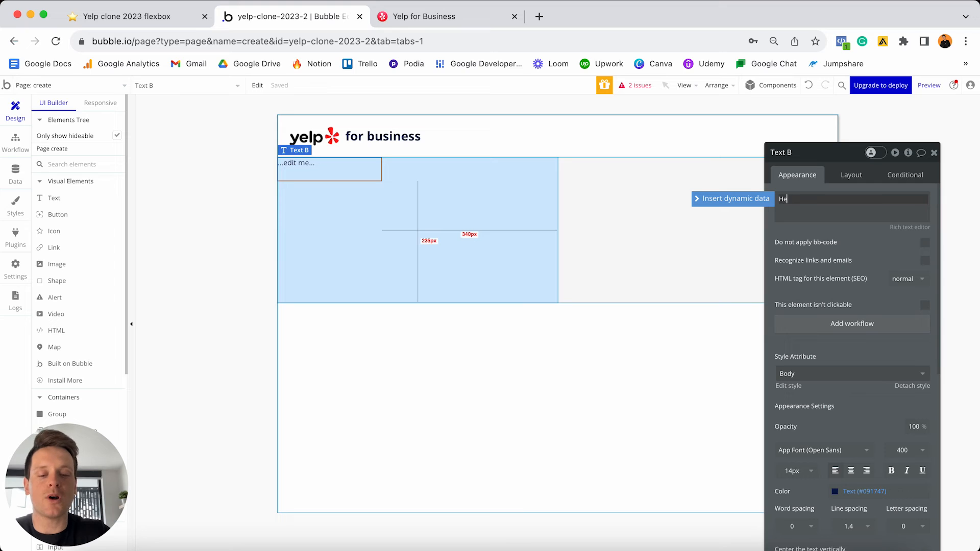
pyautogui.write('llo!')
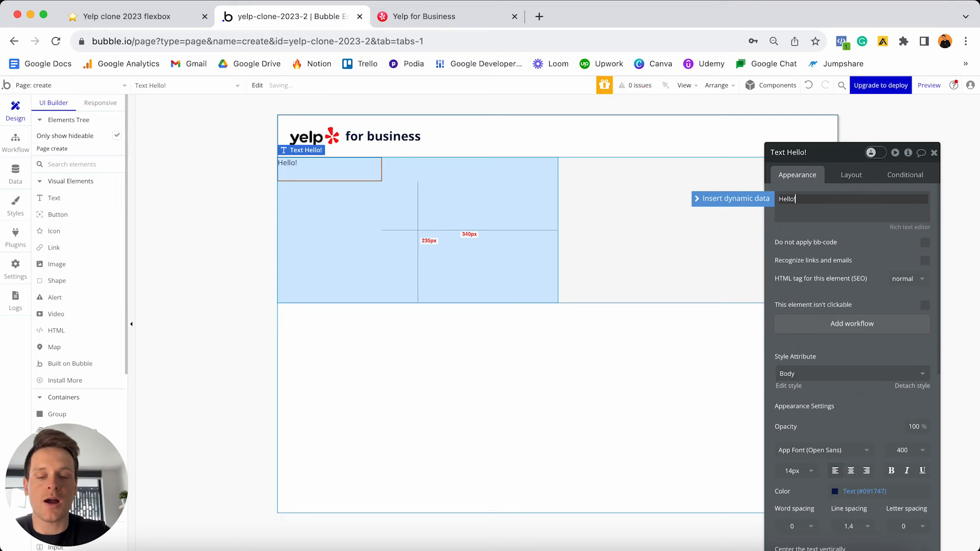
pyautogui.write(" Let's start with your busine")
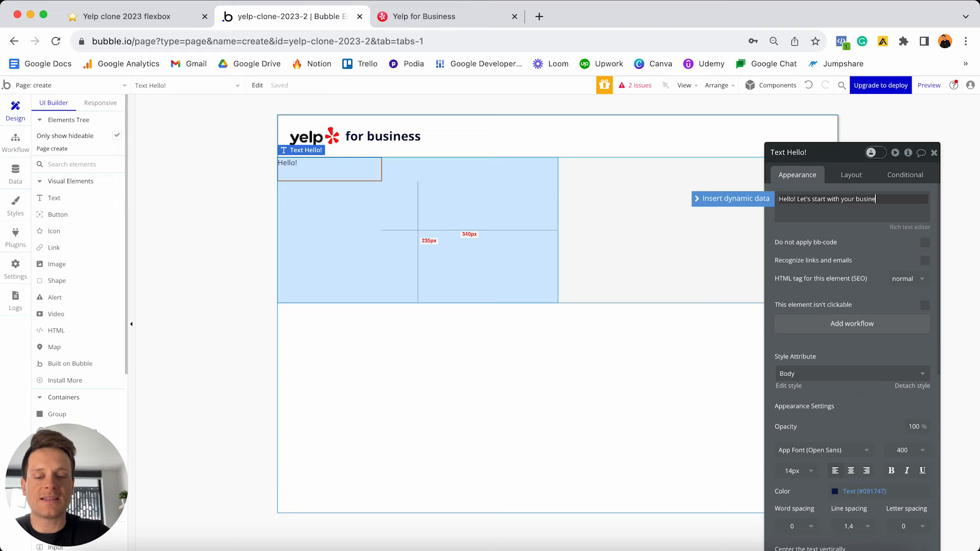
pyautogui.write('ss name')
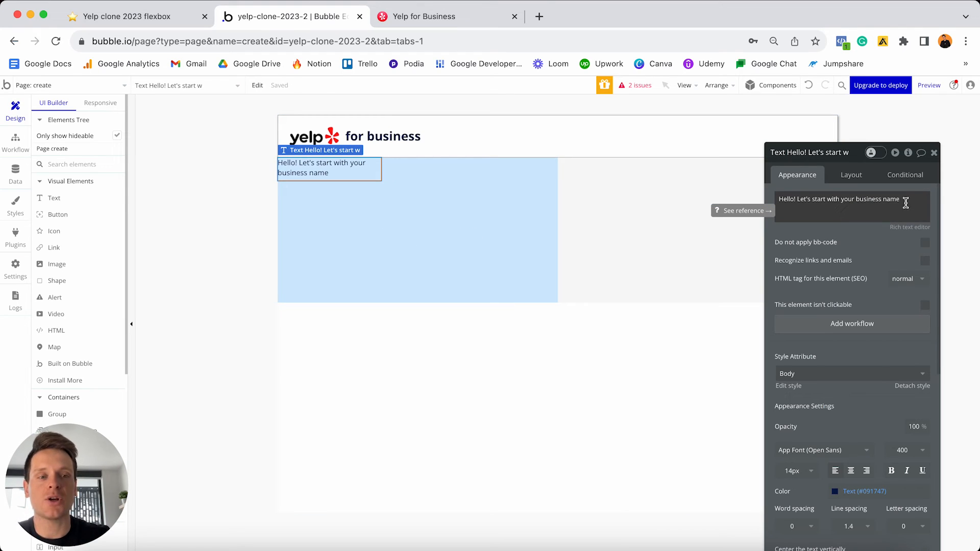
pyautogui.scroll(-1, 880, 242)
pyautogui.scroll(-3, 880, 243)
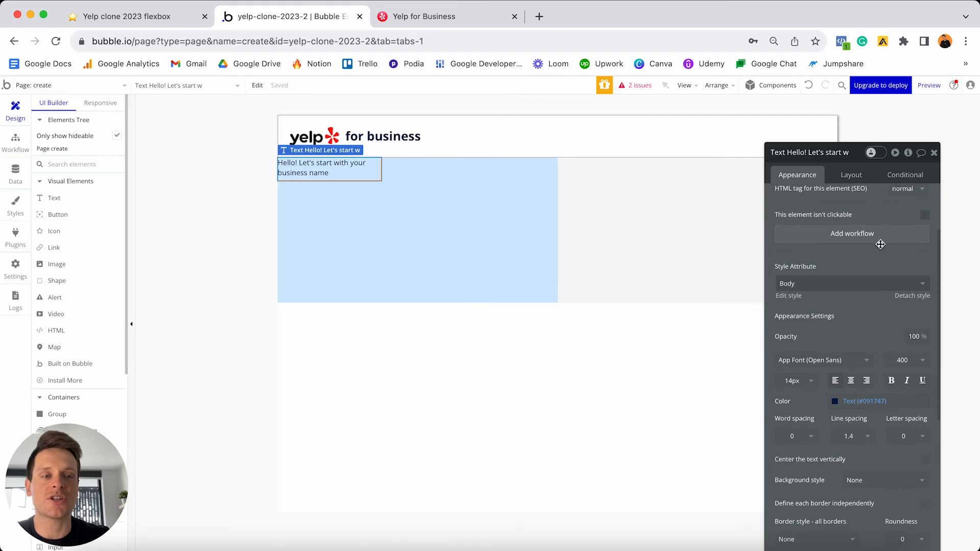
pyautogui.click(908, 297)
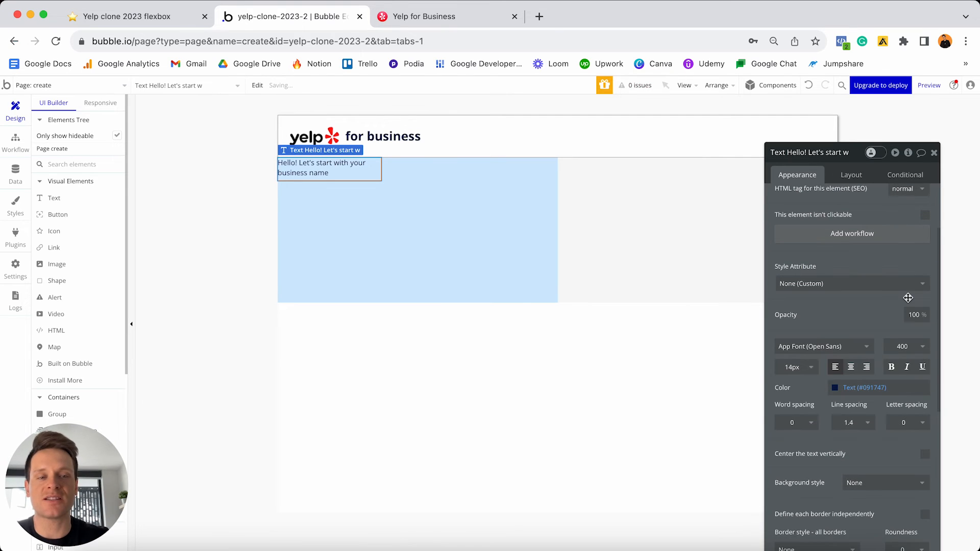
pyautogui.click(805, 365)
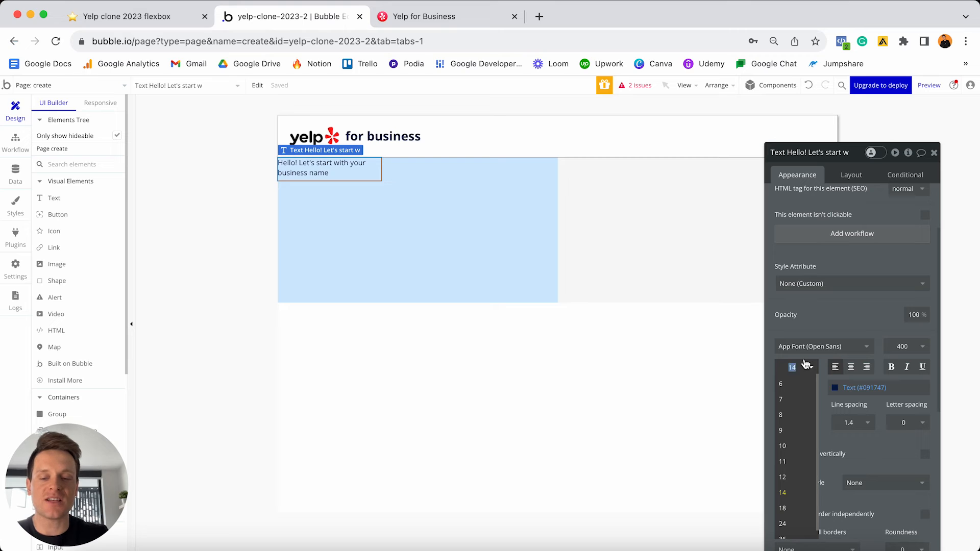
pyautogui.write('24')
pyautogui.press('Return')
pyautogui.click(892, 367)
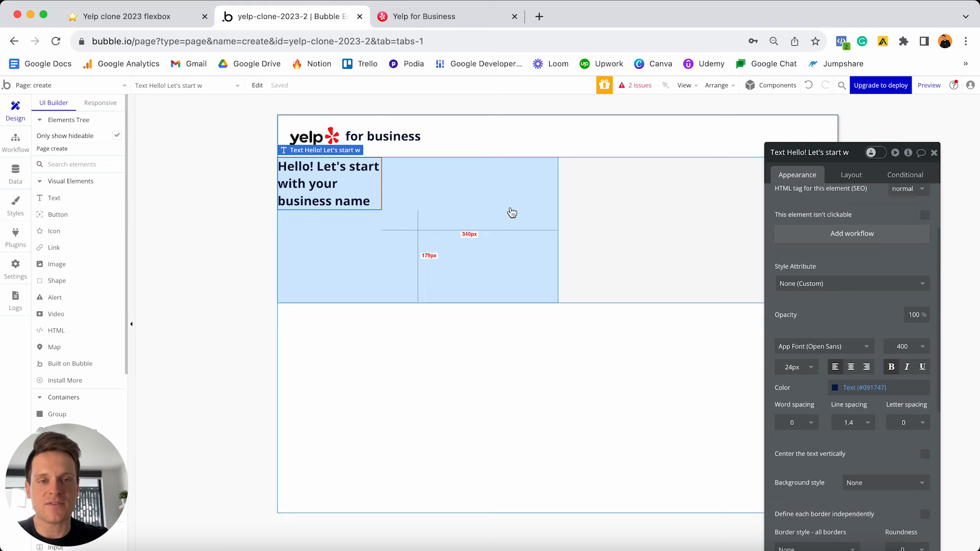
# - Uncheck the heading's fixed width and set its min width and min height to 0
pyautogui.click(848, 180)
pyautogui.click(849, 180)
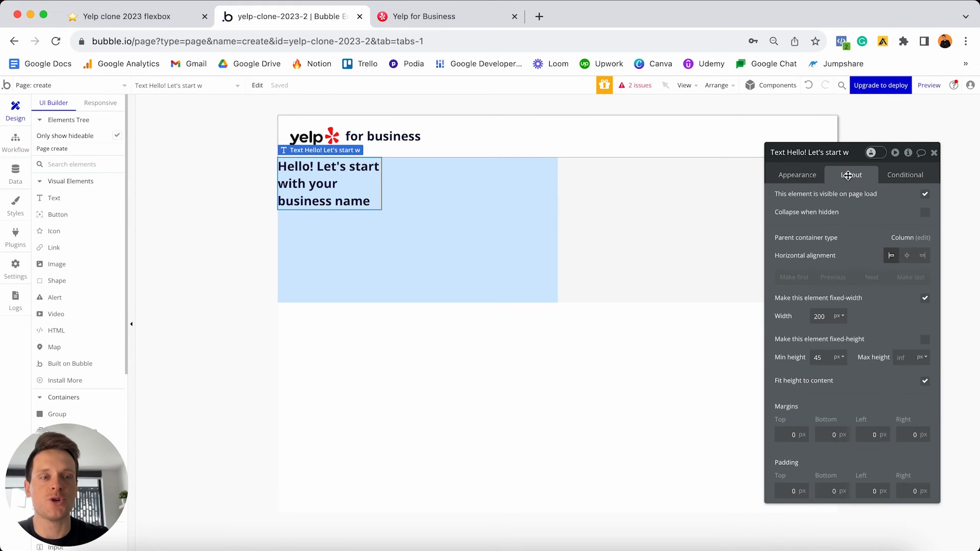
pyautogui.click(926, 300)
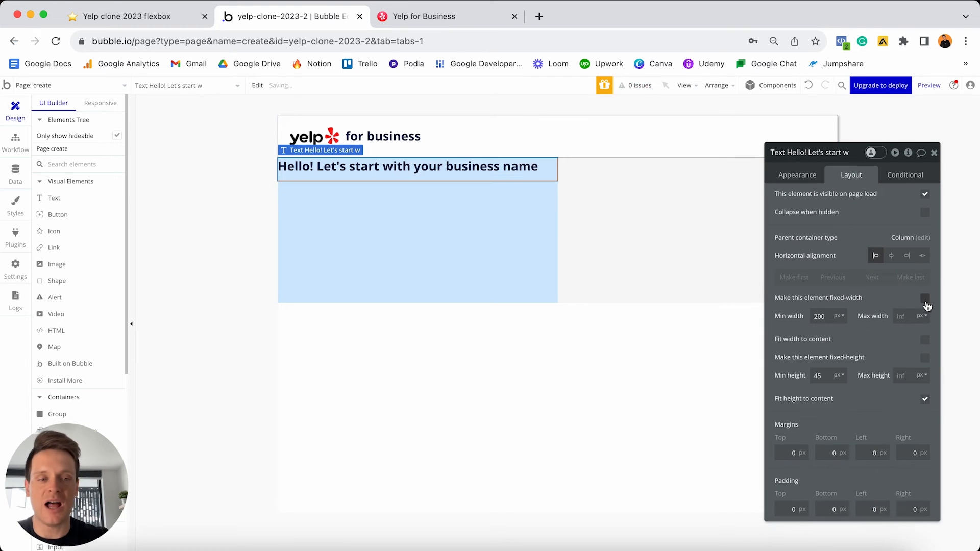
pyautogui.doubleClick(828, 316)
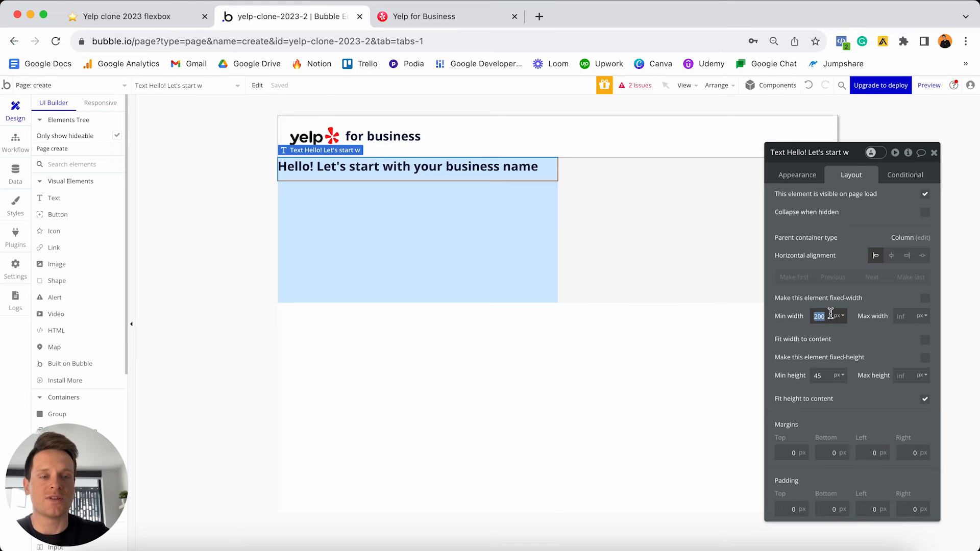
pyautogui.write('0')
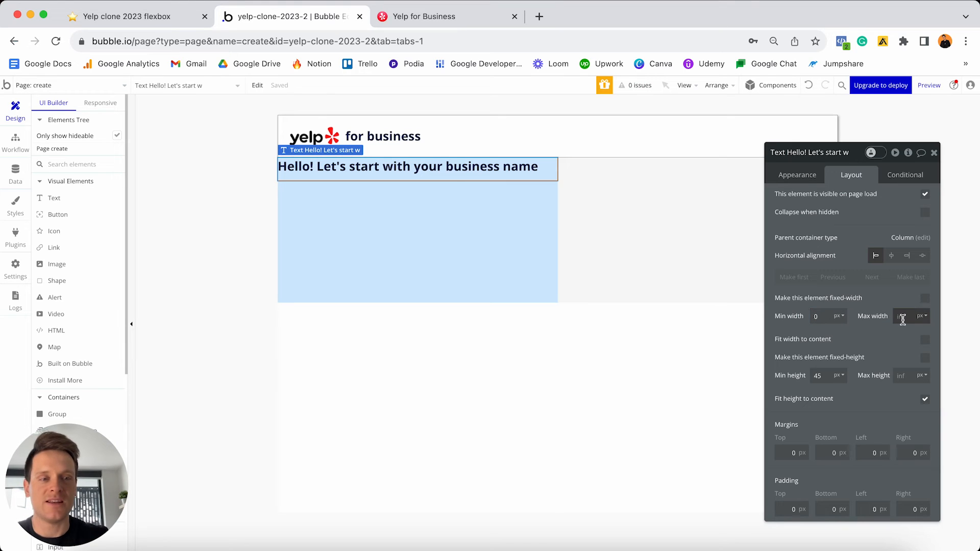
pyautogui.doubleClick(824, 375)
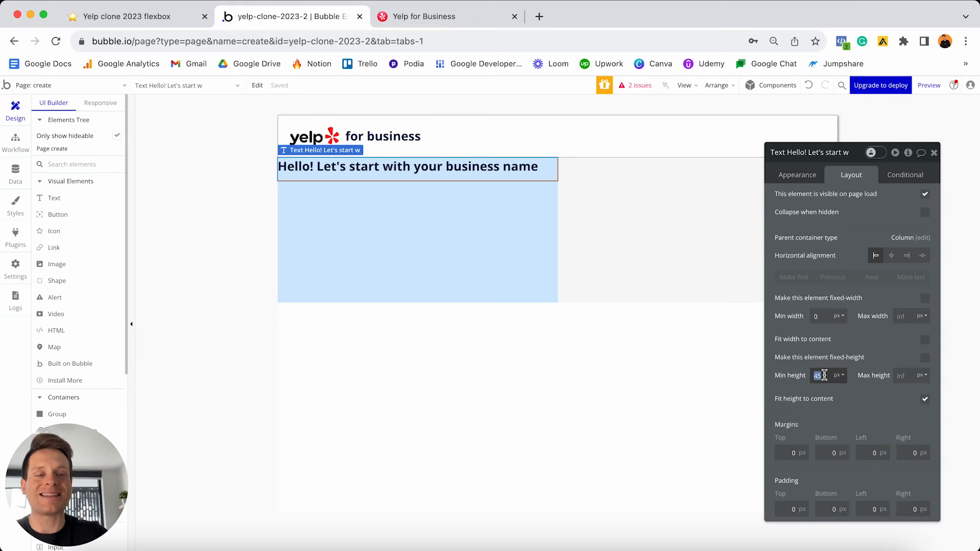
pyautogui.write('0')
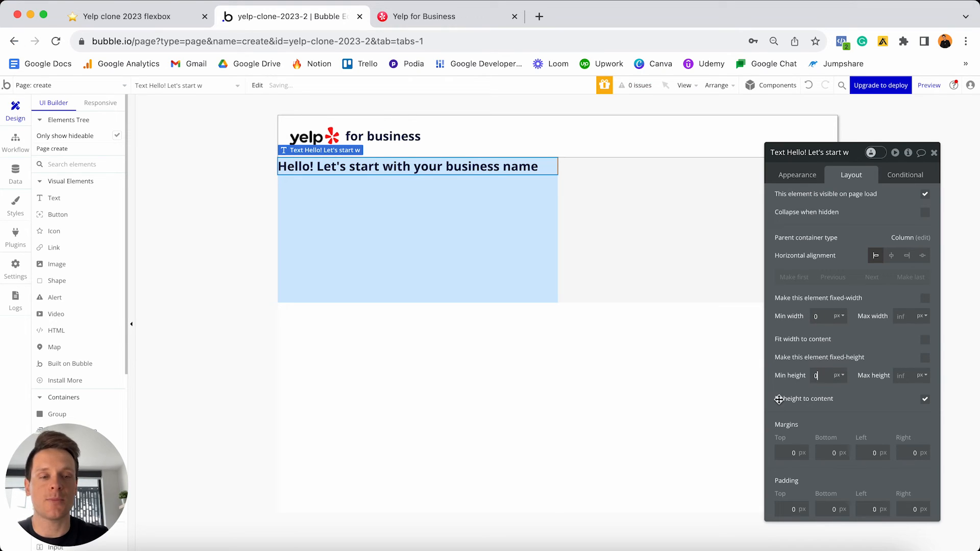
# - Give the heading 20 px top, left and right margins
pyautogui.click(782, 453)
pyautogui.write('2')
pyautogui.click(869, 453)
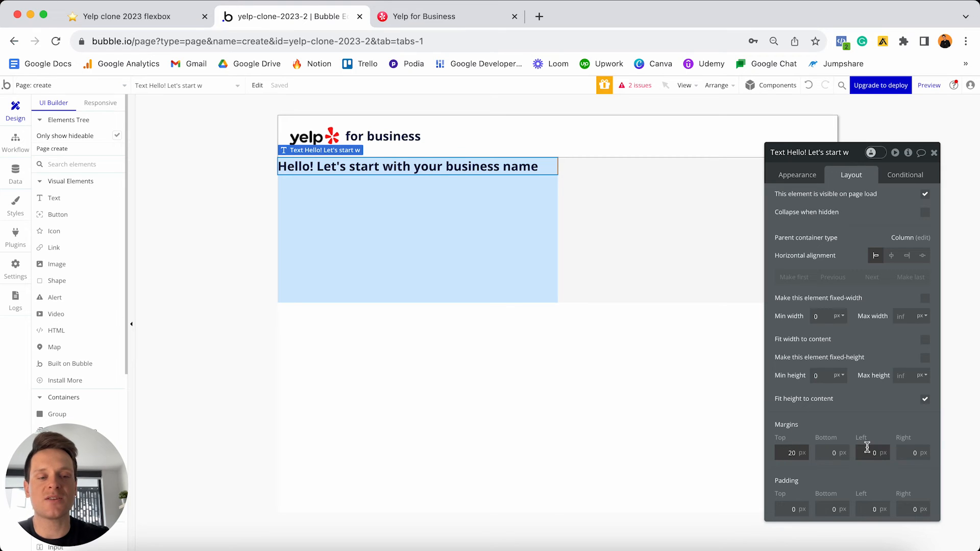
pyautogui.write('2')
pyautogui.click(910, 453)
pyautogui.write('2')
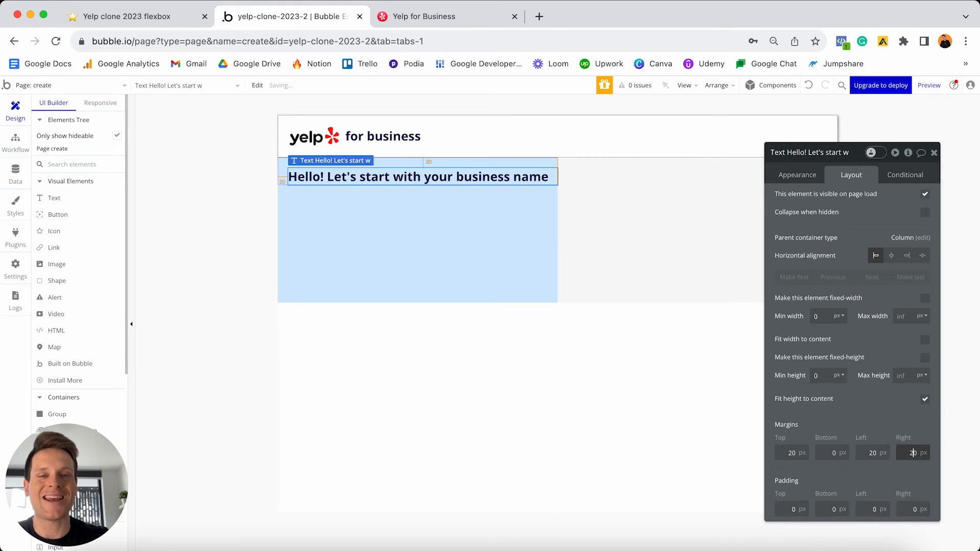
pyautogui.click(835, 453)
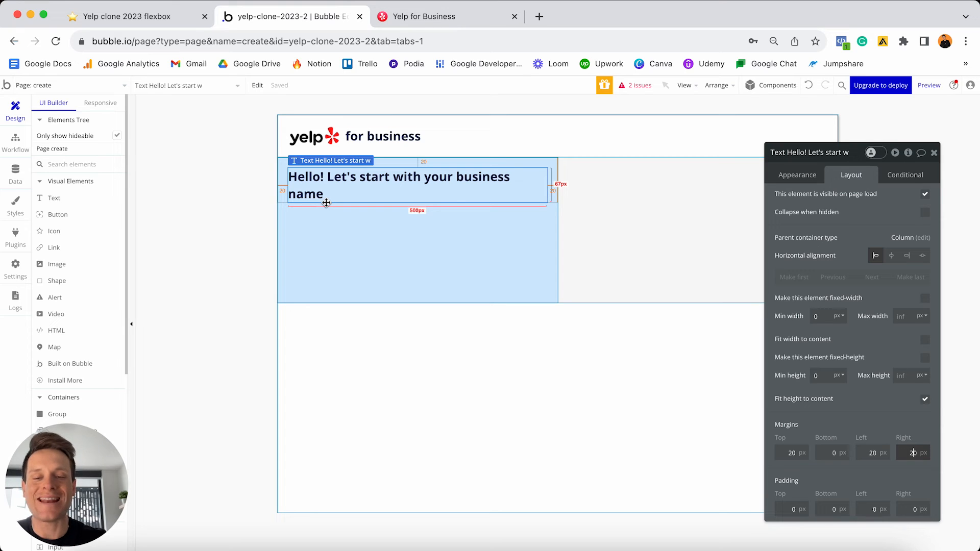
pyautogui.scroll(-5, 97, 242)
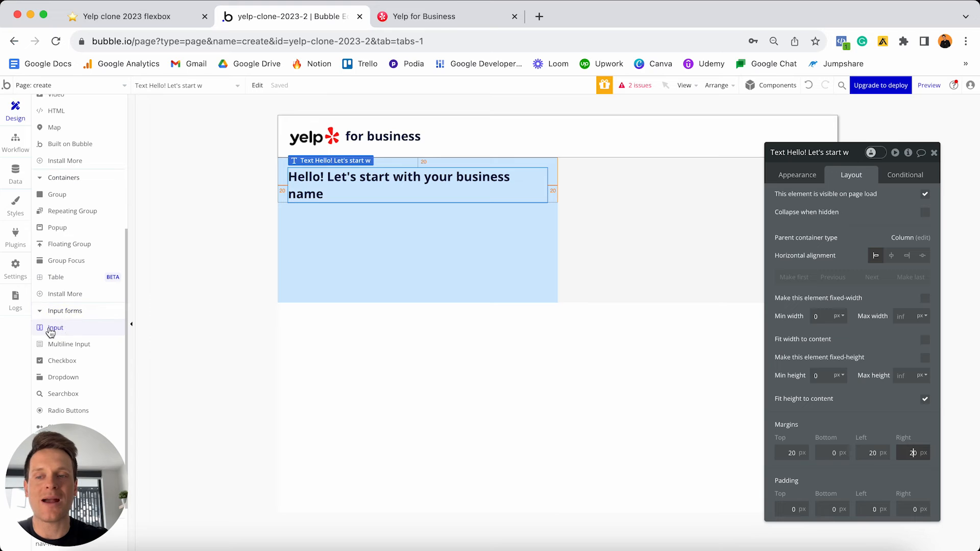
# - Add an input under the heading named 'Input - Business-name' with placeholder 'Your business name'
pyautogui.click(64, 332)
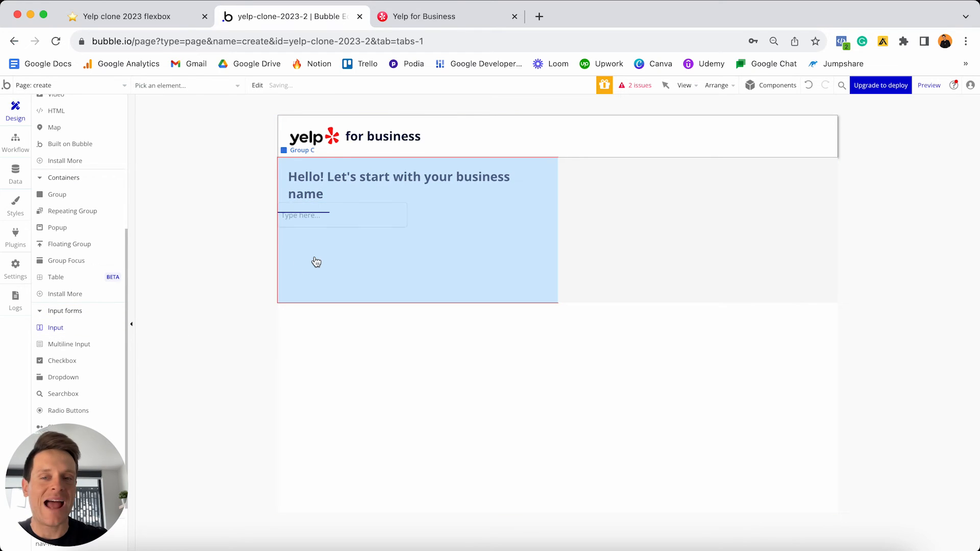
pyautogui.click(315, 262)
pyautogui.click(343, 225)
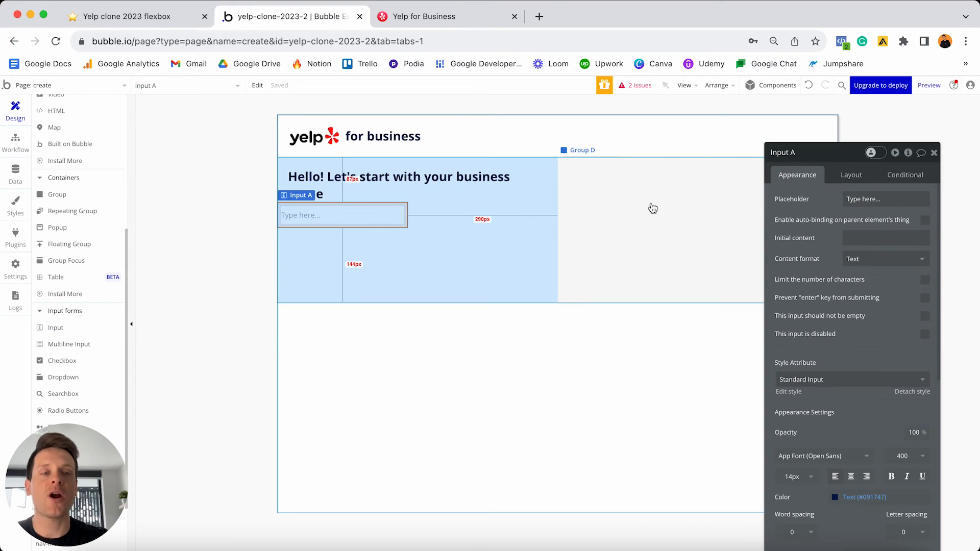
pyautogui.click(801, 154)
pyautogui.press('BackSpace')
pyautogui.write('- Busine')
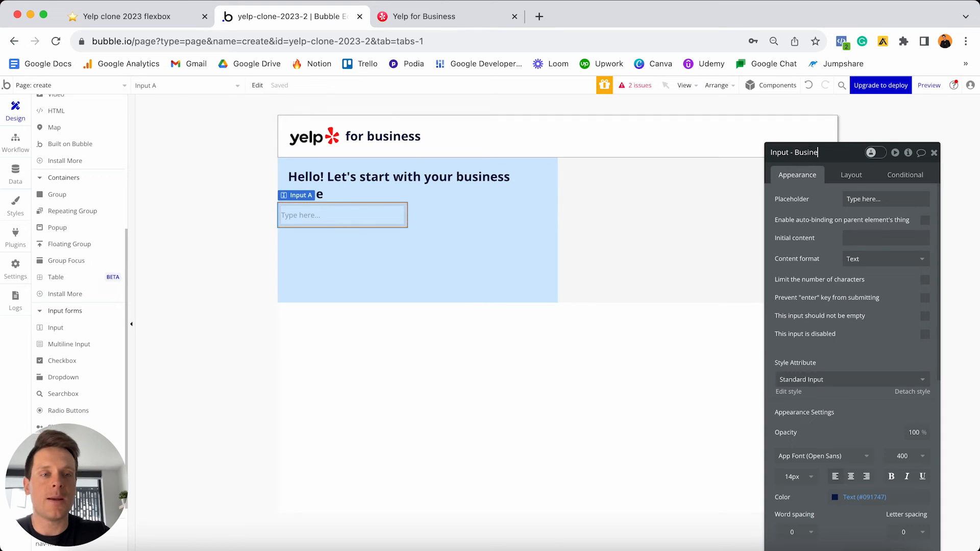
pyautogui.write('ss-name')
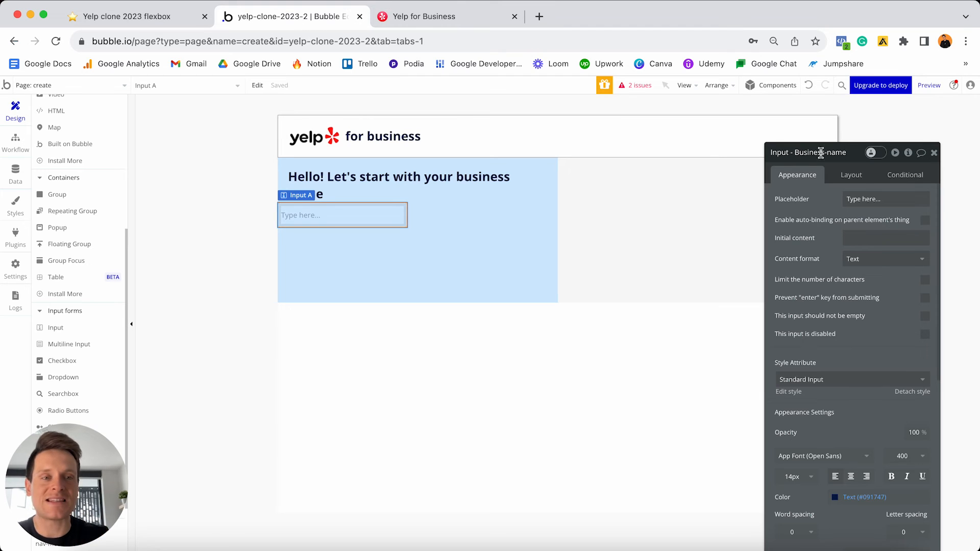
pyautogui.click(362, 220)
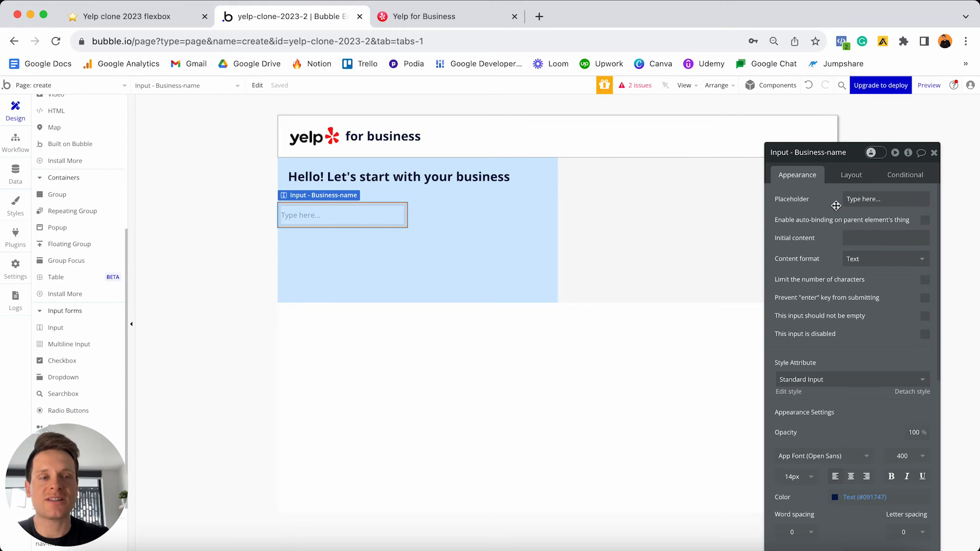
pyautogui.click(890, 200)
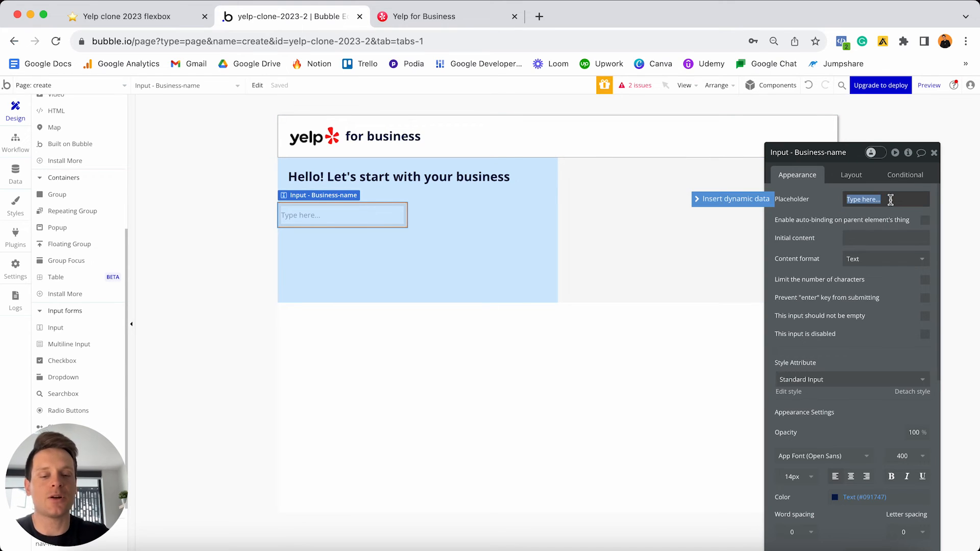
pyautogui.write('Your business name')
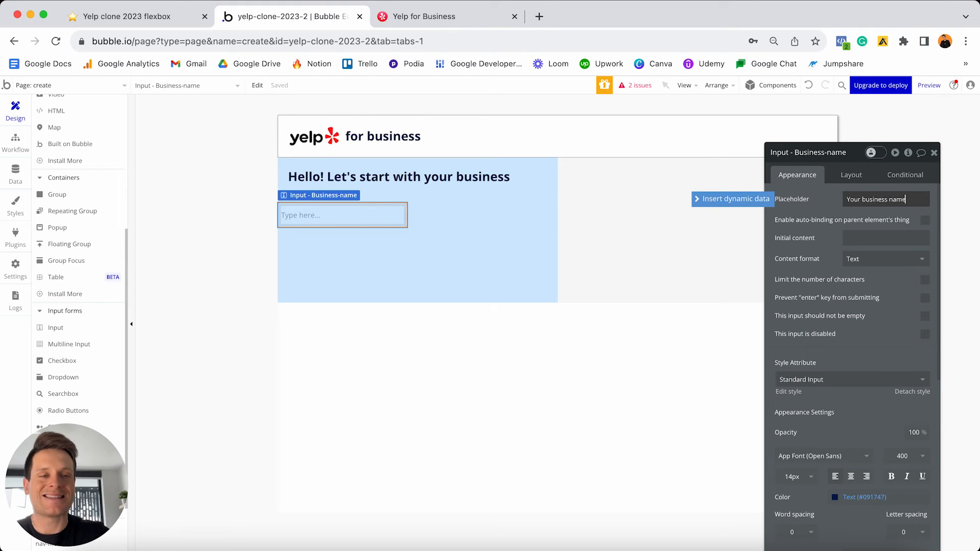
# - Make the input stretch with min width 0 and 20 px left and right margins
pyautogui.click(852, 176)
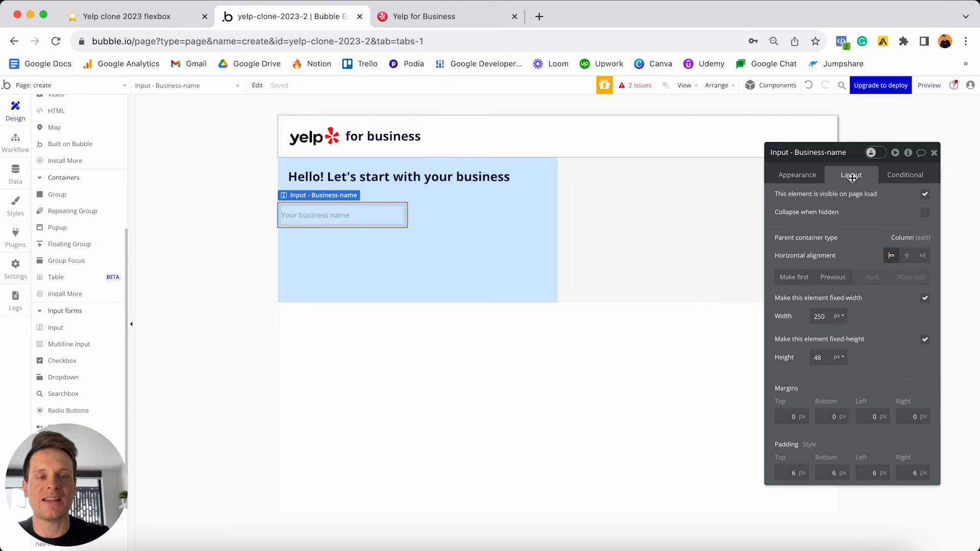
pyautogui.click(924, 298)
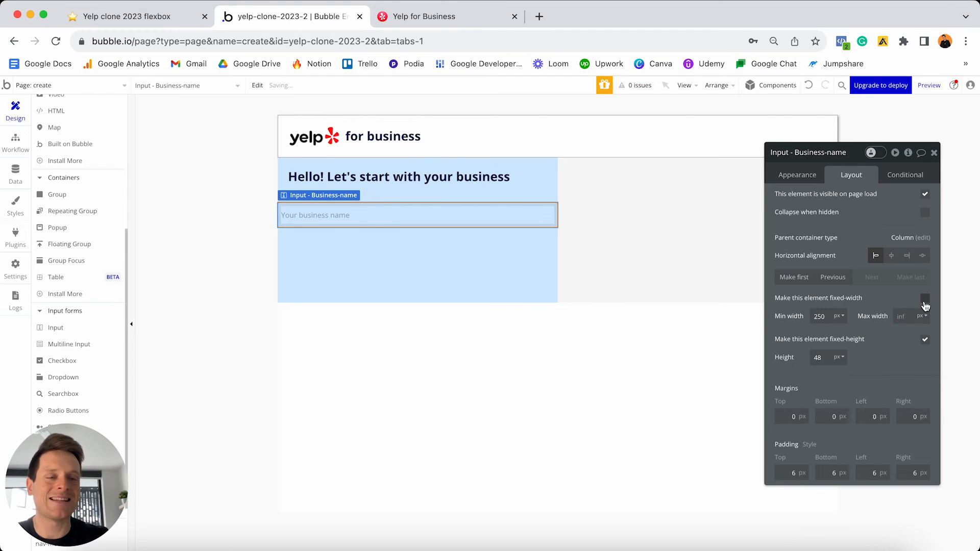
pyautogui.doubleClick(819, 316)
pyautogui.write('0')
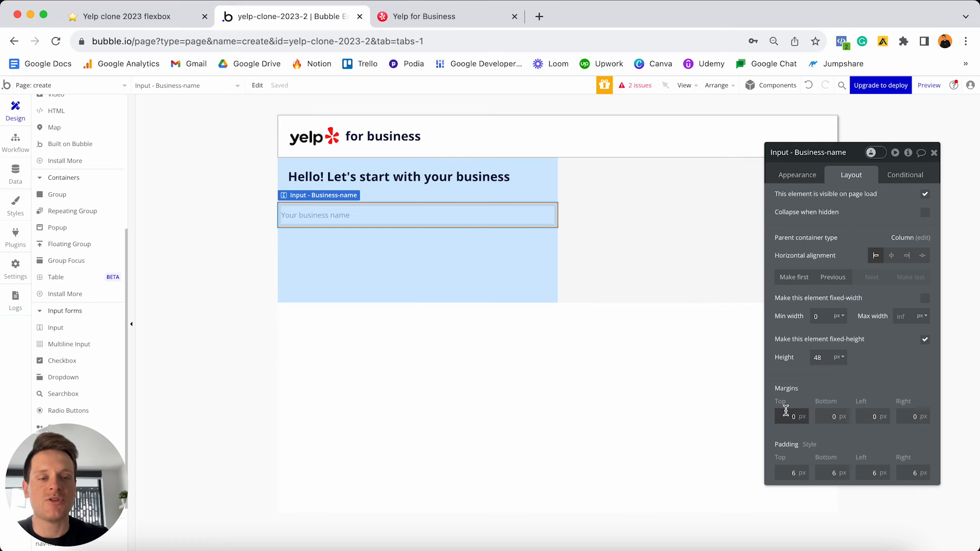
pyautogui.click(869, 417)
pyautogui.write('2')
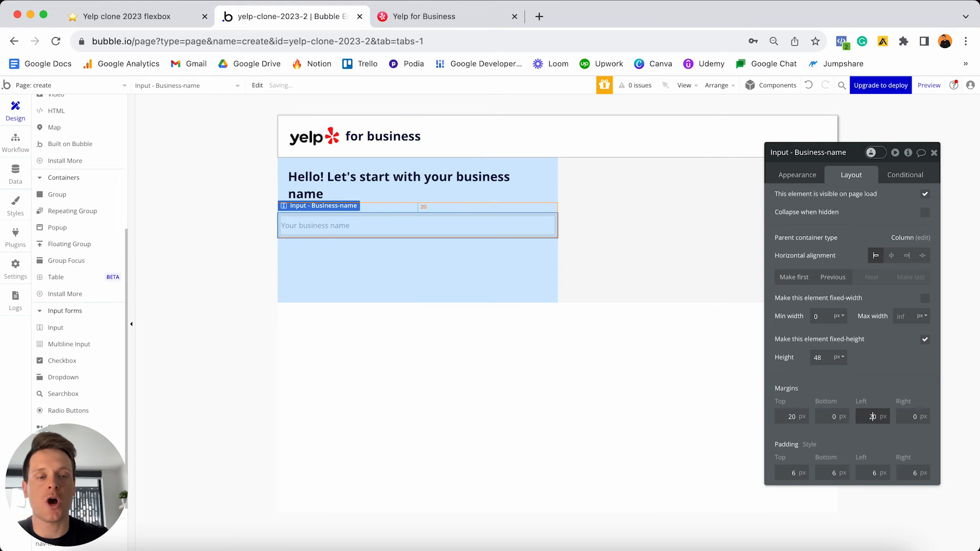
pyautogui.click(903, 417)
pyautogui.write('2')
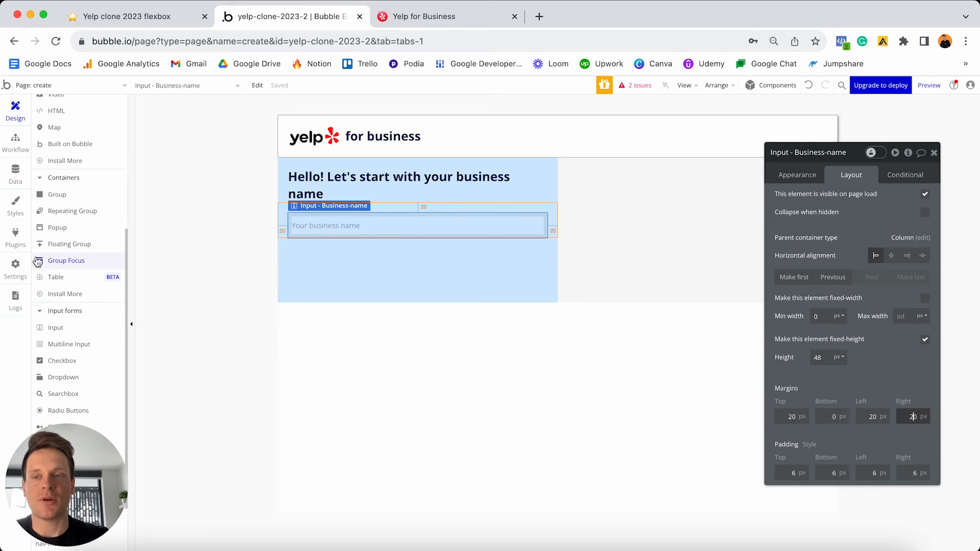
pyautogui.scroll(5, 76, 240)
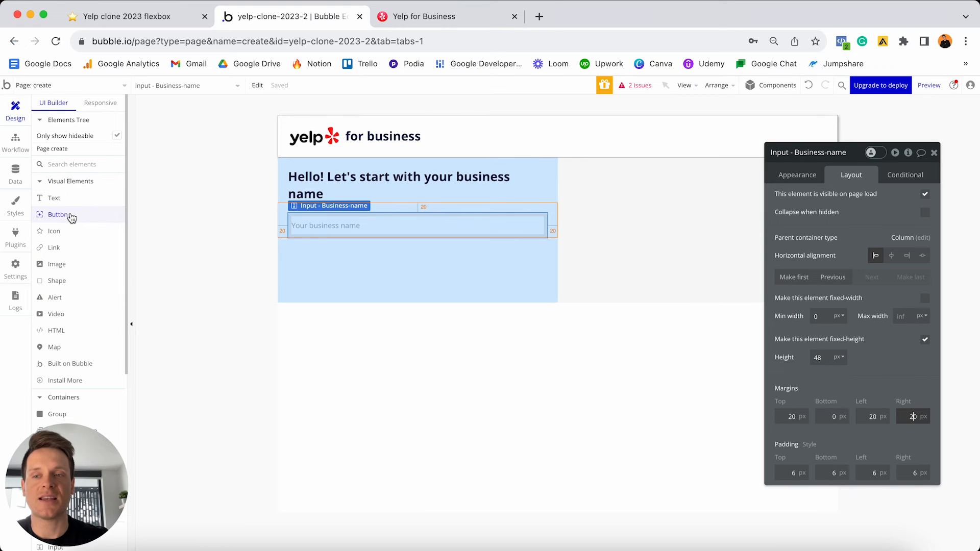
# - Place a button below the business name input and label it 'Continue'
pyautogui.moveTo(70, 216); pyautogui.dragTo(330, 260)
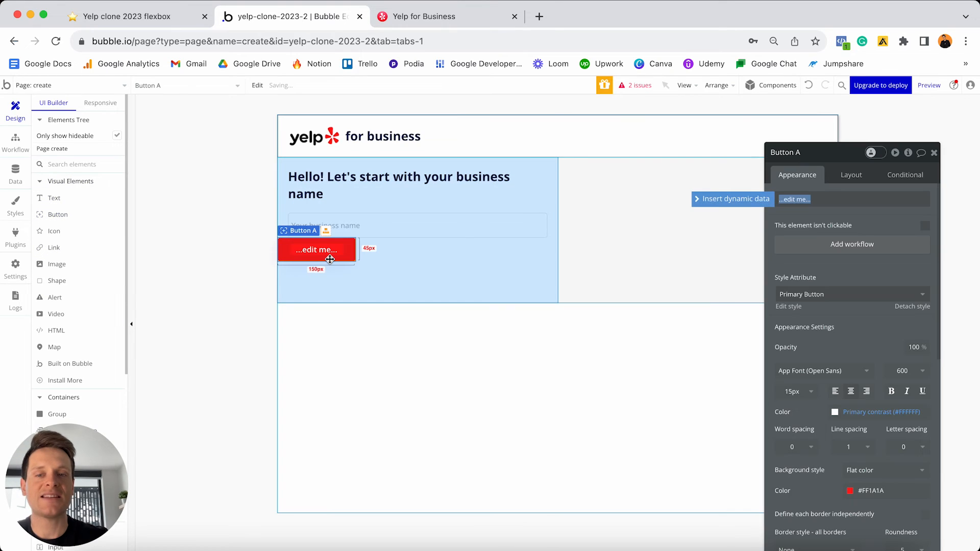
pyautogui.write('Cor')
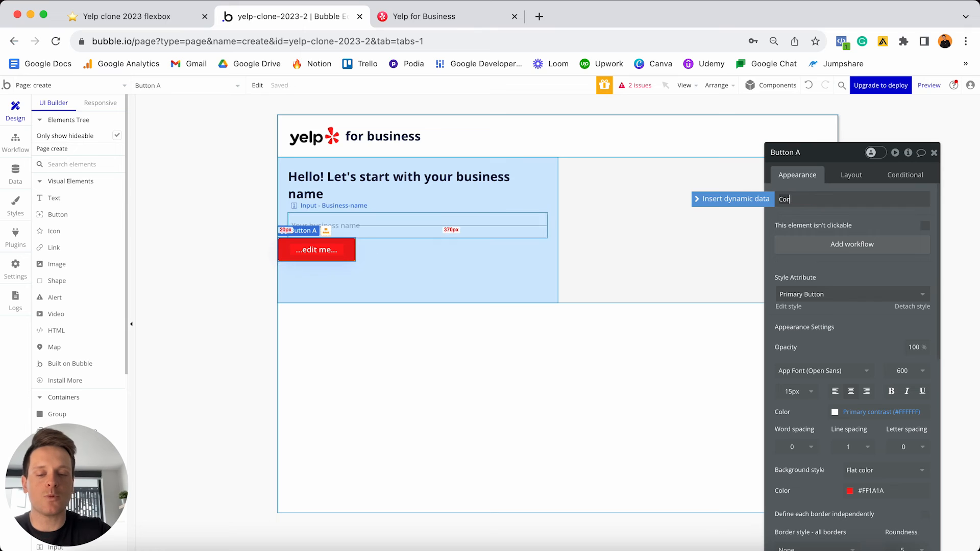
pyautogui.click(804, 208)
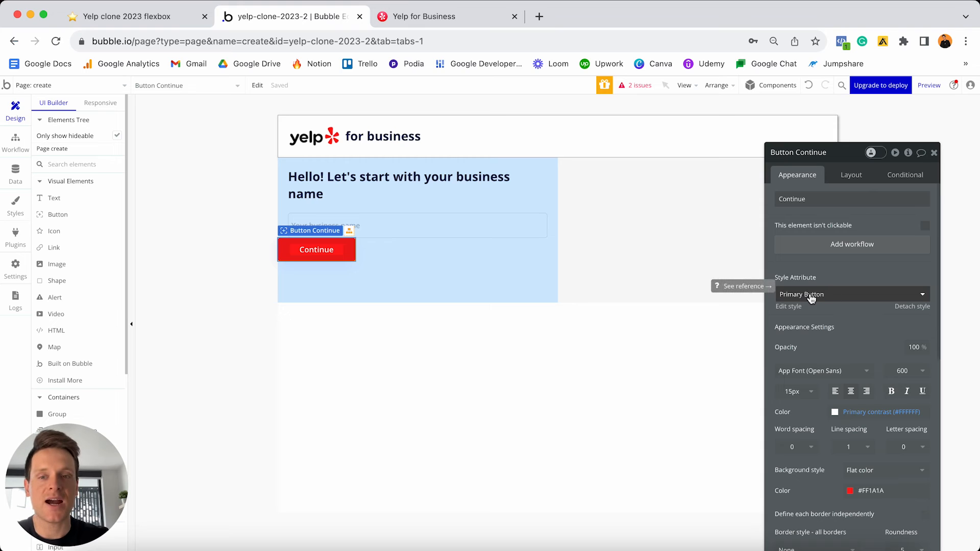
# - Give the Continue button 20 px top, left and right margins
pyautogui.click(839, 178)
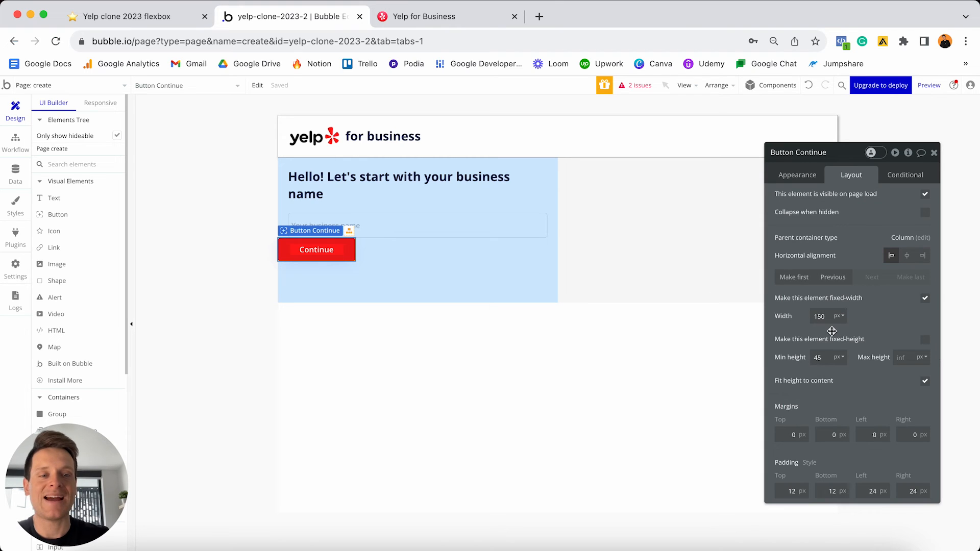
pyautogui.click(787, 432)
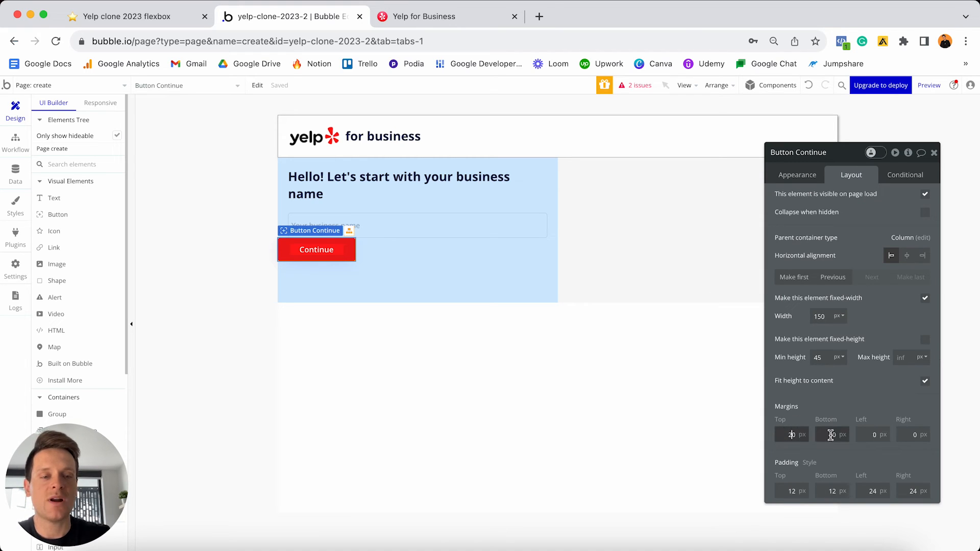
pyautogui.write('2')
pyautogui.click(868, 433)
pyautogui.write('2')
pyautogui.click(902, 434)
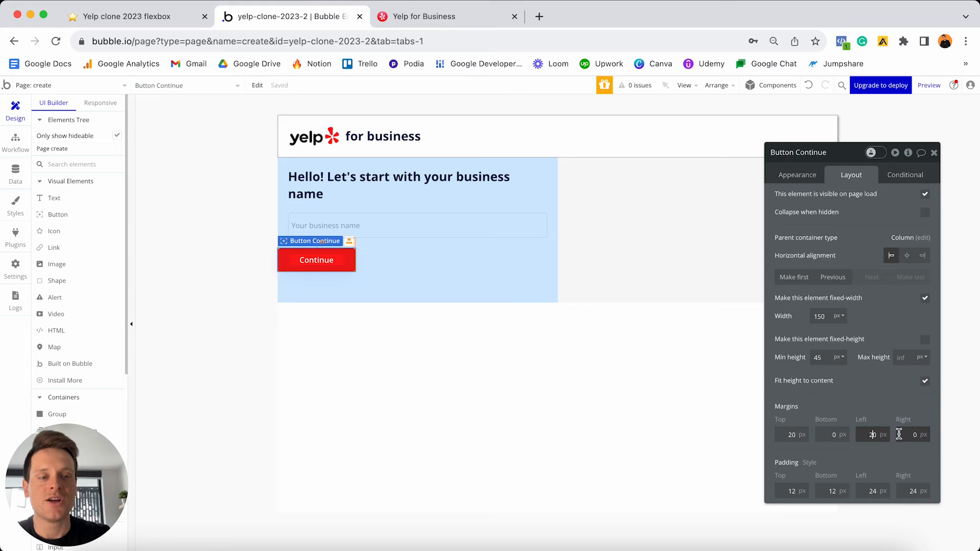
pyautogui.write('2')
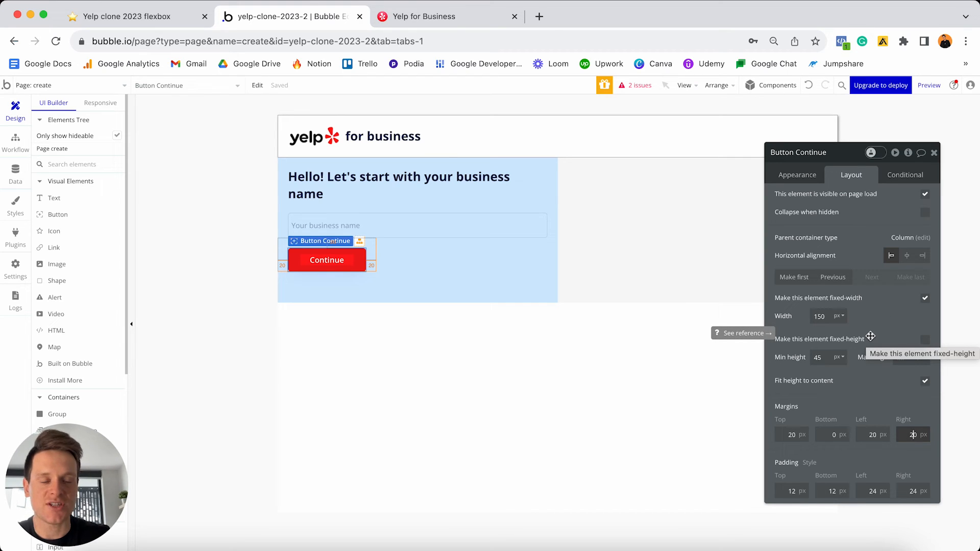
# - Select Group C and change its minimum height from 280 to 0
pyautogui.click(485, 284)
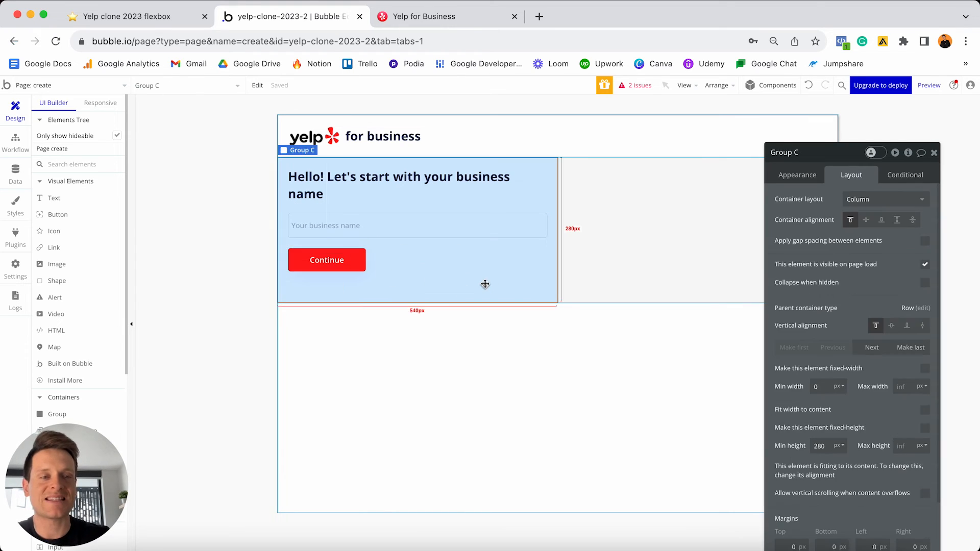
pyautogui.doubleClick(829, 442)
pyautogui.write('0')
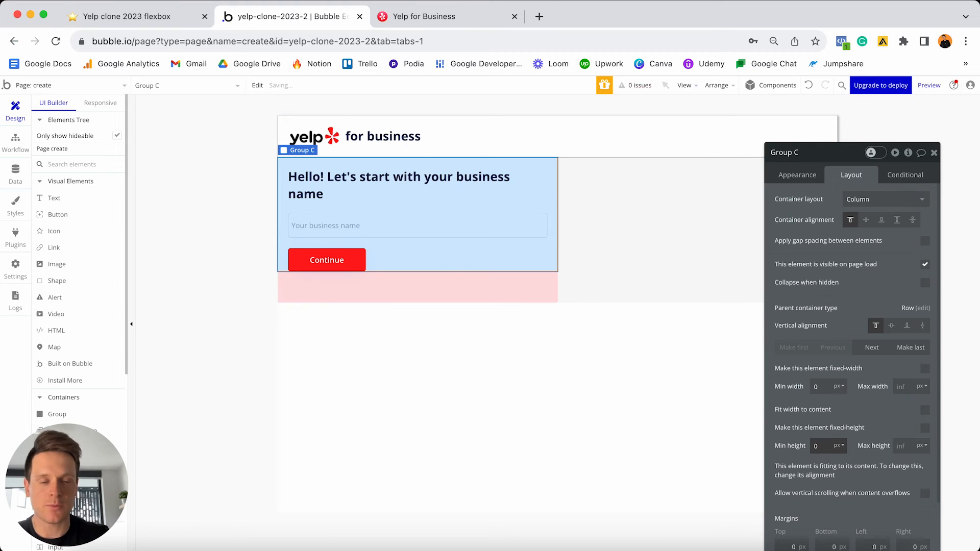
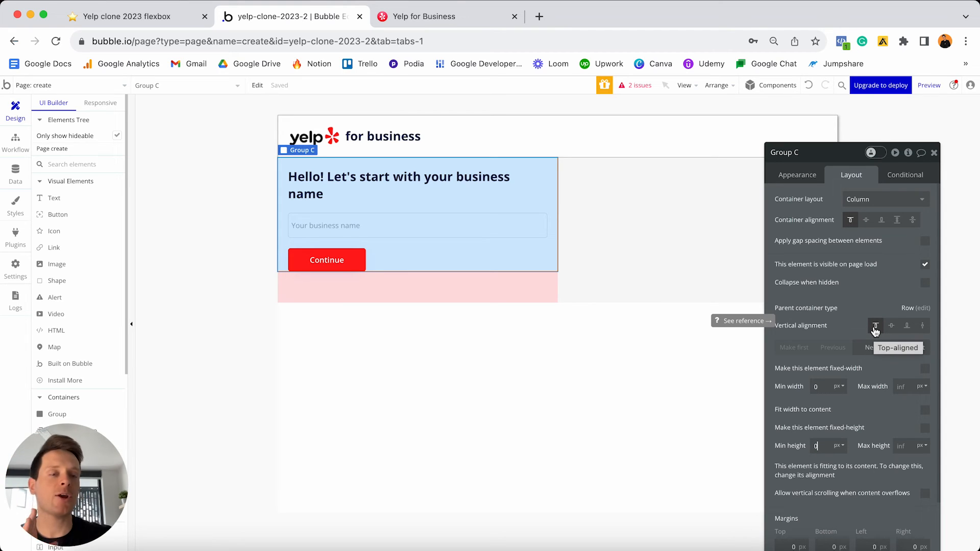
# - Try stretch alignment on Group C, revert it to top-aligned, and select its parent Group - Step-1
pyautogui.click(923, 327)
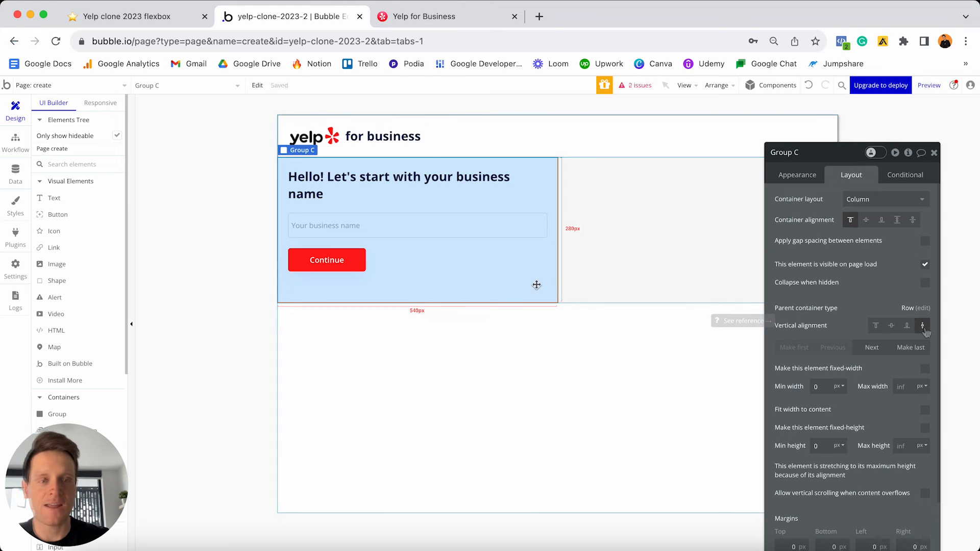
pyautogui.click(875, 329)
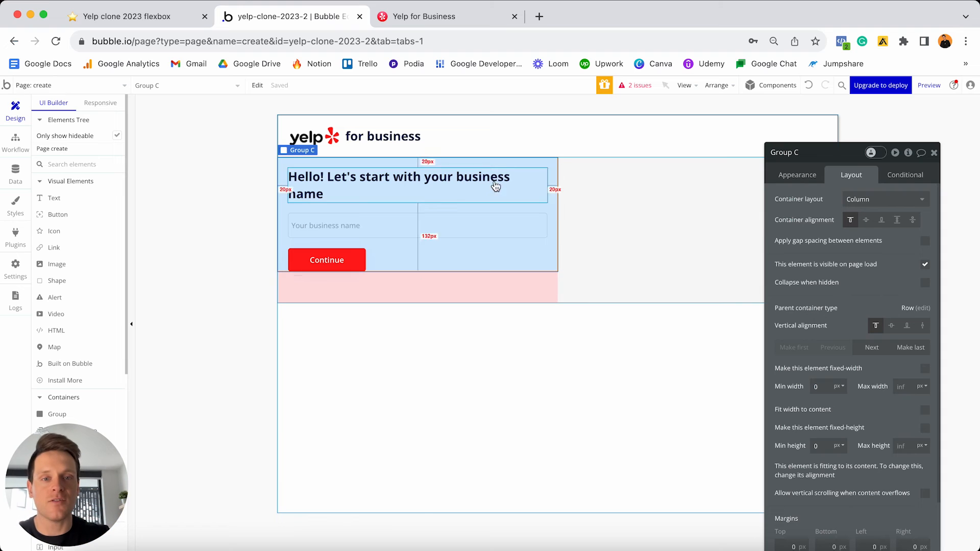
pyautogui.click(503, 291)
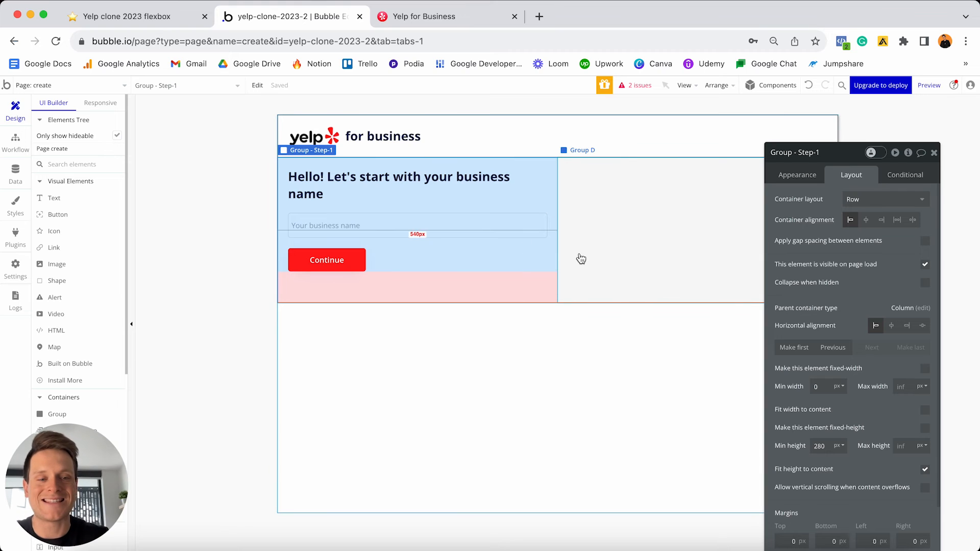
# - Uncheck 'Fit height to content' on Group - Step-1 and set Group C's vertical alignment to stretch
pyautogui.click(925, 469)
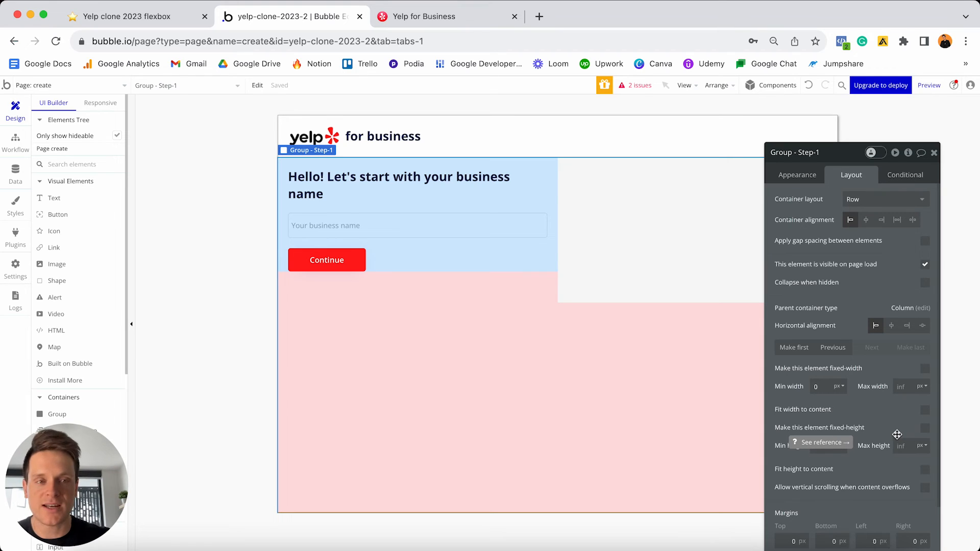
pyautogui.click(538, 267)
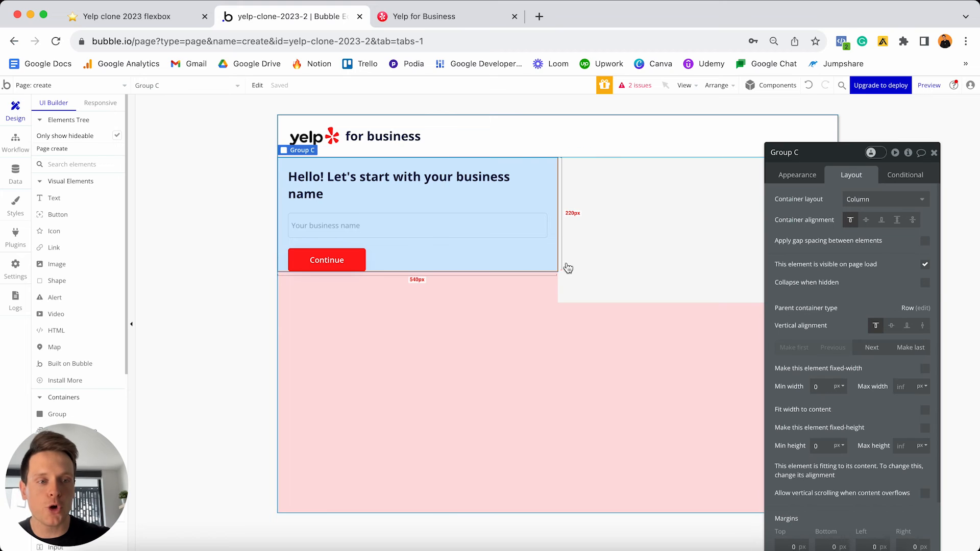
pyautogui.click(923, 327)
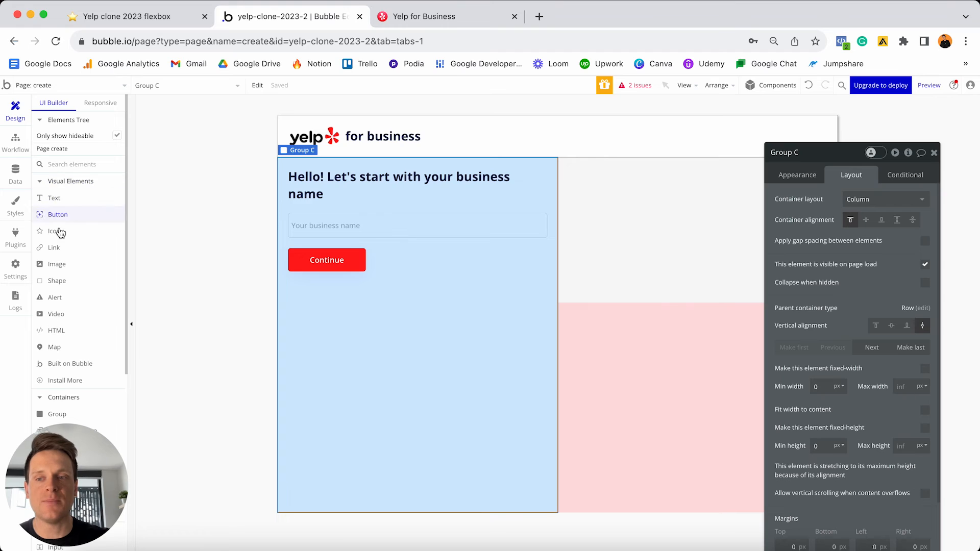
pyautogui.click(56, 264)
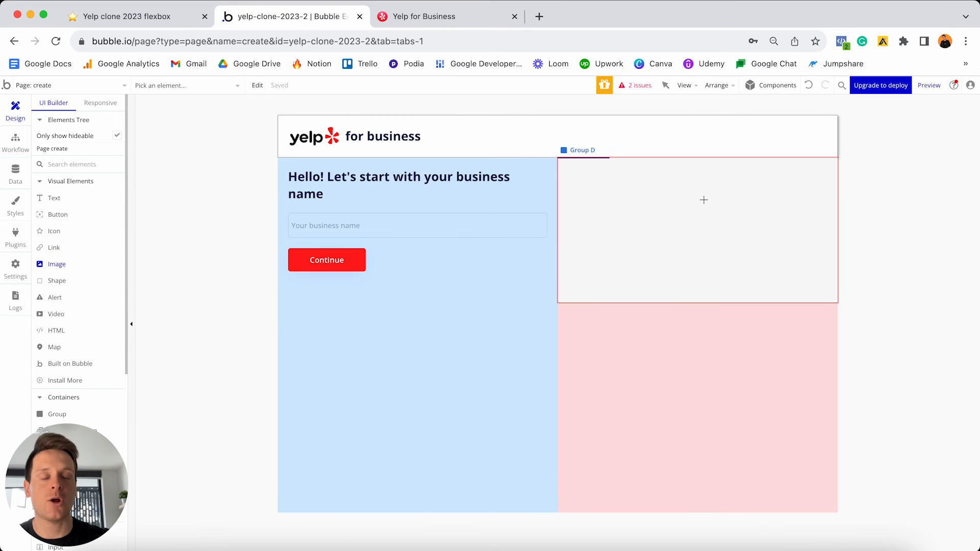
# - Add an image to Group D showing Group-1-Image.png from the Drive assets folder
pyautogui.click(704, 199)
pyautogui.click(705, 201)
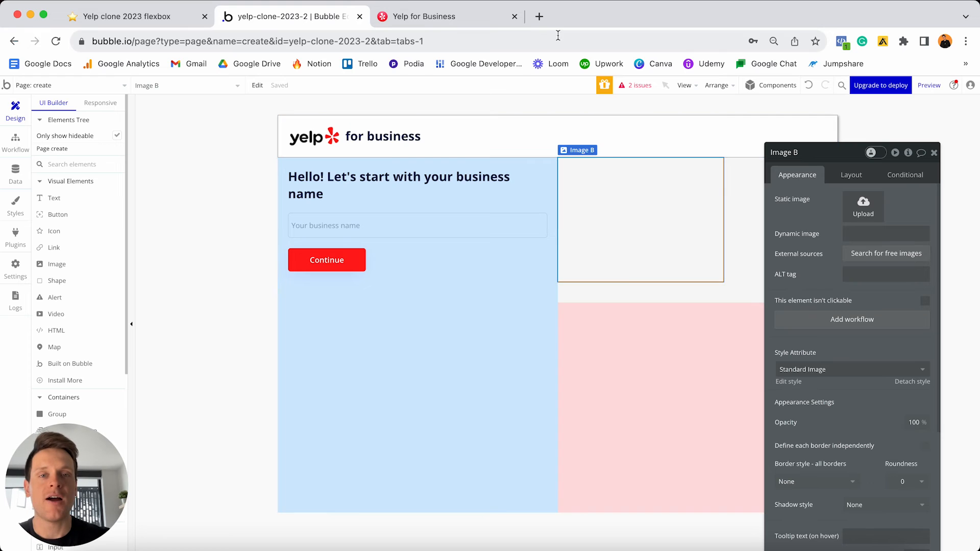
pyautogui.click(539, 16)
pyautogui.press('Return')
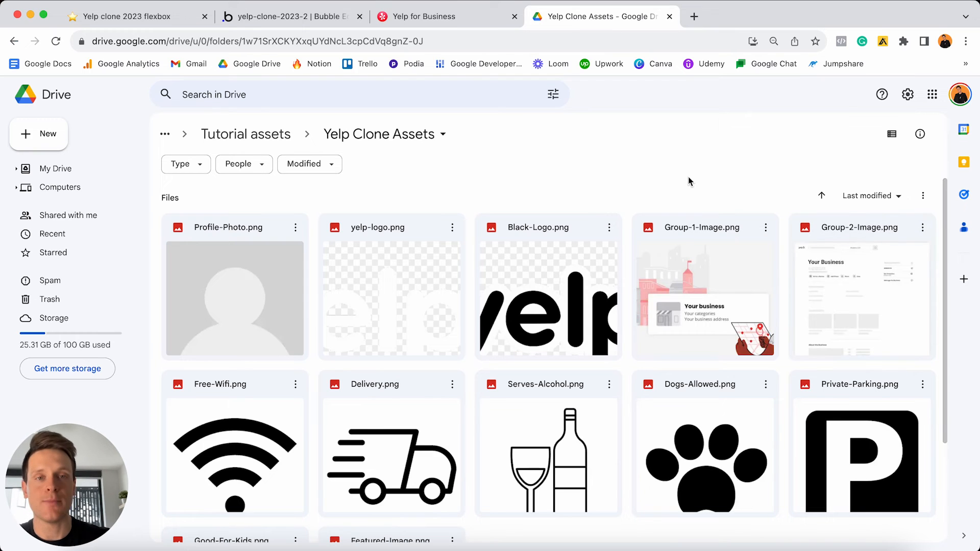
pyautogui.click(669, 17)
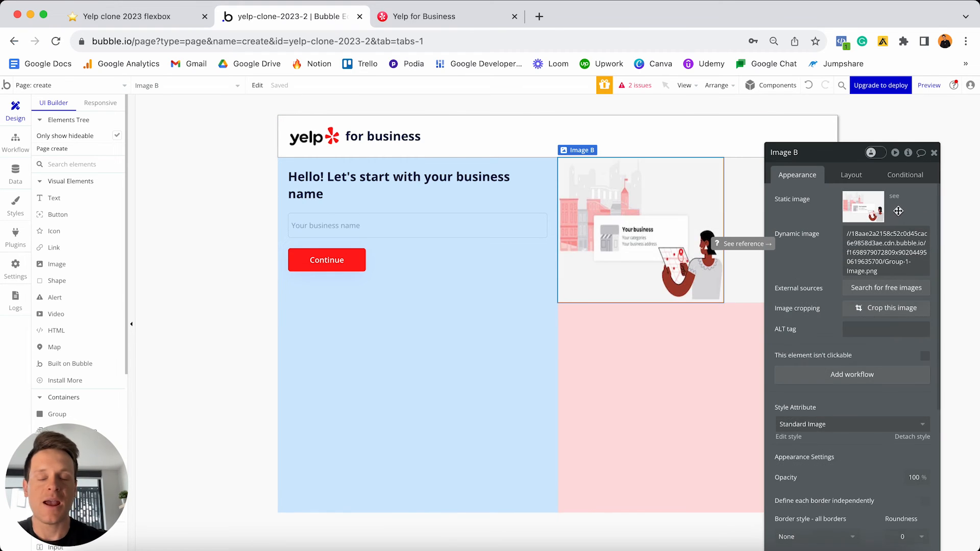
pyautogui.click(850, 175)
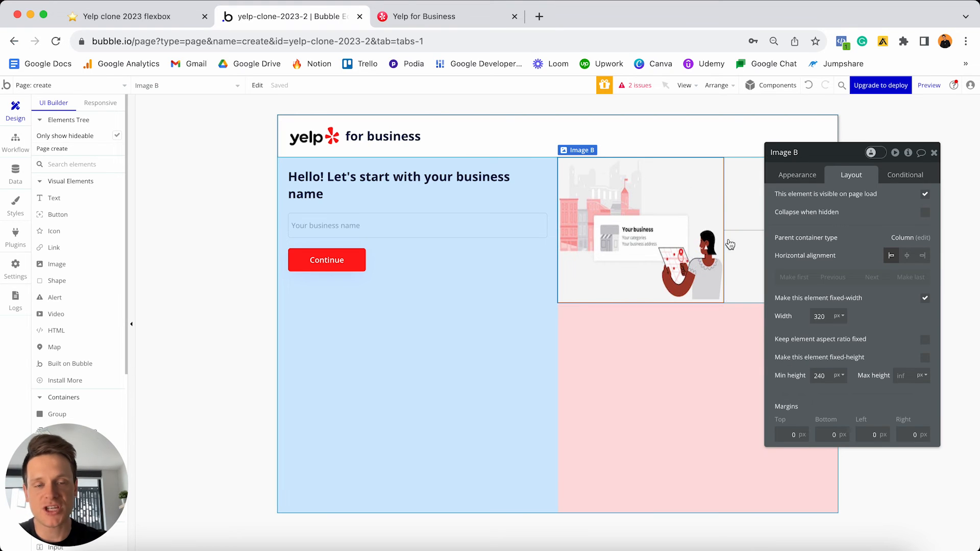
# - Make the image flexible-width with fixed aspect ratio, min width 0, and 20 px top/left/right margins
pyautogui.click(926, 300)
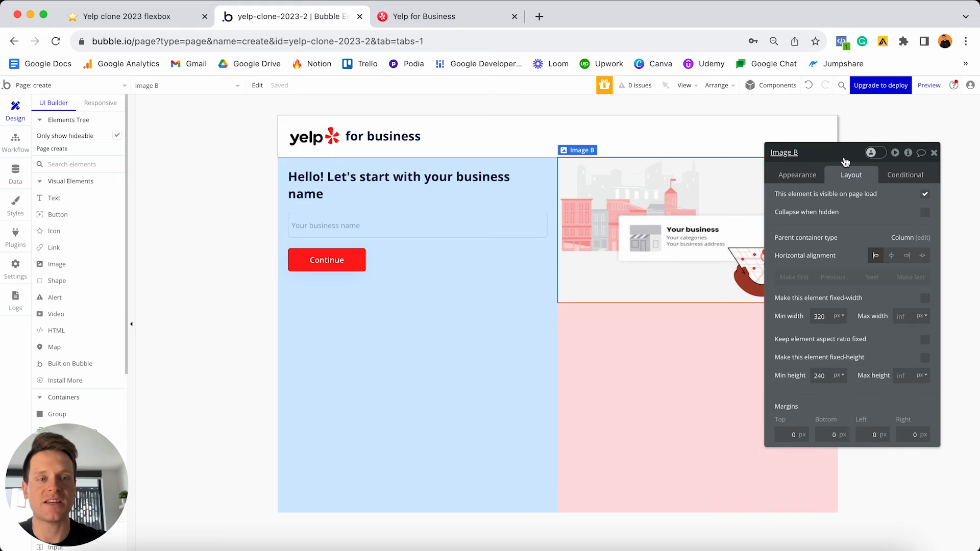
pyautogui.moveTo(843, 159); pyautogui.dragTo(316, 183)
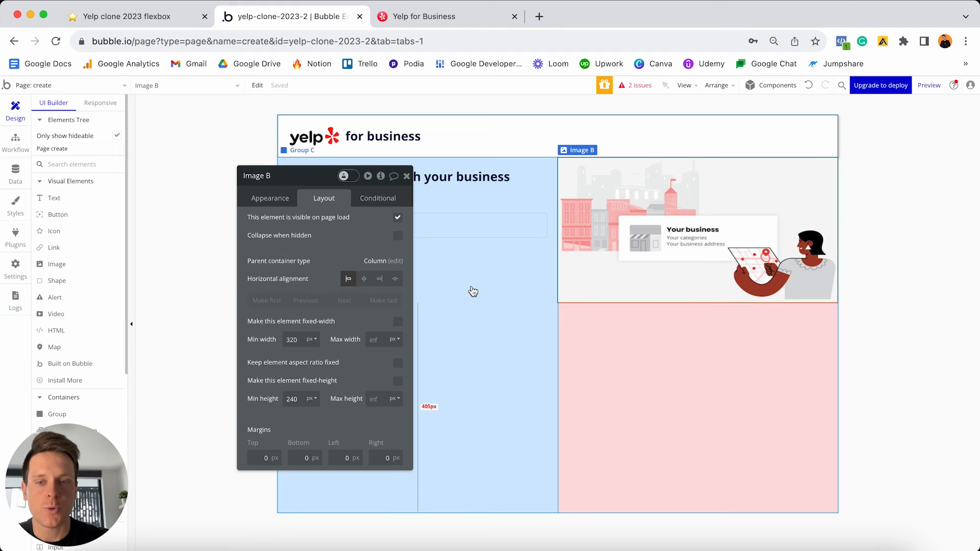
pyautogui.click(398, 363)
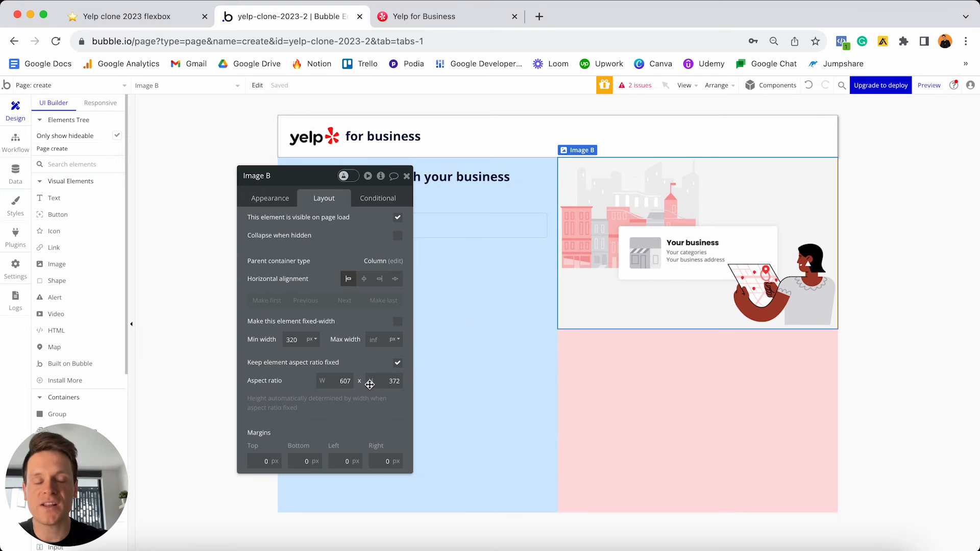
pyautogui.click(303, 339)
pyautogui.write('0')
pyautogui.click(348, 319)
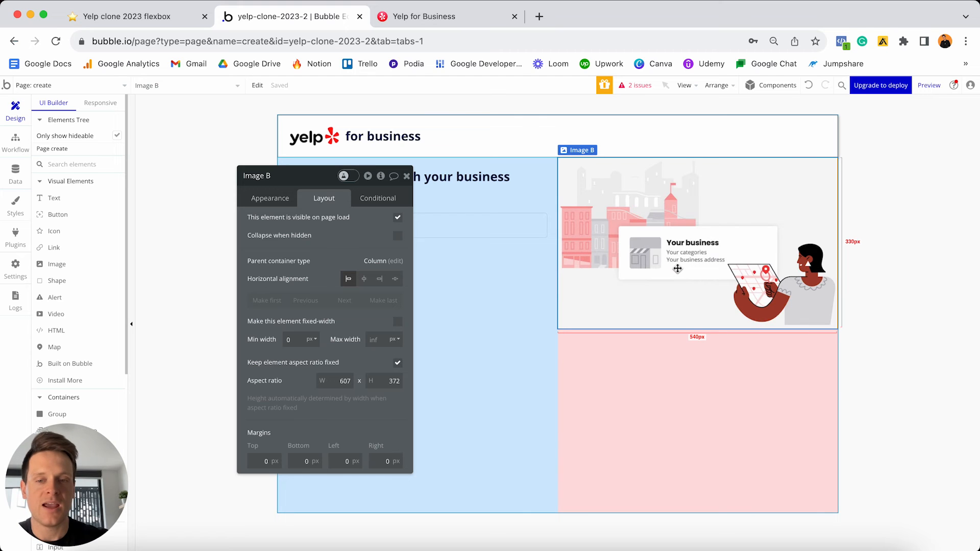
pyautogui.click(337, 461)
pyautogui.write('20')
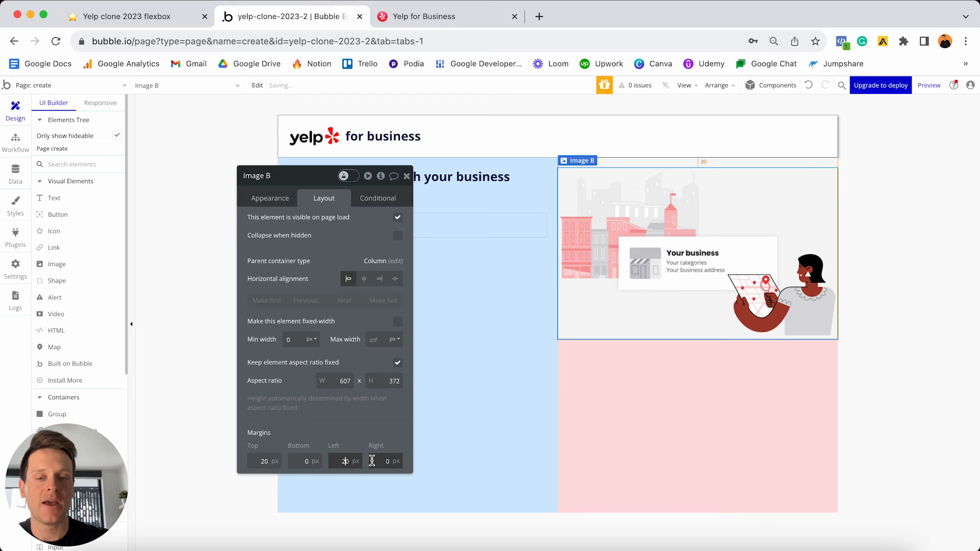
pyautogui.click(380, 461)
pyautogui.write('20')
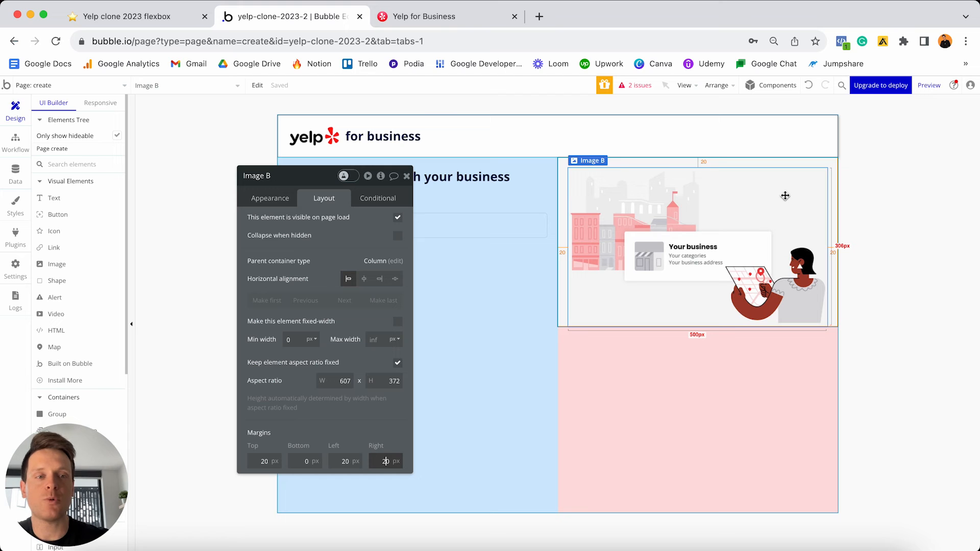
# - Set Group D's vertical alignment to stretch so it fills the full row height
pyautogui.click(826, 164)
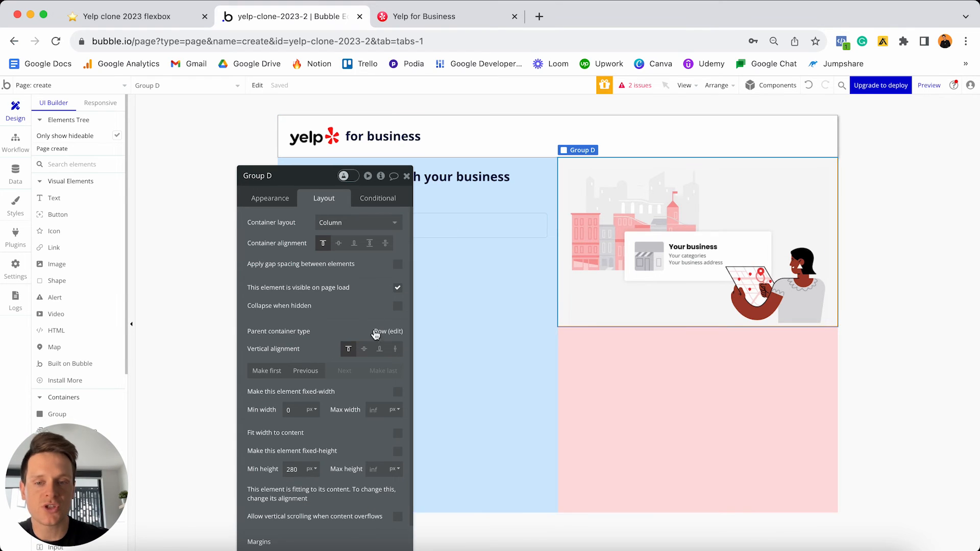
pyautogui.click(396, 349)
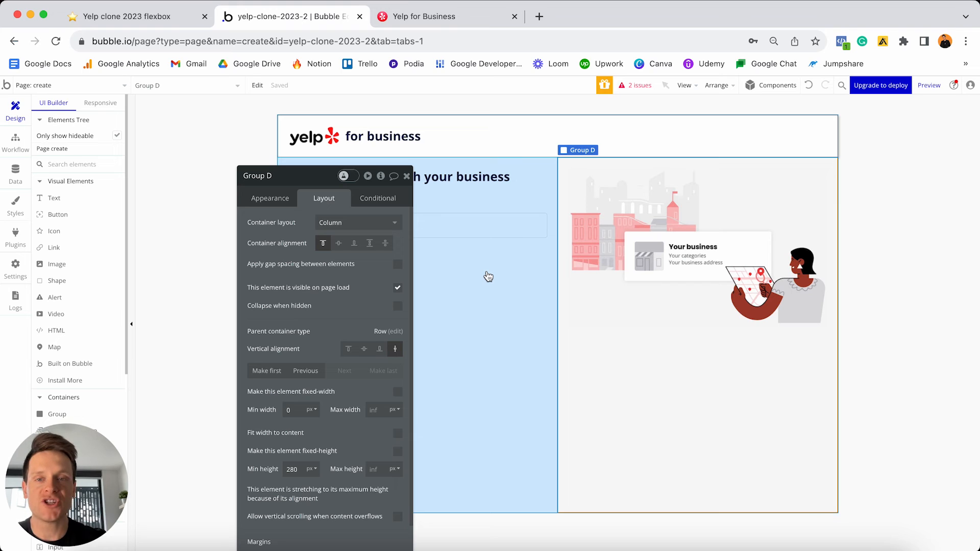
pyautogui.click(407, 178)
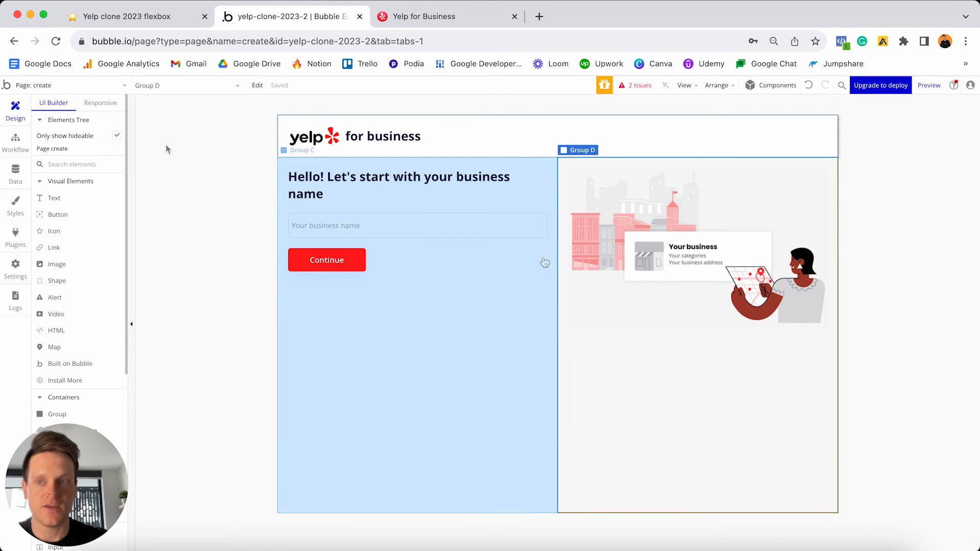
pyautogui.click(103, 103)
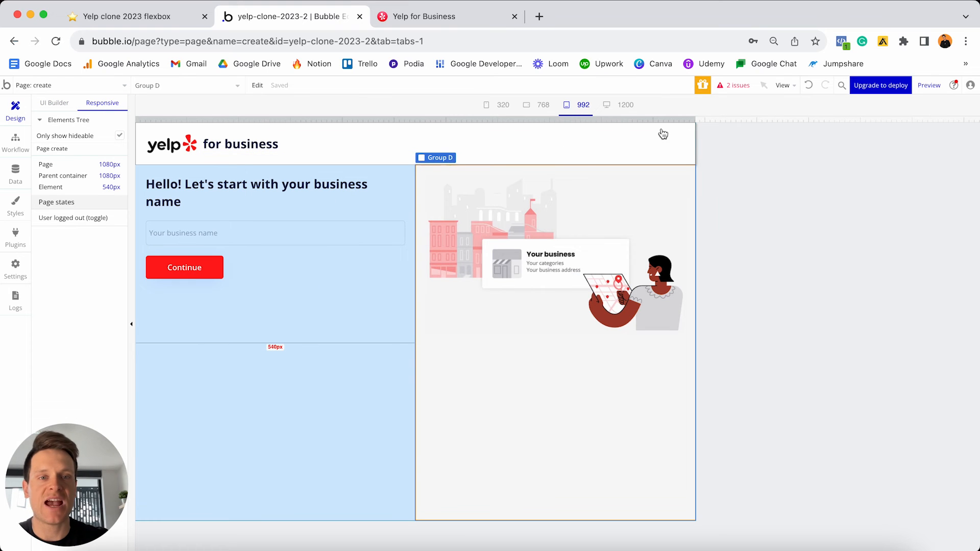
# - Preview the page at full desktop width and a narrower width, then return to the UI Builder
pyautogui.moveTo(695, 128); pyautogui.dragTo(722, 25)
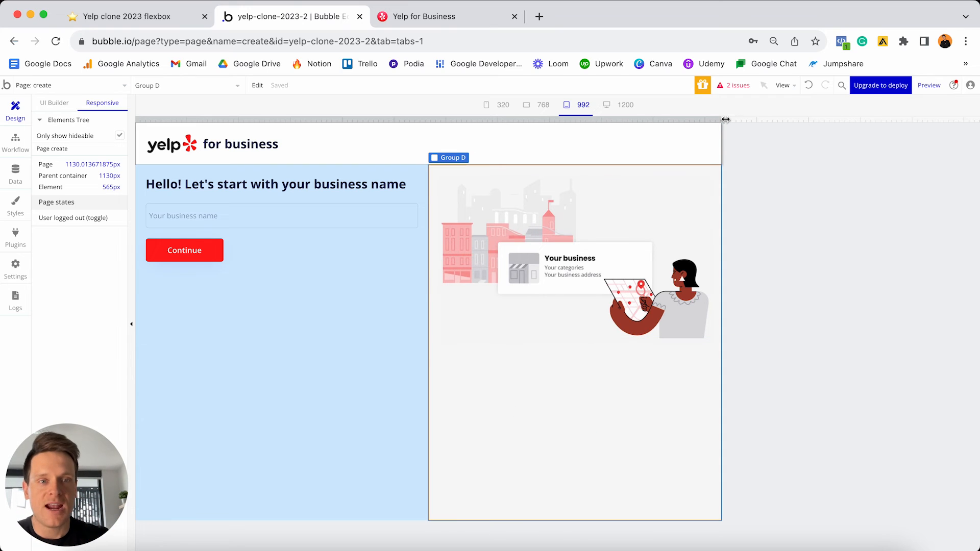
pyautogui.moveTo(721, 116); pyautogui.dragTo(499, 102)
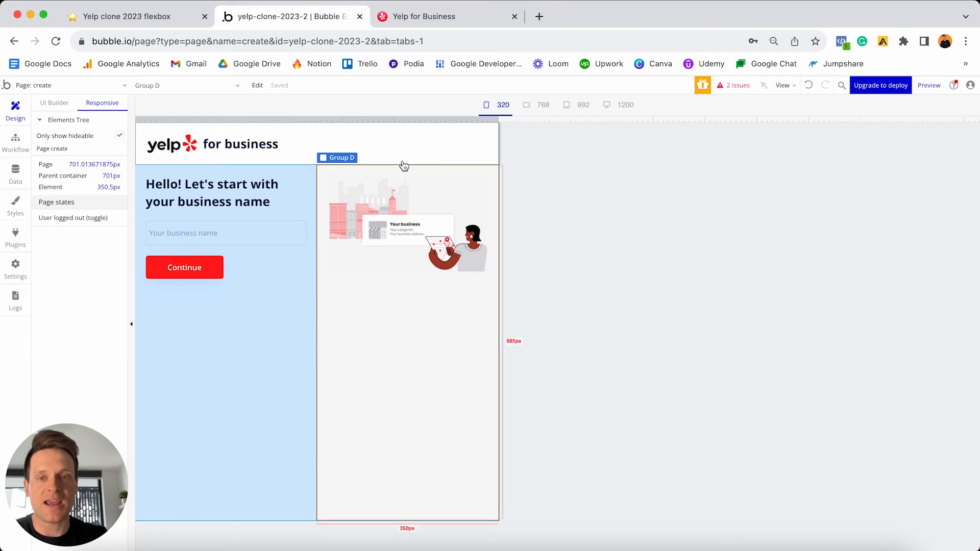
pyautogui.click(57, 105)
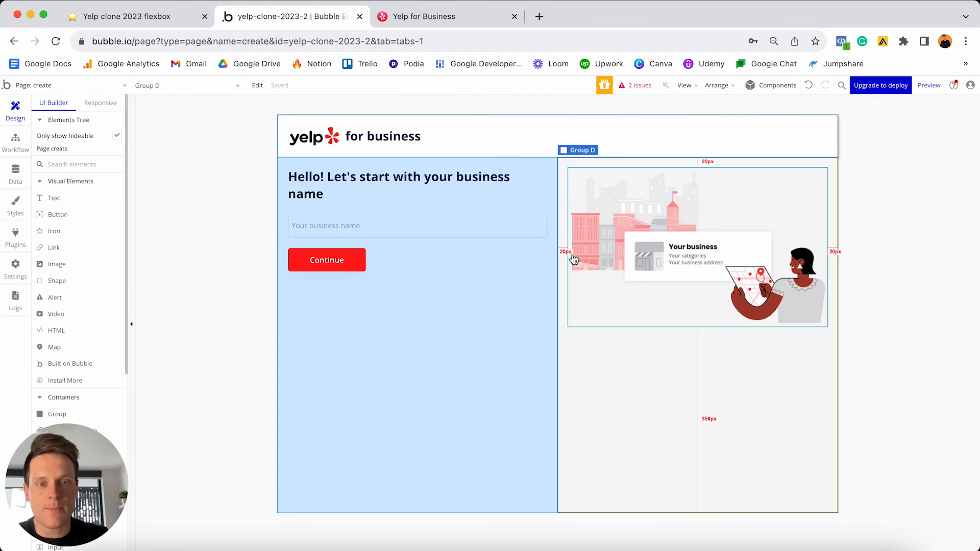
# - Add a Group D condition making it invisible when Current page width < 700
pyautogui.doubleClick(687, 390)
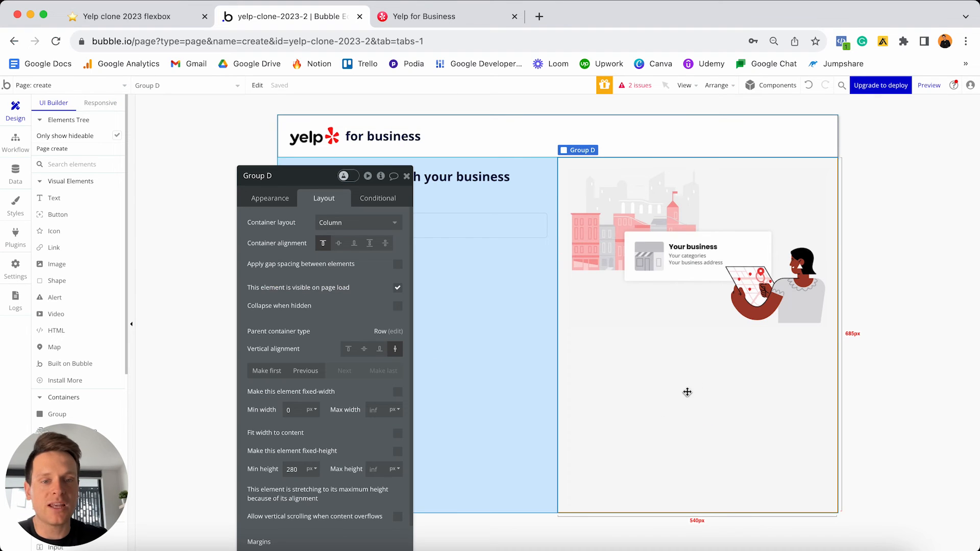
pyautogui.moveTo(311, 232); pyautogui.dragTo(312, 150)
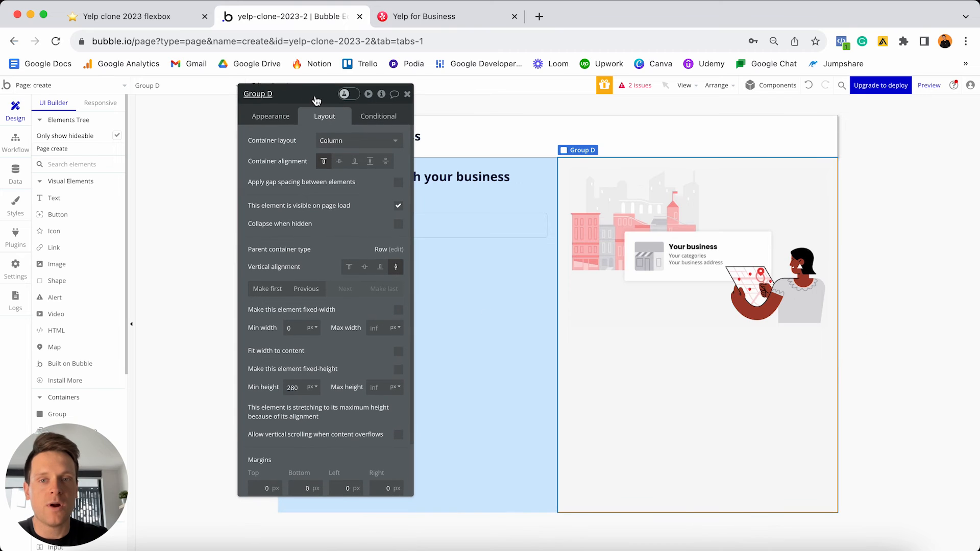
pyautogui.click(379, 118)
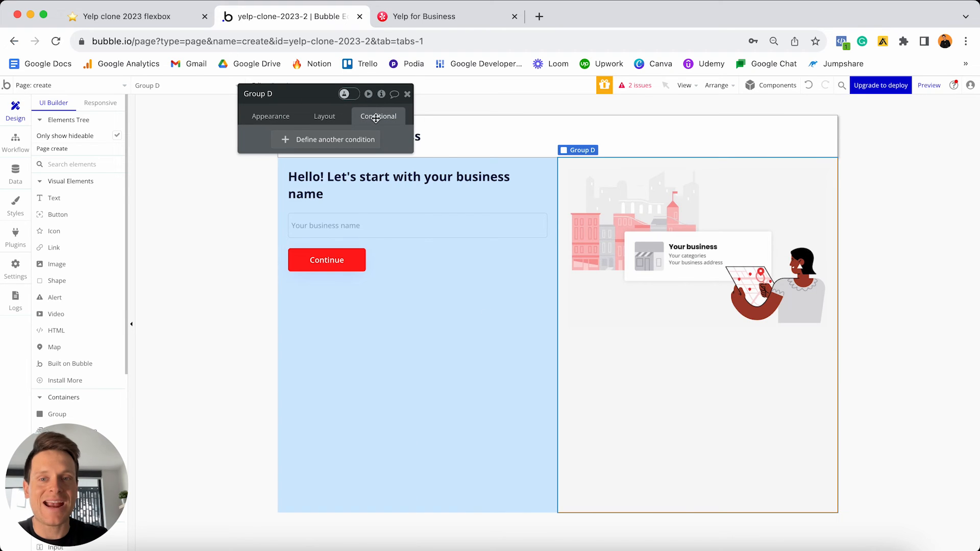
pyautogui.click(344, 143)
pyautogui.click(284, 146)
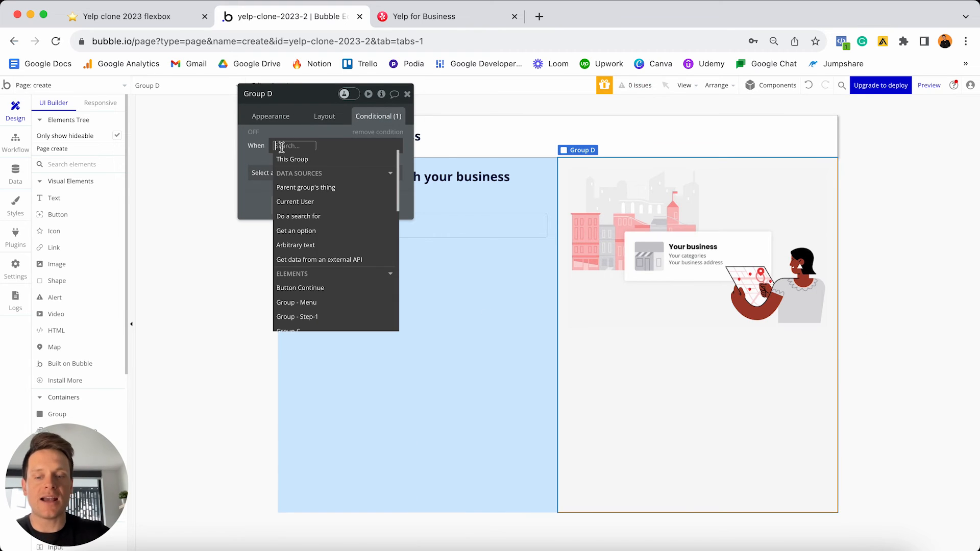
pyautogui.write('width')
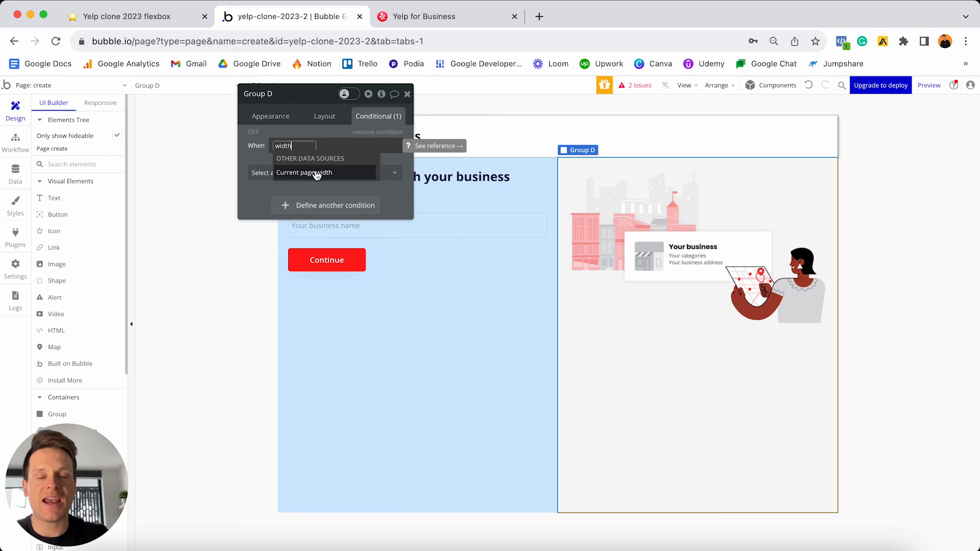
pyautogui.click(317, 173)
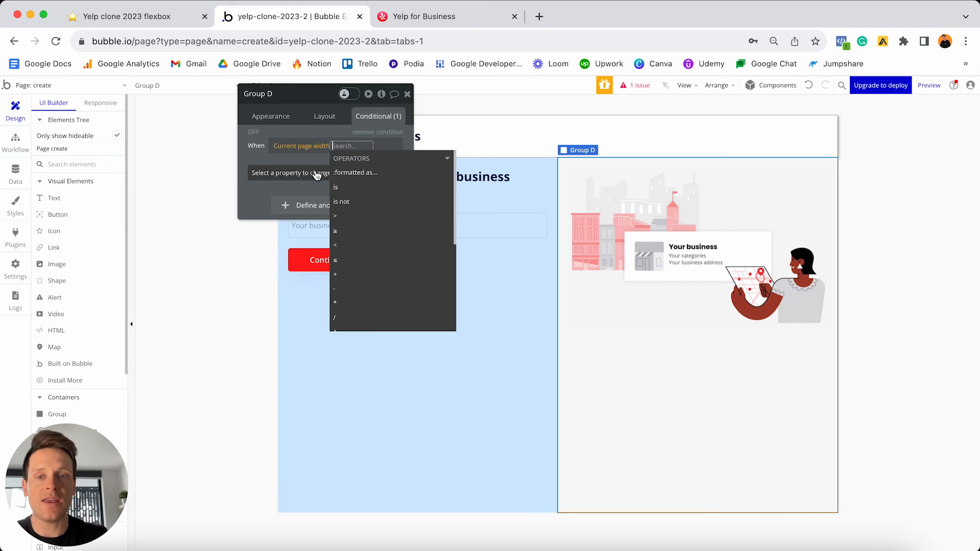
pyautogui.click(346, 247)
pyautogui.write('700')
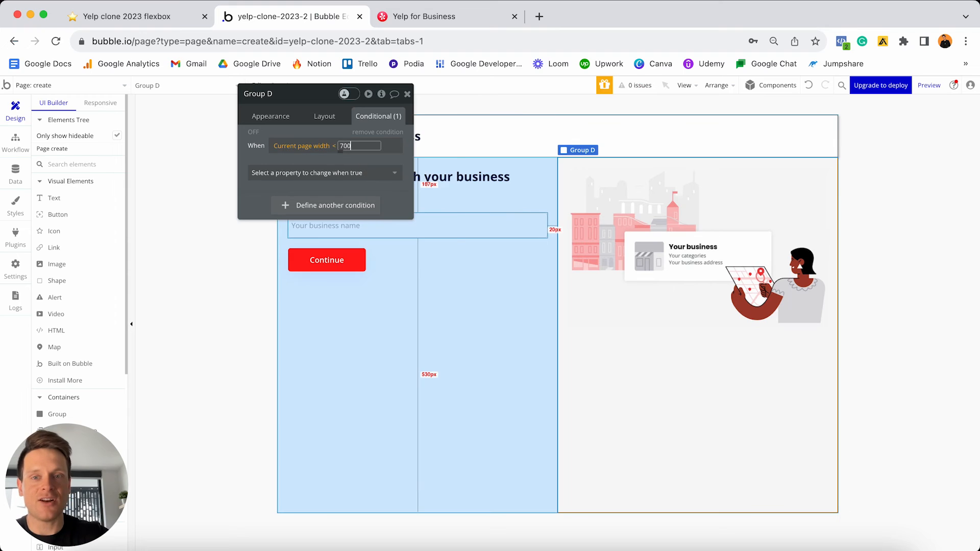
pyautogui.click(322, 173)
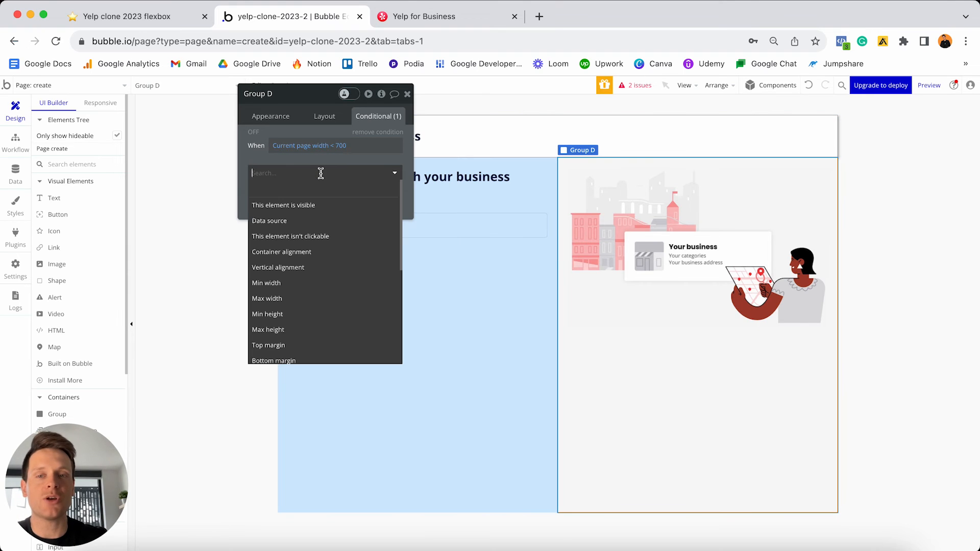
pyautogui.click(312, 204)
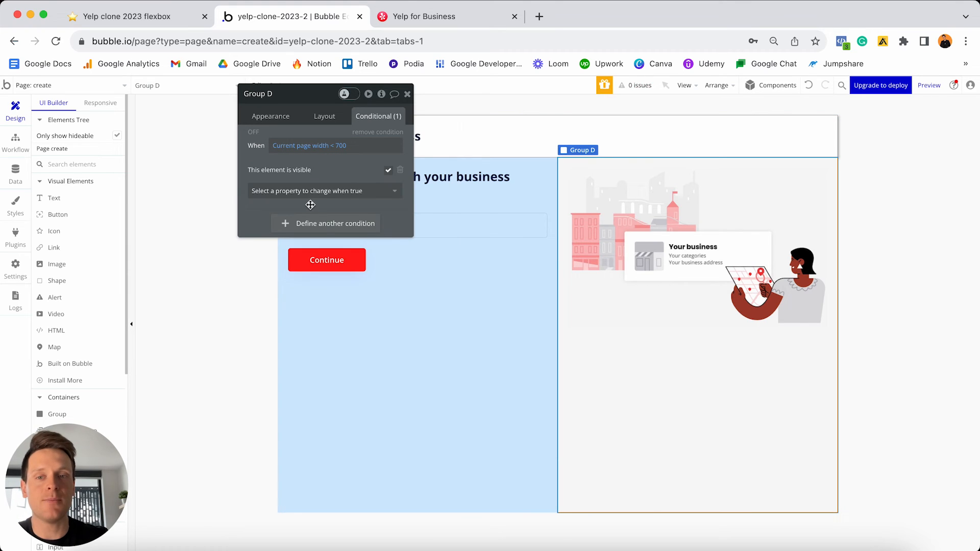
pyautogui.click(388, 171)
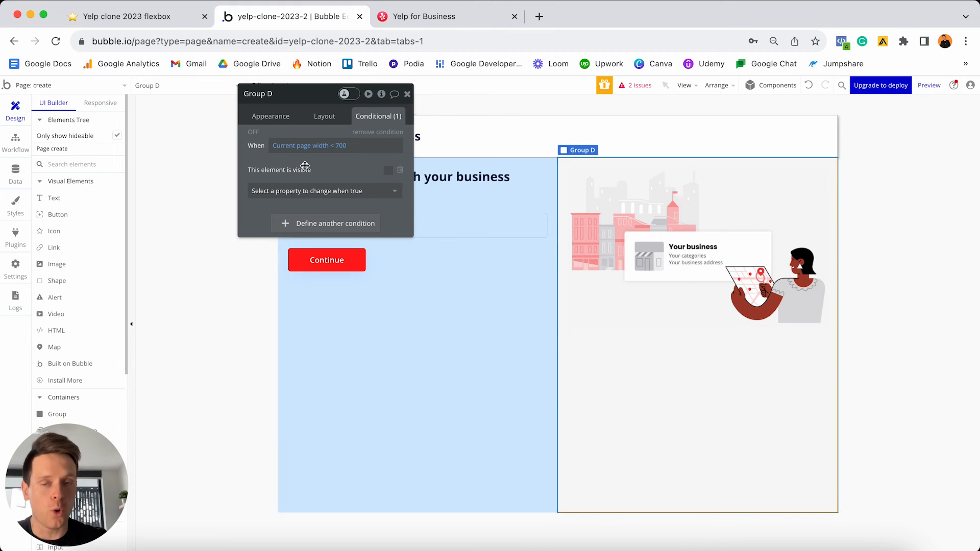
# - Make Group D collapse when hidden and switch to the responsive preview
pyautogui.click(328, 118)
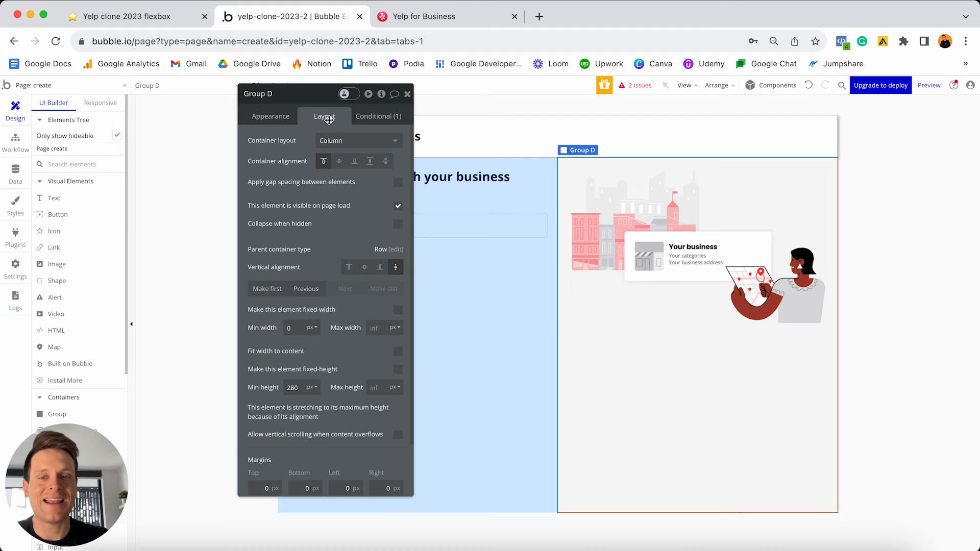
pyautogui.click(398, 226)
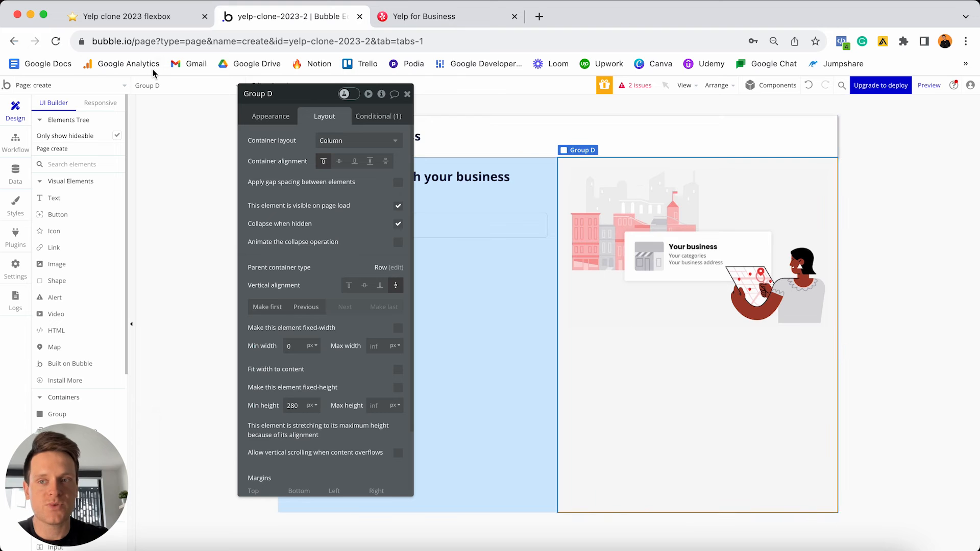
pyautogui.click(103, 102)
pyautogui.click(407, 94)
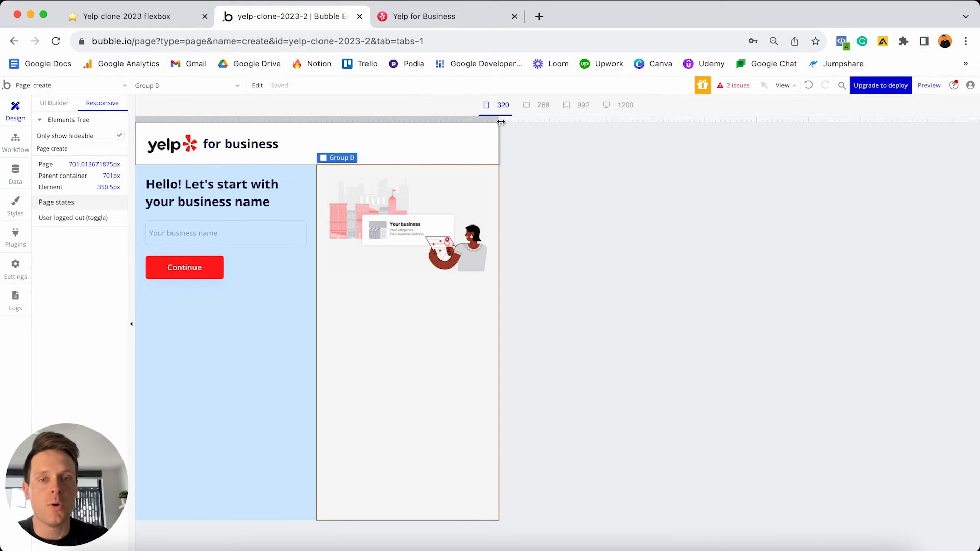
# - Drag the preview width between 320 and 1200 to confirm Group D hides below 700, then check 992
pyautogui.moveTo(501, 122); pyautogui.dragTo(808, 121)
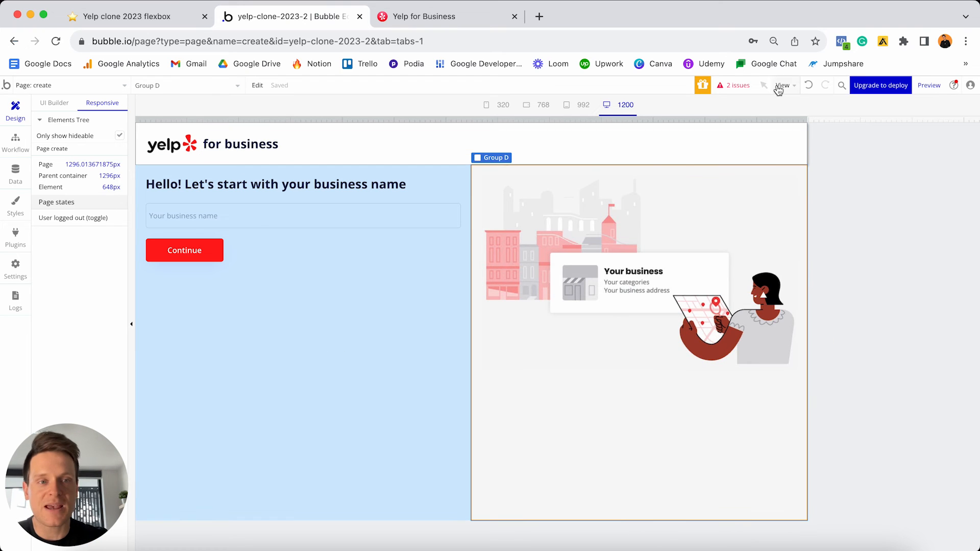
pyautogui.moveTo(808, 121); pyautogui.dragTo(481, 84)
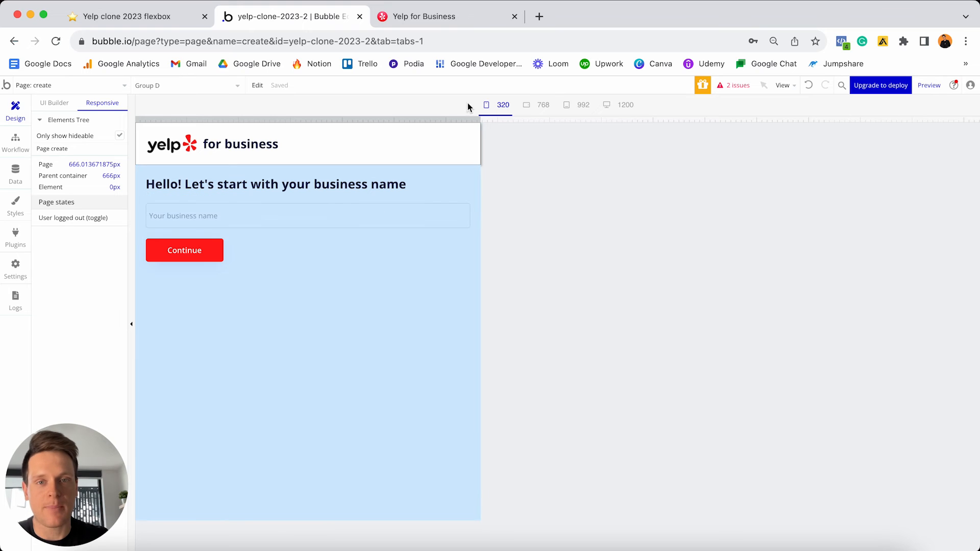
pyautogui.moveTo(480, 118); pyautogui.dragTo(465, 94)
pyautogui.click(582, 105)
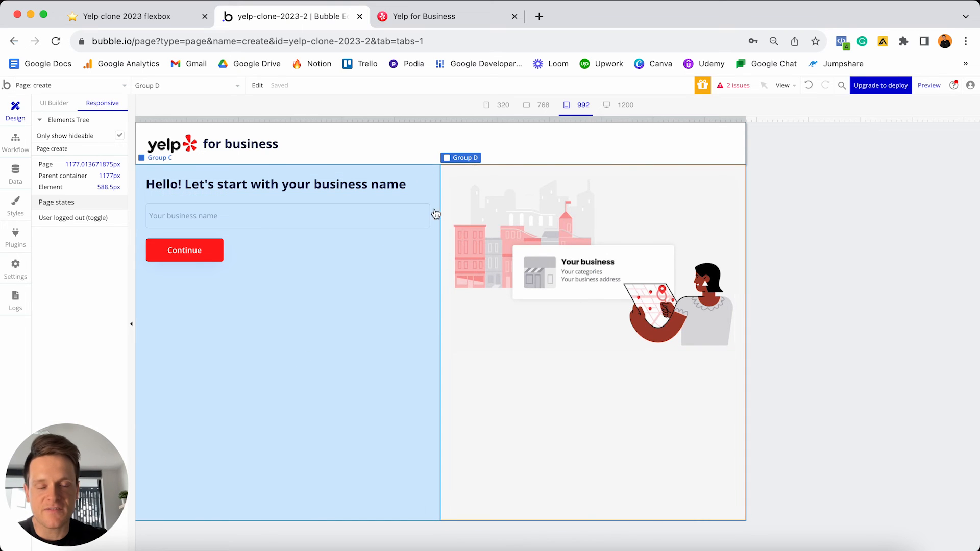
pyautogui.click(54, 103)
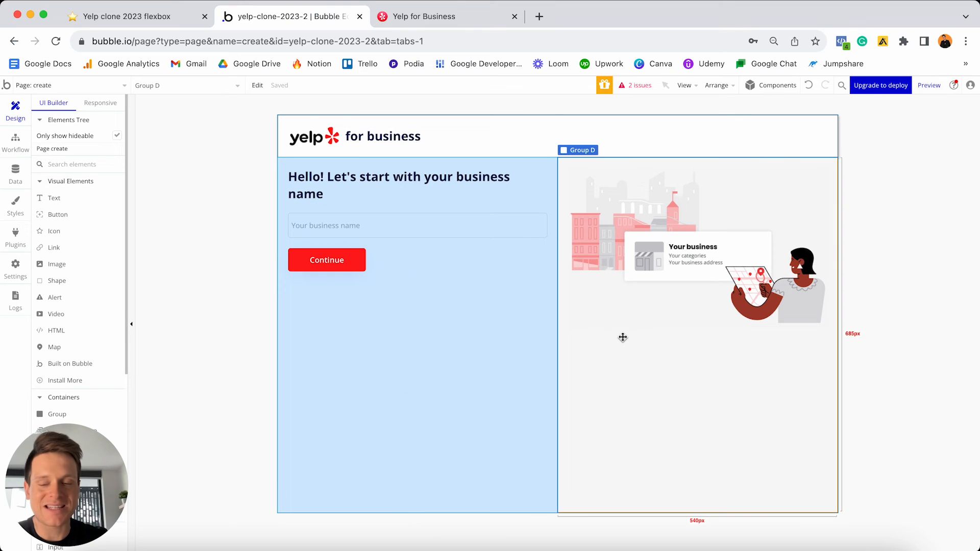
# - Select Group - Step-1 via Group C's first parent, duplicate it with Cmd+D, and begin renaming the copy
pyautogui.doubleClick(454, 357)
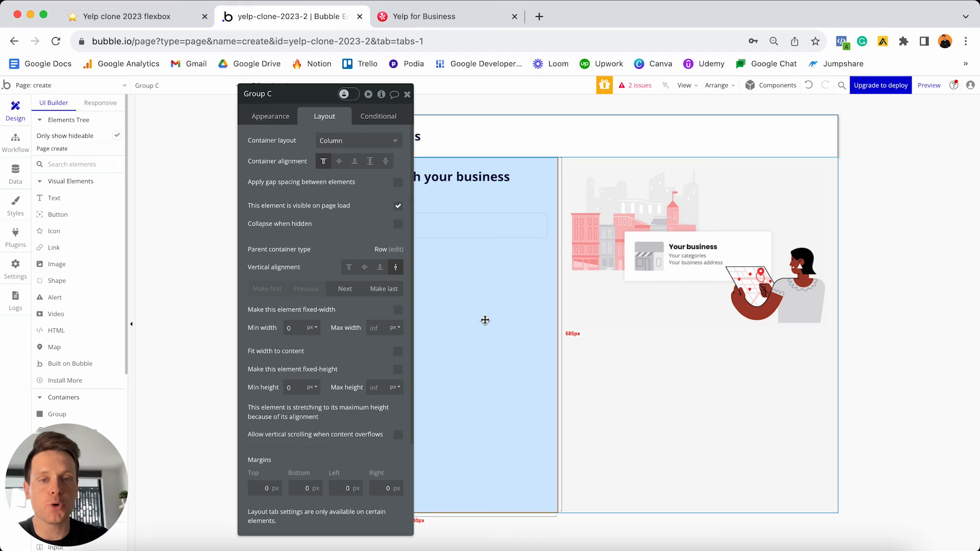
pyautogui.rightClick(493, 310)
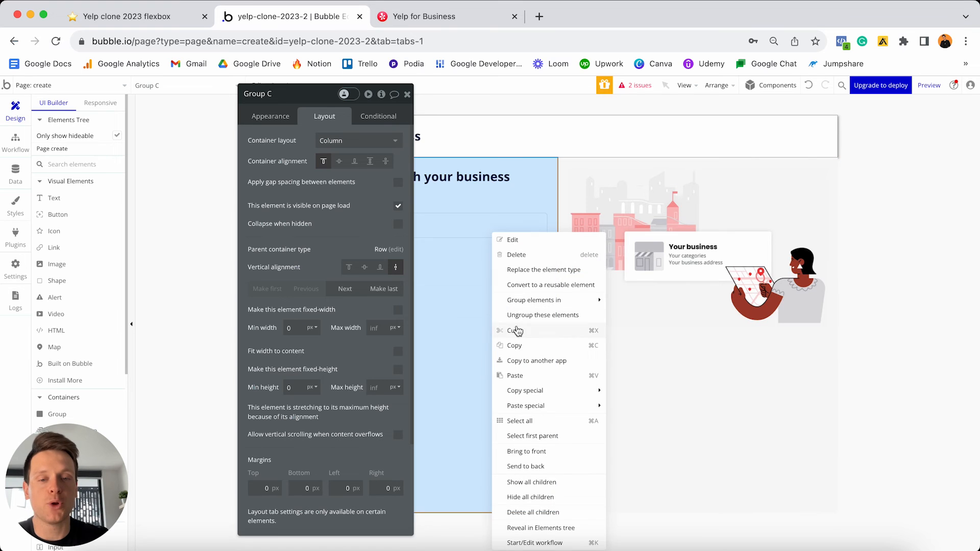
pyautogui.click(534, 438)
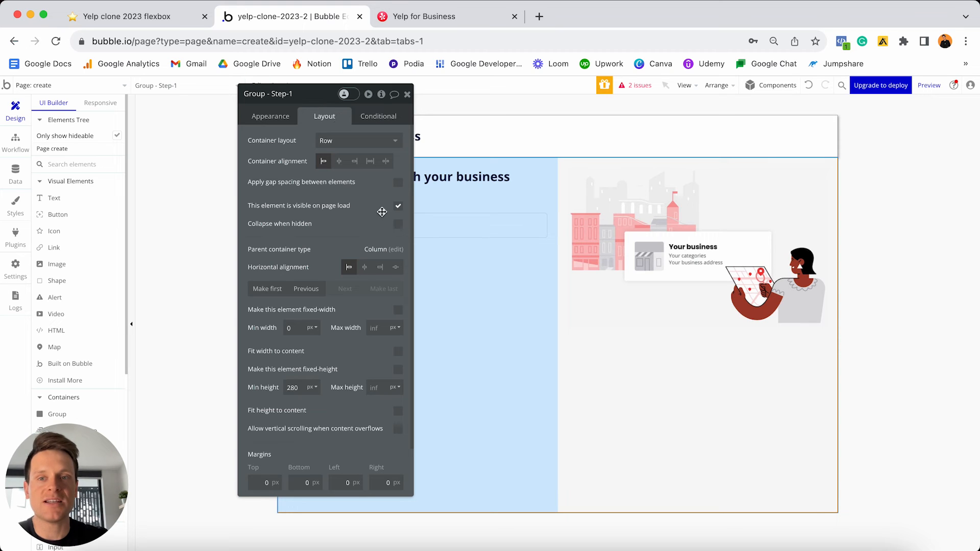
pyautogui.press('super+d')
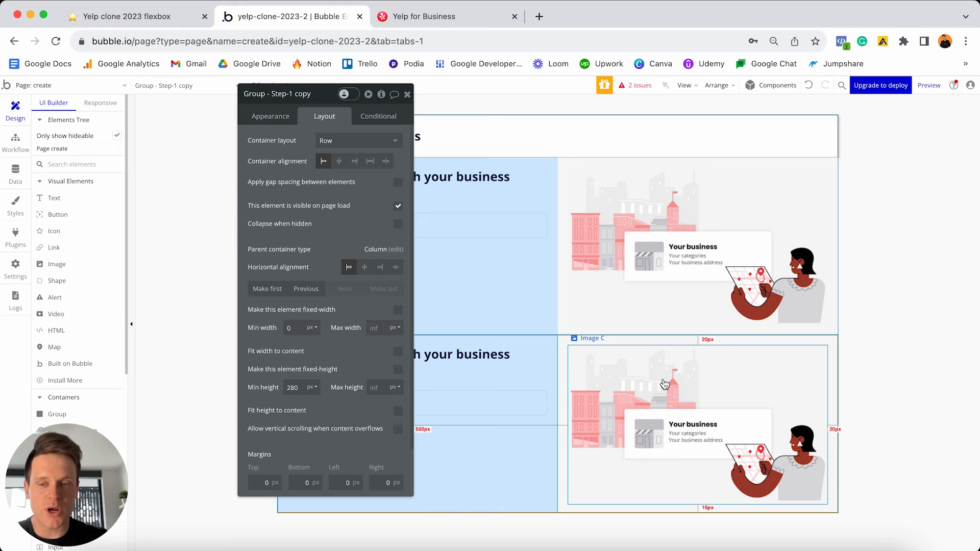
pyautogui.click(289, 94)
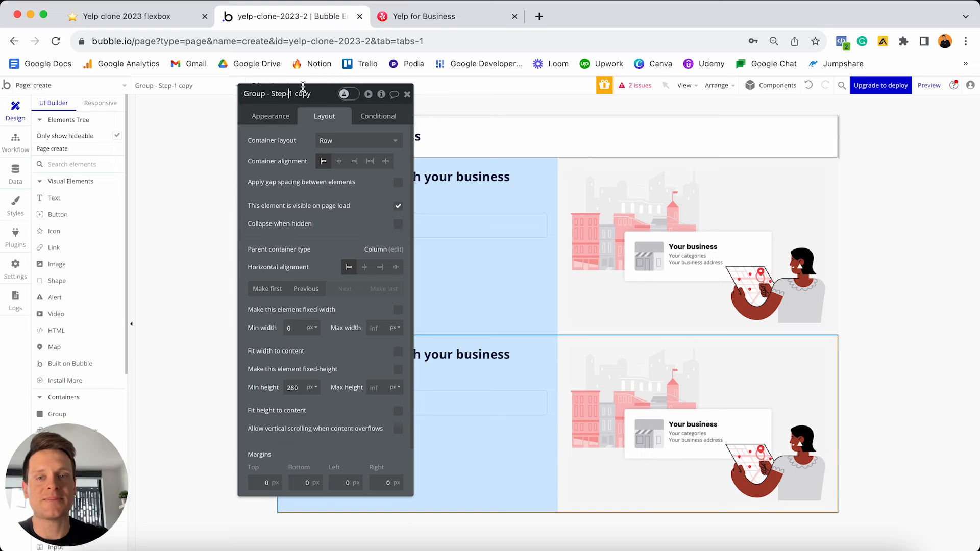
pyautogui.hotkey('shift', 'End')
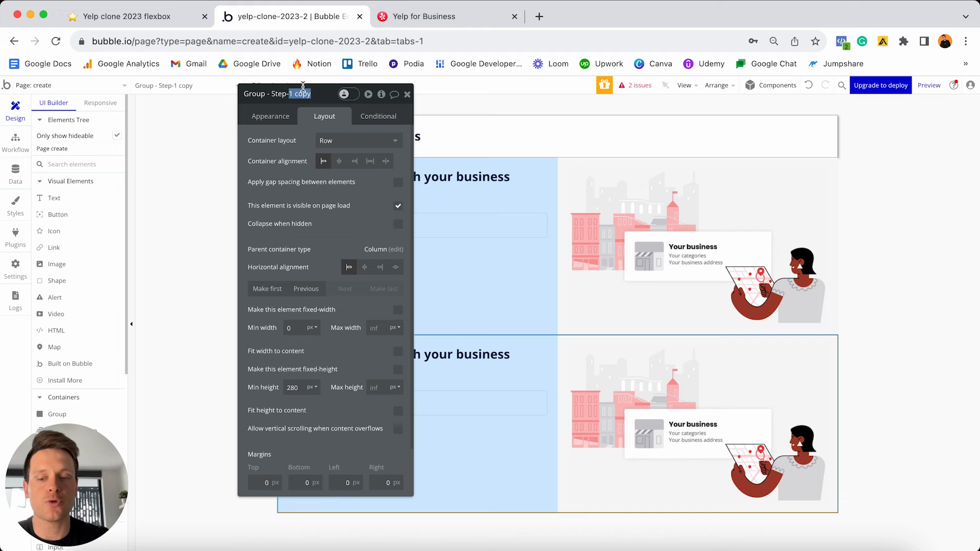
# - Finish naming the copy Group - Step-2, list all Elements Tree groups, and toggle Group - Step-1 hidden and shown
pyautogui.write('2')
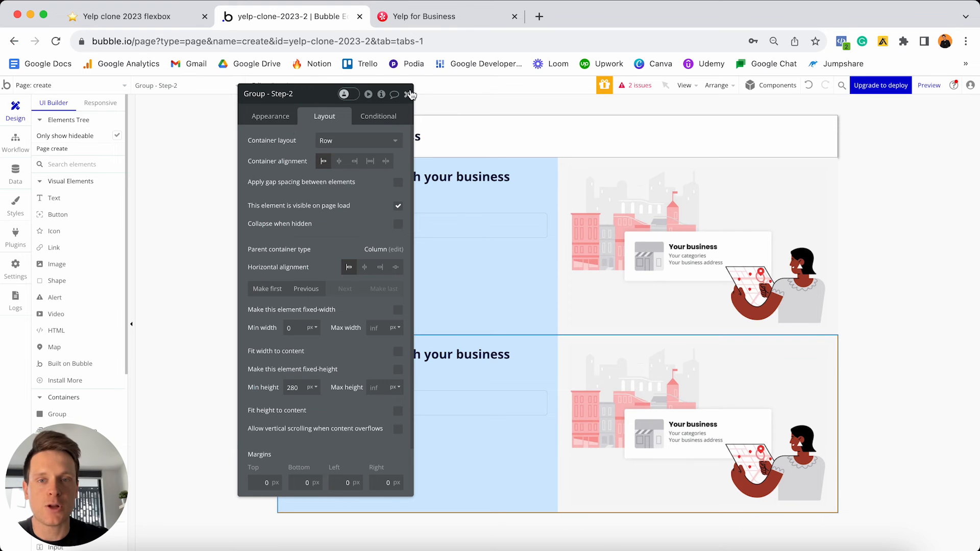
pyautogui.click(407, 94)
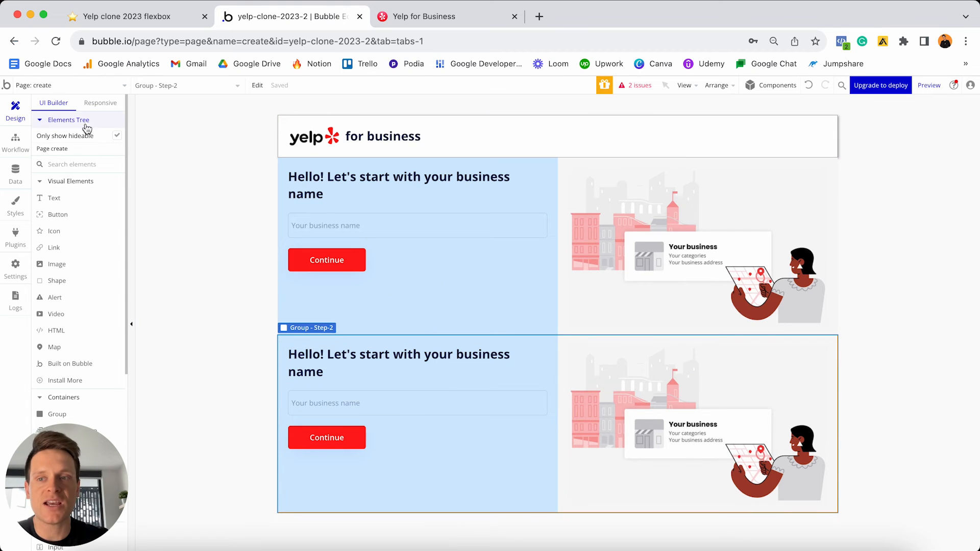
pyautogui.click(117, 137)
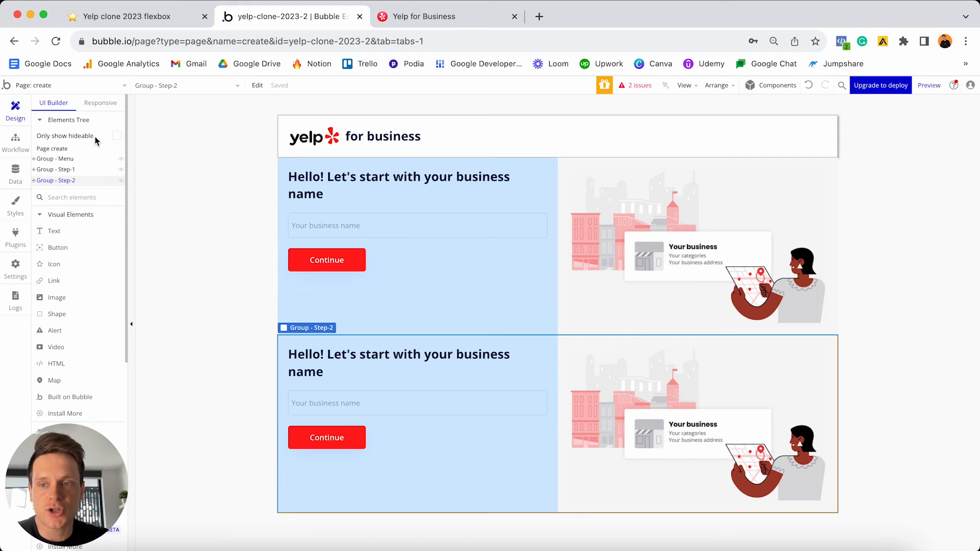
pyautogui.click(122, 173)
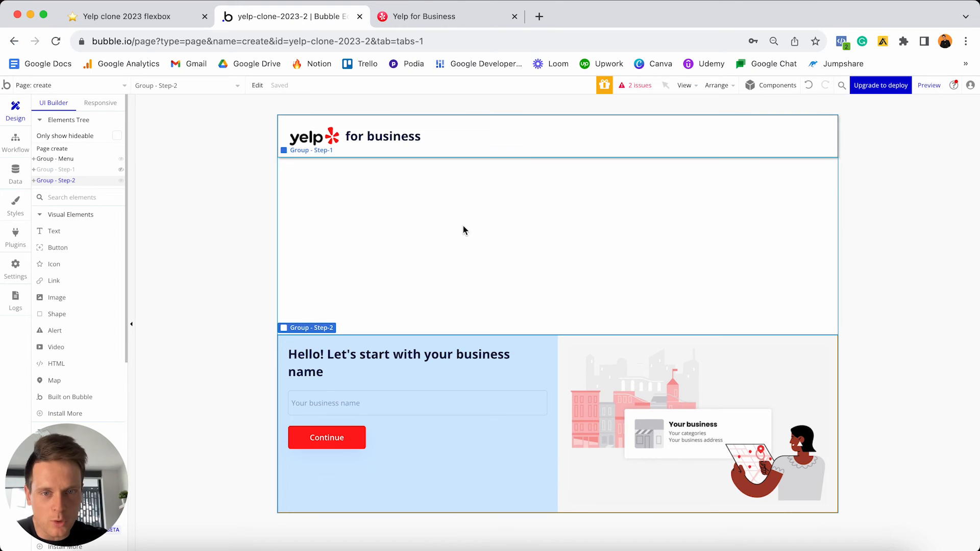
pyautogui.click(121, 170)
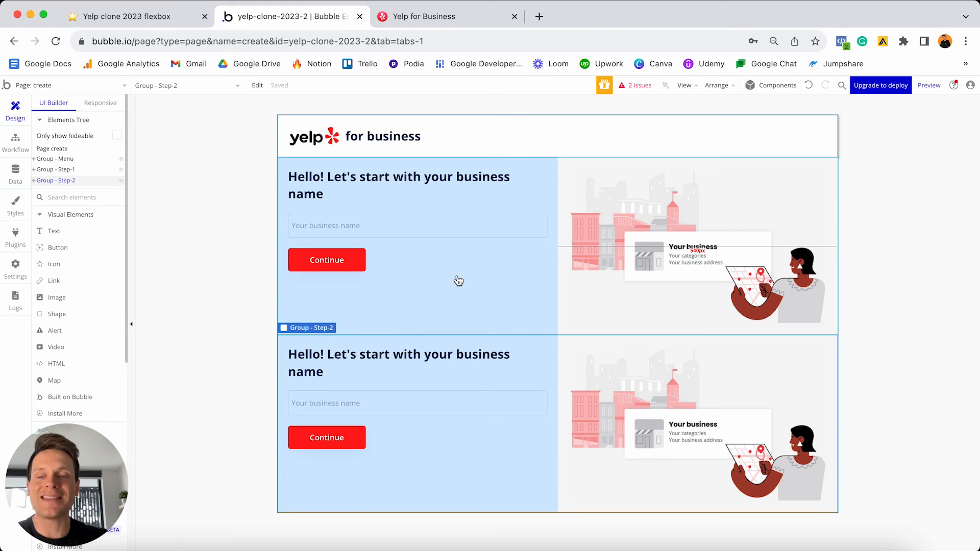
# - Make Group - Step-1 collapse when hidden and hide it in the Elements Tree
pyautogui.doubleClick(518, 289)
pyautogui.rightClick(509, 270)
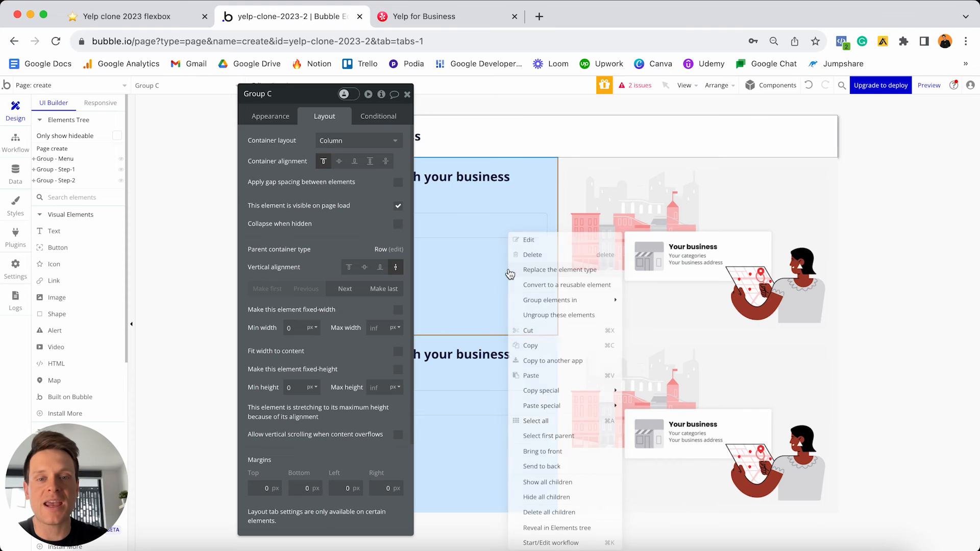
pyautogui.click(561, 437)
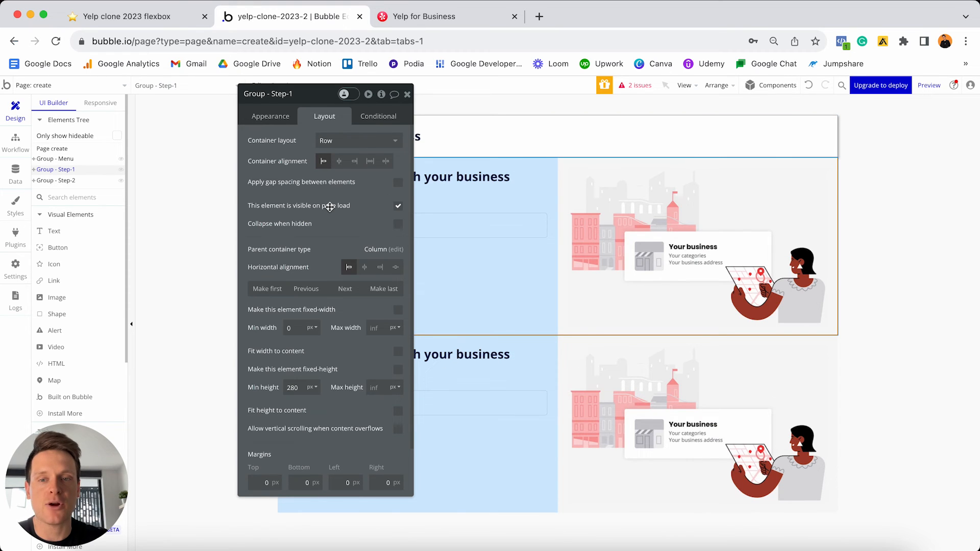
pyautogui.click(398, 224)
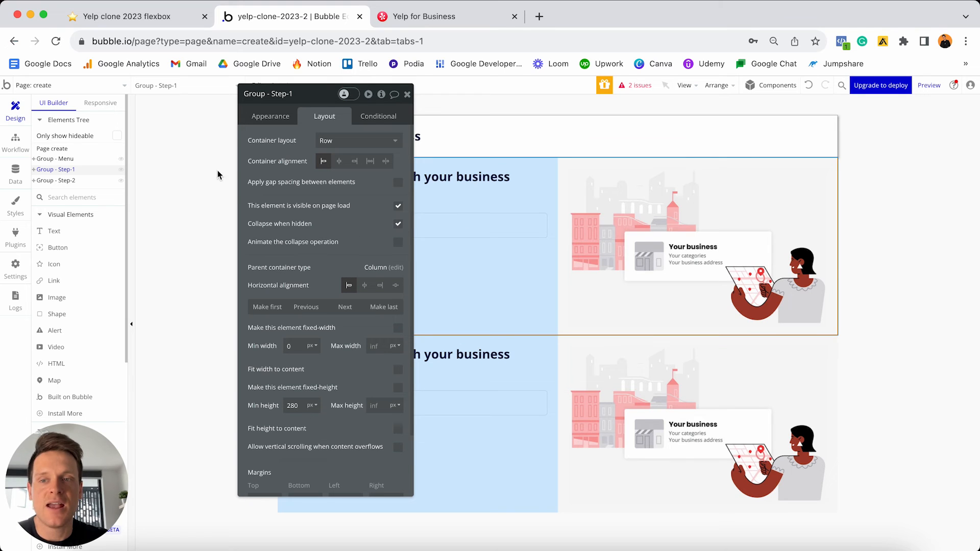
pyautogui.click(121, 170)
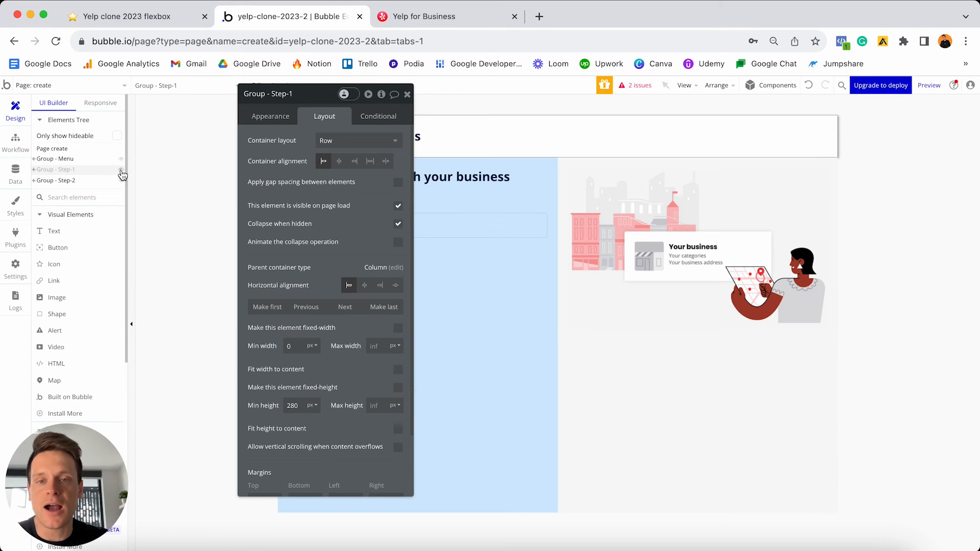
pyautogui.click(407, 95)
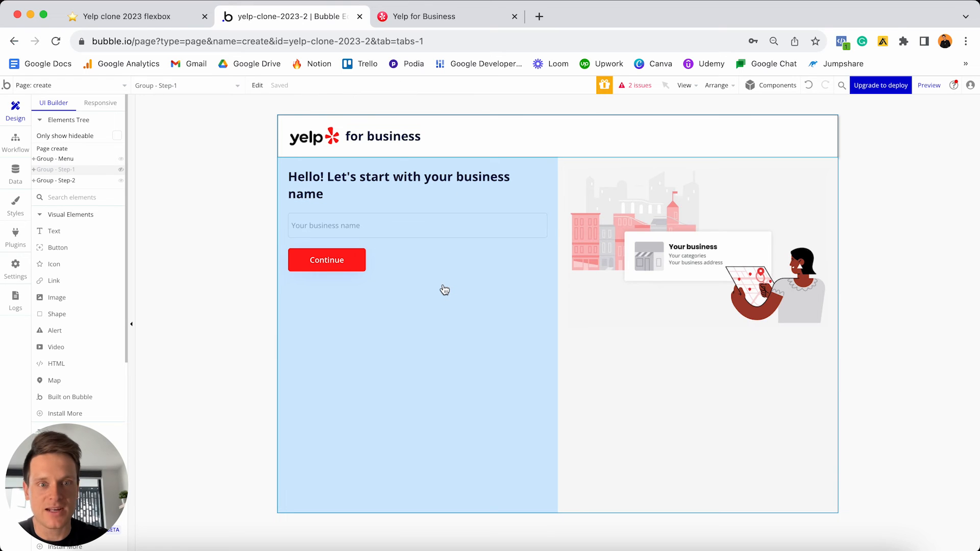
# - Select Group - Step-2 via Group E's parent and make it collapse when hidden
pyautogui.click(472, 331)
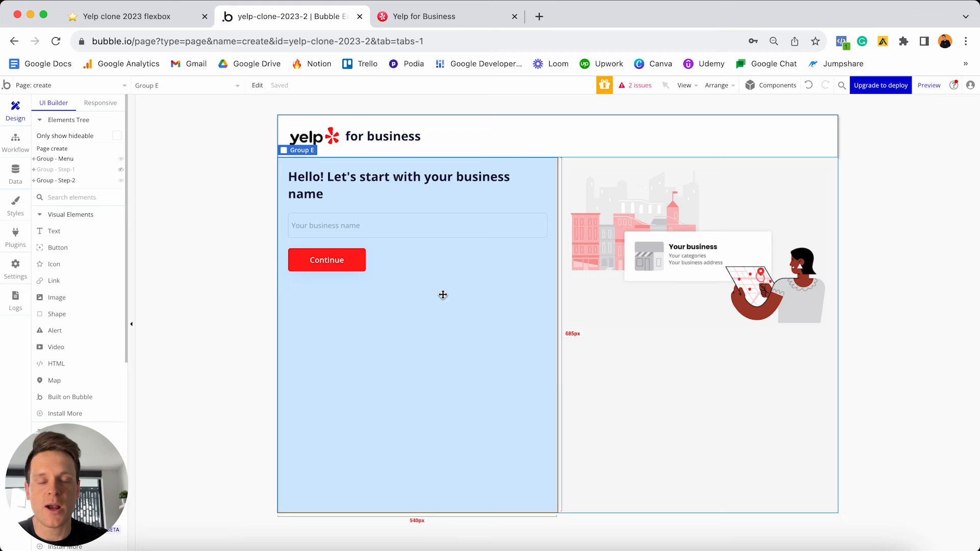
pyautogui.doubleClick(470, 354)
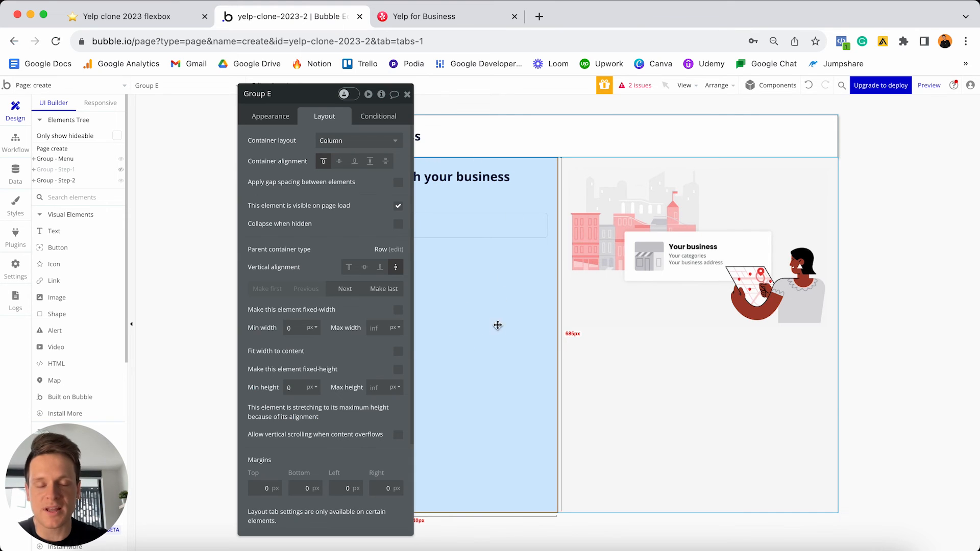
pyautogui.rightClick(489, 338)
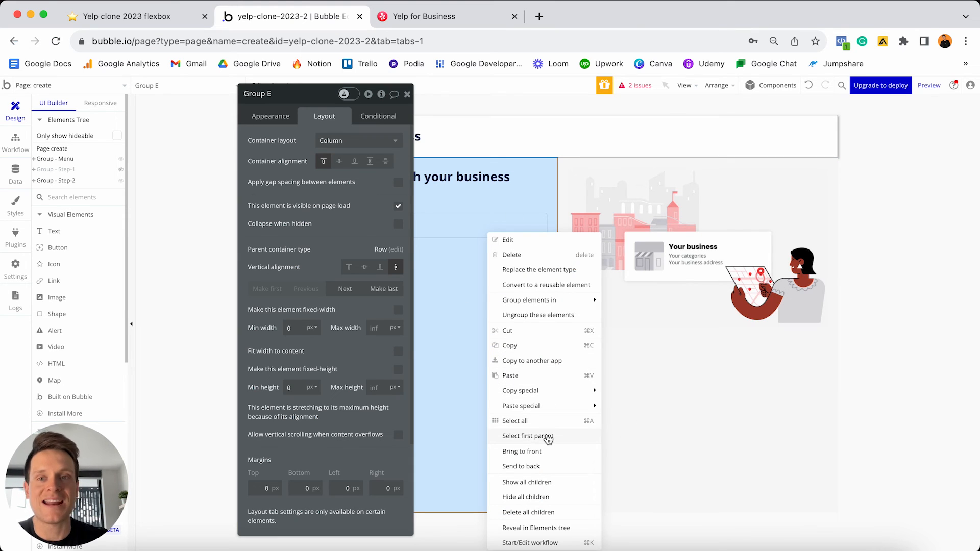
pyautogui.click(528, 436)
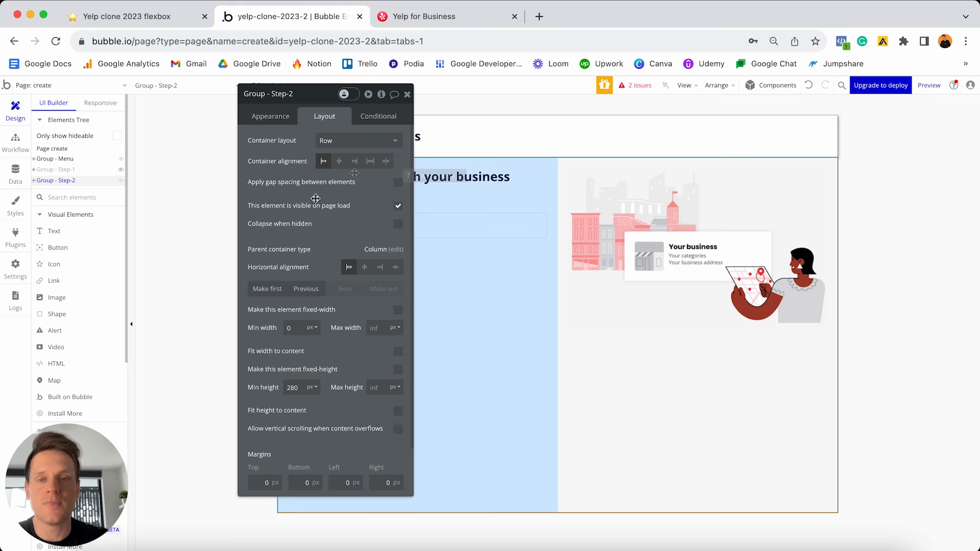
pyautogui.click(399, 224)
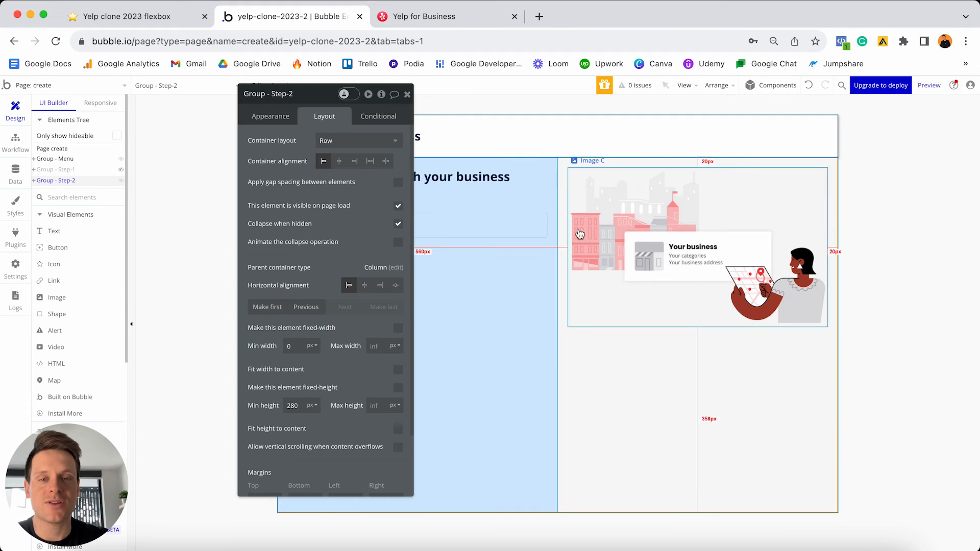
pyautogui.click(407, 94)
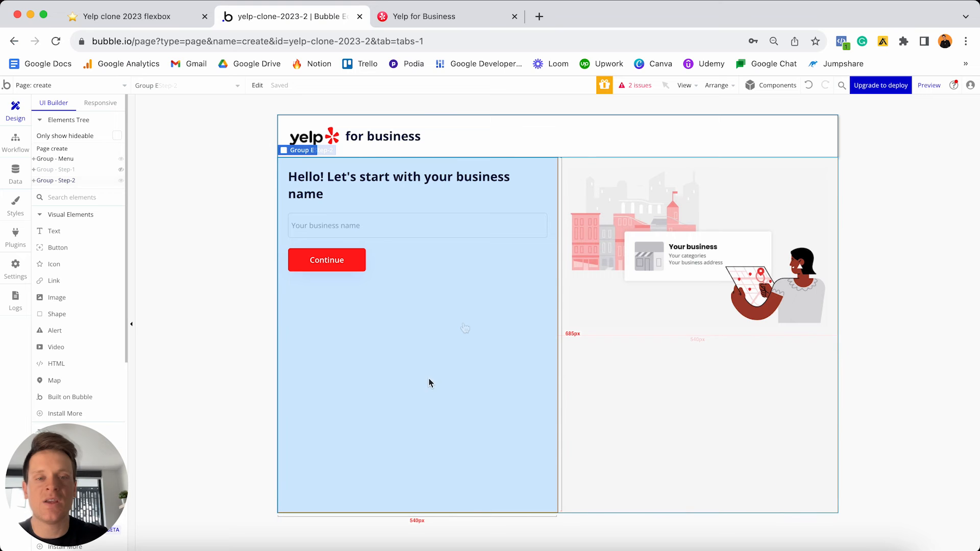
# - Change the Step-2 heading to "What's your business email address?"
pyautogui.click(400, 329)
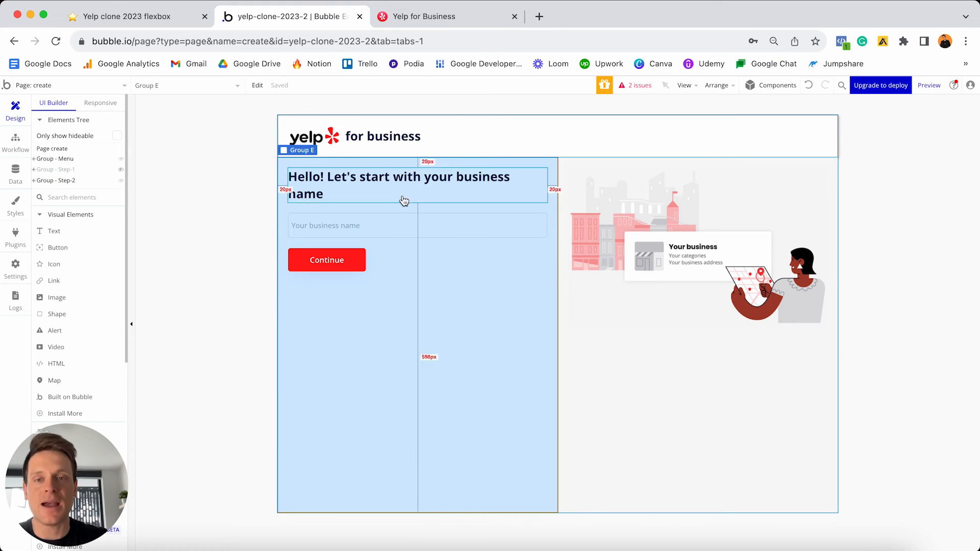
pyautogui.doubleClick(363, 185)
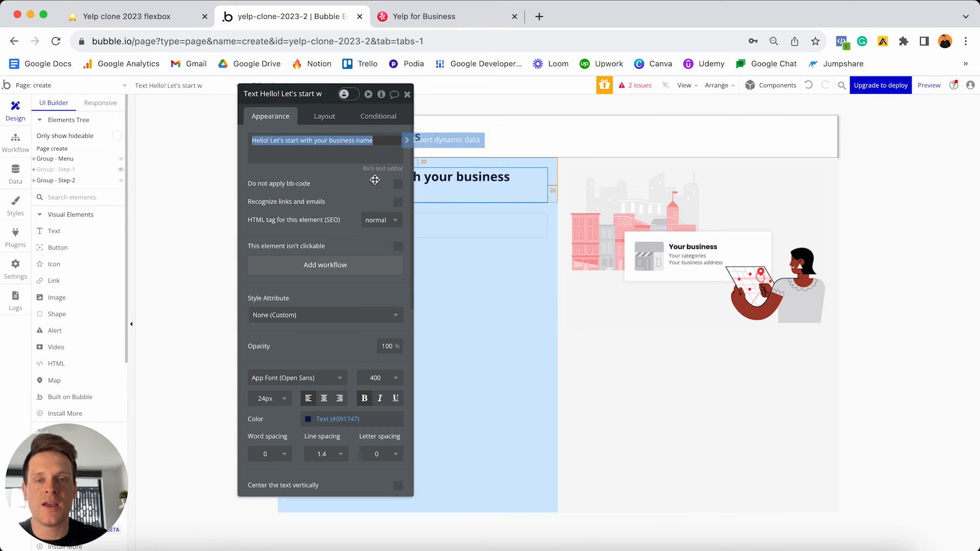
pyautogui.moveTo(309, 100); pyautogui.dragTo(685, 127)
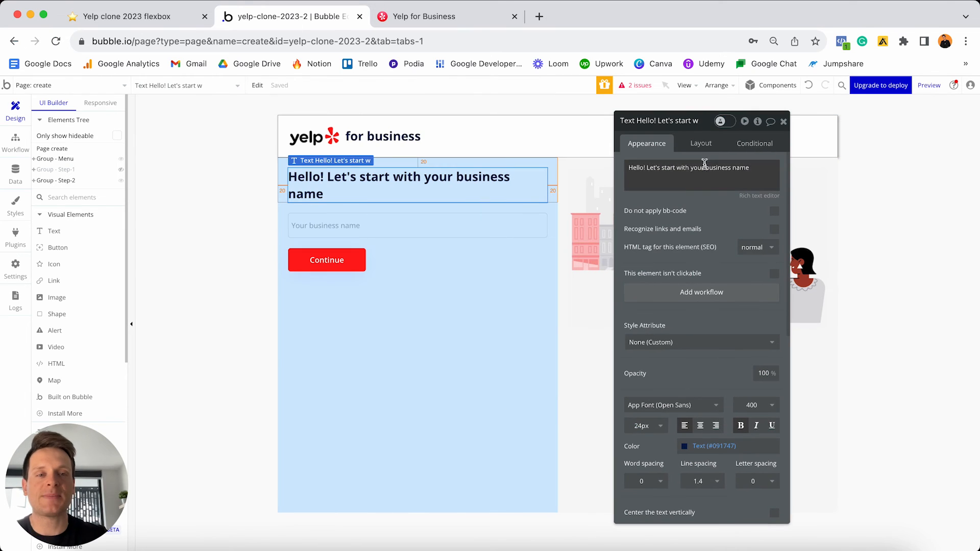
pyautogui.write('WHat')
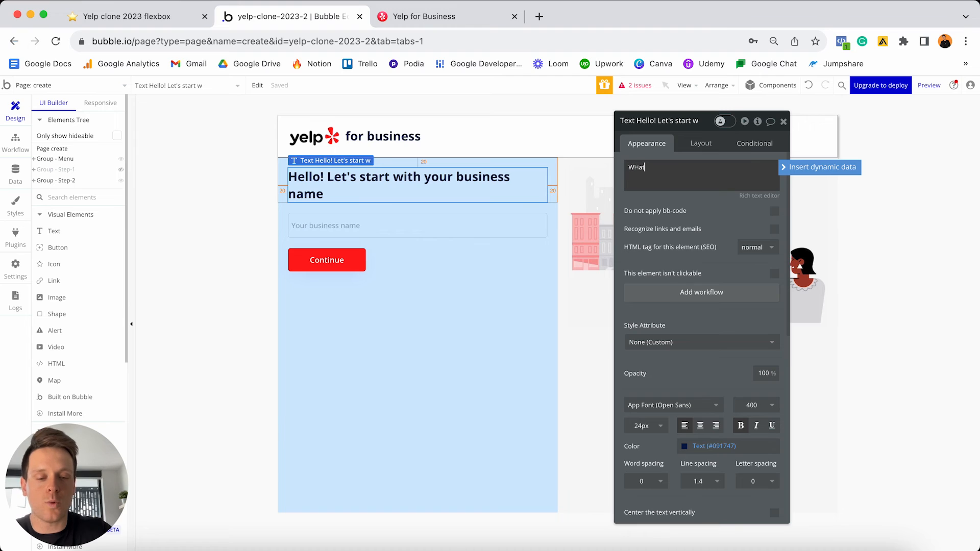
pyautogui.write("'s your b")
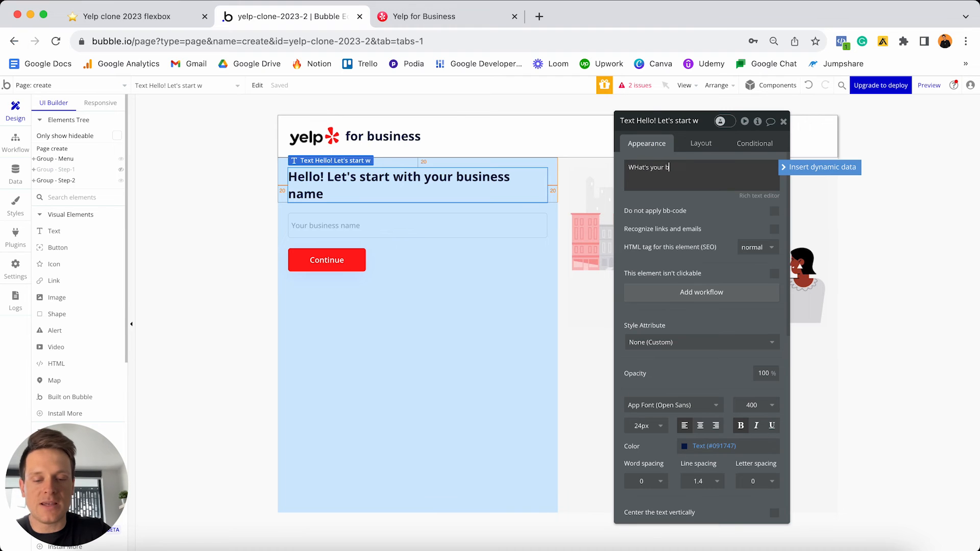
pyautogui.write('usiness email address?')
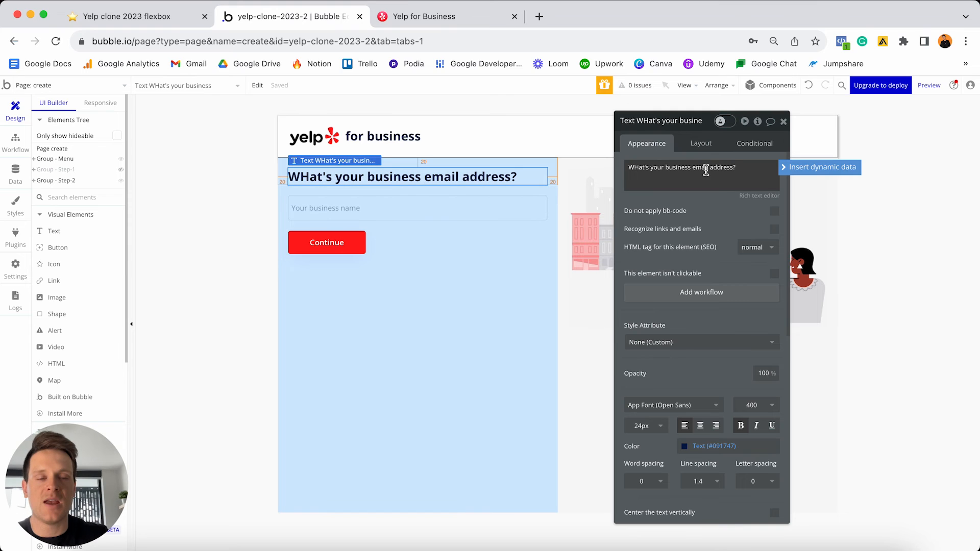
pyautogui.click(642, 166)
pyautogui.press('BackSpace')
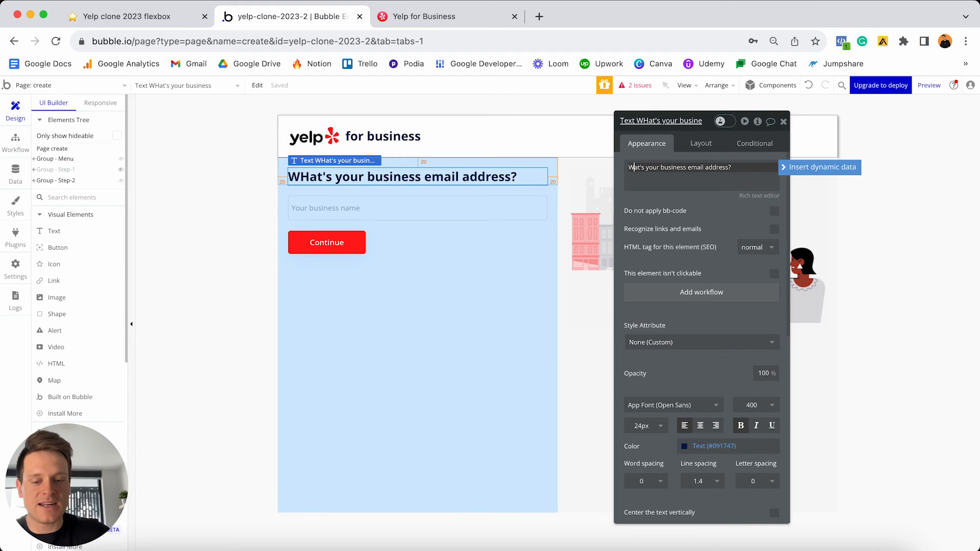
pyautogui.write('h')
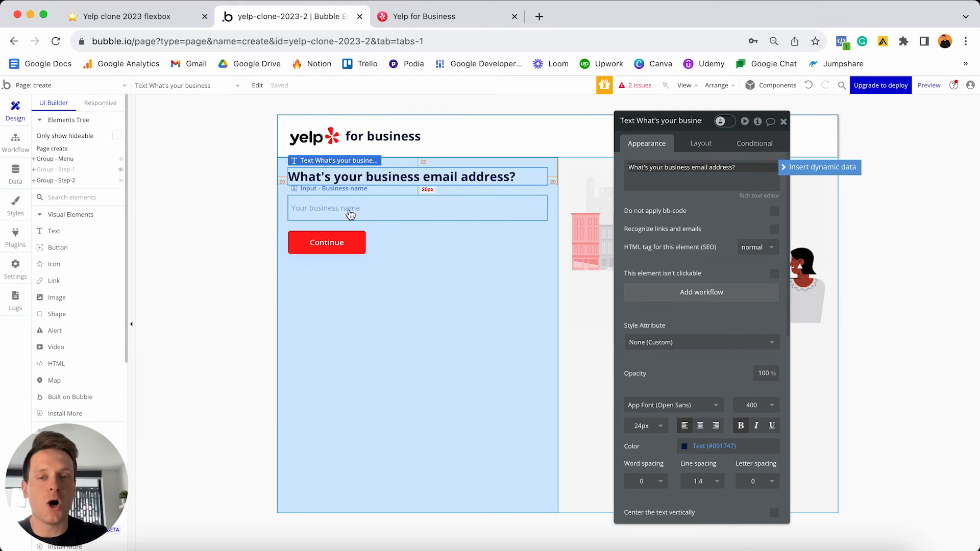
# - Rename the input to Input - Business-email with placeholder 'Your business email address'
pyautogui.click(374, 212)
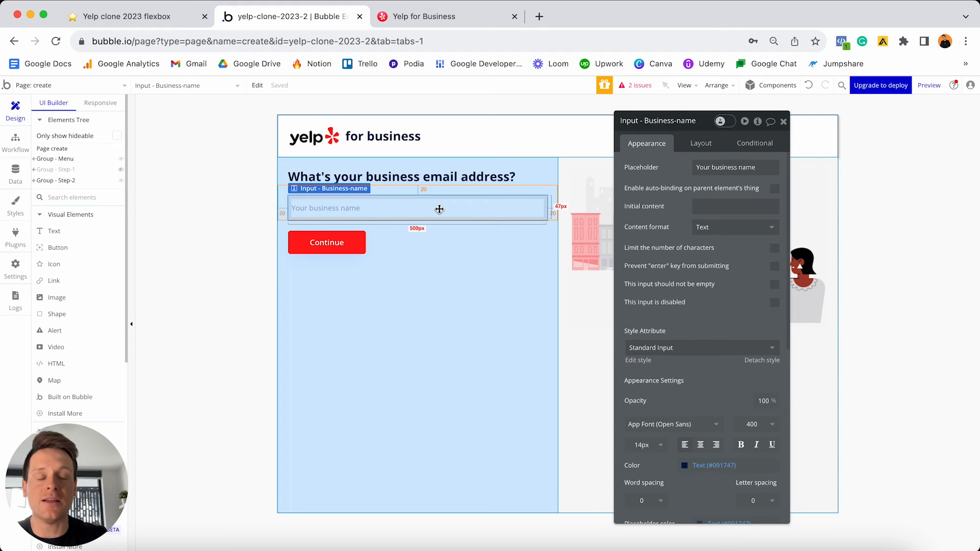
pyautogui.click(681, 120)
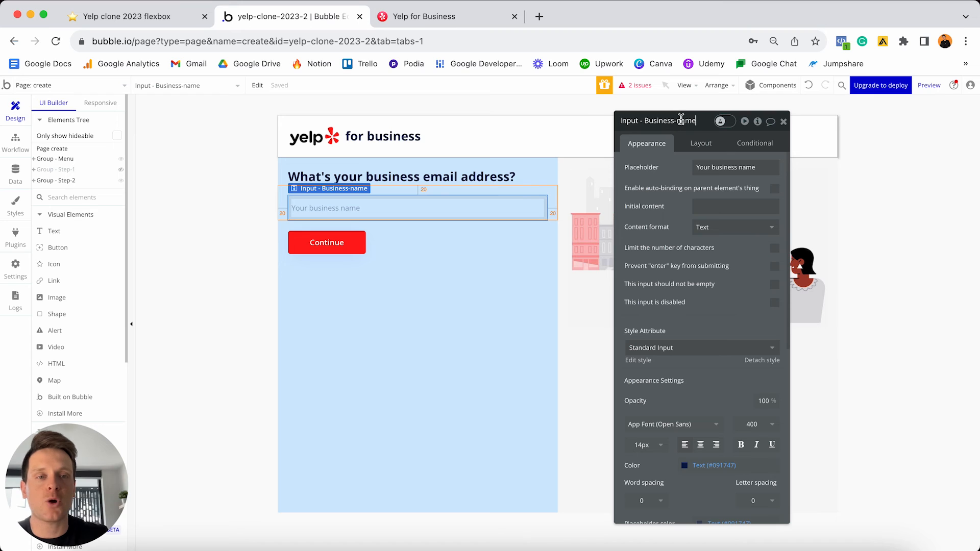
pyautogui.hotkey('shift', 'alt', 'Left')
pyautogui.write('ema')
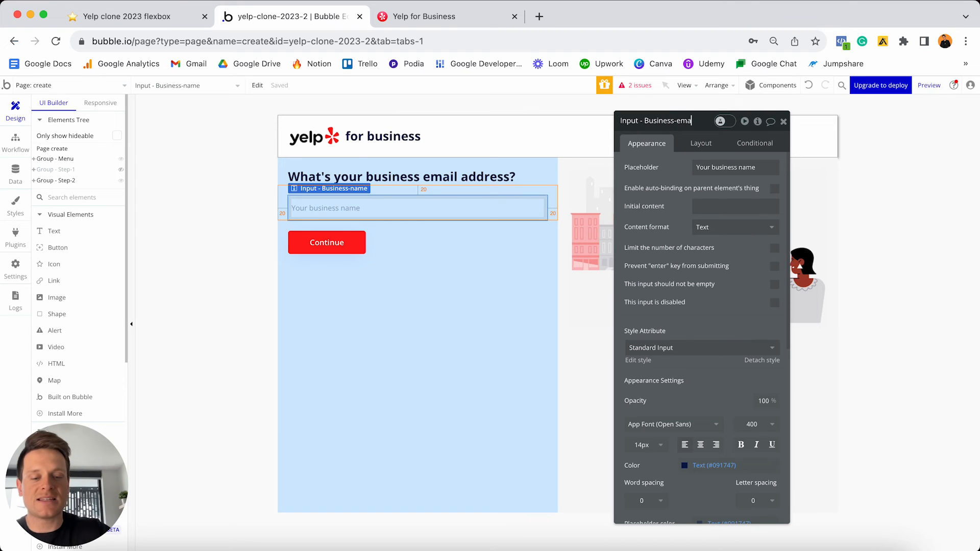
pyautogui.write('il')
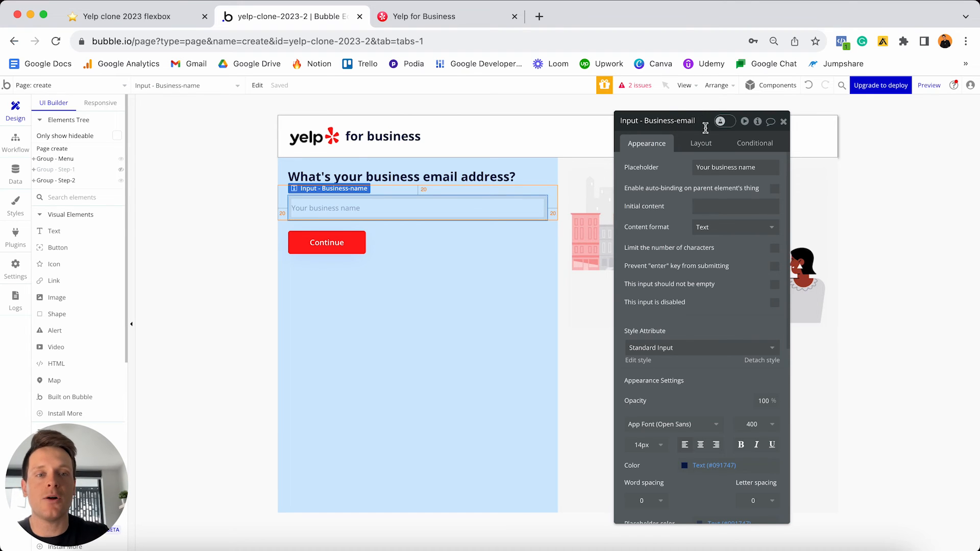
pyautogui.tripleClick(728, 167)
pyautogui.click(739, 167)
pyautogui.hotkey('shift', 'alt', 'Right')
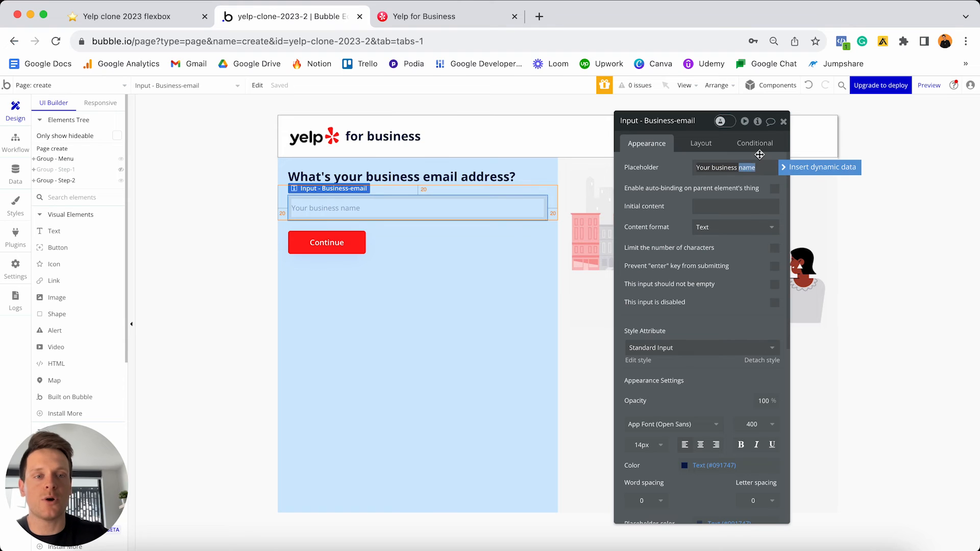
pyautogui.write('email add')
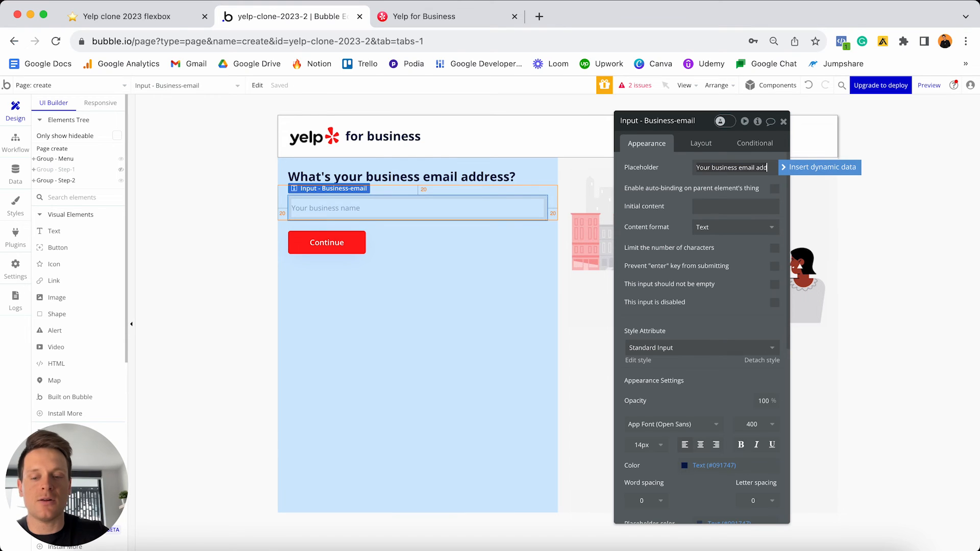
pyautogui.write('ress')
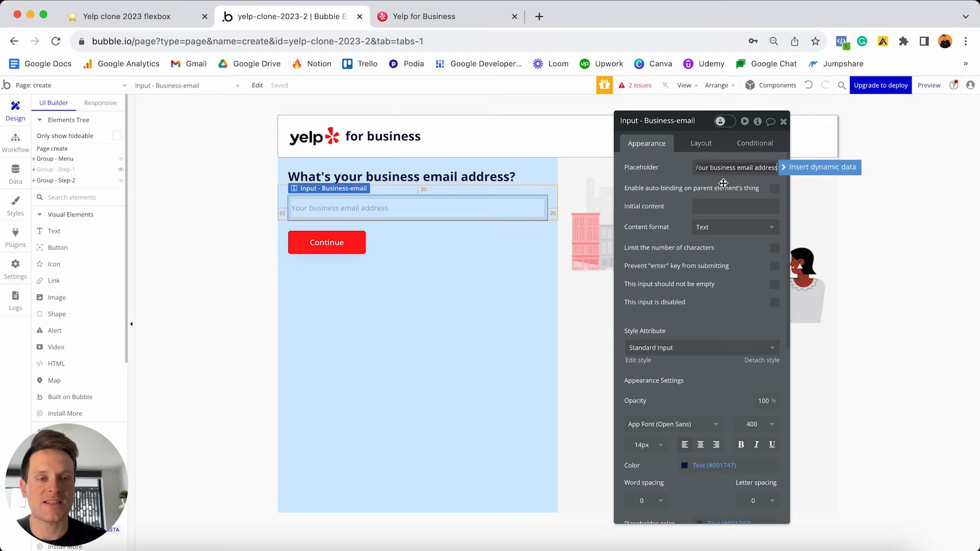
pyautogui.click(723, 232)
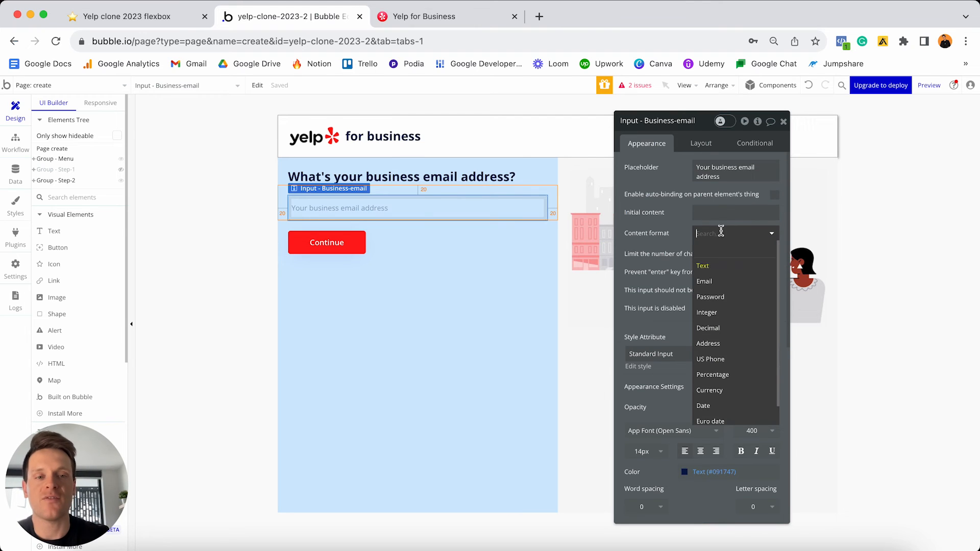
# - Keep the Text content format and name the email step's button Button Continue - Step-2
pyautogui.click(705, 268)
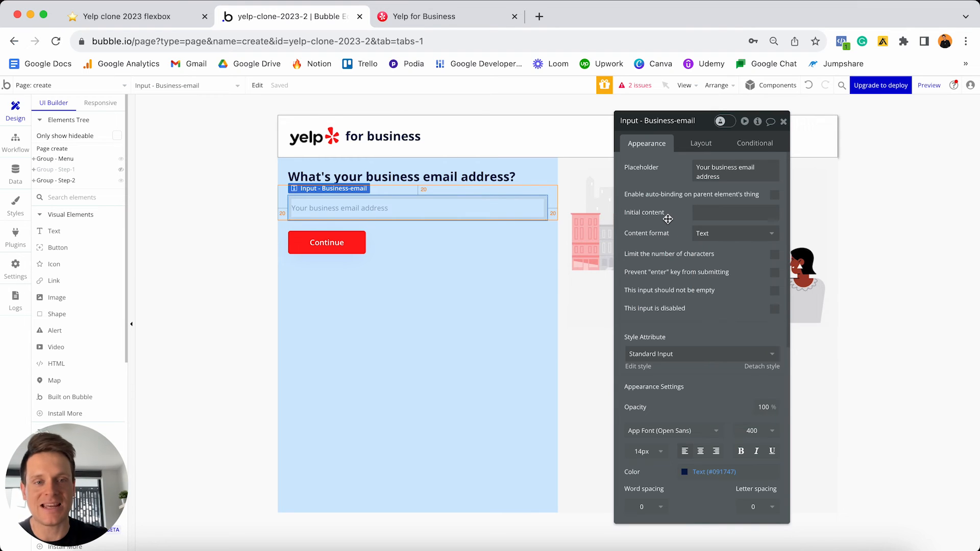
pyautogui.click(331, 245)
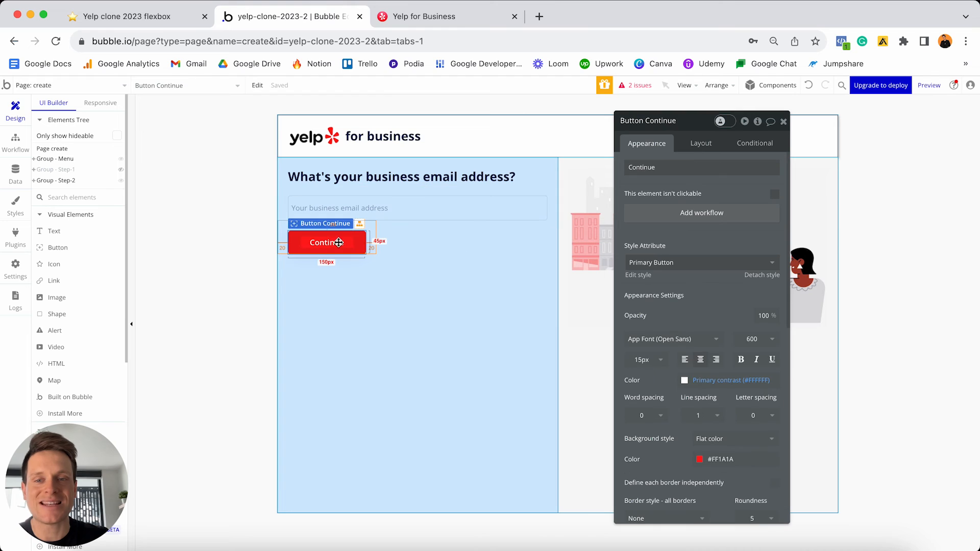
pyautogui.click(685, 120)
pyautogui.write('-')
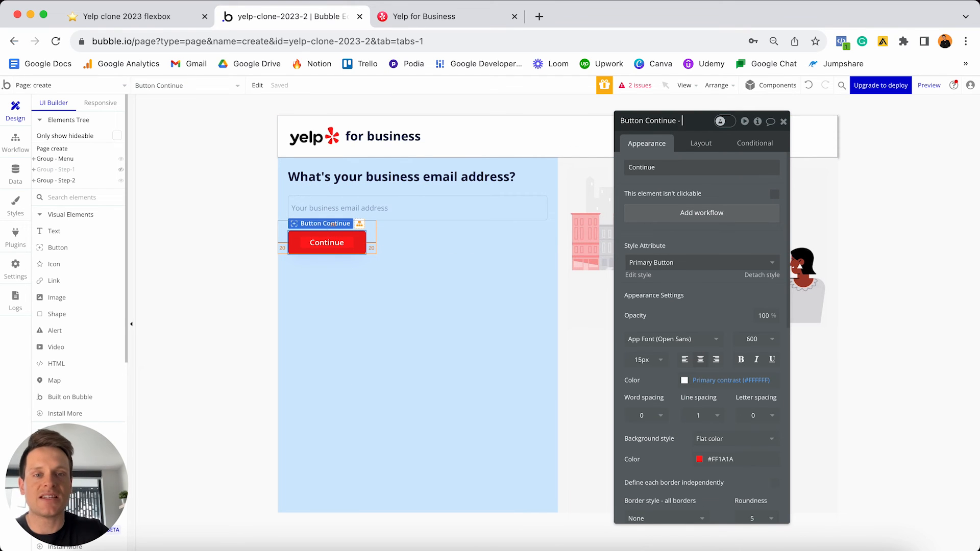
pyautogui.write(' St')
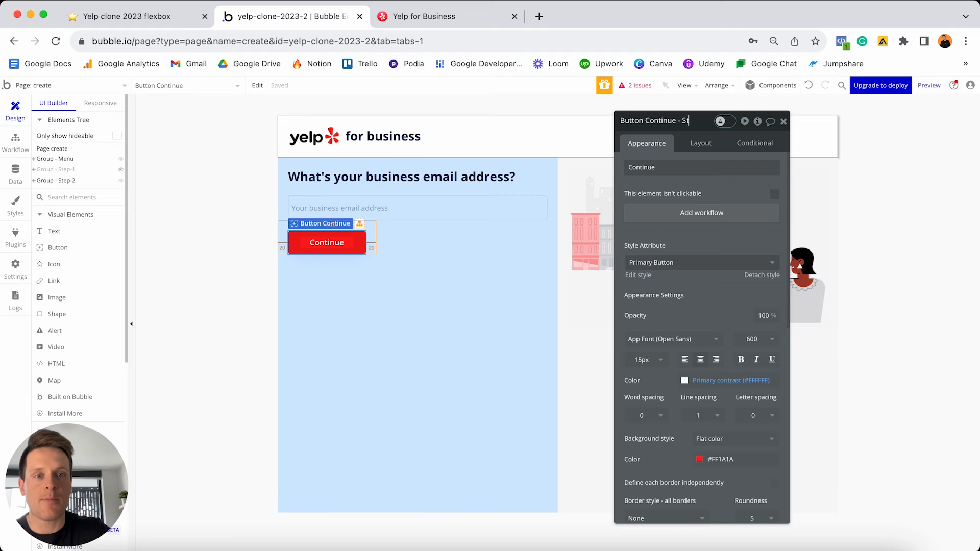
pyautogui.write('ep-2')
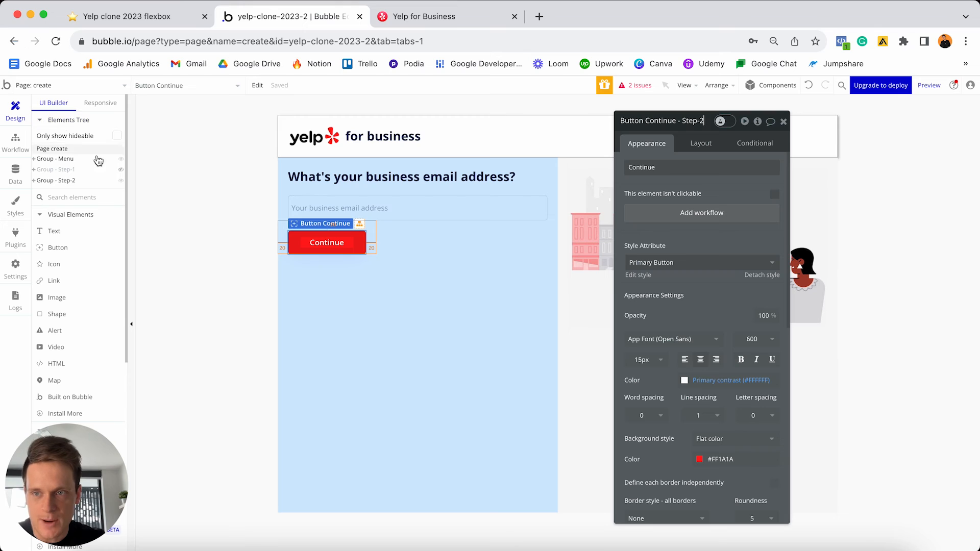
# - Temporarily reveal Group - Step-1 and name its button Button Continue - Step-1
pyautogui.moveTo(124, 173)
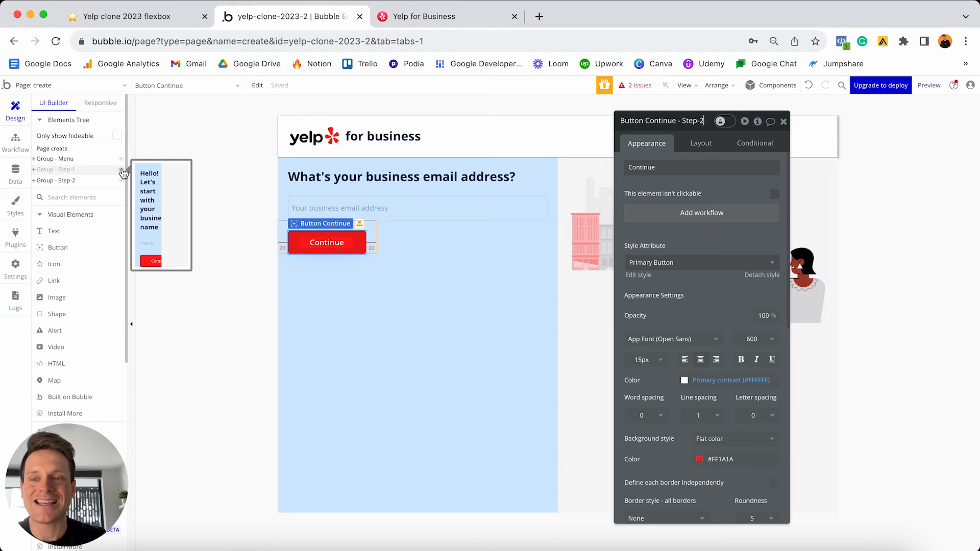
pyautogui.click(122, 170)
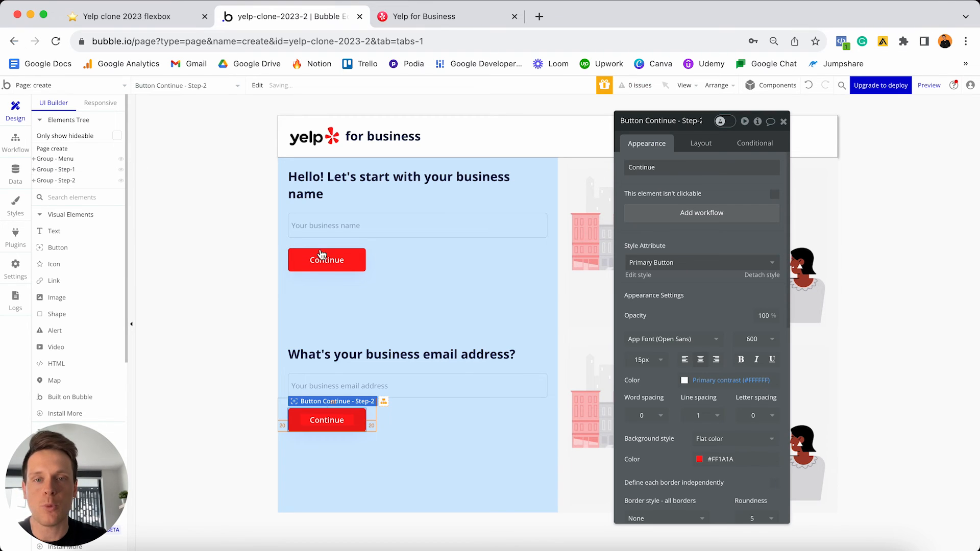
pyautogui.click(333, 268)
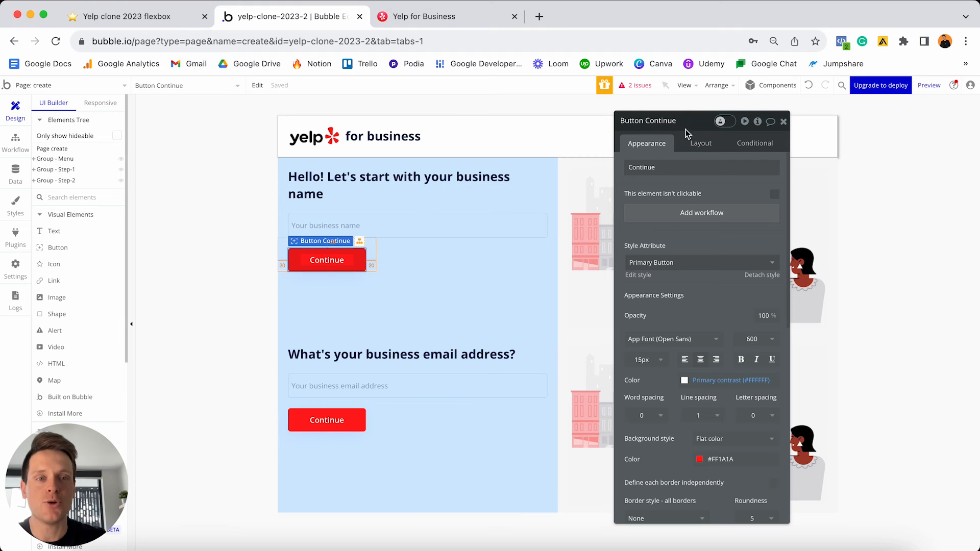
pyautogui.write('- ')
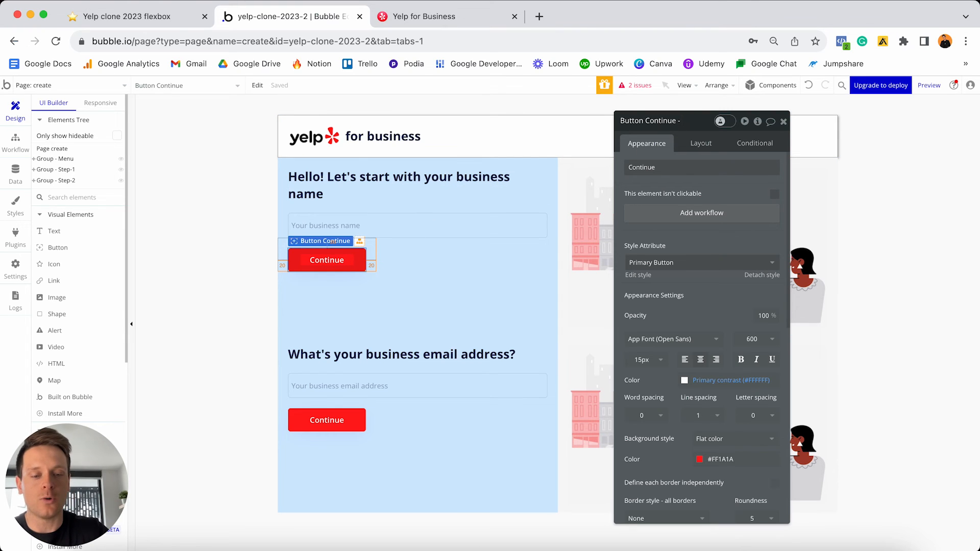
pyautogui.write('Step-1')
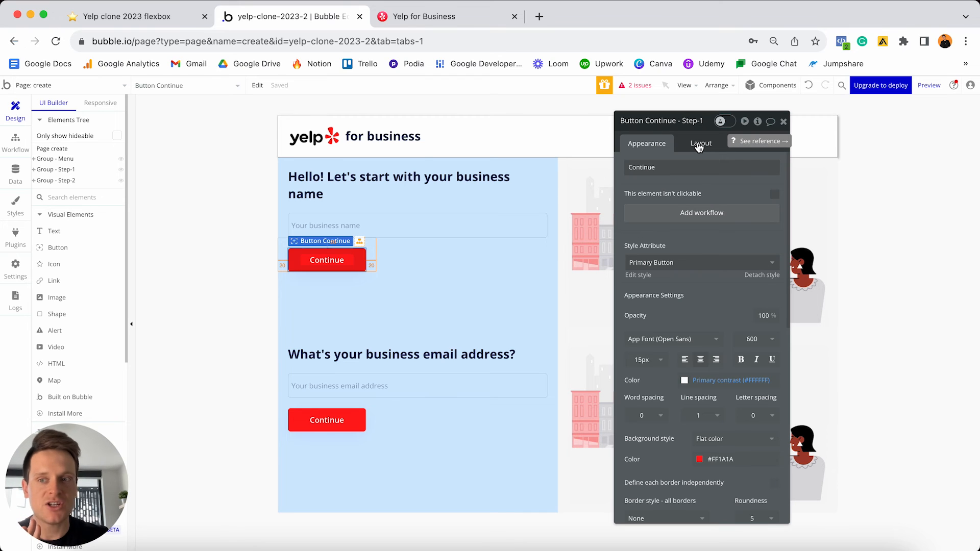
pyautogui.click(121, 170)
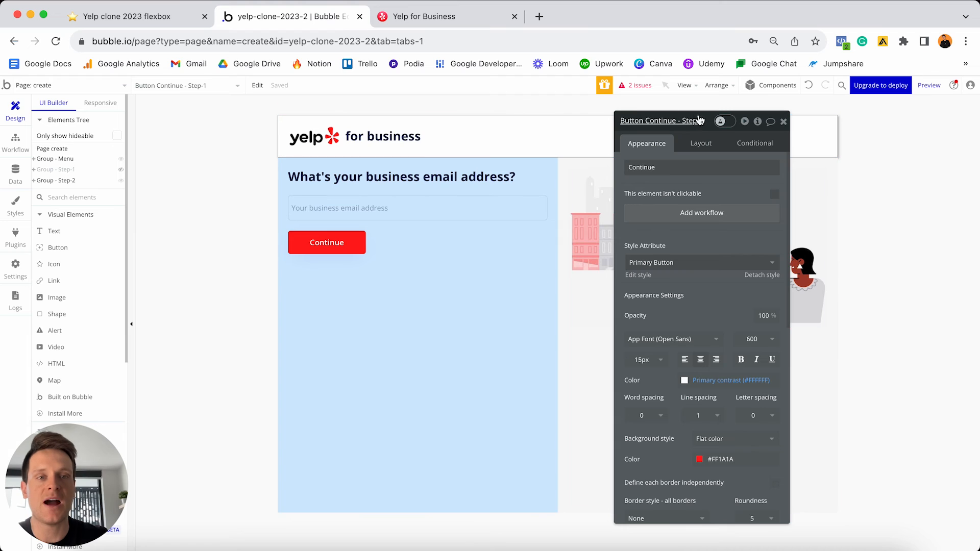
pyautogui.moveTo(699, 120); pyautogui.dragTo(386, 131)
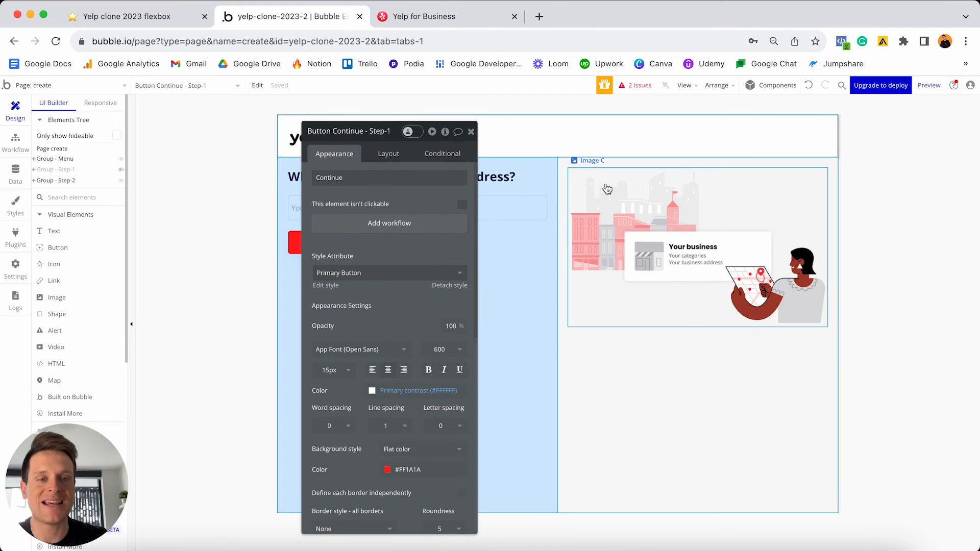
# - Preview the page responsively at about 799px wide with Step-1 hidden, then return to the editor
pyautogui.click(644, 230)
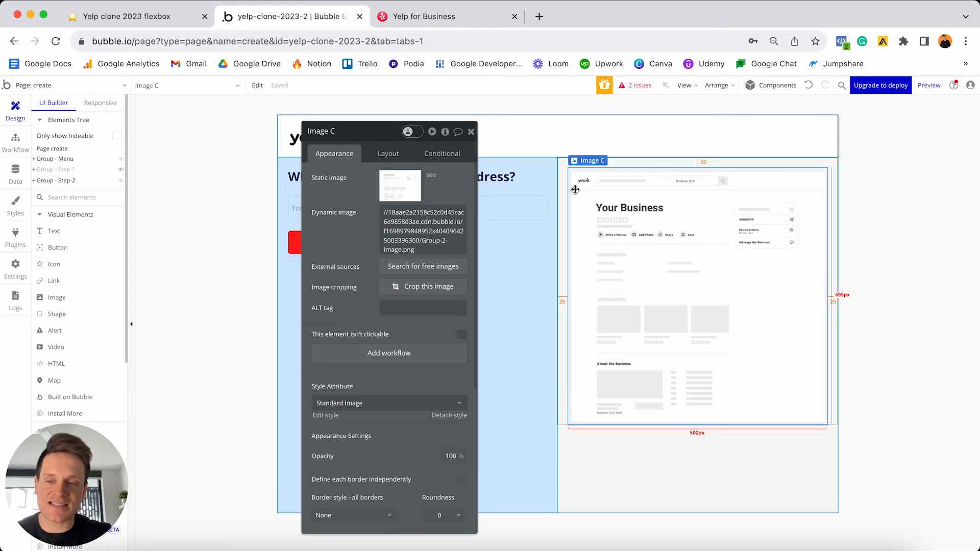
pyautogui.click(102, 103)
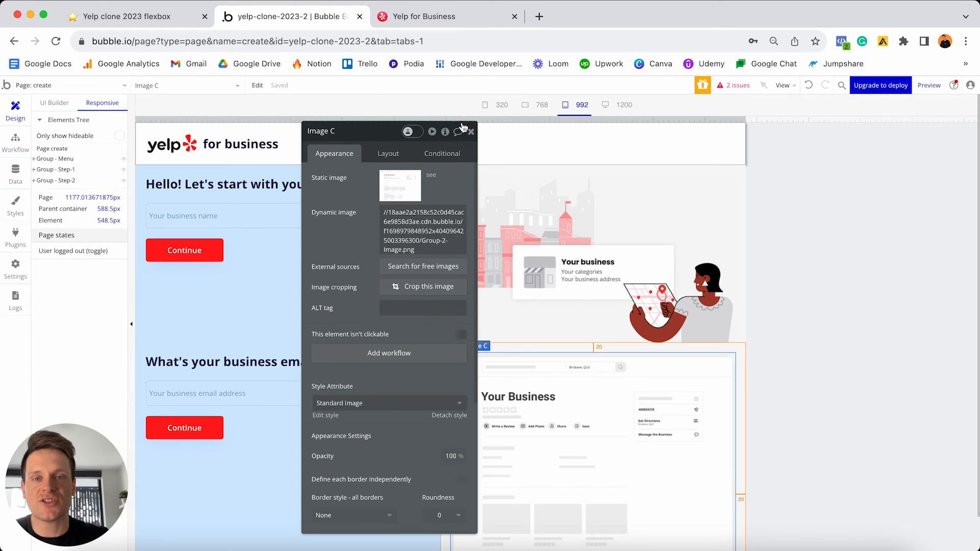
pyautogui.click(470, 132)
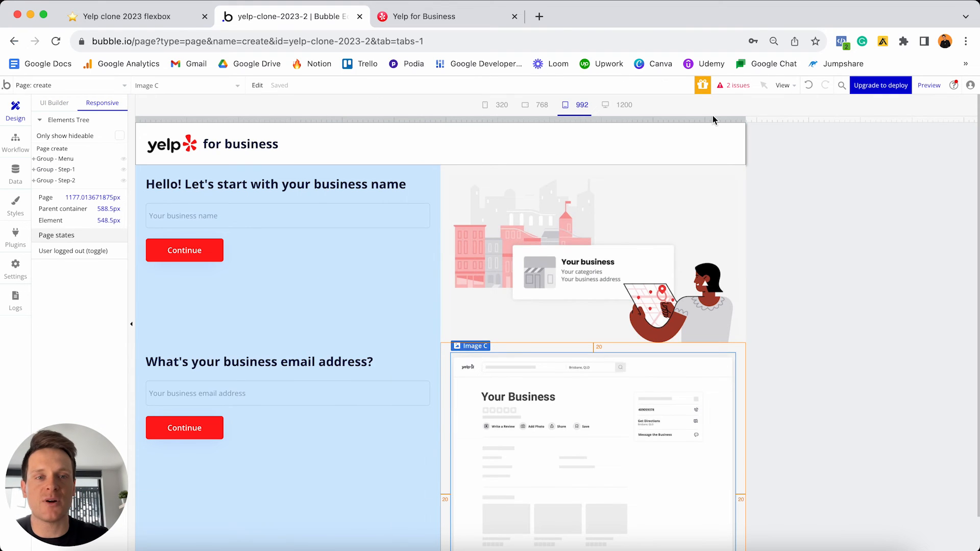
pyautogui.click(124, 169)
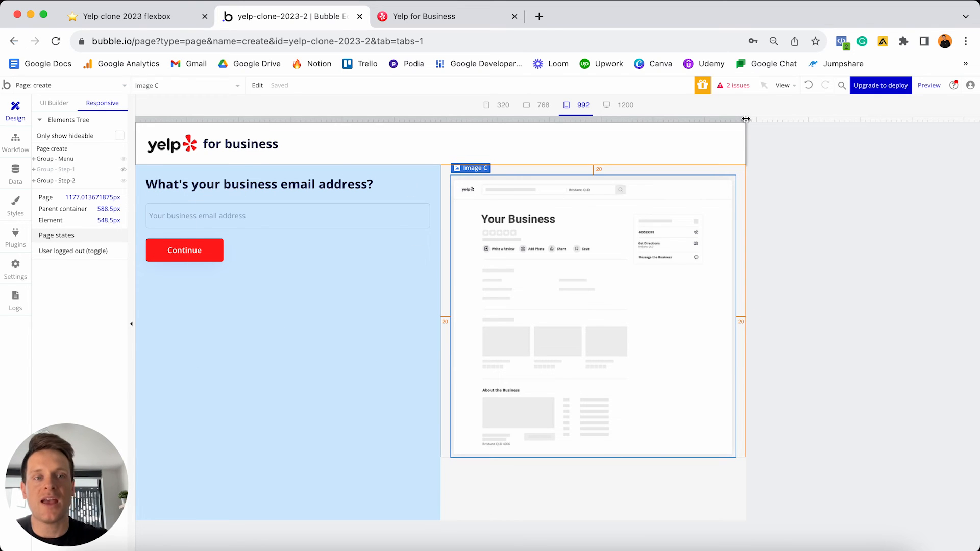
pyautogui.moveTo(747, 119); pyautogui.dragTo(481, 106)
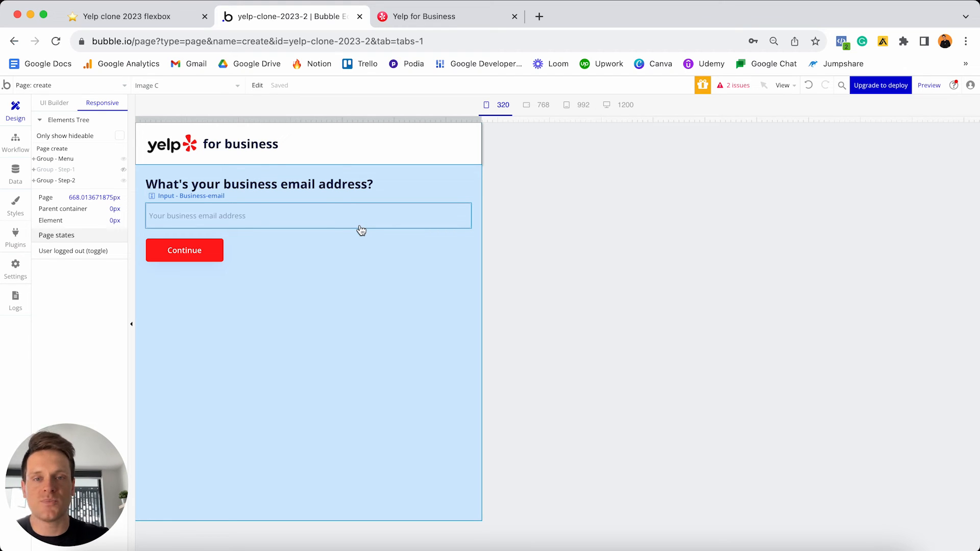
pyautogui.click(58, 104)
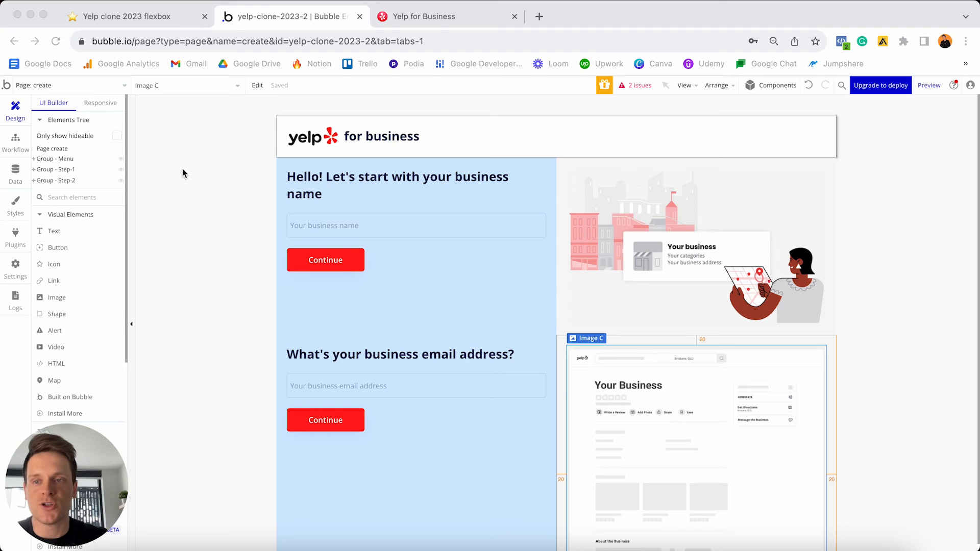
# - Hide Step-1, duplicate Group - Step-2, hide the original, and rename the copy Group - Step-3
pyautogui.click(121, 170)
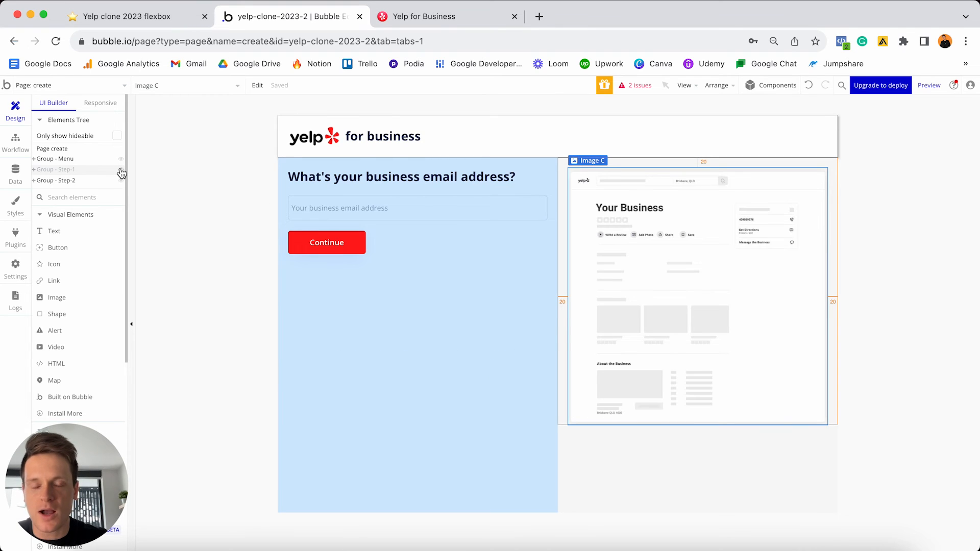
pyautogui.doubleClick(414, 353)
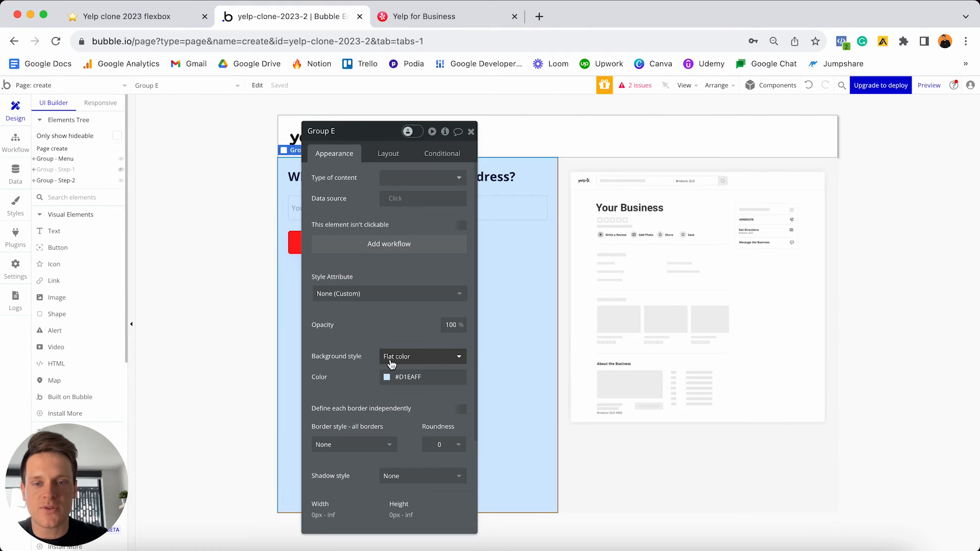
pyautogui.rightClick(505, 354)
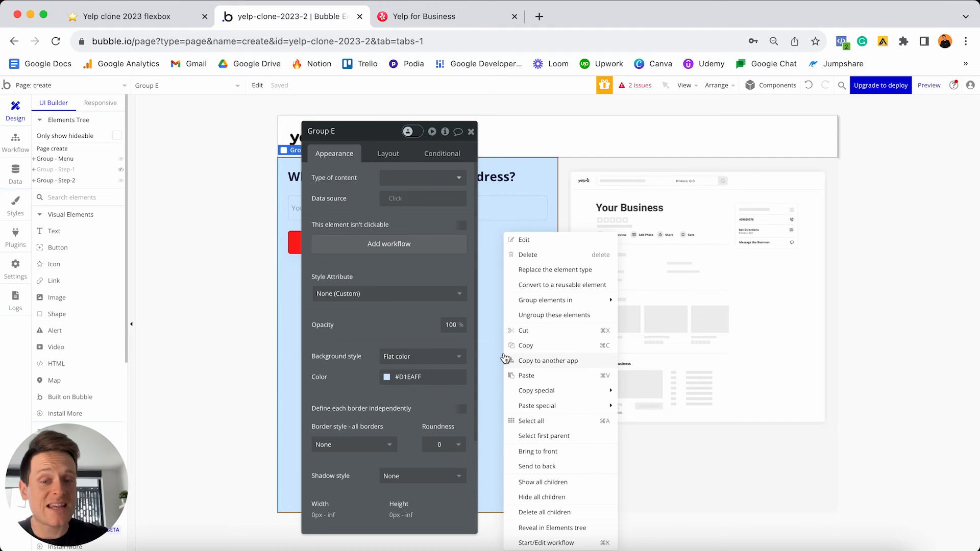
pyautogui.click(545, 436)
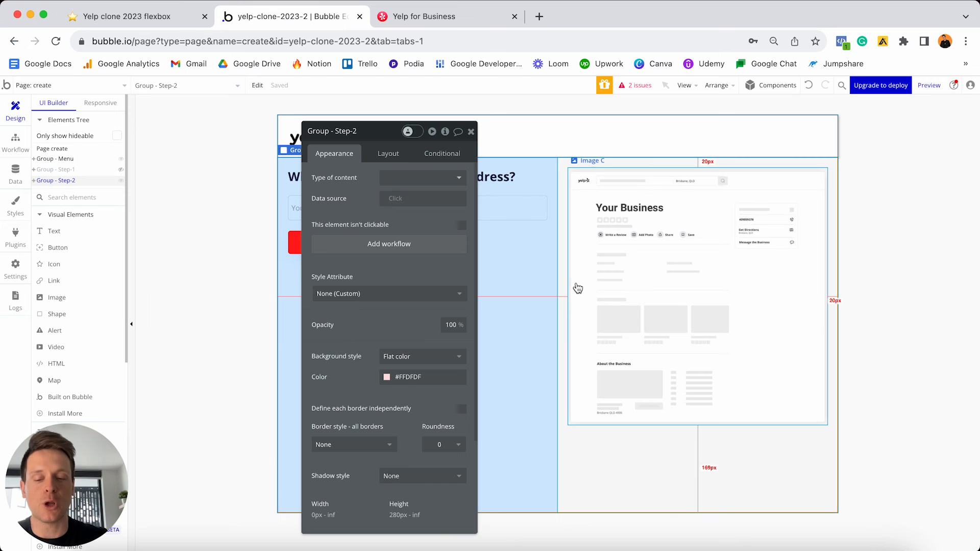
pyautogui.press('super+d')
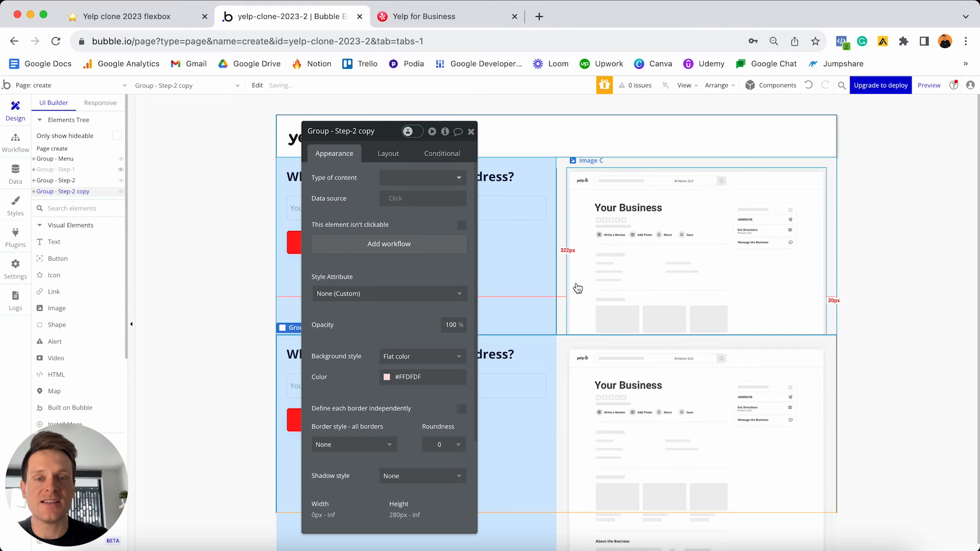
pyautogui.click(121, 181)
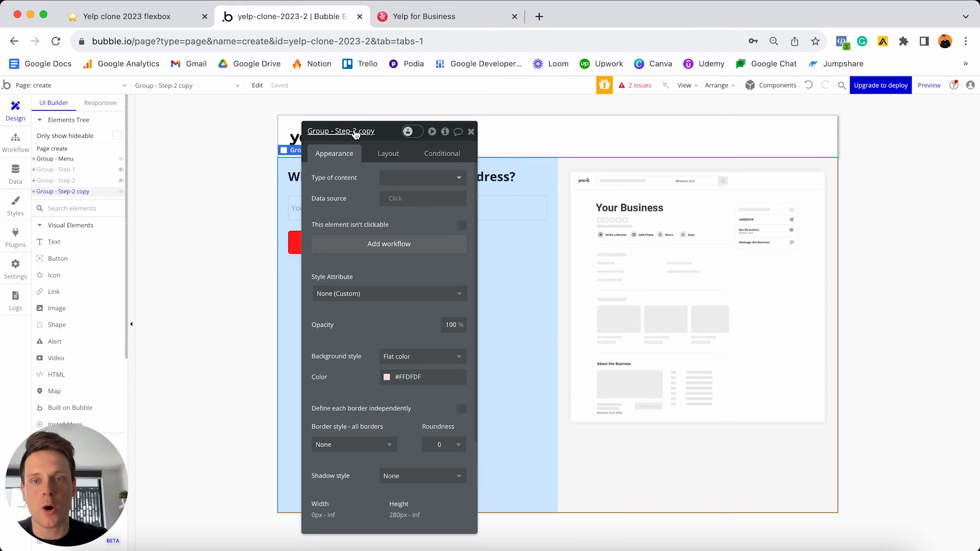
pyautogui.click(352, 131)
pyautogui.moveTo(352, 130); pyautogui.dragTo(376, 131)
pyautogui.write('3')
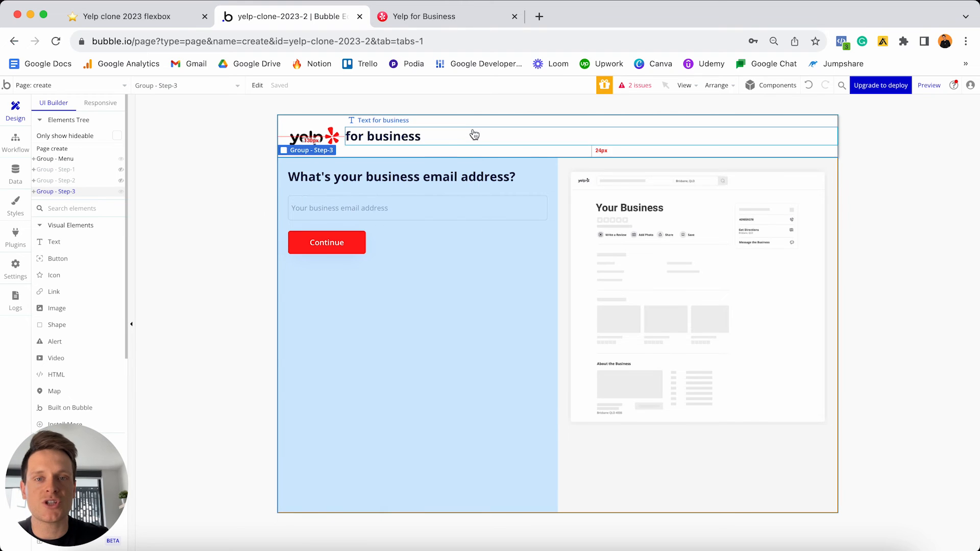
# - Change the Step-3 heading to "Give customers a phone number so they can call your business"
pyautogui.click(471, 131)
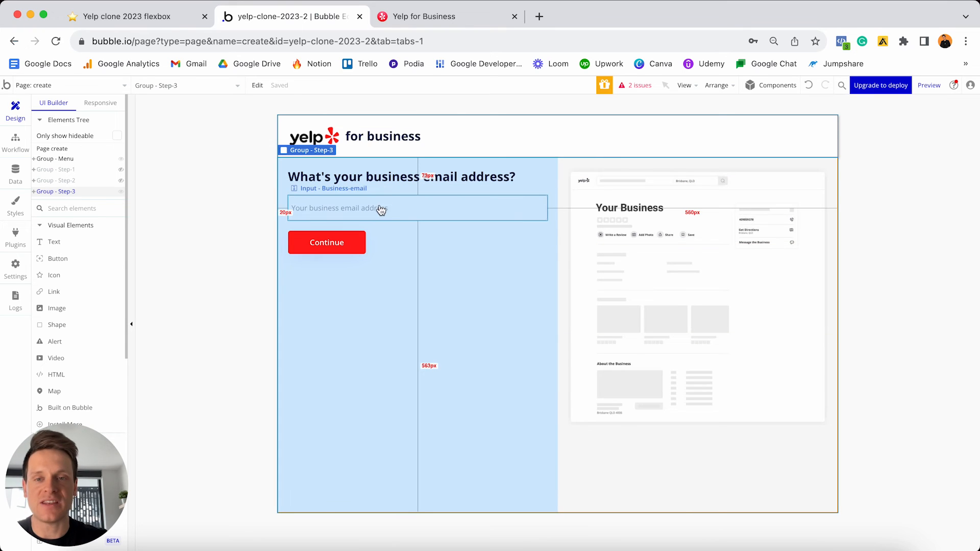
pyautogui.doubleClick(389, 177)
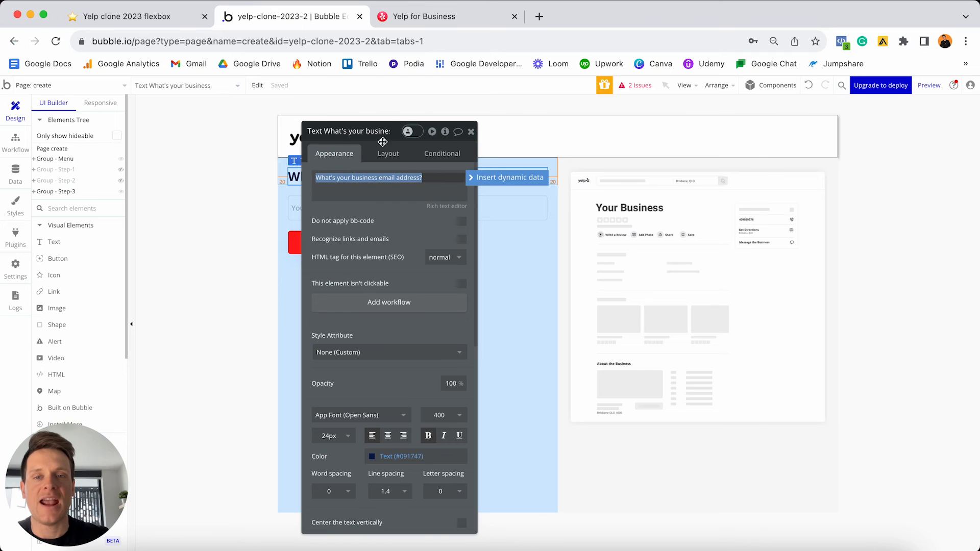
pyautogui.moveTo(378, 139); pyautogui.dragTo(658, 145)
pyautogui.tripleClick(690, 183)
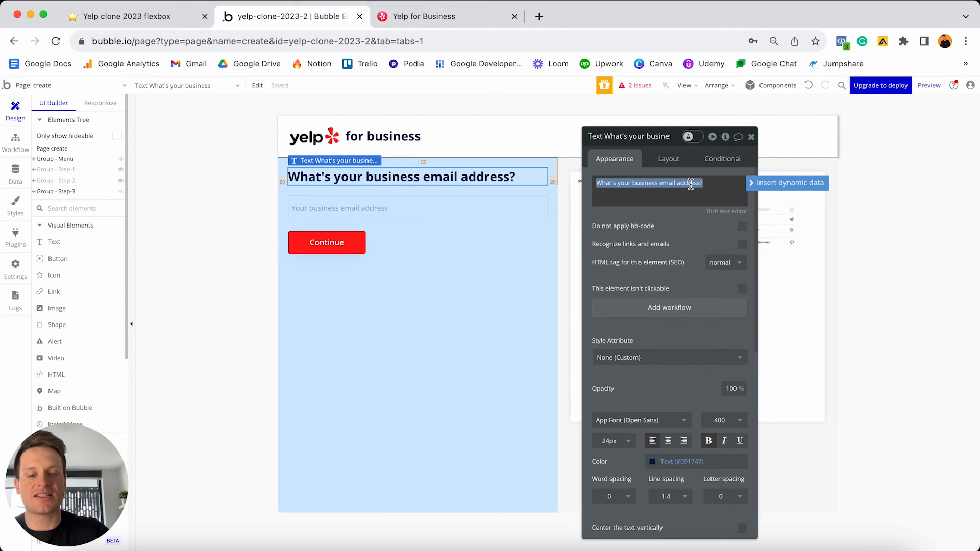
pyautogui.write('Give custom')
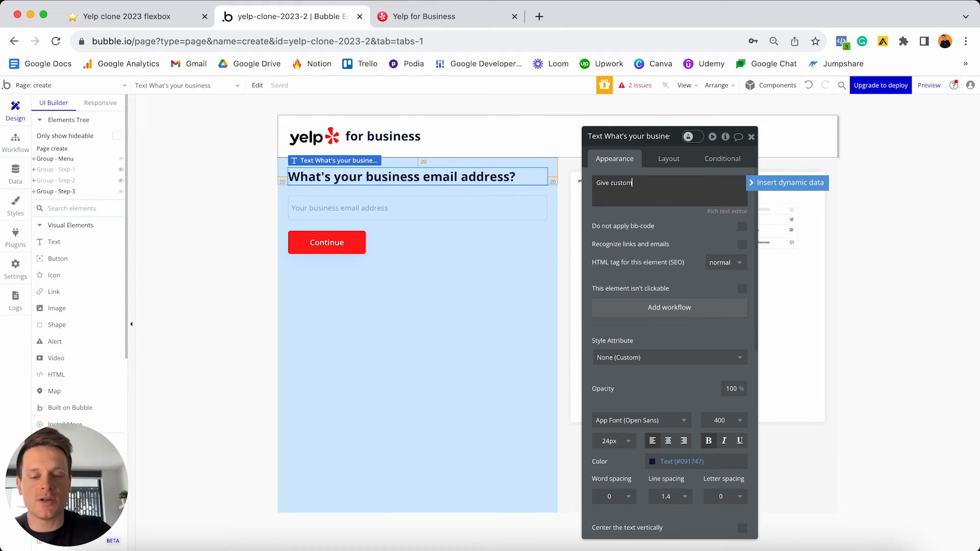
pyautogui.write('ers a phone')
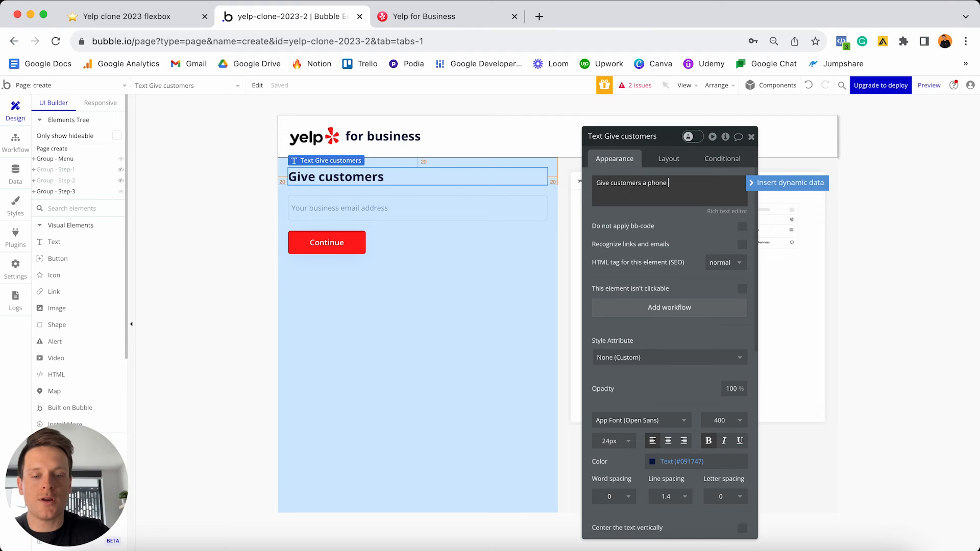
pyautogui.write(' number so they can ')
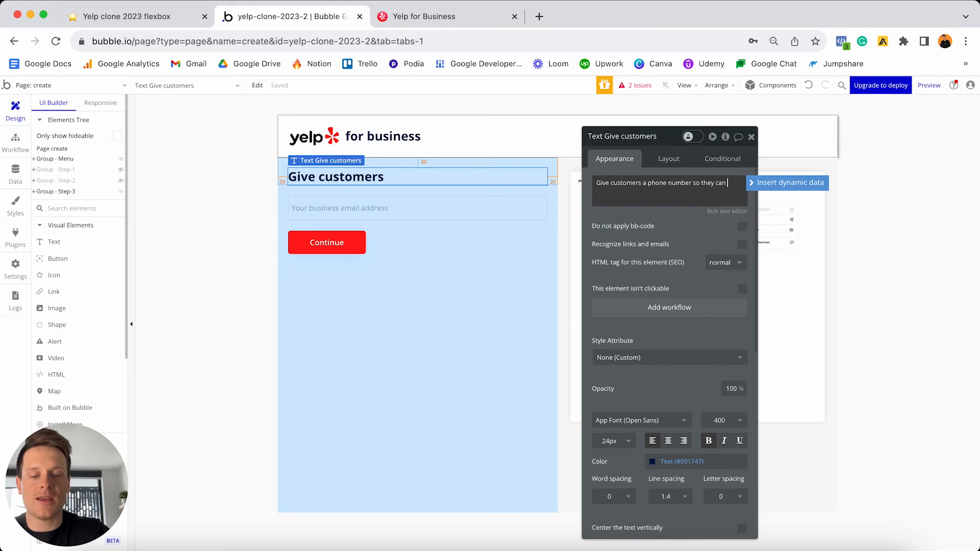
pyautogui.write('call your business')
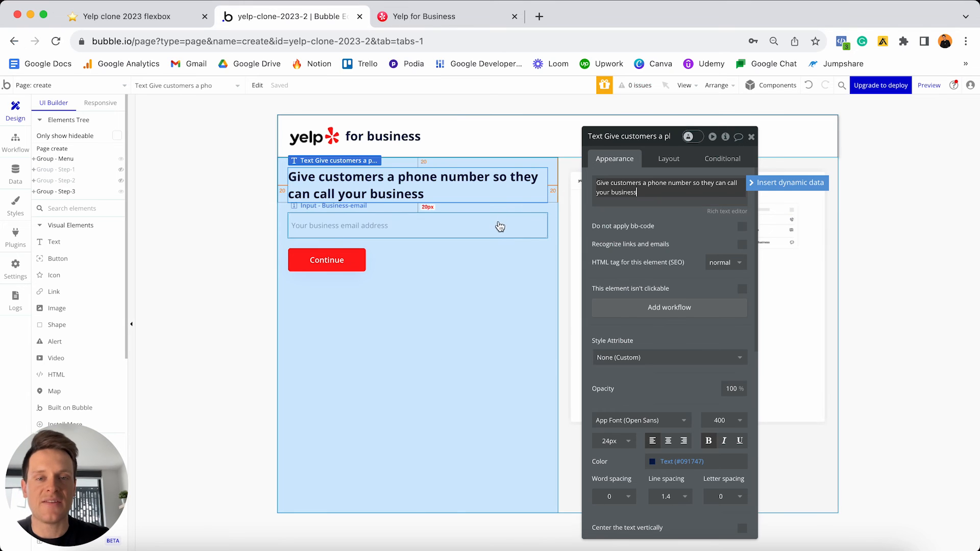
# - Rename the input to Input - Business-phone-number with placeholder 'Your business phone number'
pyautogui.click(498, 225)
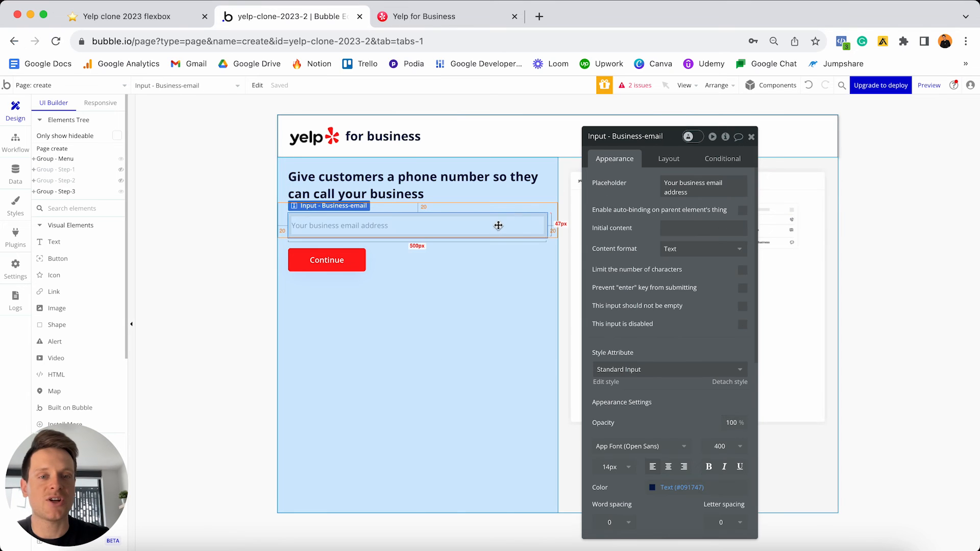
pyautogui.doubleClick(654, 136)
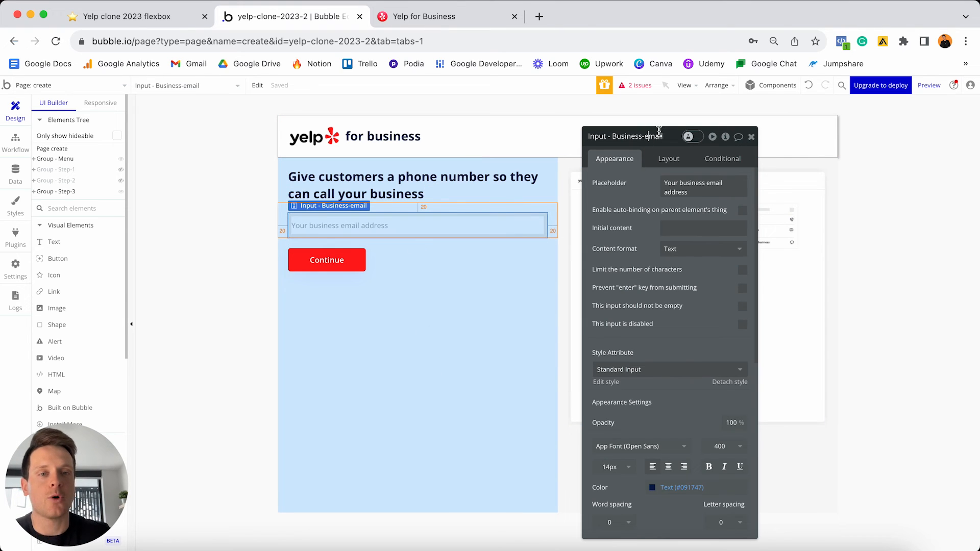
pyautogui.write('phone-nu')
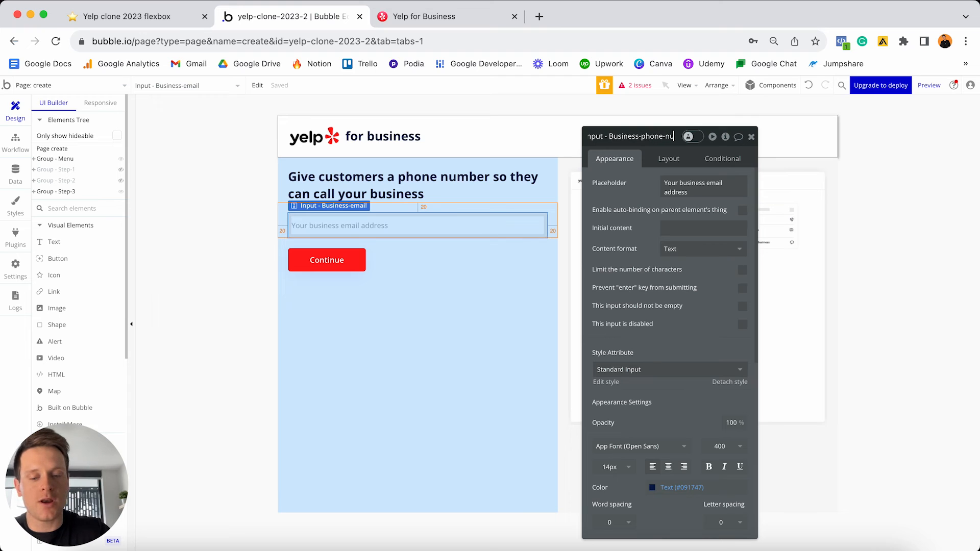
pyautogui.write('mber')
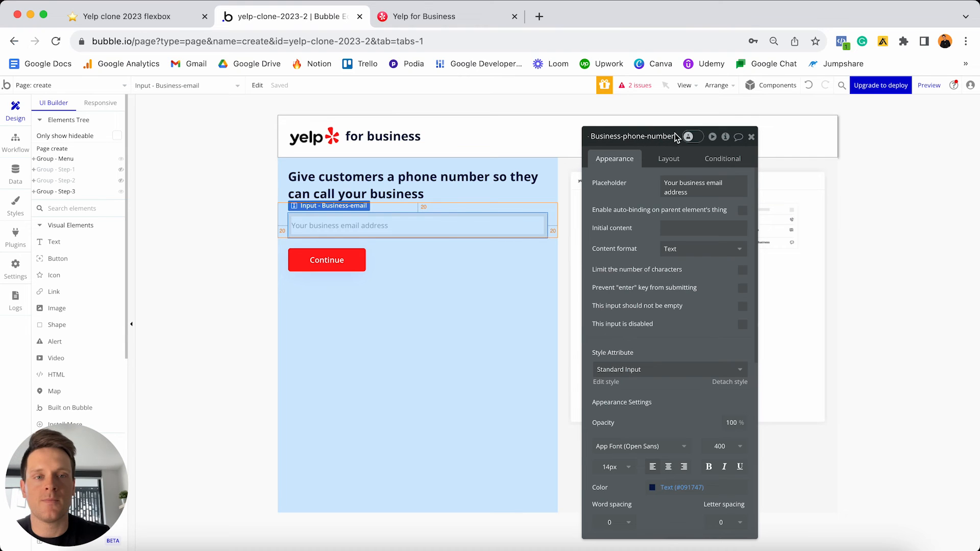
pyautogui.tripleClick(698, 193)
pyautogui.click(708, 181)
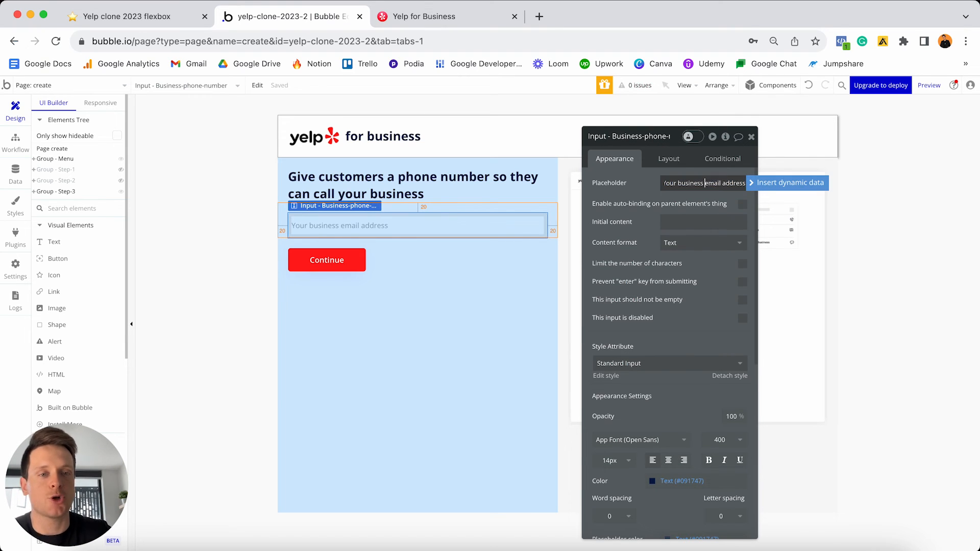
pyautogui.press('shift+super+Right')
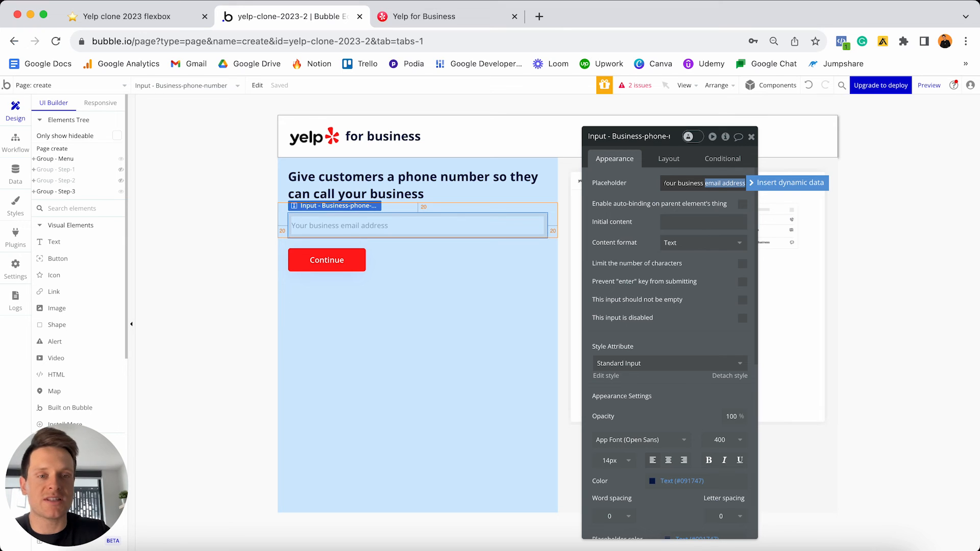
pyautogui.write('phone number')
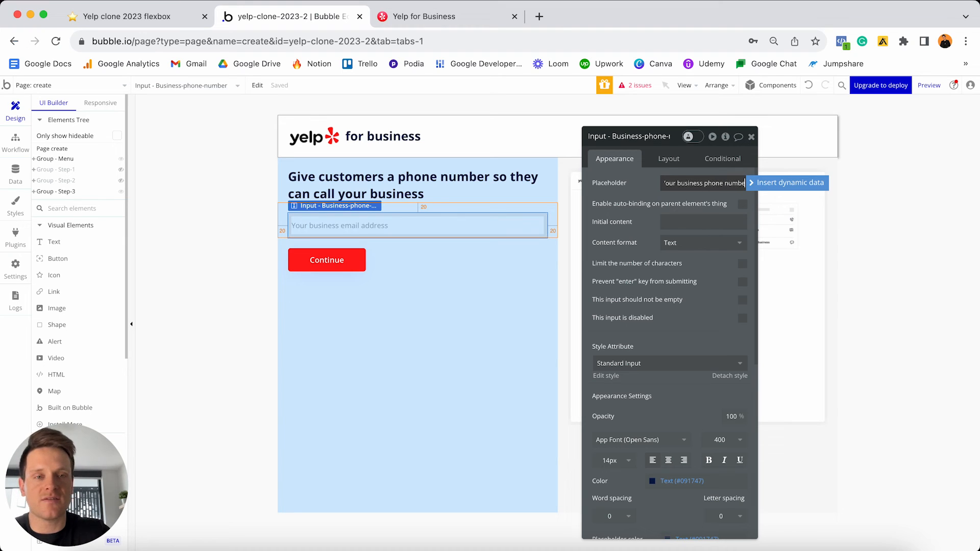
pyautogui.click(343, 267)
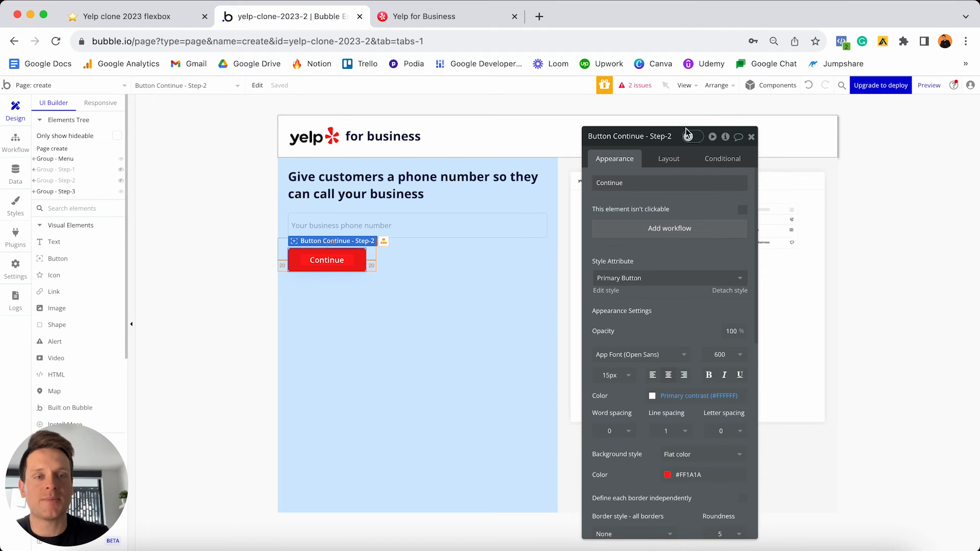
# - Rename the button Button Continue - Step-3 and hide Group - Step-3
pyautogui.click(671, 136)
pyautogui.press('BackSpace')
pyautogui.write('3')
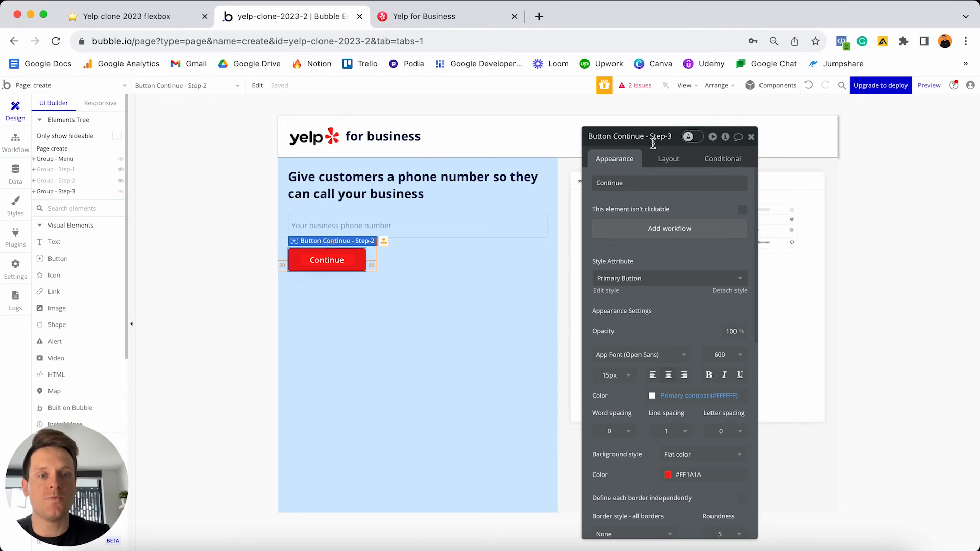
pyautogui.click(750, 138)
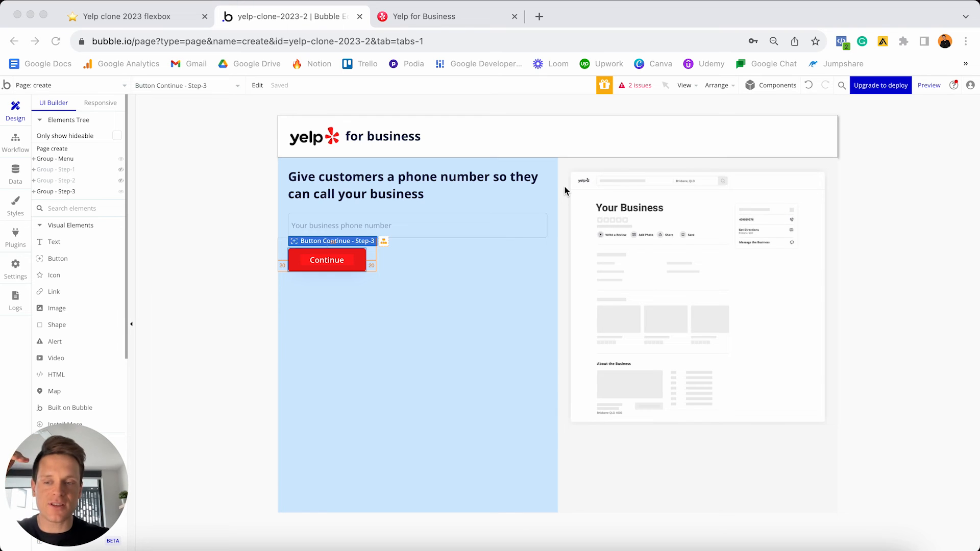
pyautogui.click(120, 193)
pyautogui.click(121, 192)
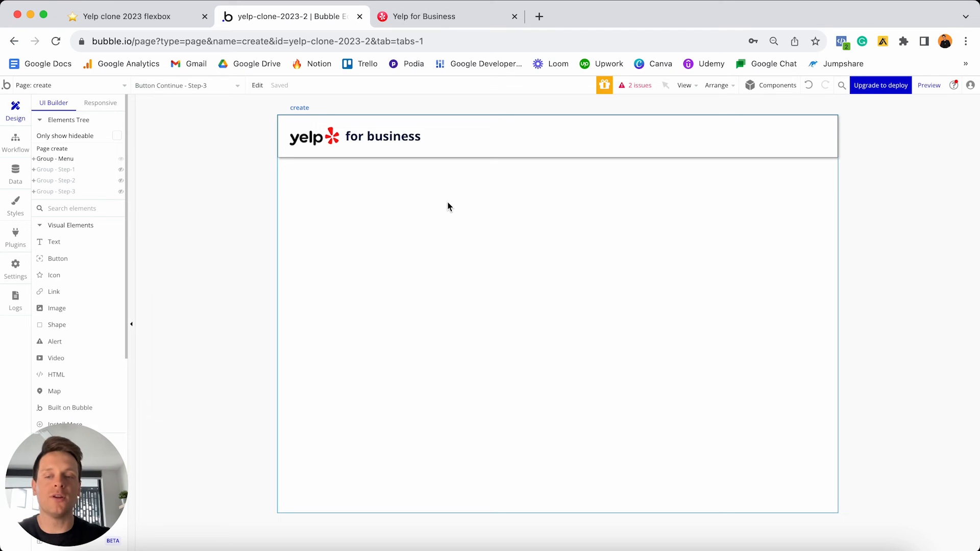
# - Draw a new group at the top of the page and name it Group - Step-4
pyautogui.click(192, 254)
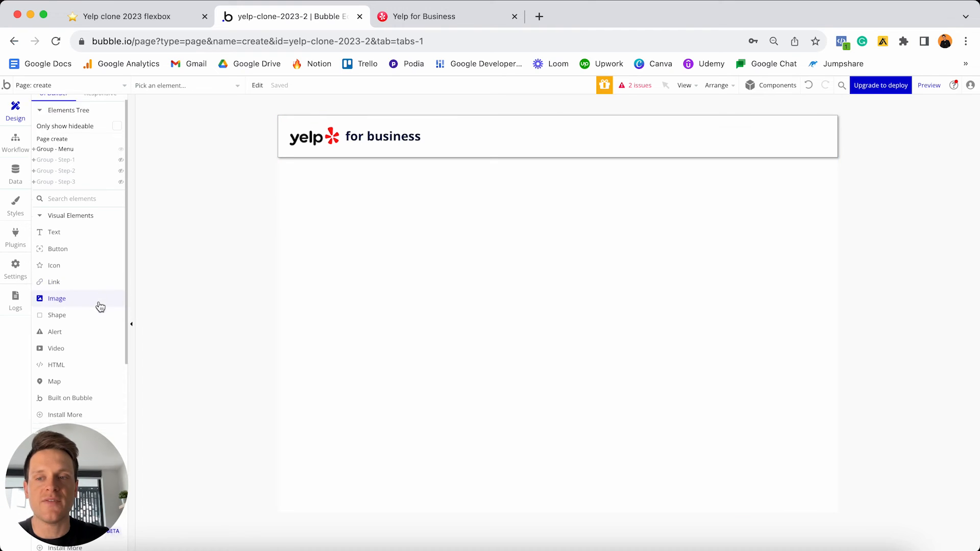
pyautogui.scroll(-3, 99, 306)
pyautogui.scroll(-2, 100, 305)
pyautogui.click(61, 289)
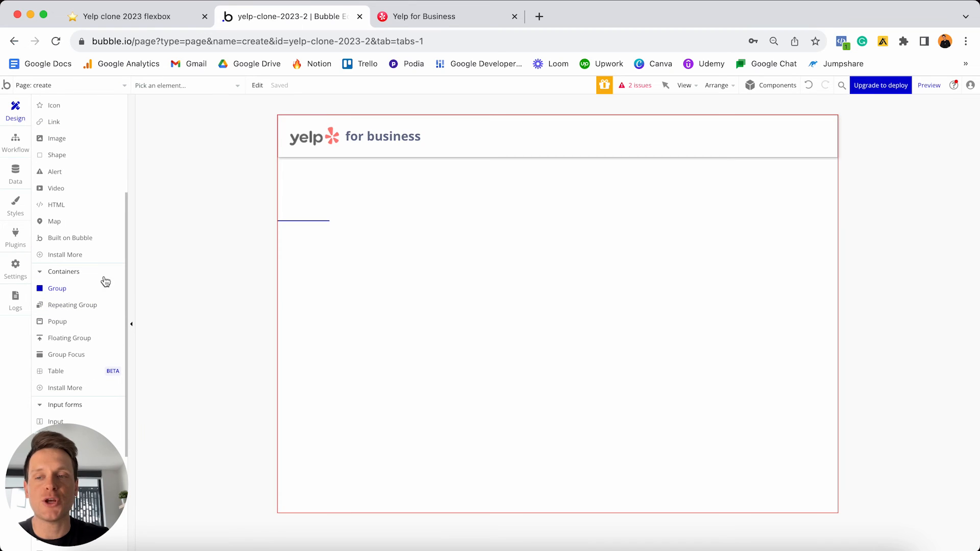
pyautogui.click(424, 220)
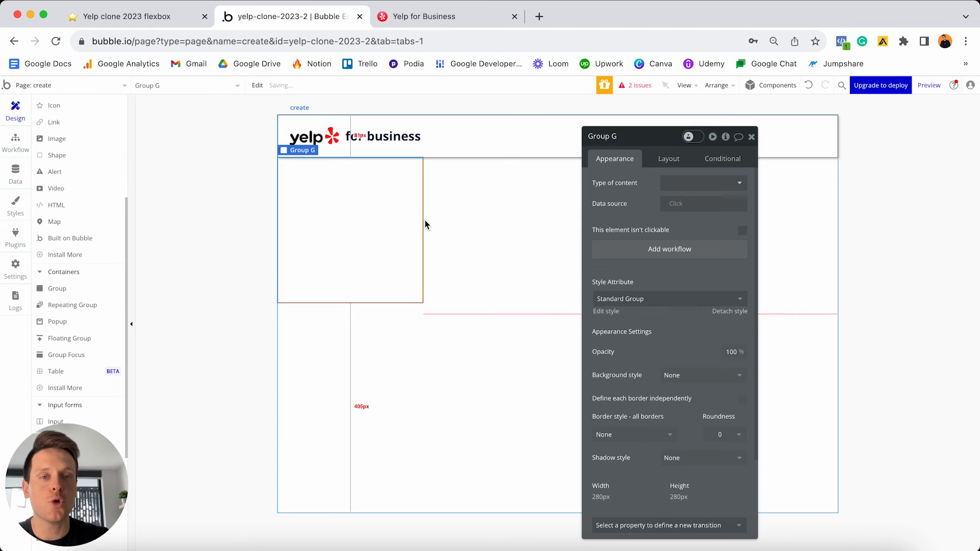
pyautogui.click(628, 135)
pyautogui.press('BackSpace')
pyautogui.write('- Step-4')
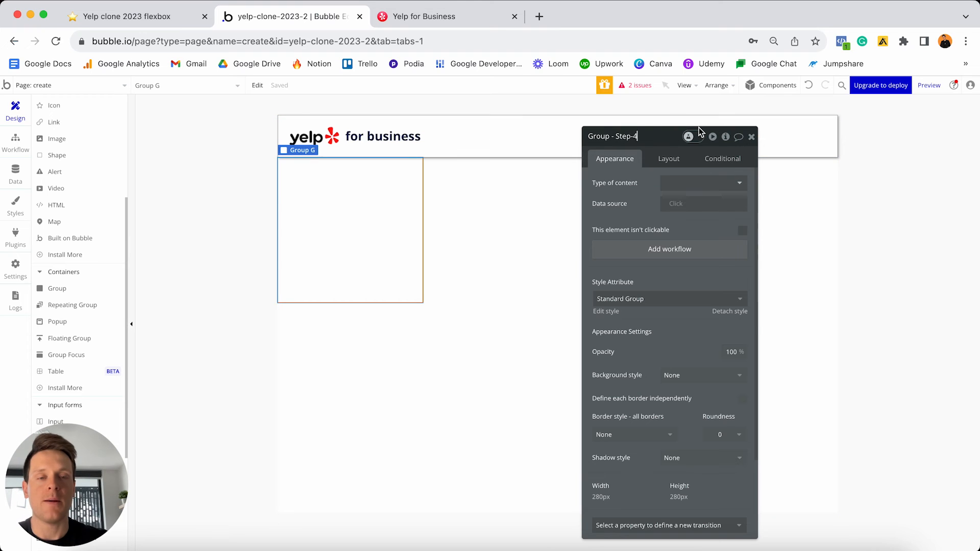
# - Detach the group's style and give it a flat #FFDBDB light pink background
pyautogui.click(726, 313)
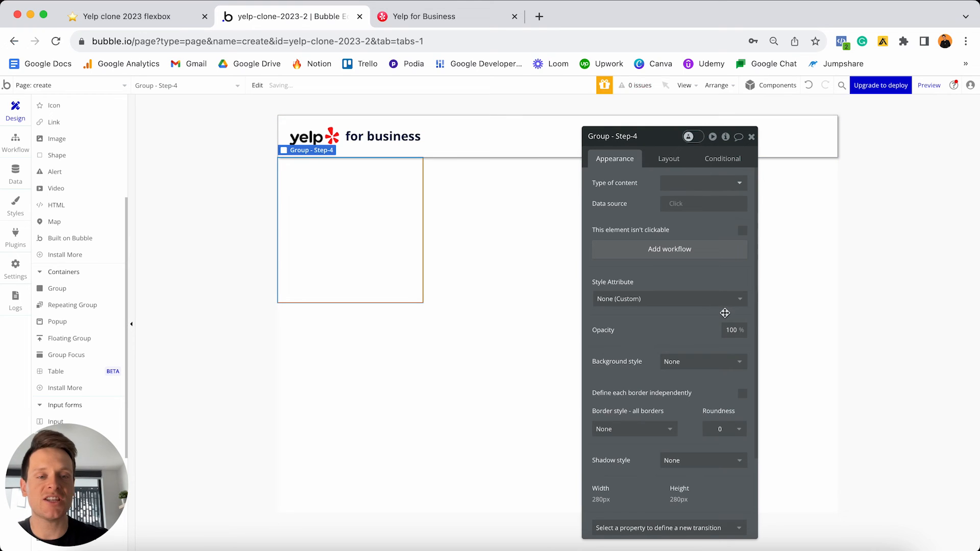
pyautogui.click(707, 362)
pyautogui.click(686, 394)
pyautogui.click(684, 382)
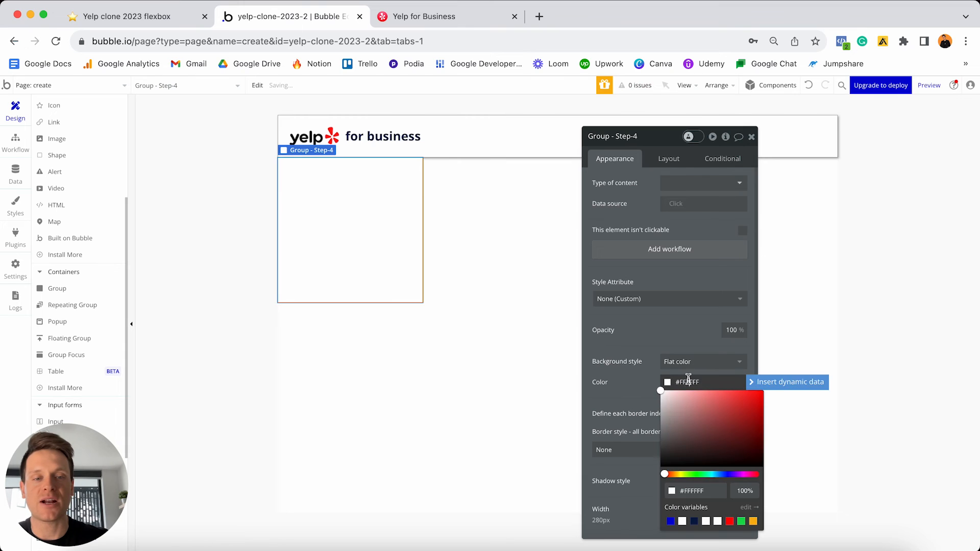
pyautogui.click(675, 390)
pyautogui.moveTo(676, 382); pyautogui.dragTo(675, 383)
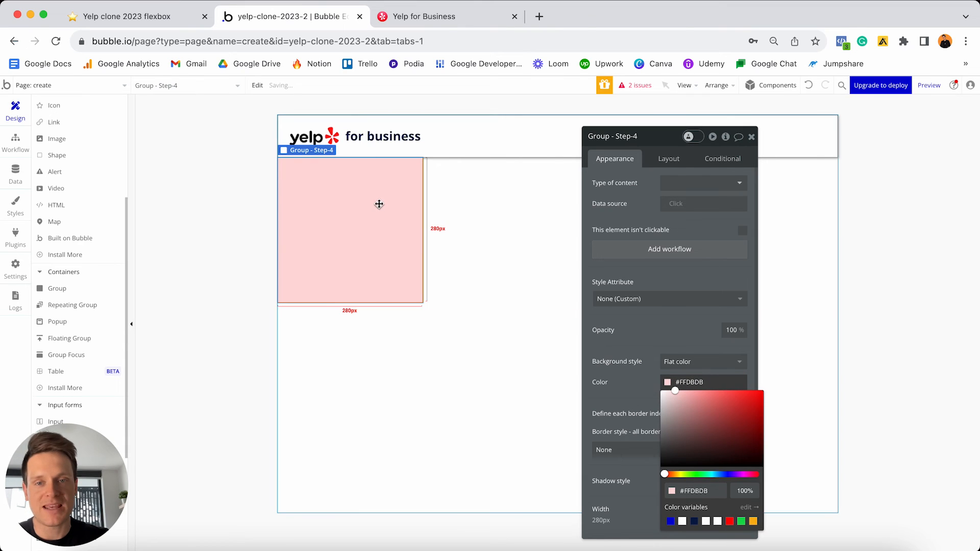
# - Set the group to a Column layout, not fixed-width, with 0 minimum width
pyautogui.click(668, 161)
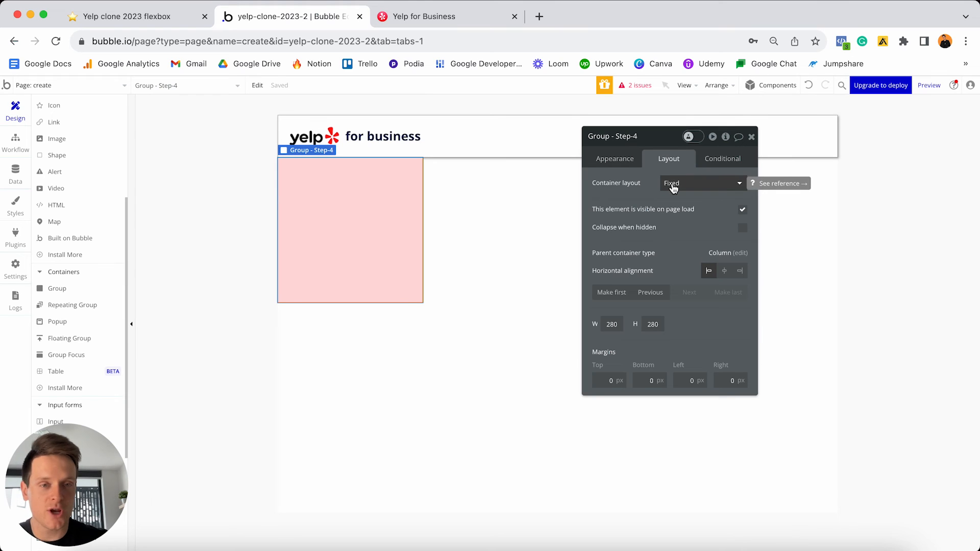
pyautogui.click(670, 186)
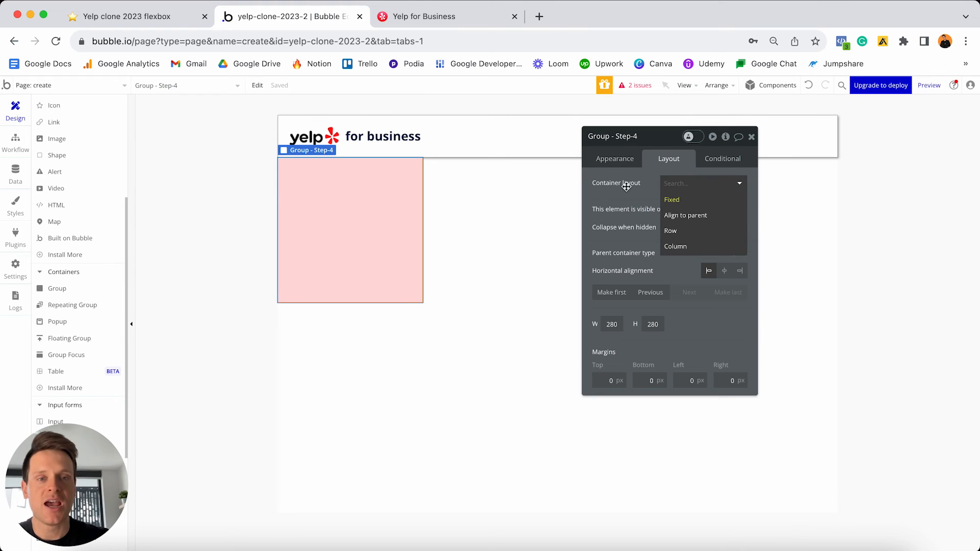
pyautogui.click(682, 247)
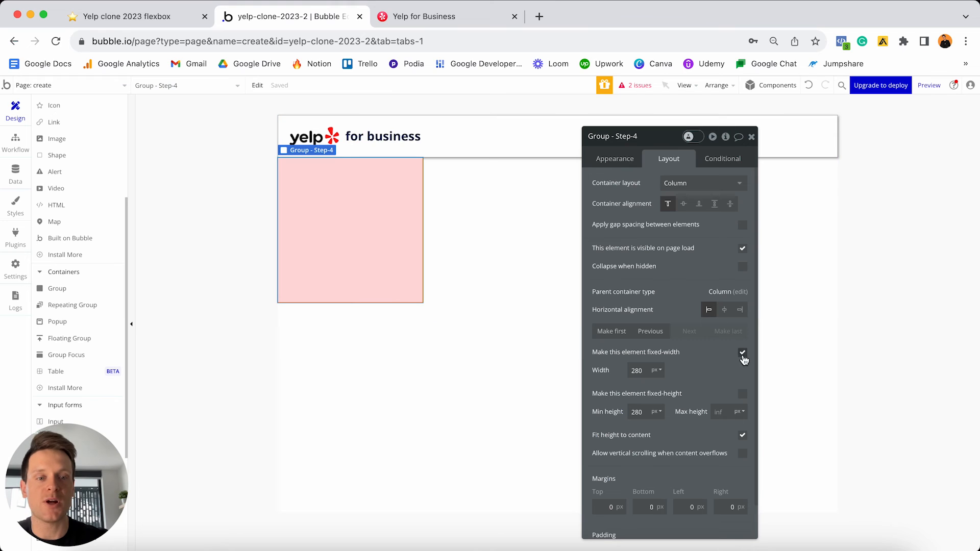
pyautogui.click(743, 353)
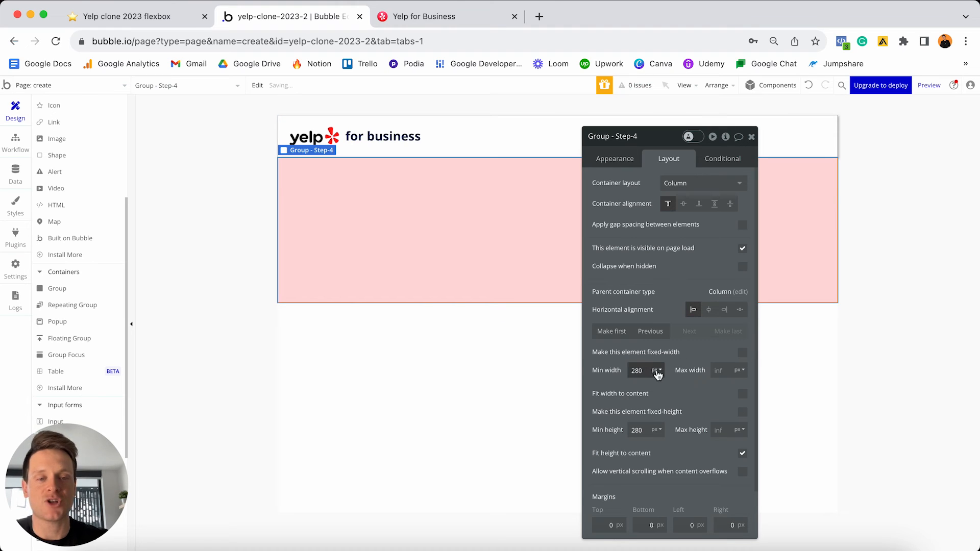
pyautogui.doubleClick(638, 371)
pyautogui.press('BackSpace')
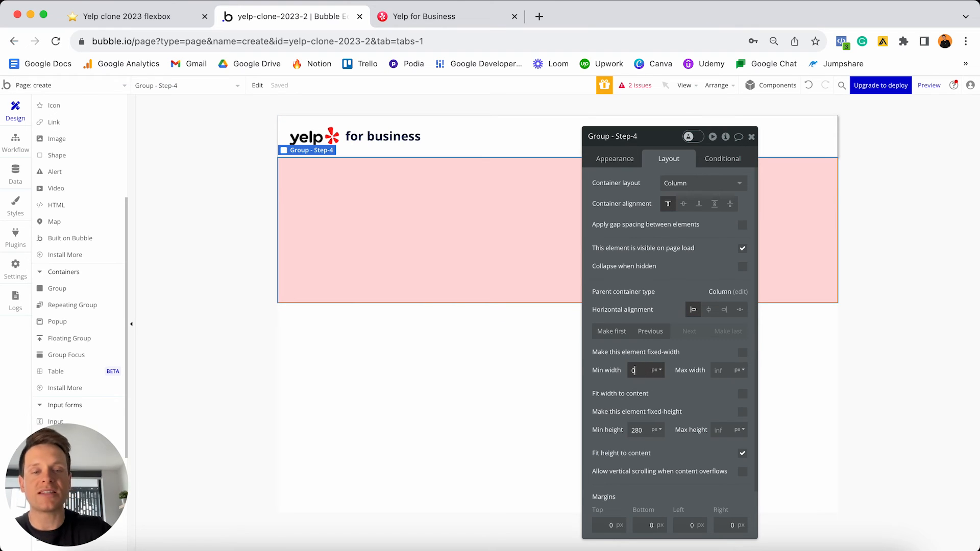
pyautogui.click(720, 370)
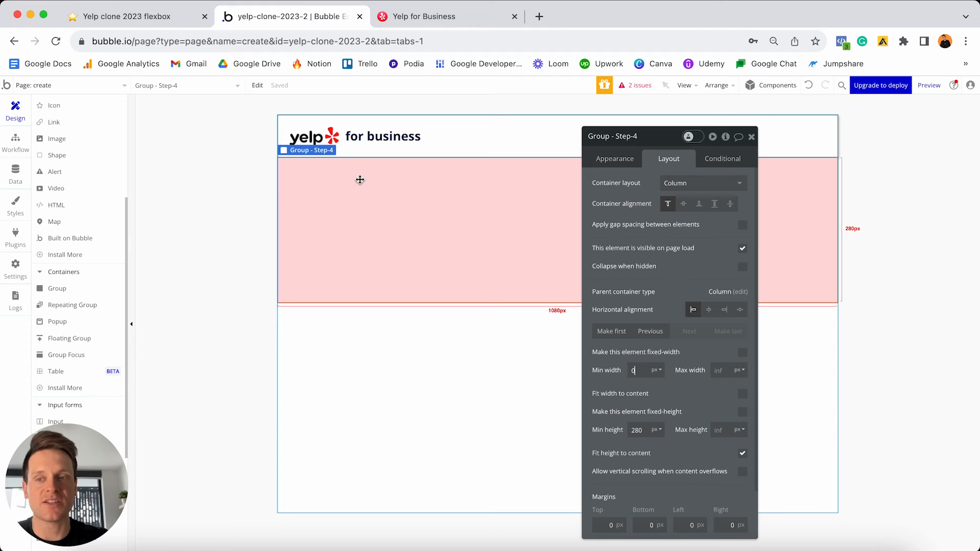
pyautogui.scroll(5, 64, 280)
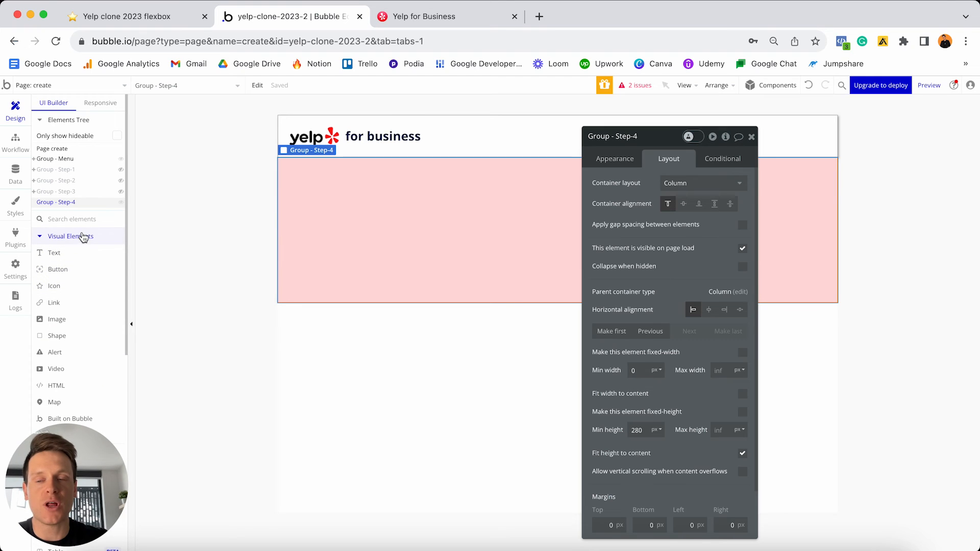
pyautogui.click(55, 254)
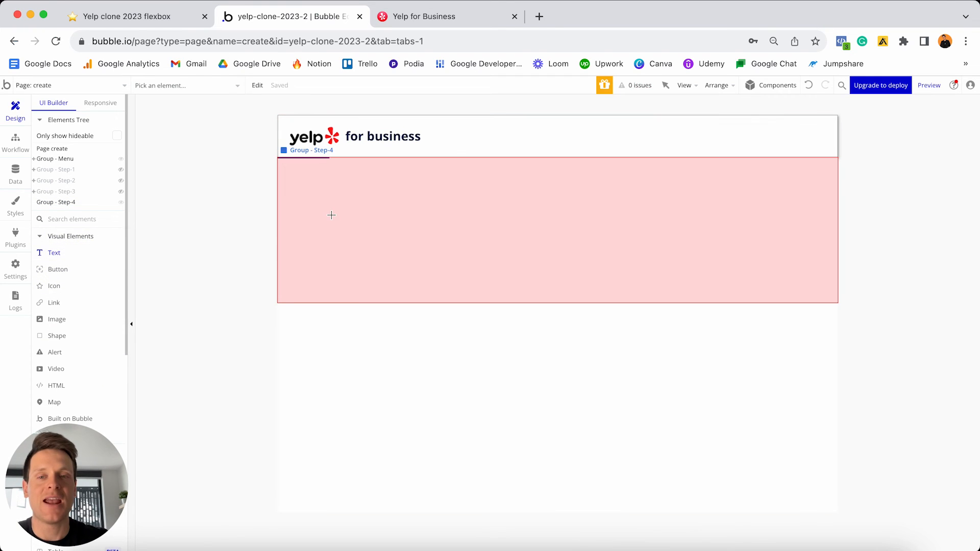
# - Add a detached, bold 24px "Add your business" text inside the pink group
pyautogui.click(332, 215)
pyautogui.write('A')
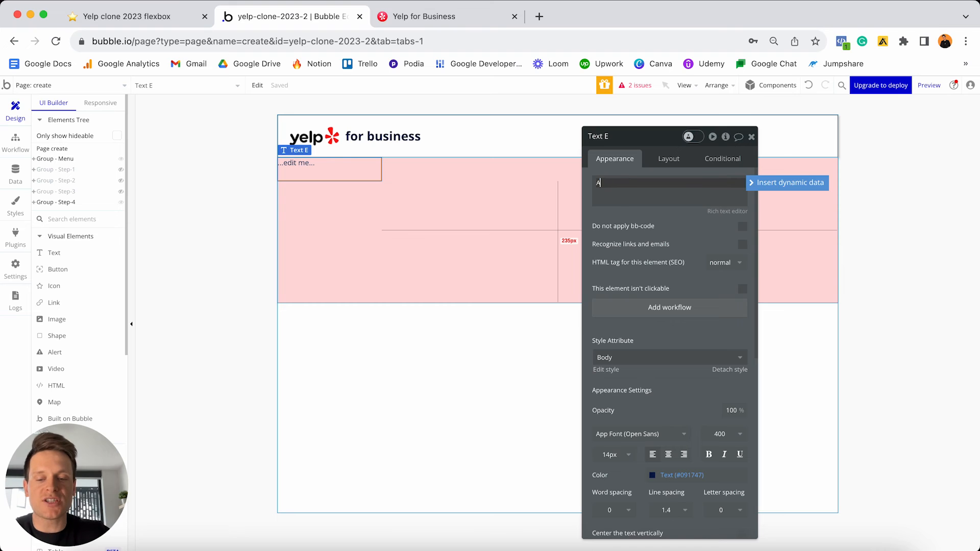
pyautogui.write('dd your business')
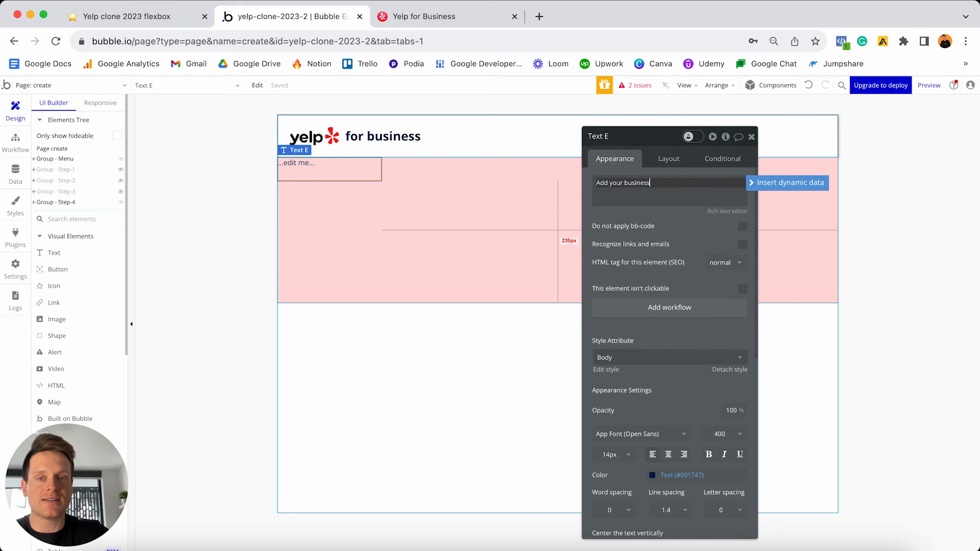
pyautogui.click(659, 188)
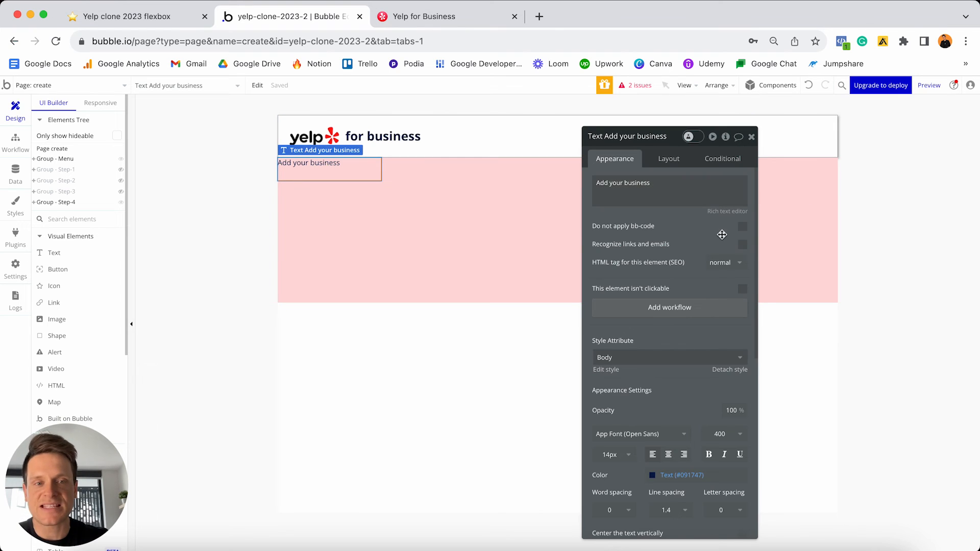
pyautogui.click(740, 375)
pyautogui.scroll(-3, 678, 315)
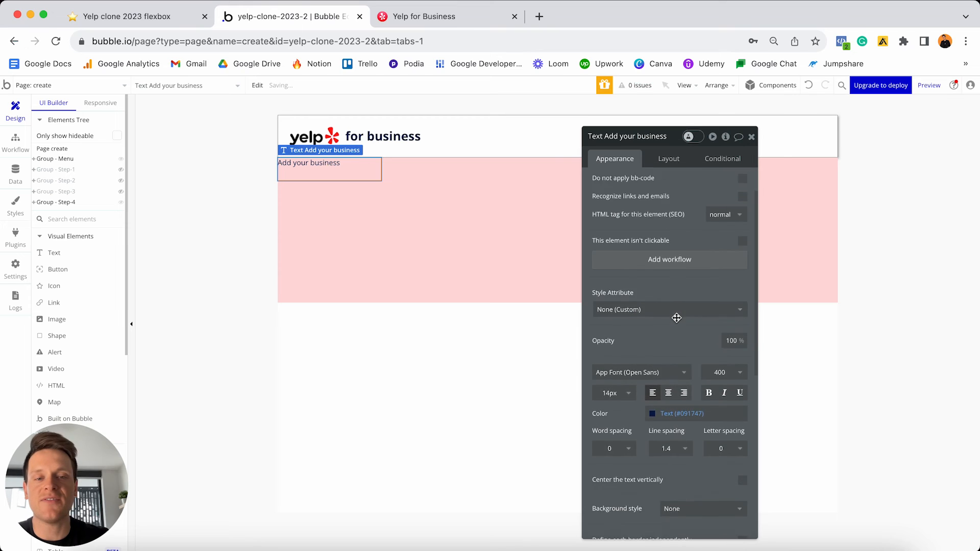
pyautogui.click(620, 308)
pyautogui.press('BackSpace')
pyautogui.press('BackSpace')
pyautogui.write('24')
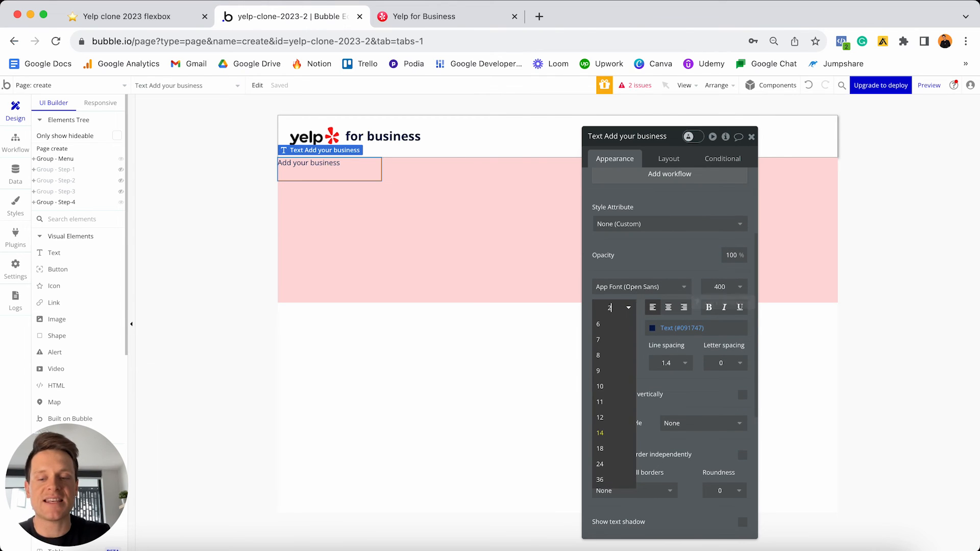
pyautogui.press('Return')
pyautogui.click(709, 308)
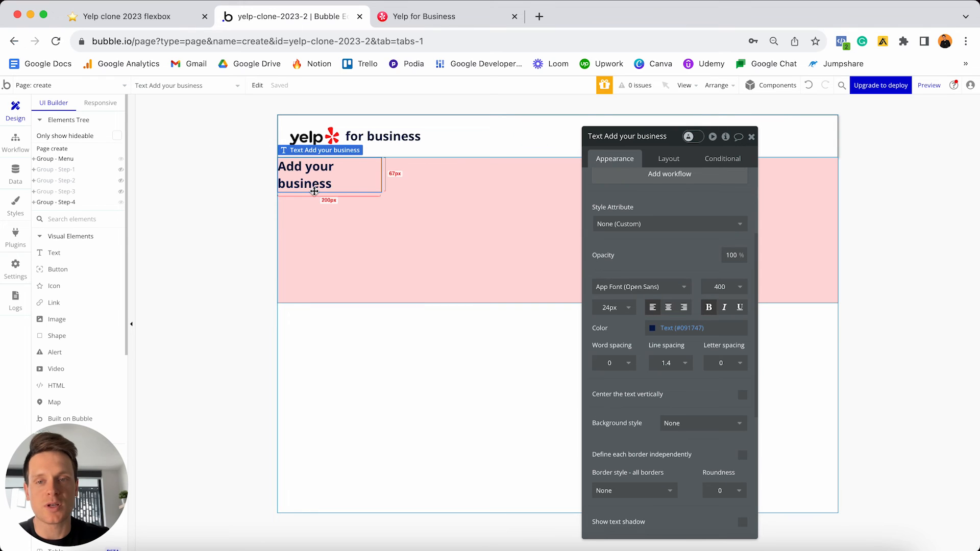
# - Make the heading stretch with 0 min width/height and 20px top, left, right margins, then duplicate it
pyautogui.click(669, 159)
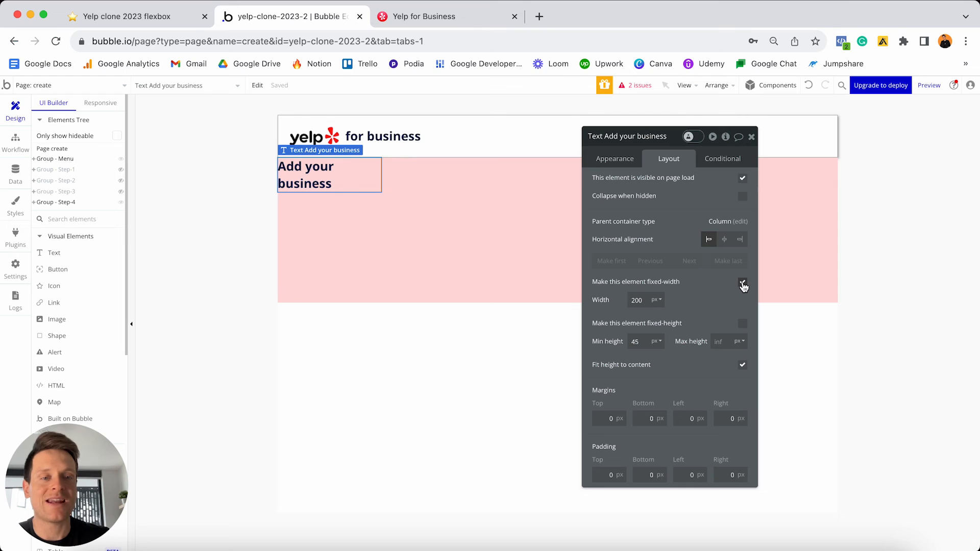
pyautogui.click(743, 282)
pyautogui.click(659, 301)
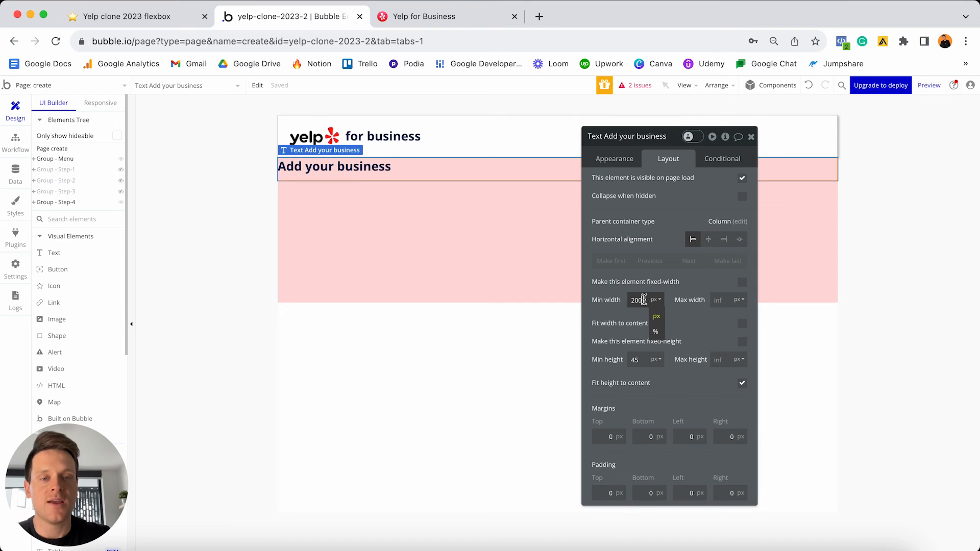
pyautogui.doubleClick(644, 300)
pyautogui.write('0')
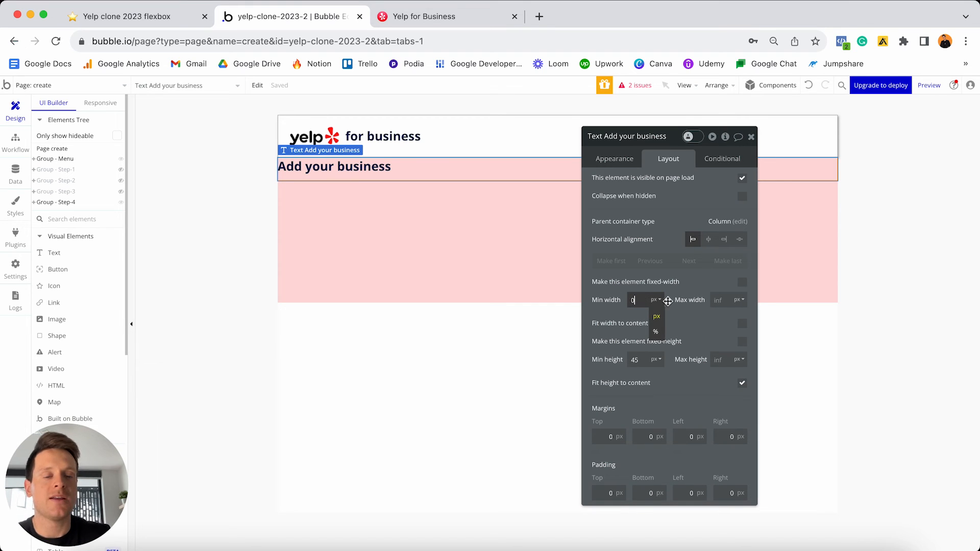
pyautogui.click(663, 305)
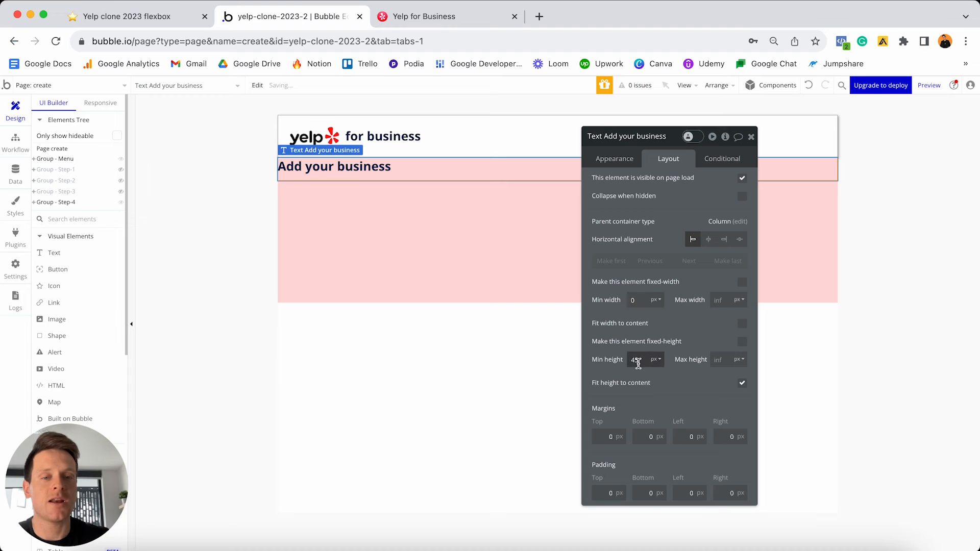
pyautogui.doubleClick(637, 361)
pyautogui.write('0')
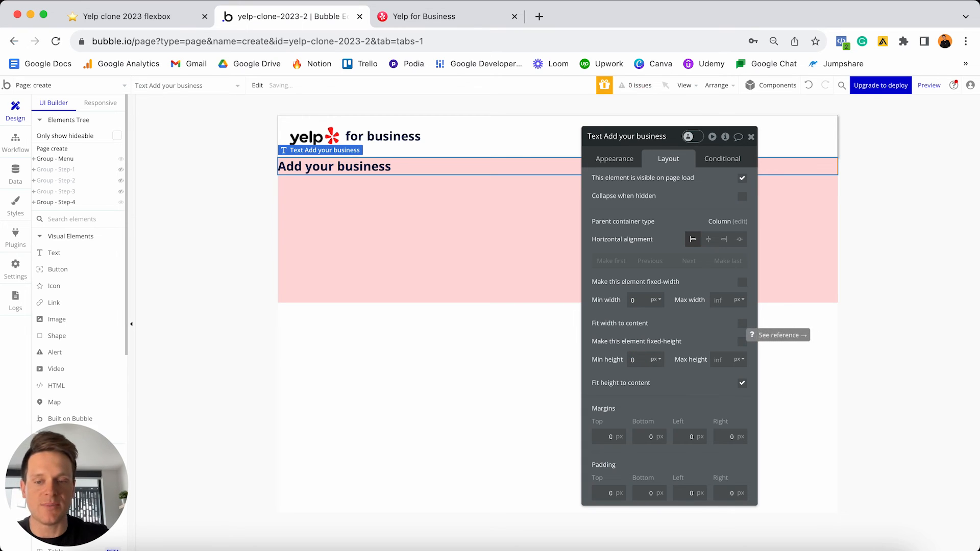
pyautogui.click(608, 435)
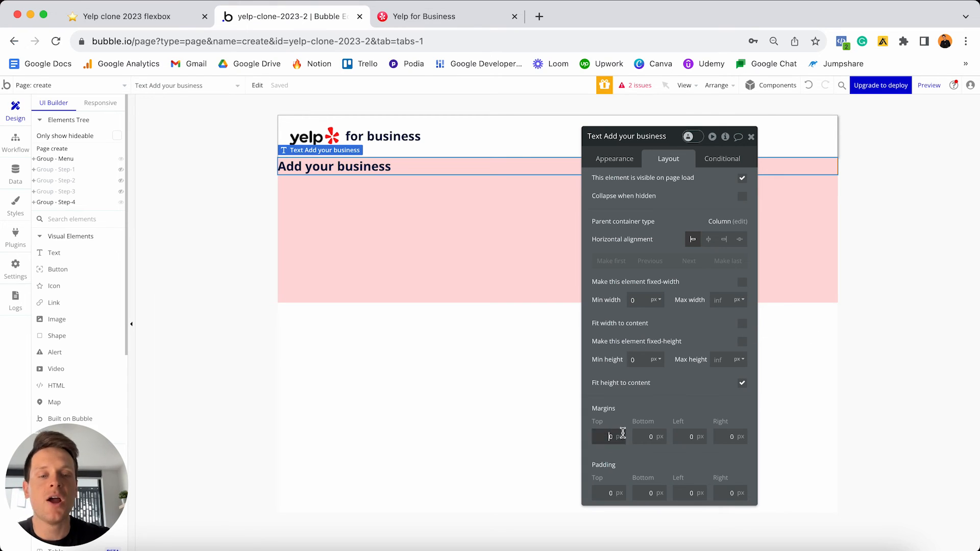
pyautogui.write('2')
pyautogui.click(684, 437)
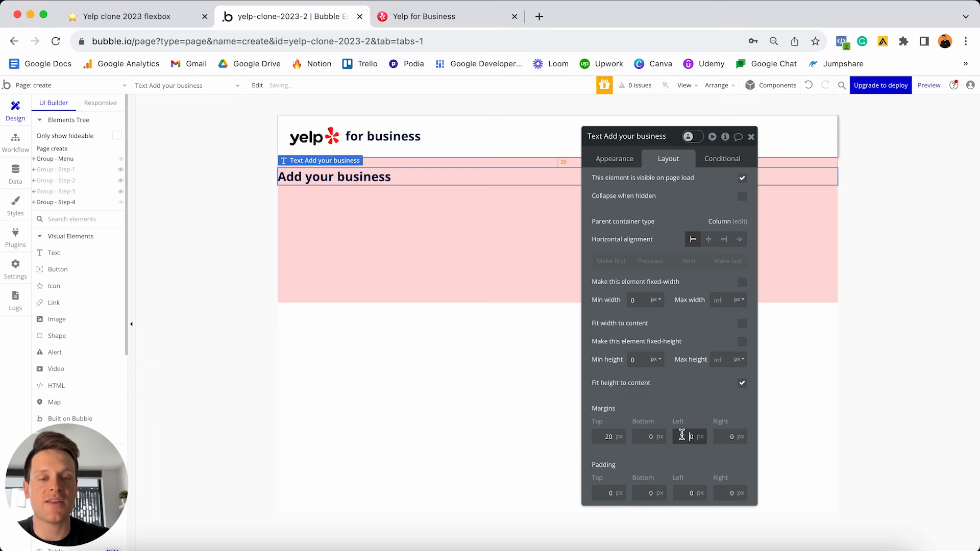
pyautogui.write('2')
pyautogui.click(725, 437)
pyautogui.write('2')
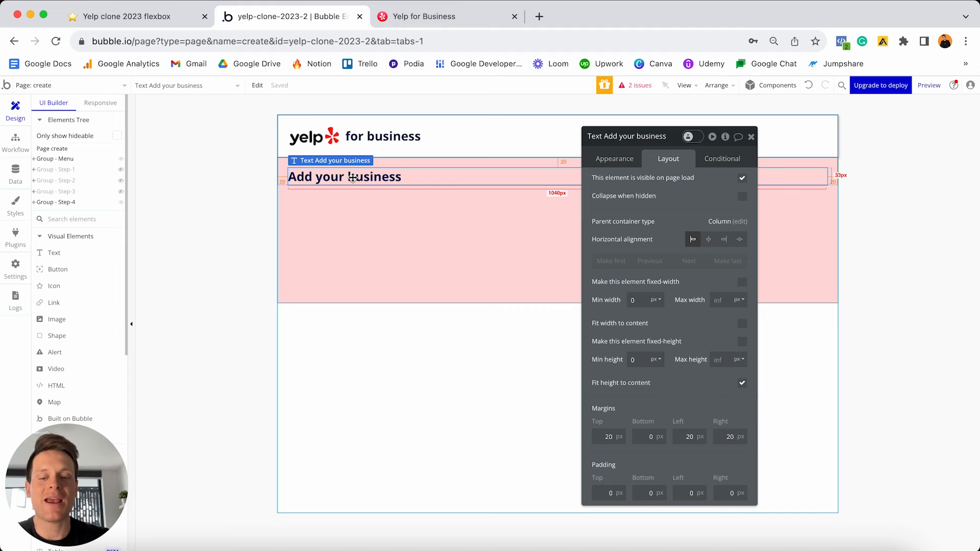
pyautogui.press('super+d')
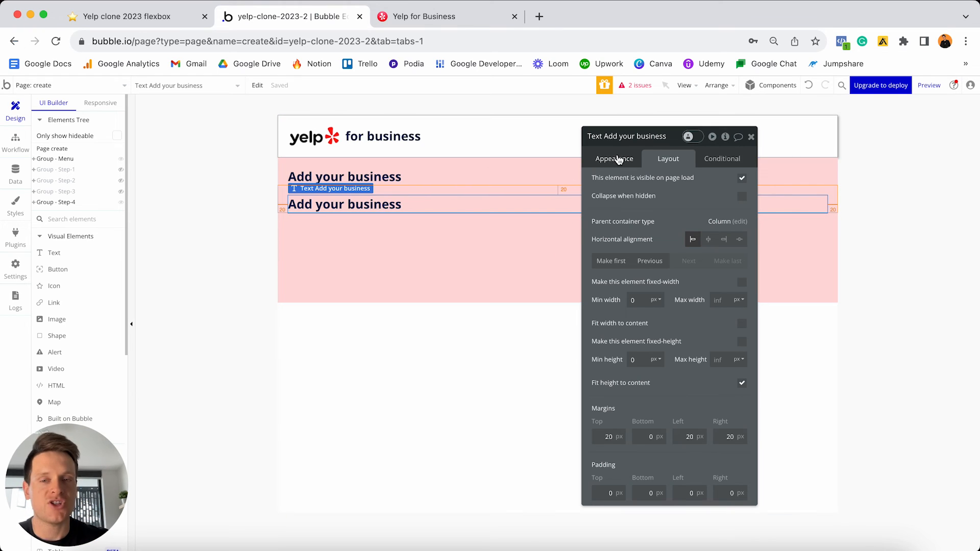
# - Change the duplicate's text to "Featured image" at 14px font size
pyautogui.click(618, 156)
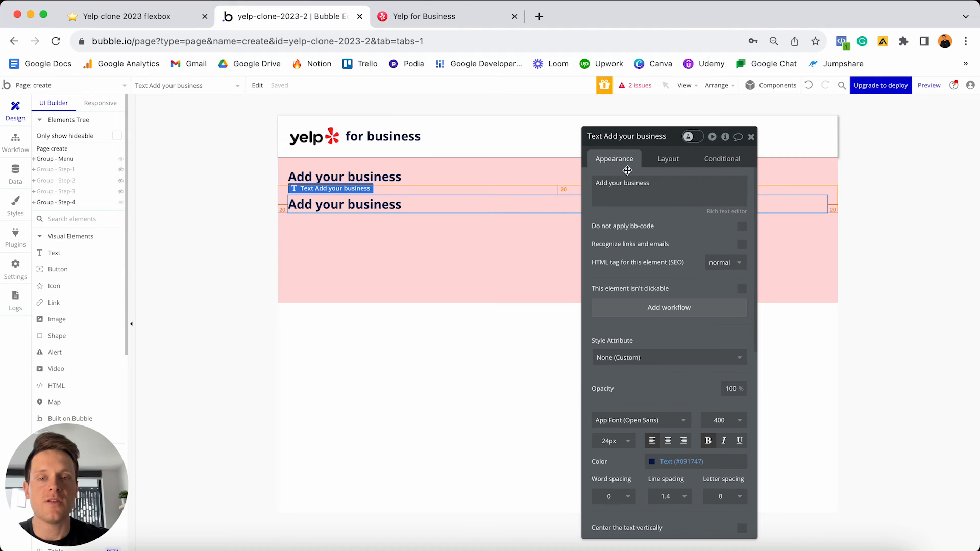
pyautogui.click(652, 185)
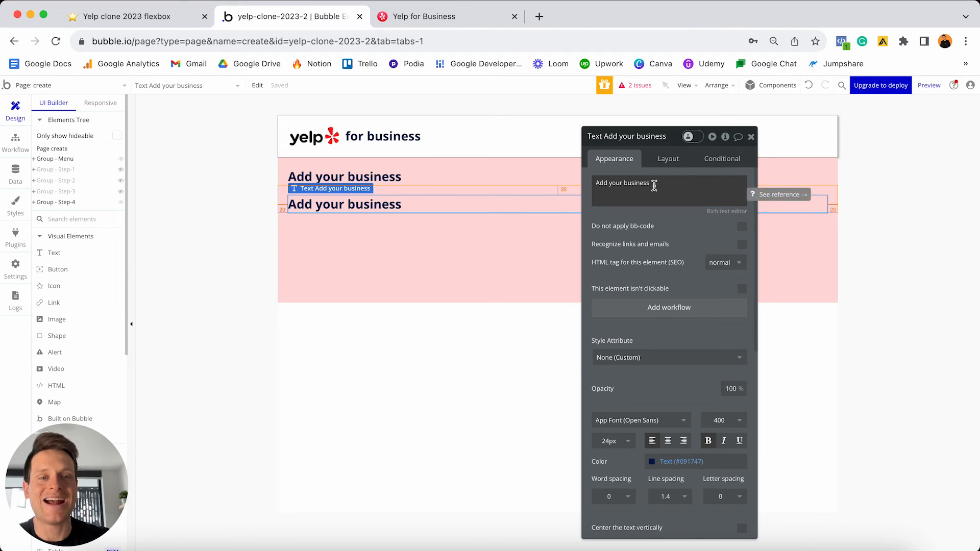
pyautogui.tripleClick(654, 186)
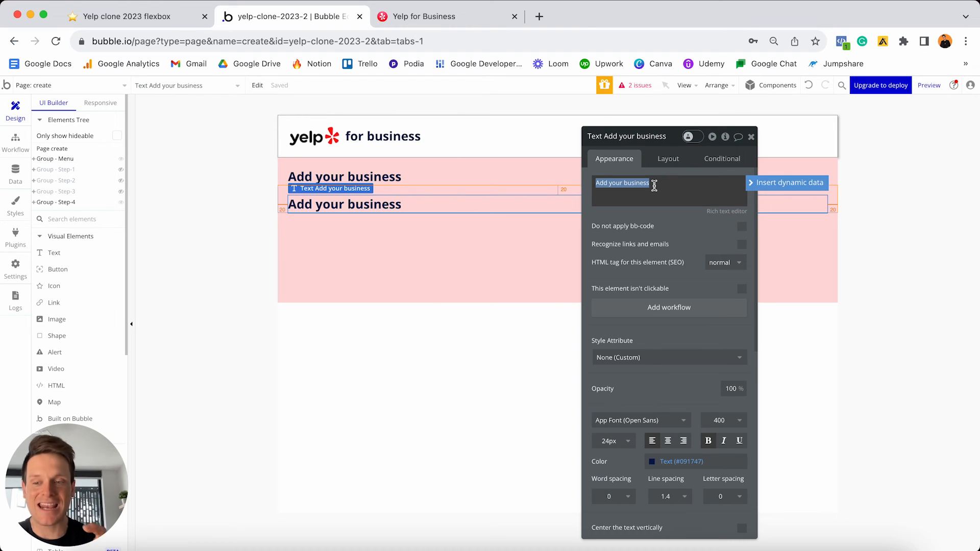
pyautogui.write('F')
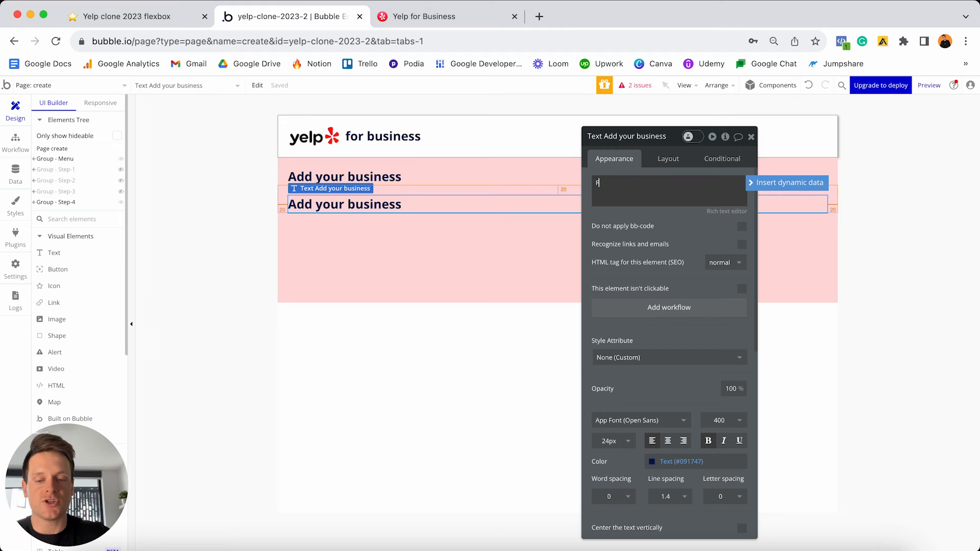
pyautogui.write('eatured image')
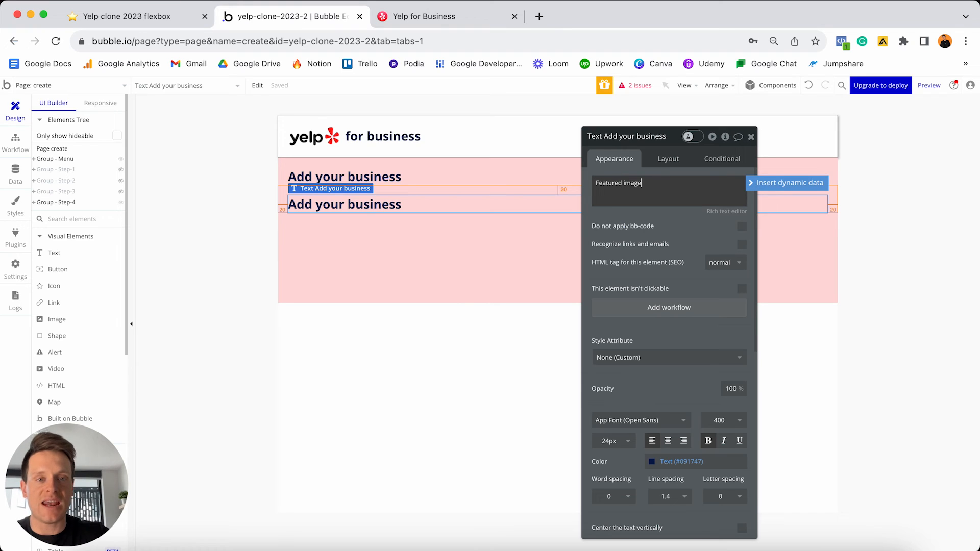
pyautogui.click(611, 441)
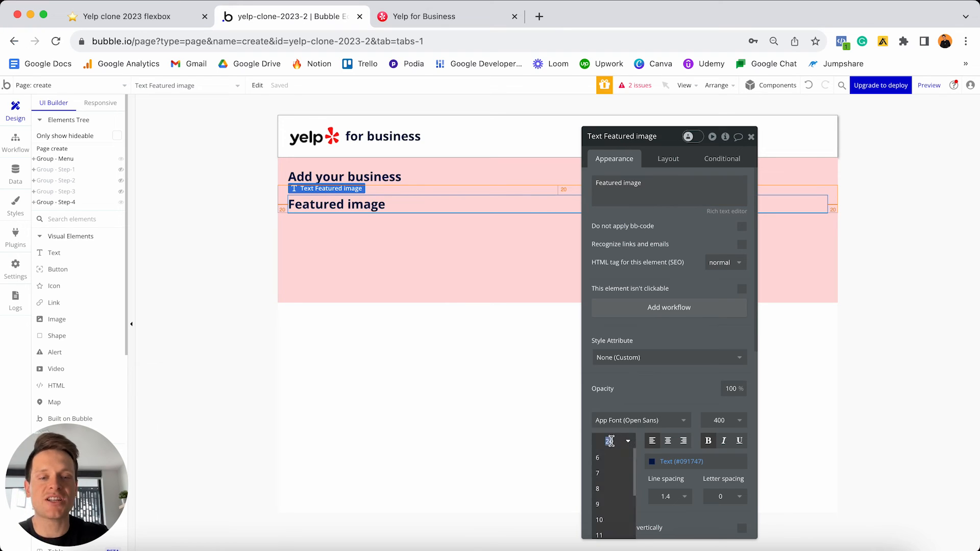
pyautogui.write('14')
pyautogui.press('Return')
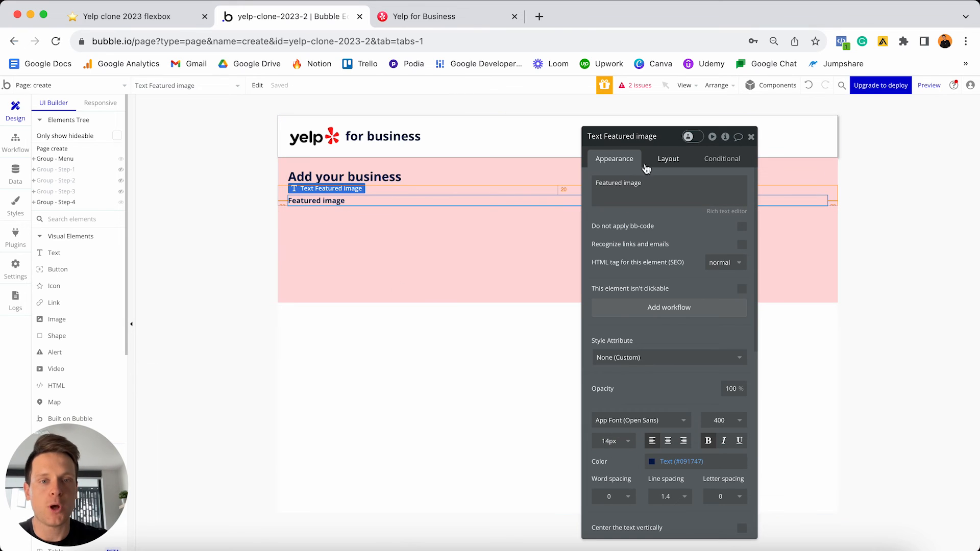
# - Set the label's top margin to 30 px and pick the Picture Uploader element
pyautogui.click(653, 164)
pyautogui.click(595, 436)
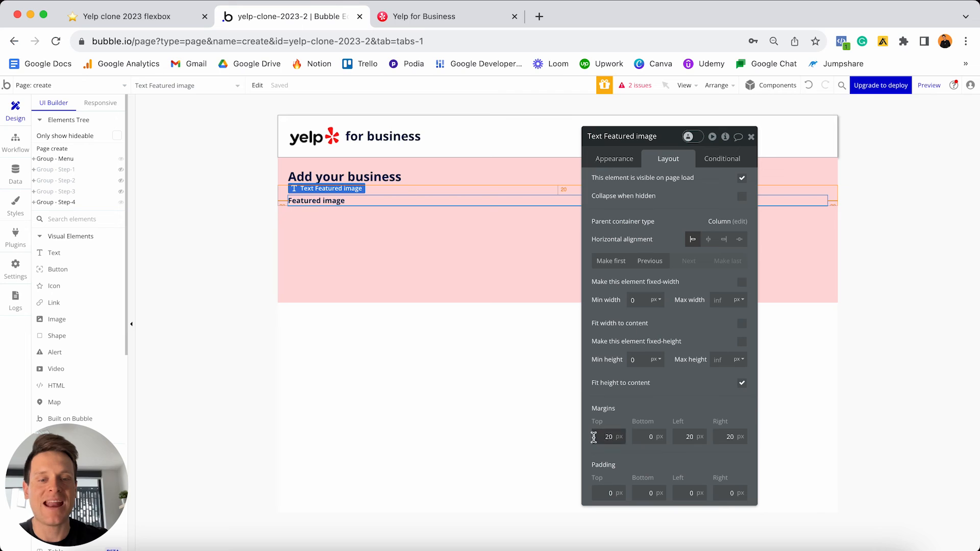
pyautogui.hotkey('shift', 'Right')
pyautogui.hotkey('shift', 'Right')
pyautogui.write('30')
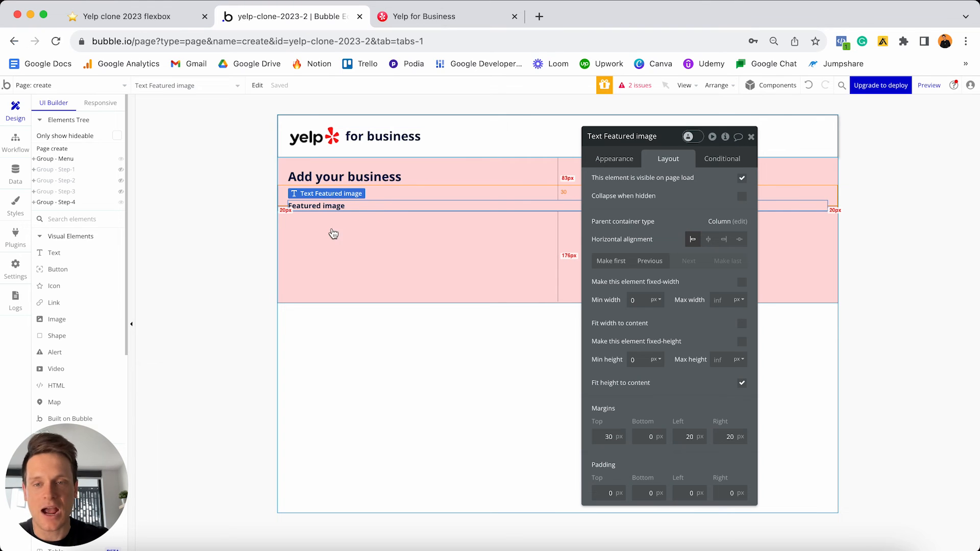
pyautogui.scroll(-3, 97, 291)
pyautogui.scroll(-7, 92, 300)
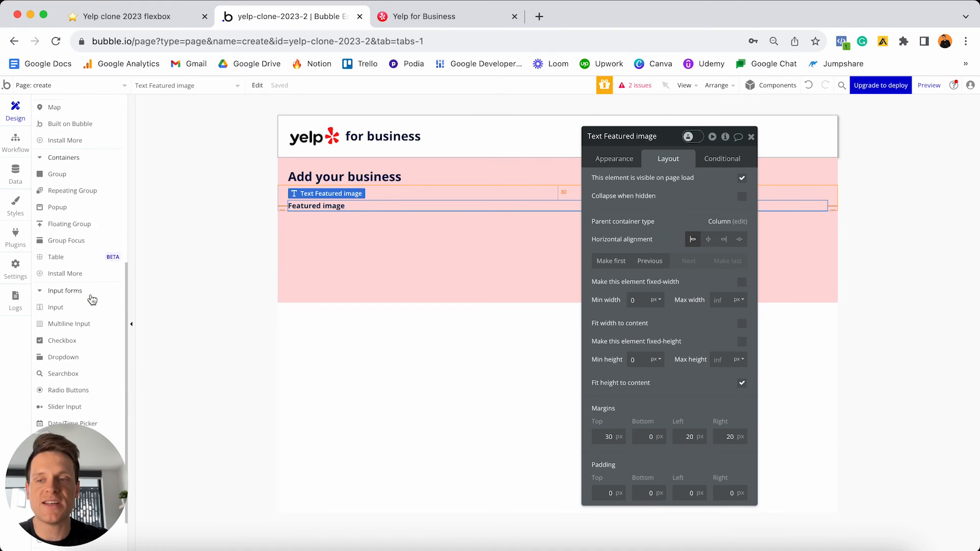
pyautogui.scroll(-1, 91, 300)
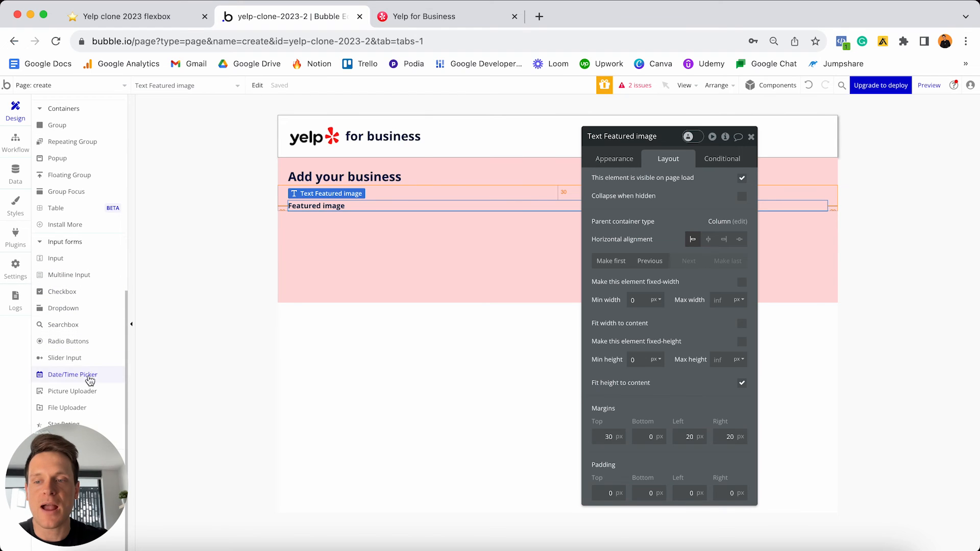
pyautogui.click(77, 392)
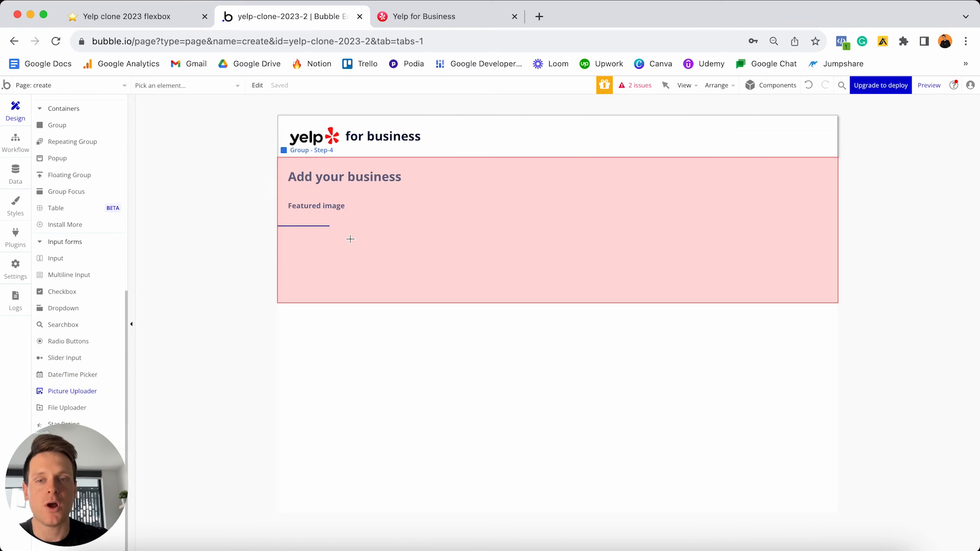
# - Place a picture uploader below the Featured image label and name it 'PictureUploader - featured-image'
pyautogui.click(351, 238)
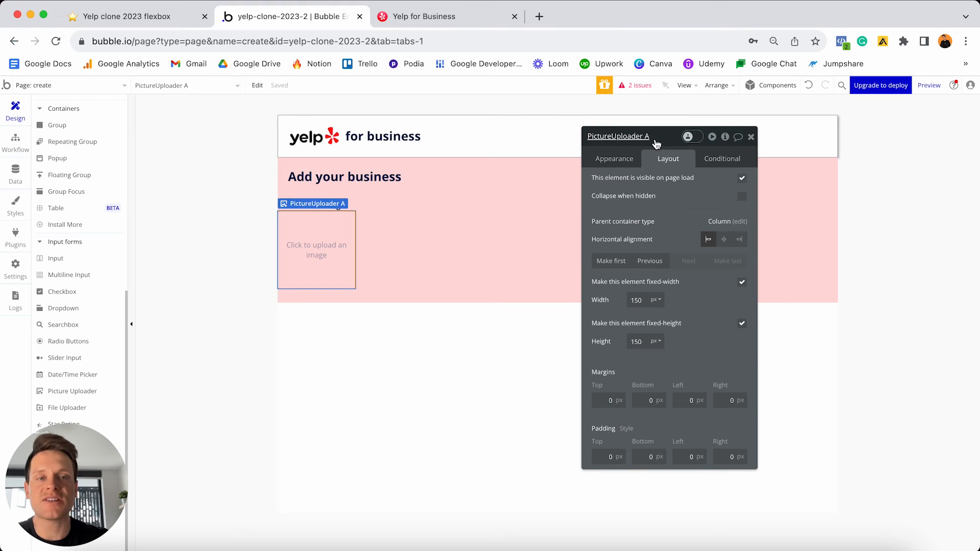
pyautogui.click(655, 137)
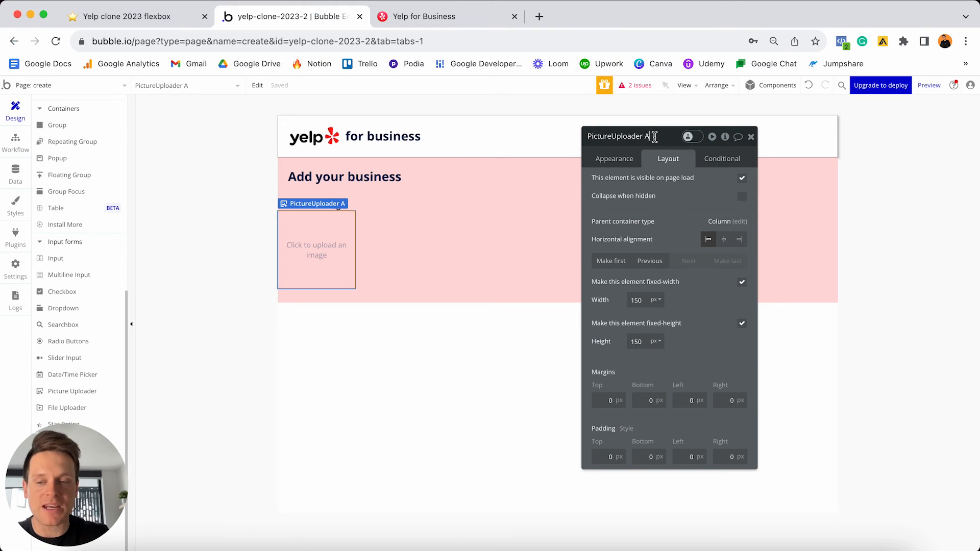
pyautogui.press('BackSpace')
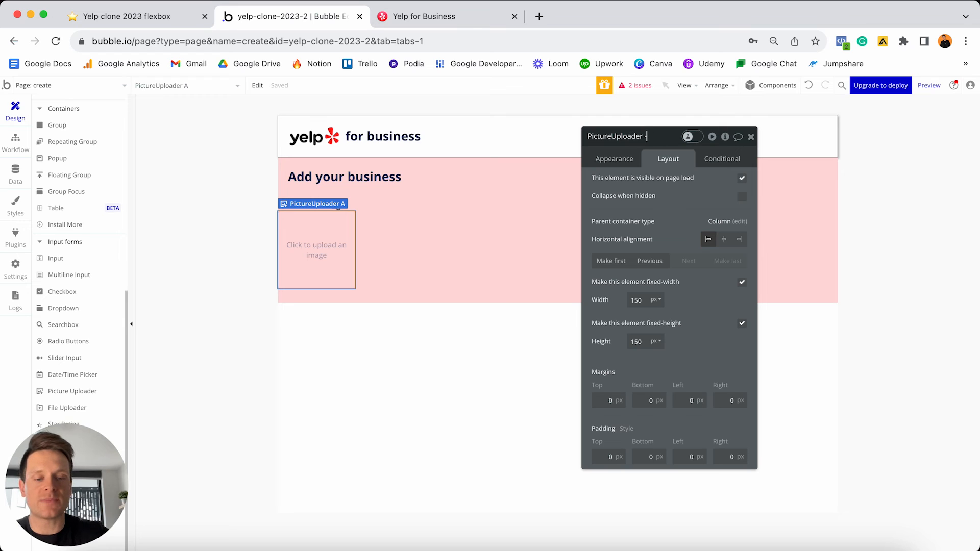
pyautogui.write('- featured-image')
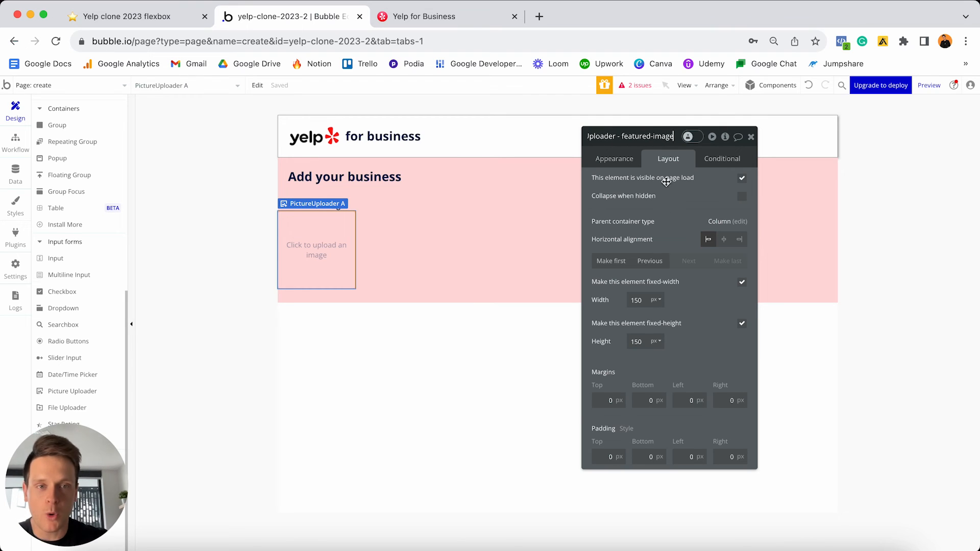
# - Make the uploader's width flexible, from 0 up to a 200 px maximum
pyautogui.click(742, 282)
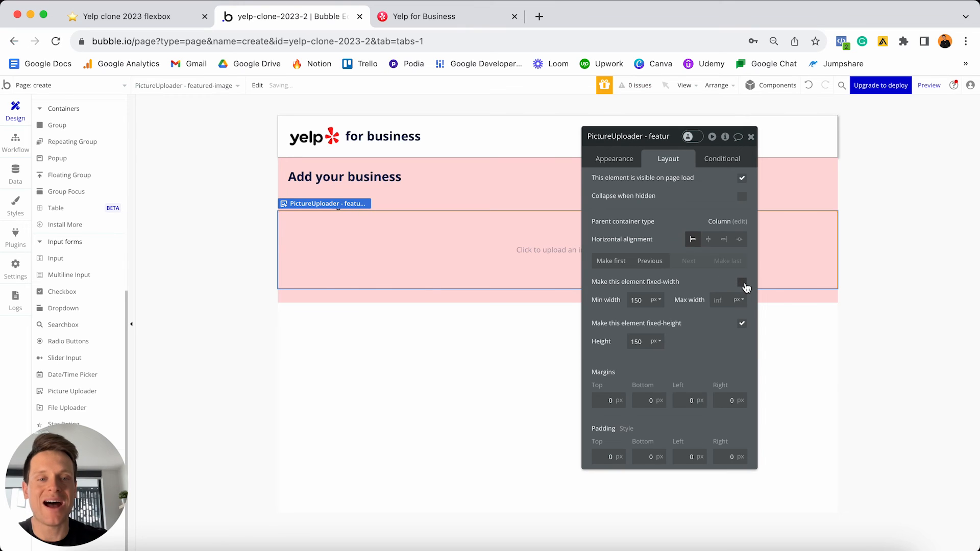
pyautogui.doubleClick(643, 300)
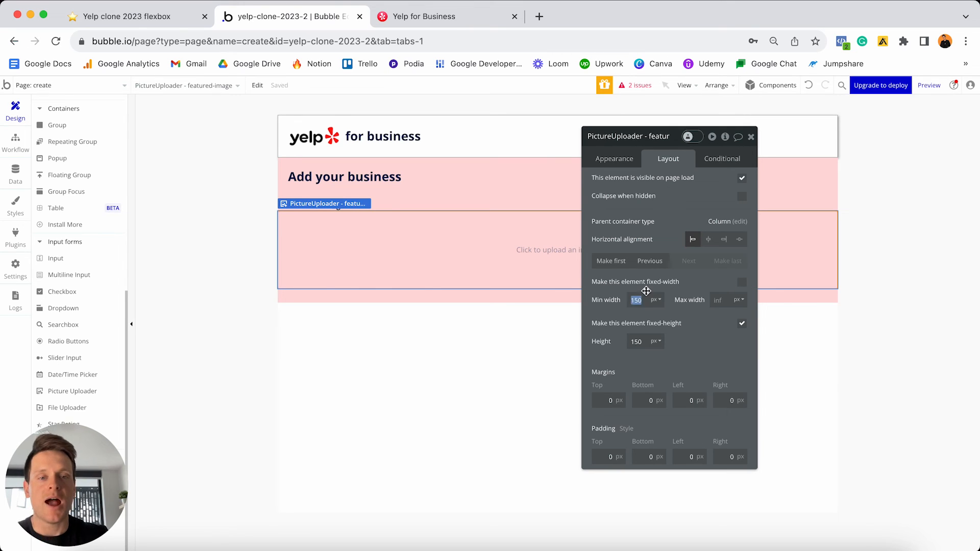
pyautogui.write('0')
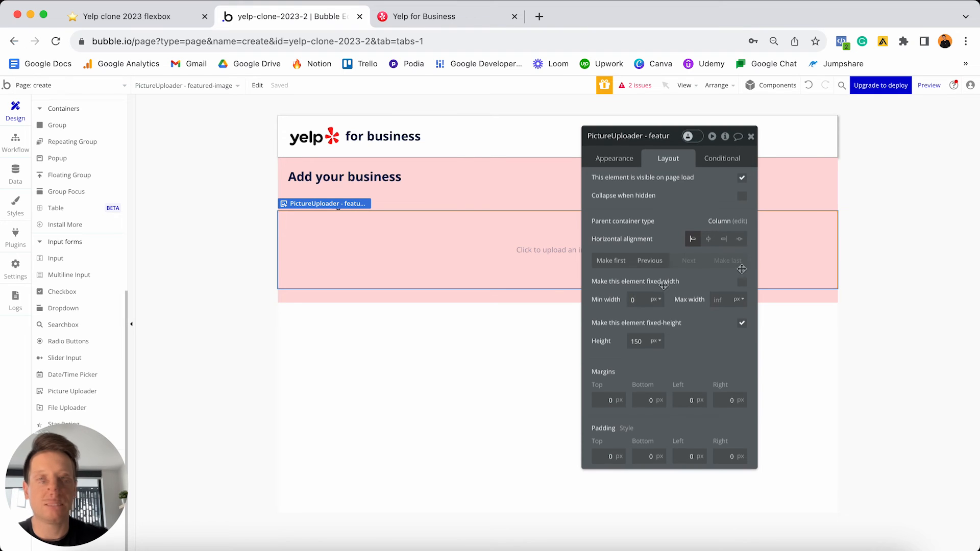
pyautogui.click(720, 299)
pyautogui.write('200')
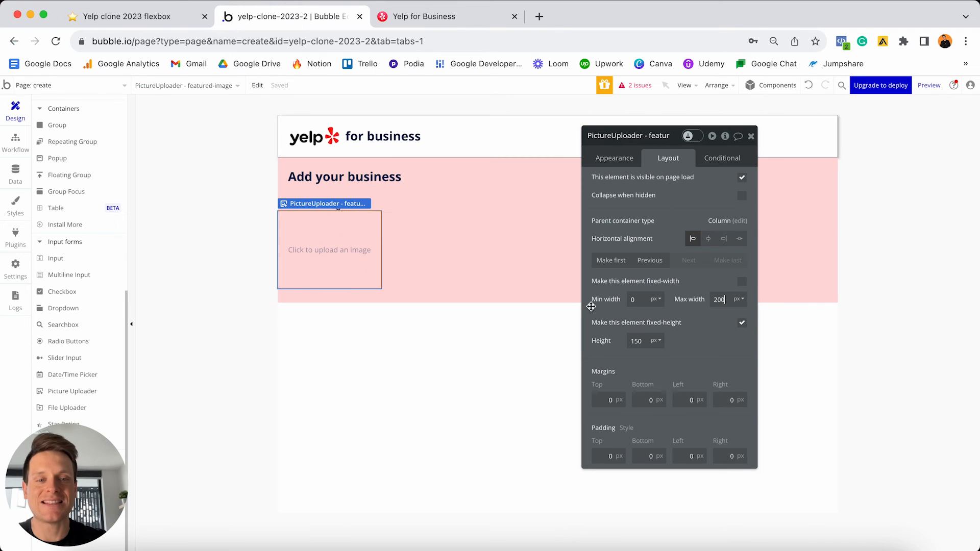
pyautogui.click(716, 279)
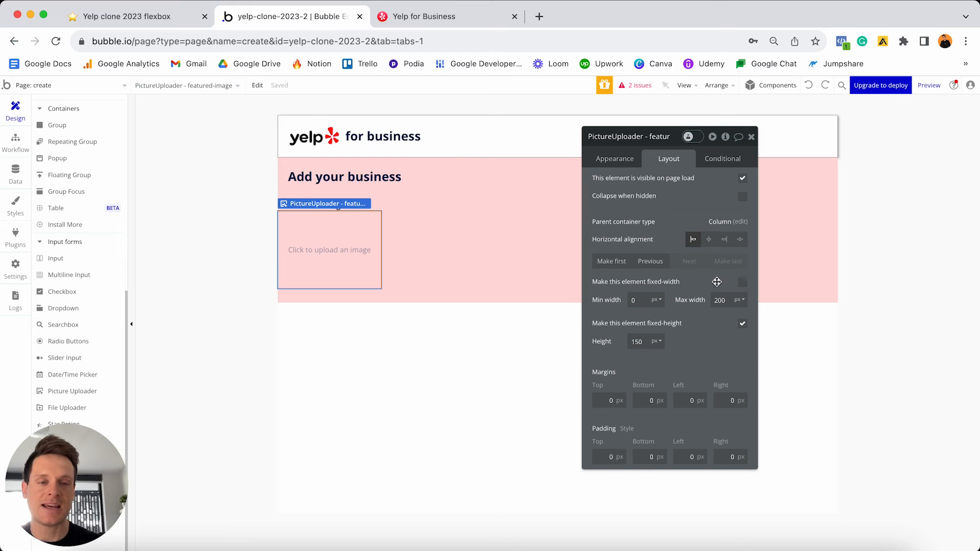
# - Set the uploader's height to 100 with 20 px left and right margins
pyautogui.click(644, 343)
pyautogui.hotkey('shift', 'Left')
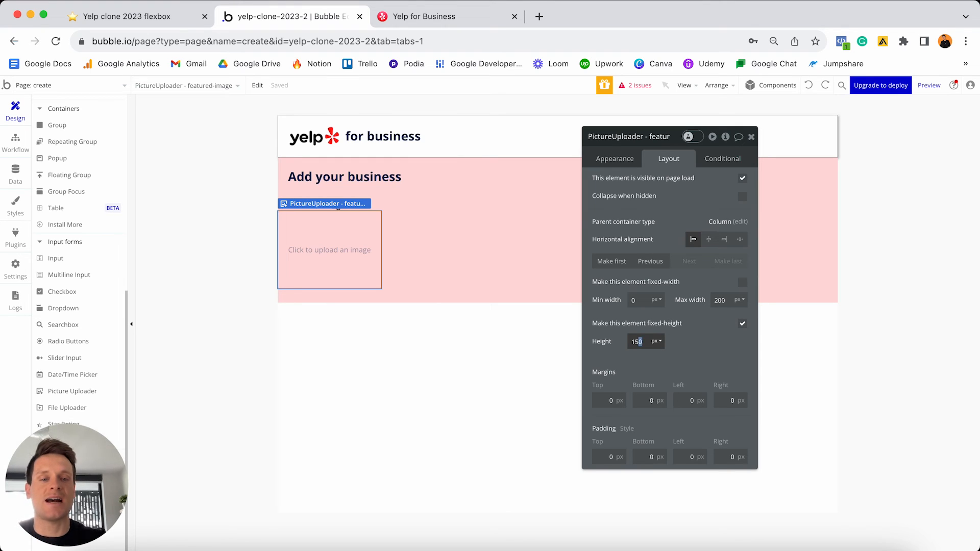
pyautogui.hotkey('shift', 'Left')
pyautogui.hotkey('shift', 'Left')
pyautogui.write('100')
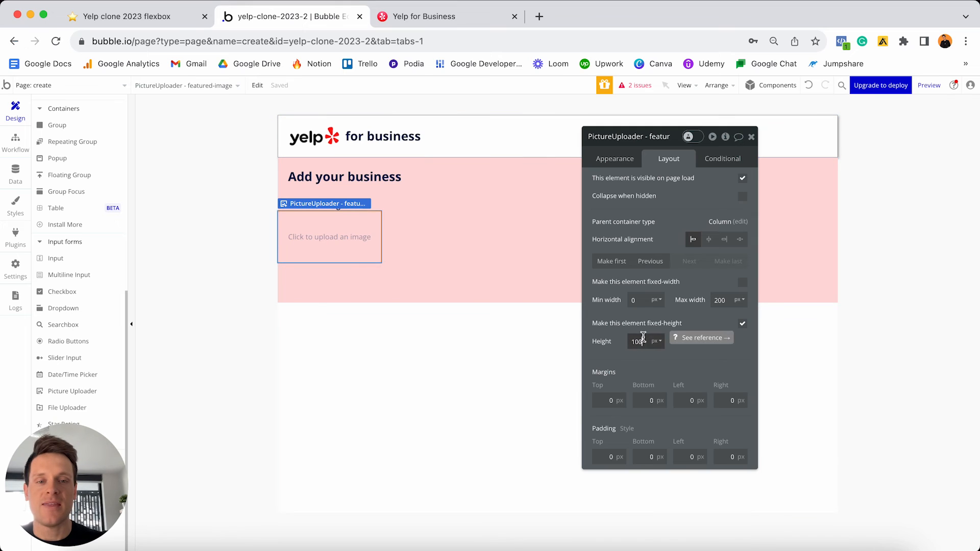
pyautogui.click(680, 396)
pyautogui.write('2')
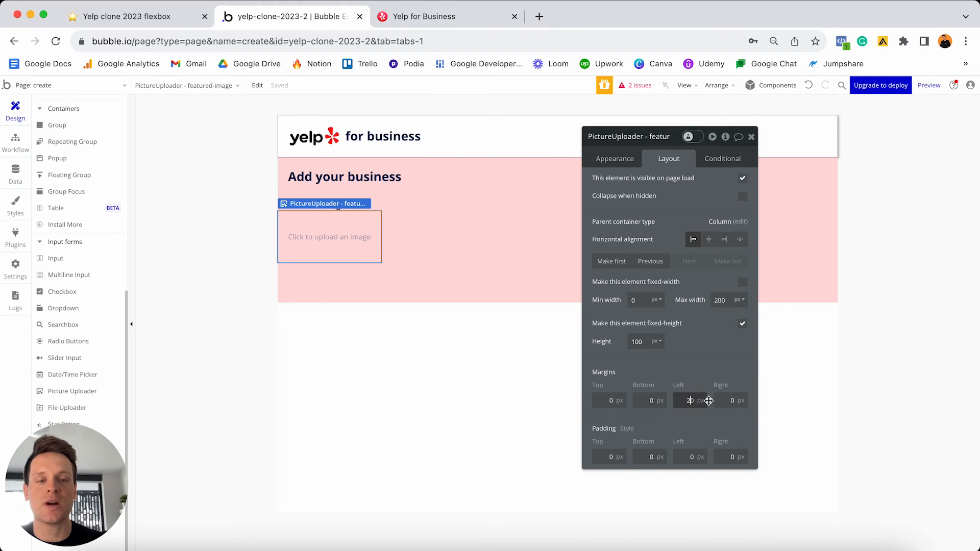
pyautogui.click(722, 400)
pyautogui.write('2')
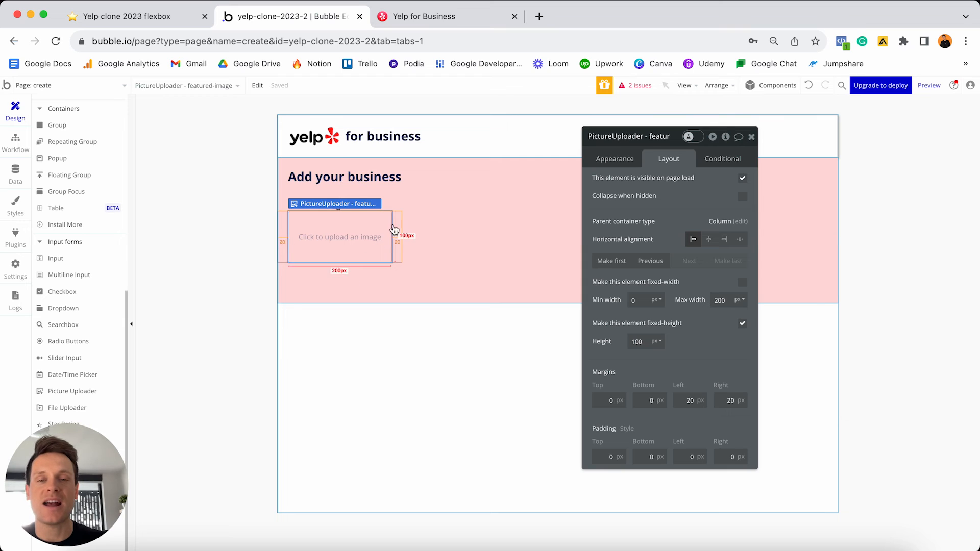
# - Copy the Featured image label and paste a duplicate below the uploader
pyautogui.click(413, 208)
pyautogui.press('super+c')
pyautogui.press('super+v')
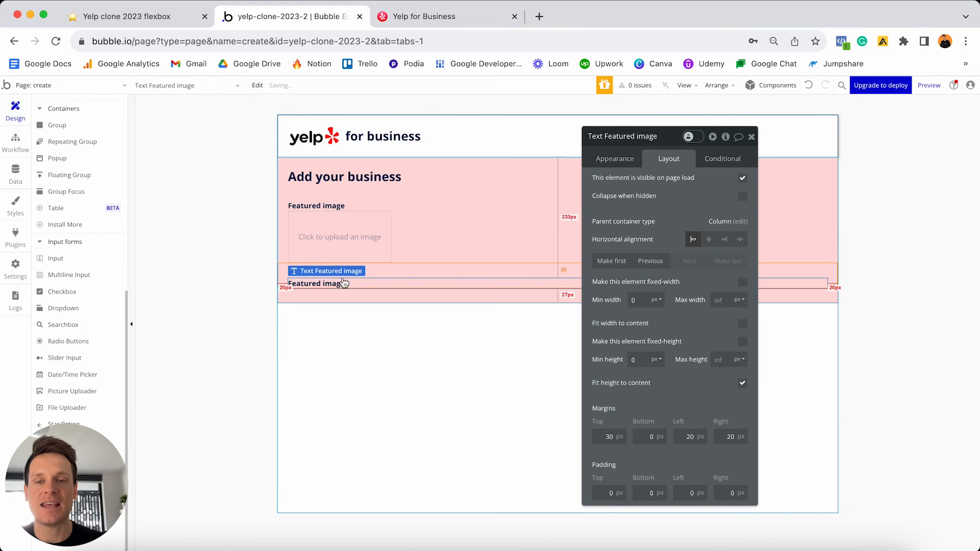
# - Change the copied label's text to 'Business name'
pyautogui.click(614, 159)
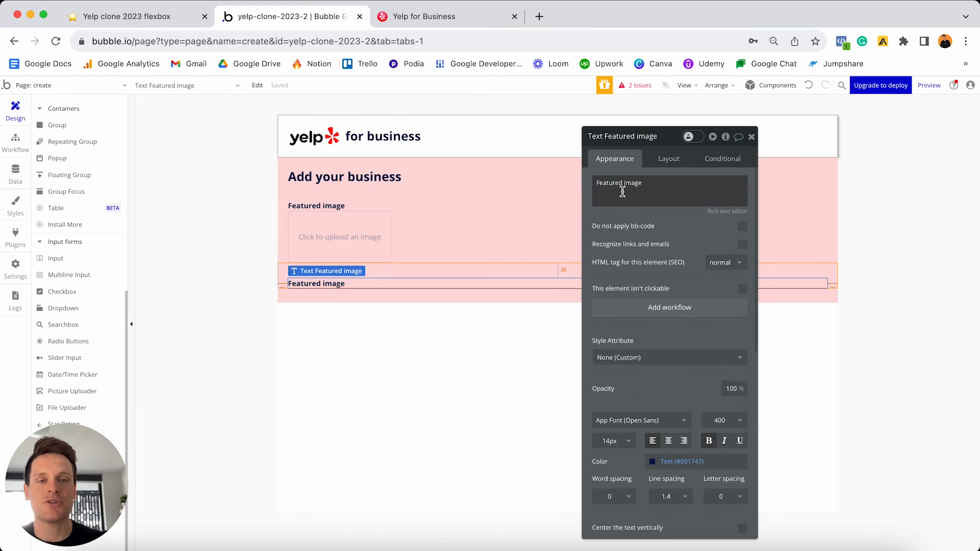
pyautogui.tripleClick(624, 193)
pyautogui.write('Business na')
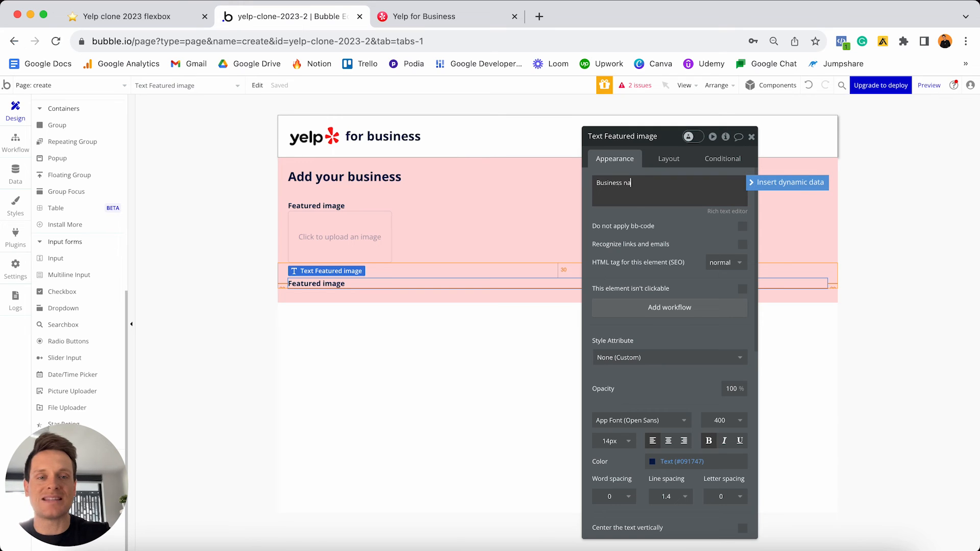
pyautogui.write('me')
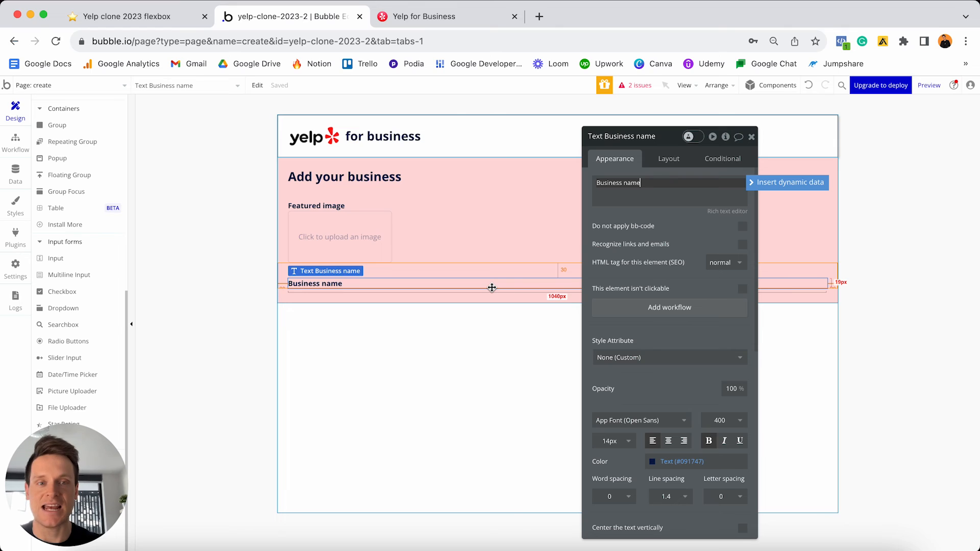
# - Give the label a 20 px top margin, then switch to the Yelp signup page
pyautogui.click(669, 159)
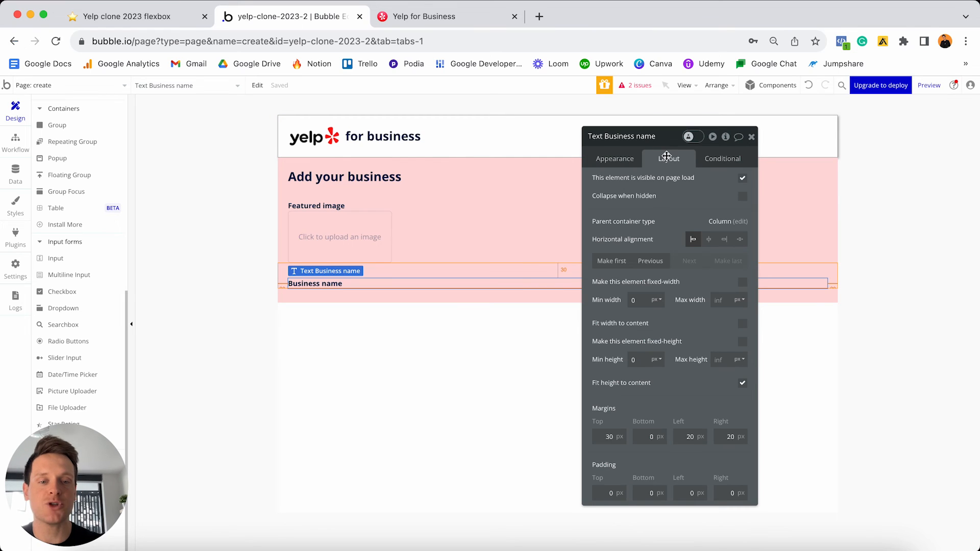
pyautogui.doubleClick(602, 434)
pyautogui.write('20')
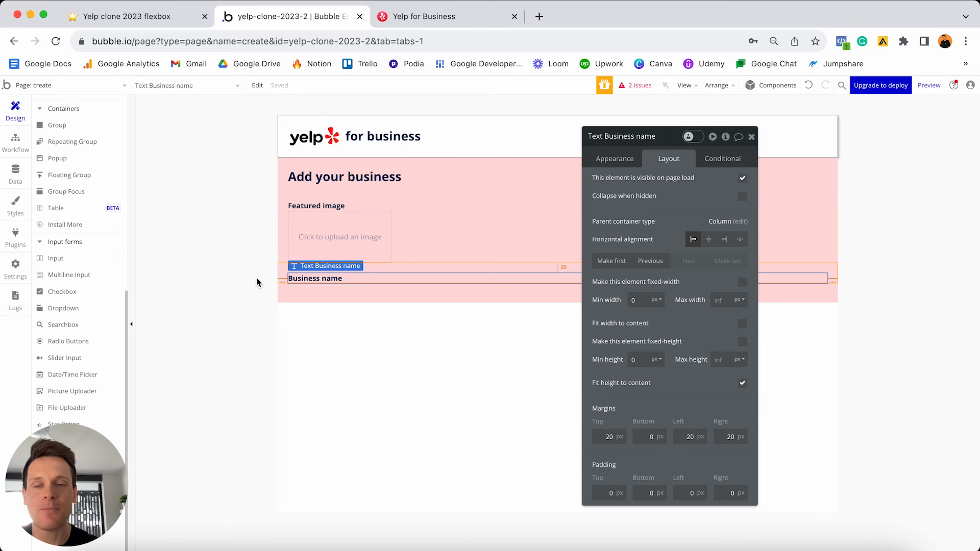
pyautogui.click(461, 21)
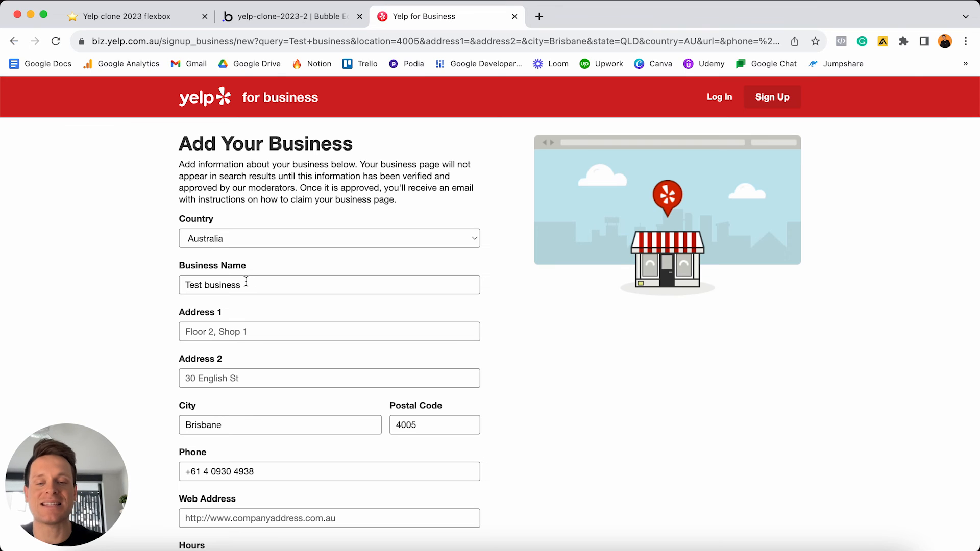
# - Return from the Yelp Add Your Business form to the Bubble editor
pyautogui.click(247, 17)
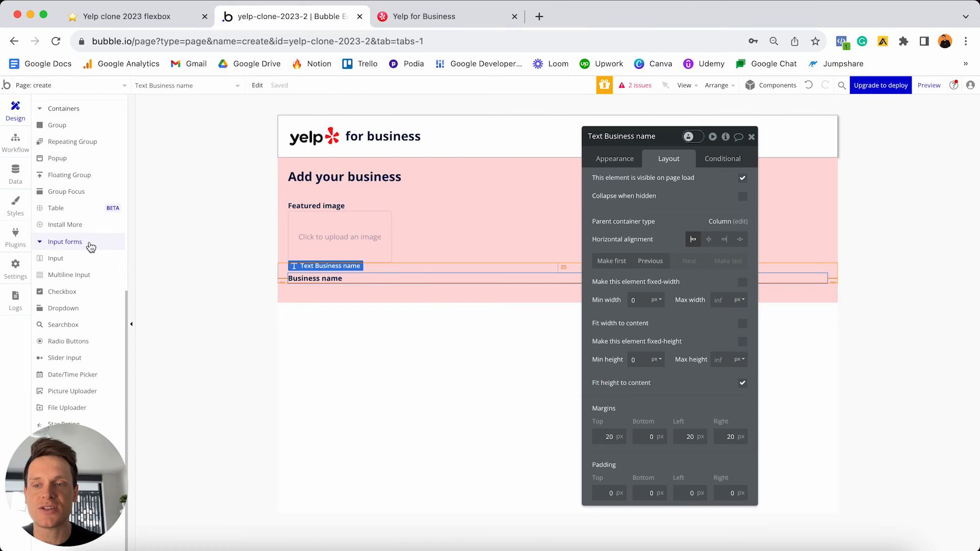
# - Draw a text input beneath the Business name label and name it 'Input - Business-name (final)'
pyautogui.click(79, 260)
pyautogui.click(325, 290)
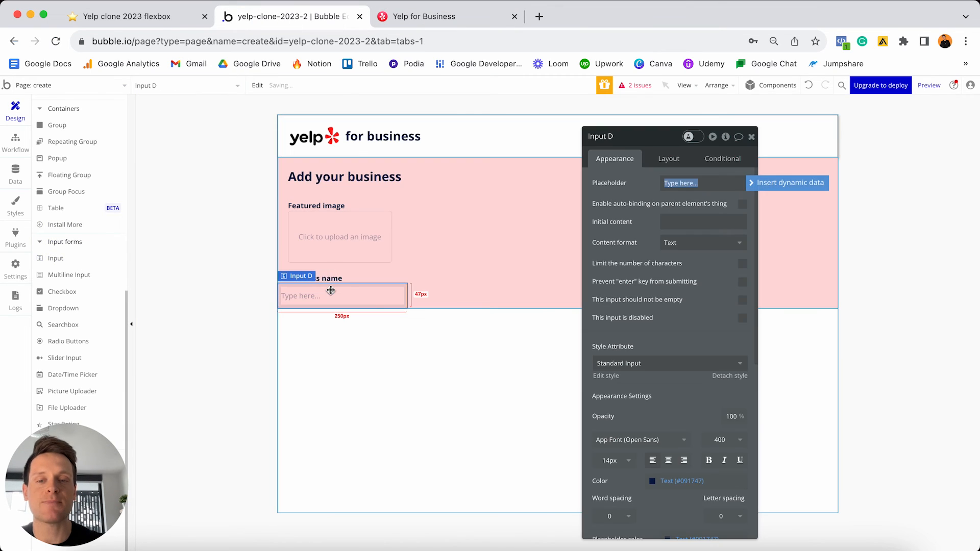
pyautogui.click(376, 303)
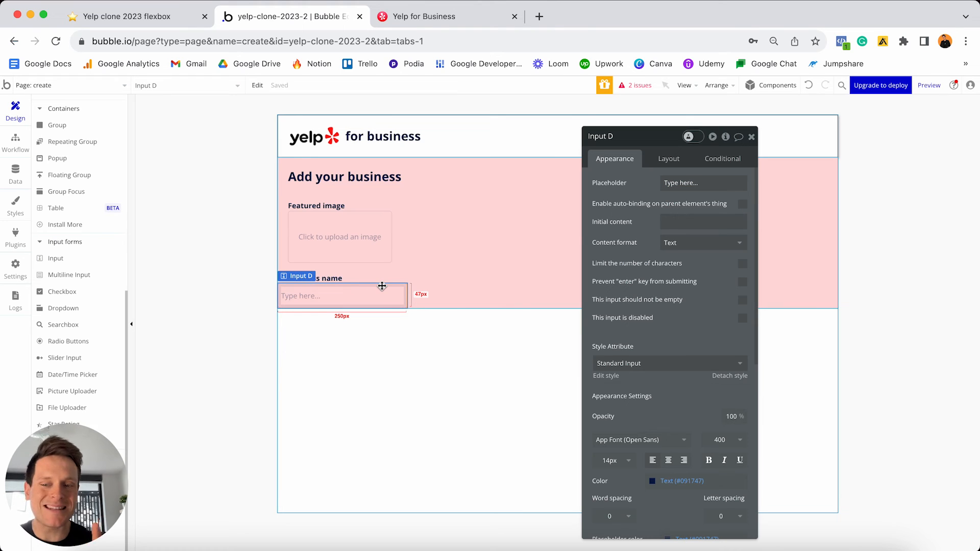
pyautogui.click(619, 137)
pyautogui.press('BackSpace')
pyautogui.write('-')
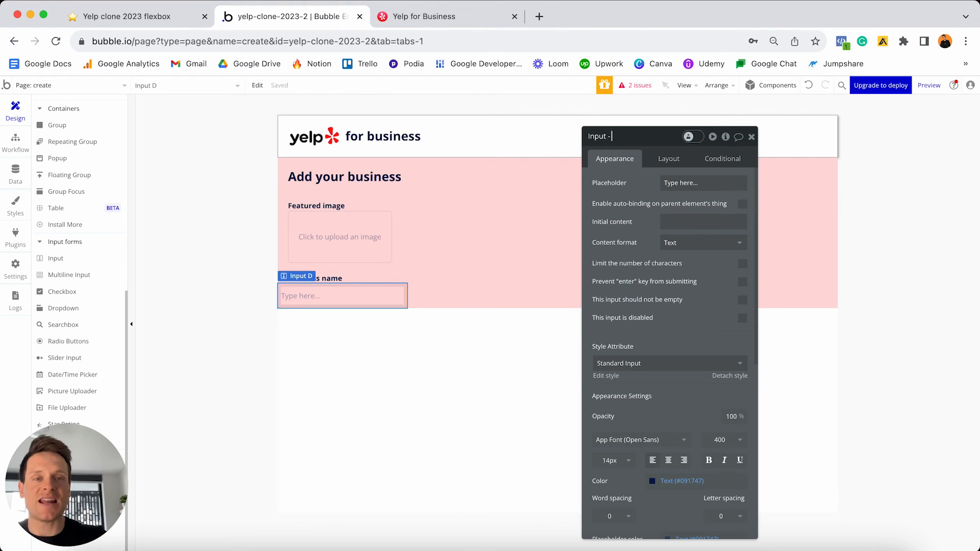
pyautogui.write(' Business-name (')
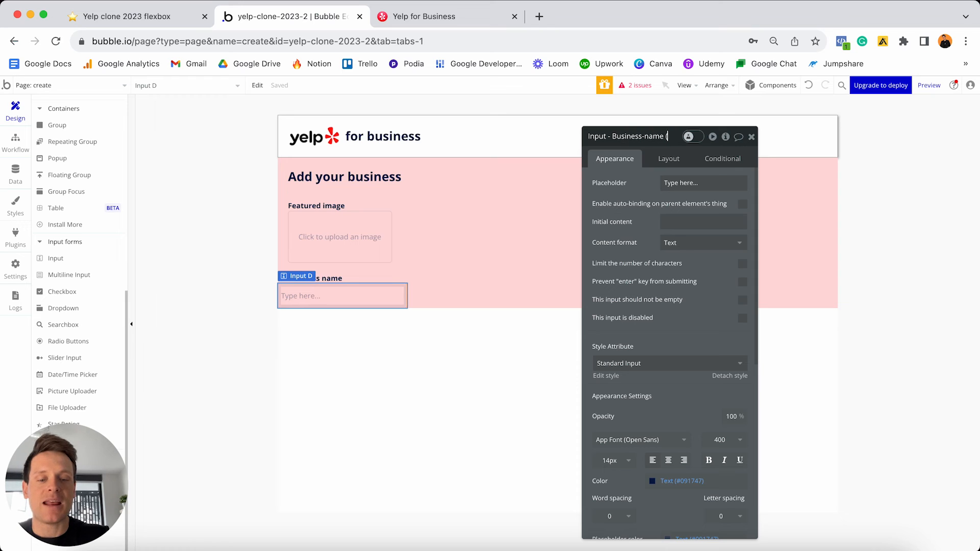
pyautogui.write('final)')
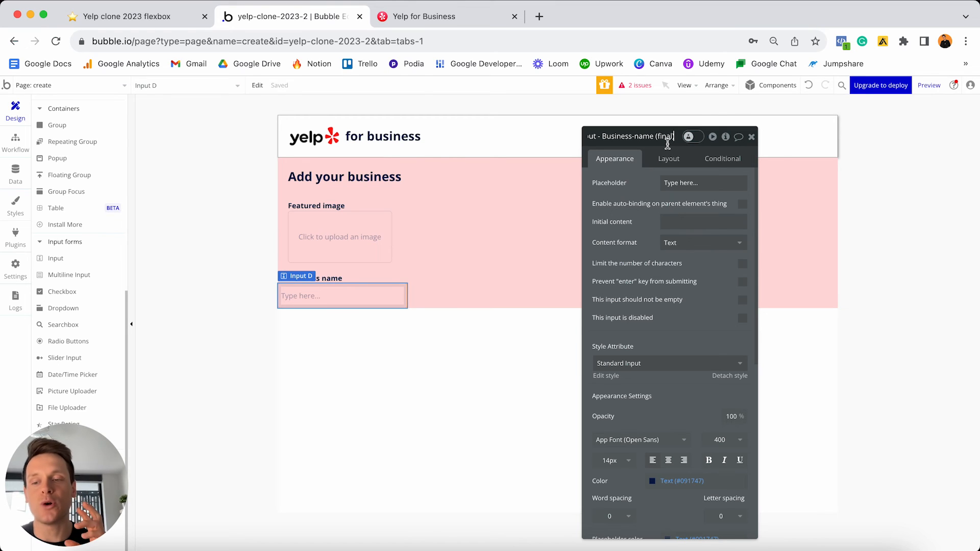
pyautogui.press('Return')
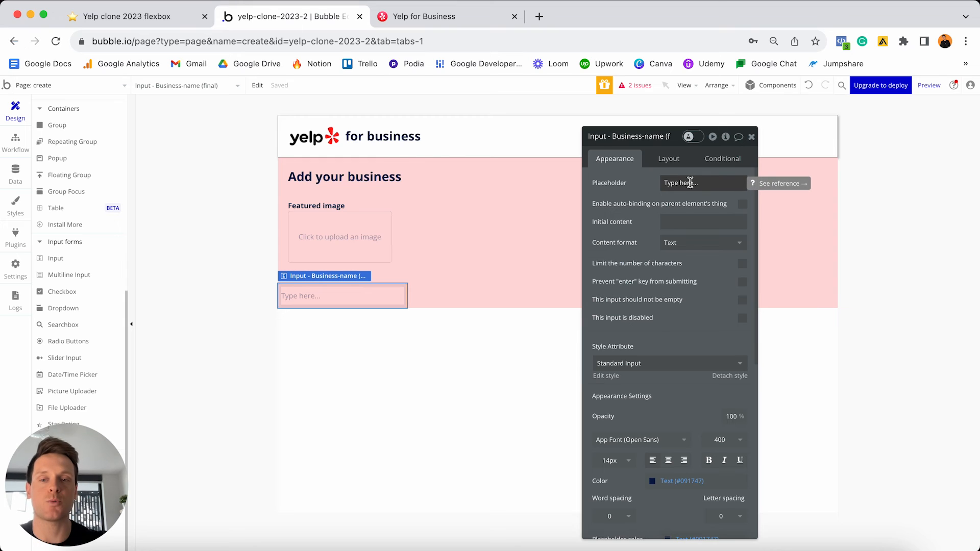
# - Set the input's initial content to the dynamic value Input - Business-name's value
pyautogui.click(672, 222)
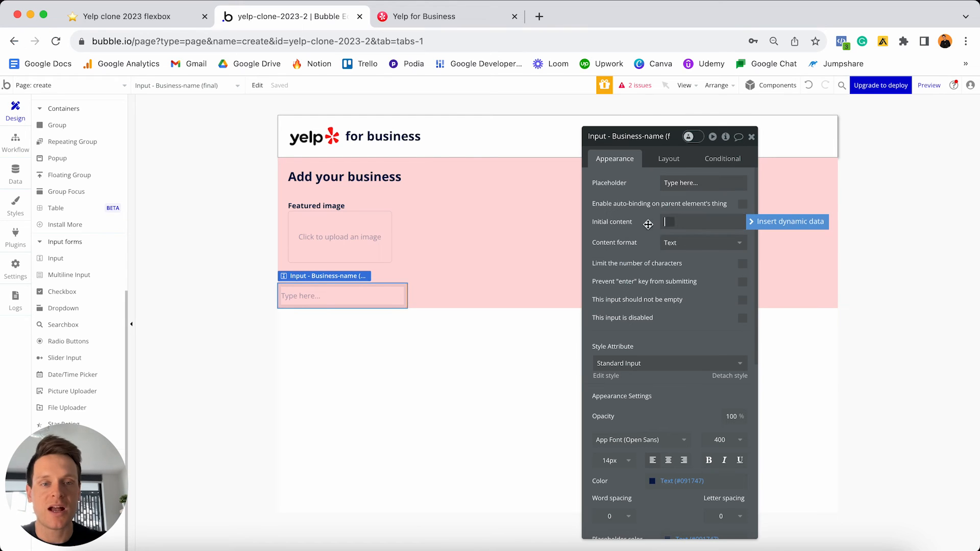
pyautogui.click(757, 223)
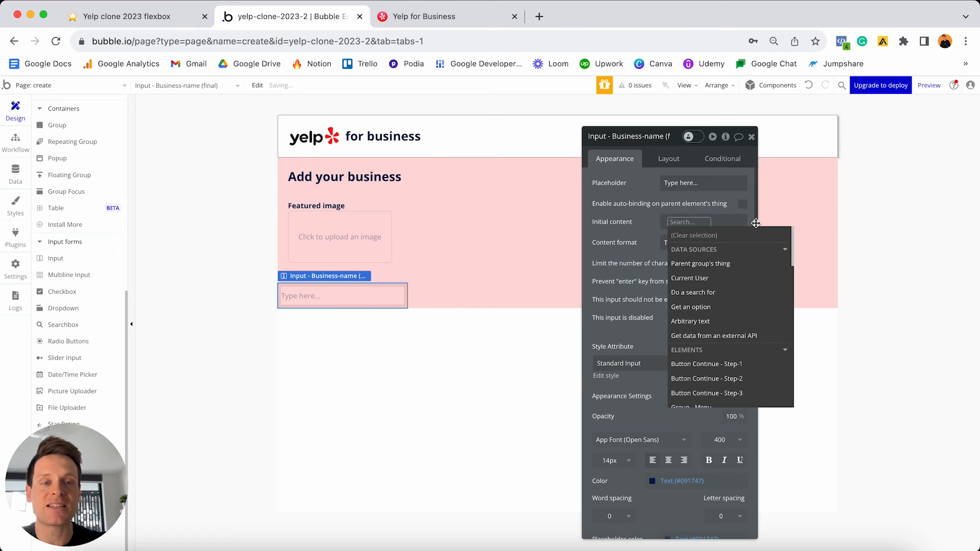
pyautogui.write('name')
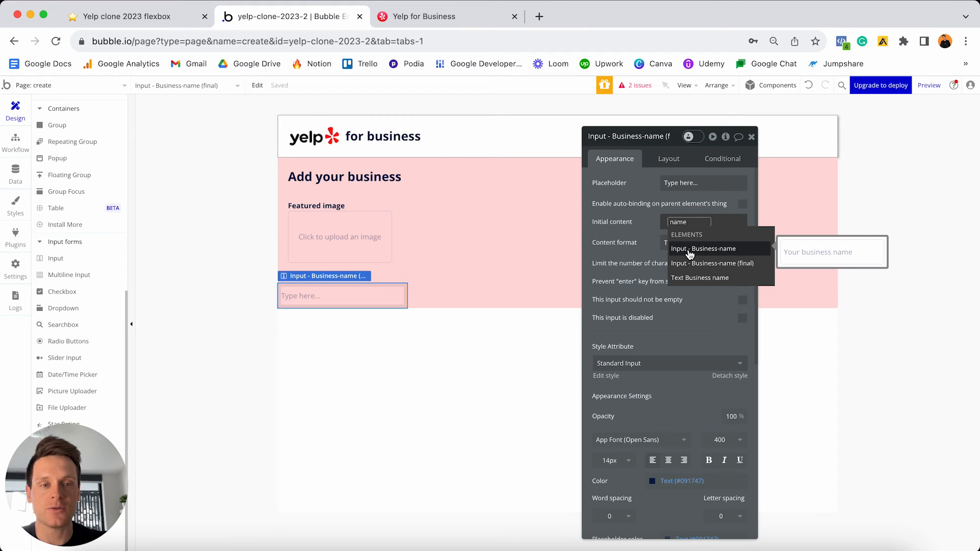
pyautogui.click(733, 255)
pyautogui.click(712, 261)
pyautogui.click(634, 233)
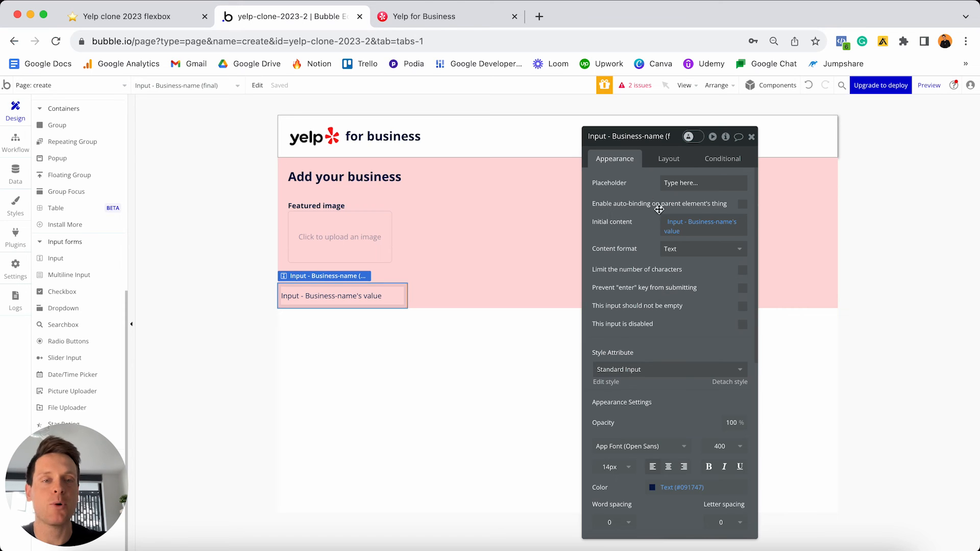
pyautogui.click(660, 161)
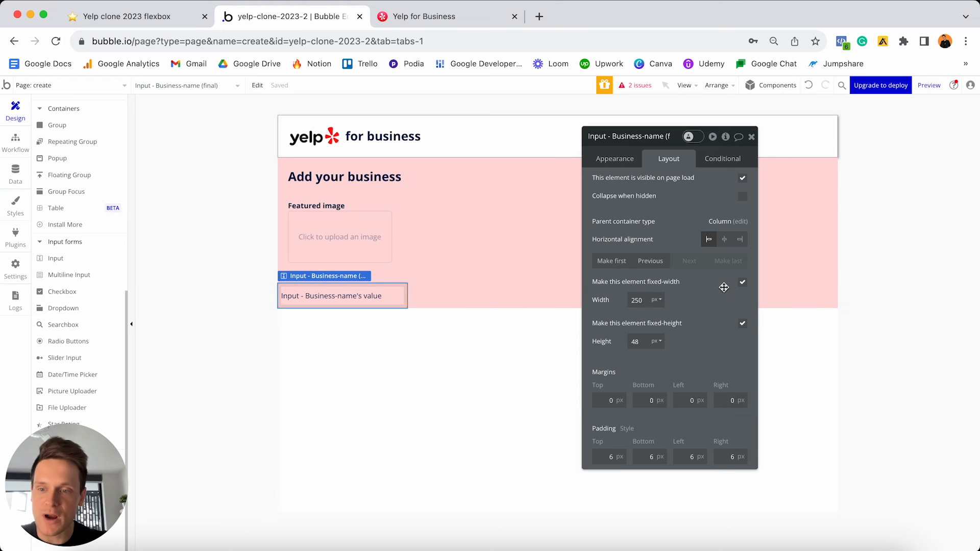
# - Uncheck fixed width, set min width 0, max width 500, and 20 px left/right margins
pyautogui.click(741, 284)
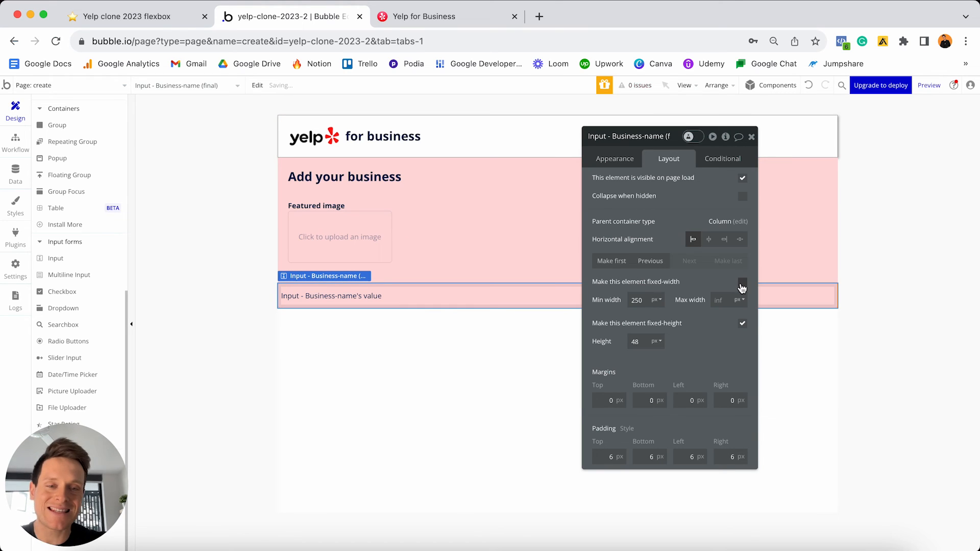
pyautogui.press('Tab')
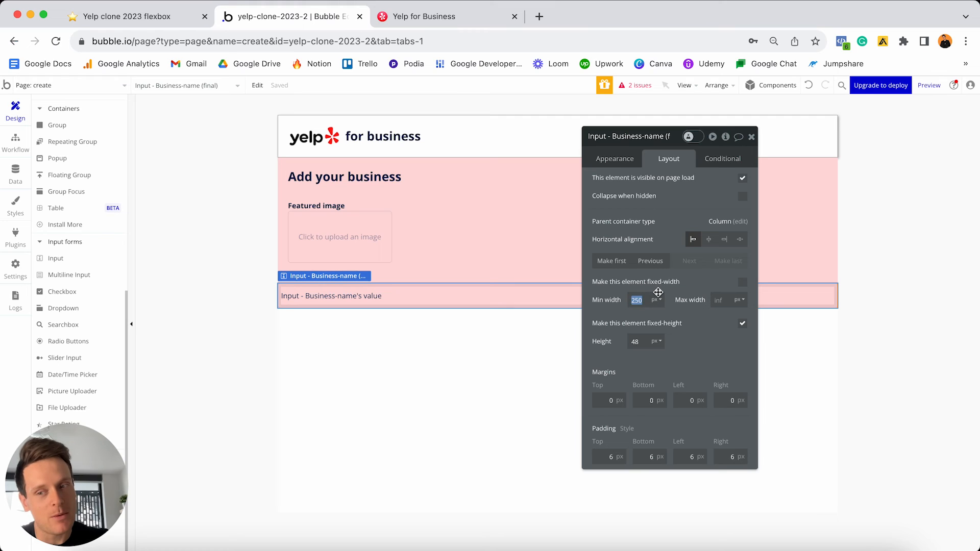
pyautogui.write('0')
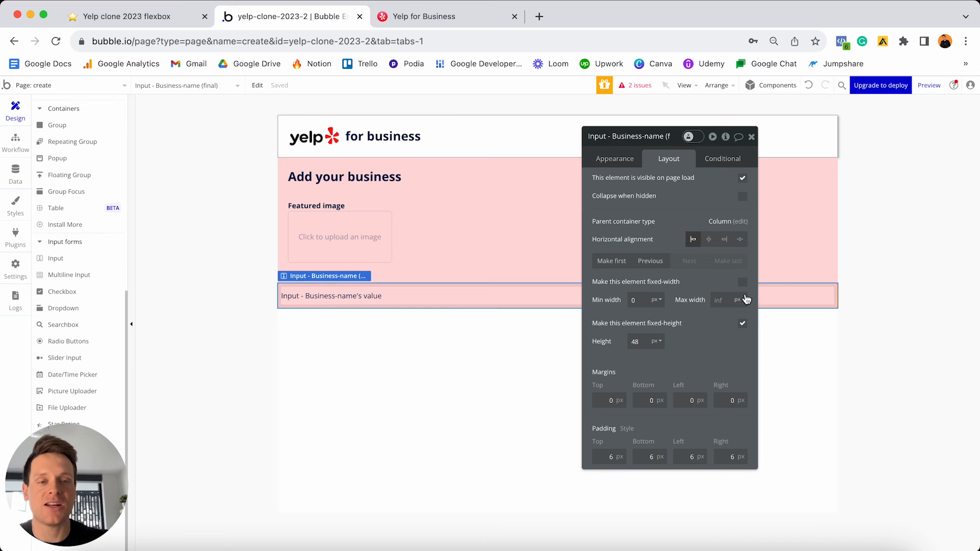
pyautogui.click(720, 300)
pyautogui.write('500')
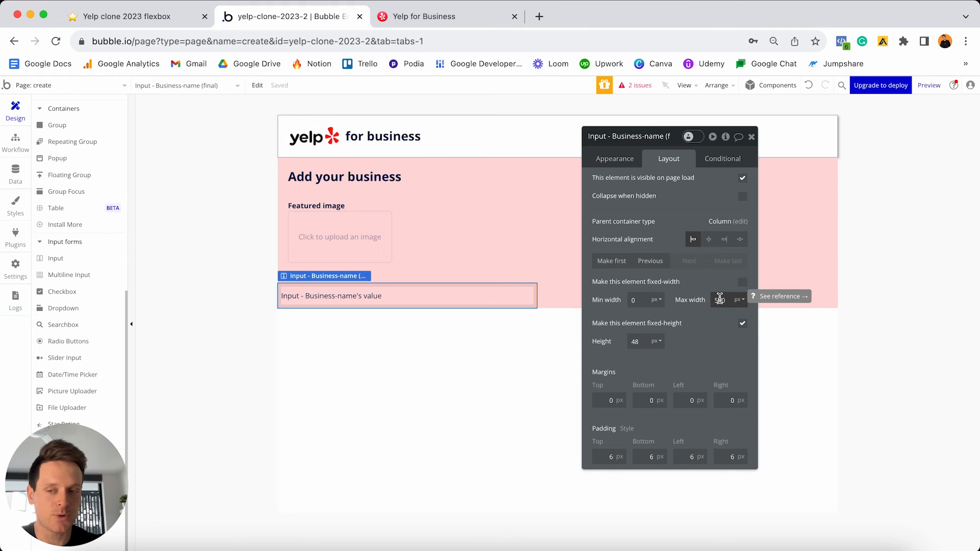
pyautogui.click(720, 299)
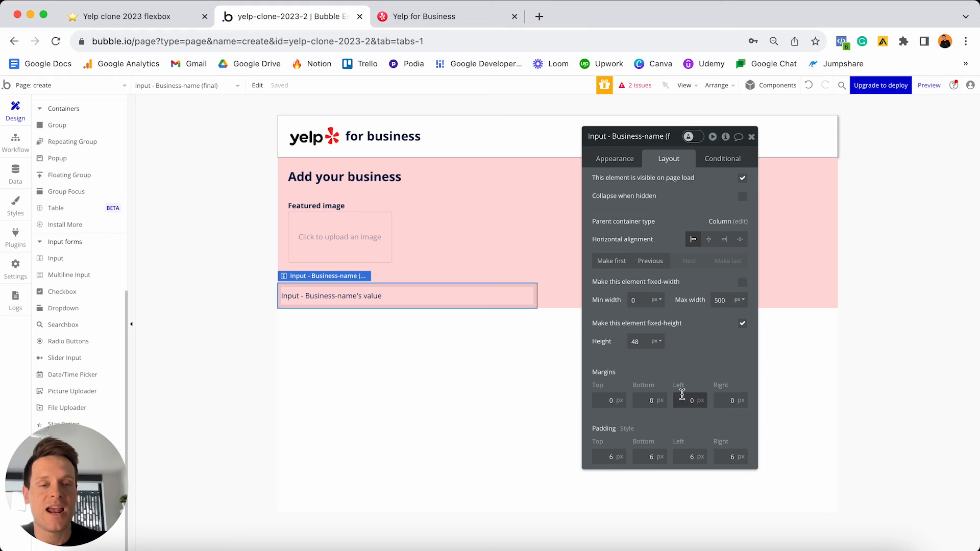
pyautogui.click(682, 399)
pyautogui.write('20')
pyautogui.click(722, 399)
pyautogui.write('20')
pyautogui.click(690, 372)
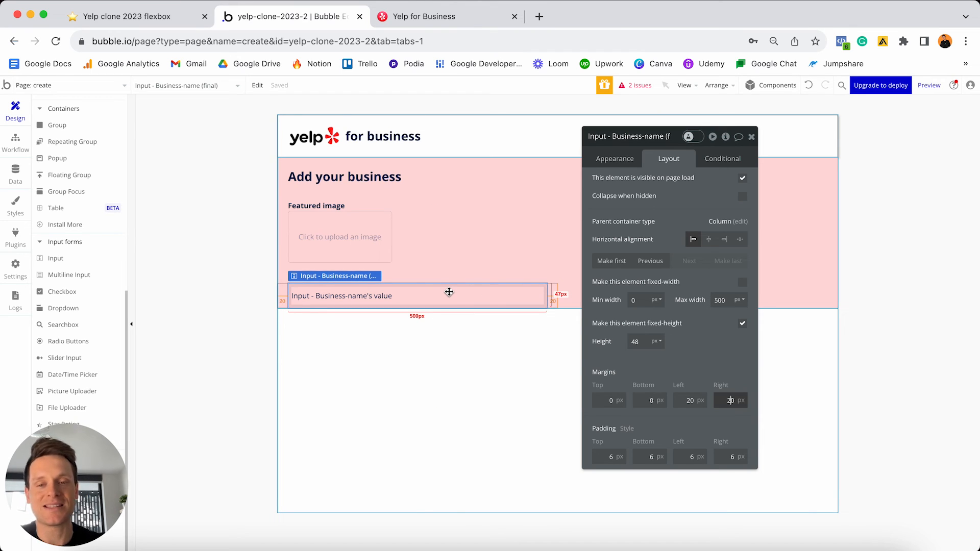
# - Duplicate the Business name label as 'Business description' and drag a multiline input onto the form
pyautogui.click(449, 277)
pyautogui.press('super+c')
pyautogui.press('super+v')
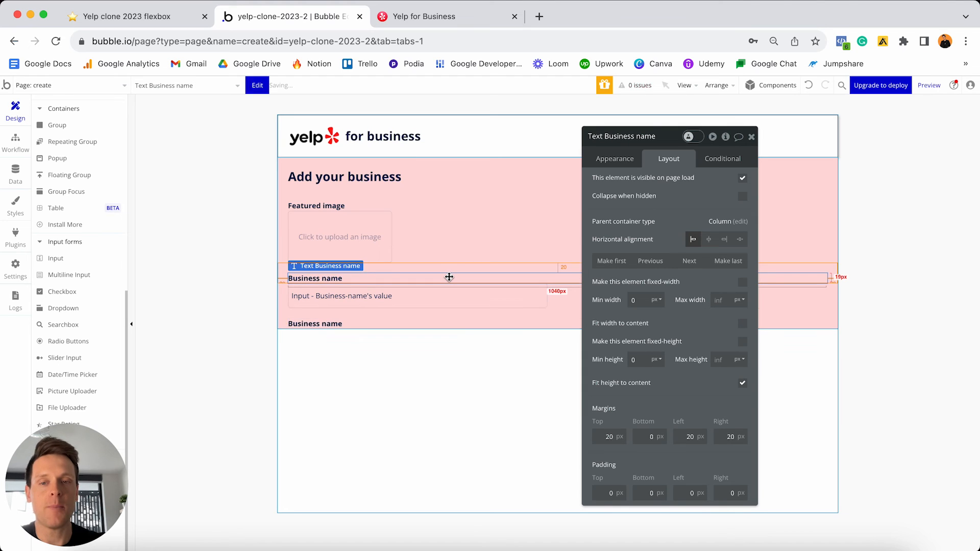
pyautogui.click(610, 158)
pyautogui.tripleClick(633, 183)
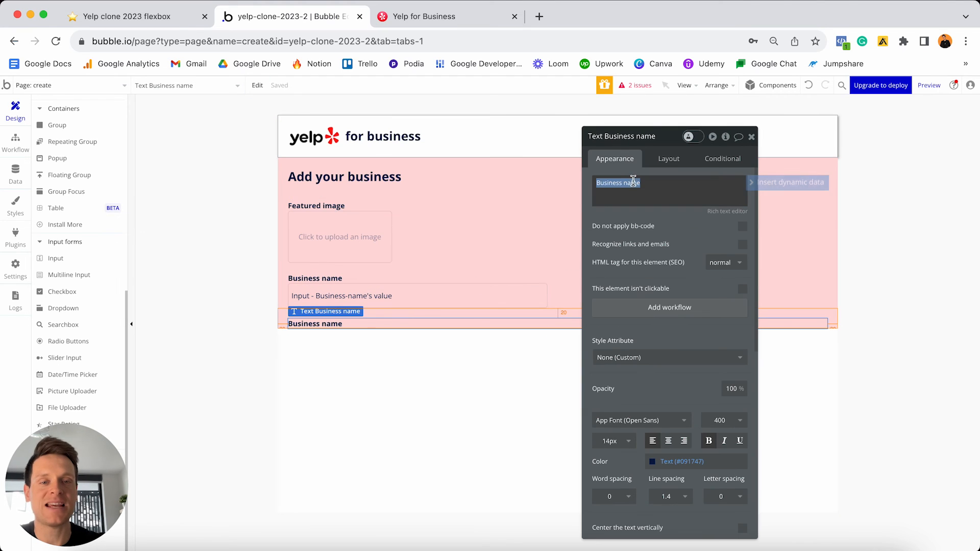
pyautogui.doubleClick(632, 183)
pyautogui.write('de')
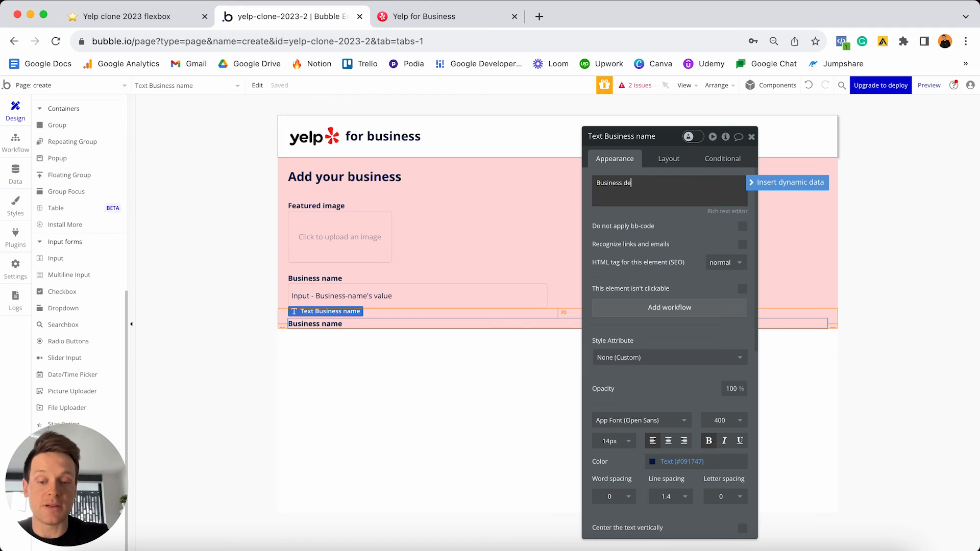
pyautogui.write('scription')
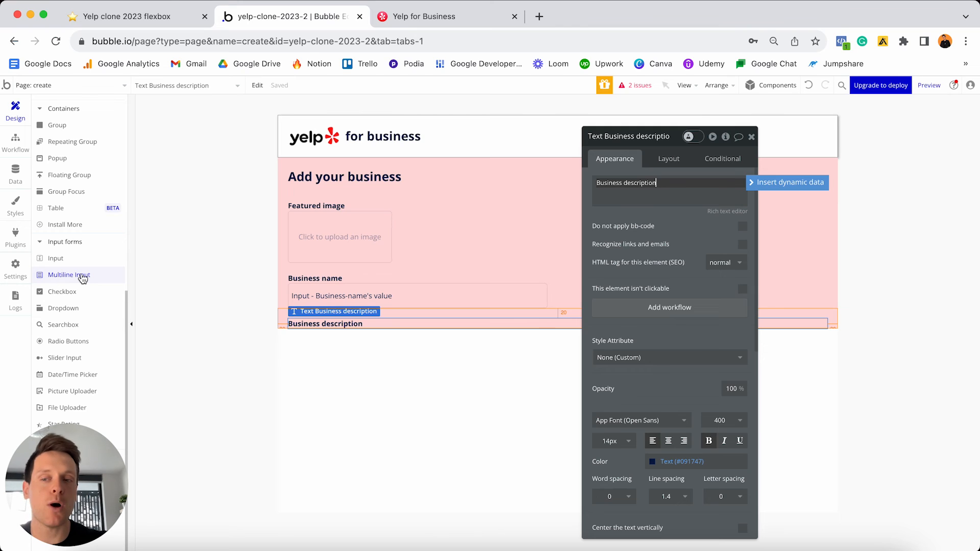
pyautogui.moveTo(82, 279); pyautogui.dragTo(322, 320)
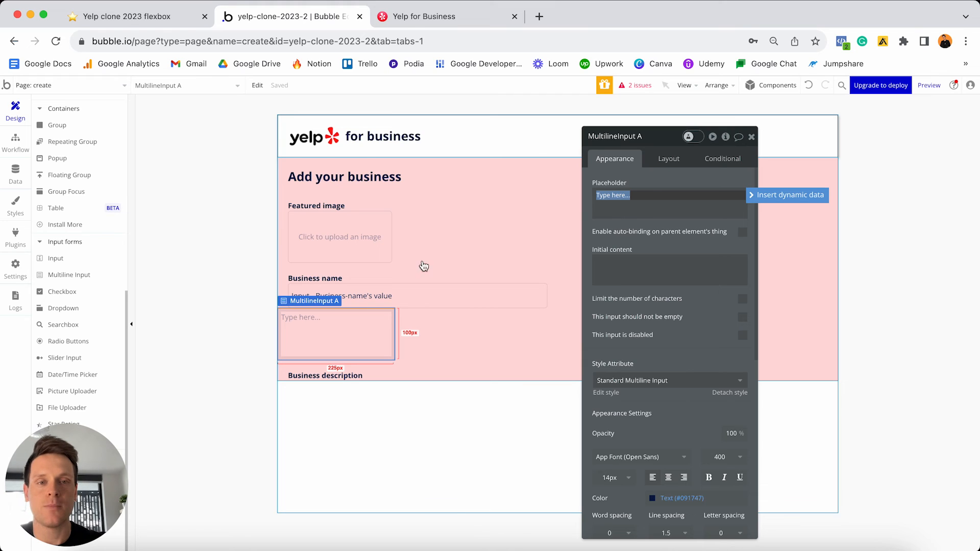
# - Rename the multiline input 'MultilineInput - Business-description' and move it under the Business name input
pyautogui.click(648, 138)
pyautogui.press('BackSpace')
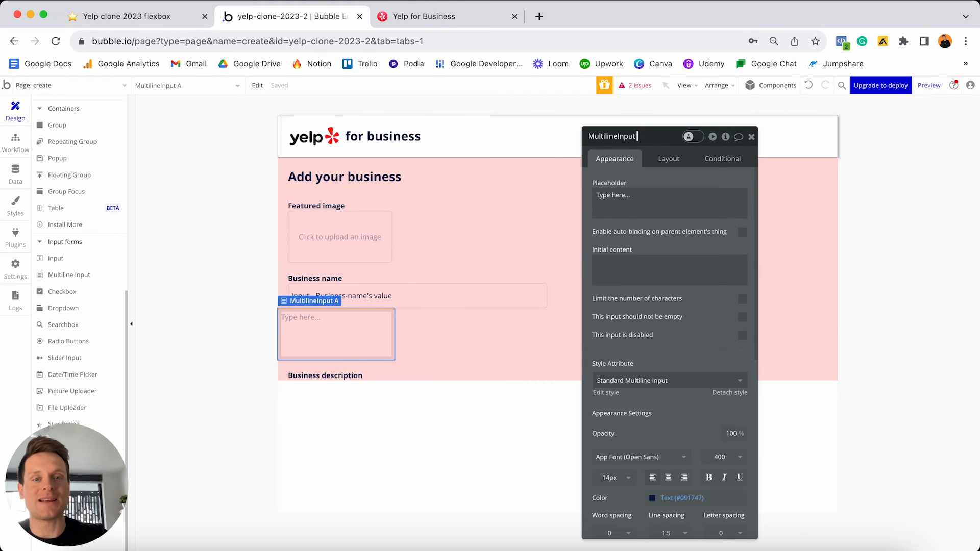
pyautogui.write('- ')
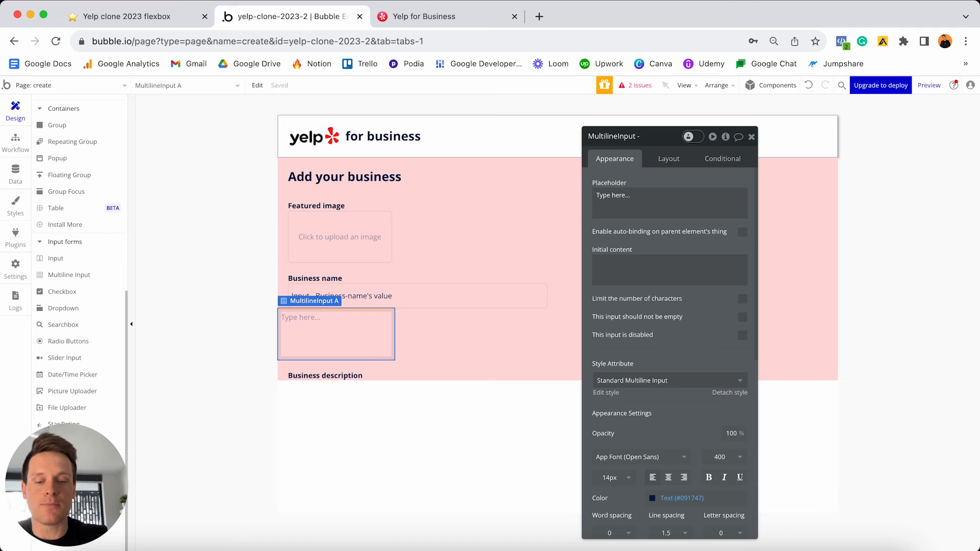
pyautogui.write('Business-d')
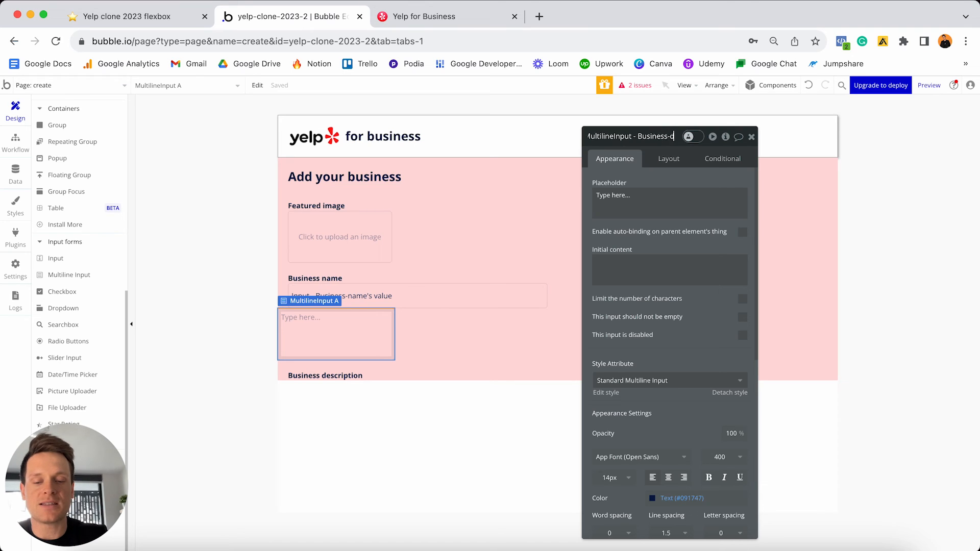
pyautogui.write('escription')
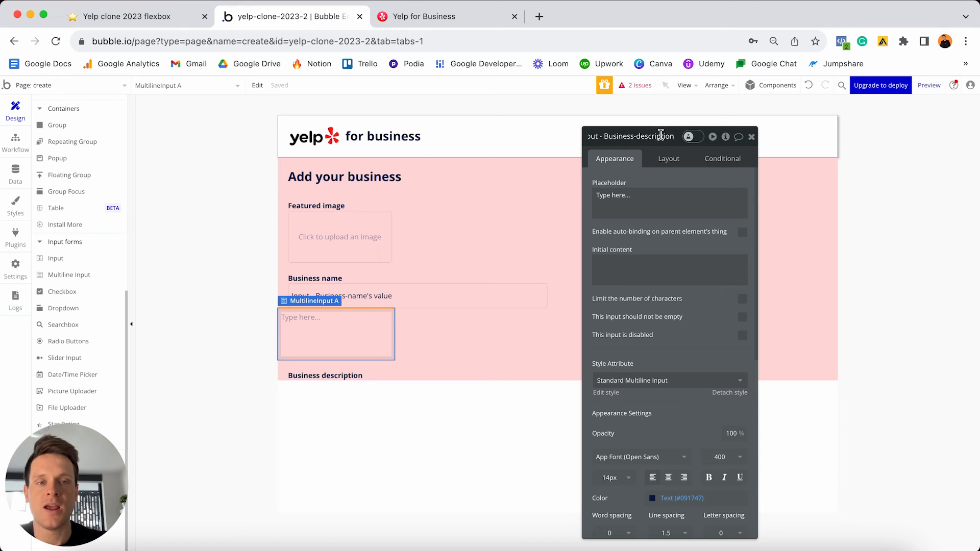
pyautogui.click(664, 167)
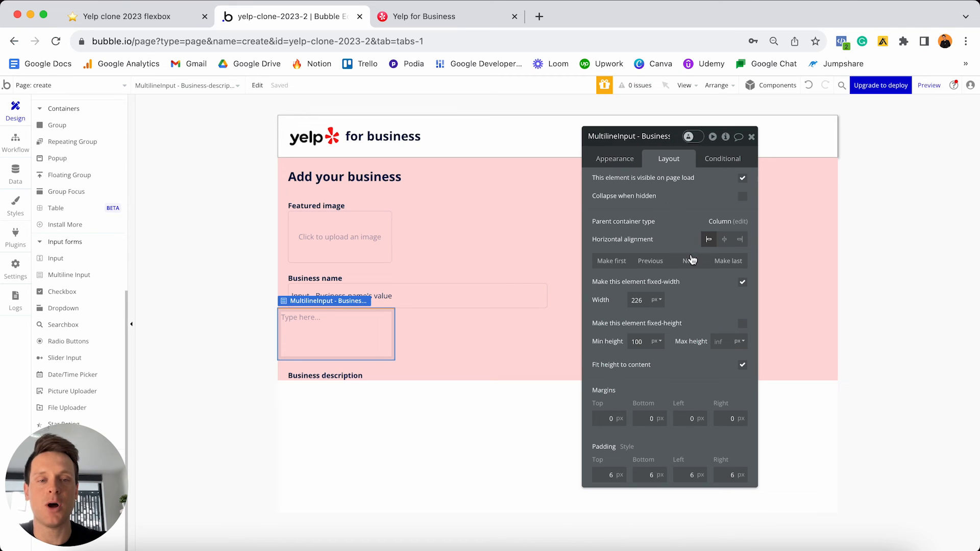
pyautogui.click(690, 268)
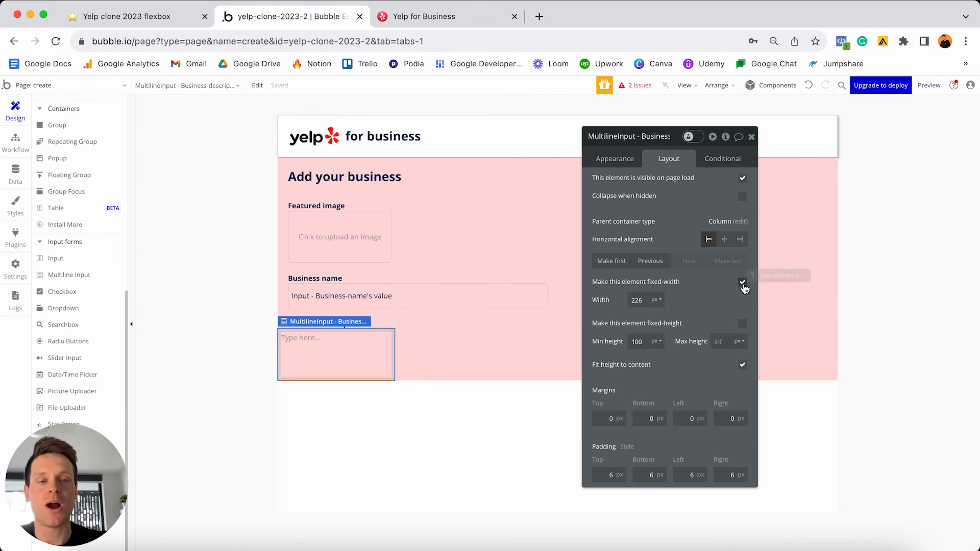
# - Make its width flexible from 0 to 500 px with a 48 px minimum height
pyautogui.click(742, 285)
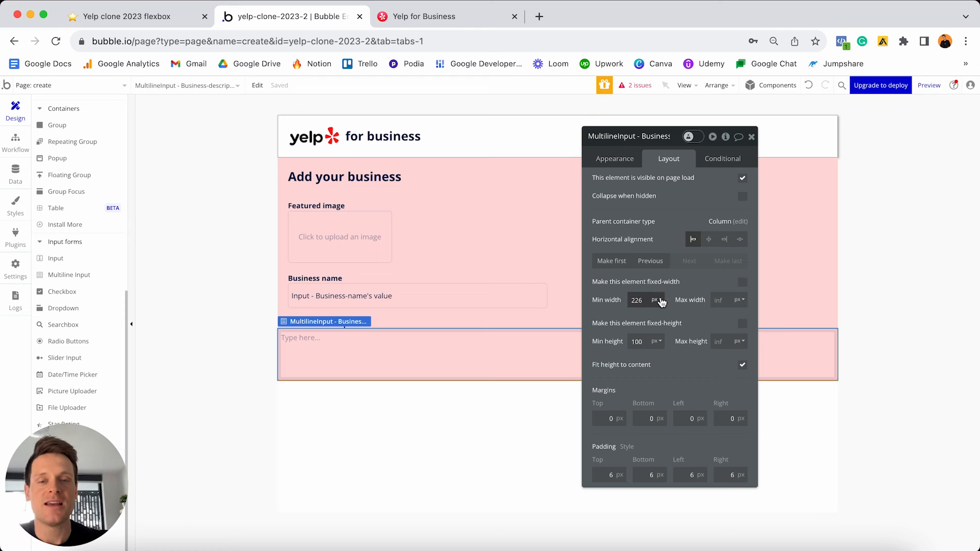
pyautogui.doubleClick(637, 300)
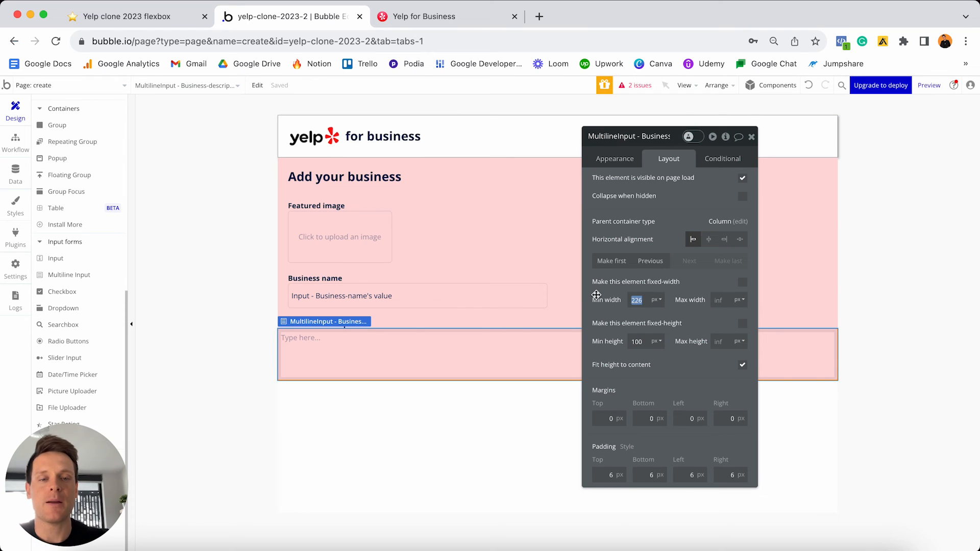
pyautogui.write('0')
pyautogui.click(721, 301)
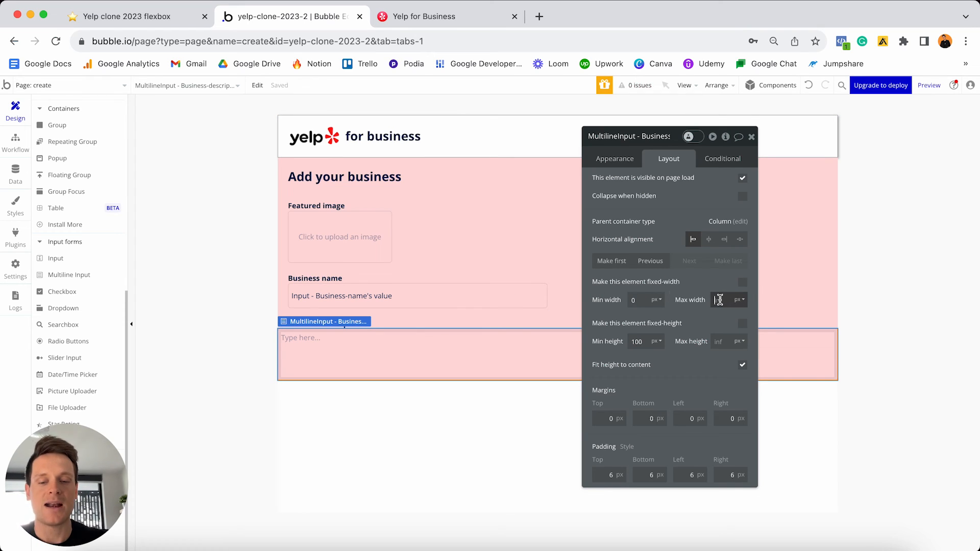
pyautogui.write('500')
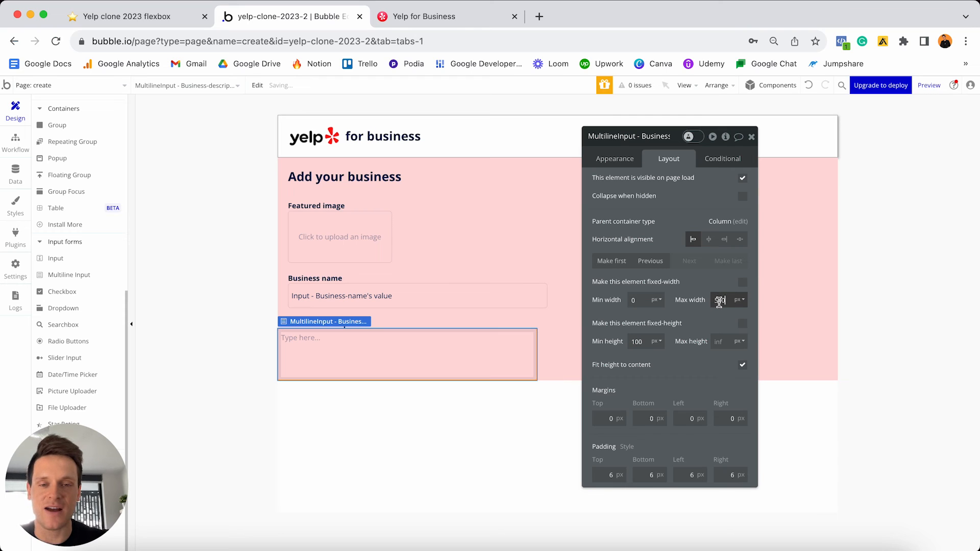
pyautogui.doubleClick(638, 341)
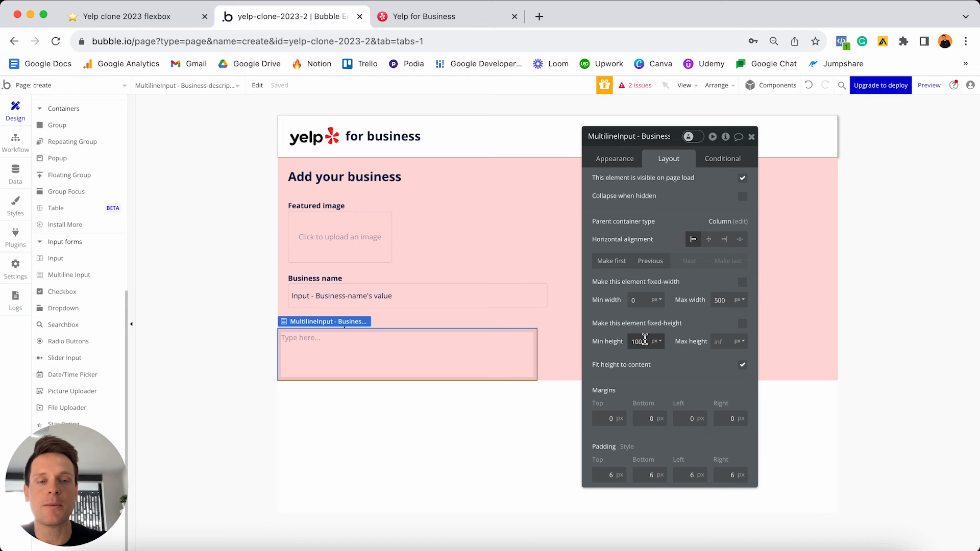
pyautogui.write('48')
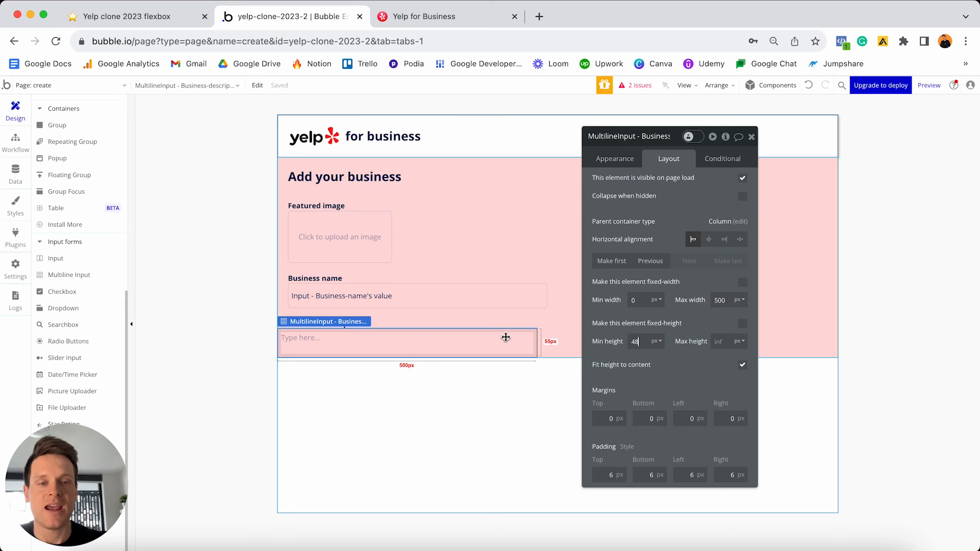
# - Set 20 px left and right margins and reposition the Business description label above the input
pyautogui.click(684, 420)
pyautogui.write('2')
pyautogui.click(730, 418)
pyautogui.write('2')
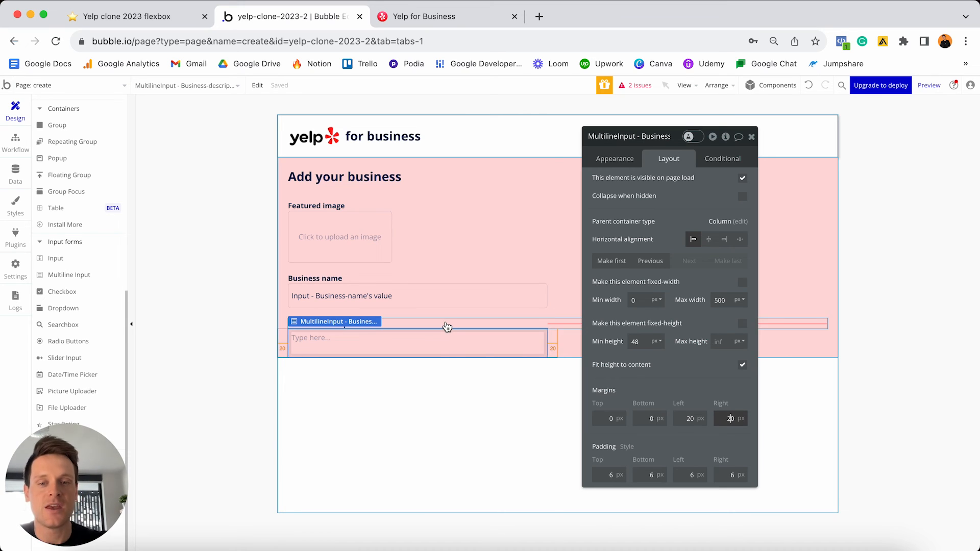
pyautogui.click(446, 323)
pyautogui.moveTo(446, 323); pyautogui.dragTo(447, 375)
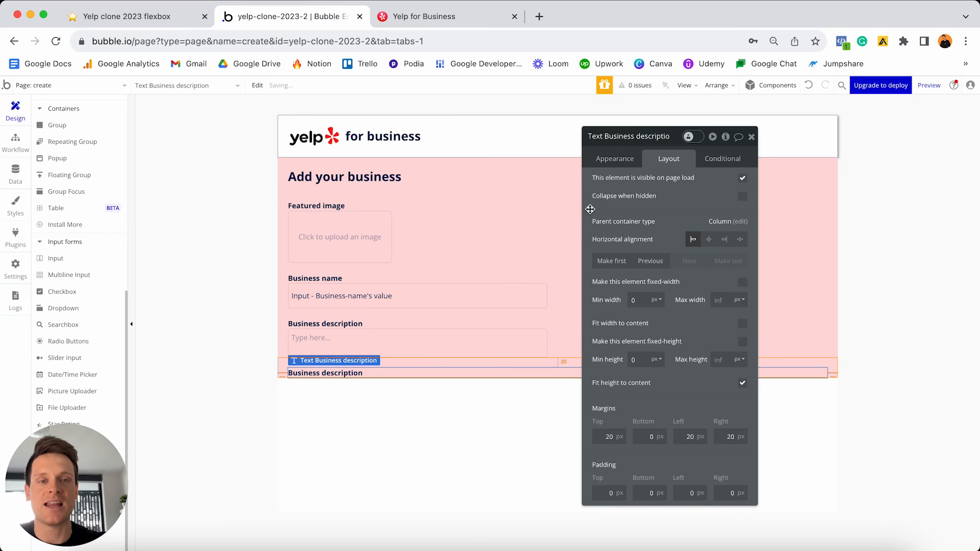
# - Edit the copied label's text to read 'Business address'
pyautogui.click(617, 162)
pyautogui.click(632, 182)
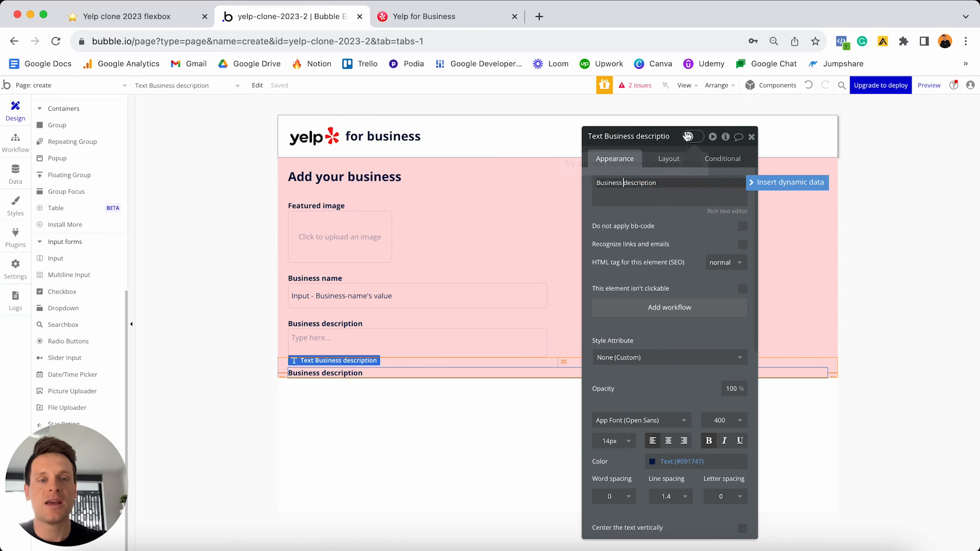
pyautogui.doubleClick(641, 183)
pyautogui.write('address')
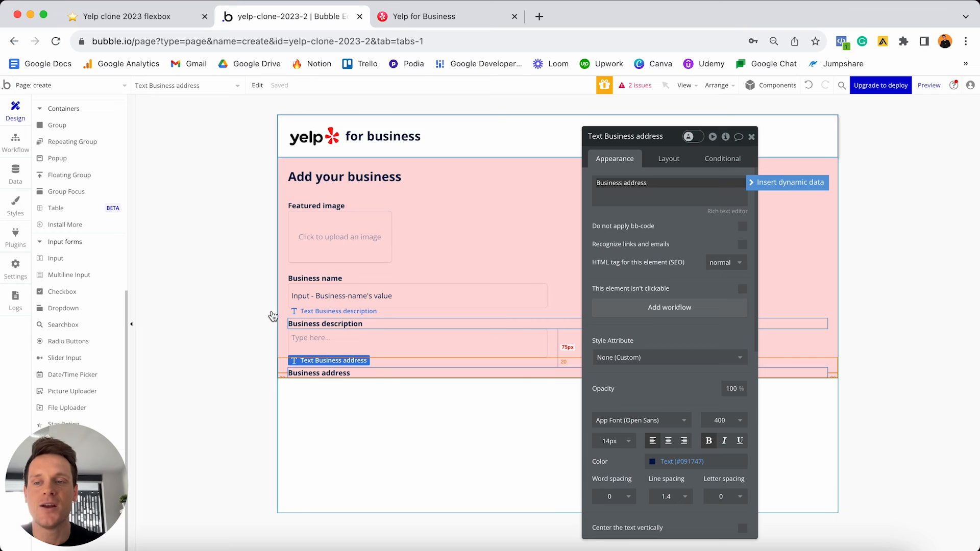
pyautogui.click(61, 324)
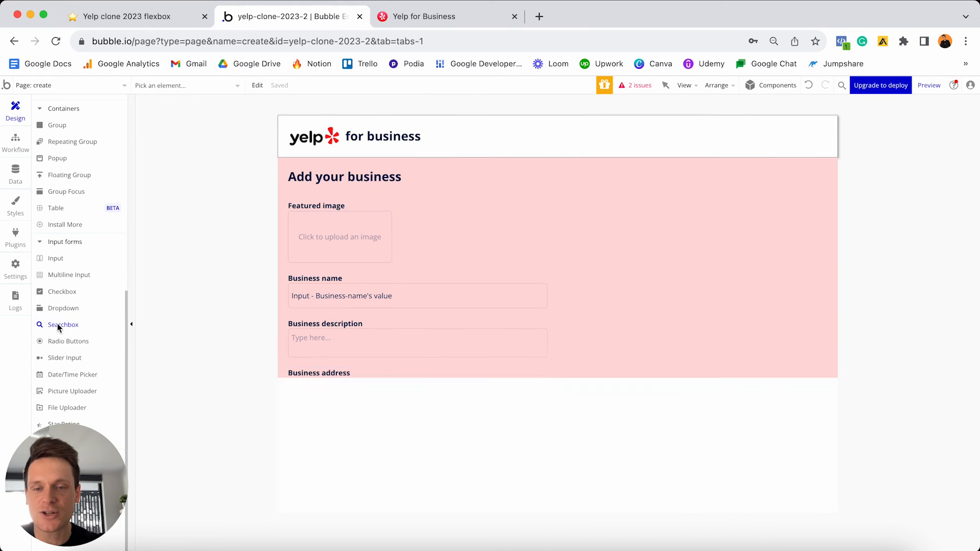
# - Drop a search box above Business address, name it 'SearchBox - Business-address', using Geographic places choices
pyautogui.click(363, 373)
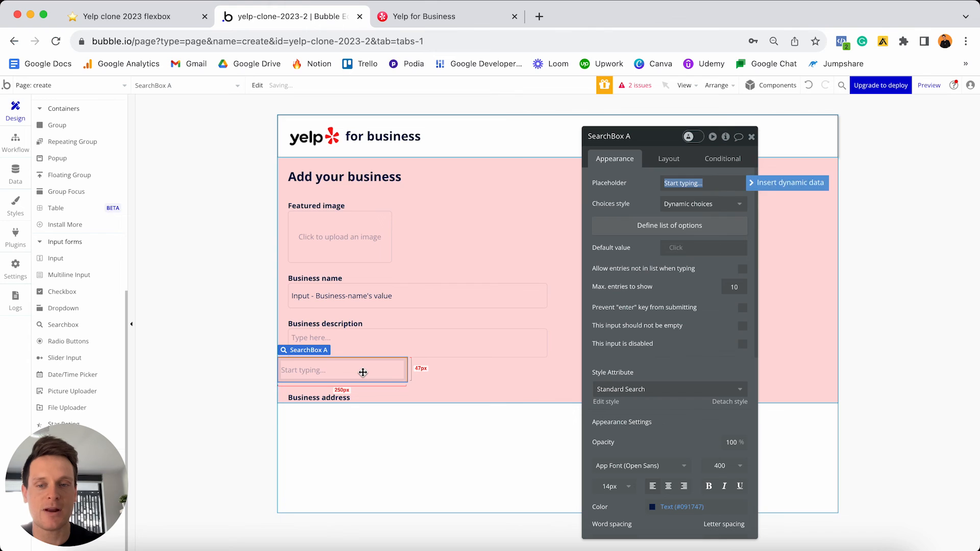
pyautogui.click(641, 136)
pyautogui.press('BackSpace')
pyautogui.write('- Bus')
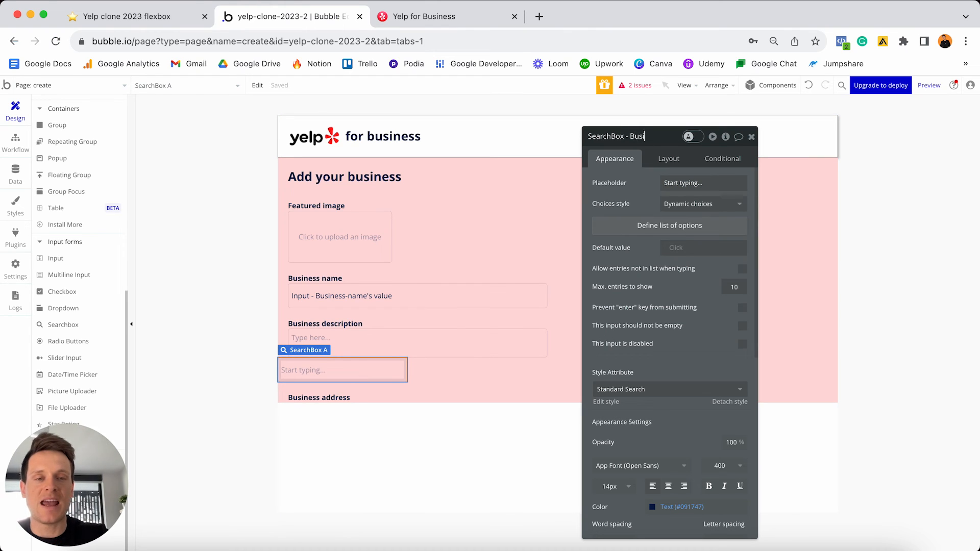
pyautogui.write('iness-address')
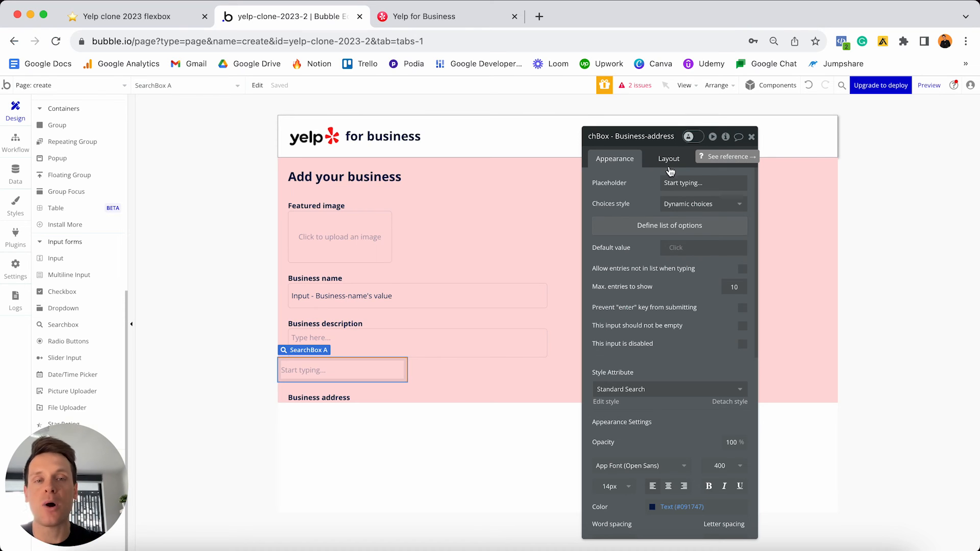
pyautogui.click(679, 203)
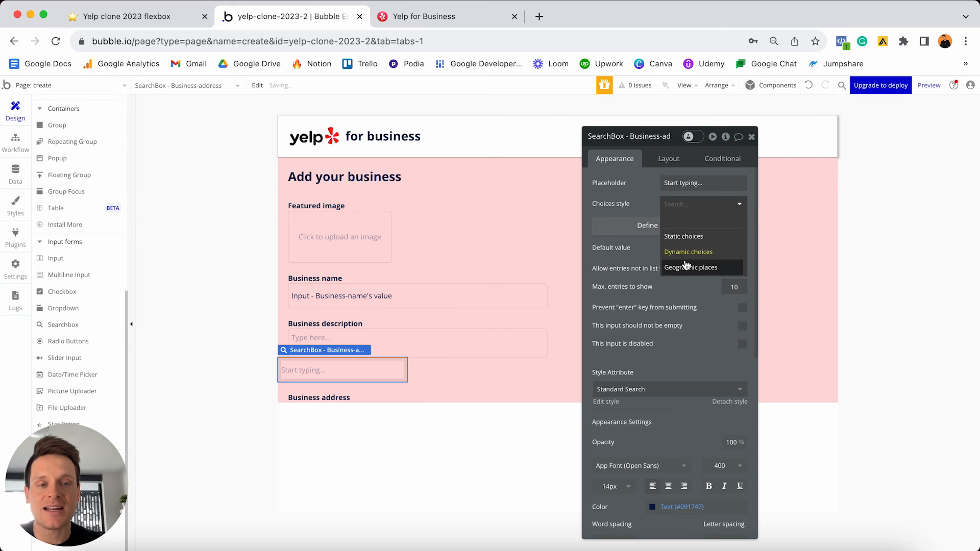
pyautogui.click(723, 272)
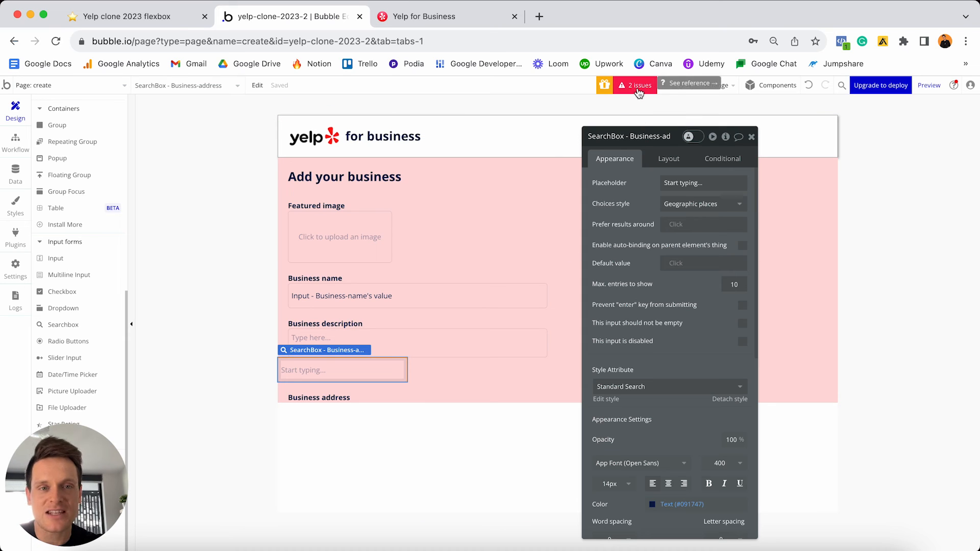
# - Follow the issue to Settings > General, locate the API Keys section, and open the Geocode key documentation
pyautogui.click(638, 87)
pyautogui.moveTo(144, 193); pyautogui.dragTo(522, 198)
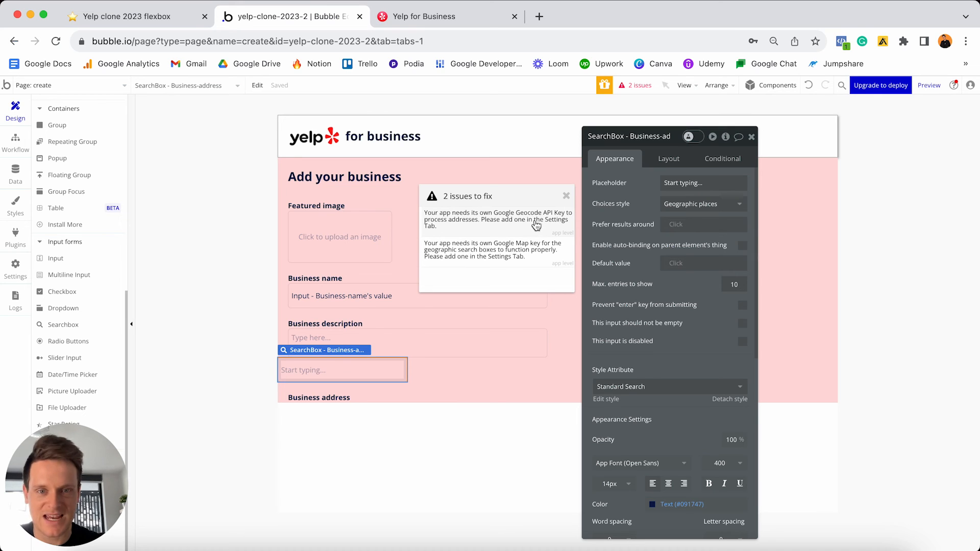
pyautogui.click(501, 223)
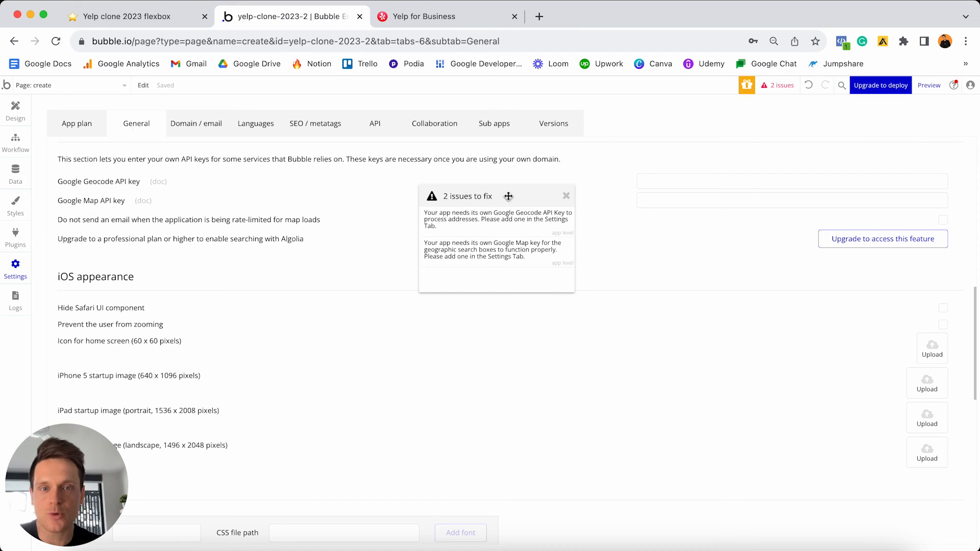
pyautogui.click(566, 196)
pyautogui.scroll(2, 616, 246)
pyautogui.scroll(9, 617, 265)
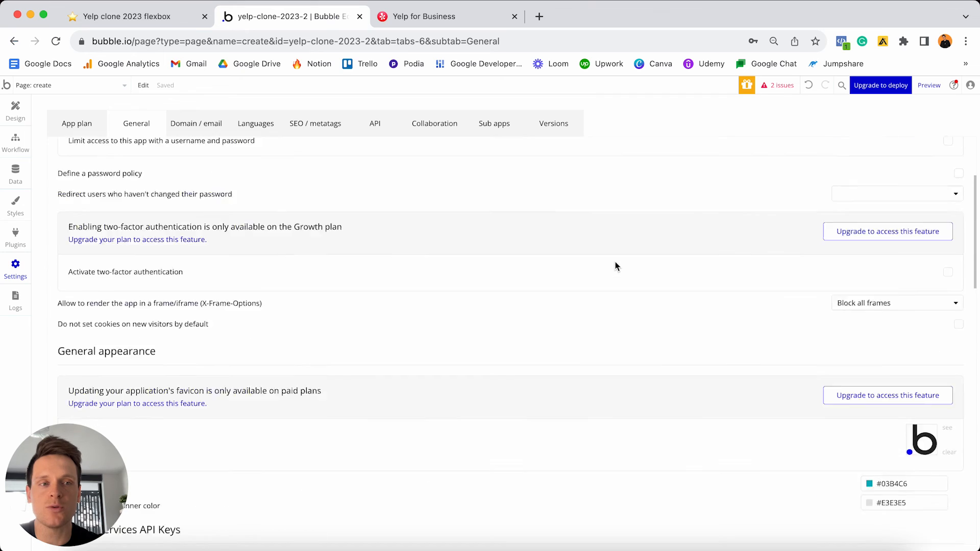
pyautogui.scroll(-3, 606, 215)
pyautogui.scroll(-6, 604, 215)
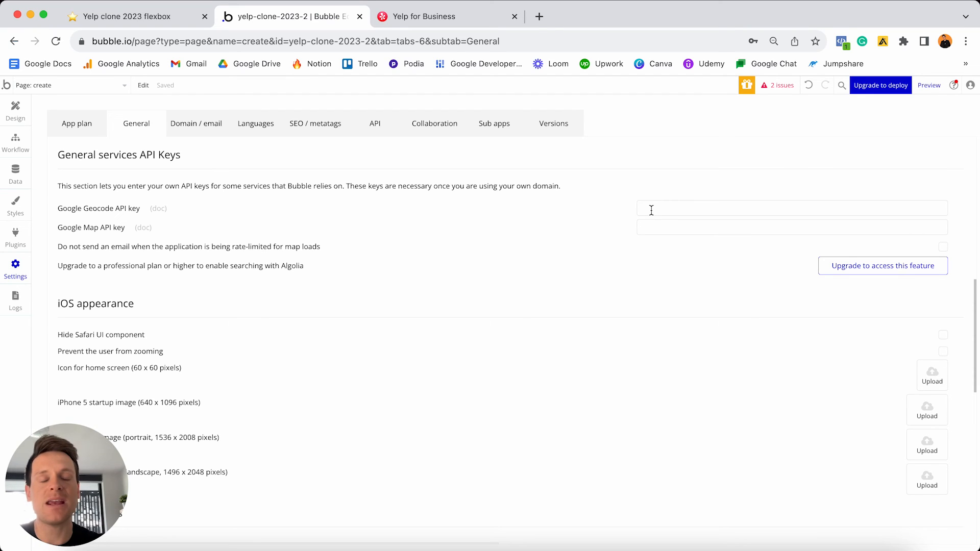
pyautogui.click(158, 210)
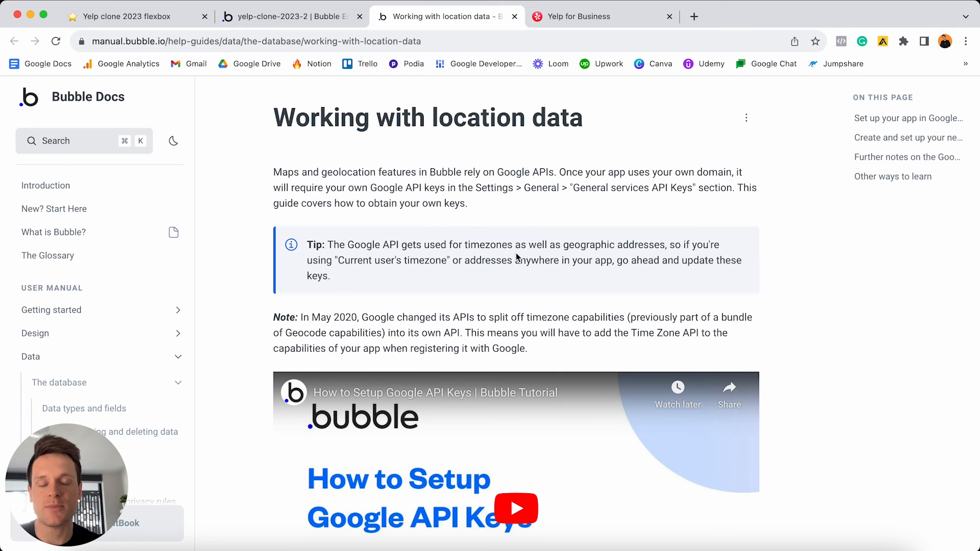
pyautogui.scroll(-3, 547, 329)
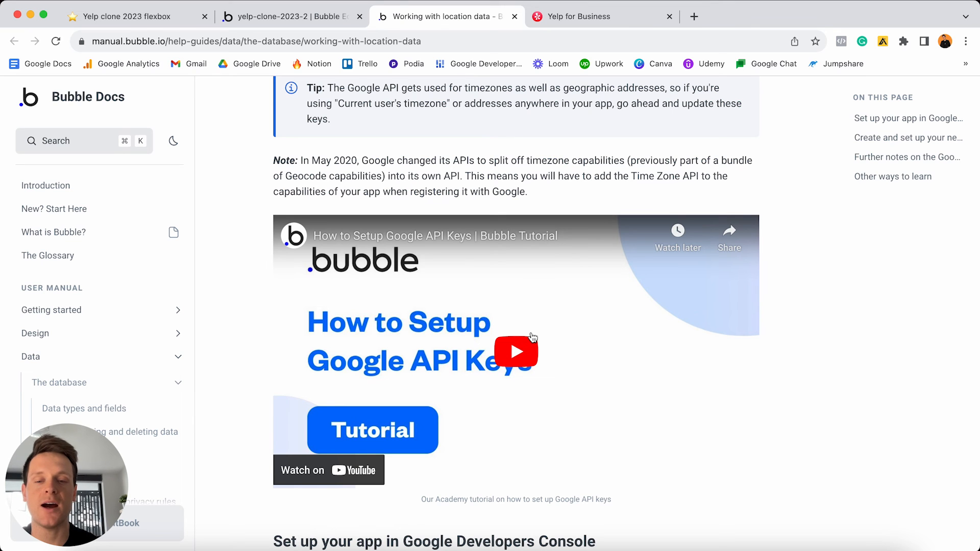
pyautogui.scroll(-8, 532, 337)
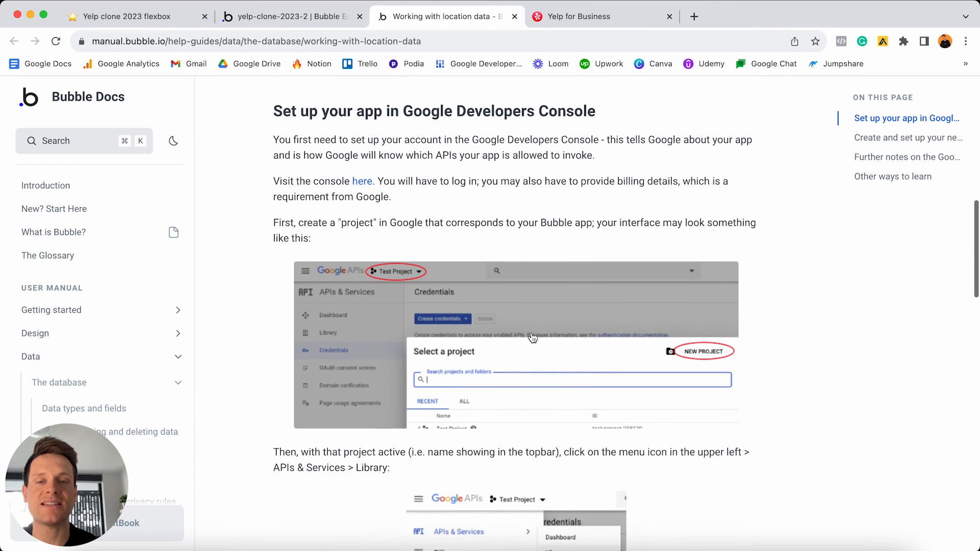
pyautogui.scroll(-3, 570, 288)
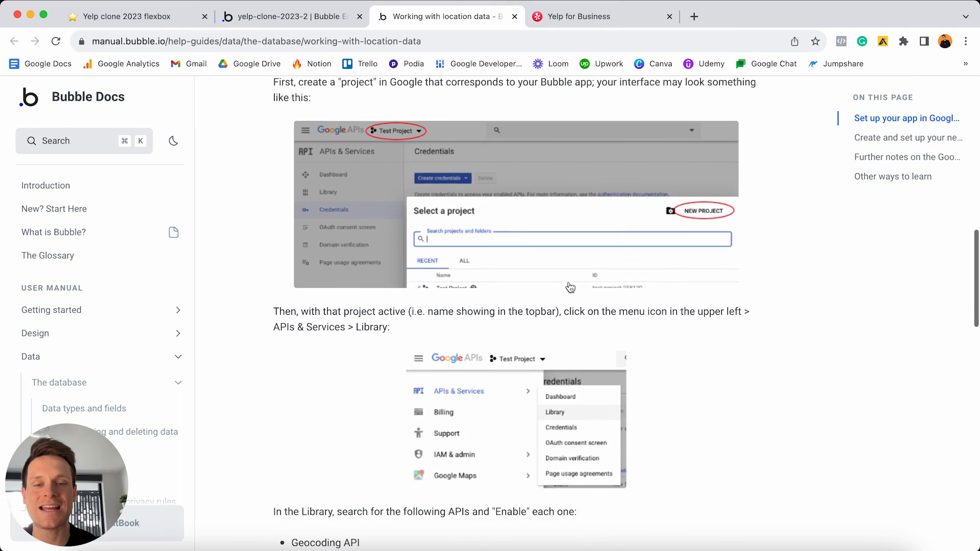
pyautogui.scroll(-3, 571, 287)
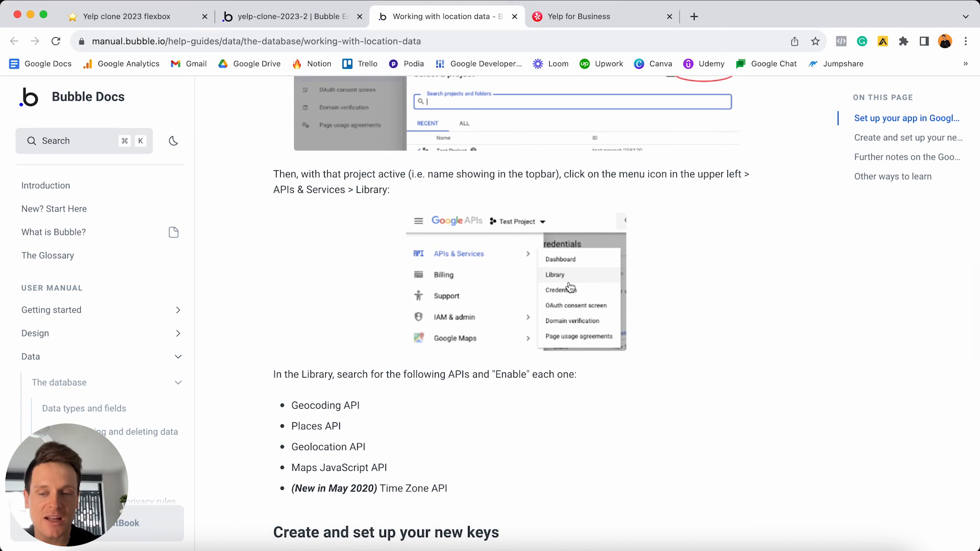
pyautogui.scroll(-2, 571, 288)
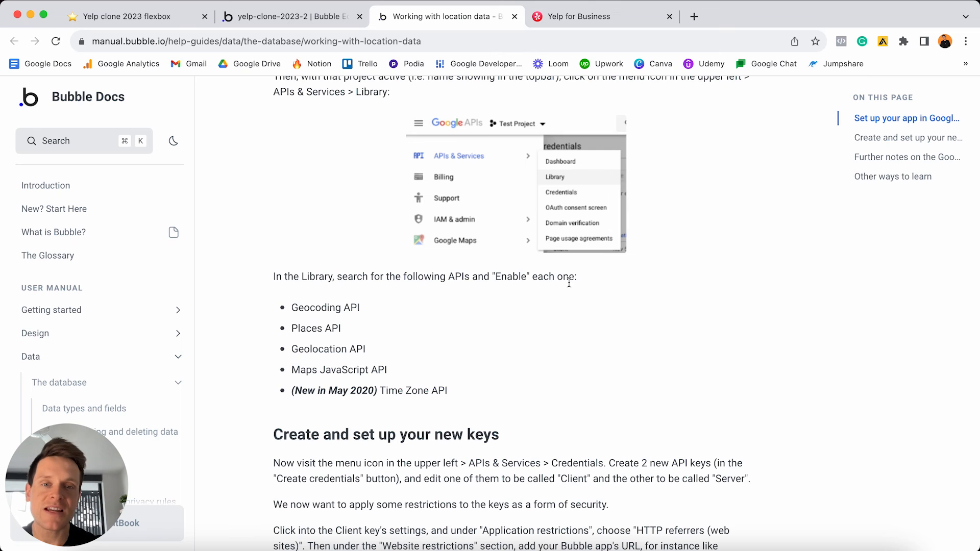
pyautogui.scroll(10, 568, 282)
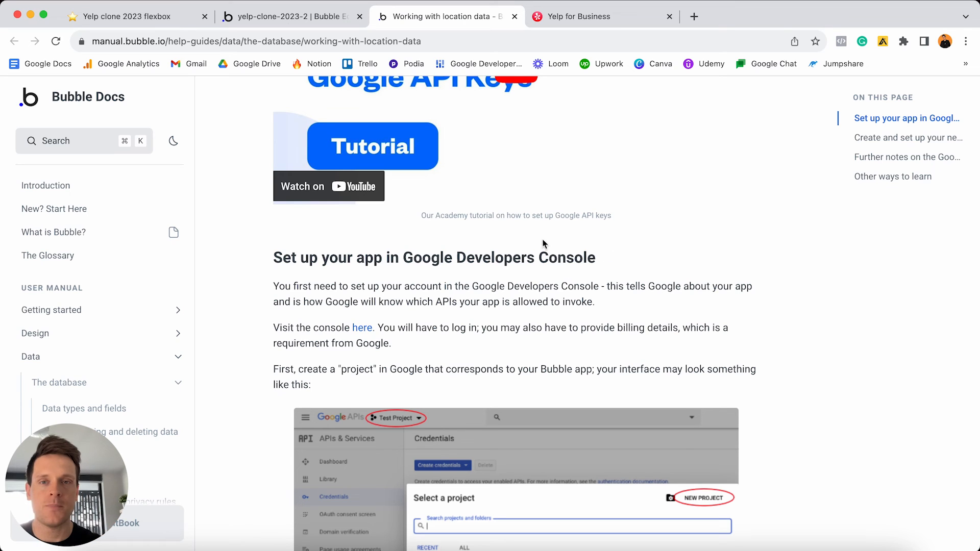
pyautogui.click(515, 17)
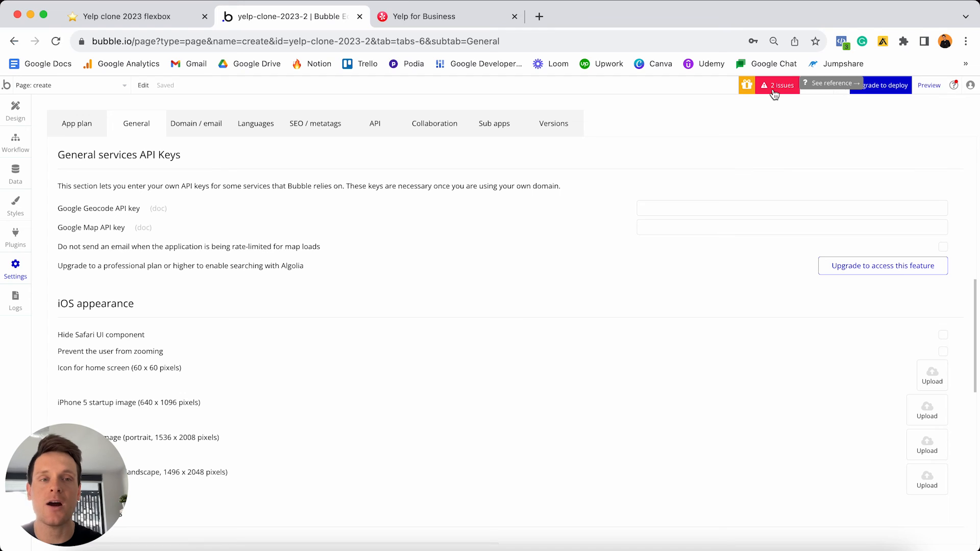
# - Back in the design editor, move the address search box below the Business address label
pyautogui.click(15, 115)
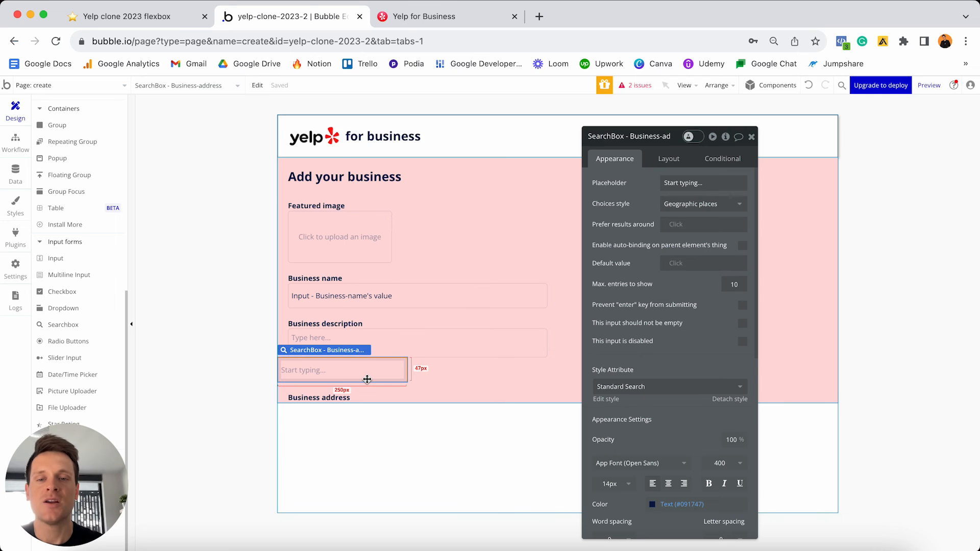
pyautogui.click(667, 162)
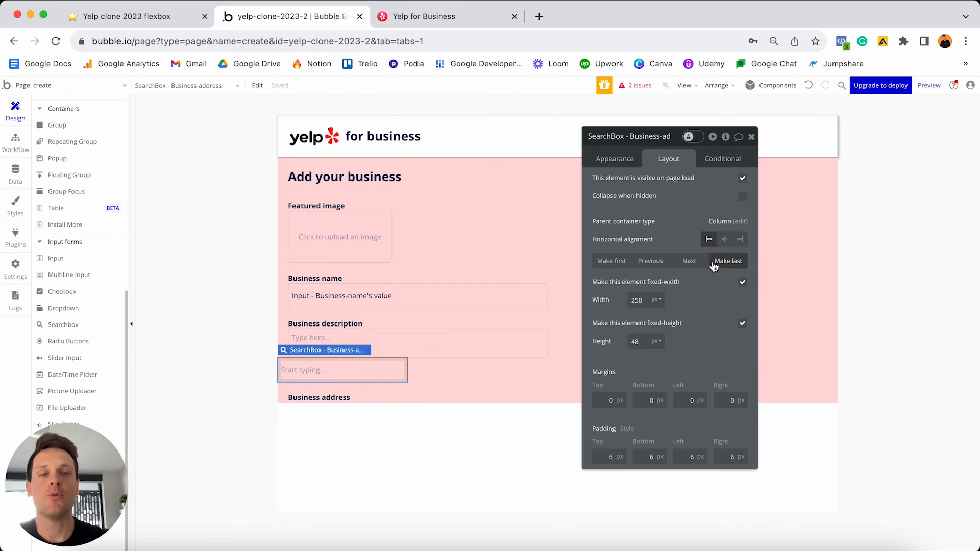
pyautogui.click(689, 260)
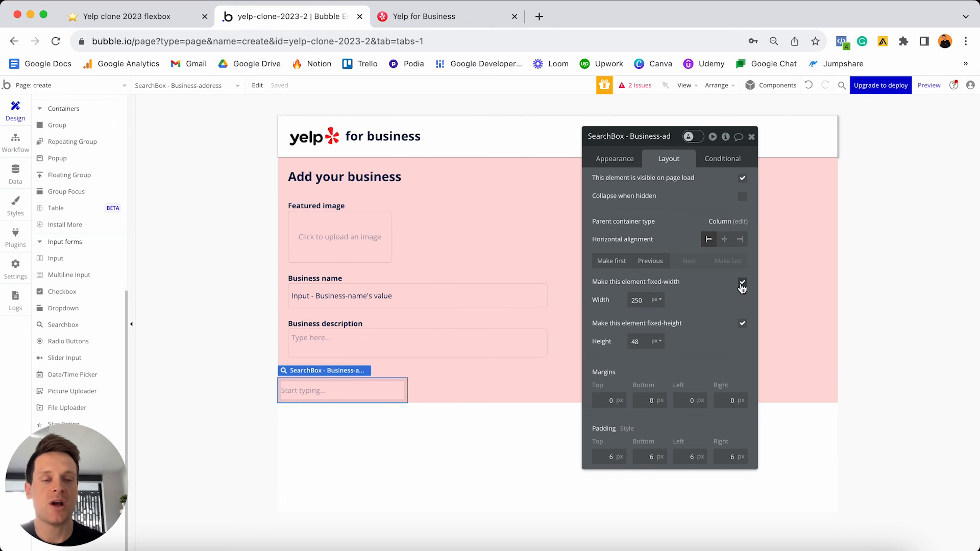
# - Let the search box stretch with min width 0, max width 500, and 20 px left and right margins
pyautogui.click(742, 282)
pyautogui.doubleClick(636, 300)
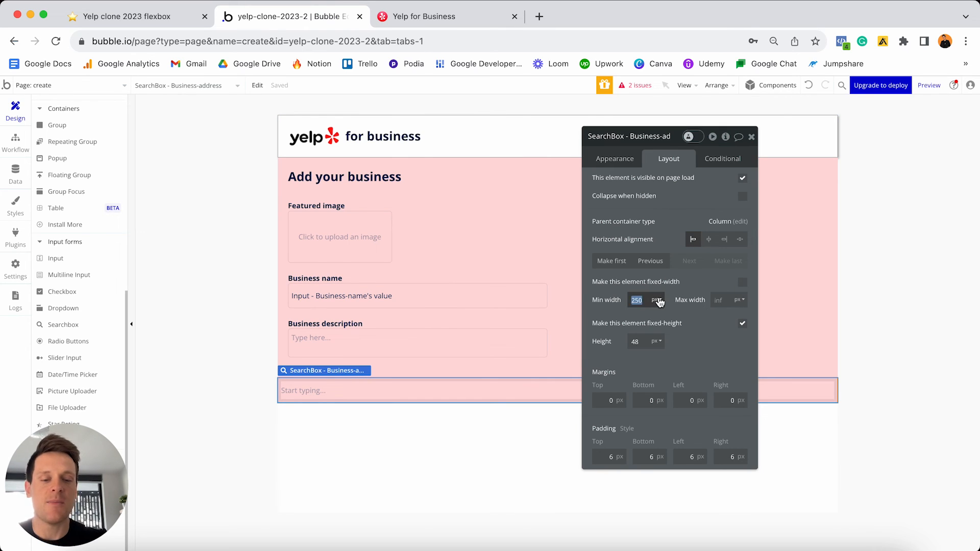
pyautogui.write('0')
pyautogui.click(720, 300)
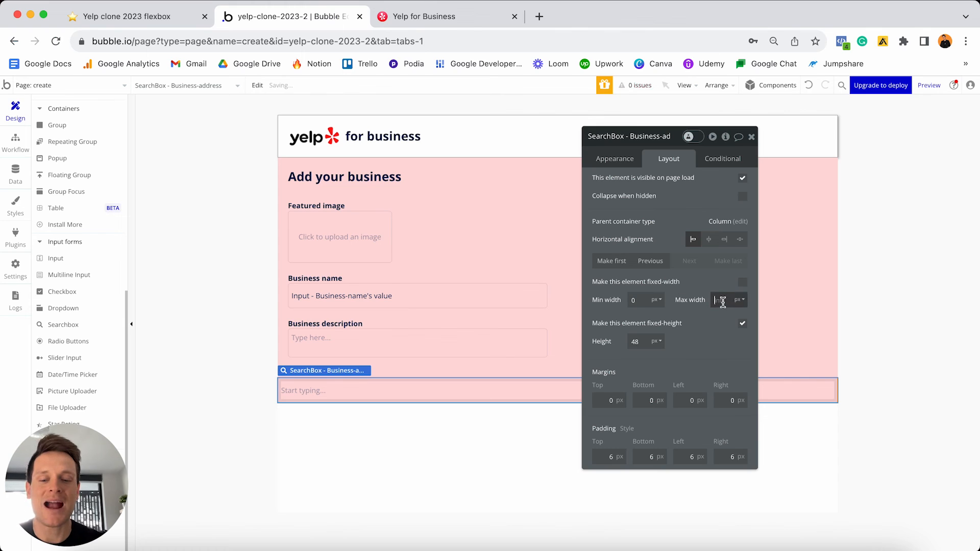
pyautogui.write('500')
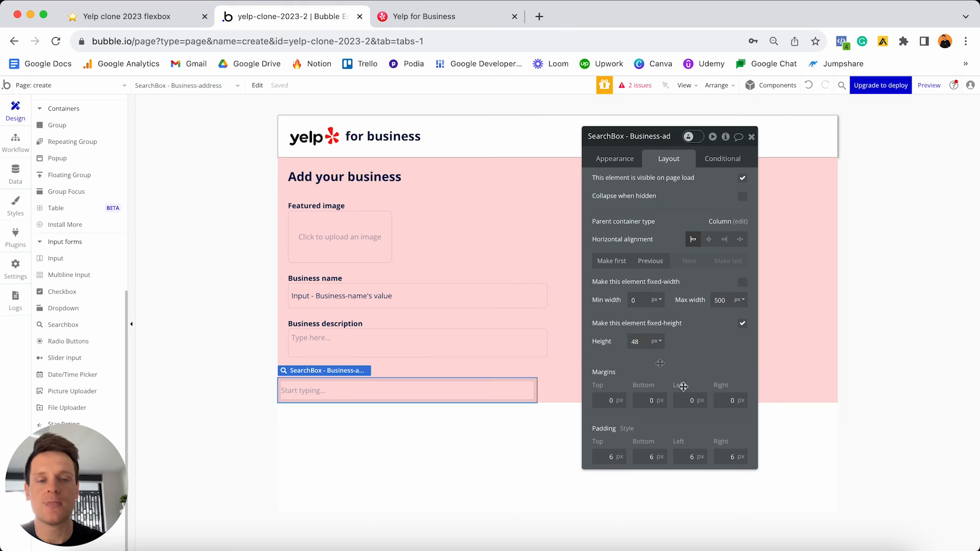
pyautogui.click(687, 400)
pyautogui.write('20')
pyautogui.click(725, 400)
pyautogui.write('20')
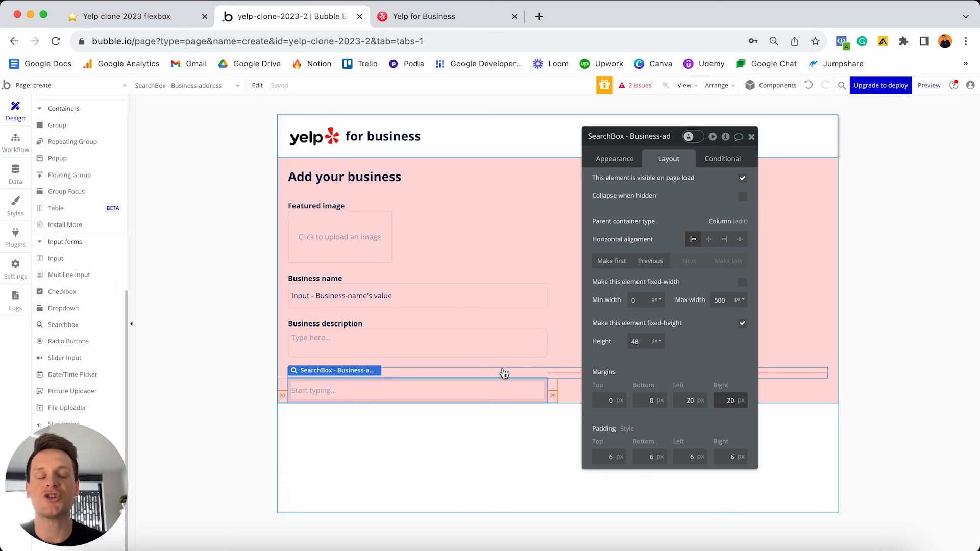
pyautogui.click(504, 372)
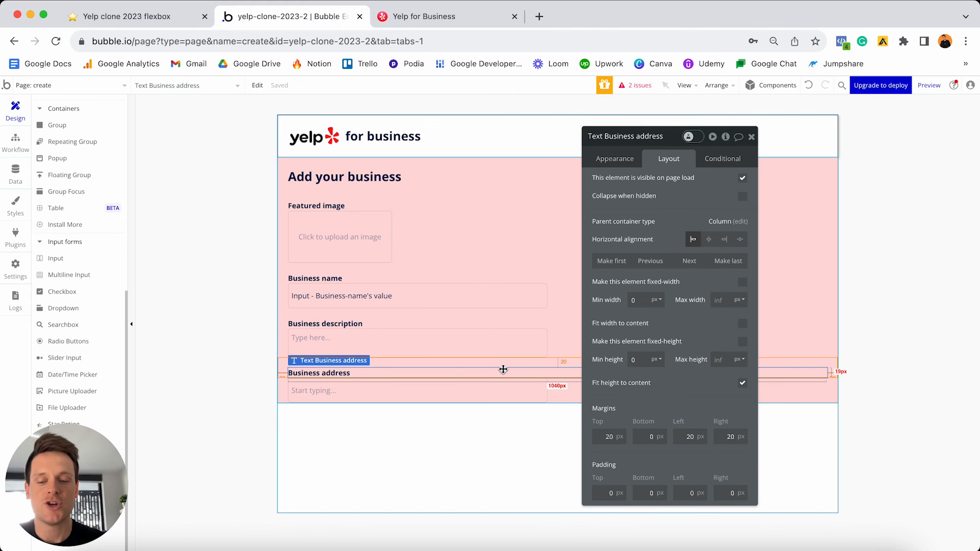
# - Duplicate the address label below the search box and retitle it 'Business phone number'
pyautogui.moveTo(503, 370); pyautogui.dragTo(399, 417)
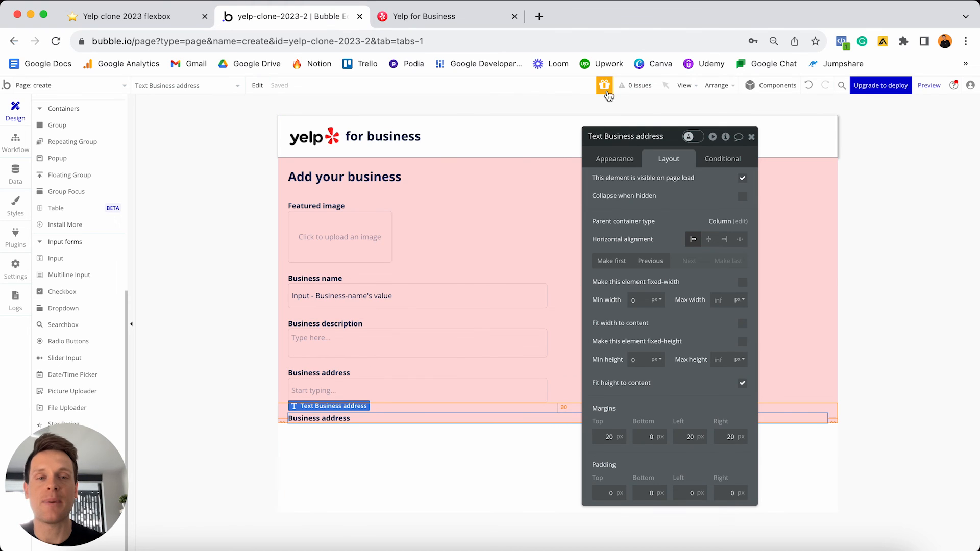
pyautogui.click(616, 159)
pyautogui.tripleClick(631, 183)
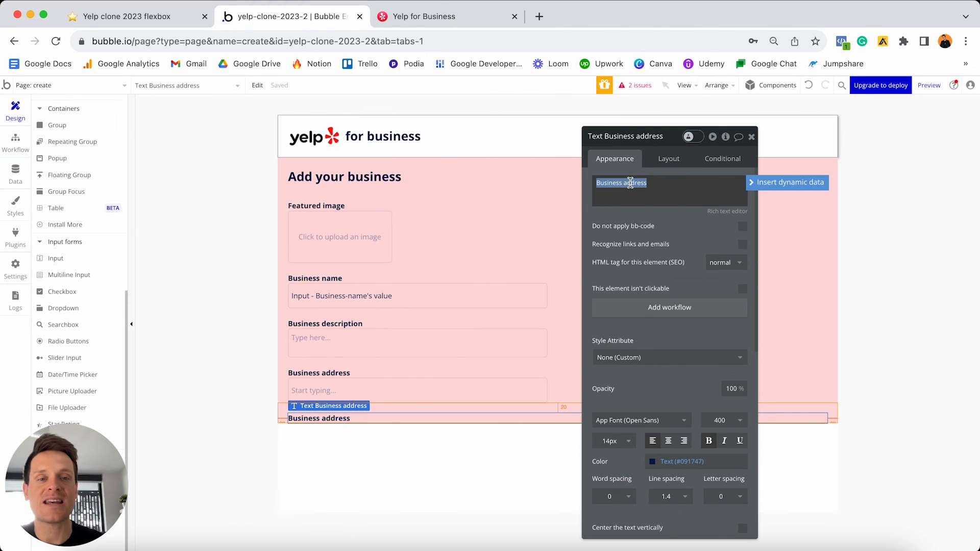
pyautogui.click(628, 179)
pyautogui.doubleClick(628, 178)
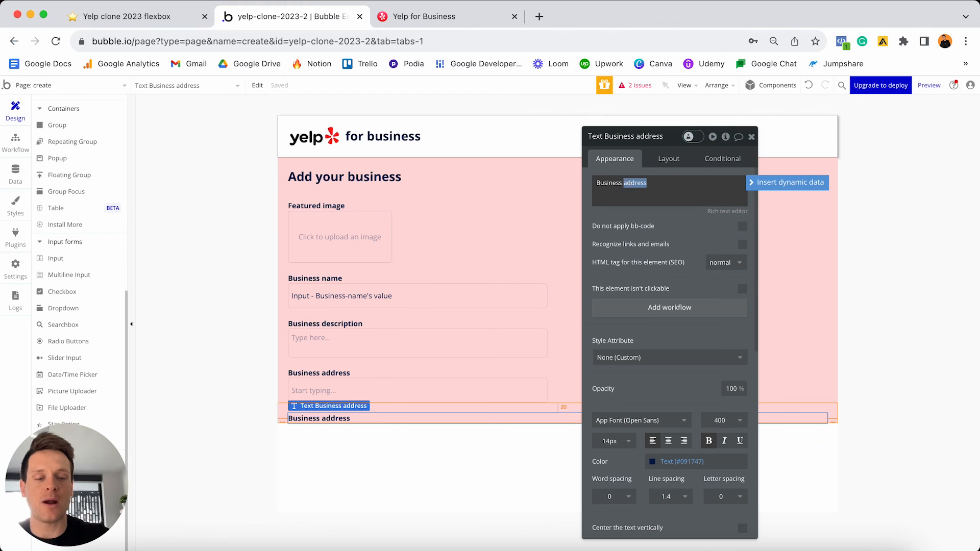
pyautogui.write('phone number')
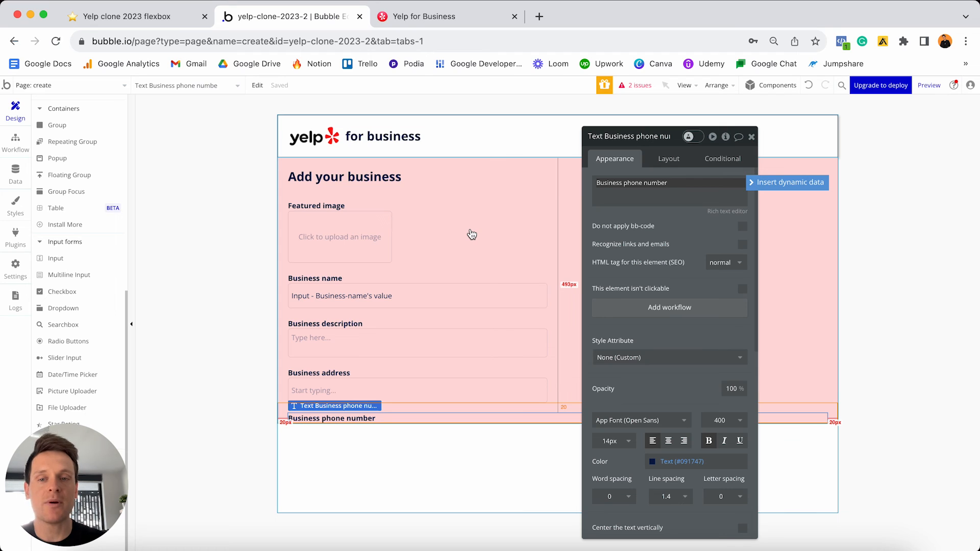
# - Copy the Business name input and rename the copy 'Input - Business-number (final)'
pyautogui.click(384, 293)
pyautogui.press('super+c')
pyautogui.press('super+v')
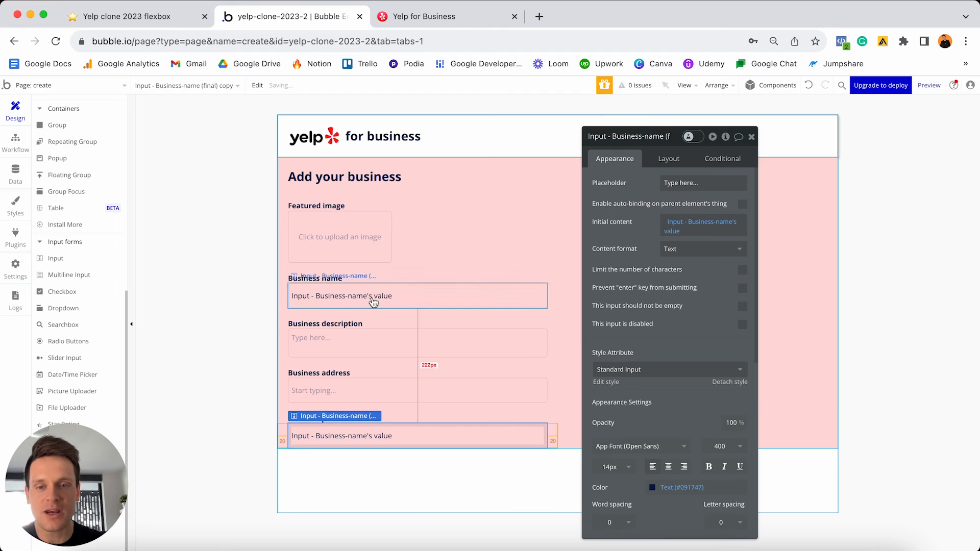
pyautogui.click(645, 136)
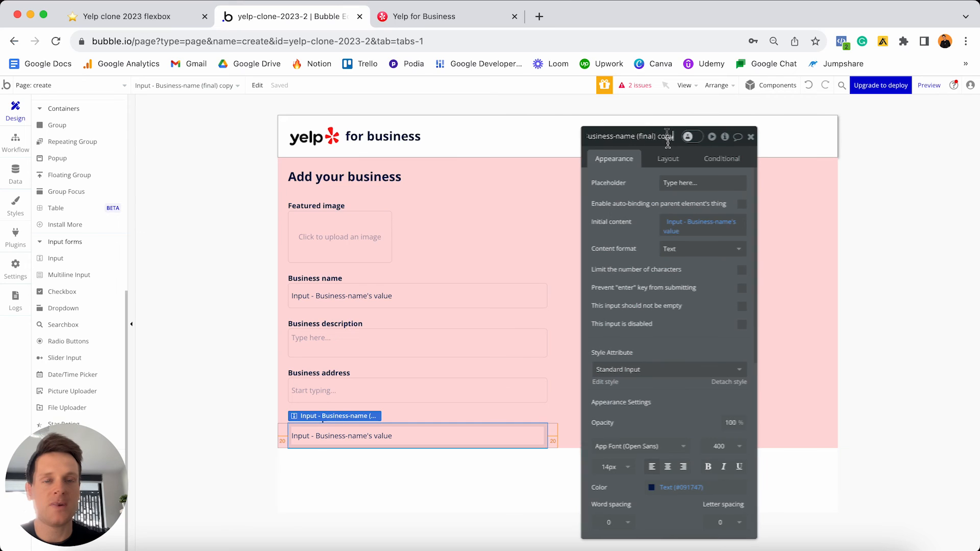
pyautogui.moveTo(614, 137); pyautogui.dragTo(688, 132)
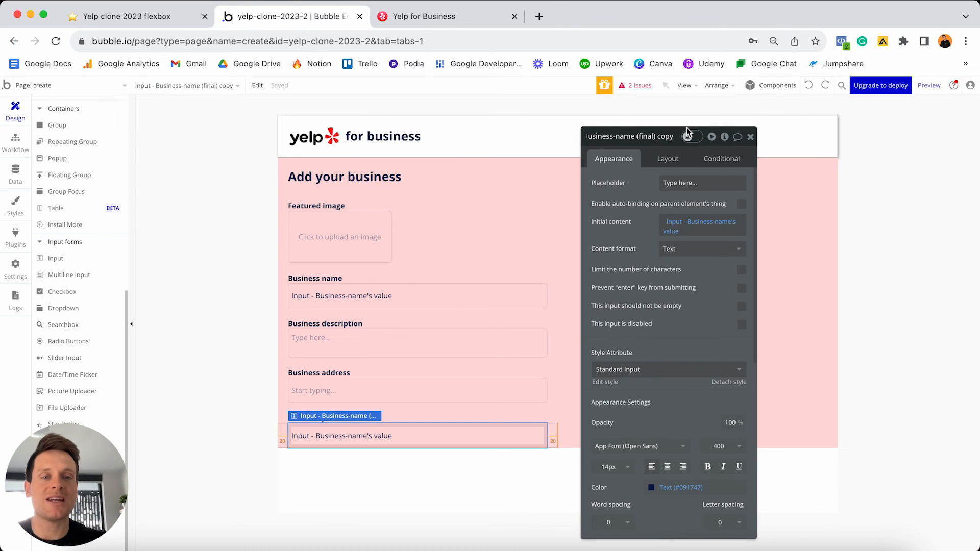
pyautogui.write('nu')
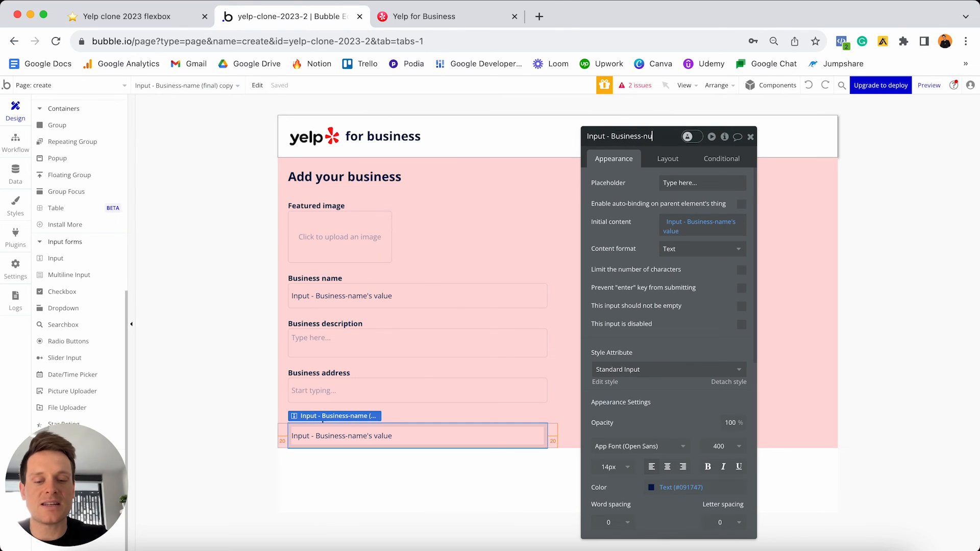
pyautogui.write('mber (final')
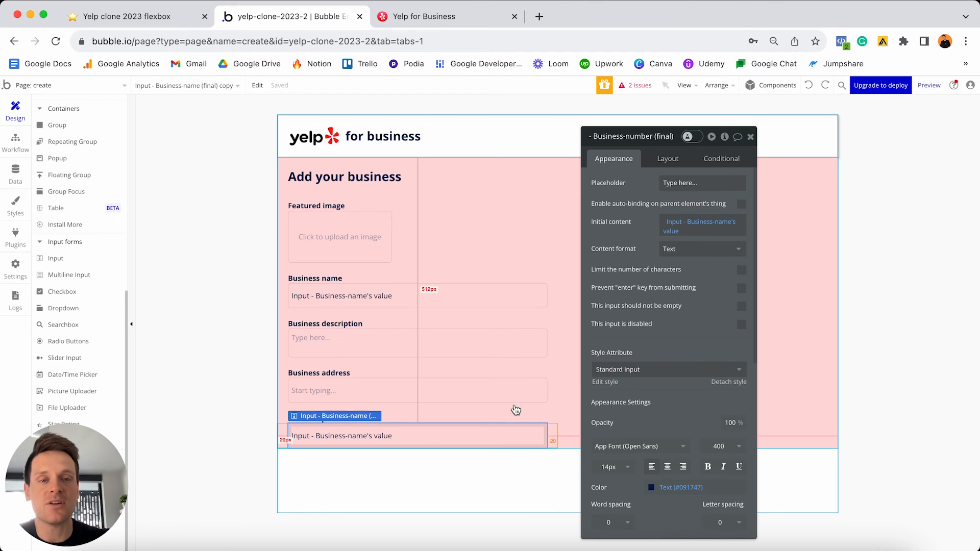
# - Set the new input's initial content to Business-phone-number's value
pyautogui.click(701, 226)
pyautogui.click(701, 226)
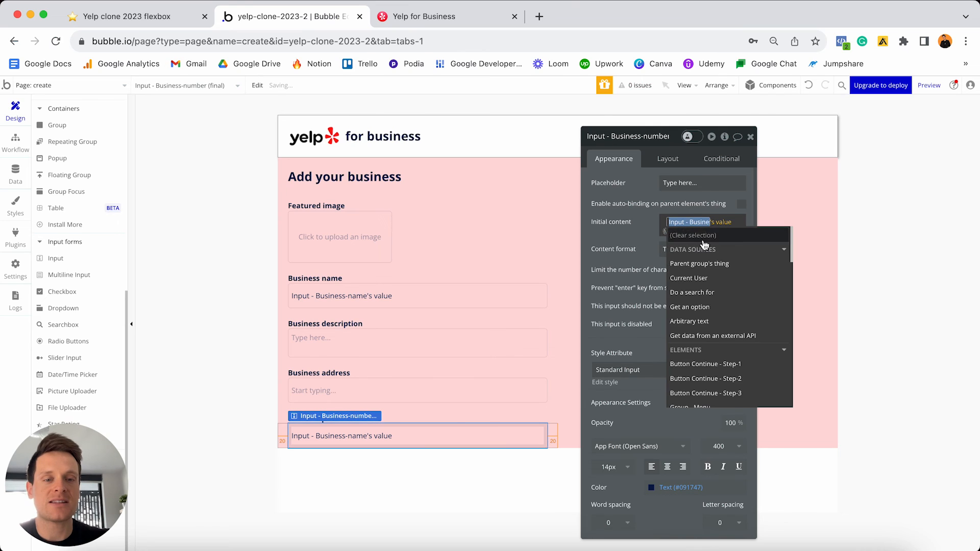
pyautogui.write('num')
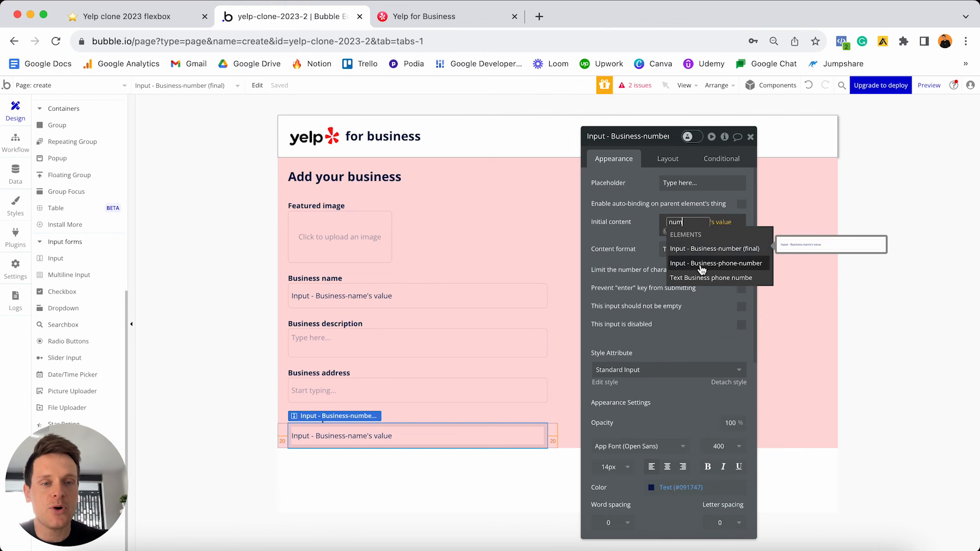
pyautogui.click(737, 264)
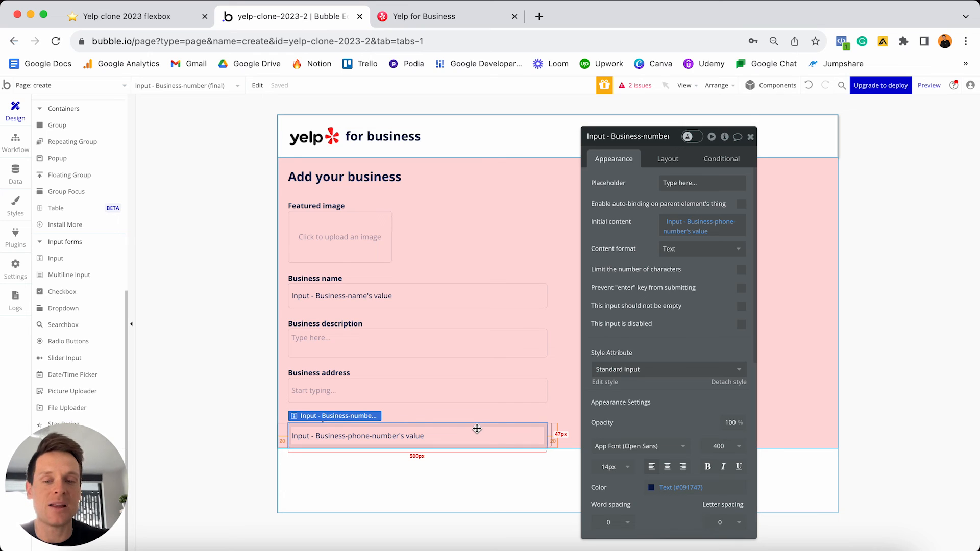
# - Add a 'Business email address' label below the phone input and duplicate the phone input
pyautogui.click(465, 419)
pyautogui.moveTo(465, 419); pyautogui.dragTo(453, 432)
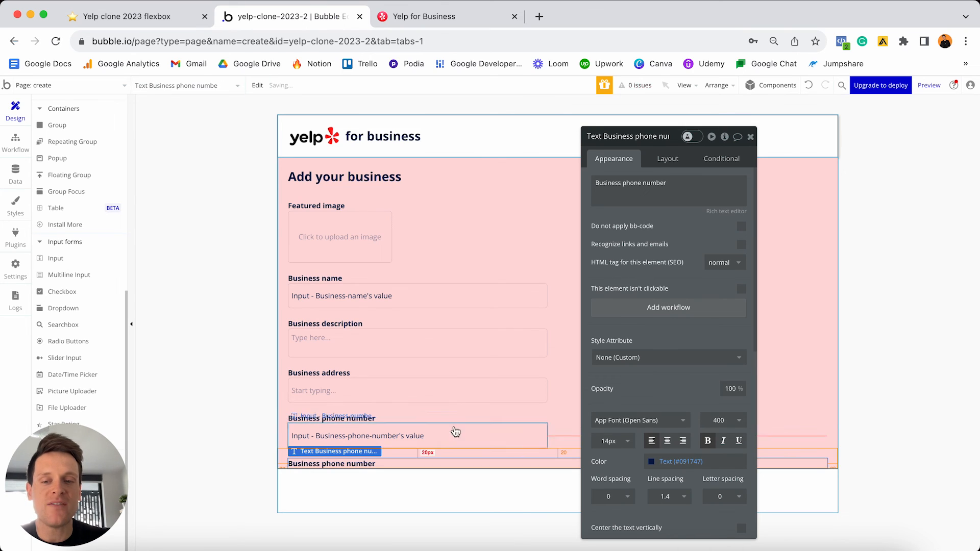
pyautogui.tripleClick(624, 182)
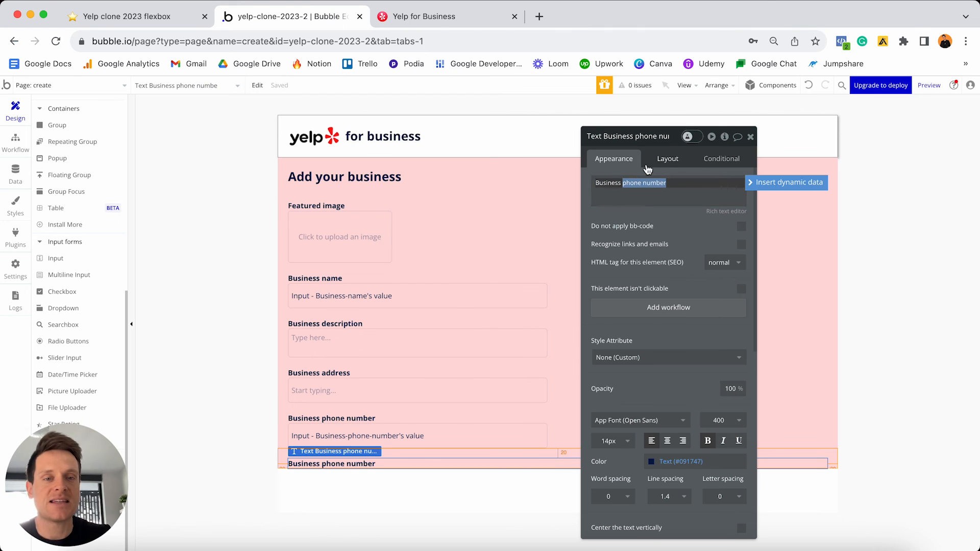
pyautogui.write('Business email address')
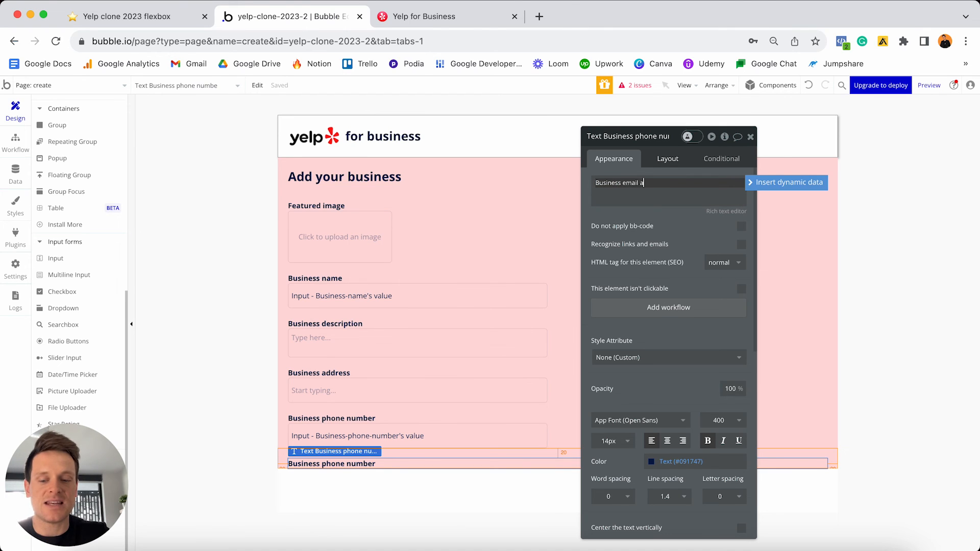
pyautogui.click(499, 435)
pyautogui.press('super+c')
pyautogui.press('super+v')
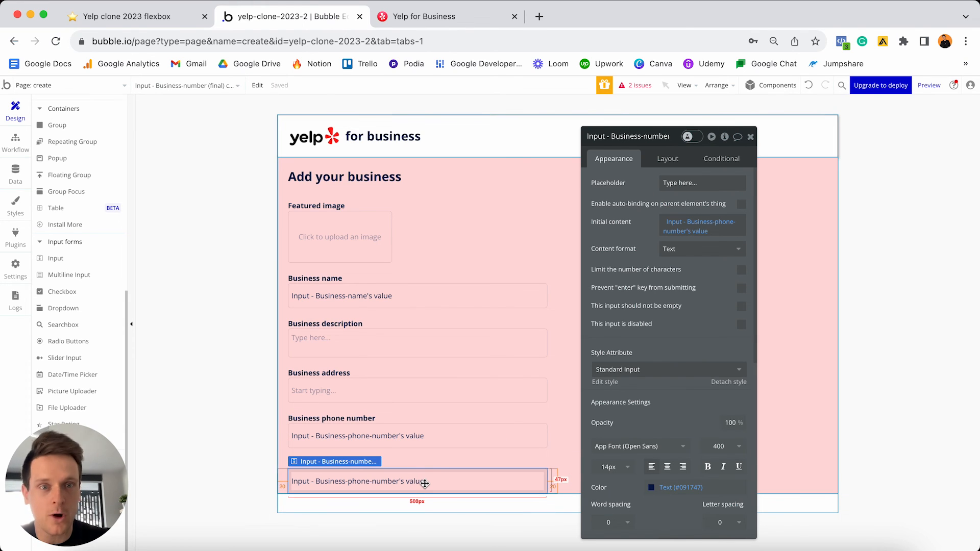
# - Rename the copied input 'Input - Business-email (final)' and initialise it to Business-email's value
pyautogui.click(608, 136)
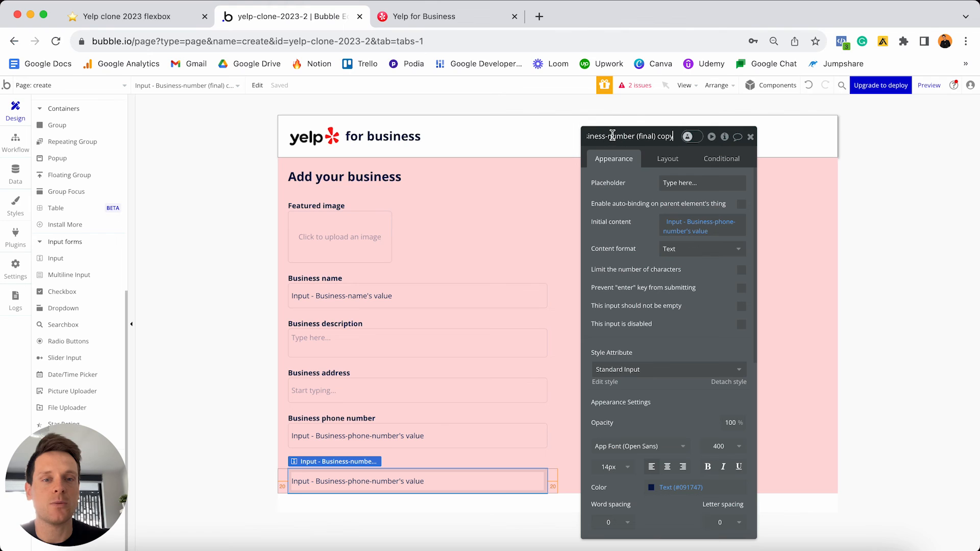
pyautogui.press('super+a')
pyautogui.write('Input - Business-email (final)')
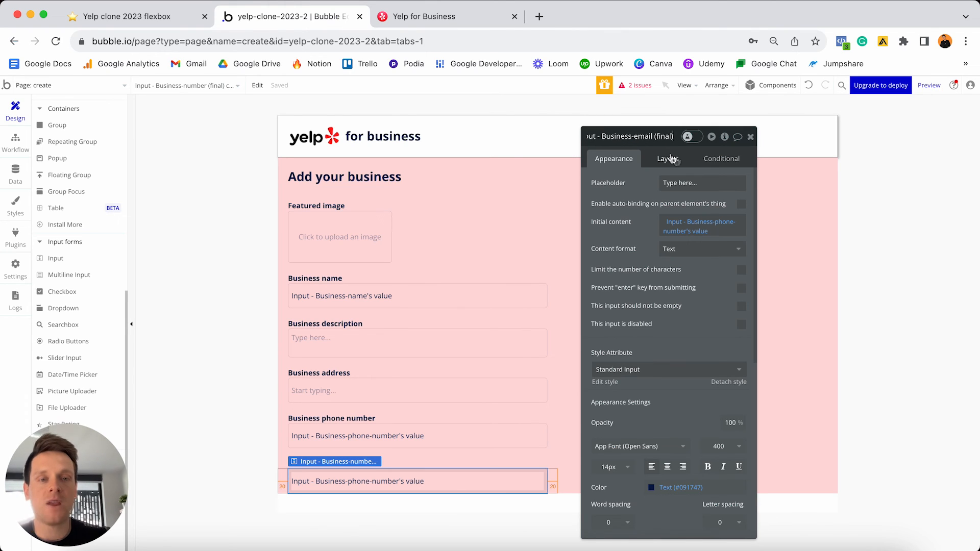
pyautogui.click(666, 227)
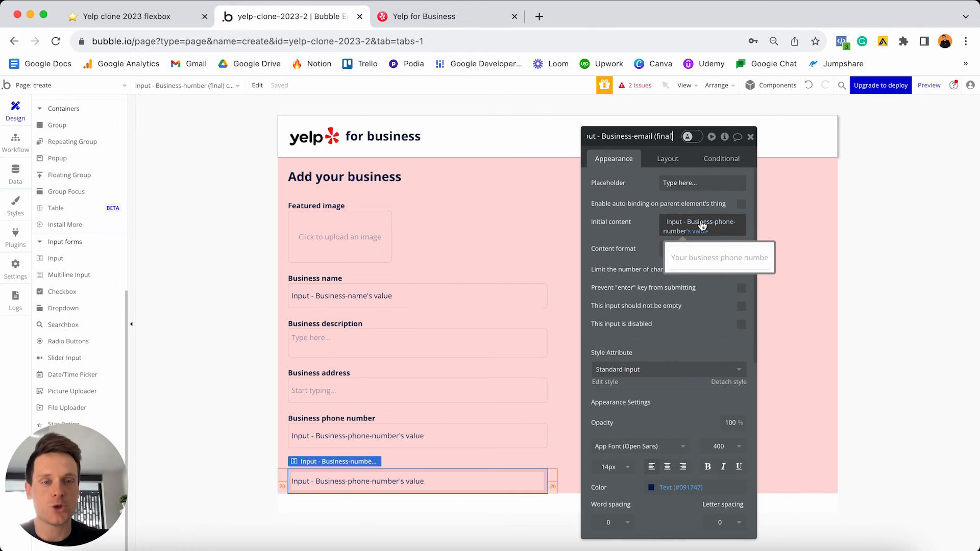
pyautogui.click(702, 225)
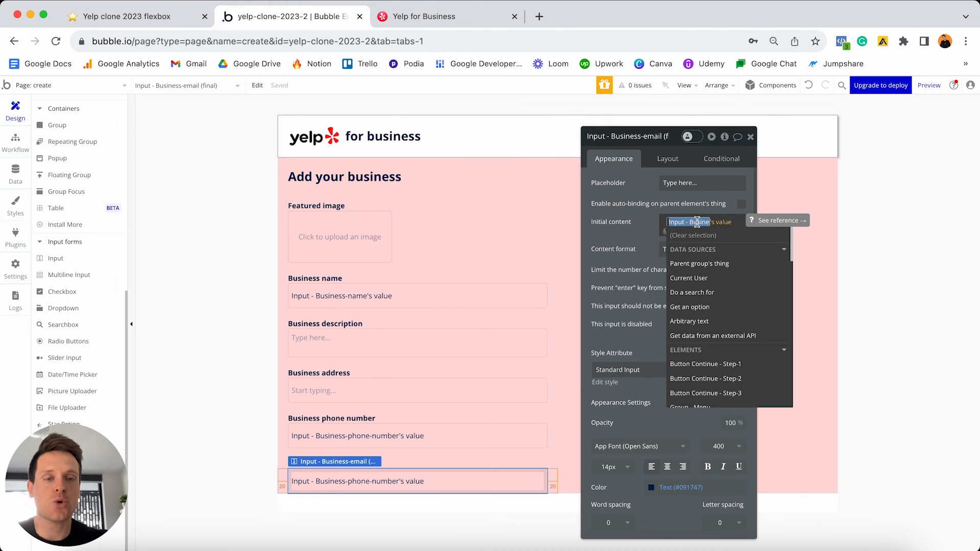
pyautogui.write('email')
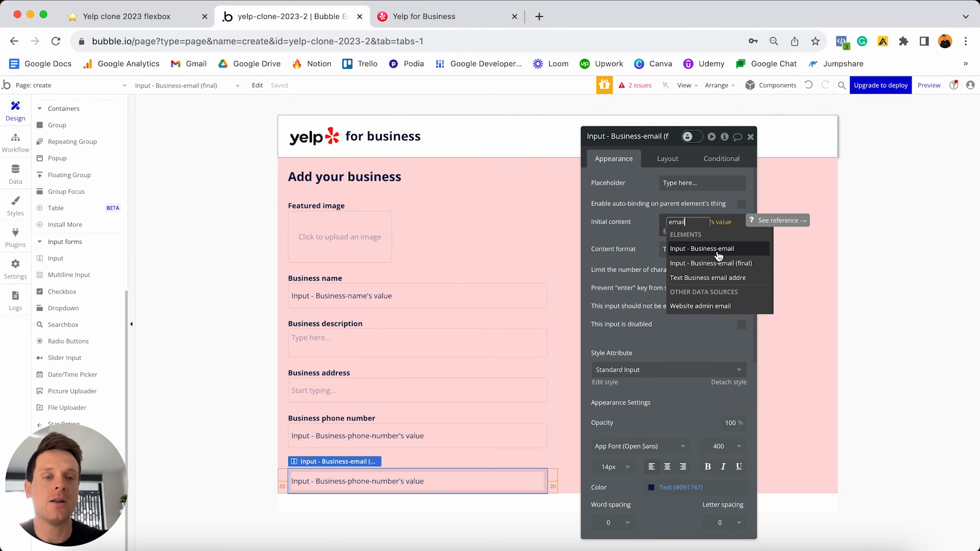
pyautogui.click(704, 250)
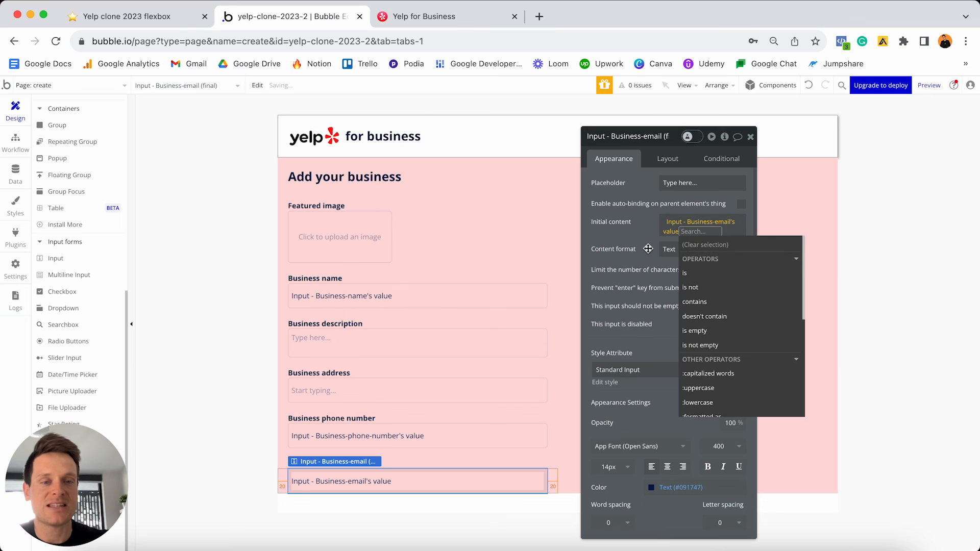
pyautogui.click(707, 254)
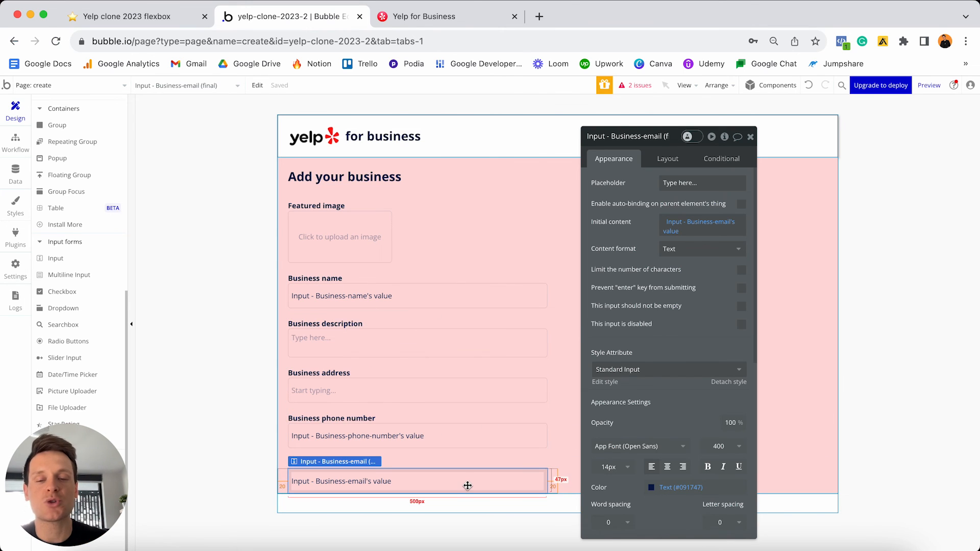
# - Move the label below the email input and retitle it 'Business website'
pyautogui.click(442, 466)
pyautogui.moveTo(441, 466); pyautogui.dragTo(442, 510)
pyautogui.click(652, 196)
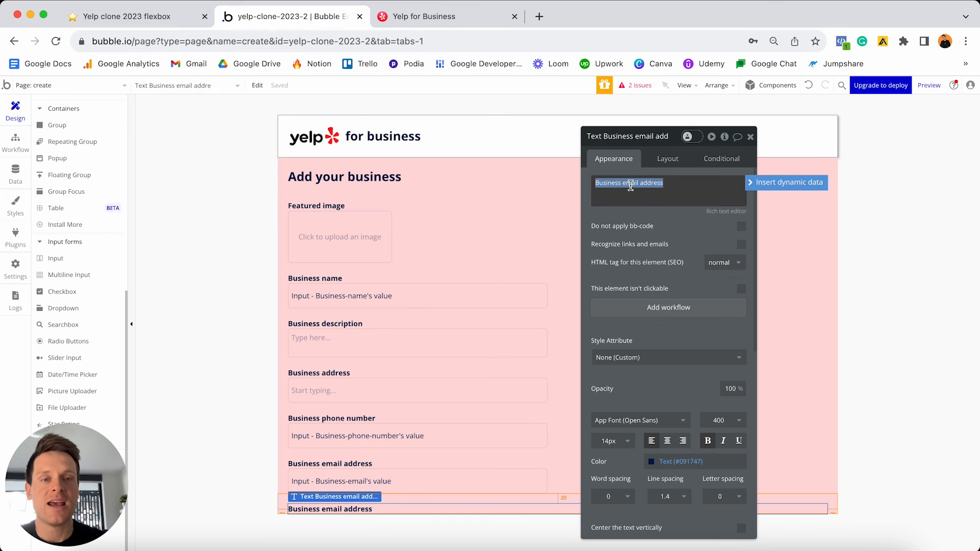
pyautogui.click(625, 182)
pyautogui.moveTo(625, 183); pyautogui.dragTo(664, 183)
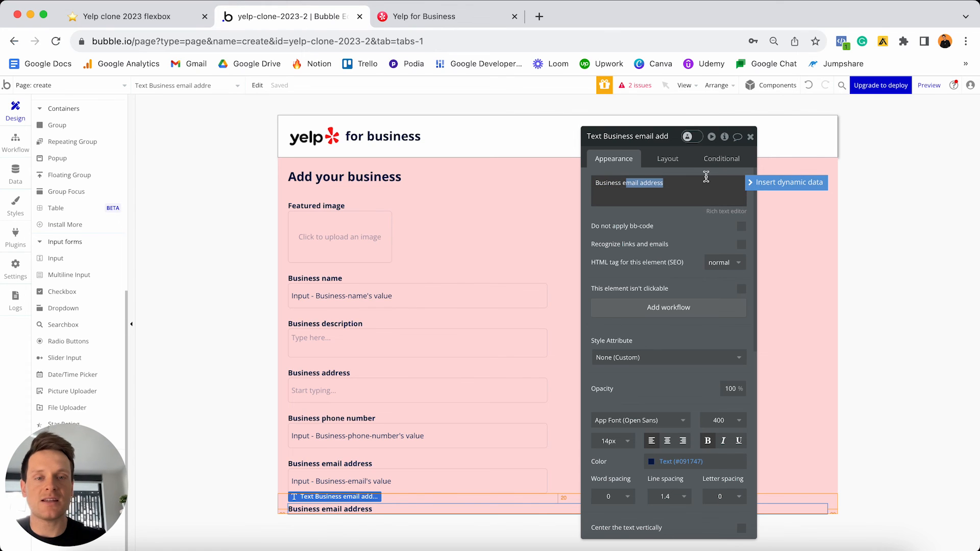
pyautogui.press('BackSpace')
pyautogui.write('website')
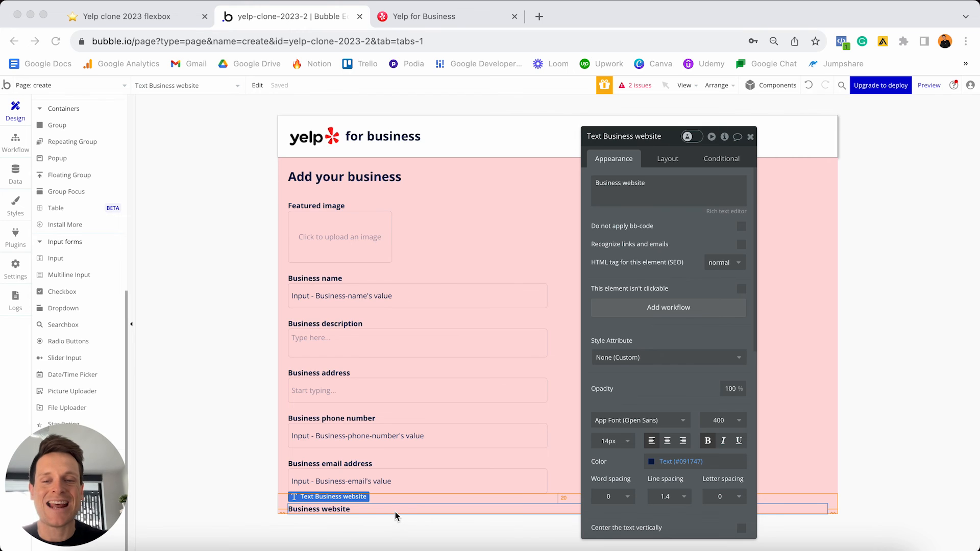
# - Duplicate the email input as a website input with cleared initial content, then view the data types
pyautogui.click(425, 484)
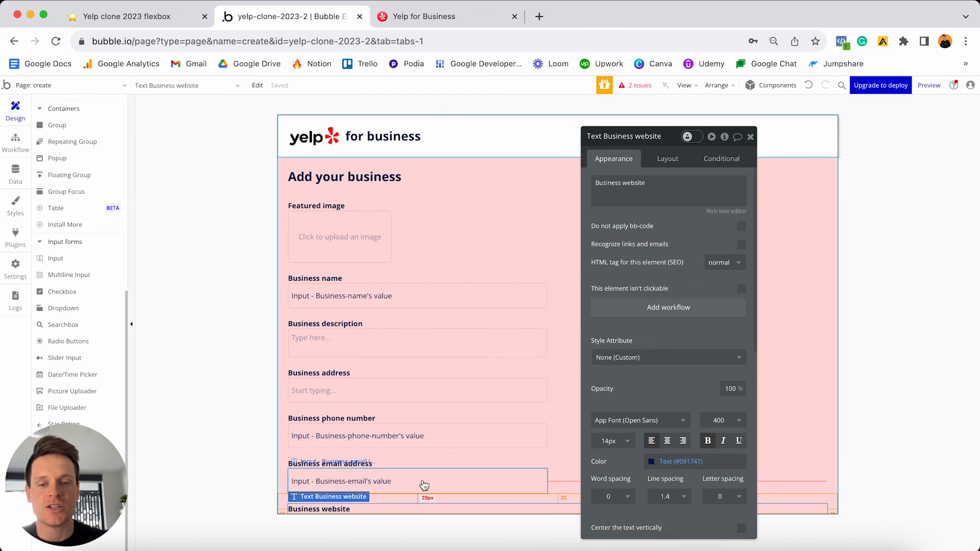
pyautogui.click(428, 481)
pyautogui.hotkey('ctrl', 'c')
pyautogui.hotkey('ctrl', 'v')
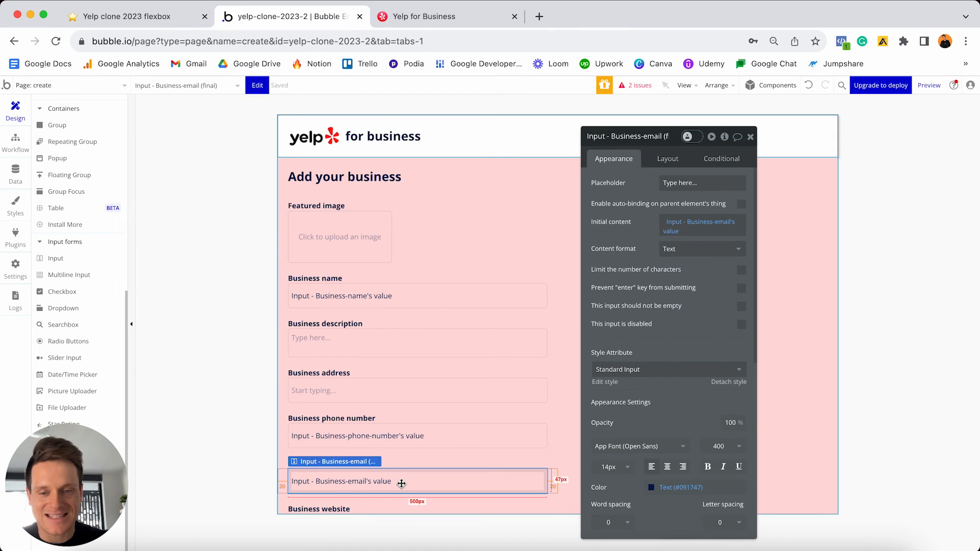
pyautogui.click(645, 137)
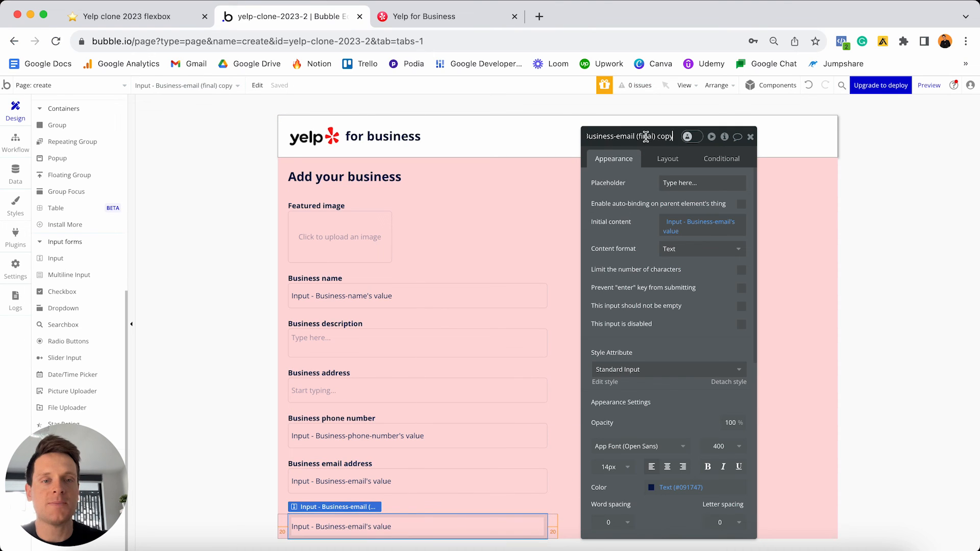
pyautogui.moveTo(618, 136); pyautogui.dragTo(674, 135)
pyautogui.write('website')
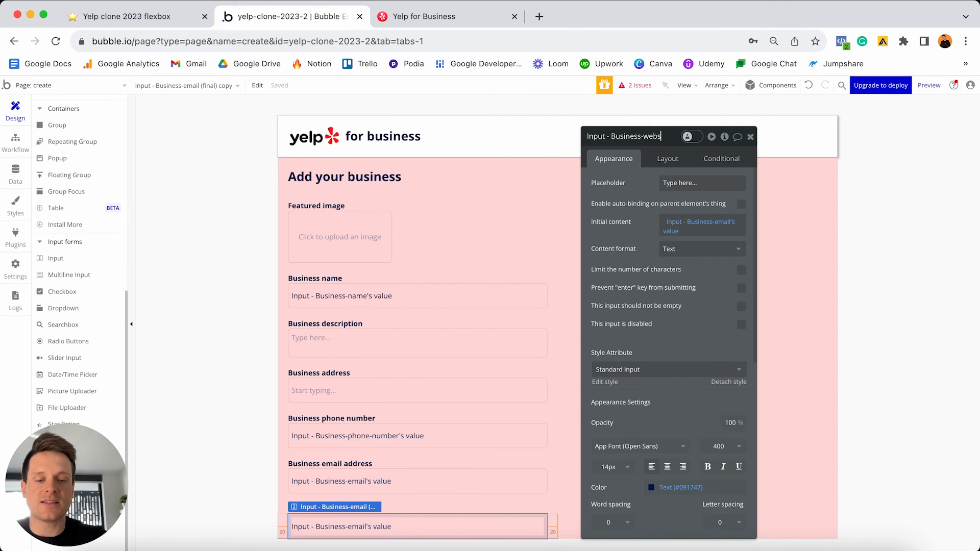
pyautogui.rightClick(685, 227)
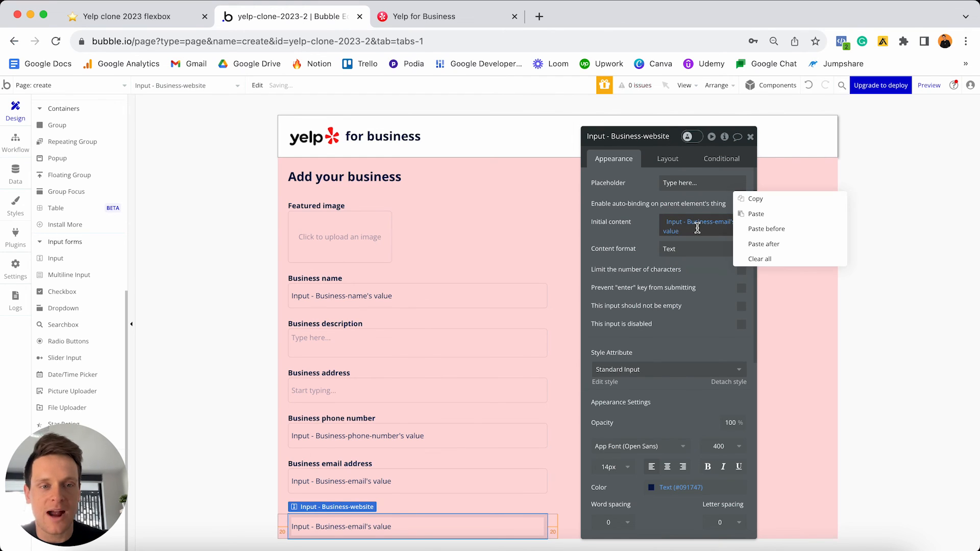
pyautogui.click(759, 259)
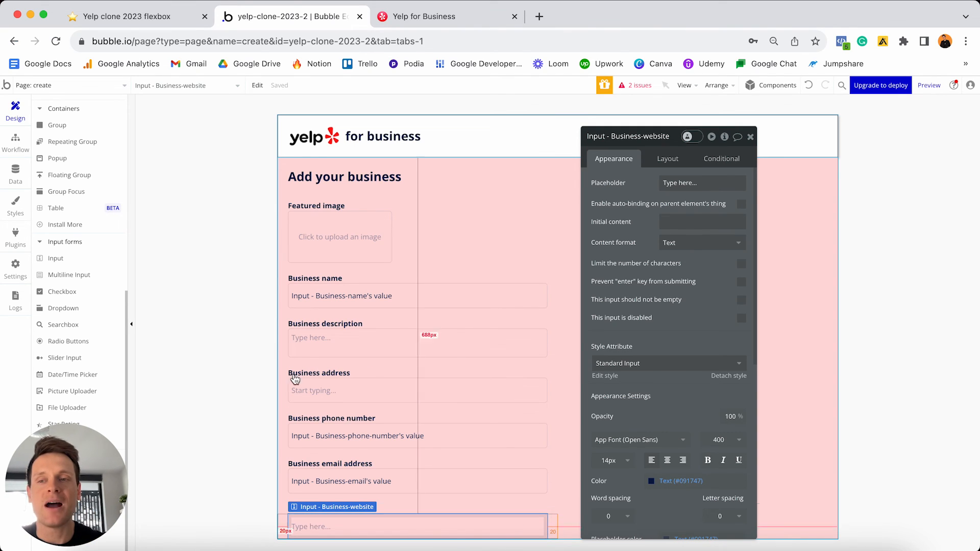
pyautogui.click(15, 176)
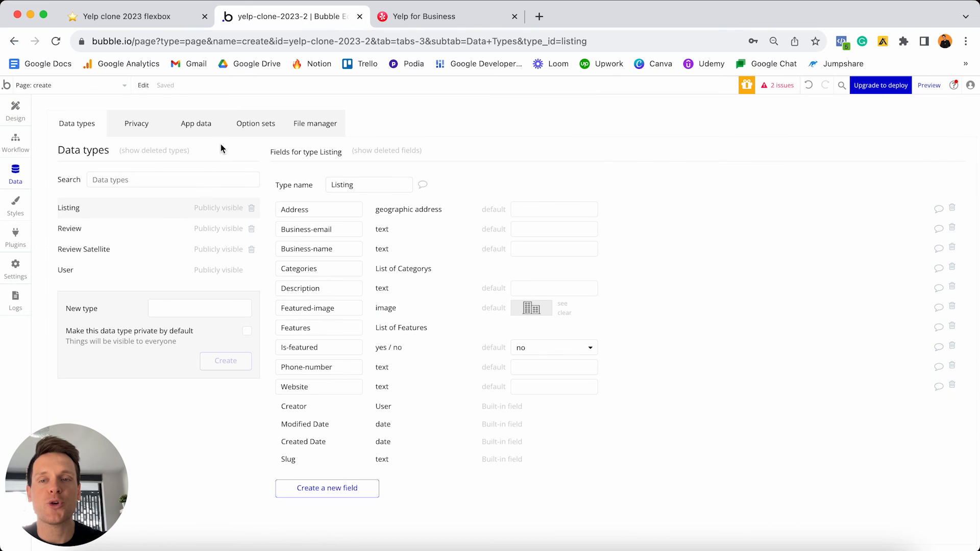
# - Check the Category option set's cuisine options, then place a Dropdown on the form below the email field
pyautogui.click(256, 129)
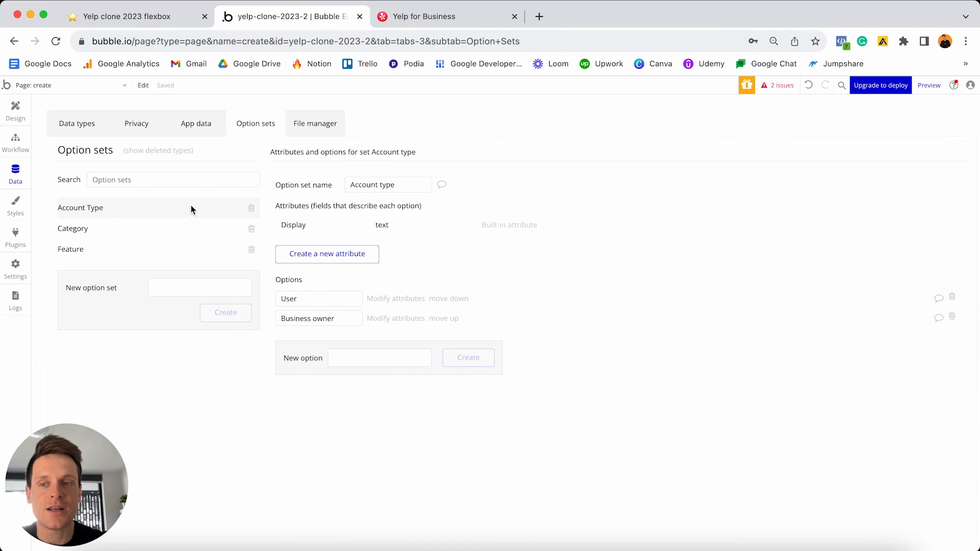
pyautogui.click(142, 232)
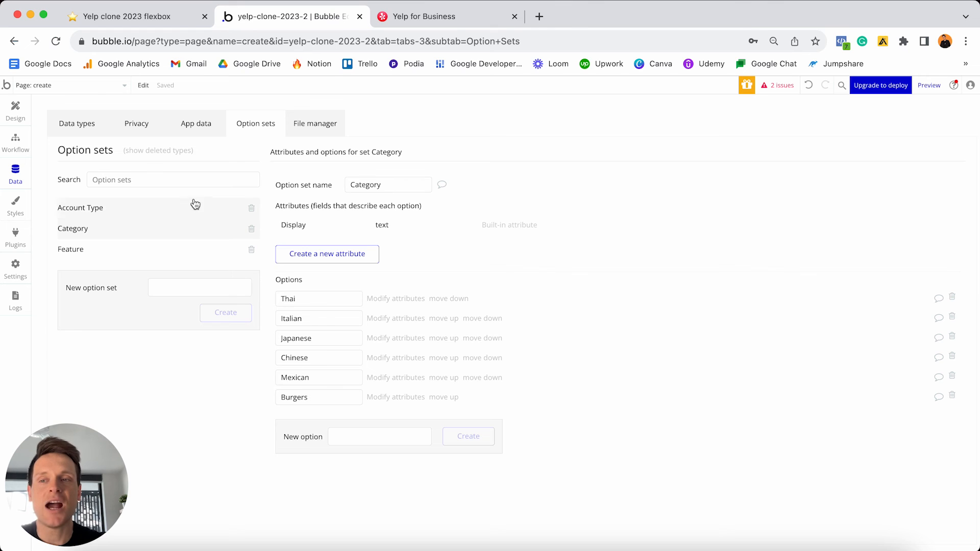
pyautogui.click(15, 109)
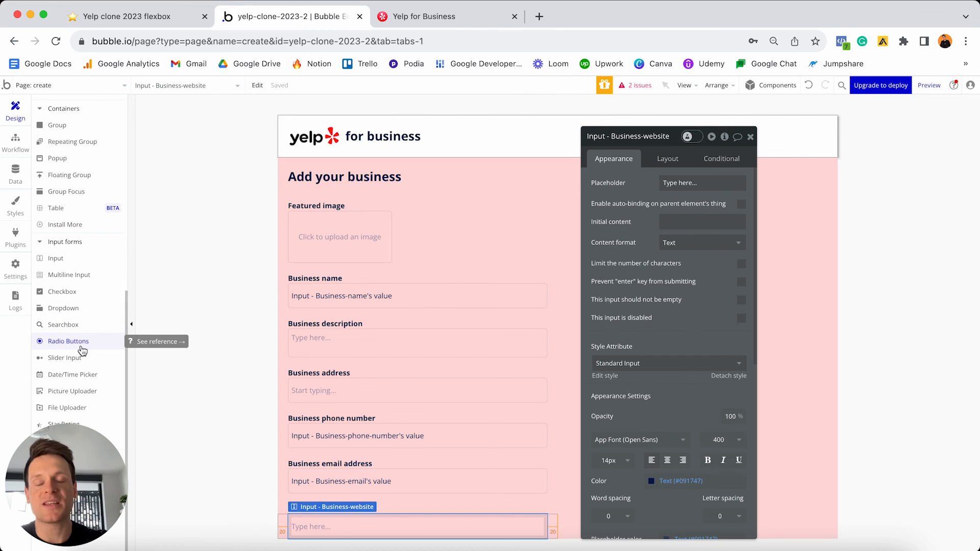
pyautogui.click(59, 308)
pyautogui.click(376, 527)
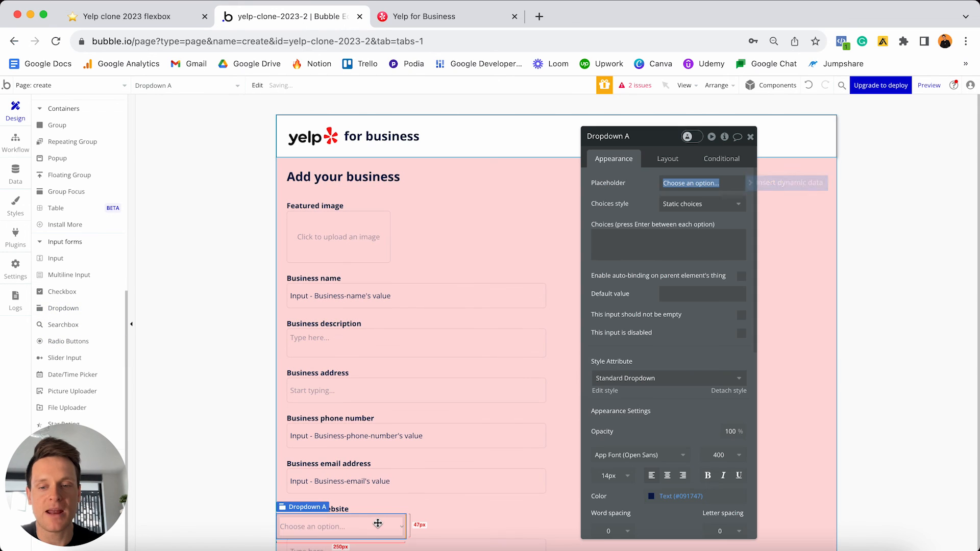
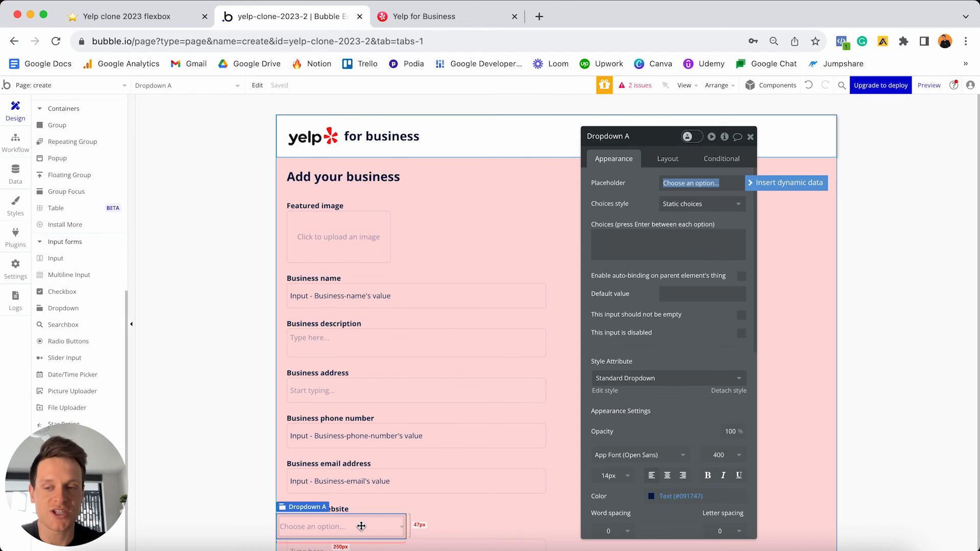
# - Delete Dropdown A and copy the Business website label below the website input
pyautogui.press('Delete')
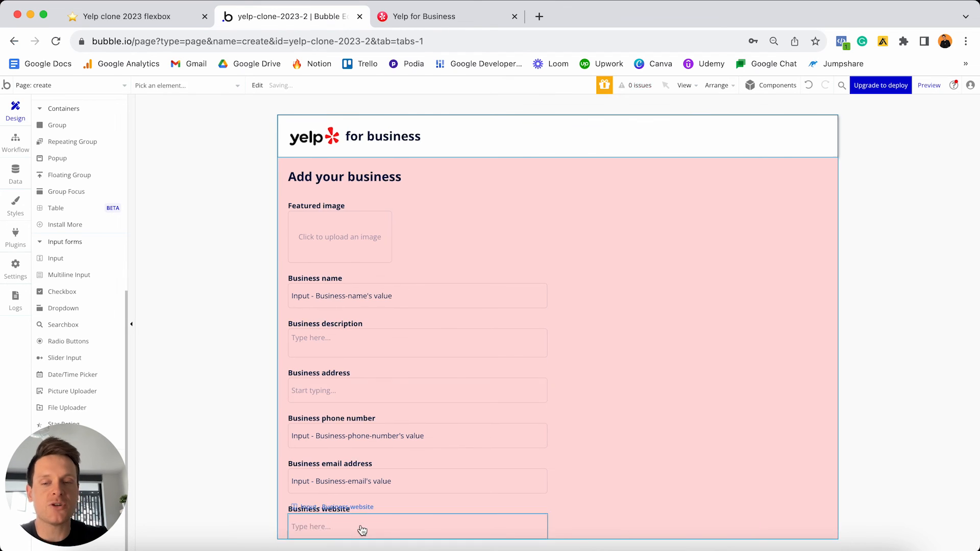
pyautogui.doubleClick(365, 512)
pyautogui.moveTo(365, 512); pyautogui.dragTo(375, 518)
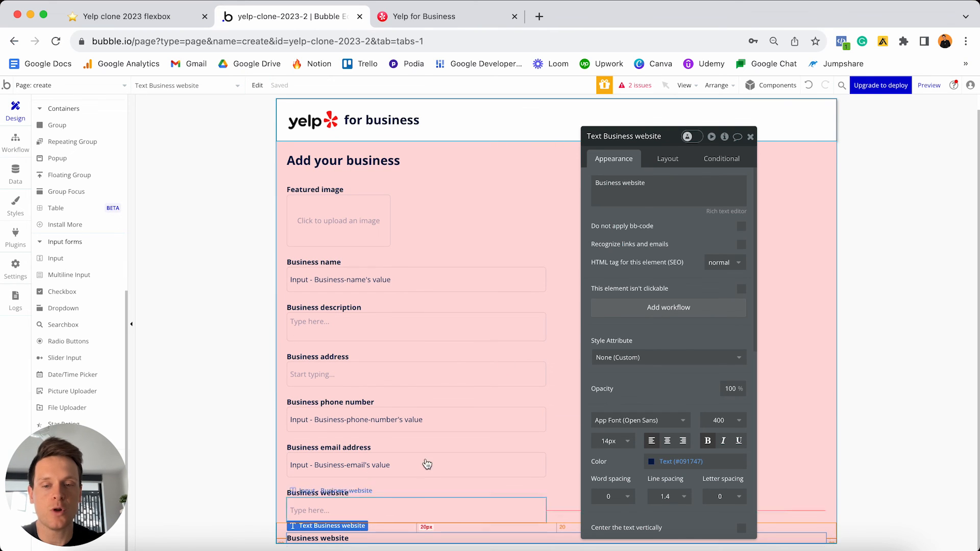
# - Retitle the copied label 'Categories' and go to the installed plugins list
pyautogui.tripleClick(636, 185)
pyautogui.click(623, 183)
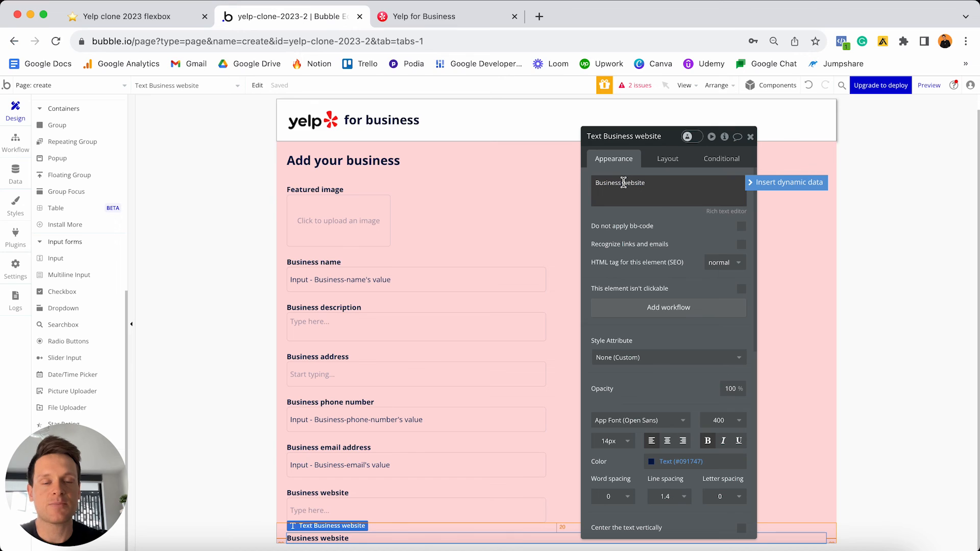
pyautogui.tripleClick(623, 183)
pyautogui.write('Categories')
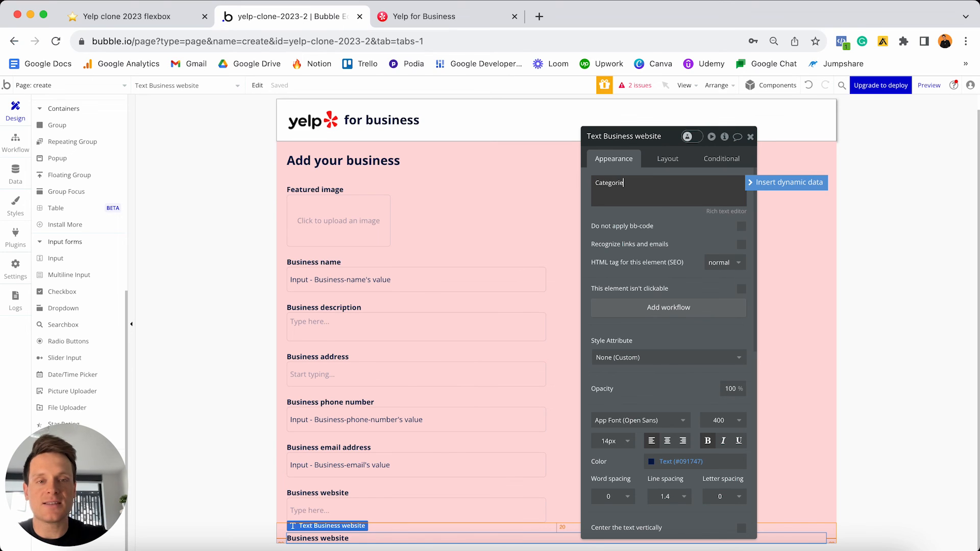
pyautogui.click(16, 242)
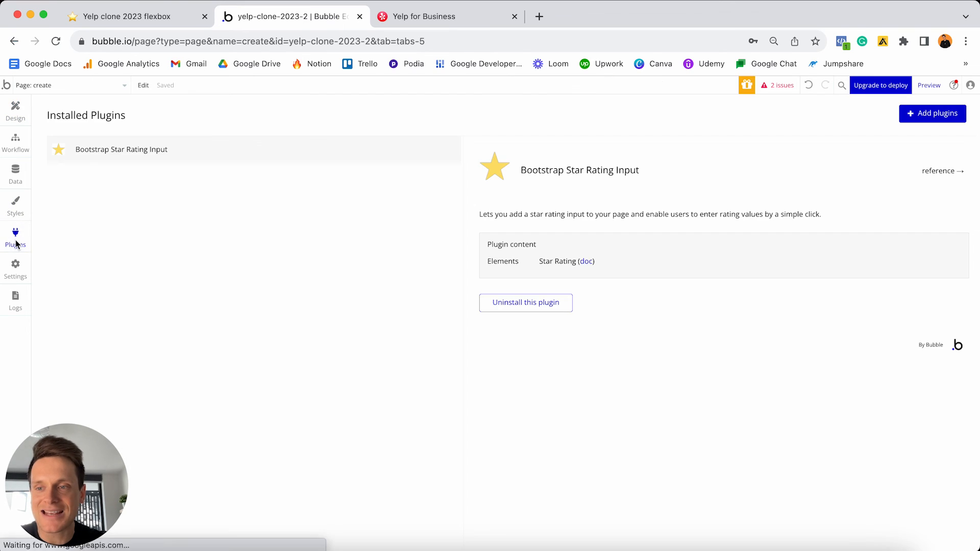
# - Search the plugin catalogue for 'multi', install Multiselect Dropdown, and return to Design
pyautogui.click(930, 115)
pyautogui.write('multi')
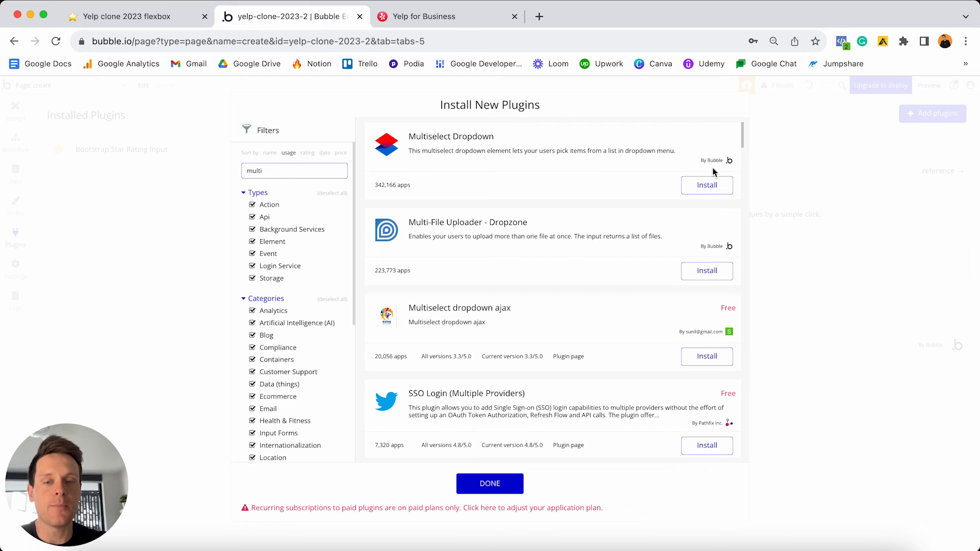
pyautogui.click(705, 189)
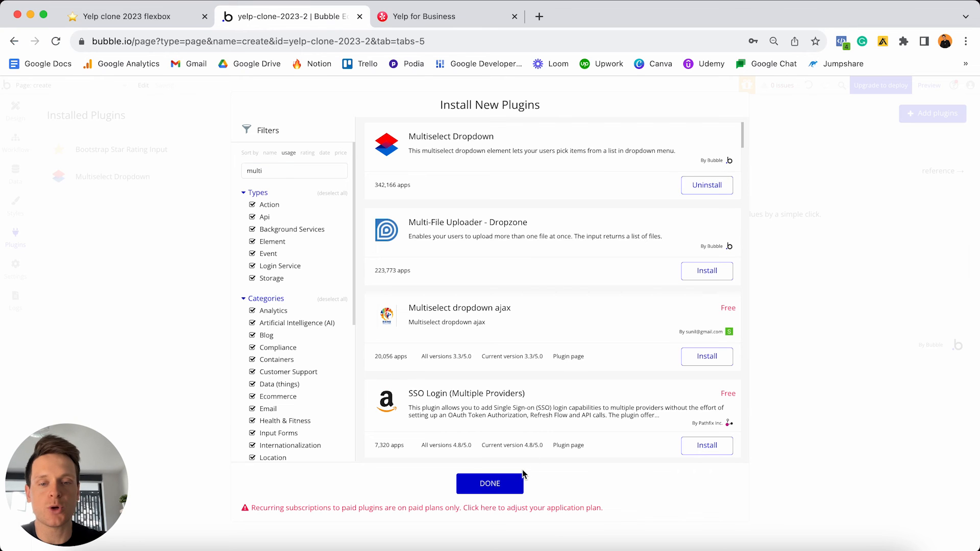
pyautogui.click(488, 483)
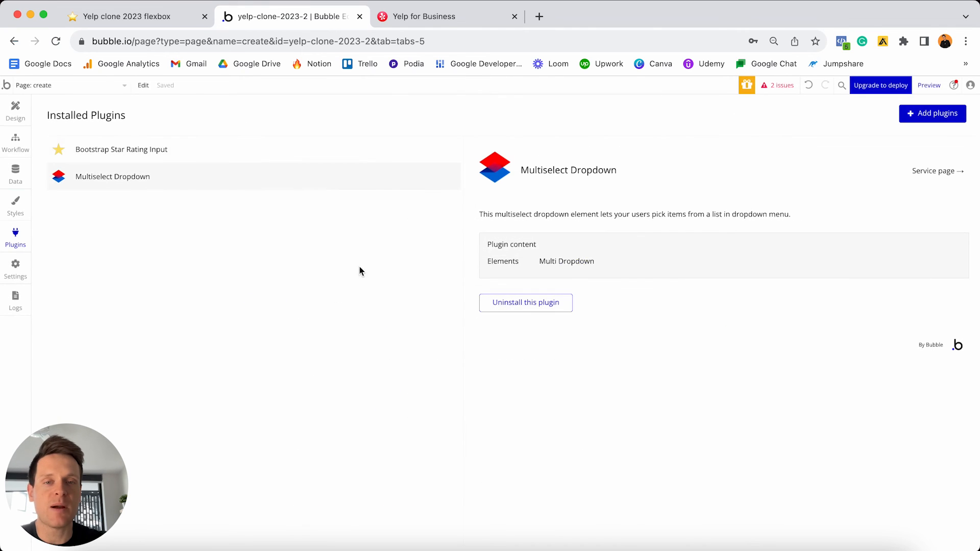
pyautogui.click(16, 112)
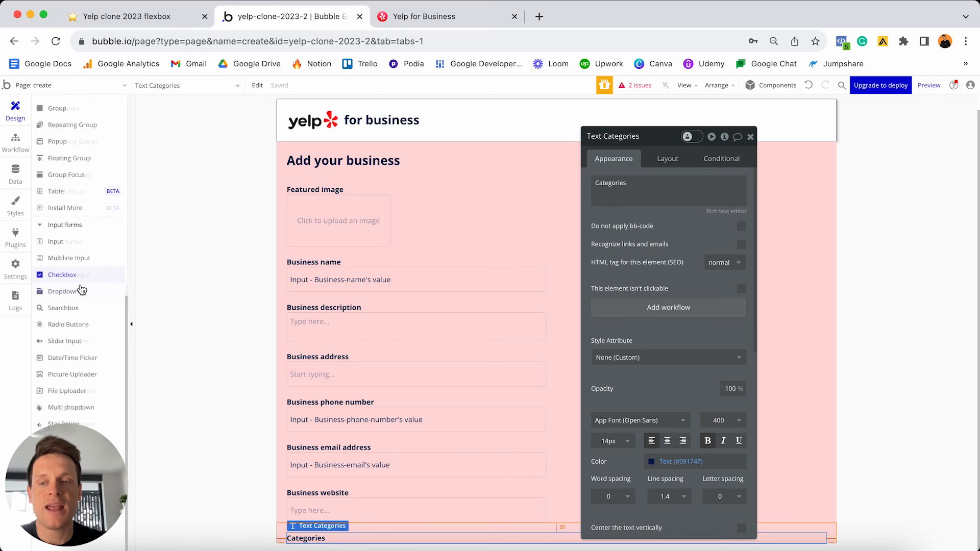
# - Place a multi-select dropdown below the Business website field
pyautogui.scroll(-1, 79, 286)
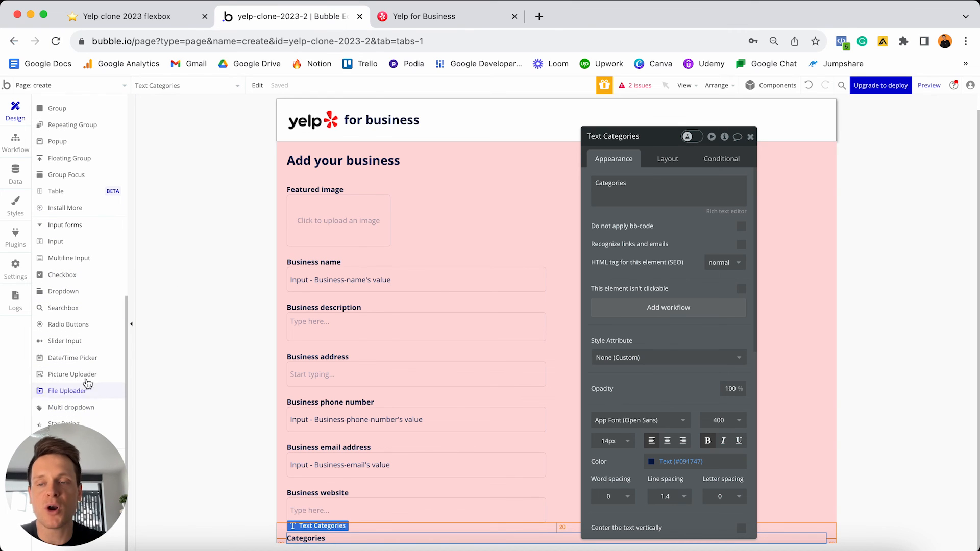
pyautogui.click(60, 409)
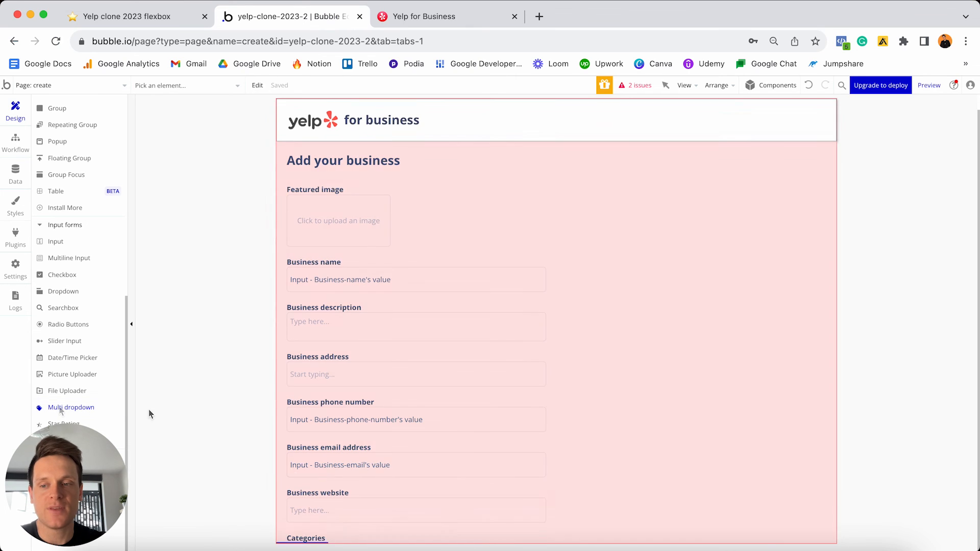
pyautogui.click(328, 535)
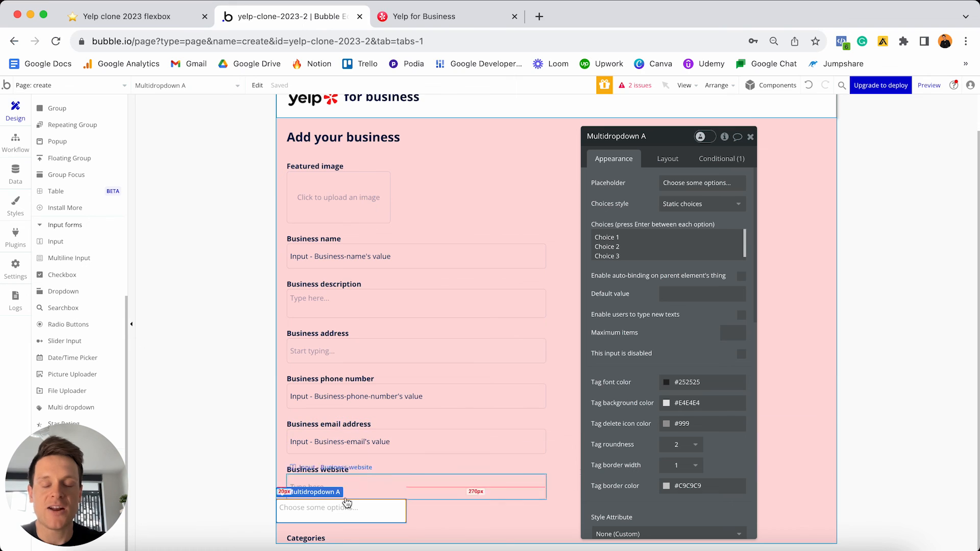
# - Name it 'Multidropdown - Business-categories' and review the Category option set's entries
pyautogui.click(656, 137)
pyautogui.press('BackSpace')
pyautogui.write('-')
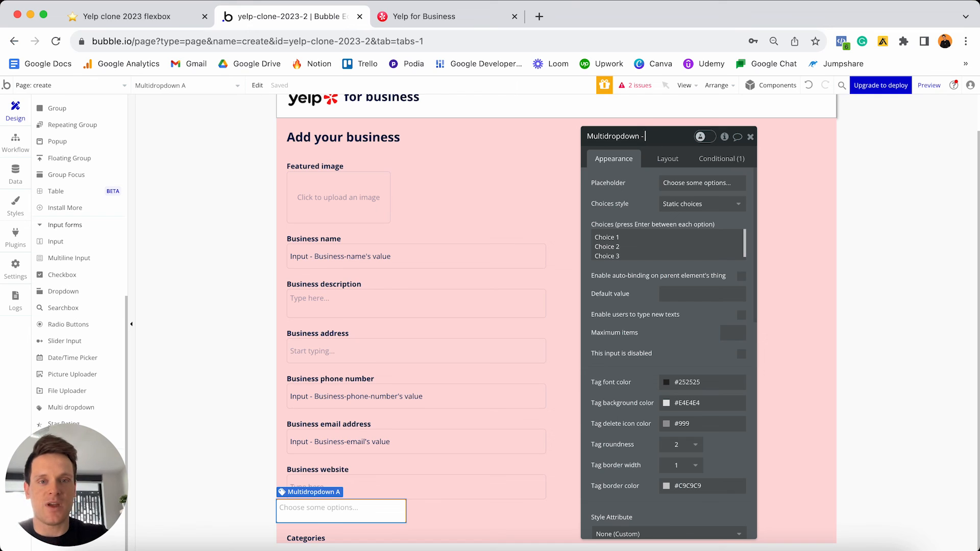
pyautogui.write(' Busin')
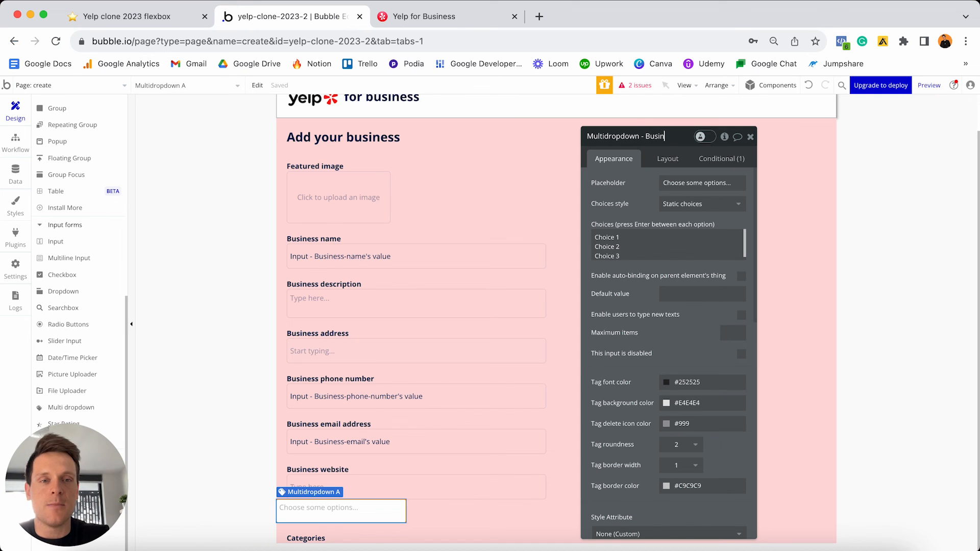
pyautogui.write('ess-categories')
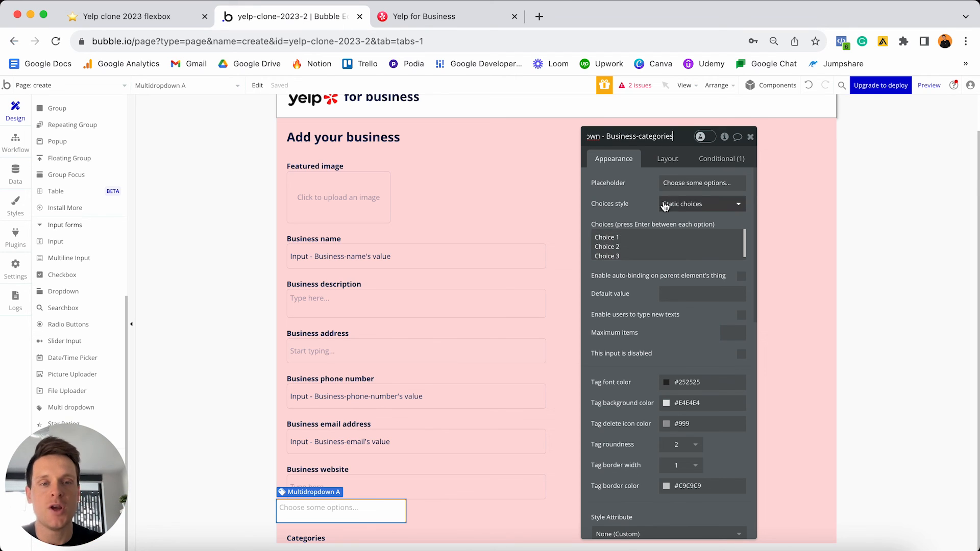
pyautogui.press('Return')
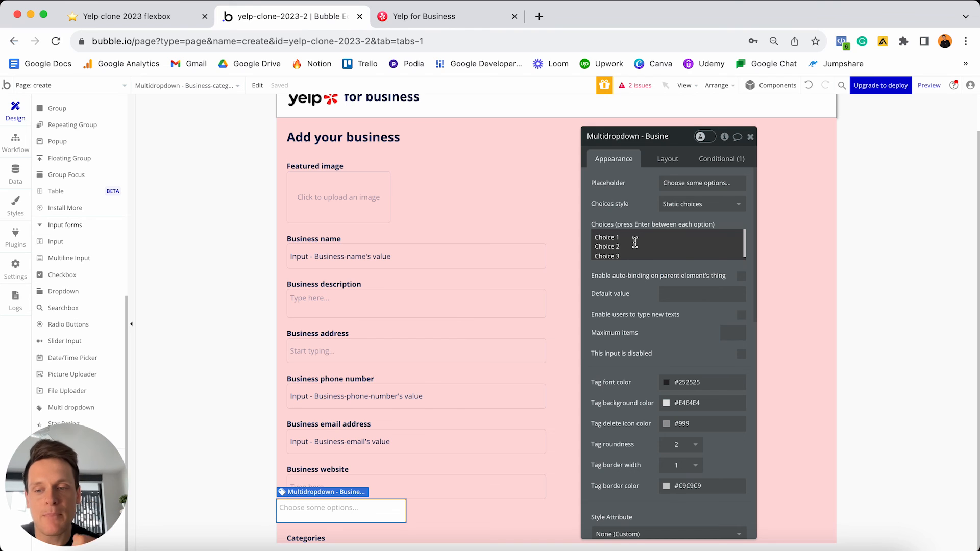
pyautogui.click(15, 172)
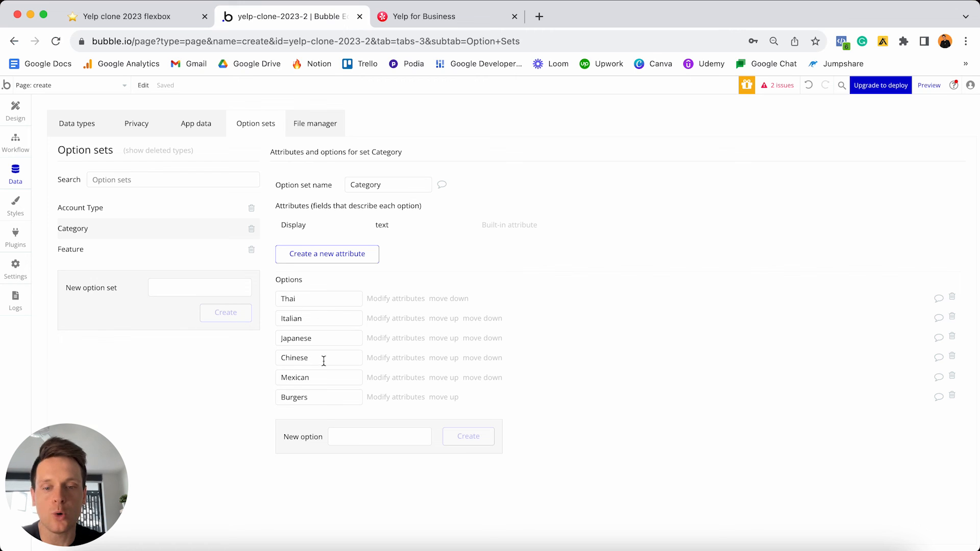
pyautogui.click(15, 110)
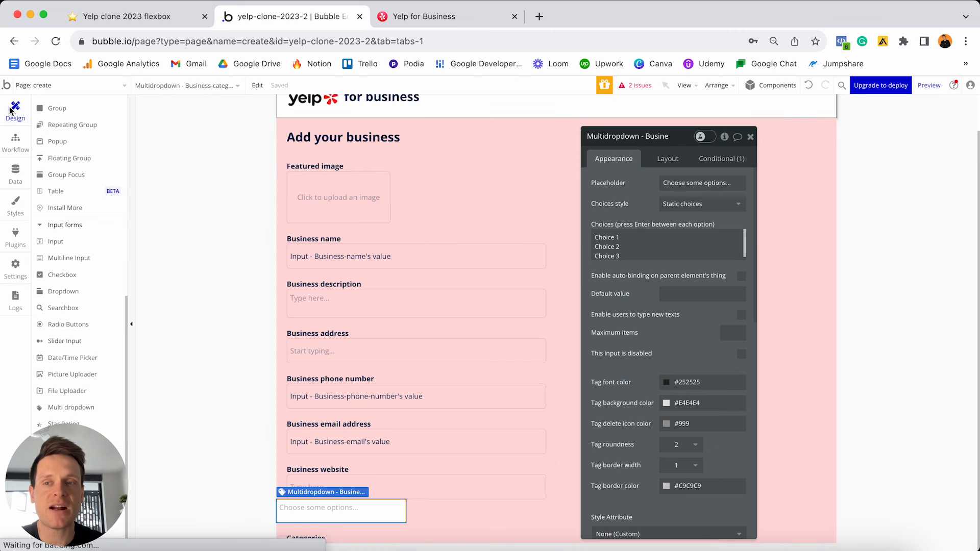
pyautogui.click(676, 204)
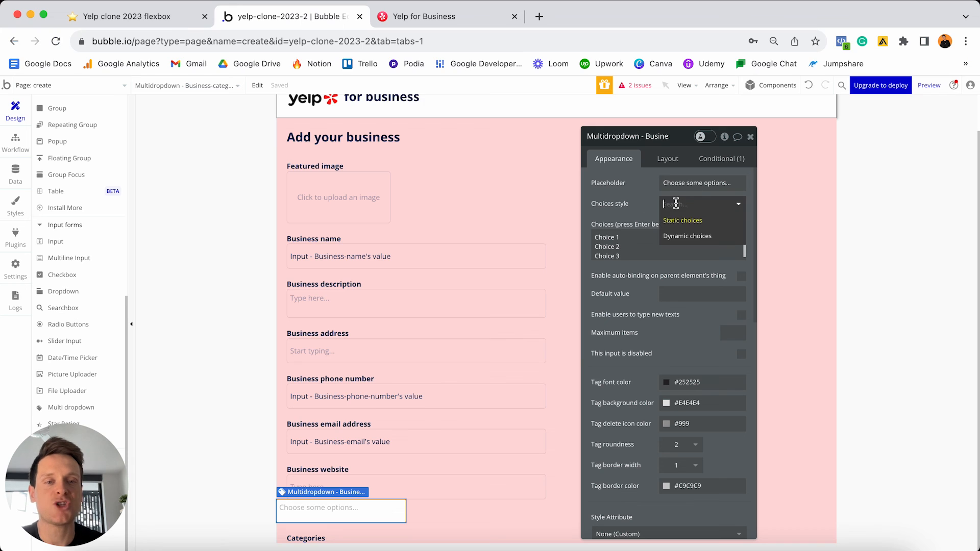
# - Use dynamic choices of type Category from All Category, captioned by each option's Display
pyautogui.click(694, 236)
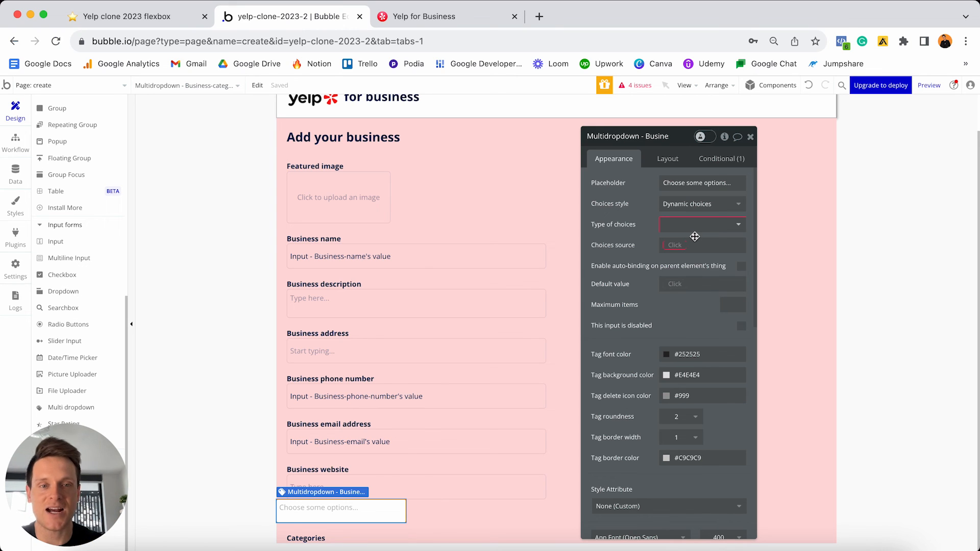
pyautogui.click(691, 227)
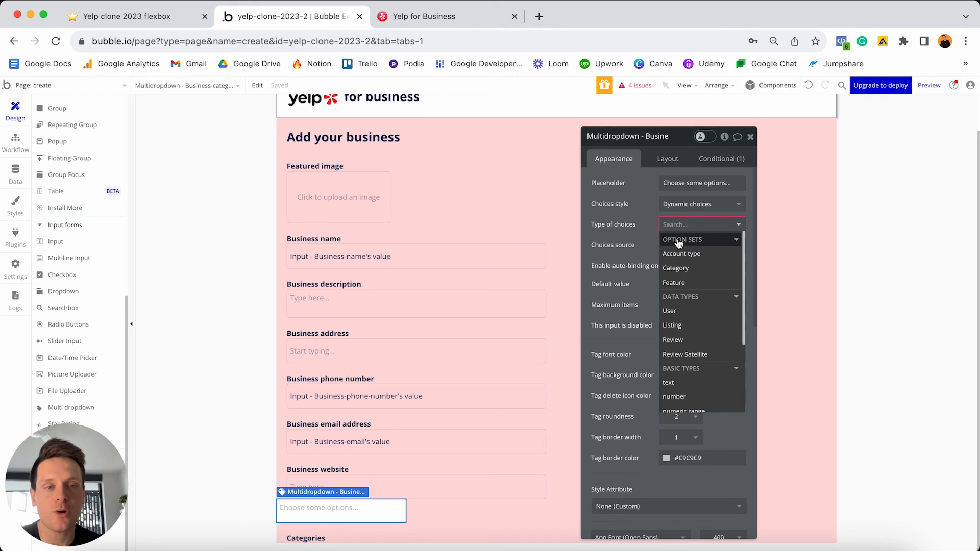
pyautogui.click(675, 268)
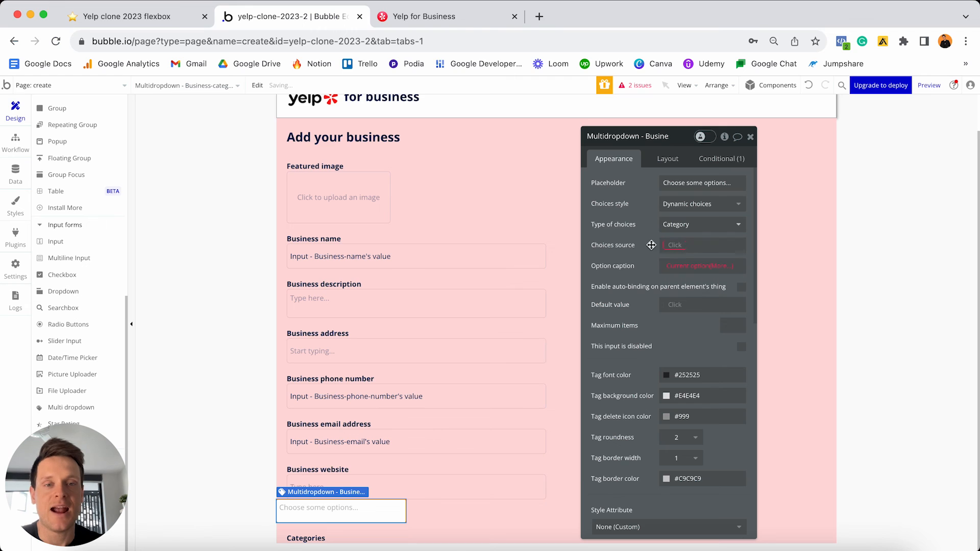
pyautogui.click(677, 245)
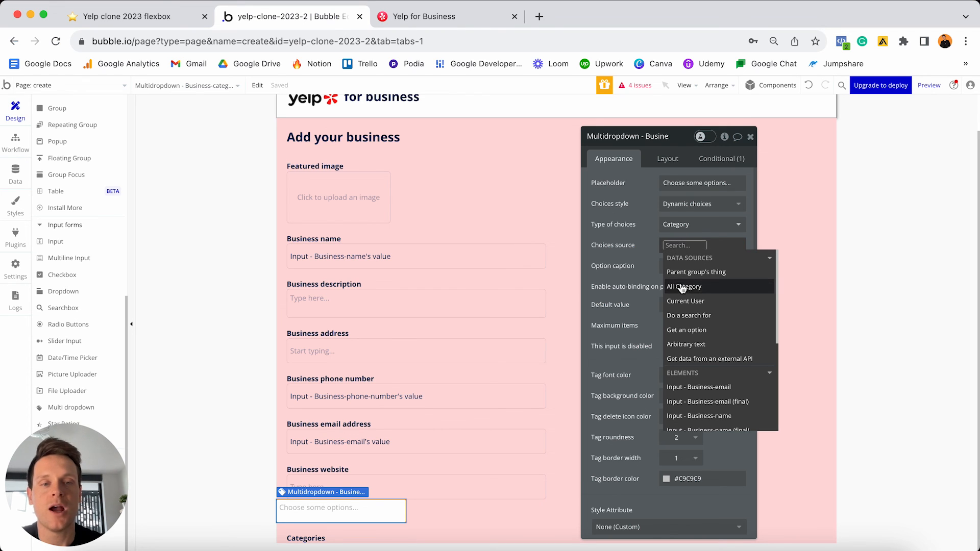
pyautogui.click(700, 287)
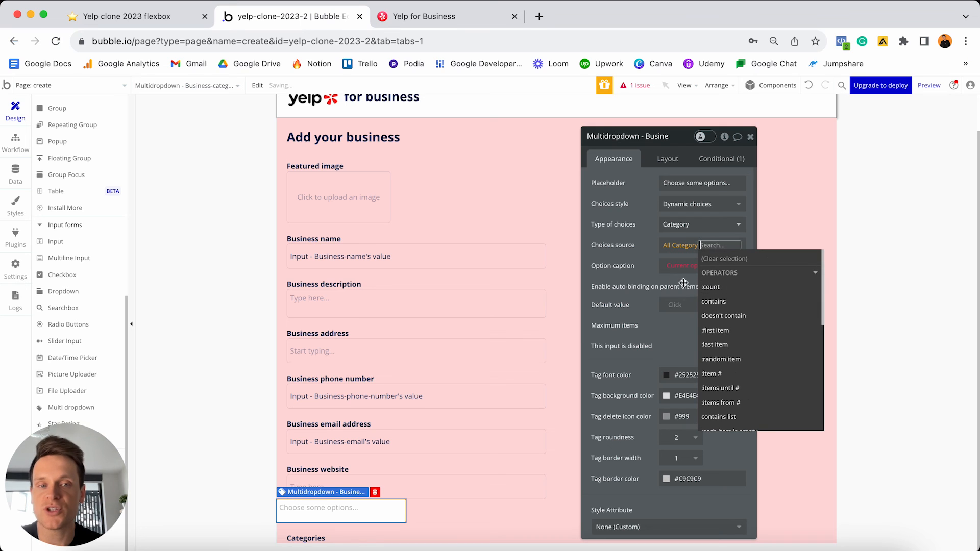
pyautogui.click(642, 261)
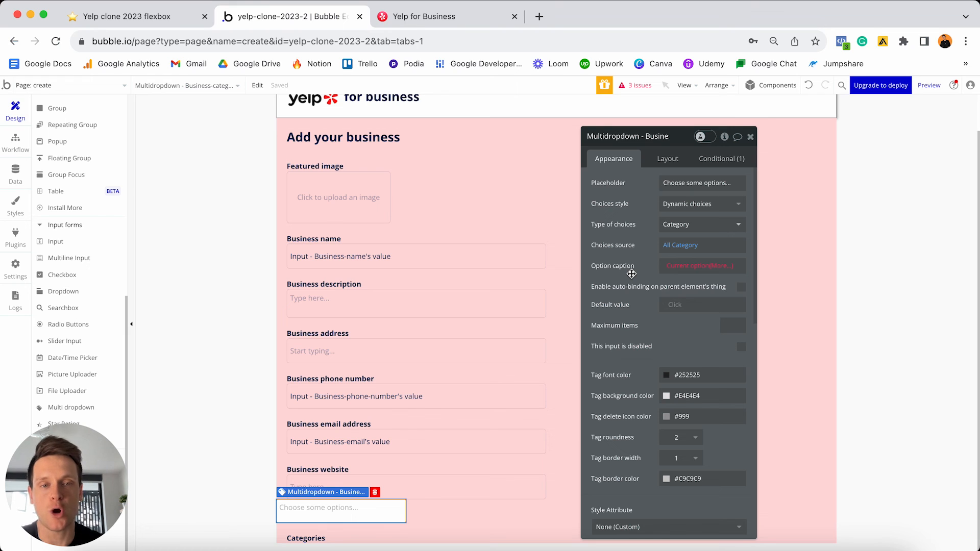
pyautogui.click(719, 269)
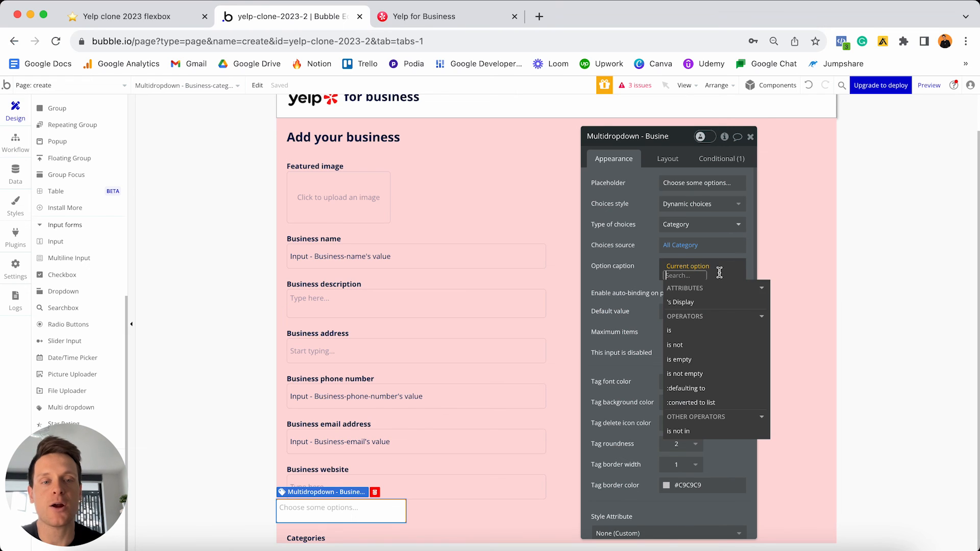
pyautogui.click(683, 303)
pyautogui.click(634, 282)
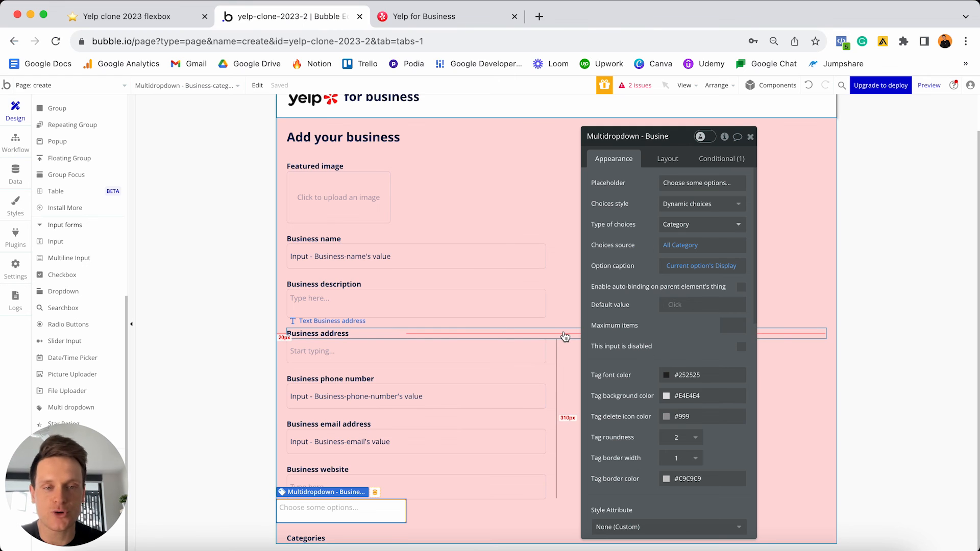
pyautogui.click(664, 160)
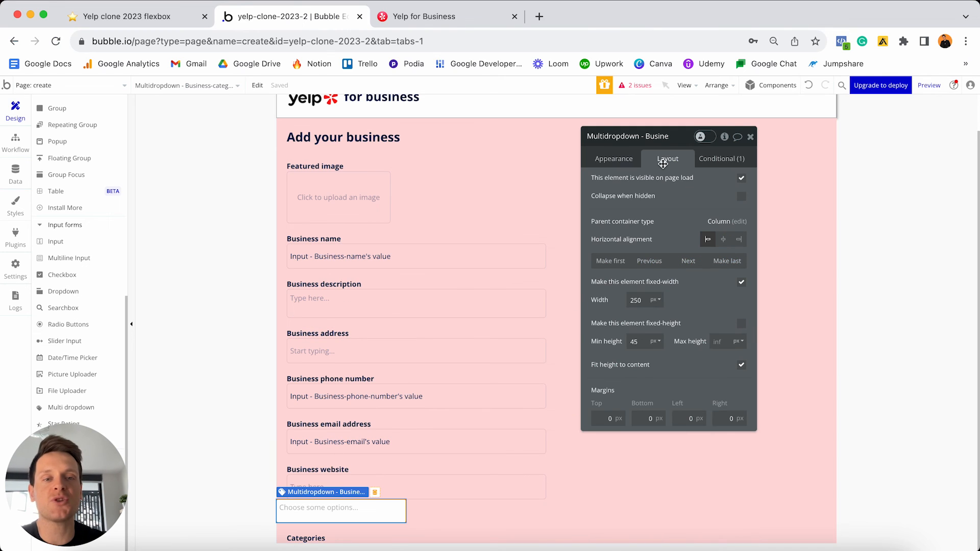
# - Move the dropdown to the column's end and make it non-fixed width, 0 to 500 px
pyautogui.click(686, 261)
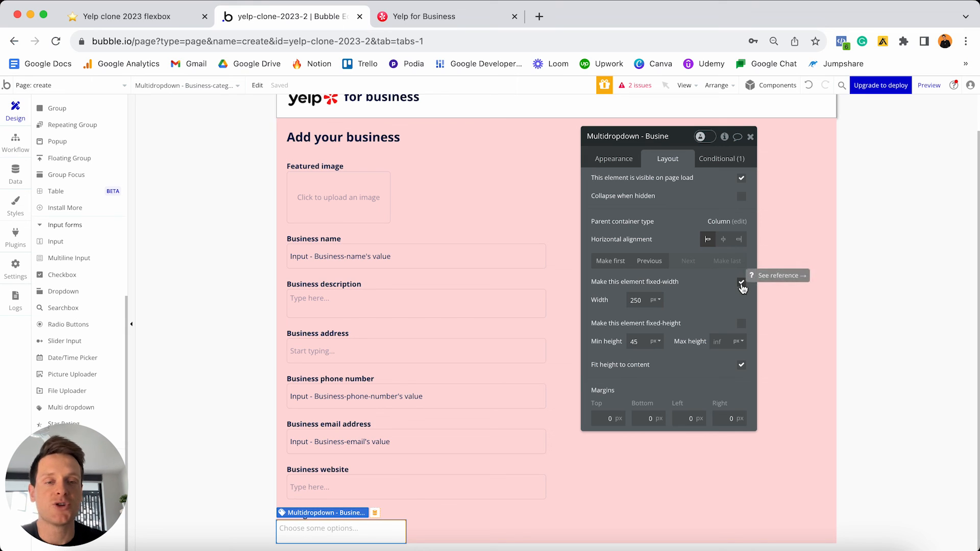
pyautogui.click(741, 284)
pyautogui.doubleClick(643, 300)
pyautogui.write('0')
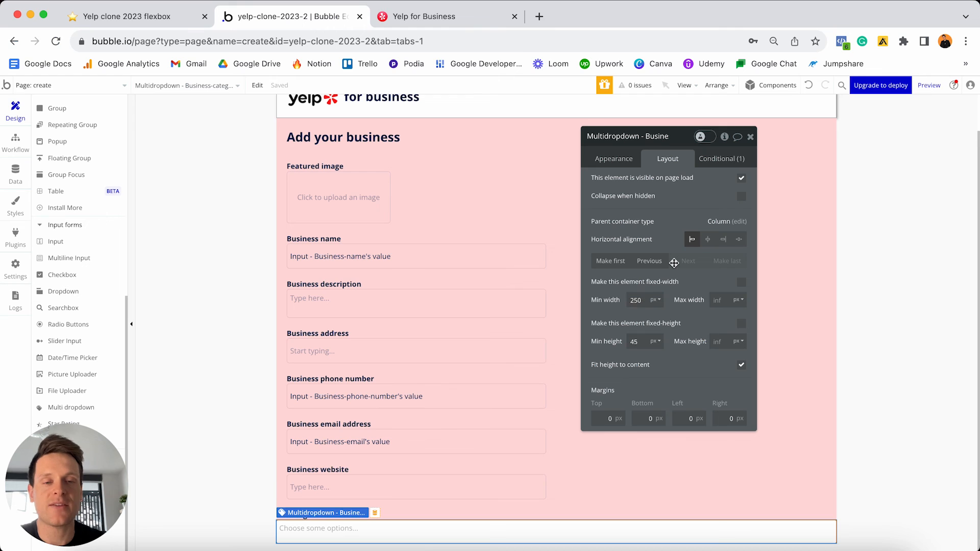
pyautogui.click(719, 301)
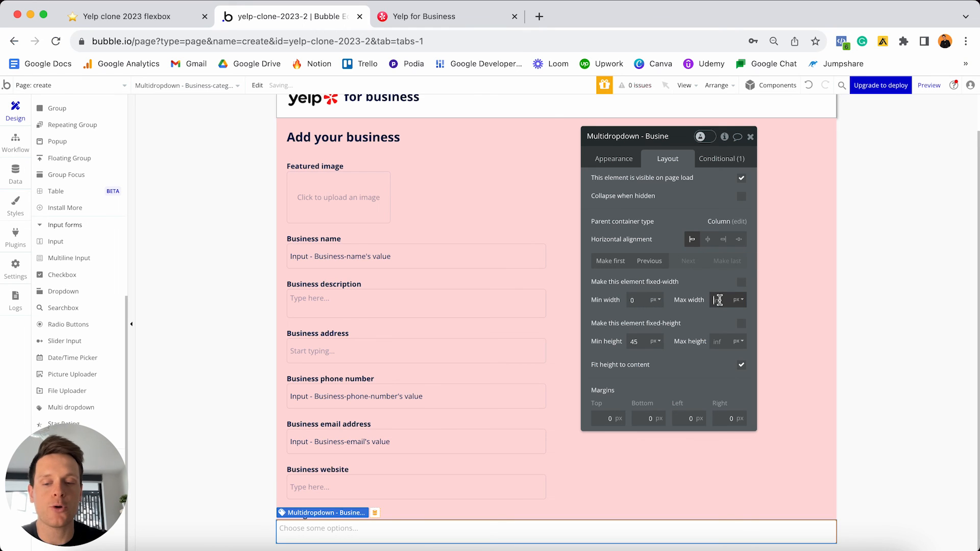
pyautogui.write('500')
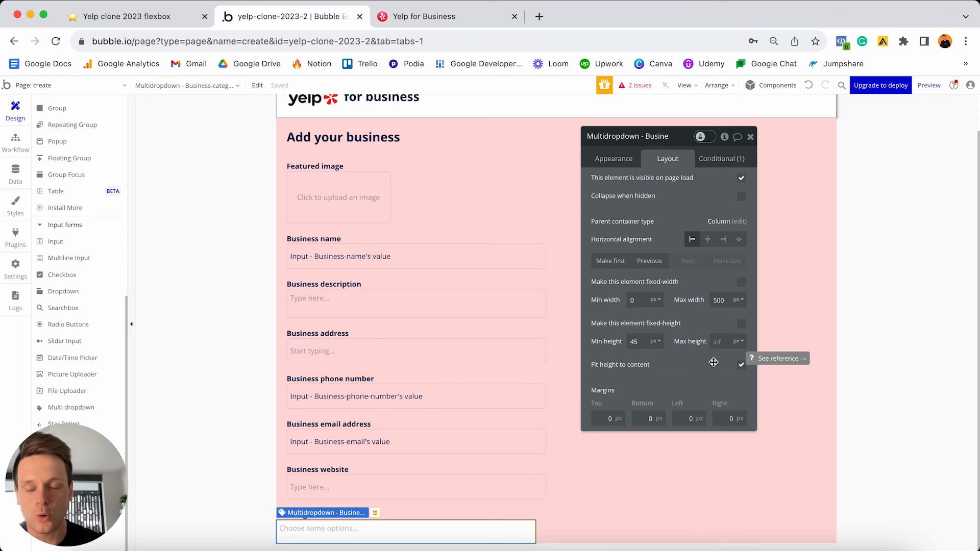
# - Set the dropdown's left and right margins to 20
pyautogui.click(689, 419)
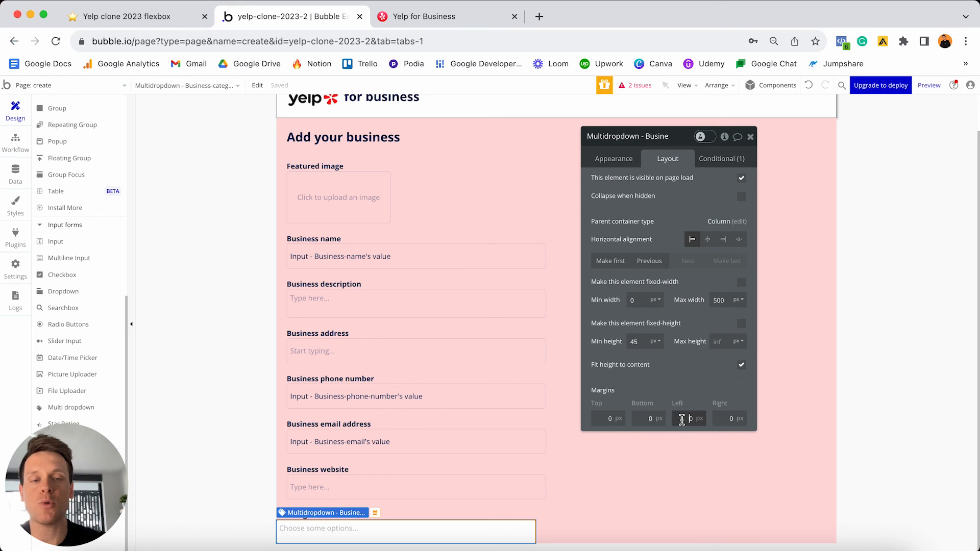
pyautogui.write('20')
pyautogui.click(724, 419)
pyautogui.write('20')
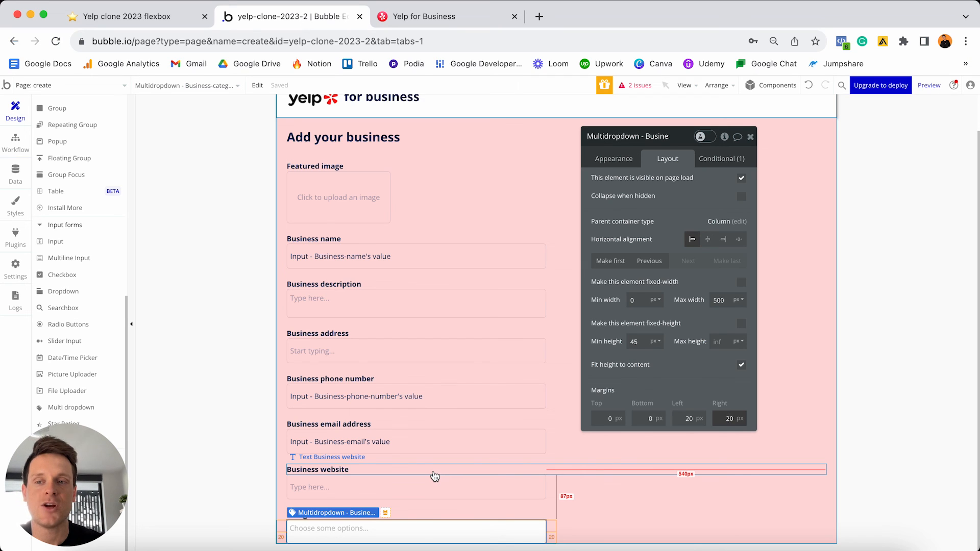
# - Review the Feature option set's entries in Data, then return to Design
pyautogui.click(8, 180)
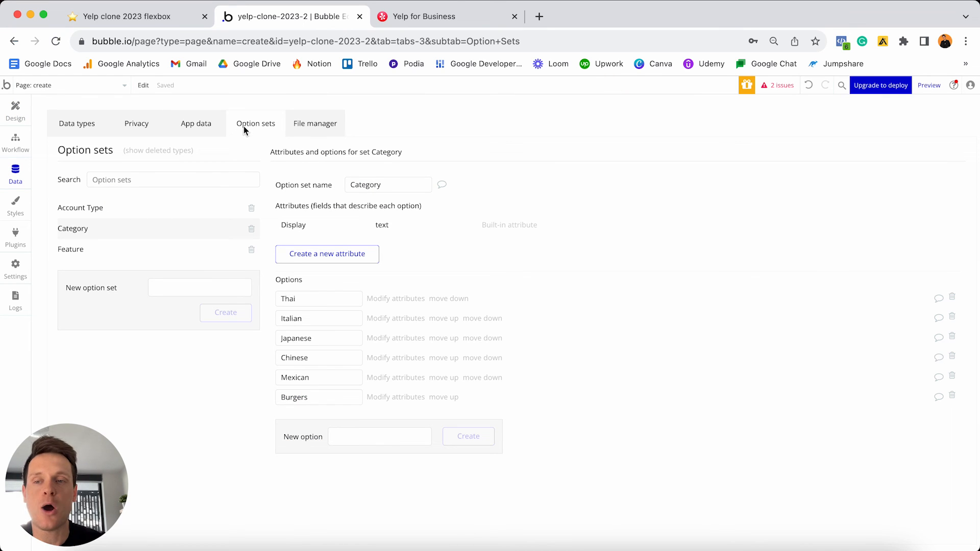
pyautogui.click(97, 251)
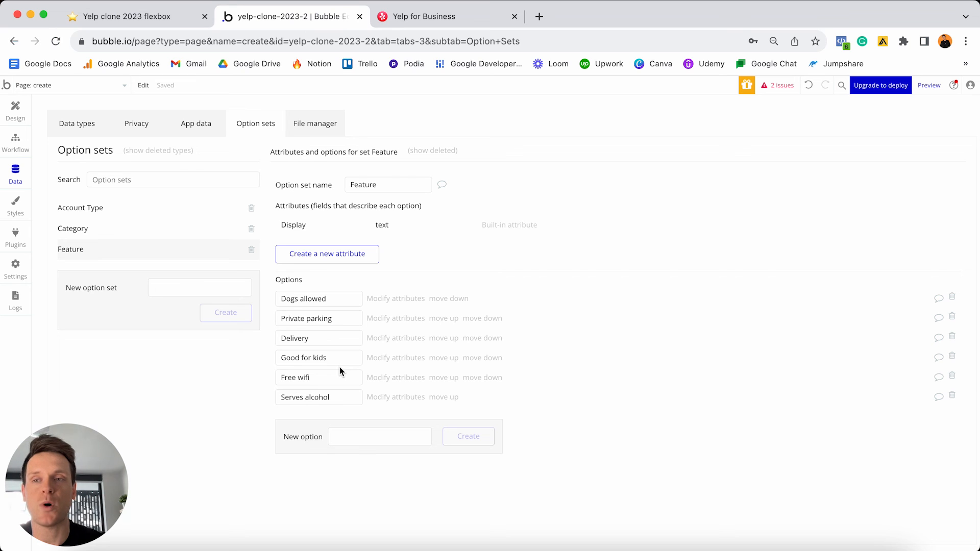
pyautogui.click(16, 111)
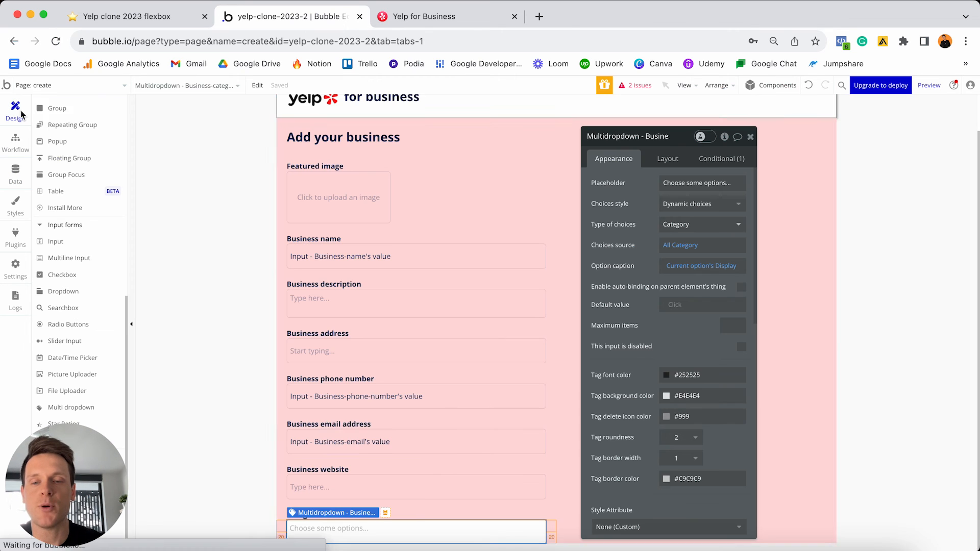
# - Copy the Categories label below the dropdown and retitle it Features
pyautogui.click(420, 514)
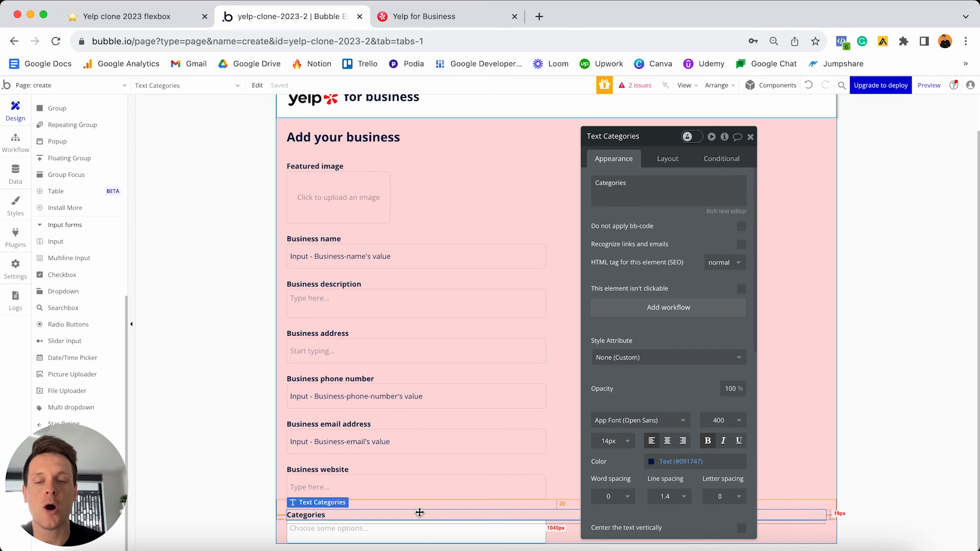
pyautogui.moveTo(420, 512); pyautogui.dragTo(379, 537)
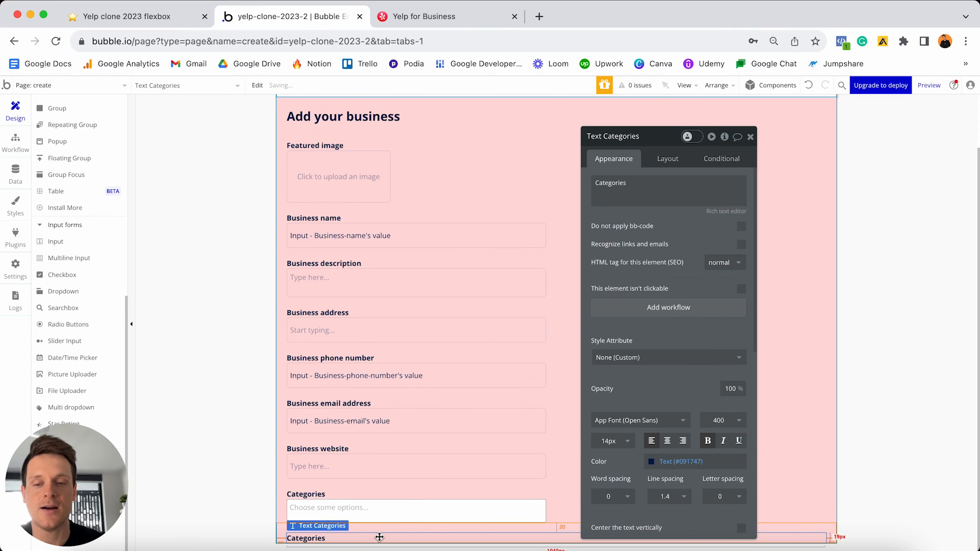
pyautogui.click(635, 203)
pyautogui.hotkey('ctrl', 'a')
pyautogui.write('F')
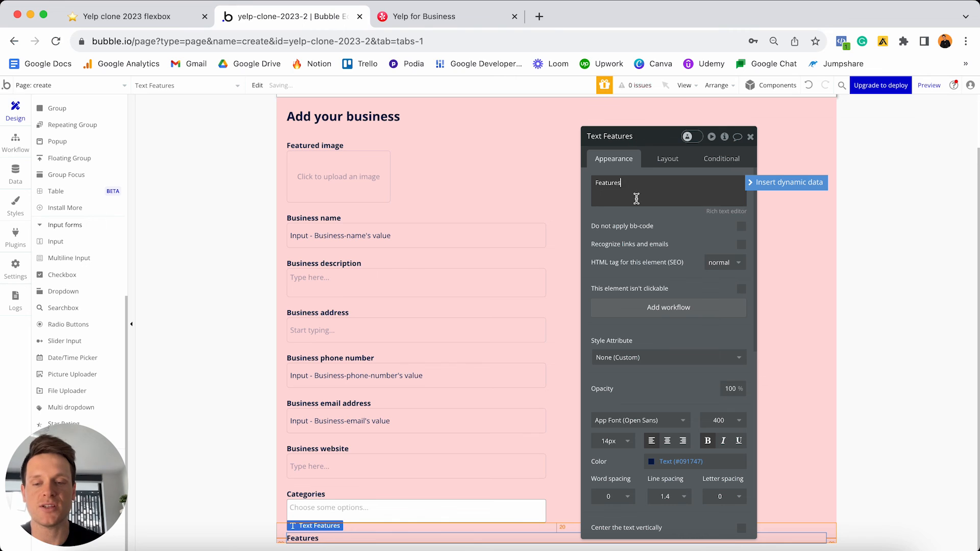
# - Paste a copy of the Categories multi-dropdown below it and select the copy part of its name
pyautogui.click(427, 509)
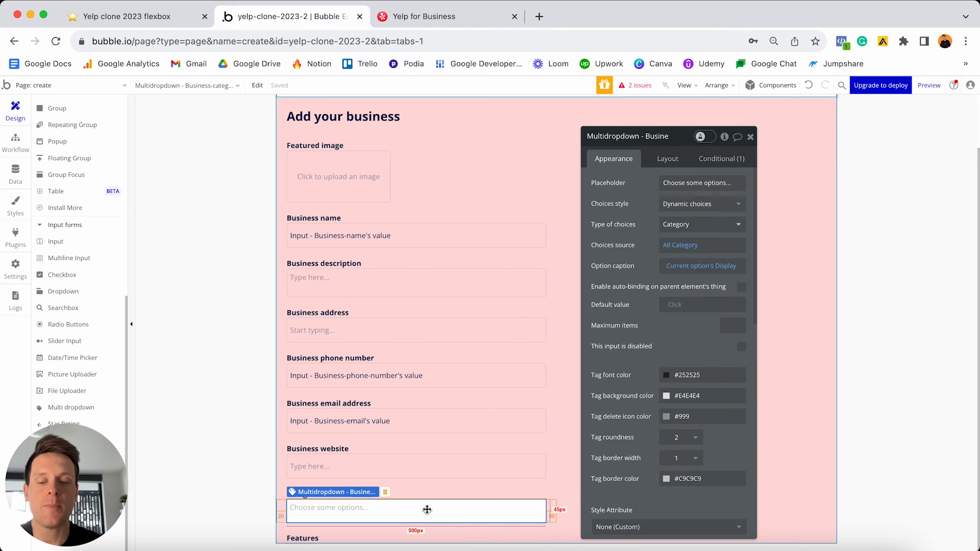
pyautogui.press('super+v')
pyautogui.scroll(-1, 427, 510)
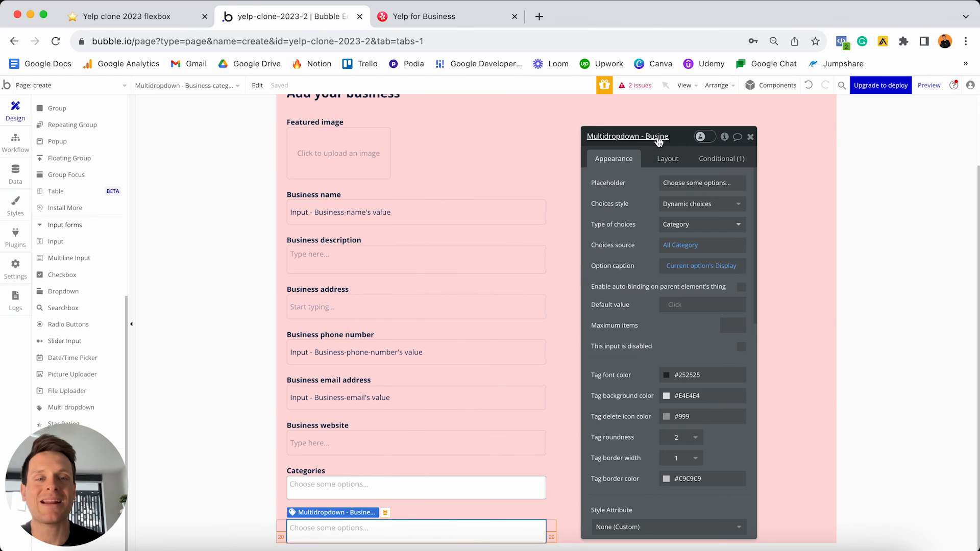
pyautogui.click(623, 136)
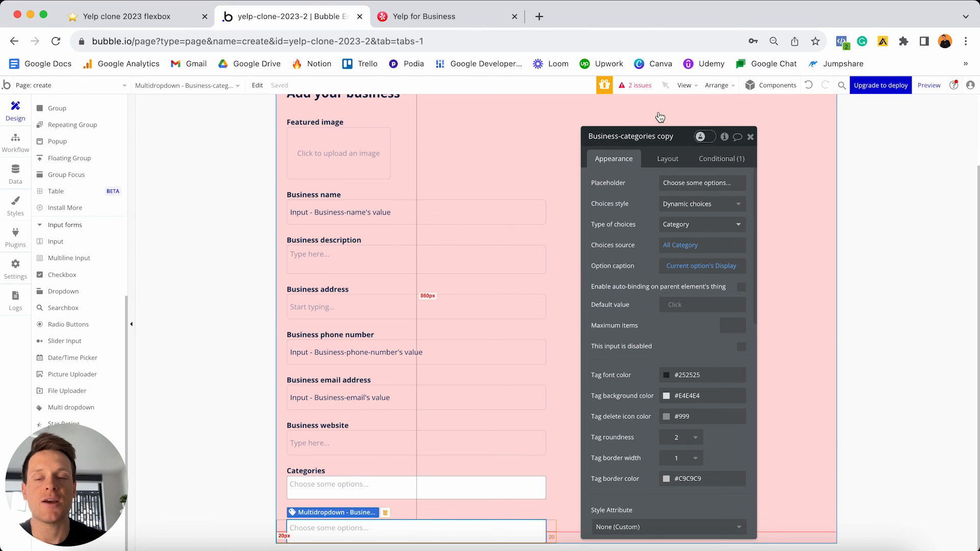
pyautogui.hotkey('alt', 'shift', 'Left')
pyautogui.hotkey('alt', 'shift', 'Left')
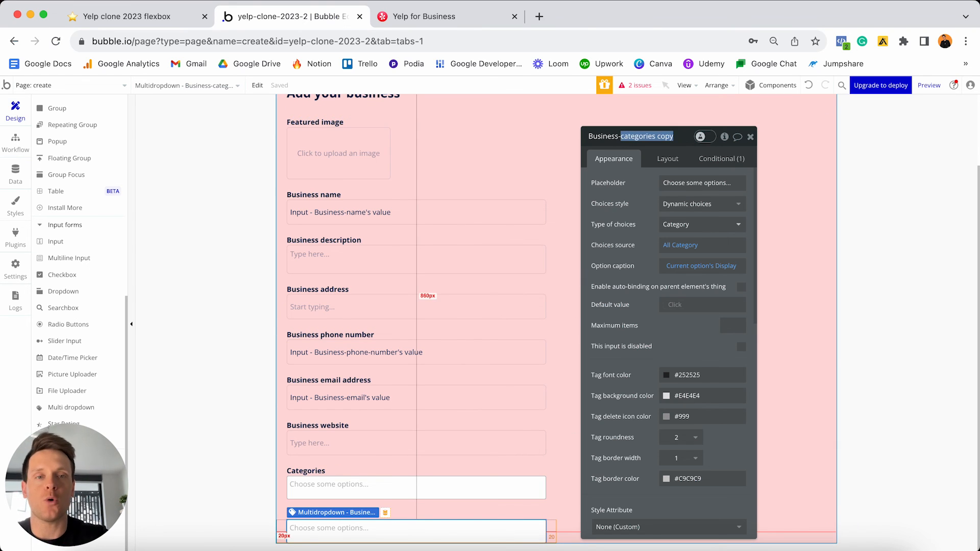
# - Rename the copy 'Multidropdown - Business-features' and set its choices to type Feature from All Feature
pyautogui.write('features')
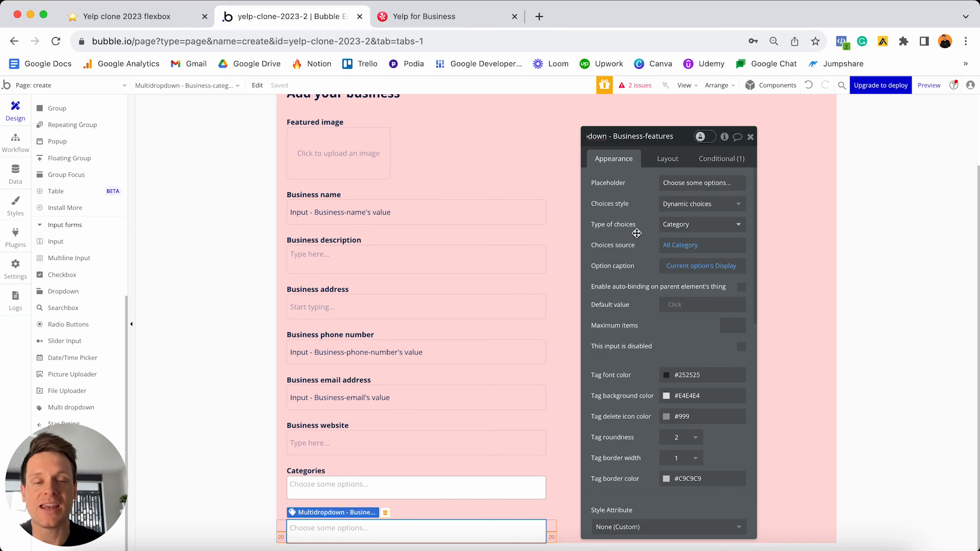
pyautogui.click(673, 225)
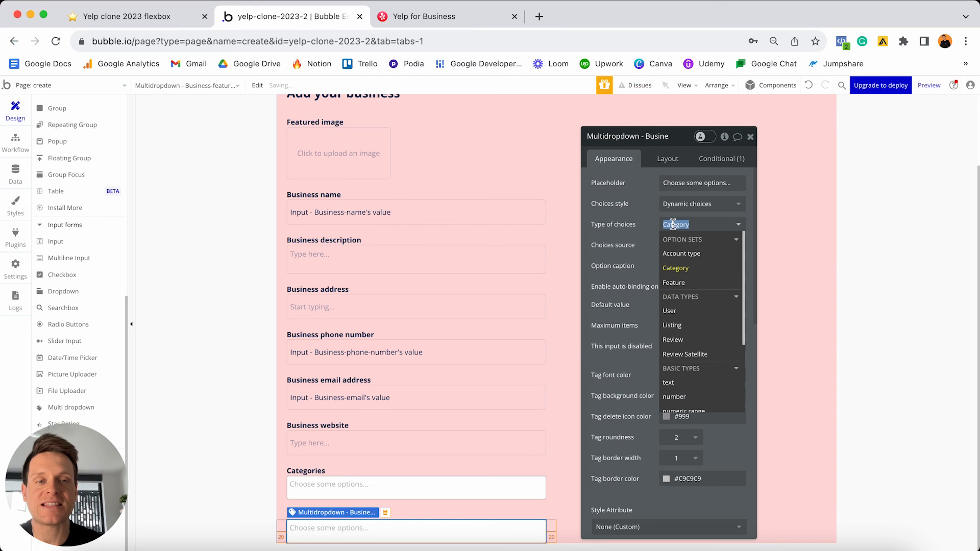
pyautogui.click(686, 284)
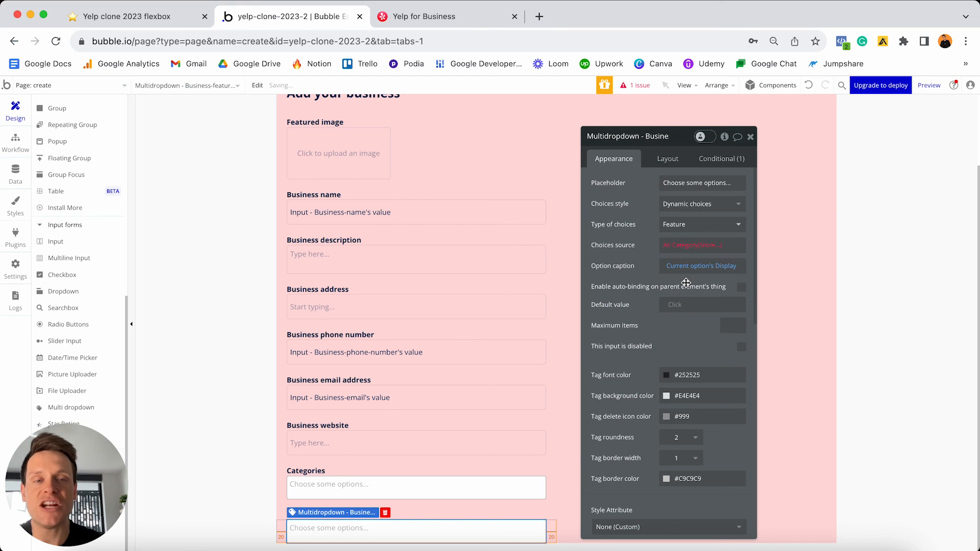
pyautogui.click(675, 245)
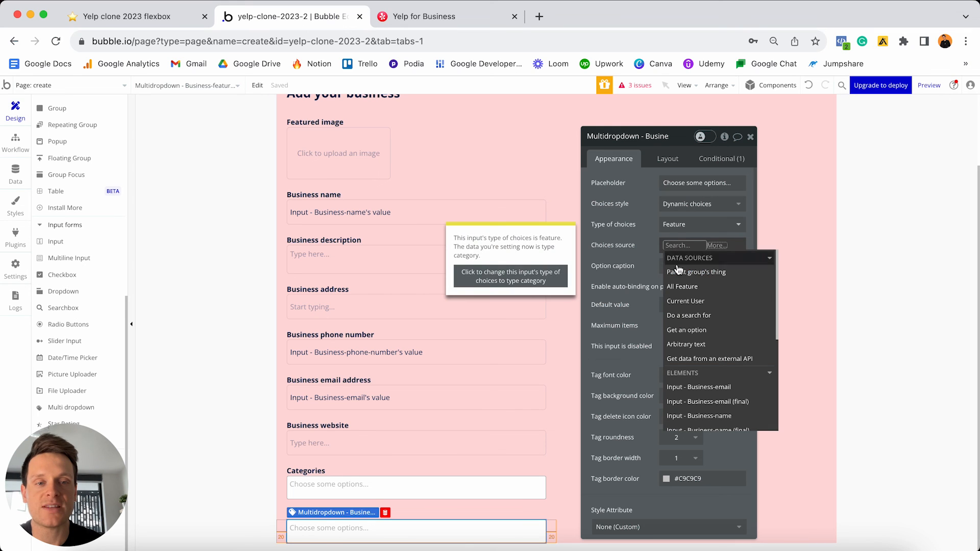
pyautogui.click(689, 287)
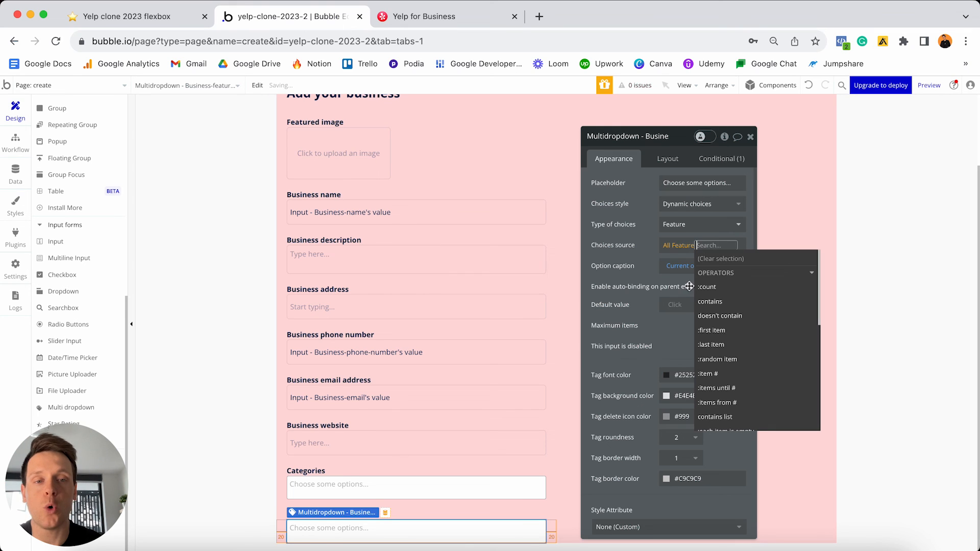
pyautogui.click(645, 260)
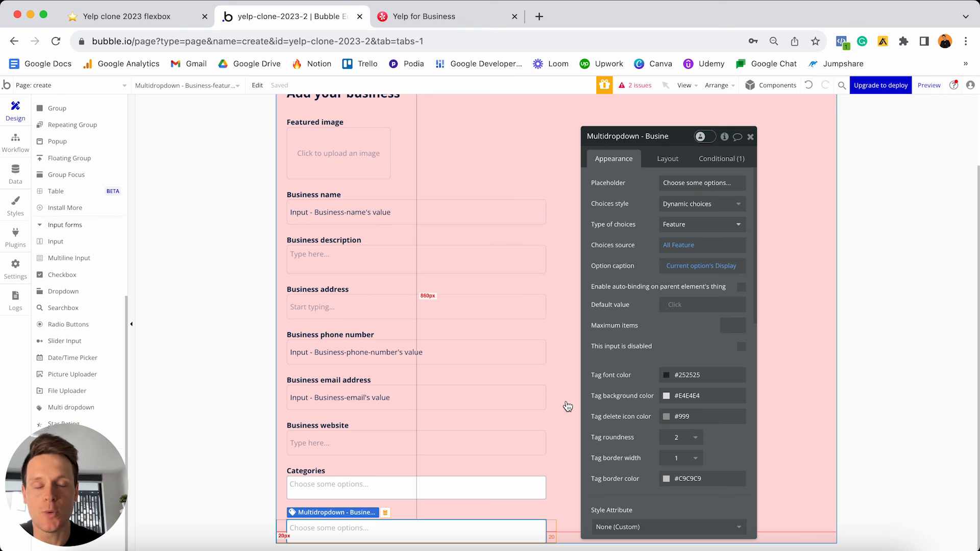
# - Add an 'Add Business' button under the form fields
pyautogui.scroll(5, 96, 322)
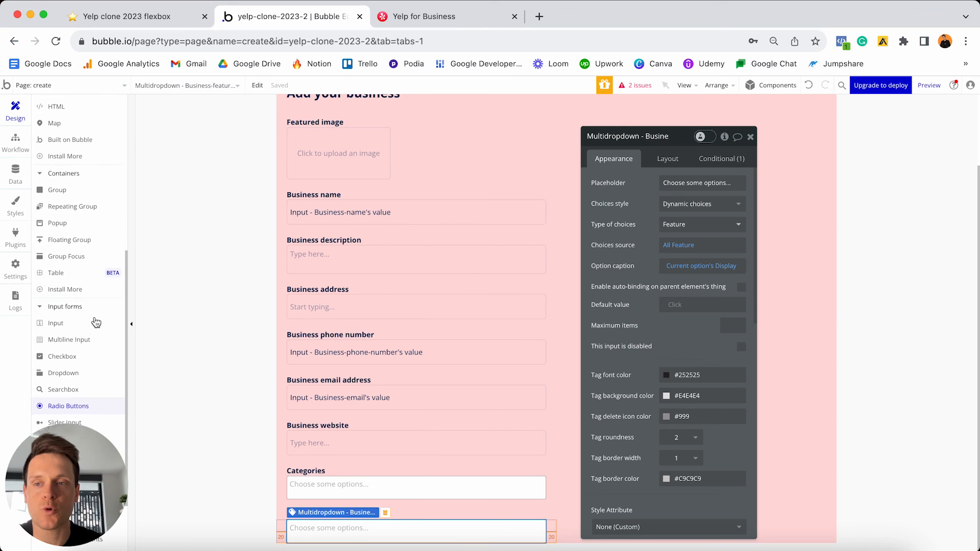
pyautogui.scroll(3, 96, 322)
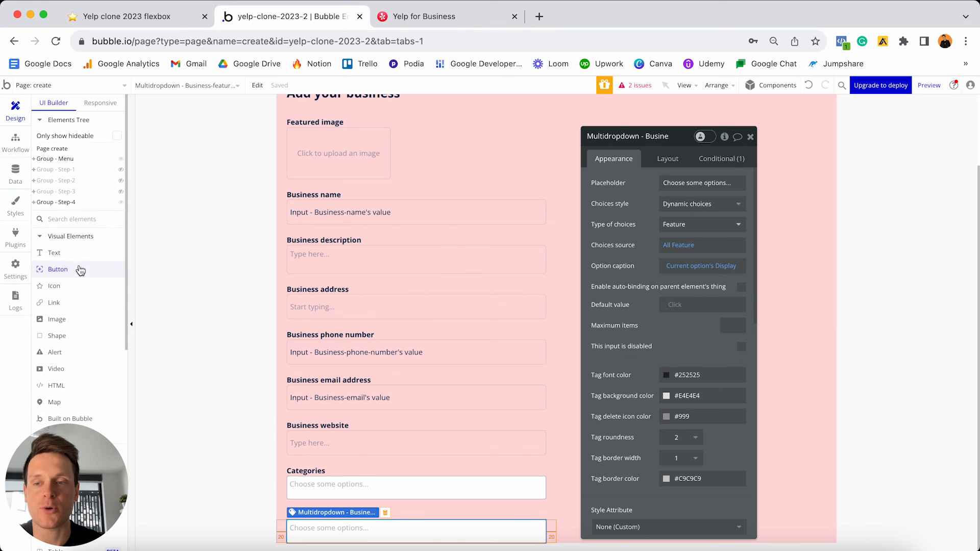
pyautogui.click(80, 269)
pyautogui.click(500, 513)
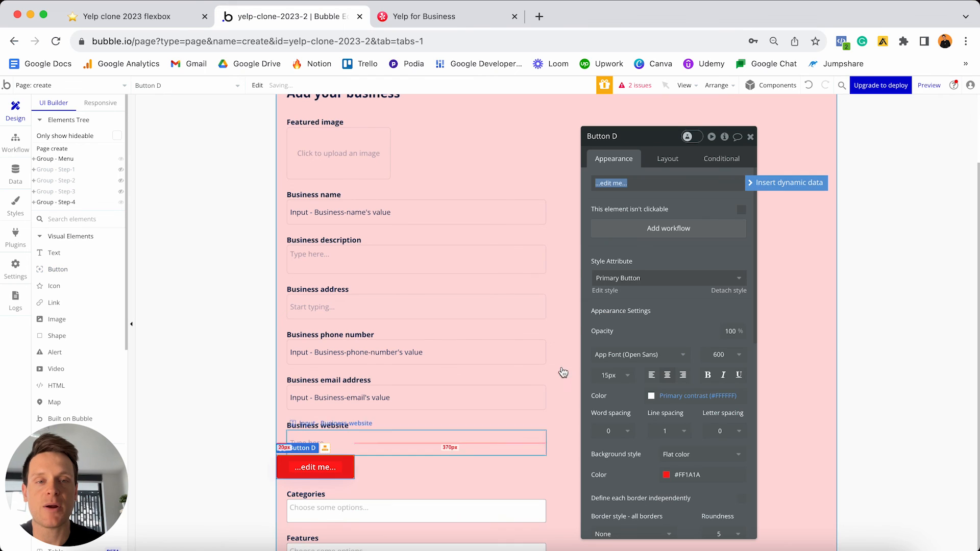
pyautogui.write('Ad')
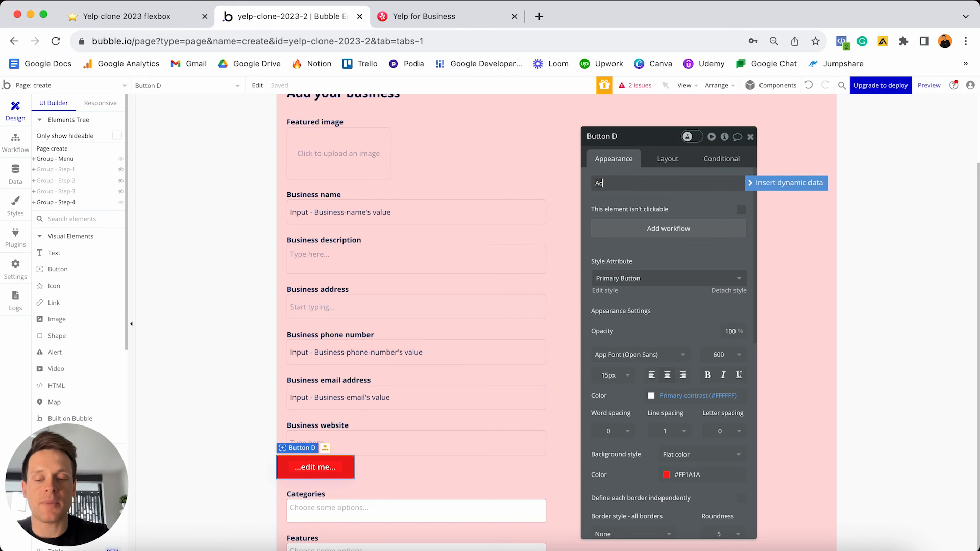
pyautogui.write('d Business')
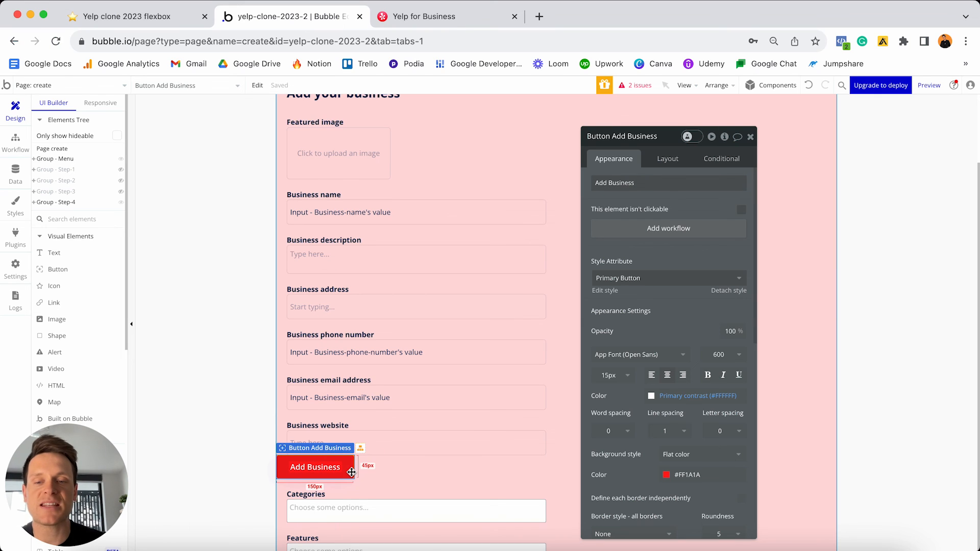
# - Move the button to the form's end with 30 px top/bottom and 20 px left/right margins
pyautogui.click(667, 158)
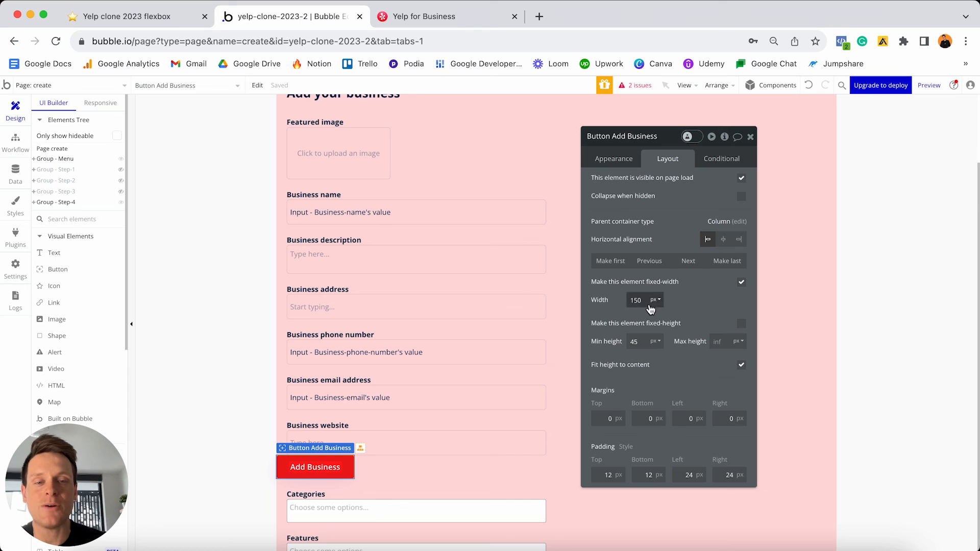
pyautogui.click(728, 261)
pyautogui.scroll(-1, 514, 315)
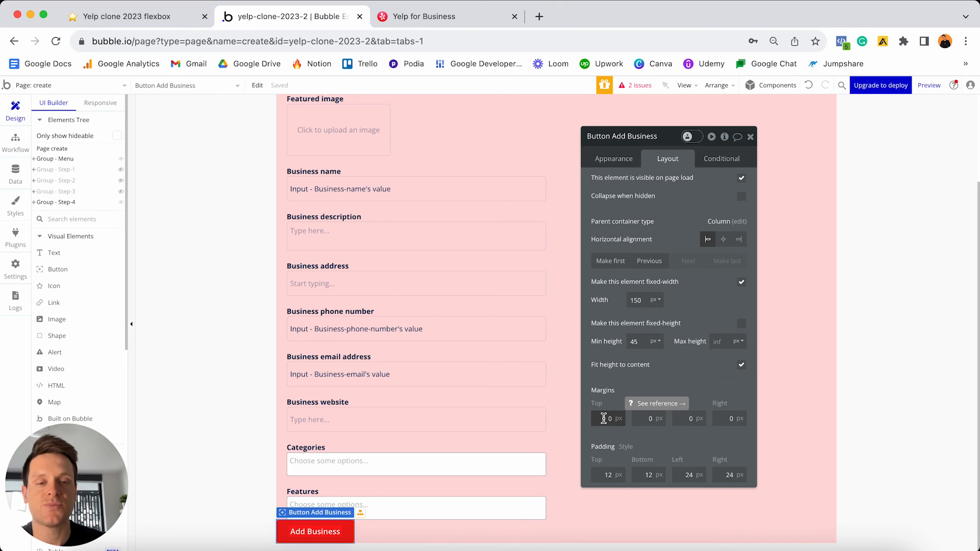
pyautogui.click(603, 419)
pyautogui.write('3')
pyautogui.click(644, 418)
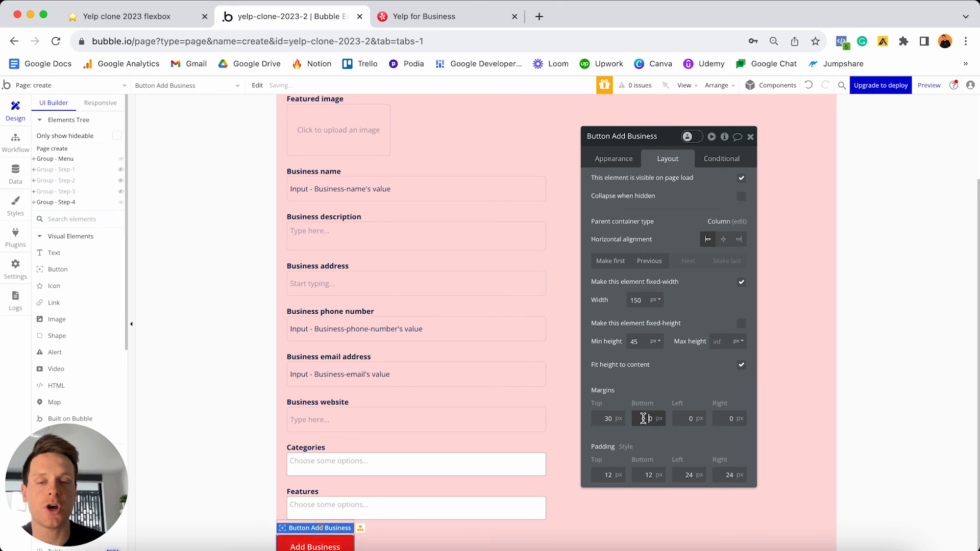
pyautogui.write('3')
pyautogui.click(685, 419)
pyautogui.write('2')
pyautogui.click(718, 419)
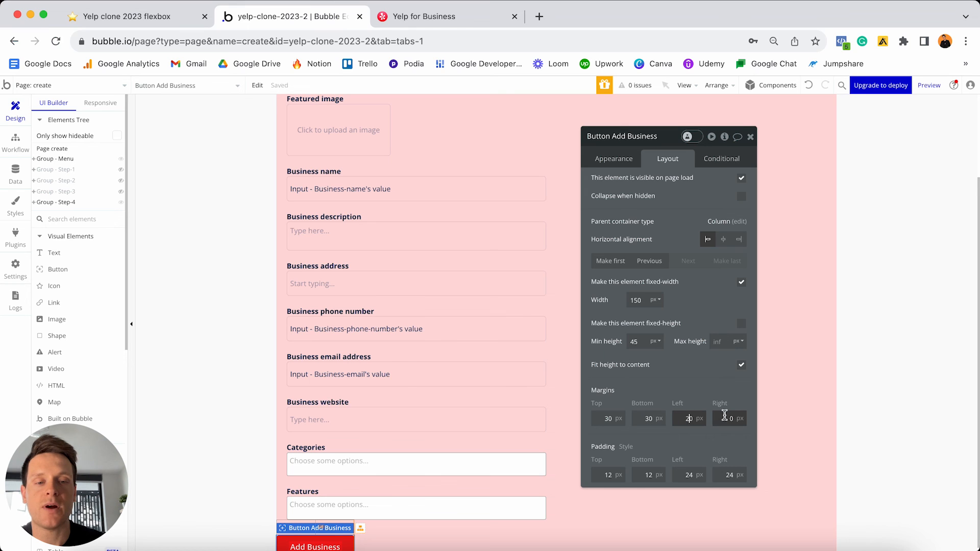
pyautogui.write('2')
pyautogui.scroll(-1, 734, 413)
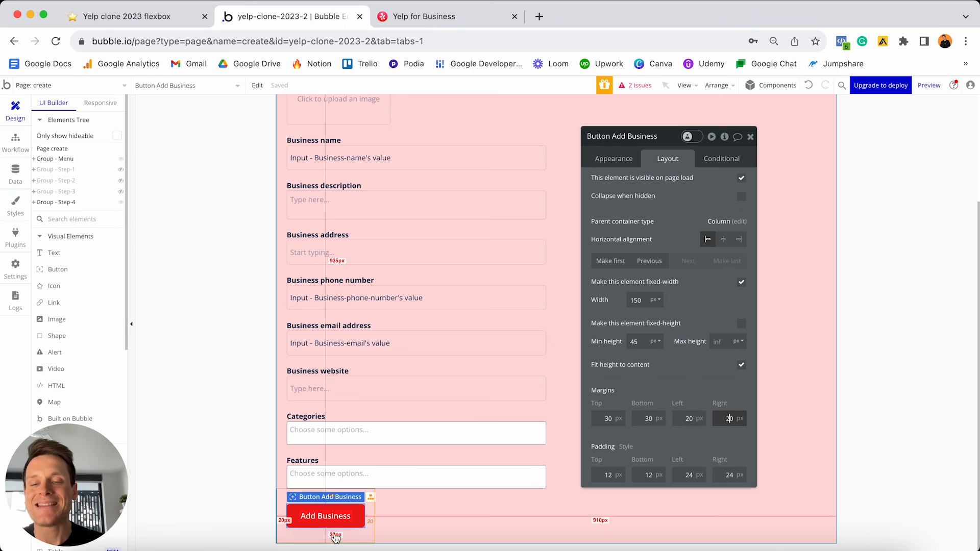
pyautogui.scroll(4, 478, 506)
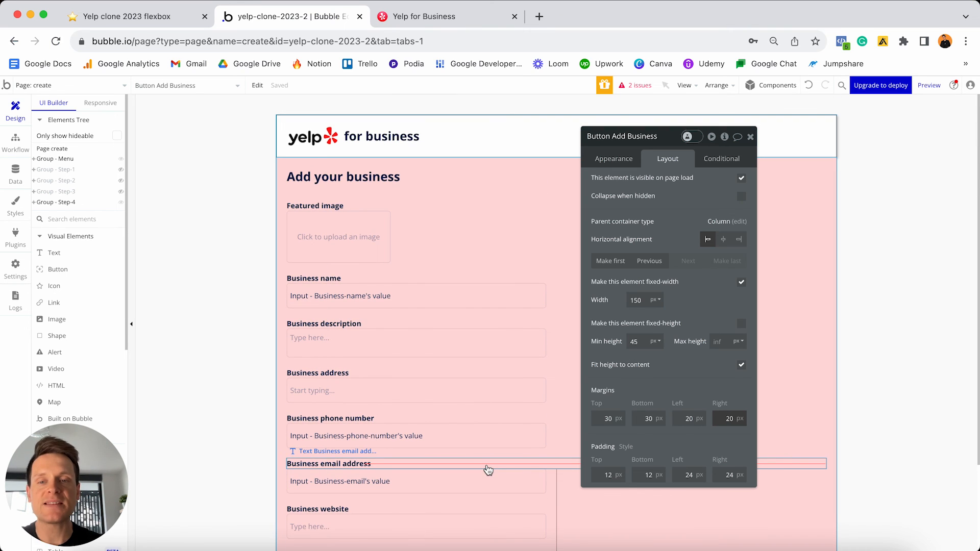
pyautogui.scroll(-4, 486, 468)
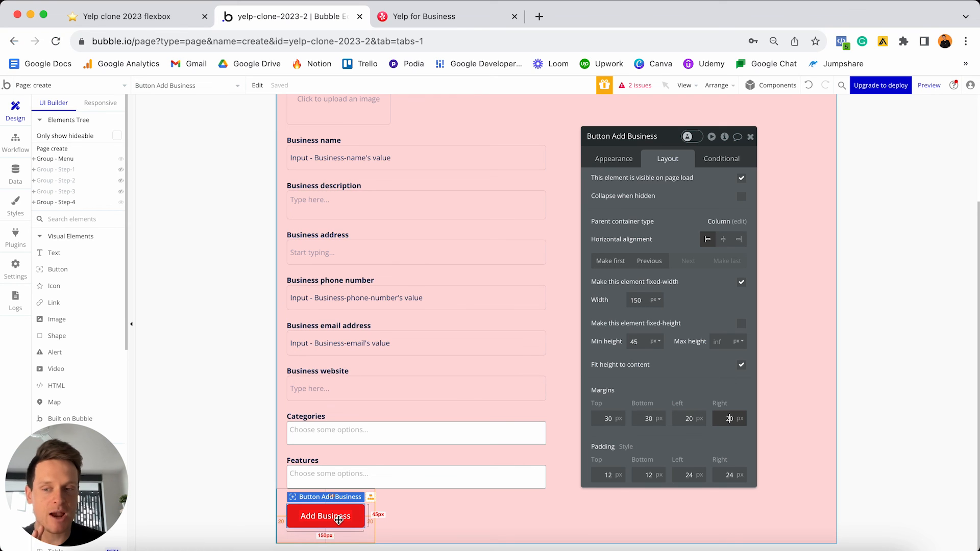
# - Create a click workflow for the button with a 'Create a new thing' action
pyautogui.click(628, 156)
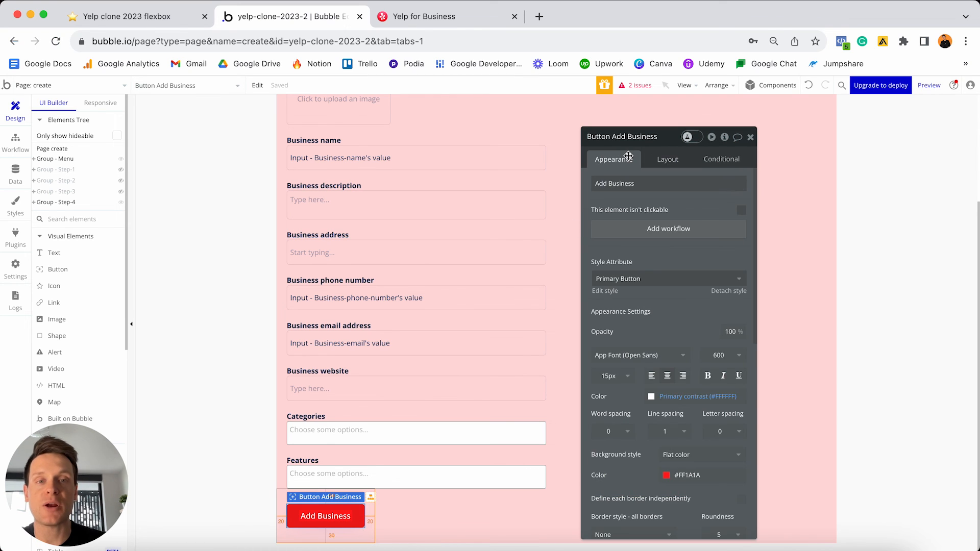
pyautogui.click(628, 234)
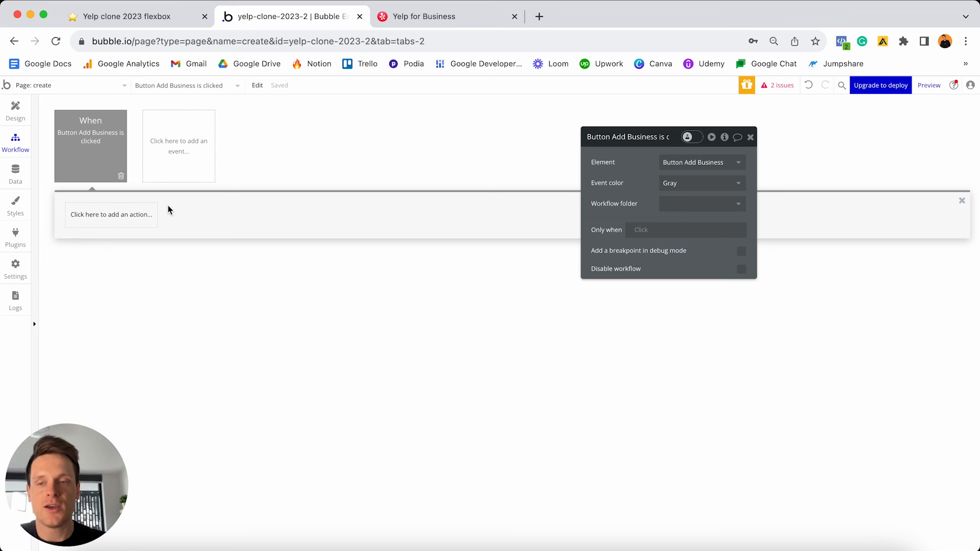
pyautogui.click(129, 217)
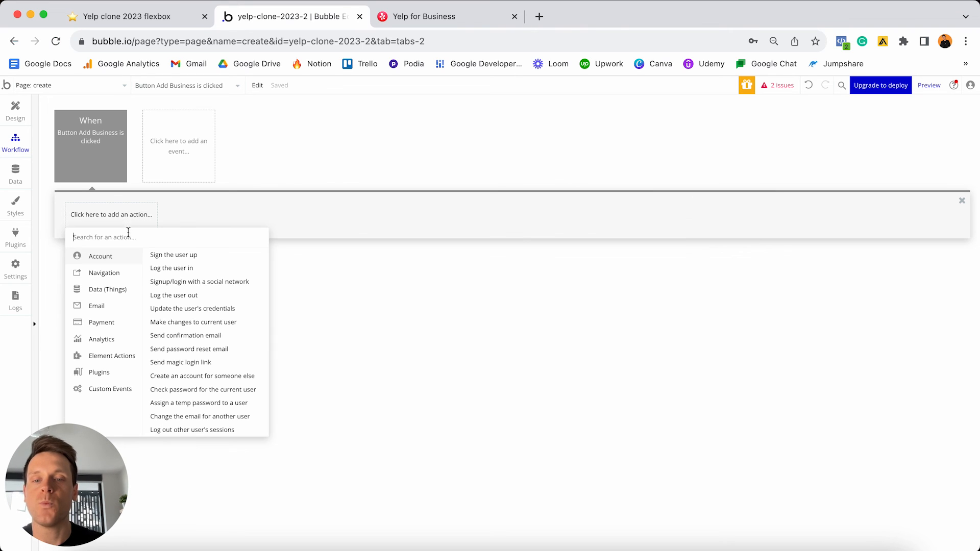
pyautogui.moveTo(107, 289)
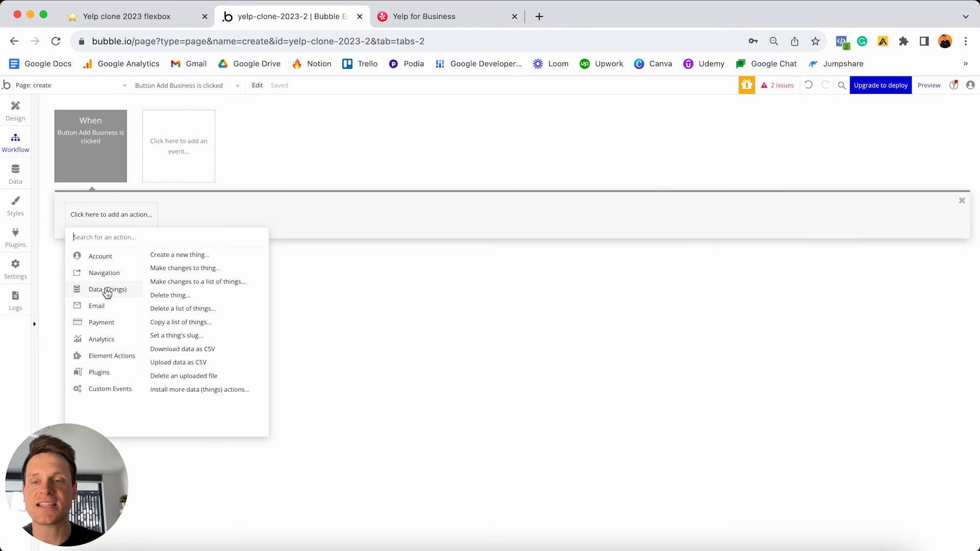
pyautogui.click(182, 254)
# - Make the action create a new Listing and add all its fields
pyautogui.moveTo(606, 149); pyautogui.dragTo(428, 148)
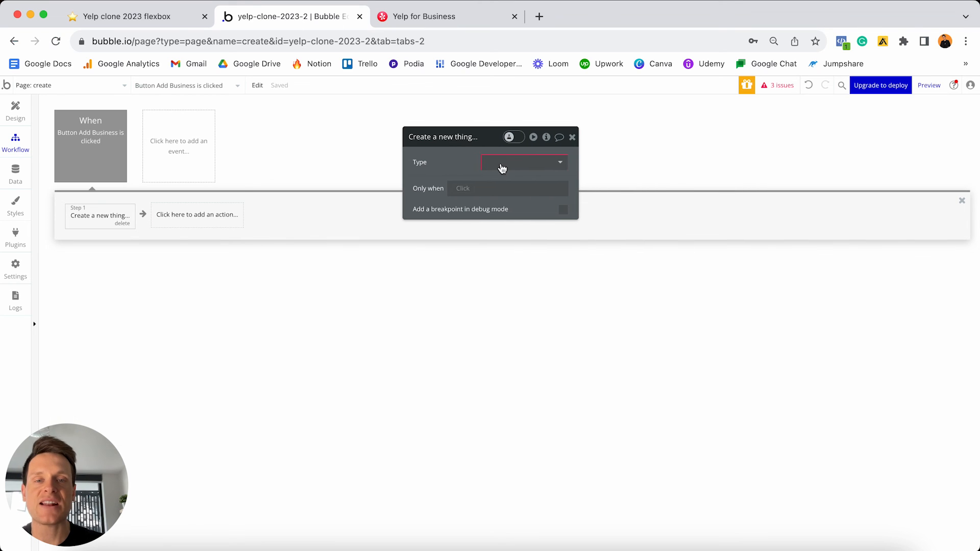
pyautogui.click(501, 163)
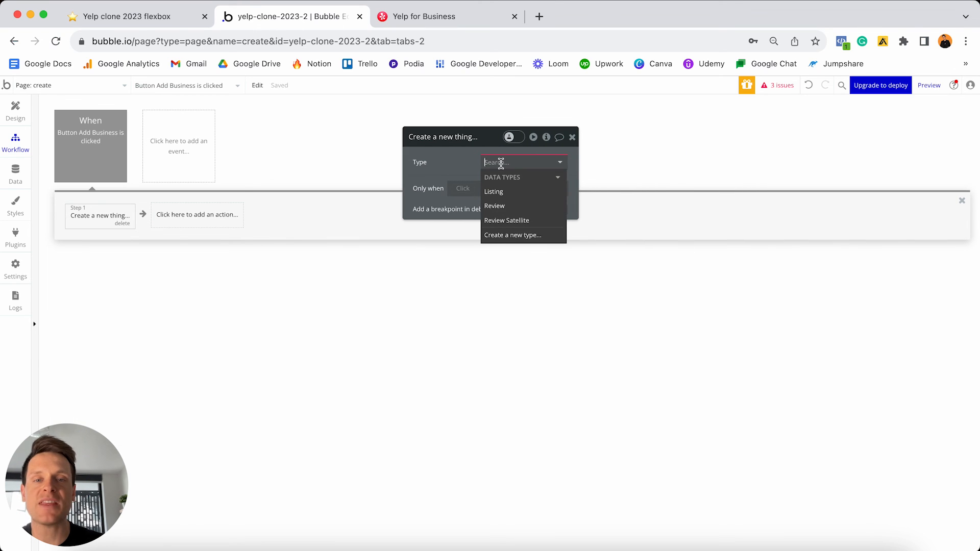
pyautogui.click(502, 194)
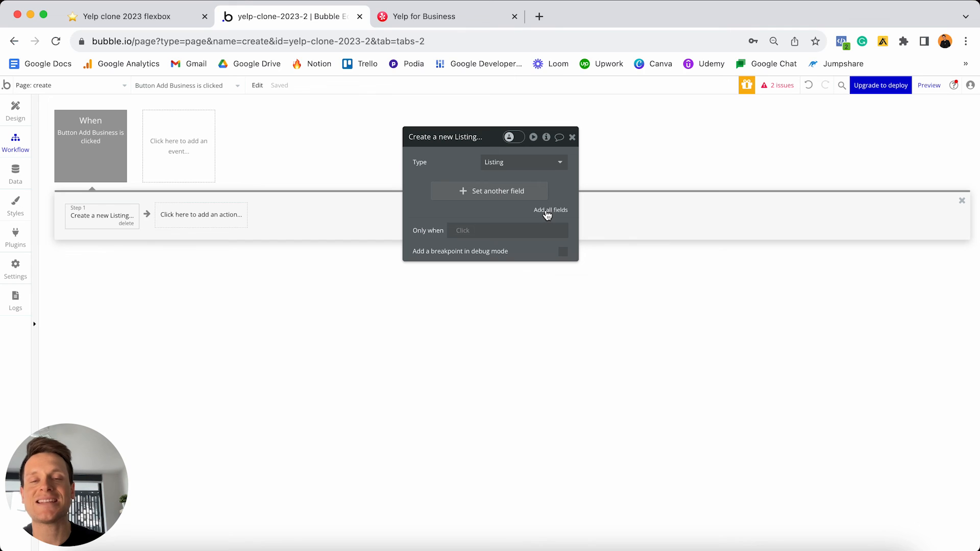
pyautogui.click(547, 212)
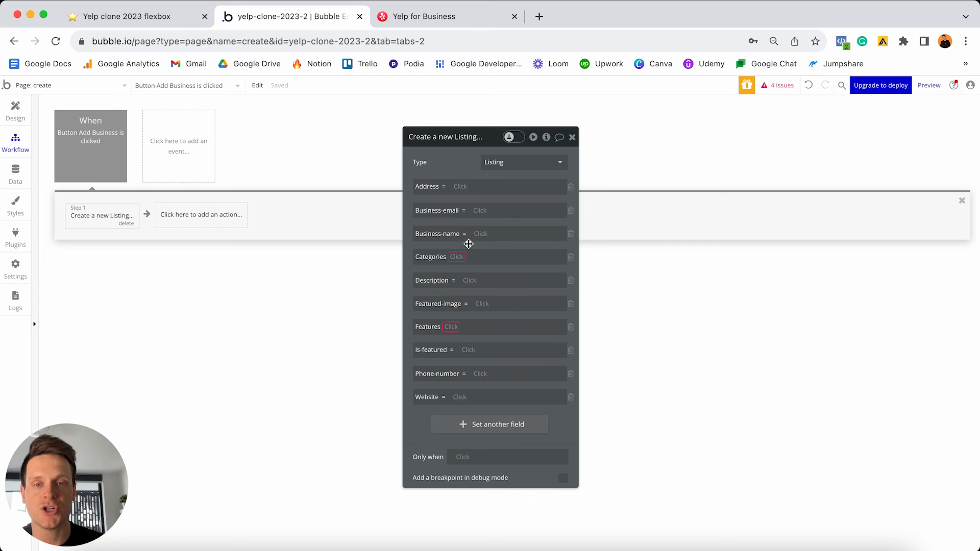
# - Set Address from the Business-address search box and Business-email from the email input
pyautogui.click(458, 186)
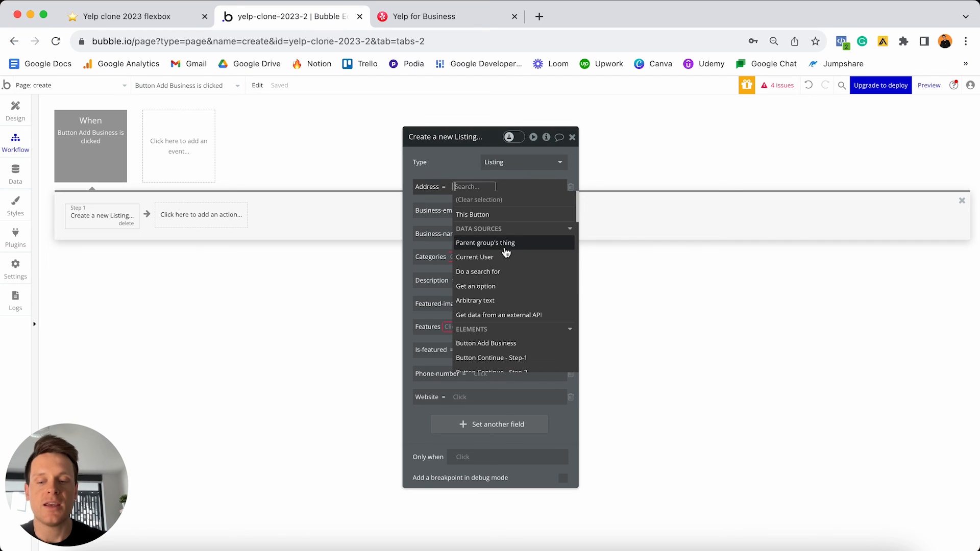
pyautogui.write('sea')
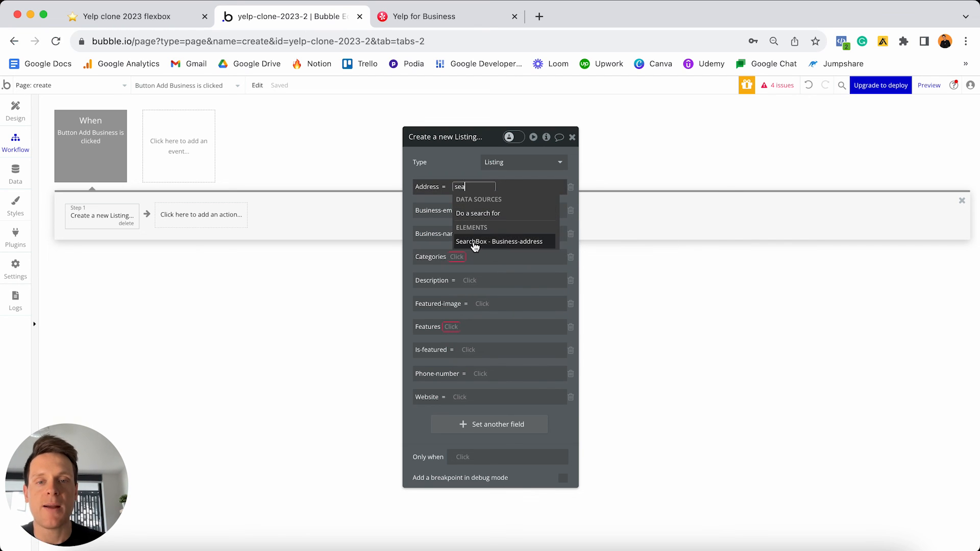
pyautogui.click(485, 247)
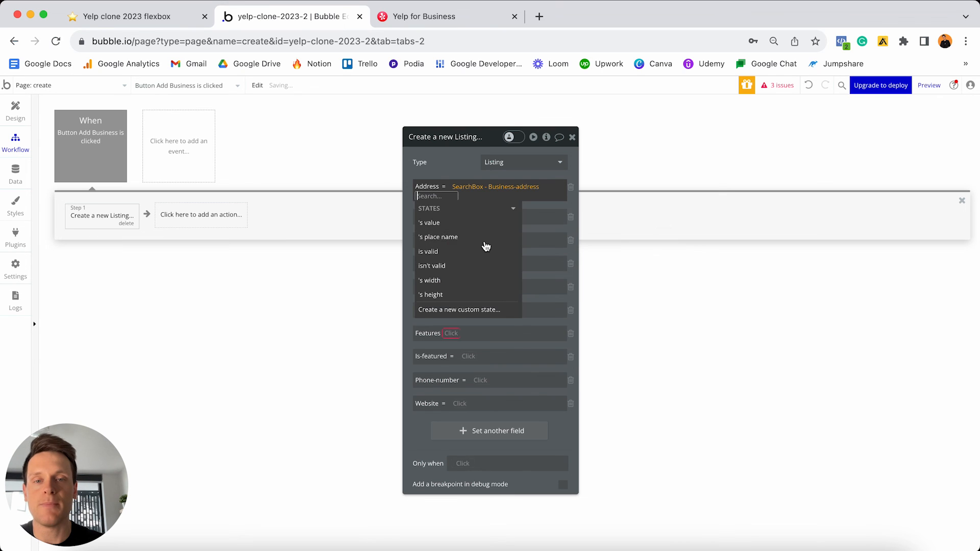
pyautogui.click(469, 247)
pyautogui.click(454, 170)
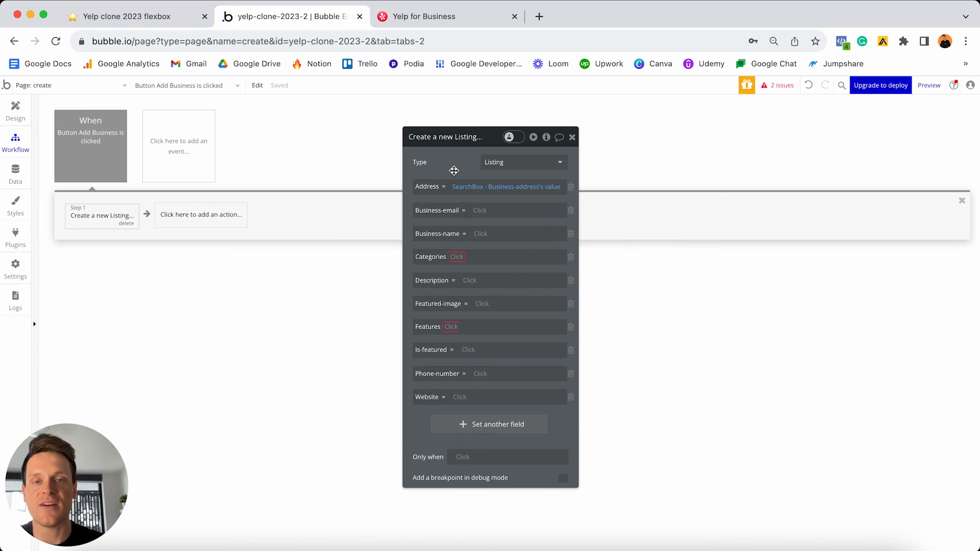
pyautogui.click(481, 211)
pyautogui.write('email')
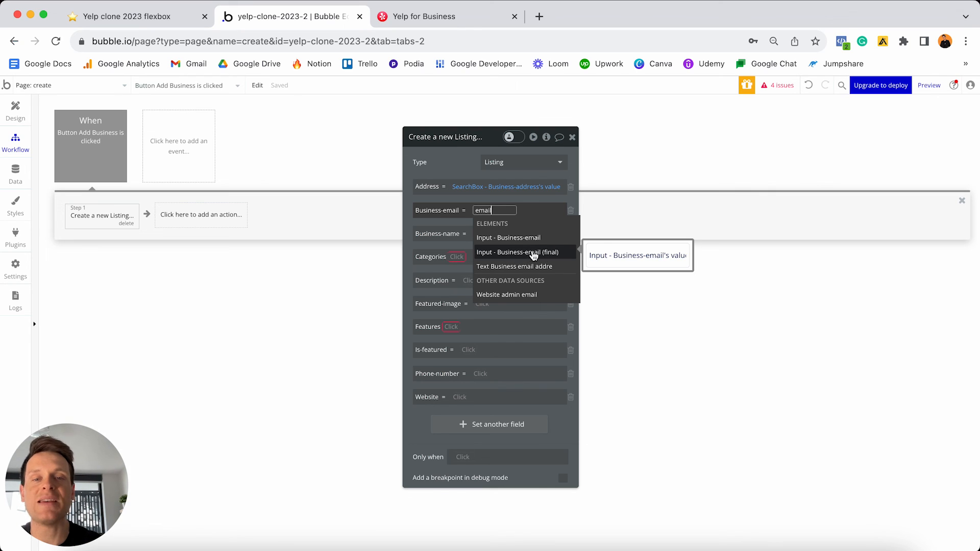
pyautogui.click(533, 256)
pyautogui.click(471, 247)
pyautogui.click(481, 199)
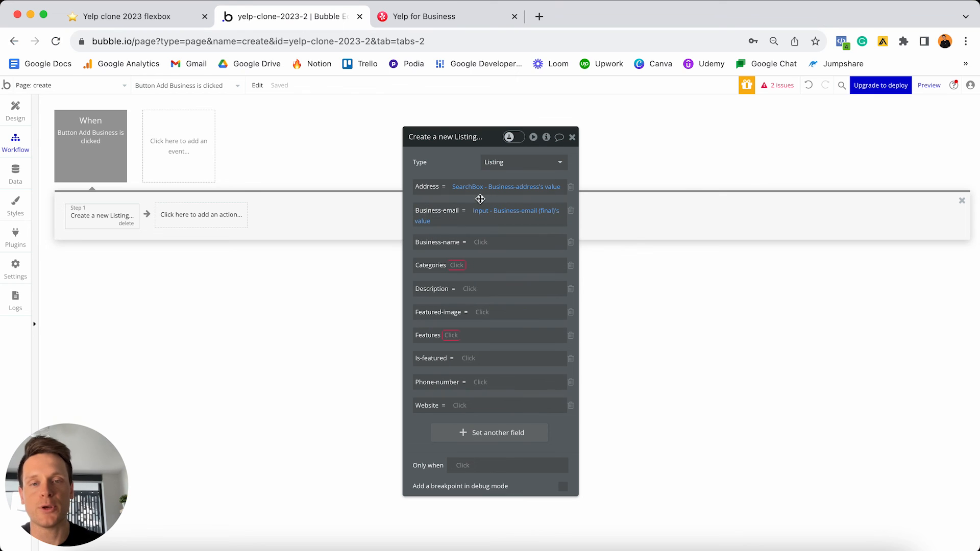
# - Set Business-name from the final Business-name input's value
pyautogui.click(480, 244)
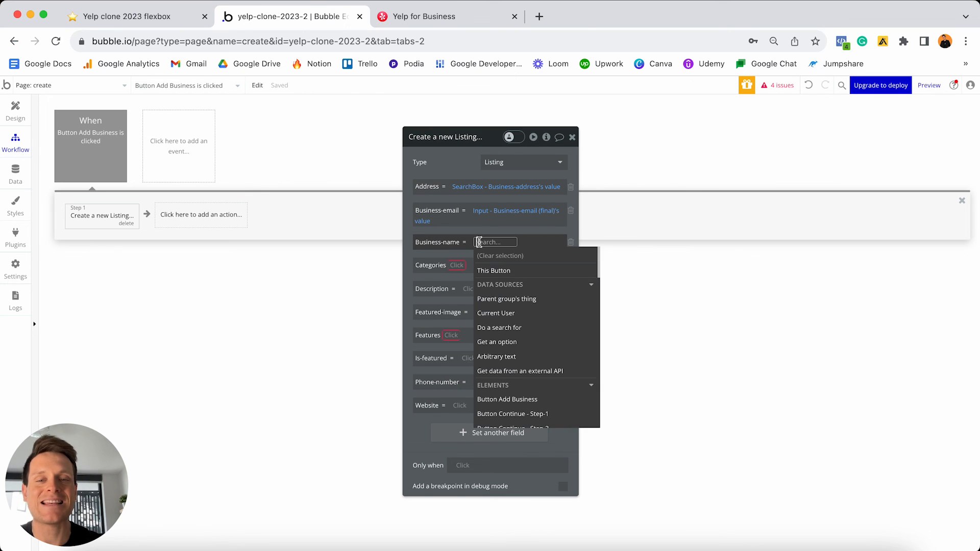
pyautogui.write('name')
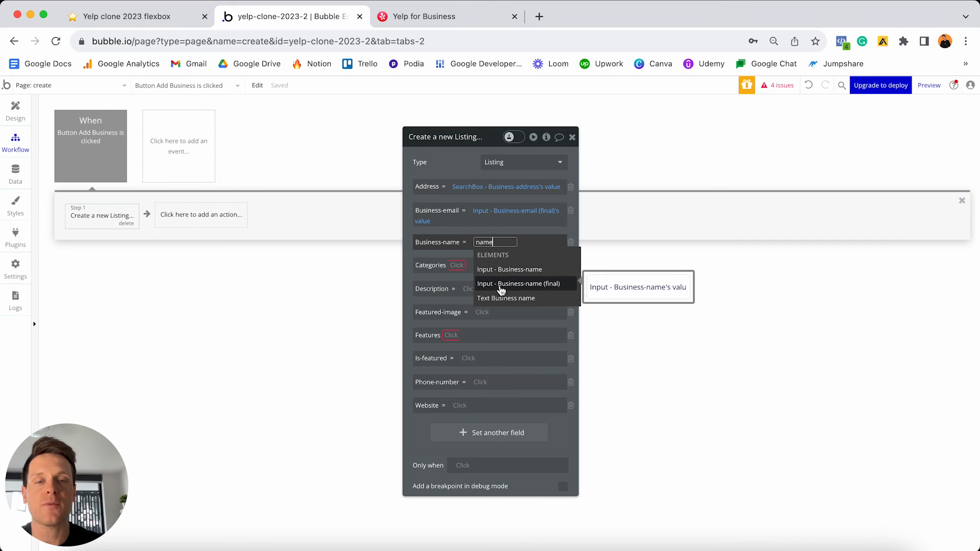
pyautogui.click(540, 286)
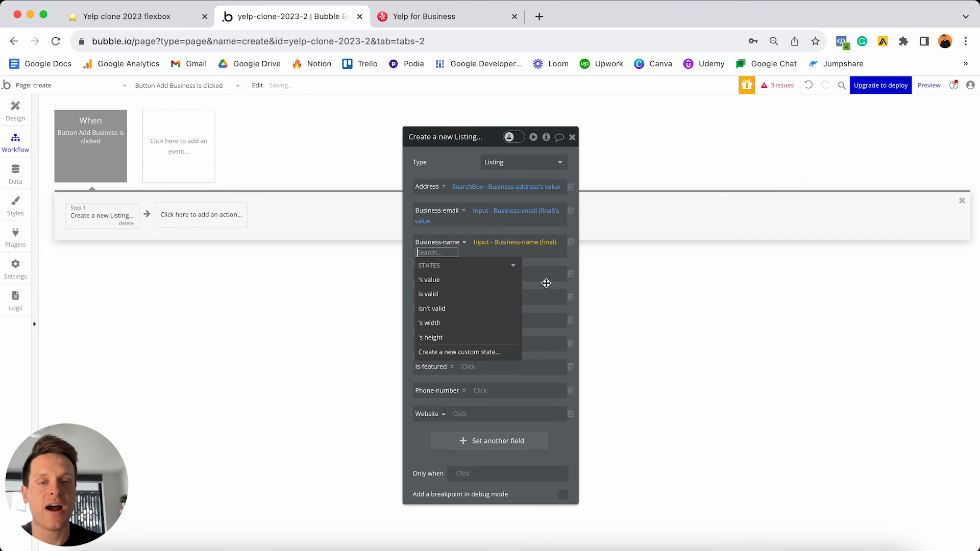
pyautogui.click(424, 262)
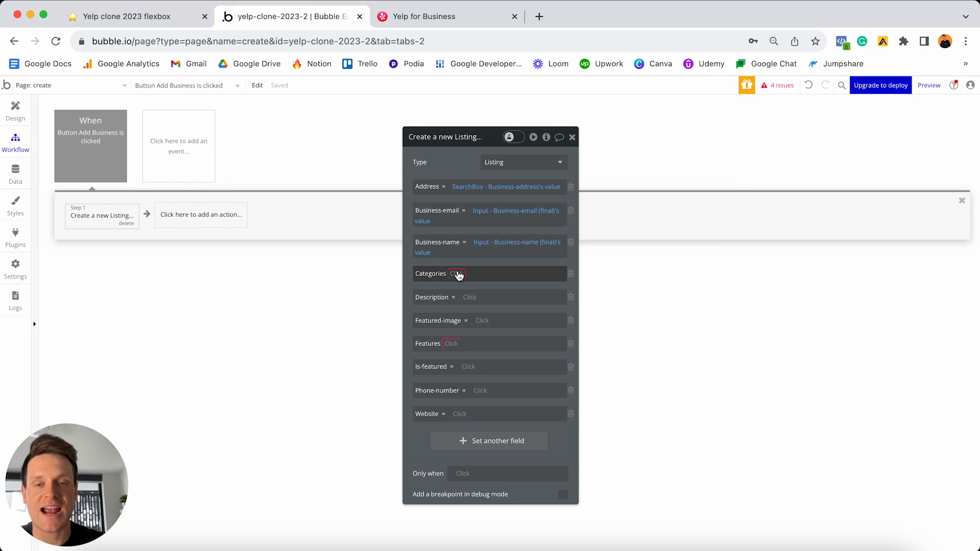
# - Fill Categories with the Business-categories multi-dropdown's list and Description from the multiline input
pyautogui.click(458, 275)
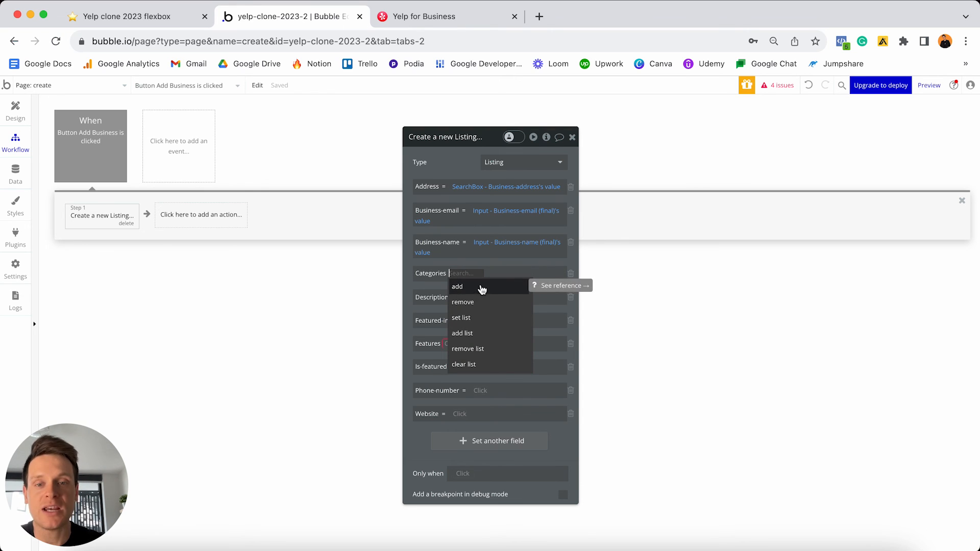
pyautogui.click(484, 335)
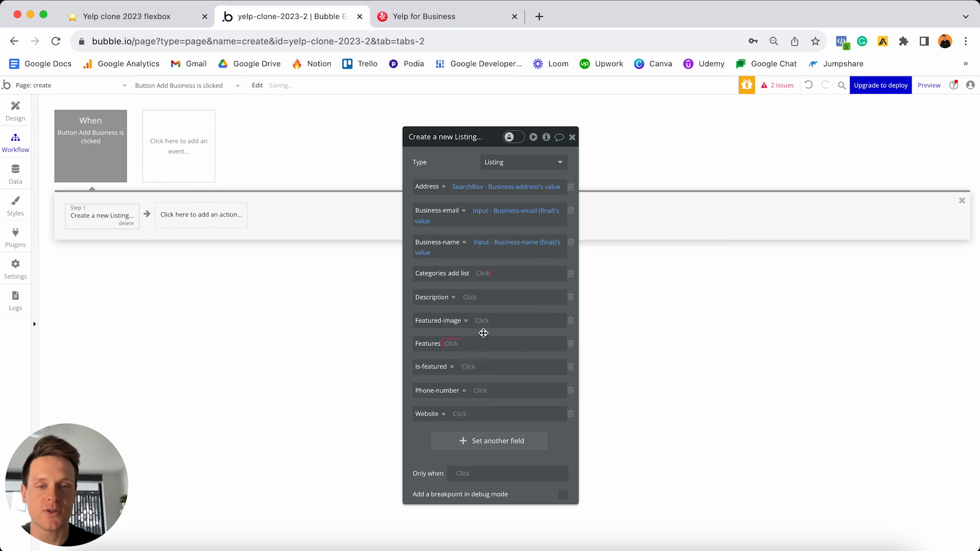
pyautogui.click(486, 274)
pyautogui.write('multi')
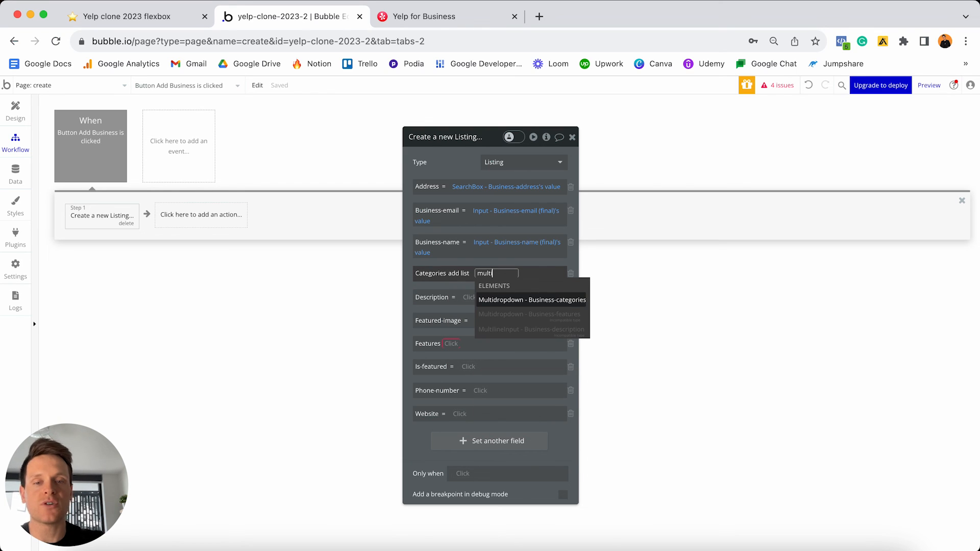
pyautogui.click(531, 301)
pyautogui.click(504, 306)
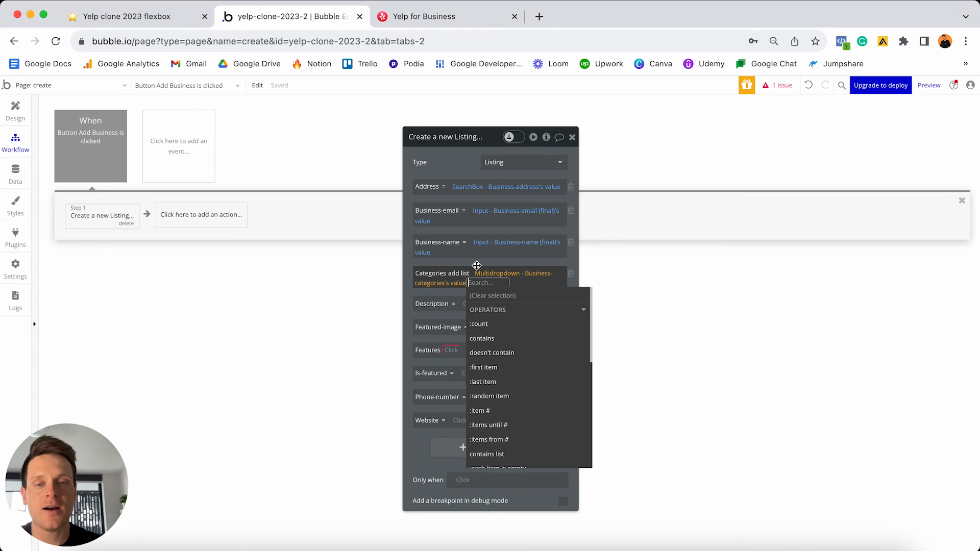
pyautogui.click(471, 303)
pyautogui.write('multi')
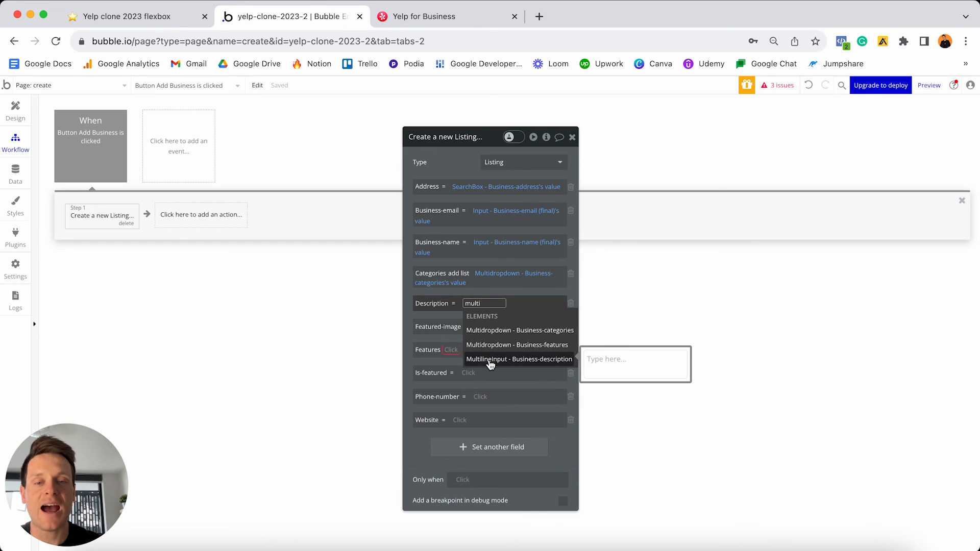
pyautogui.click(517, 362)
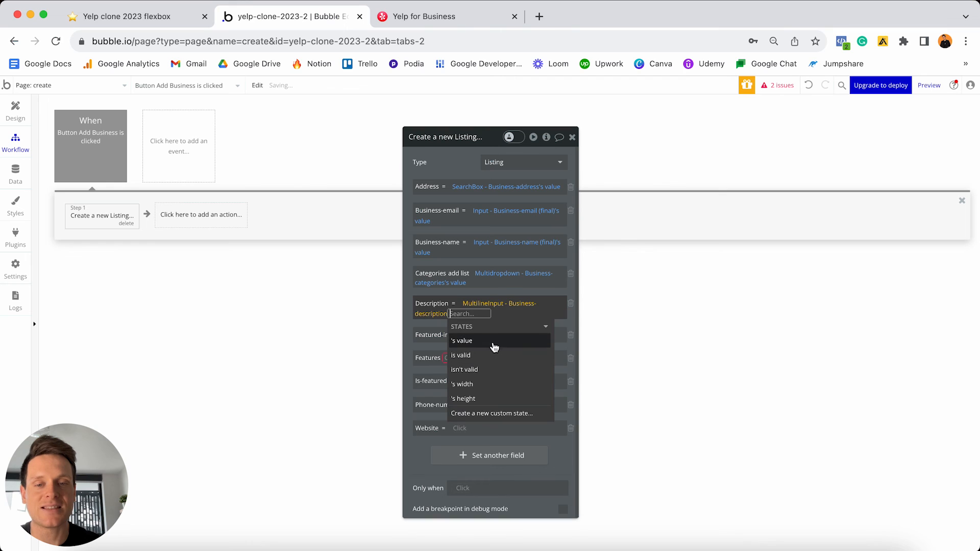
pyautogui.click(488, 341)
# - Set Featured-image from the featured-image picture uploader's value
pyautogui.click(484, 336)
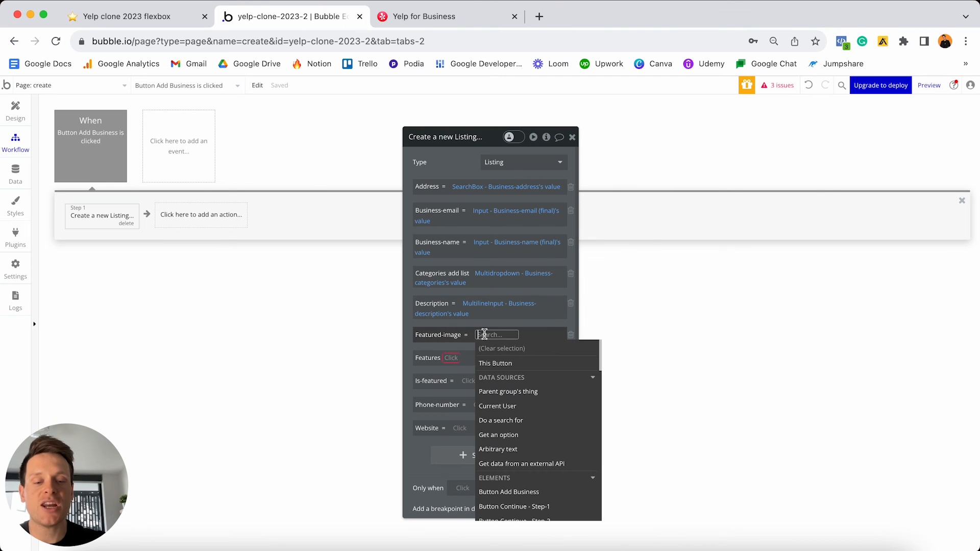
pyautogui.write('featur')
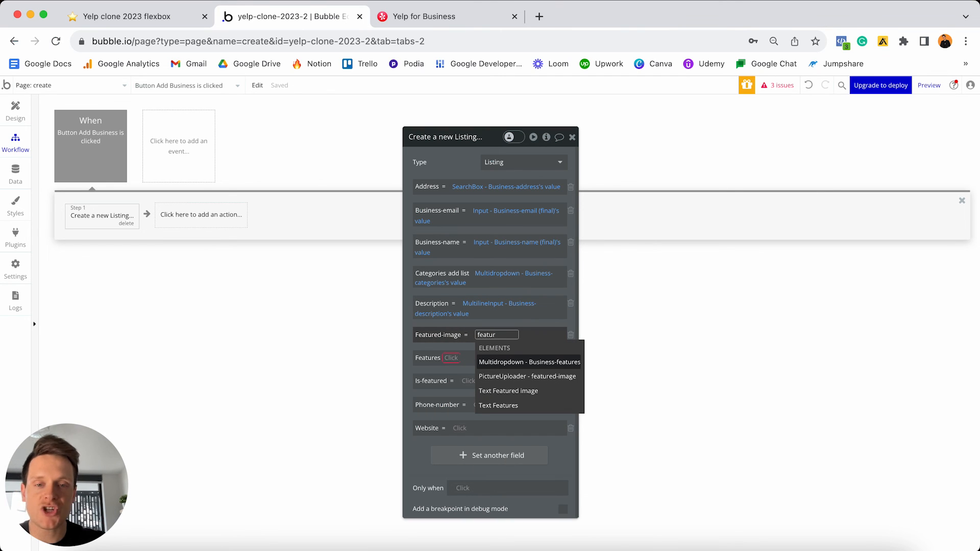
pyautogui.click(513, 379)
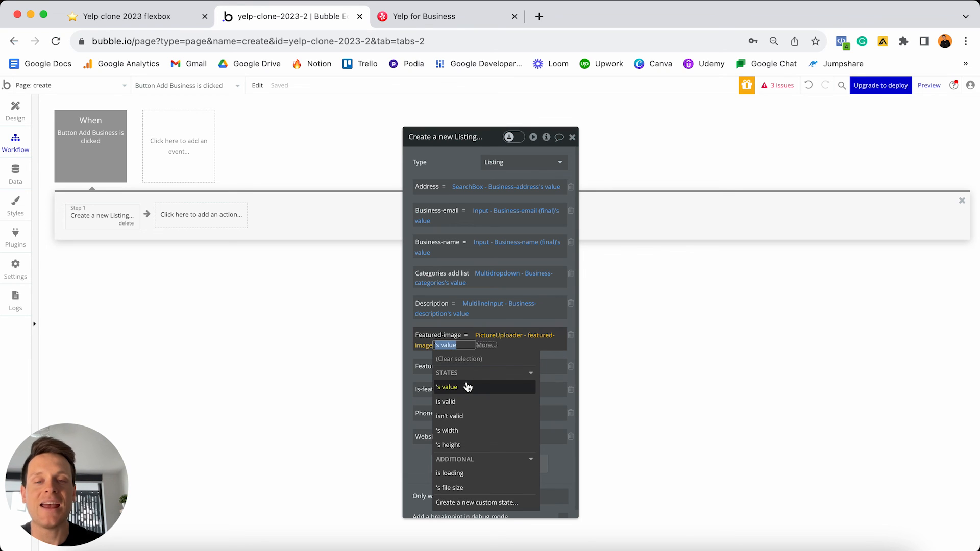
pyautogui.click(468, 387)
pyautogui.click(472, 327)
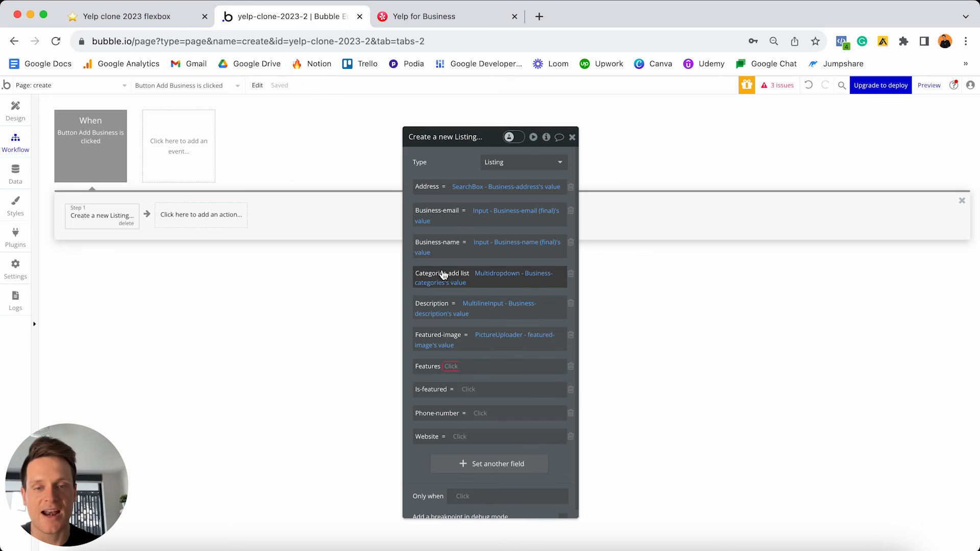
# - Add the Business-features multi-dropdown's values to the Features list
pyautogui.click(451, 369)
pyautogui.click(463, 423)
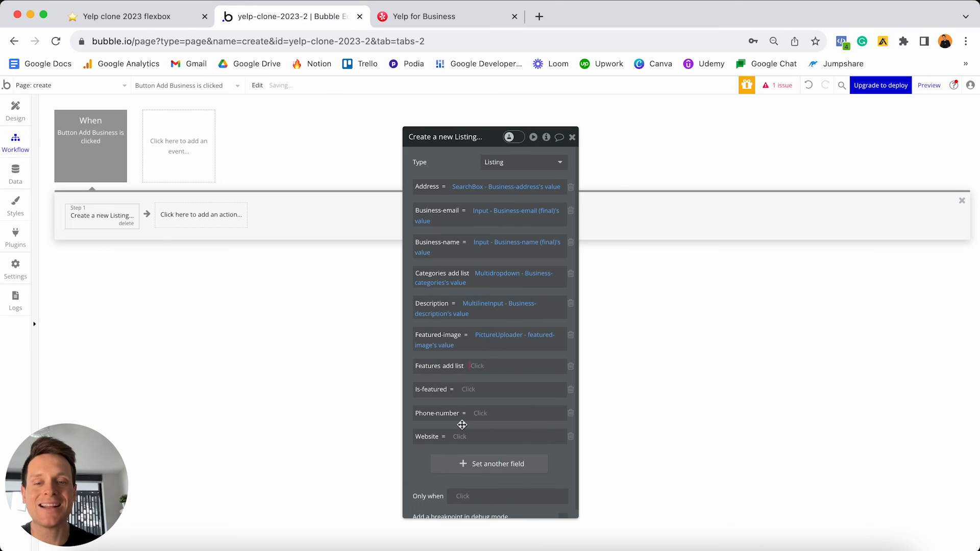
pyautogui.click(476, 366)
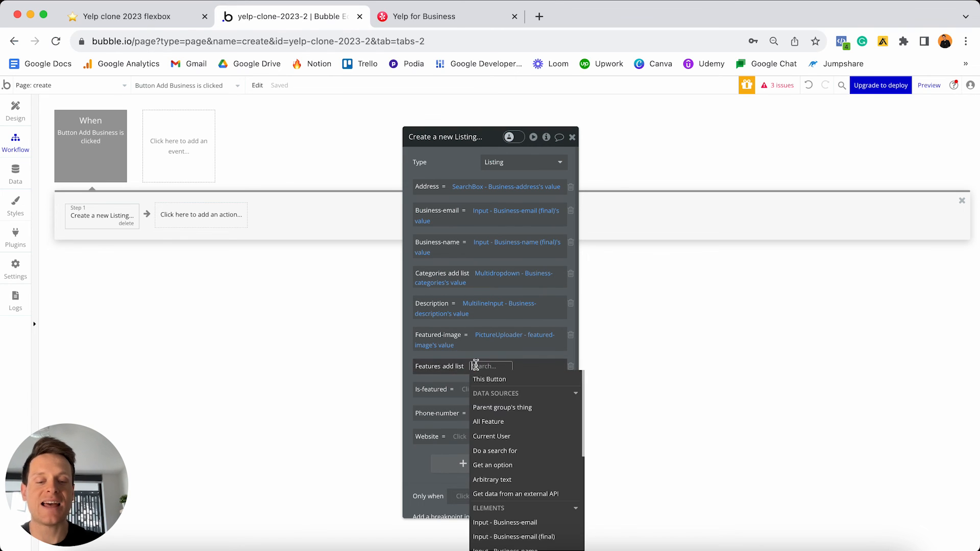
pyautogui.write('mult')
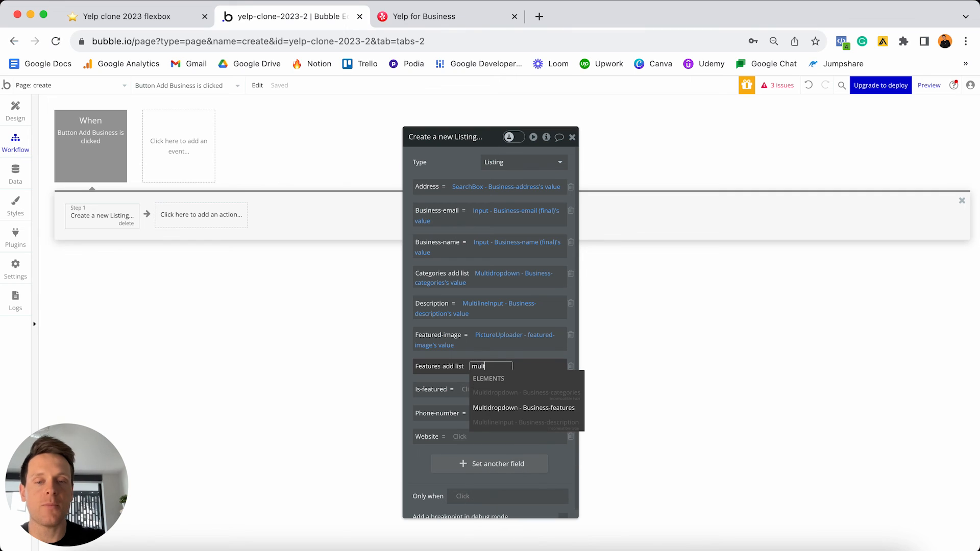
pyautogui.click(520, 408)
pyautogui.click(485, 402)
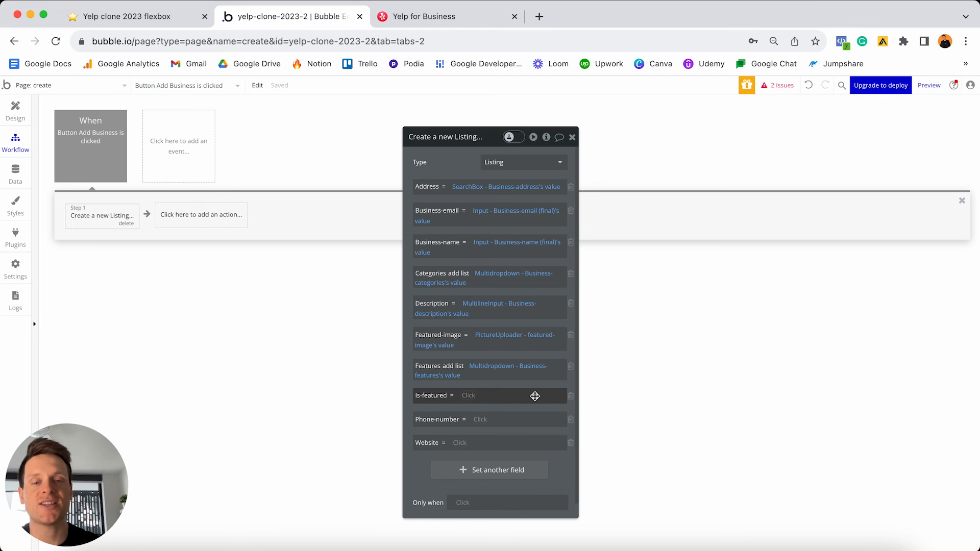
# - Remove Is-featured and set Phone-number and Website from the number and website inputs
pyautogui.click(571, 397)
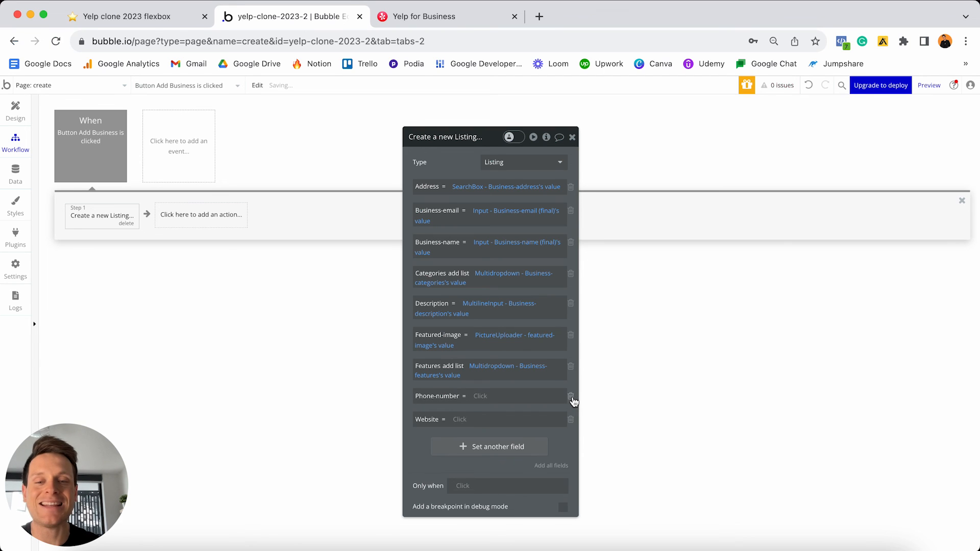
pyautogui.click(480, 397)
pyautogui.write('number')
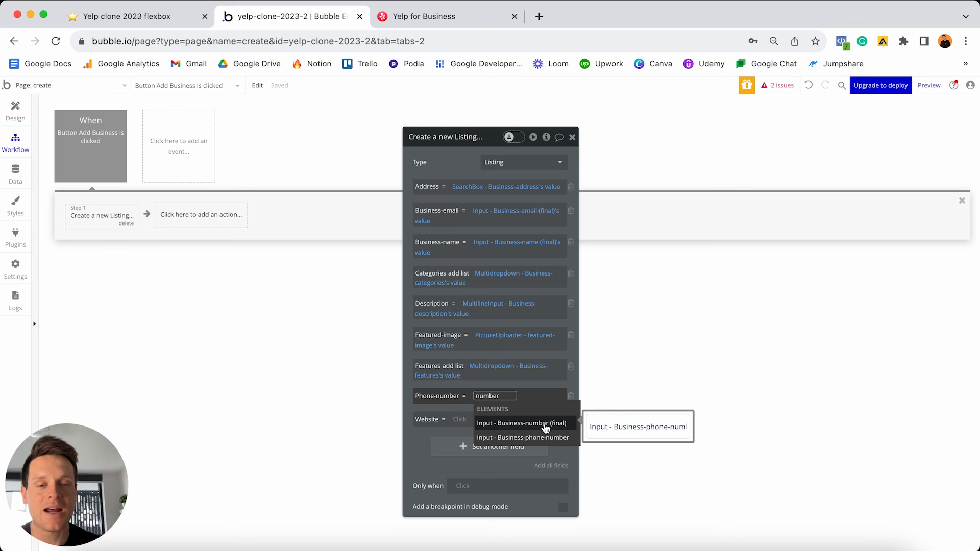
pyautogui.click(527, 426)
pyautogui.click(481, 431)
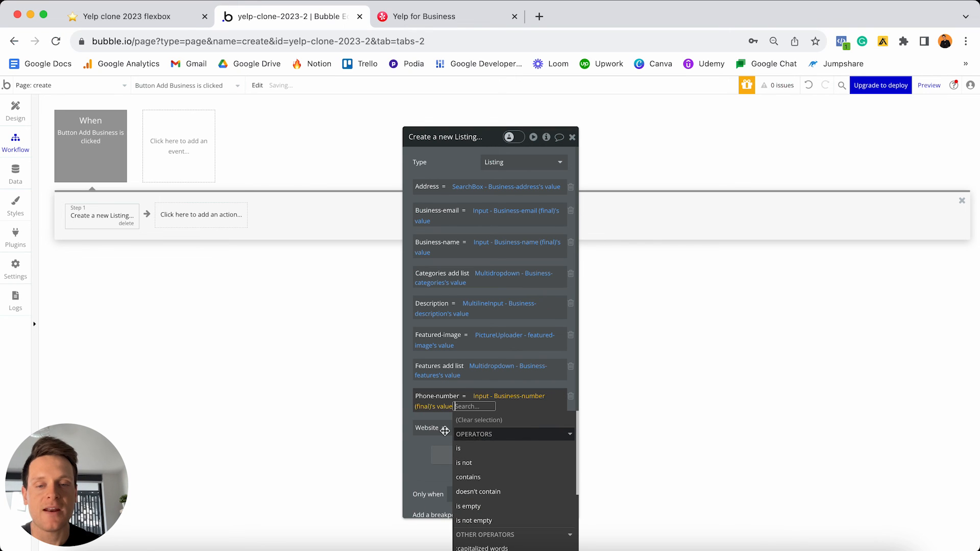
pyautogui.click(429, 433)
pyautogui.click(459, 430)
pyautogui.write('website')
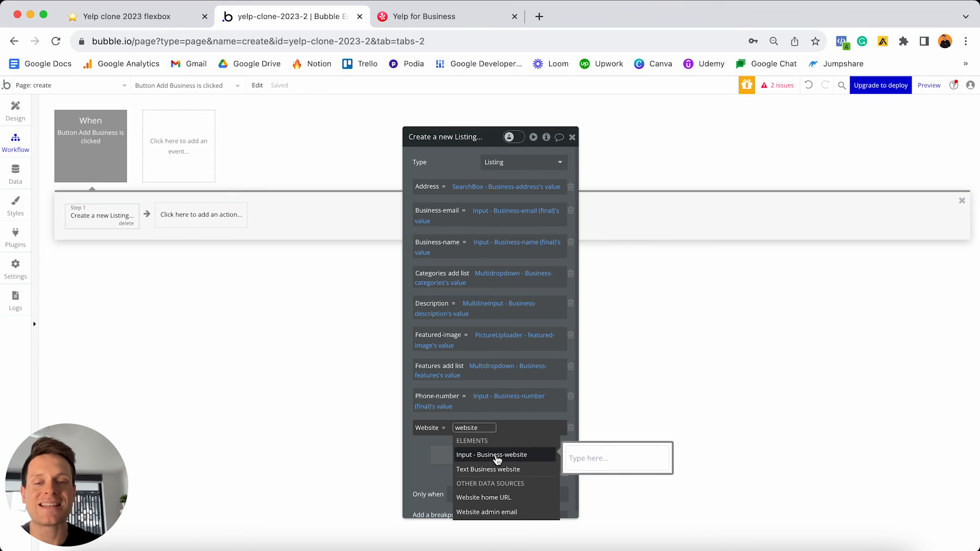
pyautogui.click(520, 459)
pyautogui.click(459, 466)
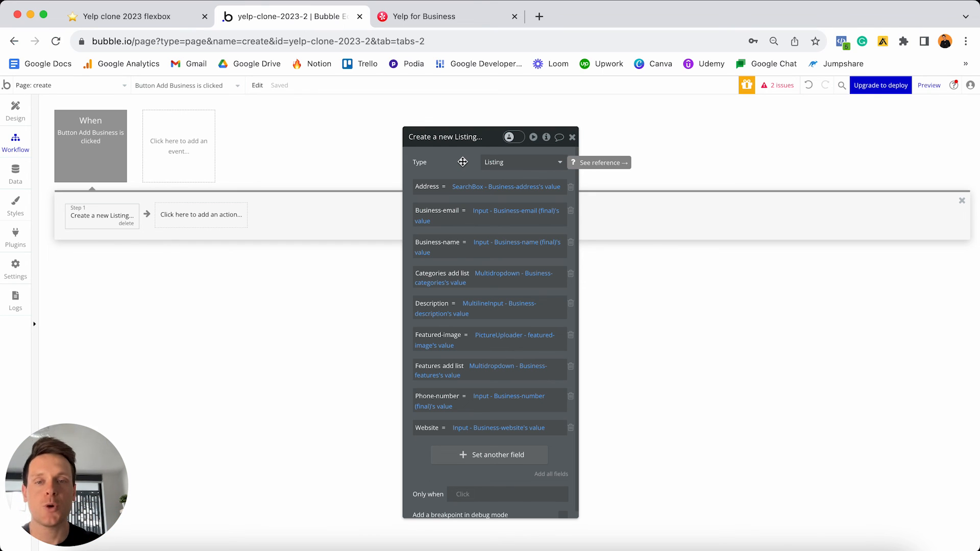
# - Add a 'Make changes to a thing' workflow step targeting the Current User
pyautogui.click(199, 221)
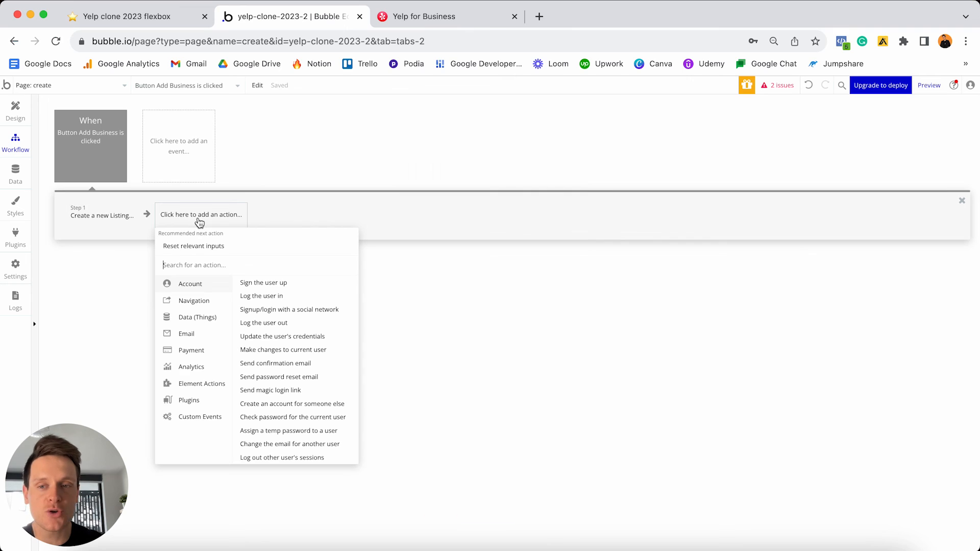
pyautogui.moveTo(193, 322)
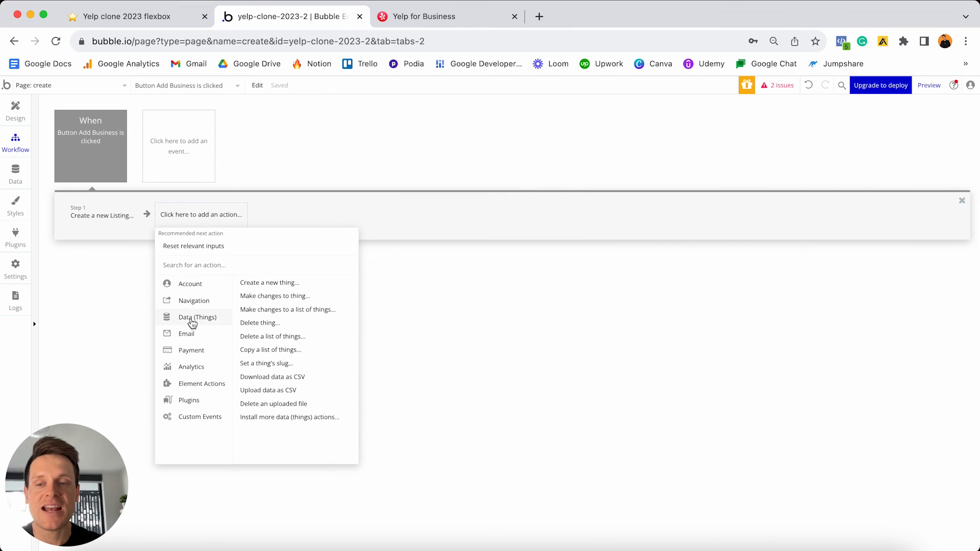
pyautogui.click(275, 296)
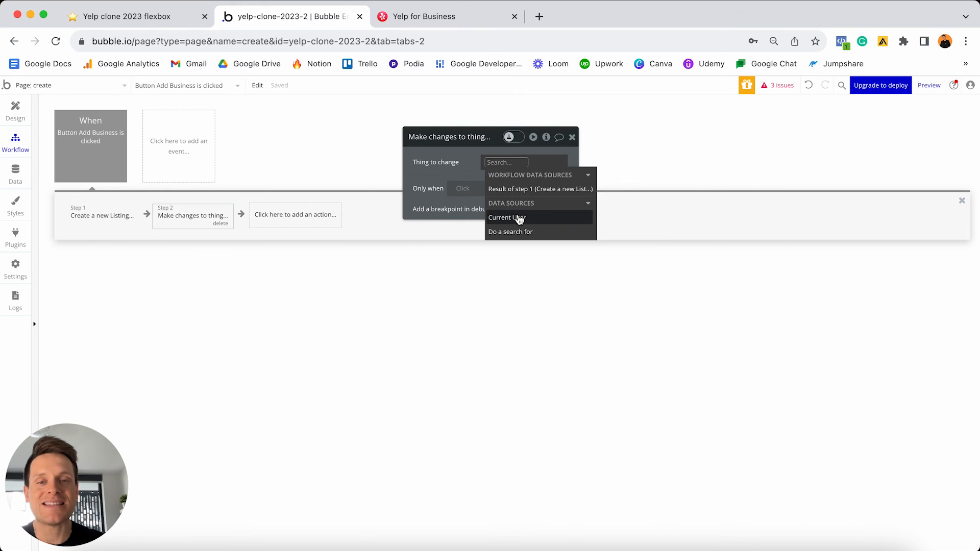
pyautogui.click(519, 219)
pyautogui.click(451, 174)
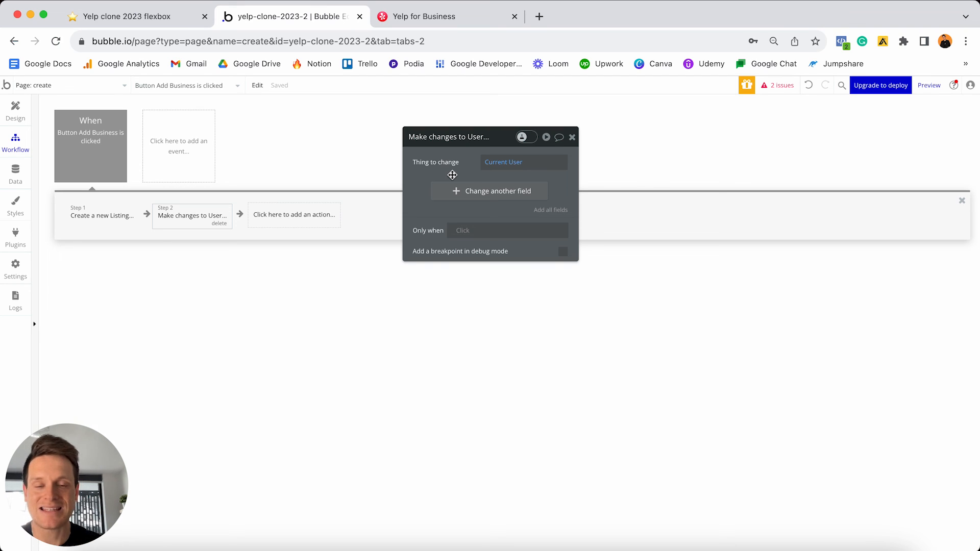
# - Set the Current User's Account-type field to Business owner, after checking the Account Type option set
pyautogui.click(456, 193)
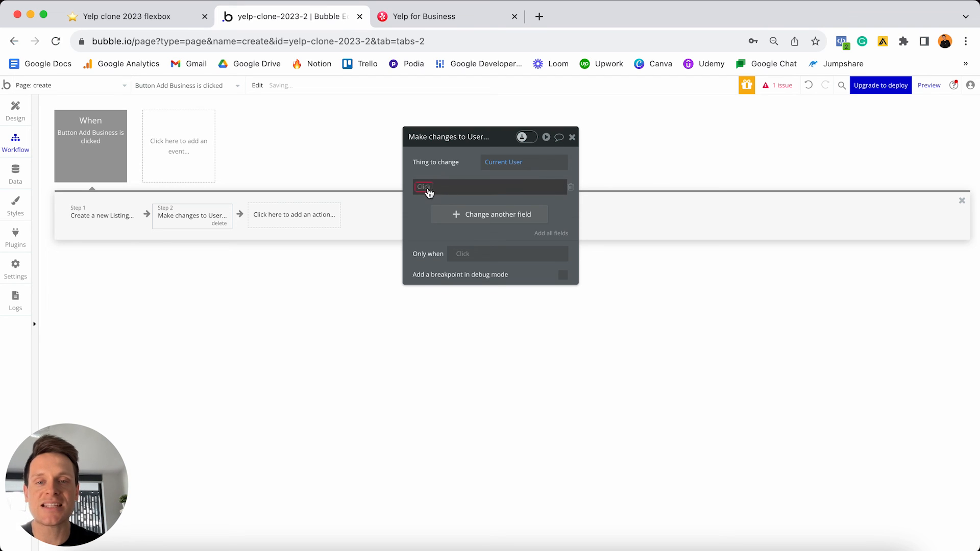
pyautogui.click(427, 191)
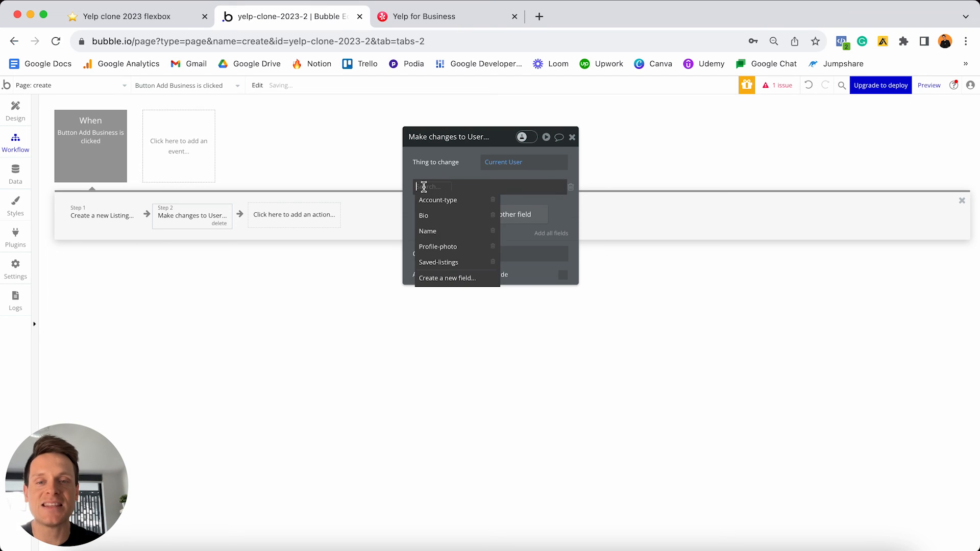
pyautogui.click(447, 203)
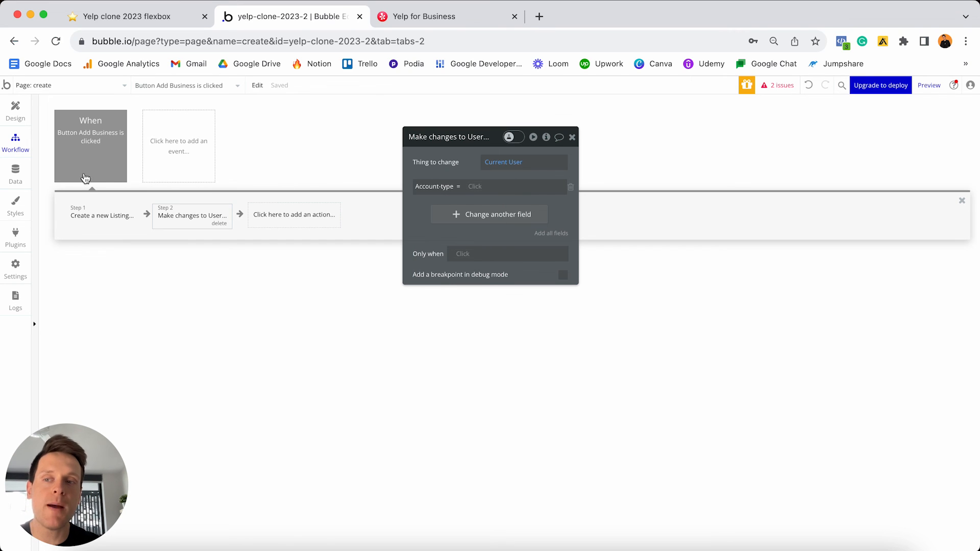
pyautogui.click(14, 175)
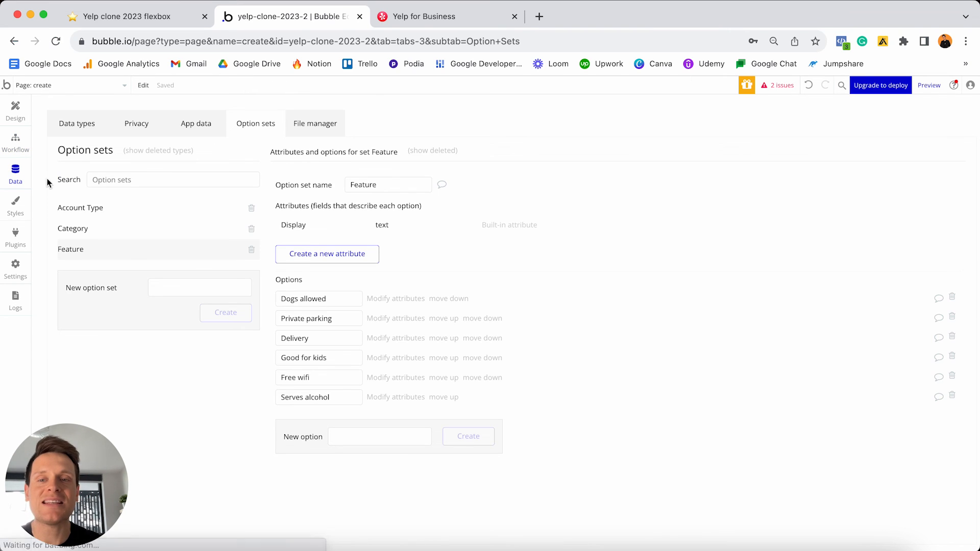
pyautogui.click(115, 211)
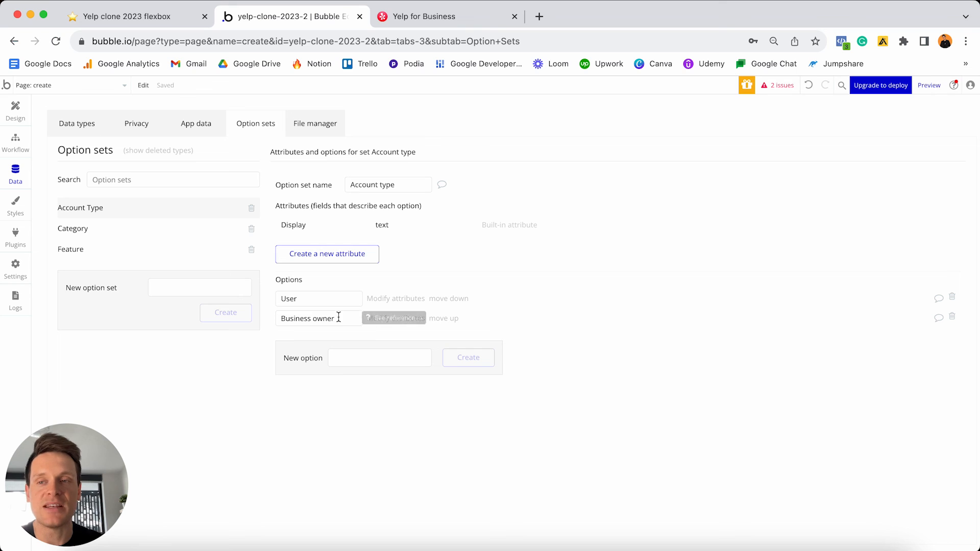
pyautogui.click(15, 143)
pyautogui.click(472, 187)
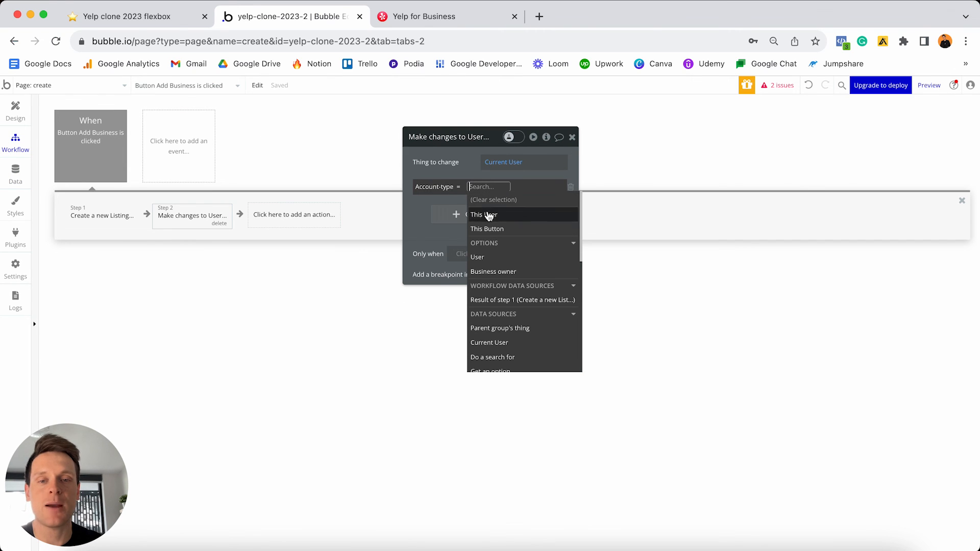
pyautogui.click(497, 272)
pyautogui.click(438, 175)
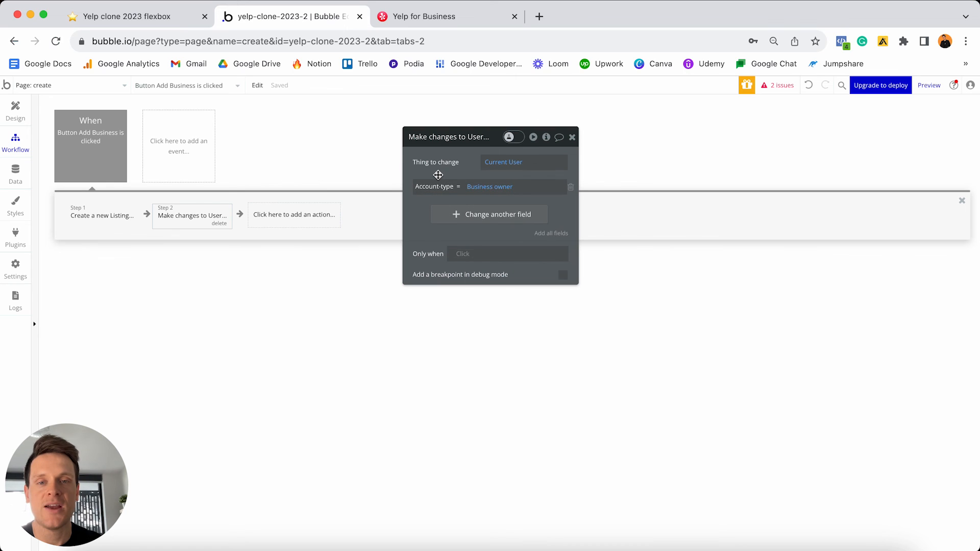
# - Add a 'Go to page' step as the workflow's third action
pyautogui.click(284, 220)
pyautogui.moveTo(286, 276)
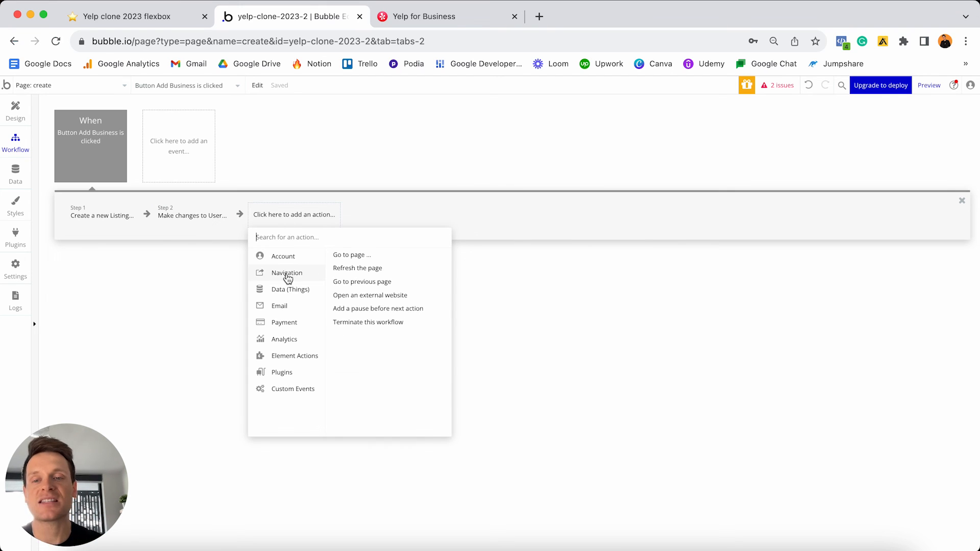
pyautogui.click(353, 256)
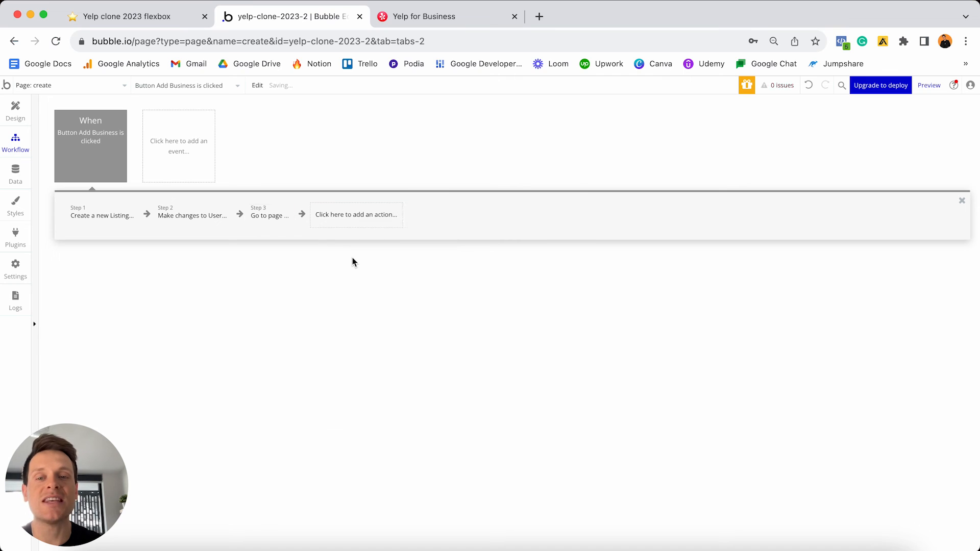
pyautogui.click(517, 161)
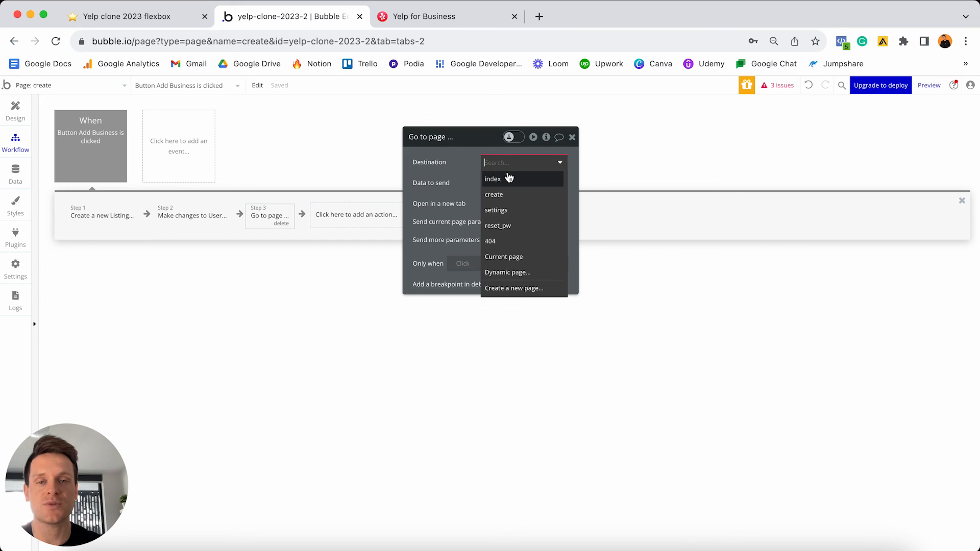
# - Create a new page named 'dashboard' and make it the Go to page destination
pyautogui.click(510, 288)
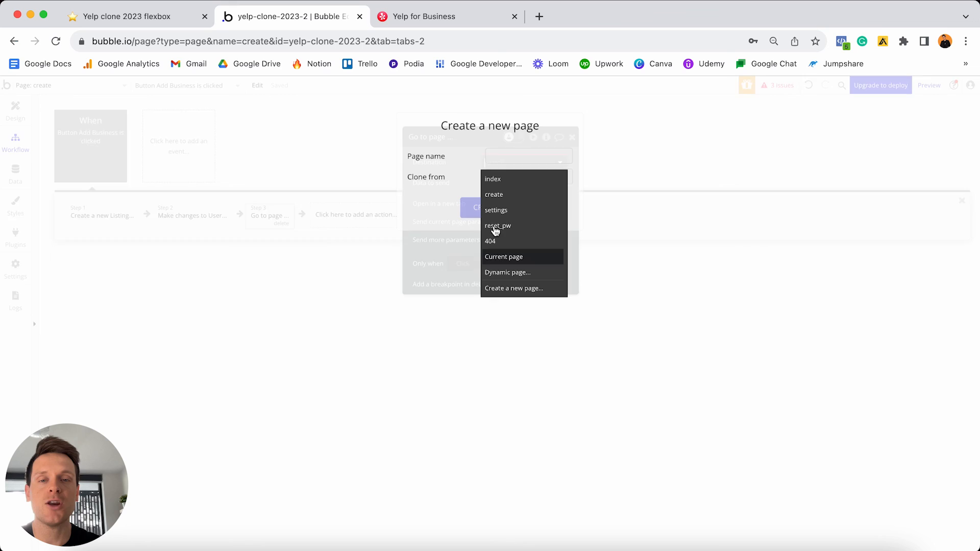
pyautogui.click(494, 150)
pyautogui.write('dashboar')
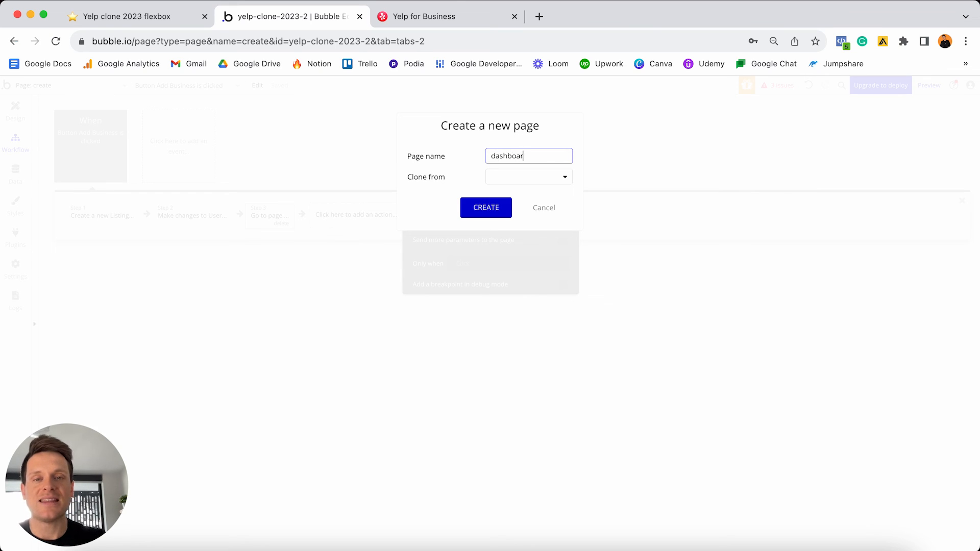
pyautogui.write('d')
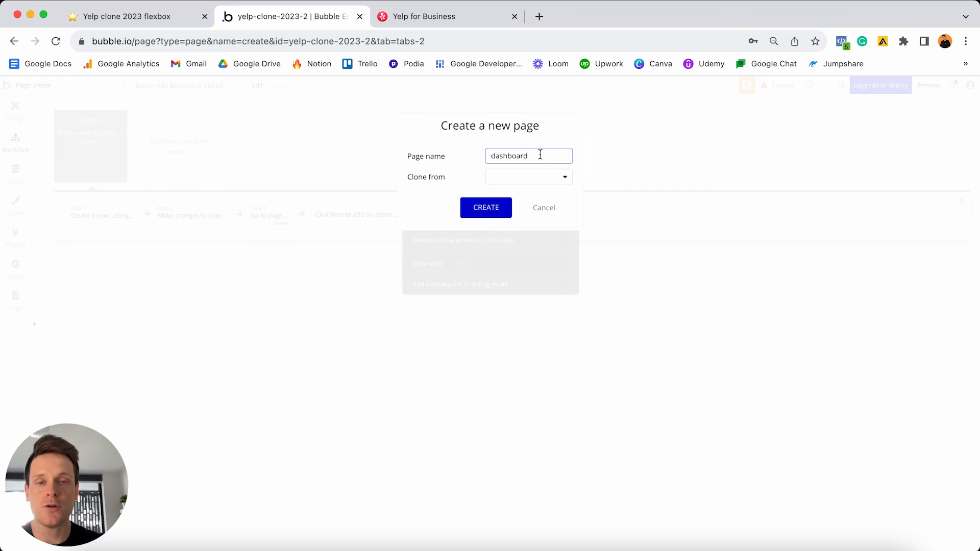
pyautogui.click(482, 206)
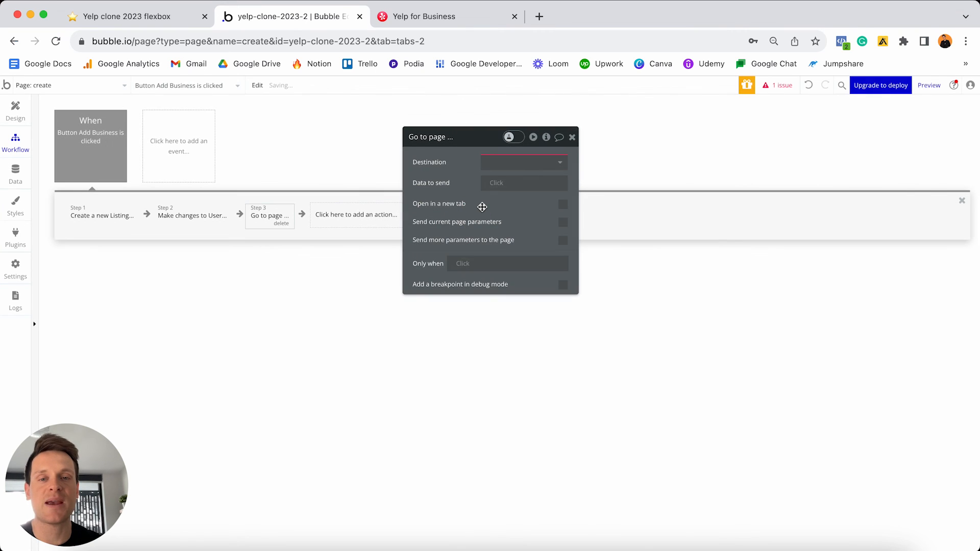
pyautogui.click(509, 164)
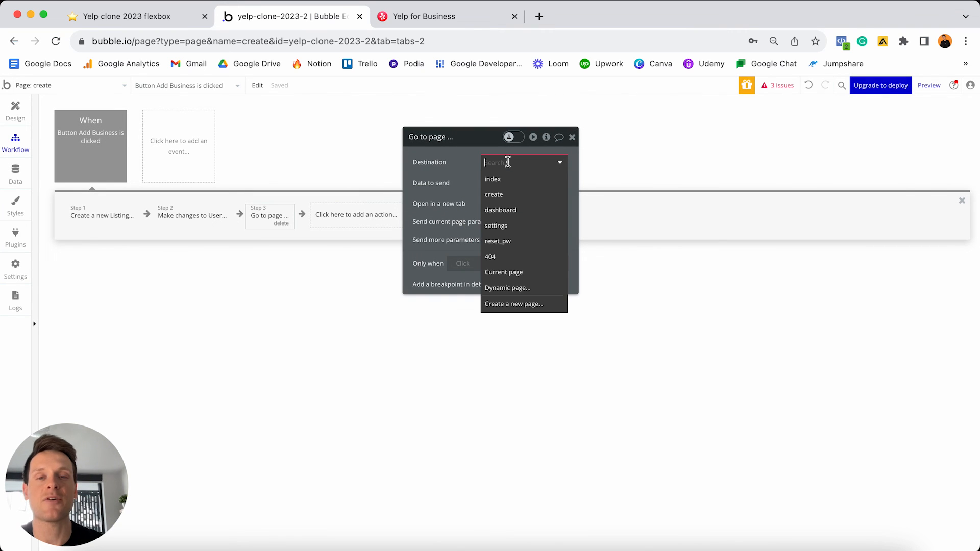
pyautogui.click(502, 212)
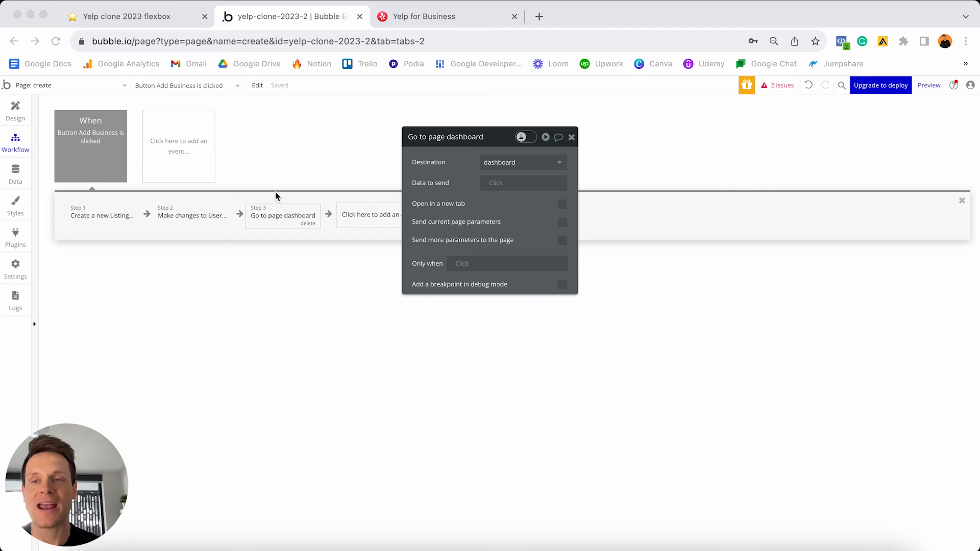
# - Return to the create page's design view, scrolled up to the Add your business form
pyautogui.click(15, 109)
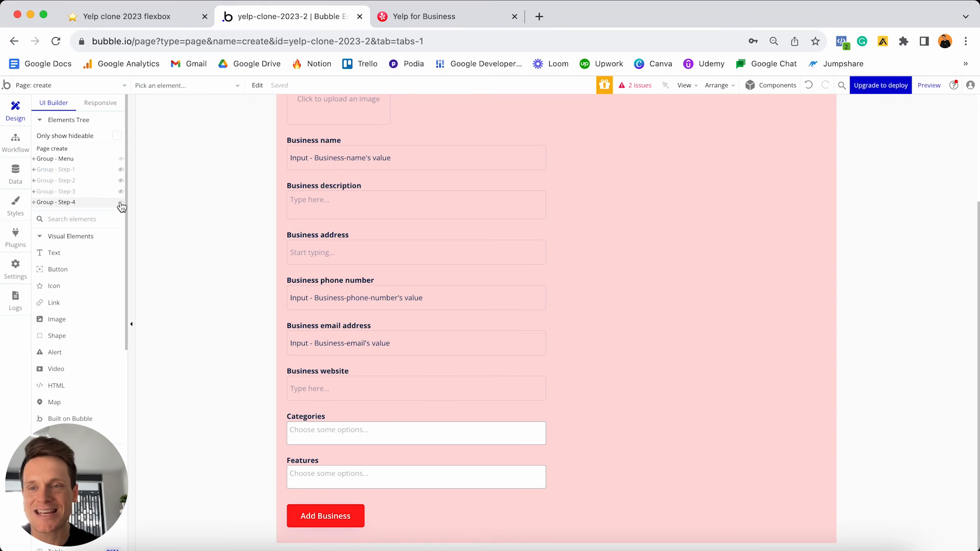
pyautogui.scroll(1, 508, 191)
pyautogui.scroll(5, 508, 192)
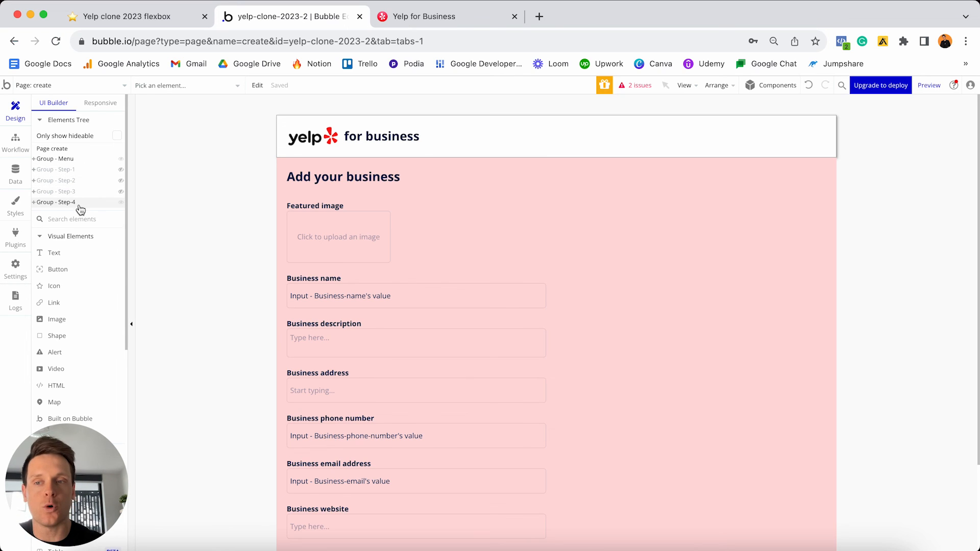
pyautogui.moveTo(80, 209)
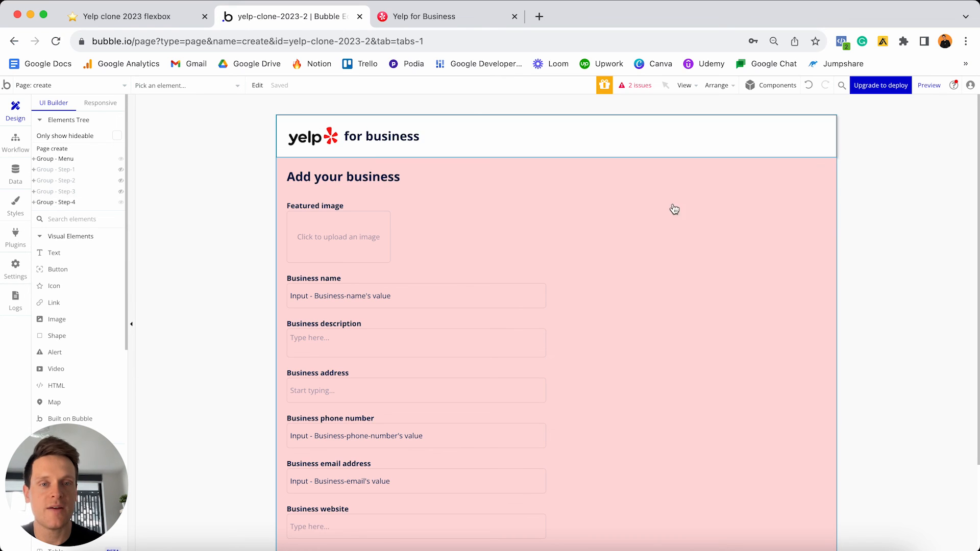
# - Select the create page itself and open its custom states panel
pyautogui.click(678, 223)
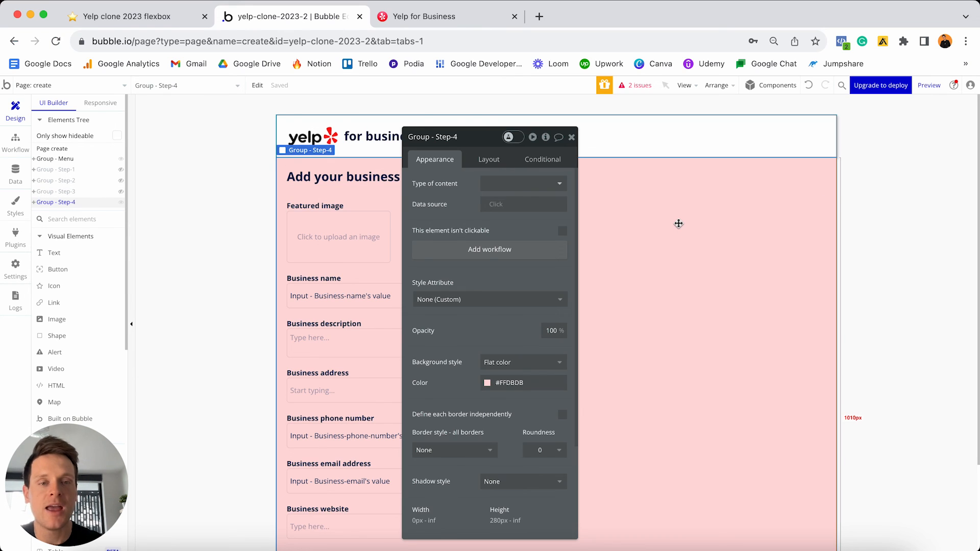
pyautogui.rightClick(679, 223)
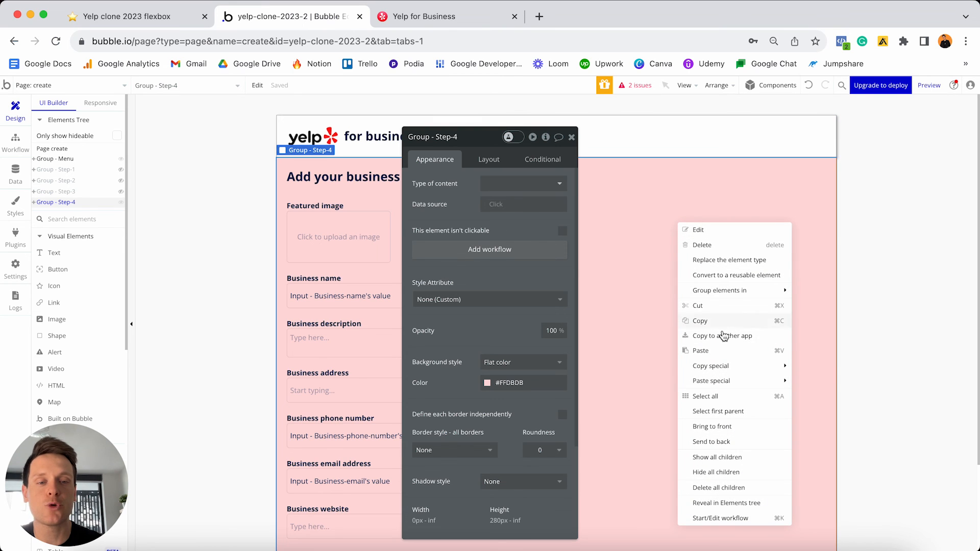
pyautogui.click(732, 415)
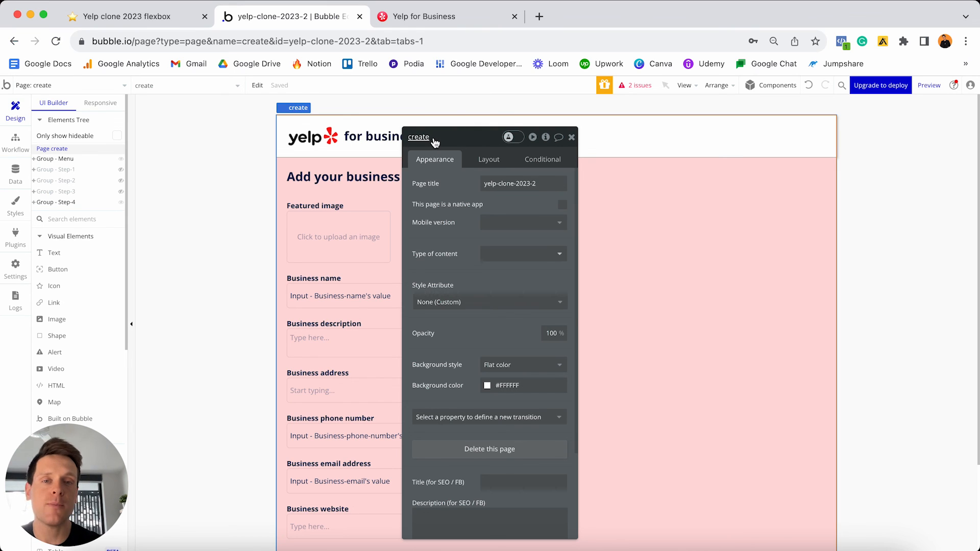
pyautogui.moveTo(546, 140)
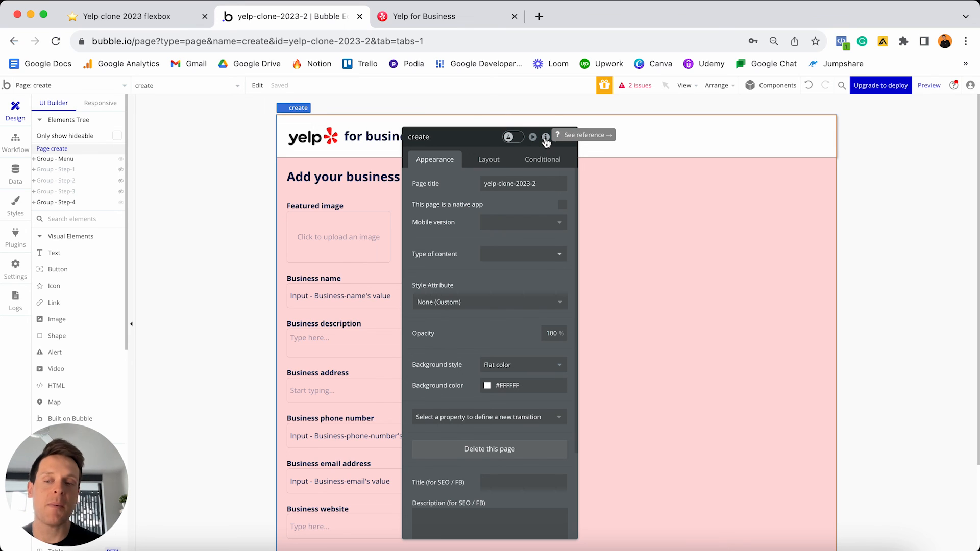
pyautogui.click(546, 139)
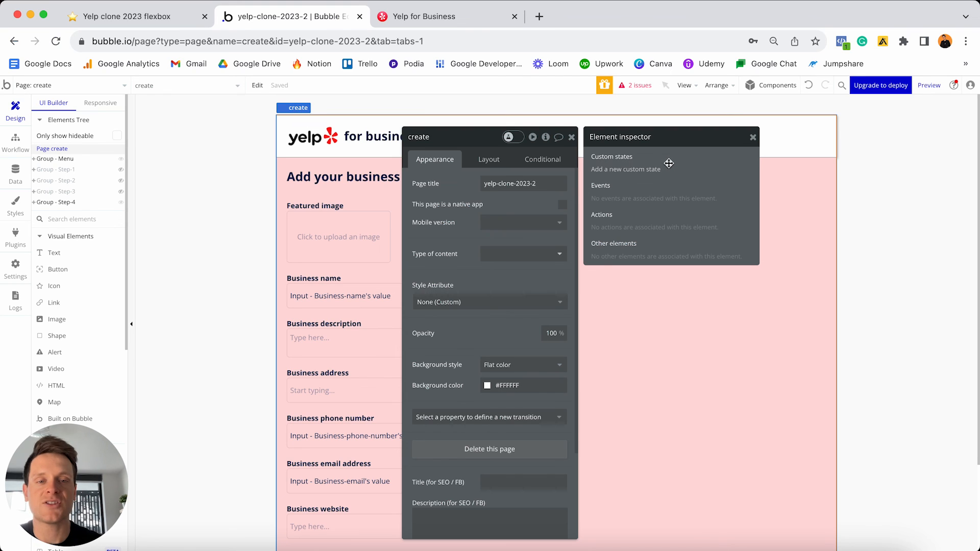
# - Add a yes / no custom state Display-group-1 with default value yes
pyautogui.click(638, 170)
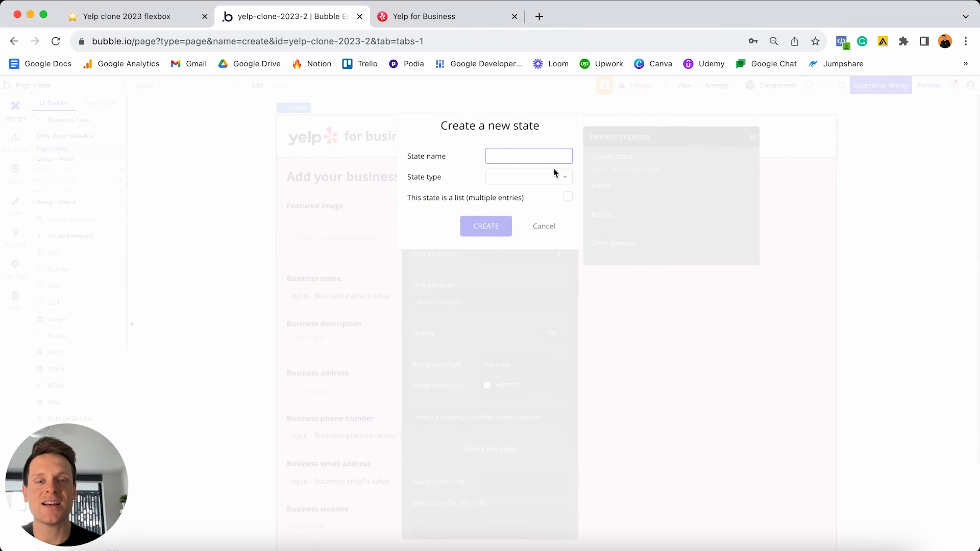
pyautogui.write('Display')
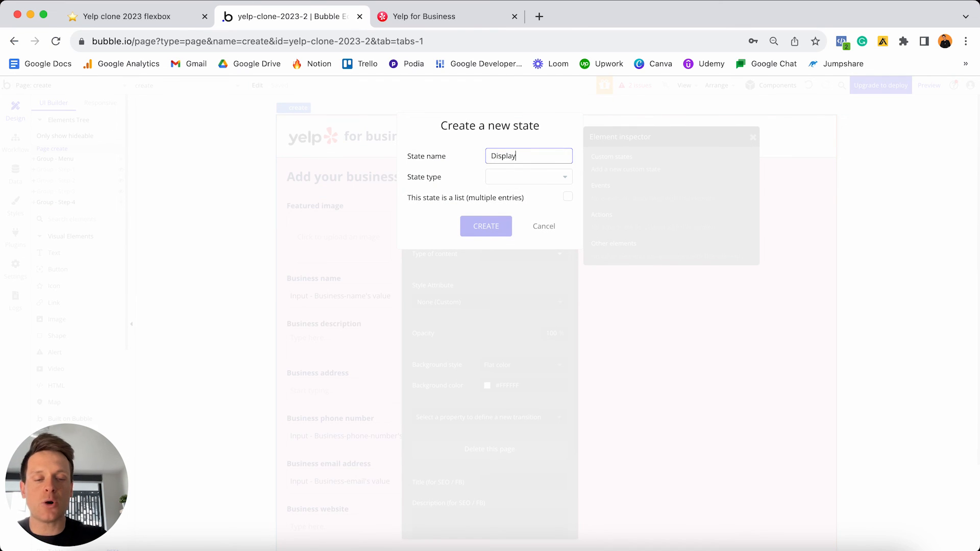
pyautogui.write('-group-1')
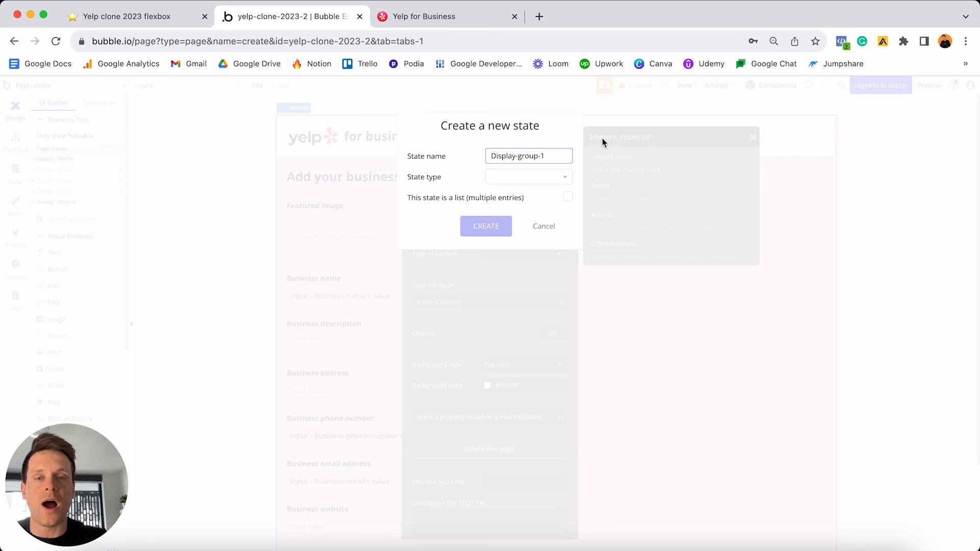
pyautogui.click(537, 178)
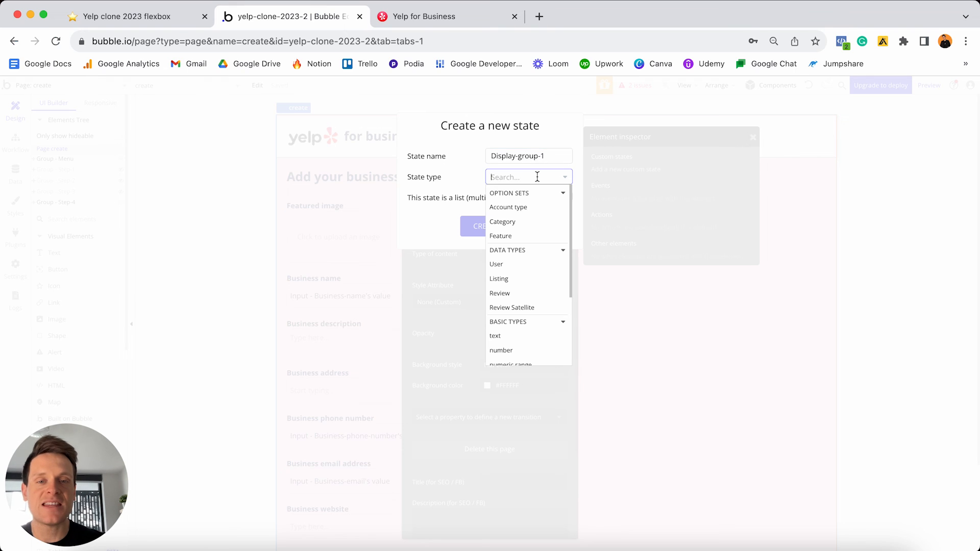
pyautogui.scroll(-3, 530, 226)
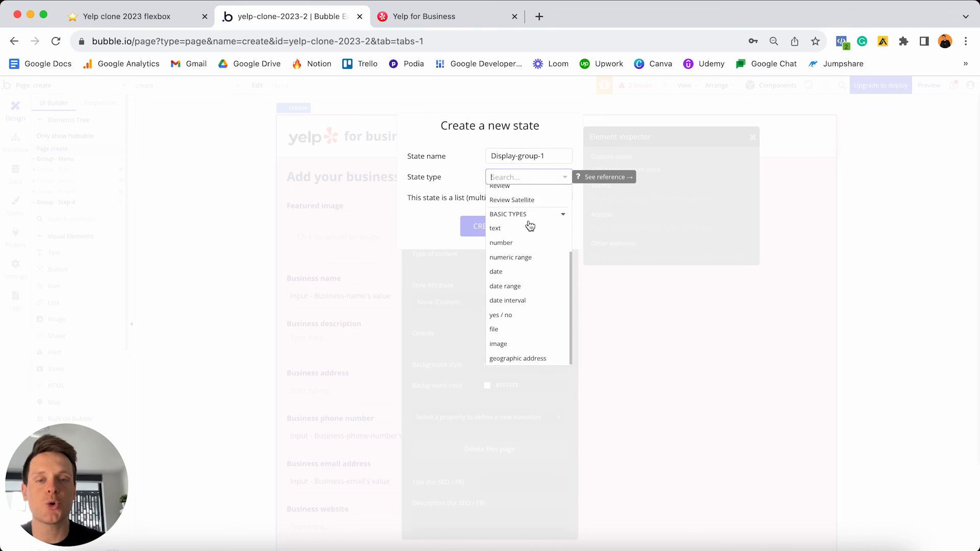
pyautogui.click(513, 317)
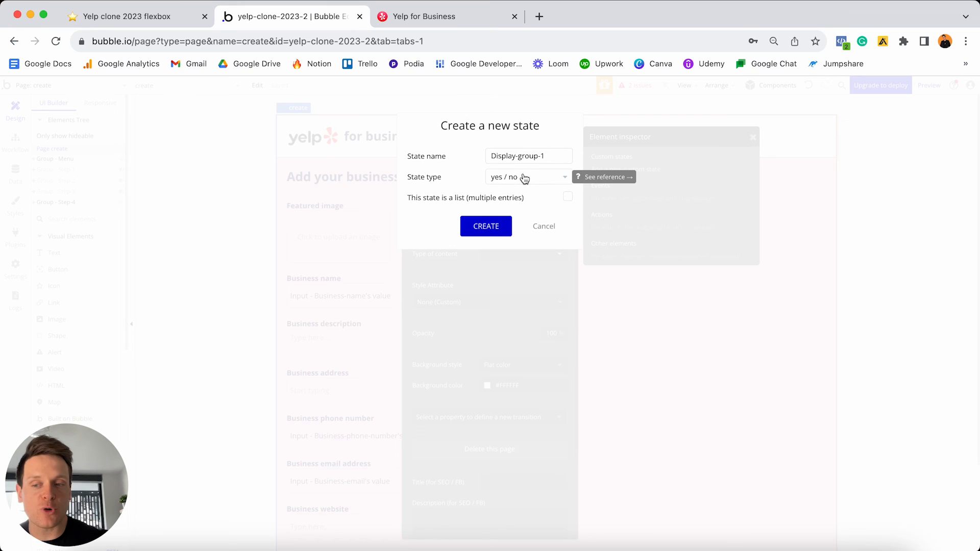
pyautogui.click(491, 227)
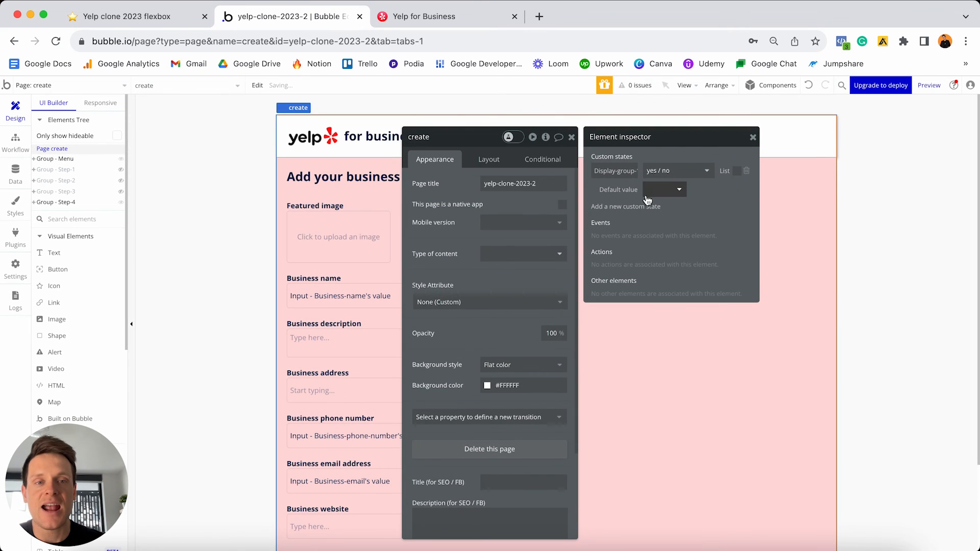
pyautogui.click(662, 192)
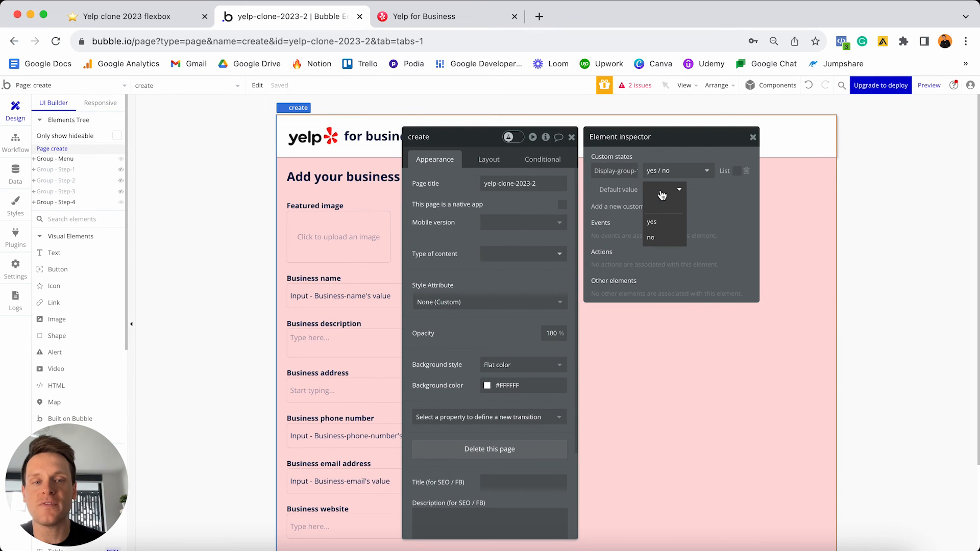
pyautogui.click(661, 223)
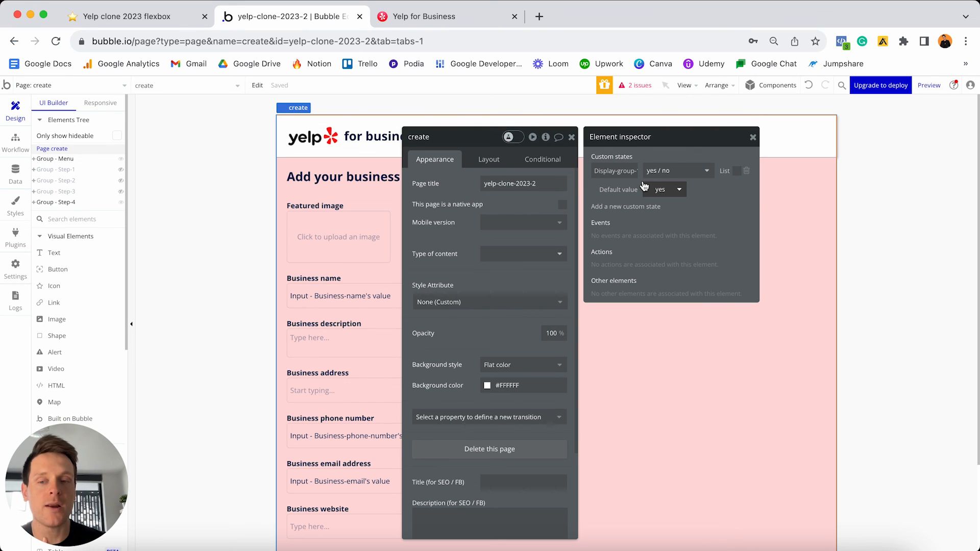
# - Add a yes / no custom state Display-group-2 with default value no
pyautogui.click(627, 207)
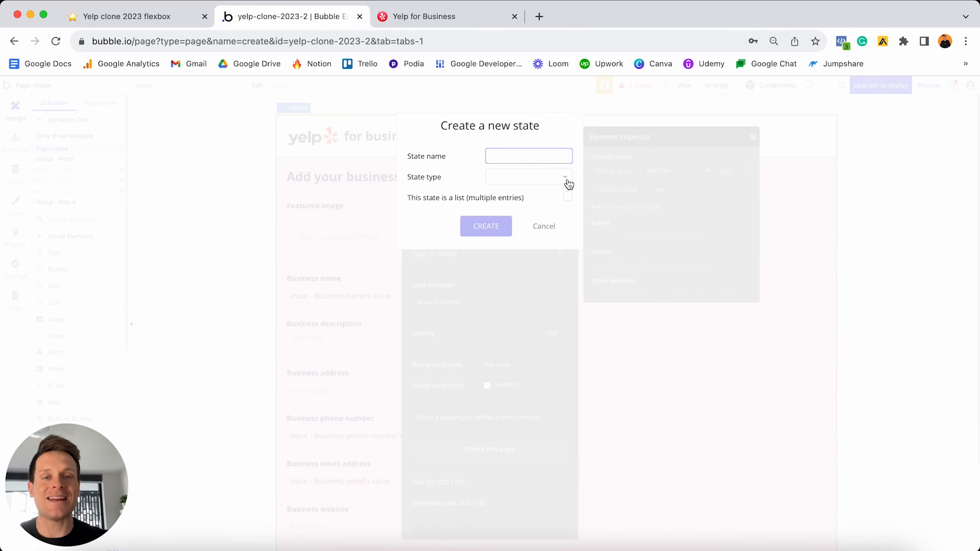
pyautogui.write('Disp')
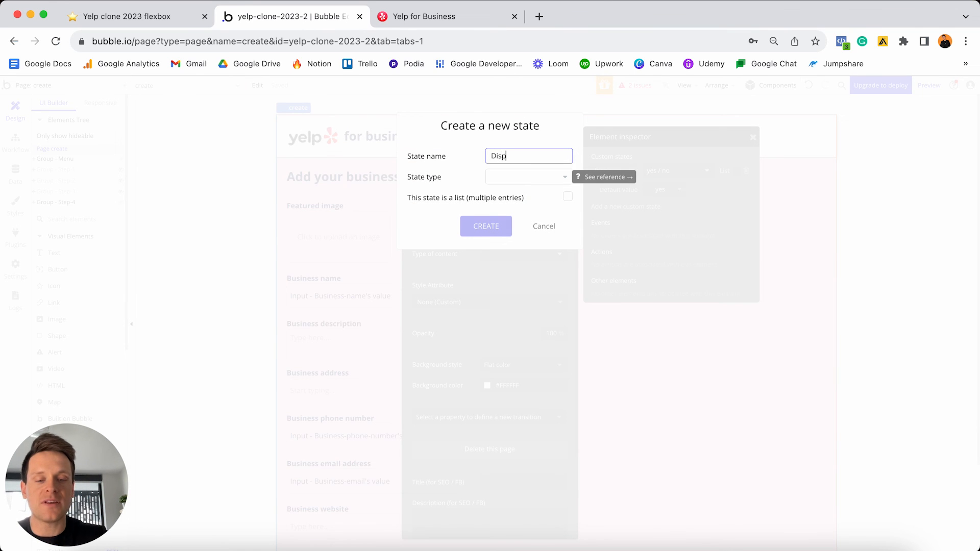
pyautogui.write('lay-group-2')
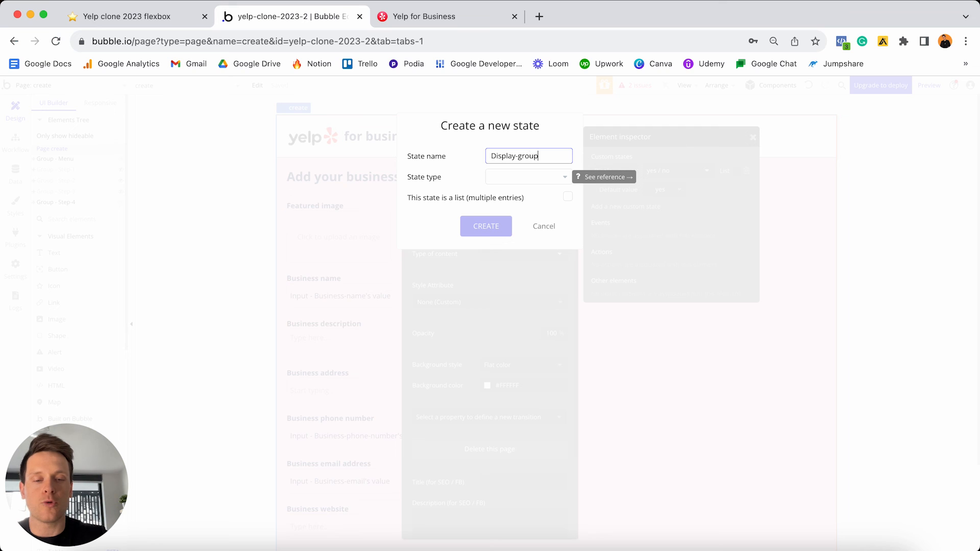
pyautogui.click(538, 179)
pyautogui.scroll(-5, 523, 240)
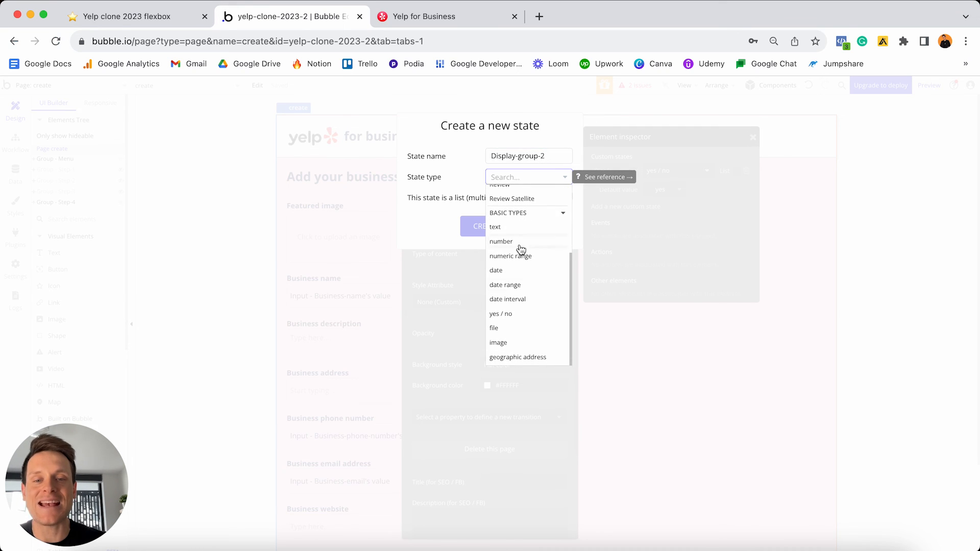
pyautogui.click(505, 314)
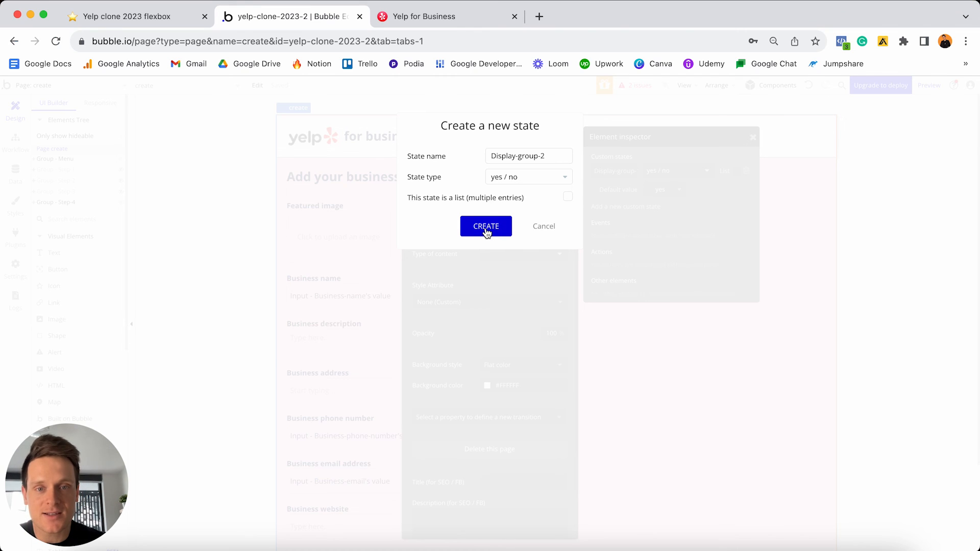
pyautogui.click(486, 226)
pyautogui.click(662, 227)
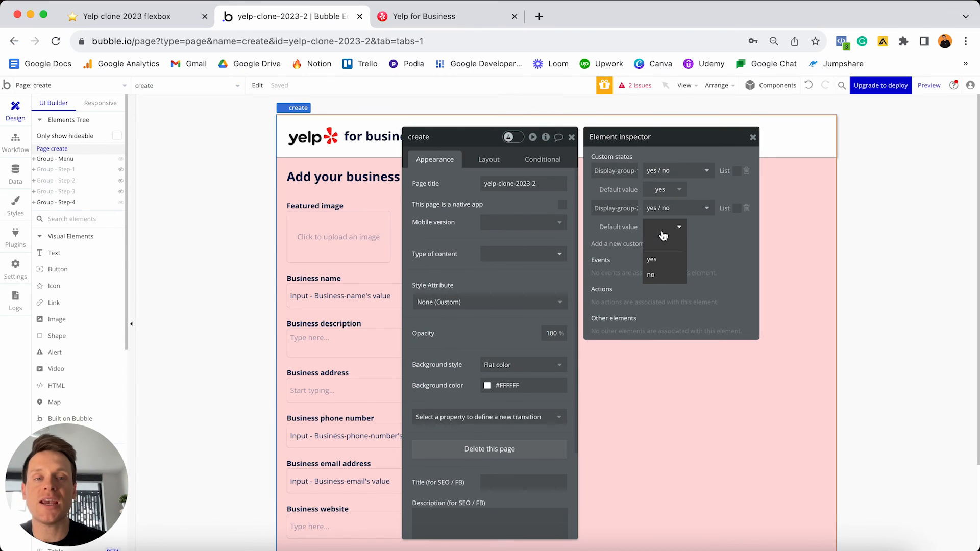
pyautogui.click(655, 276)
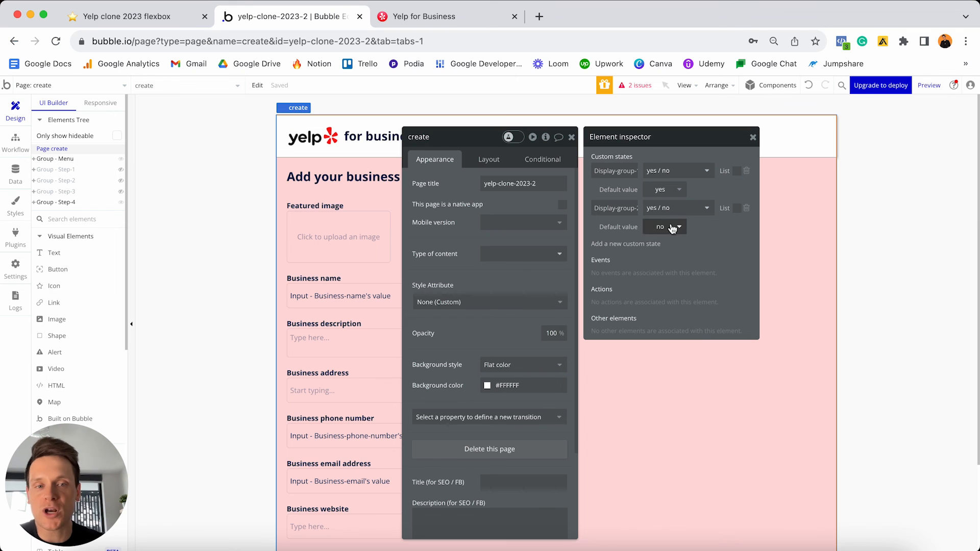
# - Add a yes / no custom state Display-group-3 with default value no
pyautogui.click(627, 245)
pyautogui.write('Displ')
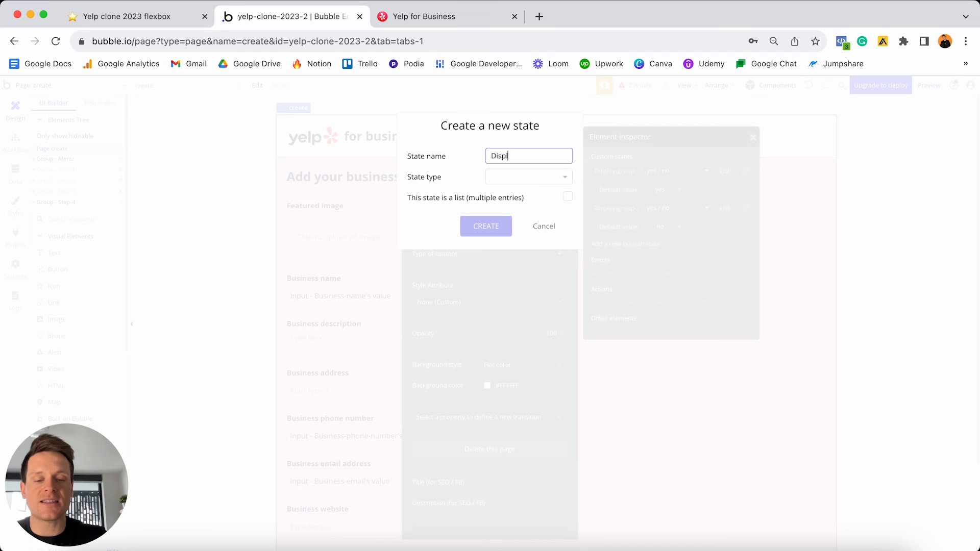
pyautogui.write('ay-group-3')
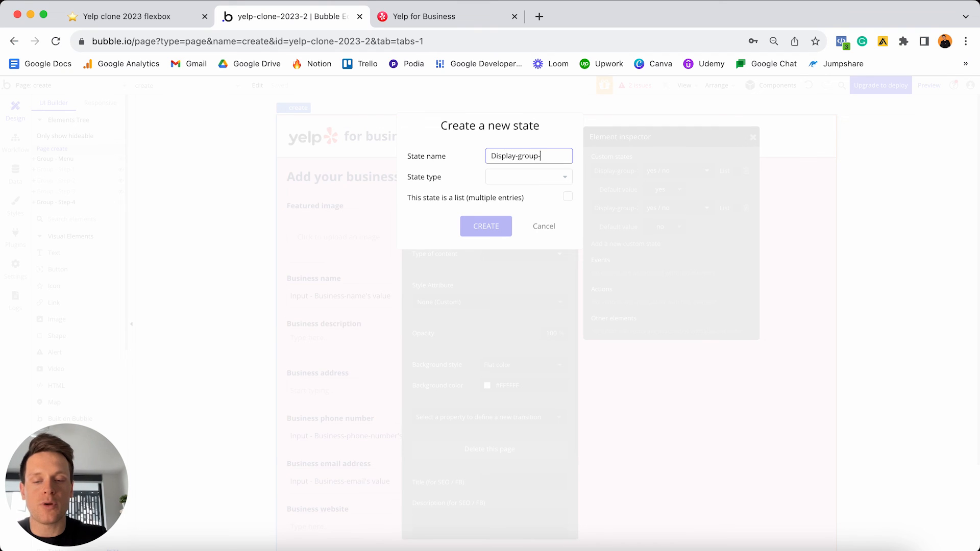
pyautogui.click(551, 178)
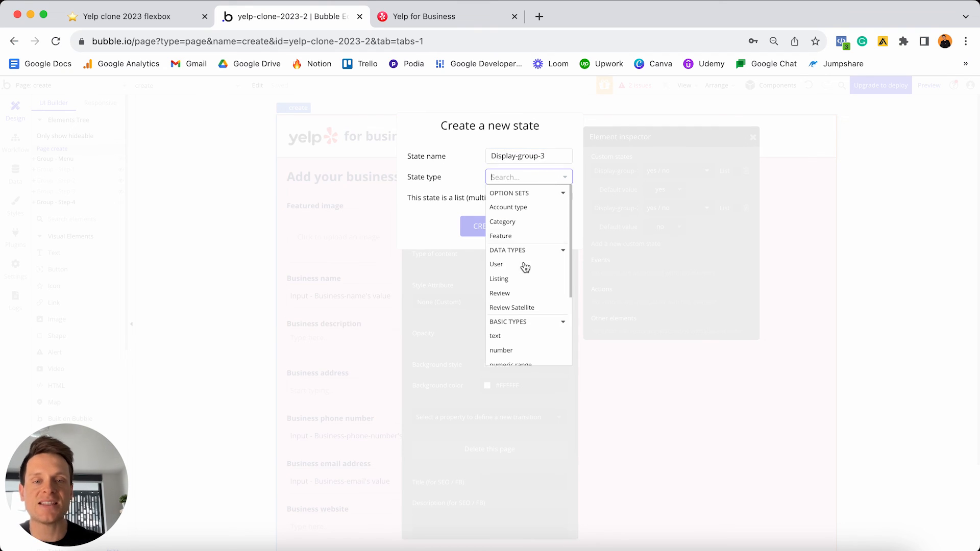
pyautogui.scroll(-5, 528, 266)
pyautogui.click(507, 313)
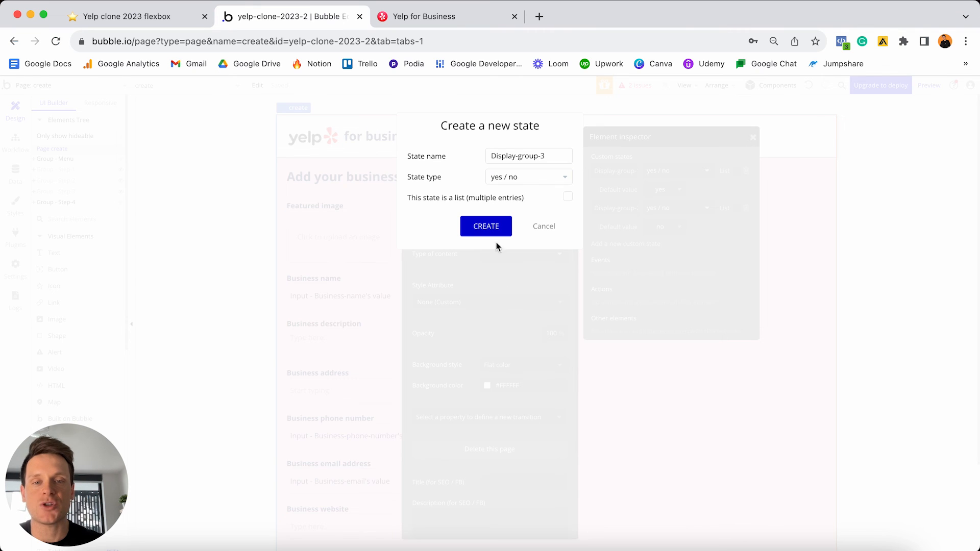
pyautogui.click(493, 226)
pyautogui.click(659, 265)
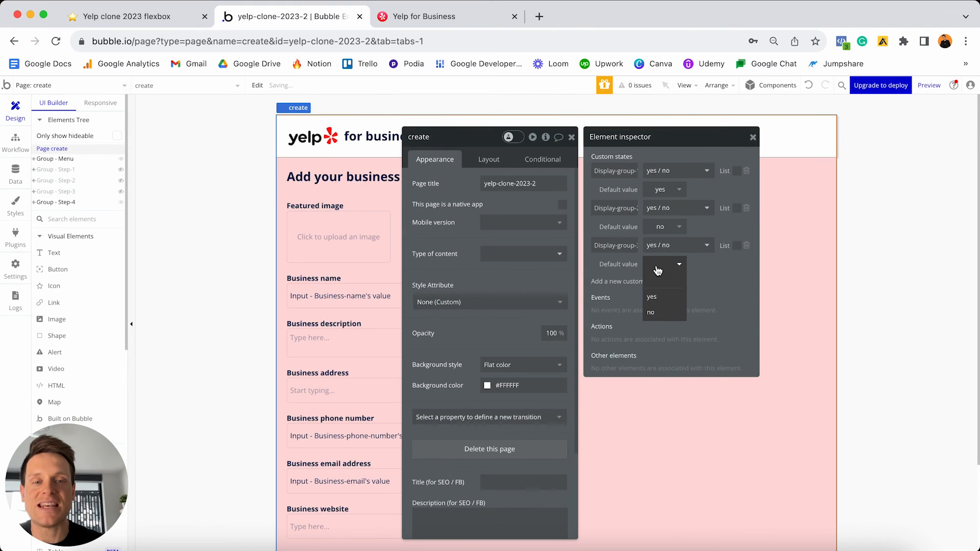
pyautogui.click(666, 311)
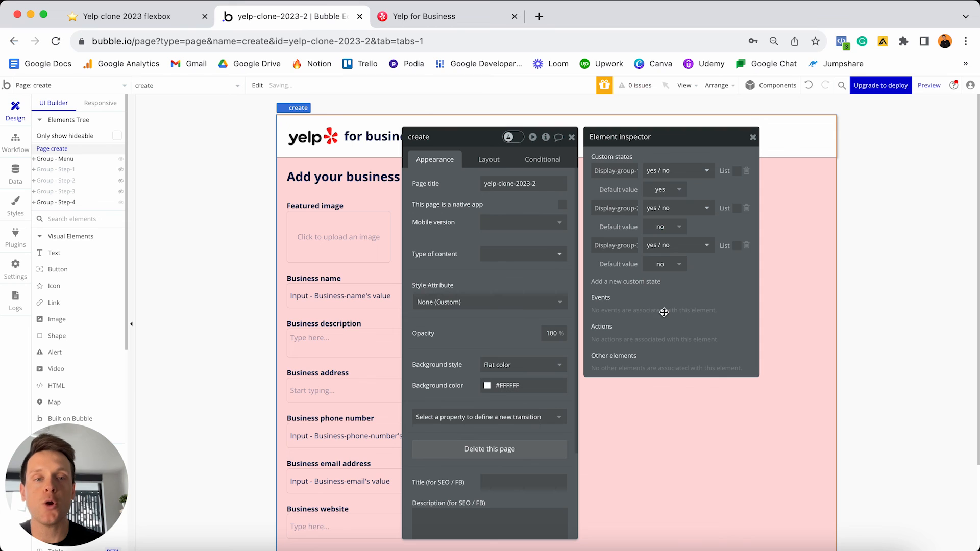
# - Add a yes / no custom state Display-group-4 defaulting to no, then close the panel
pyautogui.click(638, 282)
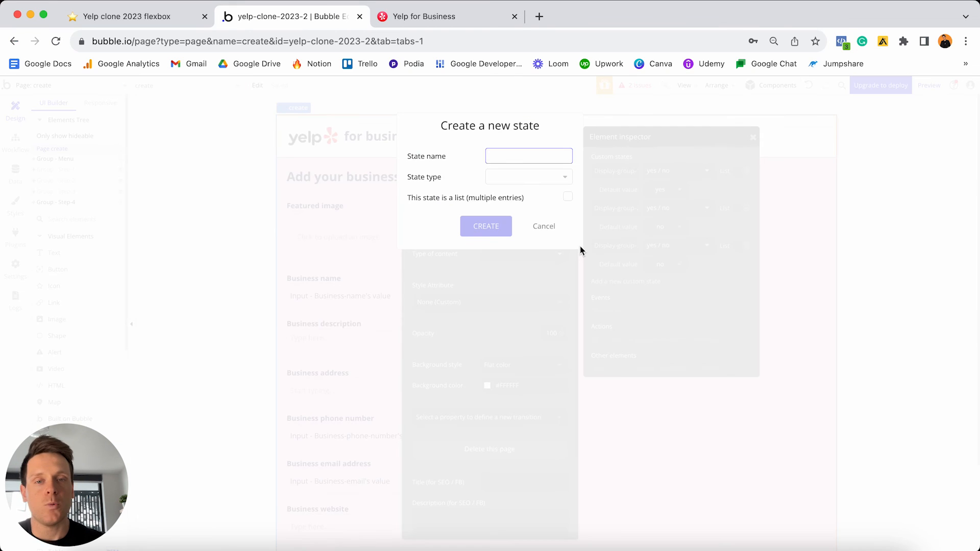
pyautogui.write('Display-group-4')
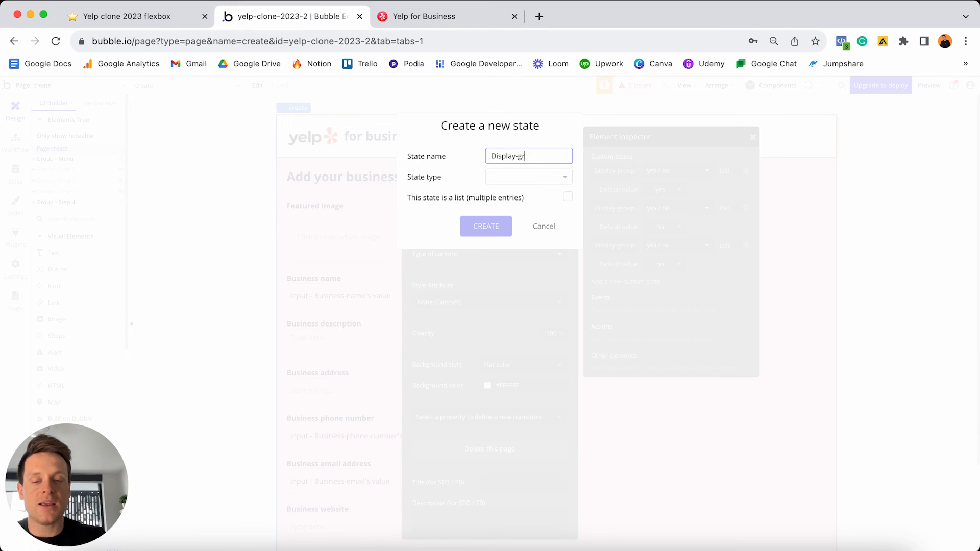
pyautogui.click(555, 177)
pyautogui.scroll(-3, 531, 238)
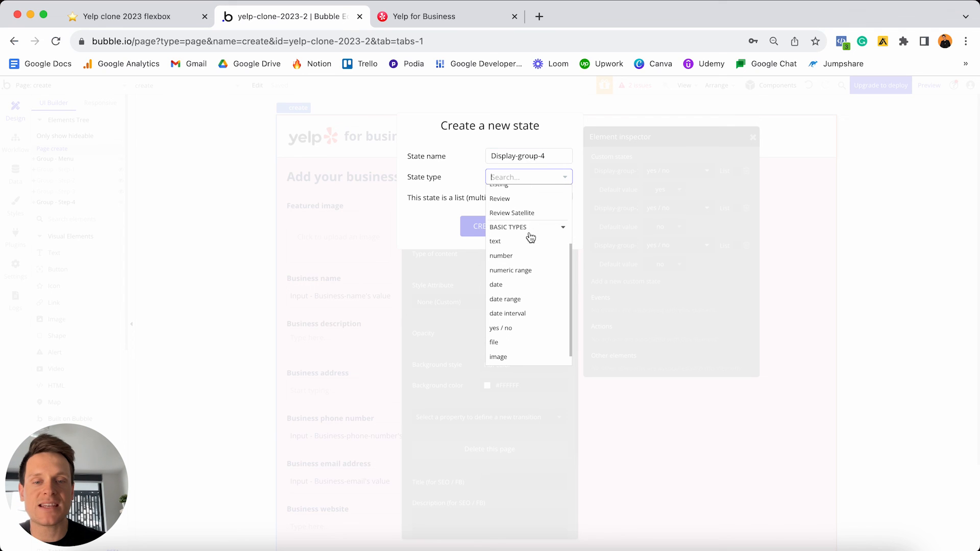
pyautogui.click(512, 328)
pyautogui.click(486, 225)
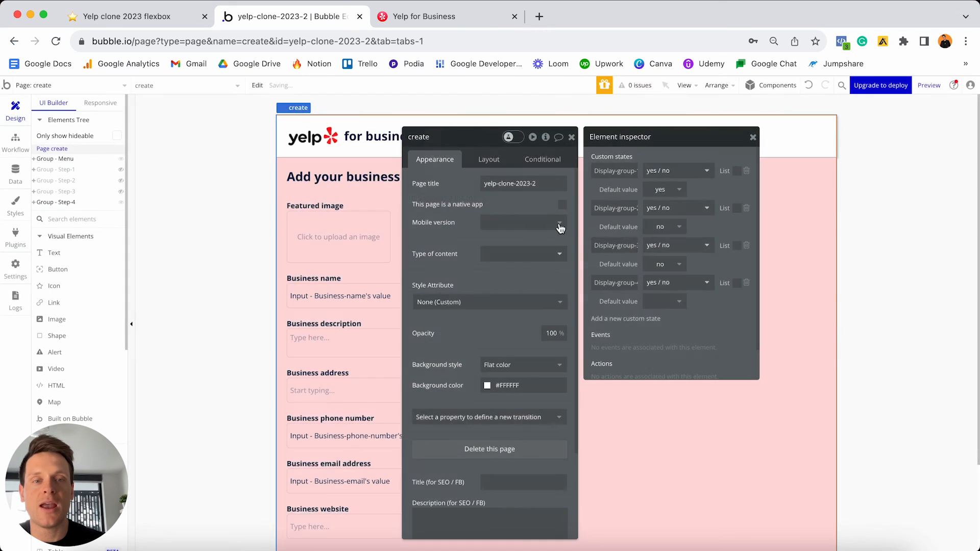
pyautogui.click(664, 301)
pyautogui.click(661, 350)
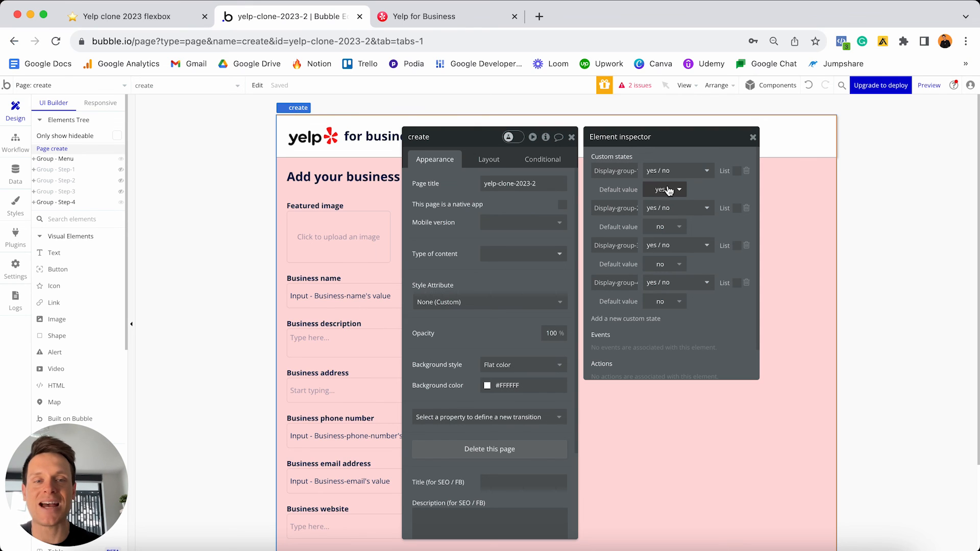
pyautogui.moveTo(753, 139); pyautogui.dragTo(751, 140)
pyautogui.click(752, 139)
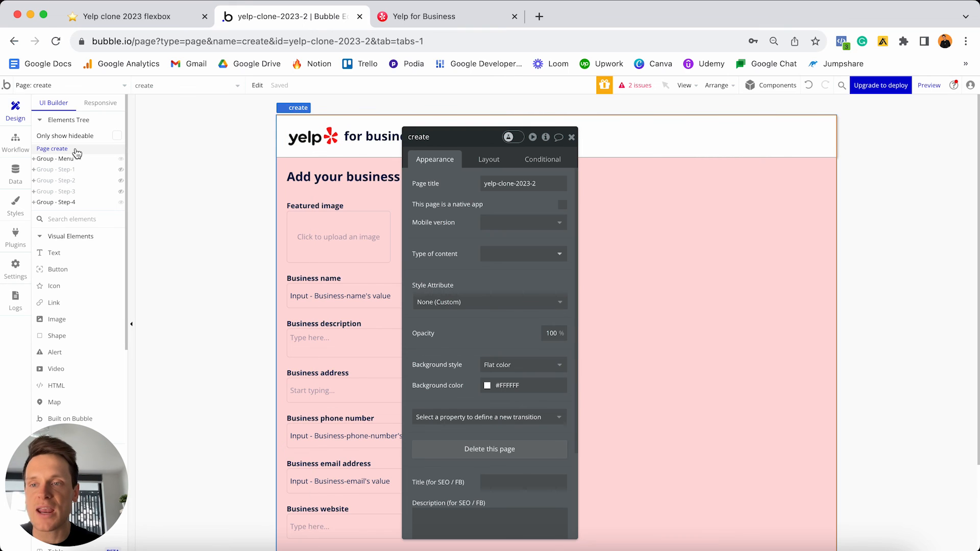
# - Show Group - Step-1 on the canvas and open its Continue button's properties
pyautogui.click(121, 170)
pyautogui.click(571, 137)
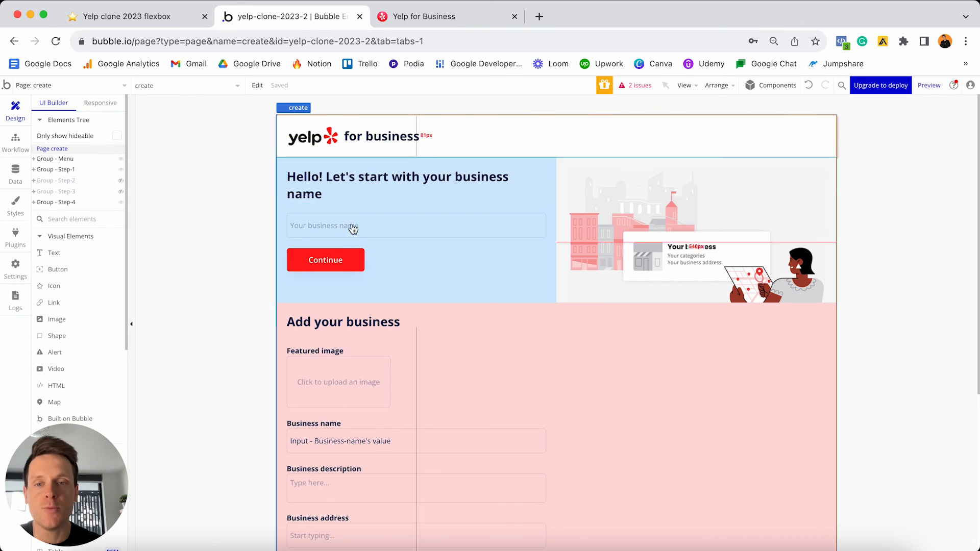
pyautogui.doubleClick(342, 263)
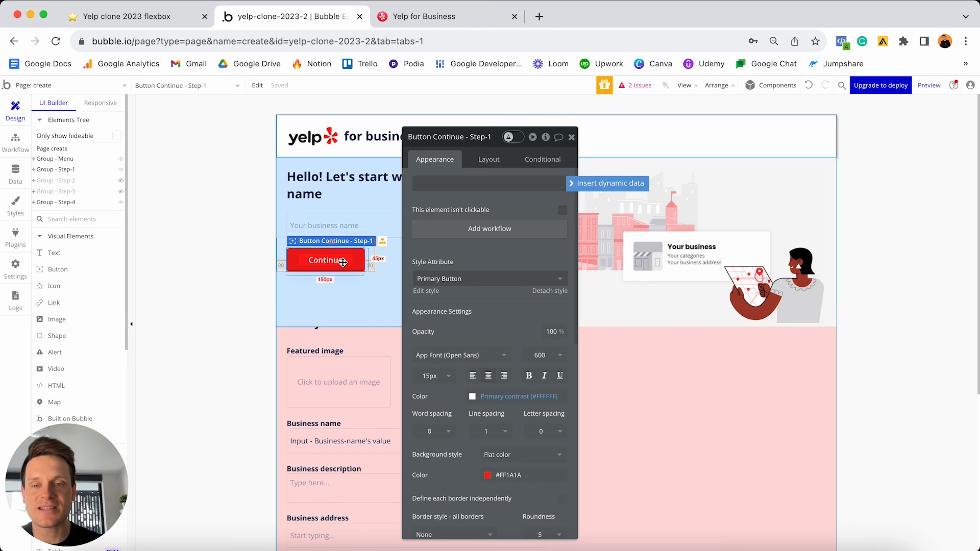
# - Add a Continue click workflow whose Set state action sets the create page's Display-group-1 to no
pyautogui.click(465, 229)
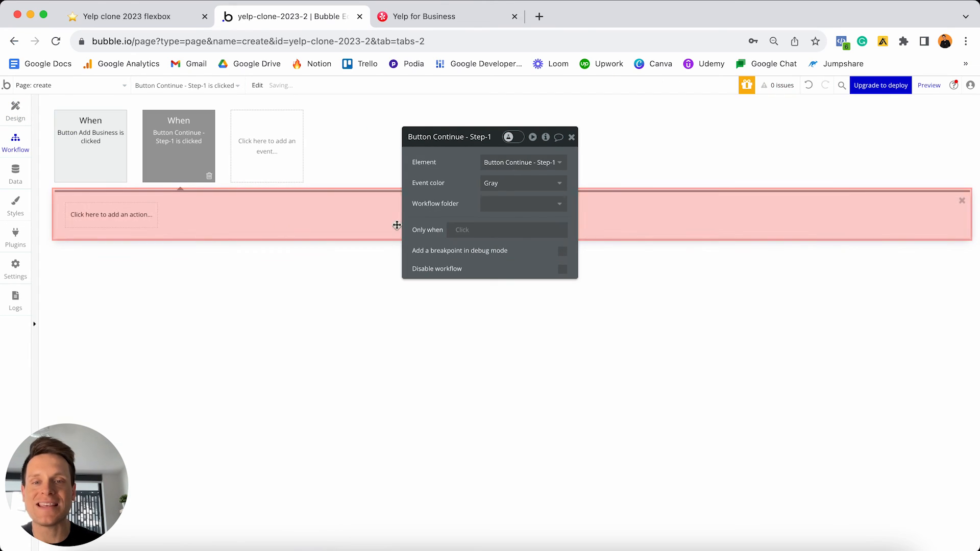
pyautogui.click(131, 221)
pyautogui.write('st')
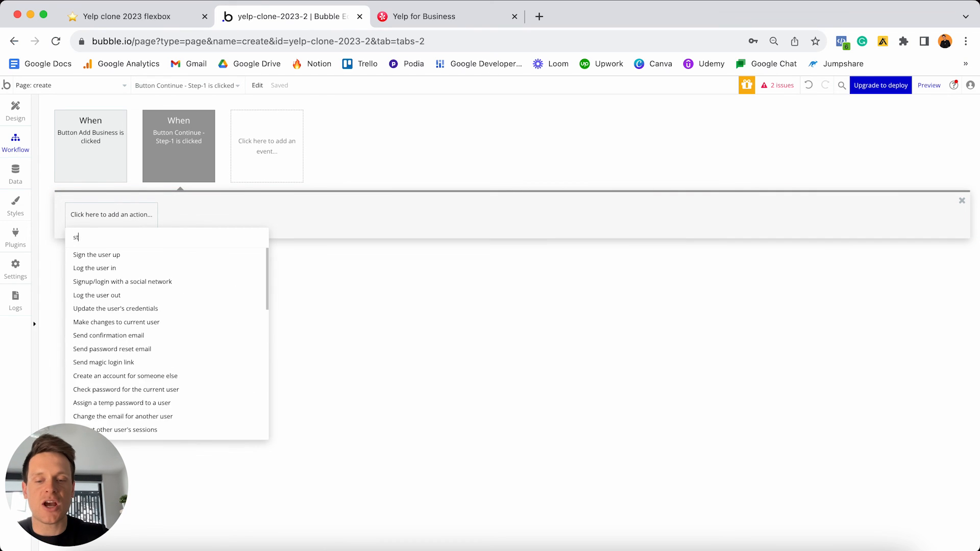
pyautogui.write('at')
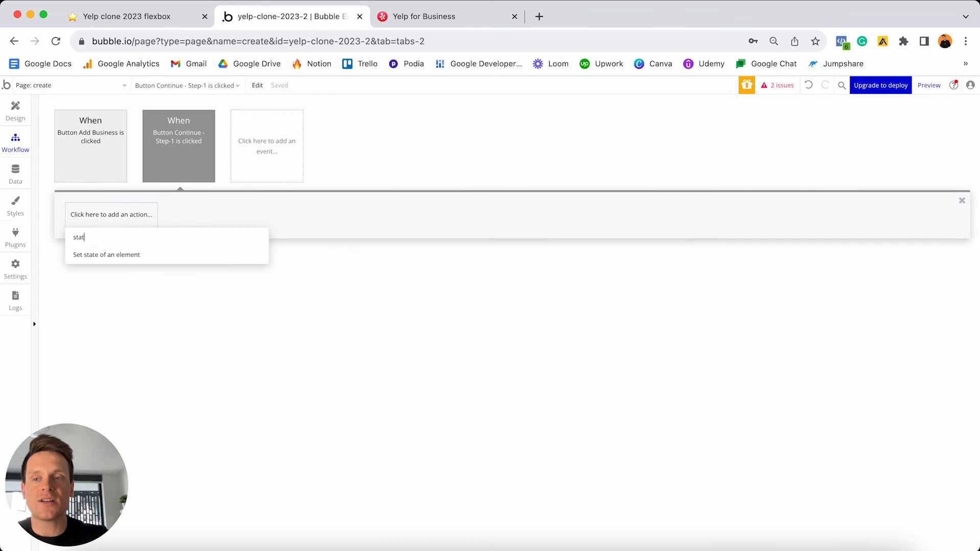
pyautogui.click(129, 261)
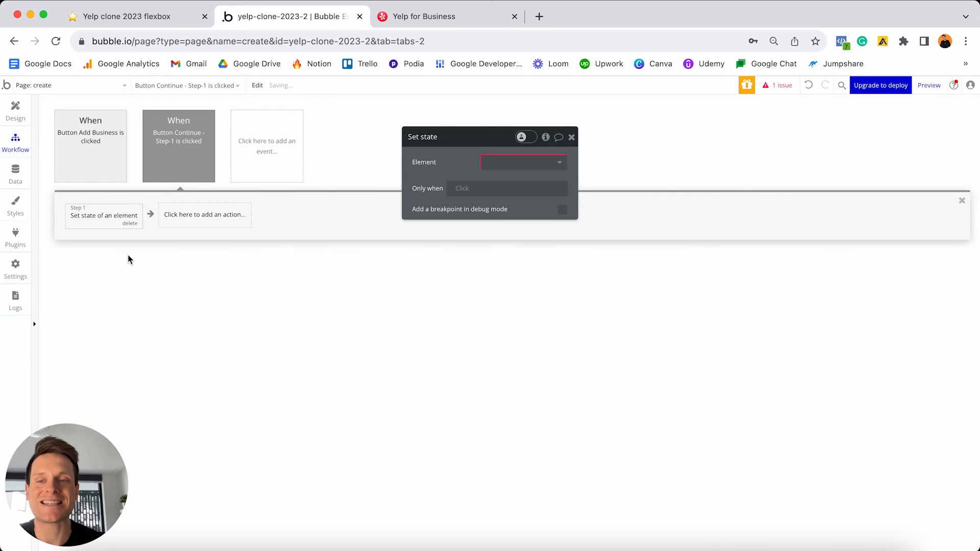
pyautogui.click(504, 163)
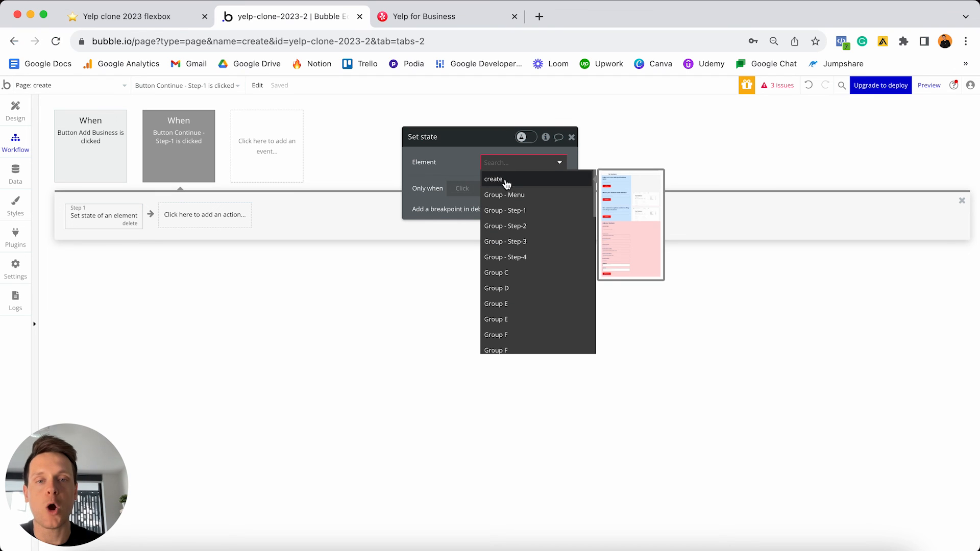
pyautogui.click(509, 181)
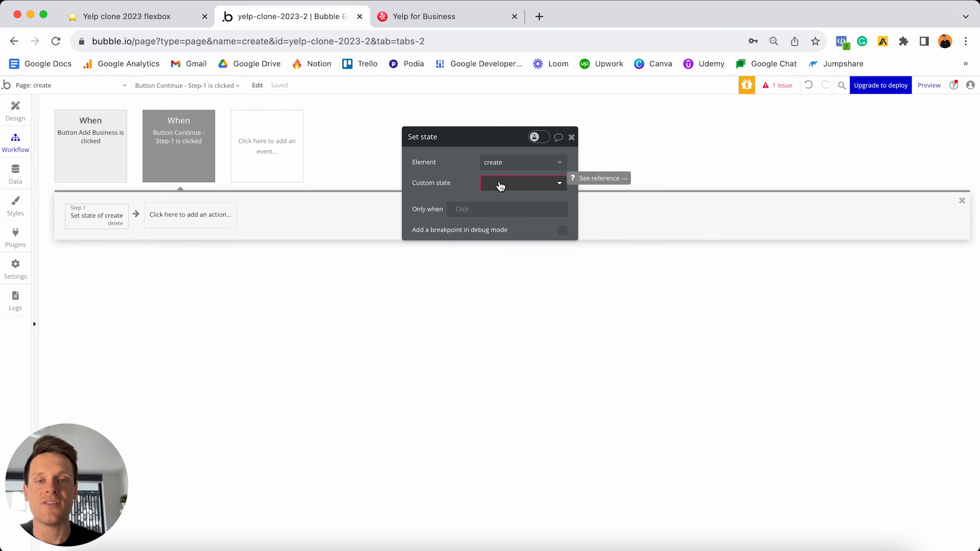
pyautogui.click(499, 183)
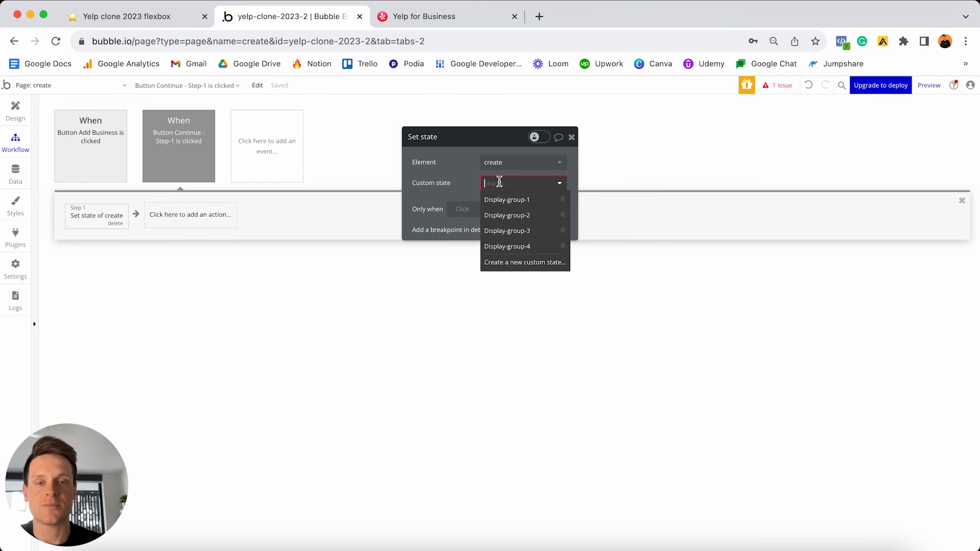
pyautogui.click(519, 202)
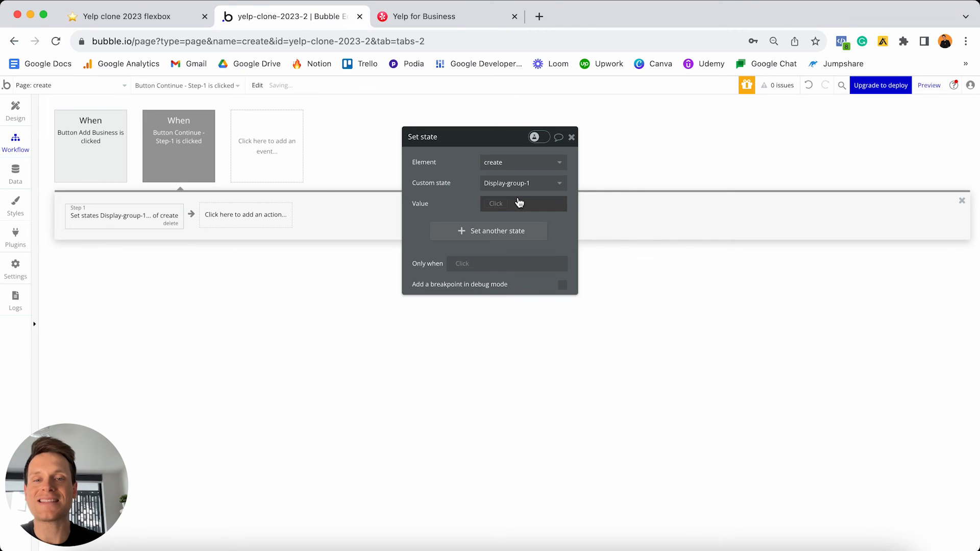
pyautogui.click(498, 203)
pyautogui.click(508, 275)
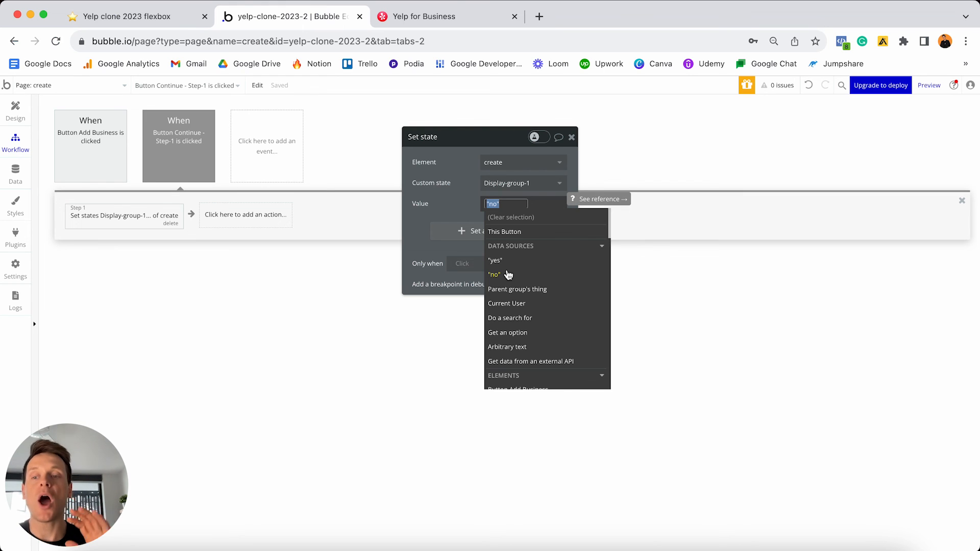
pyautogui.click(452, 208)
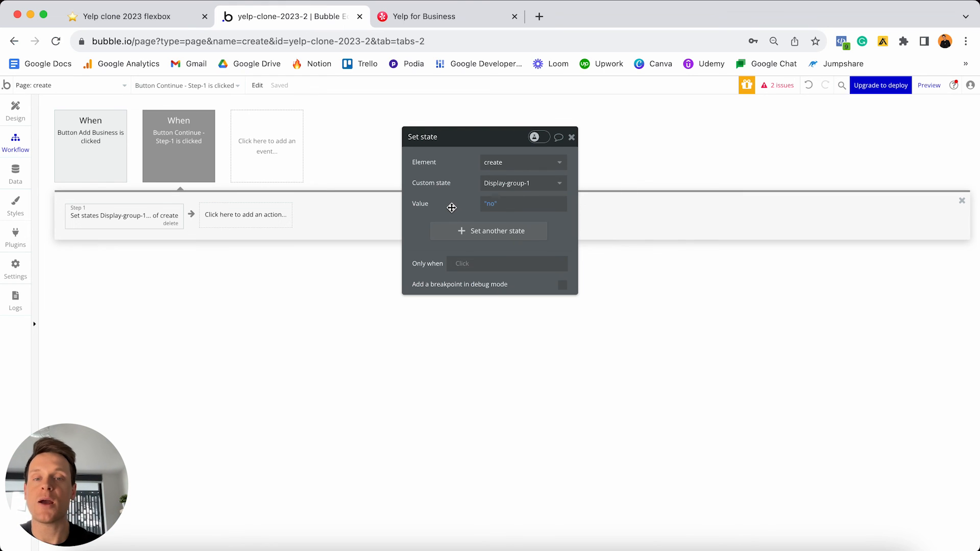
# - Add Display-group-2 set to yes as a second state in the same action
pyautogui.click(477, 236)
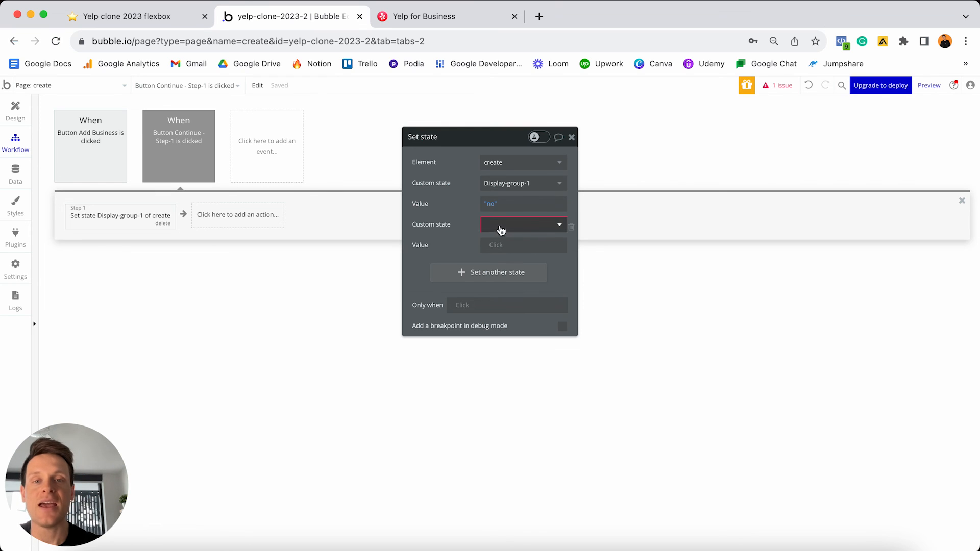
pyautogui.click(499, 227)
pyautogui.click(503, 258)
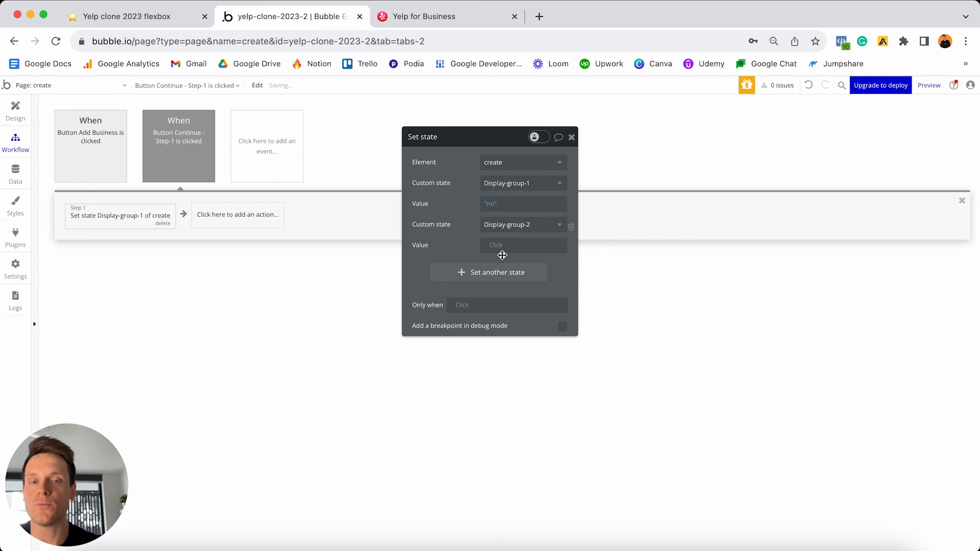
pyautogui.click(498, 247)
pyautogui.click(504, 303)
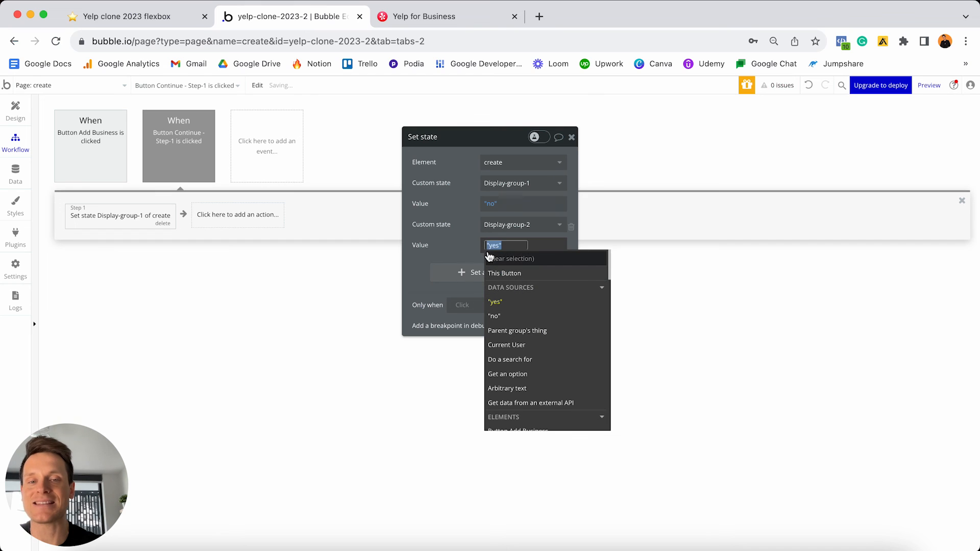
pyautogui.click(472, 238)
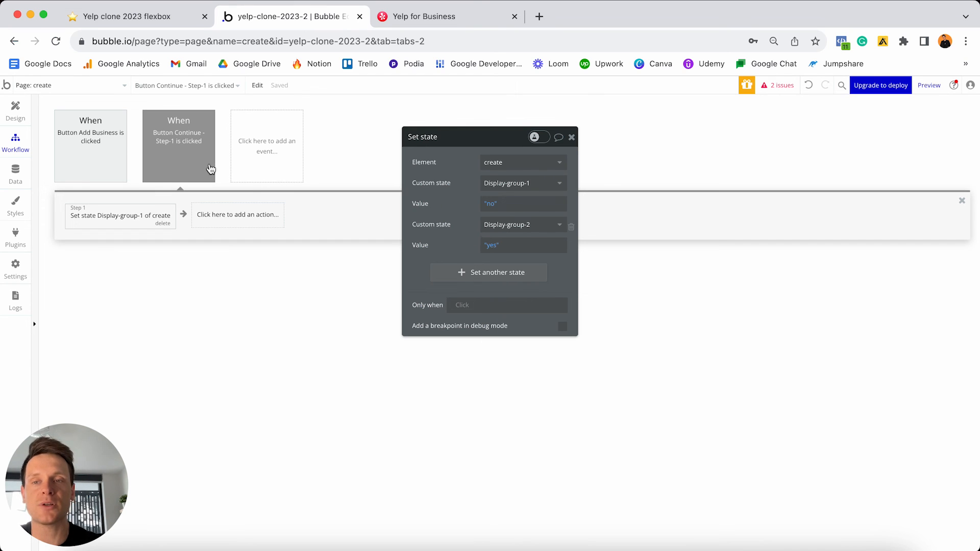
# - Colour the Continue click event blue and return to the Design tab
pyautogui.moveTo(210, 168)
pyautogui.click(188, 140)
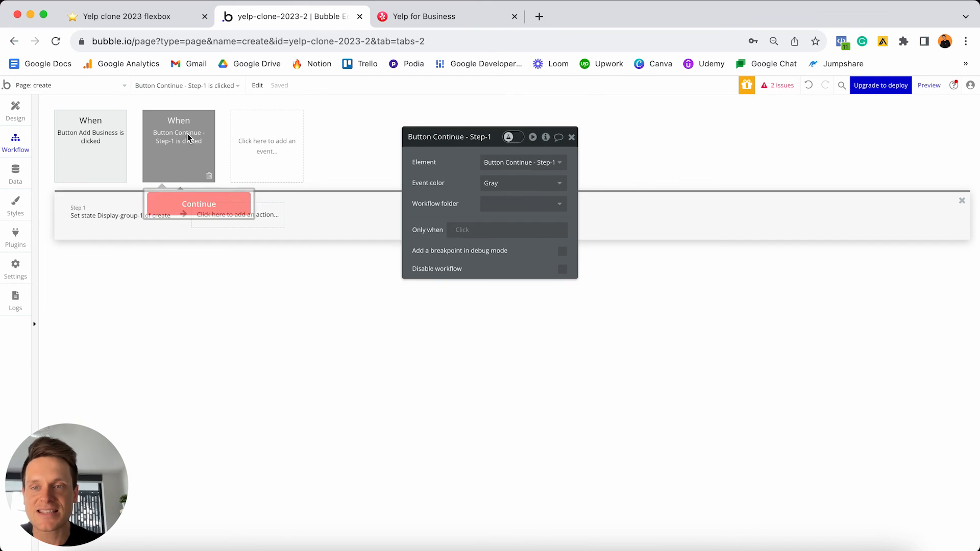
pyautogui.click(508, 184)
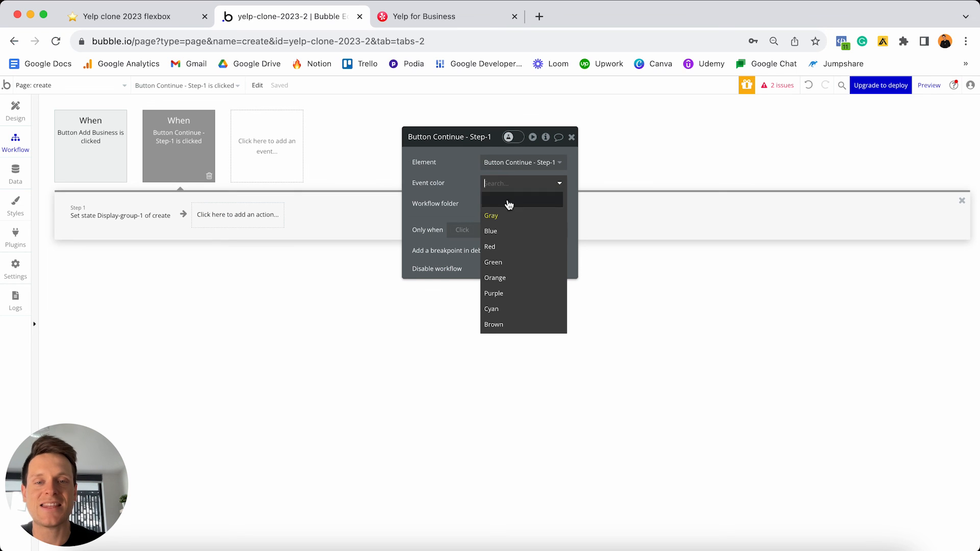
pyautogui.click(509, 231)
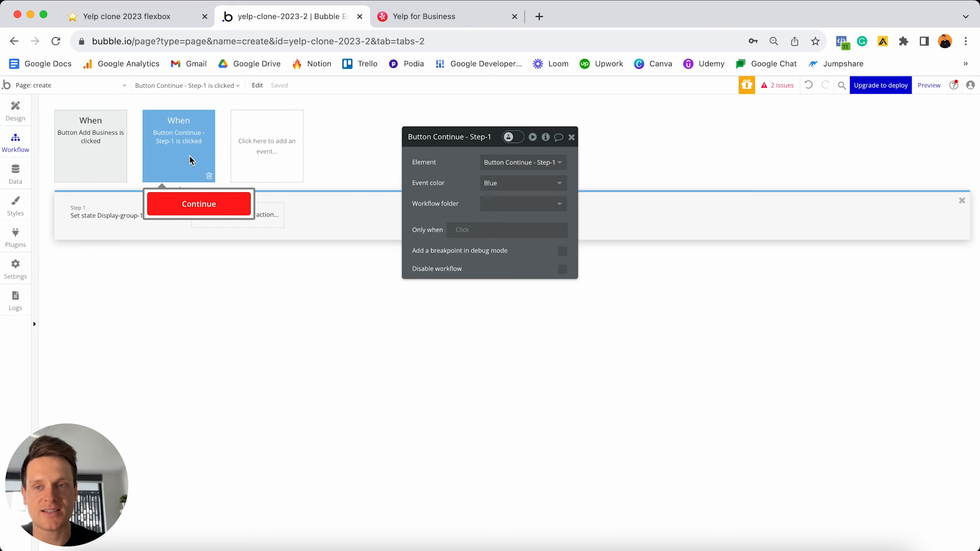
pyautogui.click(15, 110)
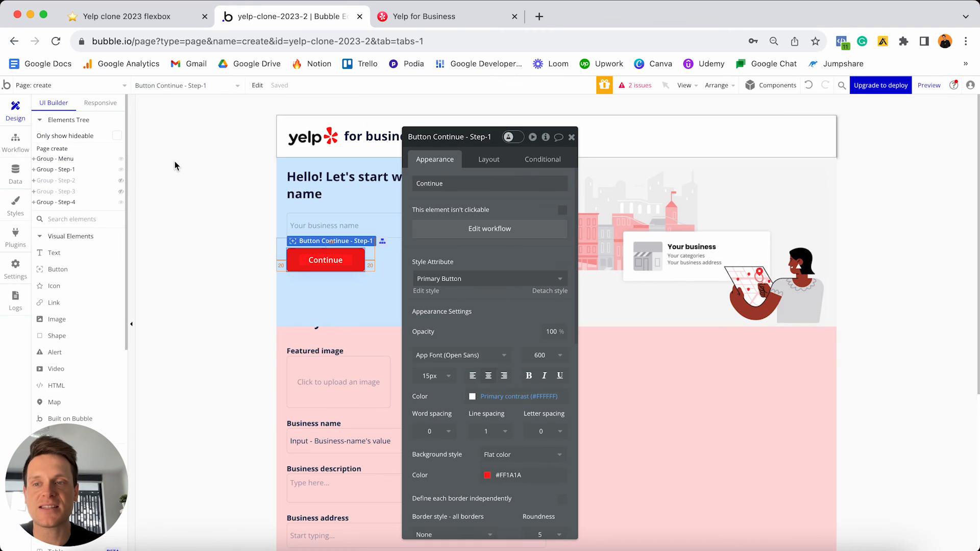
# - Select the Step-2 Continue button and create a workflow for it
pyautogui.click(121, 169)
pyautogui.click(121, 170)
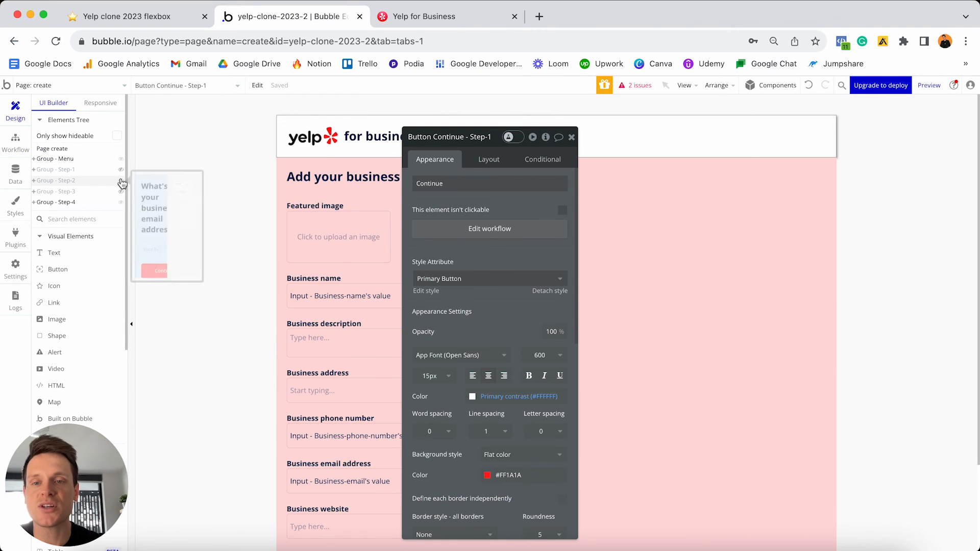
pyautogui.moveTo(450, 137); pyautogui.dragTo(613, 136)
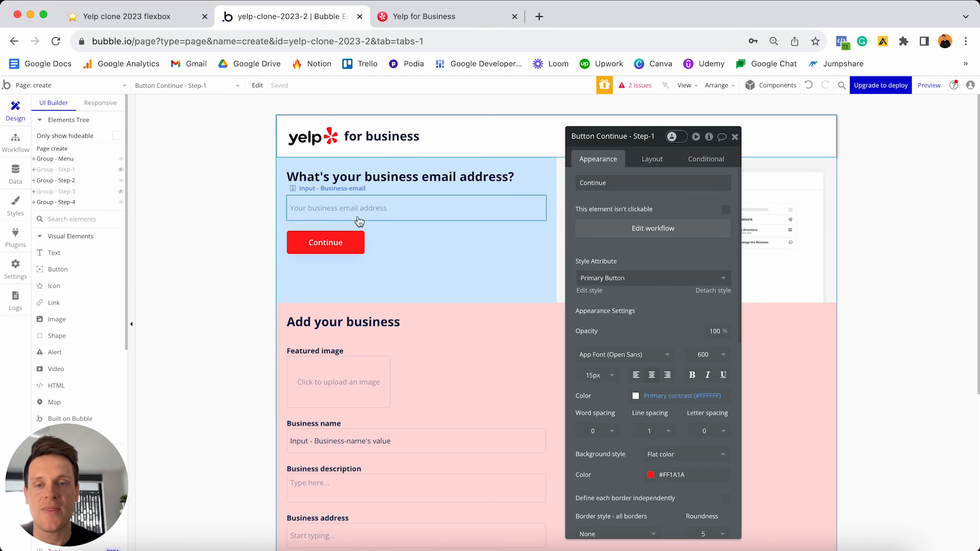
pyautogui.click(334, 248)
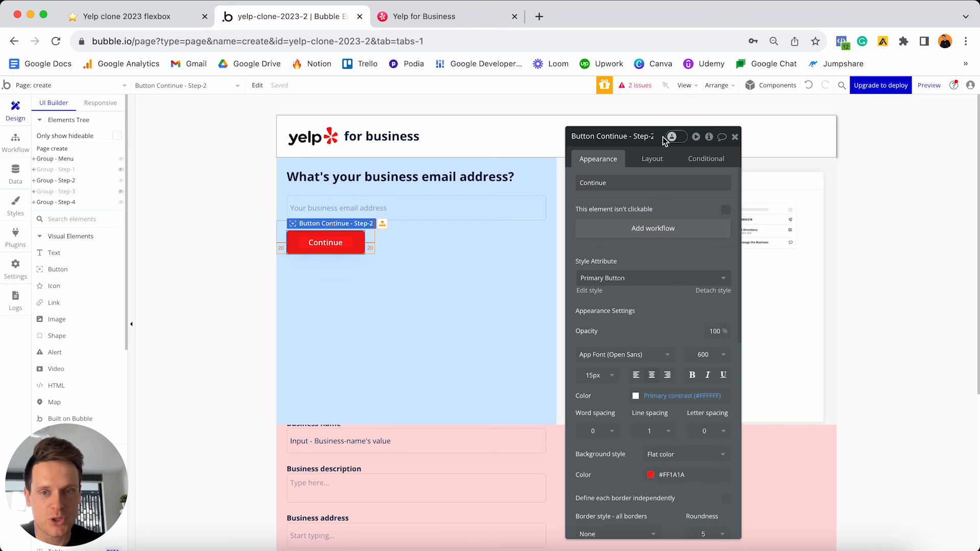
pyautogui.click(632, 228)
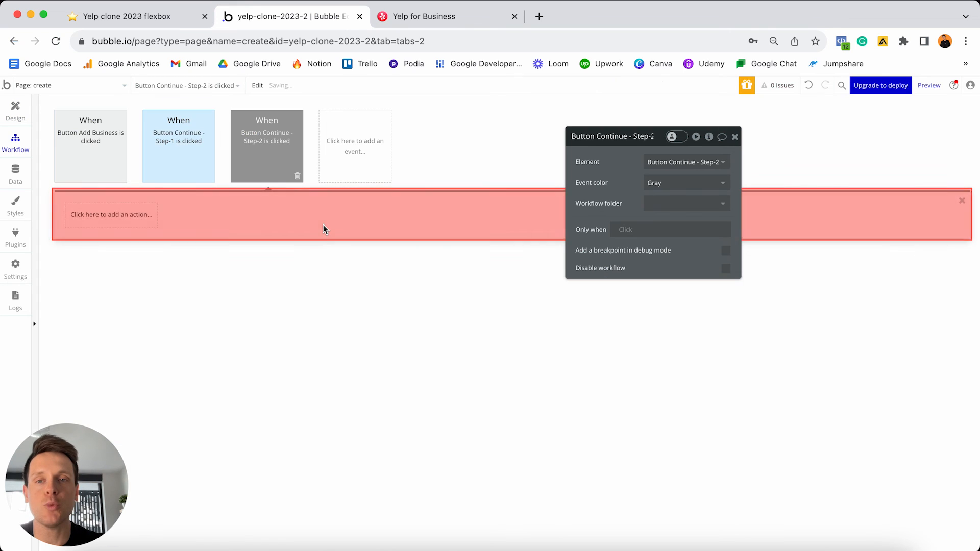
# - Add a Set state action on the create page setting Display-group-2 to no
pyautogui.moveTo(185, 179)
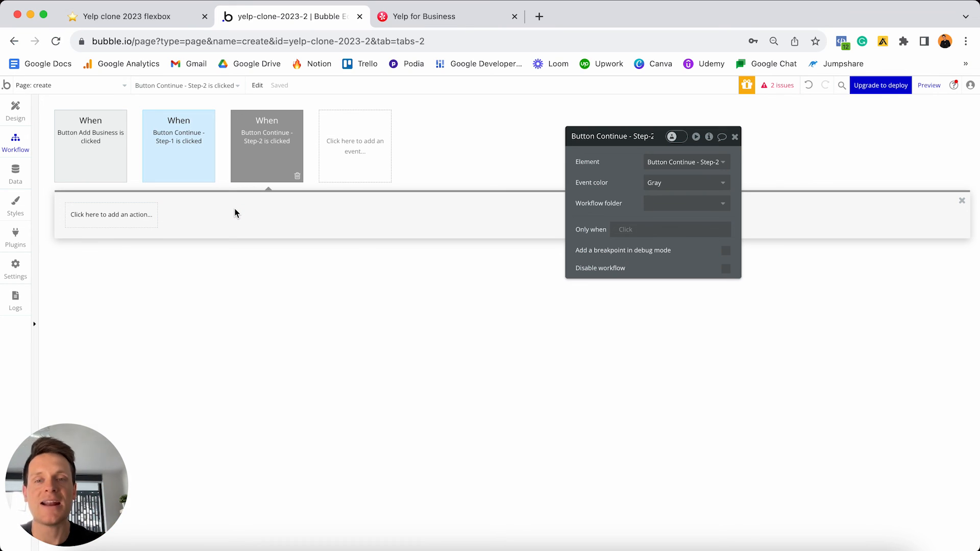
pyautogui.click(127, 219)
pyautogui.write('state')
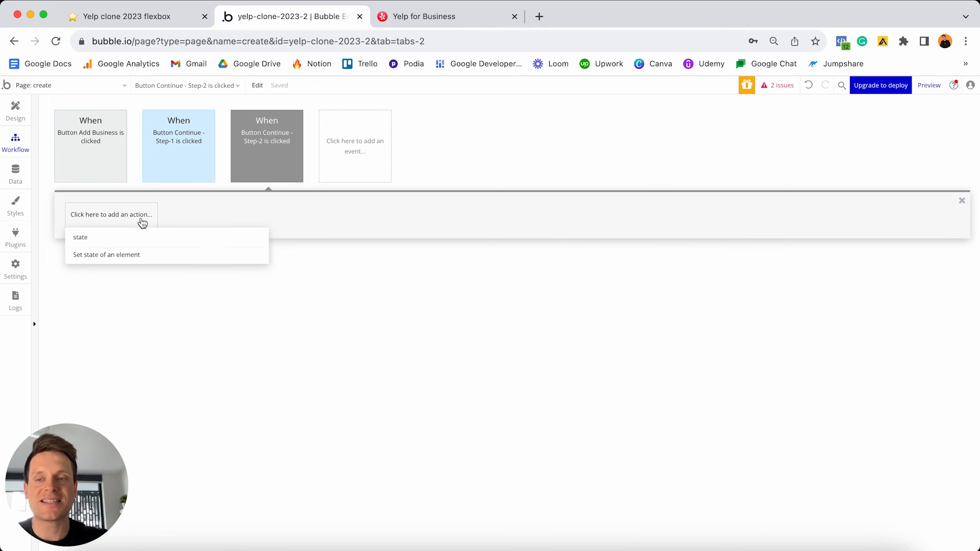
pyautogui.click(127, 260)
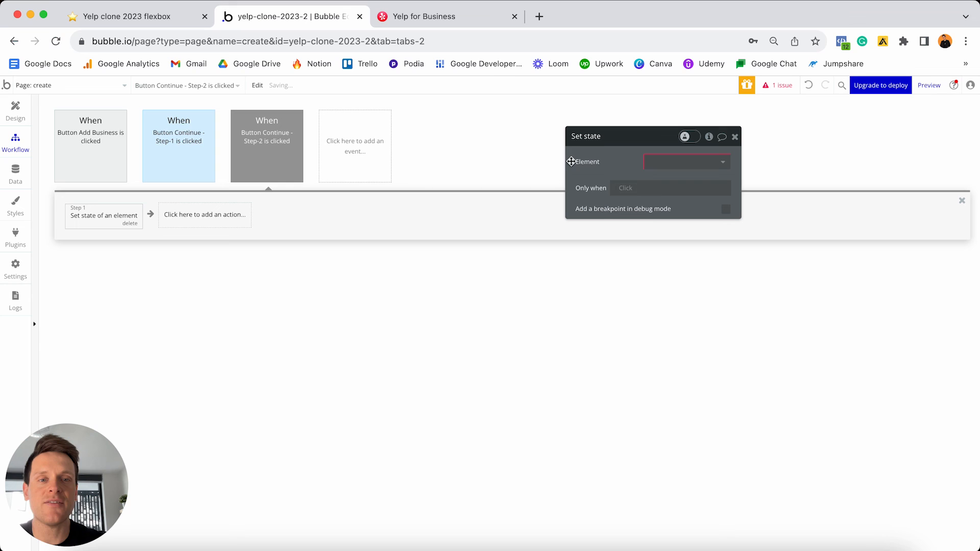
pyautogui.click(693, 159)
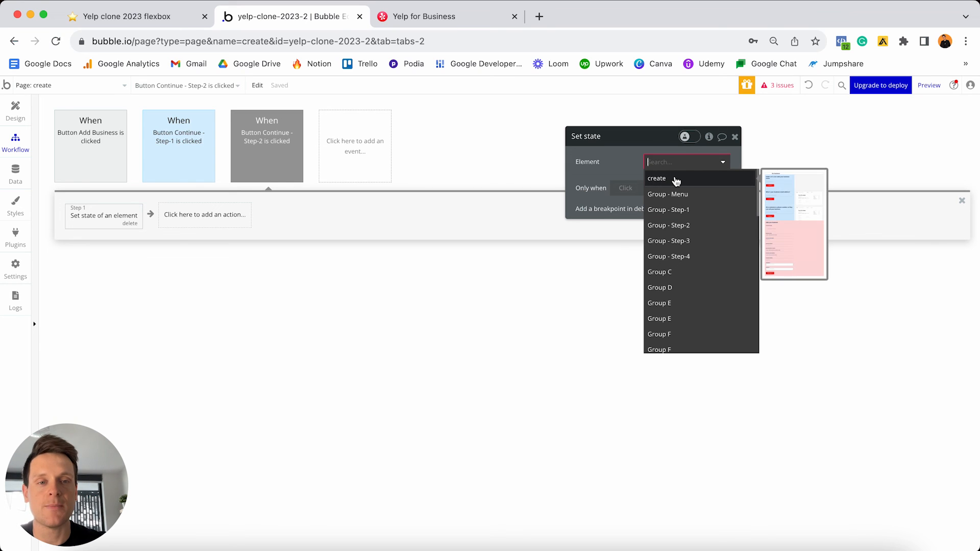
pyautogui.click(676, 179)
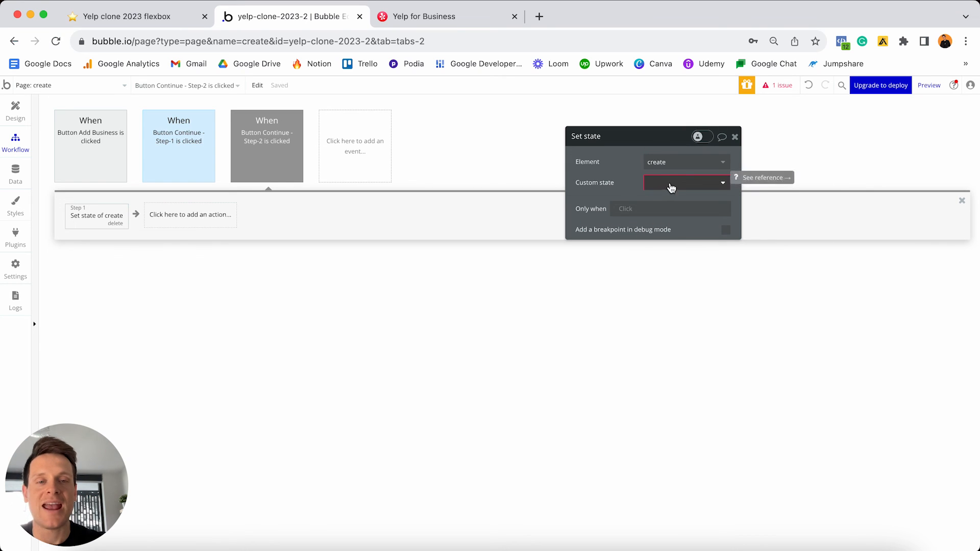
pyautogui.click(670, 183)
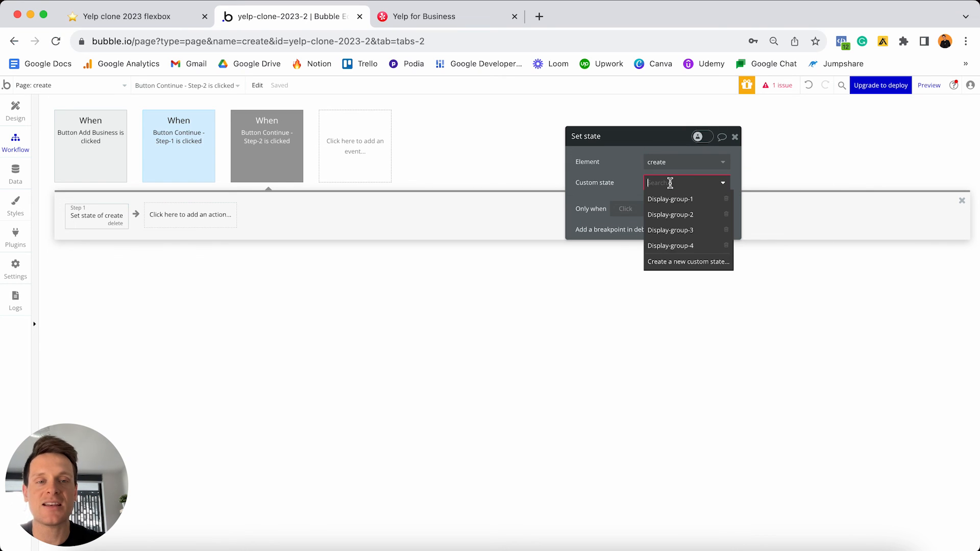
pyautogui.click(679, 219)
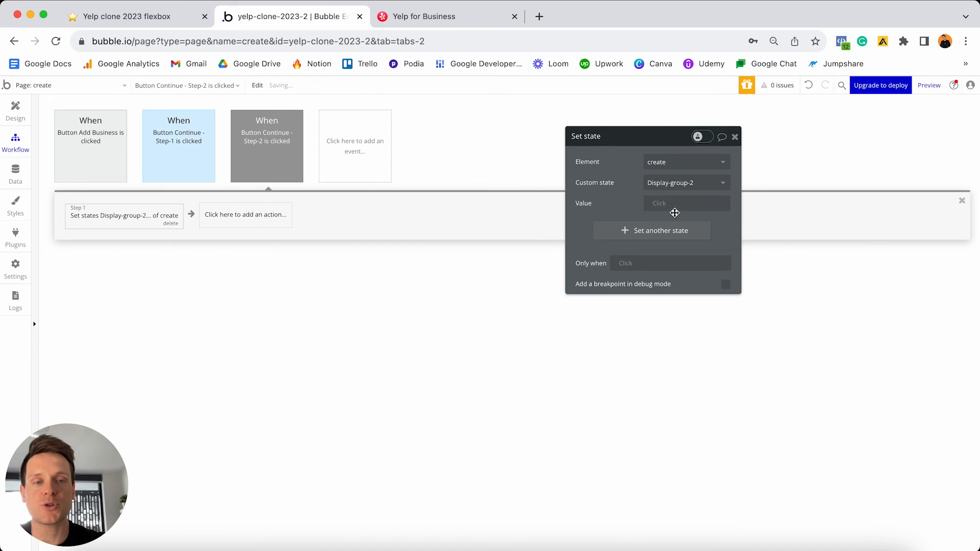
pyautogui.click(663, 203)
pyautogui.click(666, 275)
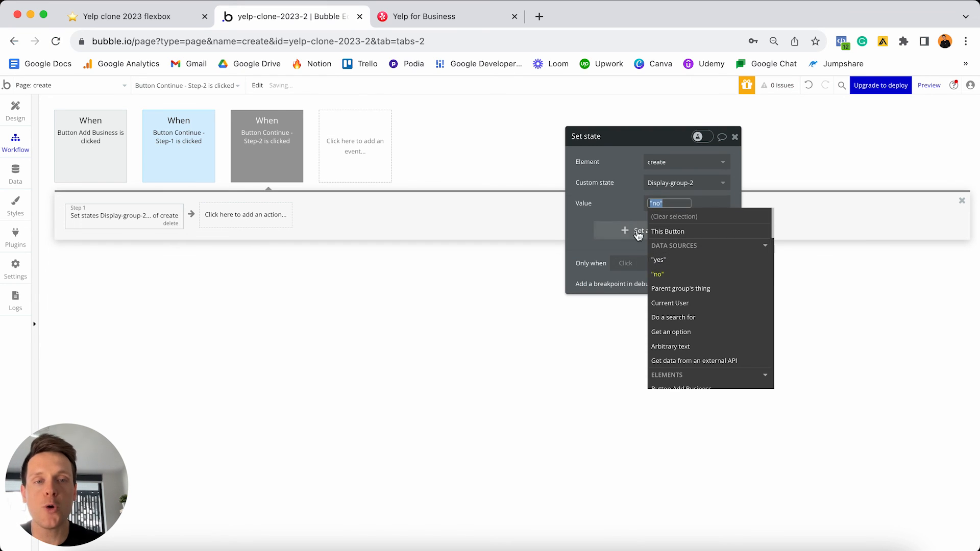
pyautogui.click(615, 202)
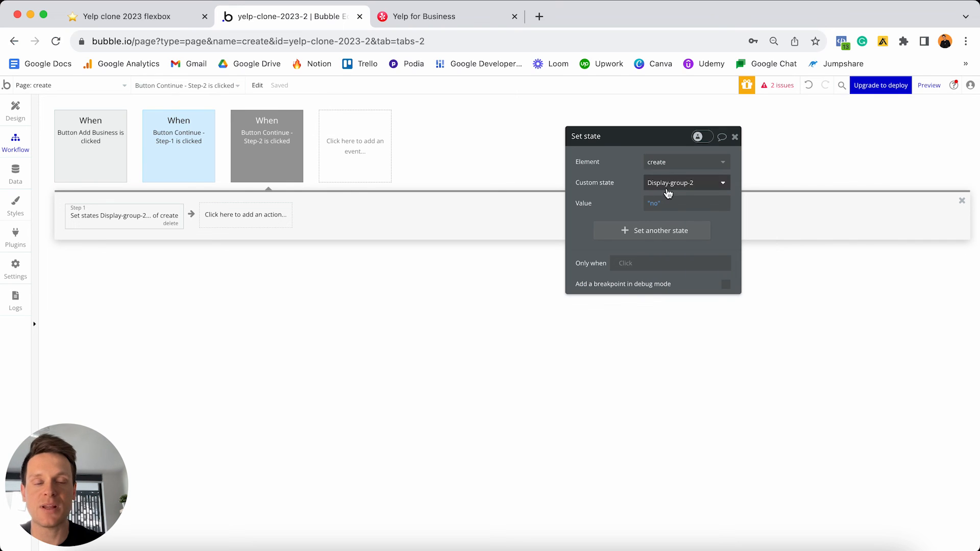
# - Add Display-group-3 set to yes as a second state
pyautogui.click(638, 231)
pyautogui.click(659, 230)
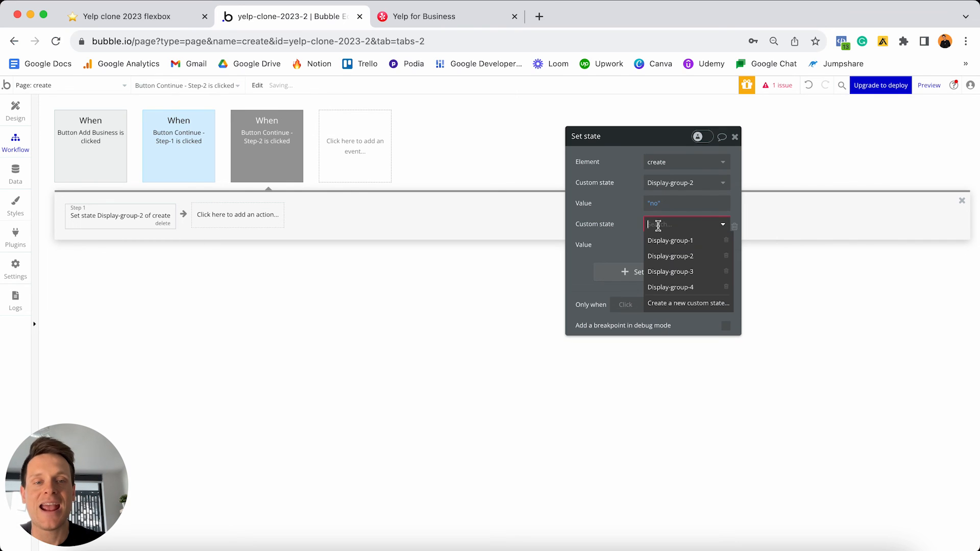
pyautogui.click(673, 276)
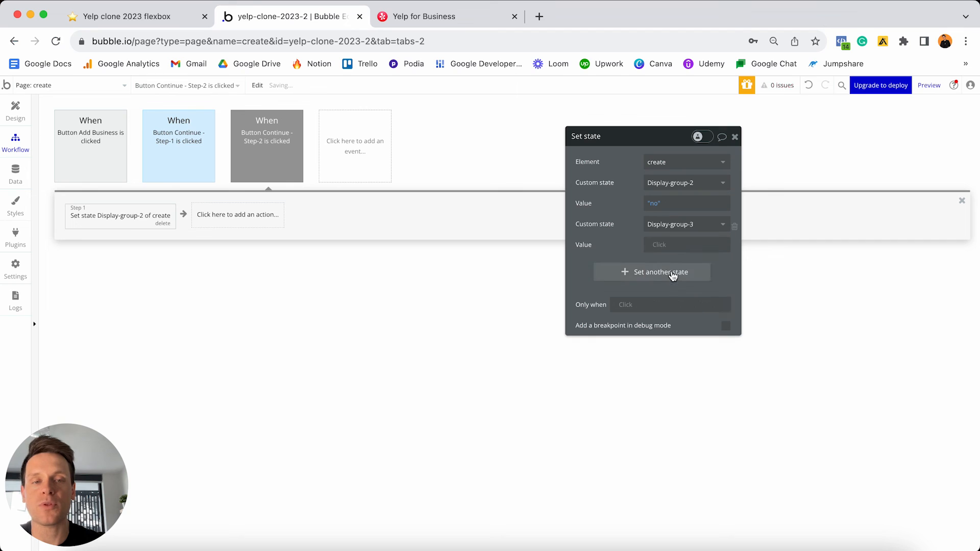
pyautogui.click(662, 302)
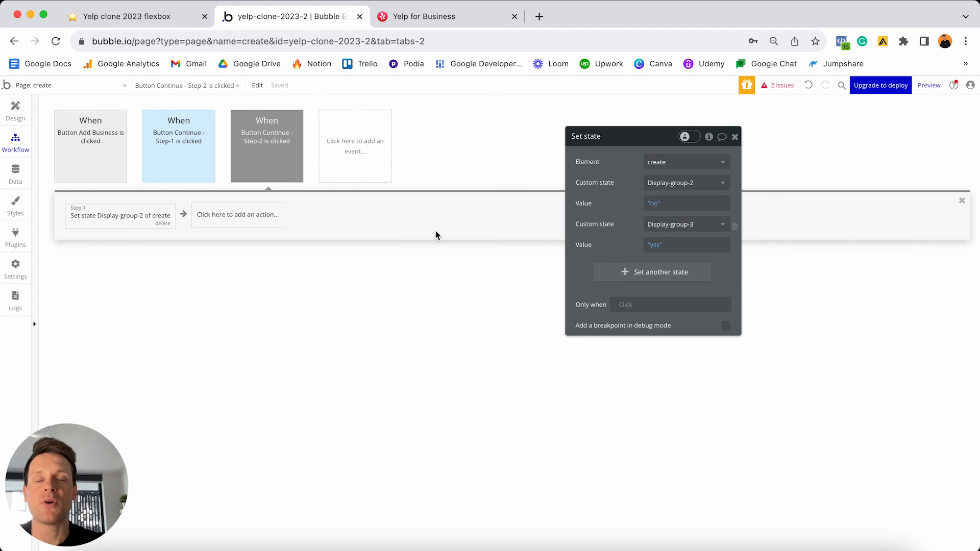
# - Colour the Step-2 click event blue and return to the page design
pyautogui.click(277, 151)
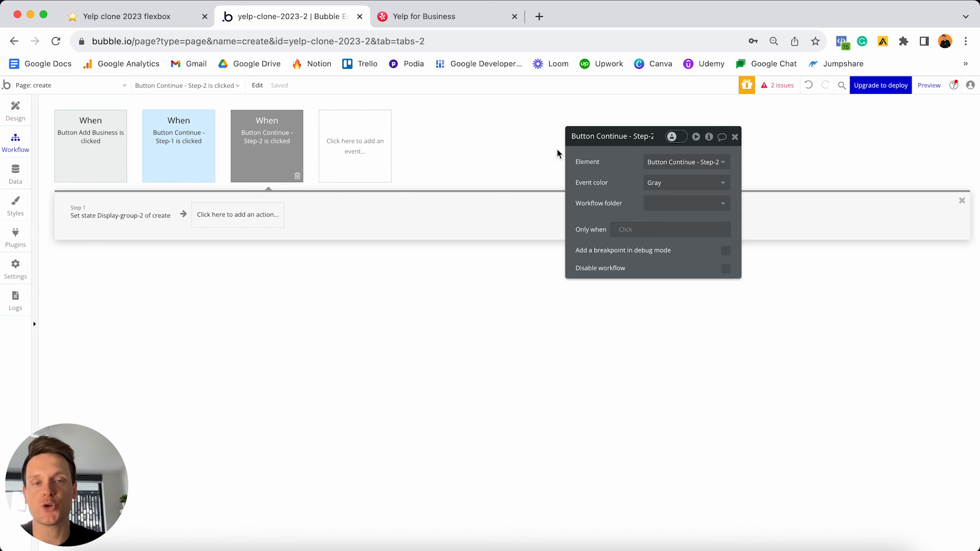
pyautogui.click(670, 184)
pyautogui.click(672, 224)
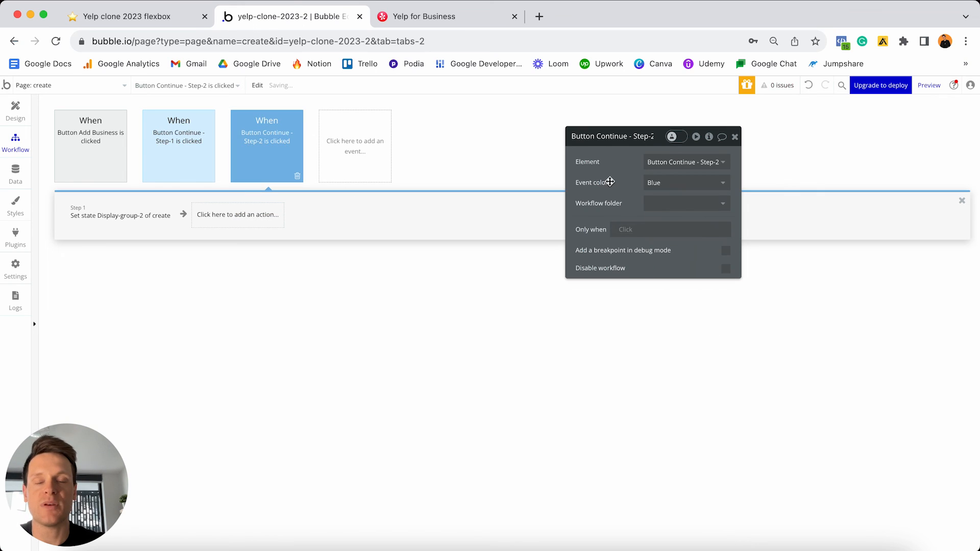
pyautogui.click(18, 118)
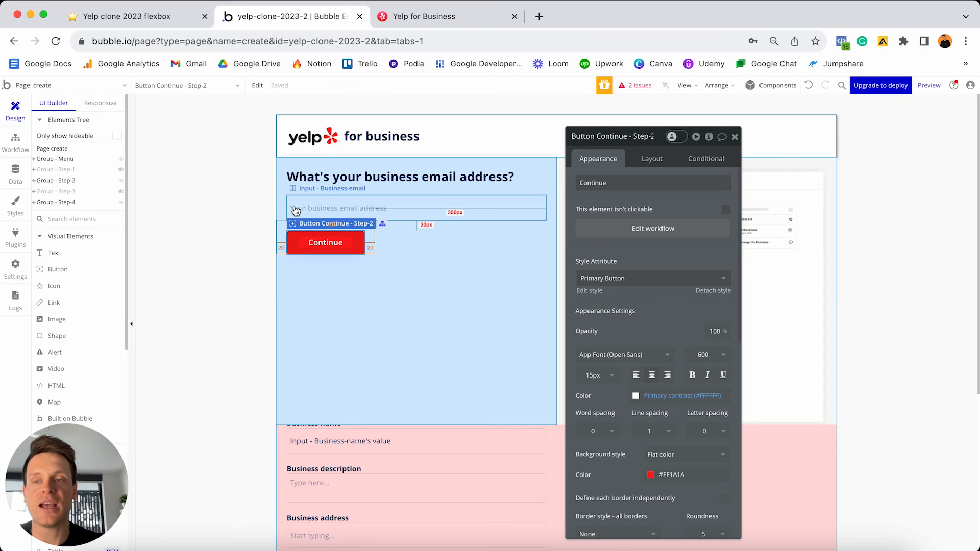
# - Hide Step-2, show the Step-3 group, and create a workflow for its Continue button
pyautogui.click(120, 181)
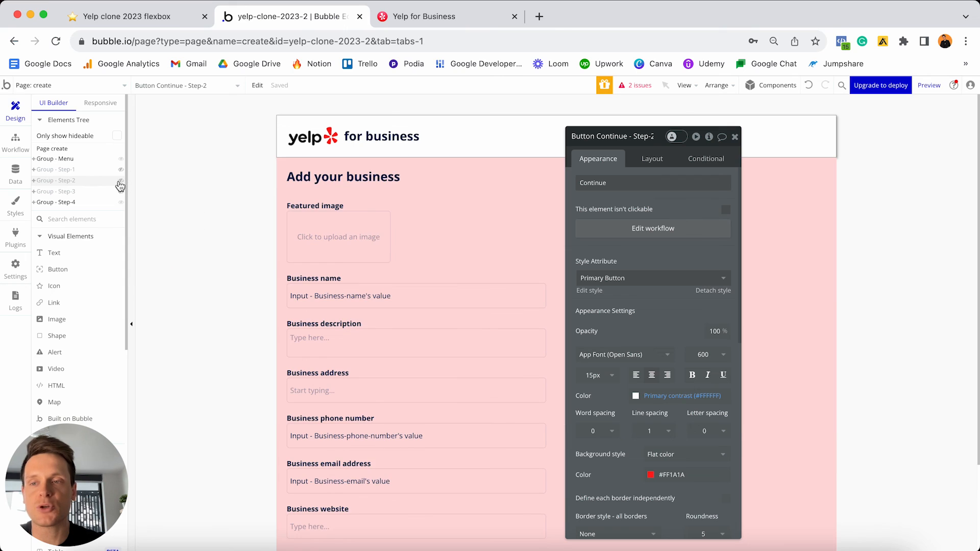
pyautogui.click(120, 191)
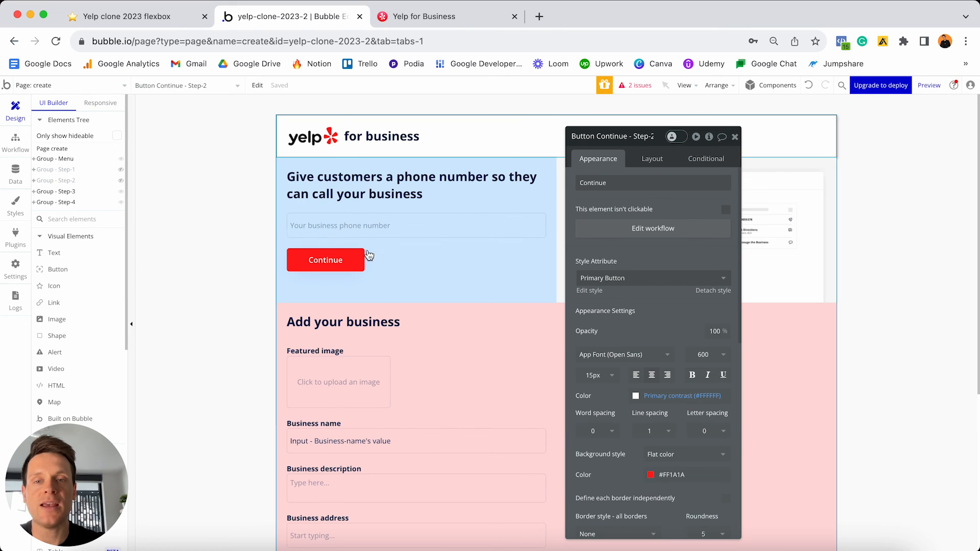
pyautogui.click(340, 261)
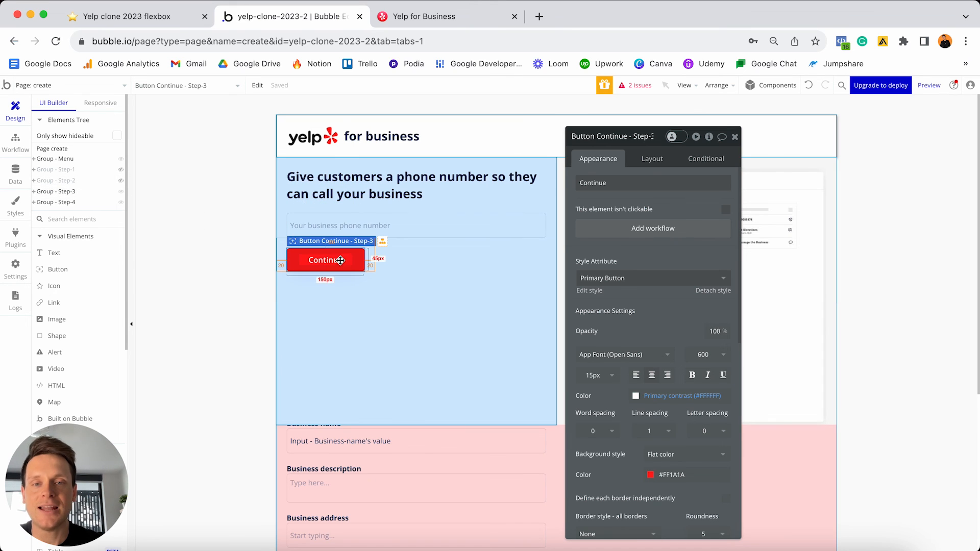
pyautogui.click(647, 228)
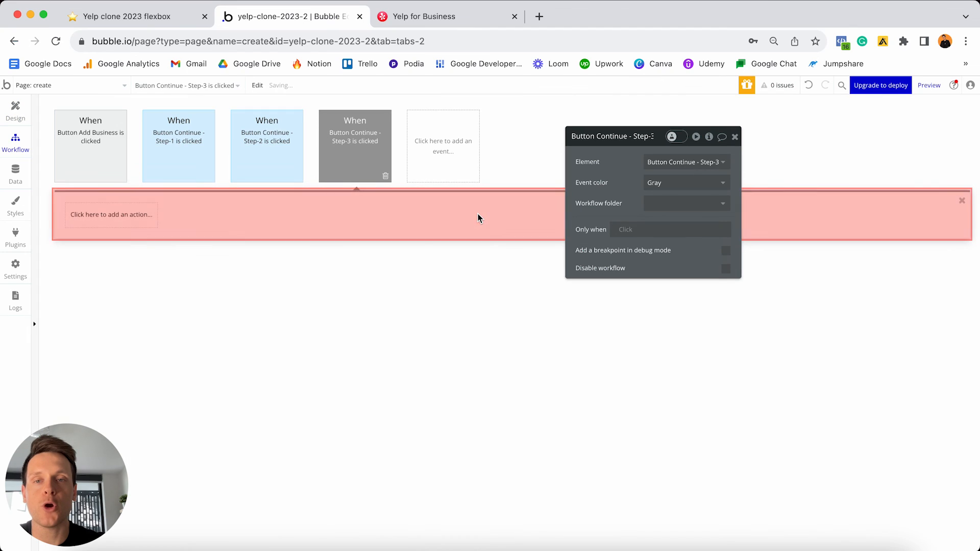
# - Add a Set state action on the create page setting Display-group-3 to no
pyautogui.click(123, 215)
pyautogui.write('set st')
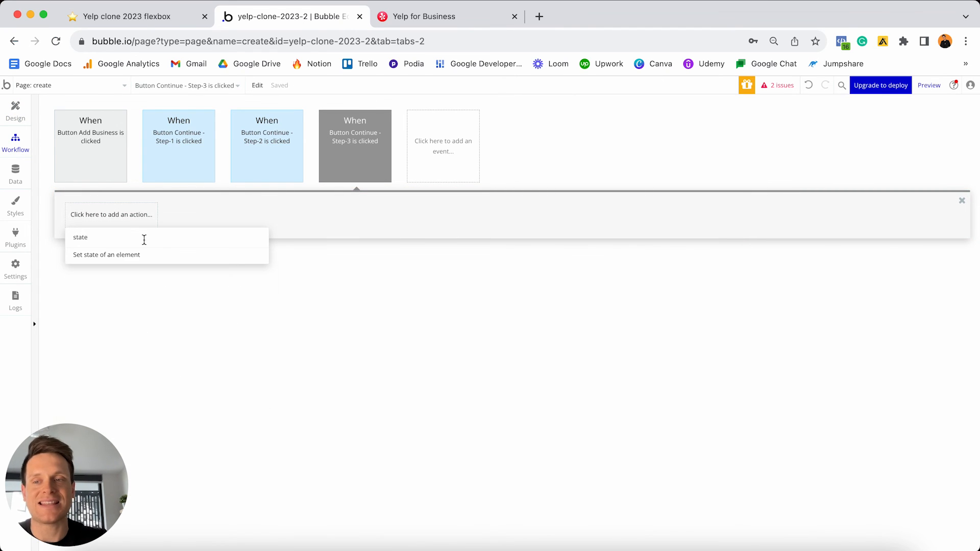
pyautogui.click(142, 259)
pyautogui.click(684, 162)
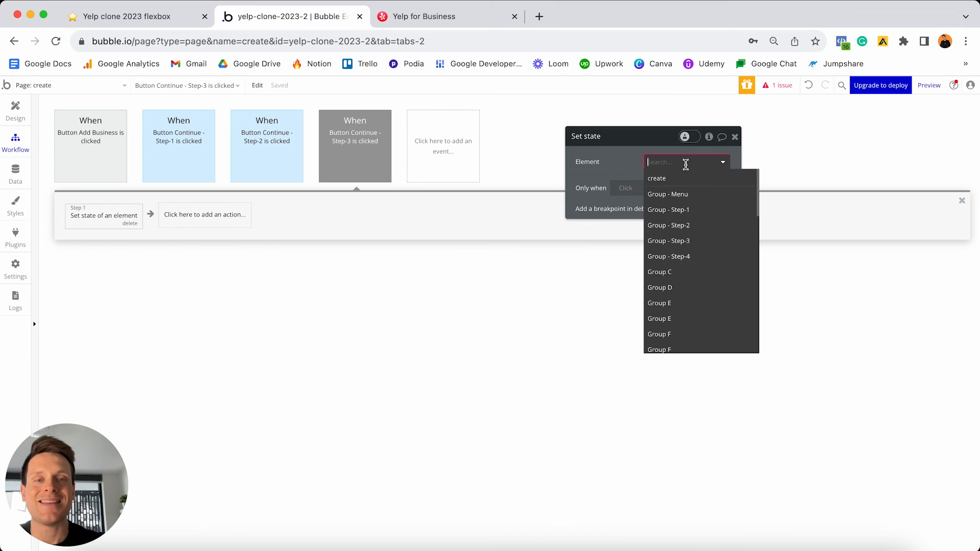
pyautogui.click(655, 182)
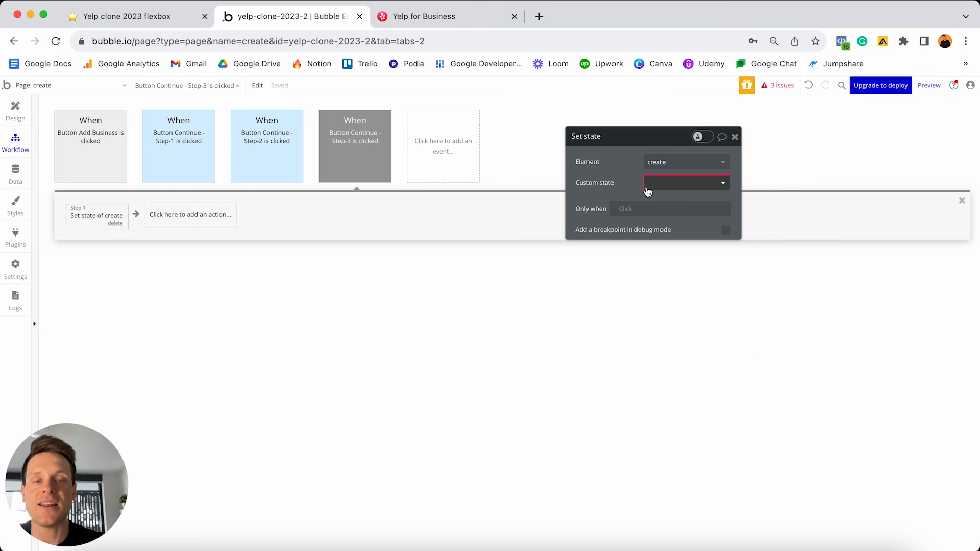
pyautogui.click(673, 184)
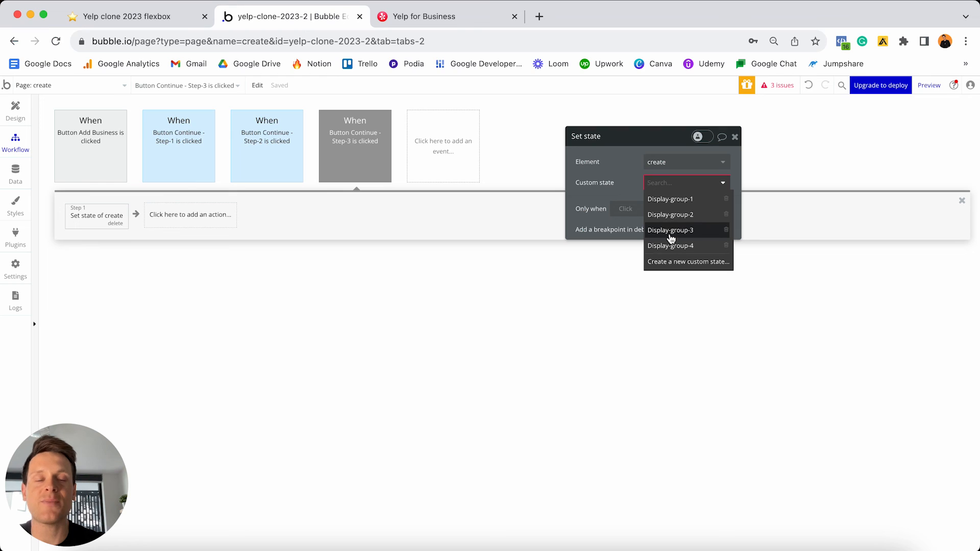
pyautogui.click(688, 232)
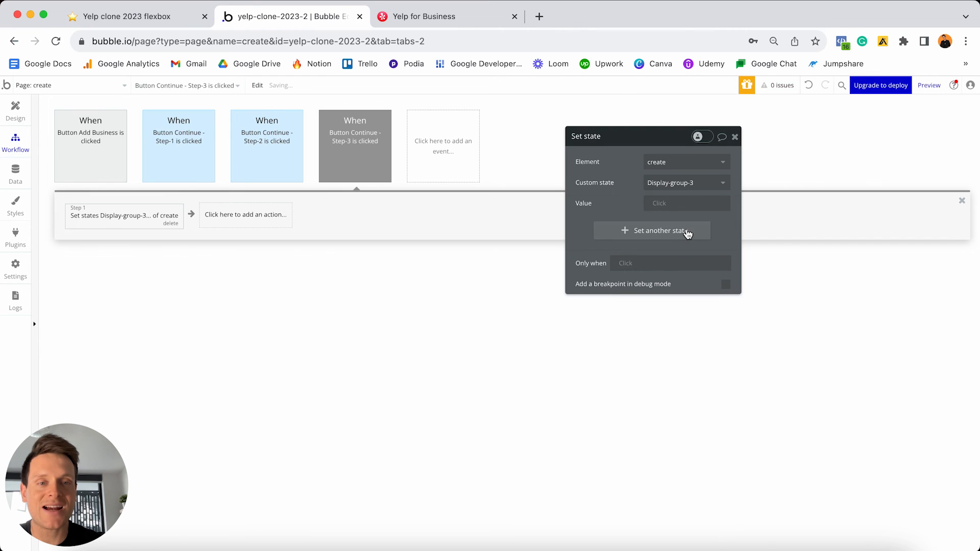
pyautogui.click(662, 205)
pyautogui.click(672, 274)
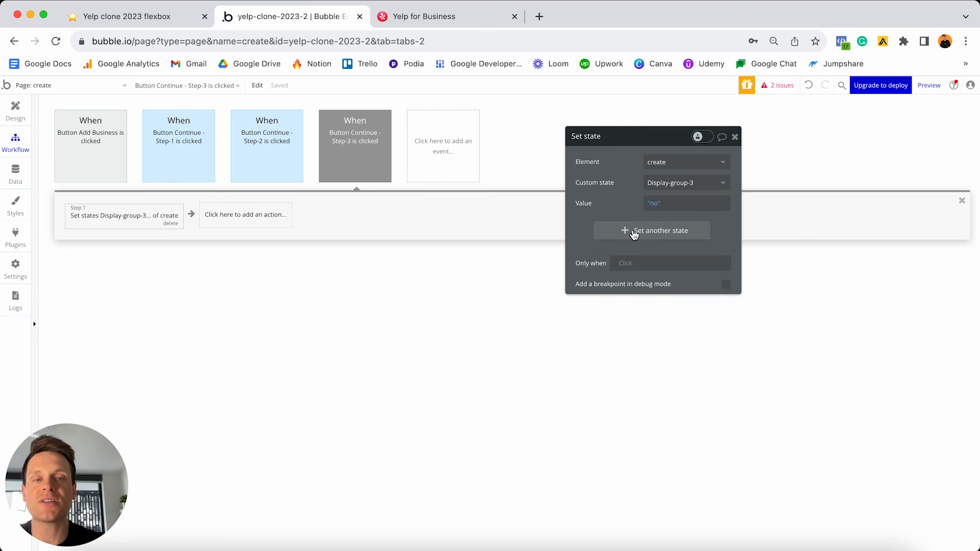
# - Add Display-group-4 set to yes as a second state
pyautogui.click(633, 233)
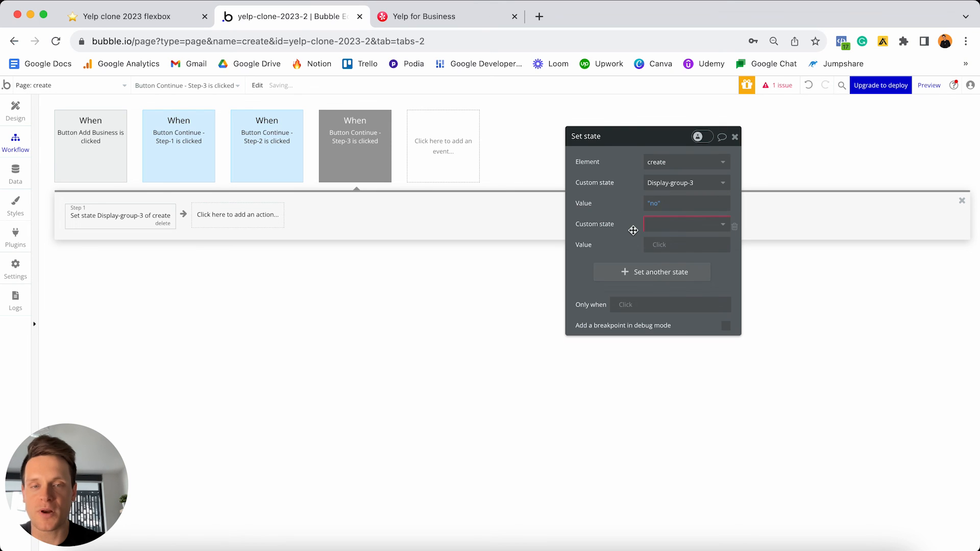
pyautogui.click(675, 225)
pyautogui.click(674, 287)
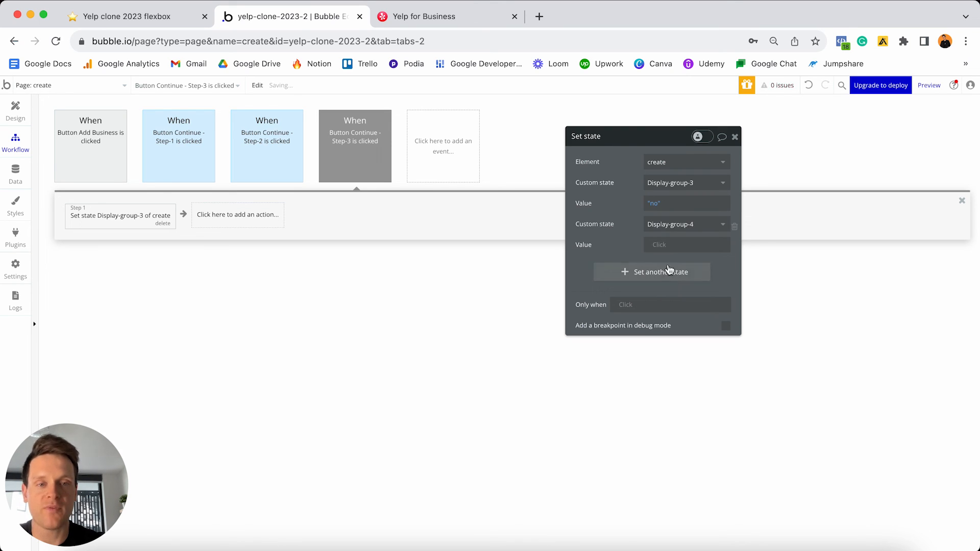
pyautogui.click(669, 245)
pyautogui.click(658, 302)
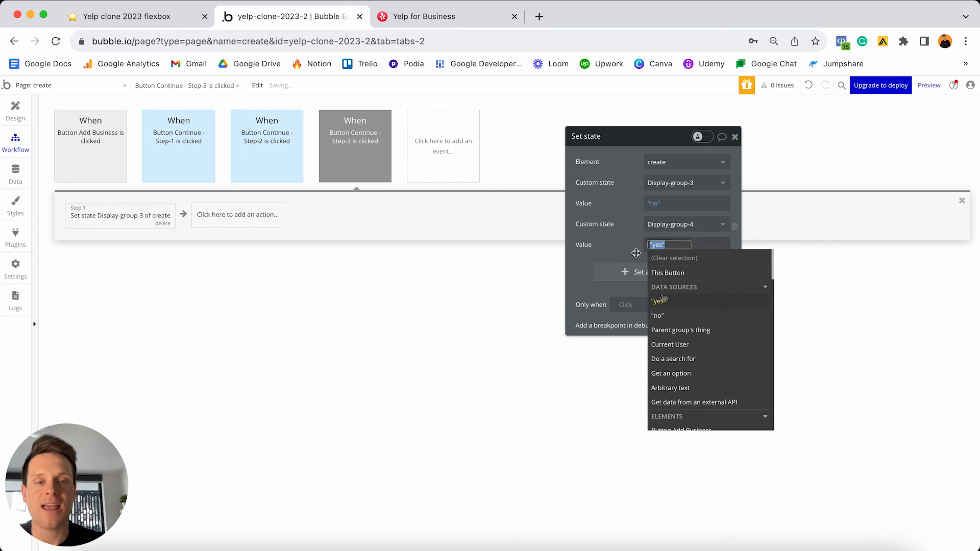
# - Colour the Step-3 click event blue and switch back to the Design tab
pyautogui.click(384, 161)
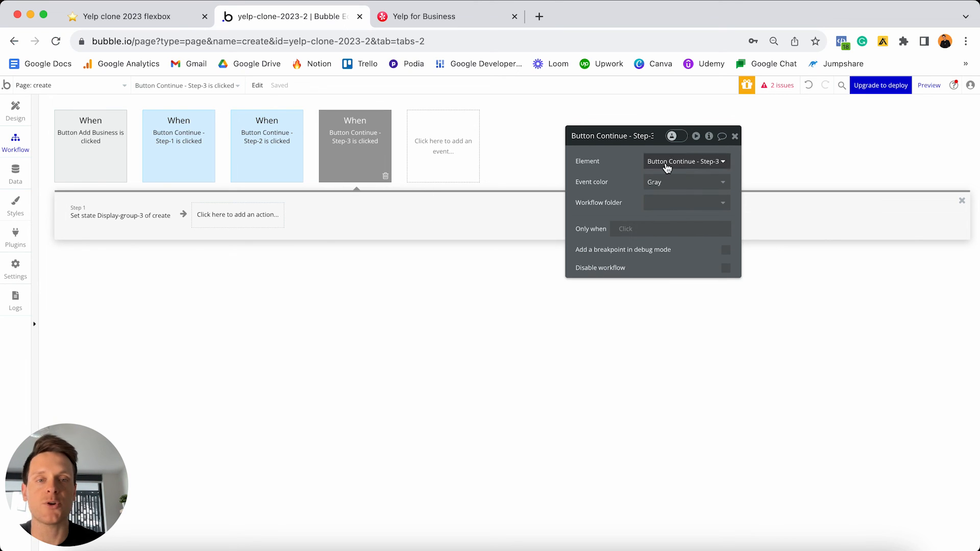
pyautogui.click(667, 183)
pyautogui.click(659, 230)
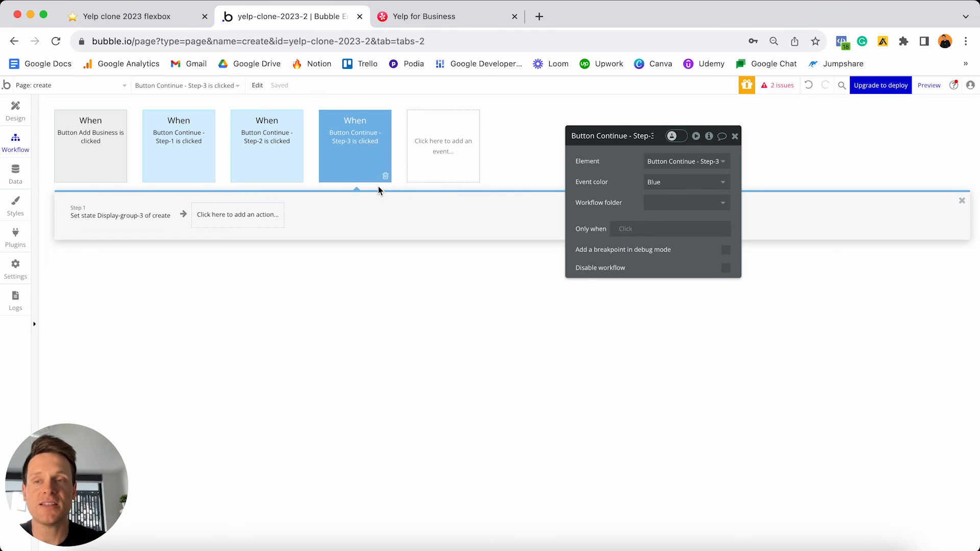
pyautogui.click(16, 112)
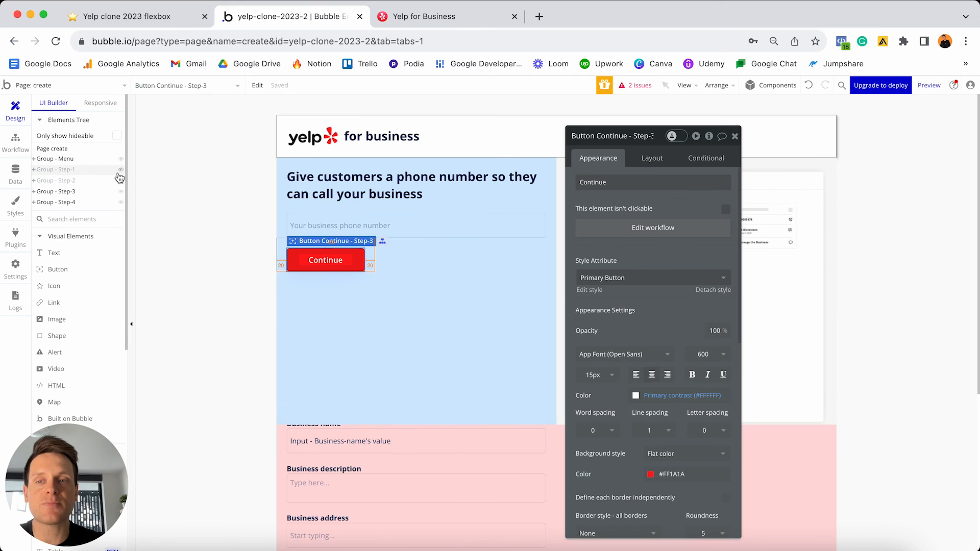
# - In the Elements Tree, show Group - Step-1 and hide Group - Step-3 on the canvas
pyautogui.moveTo(119, 175)
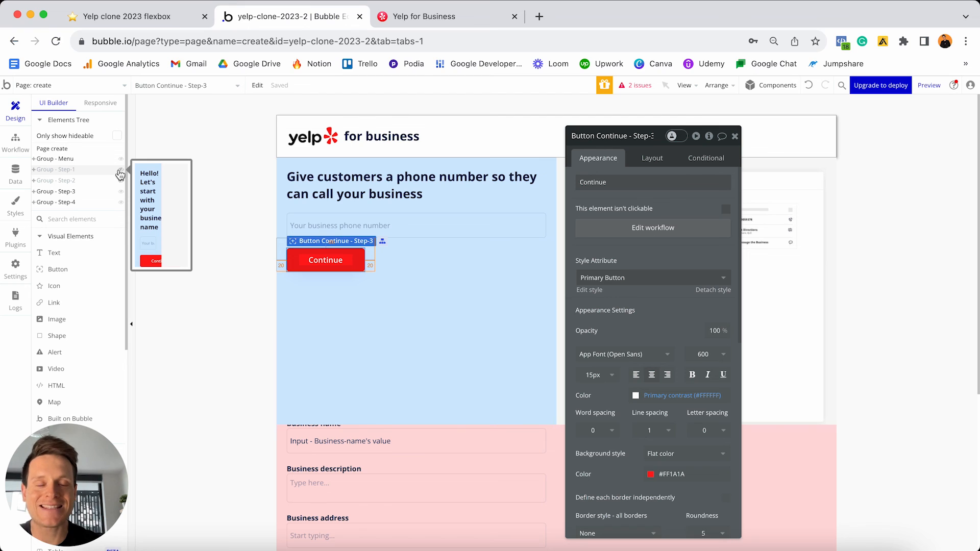
pyautogui.click(120, 170)
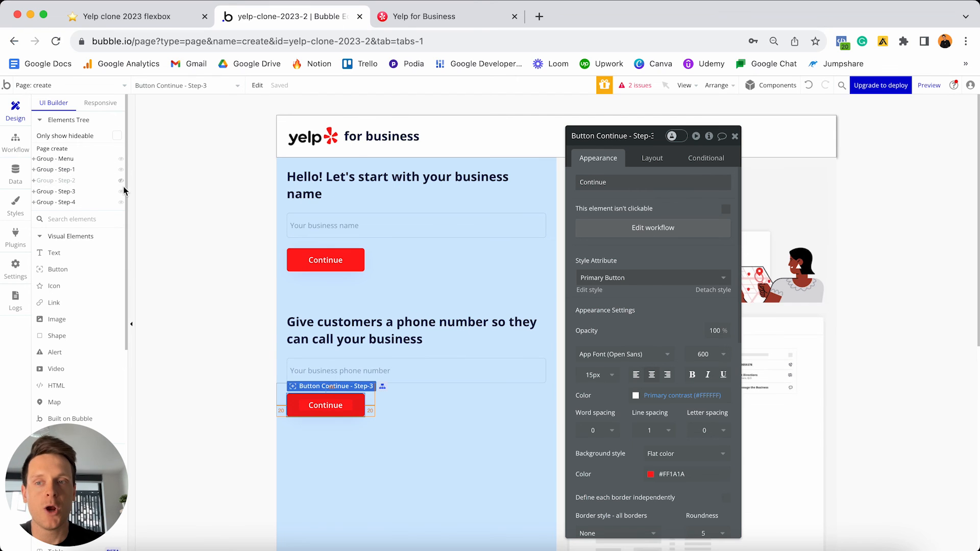
pyautogui.click(121, 191)
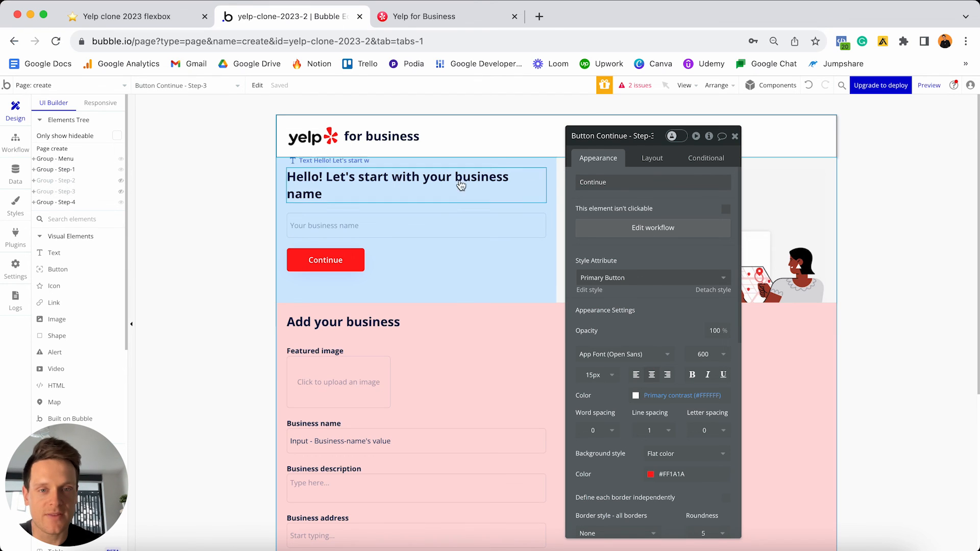
# - Select Group - Step-1 through its inner group's Select first parent option
pyautogui.click(522, 261)
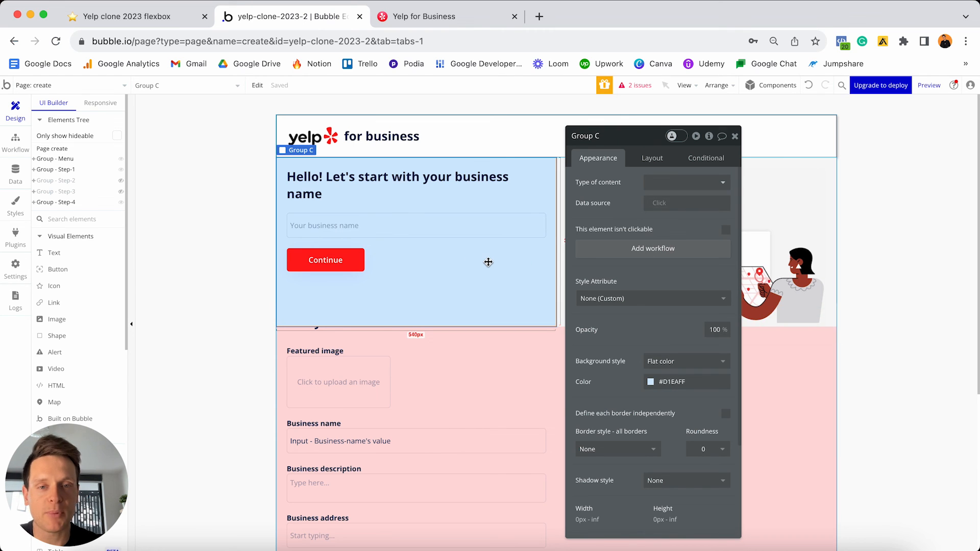
pyautogui.rightClick(488, 262)
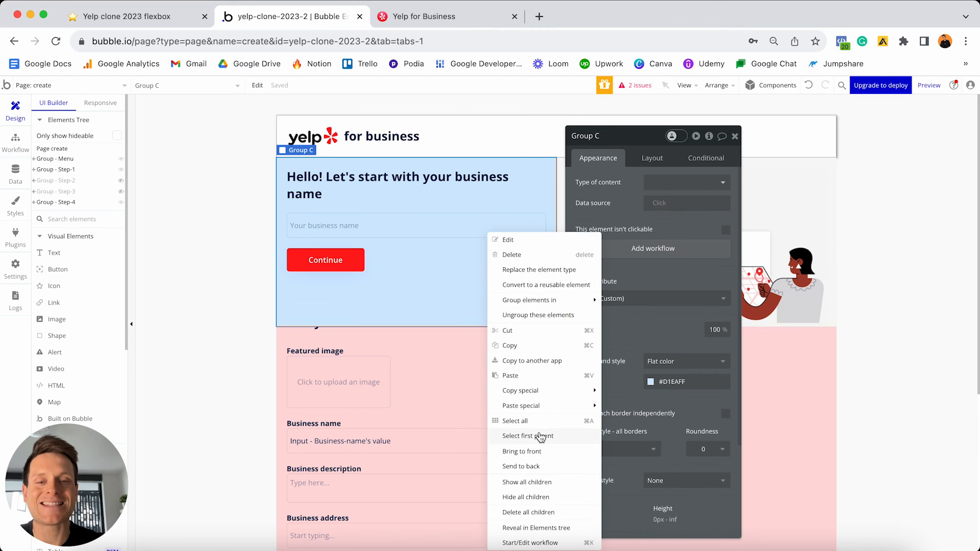
pyautogui.click(540, 436)
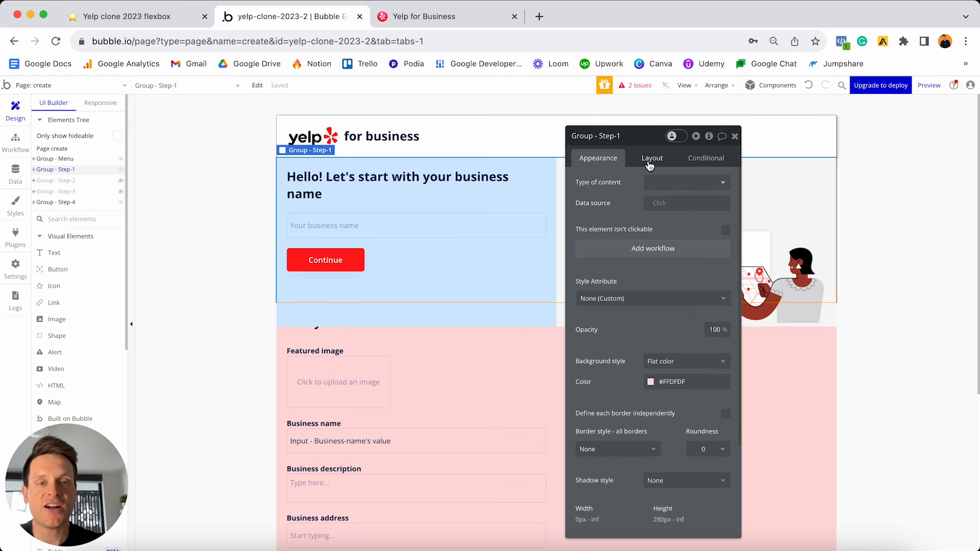
# - Hide Group - Step-1 on page load and add a condition: create's Display-group-1 is yes
pyautogui.click(648, 161)
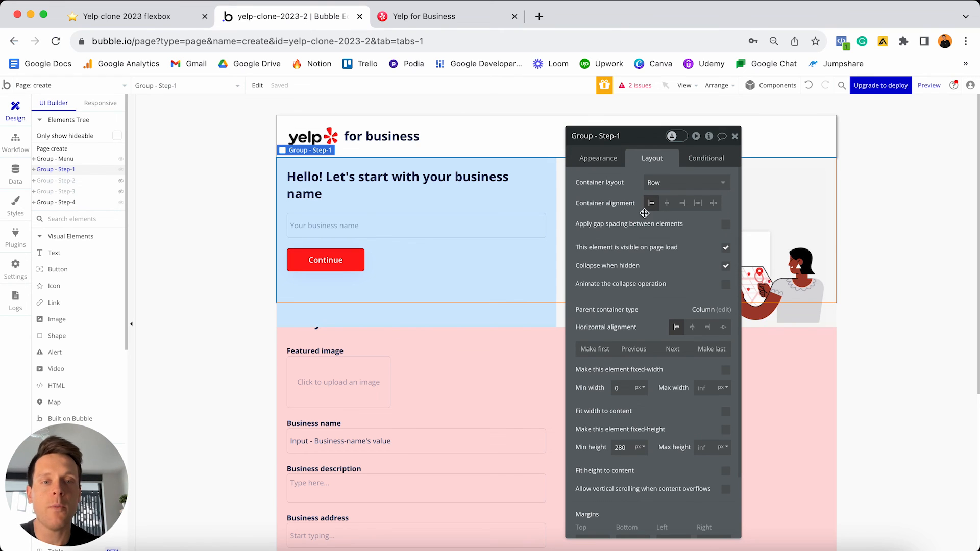
pyautogui.click(727, 249)
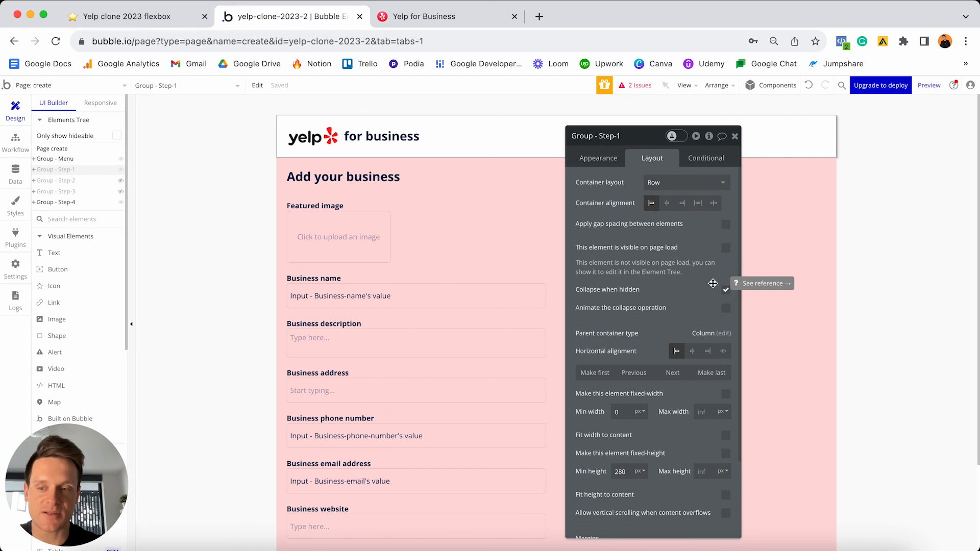
pyautogui.click(700, 160)
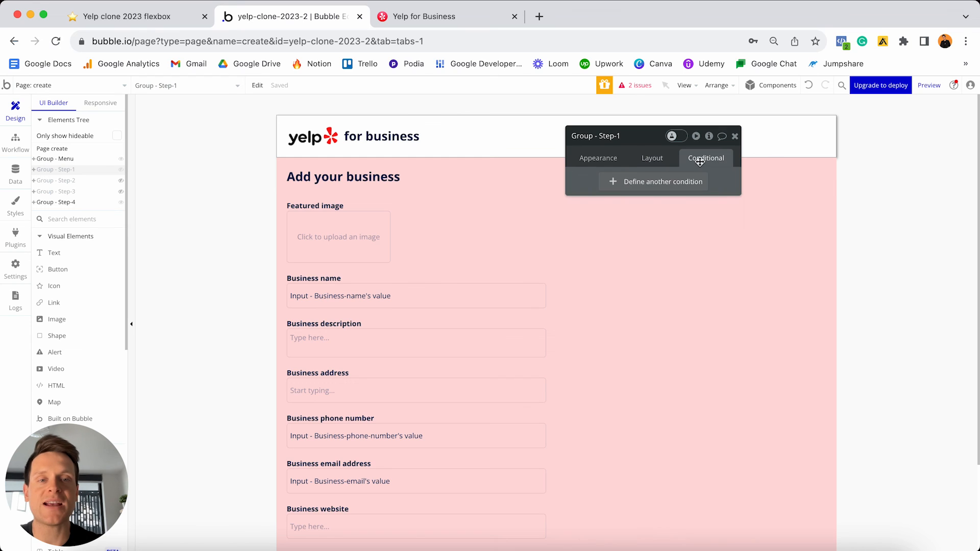
pyautogui.click(636, 182)
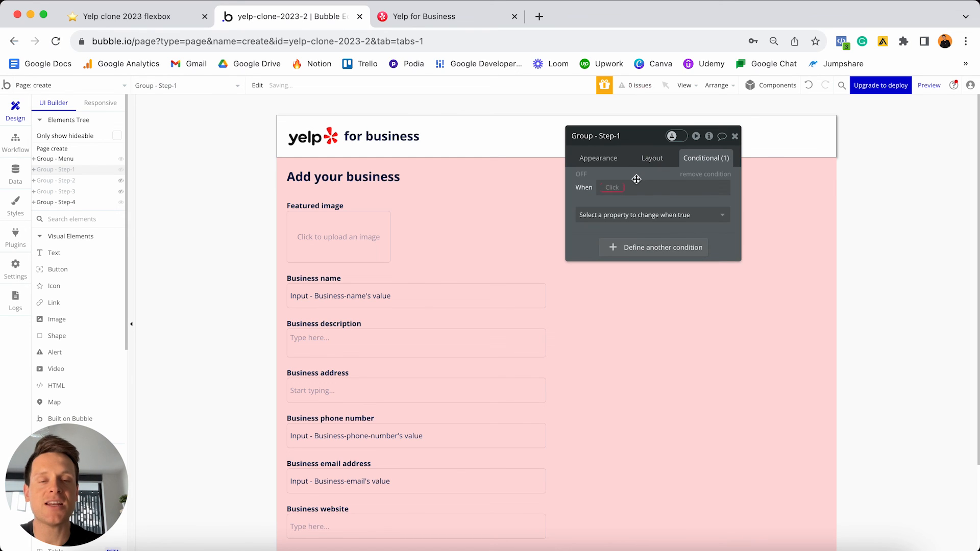
pyautogui.click(617, 187)
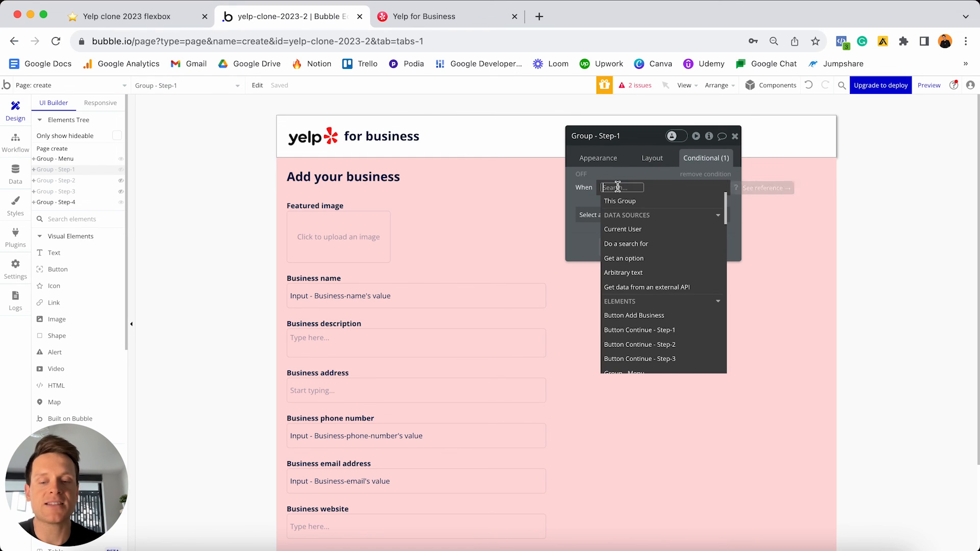
pyautogui.write('crea')
pyautogui.click(617, 221)
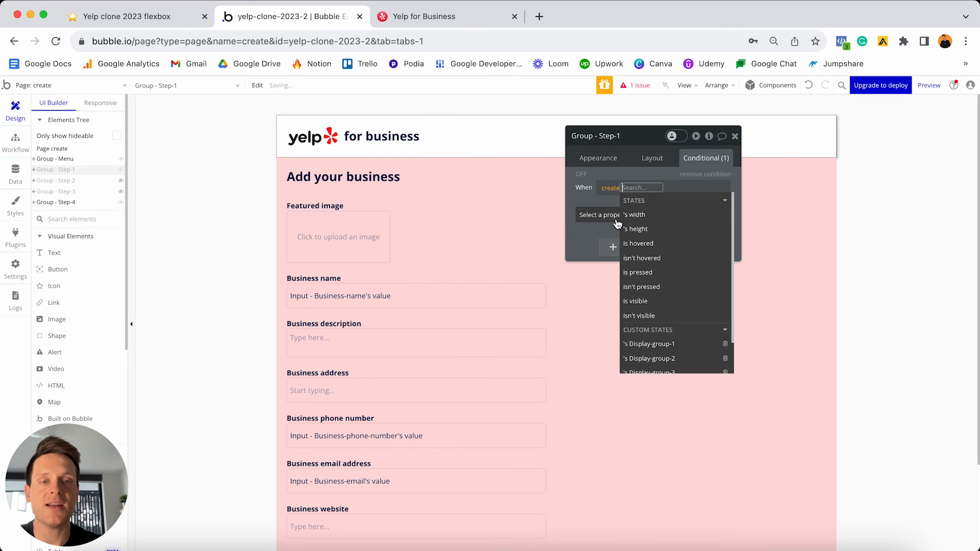
pyautogui.click(658, 345)
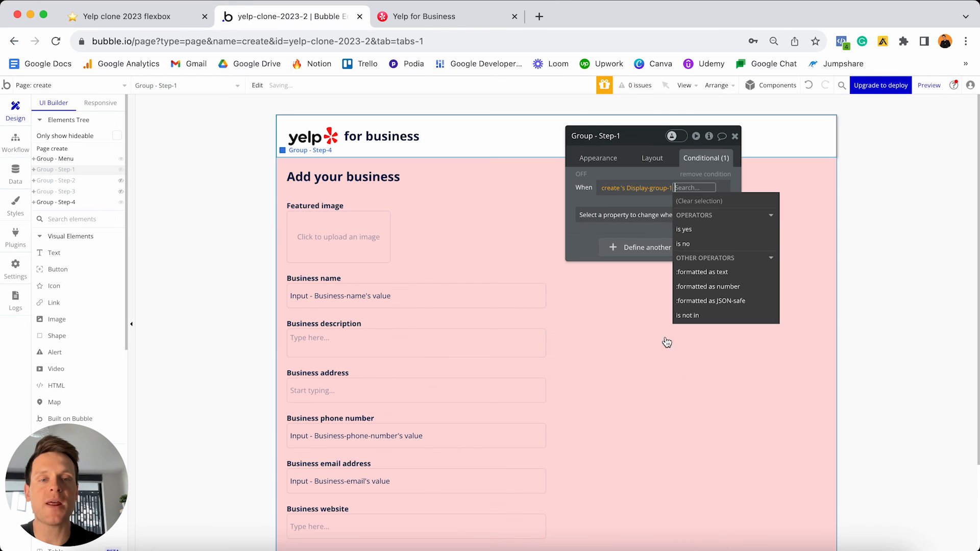
pyautogui.click(687, 233)
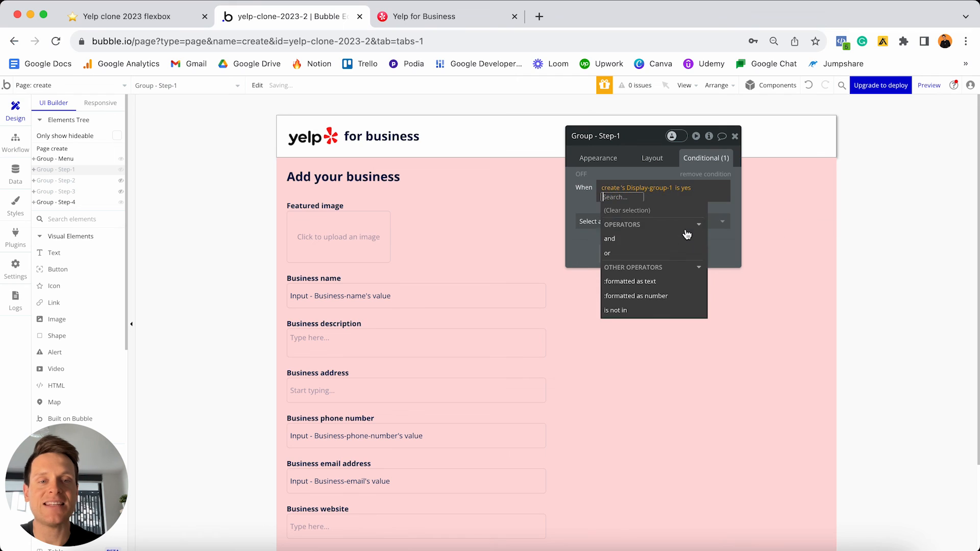
# - Have that condition make the group visible, then reveal Group - Step-2 in the editor
pyautogui.click(646, 215)
pyautogui.click(655, 247)
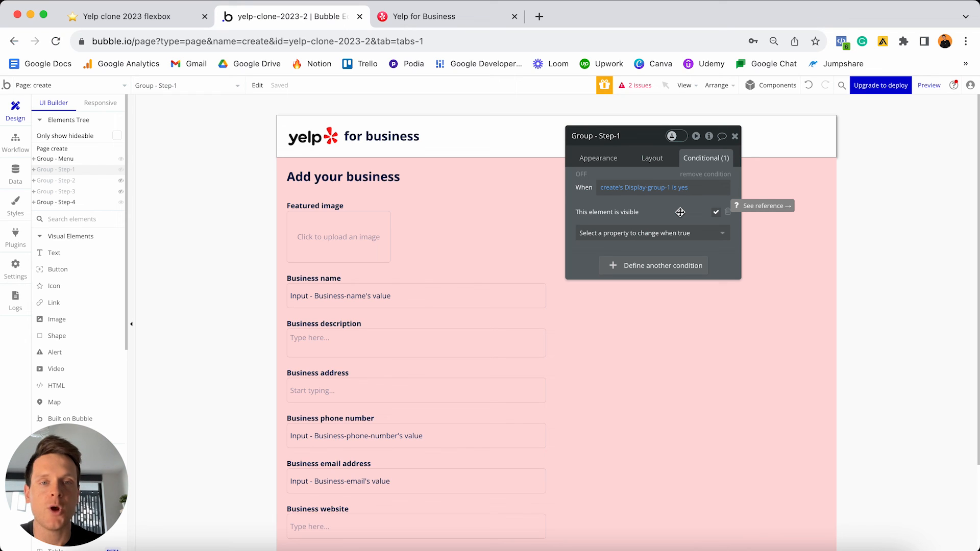
pyautogui.click(121, 181)
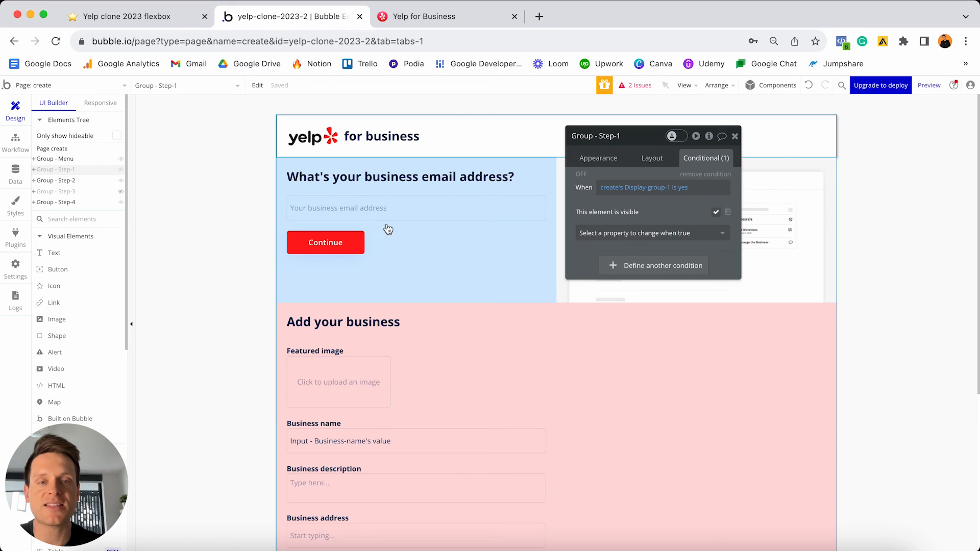
# - Select parent Group - Step-2 and uncheck 'This element is visible on page load'
pyautogui.click(463, 256)
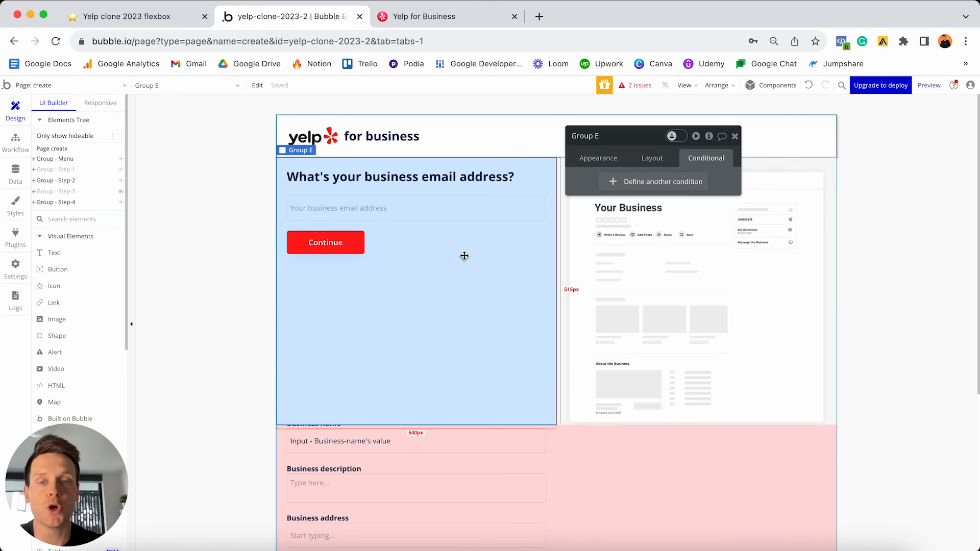
pyautogui.rightClick(465, 260)
pyautogui.click(531, 438)
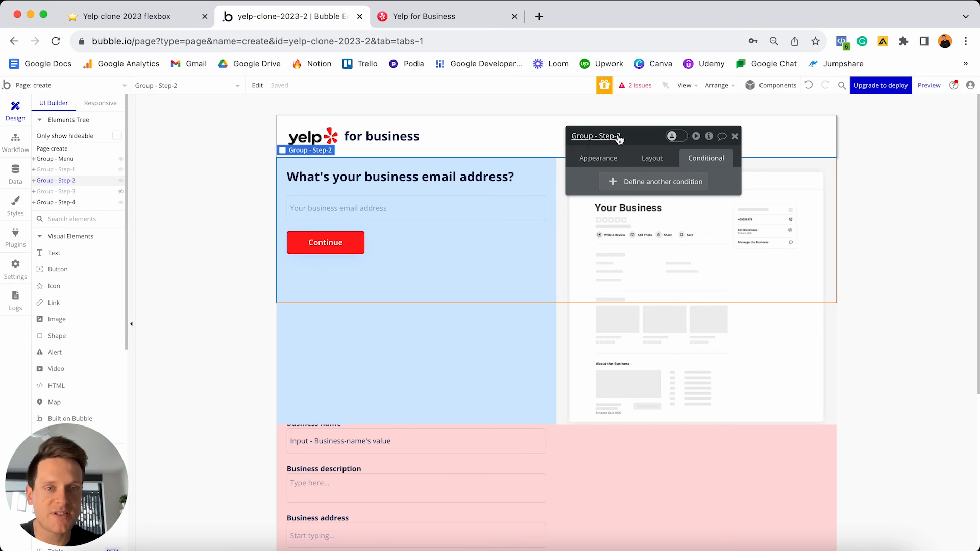
pyautogui.click(653, 159)
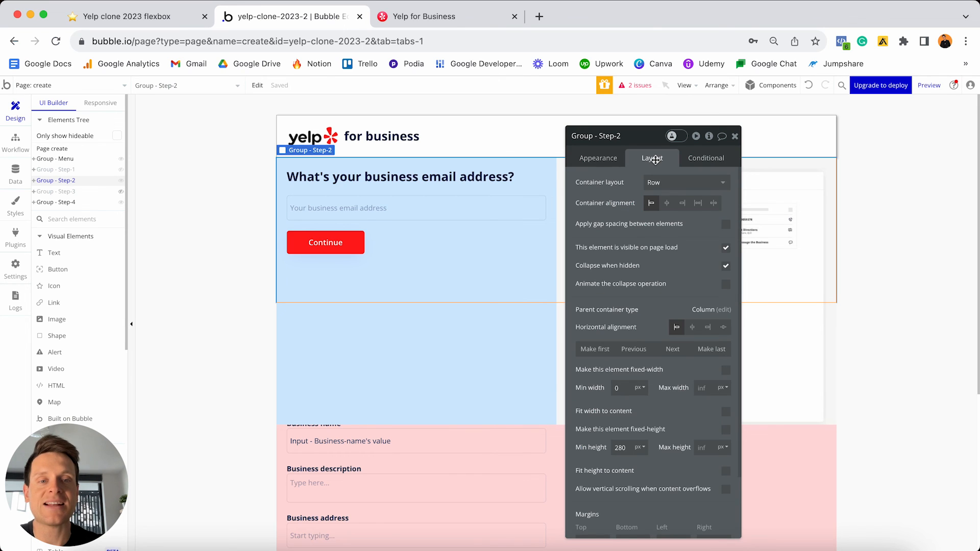
pyautogui.click(725, 249)
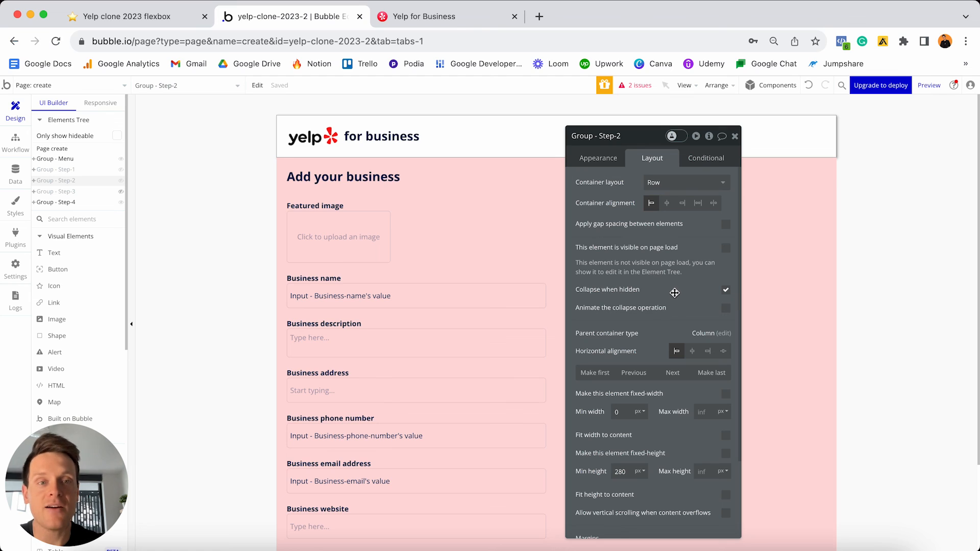
# - Add condition create's Display-group-2 is yes → This element is visible; show Group - Step-3
pyautogui.click(702, 158)
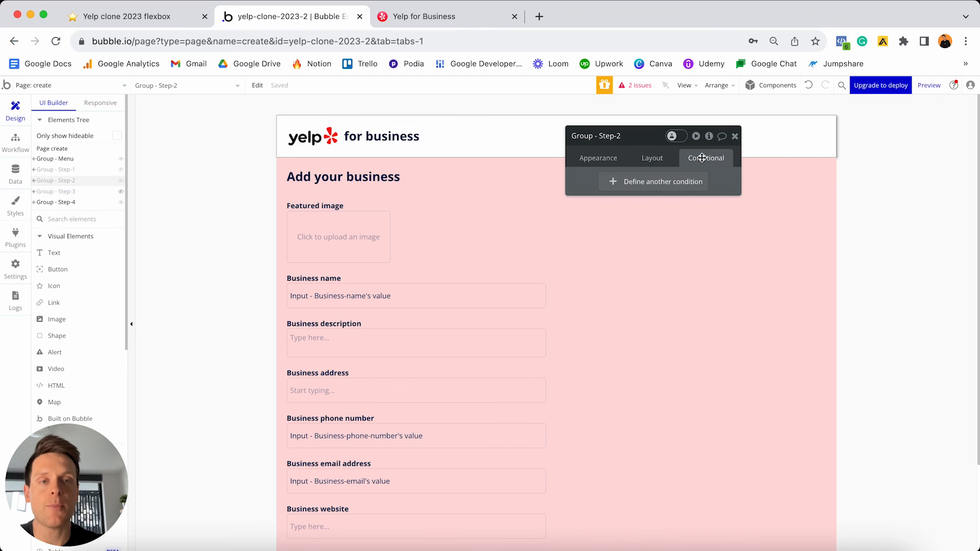
pyautogui.click(641, 184)
pyautogui.click(617, 187)
pyautogui.write('create')
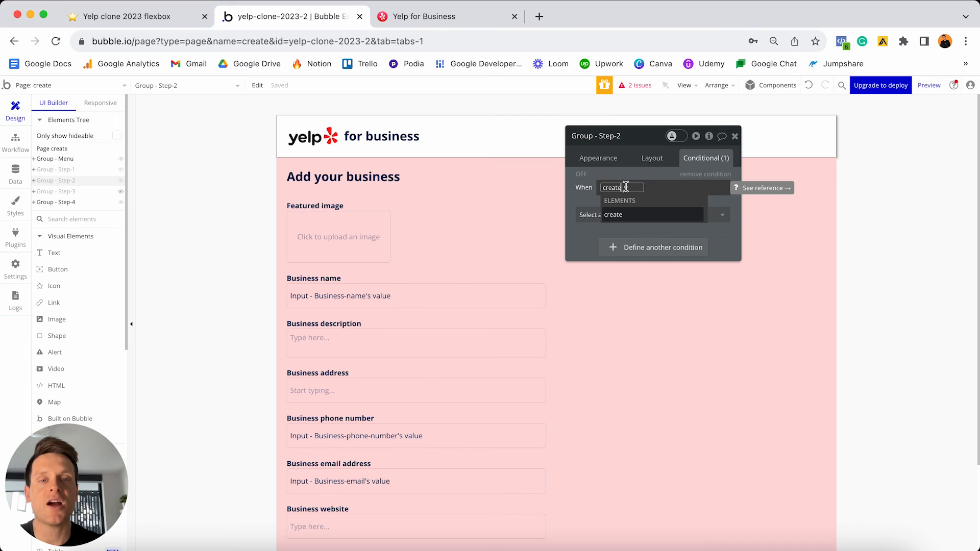
pyautogui.click(617, 216)
pyautogui.scroll(-2, 678, 258)
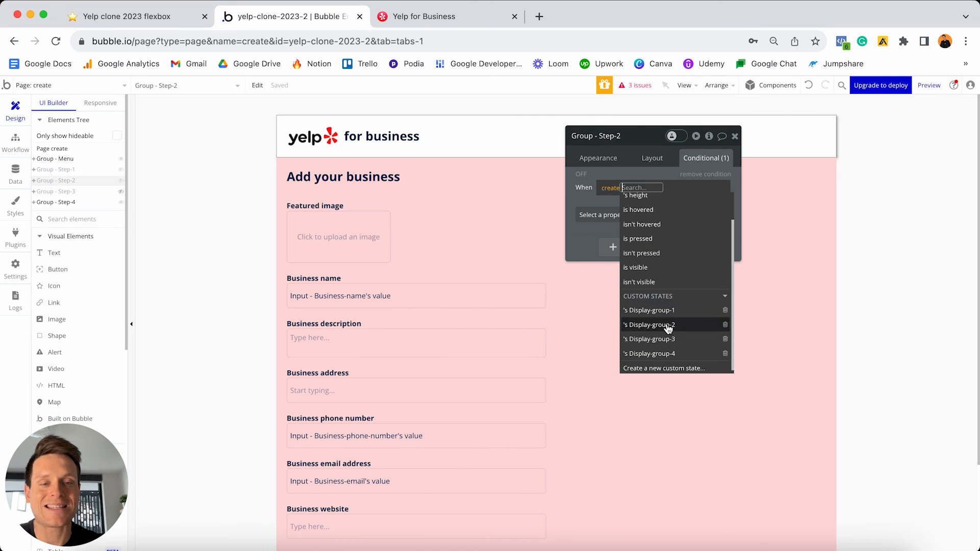
pyautogui.click(673, 322)
pyautogui.click(690, 230)
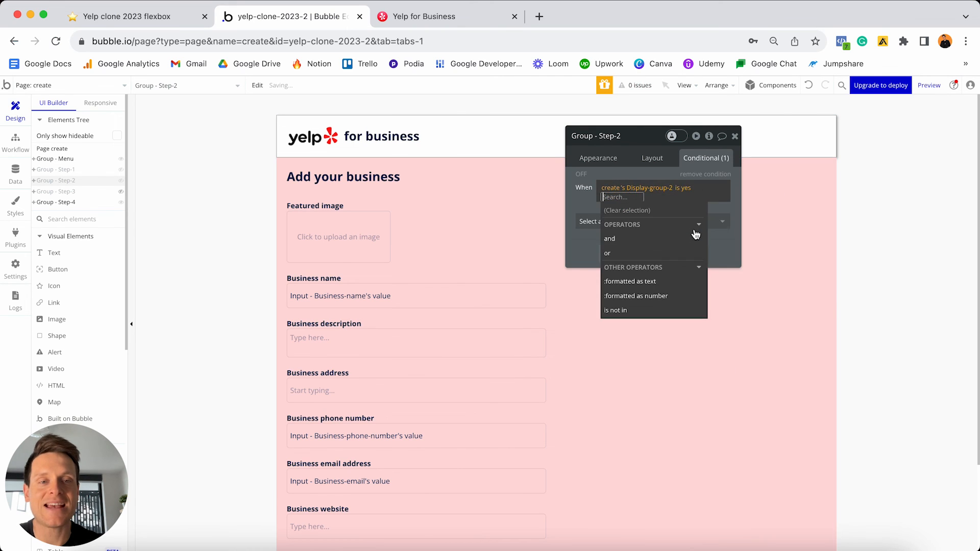
pyautogui.click(715, 217)
pyautogui.click(674, 248)
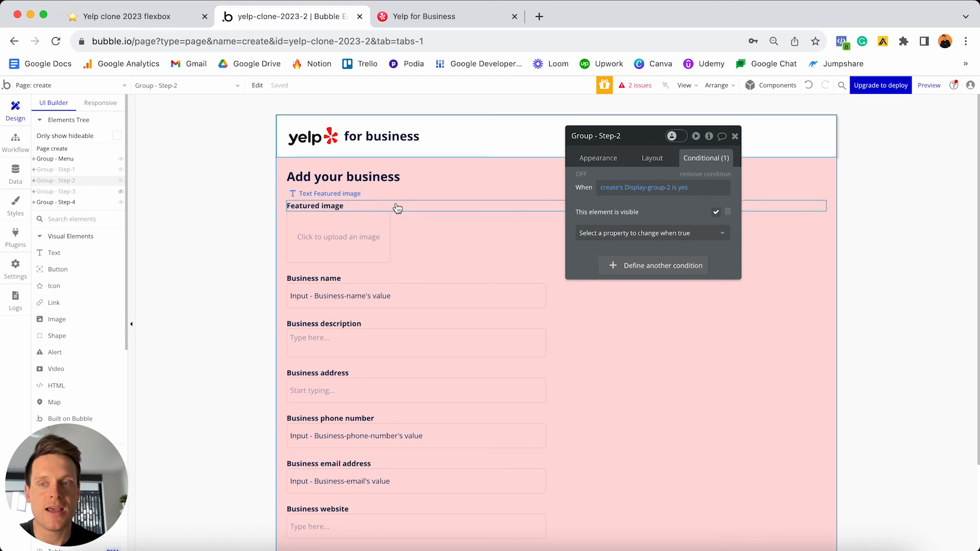
pyautogui.click(121, 192)
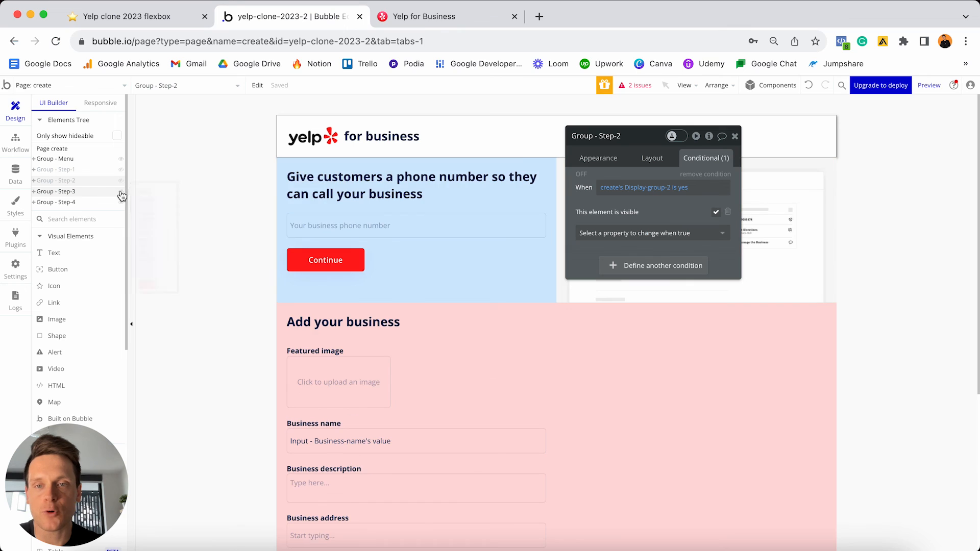
# - Select parent Group - Step-3 and make it hidden on page load
pyautogui.click(489, 268)
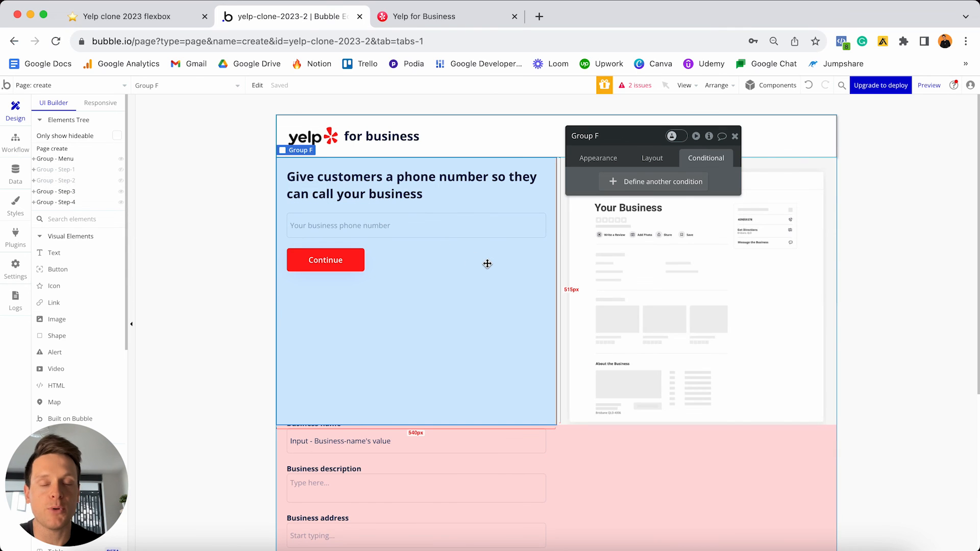
pyautogui.rightClick(485, 284)
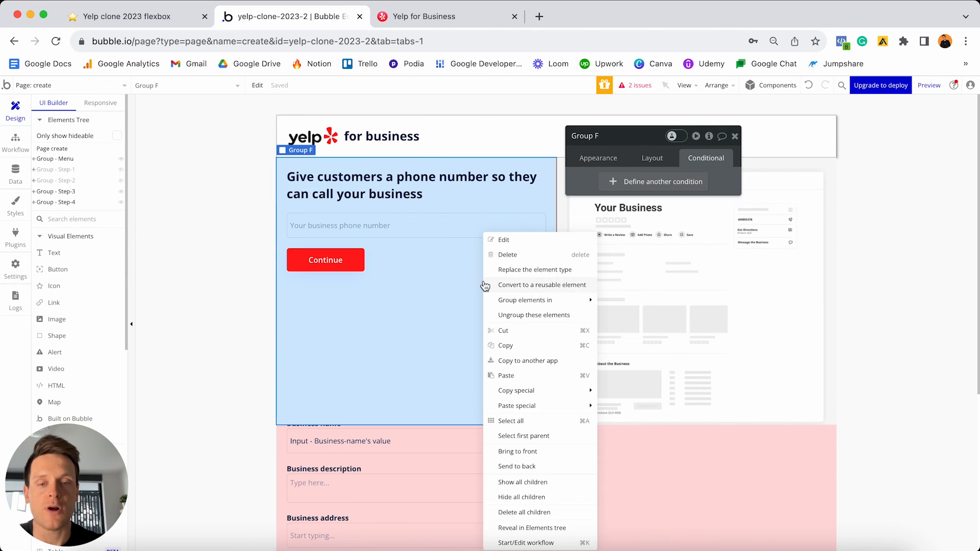
pyautogui.click(526, 437)
pyautogui.click(655, 157)
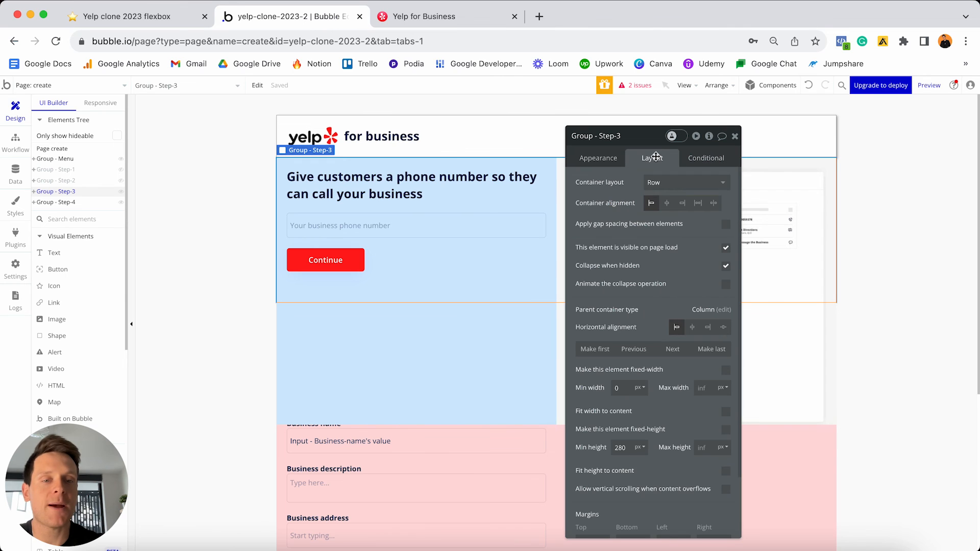
pyautogui.click(725, 248)
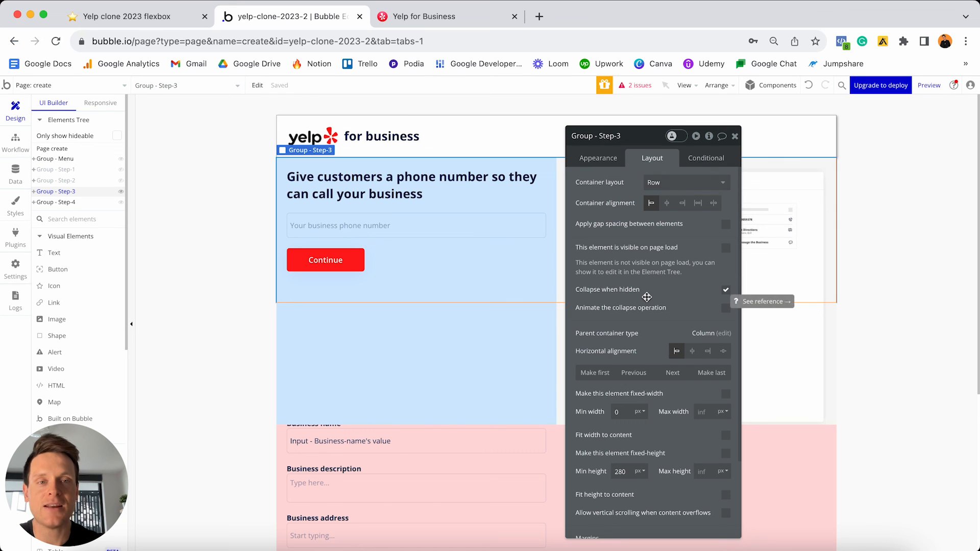
# - Add condition create's Display-group-3 is yes → visible, then hide Step-3 and select Group - Step-4
pyautogui.click(702, 158)
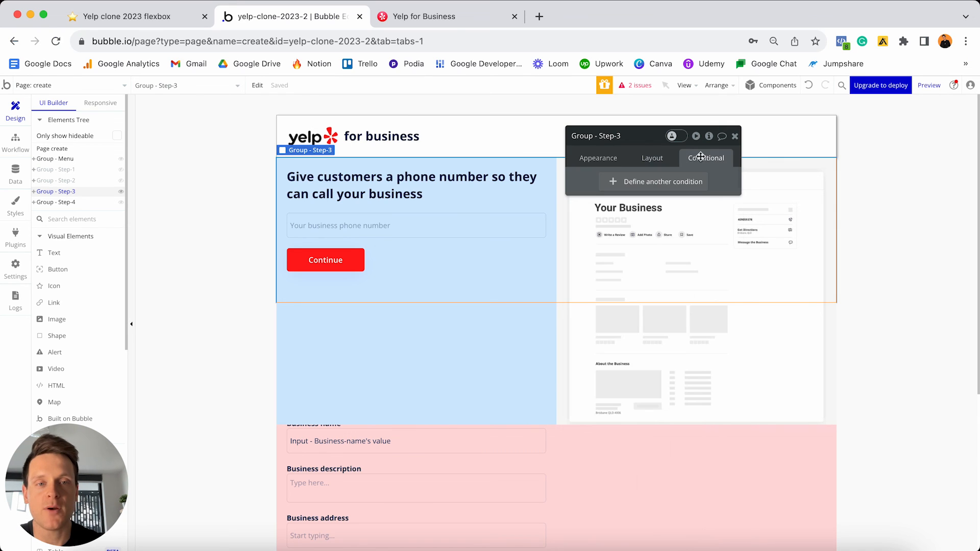
pyautogui.click(646, 184)
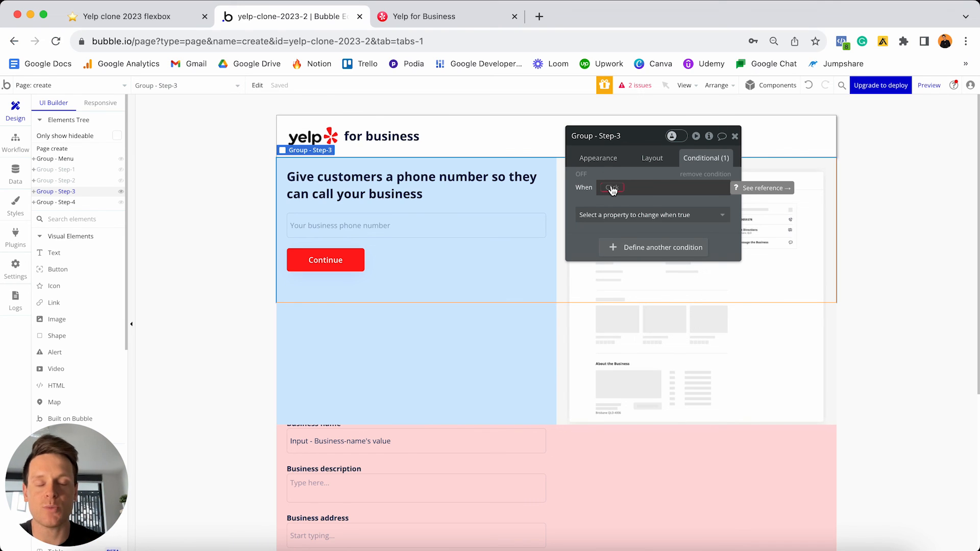
pyautogui.click(612, 189)
pyautogui.write('create')
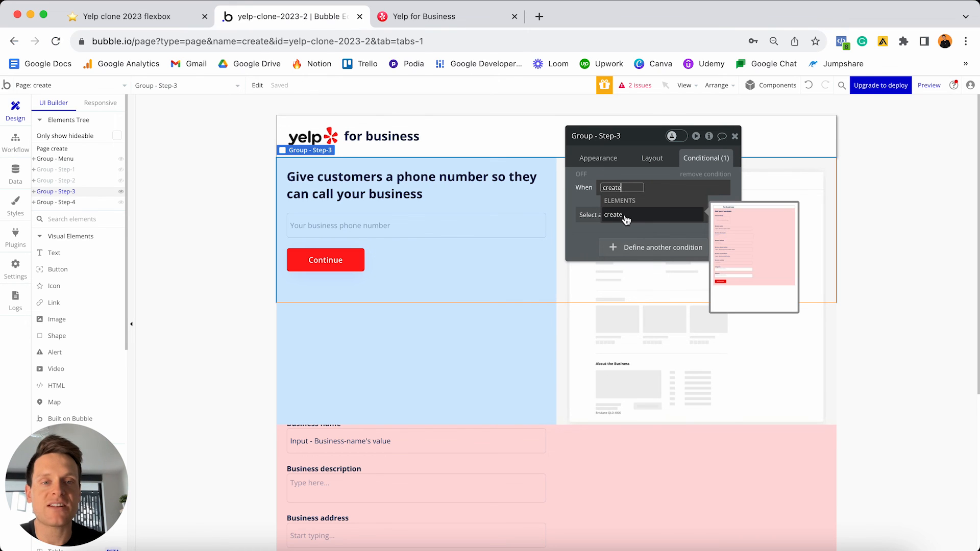
pyautogui.click(620, 215)
pyautogui.scroll(-2, 666, 229)
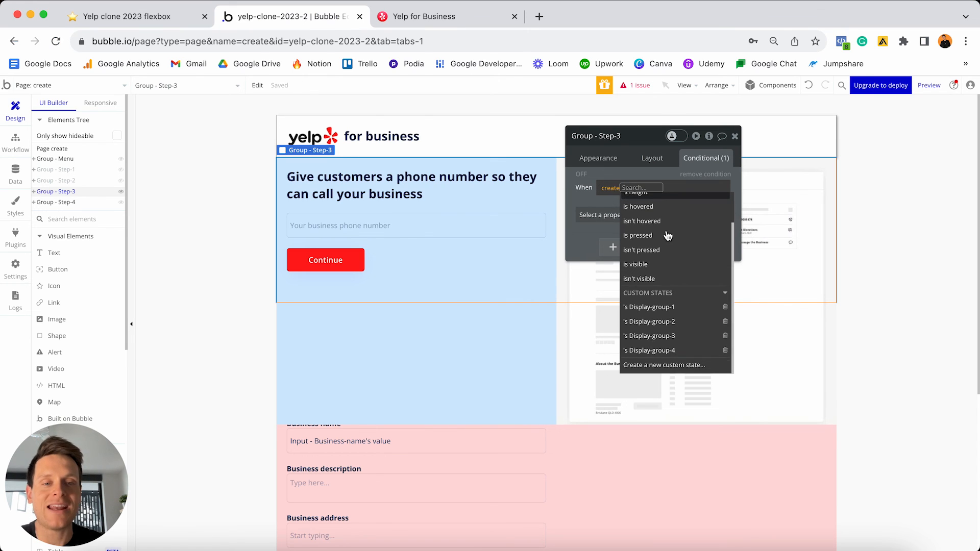
pyautogui.click(665, 340)
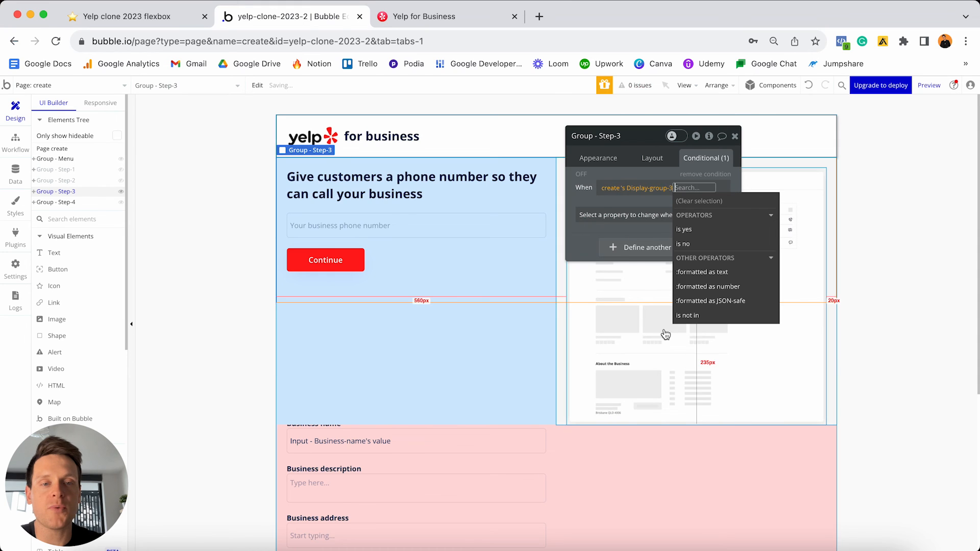
pyautogui.click(688, 231)
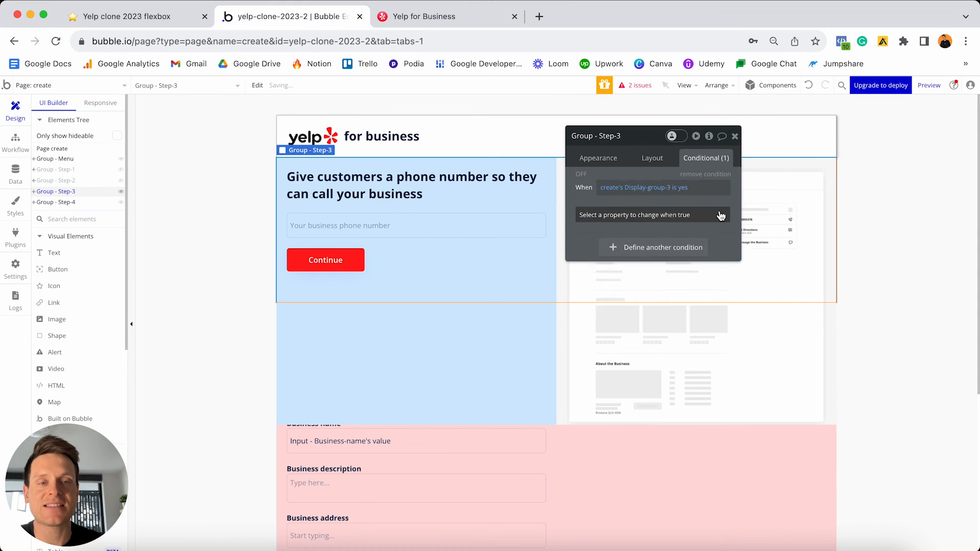
pyautogui.click(717, 216)
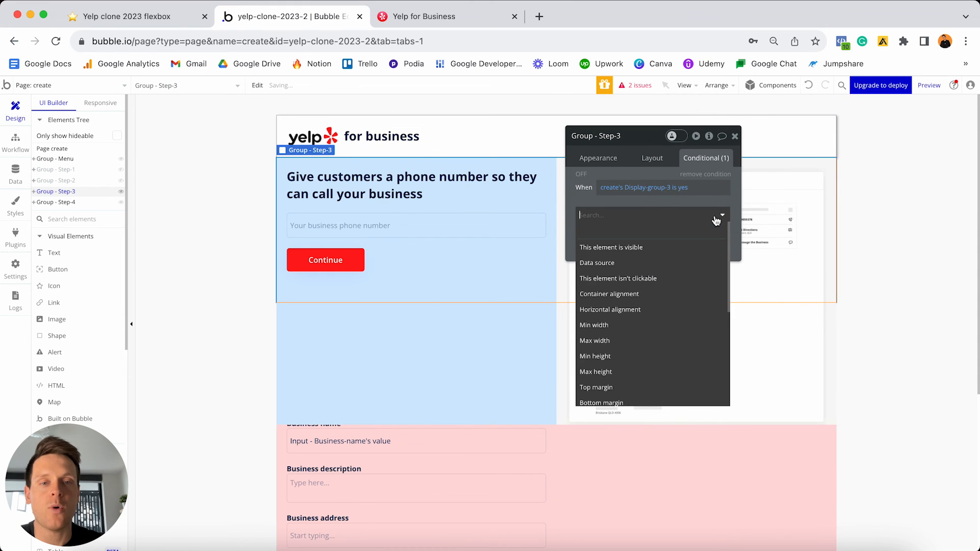
pyautogui.click(643, 247)
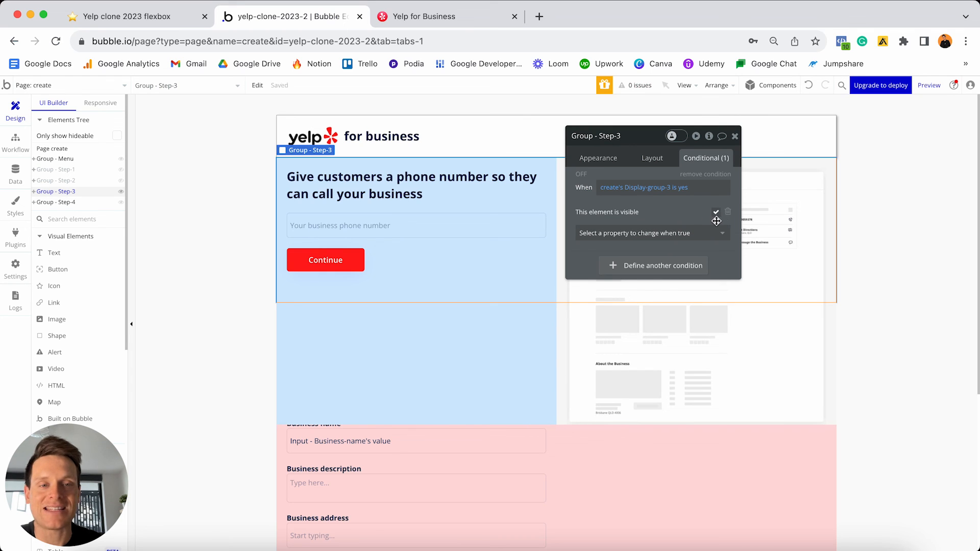
pyautogui.click(121, 192)
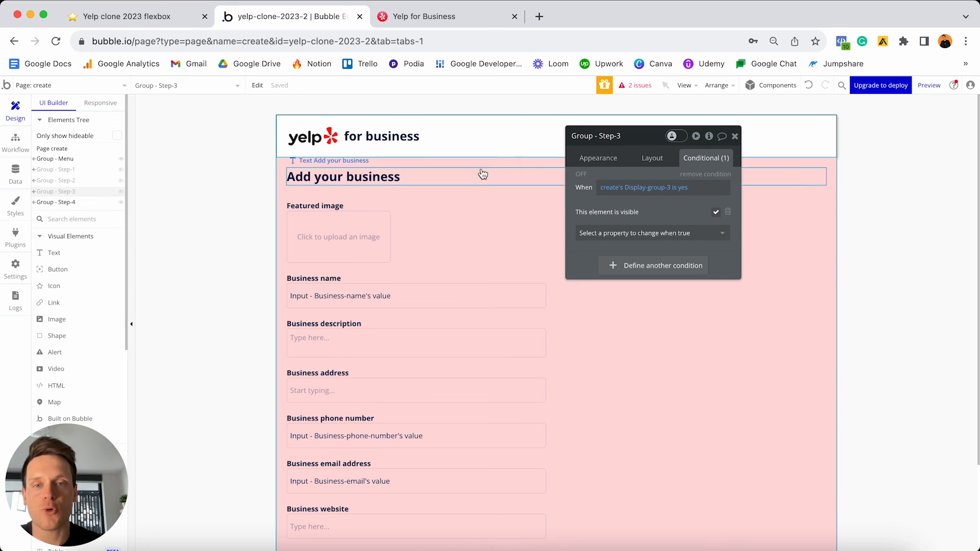
pyautogui.click(526, 196)
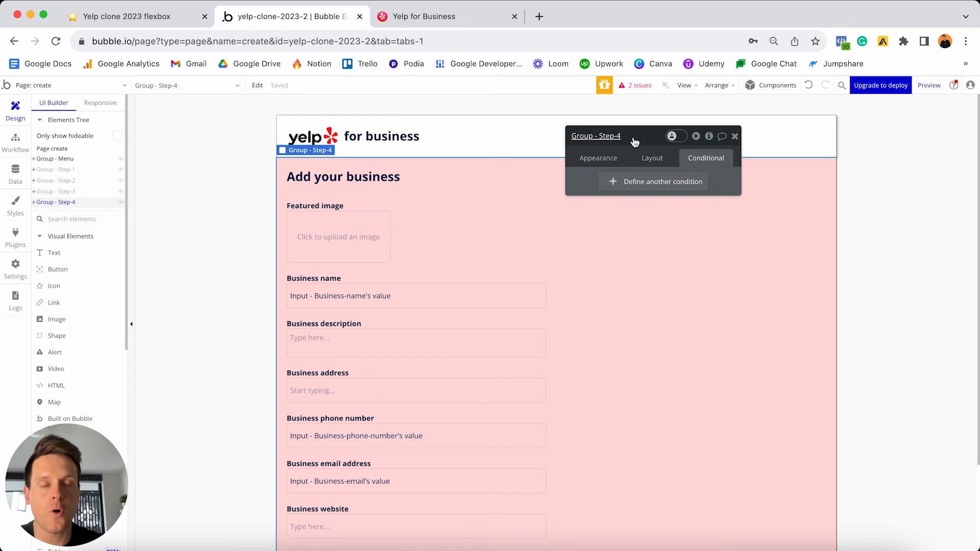
# - Make Group - Step-4 hidden on page load with 'Collapse when hidden' checked
pyautogui.click(653, 159)
pyautogui.click(726, 248)
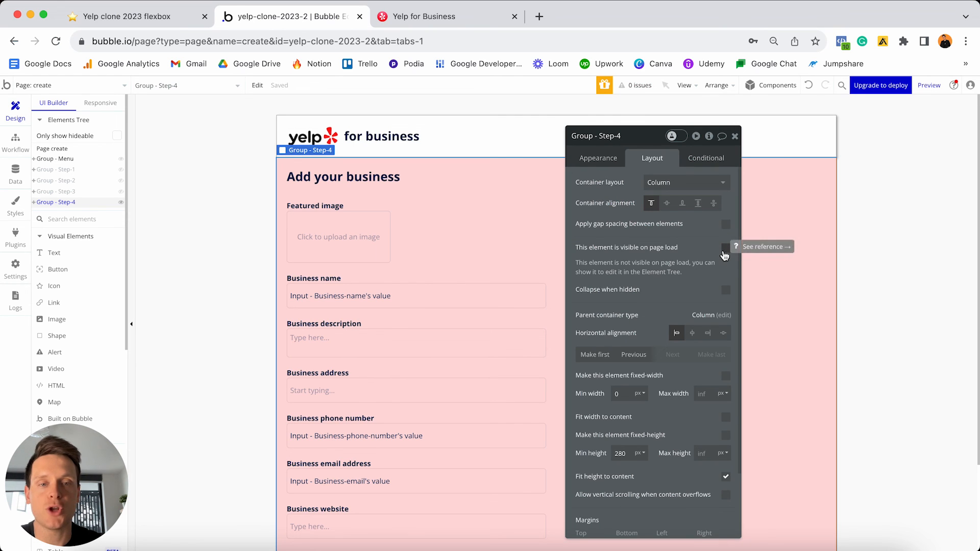
pyautogui.click(726, 290)
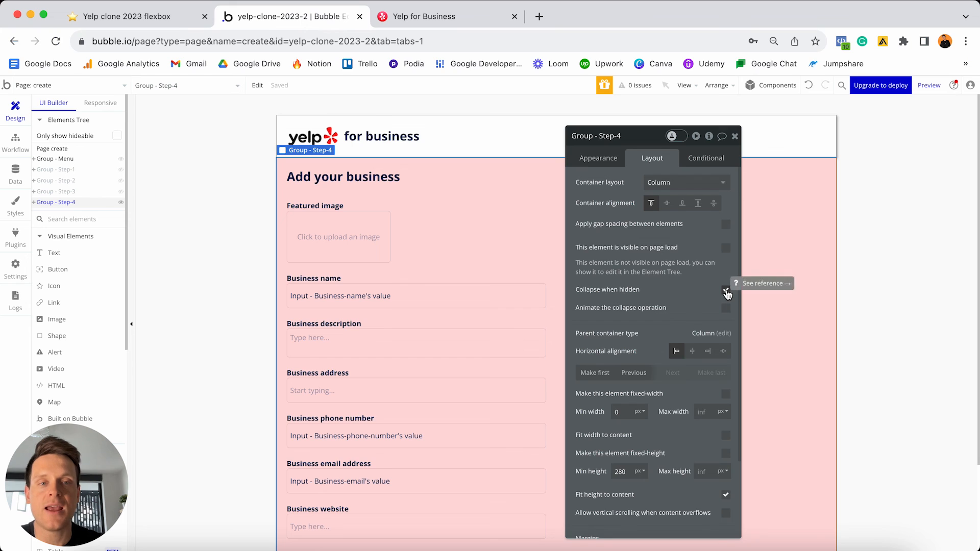
# - Add condition create's Display-group-4 is yes → This element is visible to Group - Step-4
pyautogui.click(706, 159)
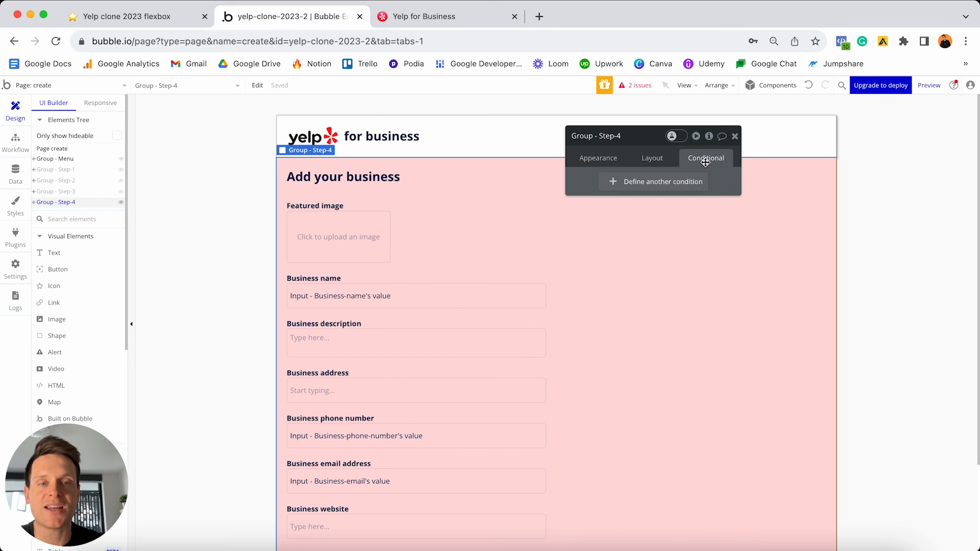
pyautogui.click(647, 185)
pyautogui.click(615, 188)
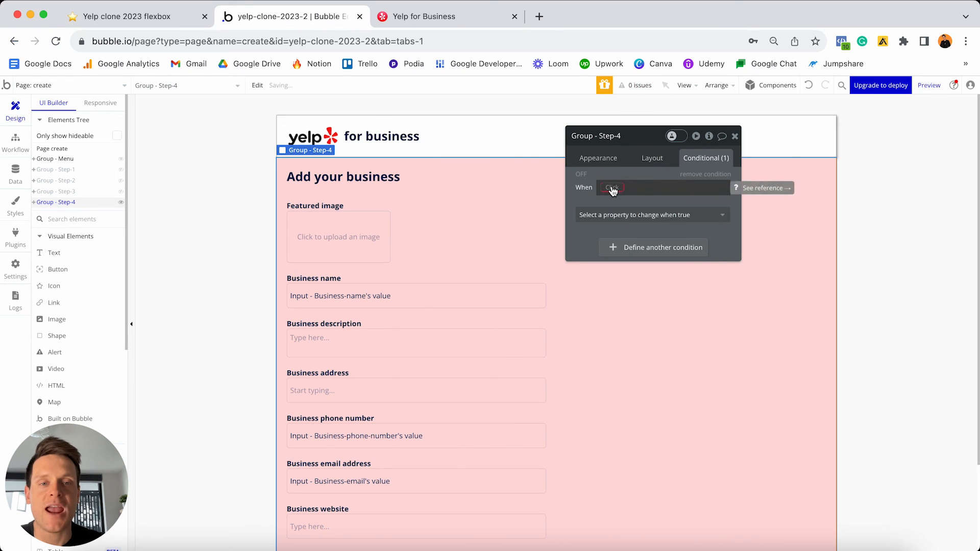
pyautogui.write('crea')
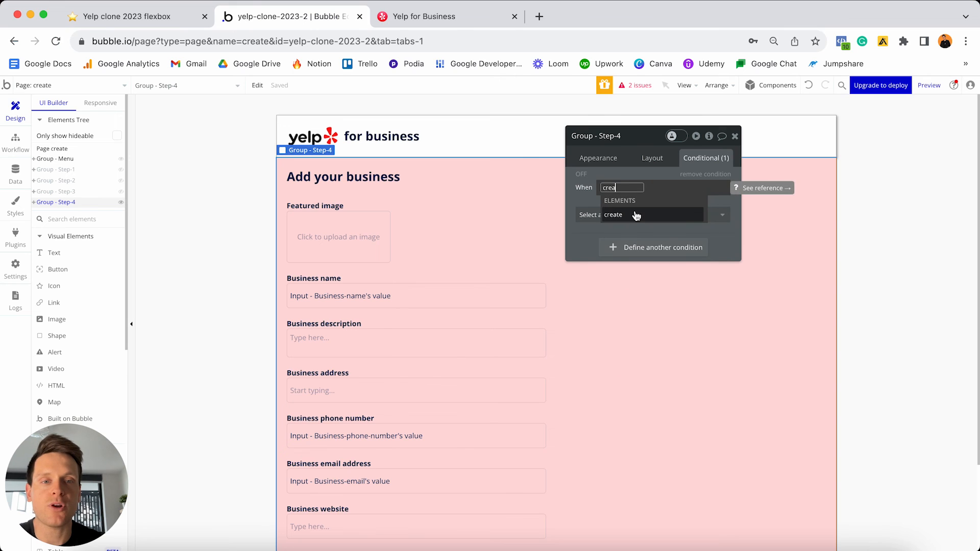
pyautogui.click(635, 214)
pyautogui.scroll(-2, 666, 260)
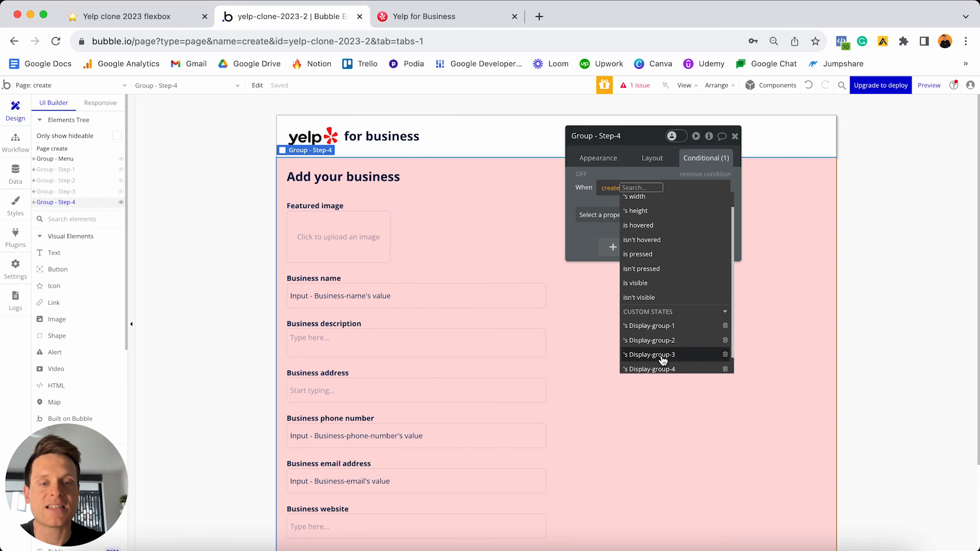
pyautogui.click(660, 371)
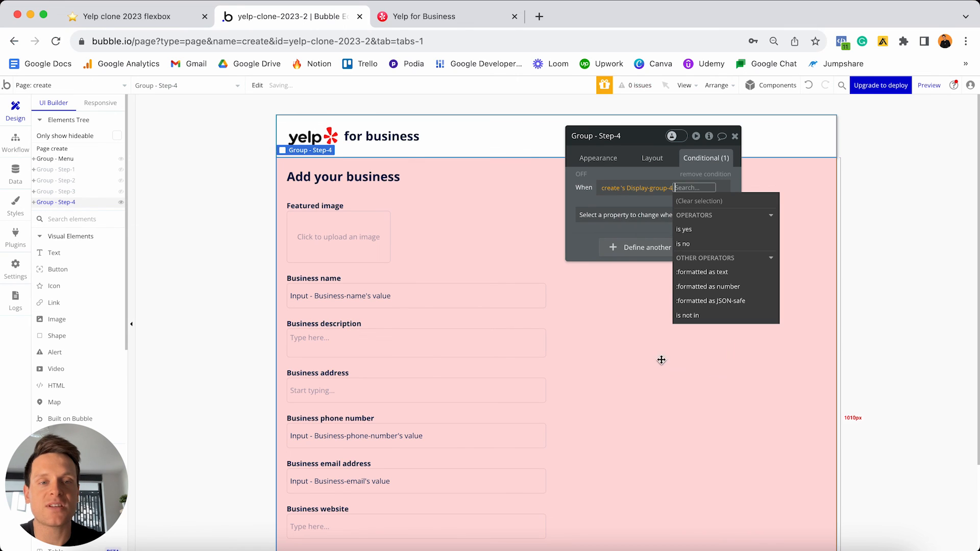
pyautogui.click(697, 230)
pyautogui.click(663, 215)
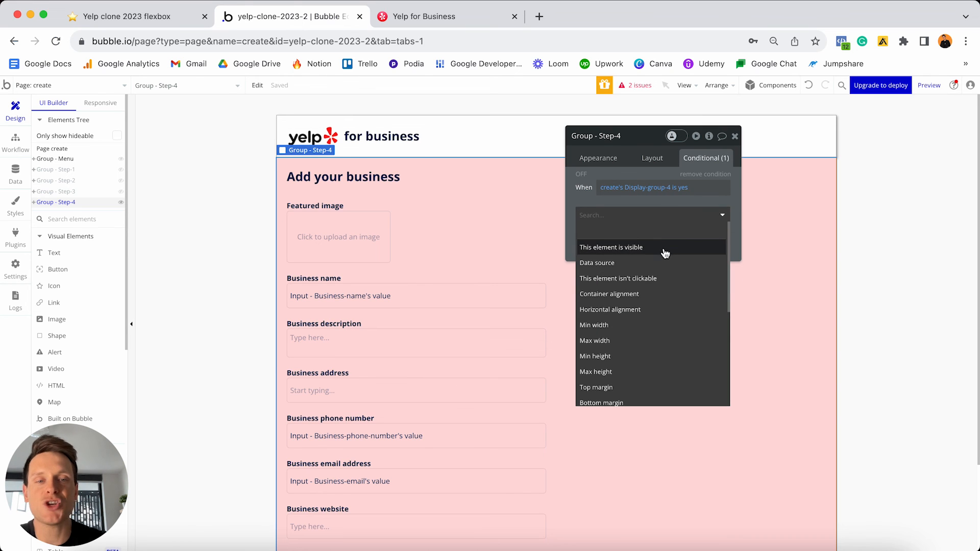
pyautogui.click(672, 249)
pyautogui.click(716, 212)
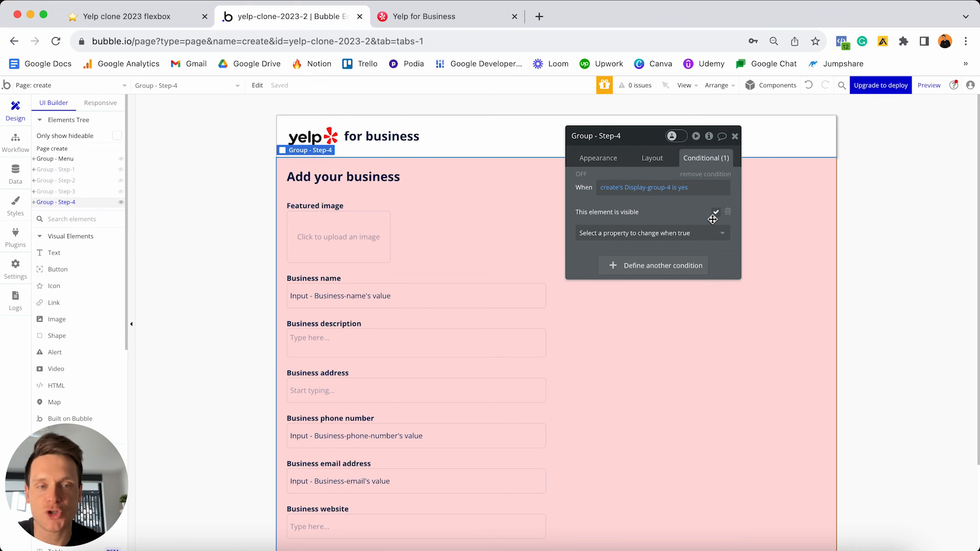
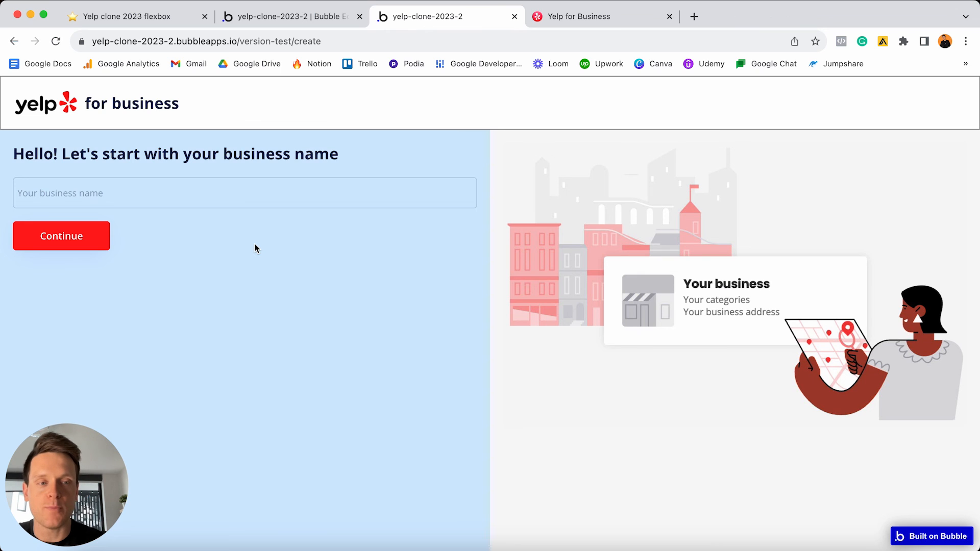
# - Enter the business name Kirkwood's Sushi and continue to the email step
pyautogui.scroll(-2, 255, 249)
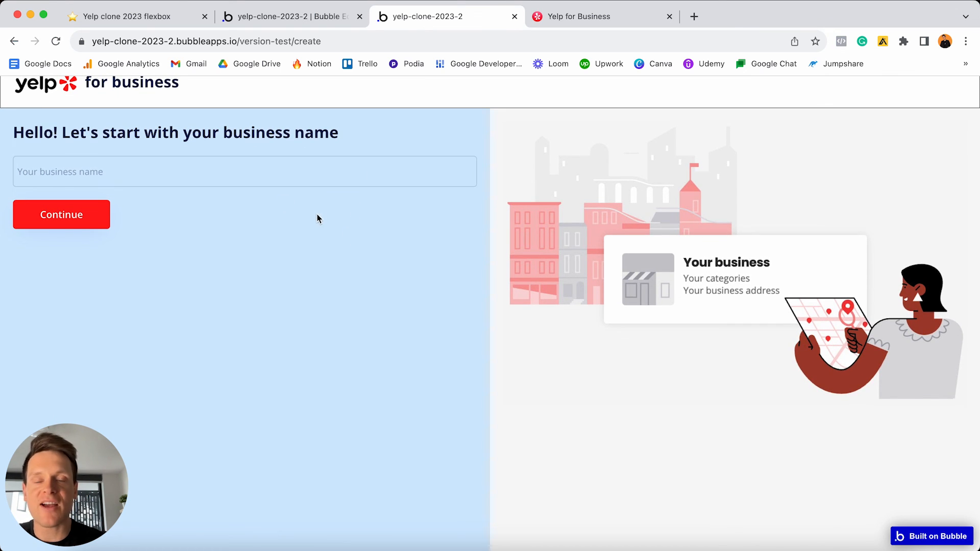
pyautogui.scroll(1, 319, 215)
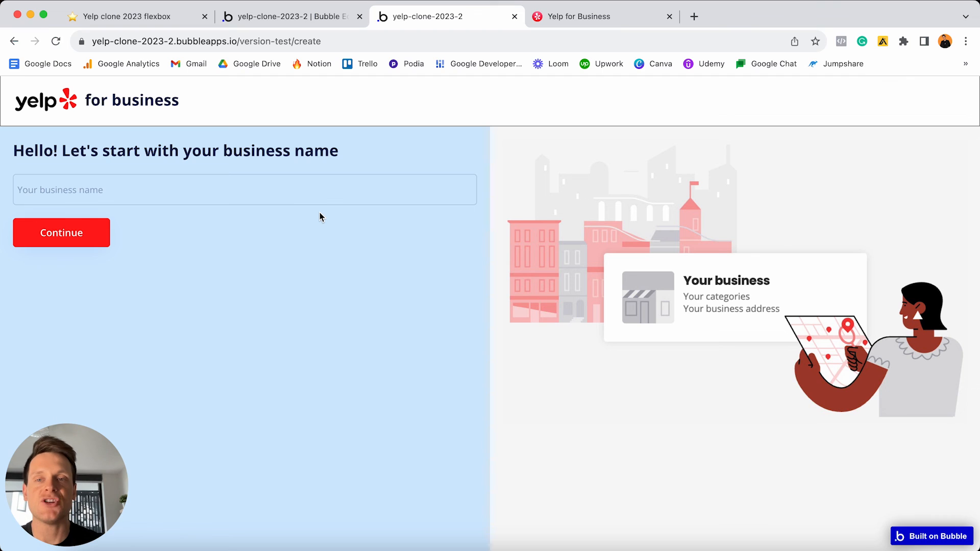
pyautogui.click(301, 185)
pyautogui.write('K')
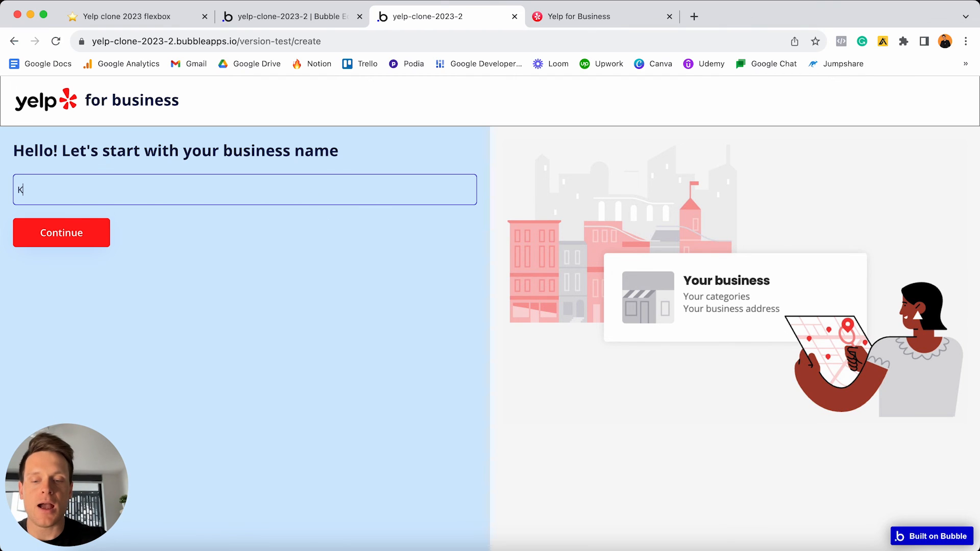
pyautogui.write("irkwood's Sushi")
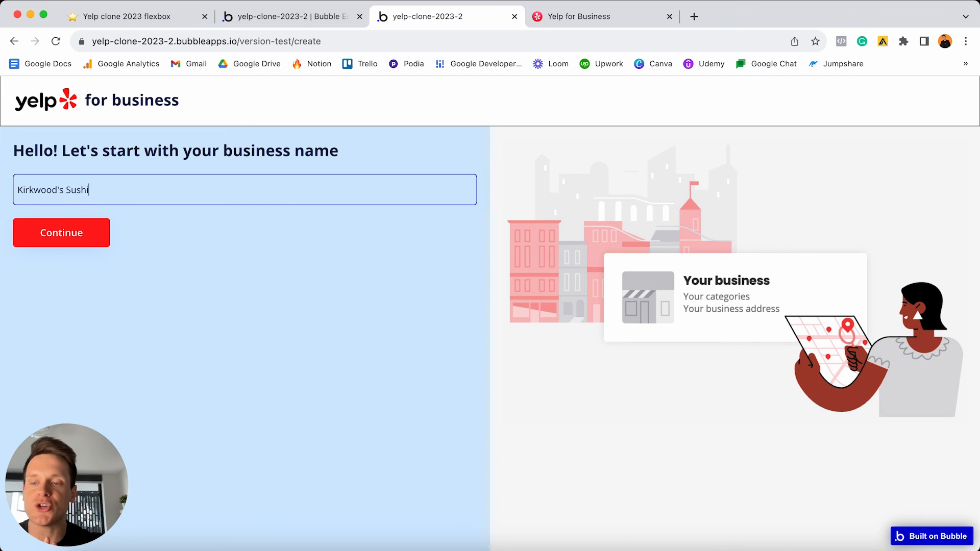
pyautogui.click(99, 241)
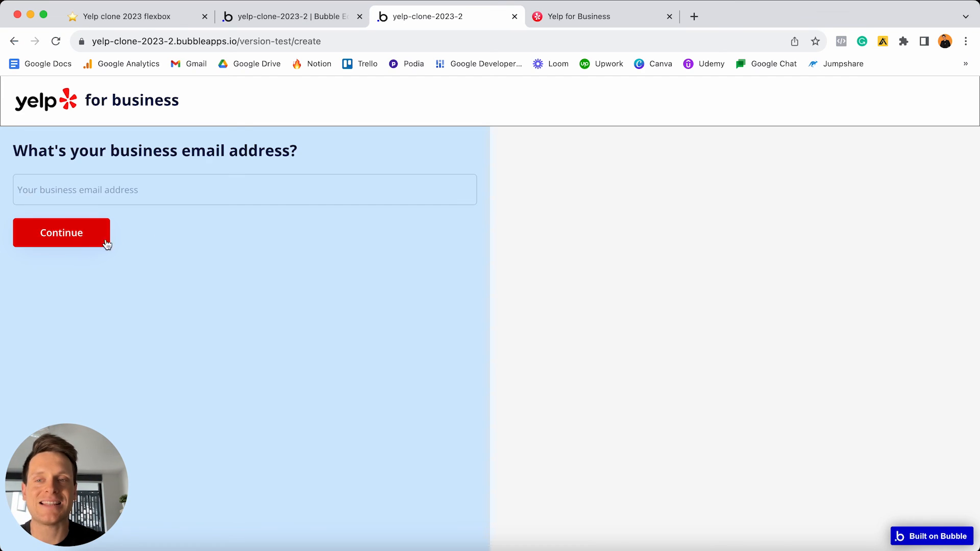
# - Enter a business email and a phone number, continuing through to the full form
pyautogui.click(183, 187)
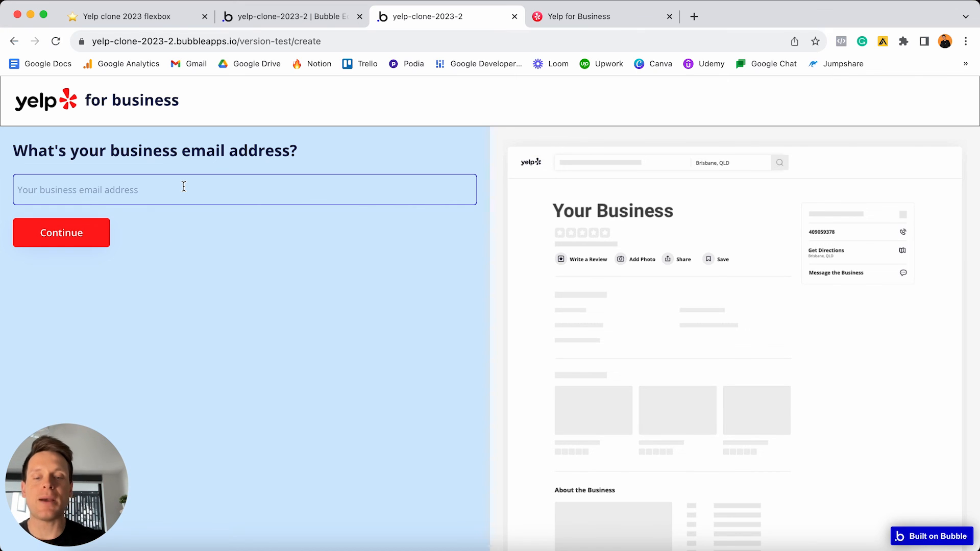
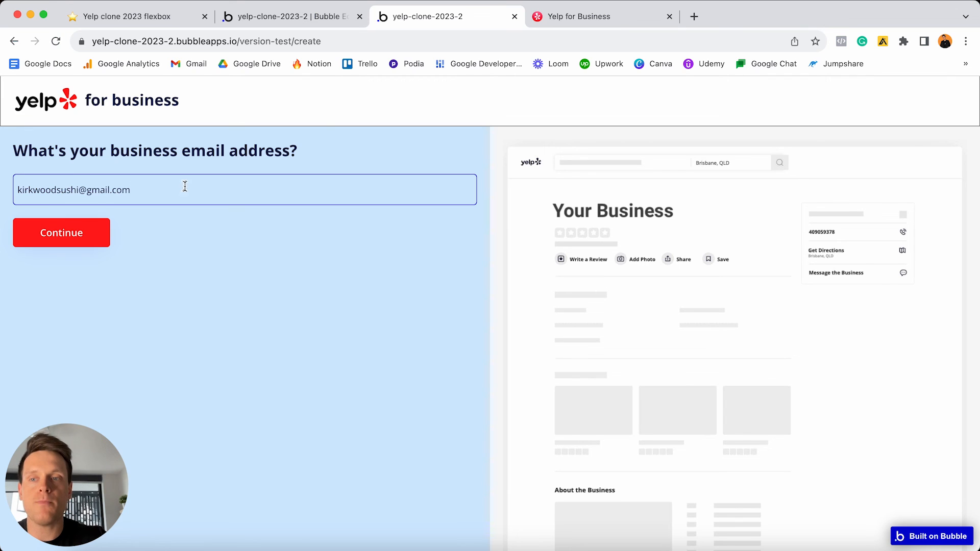
pyautogui.click(98, 242)
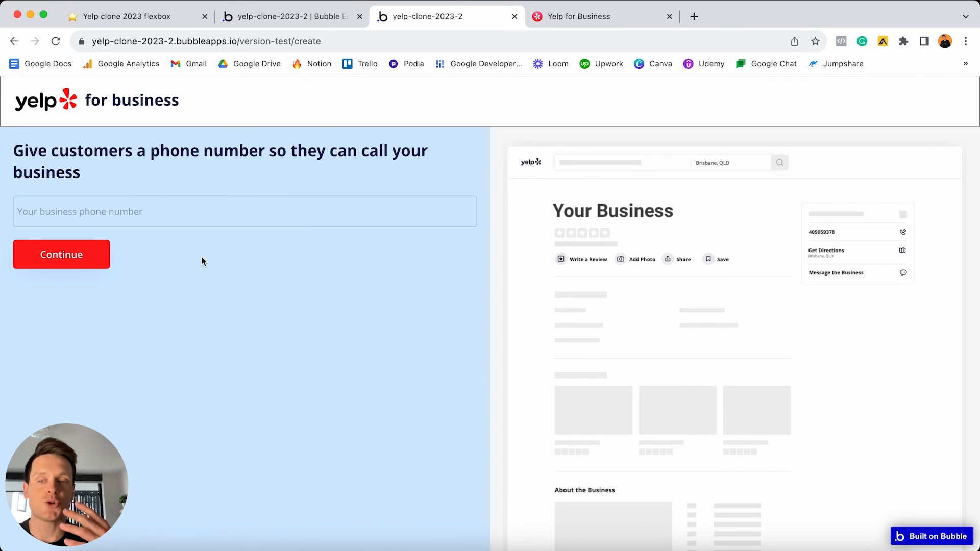
pyautogui.click(180, 218)
pyautogui.write('1234456789')
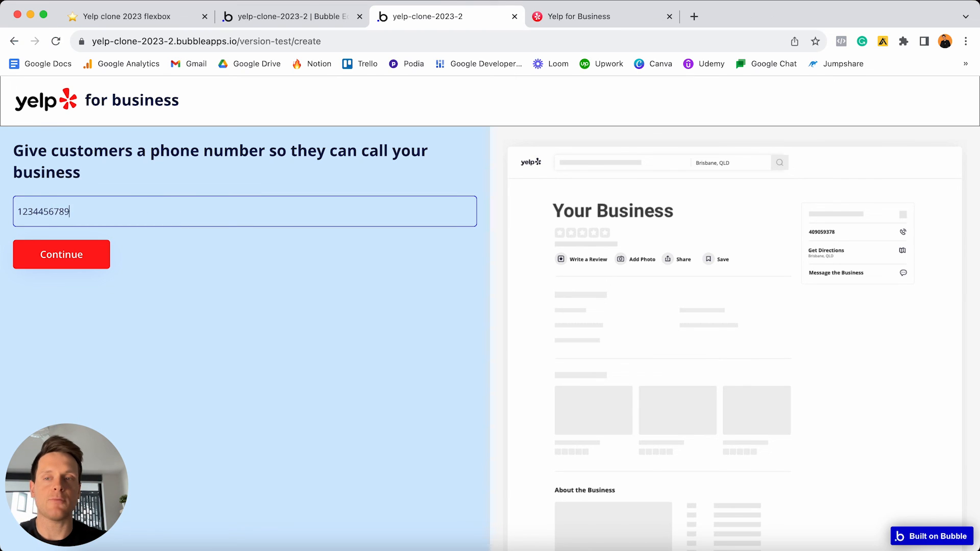
pyautogui.click(62, 256)
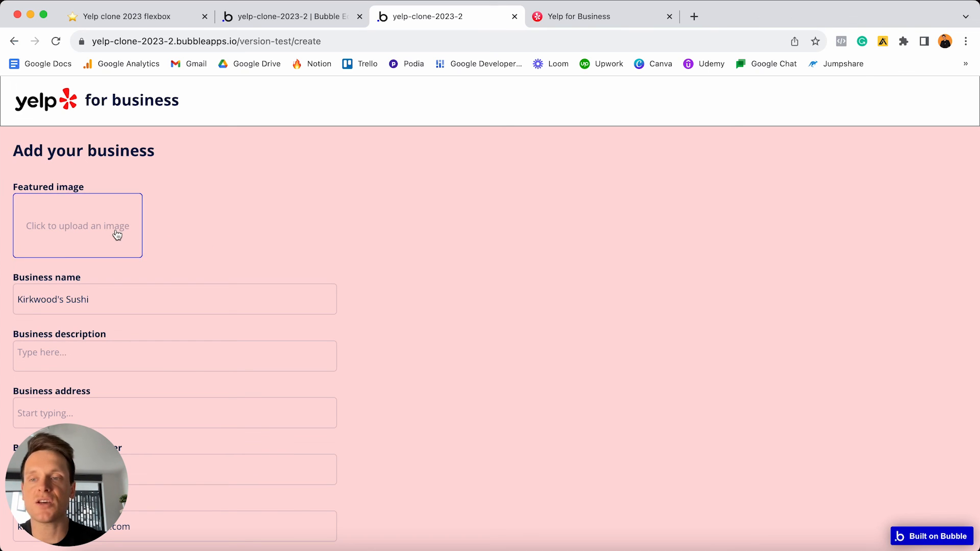
# - Upload a sushi photo as the listing's featured image
pyautogui.scroll(-4, 204, 262)
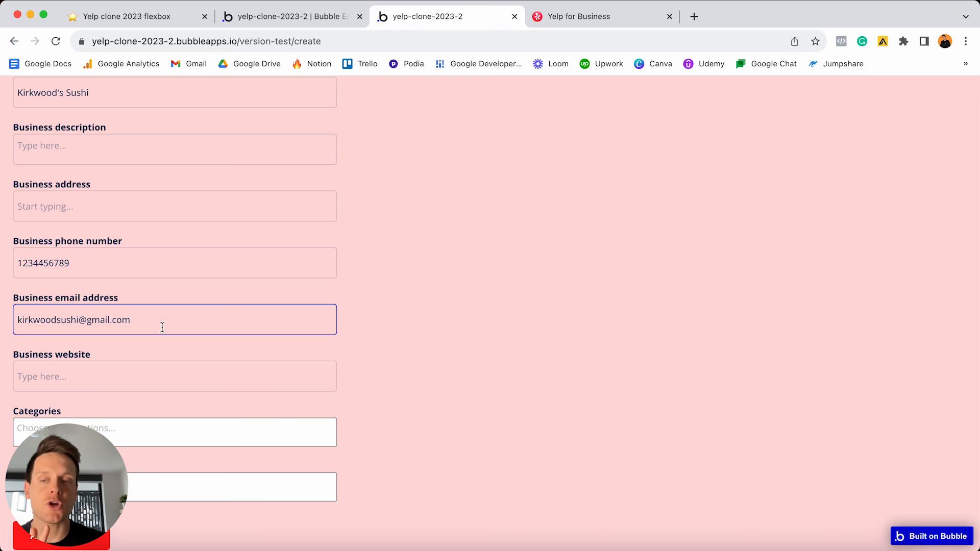
pyautogui.scroll(4, 162, 328)
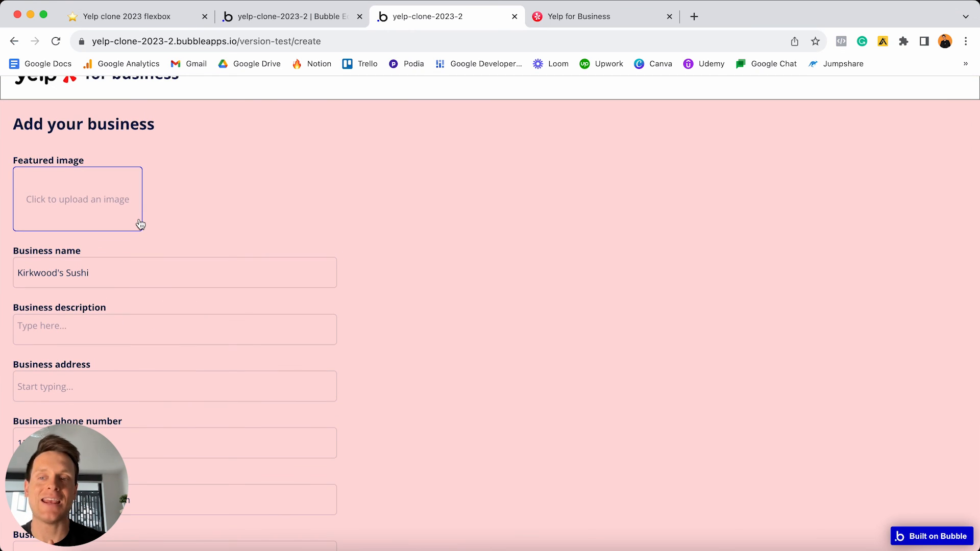
pyautogui.click(119, 195)
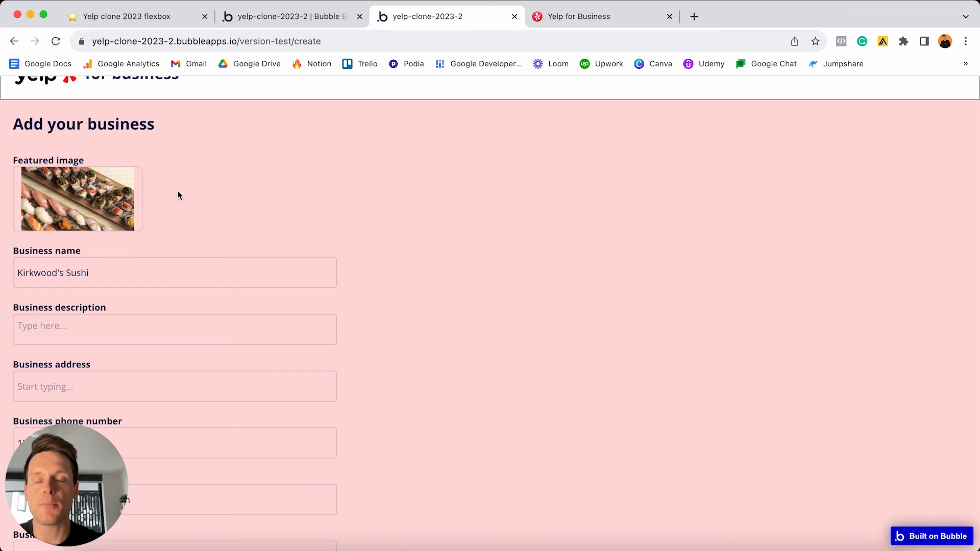
pyautogui.scroll(-5, 177, 196)
pyautogui.click(161, 195)
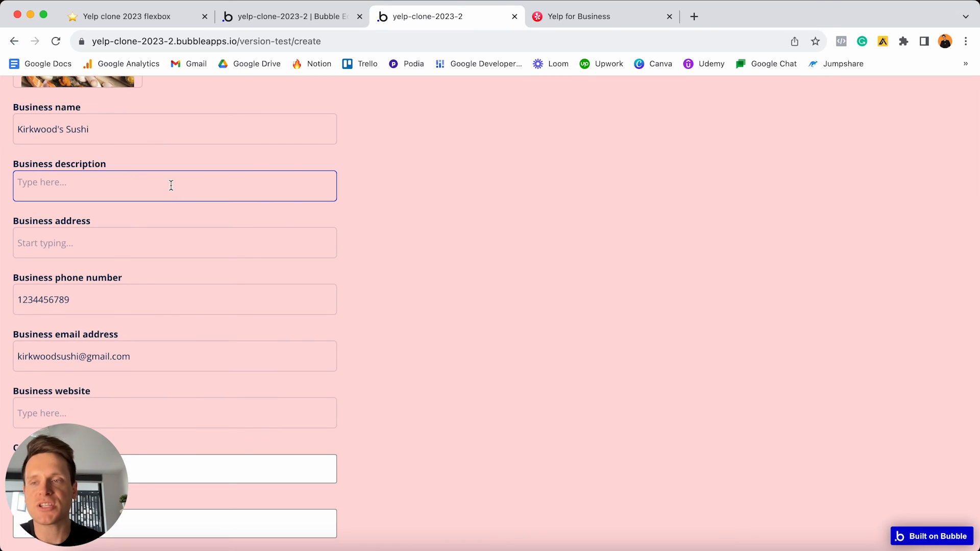
# - Search 'lorem ipsum generator' in a new tab and open lipsum.com
pyautogui.click(695, 16)
pyautogui.write('lorem ipsum generator')
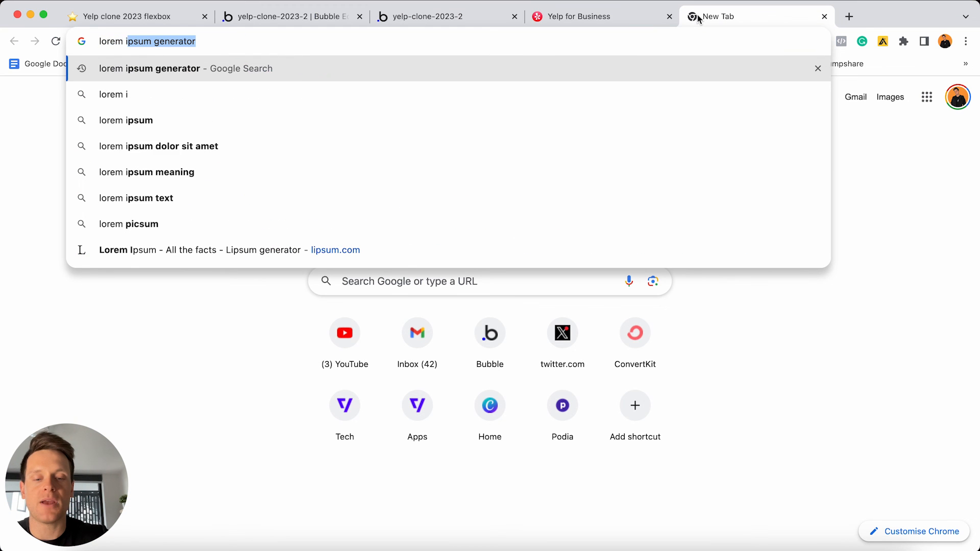
pyautogui.press('Return')
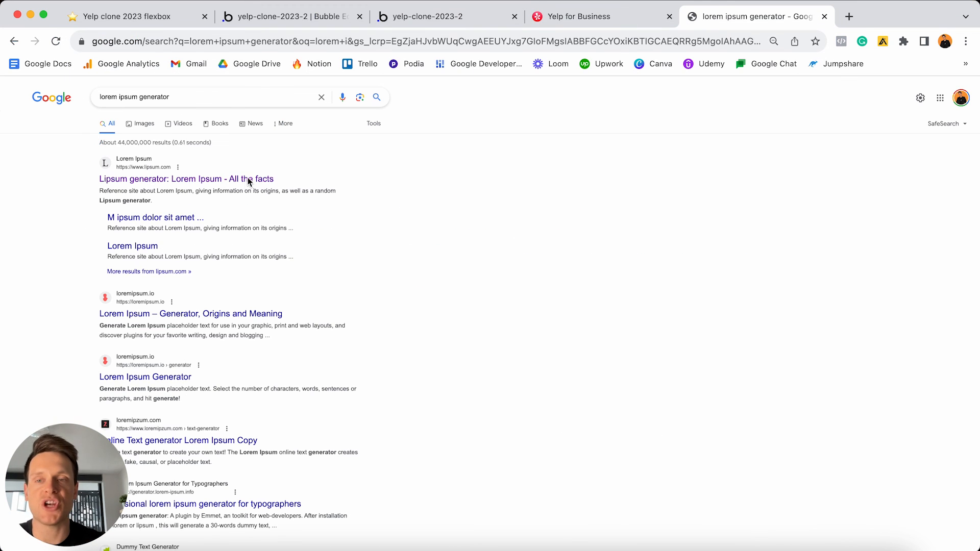
pyautogui.click(174, 180)
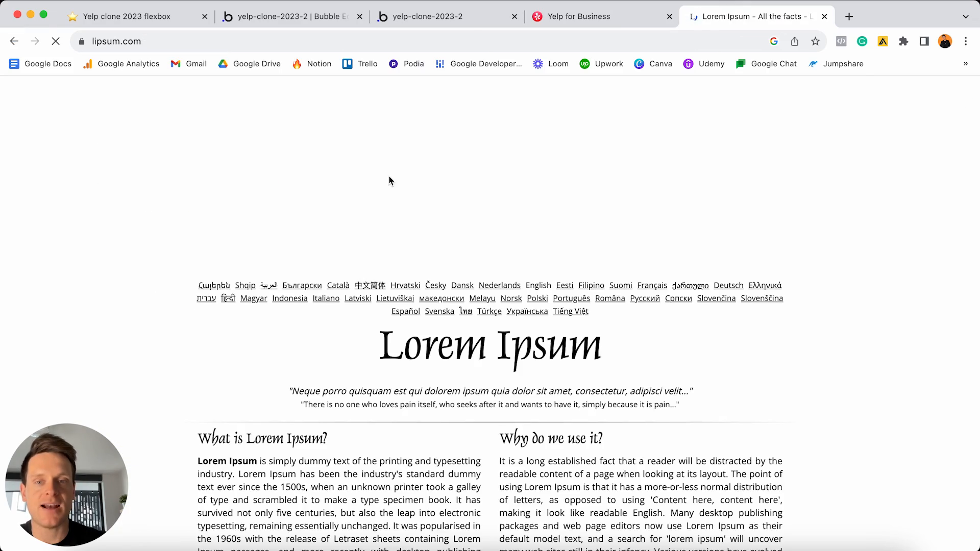
# - Select and copy the standard Lorem Ipsum passage, then return to the yelp-clone tab
pyautogui.scroll(-20, 386, 205)
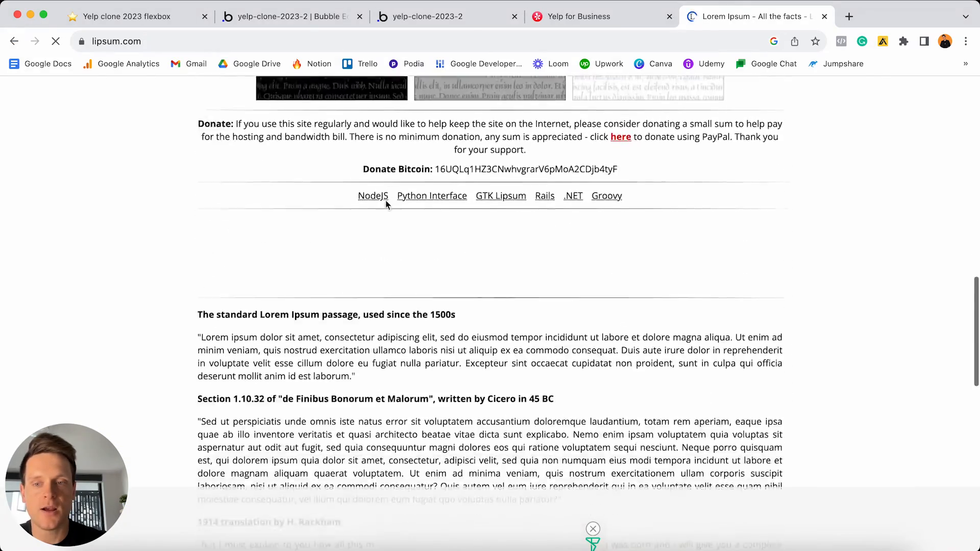
pyautogui.scroll(-3, 386, 204)
pyautogui.moveTo(200, 224); pyautogui.dragTo(616, 236)
pyautogui.press('super+c')
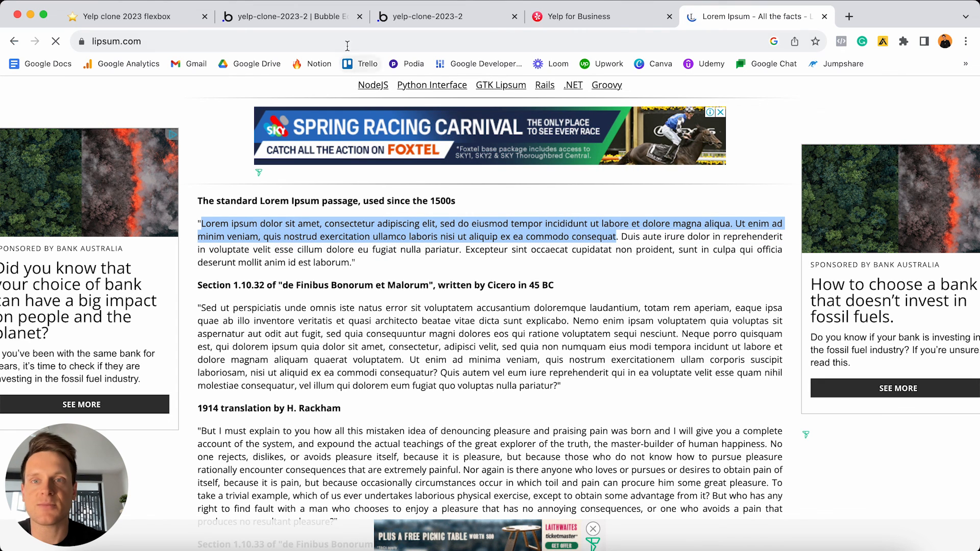
pyautogui.click(427, 19)
pyautogui.click(166, 254)
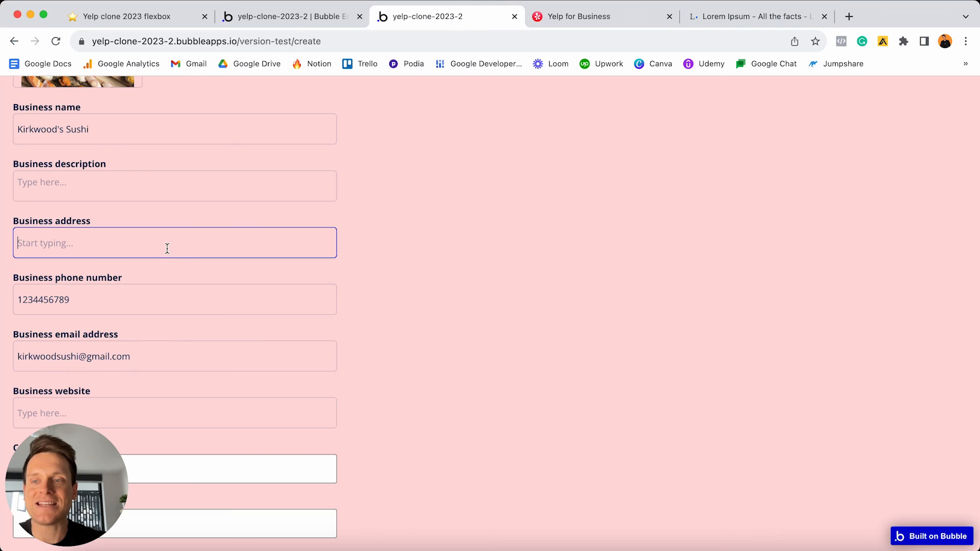
pyautogui.click(167, 179)
pyautogui.press('super+v')
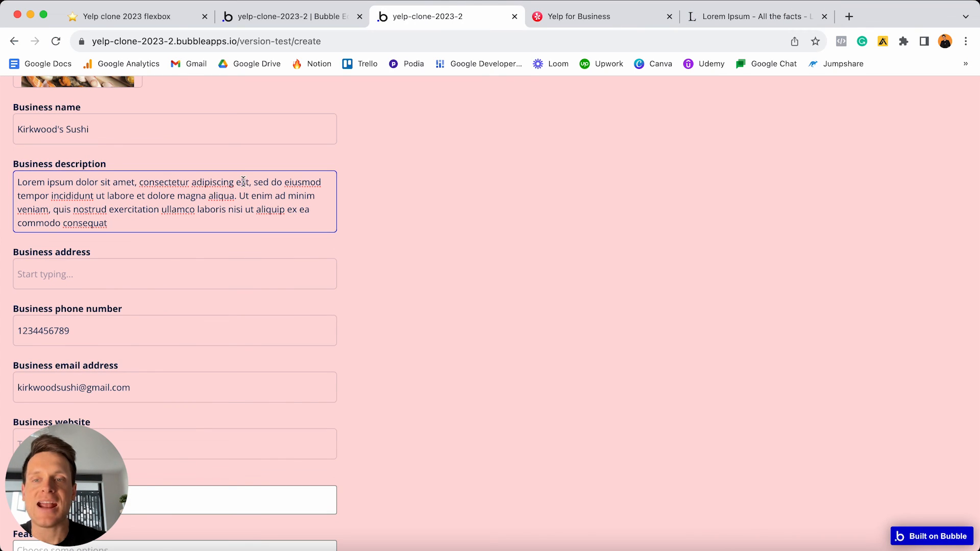
pyautogui.write('.')
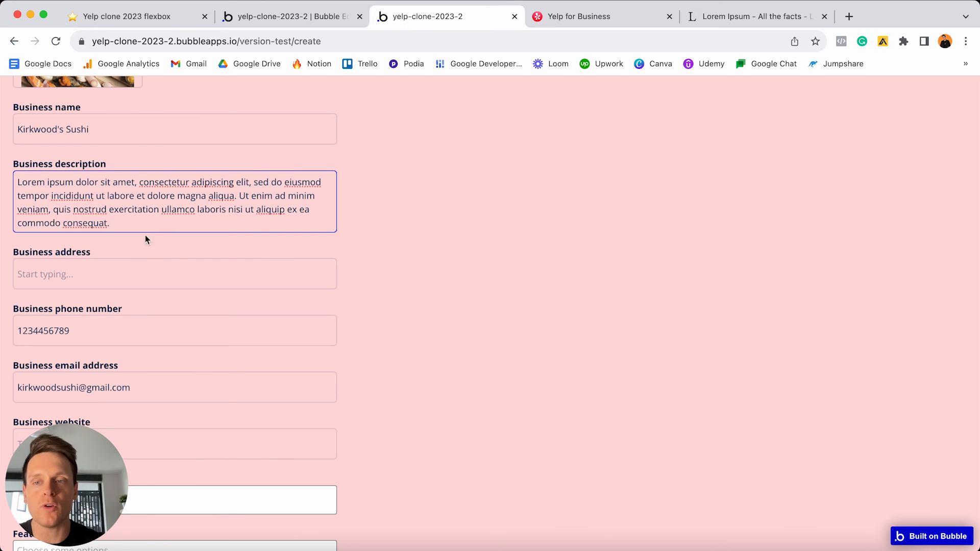
pyautogui.click(172, 269)
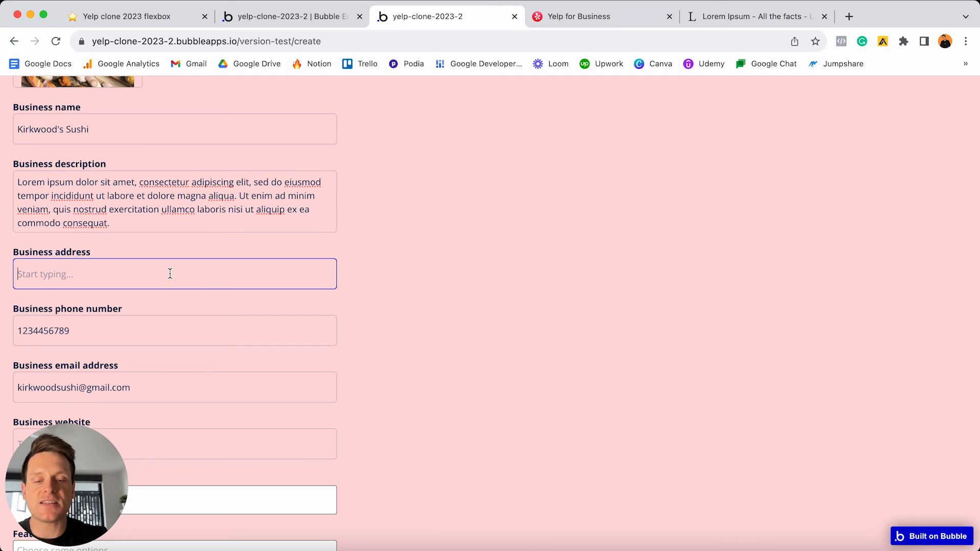
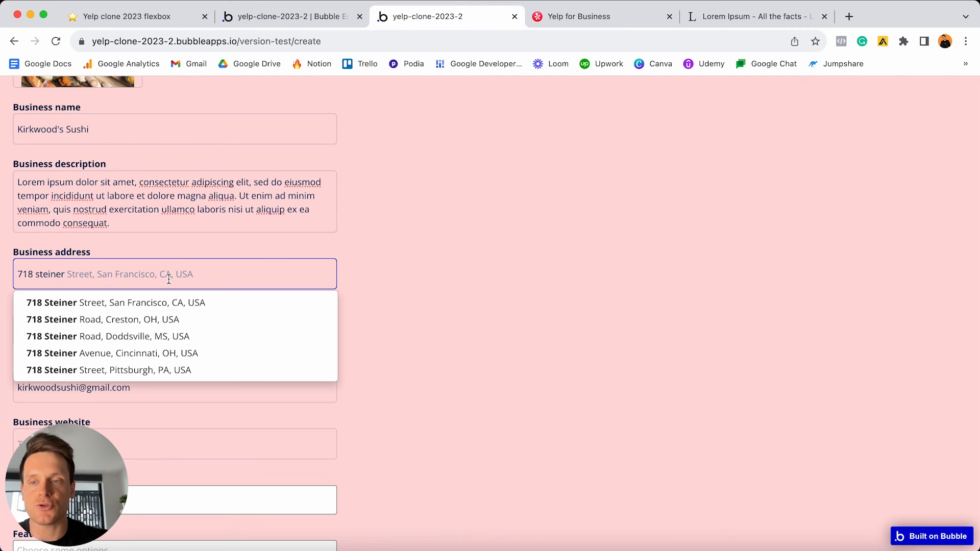
pyautogui.click(149, 304)
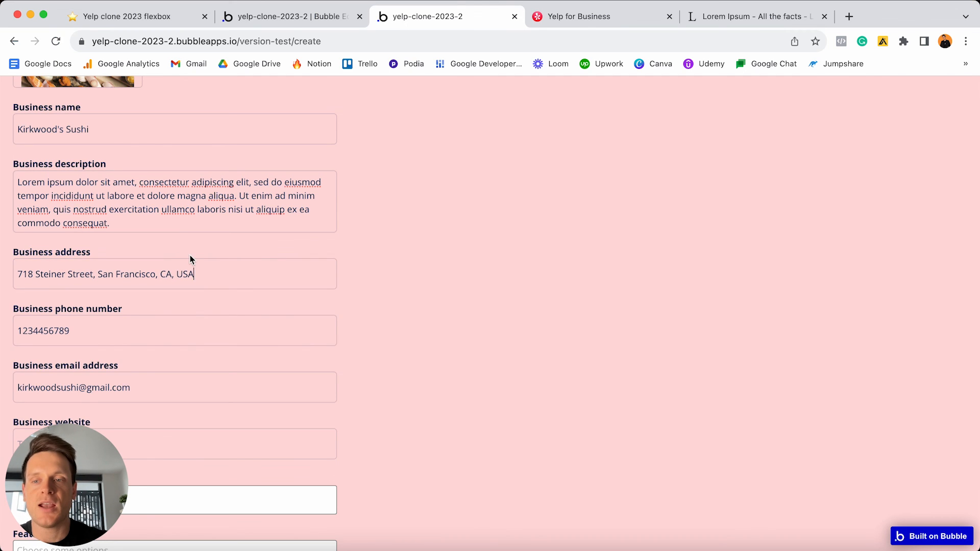
pyautogui.scroll(-3, 190, 255)
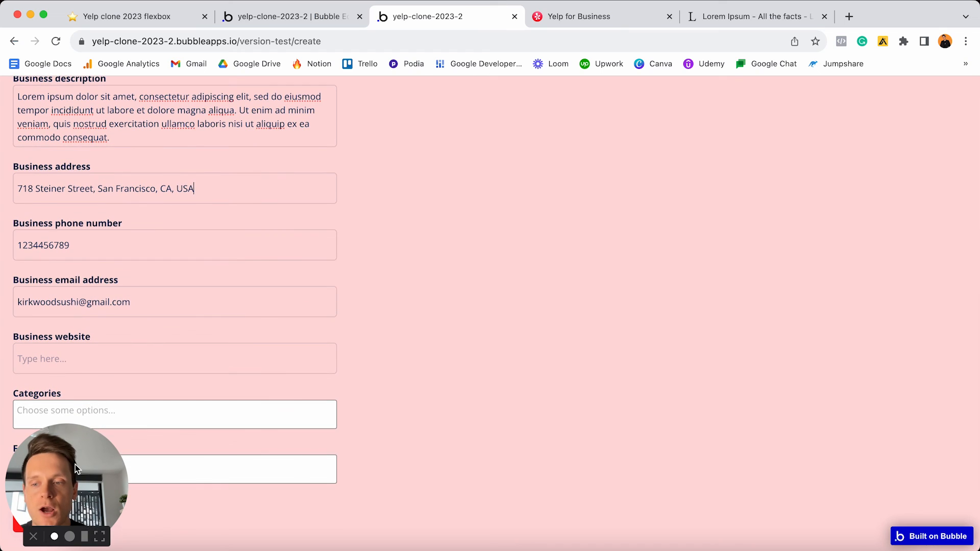
pyautogui.moveTo(75, 465); pyautogui.dragTo(712, 407)
pyautogui.click(198, 352)
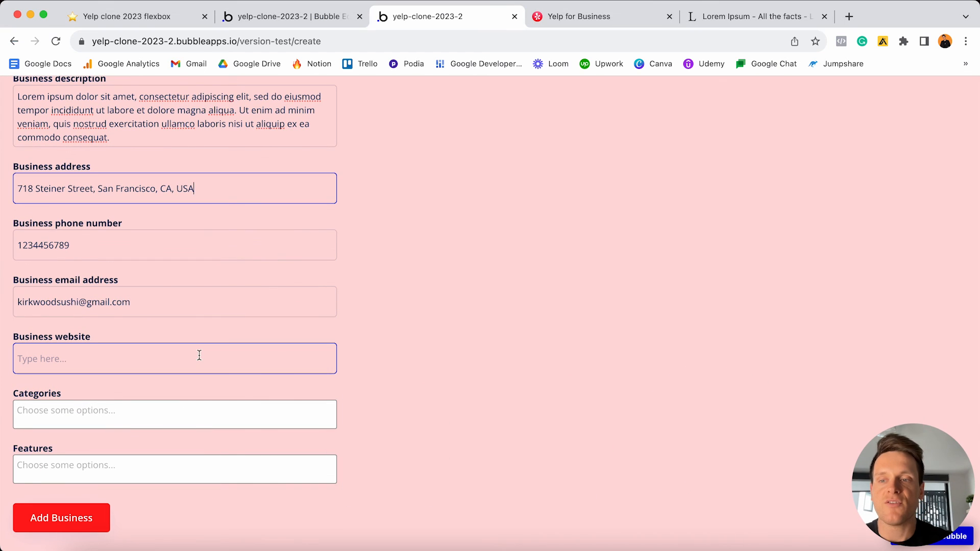
pyautogui.click(200, 358)
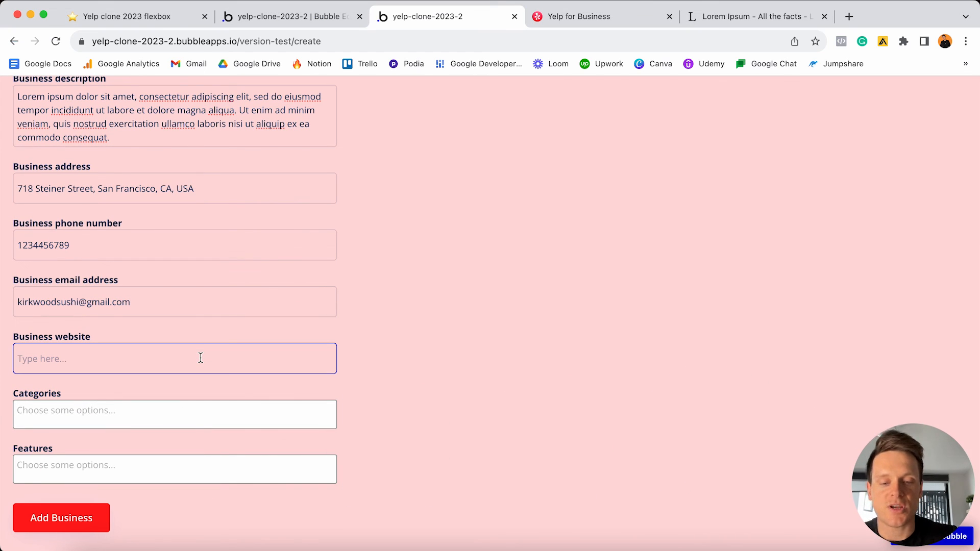
pyautogui.write('www.kirkwoodsushi')
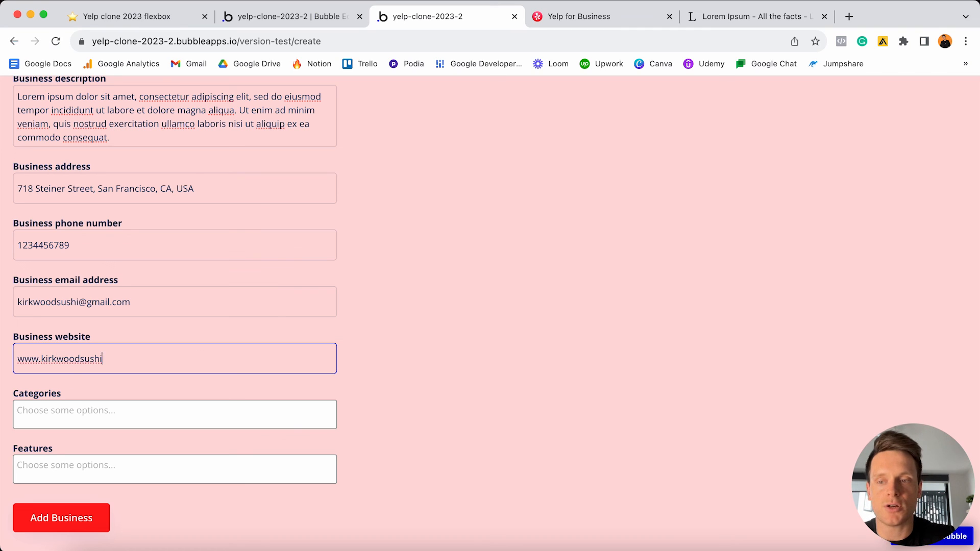
pyautogui.write('.com')
pyautogui.click(153, 415)
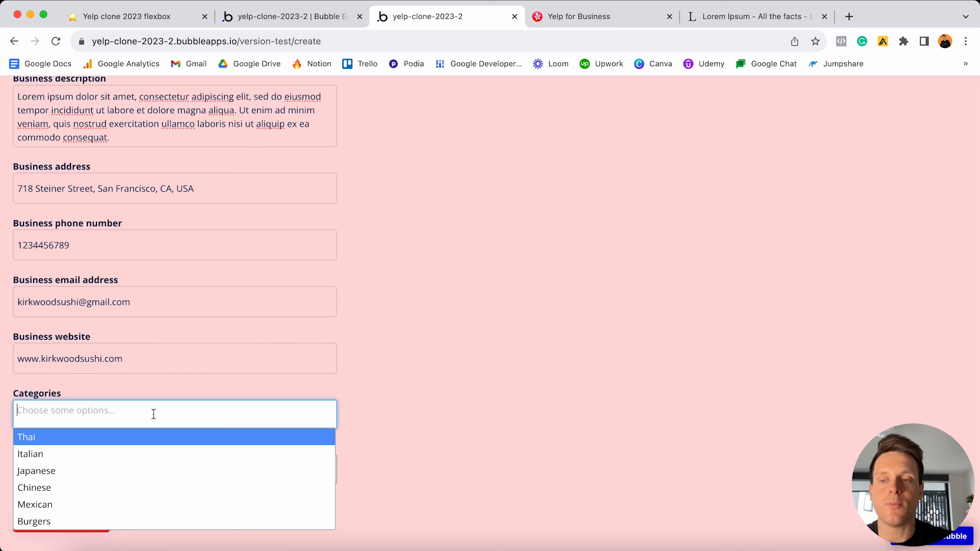
pyautogui.click(86, 471)
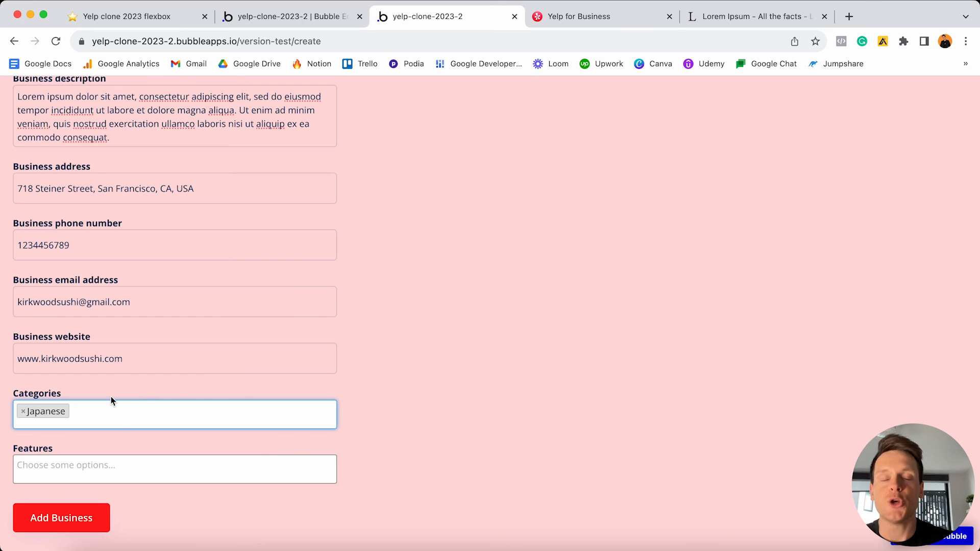
# - Add features Dogs allowed, Delivery and Free wifi, then submit with Add Business
pyautogui.click(106, 466)
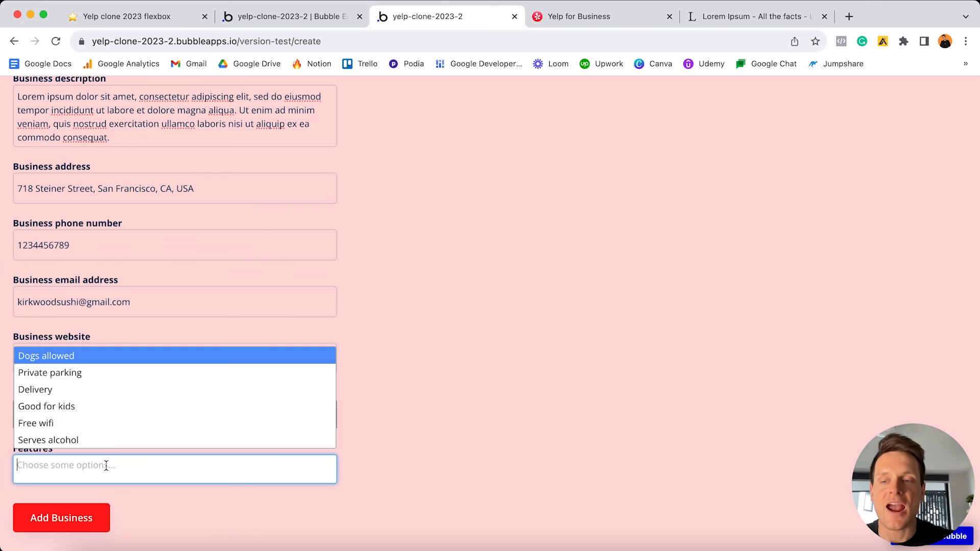
pyautogui.click(96, 356)
pyautogui.click(105, 469)
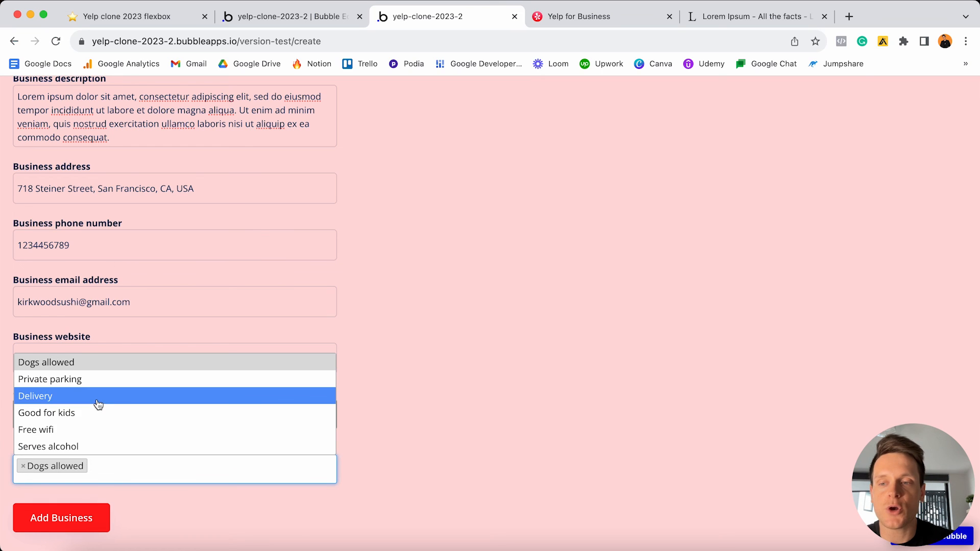
pyautogui.click(97, 396)
pyautogui.click(149, 467)
pyautogui.click(121, 429)
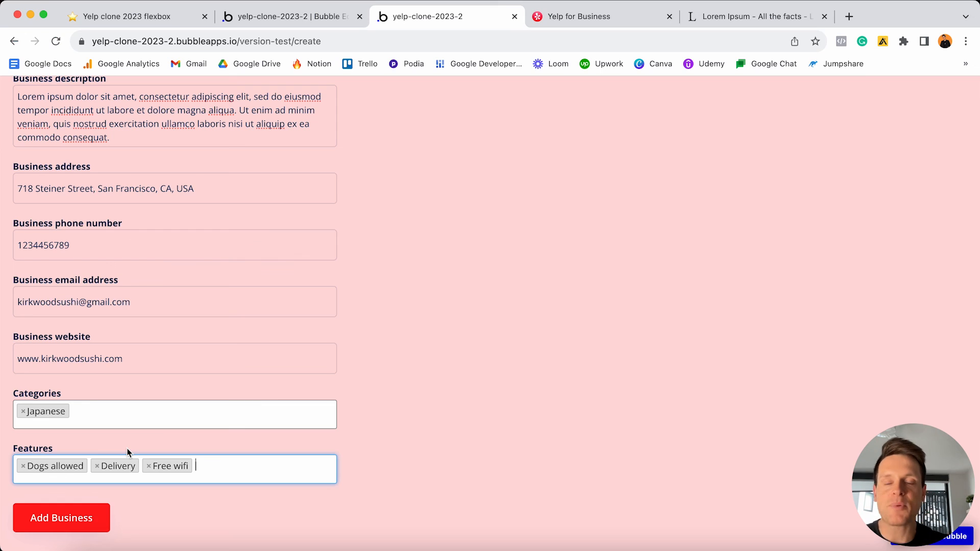
pyautogui.click(77, 520)
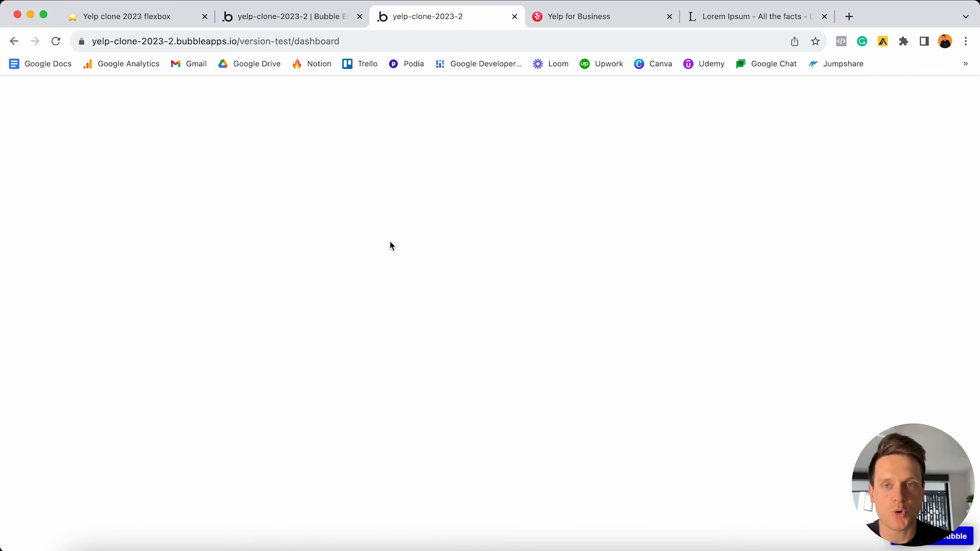
# - Select the dashboard path in the address bar, then switch to the Yelp clone 2023 flexbox checklist
pyautogui.click(296, 41)
pyautogui.press('Right')
pyautogui.hotkey('alt', 'shift', 'Left')
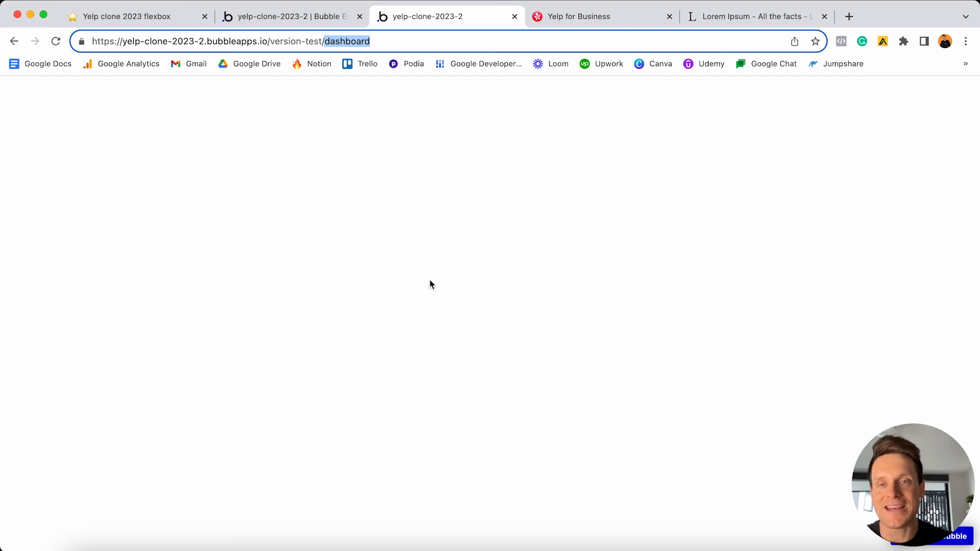
pyautogui.click(126, 21)
# - Check off Creating a new business, Designing the create page, the top menu, responsiveness and groups #1–#3
pyautogui.click(383, 265)
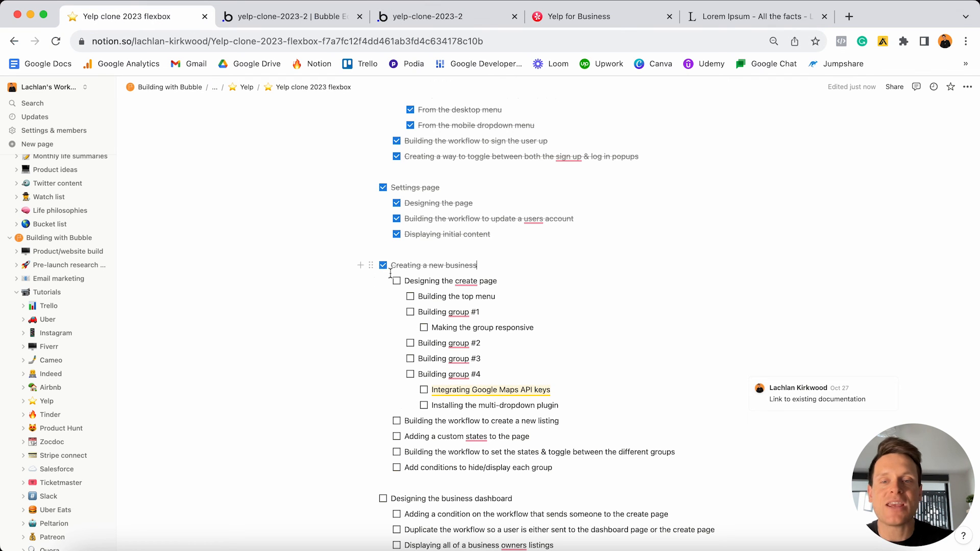
pyautogui.click(397, 281)
pyautogui.click(410, 297)
pyautogui.click(411, 312)
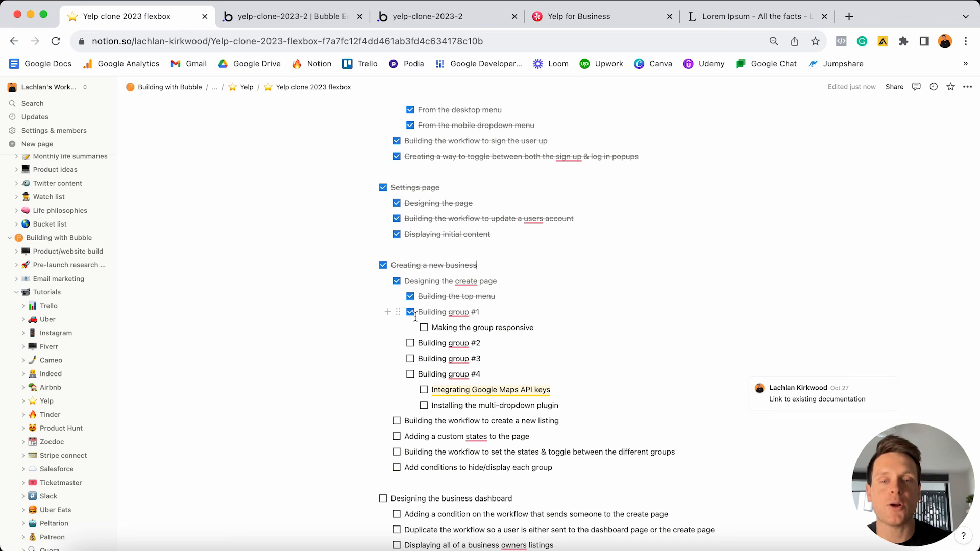
pyautogui.click(425, 328)
pyautogui.click(410, 343)
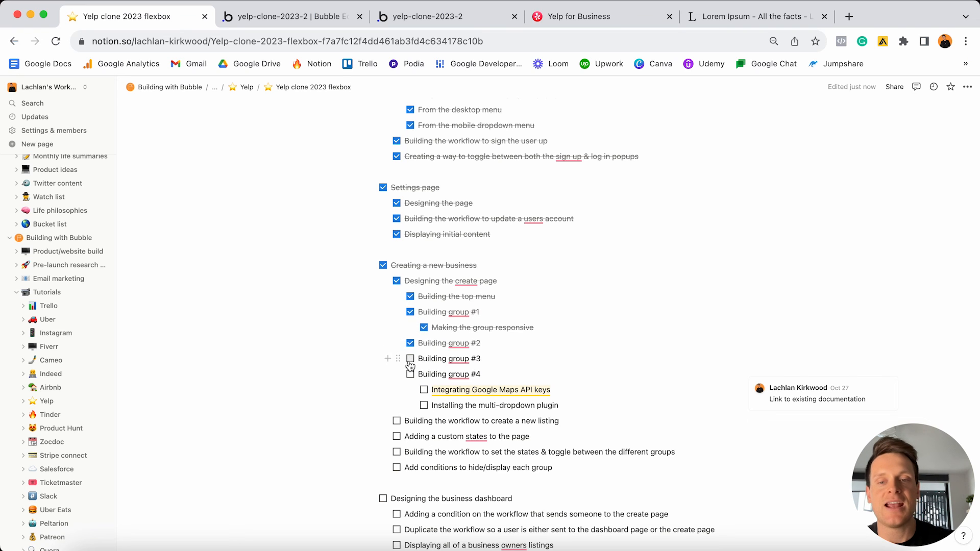
pyautogui.click(411, 359)
# - Check off group #4, Google Maps API keys, multi-dropdown plugin, workflows, custom states and hide/display conditions
pyautogui.click(410, 375)
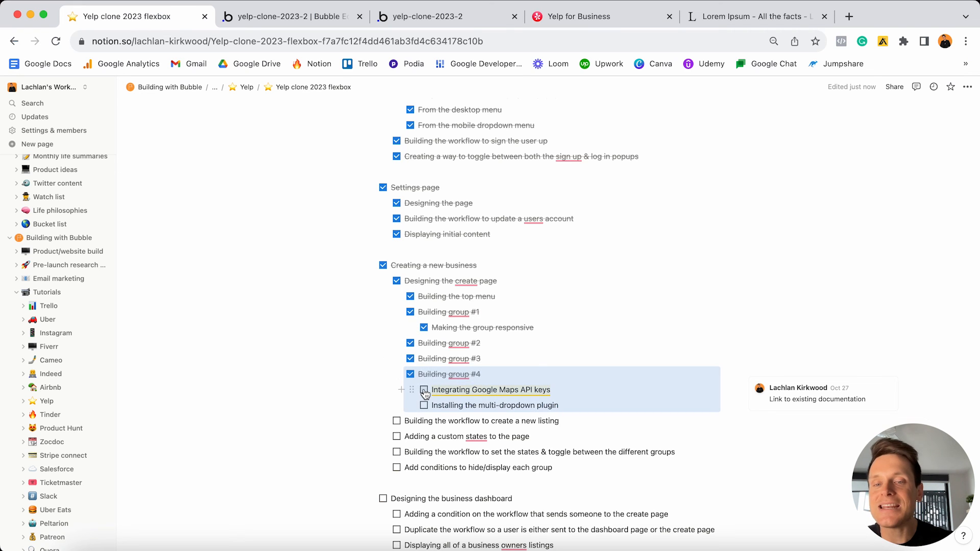
pyautogui.click(424, 390)
pyautogui.click(424, 406)
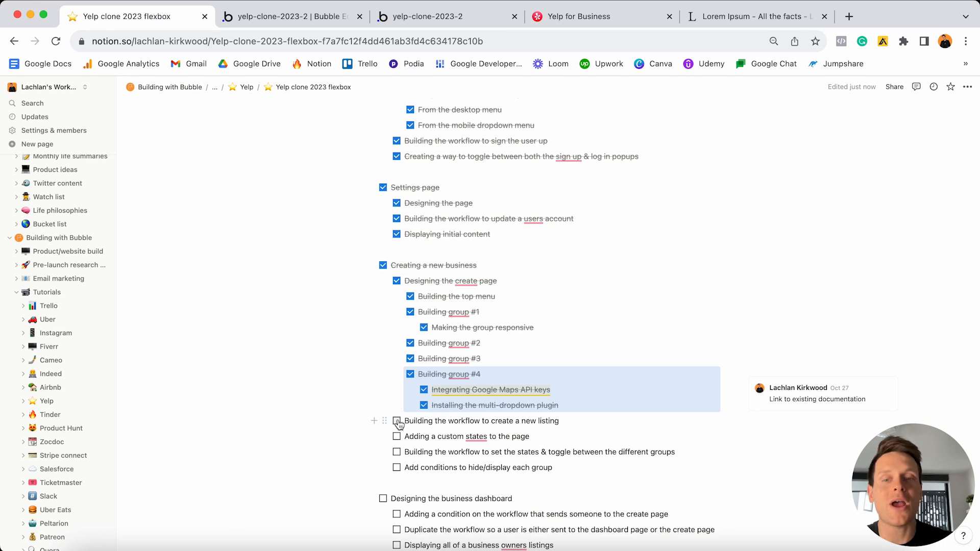
pyautogui.click(397, 422)
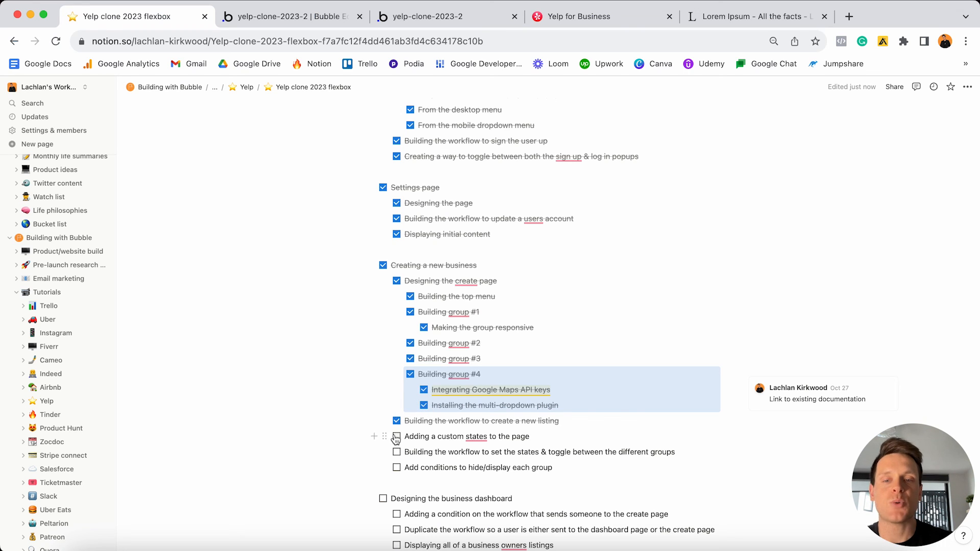
pyautogui.click(398, 437)
pyautogui.click(397, 452)
pyautogui.click(397, 468)
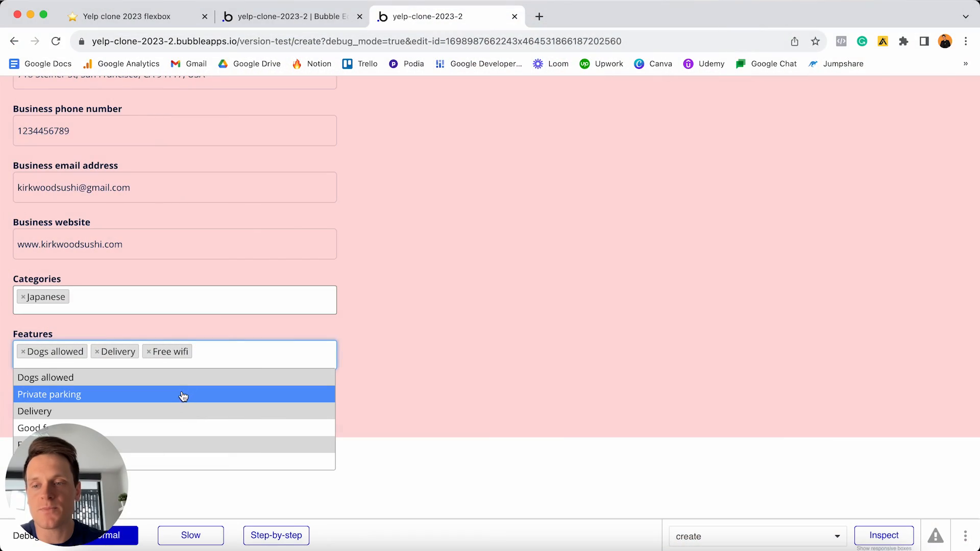
# - Add Private parking as a feature, then search sushi in San Francisco filtered to four stars
pyautogui.click(184, 394)
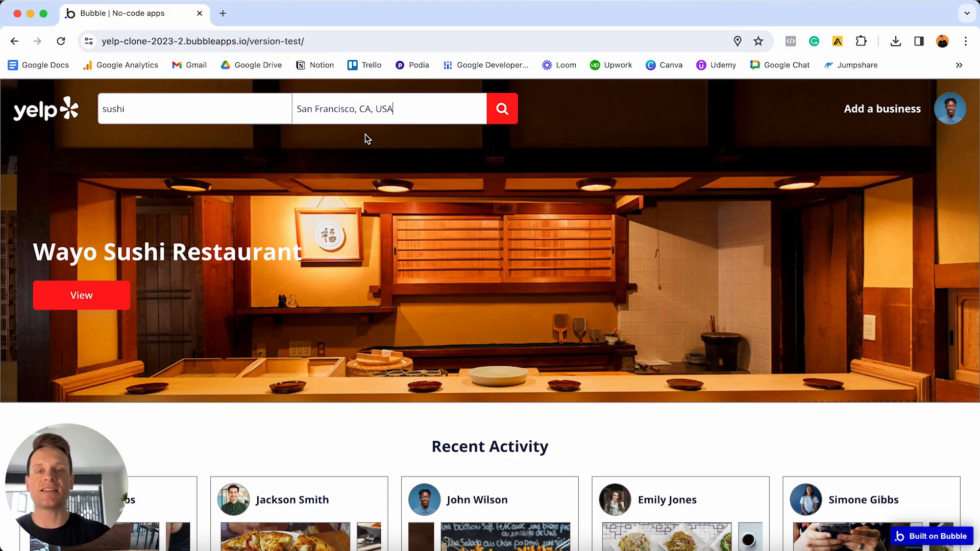
pyautogui.click(500, 116)
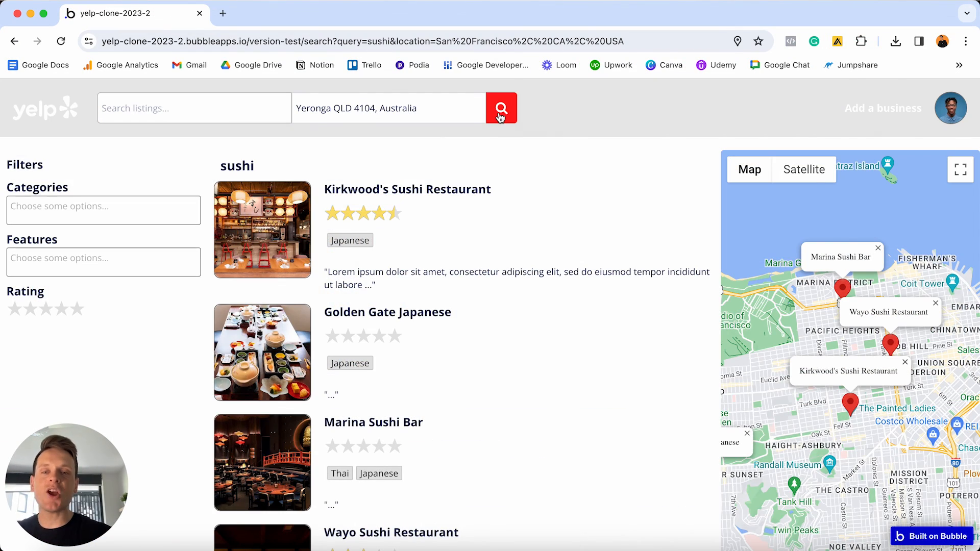
pyautogui.scroll(-1, 72, 285)
pyautogui.click(63, 286)
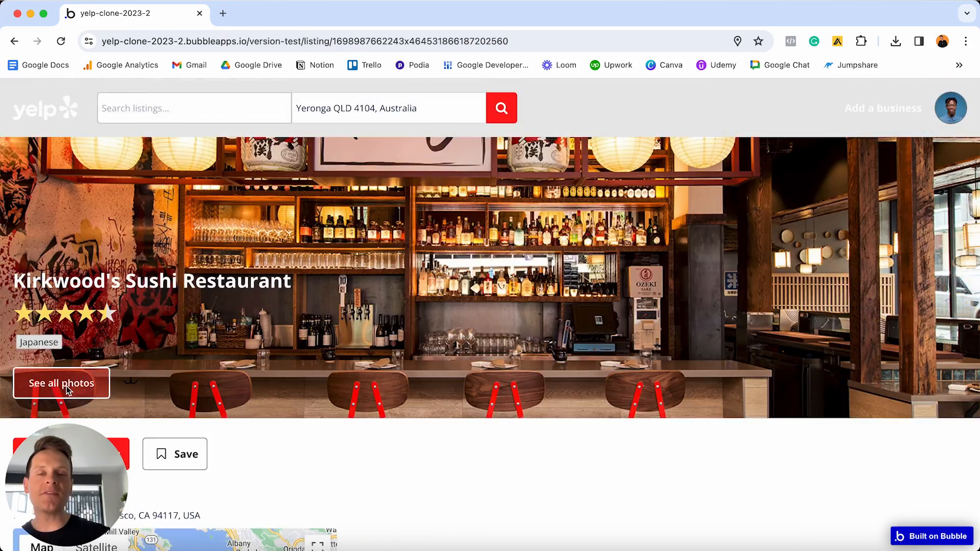
# - Open the Kirkwood's Sushi Restaurant listing photos, save the listing and scroll to its reviews
pyautogui.click(66, 388)
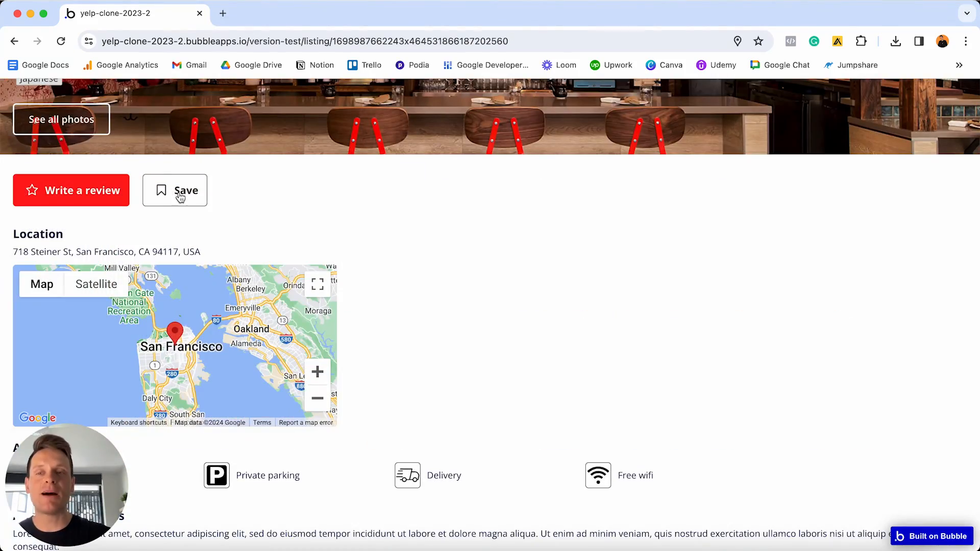
pyautogui.click(181, 196)
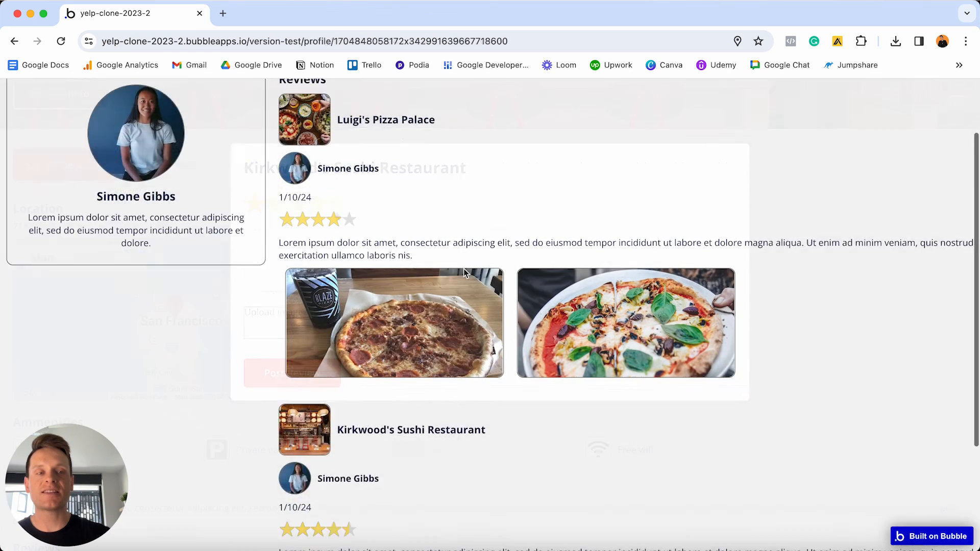
pyautogui.scroll(-3, 464, 270)
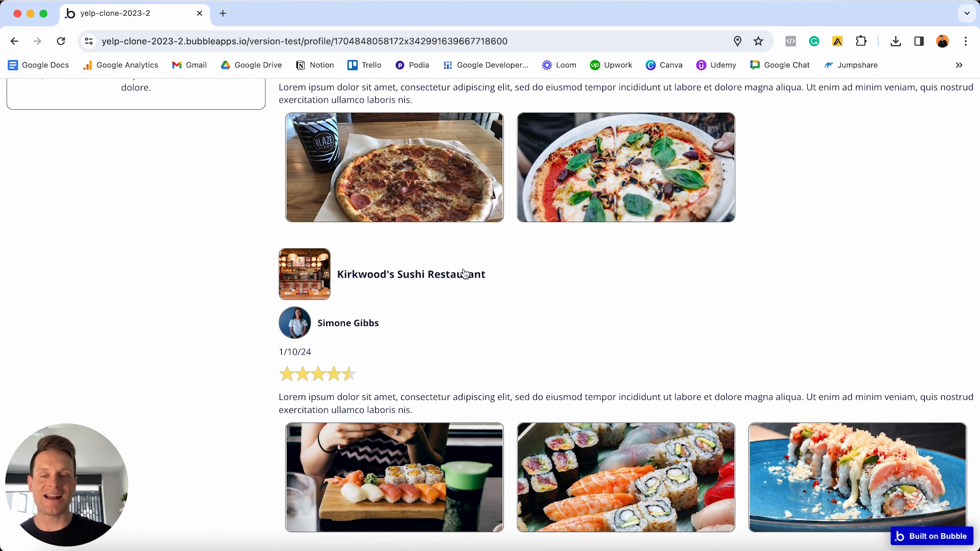